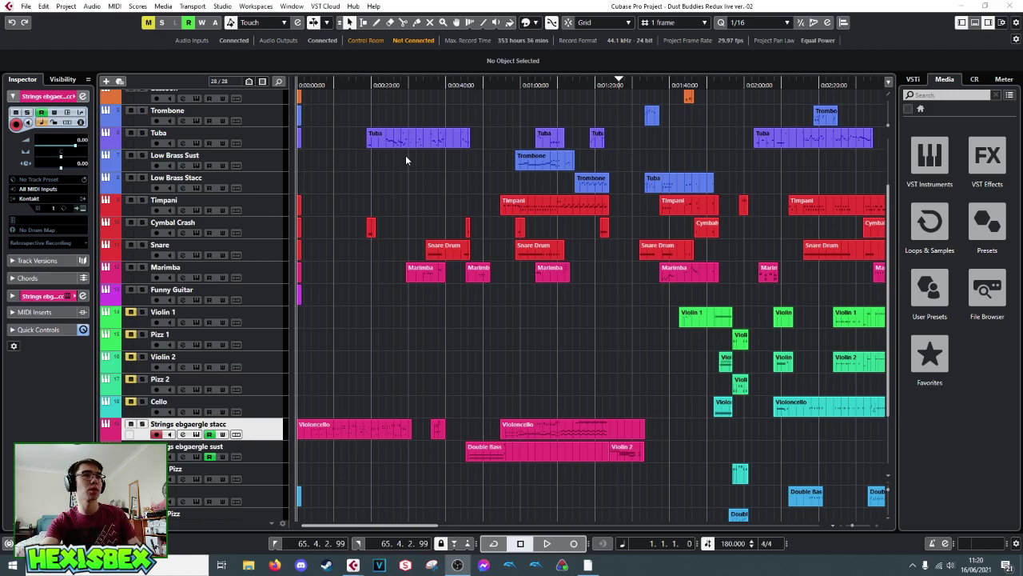
- Audition the opening bars of the piece, and return the playback position to the start of the project
left_click(335, 85)
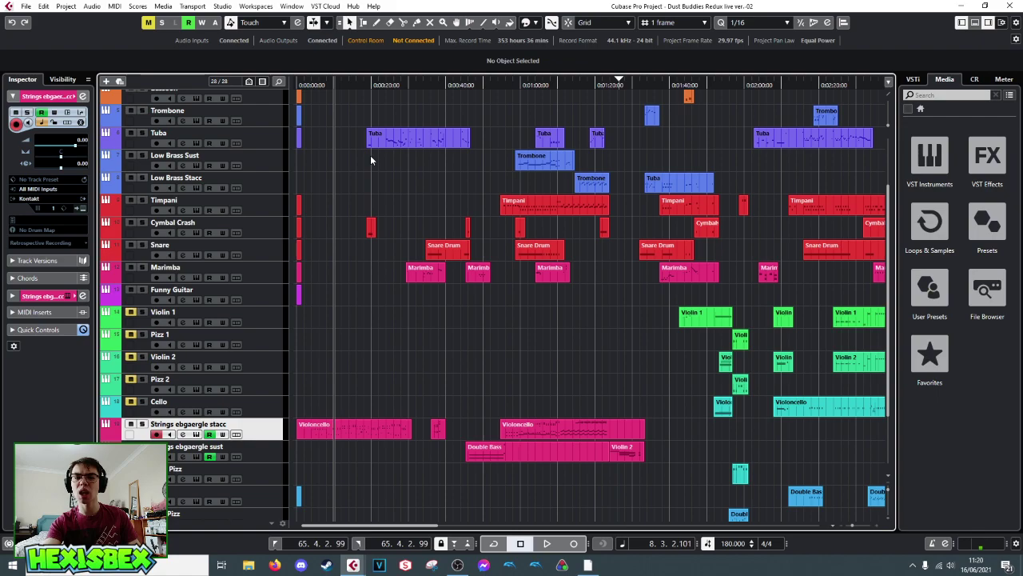
key("space")
left_click(318, 84)
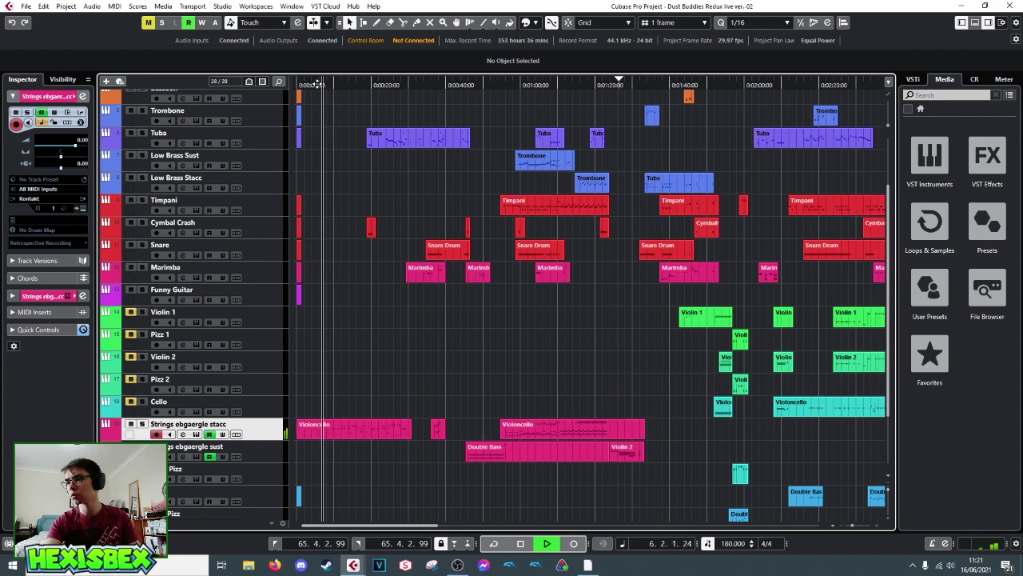
key("space")
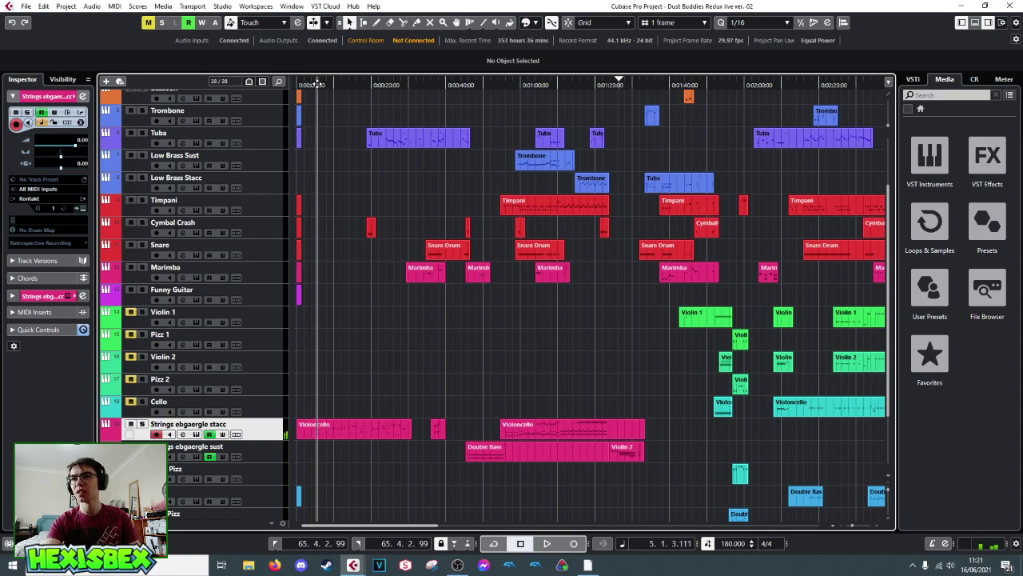
left_click(296, 84)
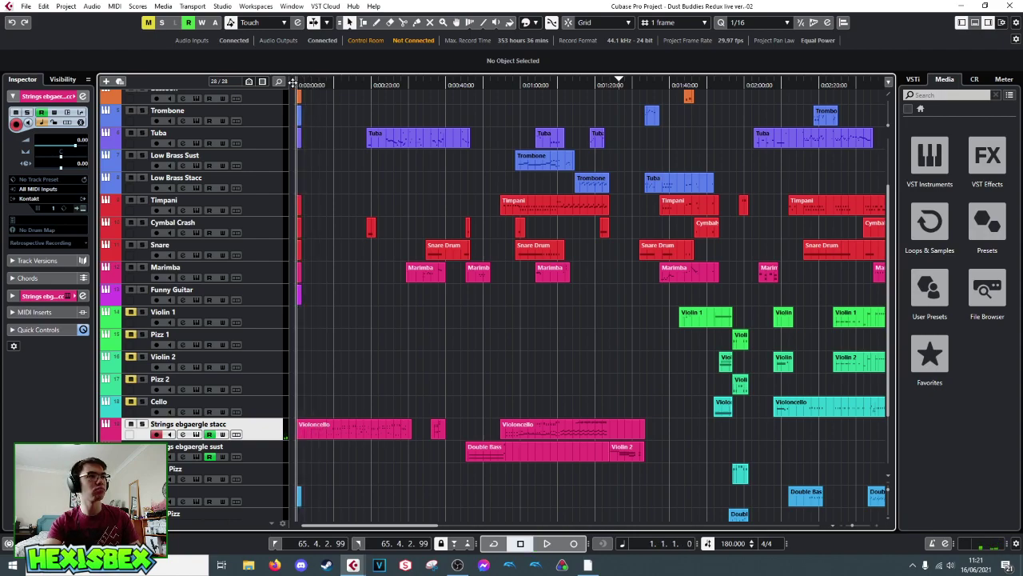
- Play the score from the start against the dustboys clip in the video player, and mute the Flute live track
scroll(344, 220, "down", 3)
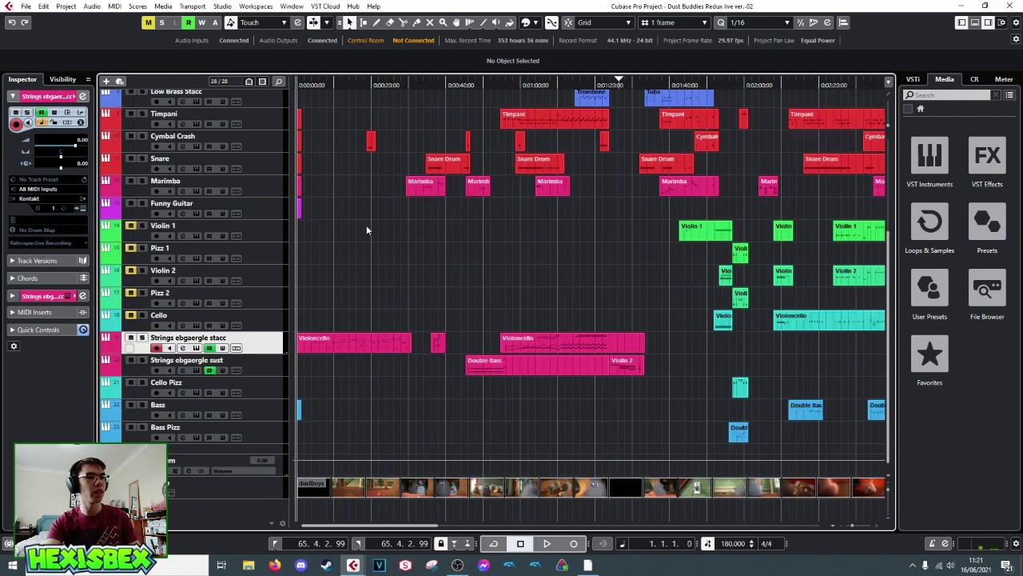
left_click(342, 487)
key("F8")
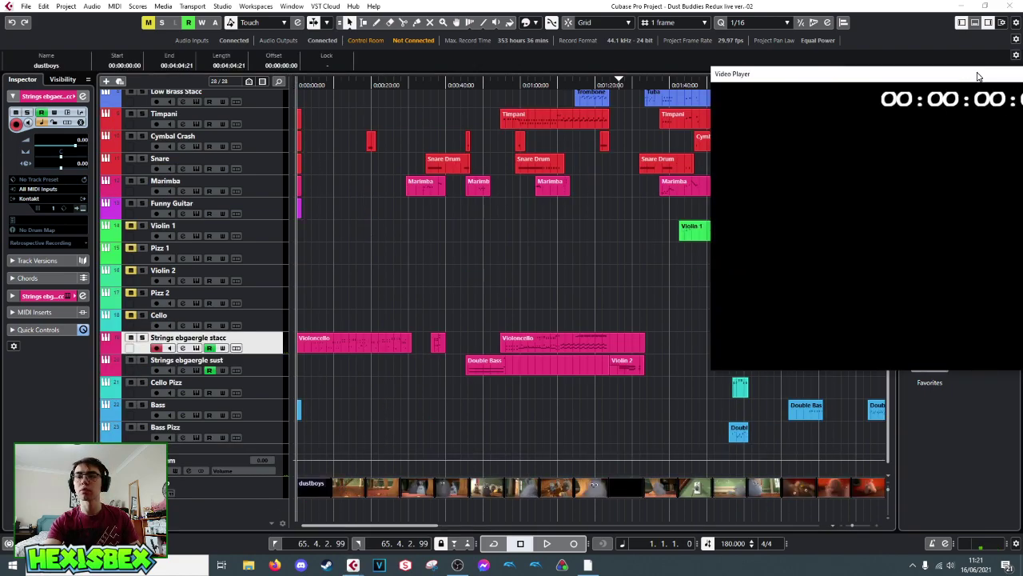
key("space")
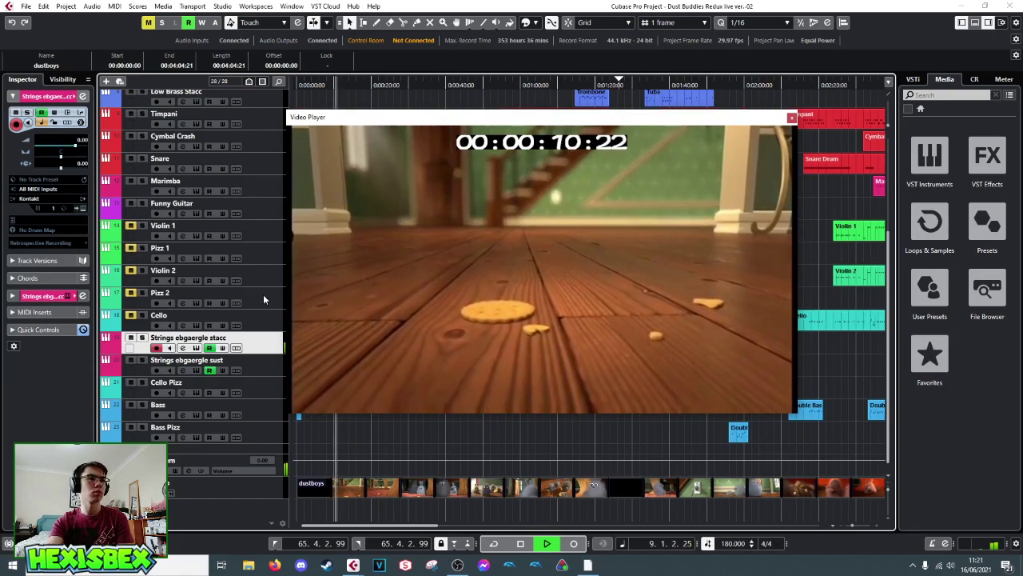
scroll(262, 294, "up", 5)
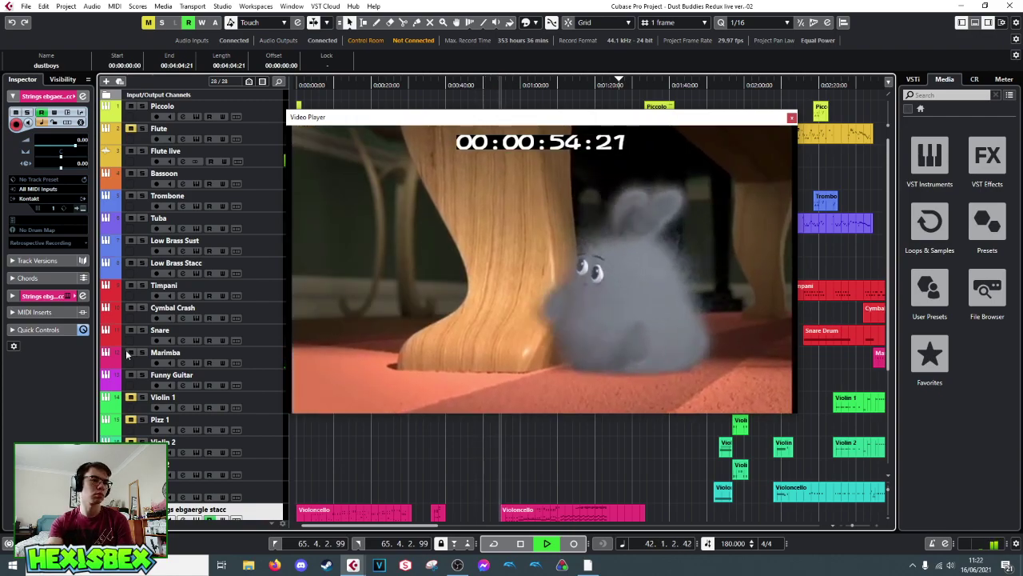
scroll(475, 455, "down", 3)
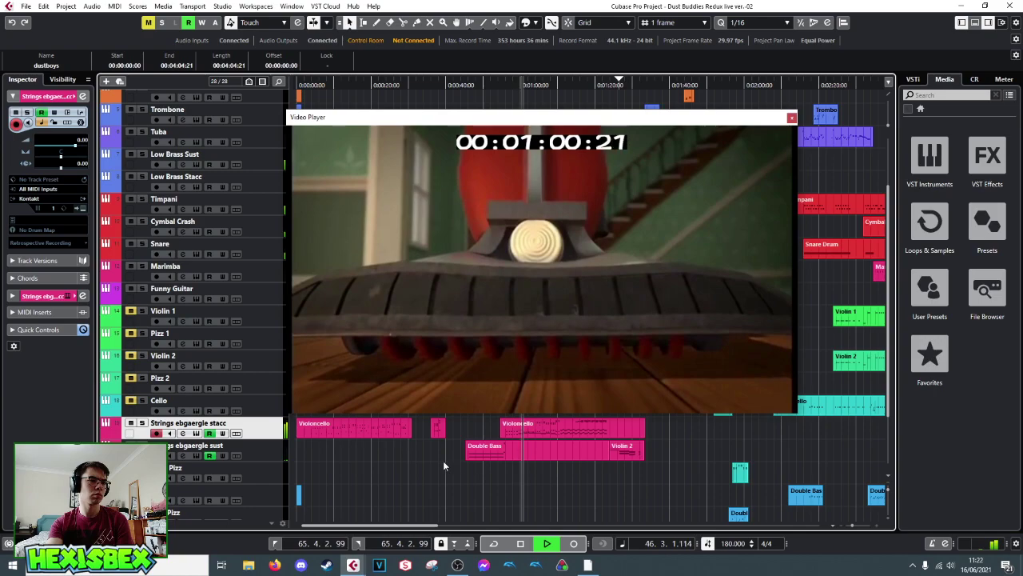
left_click(258, 450)
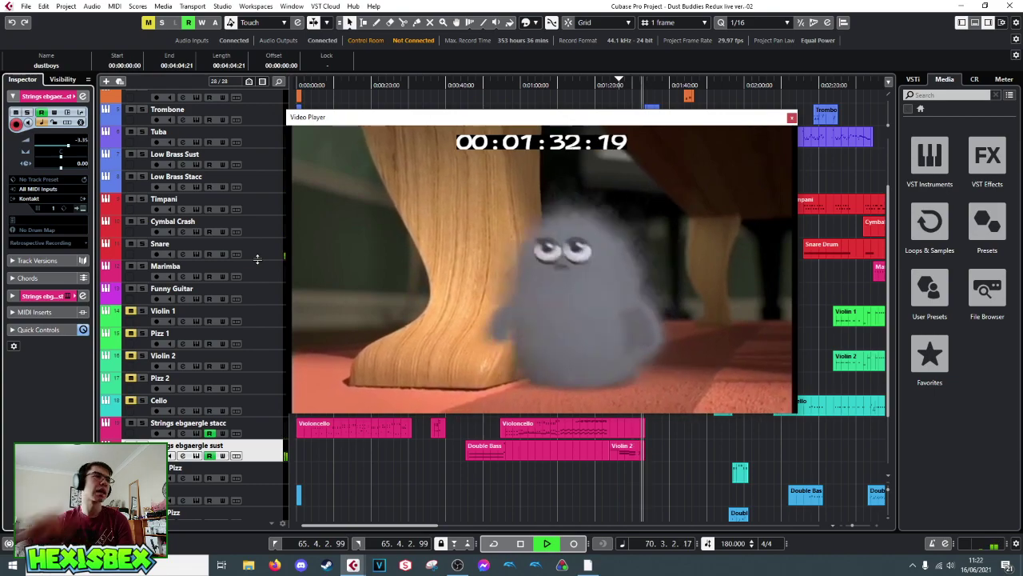
scroll(255, 253, "up", 4)
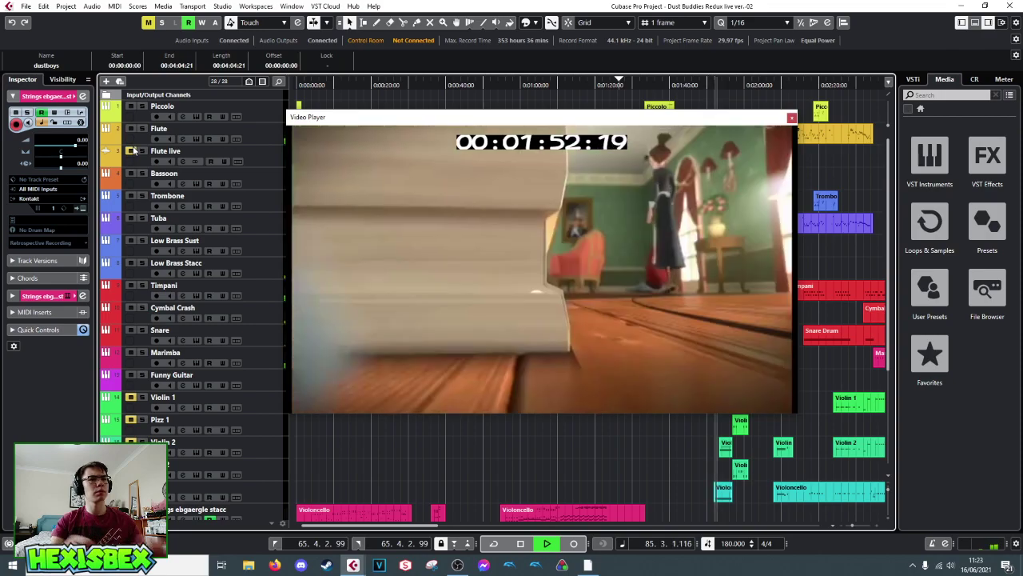
key("space")
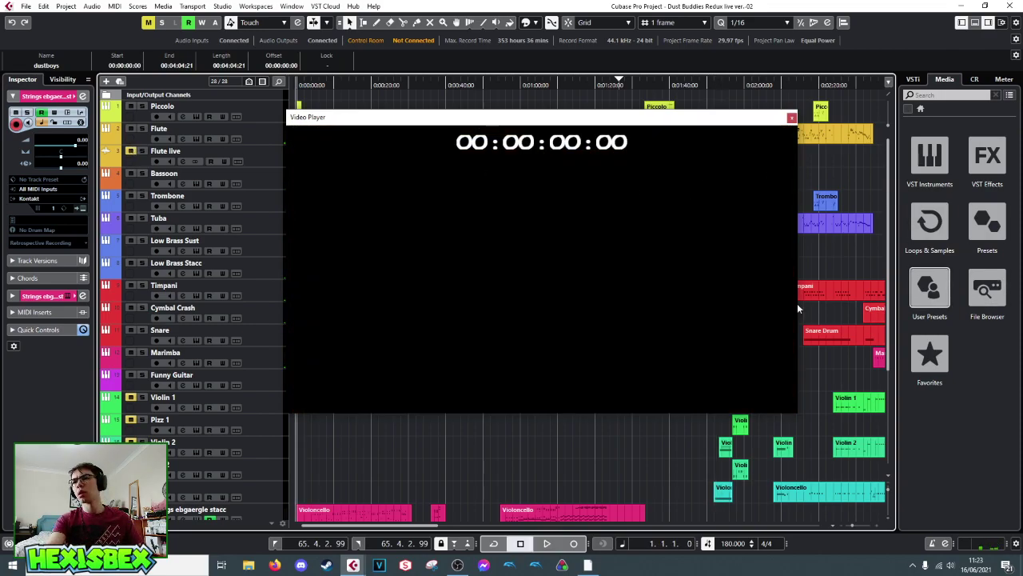
- Close the video player and show the volume automation of the Strings ebgaergle sust track
left_click(792, 119)
scroll(519, 272, "down", 5)
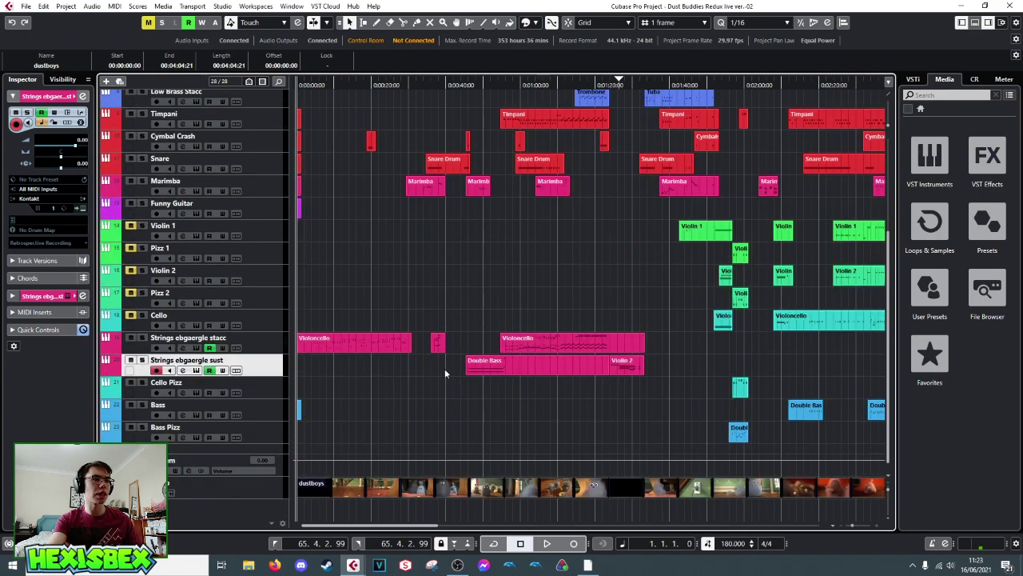
right_click(257, 369)
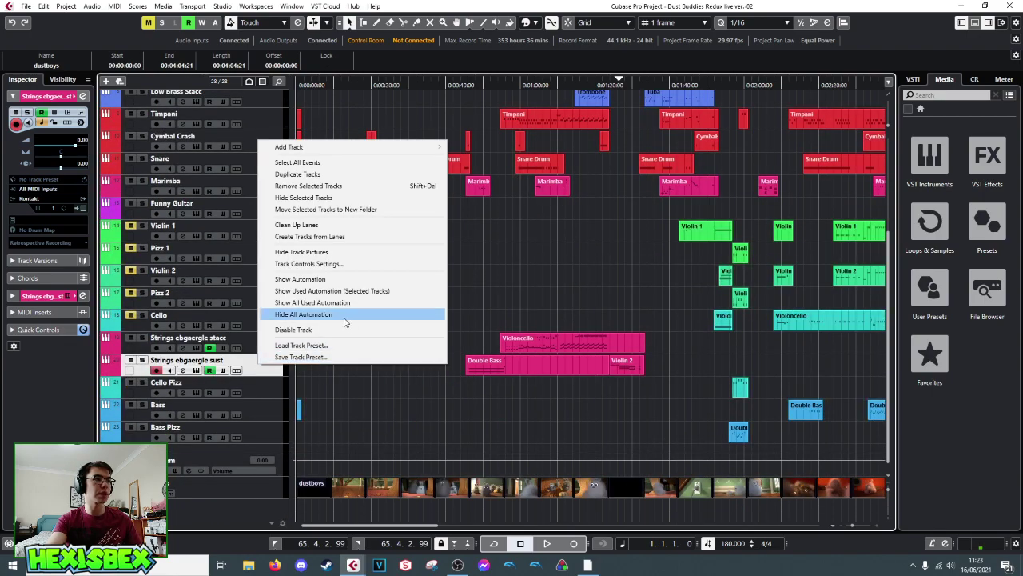
left_click(324, 279)
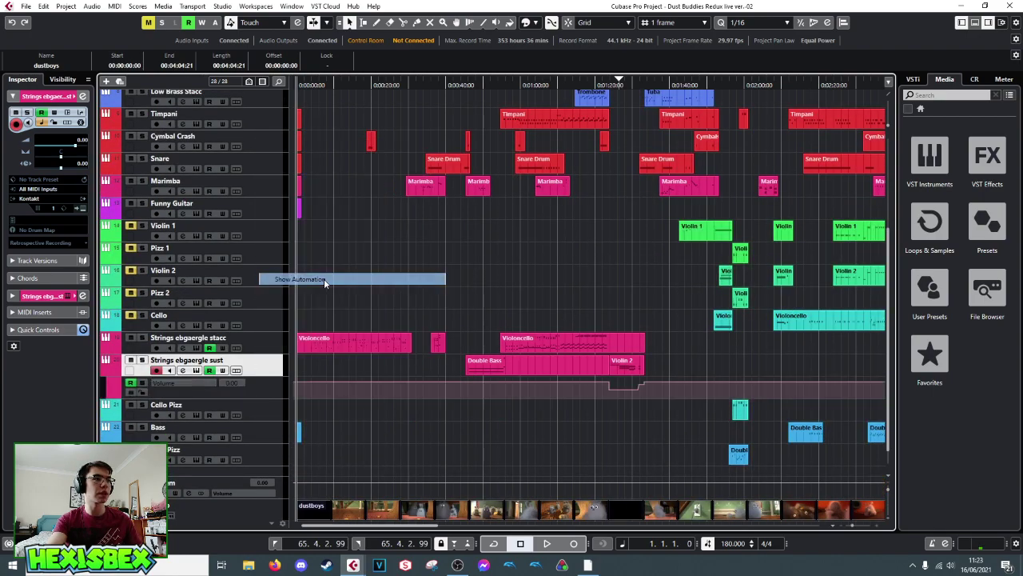
- Add volume automation points at 0:00:43:17 and 0:00:56:17 on the Strings ebgaergle sust track, lower the first to -2.12, and audition the passage
left_click(459, 386)
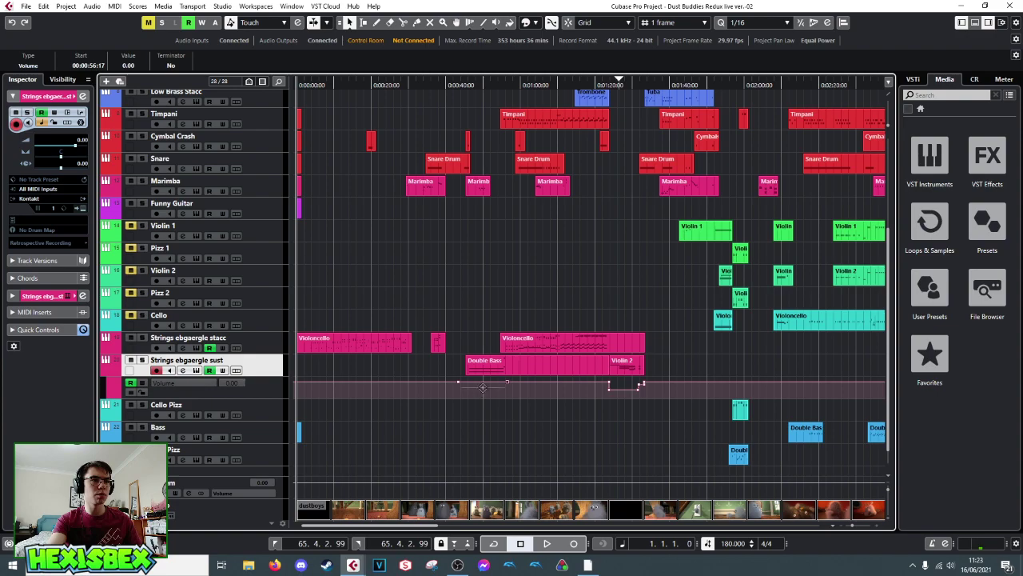
left_click_drag(459, 386, 460, 389)
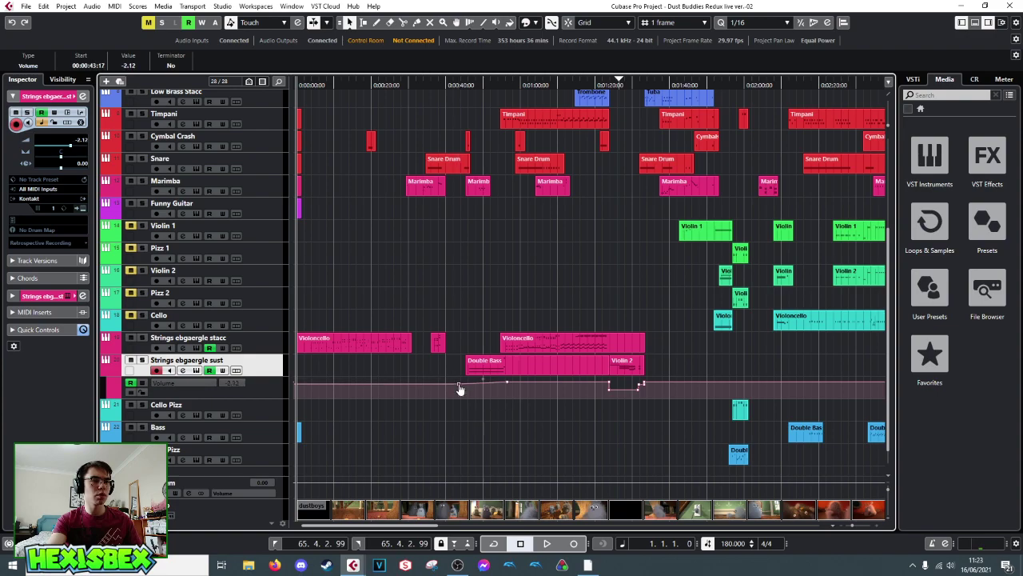
key("l")
key("space")
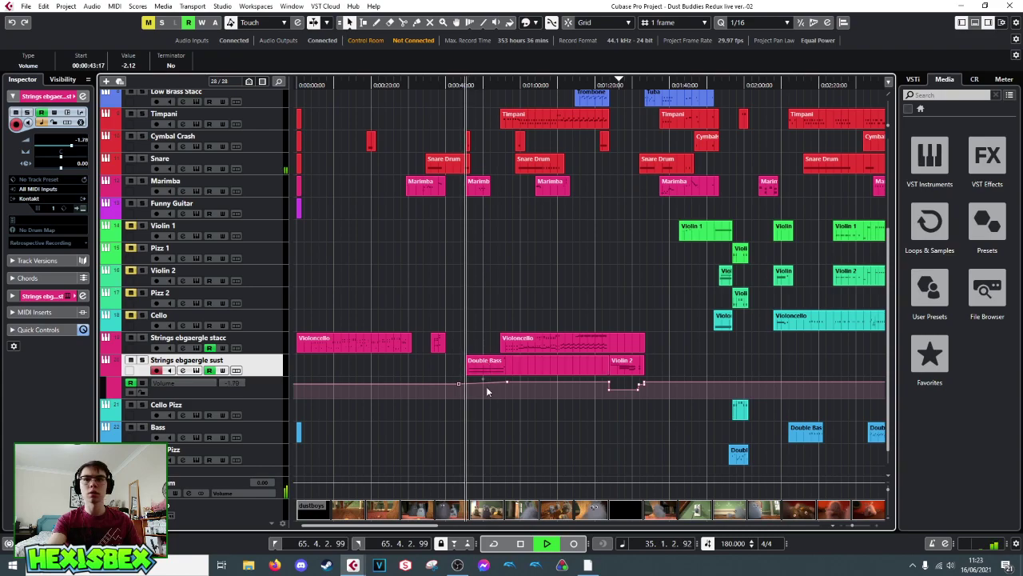
key("space")
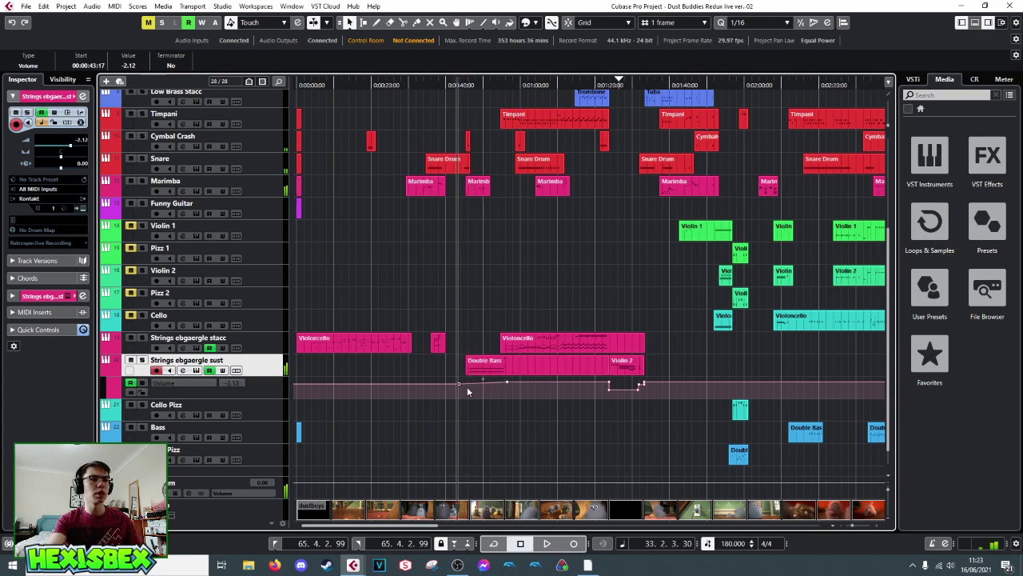
- Lower the first volume point to -9.30 and the point at 0:00:56:17 to -3.65, and audition the fade-in
left_click_drag(460, 389, 508, 386)
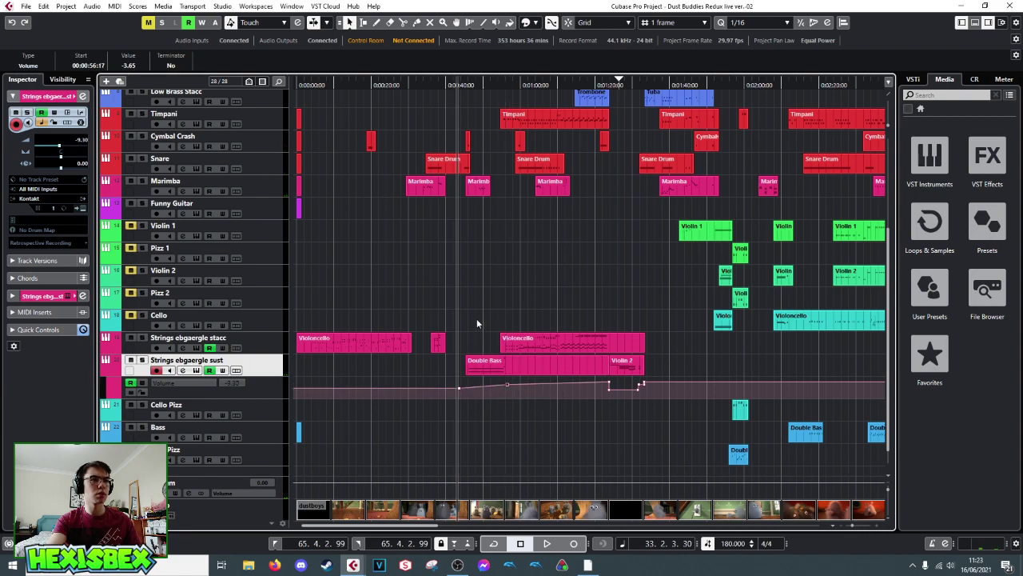
key("space")
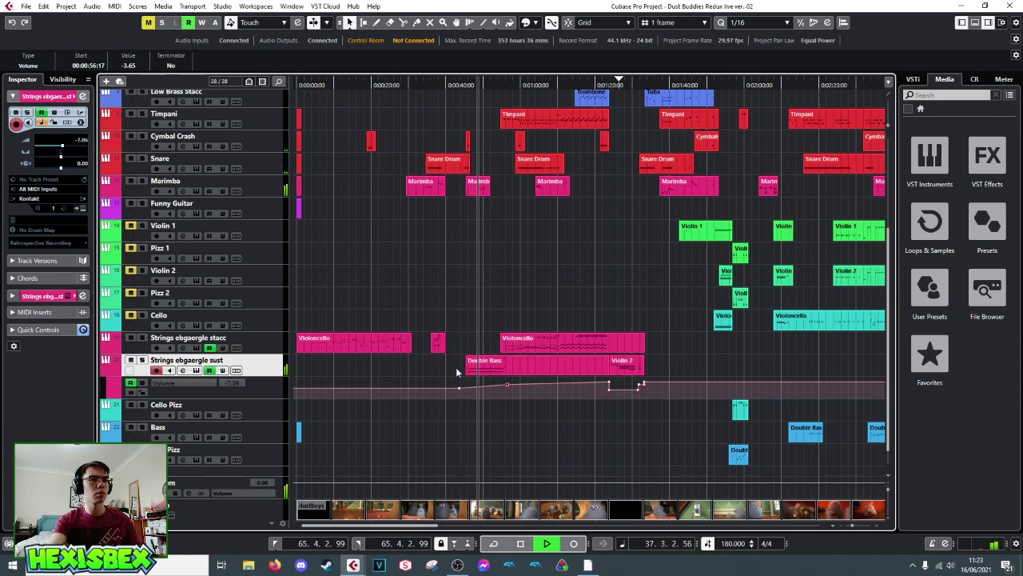
key("space")
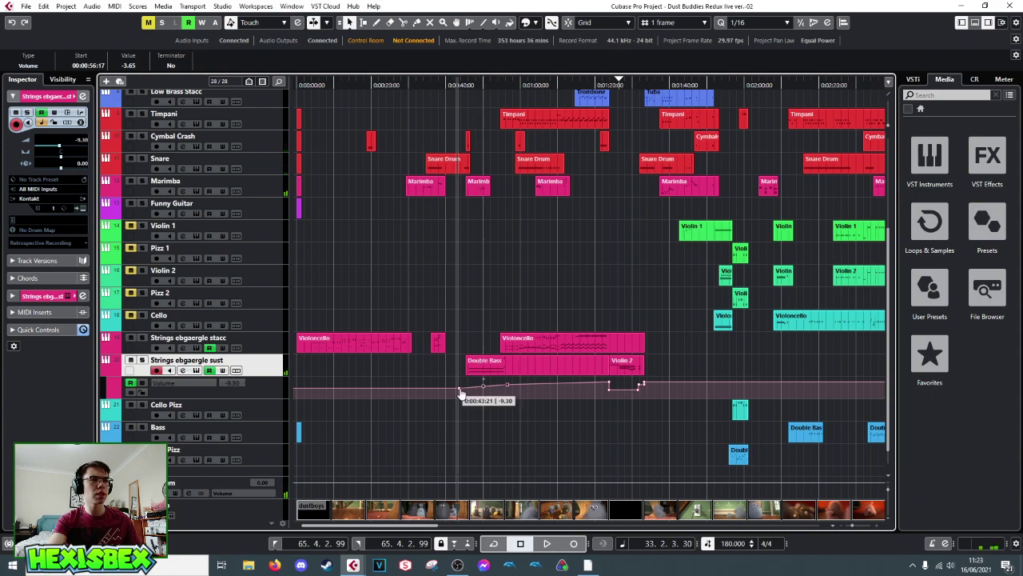
- Set the volume point just before the Double Bass part to -24.7 at 0:00:44:00, and listen to the fade-in
left_click(460, 394)
left_click_drag(461, 394, 461, 399)
key("space")
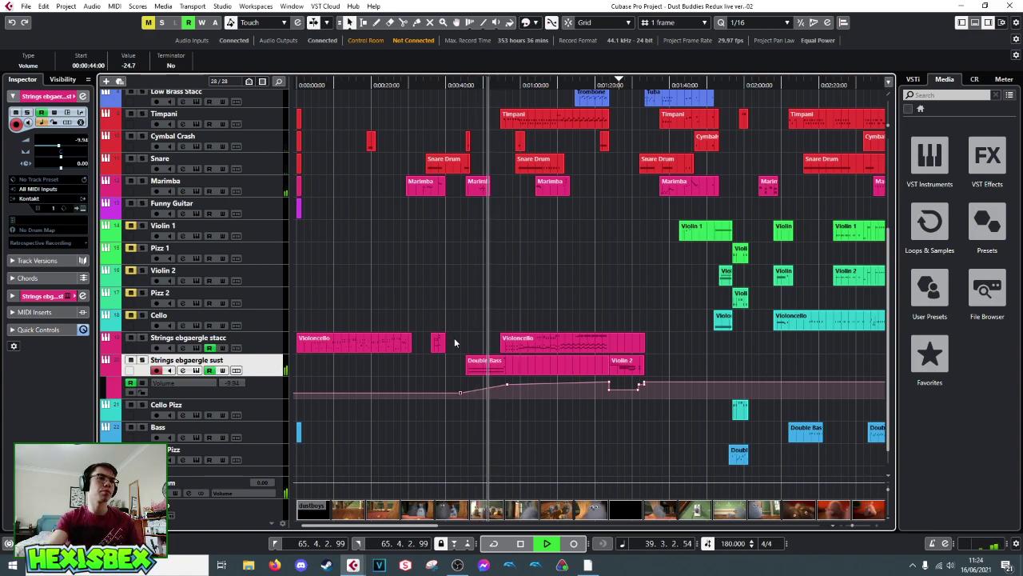
left_click(484, 388)
key("space")
- Set the second volume automation point of the fade-in to -11.5 at 0:00:56:12, and play the passage
left_click_drag(507, 388, 507, 390)
key("space")
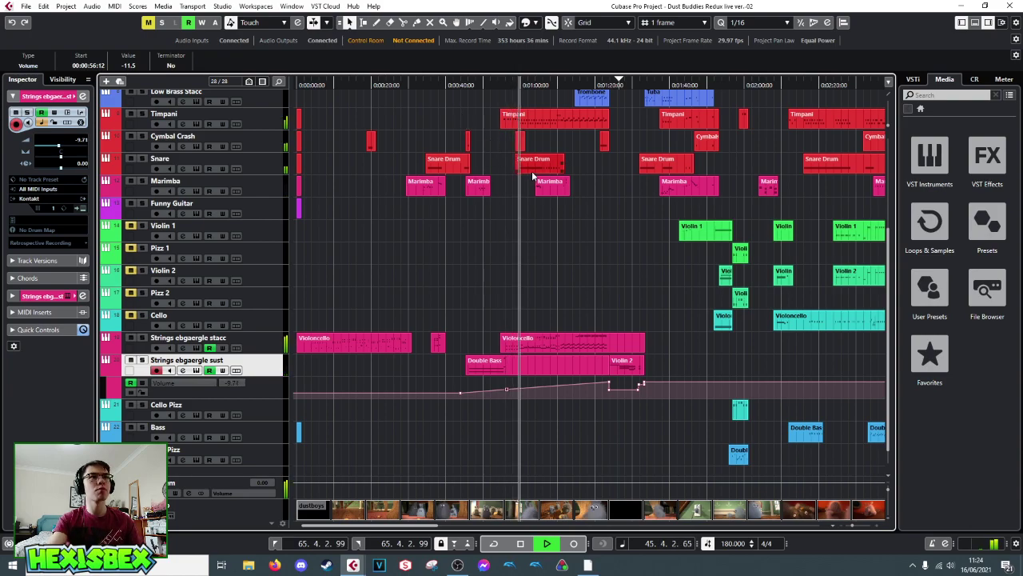
key("space")
- Play from the start of the Low Brass Sust part, soloing the Low Brass Sust and Low Brass Stacc tracks
scroll(612, 239, "up", 5)
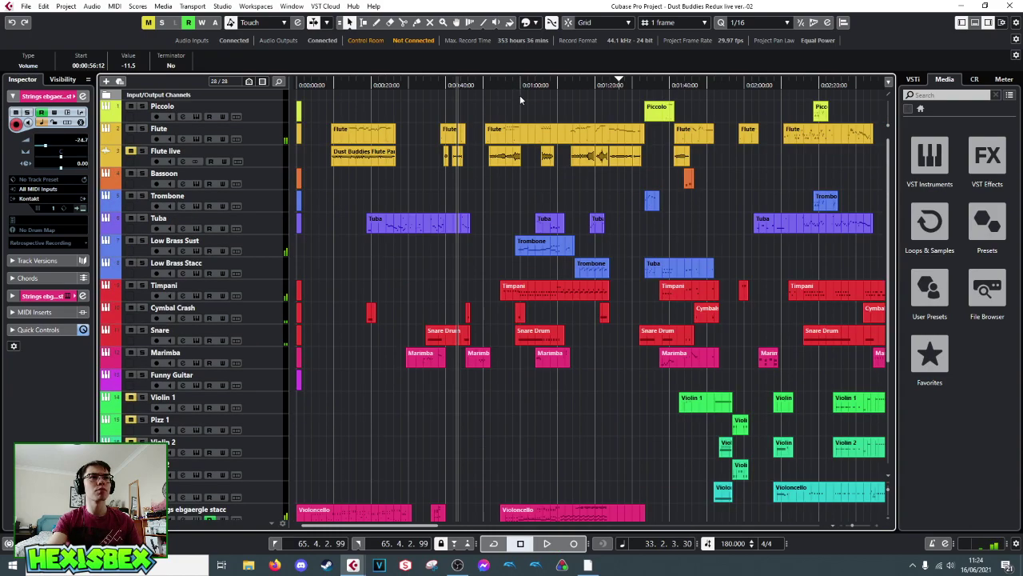
left_click(517, 85)
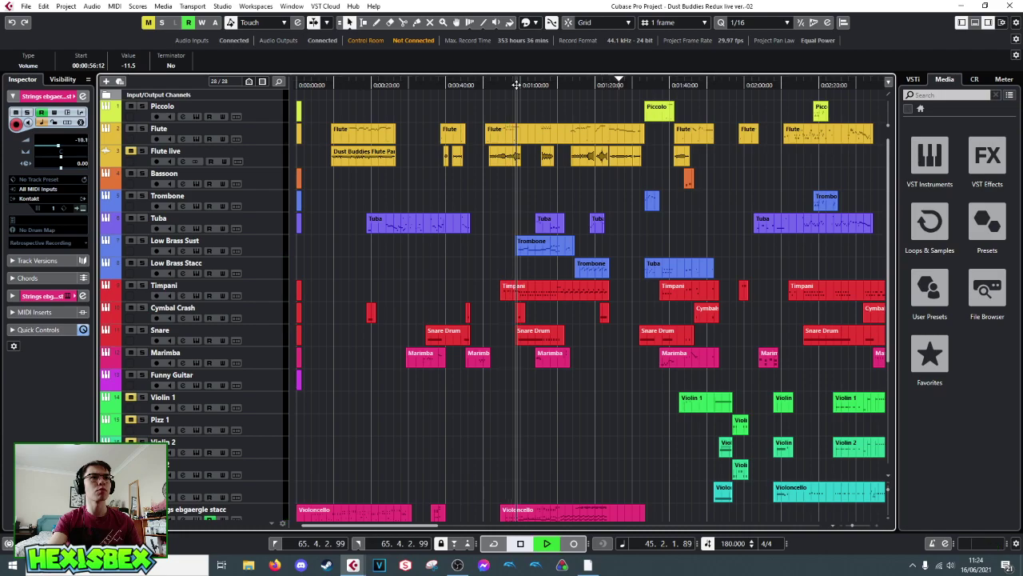
left_click(207, 242)
left_click(142, 241)
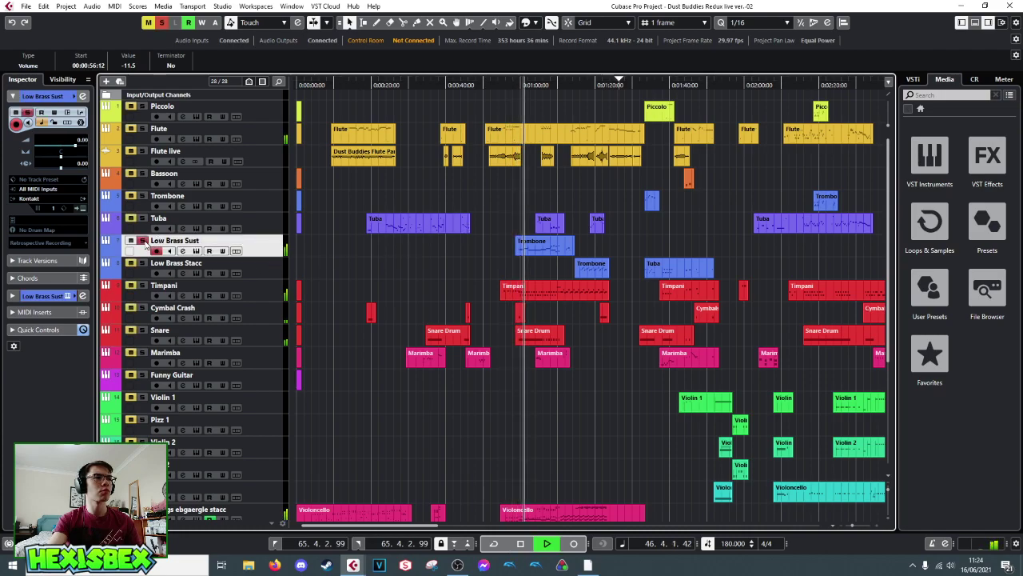
left_click(142, 263)
key("space")
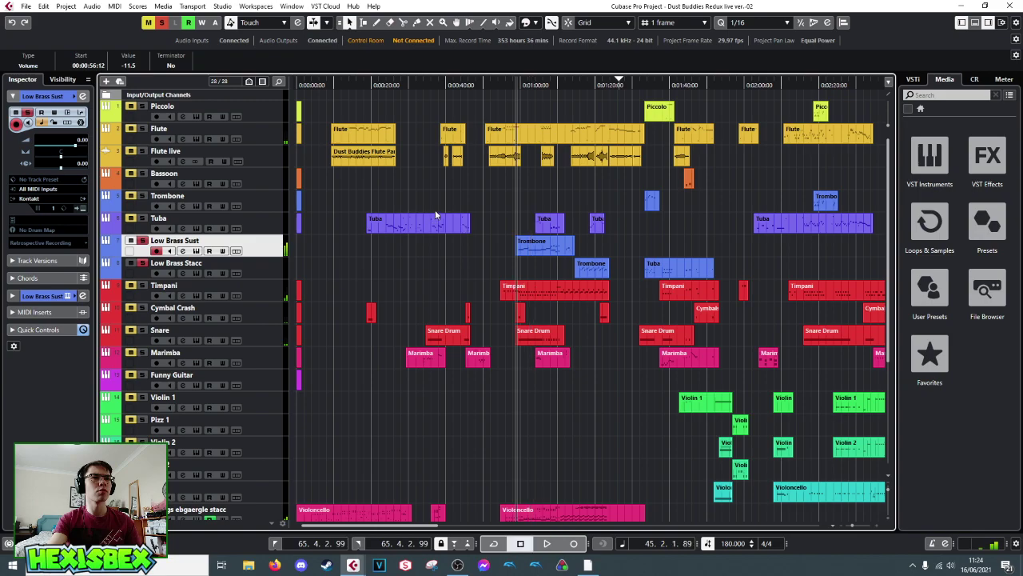
left_click(551, 143)
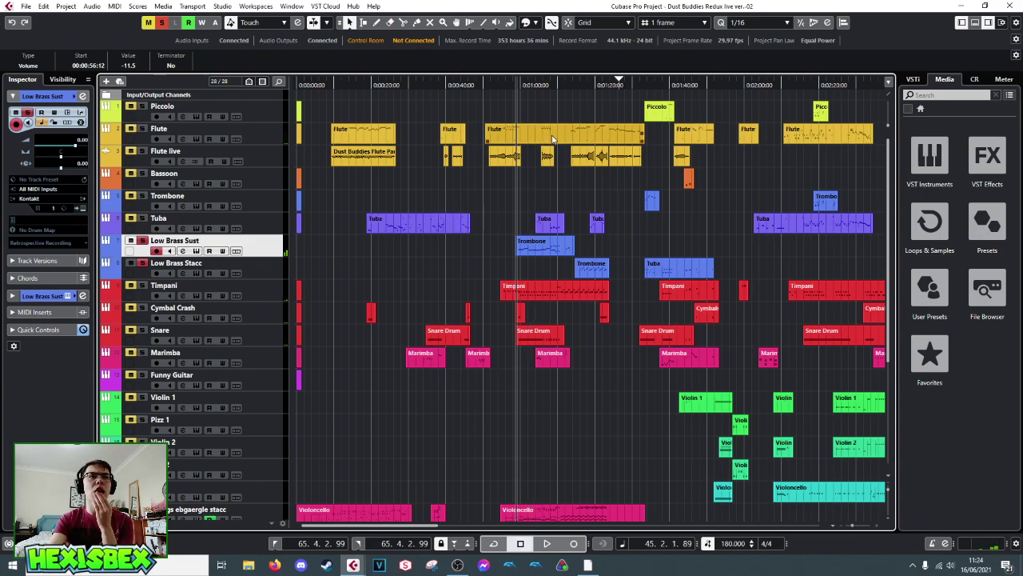
- Solo the Tuba track along with the low brass, and audition the brass section from about the one-minute mark
left_click(616, 79)
left_click(598, 85)
left_click(589, 85)
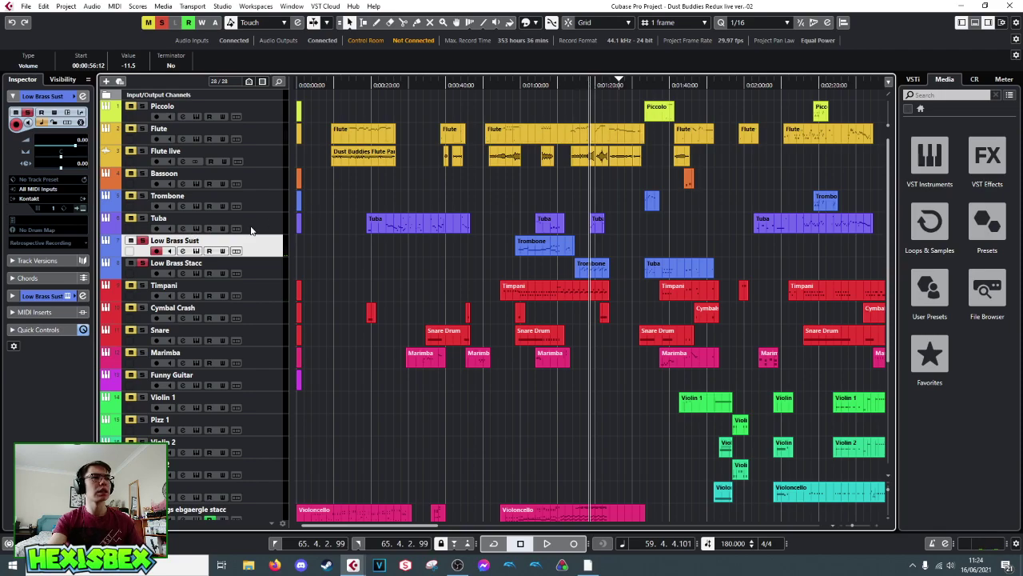
left_click(168, 231)
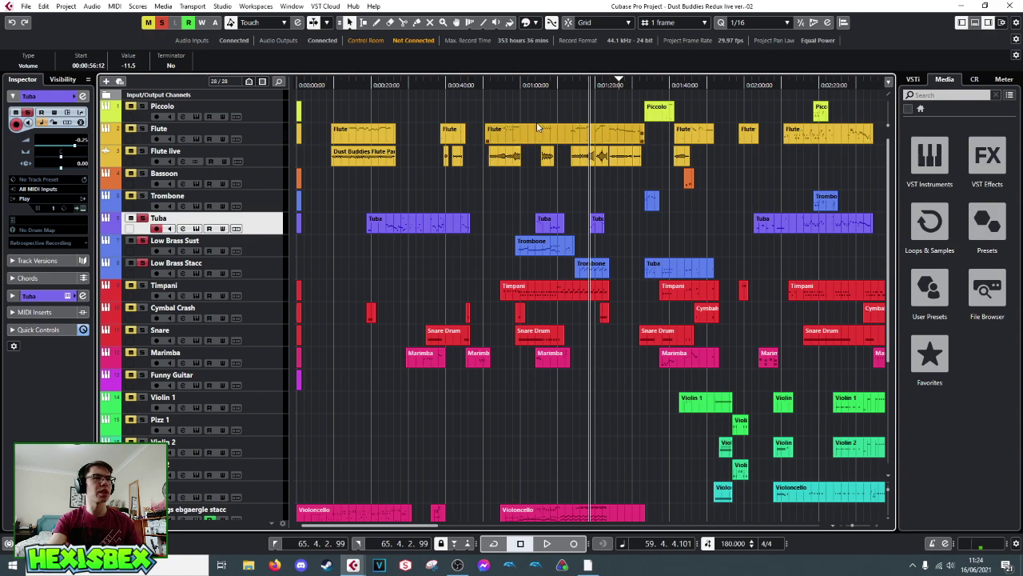
left_click(533, 84)
left_click_drag(512, 86, 519, 84)
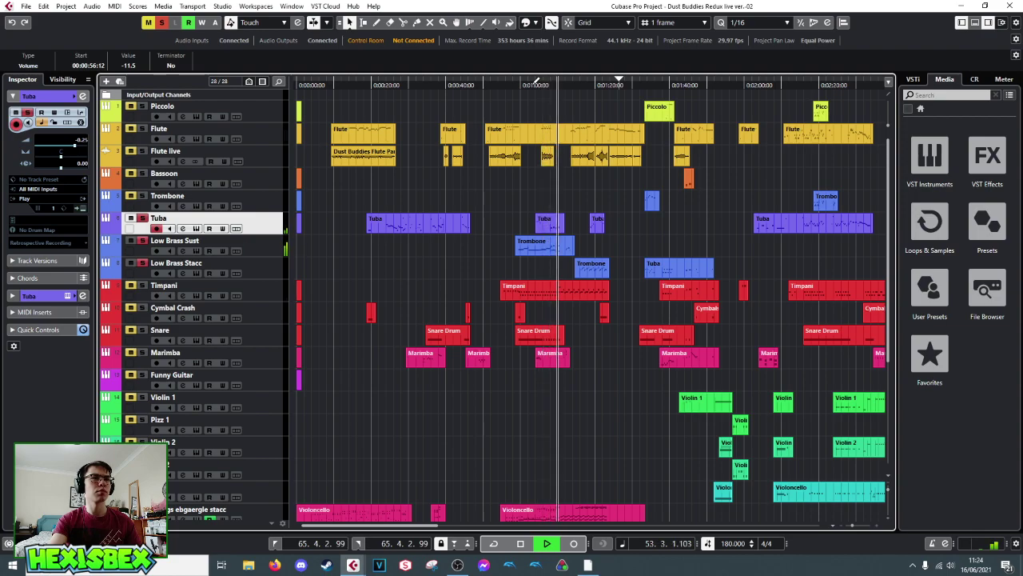
key("space")
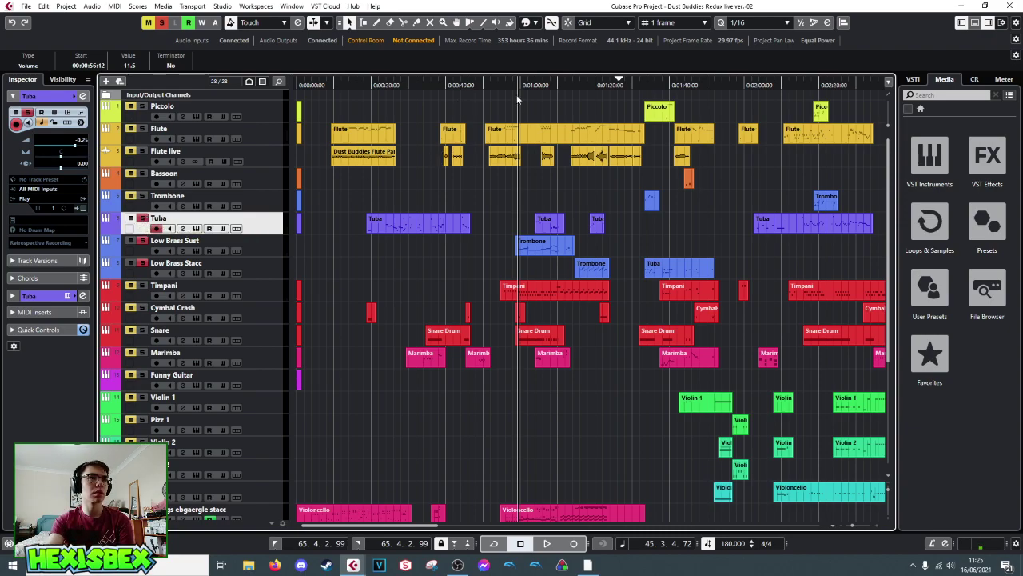
- Clear the solos on Tuba, Low Brass Sust and Low Brass Stacc, and play the full mix from about bar 42
left_click_drag(515, 85, 510, 83)
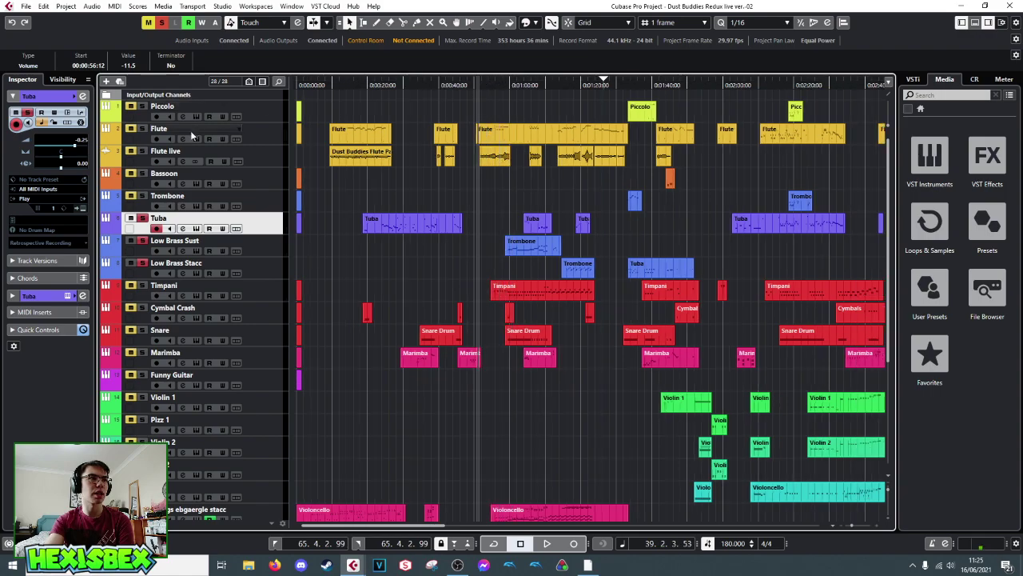
left_click(267, 161)
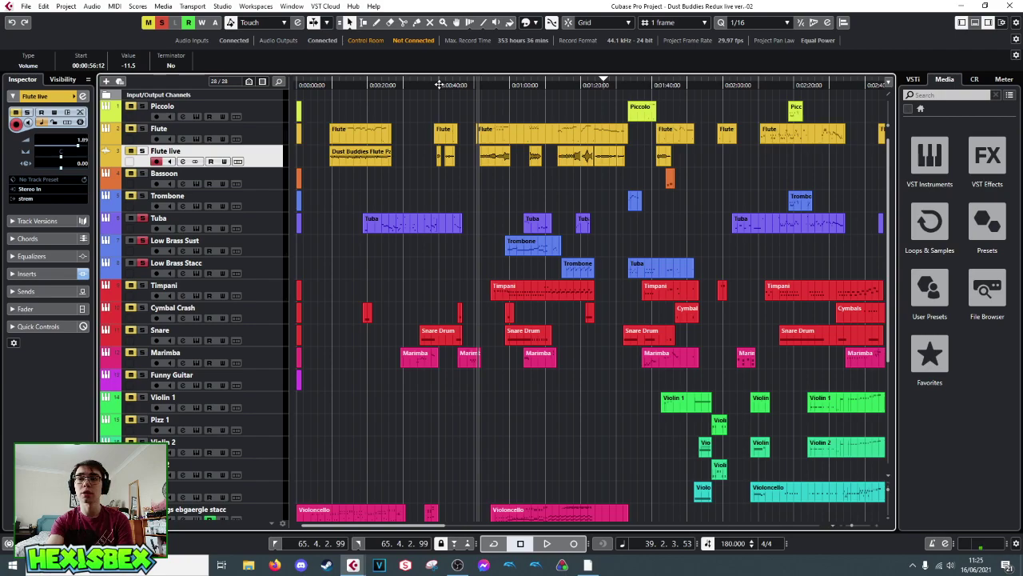
left_click(493, 85)
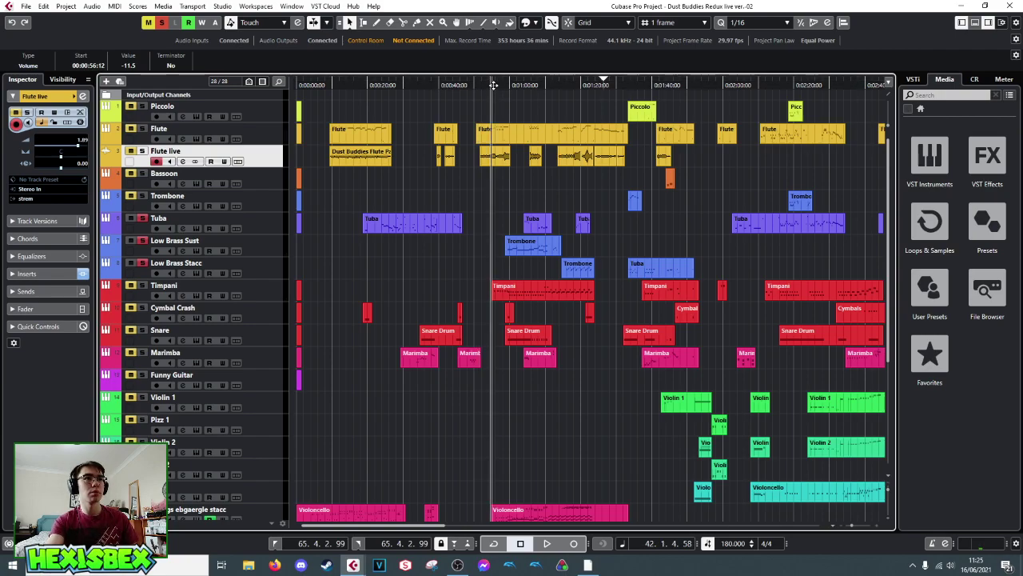
key("space")
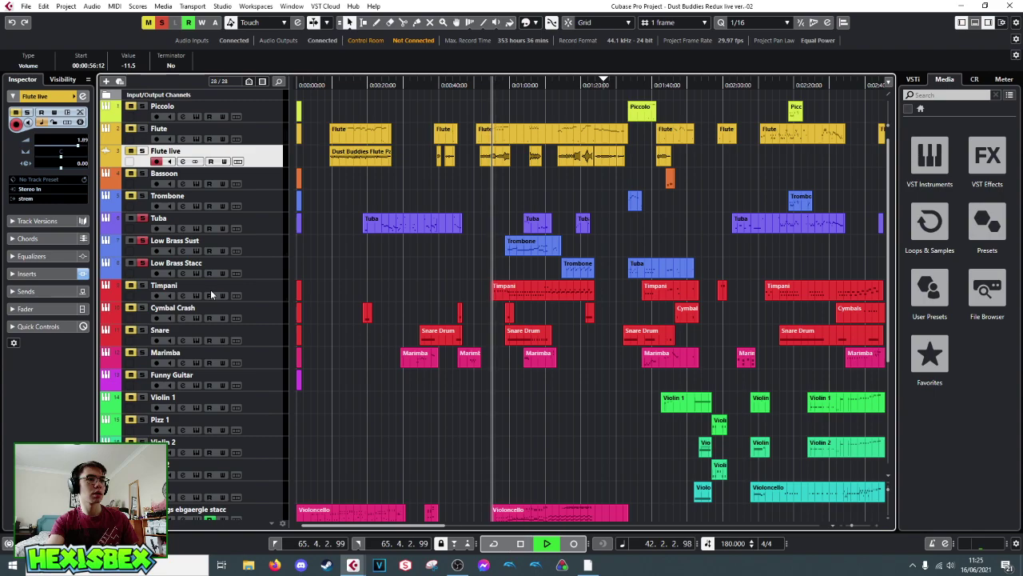
key("space")
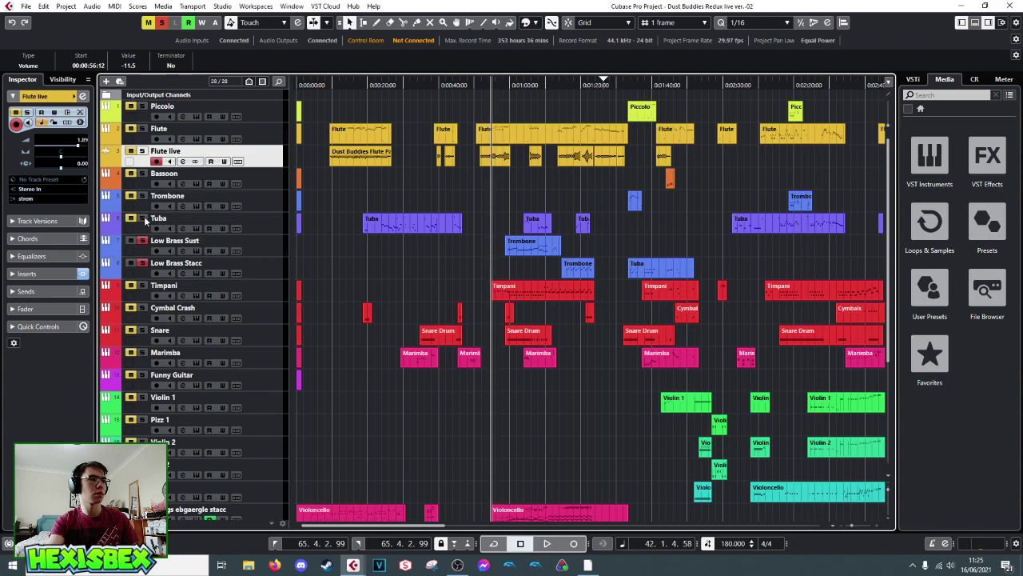
left_click(142, 262)
key("space")
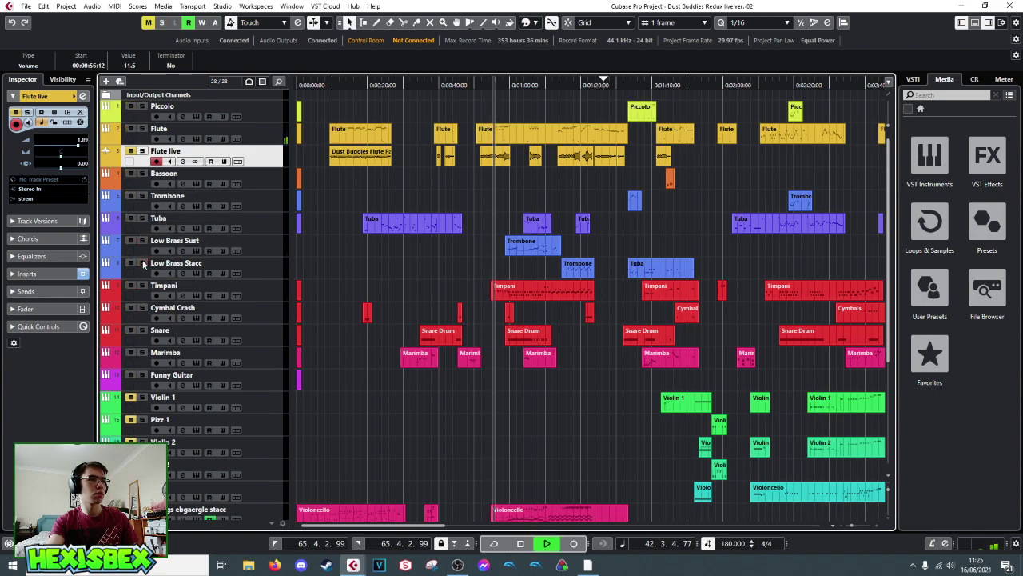
key("space")
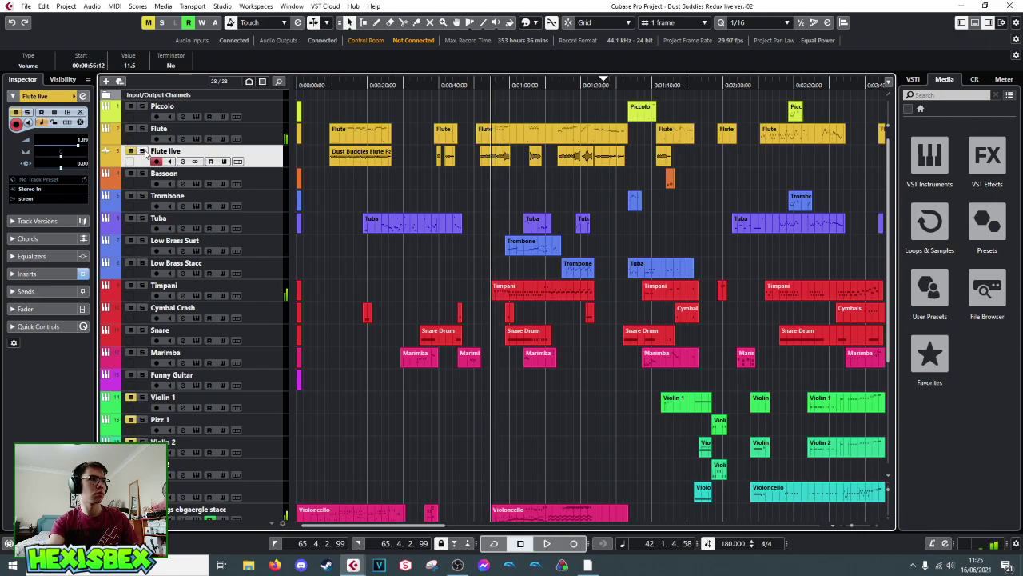
- Mute Flute and unmute Flute live, comparing both versions from about bar 38, just before the third Flute part
left_click(436, 84)
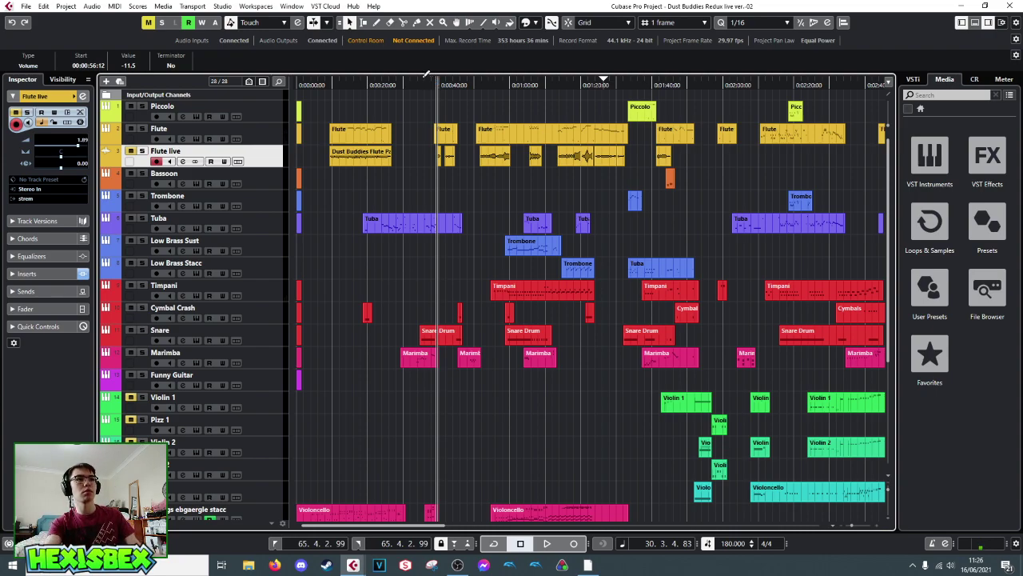
left_click(472, 84)
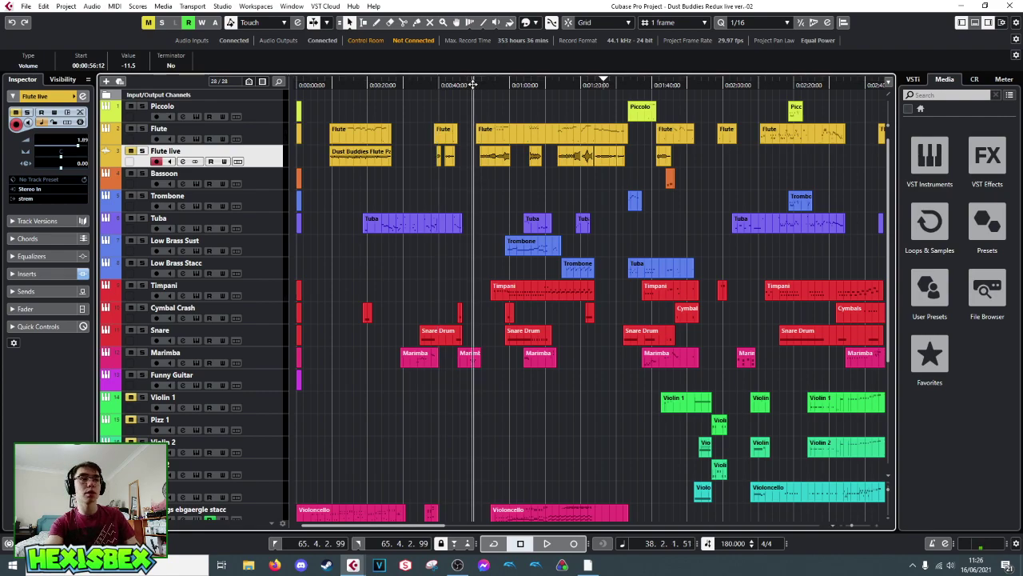
key("space")
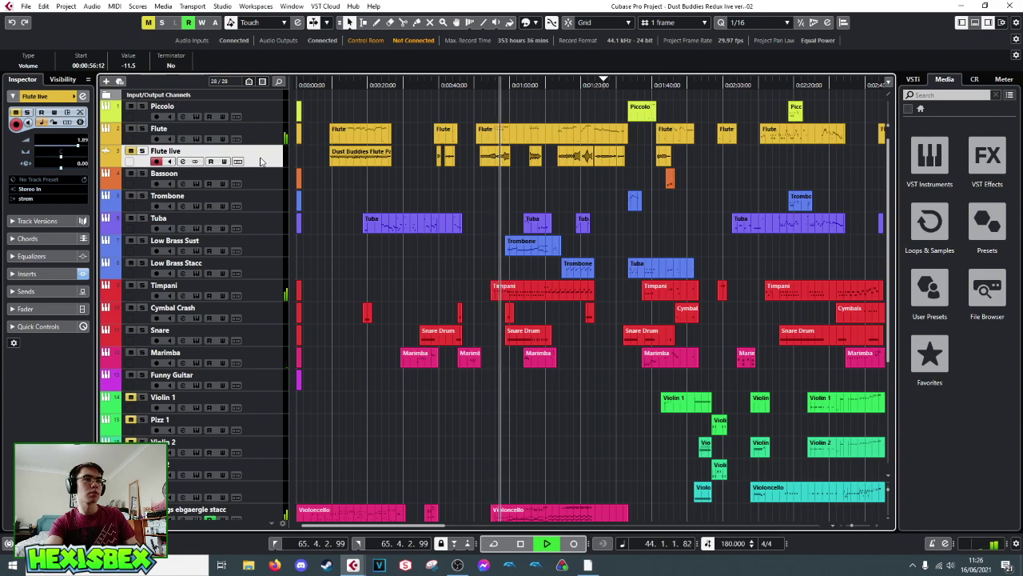
key("space")
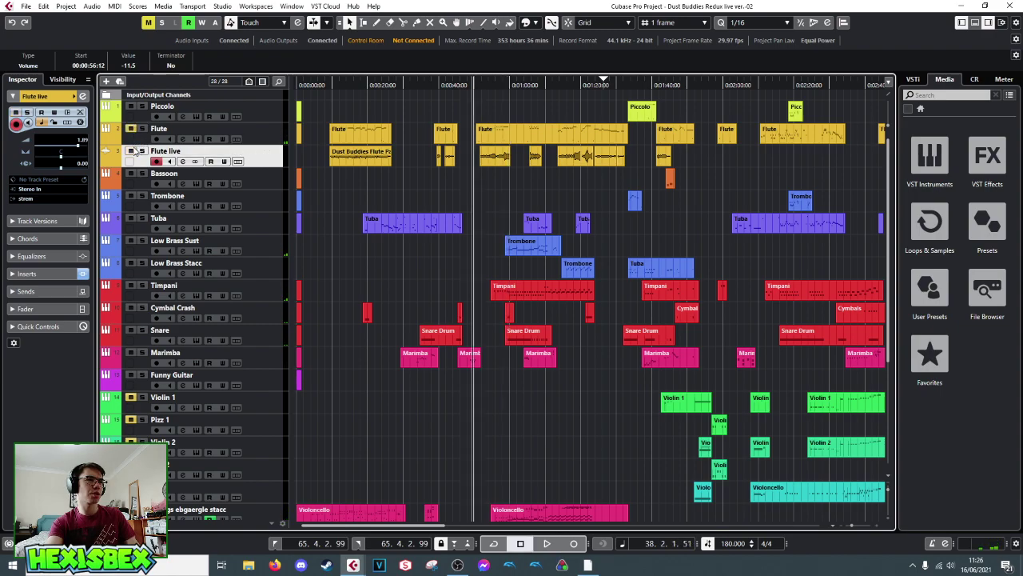
key("space")
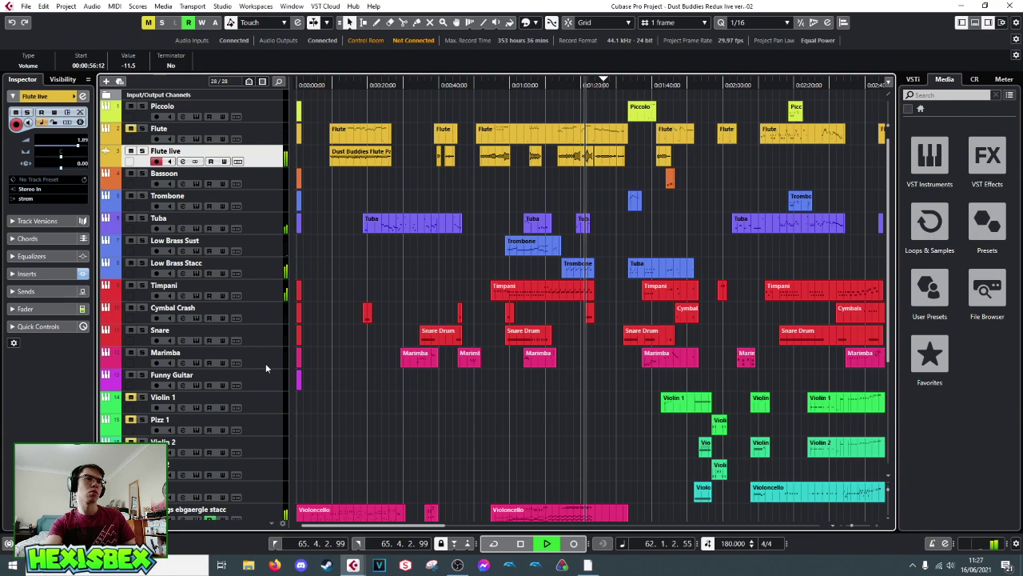
key("space")
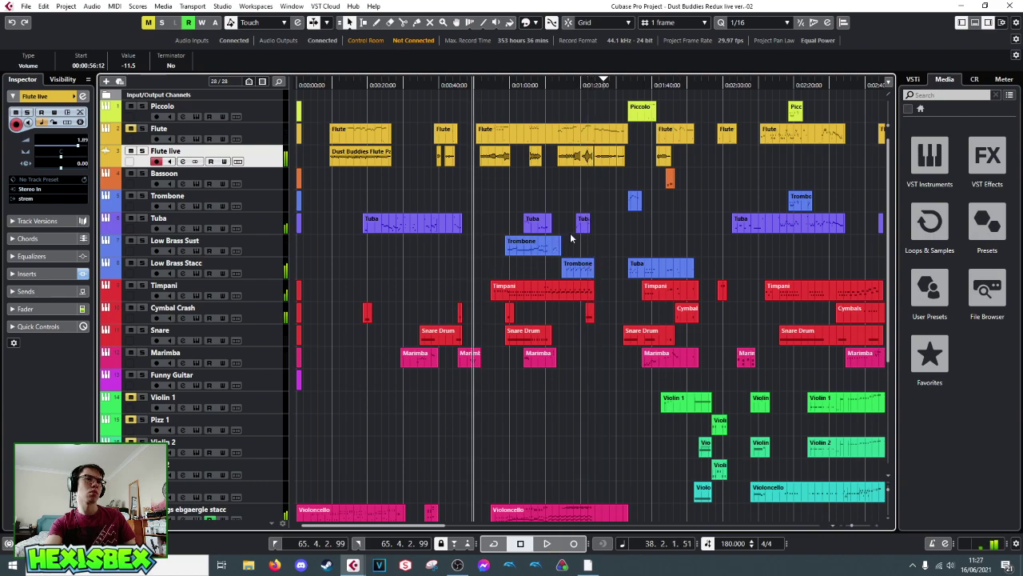
- Open the short Tuba part at 0:01:18:17 for note editing and play it from around bar 59
double_click(581, 223)
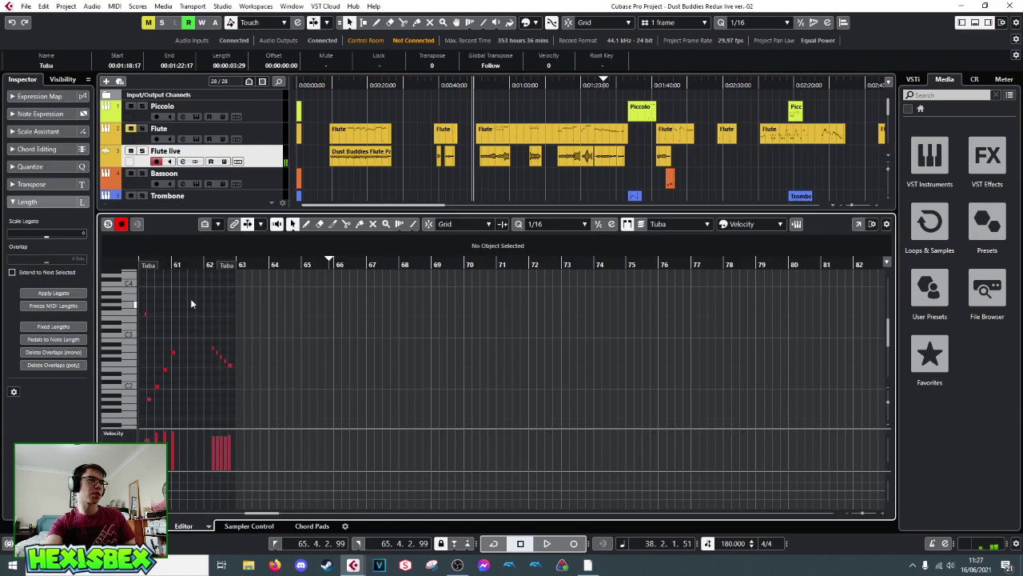
left_click_drag(203, 267, 310, 297)
key("space")
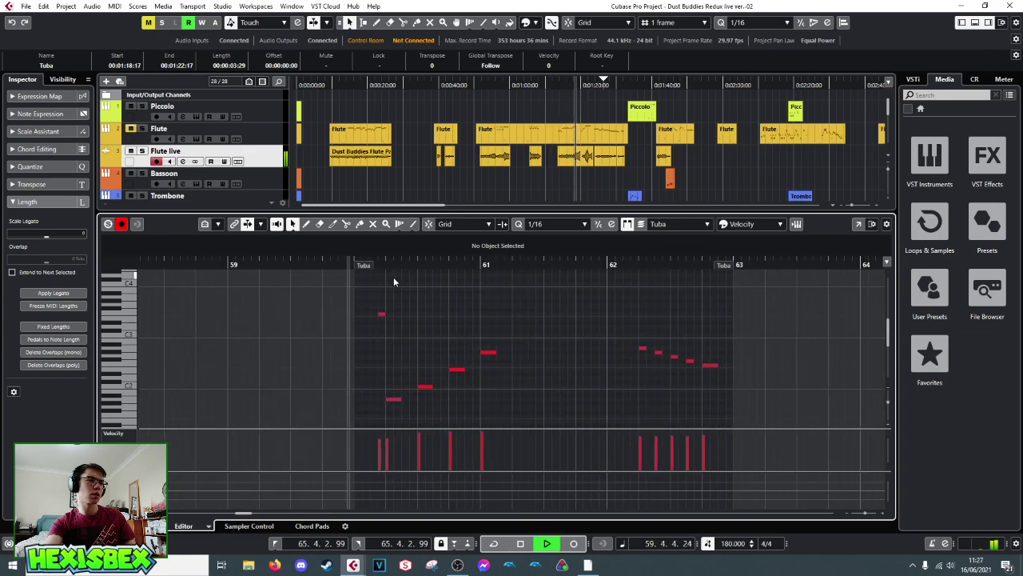
key("space")
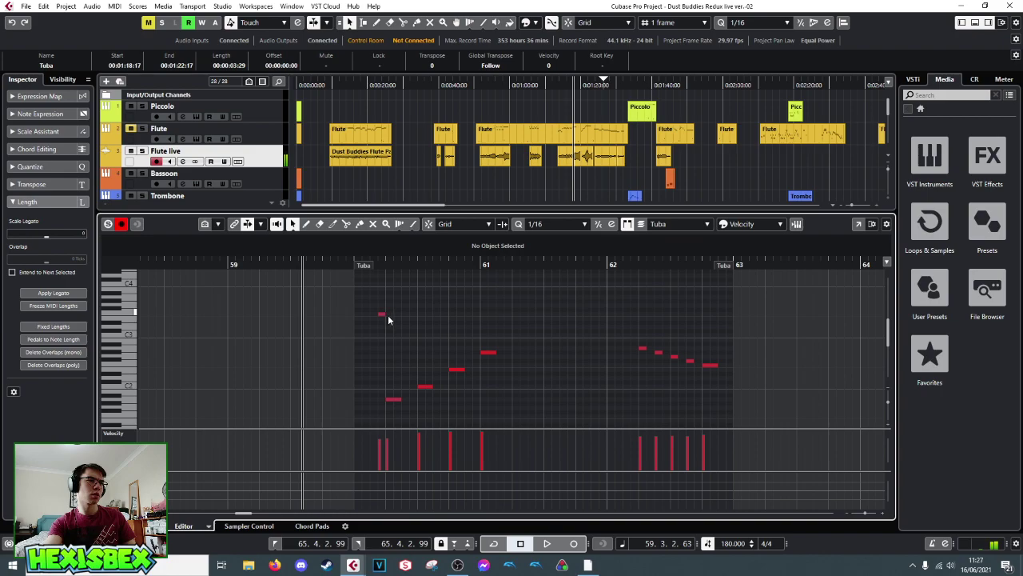
- Try the Tuba part's high keyswitch note on F#3, and audition the phrase with the Tuba track soloed
left_click(382, 313)
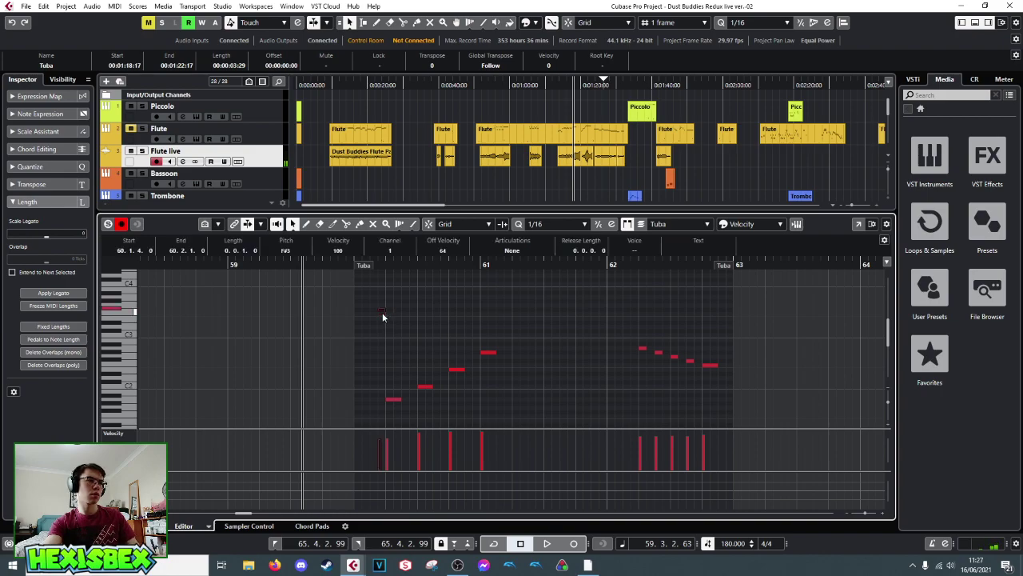
key("space")
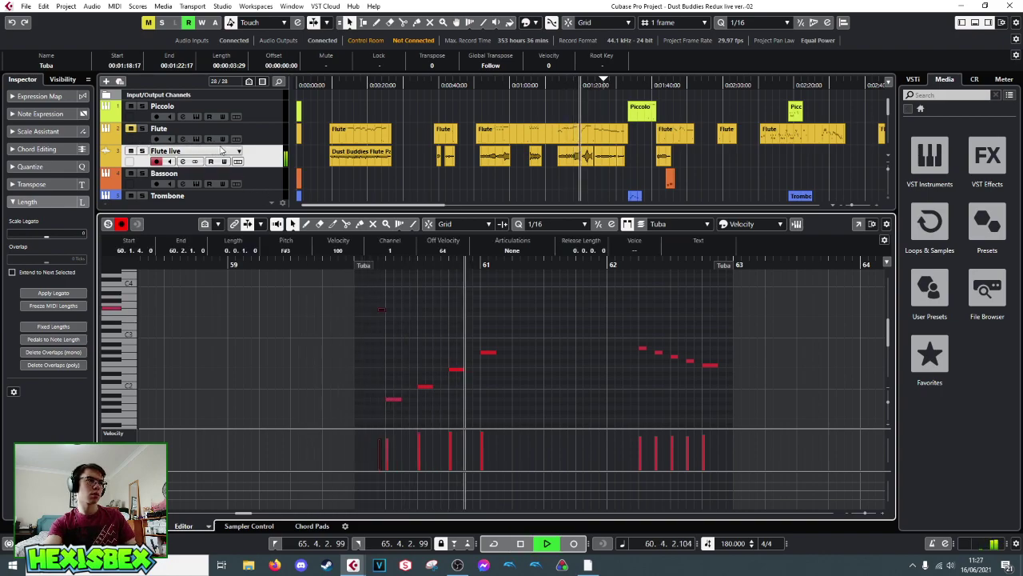
scroll(223, 150, "down", 2)
key("space")
left_click(146, 174)
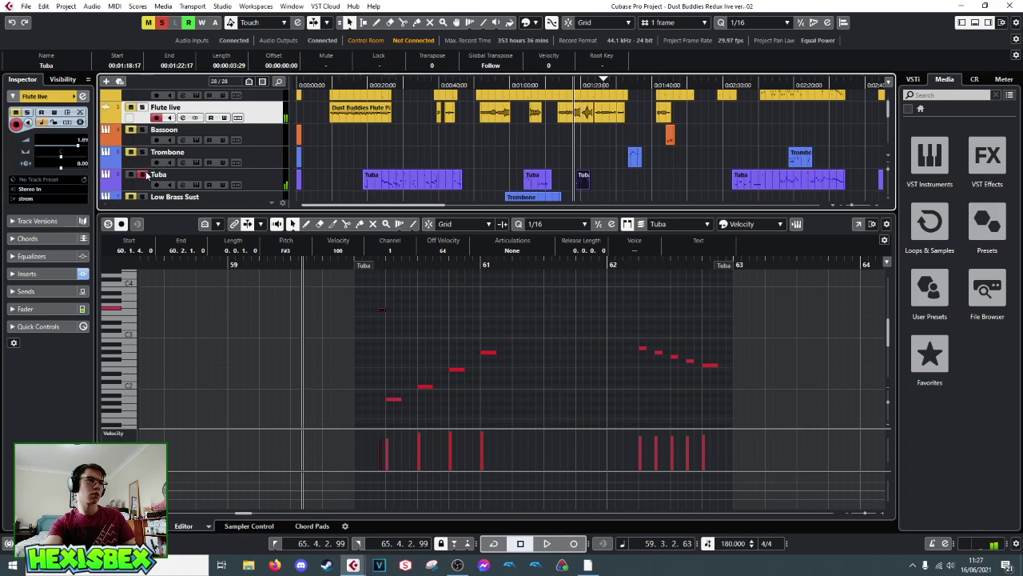
key("space")
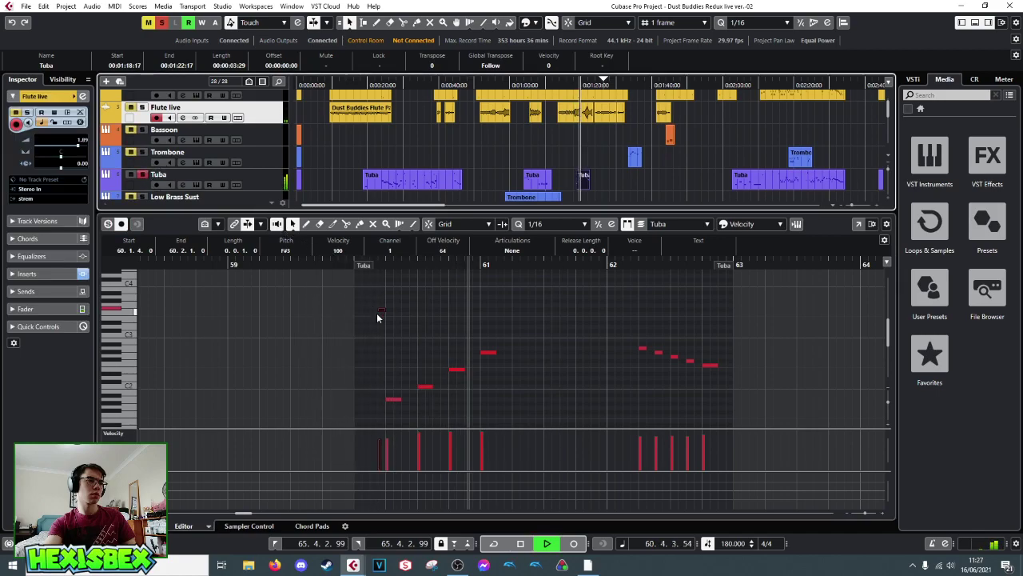
key("space")
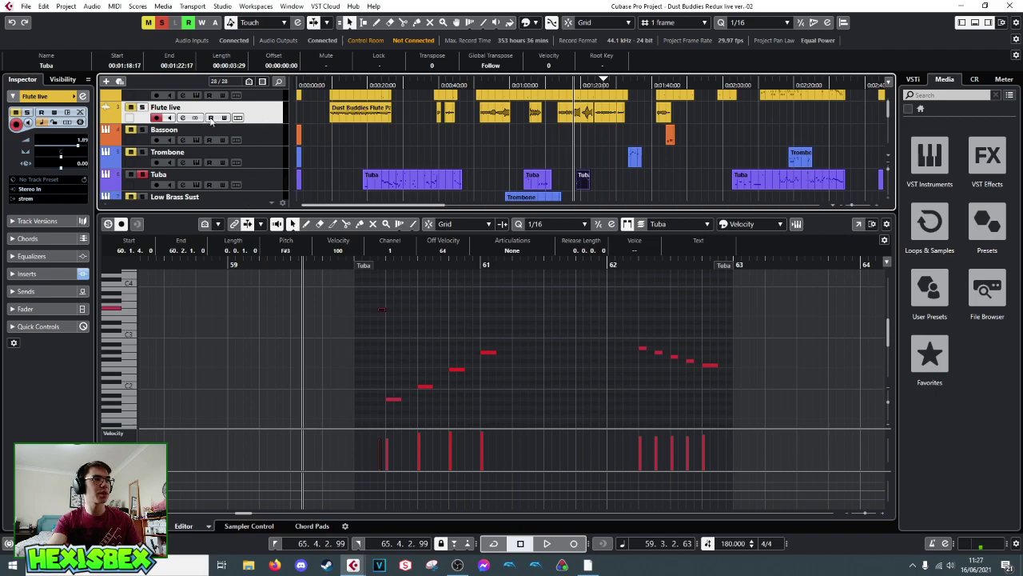
- Check the keyswitch articulations listed in the Tuba track's Hollywood Brass instrument, and close its window
left_click(234, 186)
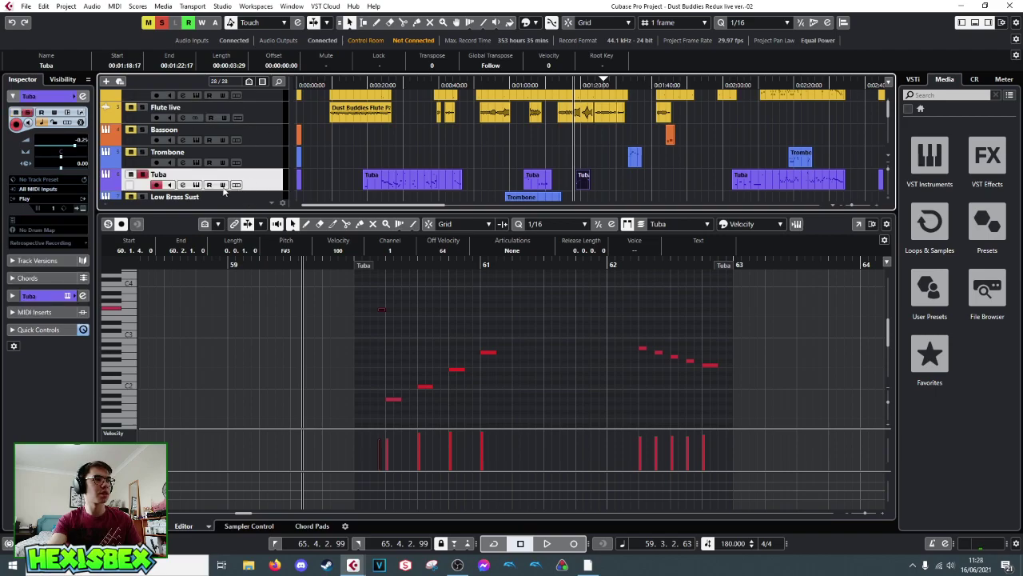
left_click(195, 185)
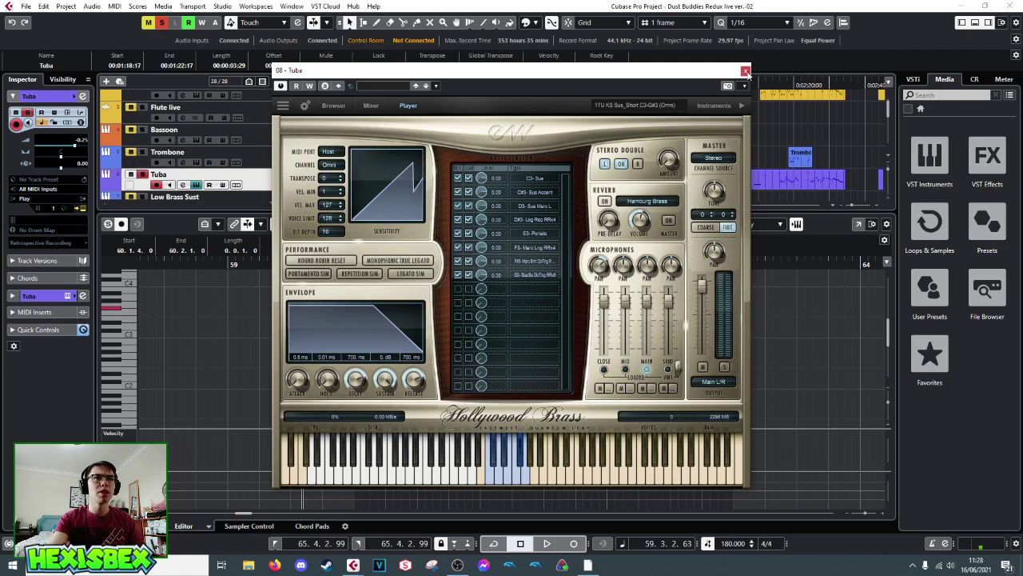
left_click(747, 72)
- Move the keyswitch note at the start of the short Tuba part to G3, and audition it soloed
left_click(352, 308)
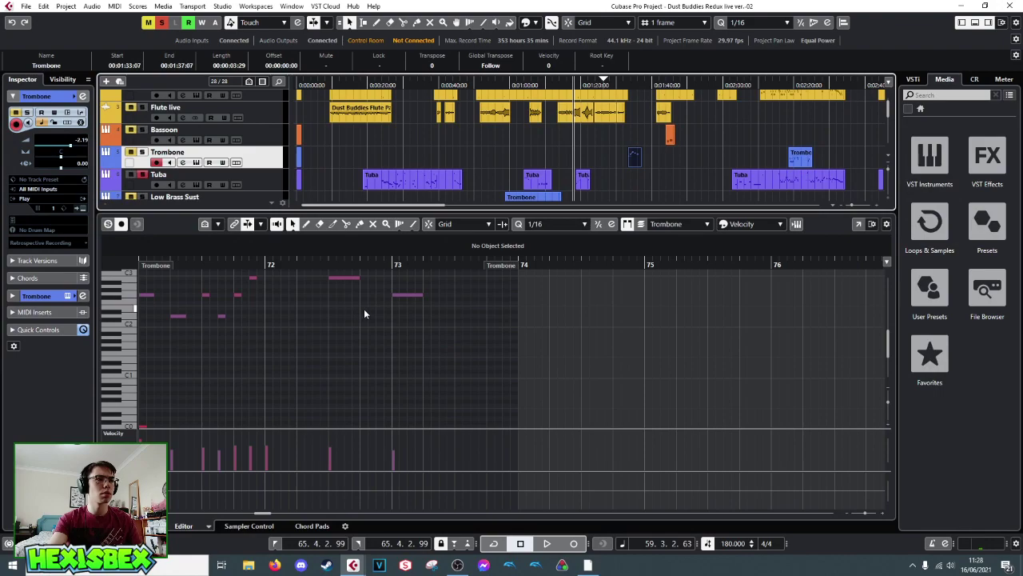
left_click(582, 184)
left_click(166, 310)
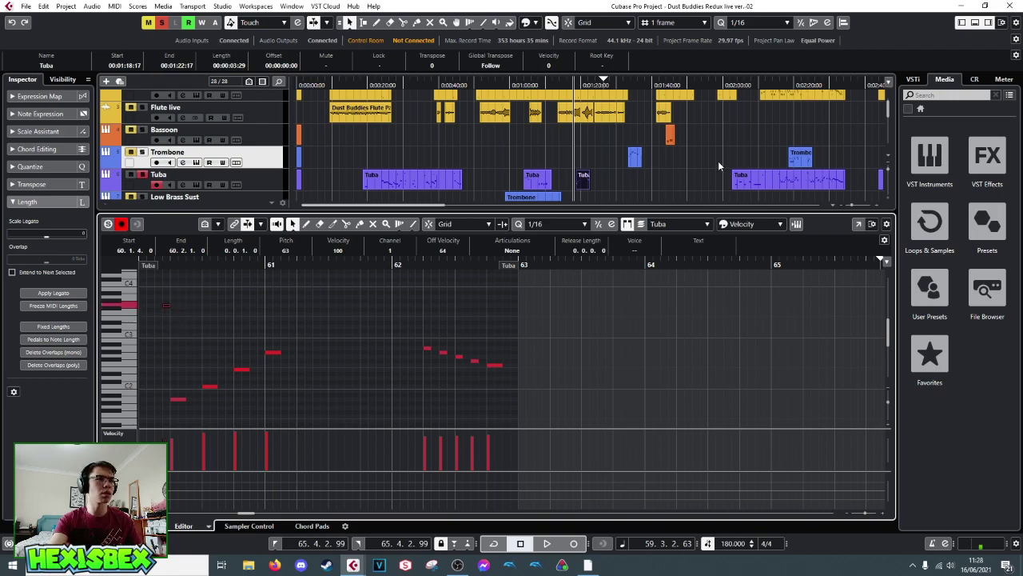
key("space")
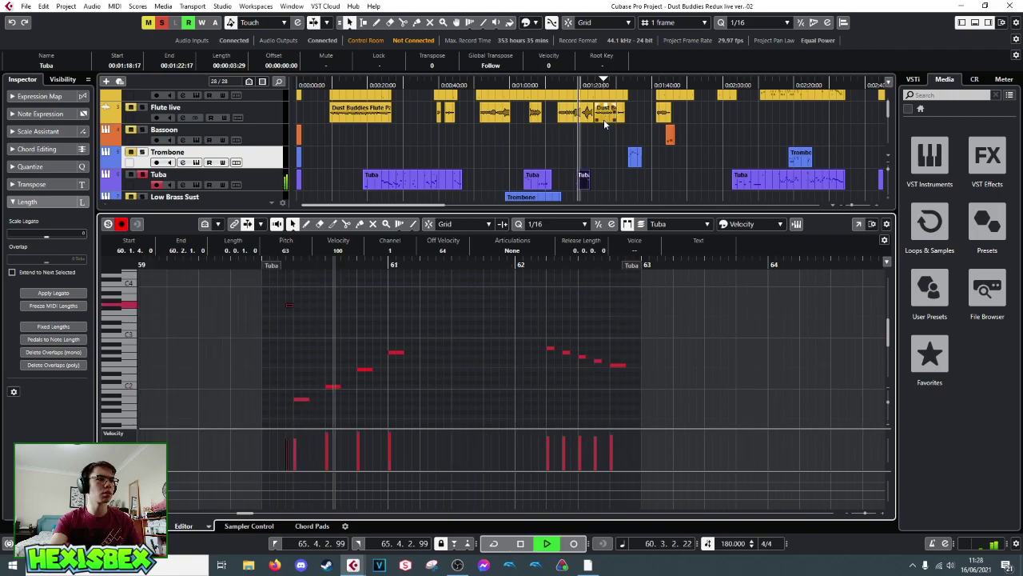
key("space")
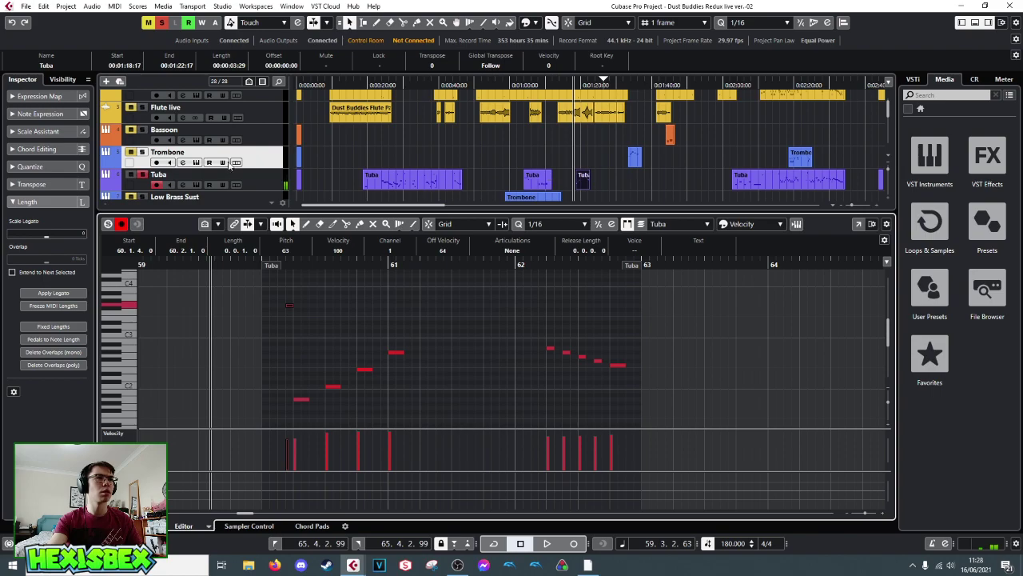
- Unsolo the Tuba track and replay the phrase in the full mix, and close the note editor
left_click(141, 175)
key("space")
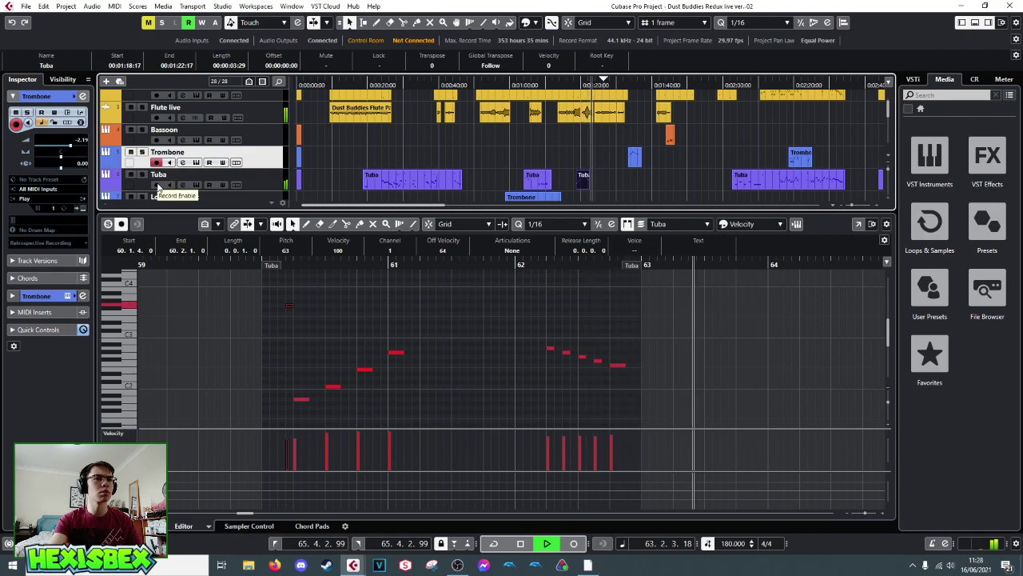
key("space")
key("ctrl+alt+e")
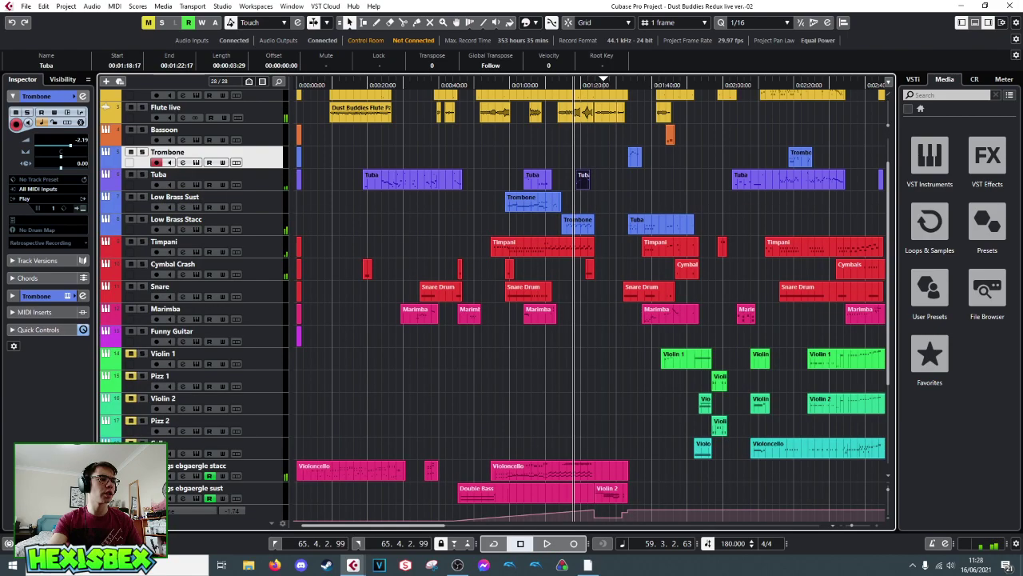
left_click(611, 200)
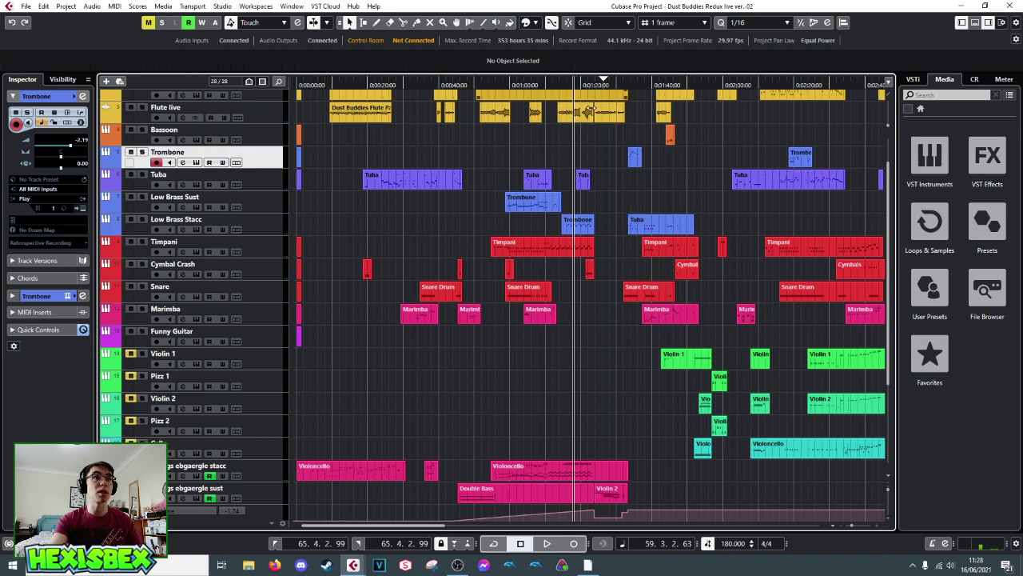
- Play the full mix from bar 59 through the end of the sustained strings part
scroll(604, 169, "up", 2)
key("space")
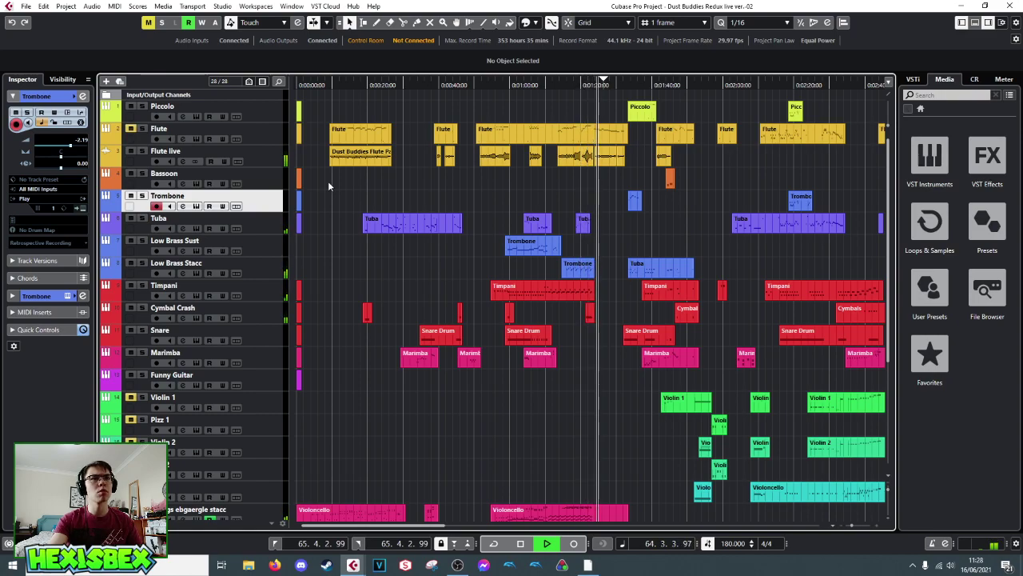
scroll(642, 433, "down", 5)
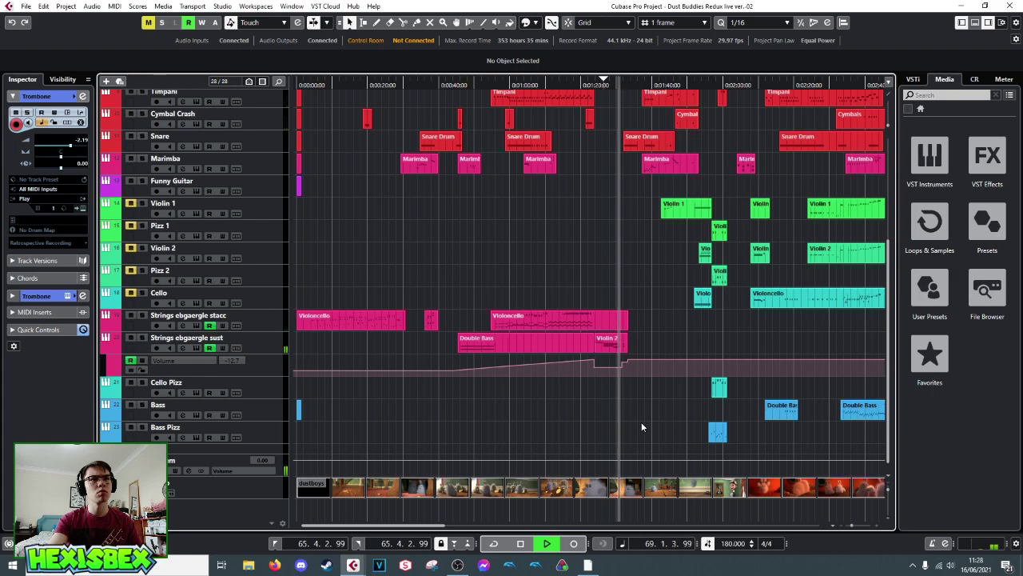
key("space")
scroll(623, 268, "up", 5)
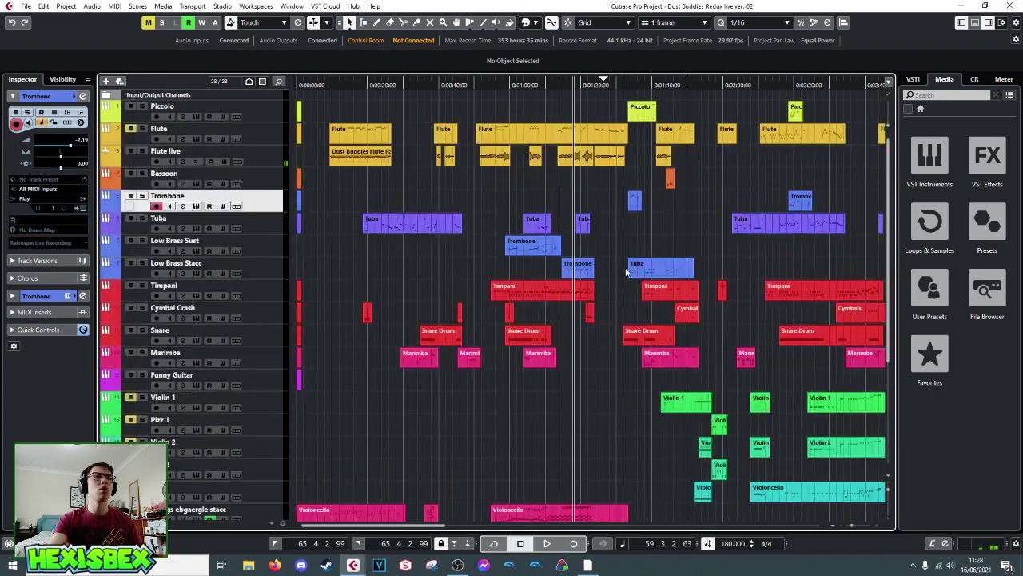
- Play the full mix repeatedly through the live flute passage from about bar 63 to bar 68
left_click(597, 84)
left_click_drag(599, 84, 569, 165)
key("space")
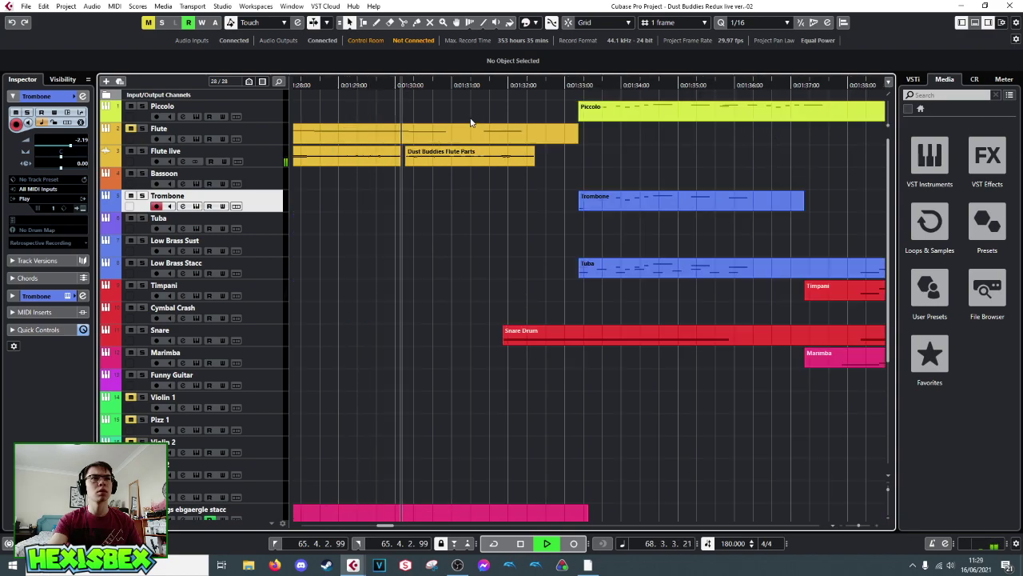
left_click(350, 85)
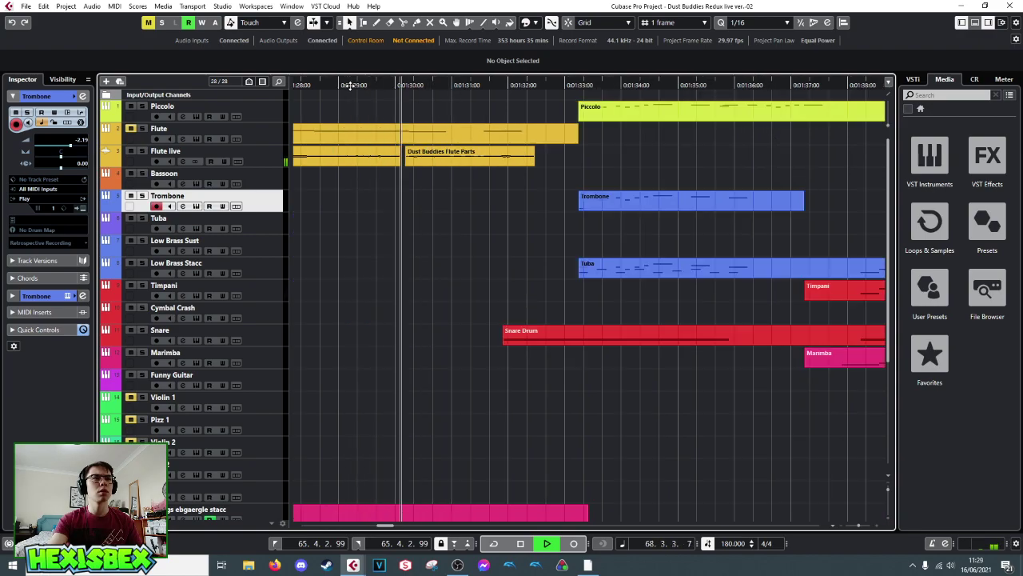
key("space")
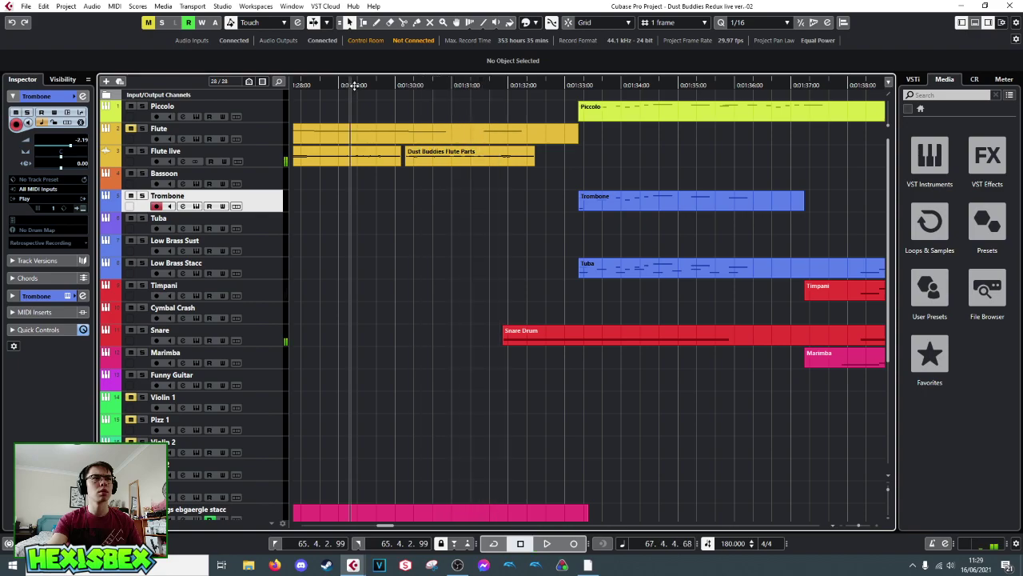
left_click_drag(350, 86, 317, 96)
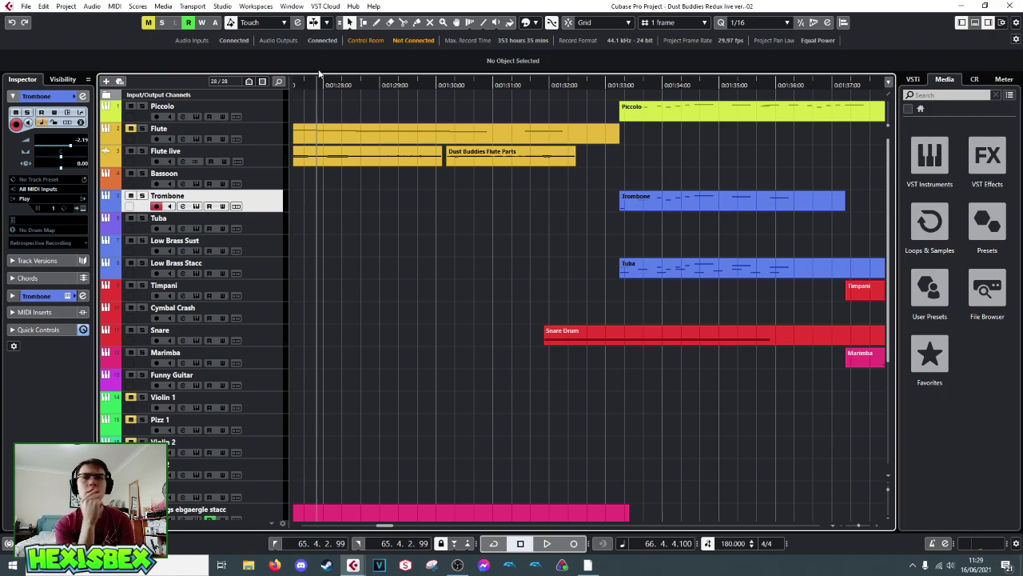
left_click_drag(360, 85, 409, 80)
key("space")
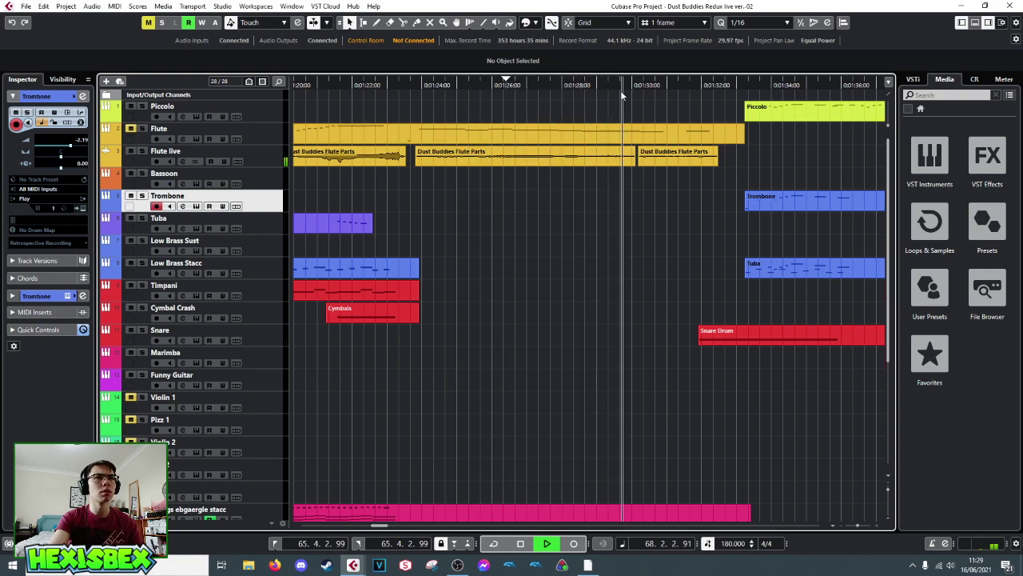
key("space")
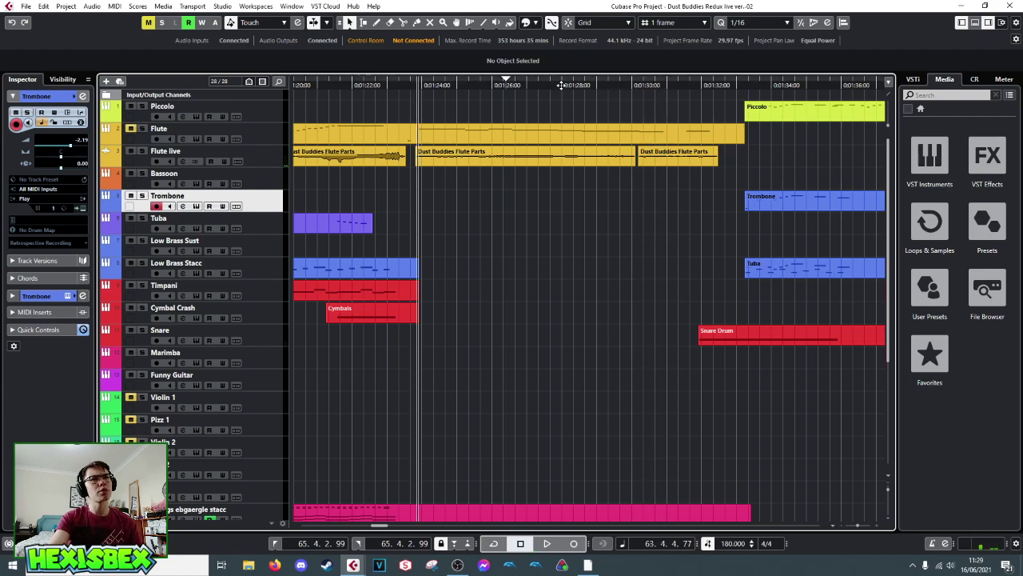
- Enlarge the Flute live track and replay its long clip from about 1:25:25
left_click_drag(561, 85, 560, 94)
left_click_drag(243, 166, 249, 186)
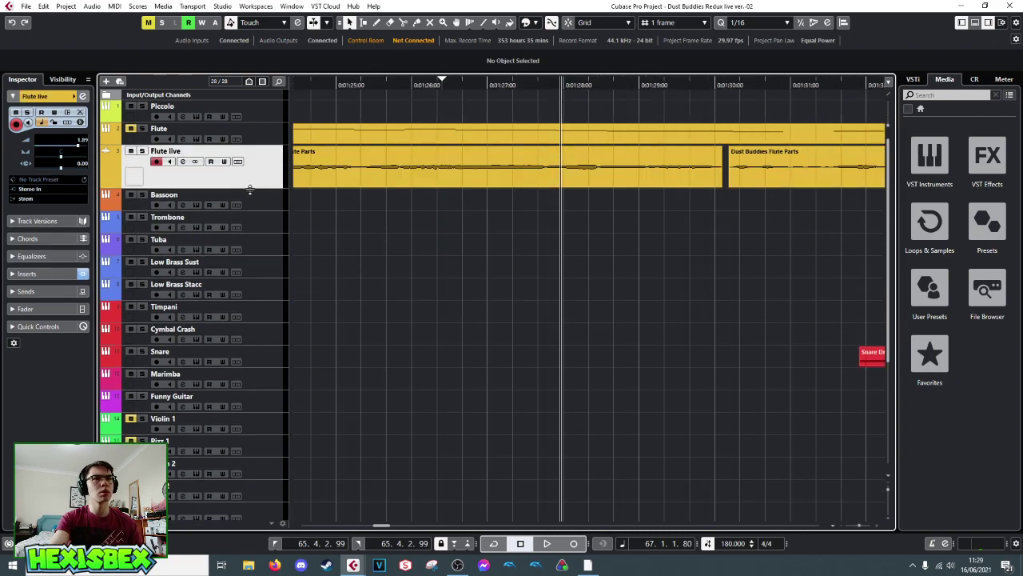
left_click(400, 86)
key("space")
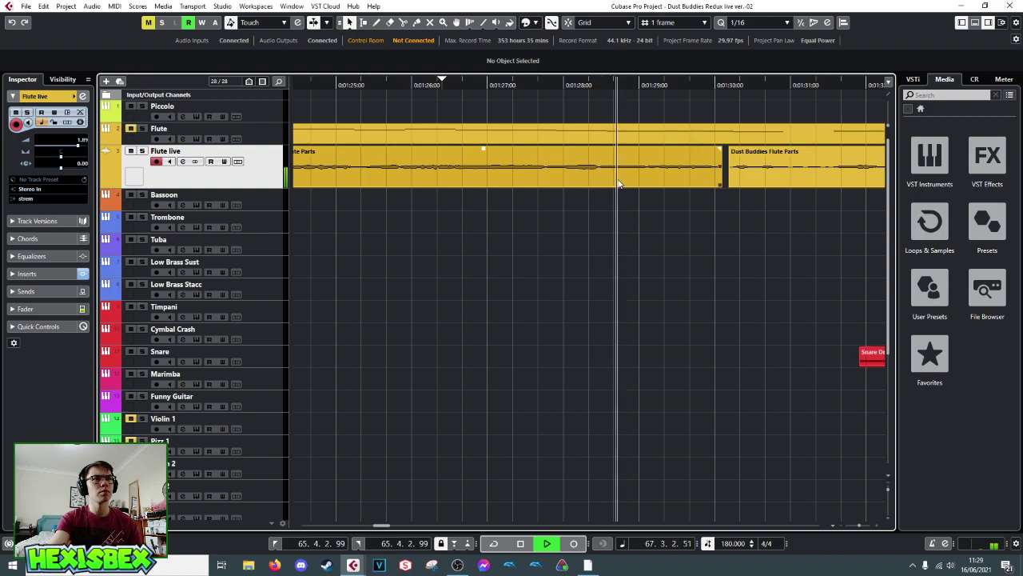
key("space")
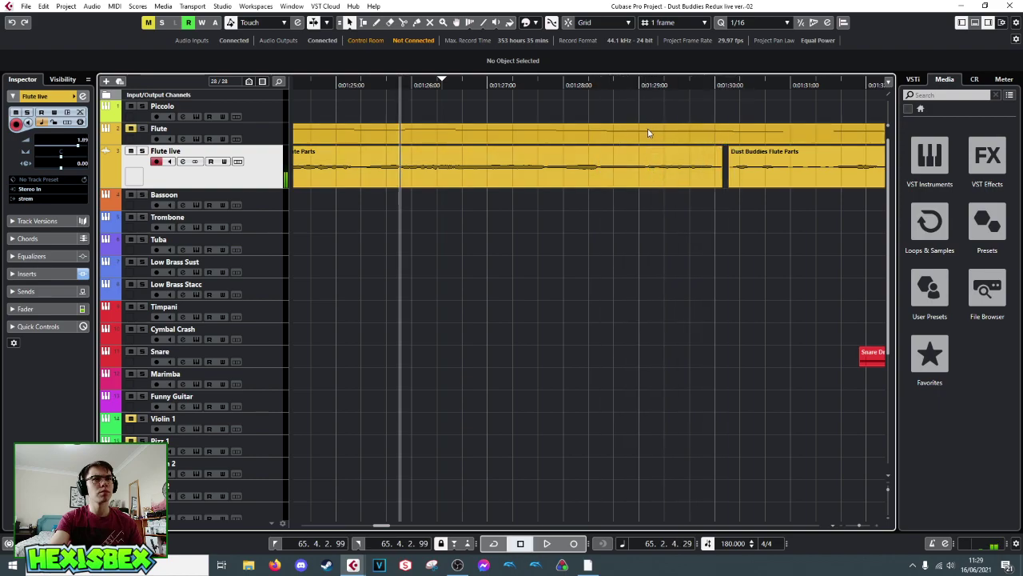
- Audition the live flute clip close up around 1:29 to locate the point for a split
left_click(646, 85)
left_click_drag(645, 85, 614, 113)
left_click_drag(569, 87, 511, 75)
key("space")
key("space")
left_click(517, 82)
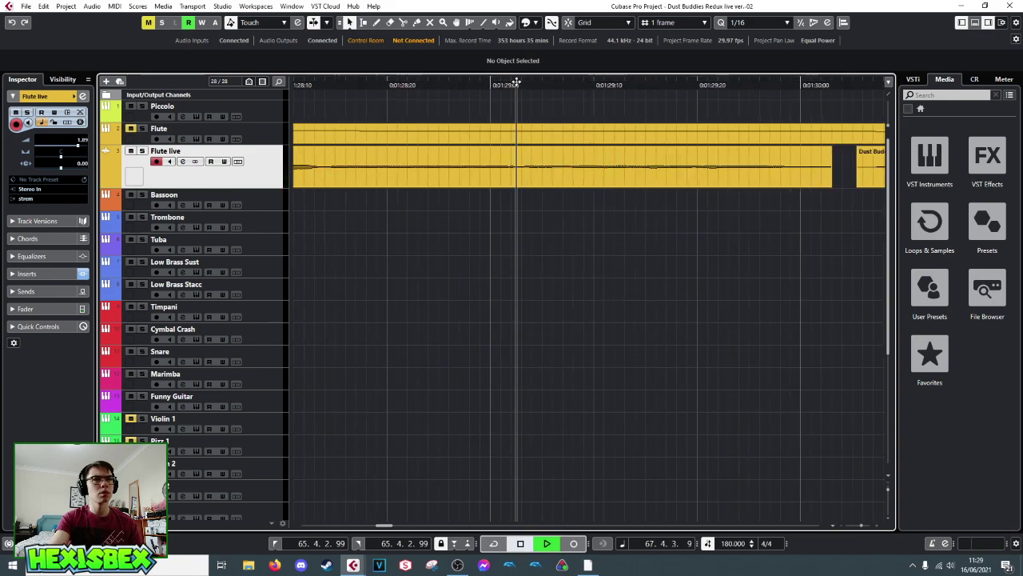
key("space")
key("space")
key("space")
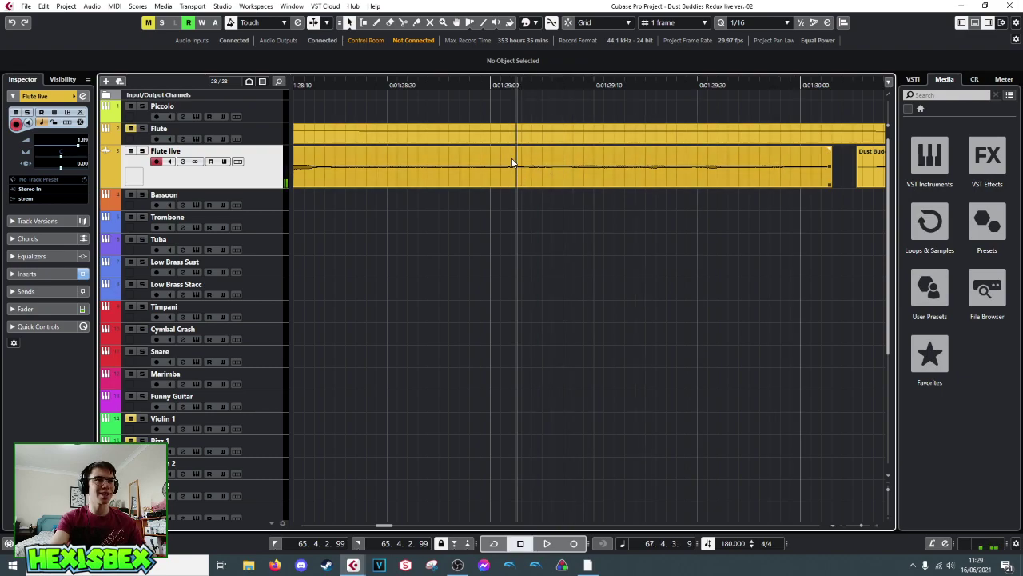
- Split the long Flute live clip at 00:01:29:02 and move the split-off piece to start at 00:01:29:03
left_click(26, 5)
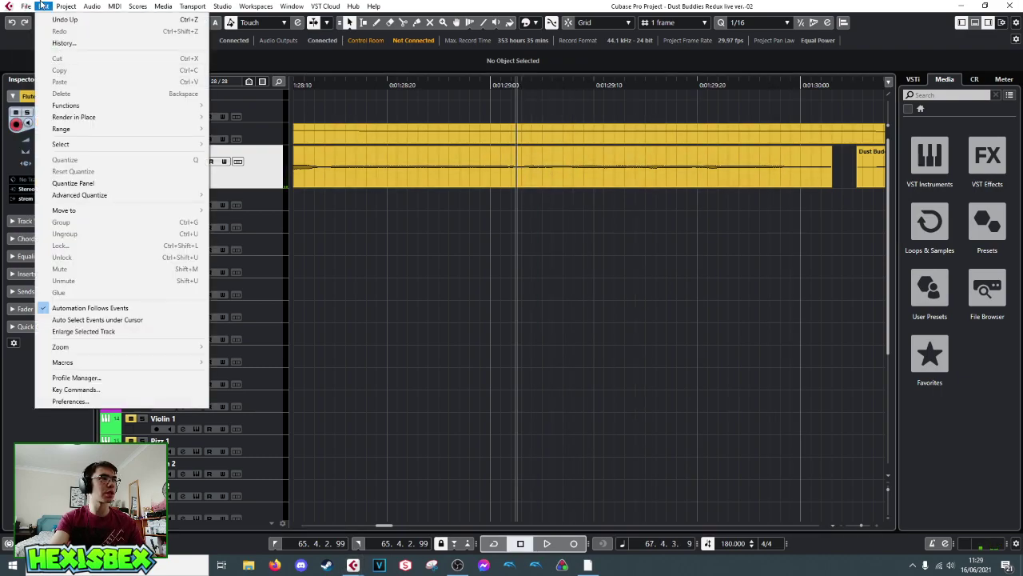
left_click(42, 81)
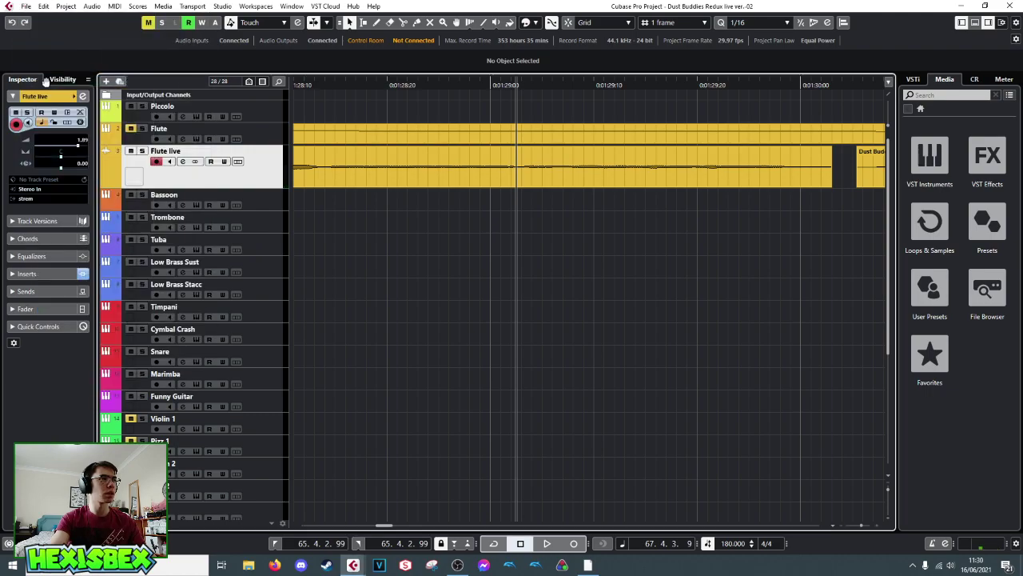
right_click(542, 162)
left_click(594, 162)
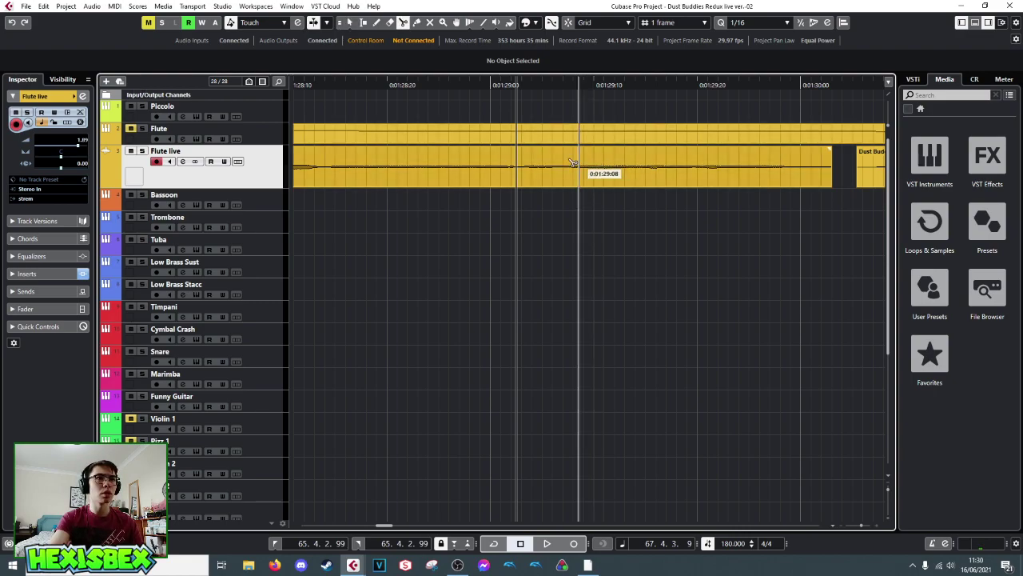
left_click(518, 170)
right_click(549, 170)
left_click(551, 171)
left_click(552, 171)
left_click_drag(552, 171, 565, 167)
- Audition the passage before the split and move the split-off flute piece to start at 00:01:29:04
left_click(454, 84)
key("space")
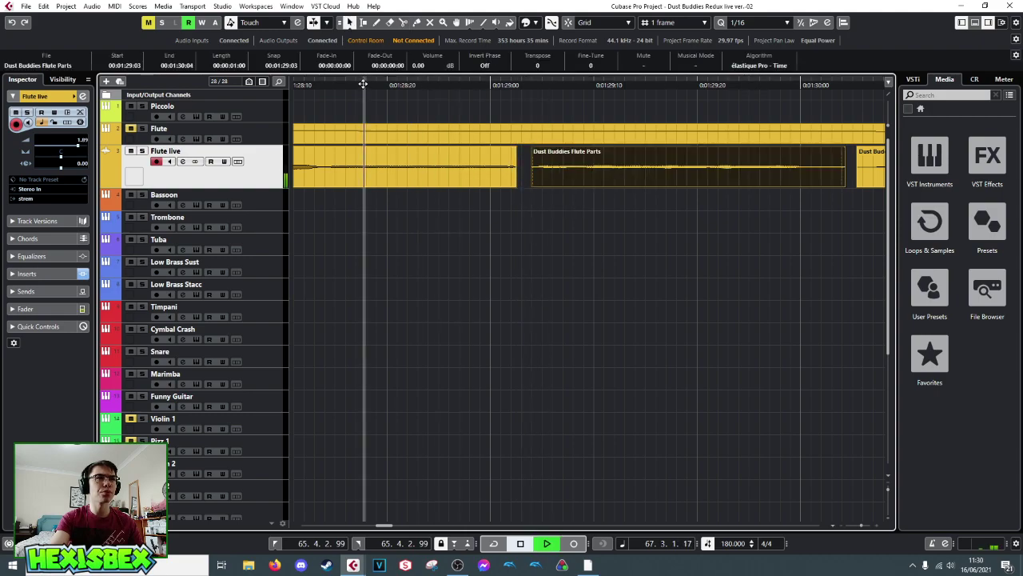
key("space")
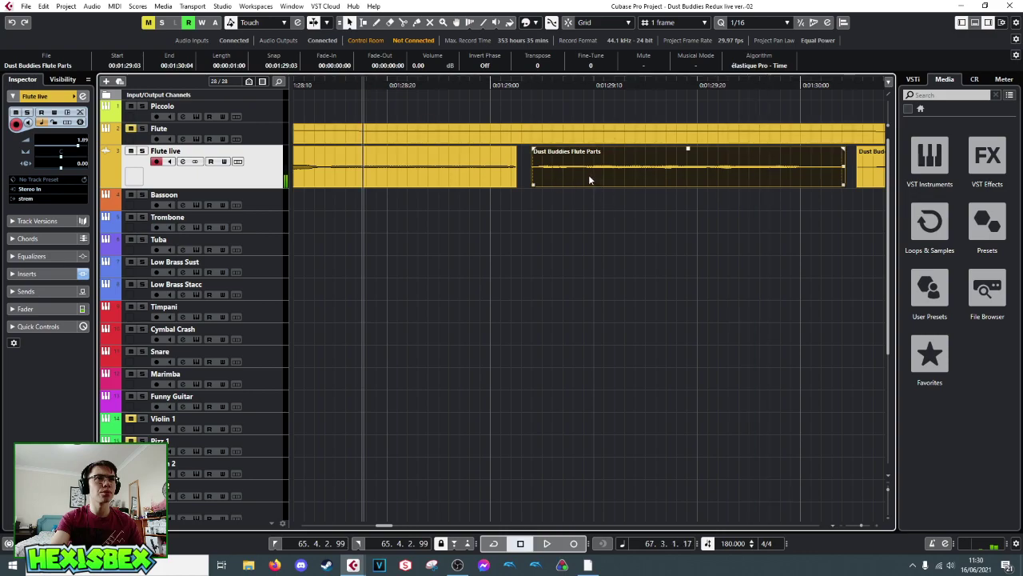
left_click_drag(558, 170, 566, 171)
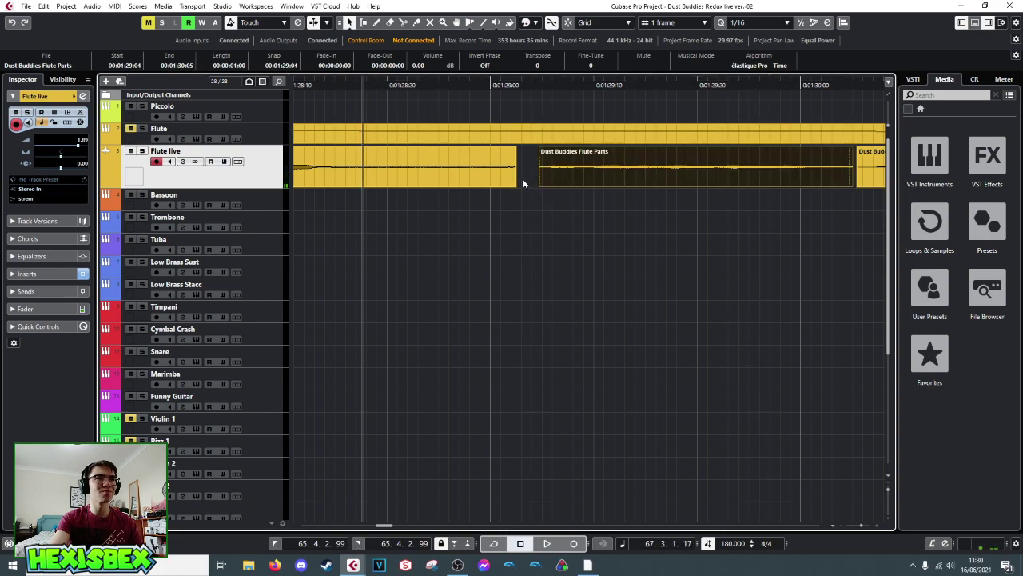
- Solo the Flute live track and play the passage from about 1:23 across the split
left_click_drag(373, 85, 330, 73)
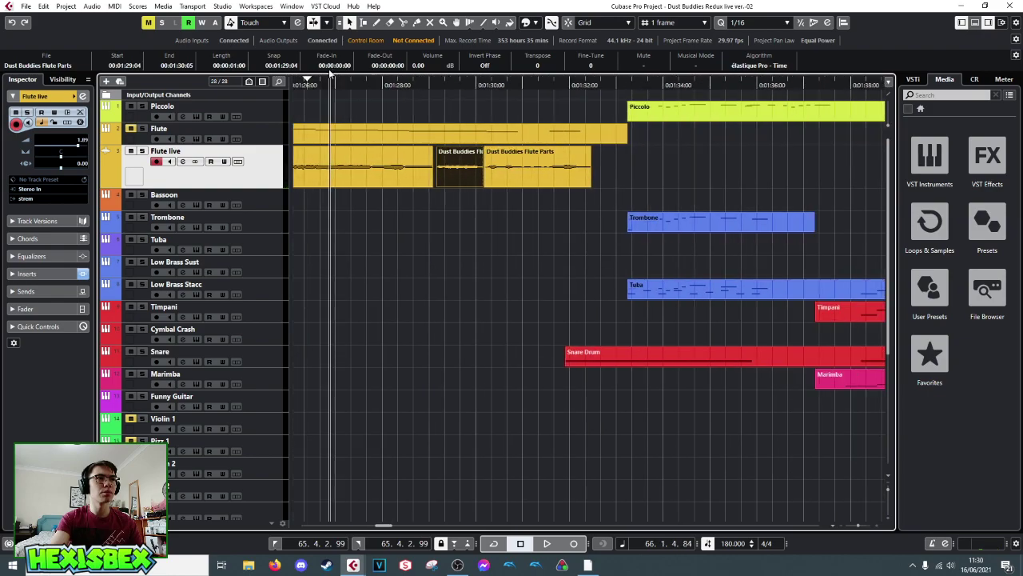
left_click(142, 152)
left_click_drag(319, 83, 314, 94)
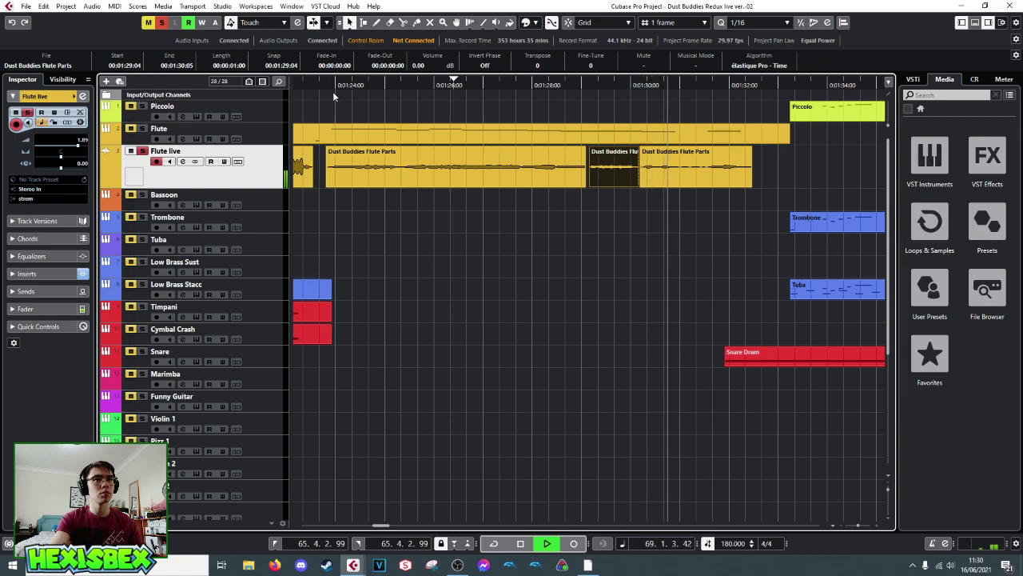
key("space")
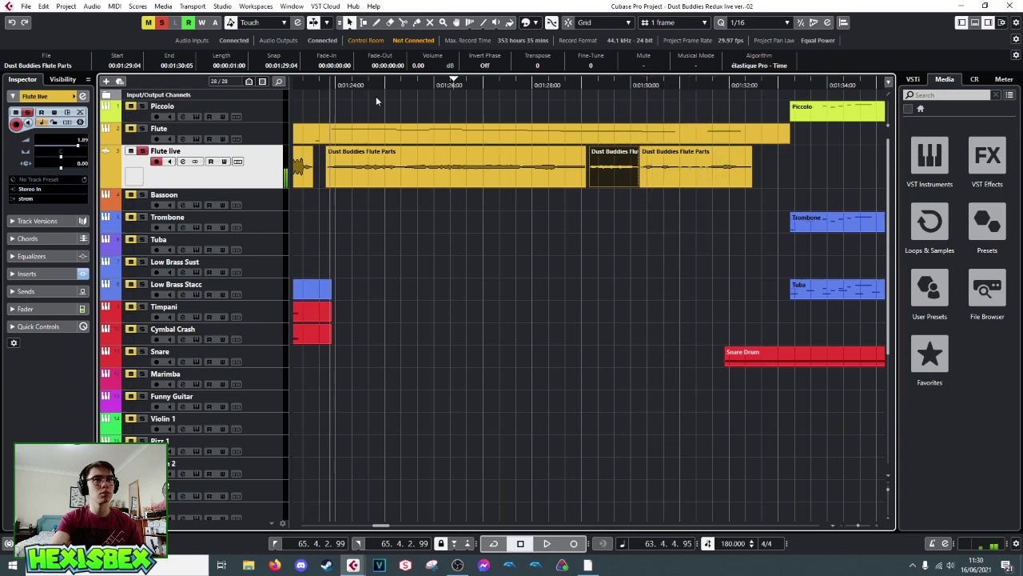
- Give the flute clip before the split a 5-frame fade-out and the split-off piece a 3-frame fade-in, and audition them
left_click(581, 184)
left_click_drag(582, 150, 583, 150)
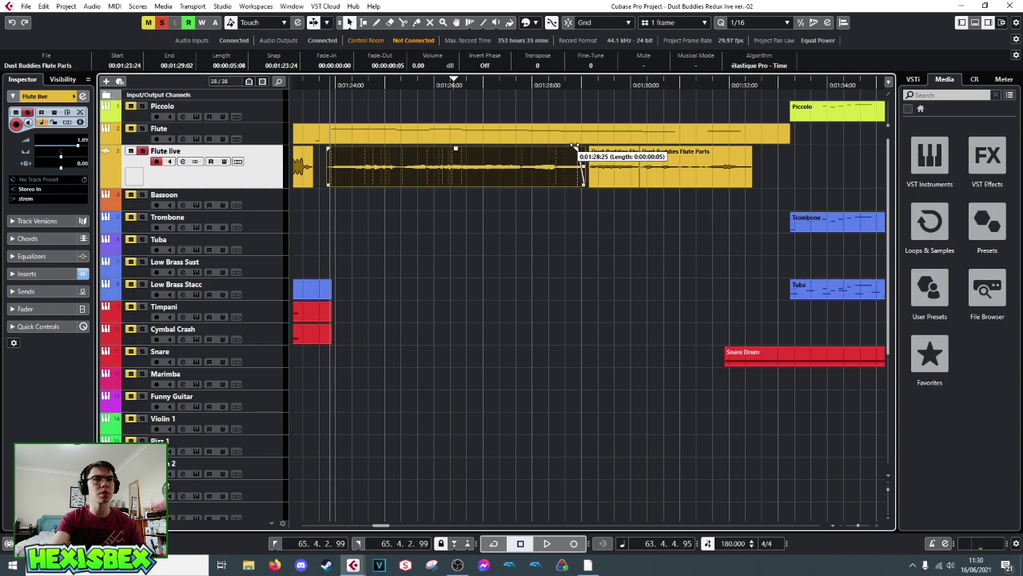
key("space")
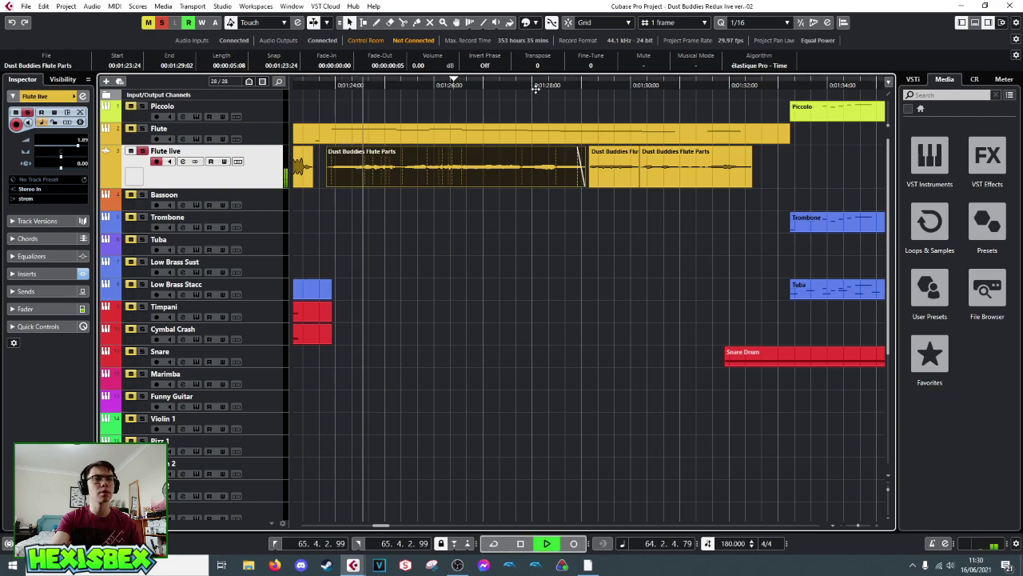
left_click(595, 164)
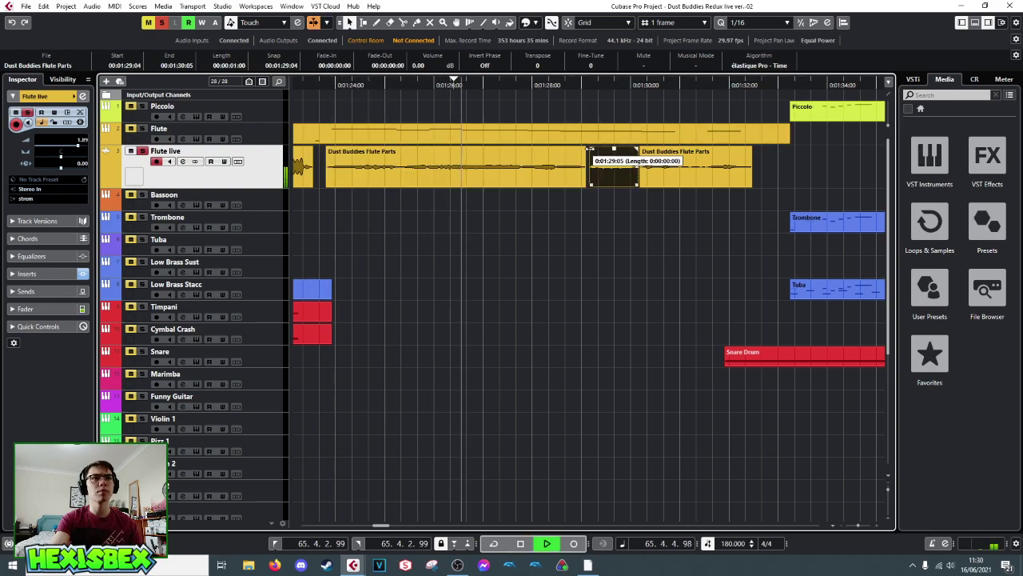
left_click_drag(593, 150, 593, 147)
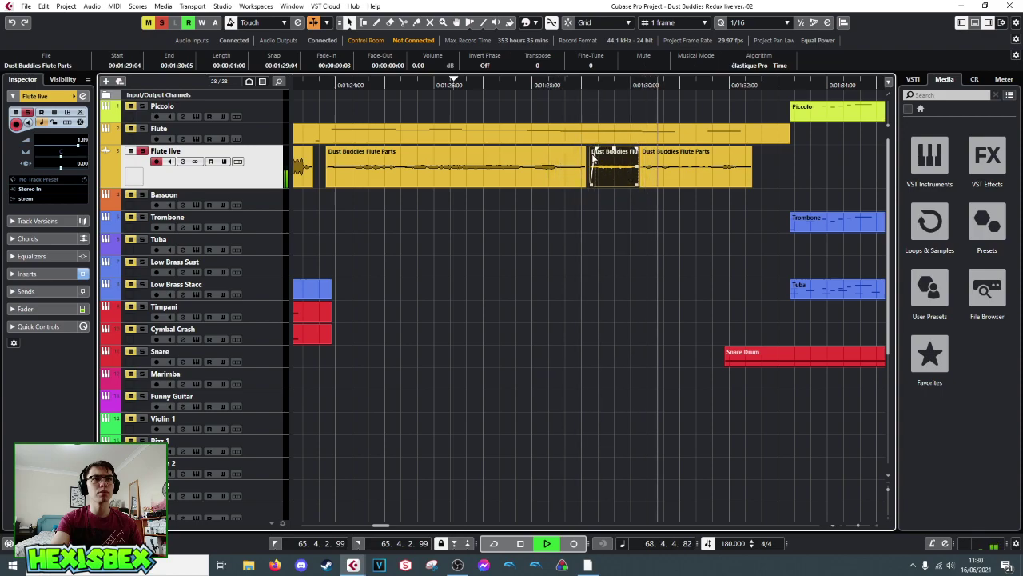
key("space")
- Shorten the fade-out before the split and the split-off piece's fade-in to 1 frame each, and replay the transition
left_click(581, 152)
left_click_drag(576, 148, 596, 149)
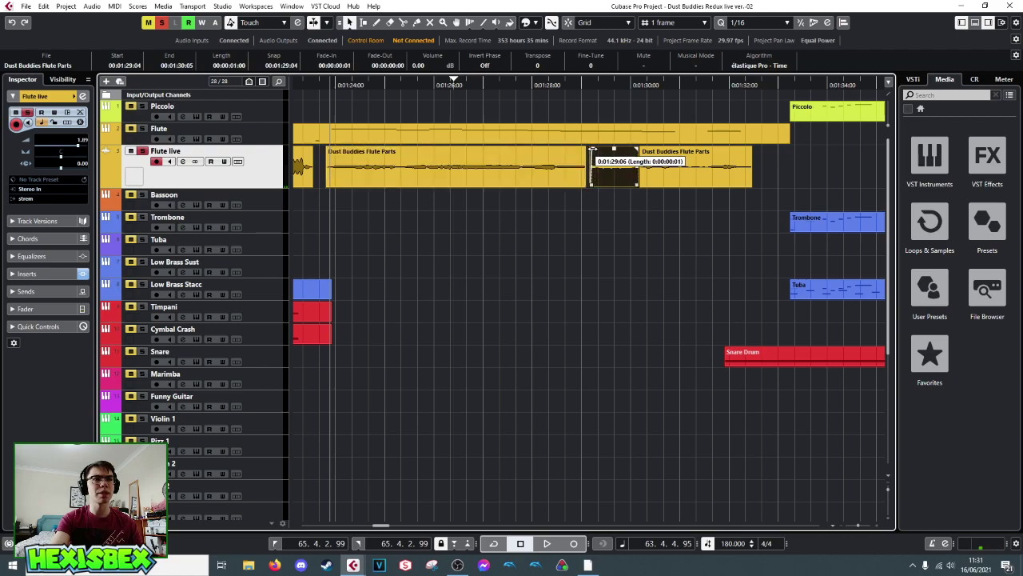
left_click_drag(581, 88, 572, 105)
left_click(394, 104)
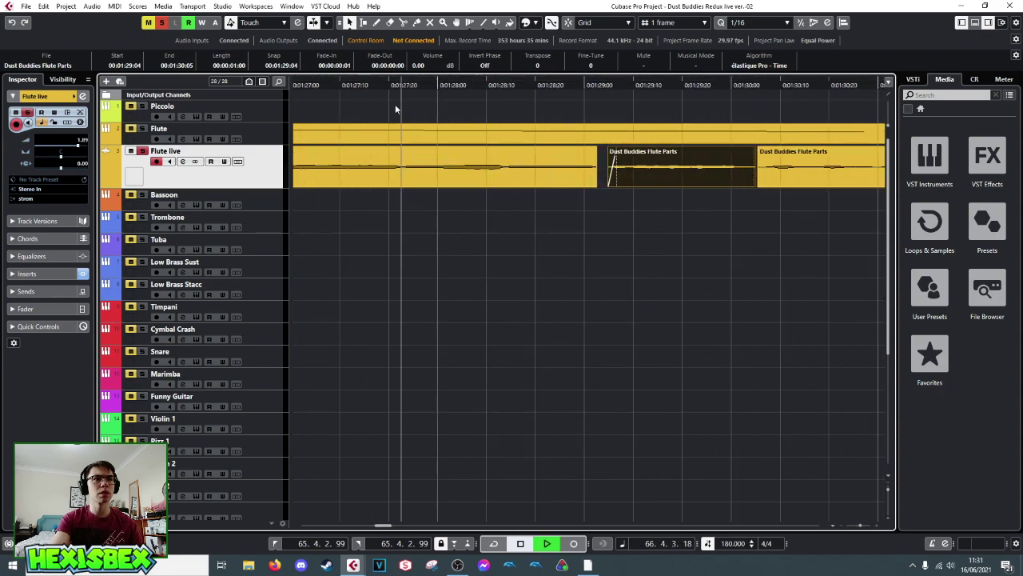
key("space")
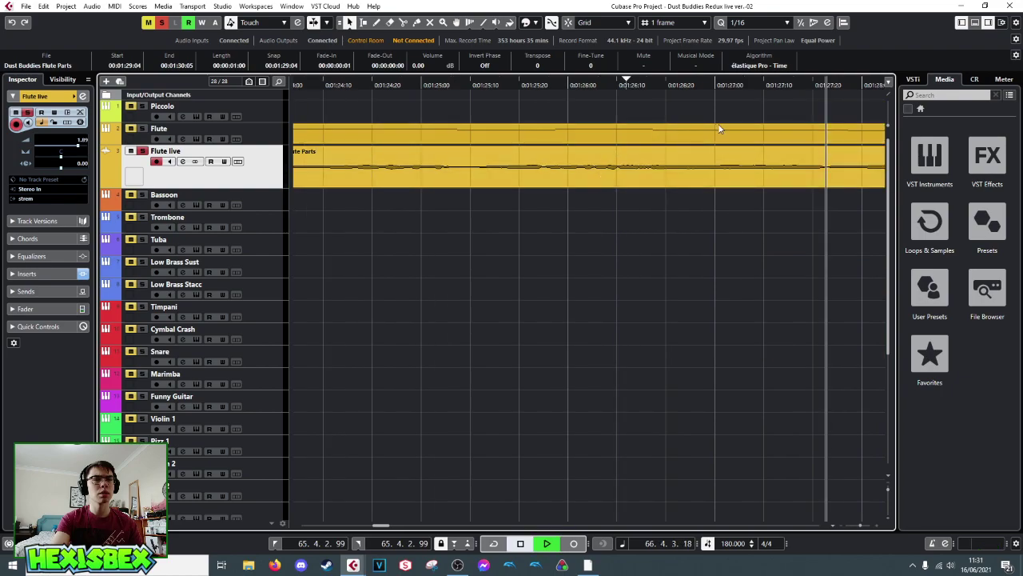
- Add a short fade-in to the flute clip starting at 1:30:05 and a 2-frame fade-out to the piece before it, and audition
left_click(709, 150)
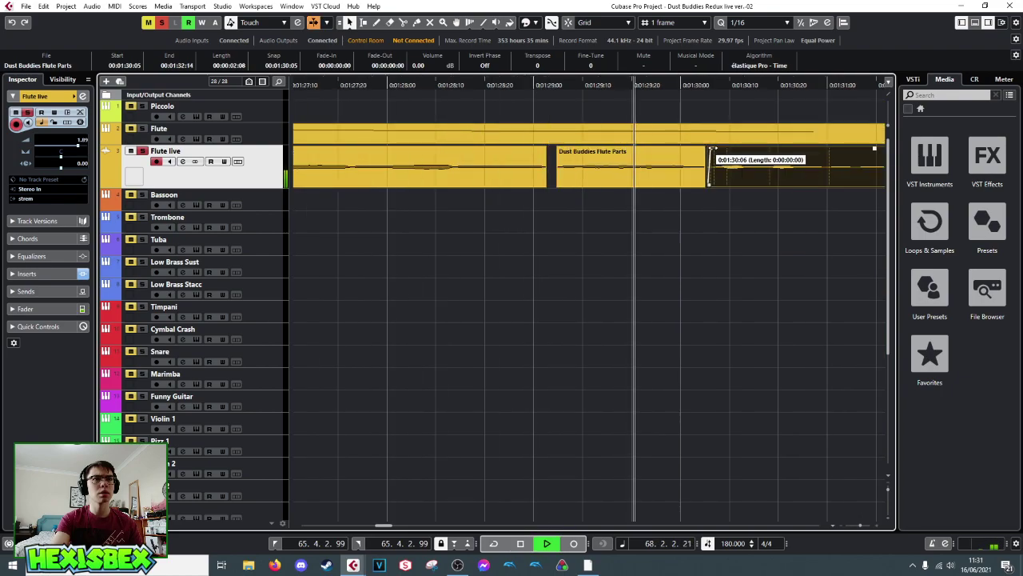
key("space")
left_click(702, 149)
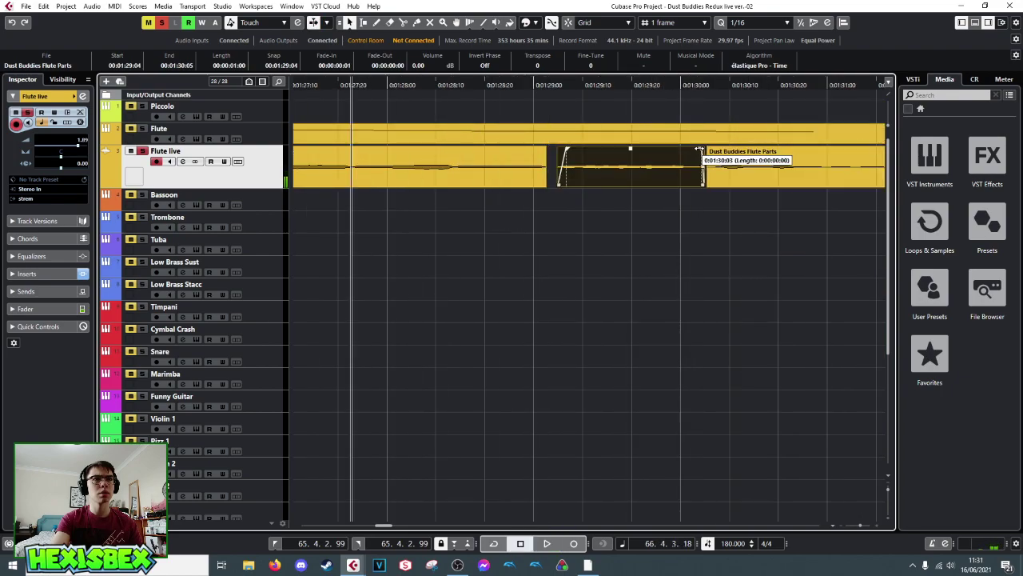
key("space")
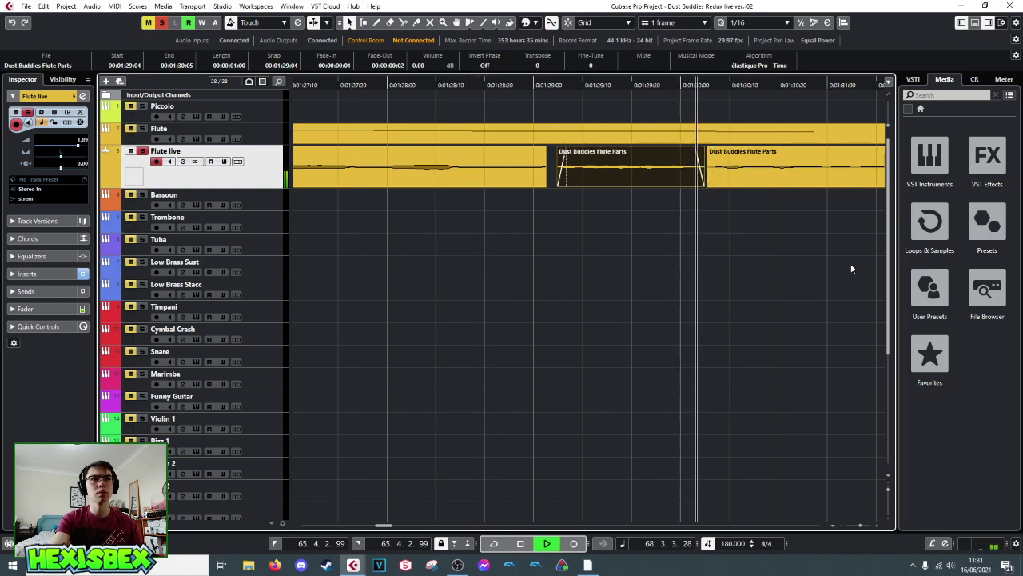
key("space")
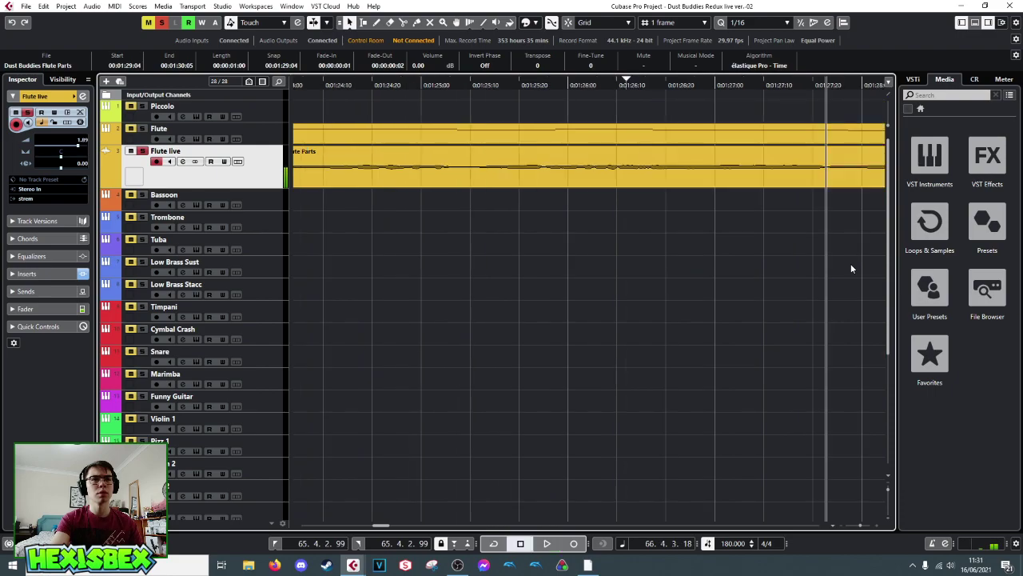
- Replay the soloed live flute across the faded split-off piece
scroll(592, 304, "right", 3)
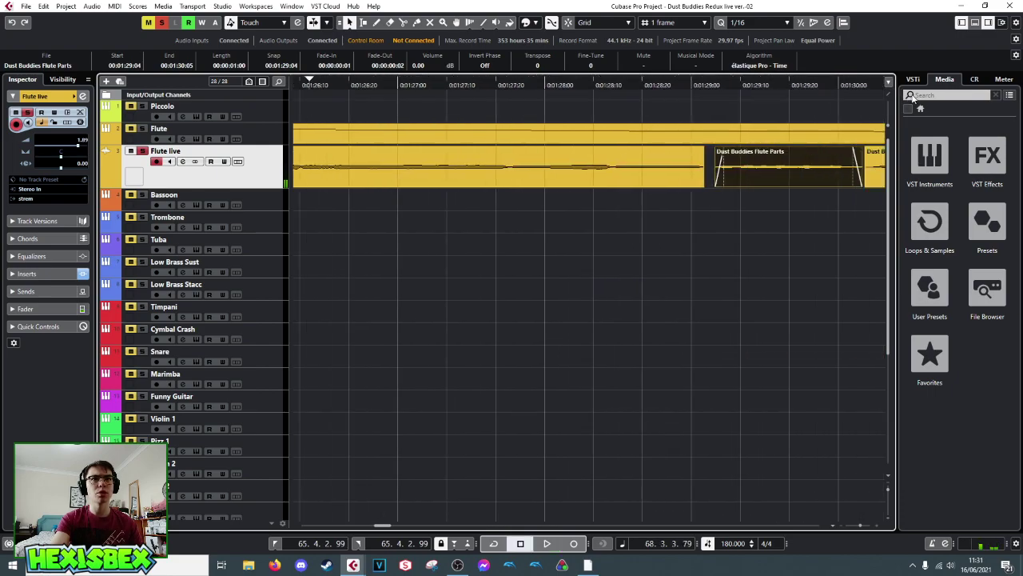
left_click(599, 97)
left_click(542, 98)
left_click(693, 105)
key("space")
key("space")
- Extend the end of the flute clip before the split to 00:01:29:04, and play across the join
left_click(641, 85)
left_click(480, 85)
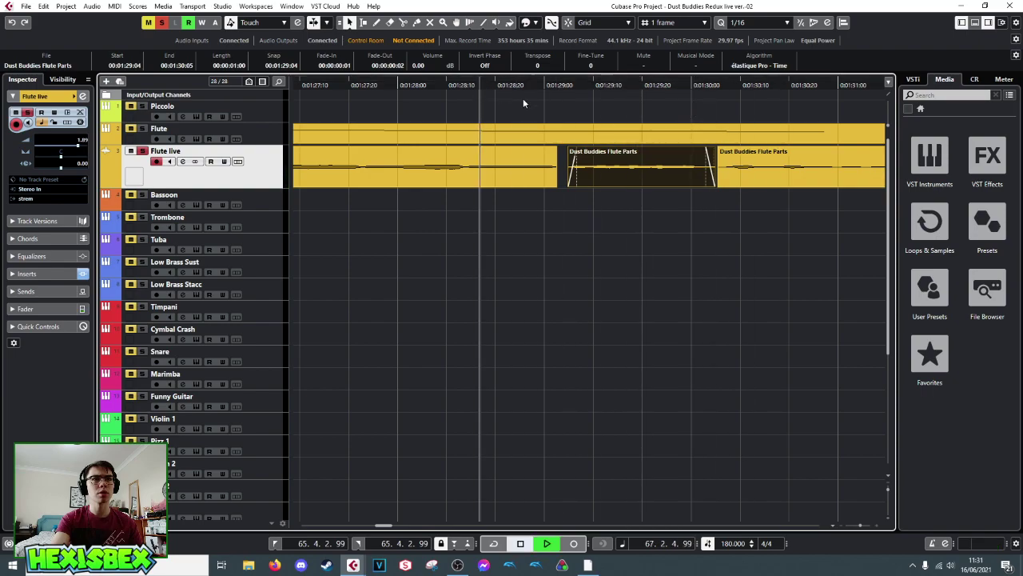
key("space")
key("space")
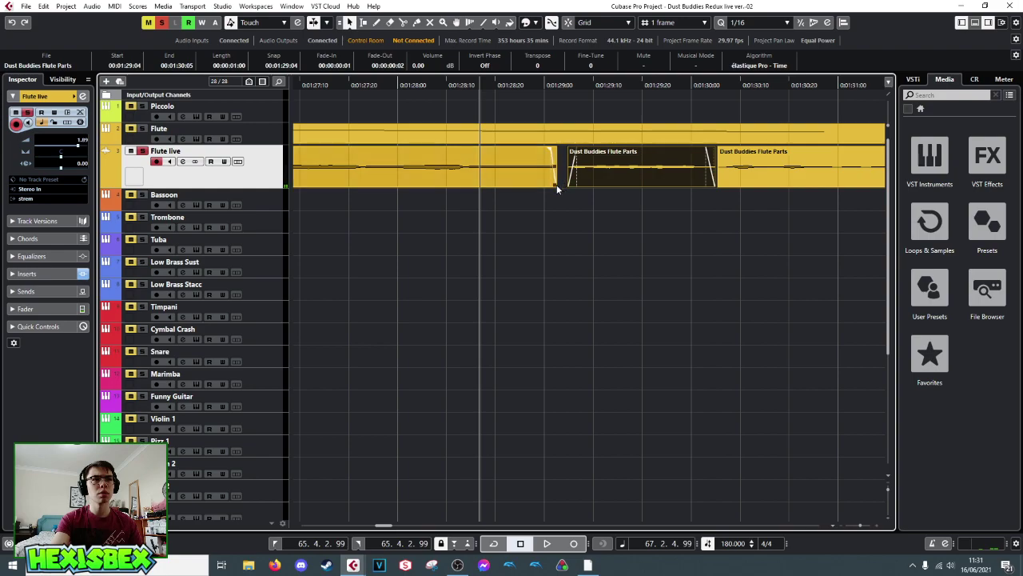
left_click_drag(555, 184, 562, 184)
key("space")
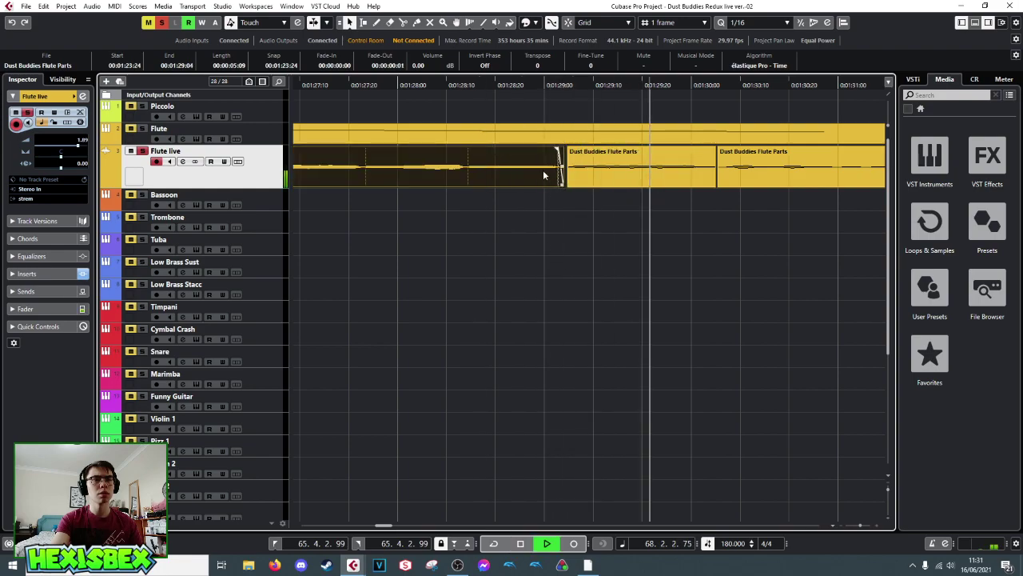
- Lengthen the fade-out of the flute clip ending at 1:29:04 to 2 frames, and replay the join
key("space")
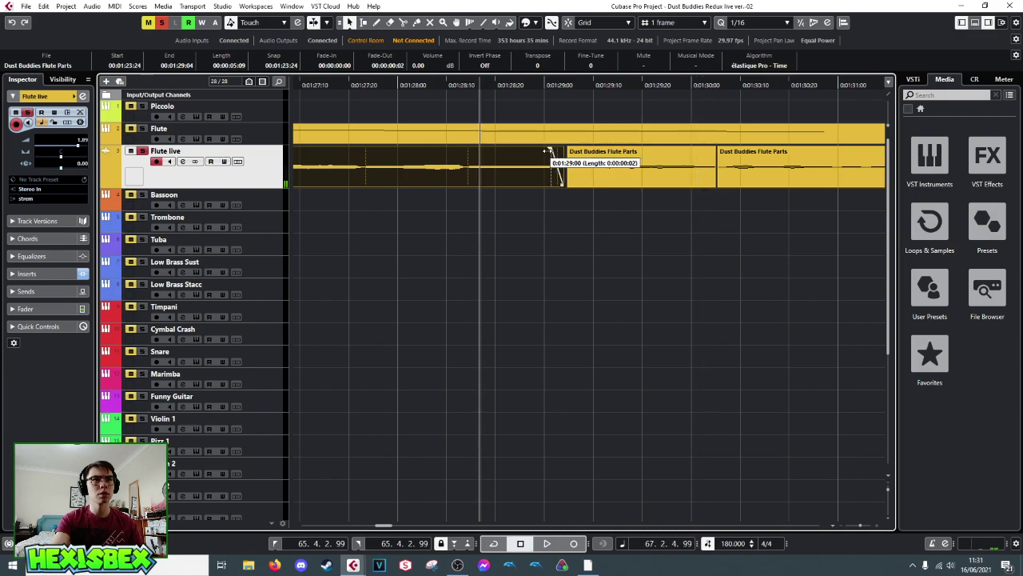
left_click_drag(549, 151, 550, 152)
key("space")
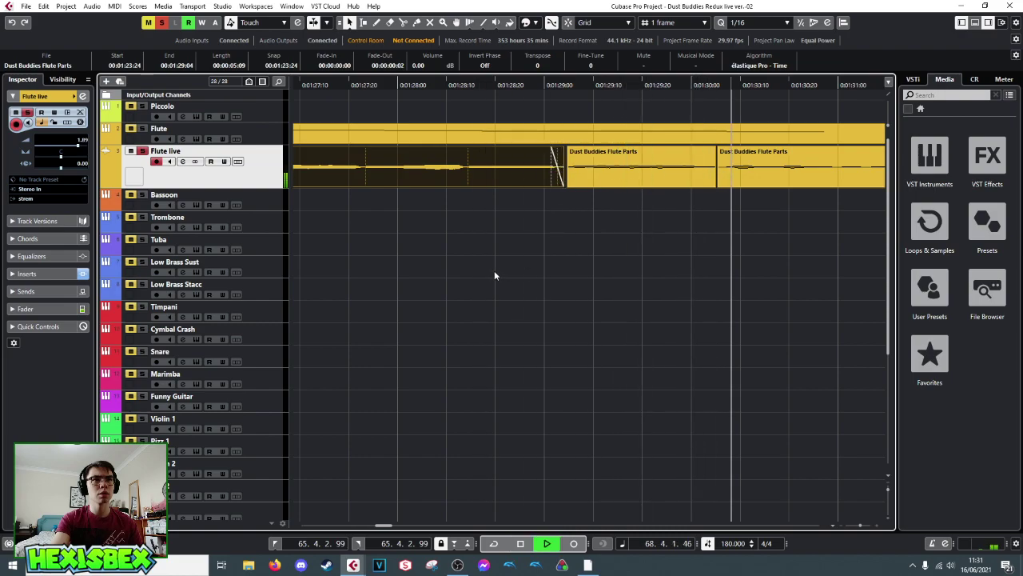
key("space")
- Play the edited live flute passage together with the other tracks, starting just before the clip at 1:23:24
key("g")
key("g")
key("g")
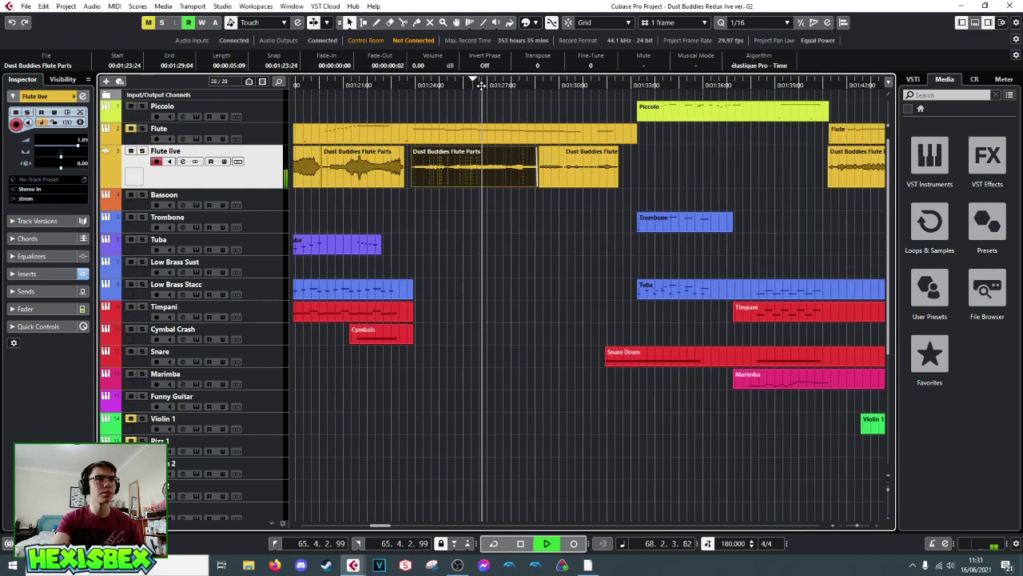
key("h")
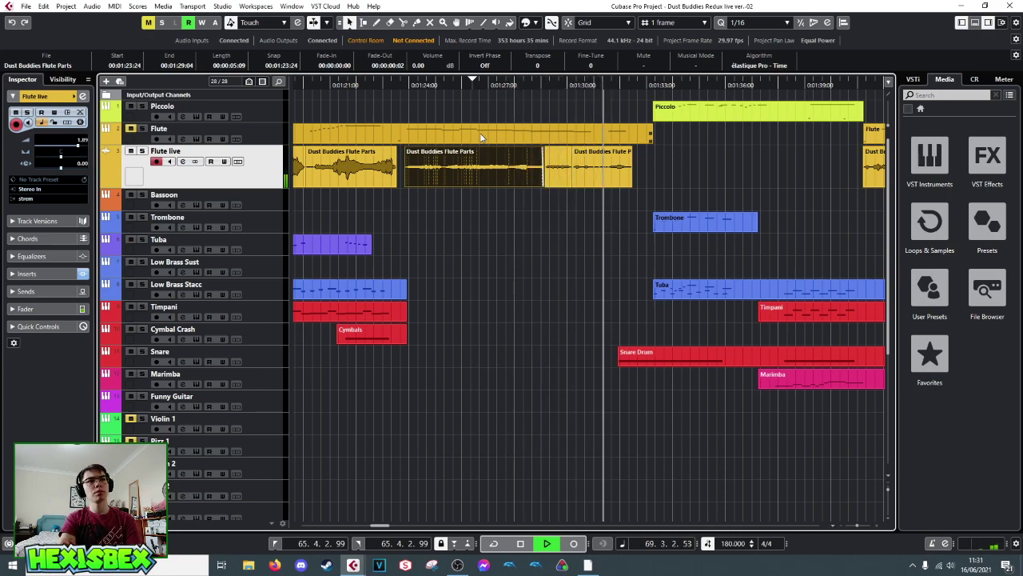
key("space")
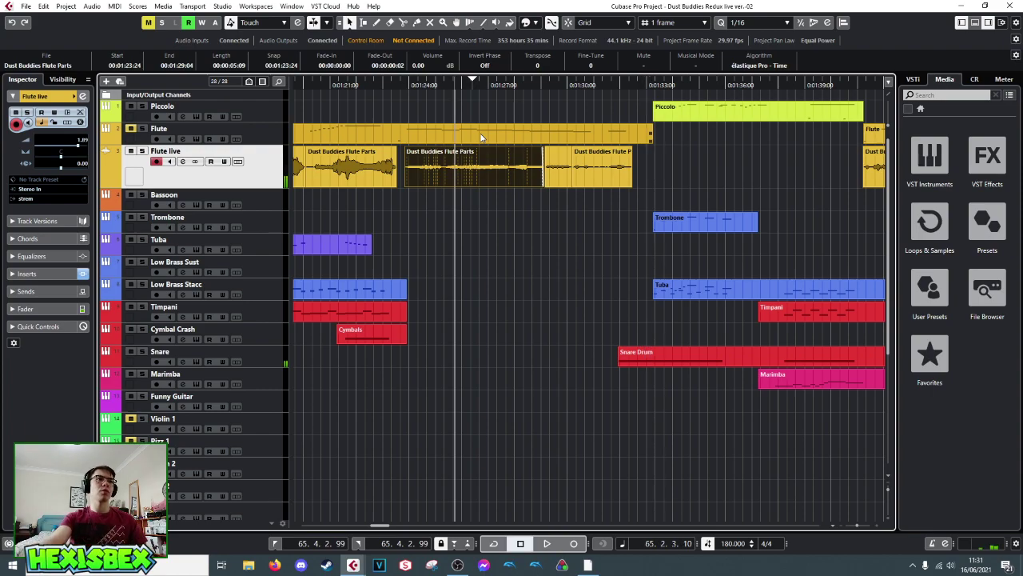
left_click(404, 85)
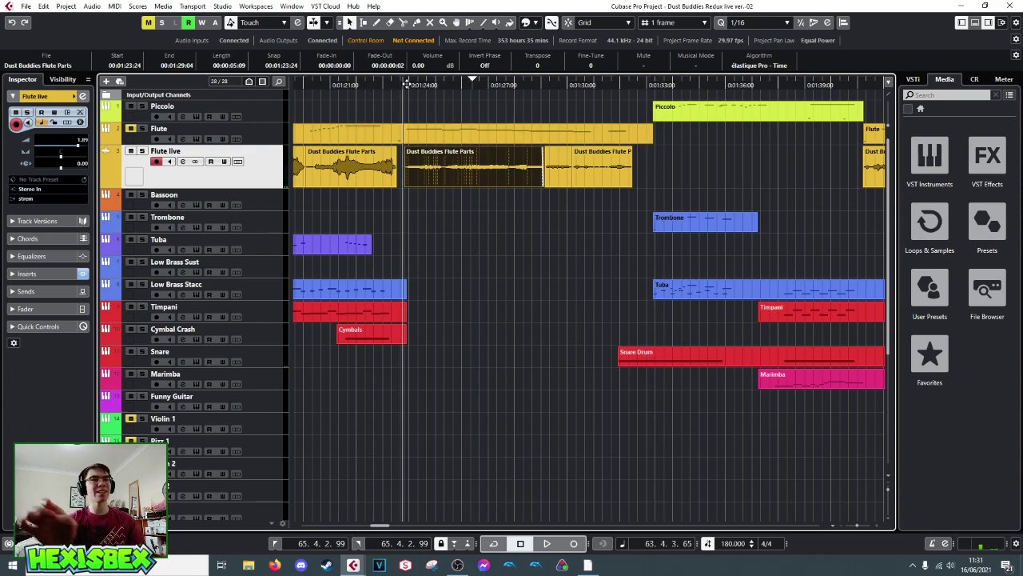
key("space")
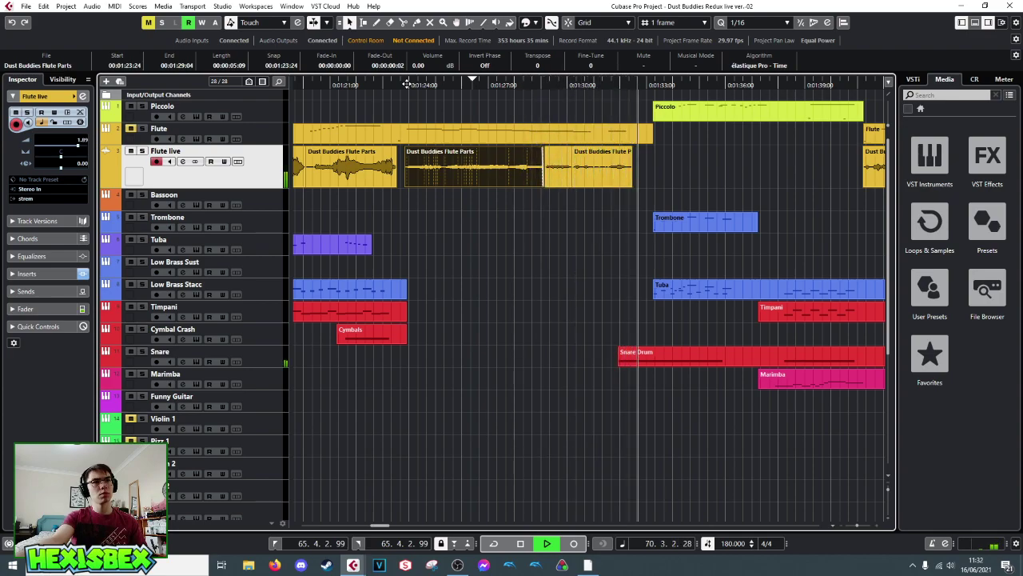
key("space")
- Replay the live flute across the split from about 1:26 with the full mix
left_click(388, 151)
left_click(550, 183)
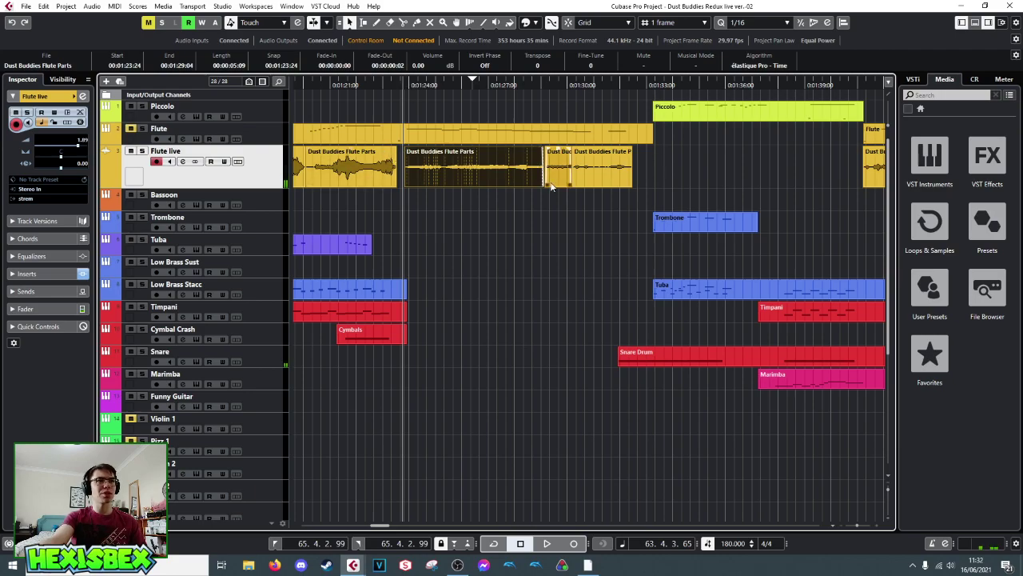
left_click(477, 84)
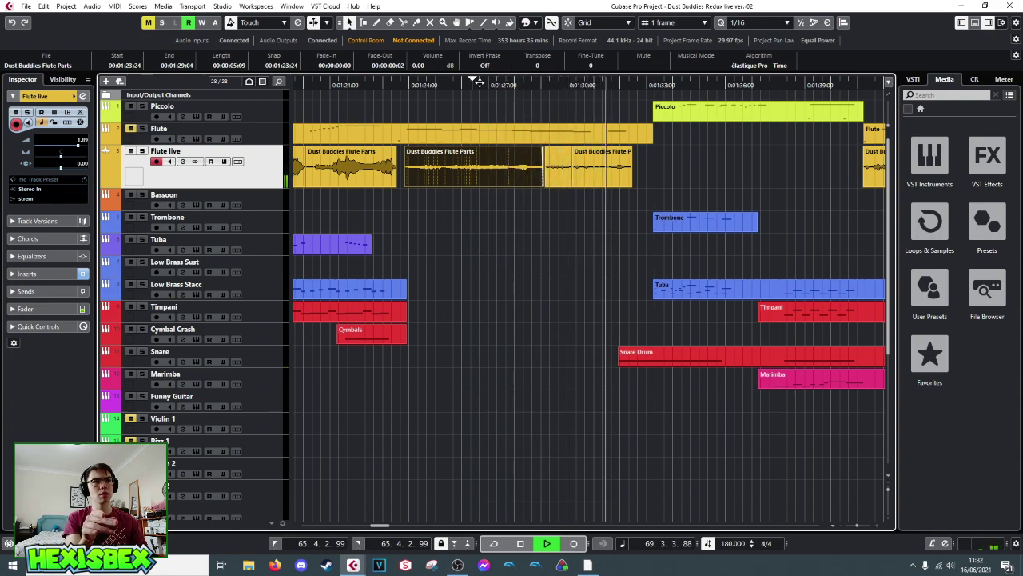
key("space")
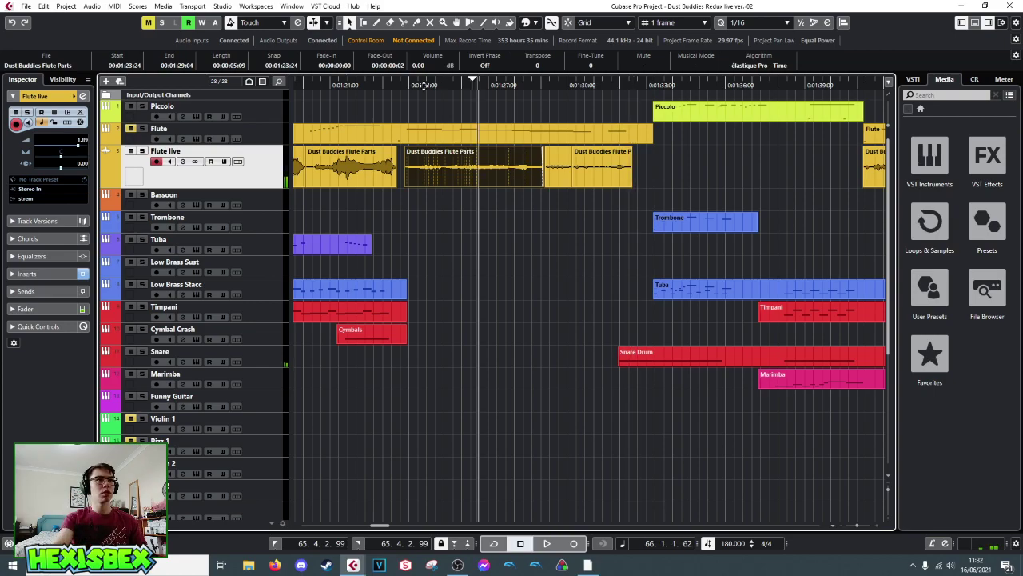
- Play the arrangement onward from about 1:24 to 1:52, and unmute the Flute instrument track
left_click_drag(423, 85, 421, 78)
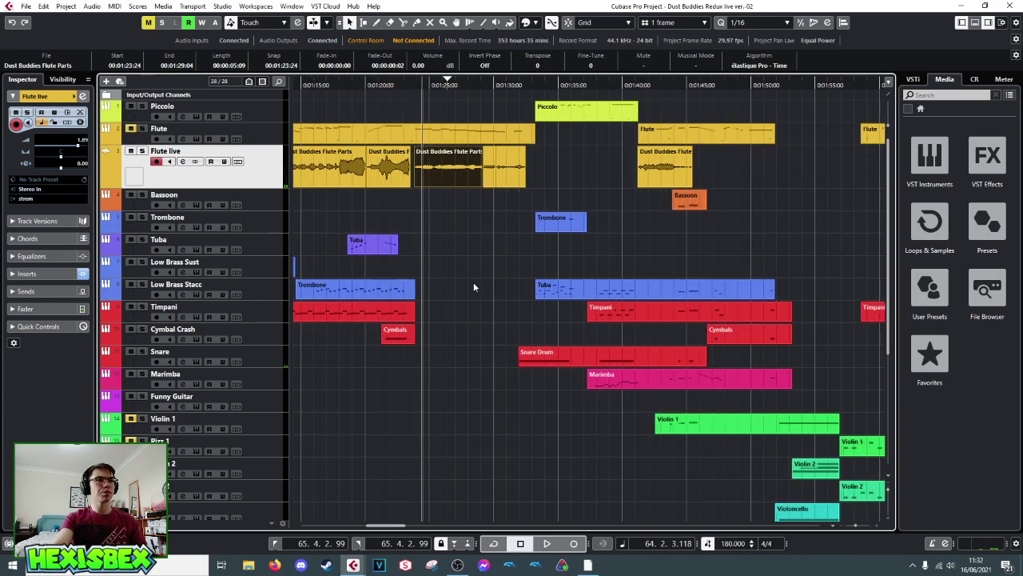
scroll(477, 284, "down", 5)
scroll(520, 264, "up", 5)
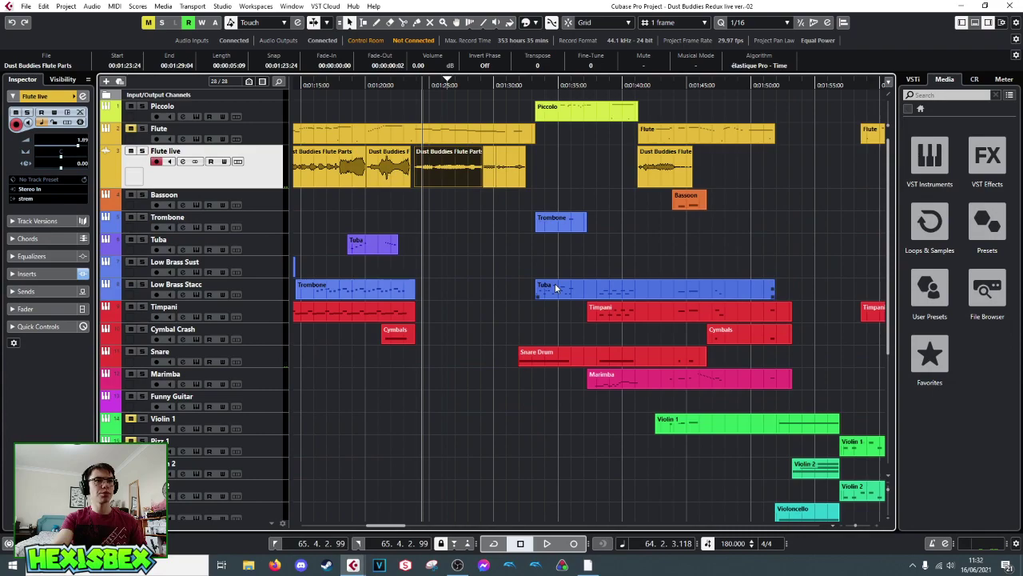
scroll(557, 289, "down", 4)
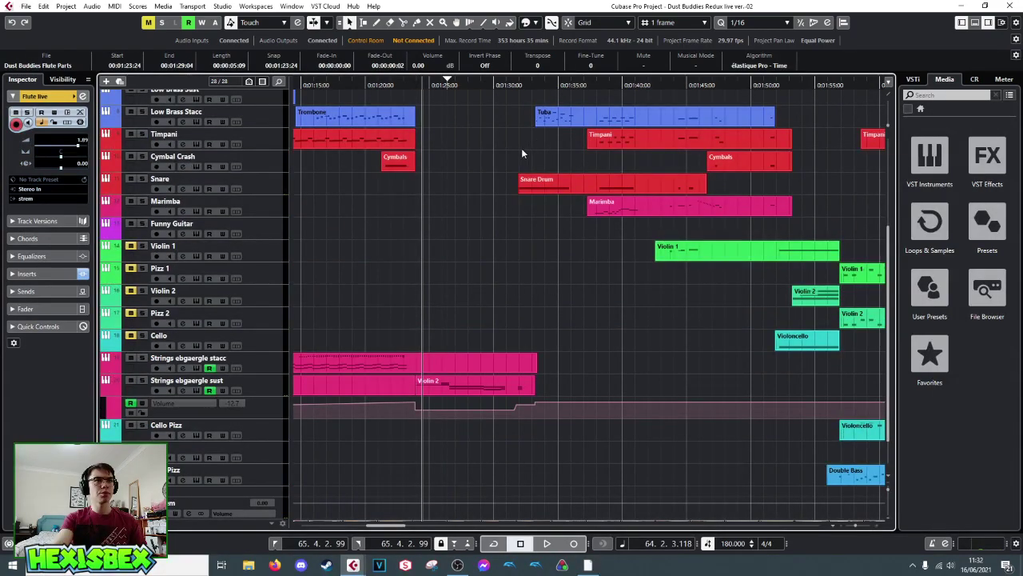
key("space")
scroll(454, 207, "up", 4)
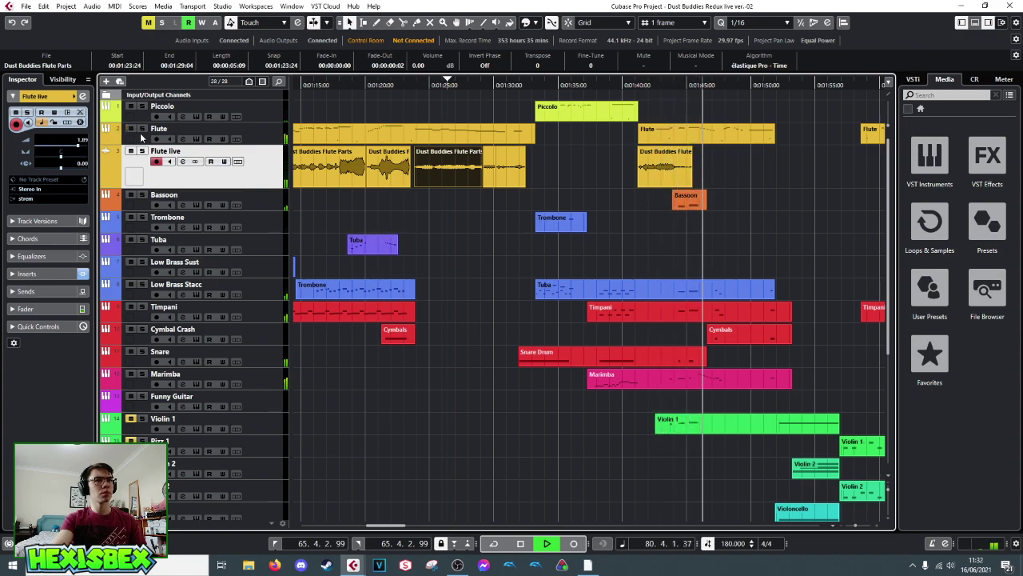
left_click(723, 142)
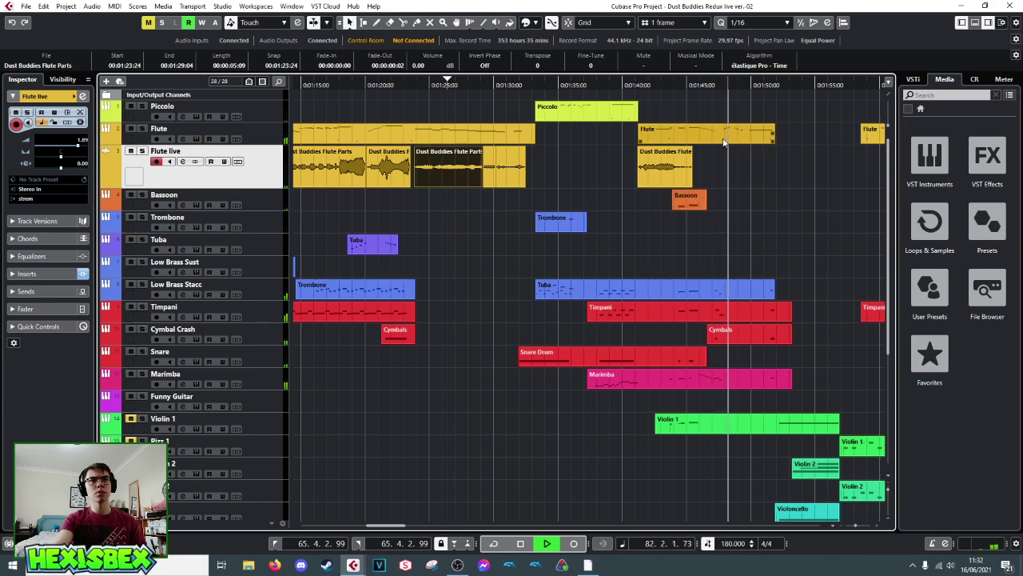
left_click(760, 147)
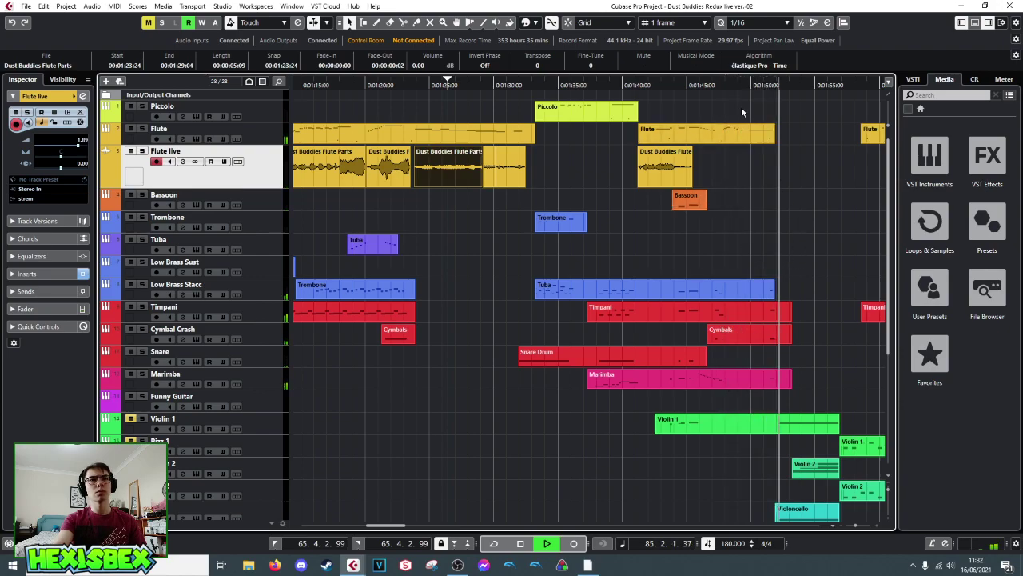
key("space")
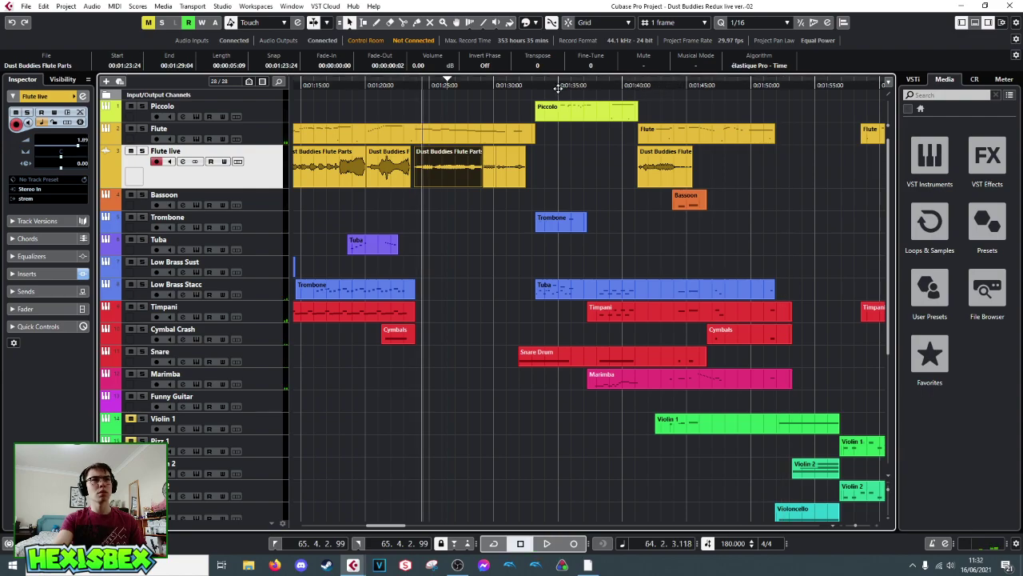
- Audition the live flute clip starting at 1:41 against the mix, and replay its tail from about 1:44
left_click(694, 139)
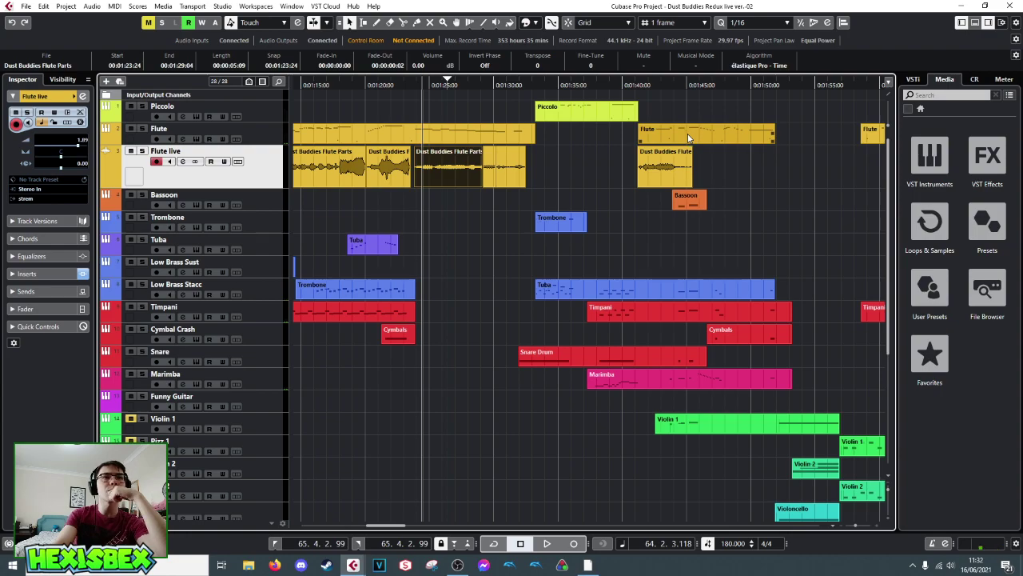
left_click(661, 175)
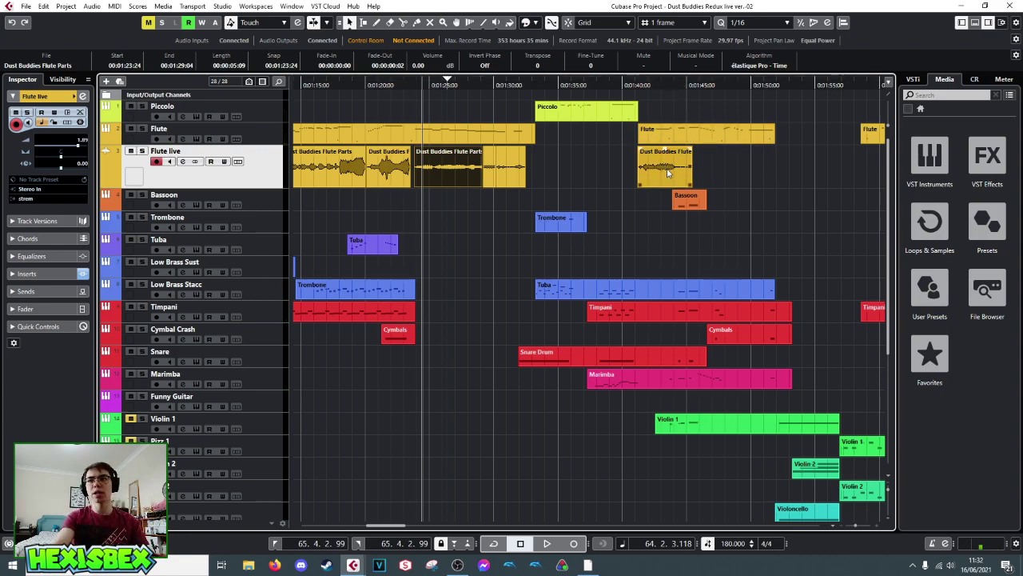
left_click(639, 83)
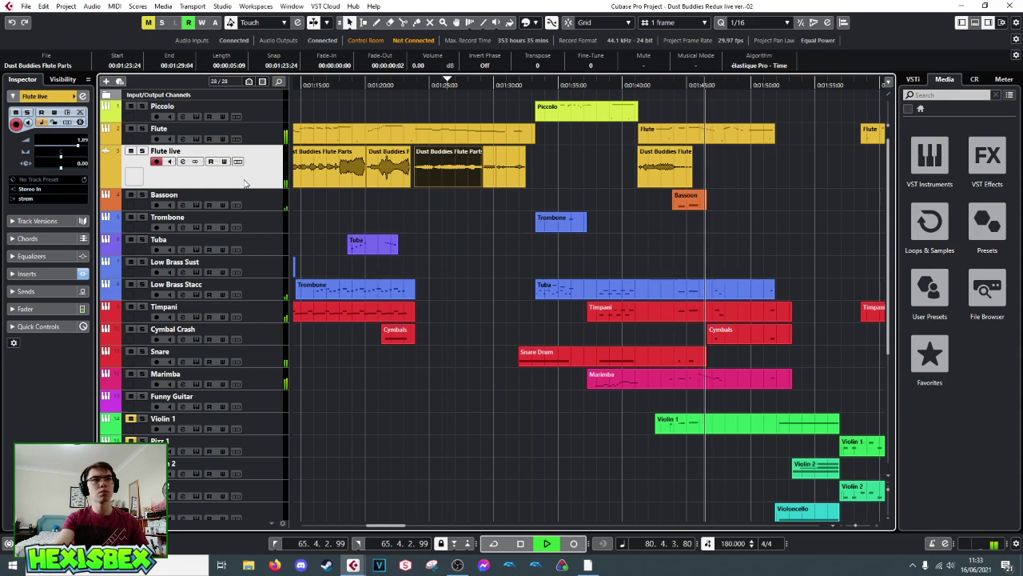
left_click(648, 170)
key("space")
left_click(675, 86)
left_click_drag(676, 91, 687, 112)
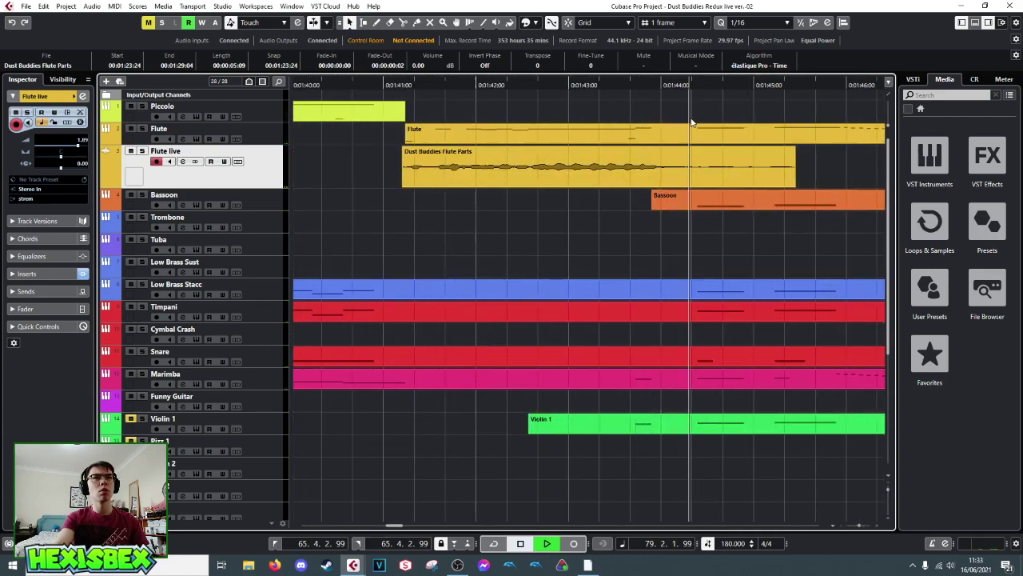
left_click(723, 180)
key("space")
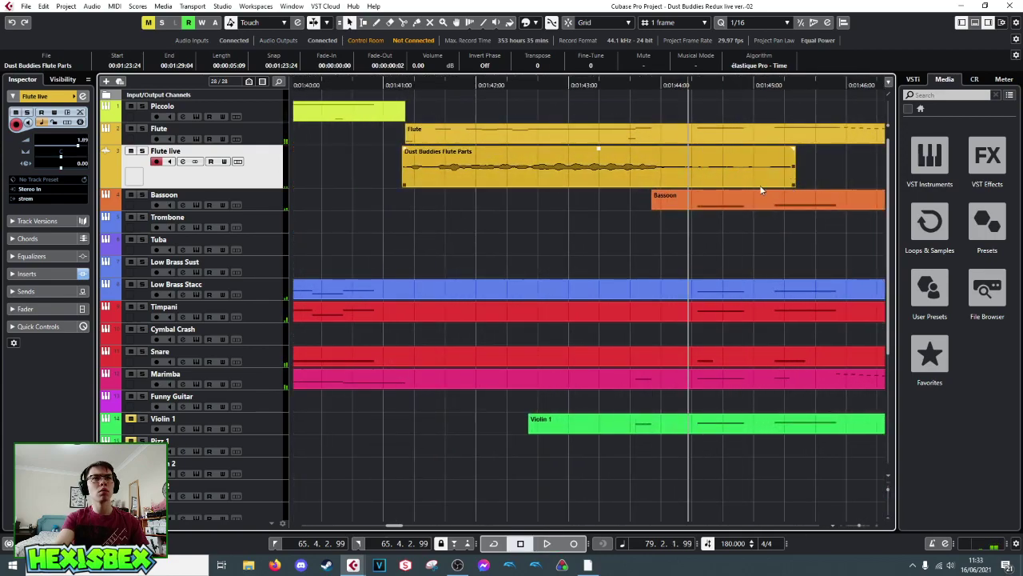
- Solo the Flute live track and listen to the clip's tail from about 1:44
left_click(370, 133)
left_click(142, 152)
key("space")
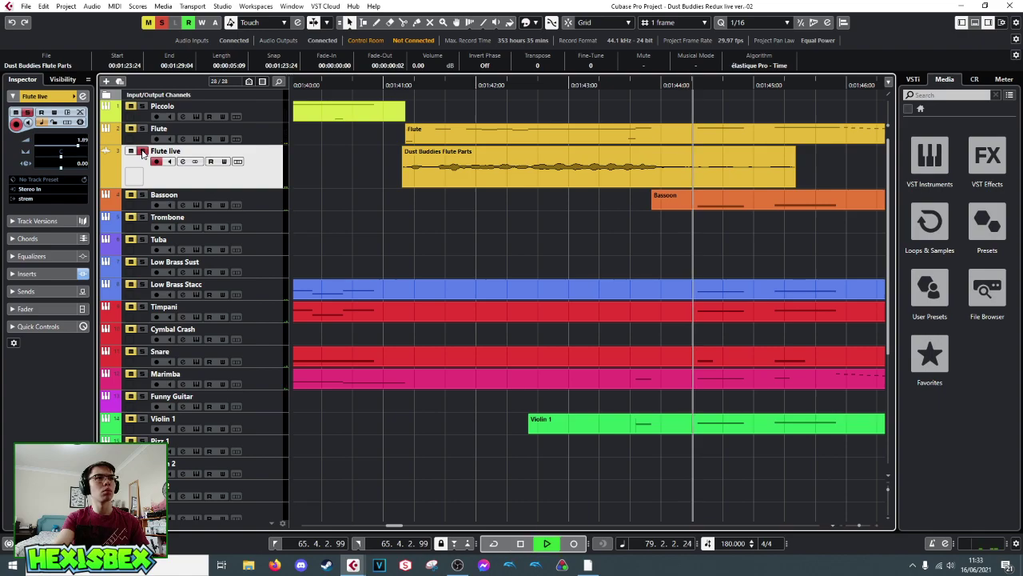
key("space")
- Trim the live flute clip's end to 00:01:44:07 and the Flute MIDI part's start to 00:01:41:09
left_click(142, 152)
left_click_drag(796, 186, 685, 185)
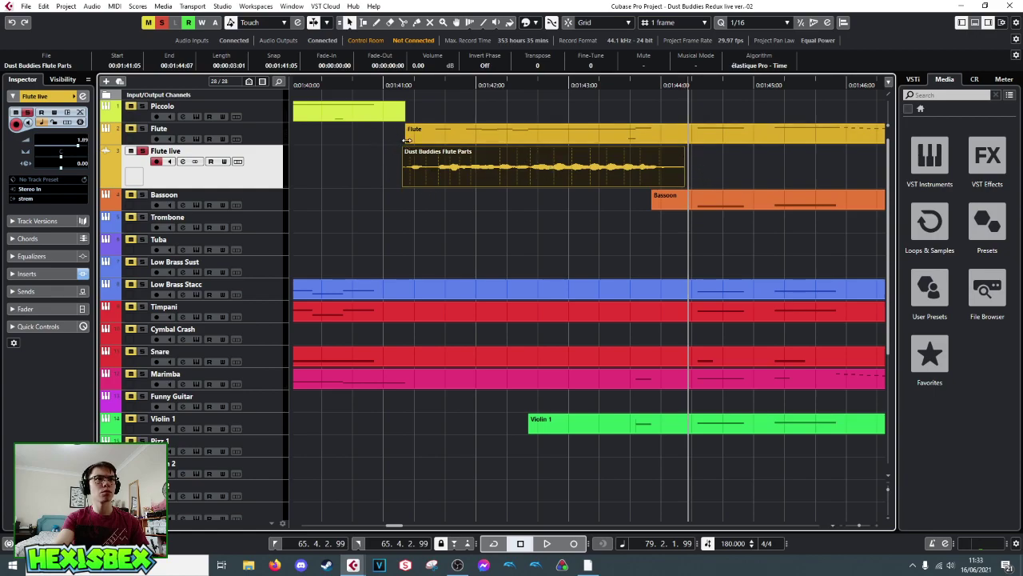
mouse_move(407, 140)
left_mouse_down()
mouse_move(685, 142)
mouse_move(408, 137)
mouse_move(415, 134)
left_mouse_up()
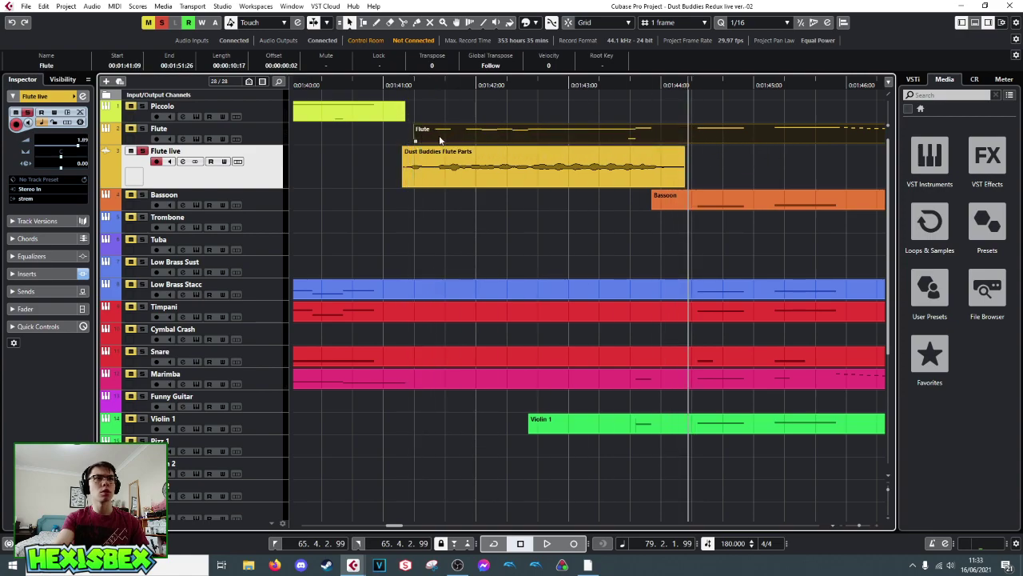
- Open the Flute MIDI part for note editing, examine its notes and low keyswitches around bars 78–82, and play from bar 78
double_click(632, 141)
scroll(472, 356, "down", 8)
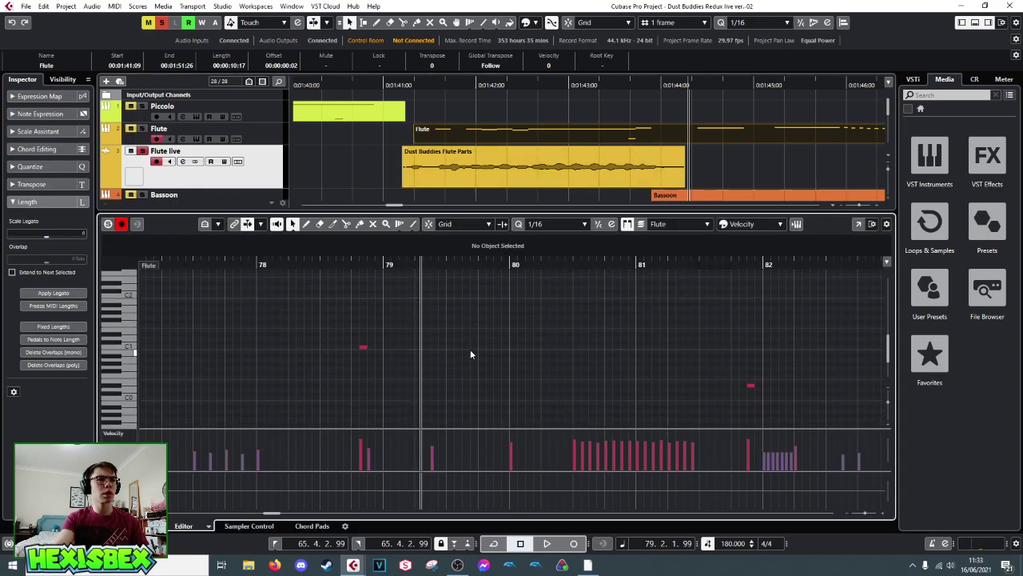
scroll(699, 364, "up", 8)
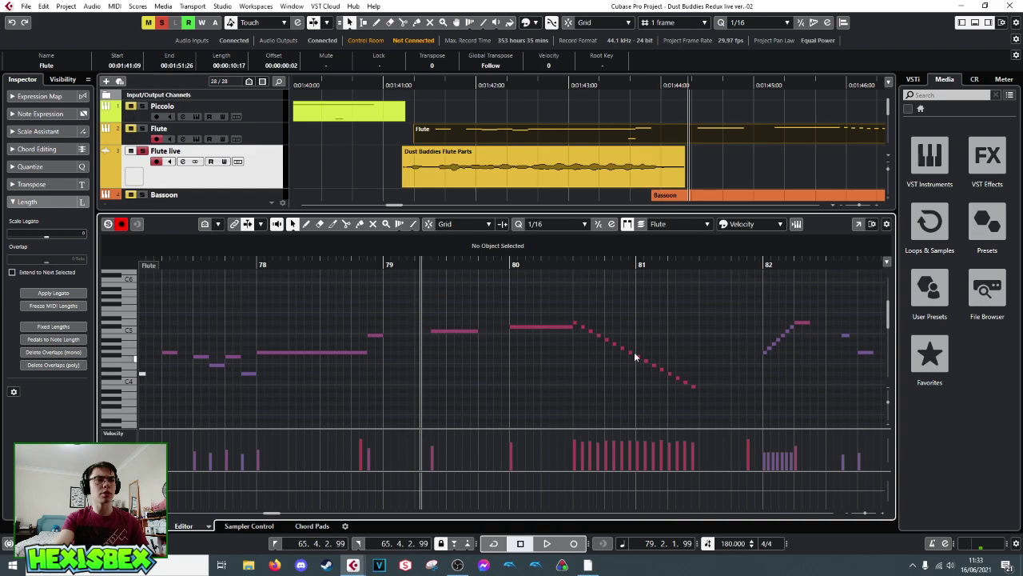
scroll(491, 330, "down", 8)
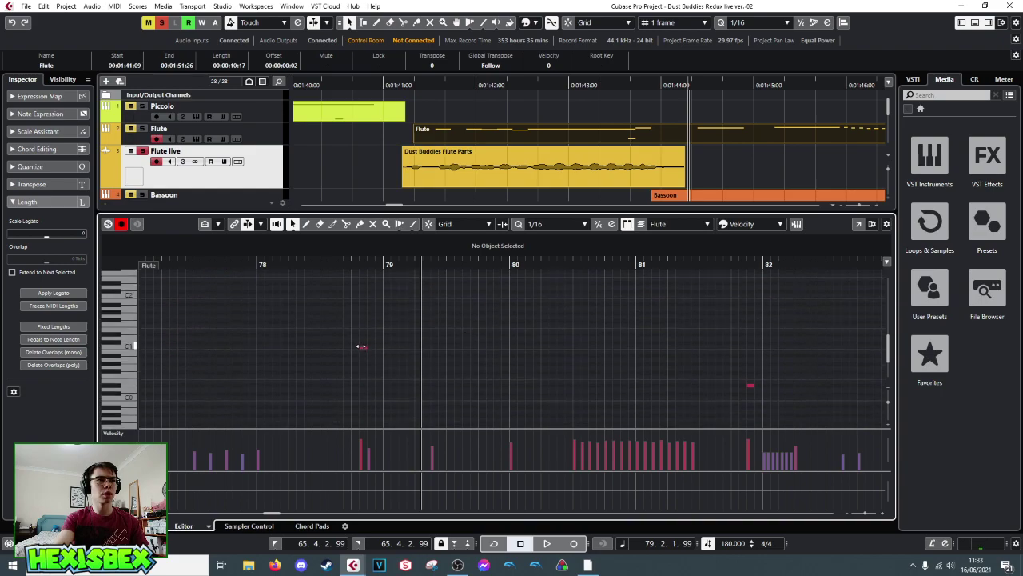
left_click(326, 263)
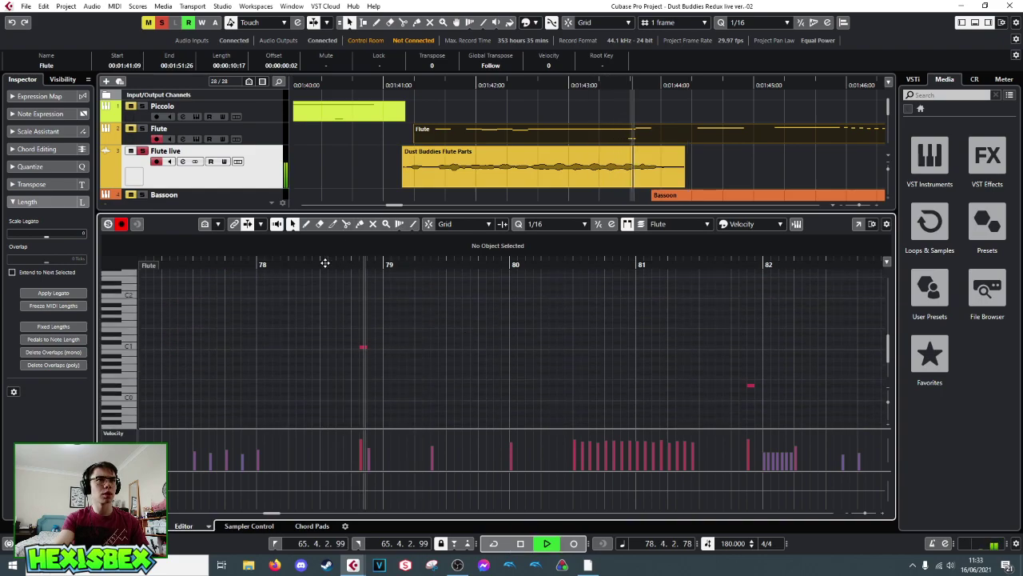
key("space")
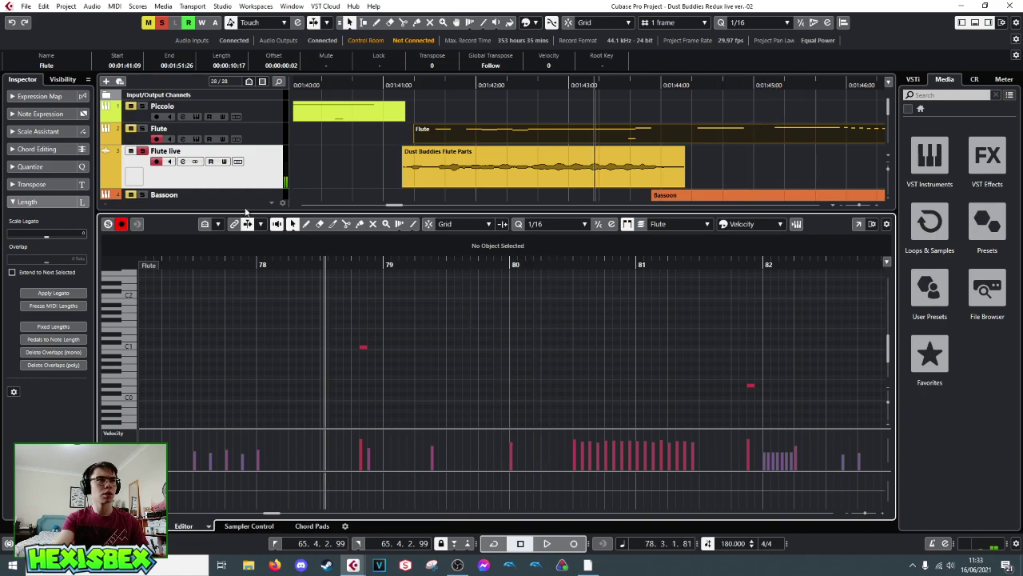
- Solo the Flute instrument track instead of Flute live and play its part from the middle of bar 78
left_click(147, 136)
key("space")
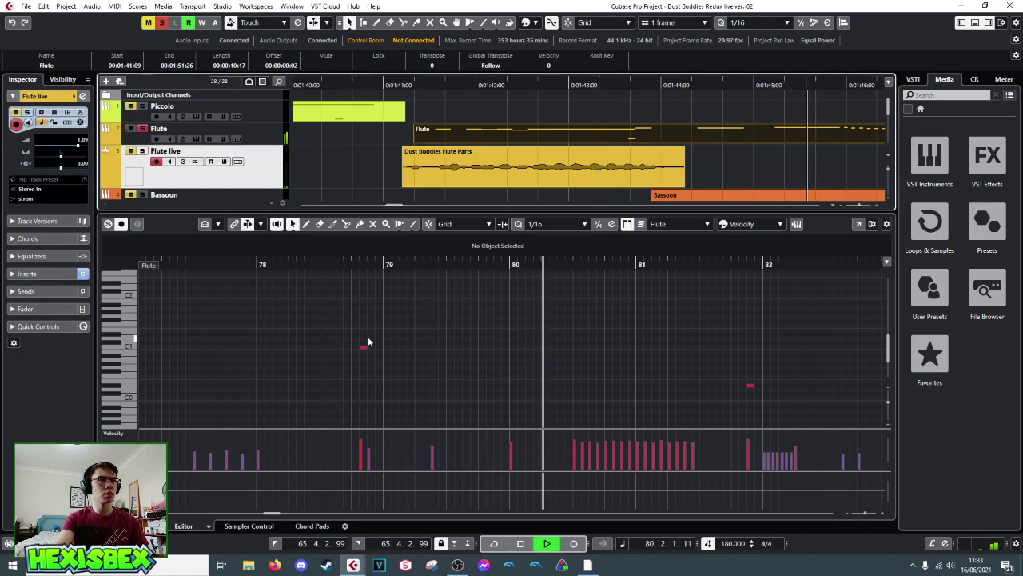
key("space")
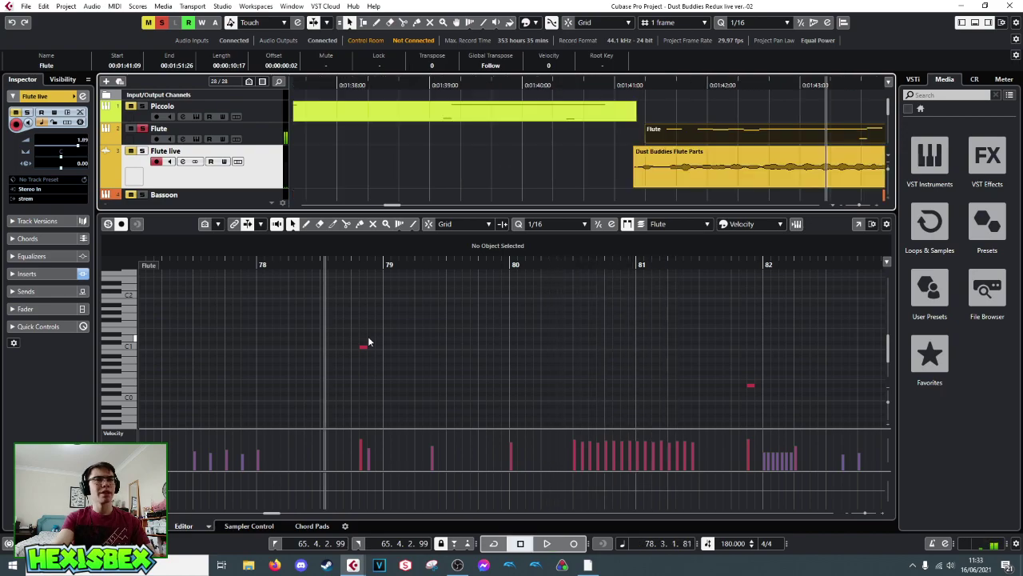
- Open the Flute track's instrument and browse EW Symphonic Orchestra Gold Complete, Gold Woodwinds, Solo Flute to its 5 Keysw patches
left_click(247, 142)
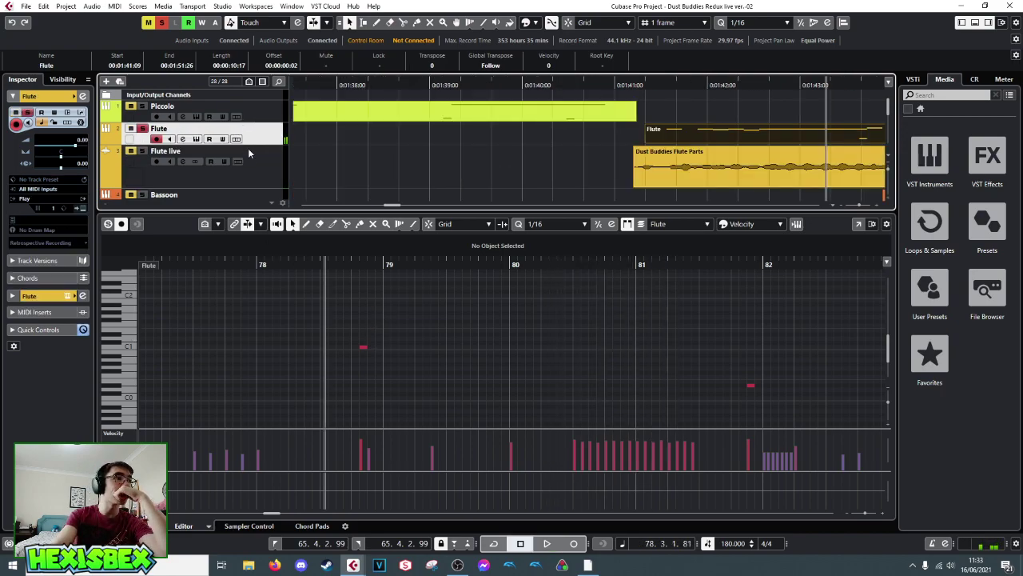
left_click(194, 139)
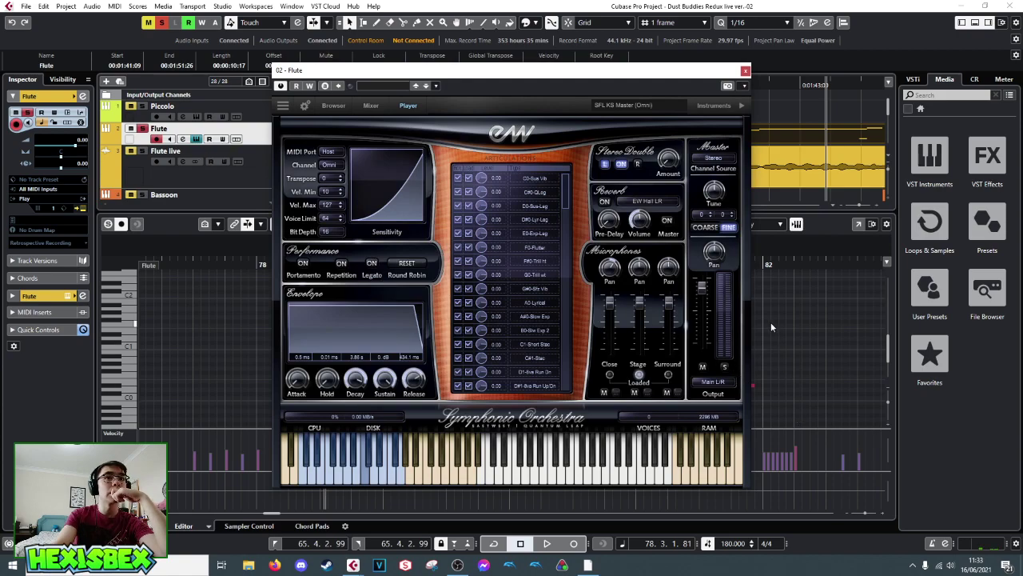
left_click(330, 108)
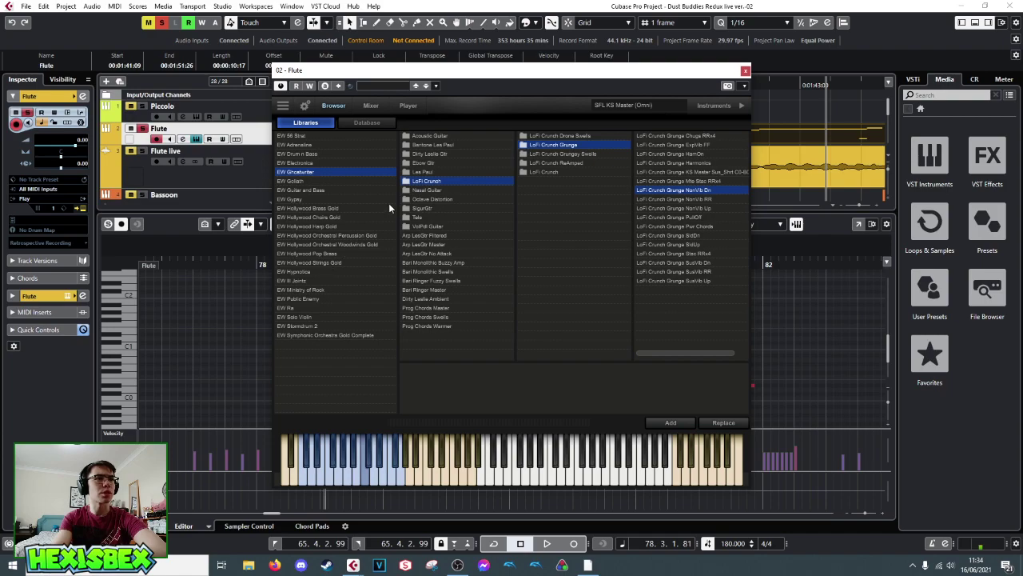
left_click(350, 334)
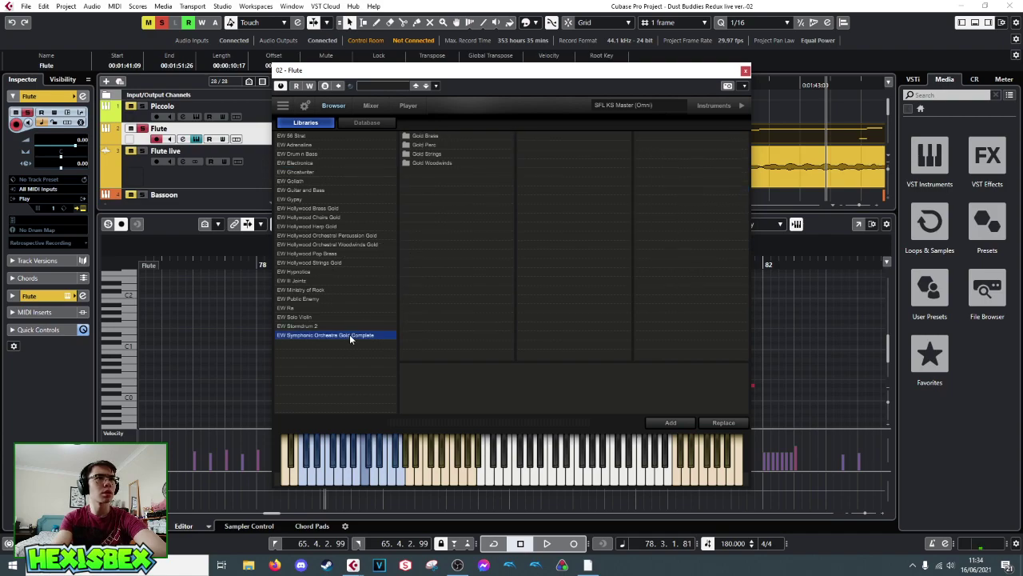
left_click(438, 162)
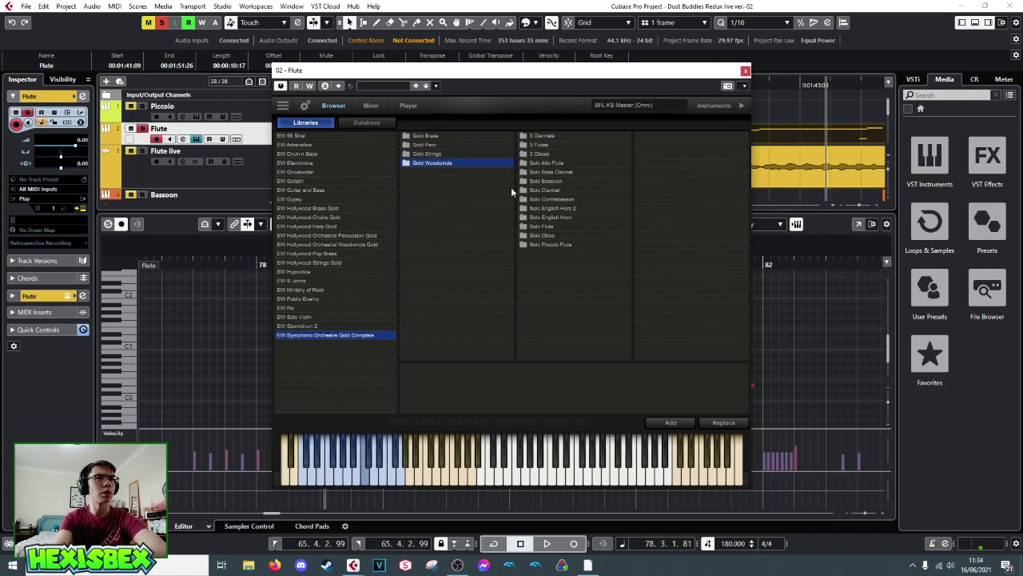
left_click(548, 227)
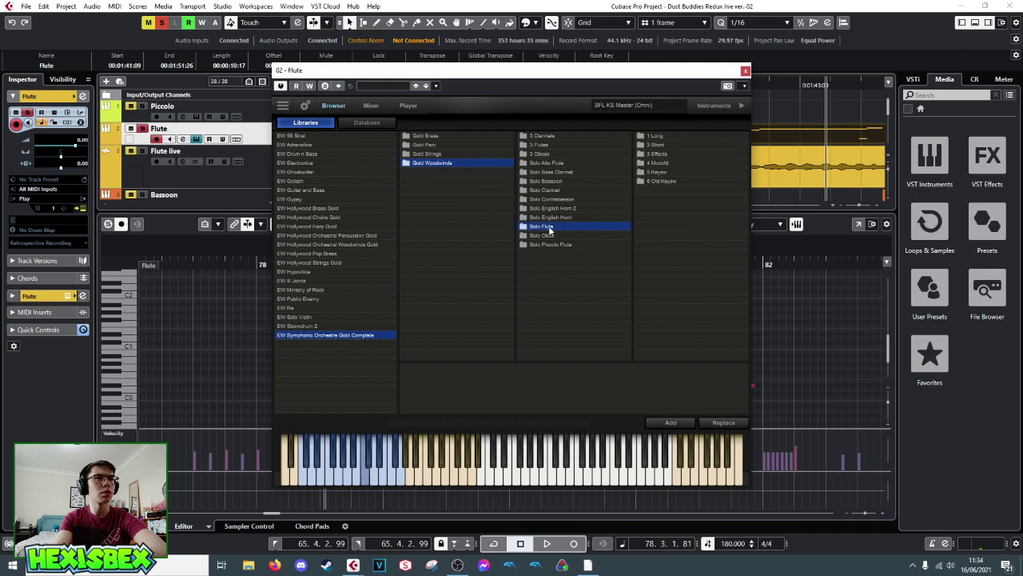
left_click(662, 172)
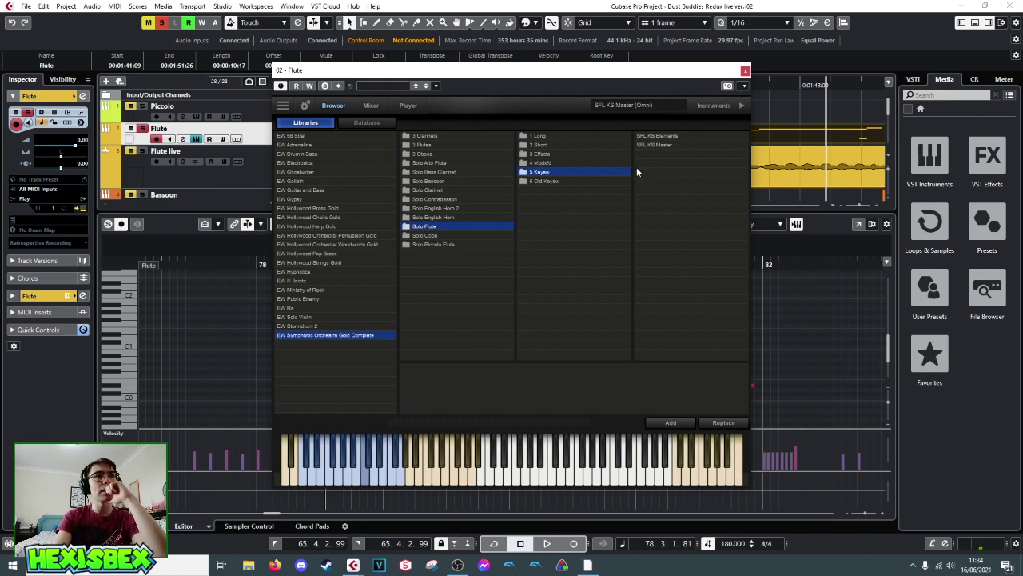
- Compare the Flute folder in EW Hollywood Orchestral Woodwinds Gold with the Solo Flute folder in EW Symphonic Orchestra Gold Complete
left_click(325, 244)
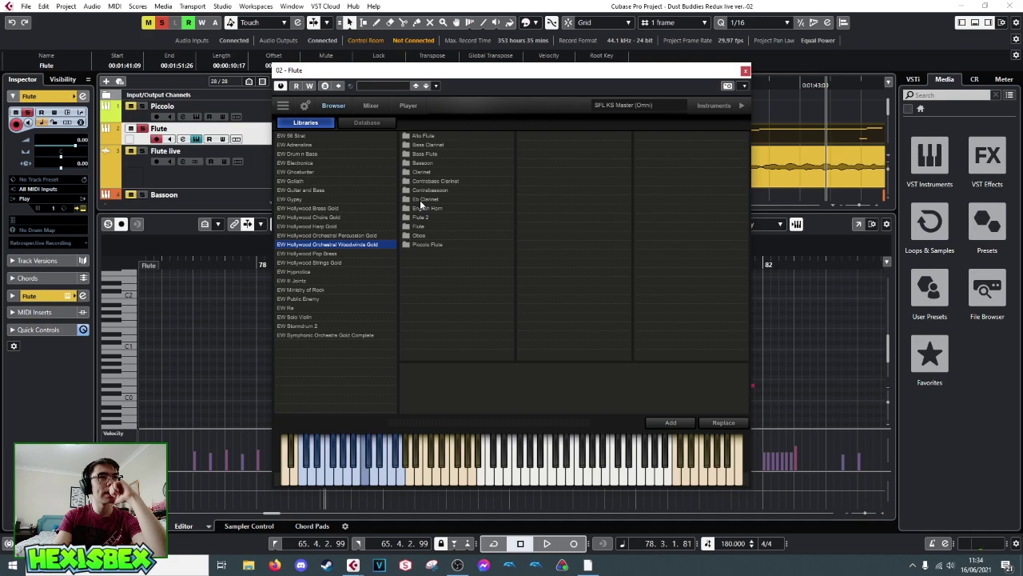
mouse_move(535, 92)
left_mouse_down()
mouse_move(548, 281)
mouse_move(534, 61)
mouse_move(517, 83)
left_mouse_up()
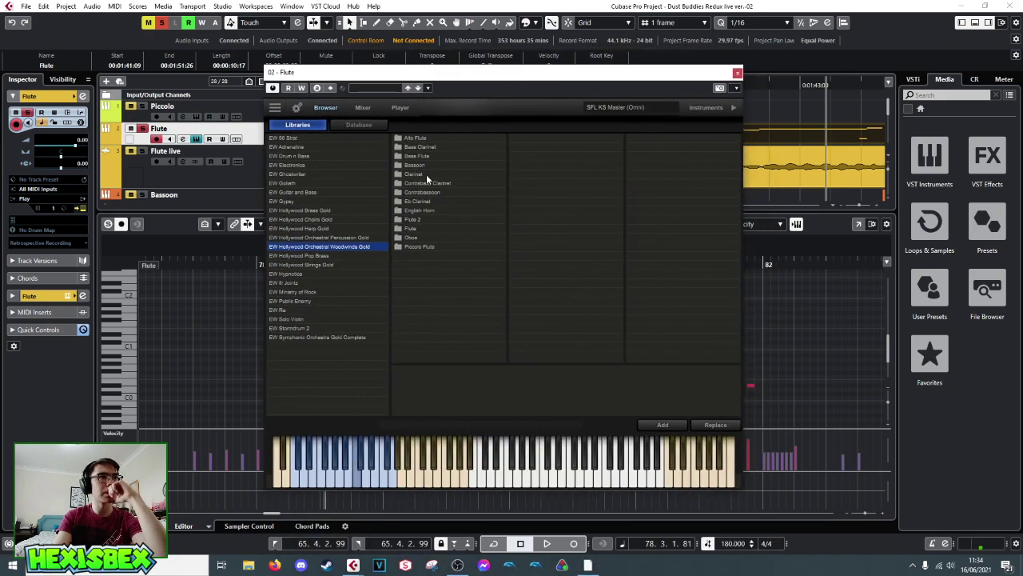
left_click(417, 228)
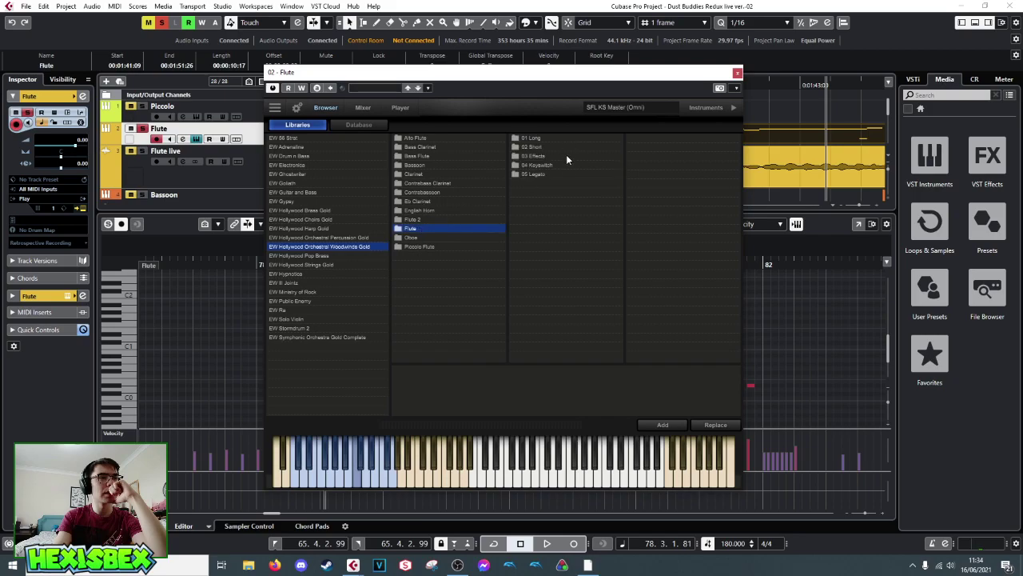
left_click(330, 336)
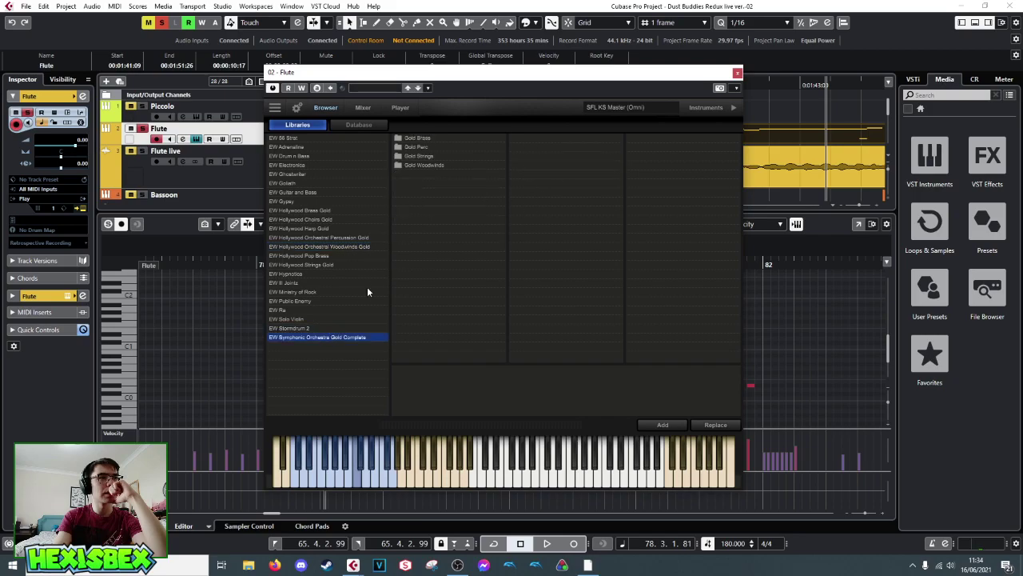
left_click(422, 167)
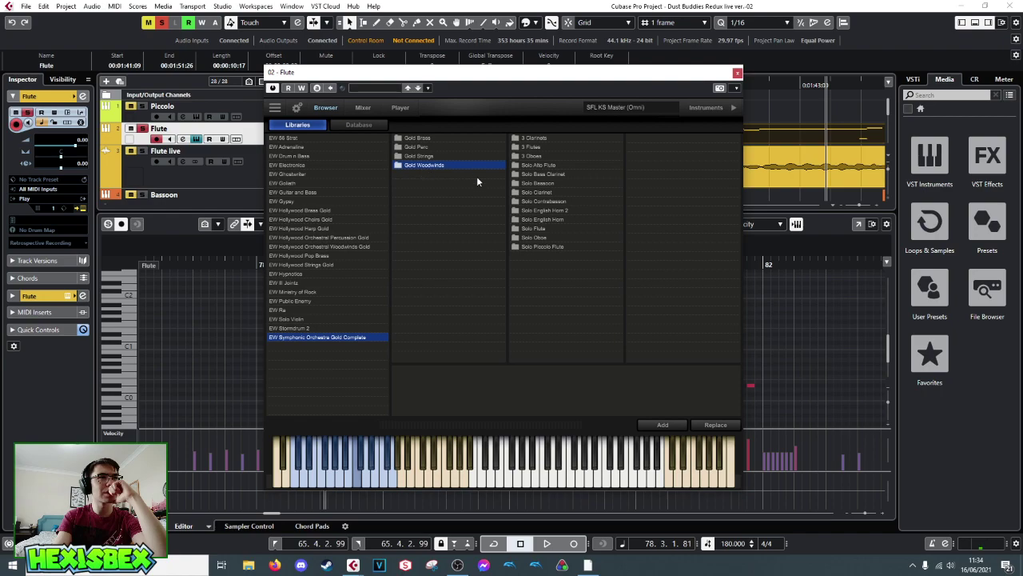
left_click(538, 229)
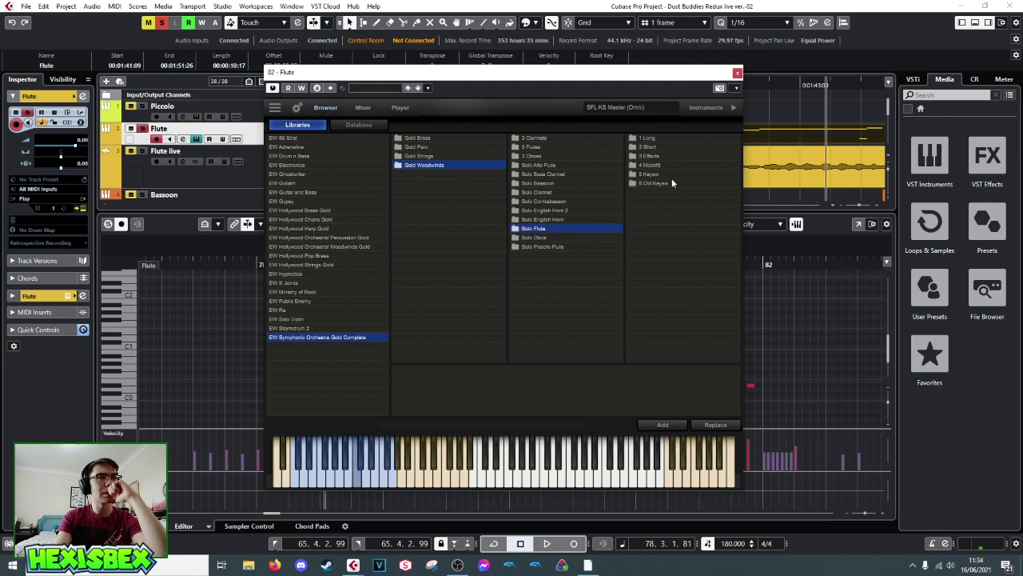
- Close and reopen the Flute instrument, and show the player page with the loaded patch's articulations and envelope
left_click(737, 72)
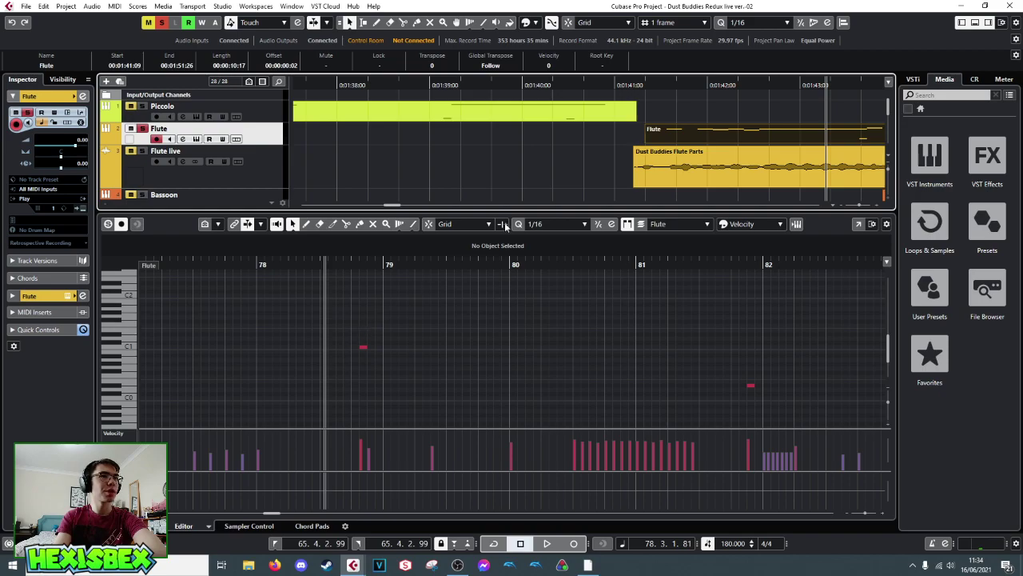
left_click(197, 139)
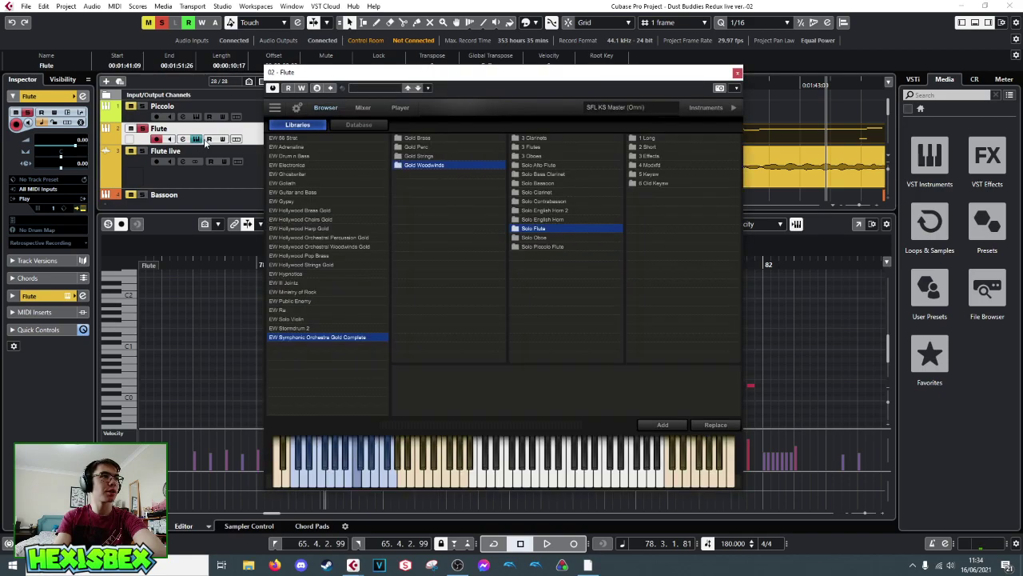
left_click(404, 109)
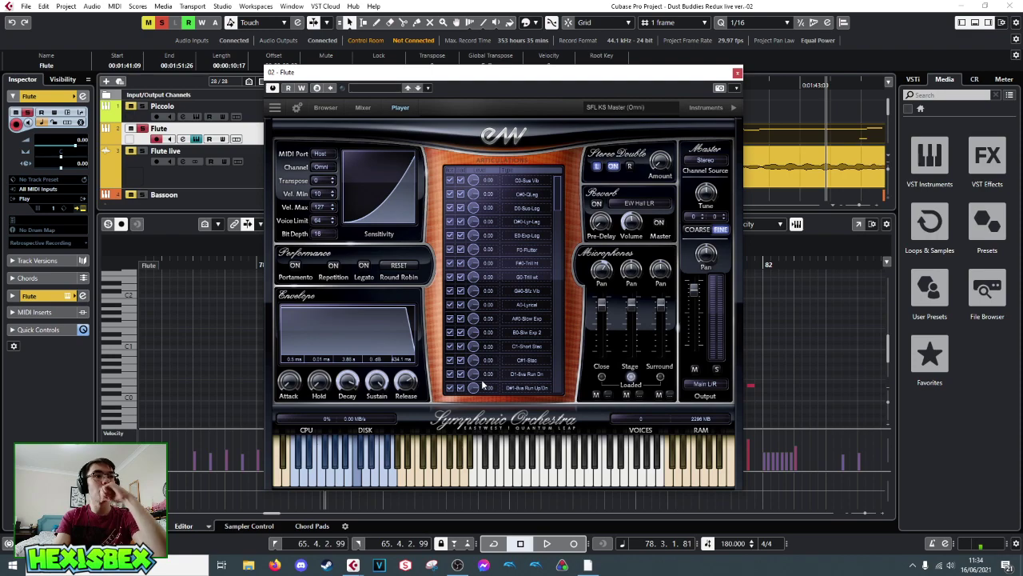
- Try a 1.4 s decay, -1.4 dB sustain and altered release while playing the flute, and try to enable the Close microphone
left_click_drag(405, 383, 404, 385)
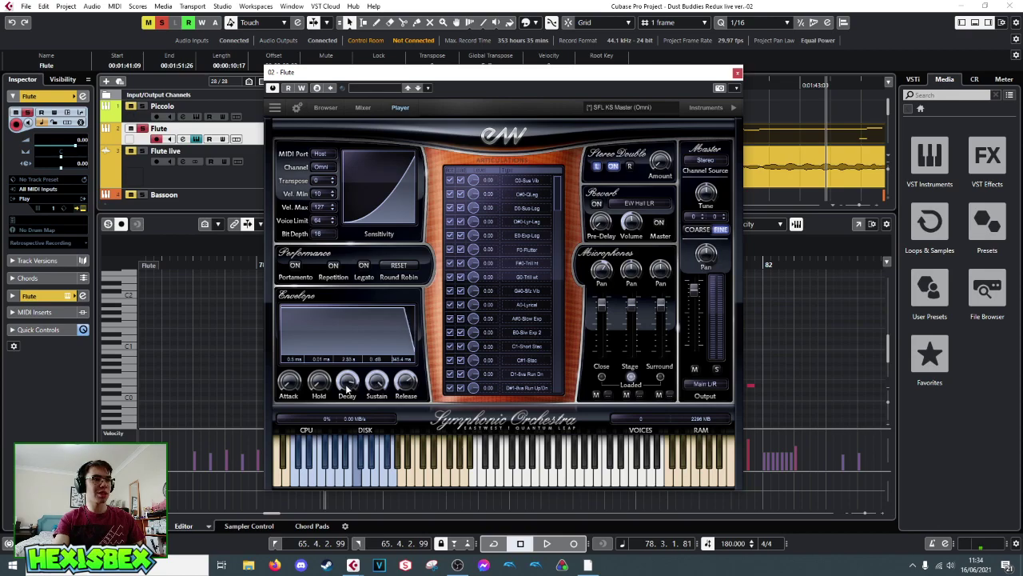
key("space")
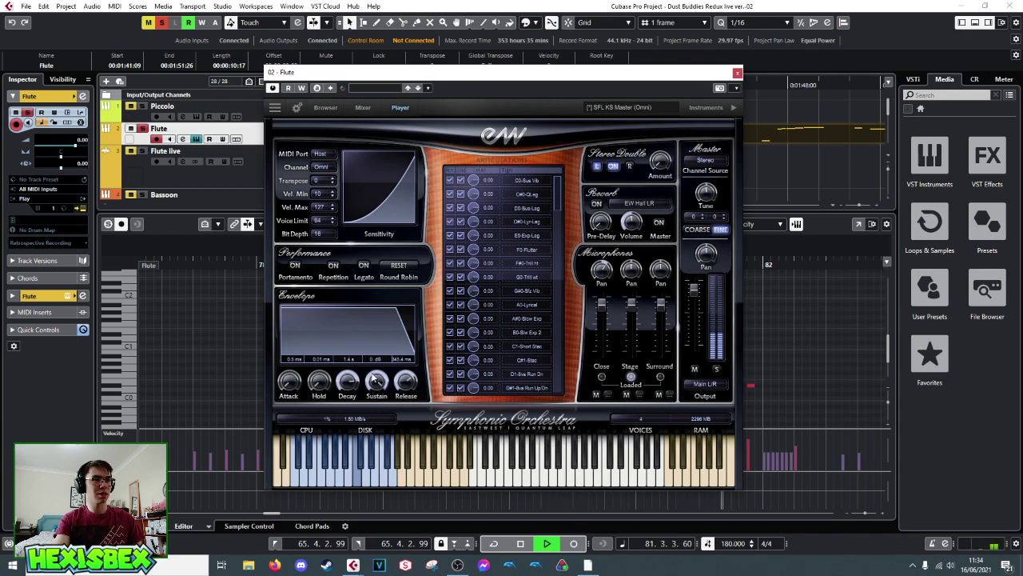
key("space")
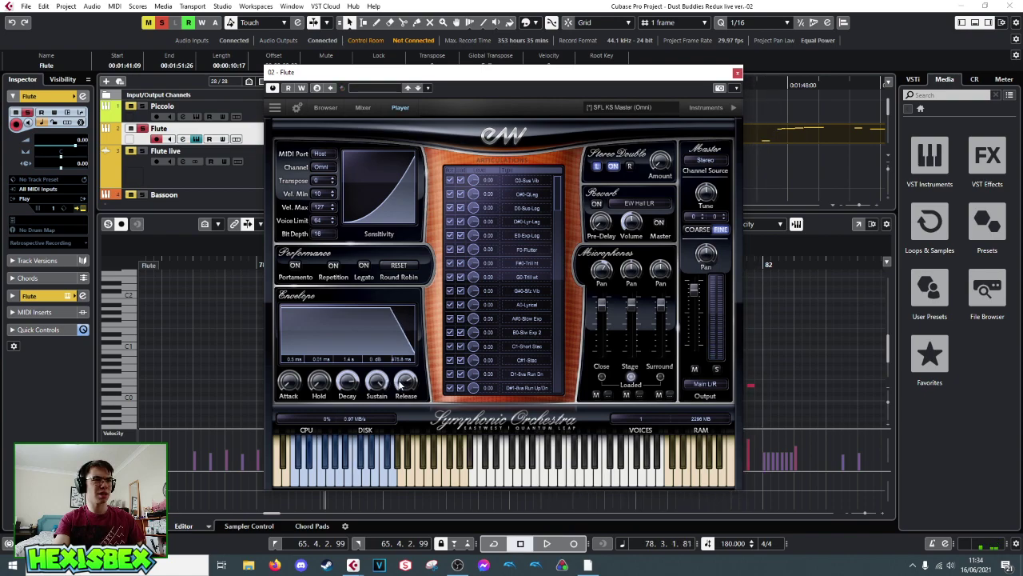
key("space")
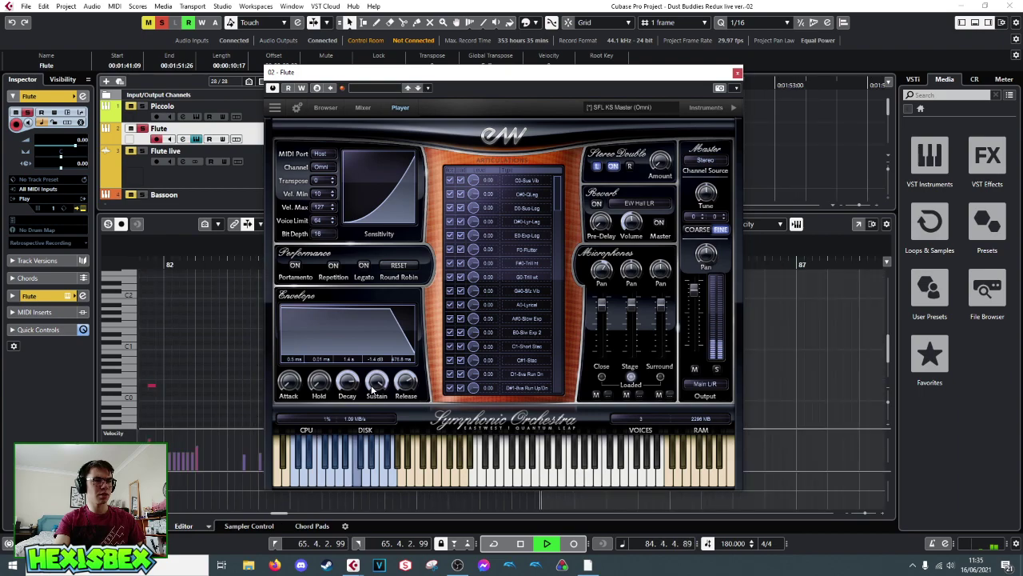
key("space")
left_click(603, 378)
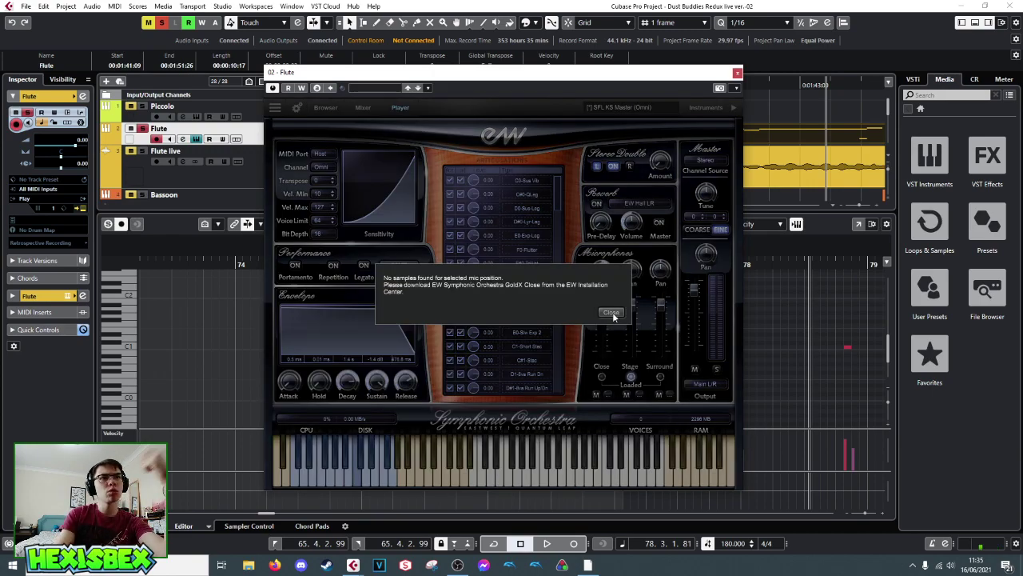
left_click(611, 312)
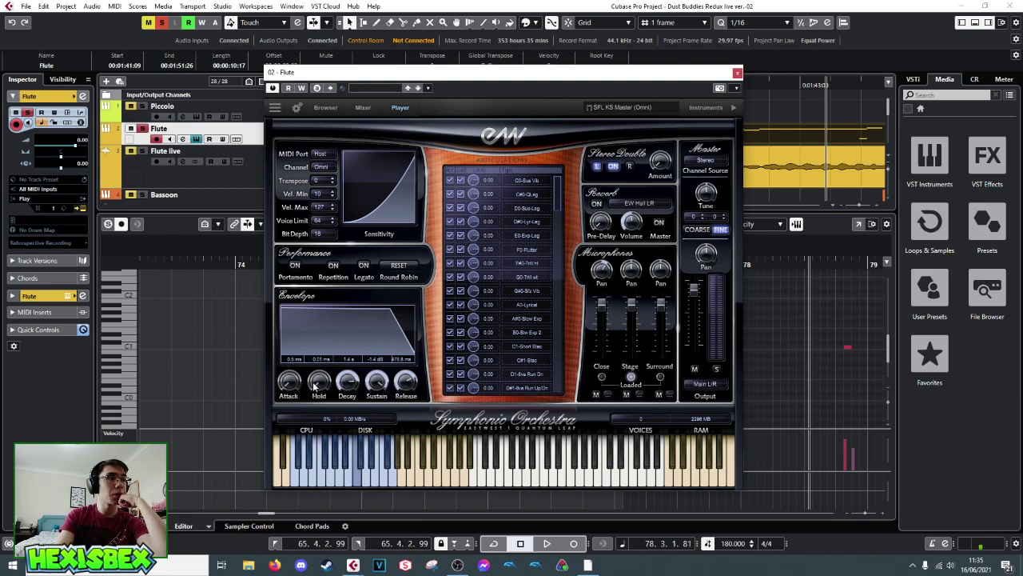
- Set the flute envelope's decay to about 2.9 s and sustain to -12.2 dB, adjust the release during playback, and close the instrument
mouse_move(344, 386)
left_mouse_down()
mouse_move(349, 393)
mouse_move(346, 382)
left_mouse_up()
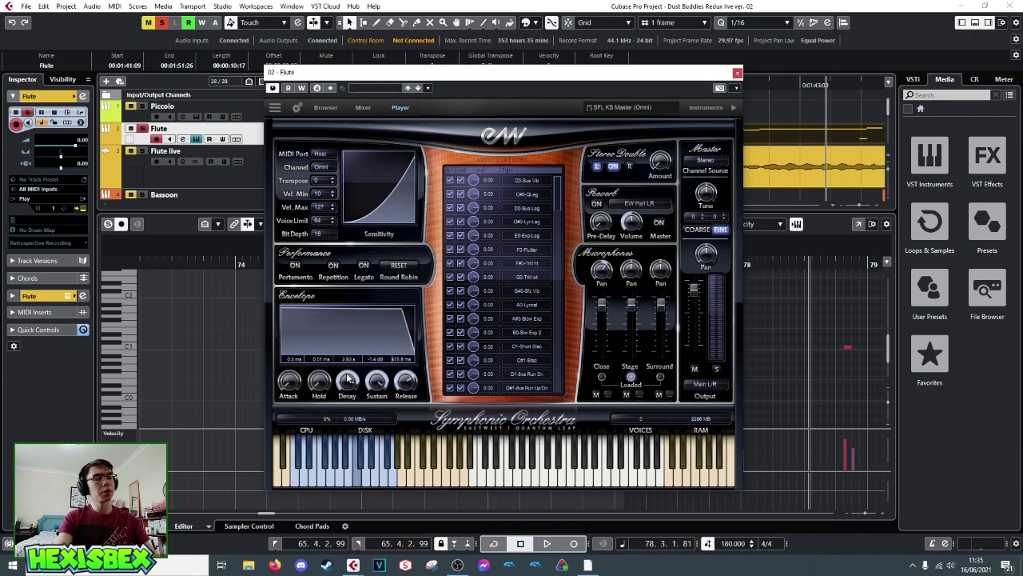
key("space")
left_click_drag(377, 388, 374, 405)
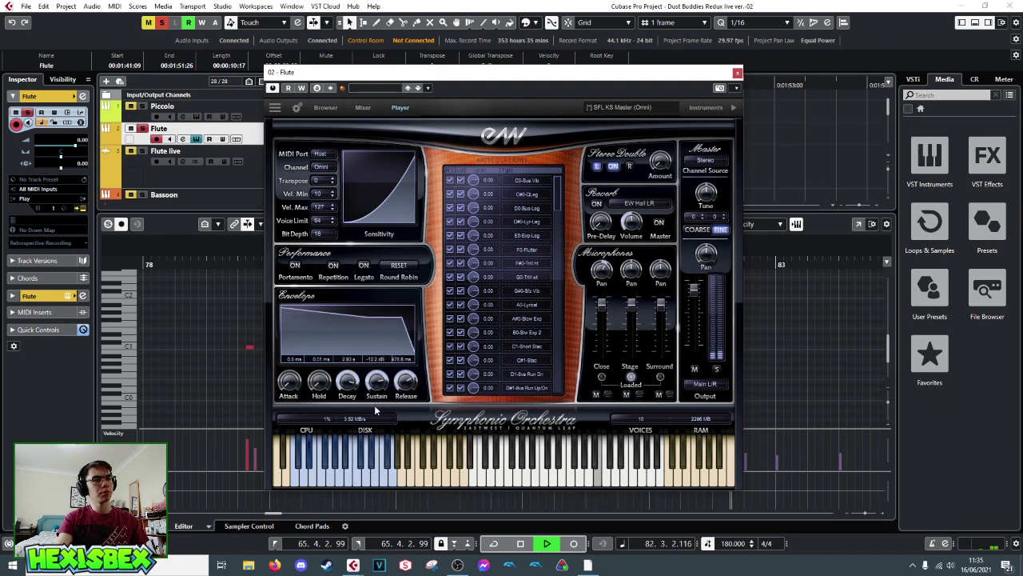
left_click_drag(405, 384, 405, 377)
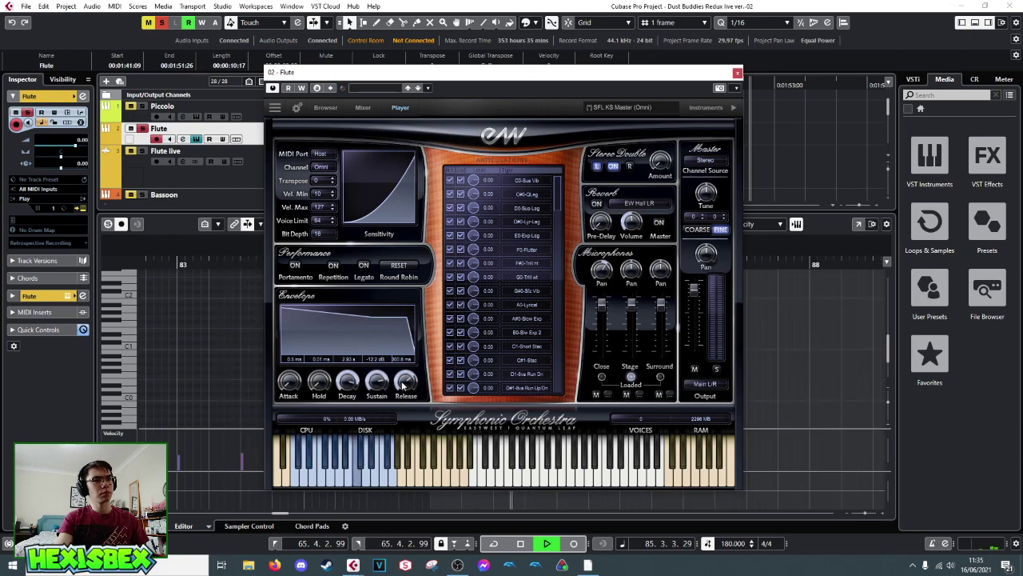
key("space")
key("space")
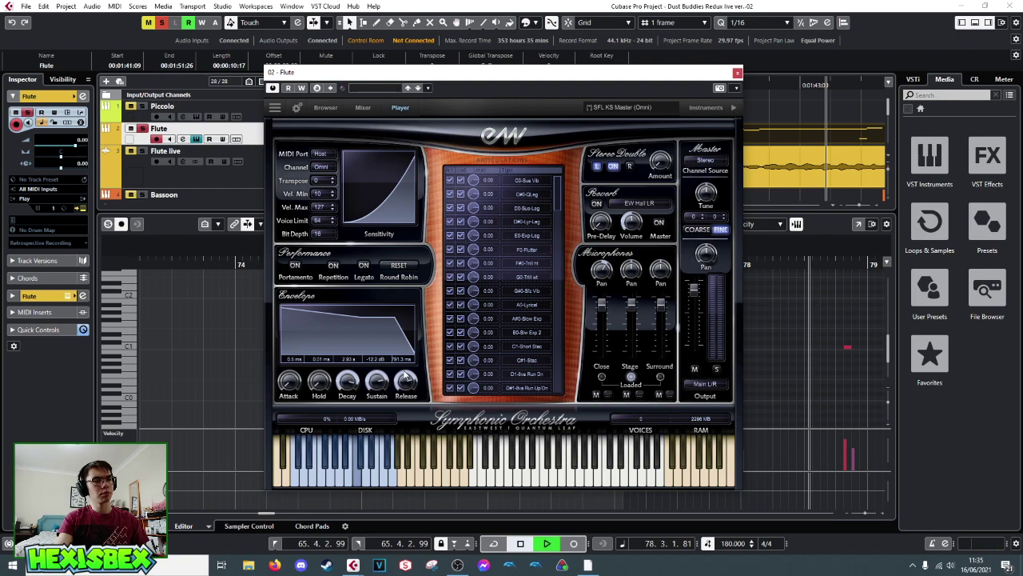
left_click_drag(405, 377, 406, 387)
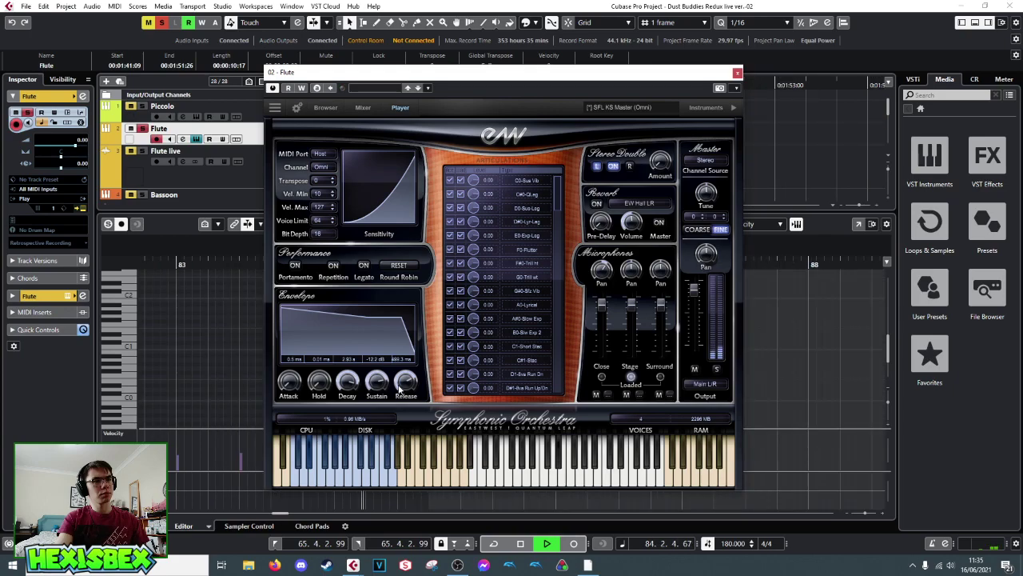
key("space")
left_click(737, 74)
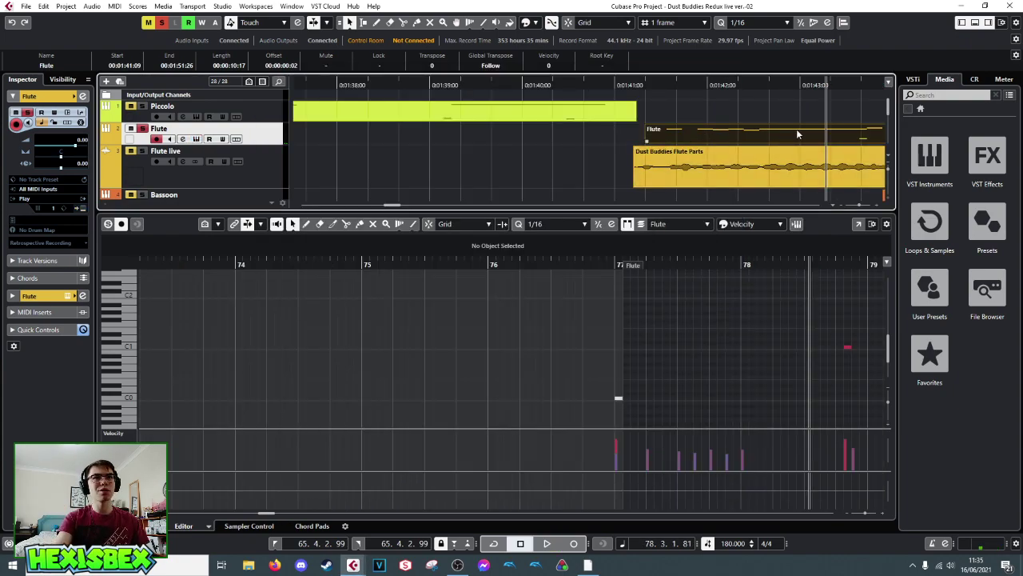
- Extend the Flute MIDI part's start back to 00:01:41:06 and play it from bar 76, beat 4
left_click(732, 268)
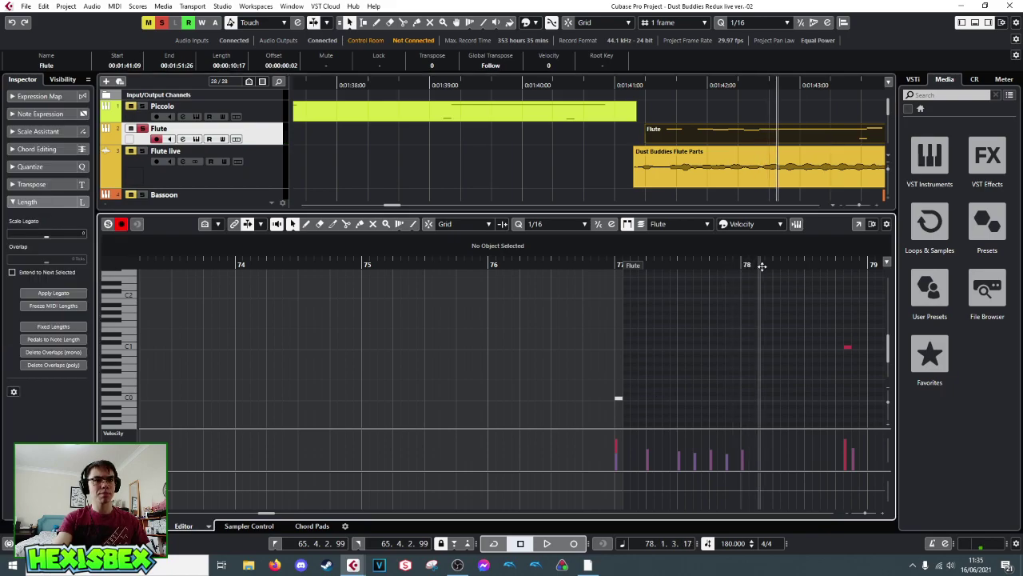
left_click_drag(886, 267, 422, 291)
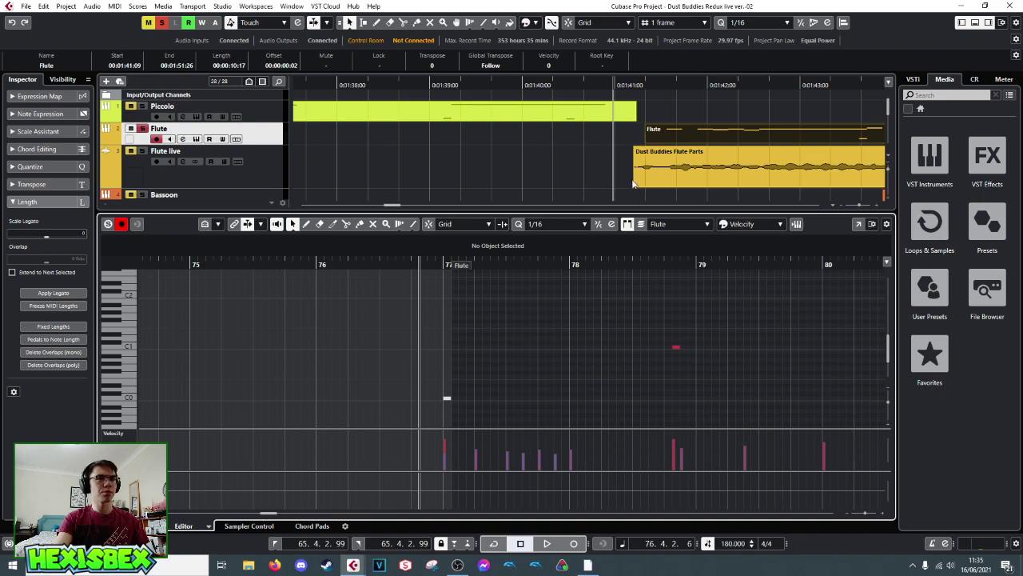
left_click_drag(647, 140, 635, 142)
key("space")
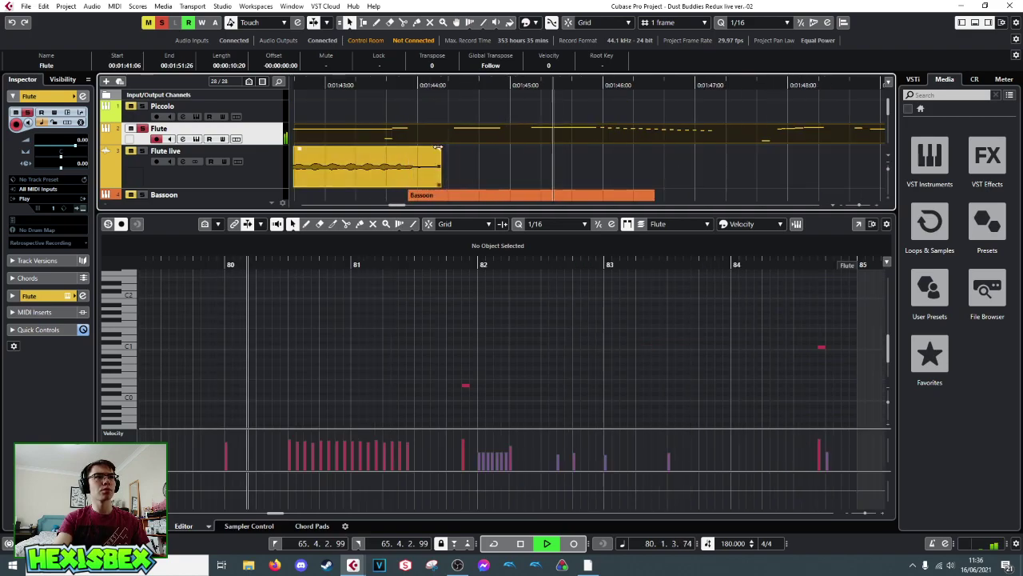
key("space")
- Solo Flute live together with the Flute track and play both, restarting from about bar 77
key("space")
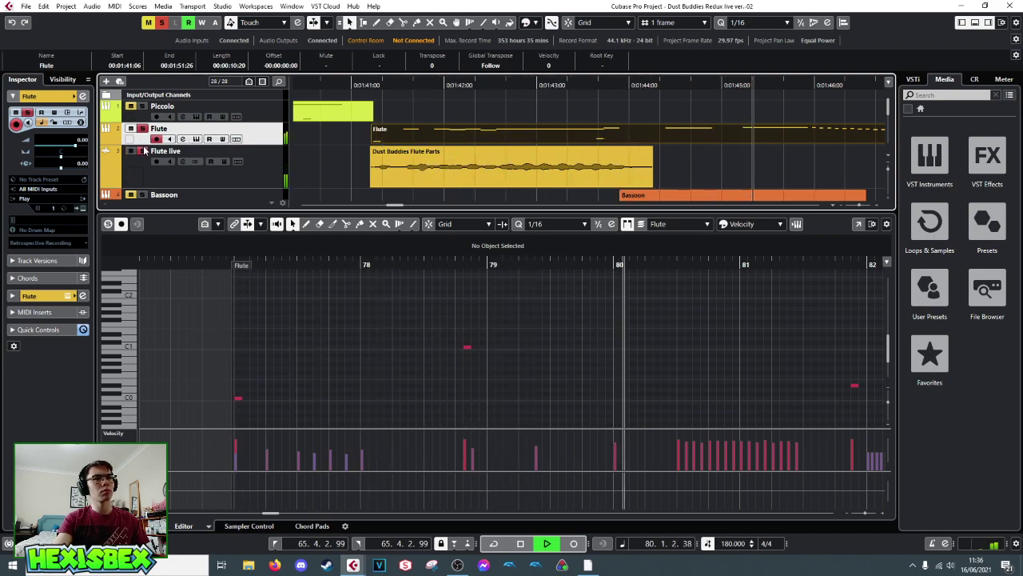
key("space")
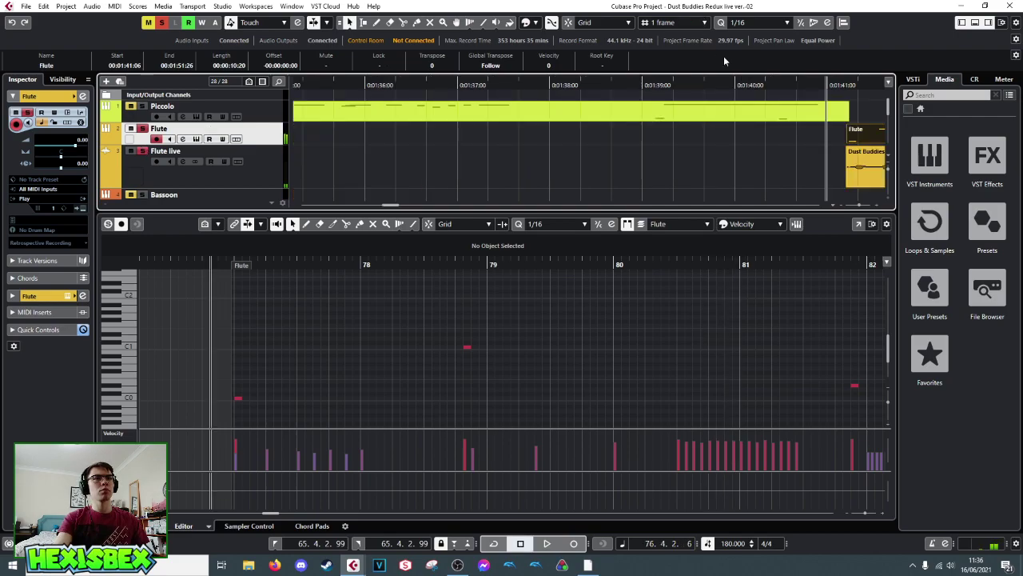
left_click_drag(738, 85, 478, 154)
key("space")
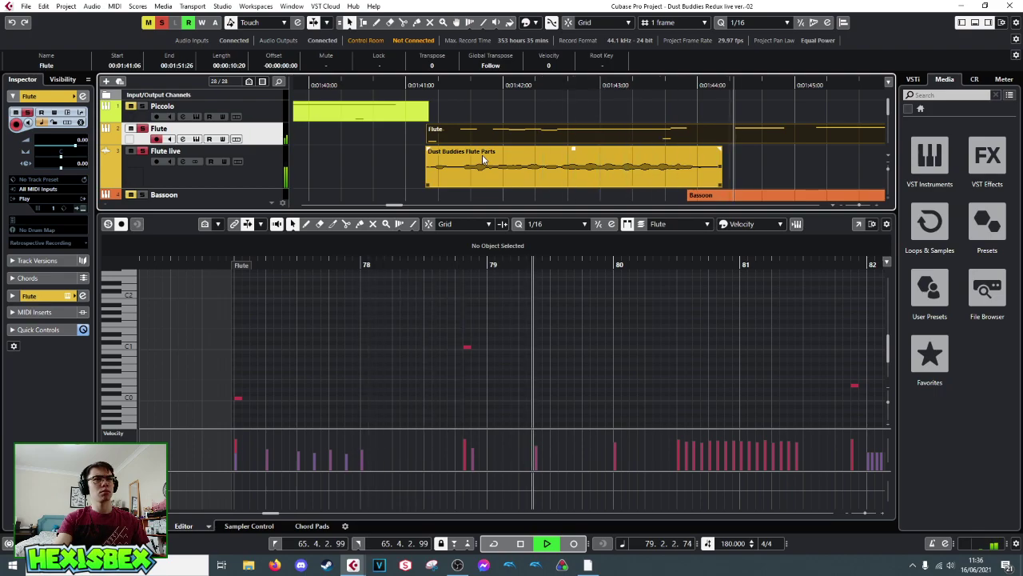
key("space")
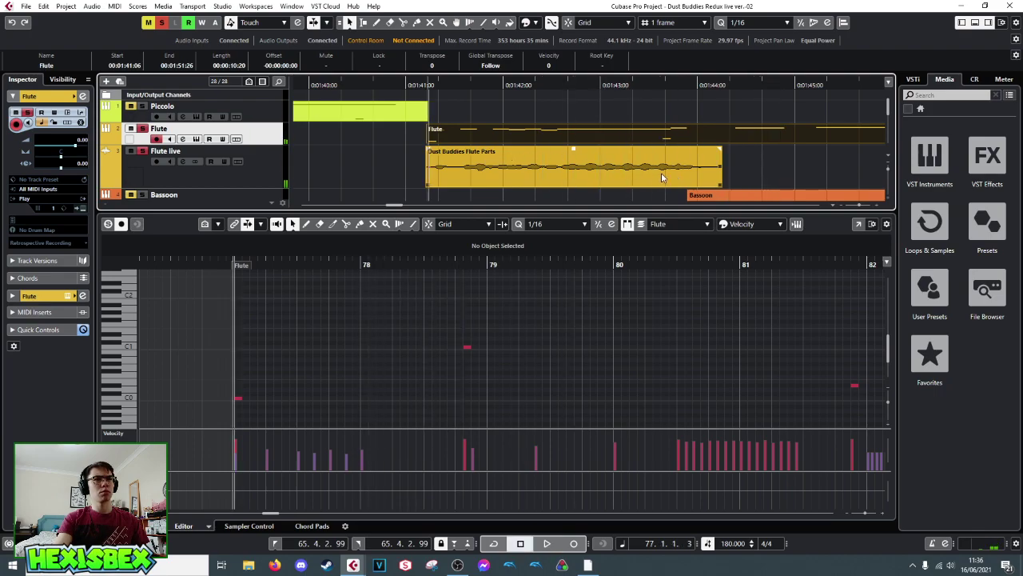
- Move the live flute event earlier to start at 00:01:41:03 and play it against the MIDI flute from bar 77
left_click_drag(662, 177, 648, 181)
key("space")
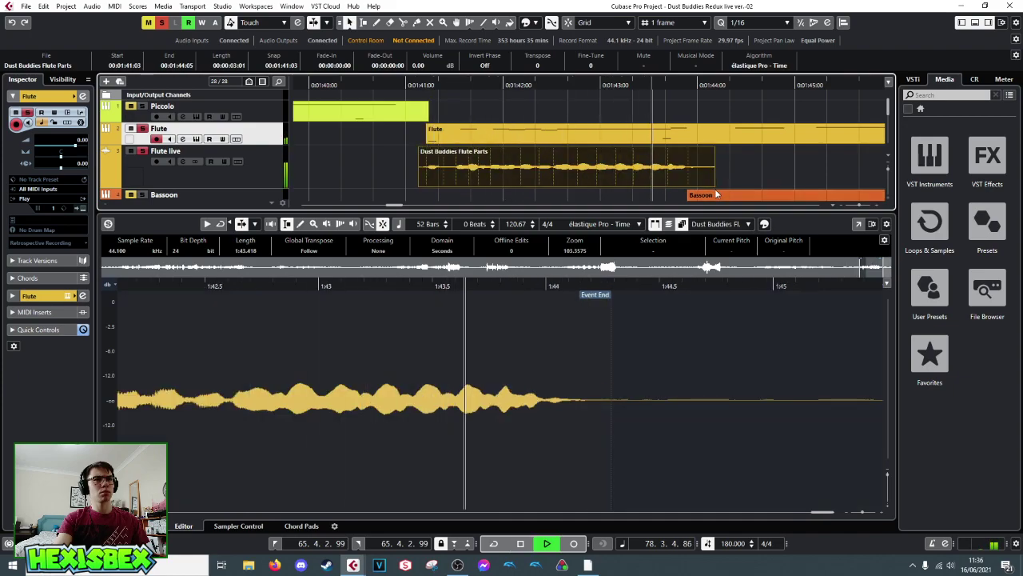
key("space")
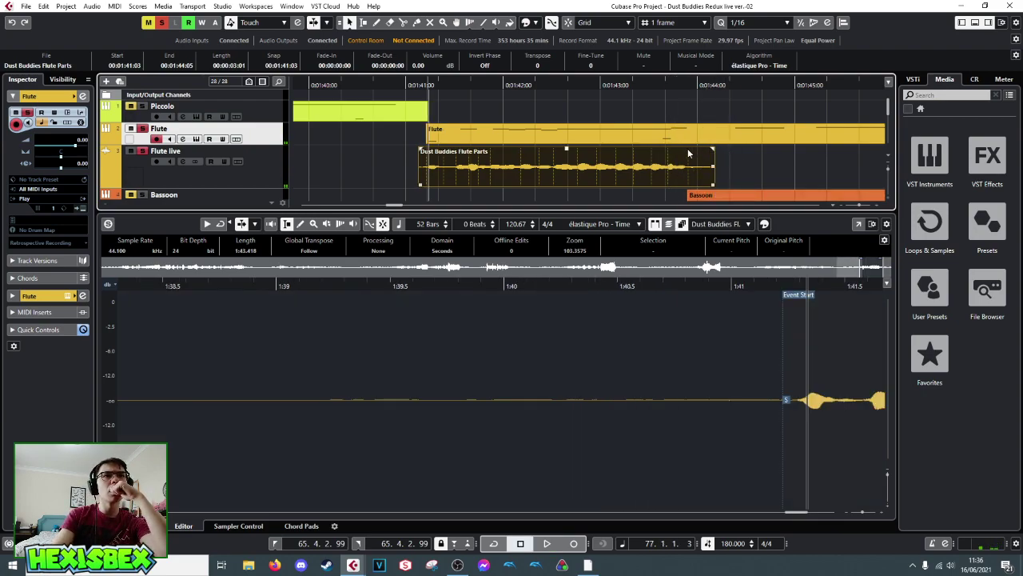
- Trim the live flute event's end to 00:01:43:22 with a 5-frame fade-out, playing from bar 77 to check the ending
left_click_drag(713, 148, 647, 158)
left_click_drag(713, 184, 689, 185)
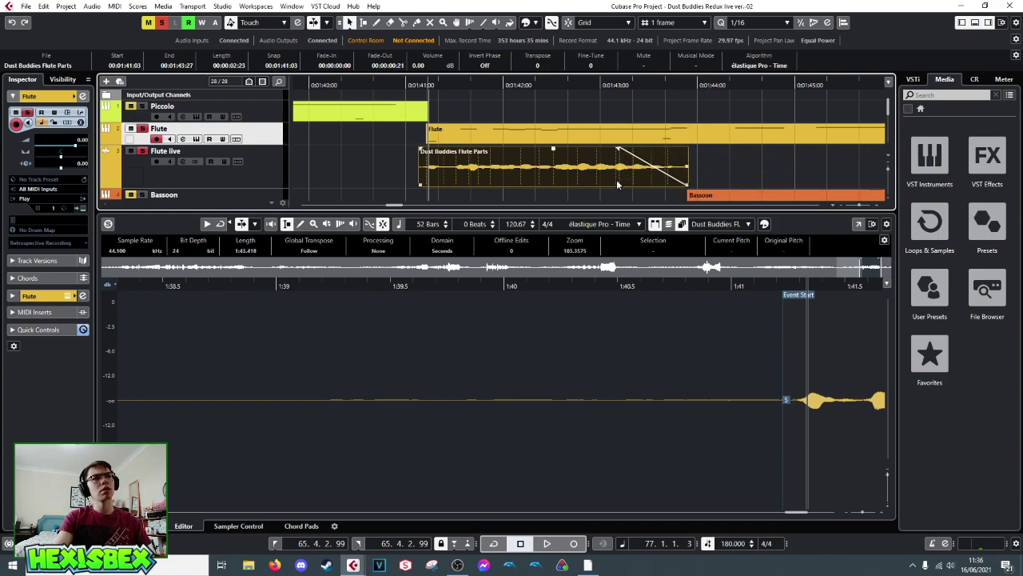
key("space")
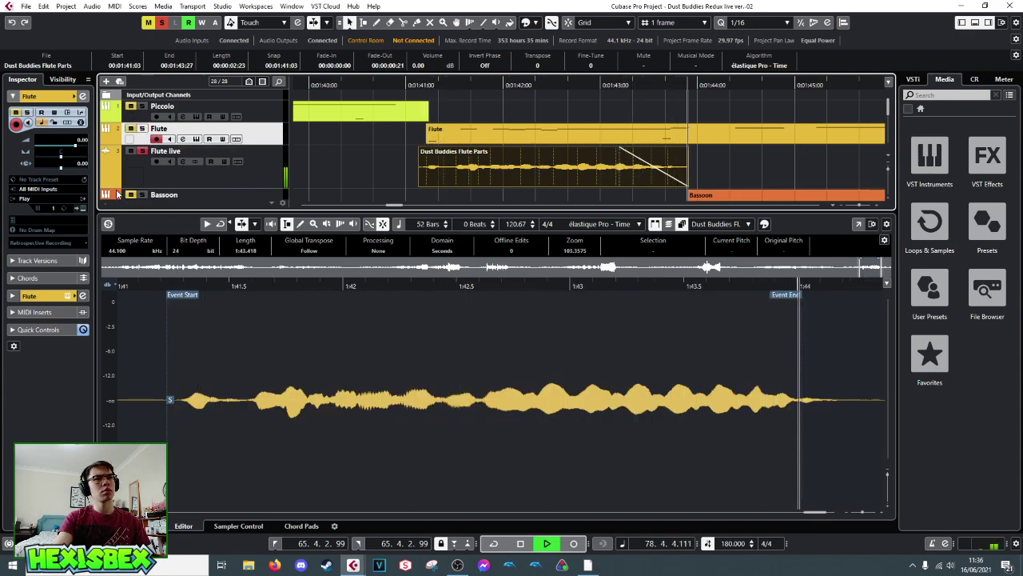
key("space")
mouse_move(690, 188)
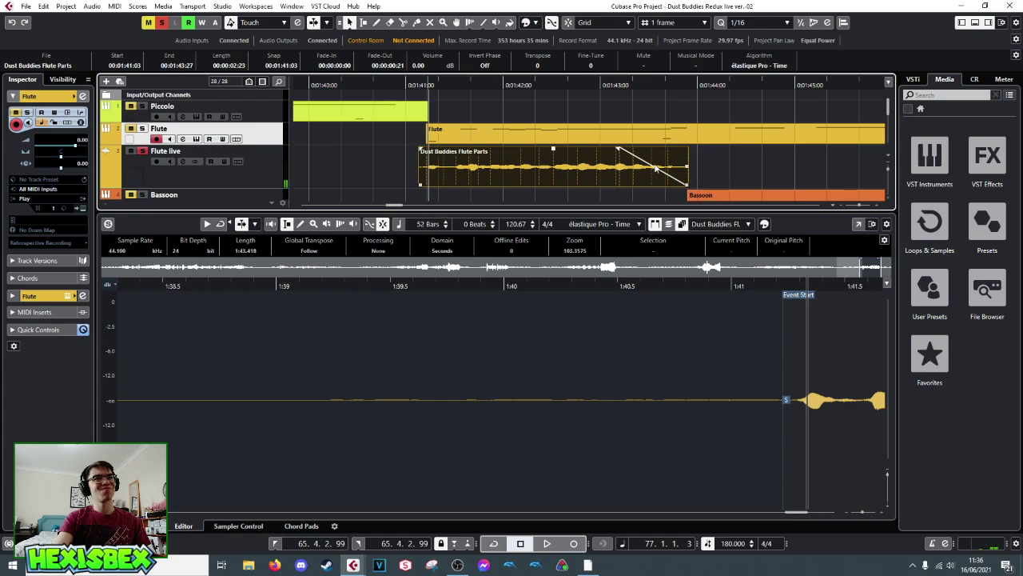
left_click_drag(686, 185, 654, 151)
key("space")
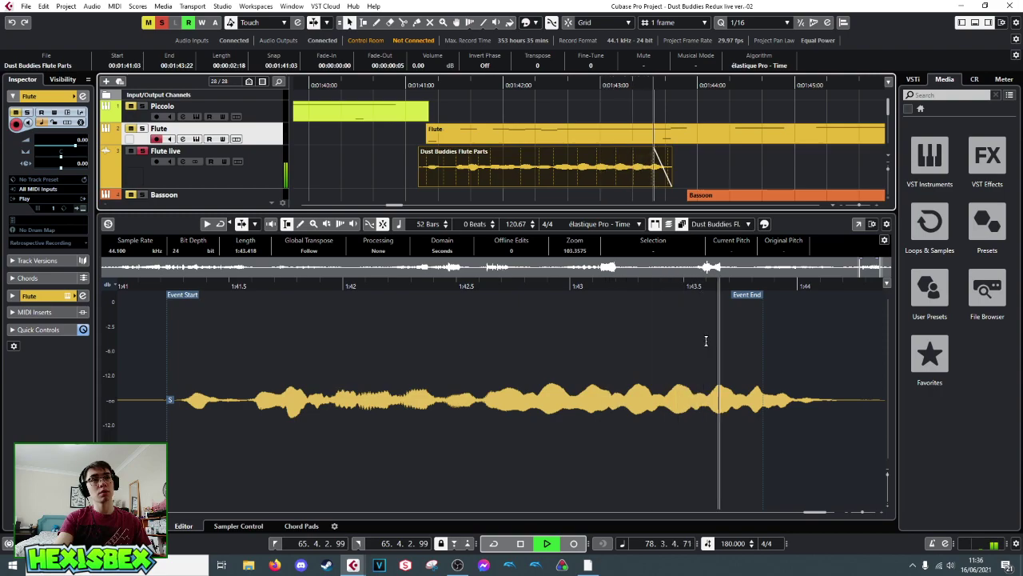
key("space")
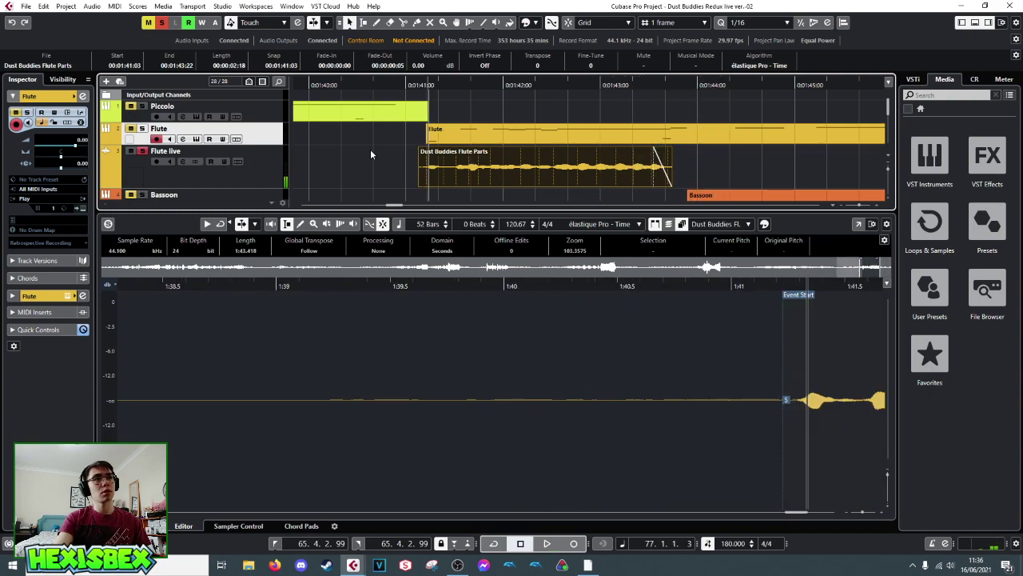
- Solo the Flute track alongside Flute live and play the MIDI part from bar 78, beat 4
left_click(664, 137)
left_click_drag(746, 264, 750, 285)
scroll(769, 323, "up", 5)
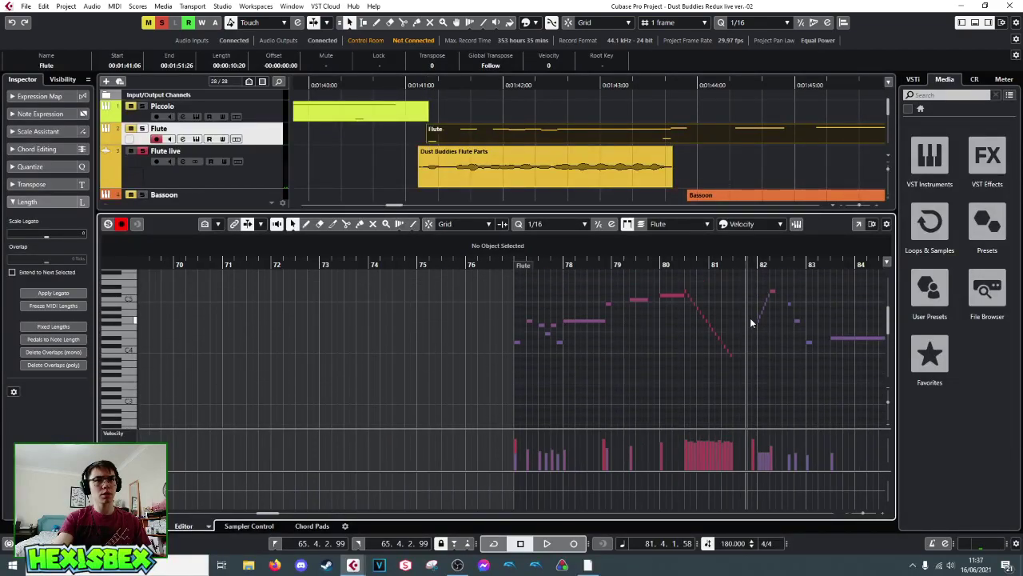
left_click(610, 267)
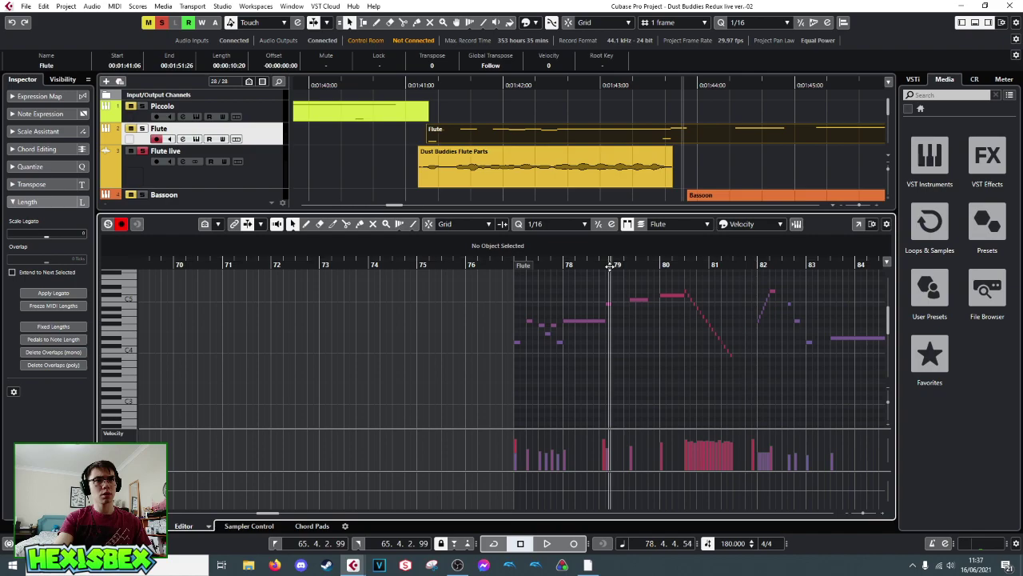
key("space")
key("space")
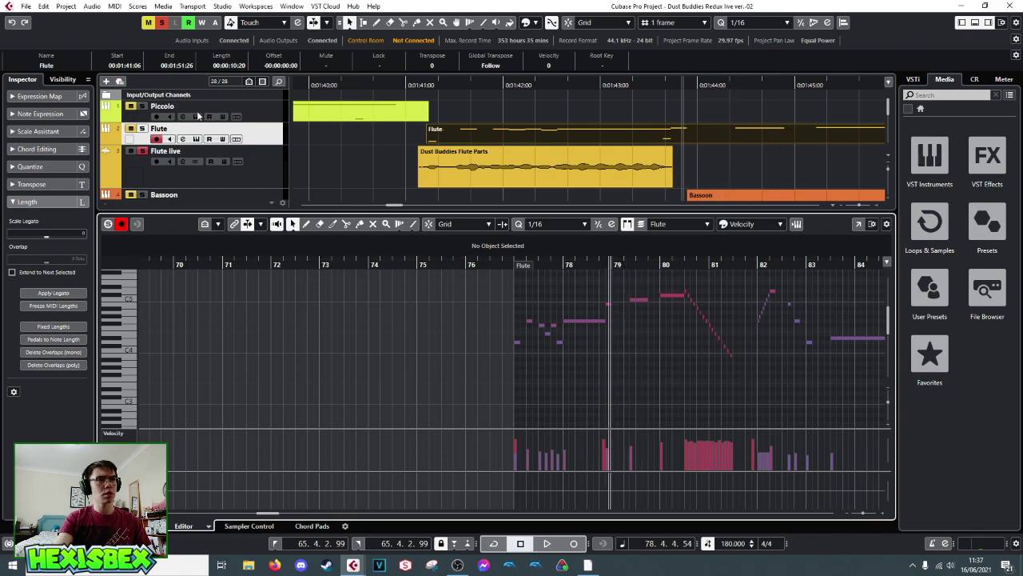
left_click(141, 130)
key("space")
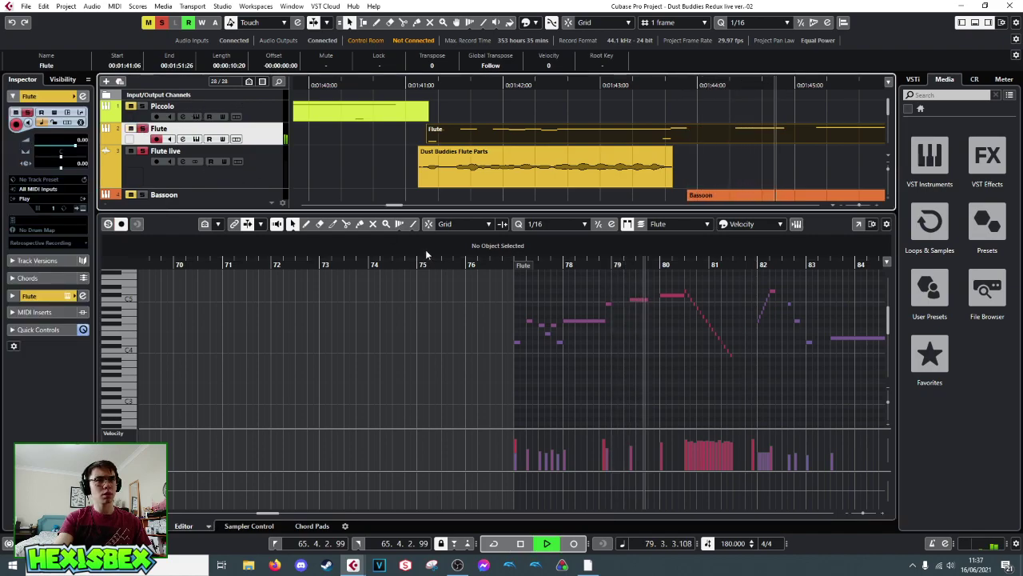
key("space")
- Try to split the Flute MIDI part at 00:01:43:21, where the live flute event ends
left_click(603, 265)
left_click_drag(604, 265, 637, 314)
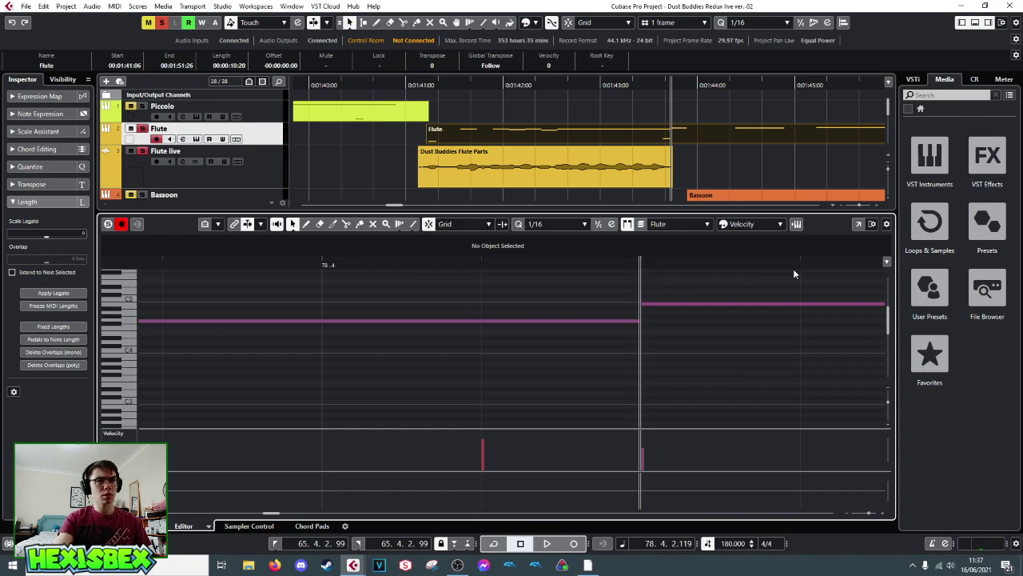
left_click(648, 263)
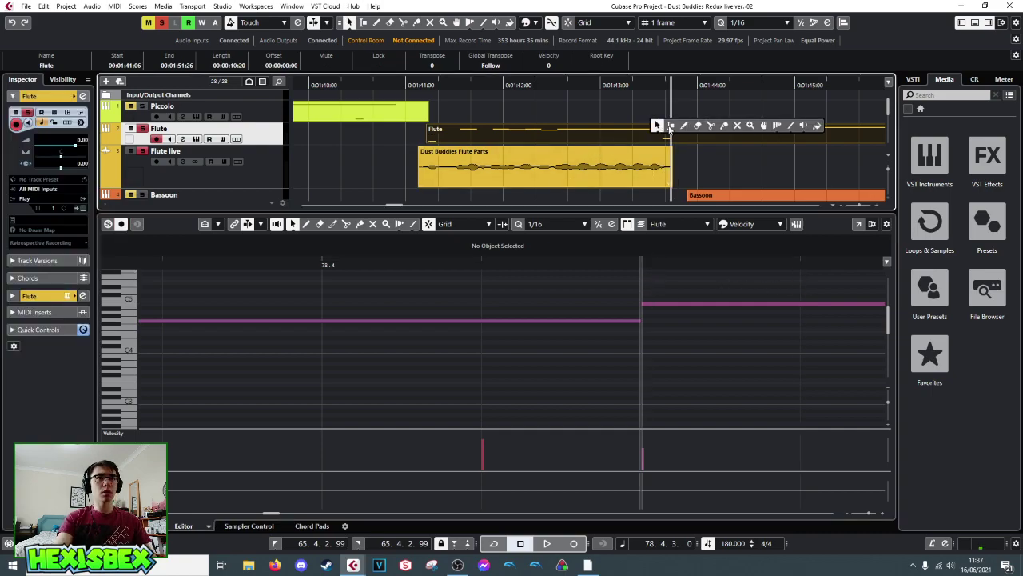
key("3")
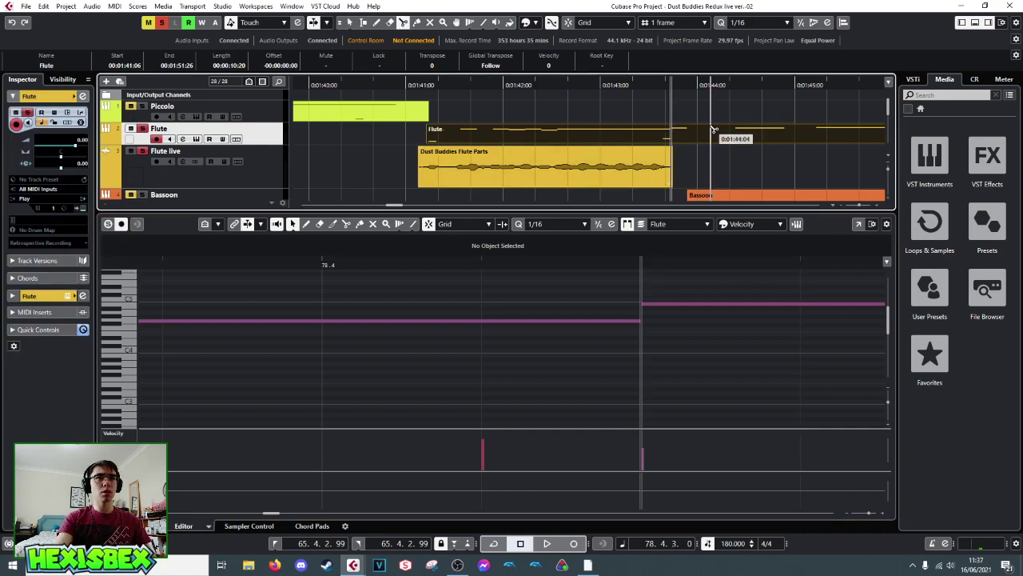
left_click(673, 136)
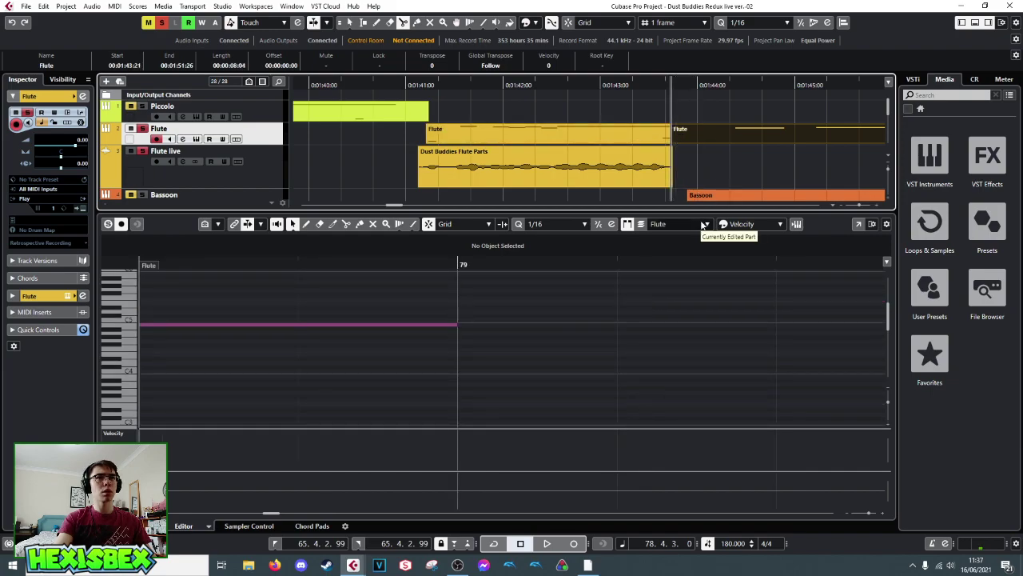
key("ctrl+z")
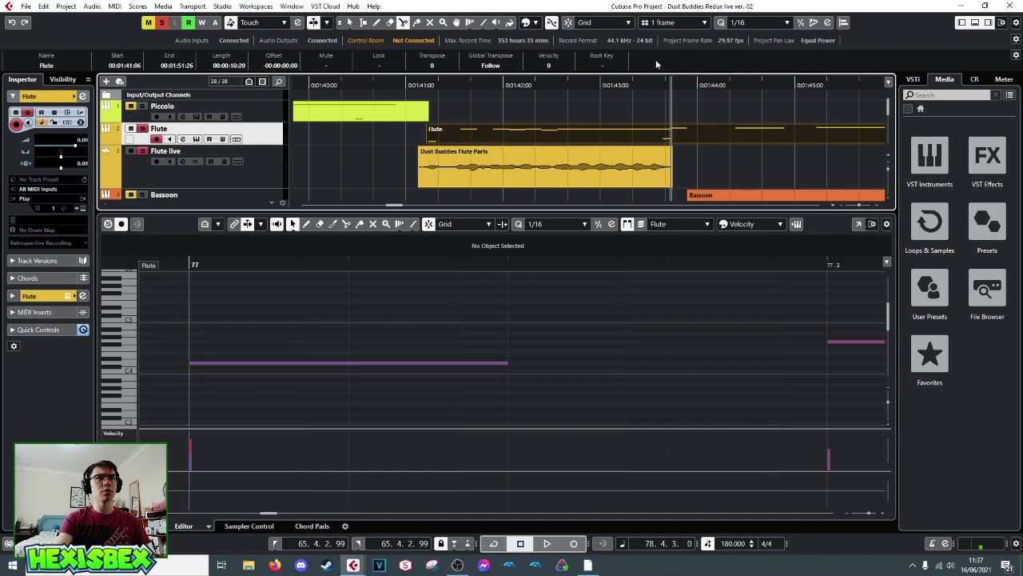
key("1")
- Switch the project ruler to Bars+Beats and play from bar 79
right_click(672, 84)
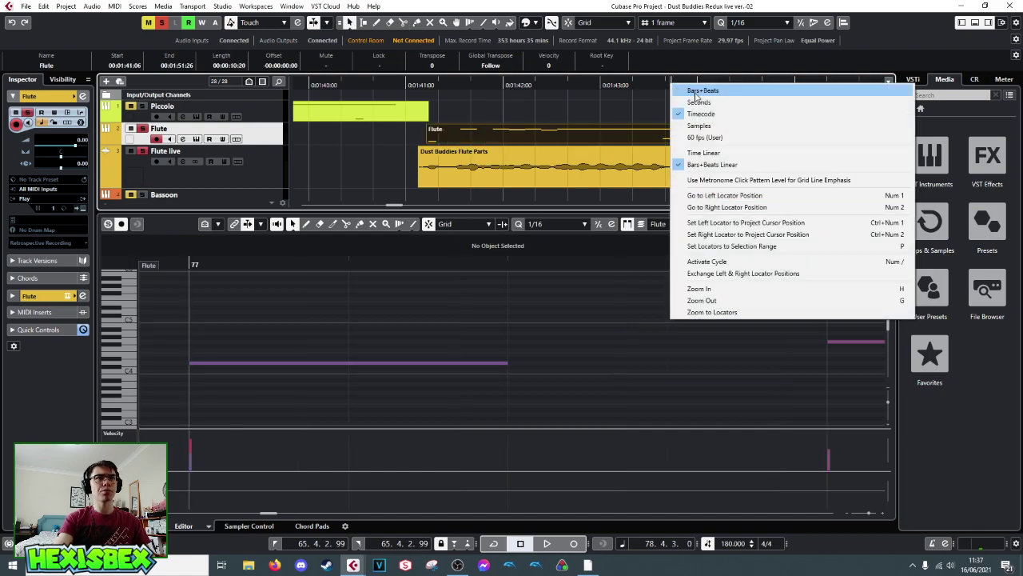
left_click(697, 91)
left_click(686, 86)
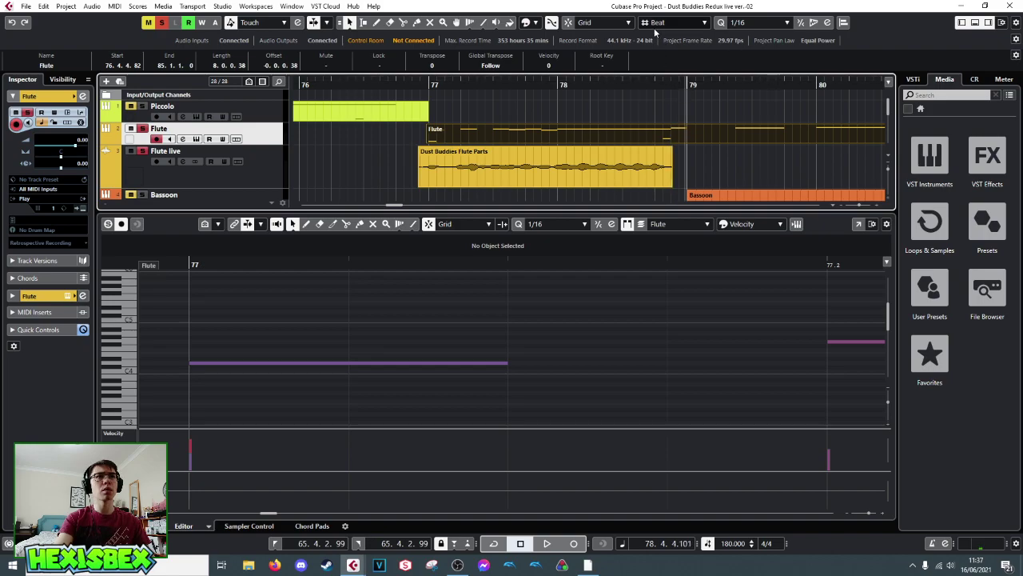
left_click(685, 85)
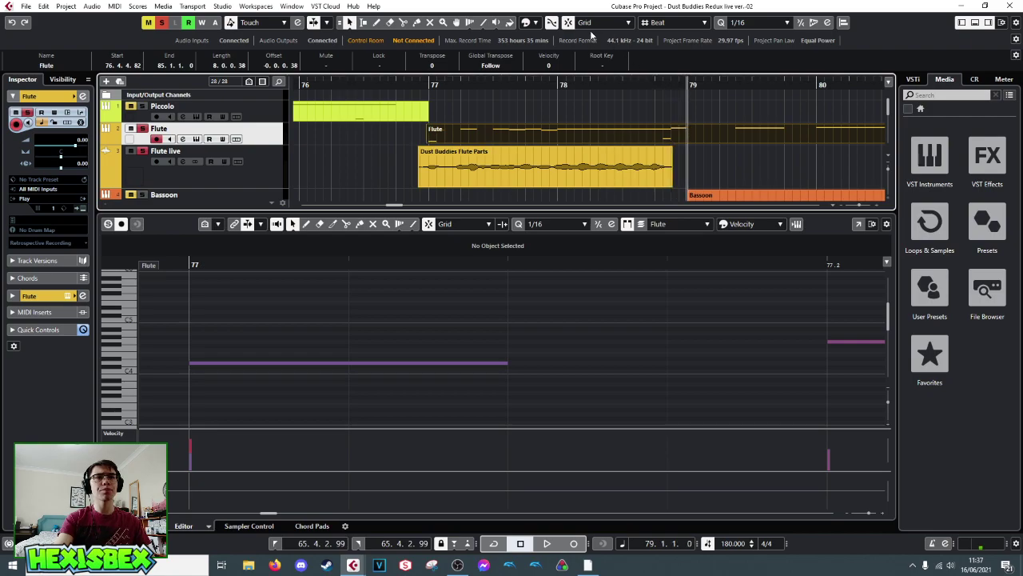
key("space")
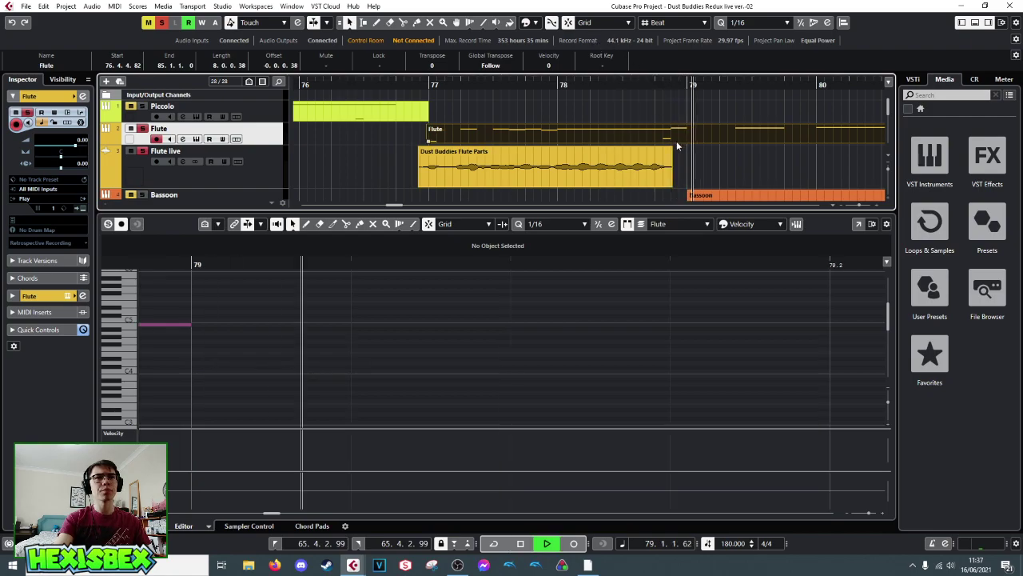
key("space")
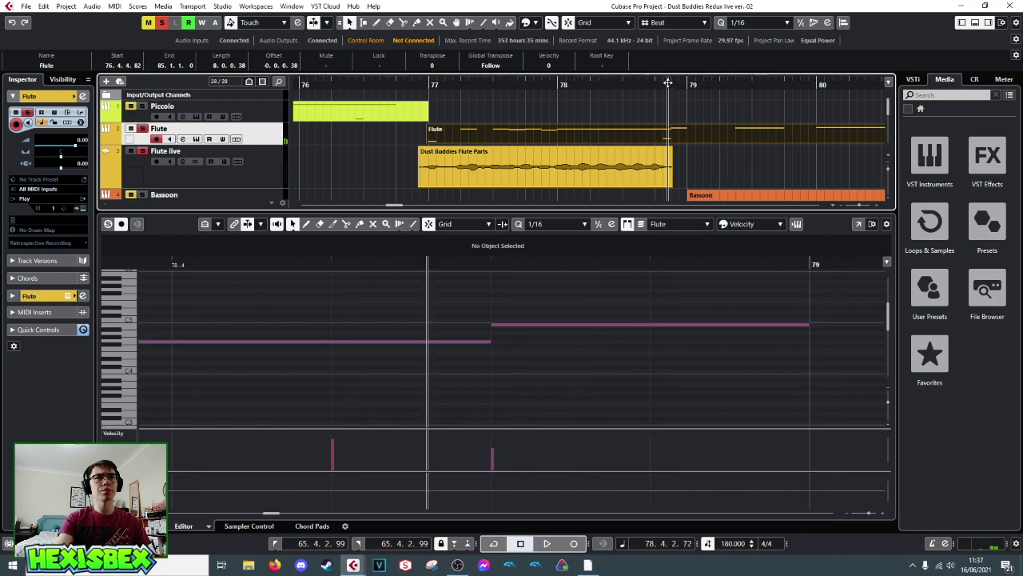
- Place the project cursor at 78.4.3, where the live flute event ends, and play the Flute part from there
left_click(666, 83)
left_click(667, 83)
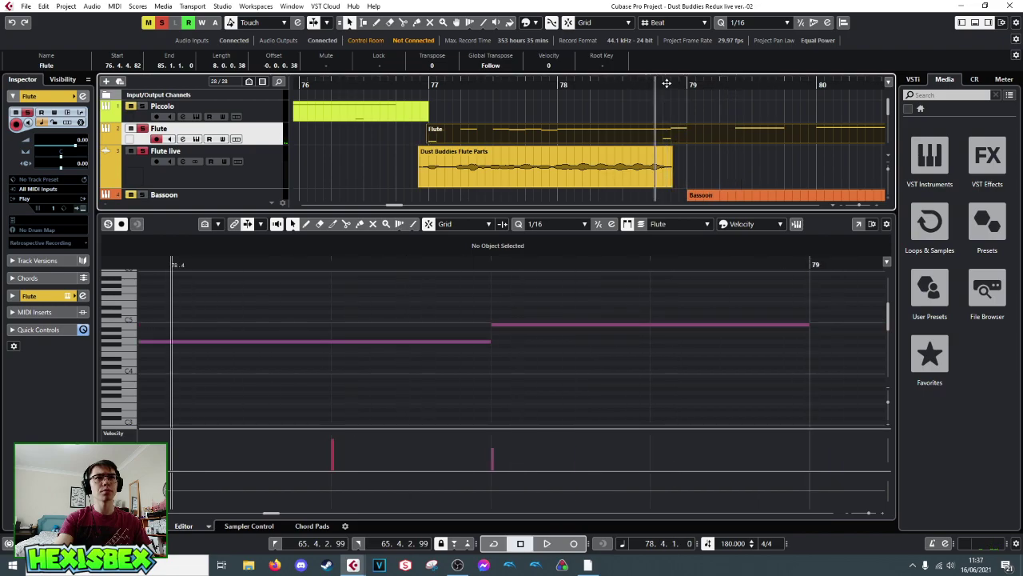
left_click(672, 24)
left_click(671, 24)
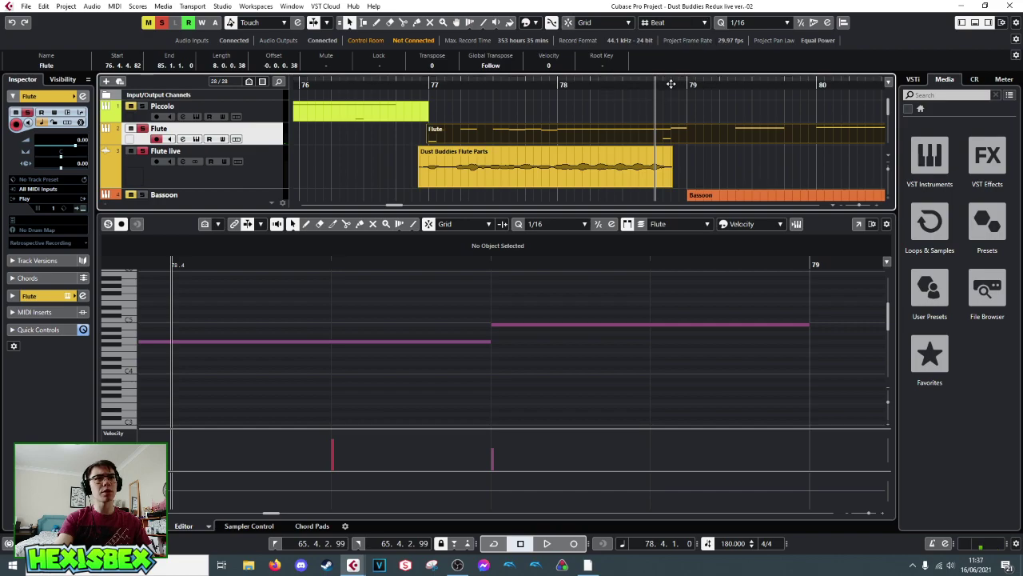
left_click_drag(521, 264, 518, 231)
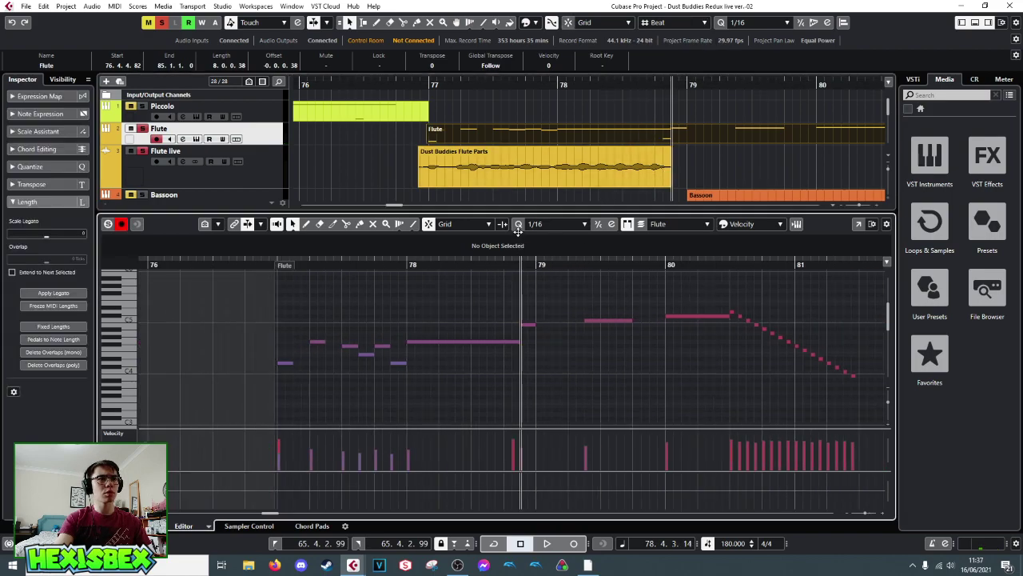
key("space")
key("space")
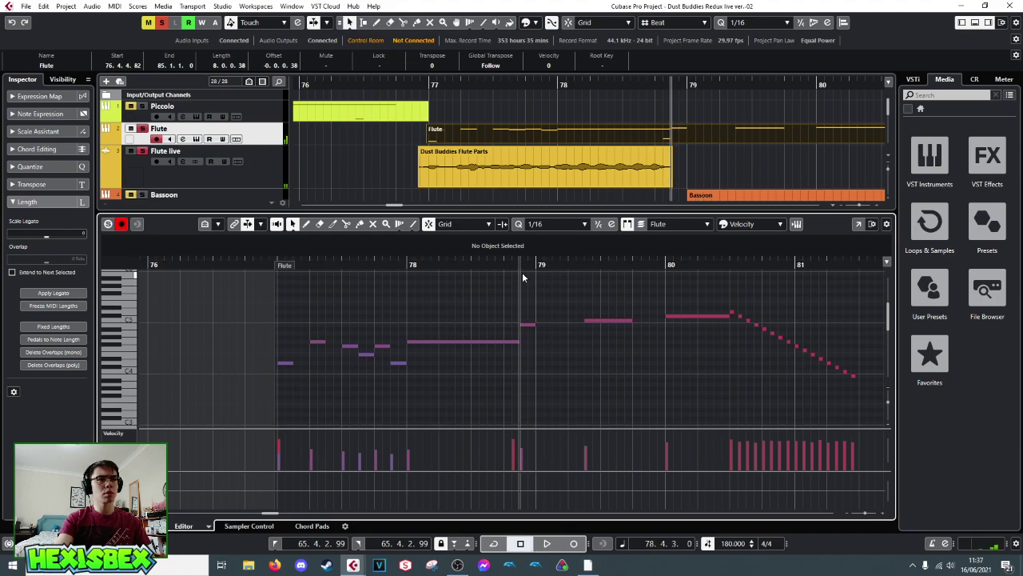
- Delete the Flute MIDI notes from bar 77 up to 78.4.3, including the low keyswitch note at bar 77
left_click_drag(518, 264, 526, 306)
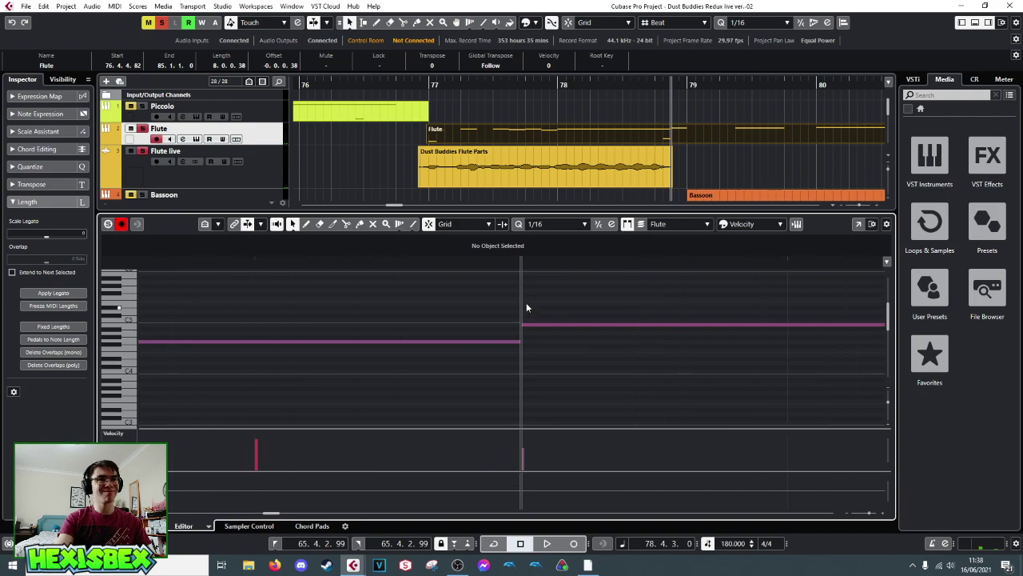
right_click(523, 267)
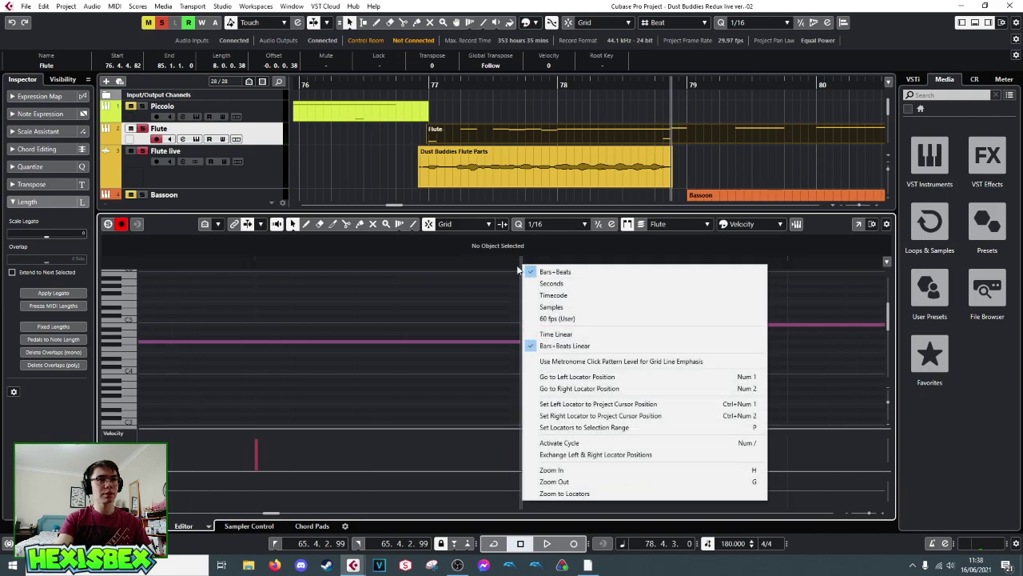
left_click(506, 279)
scroll(506, 280, "up", 3)
scroll(506, 280, "down", 3)
left_click(513, 261)
left_click_drag(513, 261, 450, 267)
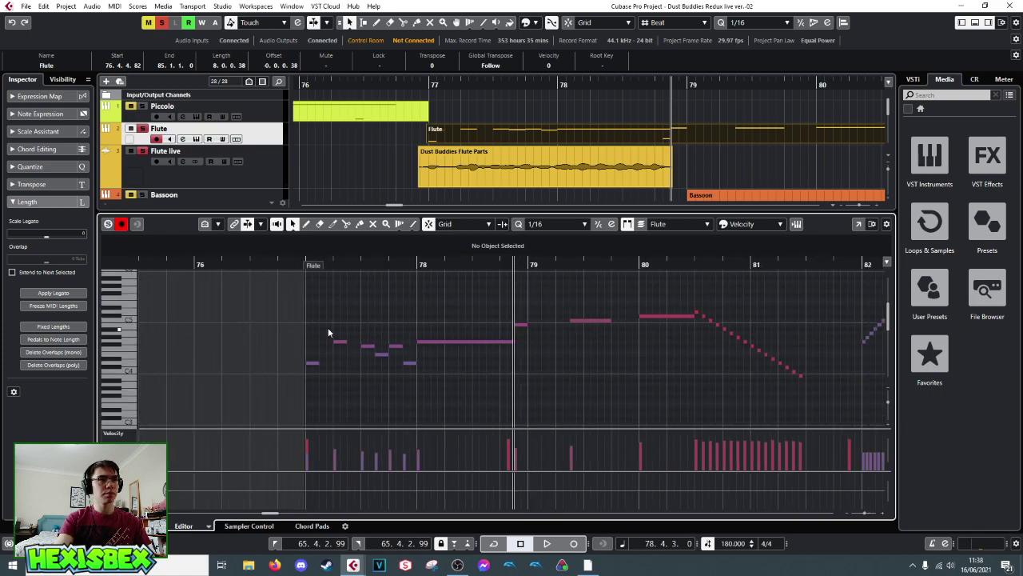
left_click_drag(313, 324, 475, 411)
key("Delete")
scroll(485, 392, "down", 8)
left_click(311, 358)
scroll(384, 355, "up", 8)
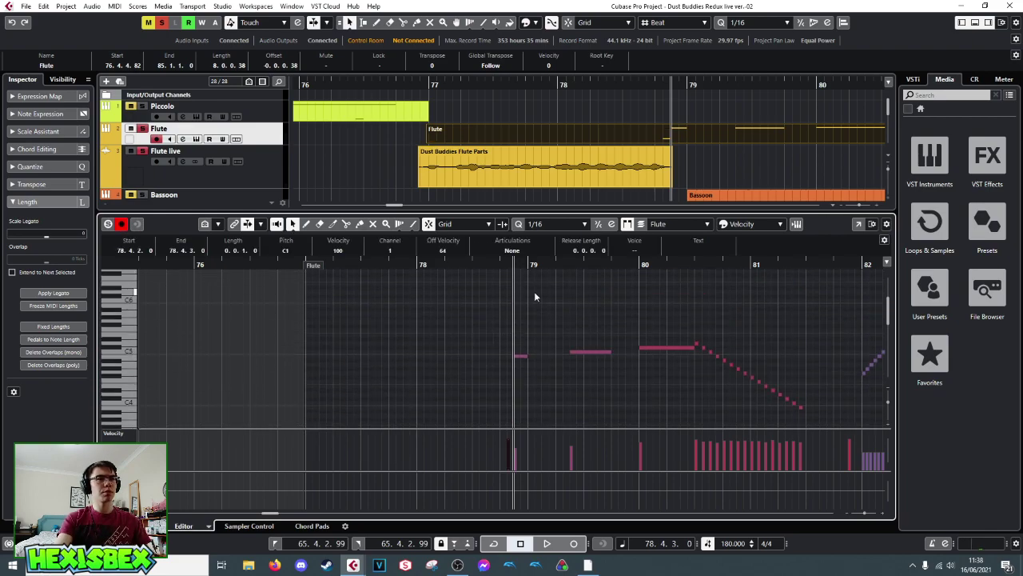
- Close the note editor and play both soloed flute tracks from bar 77
key("ctrl+e")
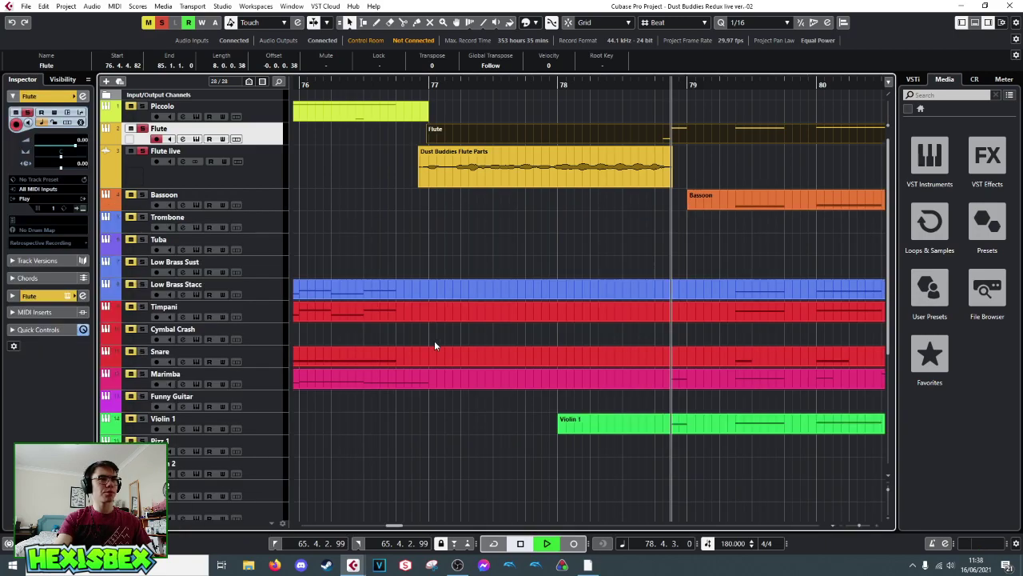
left_click(430, 85)
key("space")
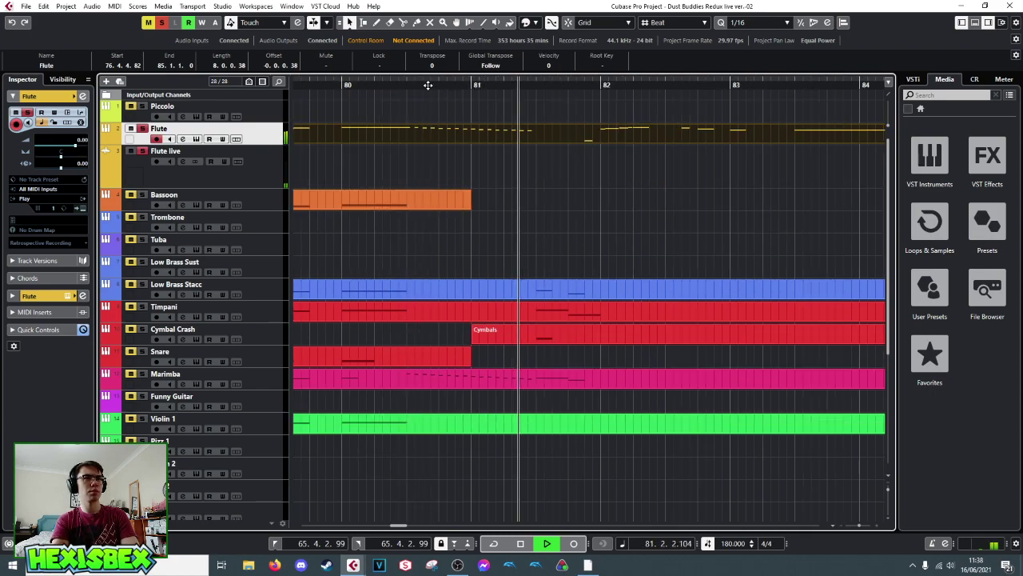
key("space")
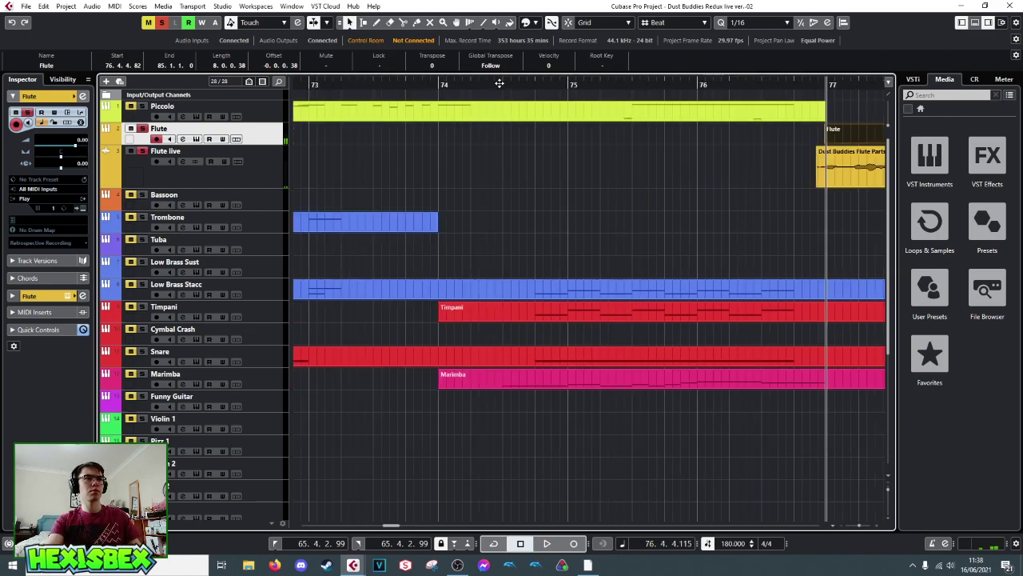
- Unsolo both flute tracks and play the full arrangement from bar 74
key("g")
key("g")
key("g")
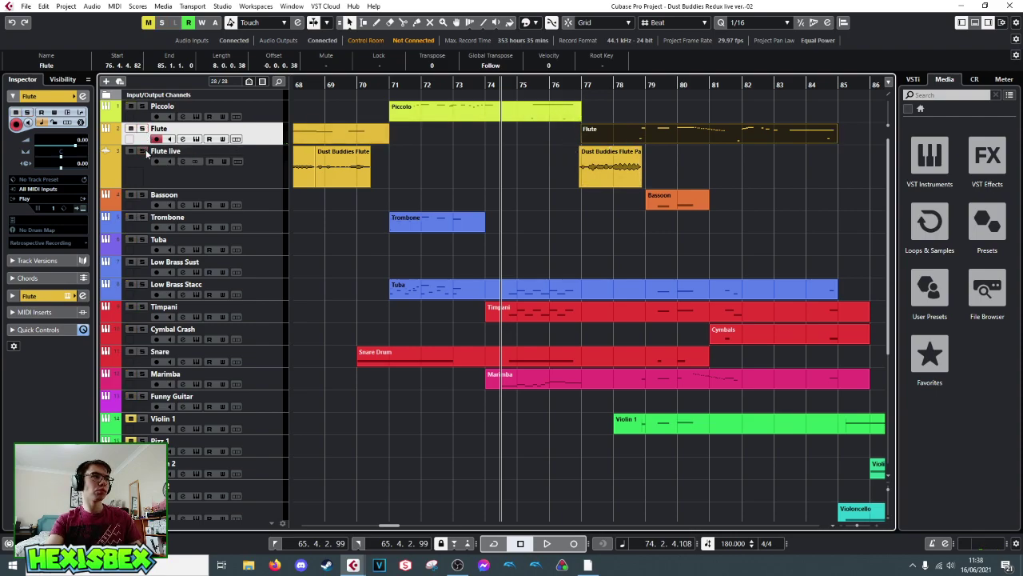
key("space")
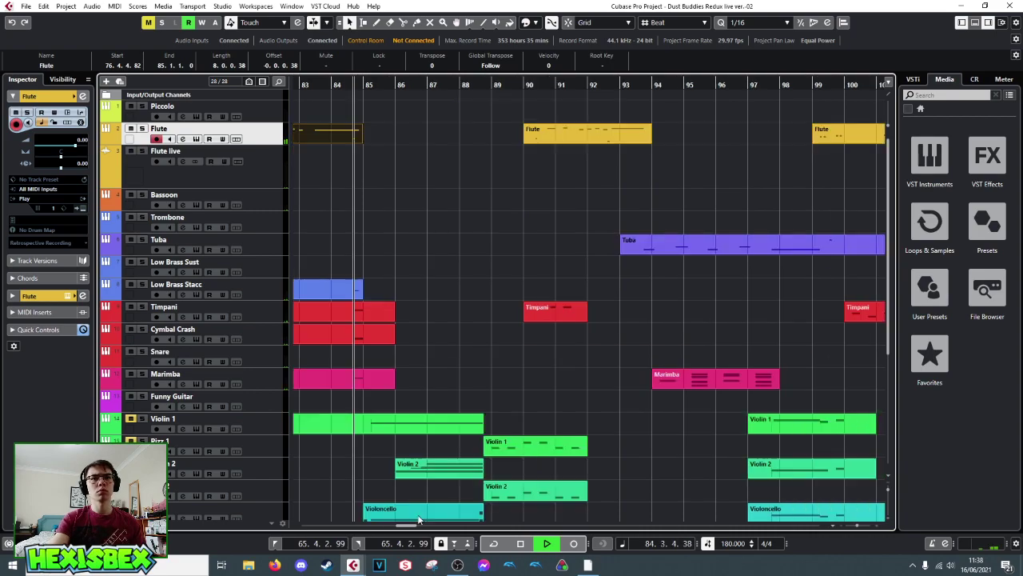
key("space")
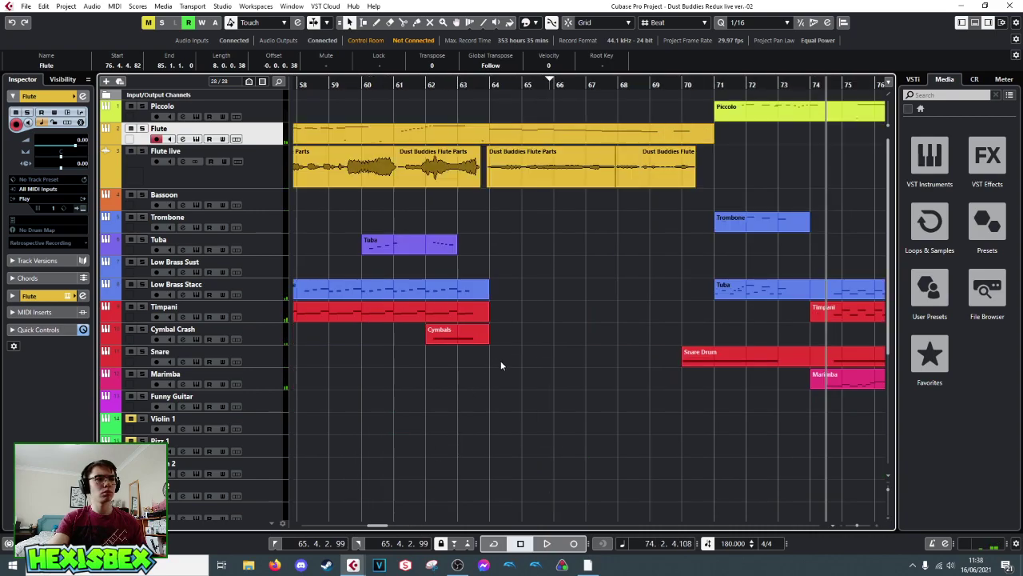
- Replay the full arrangement from about bar 74 through the live flute passage
scroll(610, 354, "down", 4)
scroll(609, 354, "up", 2)
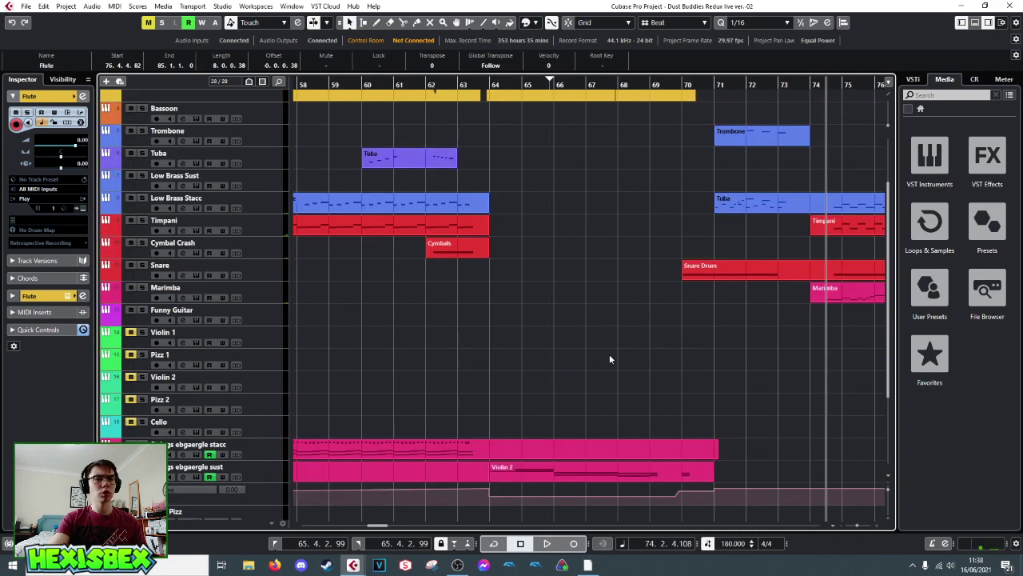
left_click_drag(761, 83, 743, 179)
scroll(722, 274, "up", 2)
left_click_drag(799, 84, 803, 83)
key("space")
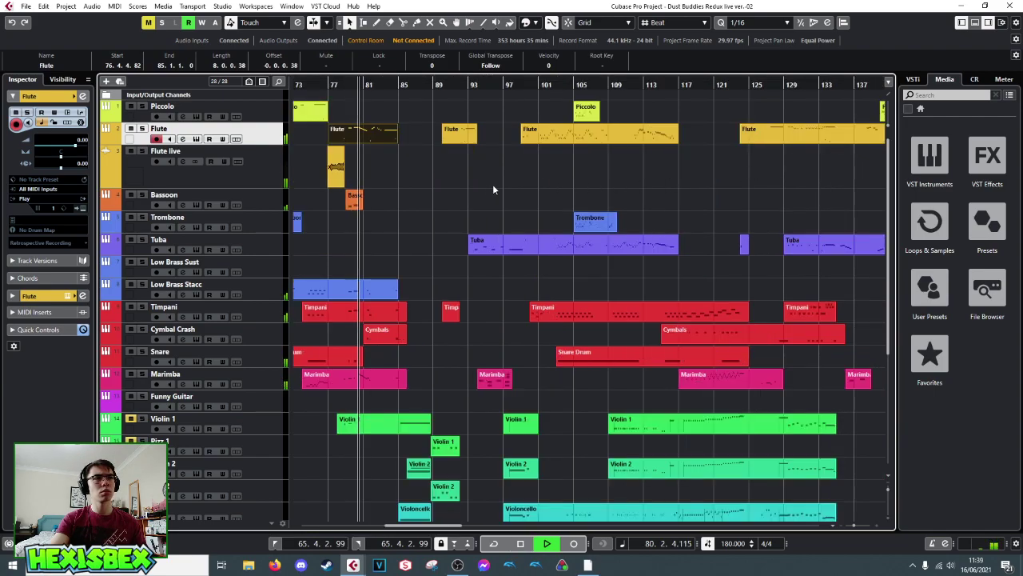
left_click(310, 85)
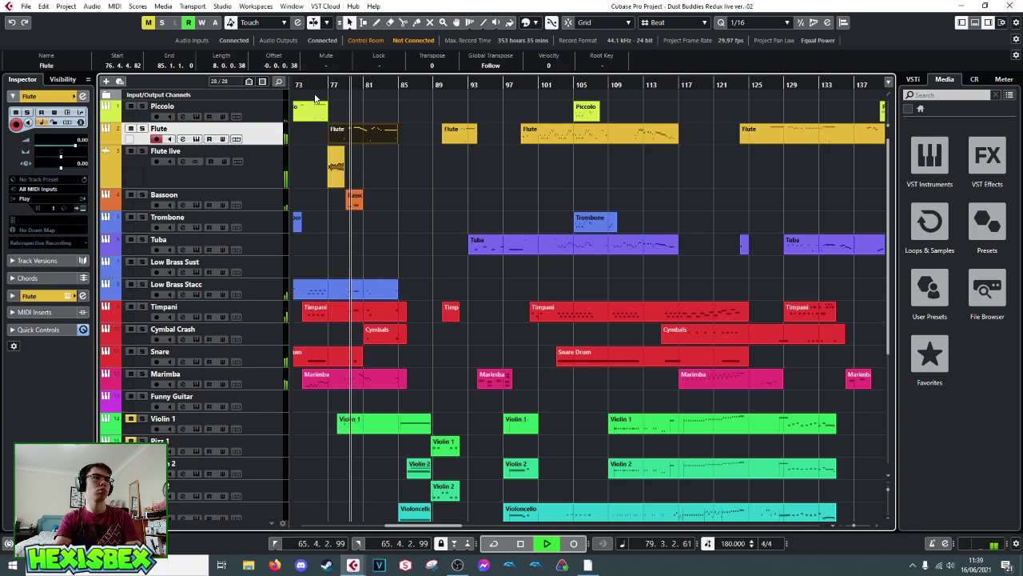
key("space")
- Nudge the live flute event at bar 77 slightly later and play the passage from just before it
left_click(329, 83)
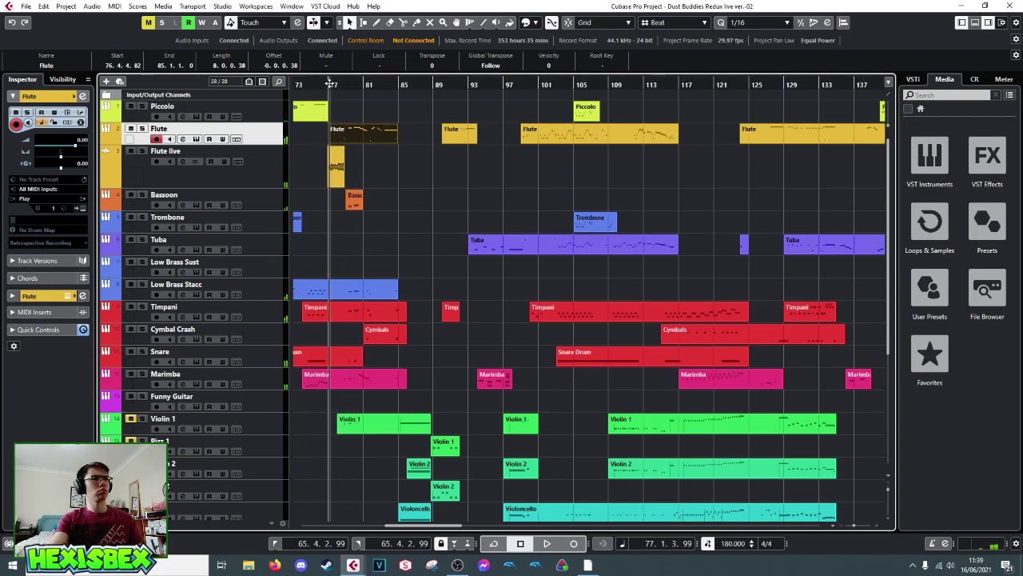
left_click_drag(329, 84, 324, 119)
key("space")
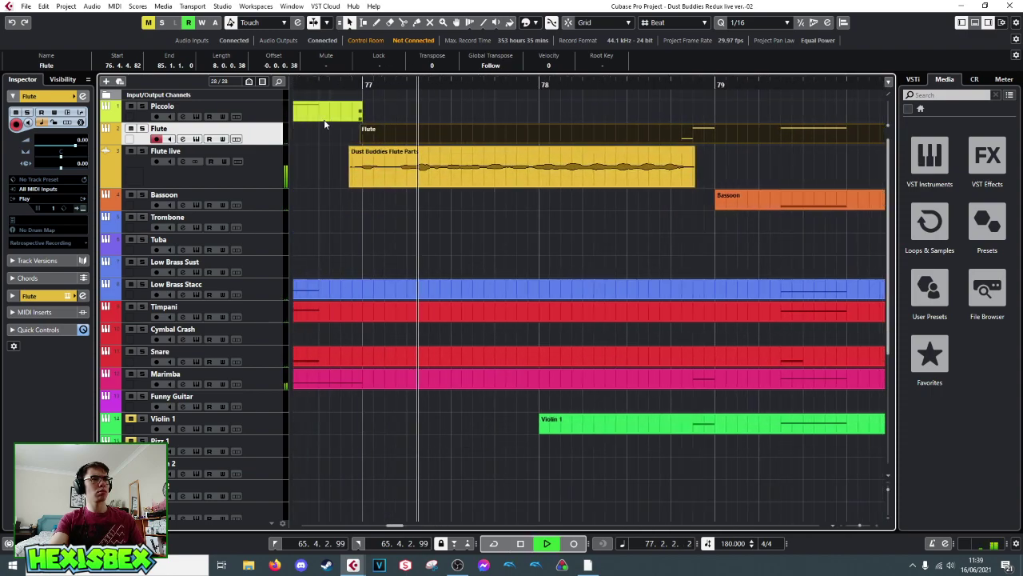
key("space")
left_click(374, 179)
left_click_drag(378, 171, 381, 171)
key("space")
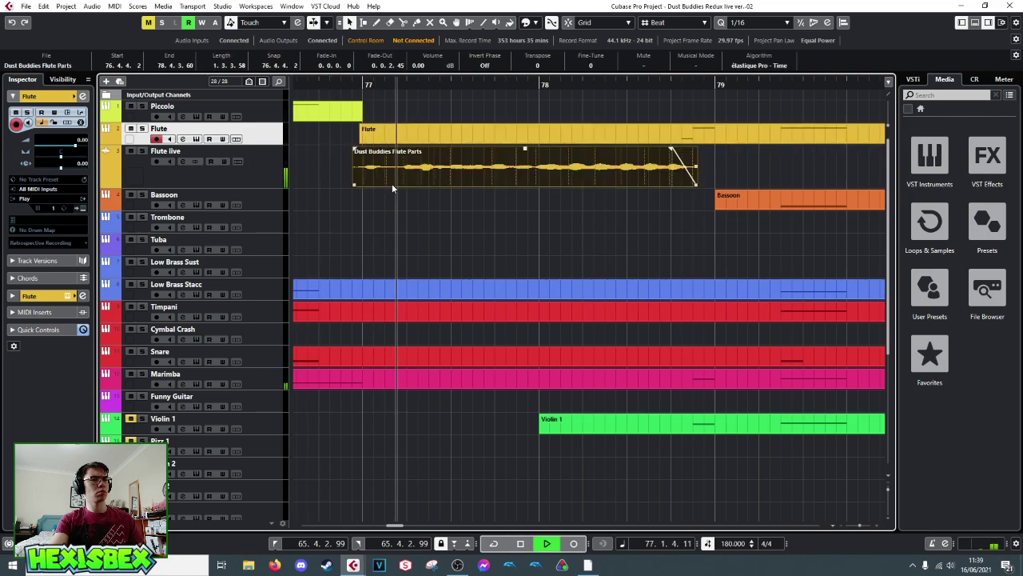
key("space")
- Play the arrangement on from just before bar 77, stop after bar 85 and return the project cursor to bar 85
left_click_drag(326, 81, 309, 64)
key("space")
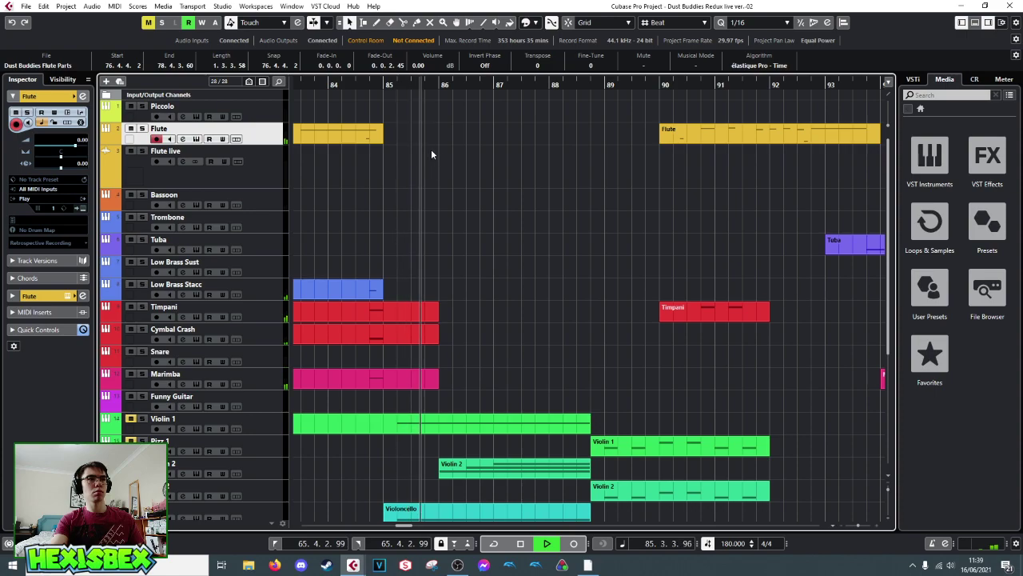
left_click(386, 84)
key("space")
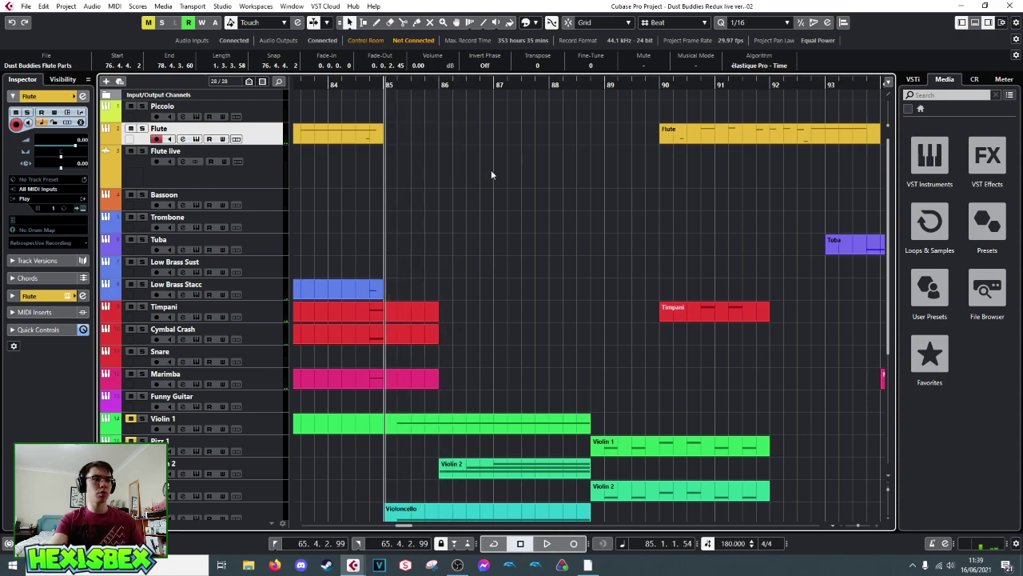
- Solo the Violin 1, Pizz 1, Violin 2, Pizz 2 and Cello tracks and play them from bar 85
scroll(513, 182, "down", 5)
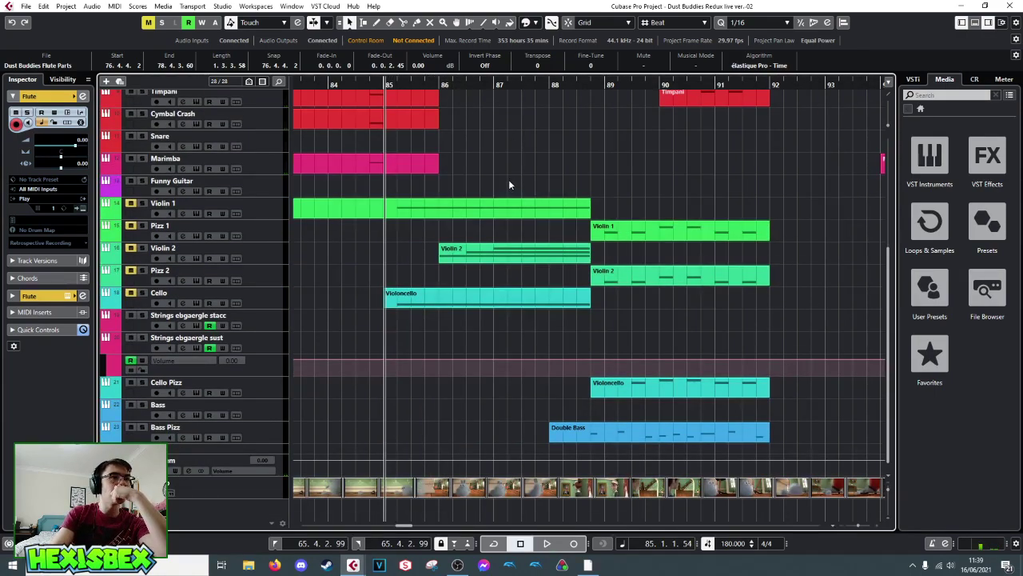
left_click(142, 226)
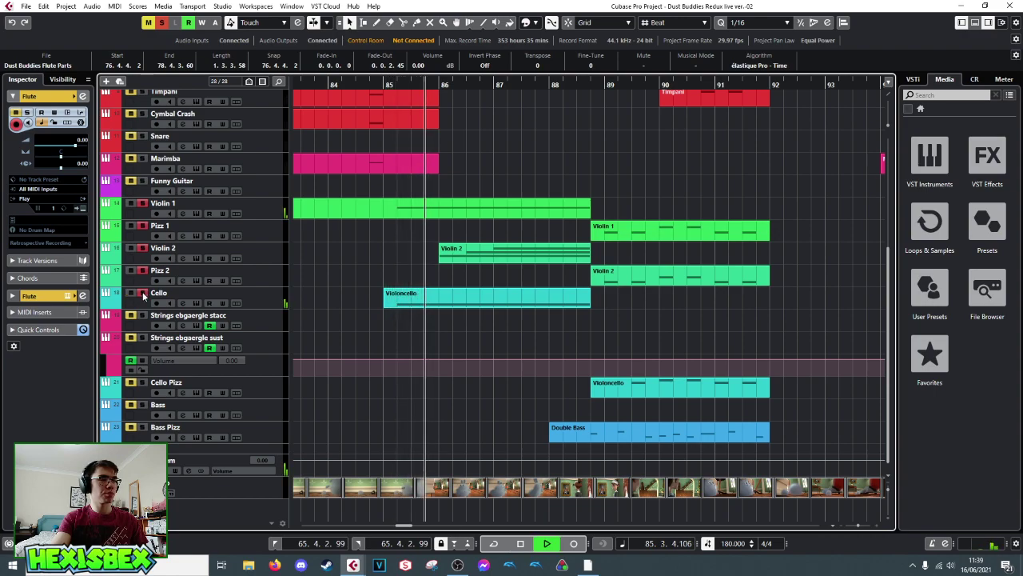
key("space")
key("space")
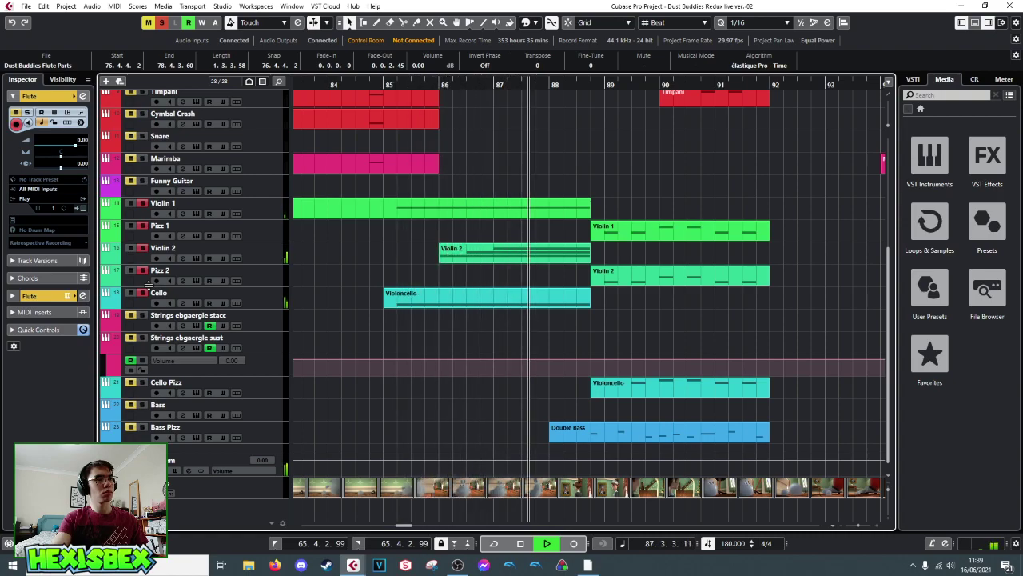
key("space")
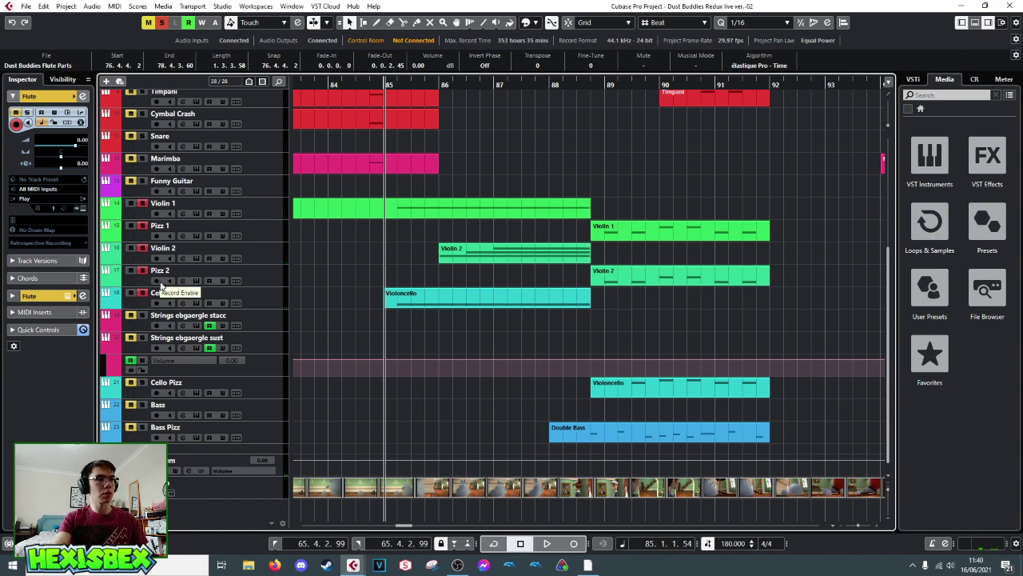
left_click(452, 302)
left_click_drag(453, 303, 455, 339)
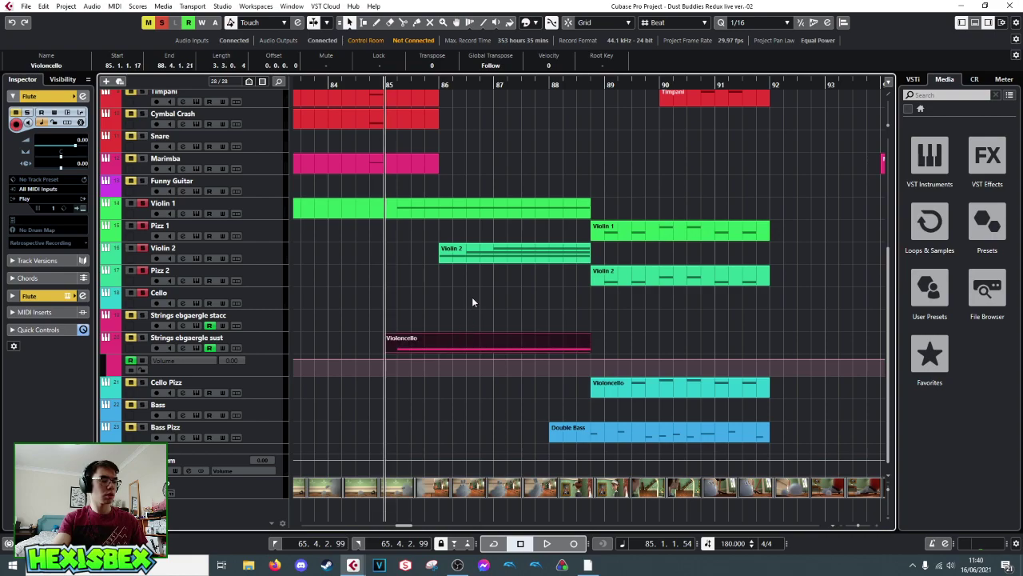
key("ctrl+z")
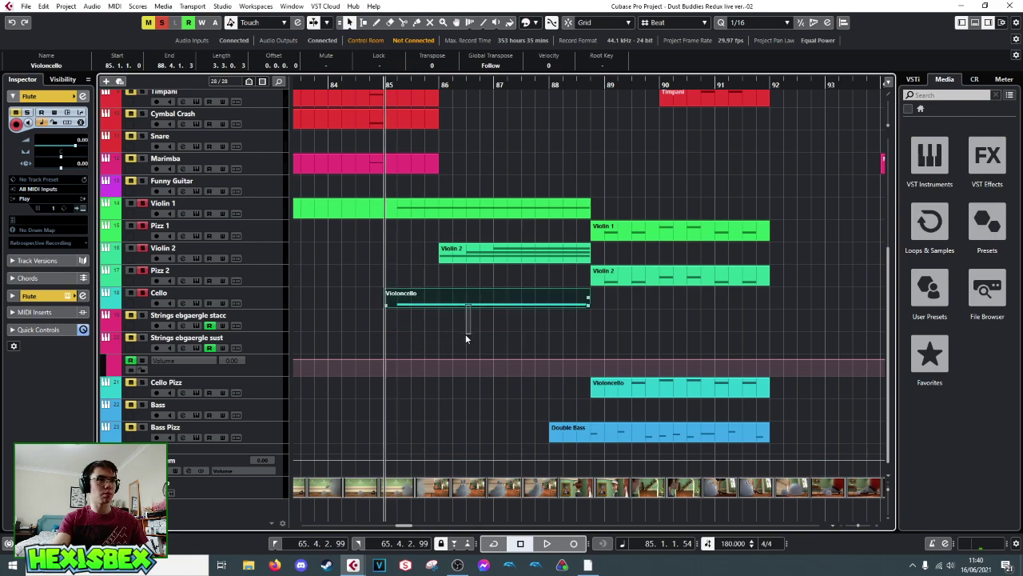
- Move the Violoncello part at bar 85 from the Cello track to Strings ebgaergle sust, starting at 85.1.1.0
left_click_drag(468, 302, 471, 334)
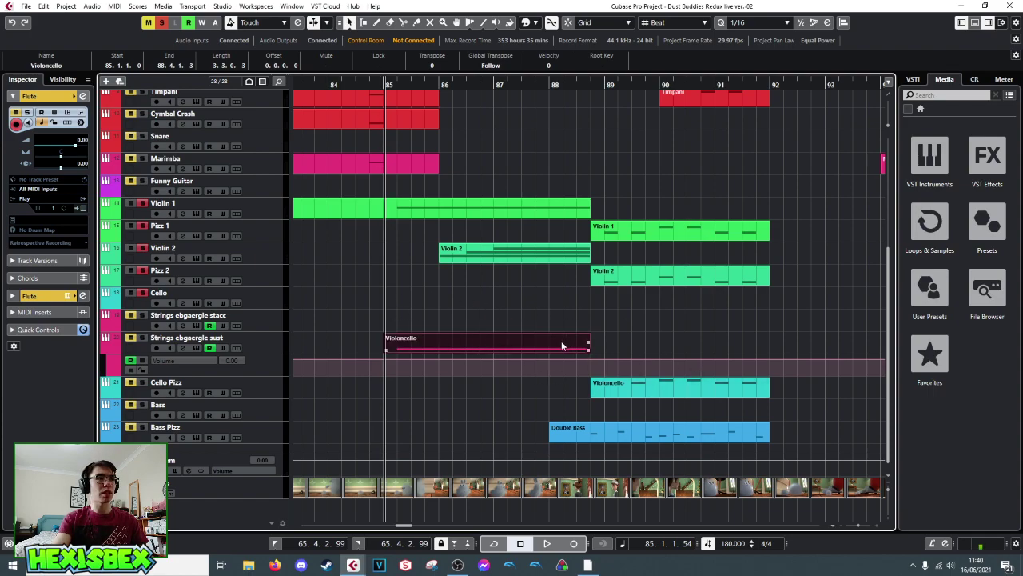
- Open the Cello track's instrument, check its library browser and articulation list, and close it again
left_click(269, 302)
left_click(197, 303)
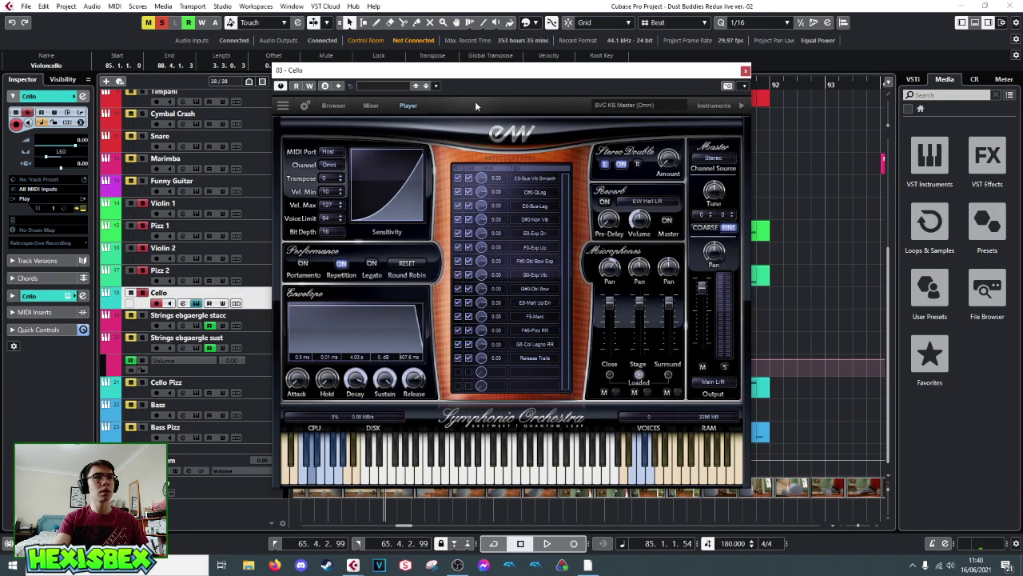
left_click(332, 106)
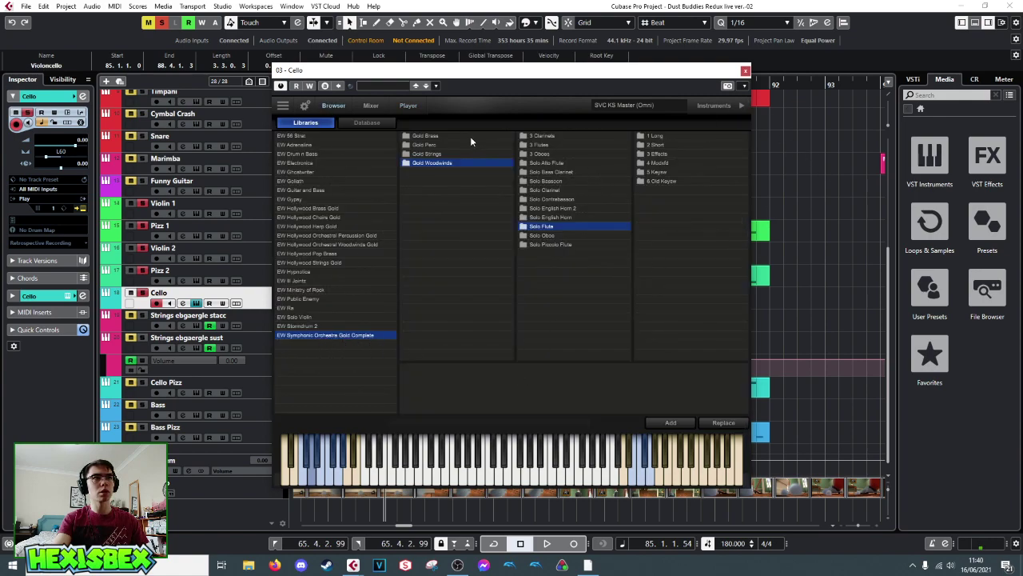
left_click(407, 106)
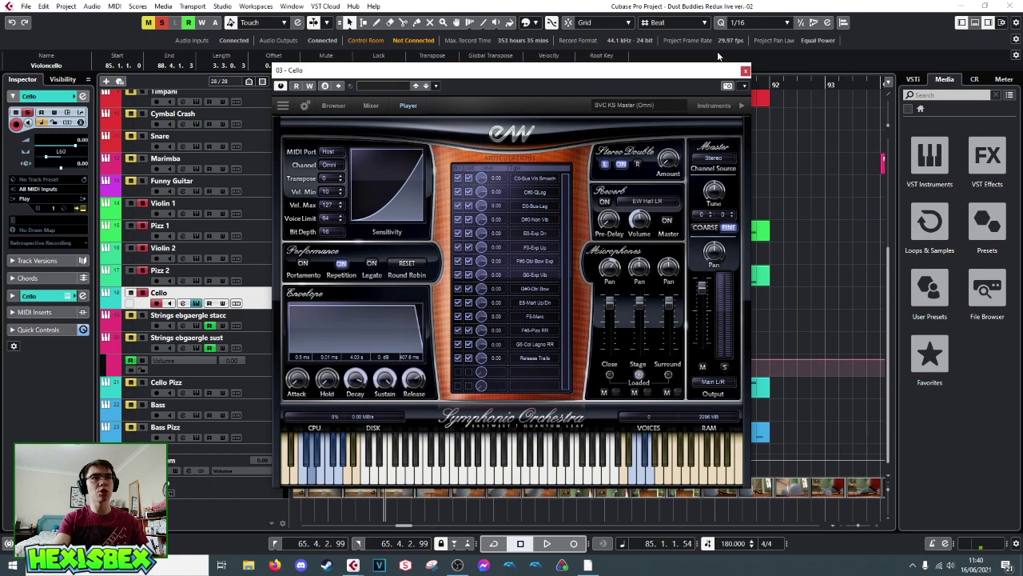
left_click(745, 70)
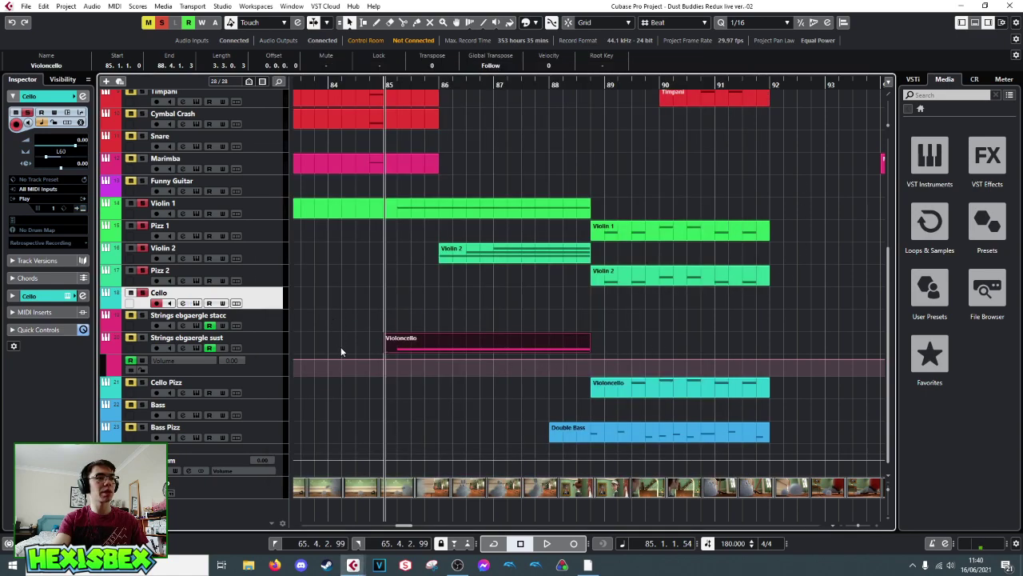
- Select the Strings ebgaergle sust track, unsolo the violin and pizzicato tracks, and play the full arrangement from bar 85
left_click(264, 342)
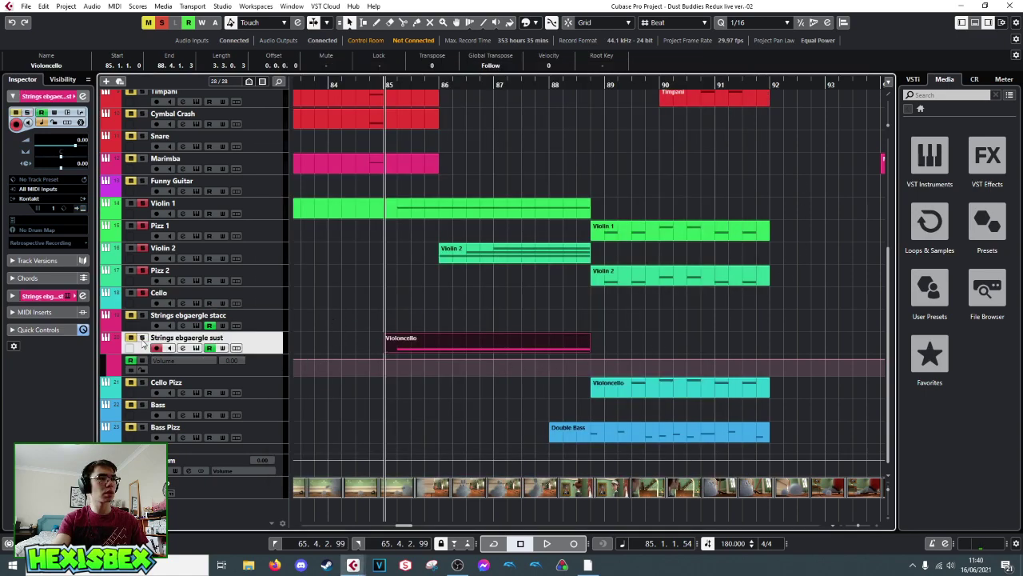
left_click(144, 272)
left_click(143, 248)
left_click(143, 226)
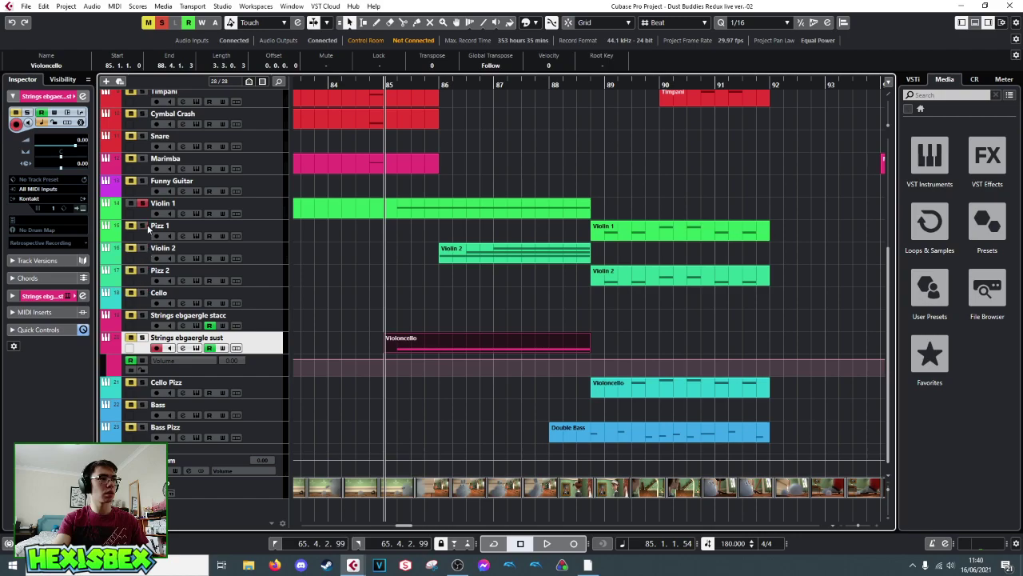
left_click(143, 204)
key("space")
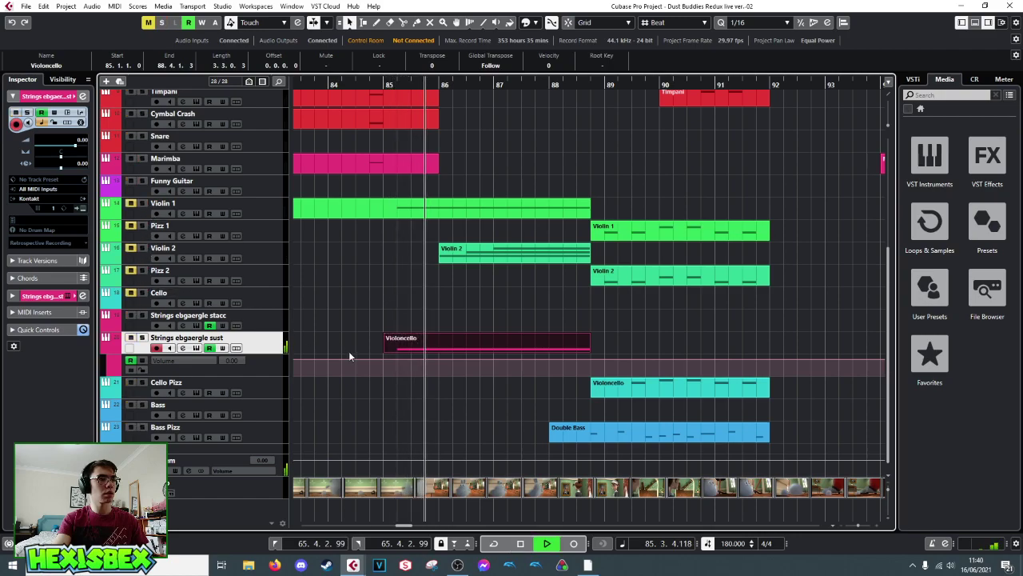
key("space")
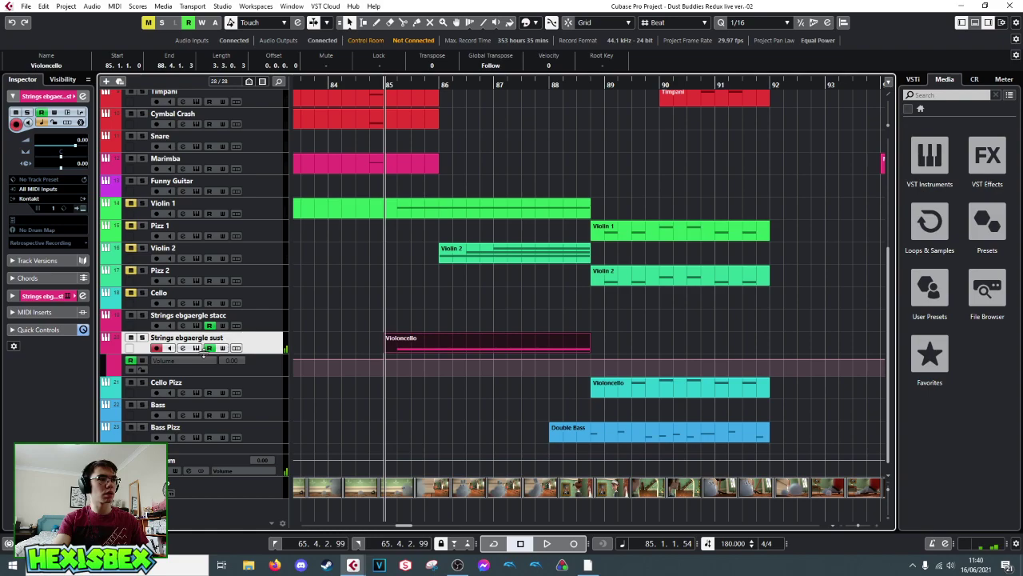
left_click(396, 212)
double_click(396, 212)
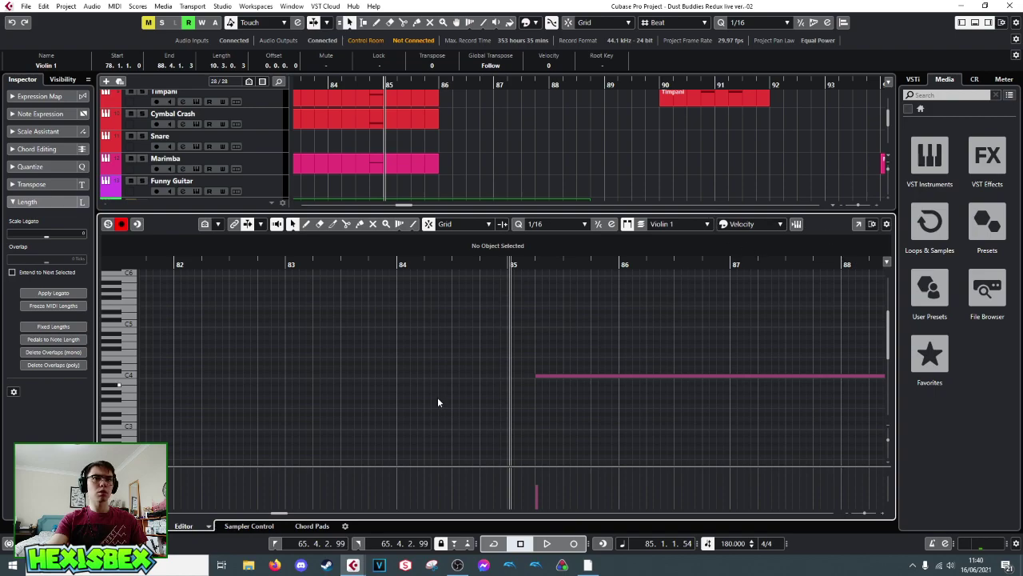
left_click(184, 525)
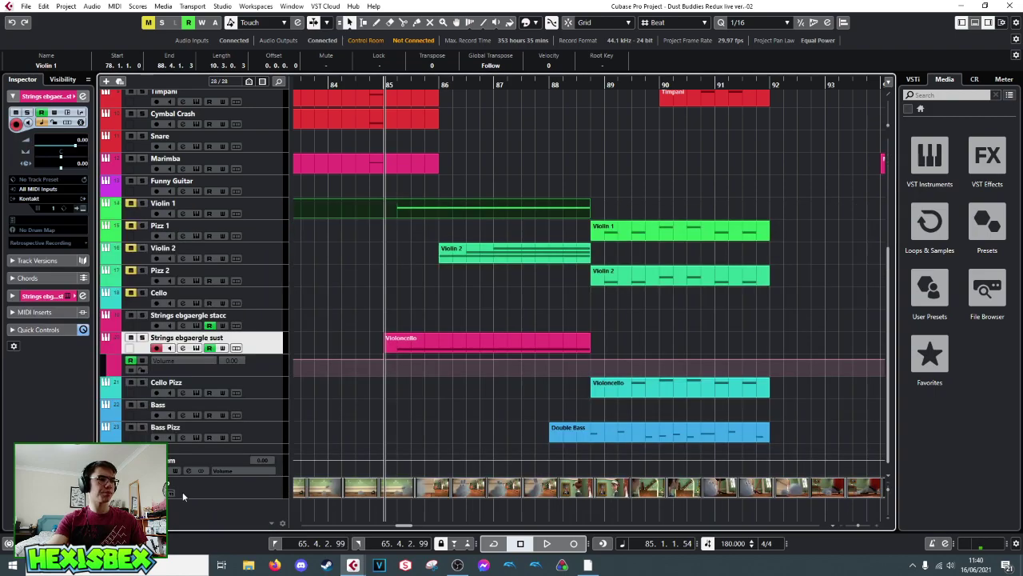
- Copy the long C4 note from the Violin 1 part into the Violoncello part at 85.2.1.0, play it and close the editor
double_click(397, 209)
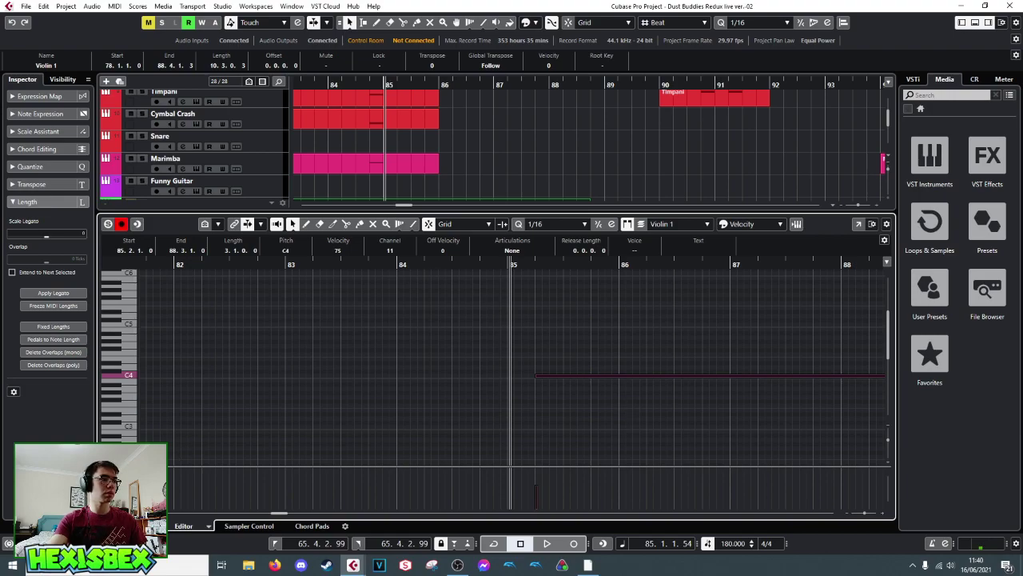
key("ctrl+e")
left_click(390, 339)
double_click(390, 339)
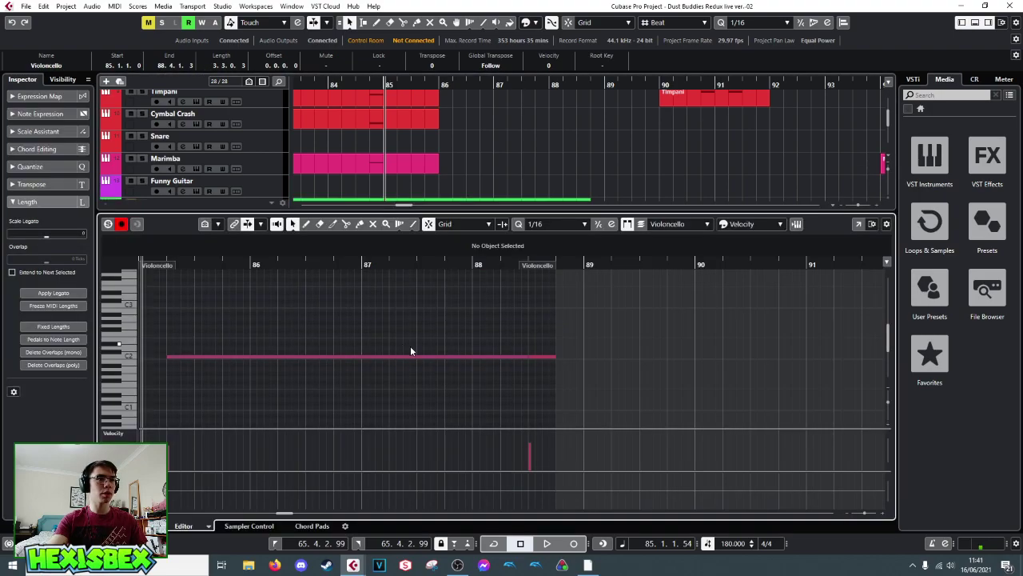
left_click_drag(182, 264, 166, 264)
key("ctrl+a")
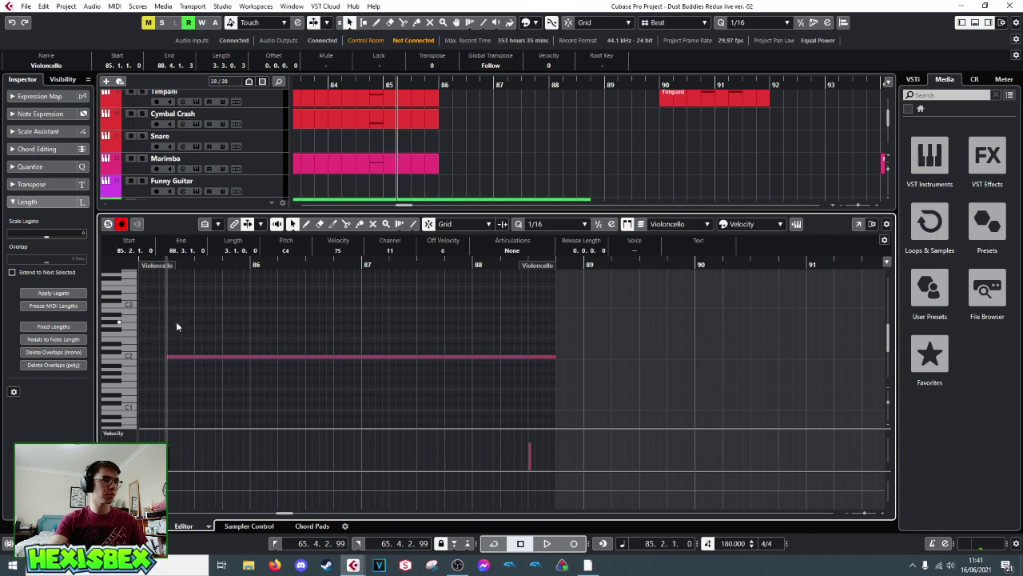
key("shift+Up")
key("shift+Up")
key("space")
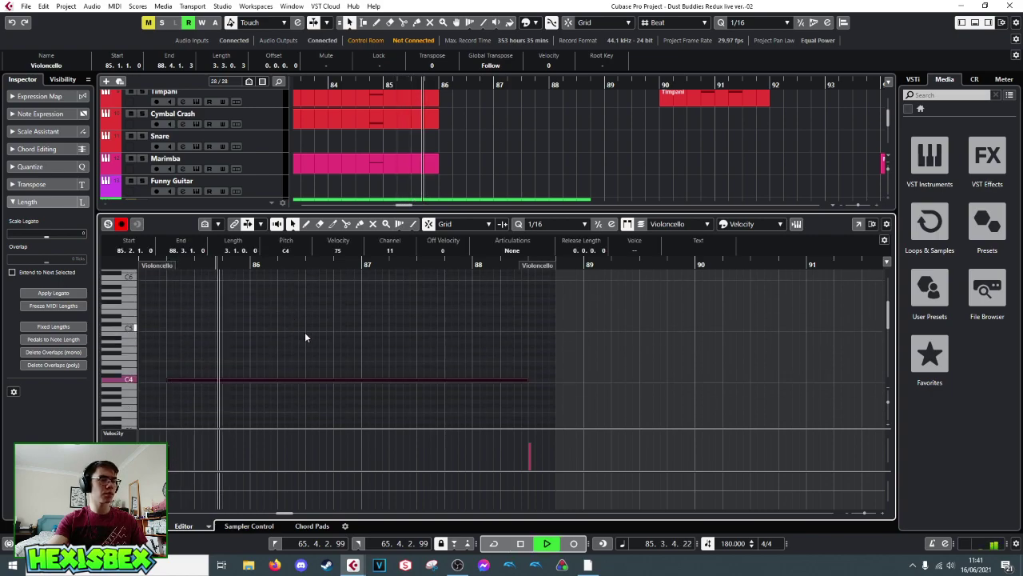
key("space")
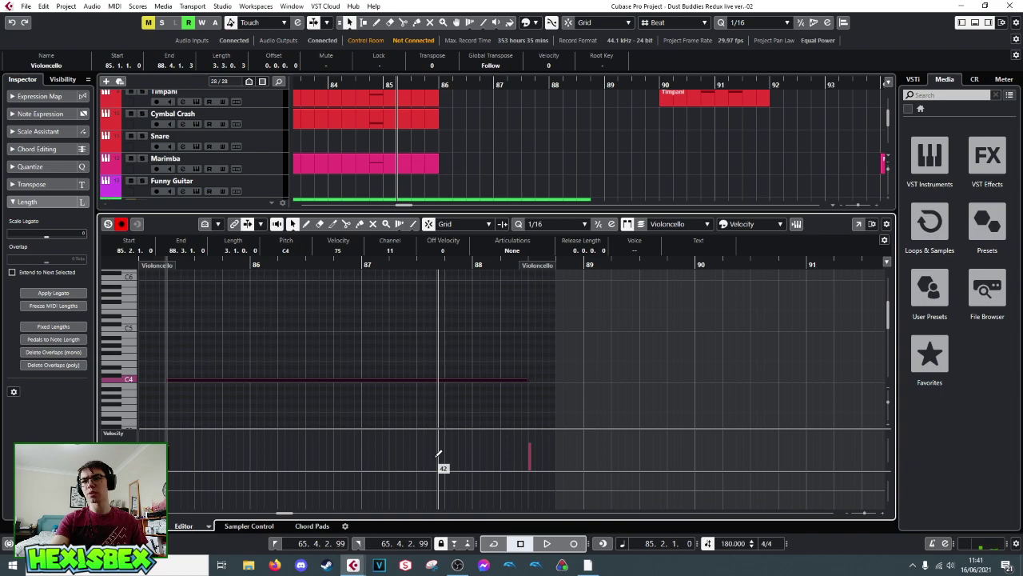
key("ctrl+e")
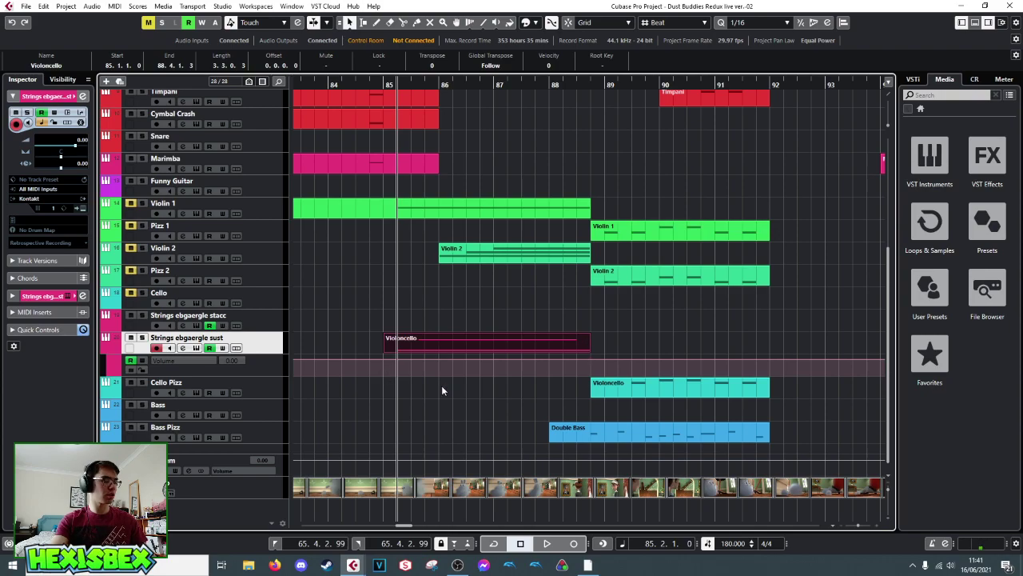
- Duplicate the Violoncello part, move the copy to the Cello track and line it up with the start of bar 85
key("ctrl+d")
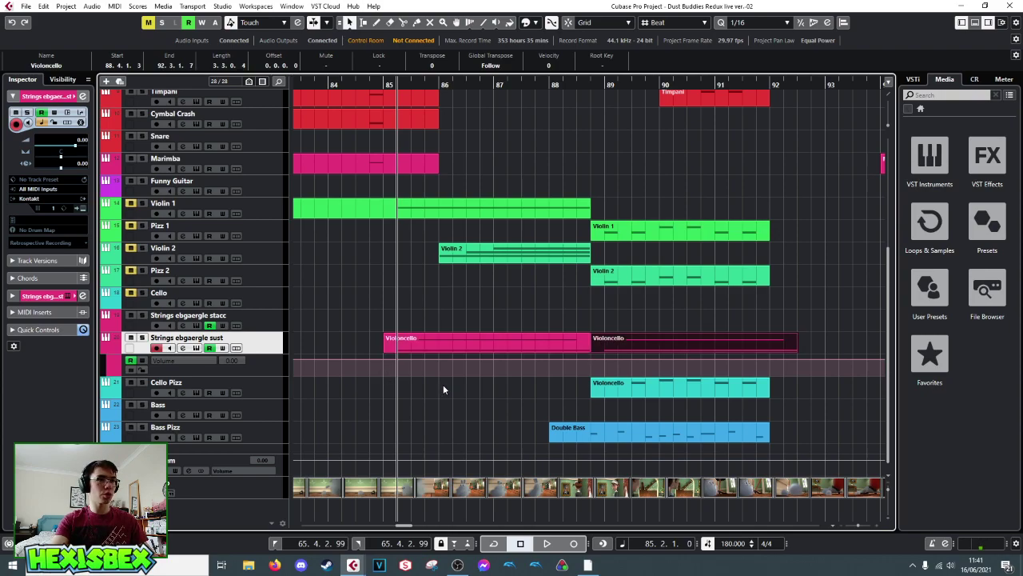
left_click_drag(615, 340, 410, 305)
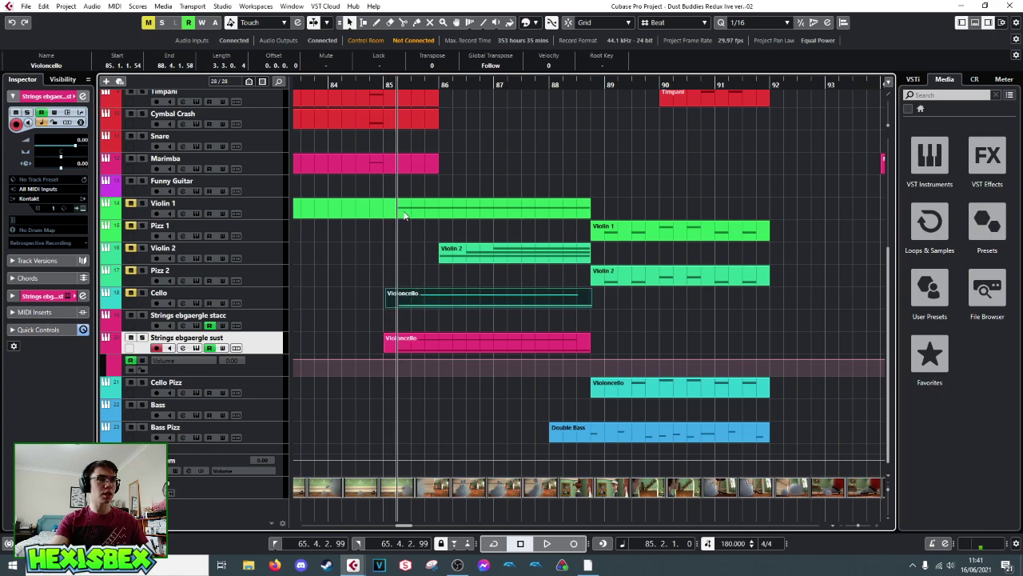
left_click_drag(415, 84, 322, 131)
left_click_drag(370, 304, 359, 302)
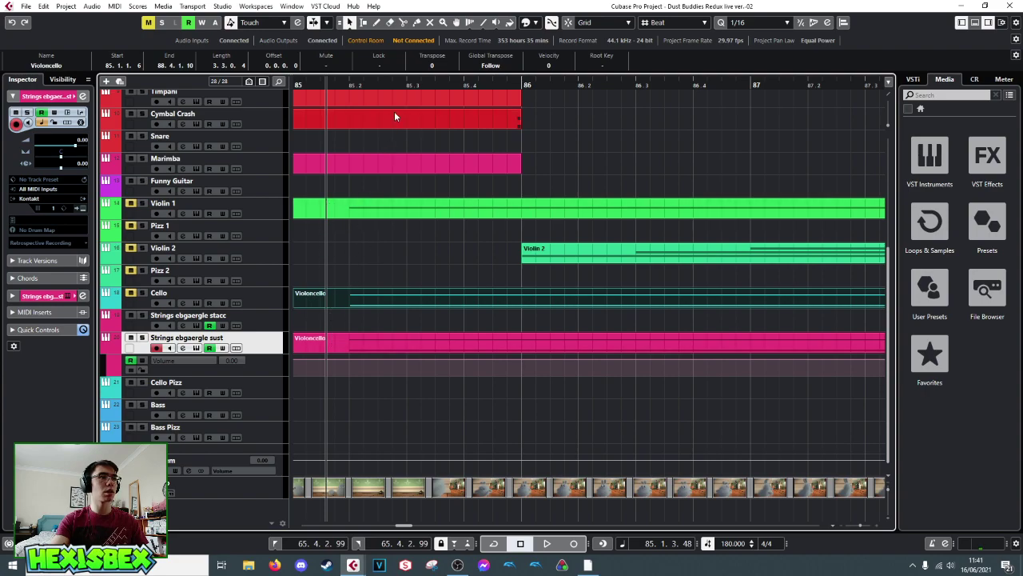
left_click_drag(370, 305, 384, 303)
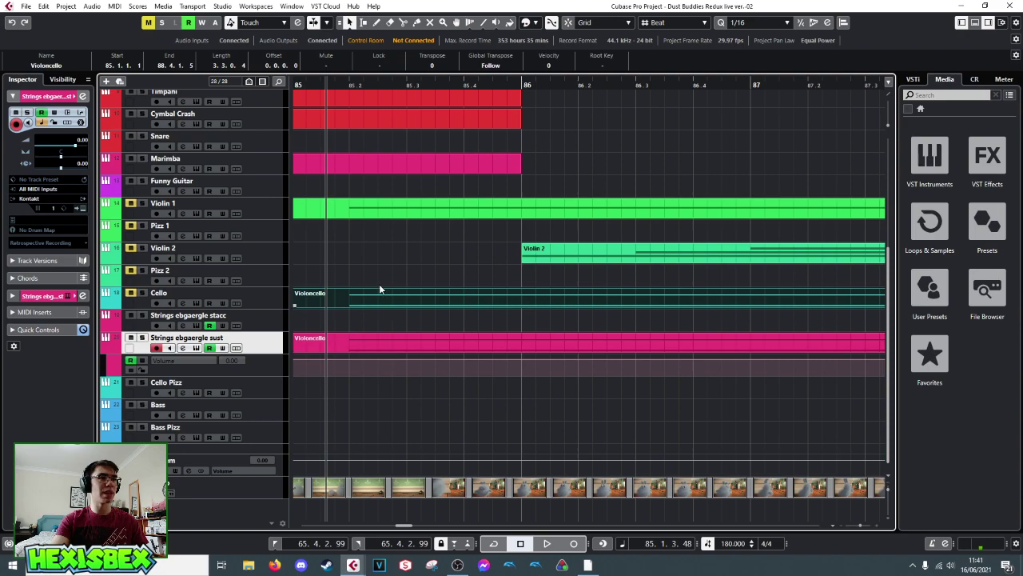
- Solo the Cello track, remove the long C4 note from its Violoncello part and play the passage from bar 85
left_click(142, 293)
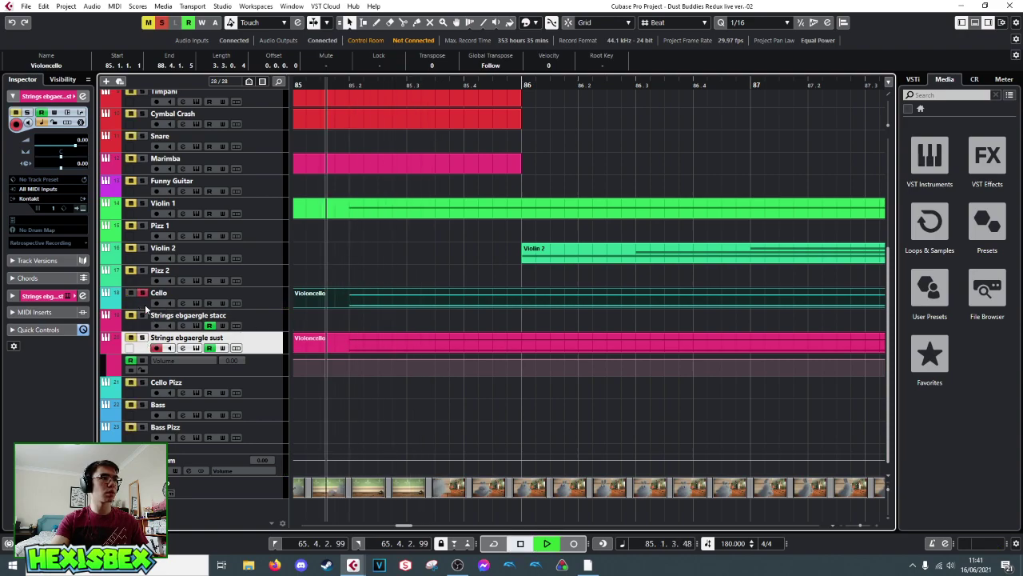
double_click(335, 299)
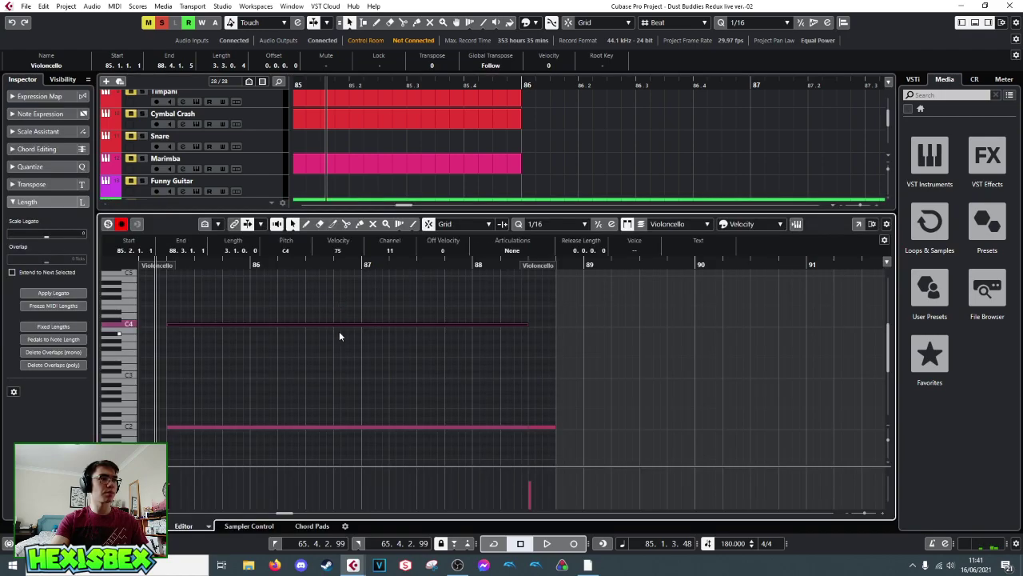
key("ctrl+e")
key("space")
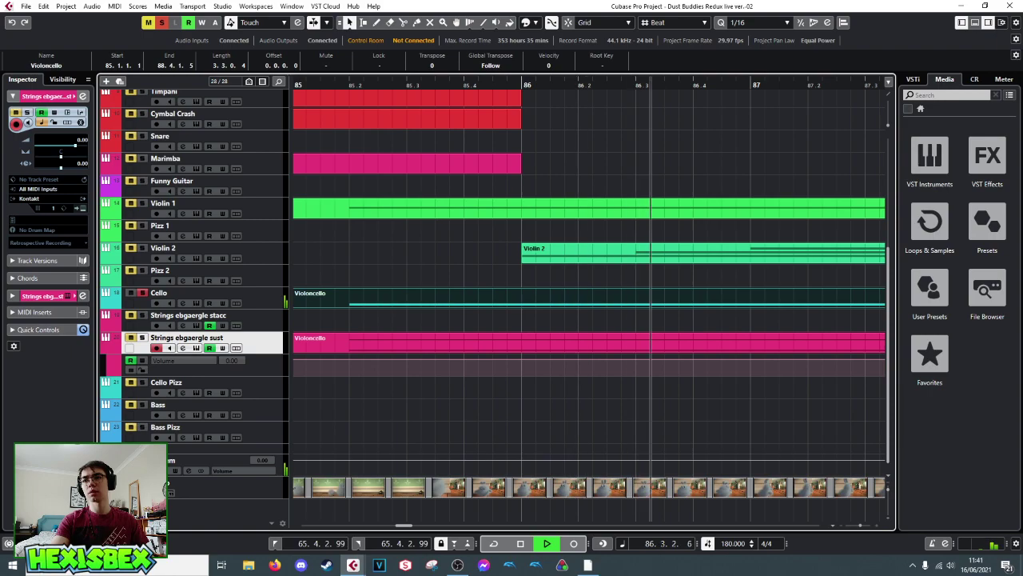
key("space")
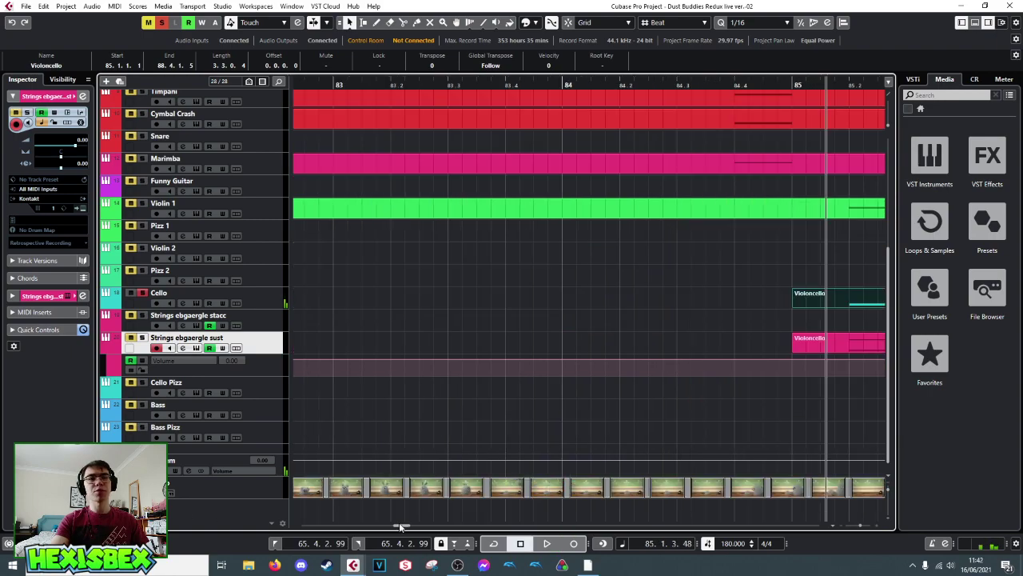
- Remove the long C4 note from the Violoncello part on the Strings ebgaergle sust track and close the editor
scroll(591, 239, "right", 5)
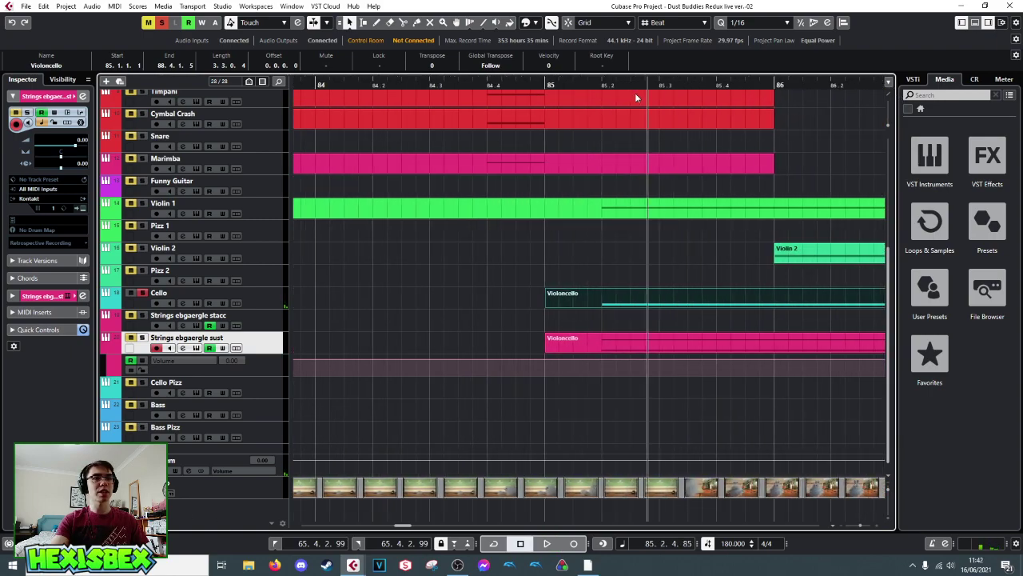
double_click(644, 312)
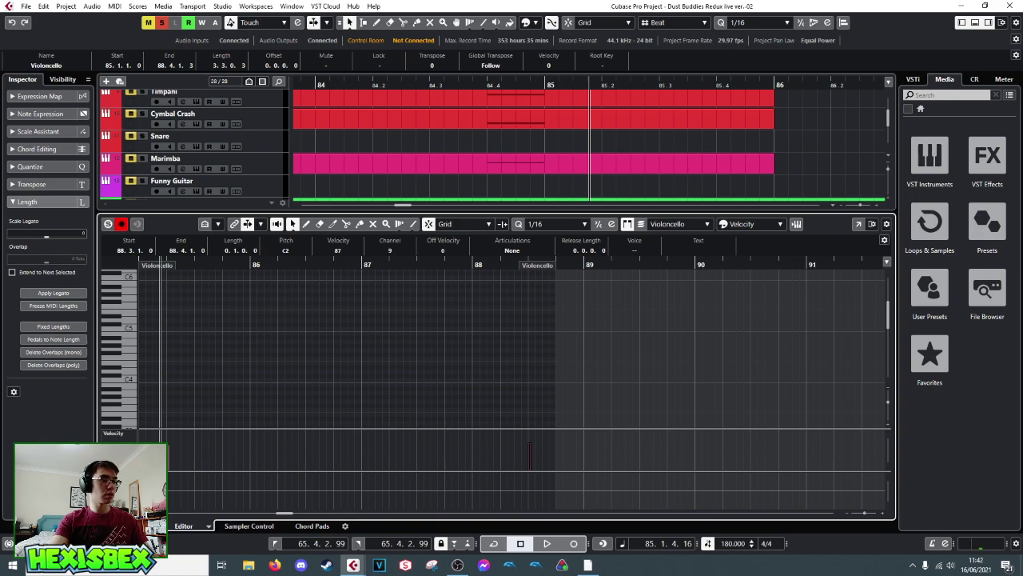
key("ctrl+e")
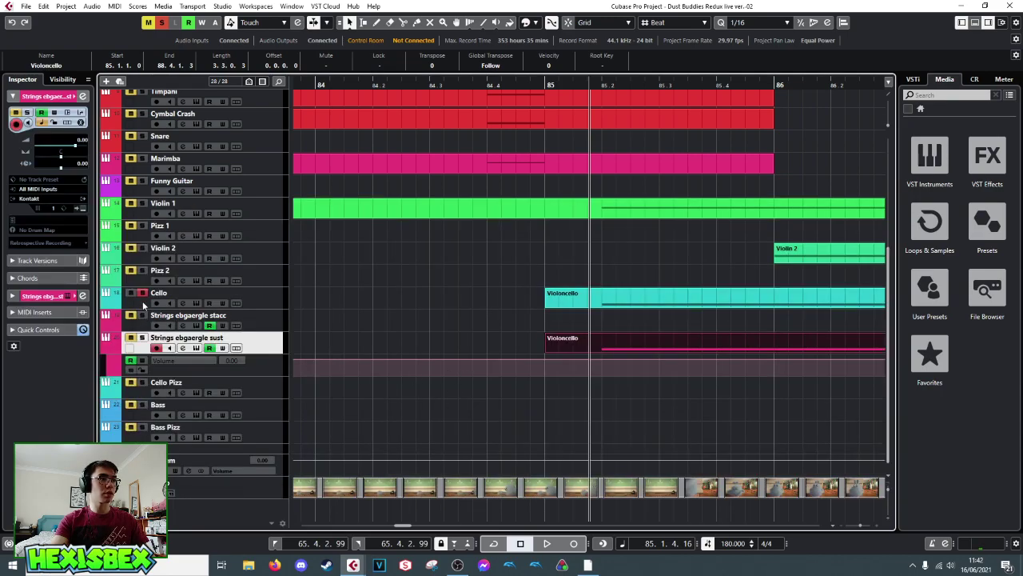
- Play the low sustained note from bar 85 on the soloed Cello and on the soloed Strings ebgaergle sust to compare them
key("space")
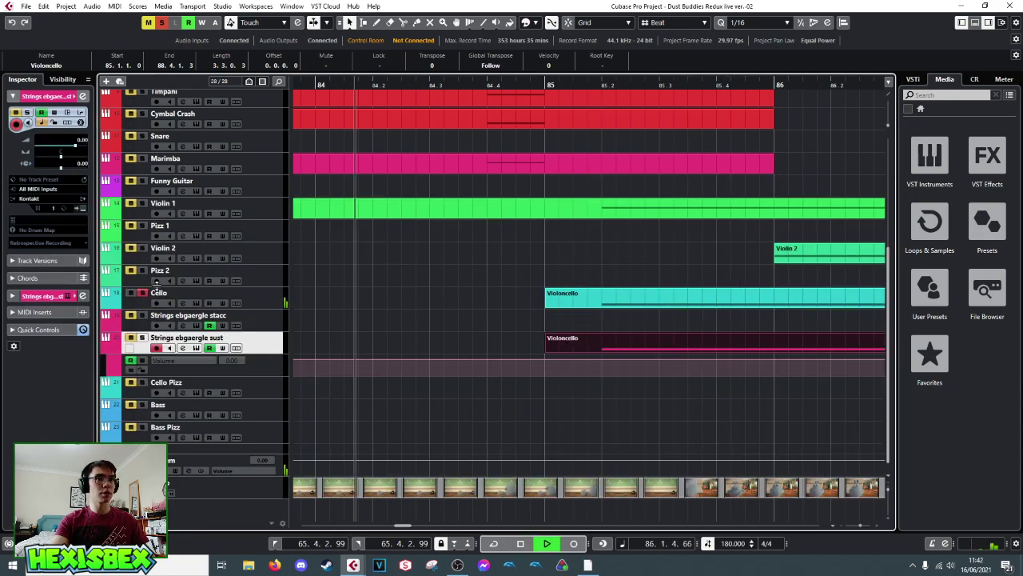
key("space")
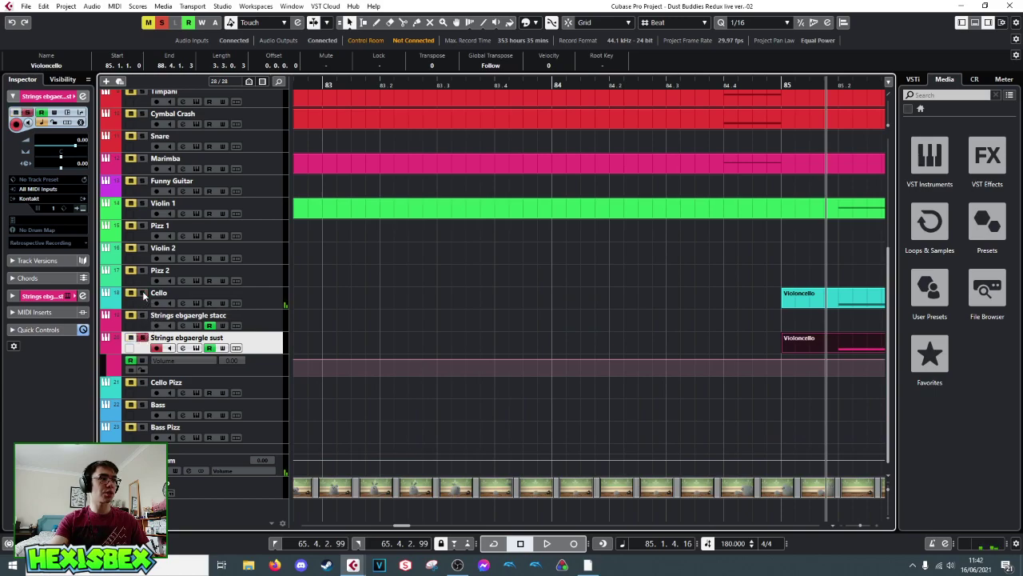
key("space")
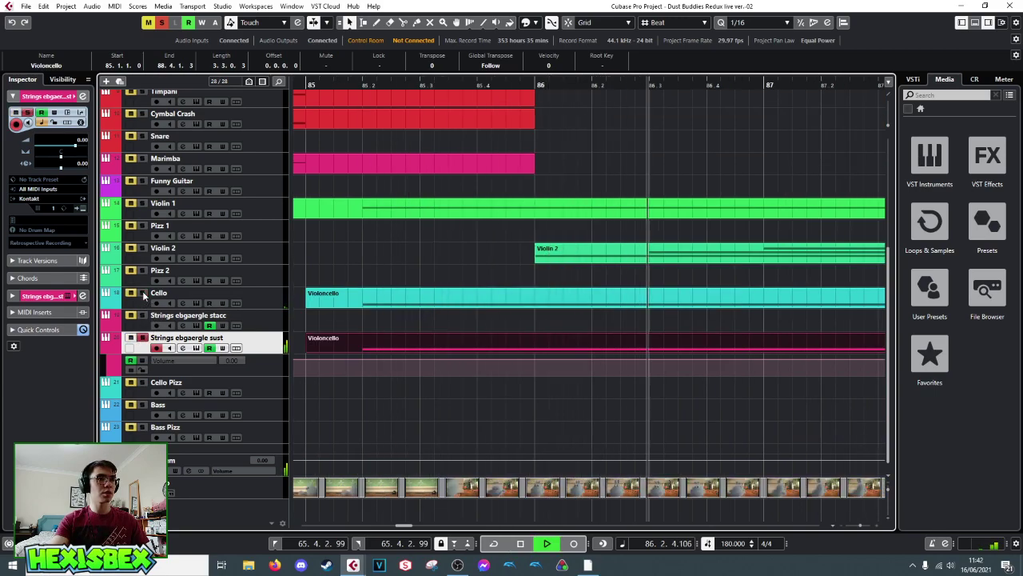
key("space")
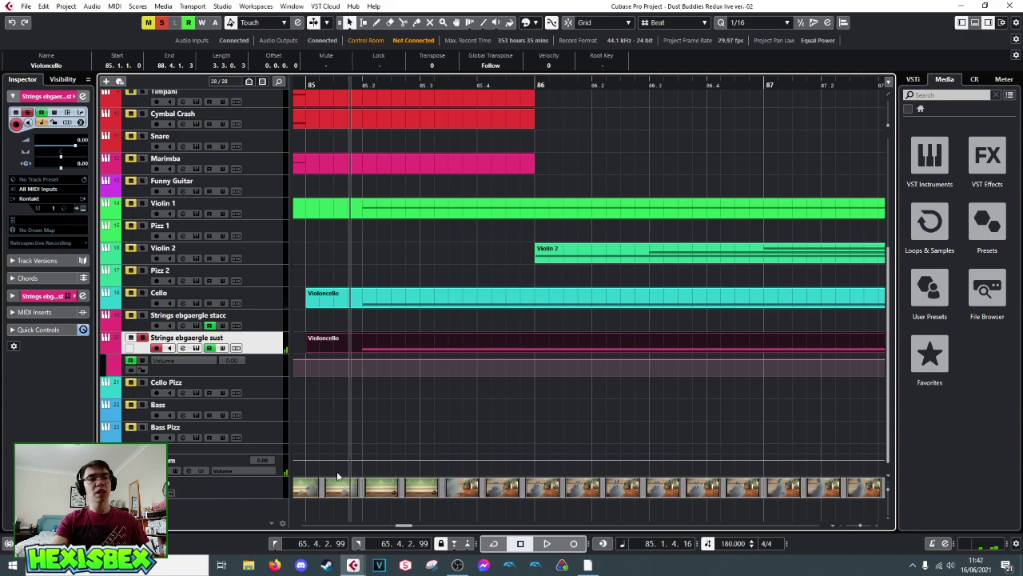
- Open the Cello track's instrument and browse to EW Hollywood Strings Gold, Celli, 01 Long
left_click(255, 295)
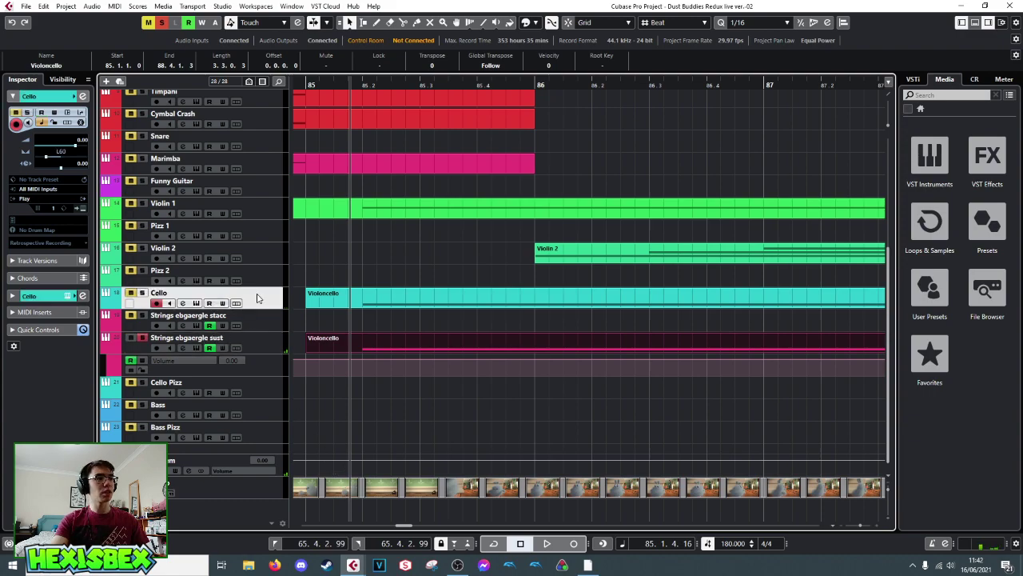
left_click(196, 303)
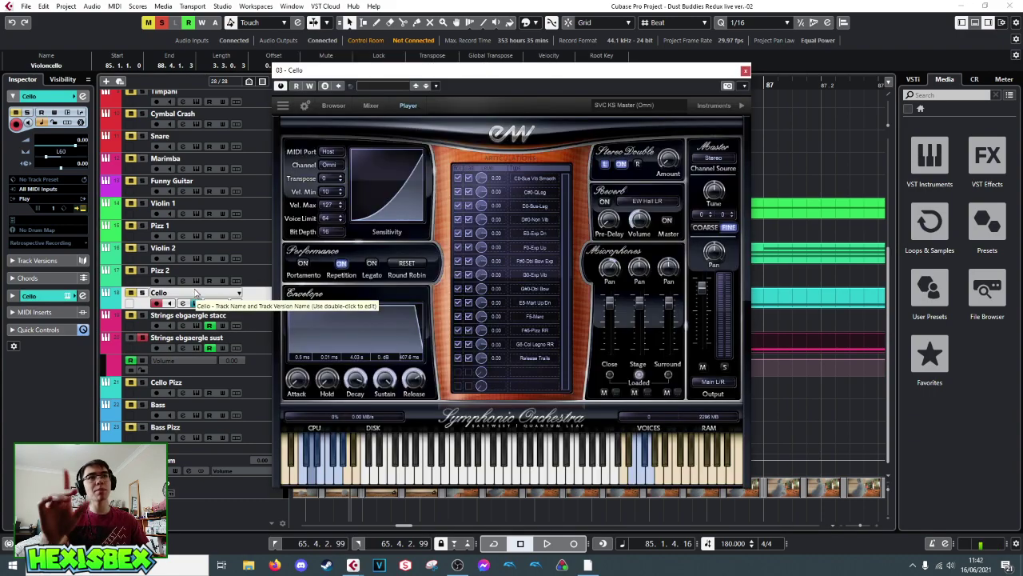
left_click(334, 105)
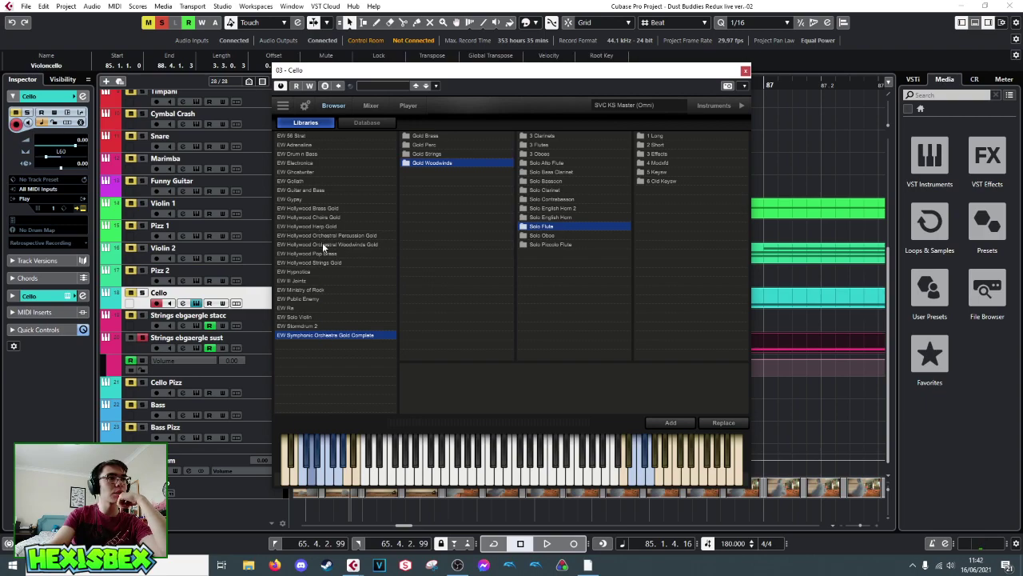
left_click(322, 264)
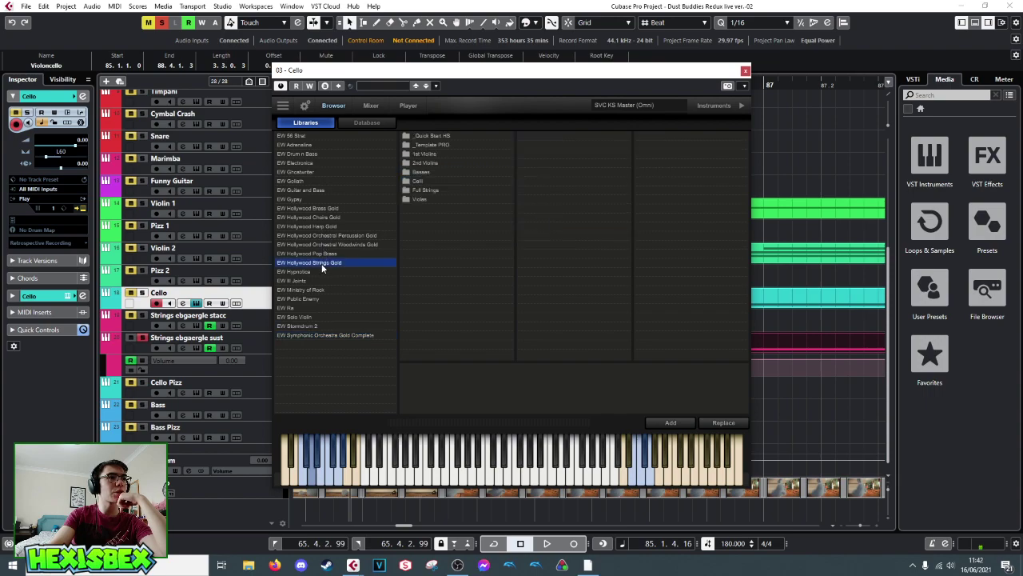
left_click(419, 181)
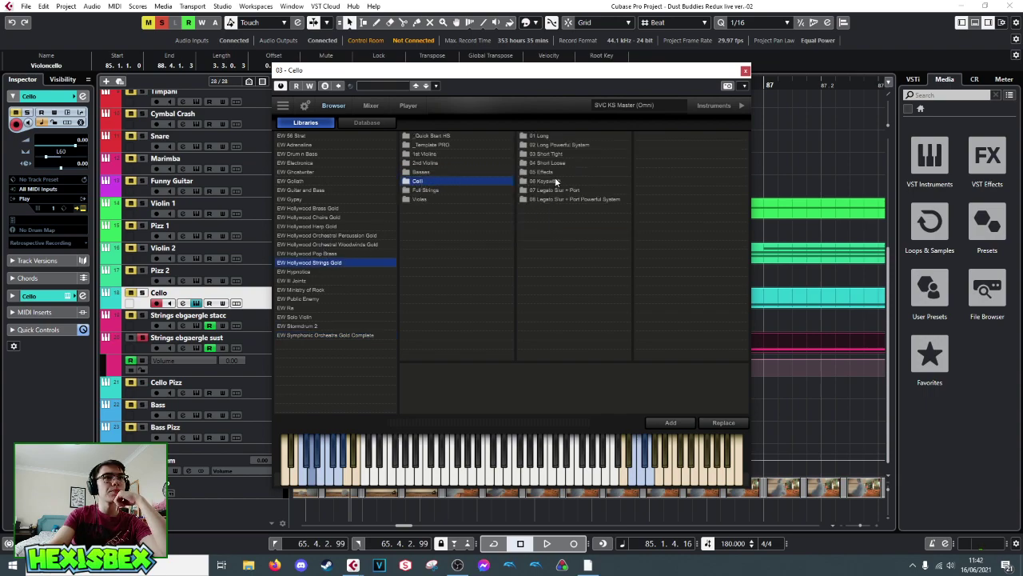
left_click(555, 135)
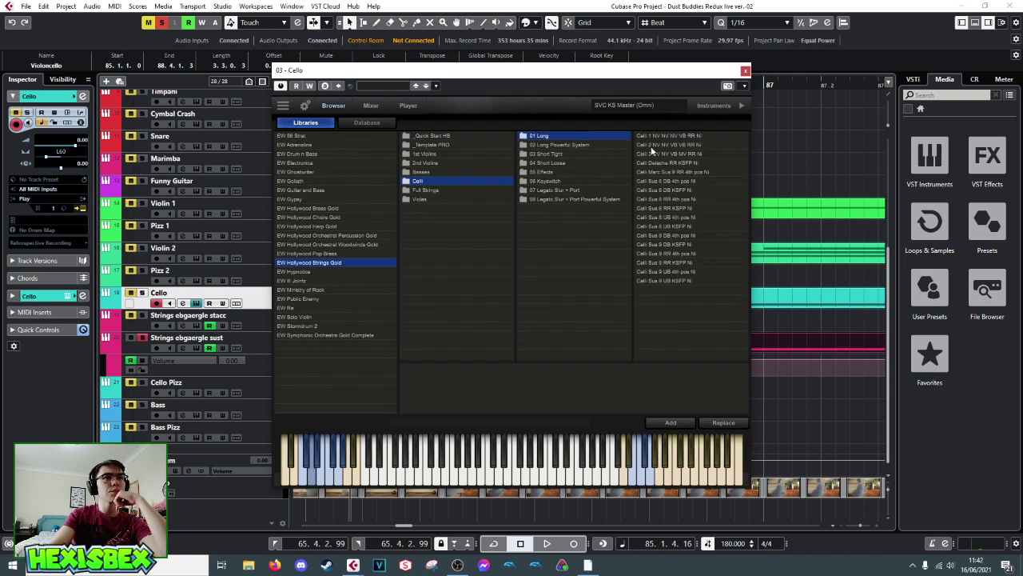
- Replace the Cello track's patch with Celli 2 NV NV VB VB RR Ni and close the instrument
left_click(665, 137)
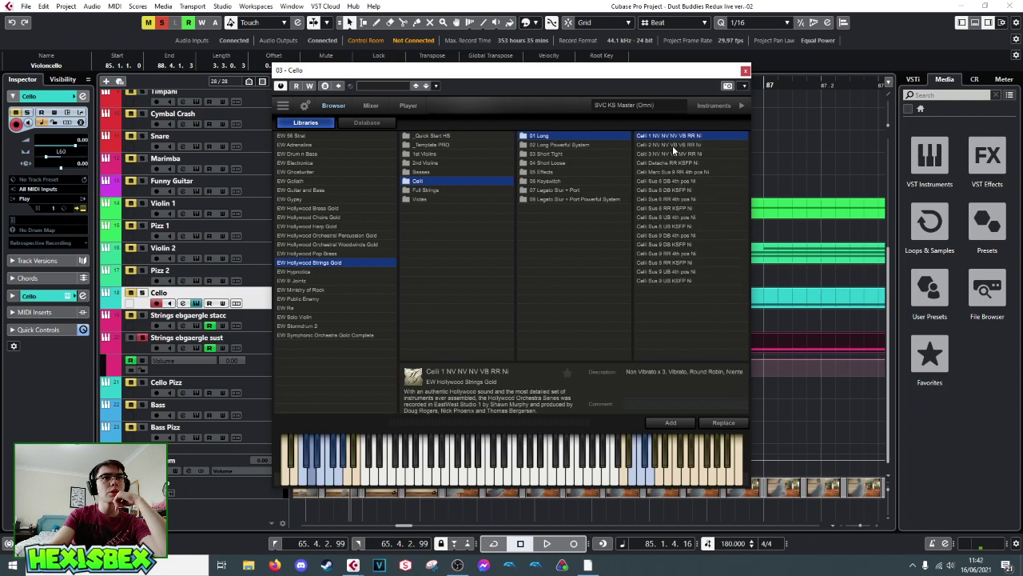
left_click(677, 144)
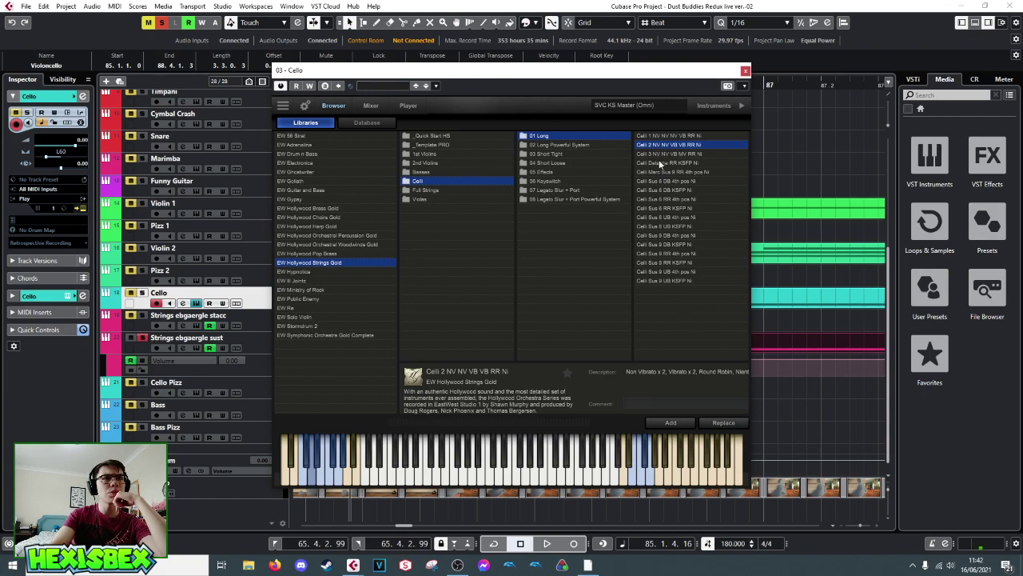
left_click(722, 423)
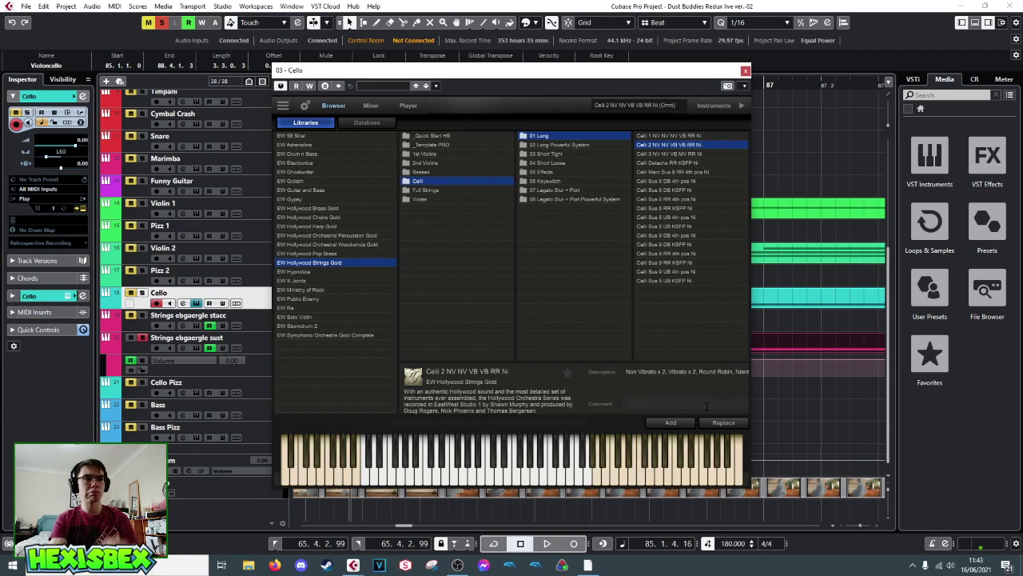
left_click(745, 70)
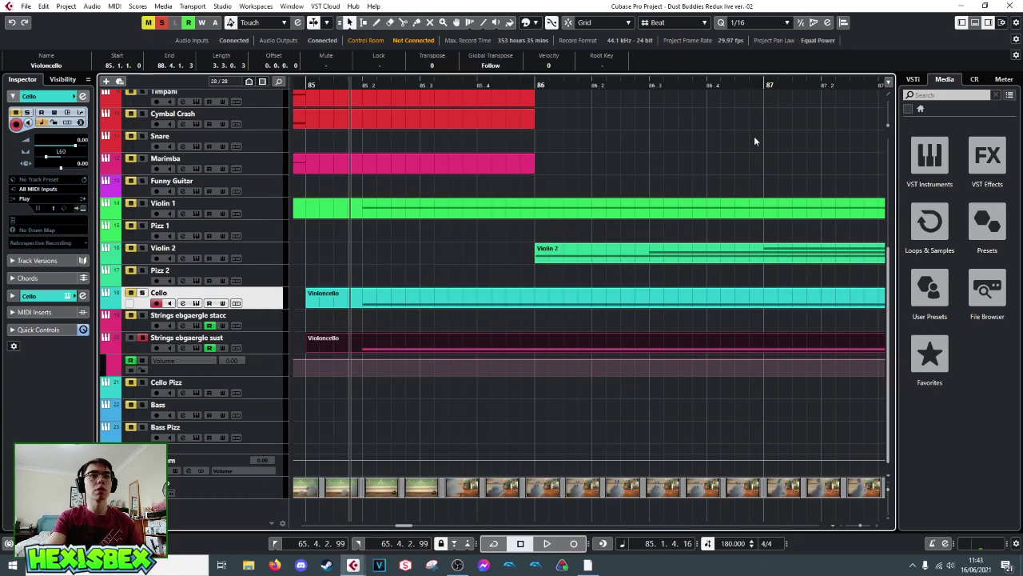
- Compare the new Cello patch with Strings ebgaergle sust by soloing each from bar 85, and set the playback position just before 85.2
left_click(141, 293)
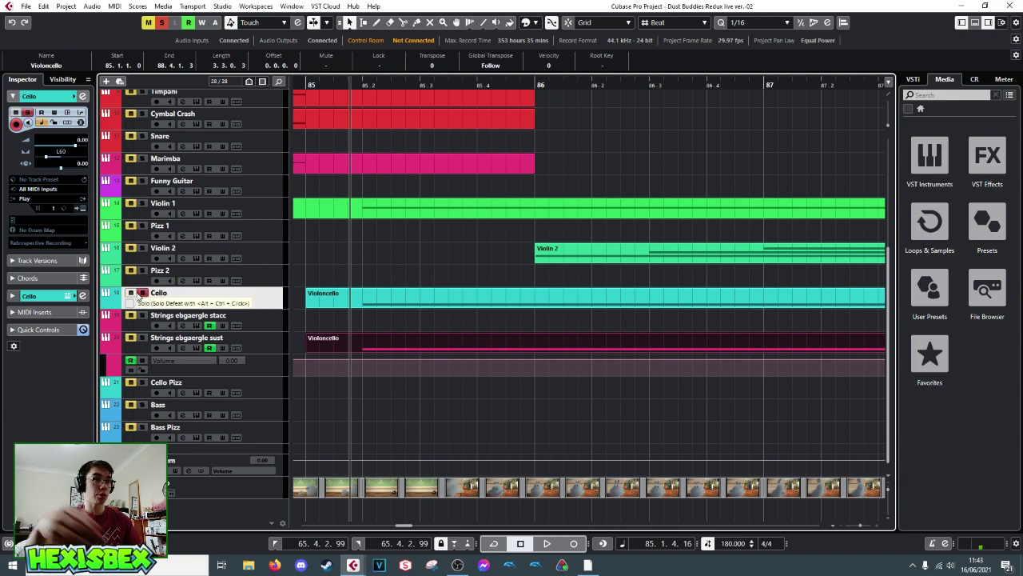
key("space")
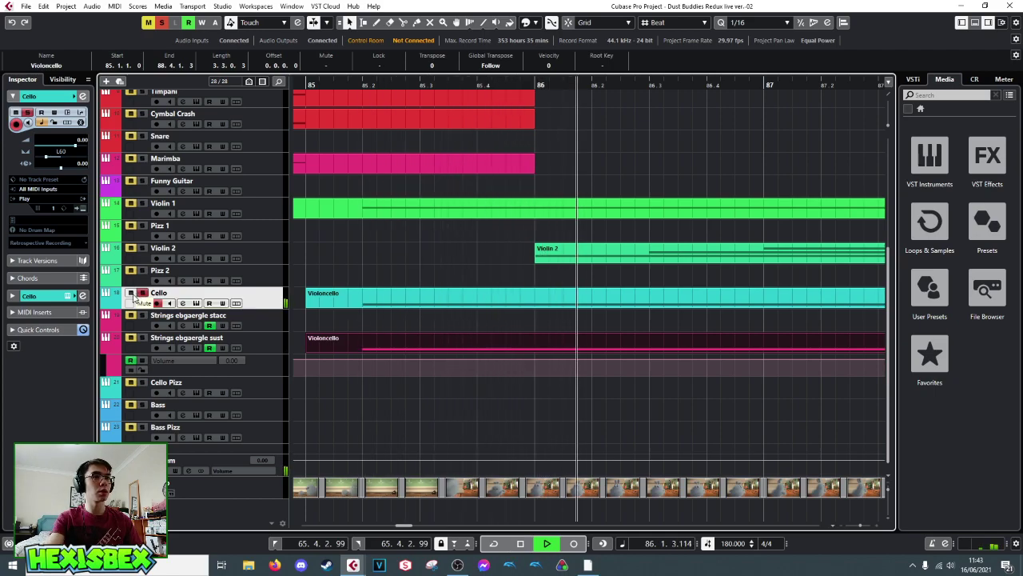
key("space")
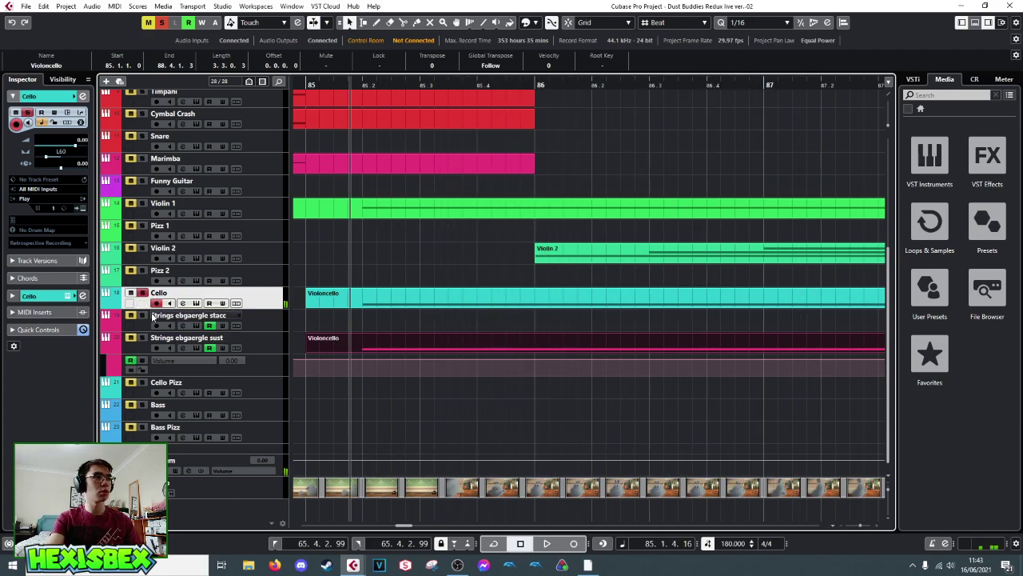
left_click(143, 337)
key("Up")
key("space")
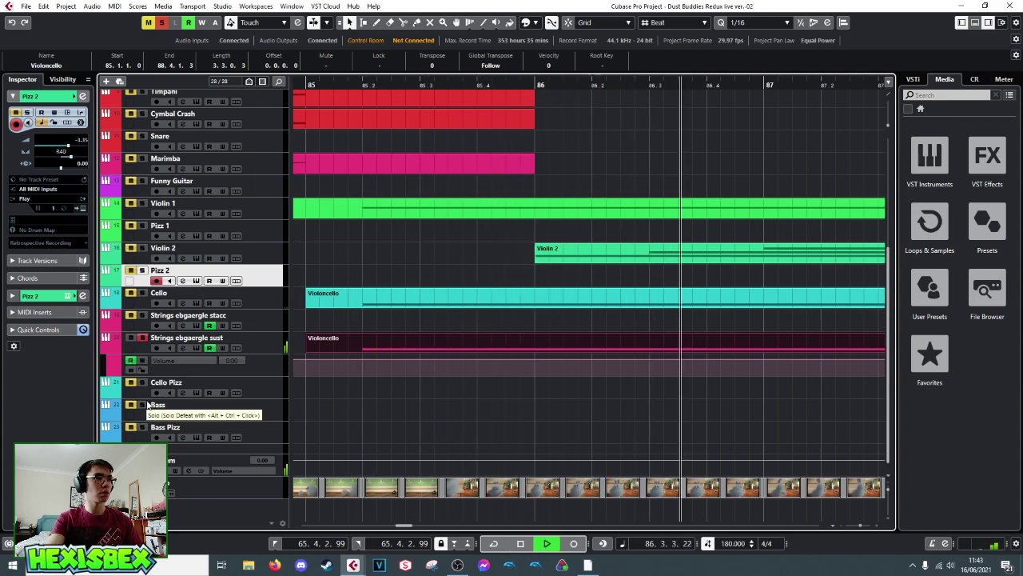
key("space")
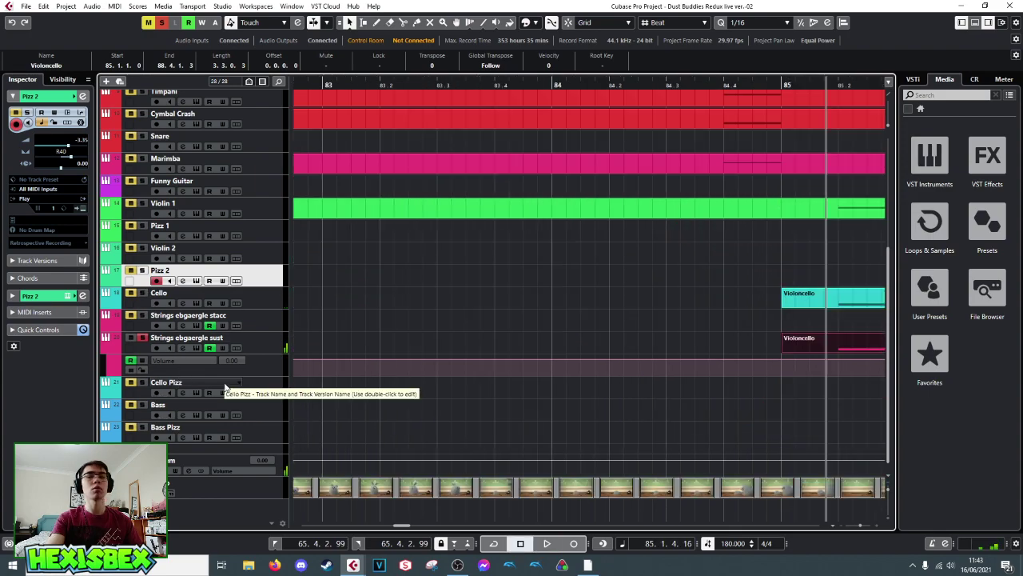
left_click(272, 307)
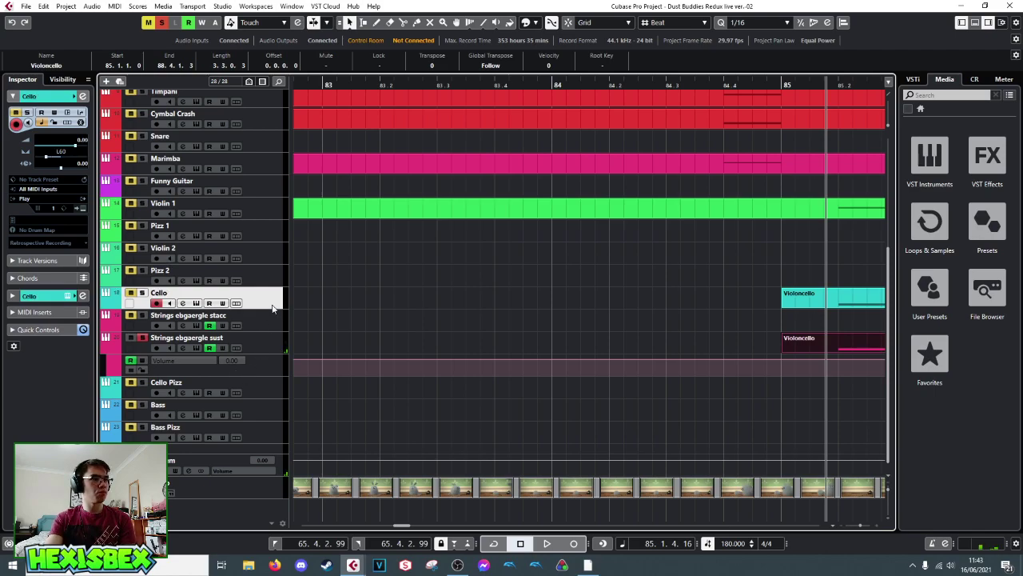
left_click(272, 343)
key("space")
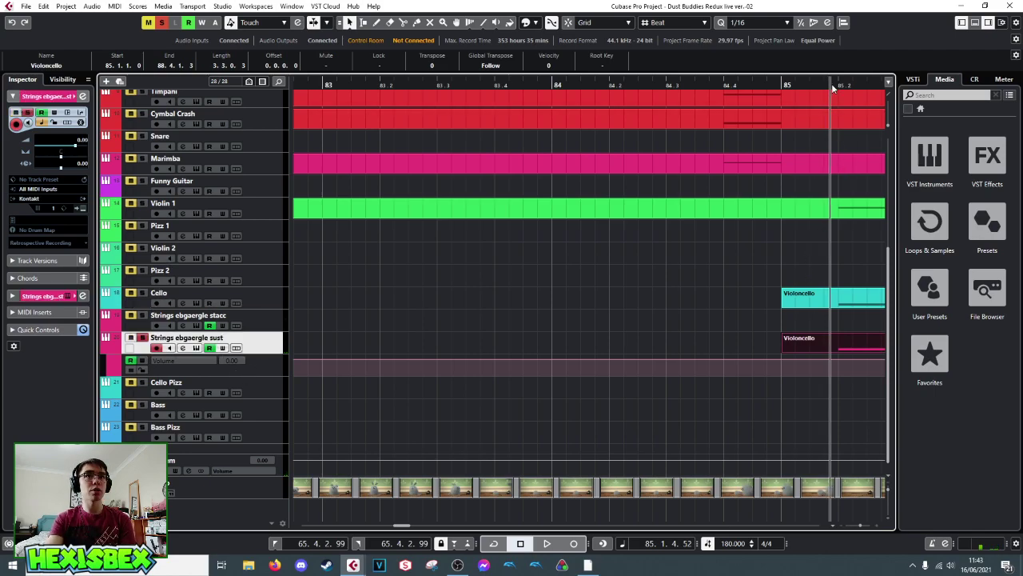
left_click_drag(626, 93, 529, 93)
- Open the Cello track's instrument, examine the descriptions of the Celli Sus 6 and Sus 9 patches in 01 Long, and close it
left_click(267, 300)
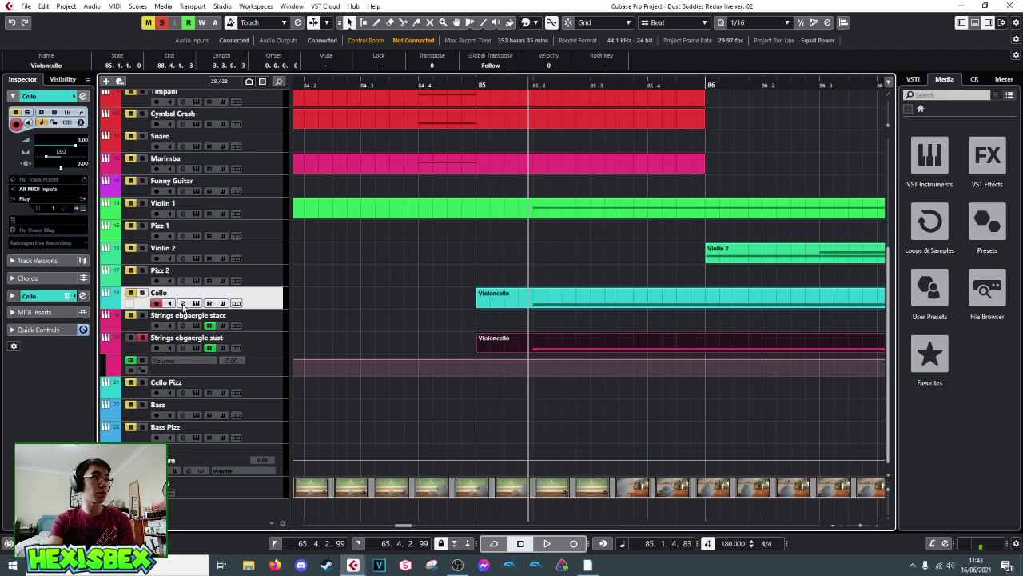
left_click(195, 304)
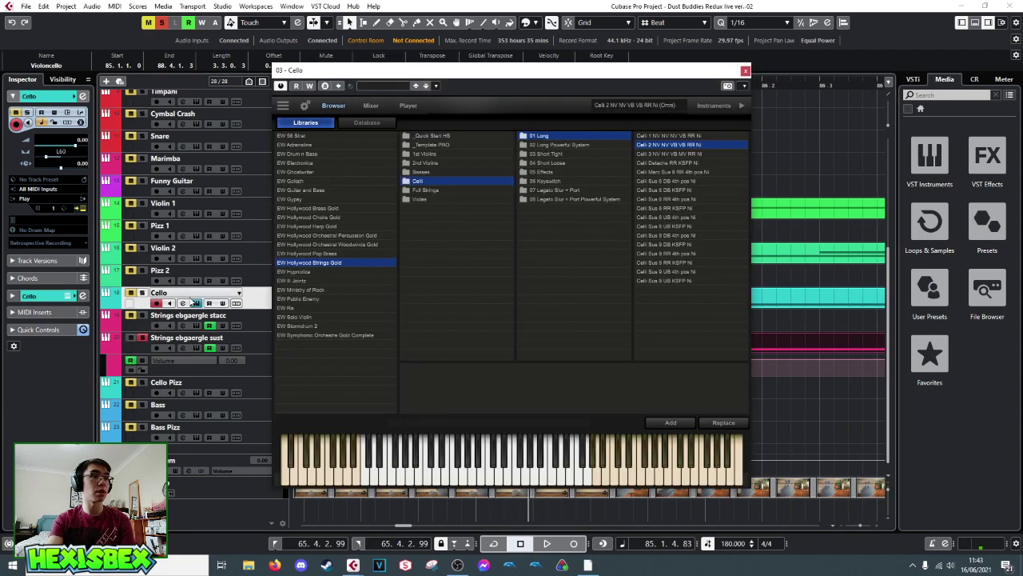
left_click(661, 264)
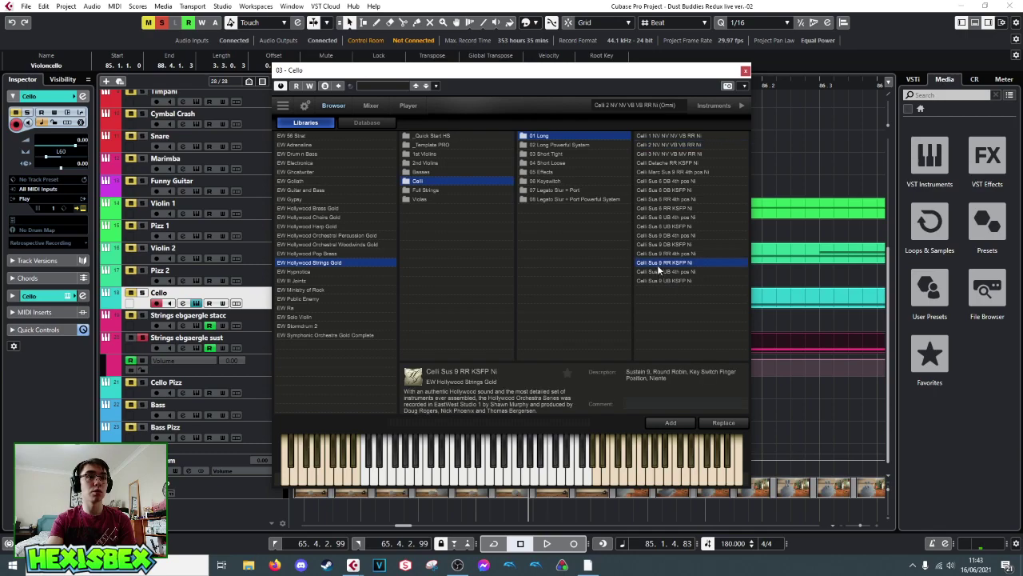
left_click(661, 253)
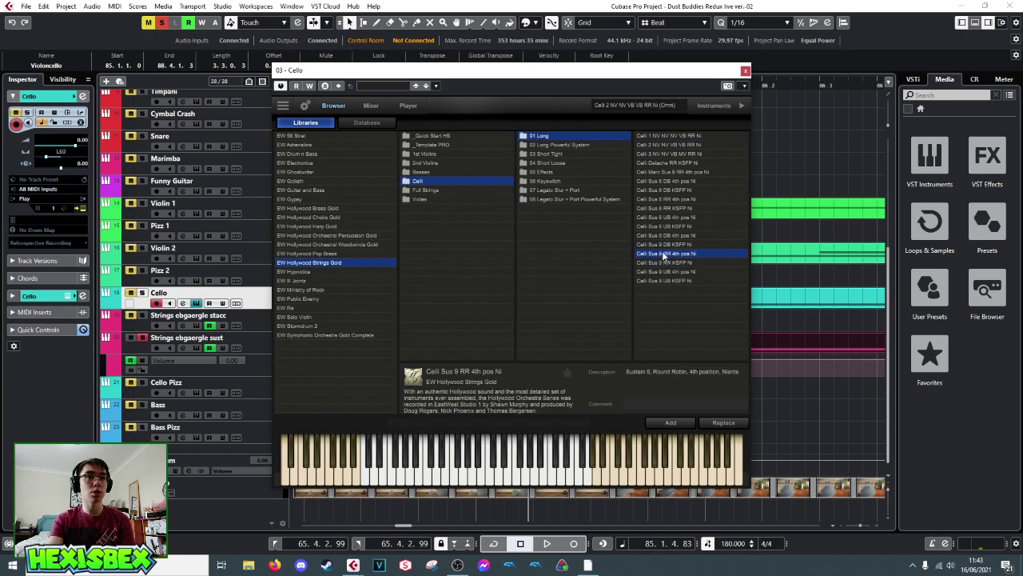
left_click(676, 190)
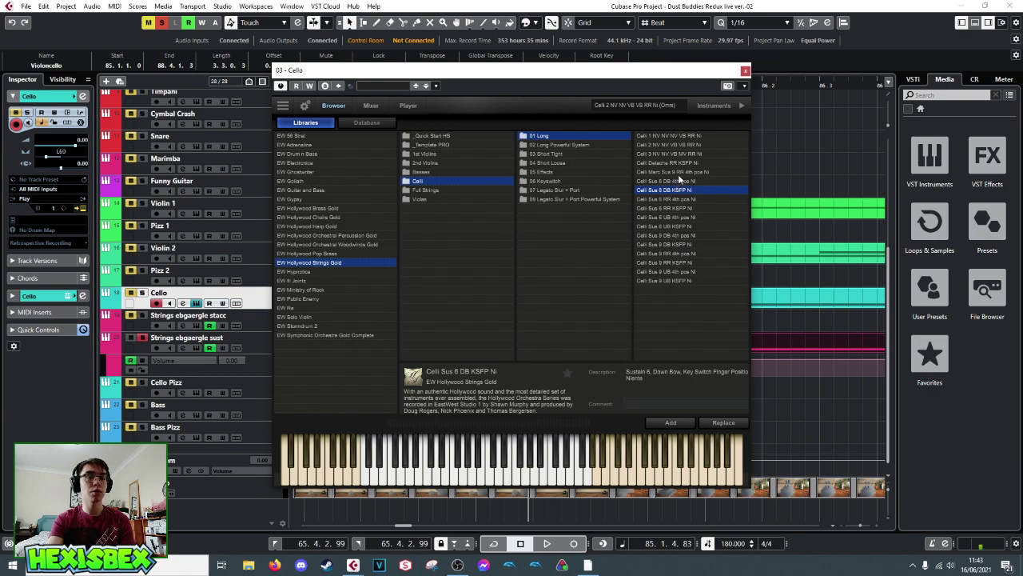
left_click(678, 172)
left_click(672, 182)
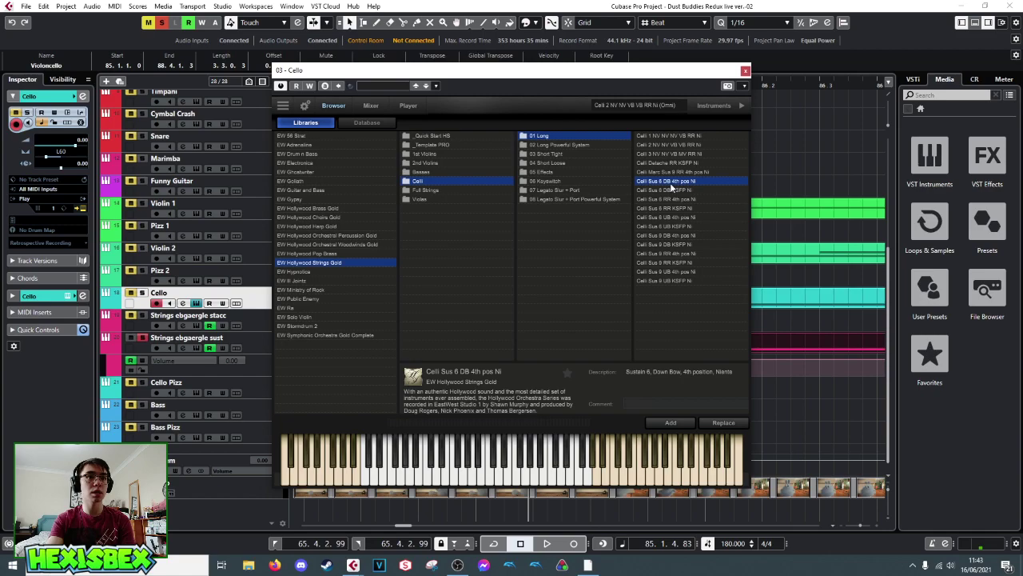
left_click(666, 253)
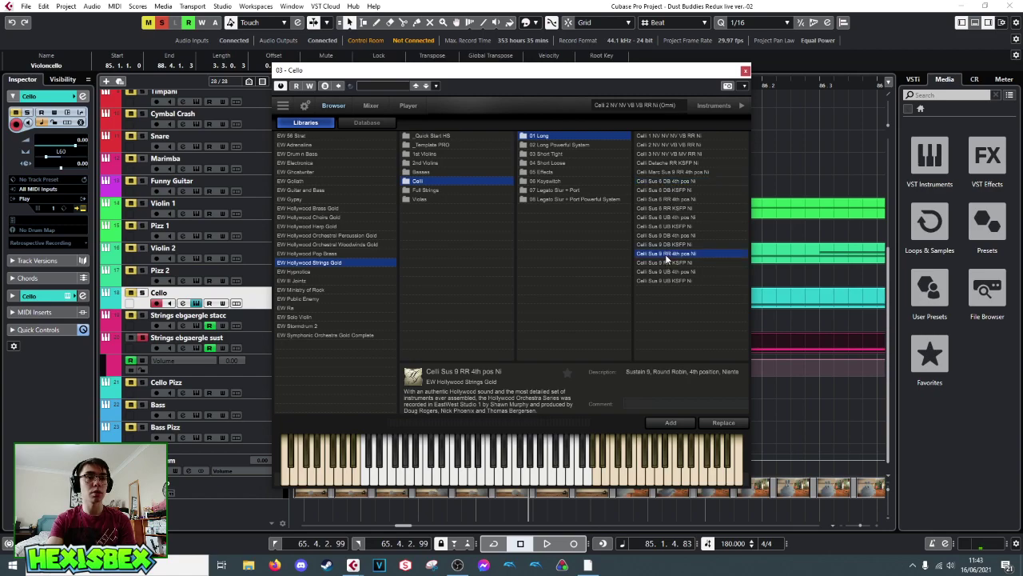
left_click(668, 260)
left_click(668, 281)
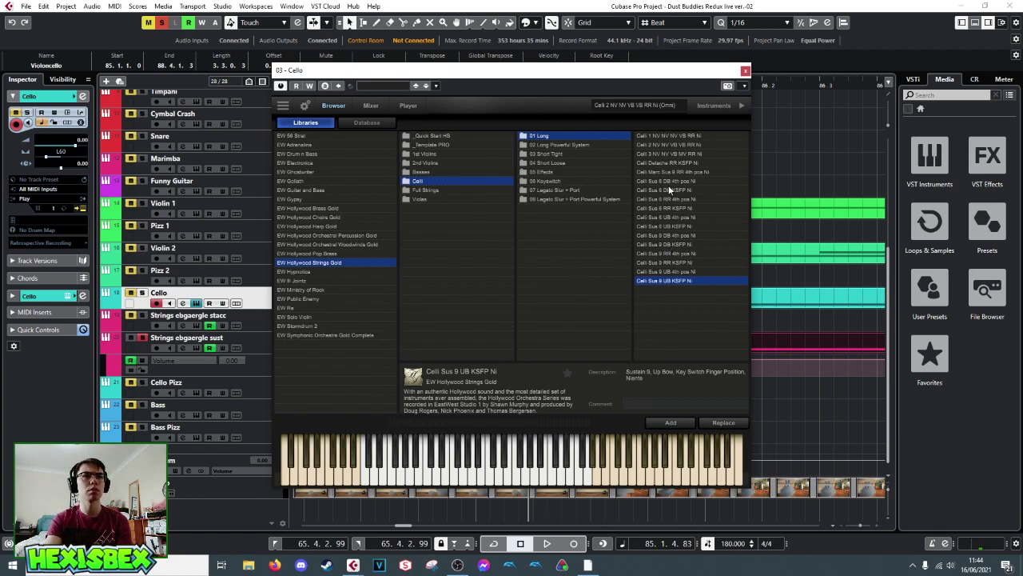
left_click(656, 228)
left_click(657, 219)
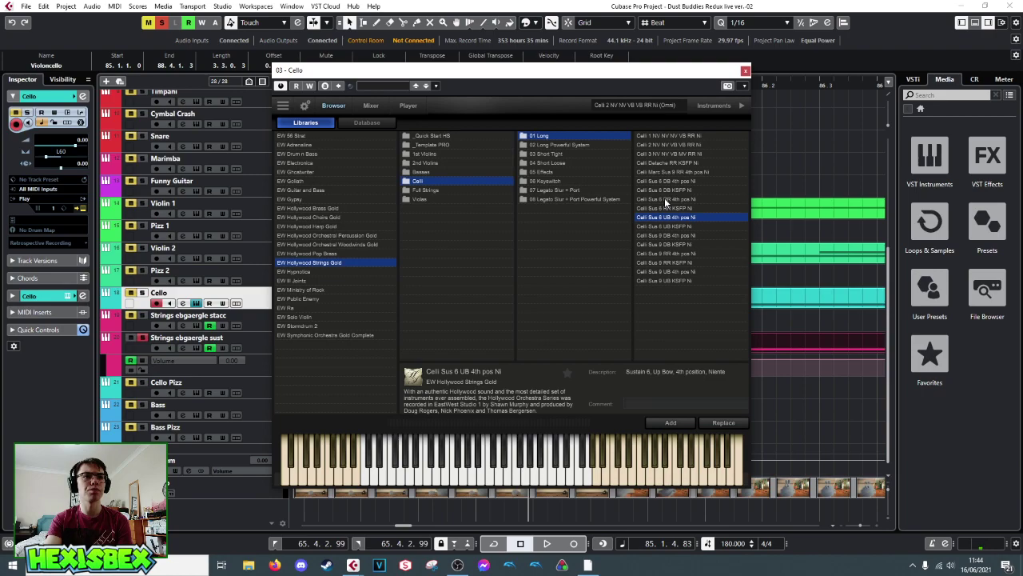
key("ctrl+w")
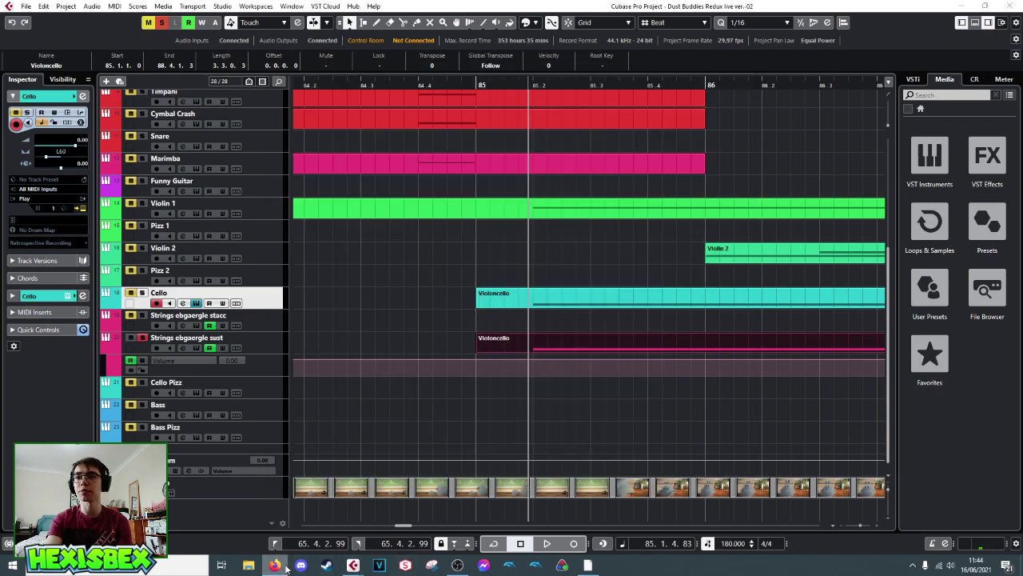
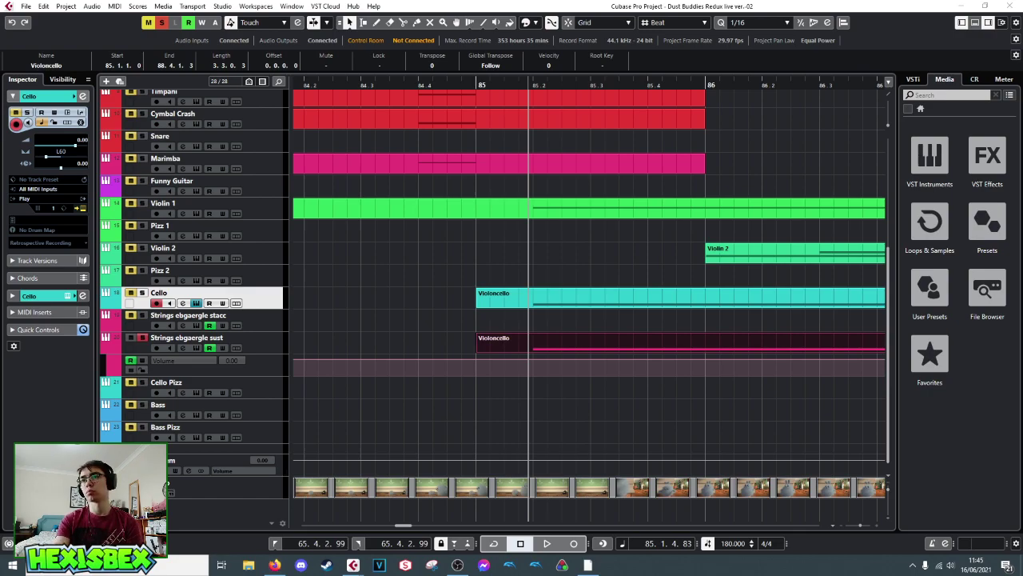
- Replace the Cello track's patch with Celli Sus 13 RR 4th pos Ni from 02 Long Powerful System and close the instrument
key("e")
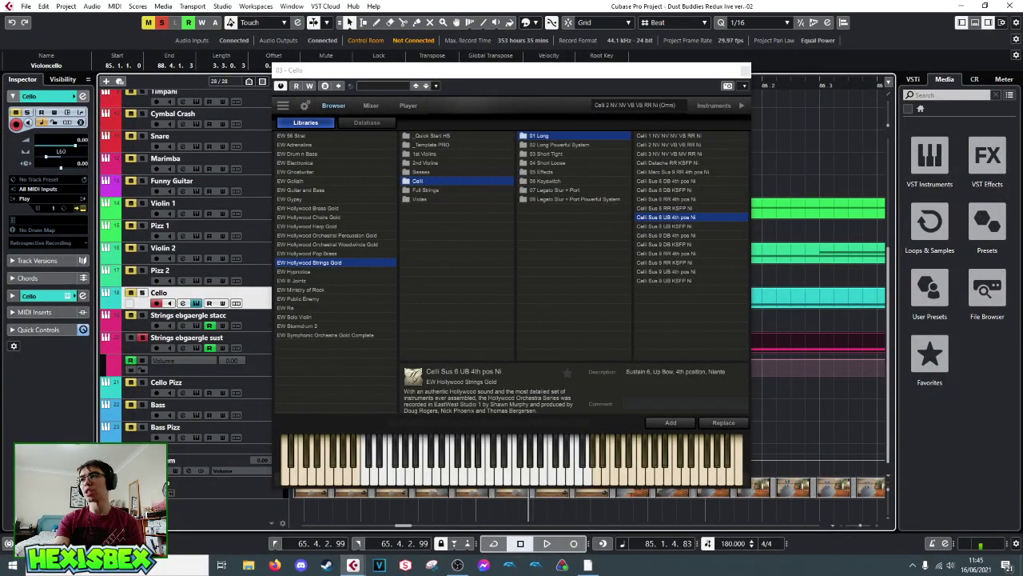
key("e")
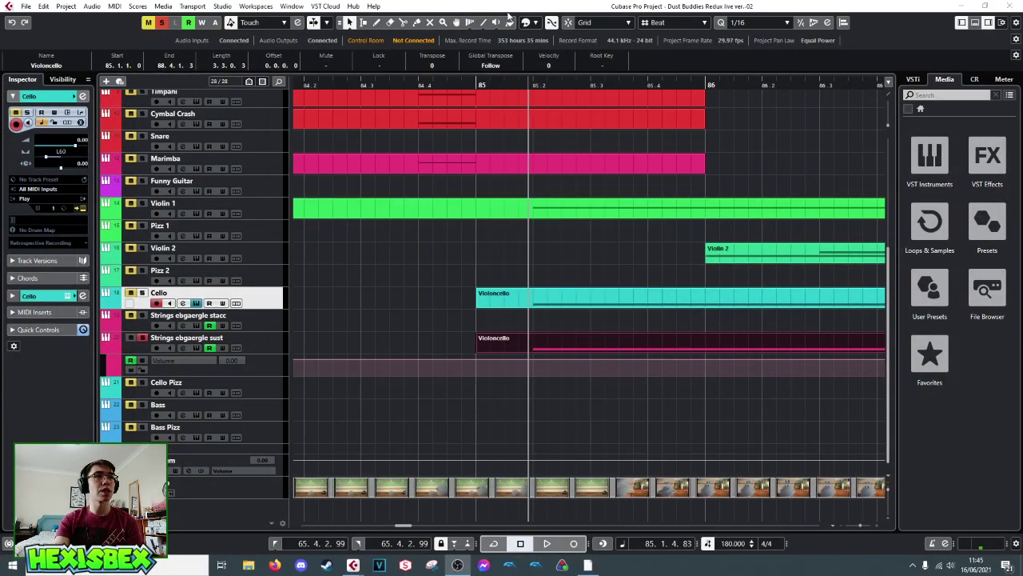
key("e")
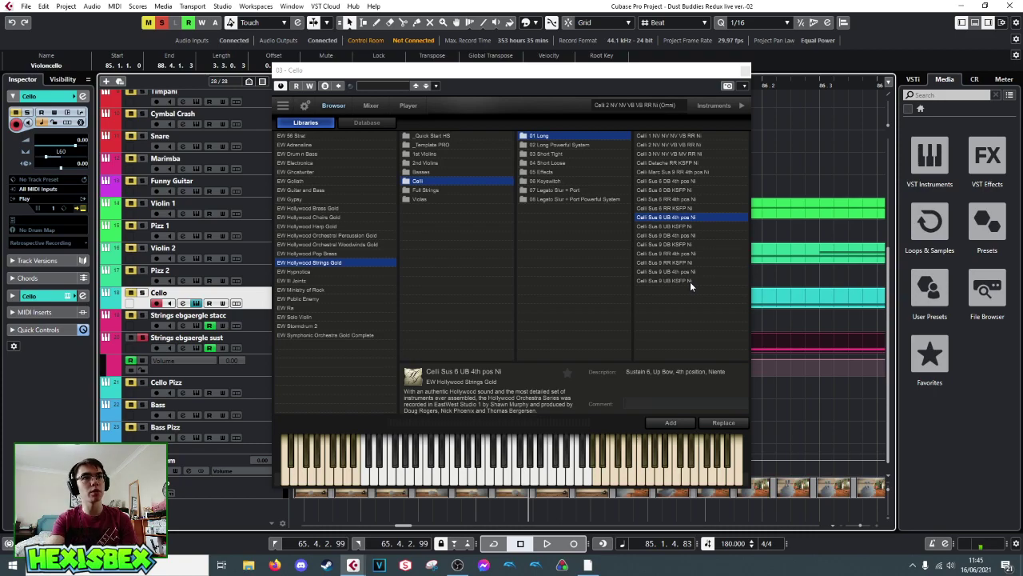
left_click(661, 172)
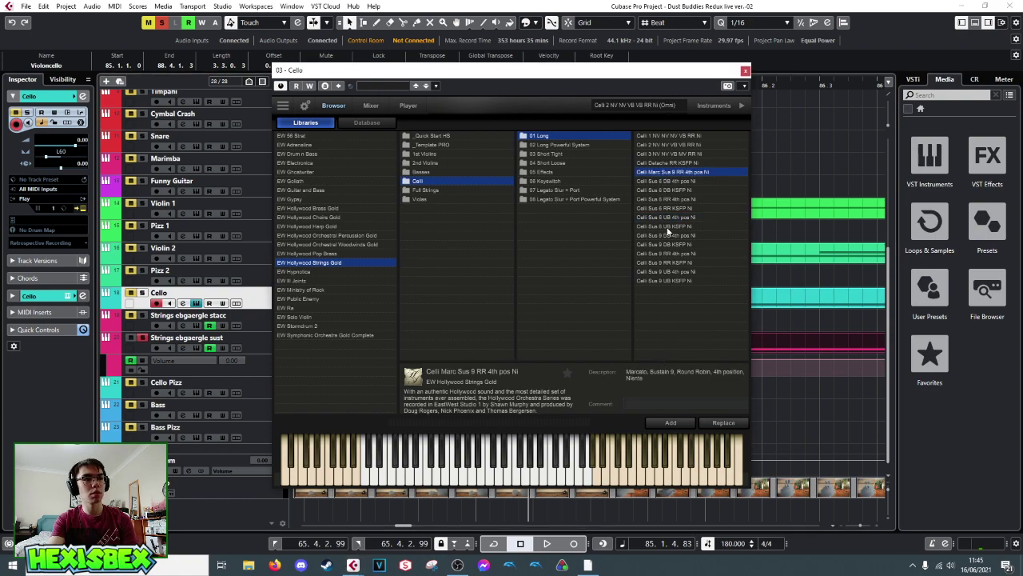
left_click(569, 144)
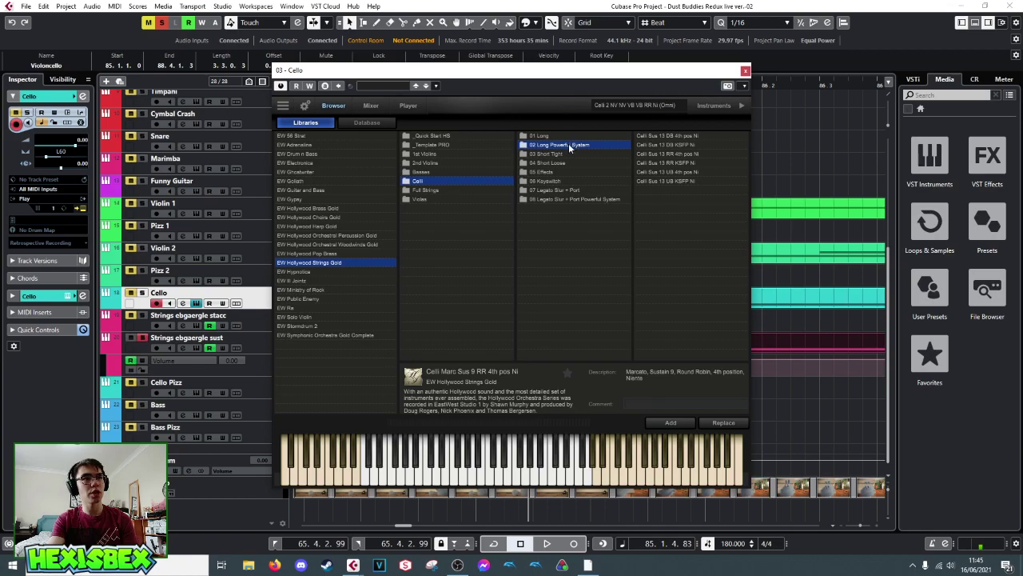
left_click(664, 155)
left_click(665, 163)
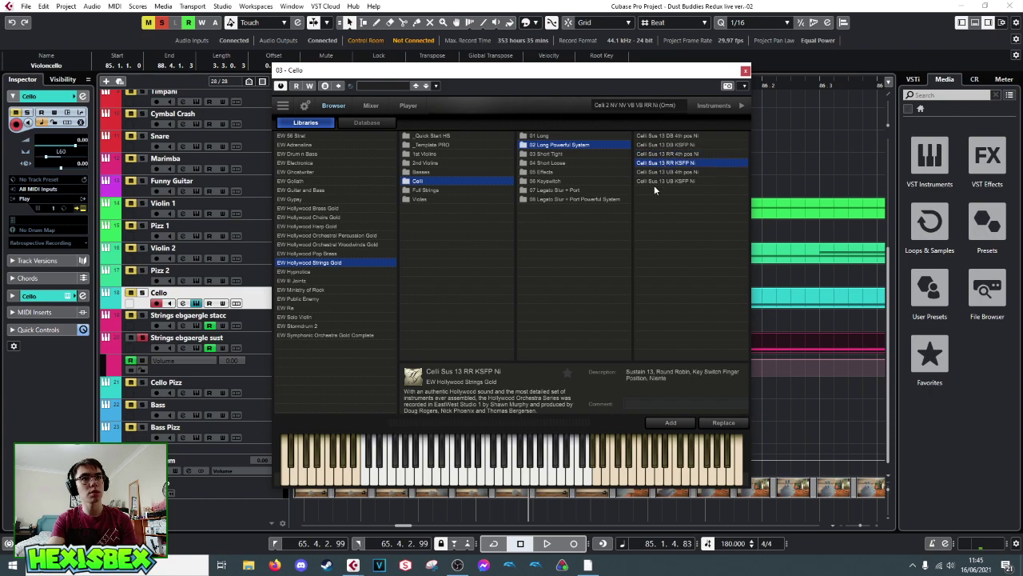
left_click(674, 155)
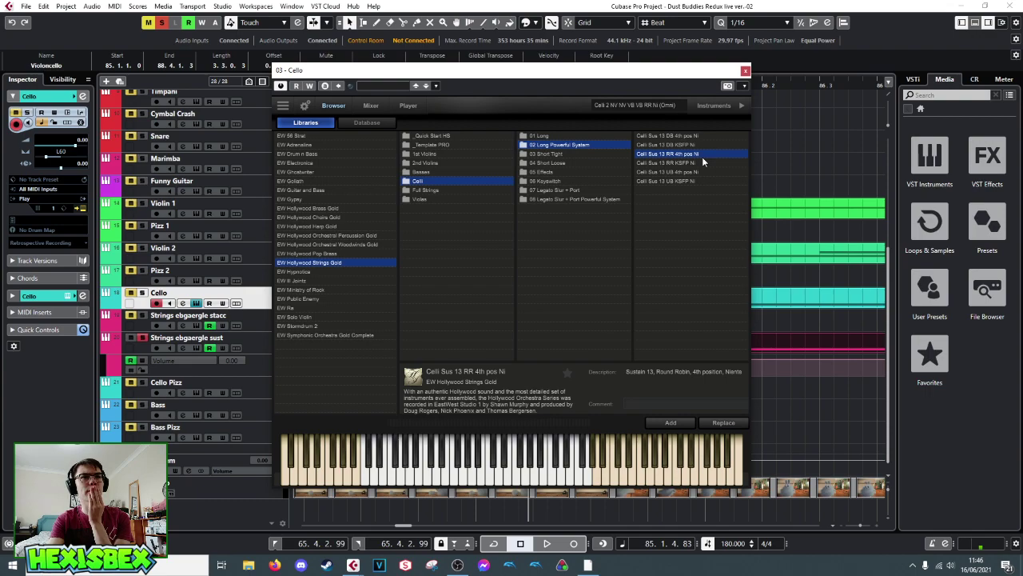
left_click(723, 422)
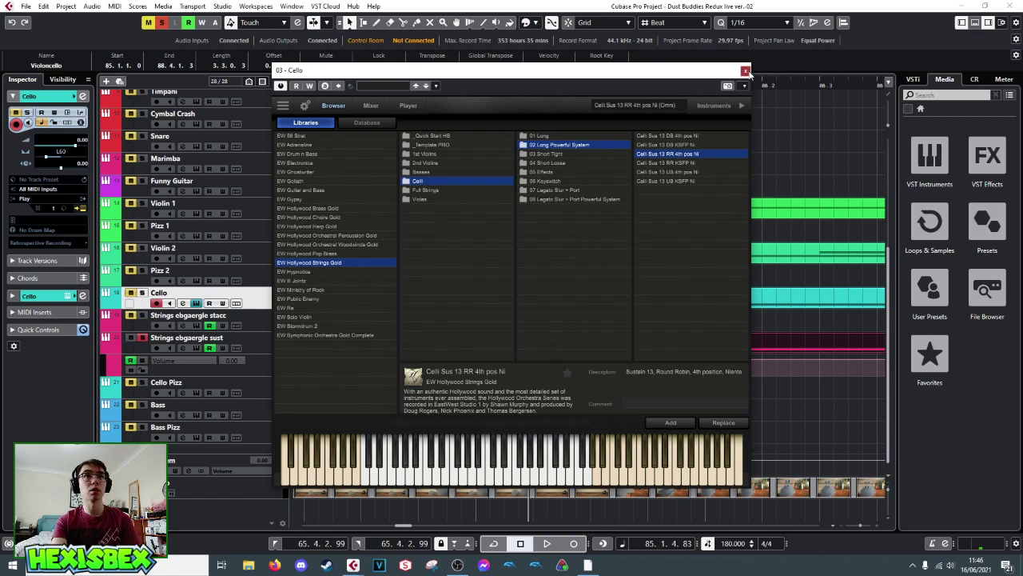
left_click(745, 70)
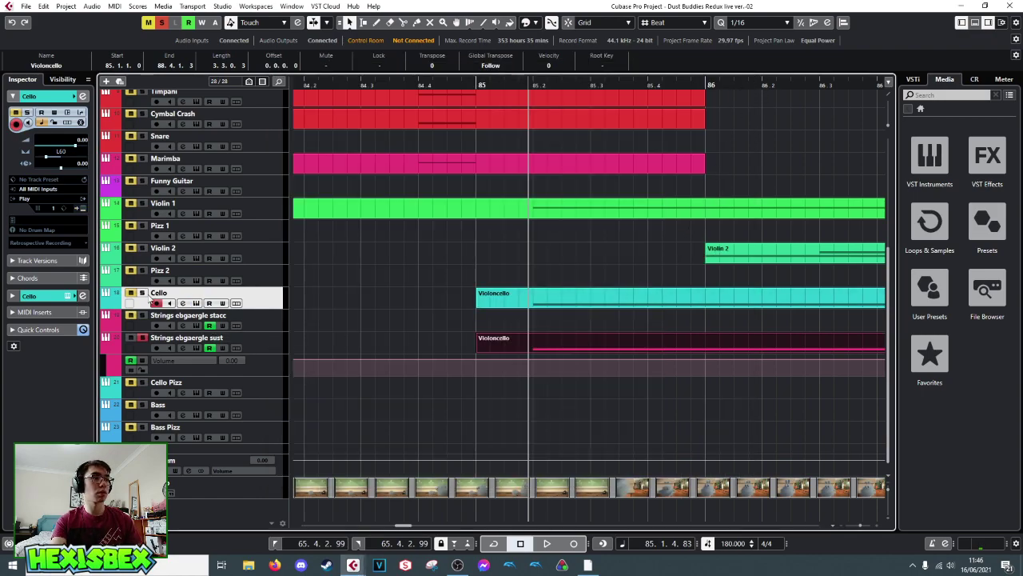
- Compare the Celli Sus 13 patch with Strings ebgaergle sust by soloing and playing each from just before 85.2
key("space")
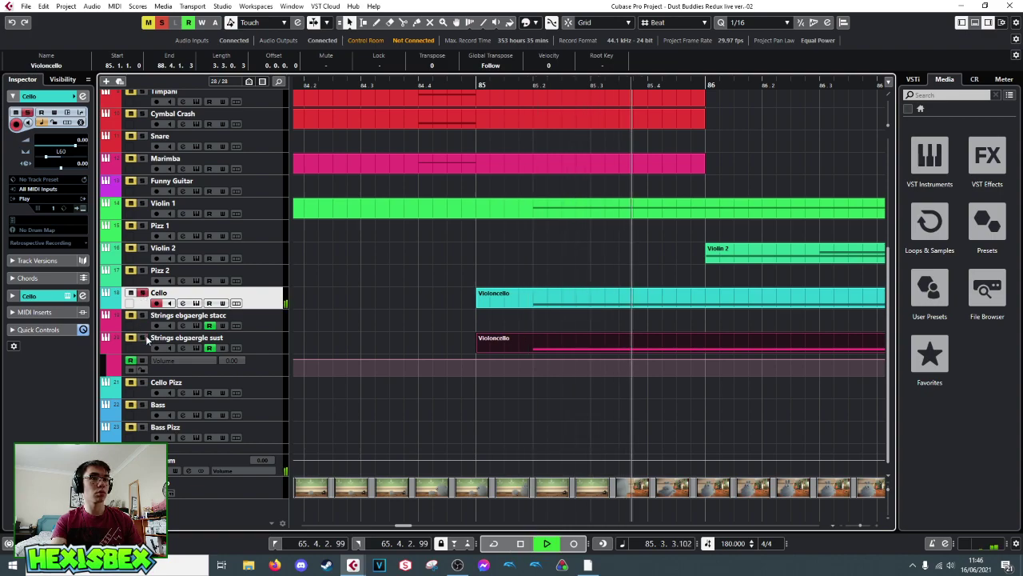
key("space")
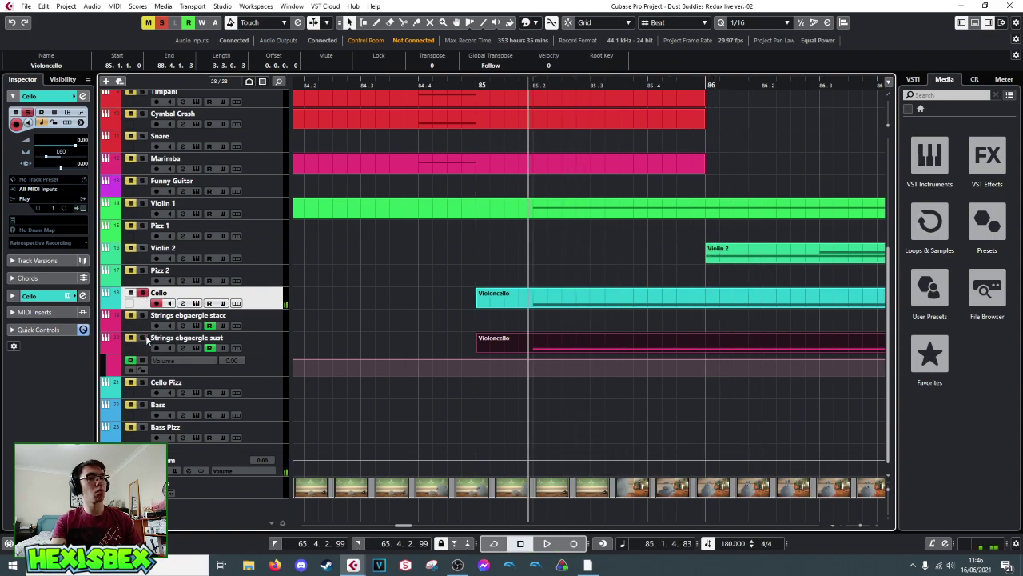
key("space")
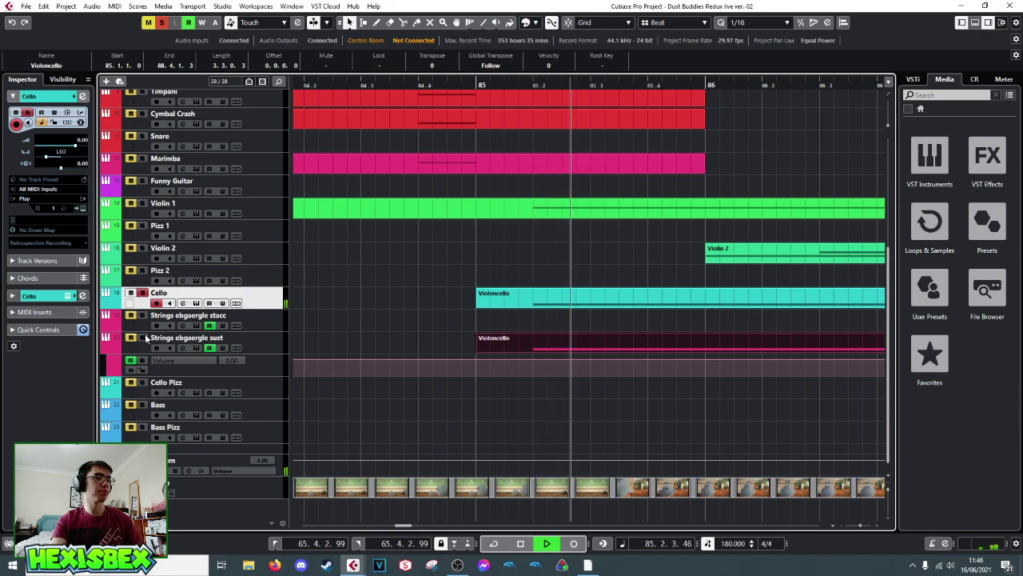
key("space")
key("s")
key("m")
left_click(143, 337)
key("space")
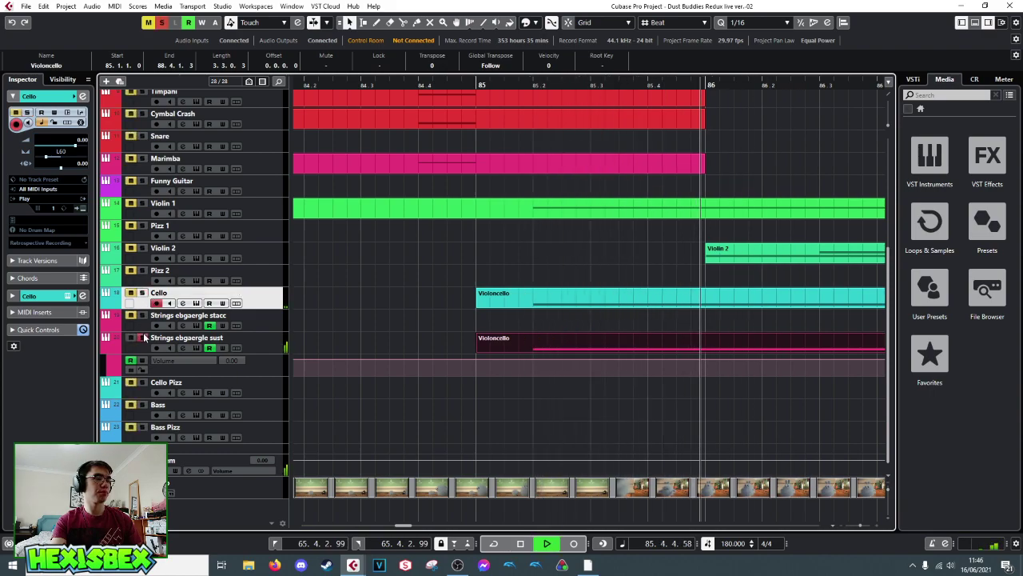
key("space")
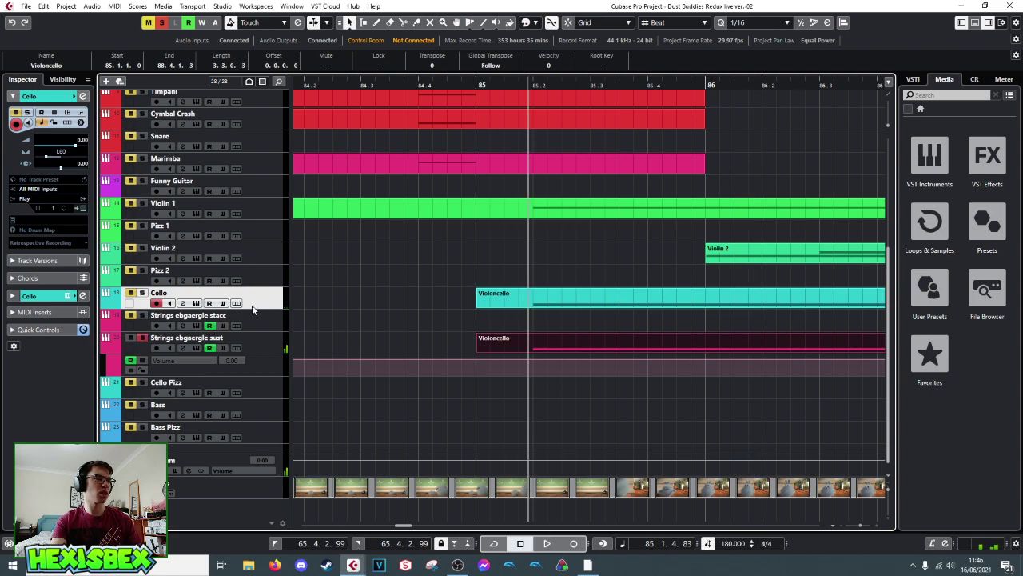
- Replace the Cello track's patch with SVC KS Master from EW Symphonic Orchestra Gold Complete, Gold Strings, Solo Cello, 5 Keysw, and close the instrument
left_click(197, 304)
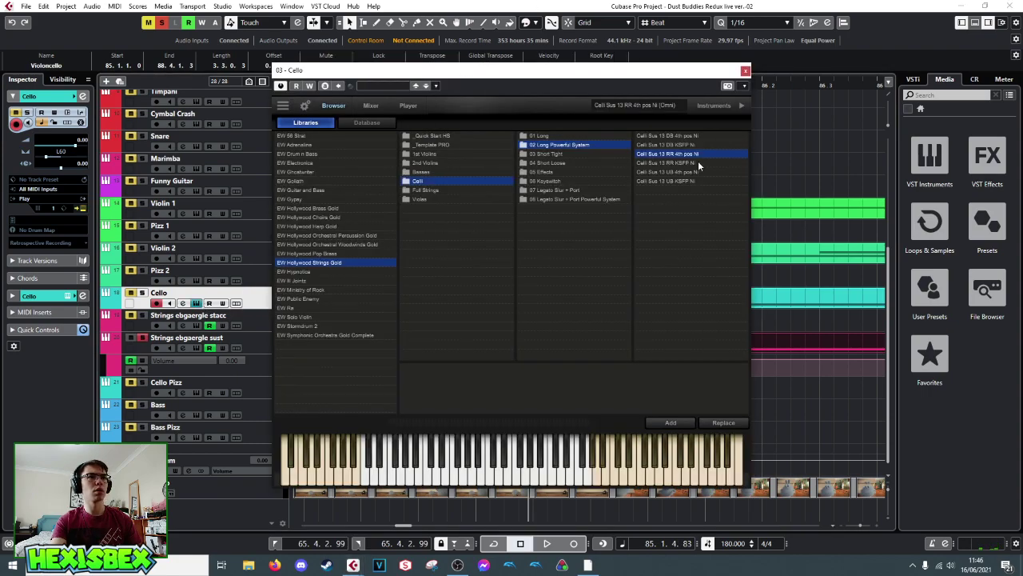
left_click(552, 136)
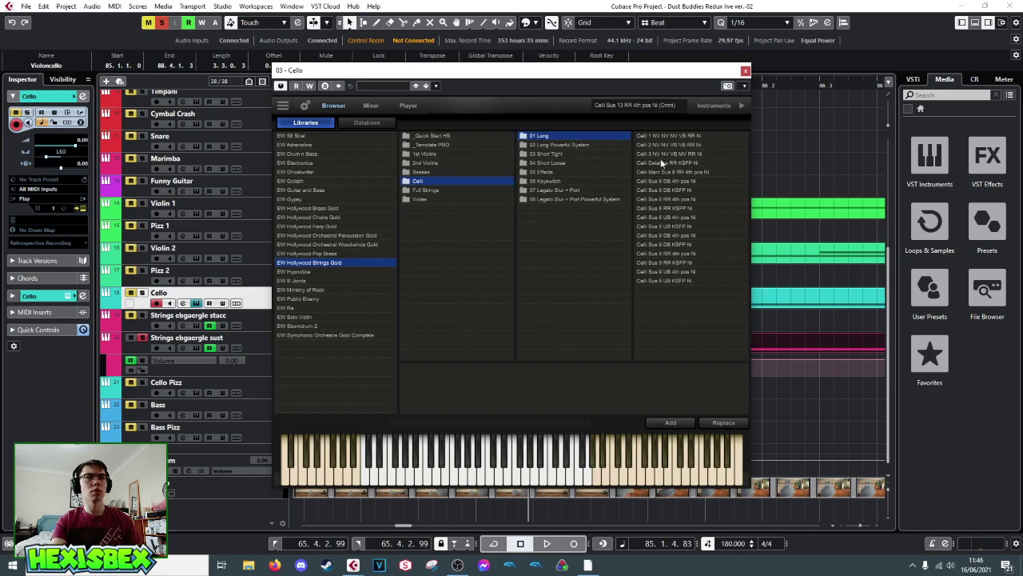
left_click(308, 334)
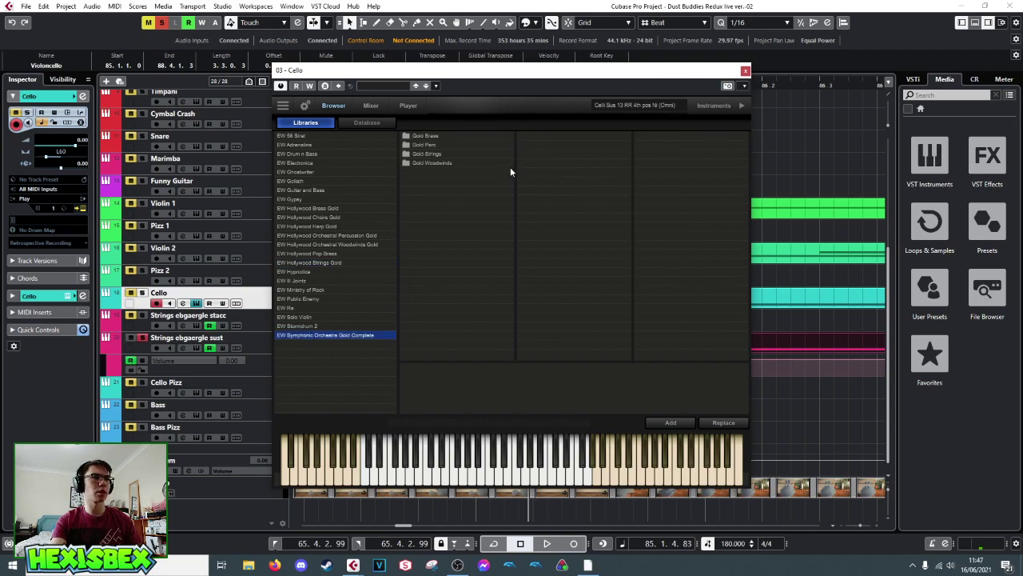
left_click(435, 163)
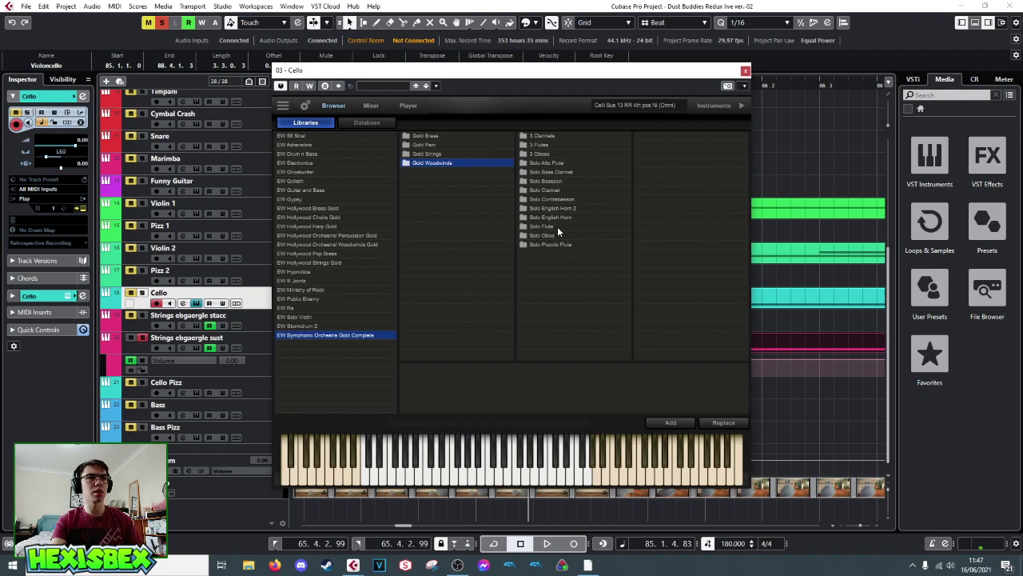
left_click(436, 155)
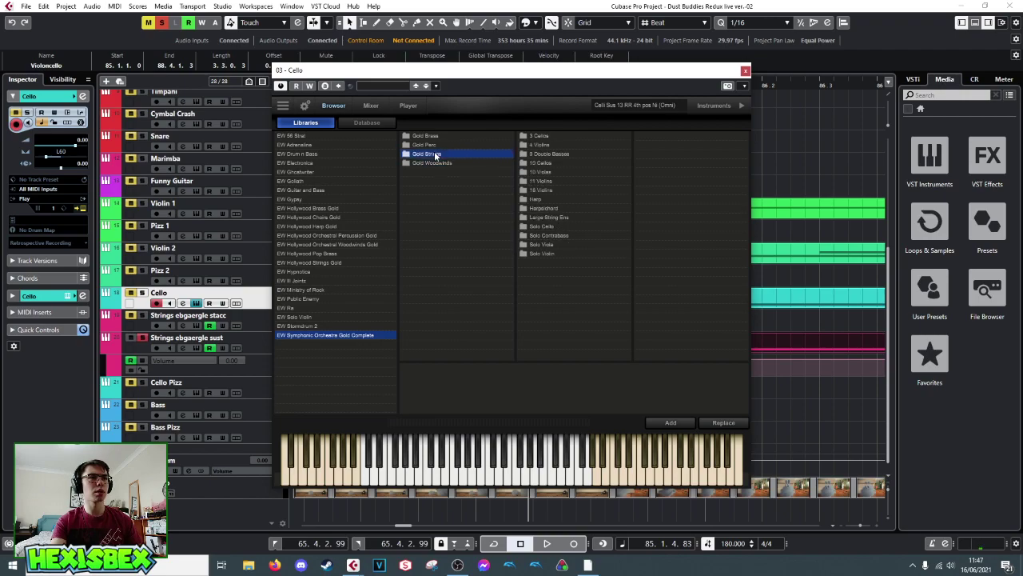
left_click(553, 228)
left_click(646, 172)
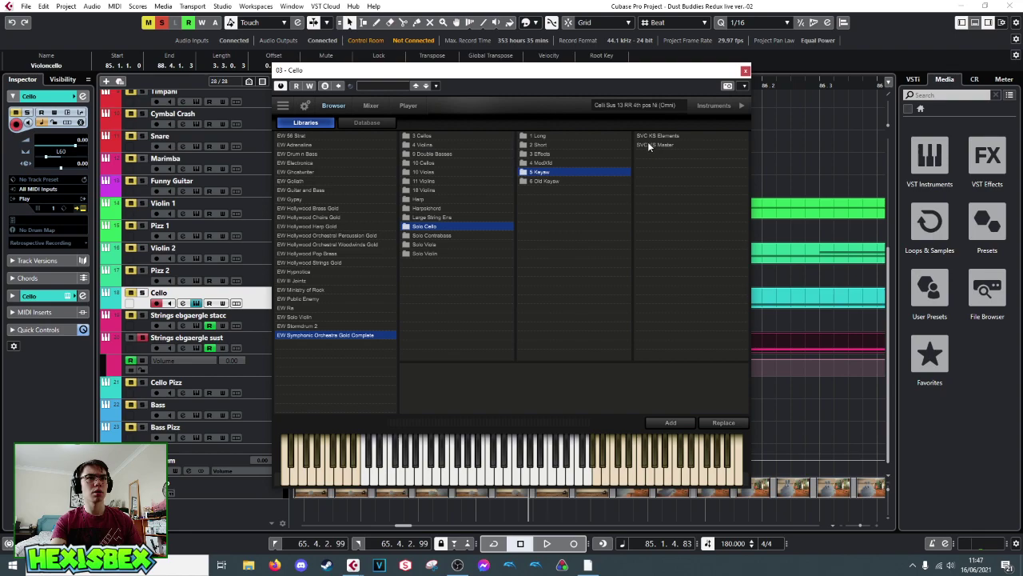
left_click(649, 140)
left_click(651, 145)
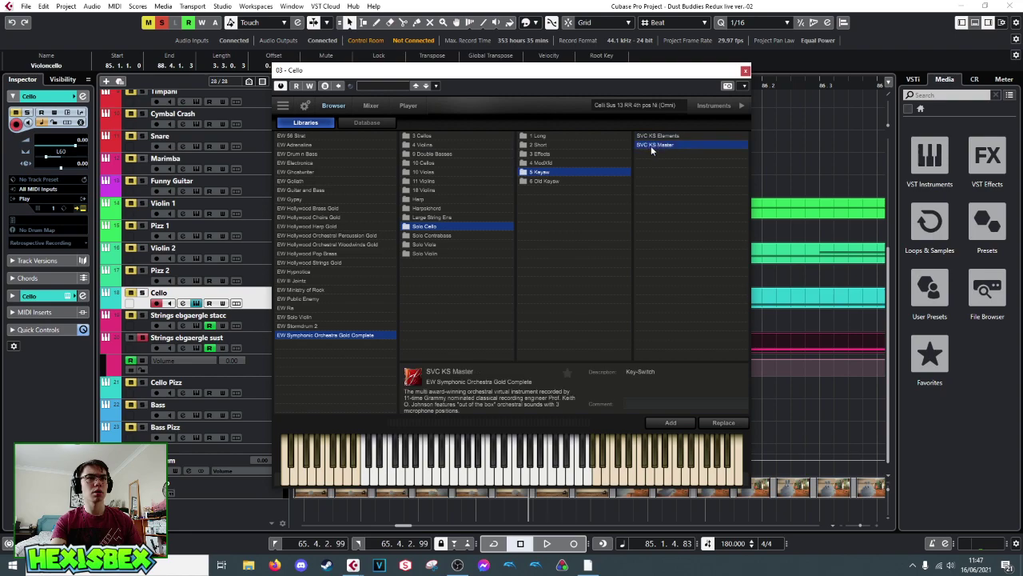
left_click(723, 422)
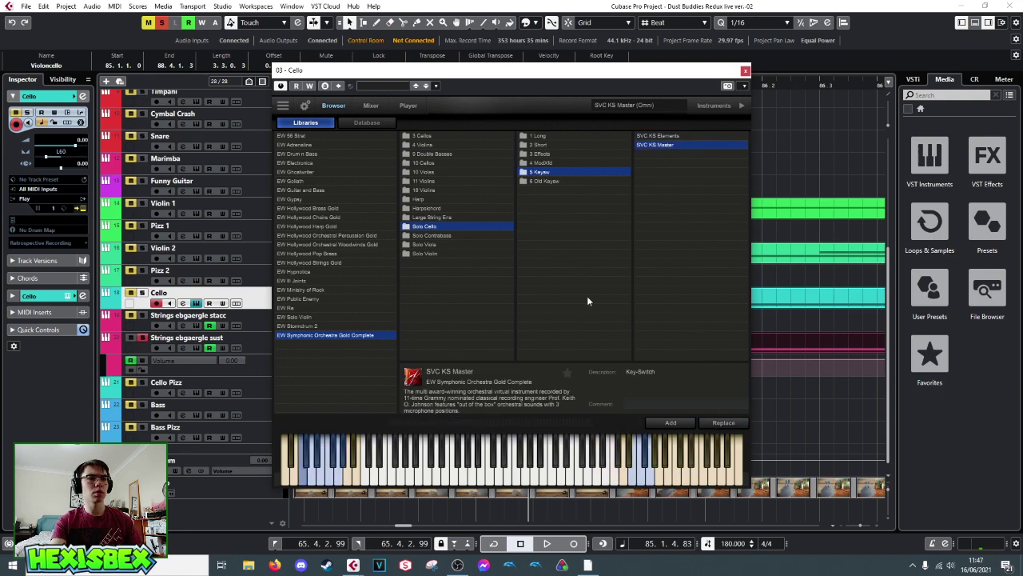
left_click(745, 71)
- Compare the Cello track's new patch with Strings ebgaergle sust by playing each from just before 85.2
key("space")
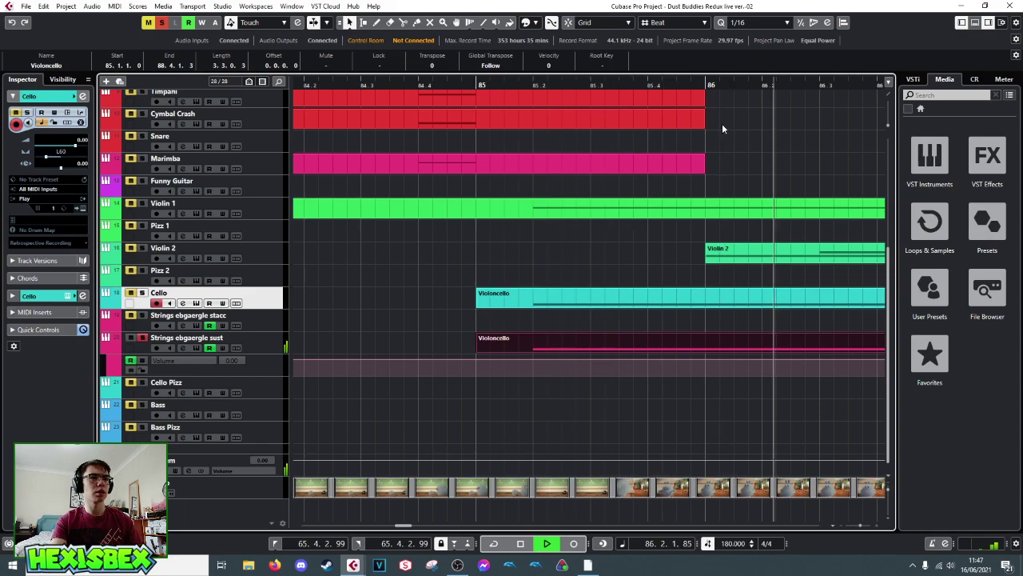
key("space")
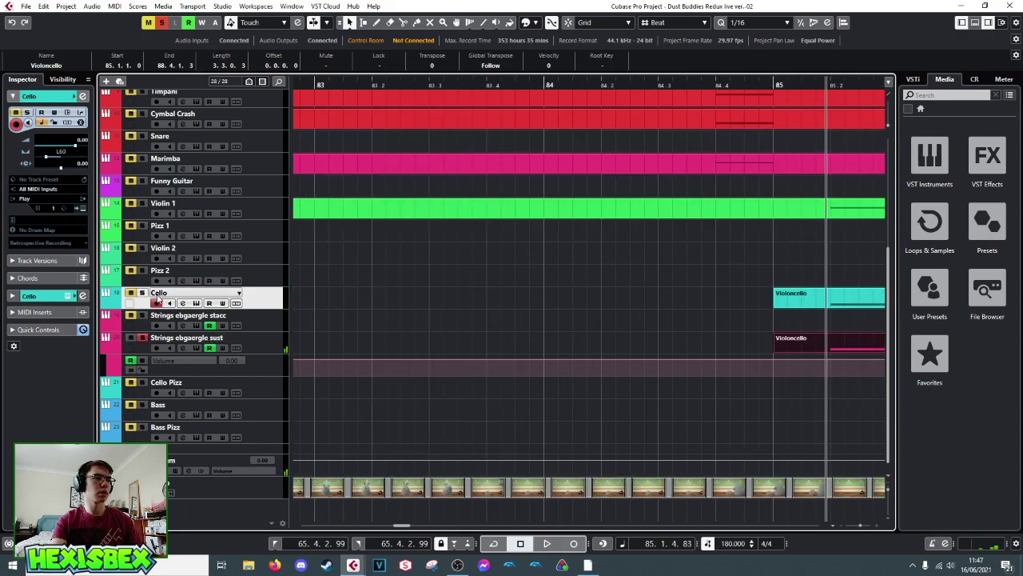
key("space")
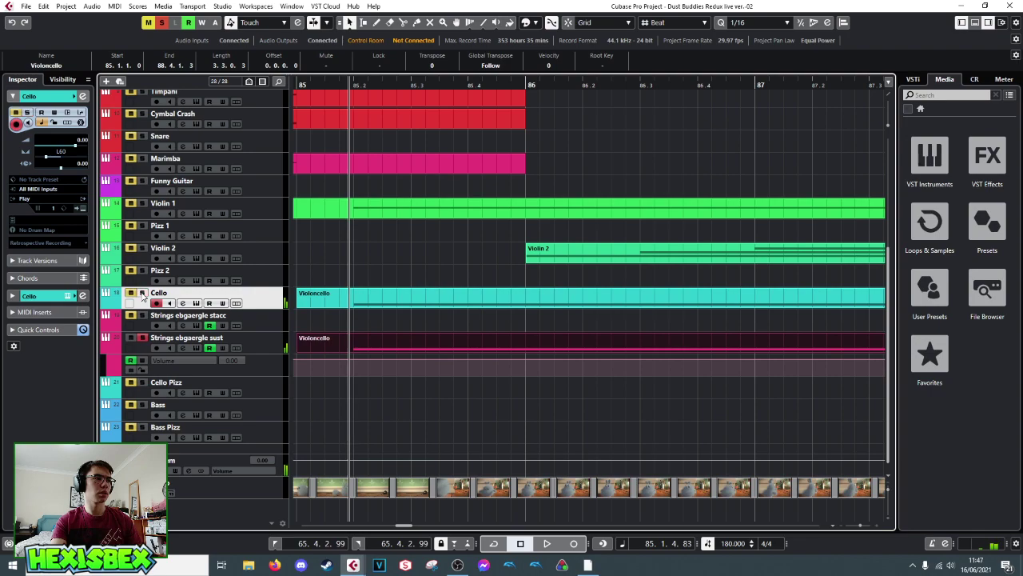
key("space")
key("space")
- Copy the long C2 note in the Strings ebgaergle sust part up to C4, starting at 85.2
double_click(353, 339)
scroll(210, 336, "up", 1)
left_click(236, 389)
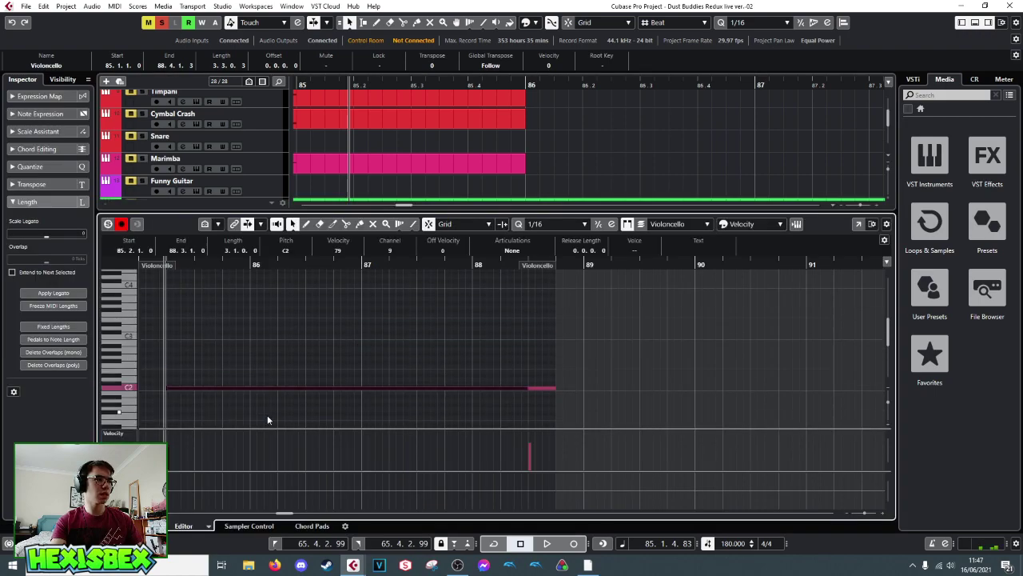
key("ctrl+d")
left_click_drag(572, 391, 209, 286)
- Play the Strings ebgaergle sust part from 85.3 with the short C2 note at 88.3 selected, and close the editor
left_click(215, 264)
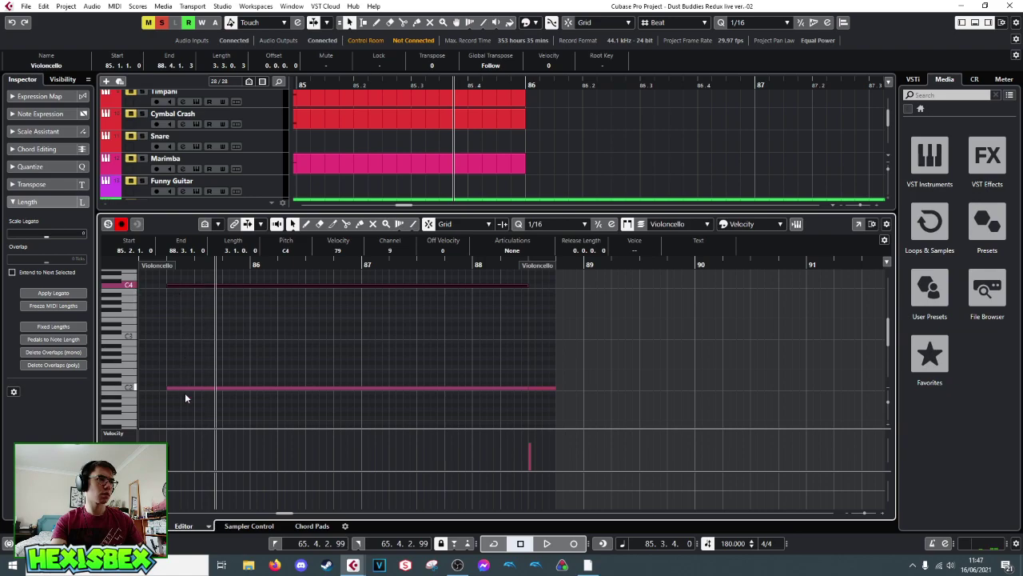
left_click(541, 386)
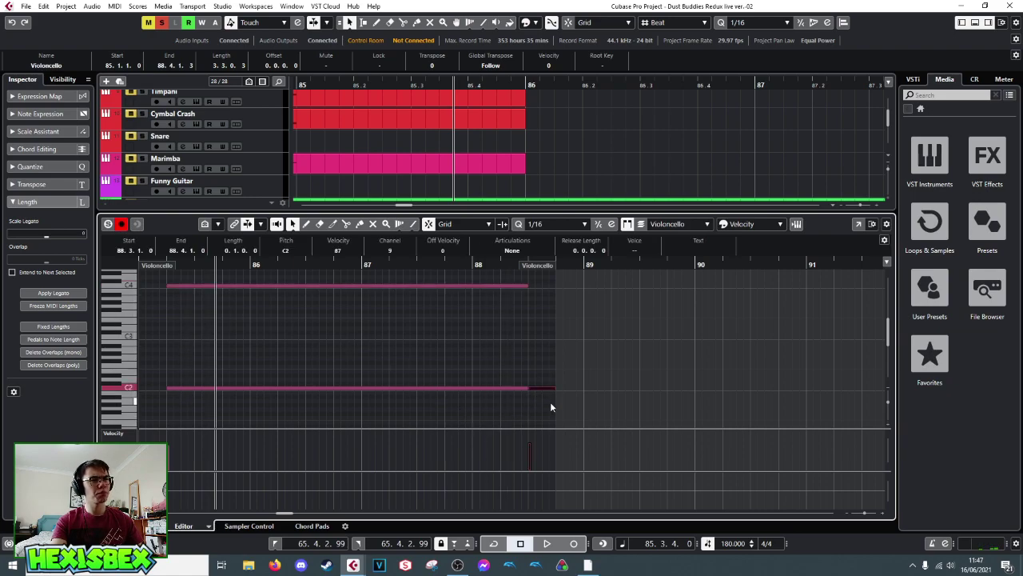
scroll(507, 366, "down", 3)
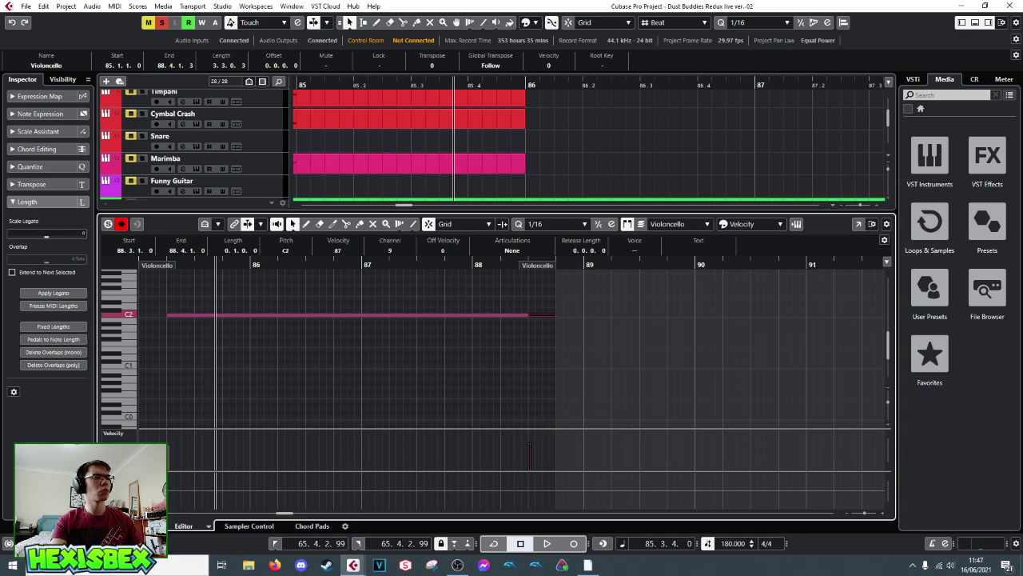
key("space")
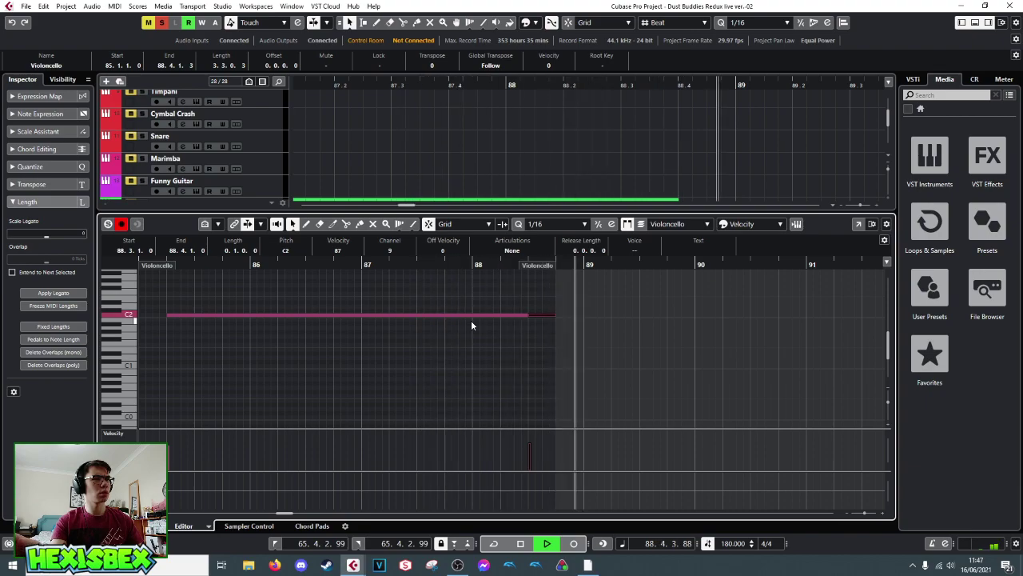
key("space")
key("ctrl+e")
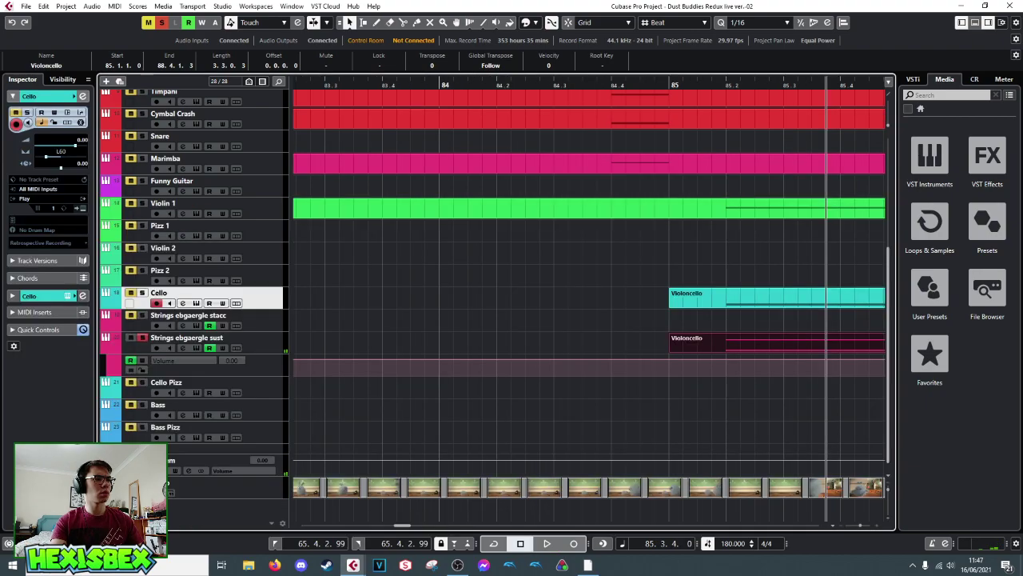
- Play the soloed Strings ebgaergle sust track through the end of its part near bar 88
key("space")
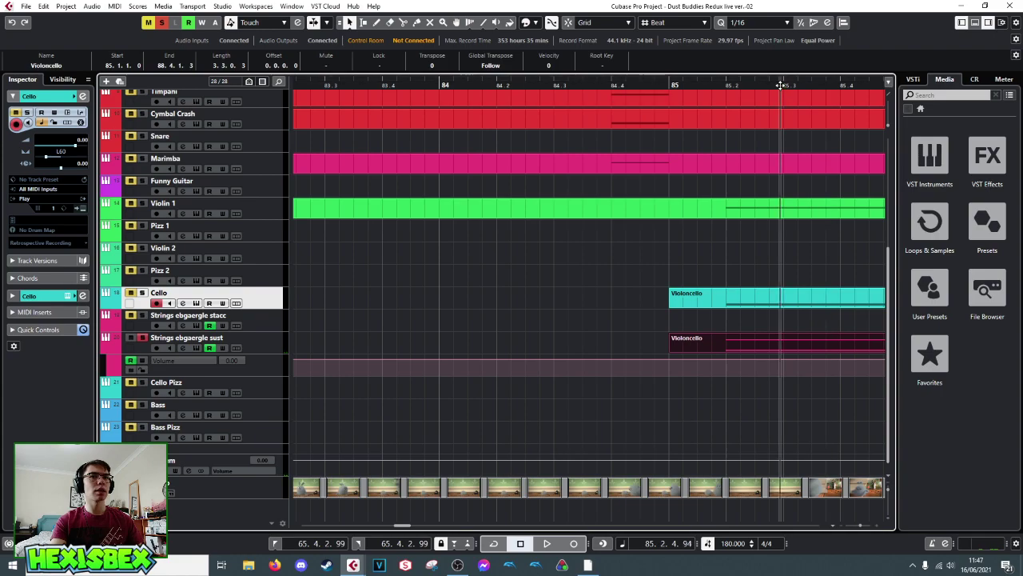
left_click_drag(560, 83, 377, 104)
key("g")
key("g")
key("g")
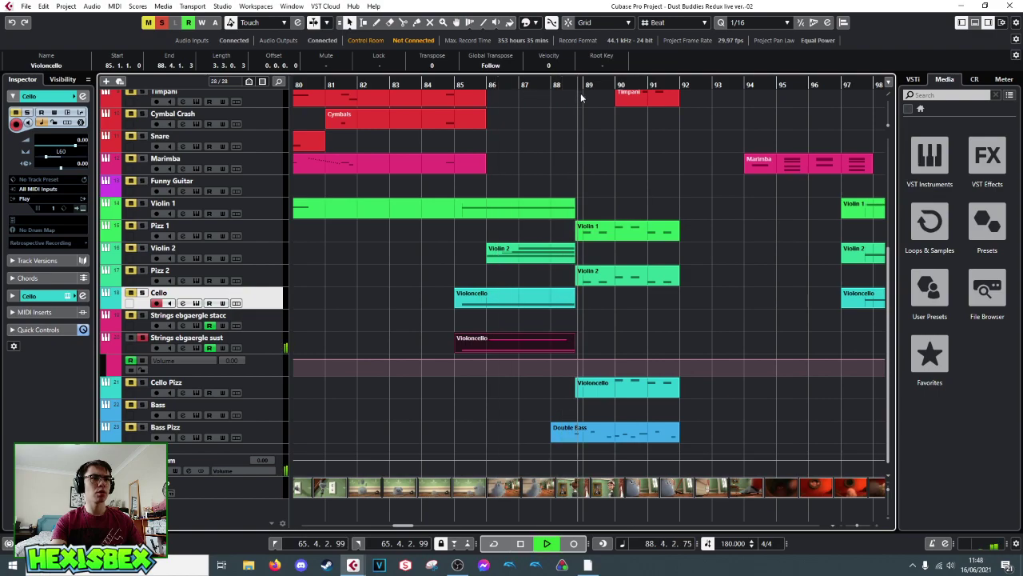
key("space")
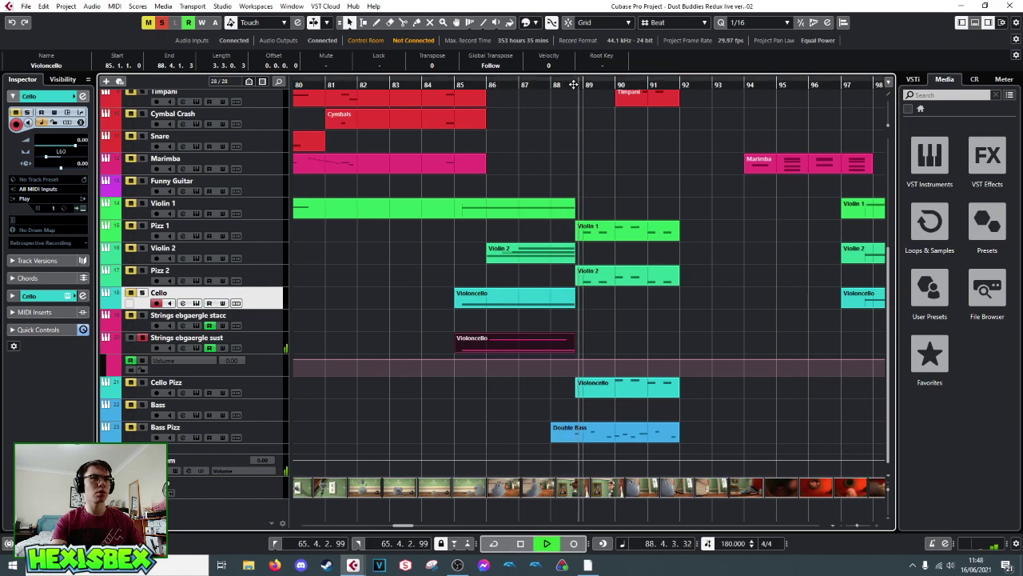
key("space")
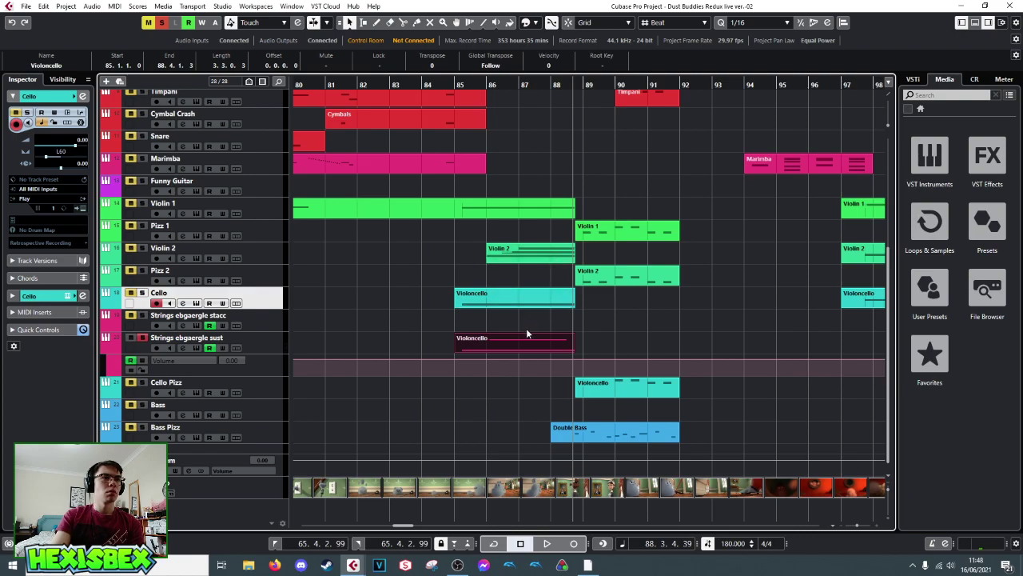
- Examine the notes around 88.3 in the Strings ebgaergle sust part and the Cello part, closing the editor after each
left_click(563, 88)
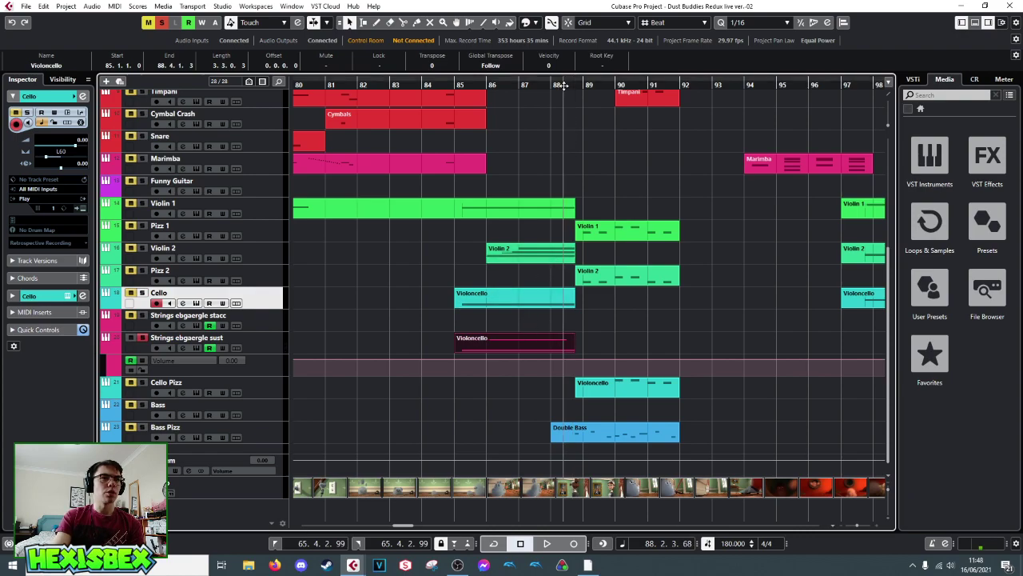
double_click(566, 349)
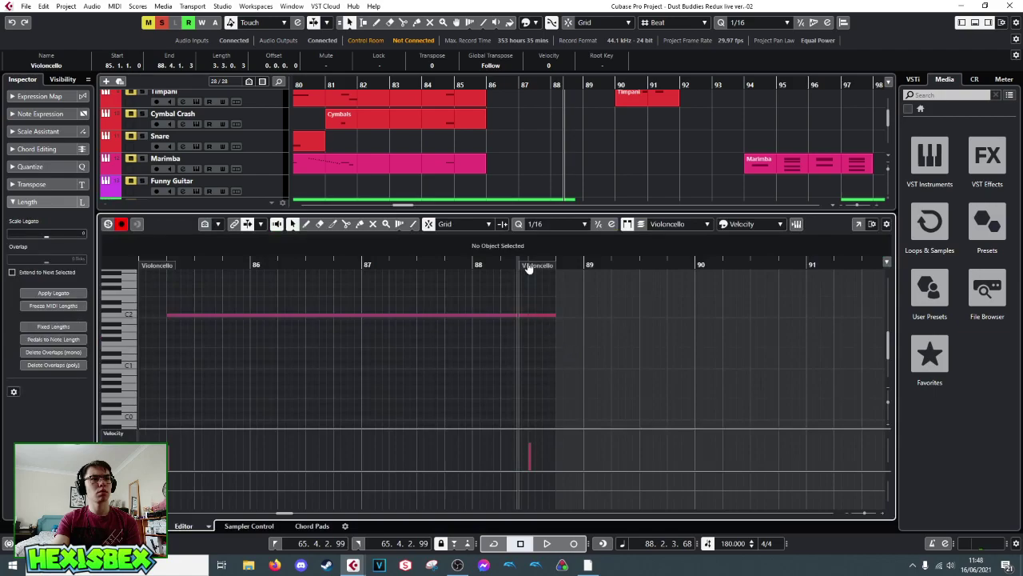
left_click_drag(534, 265, 521, 273)
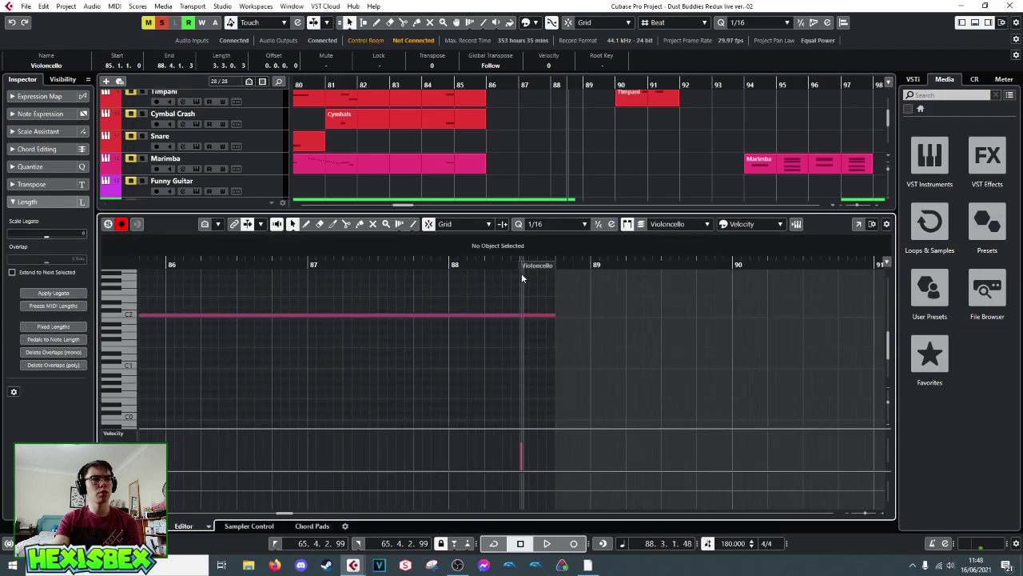
left_click(540, 315)
scroll(541, 316, "down", 3)
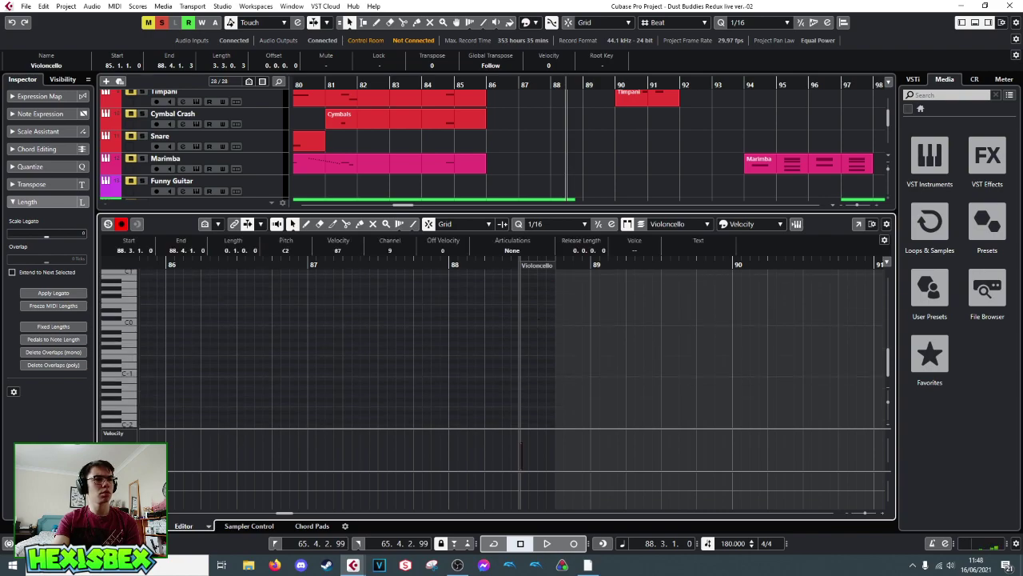
key("ctrl+e")
double_click(569, 335)
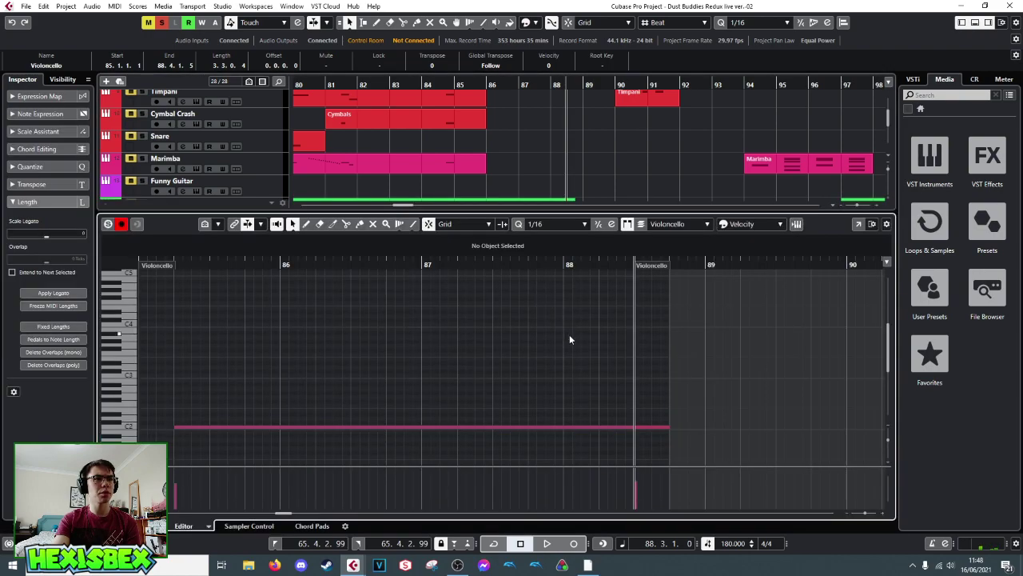
scroll(570, 334, "down", 3)
scroll(570, 339, "up", 2)
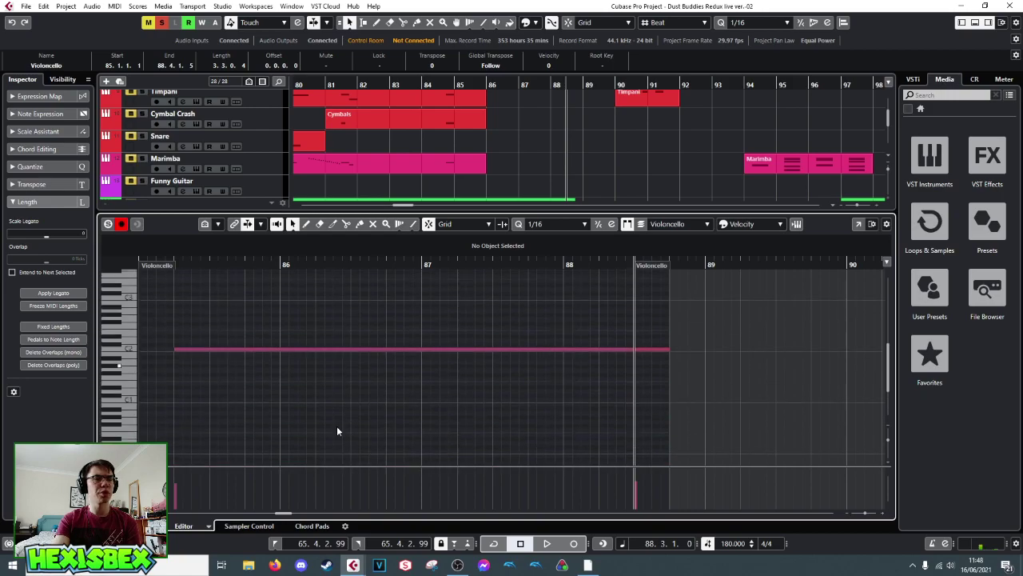
key("ctrl+e")
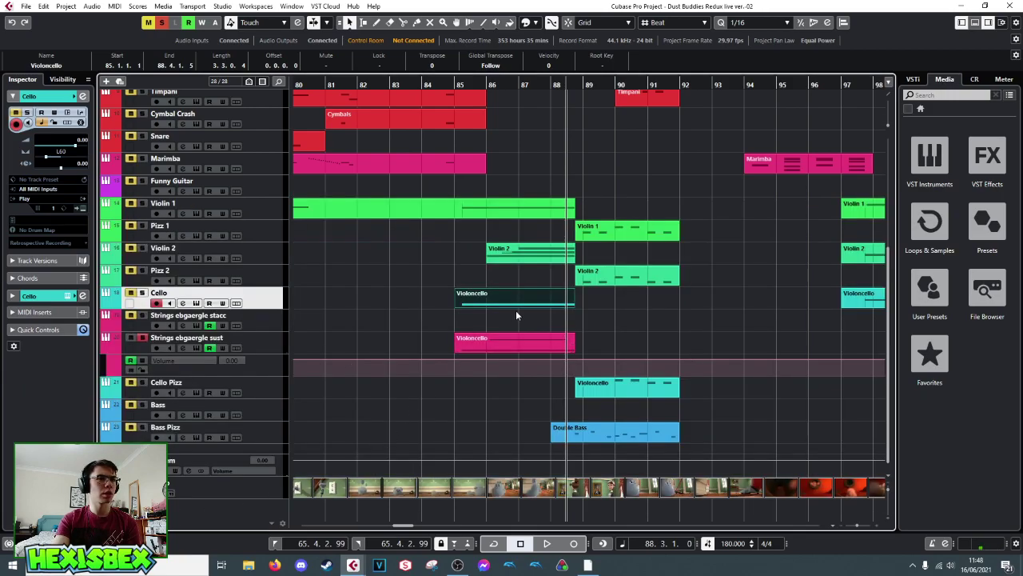
- Delete the short C2 note at 88.3 from the Strings ebgaergle sust part and close the editor
double_click(566, 340)
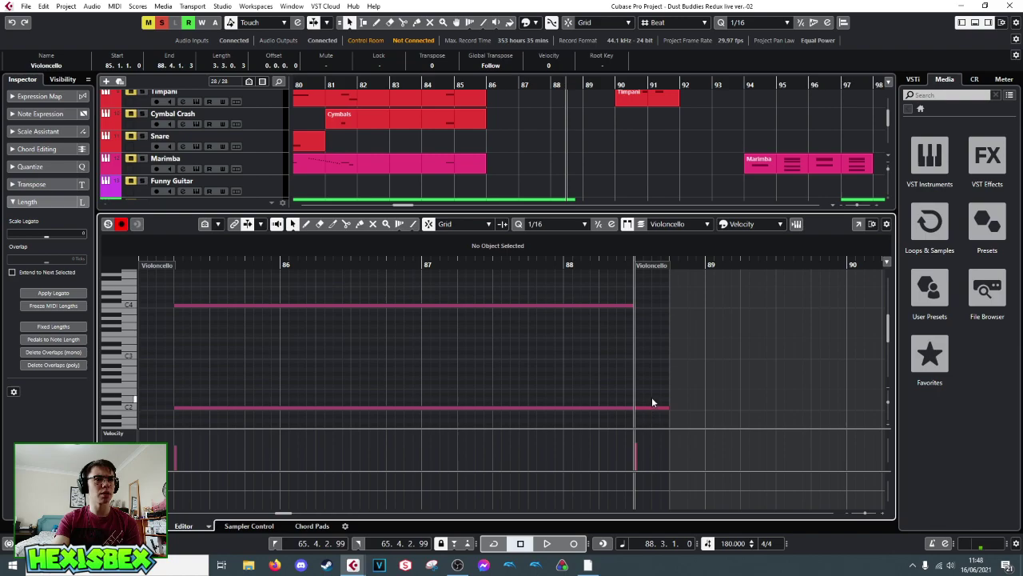
left_click(652, 403)
key("Delete")
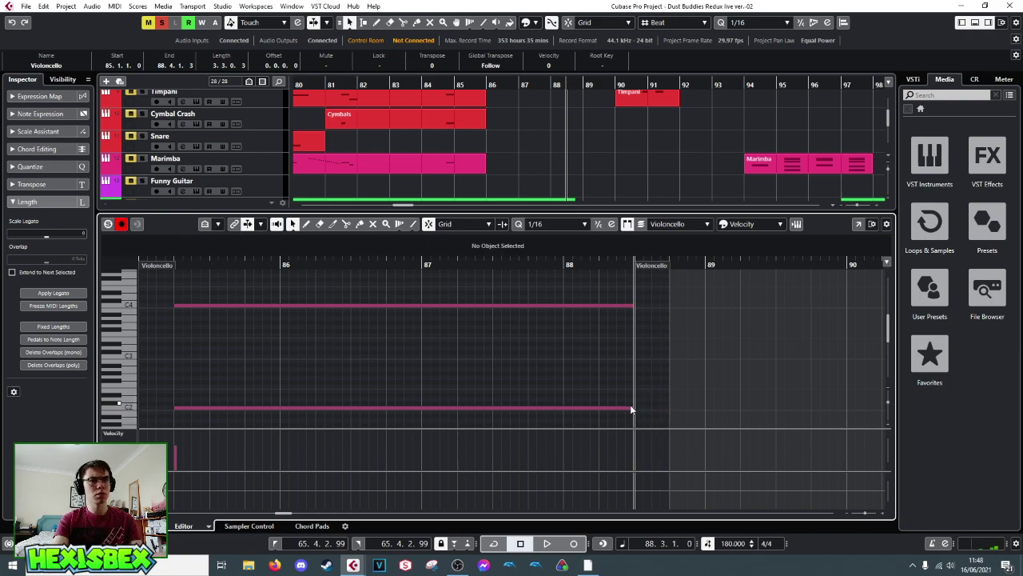
scroll(490, 160, "down", 1)
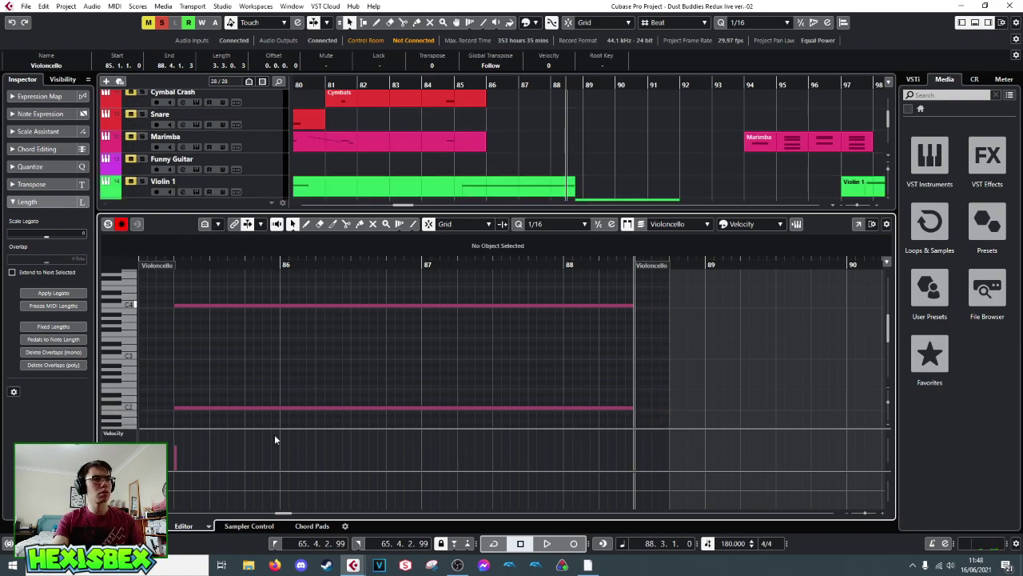
key("ctrl+e")
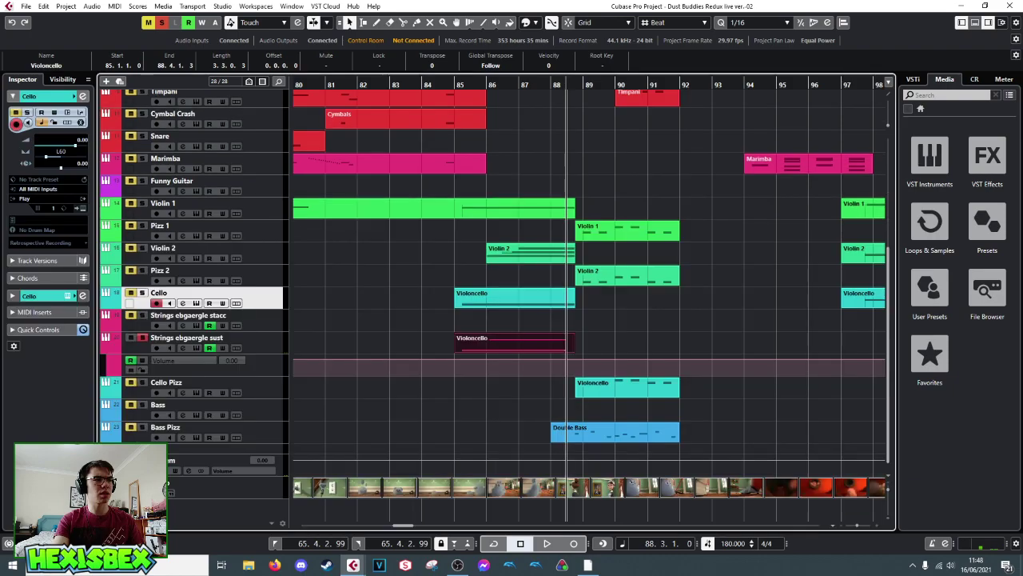
- Turn off the solo on Strings ebgaergle sust, unmute all other tracks, and play the full arrangement from bar 87
left_click(145, 340)
key("space")
key("space")
left_click(523, 82)
key("space")
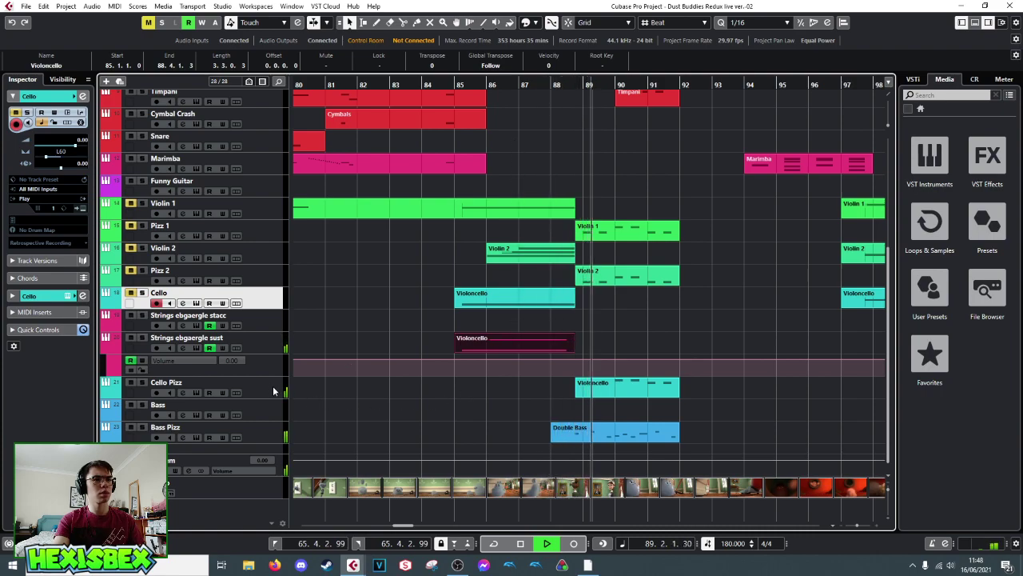
key("space")
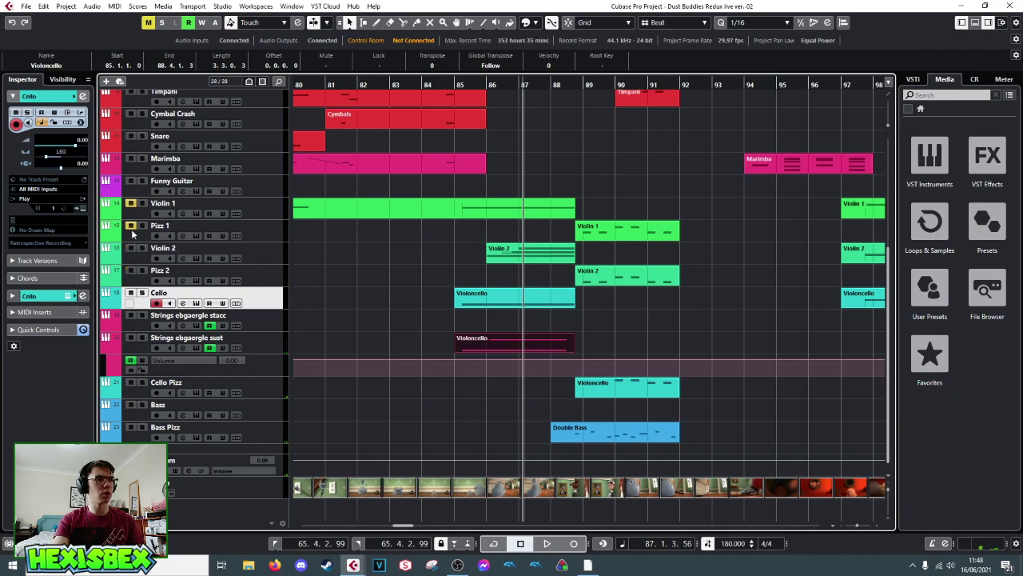
key("space")
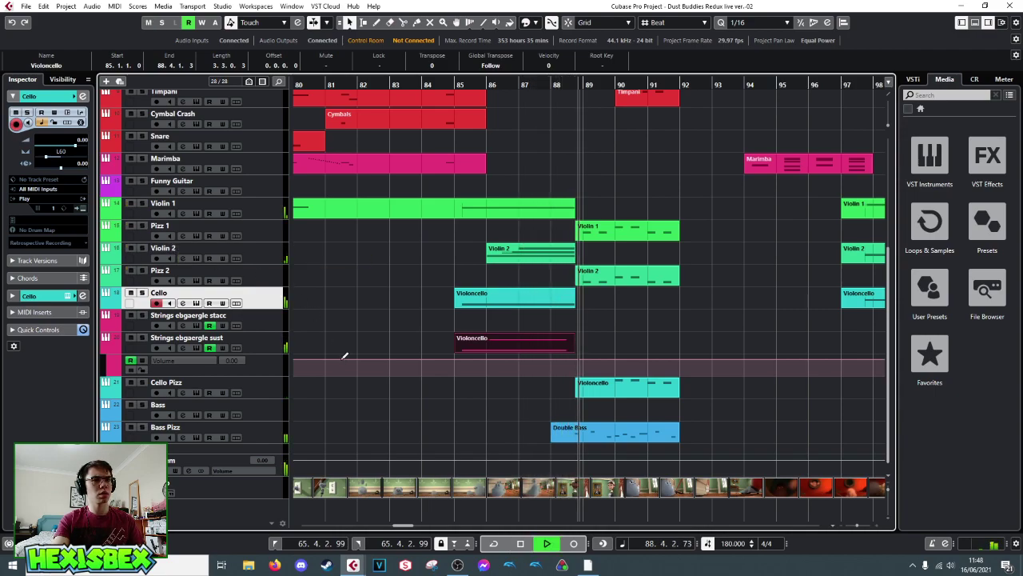
- Play the full arrangement from just before bar 85 against the video, and close the video player
left_click(453, 85)
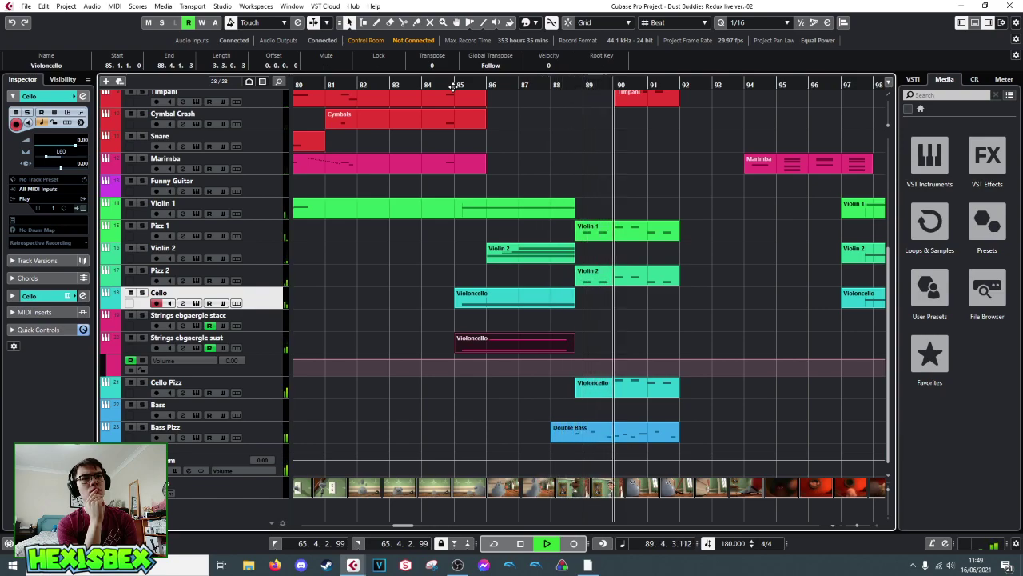
key("space")
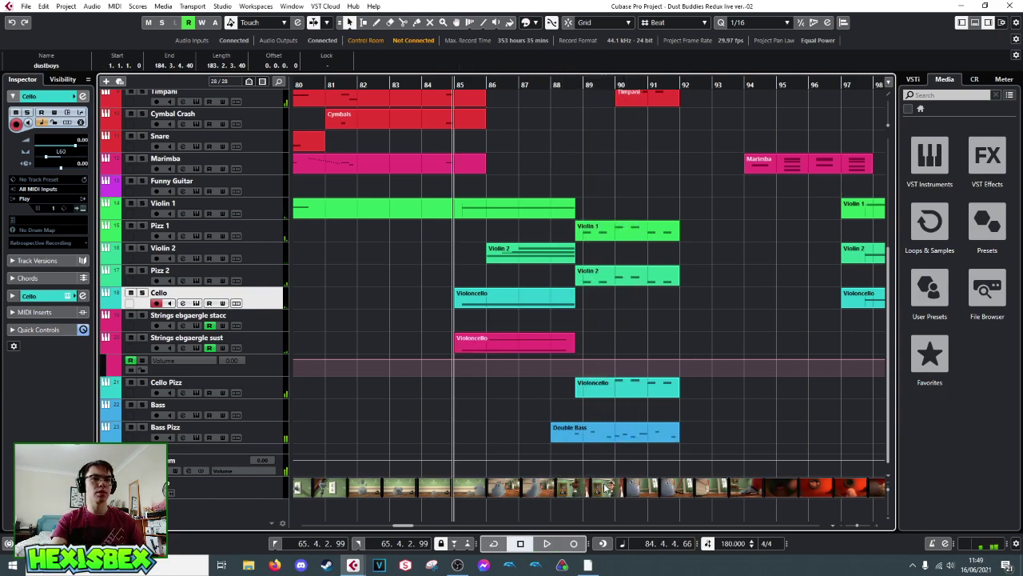
key("F8")
key("space")
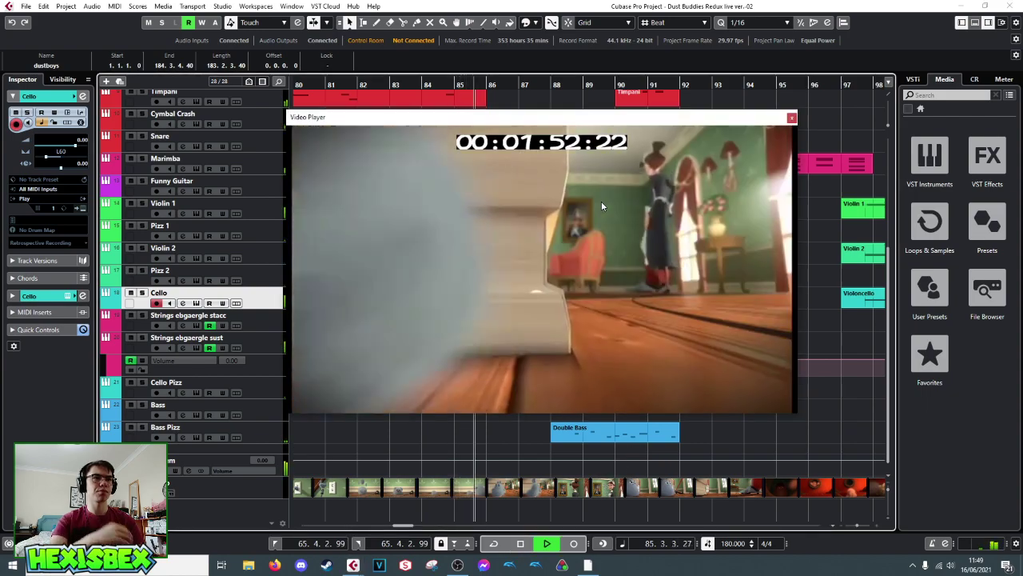
key("space")
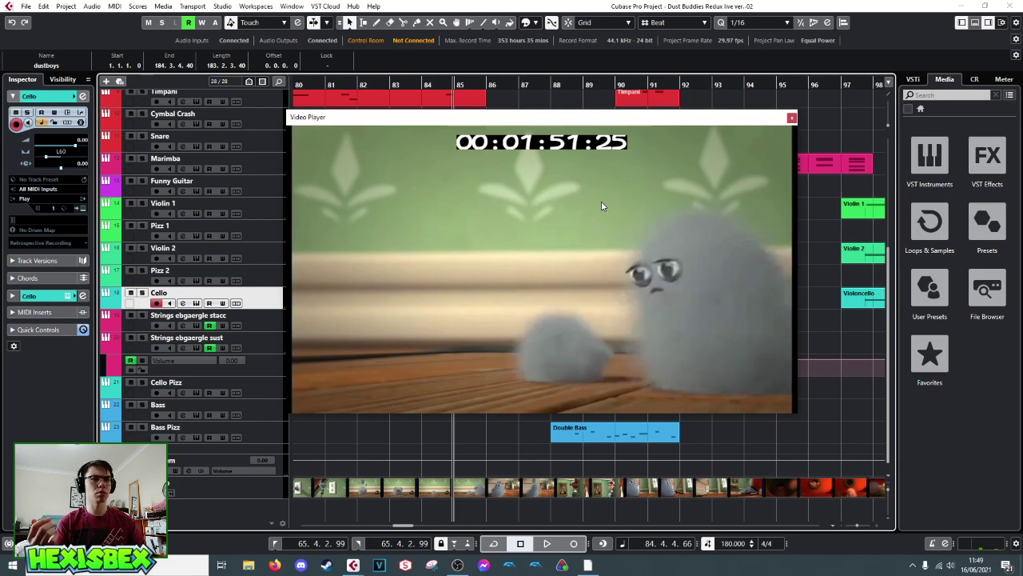
key("space")
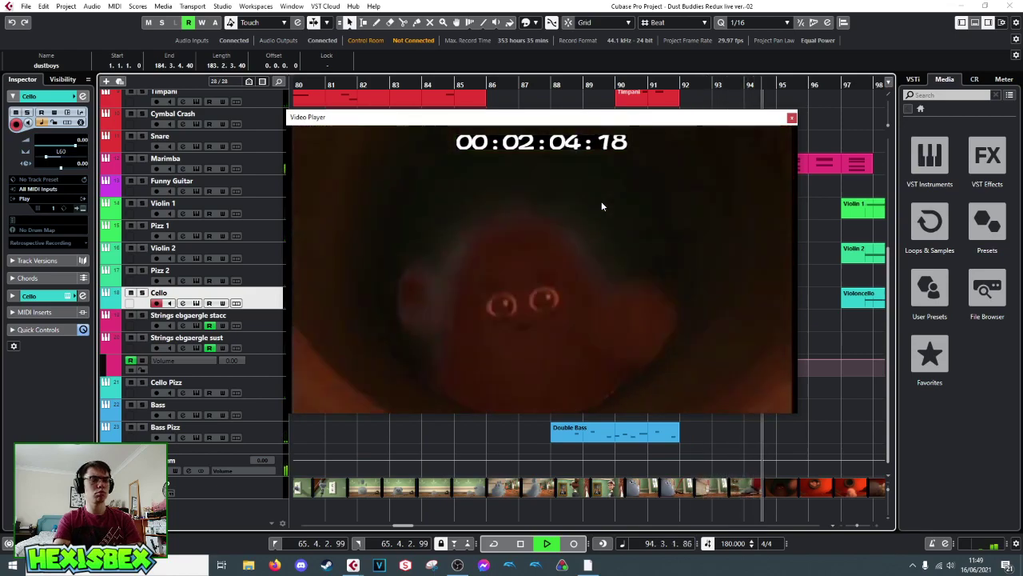
key("space")
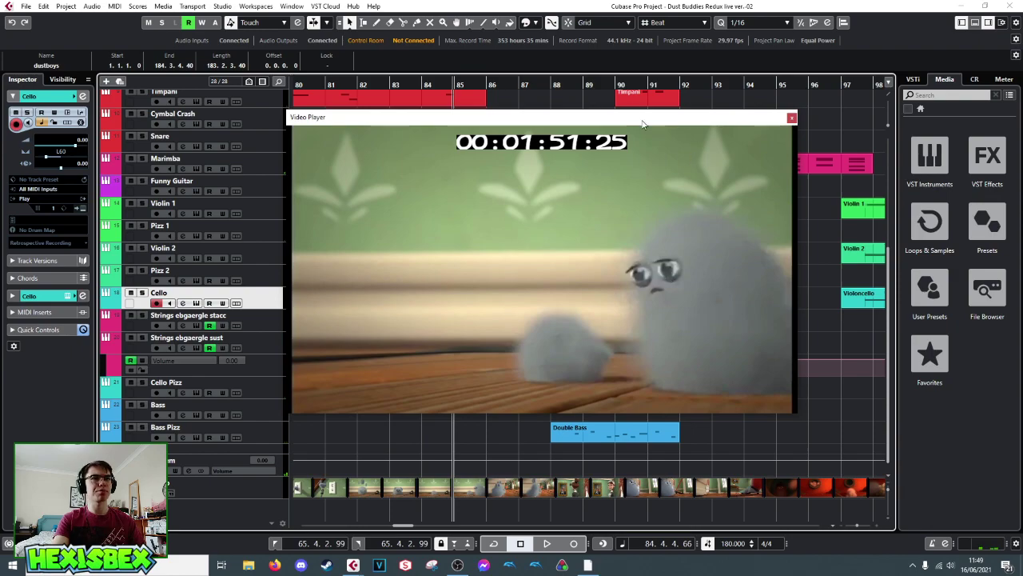
left_click(791, 119)
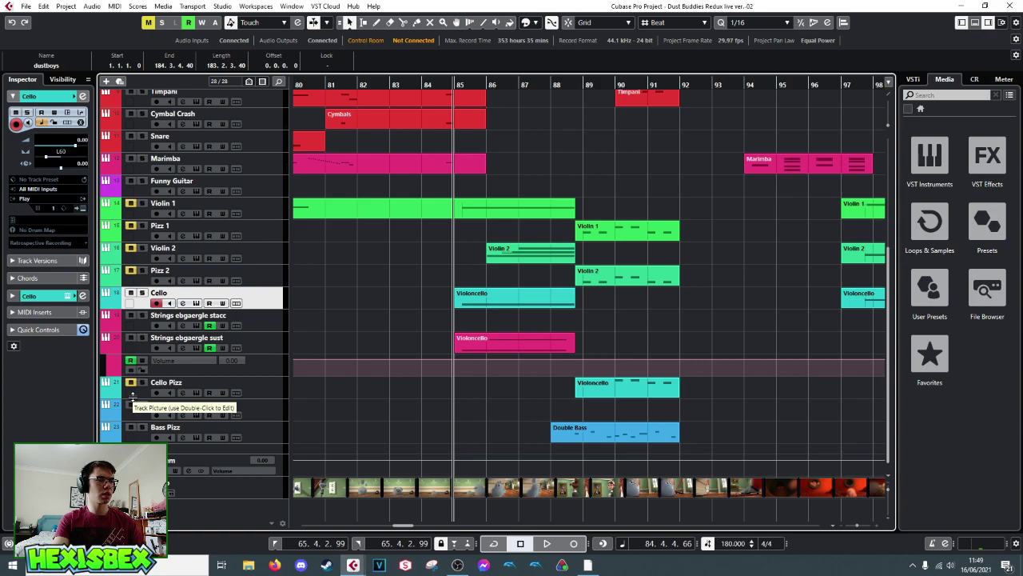
- Play the passage from just before bar 85, mute the Cello track, and play it again for comparison
key("space")
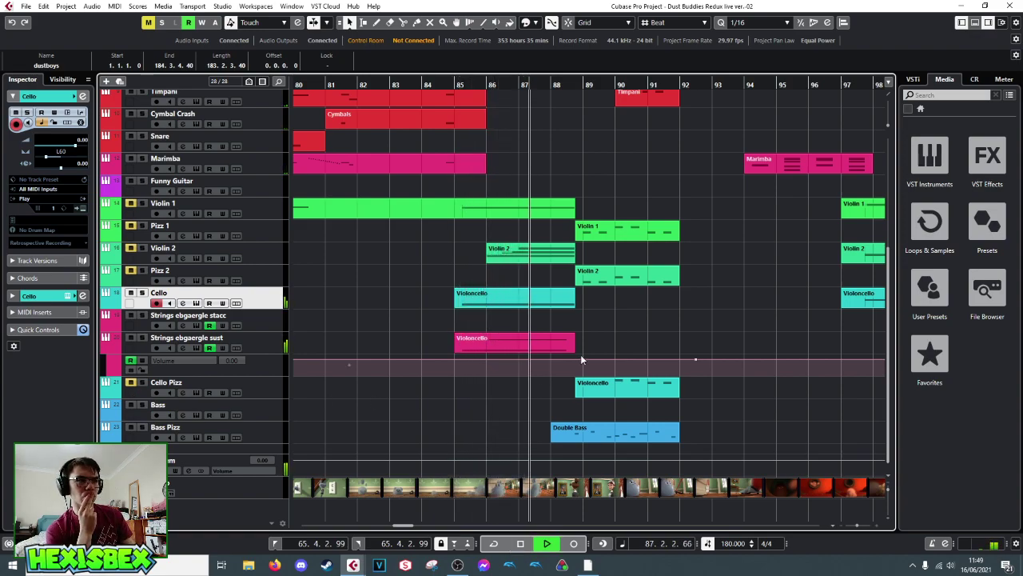
key("space")
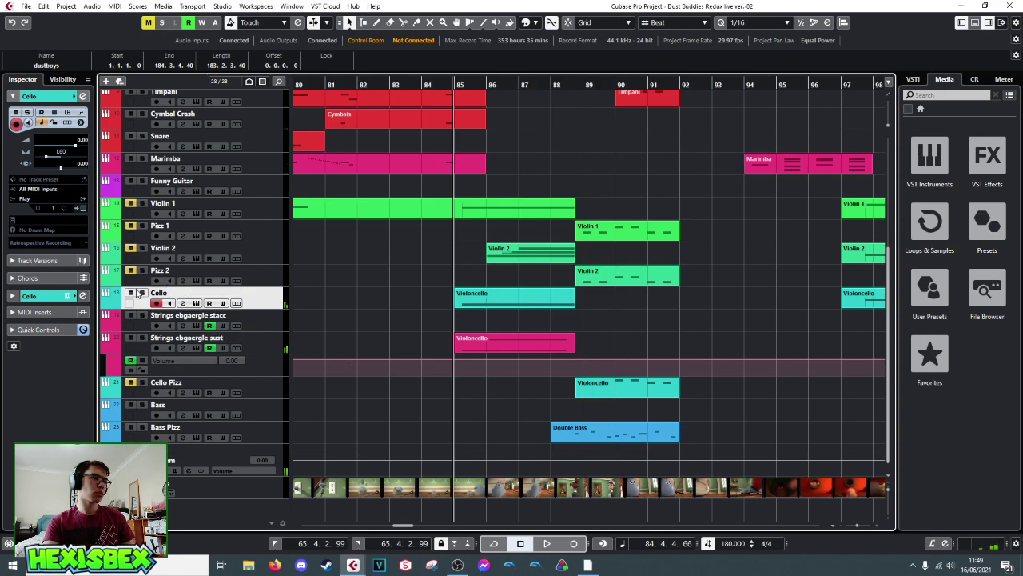
key("space")
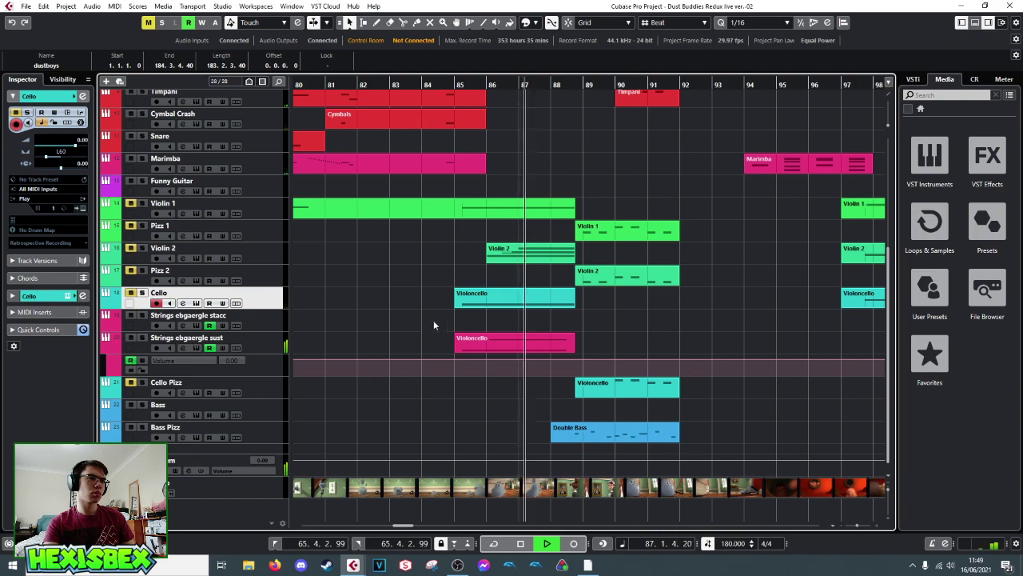
key("space")
- Copy the three sustained notes of the Violin 2 part into the Strings ebgaergle sust part at bar 86
double_click(506, 255)
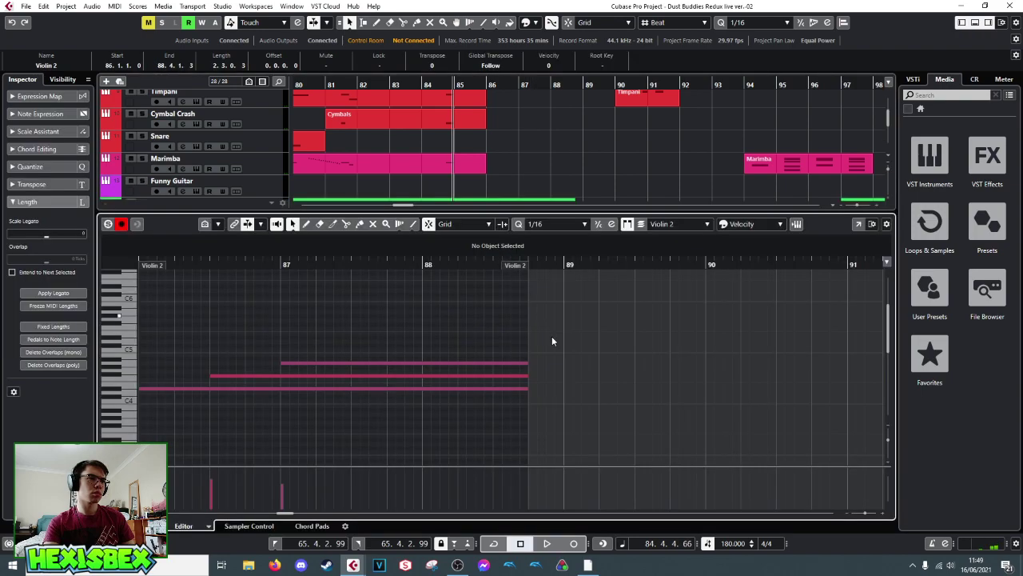
left_click_drag(218, 349, 419, 465)
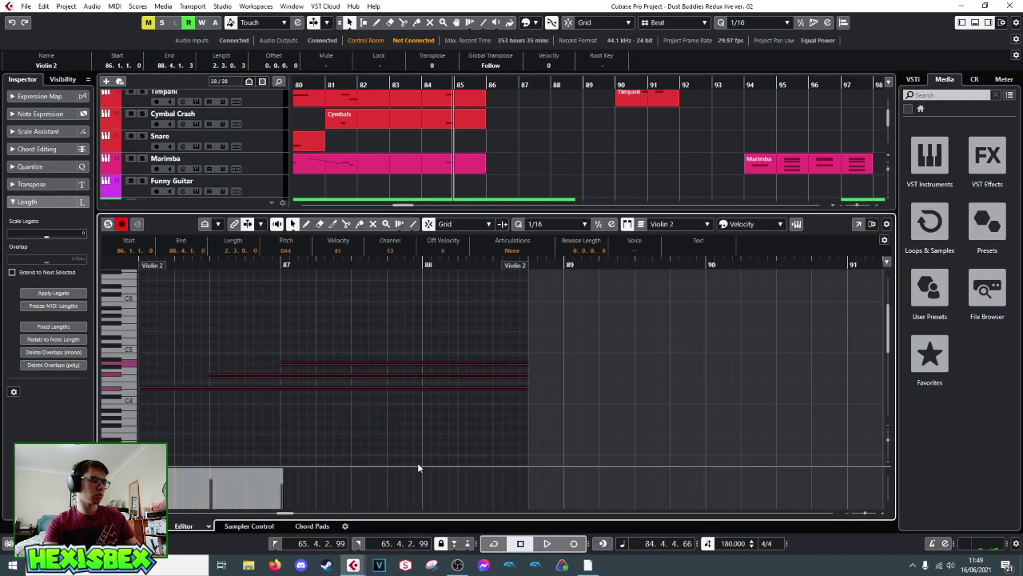
key("ctrl+e")
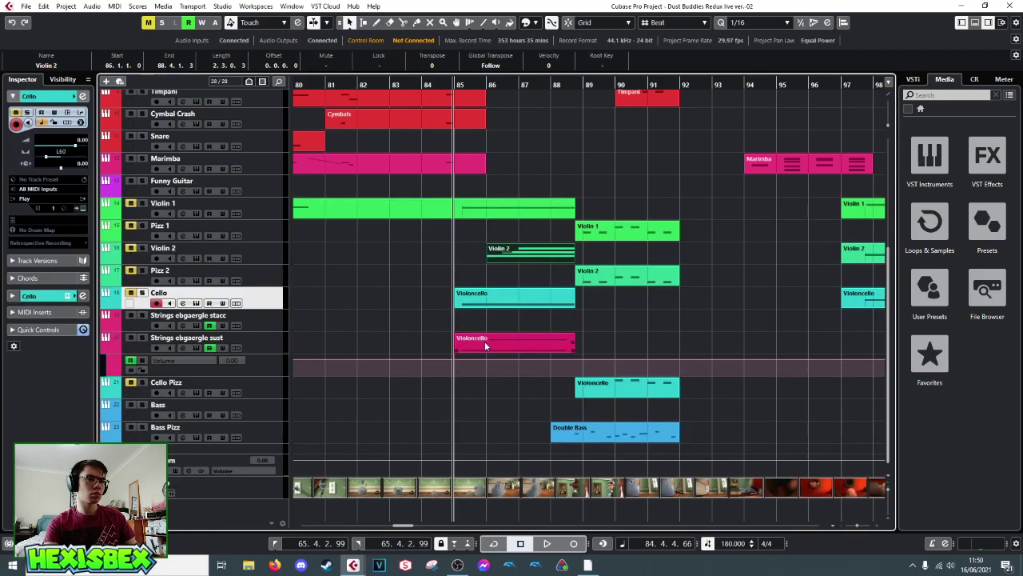
double_click(486, 340)
left_click(279, 263)
scroll(526, 139, "down", 3)
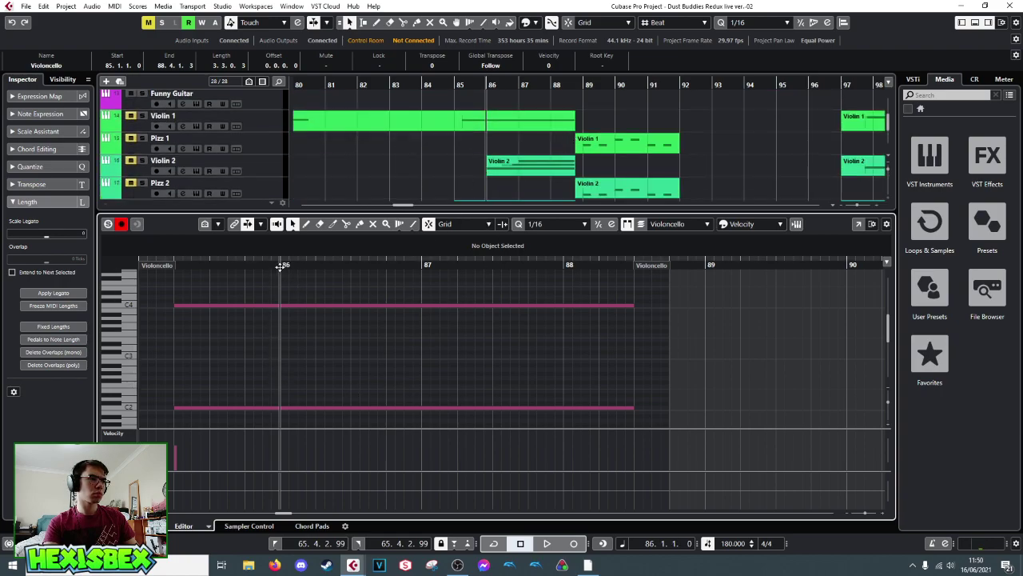
key("ctrl+v")
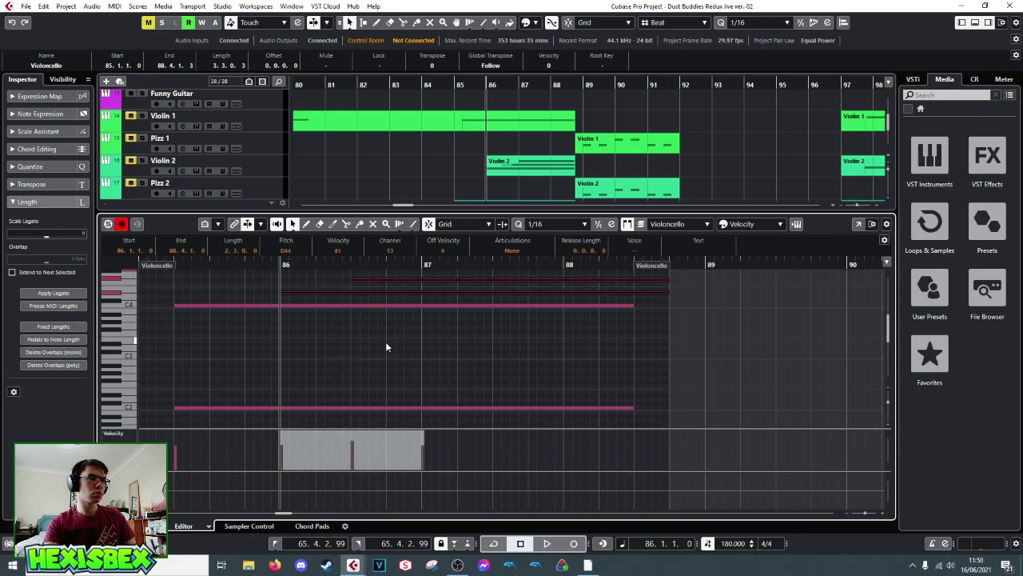
- Listen to the layered notes from bar 86, and extend the sustained C4 and C2 notes to the part's end at 88.4
key("space")
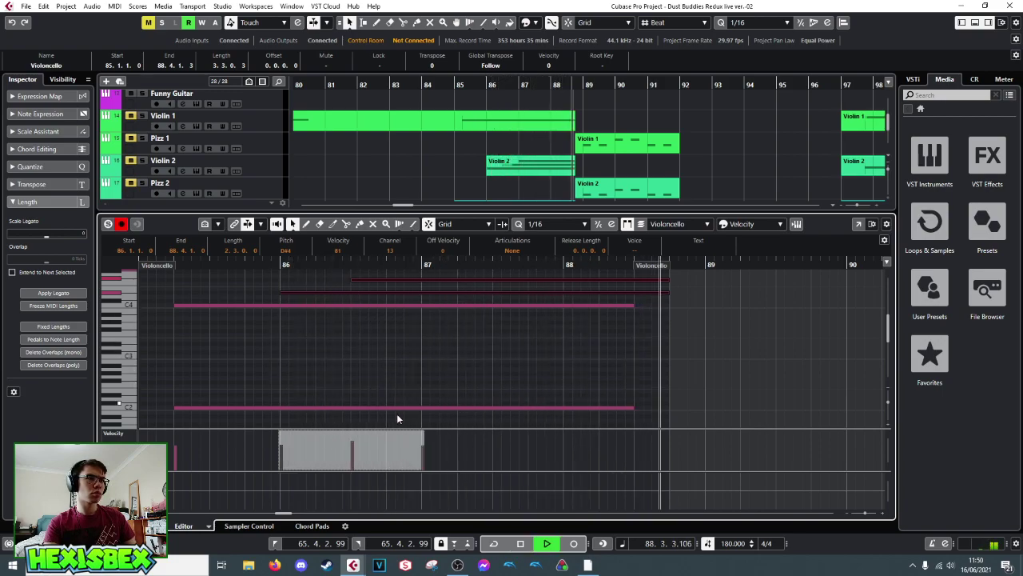
key("space")
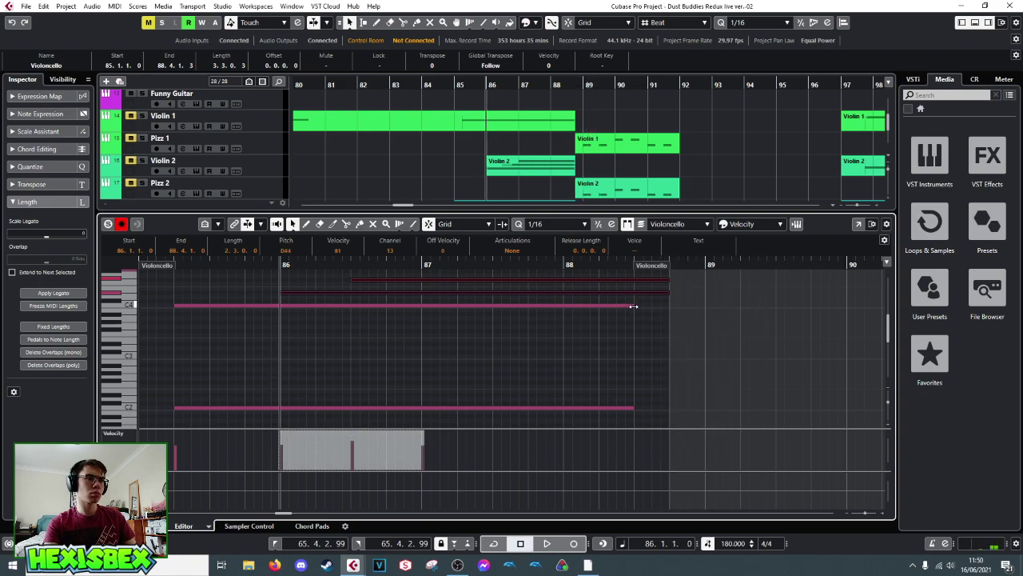
left_click_drag(633, 306, 669, 306)
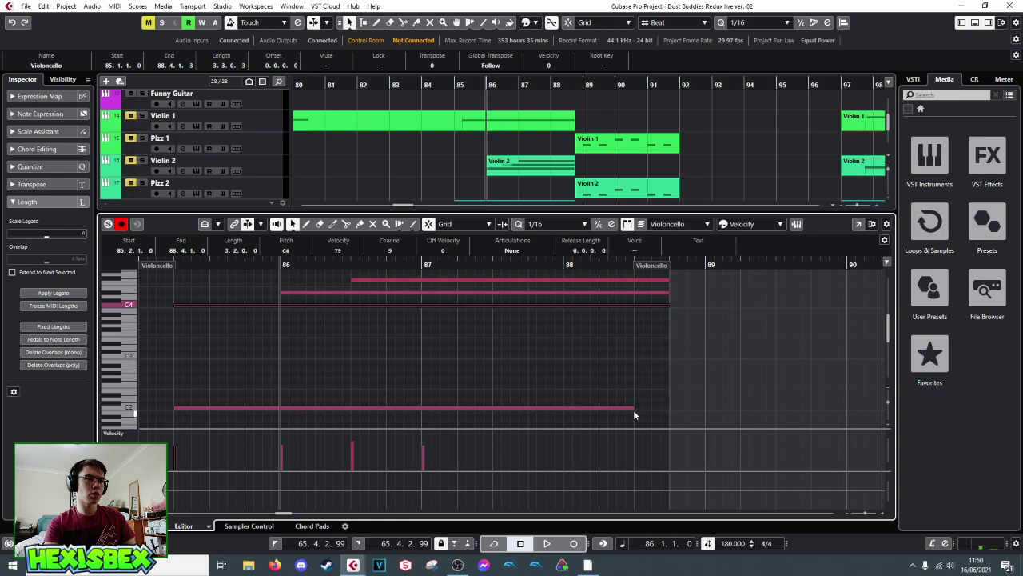
left_click_drag(633, 408, 664, 409)
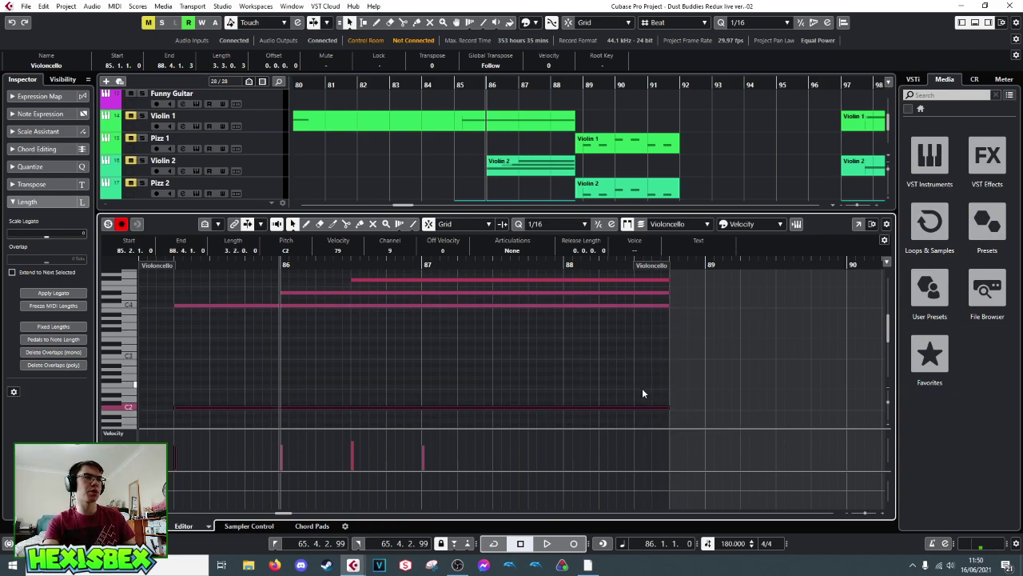
- Close the note editor and play the arrangement from just before bar 85 through bar 92
left_click_drag(281, 264, 169, 278)
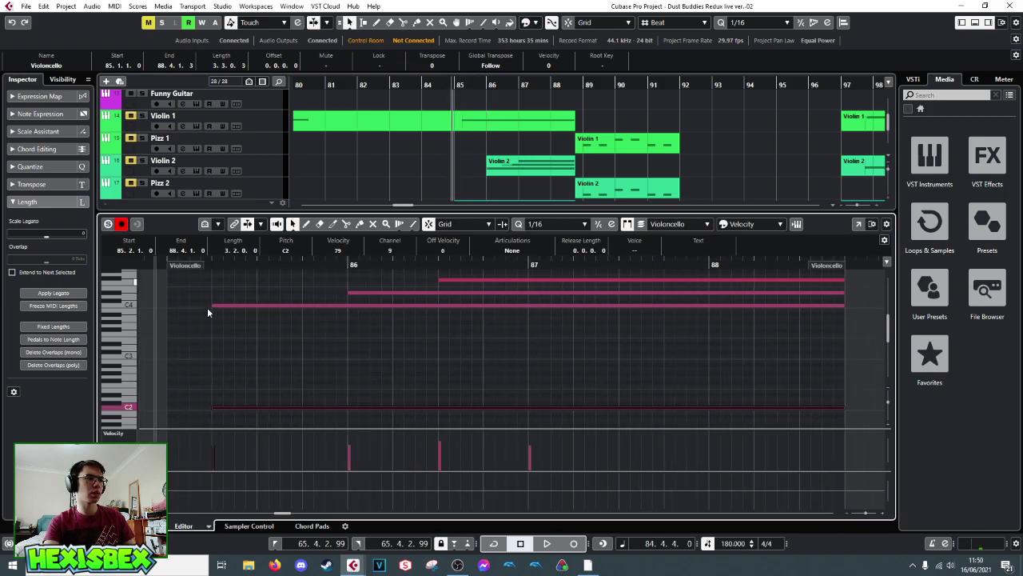
key("Return")
key("space")
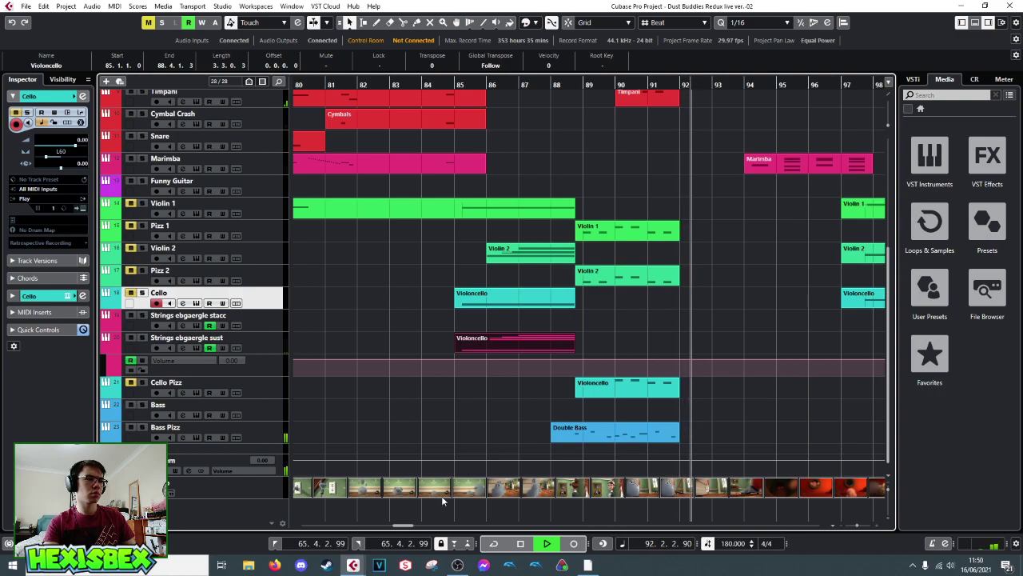
key("space")
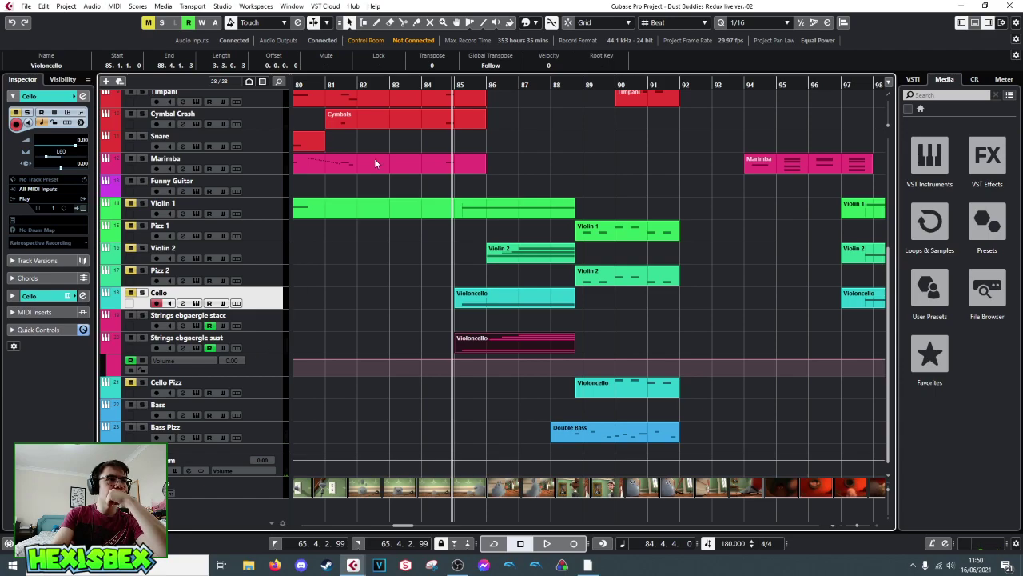
- Solo Pizz 1 and Pizz 2, listen to them from bar 143, and listen again with Bass soloed too
left_click_drag(460, 83, 461, 73)
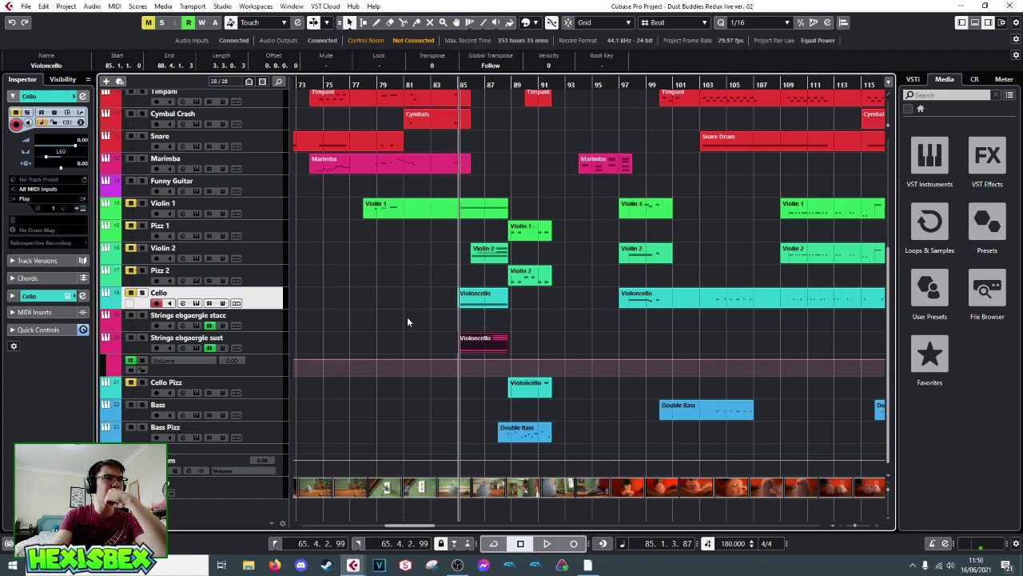
left_click_drag(525, 83, 626, 95)
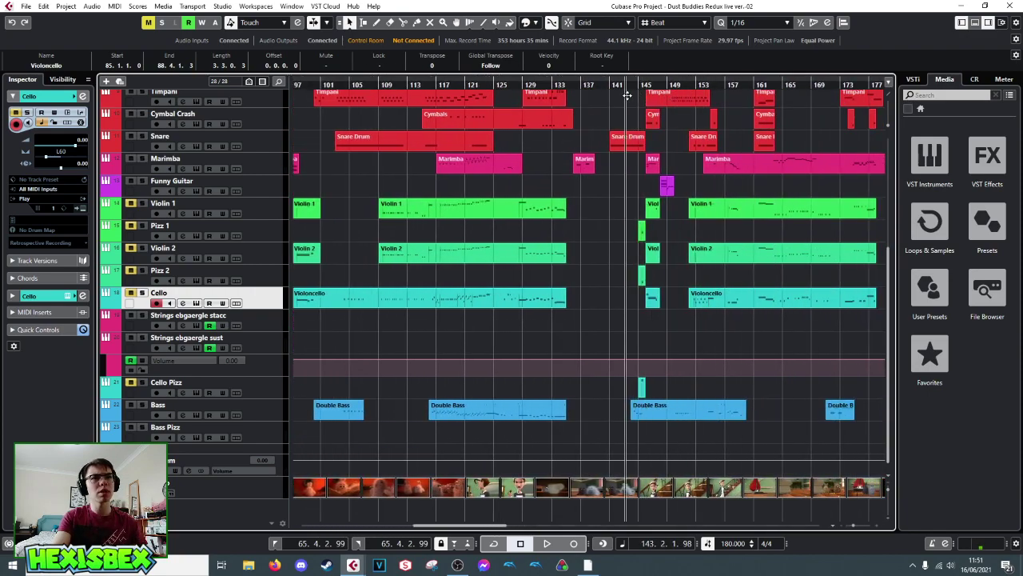
left_click(142, 270)
left_click(142, 225)
key("space")
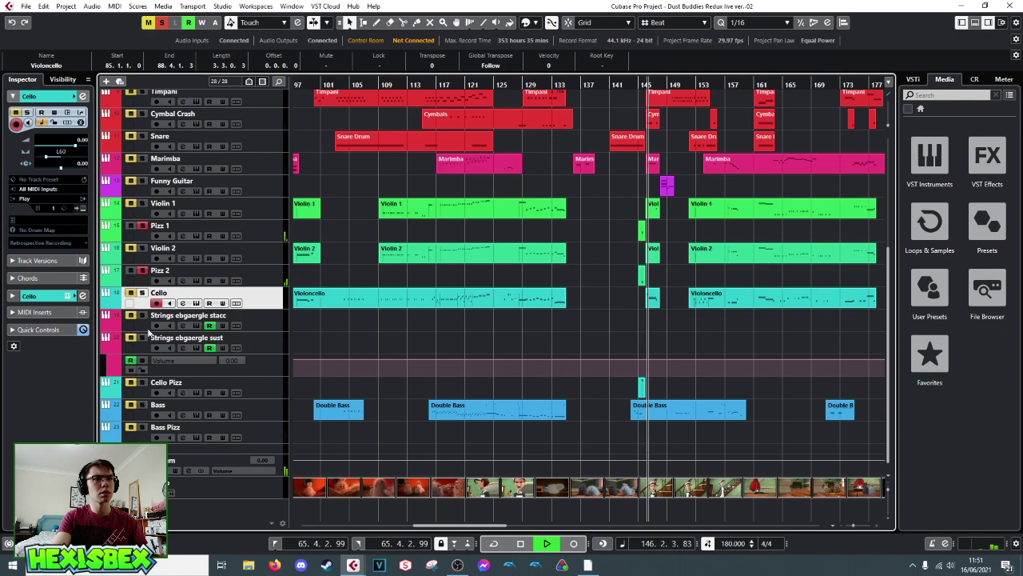
key("space")
left_click(144, 405)
key("space")
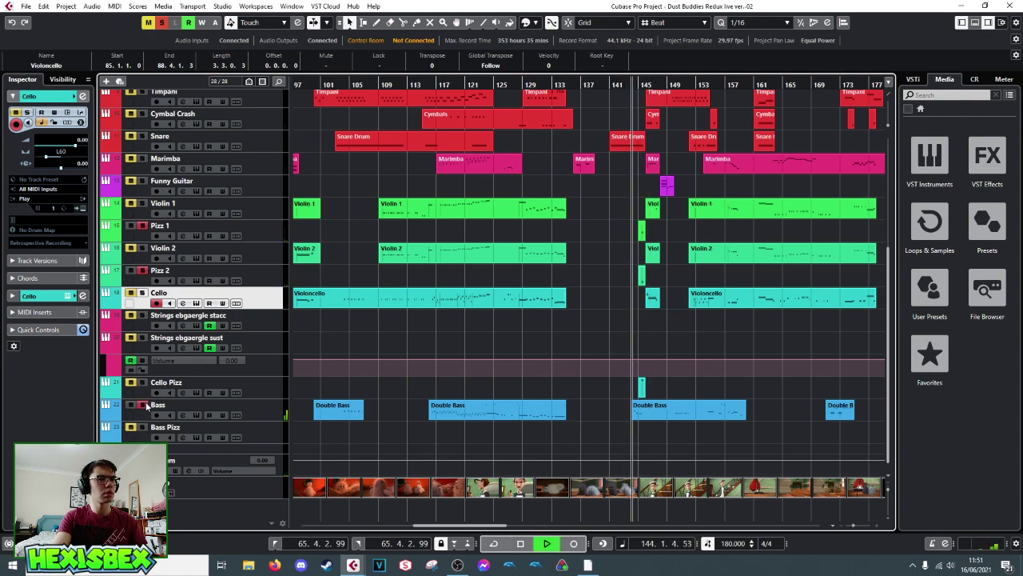
left_click(144, 405)
key("space")
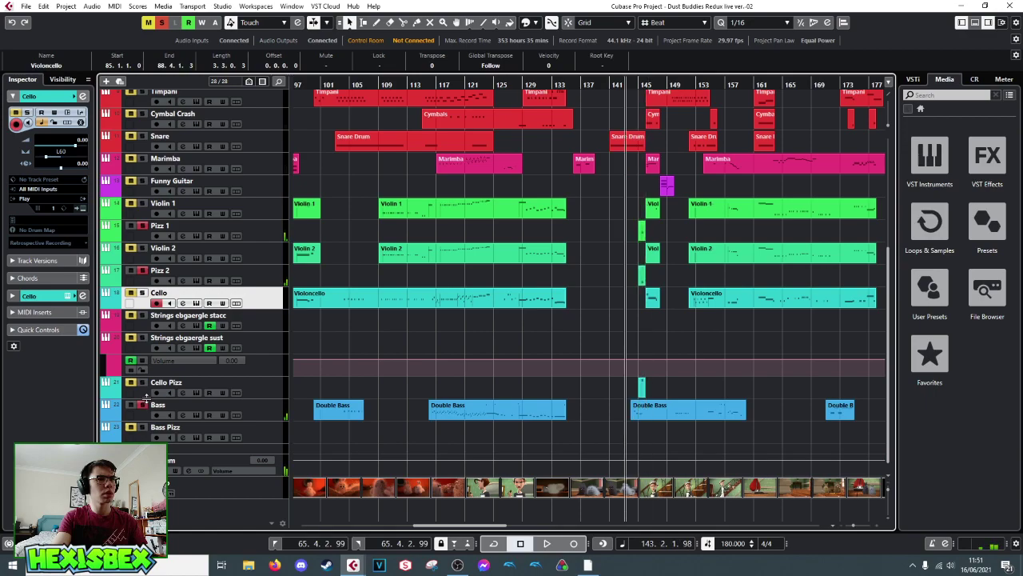
- Turn off the solos on Pizz 1, Pizz 2 and Bass, and play the arrangement from bar 83
left_click(456, 106)
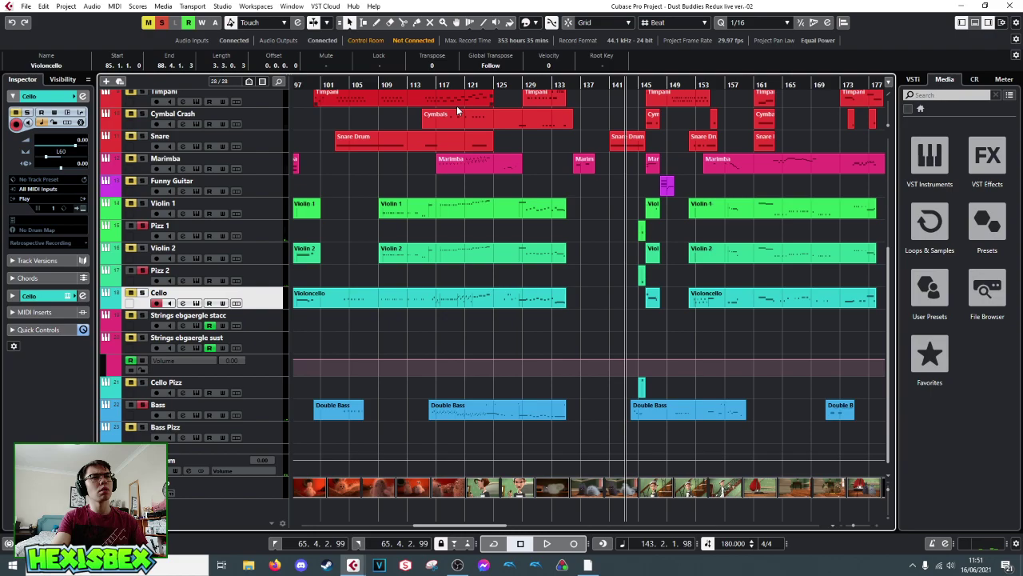
left_click(681, 104)
left_click_drag(733, 85, 620, 148)
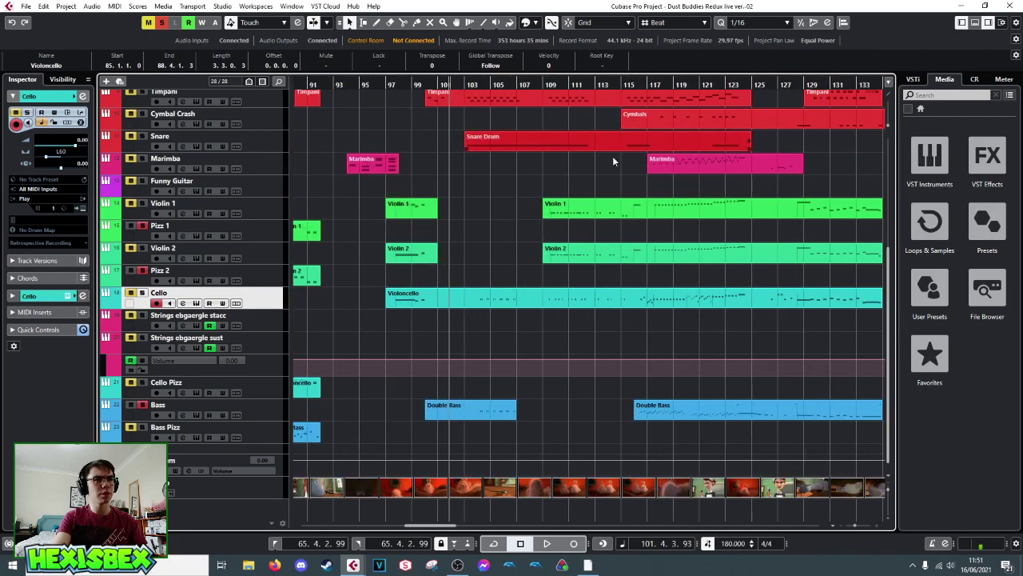
left_click(366, 87)
left_click_drag(366, 86, 302, 107)
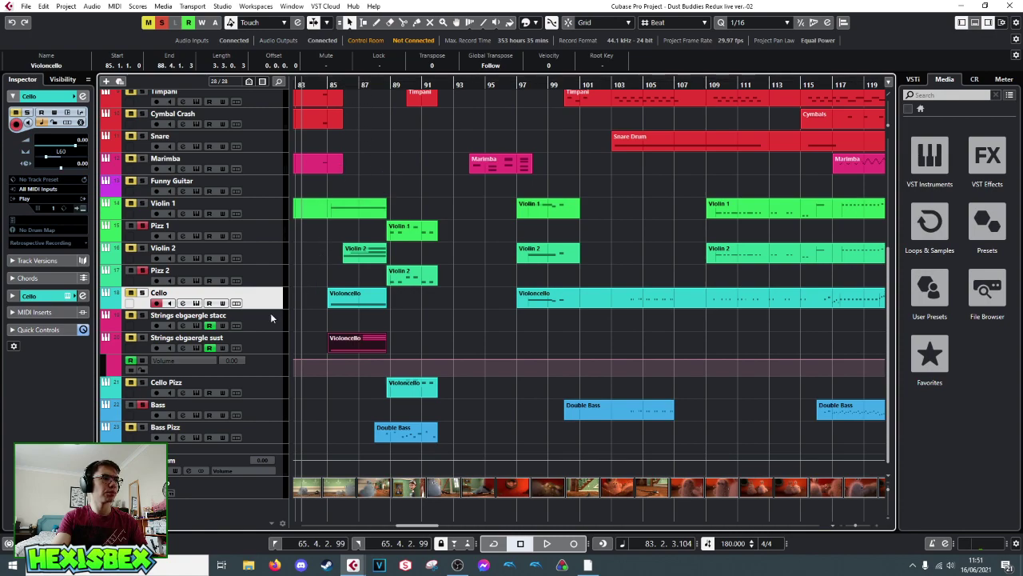
left_click(148, 263)
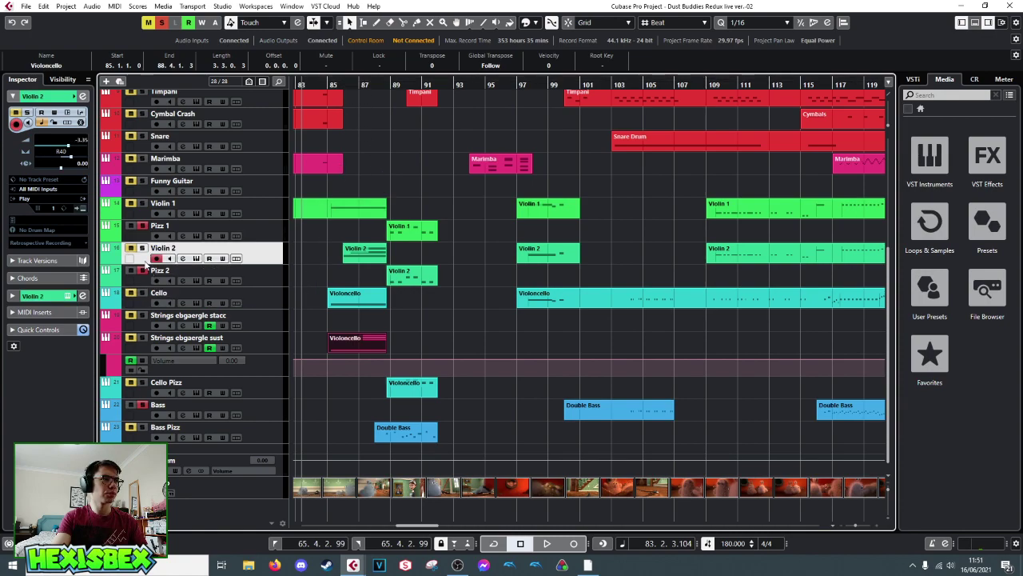
left_click(146, 224)
left_click(143, 405)
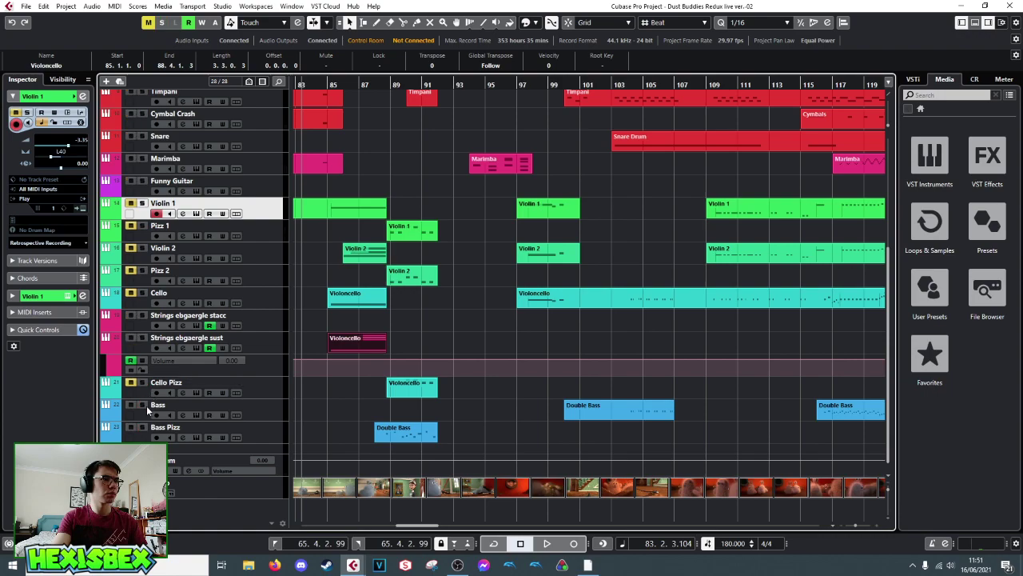
key("space")
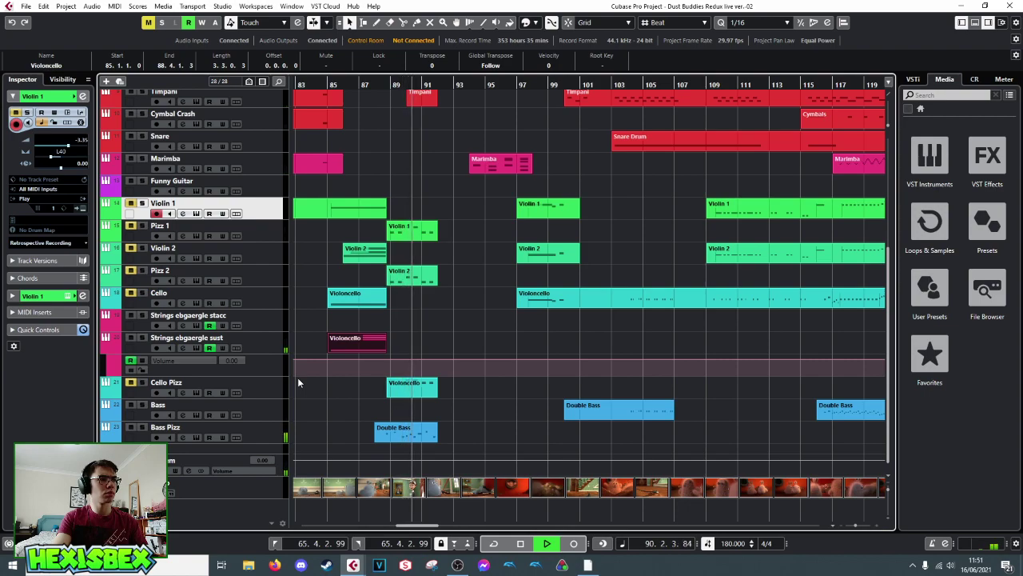
key("space")
- Duplicate the Strings ebgaergle sust track together with its part at bar 85
right_click(268, 347)
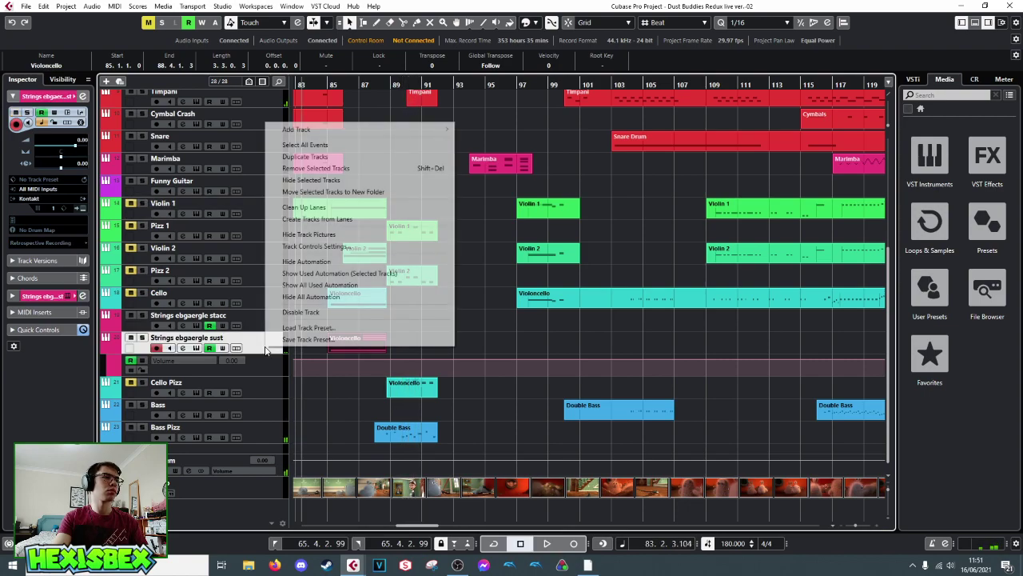
left_click(312, 157)
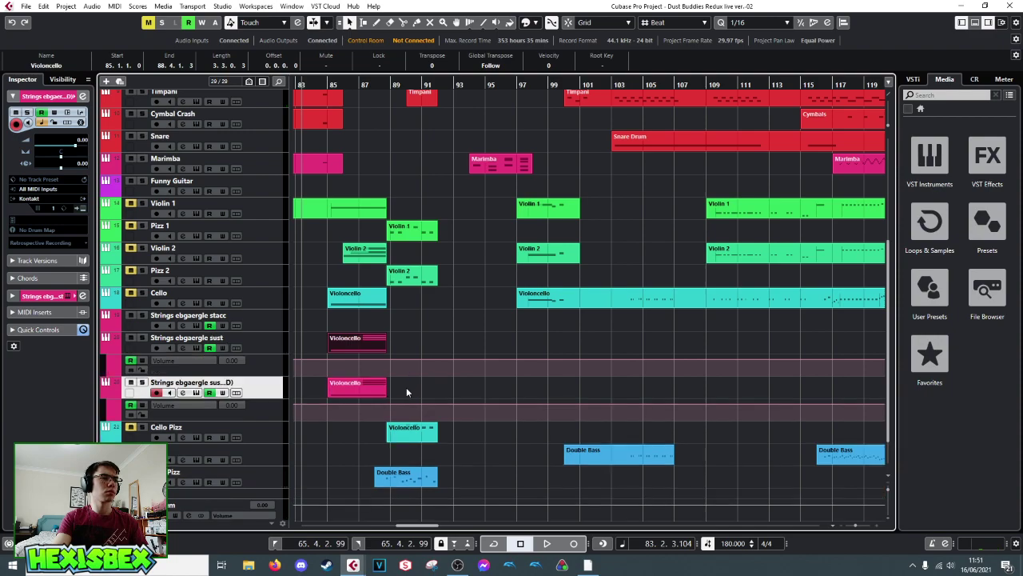
- Undo the duplication of the sustained strings track and add one new Kontakt instrument track
key("ctrl+z")
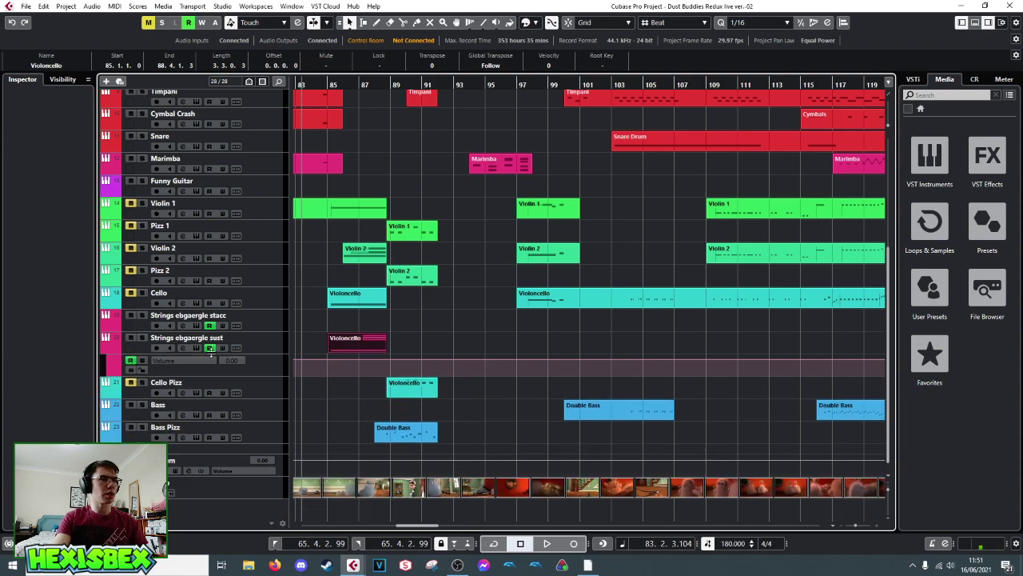
right_click(251, 499)
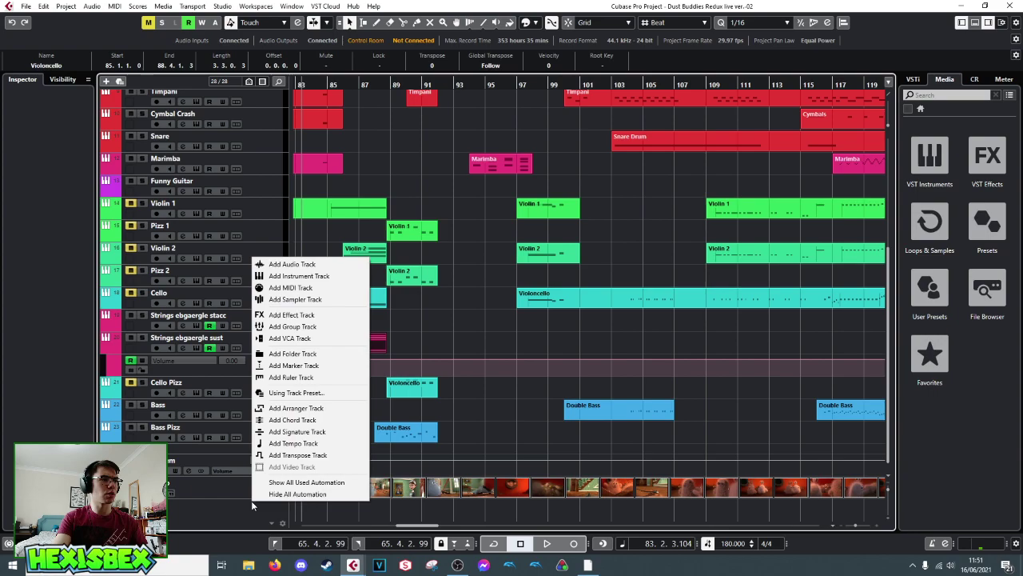
left_click(280, 273)
left_click(557, 282)
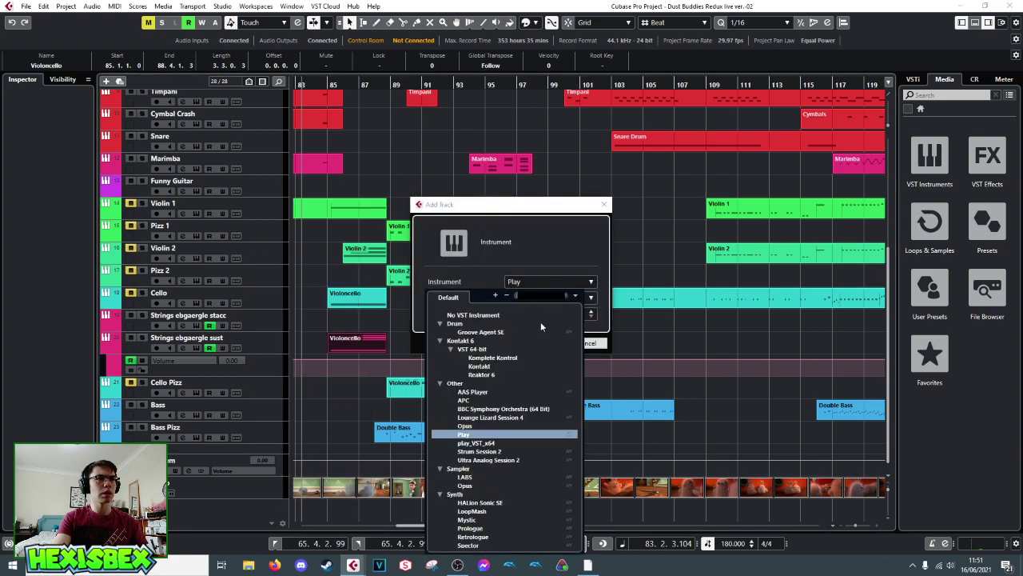
left_click(486, 365)
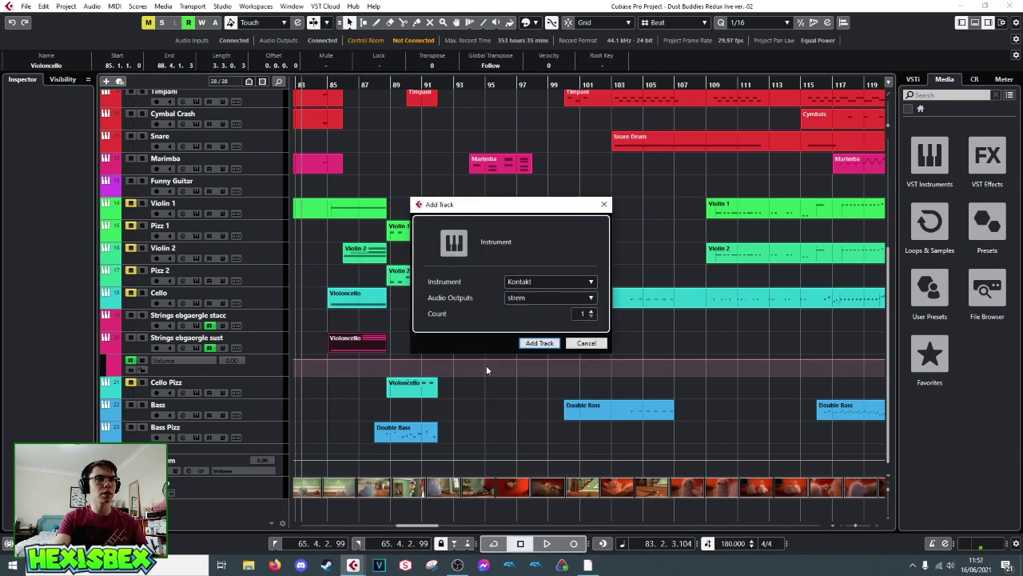
left_click(536, 342)
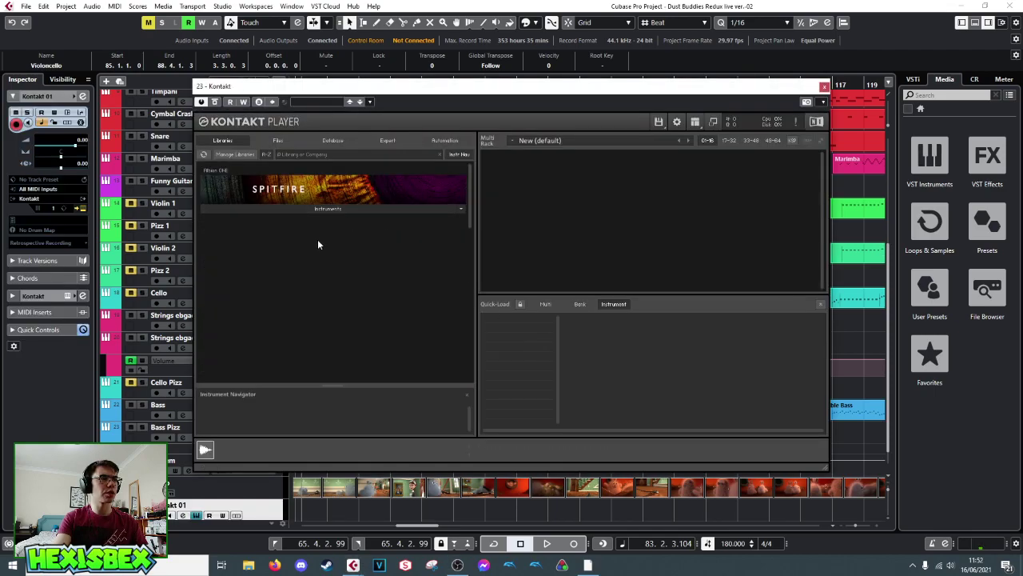
- Load the Strings.nki instrument from the Albion One Orchestra folder into the new Kontakt track
left_click(328, 208)
left_click(259, 222)
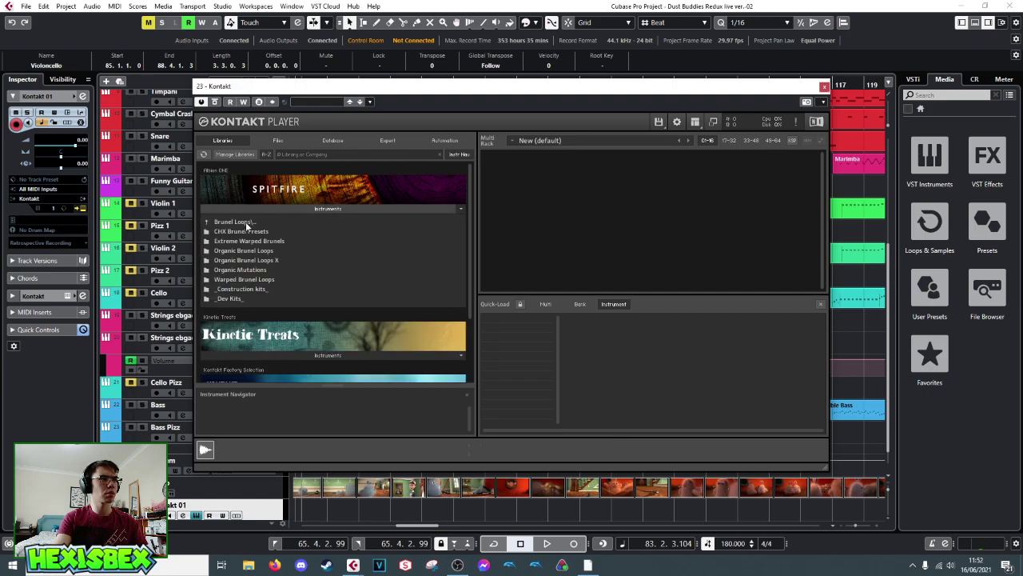
left_click(224, 224)
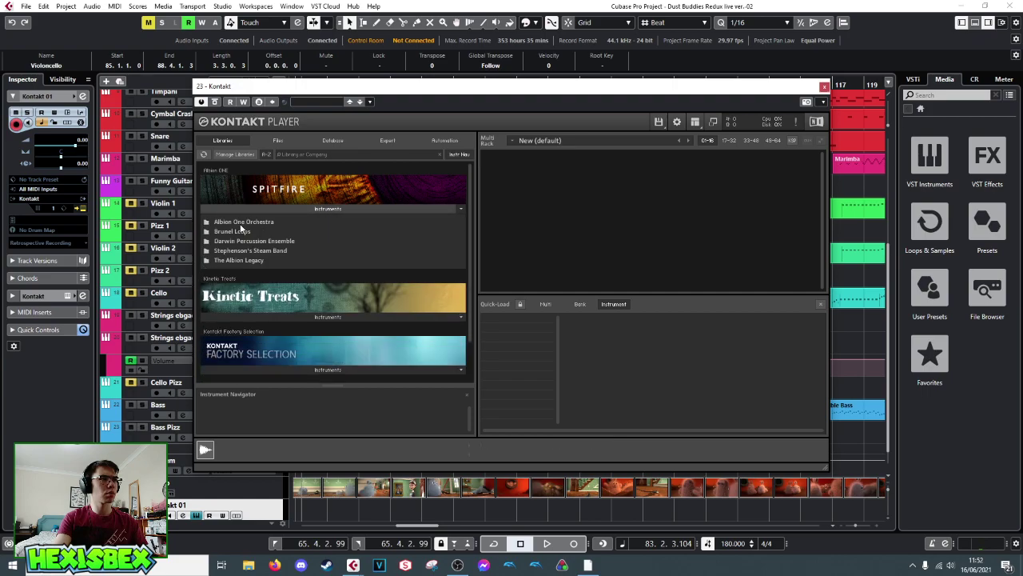
left_click(238, 224)
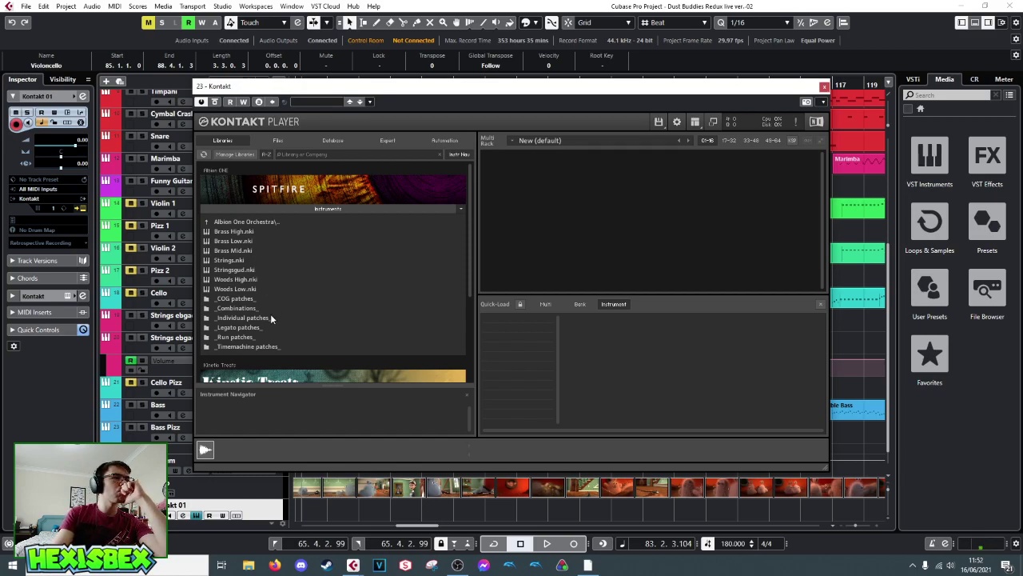
double_click(230, 261)
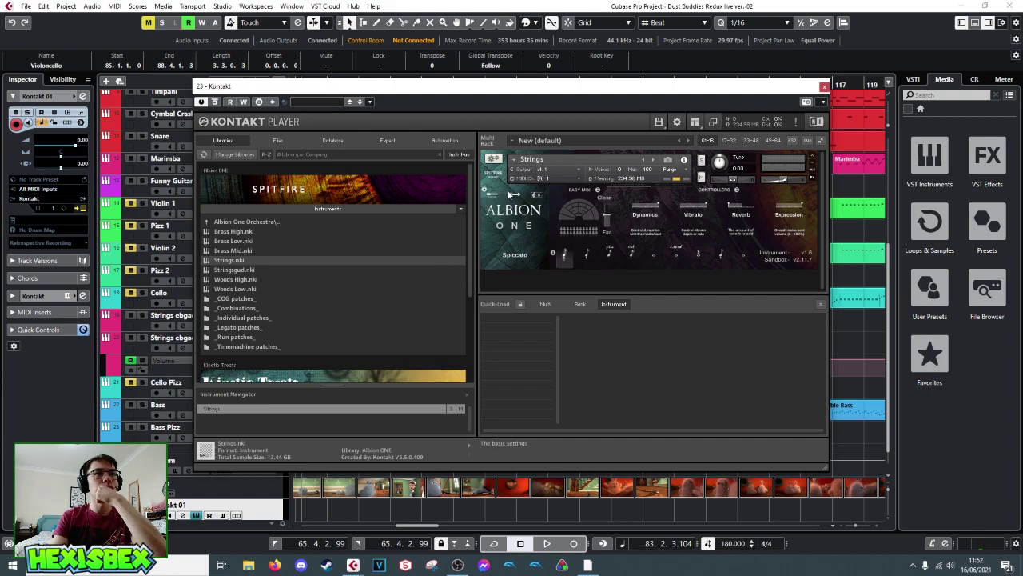
- Choose the Pizzicato articulation and raise the Easy Mix slider towards Close, leaving the instrument window closed
left_click(608, 254)
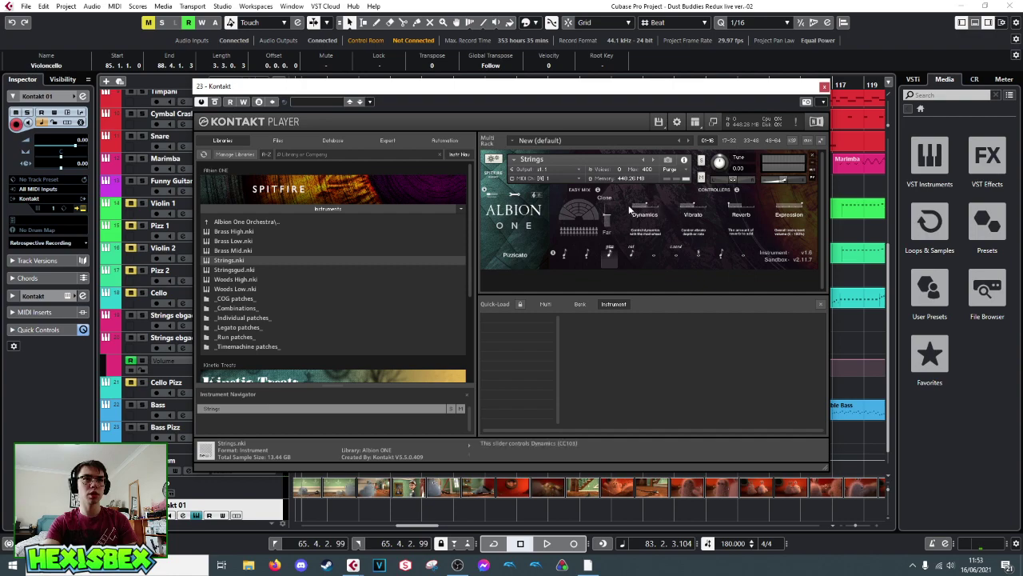
left_click_drag(608, 216, 607, 200)
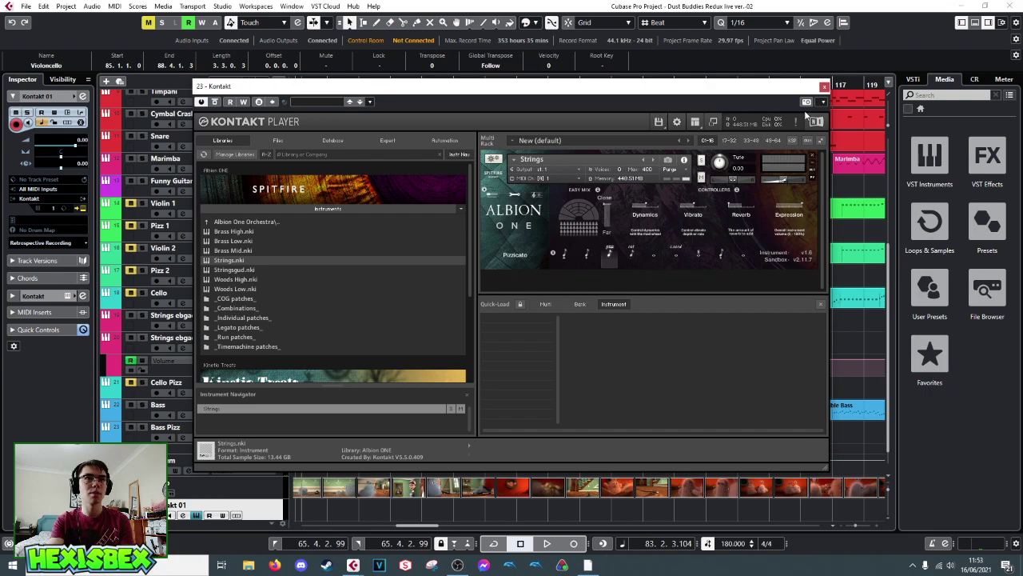
left_click(824, 86)
- Check the Easy Mix and controller settings of the Strings ebgaergle stacc track's Kontakt instrument
left_click(264, 323)
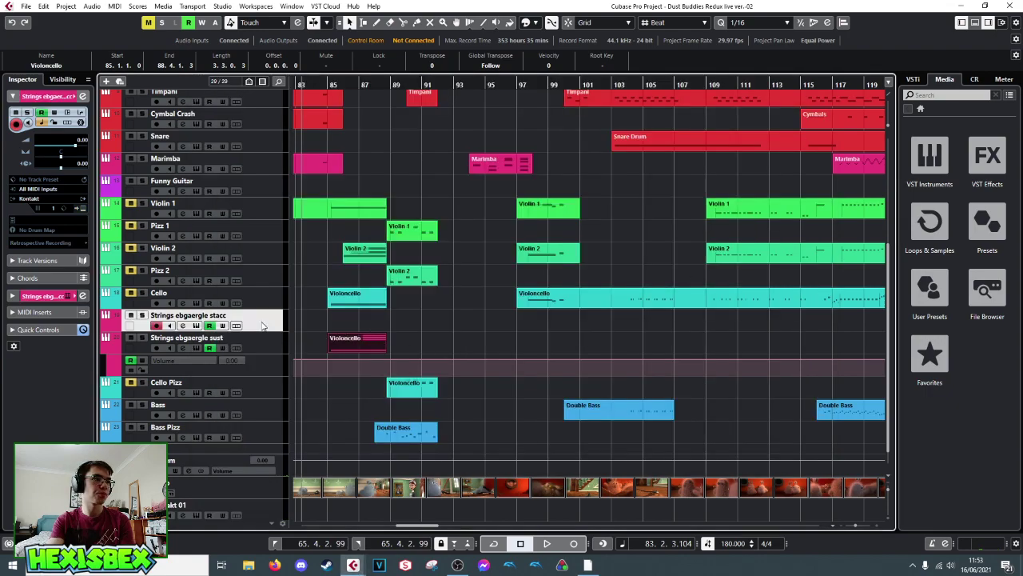
left_click(196, 326)
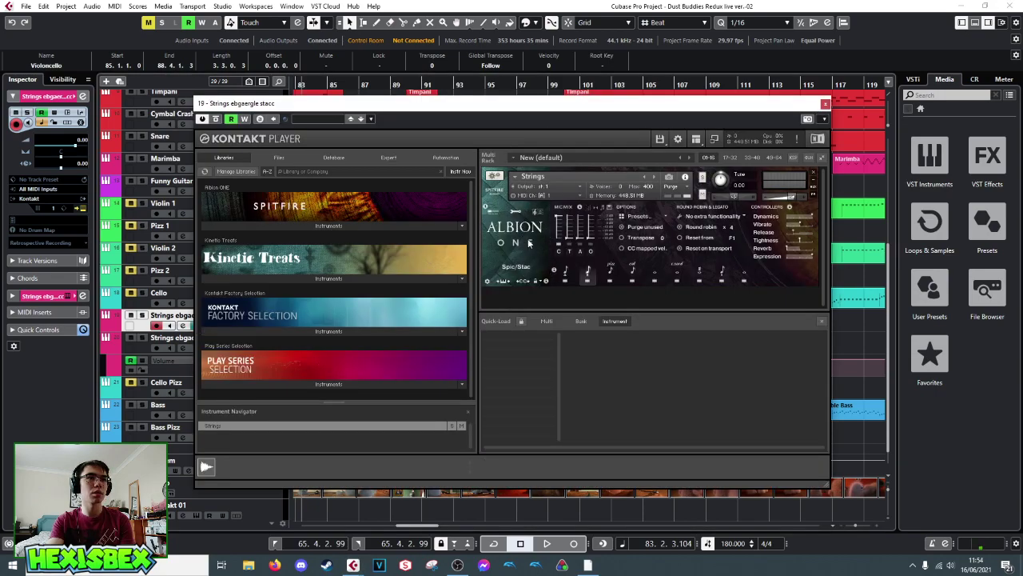
left_click(495, 213)
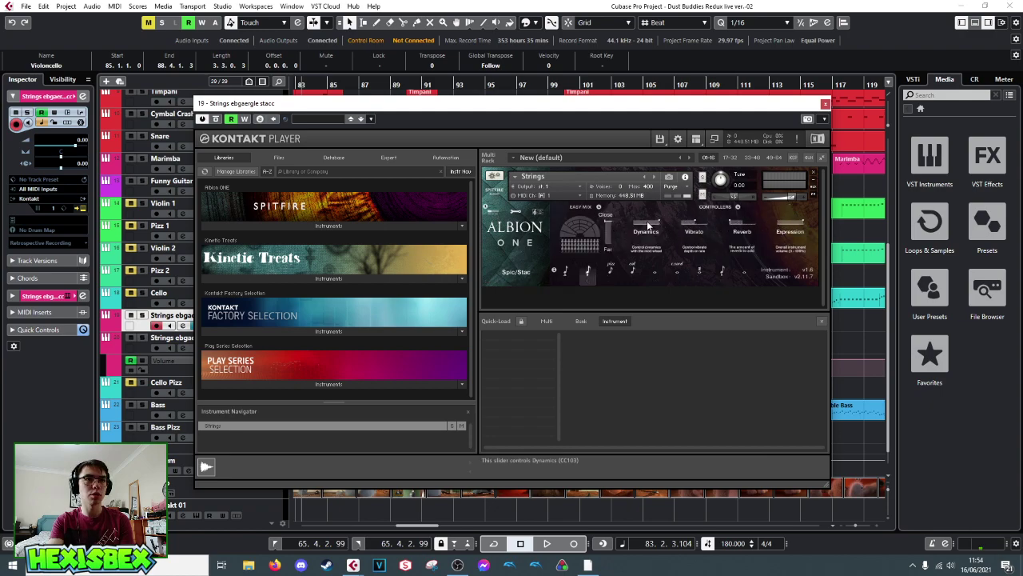
left_click(824, 105)
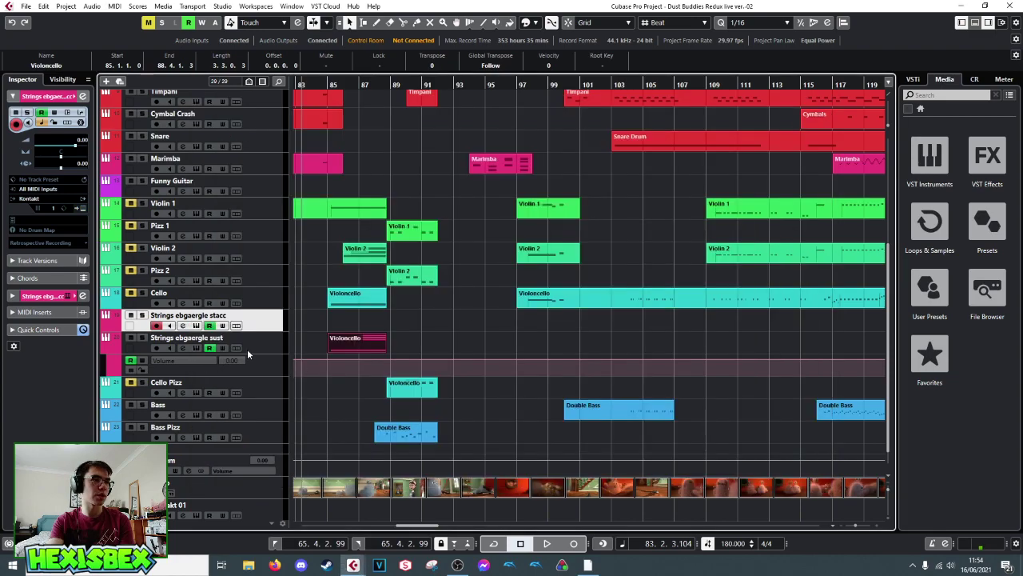
- Move the Kontakt 01 track directly below Strings ebgaergle stacc and rename it "Strings ebgaergle pizz"
left_click_drag(260, 511, 270, 358)
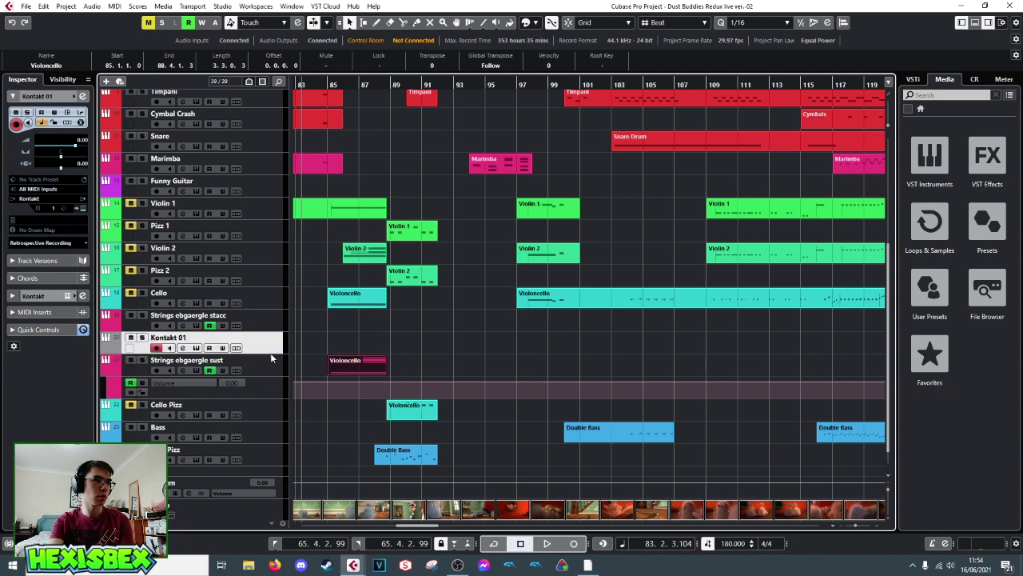
double_click(187, 342)
type("Stri")
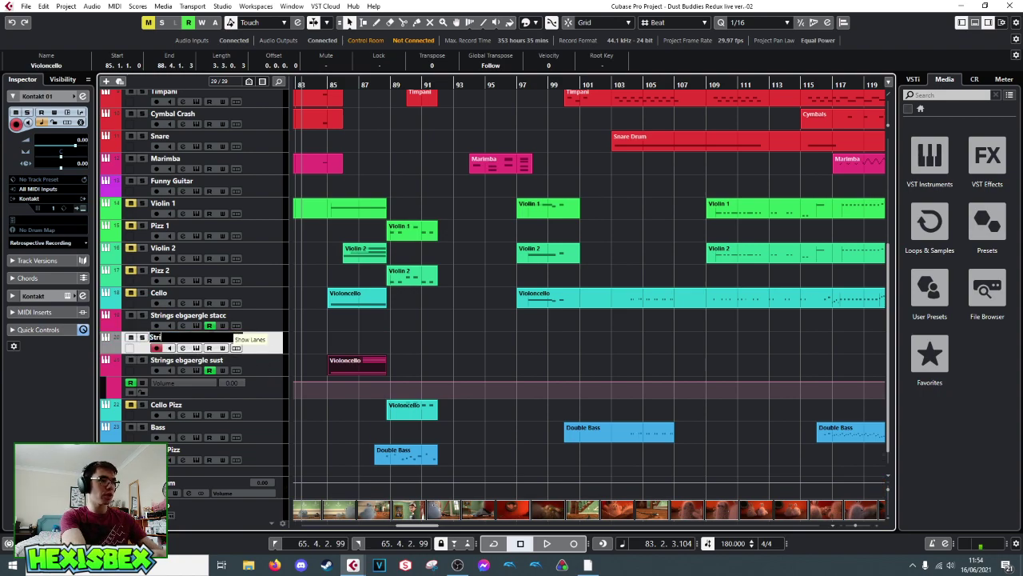
type("ngs e")
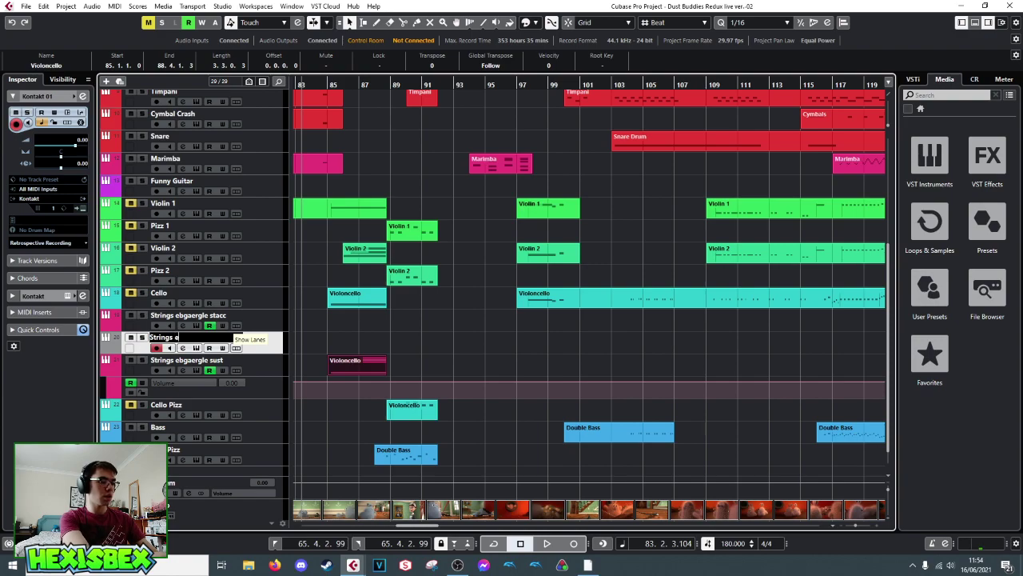
type("bgaergle pizz")
key("Return")
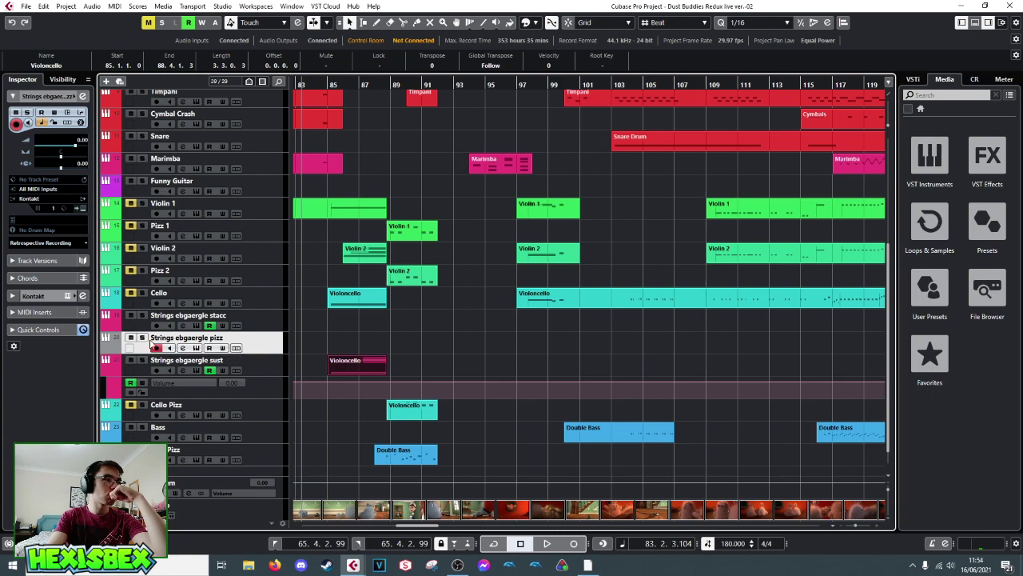
- Colour the Strings ebgaergle pizz track pink like the neighbouring strings tracks and check its Kontakt instrument
left_click(73, 97)
left_click(187, 142)
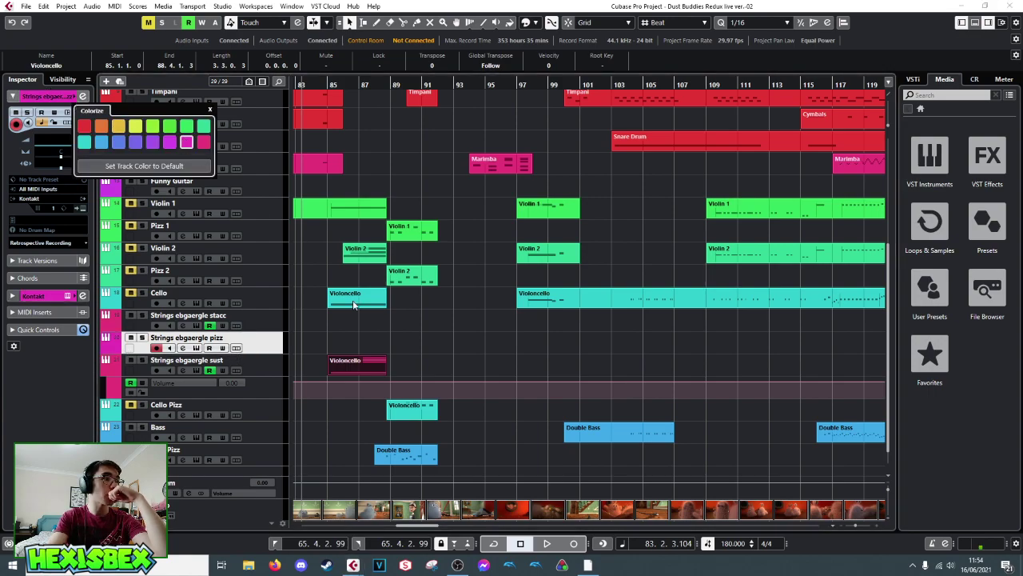
left_click(367, 329)
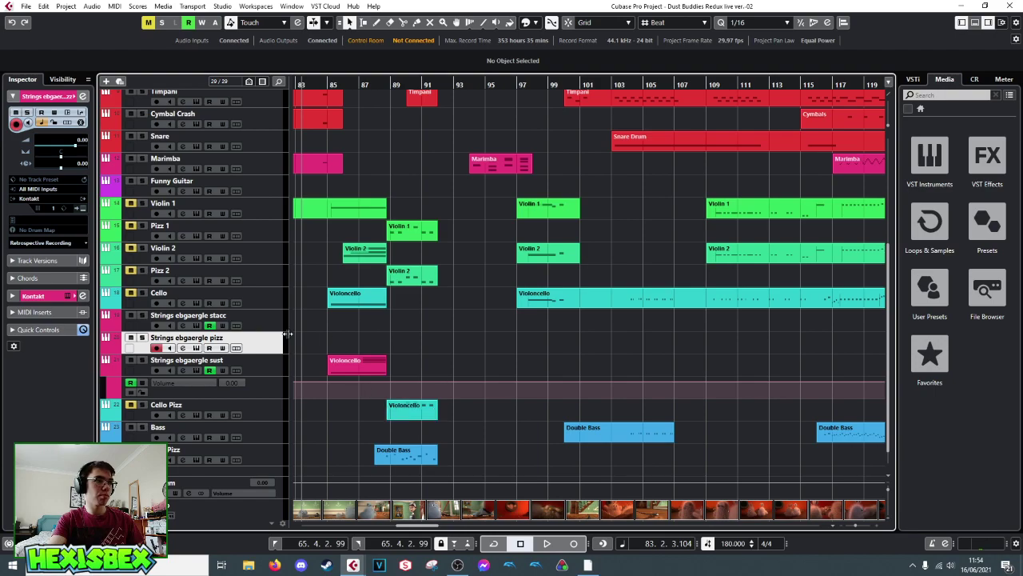
left_click(208, 348)
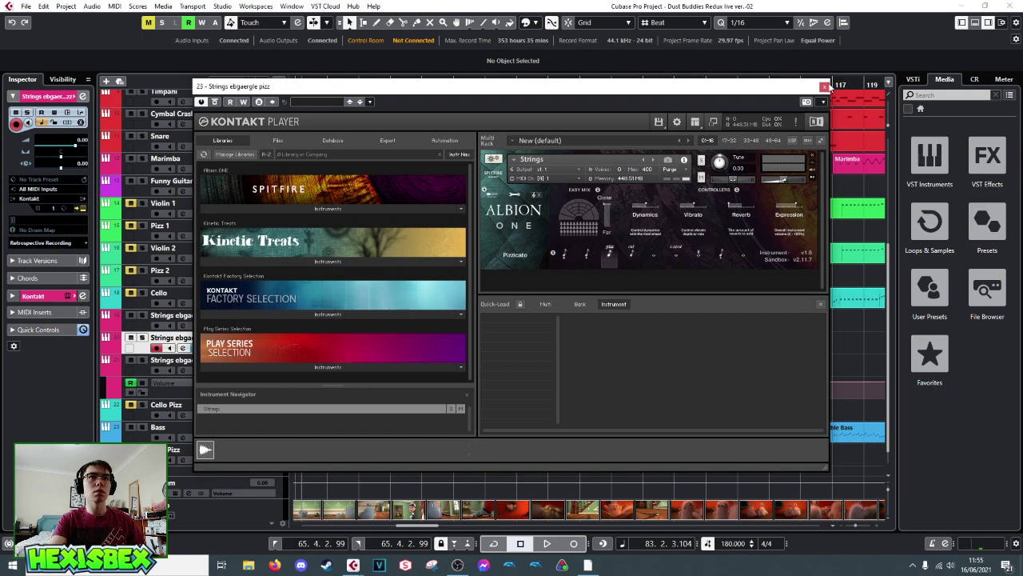
left_click(824, 86)
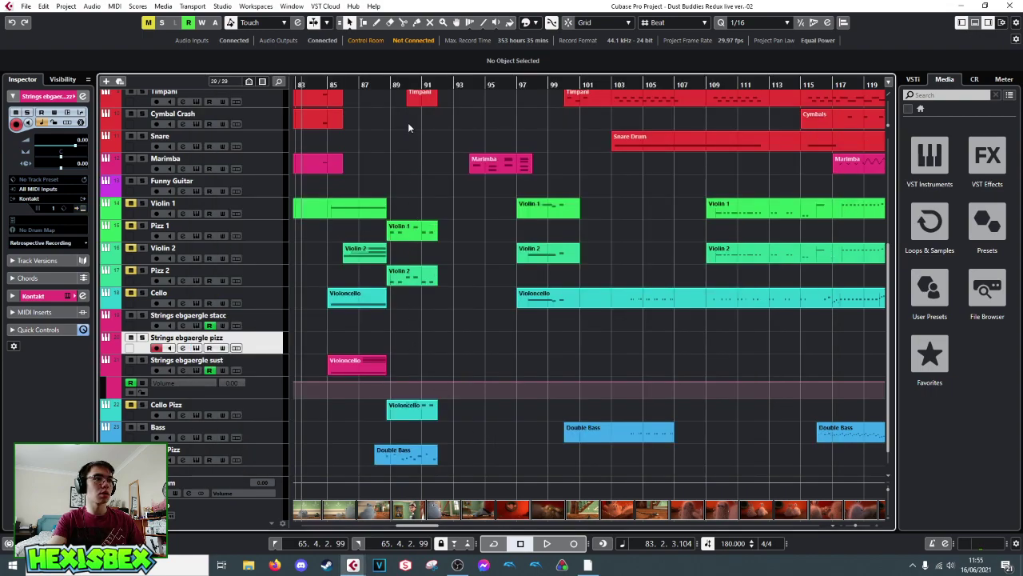
- Place the playback position at several points between bars 87 and 92 and briefly play the arrangement
left_click(391, 85)
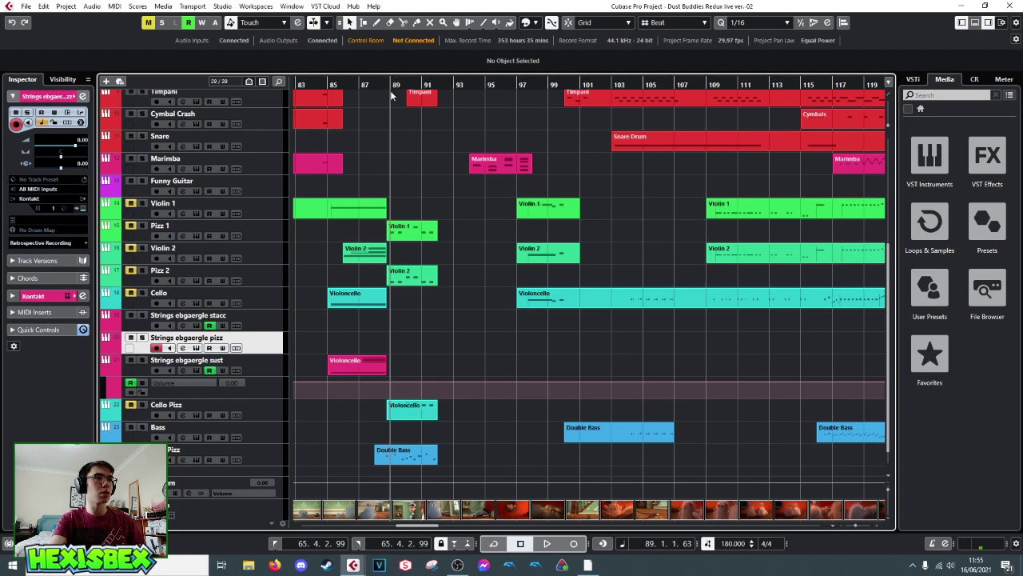
left_click(360, 85)
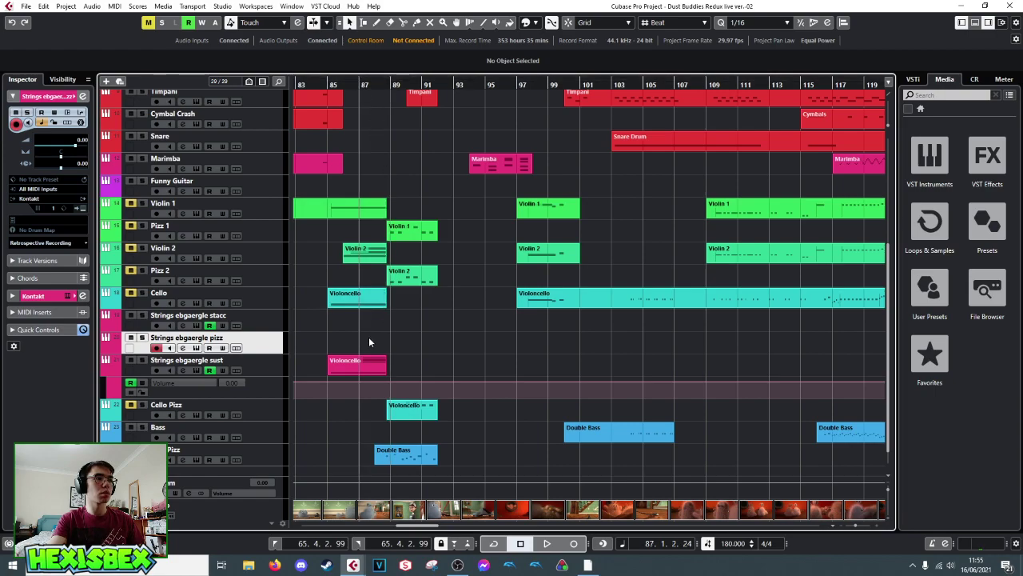
left_click(391, 85)
left_click(427, 84)
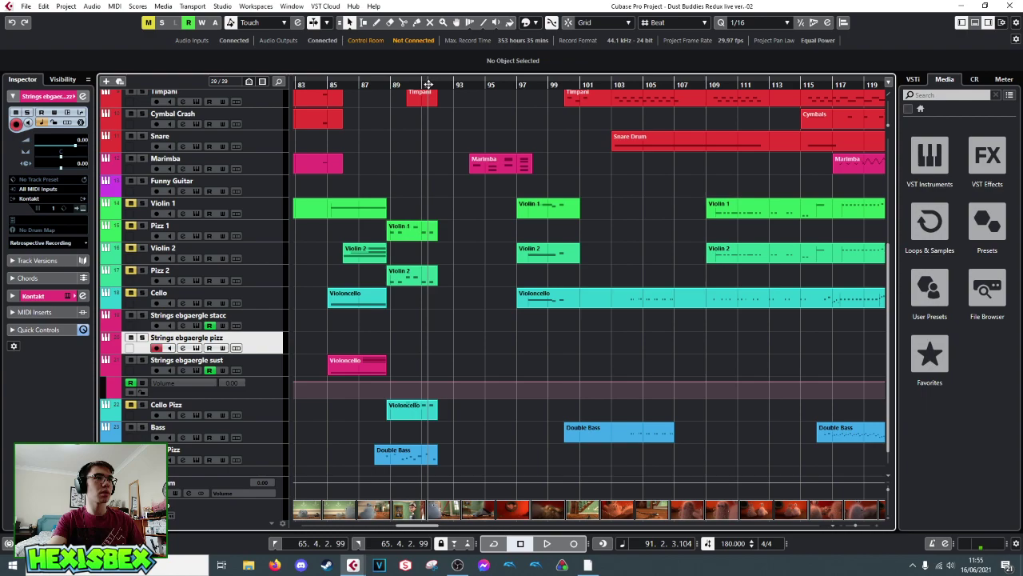
left_click(449, 88)
key("space")
key("space")
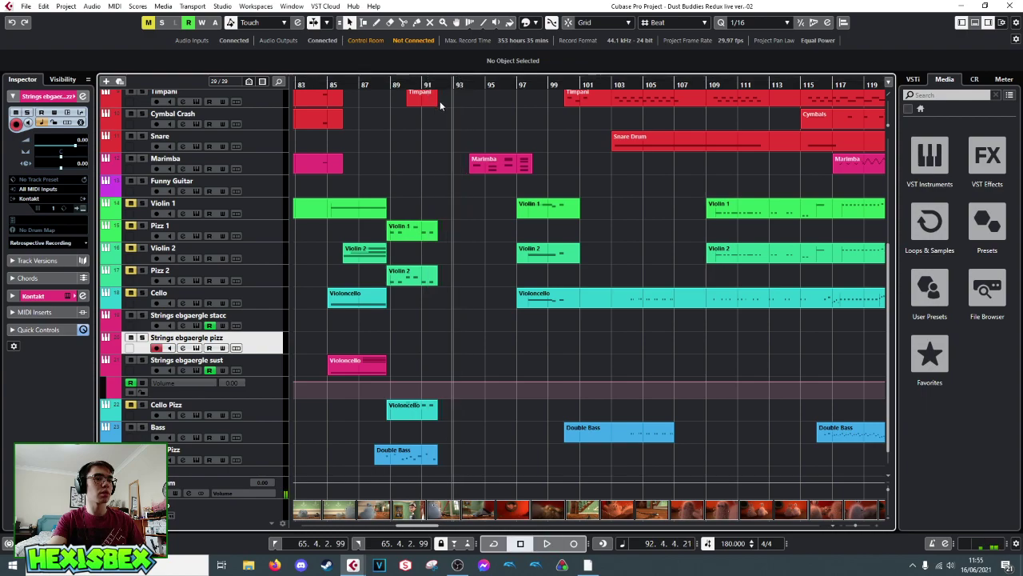
- Select the parts ending at bar 92 on the Pizz 1, Pizz 2, Cello Pizz and Bass Pizz tracks
left_click(389, 85)
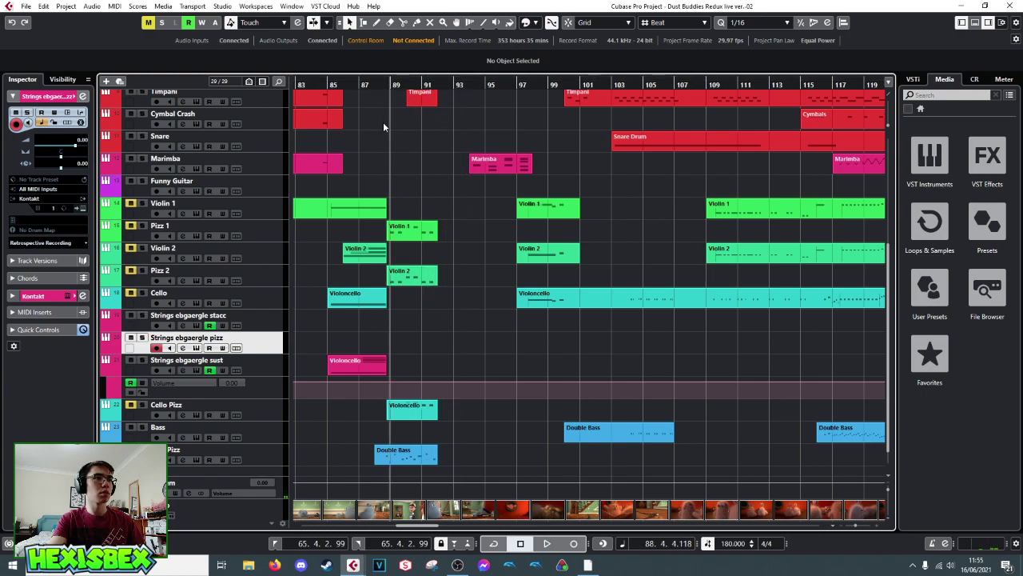
key("h")
key("h")
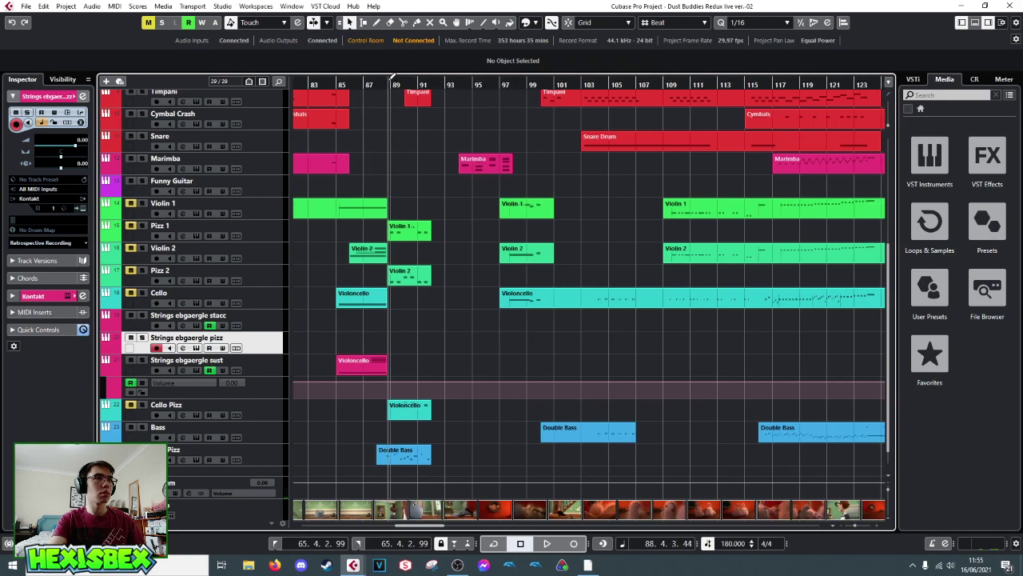
key("h")
key("h")
left_click(378, 100)
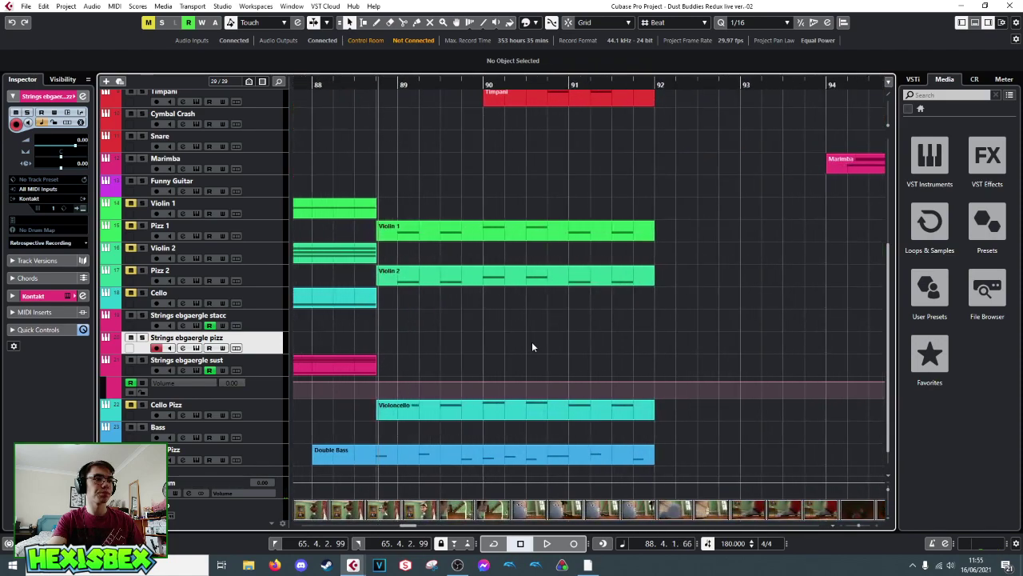
left_click_drag(482, 200, 584, 325)
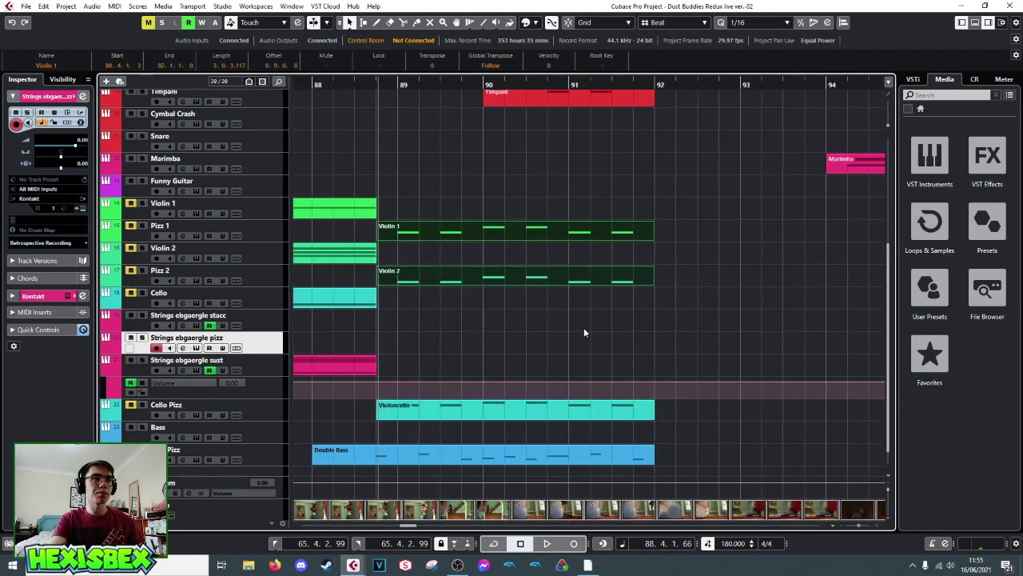
left_click_drag(458, 471, 505, 408)
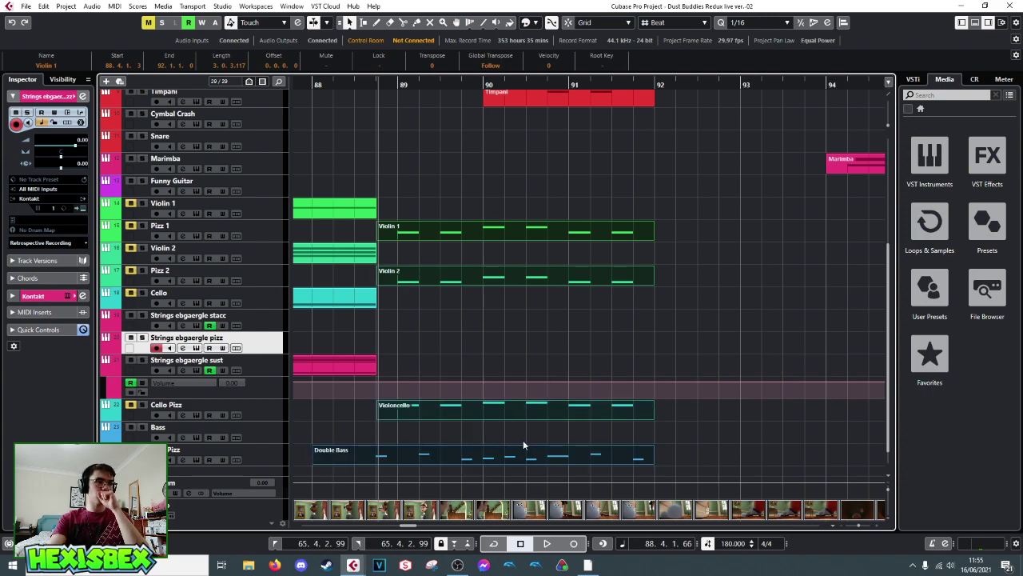
- Copy all notes of the selected pizzicato parts between bars 88 and 92 from the key editor, then close it
double_click(502, 234)
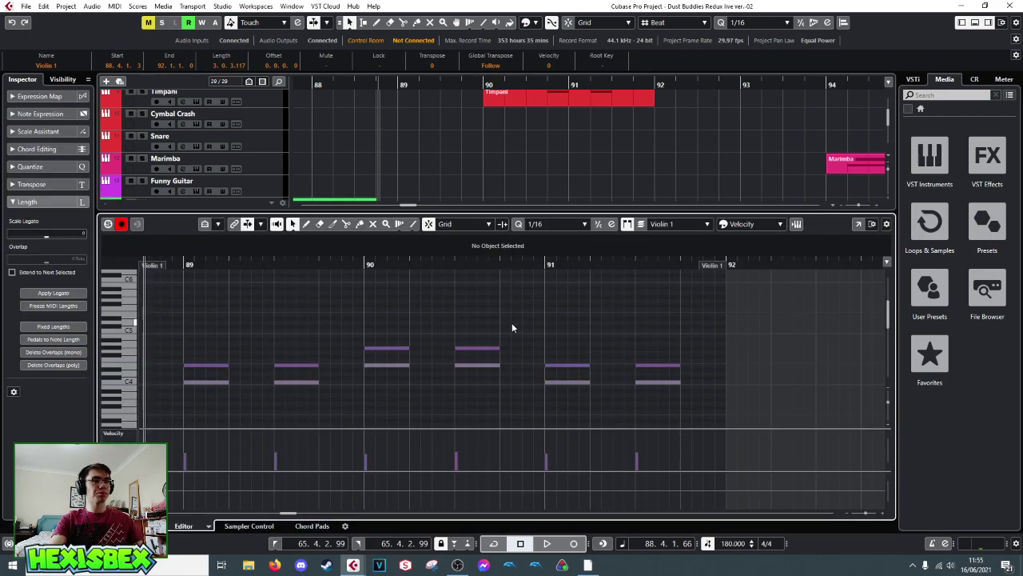
left_click_drag(456, 264, 448, 239)
scroll(436, 319, "up", 3)
left_click_drag(320, 346, 560, 414)
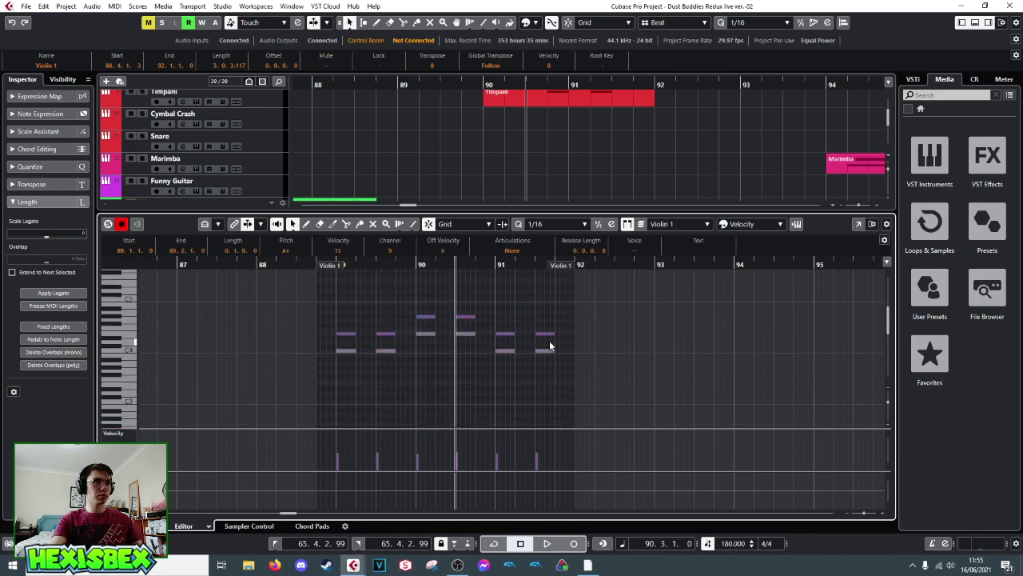
scroll(549, 342, "up", 2)
left_click_drag(338, 327, 548, 420)
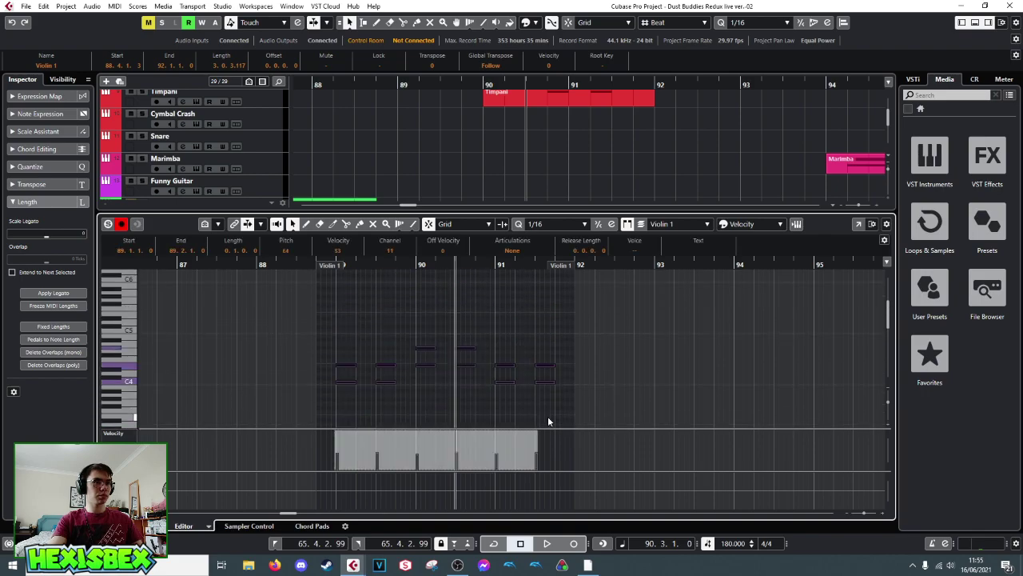
key("ctrl+alt+e")
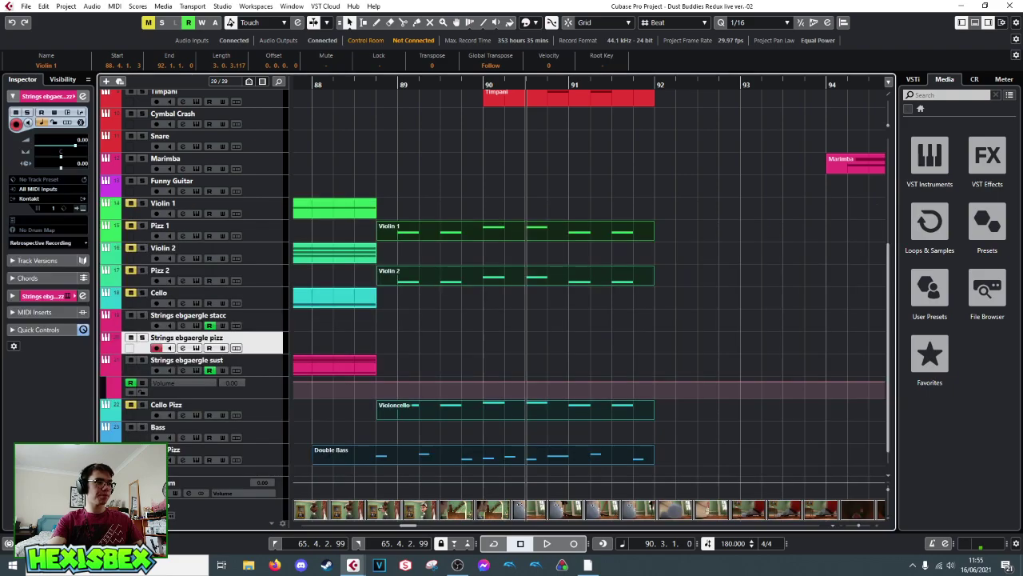
- Duplicate the Double Bass part from the Bass Pizz track and place the copy at bar 88 on the Strings ebgaergle pizz track
left_click(376, 344)
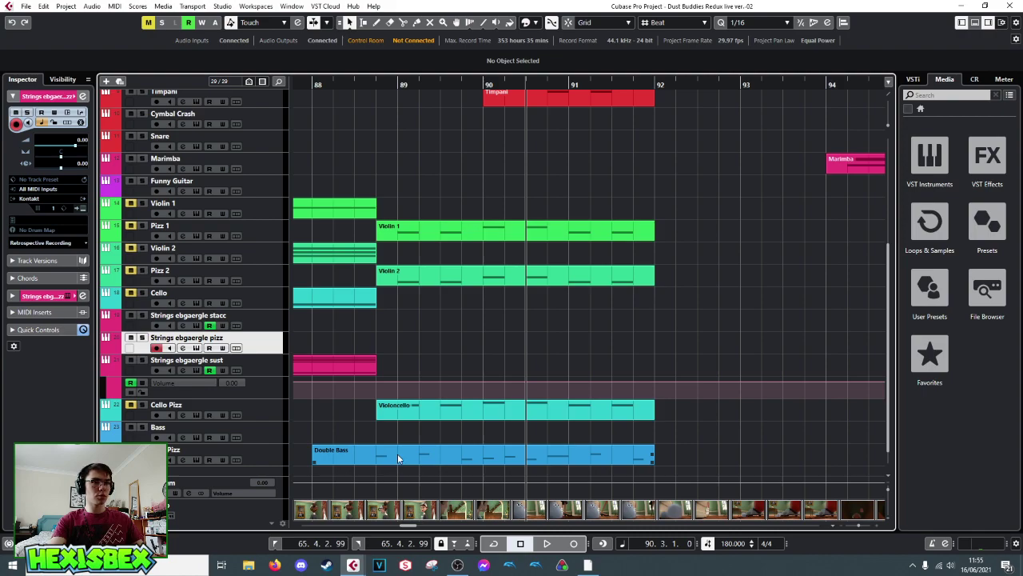
left_click(477, 459)
key("ctrl+d")
scroll(476, 459, "right", 2)
left_click_drag(605, 454, 487, 343)
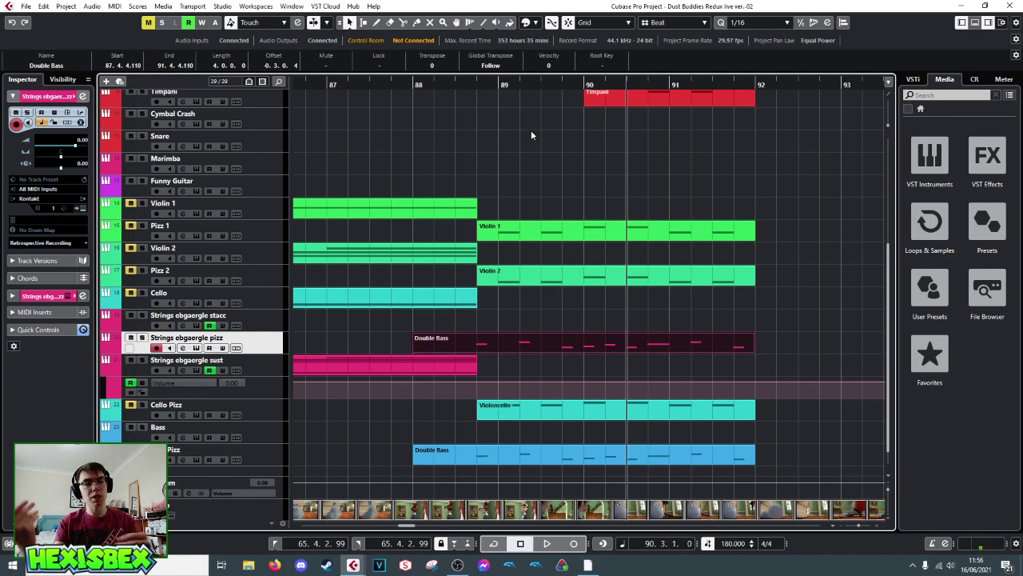
- Play the passage from bar 88 beat 4 twice and check the Kontakt instrument of the Strings ebgaergle pizz track
left_click(475, 84)
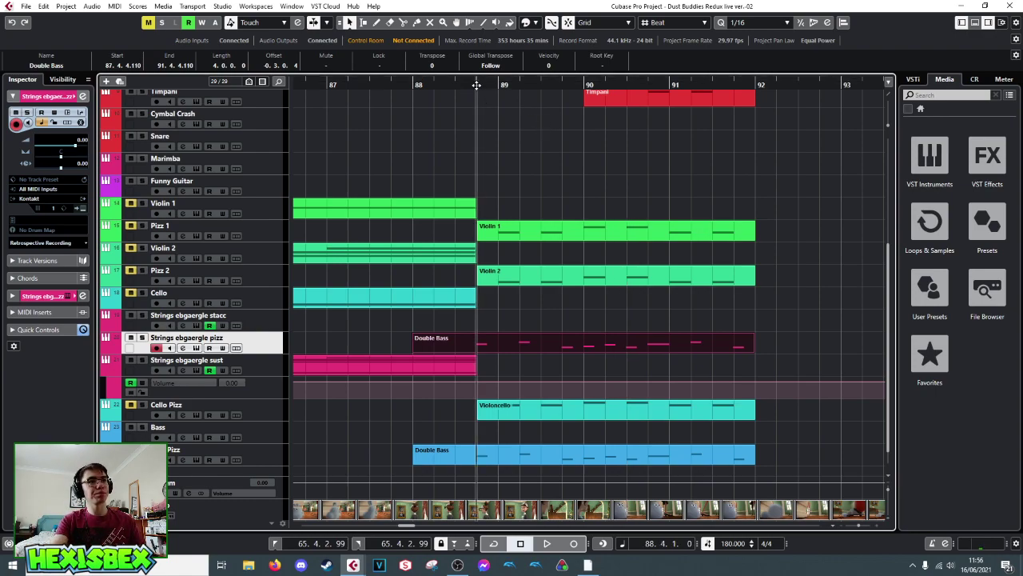
key("space")
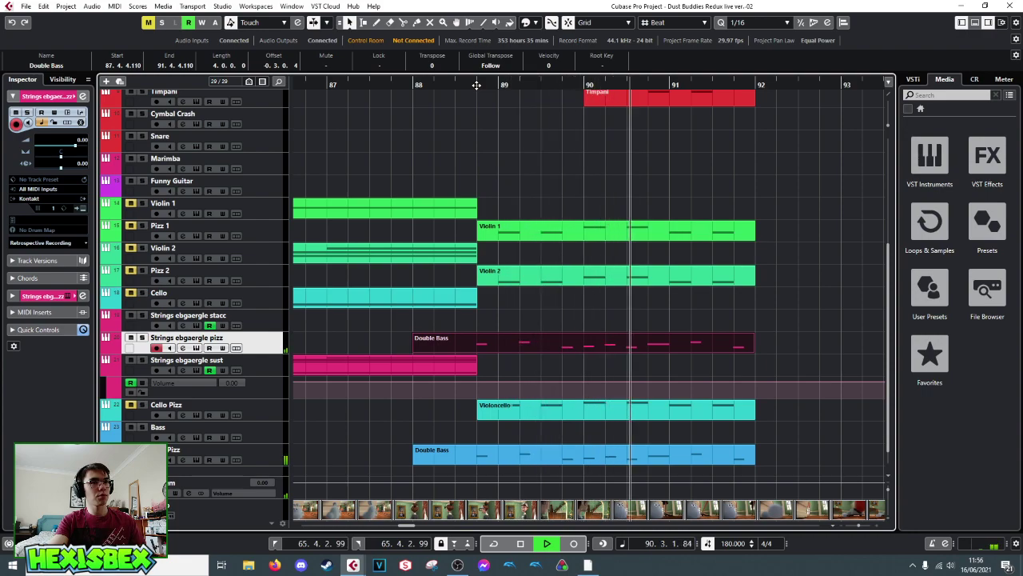
key("space")
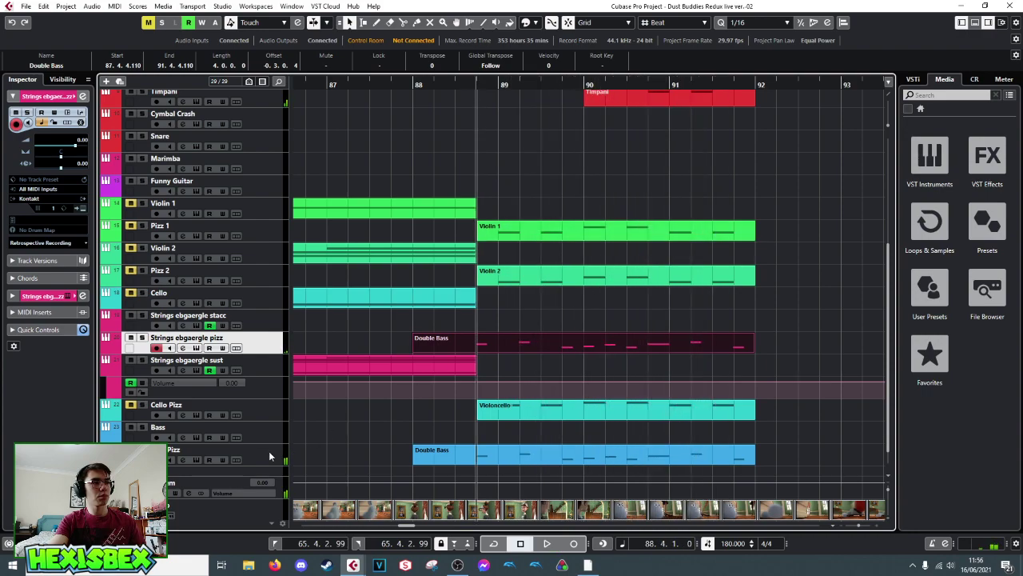
key("space")
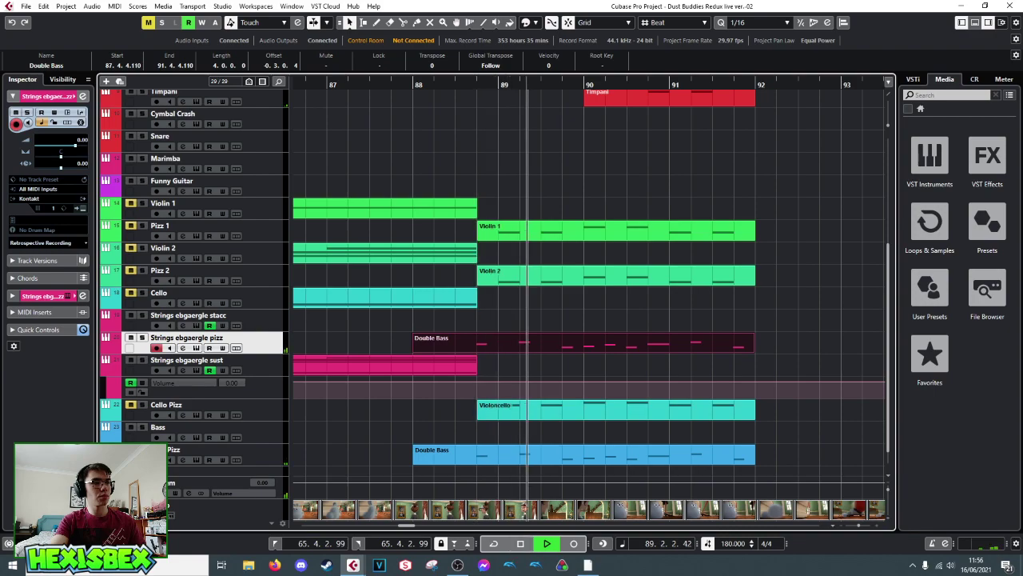
key("space")
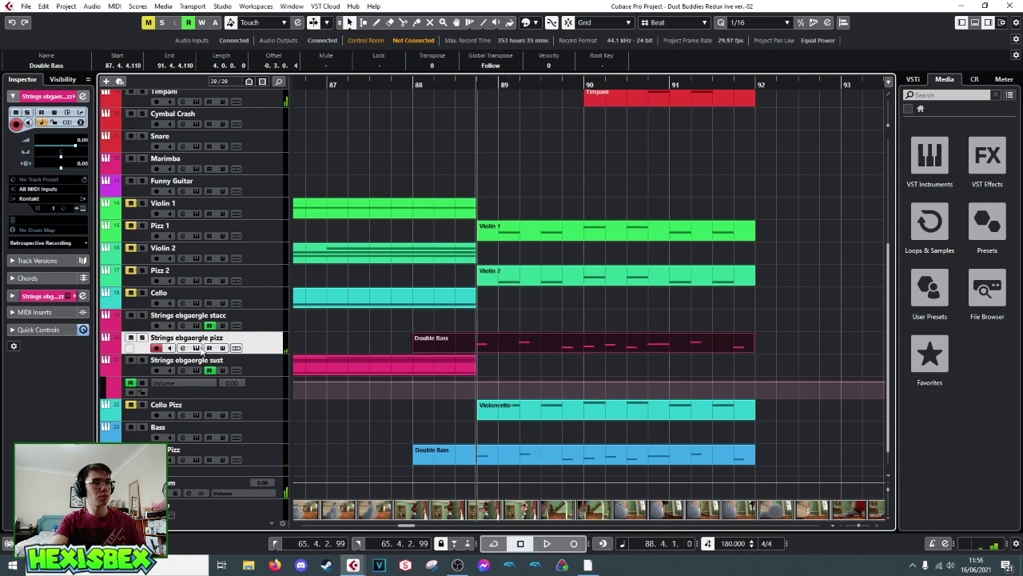
left_click(200, 349)
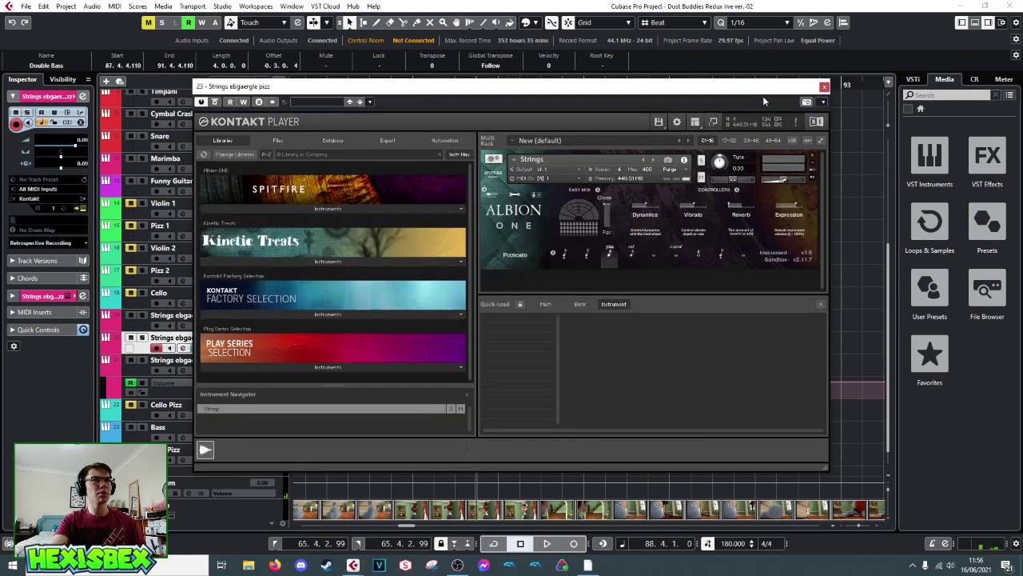
left_click(824, 86)
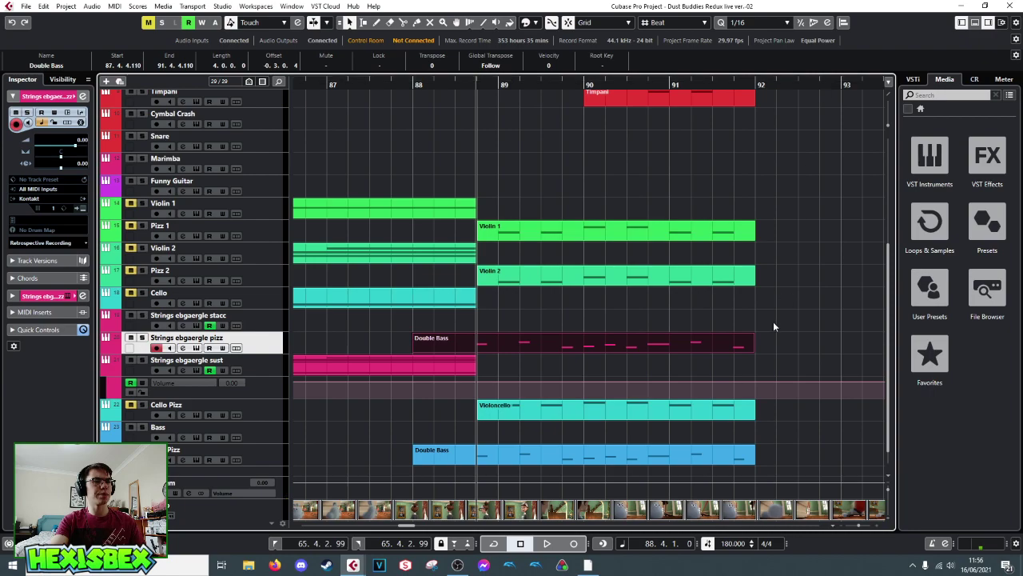
- Solo the Bass Pizz track, play the passage from bar 88 beat 4, and remove the solo
key("s")
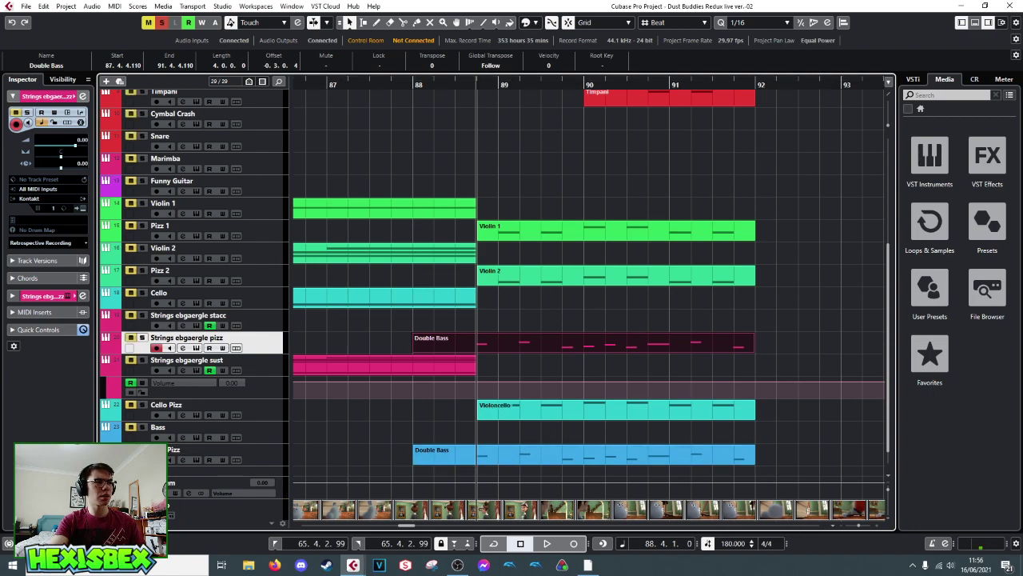
key("space")
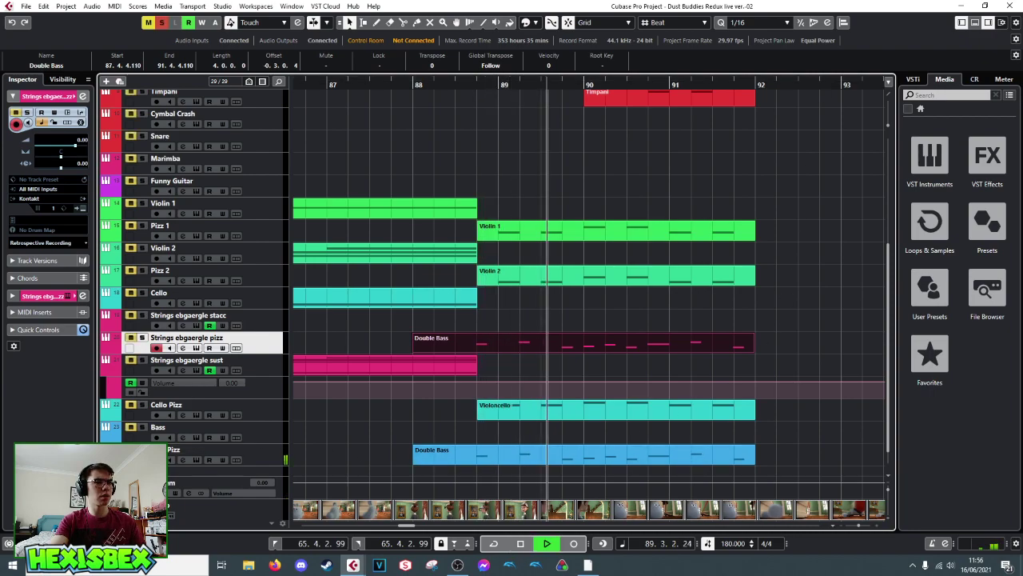
key("space")
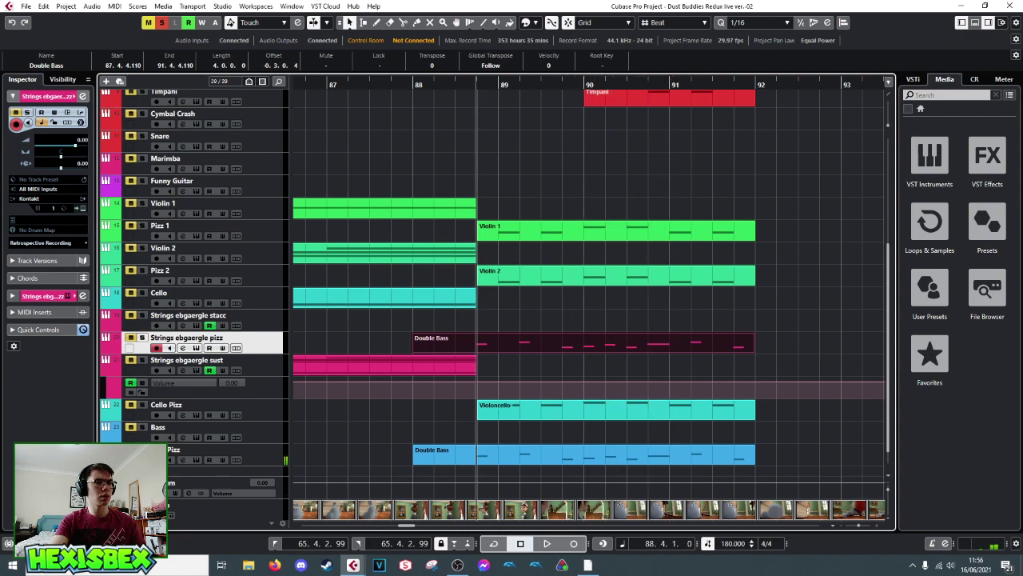
key("s")
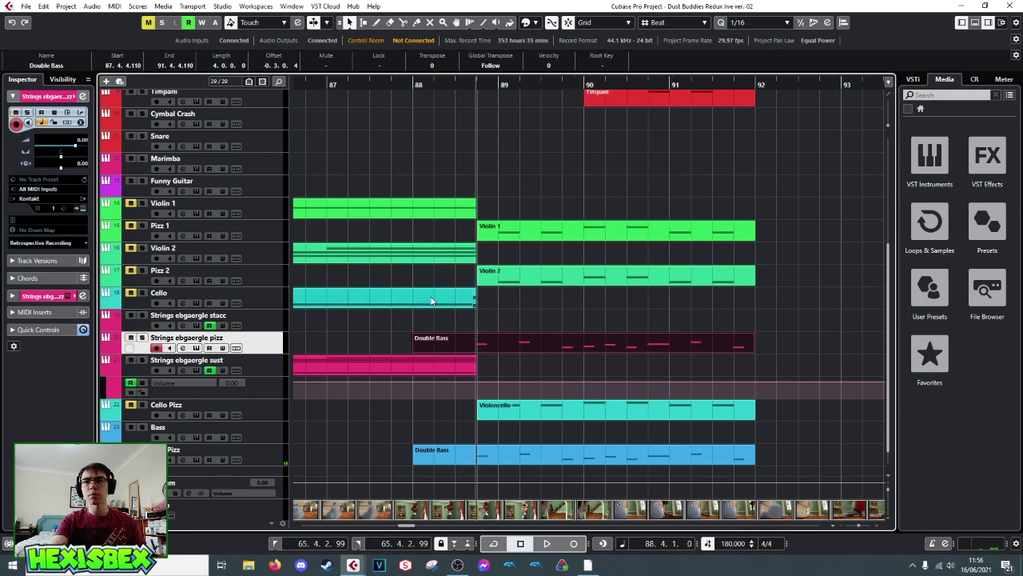
- Paste the copied pizzicato notes into the Double Bass part on the Strings ebgaergle pizz track and play the combined part
double_click(475, 343)
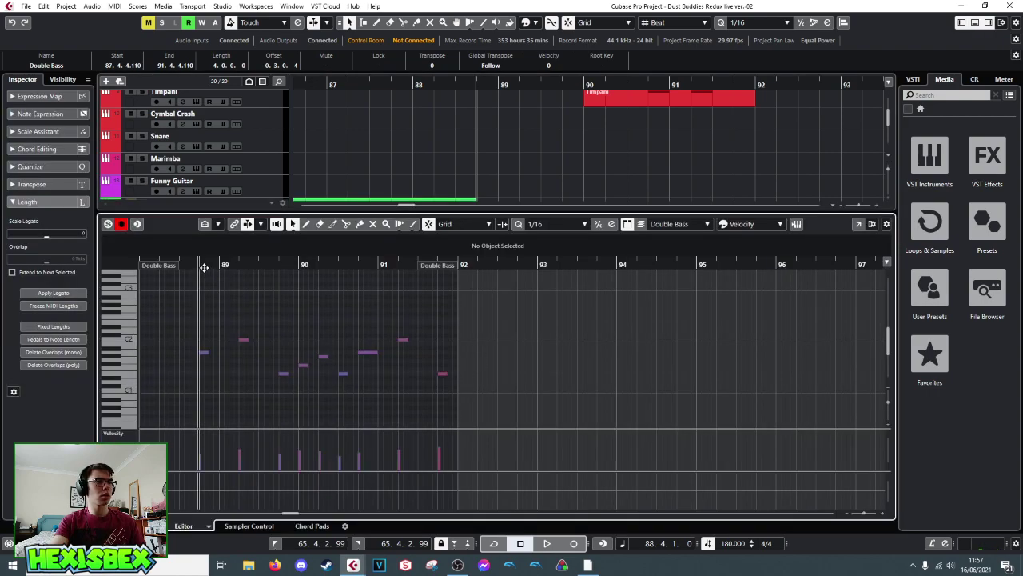
left_click_drag(199, 324, 444, 410)
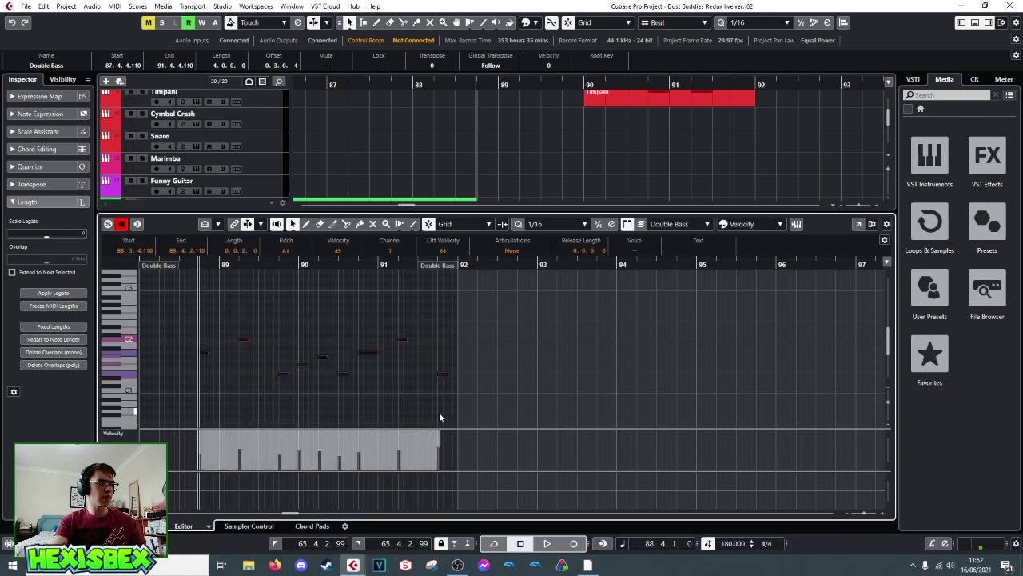
key("ctrl+v")
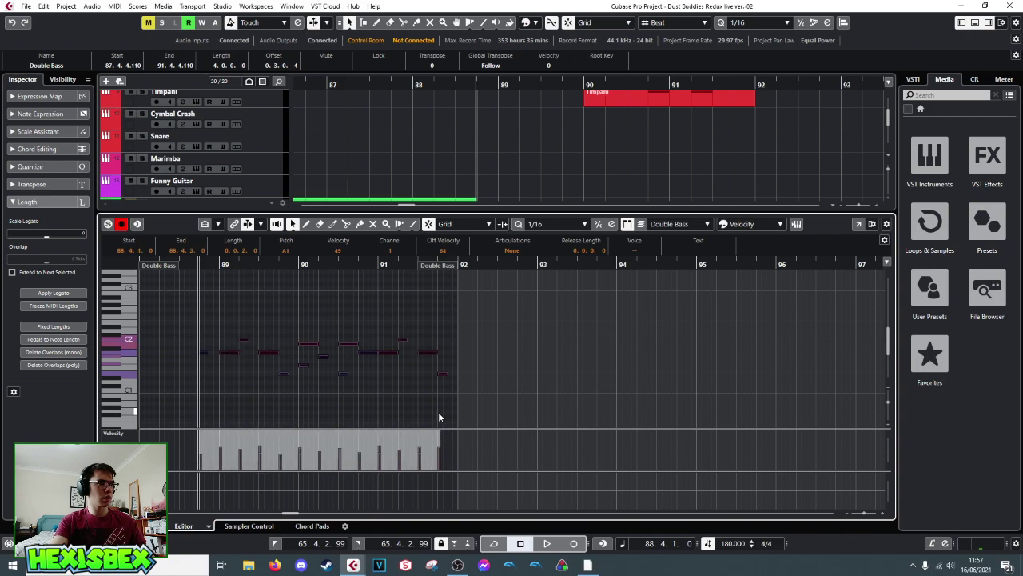
key("shift+Up")
key("shift+Up")
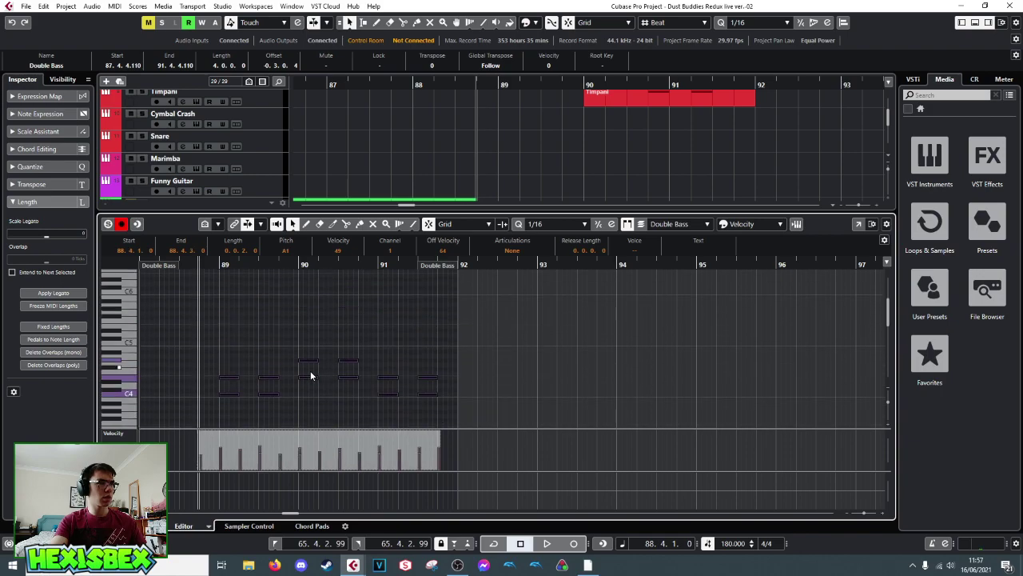
key("space")
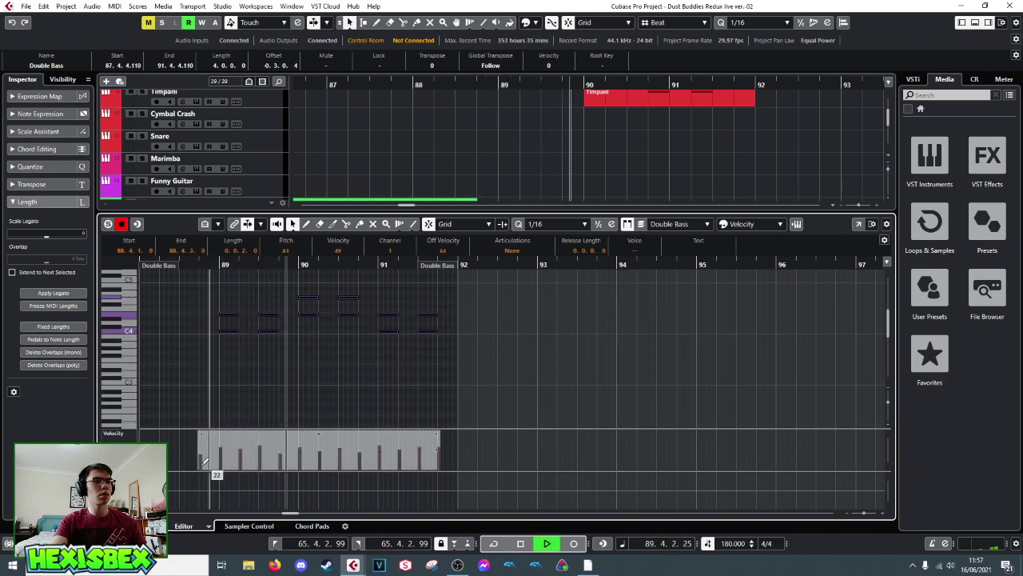
key("ctrl+e")
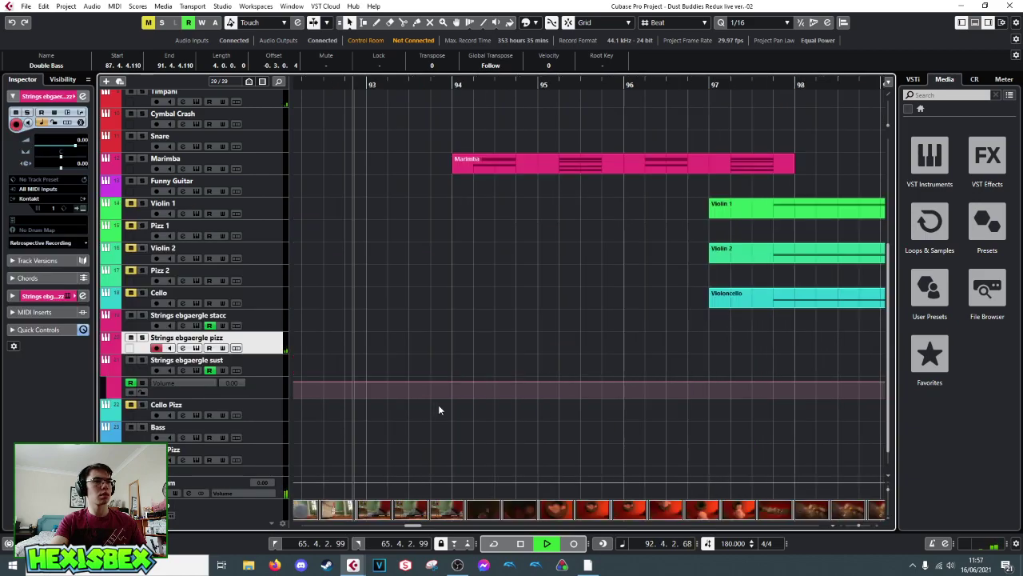
key("space")
- Stop the pizz track's Kontakt instrument from accepting standard controllers for volume and pan, and raise its instrument volume
left_click(200, 349)
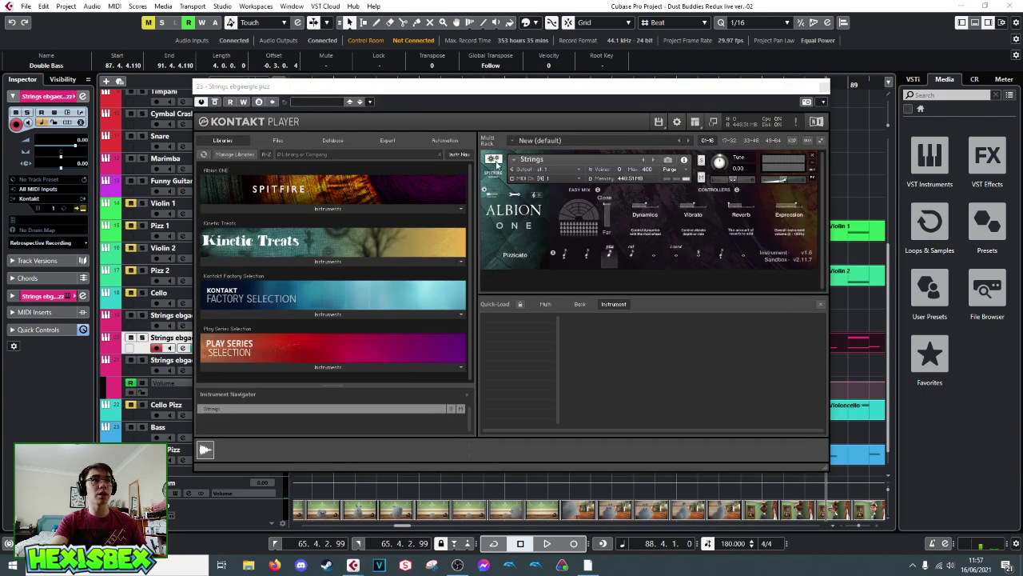
left_click(683, 159)
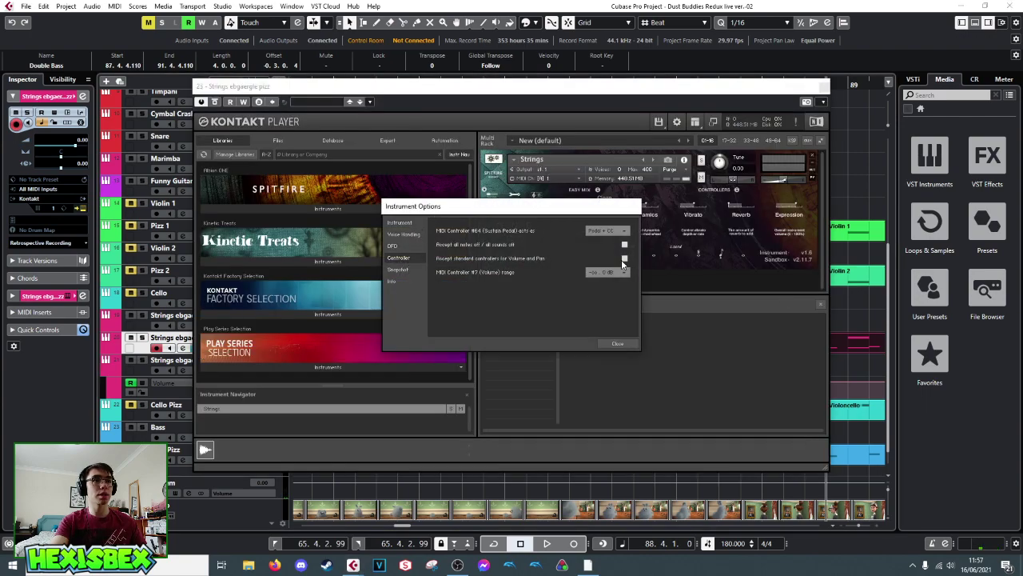
left_click(617, 344)
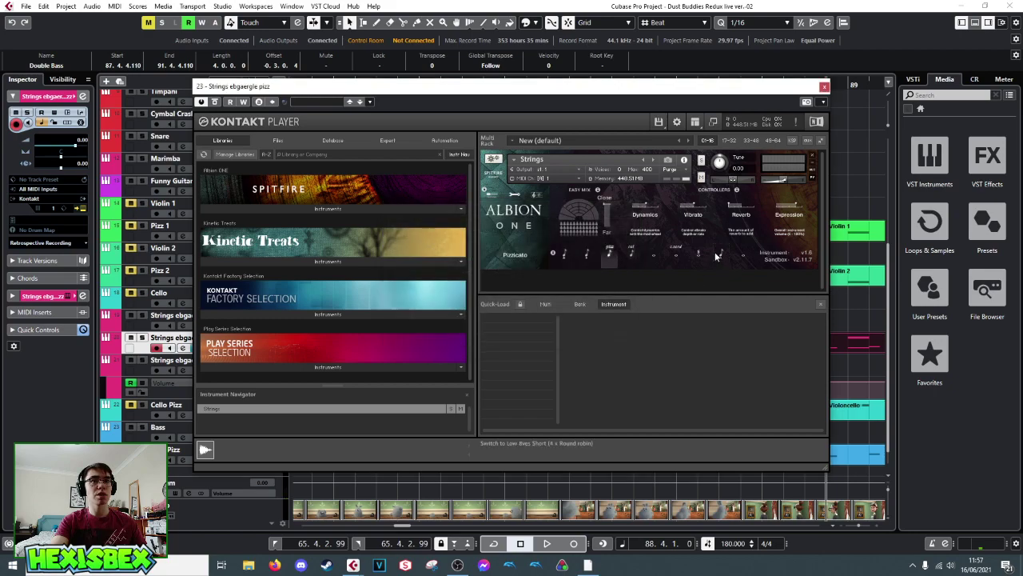
left_click_drag(784, 182, 787, 183)
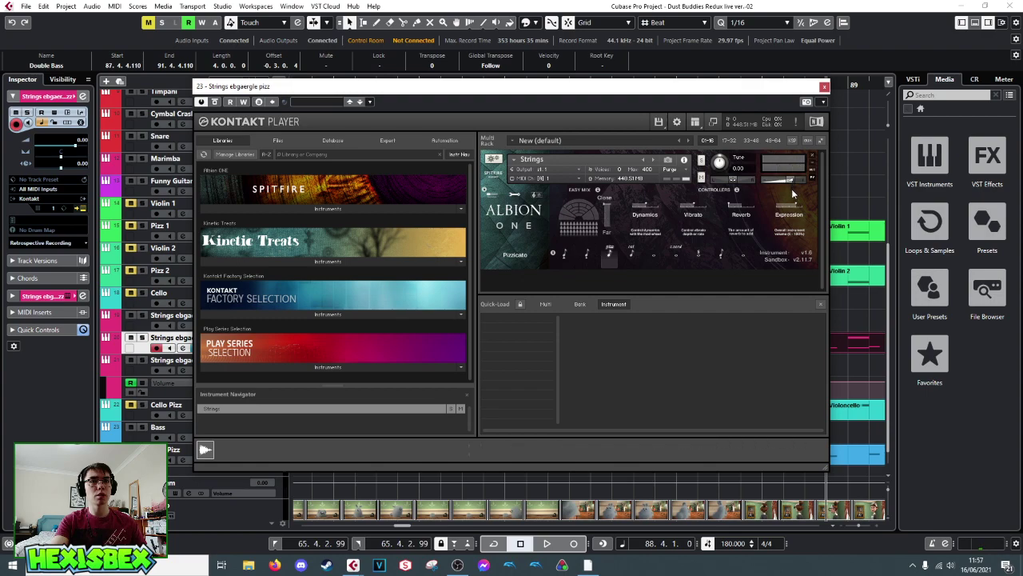
left_click_drag(791, 189, 791, 183)
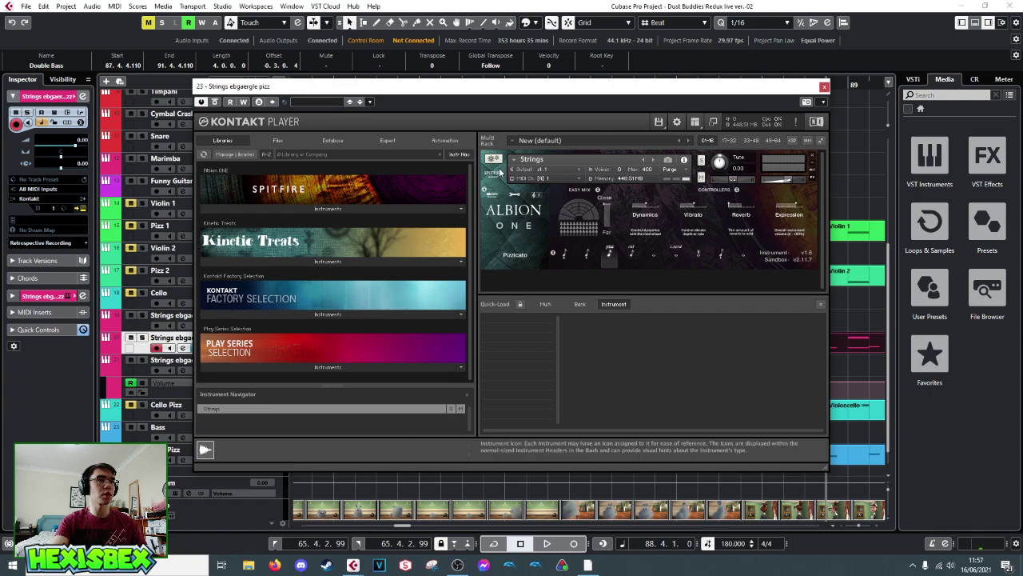
key("space")
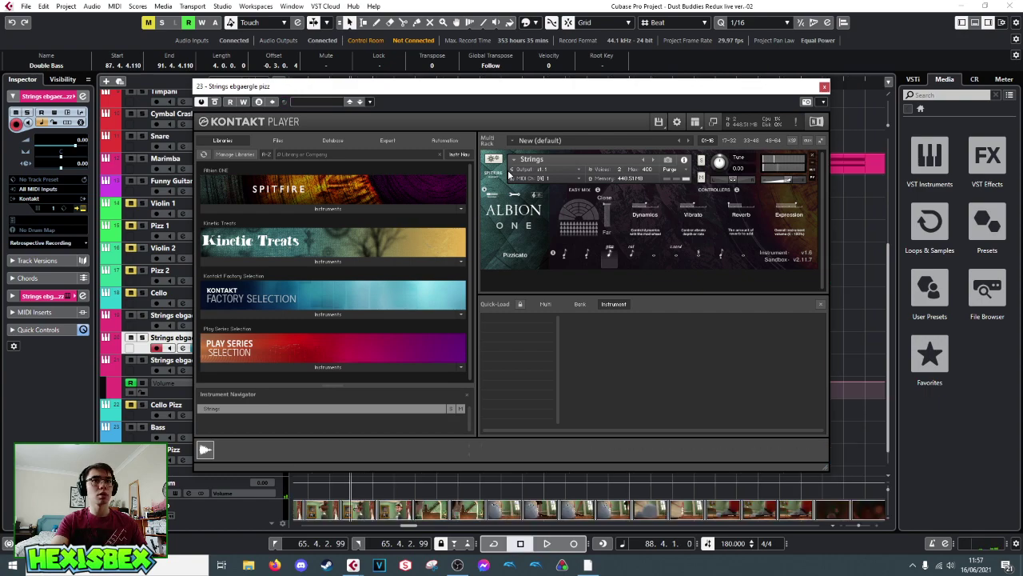
left_click(824, 86)
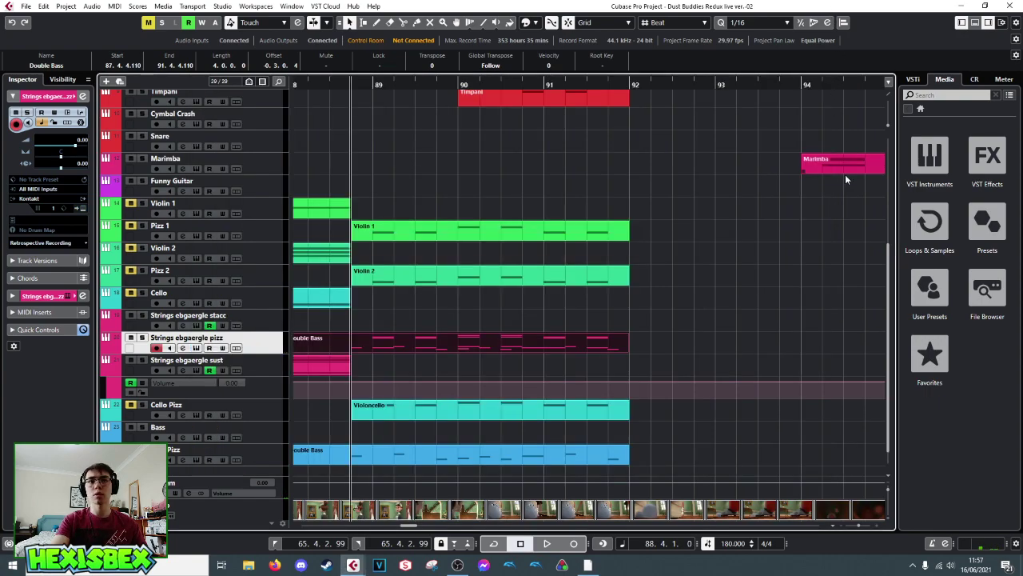
- Solo the Strings ebgaergle pizz track and play its combined part
left_click(131, 338)
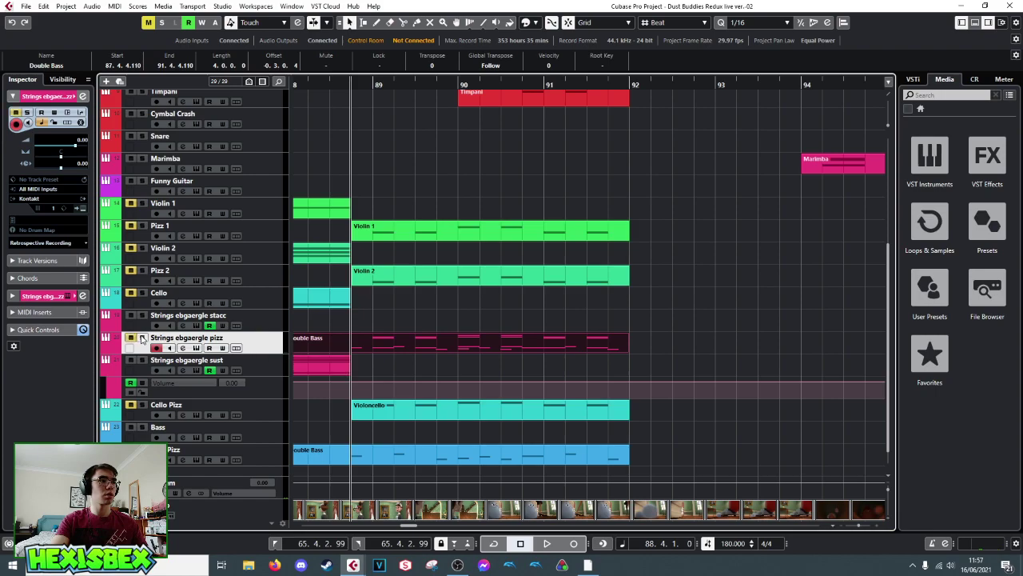
left_click(142, 339)
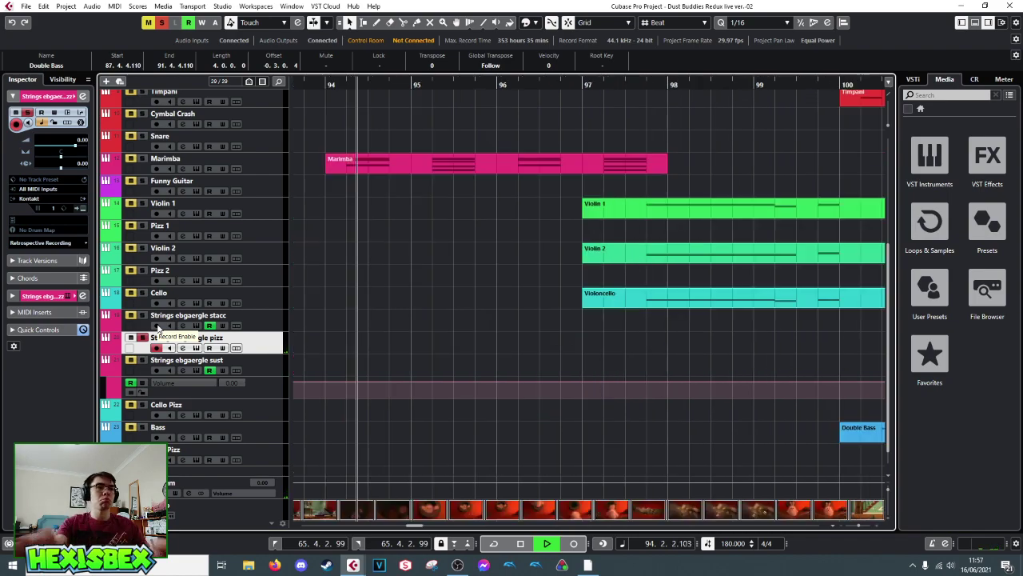
- Set the playback position to bar 83 beat 4 and open the video player for the dustboys clip
key("g")
key("g")
key("g")
left_click(406, 83)
key("space")
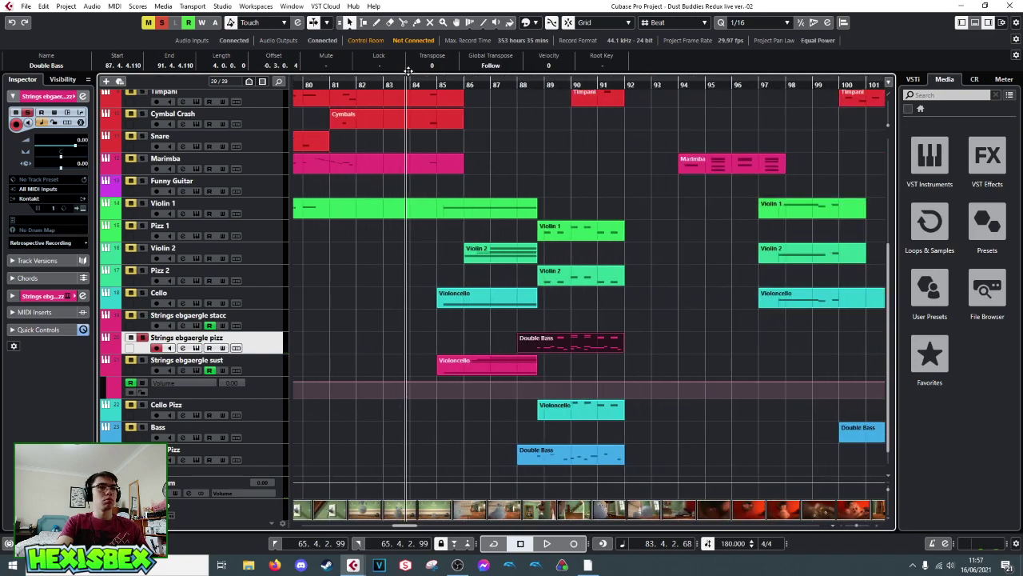
left_click(538, 506)
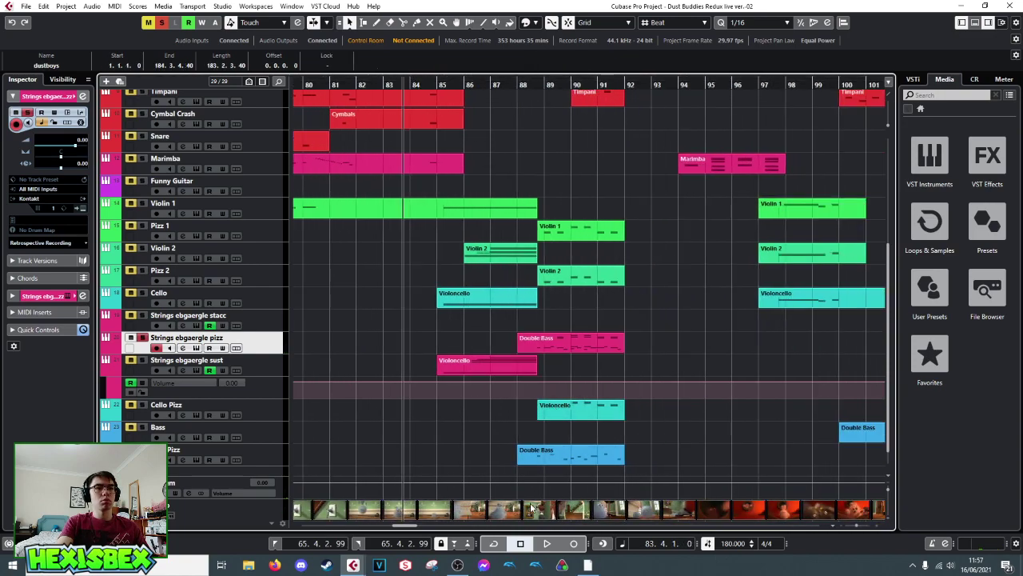
key("F8")
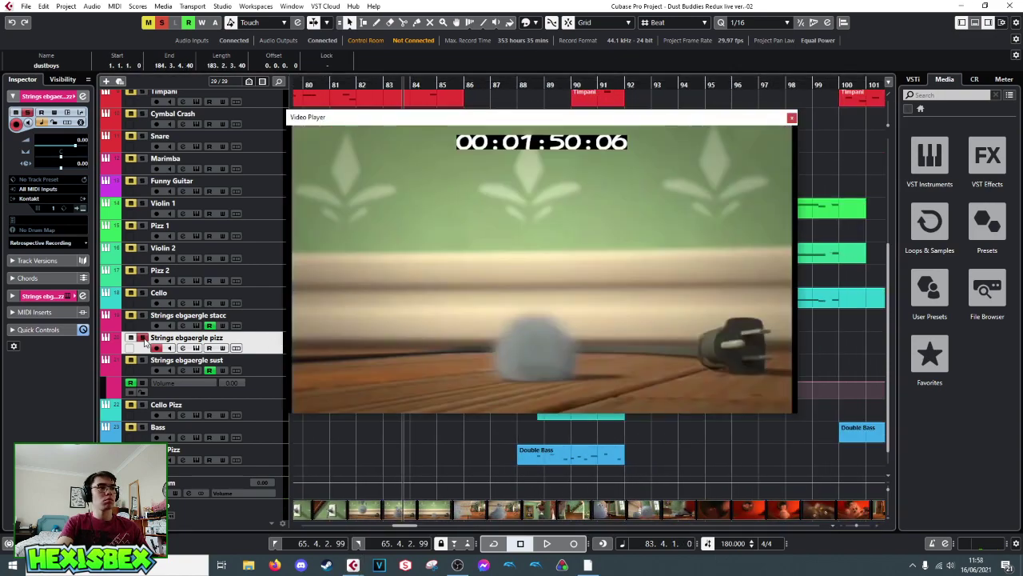
- Play the passage from bar 83 beat 4 against the video with the pizz track unsoloed and close the video player
key("space")
key("space")
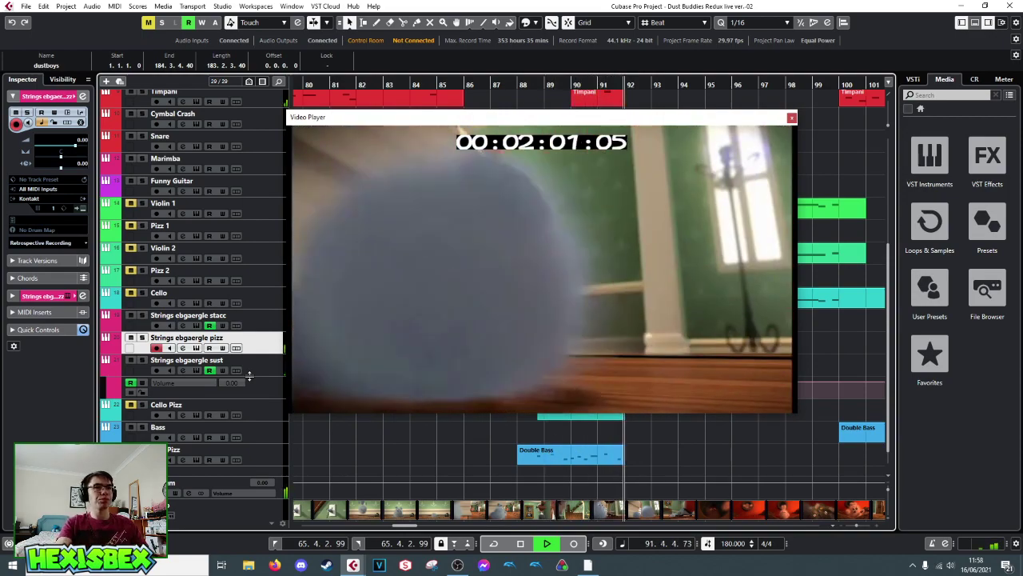
key("space")
left_click(792, 117)
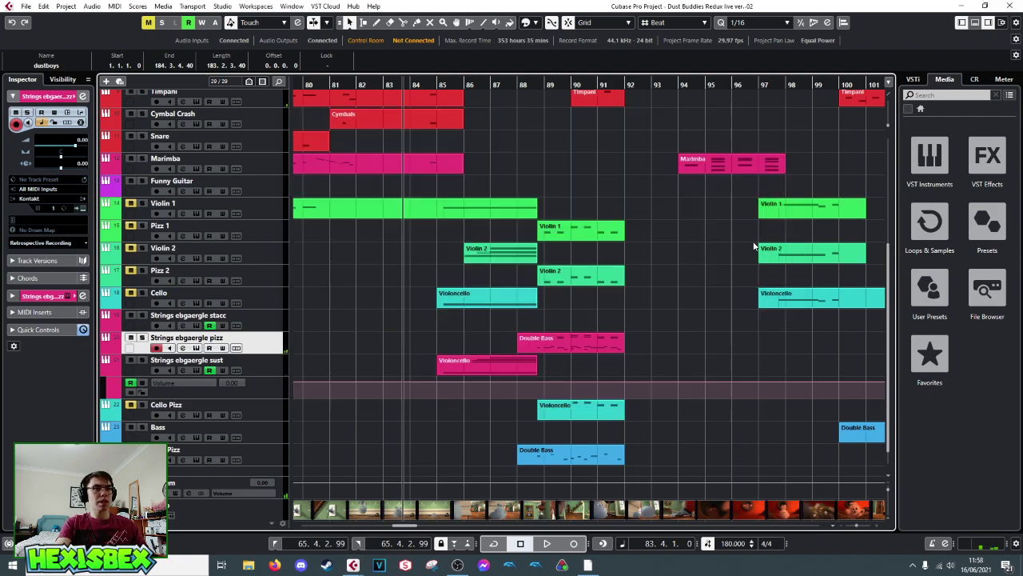
- Play the transition from the sustained strings into the pizzicato part from bar 88
left_click(516, 84)
key("space")
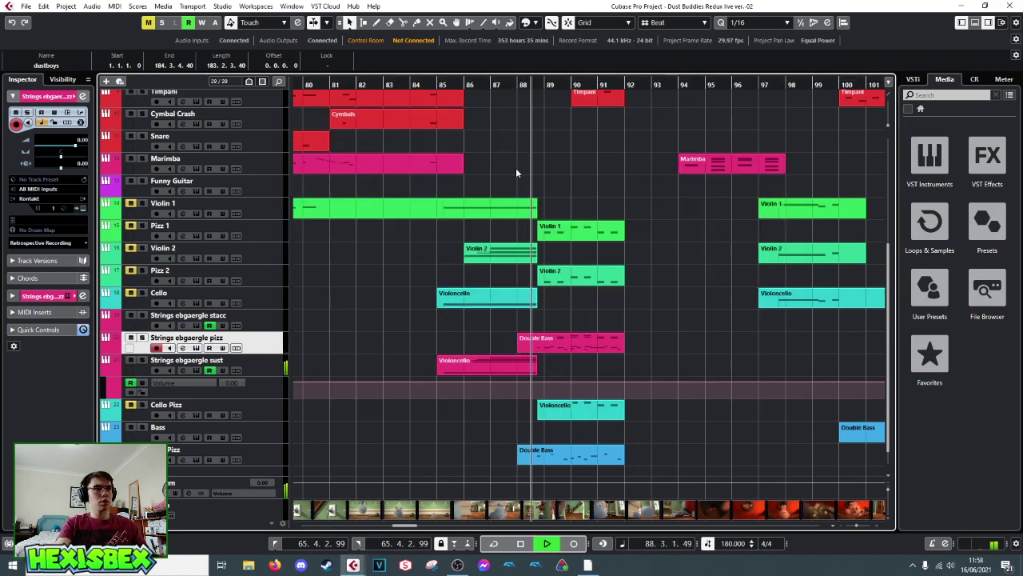
key("space")
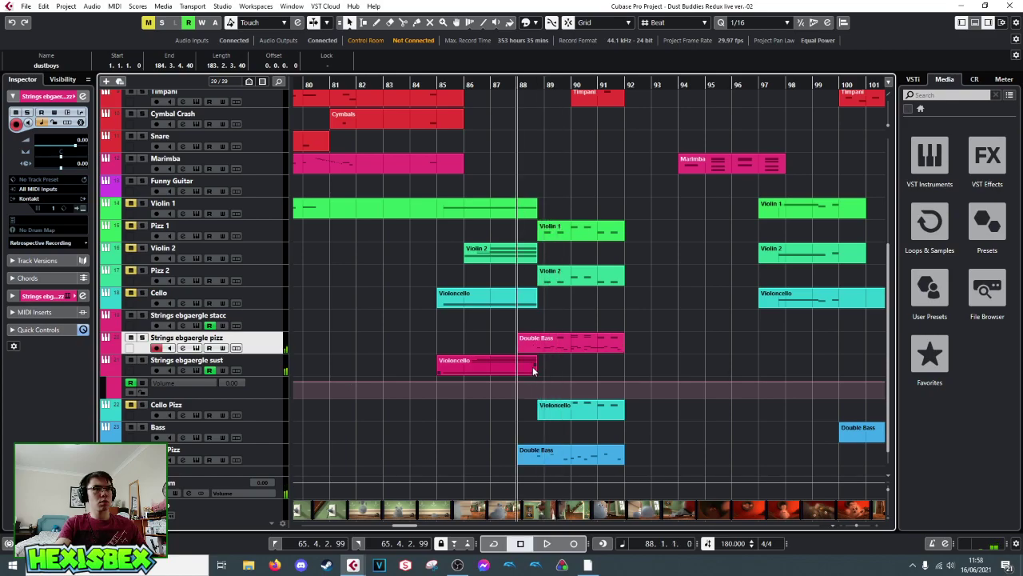
- Shorten the sustained notes in the Violoncello part on the Strings ebgaergle sust track to end at bar 88 beat 3
double_click(526, 370)
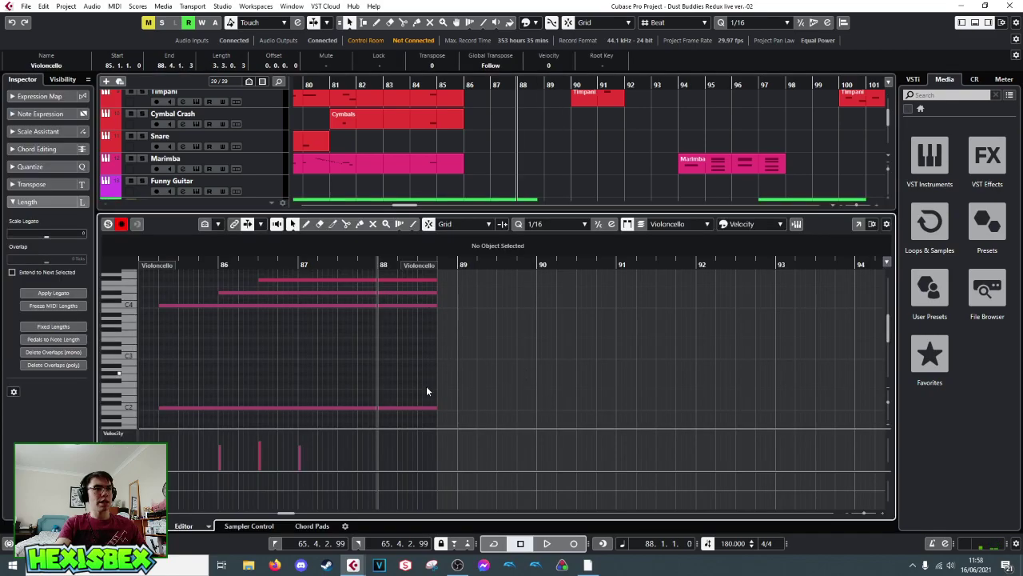
key("ctrl+a")
left_click_drag(432, 409, 413, 408)
key("ctrl+e")
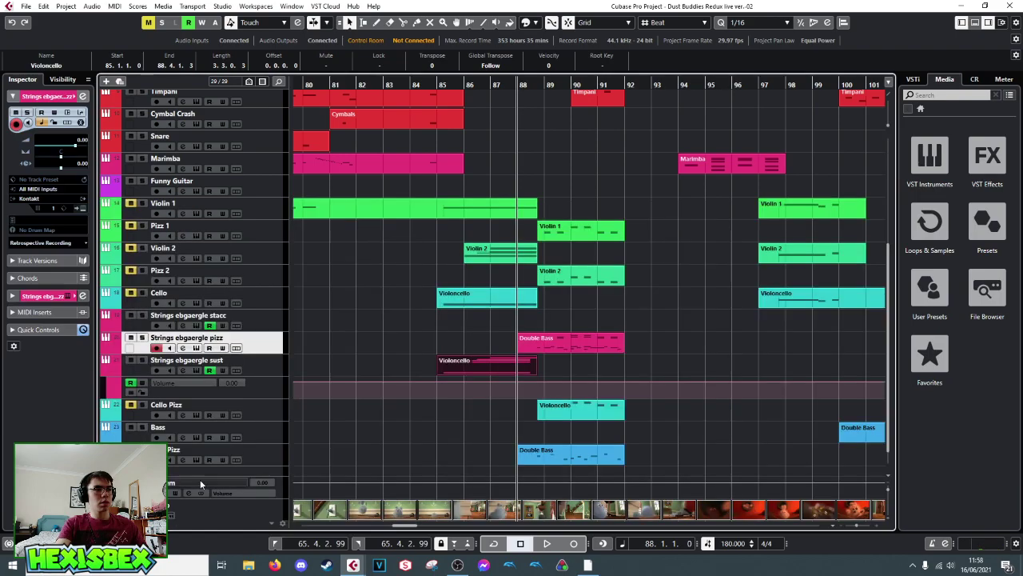
- Shorten the highest note in the sust track's Violoncello part to end at 88.3.1.0 like the other notes
left_click(515, 372)
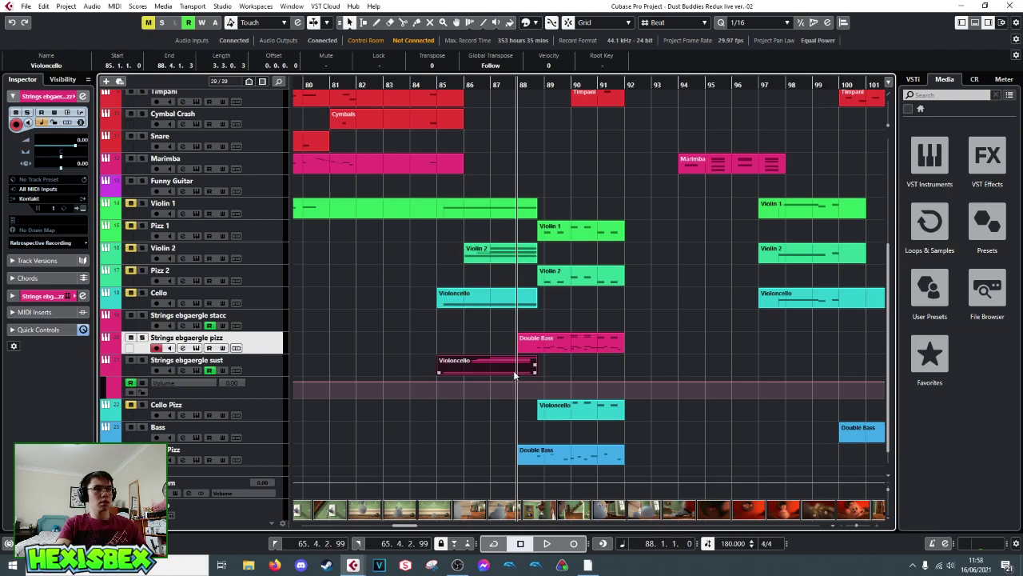
double_click(517, 369)
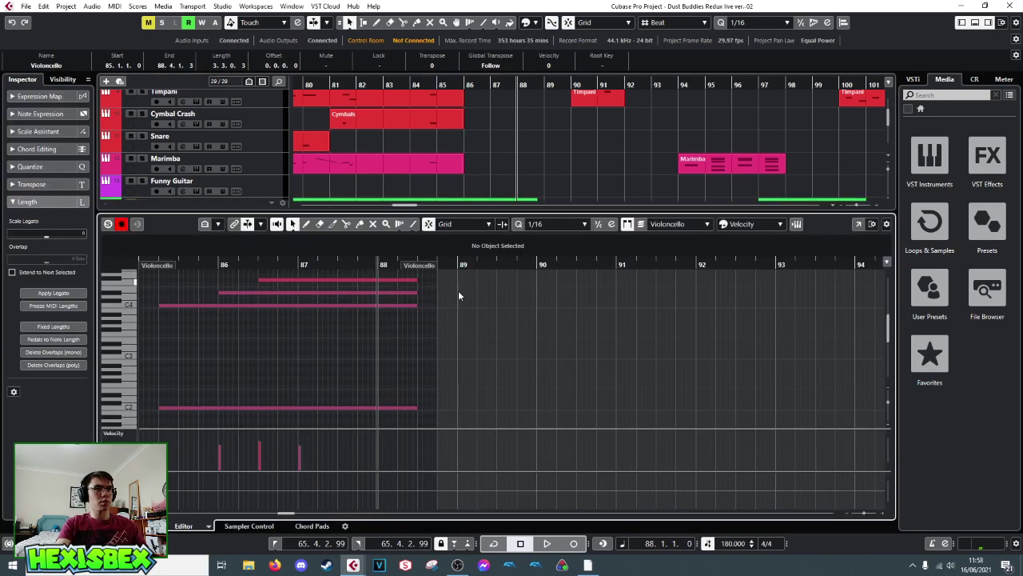
scroll(430, 345, "up", 3)
left_click(420, 363)
left_click_drag(433, 361, 416, 361)
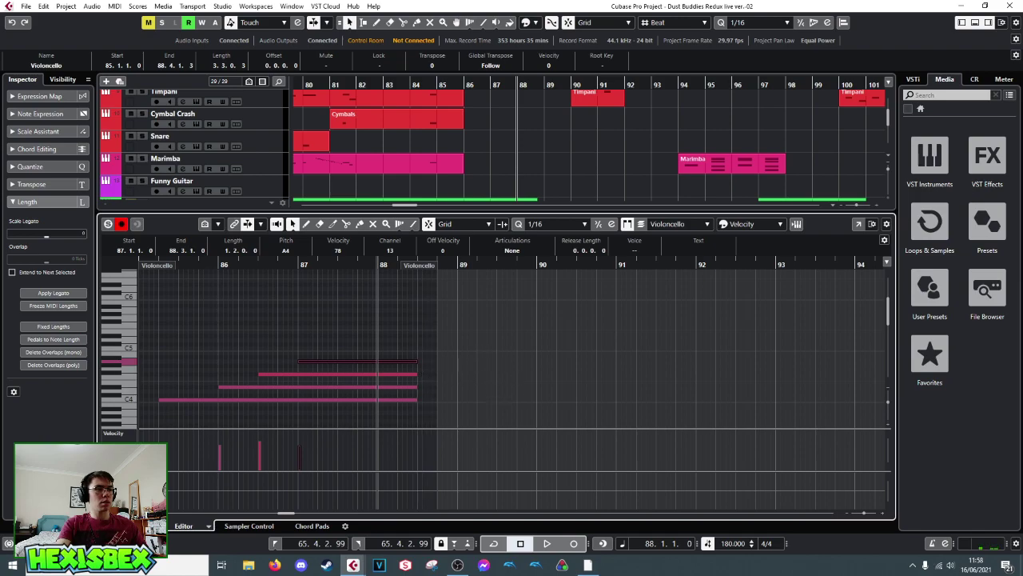
key("alt+F3")
key("ctrl+alt+e")
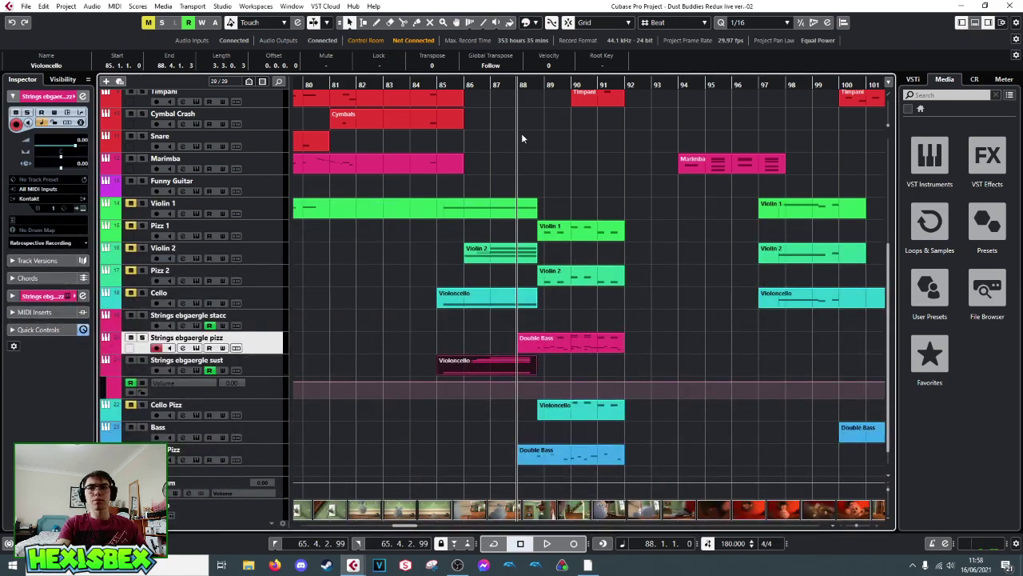
- Play the string transition from bar 88 and again from bar 87 beat 3 with the dustboys video shown
key("space")
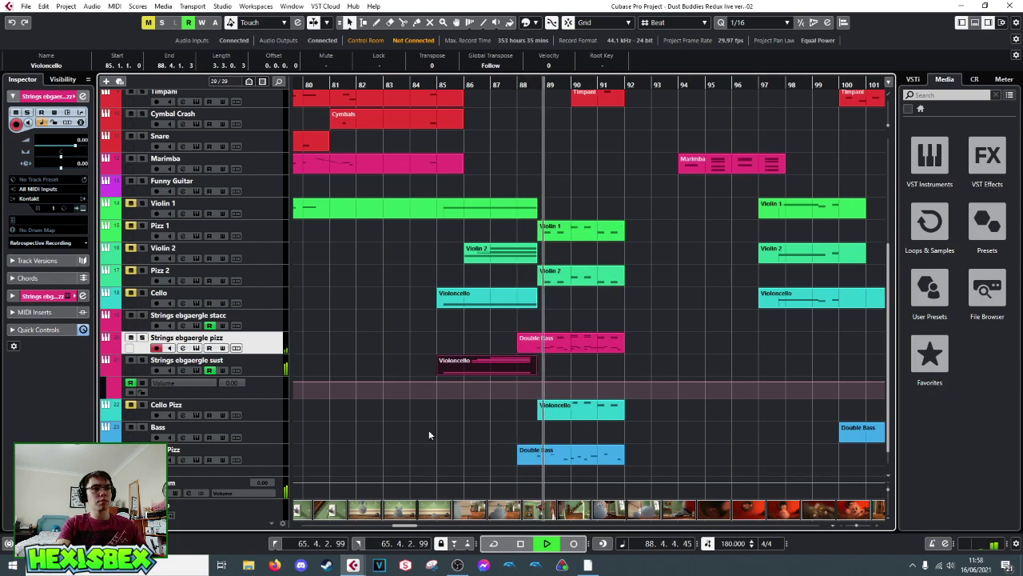
key("space")
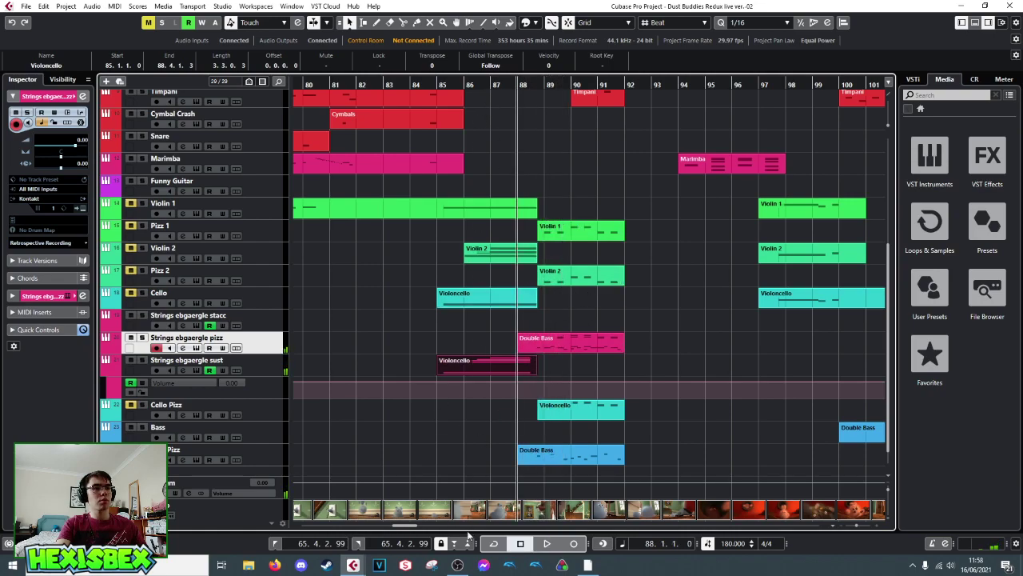
double_click(519, 516)
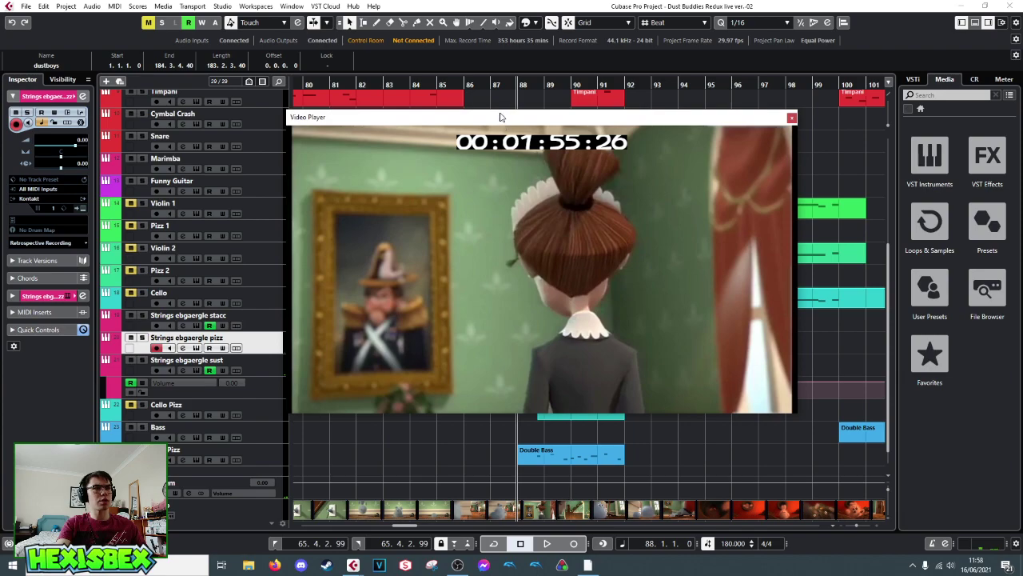
left_click(502, 85)
key("space")
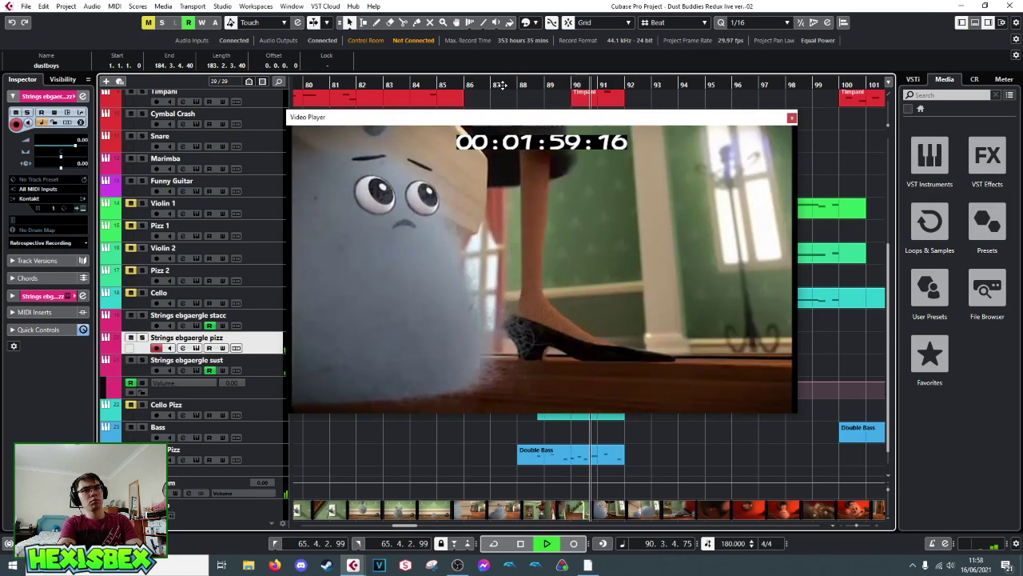
key("space")
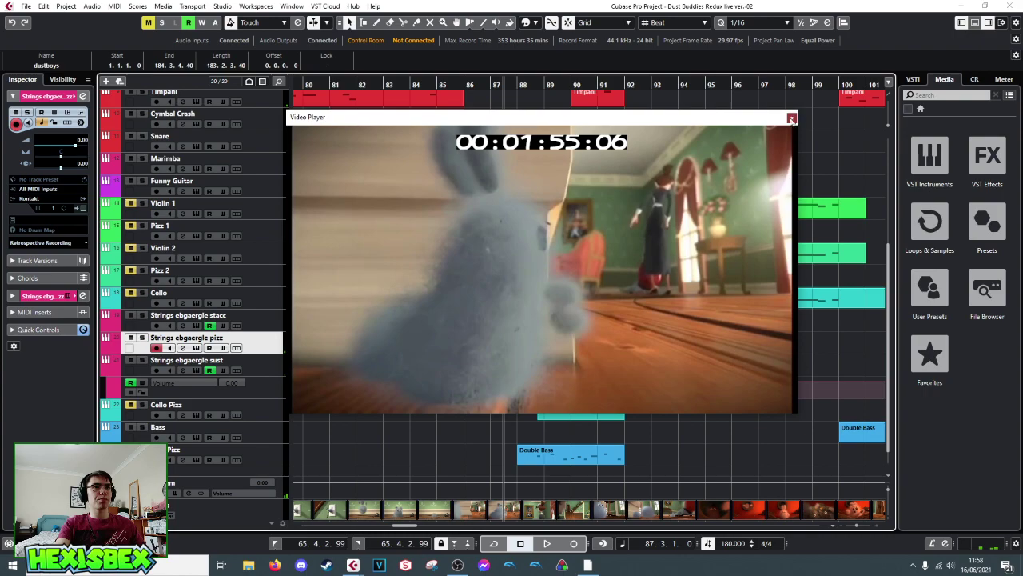
left_click(792, 118)
- Extend all notes in the Violoncello part on the Strings ebgaergle sust track to end at 88.3.3.0
double_click(517, 360)
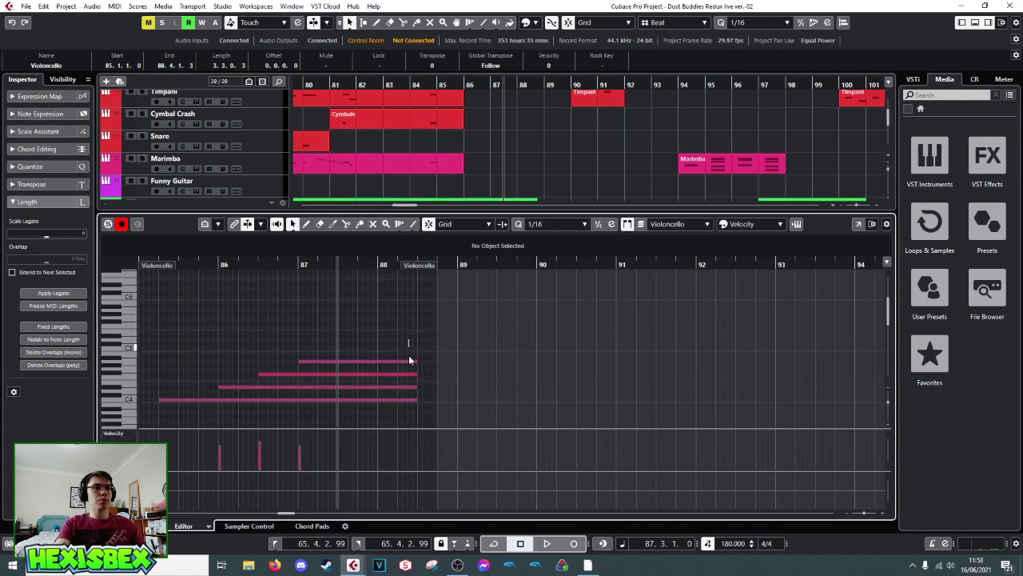
key("ctrl+a")
scroll(408, 352, "down", 5)
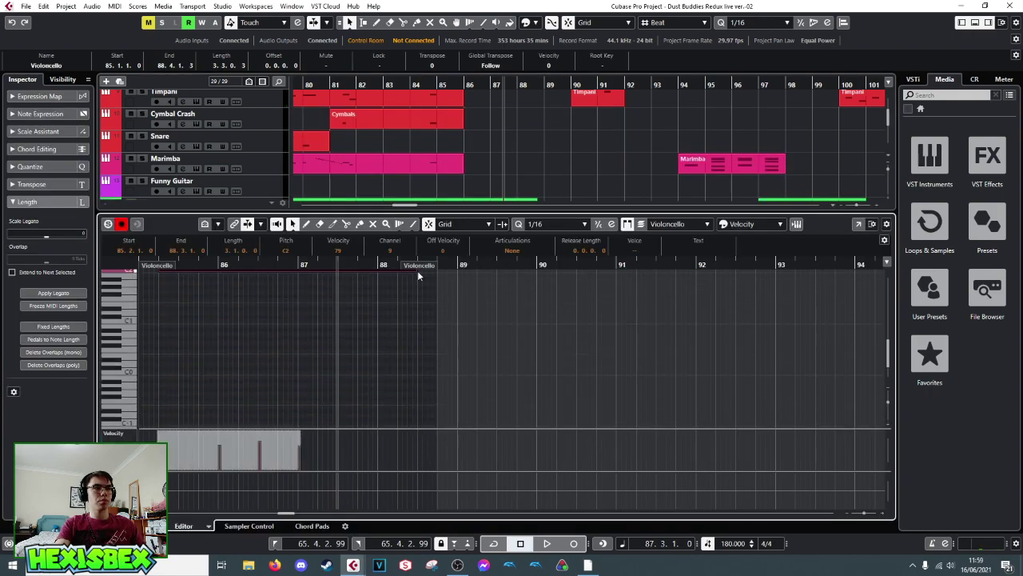
left_click(417, 272)
scroll(422, 304, "up", 4)
scroll(408, 328, "down", 4)
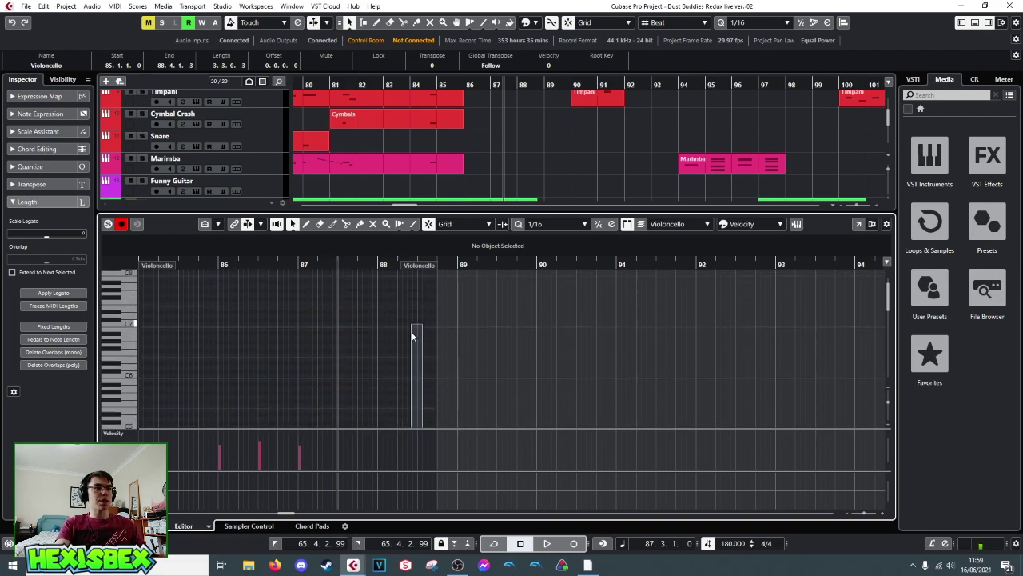
scroll(407, 276, "up", 5)
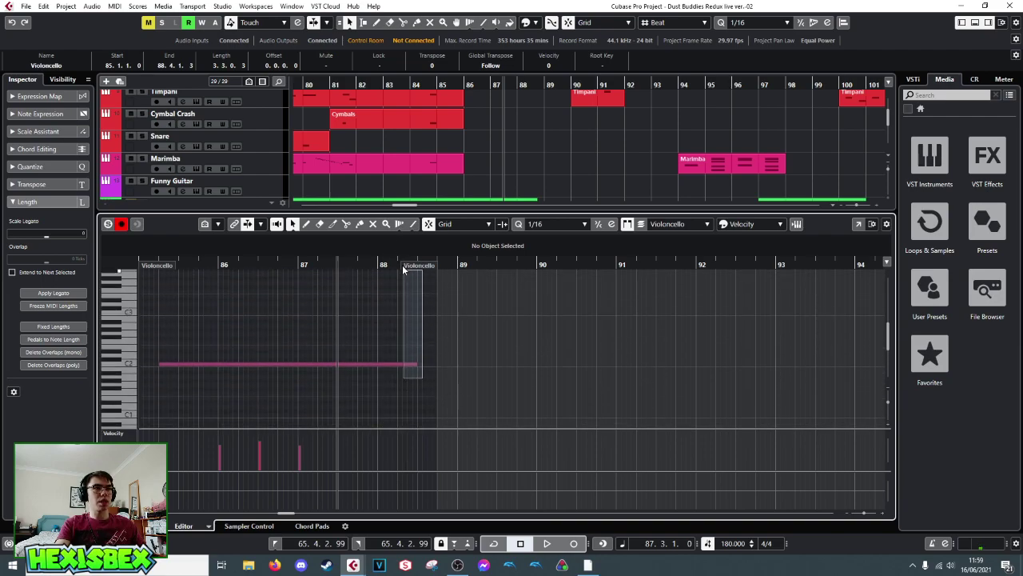
key("ctrl+a")
mouse_move(411, 302)
left_mouse_down()
mouse_move(414, 293)
mouse_move(439, 294)
mouse_move(426, 299)
left_mouse_up()
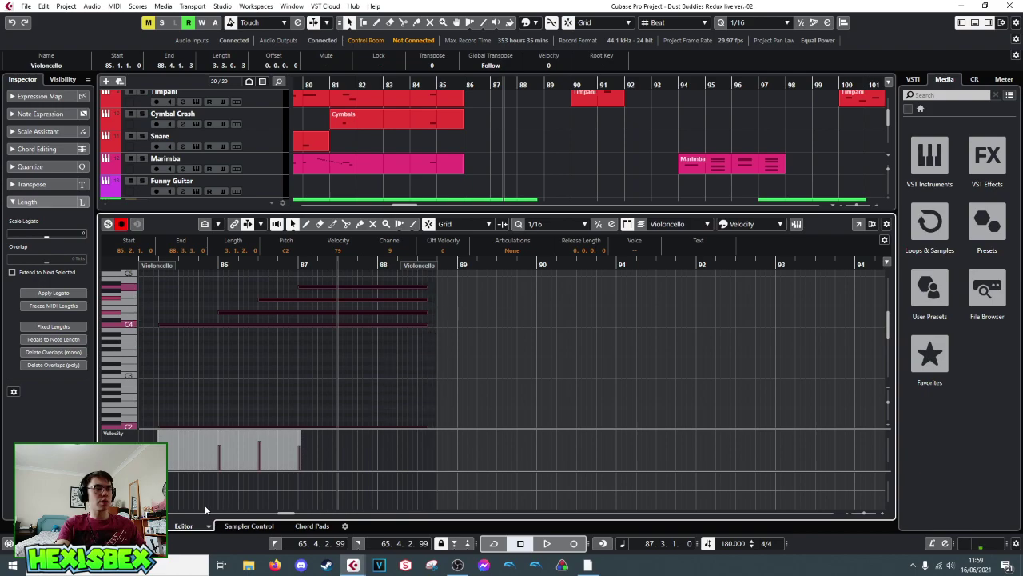
key("ctrl+e")
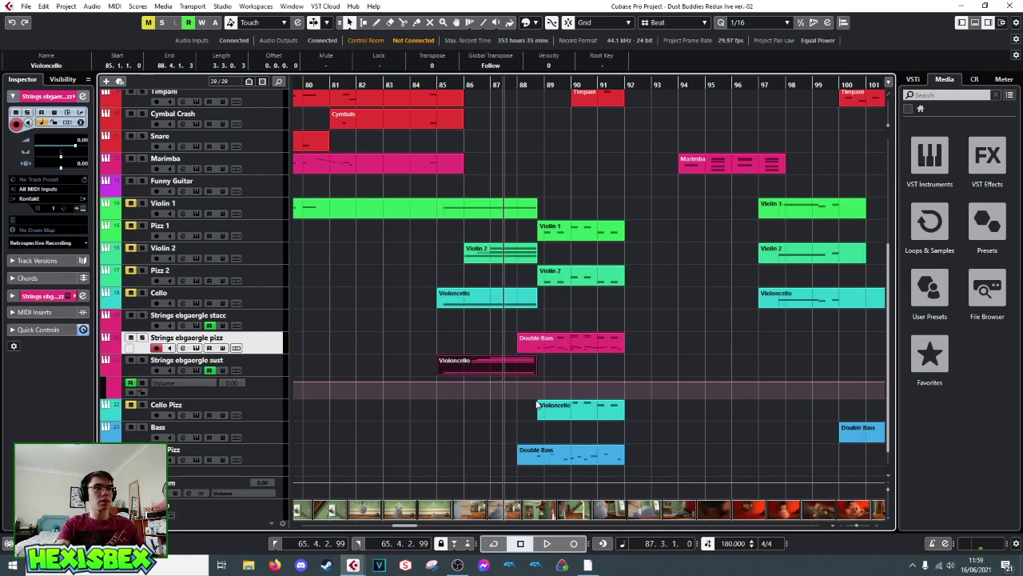
- Set the Kontakt instrument volume of the Strings ebgaergle sust track to 2.6 and play the passage from bar 87 beat 3
left_click(238, 361)
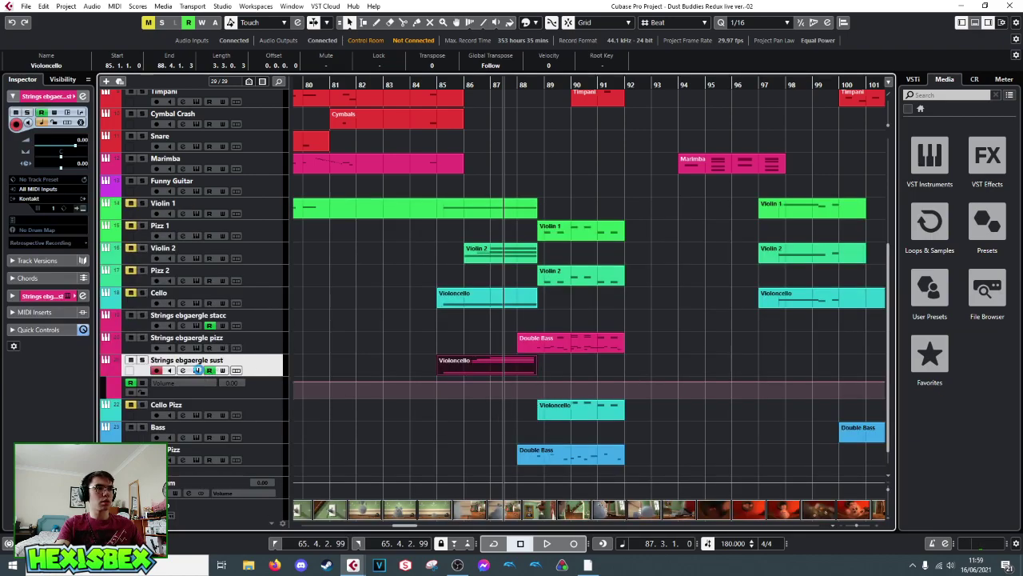
left_click(197, 370)
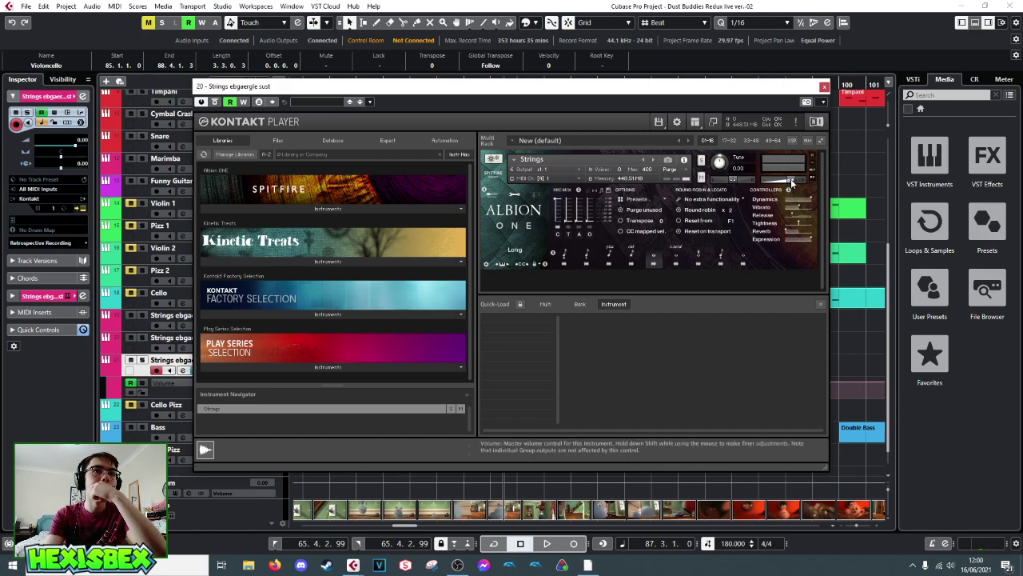
left_click_drag(790, 178, 797, 183)
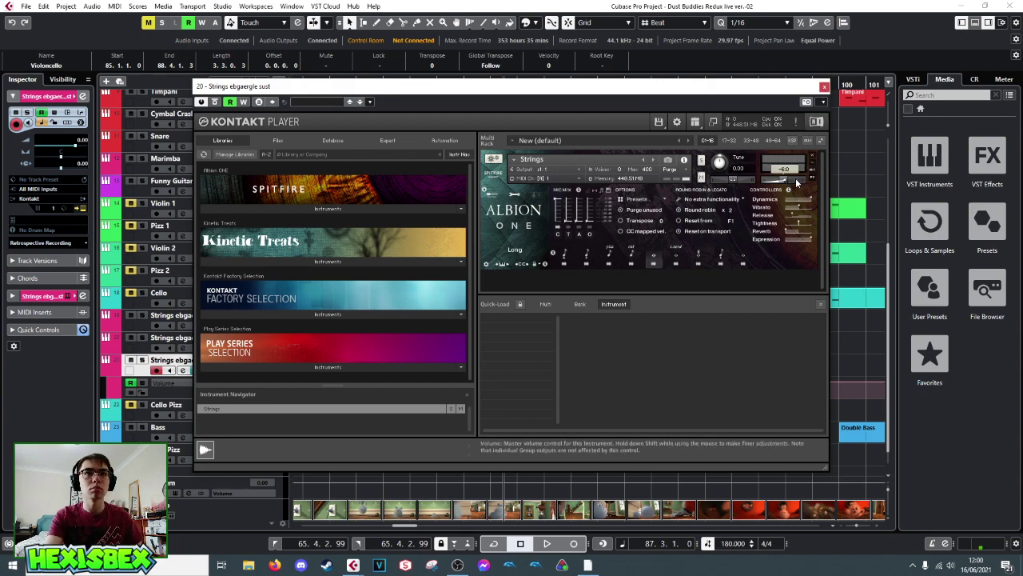
scroll(796, 184, "down", 2)
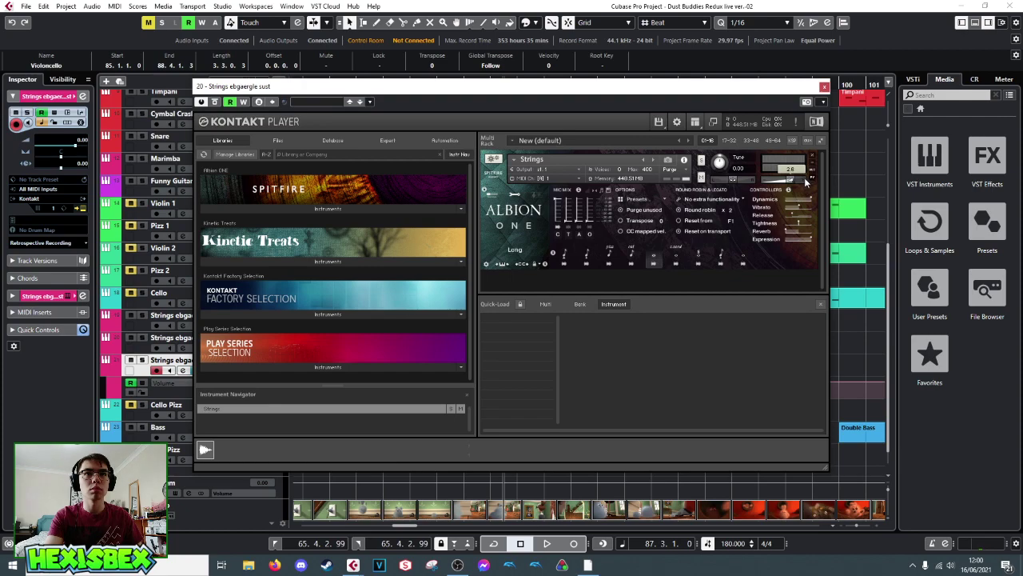
key("space")
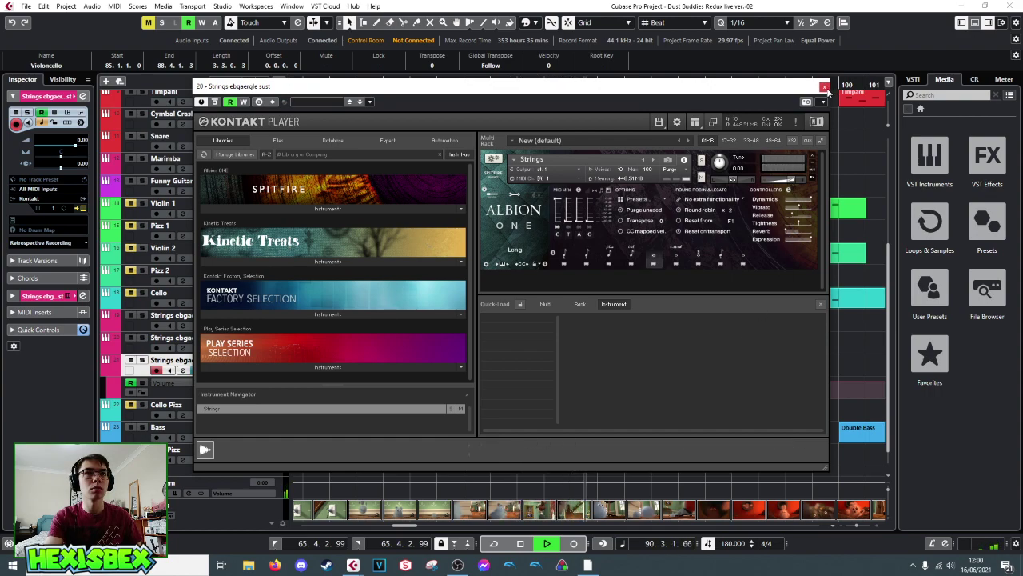
left_click(824, 87)
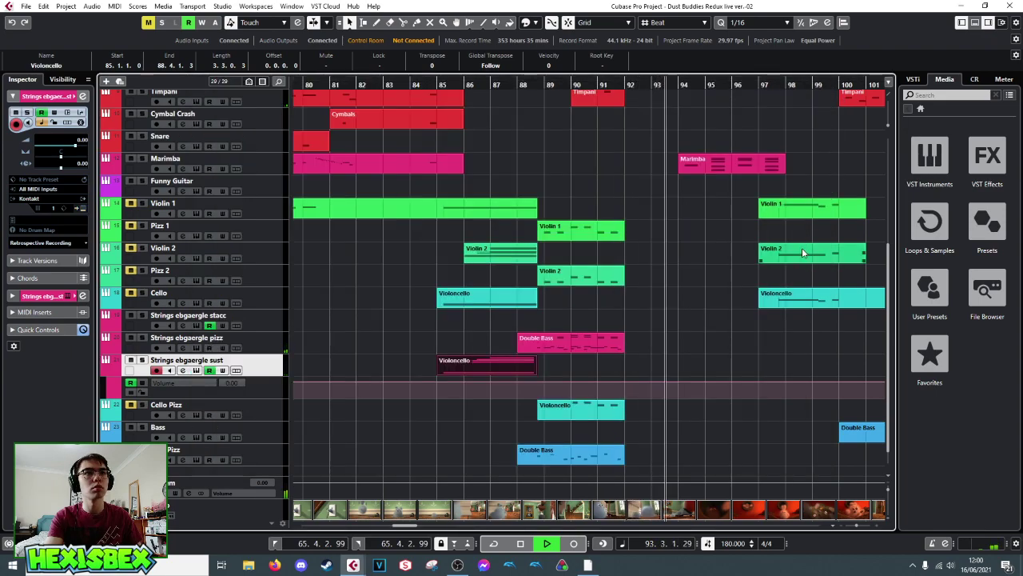
- Play the arrangement from bar 86 beat 2 to check the sustained strings against the pizzicato
key("space")
left_click(470, 83)
key("space")
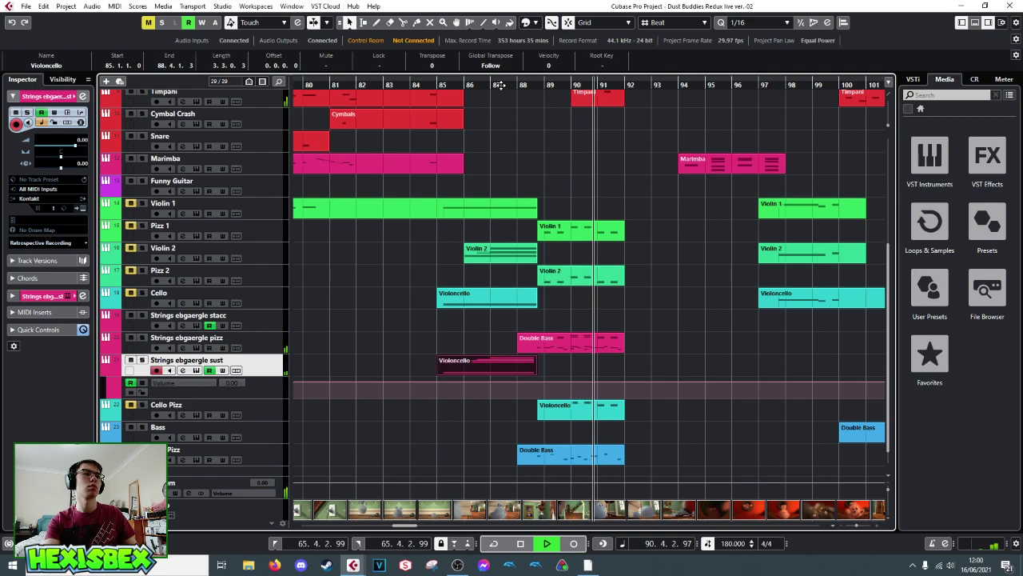
key("space")
- Delete every note after the first in the Double Bass part at bar 88 on the pizz track below Bass
left_click(540, 460)
double_click(536, 456)
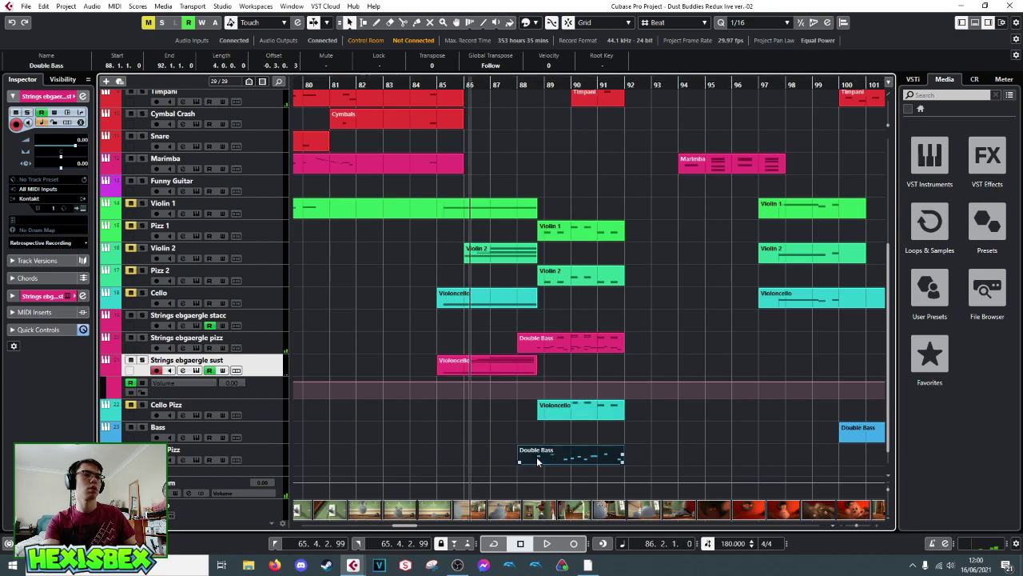
left_click_drag(229, 323, 452, 406)
key("Delete")
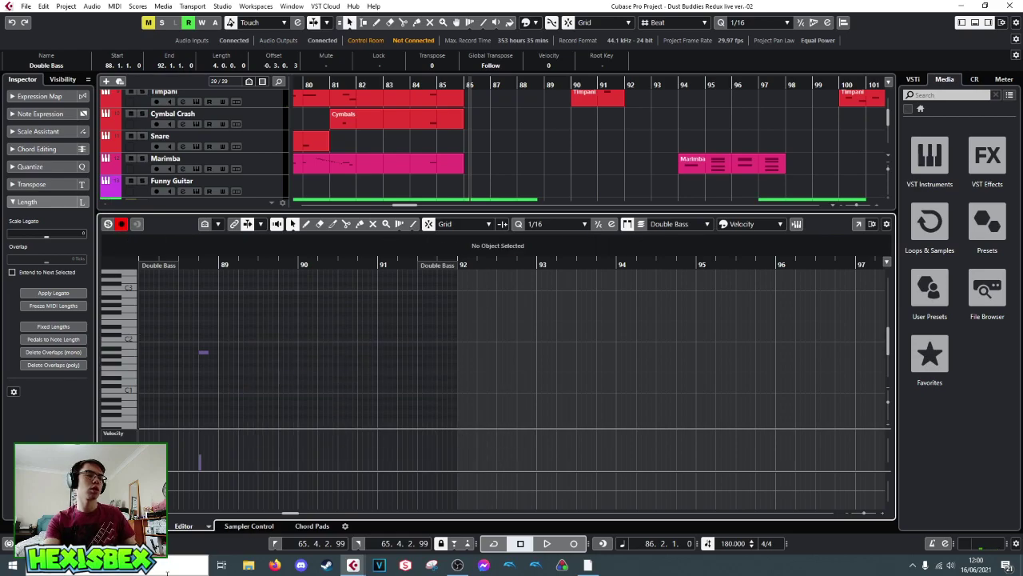
- Shorten the Double Bass part at bar 88 on the pizz track below Bass to end at bar 89 beat 2
key("ctrl+e")
left_click_drag(622, 461, 550, 469)
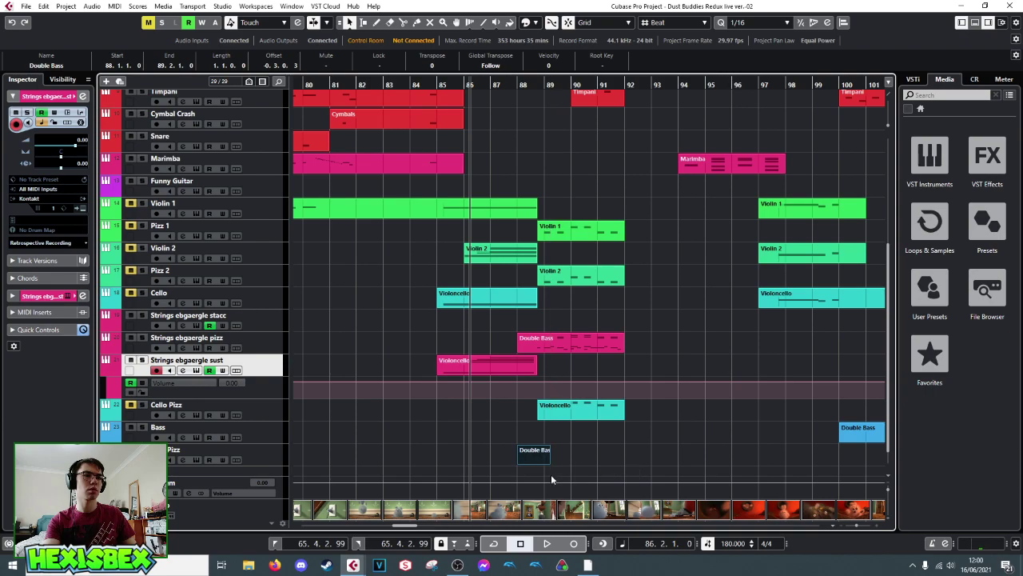
key("ctrl+e")
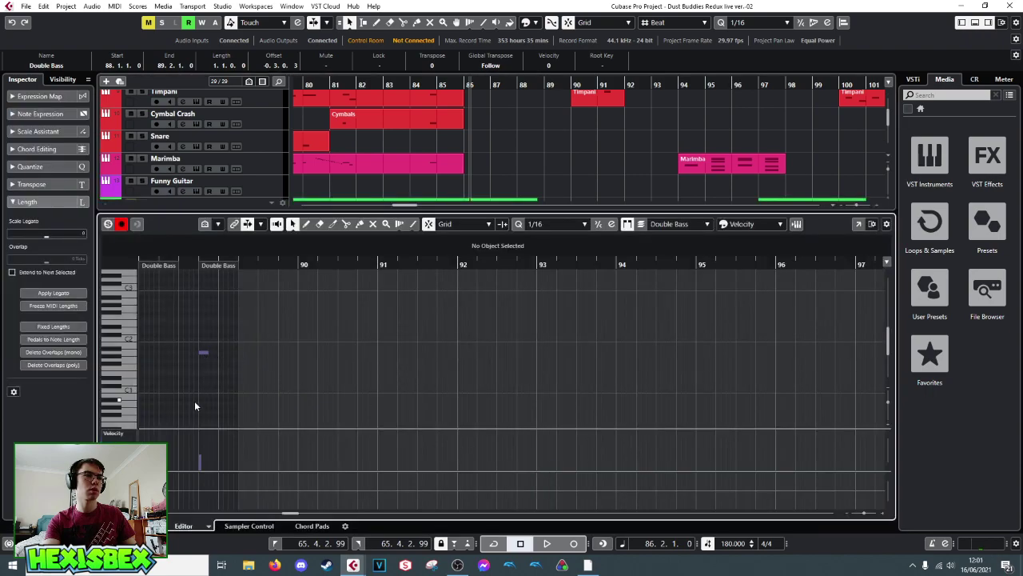
key("ctrl+e")
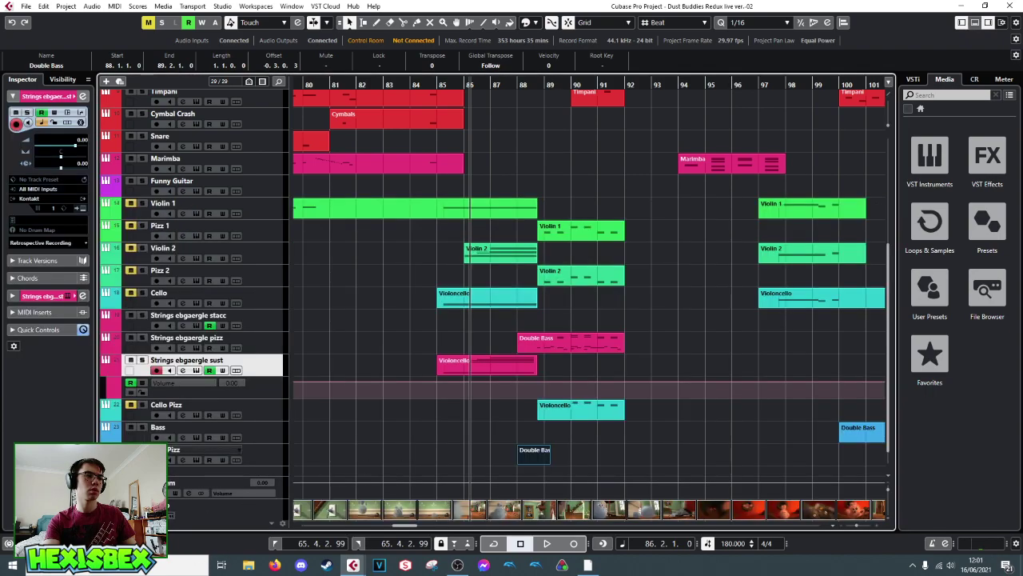
- Play the arrangement from bar 86 beat 2 with the trimmed Double Bass part
left_click(131, 114)
left_click(131, 136)
key("space")
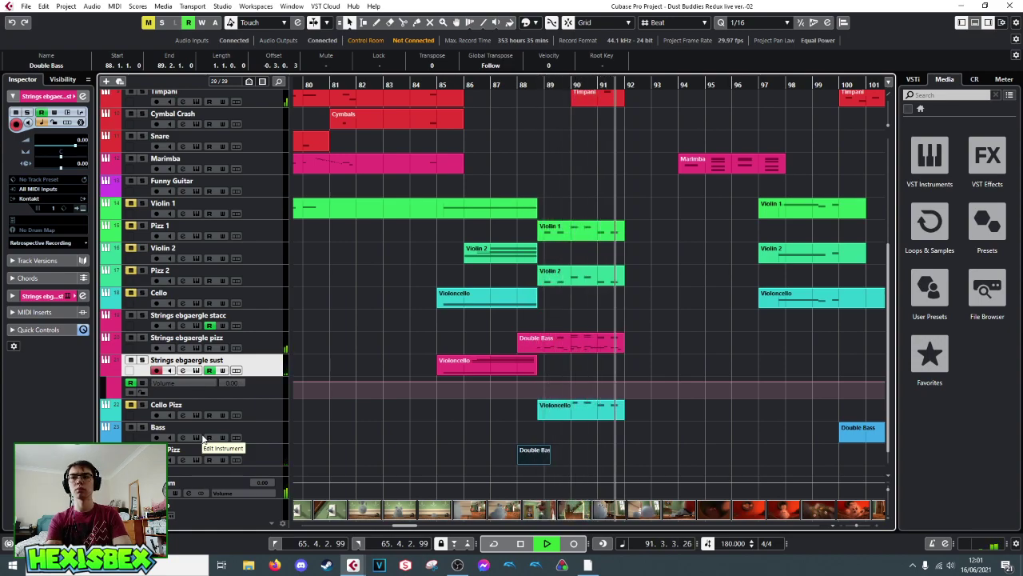
key("space")
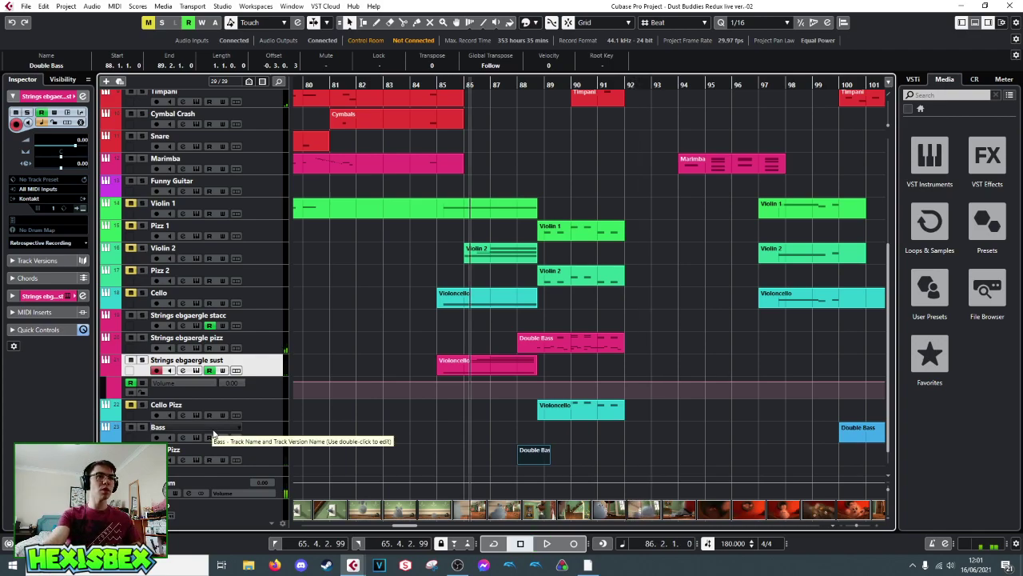
- Lower the Bass Pizz track volume to about -1.92, playing from bar 86 beat 2 before and after the change
left_click(264, 461)
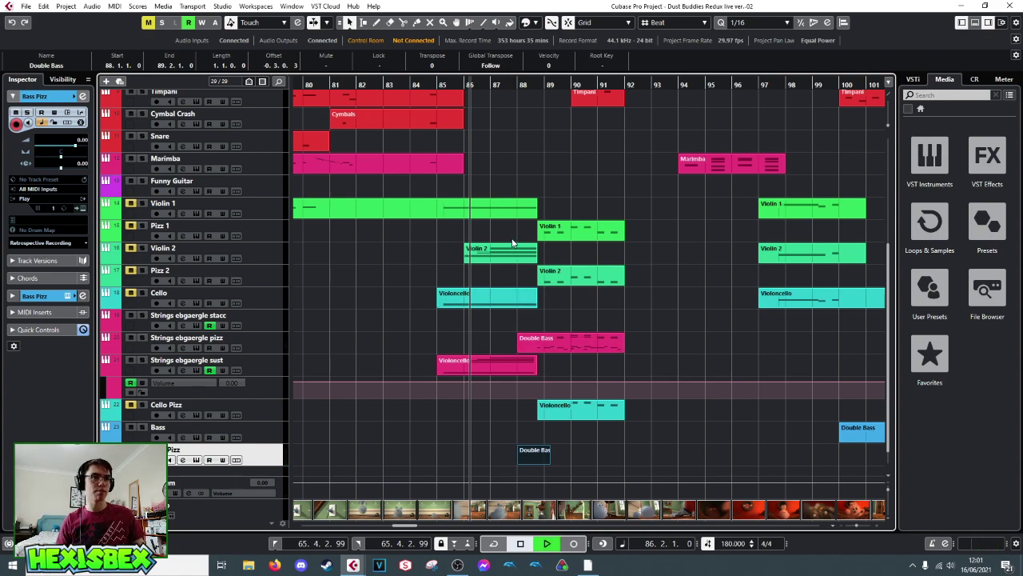
key("space")
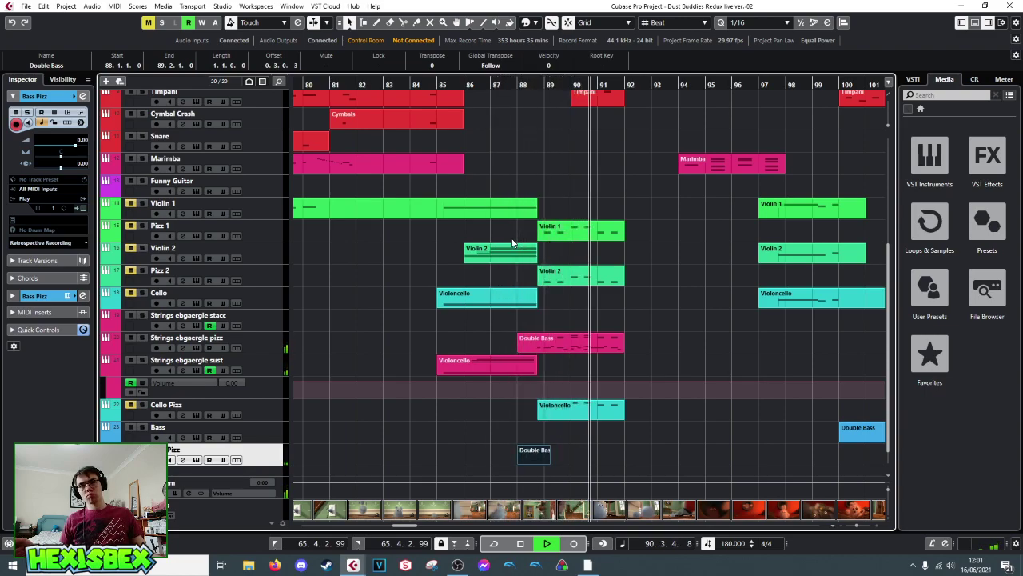
key("space")
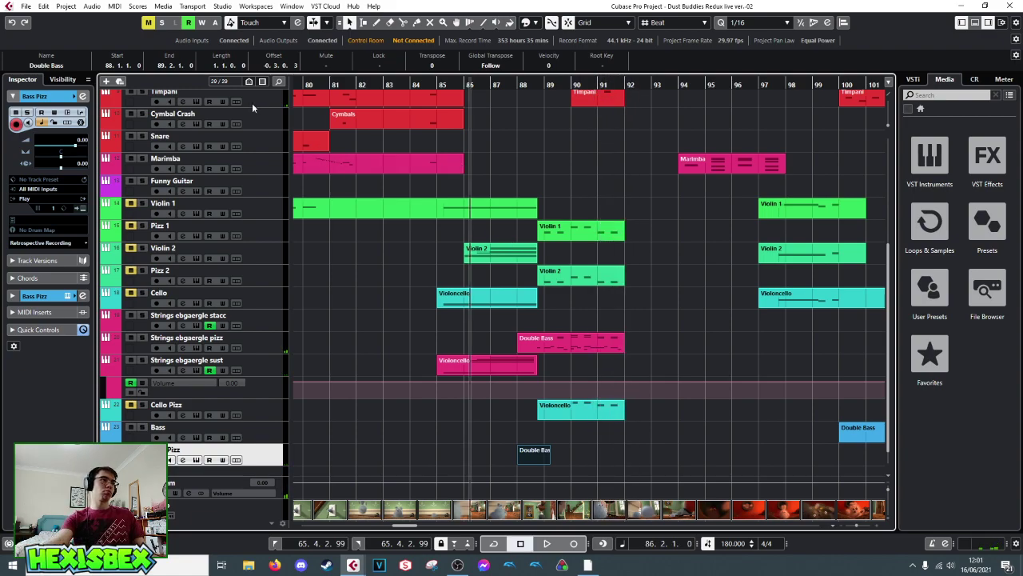
scroll(72, 150, "down", 2)
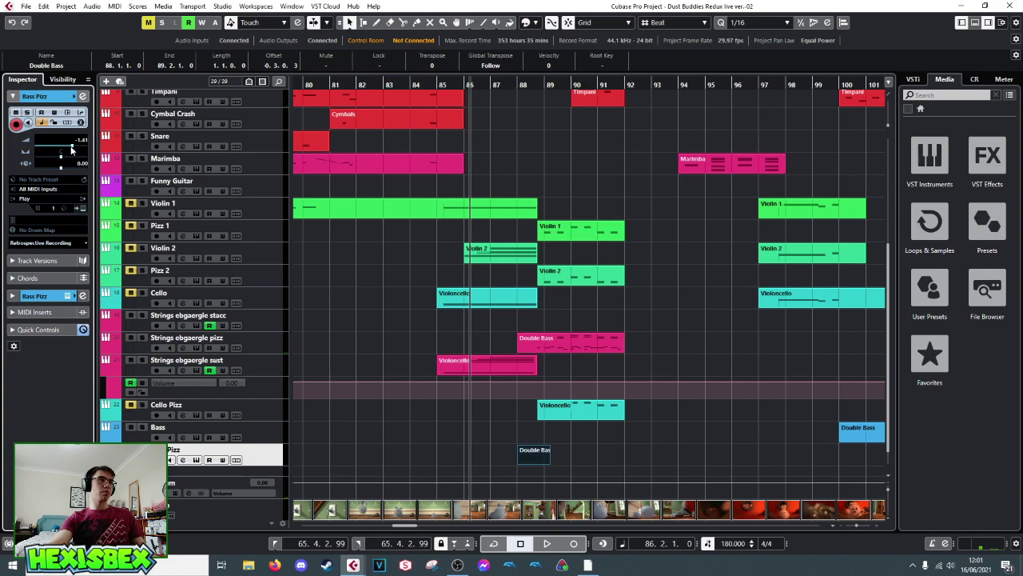
key("space")
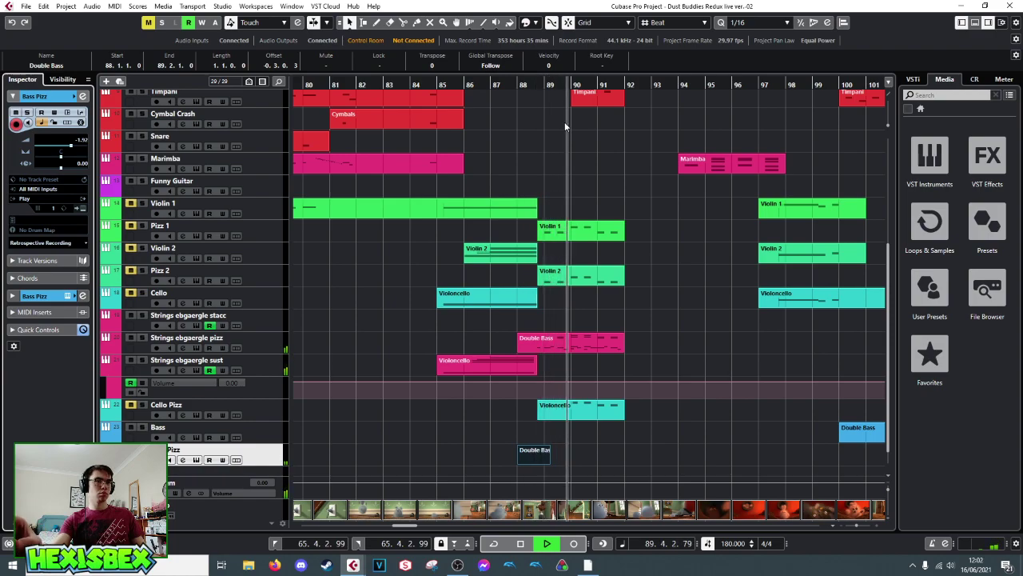
key("space")
- Set the Strings instrument's output volume in Kontakt to about 3.7 for the Strings pizz track and close the instrument
left_click(266, 349)
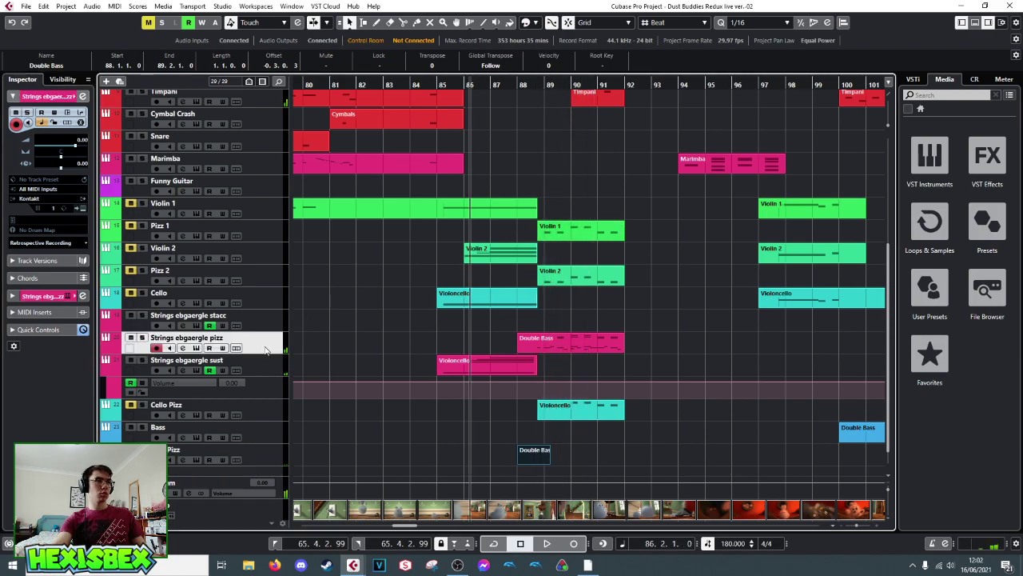
left_click(221, 349)
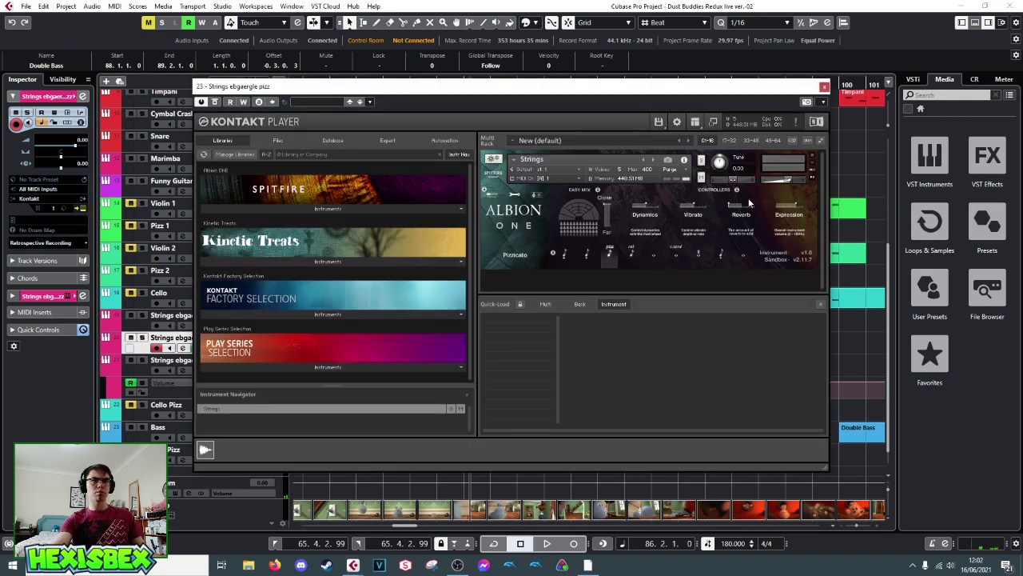
left_click(790, 185)
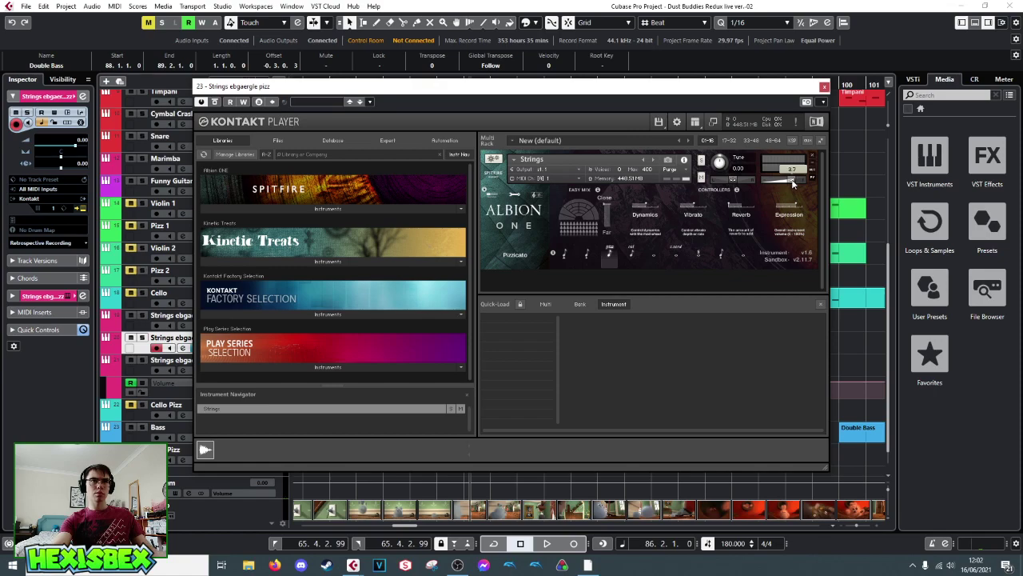
left_click(824, 85)
- Play the arrangement from bar 86 beat 2 through the Trombone and Piccolo entries at bar 105 to check the string balance
key("space")
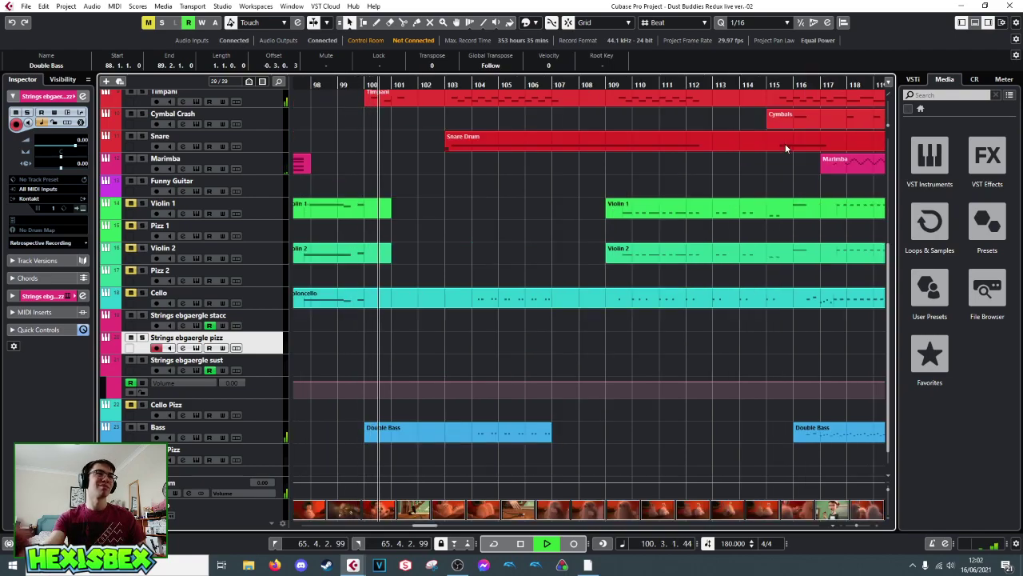
scroll(522, 210, "up", 5)
left_click(512, 217)
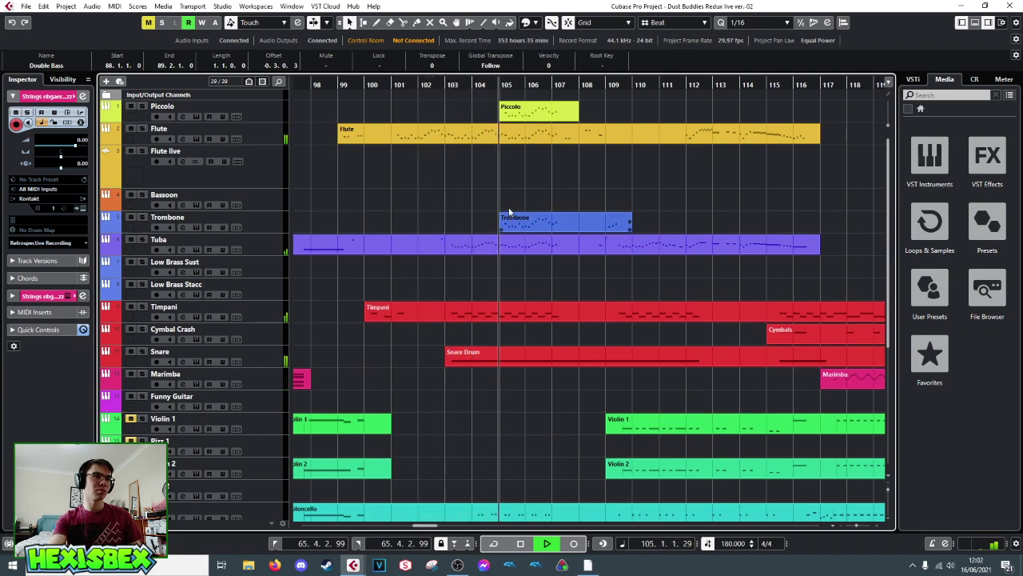
left_click(506, 205)
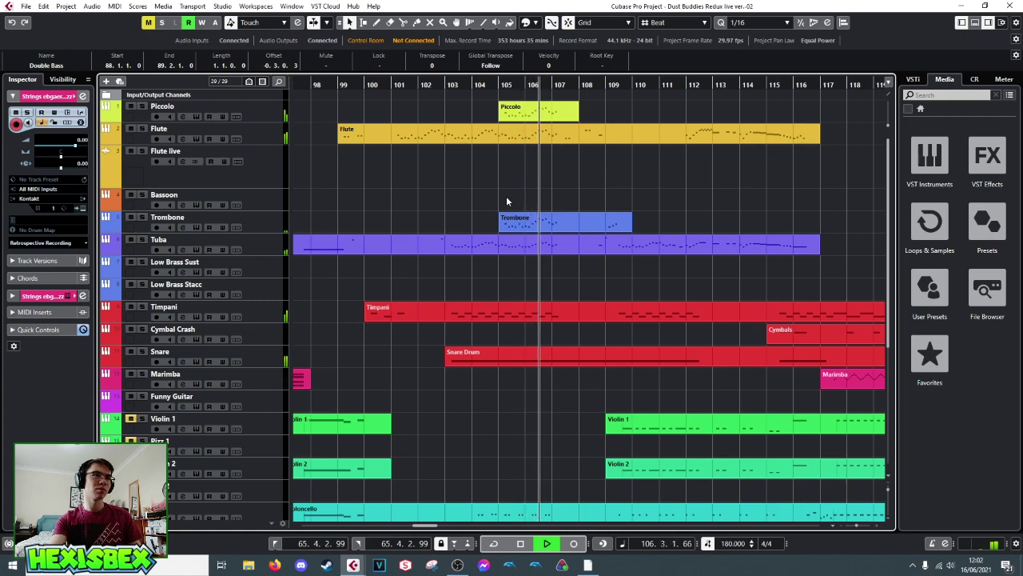
key("space")
- Play the arrangement from bar 81 beat 2 past bar 93 to check the passage leading into the Tuba entry
left_click_drag(525, 80, 377, 107)
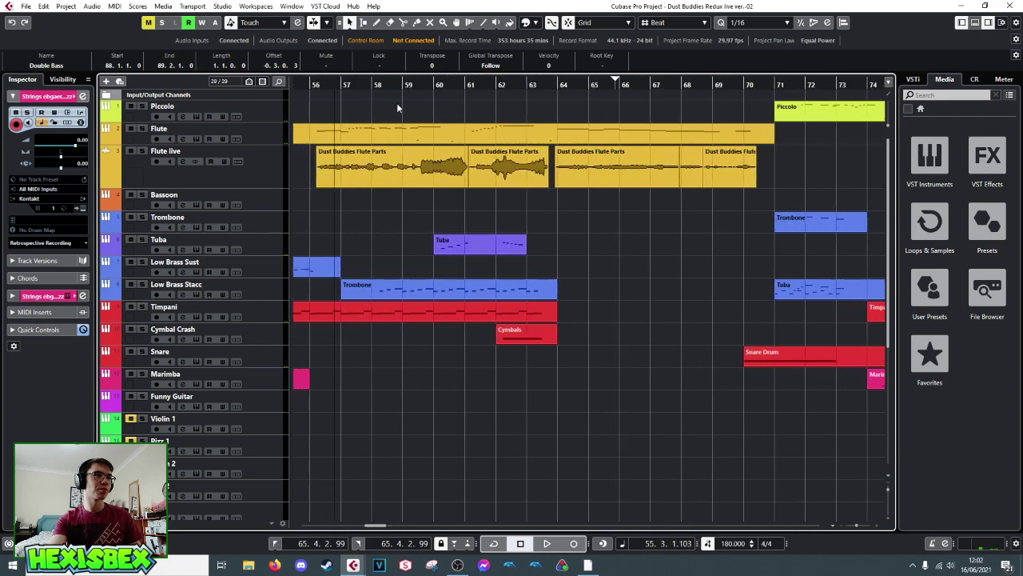
left_click_drag(648, 104, 642, 116)
scroll(642, 117, "down", 8)
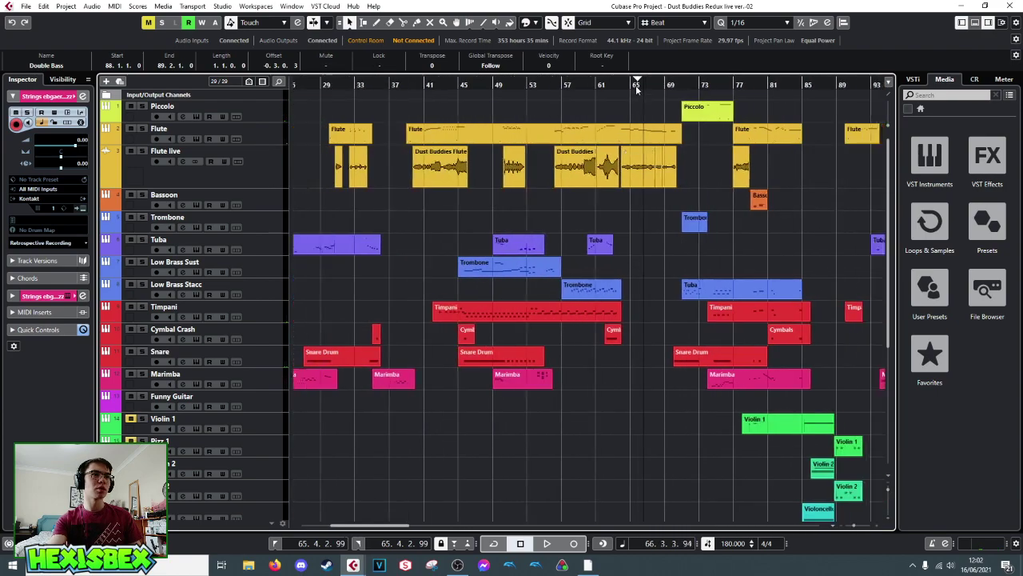
left_click(764, 108)
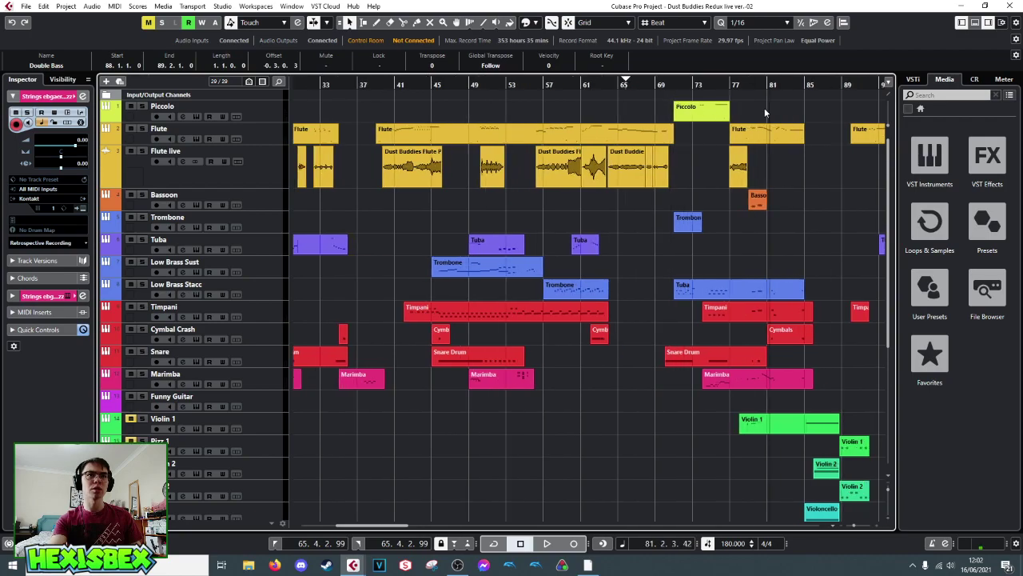
key("space")
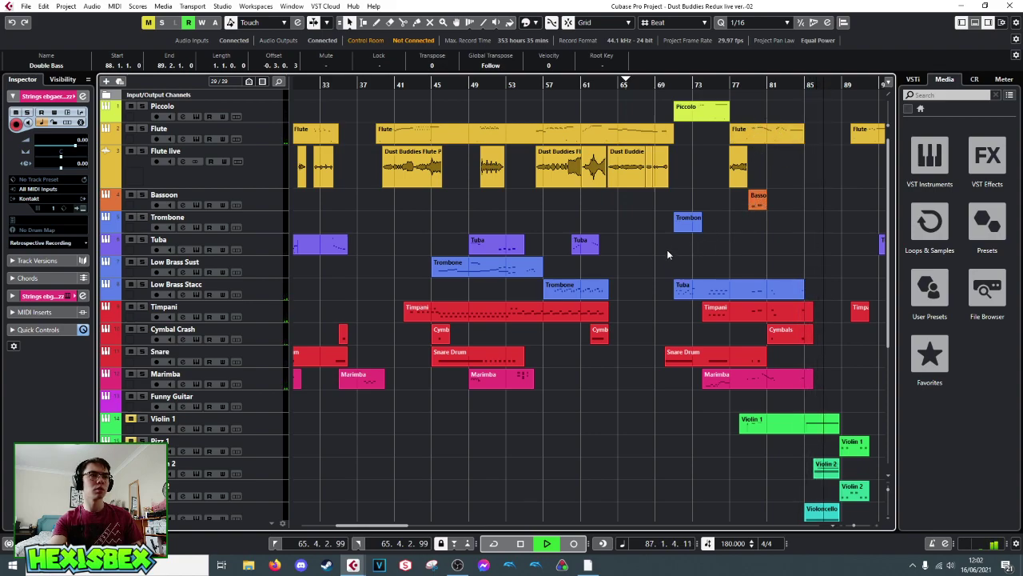
scroll(666, 253, "right", 5)
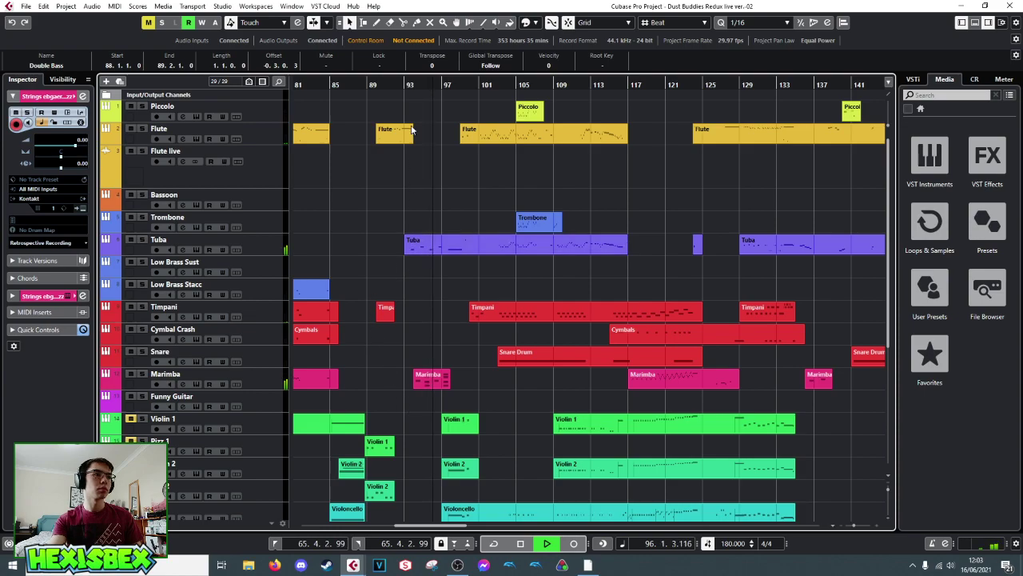
- Open the Tuba part starting at bar 93 for note editing and play from bar 93 with its first note selected
left_click(407, 80)
key("space")
double_click(411, 247)
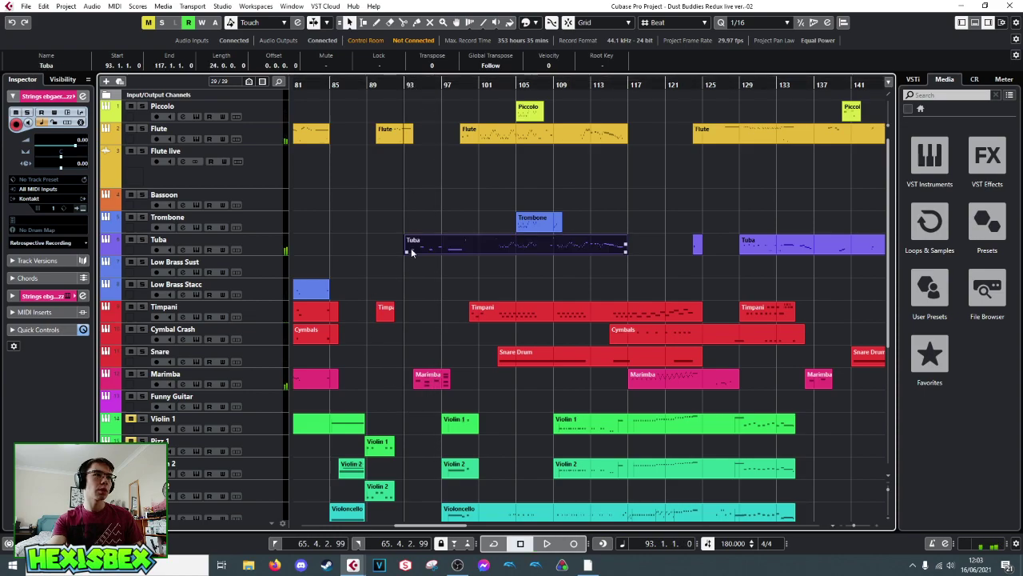
scroll(208, 351, "down", 2)
scroll(208, 340, "up", 3)
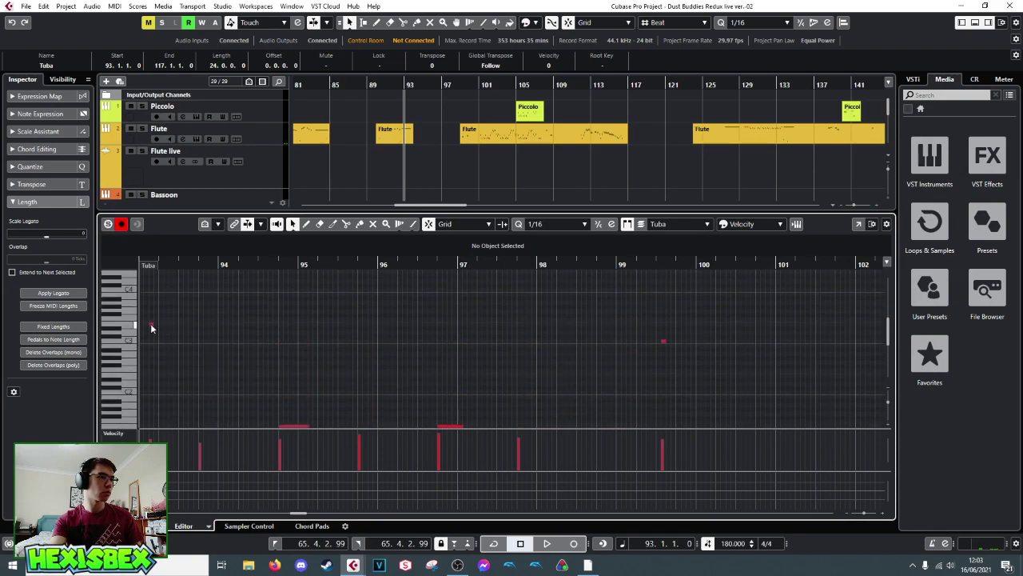
left_click(151, 324)
key("space")
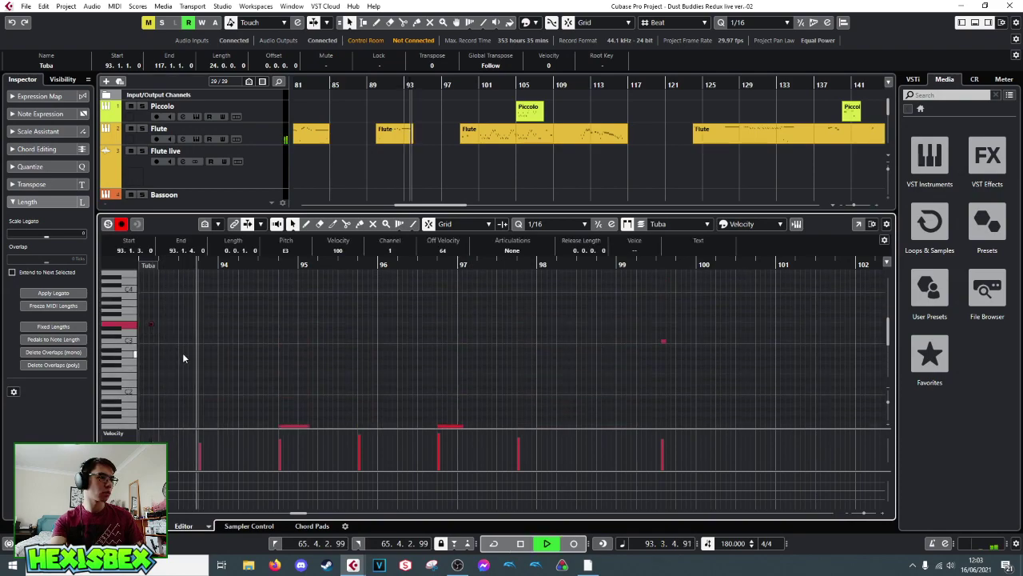
key("space")
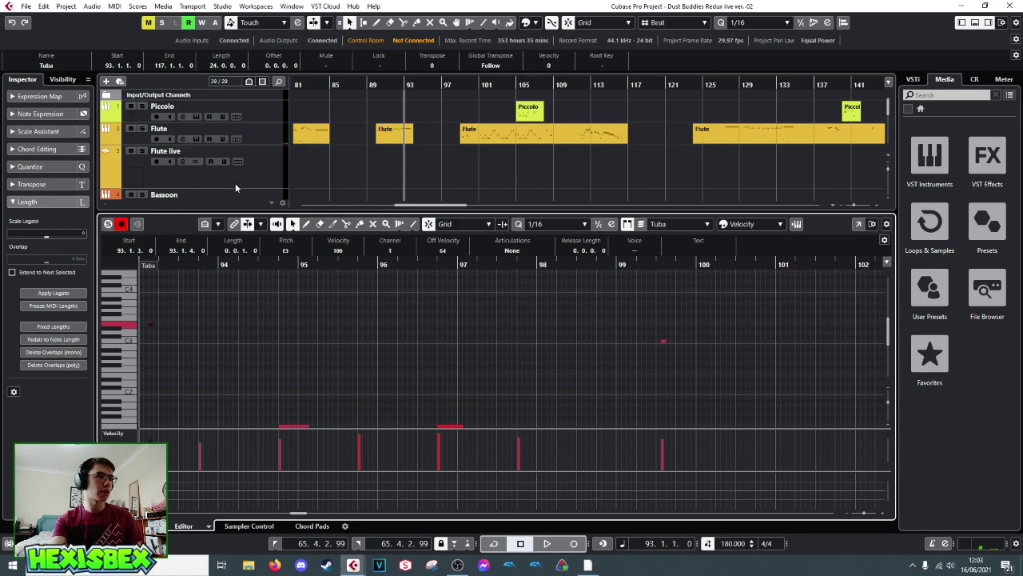
- Open the Tuba track's Hollywood Brass instrument to examine its keyswitch articulations and close it
left_click_drag(236, 189, 237, 165)
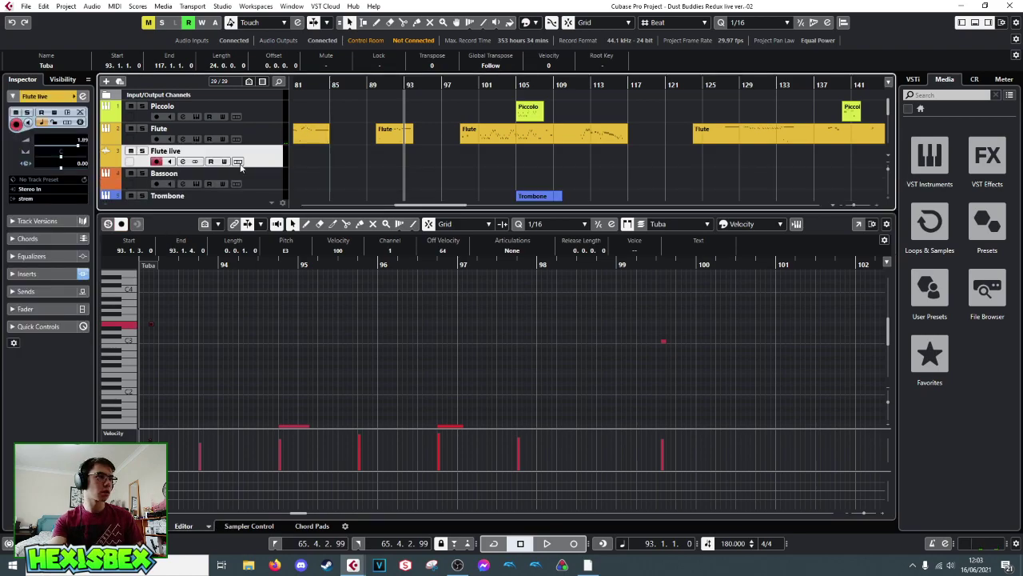
scroll(240, 166, "down", 3)
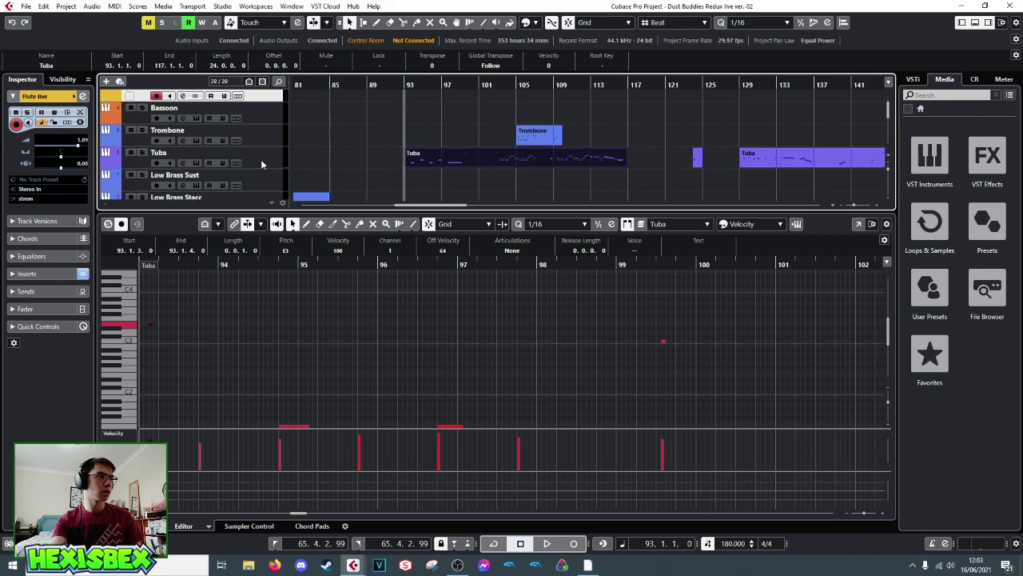
left_click(196, 162)
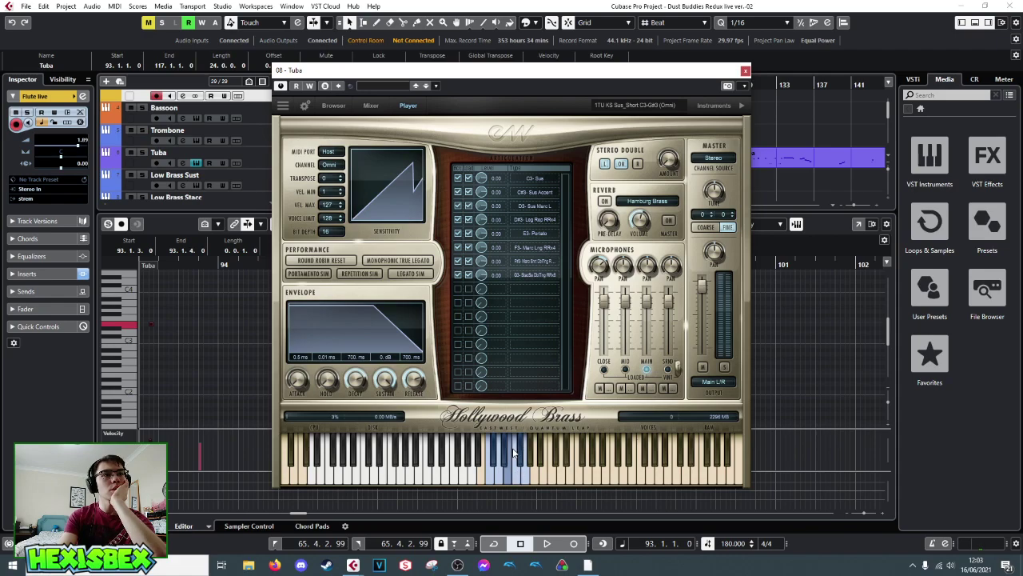
left_click(745, 71)
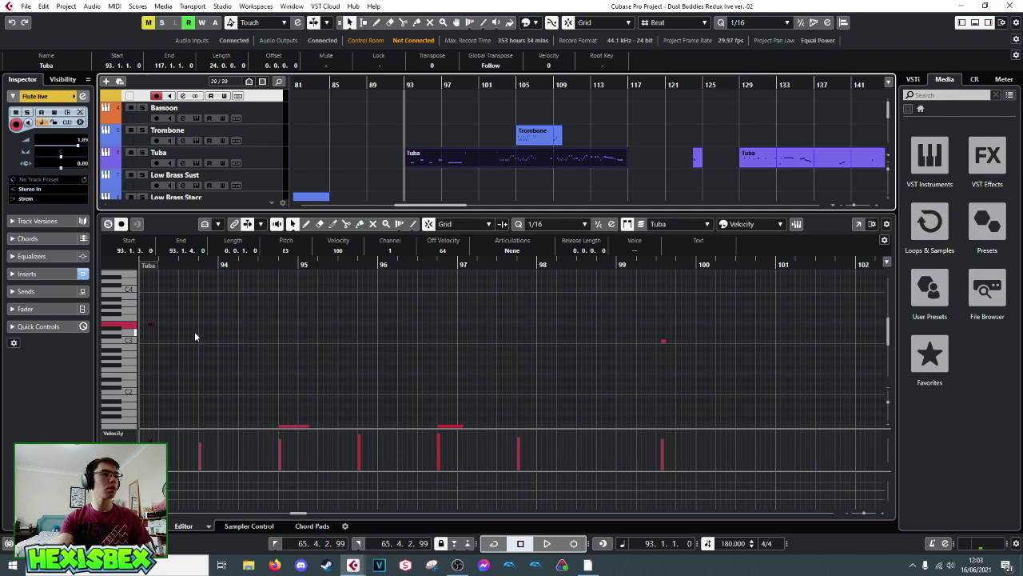
- Raise the Tuba part's first keyswitch note in bar 93 to F3 and play from bar 93
key("Up")
key("Down")
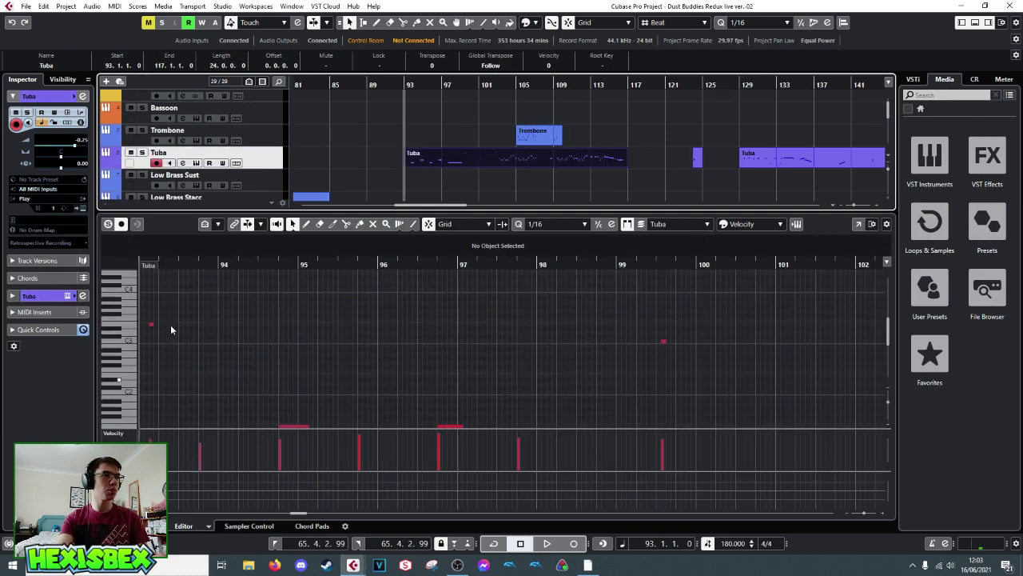
left_click(155, 327)
key("Up")
key("space")
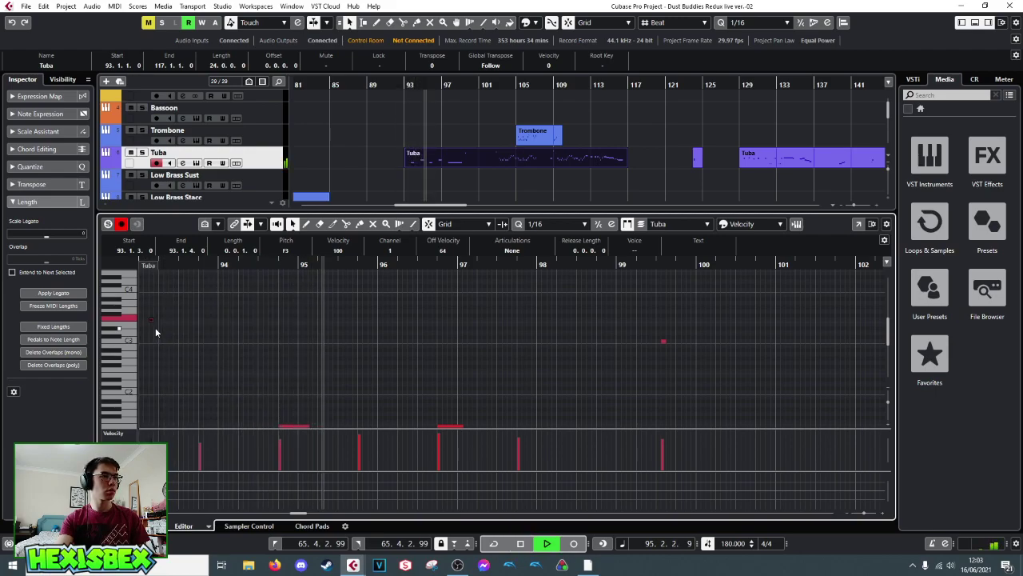
key("space")
- Lower the velocities of the four short low Tuba notes between bars 93 and 97 to about 68–82 and play them
scroll(341, 362, "down", 5)
left_click_drag(207, 296, 457, 359)
mouse_move(203, 445)
left_mouse_down()
mouse_move(376, 456)
mouse_move(365, 452)
mouse_move(442, 441)
left_mouse_up()
key("space")
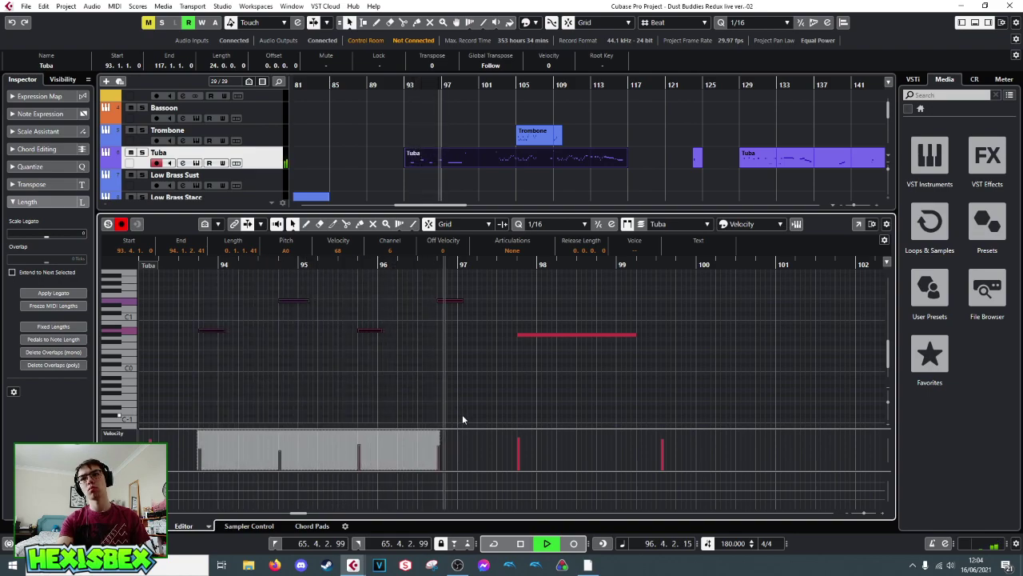
key("space")
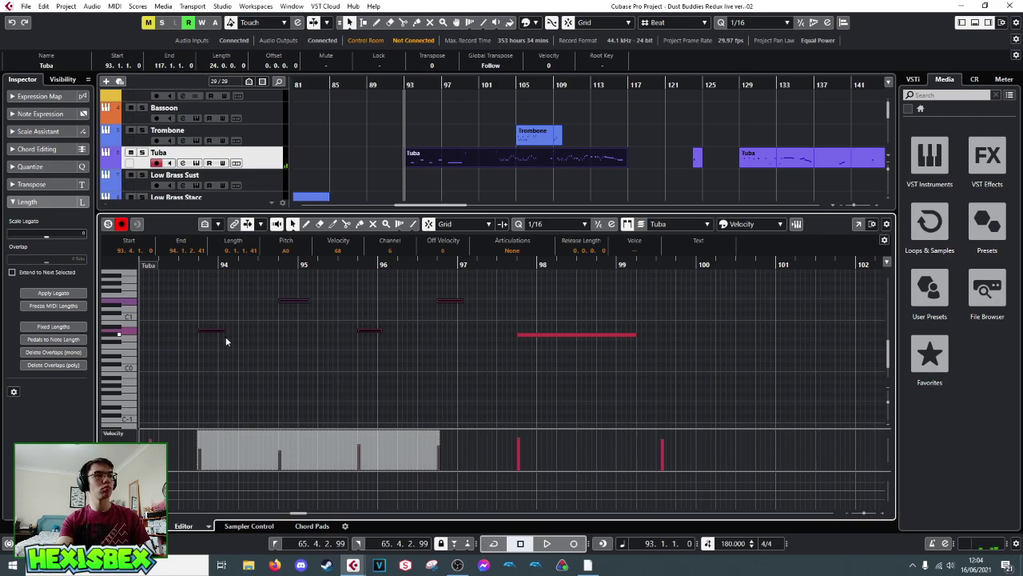
- Lower the Tuba note at bar 95 beat 4 to G#0 and play the part from bar 93
left_click(372, 330)
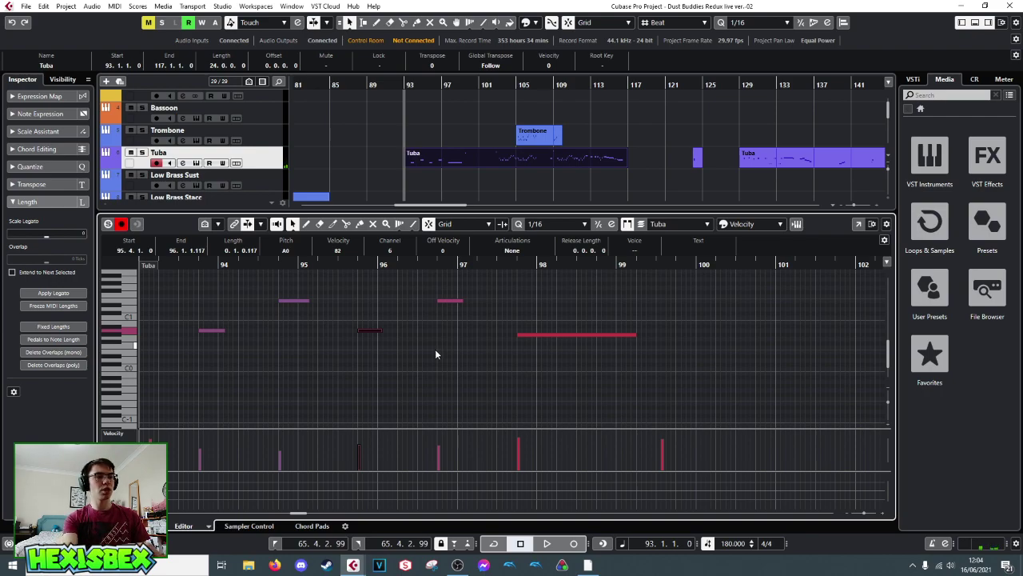
key("Down")
key("space")
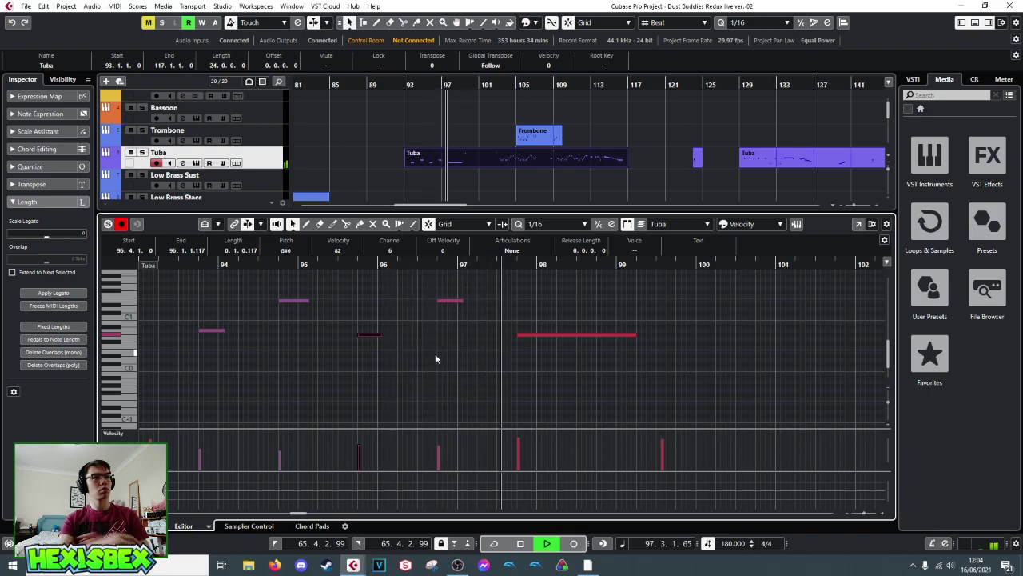
- Lower the Tuba note at bar 96 beat 4 to D1 and raise the bar 94 beat 4 note's velocity to about 79
key("space")
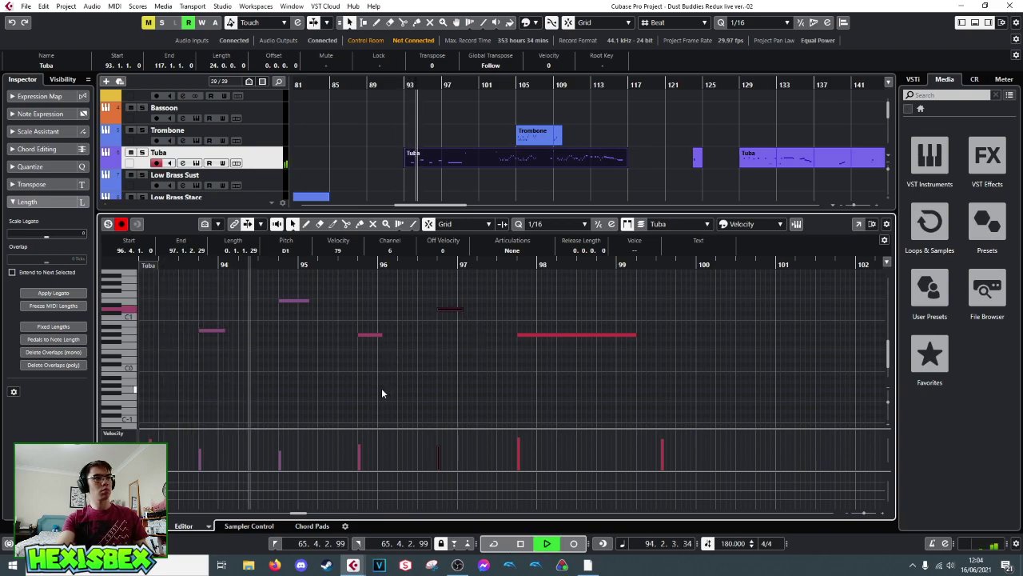
key("f")
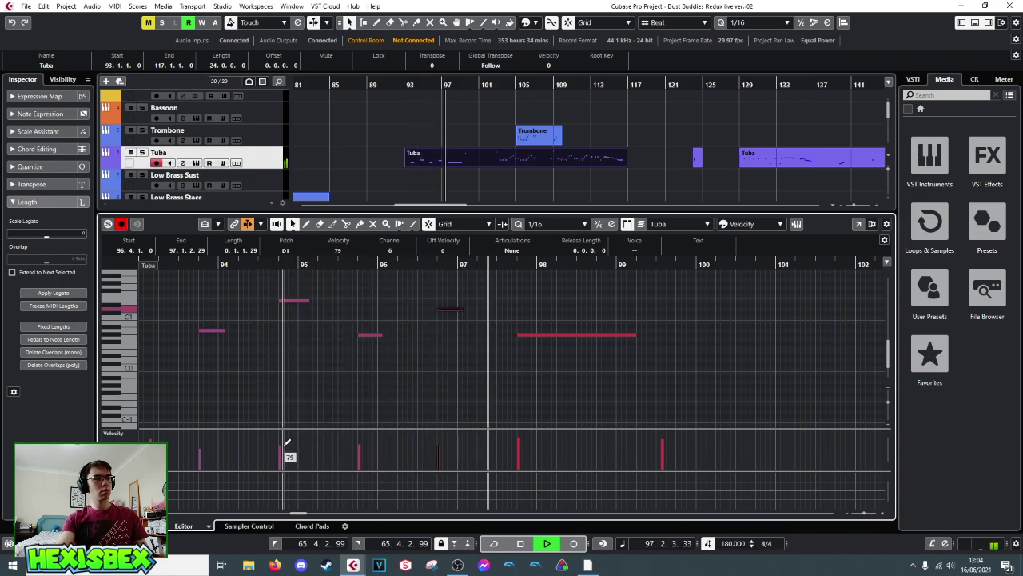
key("space")
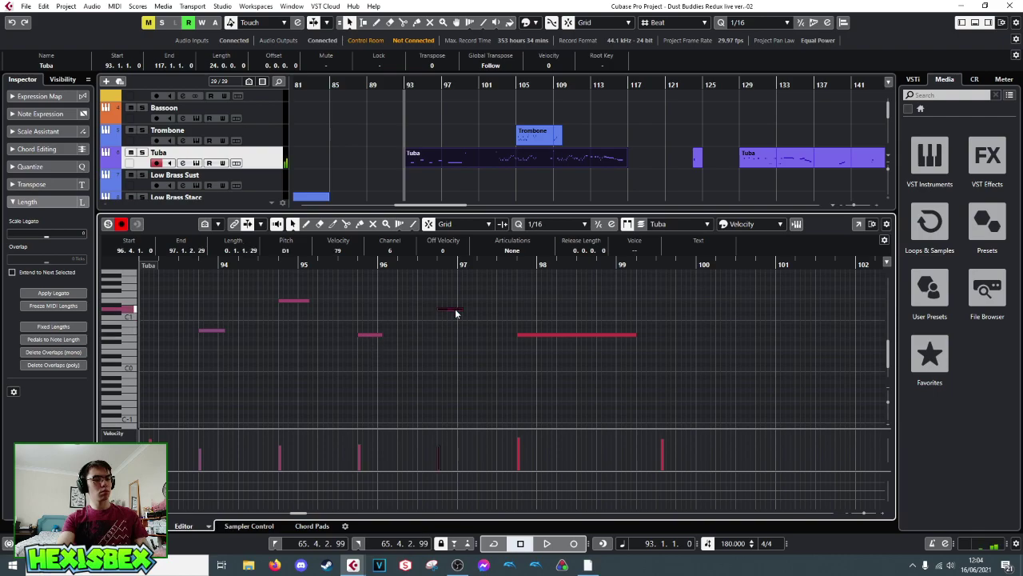
- Lower the Tuba note at bar 96 beat 4 to E0 and play the part from bar 93
key("Down")
key("Down")
key("Down")
key("Down")
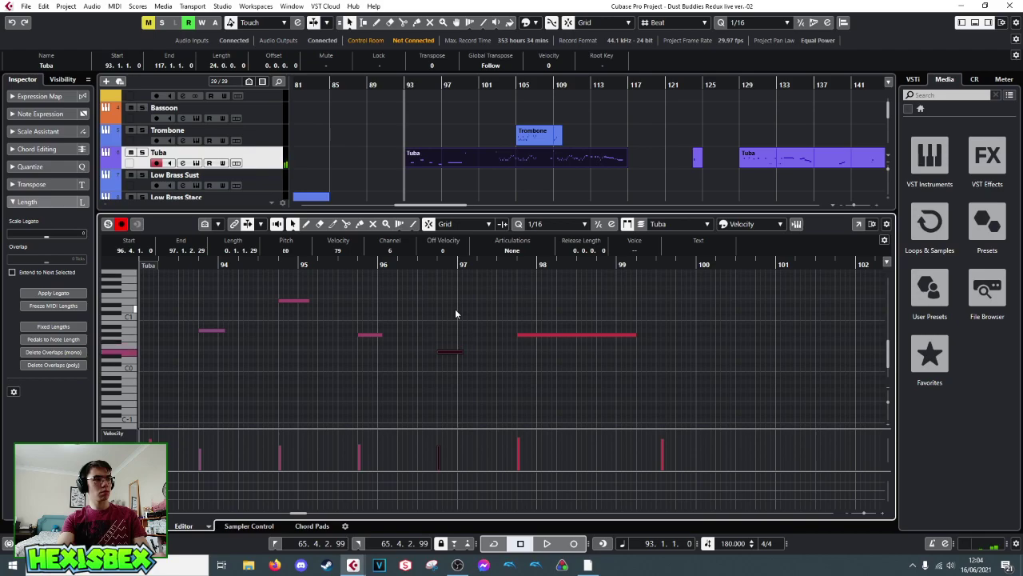
key("space")
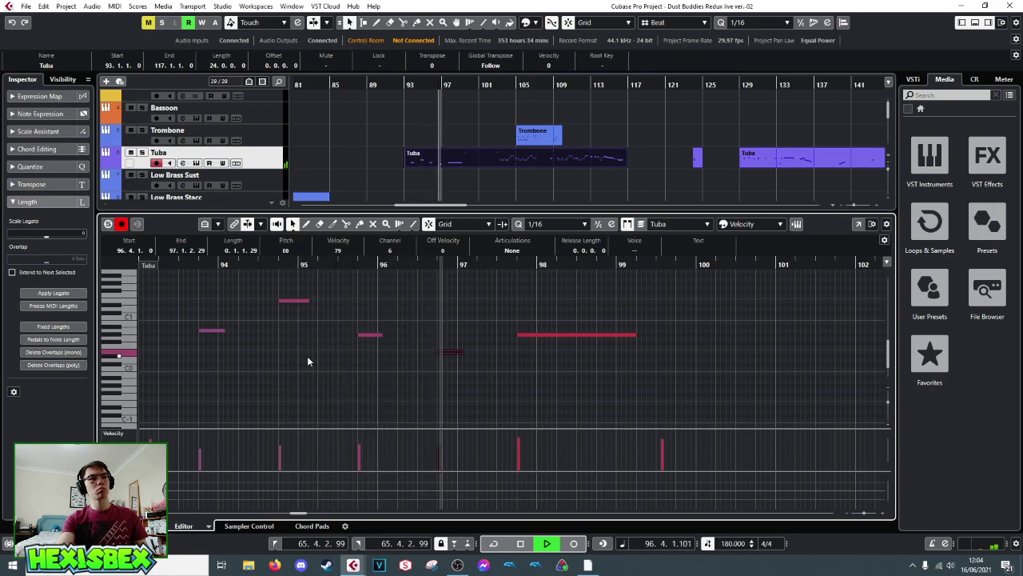
- Open the Marimba part at bars 94–98 and play it from bar 93 to compare its chords
key("space")
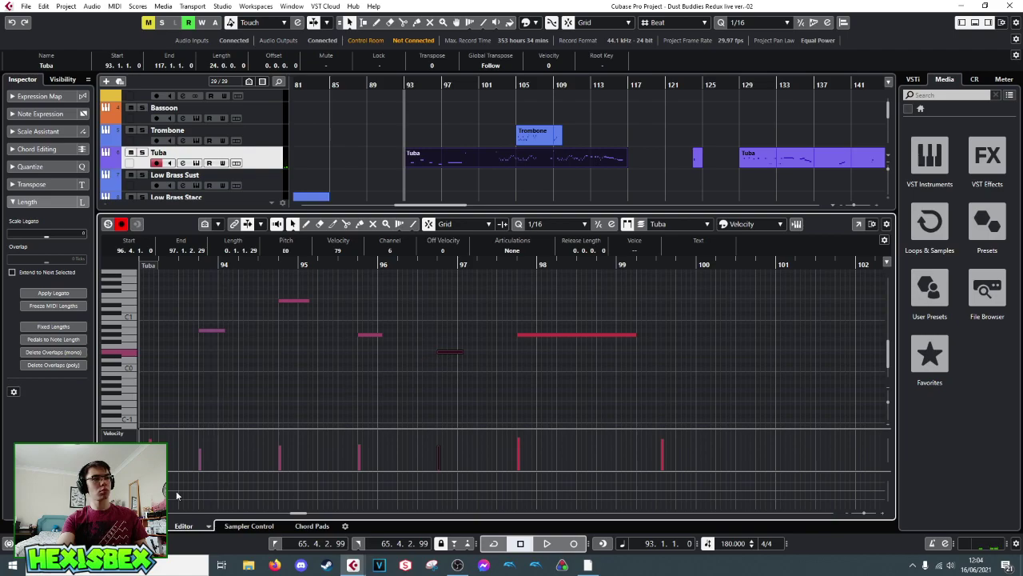
key("ctrl+e")
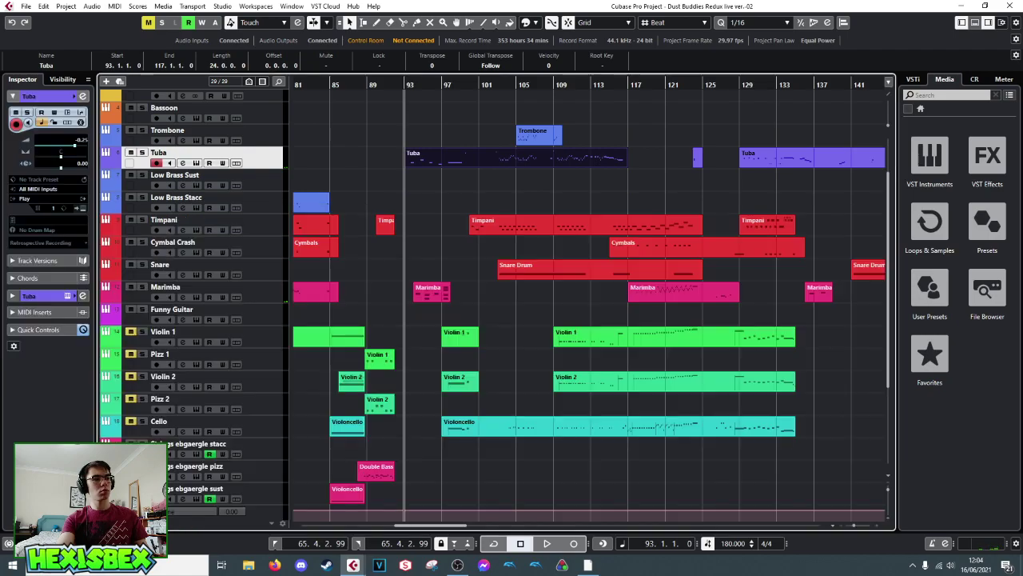
double_click(434, 294)
key("space")
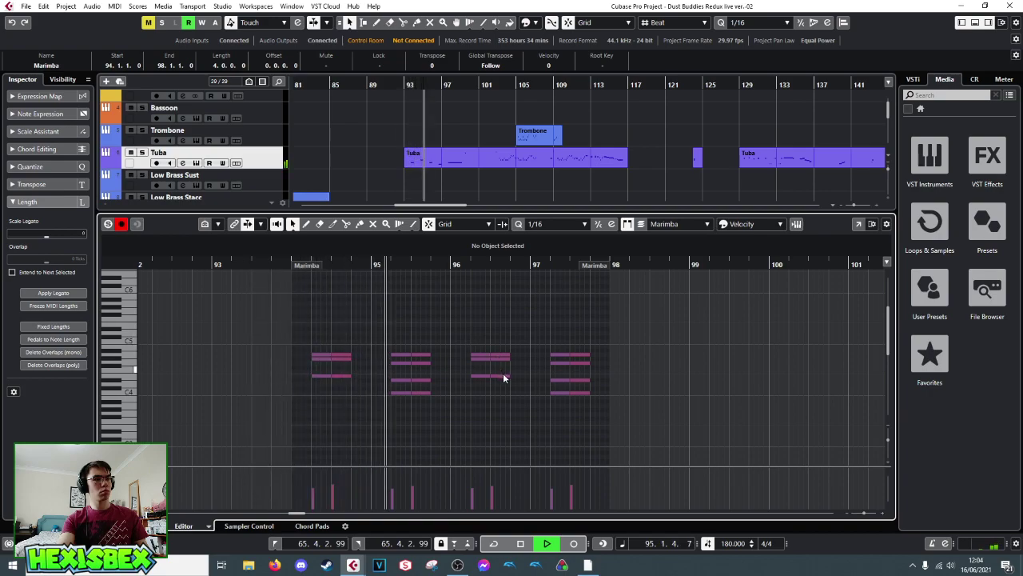
key("space")
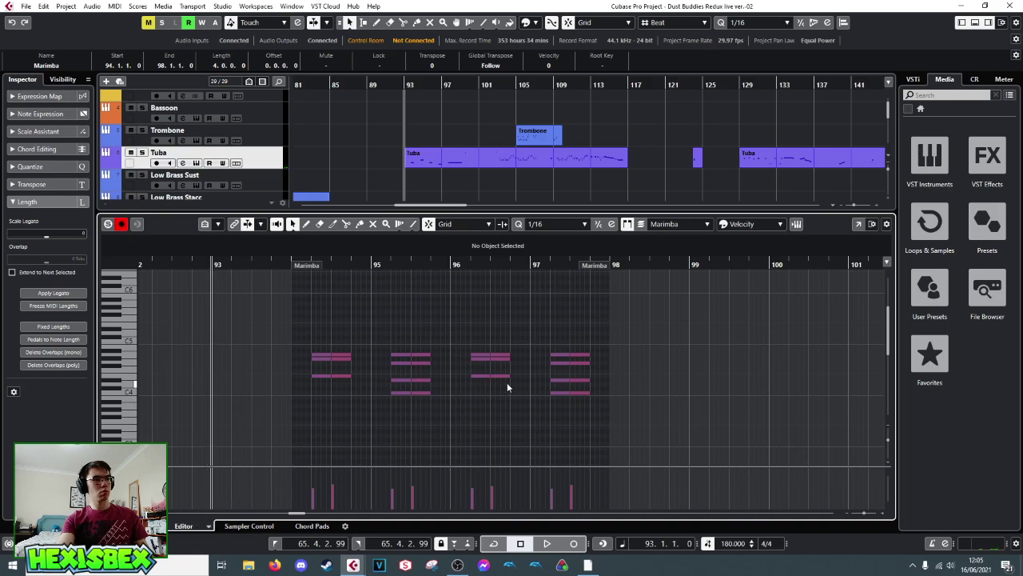
key("ctrl+e")
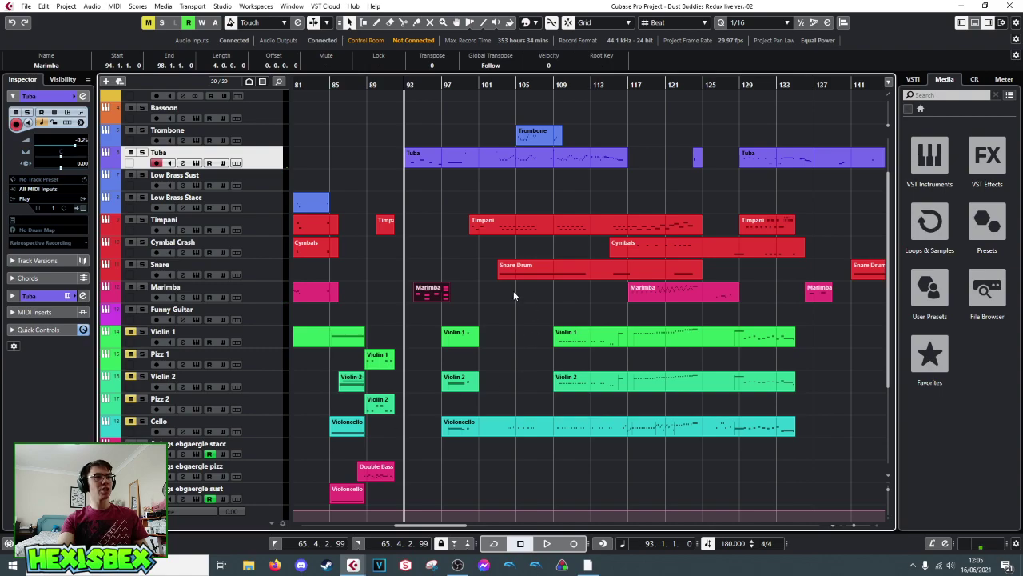
- Raise the Tuba notes at bar 95 beat 4 to A0 and bar 96 beat 4 to E1, and play from bar 93
left_click(448, 154)
key("ctrl+e")
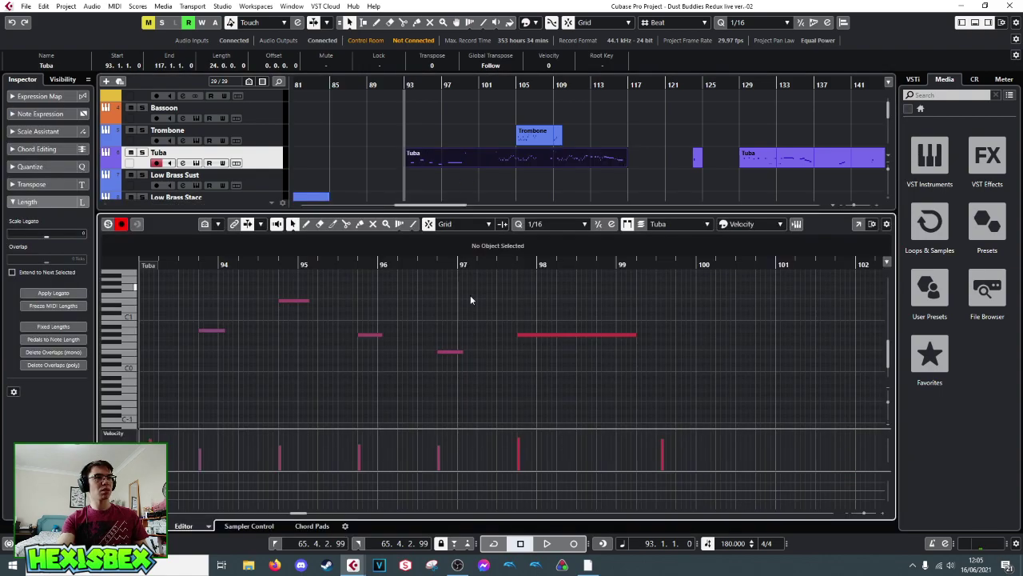
left_click(370, 335)
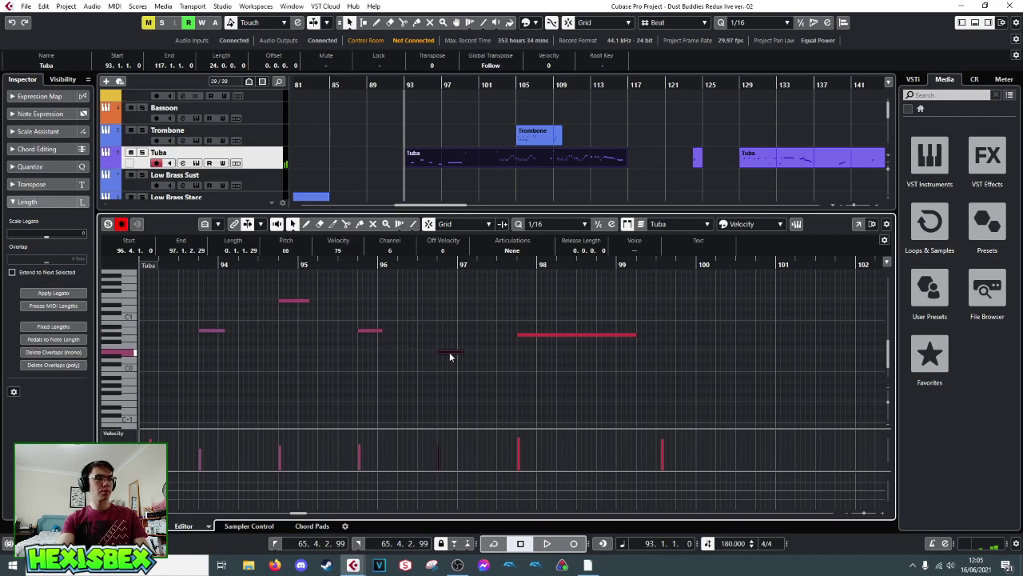
key("Up")
key("Up")
key("Up")
key("Up")
key("Up")
key("Up")
key("space")
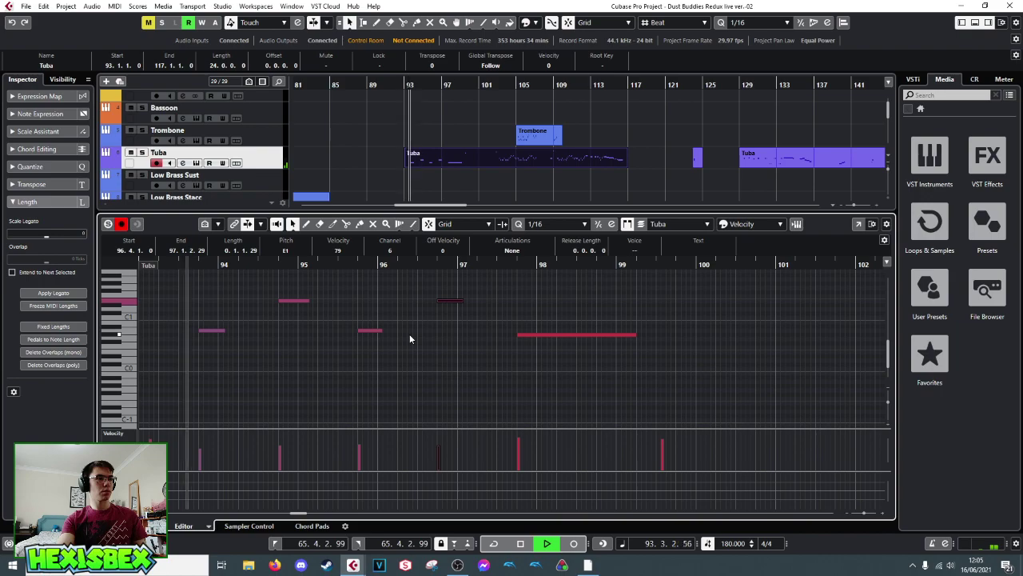
- Set the velocity of the Tuba note at bar 96 beat 4 to 88 and play from bar 93
key("space")
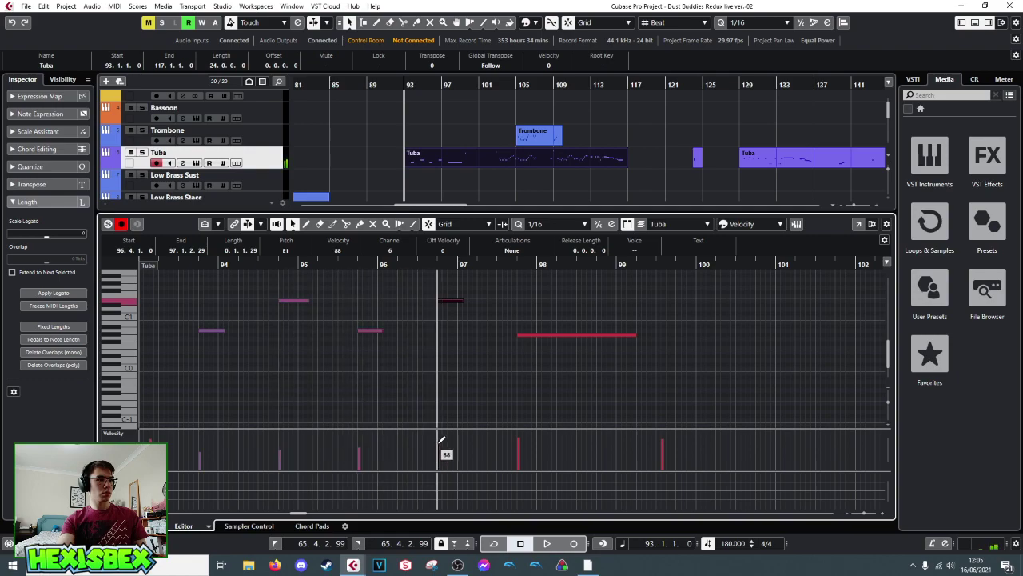
key("space")
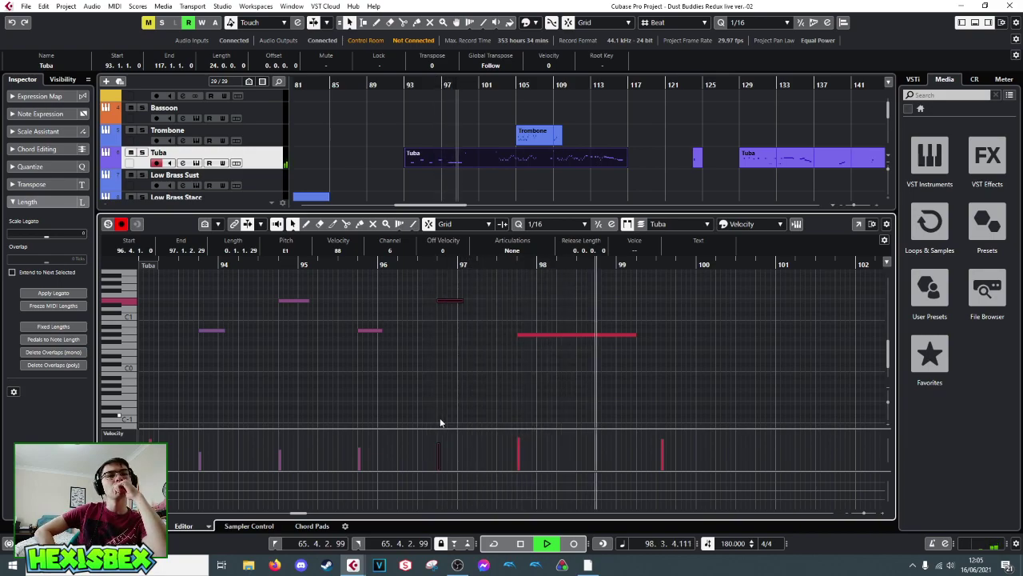
key("space")
- Insert a sixteenth-long E3 keyswitch note in the Tuba part at 97.3.3 and play through to bar 105
scroll(488, 396, "up", 6)
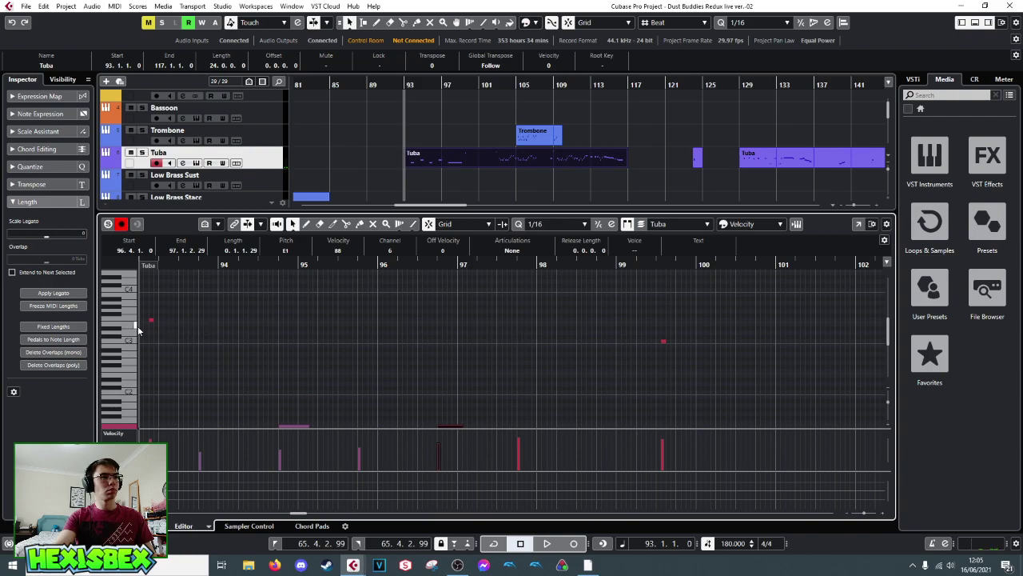
left_click(510, 328)
double_click(512, 325)
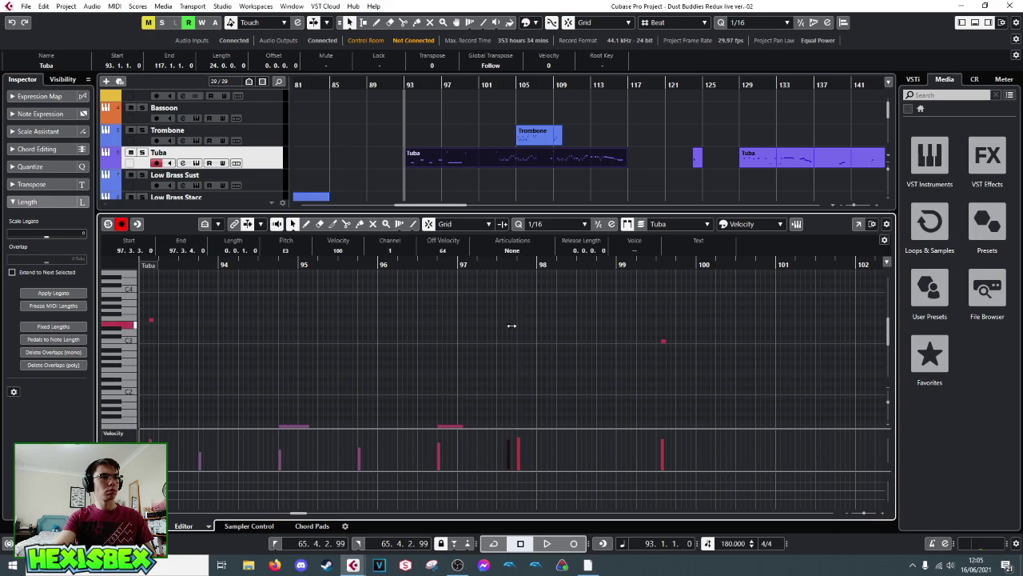
key("space")
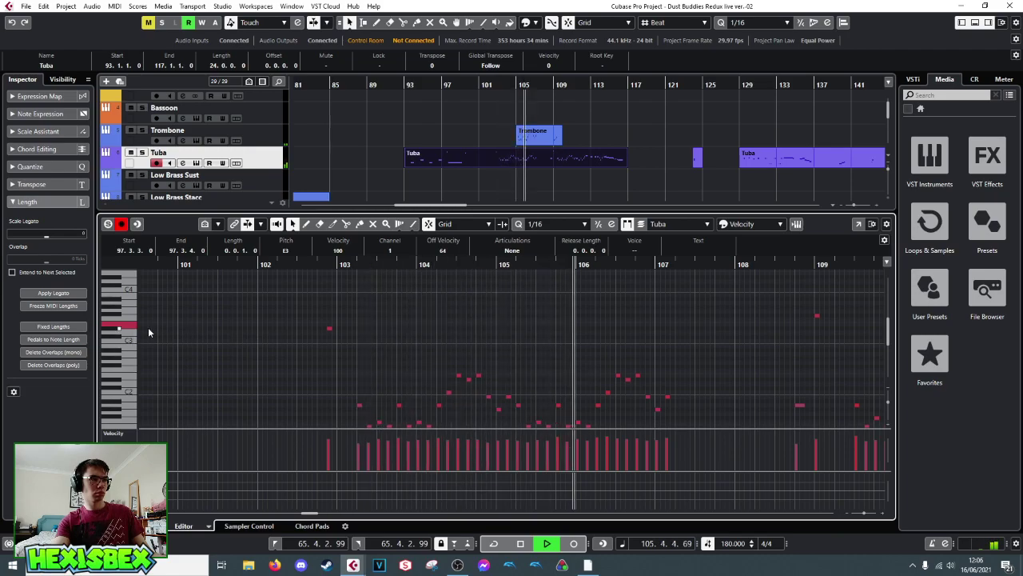
key("space")
- Solo the Tuba track and play its running passage from 102.4.2
left_click_drag(802, 265, 848, 279)
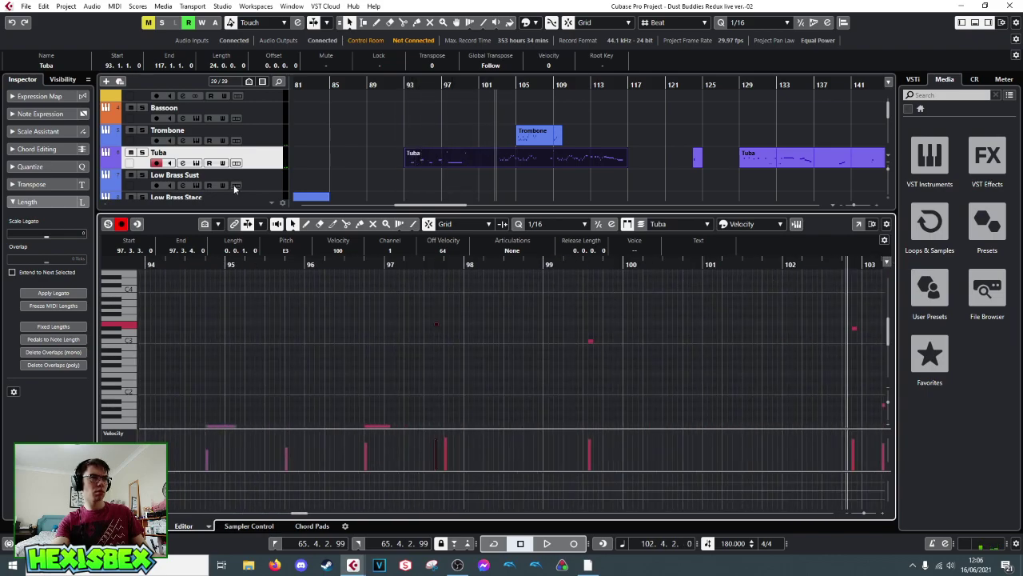
left_click(143, 153)
key("space")
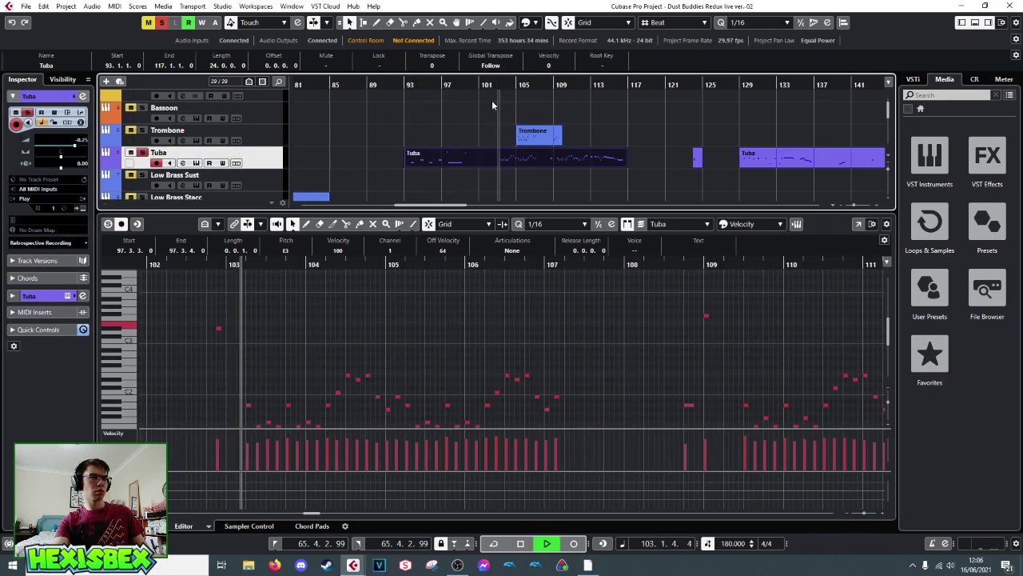
scroll(331, 349, "down", 3)
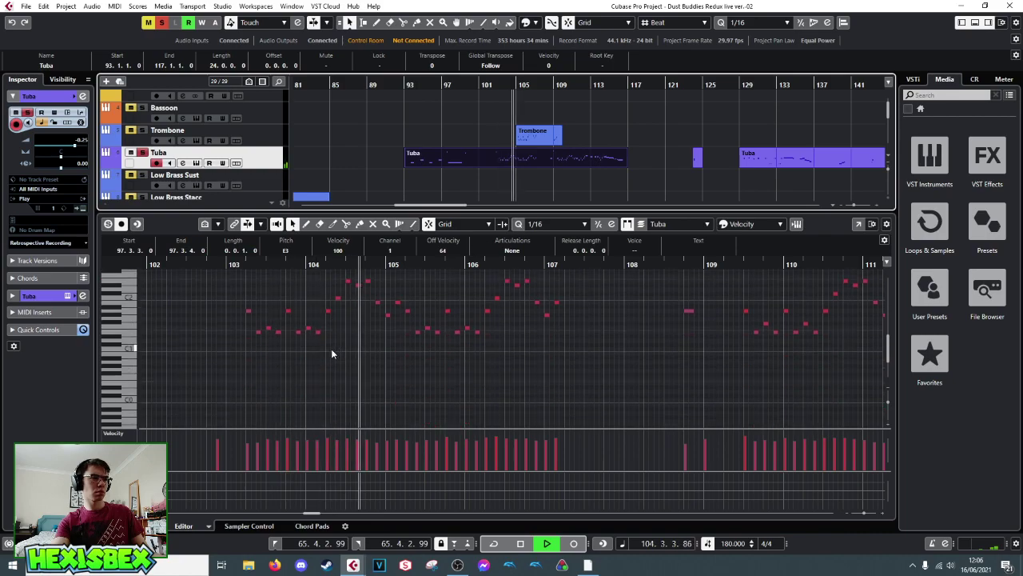
scroll(328, 350, "up", 2)
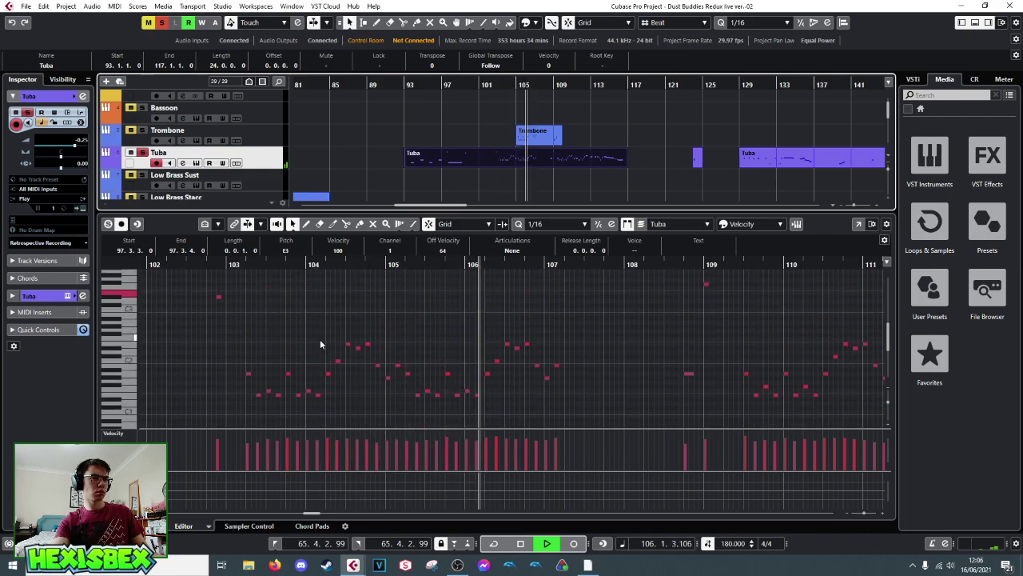
key("space")
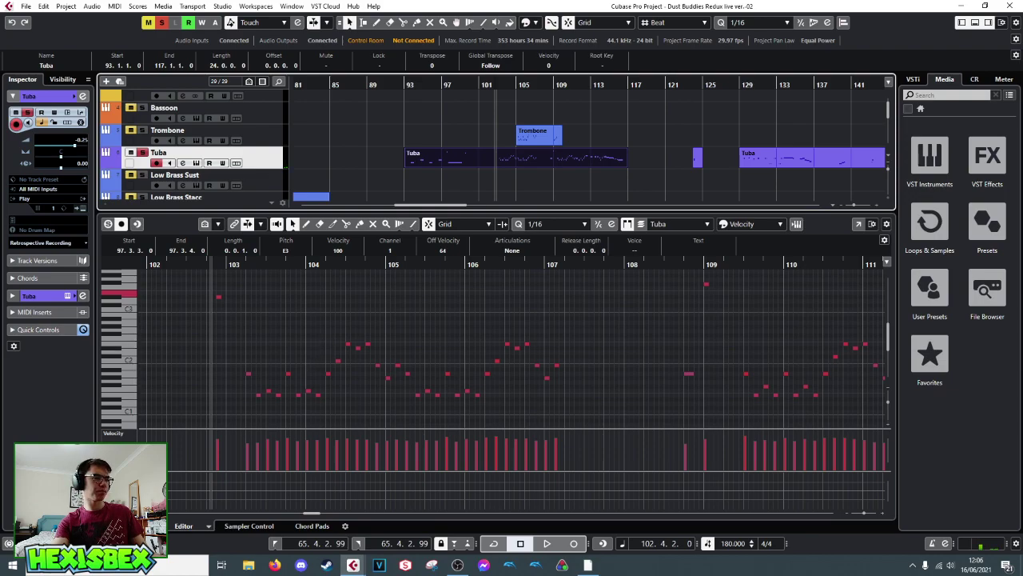
- Select the Tuba keyswitch note at 102.4.3 and check the articulation list of the track's instrument
key("ctrl+alt+e")
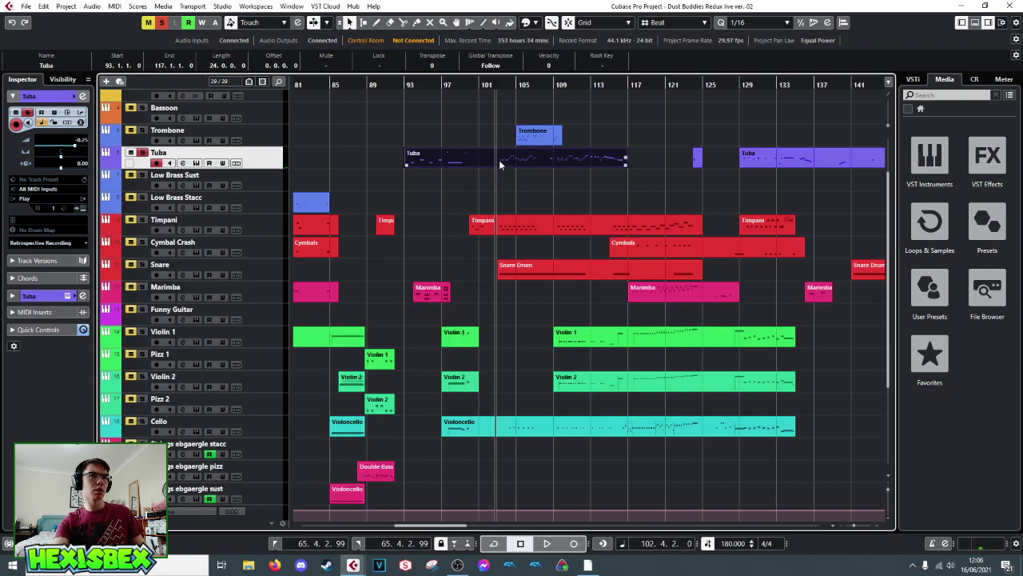
key("ctrl+alt+e")
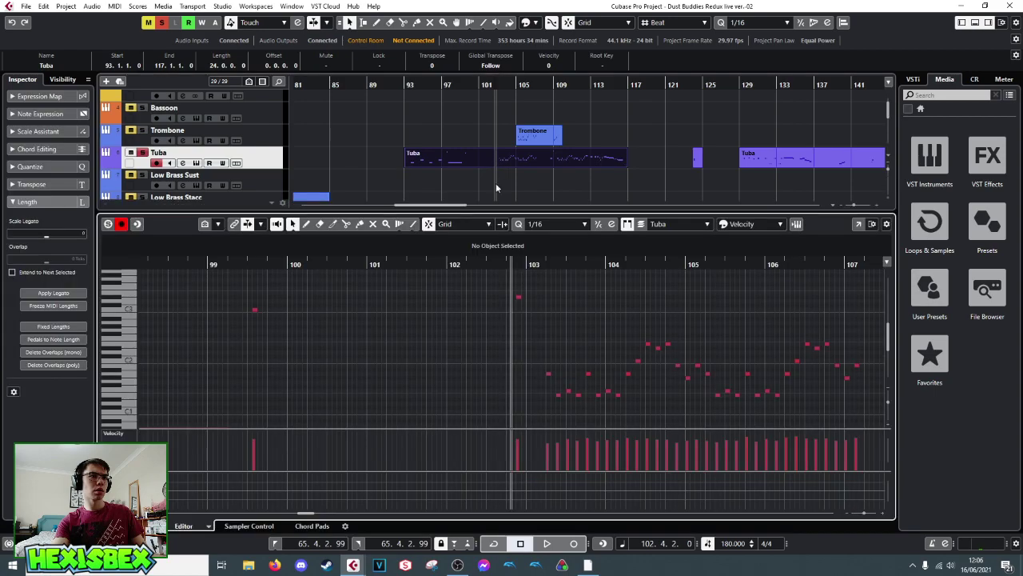
left_click(518, 298)
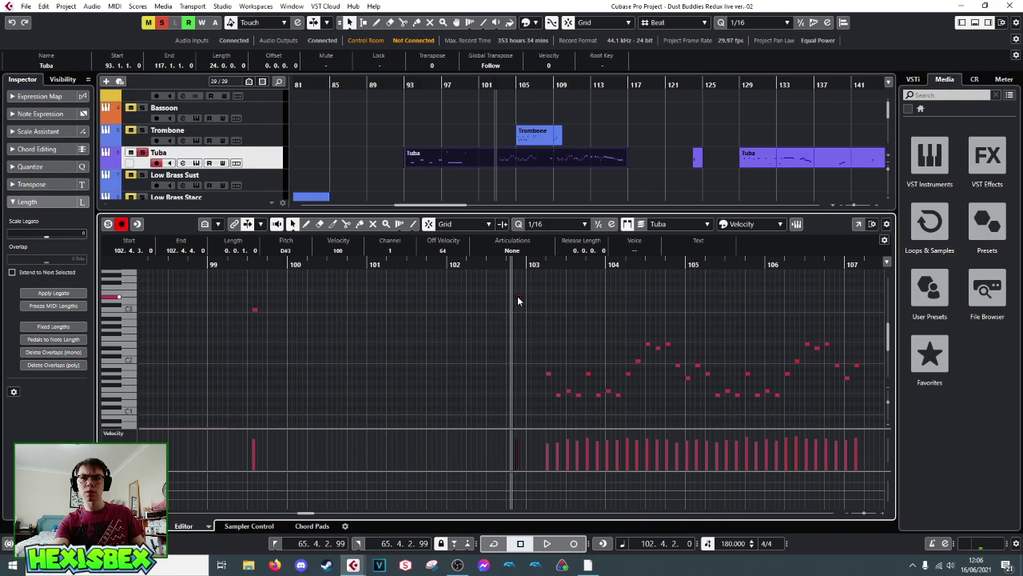
left_click(197, 163)
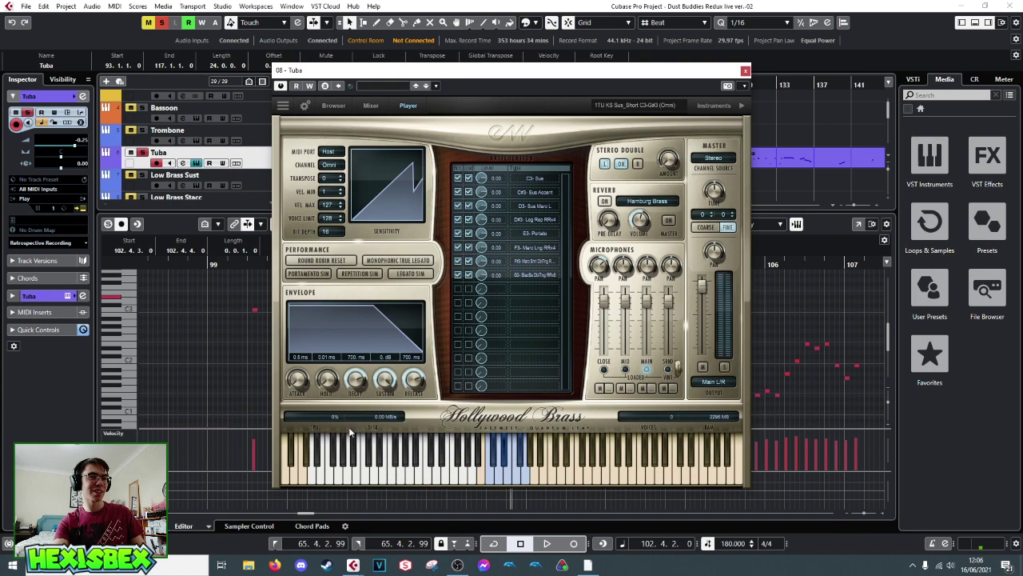
left_click(745, 71)
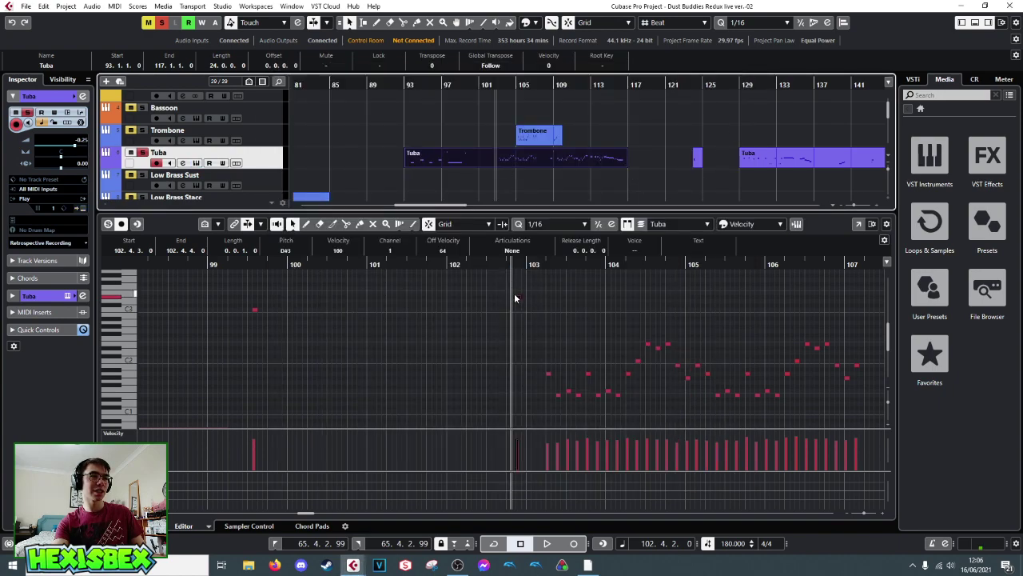
- Try C#3 for the Tuba keyswitch note at 102.4.3 and play the passage up to bar 116
left_click(516, 296)
key("space")
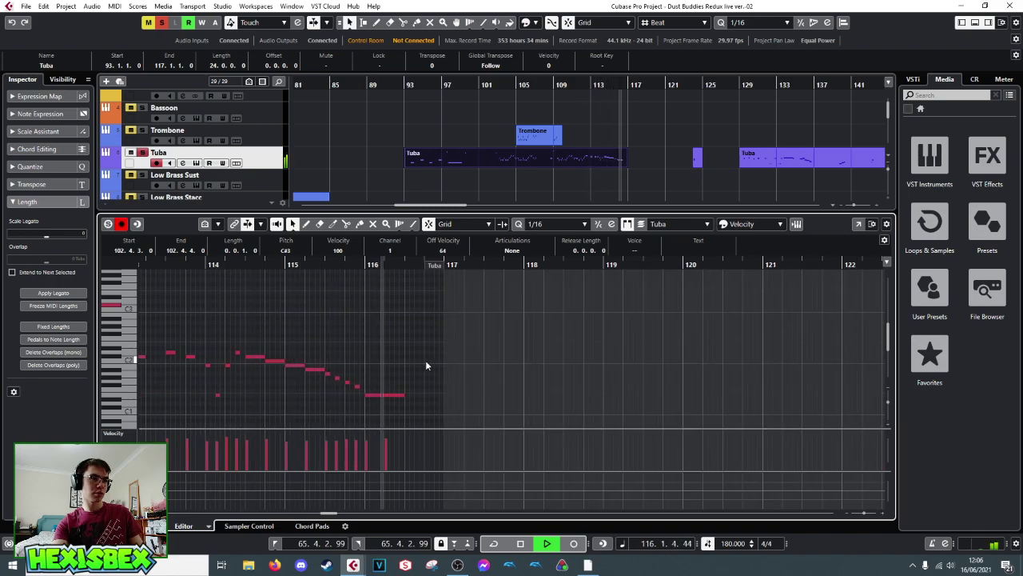
key("space")
- Raise the Tuba keyswitch note at 102.4.3 to G3 and play the passage from there
left_click_drag(730, 264, 358, 261)
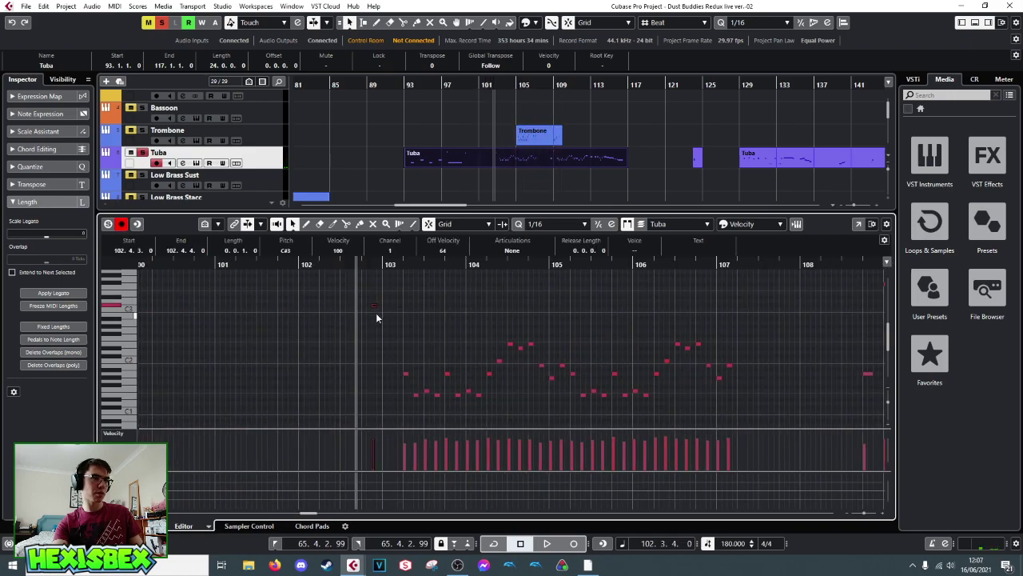
key("Up")
key("Up")
key("Up")
key("Up")
key("Up")
key("Up")
key("Up")
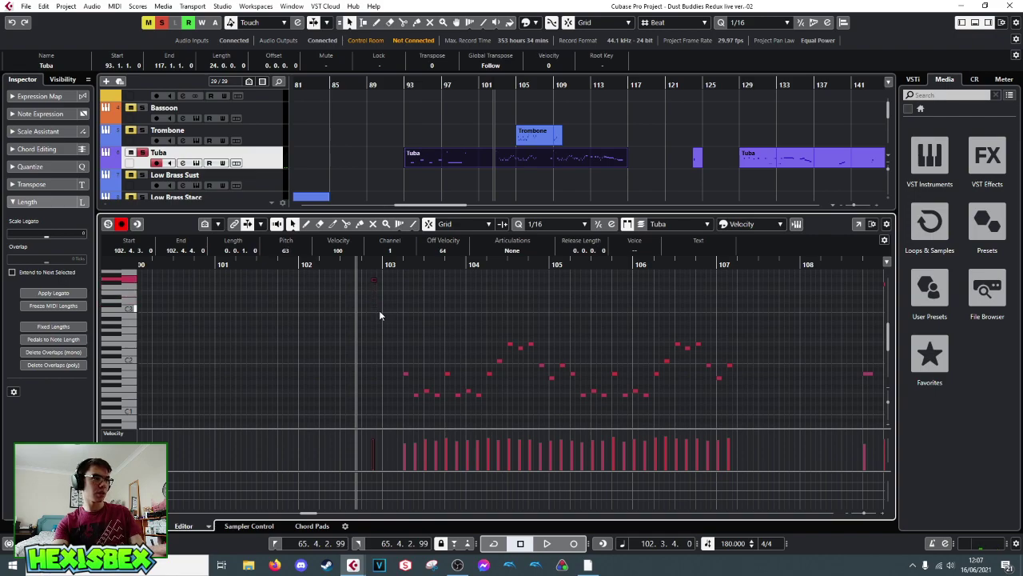
key("space")
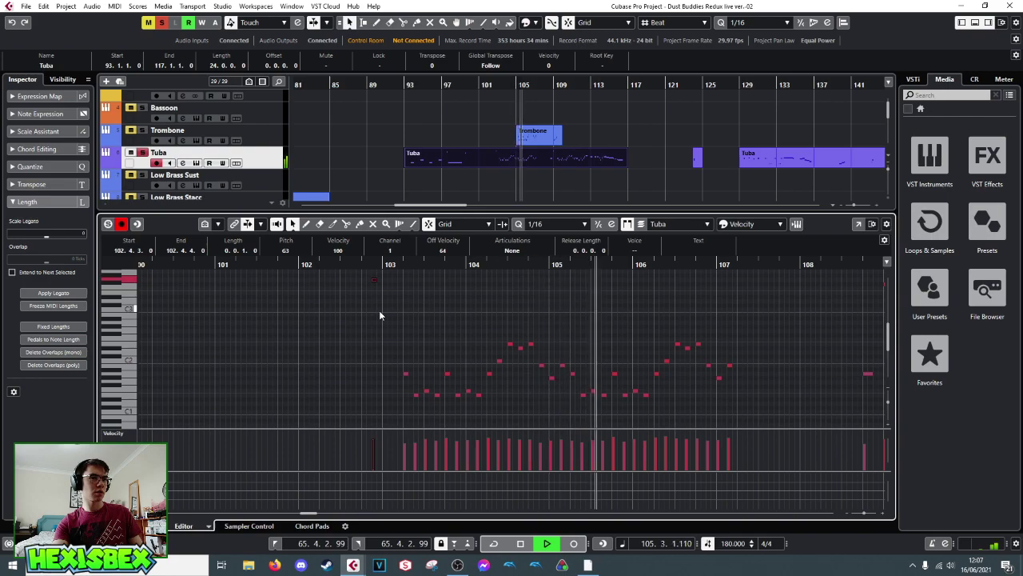
key("space")
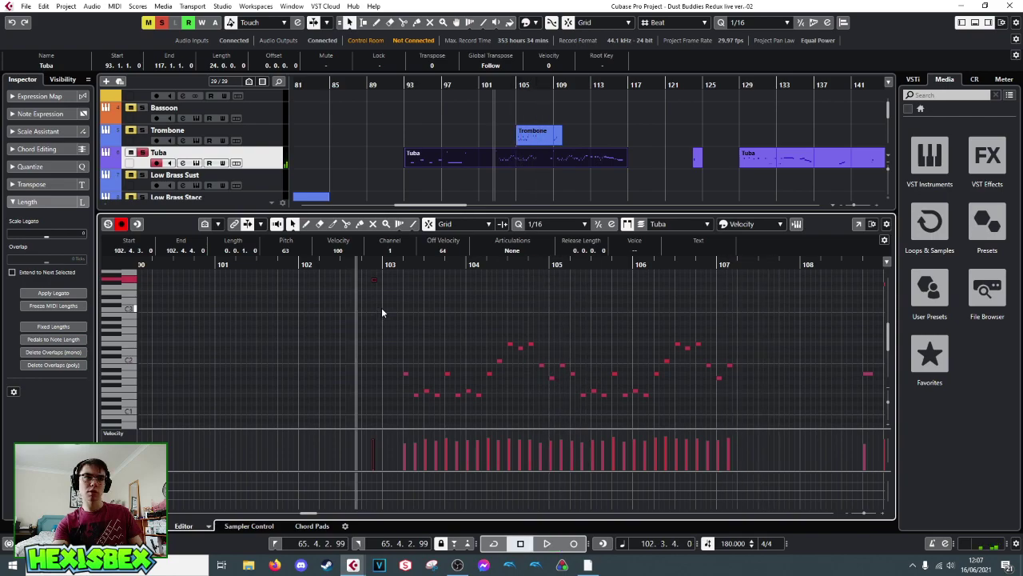
- Select the Tuba keyswitch note at bar 109 and play the part from 108.4.3 to bar 115
left_click_drag(820, 266, 528, 281)
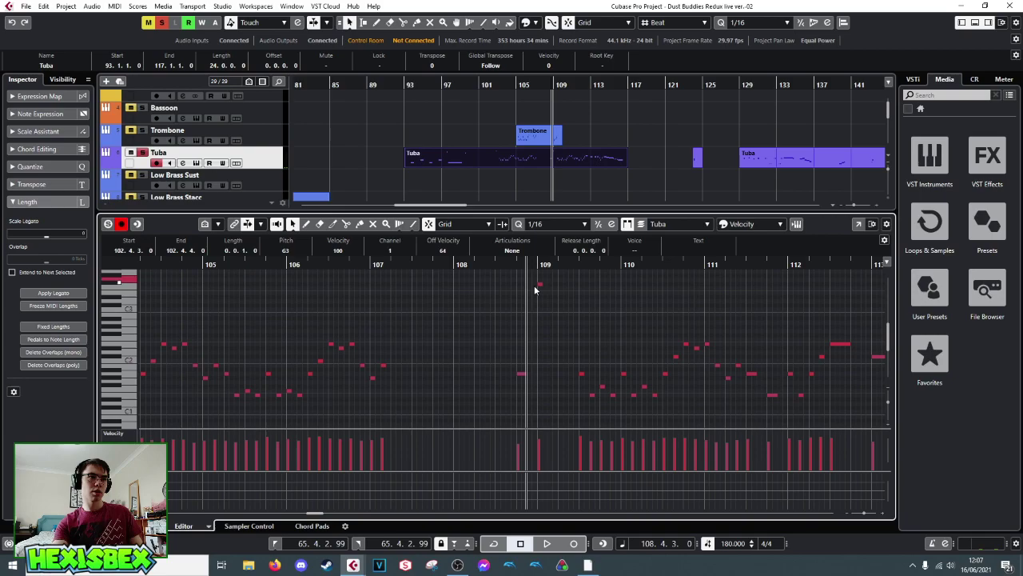
key("space")
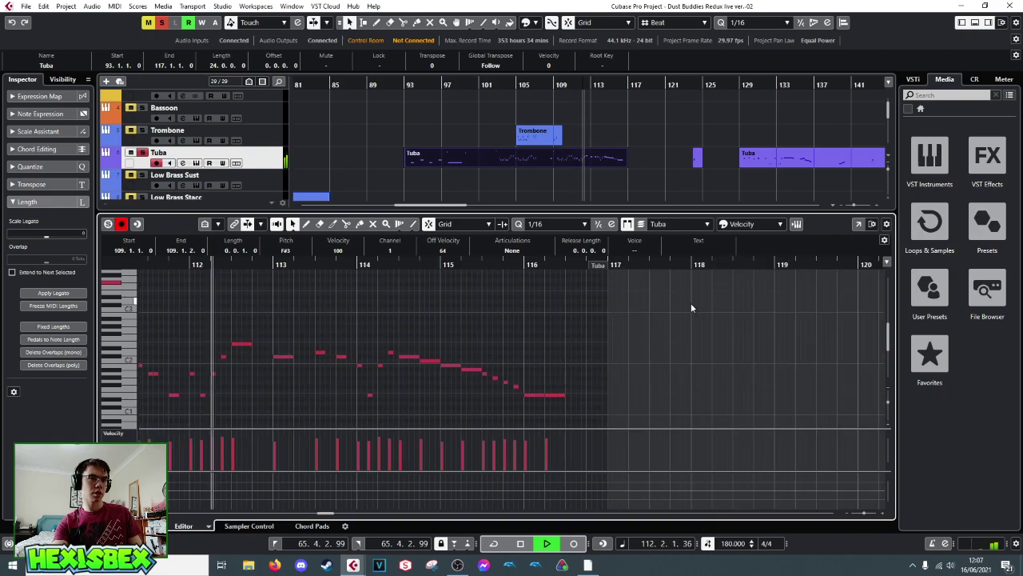
left_click(364, 264)
scroll(399, 288, "up", 2)
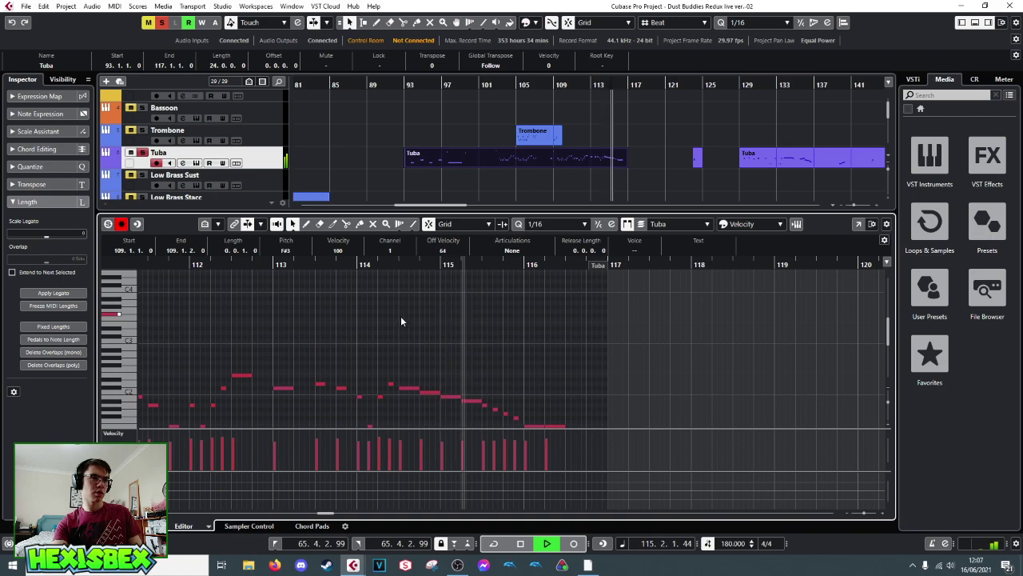
key("space")
- Insert sixteenth-long Tuba keyswitch notes, G3 at 115.2.3 and F#3 at 115.4.4, playing the passage from 115.2.2
left_click_drag(799, 269, 740, 278)
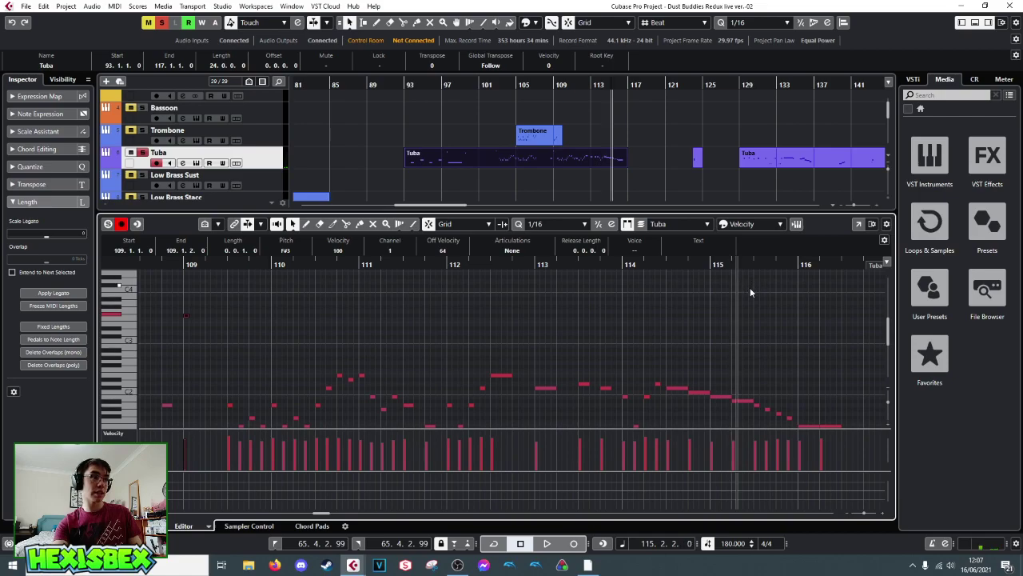
double_click(745, 311)
key("space")
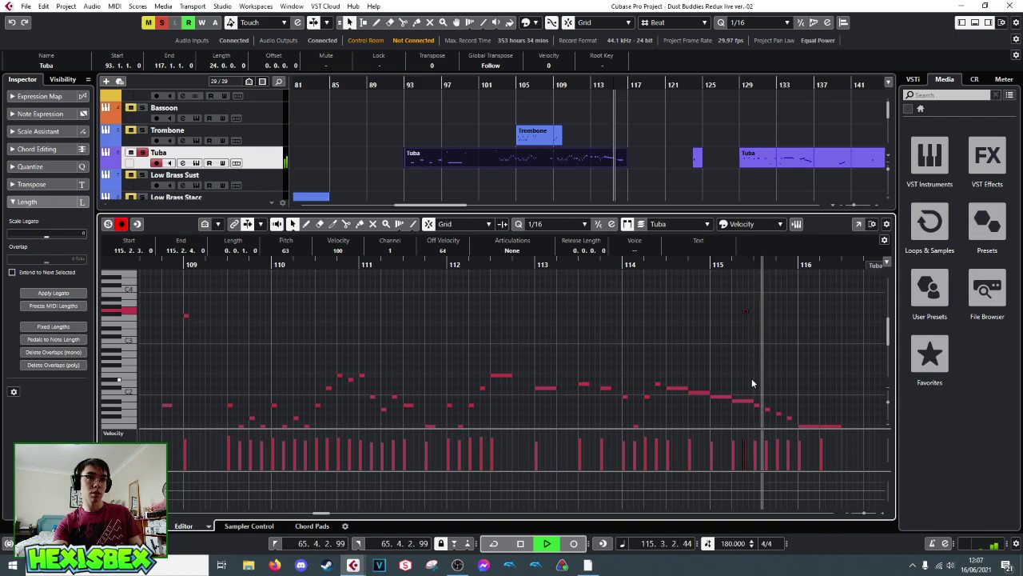
key("space")
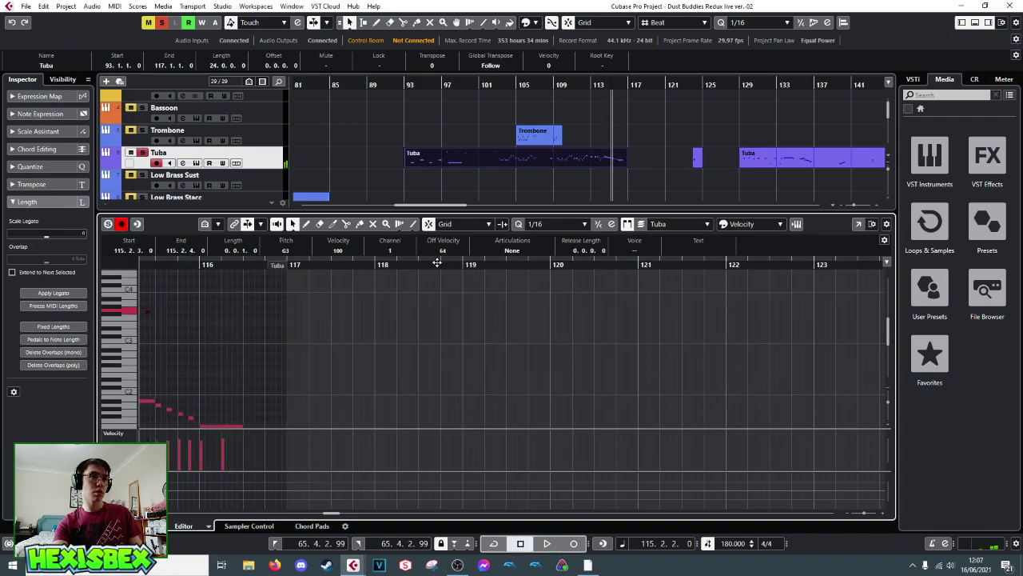
left_click(198, 316)
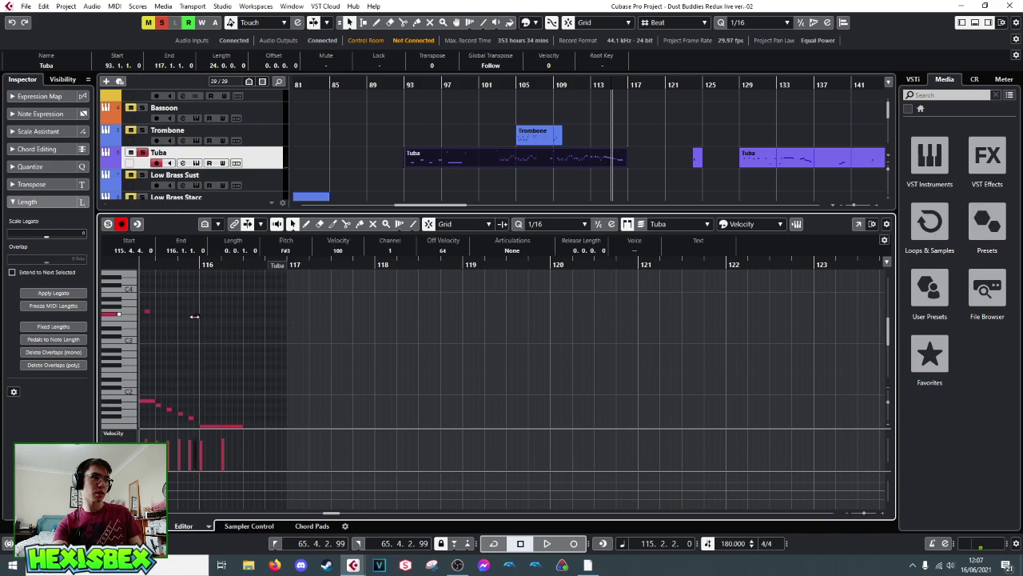
- Lower the Tuba keyswitch note at 115.4.4 to F3 and play the passage around bar 116
key("Down")
key("space")
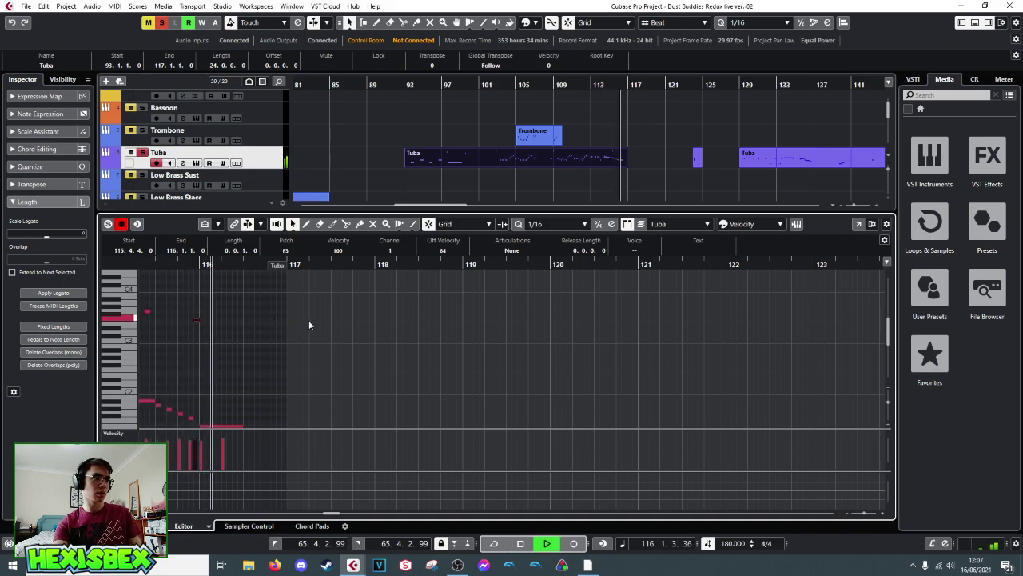
key("space")
key("space")
- Clear the Tuba solo, close the note editor and play the full arrangement from bar 93
left_click_drag(149, 268, 312, 291)
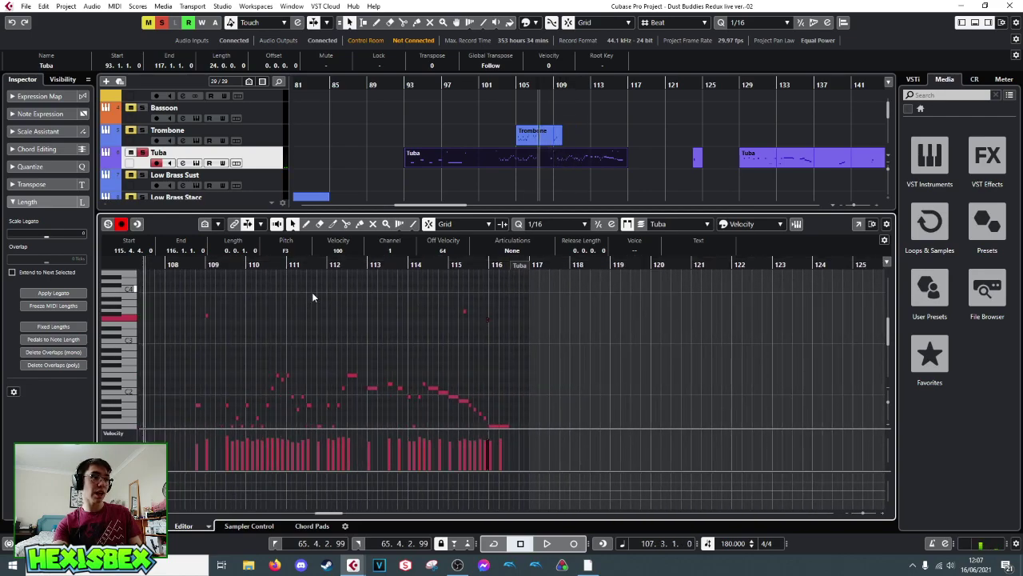
scroll(318, 302, "down", 2)
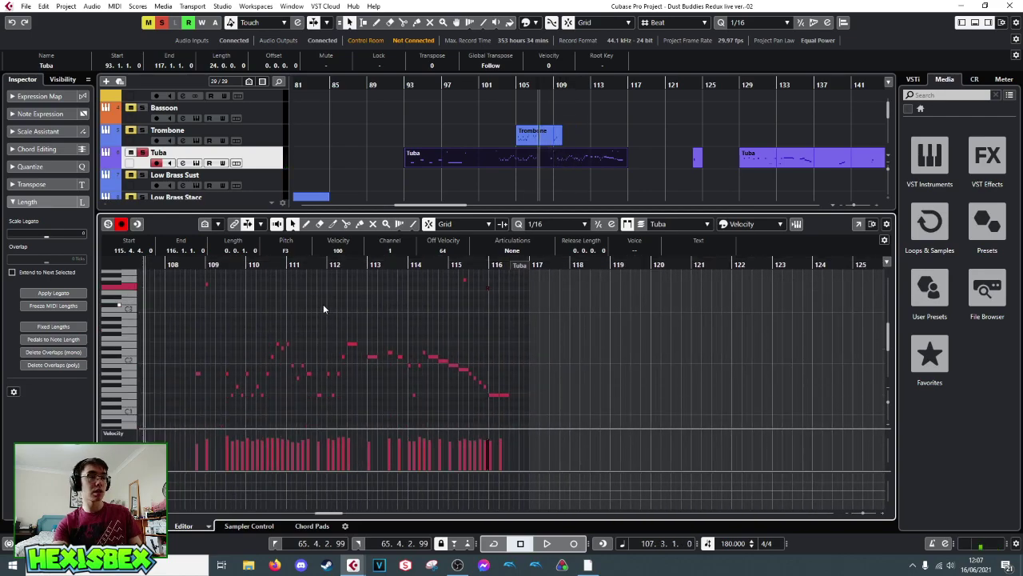
left_click_drag(282, 265, 402, 299)
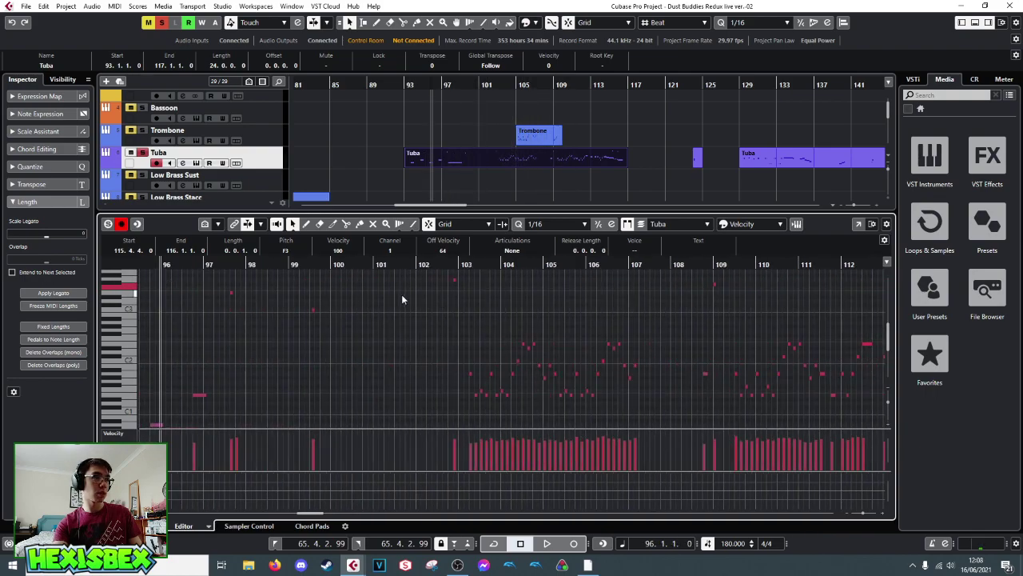
left_click(405, 84)
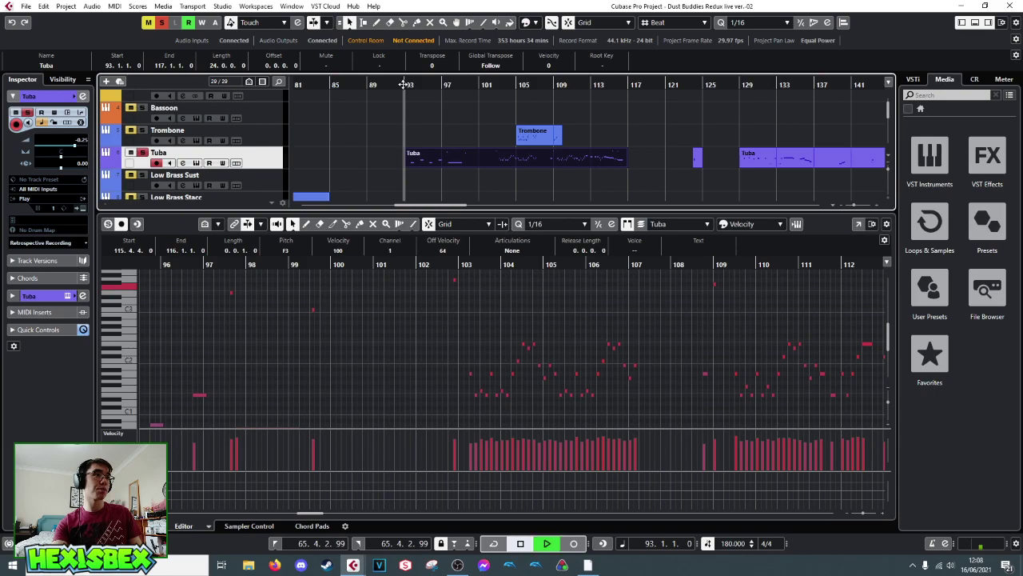
key("space")
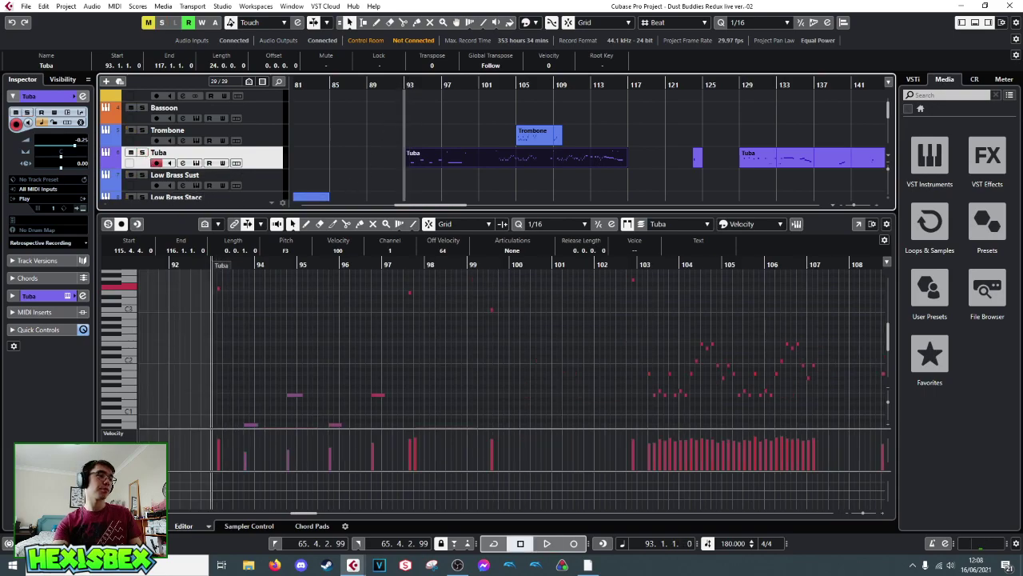
key("Return")
key("space")
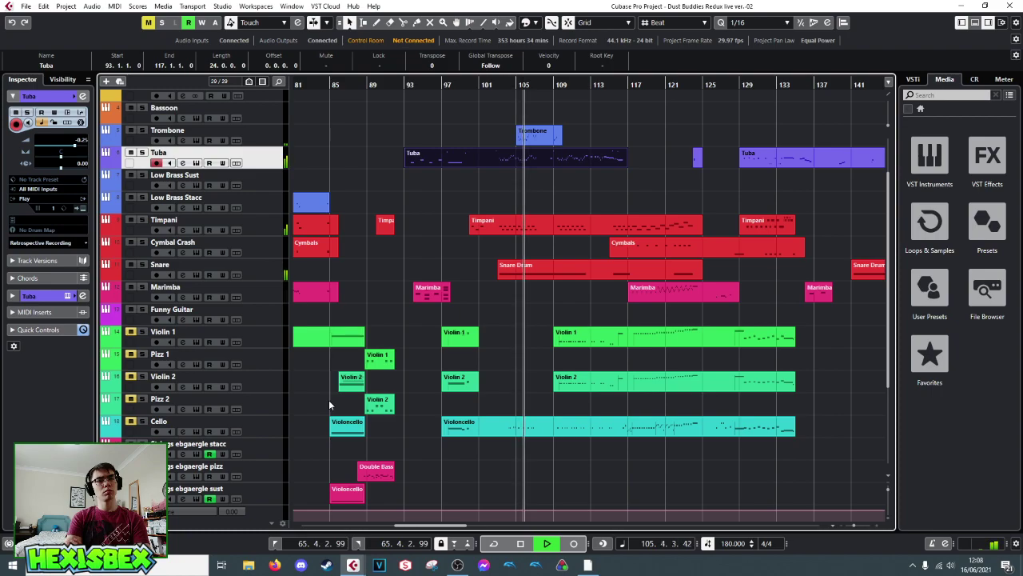
- Watch the dustboys video in the Video Player during playback up to about bar 116, stopping and closing the player
scroll(501, 432, "down", 4)
left_click(560, 487)
key("F8")
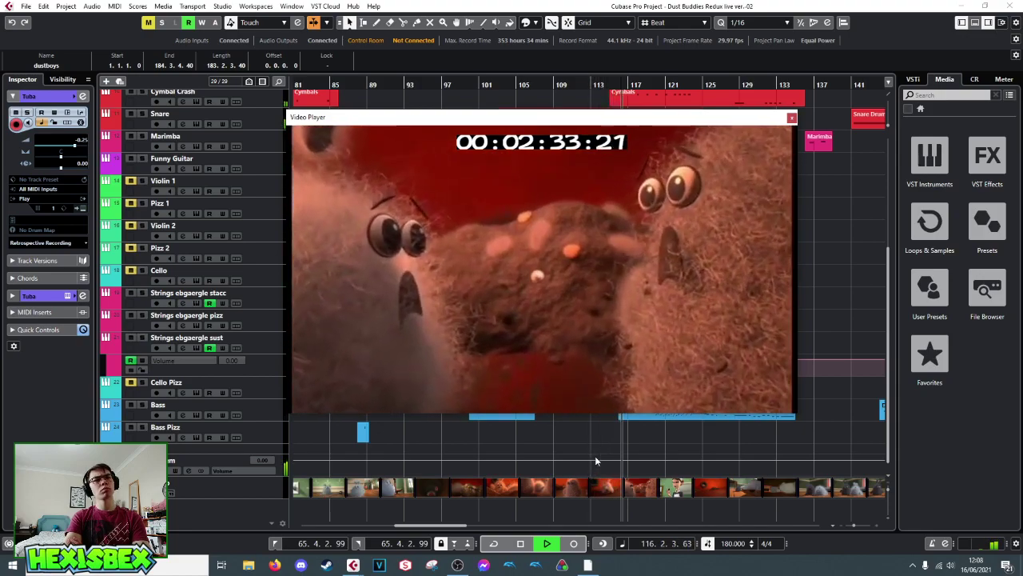
key("space")
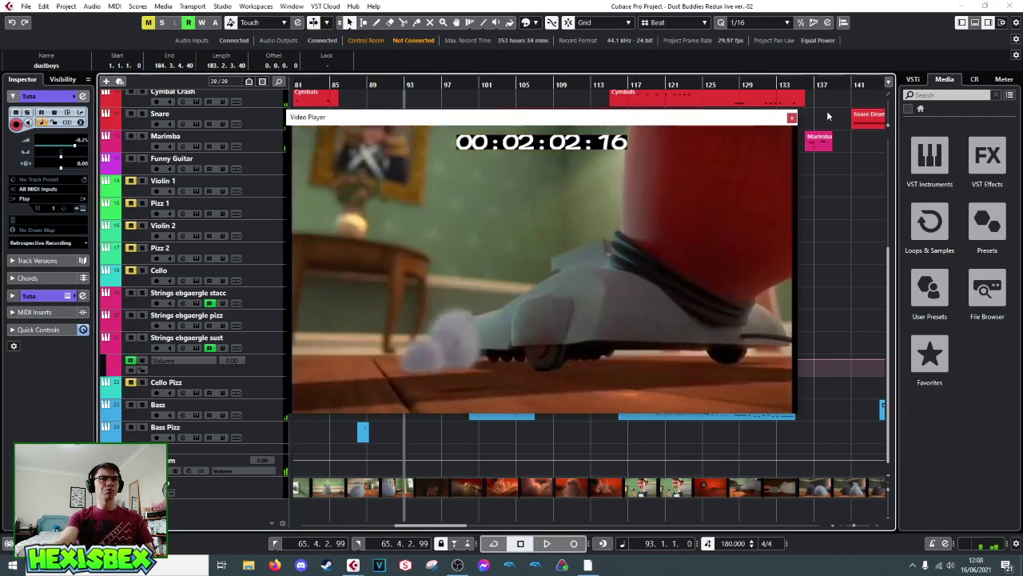
left_click(792, 118)
- Open the Tuba part starting at bar 93, select the keyswitch note at 102.4.3 and play from bar 103
scroll(724, 243, "up", 2)
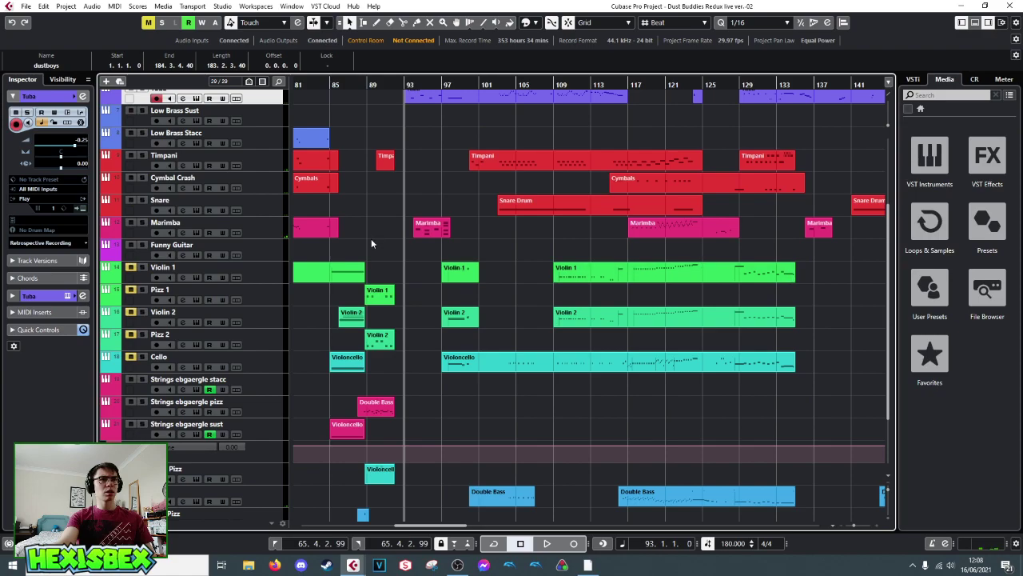
scroll(440, 184, "up", 3)
double_click(459, 217)
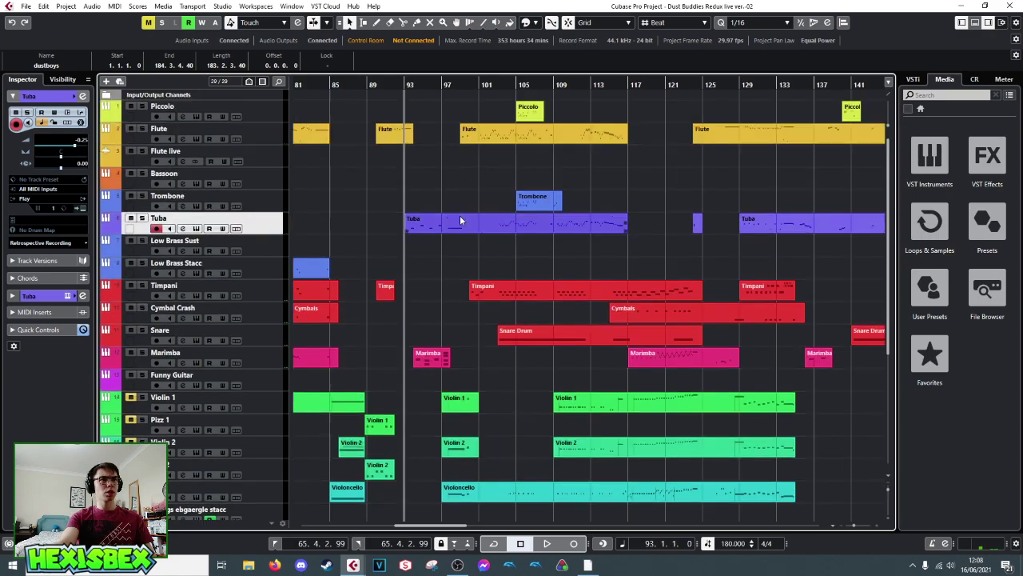
left_click(560, 283)
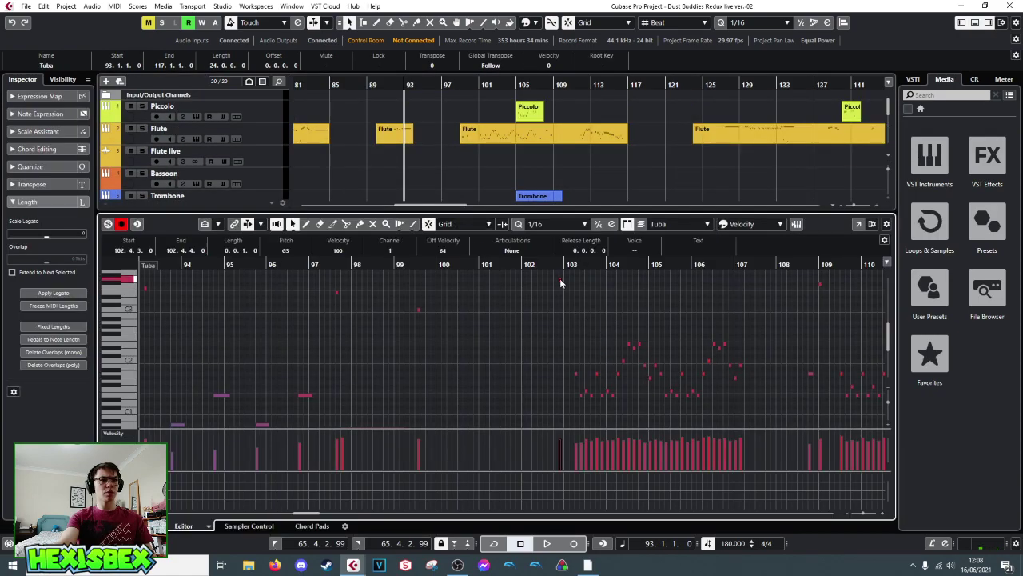
left_click(565, 263)
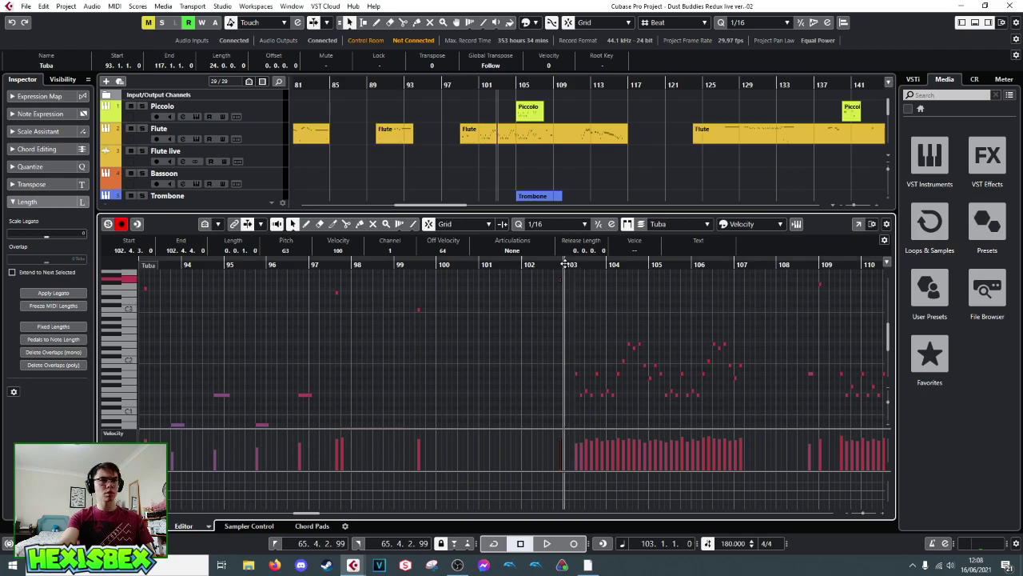
key("space")
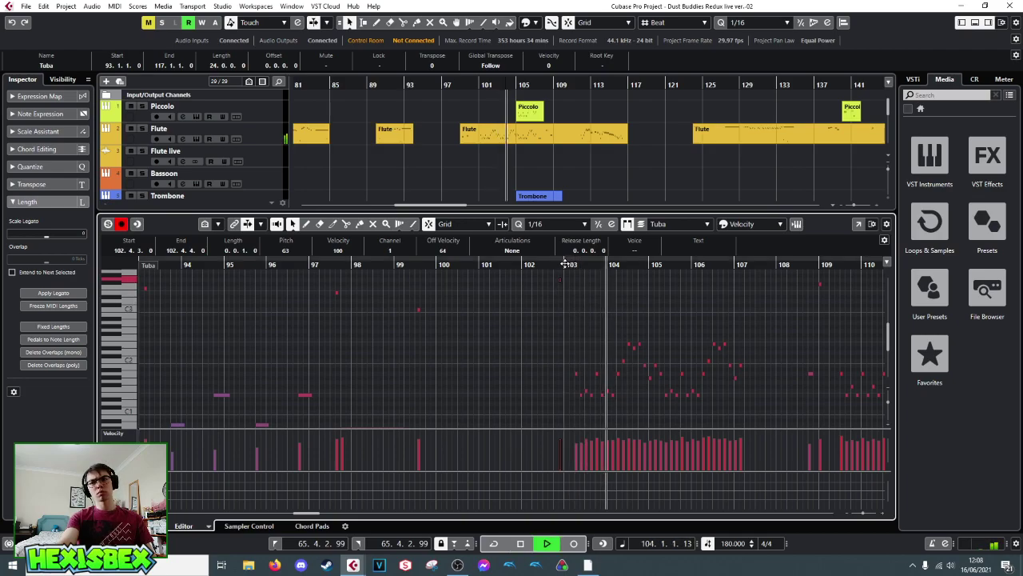
- Raise the Tuba keyswitch note at bar 109 to G3 during playback and listen past bar 111
left_click(820, 280)
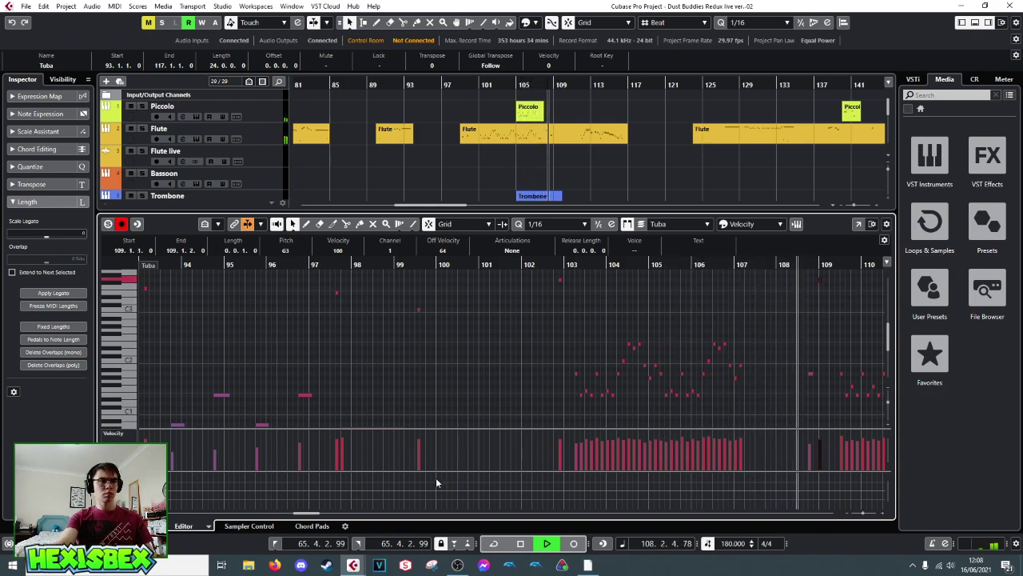
left_click_drag(301, 514, 314, 515)
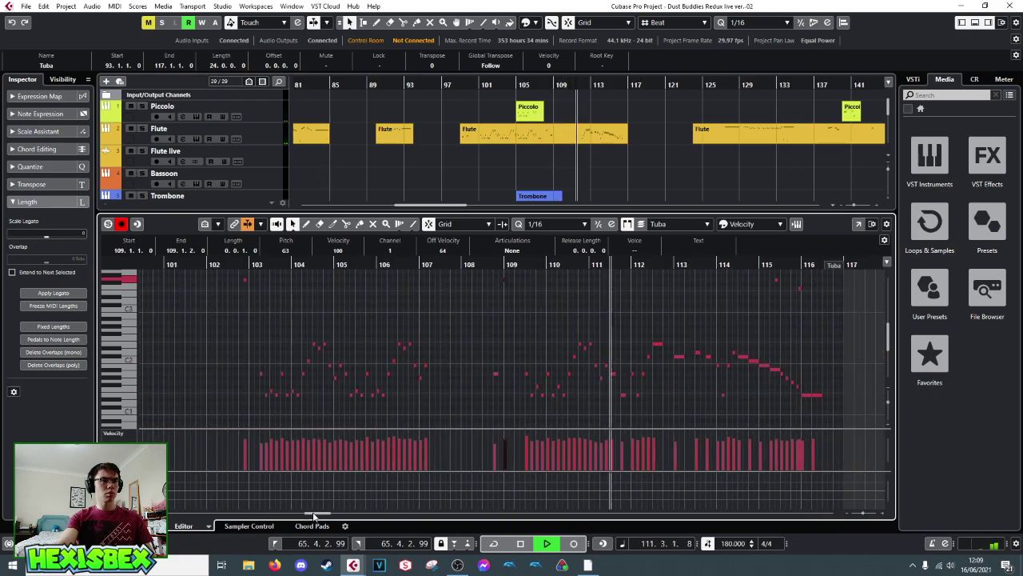
key("space")
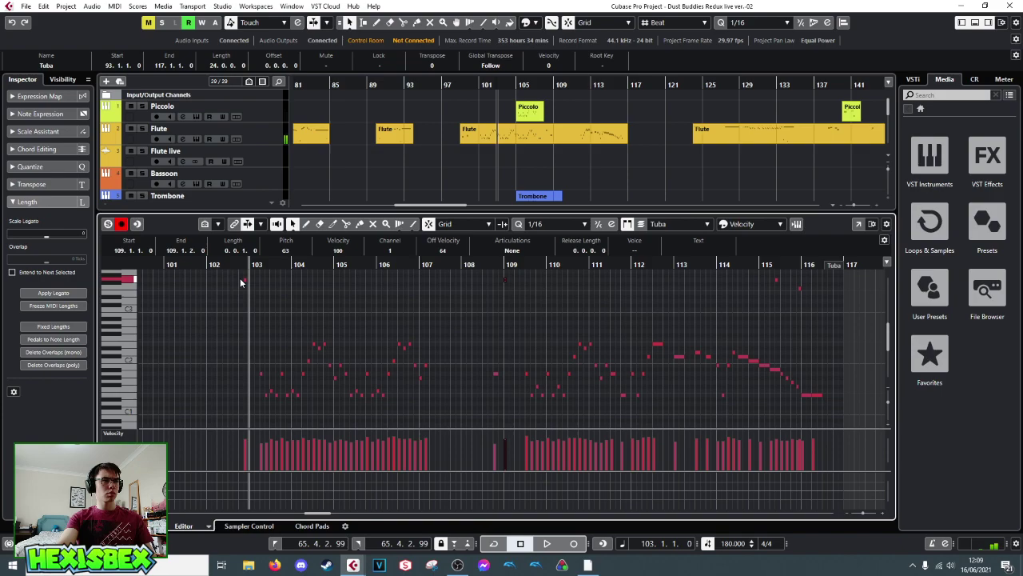
- Redraw the Tuba note velocities from bar 103 to 107 as a lower curve starting at 67, and play the arrangement from bar 103
left_click_drag(258, 323, 434, 418)
scroll(431, 375, "down", 2)
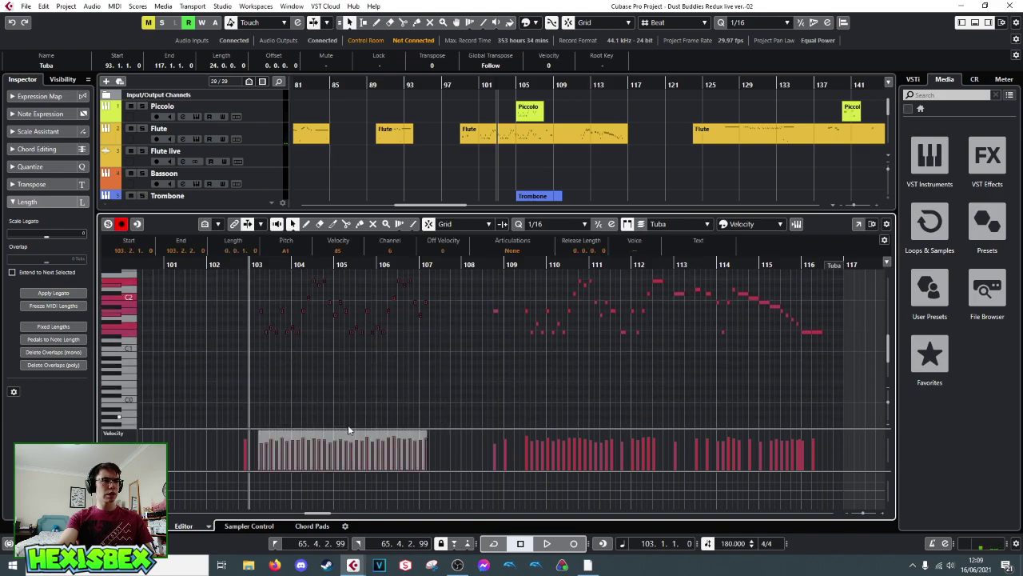
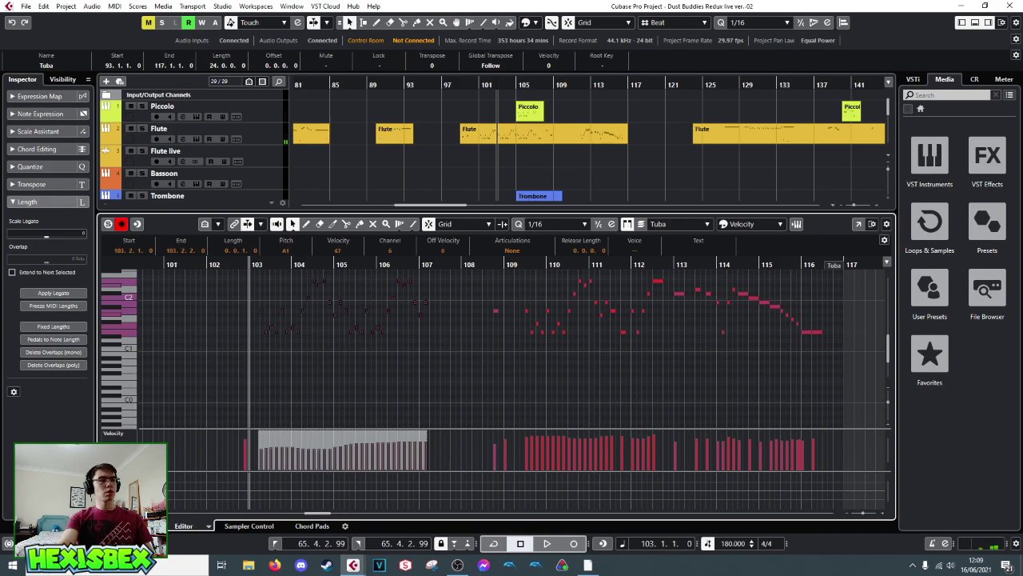
key("ctrl+e")
key("space")
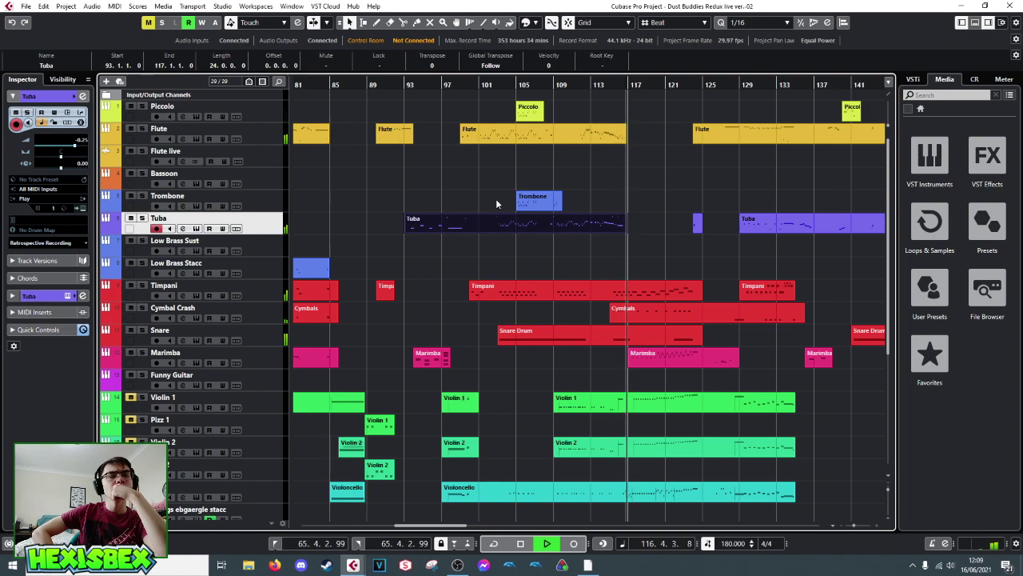
key("space")
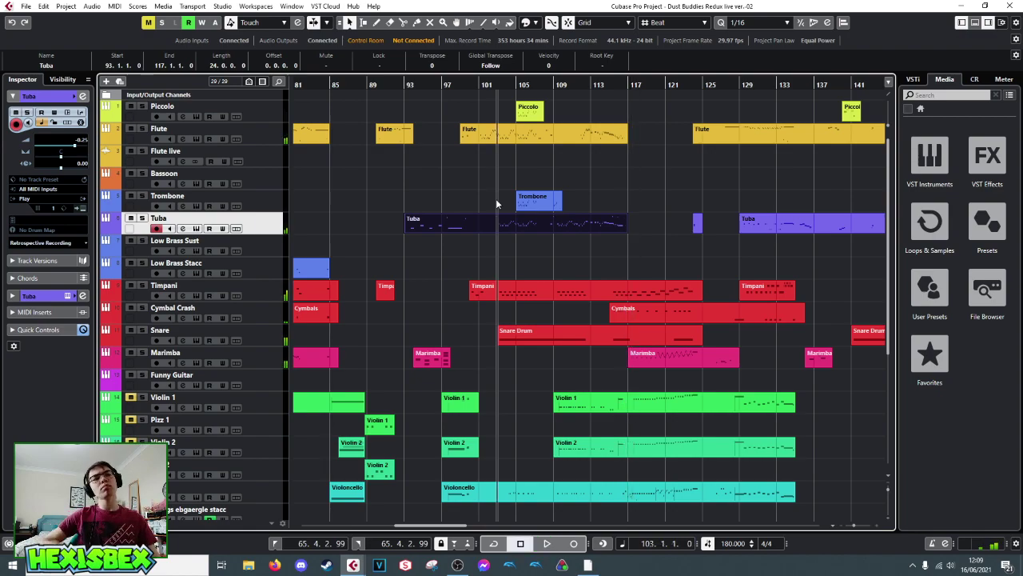
- Delete the last Tuba note in bar 116 and lengthen the preceding E1 note to 0.1.3.0, playing the ending from 115.1.3
double_click(620, 226)
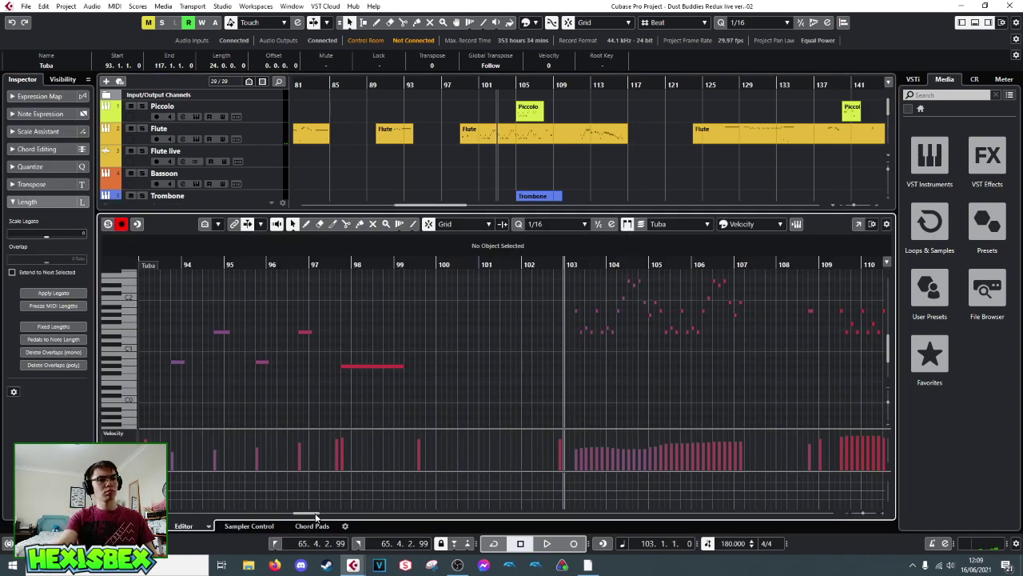
scroll(316, 513, "right", 10)
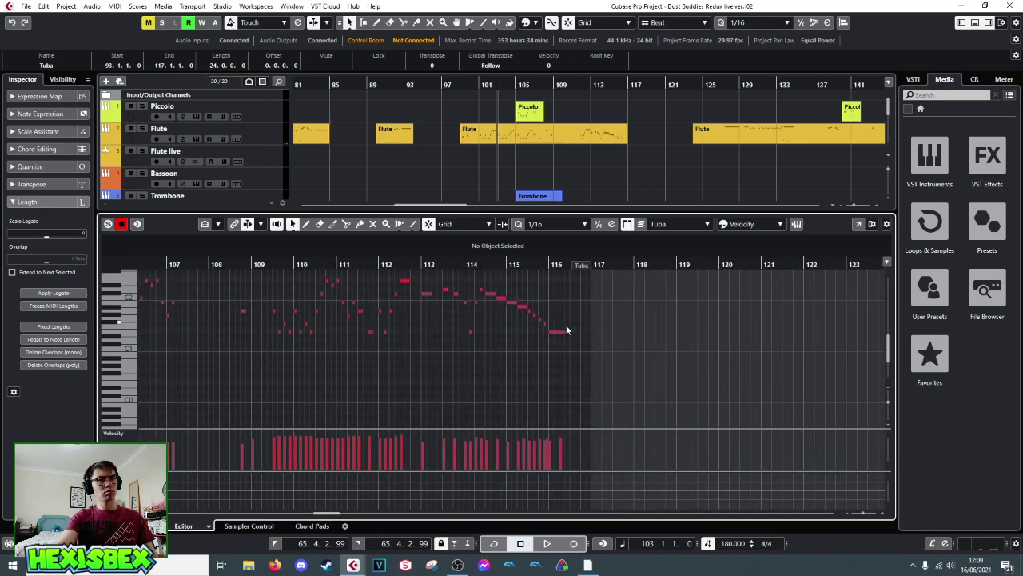
left_click(566, 329)
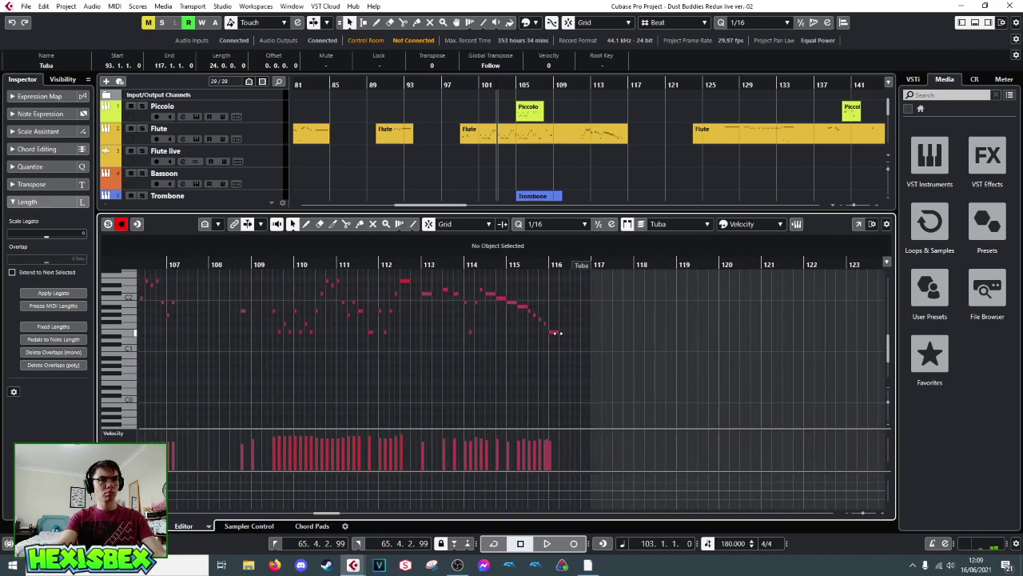
left_click_drag(555, 332, 564, 331)
key("space")
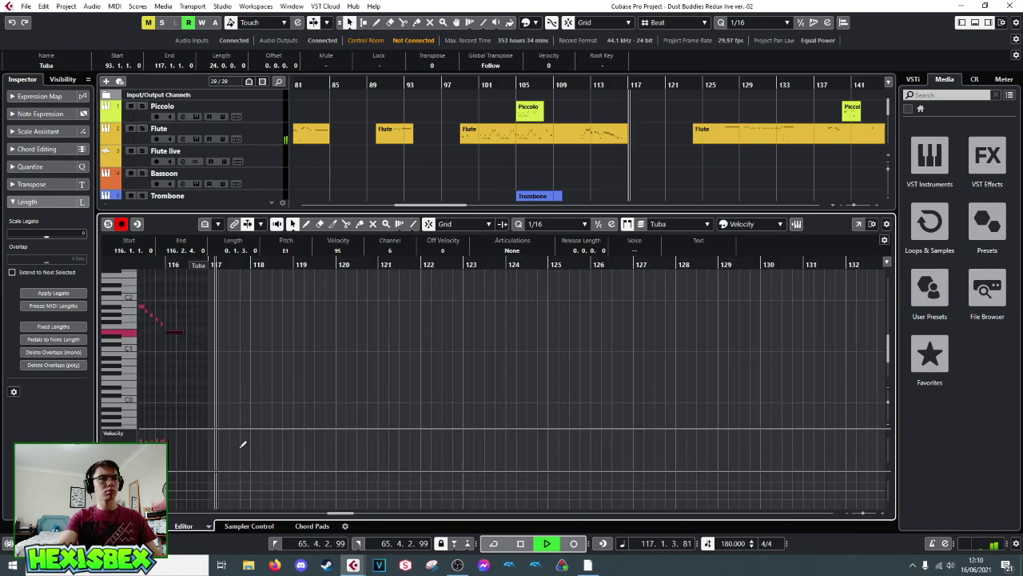
key("ctrl+e")
key("space")
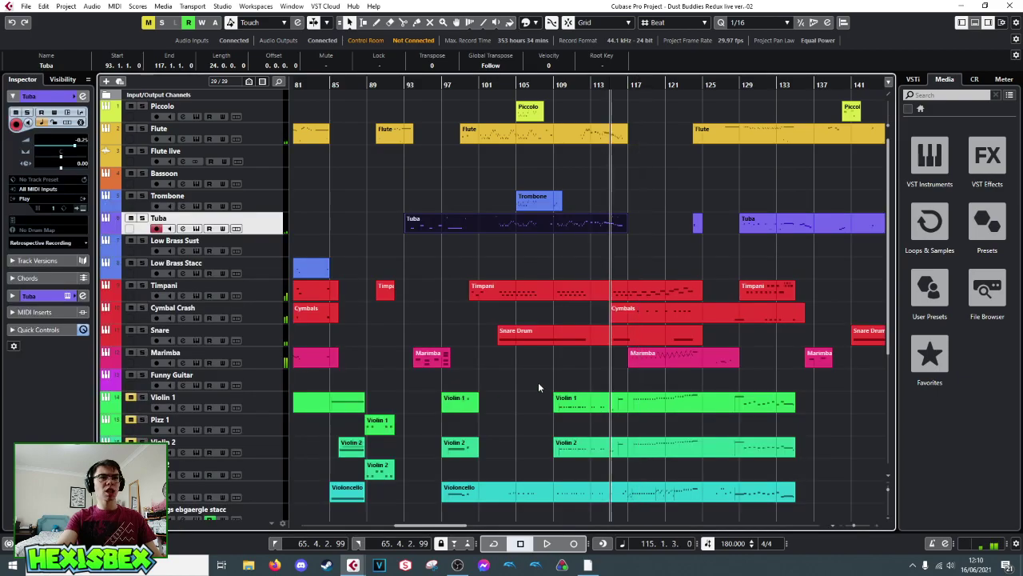
- Check the notes of the Marimba part starting at bar 117 and set the Marimba track's volume to 1.53
left_click(588, 85)
left_click(633, 361)
double_click(632, 362)
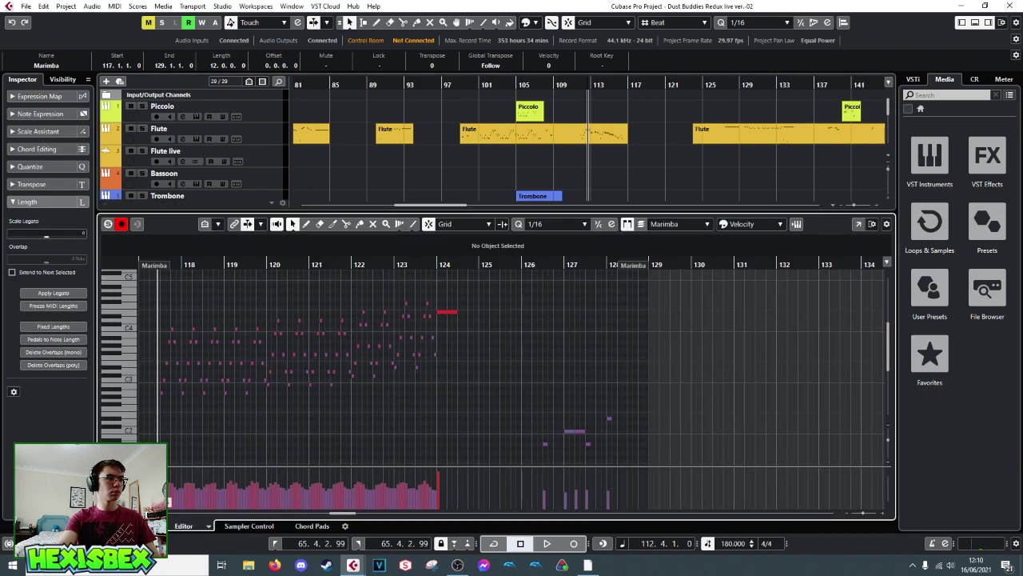
key("ctrl+e")
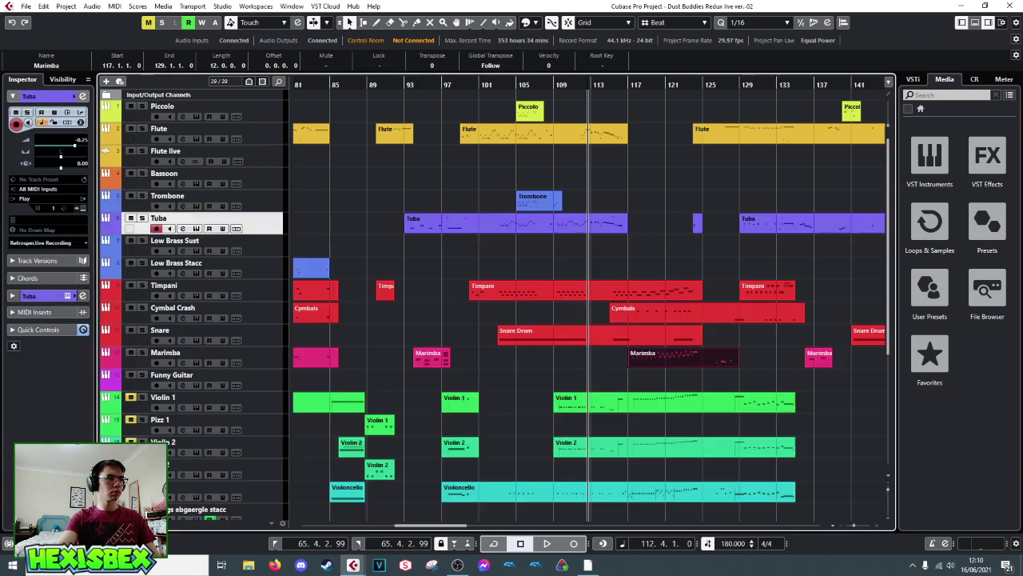
left_click(264, 292)
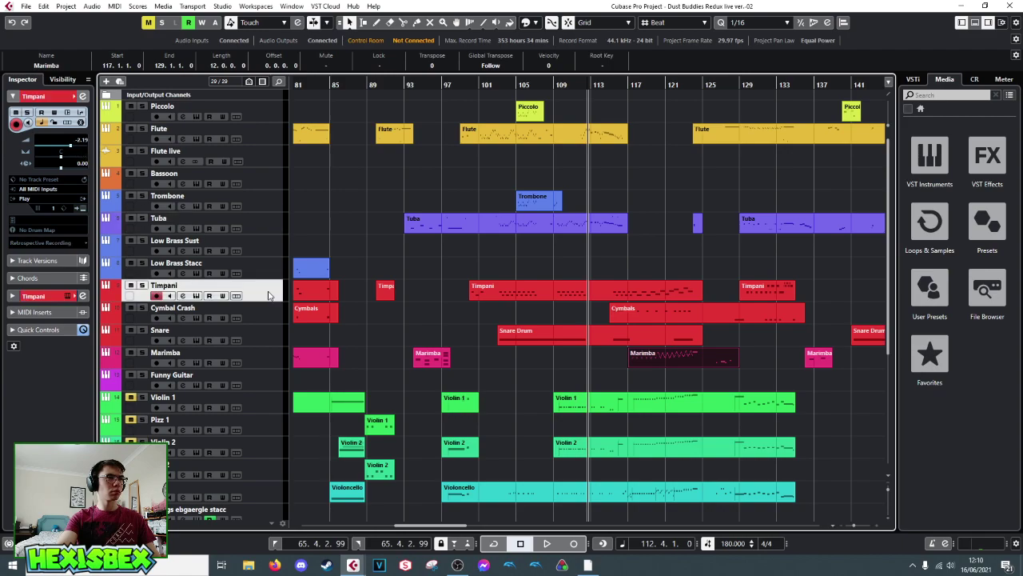
left_click(263, 364)
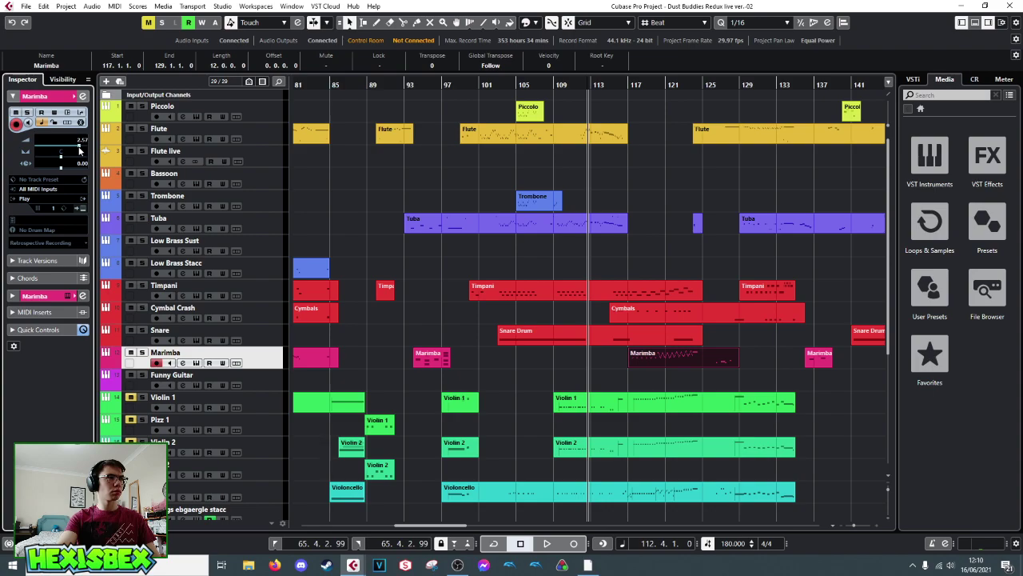
left_click(503, 293)
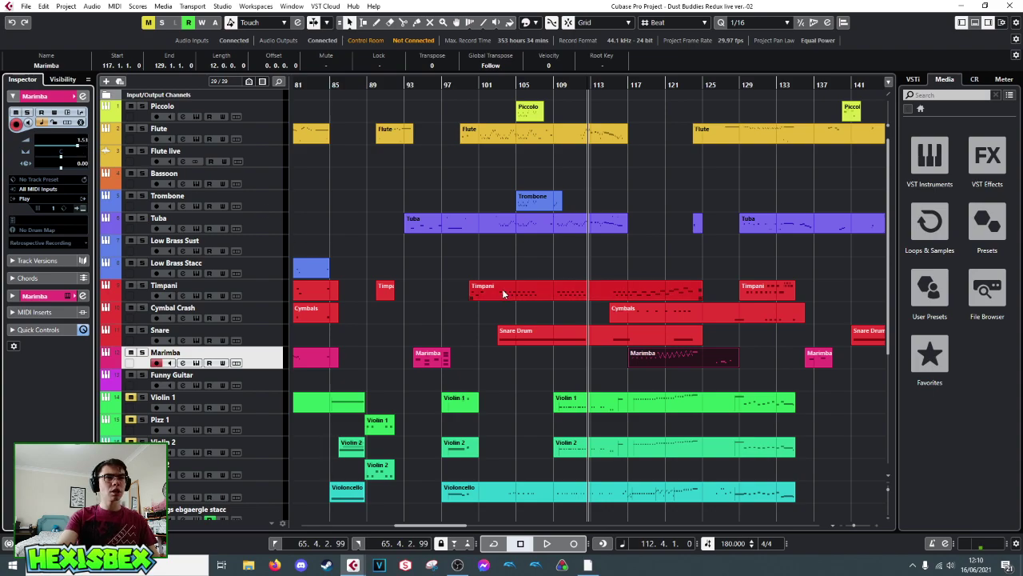
left_click(431, 267)
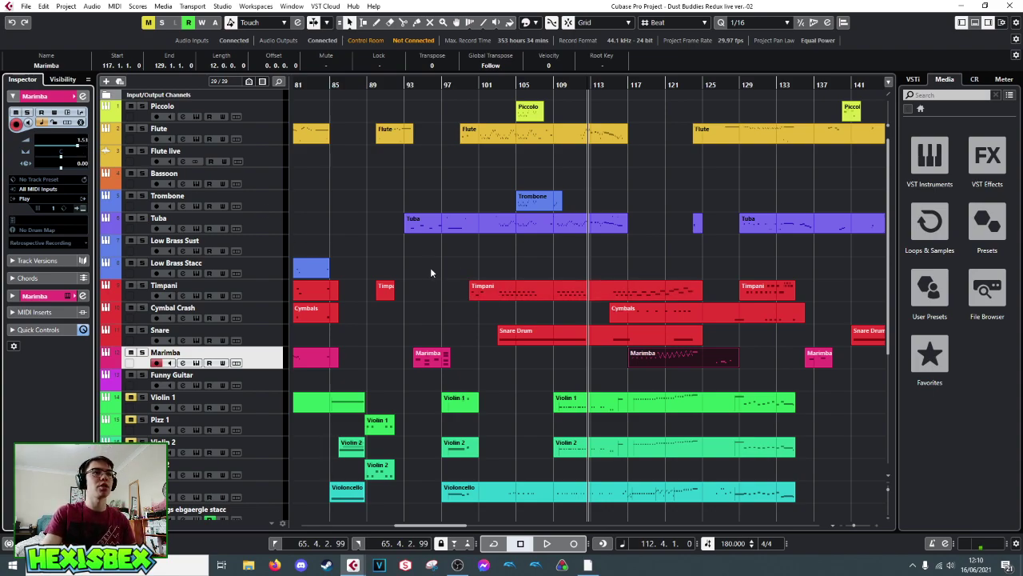
left_click(470, 231)
- Move playback back to bar 93 and listen to the arrangement past bar 97
key("space")
key("space")
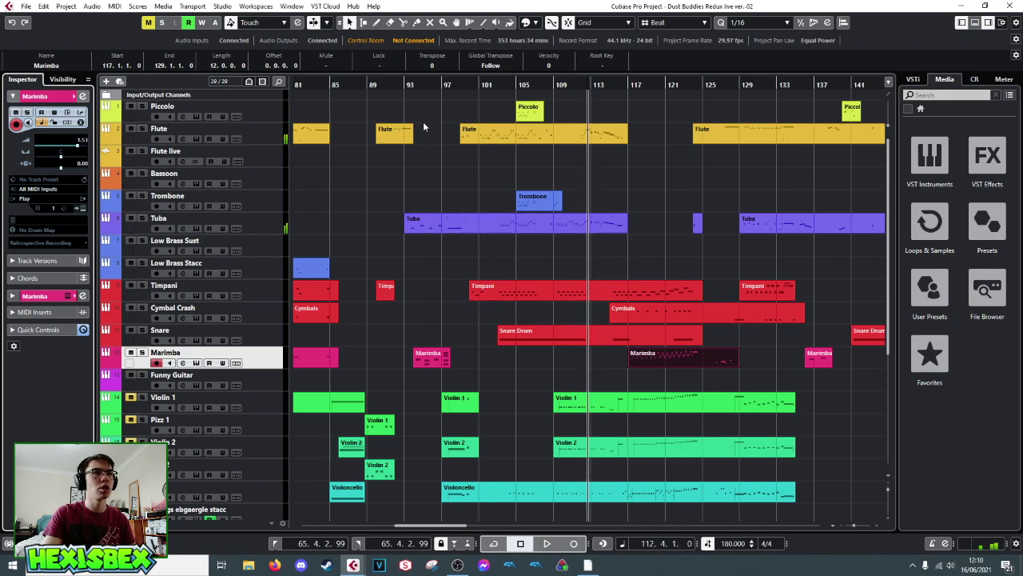
left_click(402, 84)
key("space")
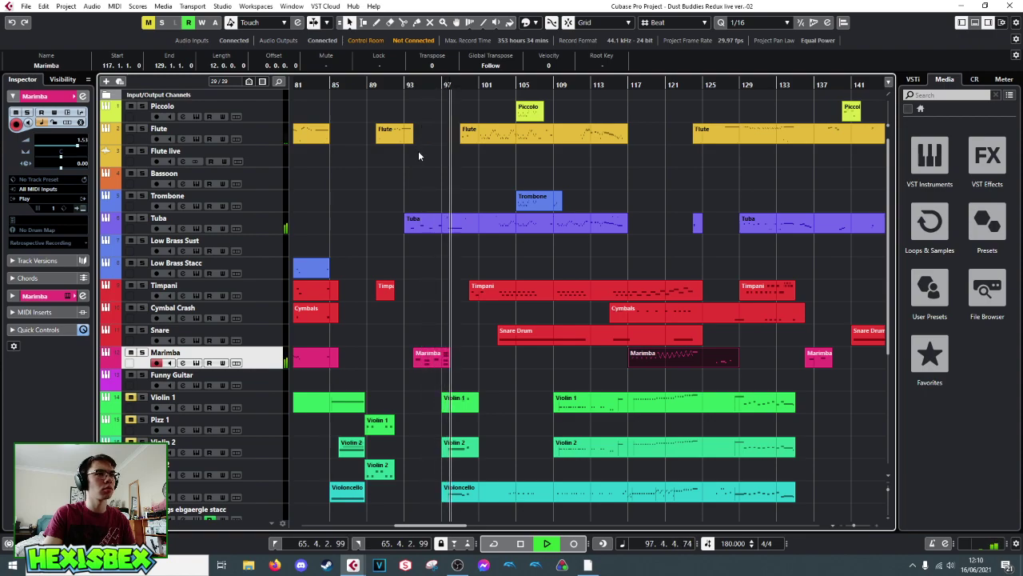
key("space")
- Solo the Flute, Violin 1, Violin 2 and Cello tracks and play them from bar 93 past bar 100
scroll(437, 287, "down", 5)
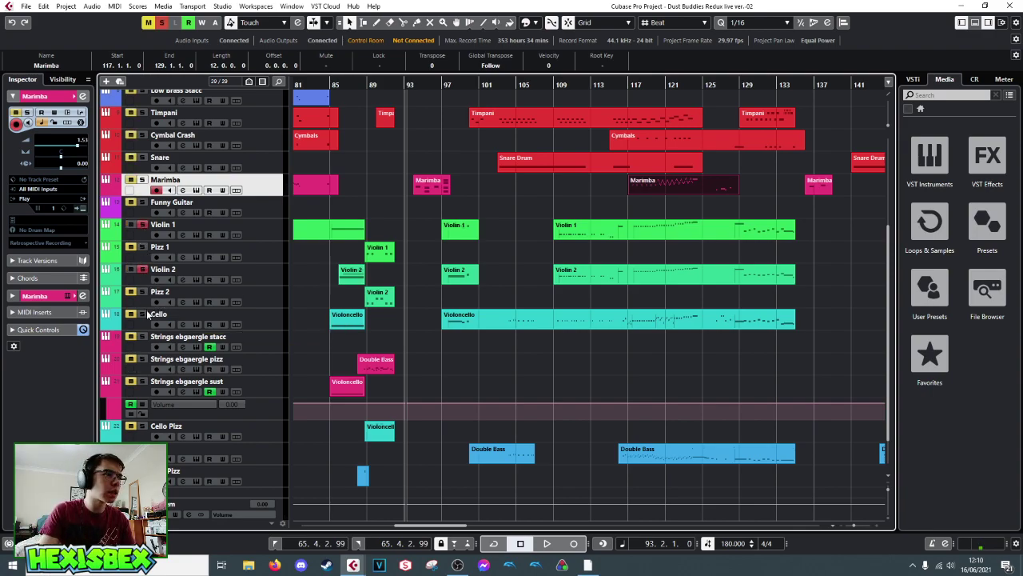
scroll(221, 302, "up", 6)
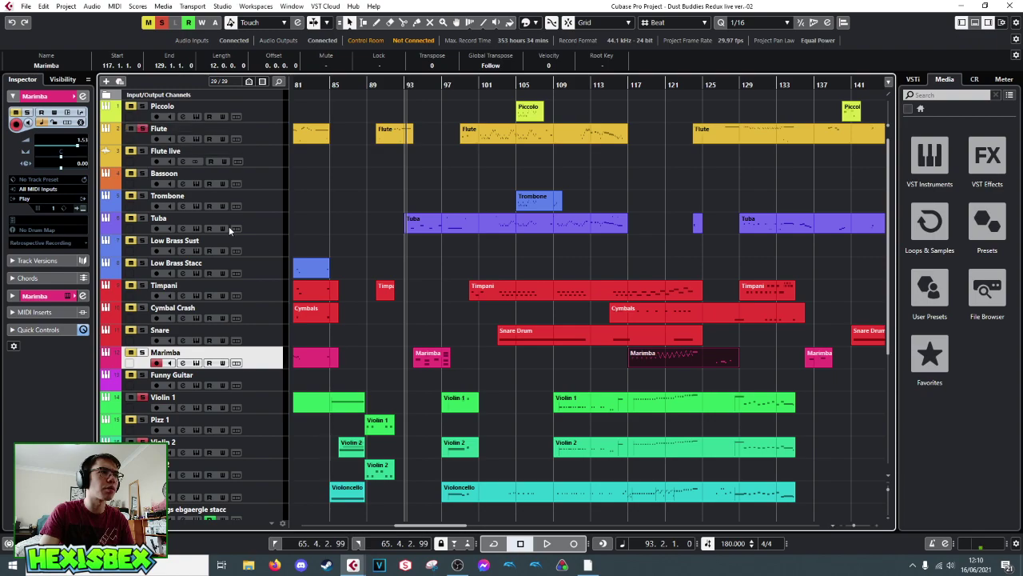
scroll(252, 188, "down", 6)
key("space")
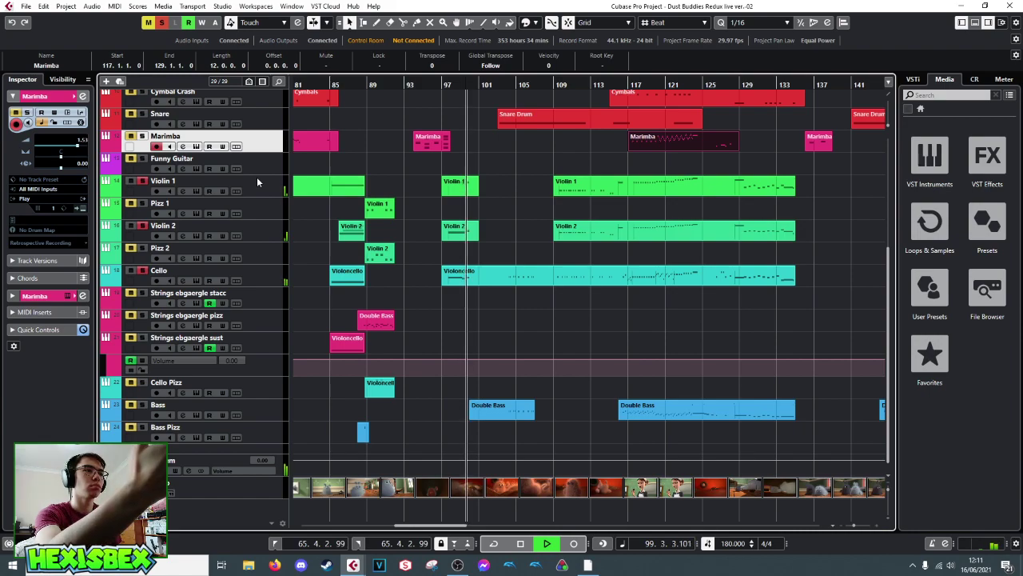
key("space")
key("space")
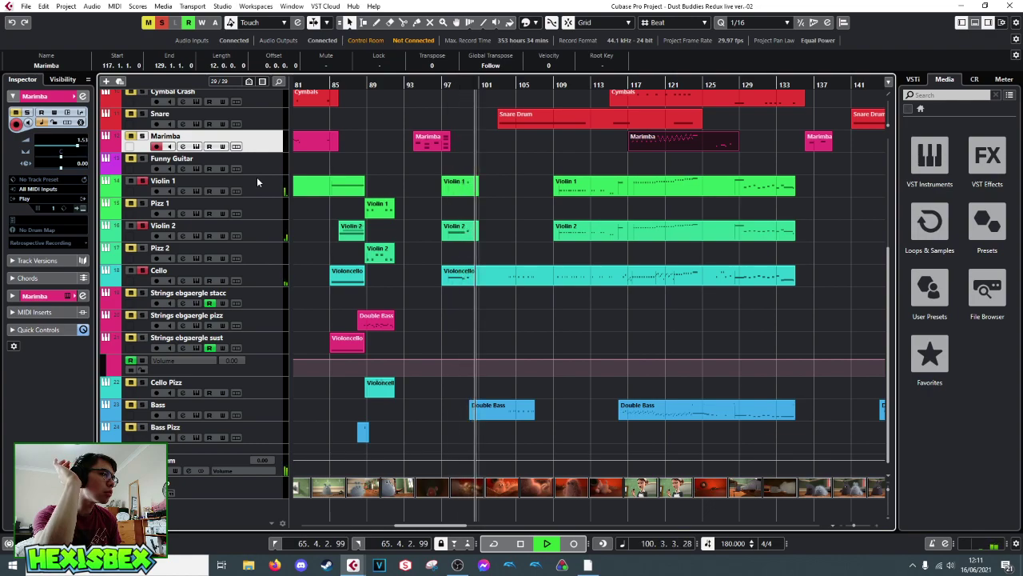
key("space")
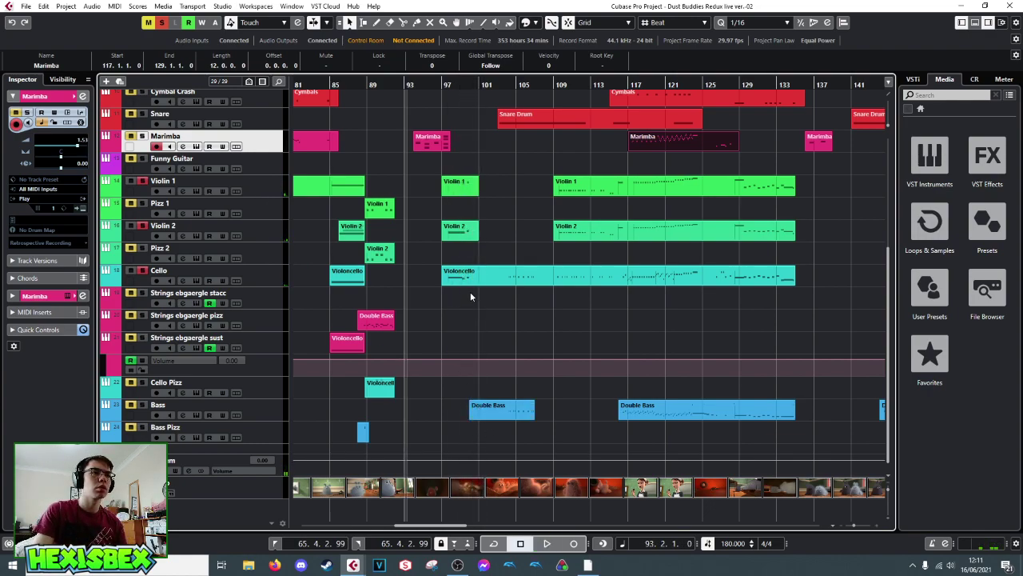
- Open the Double Bass part starting at bar 100, solo the Bass track and play from 100.1.4
left_click(478, 83)
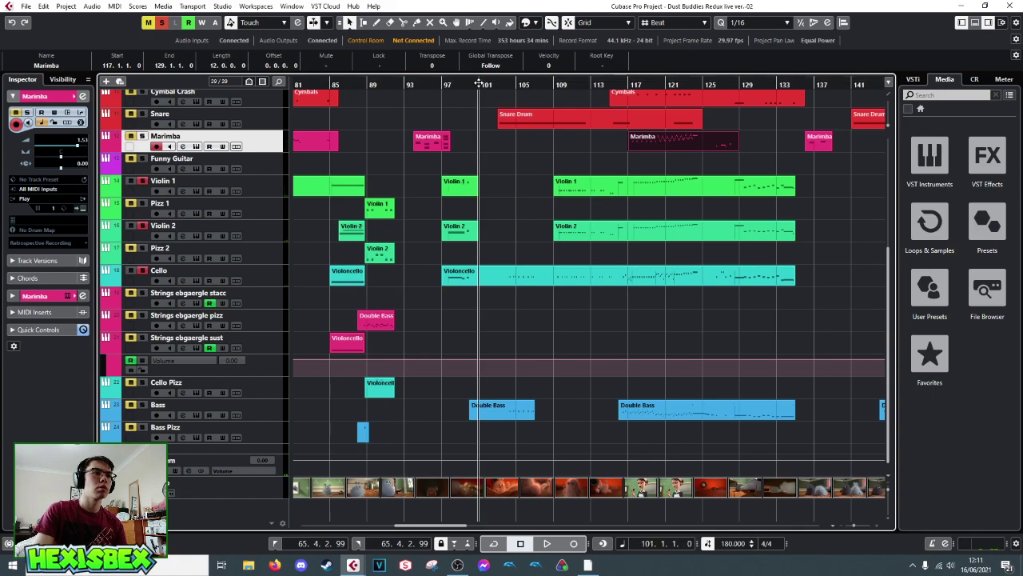
double_click(505, 405)
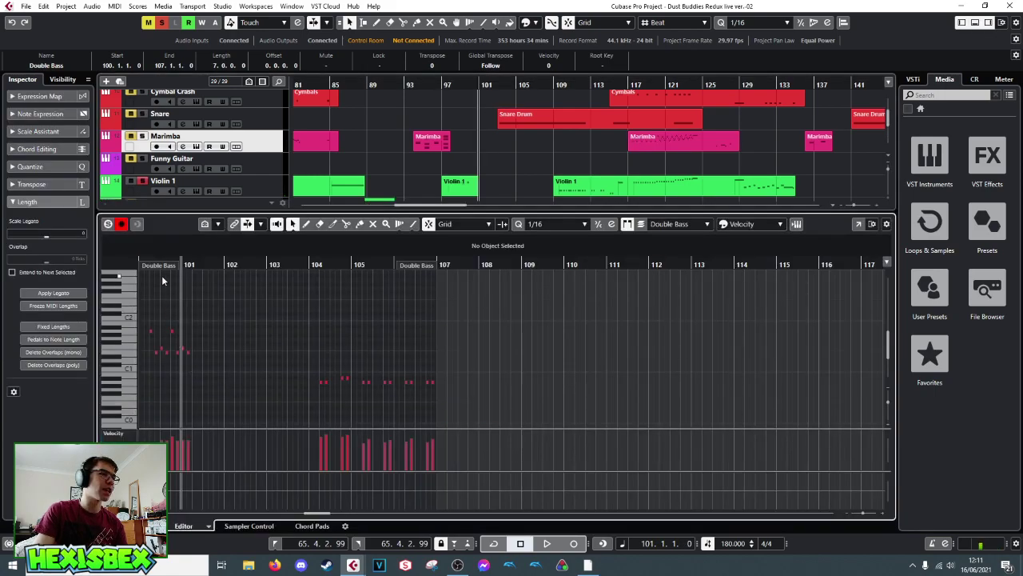
left_click(148, 264)
scroll(423, 128, "down", 3)
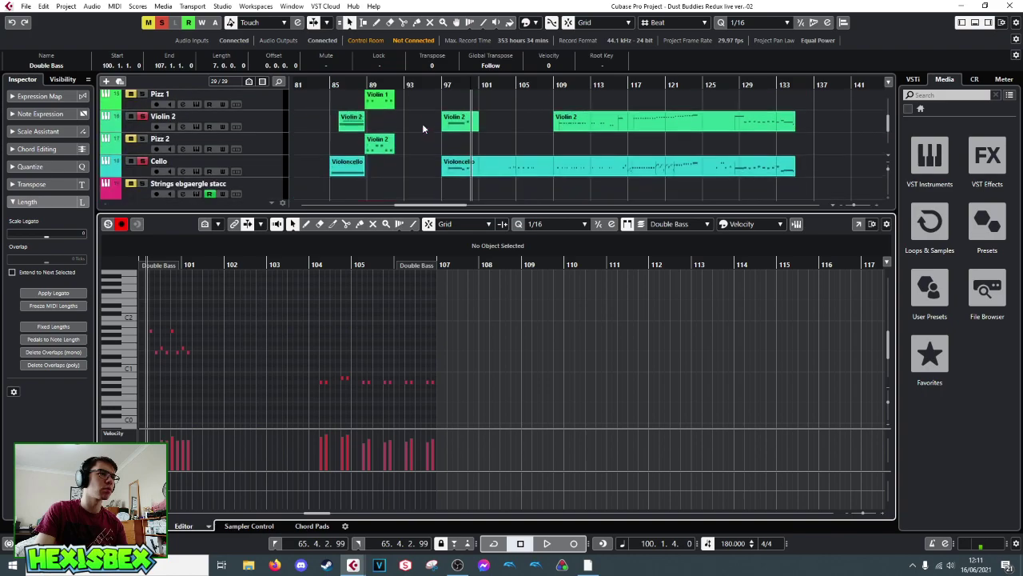
scroll(306, 154, "down", 2)
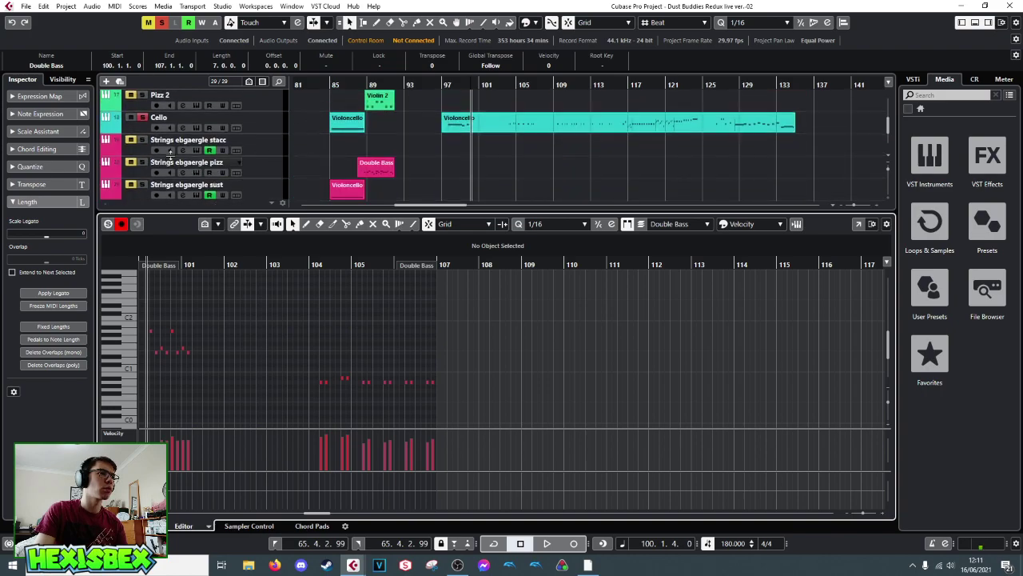
scroll(297, 131, "down", 2)
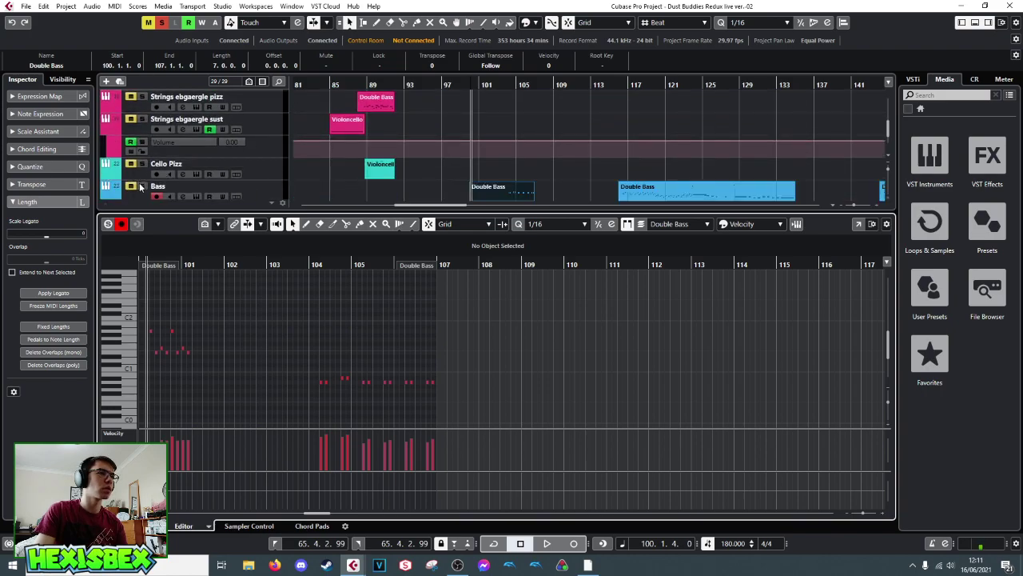
left_click(140, 186)
key("space")
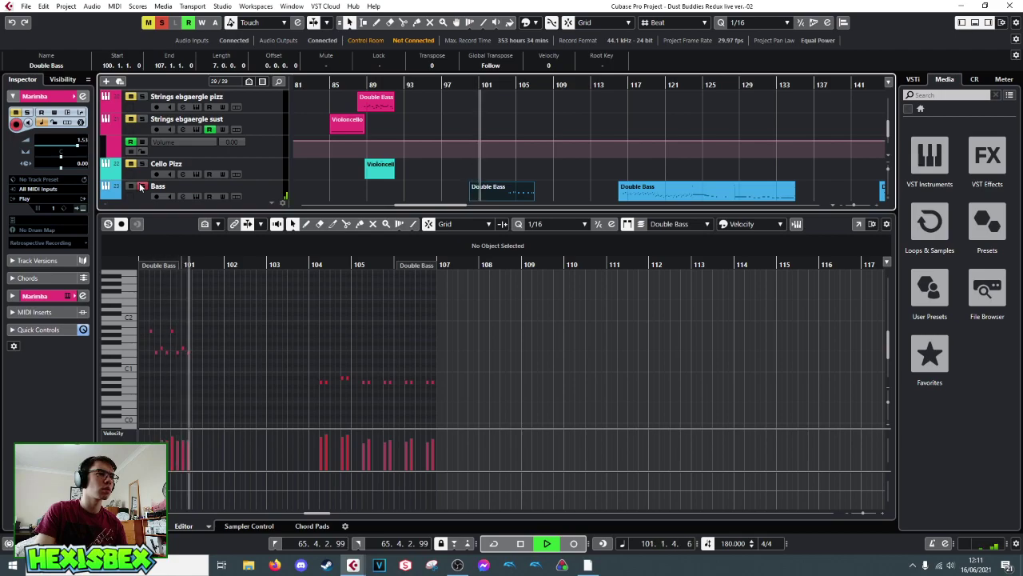
key("space")
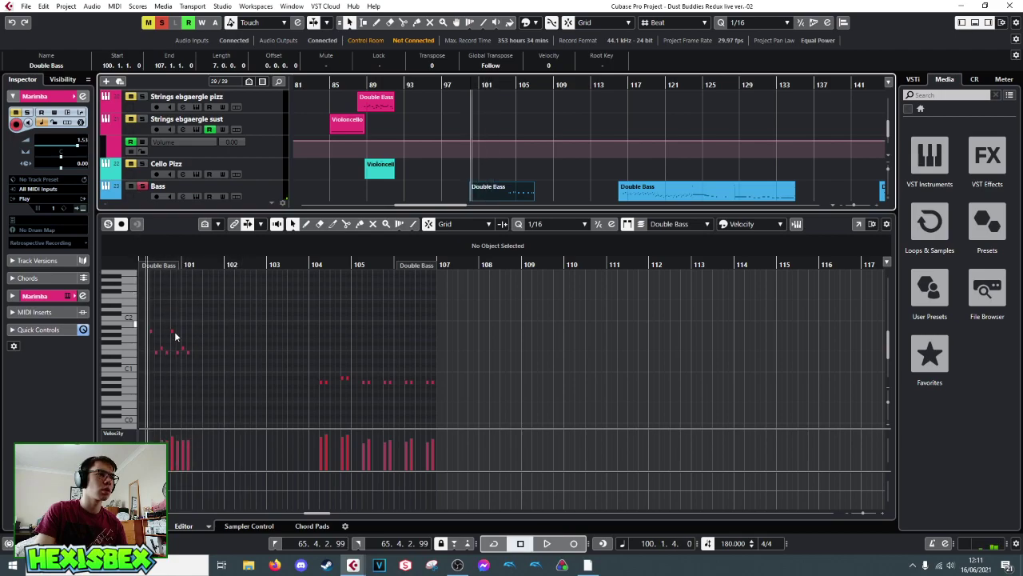
- Add an A1 note of length 0.0.1.0 at 101.2.1 to the Double Bass part and play it through bar 106
left_click_drag(192, 264, 183, 299)
key("space")
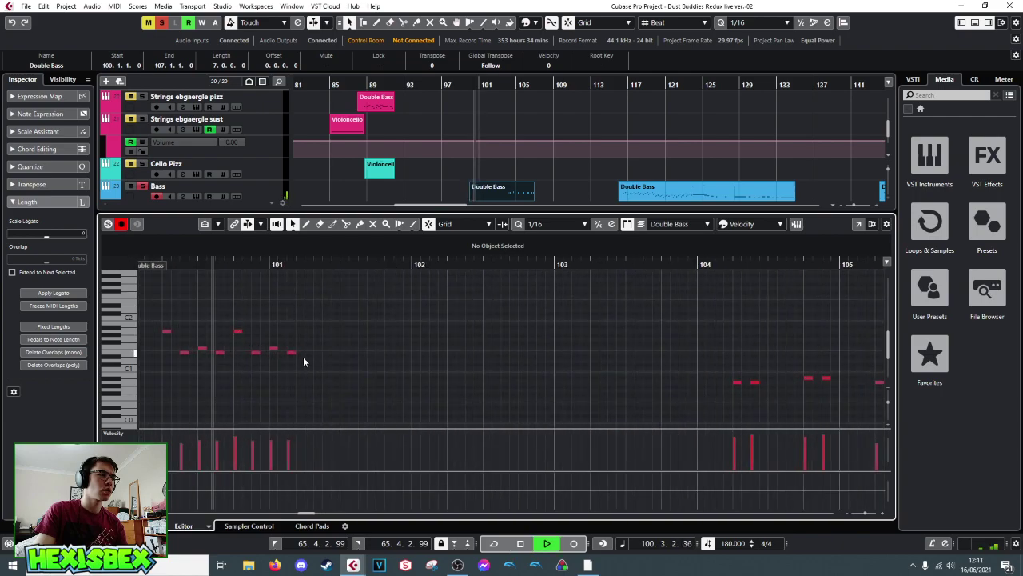
key("space")
double_click(305, 331)
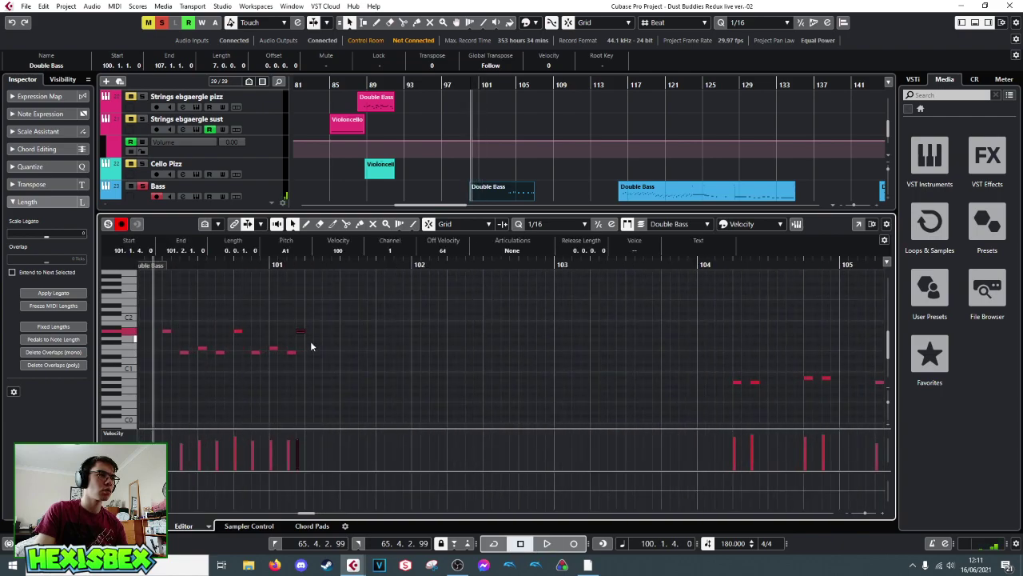
left_click_drag(302, 334, 316, 337)
key("space")
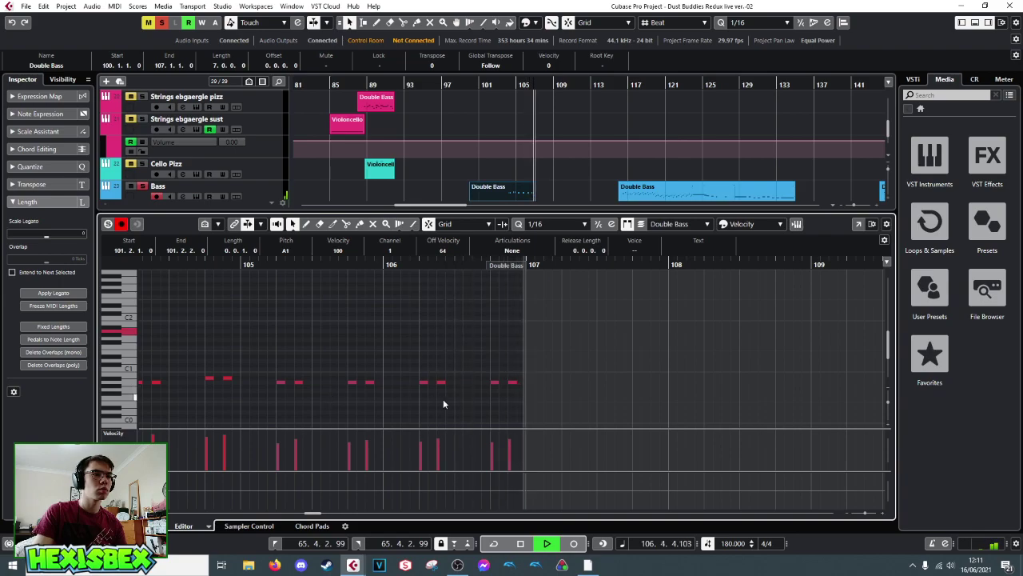
key("space")
- Raise the last two Double Bass notes in bar 106 to A#0 and play the full arrangement past that bar
key("space")
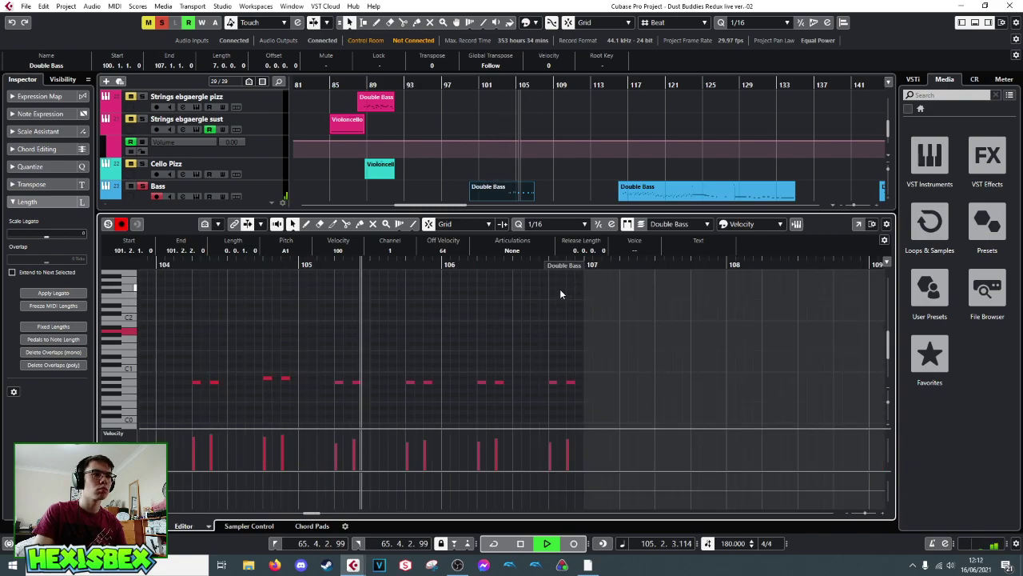
left_click_drag(546, 373, 572, 389)
key("Up")
key("space")
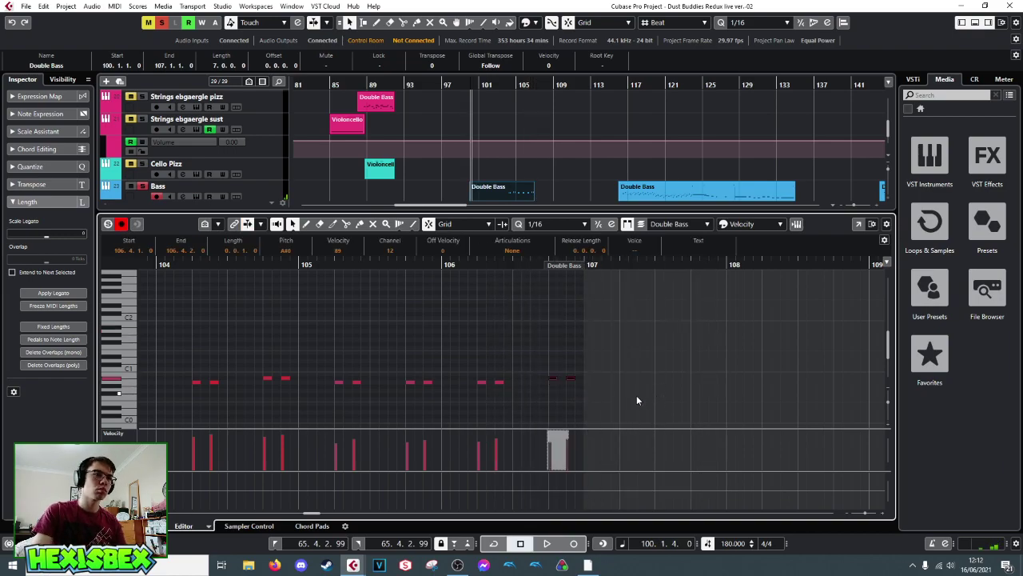
key("ctrl+e")
key("space")
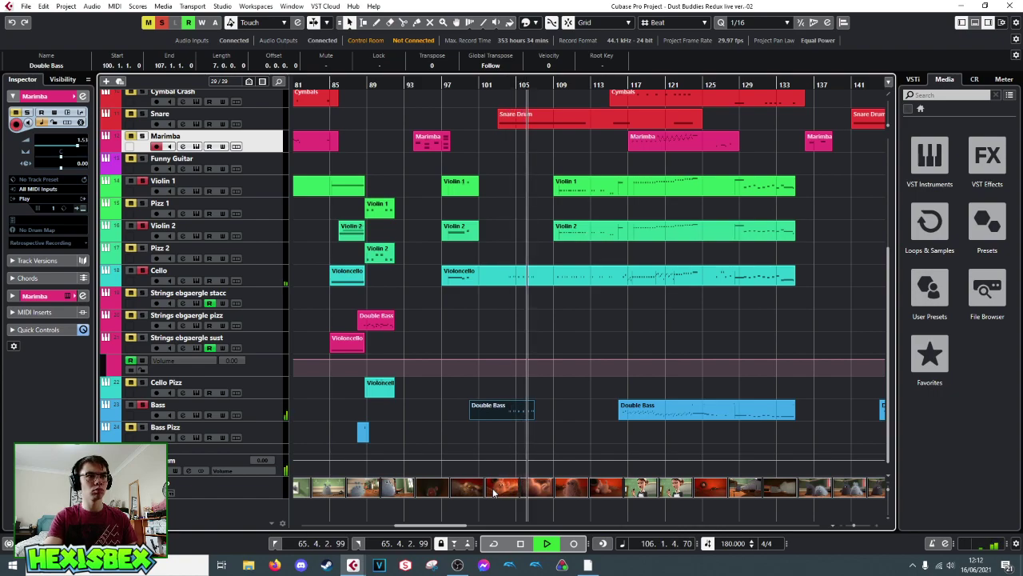
key("space")
- Raise the last two notes in bar 106 of the long Violoncello part to A#1 and play them from 106.2.1
left_click(526, 276)
double_click(526, 278)
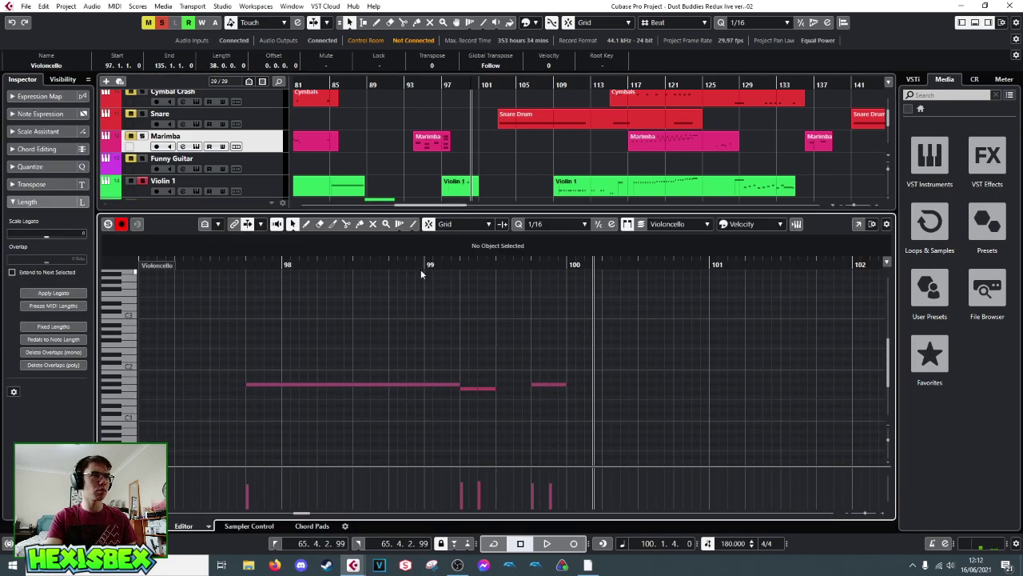
scroll(420, 166, "down", 5)
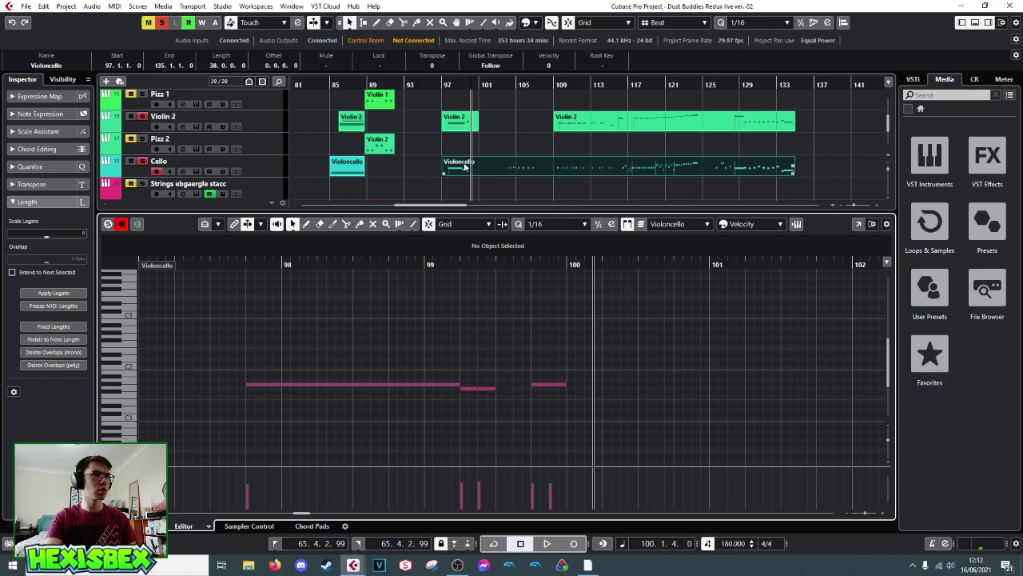
key("space")
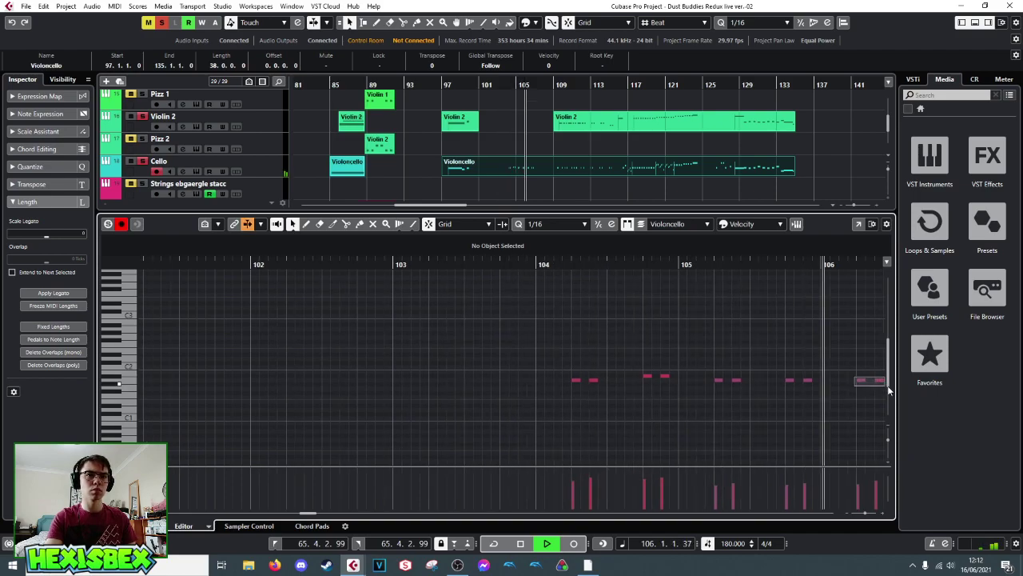
left_click(866, 382)
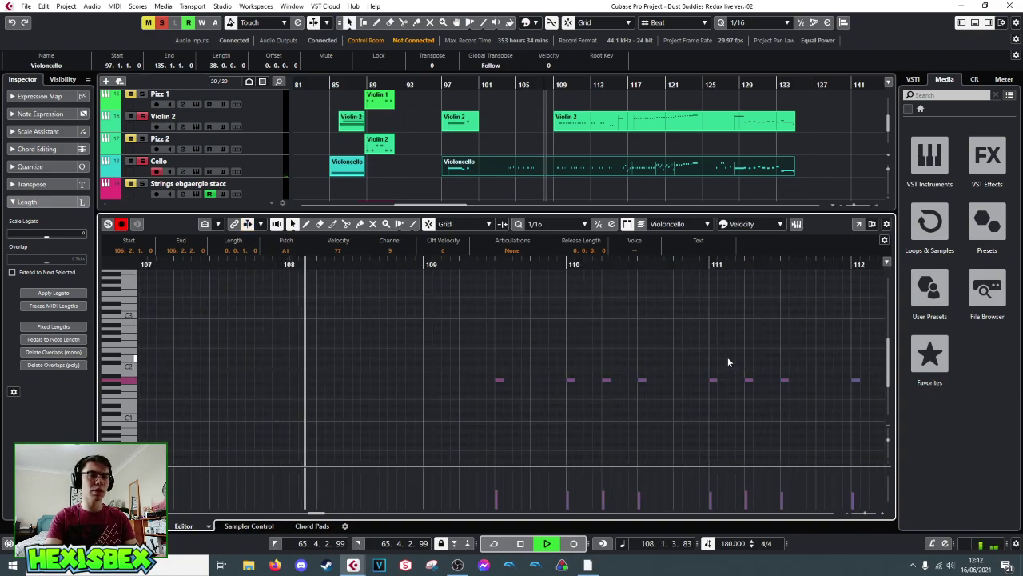
left_click(532, 99)
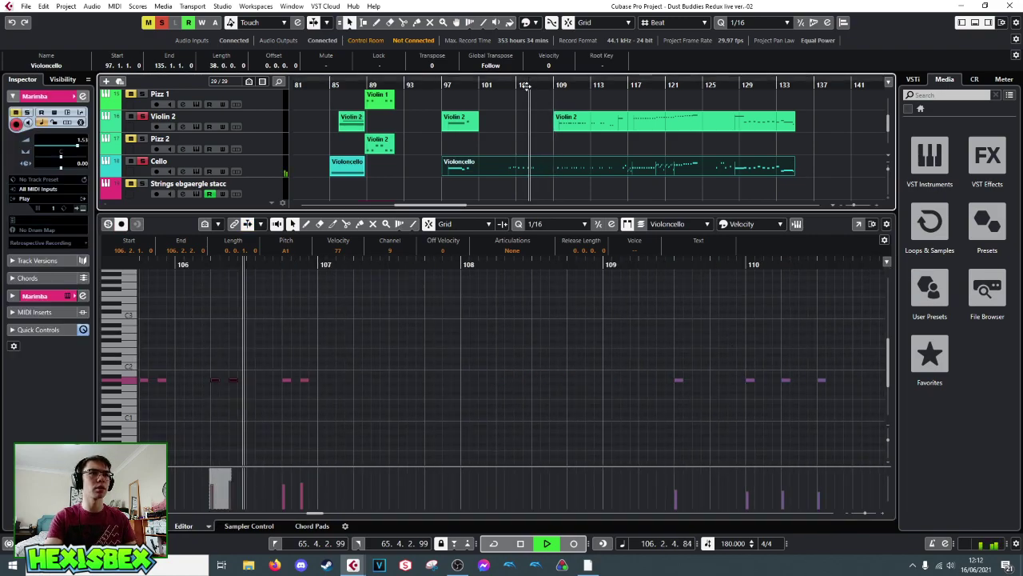
key("space")
left_click(319, 392)
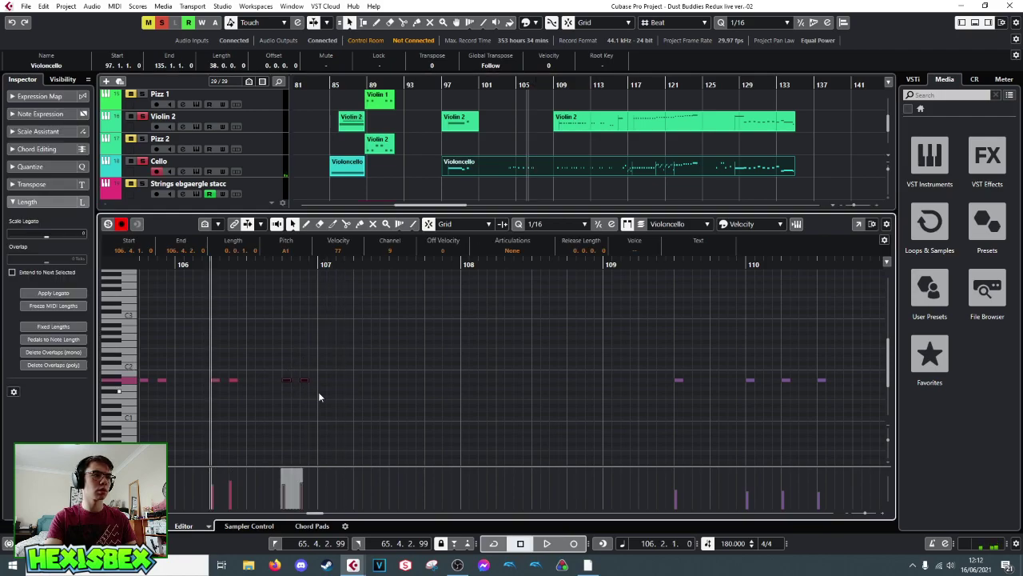
key("Up")
key("space")
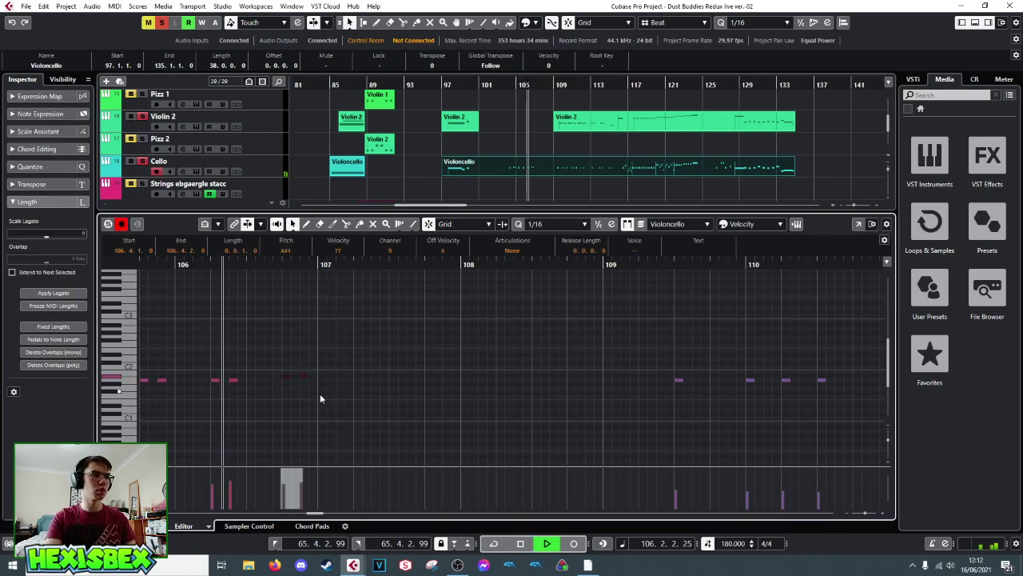
key("space")
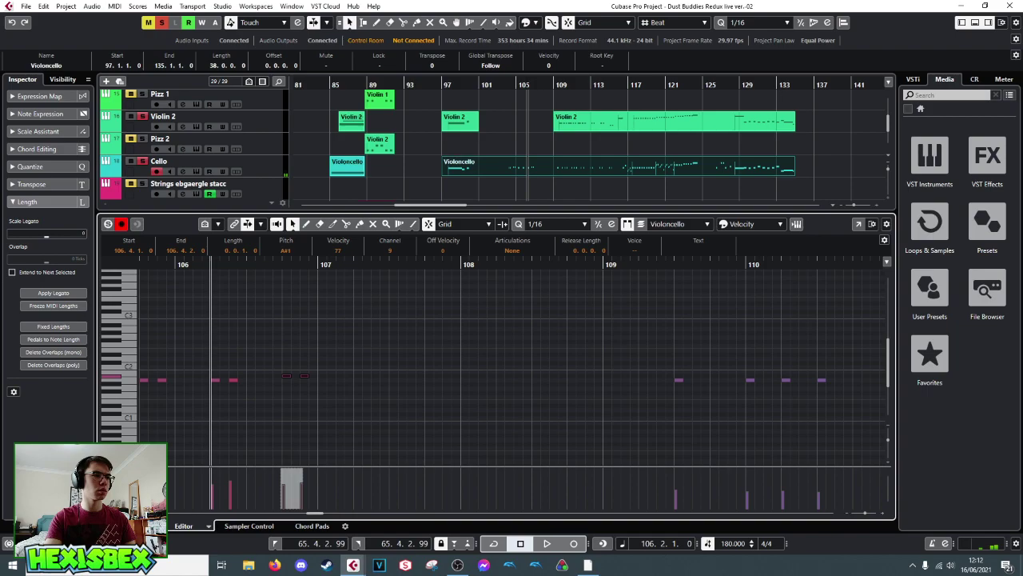
- Close the note editor and split the long Violoncello part at bar 101
key("Return")
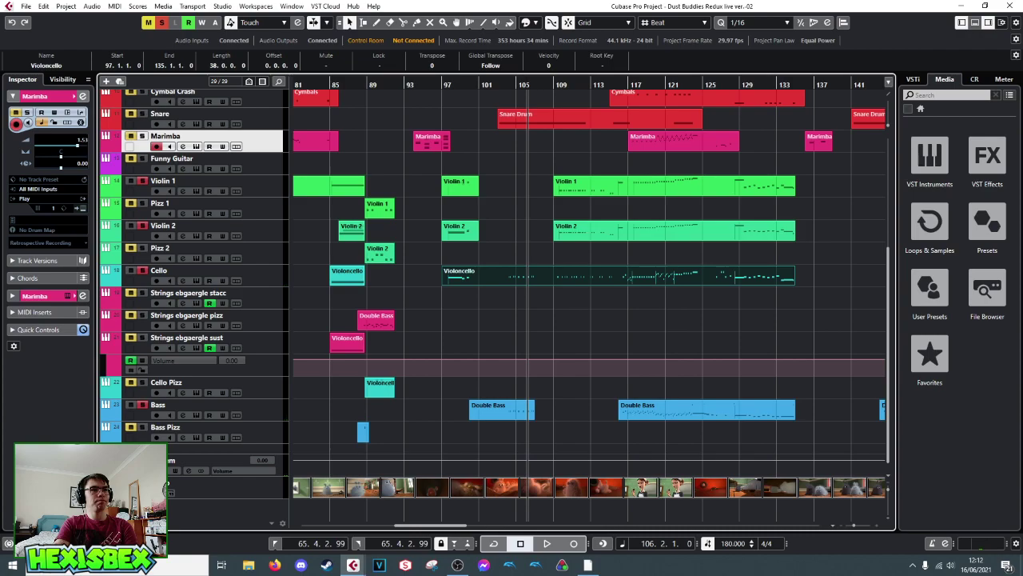
right_click(474, 276)
left_click(533, 279)
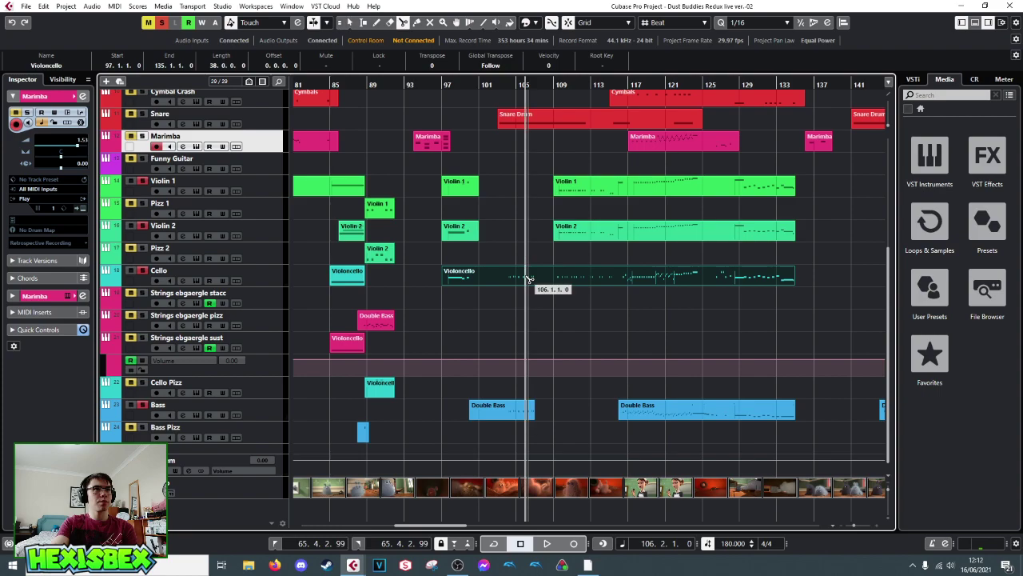
left_click(479, 278)
right_click(502, 280)
left_click(506, 281)
- Open the Violin 1, Violin 2 and Violoncello parts from bars 97 to 101 together and select all their notes
left_click_drag(450, 168, 471, 285)
double_click(461, 189)
scroll(392, 336, "down", 3)
left_click_drag(263, 282, 564, 461)
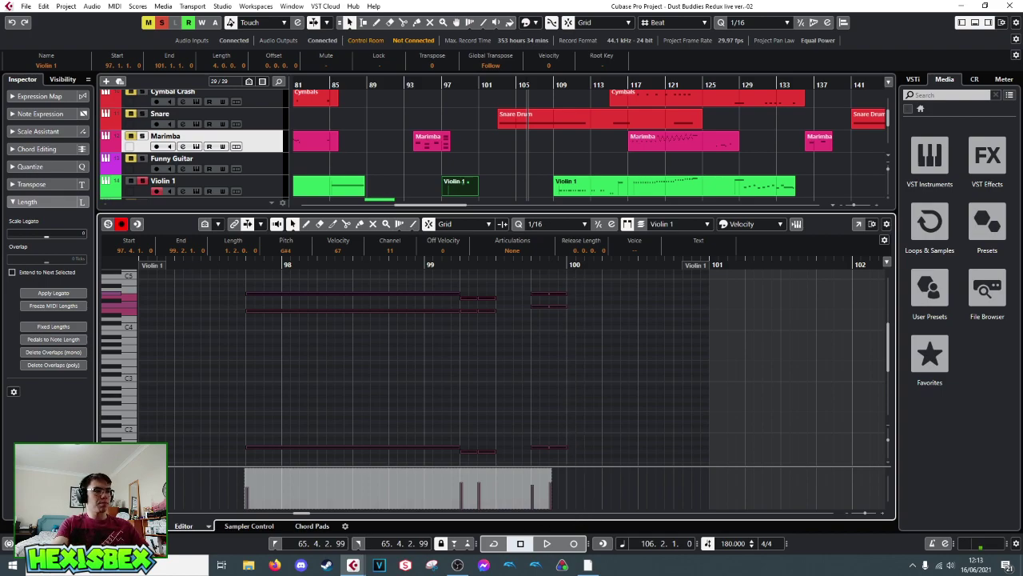
key("ctrl+e")
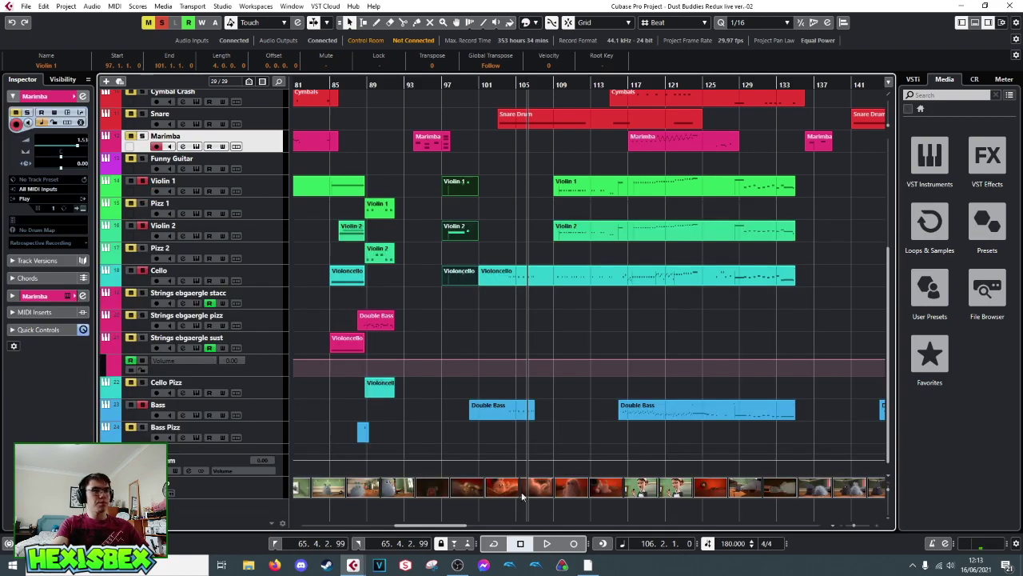
- Draw an empty part from bar 97 to 101 on the Strings ebgaergle sust track and open it for note editing
right_click(442, 320)
left_click(471, 322)
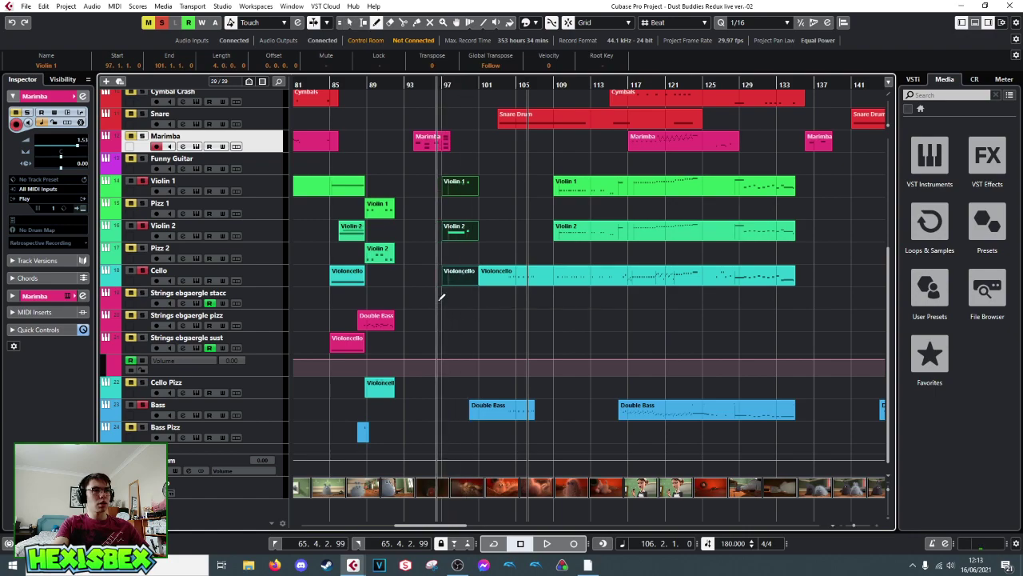
left_click(446, 339)
left_click_drag(446, 339, 479, 339)
right_click(462, 344)
left_click(458, 345)
double_click(462, 342)
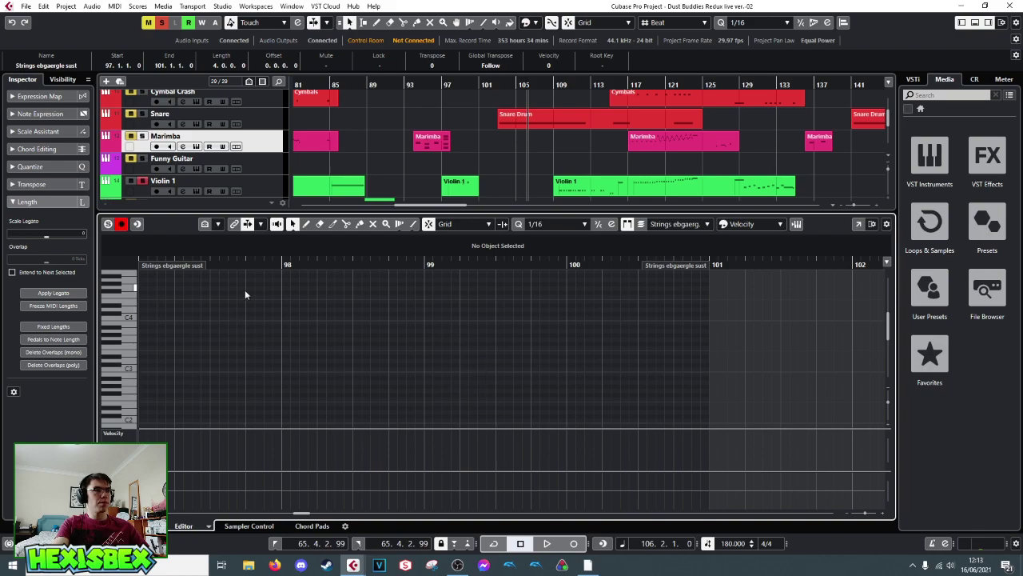
scroll(464, 108, "down", 3)
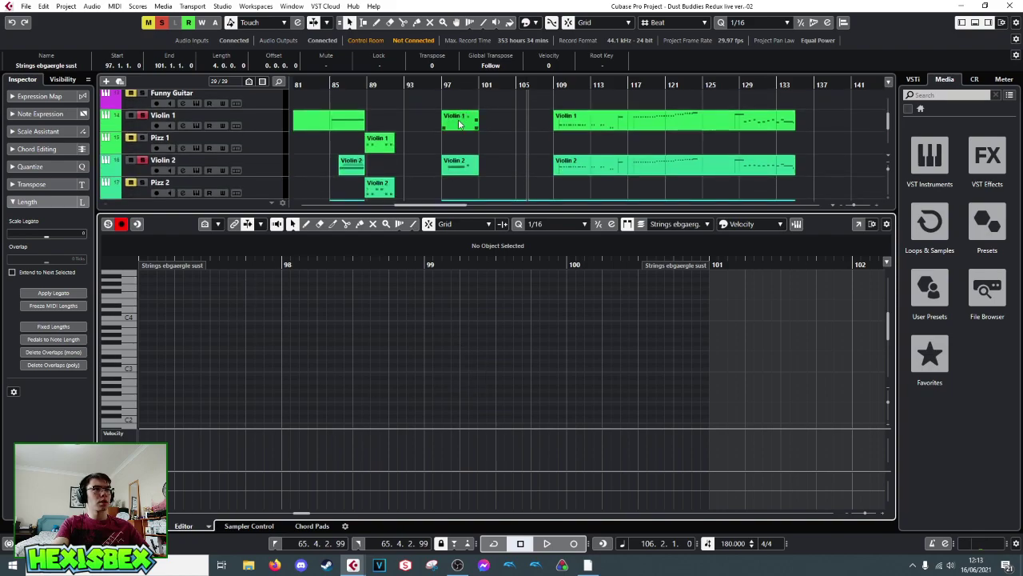
- Move the playhead to 97.4.1 as the insert position for the copied string notes
left_click(450, 83)
left_click(448, 83)
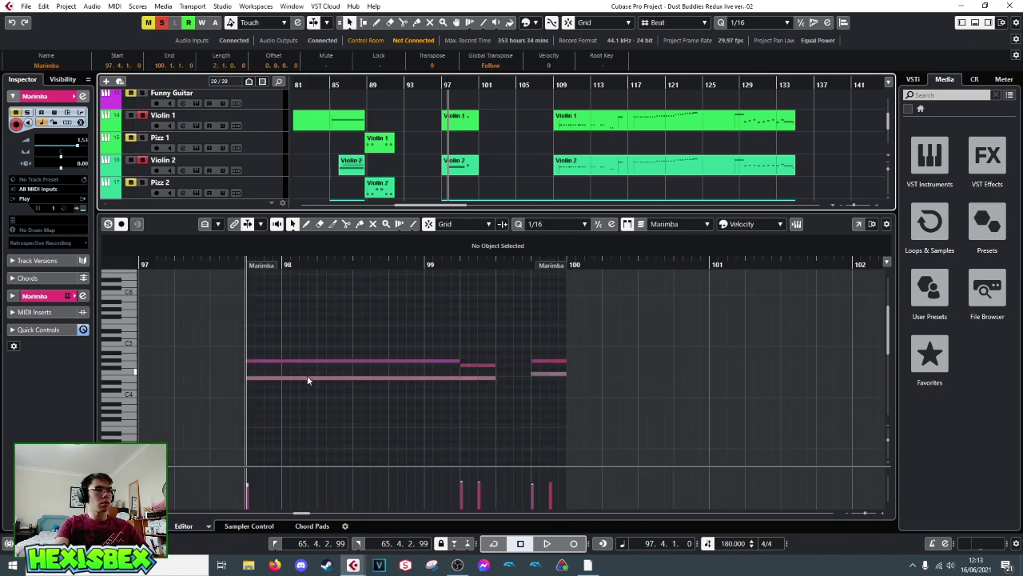
key("ctrl+e")
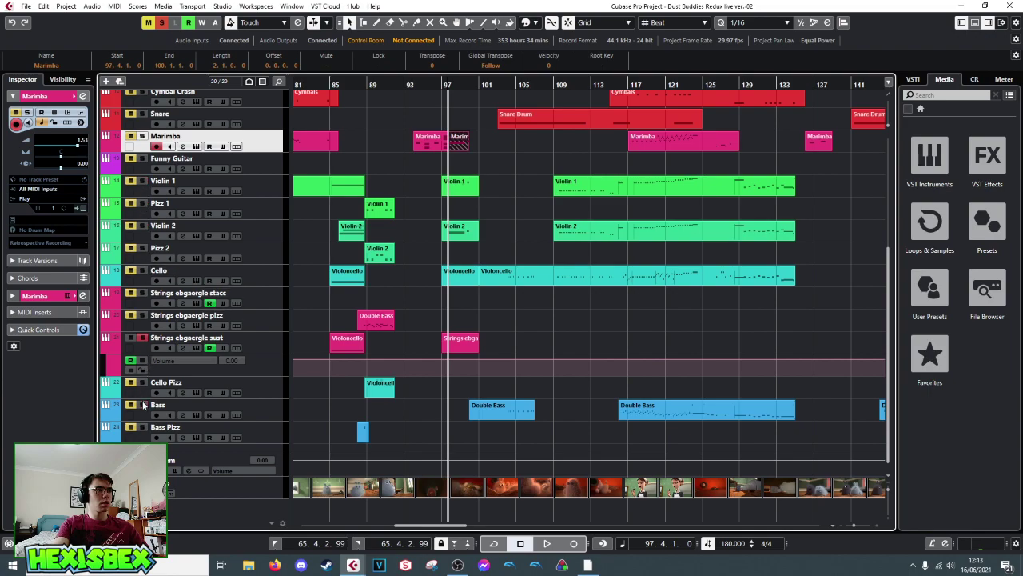
key("space")
key("space")
double_click(460, 342)
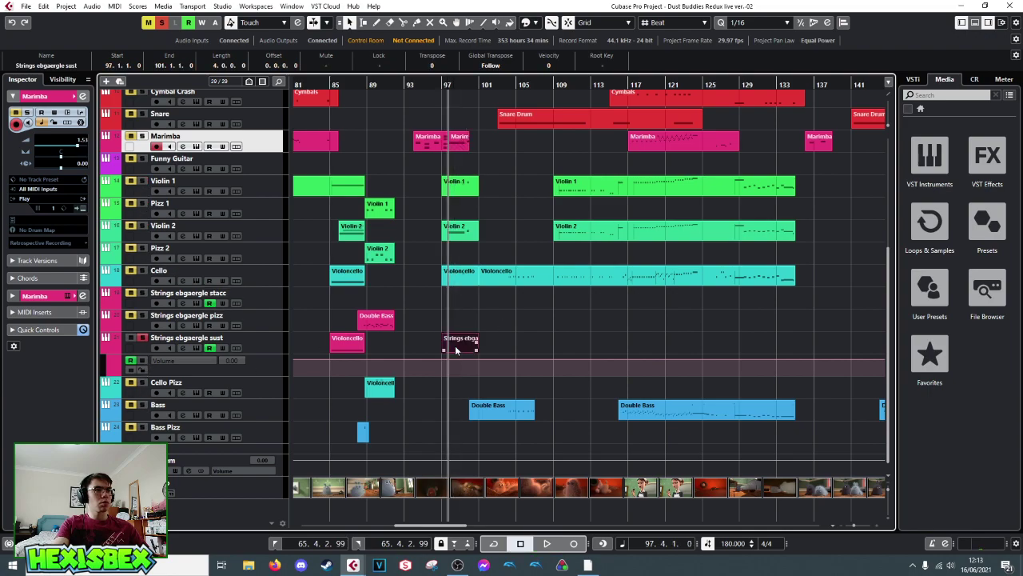
scroll(386, 320, "down", 5)
scroll(386, 321, "up", 8)
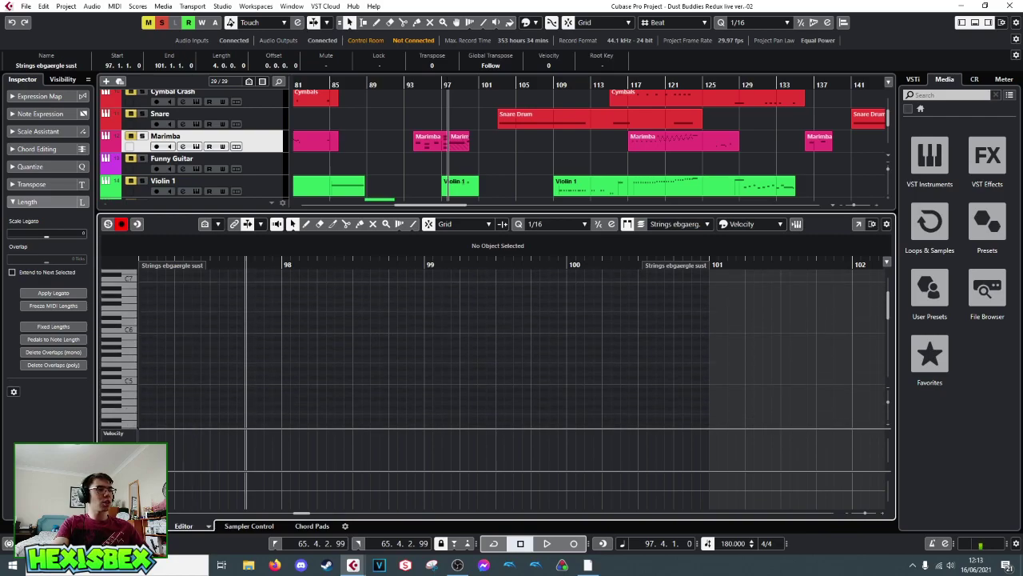
key("ctrl+e")
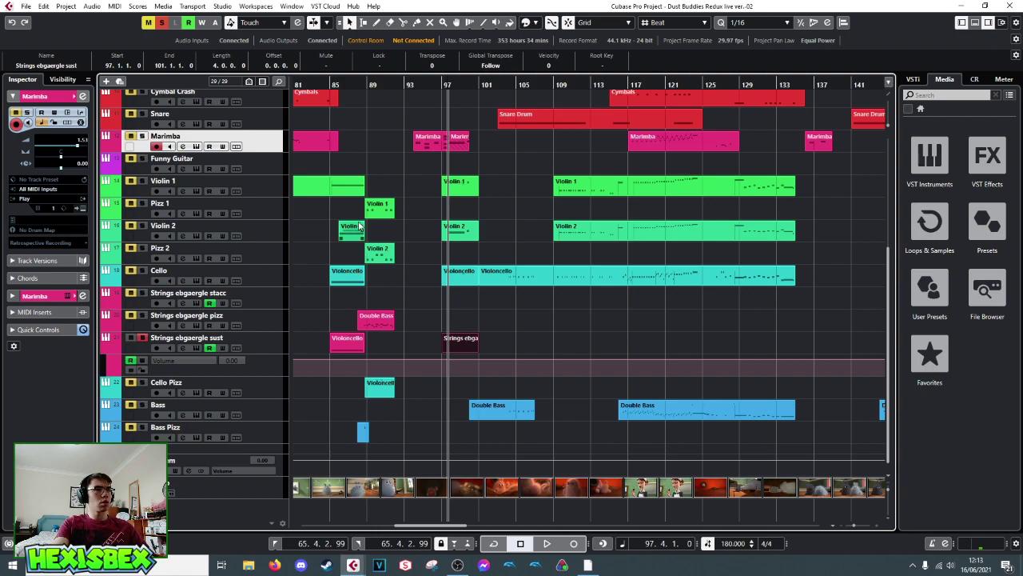
- Try to copy the pasted Marimba part onto the Strings ebgaergle sust track, and undo the copies together with the paste
left_click_drag(448, 149, 504, 339)
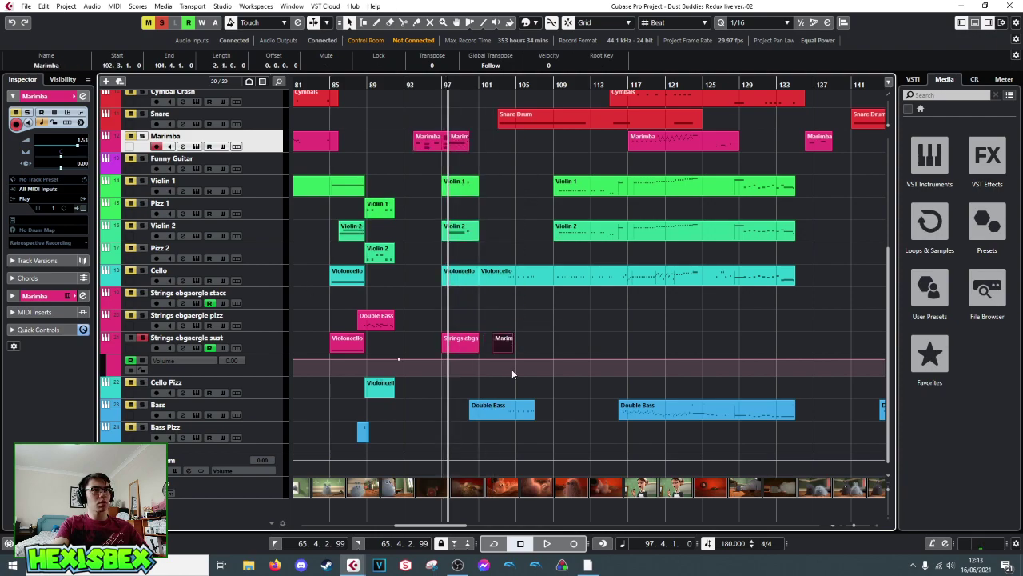
left_click_drag(454, 144, 512, 251)
left_click_drag(527, 340, 530, 339)
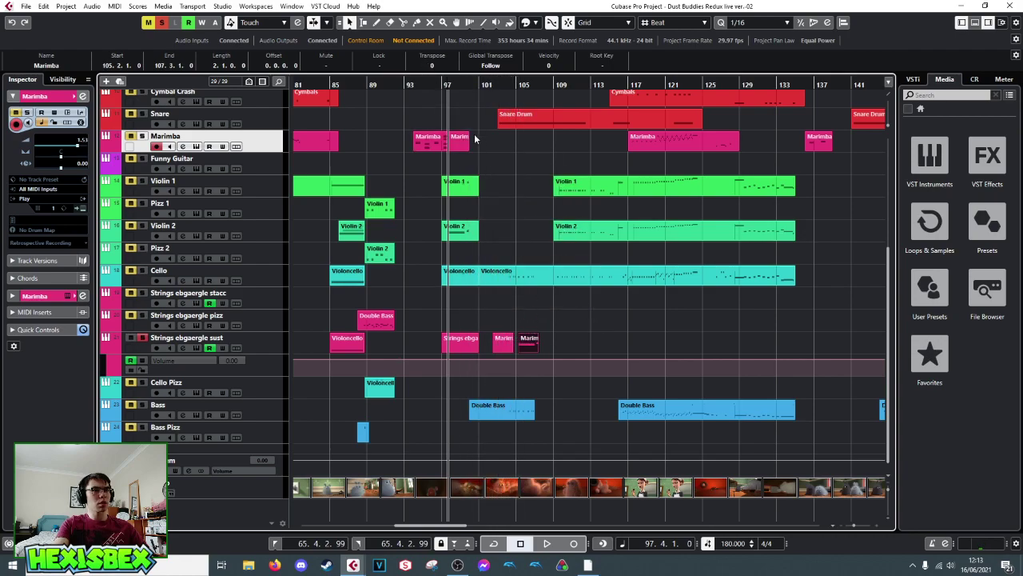
left_click_drag(460, 148, 562, 343)
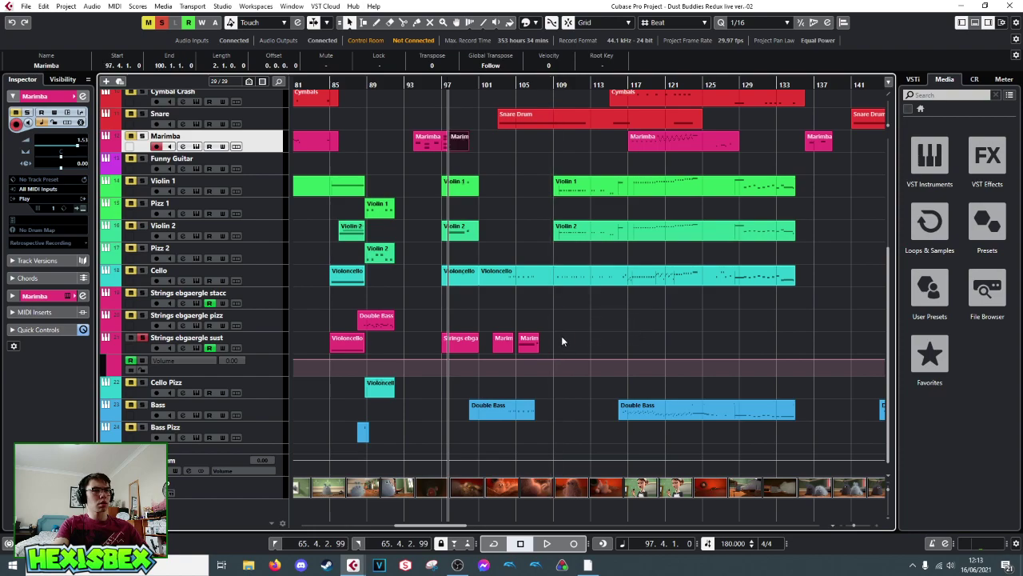
key("ctrl+z")
key("ctrl+z")
key("ctrl+z")
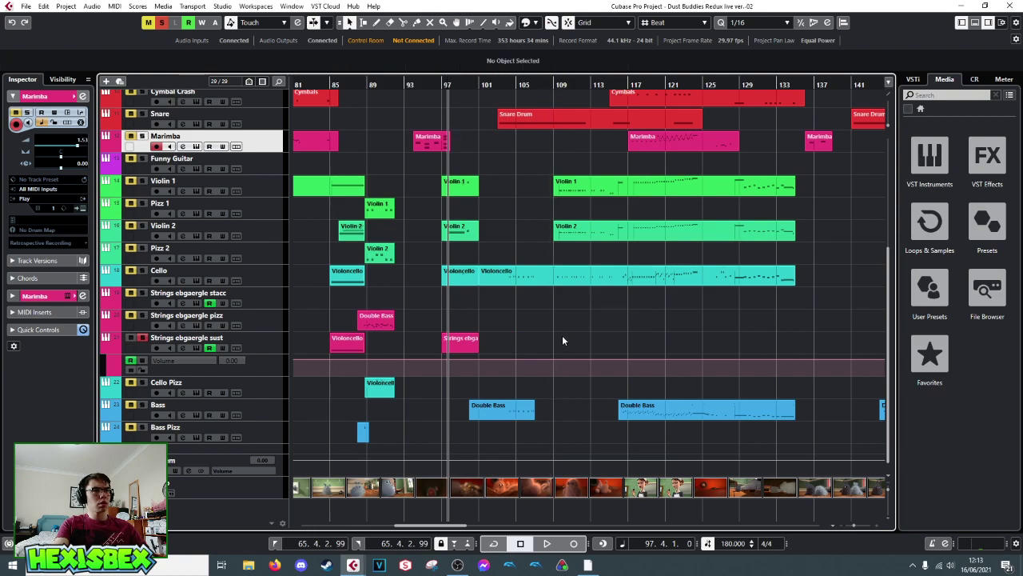
- Paste the copied notes at 97.4.1 into the Strings ebgaergle sust part, play them back and close the note editor
left_click(260, 339)
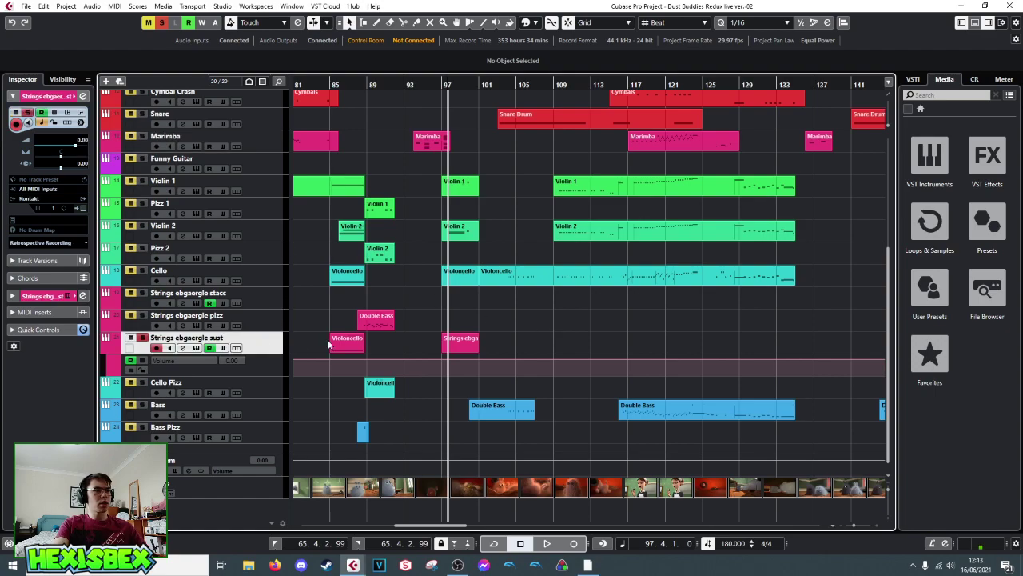
double_click(458, 345)
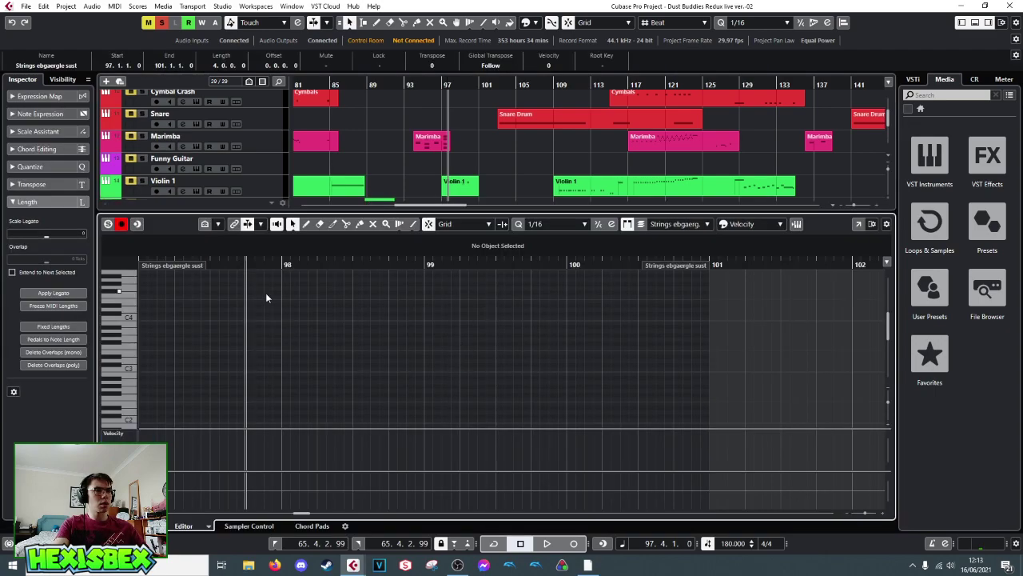
key("ctrl+v")
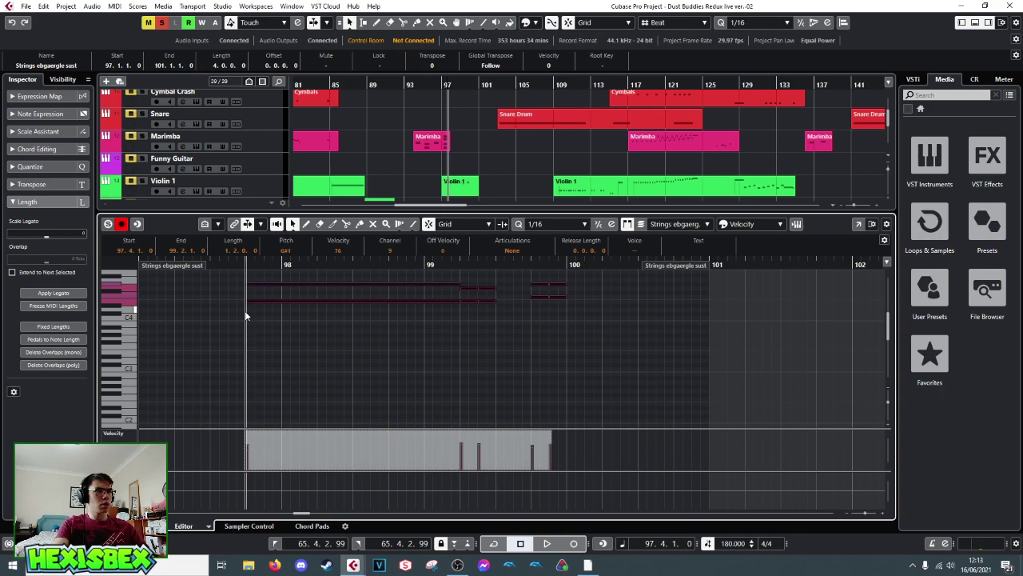
key("space")
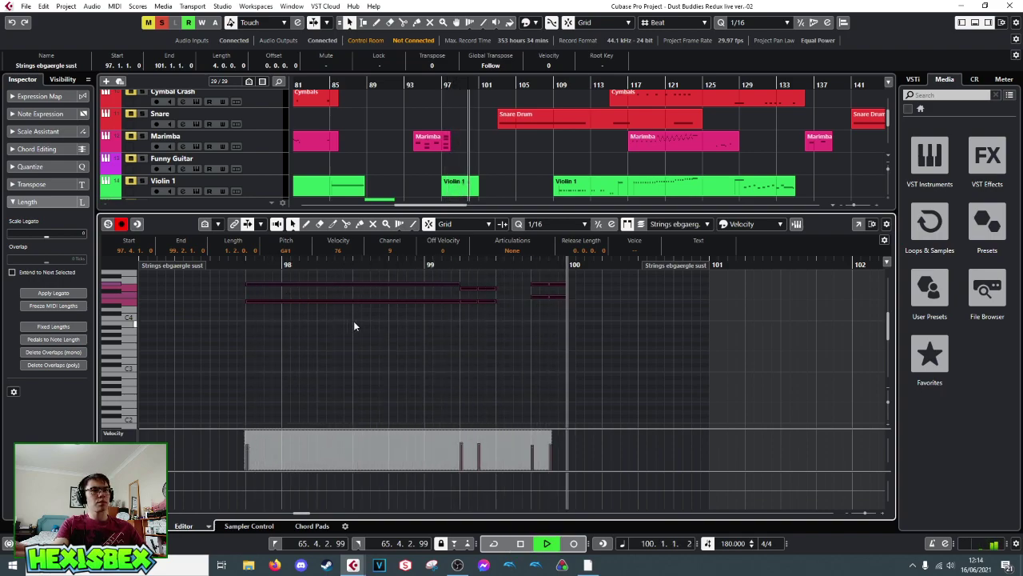
key("space")
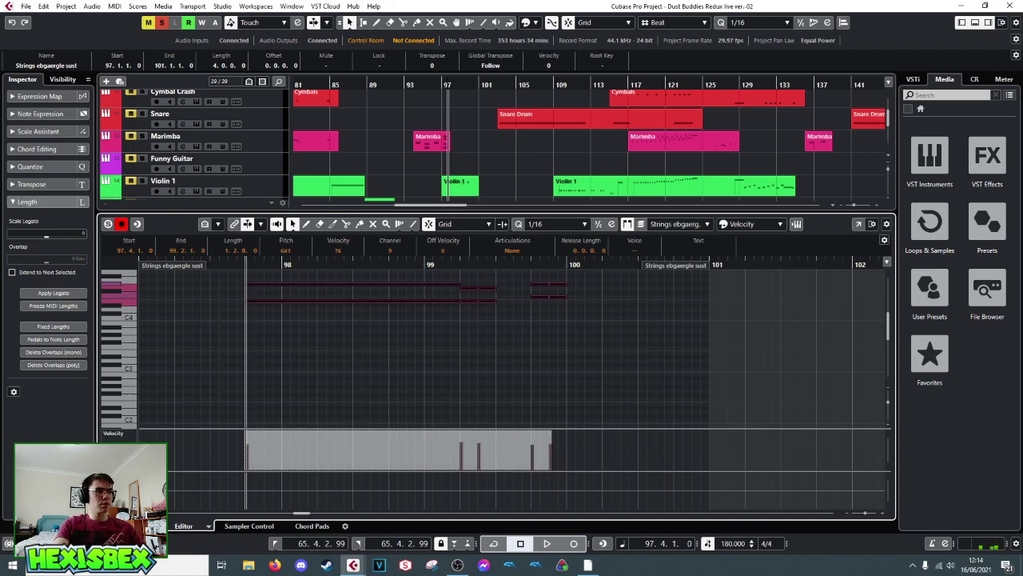
key("ctrl+e")
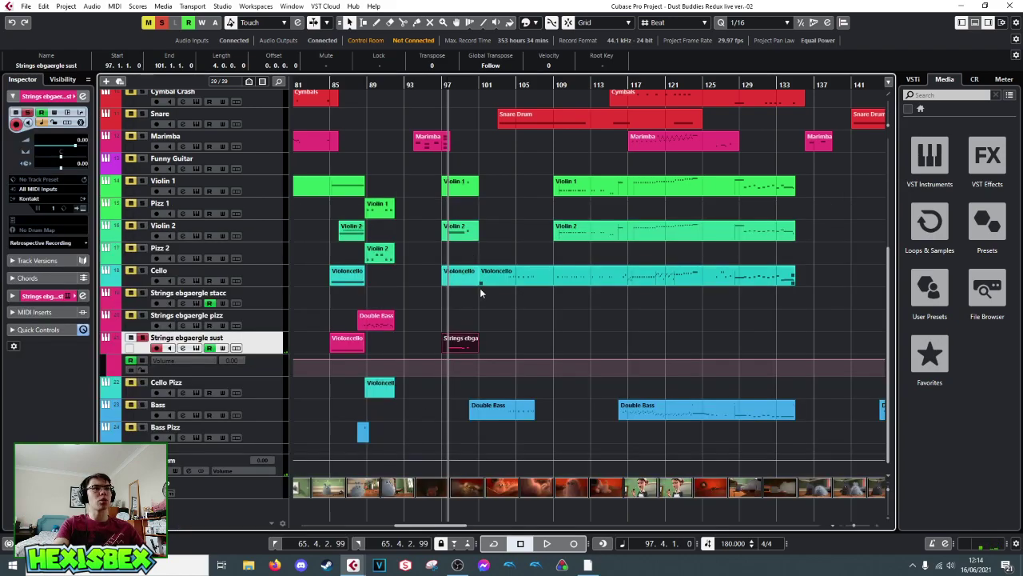
- Solo the Tuba and Marimba tracks together with the flute and sustained strings and play the section from bar 94
left_click(451, 317)
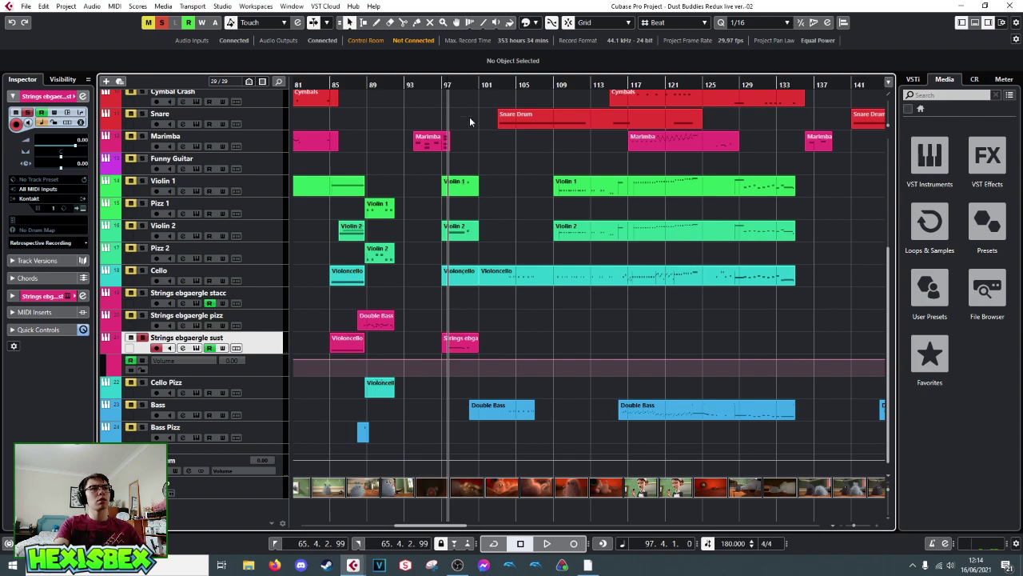
left_click(413, 85)
key("space")
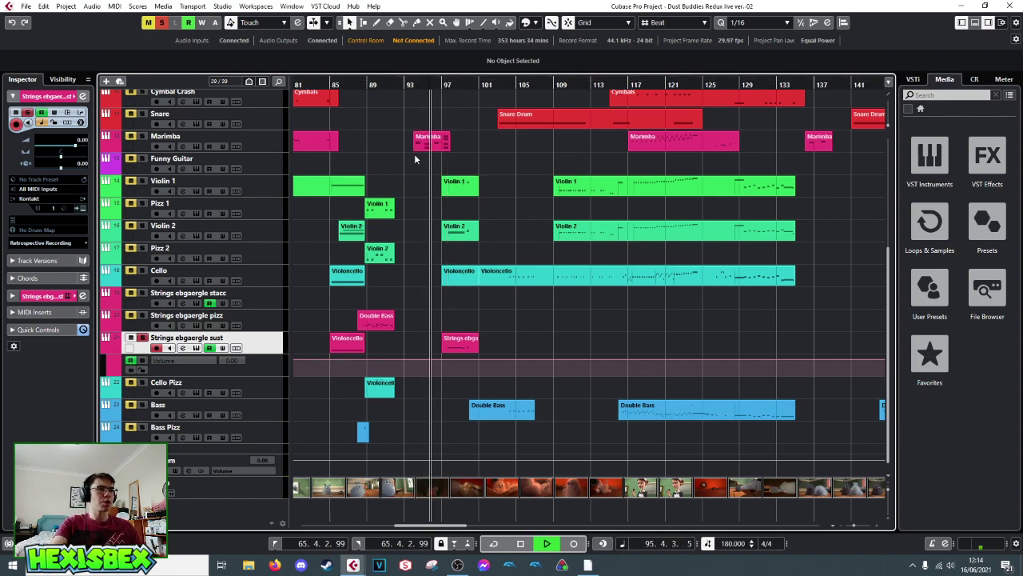
key("space")
scroll(384, 169, "up", 5)
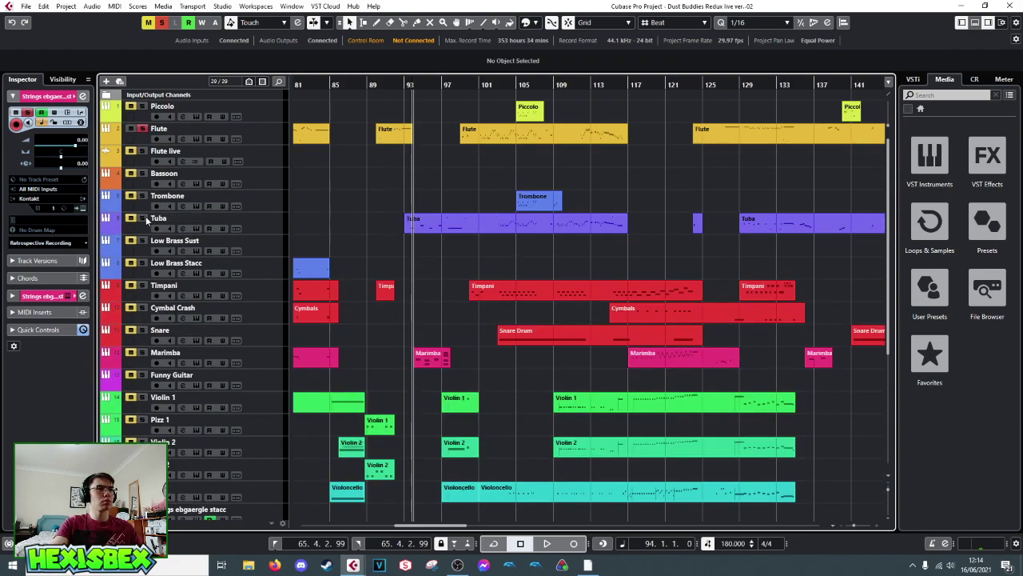
key("space")
scroll(326, 210, "down", 5)
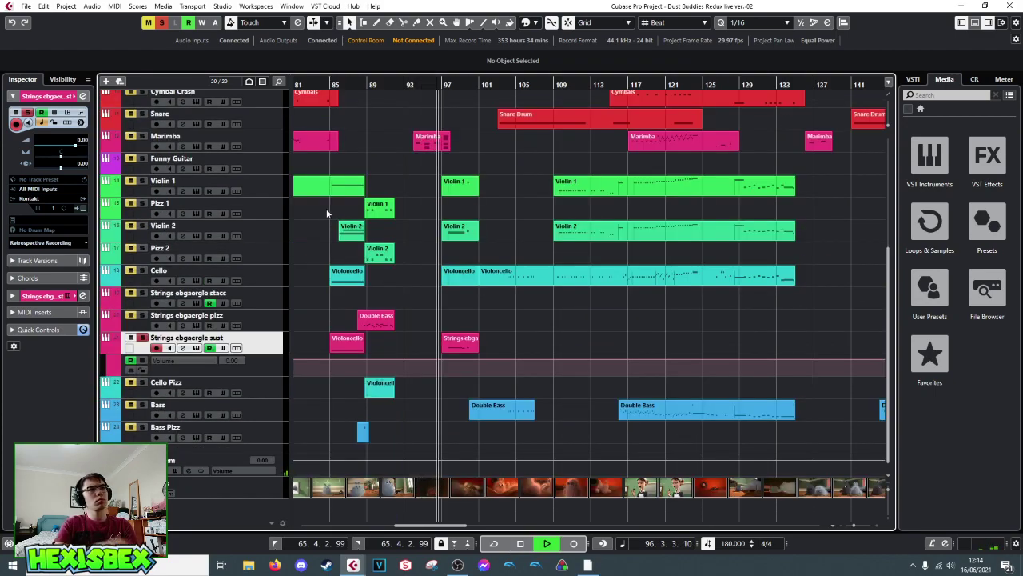
key("space")
key("space")
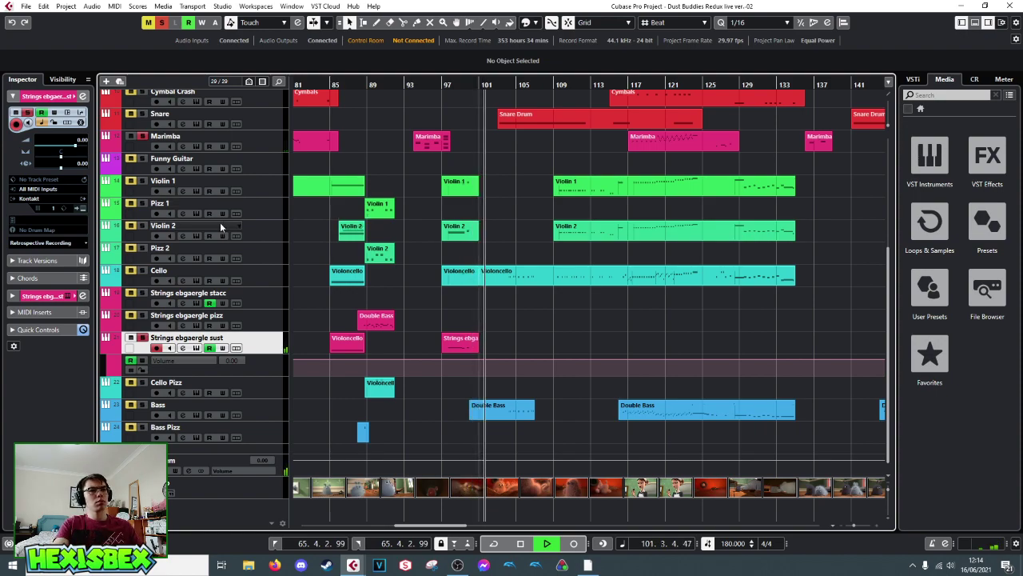
key("space")
- Open the Tuba part starting at bar 93, lower the velocities of its notes at 93.4, 94.4, 95.4 and 96.4, and play from bar 94
scroll(478, 264, "up", 3)
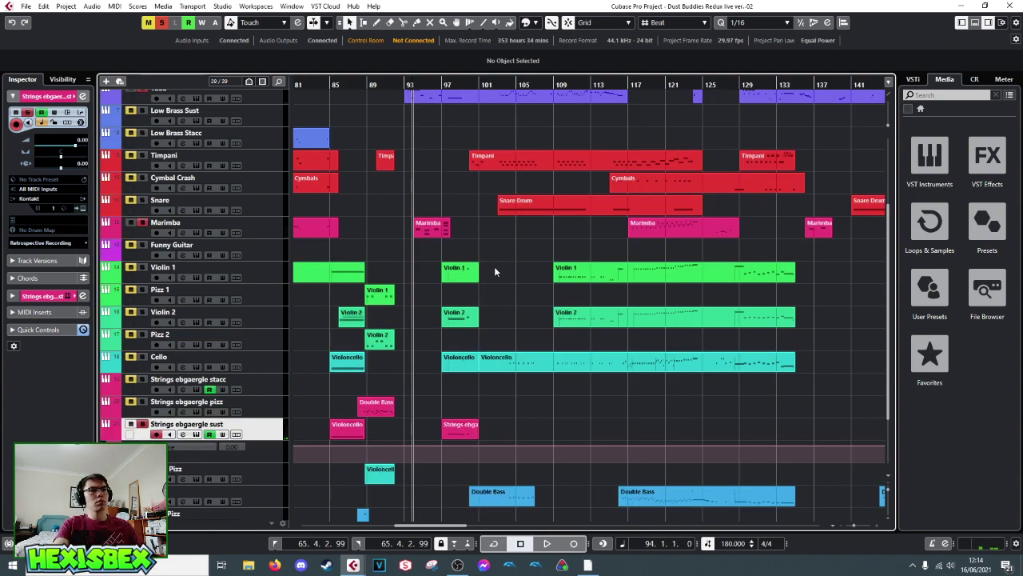
scroll(494, 267, "up", 4)
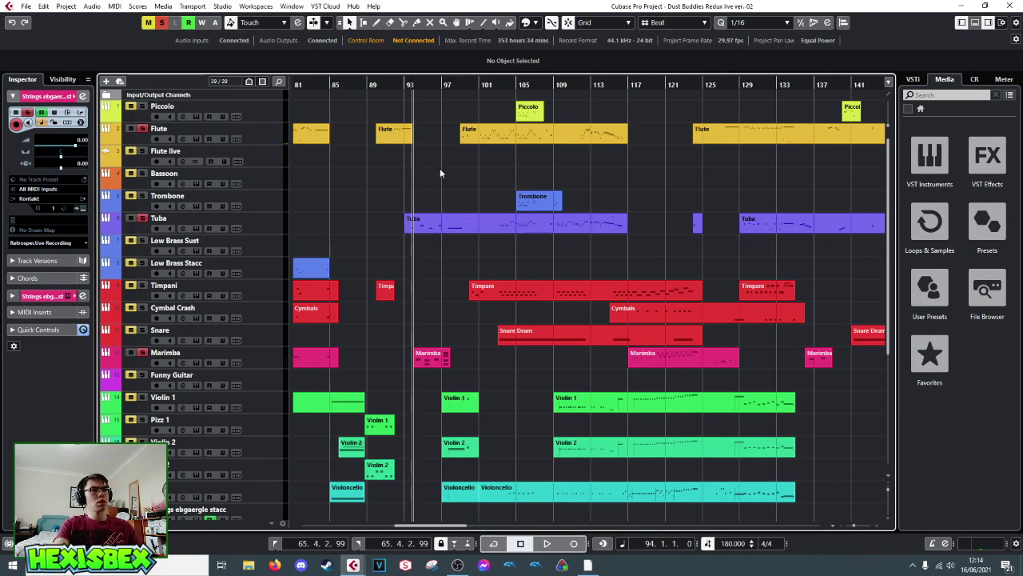
key("space")
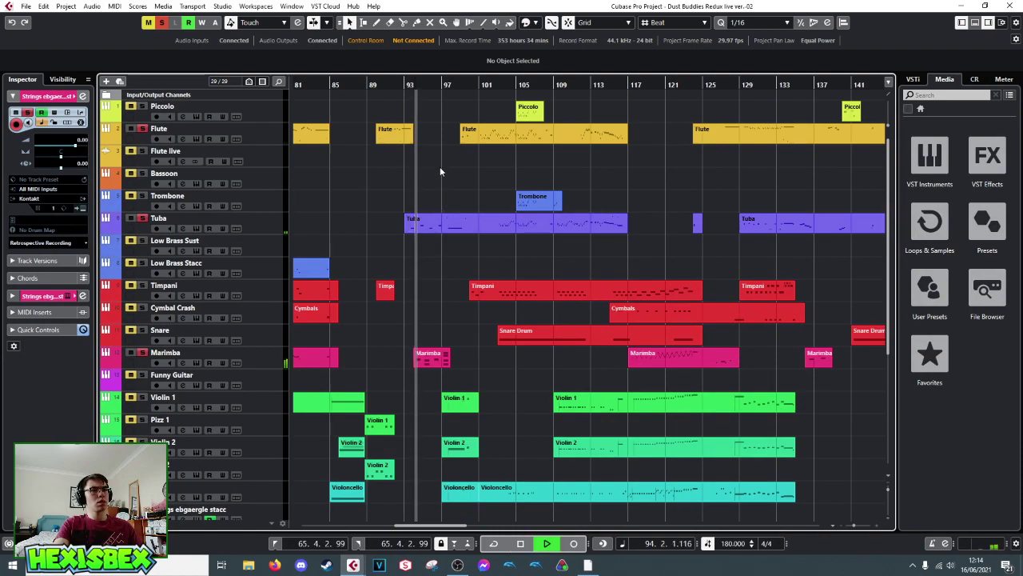
key("space")
double_click(416, 222)
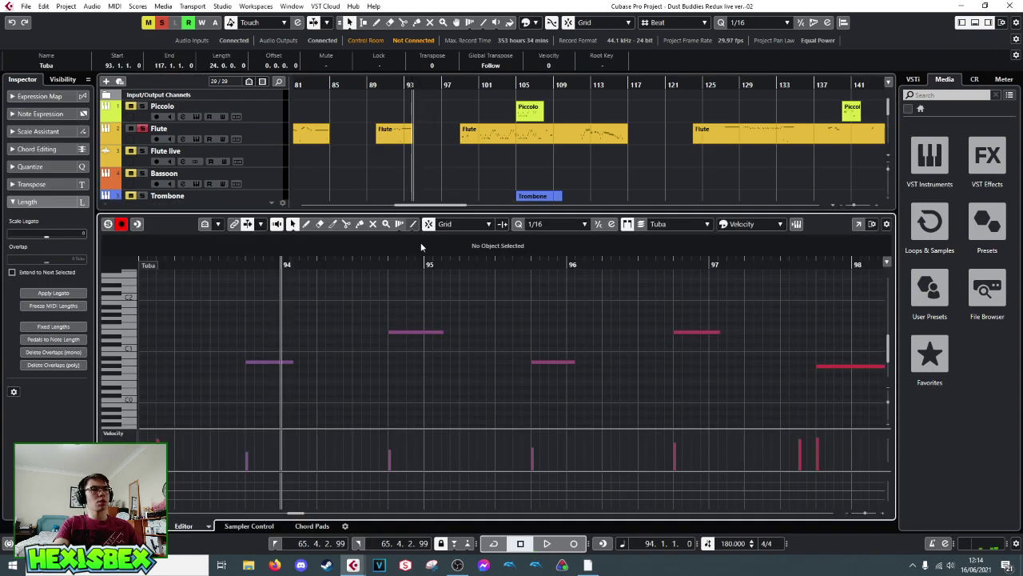
left_click(247, 452)
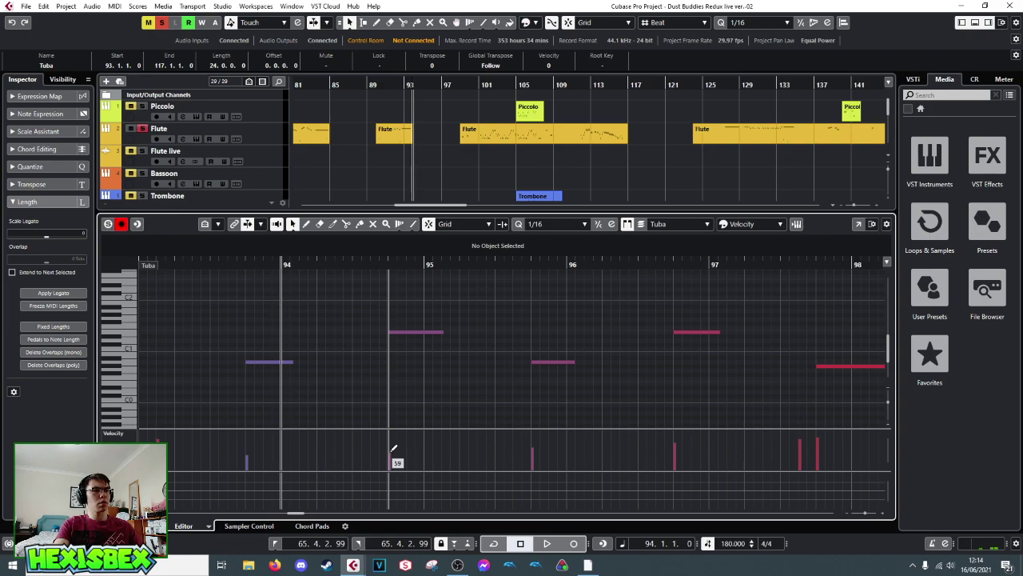
left_click(531, 453)
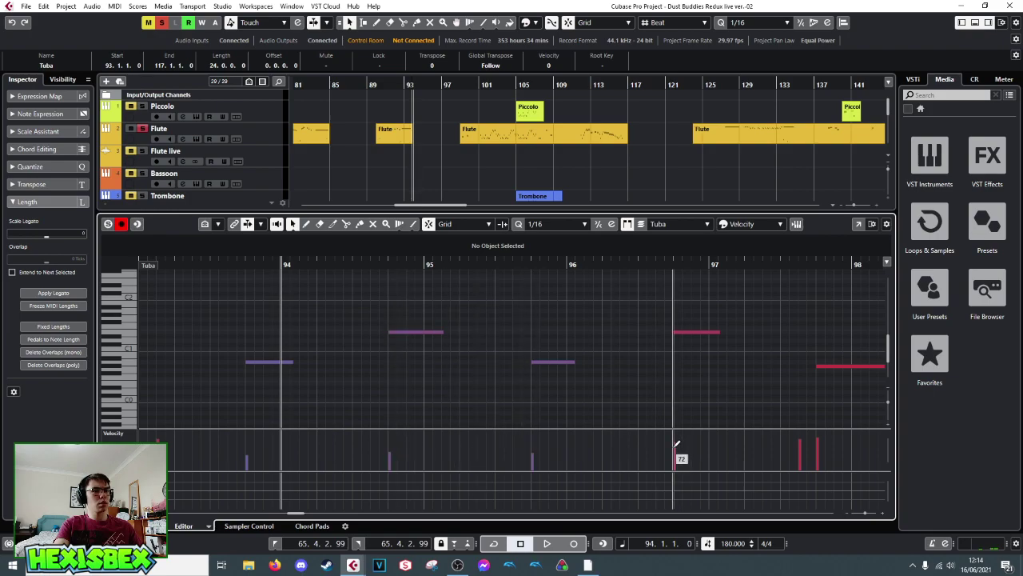
key("space")
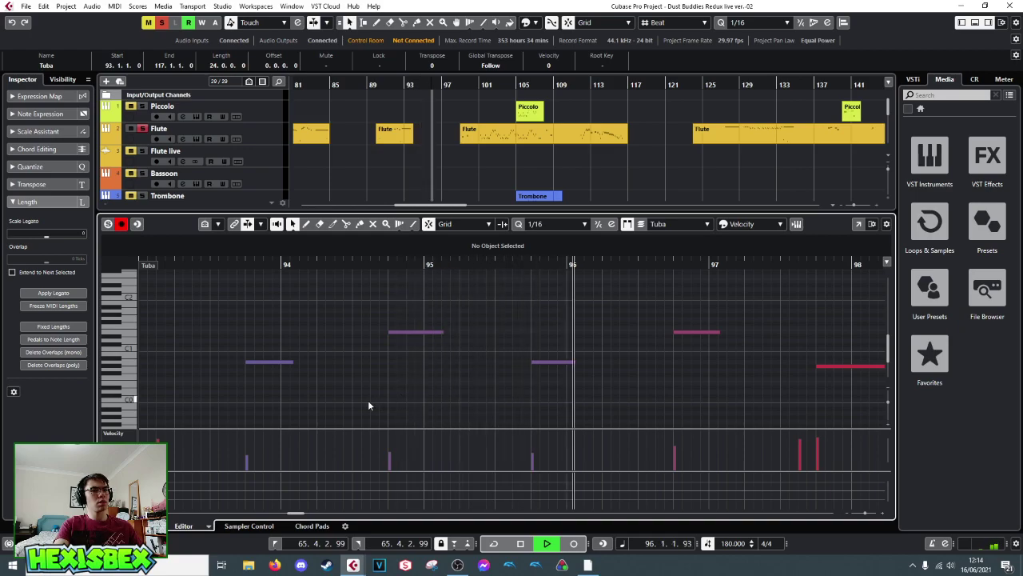
- Raise the velocities of the Tuba notes at 93.4, 94.4 and 95.4 to a similar level and audition them
key("space")
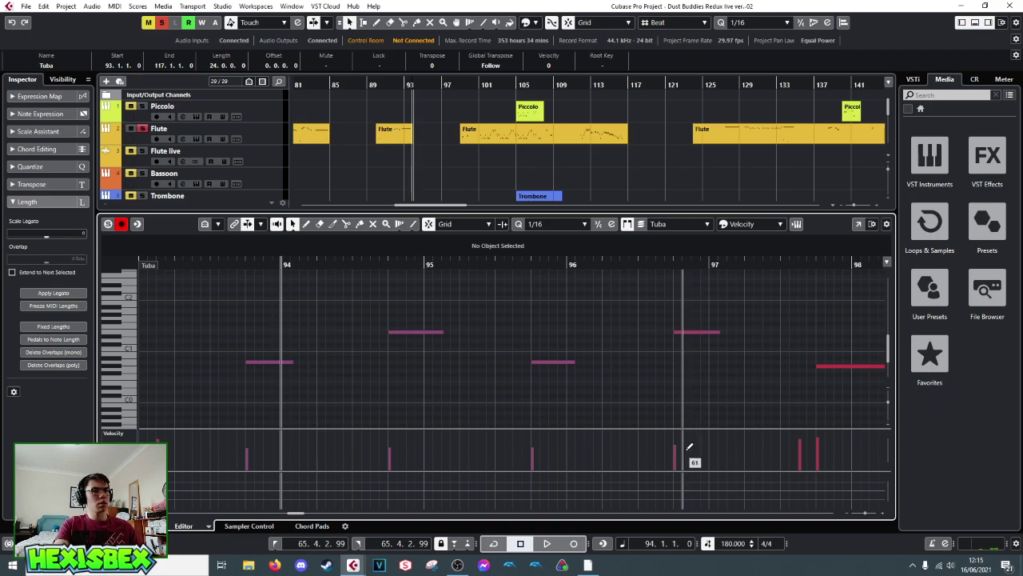
key("space")
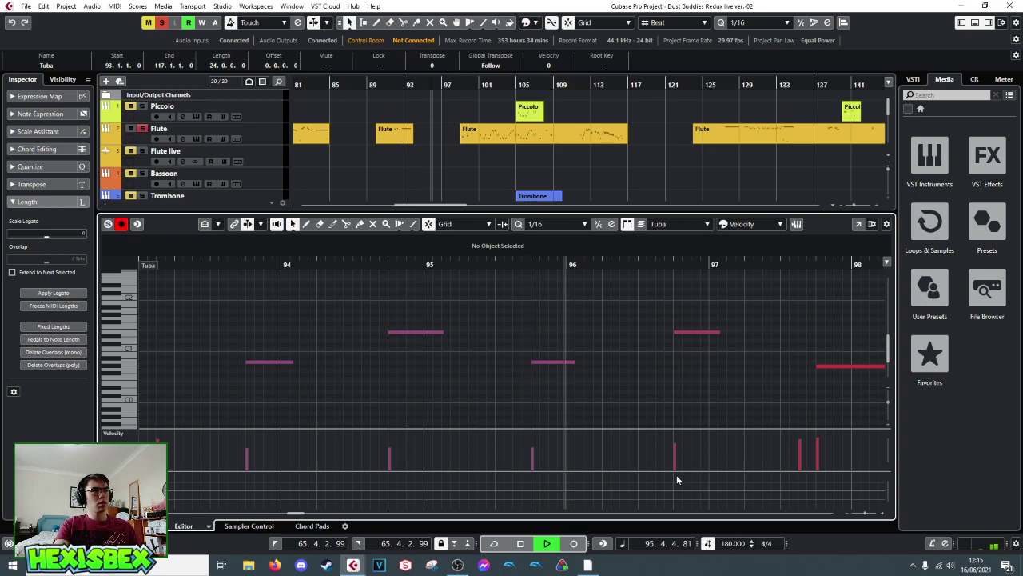
key("space")
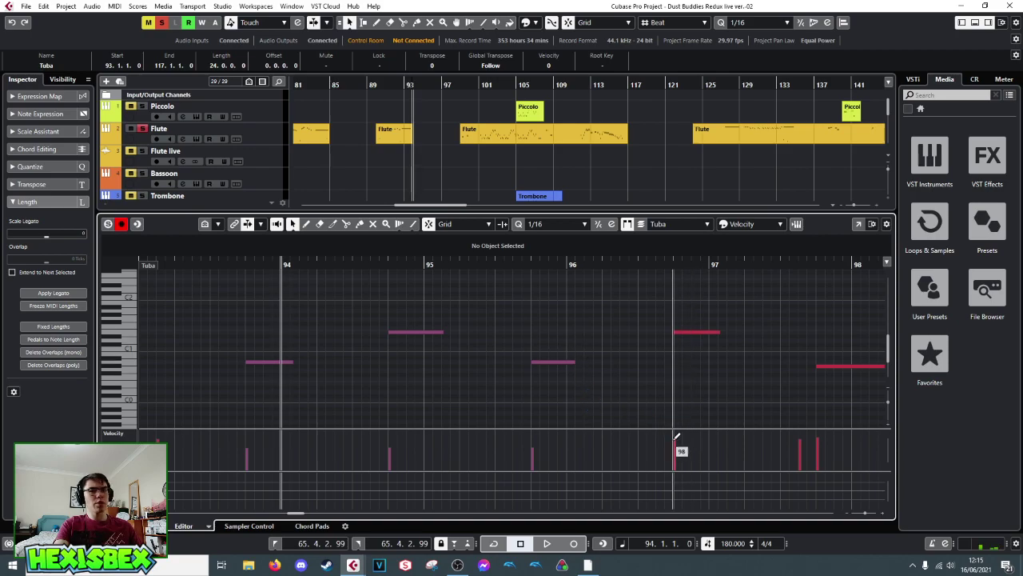
- Raise the Tuba note at 96.4 to a velocity of about 98 and play the phrase from 93.4.1
key("space")
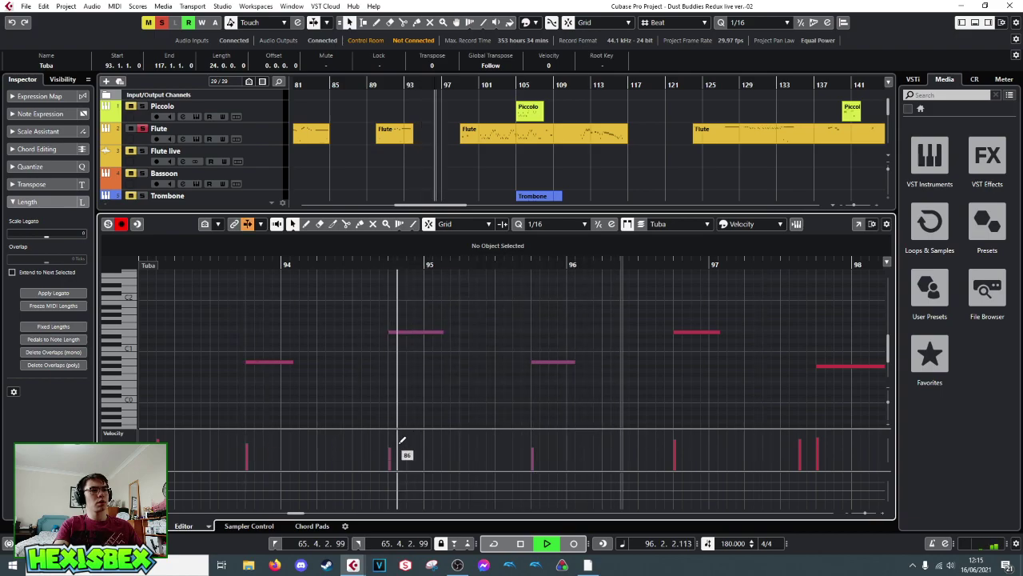
key("space")
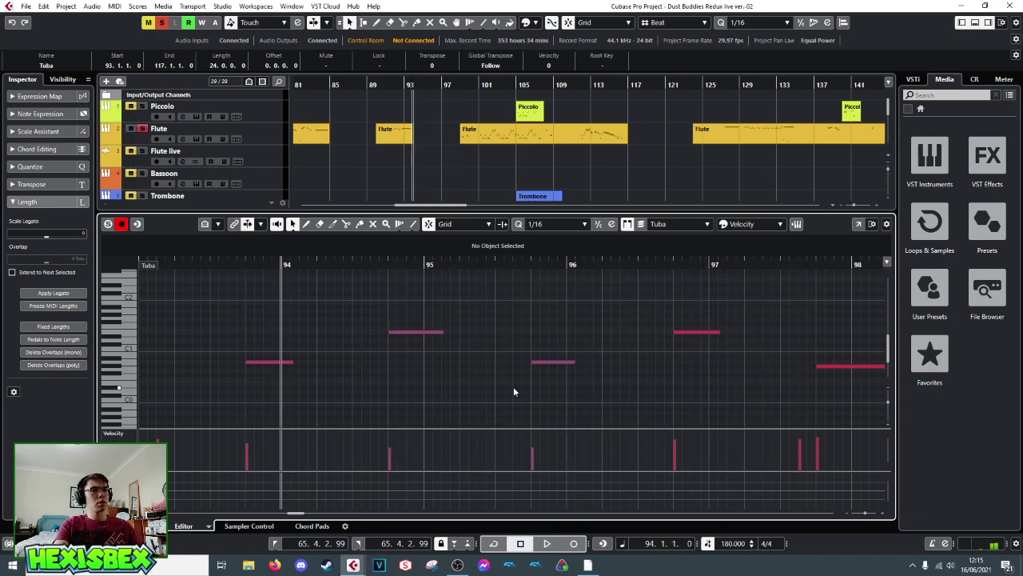
key("space")
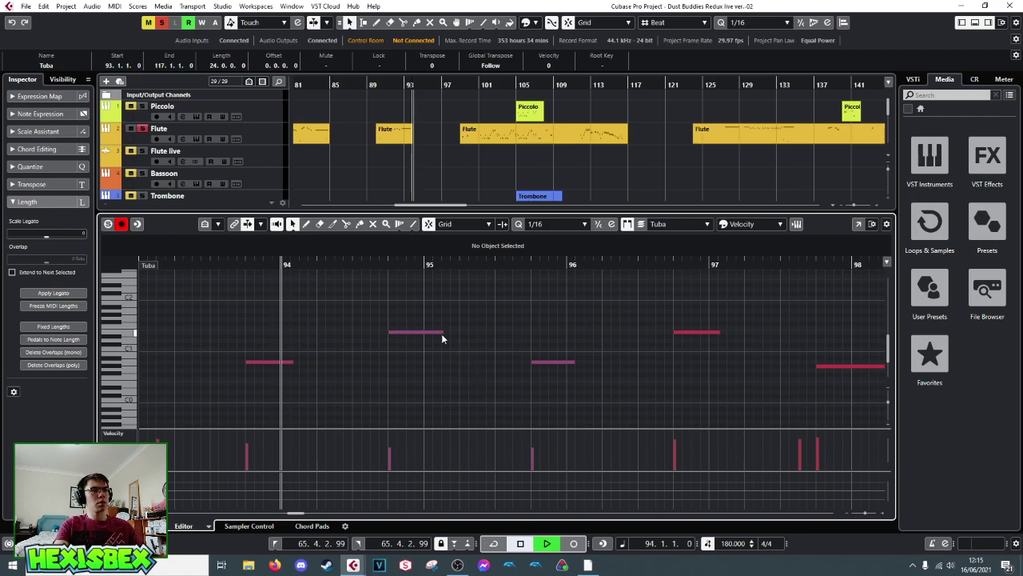
key("space")
left_click(245, 263)
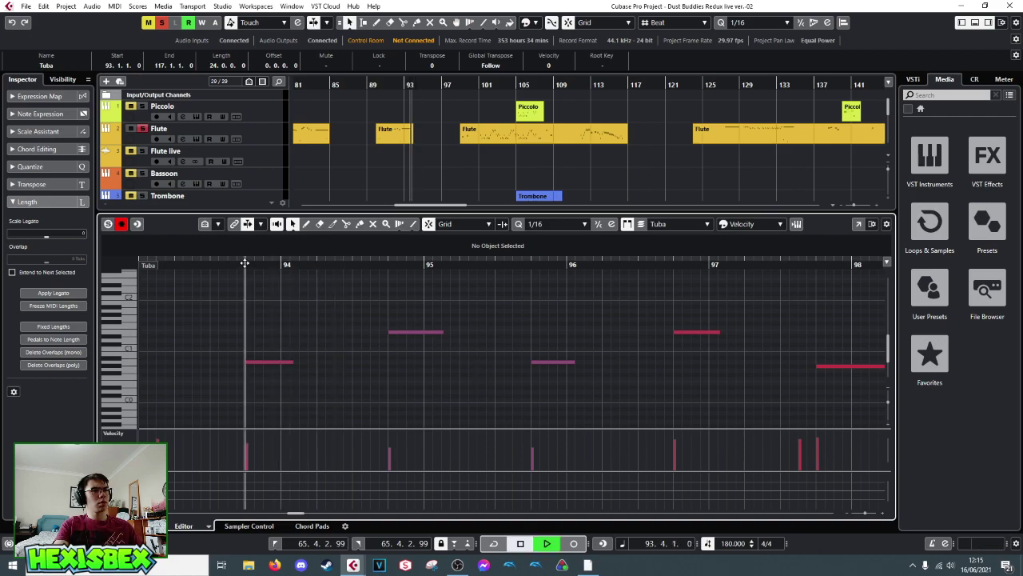
key("space")
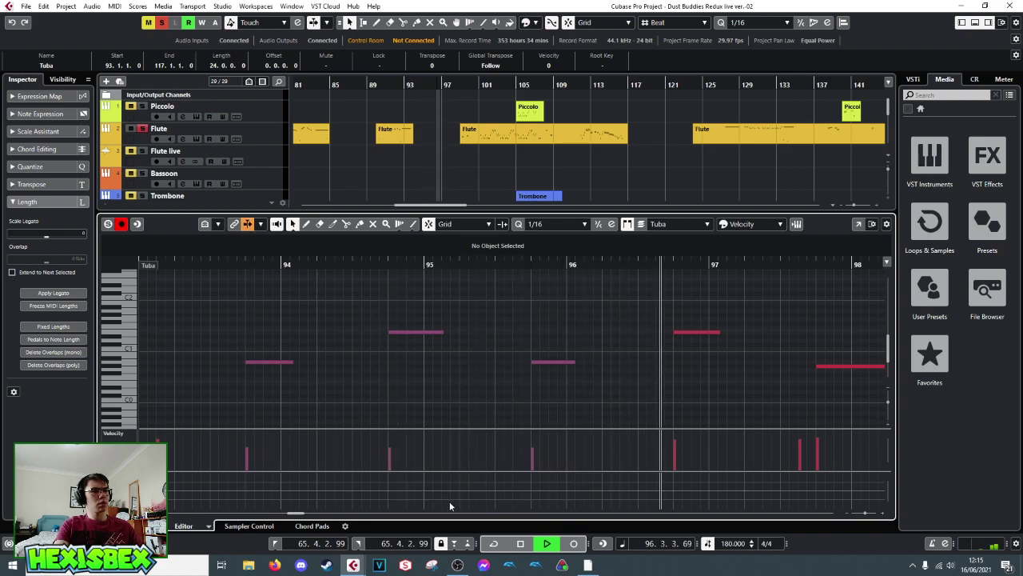
- Lower the Tuba note at 96.4 to a velocity of 77 and play the phrase from 93.4.1
key("space")
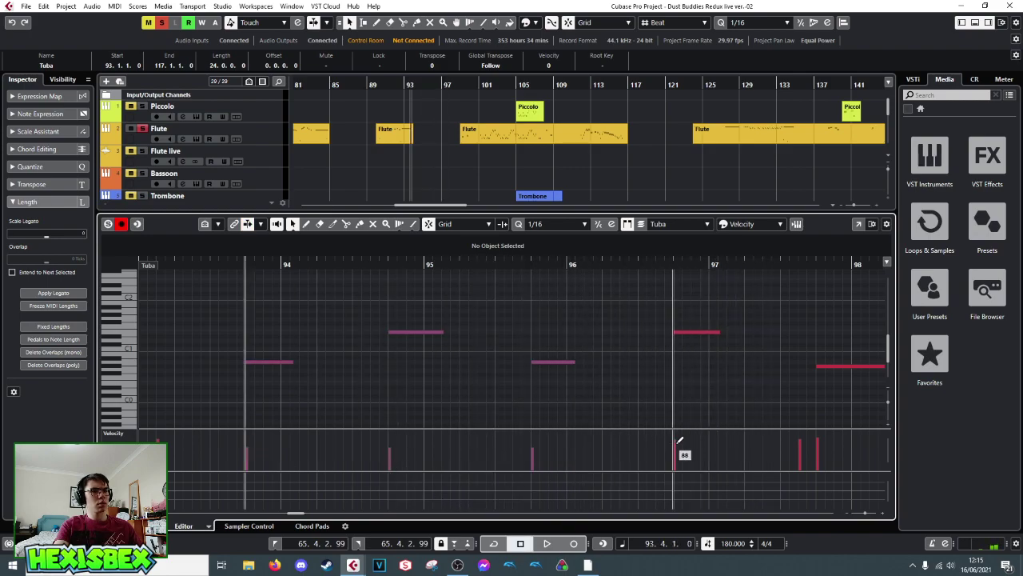
key("space")
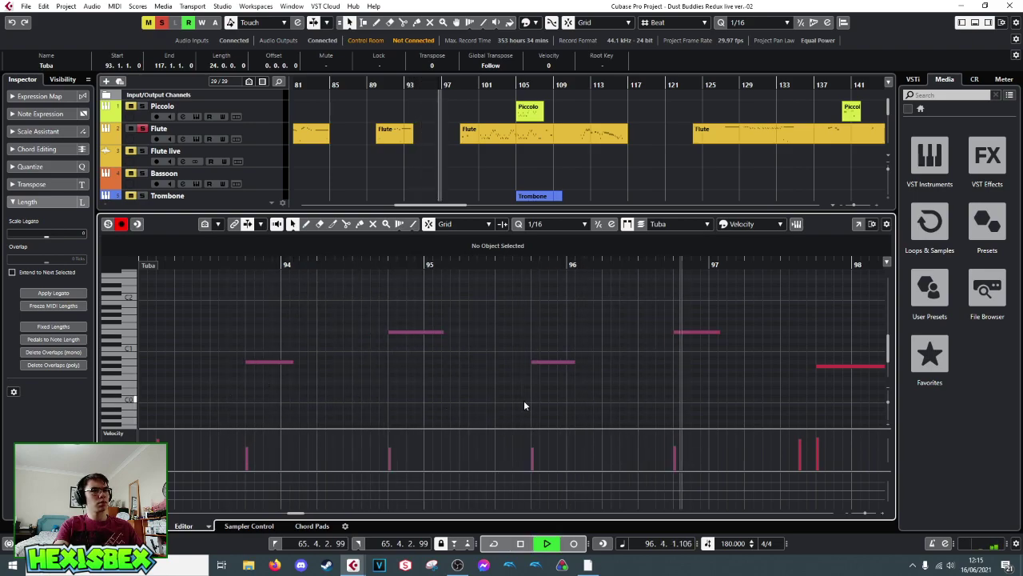
key("space")
- Try lengthening the Tuba notes at 93.4, 94.4 and 95.4 to 0.2.0.0 and play the phrase from 93.4.1
left_click_drag(293, 361, 317, 361)
left_click_drag(443, 331, 461, 338)
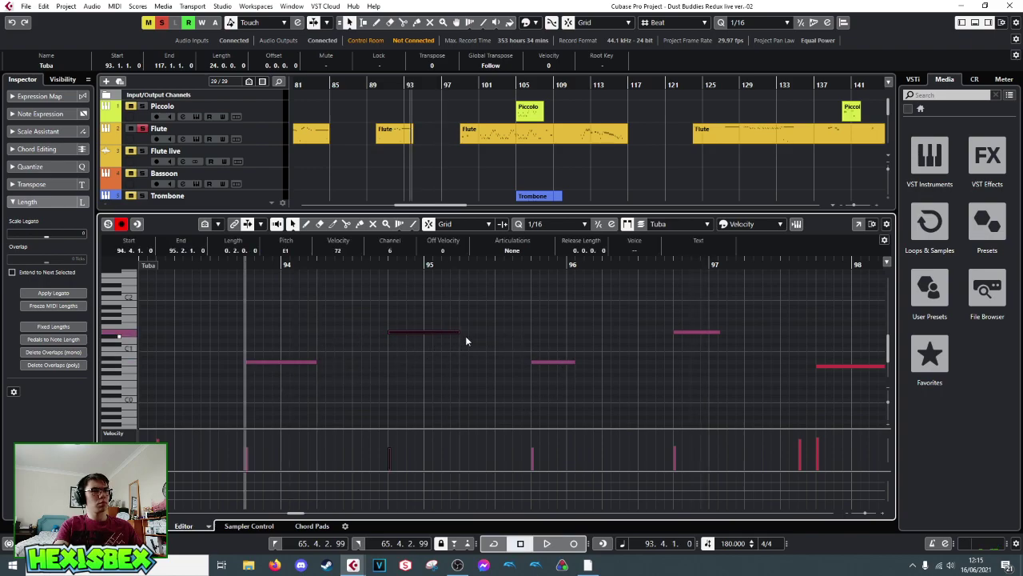
left_click_drag(572, 361, 602, 361)
key("space")
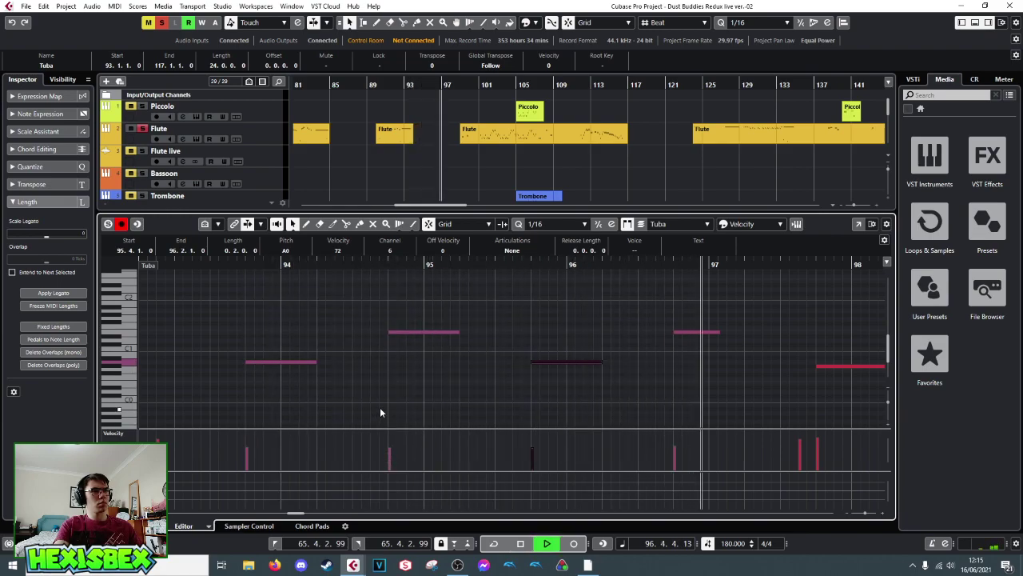
key("space")
- Try extending the Tuba note at 96.4 to a length of 0.1.3.0, audition the phrase, and undo all the note lengthening
left_click_drag(718, 331, 730, 331)
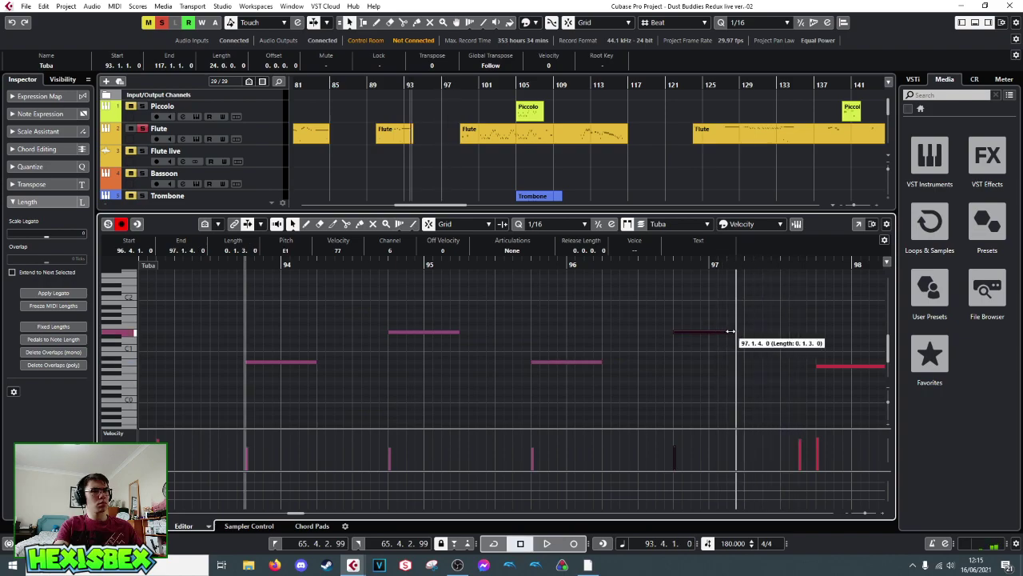
key("space")
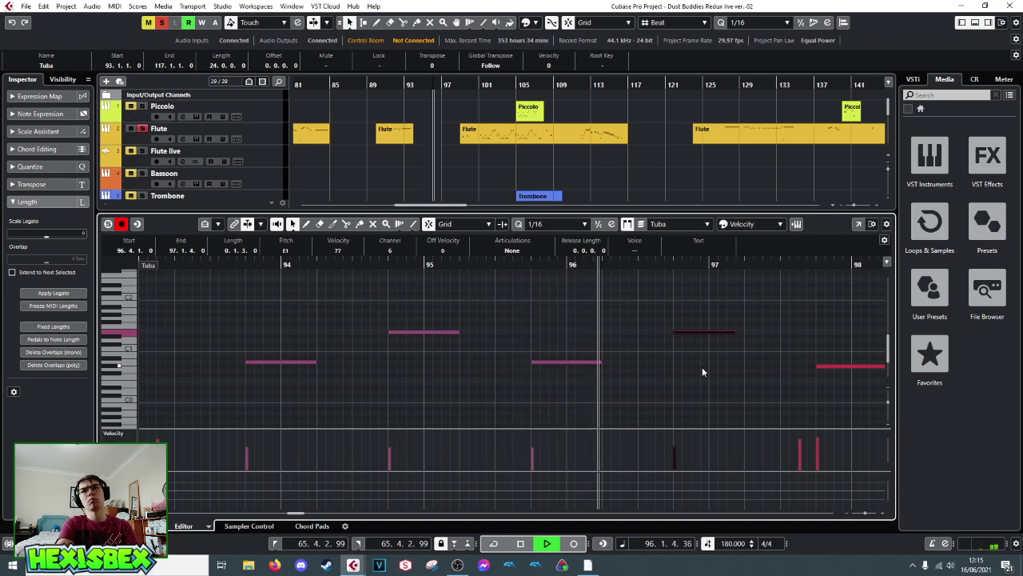
key("space")
key("space")
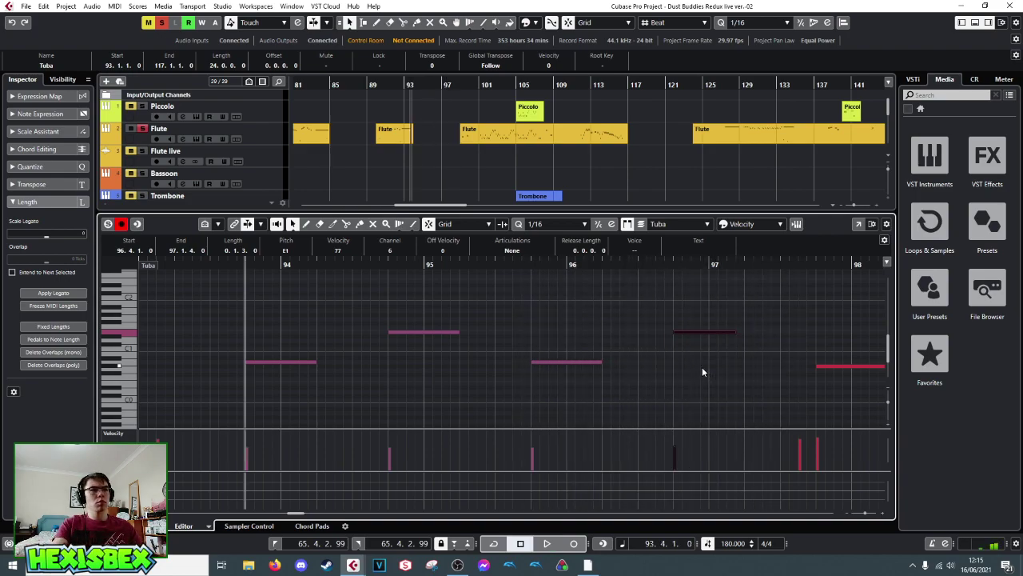
key("space")
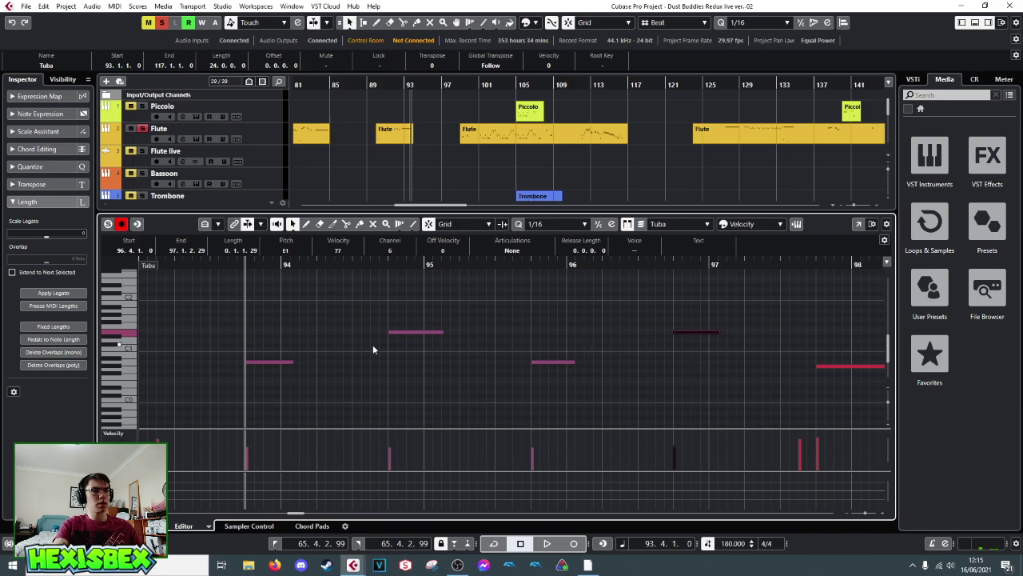
- Set the lengths of the Tuba notes at 93.4, 95.4 and 96.4 to 0.1.2.0 and play from 93.4.1 past bar 100
left_click_drag(292, 367, 297, 364)
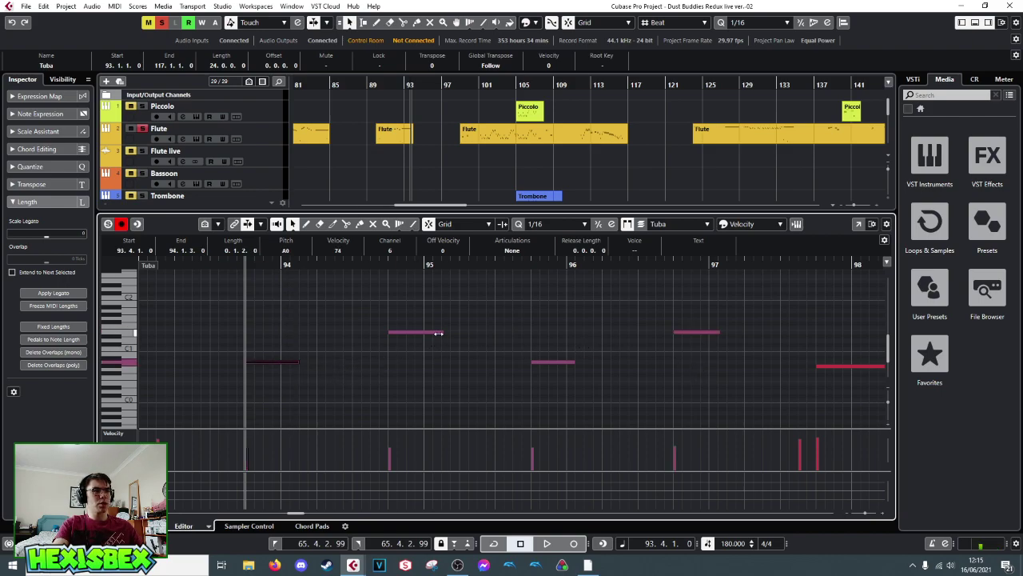
left_click_drag(574, 361, 584, 363)
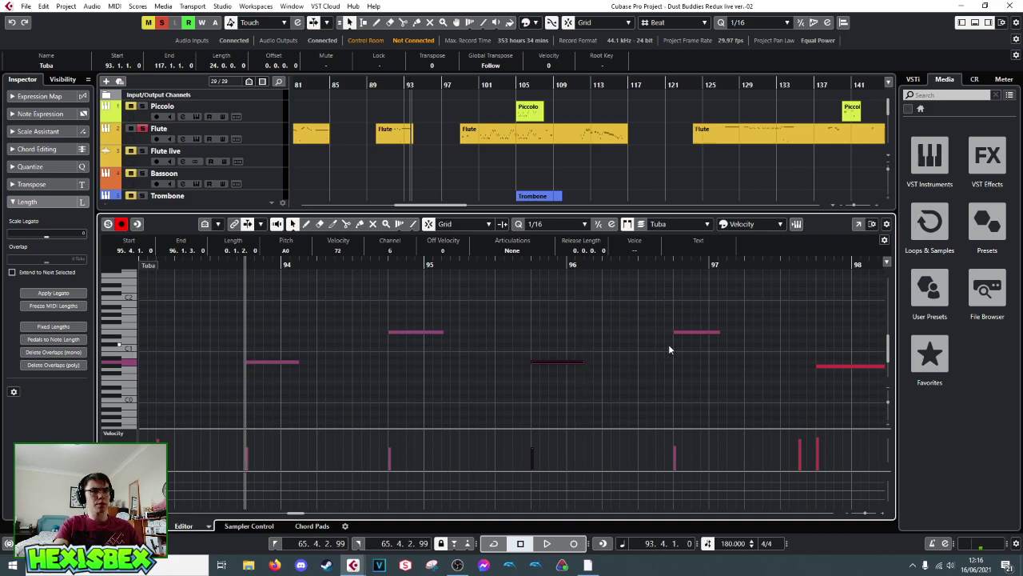
left_click_drag(719, 333, 725, 334)
key("space")
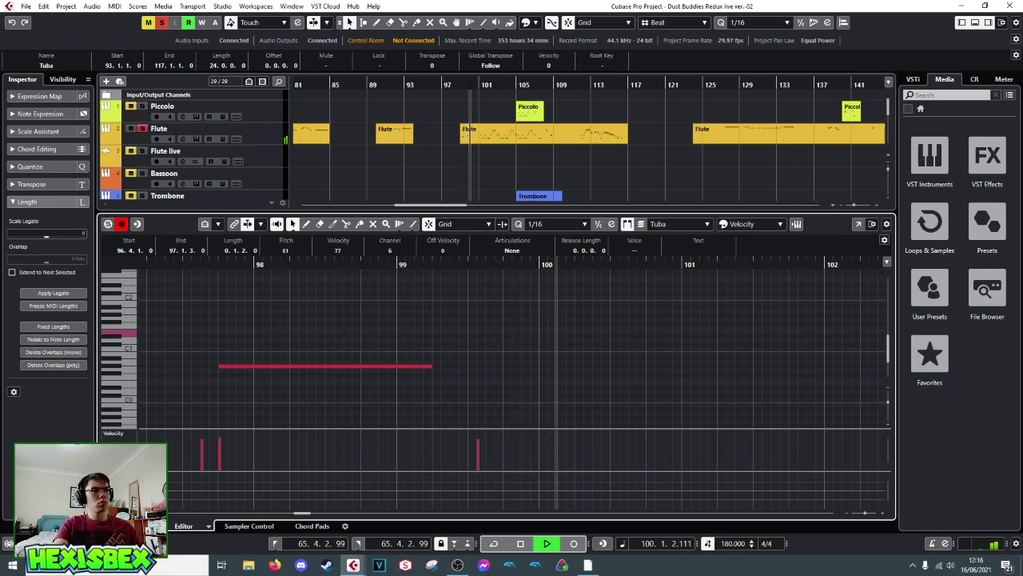
key("ctrl+e")
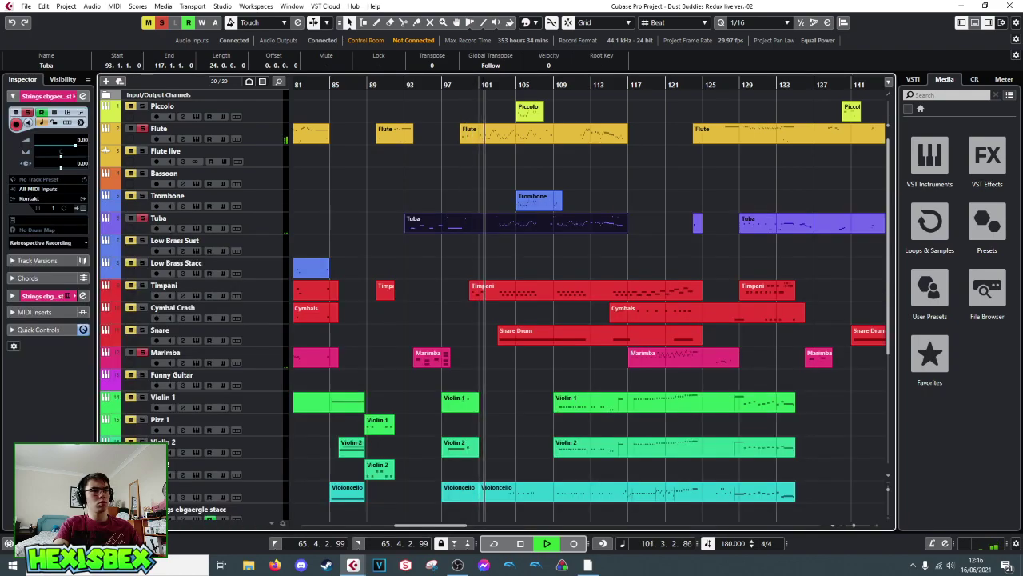
key("space")
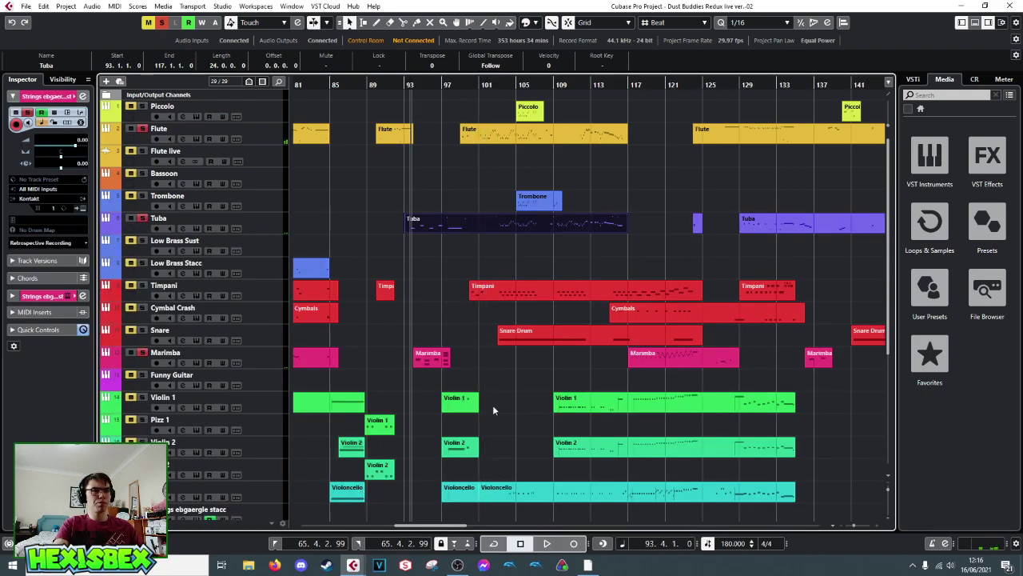
- Inspect the notes of the Double Bass part starting at bar 100, return to the arrangement and place the playhead at bar 100
scroll(492, 410, "down", 5)
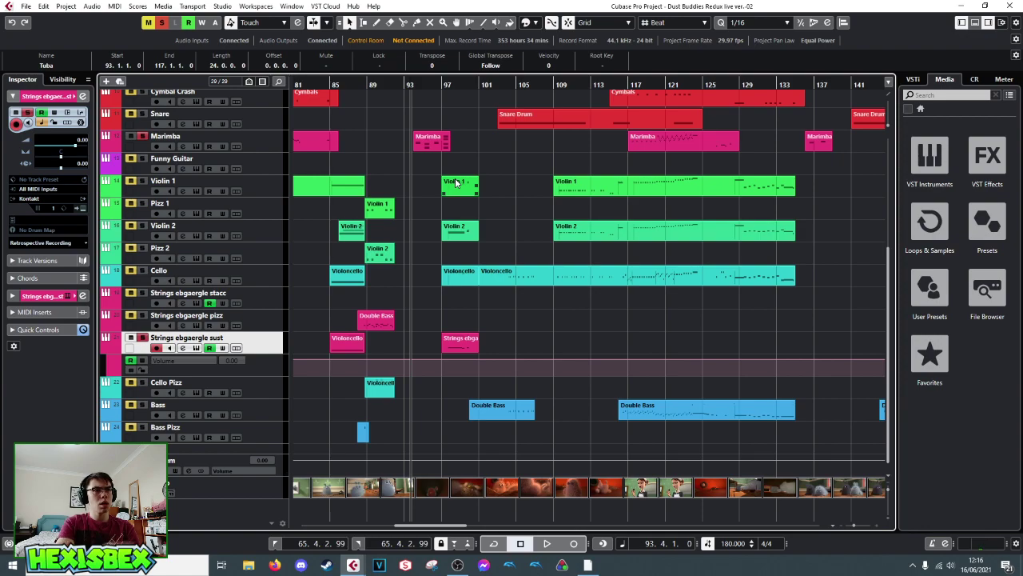
left_click(640, 278)
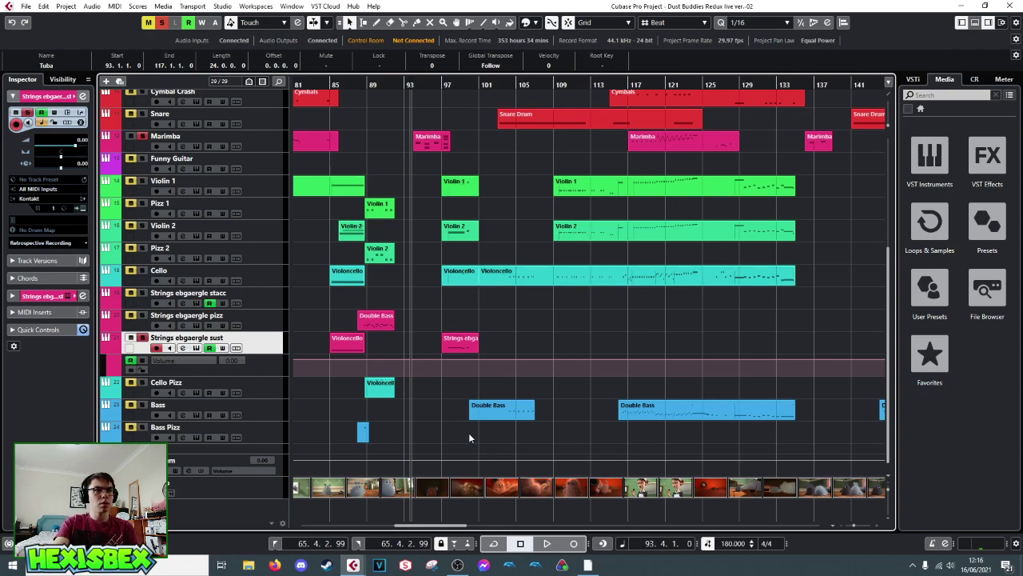
left_click_drag(472, 417, 482, 419)
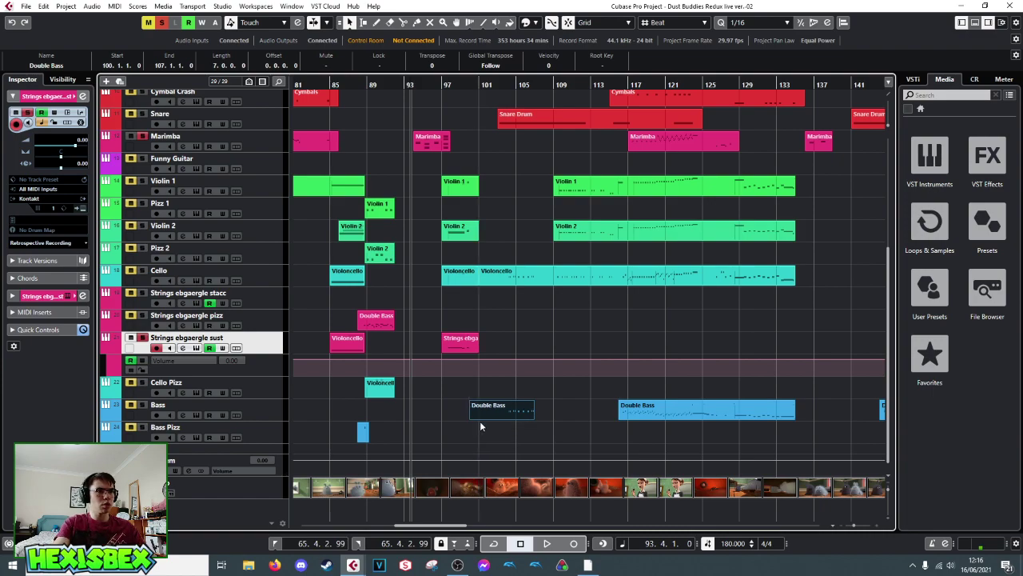
double_click(477, 412)
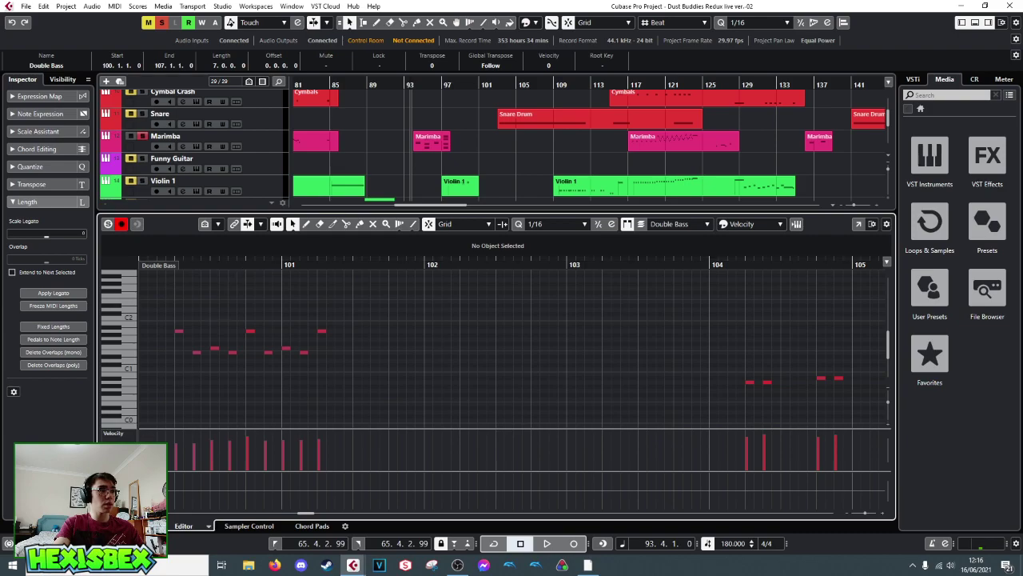
key("Return")
left_click(467, 84)
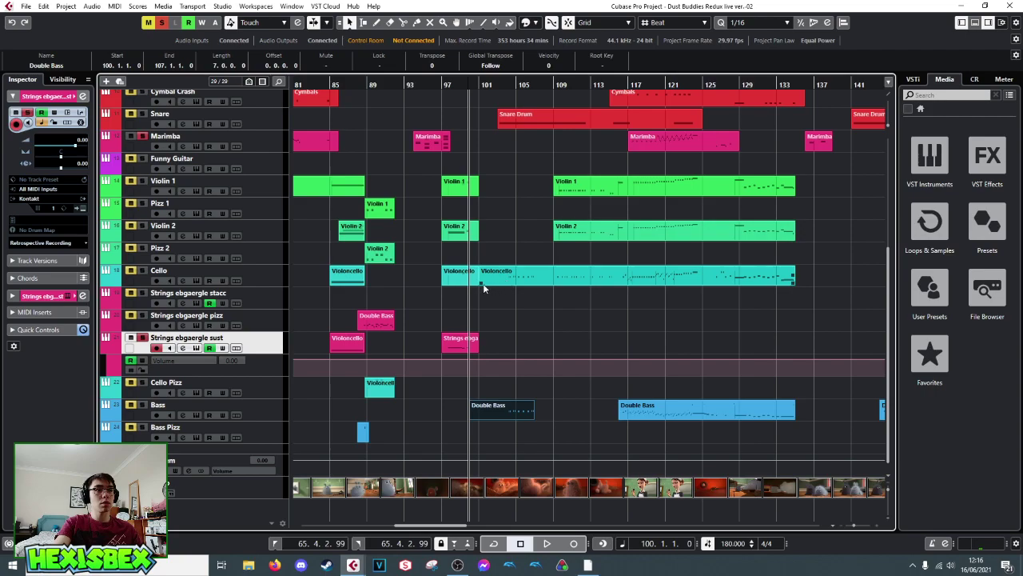
- Split the Violoncello part that starts at bar 101 at bar 109 and return to the Object Selection tool
left_click(555, 281)
right_click(553, 278)
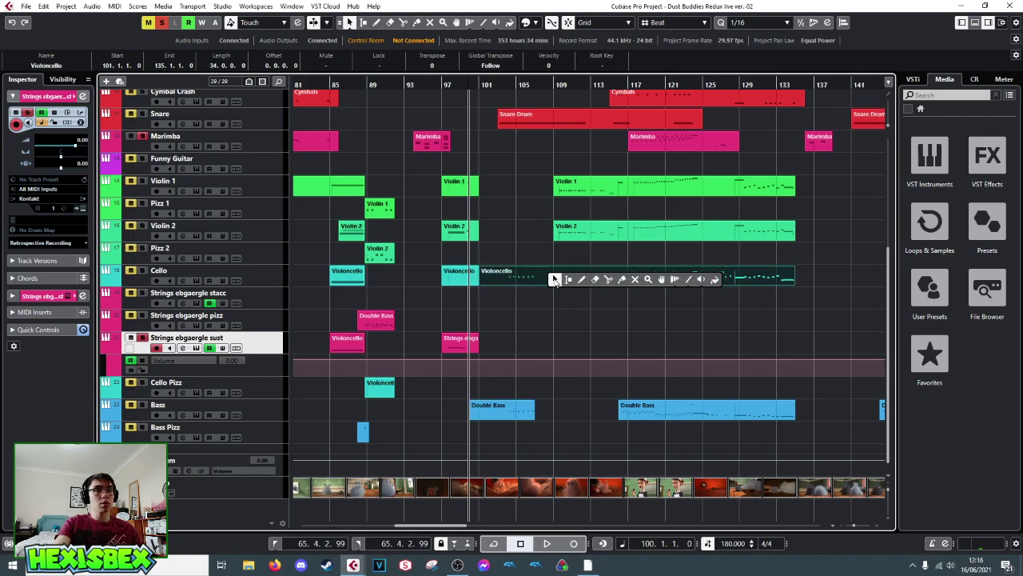
left_click(606, 279)
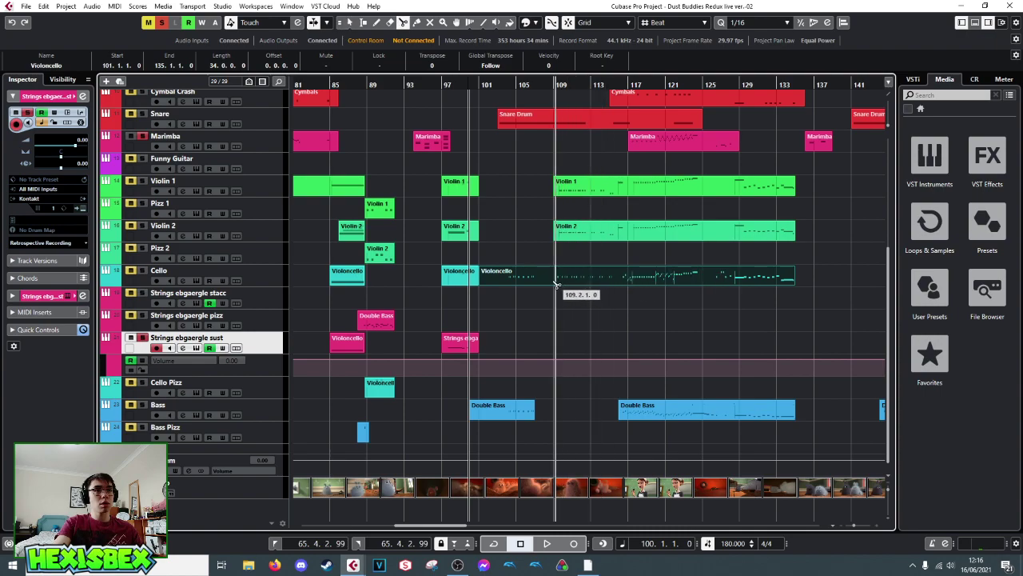
left_click(551, 278)
right_click(529, 289)
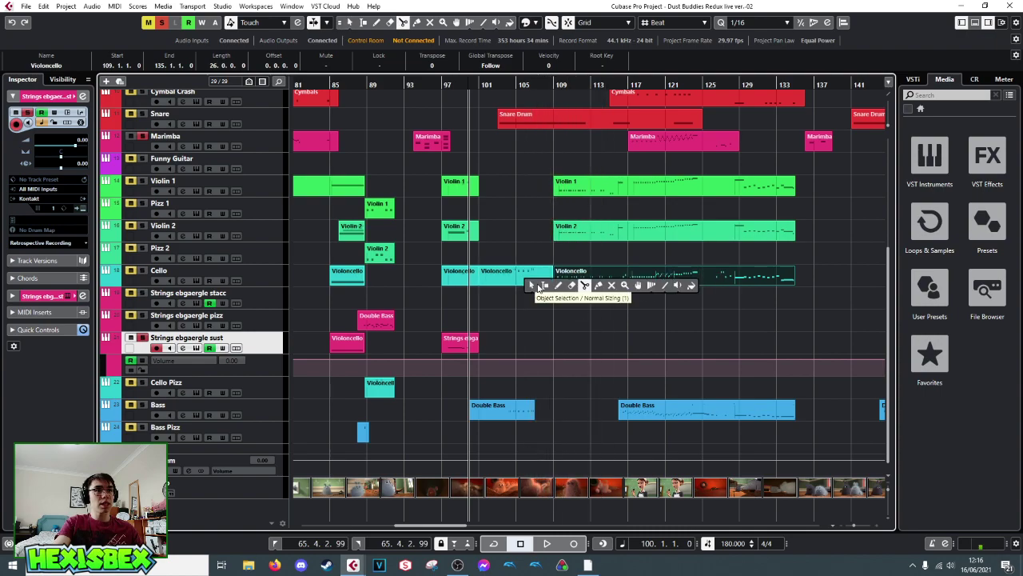
left_click(531, 286)
- Open the Violoncello part at bar 101 together with the Double Bass part at bar 100 and copy all their notes
left_click_drag(505, 252, 514, 427)
double_click(518, 278)
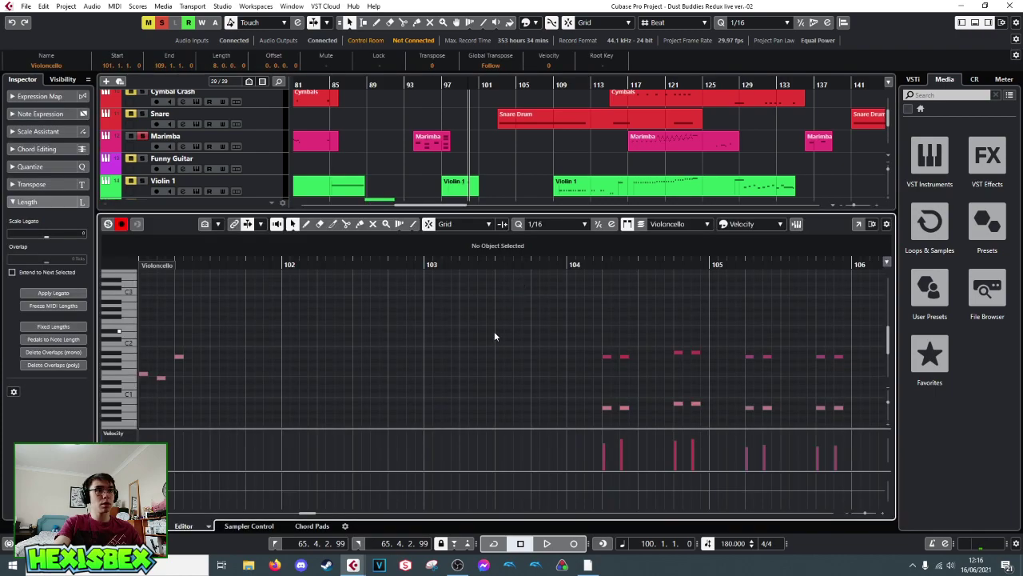
scroll(512, 307, "down", 3, "ctrl")
scroll(513, 305, "down", 2)
scroll(515, 307, "up", 2)
scroll(513, 308, "down", 2)
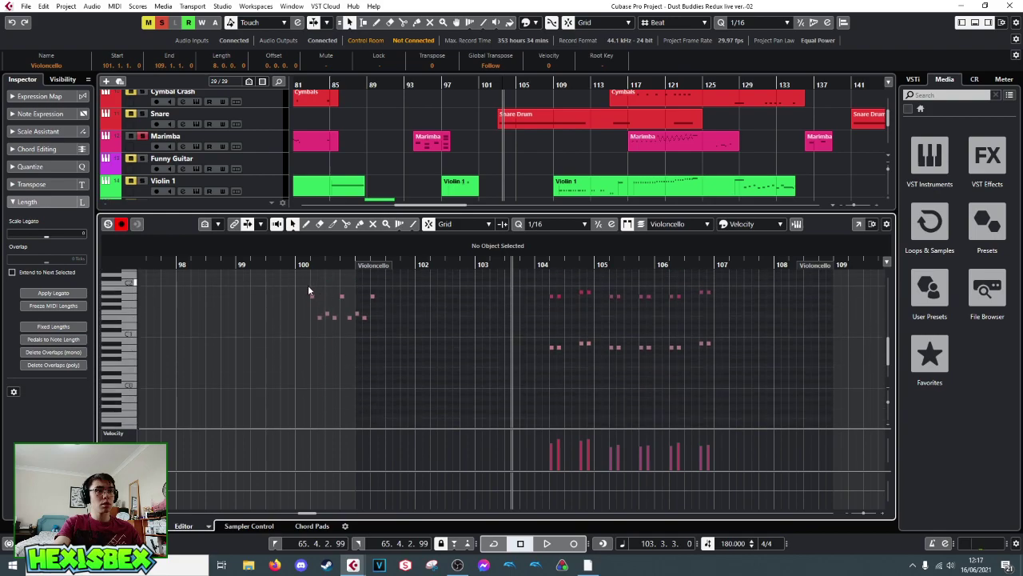
left_click_drag(356, 312, 713, 373)
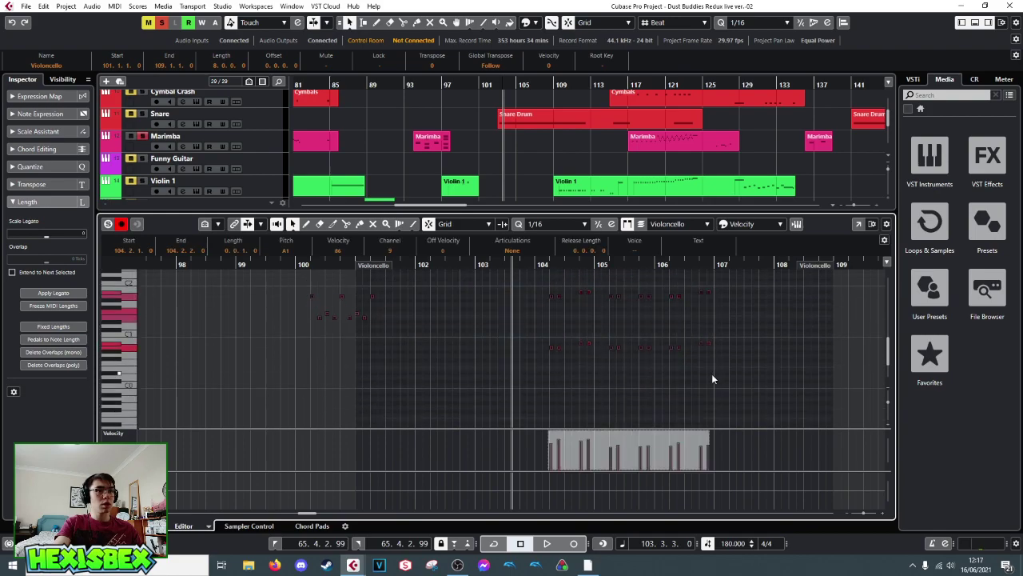
key("Return")
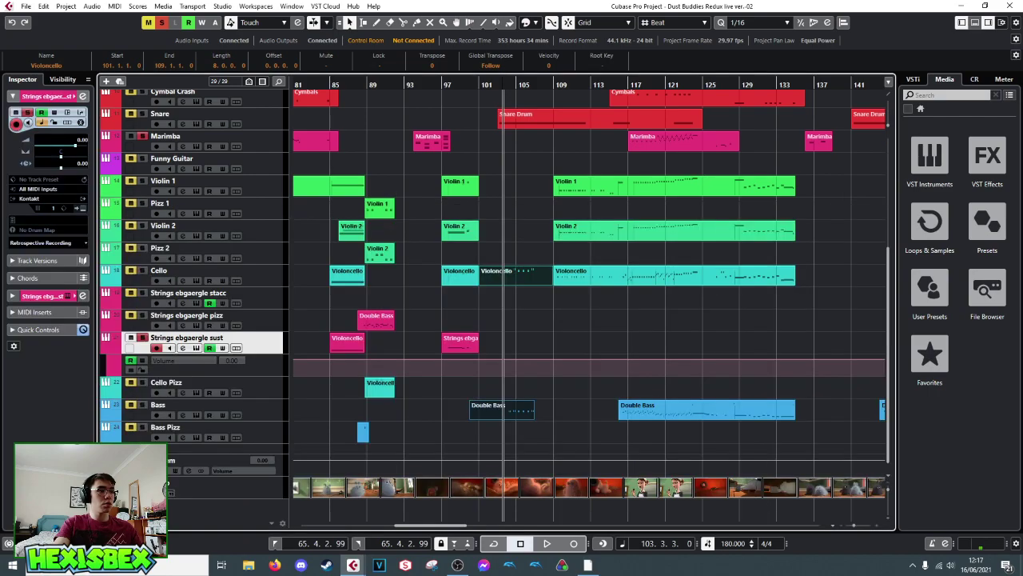
- Select and solo the Strings ebgaergle stacc track, and clear the selection of the cello and bass parts
left_click(256, 304)
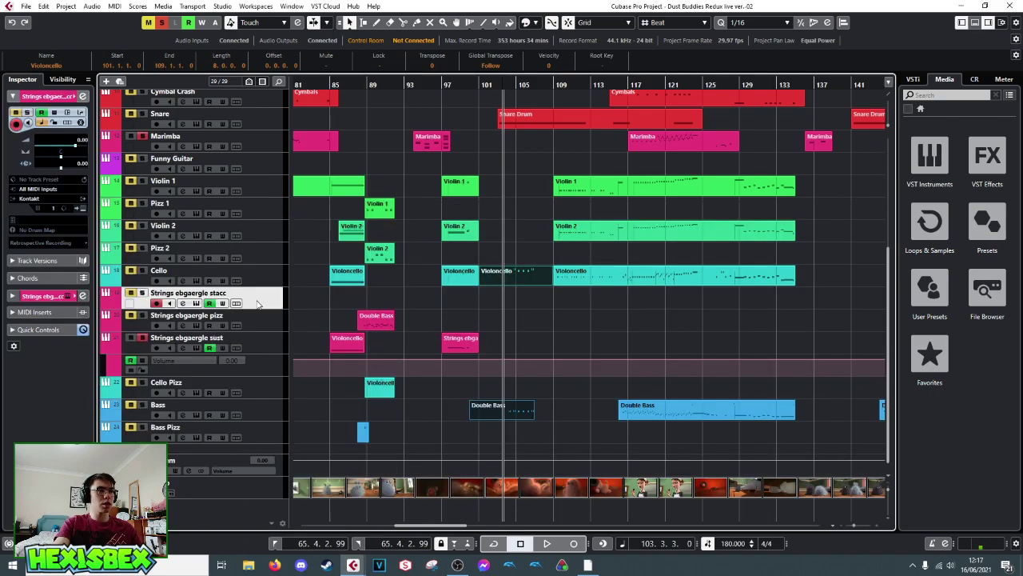
left_click(142, 294)
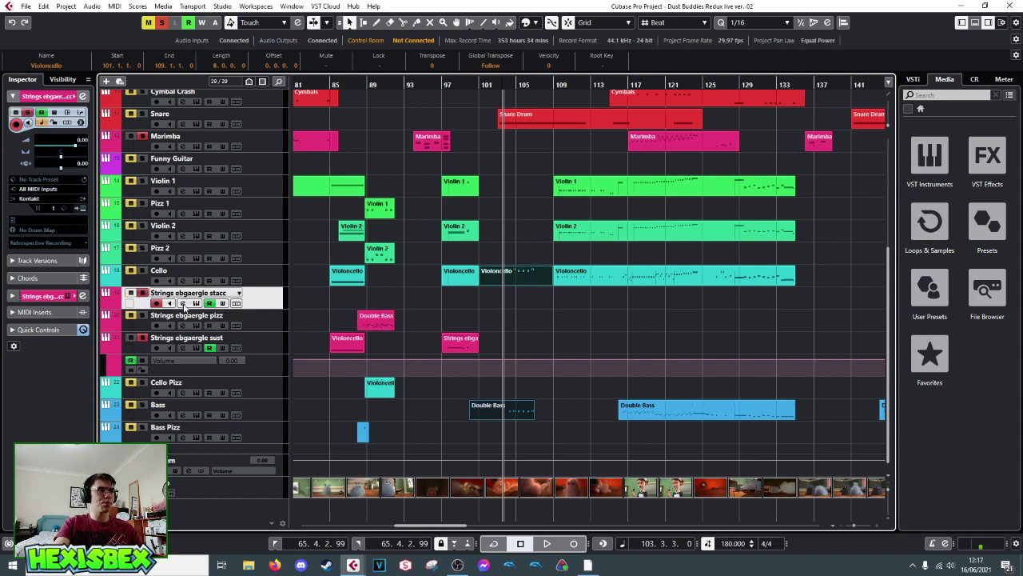
left_click(478, 295)
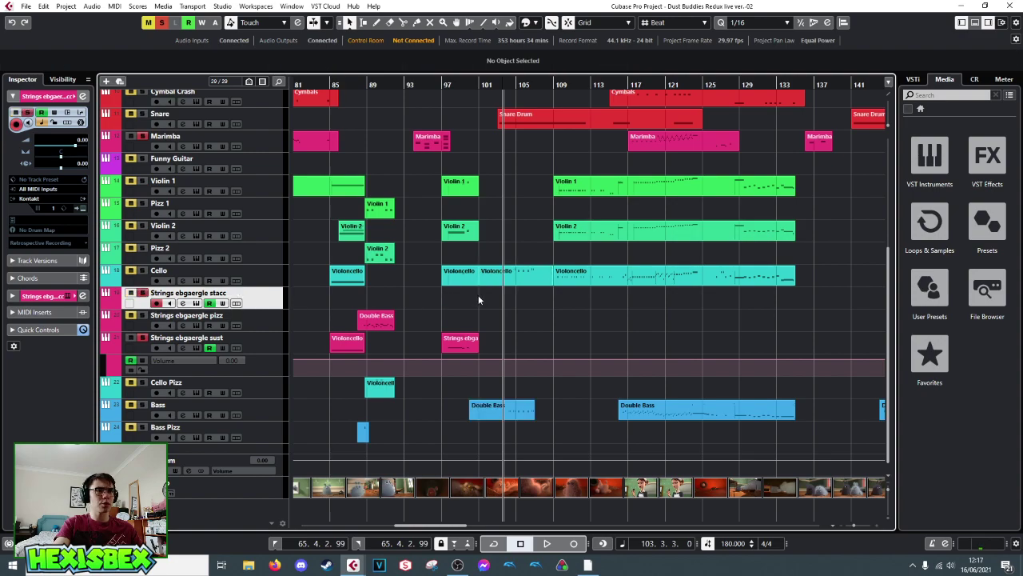
- Draw an empty part from bar 100 to bar 109 on the Strings ebgaergle stacc track and return to the selection tool
right_click(470, 297)
left_click(525, 297)
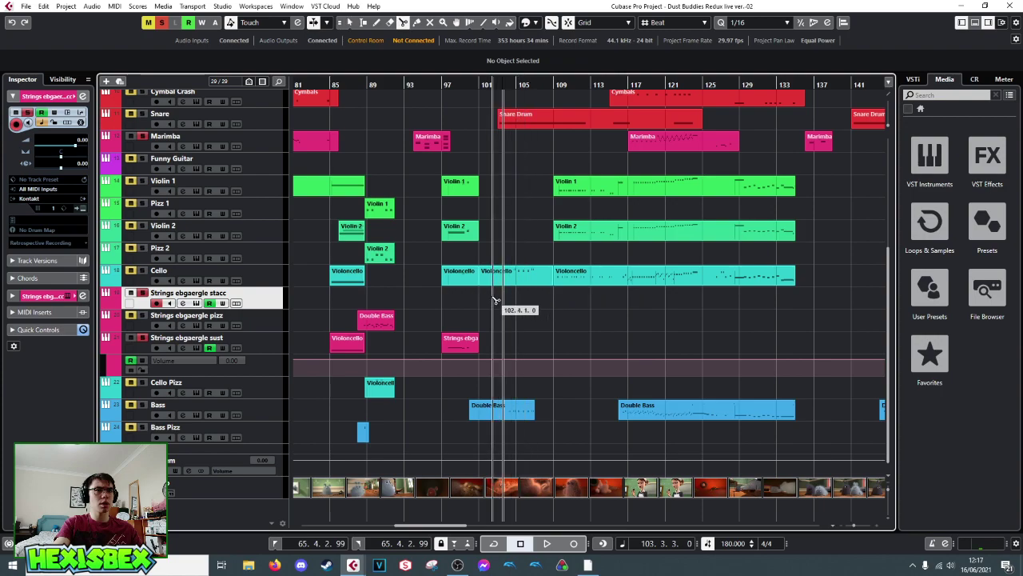
right_click(471, 299)
left_click(497, 299)
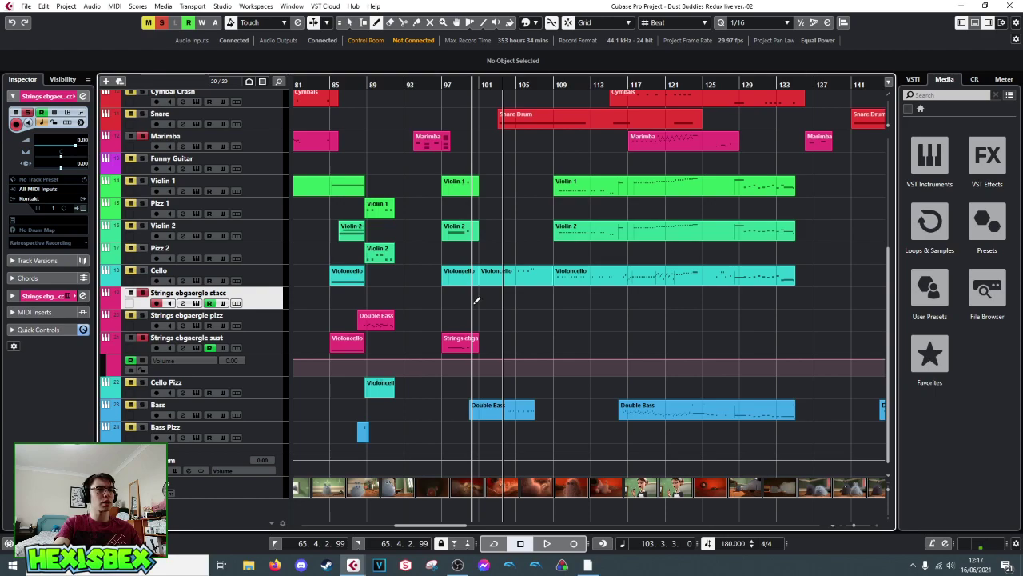
left_click_drag(475, 299, 551, 298)
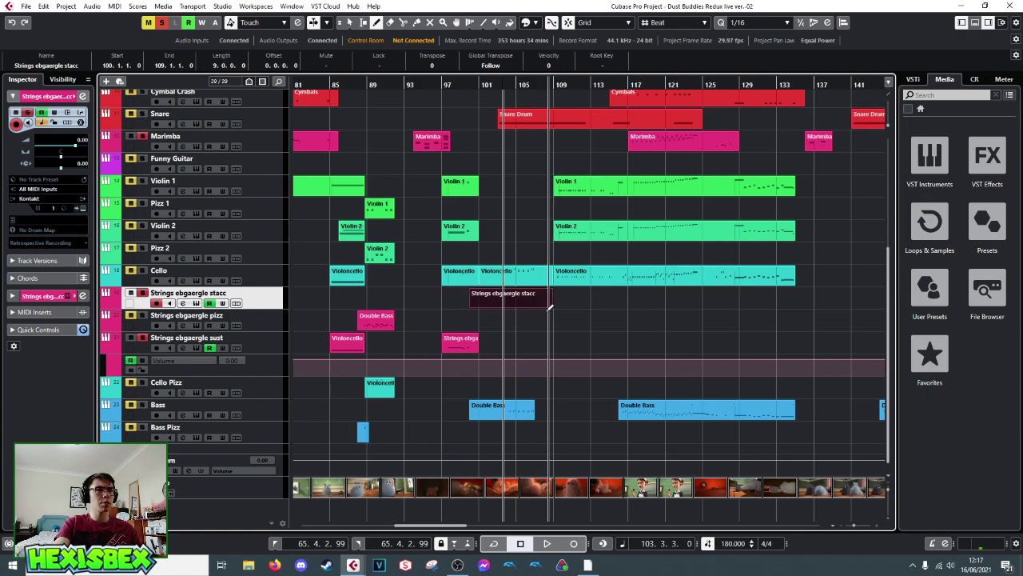
key("1")
- Paste the copied cello and bass notes into the new Strings ebgaergle stacc part at 100.1.1 and play from there
double_click(484, 299)
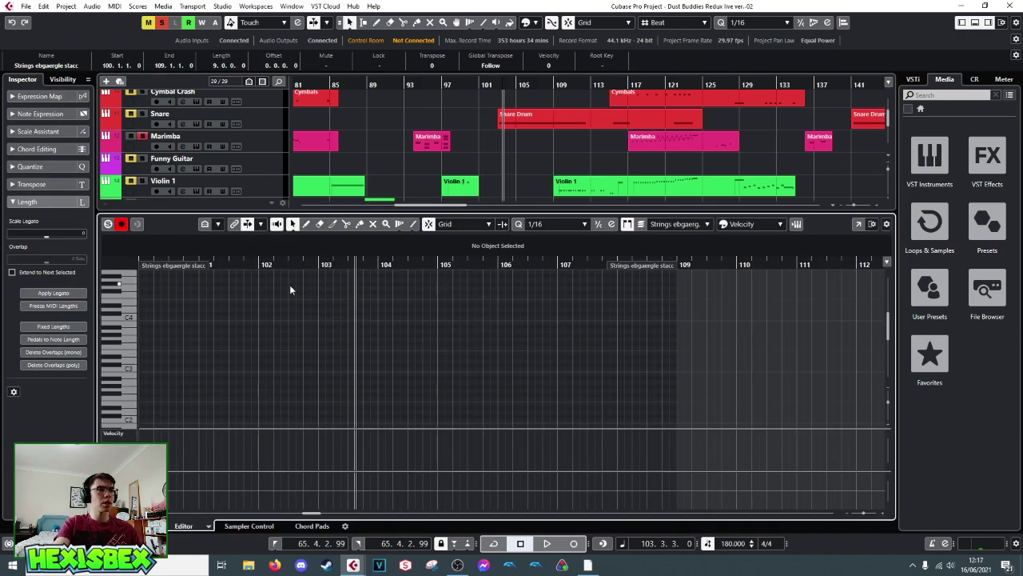
left_click_drag(208, 265, 239, 269)
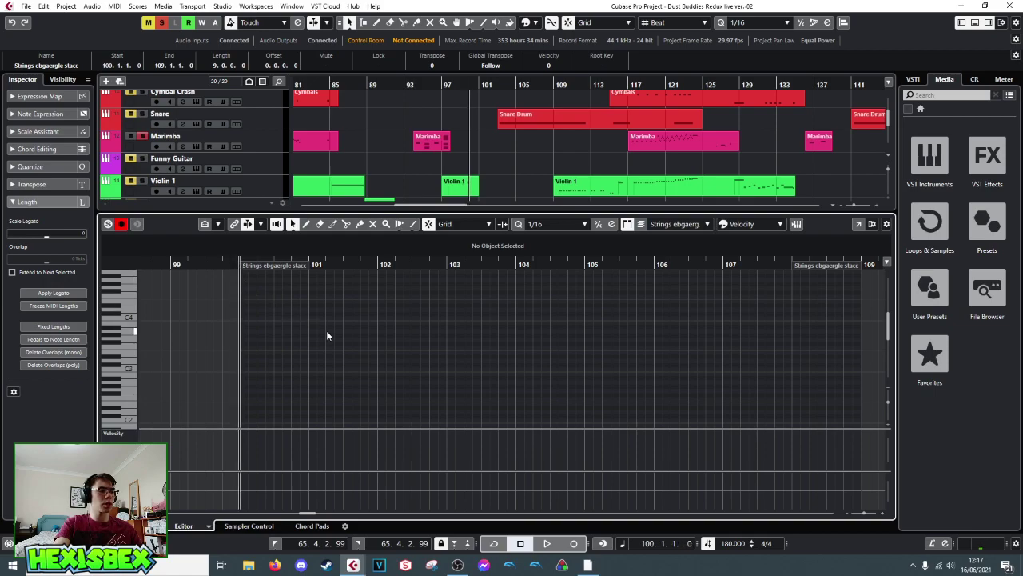
key("ctrl+a")
scroll(411, 350, "down", 5)
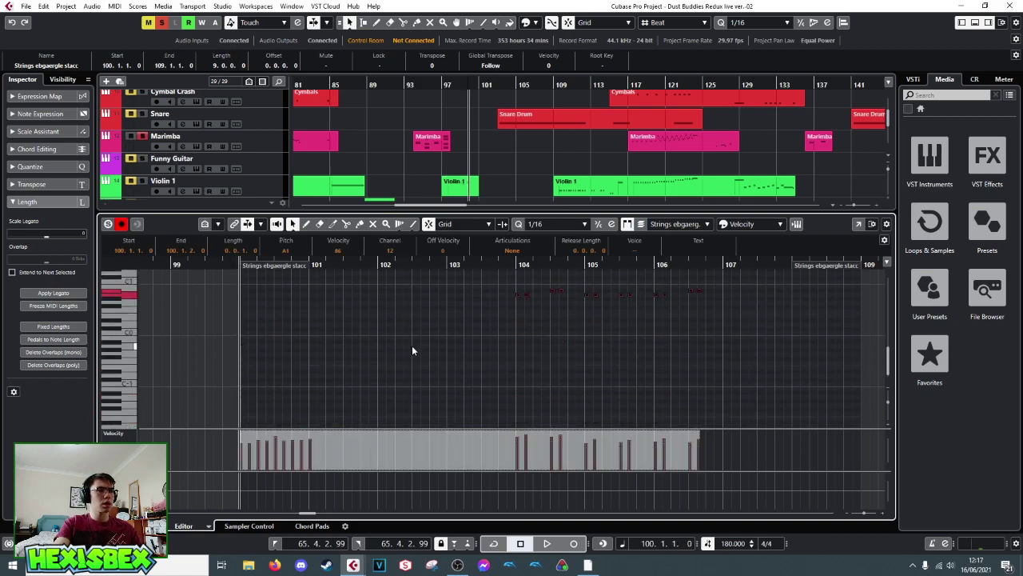
key("space")
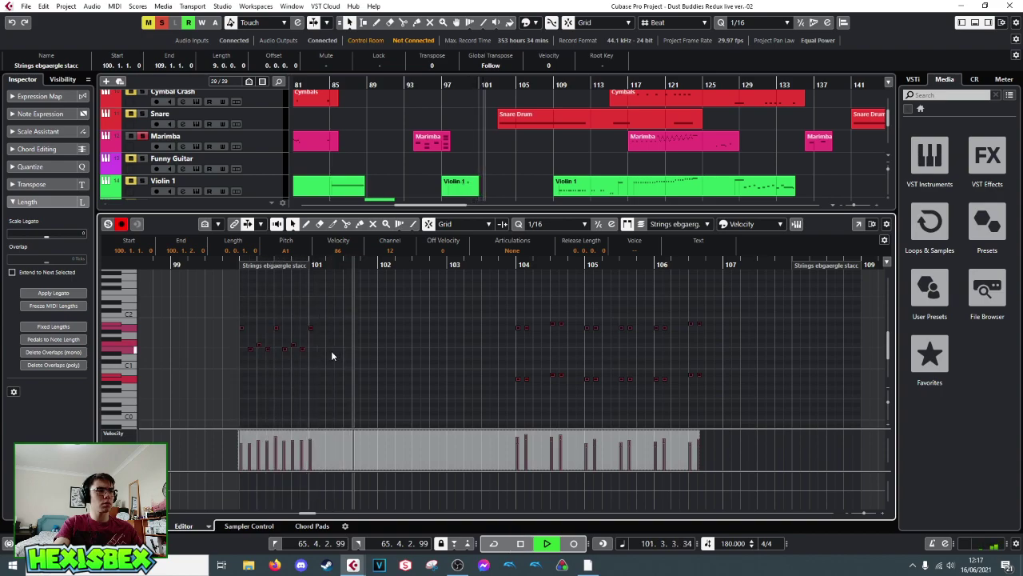
- Stop playback and compare note timing in the Double Bass part at bar 100, the Strings ebgaergle stacc part and the Violoncello part at bar 101
key("space")
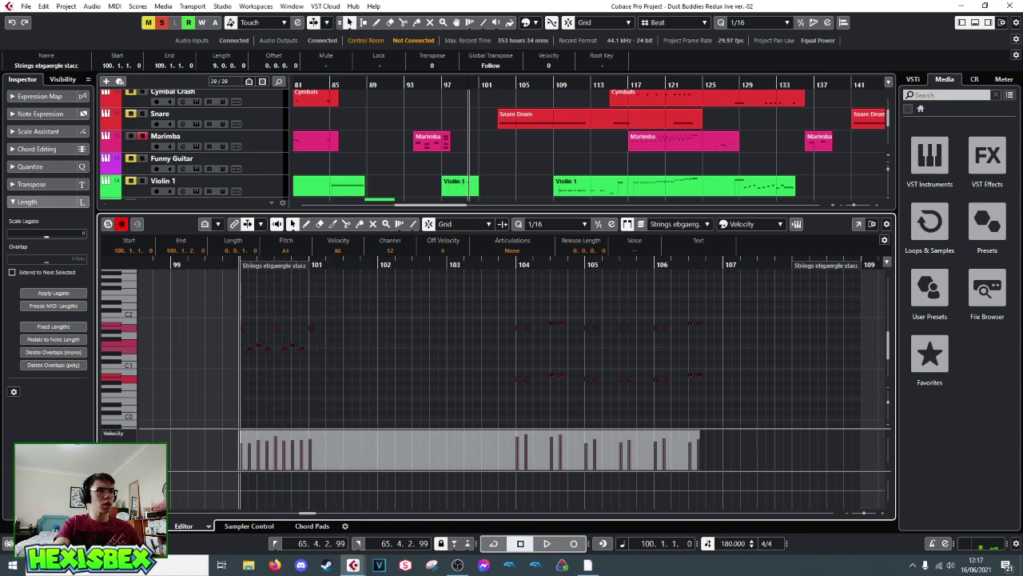
key("ctrl+e")
double_click(485, 413)
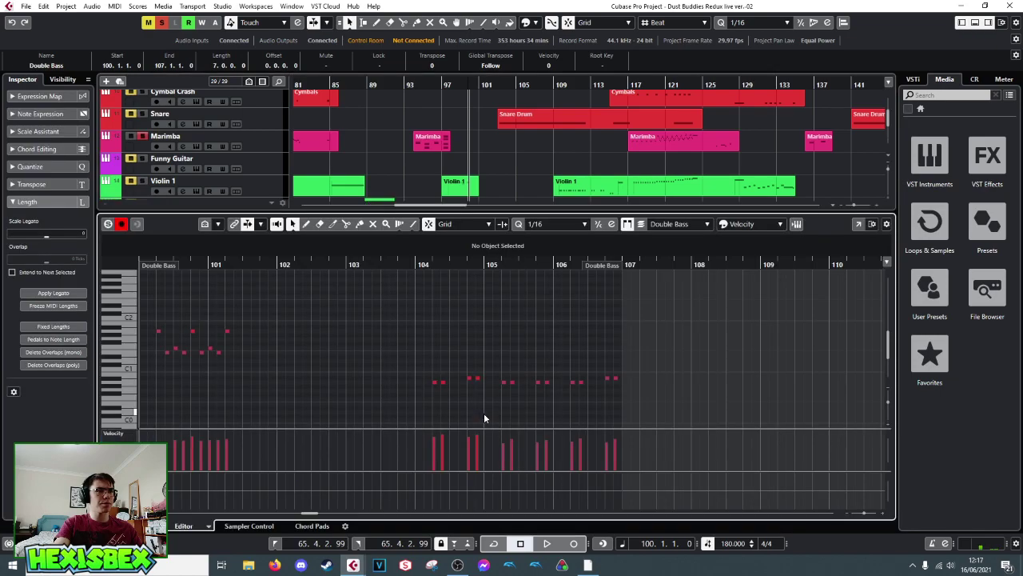
left_click(144, 266)
left_click_drag(144, 274, 146, 279)
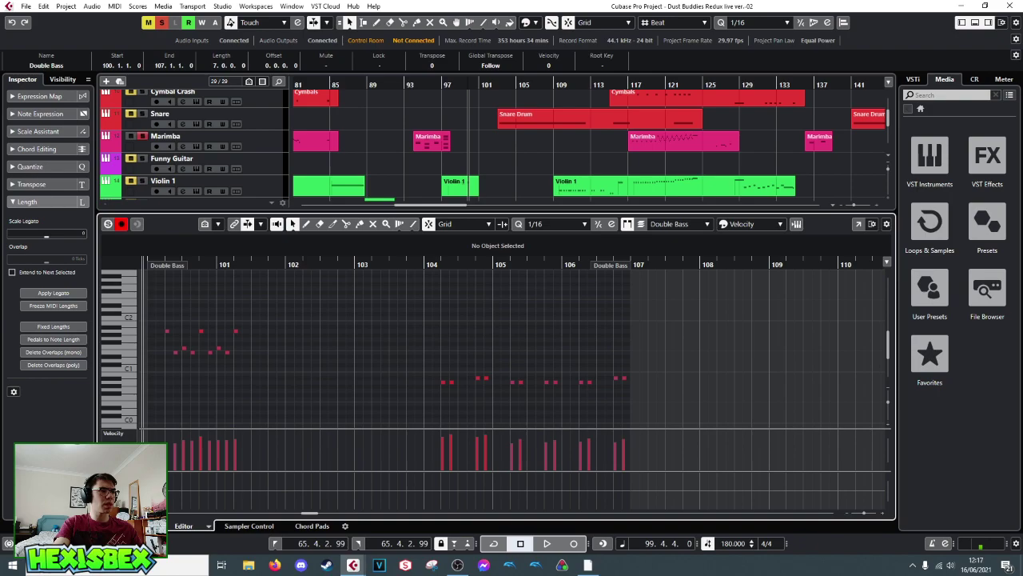
key("ctrl+e")
left_click(458, 341)
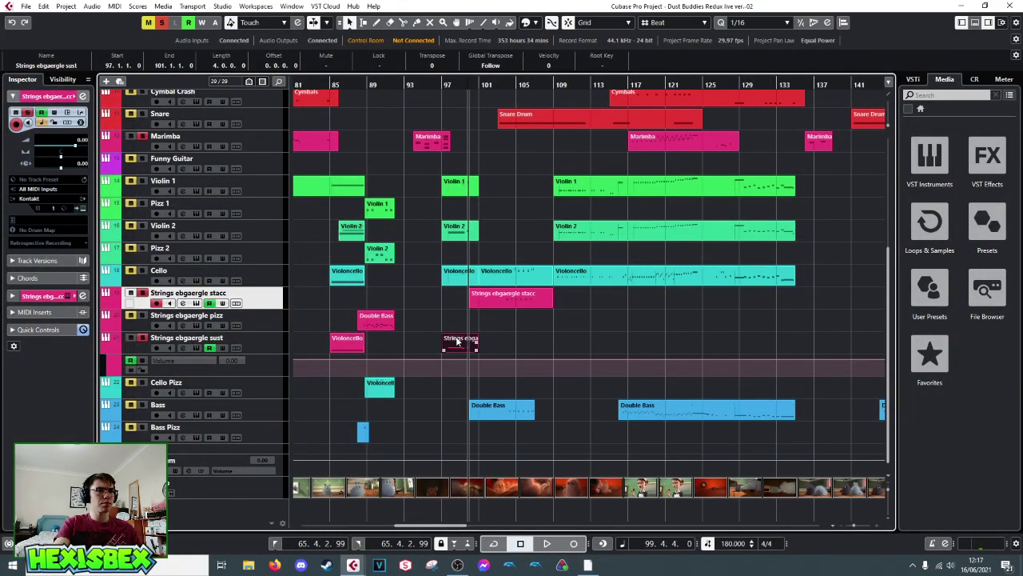
double_click(492, 299)
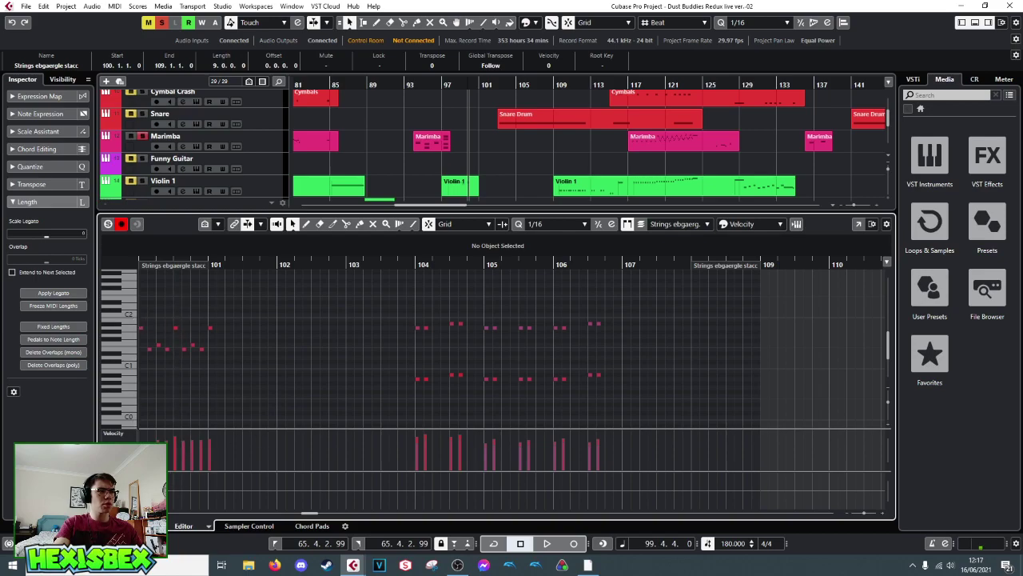
key("ctrl+e")
double_click(516, 272)
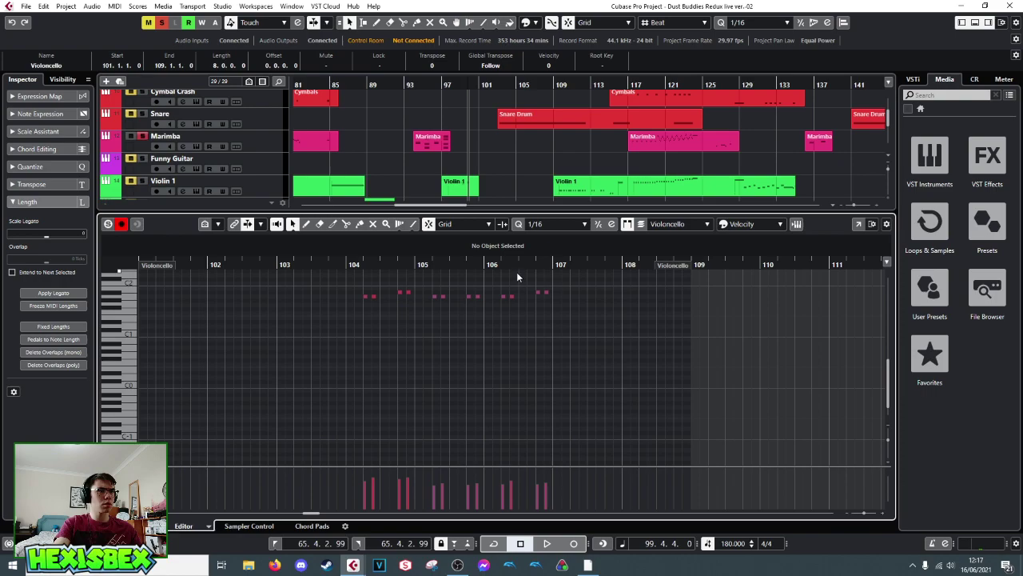
key("ctrl+e")
- Shift all notes in the Strings ebgaergle stacc part so the first one starts at 100.2.1, and play the result briefly
double_click(486, 299)
double_click(489, 302)
left_click_drag(141, 308, 607, 392)
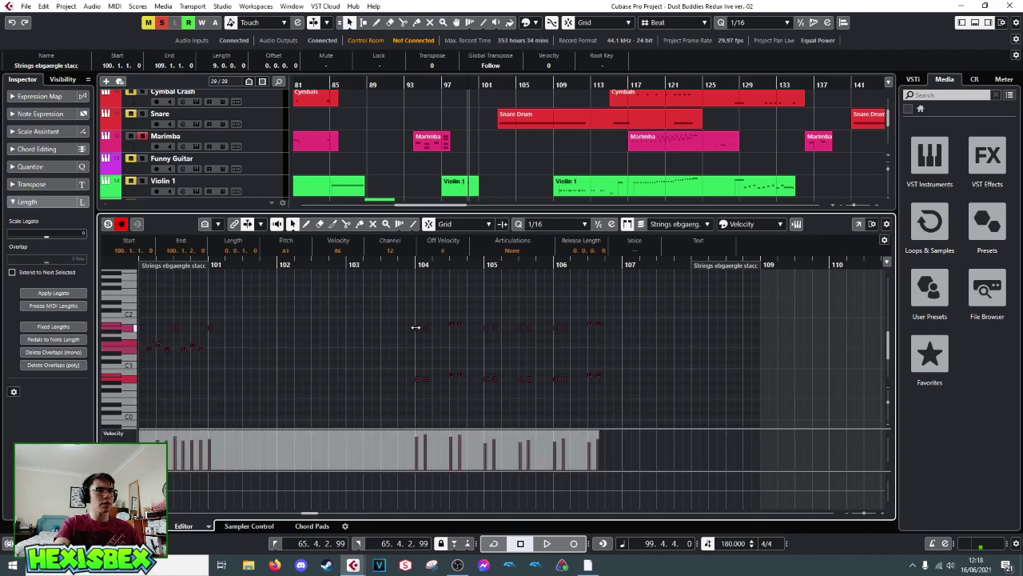
left_click_drag(415, 326, 432, 334)
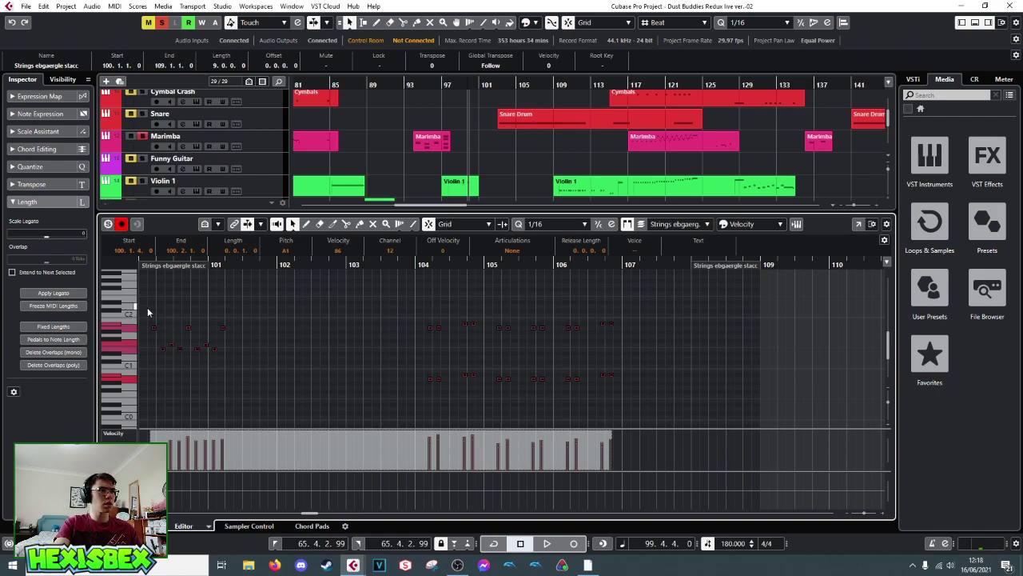
left_click_drag(155, 326, 160, 330)
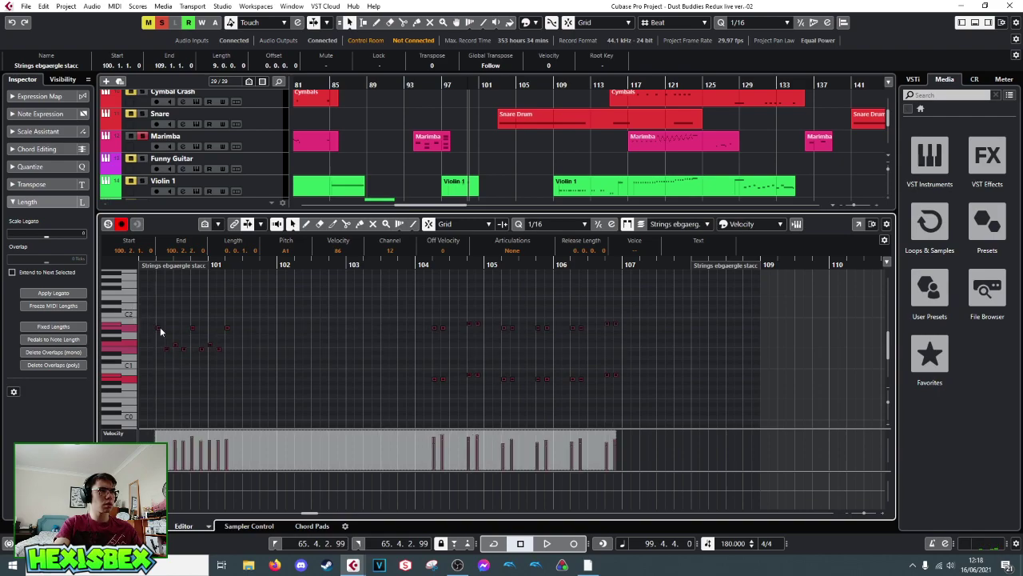
key("space")
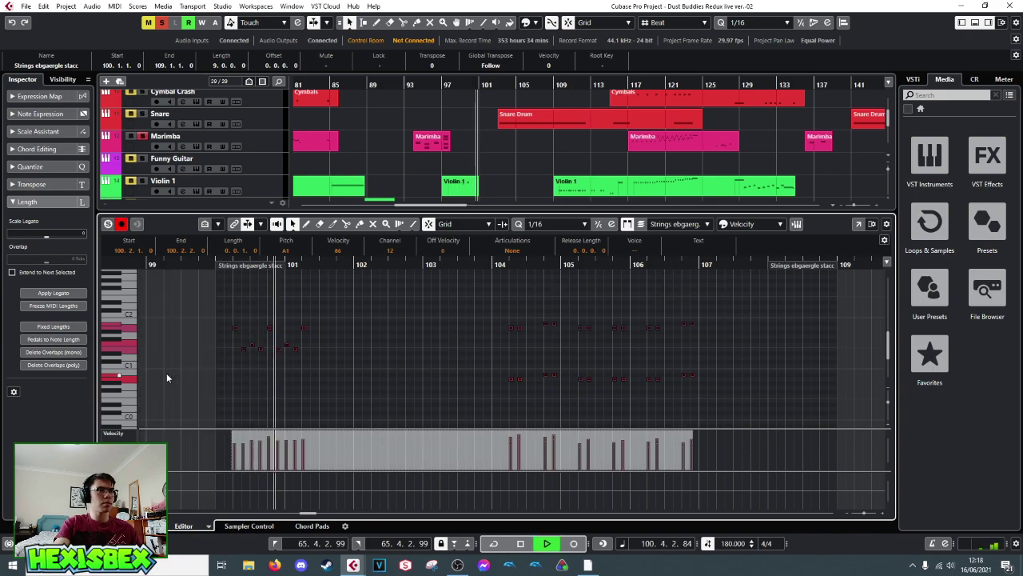
key("space")
- Inspect the detailed settings of the Albion ONE Strings patch on the Strings ebgaergle stacc track, and close the instrument
key("ctrl+e")
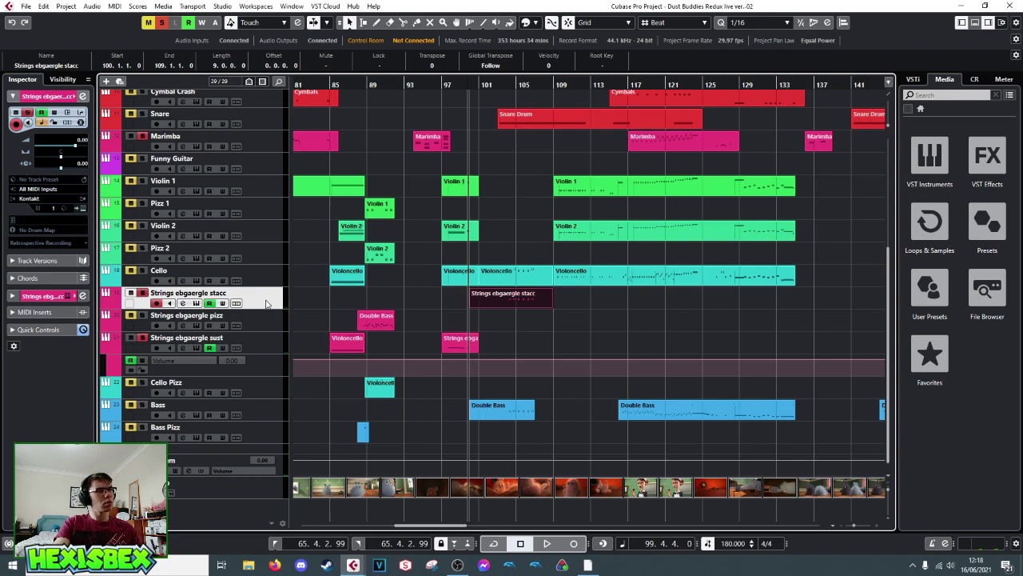
left_click(197, 305)
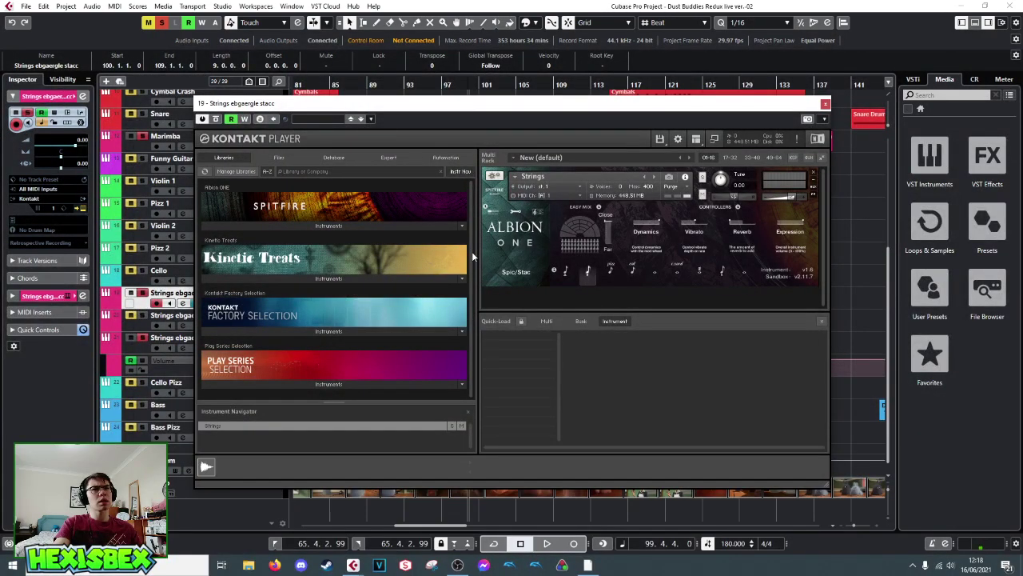
left_click(515, 212)
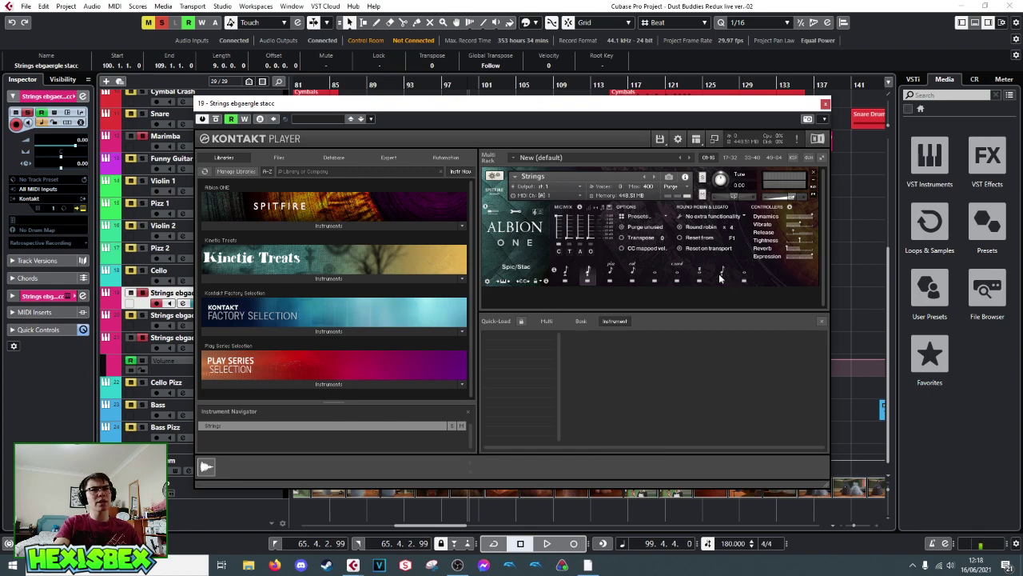
left_click(825, 105)
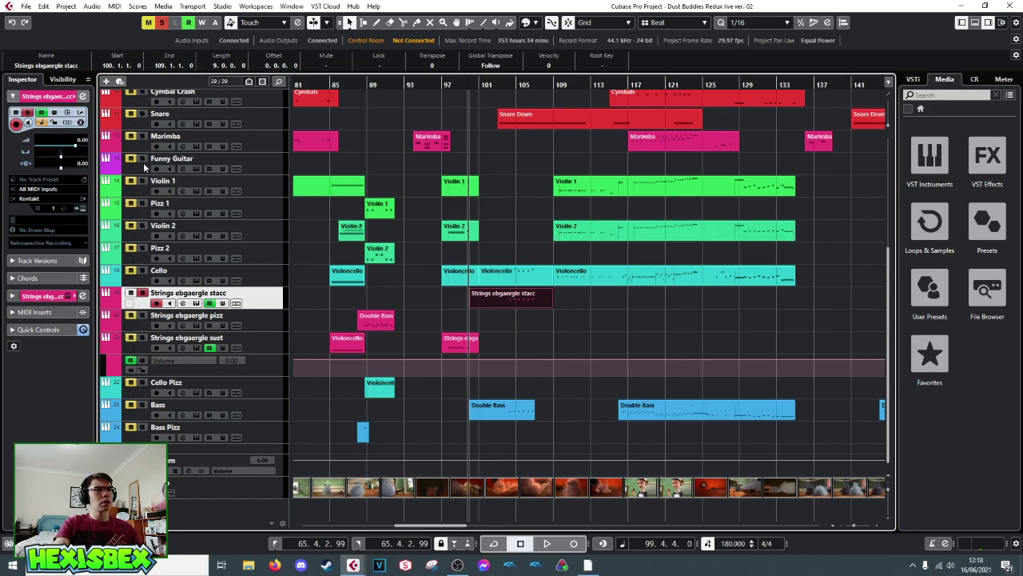
- Play the Strings ebgaergle stacc part from just before bar 100, and replay it from beat 2 of bar 100
scroll(143, 163, "up", 3)
key("space")
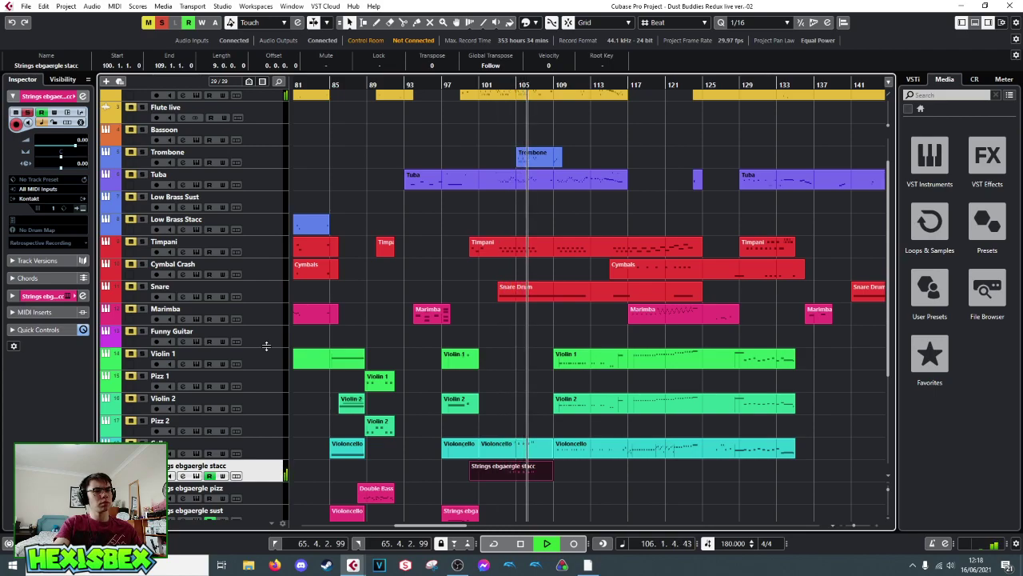
key("space")
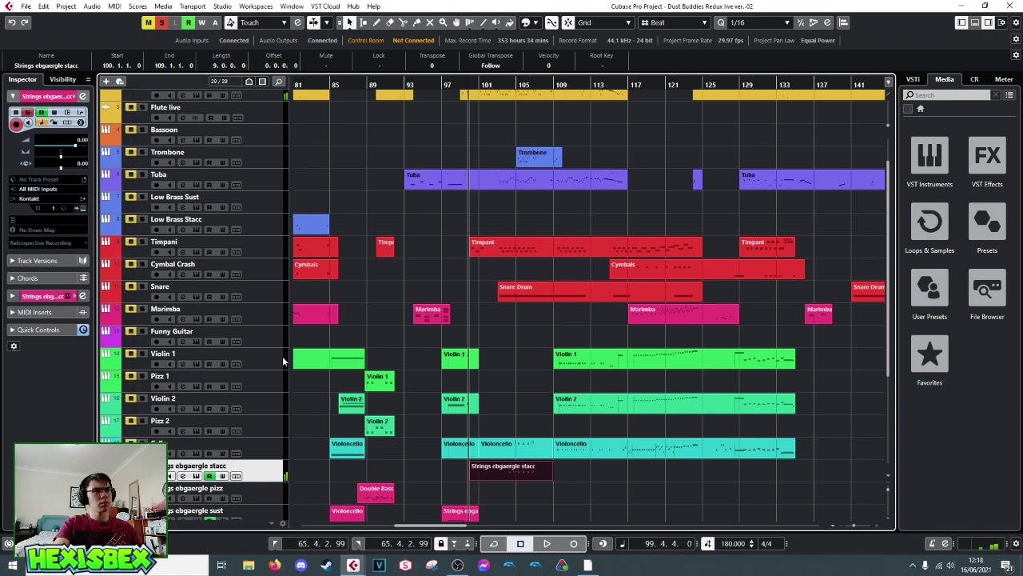
left_click_drag(525, 84, 347, 109)
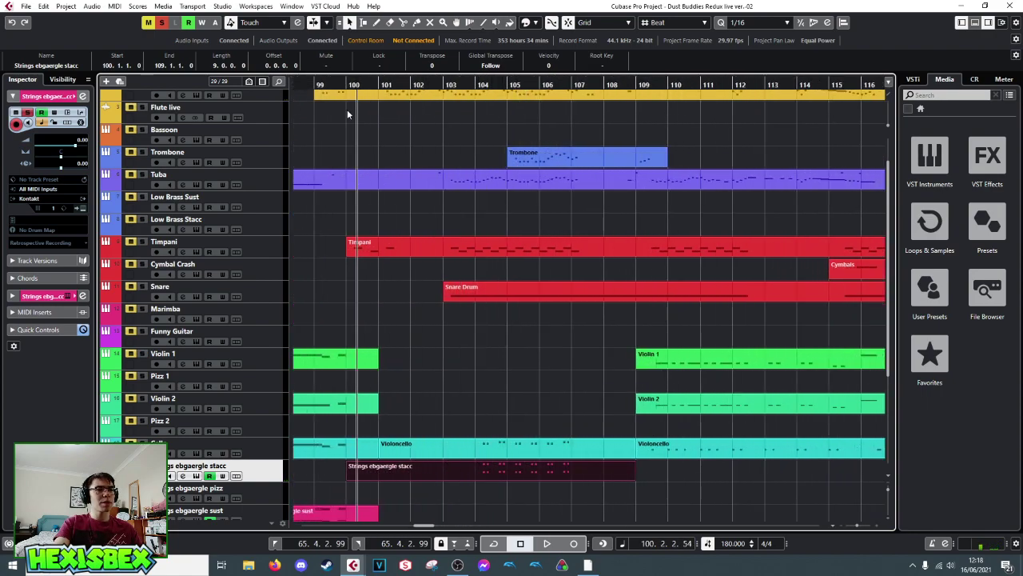
key("space")
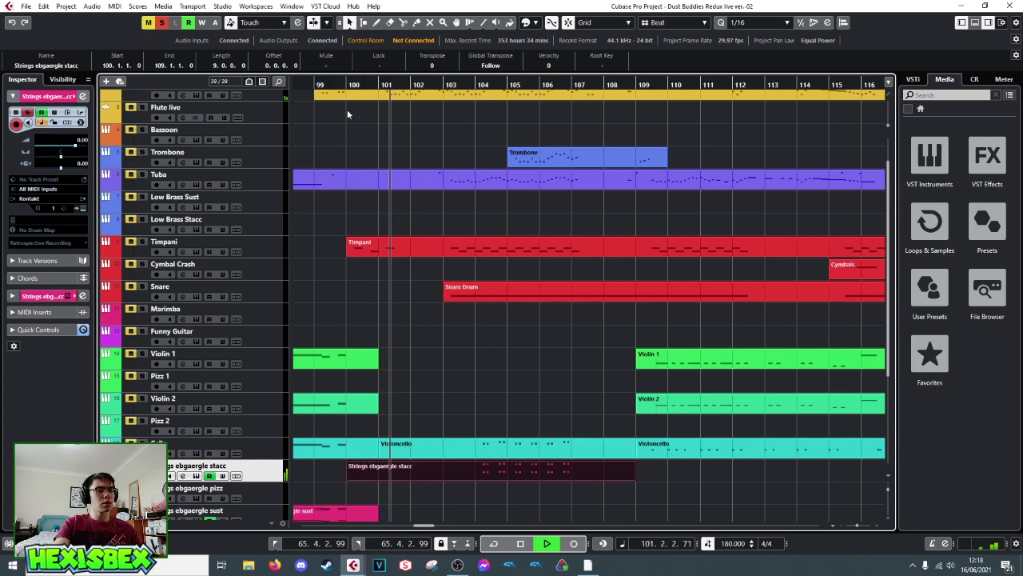
key("space")
- Level the Strings ebgaergle stacc velocities to about 65 for the opening run at bar 100 and about 105 for the notes in bars 105 and 106
left_click(377, 478)
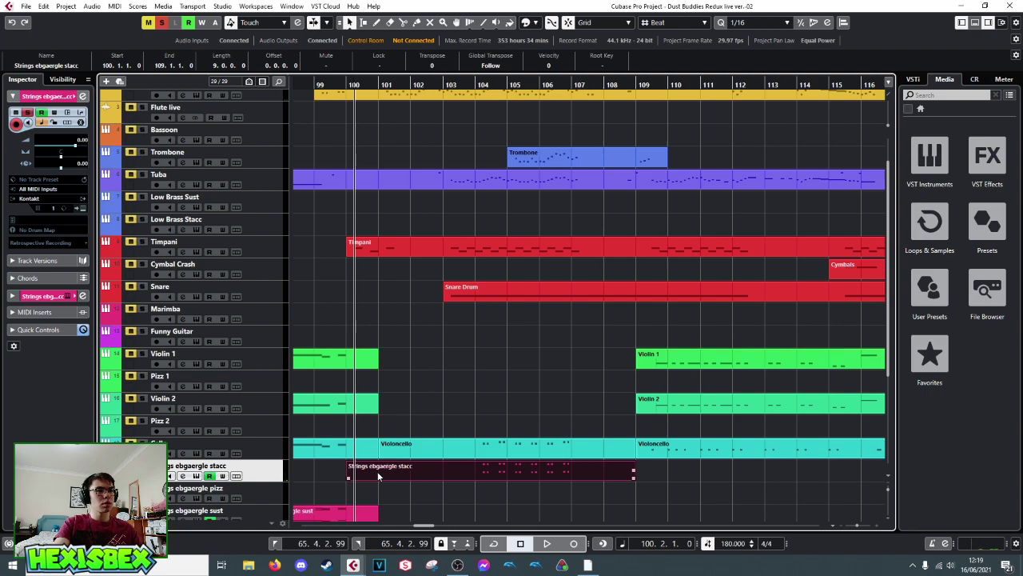
double_click(377, 470)
key("space")
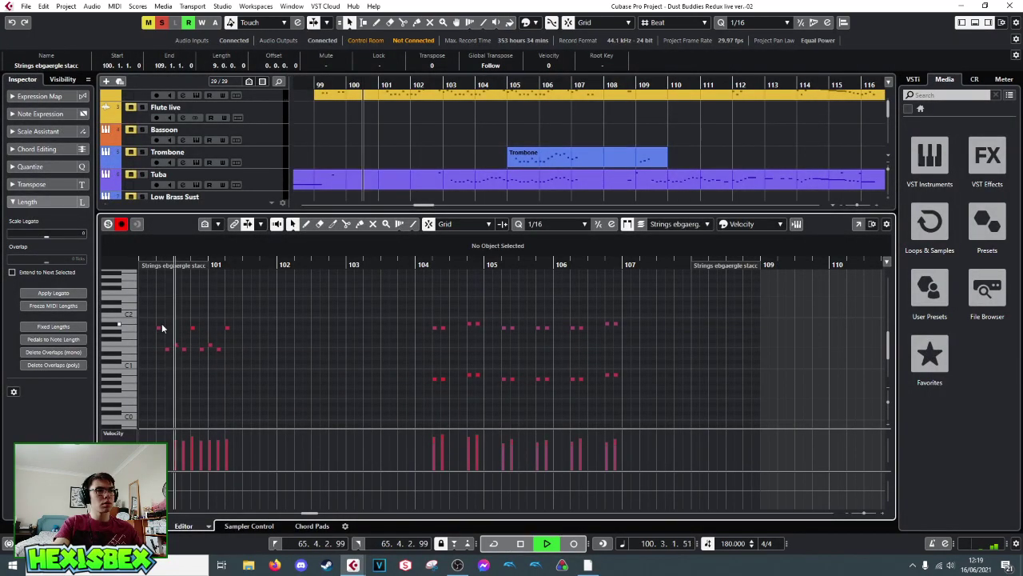
key("space")
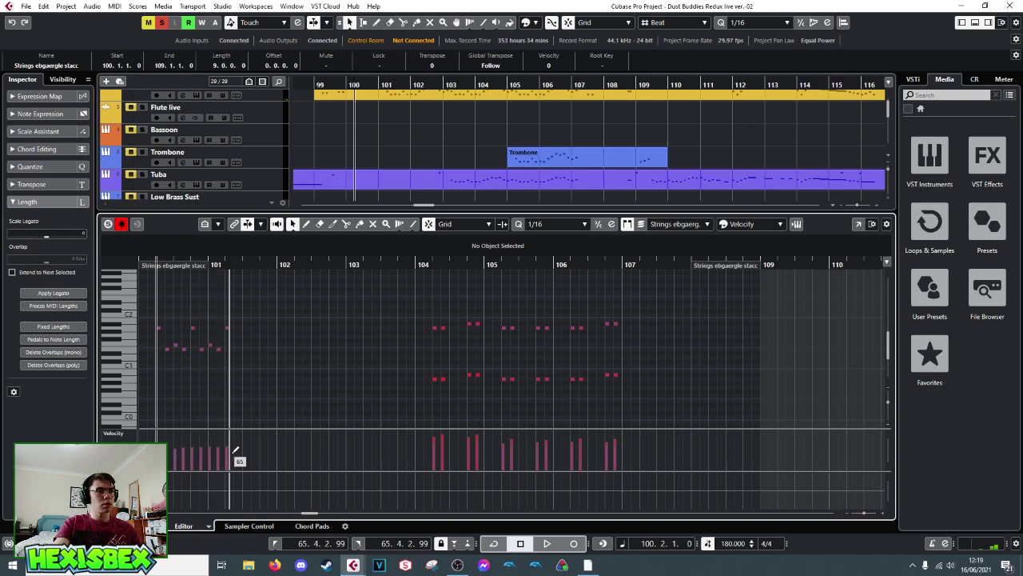
key("space")
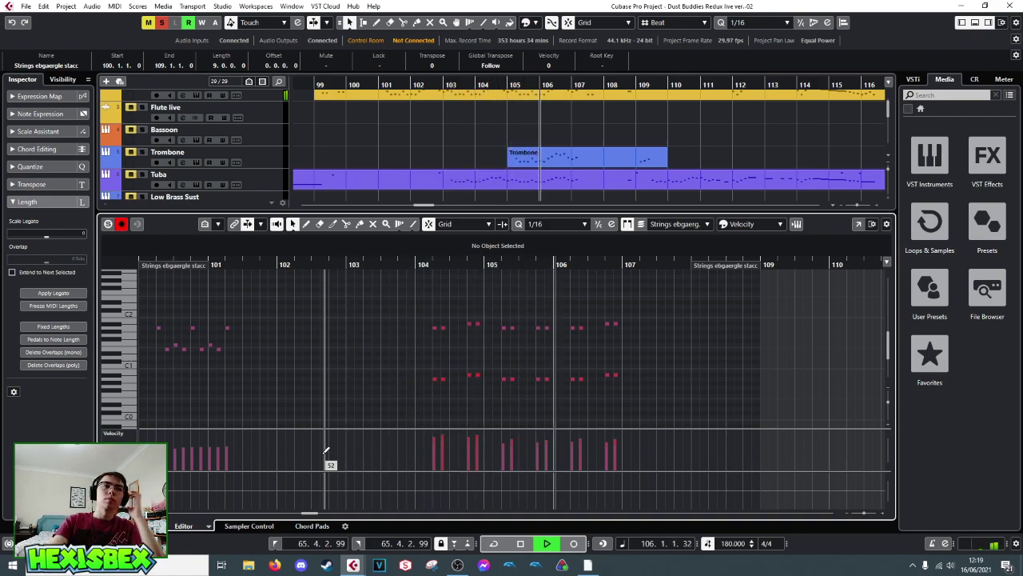
key("space")
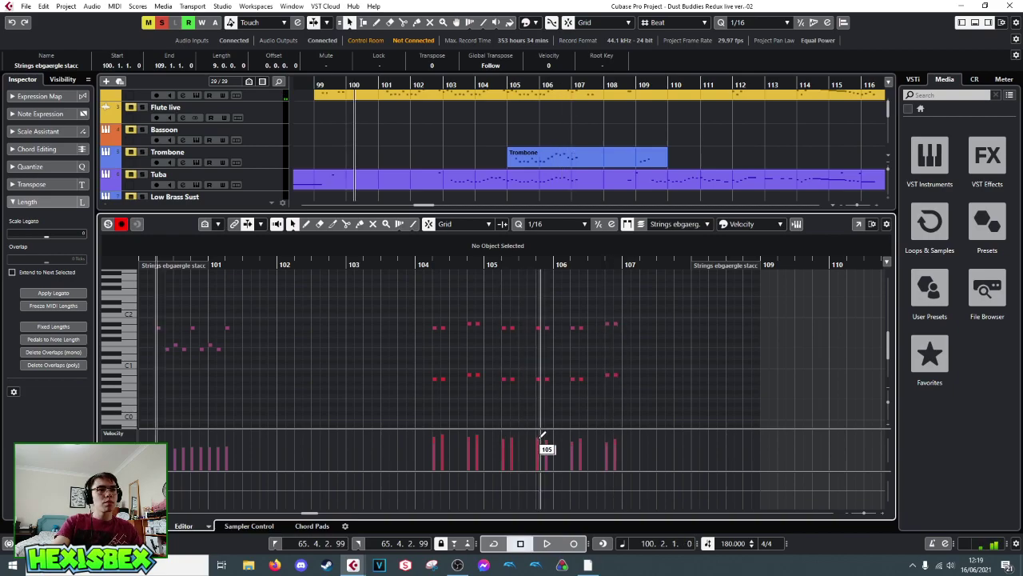
left_click_drag(593, 436, 616, 435)
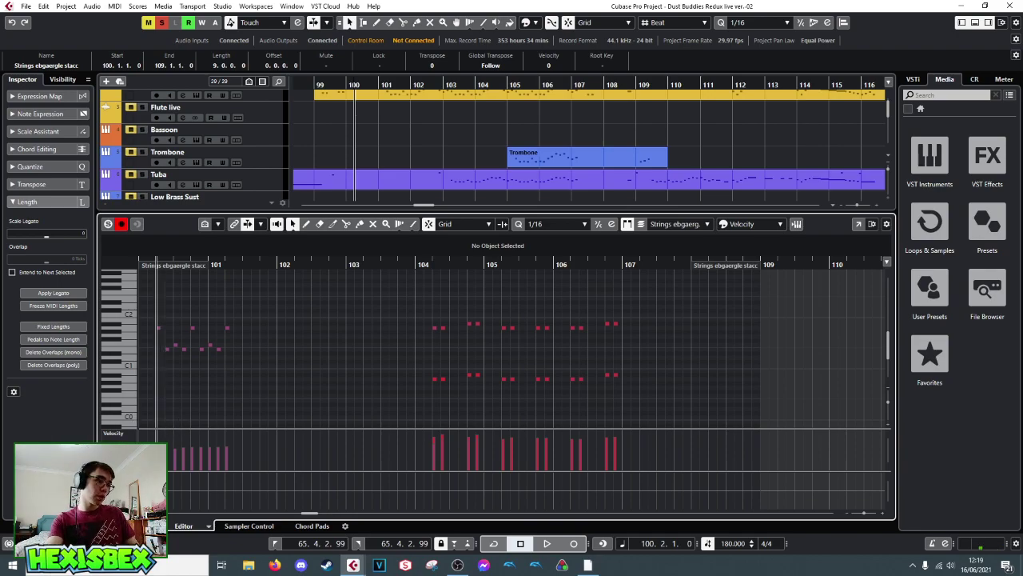
- Close the Strings ebgaergle stacc part and play the arrangement from just before bar 100
key("ctrl+e")
left_click(344, 84)
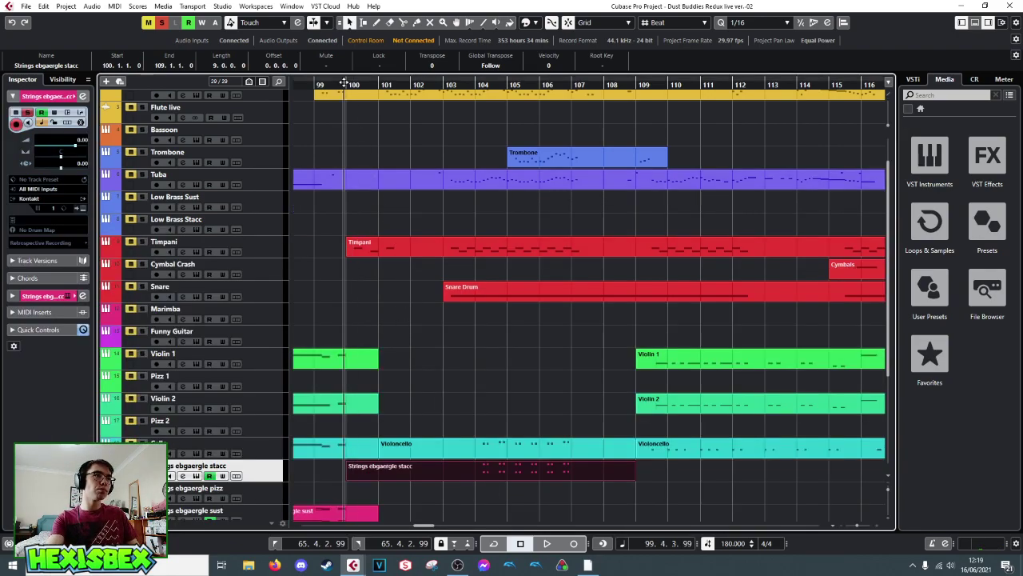
key("space")
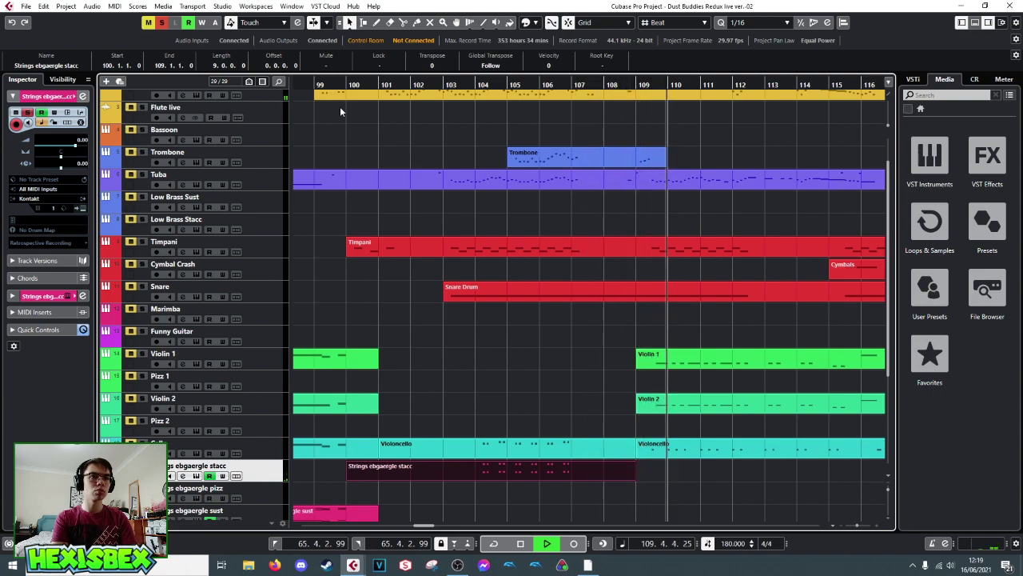
key("space")
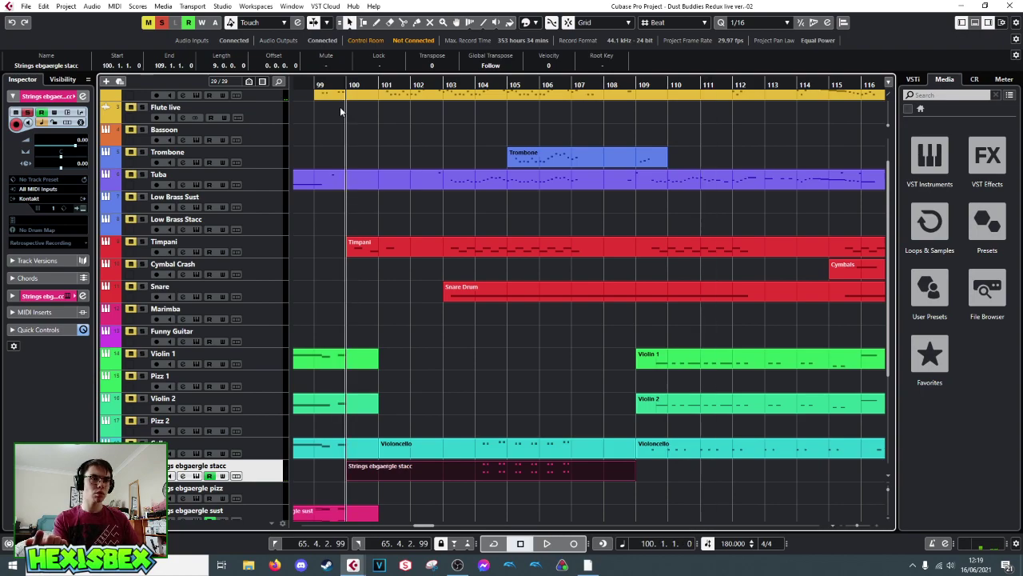
- Unsolo Strings ebgaergle stacc, solo Violin 1, Violin 2 and Cello, and play them from bar 109
scroll(565, 340, "down", 3)
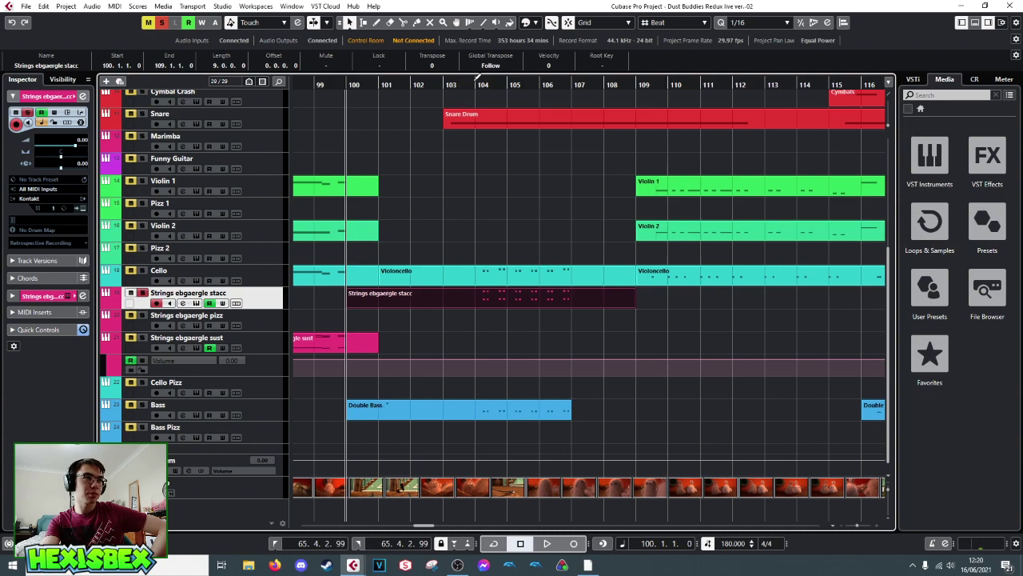
left_click(478, 86)
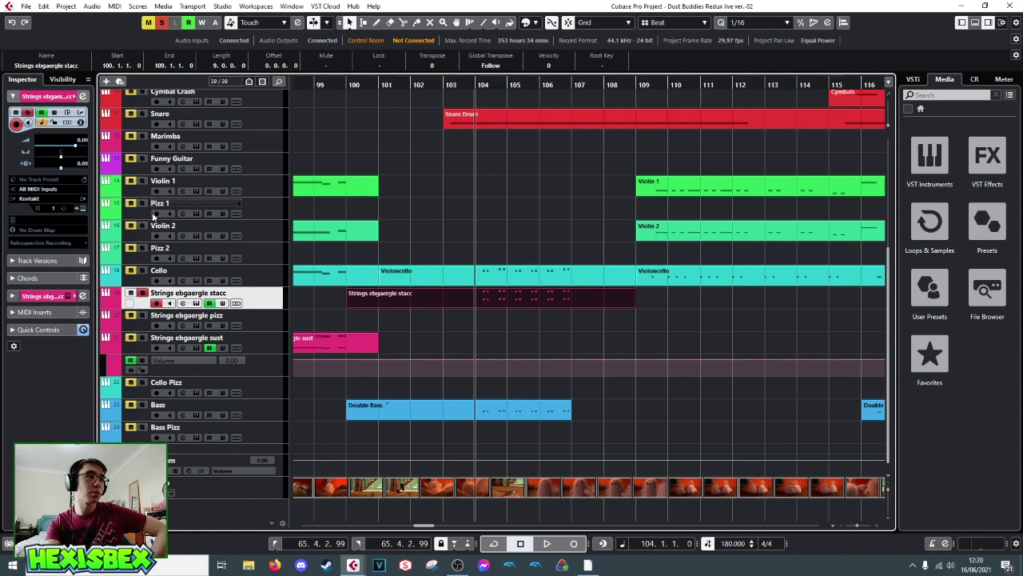
left_click(144, 182)
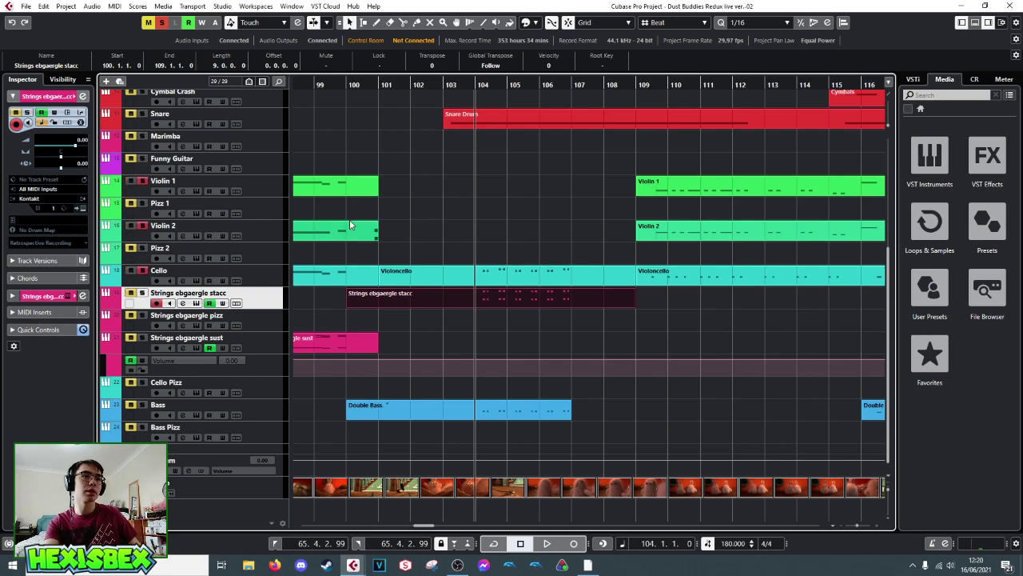
key("space")
left_click(635, 84)
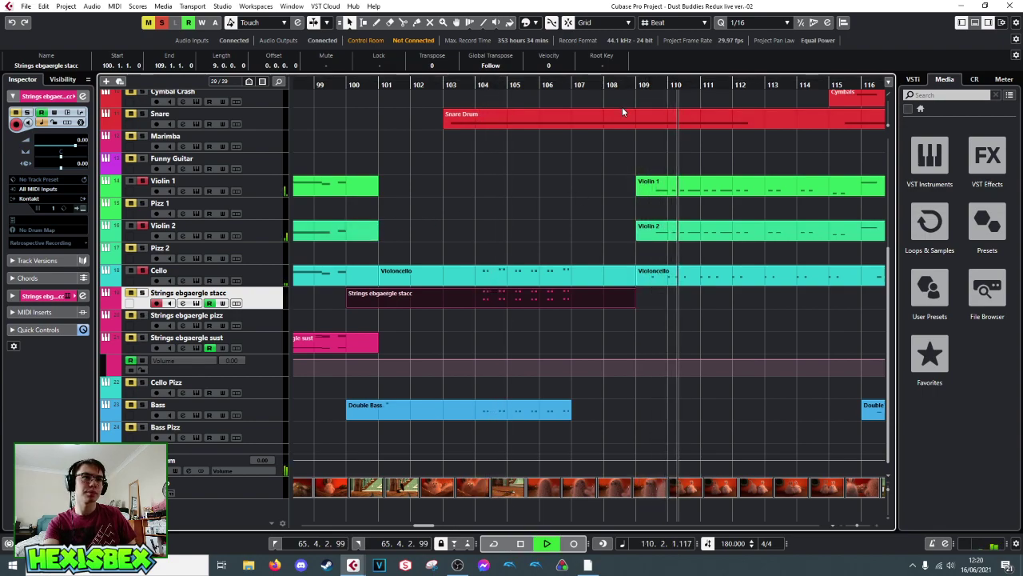
left_click(624, 109)
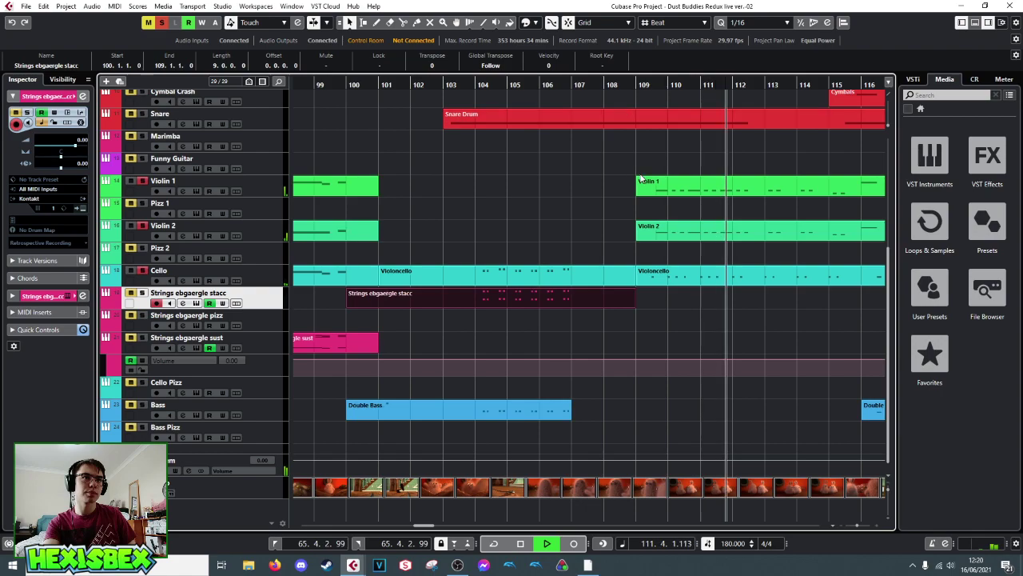
key("space")
- Examine the notes of the Violin 1 part starting at bar 109, close it and place the playback cursor in bar 117
double_click(661, 190)
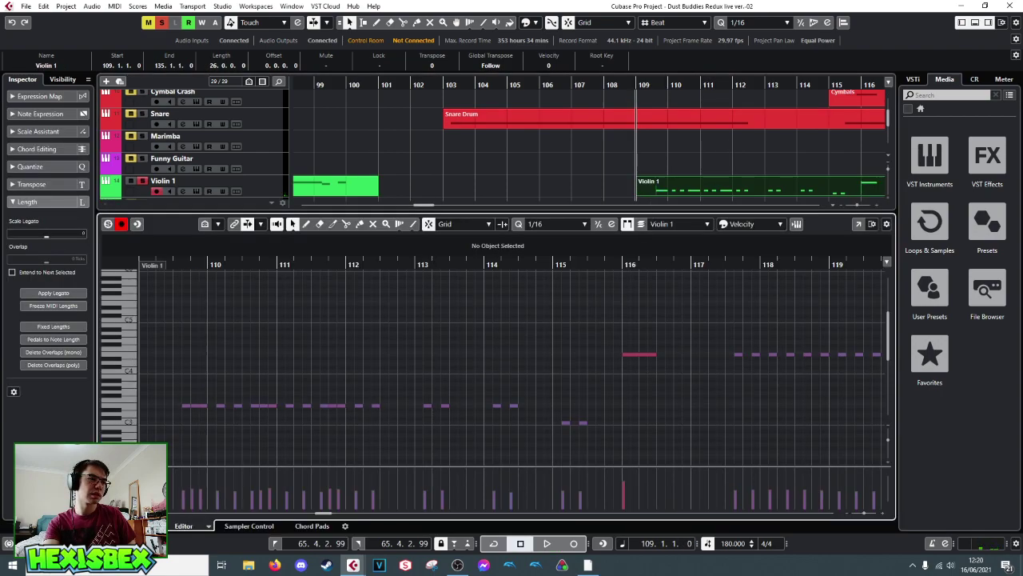
key("ctrl+e")
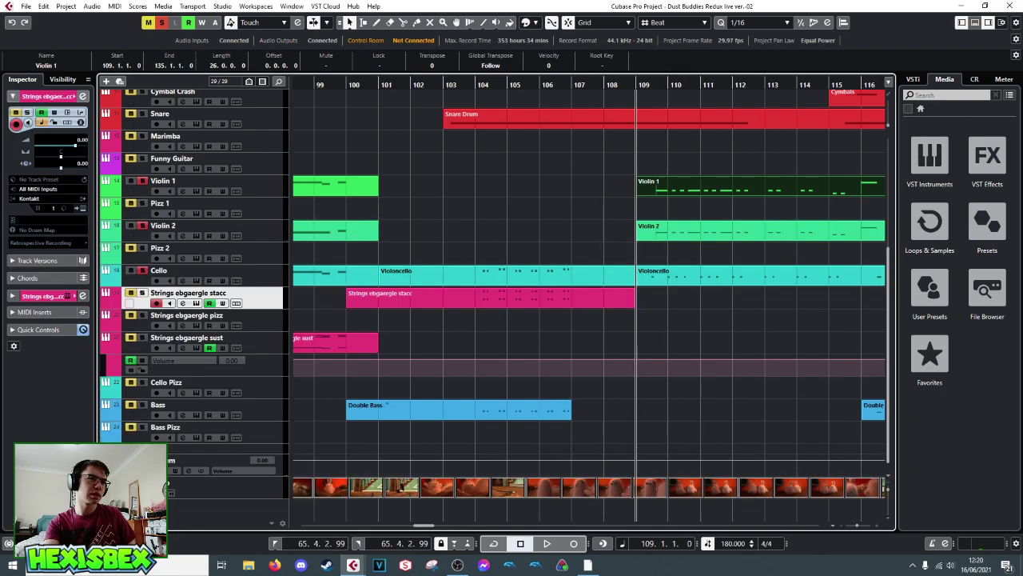
left_click_drag(652, 83, 653, 76)
left_click(766, 83)
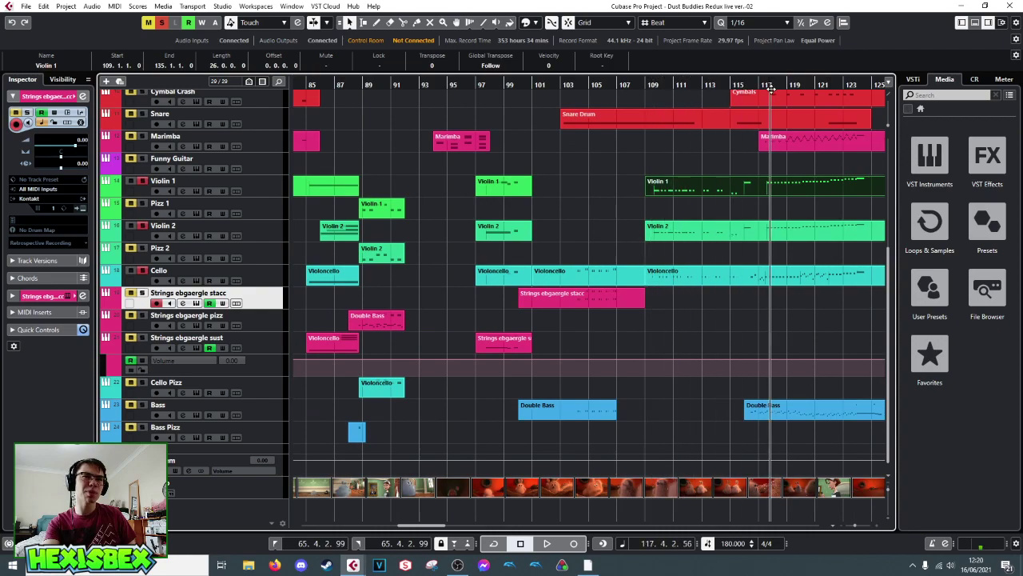
- Play the soloed Violin 1, Violin 2 and Cello tracks to review the passage between bars 109 and 118
key("space")
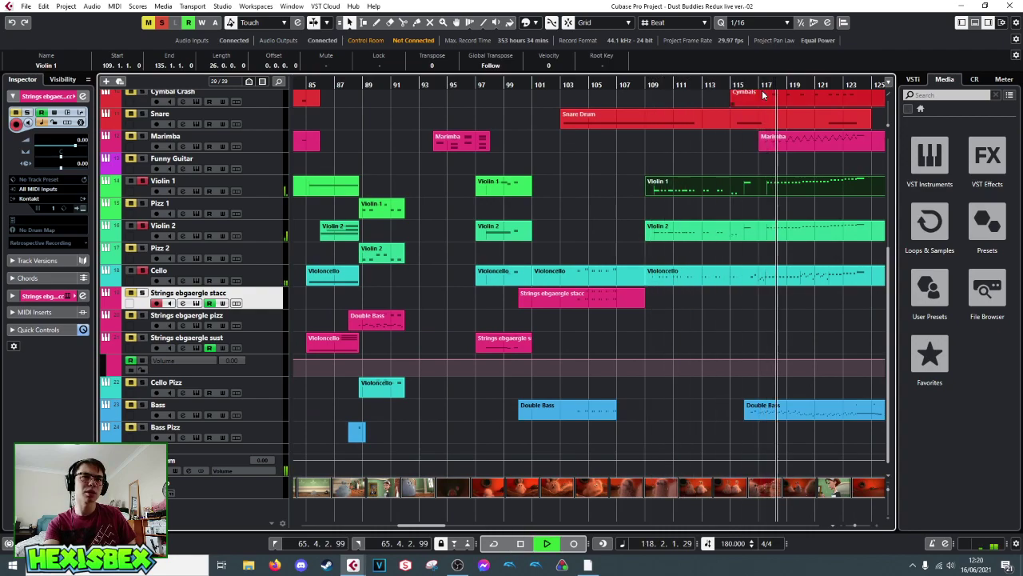
key("space")
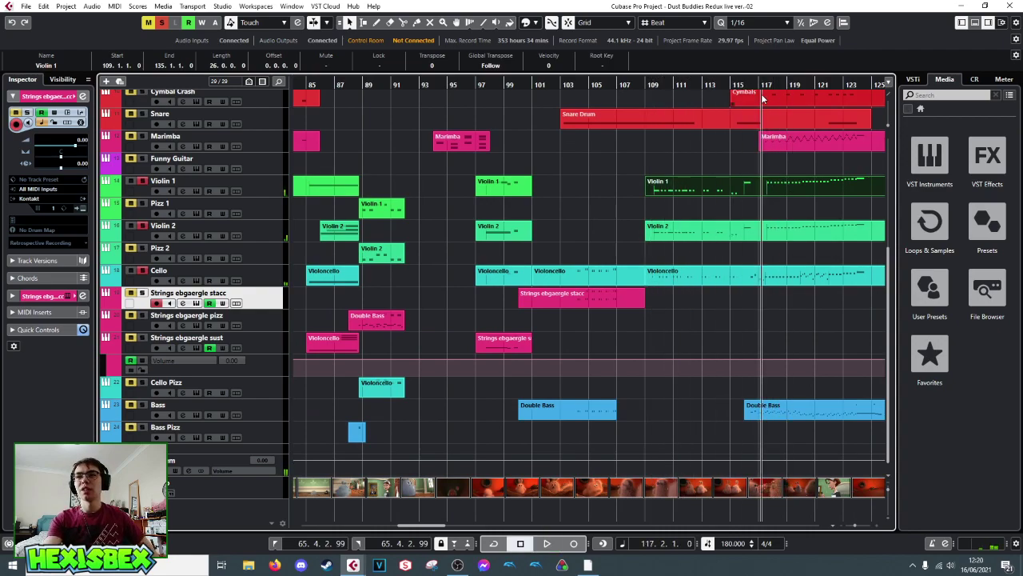
left_click(728, 117)
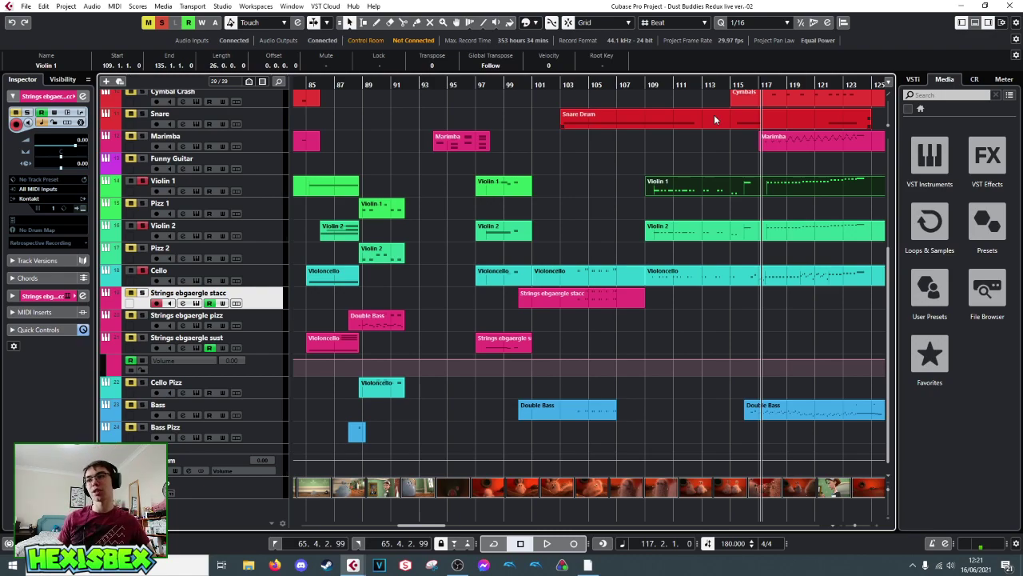
left_click(730, 86)
key("space")
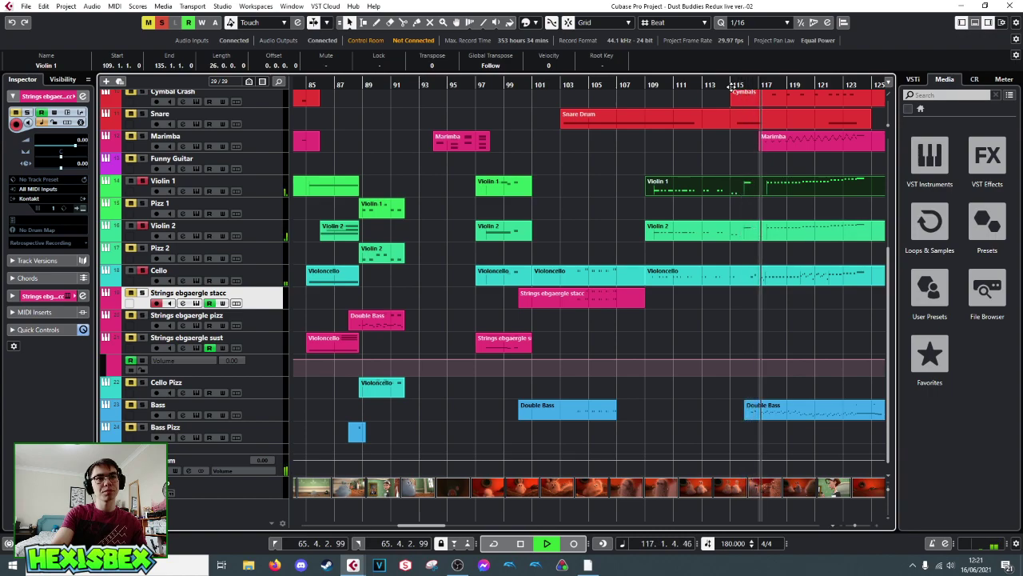
key("space")
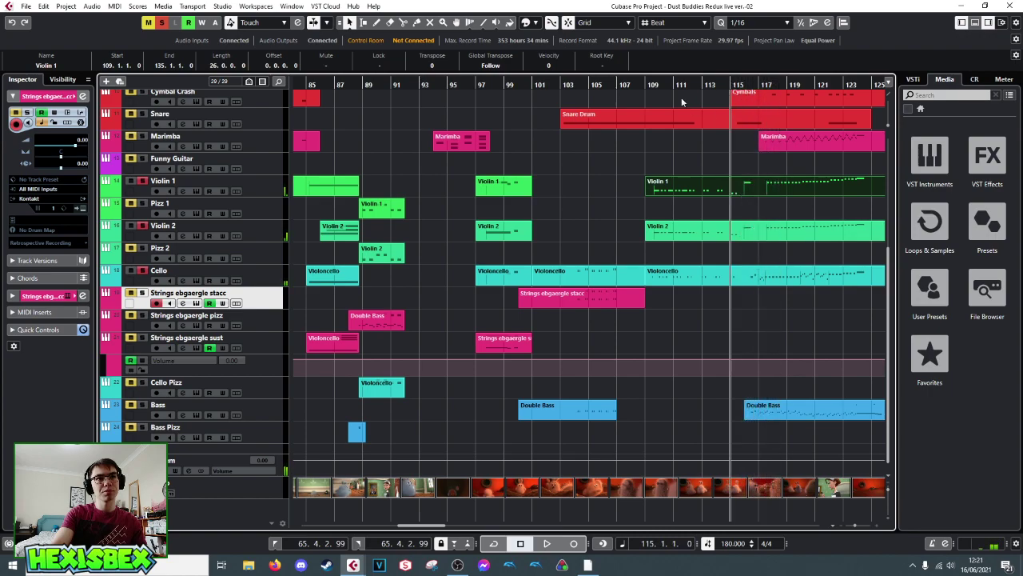
left_click(646, 84)
key("space")
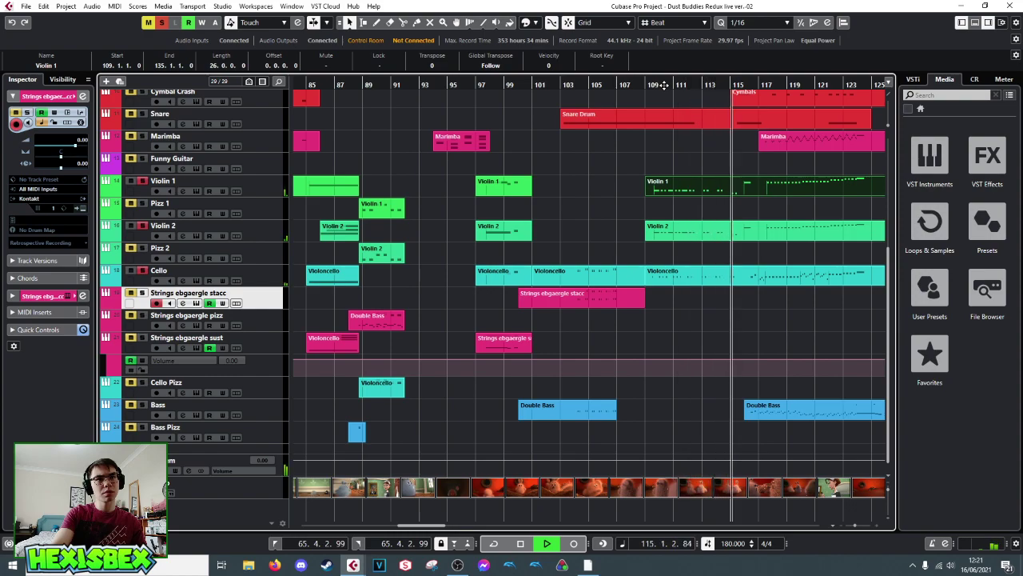
key("space")
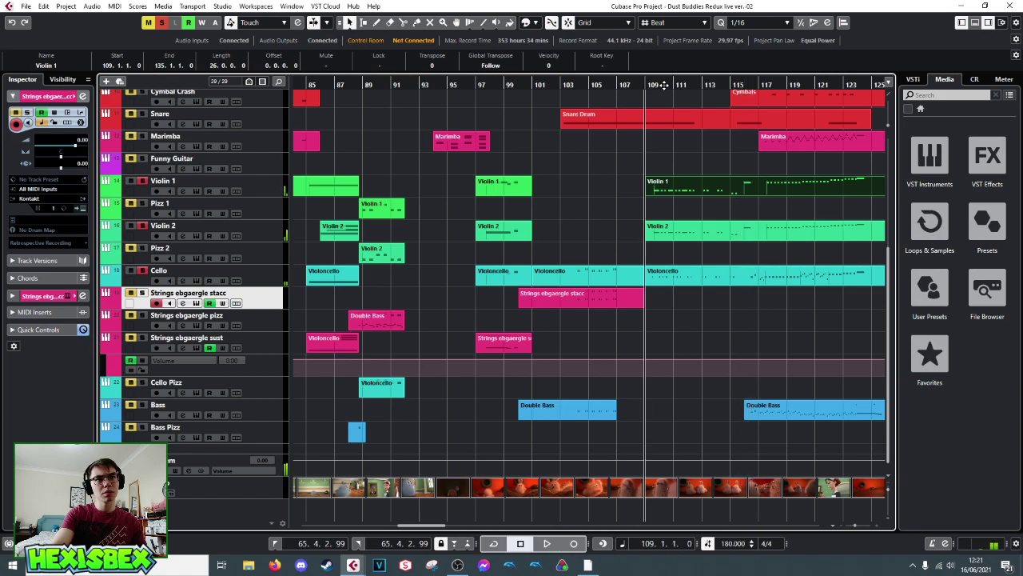
- Split the Violin 1, Violin 2 and Cello parts at 115.4.1.0, using the playback cursor as the cut position
left_click(729, 84)
left_click(741, 84)
left_click_drag(742, 84, 755, 118)
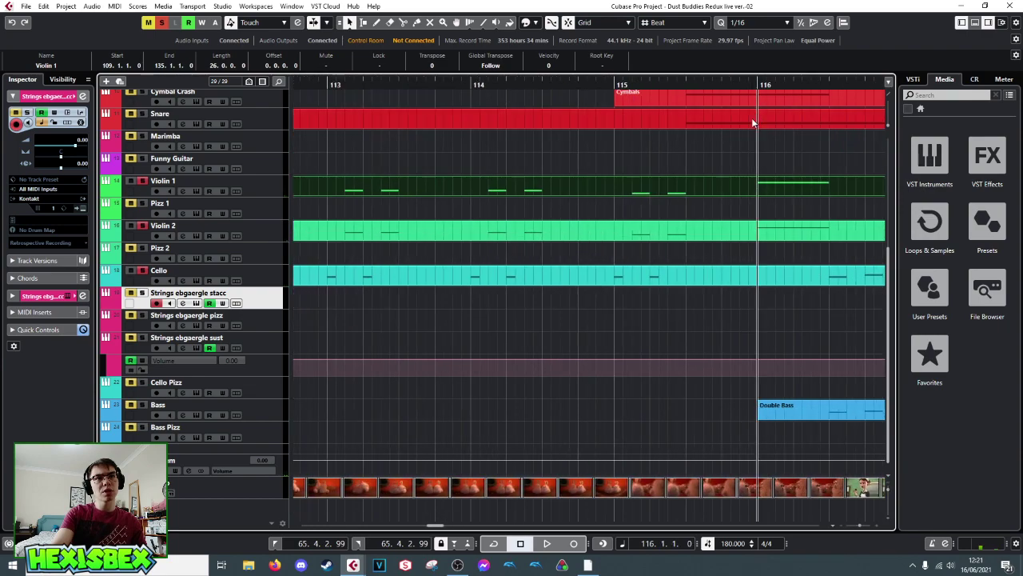
left_click(725, 83)
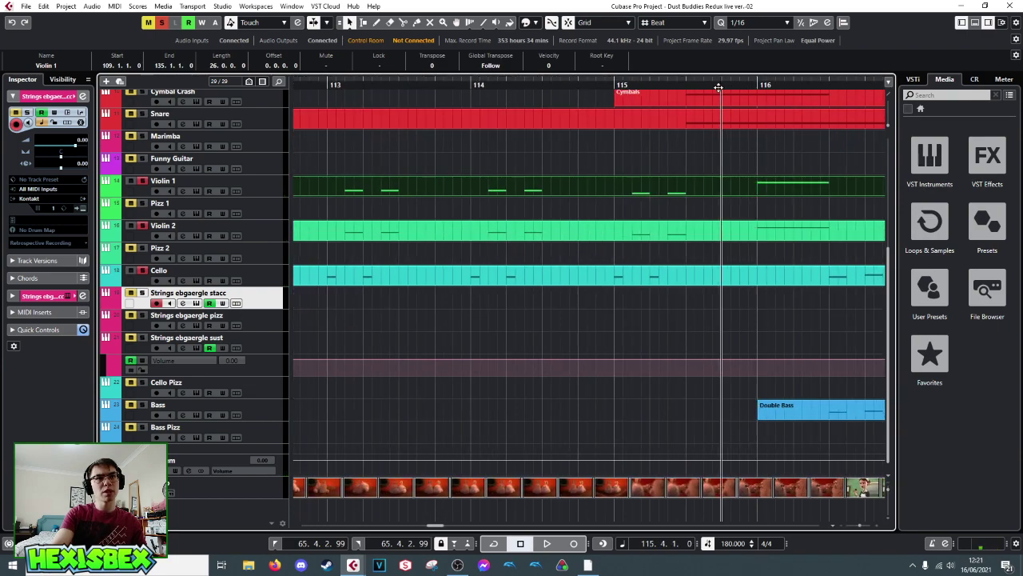
right_click(722, 194)
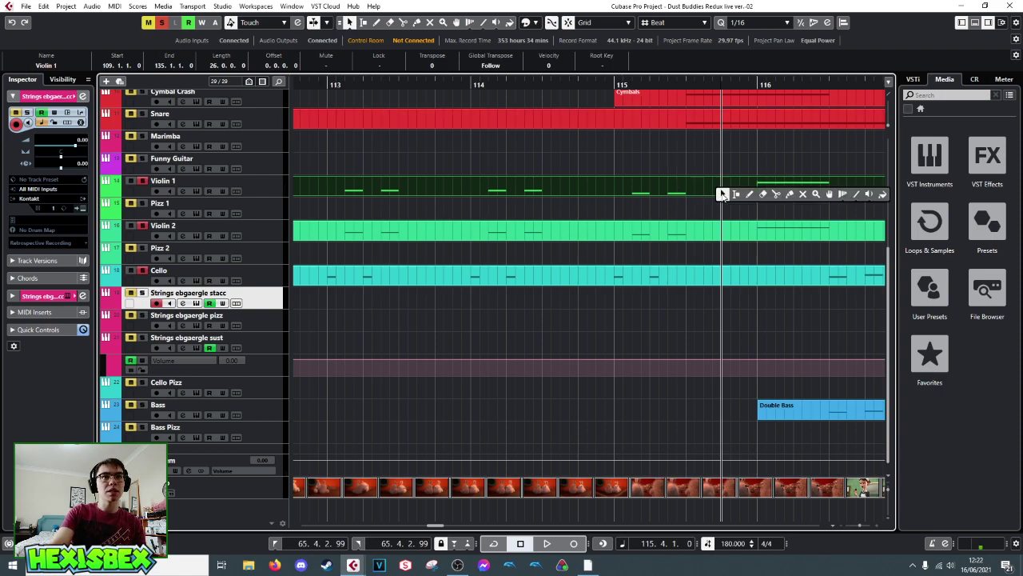
left_click(772, 197)
left_click(725, 193)
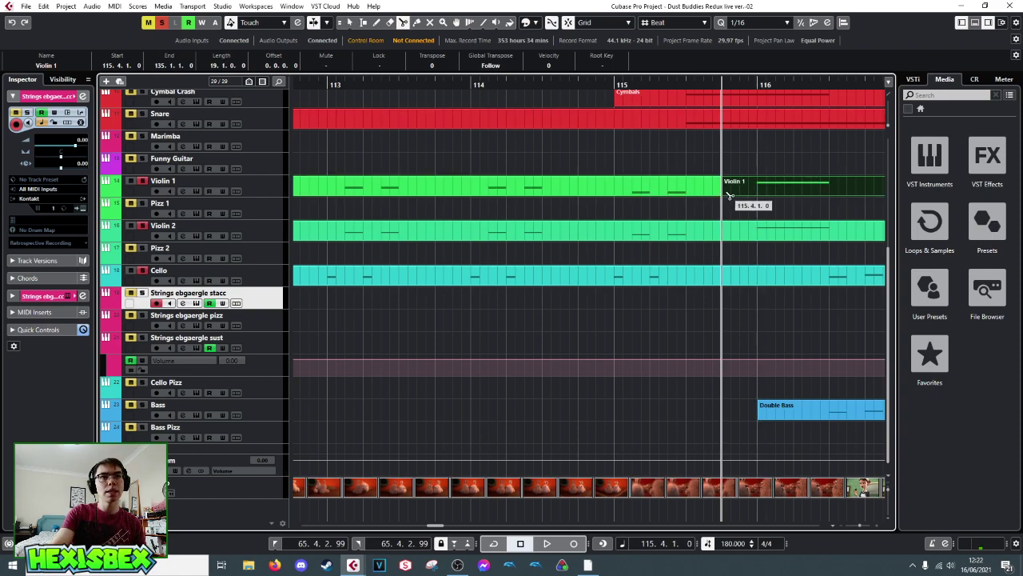
left_click(725, 229)
left_click(723, 276)
right_click(717, 253)
left_click(718, 254)
- Extend the end of the Strings ebgaergle stacc part to 115.4.1.0, level with the split violin and cello parts
left_click_drag(570, 86, 484, 72)
left_click_drag(523, 169, 564, 323)
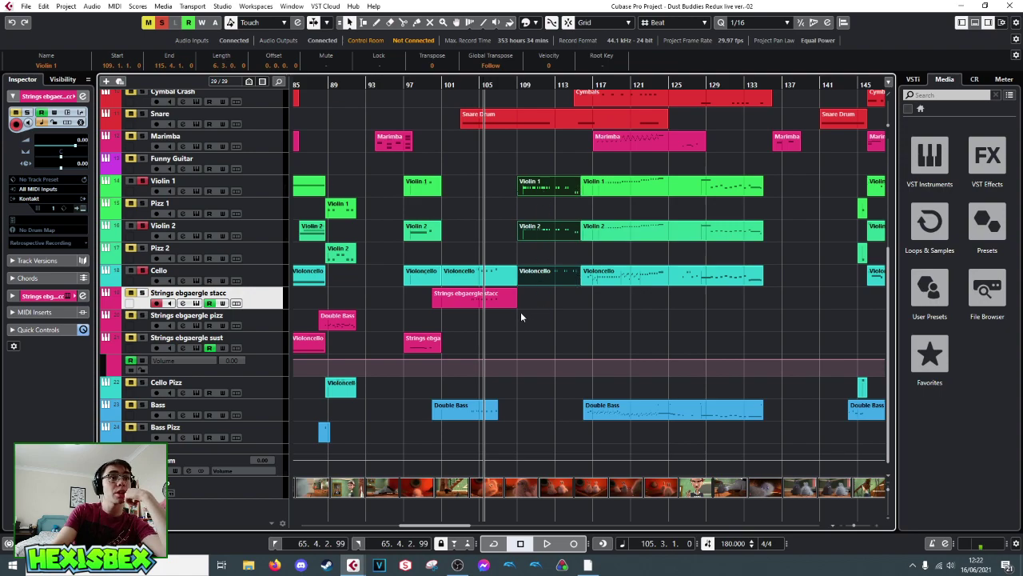
left_click_drag(517, 304, 580, 304)
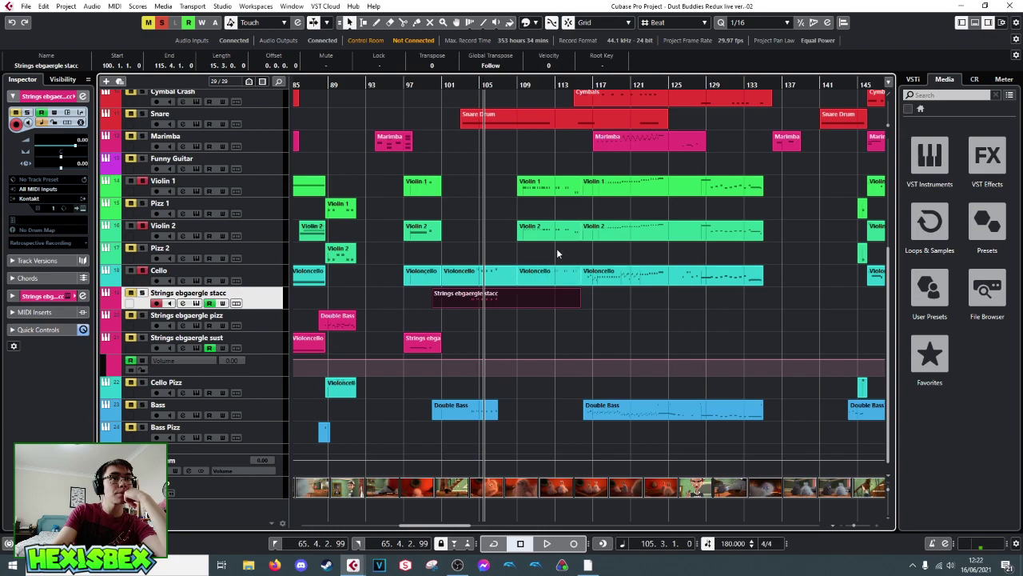
- Open the Violin 1, Violin 2 and Cello parts from bar 109 together, place the playback cursor at 109.3.1 and select all their notes
left_click_drag(523, 163, 572, 276)
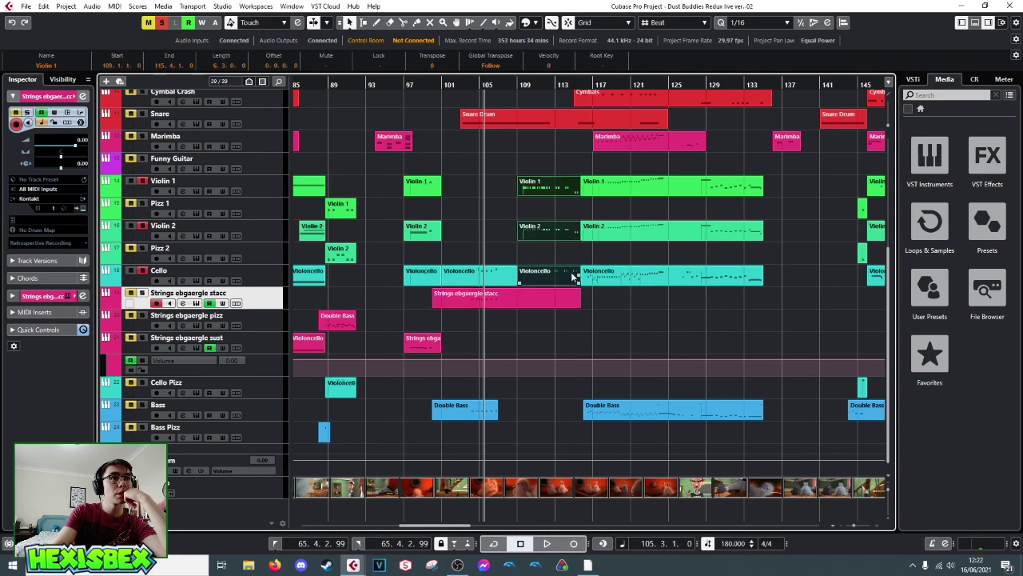
double_click(547, 194)
scroll(321, 343, "down", 2)
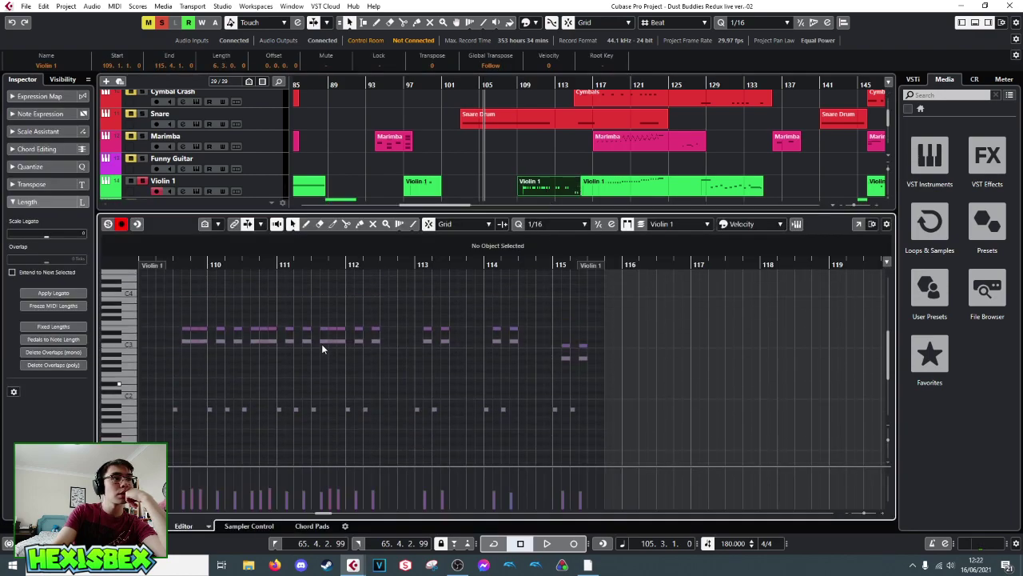
left_click(174, 262)
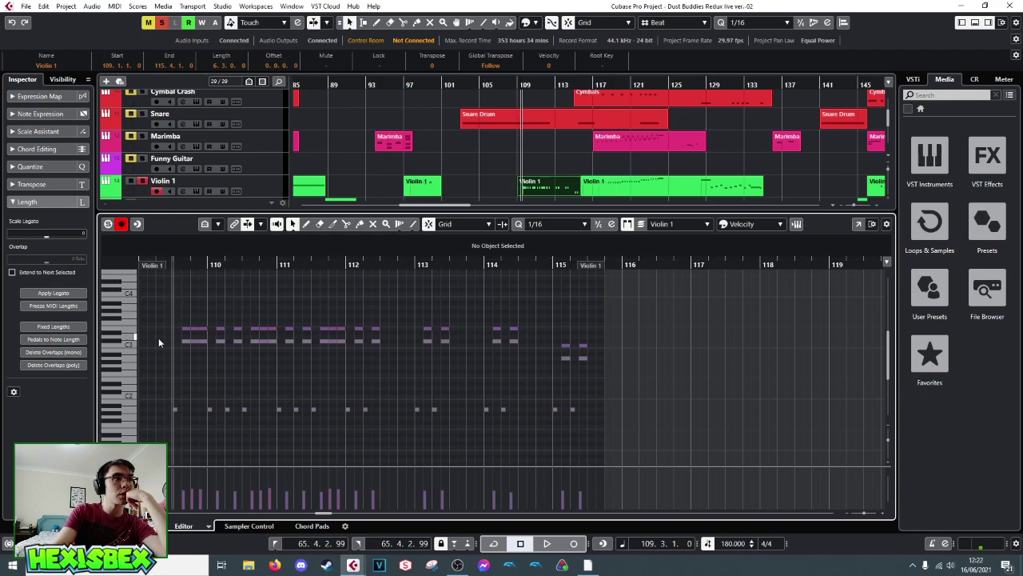
left_click_drag(173, 304, 597, 437)
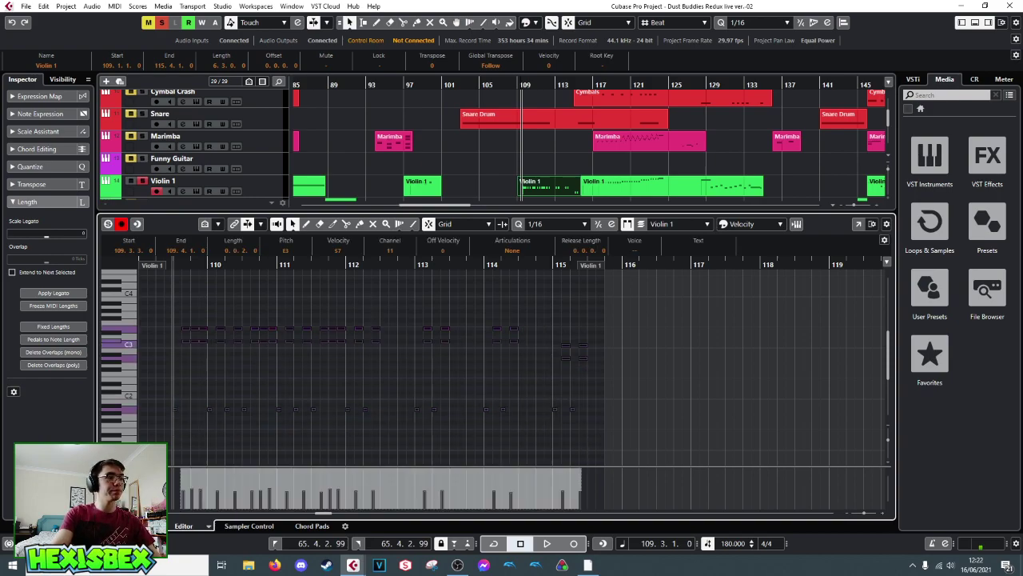
- Leave the Violin 1 notes and paste the copied notes into the Strings ebgaergle stacc part at 109.3.1
key("ctrl+e")
left_click(521, 300)
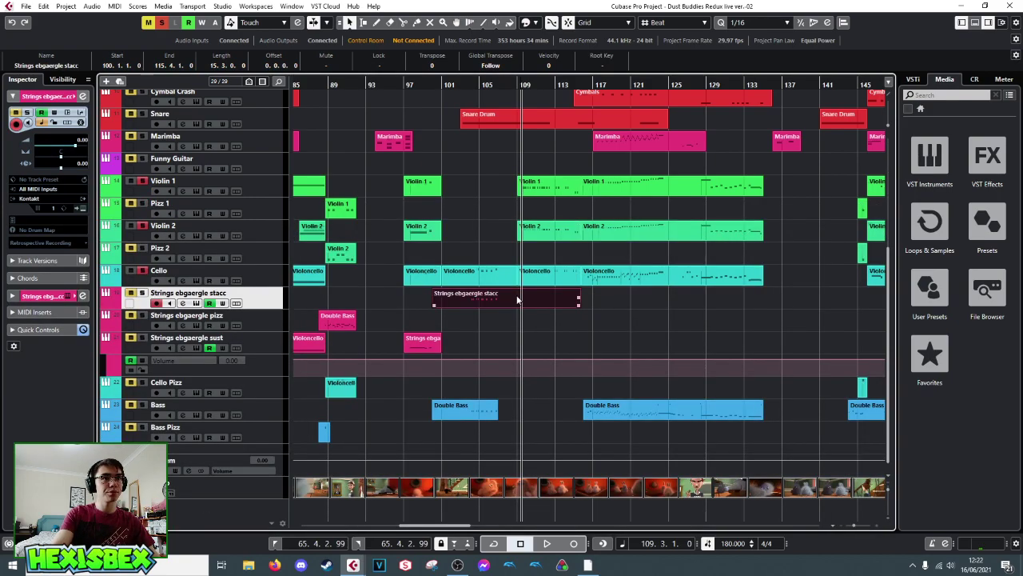
double_click(517, 301)
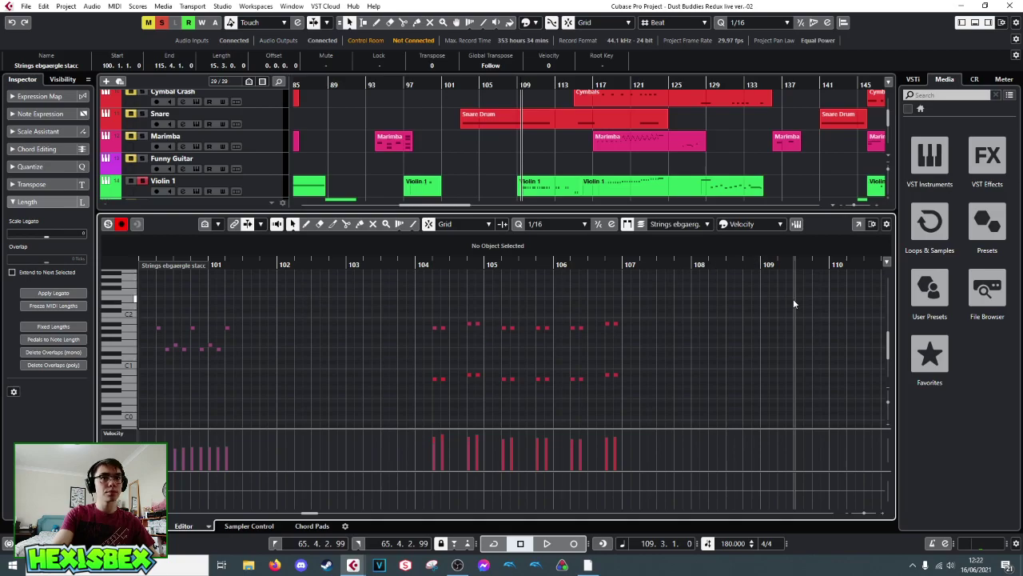
left_click(785, 387)
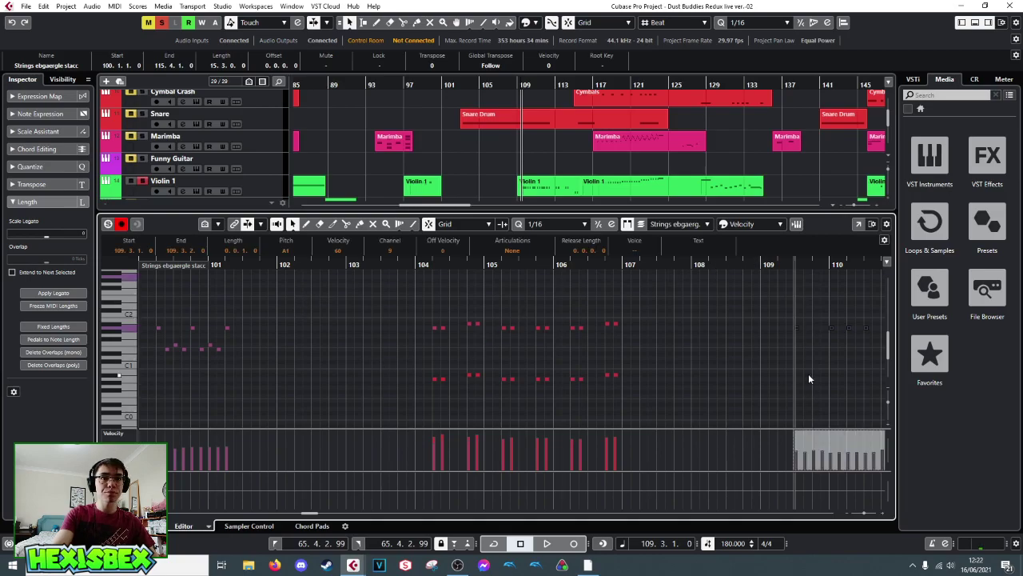
- Play back the pasted notes from 109.3.1 to the end of the part and stop
key("space")
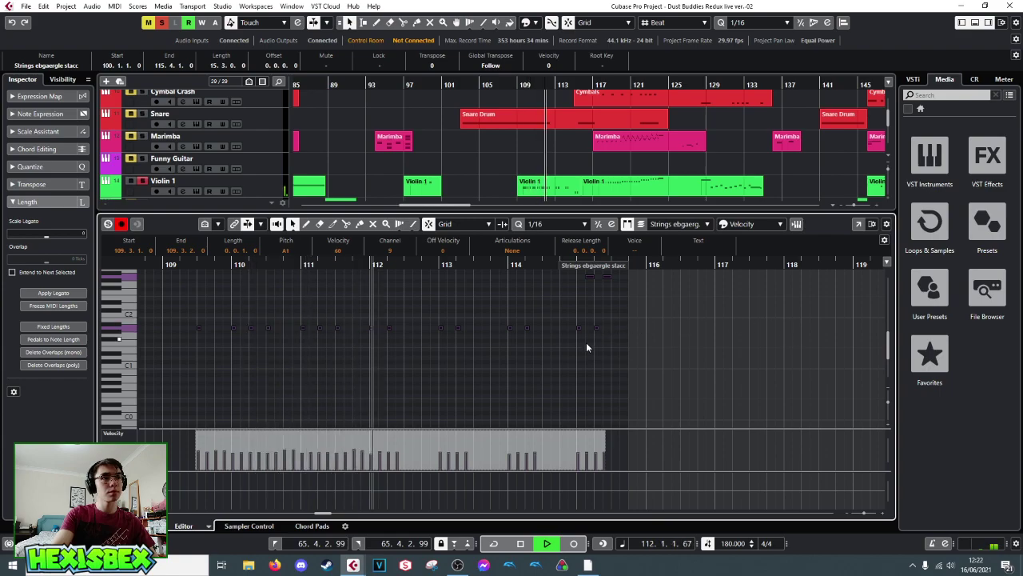
scroll(587, 344, "up", 2)
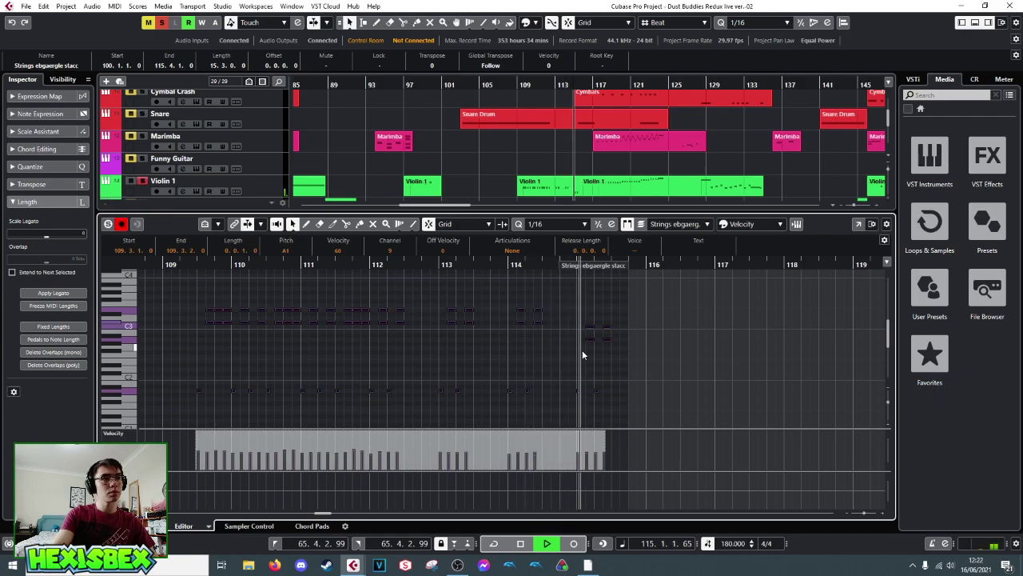
key("space")
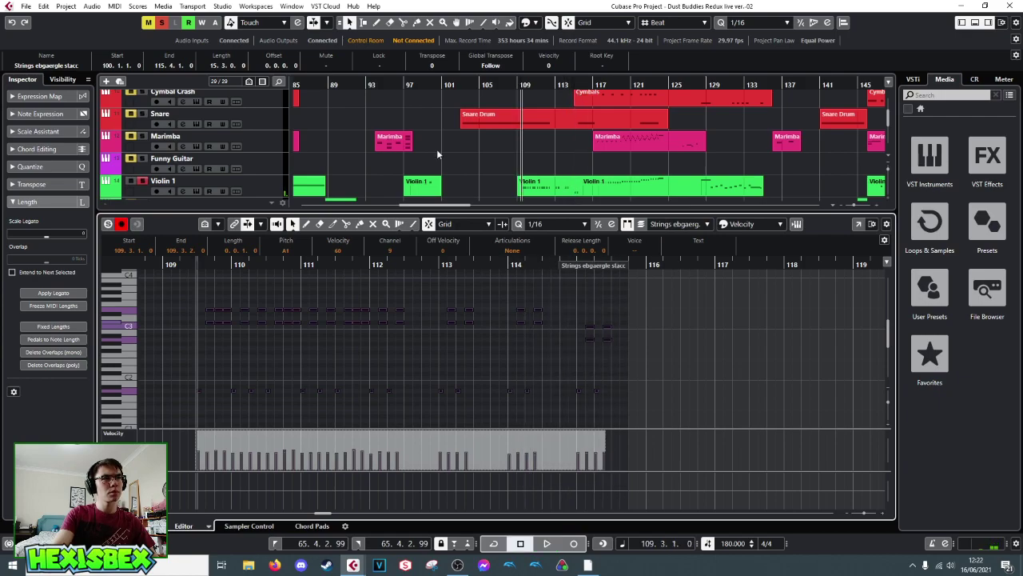
- Turn off solo on the Violin 1 and Violin 2 tracks and briefly play the passage from 109.3.1
scroll(234, 176, "down", 2)
left_click(160, 183)
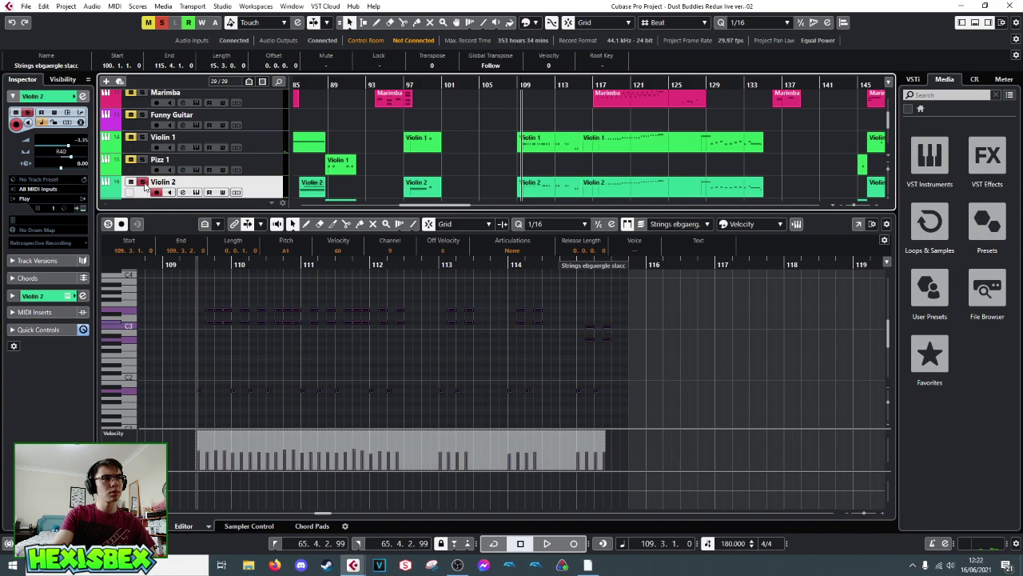
key("space")
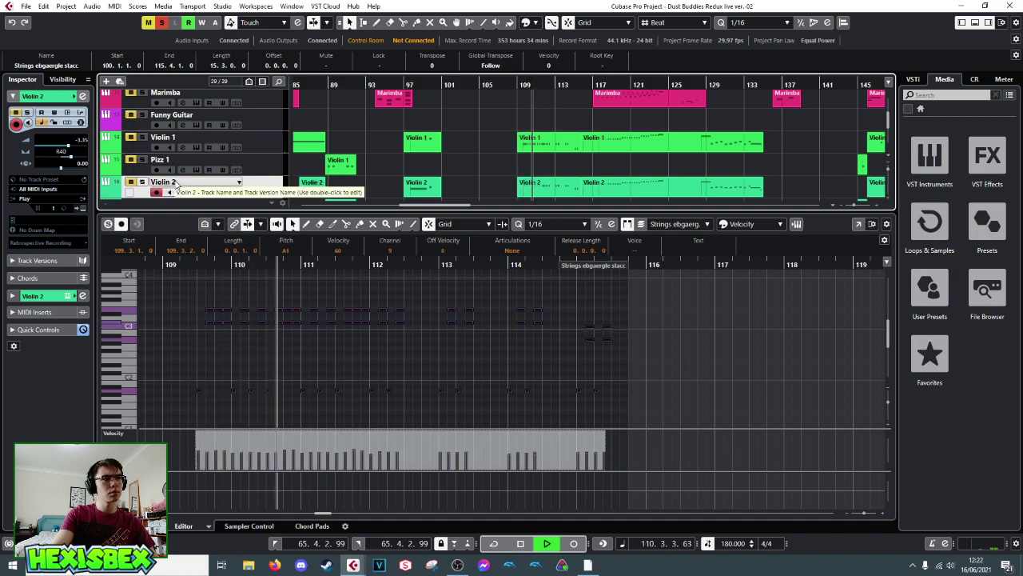
key("space")
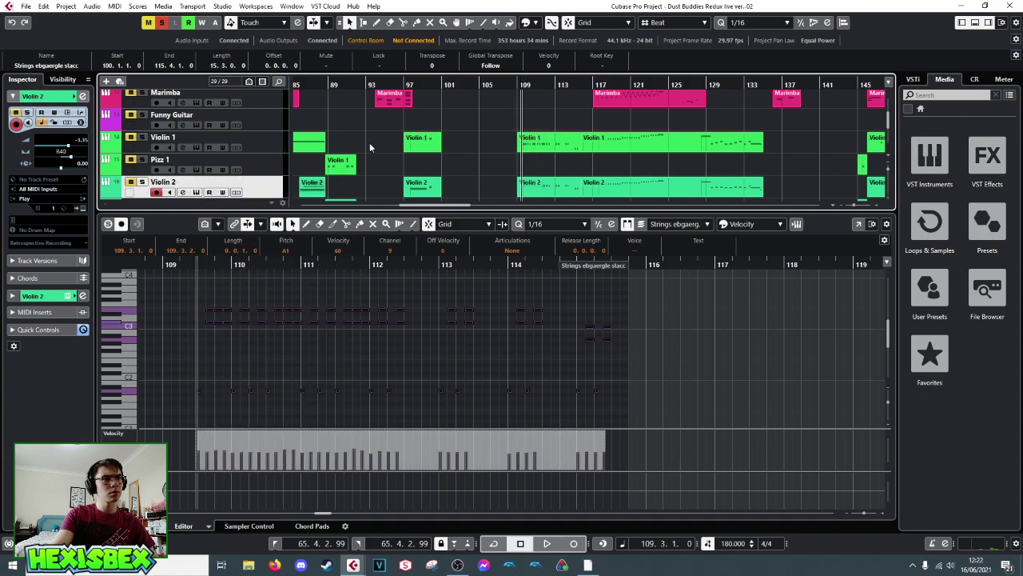
- Isolate the Strings ebgaergle stacc track with solo and play it from 109.3.1
scroll(370, 146, "down", 2)
scroll(200, 134, "down", 2)
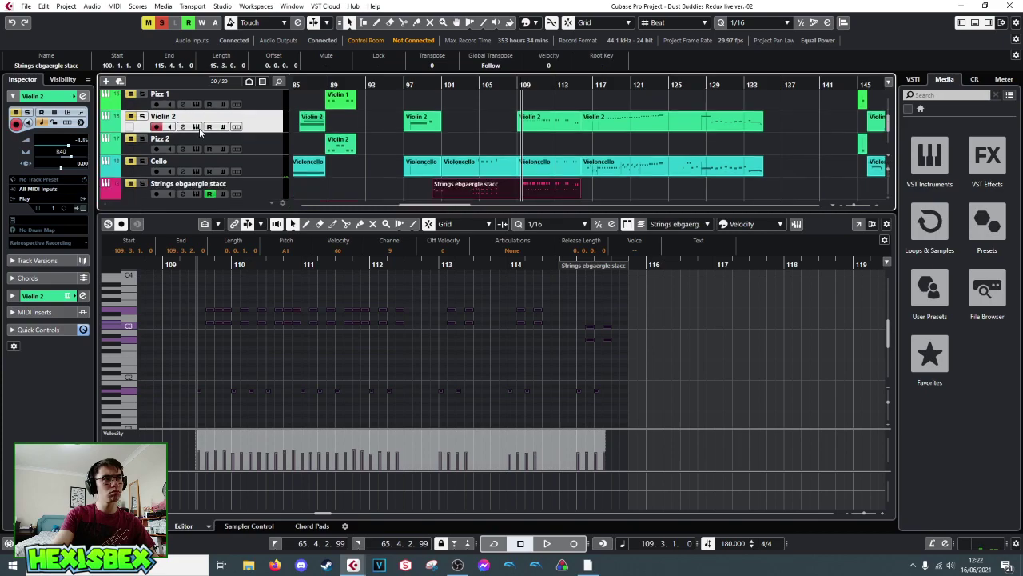
left_click(143, 161)
key("space")
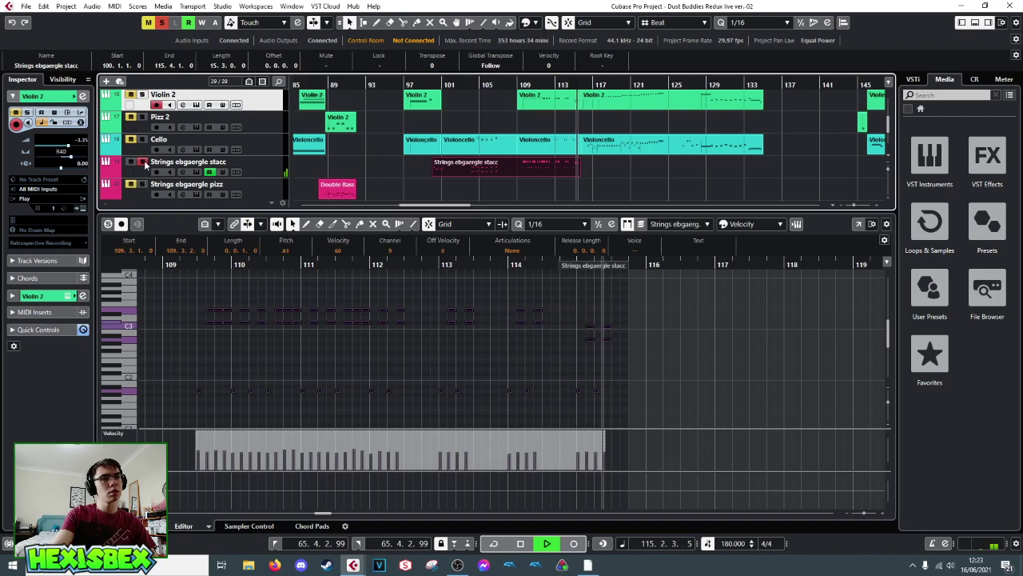
key("space")
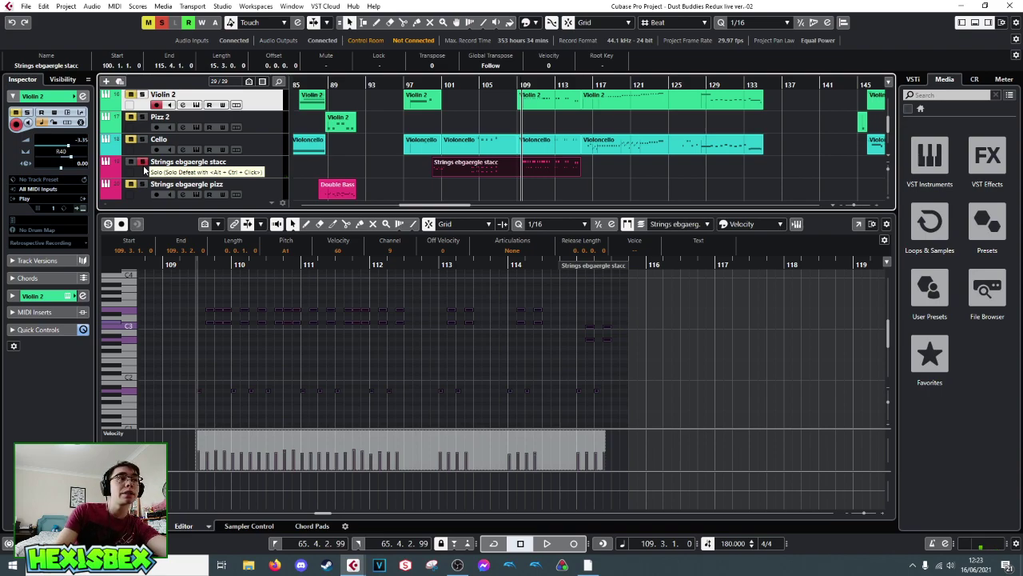
- Select the Strings ebgaergle stacc track and play its part from bar 100, stopping near bar 115
left_click(265, 165)
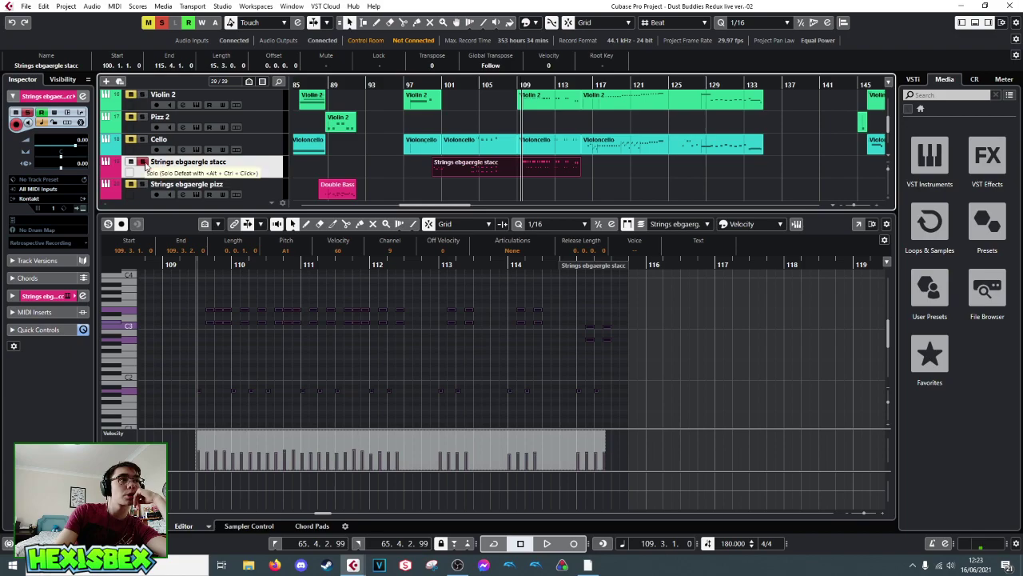
left_click(430, 83)
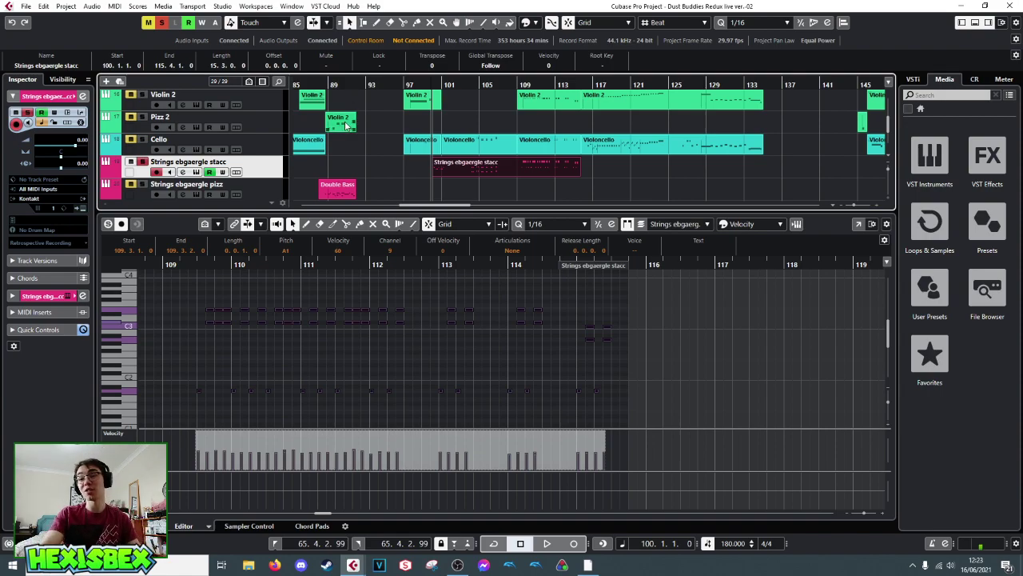
key("space")
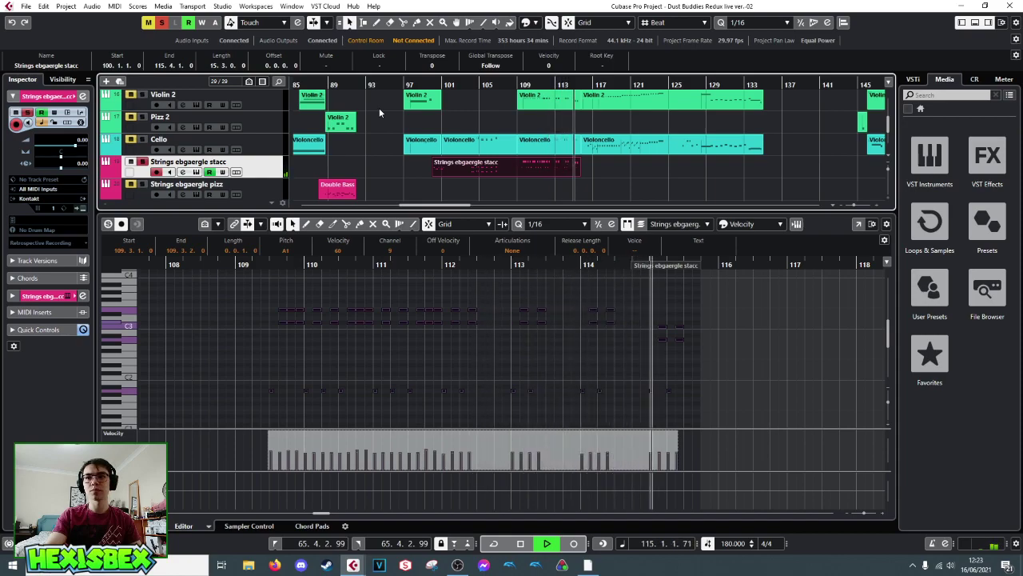
key("space")
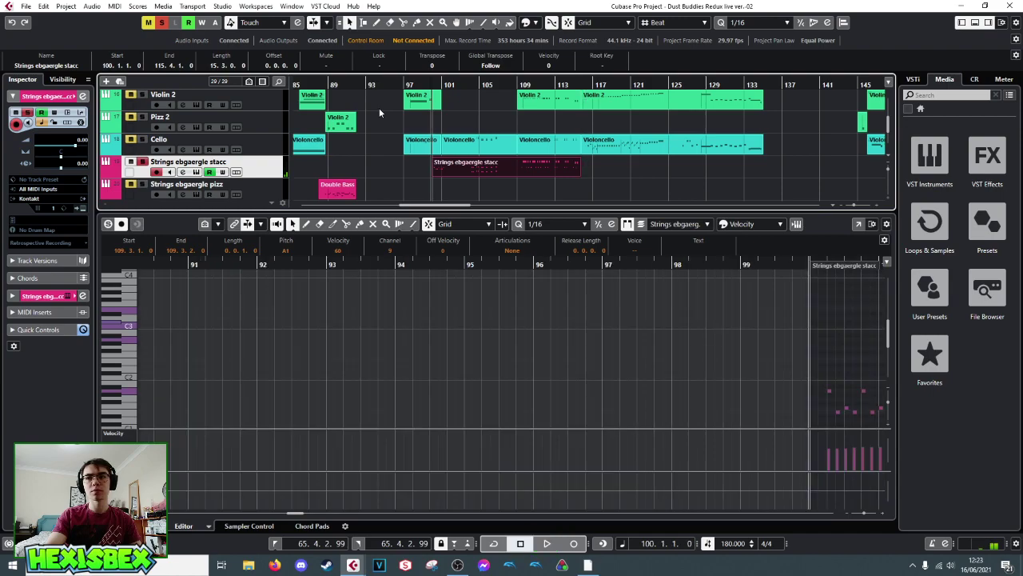
- Close the note editor and examine how the parts on all tracks line up from bar 100 onward
key("ctrl+e")
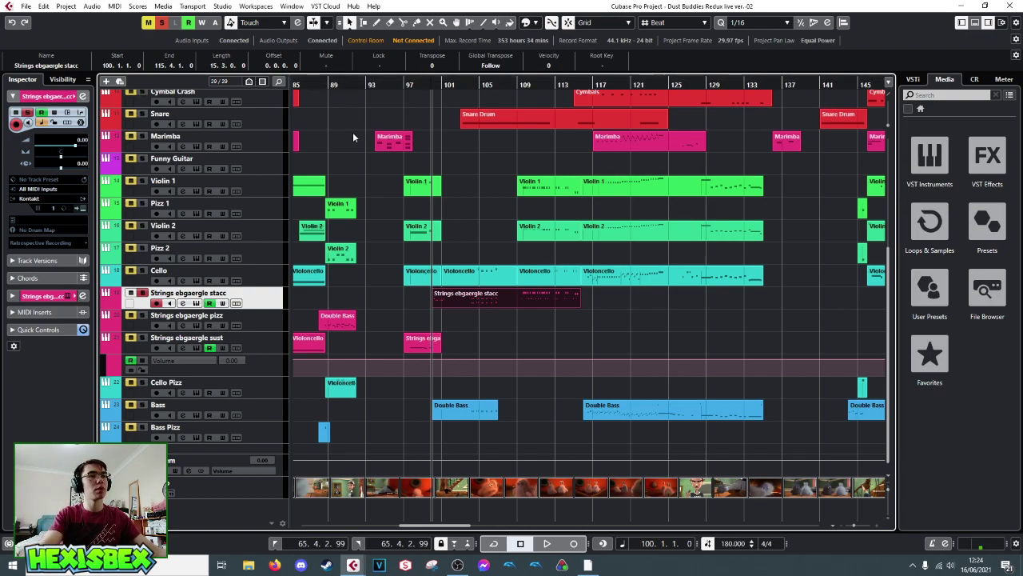
scroll(356, 144, "up", 5)
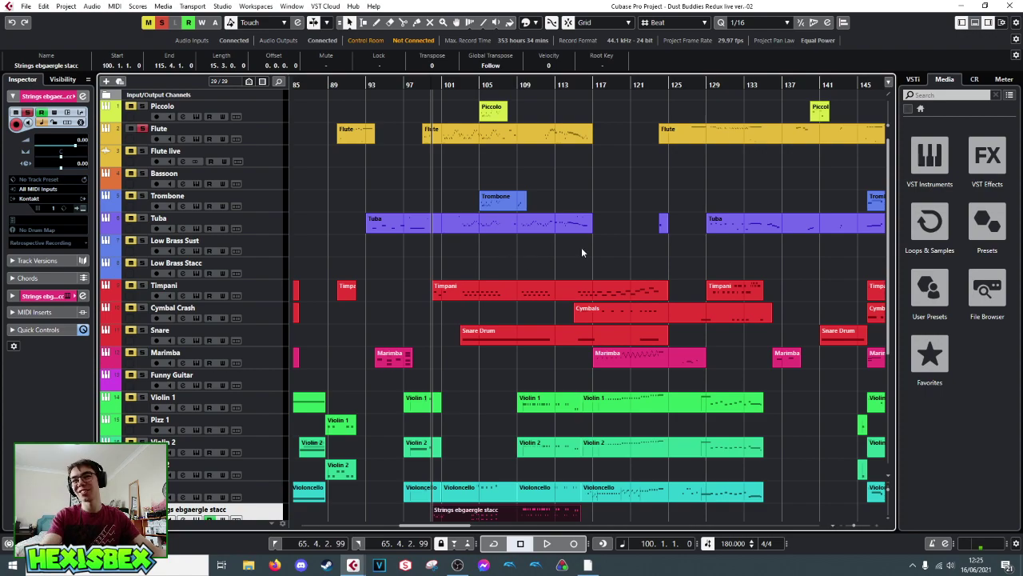
scroll(483, 257, "down", 5)
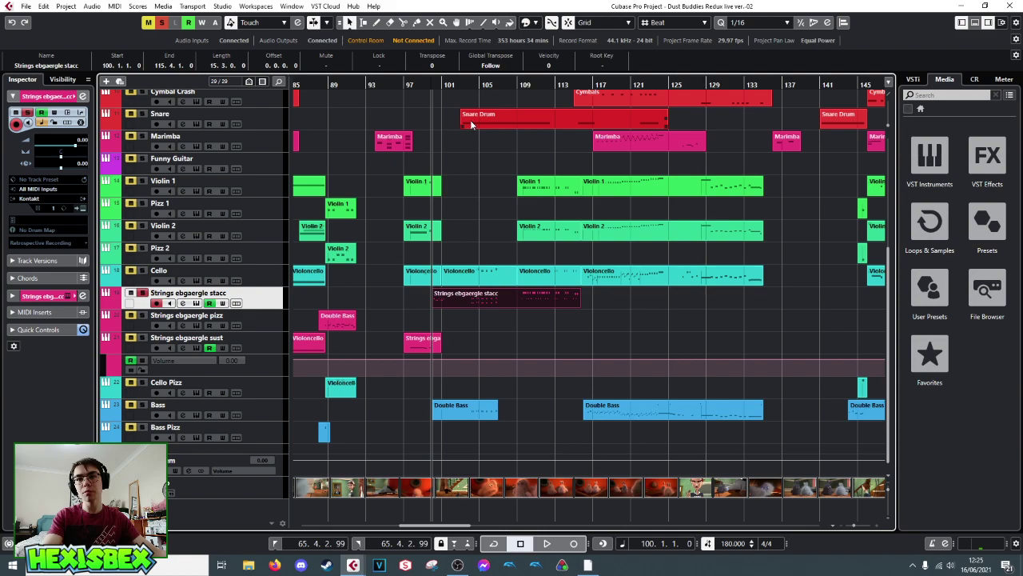
left_click_drag(438, 82, 438, 85)
scroll(455, 155, "up", 5)
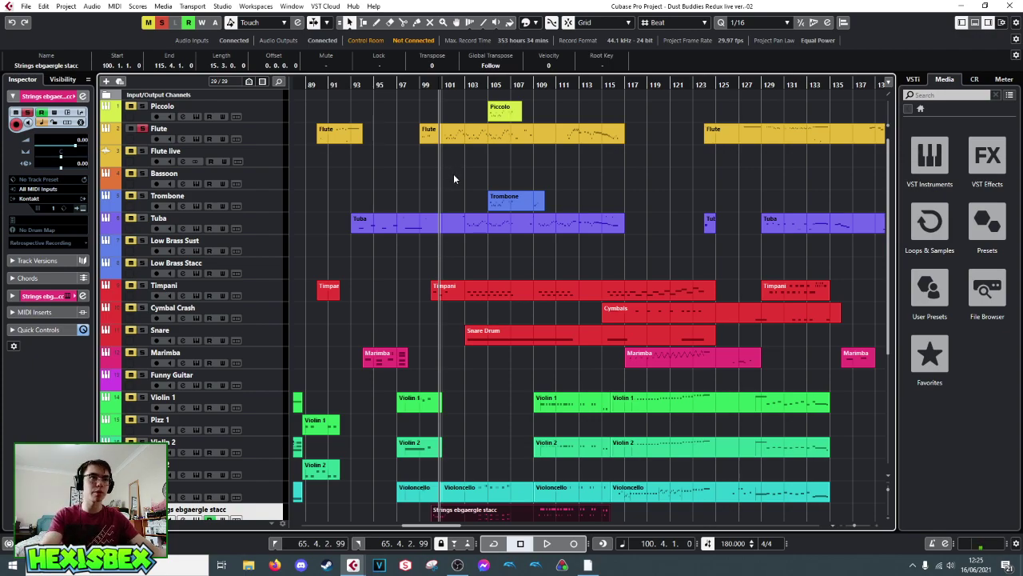
left_click(442, 83)
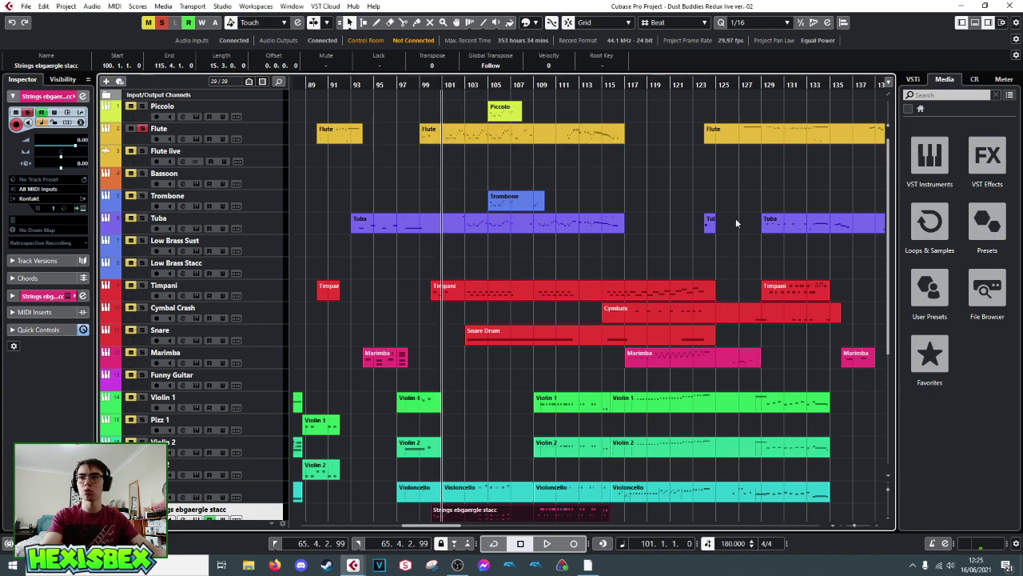
scroll(735, 220, "down", 4)
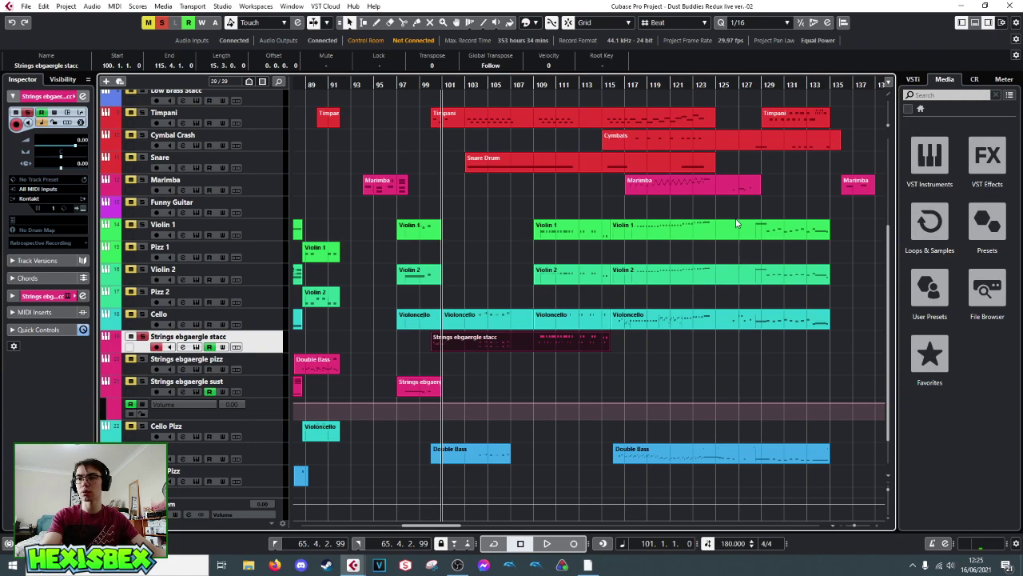
left_click(723, 224)
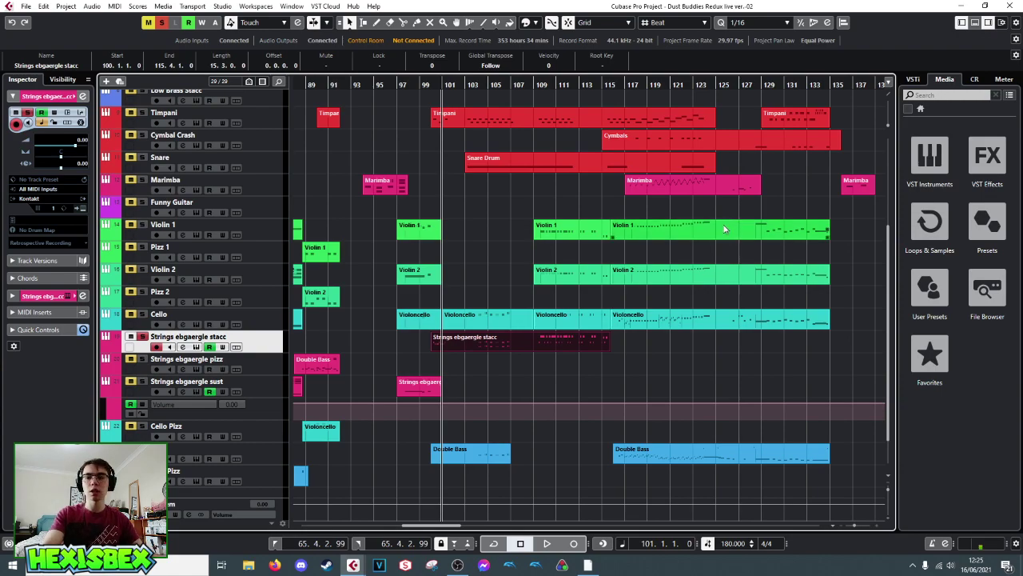
left_click(507, 183)
- Play briefly from bar 96, and turn off solo on the Strings ebgaergle stacc and Flute tracks
left_click(397, 84)
key("space")
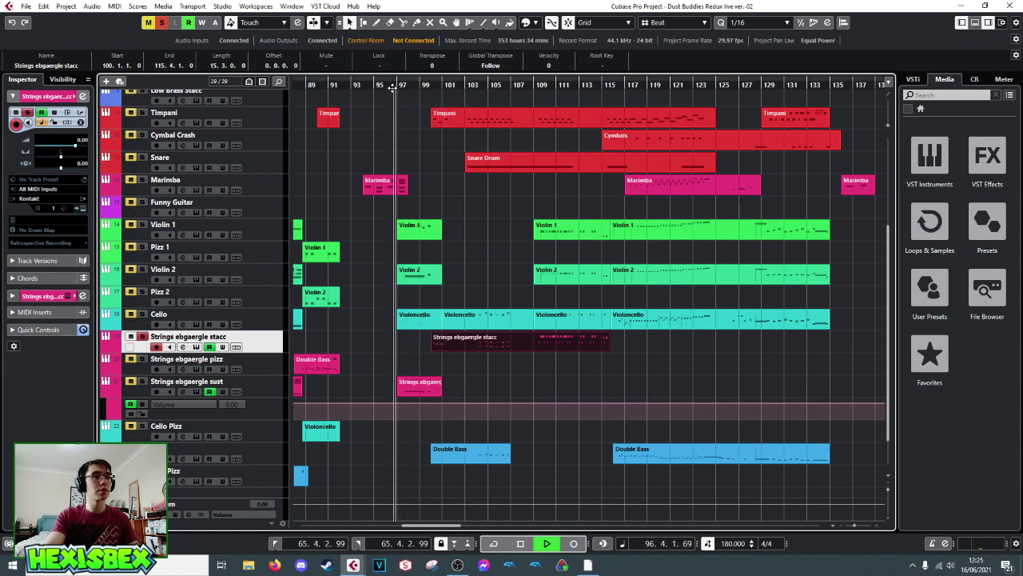
key("space")
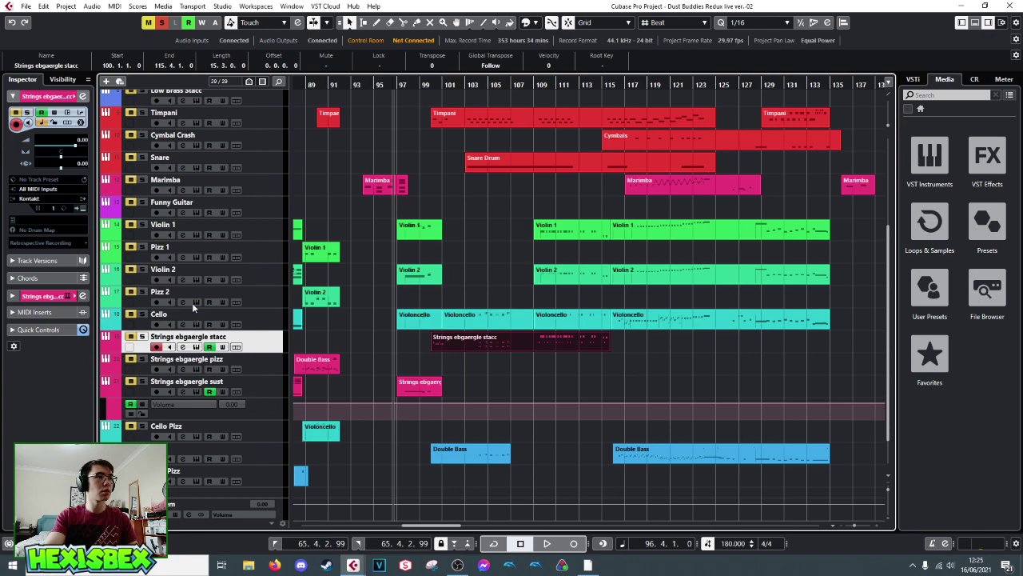
scroll(192, 303, "up", 5)
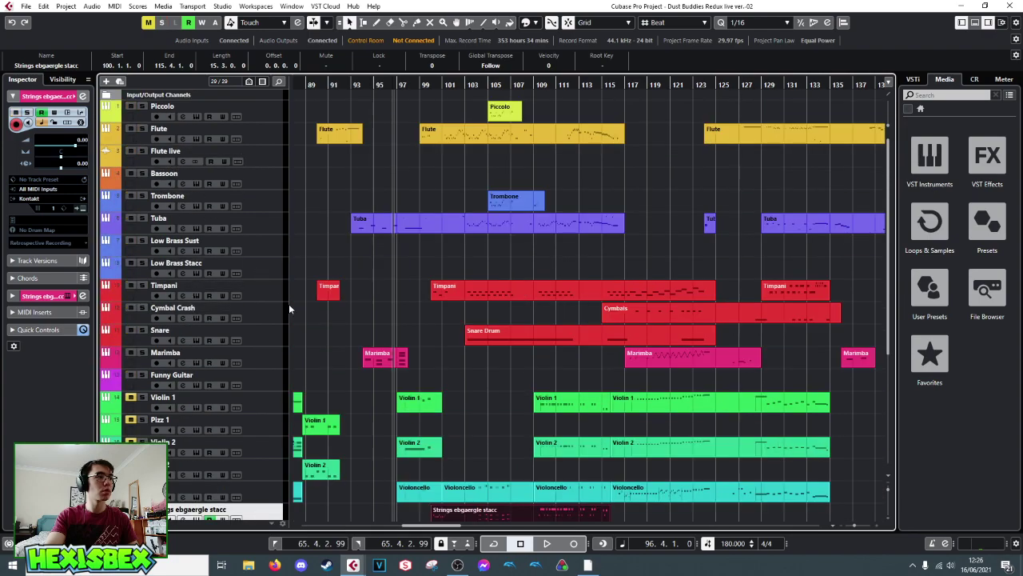
scroll(288, 304, "down", 5)
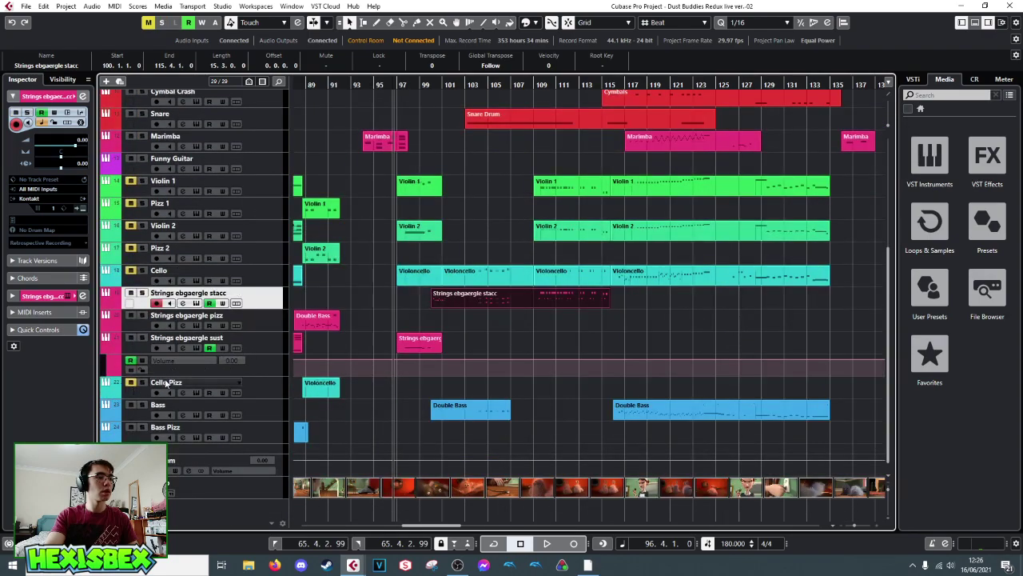
- Play the arrangement from bar 94 to about bar 109 and stop
left_click(365, 85)
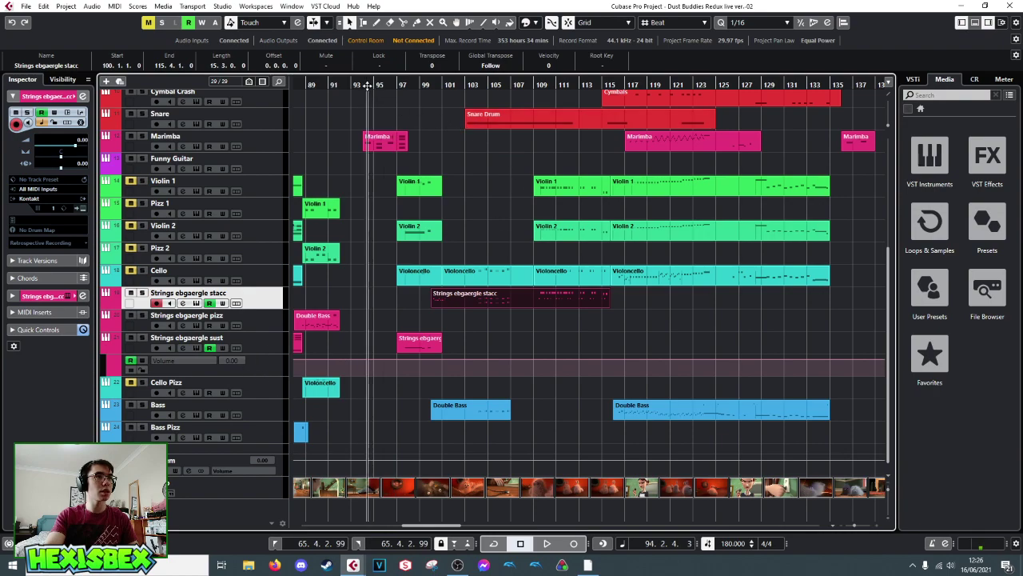
key("space")
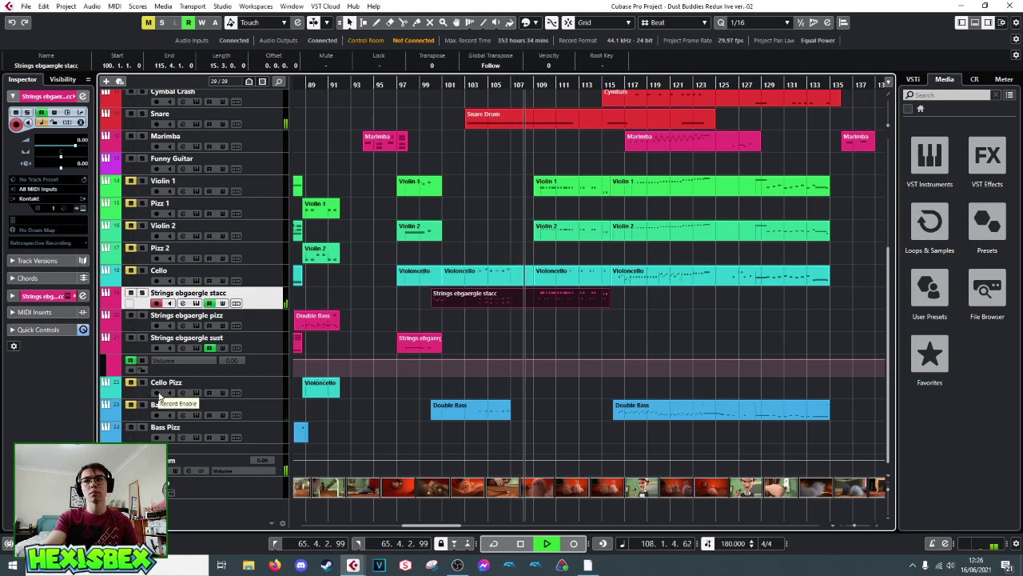
scroll(470, 236, "up", 2)
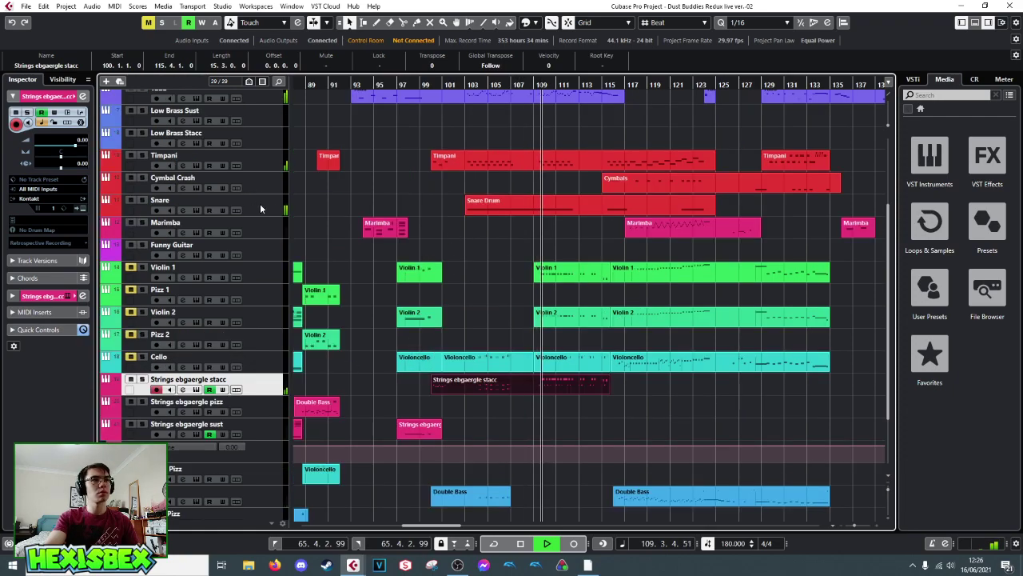
key("space")
- Select the Trombone part at bar 105, play from its start, and solo the Trombone track
scroll(479, 247, "up", 3)
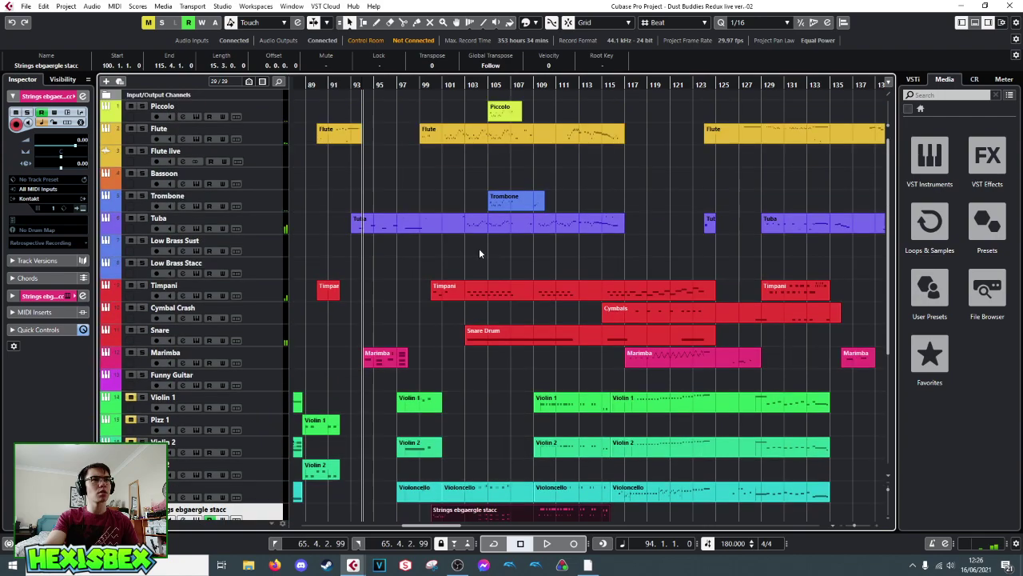
left_click(523, 201)
left_click(490, 165)
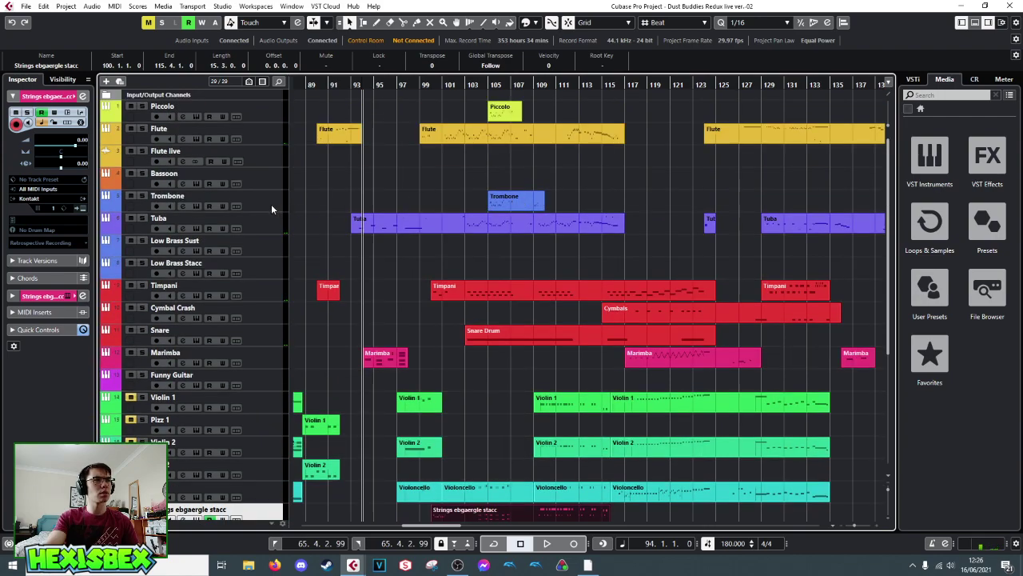
left_click(498, 201)
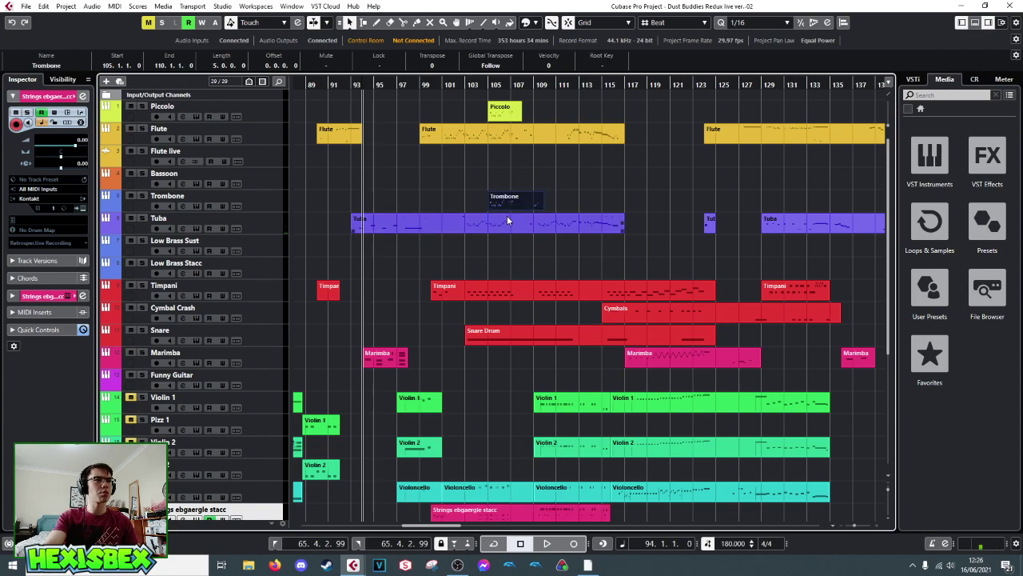
key("l")
key("space")
left_click(143, 196)
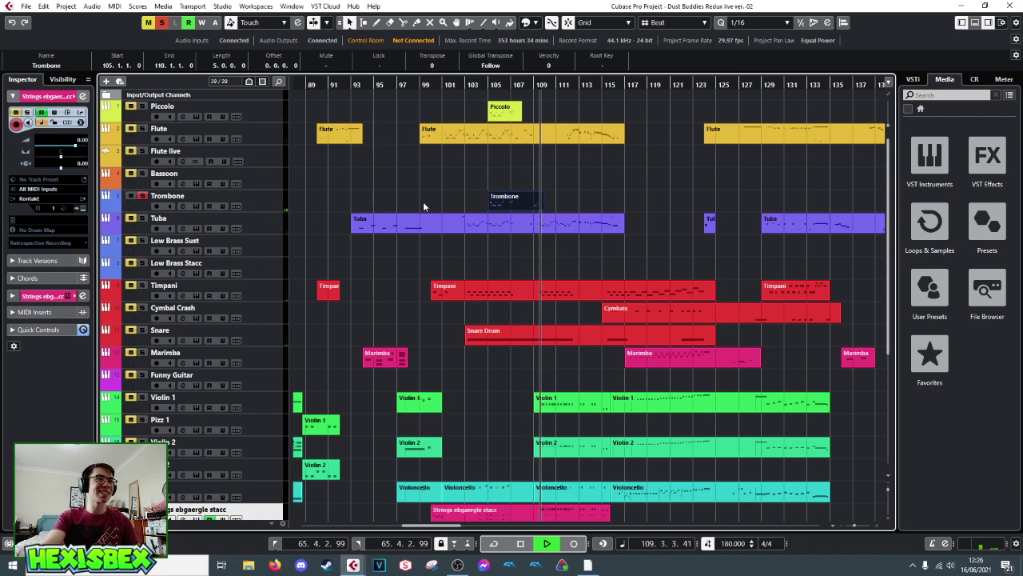
- Stop playback and move the Trombone part at bar 105 onto the Low Brass Stacc track
key("space")
left_click_drag(512, 201, 513, 265)
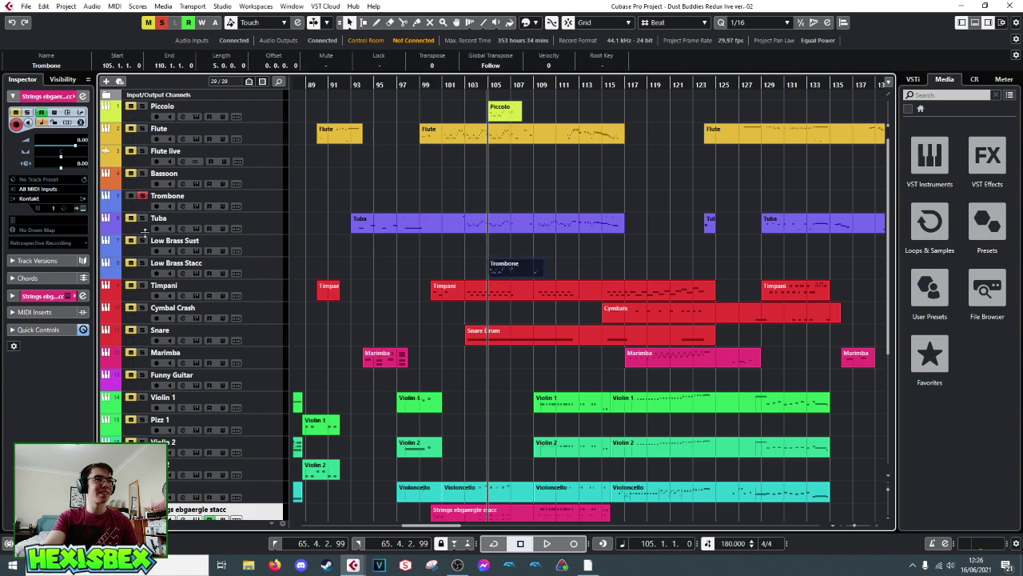
- Turn off solo on the Trombone track, play from bar 105, and solo the Low Brass Stacc track
left_click(143, 196)
key("space")
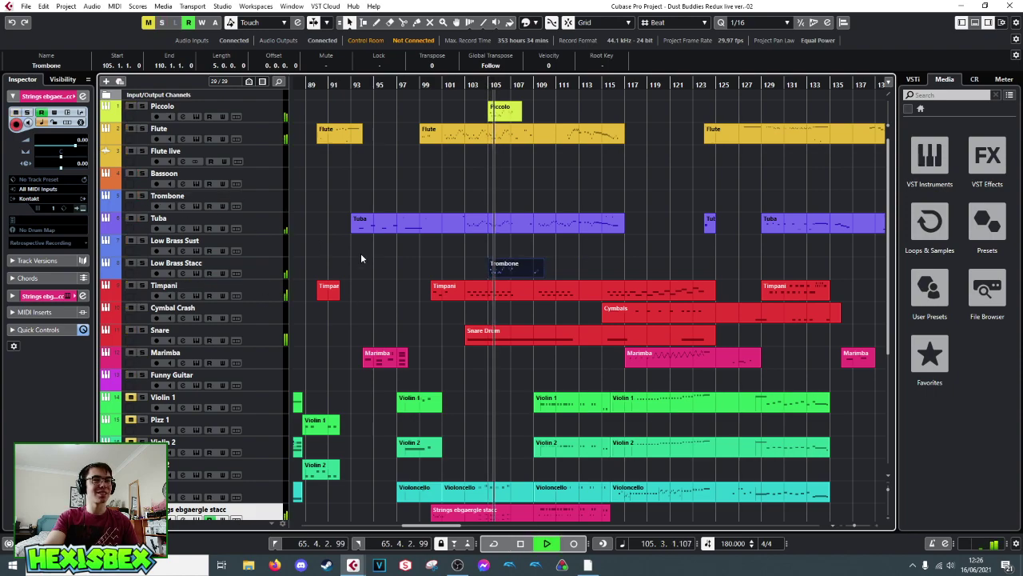
left_click(142, 262)
key("space")
- Raise the note velocities of the Trombone part between bars 105 and 109, audition it, and close the editor
double_click(508, 272)
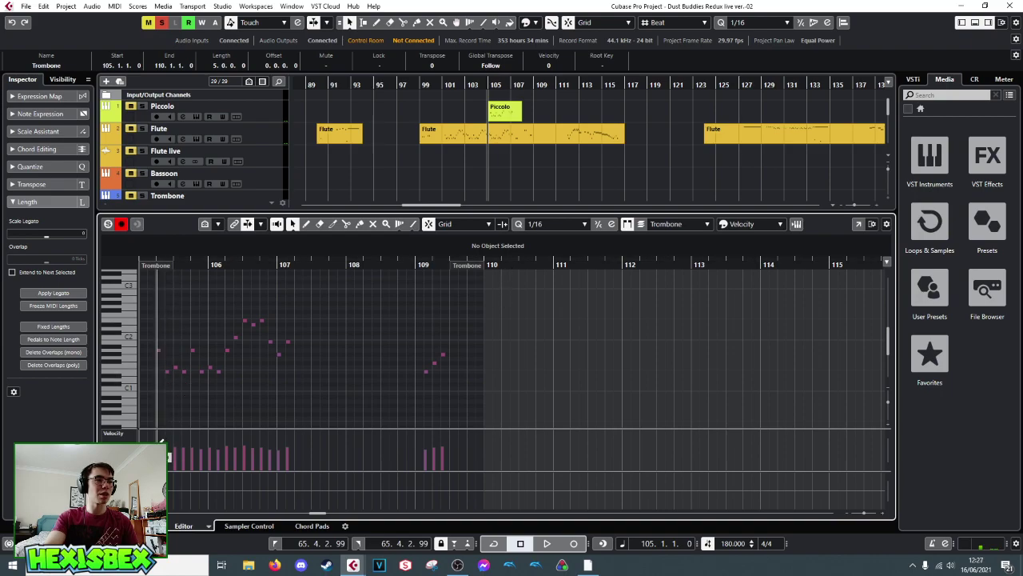
left_click_drag(159, 438, 410, 435)
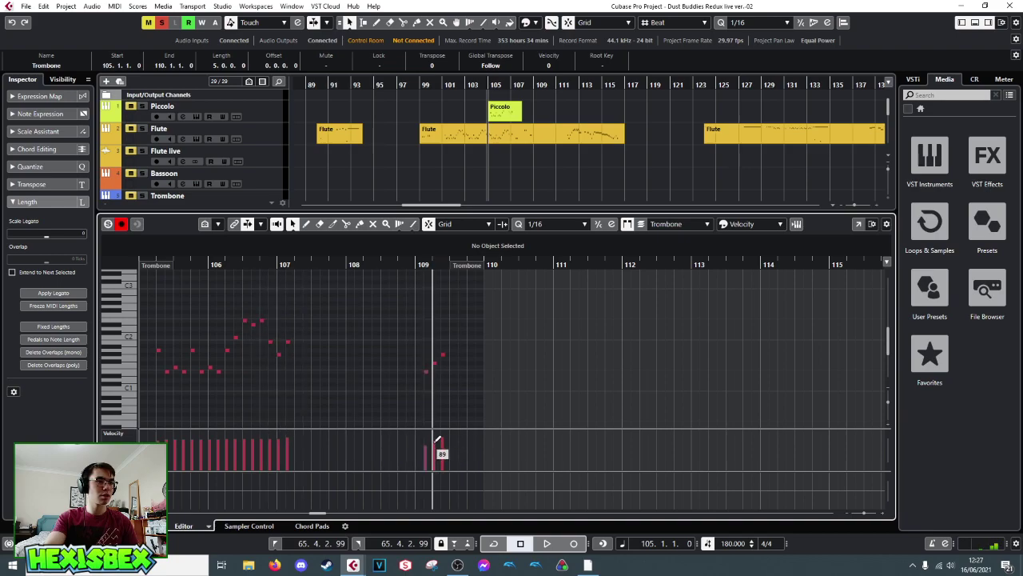
key("space")
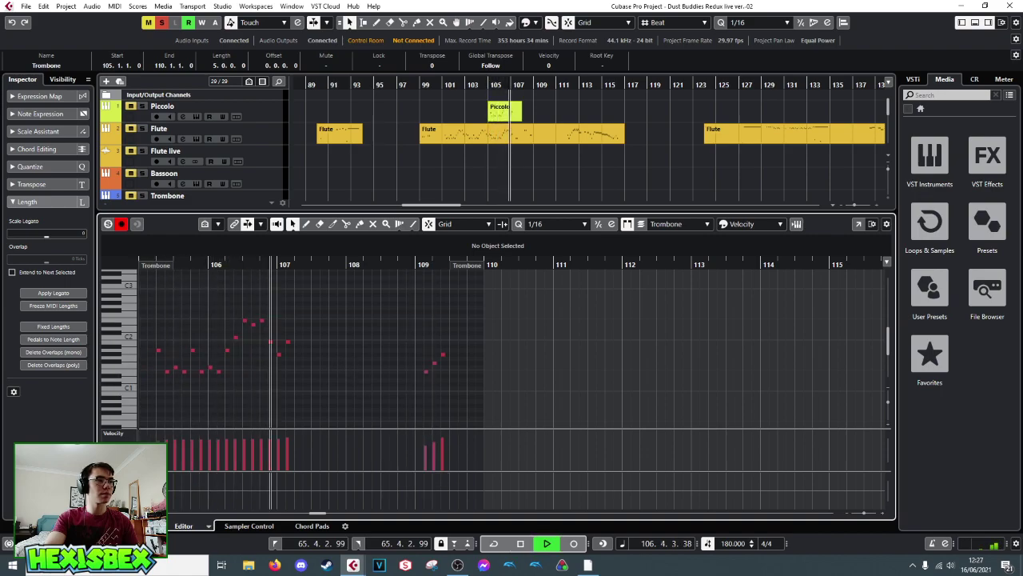
key("Return")
key("space")
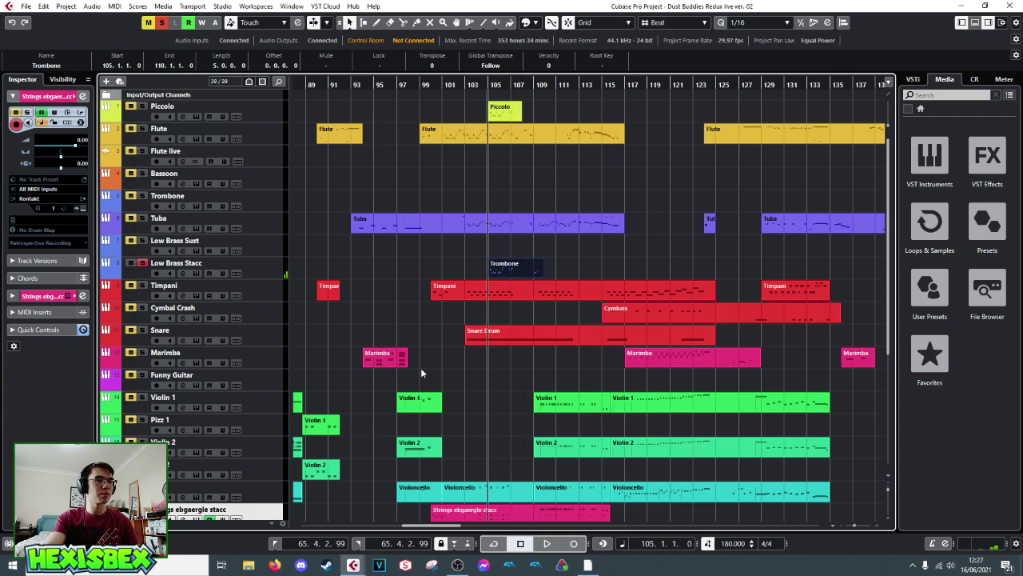
- Select the Trombone track, turn off solo on Low Brass Stacc, and play the full arrangement from bar 105 to about bar 115
left_click(260, 206)
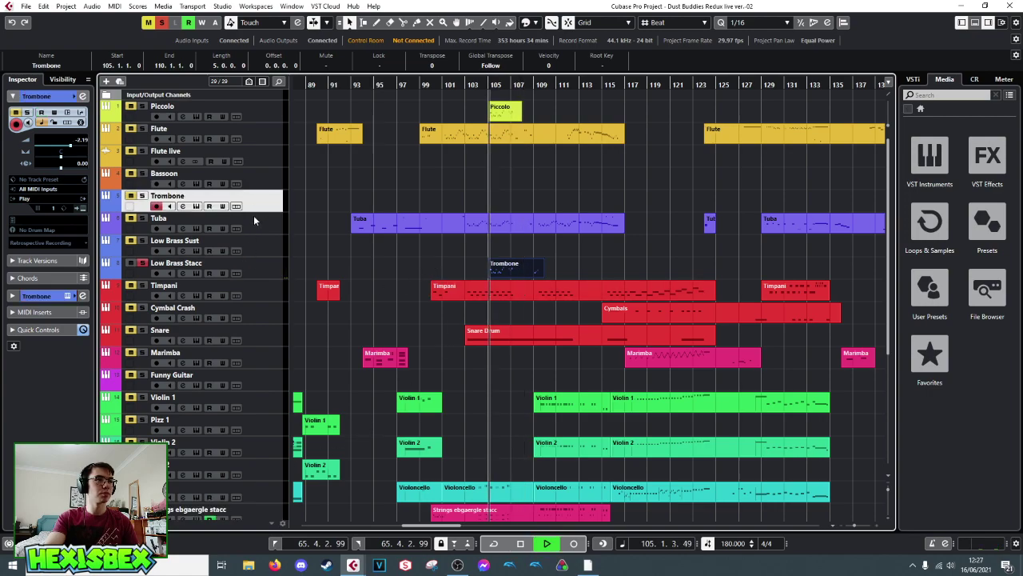
left_click(144, 264)
key("space")
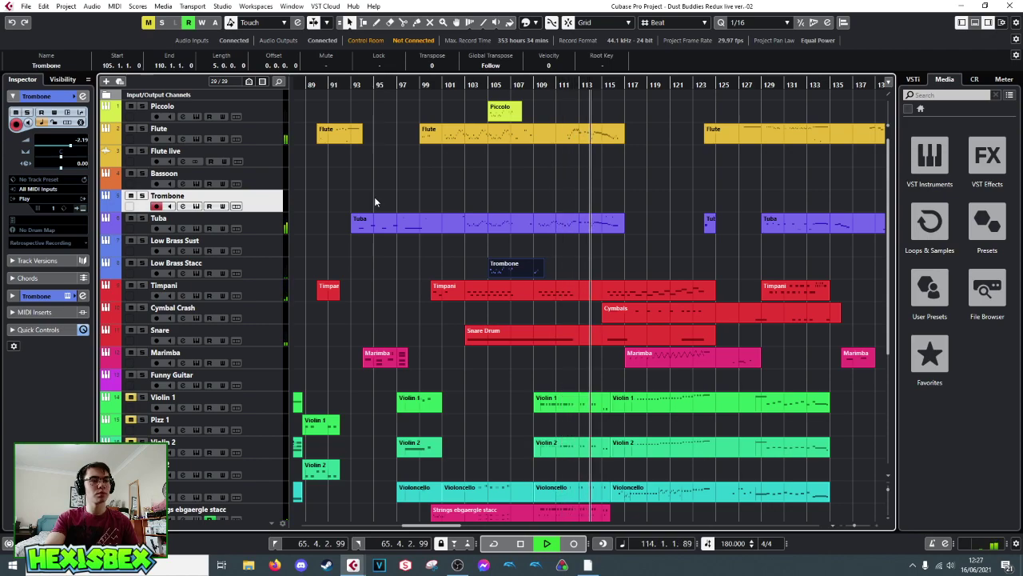
scroll(521, 262, "down", 5)
scroll(462, 262, "up", 2)
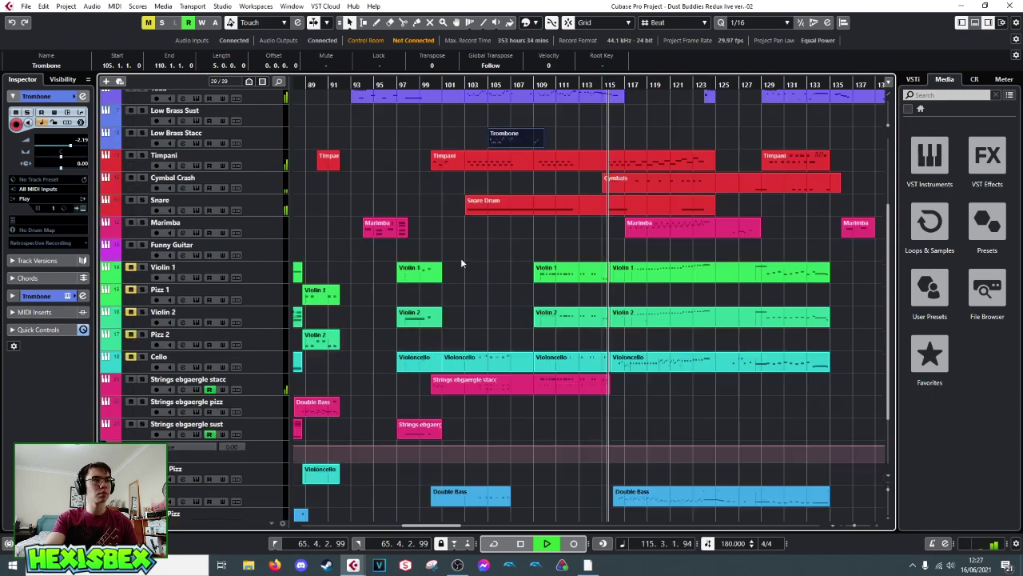
key("space")
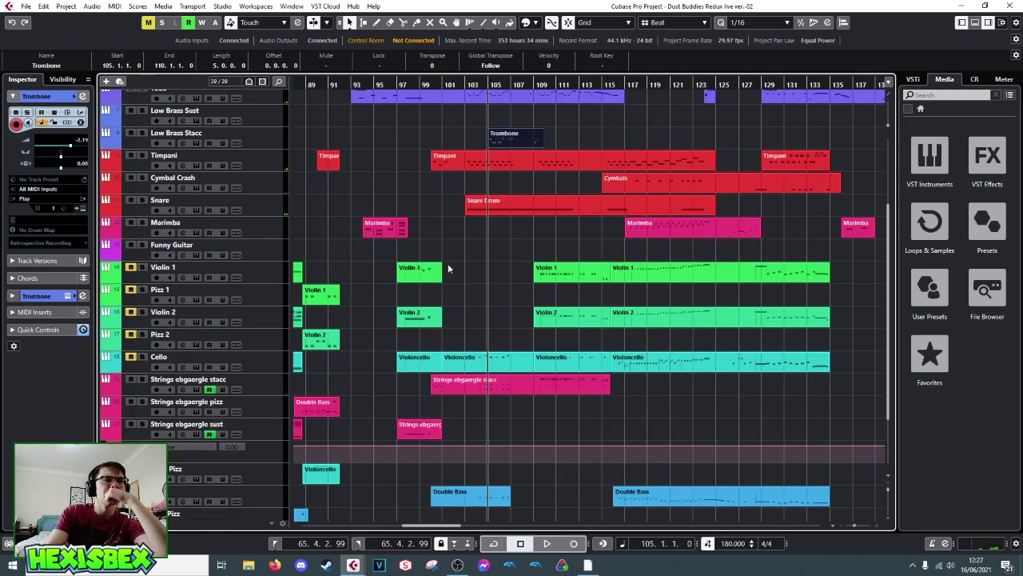
- Replay the full arrangement from bar 105 to about bar 111 and stop
left_click(515, 205)
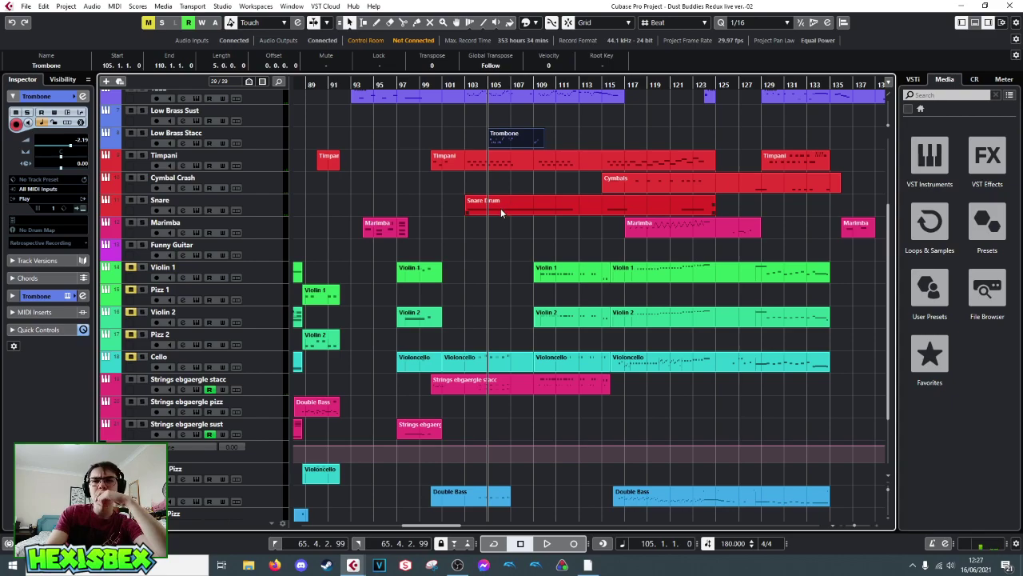
left_click(523, 118)
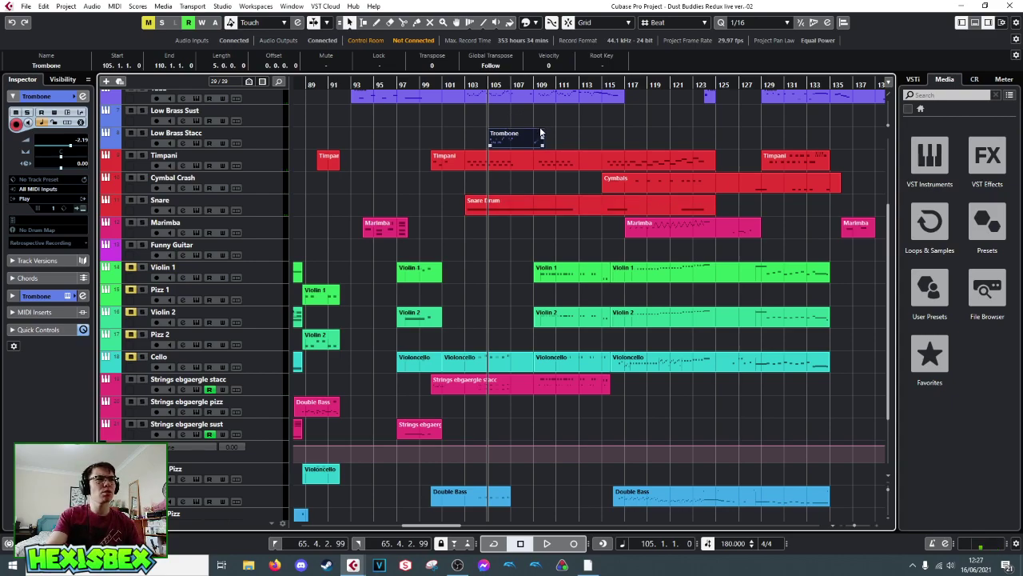
key("space")
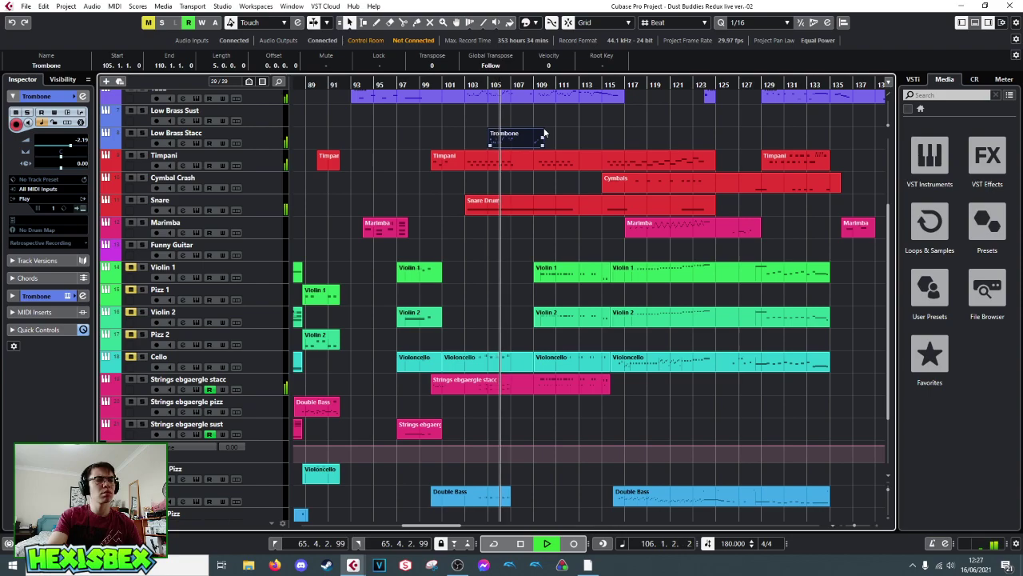
left_click(554, 167)
left_click(501, 272)
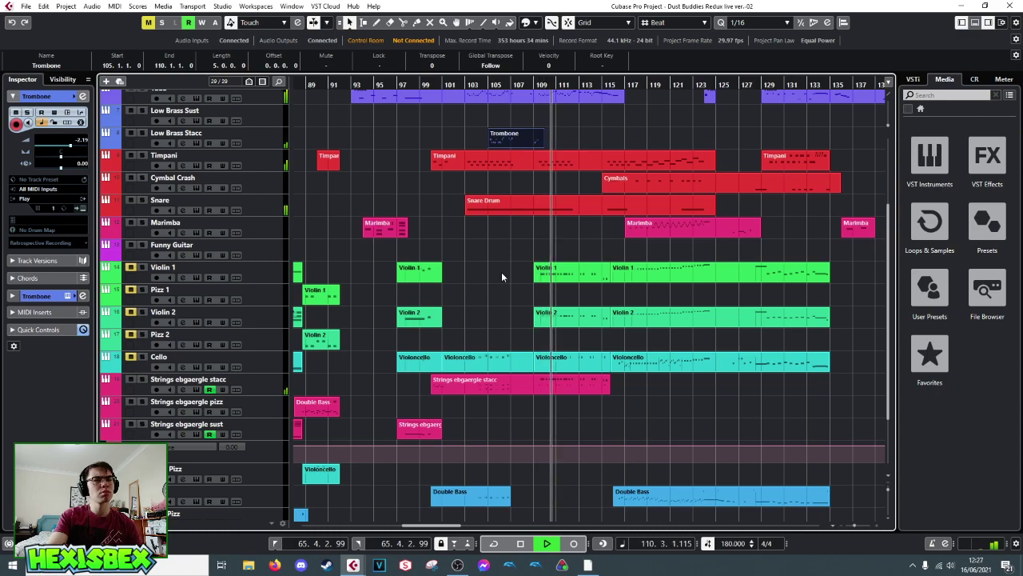
scroll(501, 272, "up", 3)
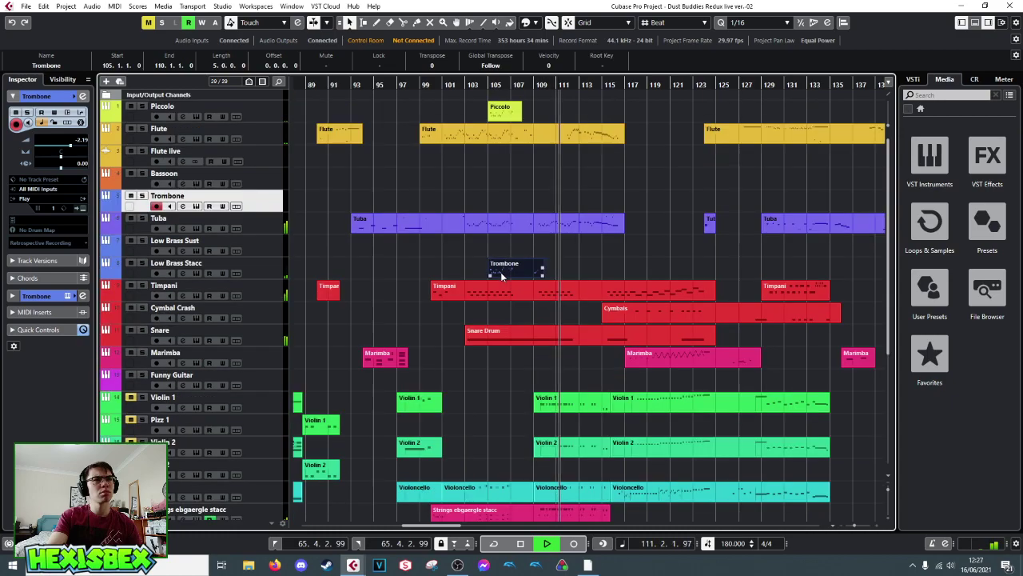
key("space")
- Open the Tuba part at bar 93 for editing and adjust its note velocities across about bars 105 to 112
left_click(534, 225)
double_click(534, 226)
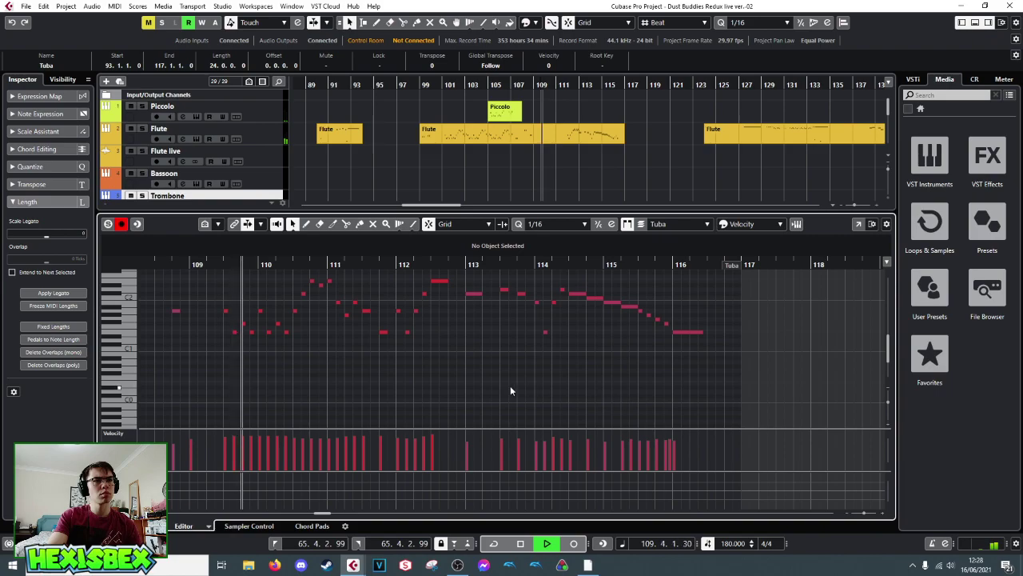
key("space")
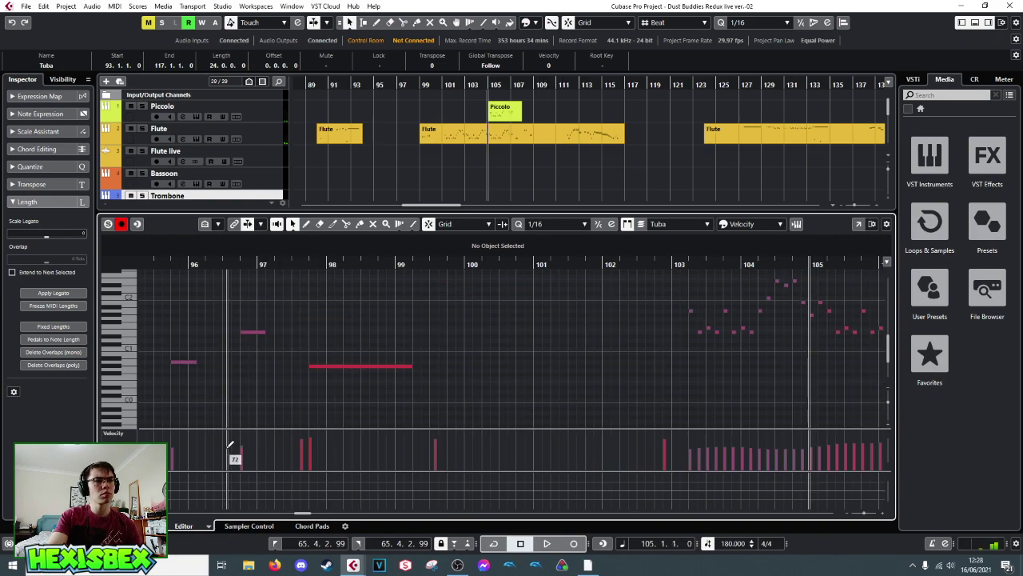
left_click_drag(809, 268, 723, 258)
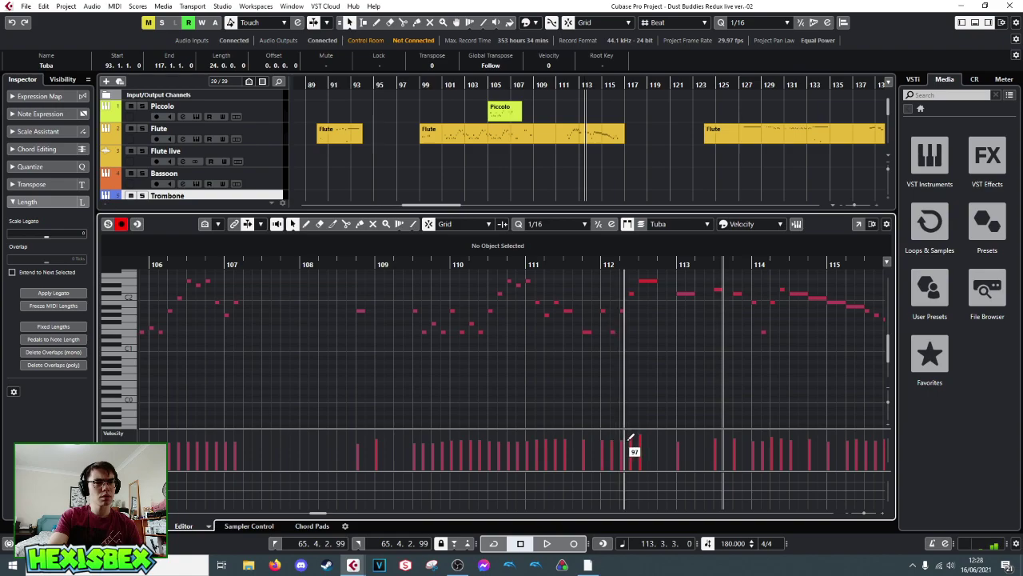
- Audition the Tuba passage from about bar 108 to bar 112, close the editor, and stop playback
key("space")
left_click(397, 264)
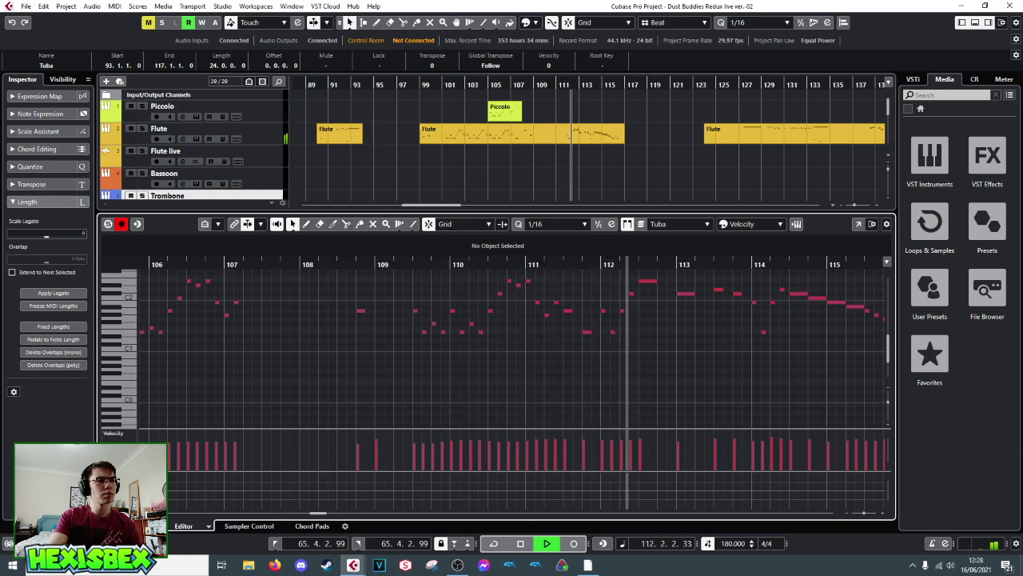
key("ctrl+e")
key("space")
- Open the Strings ebgaergle stacc part and raise its note velocities across bars 109 to 115
scroll(534, 384, "down", 4)
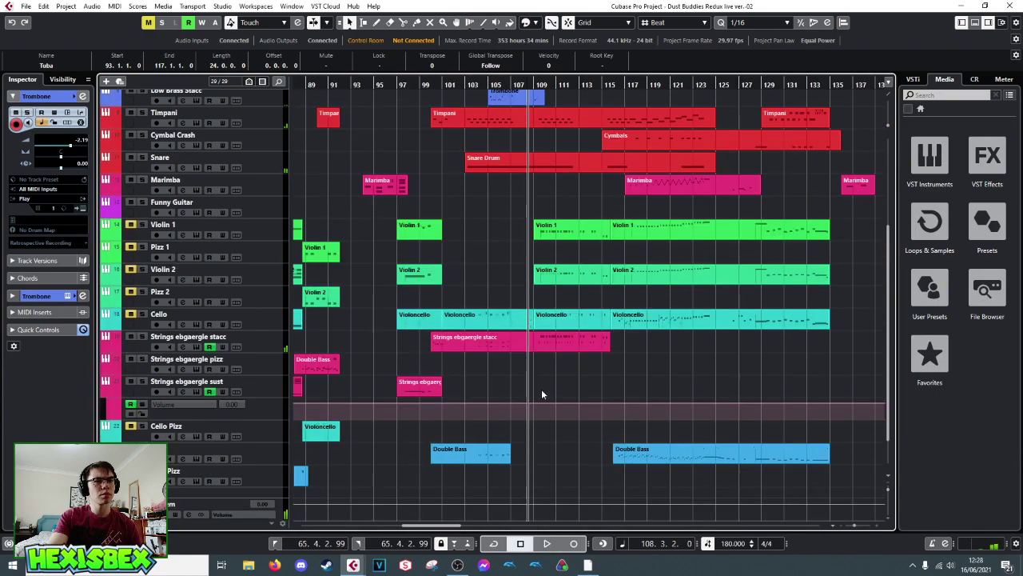
double_click(533, 344)
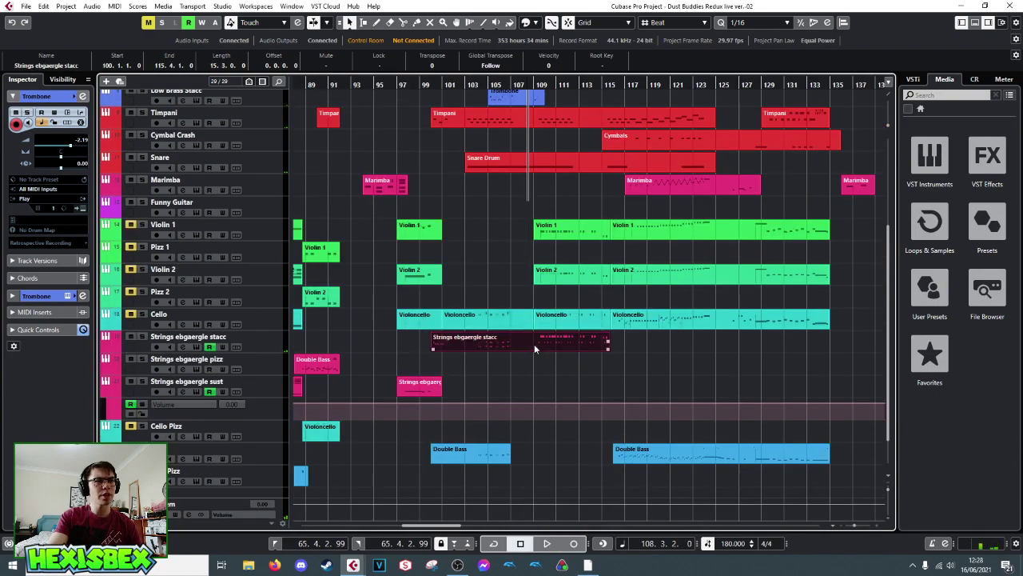
key("space")
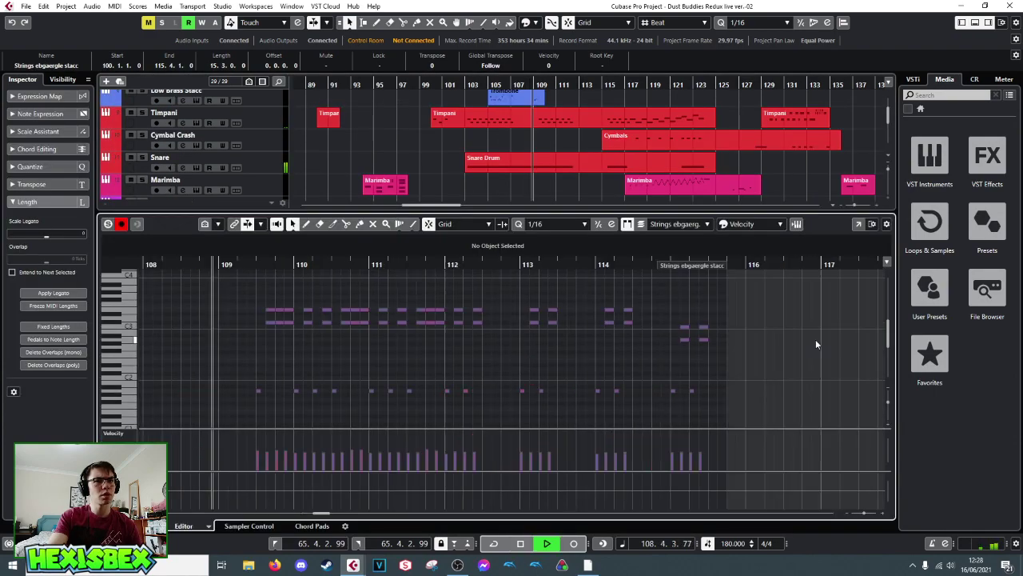
key("space")
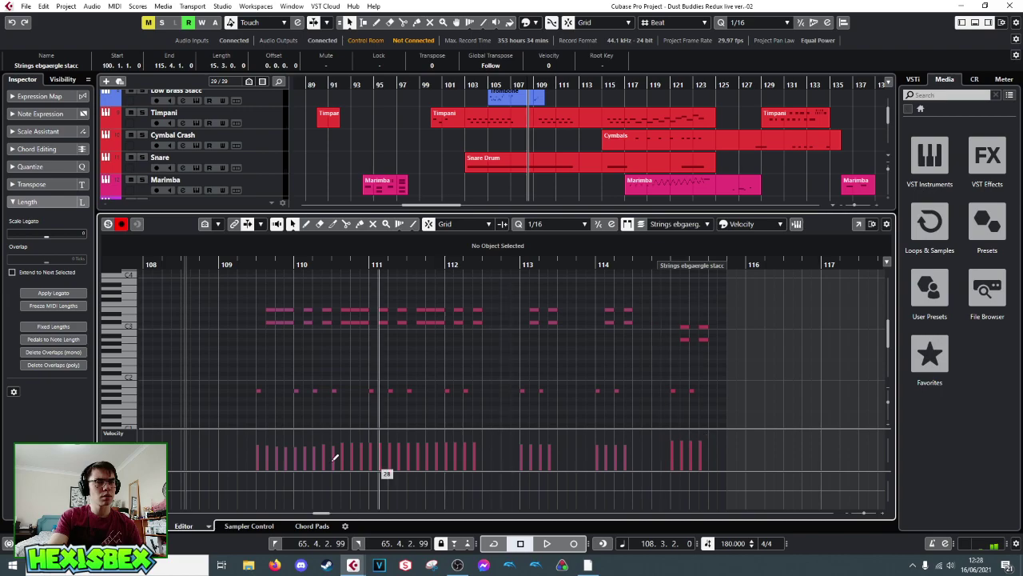
- Play the staccato strings passage from bar 108 to about bar 111, closing the editor
key("space")
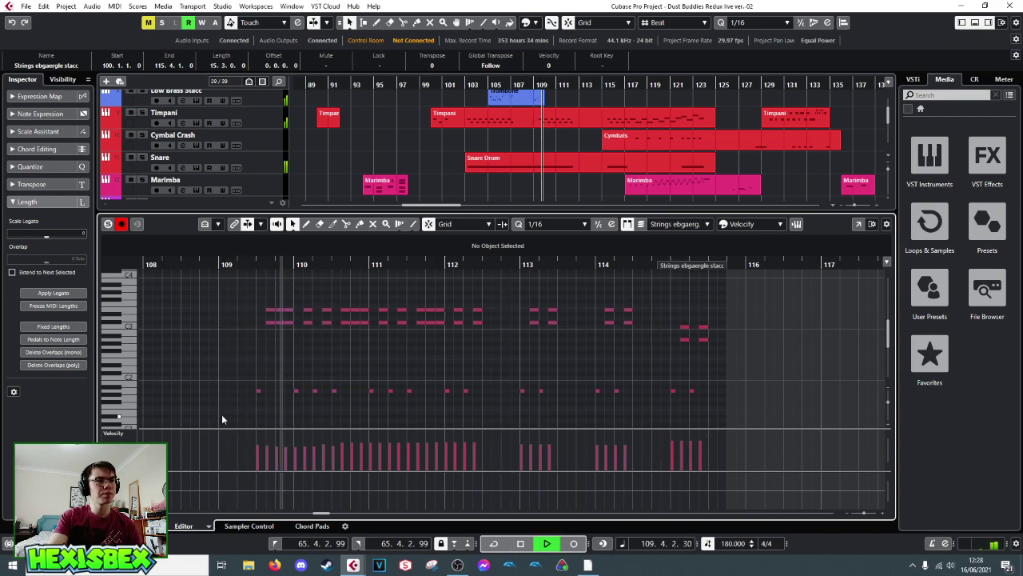
key("ctrl+alt+e")
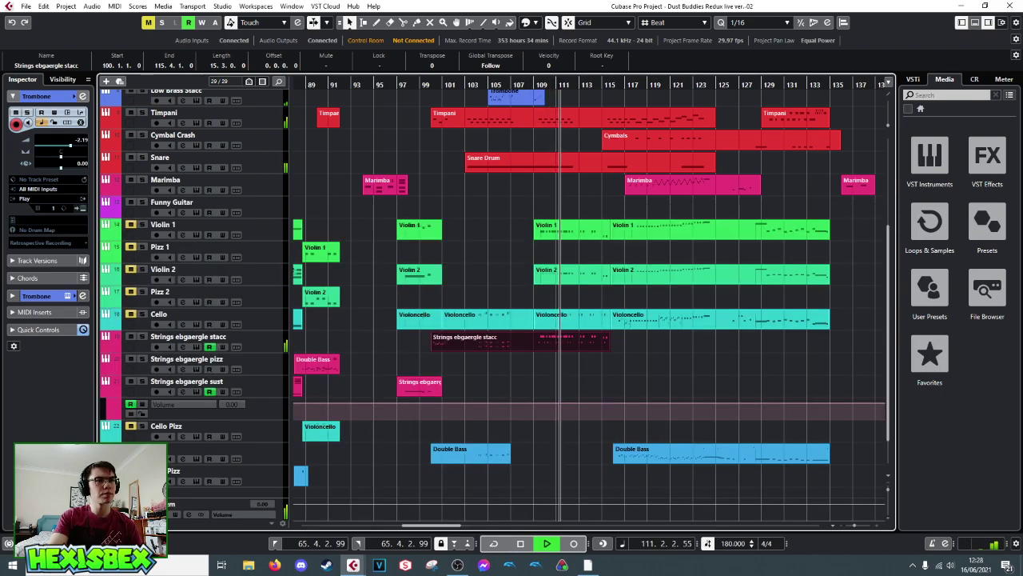
key("space")
- Reopen the Strings ebgaergle stacc part and lower its note velocities around bars 110 to 112, auditioning from bar 108
double_click(539, 342)
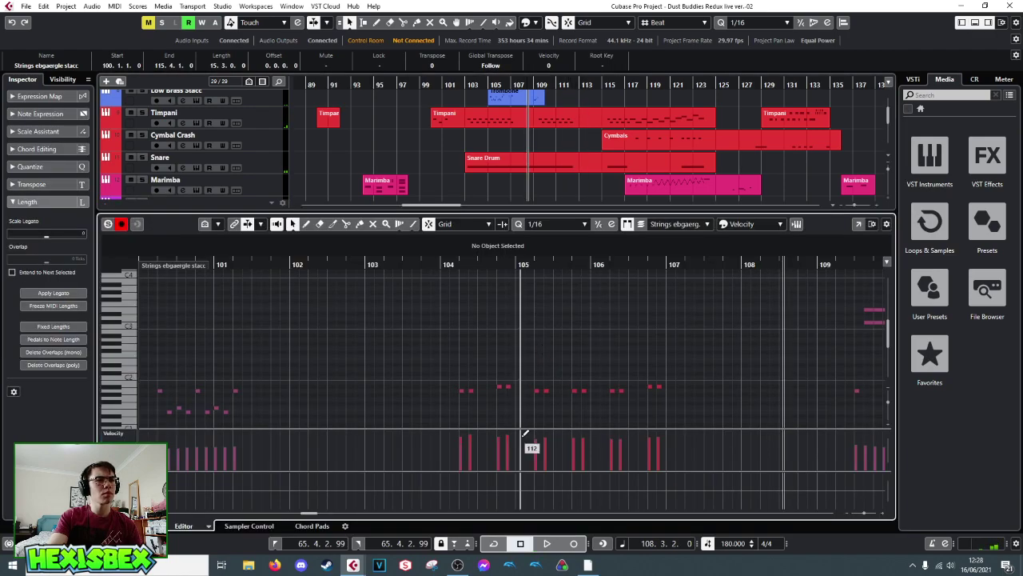
key("space")
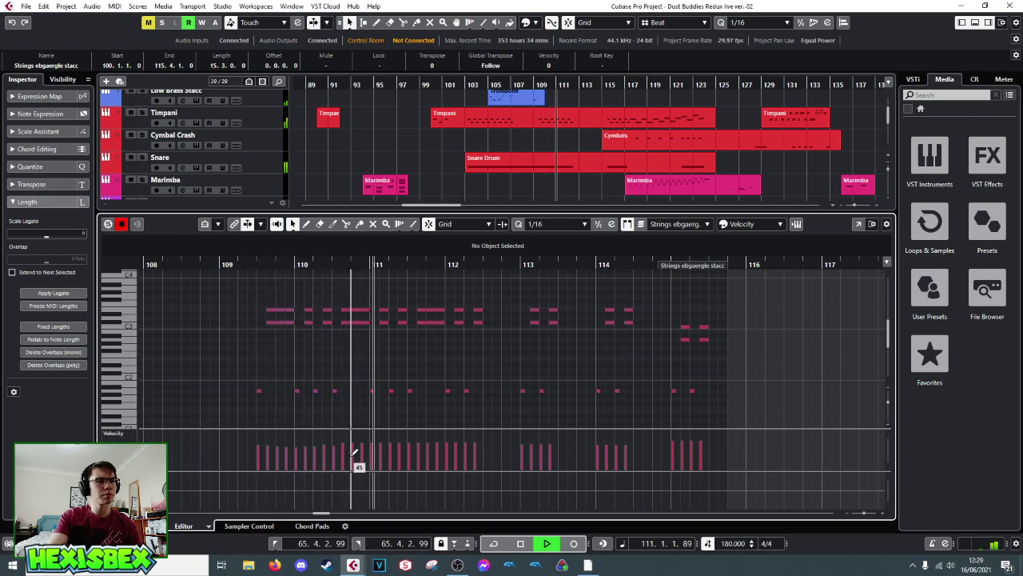
key("space")
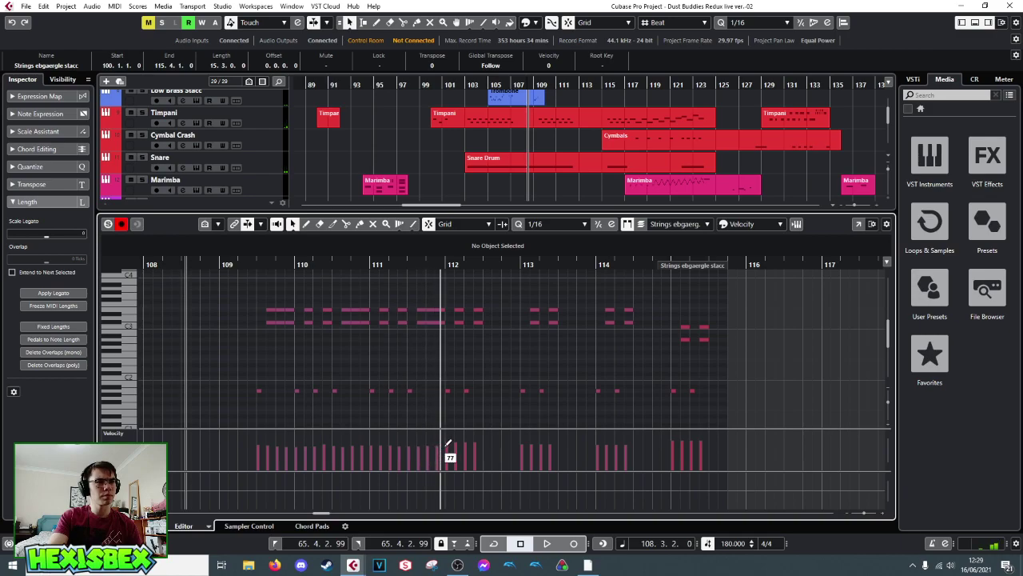
key("space")
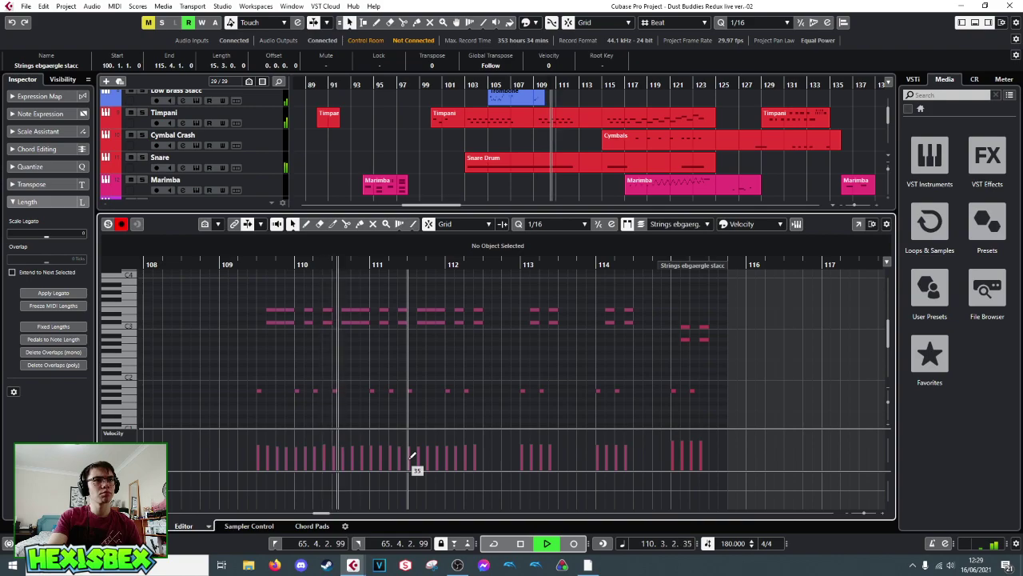
key("space")
- Lower the Snare Drum velocities around bar 108 with a gradual rise to bar 112, and play through to about bar 117
left_click(472, 163)
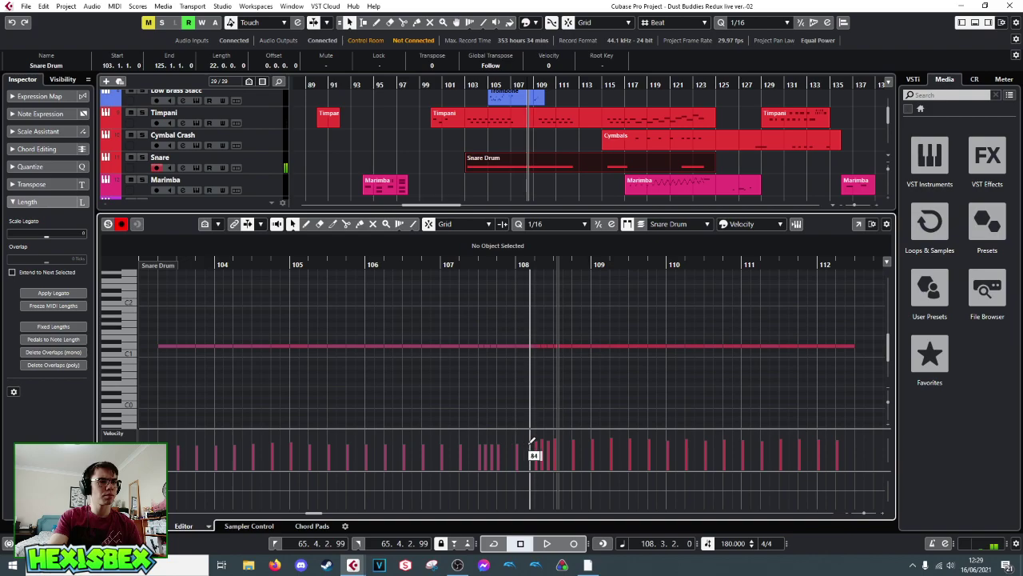
left_click_drag(607, 438, 697, 434)
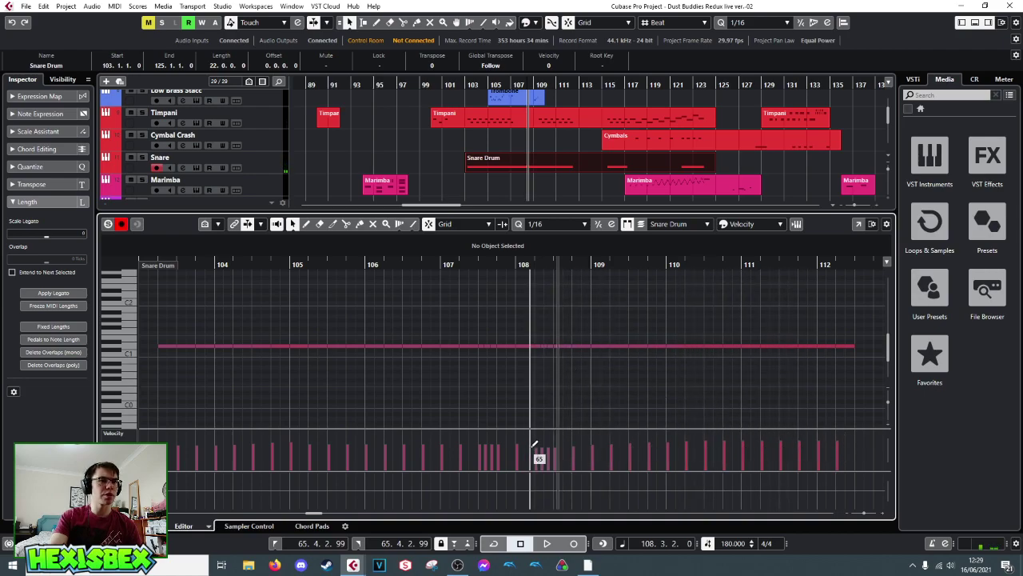
key("space")
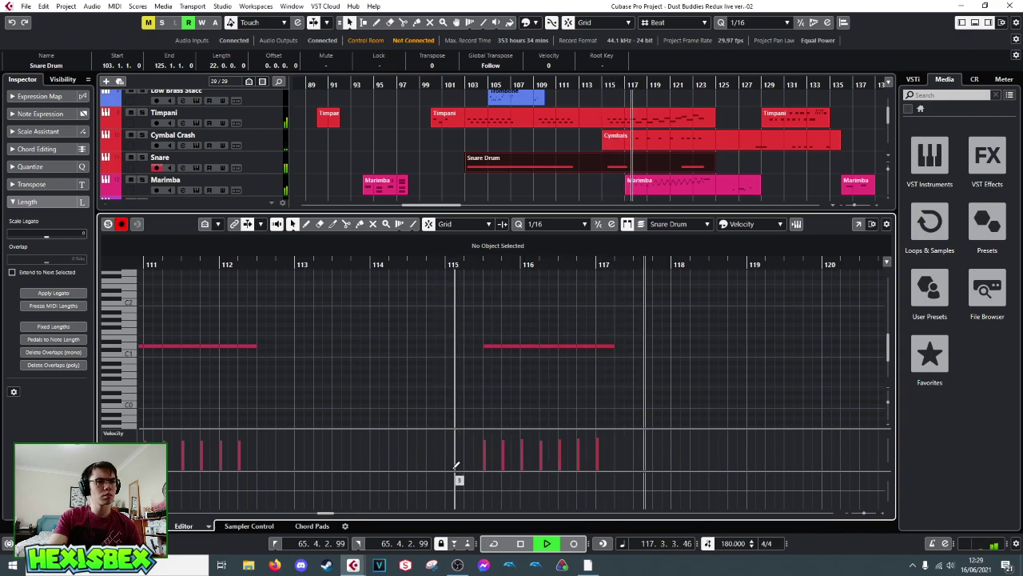
key("space")
- Place the playhead at 115.2.2 and audition the snare passage up to about bar 116
left_click_drag(770, 266, 828, 285)
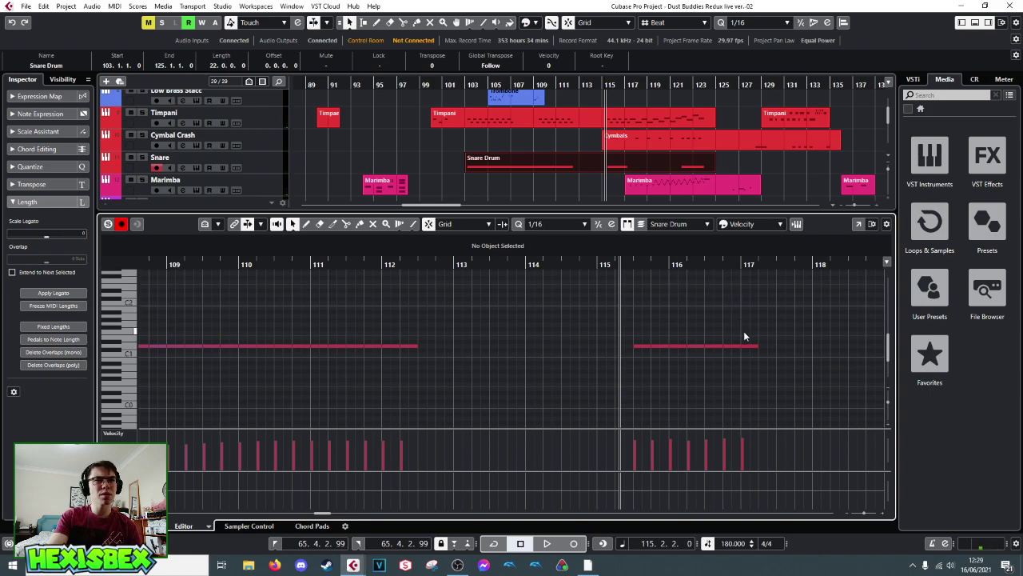
key("space")
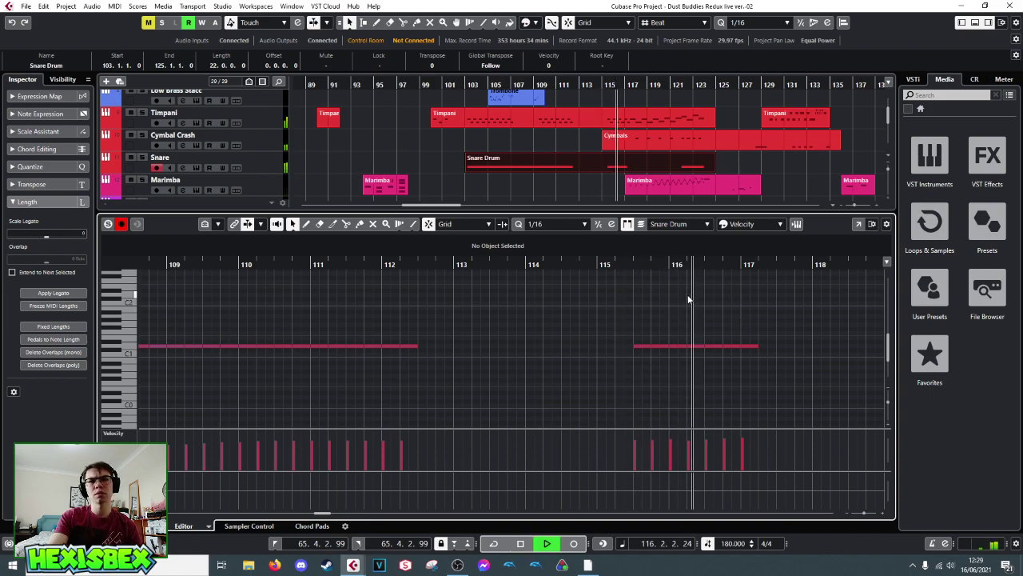
key("space")
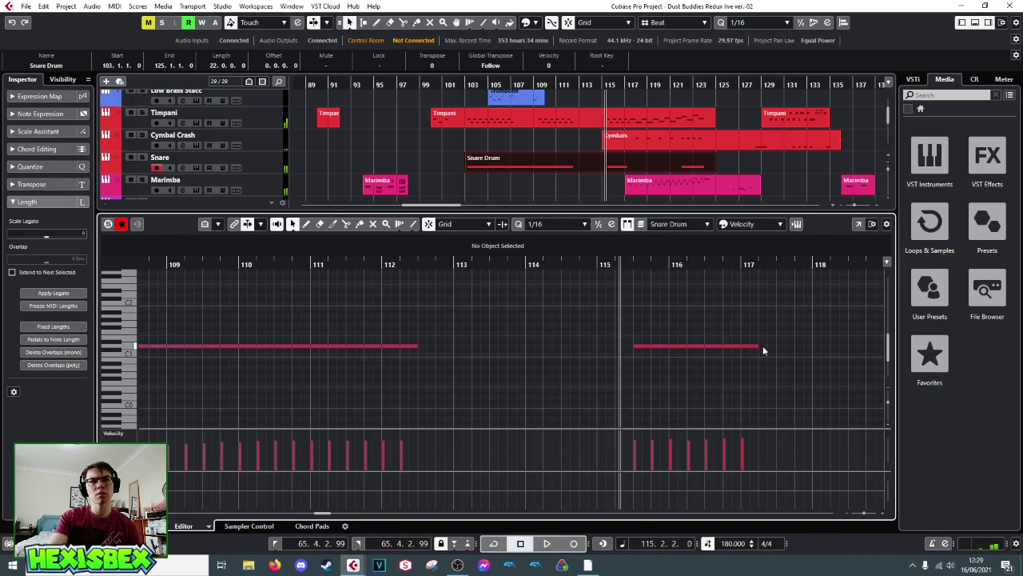
- Add a D1 note to the Snare Drum part at 117.2 and extend it to 117.3, one beat long
double_click(761, 346)
left_click_drag(762, 348, 763, 346)
left_click_drag(756, 263, 769, 299)
left_click_drag(797, 346, 813, 346)
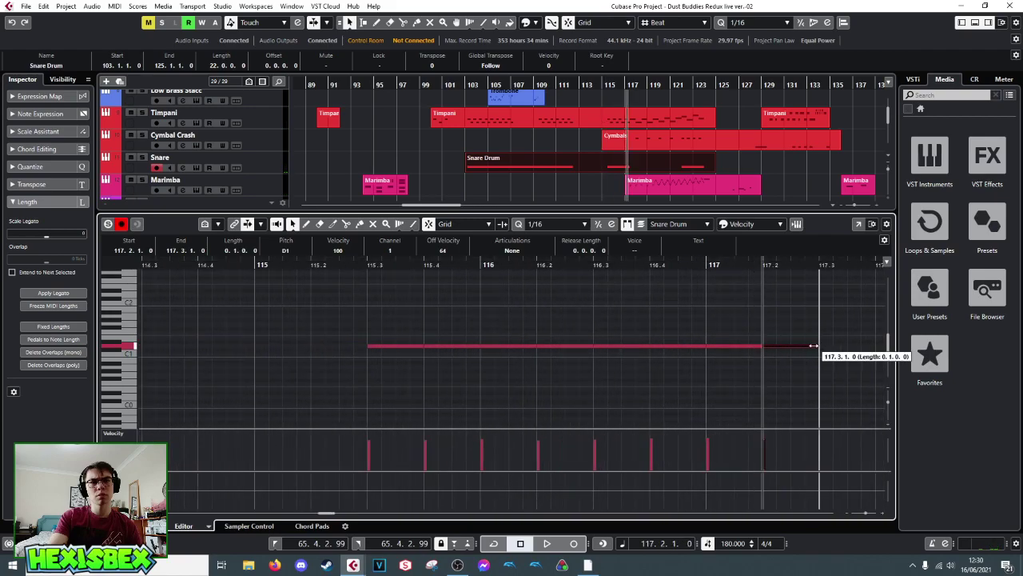
- Play the extended snare passage from 115.2 within the full arrangement and save the project
left_click_drag(681, 264, 623, 257)
key("space")
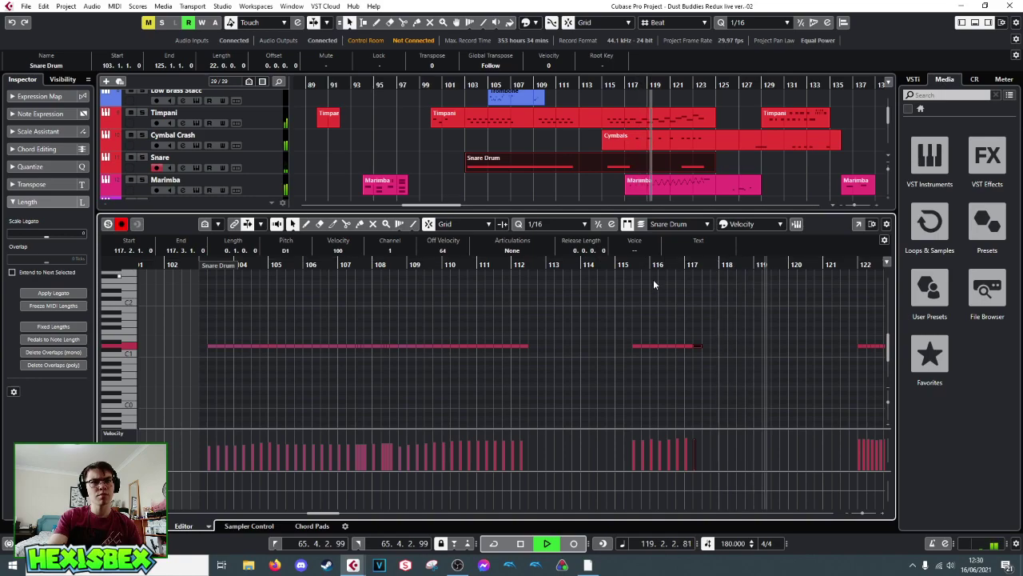
key("ctrl+e")
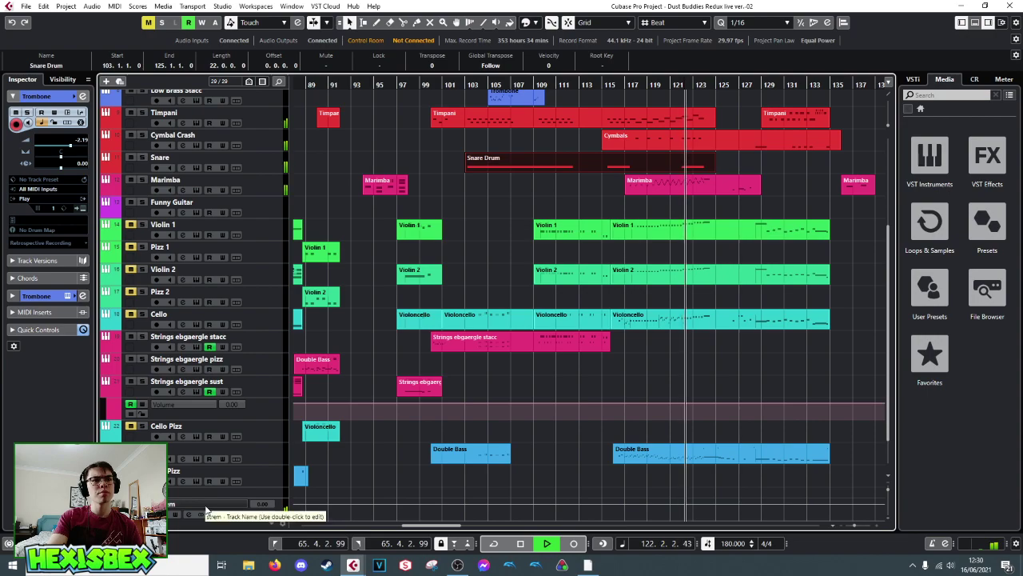
left_click(511, 321)
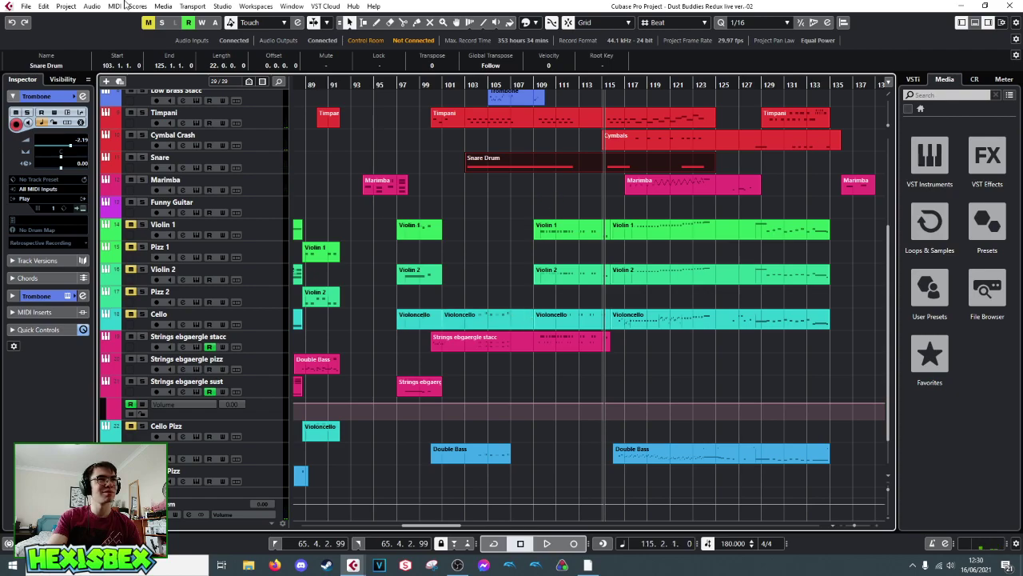
left_click(31, 6)
left_click(43, 78)
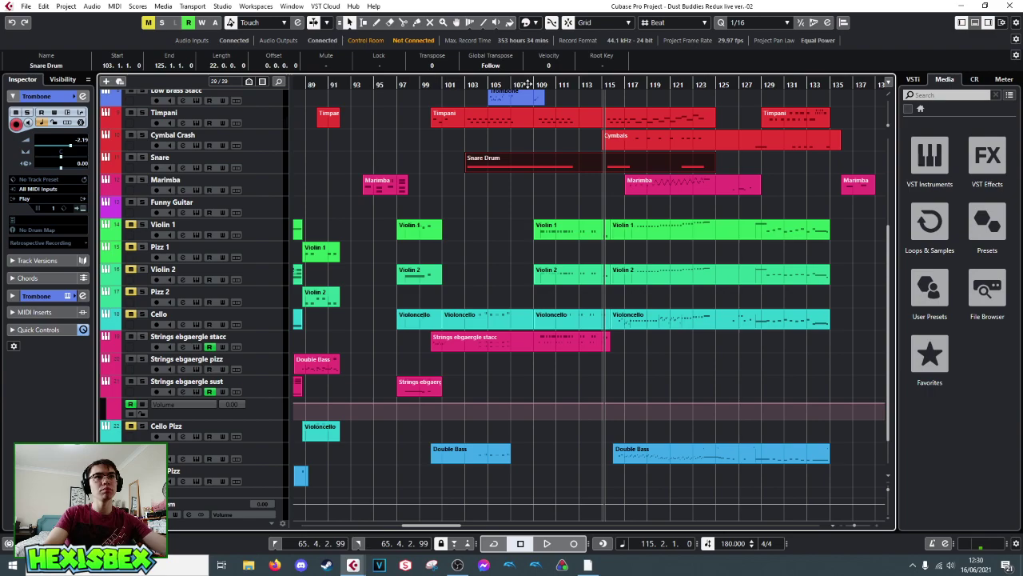
- Audition the arrangement from about bar 99.4 and open the Flute part spanning bars 99 to 117 for editing
left_click(884, 82)
left_click_drag(903, 90, 494, 149)
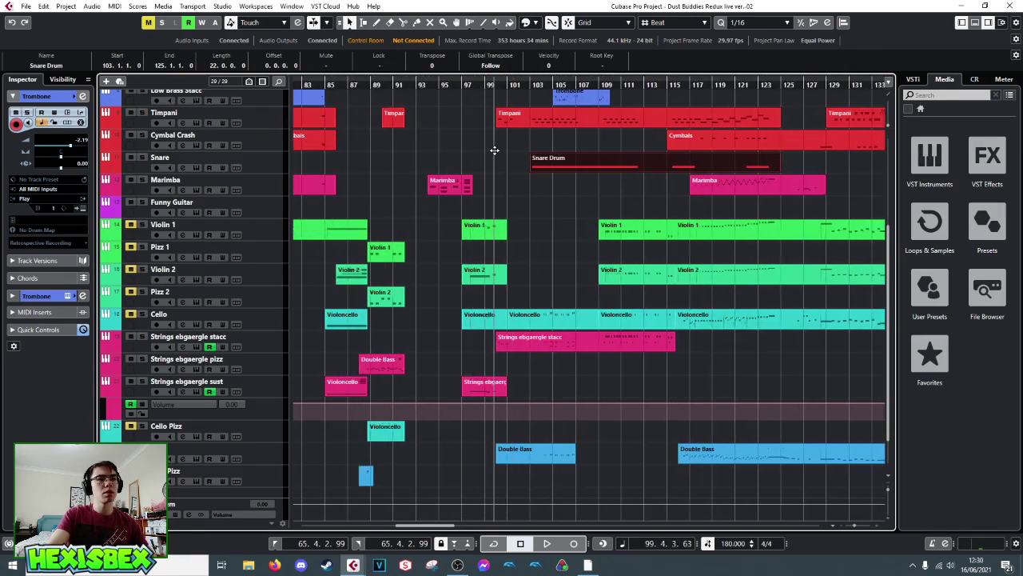
key("space")
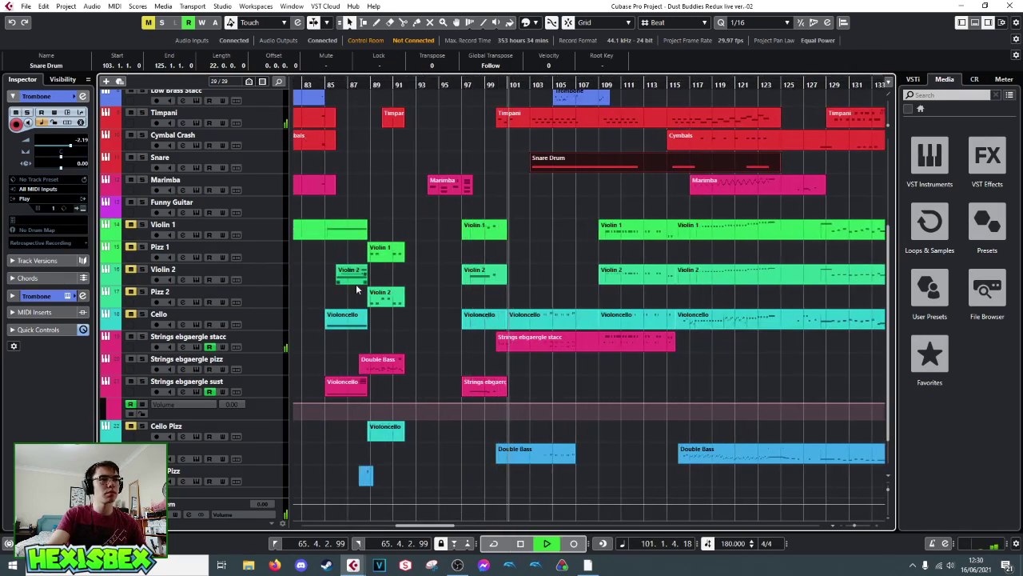
key("g")
key("g")
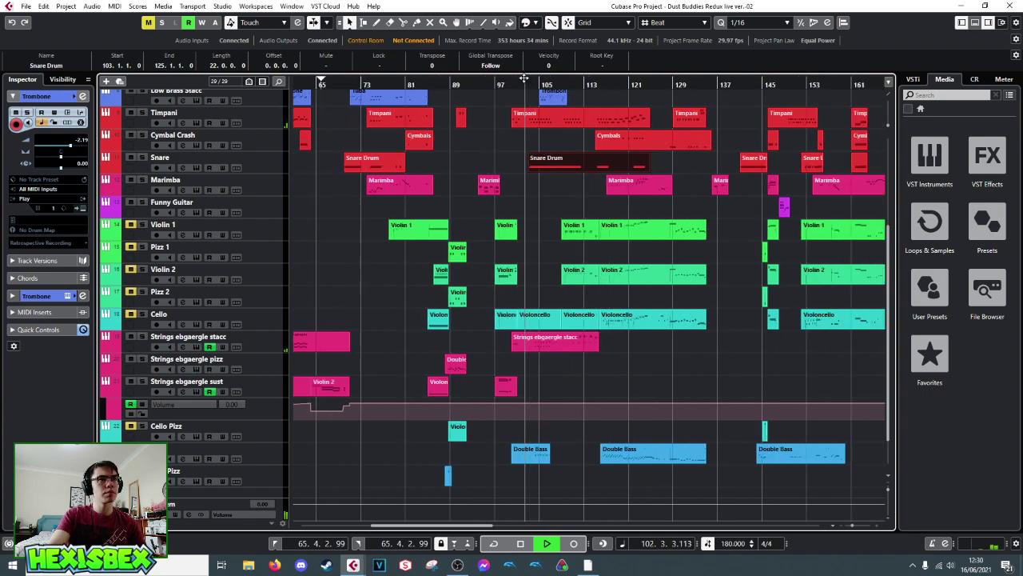
scroll(563, 218, "up", 5)
key("space")
double_click(515, 137)
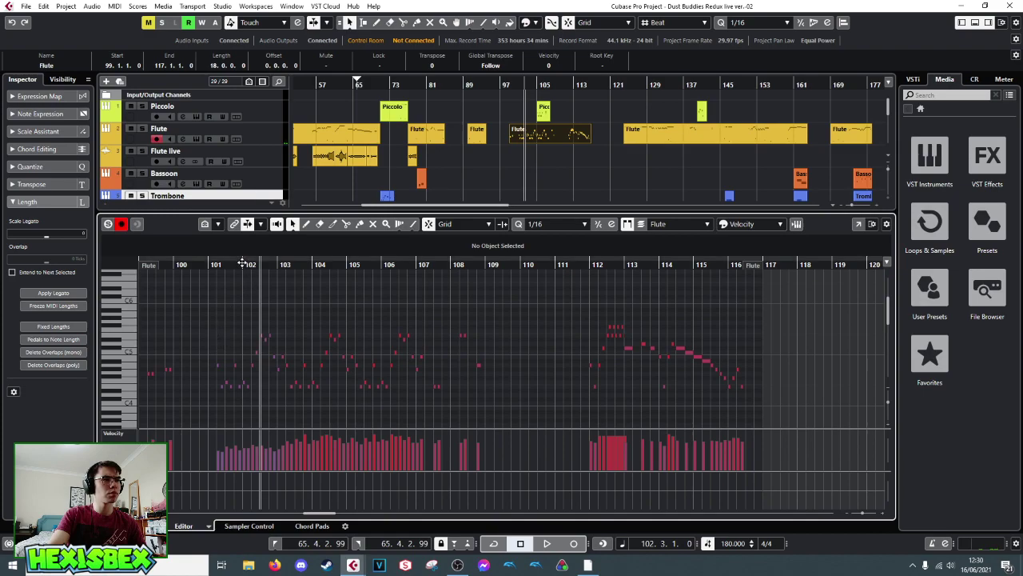
- Solo the Flute track and audition its part from the start at bar 99
left_click(257, 134)
left_click_drag(198, 266, 245, 281)
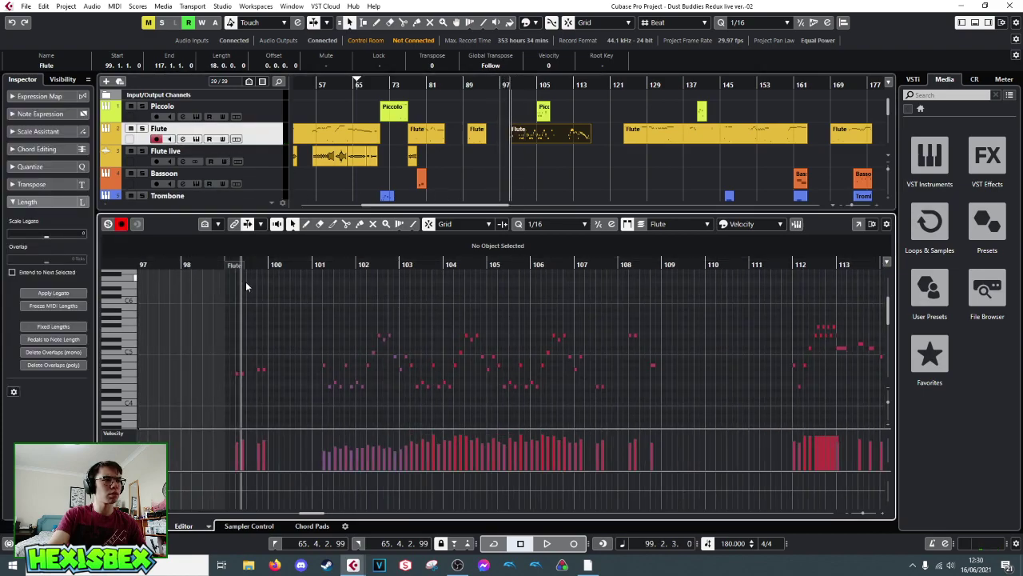
key("space")
key("space")
left_click(234, 266)
left_click(233, 266)
left_click(141, 129)
key("space")
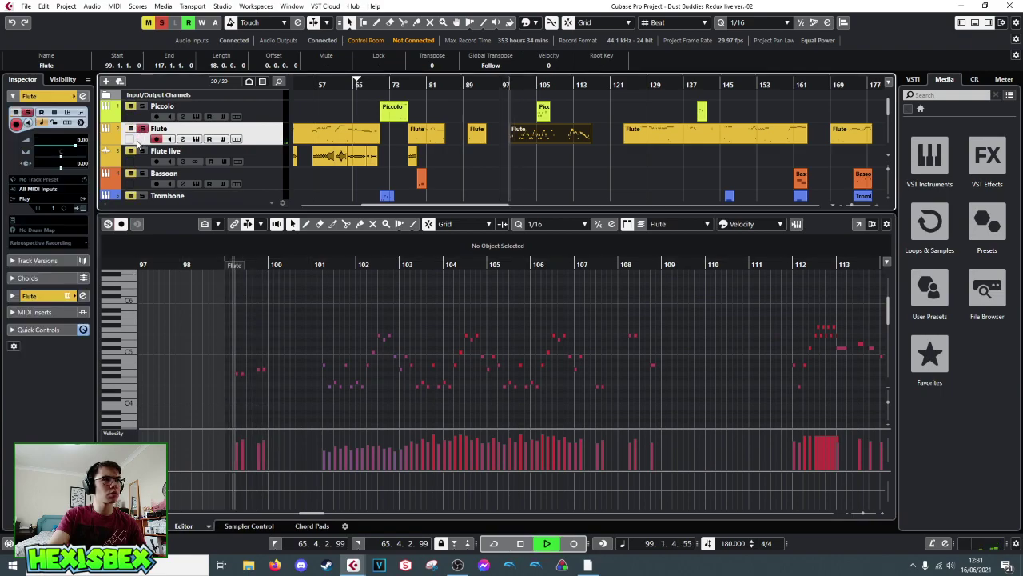
scroll(295, 321, "down", 4)
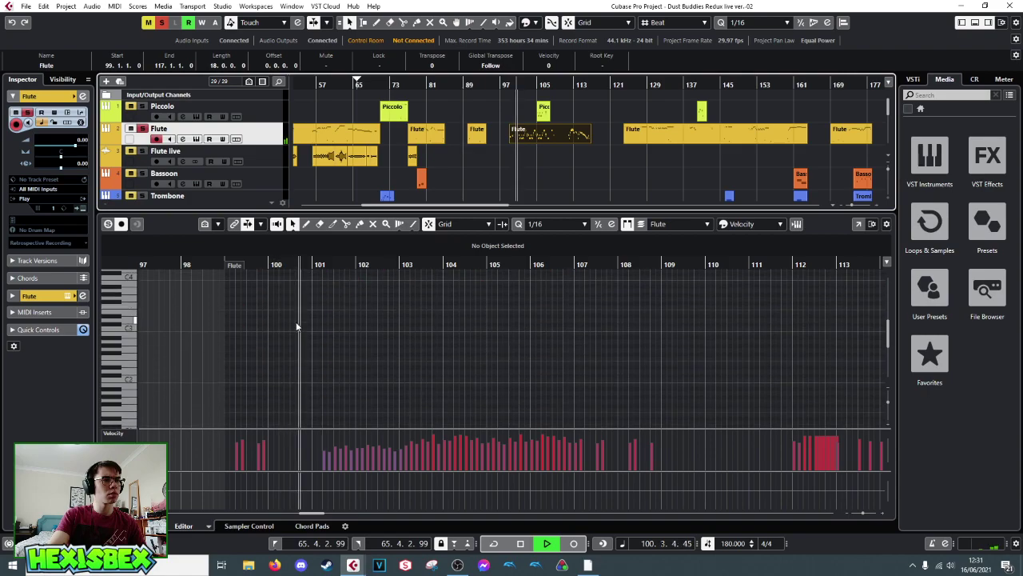
key("space")
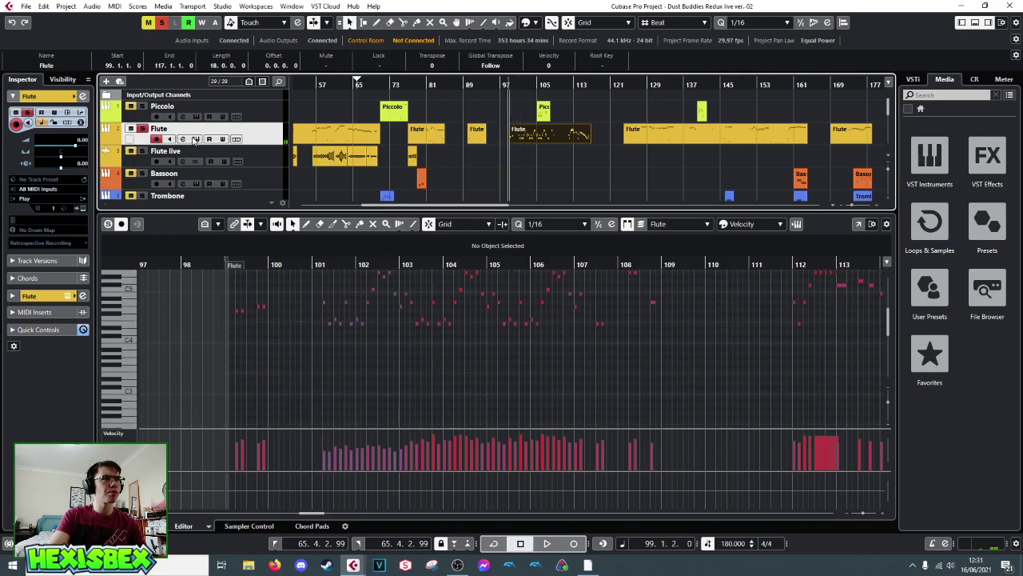
- Check the Flute instrument's articulation list and add a C#1 staccato keyswitch note at 99.1.2, one sixteenth long
left_click(195, 139)
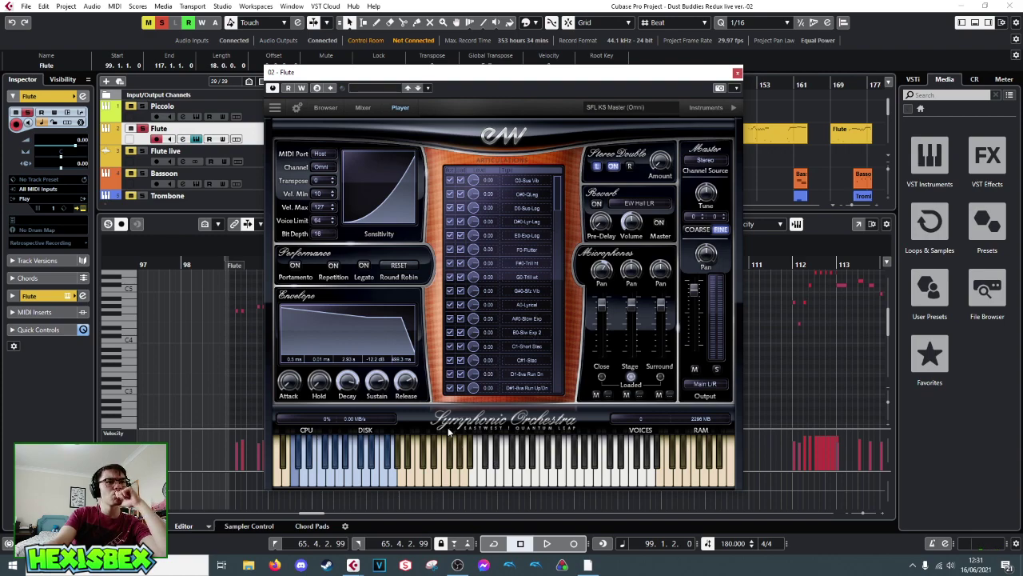
left_click(737, 73)
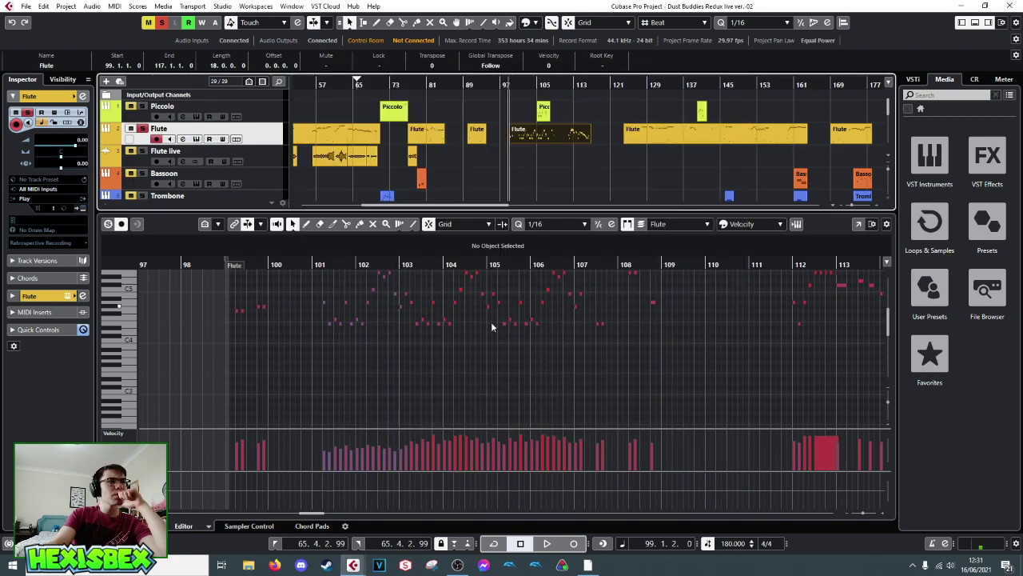
scroll(387, 389, "up", 2)
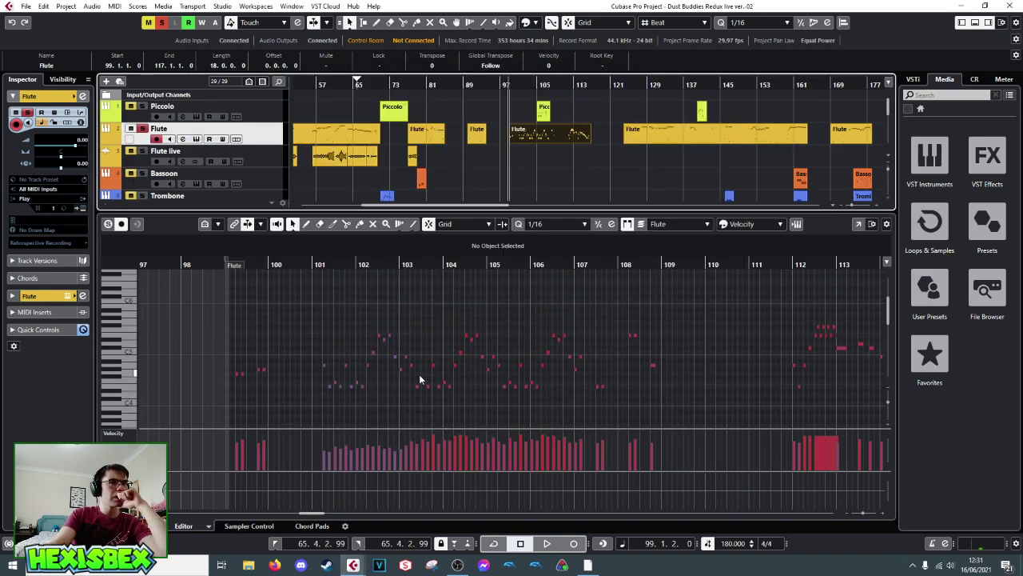
scroll(419, 369, "down", 3)
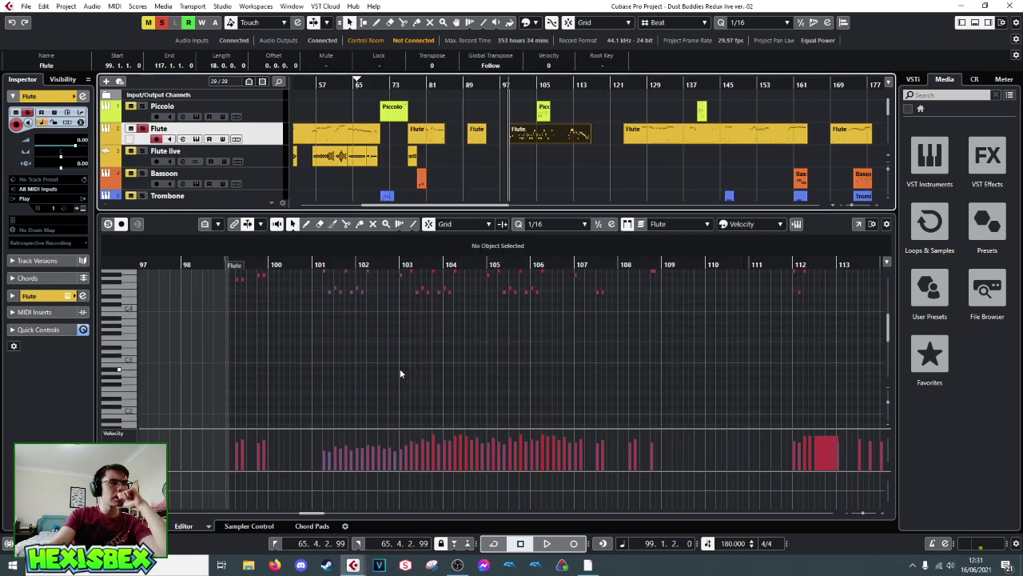
scroll(270, 368, "down", 1)
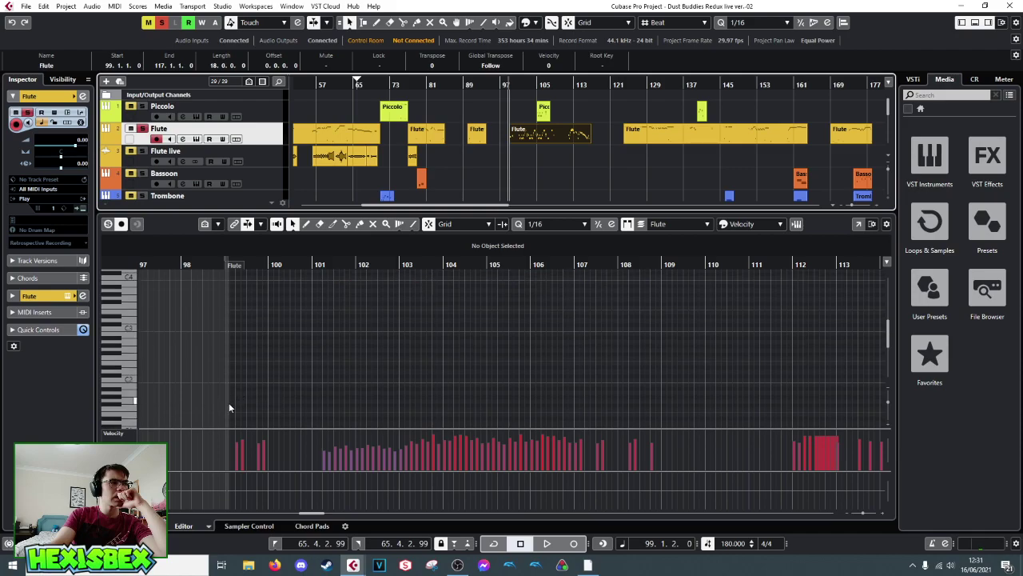
scroll(230, 404, "down", 1)
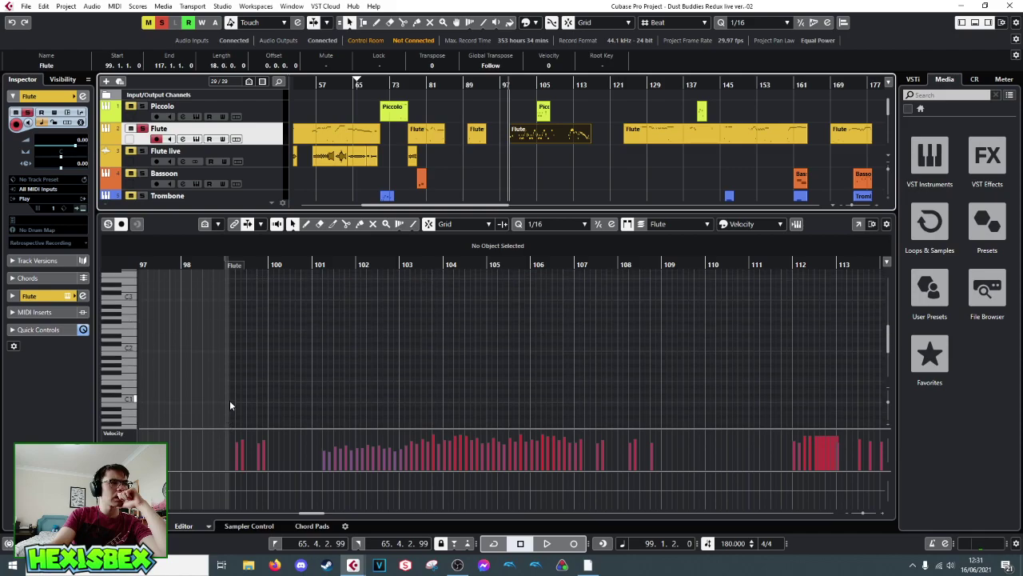
left_click(228, 395)
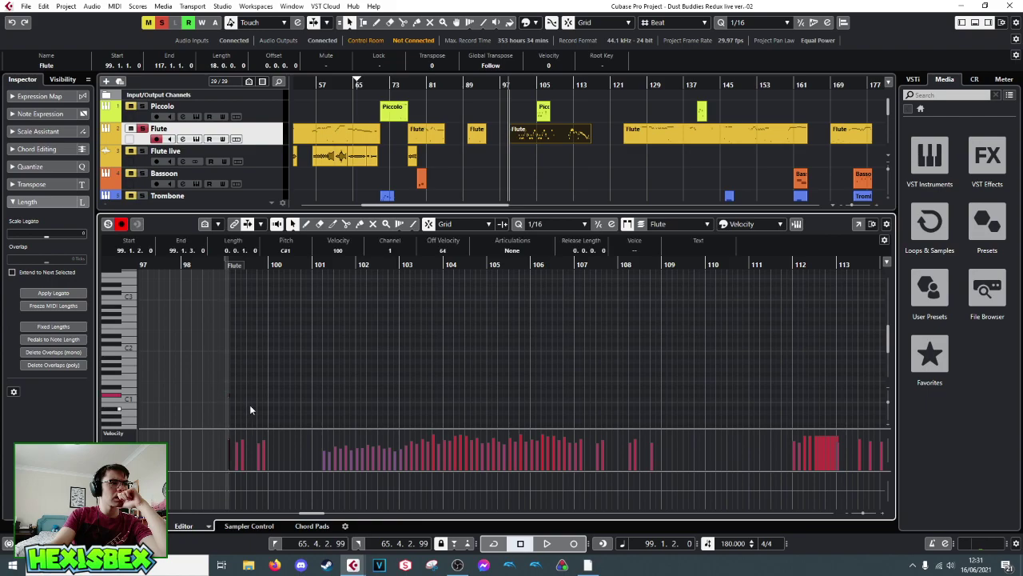
- Audition the soloed flute from 99.1.2 to about bar 108, and its run from 111.4
key("space")
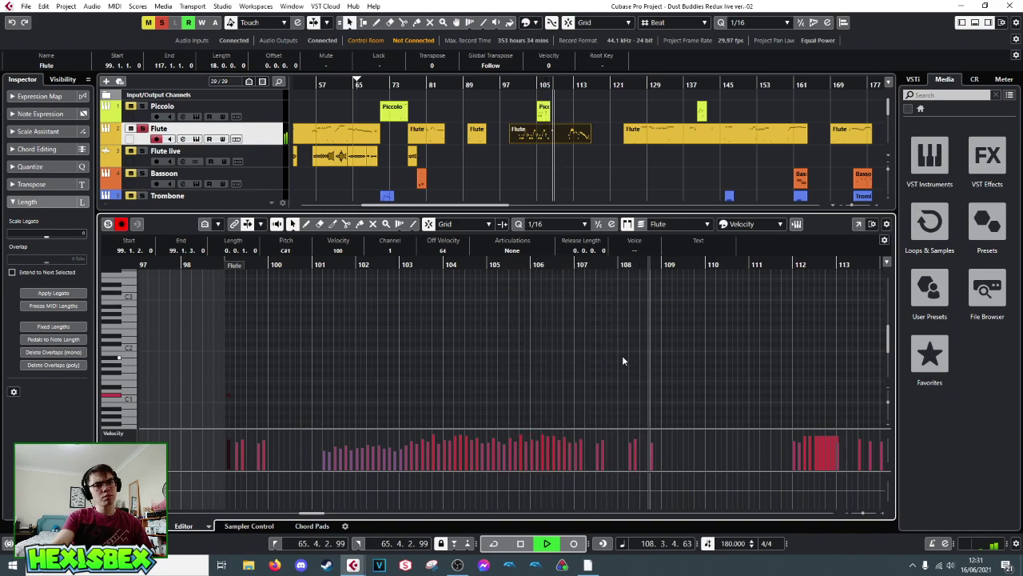
key("space")
key("space")
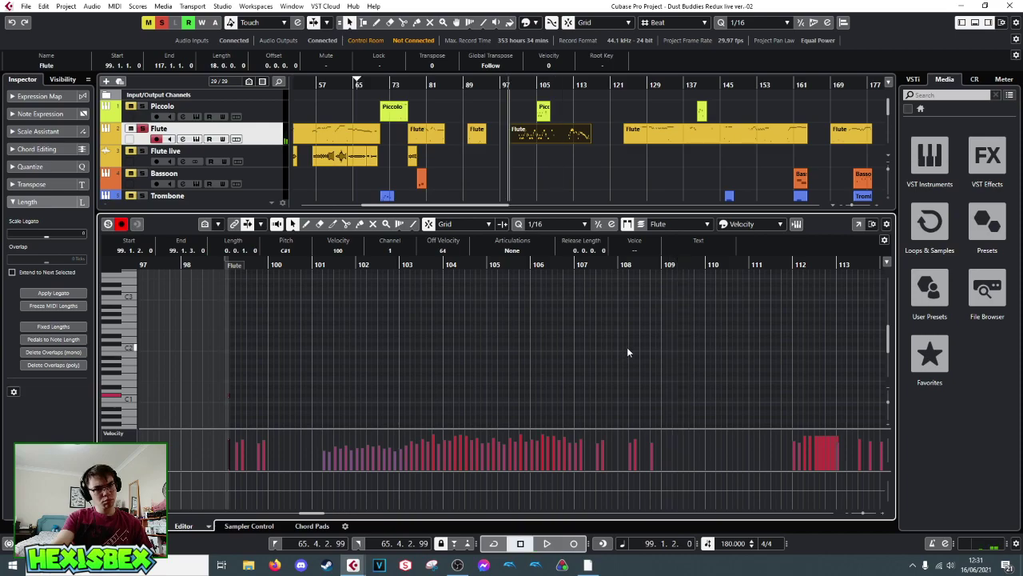
scroll(778, 334, "up", 5)
scroll(781, 332, "up", 1)
left_click_drag(786, 264, 513, 288)
key("space")
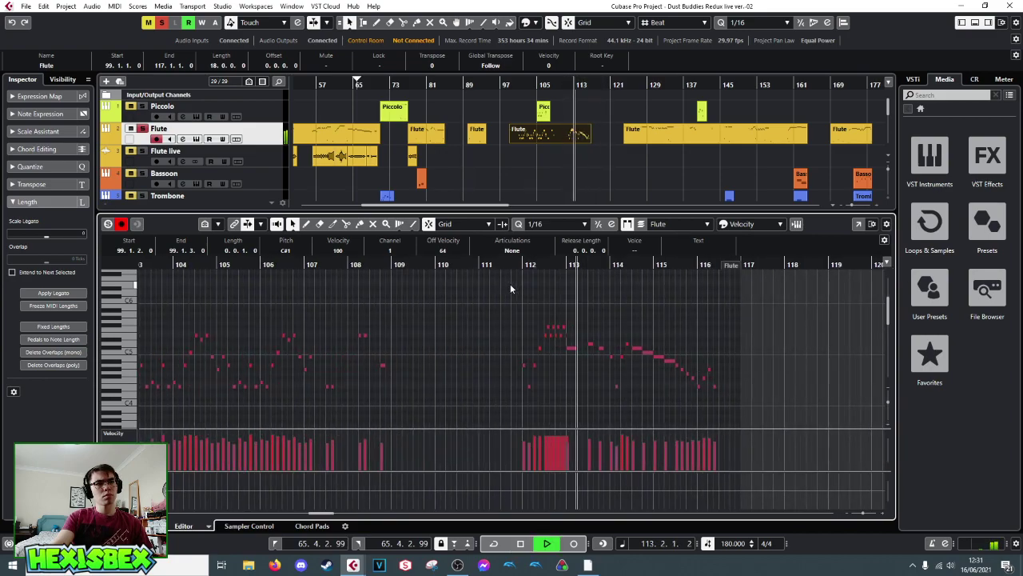
key("space")
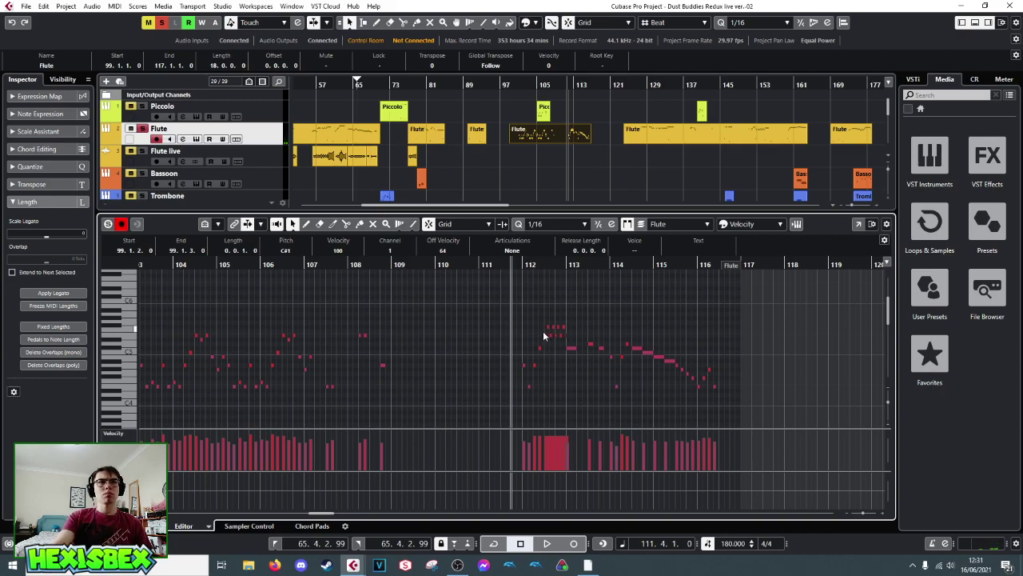
- Delete the flute's alternating notes after the E5 at 112.3 and extend that E5 to 113.1, two beats long
left_click(543, 265)
left_click_drag(549, 268, 525, 290)
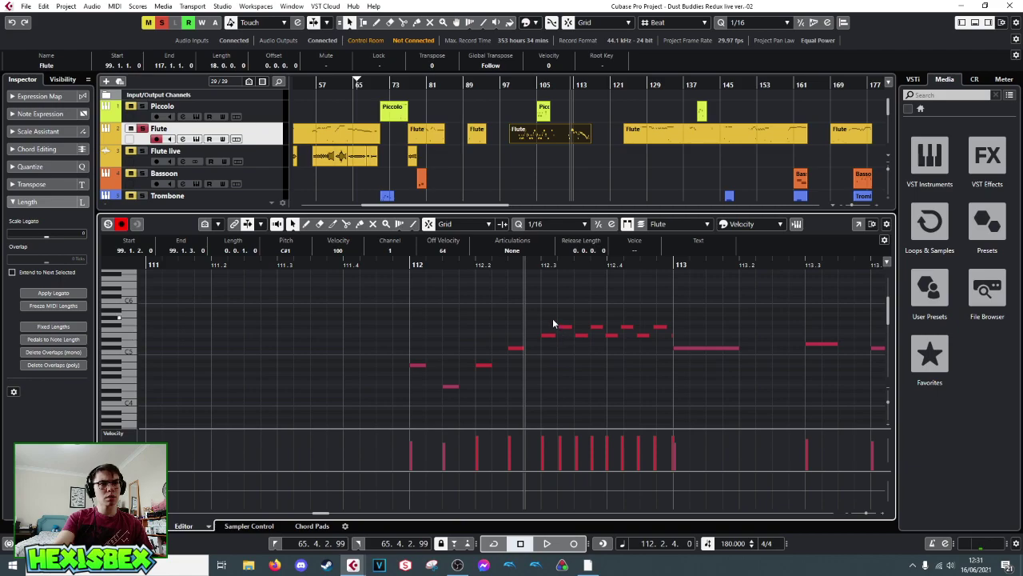
left_click_drag(561, 309, 680, 343)
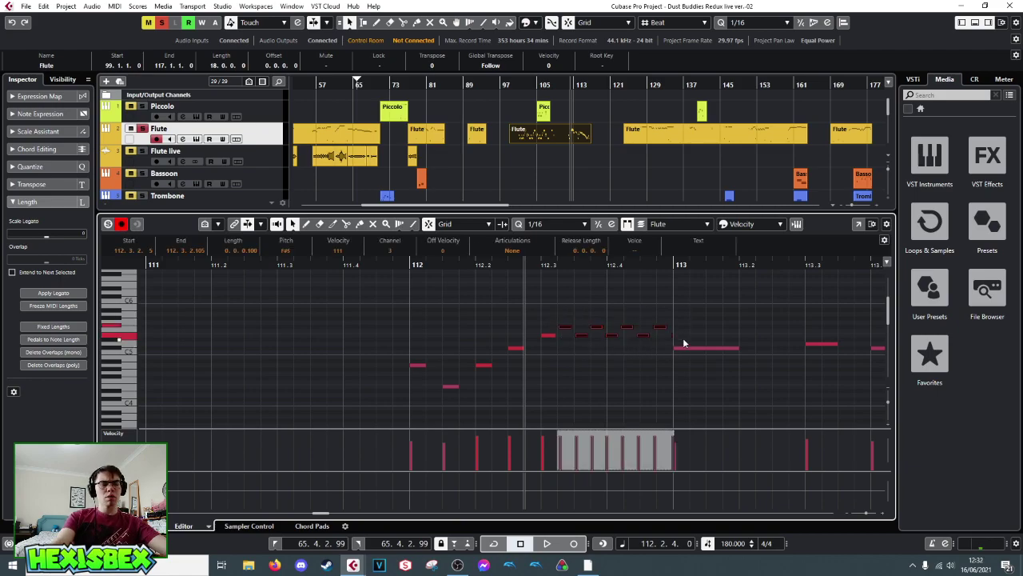
key("Delete")
left_click_drag(555, 336, 663, 339)
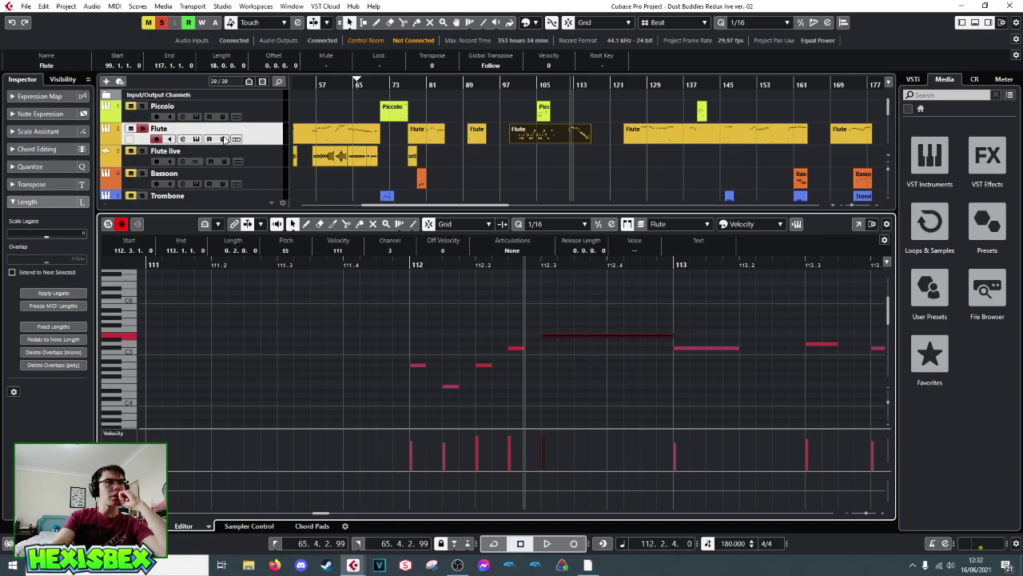
- Look up the flute's trill keyswitch and add a G0 note at 112.2.4 and a C0 note at 112.4.2
left_click(196, 139)
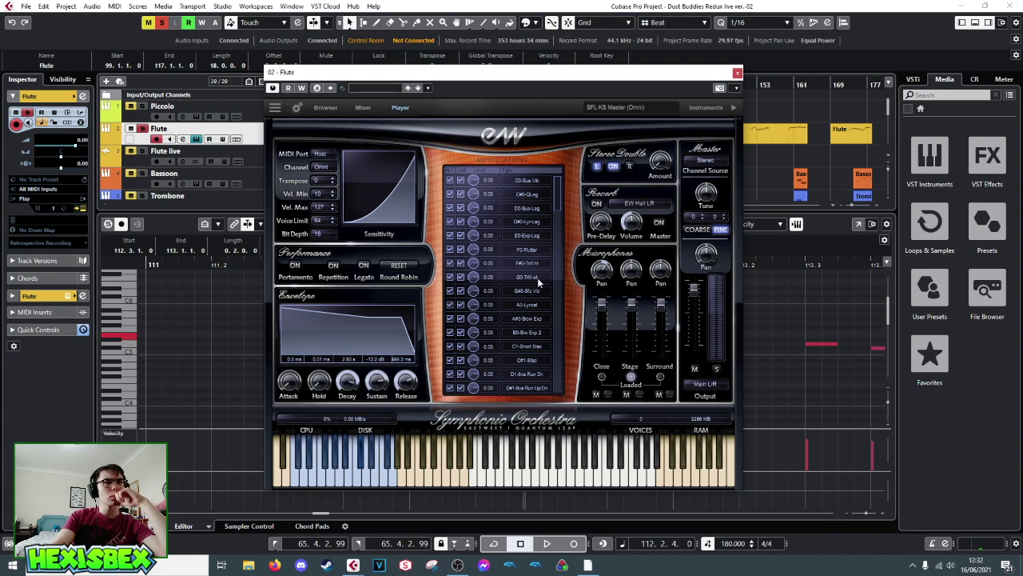
left_click(737, 73)
scroll(624, 364, "down", 8)
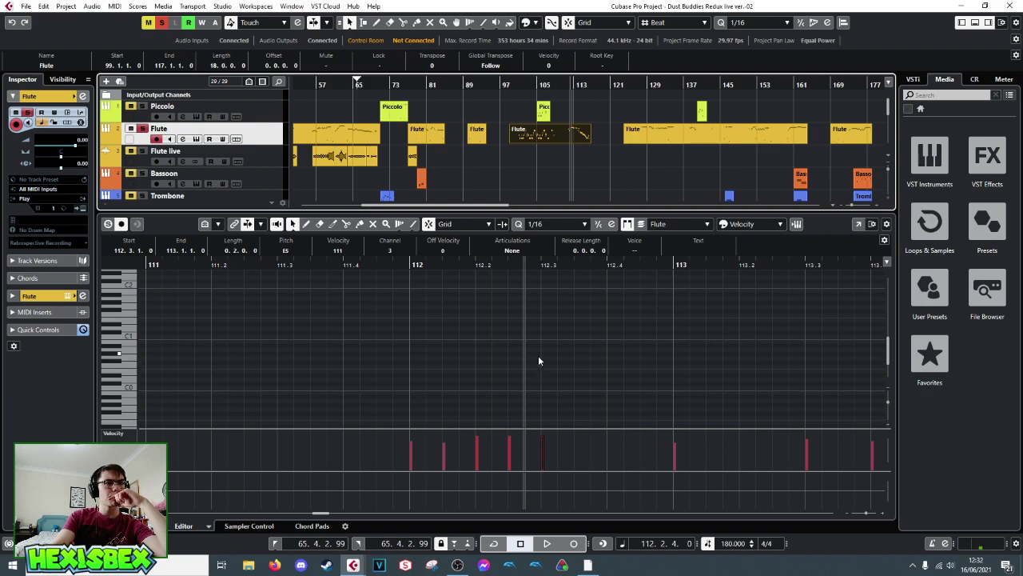
left_click(536, 359, "alt")
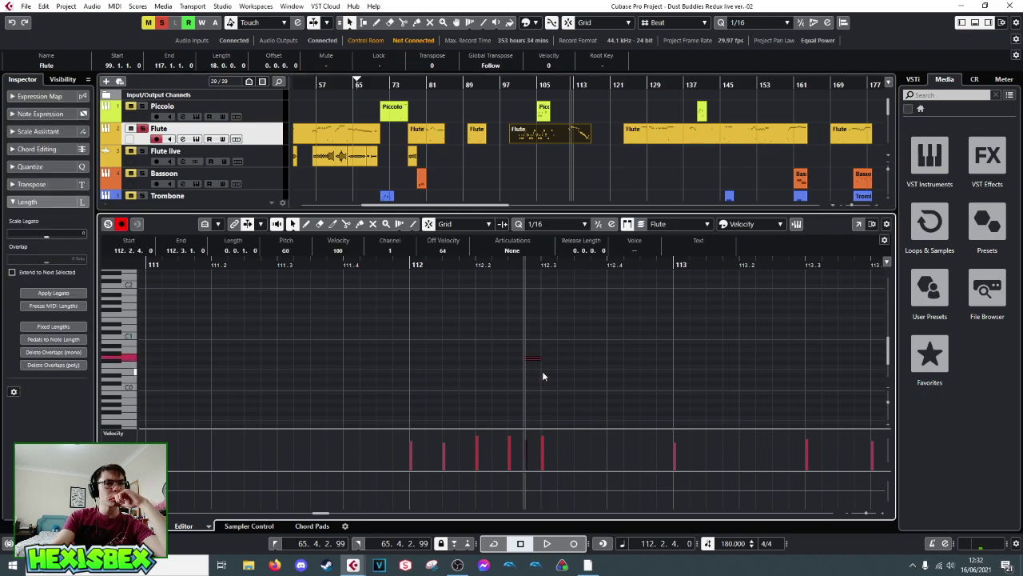
left_click(633, 391, "alt")
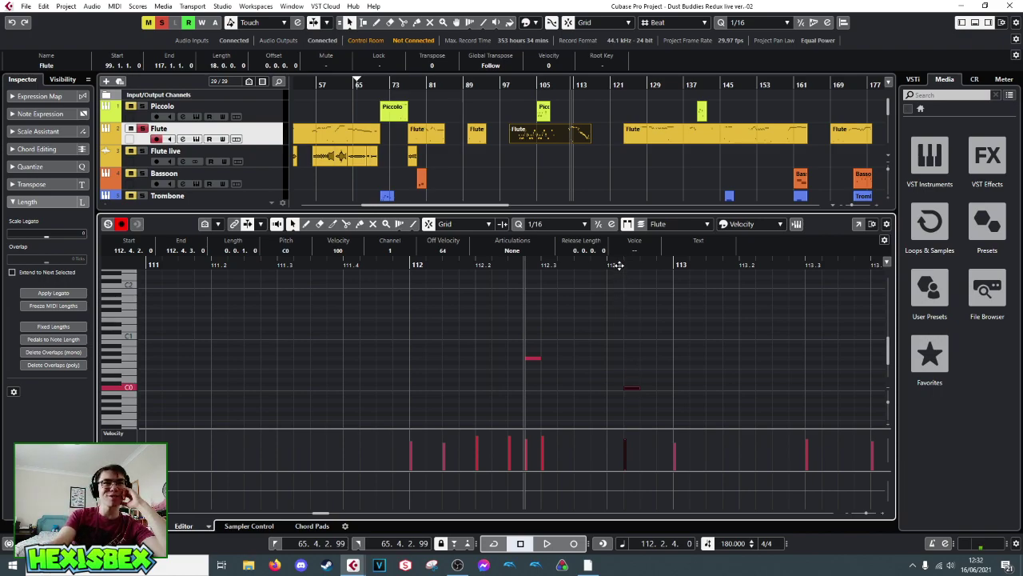
- Audition the flute trill and descending run from 111.4.3 to about bar 116, and place the playhead at 114.1.2
scroll(608, 371, "up", 6)
left_click_drag(565, 266, 533, 275)
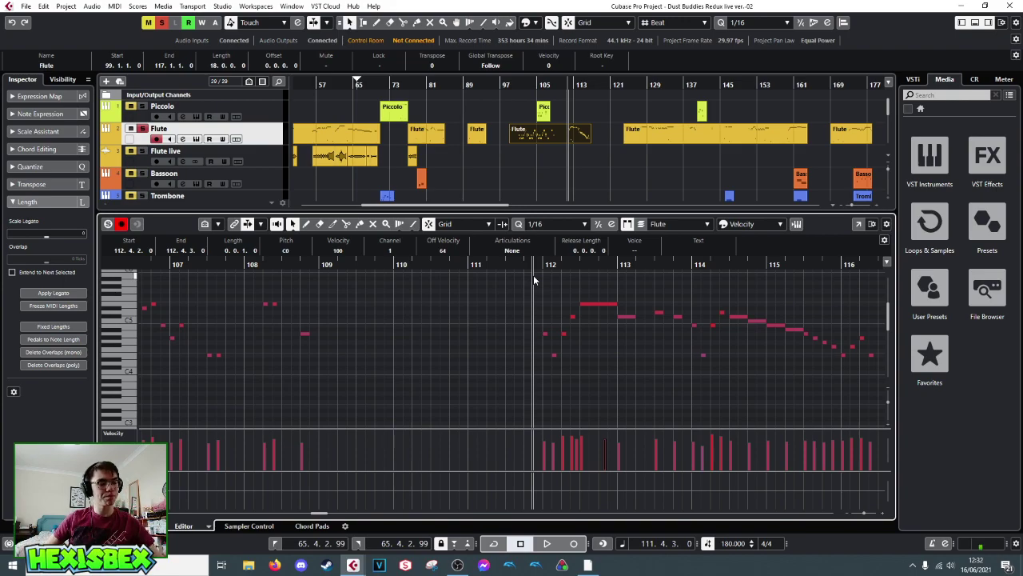
key("space")
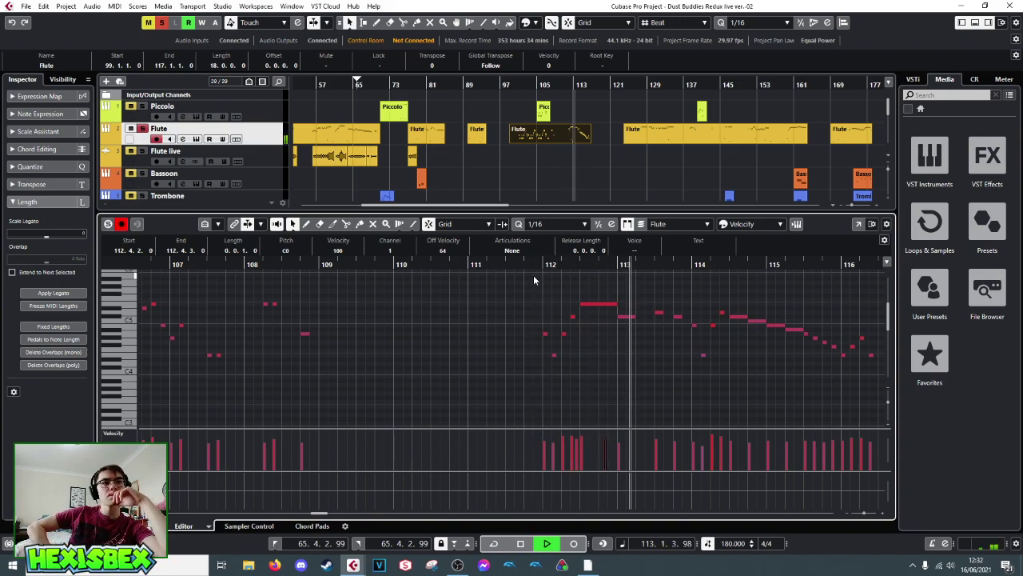
key("space")
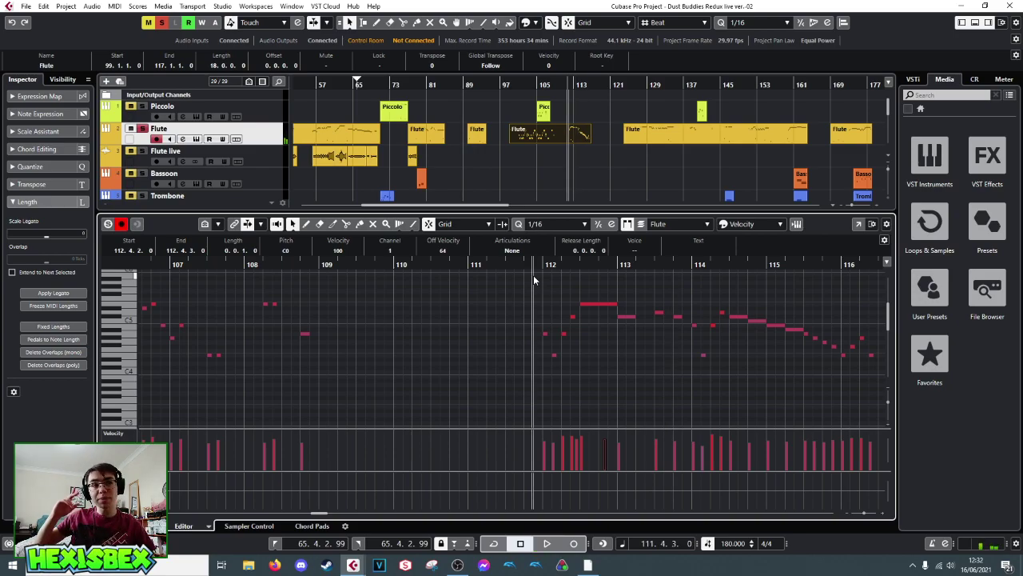
key("space")
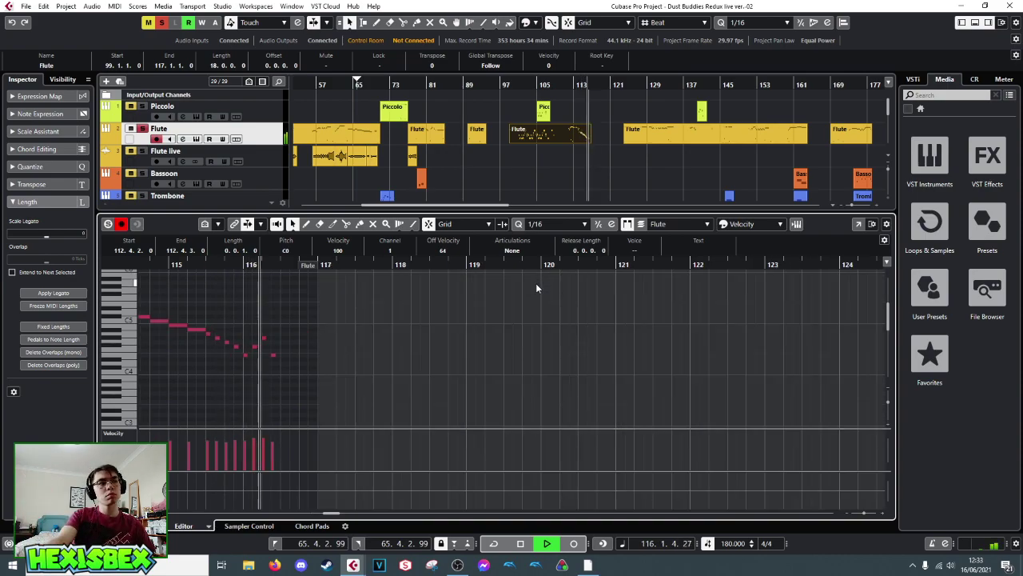
key("space")
left_click(838, 267)
left_click_drag(838, 266, 565, 289)
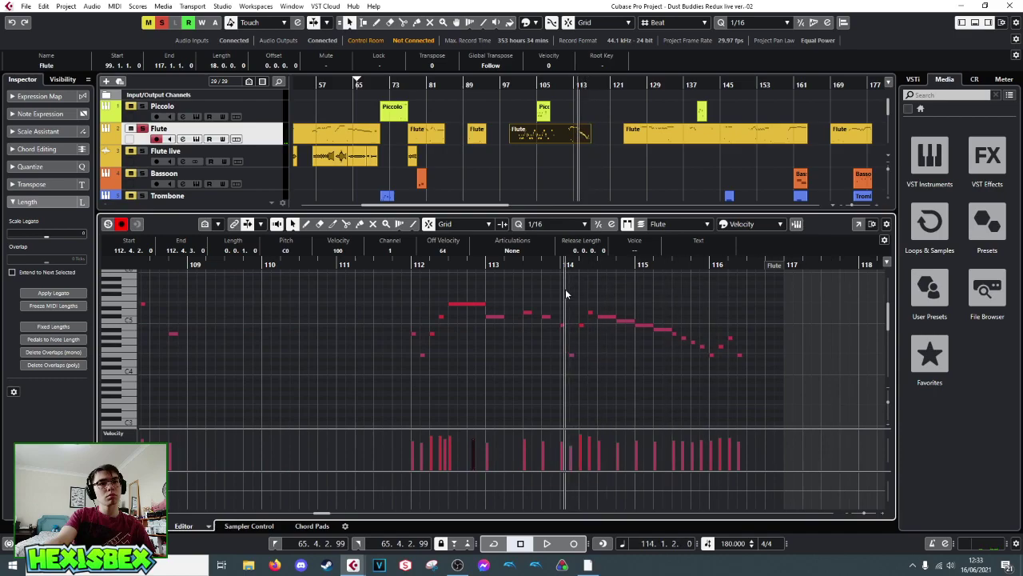
- Add a C#1 keyswitch note at 115.2.4 in the flute part
left_click_drag(669, 266, 672, 275)
scroll(679, 301, "down", 5)
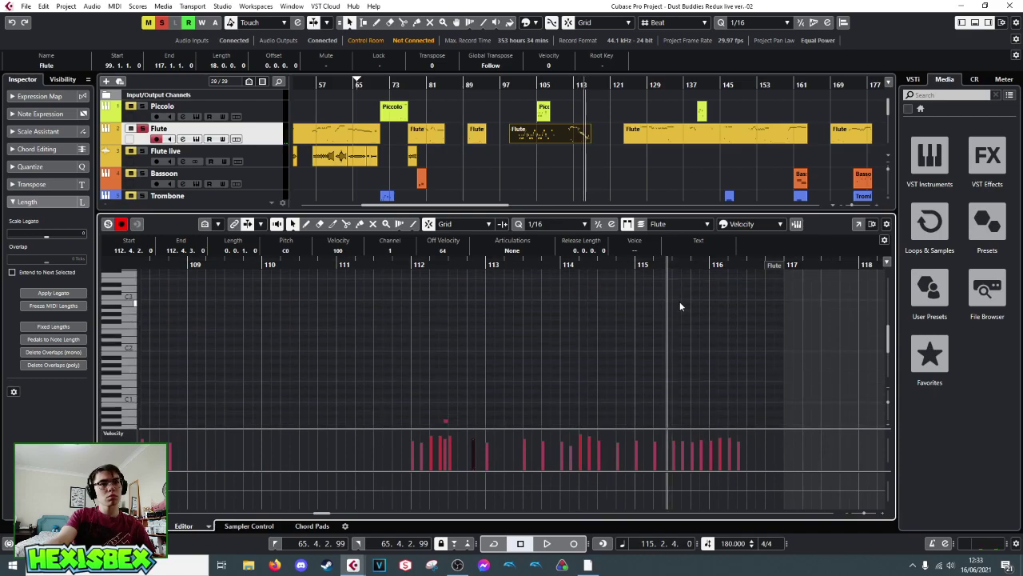
left_click(670, 363)
- Audition the soloed flute's closing run from 115.2.4, about bar 114 and bar 112
key("space")
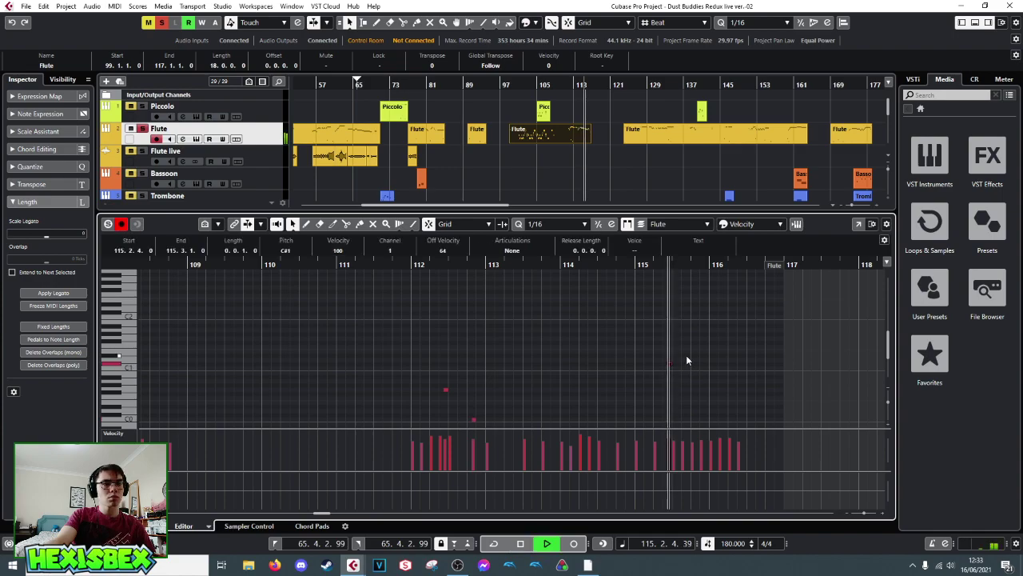
left_click(665, 280)
left_click(515, 283)
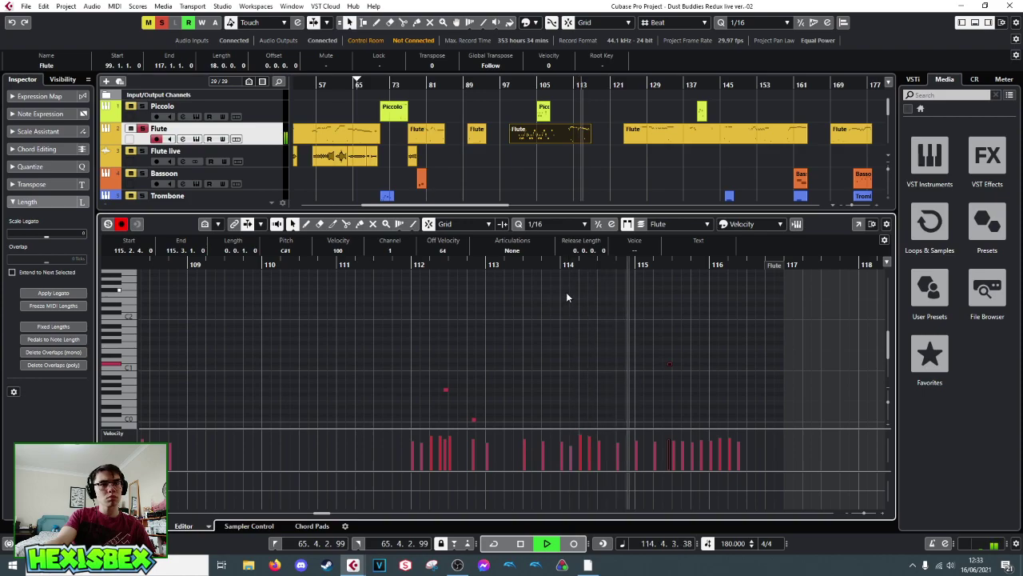
left_click(413, 264)
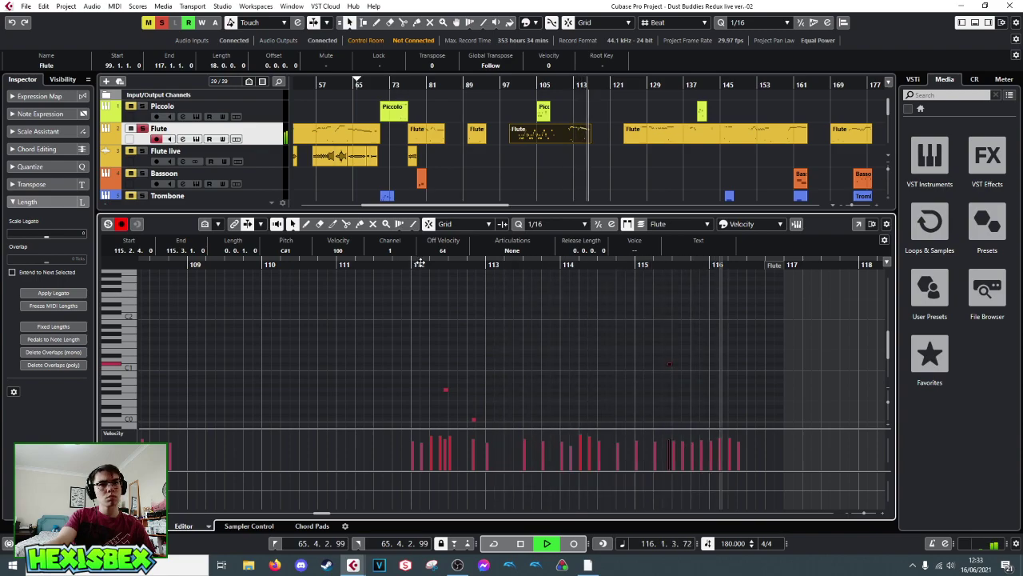
key("space")
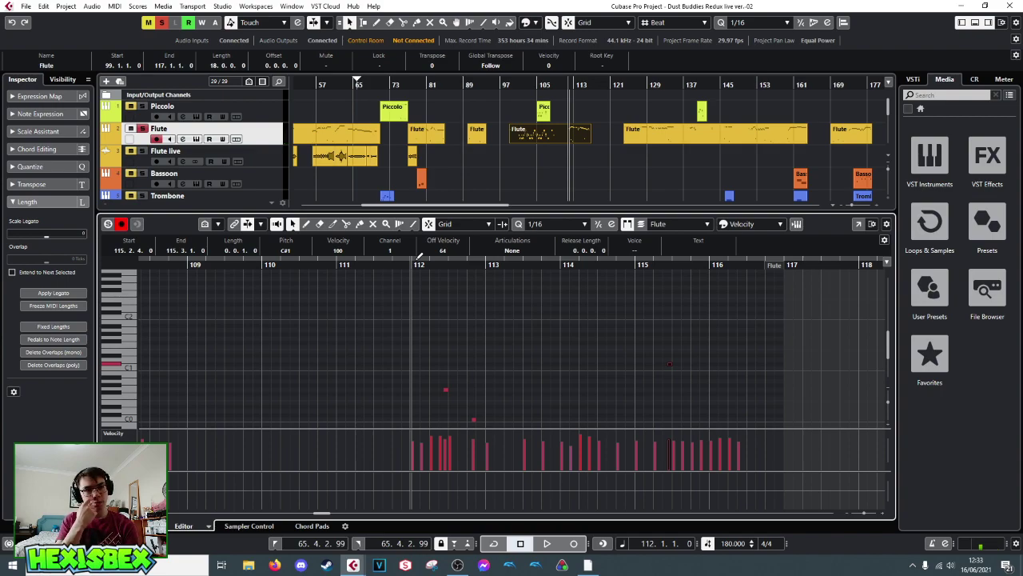
- Set the flute instrument's envelope decay to 1.05 s and sustain to 0 dB, auditioning the passage from bar 112
left_click(196, 139)
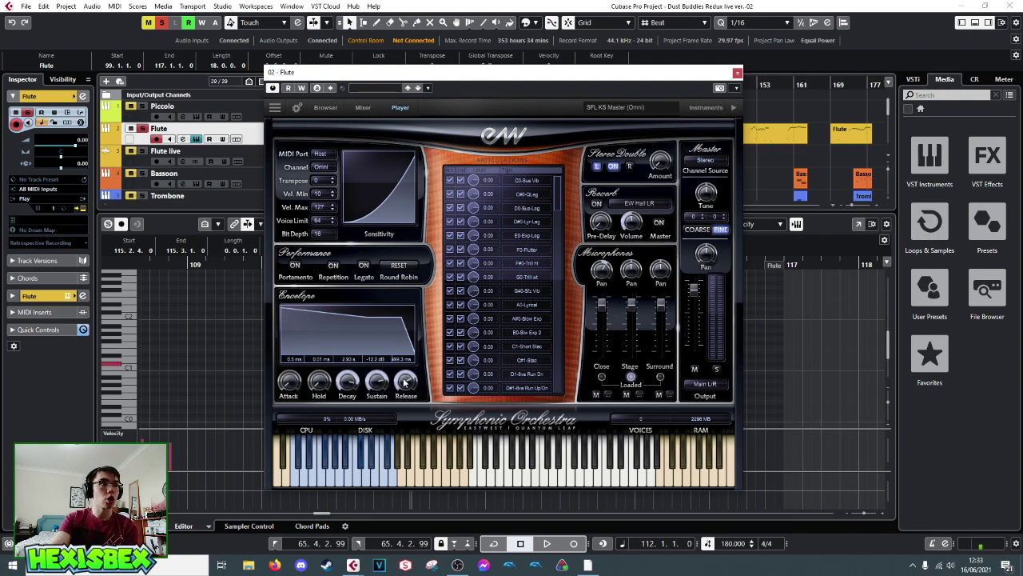
left_click_drag(352, 386, 344, 390)
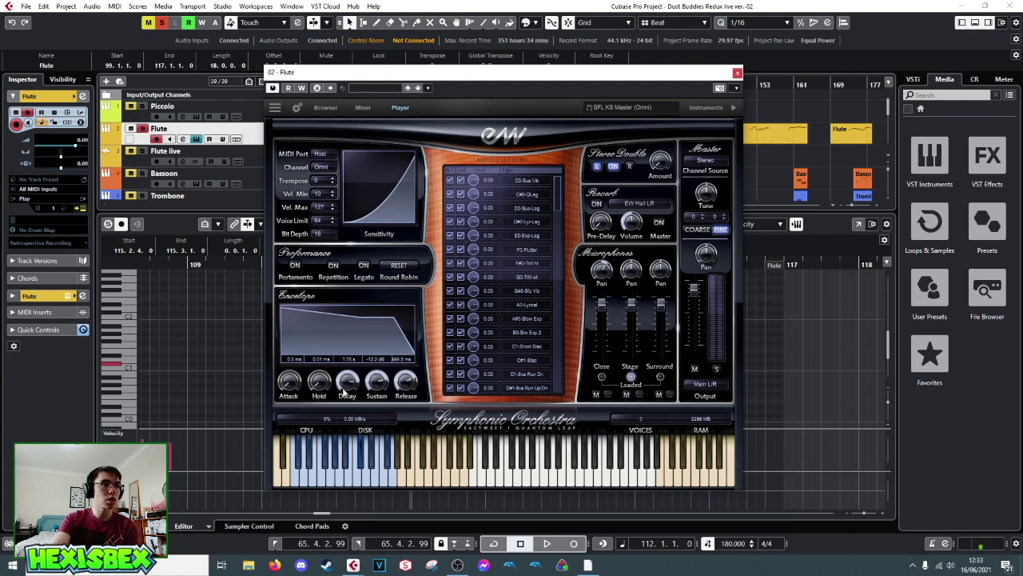
key("space")
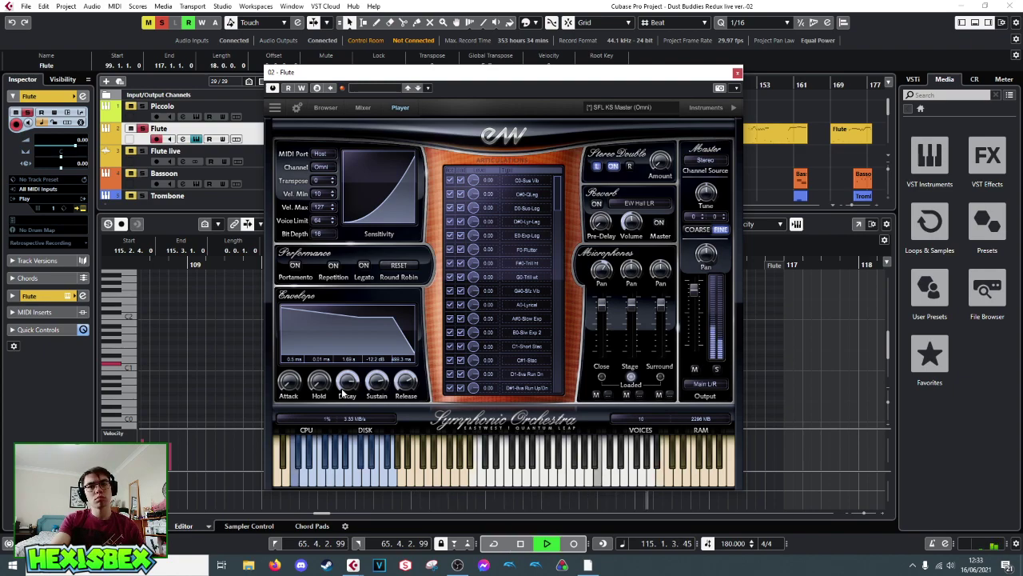
key("space")
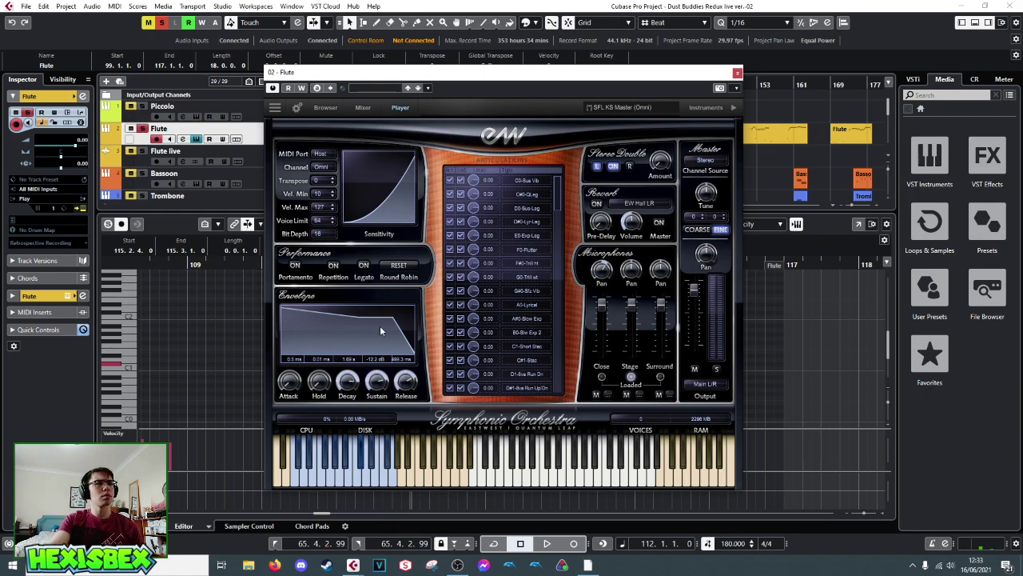
left_click_drag(347, 385, 347, 366)
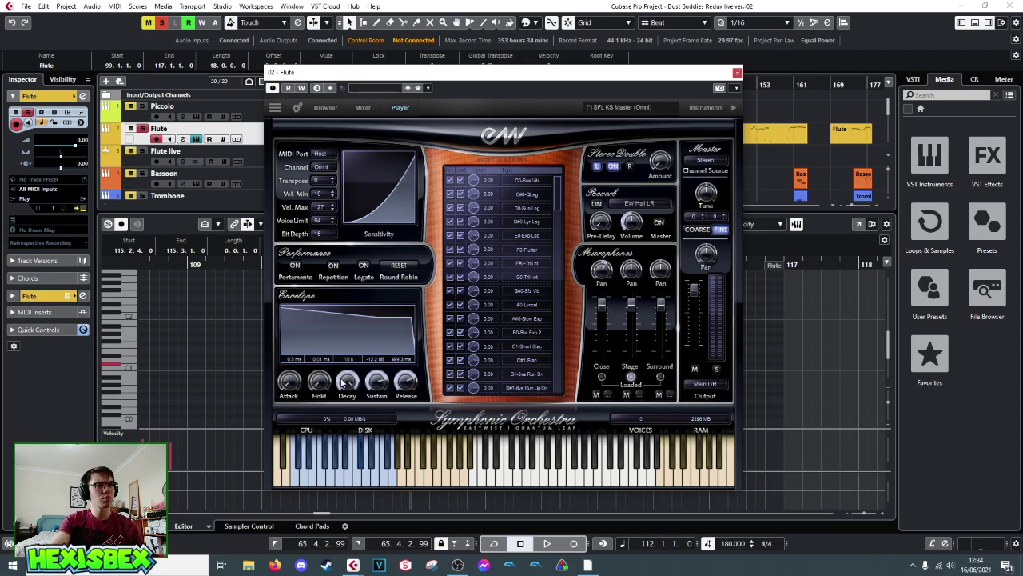
left_click_drag(341, 394, 338, 408)
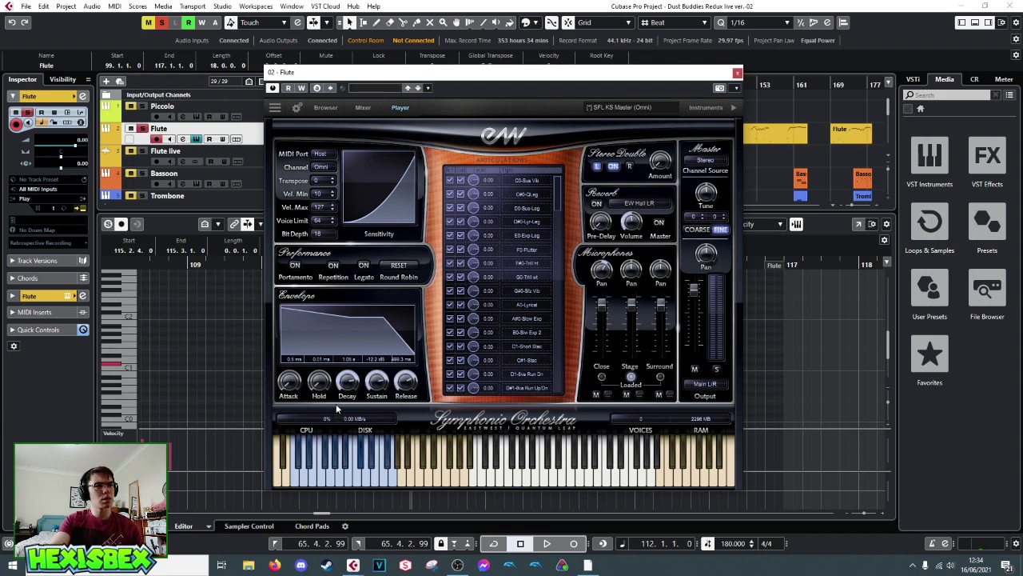
left_click_drag(372, 395, 386, 351)
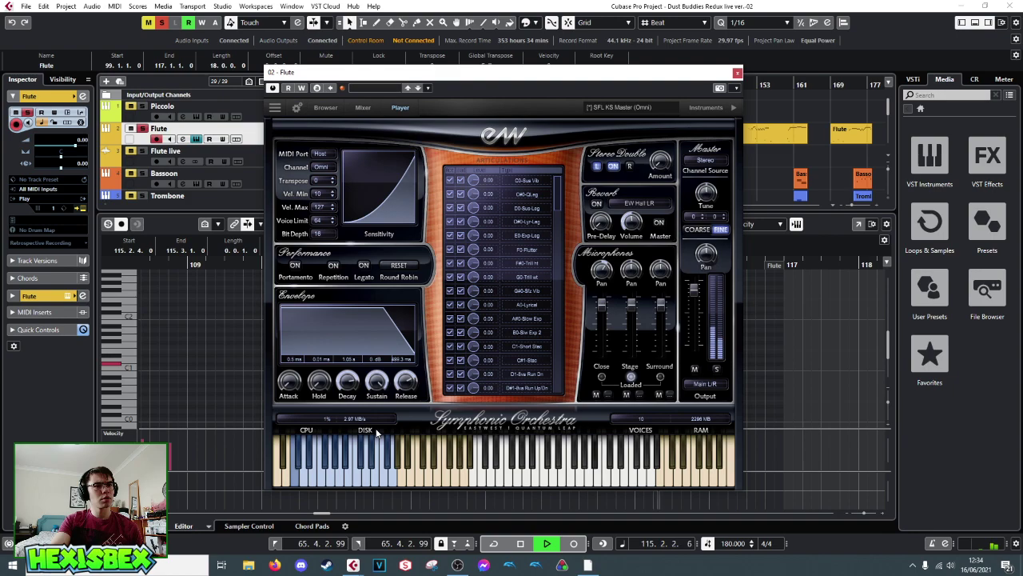
key("space")
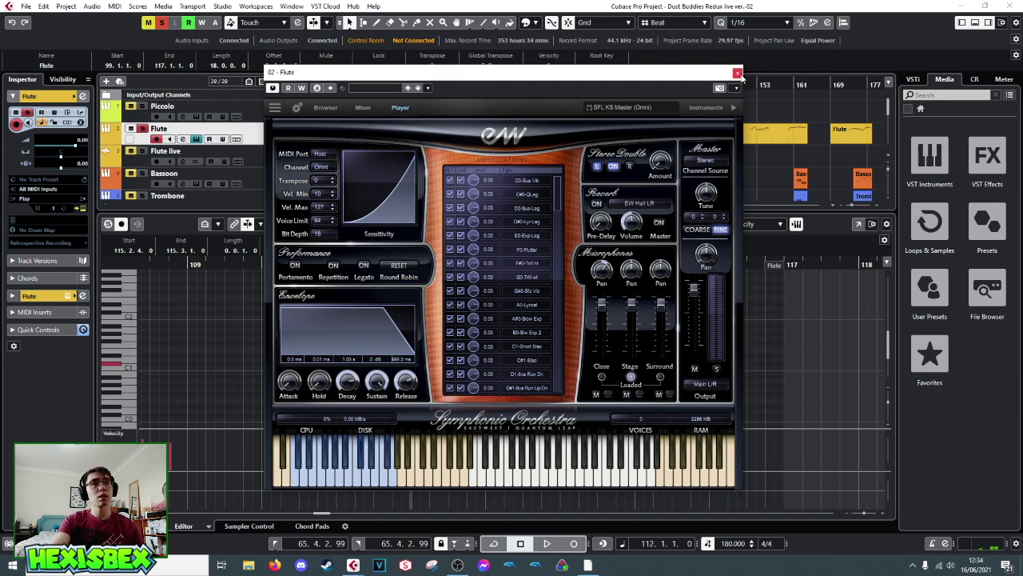
left_click(737, 73)
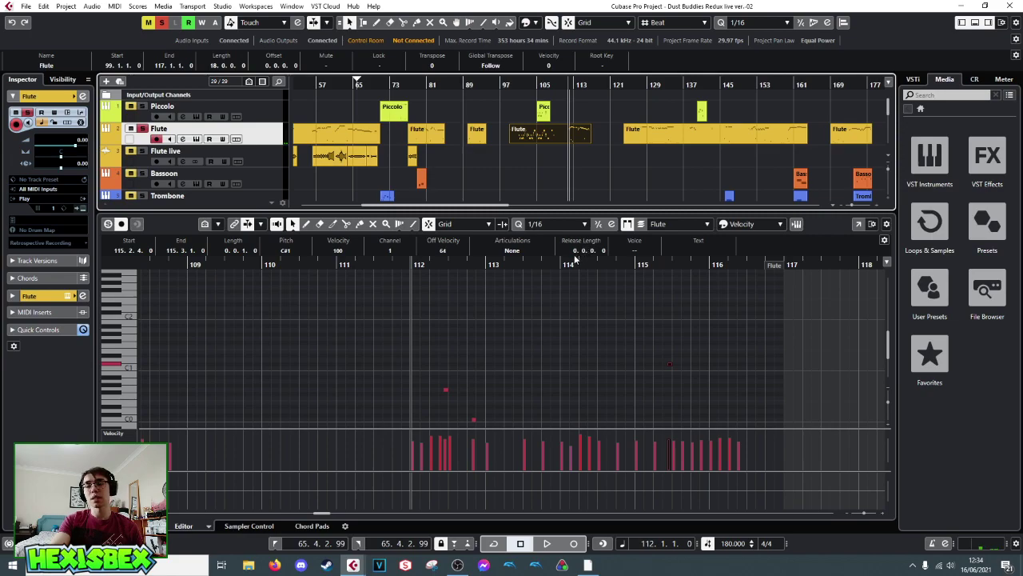
- Unsolo the flute and audition the full arrangement from bar 88 to about bar 116
left_click(515, 84)
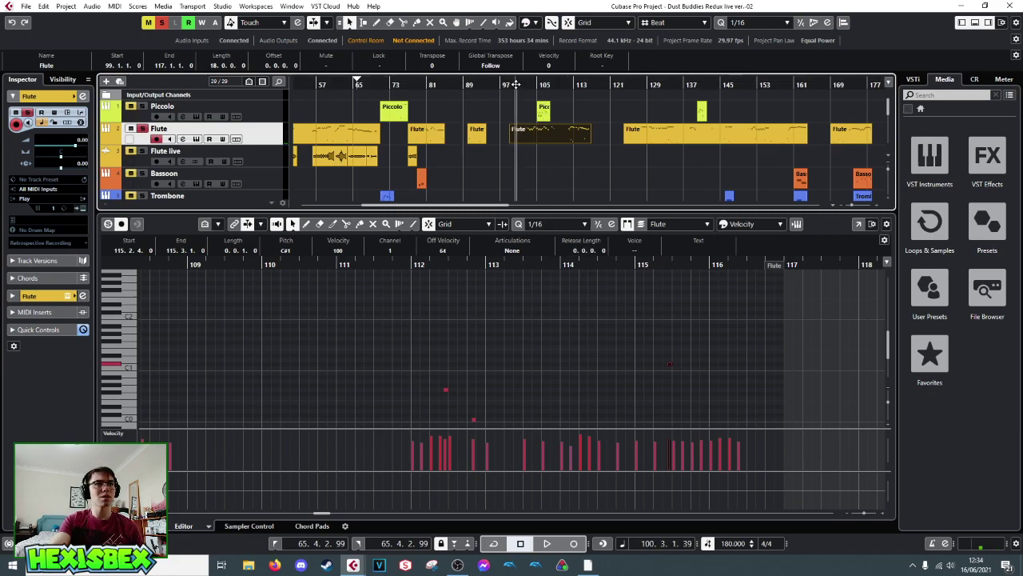
left_click(143, 127)
double_click(155, 127)
left_click_drag(471, 84, 395, 89)
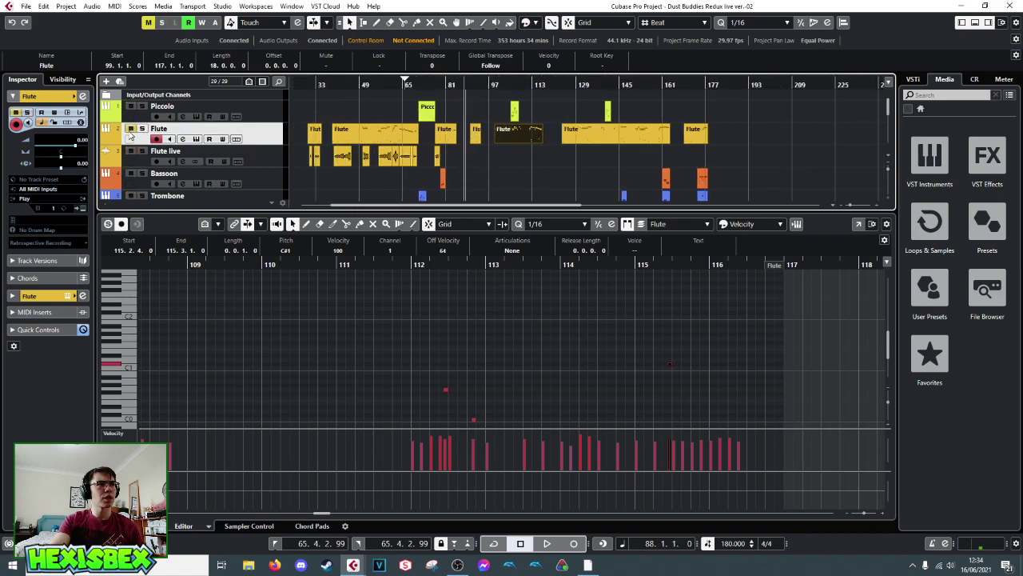
key("space")
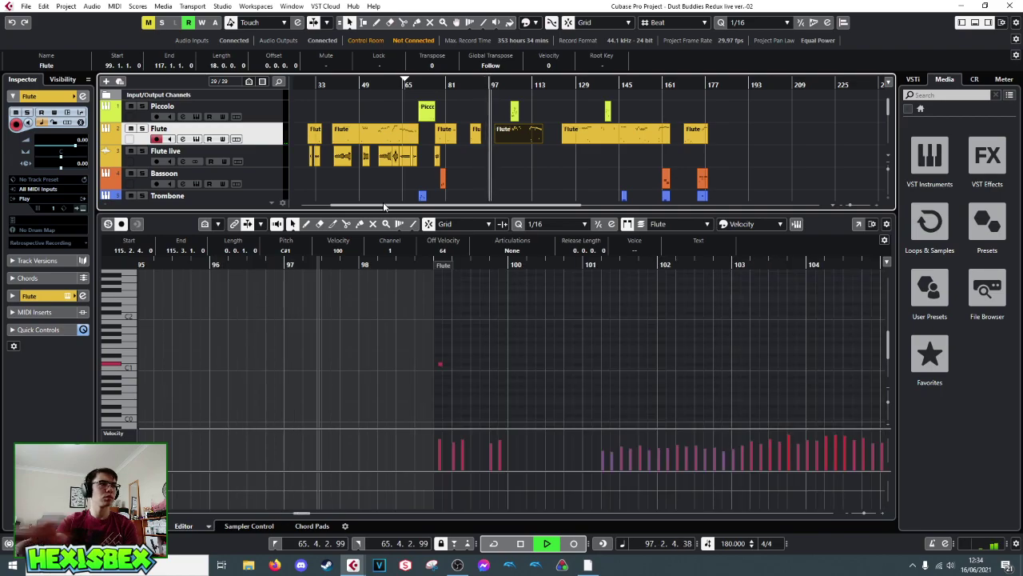
key("ctrl+alt+e")
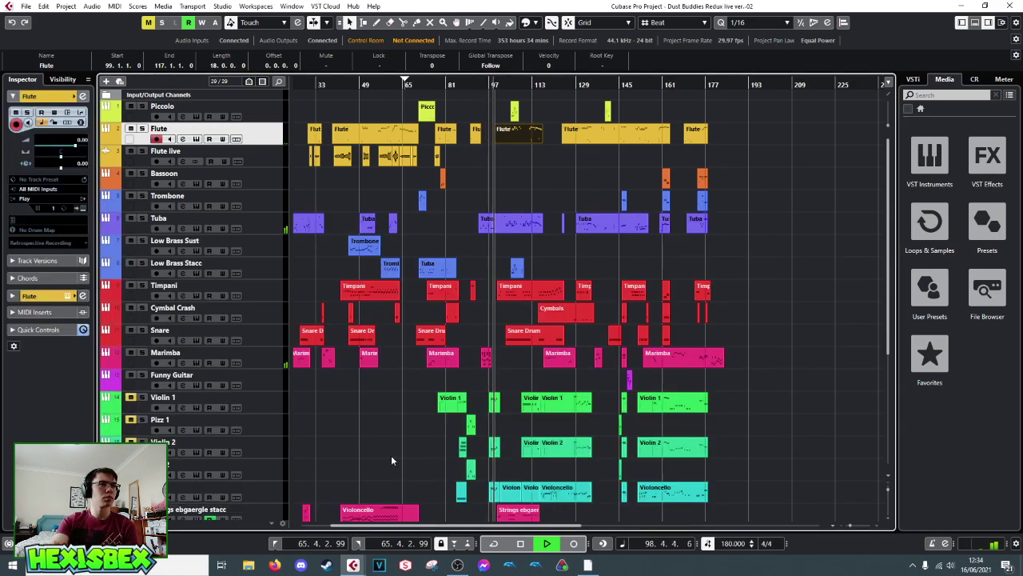
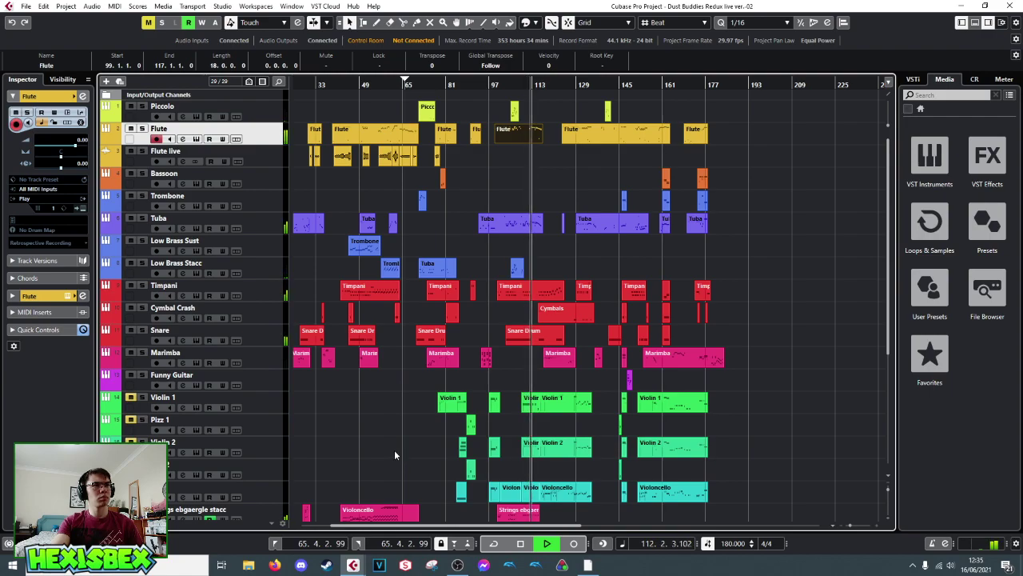
left_click(370, 114)
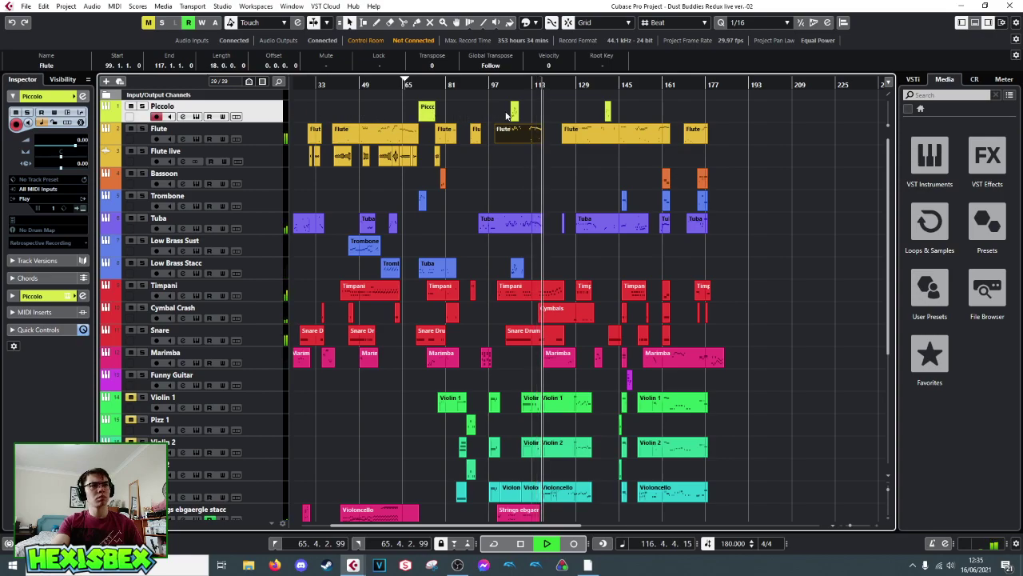
key("space")
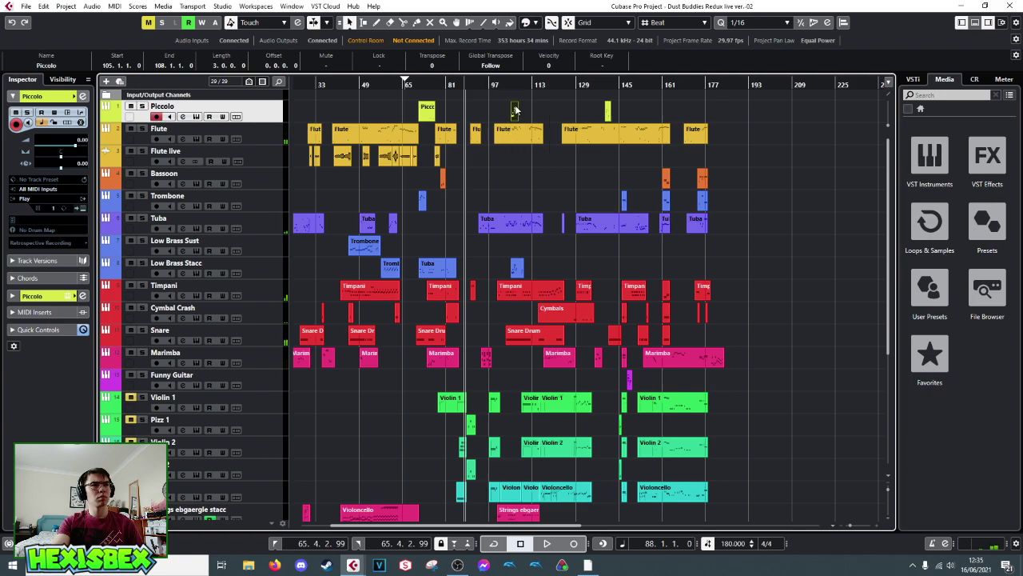
- Open the piccolo part at bar 105, solo the piccolo and audition it from 103.4.1
double_click(515, 110)
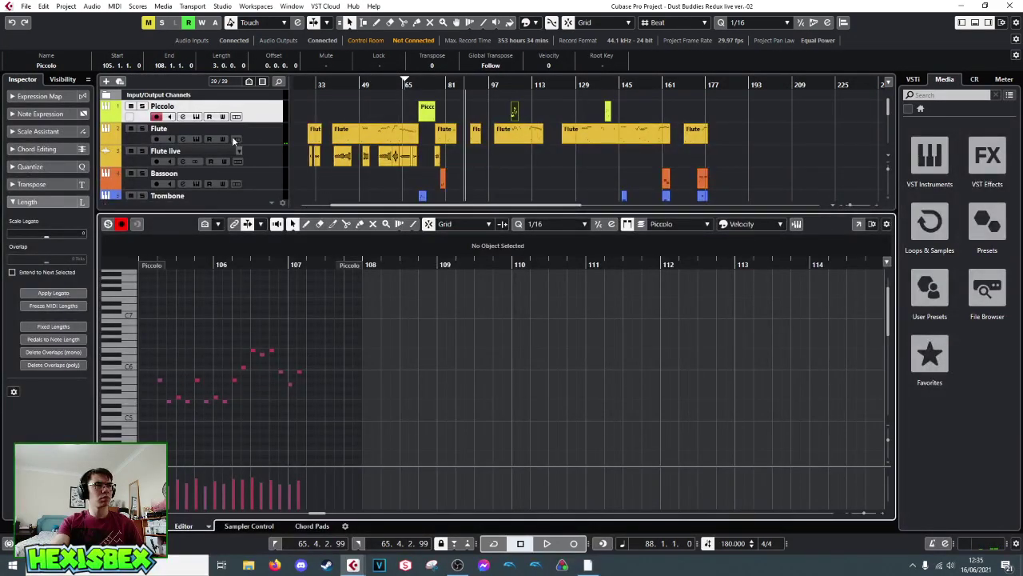
left_click(144, 110)
key("space")
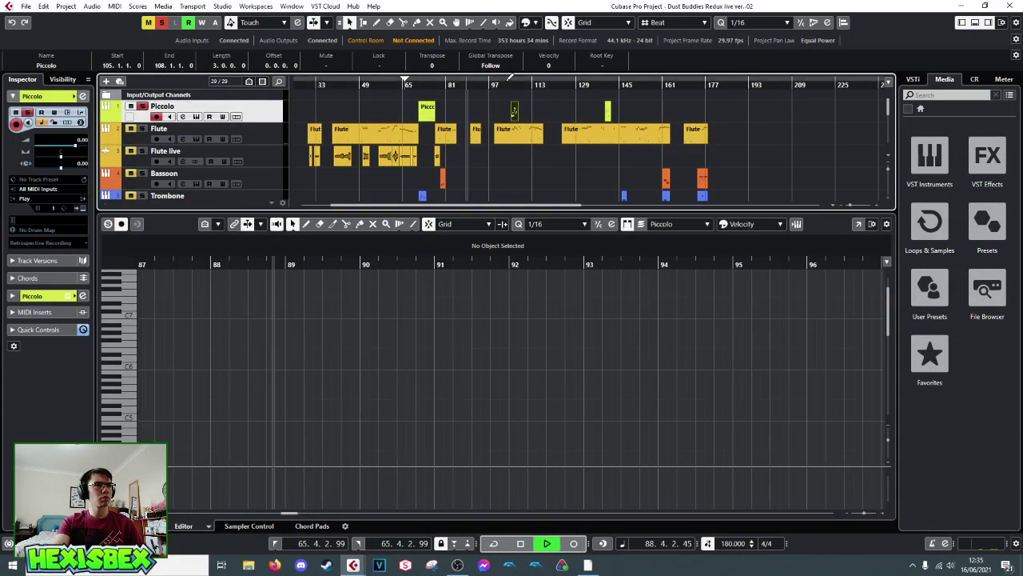
left_click(508, 84)
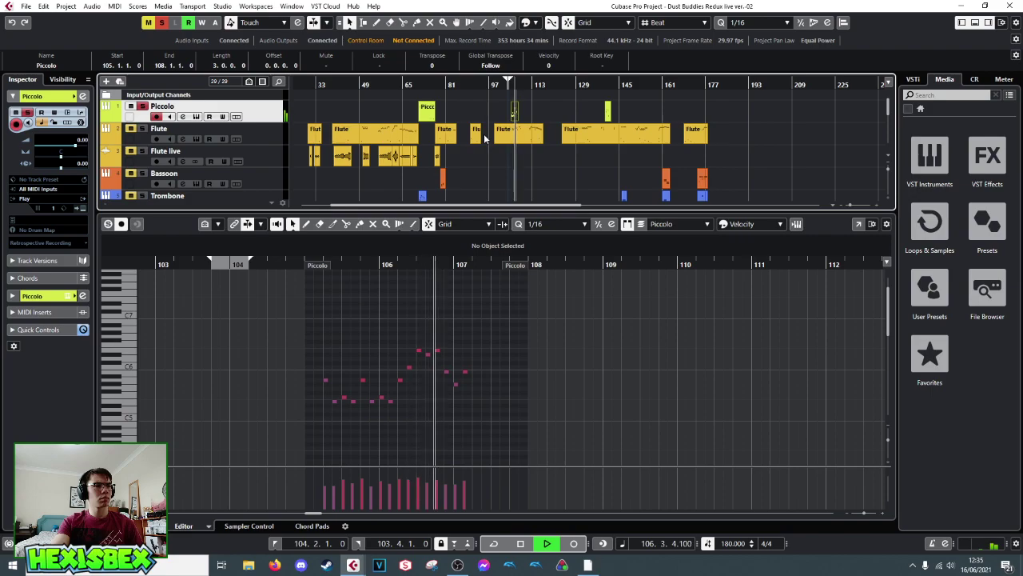
key("space")
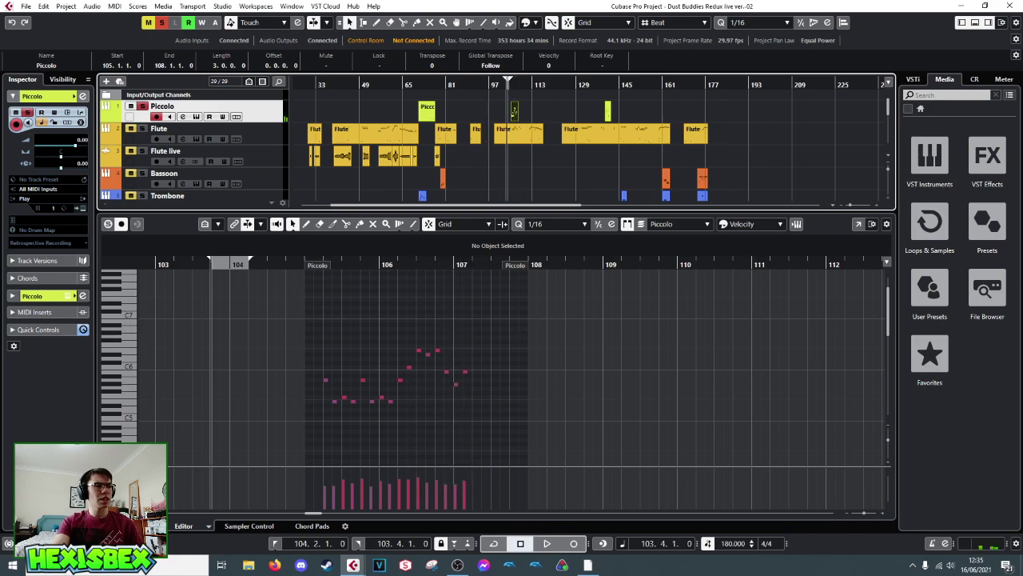
- Select all notes of the piccolo part starting at bar 105 and audition them soloed from 103.4.1
key("ctrl+alt+e")
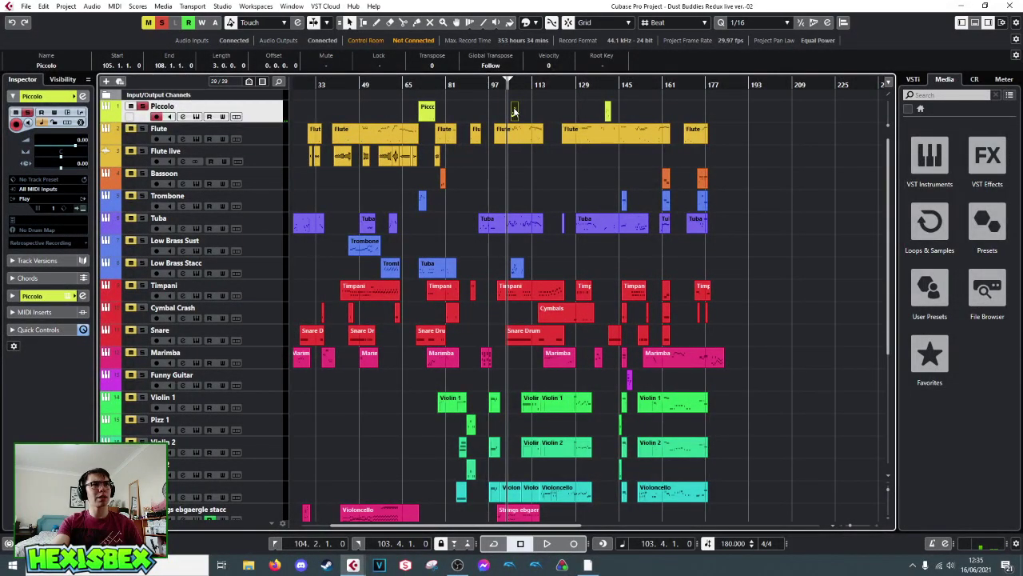
double_click(514, 109)
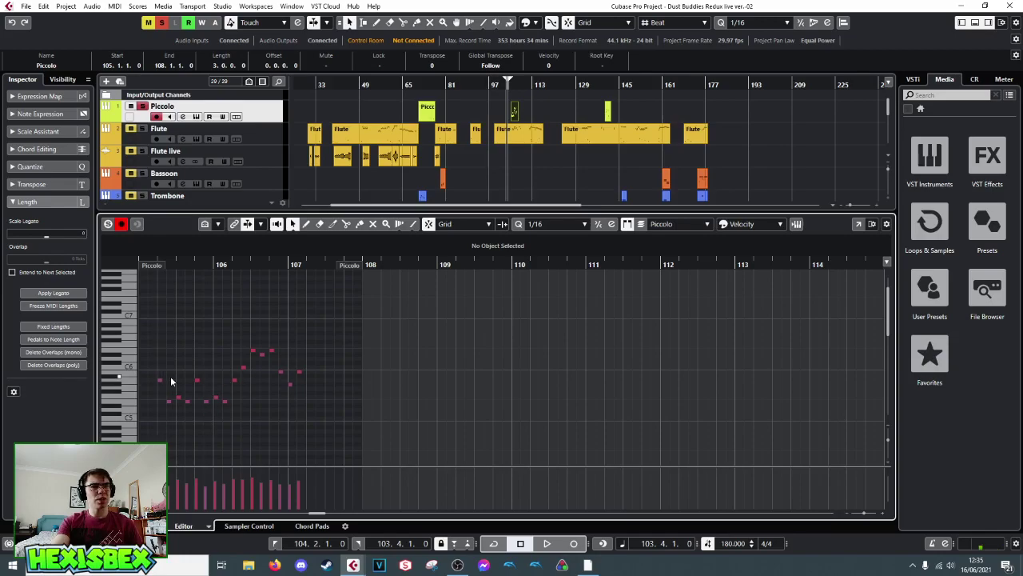
left_click_drag(156, 328, 304, 431)
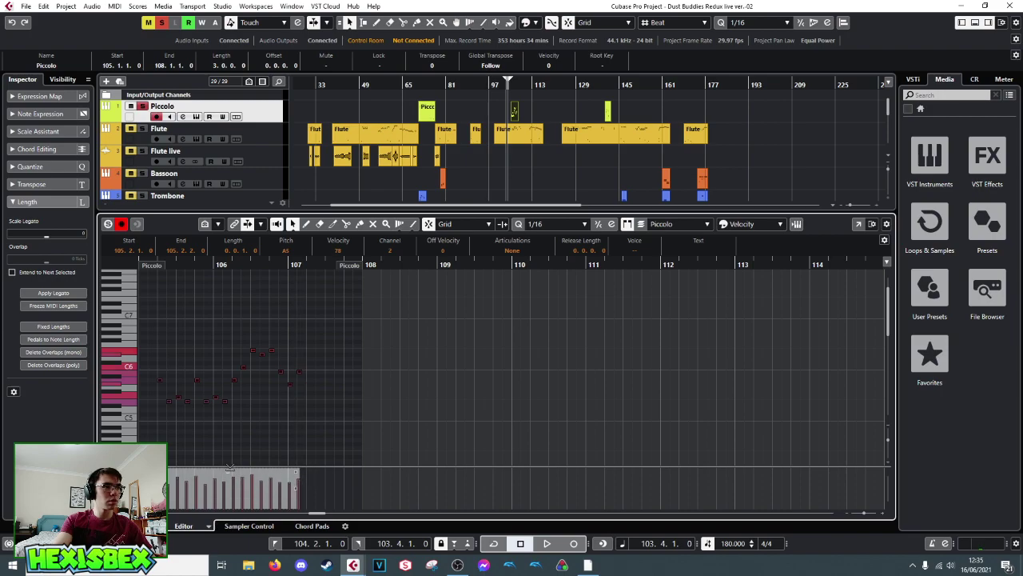
key("space")
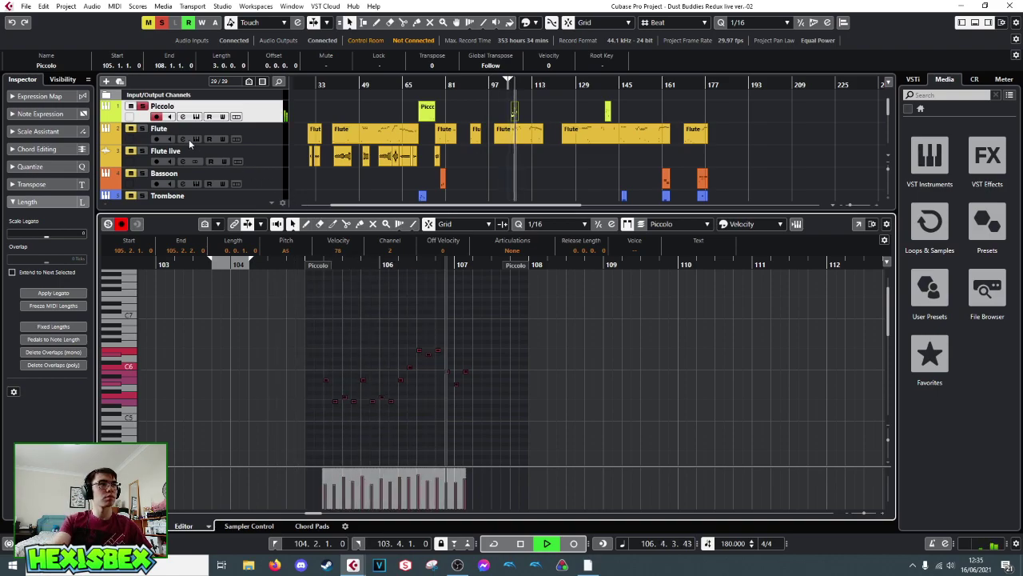
key("space")
- Unsolo the piccolo and audition the full arrangement from 103.4.1 to about bar 115
left_click(146, 111)
key("space")
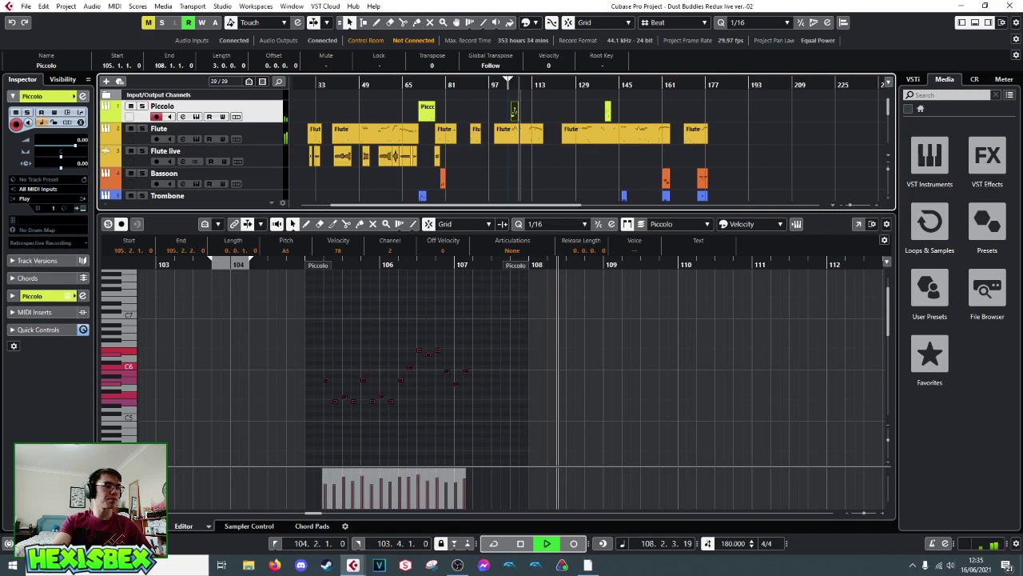
key("ctrl+alt+e")
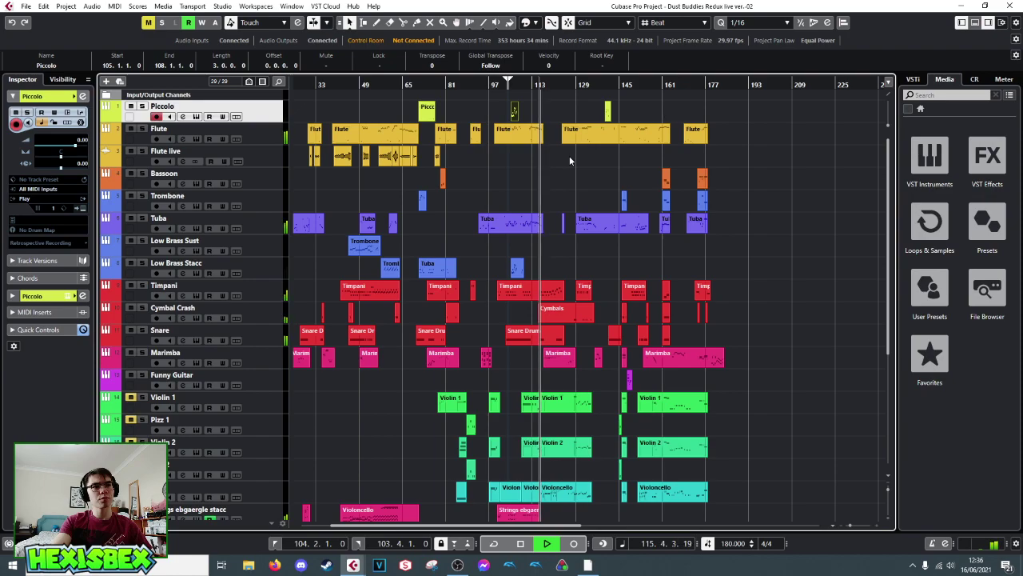
key("space")
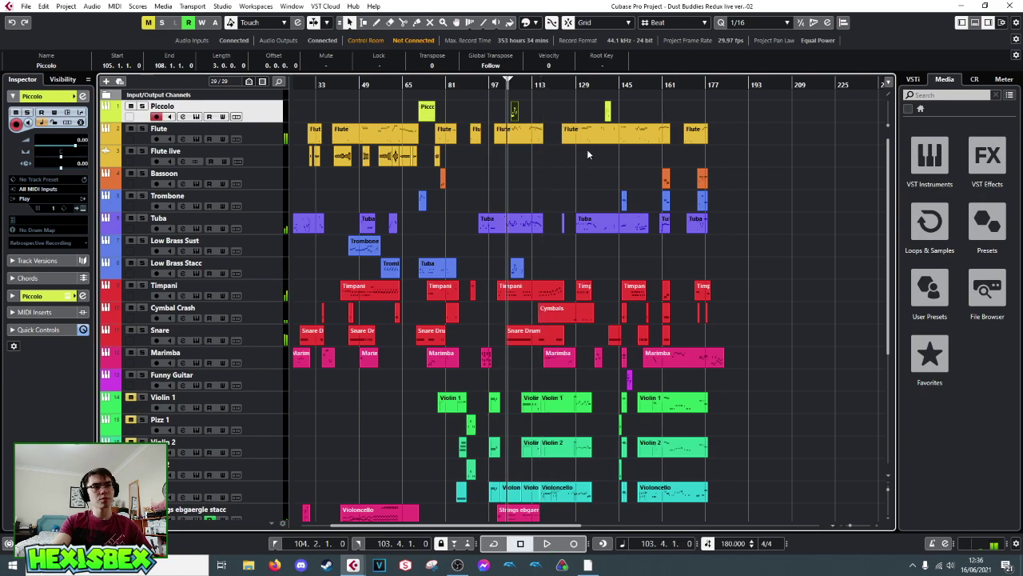
- Place the playhead at 123.4.1 and look over all tracks between bars 101 and 149
left_click(541, 85)
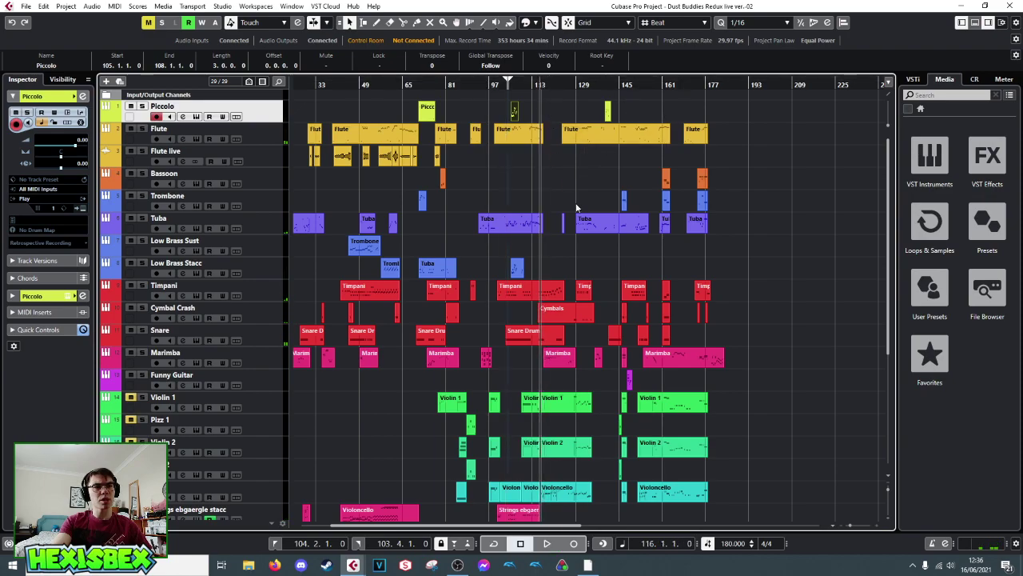
scroll(559, 191, "down", 5)
left_click_drag(562, 85, 558, 101)
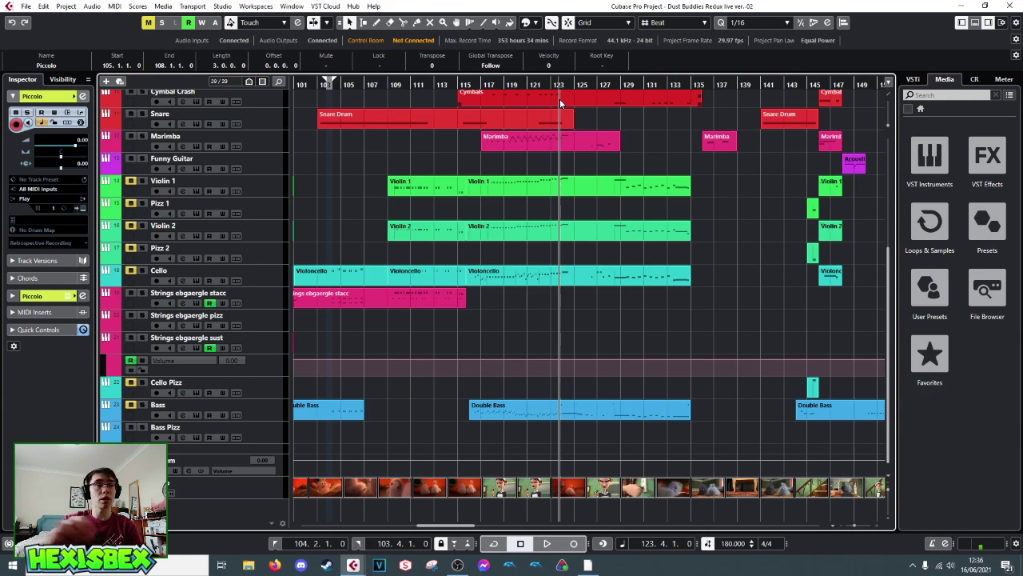
scroll(562, 104, "up", 5)
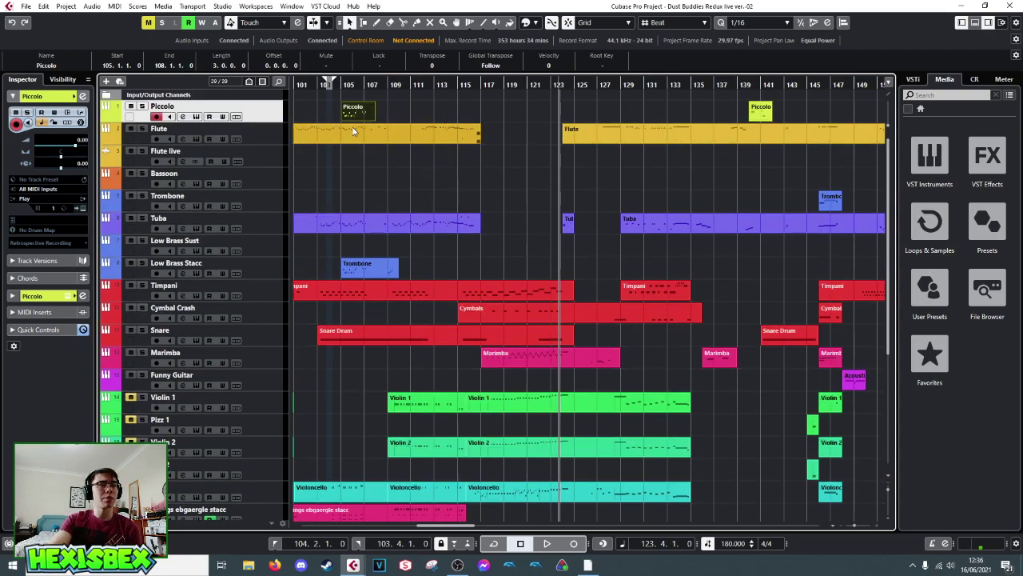
- Open the flute part starting at bar 99 and look over its notes between bars 99 and 108
double_click(329, 133)
left_click(367, 95)
scroll(321, 150, "left", 5)
scroll(406, 350, "up", 15)
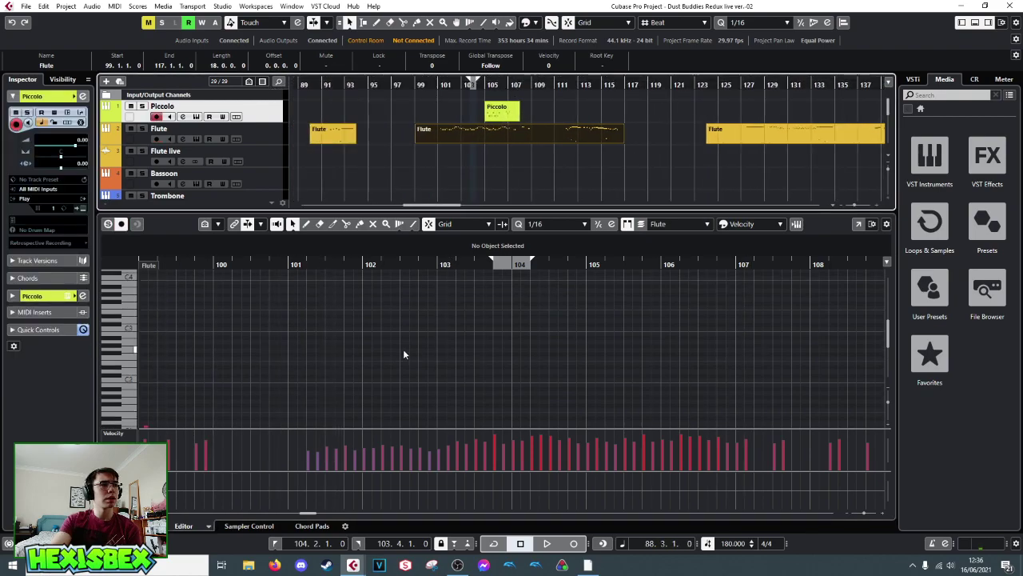
scroll(436, 355, "down", 4)
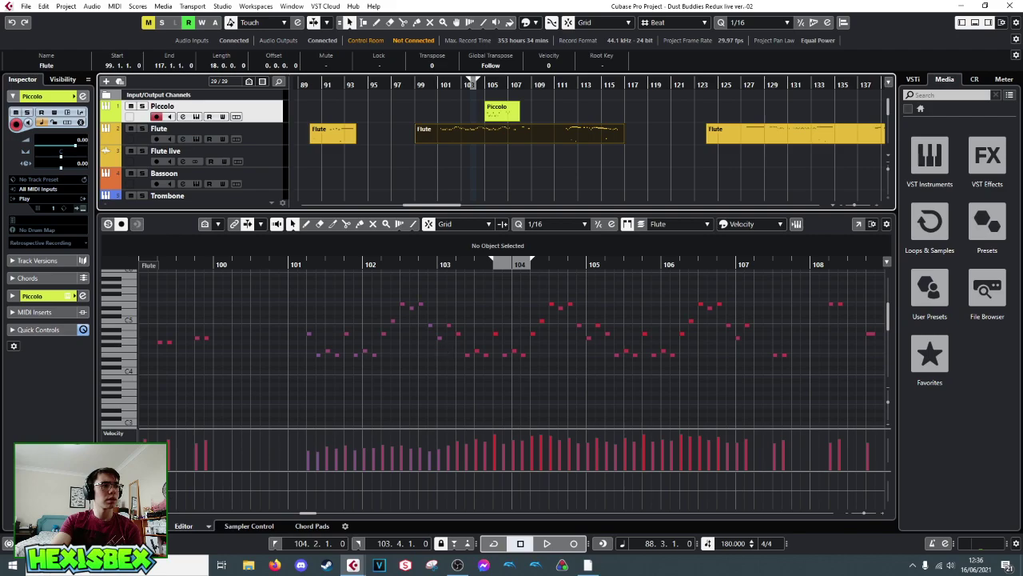
left_click(116, 509)
key("Escape")
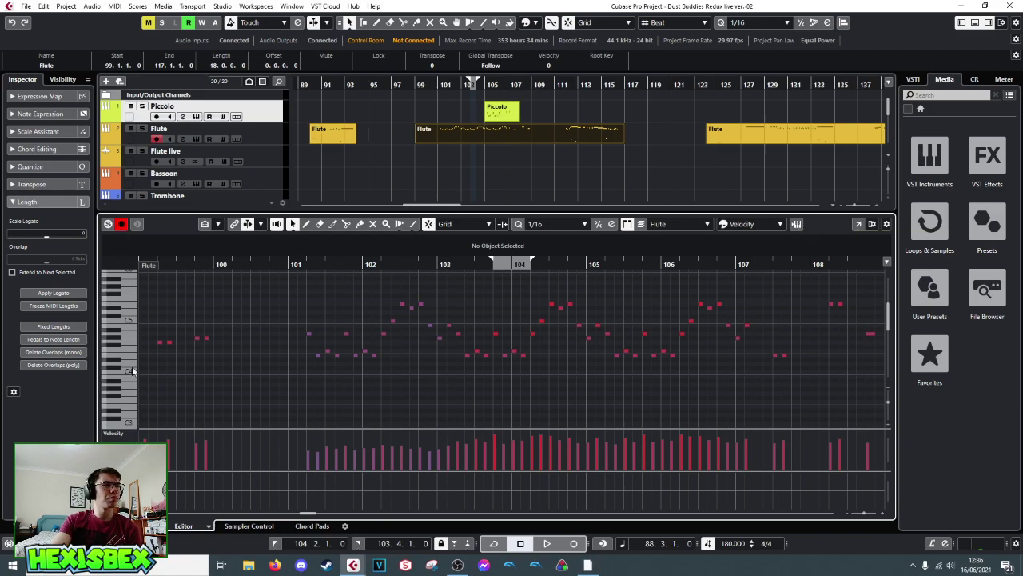
- View the flute part in the Score Editor and Drum Editor, return it to the Key Editor and close the editor
left_click(209, 526)
left_click(215, 526)
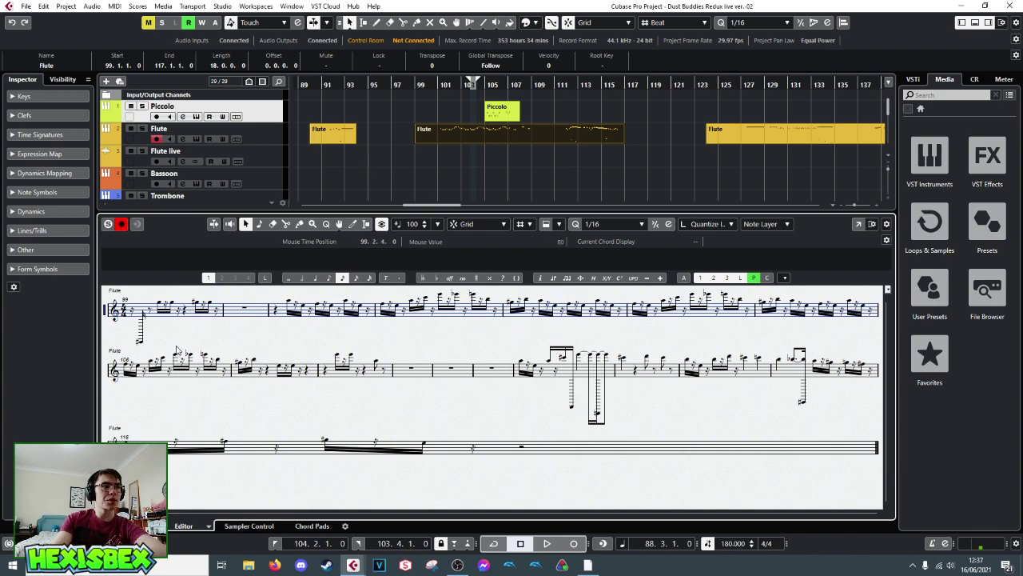
left_click(207, 527)
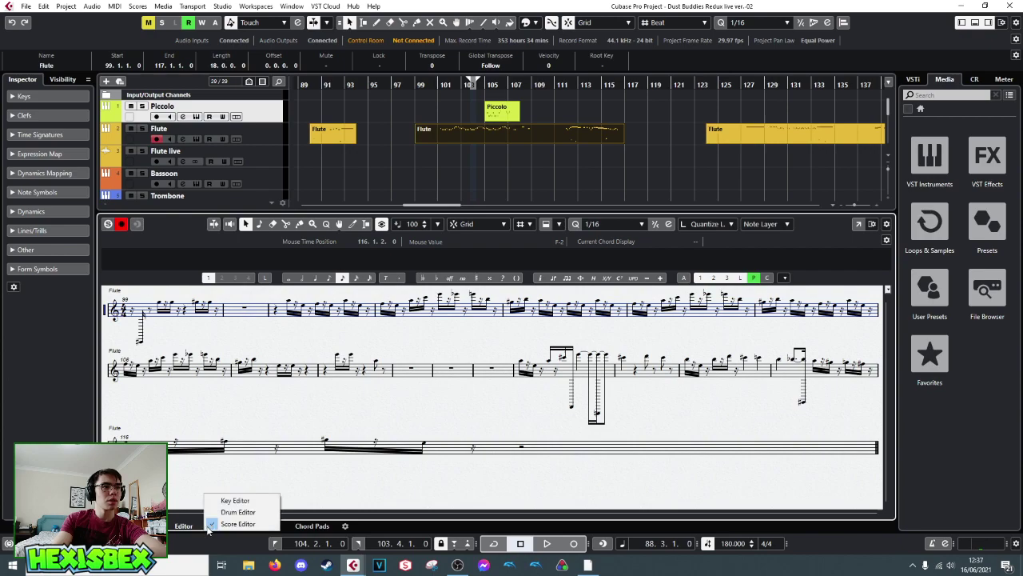
left_click(227, 512)
left_click(207, 526)
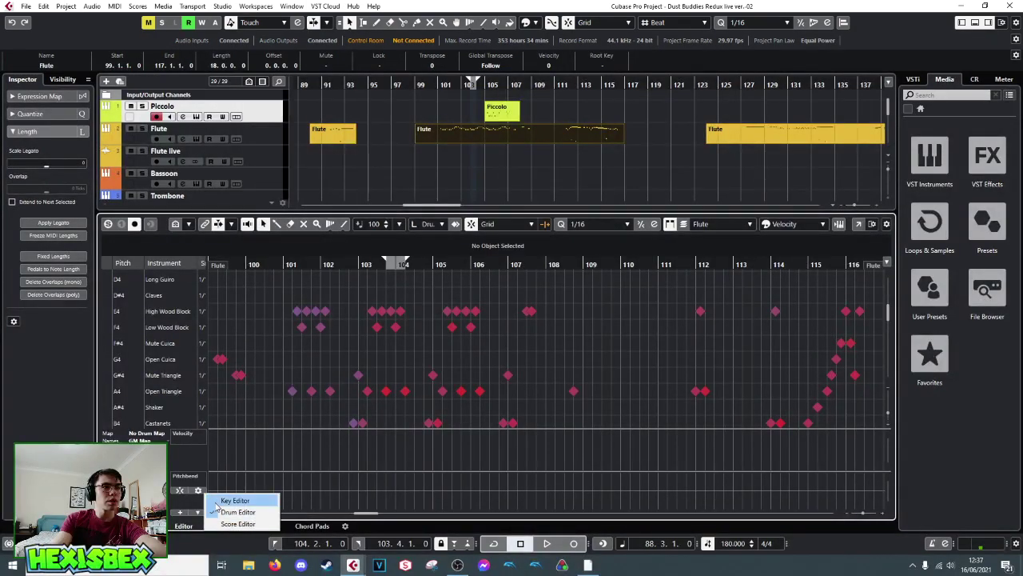
left_click(218, 498)
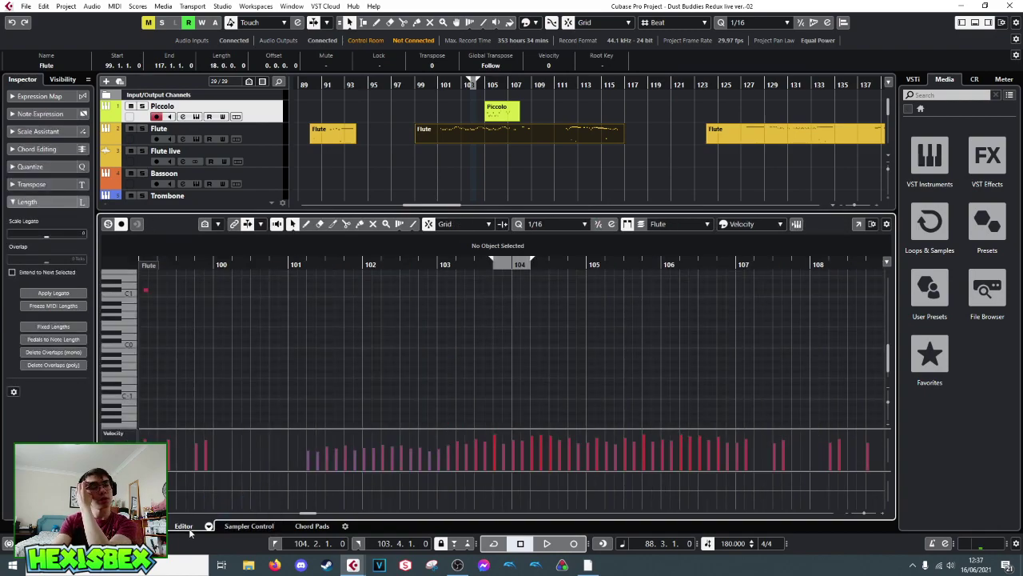
left_click(192, 526)
- Play from 38.4.1 while viewing the flute part at bar 39 in the Score Editor, and close the editor
left_click_drag(366, 84, 480, 98)
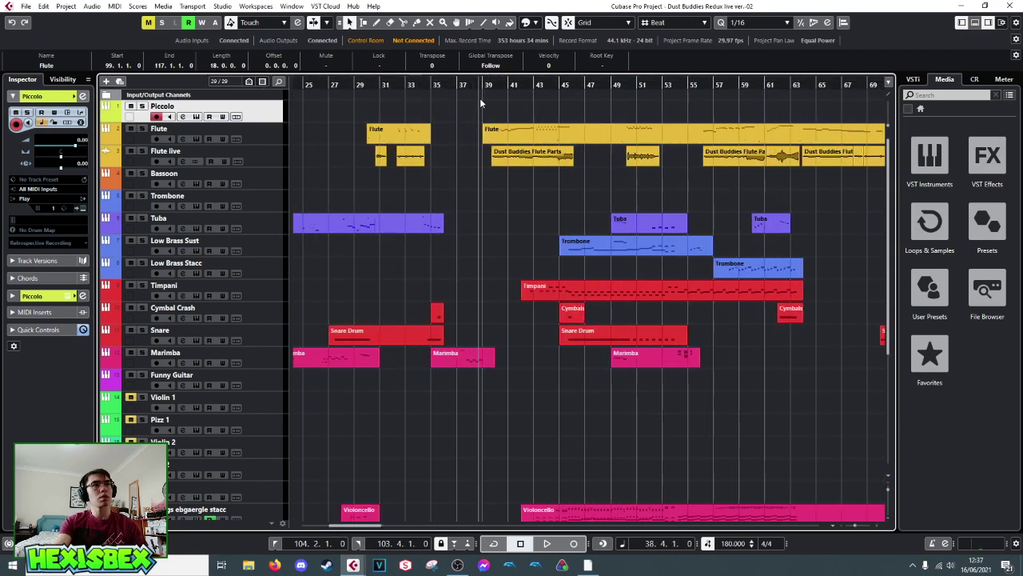
key("space")
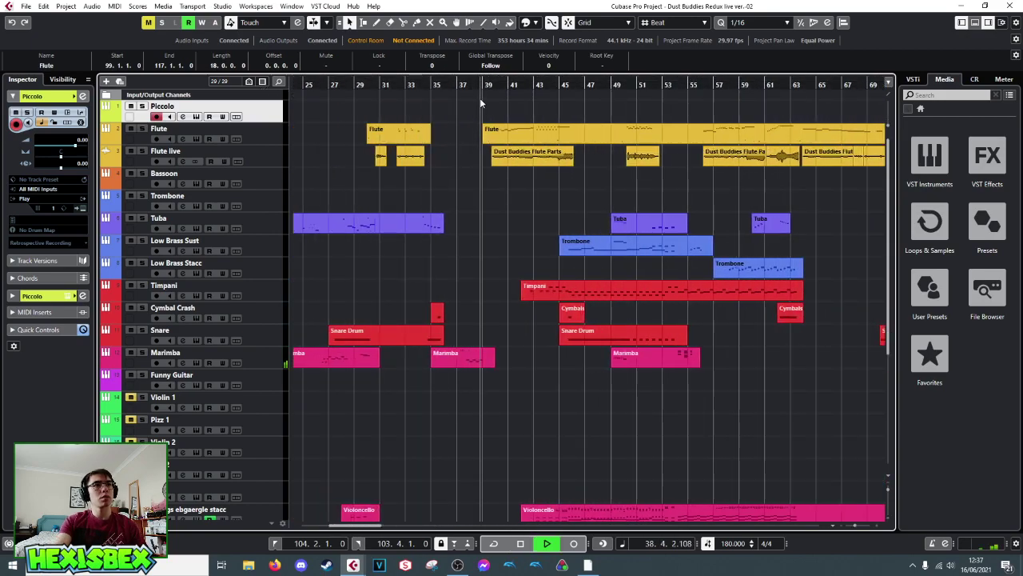
key("space")
double_click(508, 139)
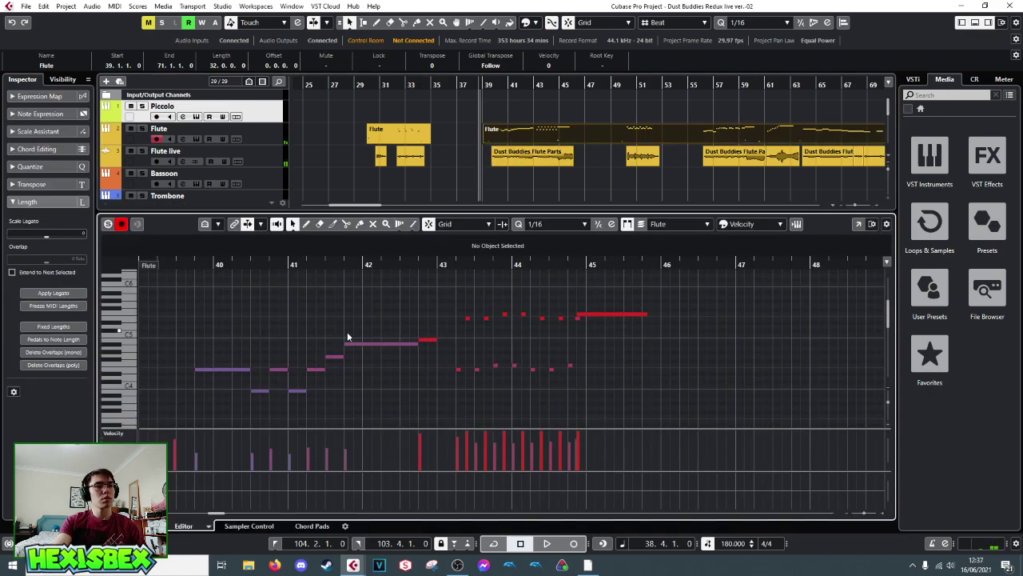
left_click(206, 526)
left_click(217, 524)
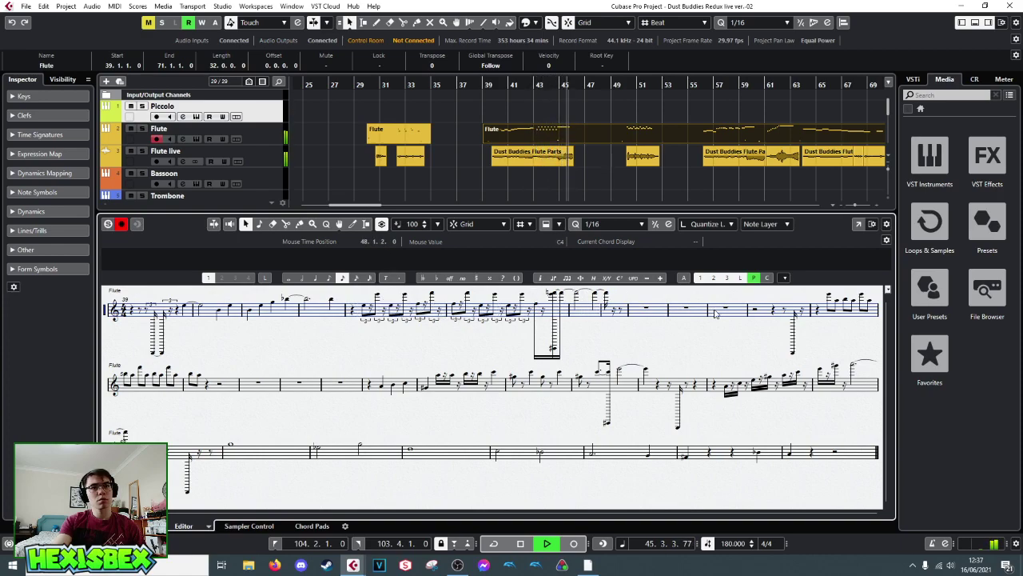
key("space")
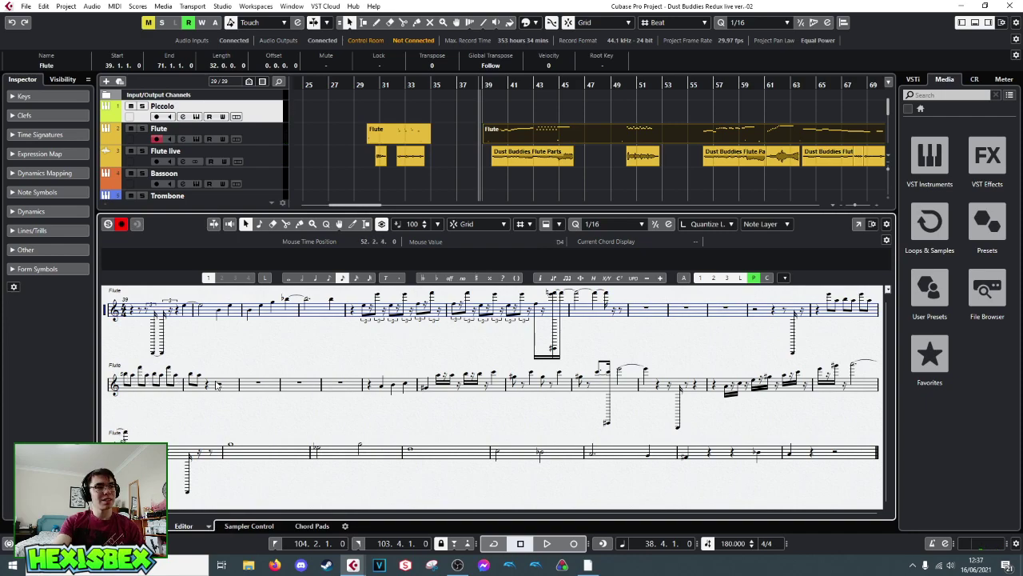
key("ctrl+alt+e")
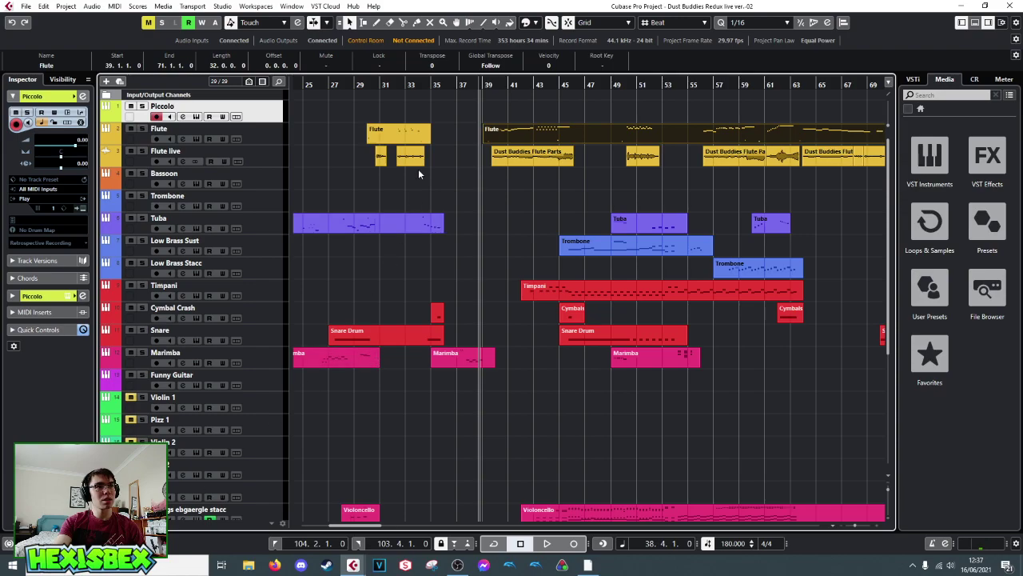
- Audition the full arrangement around bar 109, from about bar 101 and from 89.4.1
left_click_drag(709, 86, 652, 120)
key("space")
left_click(645, 134)
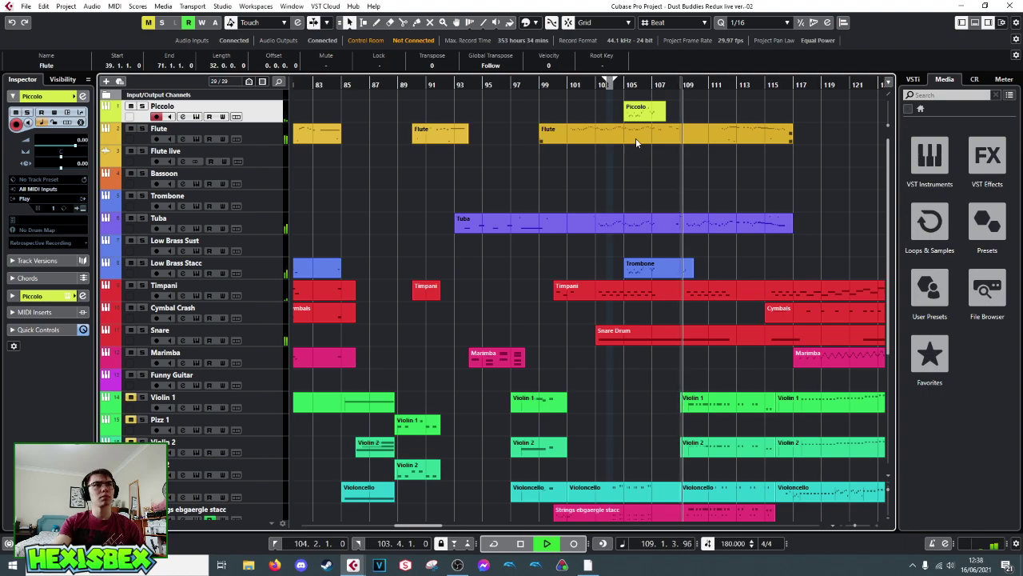
key("space")
left_click(565, 84)
key("space")
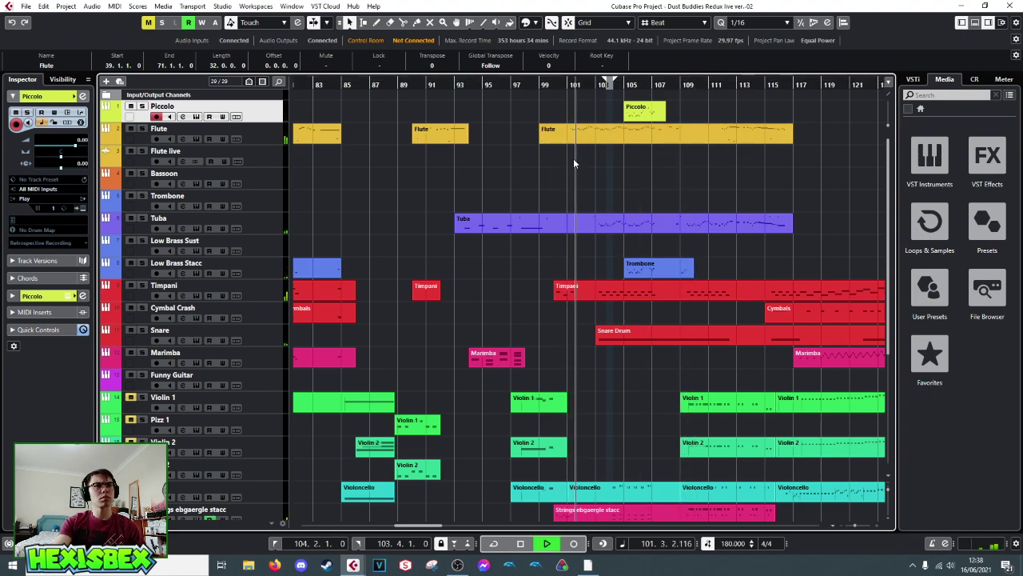
key("space")
left_click(408, 85)
key("space")
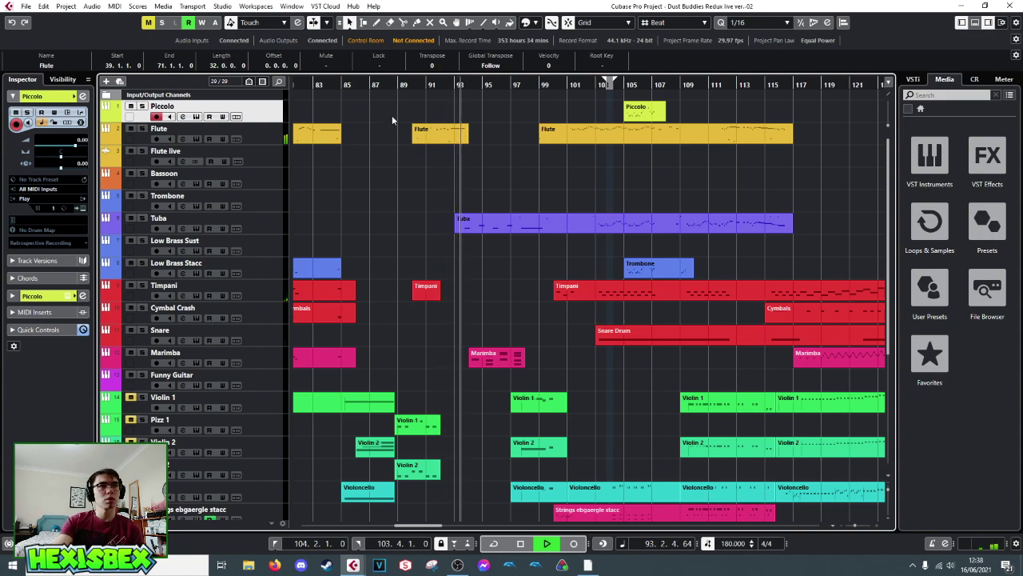
key("space")
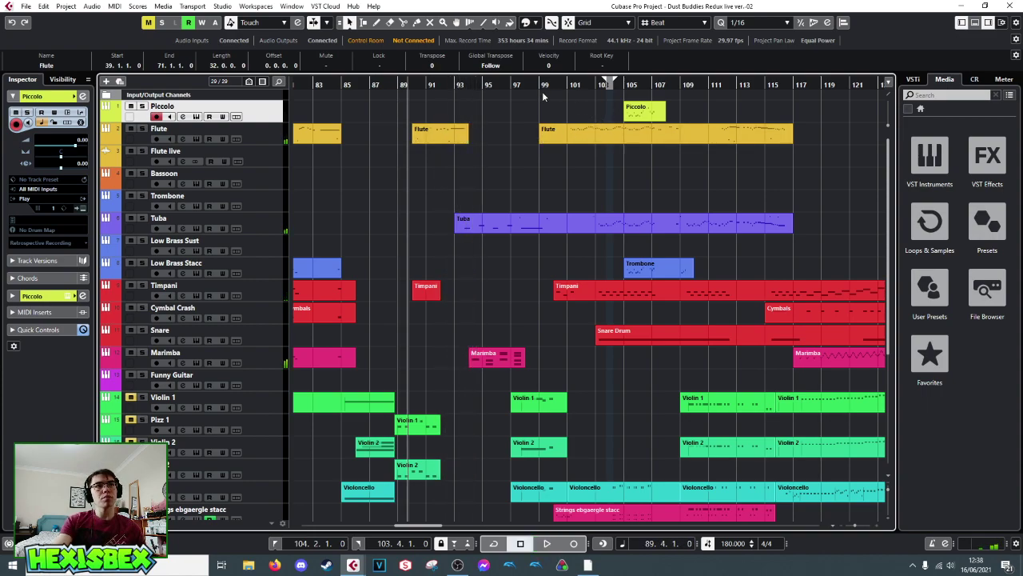
- Open the flute part starting at bar 99 in the Key Editor and play it with the arrangement from 99.1.1
left_click(540, 85)
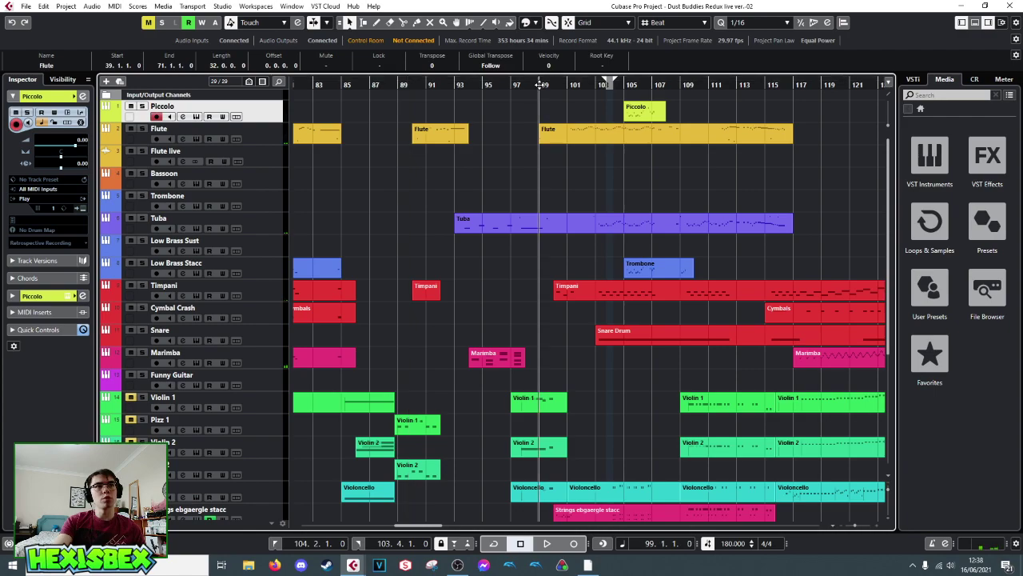
left_click(568, 85)
double_click(568, 132)
scroll(513, 303, "up", 8)
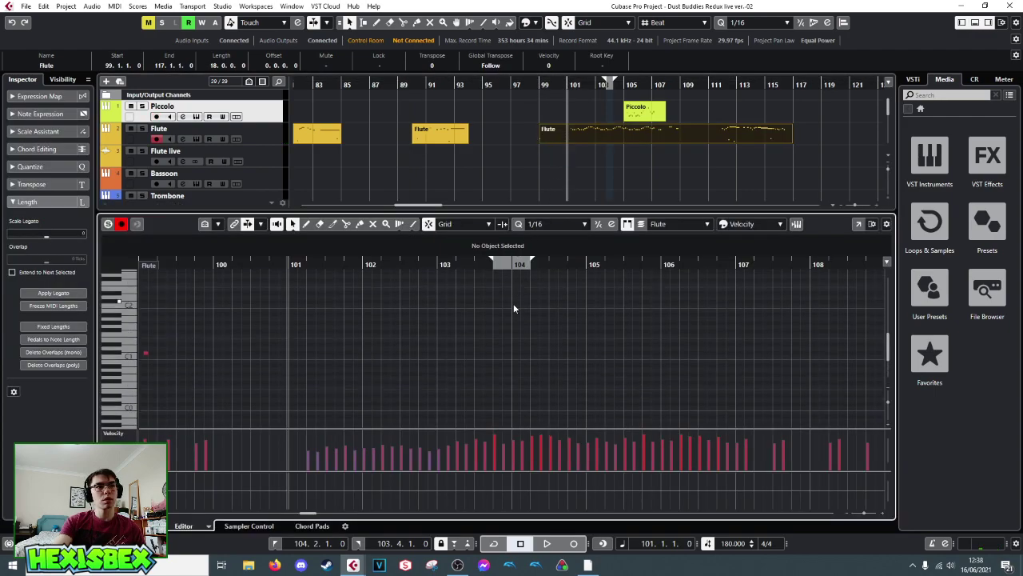
scroll(489, 324, "up", 3)
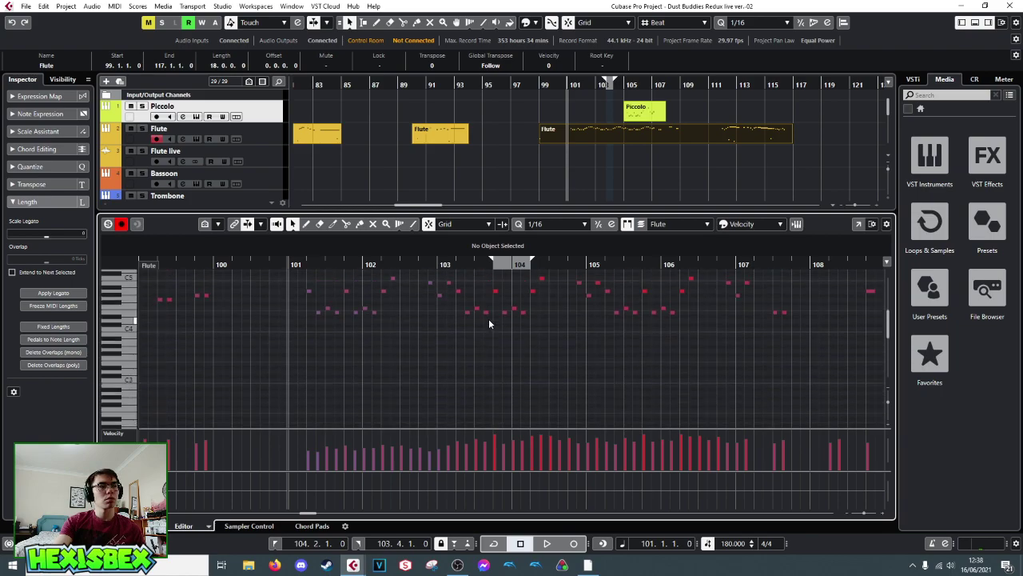
left_click(541, 85)
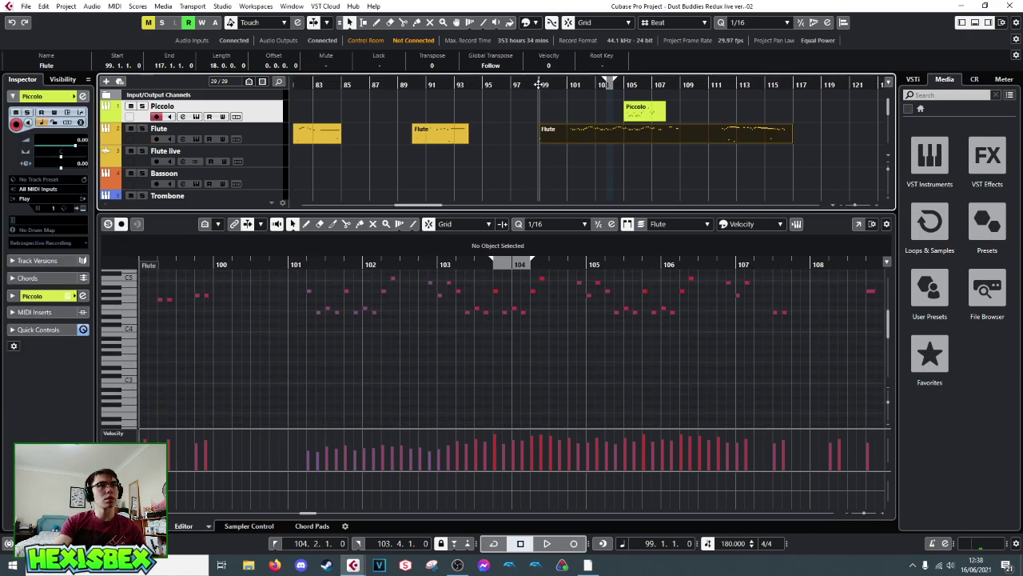
key("space")
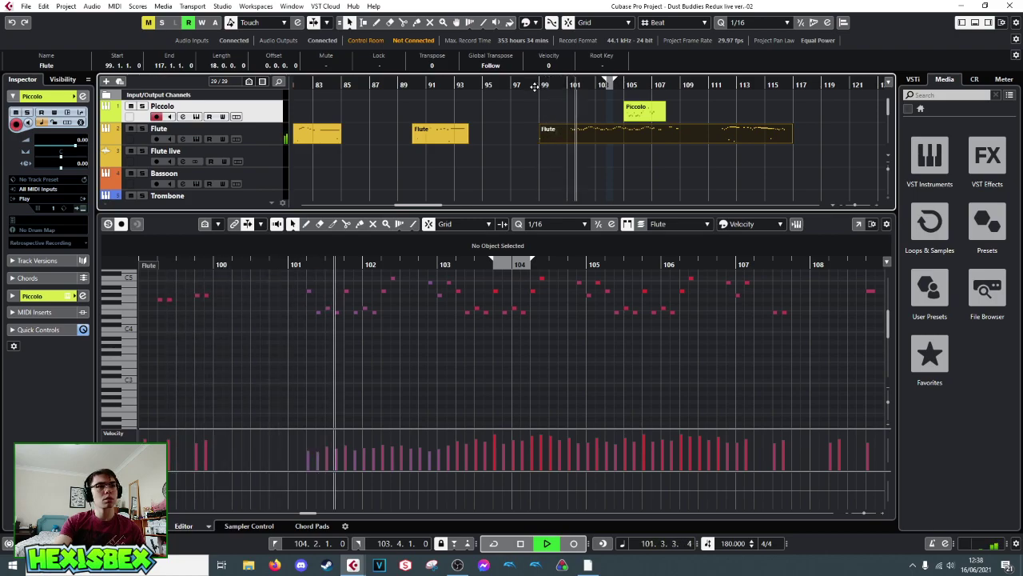
- Play from 89.4.1 to about bar 102 with the editor closed and all tracks in view
left_click(409, 84)
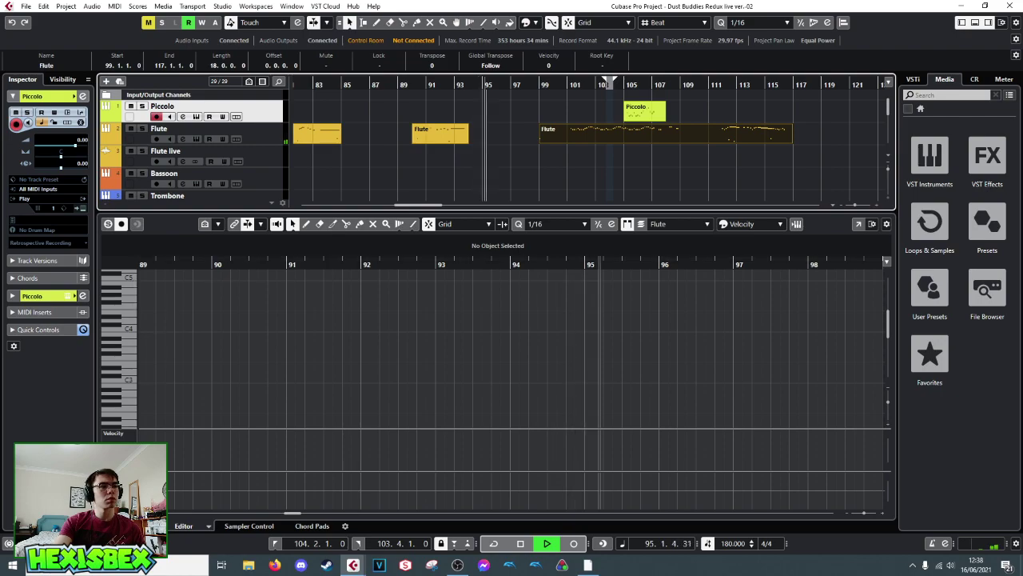
key("ctrl+alt+e")
scroll(512, 273, "down", 2)
scroll(524, 275, "up", 2)
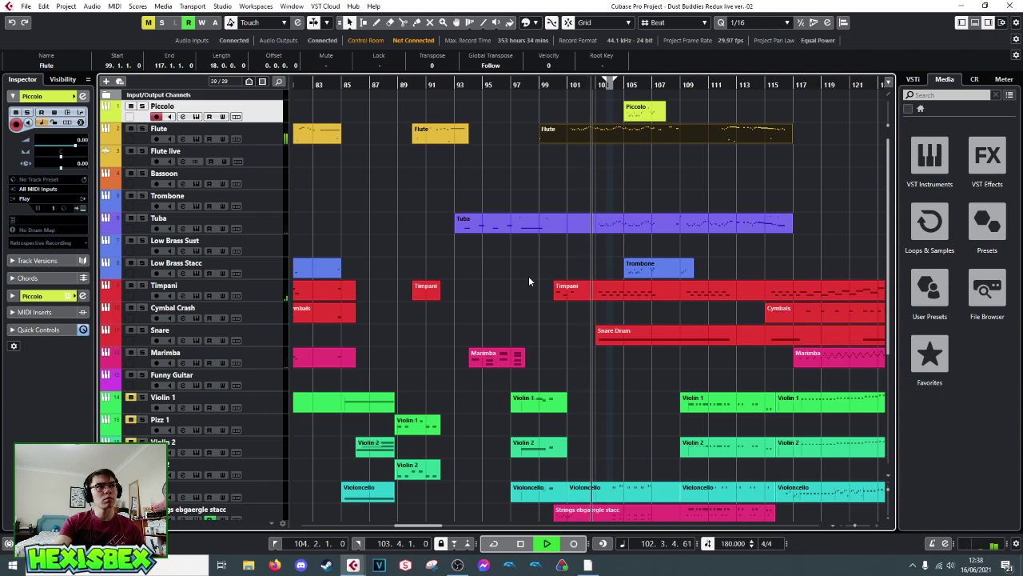
key("space")
- Reopen the flute part starting at bar 99 and audition its run repeatedly from 101.1.3
left_click(568, 84)
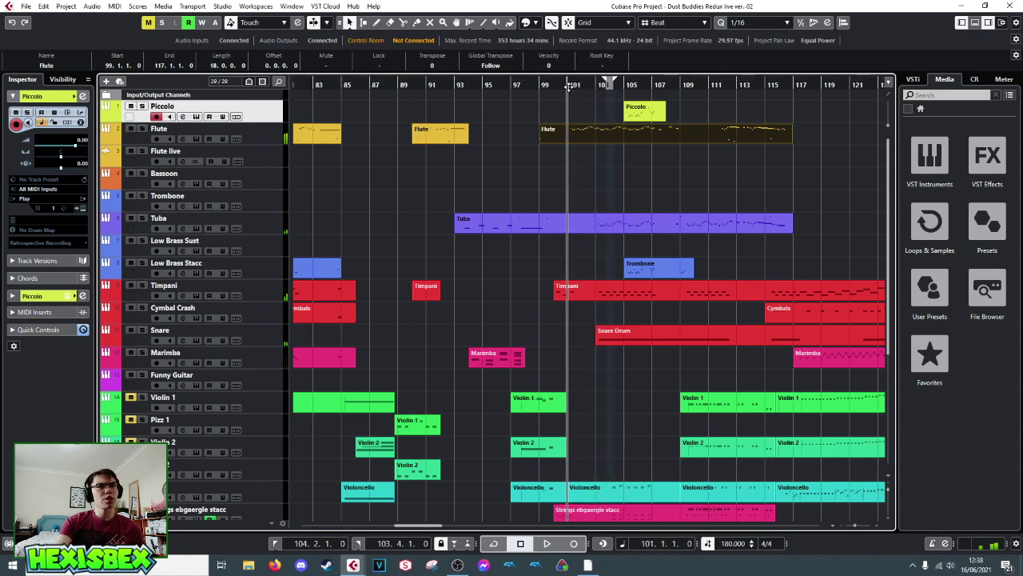
double_click(573, 135)
left_click(576, 148)
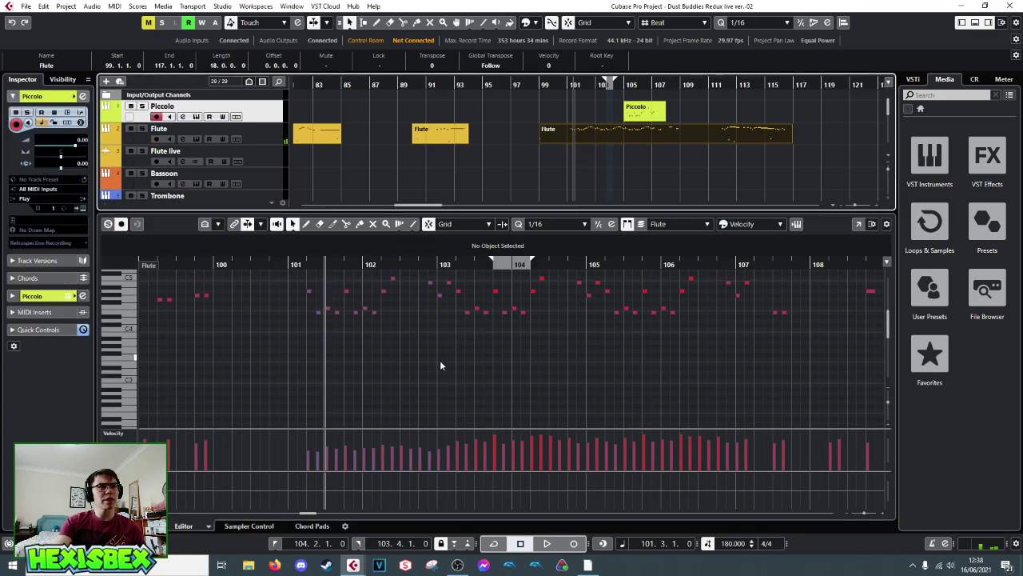
scroll(439, 365, "up", 2)
left_click(324, 271)
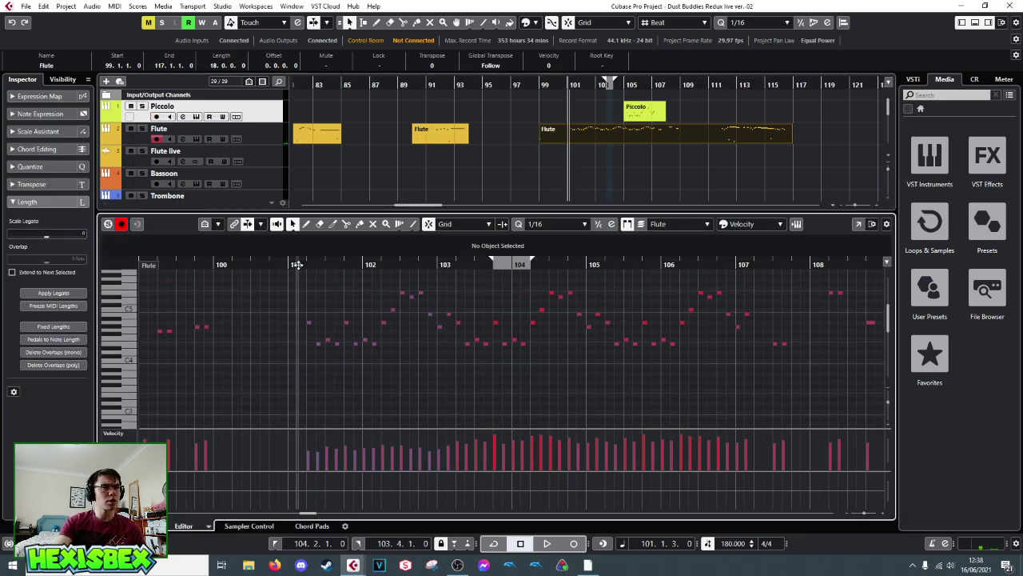
key("space")
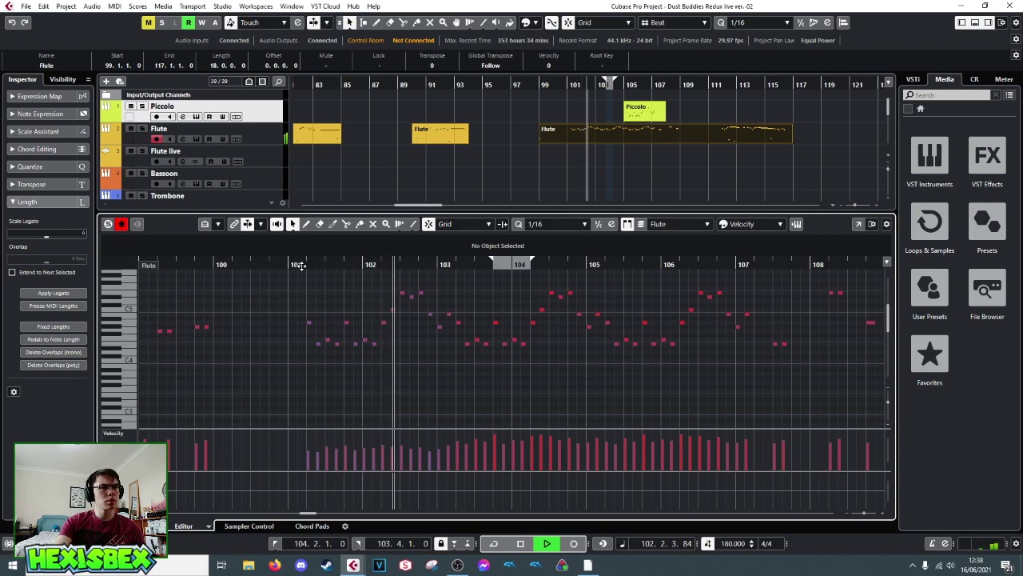
key("space")
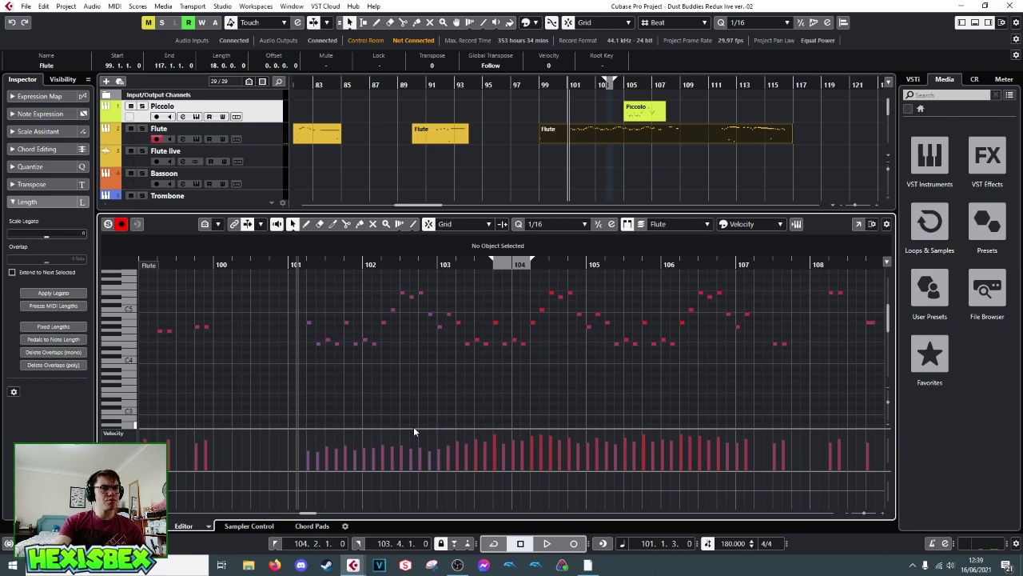
key("space")
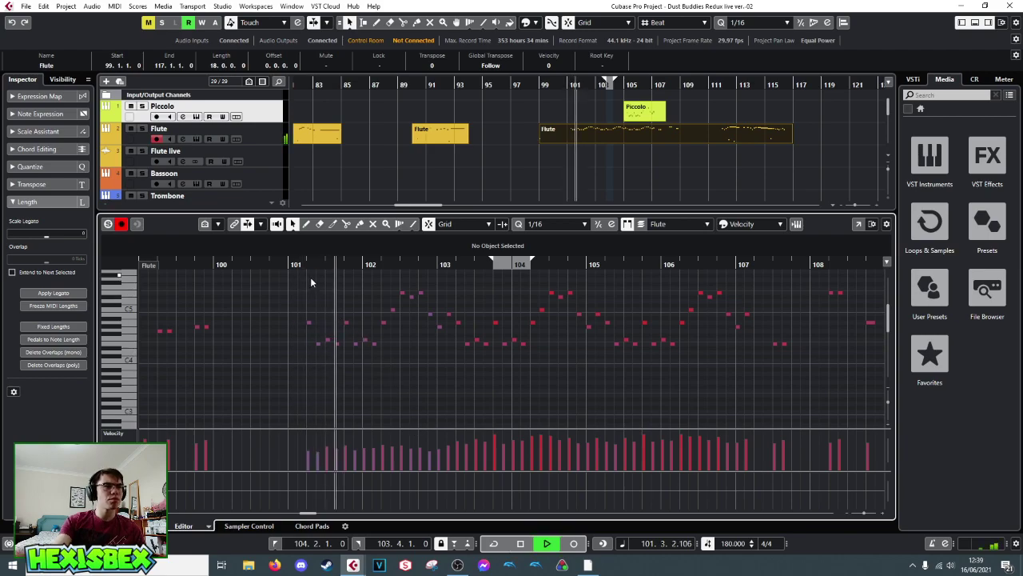
key("space")
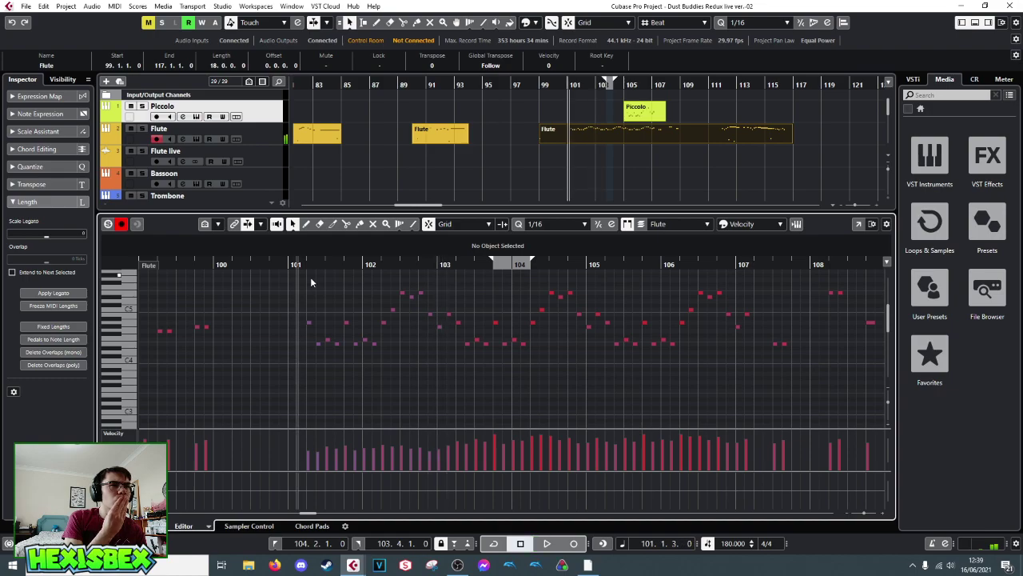
- Raise the velocities of the rising flute notes in bar 102, with the A4 at 102.2.1 at 96, while auditioning from 101.1.3
left_click(402, 292)
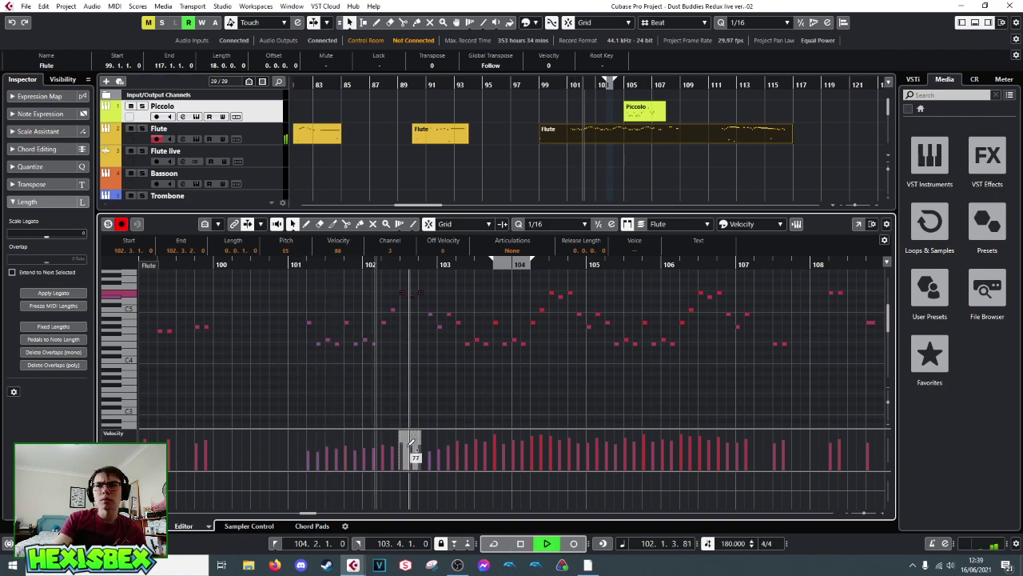
key("space")
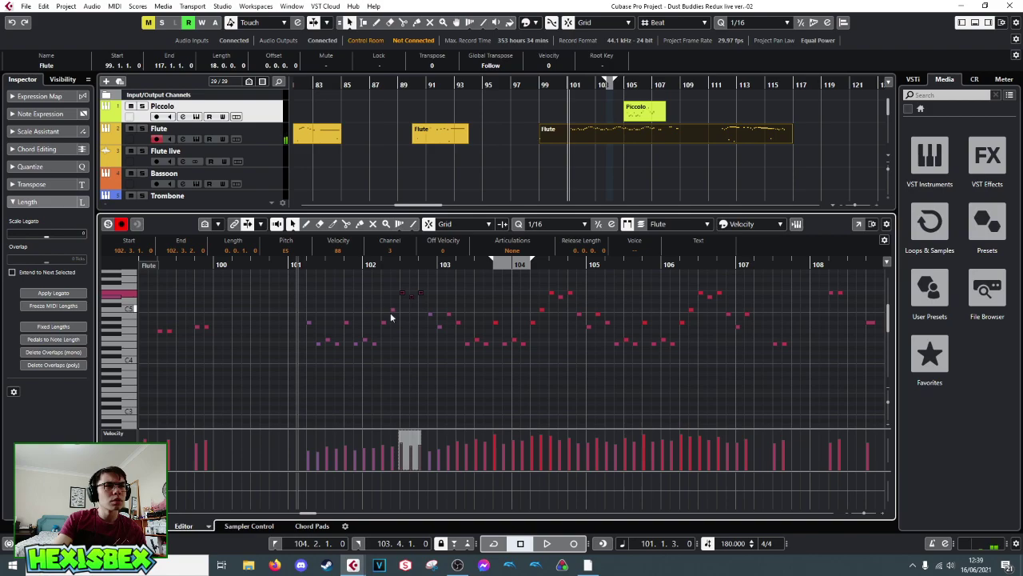
left_click_drag(379, 283, 421, 326)
key("space")
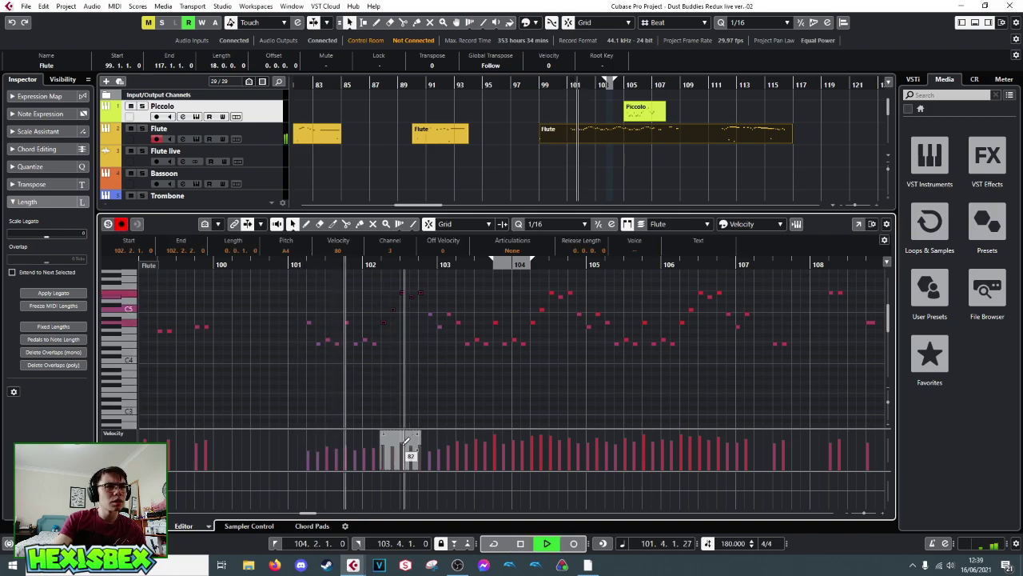
key("space")
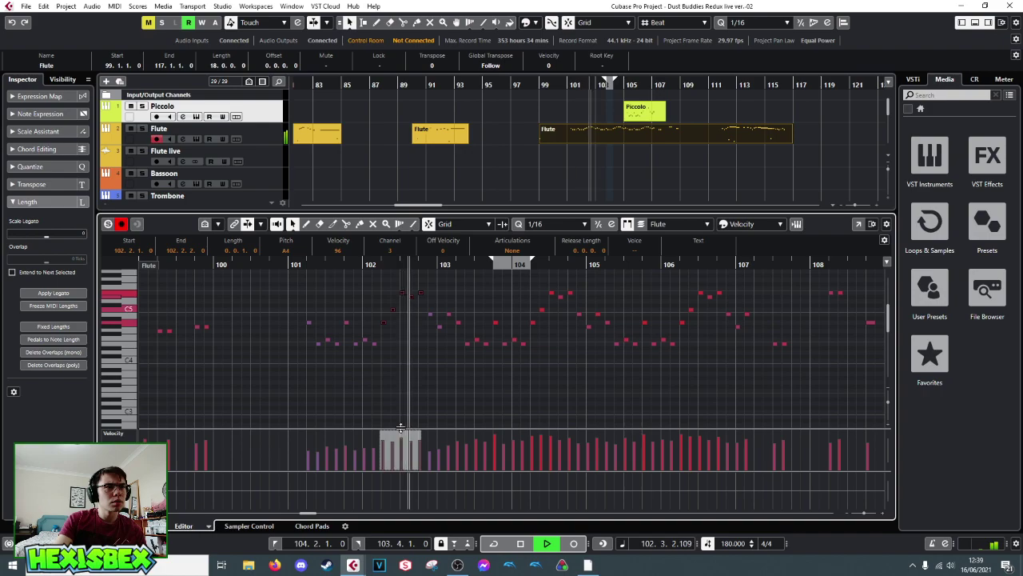
- Audition the flute run from 101.1.3 and adjust the velocities of the note group starting at 102.4.3, with the first note at 73
key("space")
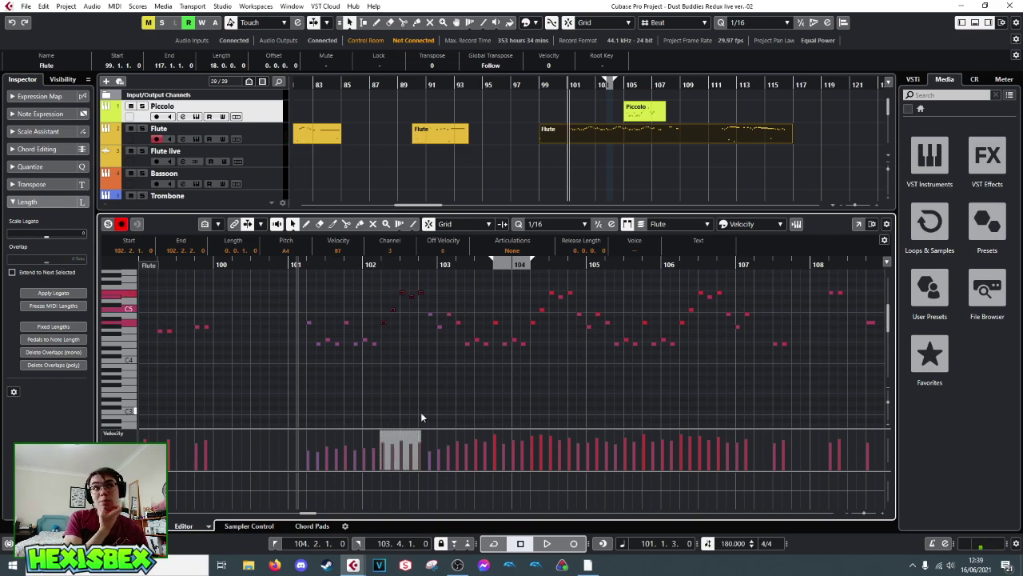
key("space")
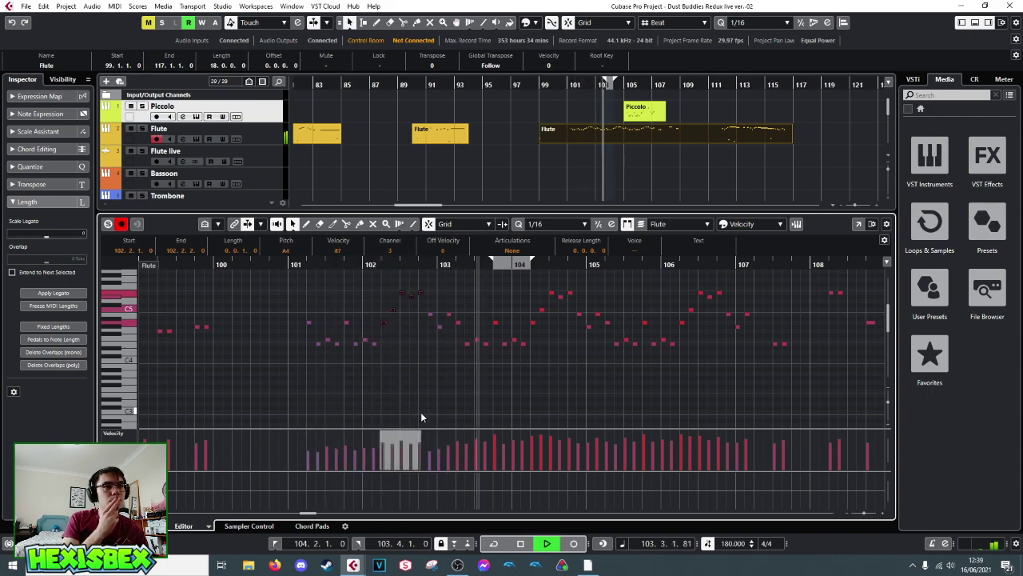
key("space")
left_click_drag(430, 305, 458, 329)
left_click_drag(442, 440, 445, 454)
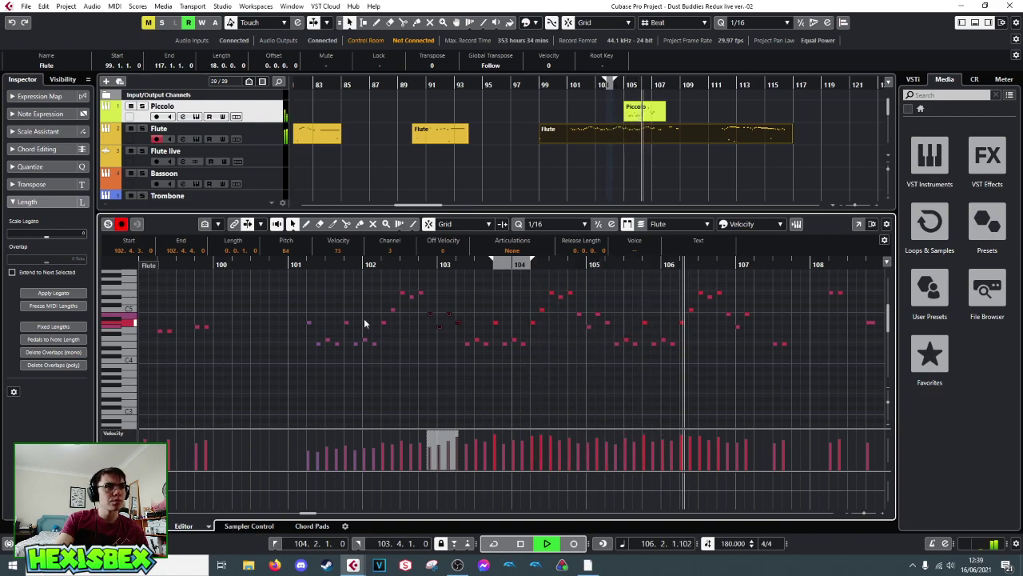
- Play the flute part with the arrangement from 100.4.1 through to bar 116
key("space")
left_click(277, 264)
key("space")
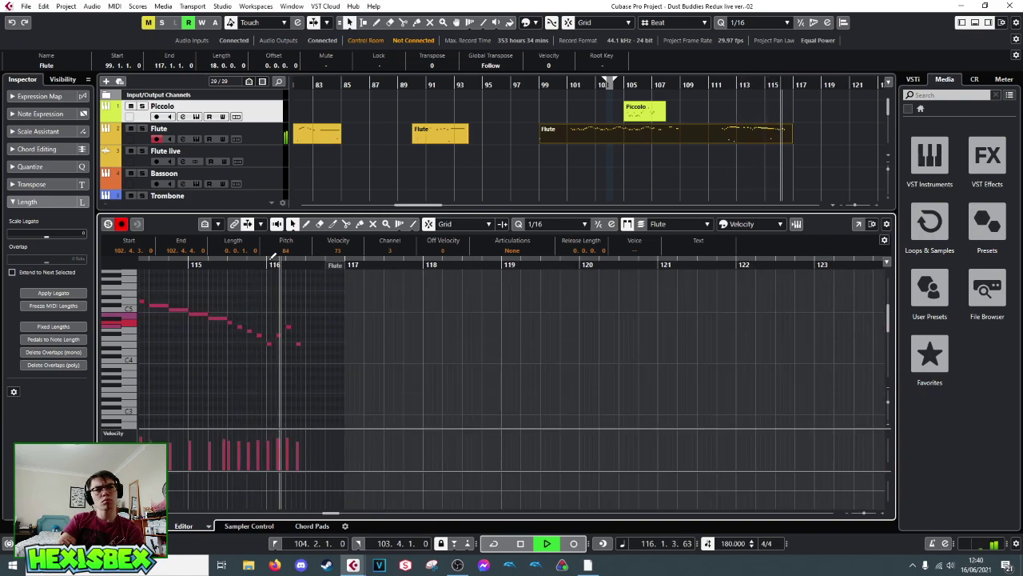
key("space")
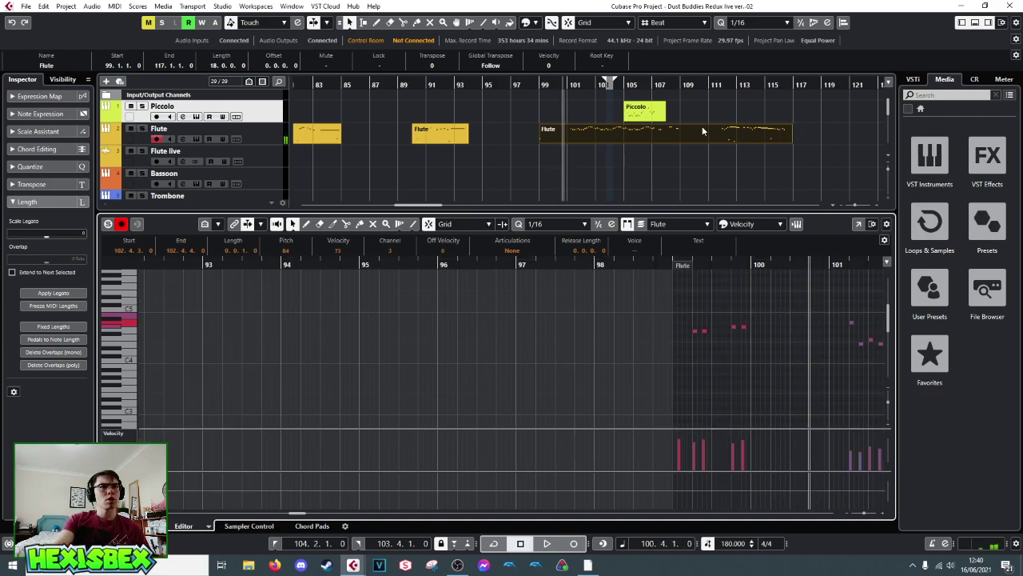
- Close the Key Editor and watch the dustboys video against the arrangement from 96.3.1 to about bar 116
left_click(737, 86)
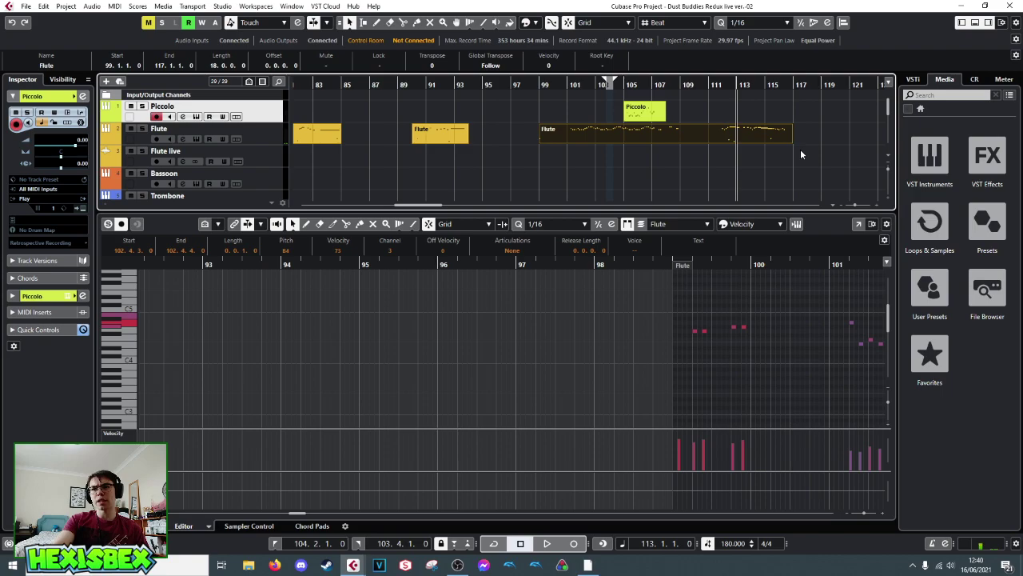
scroll(801, 149, "down", 3)
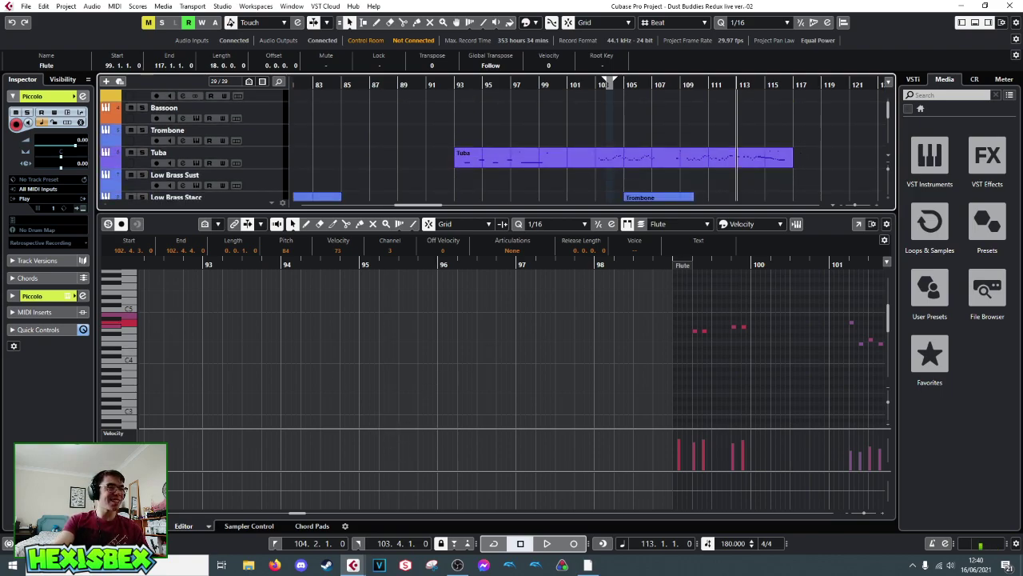
key("ctrl+e")
scroll(478, 313, "down", 6)
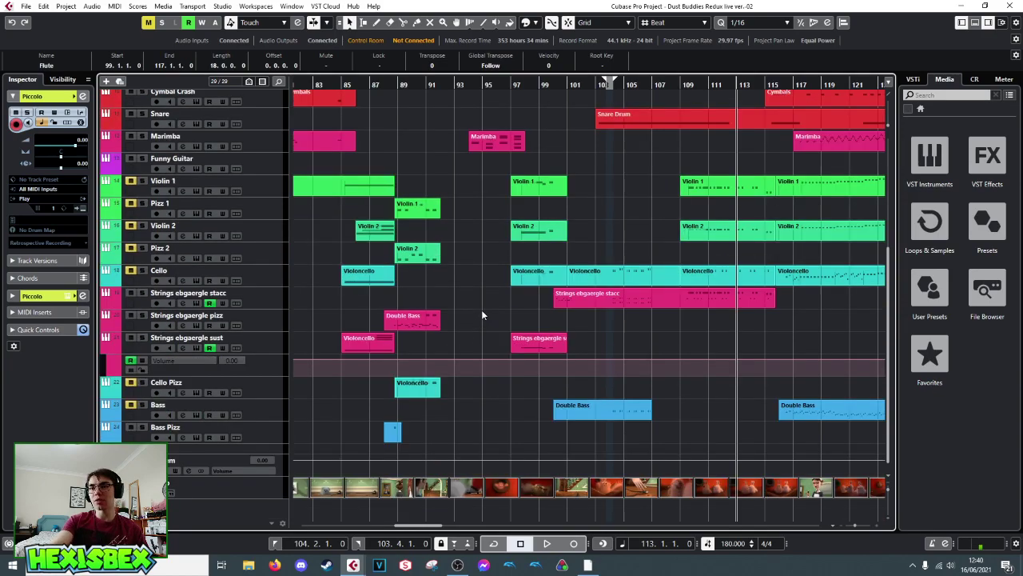
double_click(566, 491)
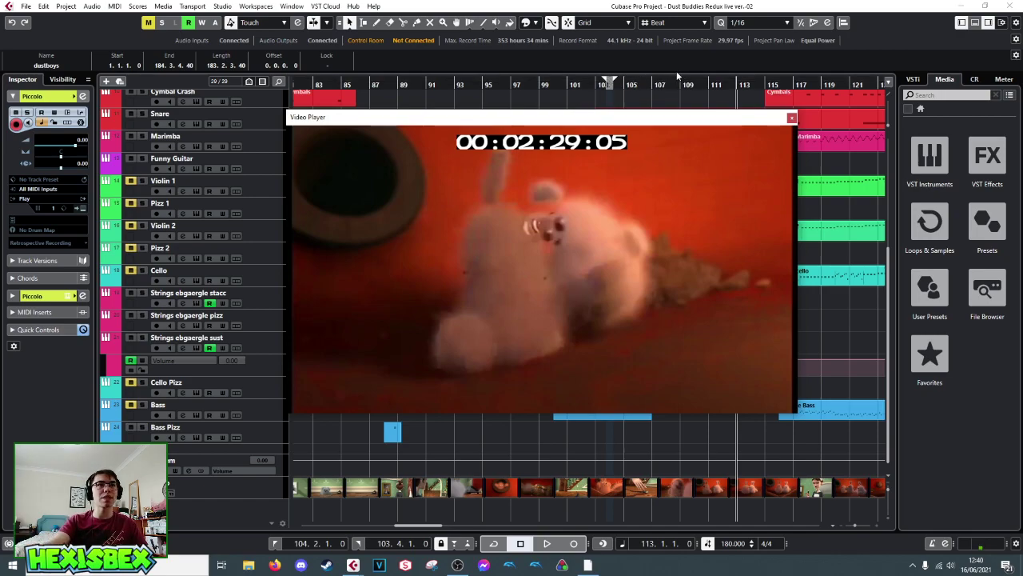
left_click_drag(589, 86, 506, 95)
key("space")
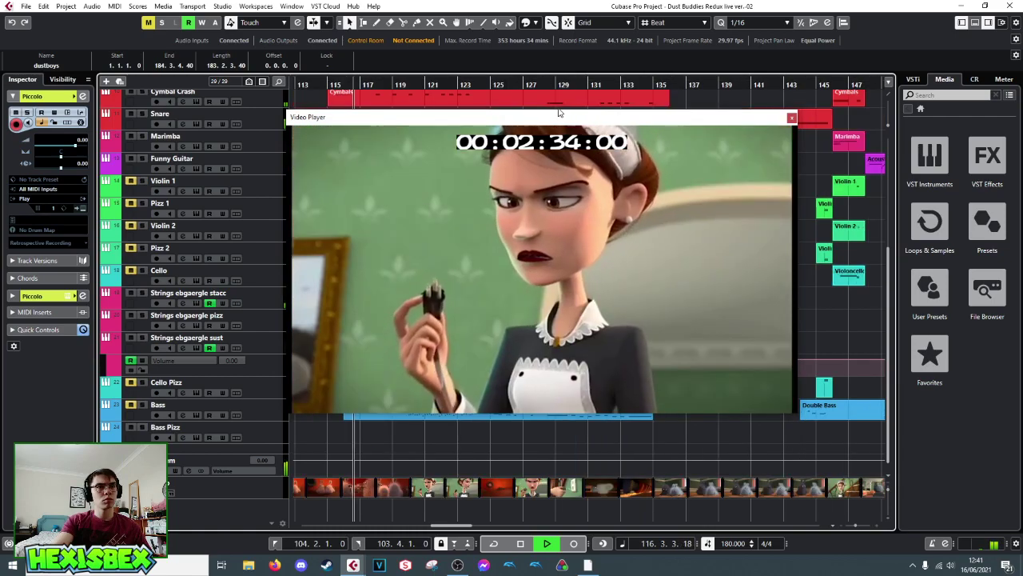
key("space")
left_click(791, 120)
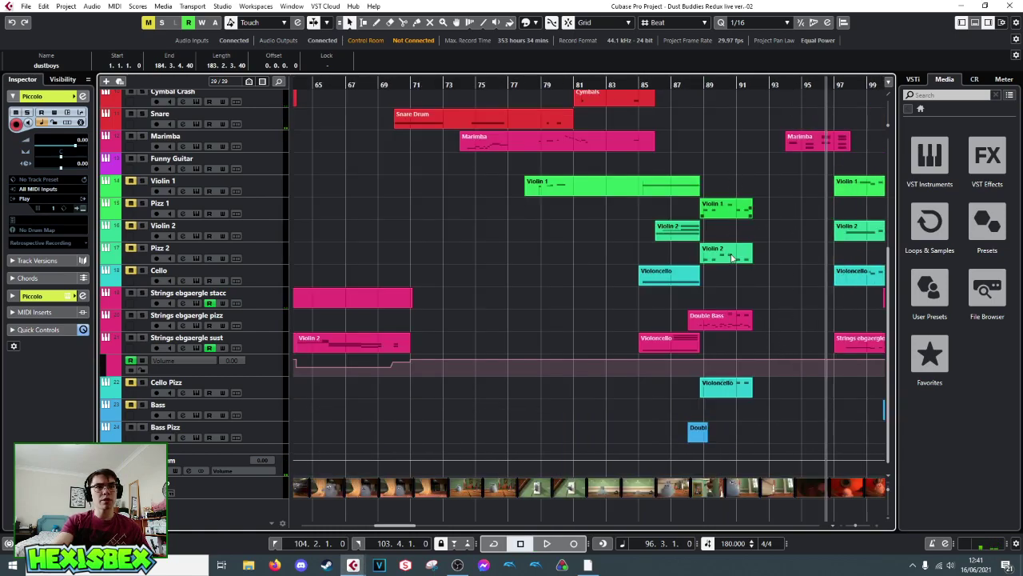
- Play the arrangement from several points, including 113.2.1, and check the woodwind, brass, percussion and string tracks up to bar 114
left_click_drag(832, 84, 696, 102)
key("space")
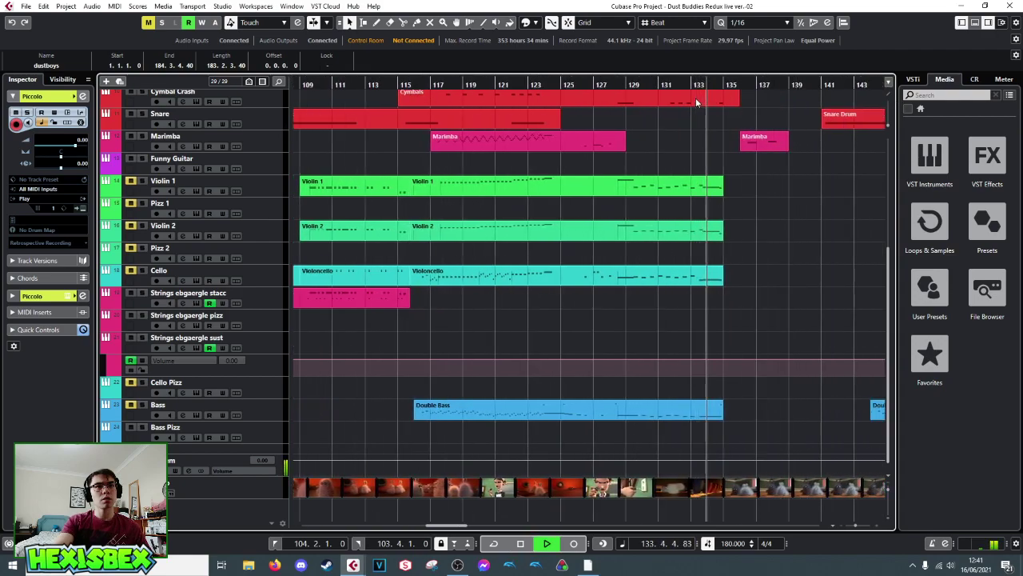
key("space")
left_click(369, 83)
key("space")
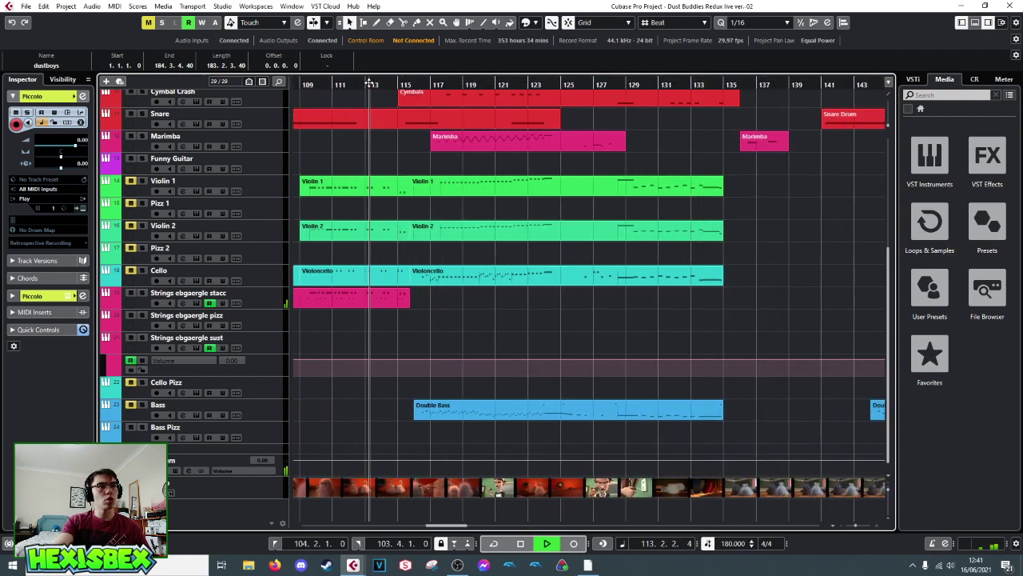
key("space")
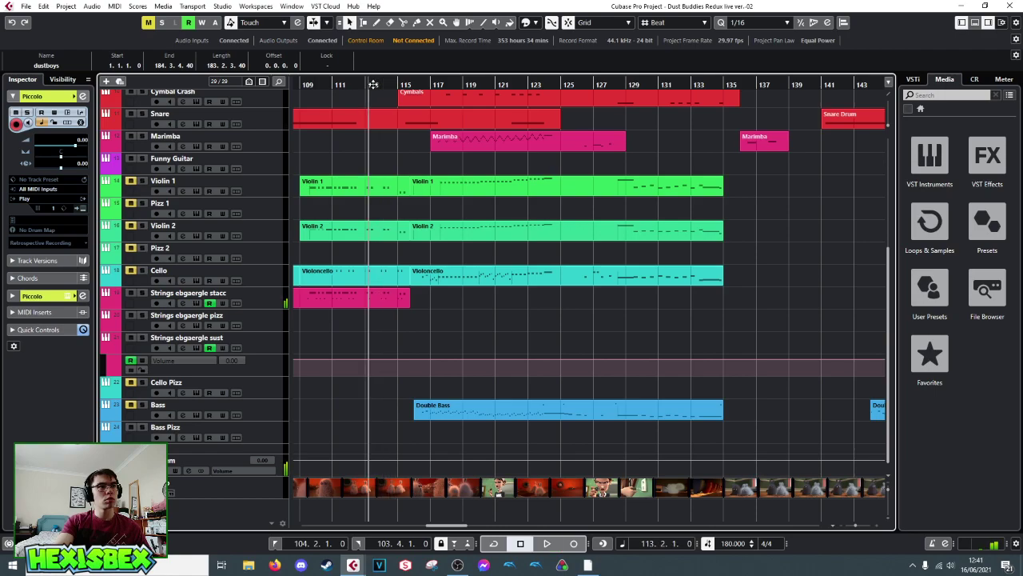
scroll(368, 152, "up", 5)
left_click(344, 84)
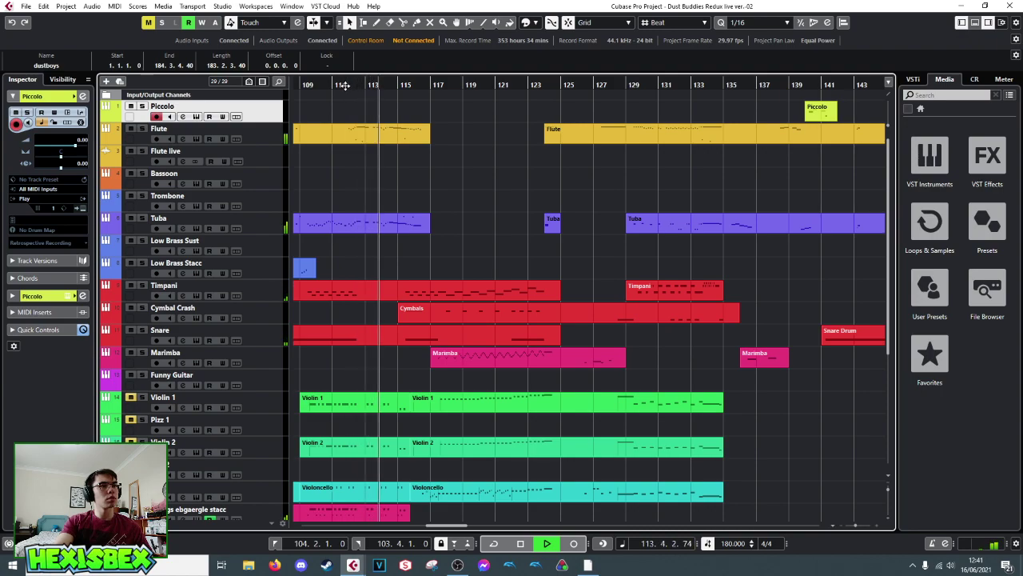
scroll(412, 149, "down", 4)
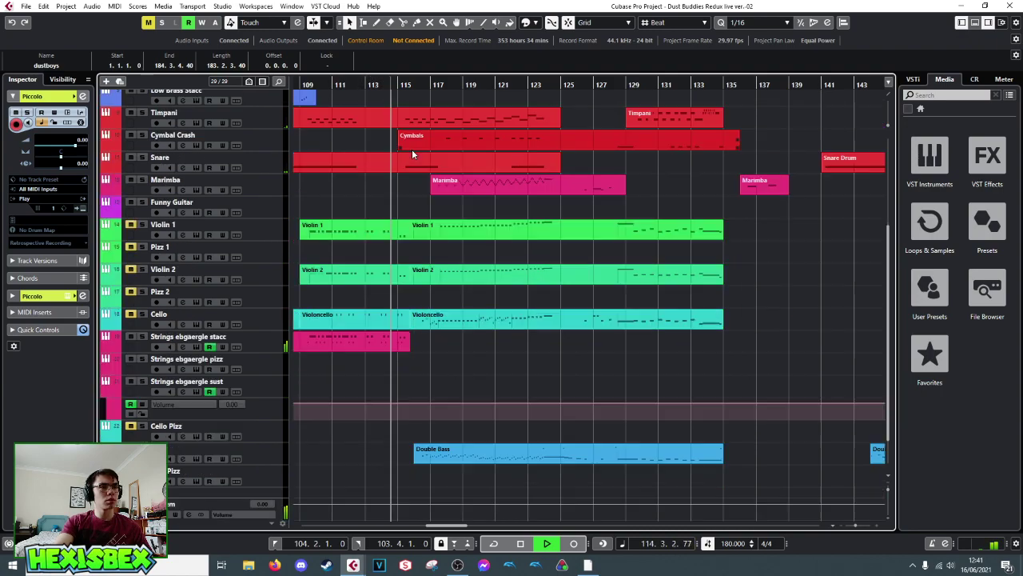
key("space")
- Open the Violin 1, Violin 2 and Cello parts starting at 115.4.1 together in the Key Editor and examine their notes around bar 116
left_click(413, 86)
left_click(482, 236)
left_click(442, 251)
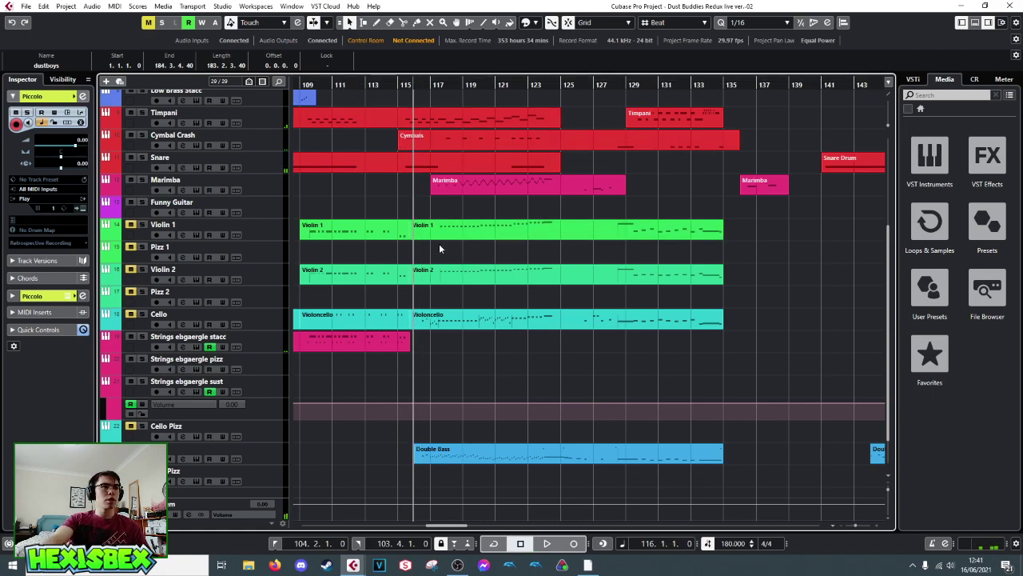
left_click_drag(439, 340, 422, 238)
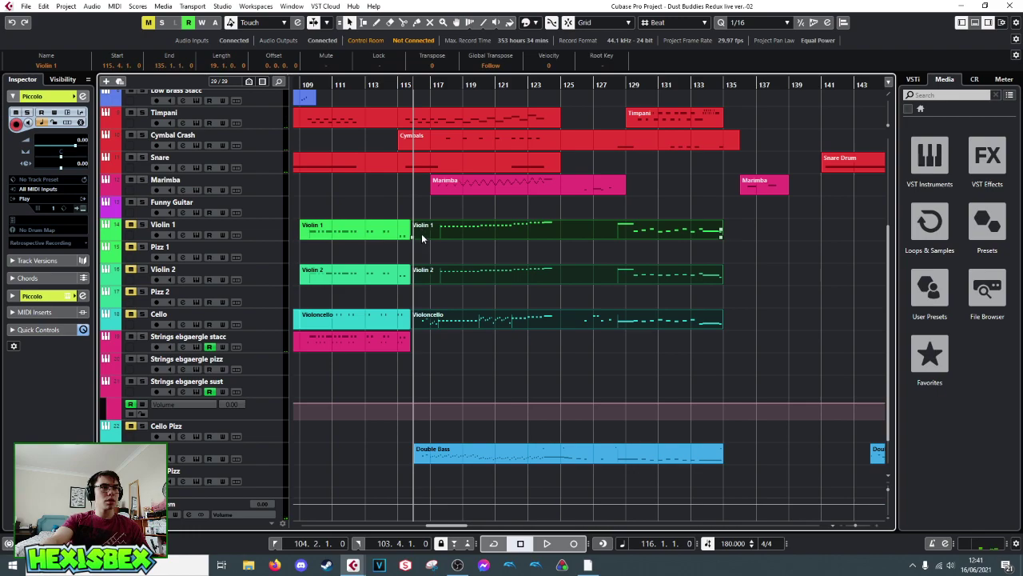
double_click(422, 237)
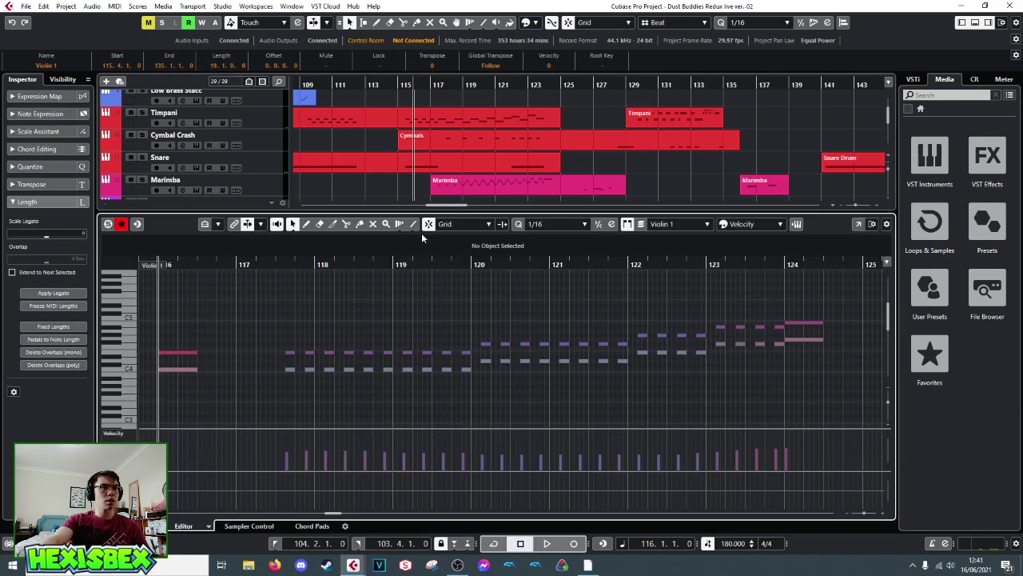
scroll(183, 340, "down", 10)
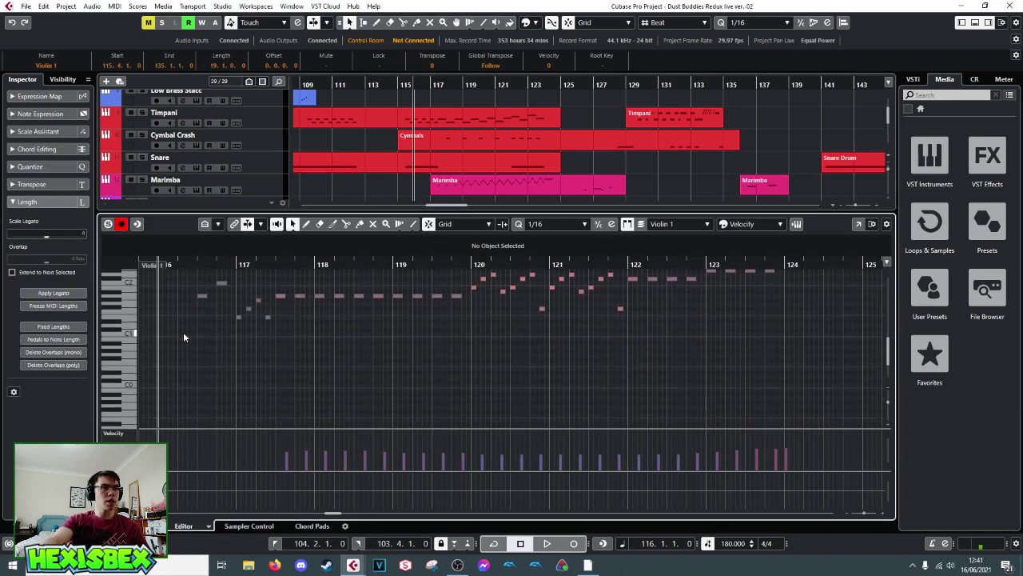
scroll(183, 336, "up", 8)
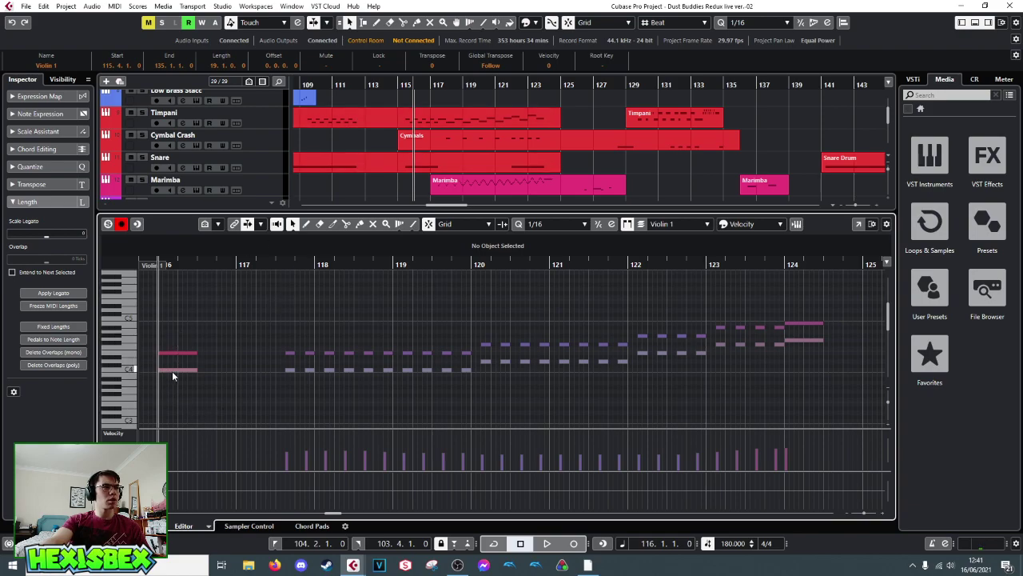
scroll(400, 146, "down", 5)
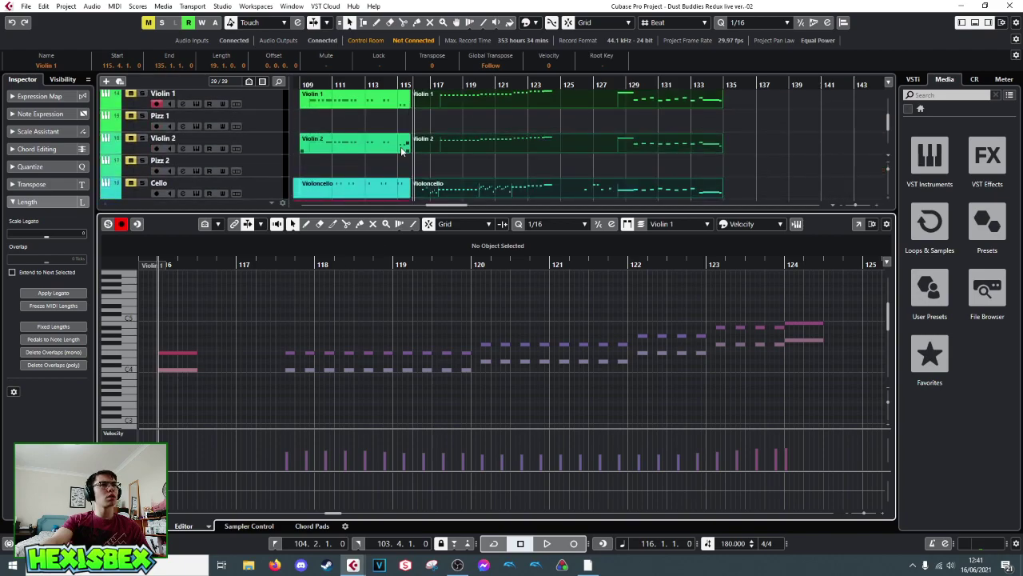
scroll(401, 146, "down", 2)
left_click(352, 166)
scroll(258, 320, "up", 5)
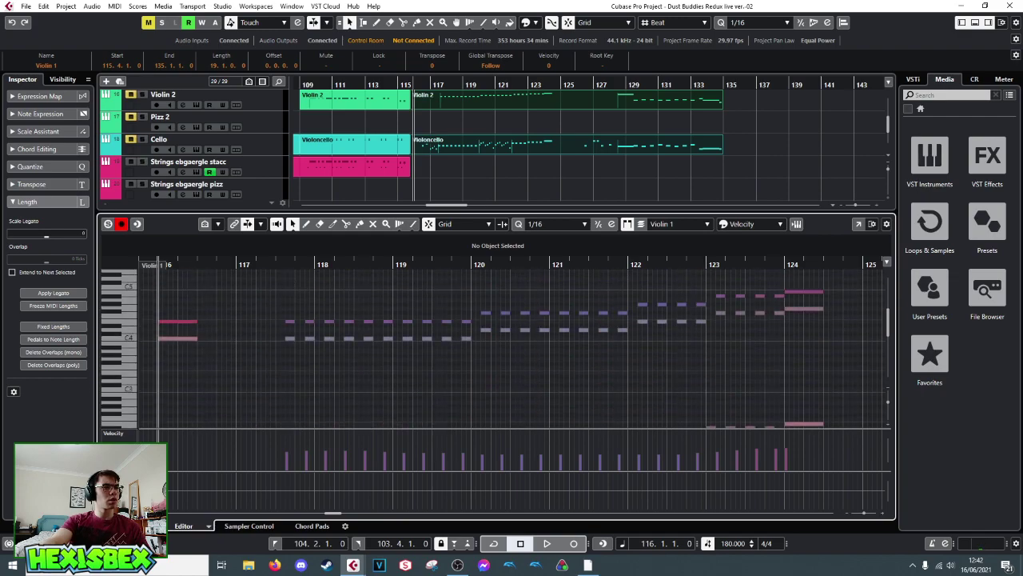
key("ctrl+alt+e")
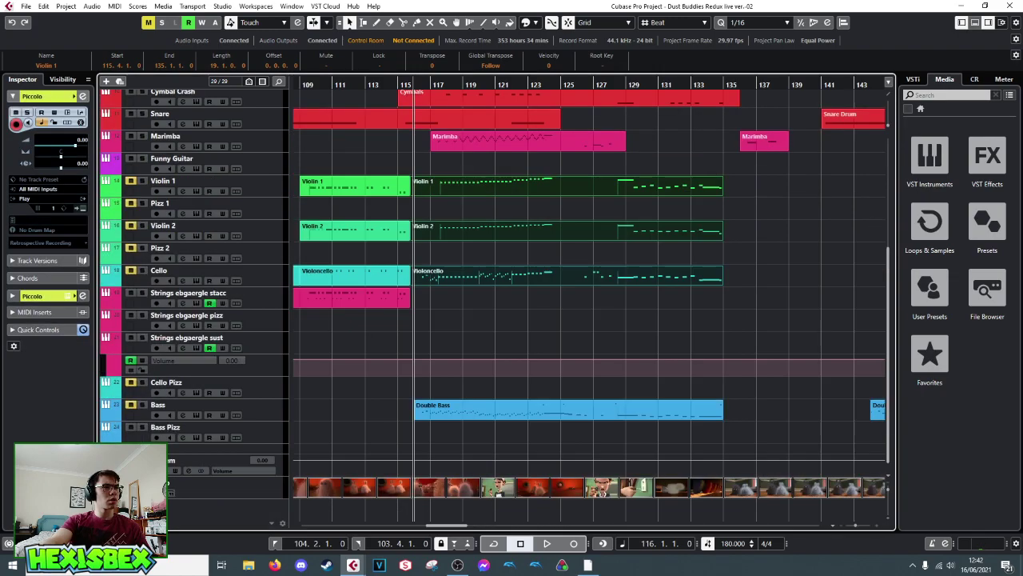
- Draw an empty part on the Strings ebgaergle sust track from 115.4.1 to 117.1.1
left_click(307, 347)
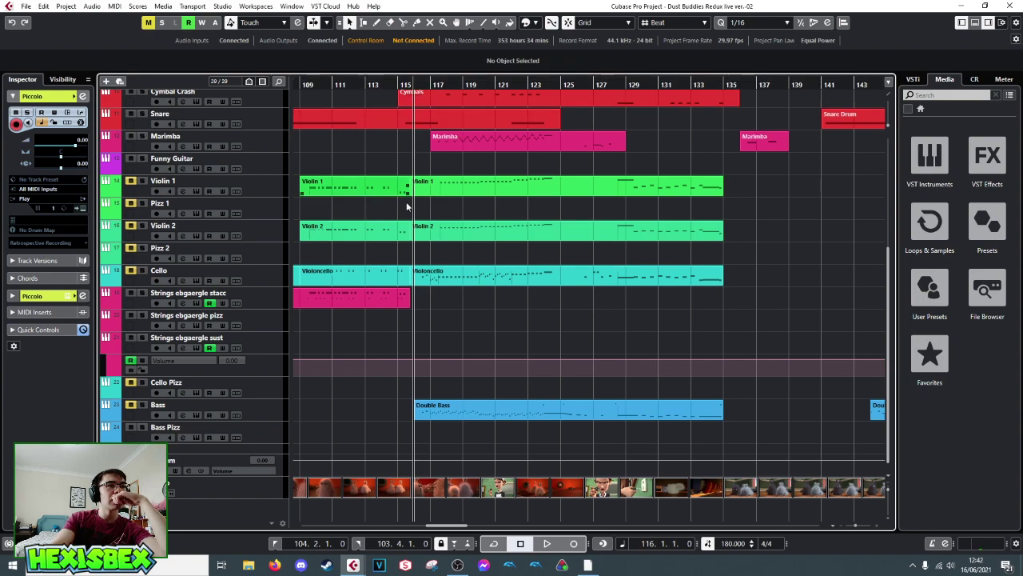
right_click(409, 352)
left_click(436, 351)
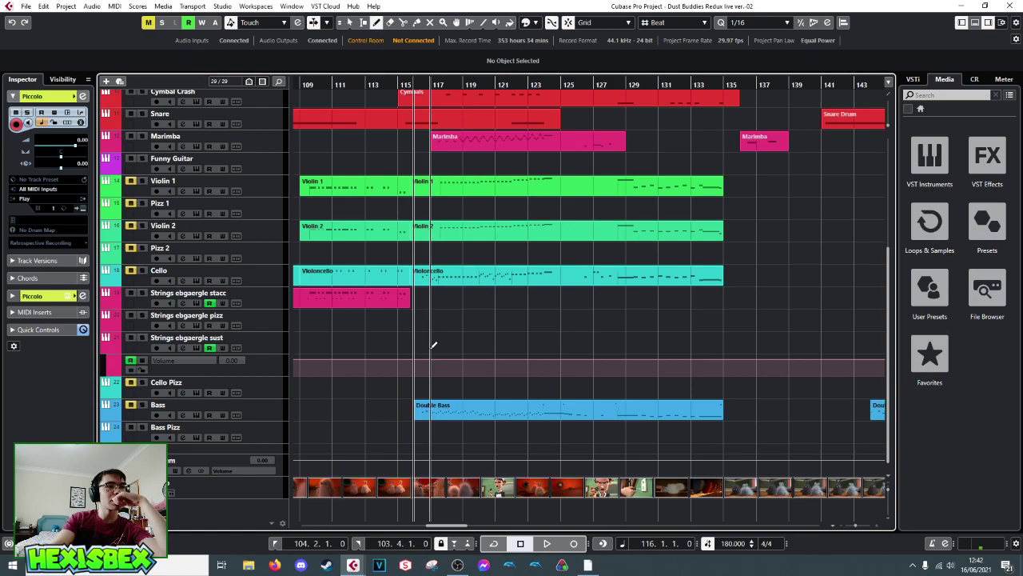
left_click_drag(412, 341, 429, 340)
right_click(412, 342)
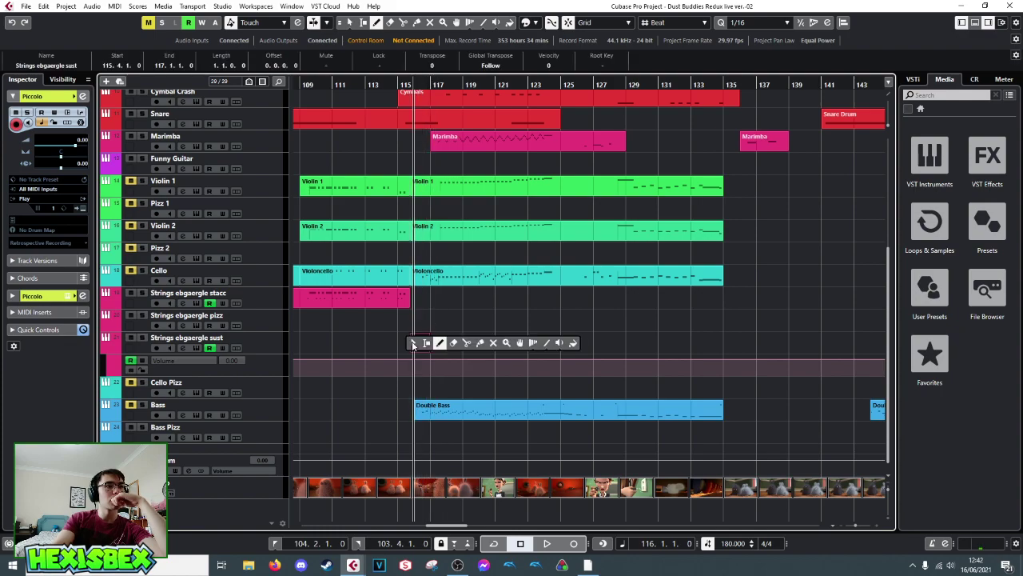
left_click(412, 342)
left_click(416, 322)
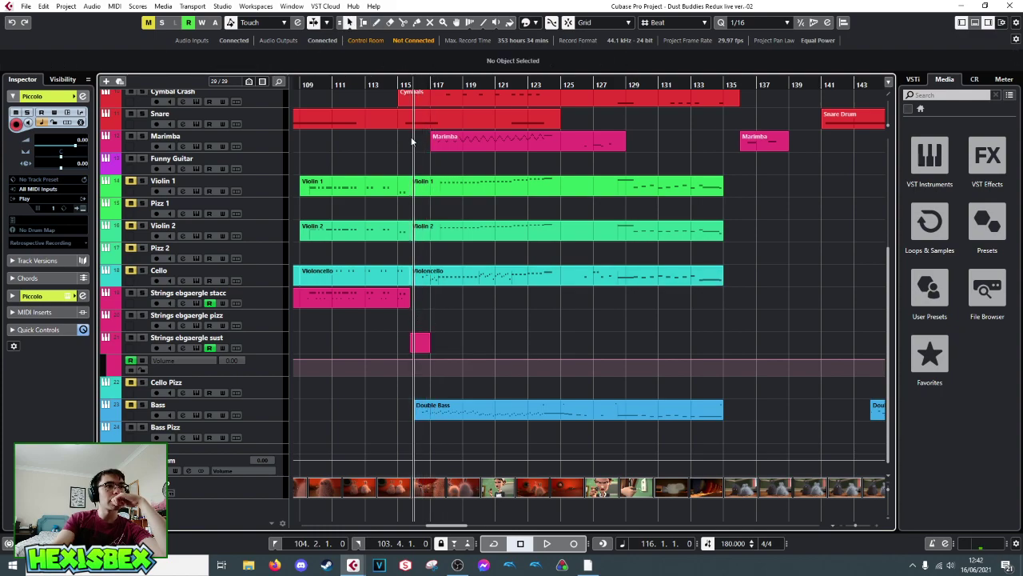
- Copy the two long notes at 116.1.1 from the Violin 1 and Violin 2 parts, with the cursor placed at 115.4.1
left_click(408, 87)
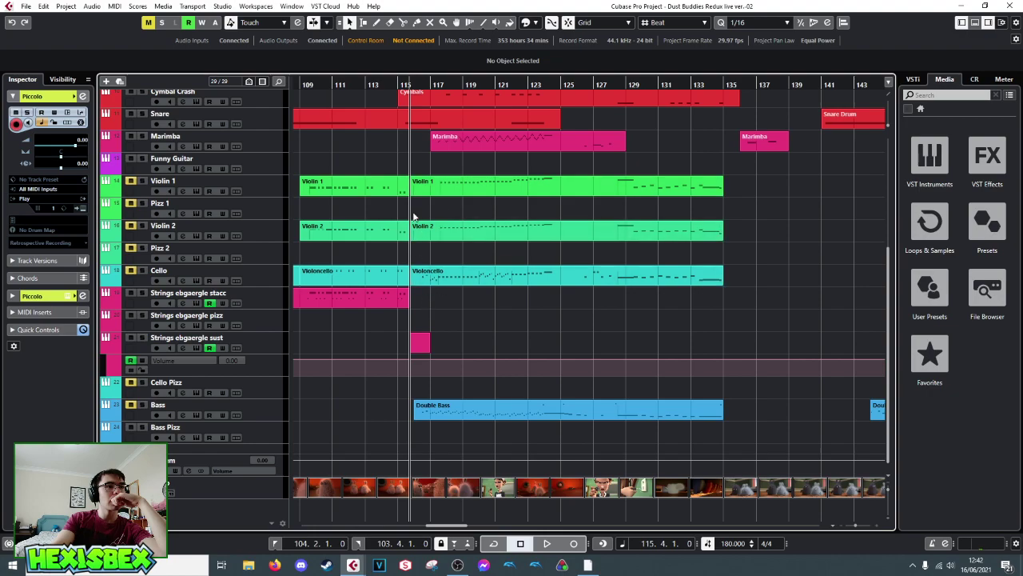
left_click_drag(416, 200, 431, 239)
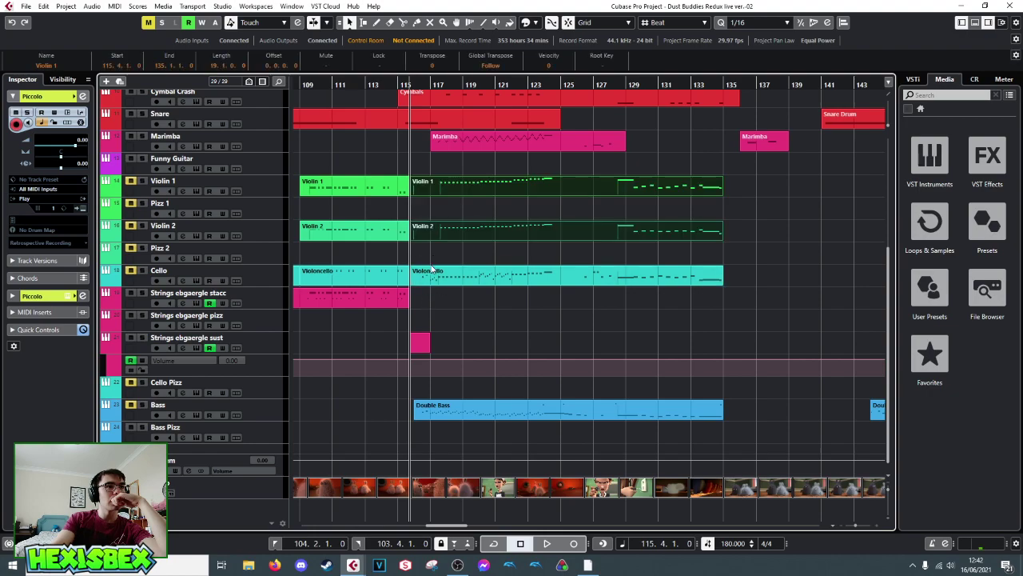
double_click(426, 191)
left_click_drag(177, 303, 200, 353)
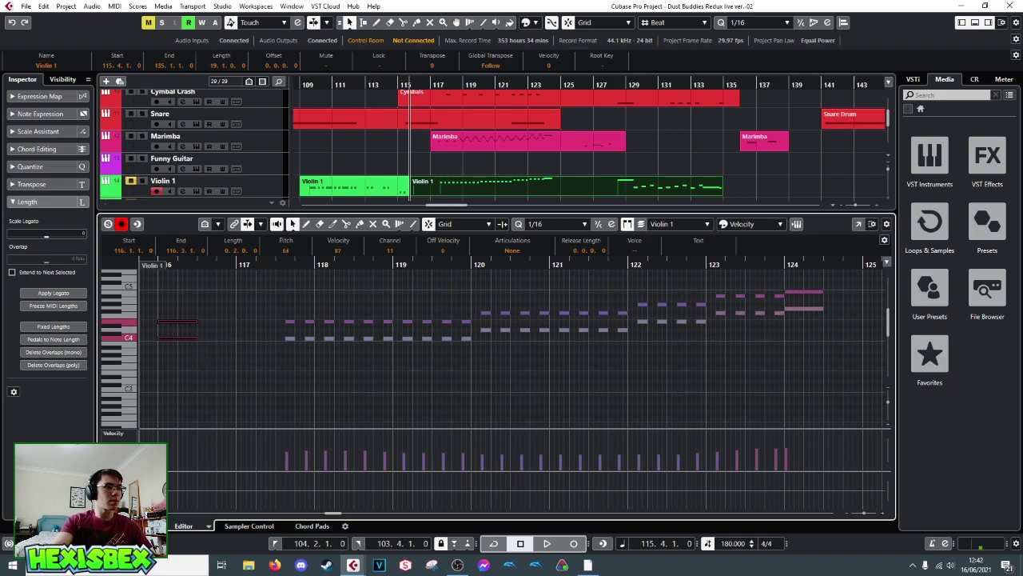
key("ctrl+e")
- Paste the copied violin notes into the new Strings ebgaergle sust part, audition them and move both to start at 116.1.1
double_click(423, 339)
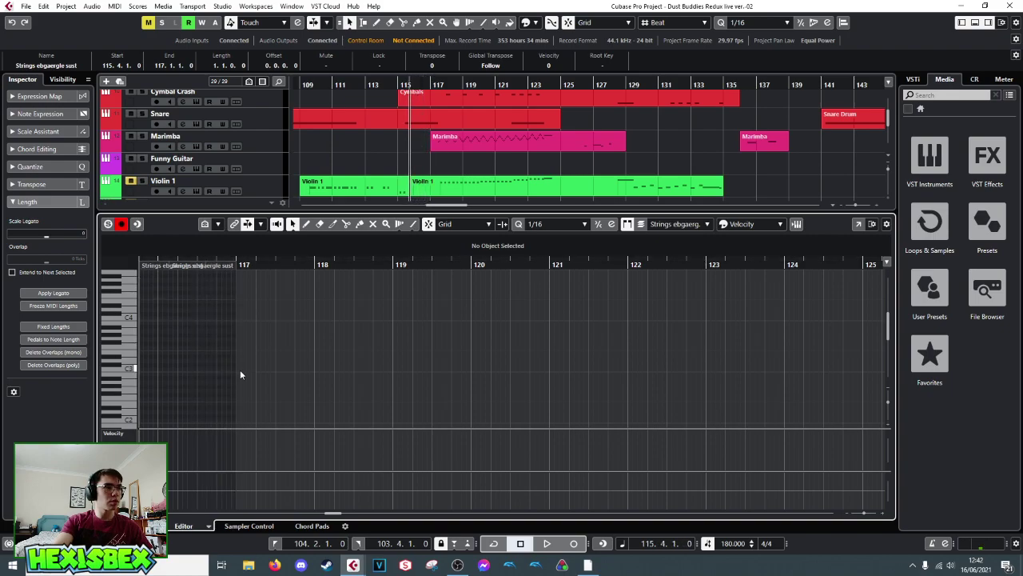
key("ctrl+a")
key("space")
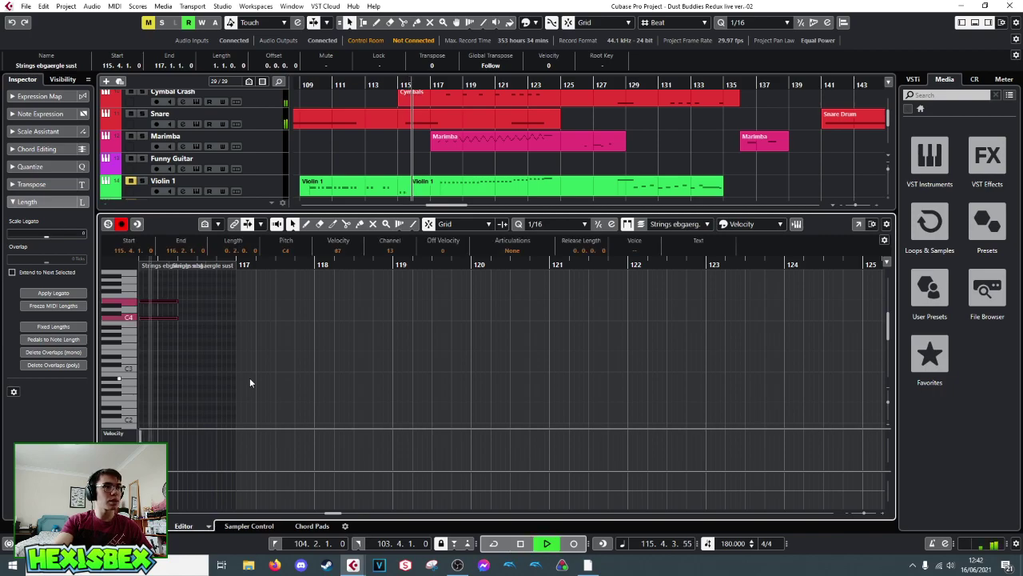
key("space")
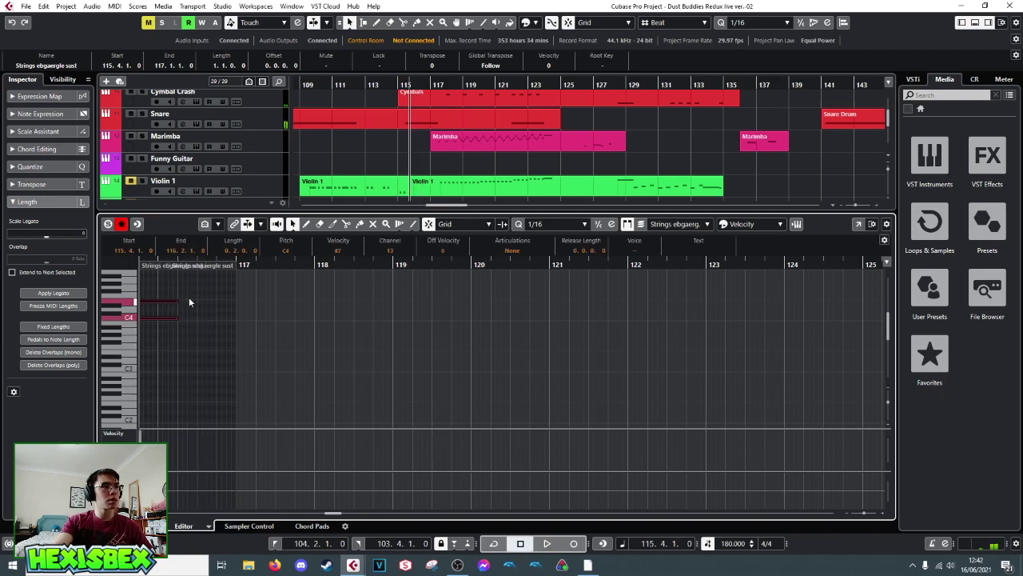
left_click_drag(163, 319, 185, 319)
key("space")
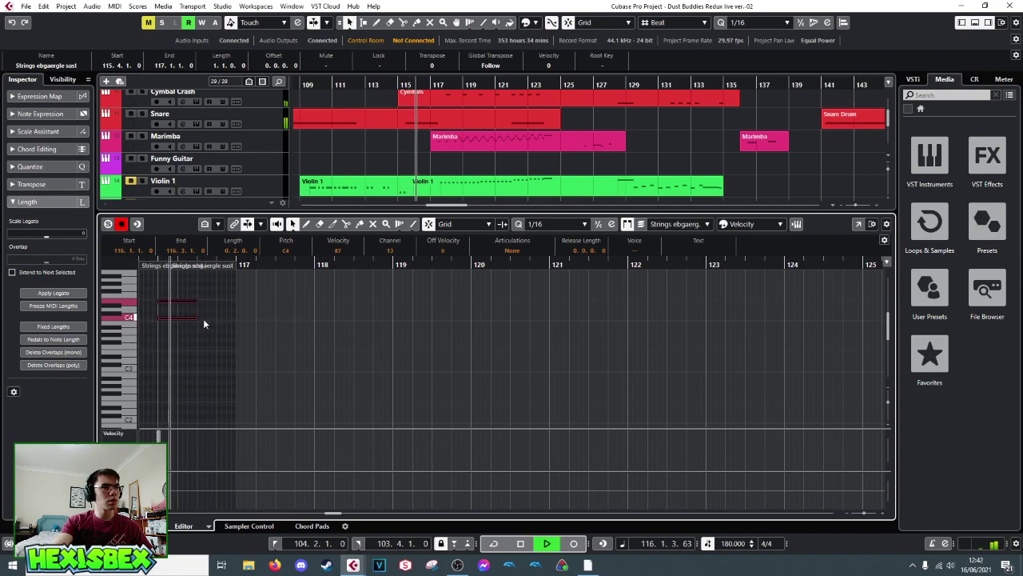
- Audition the two pasted notes in the Strings ebgaergle sust part and set both lengths to 0.2.1.0, ending at 116.3.2
key("space")
left_click_drag(192, 292, 214, 319)
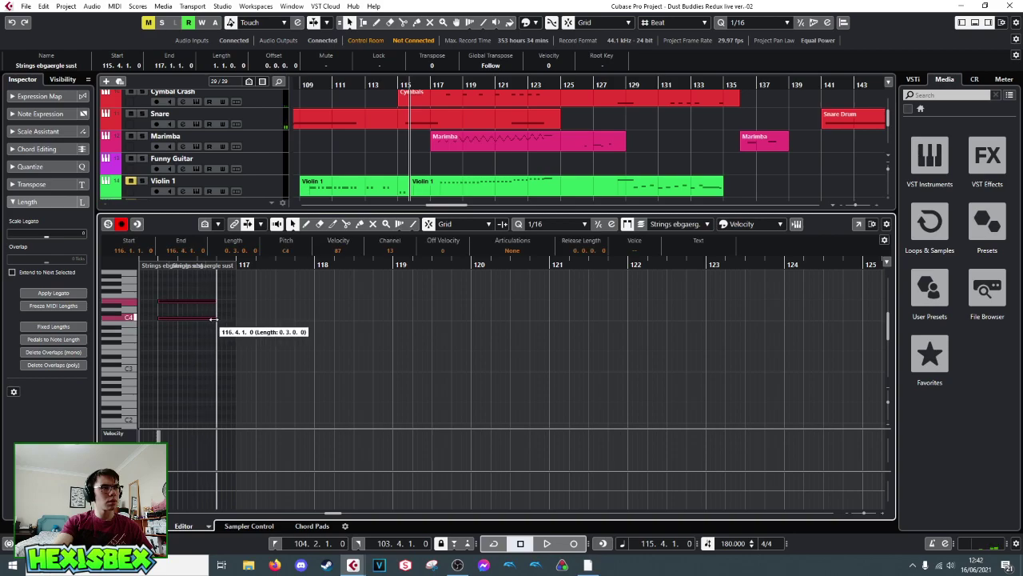
key("space")
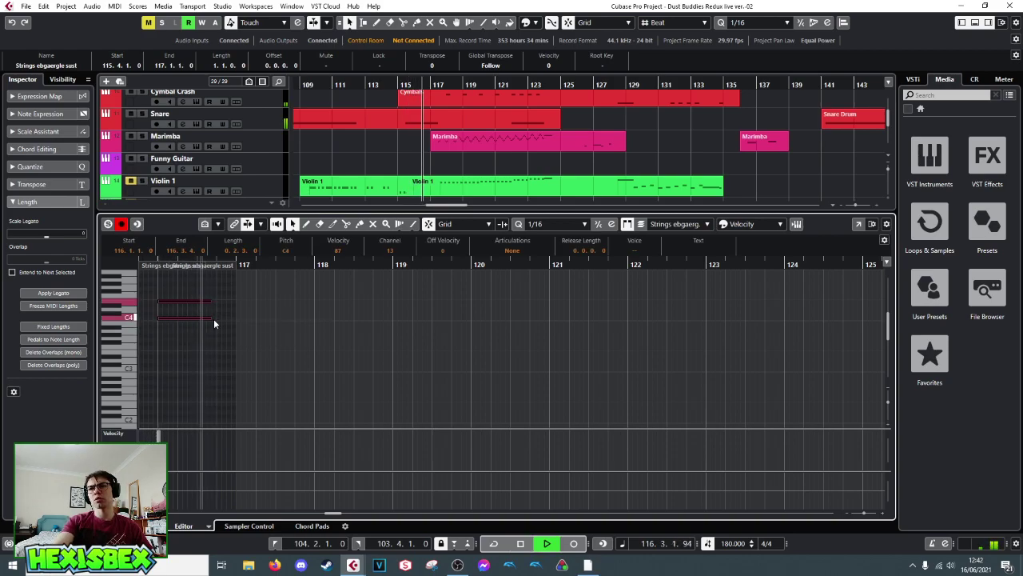
key("space")
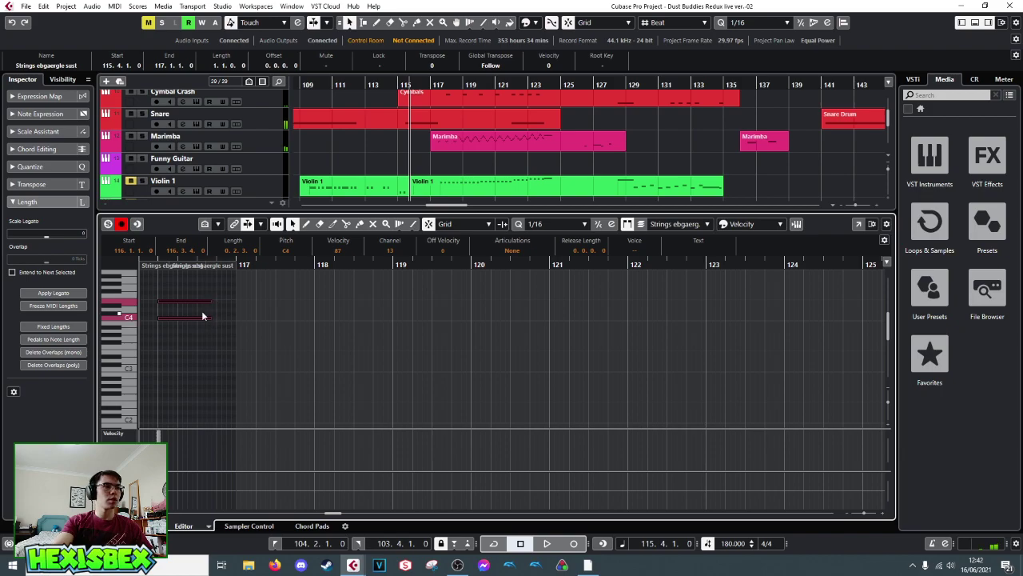
left_click_drag(204, 303, 204, 303)
key("space")
key("space")
left_click_drag(204, 302, 205, 302)
key("space")
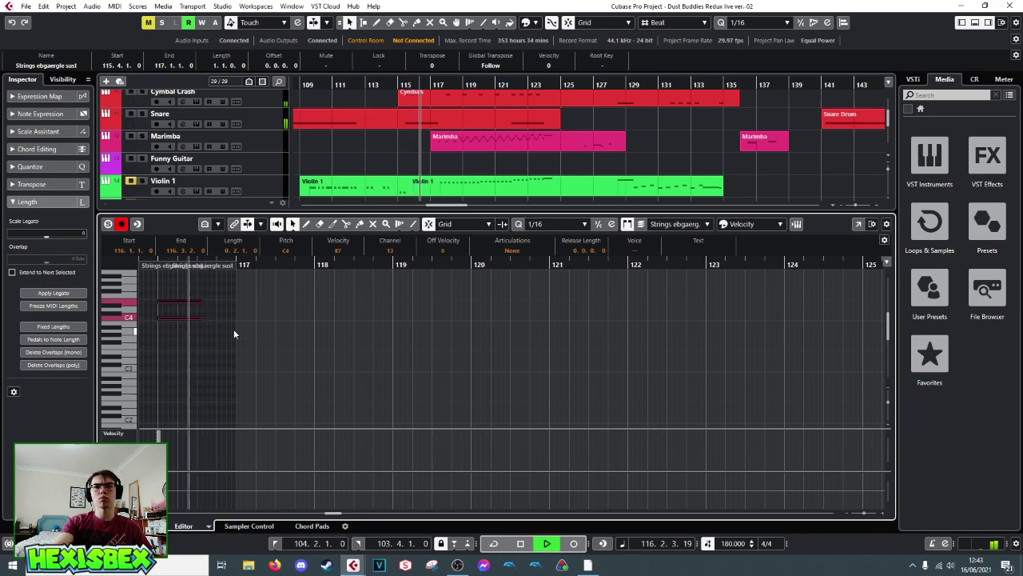
key("space")
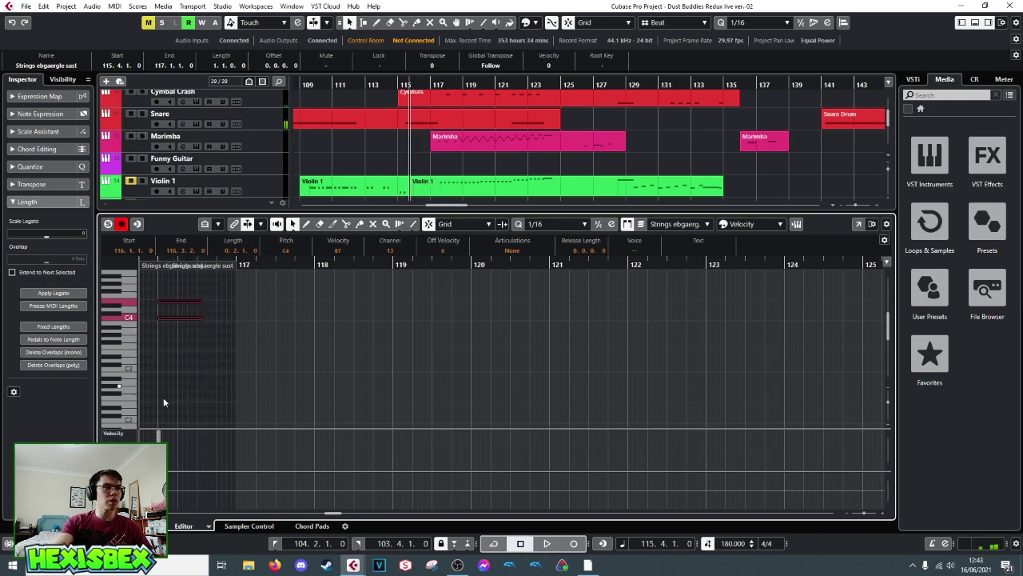
- Close the editor, select the Strings ebgaergle sust track, and solo Violin 1, Violin 2 and Cello while playing from bar 117
key("ctrl+e")
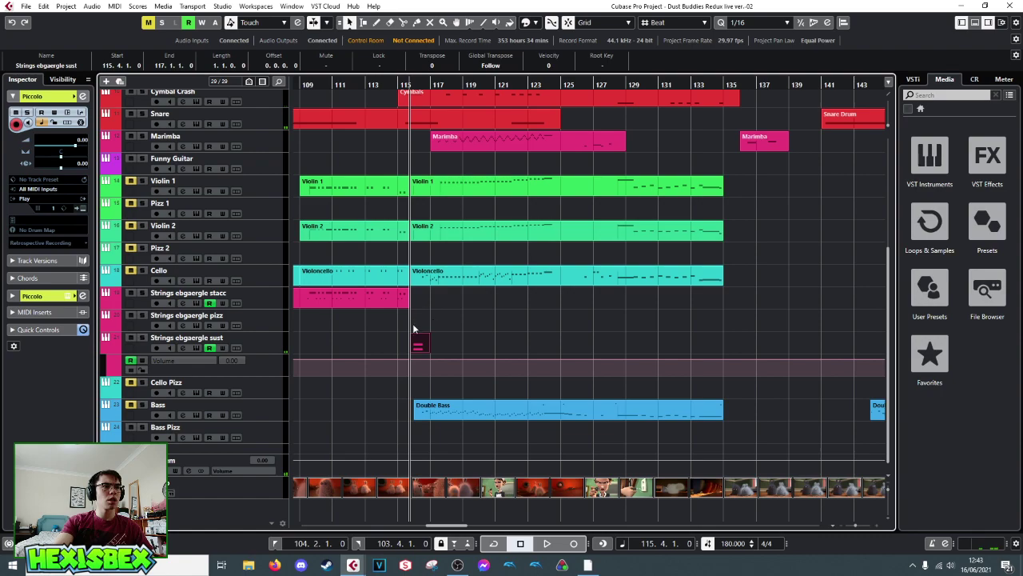
left_click(248, 350)
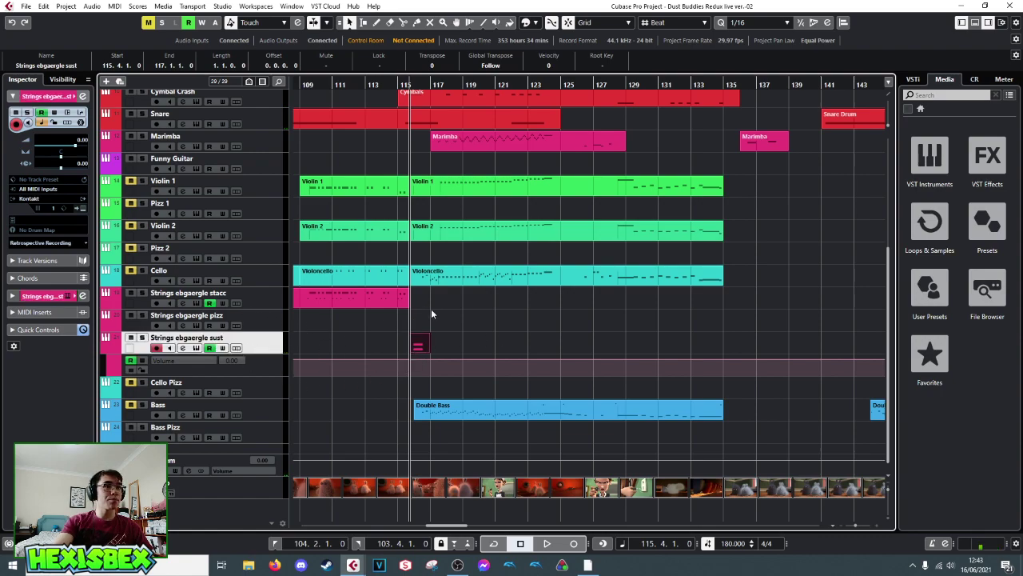
double_click(432, 84)
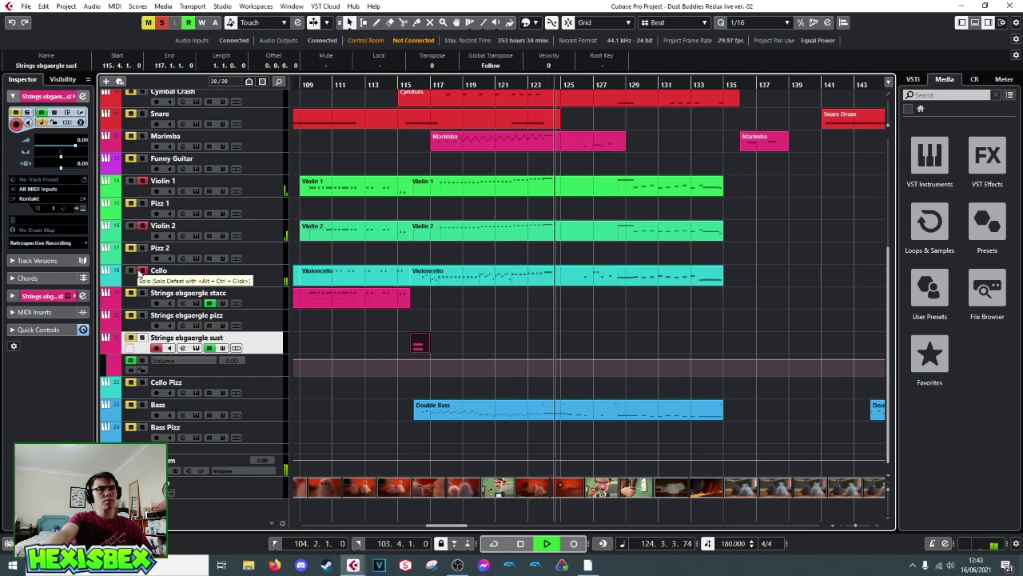
key("space")
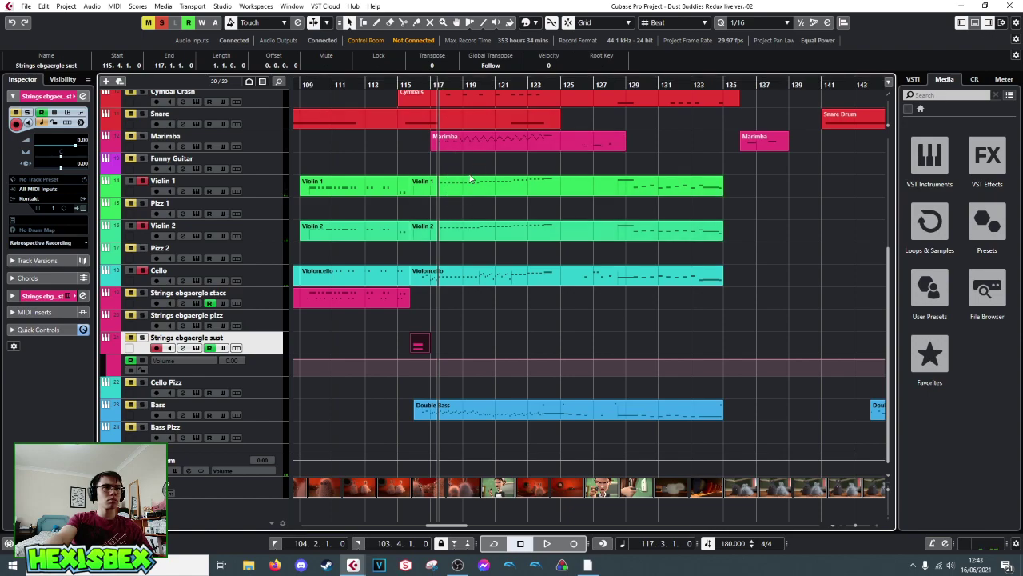
- Zoom in around bar 117 and audition the soloed violins and cello with the cursor at 116.3.1
scroll(439, 99, "up", 5)
left_click_drag(405, 102, 344, 105)
key("space")
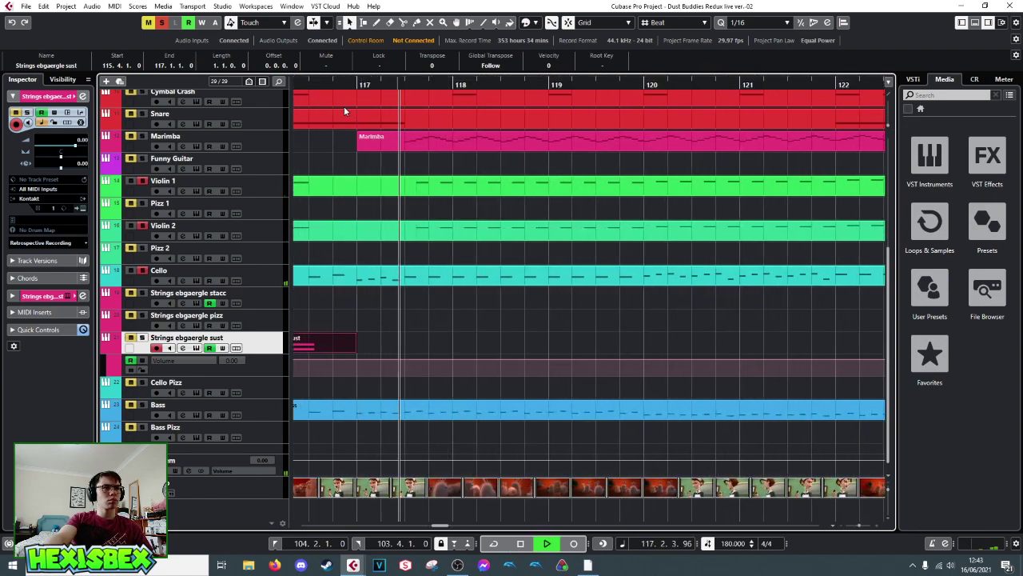
key("space")
left_click(308, 84)
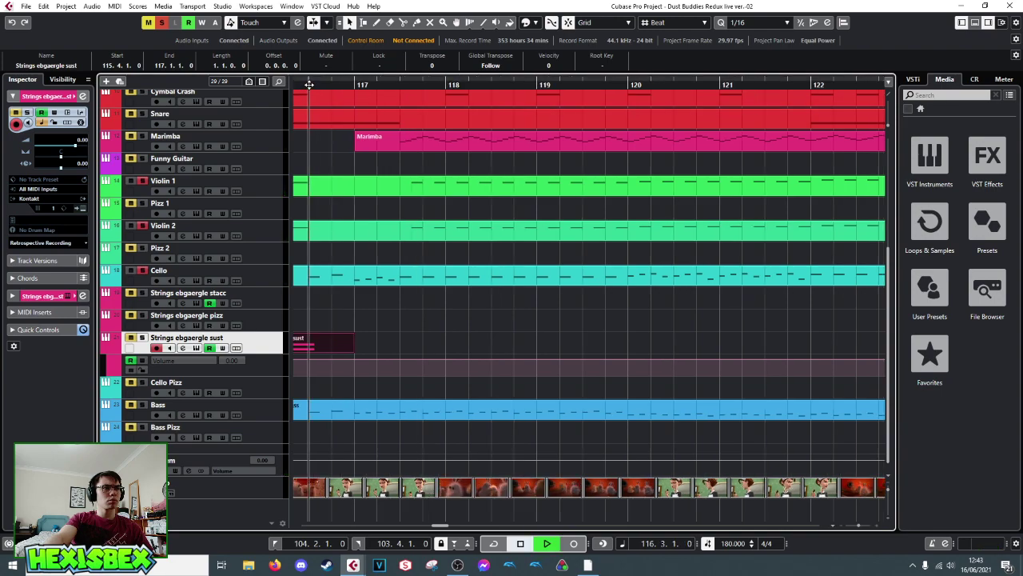
key("space")
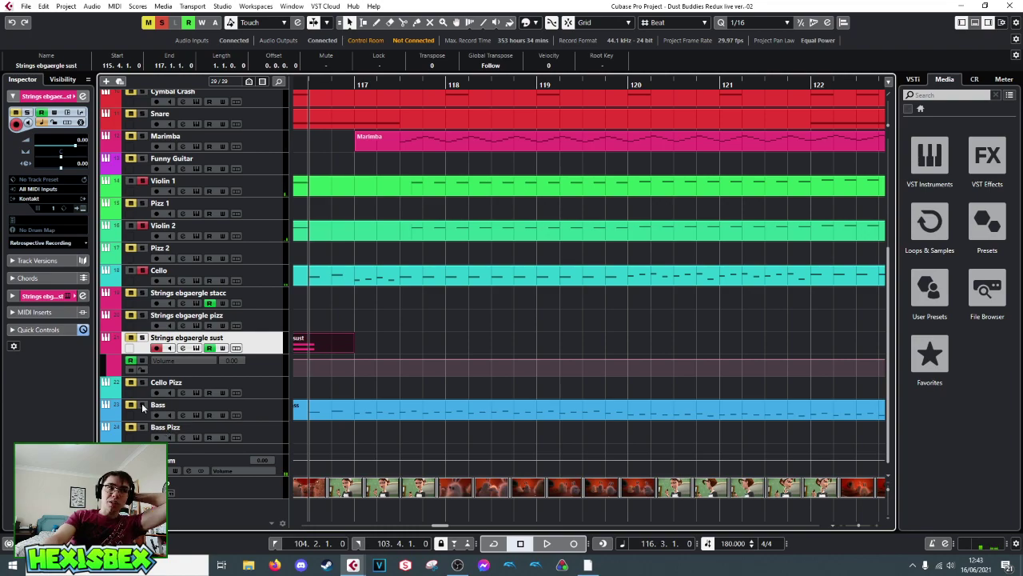
- Check the soloed Double Bass part and open it together with the Violin 1, Violin 2 and Violoncello parts starting at 115.4.1 in the Key Editor
scroll(486, 487, "left", 4)
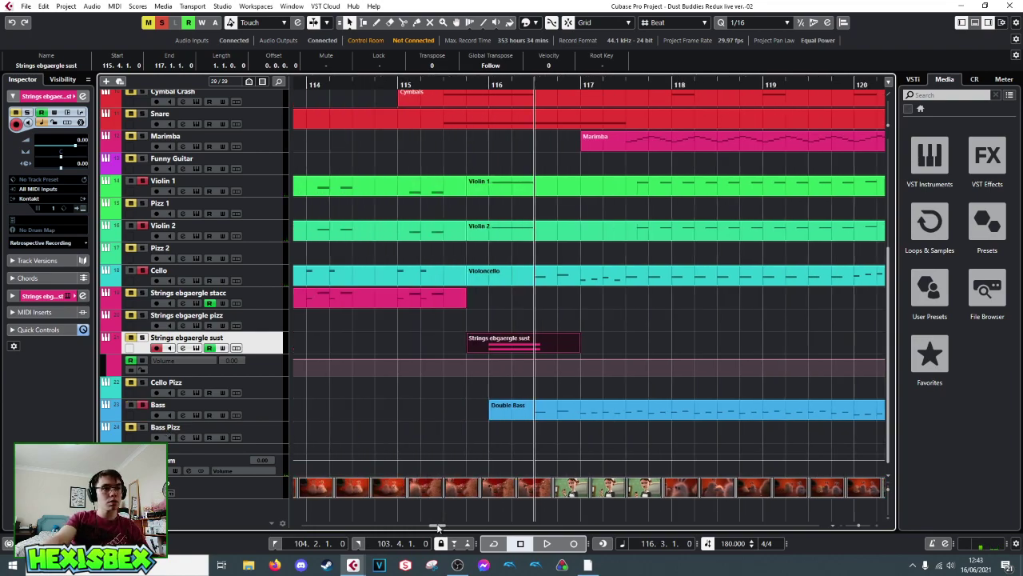
double_click(531, 412)
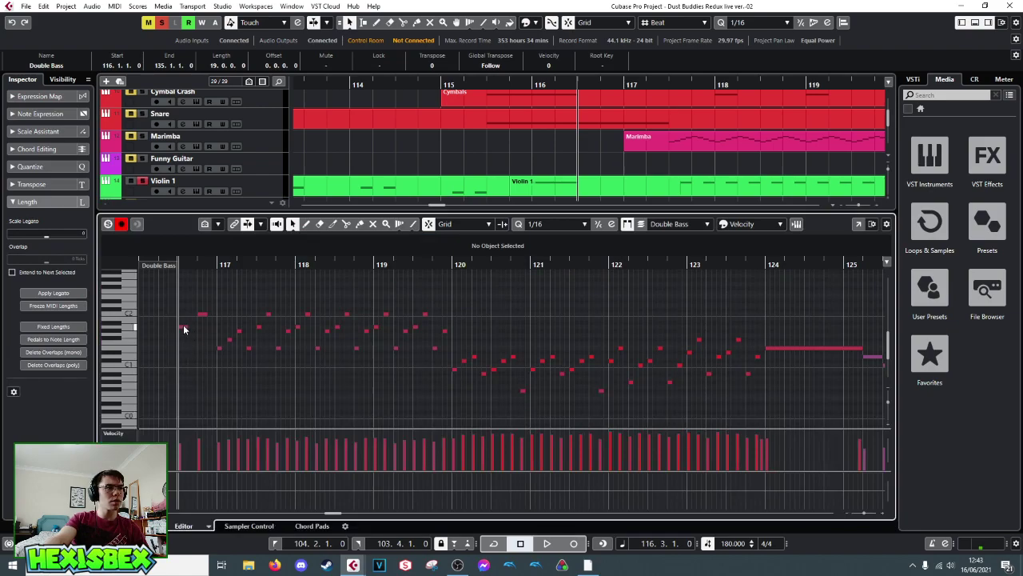
key("ctrl+e")
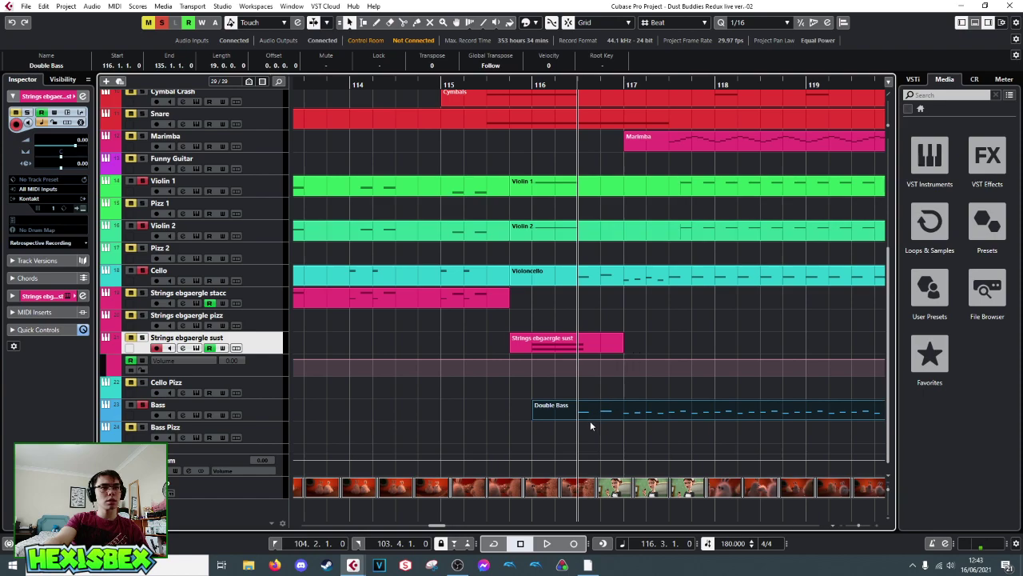
left_click(661, 283)
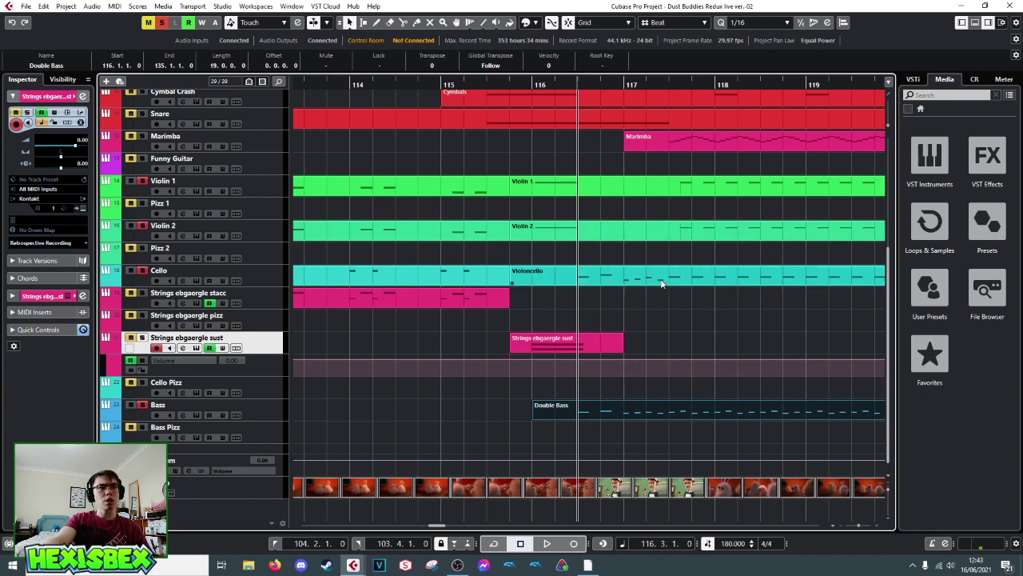
left_click(659, 277)
left_click(691, 235, "shift")
left_click(686, 195, "shift")
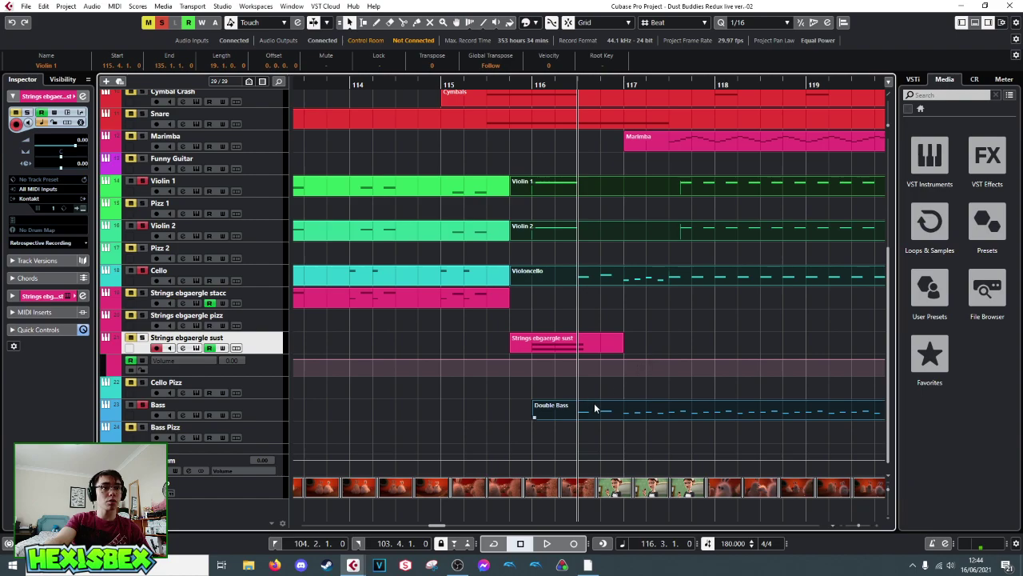
key("ctrl+e")
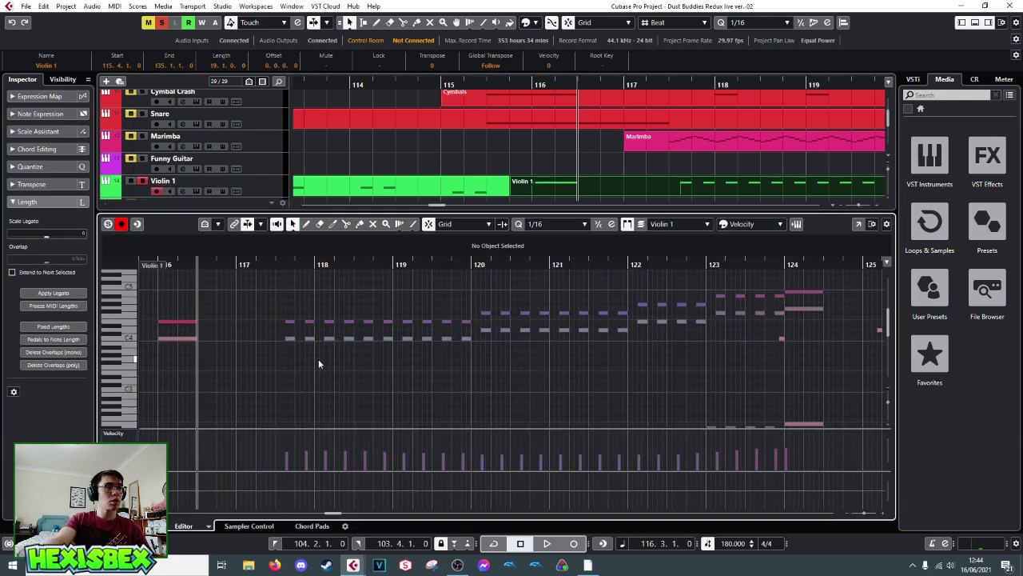
- Select the short repeated violin notes from 117.3.3 to bar 124 and examine the cello and bass notes beneath them
left_click_drag(272, 294, 674, 345)
scroll(457, 336, "up", 2)
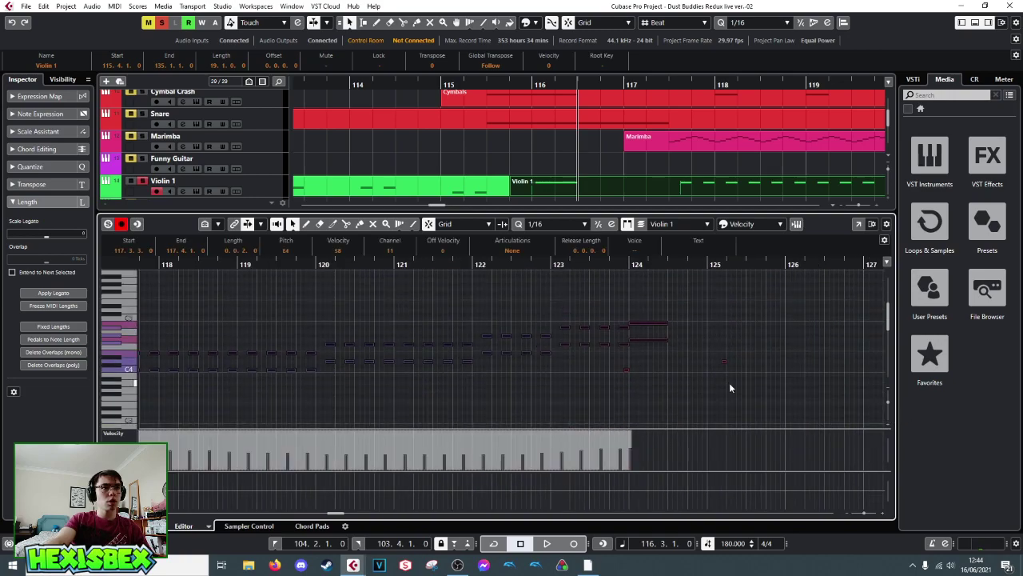
left_click_drag(344, 514, 337, 513)
scroll(531, 340, "down", 3)
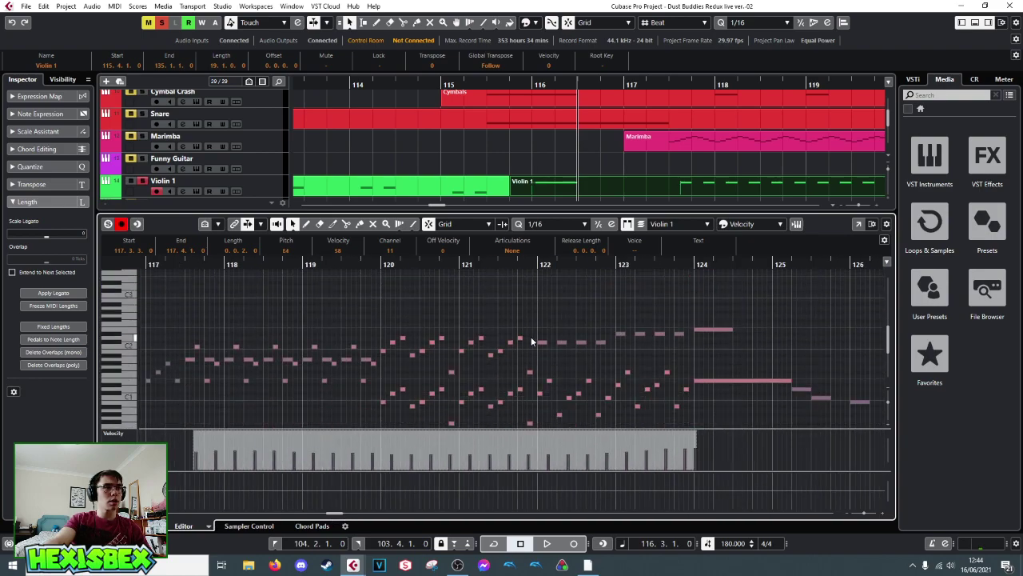
scroll(338, 516, "left", 2)
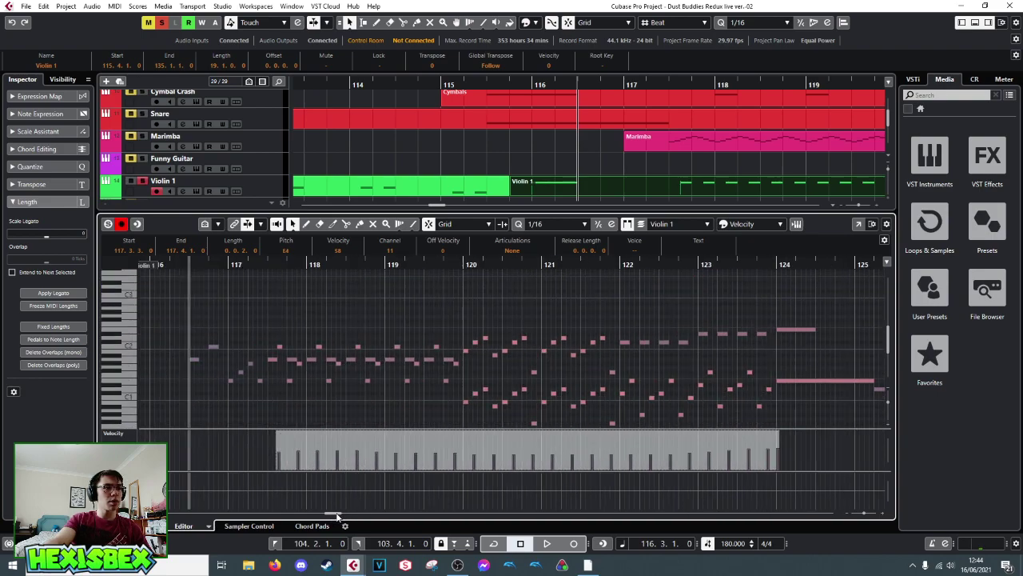
scroll(336, 516, "left", 3)
scroll(338, 516, "right", 5)
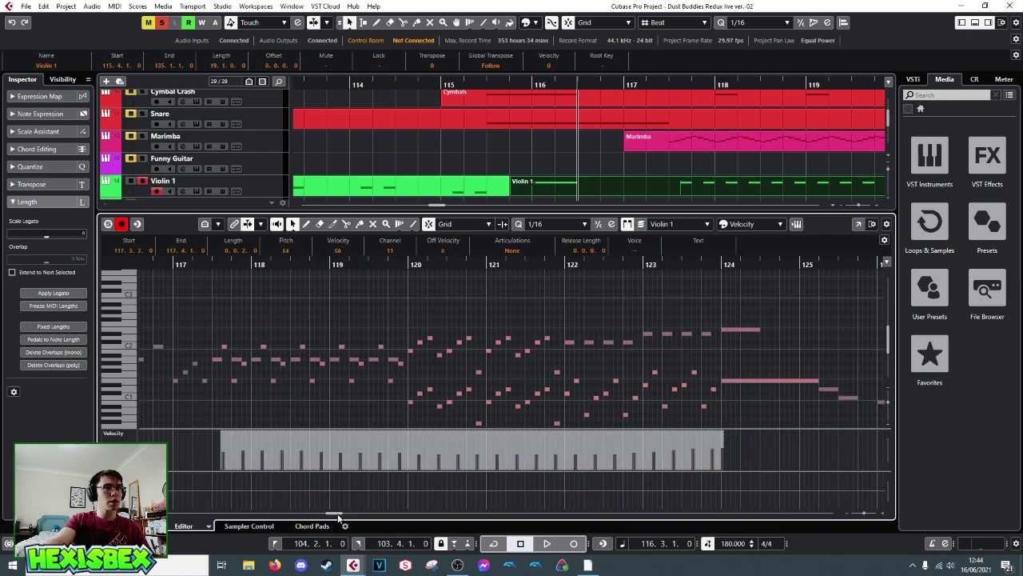
- Select the cello and bass notes between bars 116 and 128 along with the violin notes, and audition from 121.3.1
left_click_drag(541, 264, 536, 249)
scroll(758, 322, "up", 4)
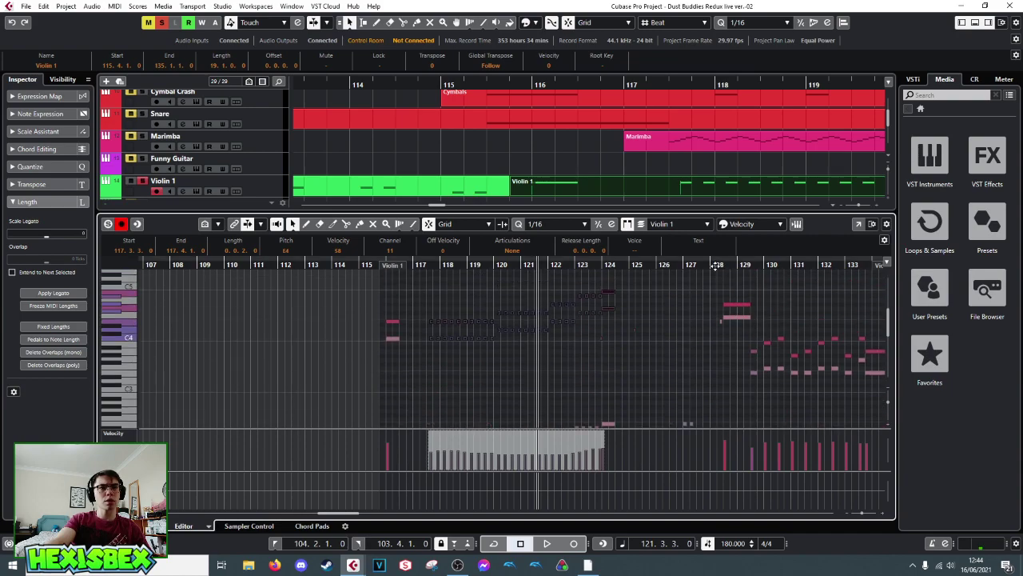
scroll(626, 350, "down", 4)
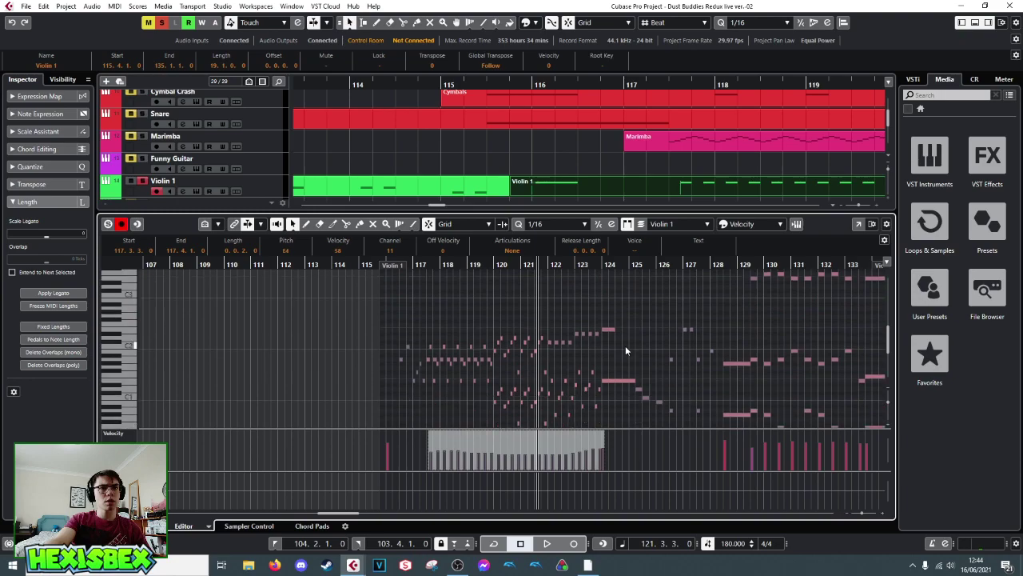
left_click_drag(396, 317, 716, 410)
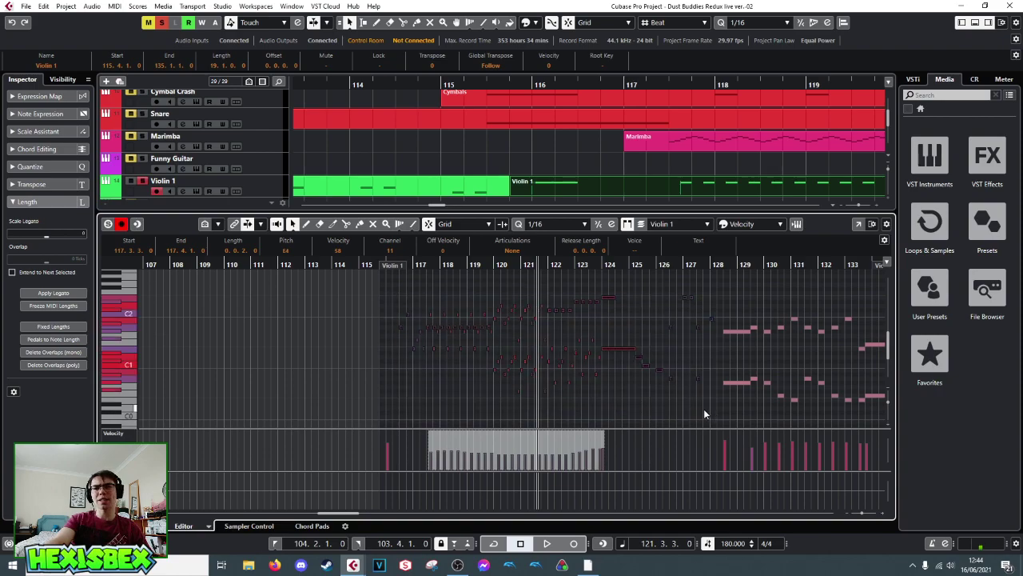
key("space")
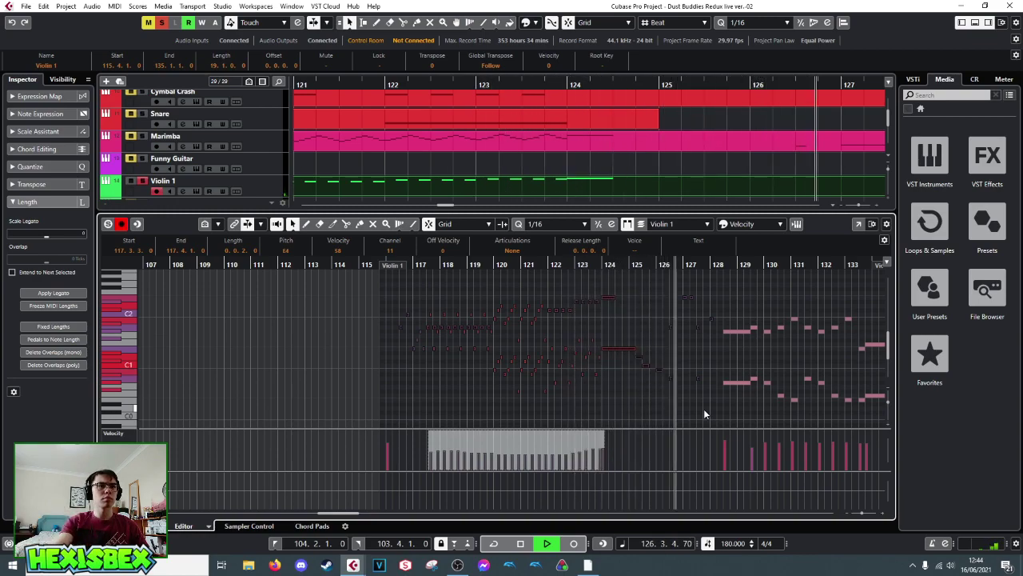
key("space")
- Try selecting the cello and bass notes before bar 124, then only the short violin notes, and clear the selection
left_click_drag(395, 299, 601, 399)
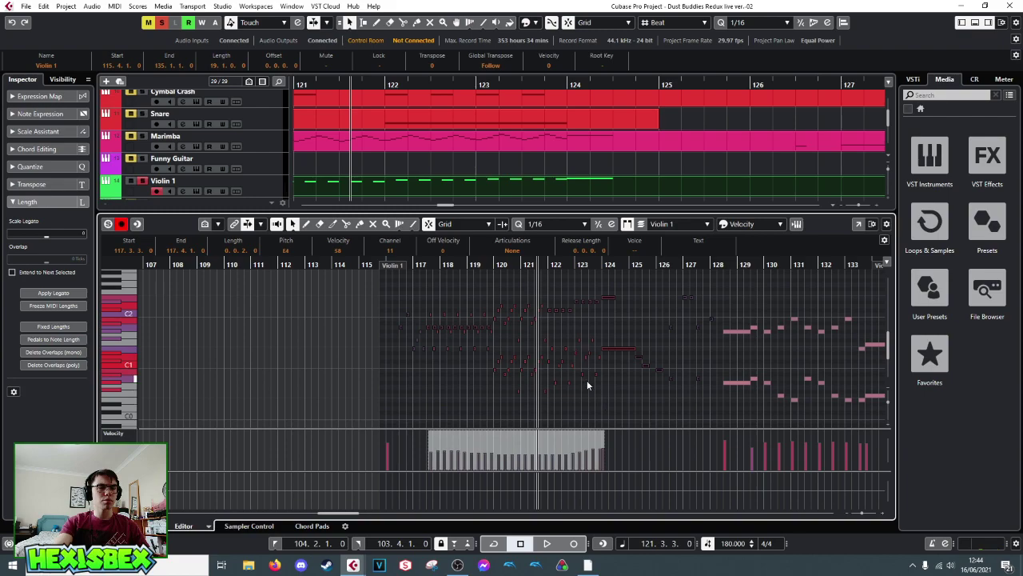
left_click(598, 421)
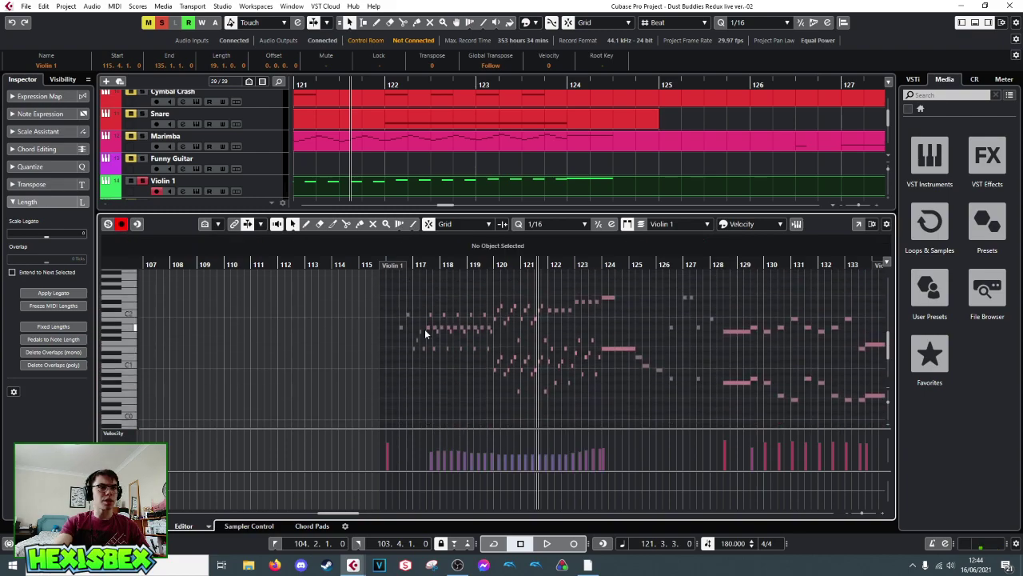
scroll(401, 314, "up", 2)
left_click_drag(381, 323, 598, 426)
scroll(599, 425, "up", 4)
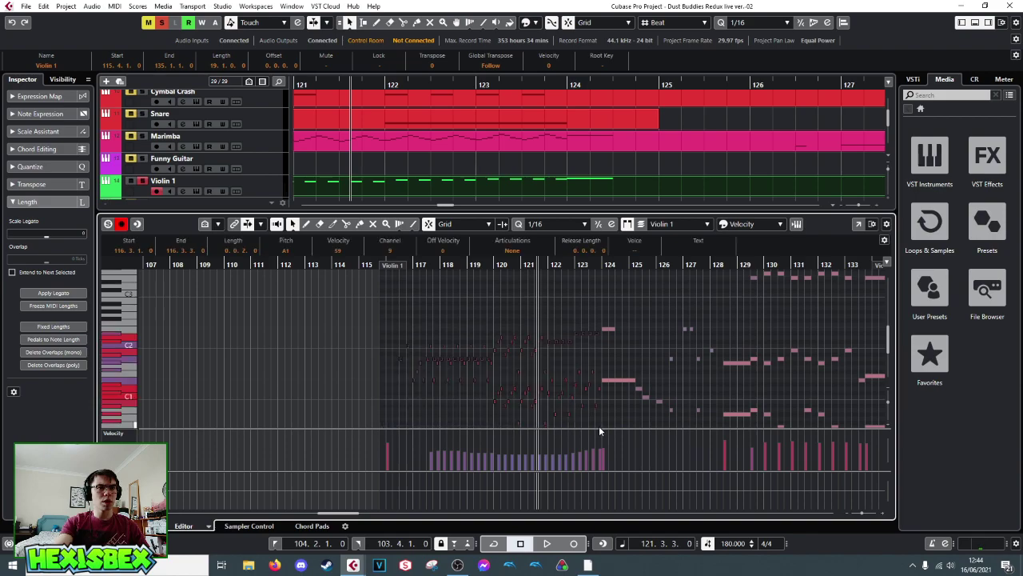
scroll(530, 320, "up", 2)
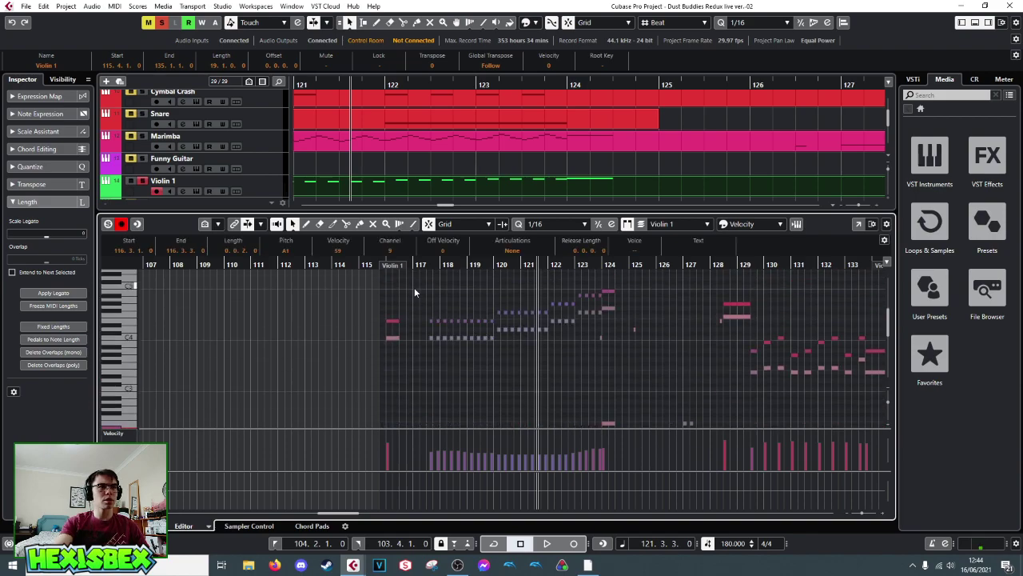
left_click_drag(472, 316, 599, 385)
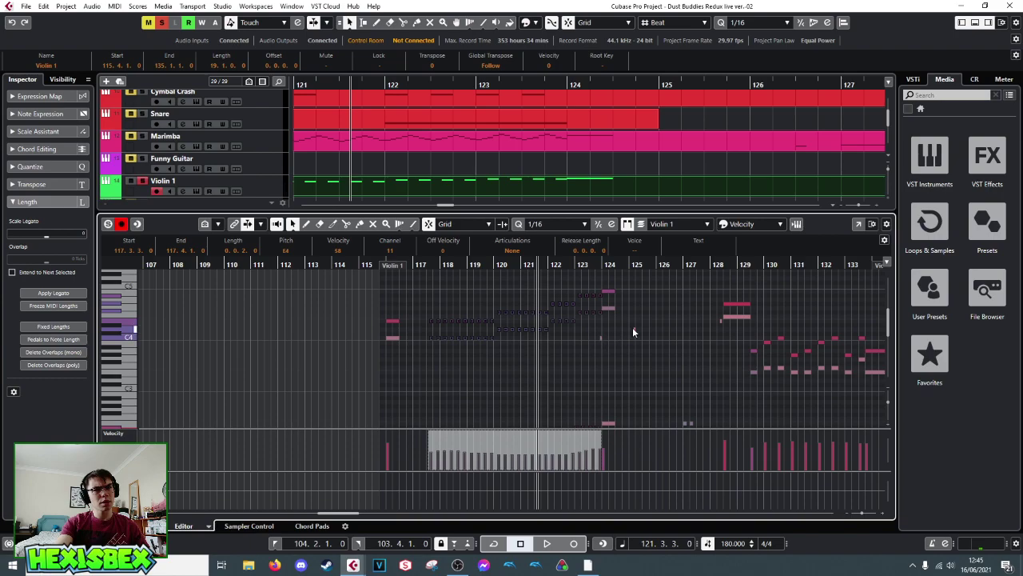
left_click(577, 341)
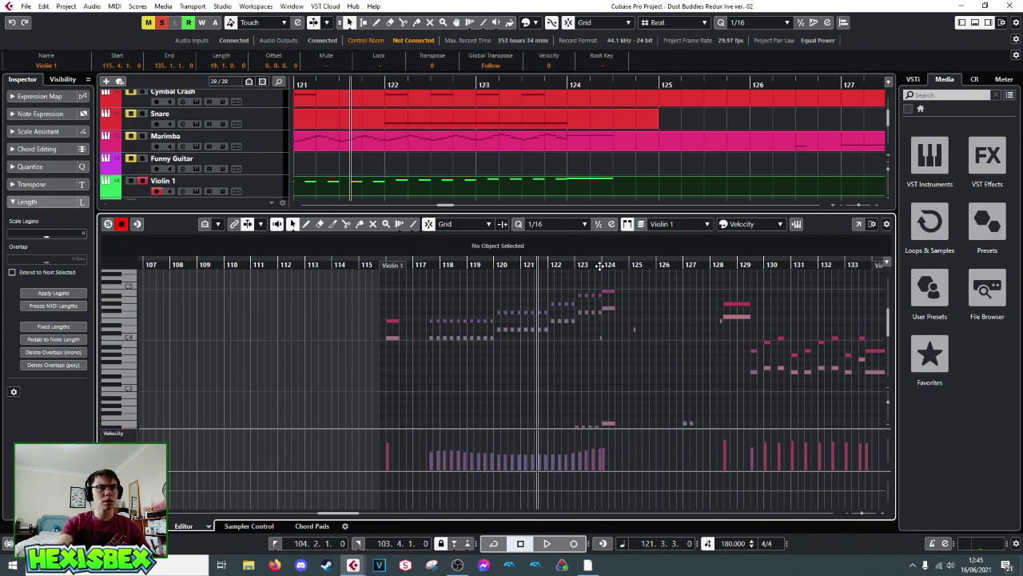
- Open the Violoncello part and the Violin 2 part one at a time to examine their notes up to bar 124
scroll(627, 192, "down", 5)
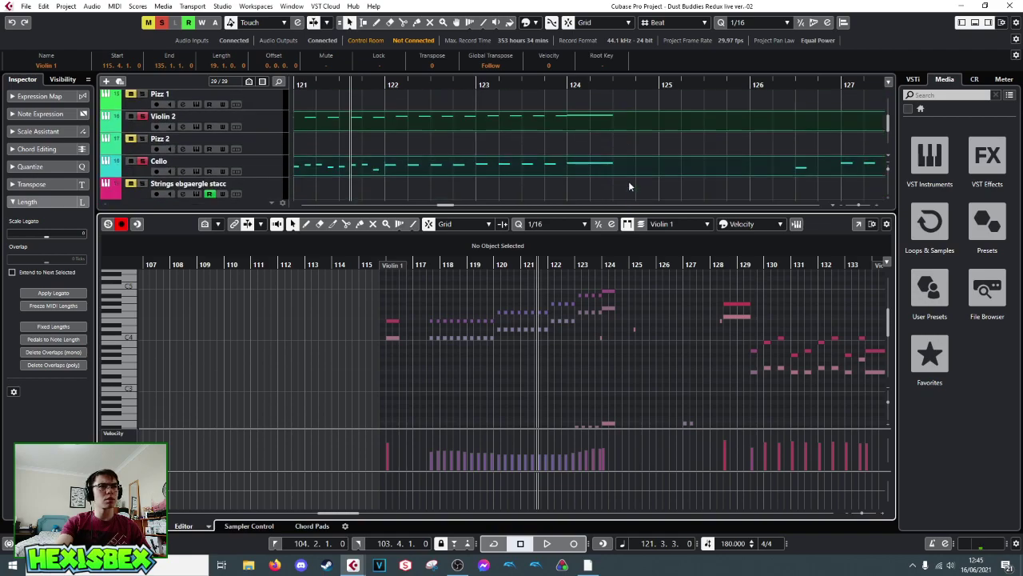
left_click(616, 171)
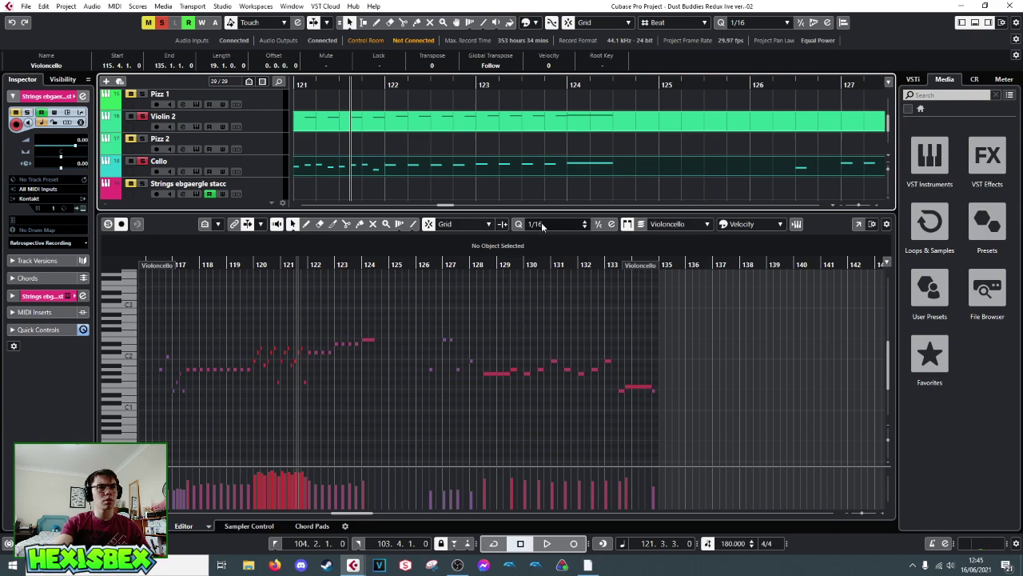
scroll(558, 182, "up", 2)
left_click(589, 168)
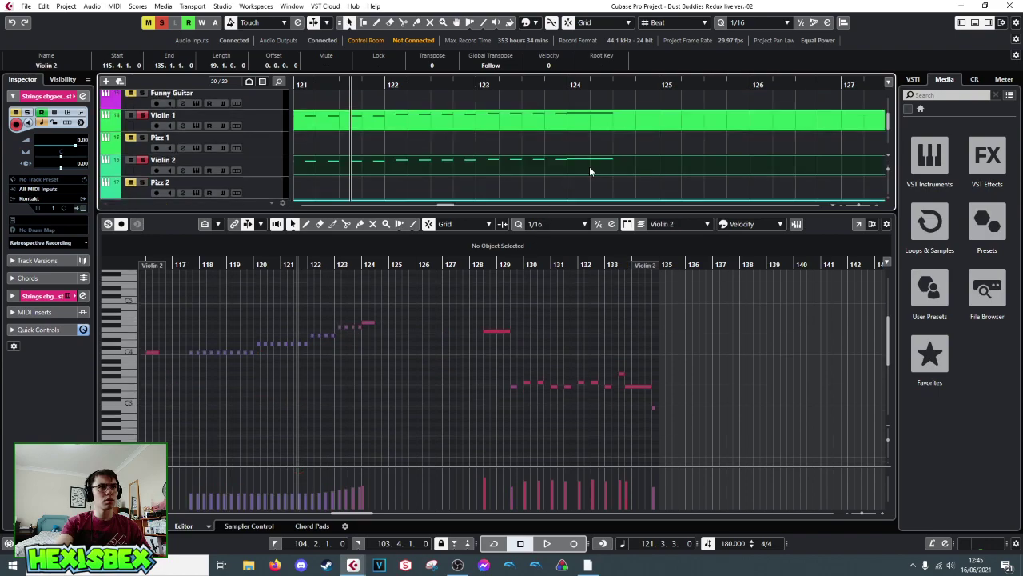
- Open the Violin 1 part and the Double Bass part one at a time to examine their notes, and close the editor
left_click(546, 123)
scroll(549, 151, "down", 5)
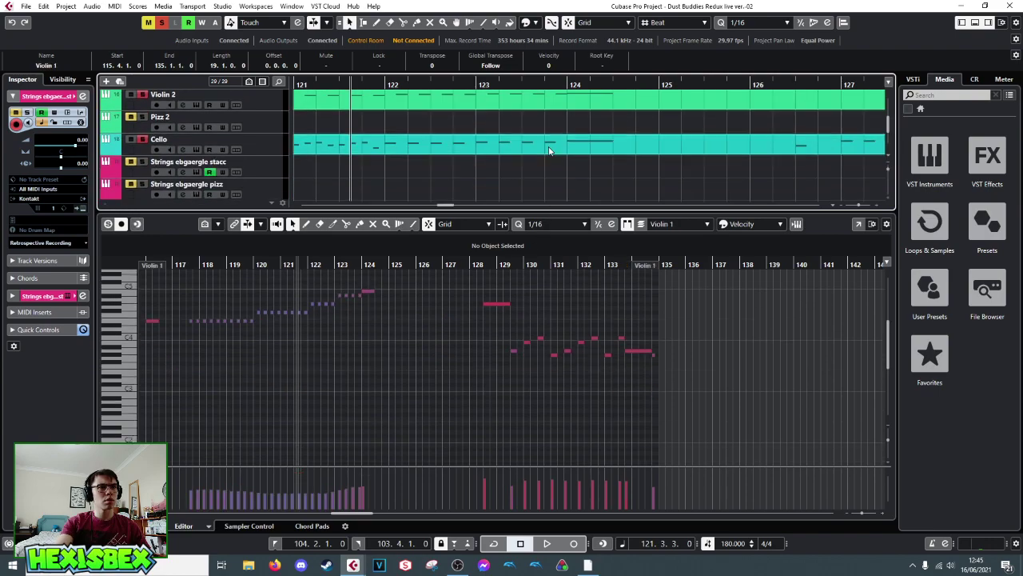
scroll(548, 150, "down", 2)
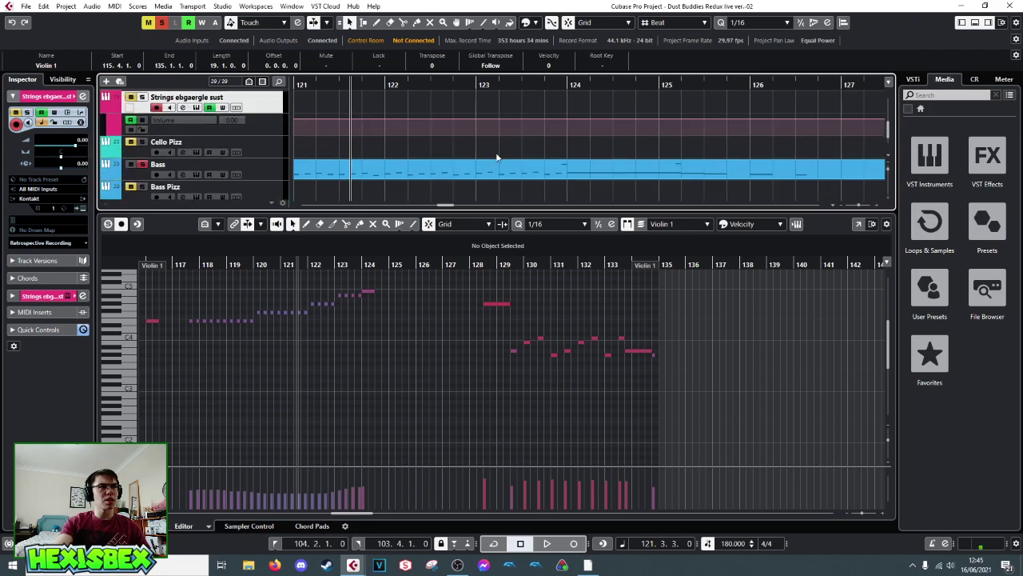
left_click(563, 174)
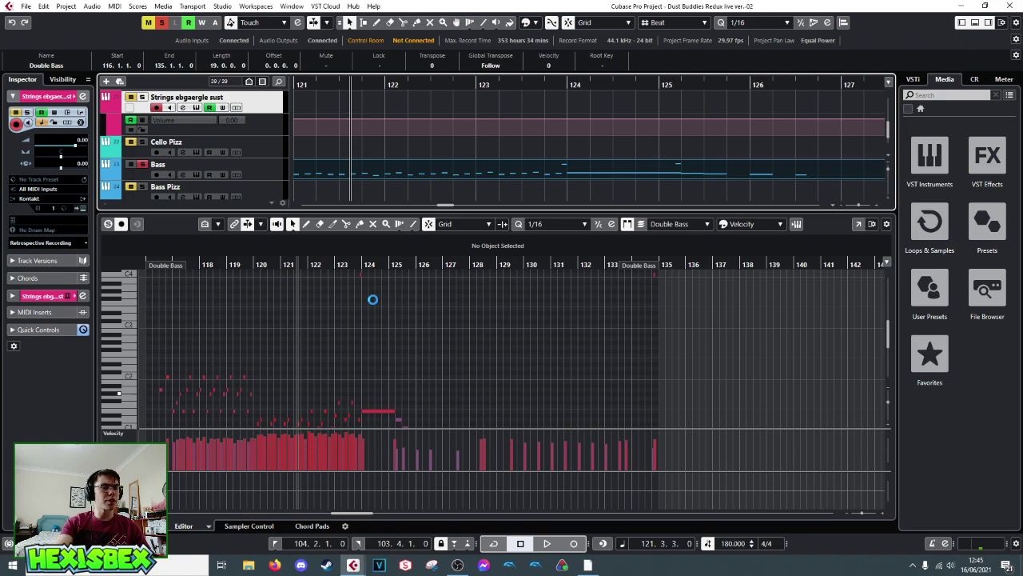
scroll(362, 278, "up", 3)
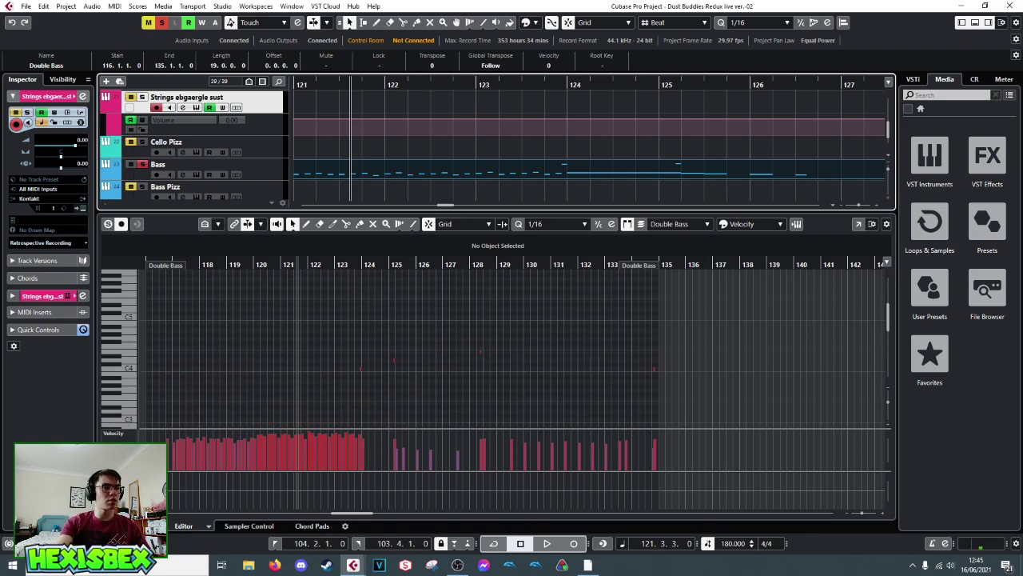
key("ctrl+e")
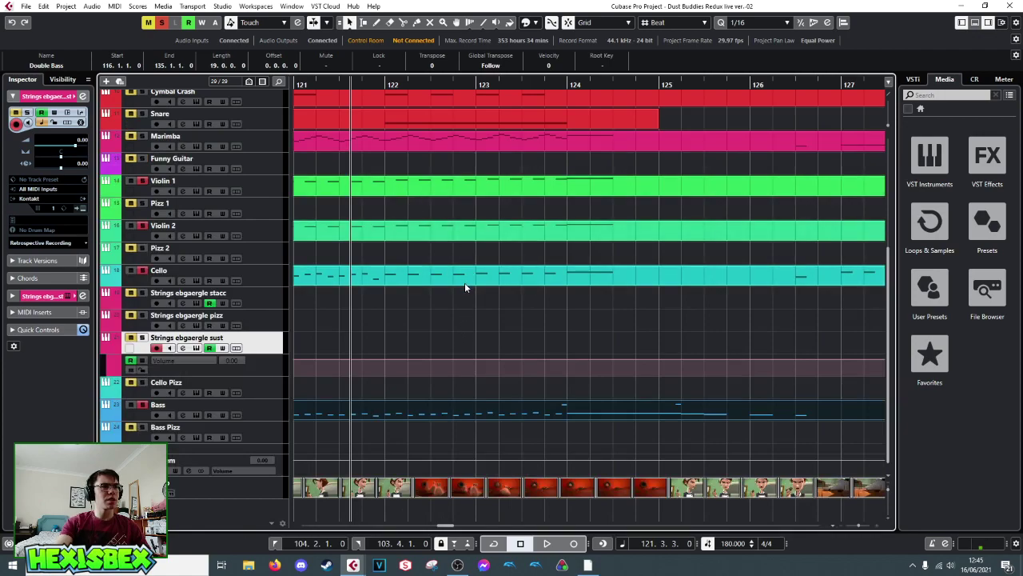
- Draw an empty part on the Strings ebgaergle stacc track from bar 117 to bar 124 and open it in the editor
left_click_drag(354, 89, 374, 110)
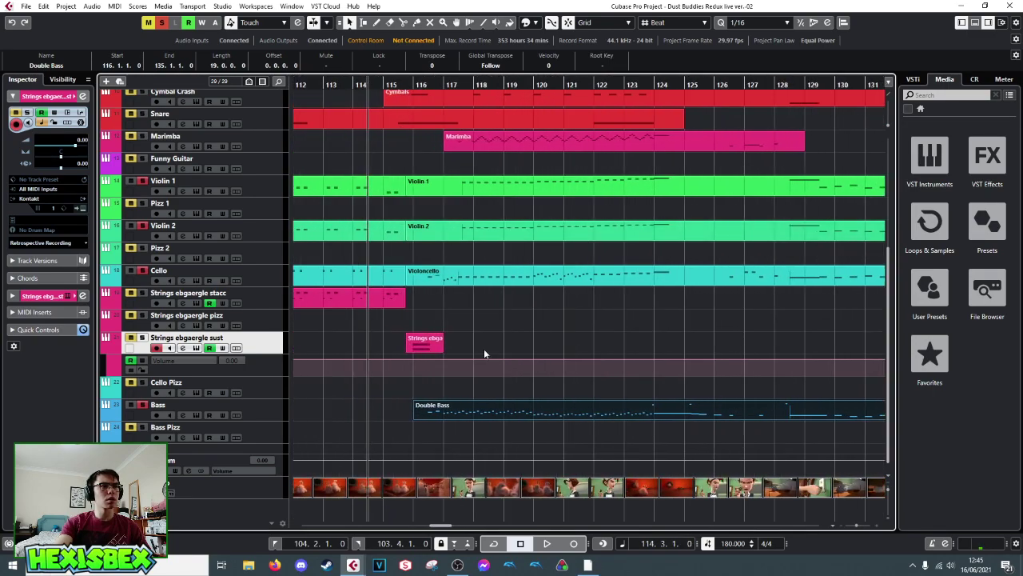
left_click(443, 295)
right_click(457, 296)
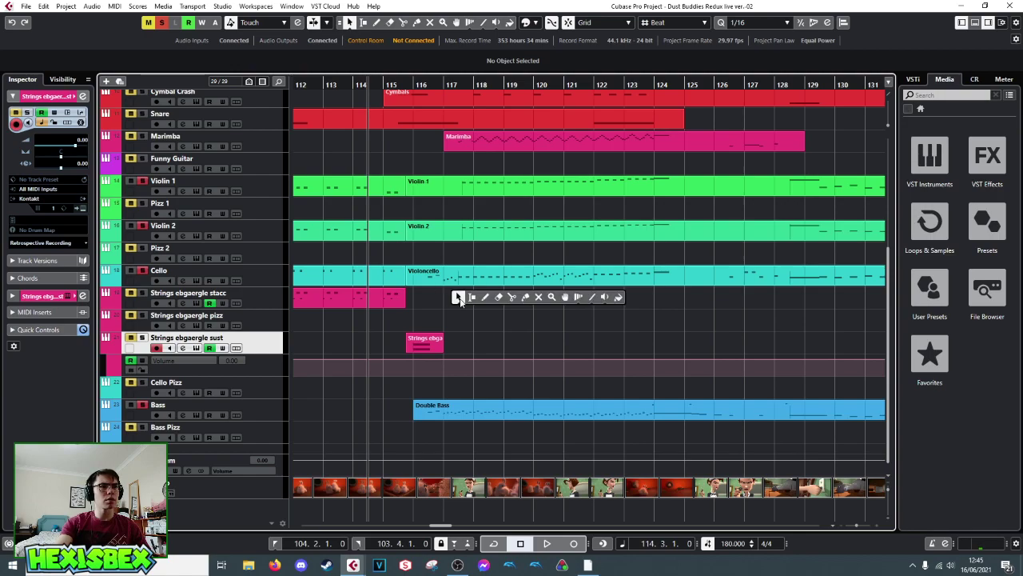
left_click(486, 297)
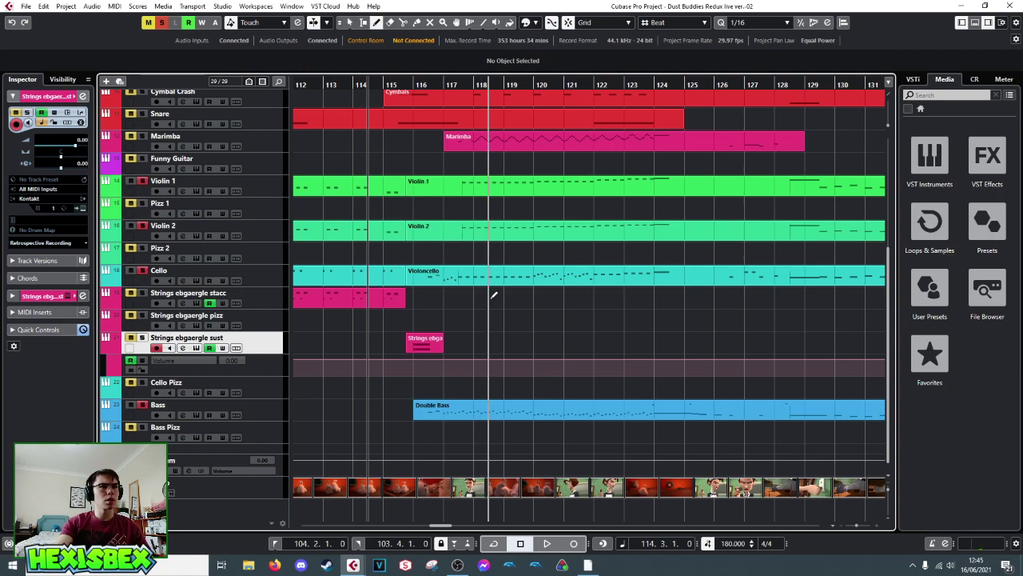
left_click_drag(448, 298, 653, 294)
right_click(448, 298)
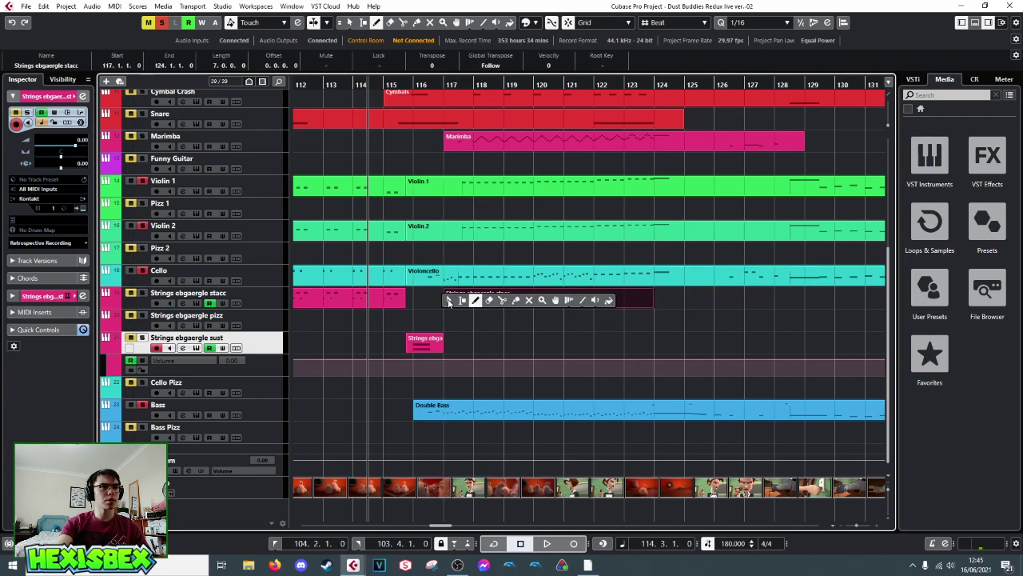
left_click(449, 301)
double_click(447, 302)
- Solo the Strings ebgaergle stacc track and take the Cello, Violin 1 and Violin 2 tracks out of solo
scroll(272, 176, "down", 5)
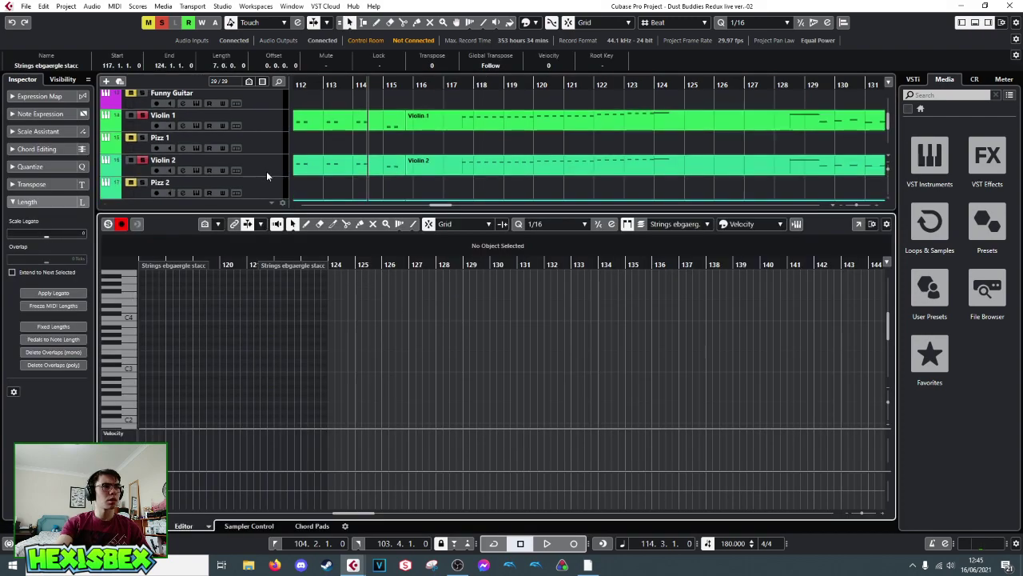
scroll(266, 171, "down", 1)
left_click(278, 164)
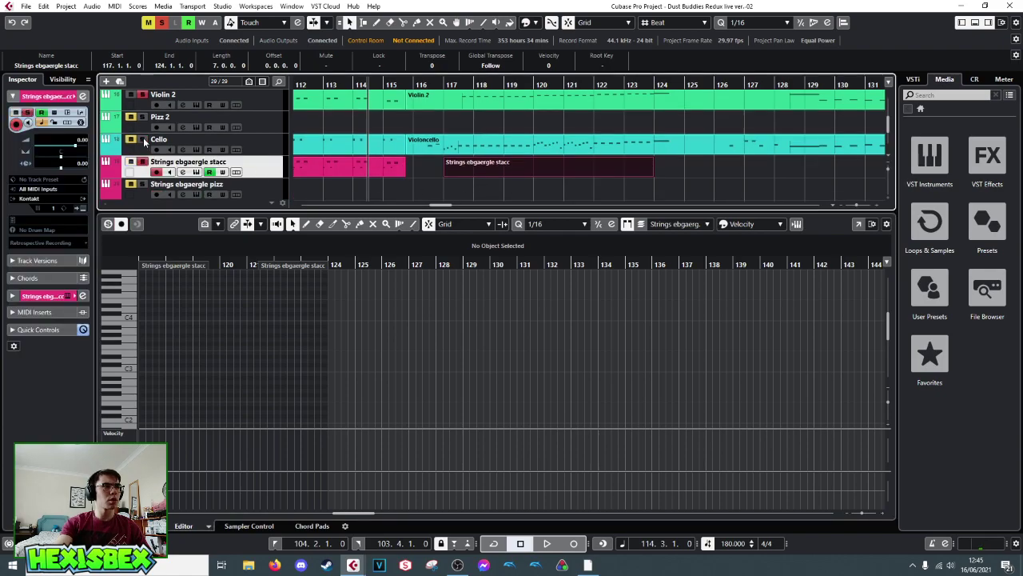
scroll(145, 141, "up", 1)
scroll(145, 136, "up", 2)
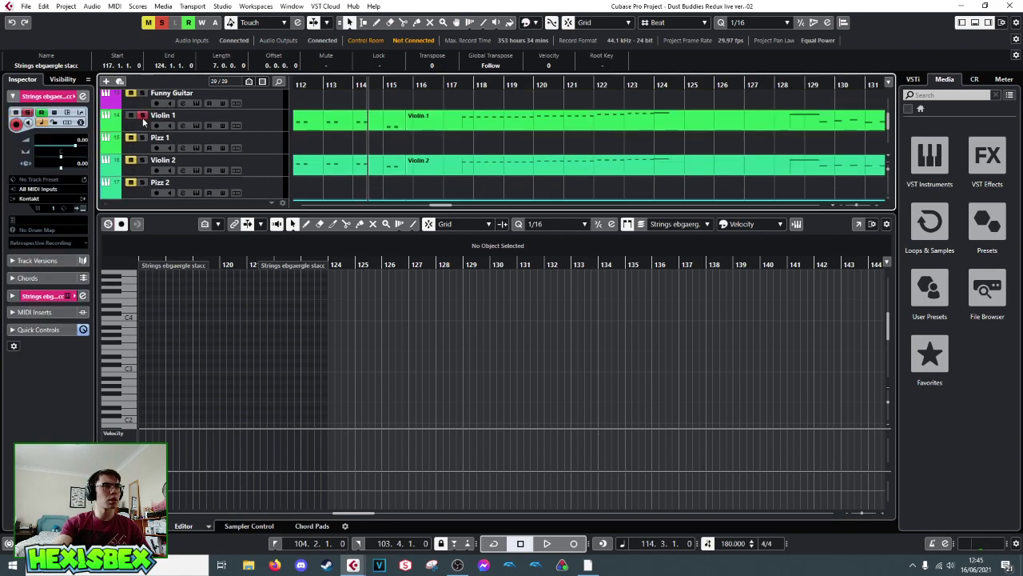
scroll(147, 126, "down", 4)
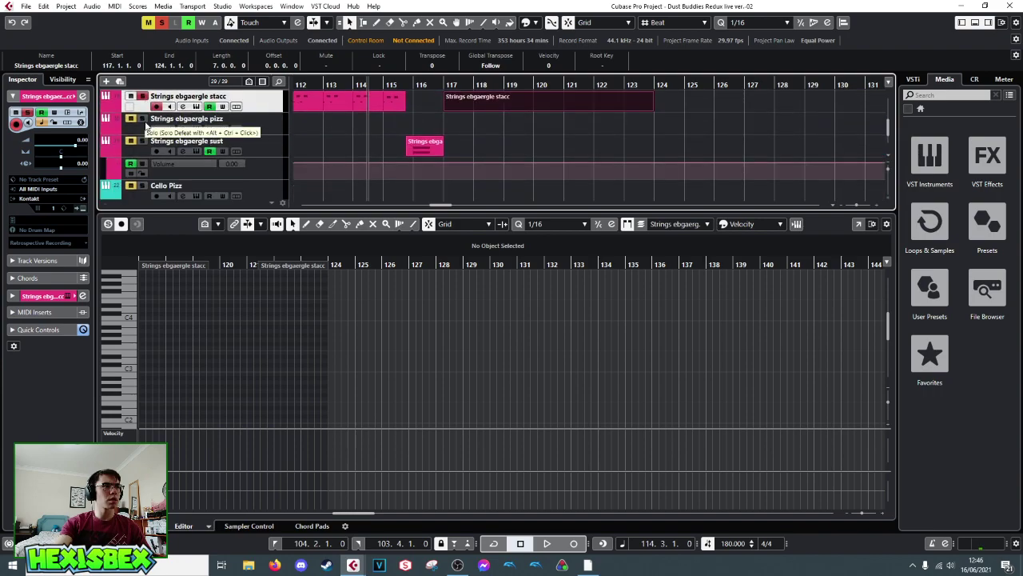
- Try pasting the copied violin, cello and bass notes at 117.1.1 on the Strings ebgaergle stacc track and examine them
left_click(445, 84)
key("ctrl+v")
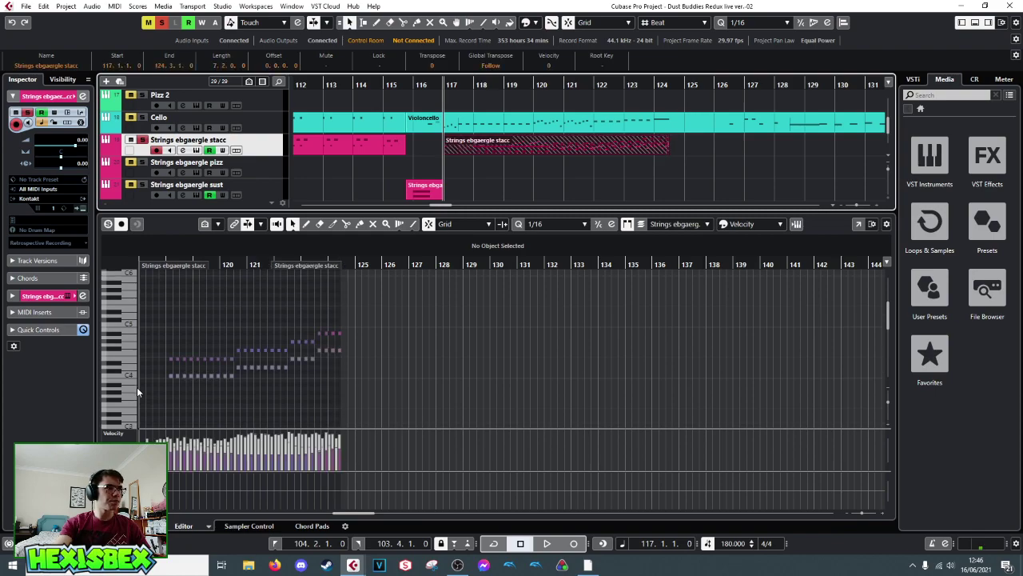
scroll(275, 341, "down", 2)
scroll(275, 341, "down", 2)
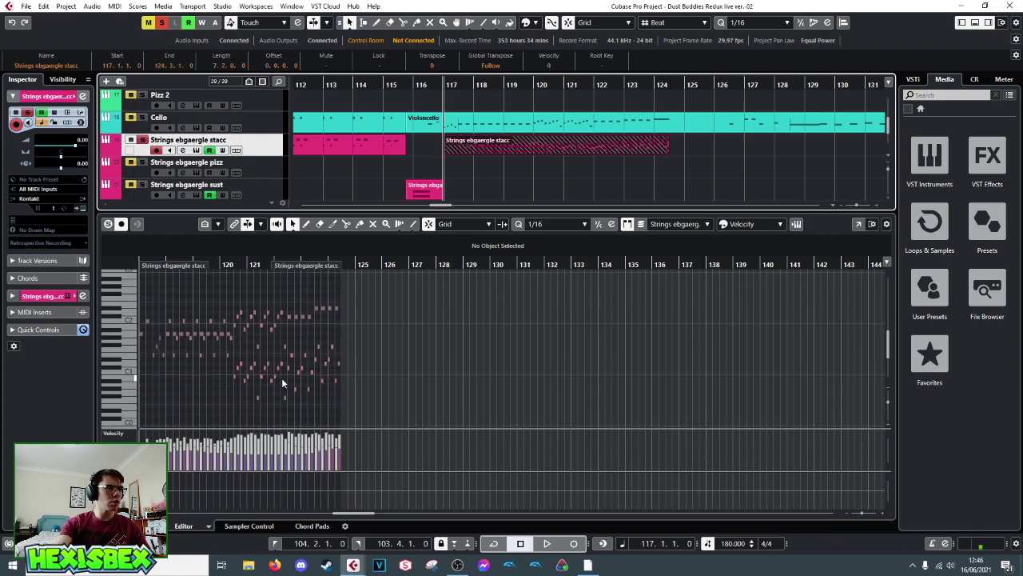
left_click(386, 374)
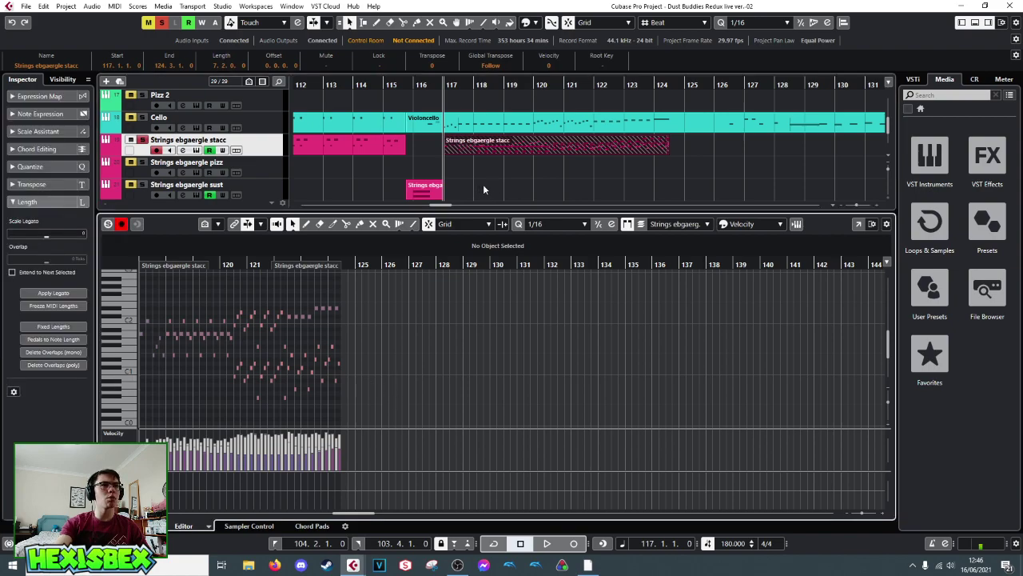
- Pull the overlapping pasted parts apart across the Strings ebgaergle stacc and pizz tracks, and delete them all
mouse_move(551, 152)
left_mouse_down()
mouse_move(552, 163)
mouse_move(583, 171)
mouse_move(664, 149)
mouse_move(783, 149)
mouse_move(770, 148)
left_mouse_up()
mouse_move(547, 144)
left_mouse_down()
mouse_move(656, 188)
mouse_move(641, 190)
mouse_move(601, 135)
mouse_move(598, 177)
left_mouse_up()
left_click_drag(698, 169, 639, 148)
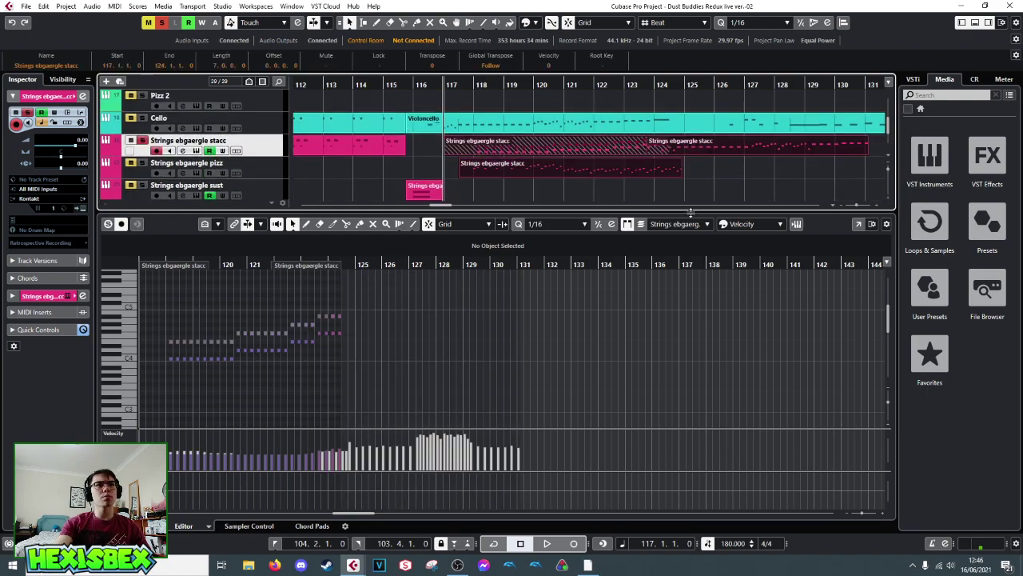
key("Delete")
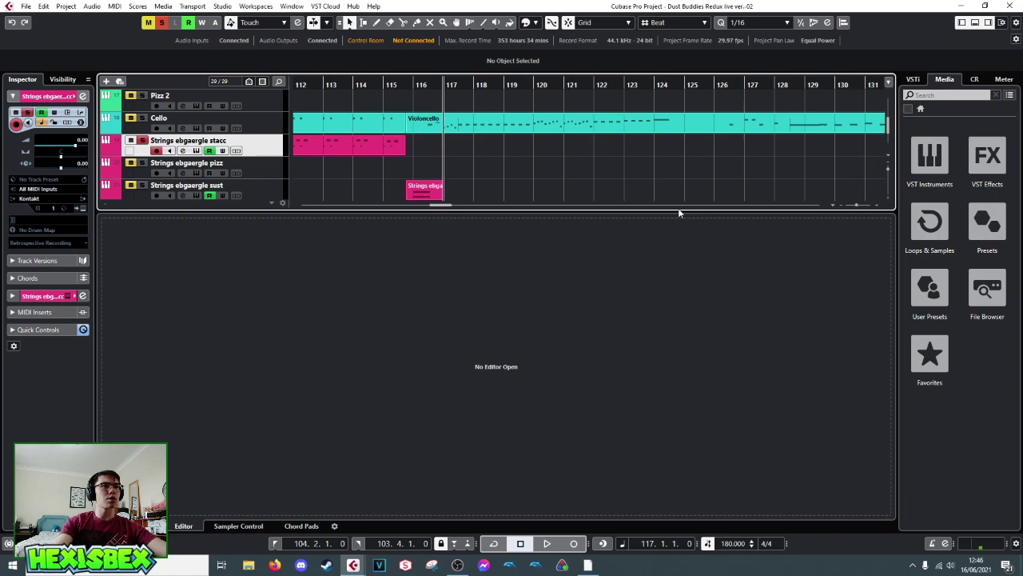
- Draw a new empty part from bar 117 to bar 124 on the Strings ebgaergle stacc track and open it for editing
right_click(442, 142)
left_click(475, 142)
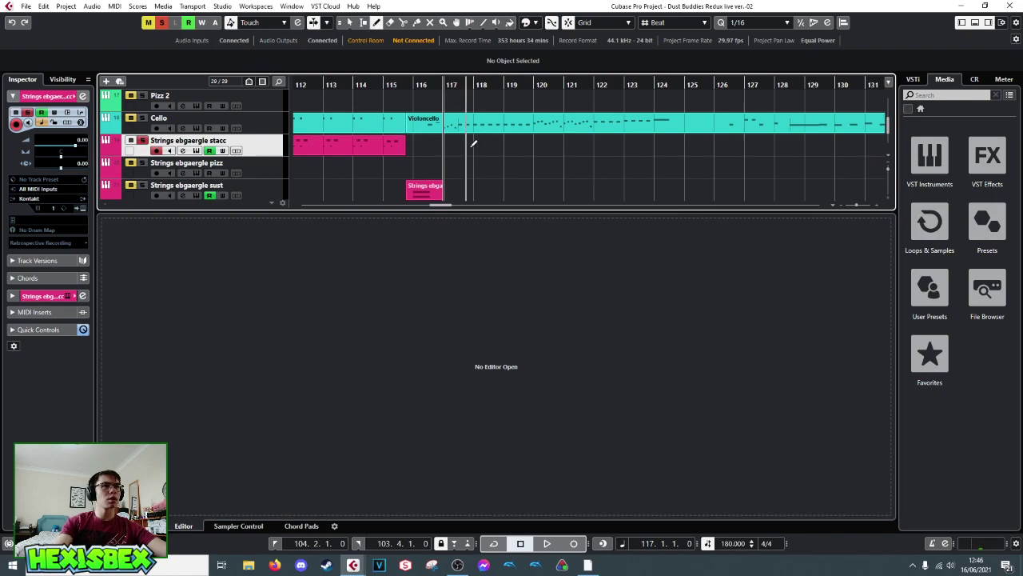
left_click_drag(448, 145, 672, 144)
right_click(496, 152)
left_click(496, 152)
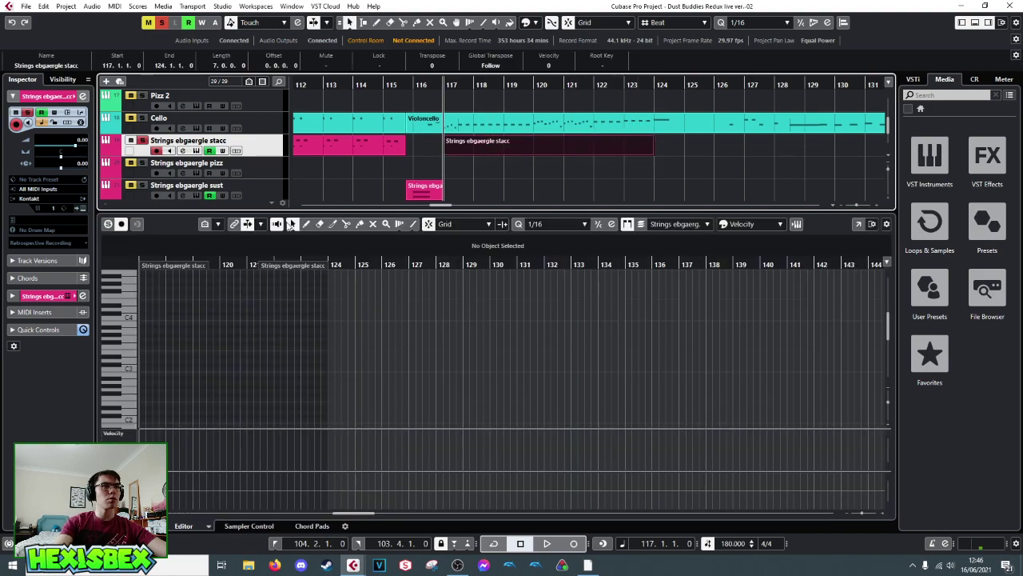
- Paste the copied notes into the new stacc part at bar 117 and extend the part's end to 124.3.1
left_click(219, 266)
left_click_drag(219, 266, 175, 273)
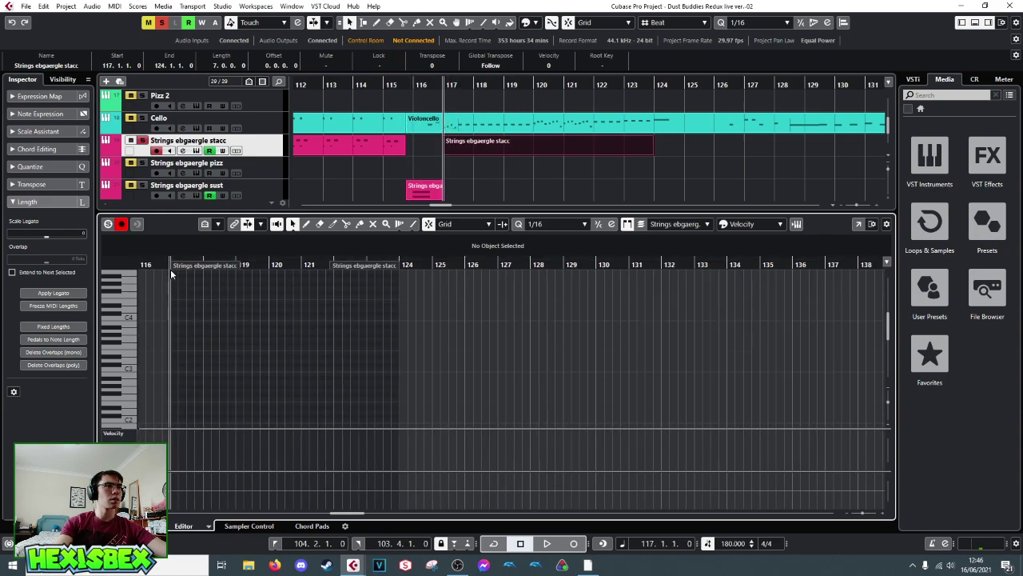
key("ctrl+v")
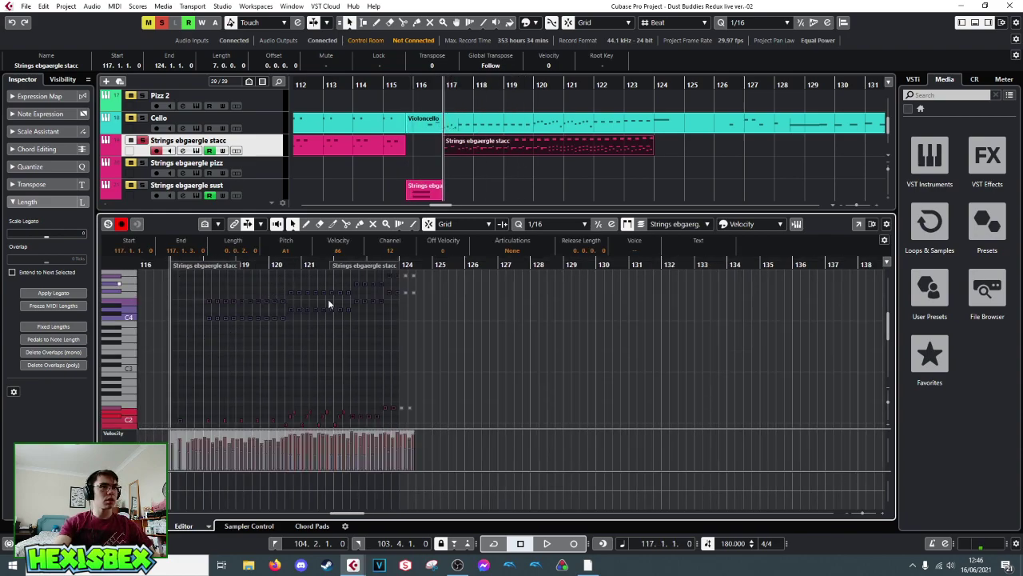
left_click_drag(653, 151, 668, 153)
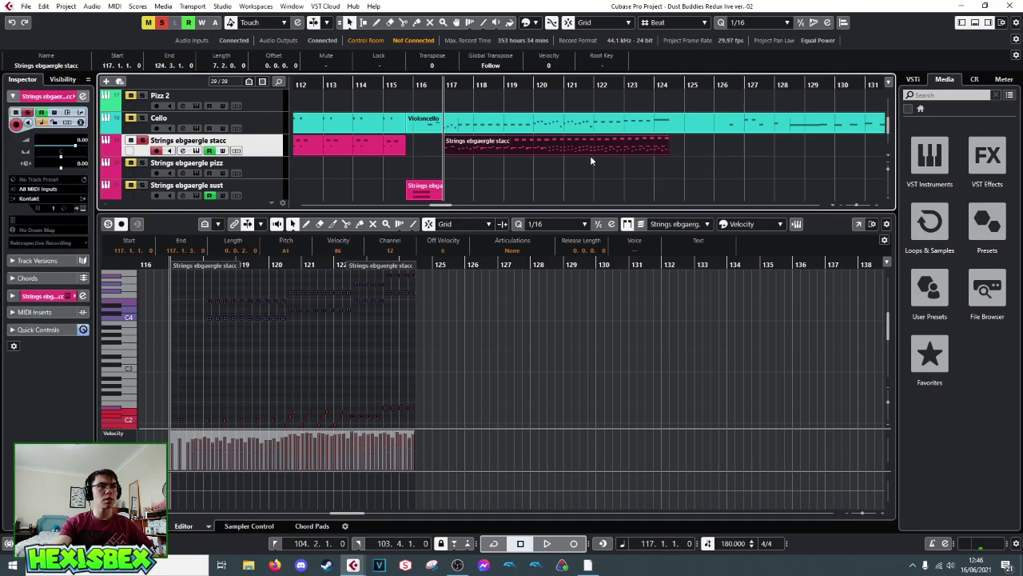
- Audition the combined string notes from bar 117 and take the Strings ebgaergle stacc track out of solo
left_click(474, 151)
scroll(272, 316, "down", 3)
key("space")
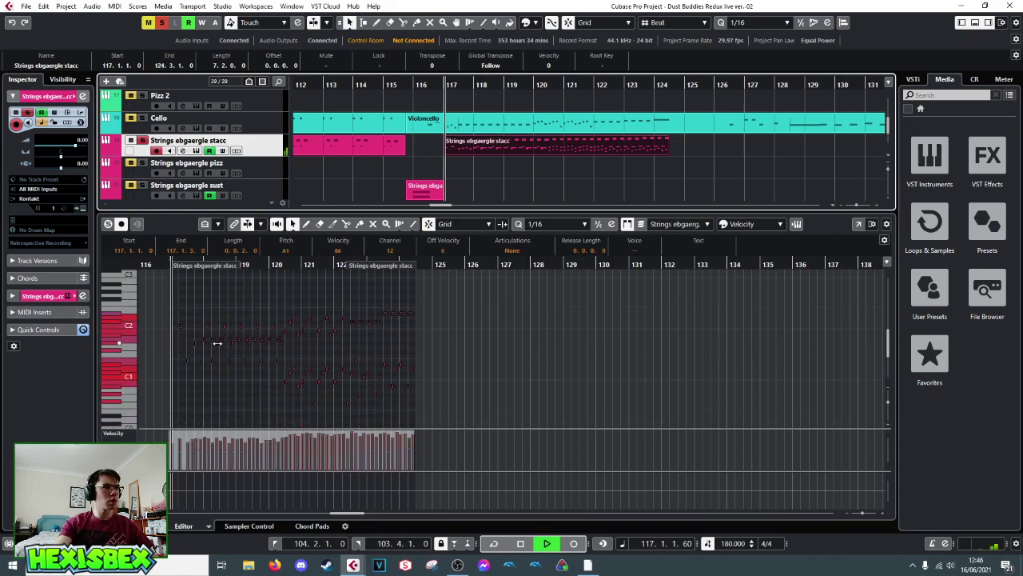
key("space")
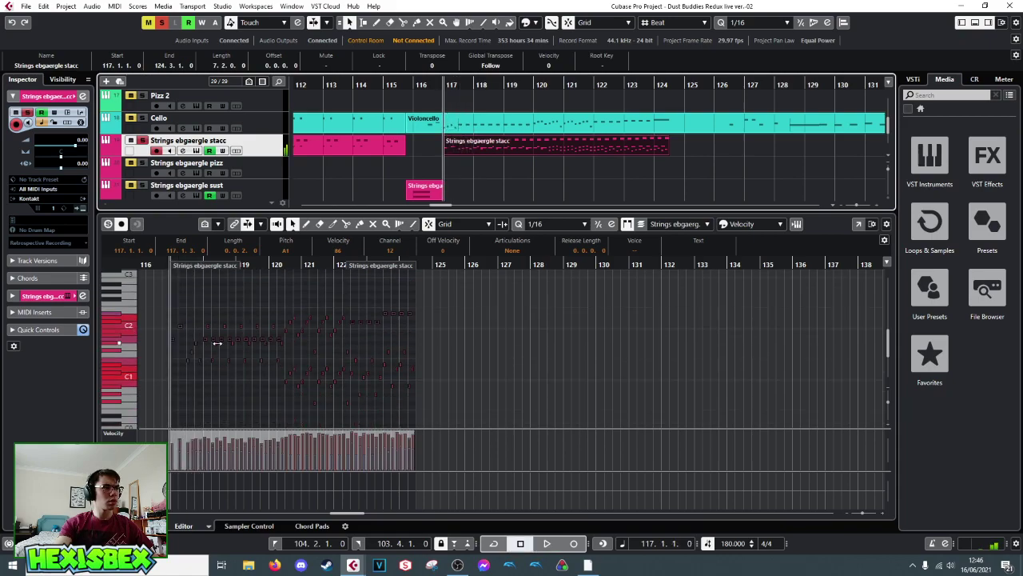
key("space")
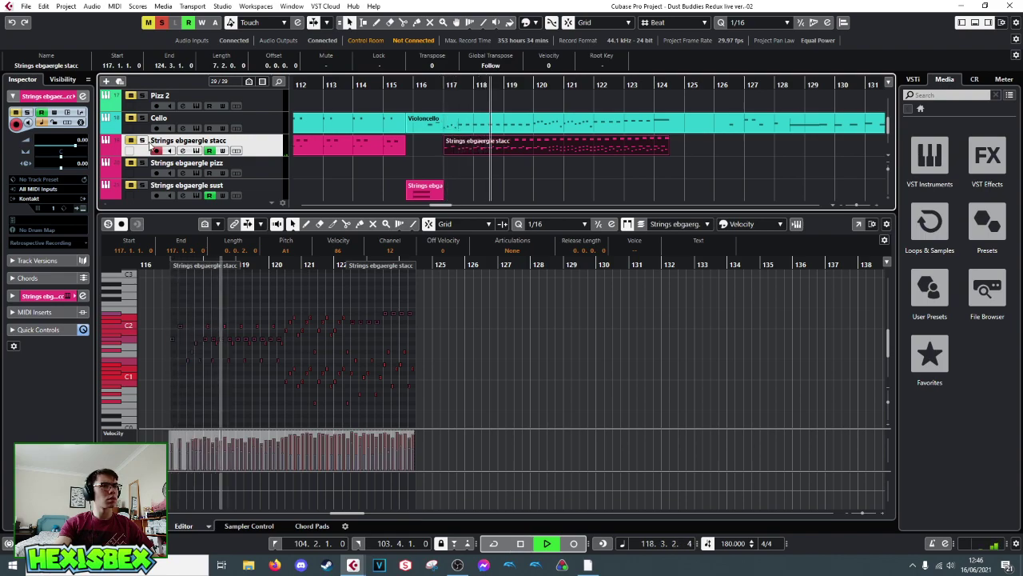
key("space")
- Take the Bass track out of solo and check the string tracks around it
scroll(259, 161, "up", 4)
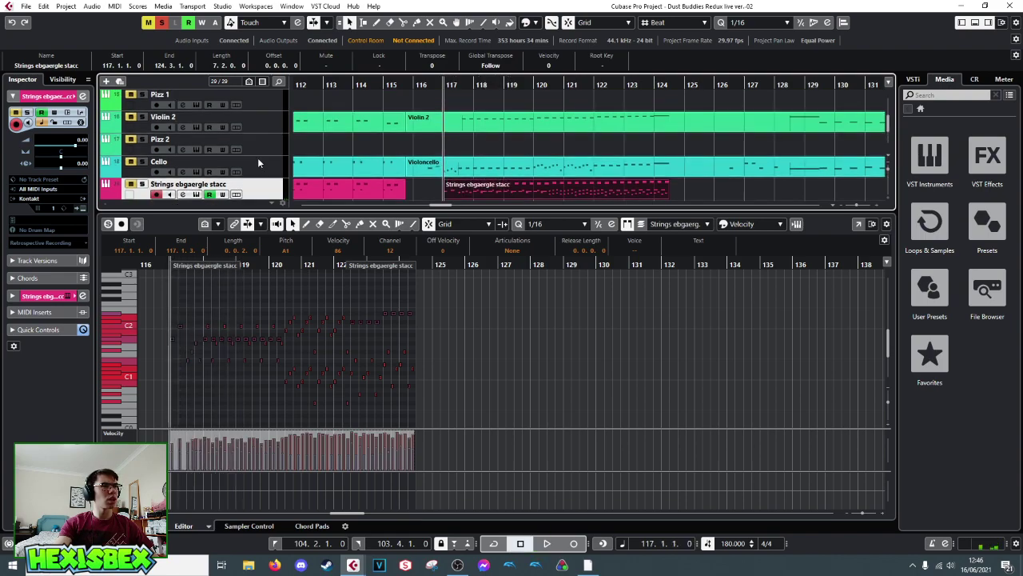
scroll(259, 162, "down", 8)
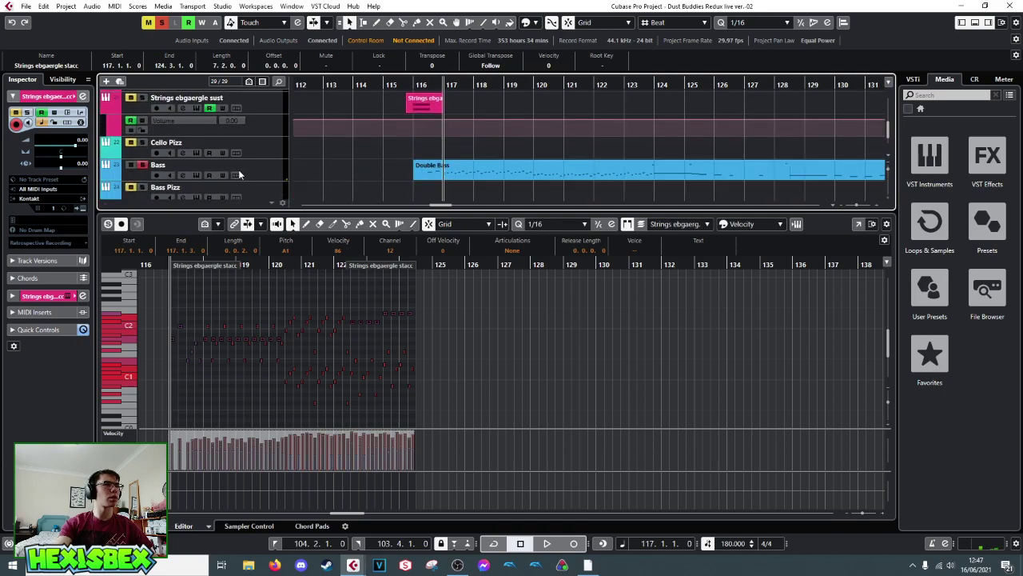
scroll(452, 152, "up", 3)
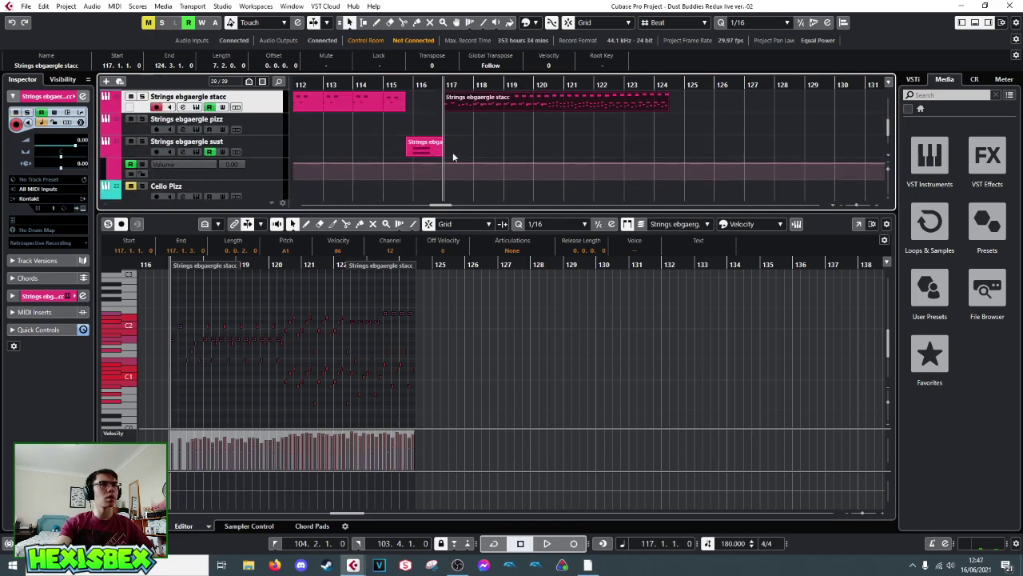
scroll(462, 136, "down", 2)
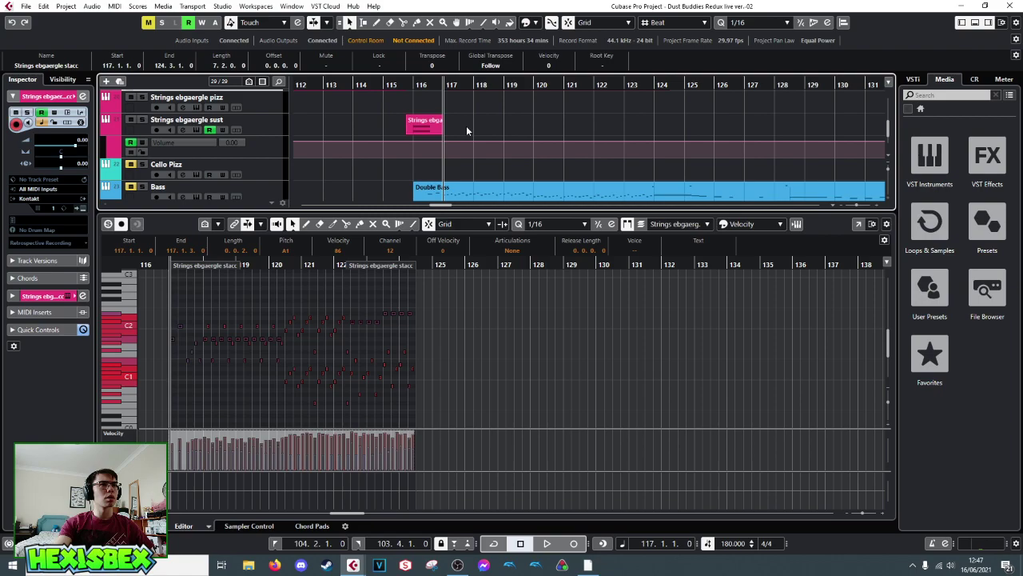
- Move the Strings ebgaergle stacc part earlier to start at 116.3.1 and audition it from bar 117
scroll(467, 131, "up", 1)
left_click_drag(469, 108, 454, 110)
key("space")
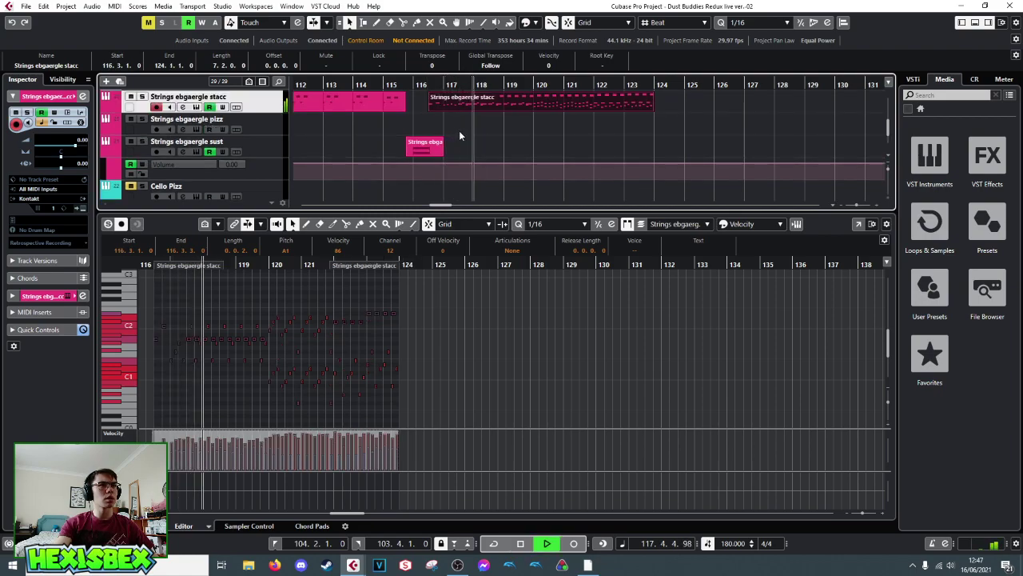
scroll(458, 131, "down", 2)
key("space")
scroll(462, 148, "up", 2)
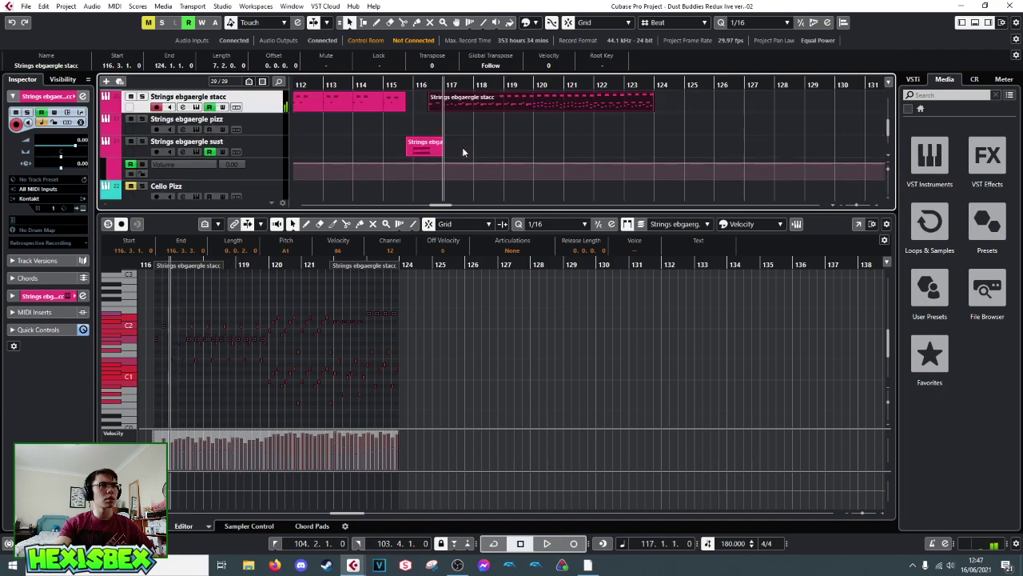
- Place the playhead at 116.3.1 and compare the stacc part's start with the sustained, cello and bass parts
left_click(415, 86)
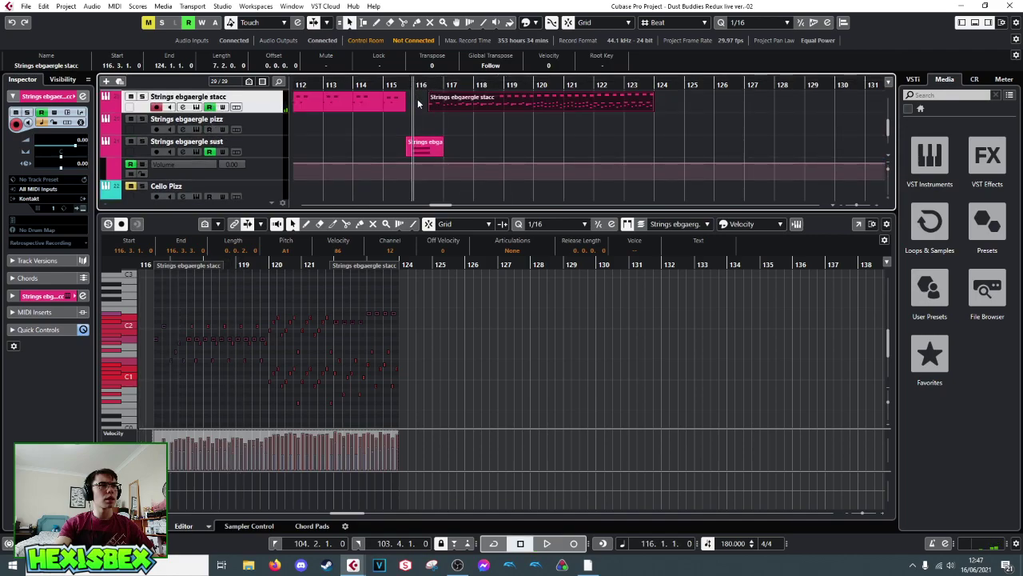
scroll(424, 103, "down", 1)
left_click(430, 101)
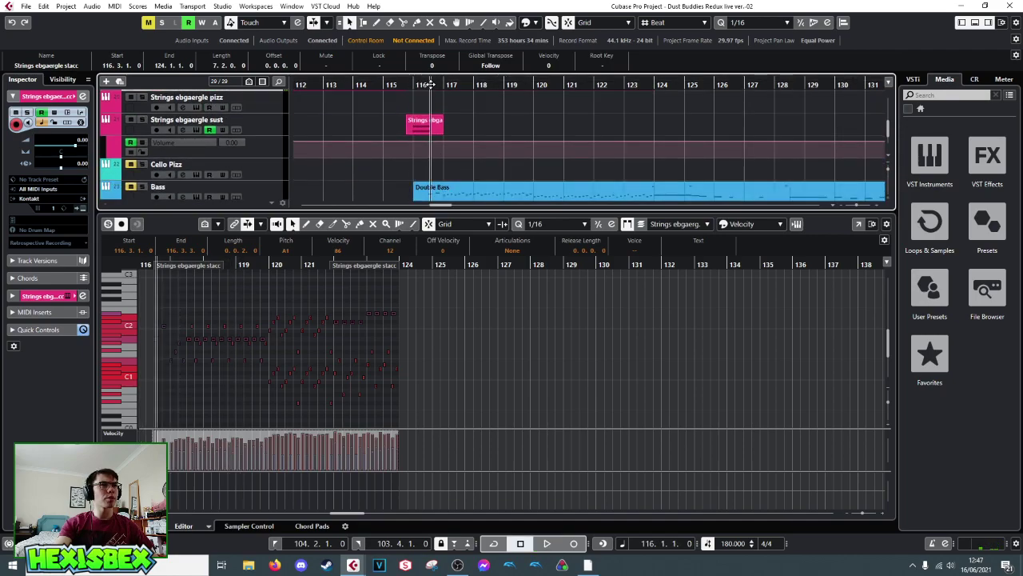
scroll(448, 132, "up", 3)
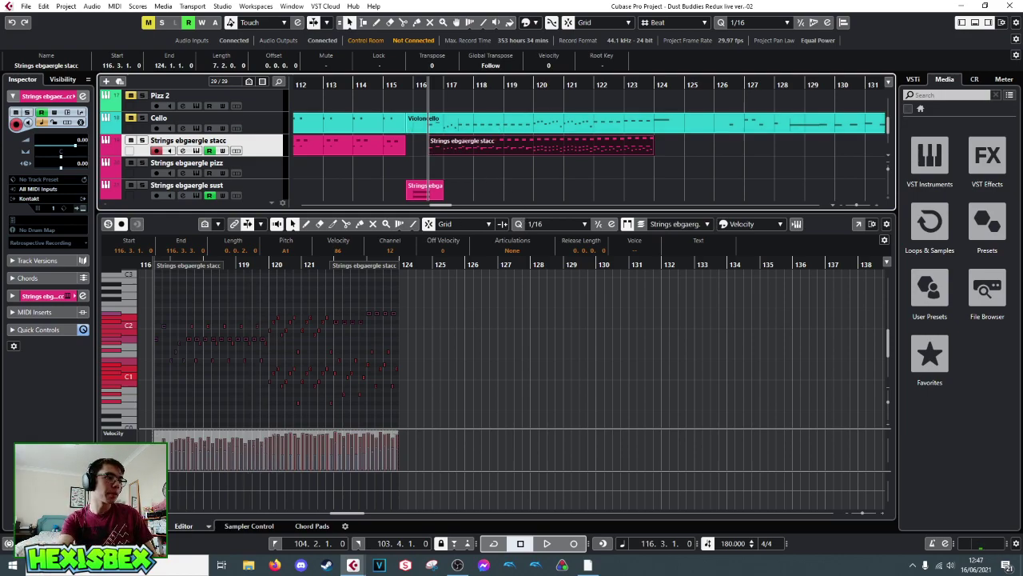
- Close the editor and audition the Strings ebgaergle stacc track in solo from bar 116, first alone and then together with the sust track
key("ctrl+alt+e")
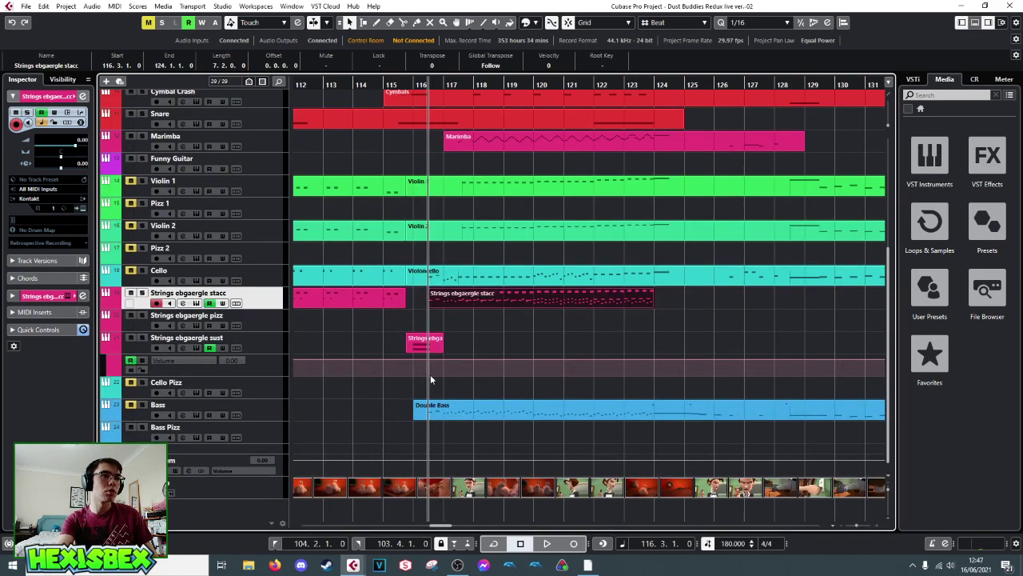
left_click(415, 83)
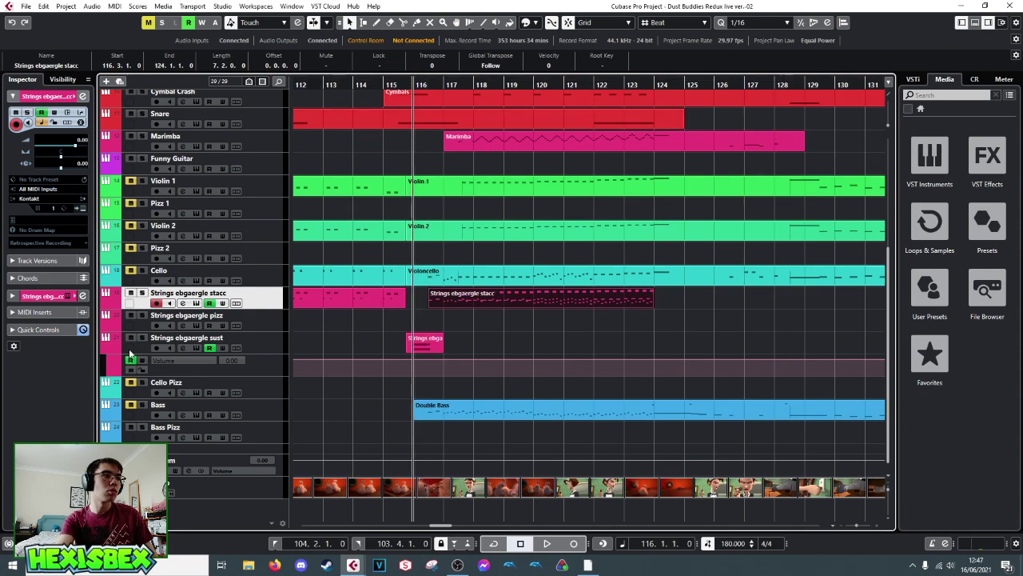
left_click(142, 293)
key("space")
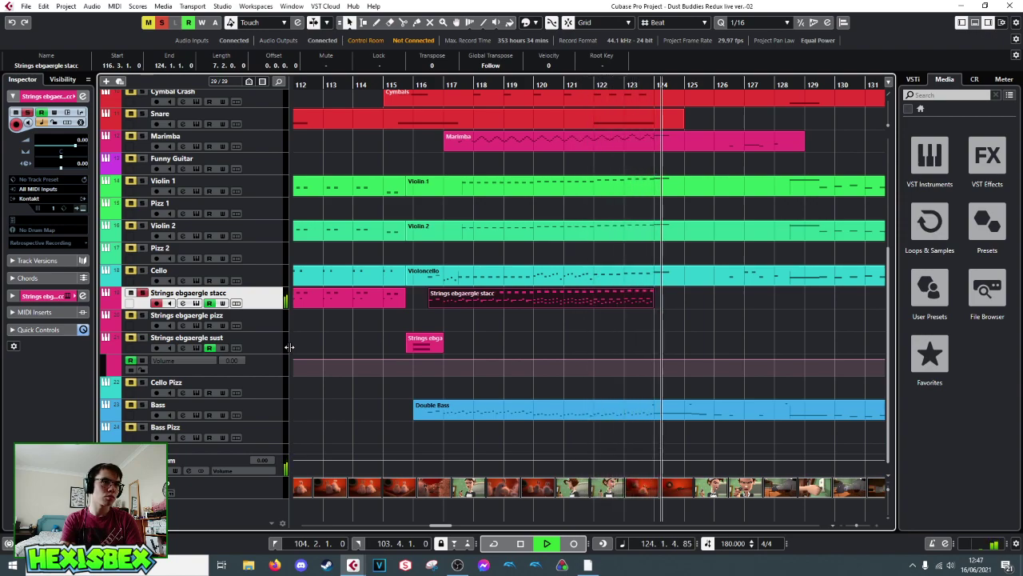
key("space")
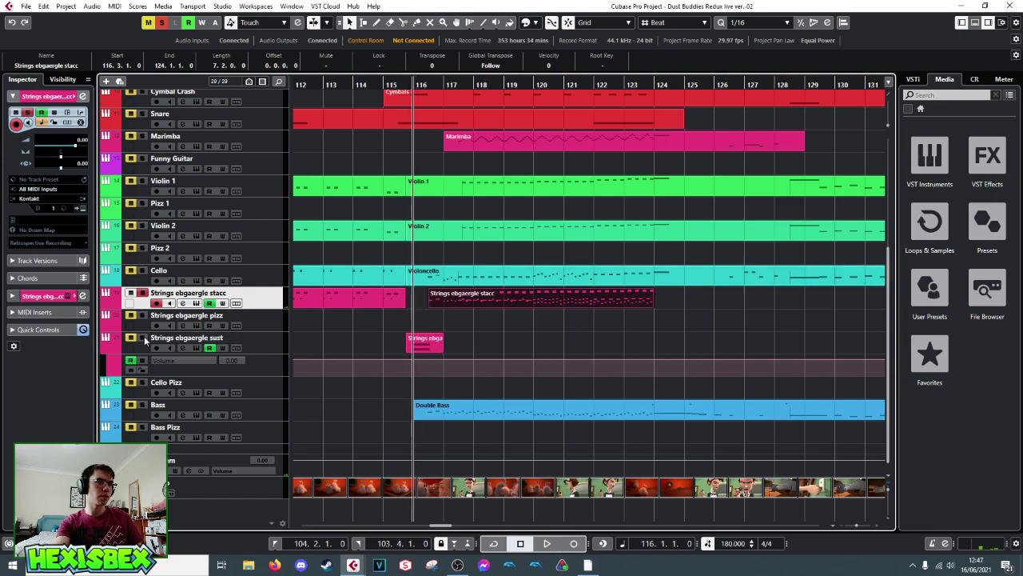
key("space")
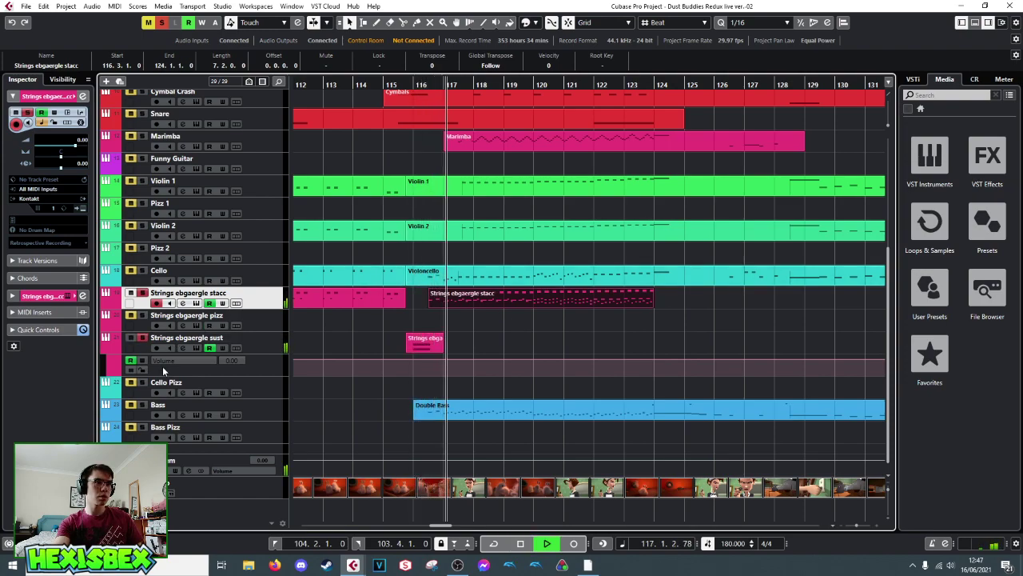
key("space")
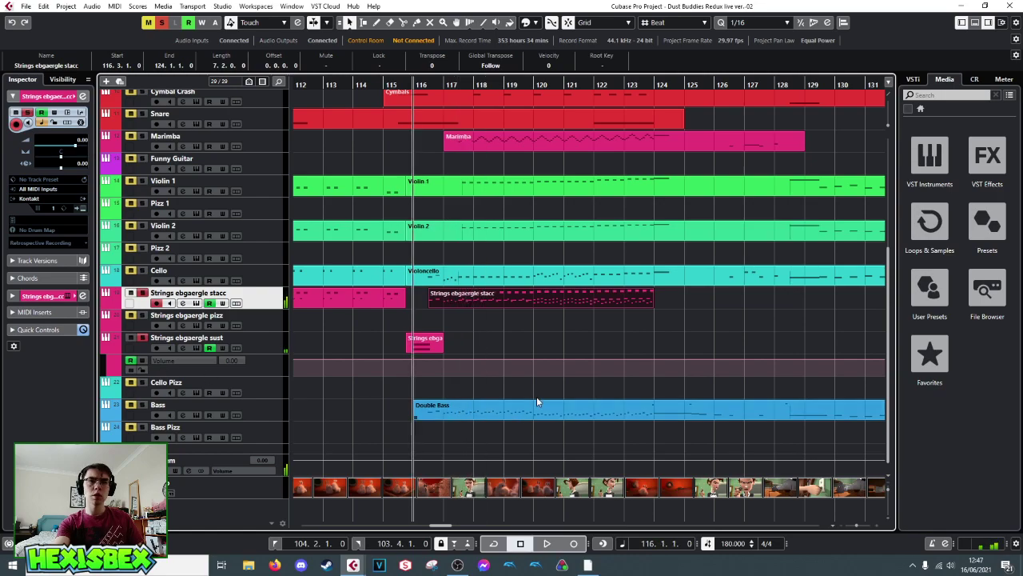
- In the Strings ebgaergle stacc part, audition the high notes from C4 upward and lower their velocities from 117.3.3 to the part's end
double_click(450, 298)
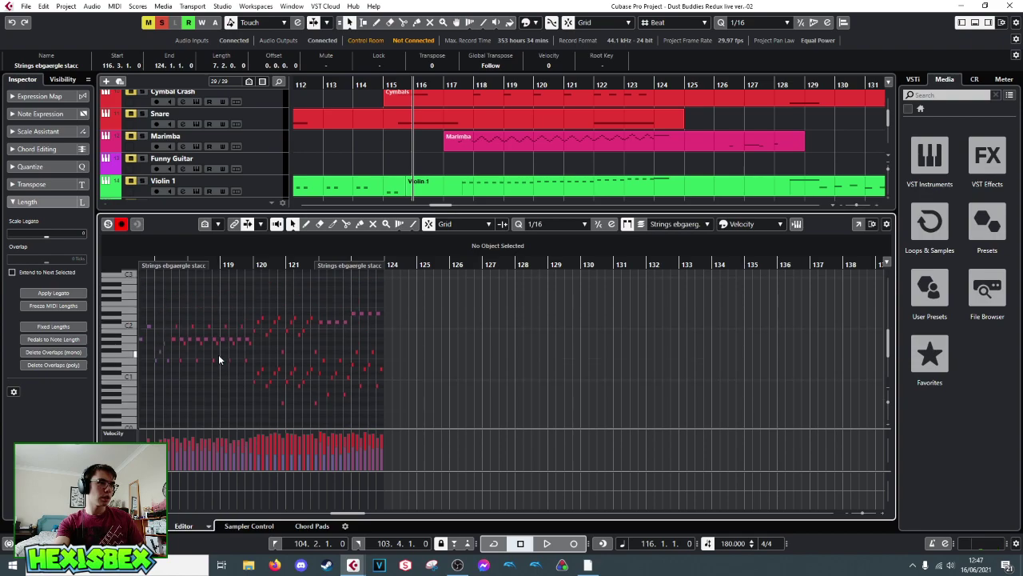
scroll(218, 354, "down", 2)
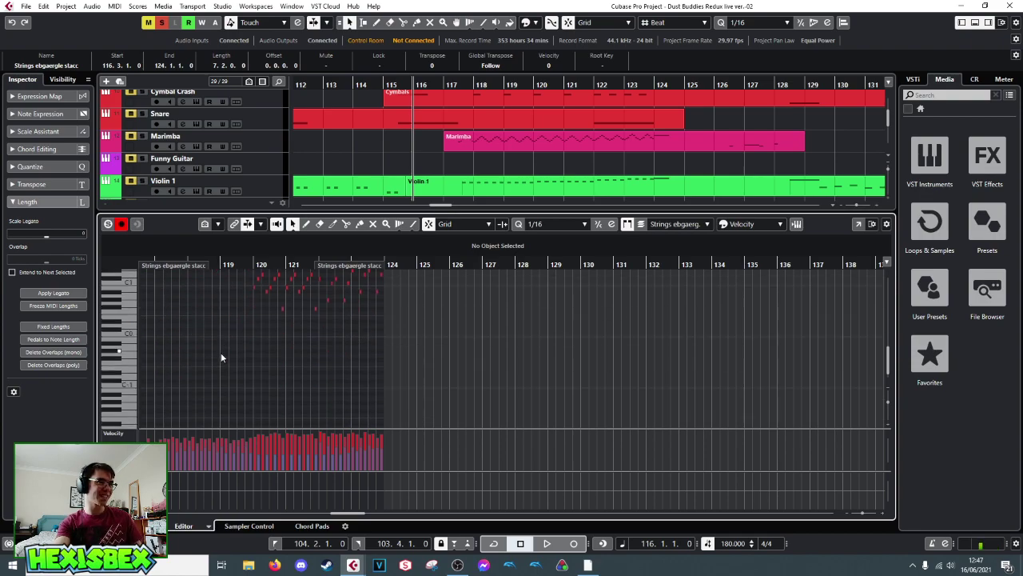
scroll(217, 355, "up", 4)
scroll(219, 350, "up", 3)
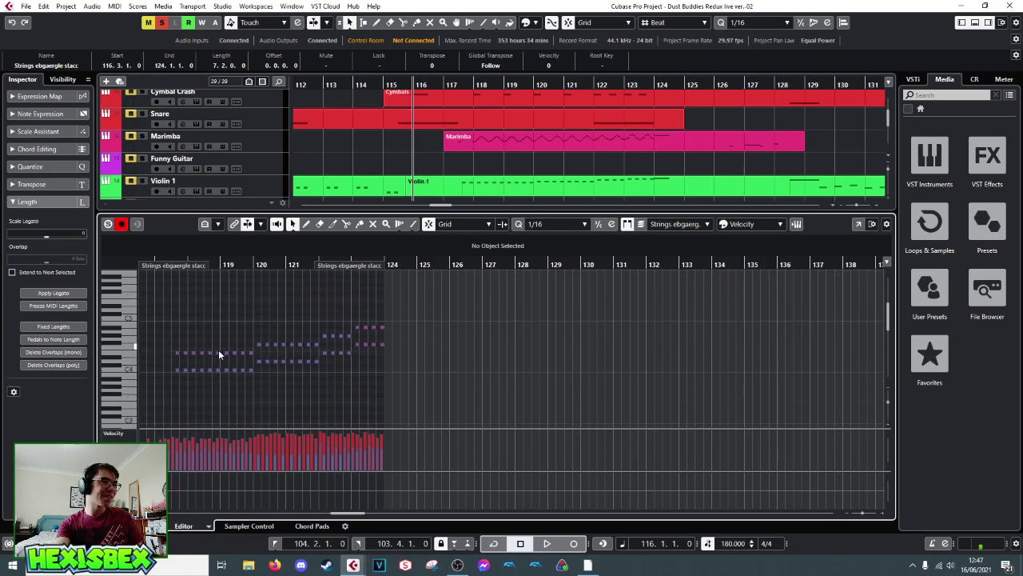
left_click_drag(173, 318, 388, 387)
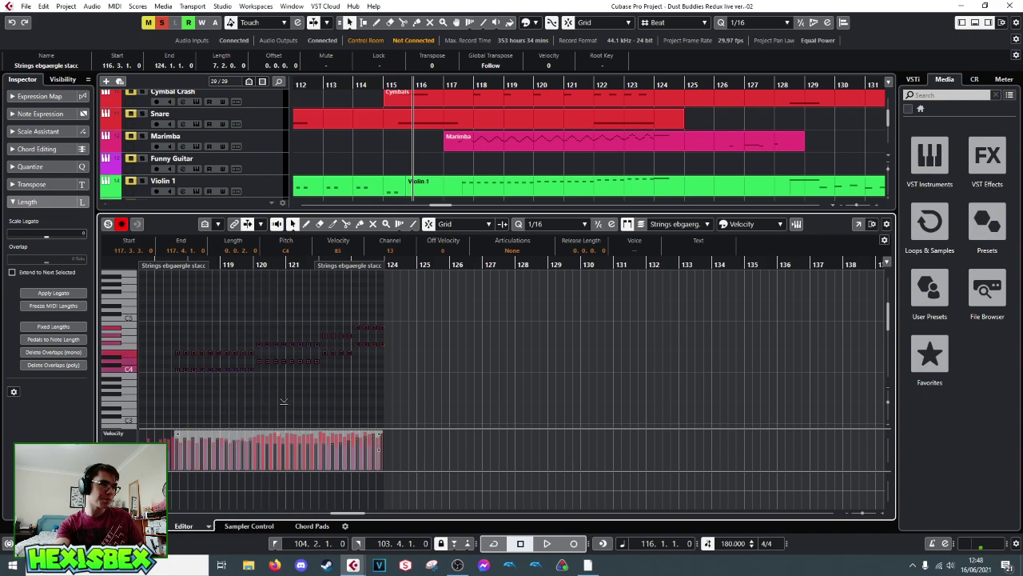
key("space")
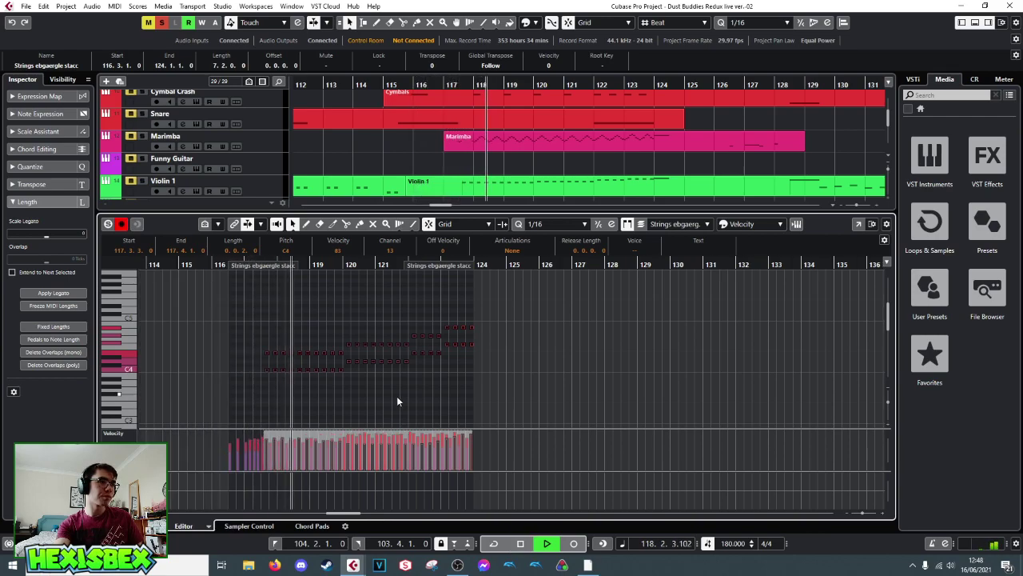
key("space")
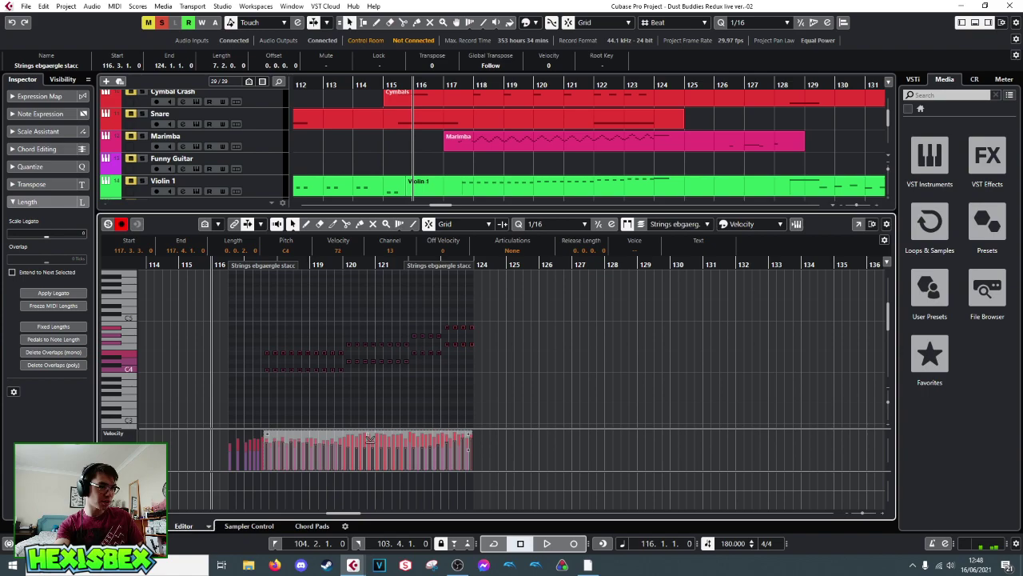
- Slightly lower the velocities of the stacc part's low notes from 117.1.1 to its end and audition the balance from bar 116
scroll(391, 377, "down", 5)
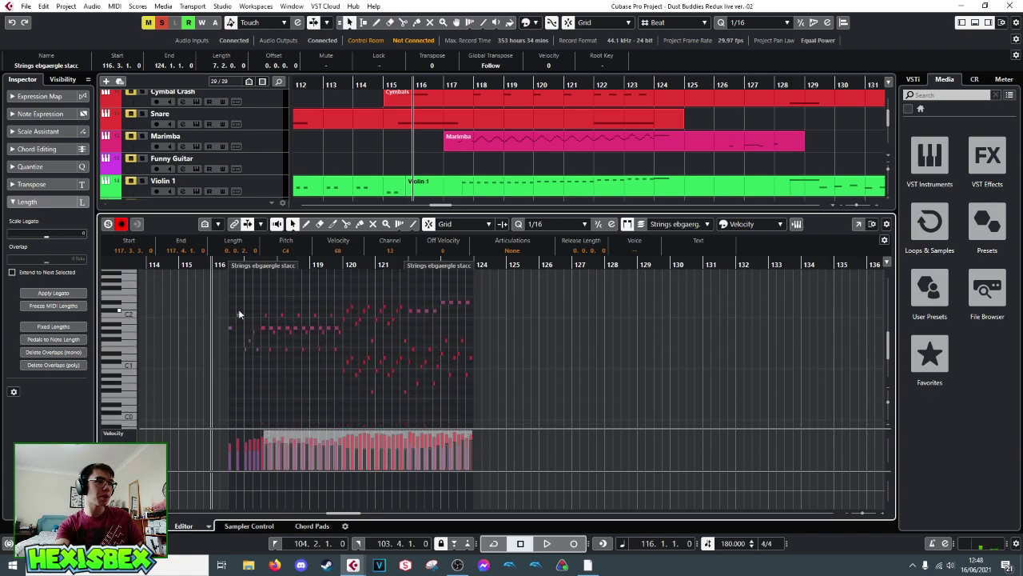
left_click(246, 299)
left_click_drag(246, 298, 480, 392)
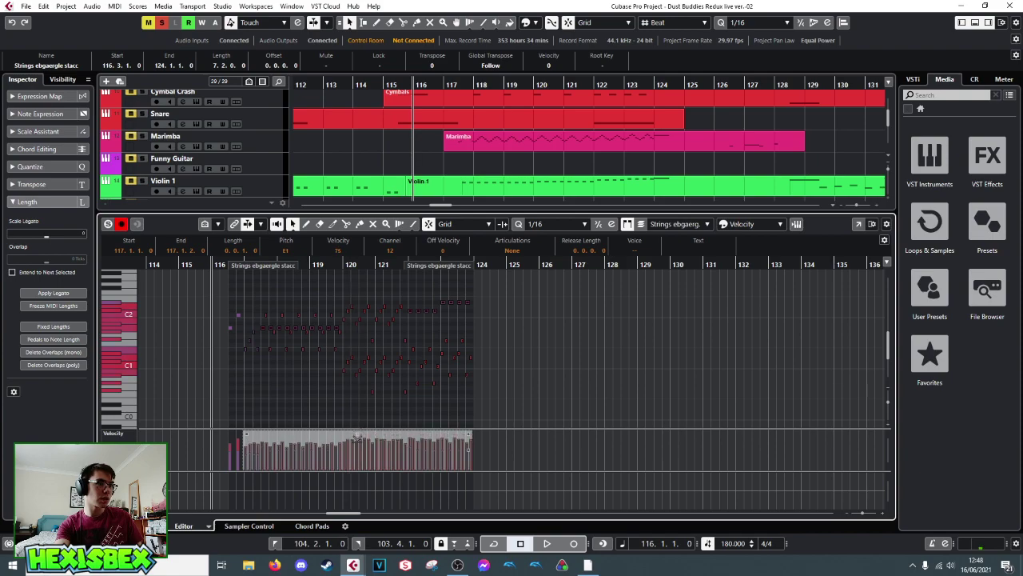
key("space")
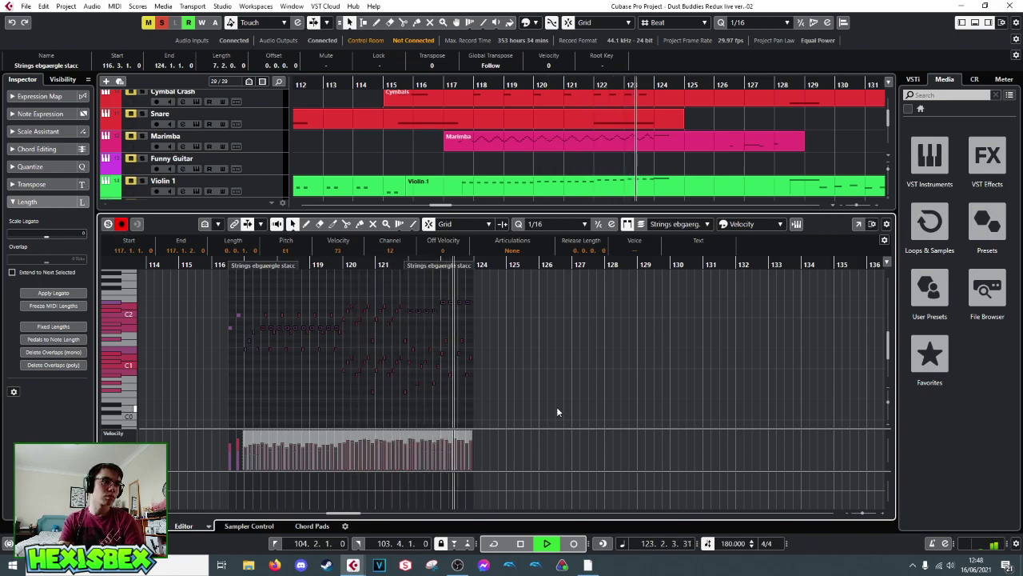
key("space")
- Raise the velocities of the repeated A1 notes from 117.3.1 and the upper notes from 122.1.1, and audition the stacc part
left_click_drag(409, 293, 471, 315)
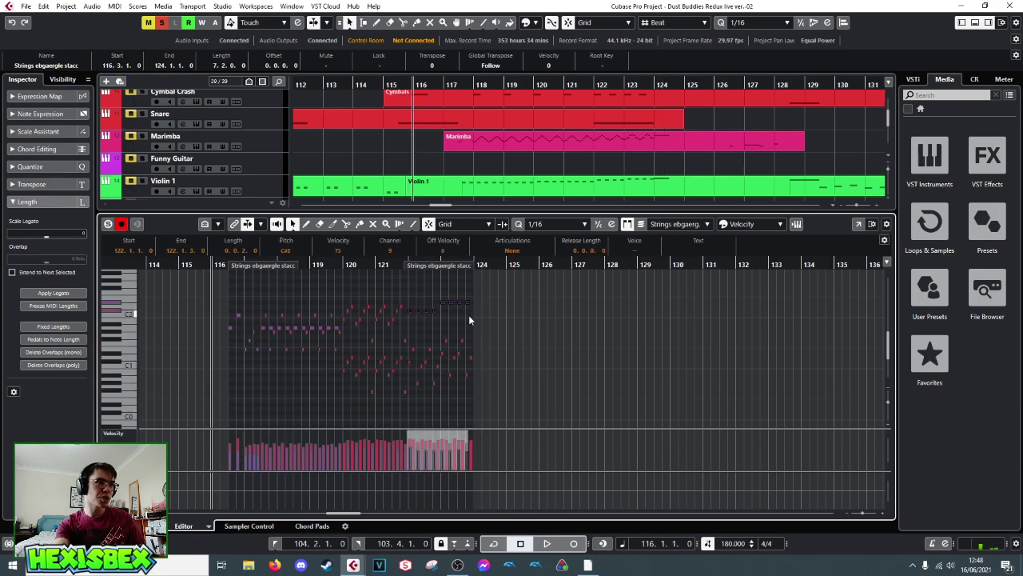
left_click_drag(262, 323, 341, 326)
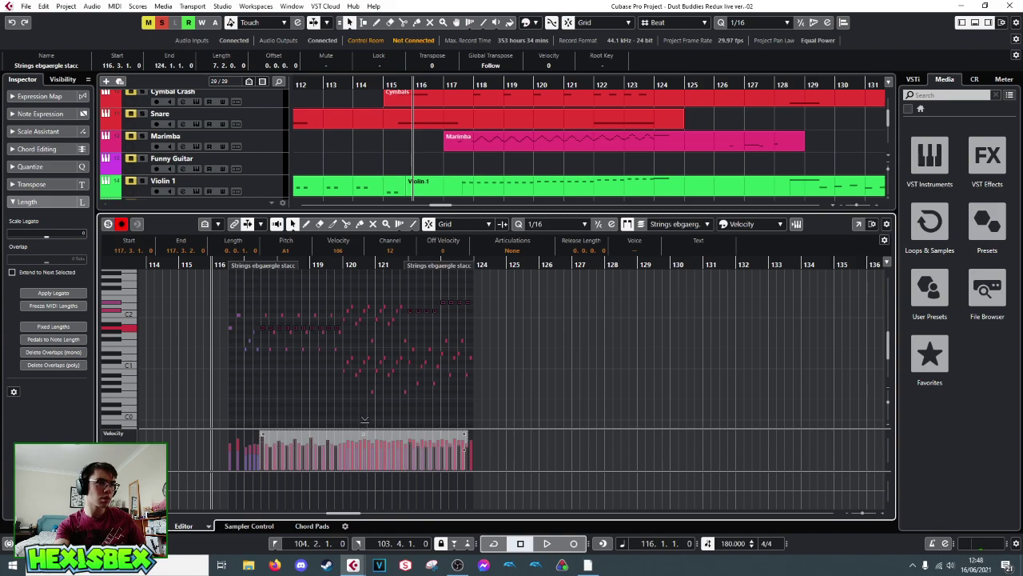
scroll(326, 369, "up", 5)
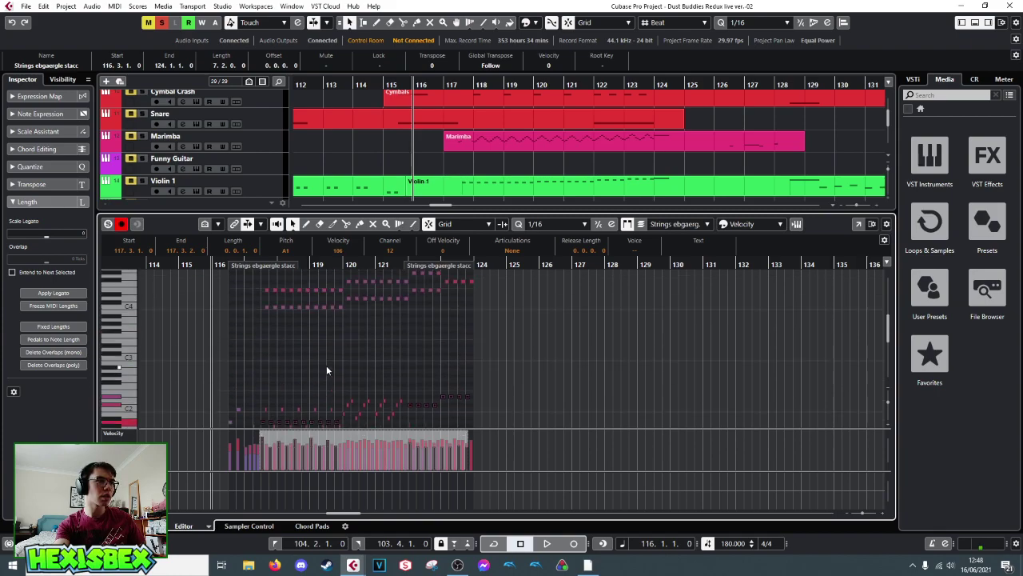
left_click(561, 343)
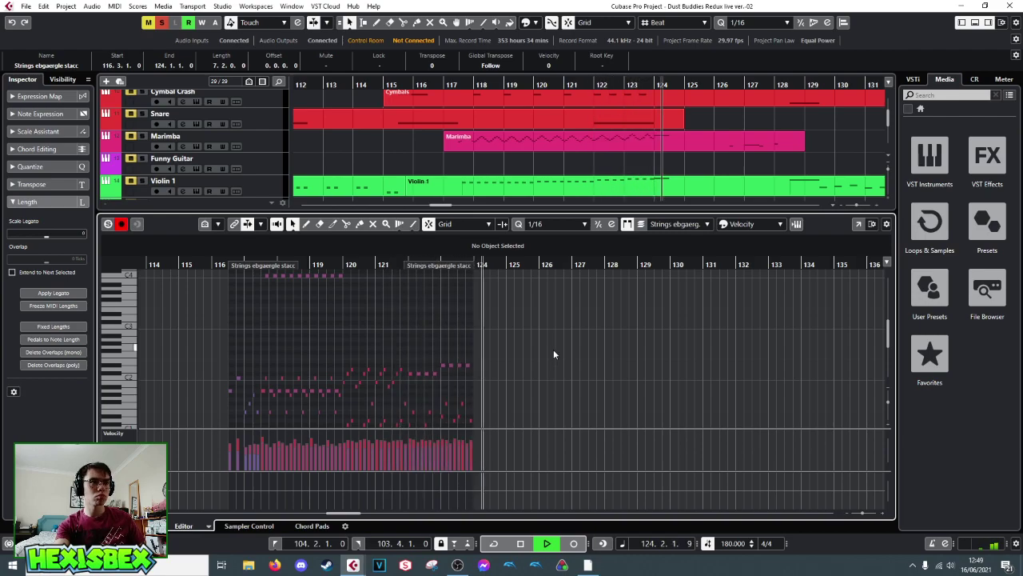
key("space")
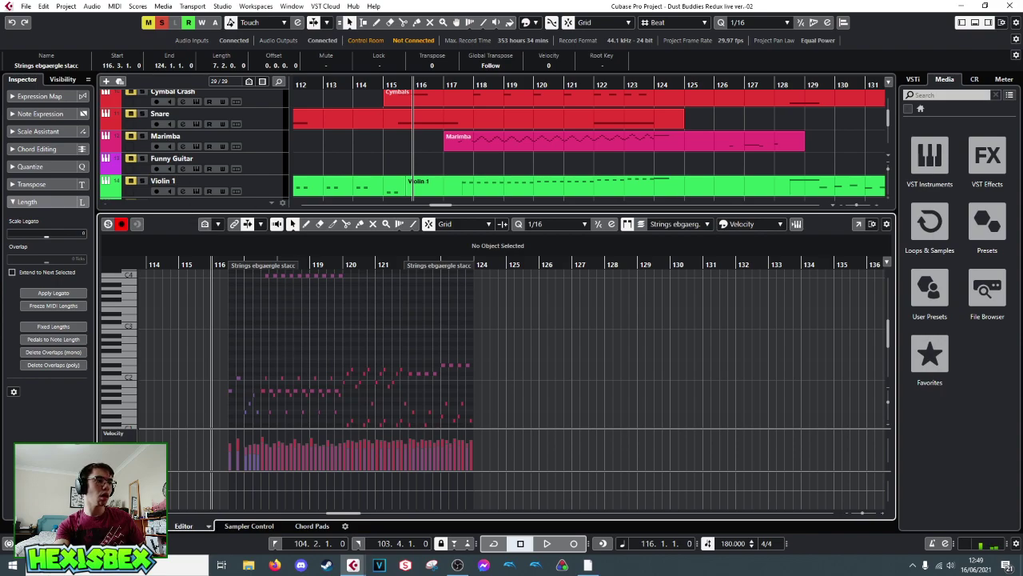
- Close the editor, take the Strings ebgaergle stacc and sust tracks out of solo, and audition the arrangement from bar 116
key("ctrl+e")
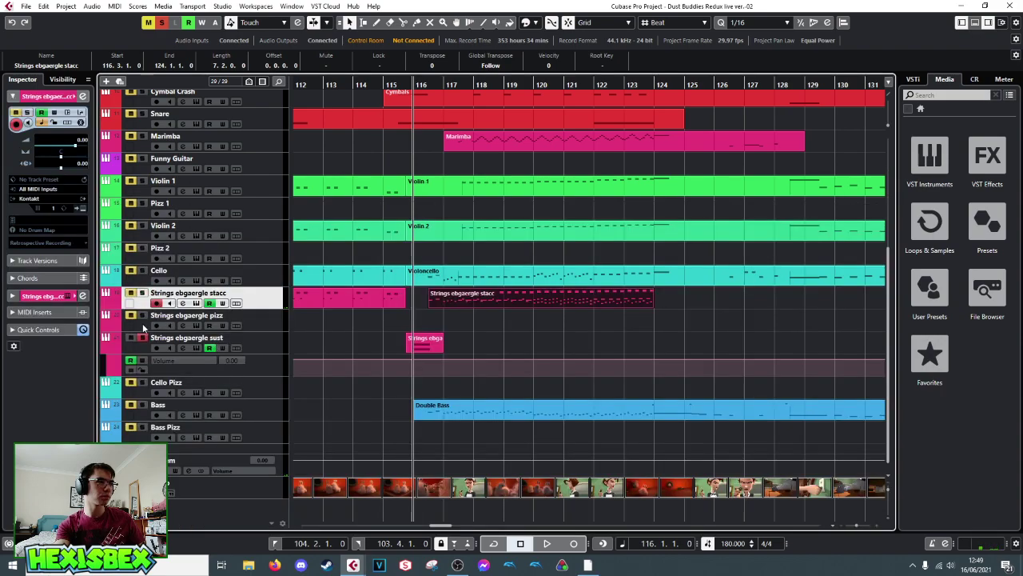
left_click(144, 327)
key("space")
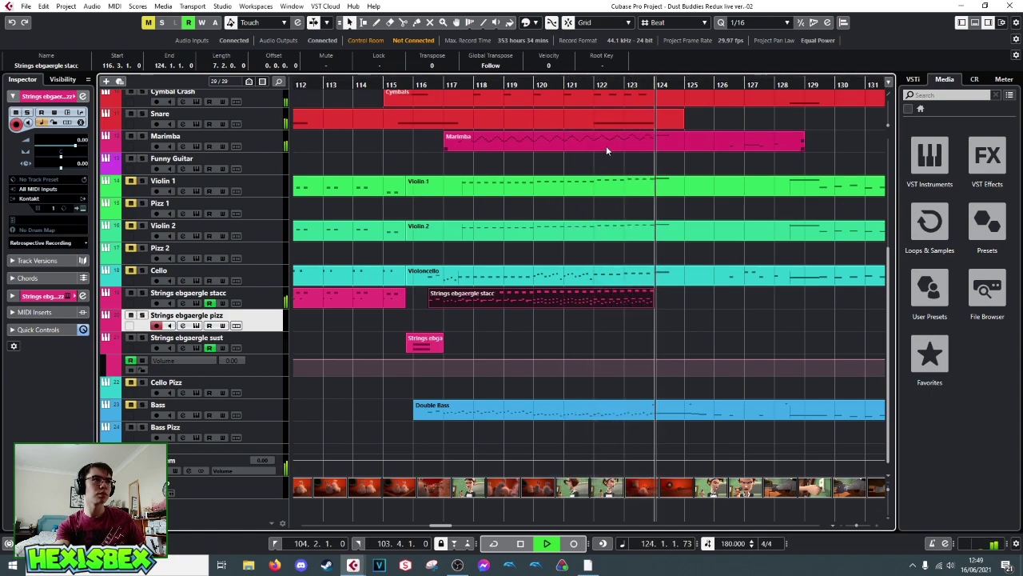
key("space")
- Open the Snare Drum part, select its roll in bars 122 and 123, and audition it from bar 122
double_click(592, 117)
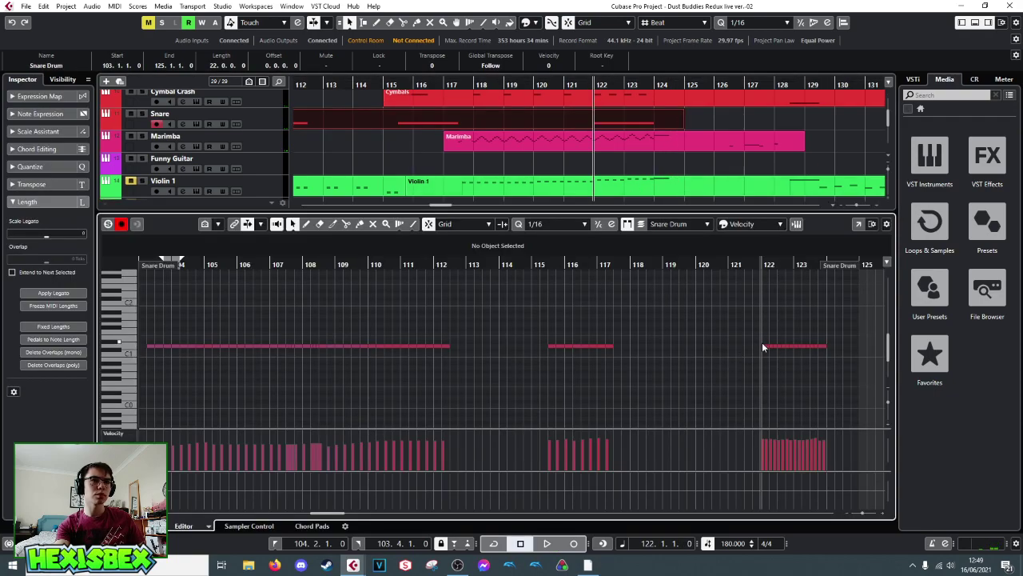
left_click_drag(759, 340, 827, 350)
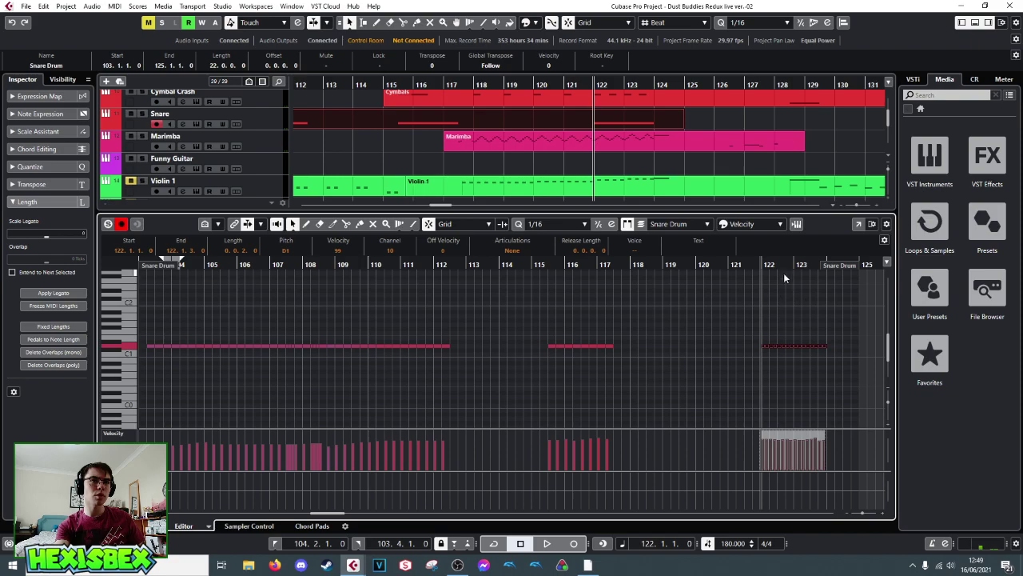
scroll(783, 274, "up", 5)
scroll(880, 288, "right", 3)
key("space")
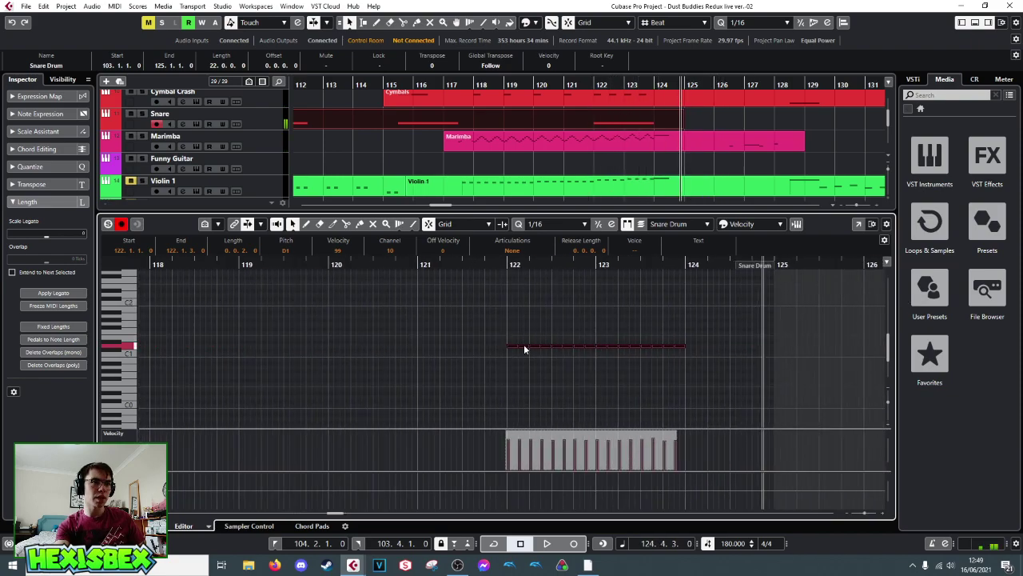
- Thin the snare roll by deleting every second hit from 122.1.3 to 123.2.3, keeping the hits from 123.3.1 onward
left_click(524, 348)
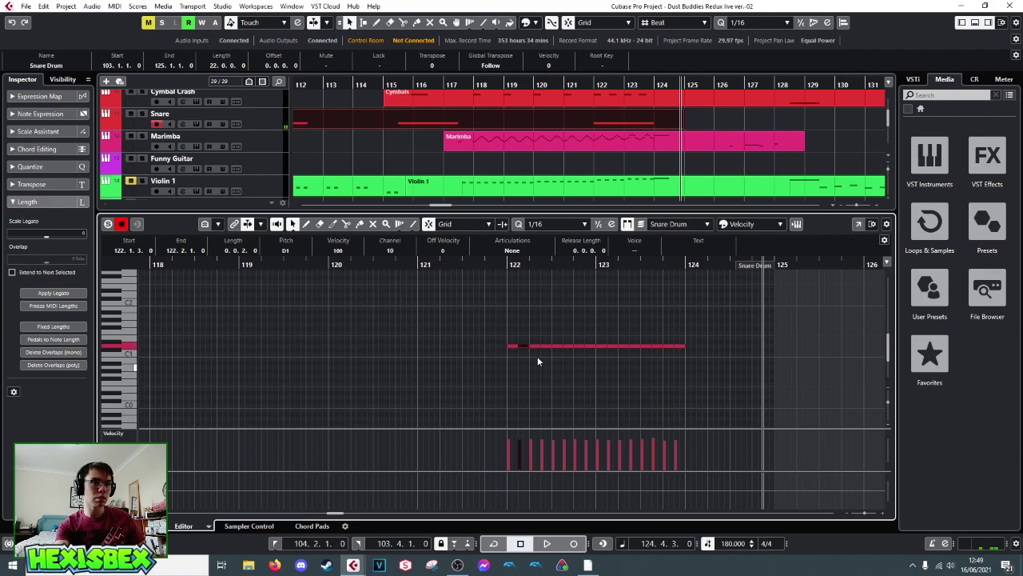
left_click(545, 346, "shift")
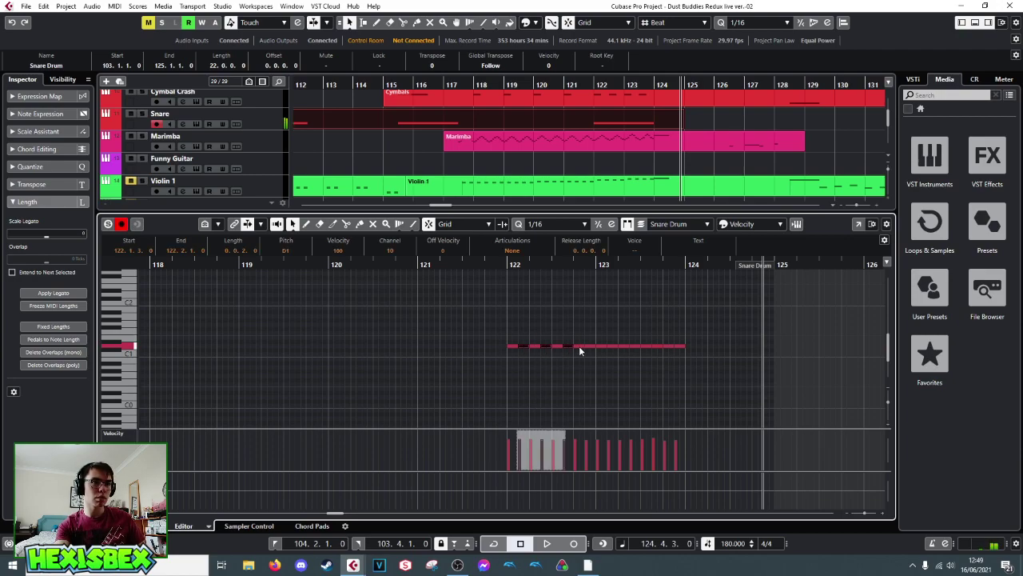
left_click(636, 345, "shift")
left_click(650, 346)
- Audition the thinned snare roll from bar 122, add a D1 hit at 124.1.1, and close the editor
left_click(507, 263)
key("space")
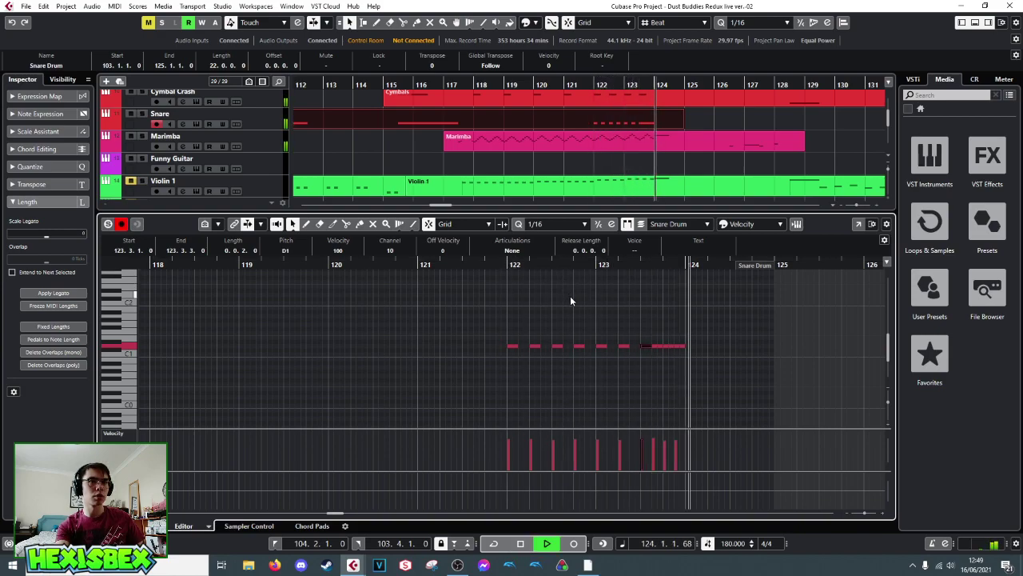
key("space")
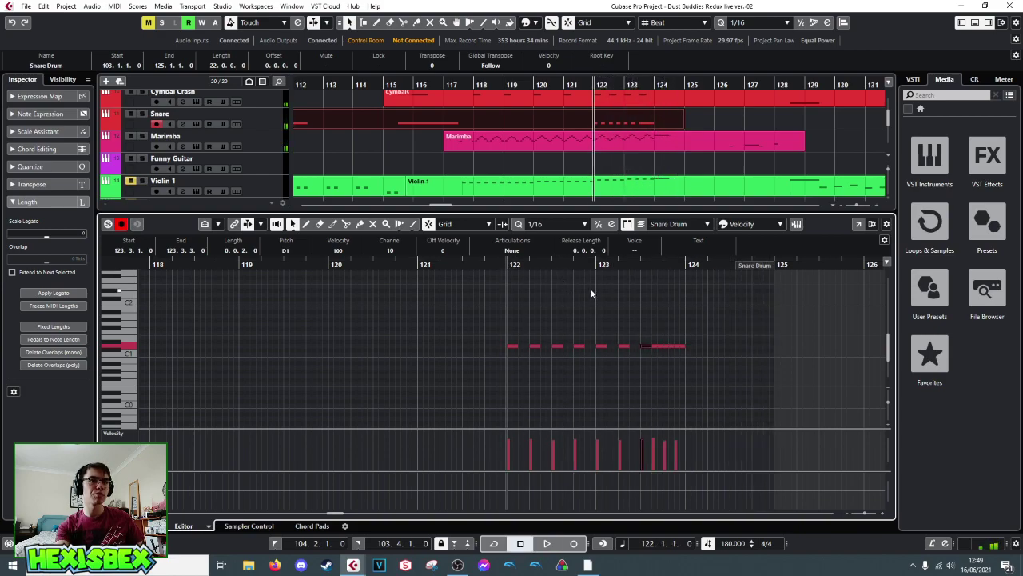
left_click(692, 347)
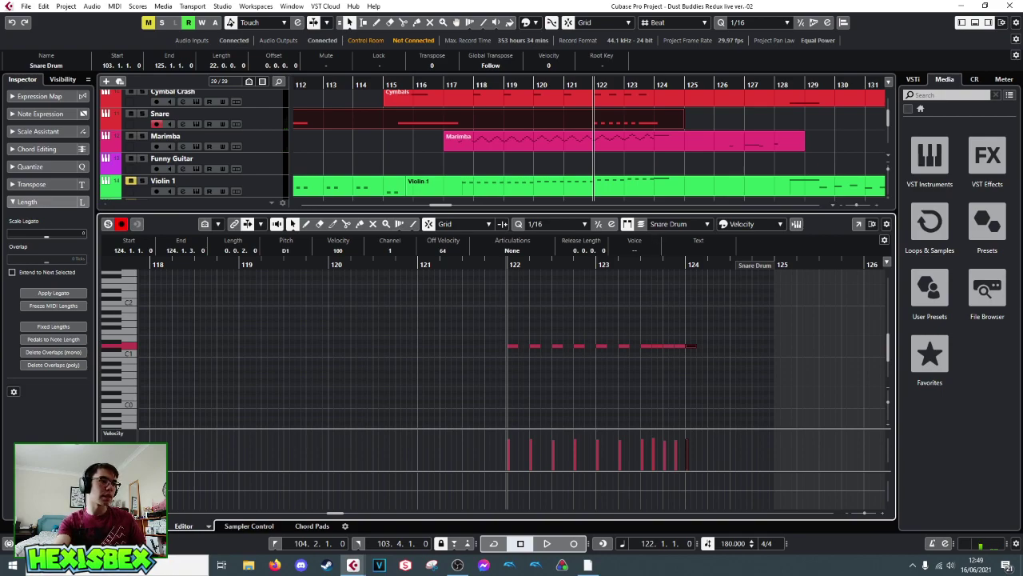
key("ctrl+e")
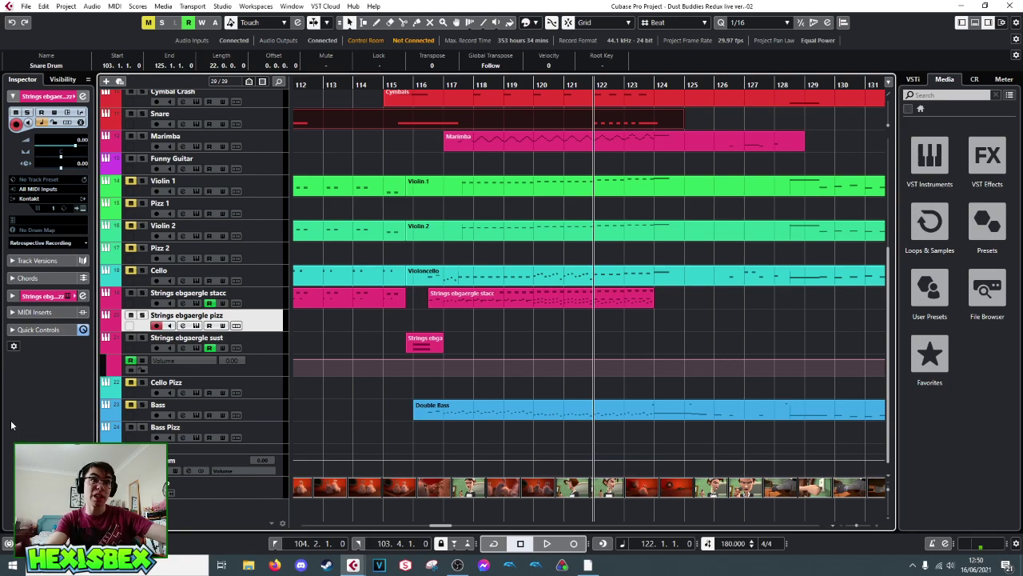
- Audition the full arrangement from bar 115 past bar 127 and leave the playhead at bar 115
left_click(383, 84)
key("space")
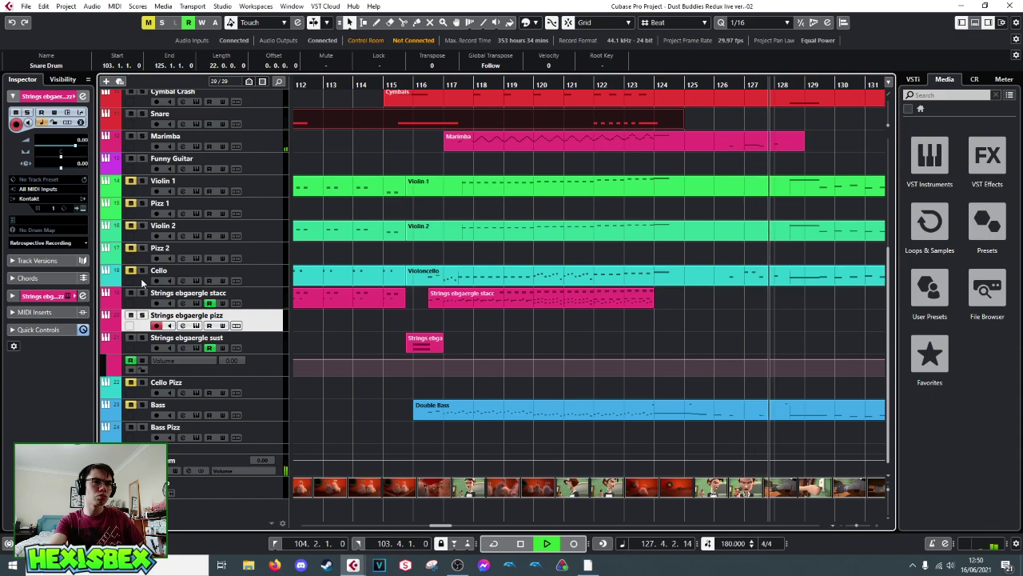
key("space")
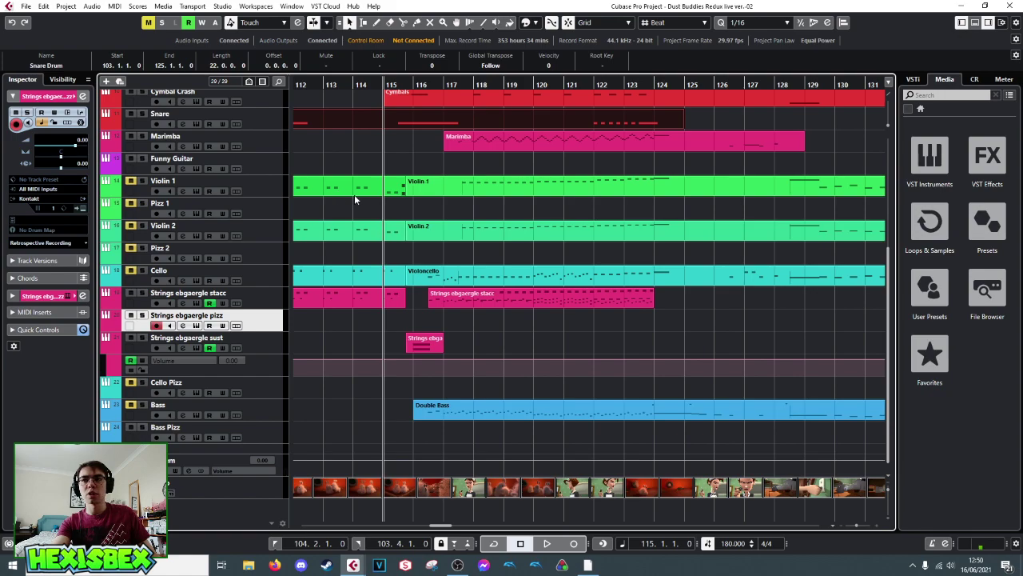
left_click(414, 84)
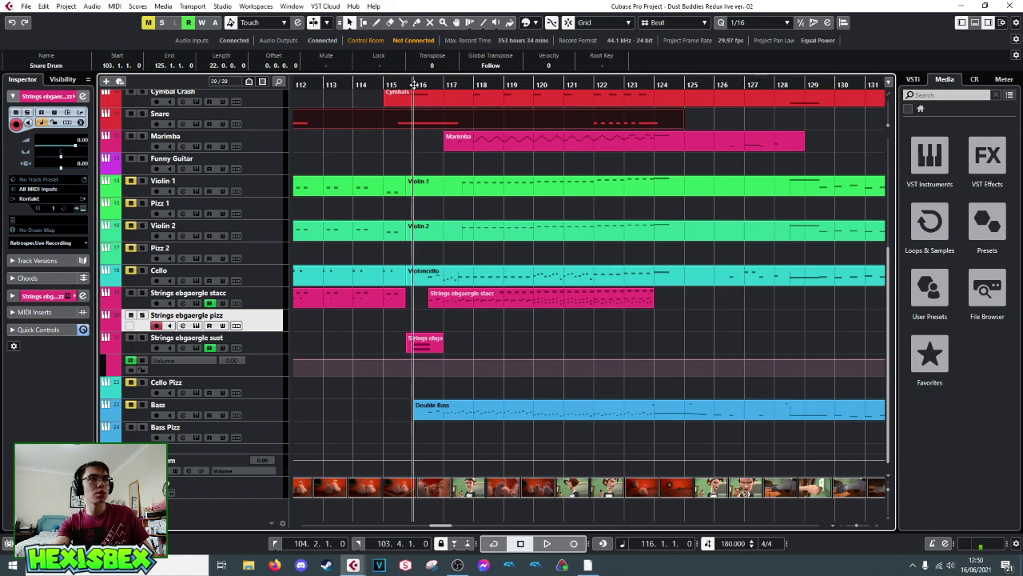
left_click(385, 84)
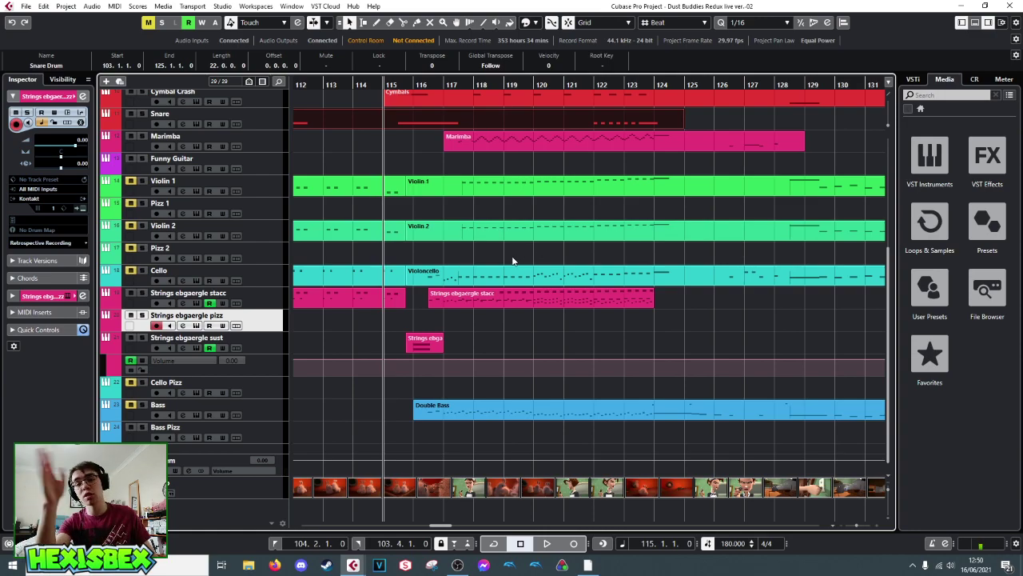
- Open the video player, watch the film against the arrangement from 97.2.1 past bar 125, and close the player
left_click(413, 84)
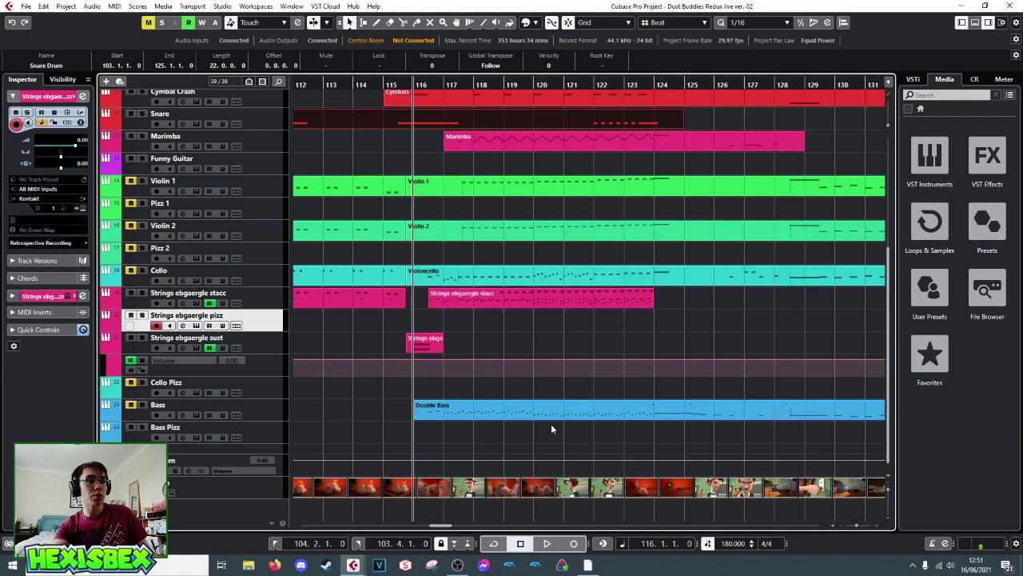
double_click(418, 489)
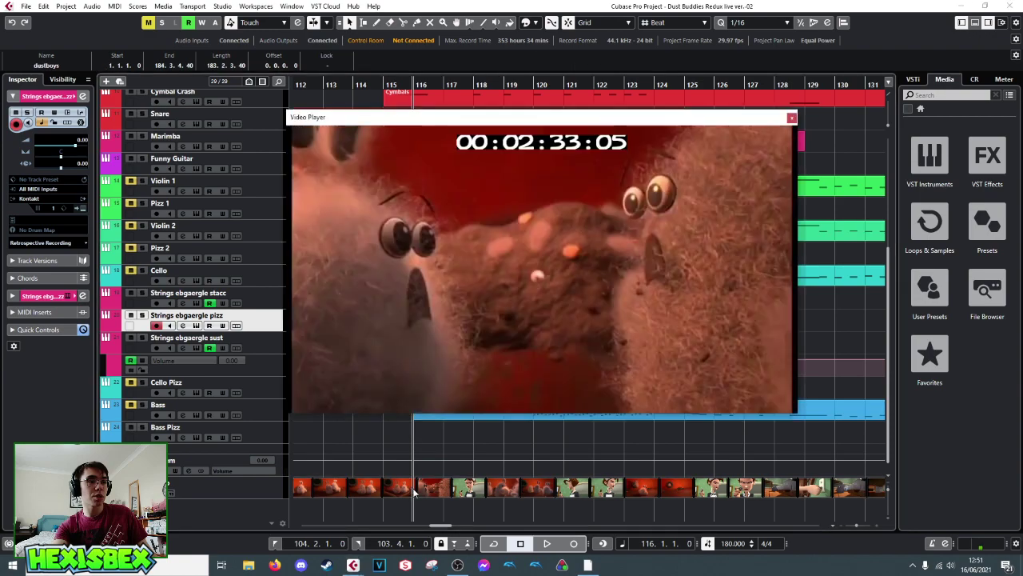
left_click_drag(395, 84, 579, 89)
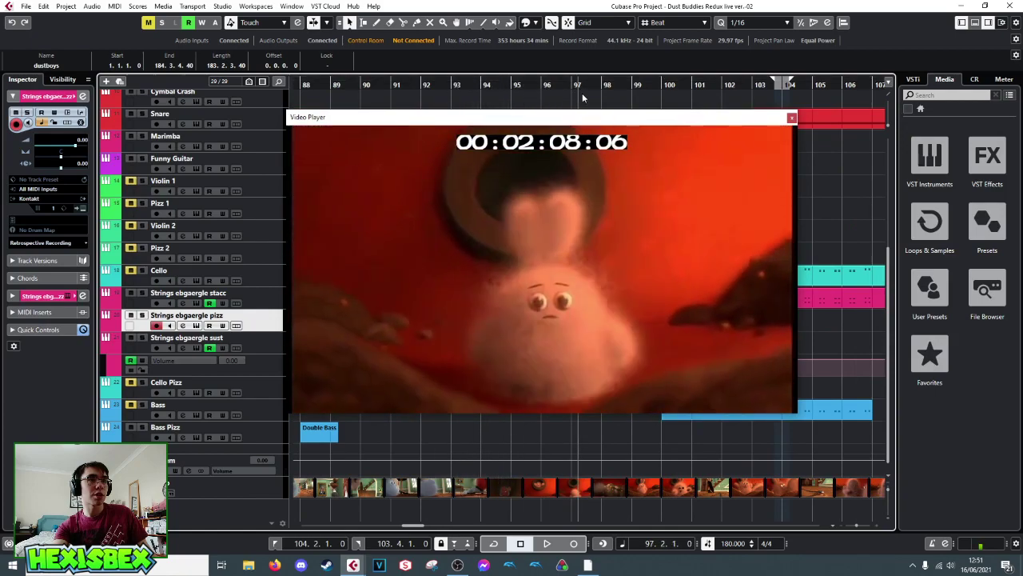
key("space")
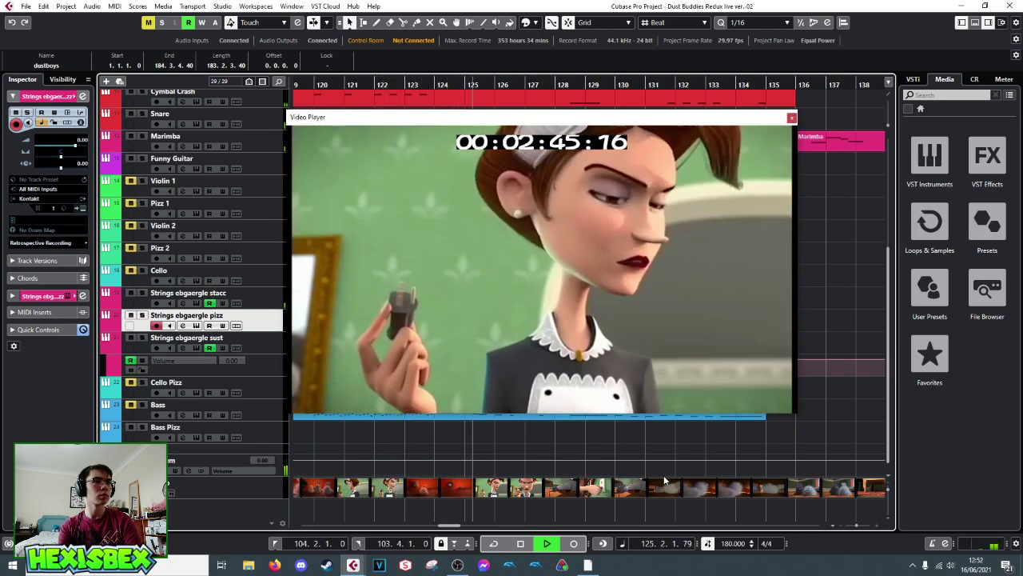
key("space")
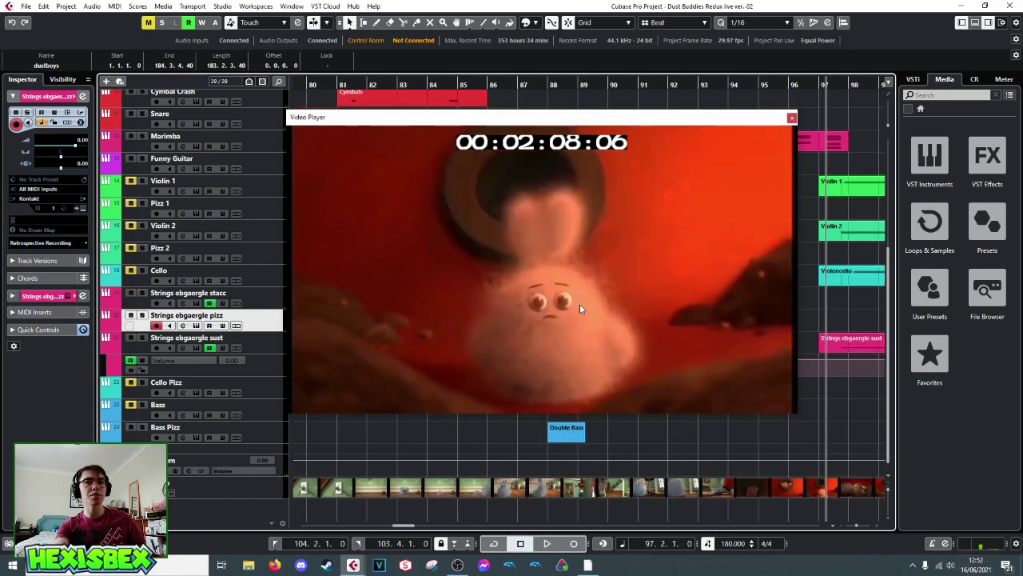
left_click(792, 118)
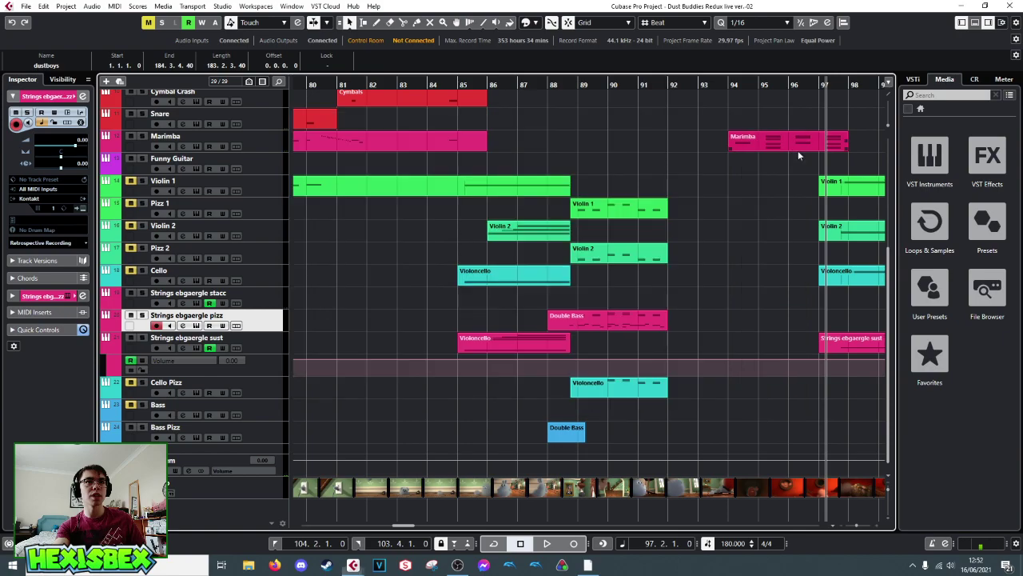
- Return the playhead to the project start and hide the automation of the Strings ebgaergle sust track
left_click_drag(569, 85, 549, 68)
scroll(541, 181, "up", 5)
scroll(542, 184, "down", 5)
scroll(542, 184, "up", 5)
key("Home")
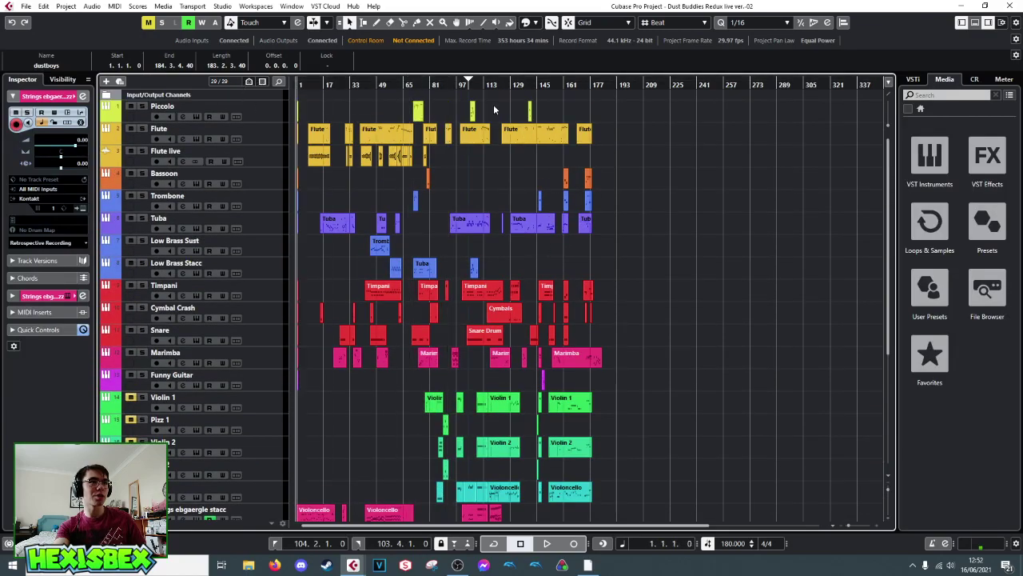
left_click_drag(478, 87, 224, 95)
scroll(531, 253, "down", 5)
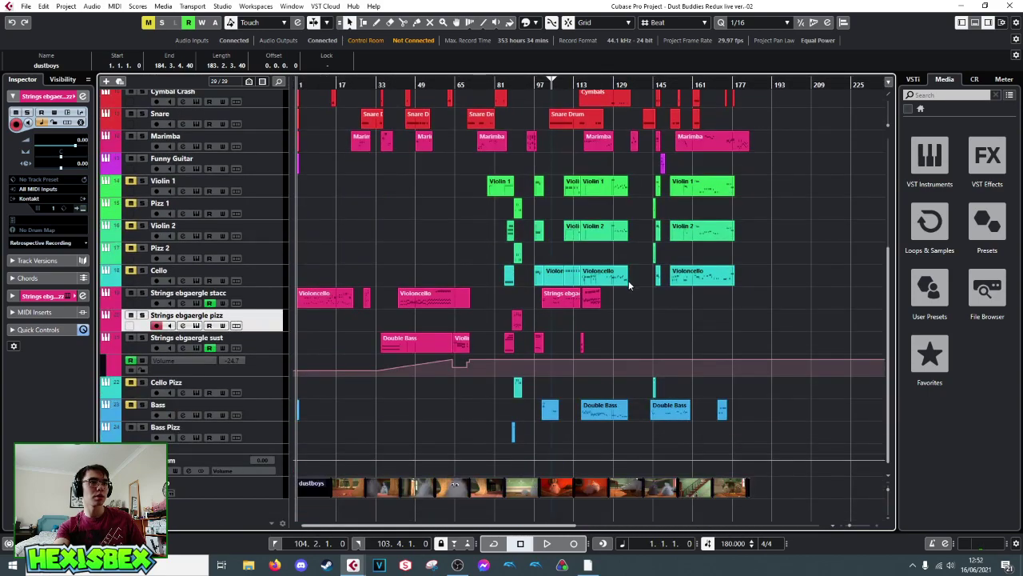
scroll(628, 281, "up", 2)
left_click(260, 433)
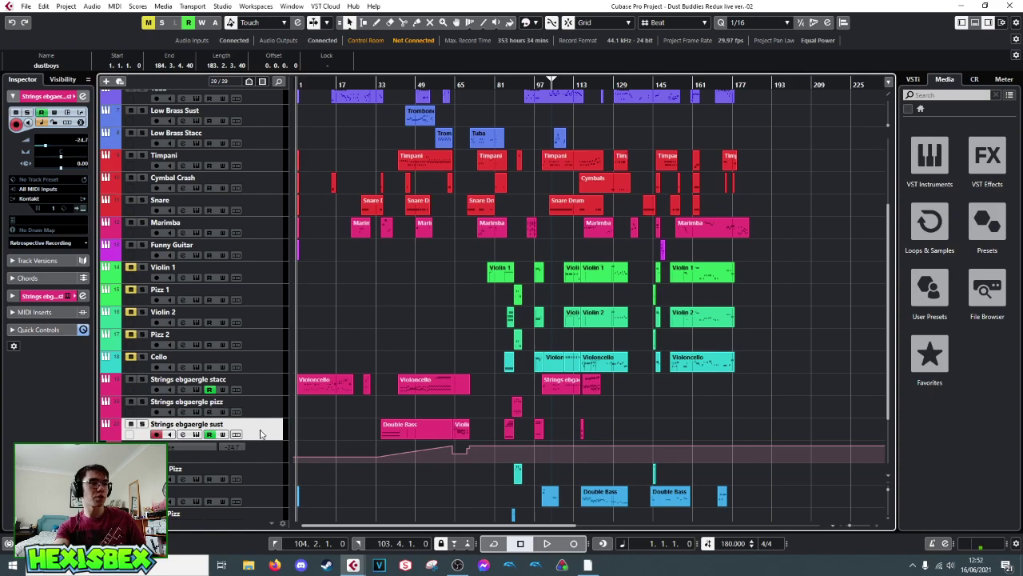
right_click(260, 433)
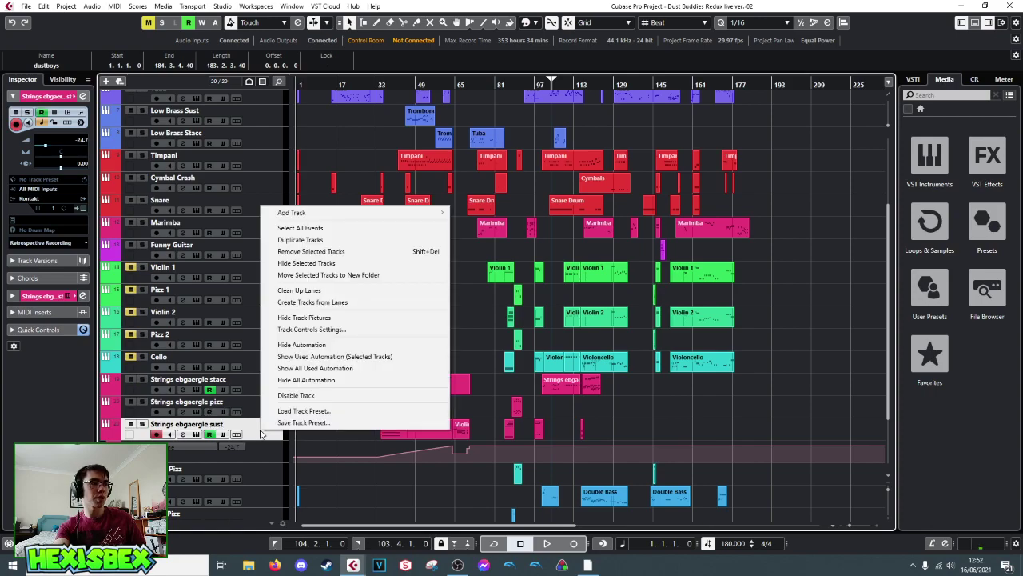
left_click(311, 347)
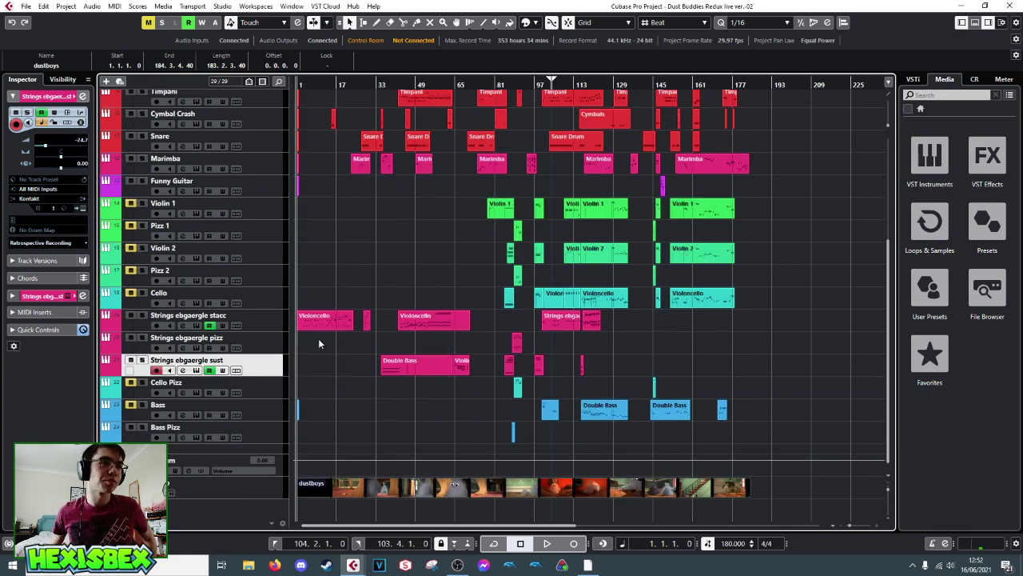
scroll(877, 250, "up", 4)
scroll(841, 269, "down", 4)
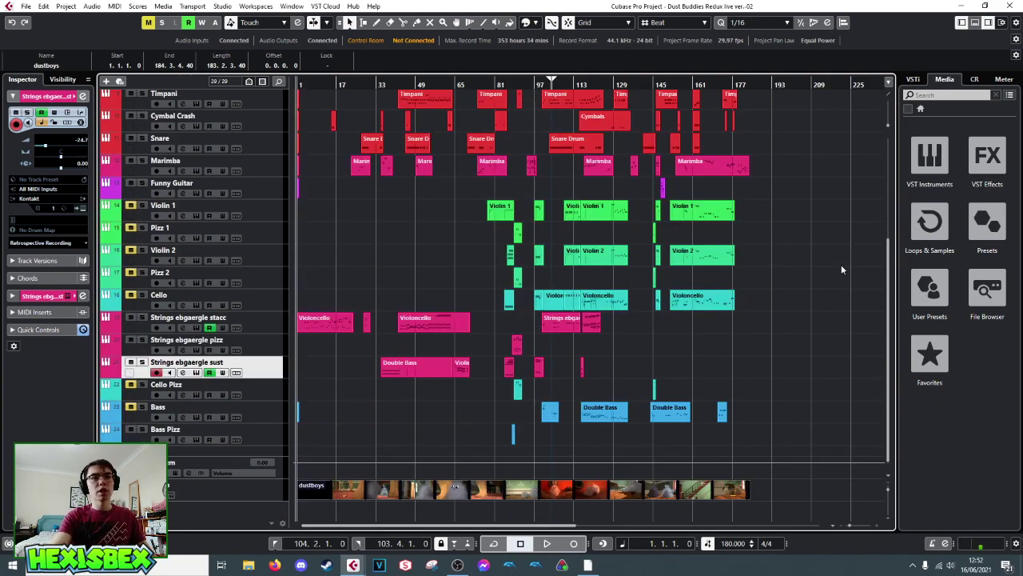
- Audition the full arrangement from about bar 81, from 94.4.1, and from about bar 105 on to bar 125
scroll(840, 269, "up", 2)
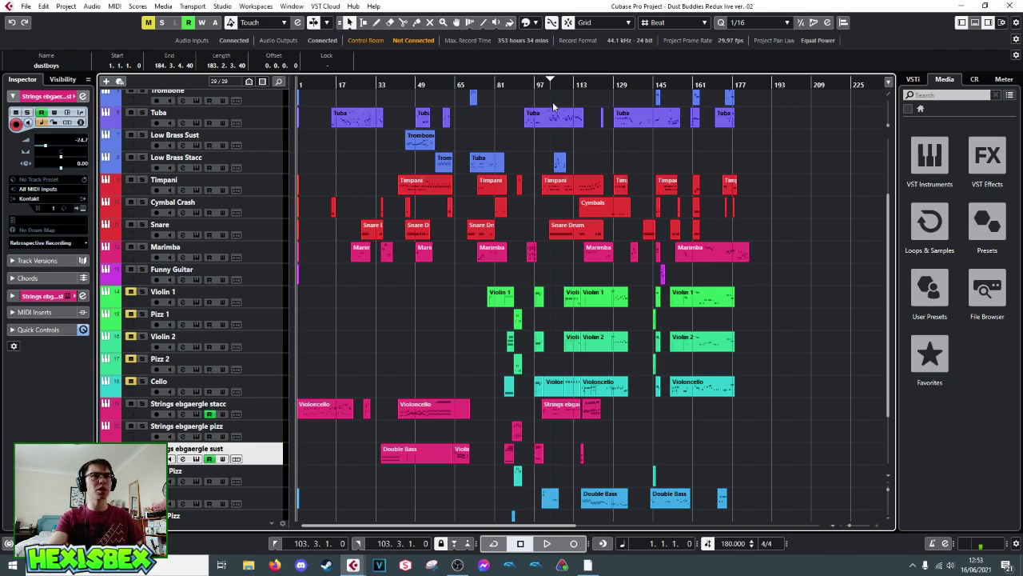
left_click(496, 84)
key("space")
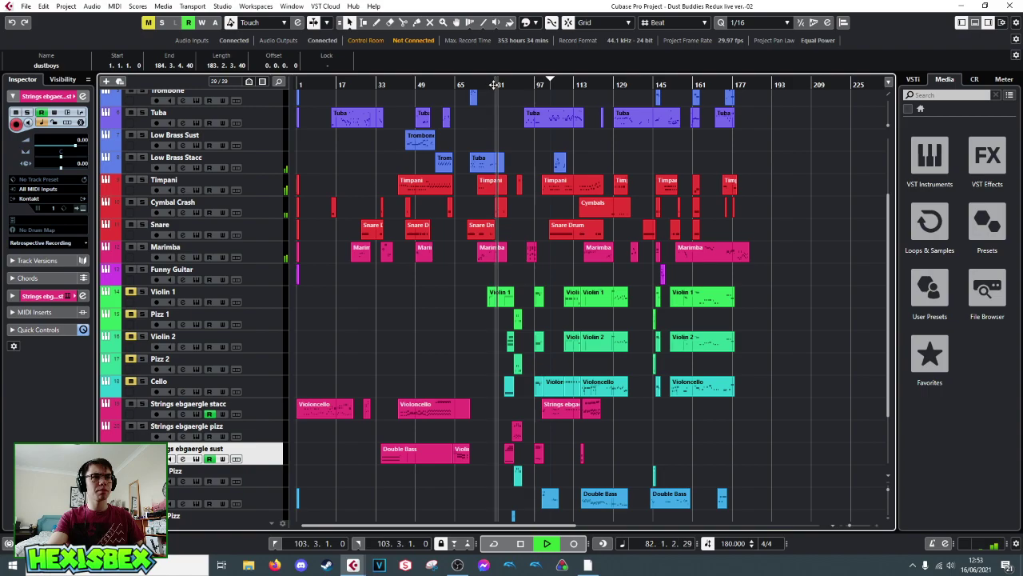
key("space")
left_click(534, 84)
left_click_drag(534, 84, 504, 104)
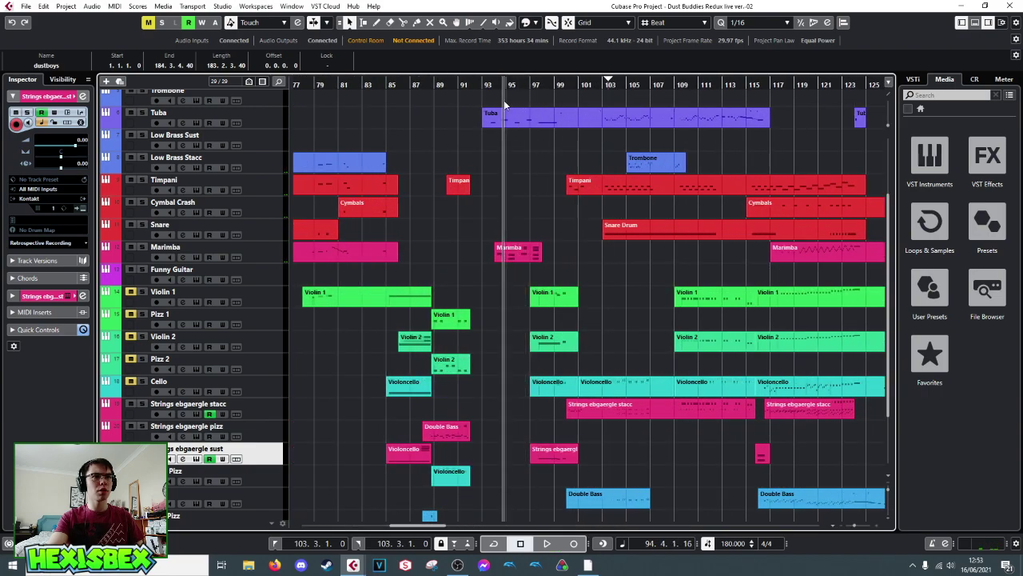
key("space")
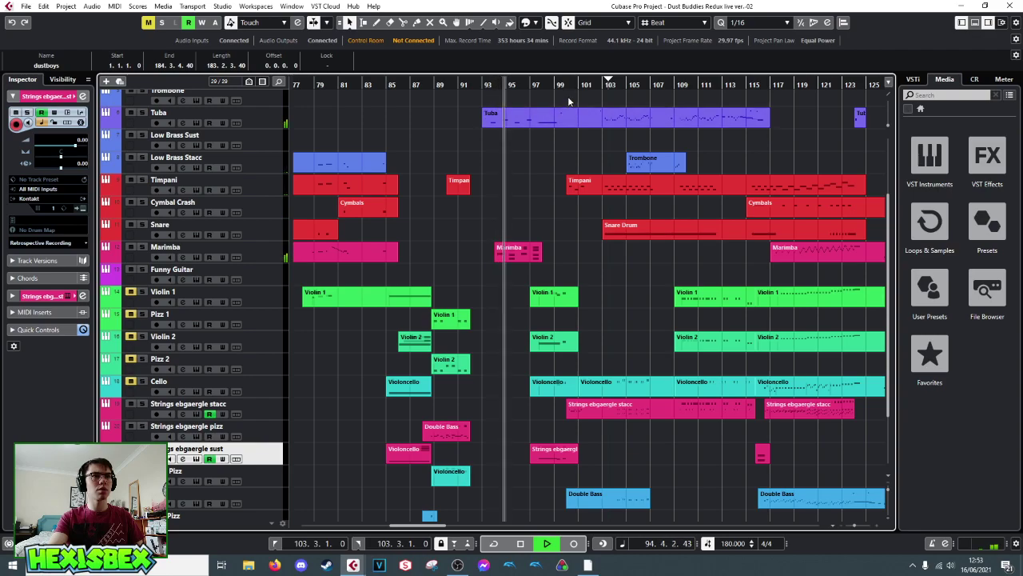
left_click(630, 84)
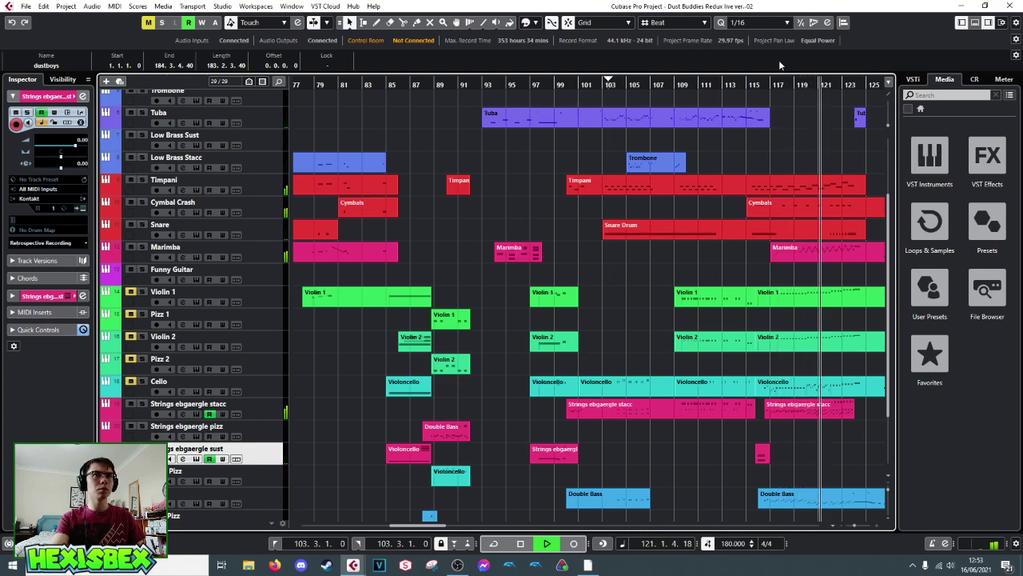
left_click(539, 121)
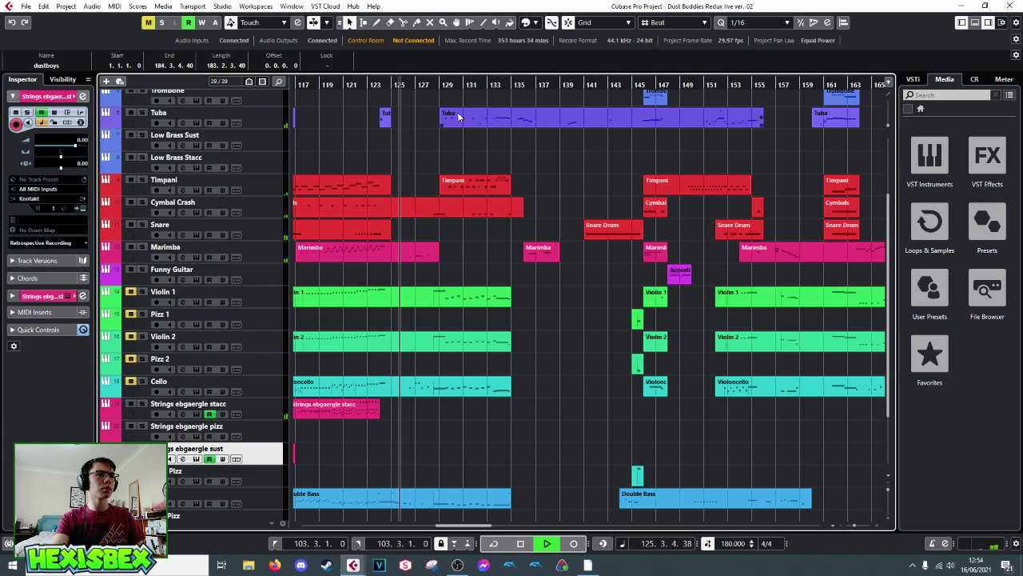
key("space")
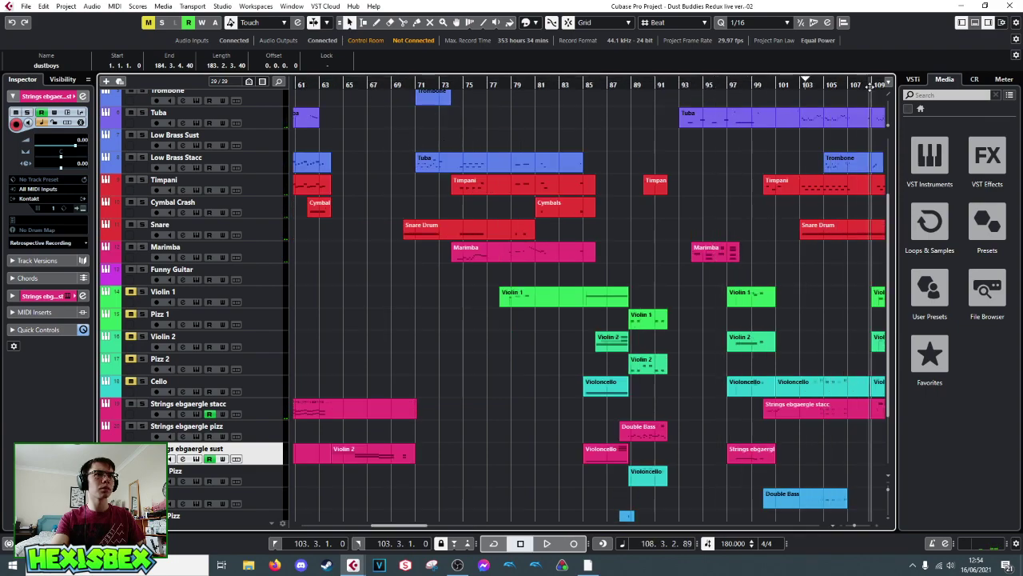
- Replay short passages between bars 122 and 129 to check how the instruments carry on after the climax
scroll(650, 100, "right", 5)
scroll(599, 85, "right", 5)
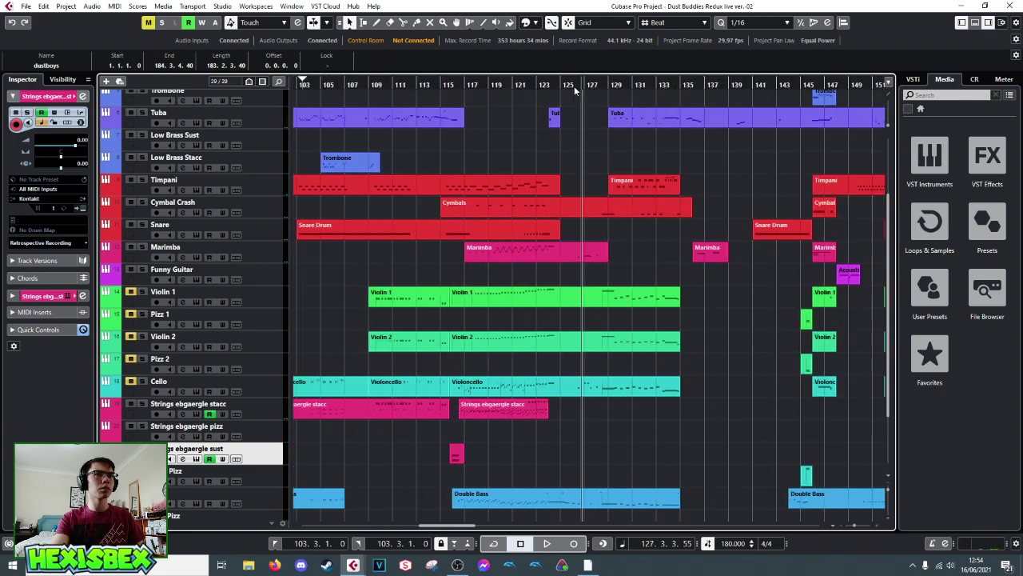
key("space")
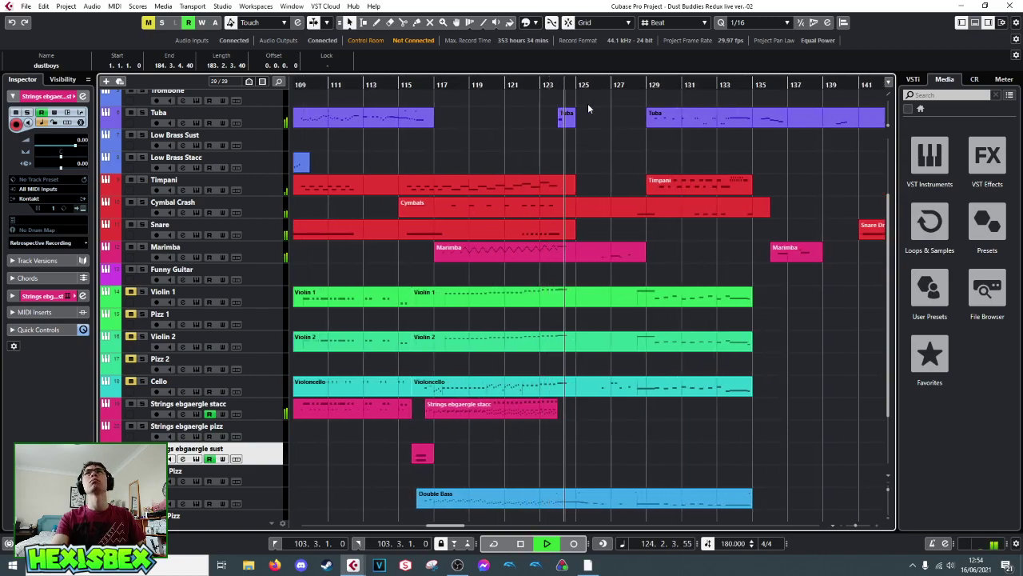
key("space")
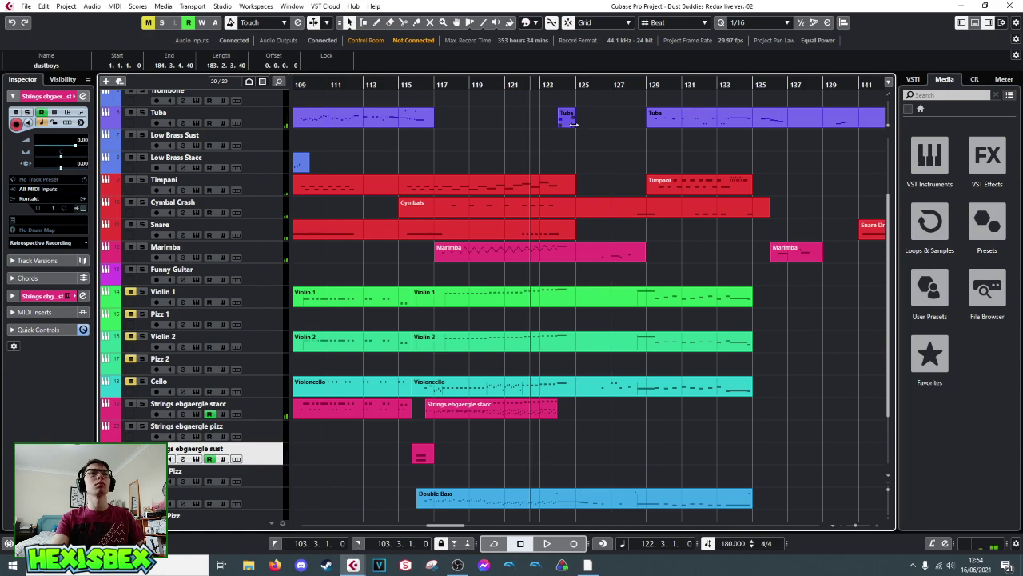
left_click(649, 88)
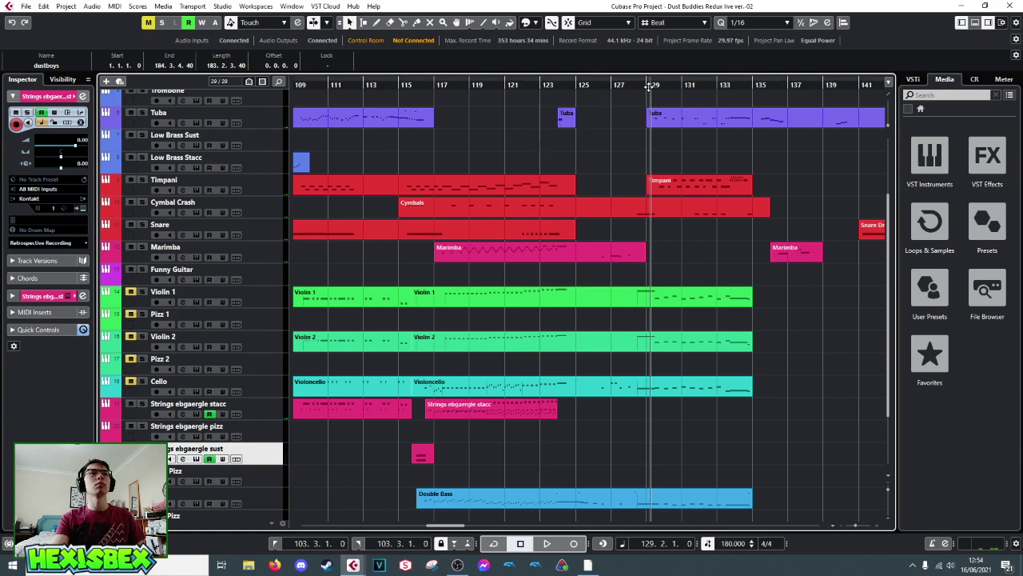
key("space")
left_click(605, 88)
left_click(579, 88)
key("space")
scroll(596, 128, "up", 3)
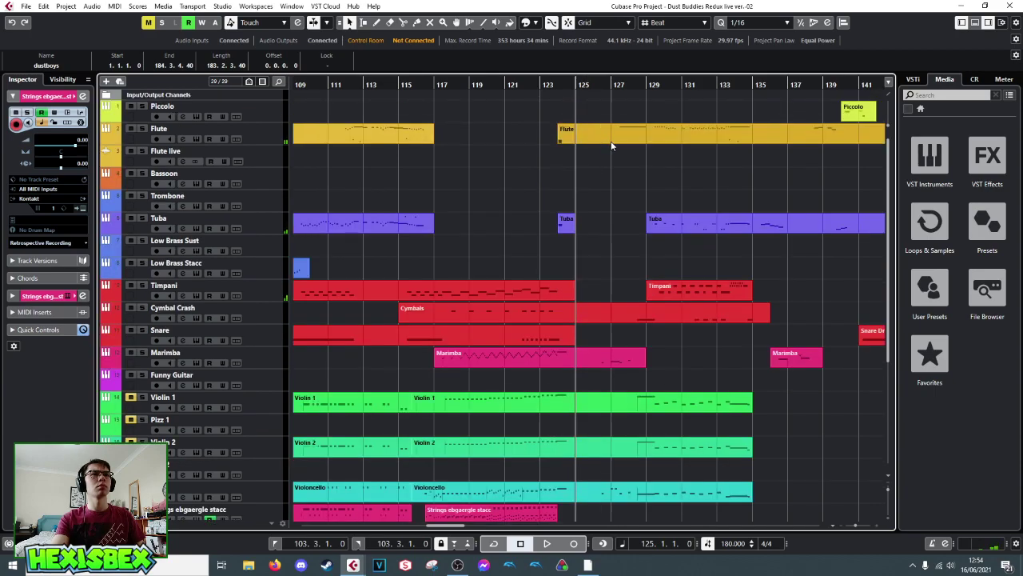
left_click(549, 85)
key("space")
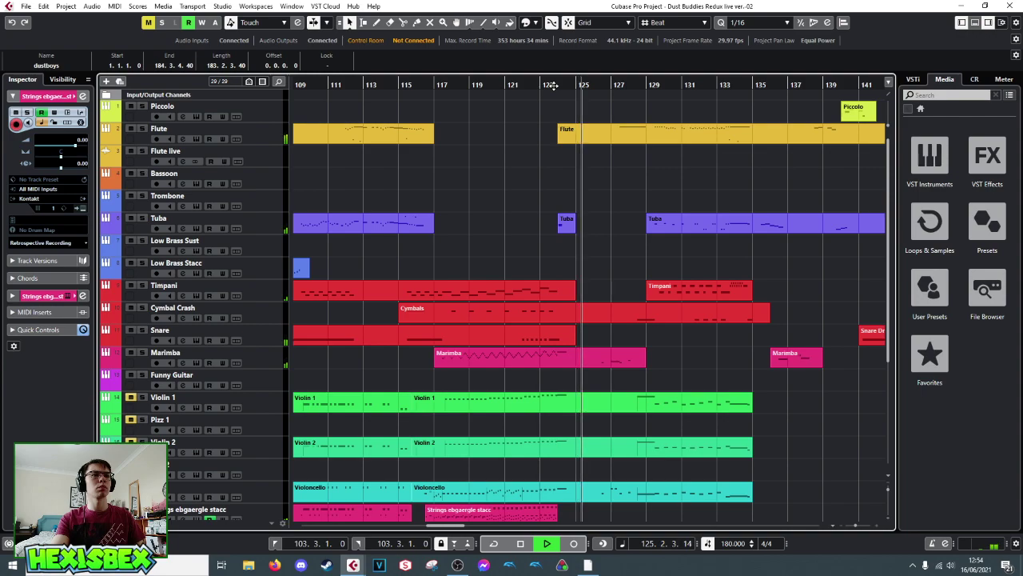
key("space")
scroll(593, 179, "down", 5)
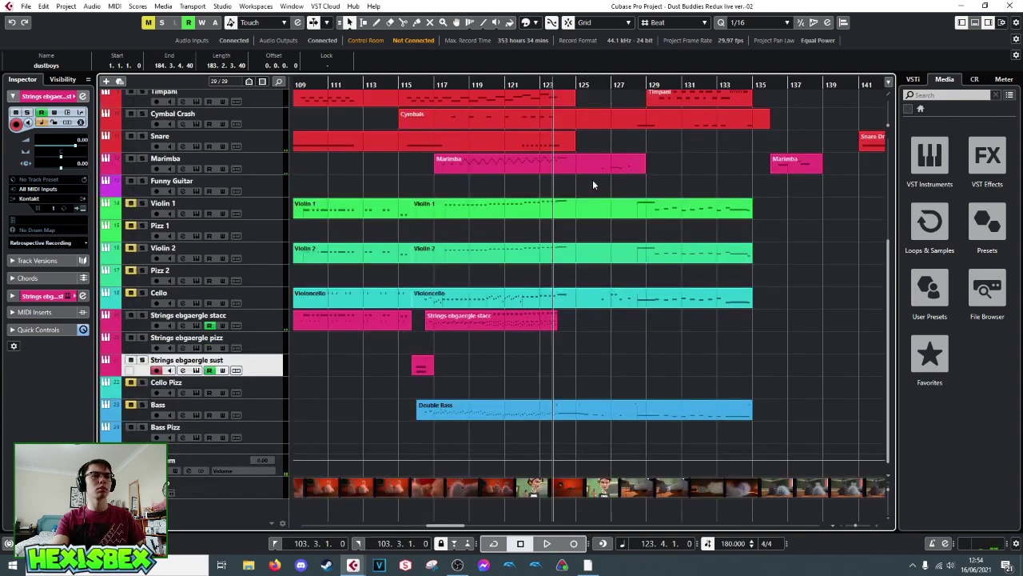
- Open the Double Bass part, audition it from 123.4.4, close the editor, and solo the Bass track
double_click(557, 413)
left_click_drag(663, 265, 495, 265)
scroll(494, 301, "down", 5)
left_click(436, 264)
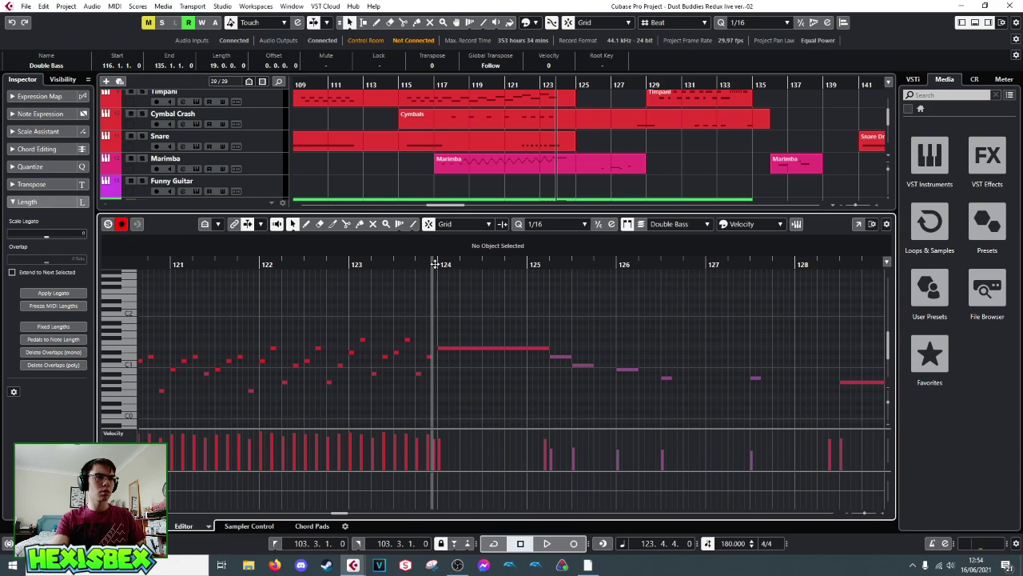
key("space")
key("space")
key("ctrl+e")
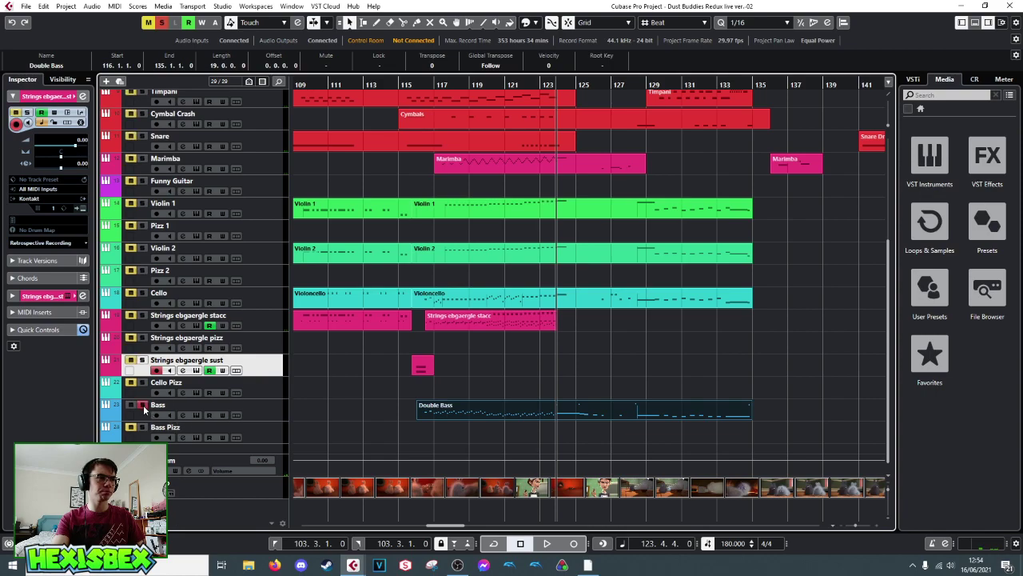
- Audition the soloed double bass from 123.4.4 to about bar 131
scroll(249, 335, "up", 5)
scroll(250, 330, "down", 5)
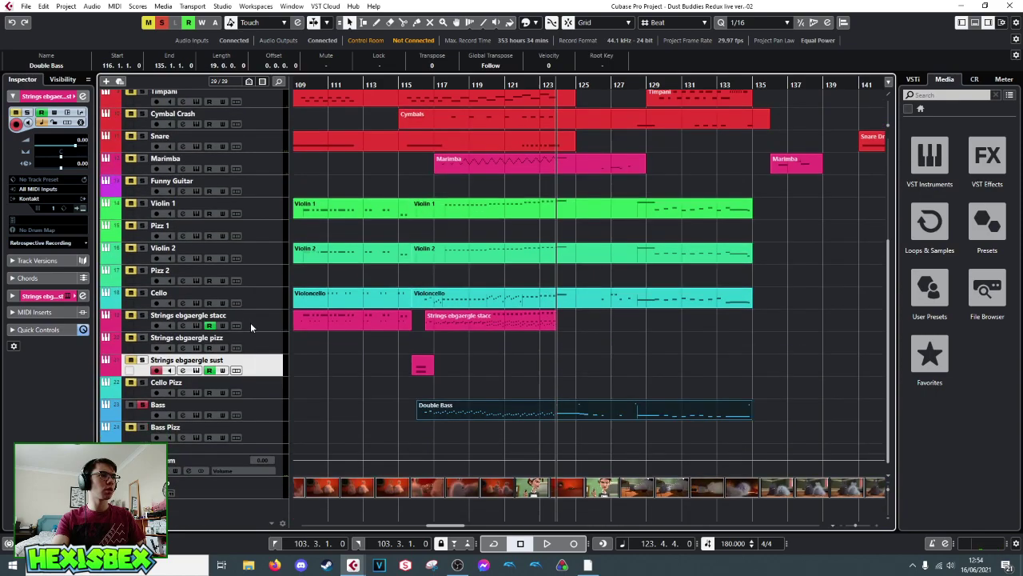
key("space")
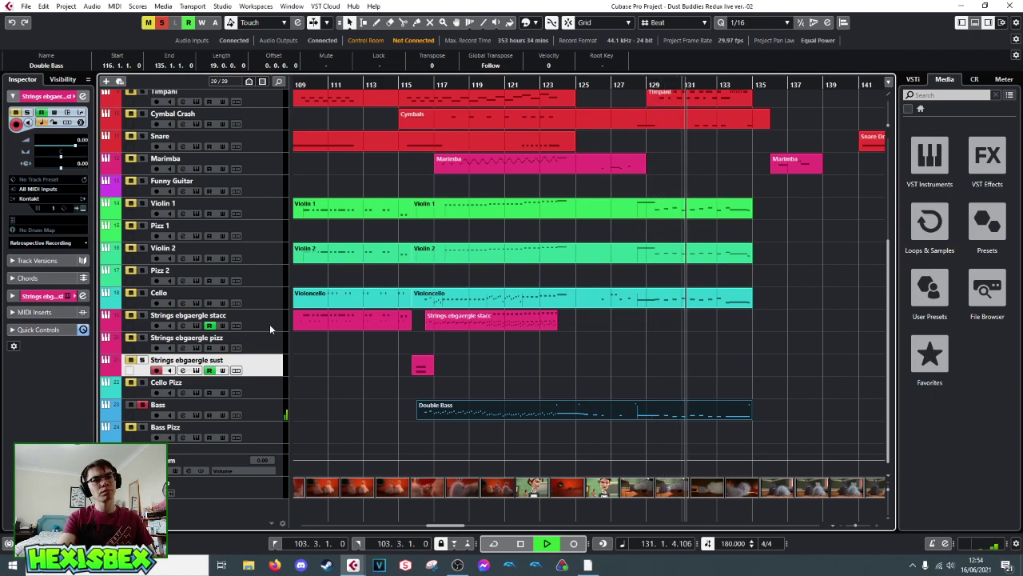
key("space")
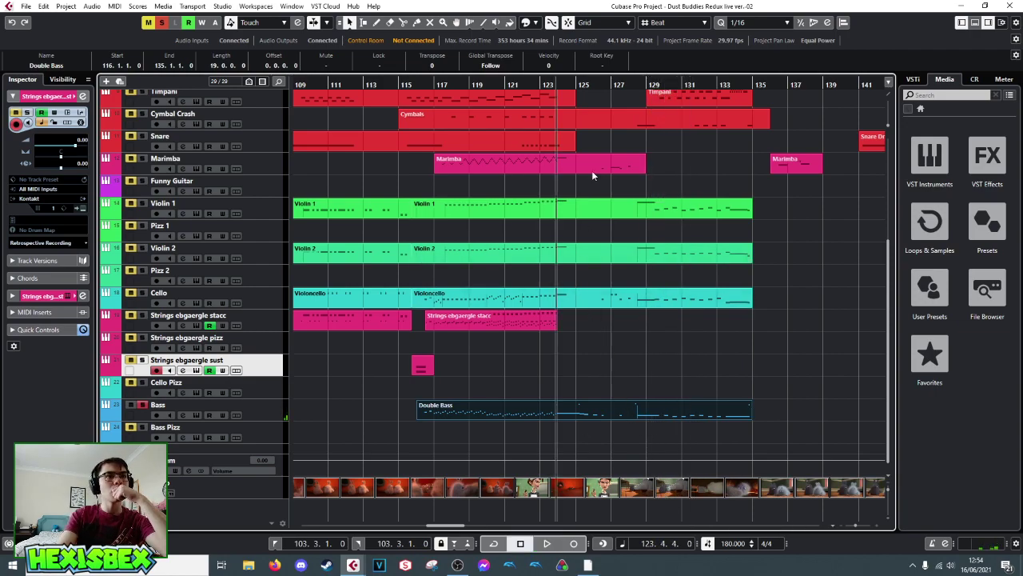
- Audition the soloed double bass from 124.1.1 and set the playhead to 123.3.1, then open the Double Bass part in the editor
left_click(554, 84)
left_click_drag(554, 84, 551, 116)
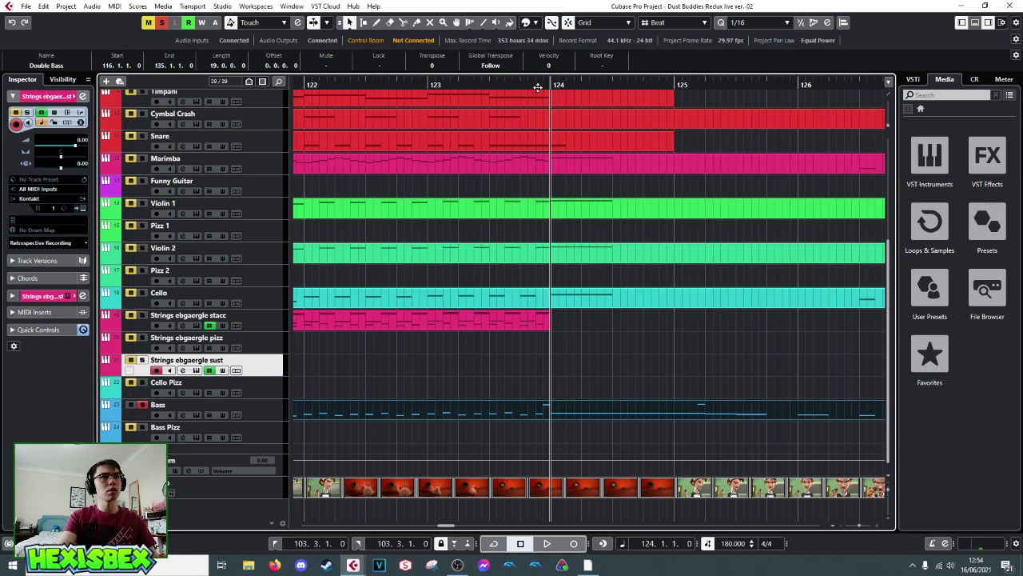
key("space")
left_click_drag(550, 84, 485, 84)
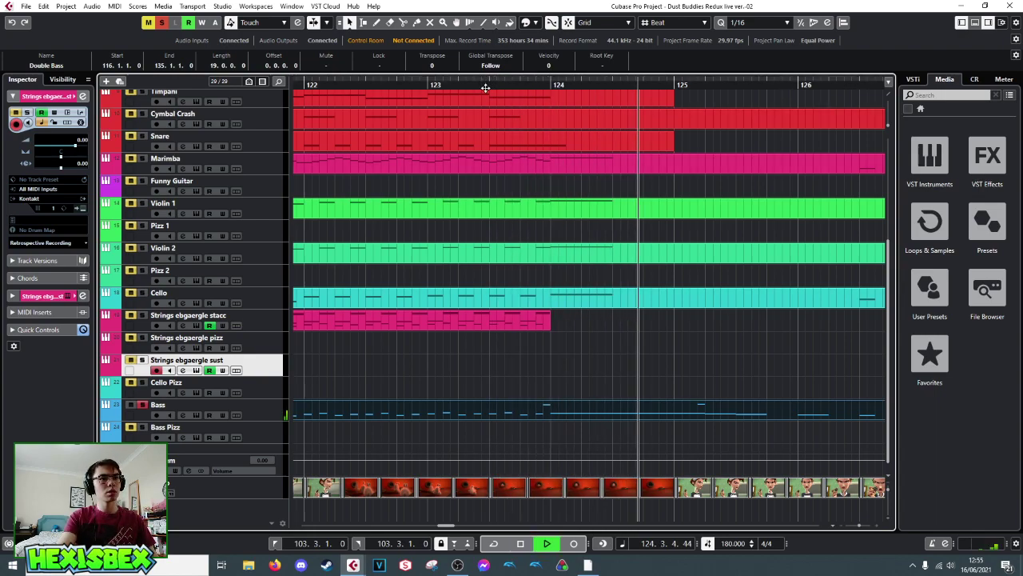
key("space")
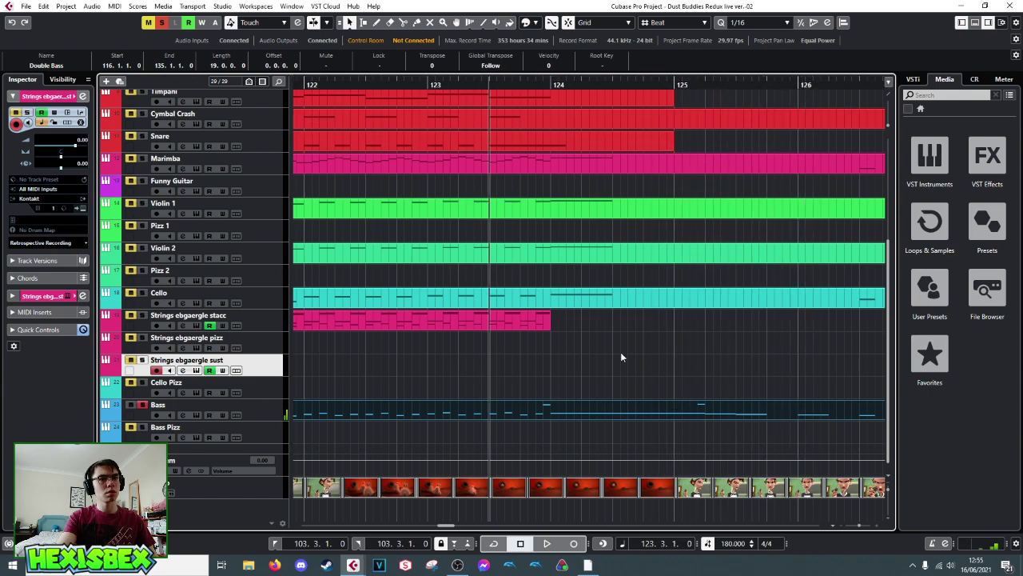
double_click(550, 413)
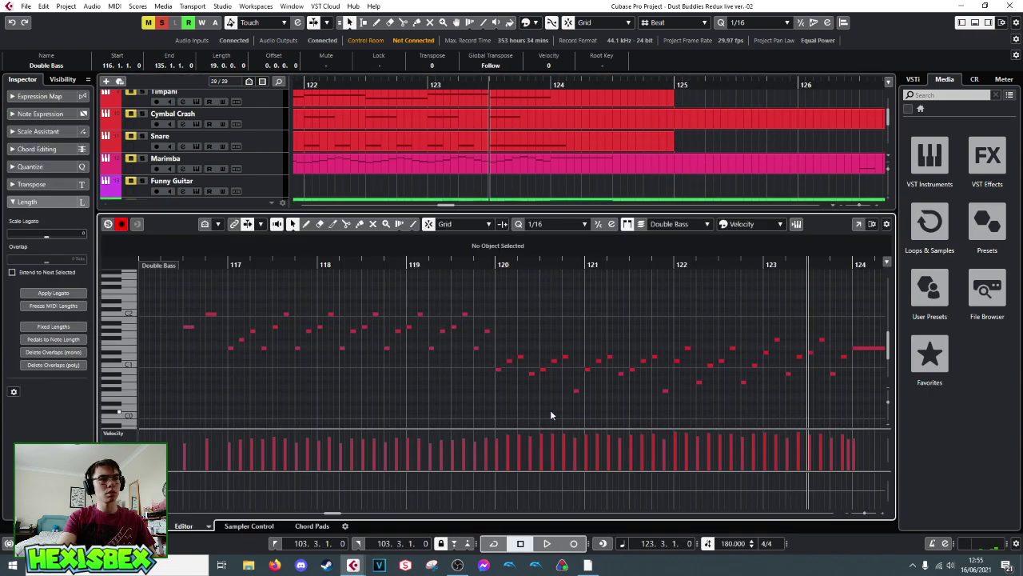
- Move the playhead to 127.1.4 and inspect the high keyswitch notes just before bar 124 and in bar 125 of the Double Bass part
left_click_drag(780, 264, 888, 276)
scroll(613, 307, "up", 3)
scroll(623, 312, "down", 3)
scroll(627, 313, "up", 3)
left_click(594, 304)
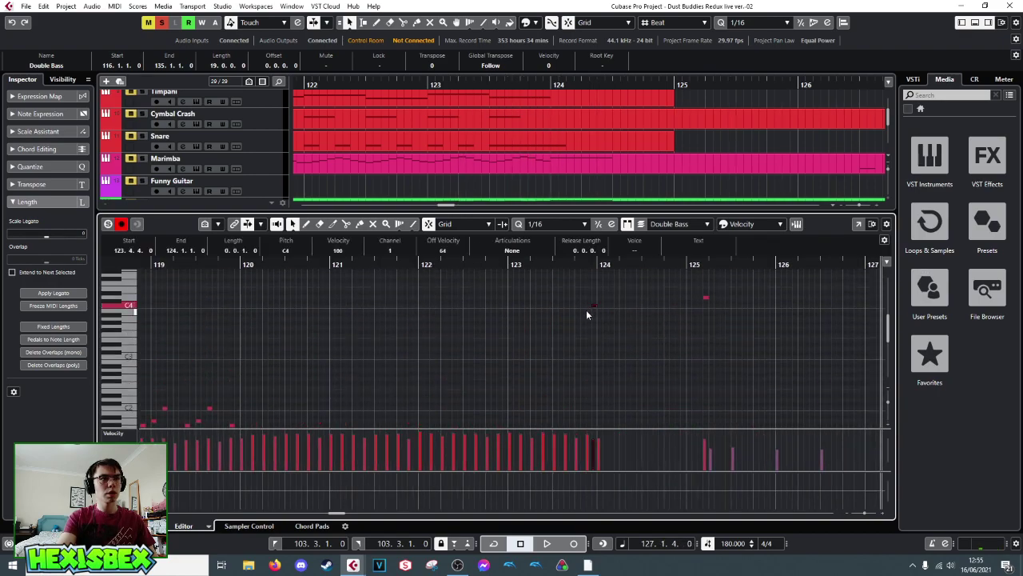
left_click(707, 299)
scroll(742, 339, "down", 5)
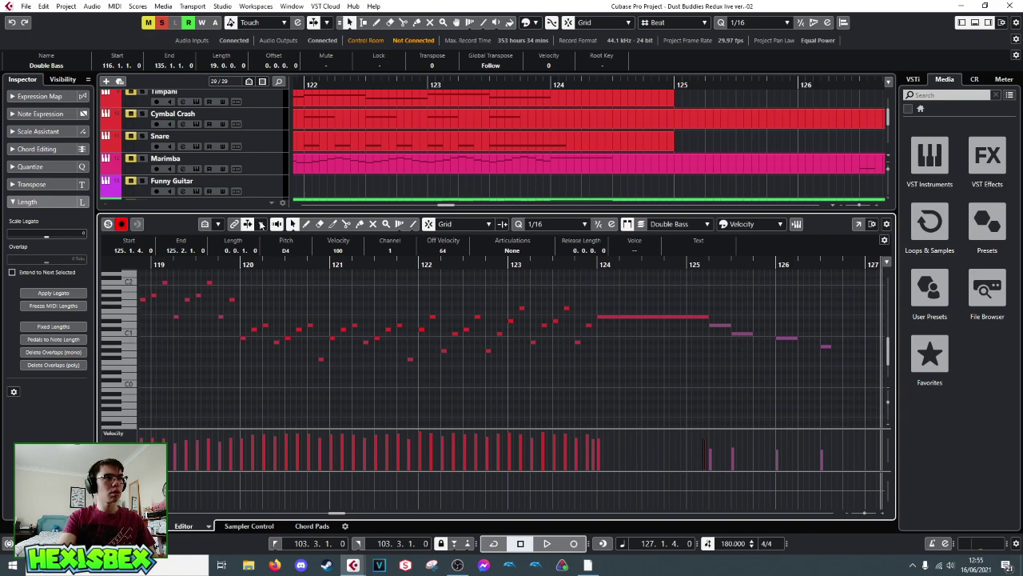
- Open the Bass track's Hollywood Strings instrument, check which articulations its keyswitches trigger, and close the instrument window
scroll(235, 153, "down", 5)
scroll(245, 156, "down", 3)
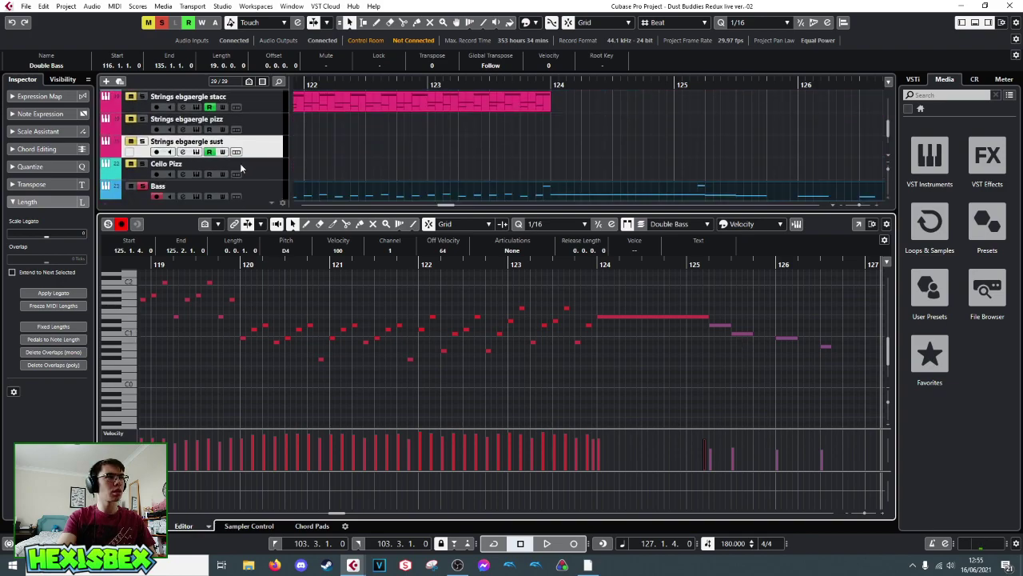
scroll(256, 178, "down", 1)
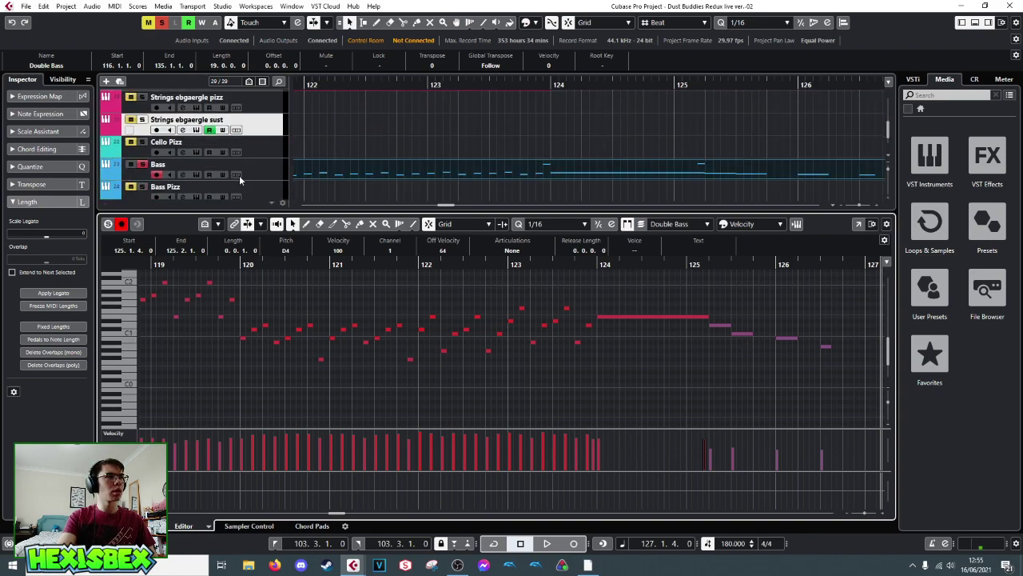
left_click(196, 175)
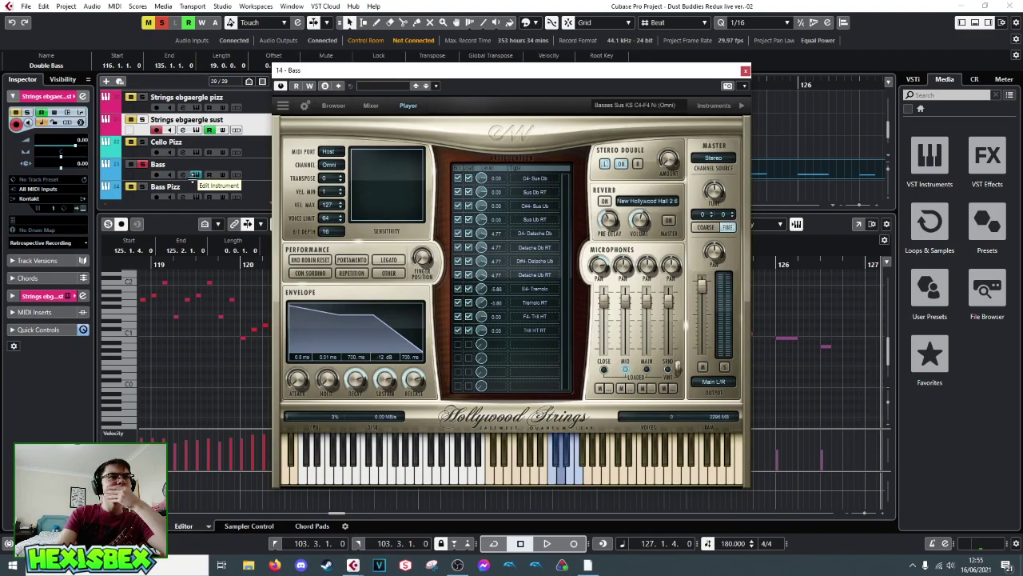
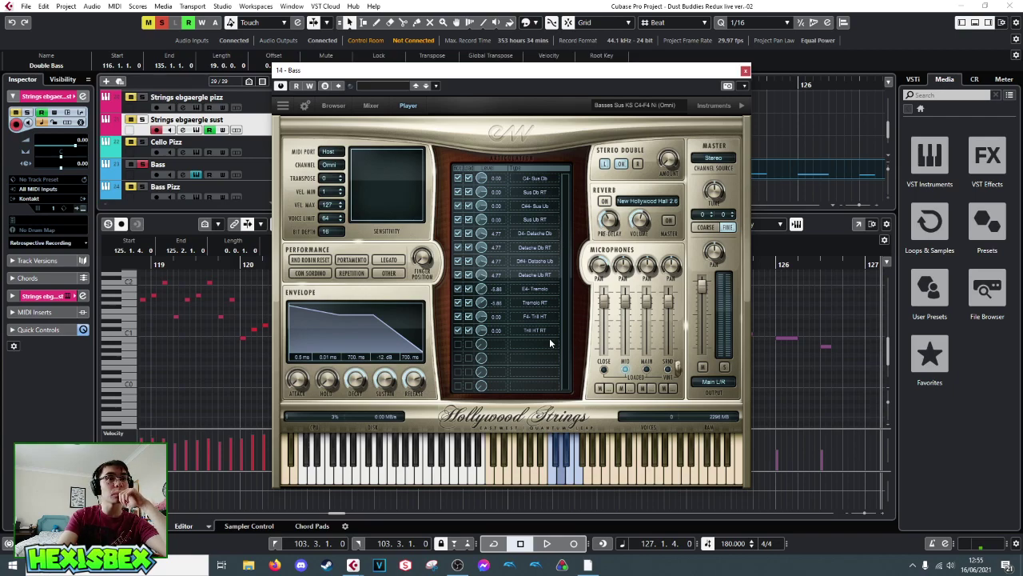
left_click(744, 71)
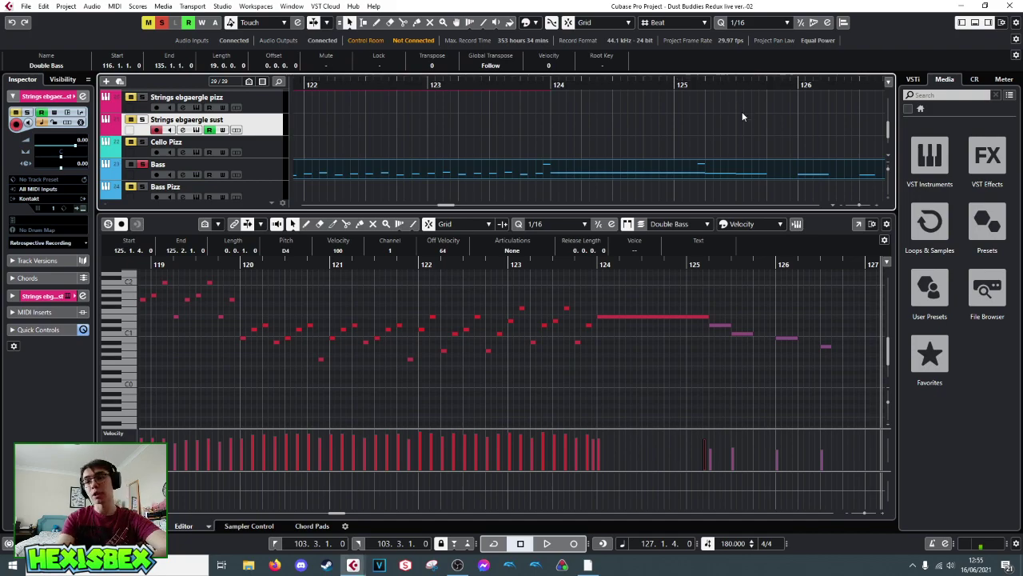
- Audition the soloed double bass from 124.1.1 to about bar 129, return the playhead to bar 124, and stop playback
mouse_move(633, 263)
left_mouse_down()
mouse_move(886, 275)
mouse_move(644, 263)
left_mouse_up()
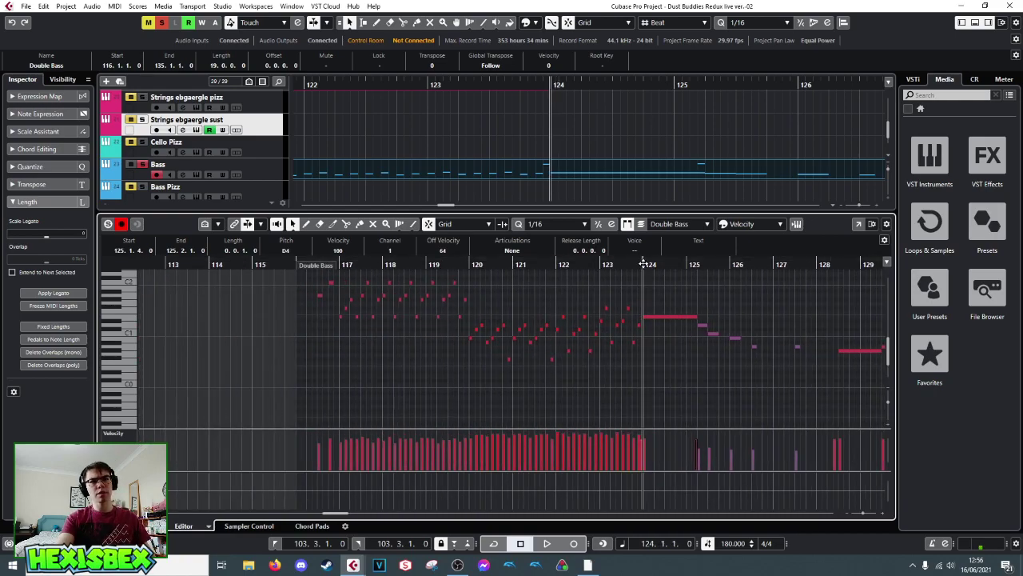
key("space")
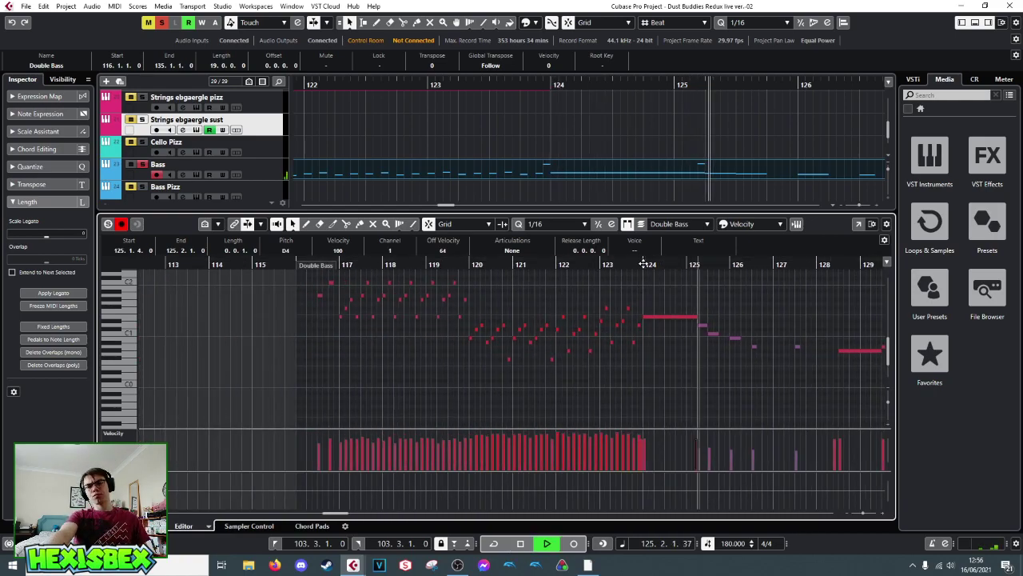
left_click(628, 266)
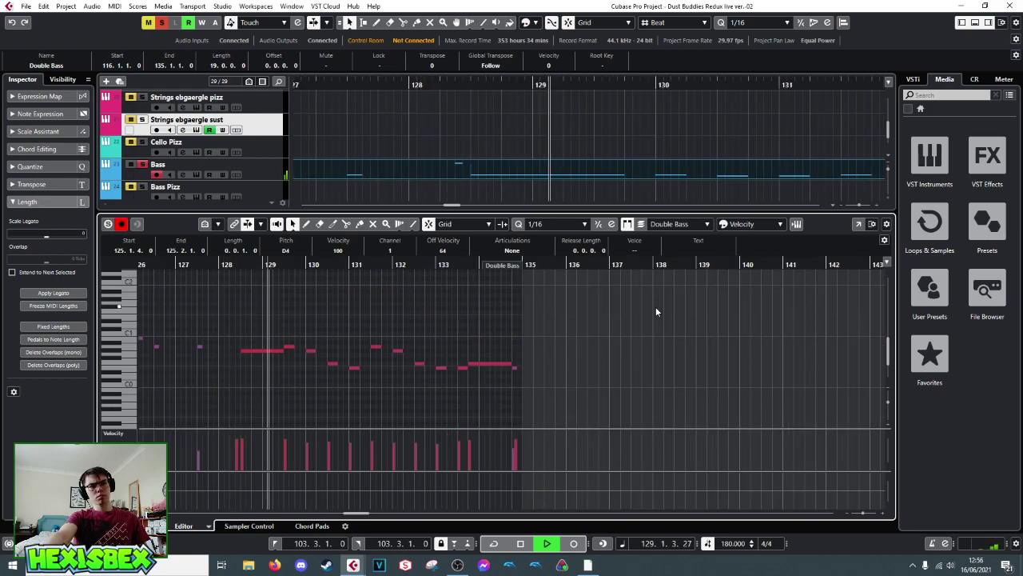
key("space")
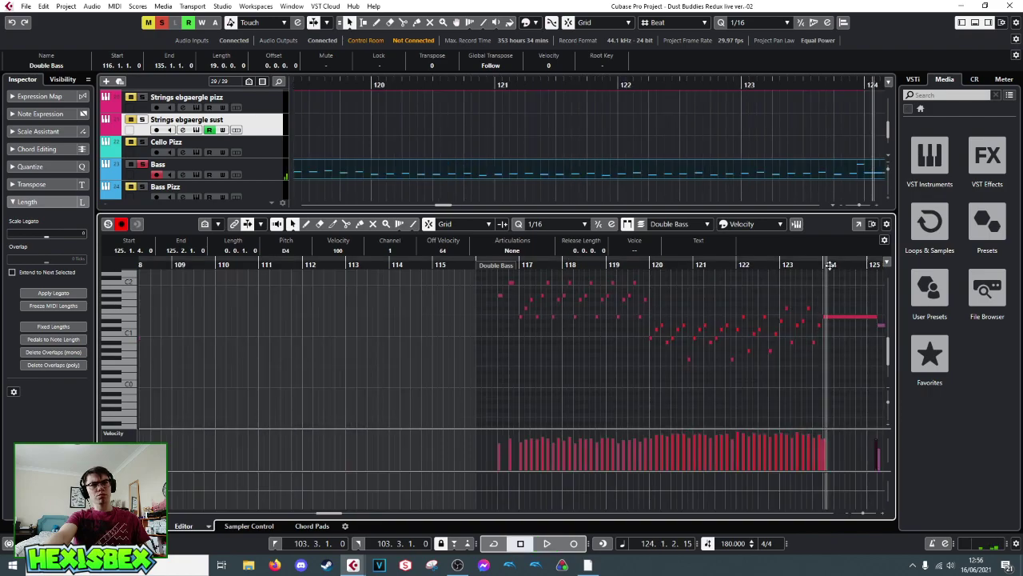
- Copy the Double Bass notes from bar 124 through bar 127 and close the note editor
scroll(696, 282, "right", 5)
key("space")
left_click_drag(585, 302, 751, 392)
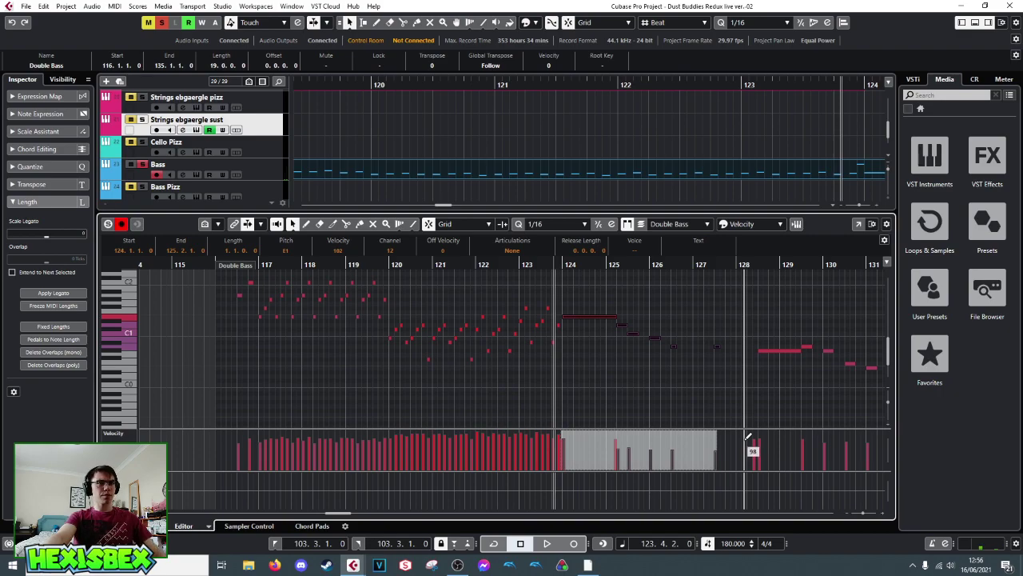
key("ctrl+e")
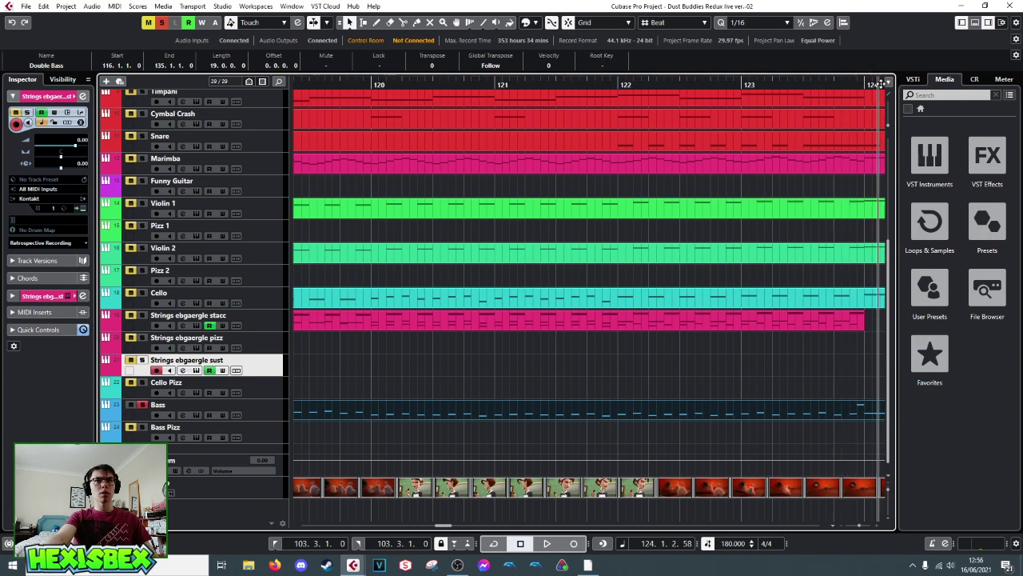
- Play back the Bass track's transition around bar 124 in the arrangement
left_click_drag(714, 95, 518, 108)
key("space")
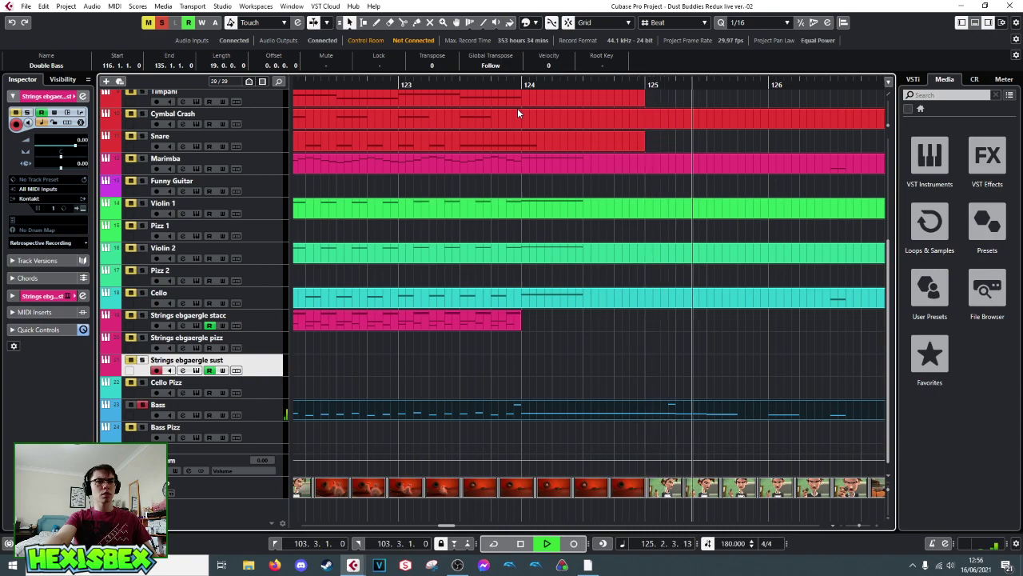
key("space")
left_click(486, 84)
key("space")
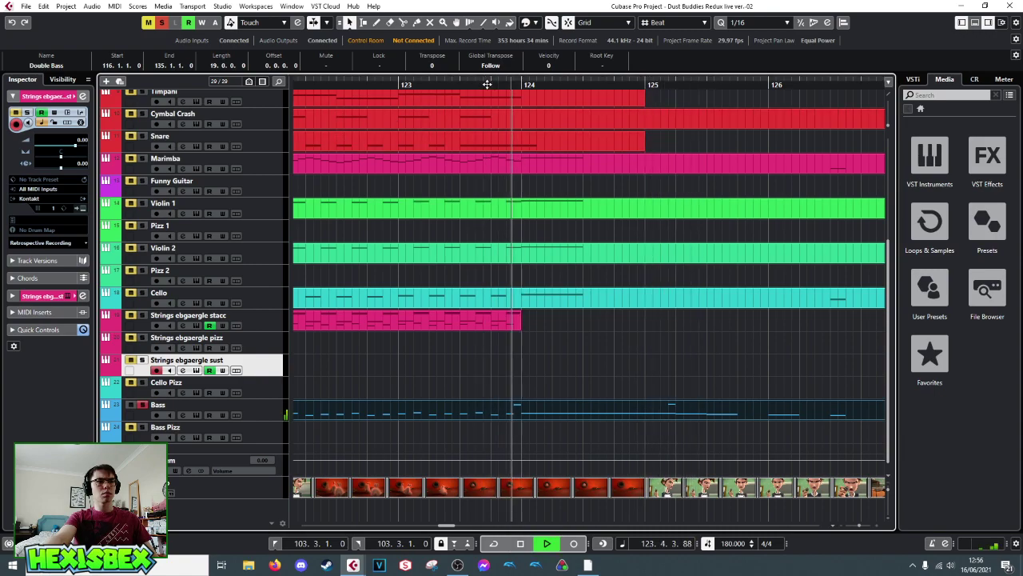
key("space")
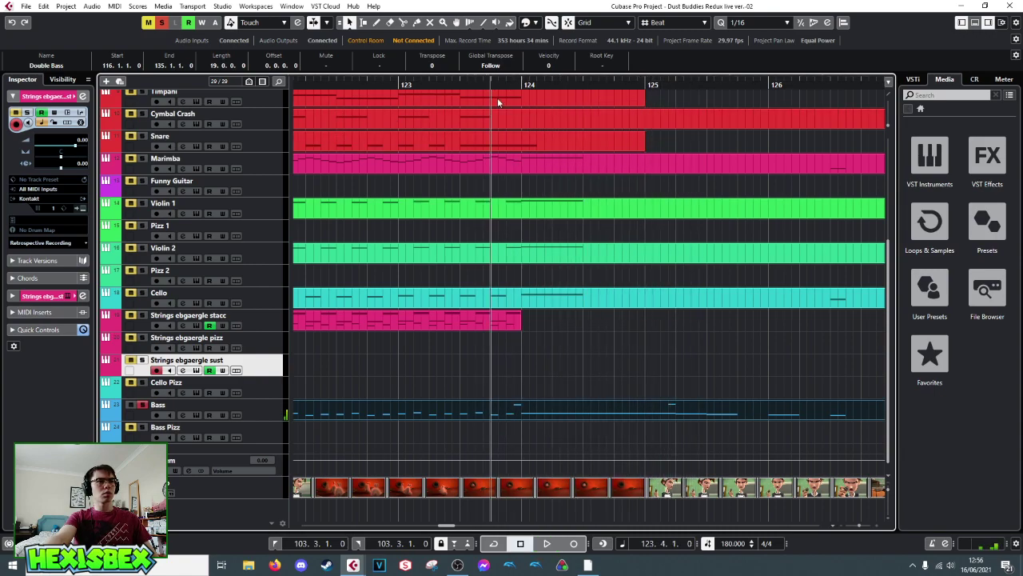
- Draw a two-bar part on the Strings ebgaergle sust track from bar 124 to bar 126
left_click(522, 363)
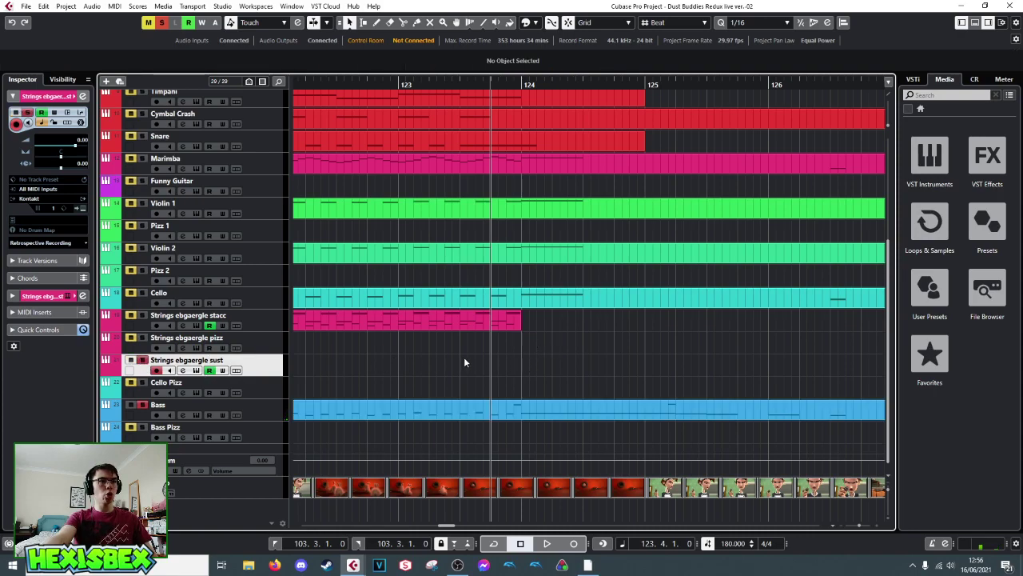
left_click(522, 359)
right_click(522, 360)
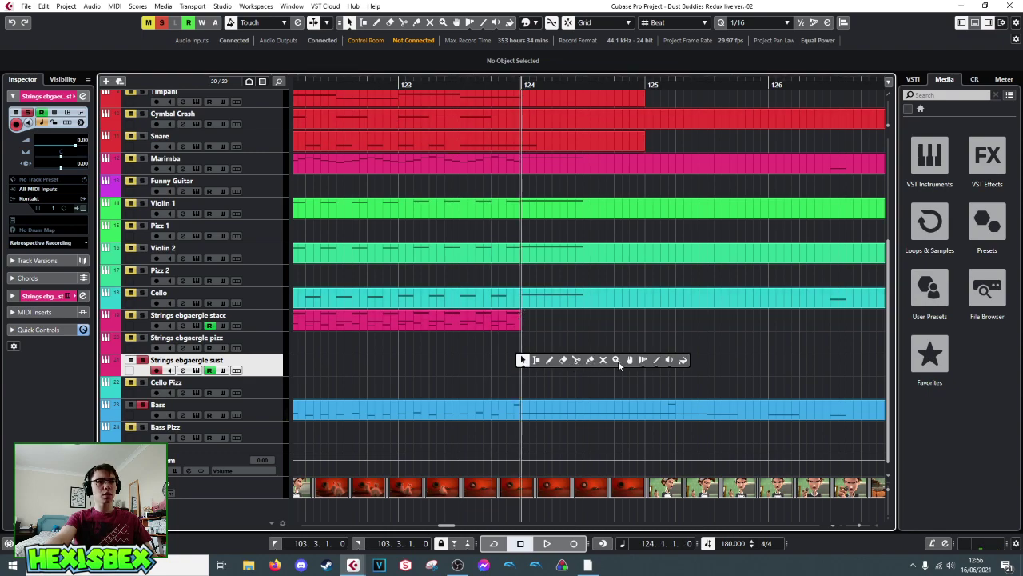
left_click(551, 361)
left_click_drag(491, 364, 630, 364)
key("ctrl+z")
mouse_move(524, 361)
left_mouse_down()
mouse_move(889, 361)
mouse_move(792, 364)
left_mouse_up()
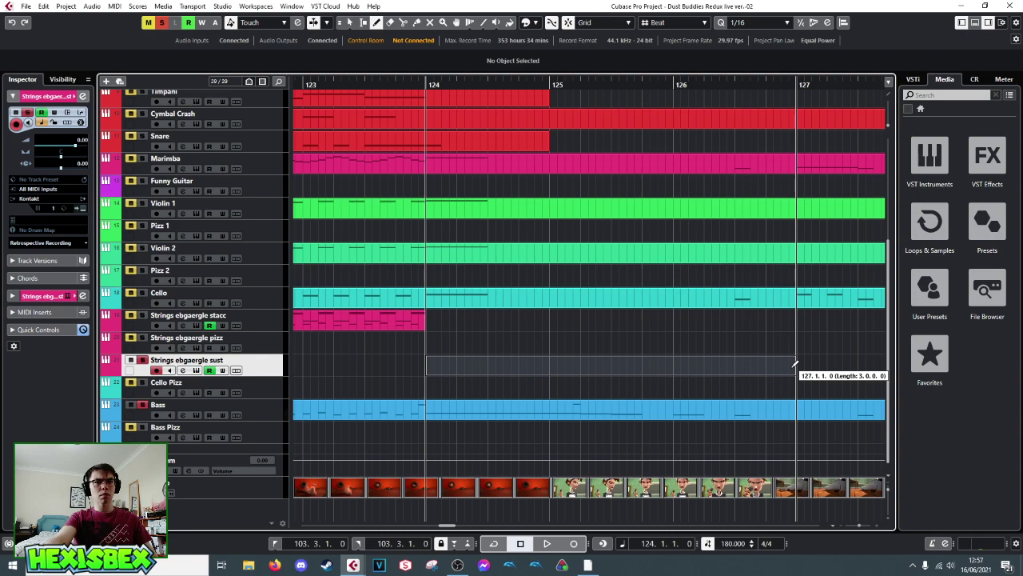
left_click_drag(795, 364, 681, 364)
right_click(432, 366)
left_click(431, 366)
- Paste the copied bass notes at bar 124 in the new Strings ebgaergle sust part and play them back
double_click(426, 363)
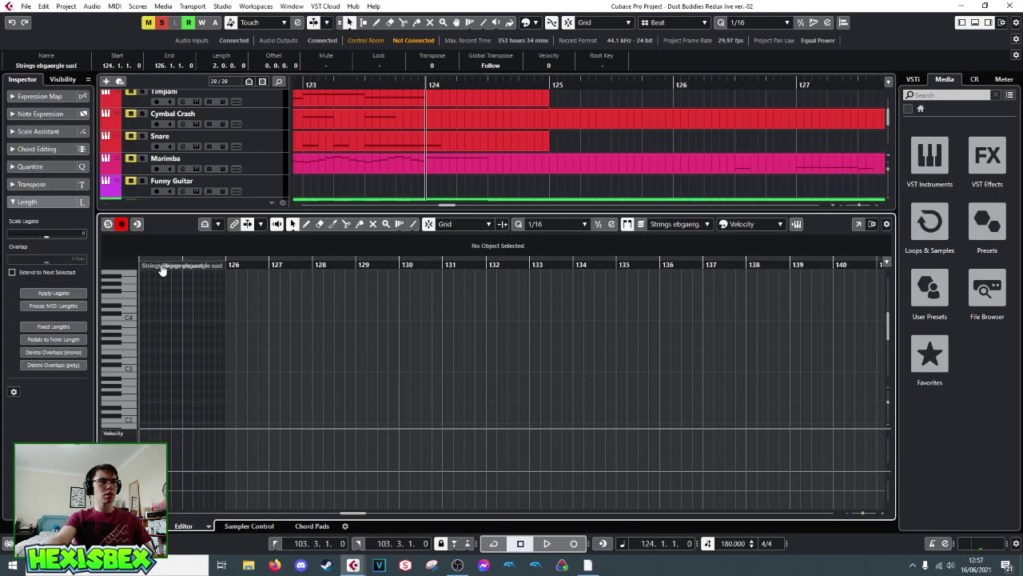
left_click_drag(233, 265, 304, 286)
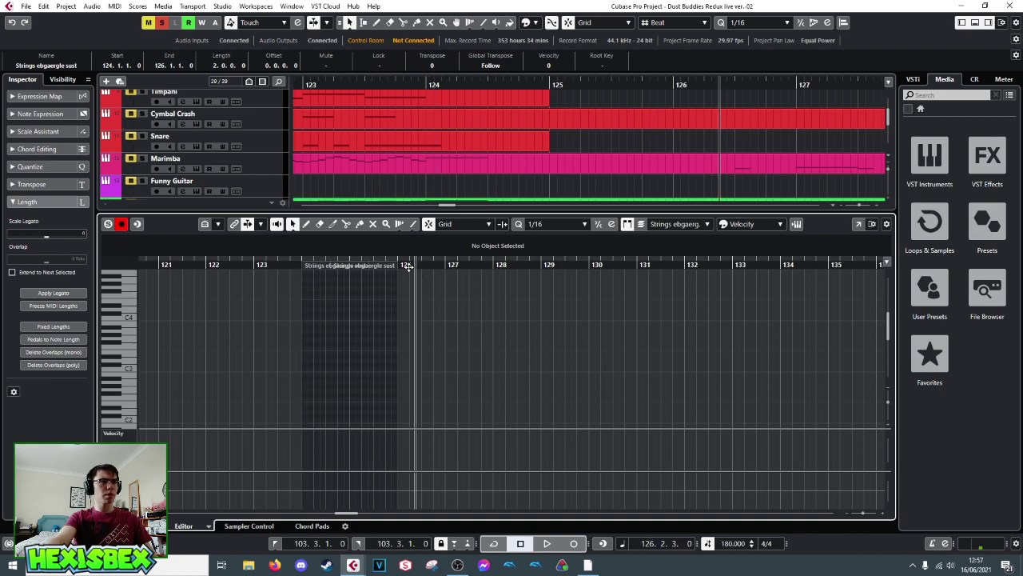
left_click(301, 267)
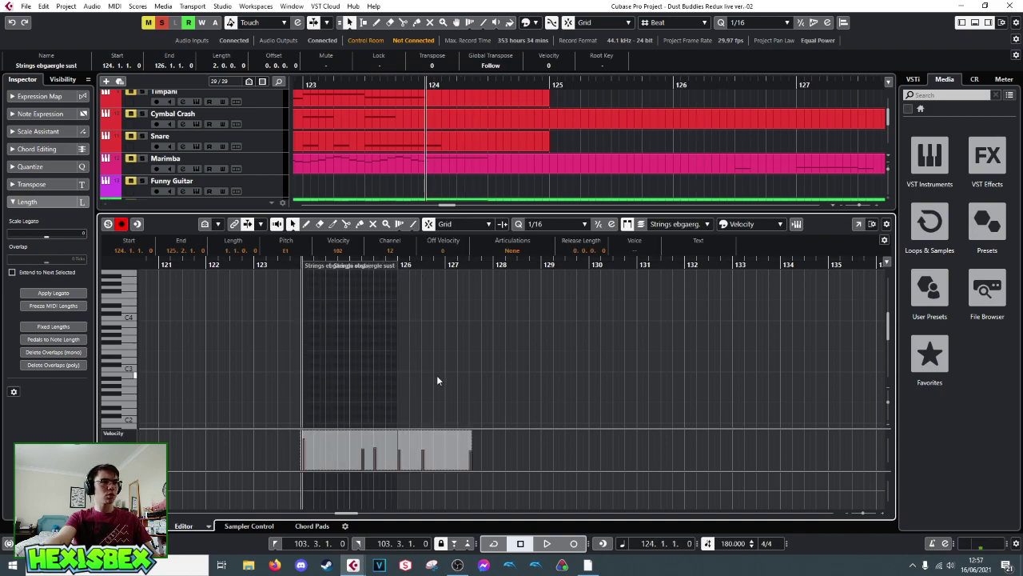
key("space")
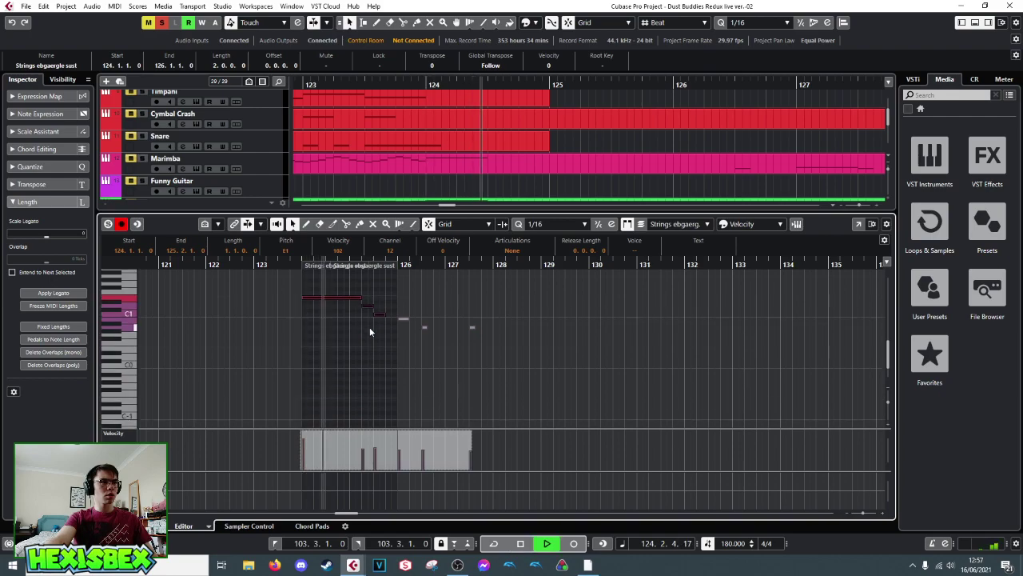
key("space")
- Solo the Strings ebgaergle stacc and pizz tracks and play the passage from bar 124
scroll(272, 164, "down", 5)
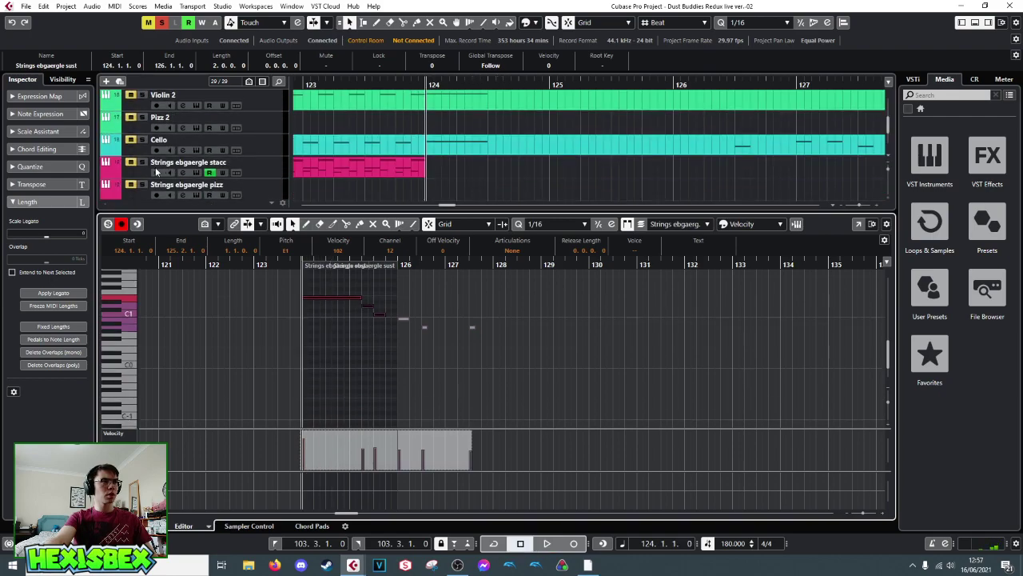
left_click(144, 166)
scroll(250, 159, "down", 3)
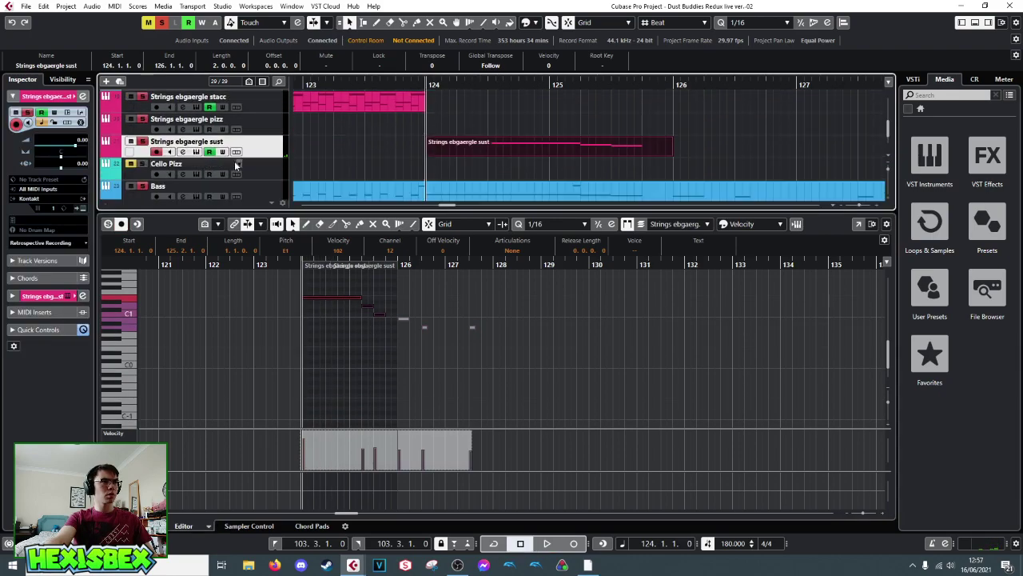
key("space")
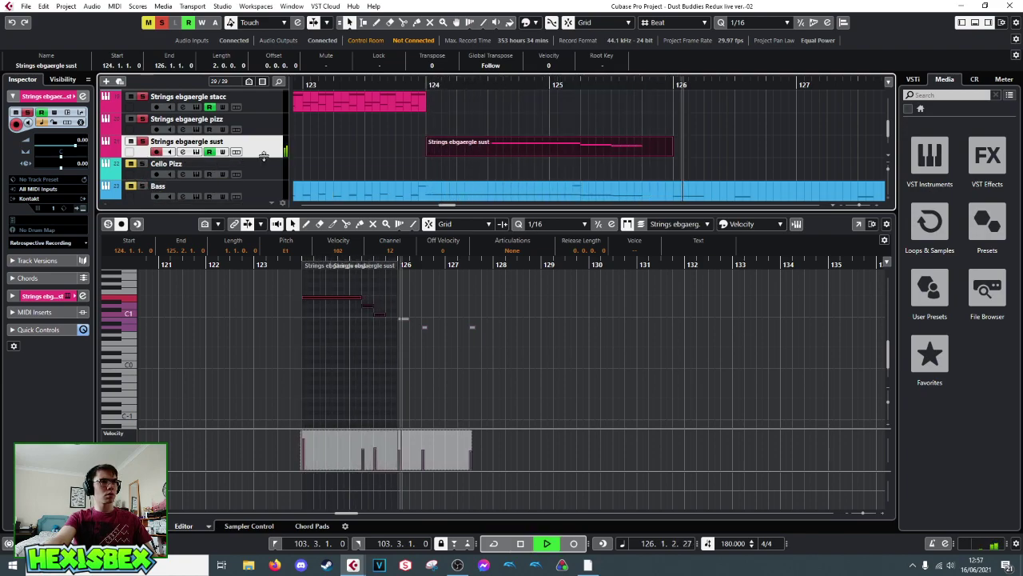
key("space")
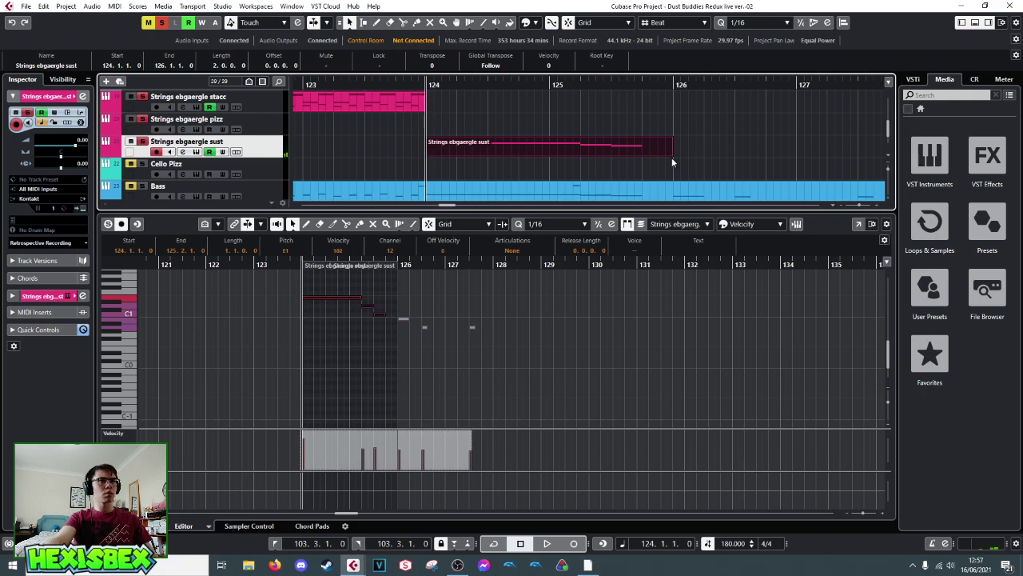
- Shorten the Strings ebgaergle sust part to end at 125.3.1.0 and check it with playback
left_click_drag(671, 155, 655, 155)
key("space")
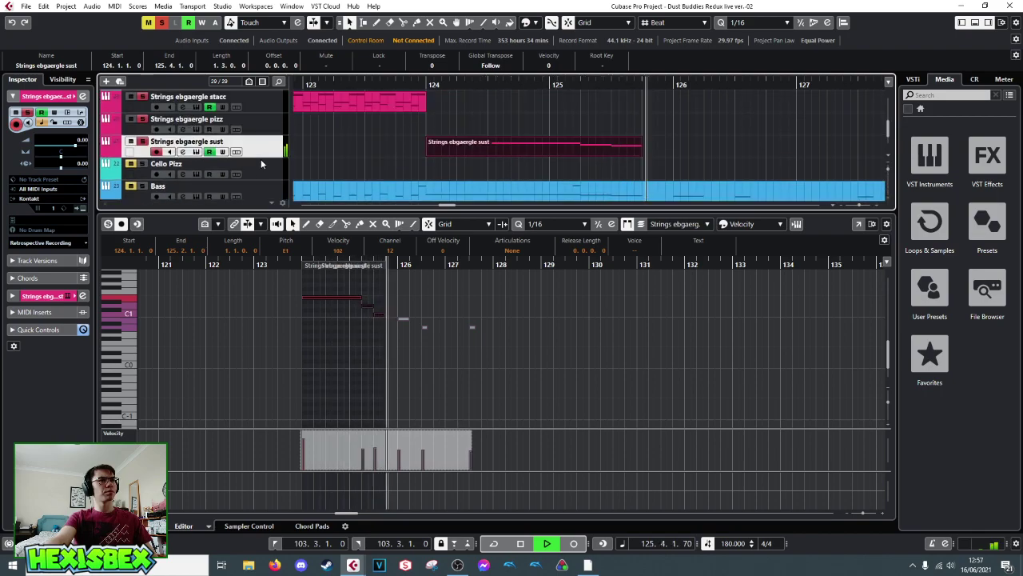
key("space")
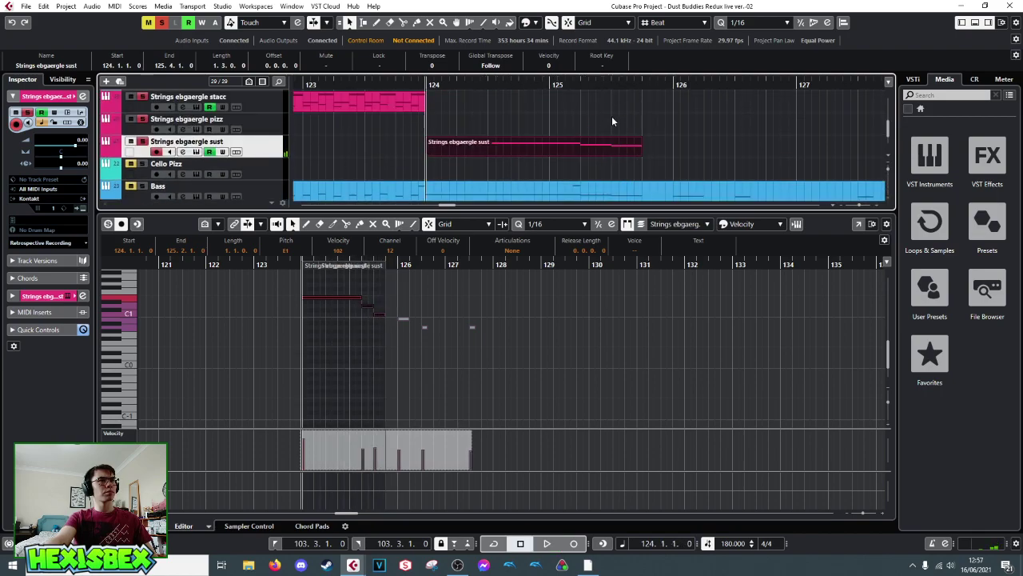
left_click_drag(637, 154, 611, 153)
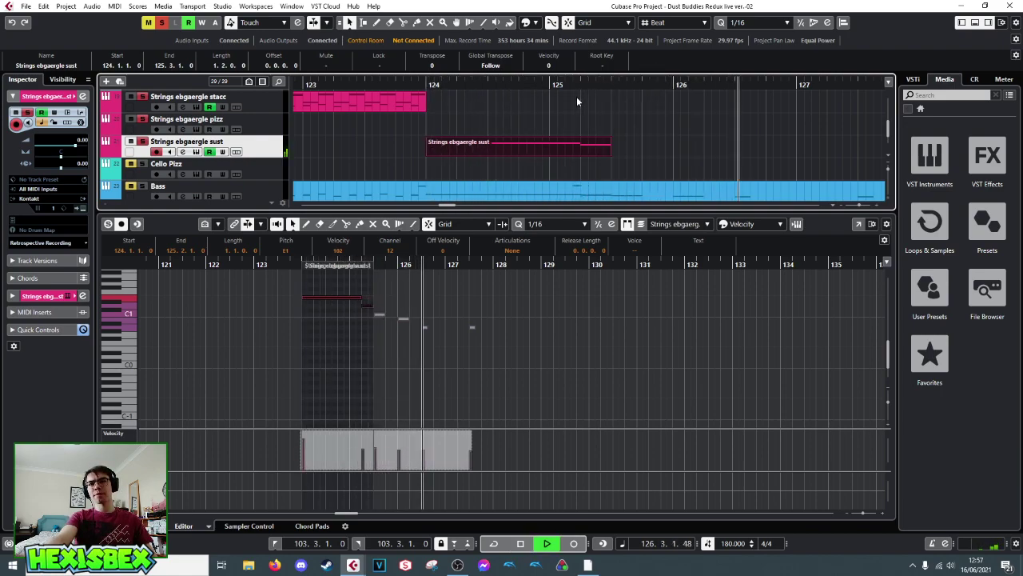
key("space")
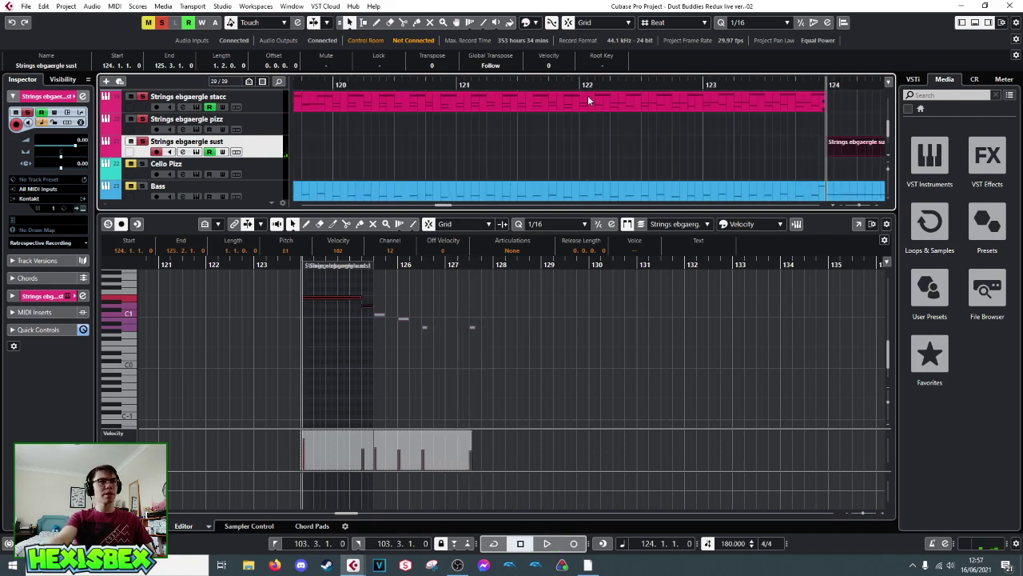
- Open the Double Bass part for editing with the playhead at 127.4.1.0 and select the Bass track
left_click_drag(825, 83, 886, 83)
scroll(703, 156, "down", 1)
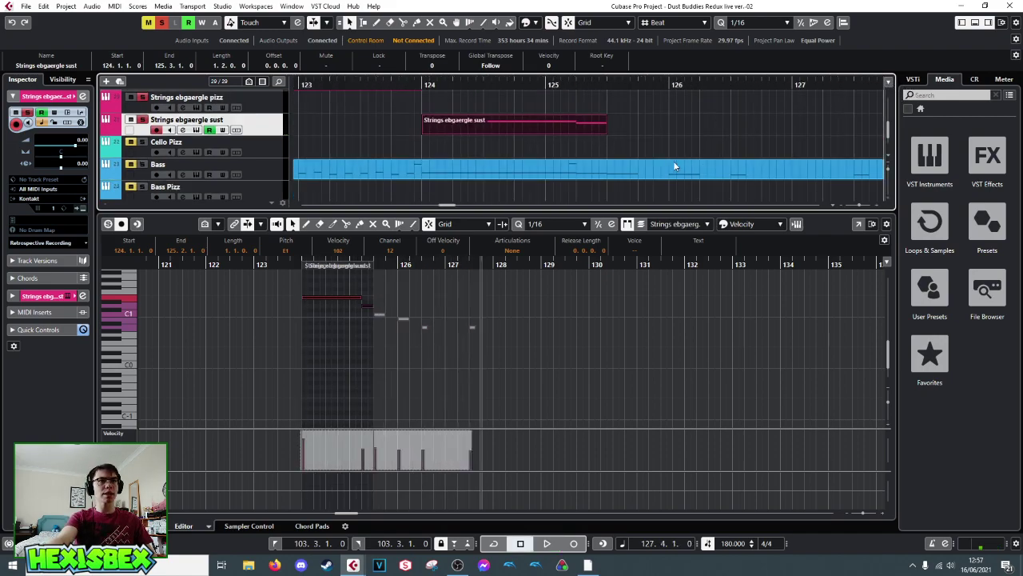
left_click(607, 174)
scroll(721, 296, "up", 3)
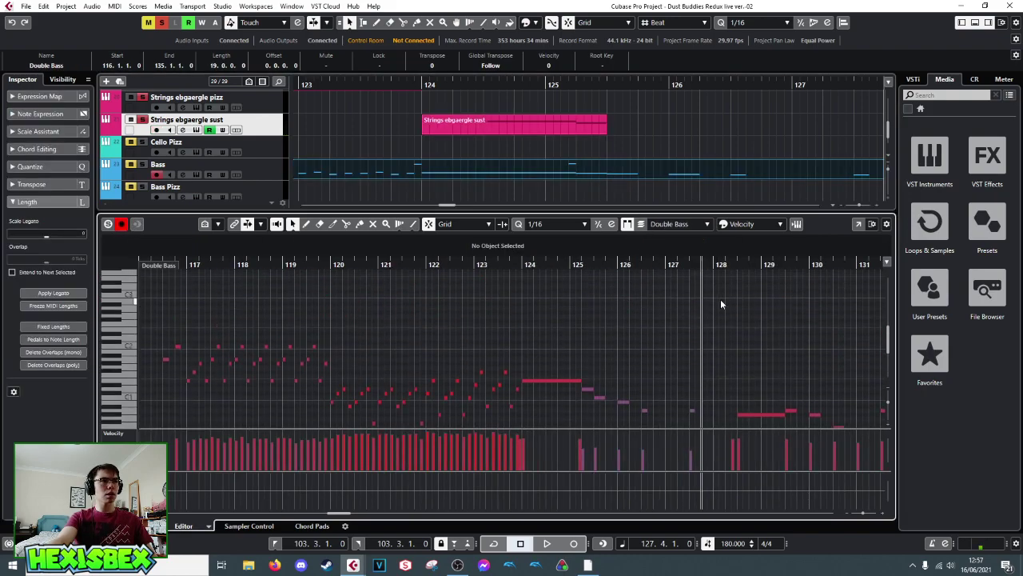
scroll(256, 187, "down", 3)
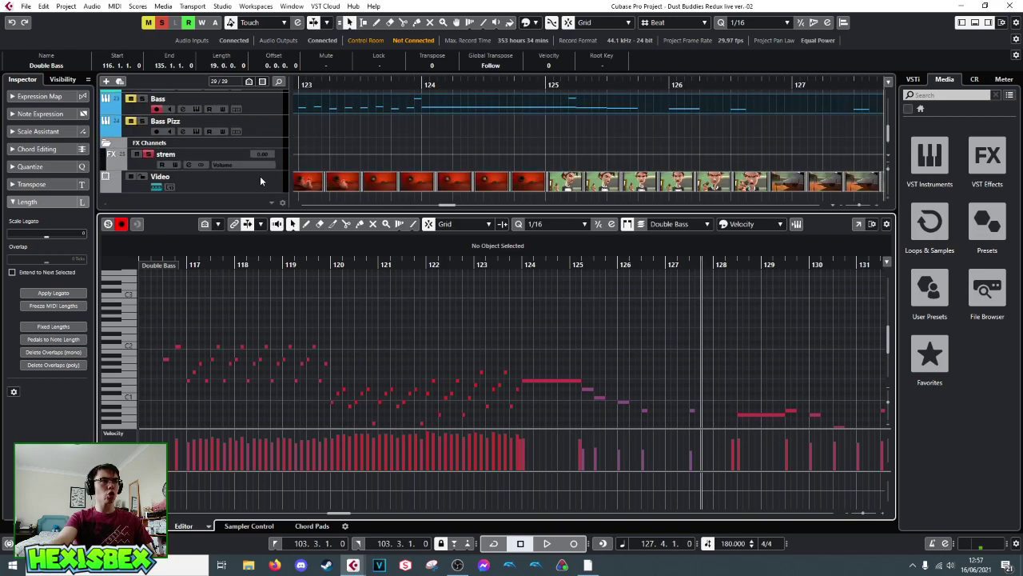
scroll(267, 136, "up", 2)
left_click(267, 148)
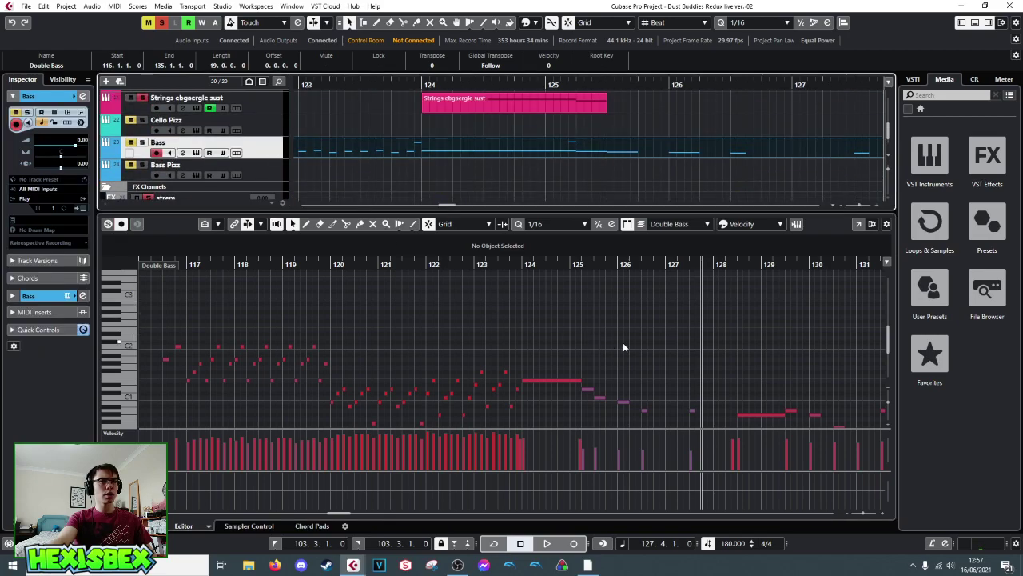
- Play back the Double Bass notes between bars 127 and 131, replaying the section around bar 130
scroll(639, 328, "down", 3)
key("space")
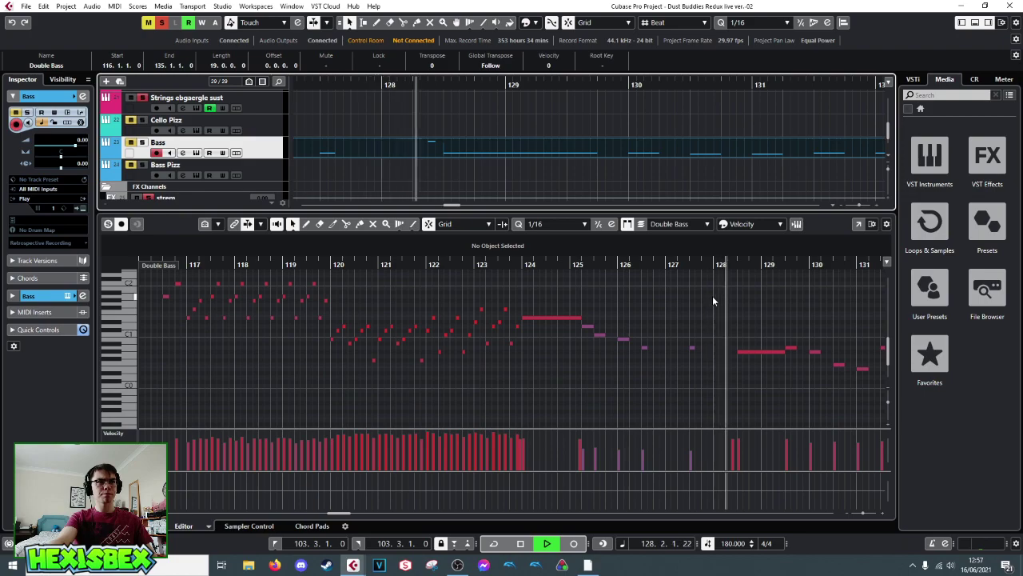
key("space")
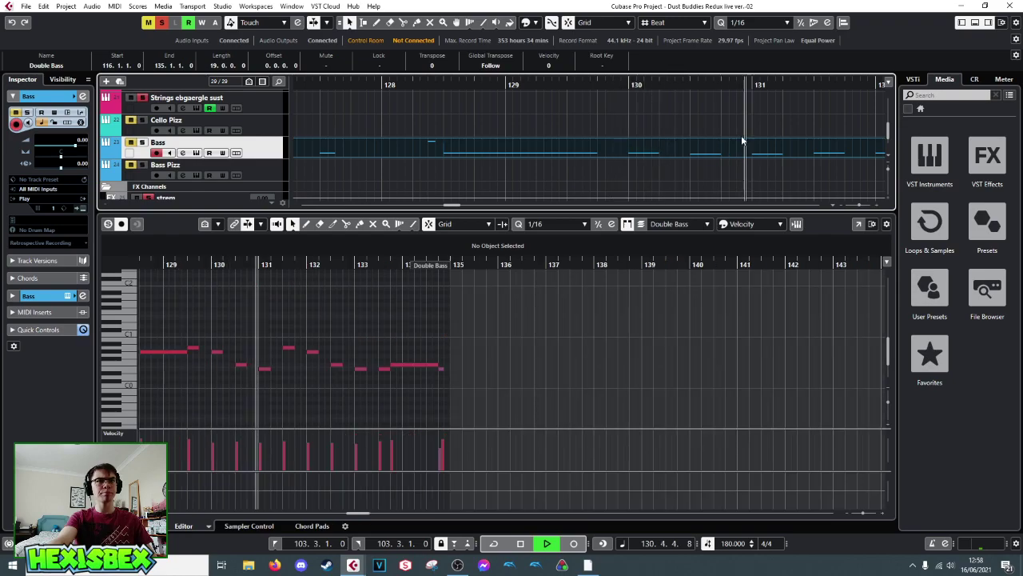
key("space")
left_click(688, 82)
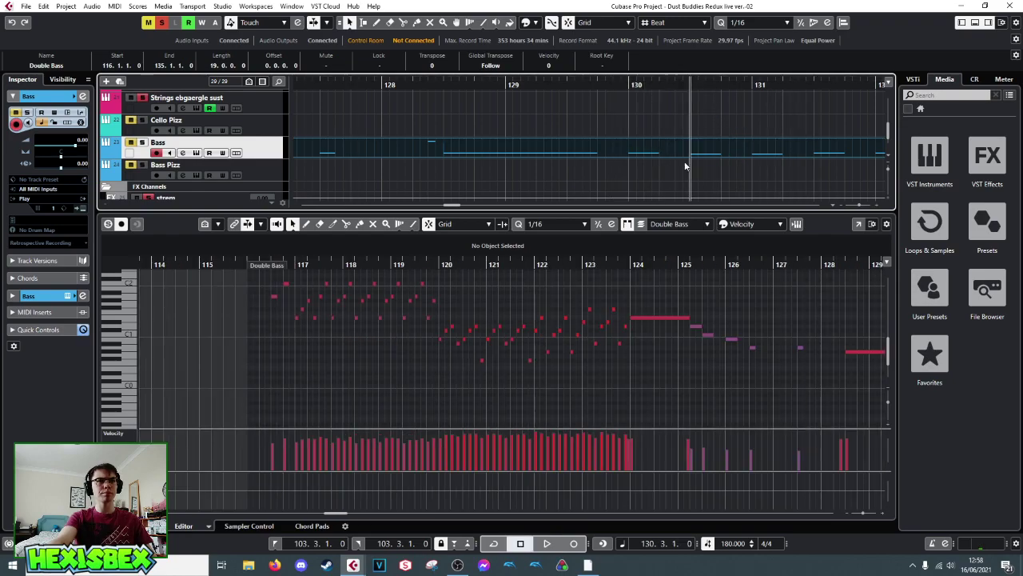
left_click_drag(856, 267, 559, 267)
key("space")
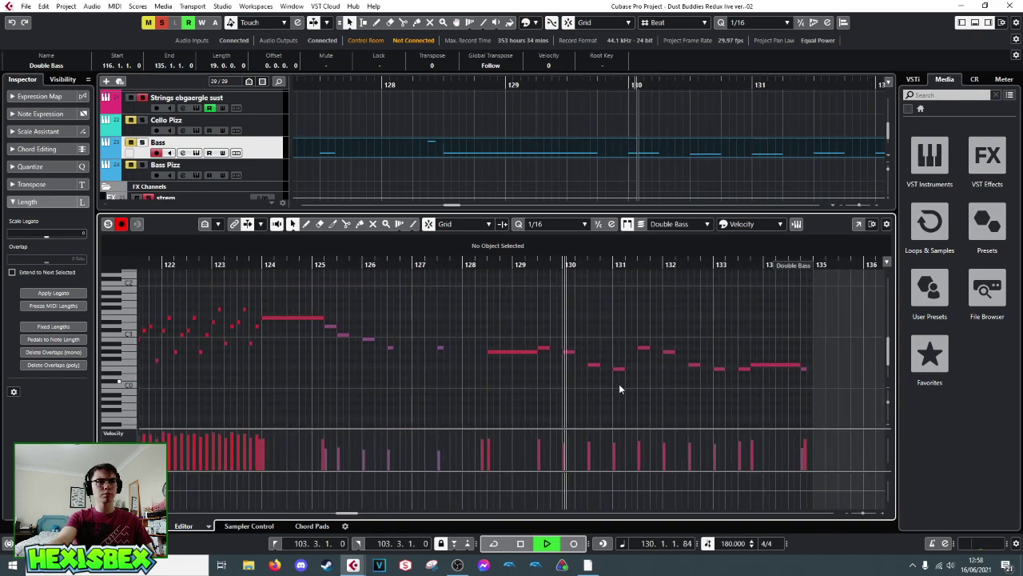
key("space")
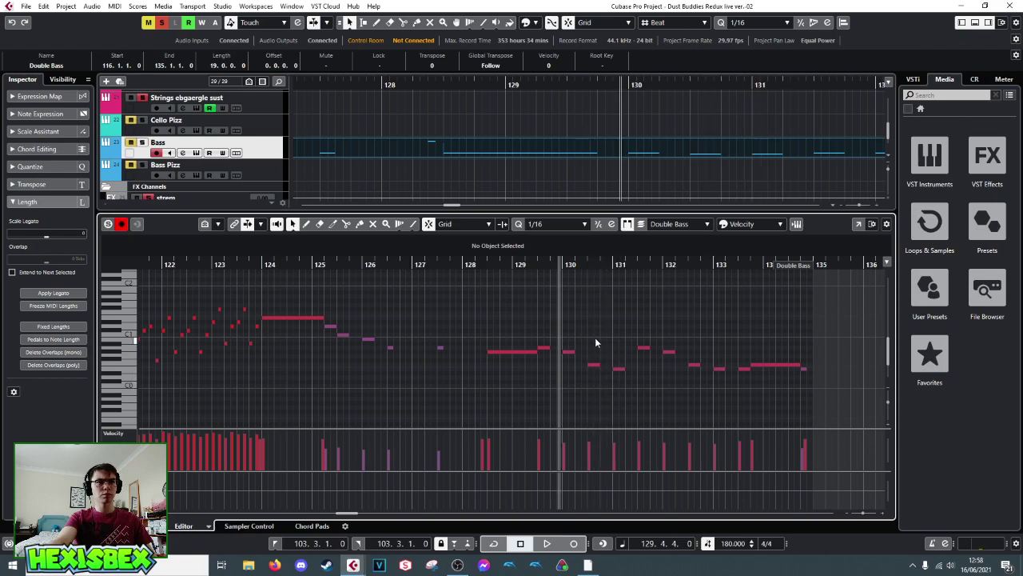
- Select the Double Bass notes from 130.3.1.0 onward, close the note editor and play back the arrangement
left_click_drag(593, 335, 804, 392)
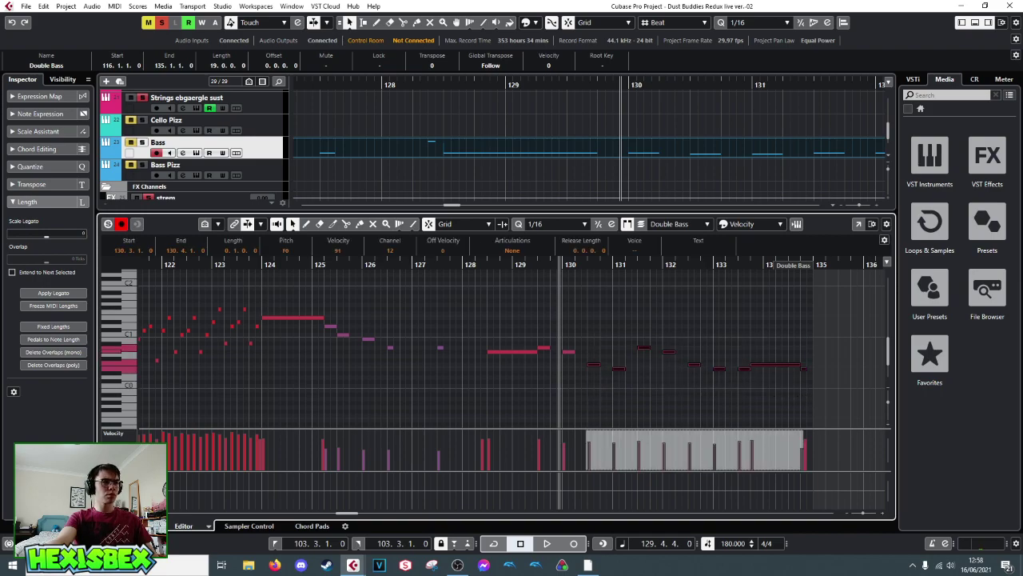
left_click(185, 525)
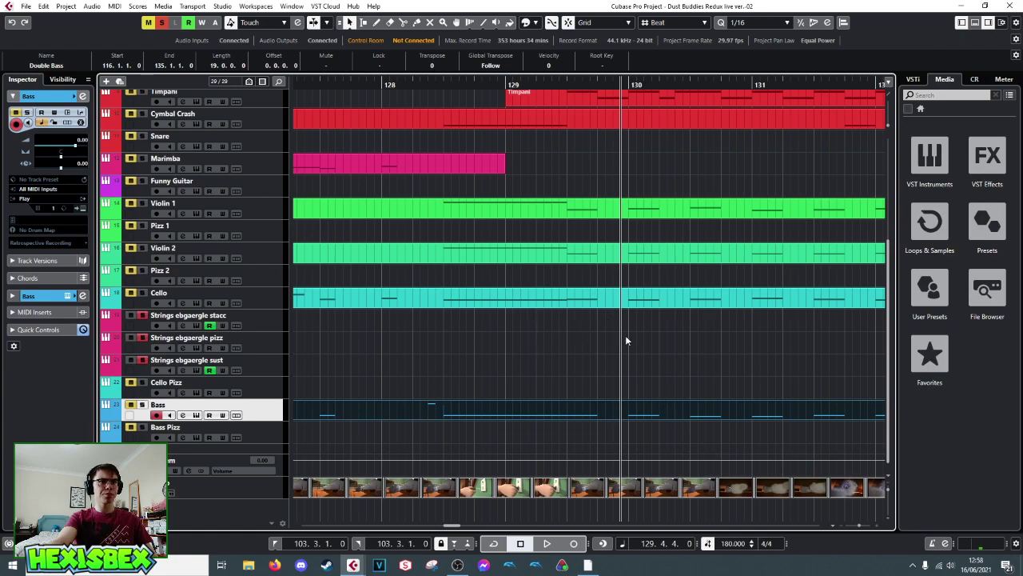
key("space")
left_click_drag(489, 86, 596, 129)
left_click(421, 83)
key("space")
- Open the Double Bass part in the note editor and select its short notes from 125.3.1.0 through bar 127 for copying
left_click(722, 84)
double_click(723, 416)
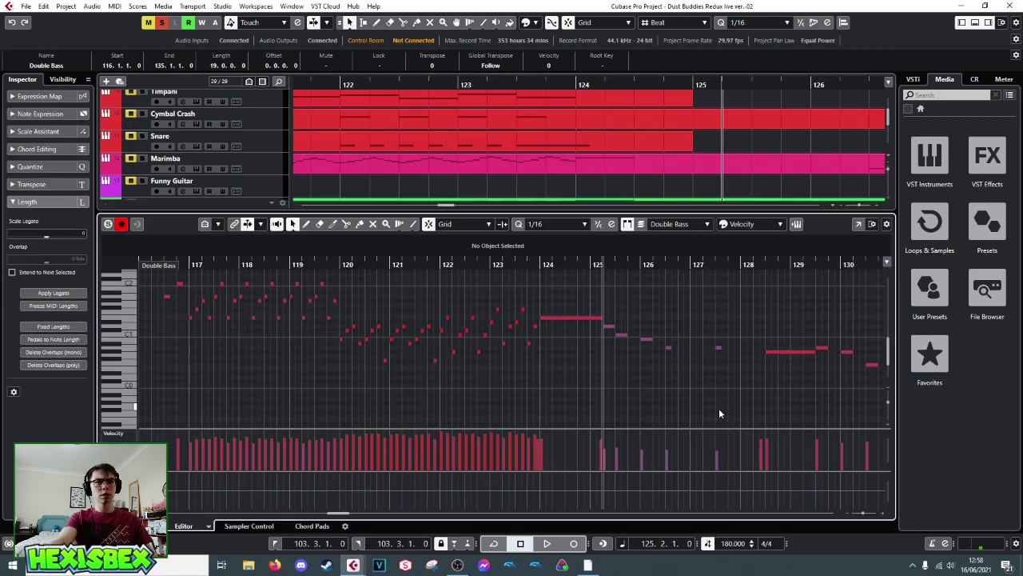
key("space")
key("space")
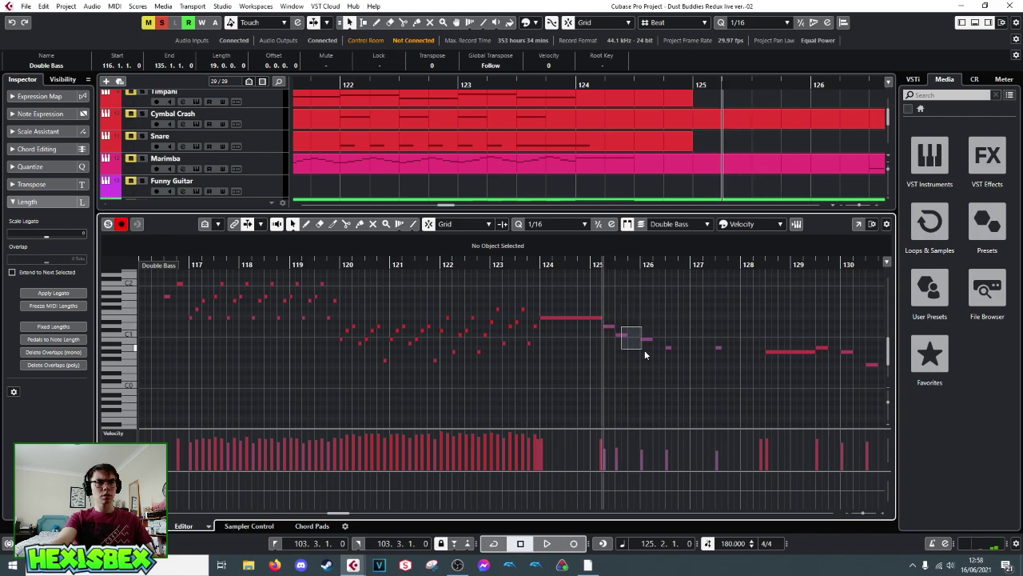
left_click_drag(721, 372, 725, 372)
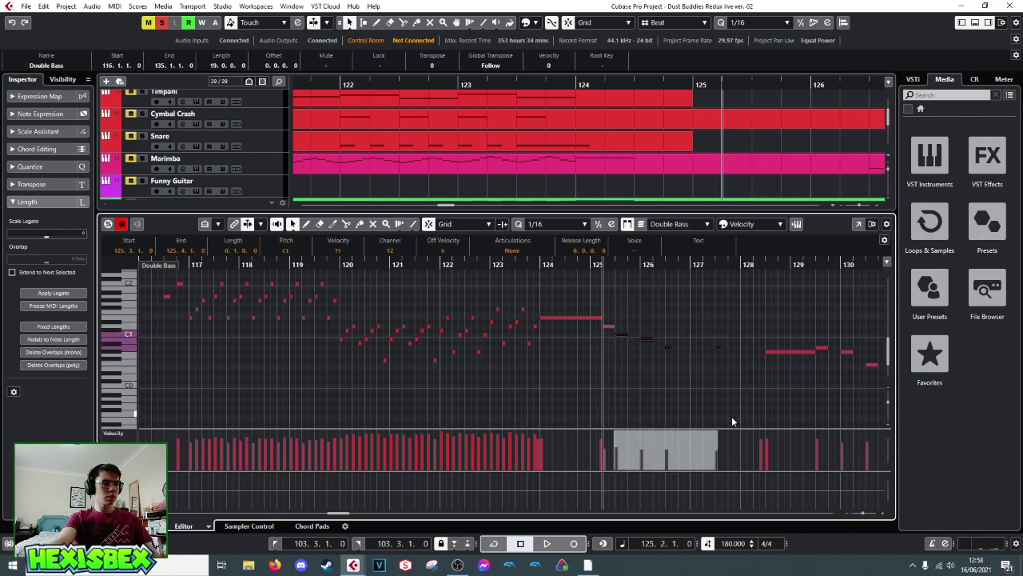
- Draw an empty part on the Strings ebgaergle stacc track from 125.3.1.0 to 126.3.1.0
scroll(684, 172, "down", 5)
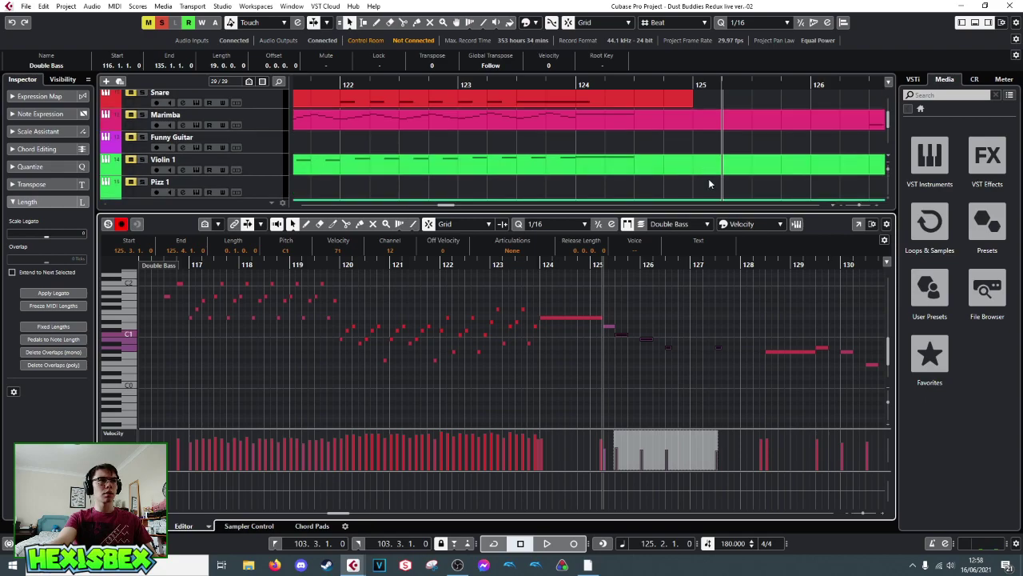
scroll(688, 164, "down", 4)
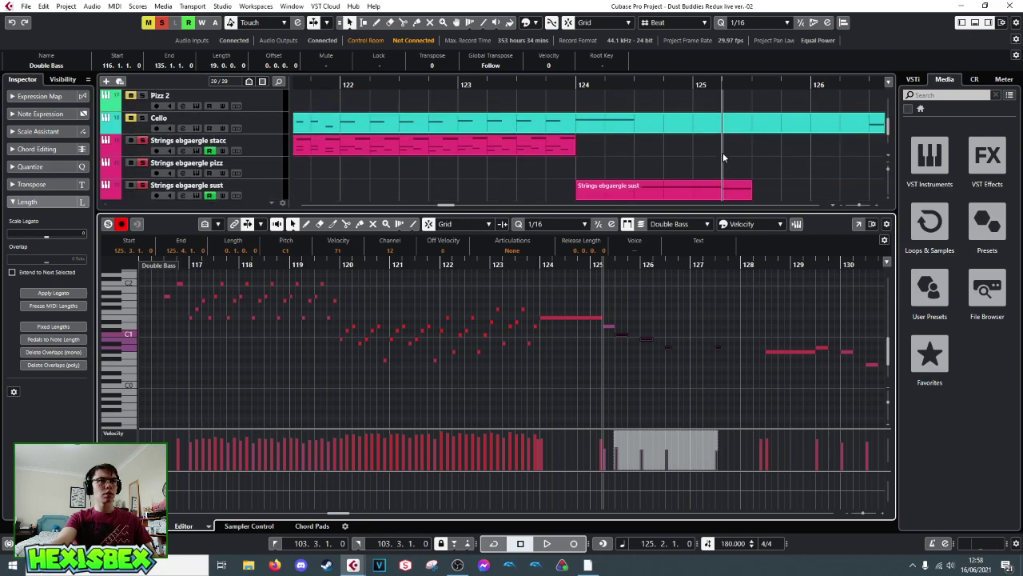
left_click(722, 151)
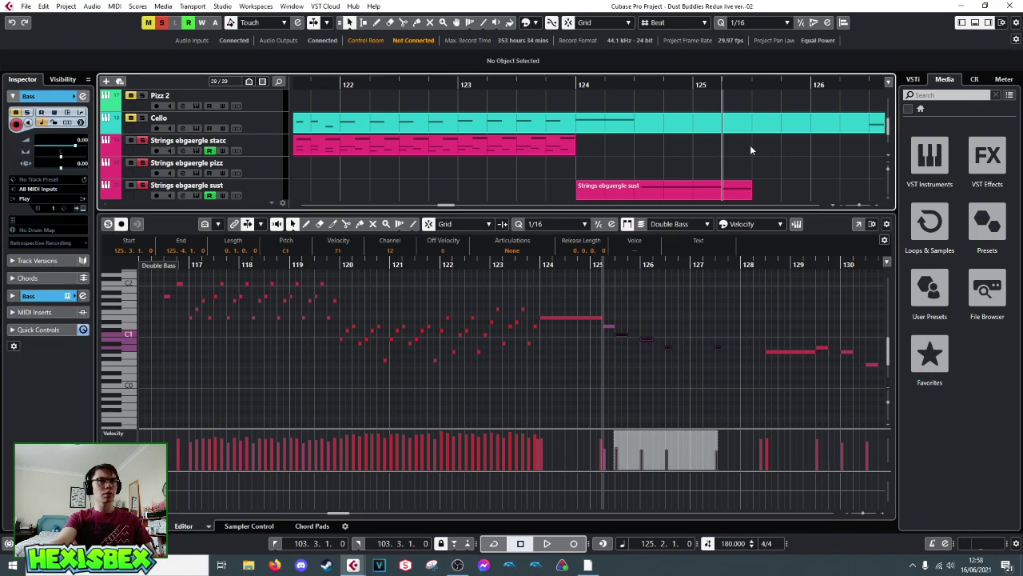
left_click(752, 145)
right_click(750, 136)
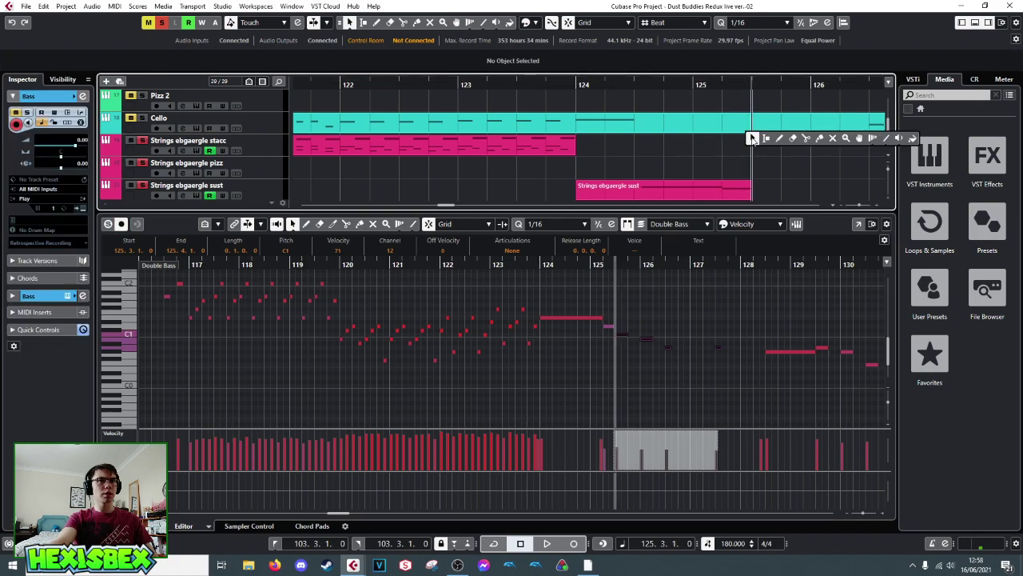
left_click(781, 139)
left_click_drag(757, 146, 871, 149)
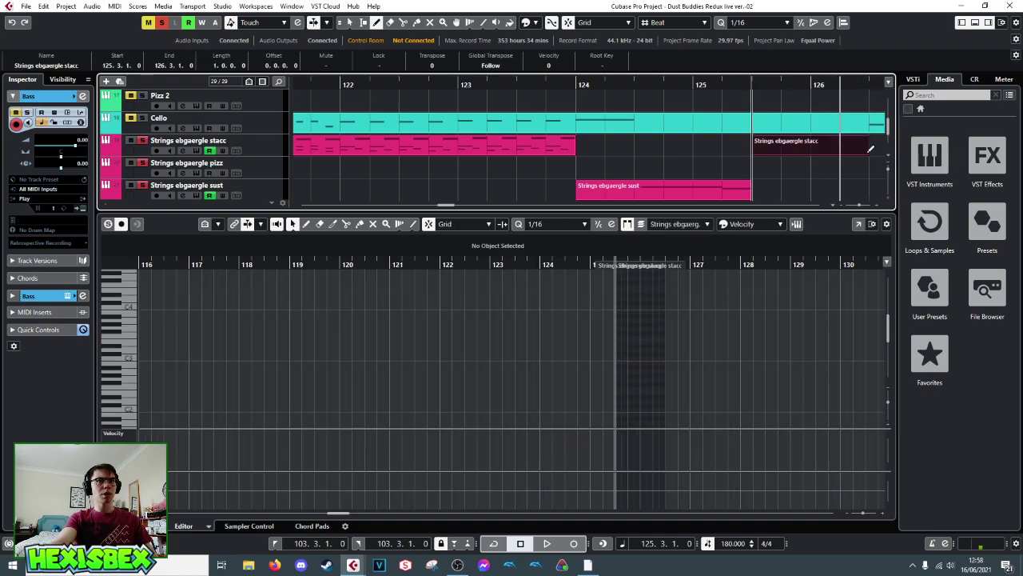
- Paste the copied Double Bass notes into the new staccato part at 125.3.1.0 and check them with playback
key("1")
double_click(764, 146)
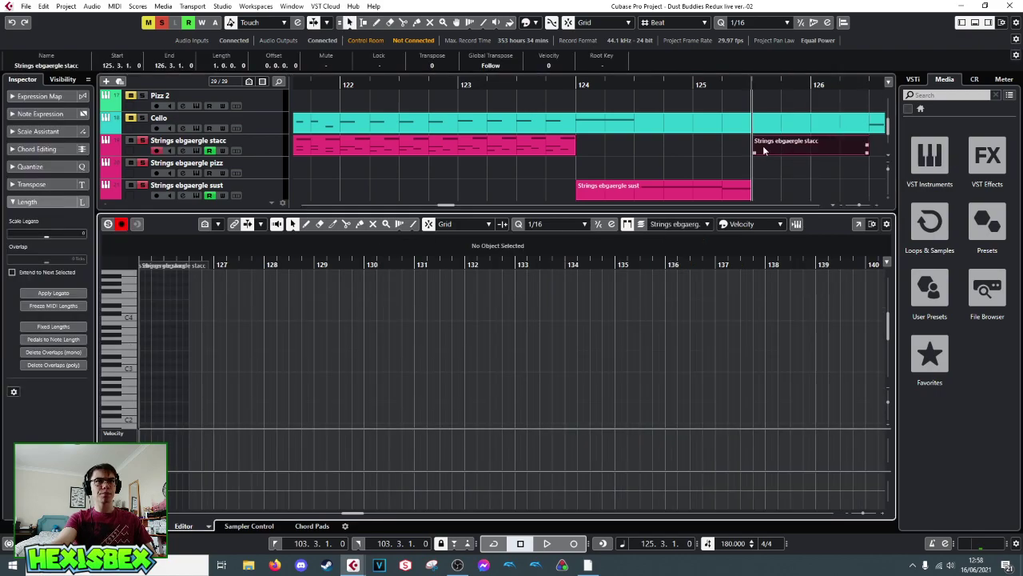
left_click_drag(153, 266, 272, 269)
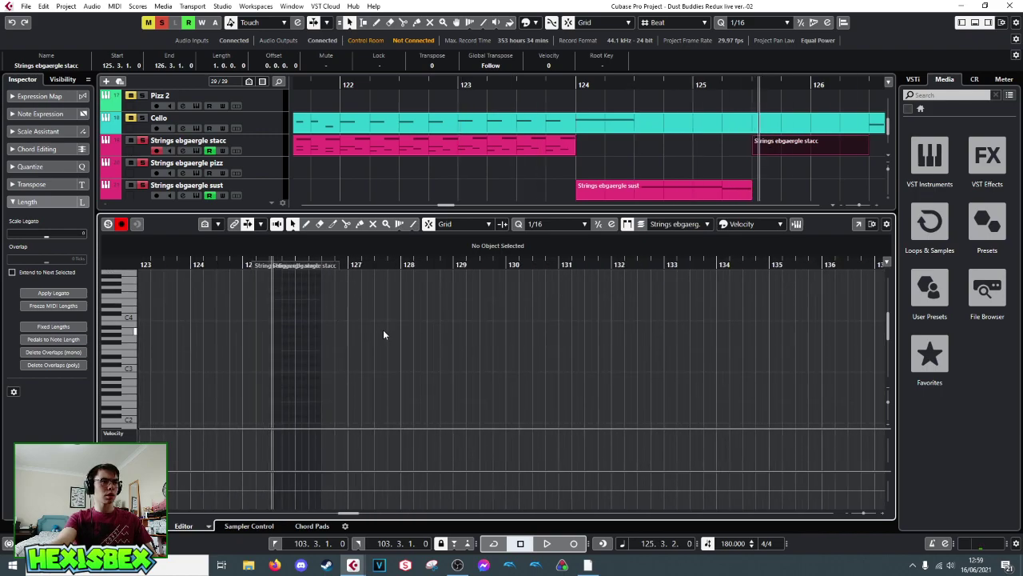
left_click(255, 268)
left_click_drag(255, 268, 269, 269)
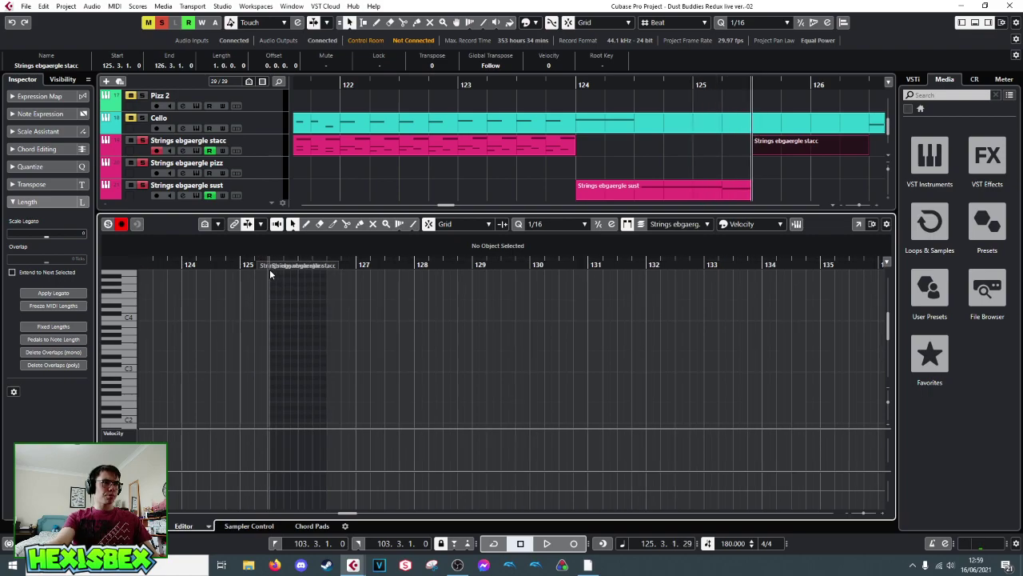
key("ctrl+v")
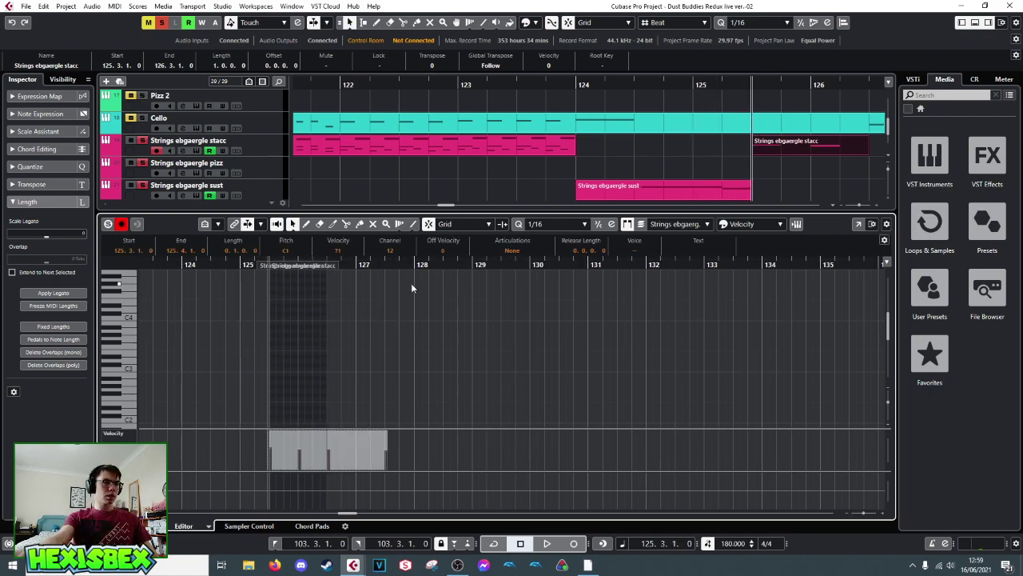
key("space")
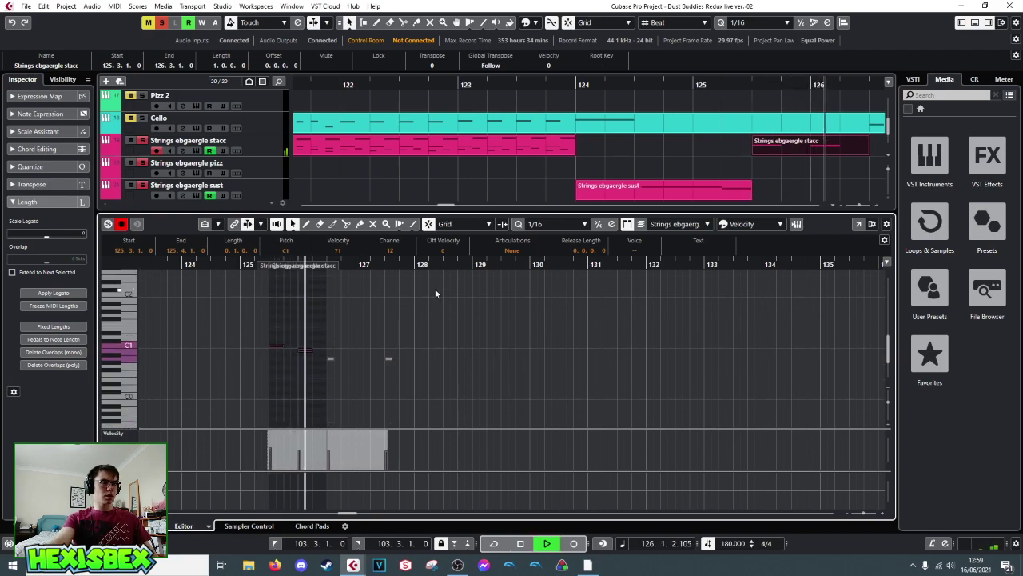
key("space")
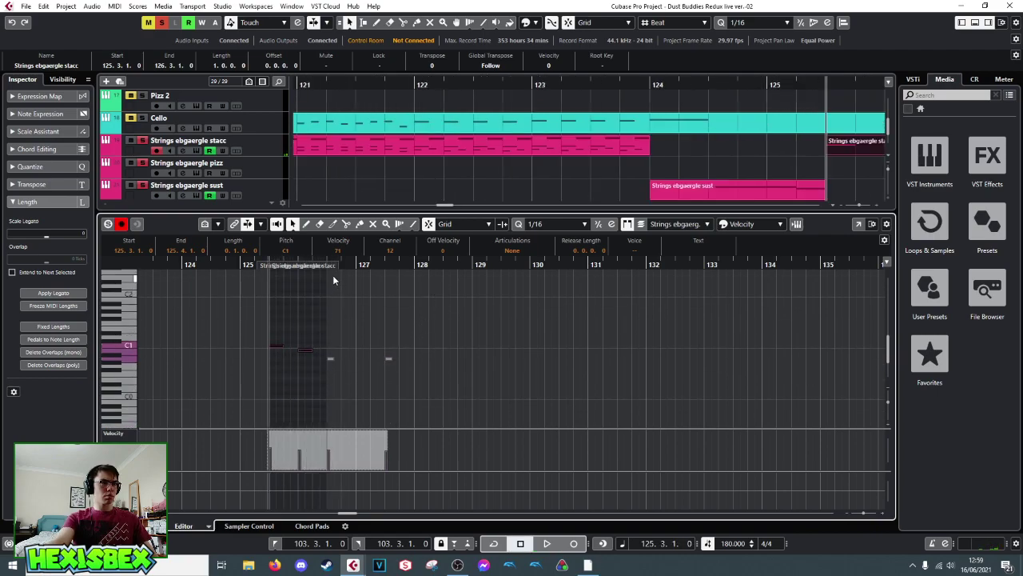
- Extend the new Strings ebgaergle stacc part to end at 127.4.1.0 and play it back
scroll(752, 147, "down", 2)
scroll(798, 147, "up", 2)
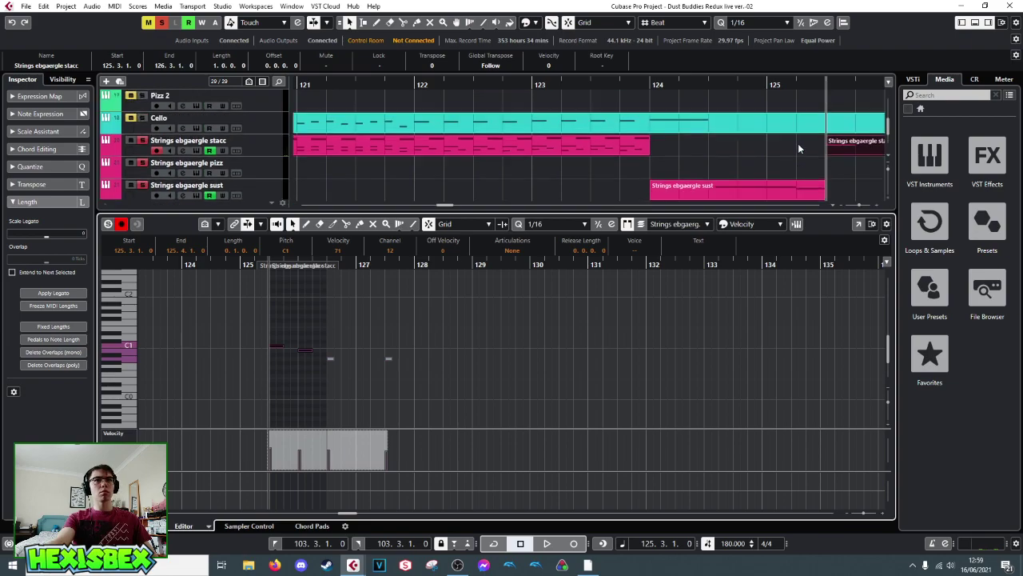
left_click_drag(440, 207, 446, 208)
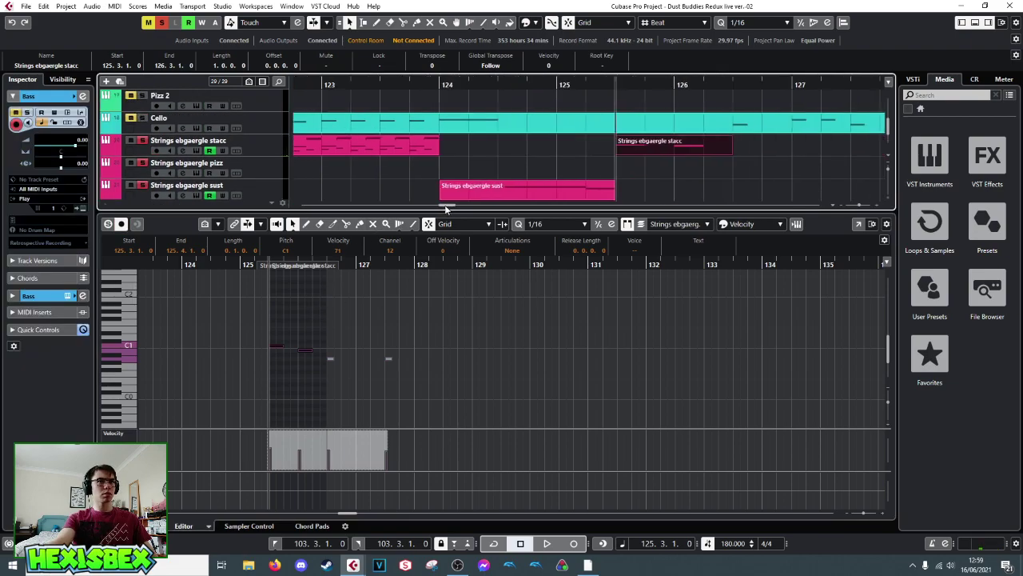
left_click_drag(729, 150, 879, 157)
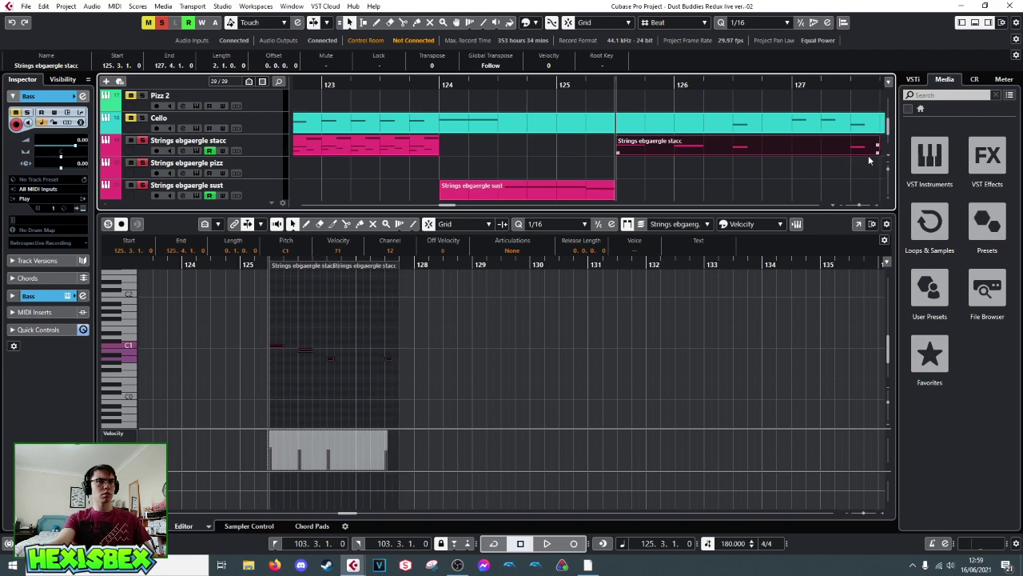
key("space")
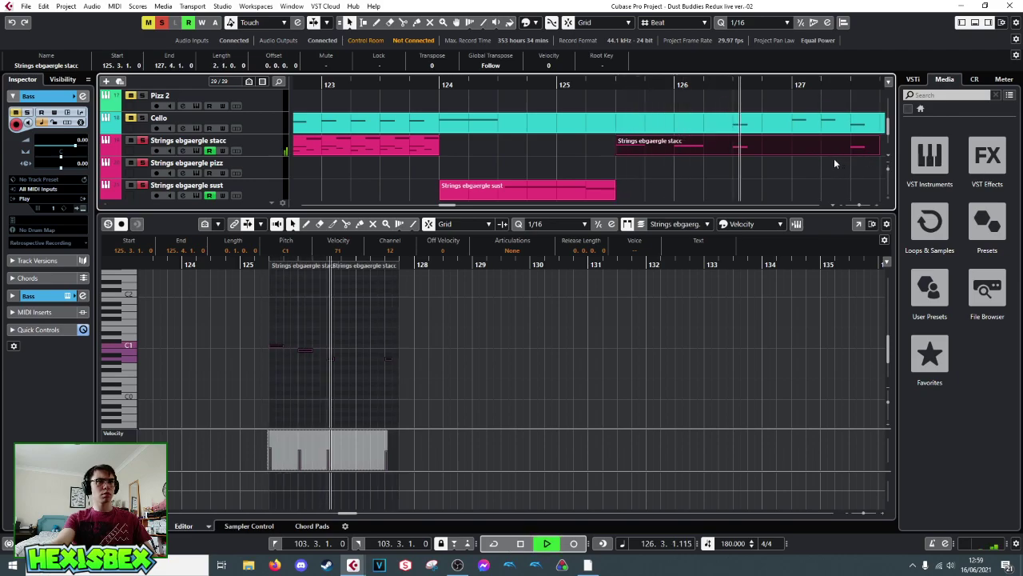
scroll(803, 160, "down", 2)
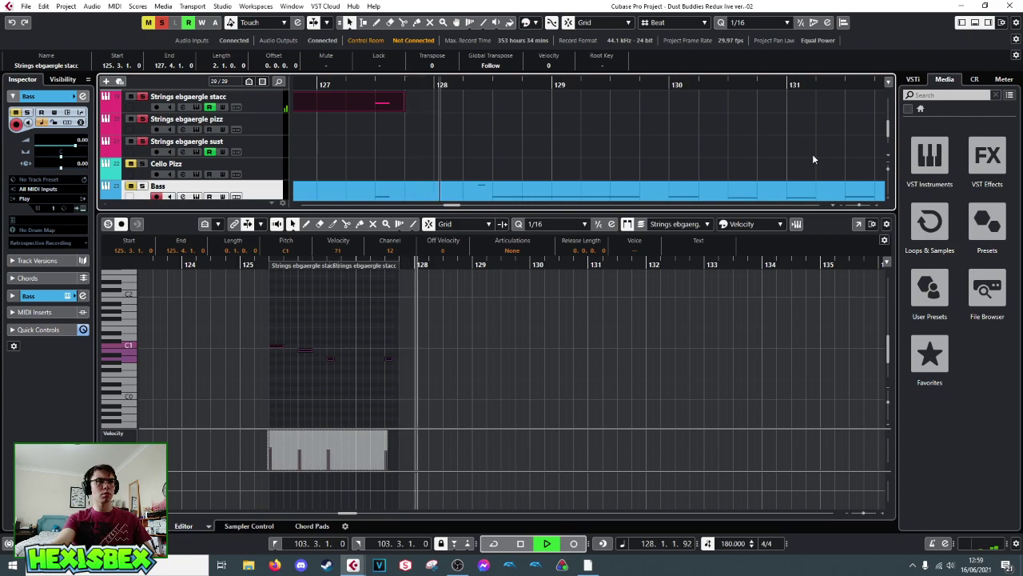
key("space")
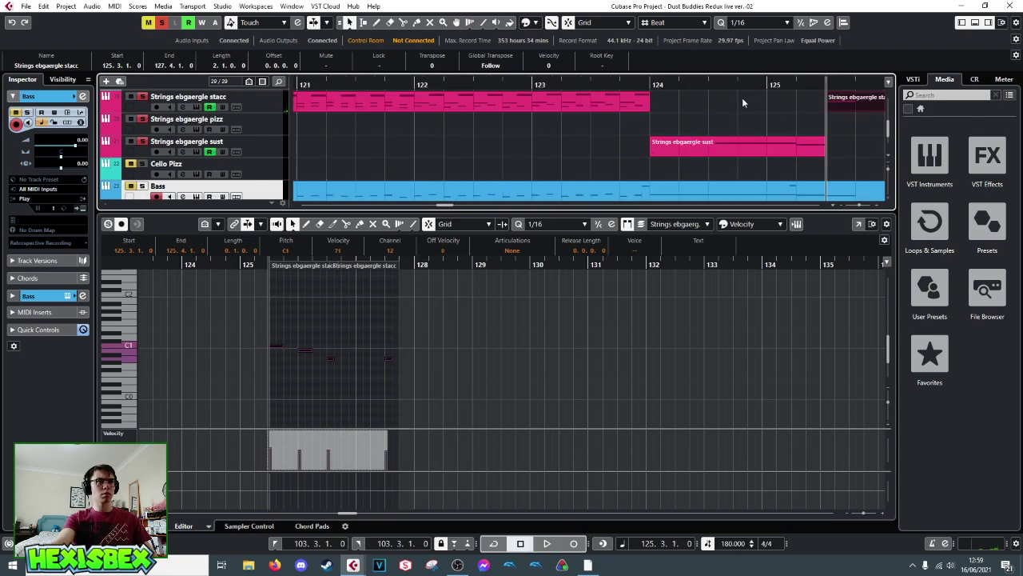
- Copy the short Violoncello notes between bars 126 and 128 into the new staccato part at 126.3.1.0
left_click_drag(758, 82, 677, 121)
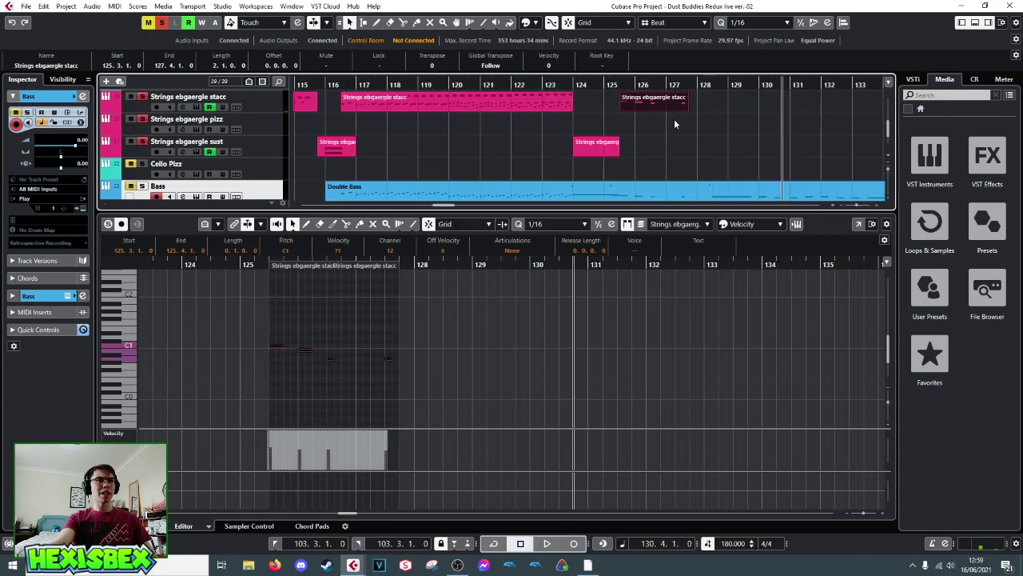
scroll(682, 136, "up", 1)
scroll(682, 136, "up", 2)
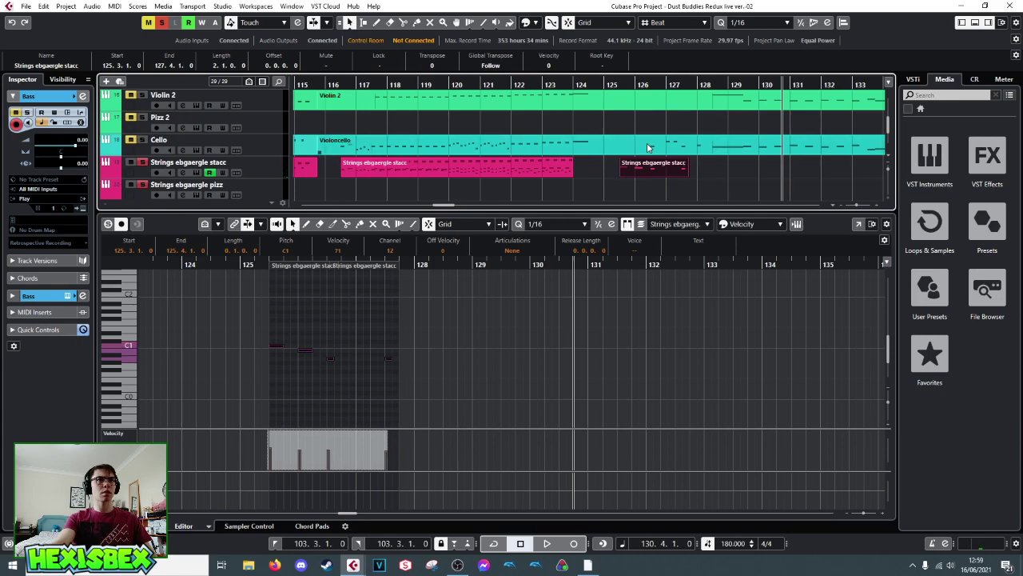
left_click(653, 147)
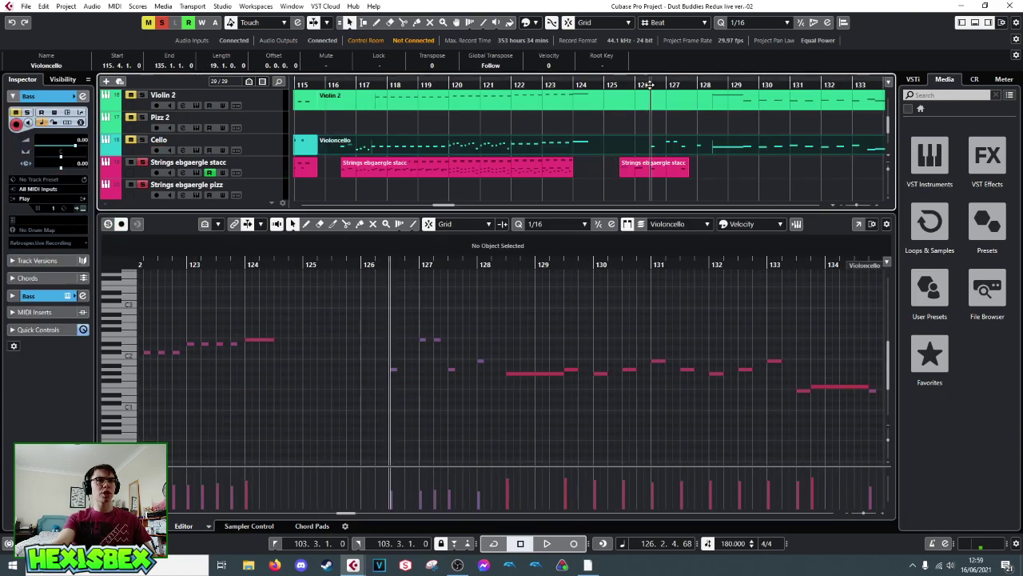
left_click_drag(376, 322, 484, 408)
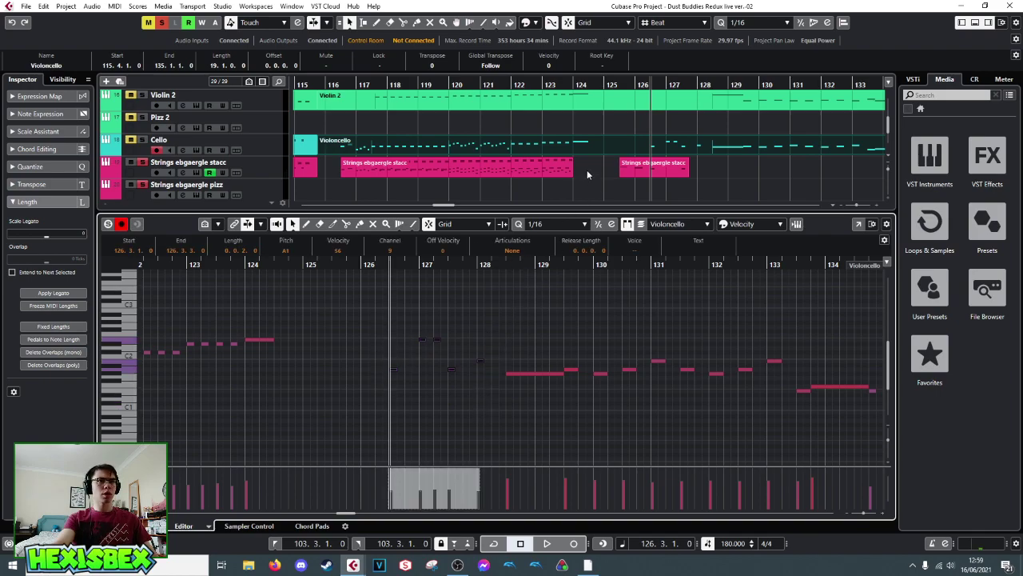
scroll(587, 174, "down", 1)
left_click(644, 150)
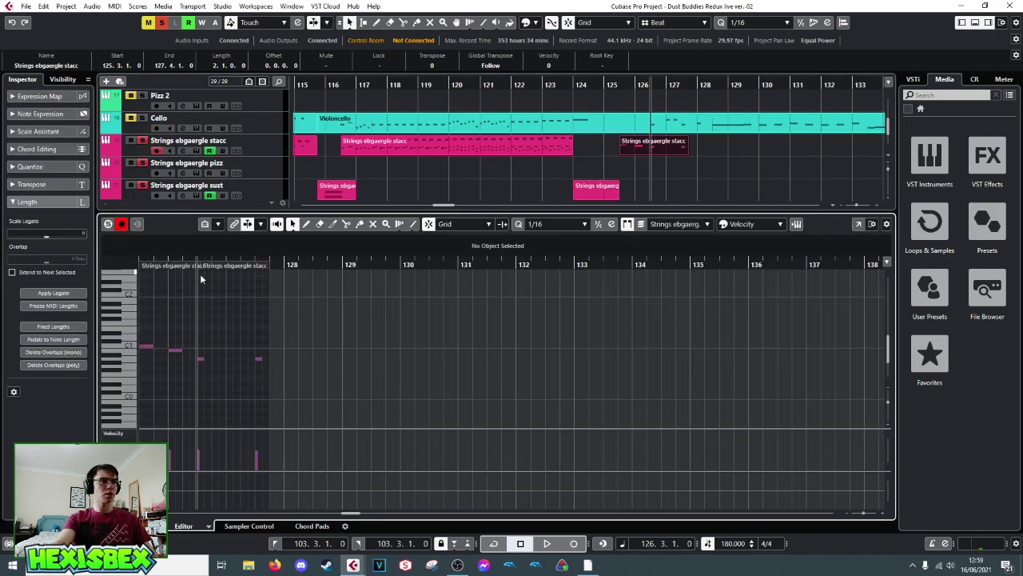
key("ctrl+v")
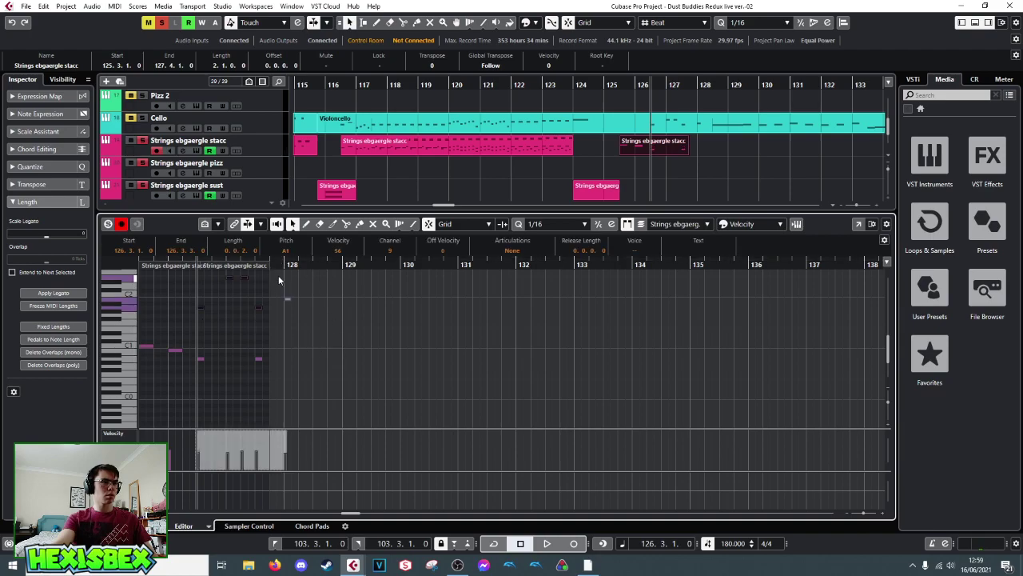
- Extend the staccato part to end at 128.3.1.0, check it with playback and close the note editor
left_click_drag(687, 152, 694, 152)
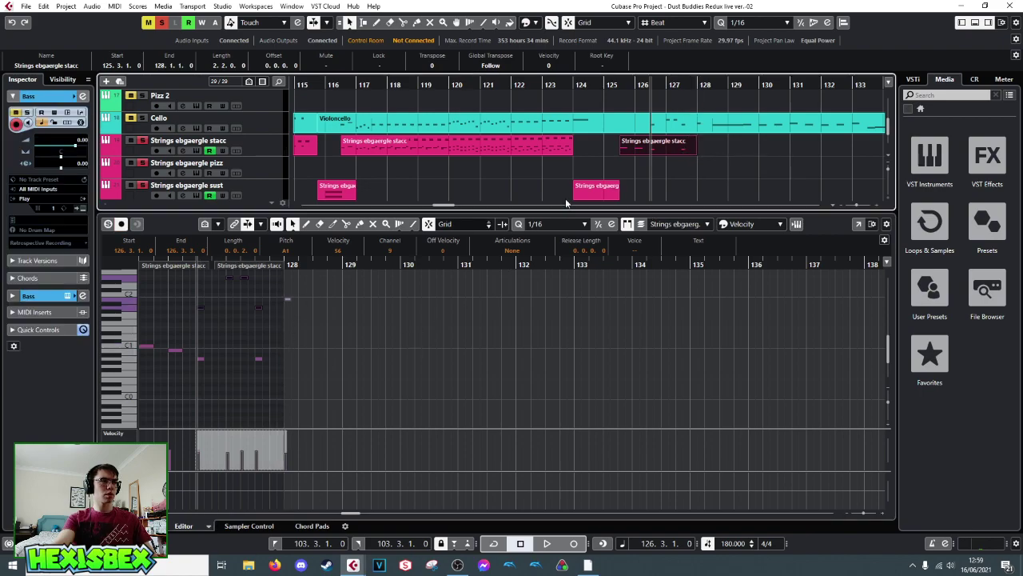
left_click_drag(696, 152, 706, 152)
key("space")
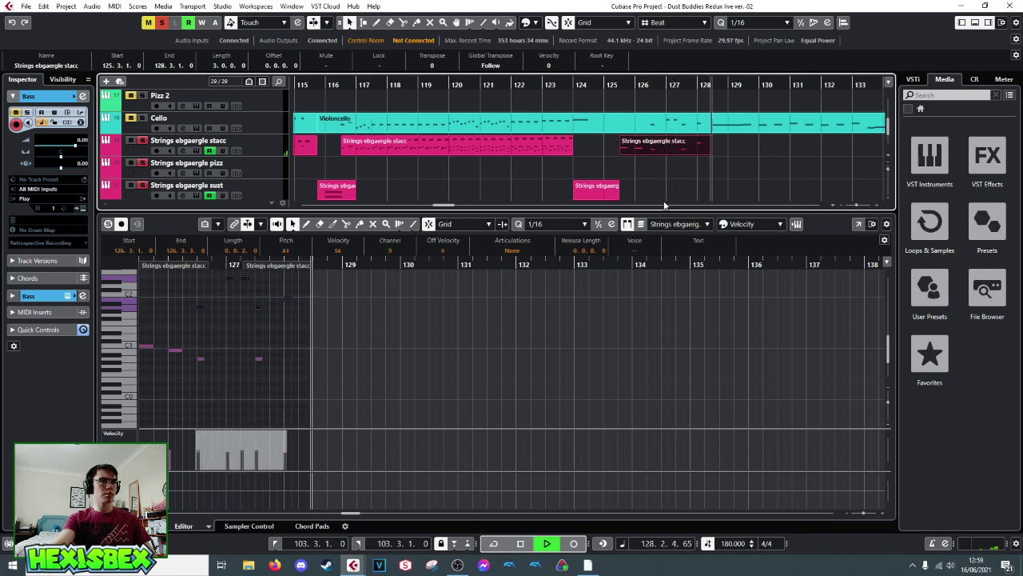
key("space")
key("ctrl+alt+e")
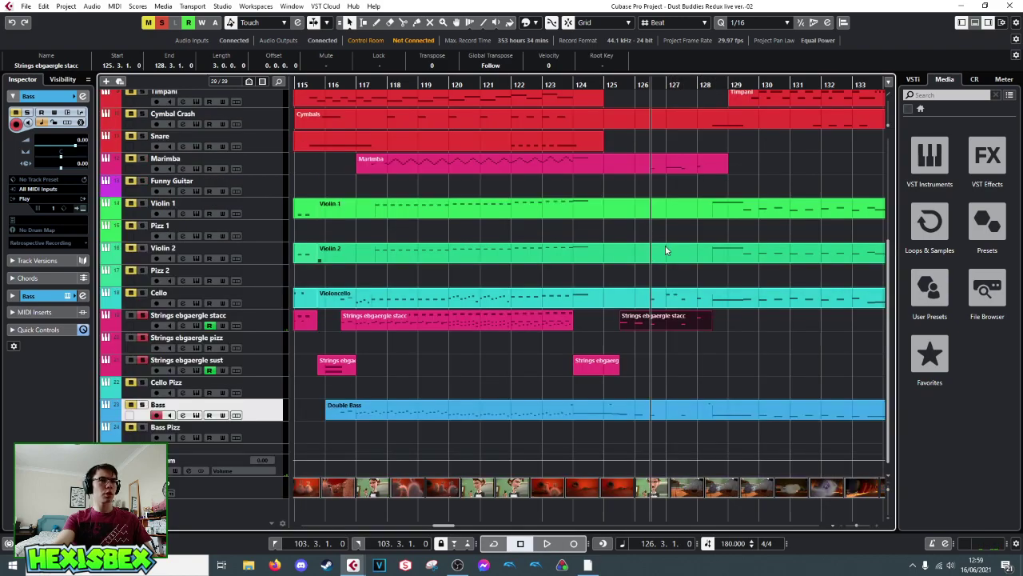
- Turn off solo on the Strings ebgaergle tracks and play back the arrangement from 125.1.1.0 and again from 123.2.1.0
left_click(605, 82)
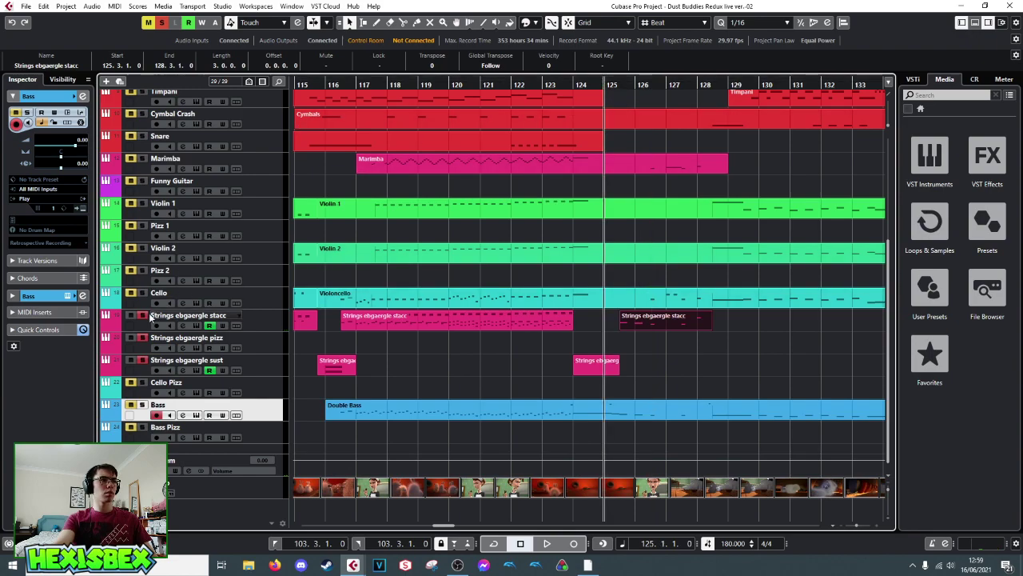
left_click(142, 360)
key("space")
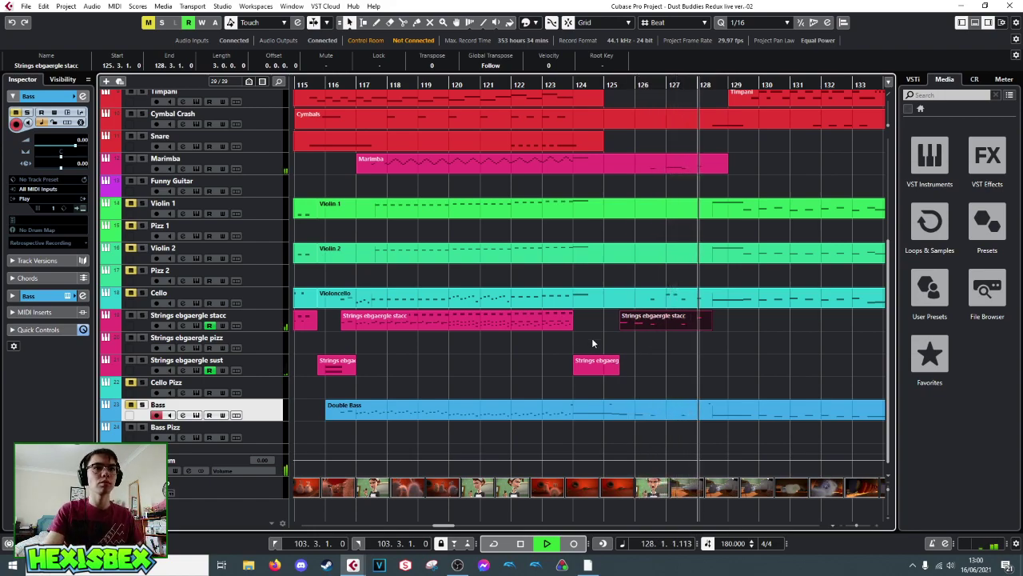
key("space")
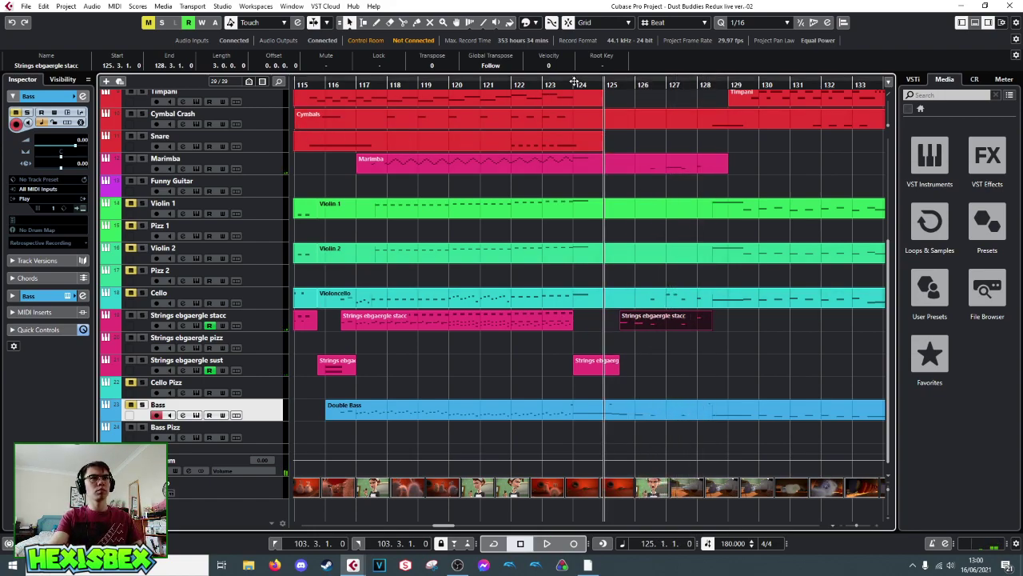
left_click_drag(545, 83, 547, 86)
key("space")
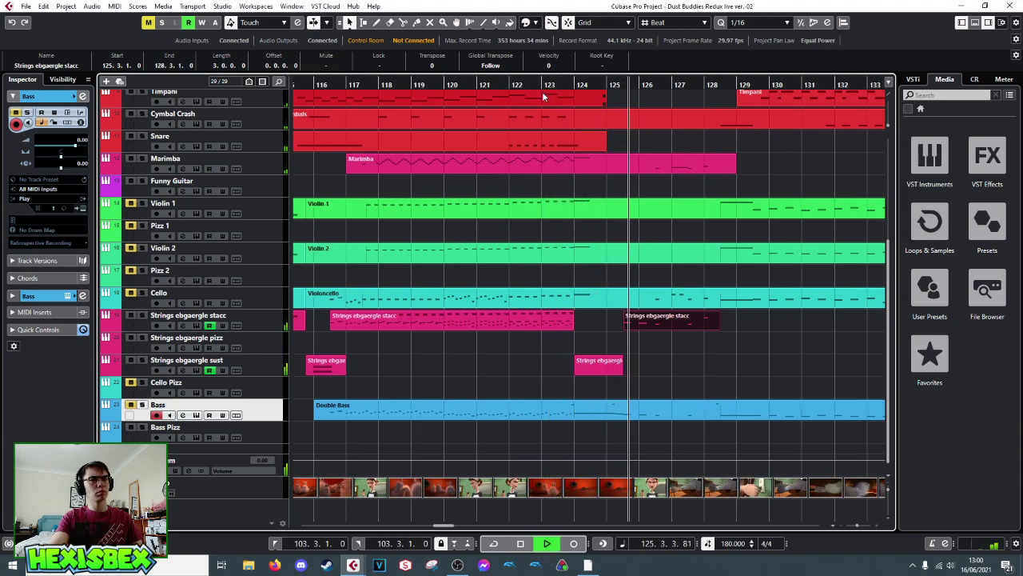
key("space")
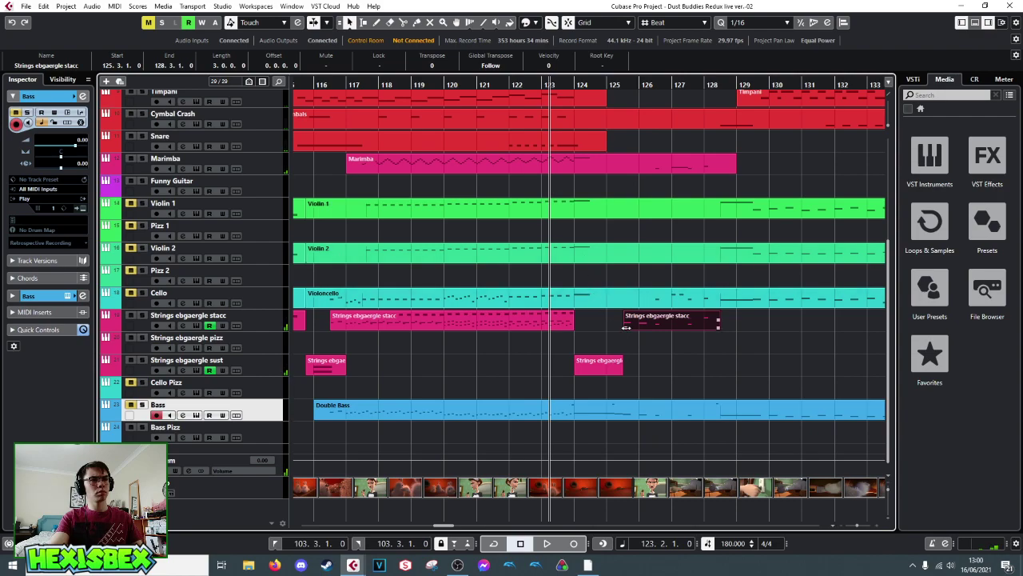
- Raise the velocities of the C1 note at 125.3.1.0 to 98 and the notes following it in the staccato part, then check with playback
double_click(631, 324)
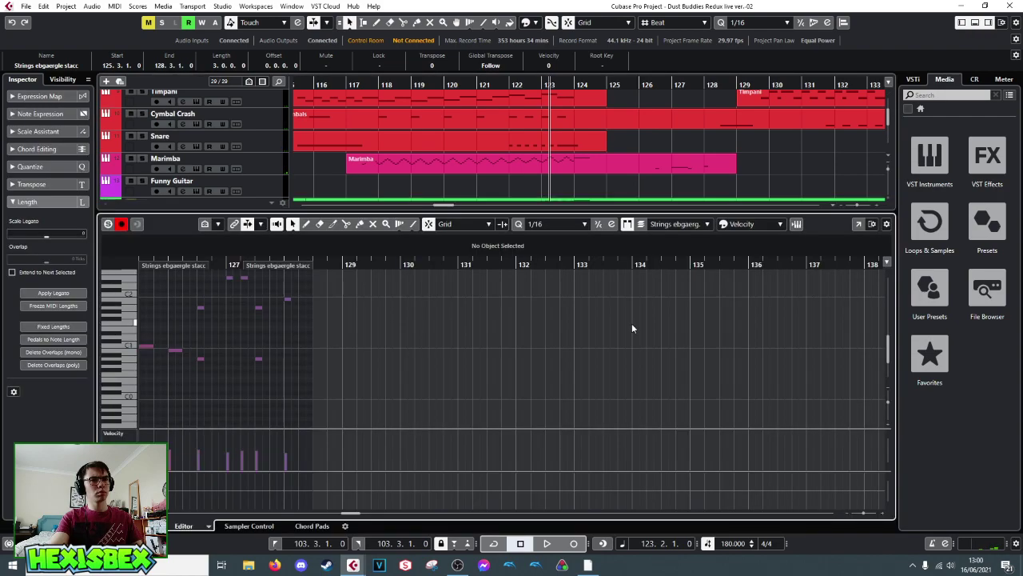
left_click(146, 347)
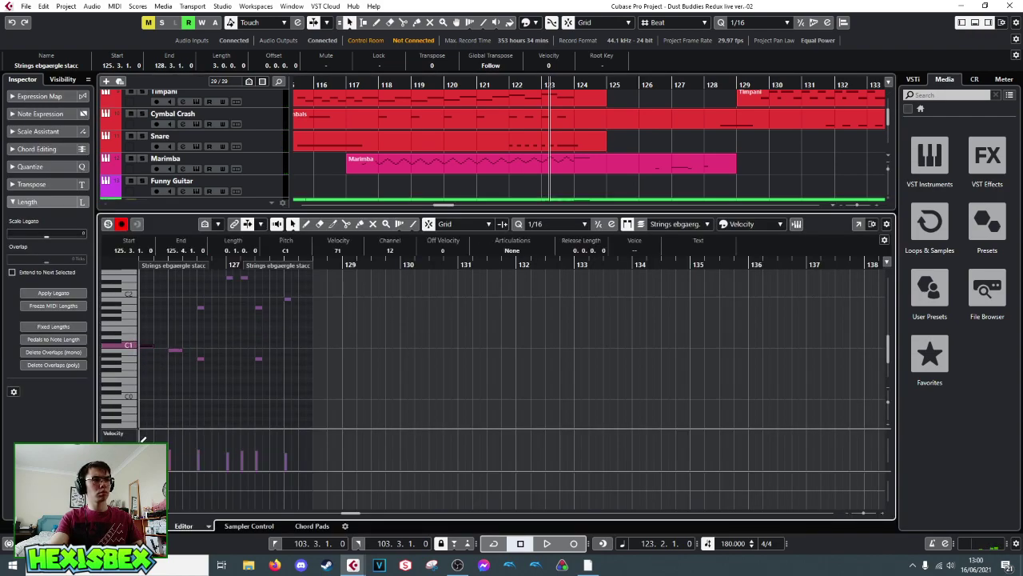
left_click(171, 445)
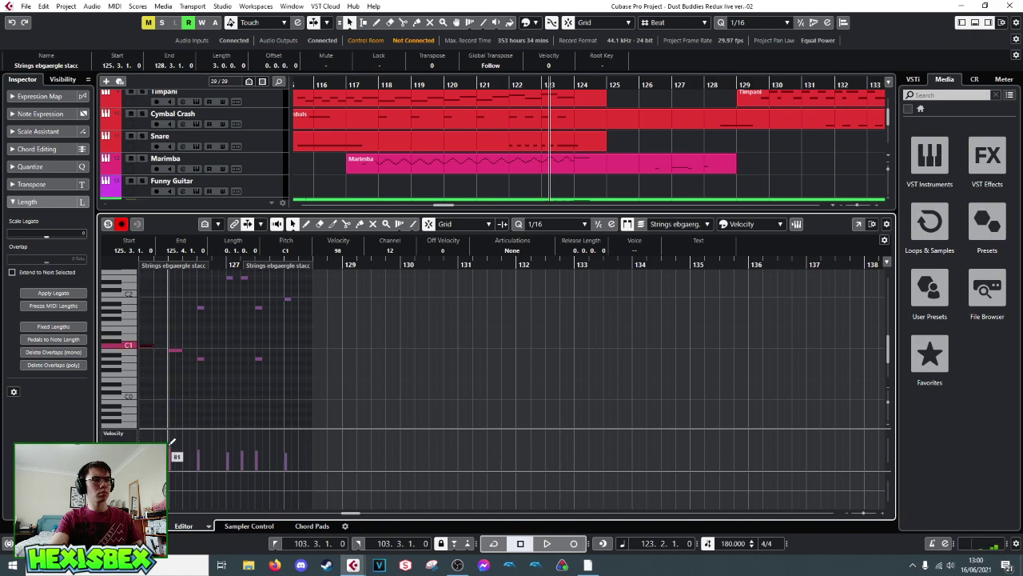
key("space")
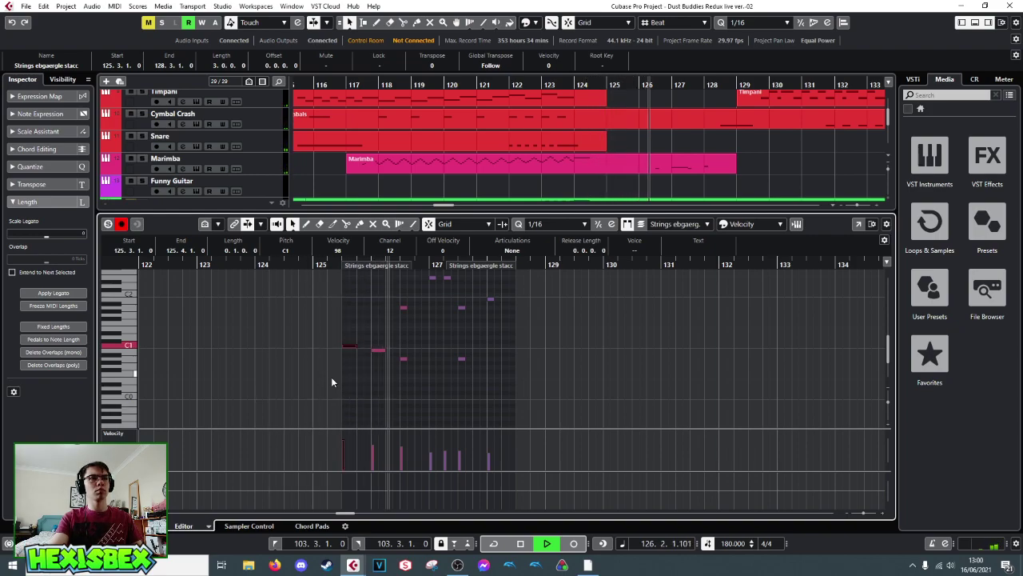
key("space")
key("ctrl+e")
- Open the sustained strings part at 124.1.1.0, audition its E1 and D1 notes with playback and close the note editor
double_click(586, 368)
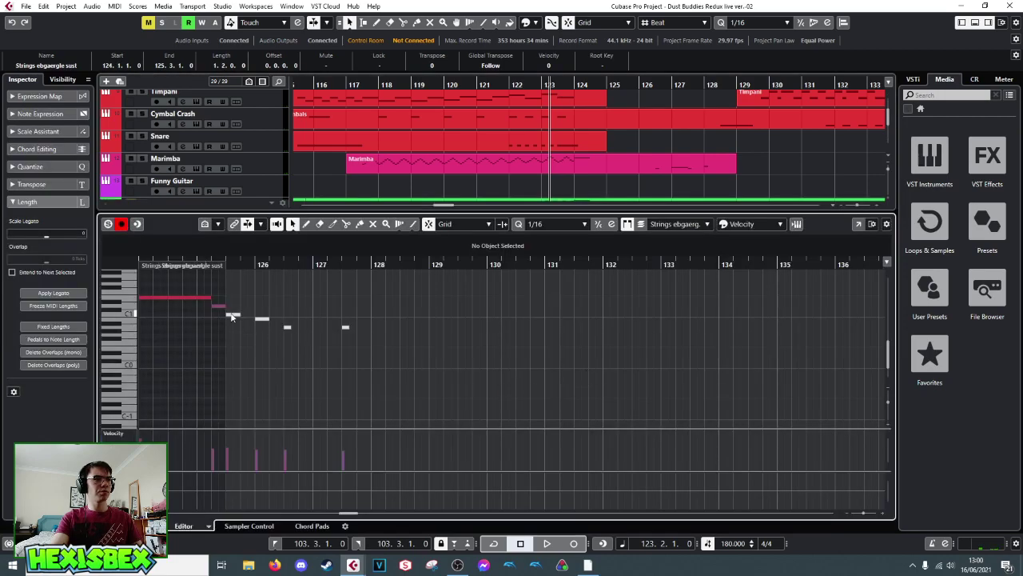
key("space")
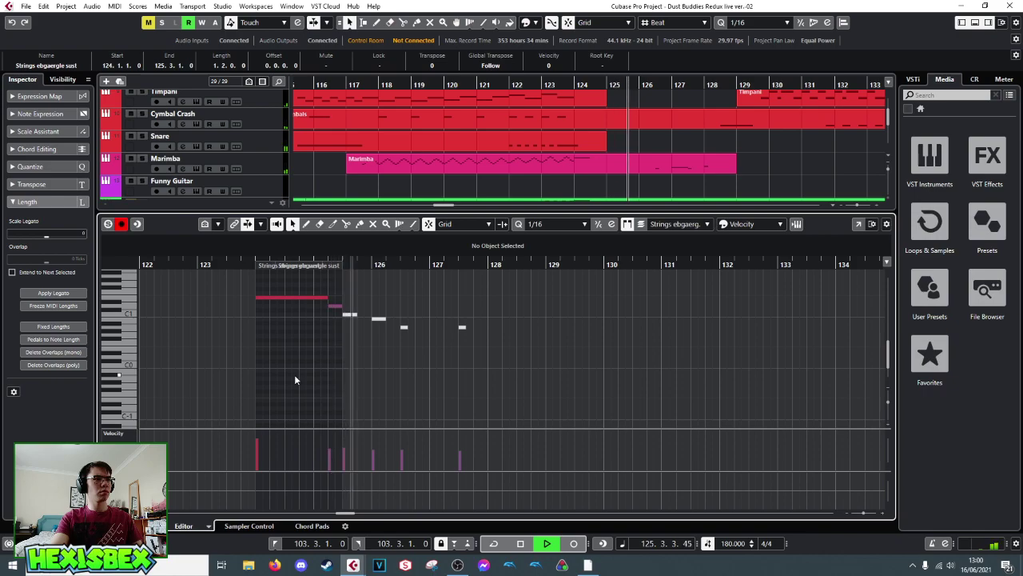
key("space")
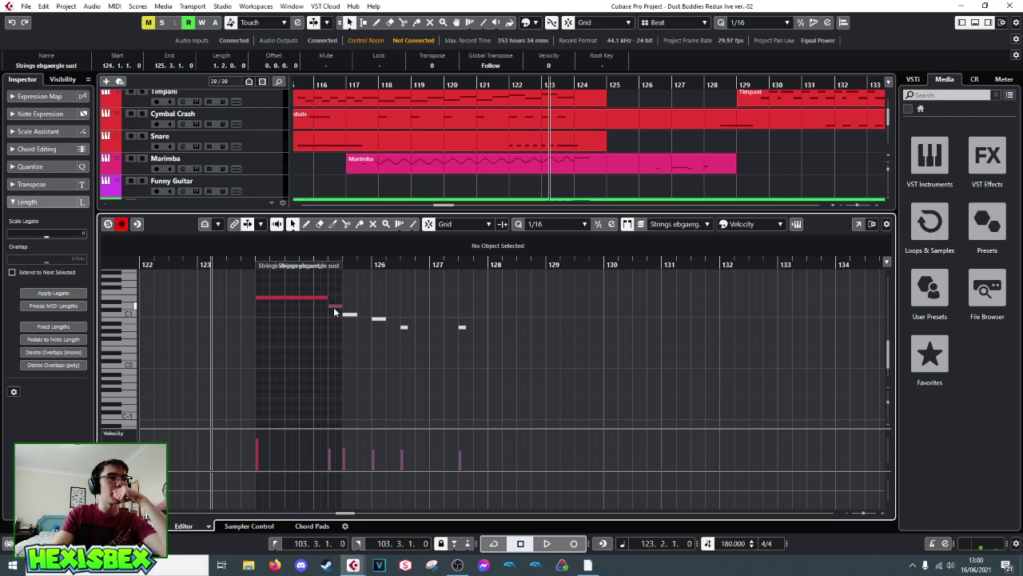
left_click(334, 308)
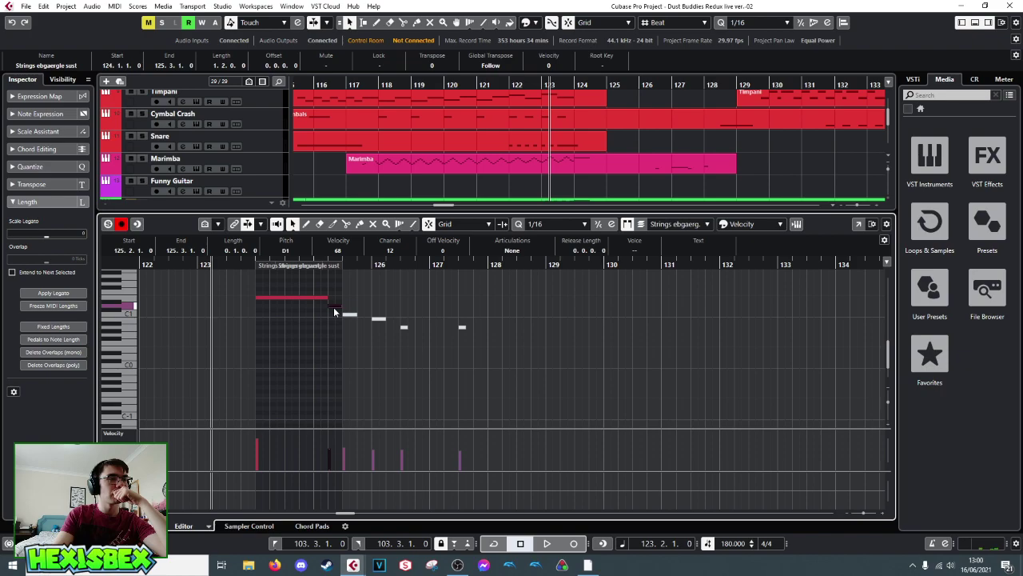
key("space")
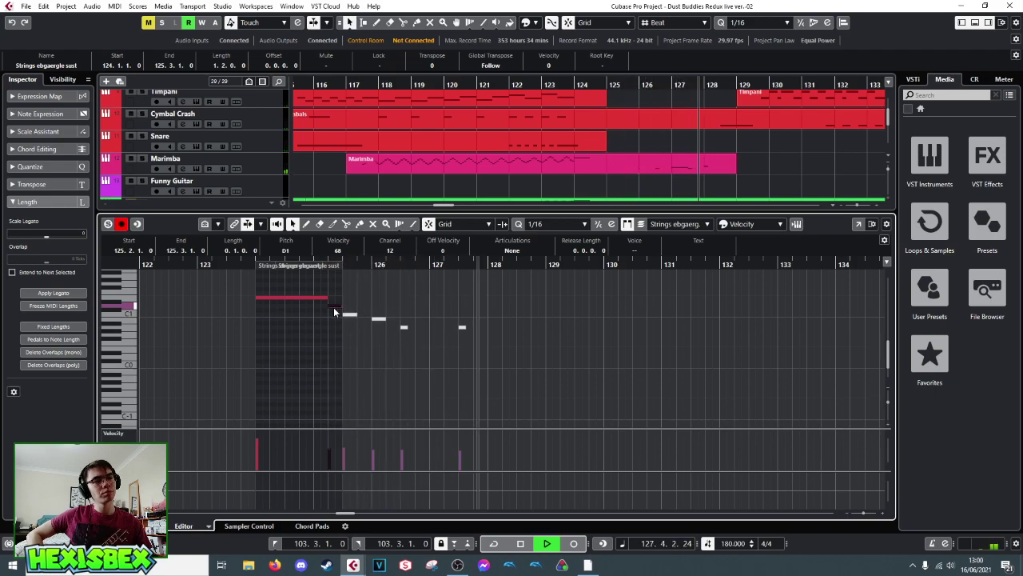
key("space")
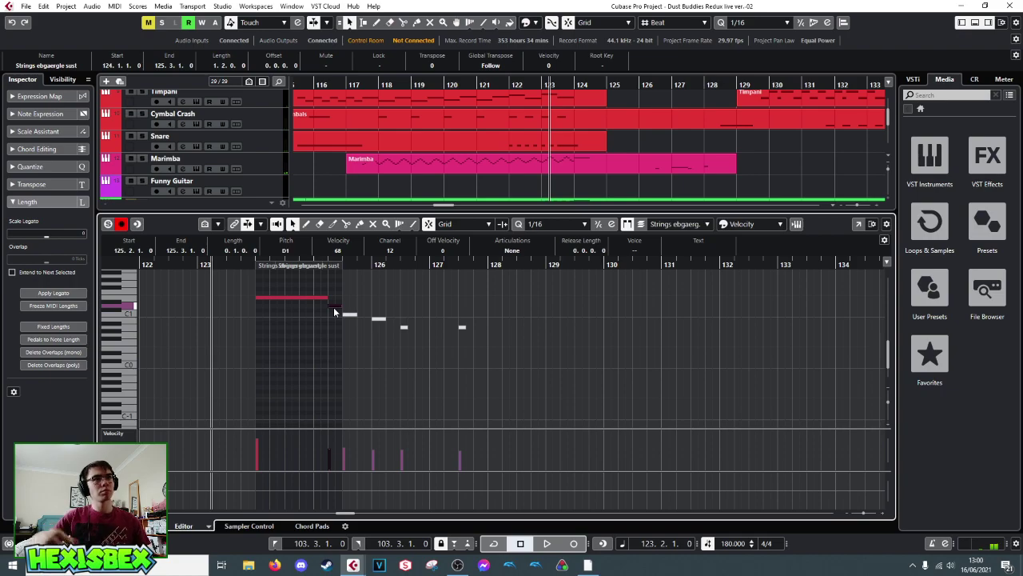
key("ctrl+e")
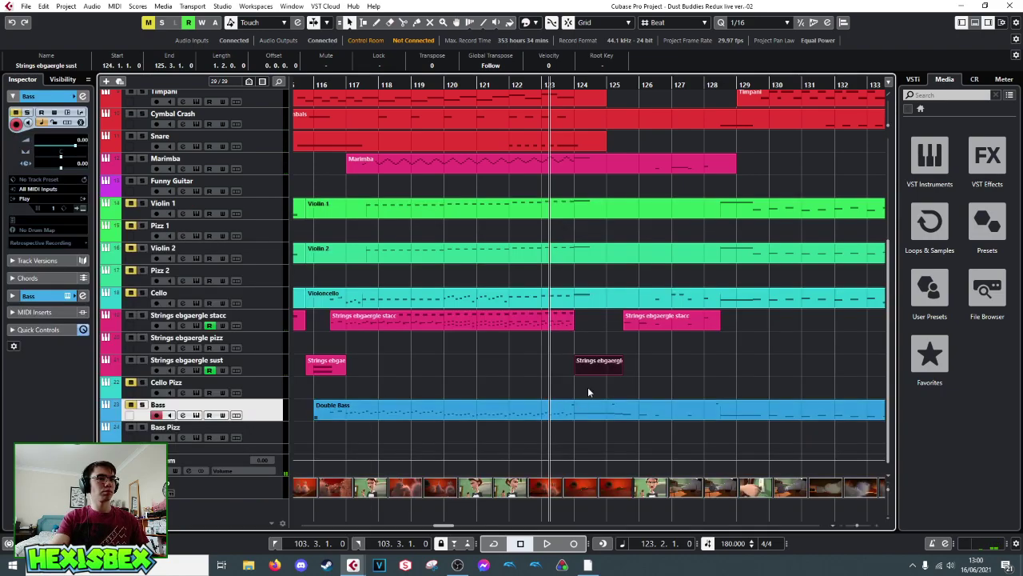
- Play back the arrangement from 121.2.1.0 and repeatedly from 125.1.1.0 to examine the transition from sustained to staccato strings
left_click(484, 84)
key("space")
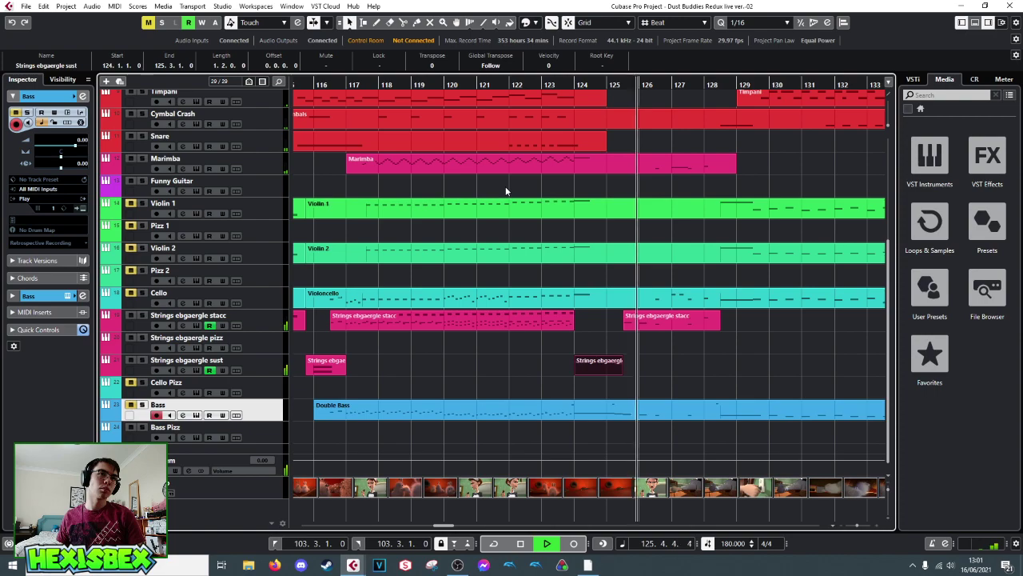
key("space")
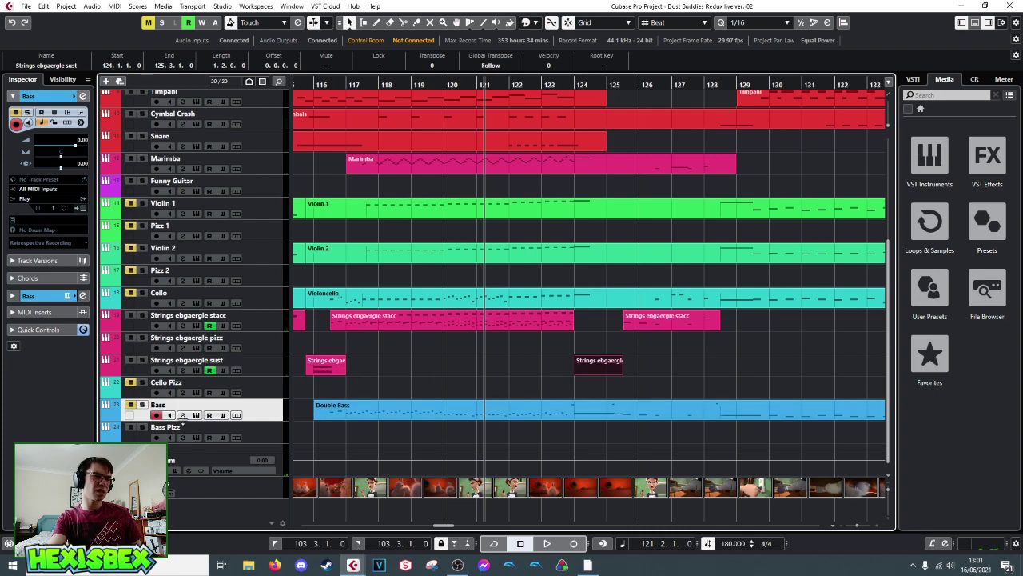
left_click(605, 81)
key("space")
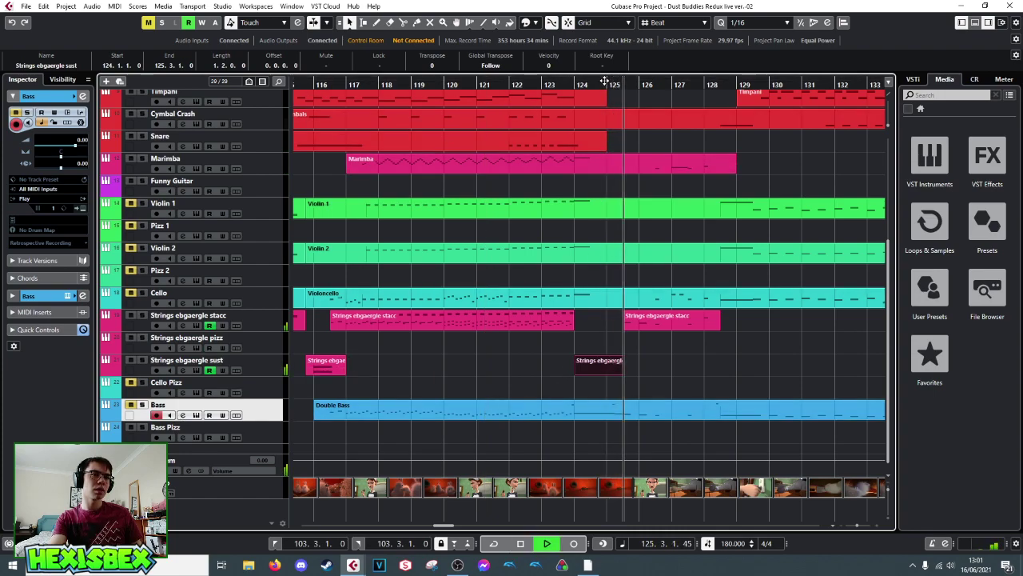
key("space")
key("space")
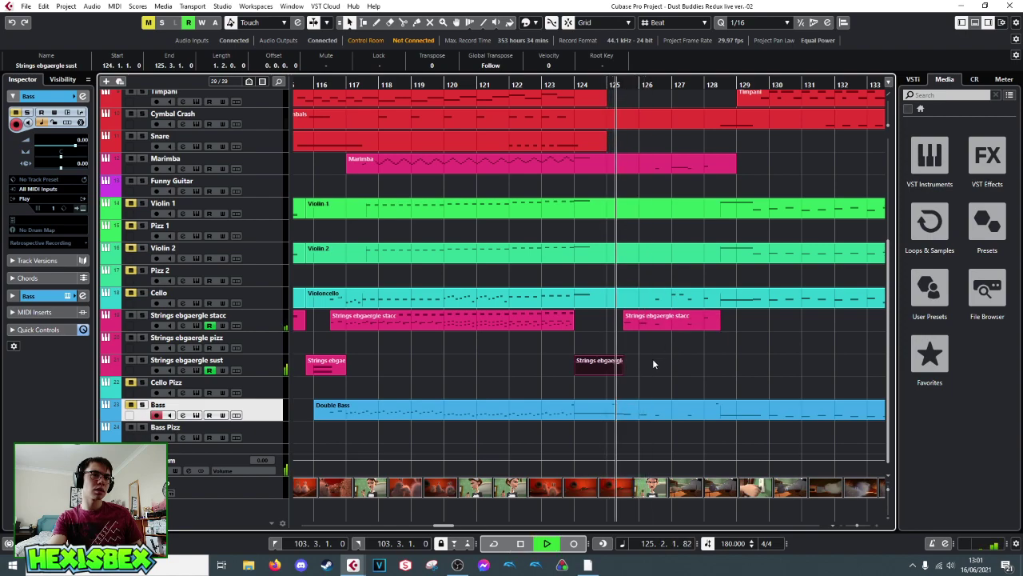
key("space")
key("space")
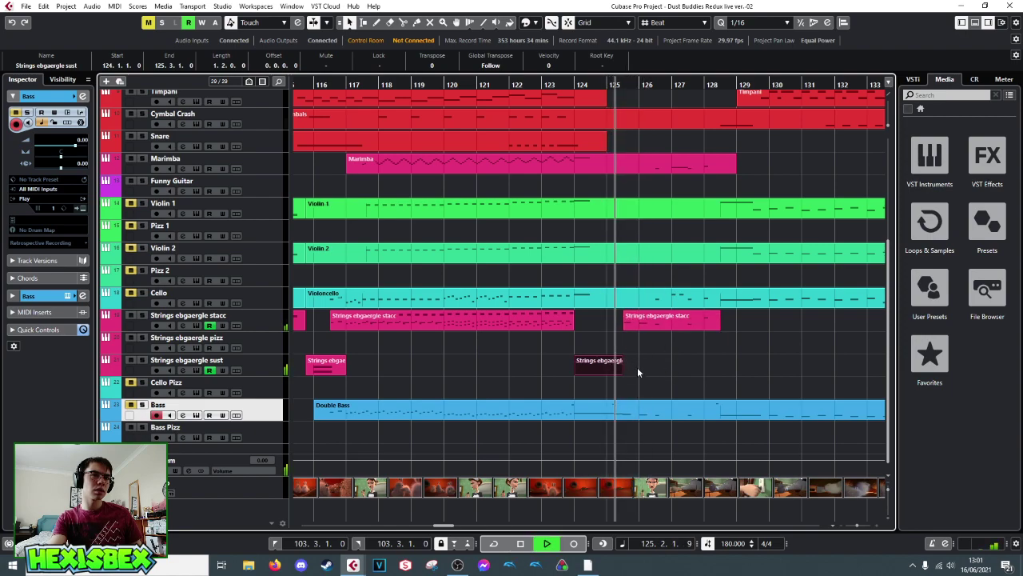
key("space")
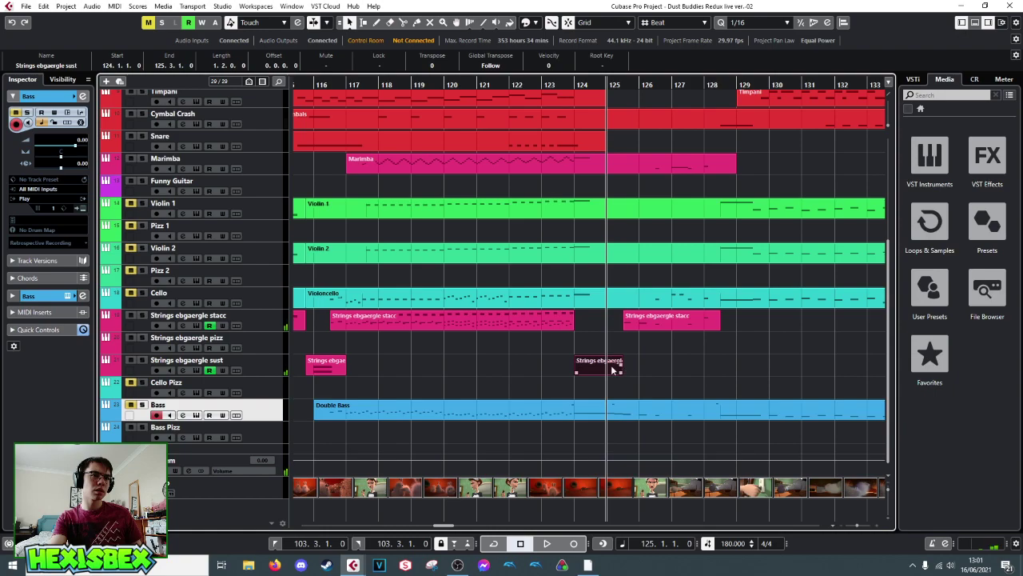
- Shorten the D1 note at 125.2.1.0 in the sustained part to a length of 0.0.2.0 and play it back
double_click(612, 369)
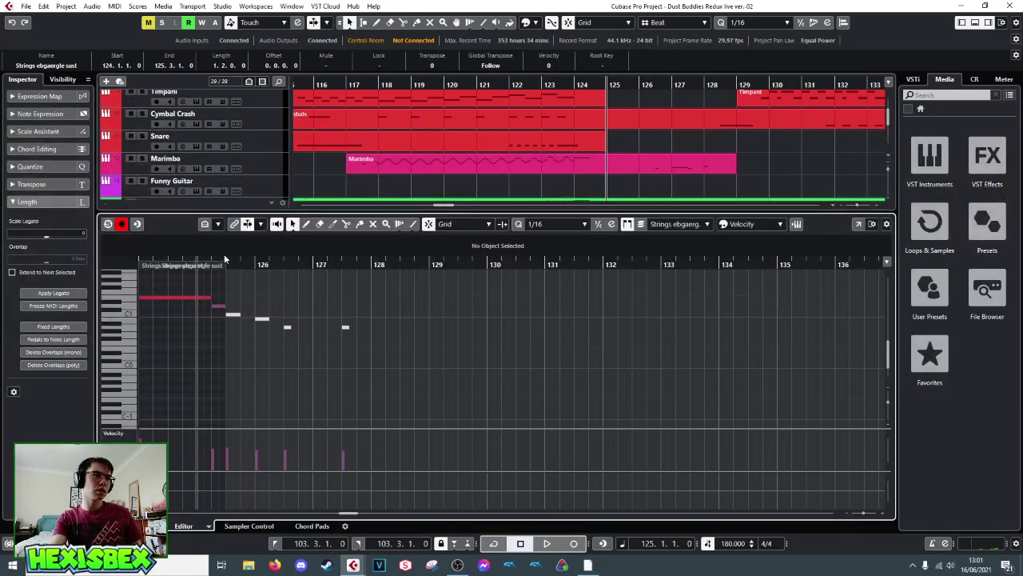
left_click_drag(224, 262, 169, 292)
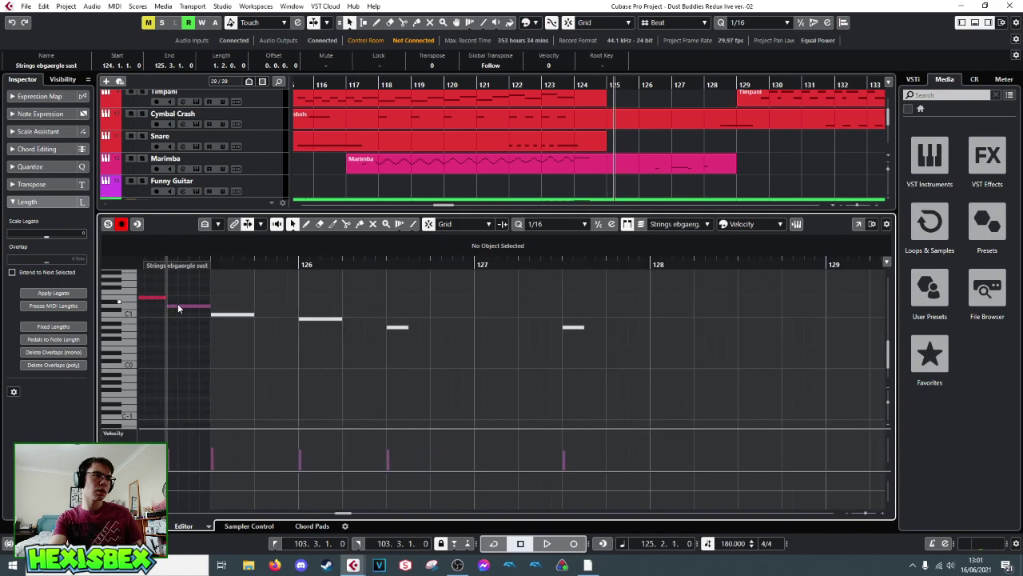
left_click(178, 306)
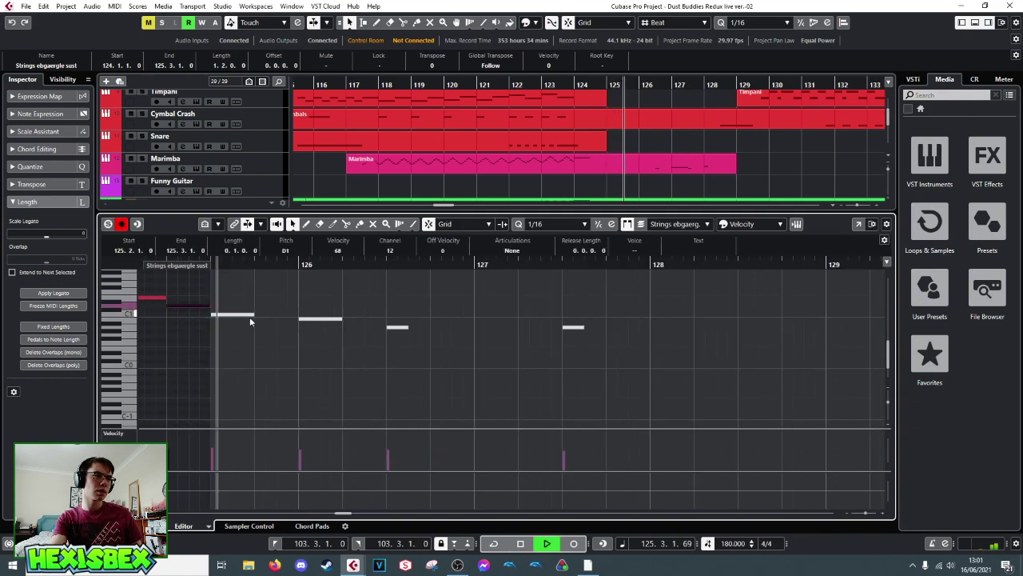
key("space")
left_click_drag(203, 305, 190, 305)
key("space")
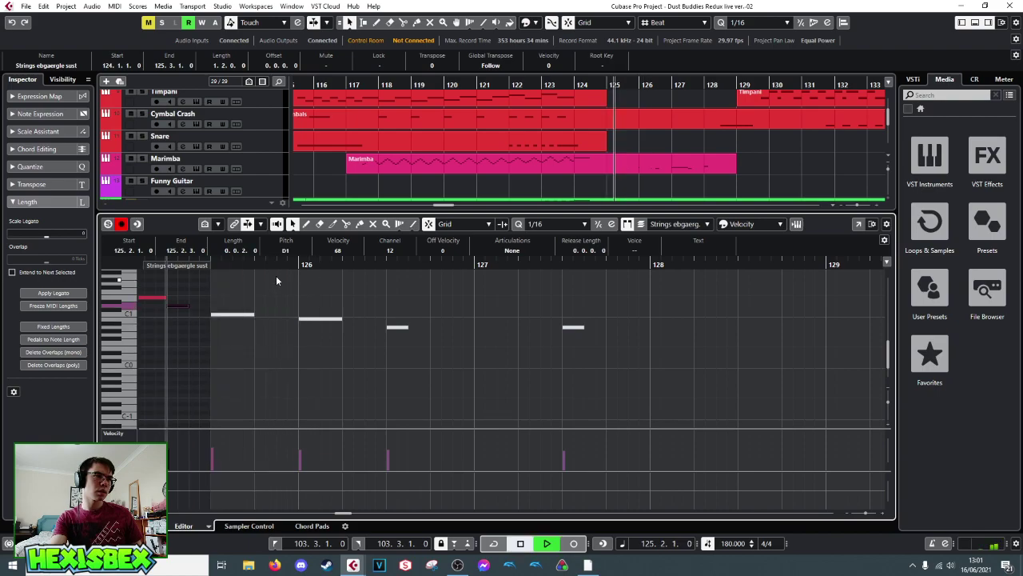
key("space")
- Try lengths of 1.0.0.0, 1.0.2.0 and 1.1.0.0 on the sustained E1 note at 124.1.1.0, playing back each one
scroll(277, 276, "down", 3)
left_click_drag(224, 299, 225, 298)
key("space")
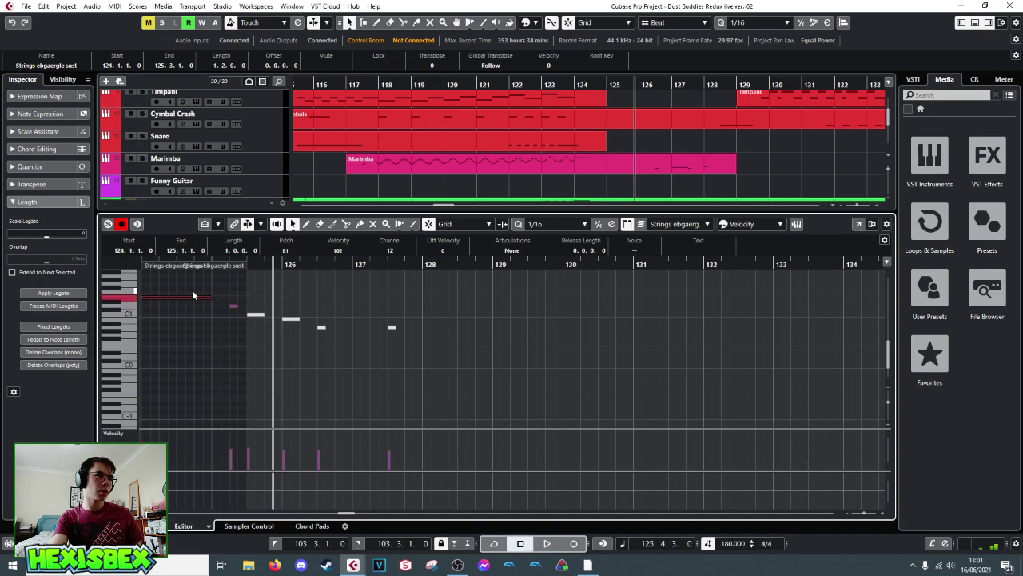
key("space")
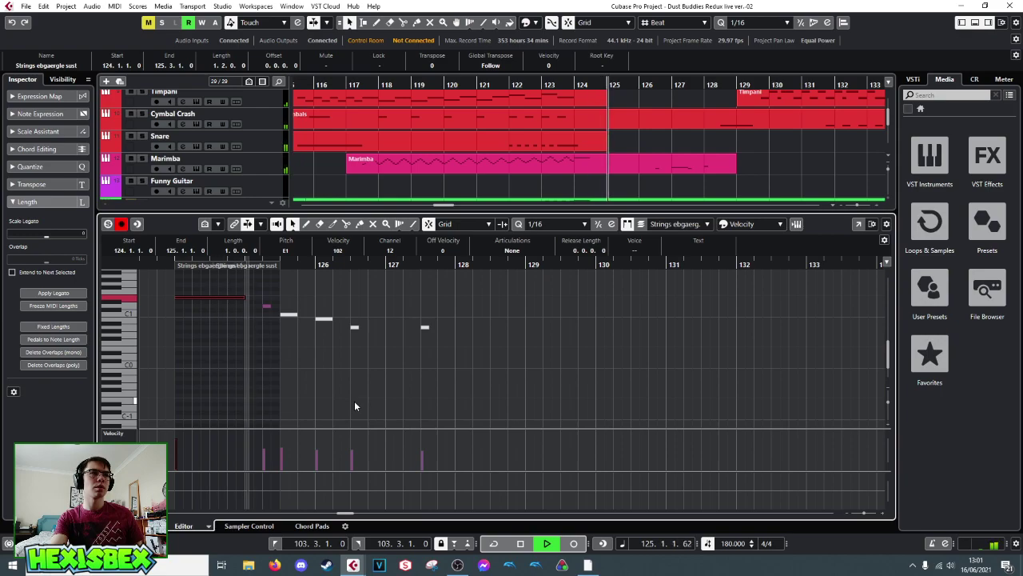
key("space")
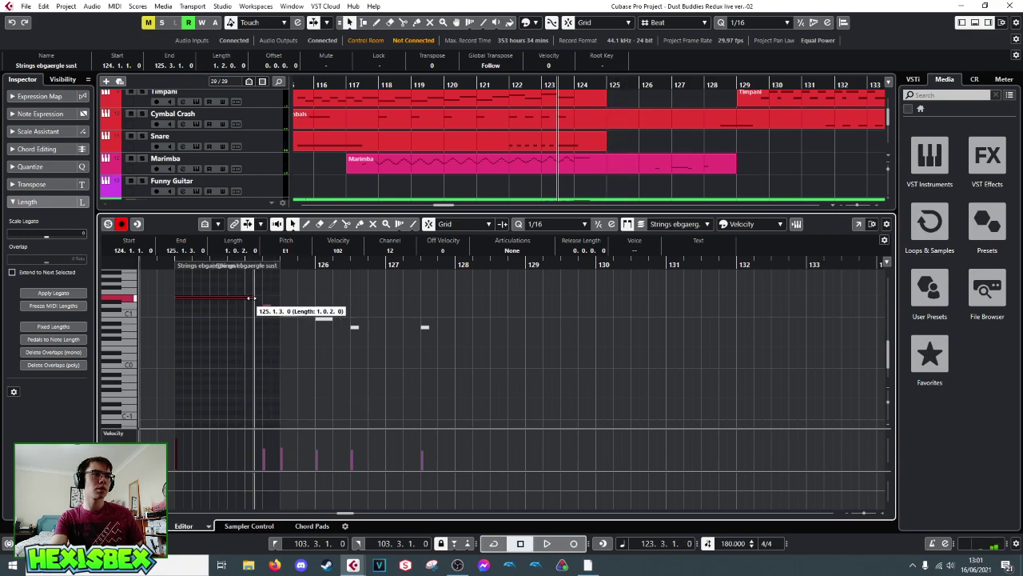
key("space")
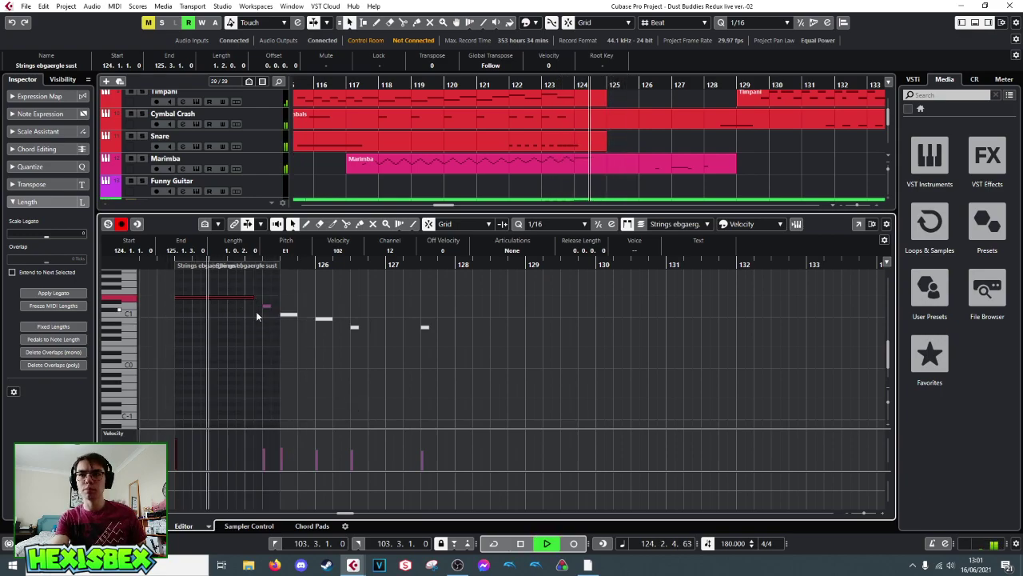
key("space")
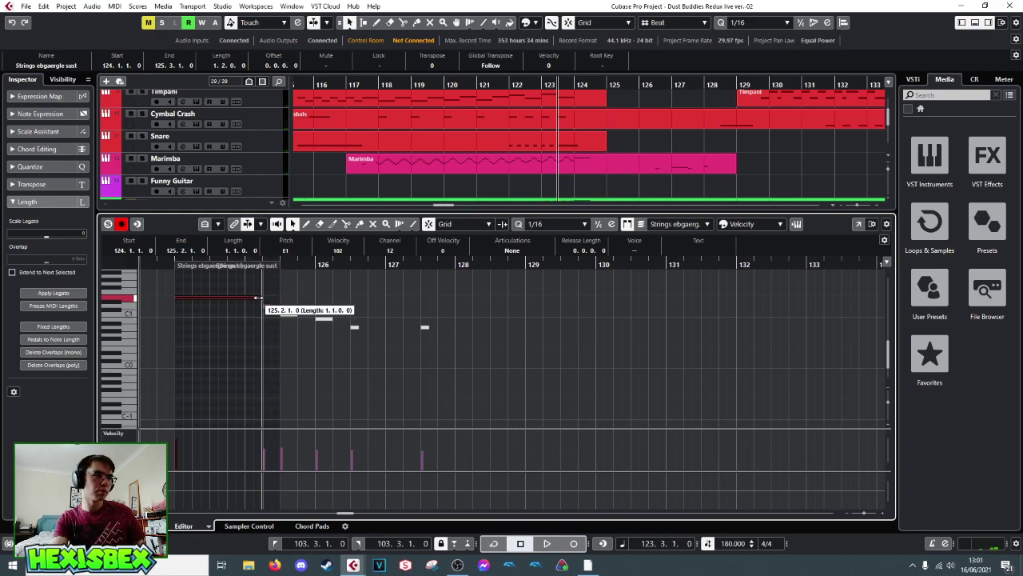
key("space")
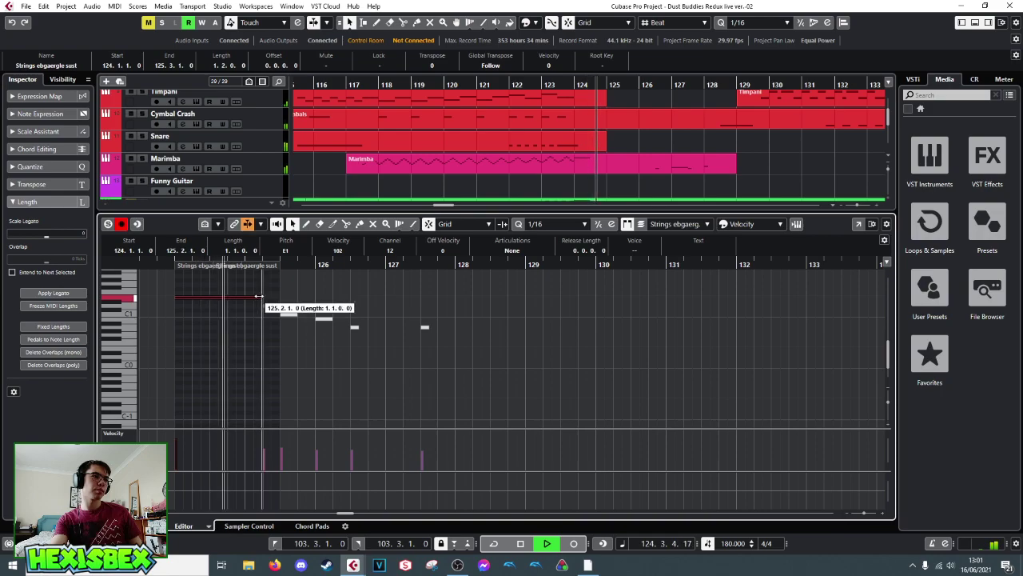
key("space")
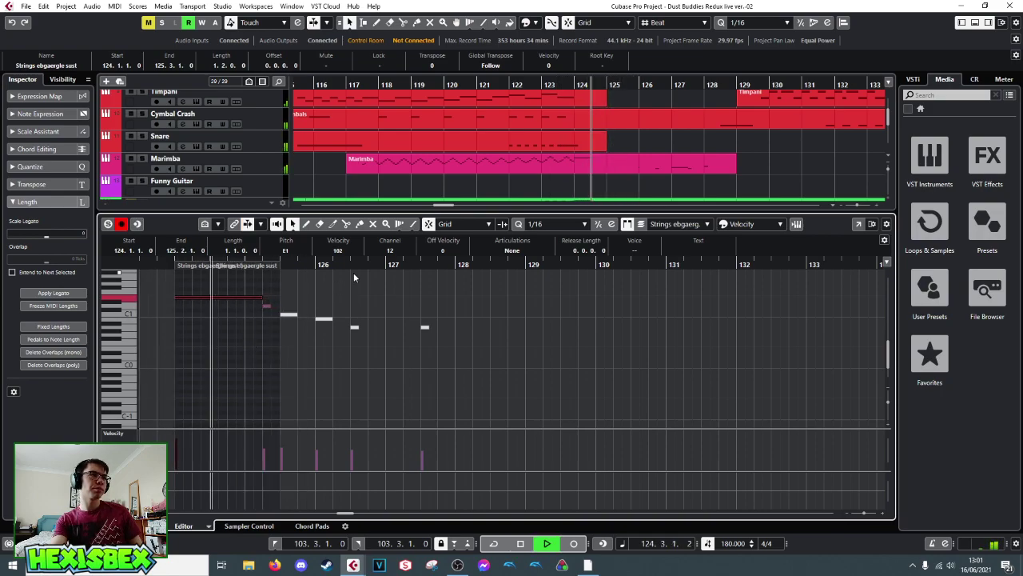
scroll(361, 158, "down", 3)
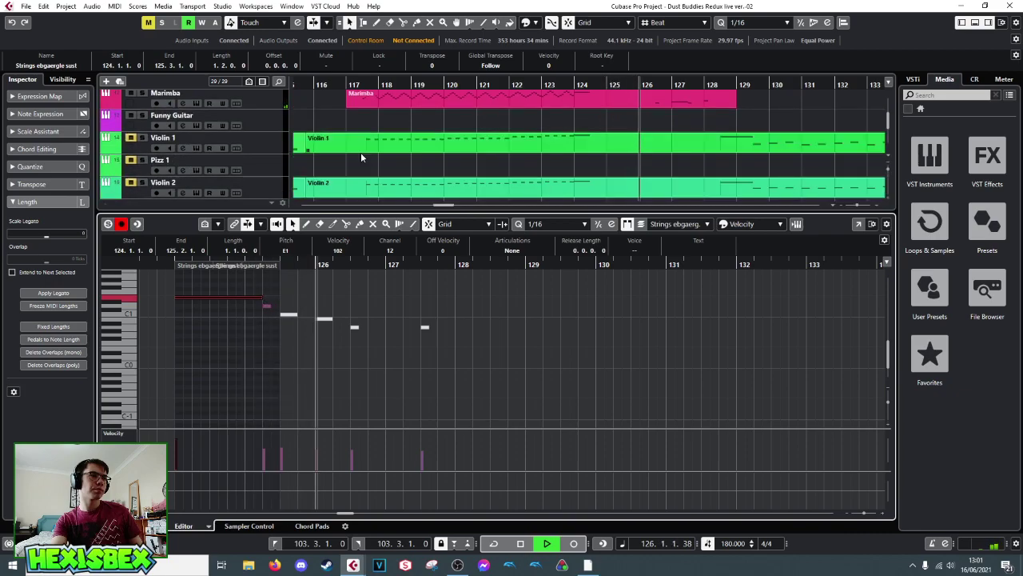
key("space")
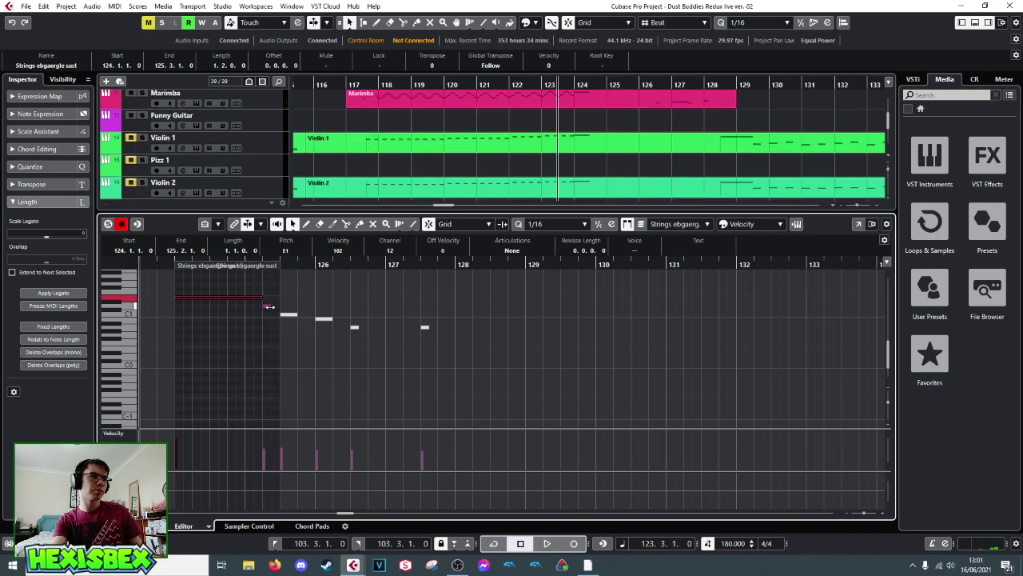
- Try a length of 0.0.3.0 on the sustained D1 note at 125.2.1.0 and play it back
left_click_drag(269, 307, 272, 306)
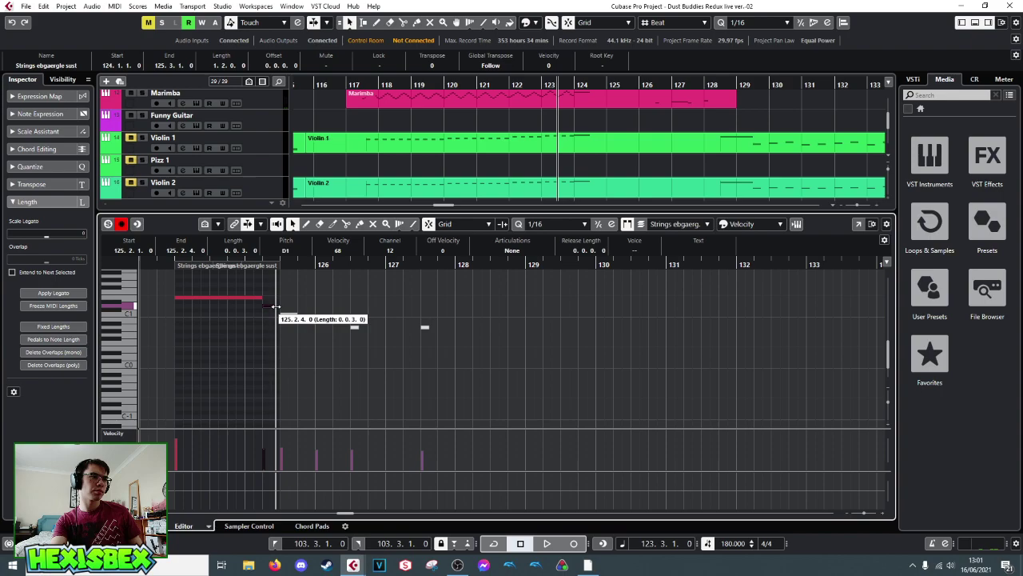
key("space")
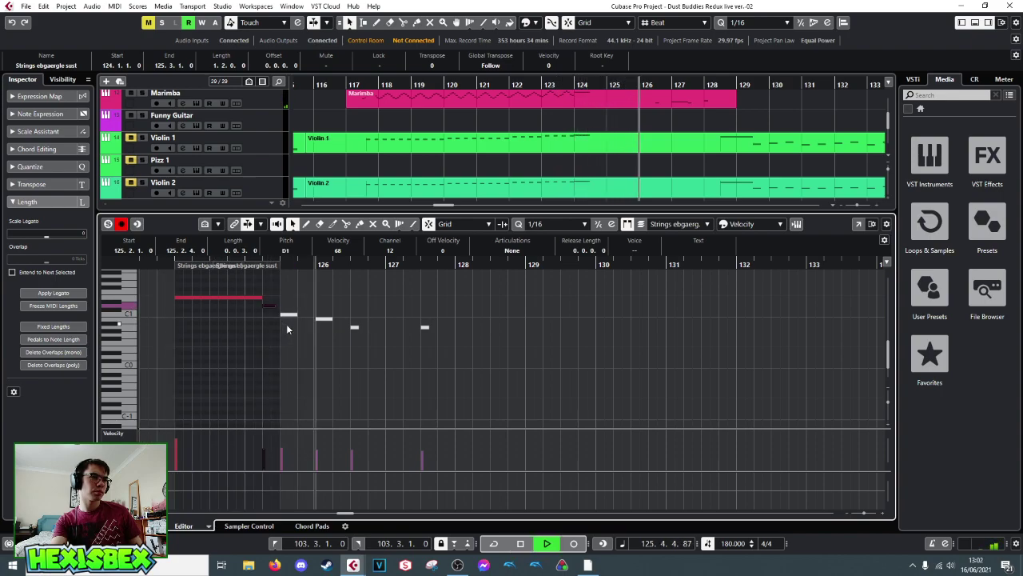
key("space")
- Set the D1 note's length back to 0.0.2.0, check it with playback and close the note editor
left_click_drag(273, 306, 274, 306)
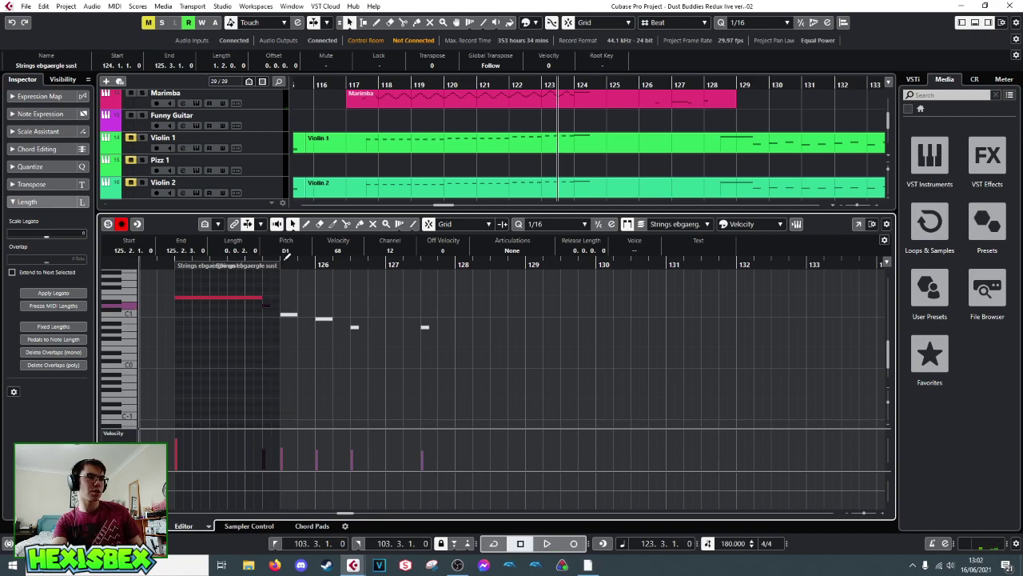
scroll(262, 277, "up", 1)
key("space")
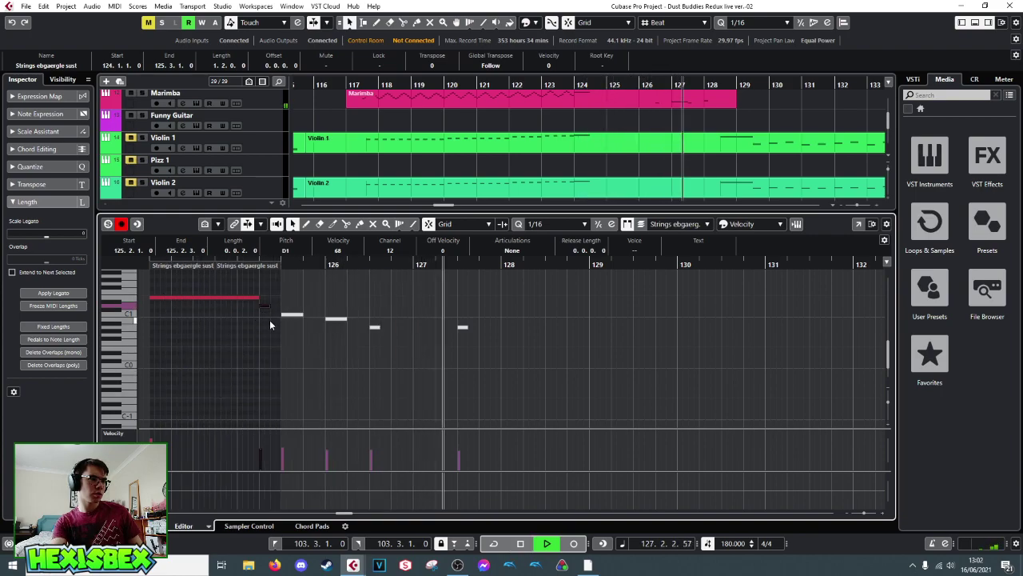
key("ctrl+e")
key("space")
scroll(659, 116, "up", 5)
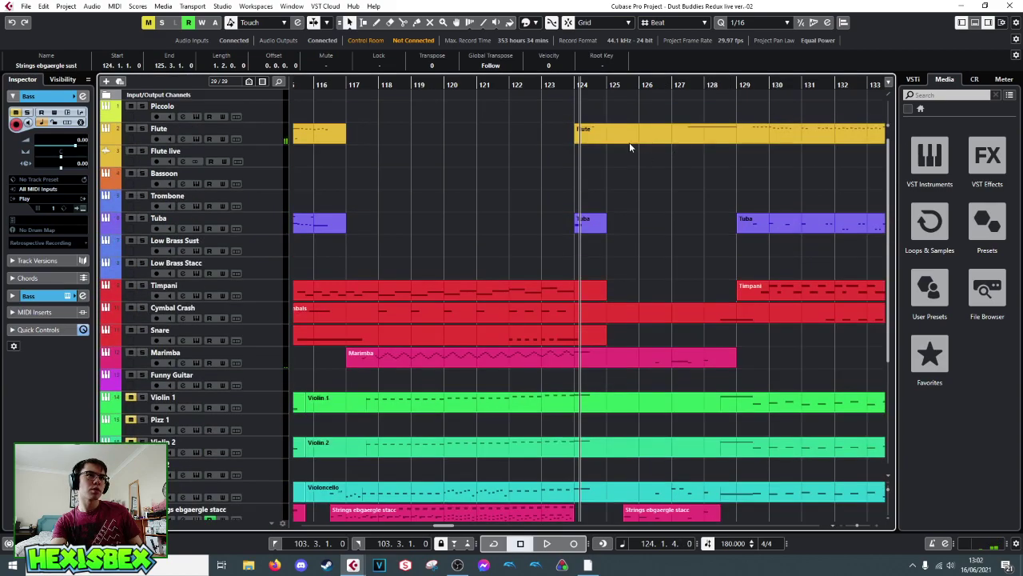
- Open the Flute part starting at bar 124, add a short C0 note at 127.2.3.0 and play it back
left_click(637, 143)
key("ctrl+e")
left_click(443, 262)
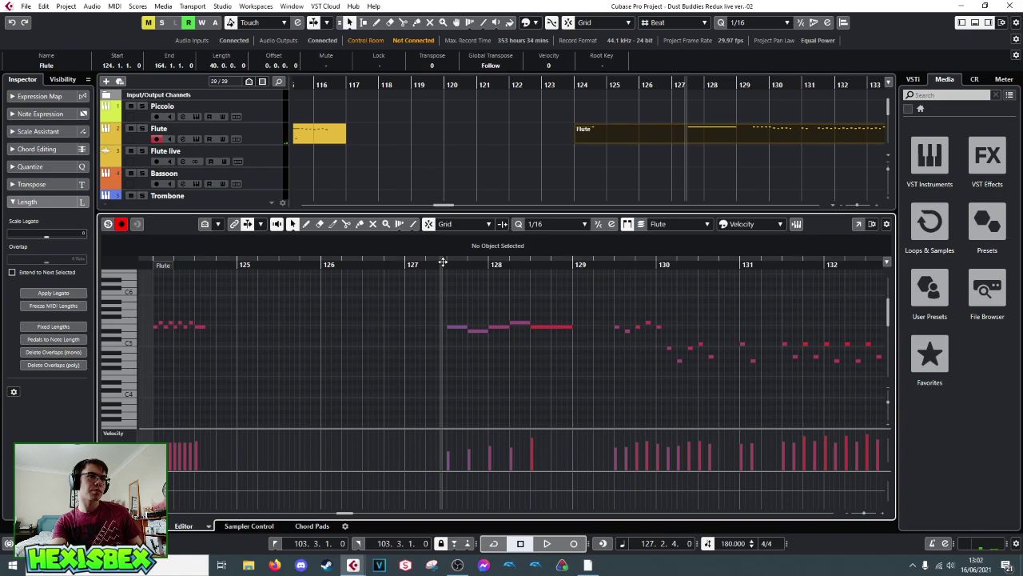
key("space")
scroll(453, 317, "down", 2)
scroll(453, 320, "down", 3)
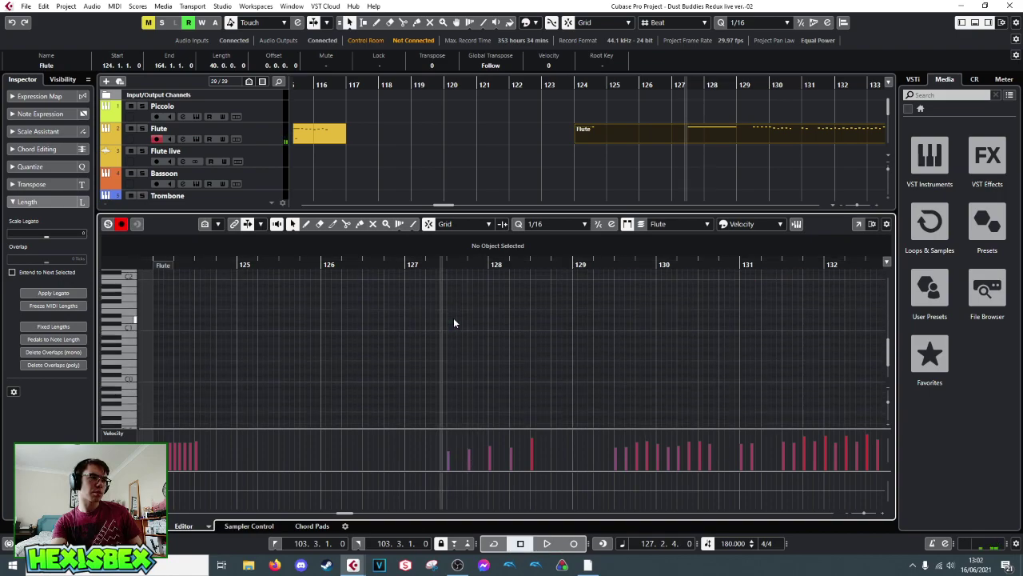
left_click(437, 380)
key("space")
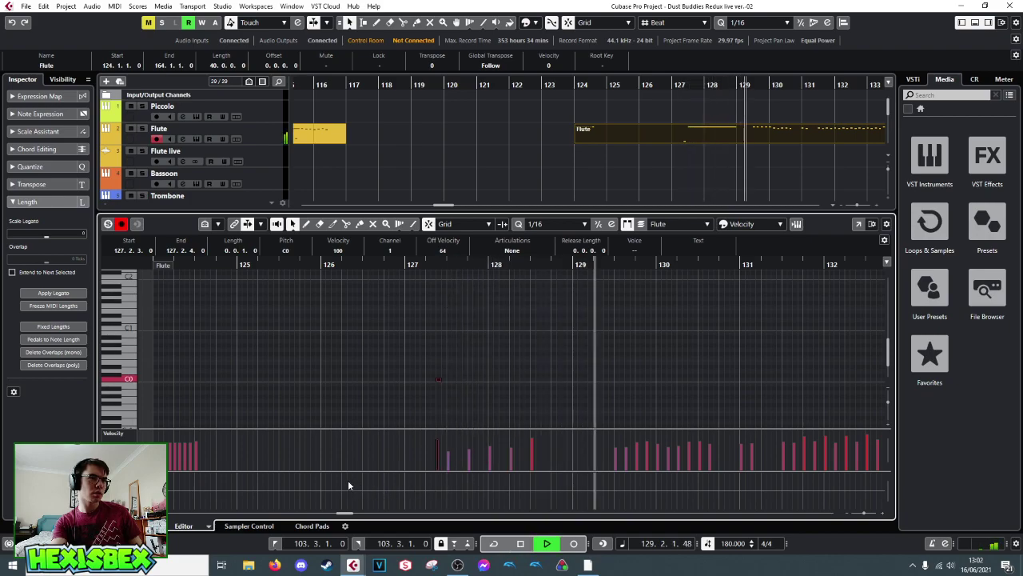
key("space")
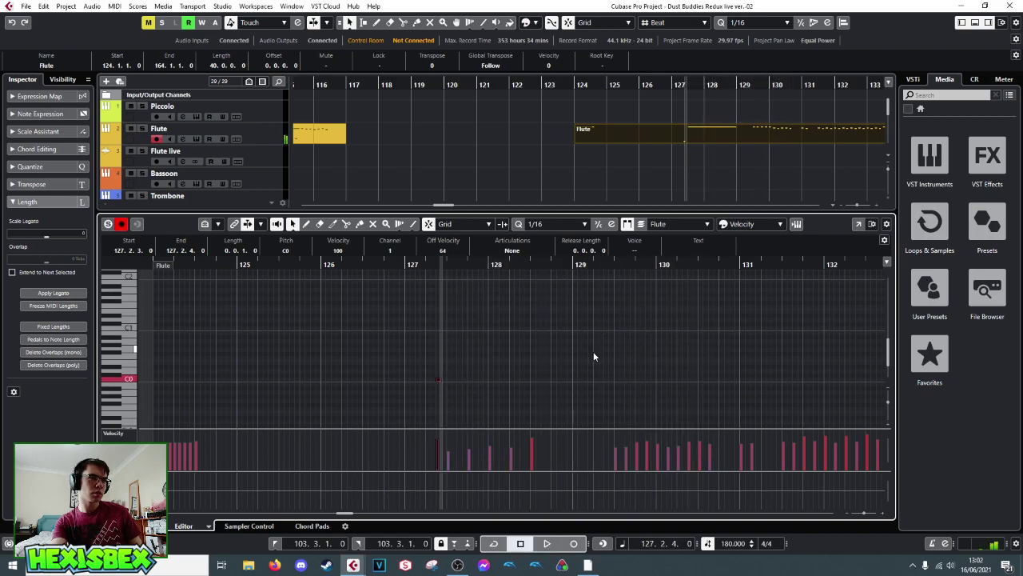
- Add a short C#1 note to the Flute part, move it to start at 129.2.4.0 and play it back
left_click(589, 324)
key("space")
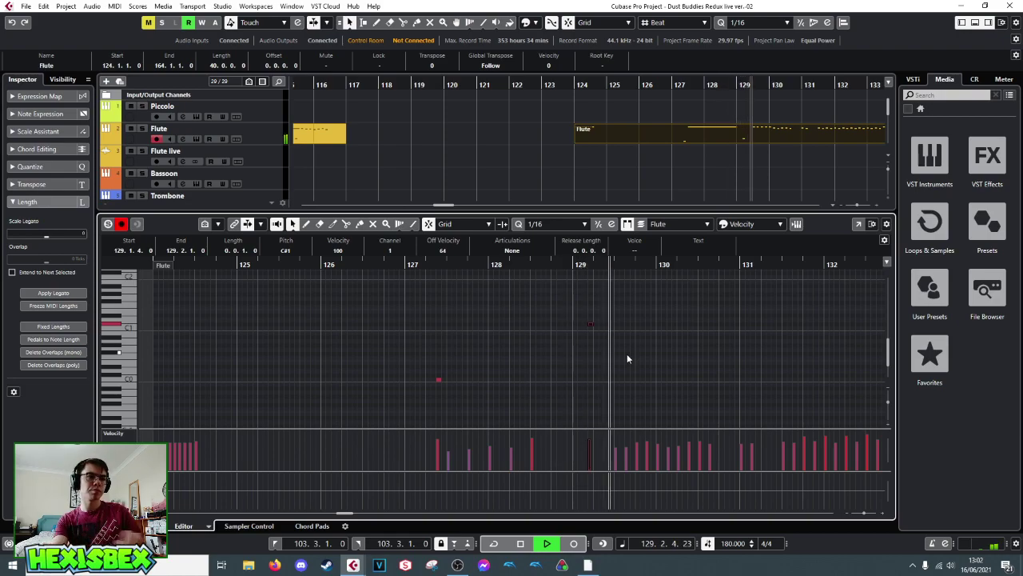
key("space")
left_click_drag(592, 323, 616, 329)
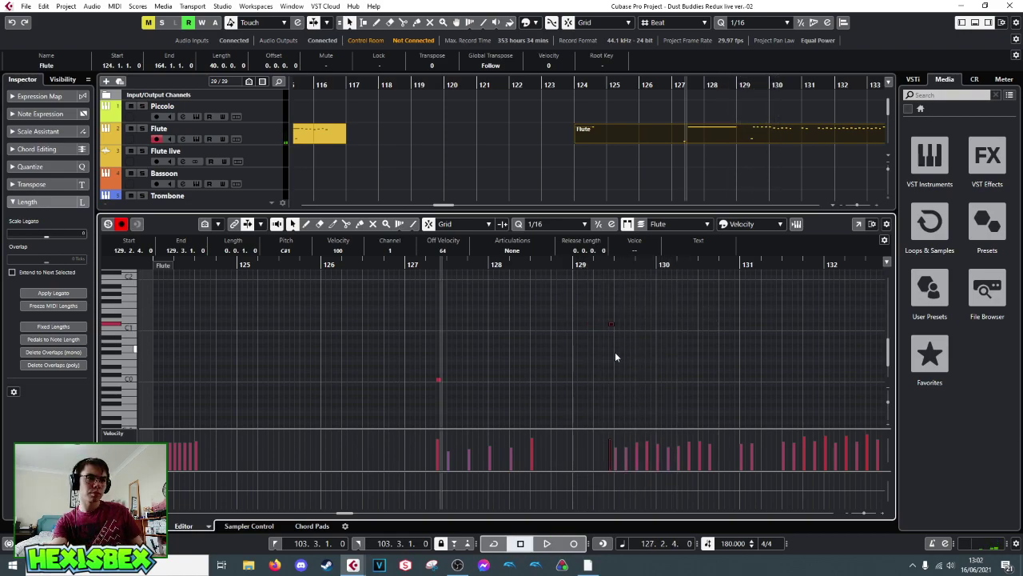
key("space")
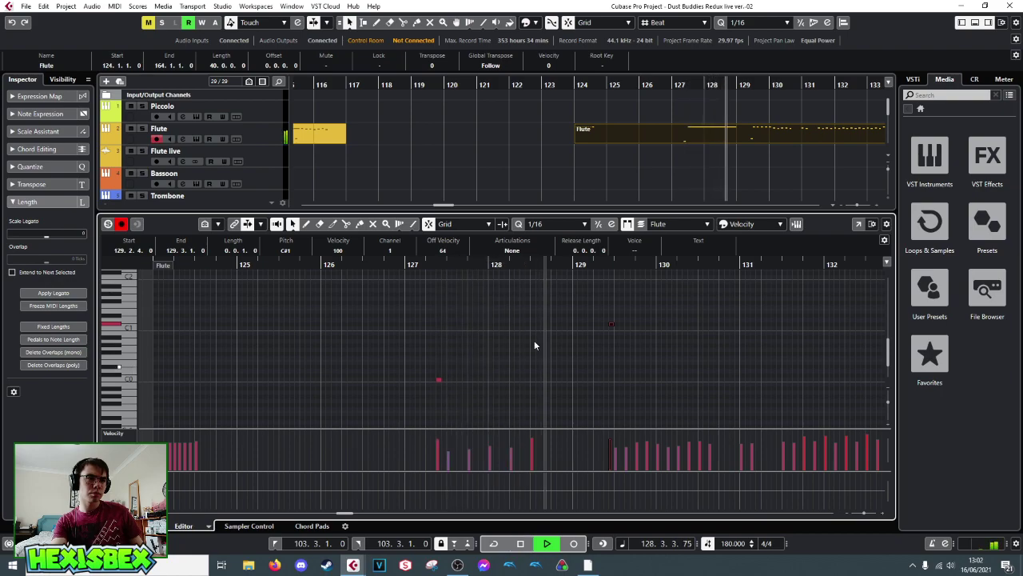
left_click(432, 264)
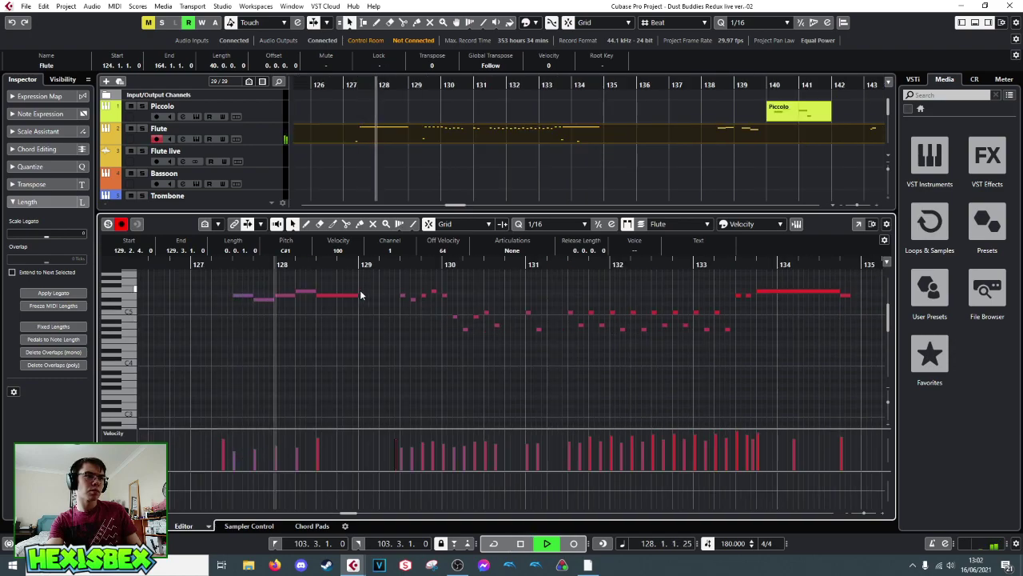
- Extend the flute's E5 note at 128.3.1.0 to a length of 0.3.0.0, check it with playback and close the note editor
left_click_drag(357, 295, 377, 295)
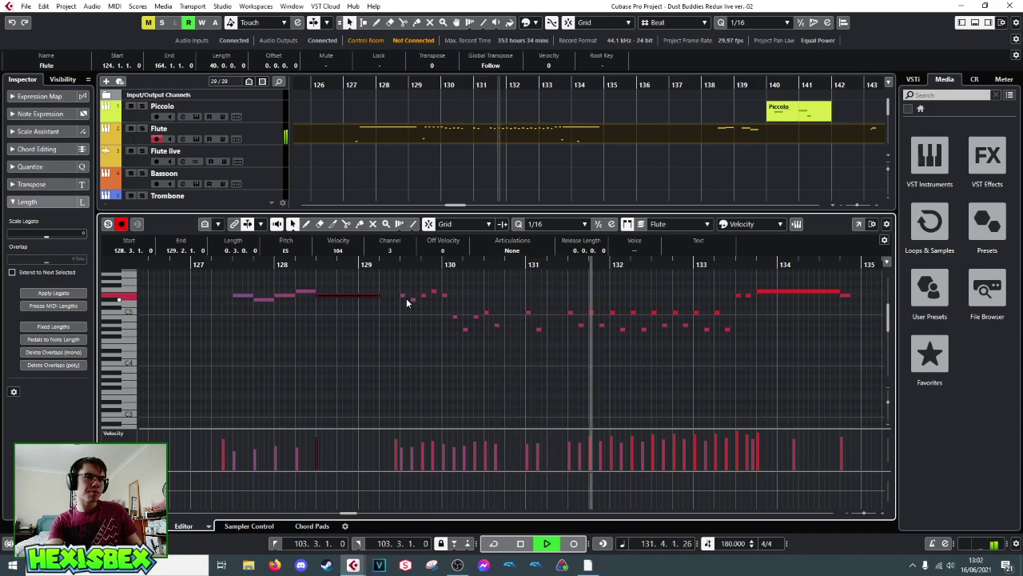
scroll(604, 342, "down", 6)
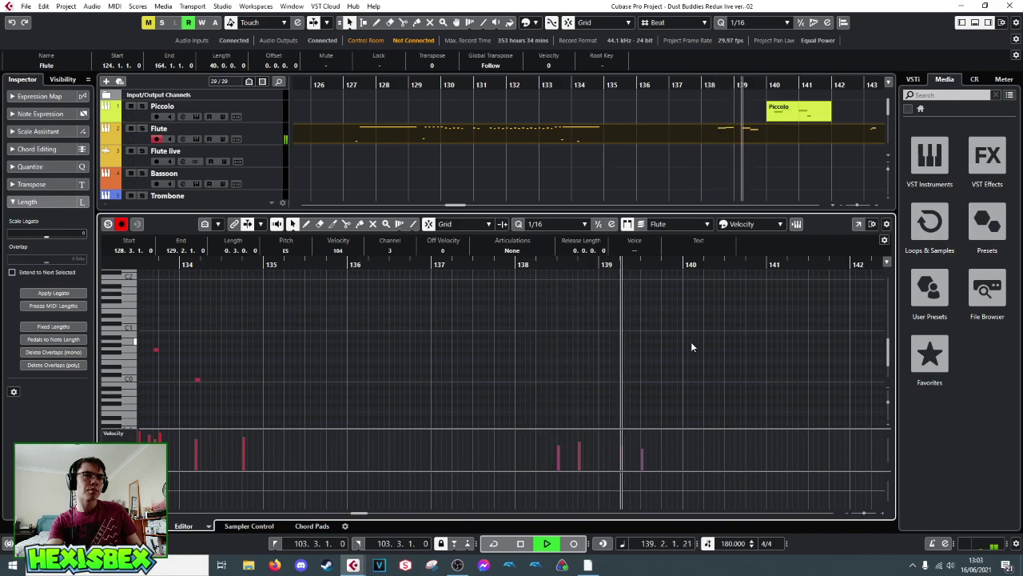
key("space")
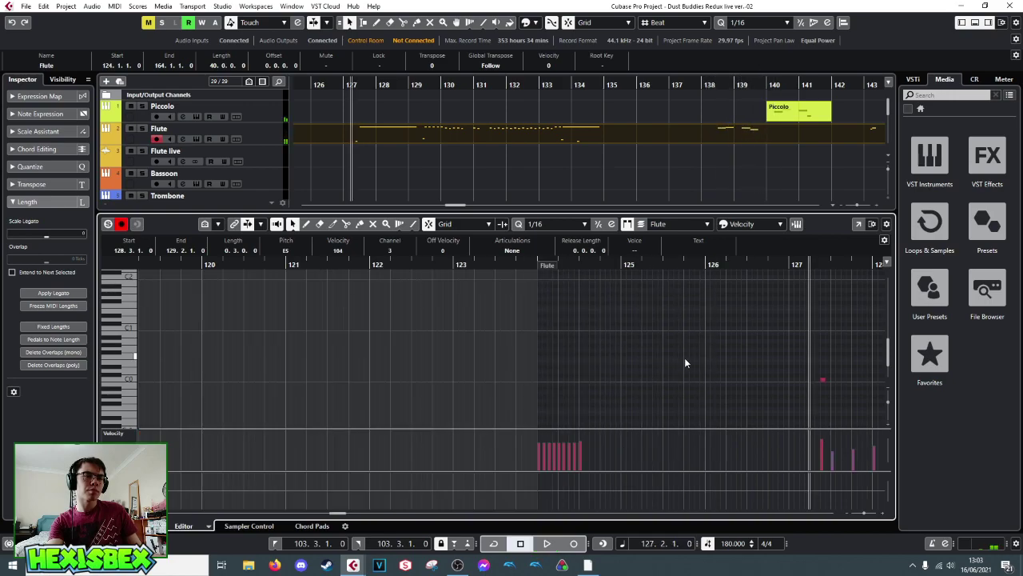
key("space")
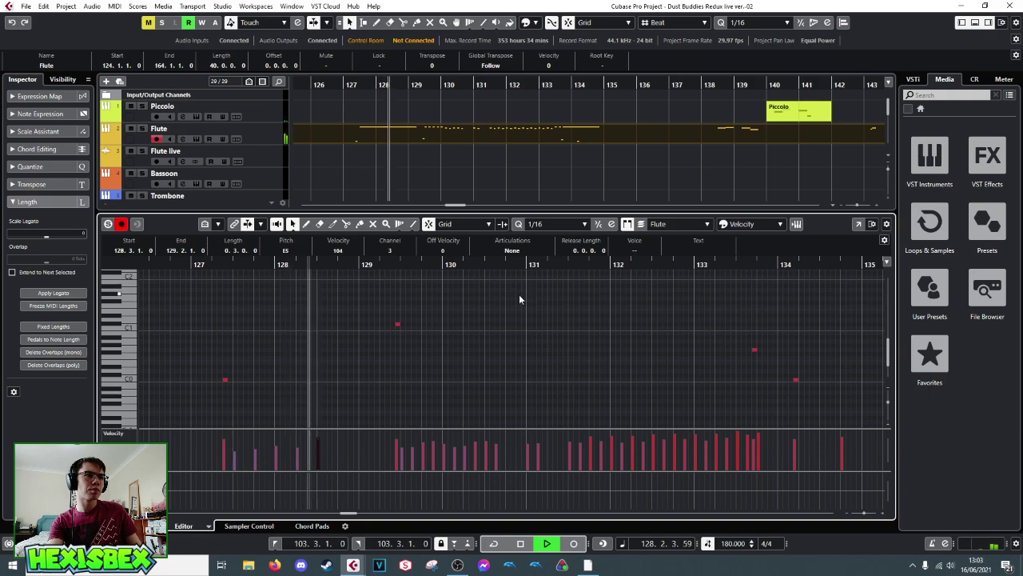
key("space")
key("ctrl+e")
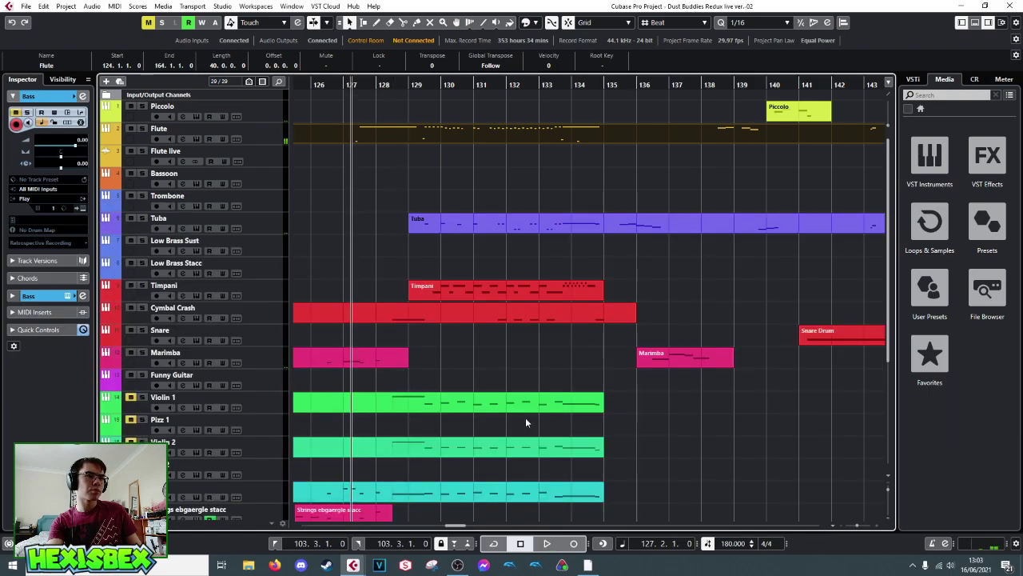
- Play the arrangement from about bar 127 to bar 135 and examine the Flute notes around bar 133 in the note editor
scroll(410, 234, "down", 2)
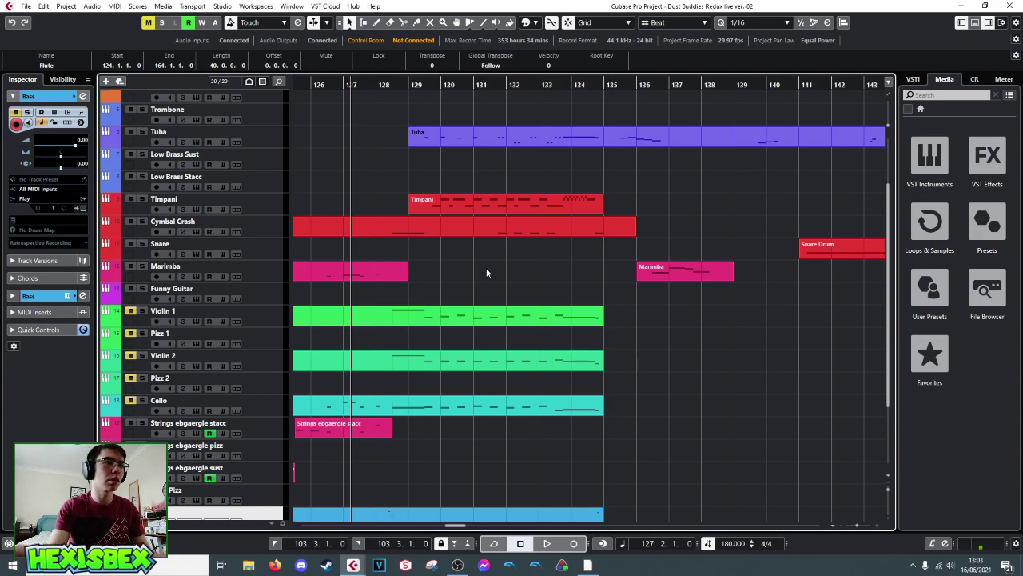
key("space")
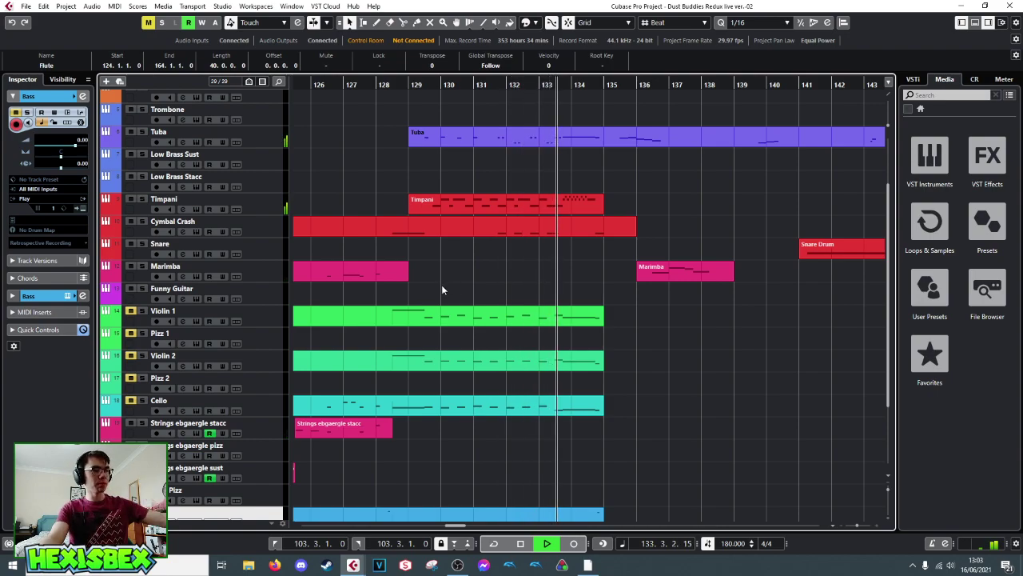
scroll(560, 240, "up", 4)
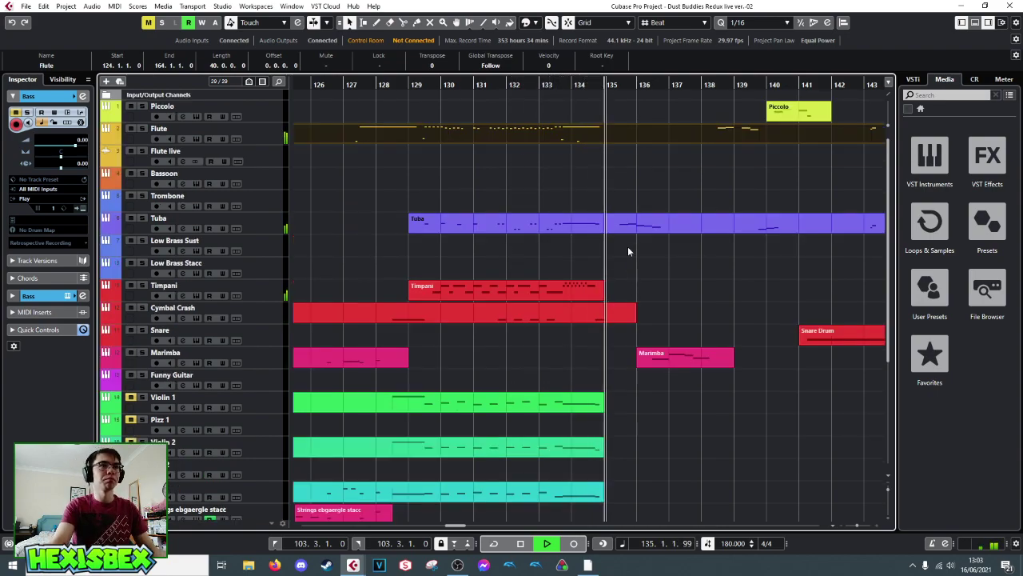
key("space")
left_click(564, 84)
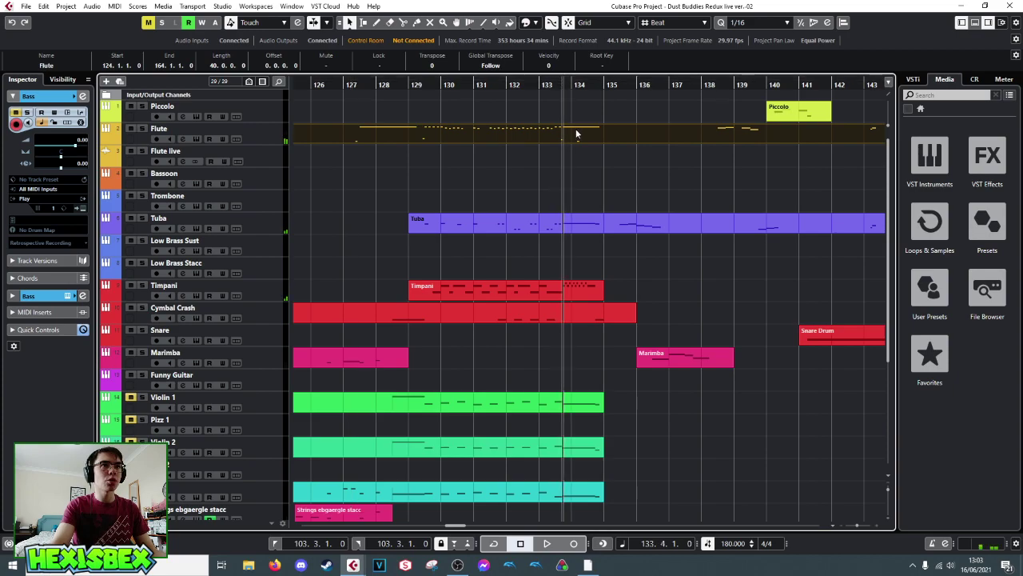
double_click(575, 128)
scroll(558, 330, "down", 2)
scroll(558, 335, "up", 4)
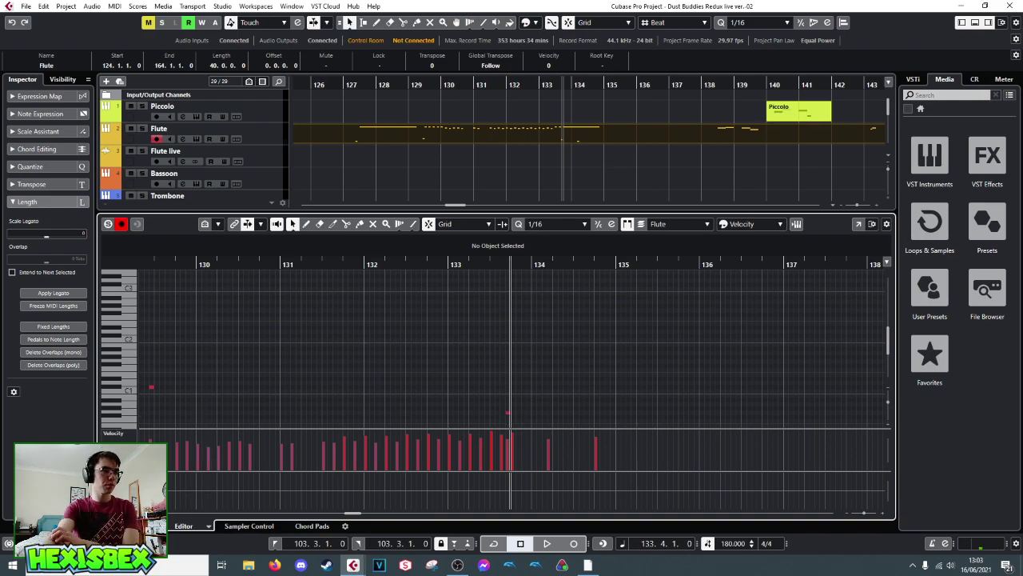
key("ctrl+e")
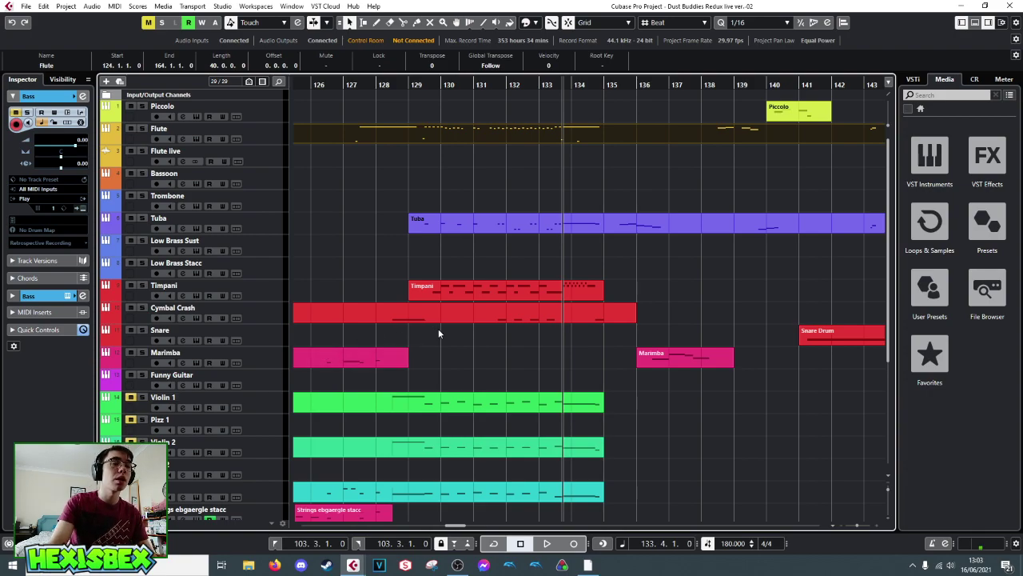
- Split the Violin 1, Violin 2 and Violoncello parts at 129.3.1.0
left_click(422, 86)
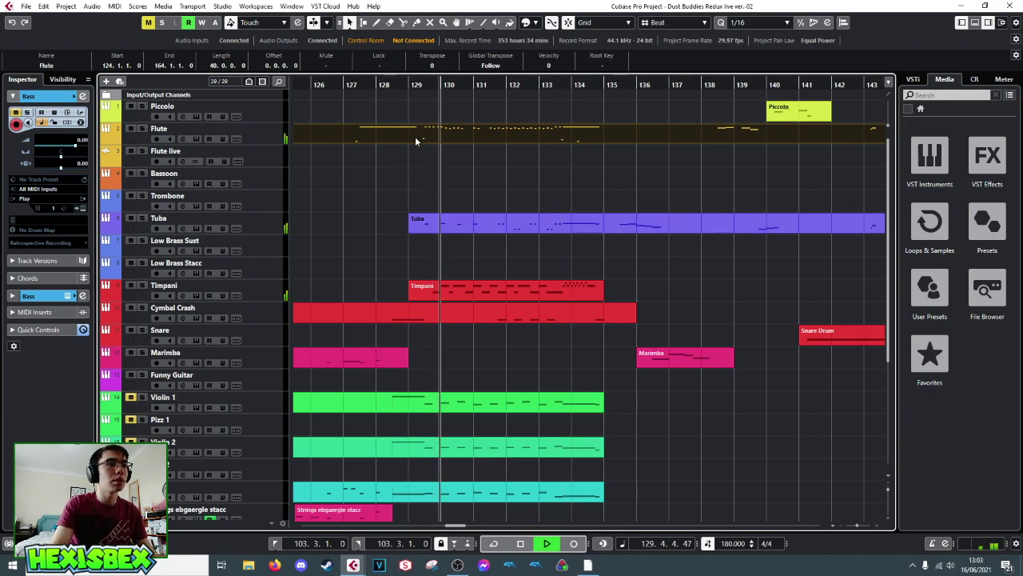
scroll(403, 281, "down", 5)
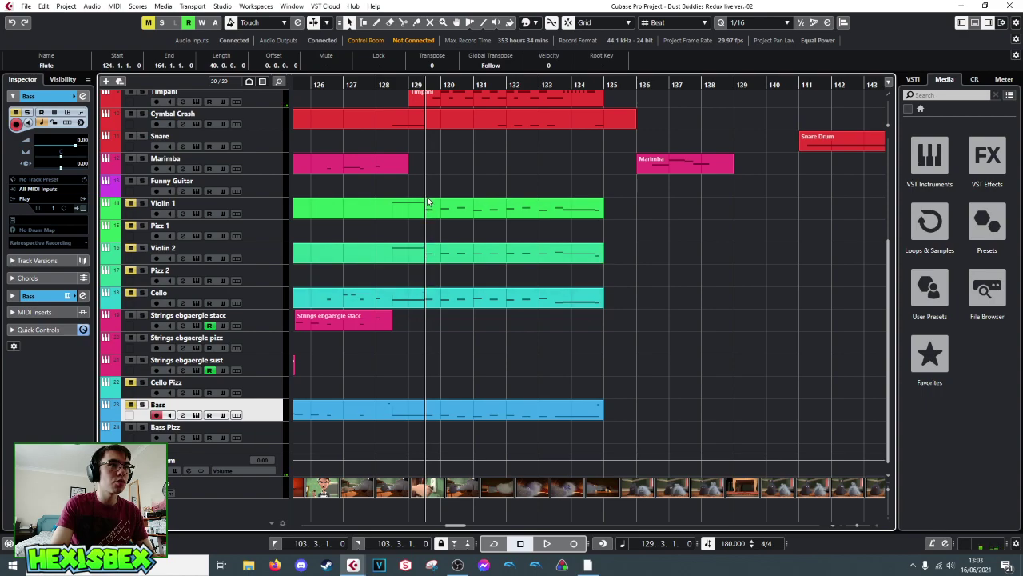
right_click(426, 201)
left_click(480, 202)
left_click(427, 209)
left_click(429, 251)
left_click(429, 297)
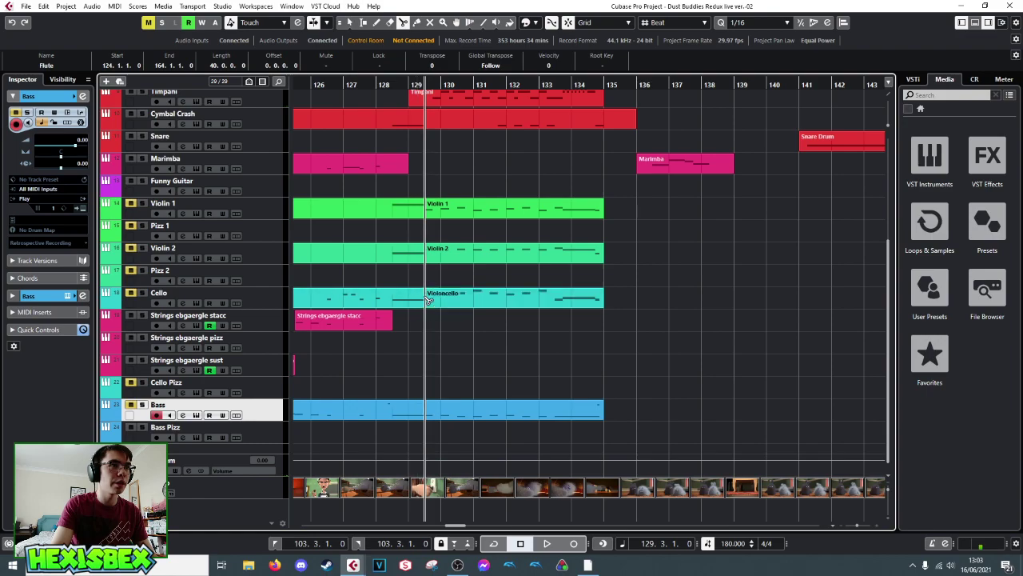
right_click(428, 299)
left_click(429, 301)
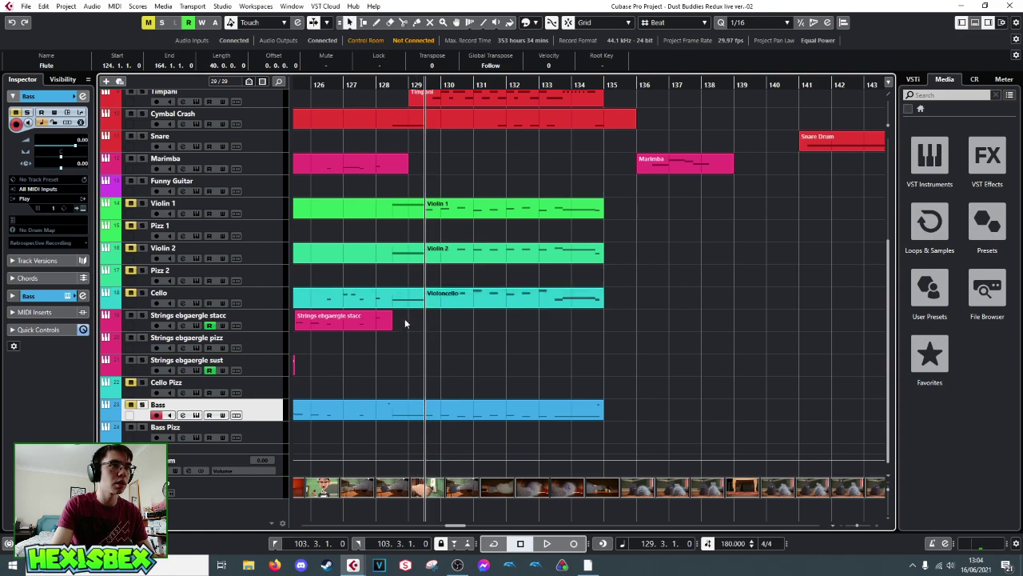
- Open the Violin 1, Violin 2 and Violoncello parts before the split together and examine the notes held from 128.3.1.0
left_click_drag(403, 318, 412, 211)
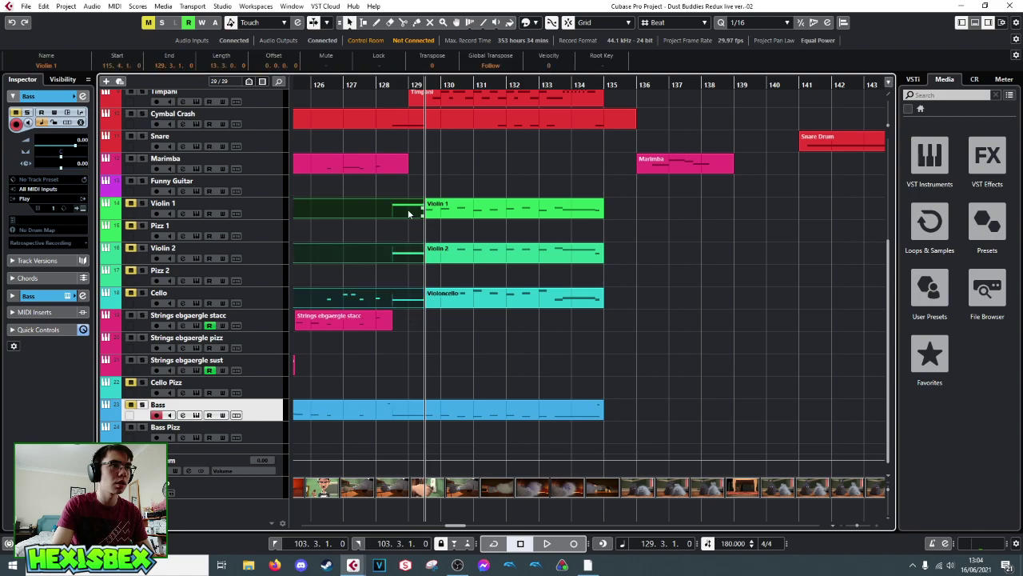
double_click(407, 208)
scroll(191, 334, "down", 2)
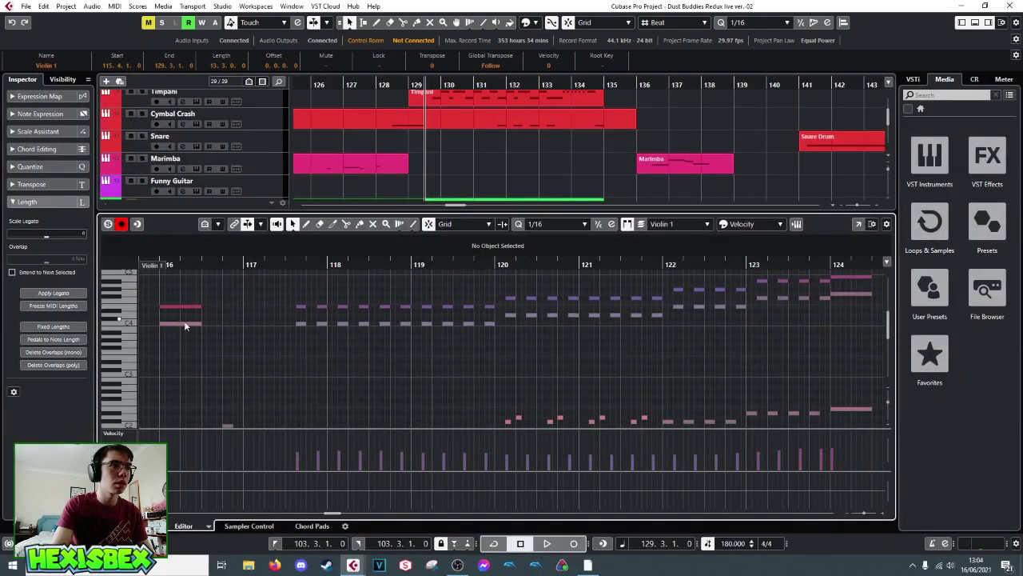
scroll(198, 406, "down", 6)
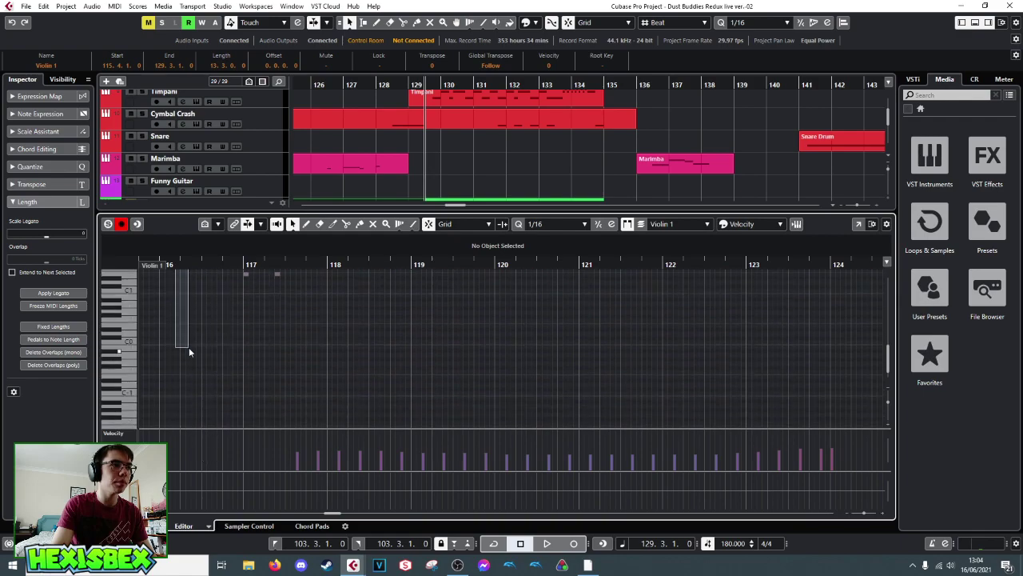
key("Right")
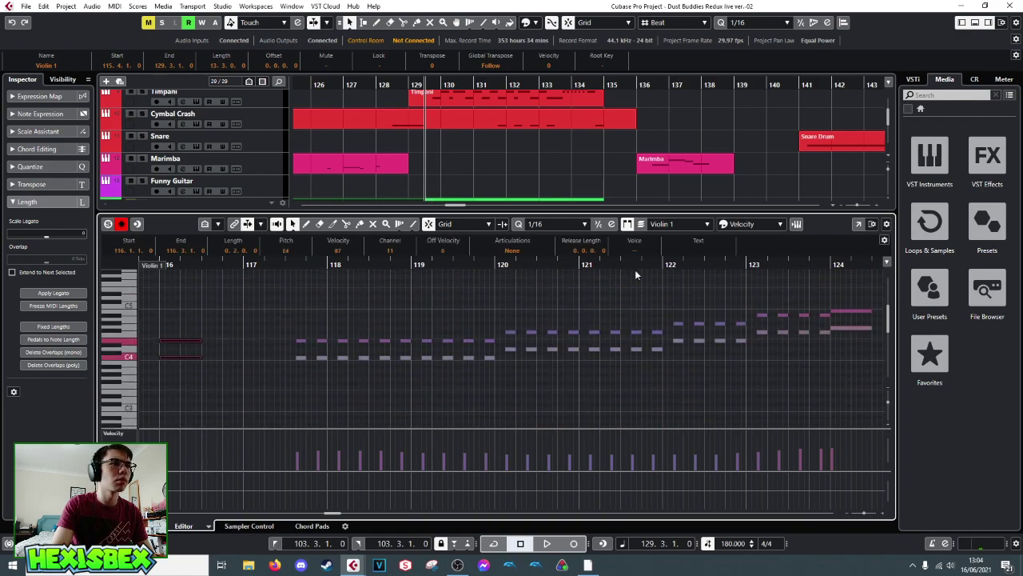
left_click_drag(699, 266, 733, 268)
scroll(646, 286, "down", 3)
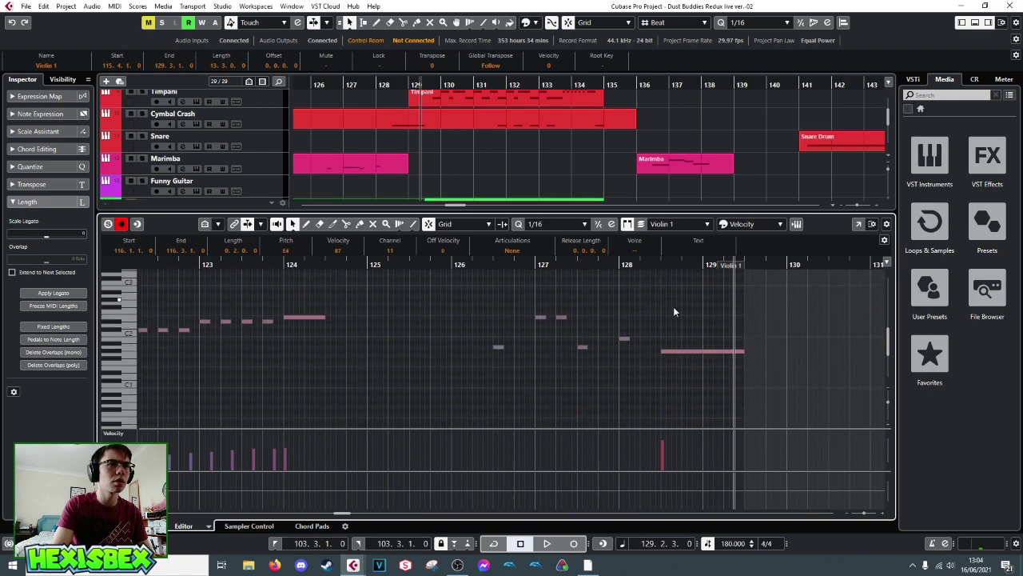
left_click_drag(696, 419, 675, 329)
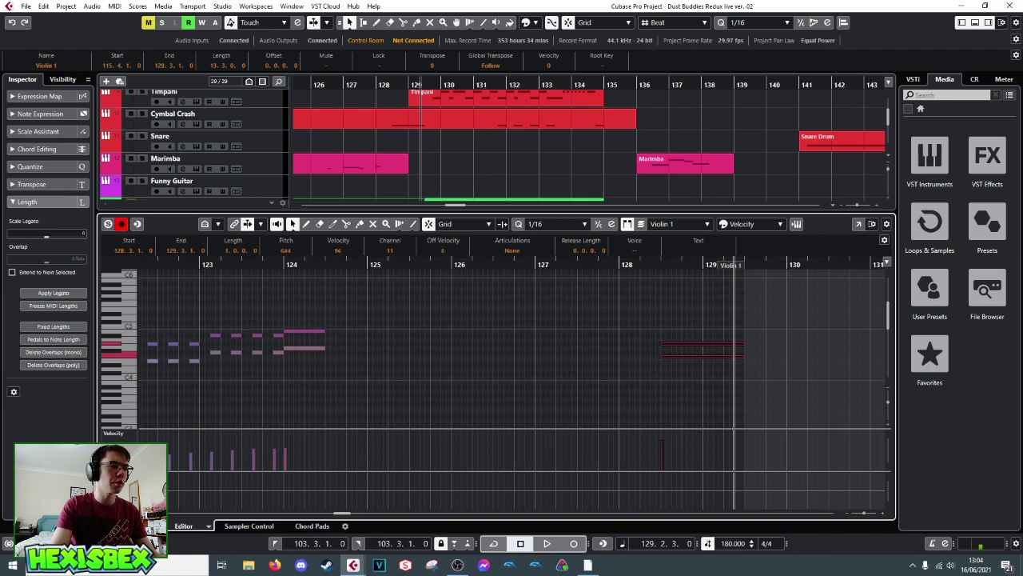
key("ctrl+e")
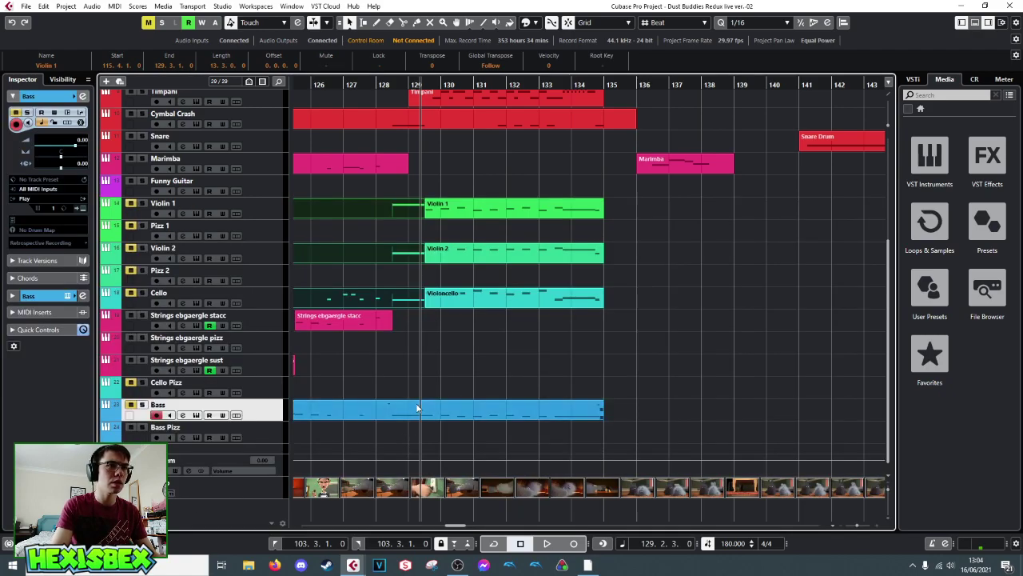
- Draw an empty part from 128.1.1.0 to 130.1.1.0 on the Strings ebgaergle sust track
left_click(423, 364)
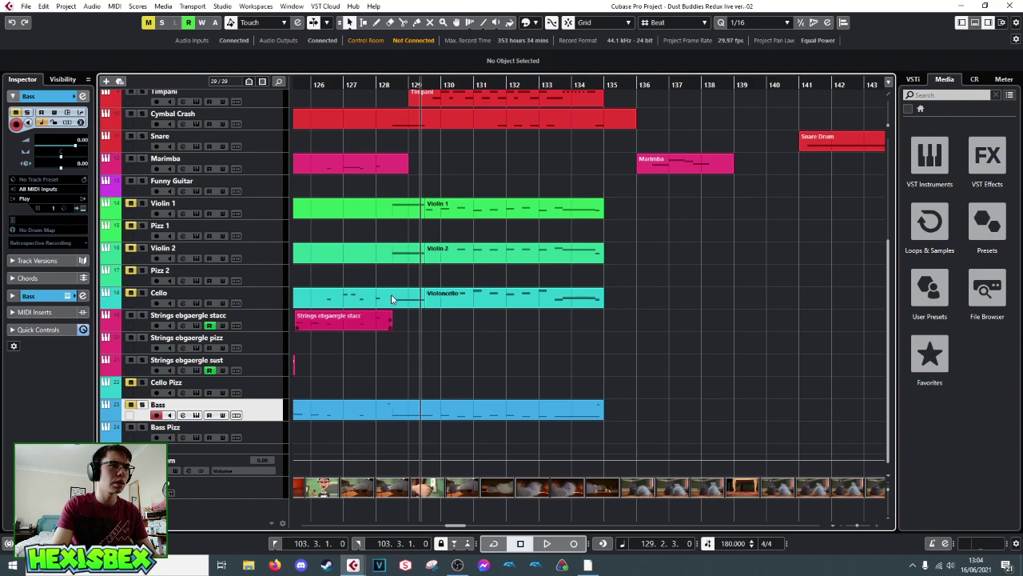
left_click(392, 87)
left_click(376, 84)
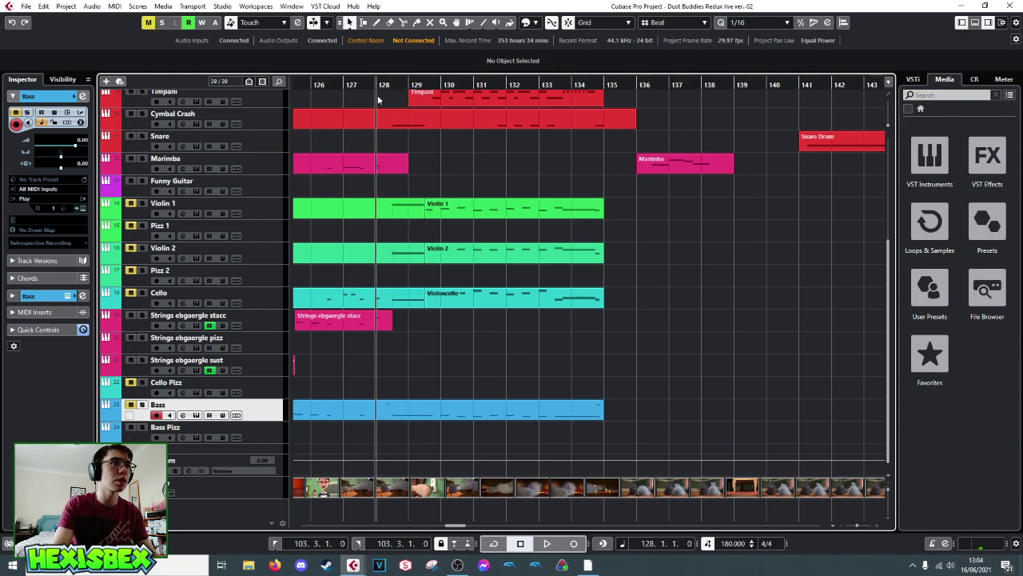
right_click(375, 366)
left_click(405, 365)
left_click_drag(377, 361, 445, 362)
right_click(450, 356)
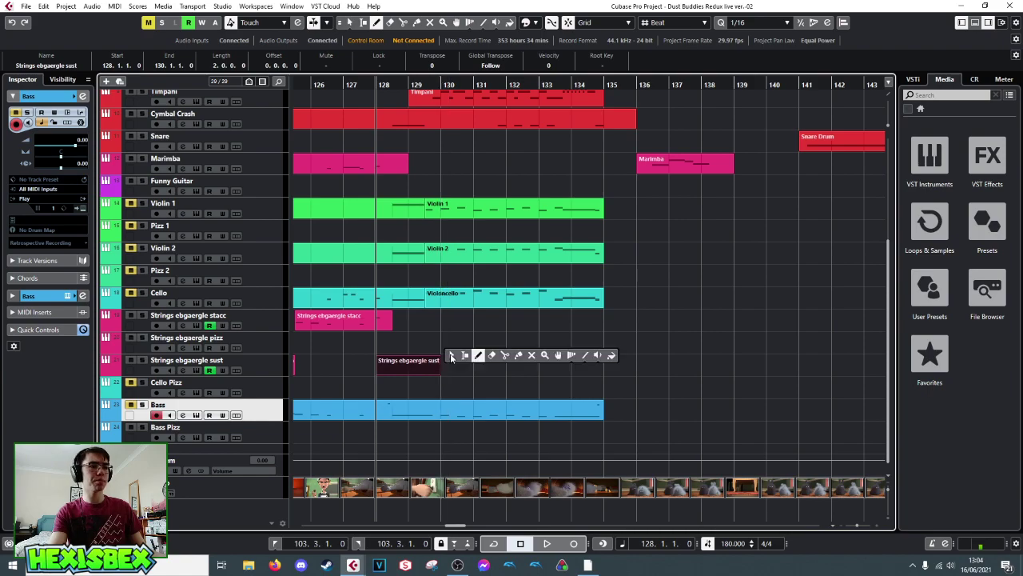
left_click(450, 356)
- Open the empty Strings ebgaergle sust part and paste the copied held notes at 128.3.1.0
double_click(394, 365)
scroll(432, 137, "down", 5)
left_click(262, 145)
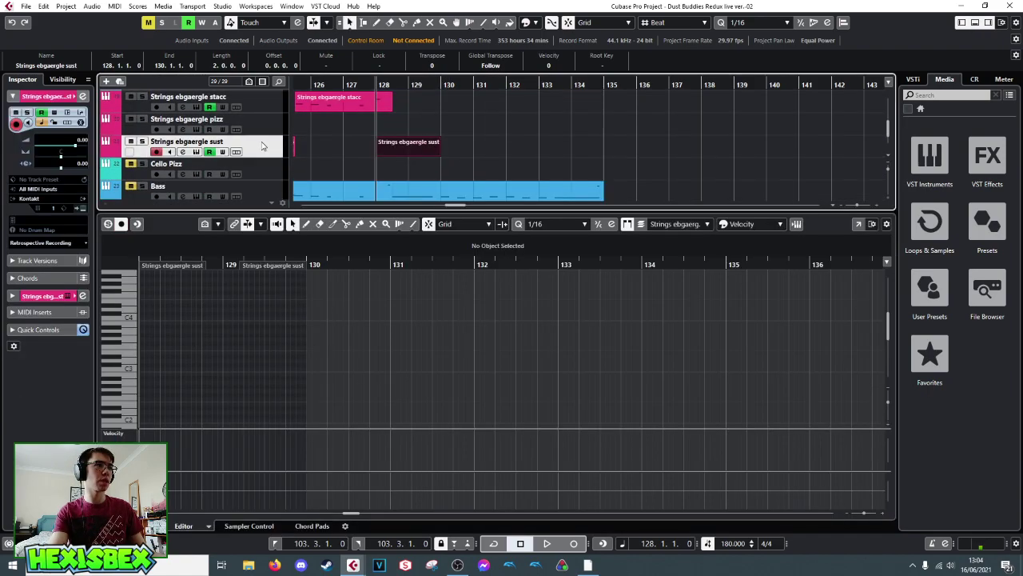
left_click(391, 83)
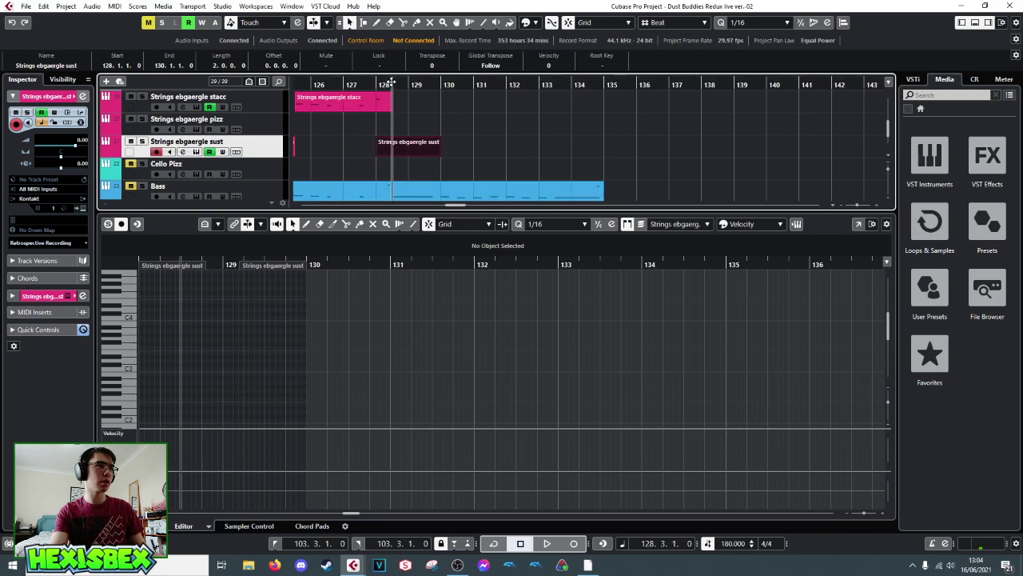
left_click(180, 271)
key("ctrl+v")
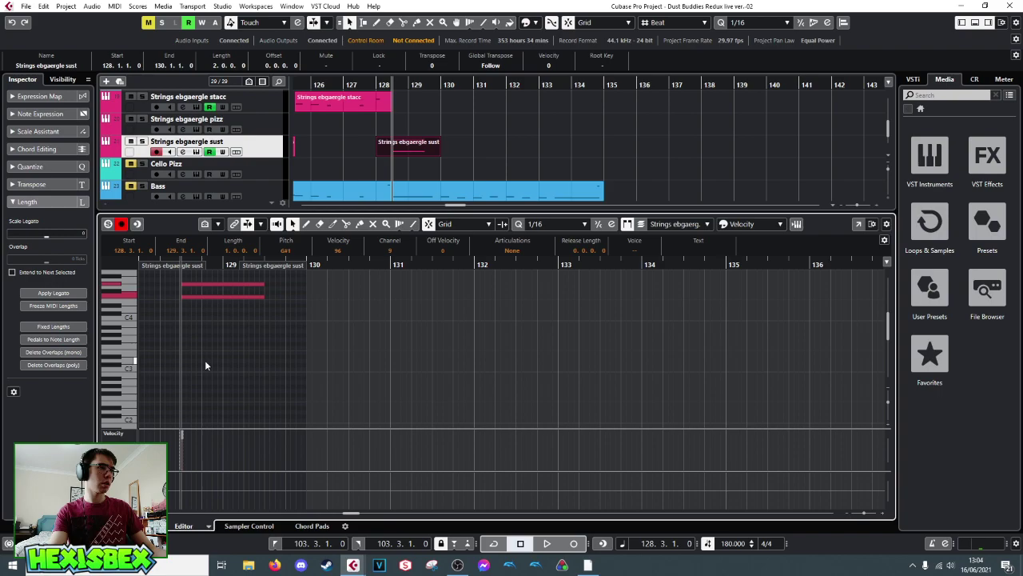
- Play the pasted Strings ebgaergle sust notes from 128.3.1.0 and check the lowest note's pitch
key("space")
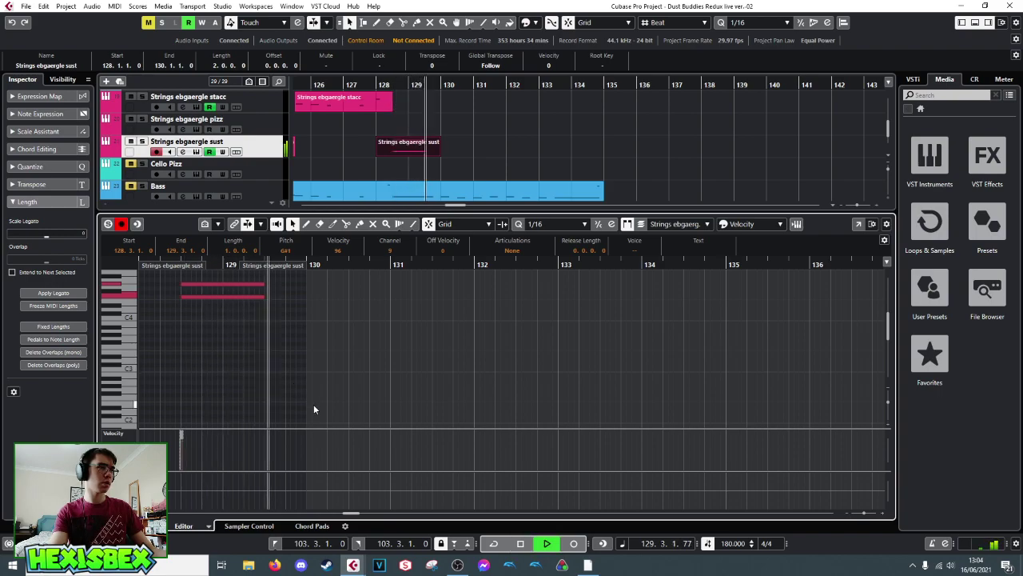
key("space")
scroll(295, 371, "down", 3)
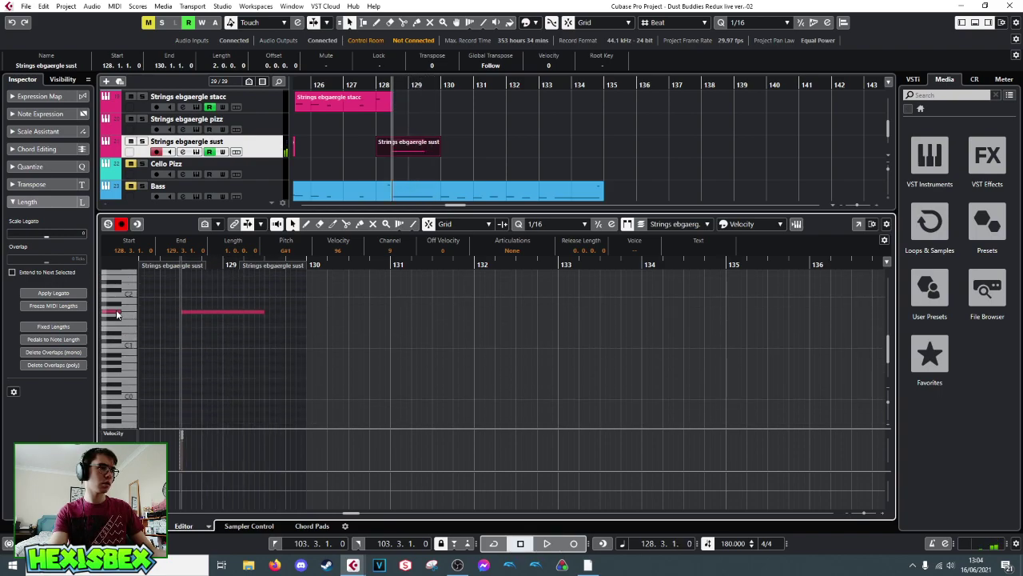
key("space")
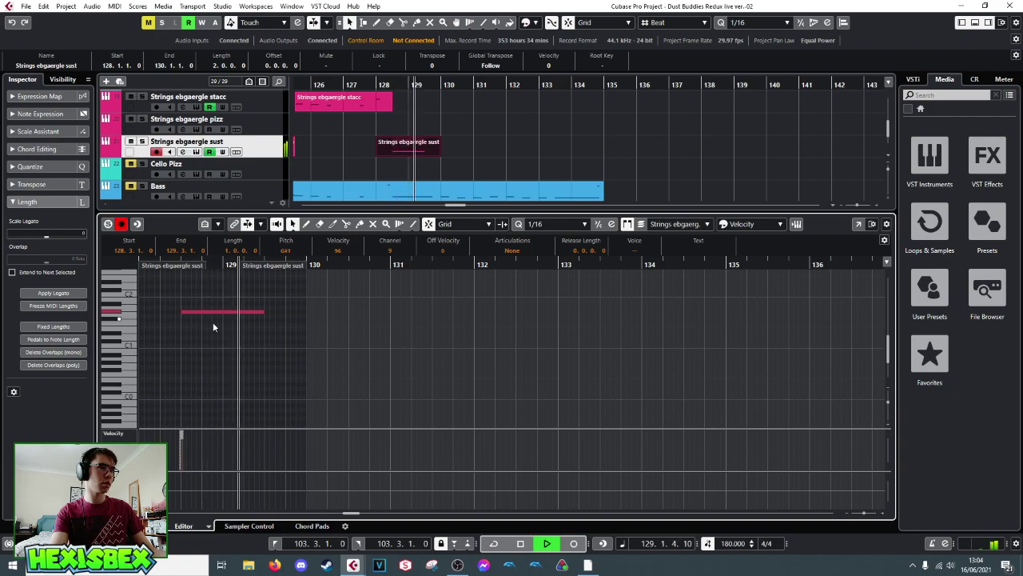
key("space")
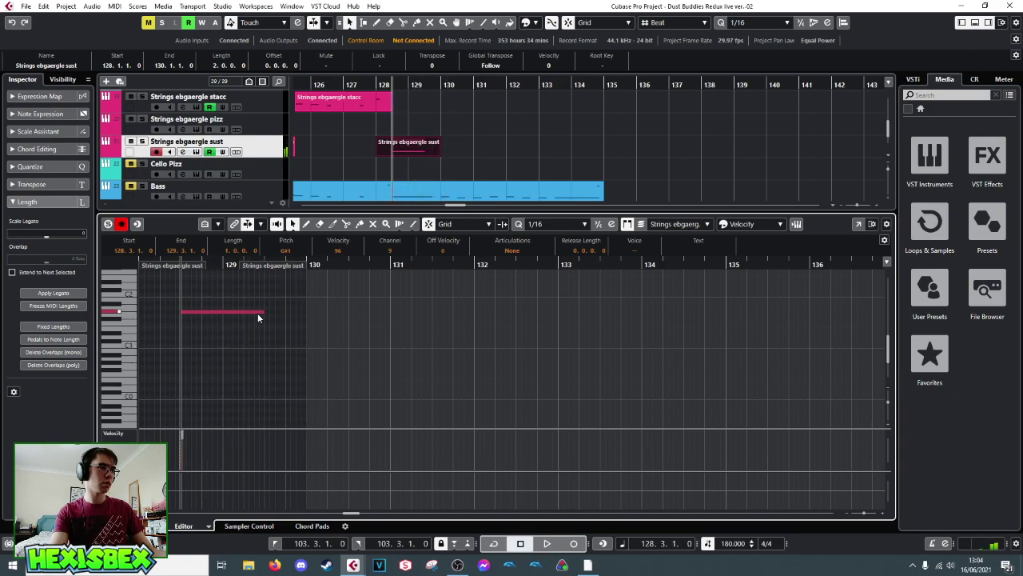
- Lower the velocity of the pasted Strings ebgaergle sust notes to 71 and play them back
scroll(201, 314, "up", 3)
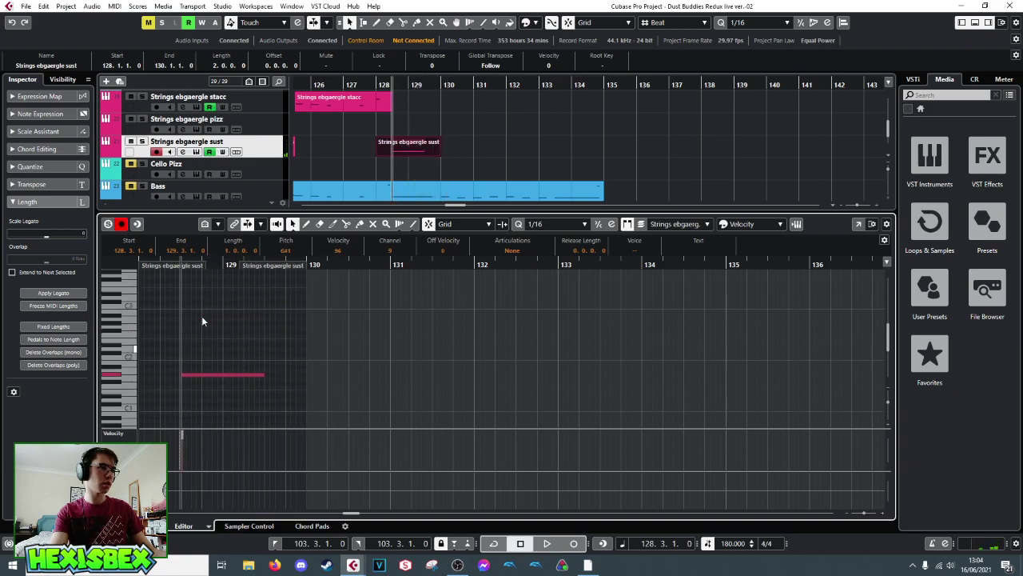
scroll(203, 353, "down", 6)
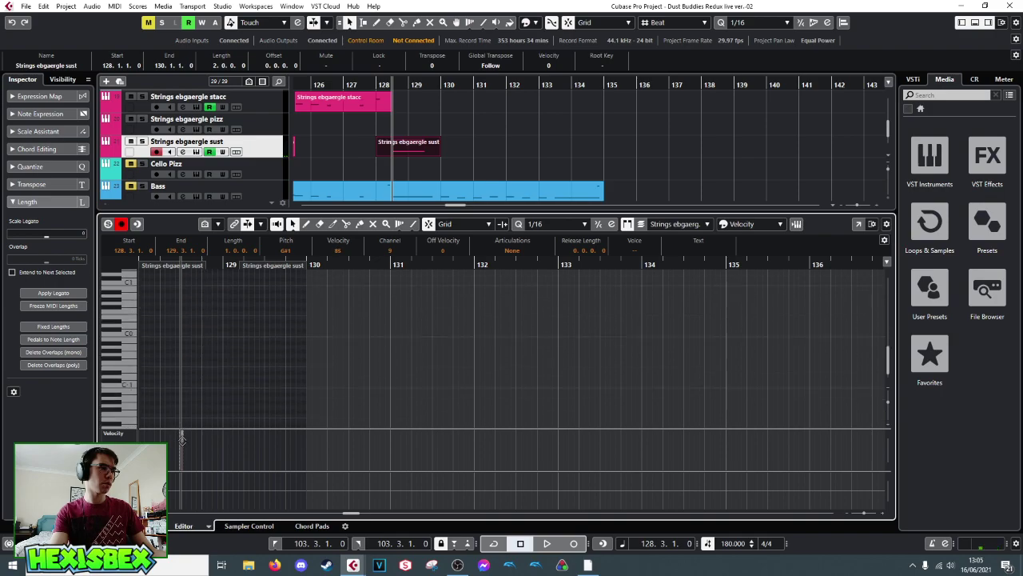
scroll(240, 373, "up", 8)
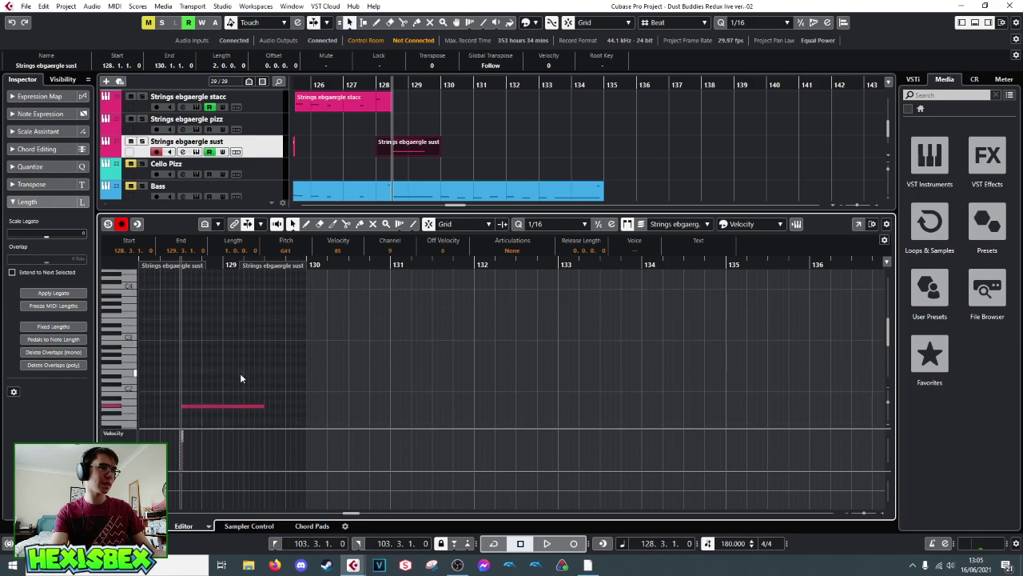
scroll(228, 375, "up", 5)
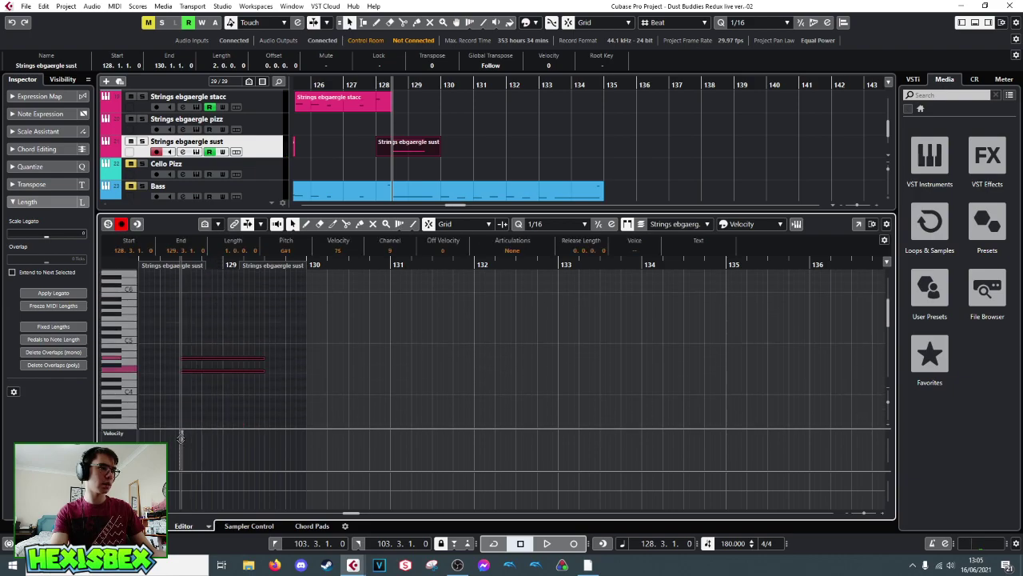
key("space")
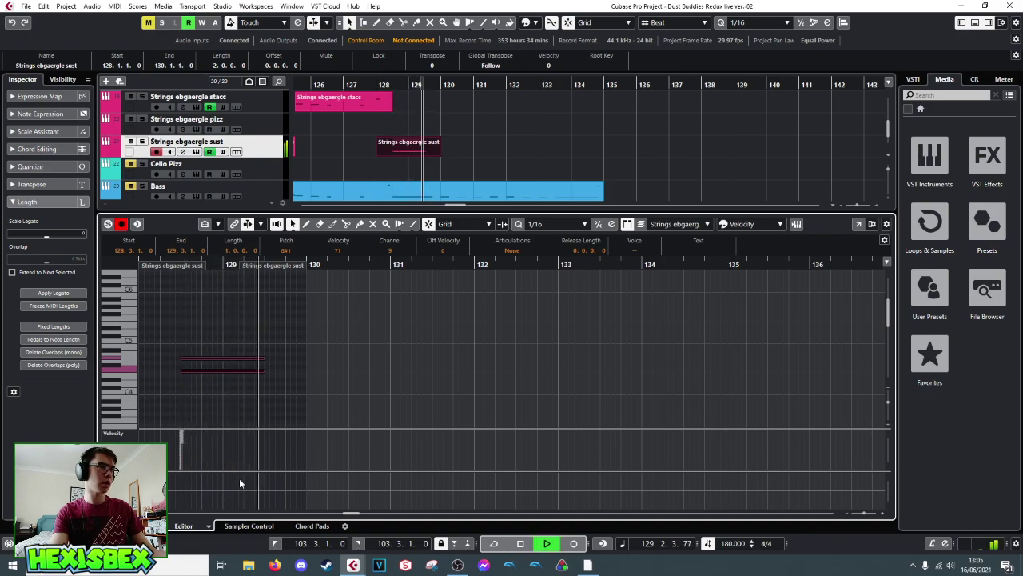
key("space")
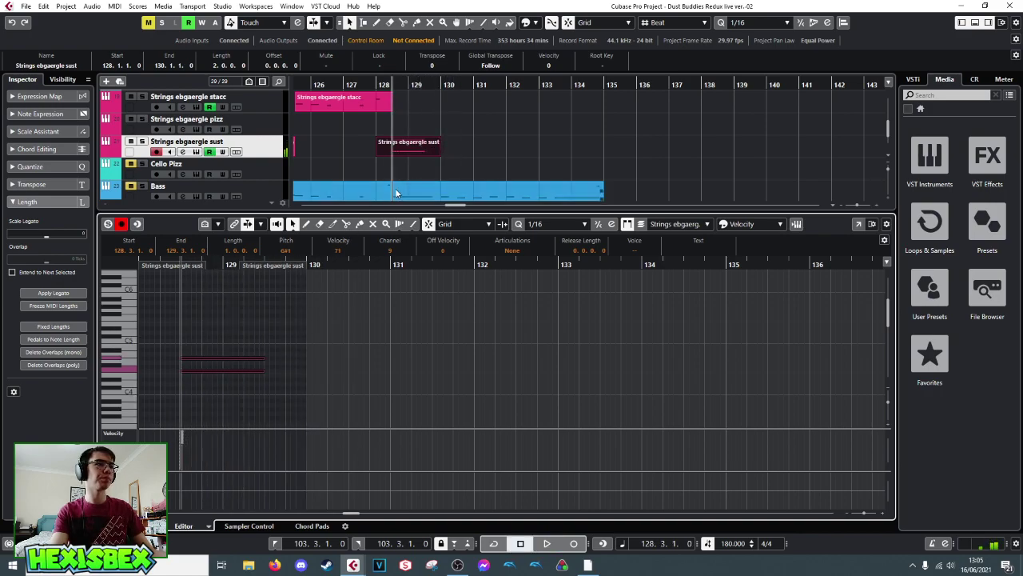
- Open the Double Bass part on the Bass track and examine the pitch of the note held from 128.3.1.0
scroll(435, 159, "down", 2)
left_click(422, 156)
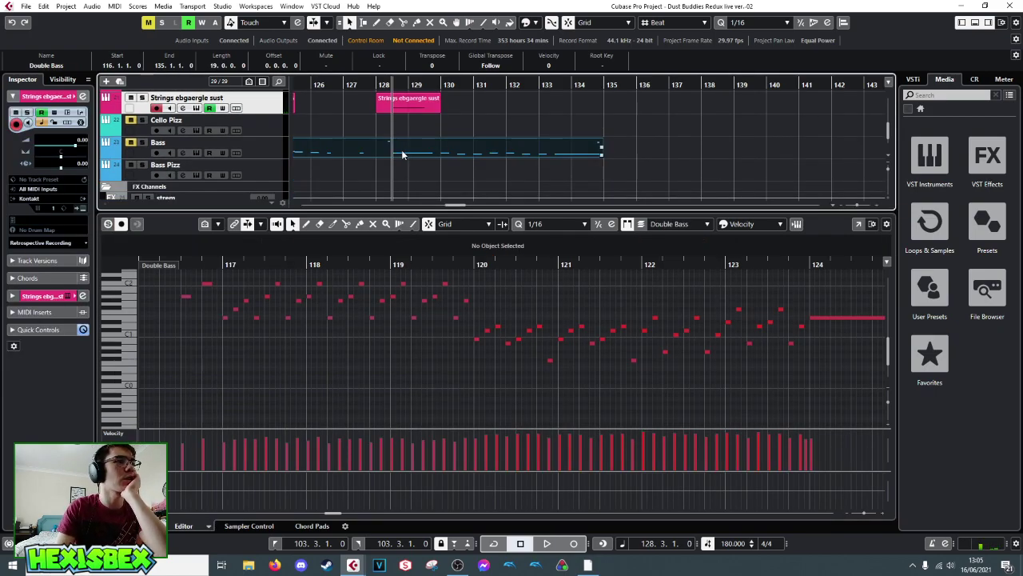
left_click(275, 151)
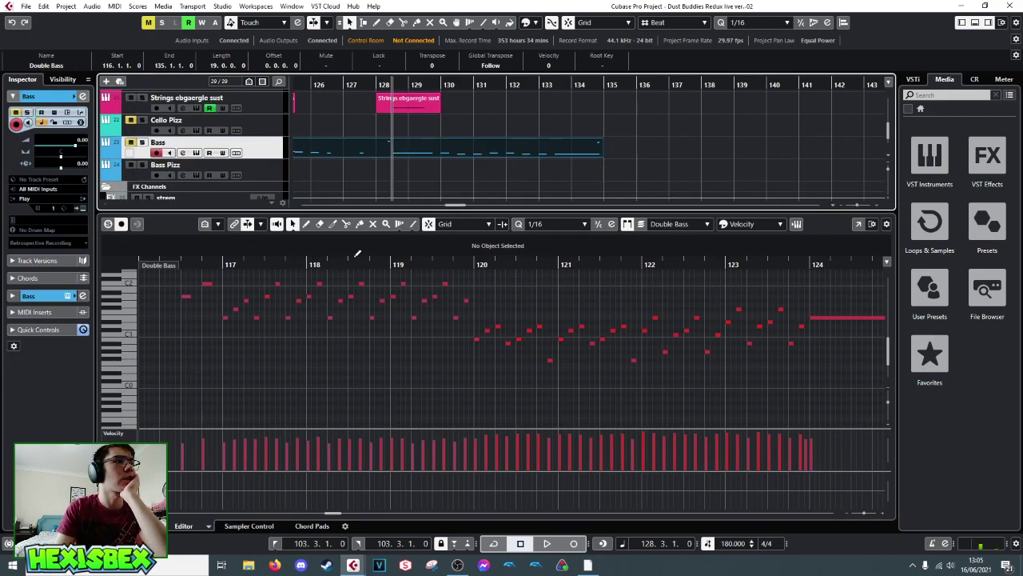
left_click(758, 263)
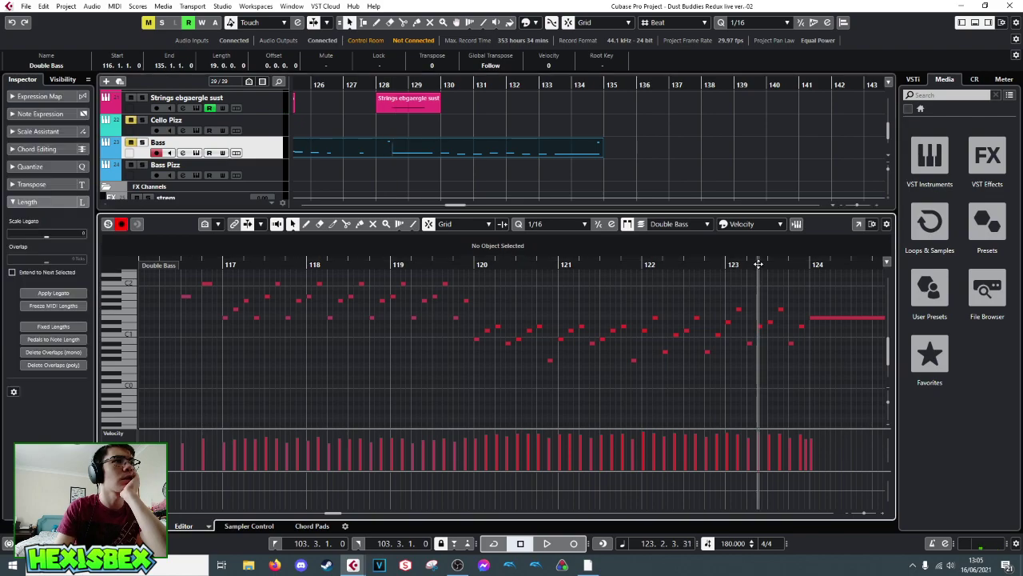
scroll(607, 320, "right", 10)
left_click_drag(469, 281, 753, 326)
scroll(731, 309, "down", 1)
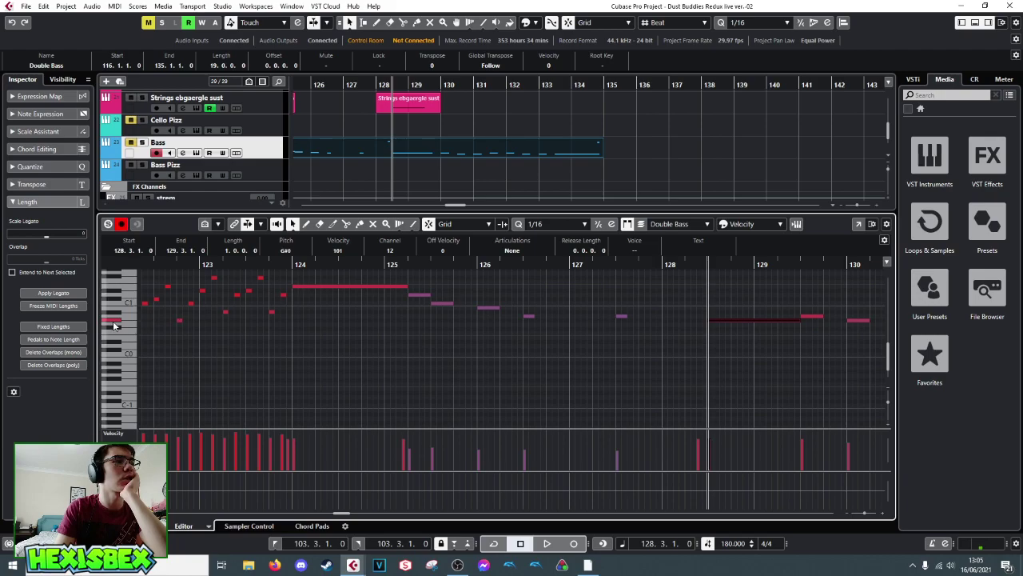
- Copy the low G#1 note in the Strings ebgaergle sust part one octave down to G#0 and play the result
key("ctrl+e")
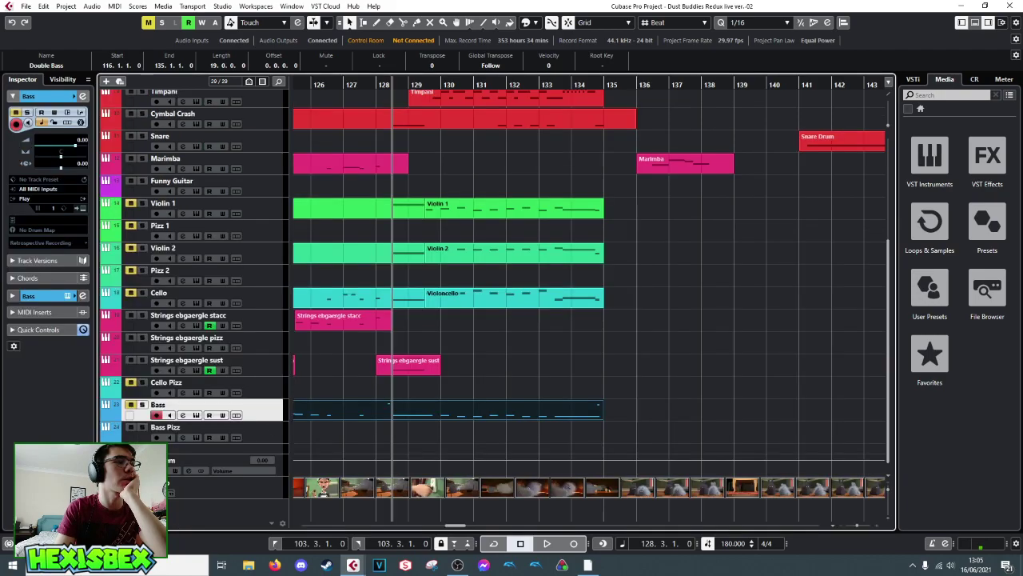
left_click(402, 373)
key("ctrl+e")
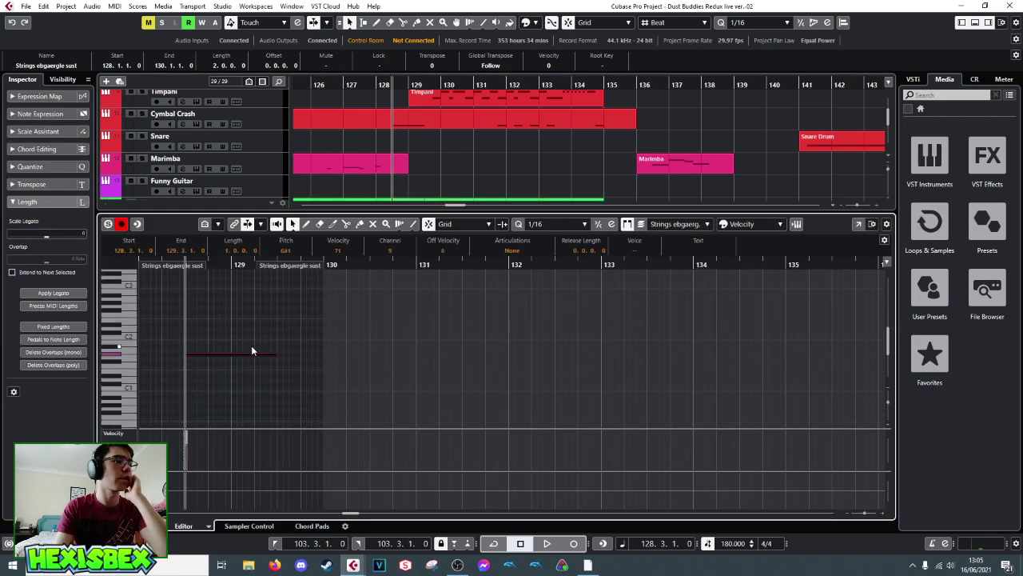
left_click(278, 354)
left_click_drag(321, 354, 231, 410)
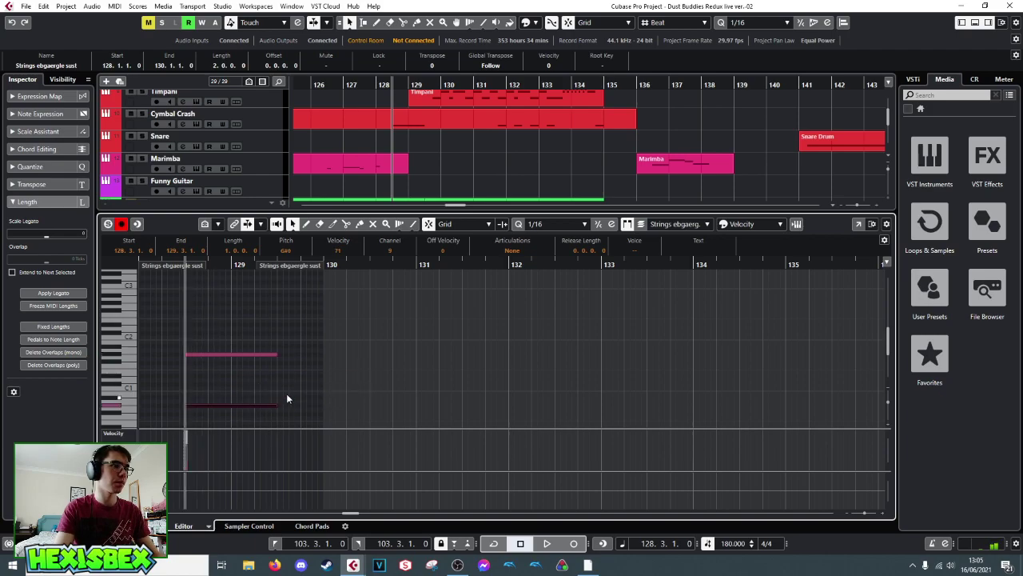
key("space")
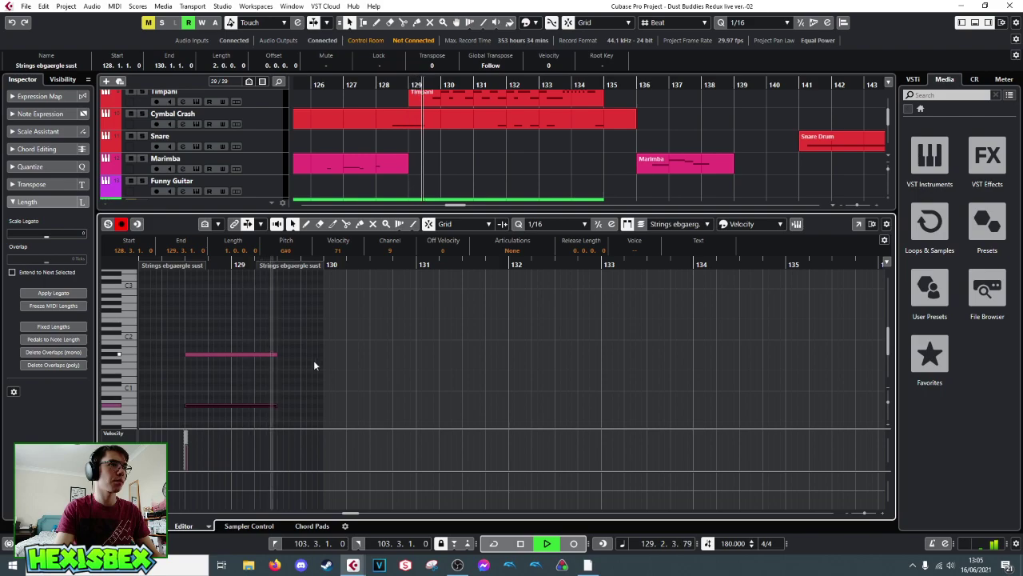
key("space")
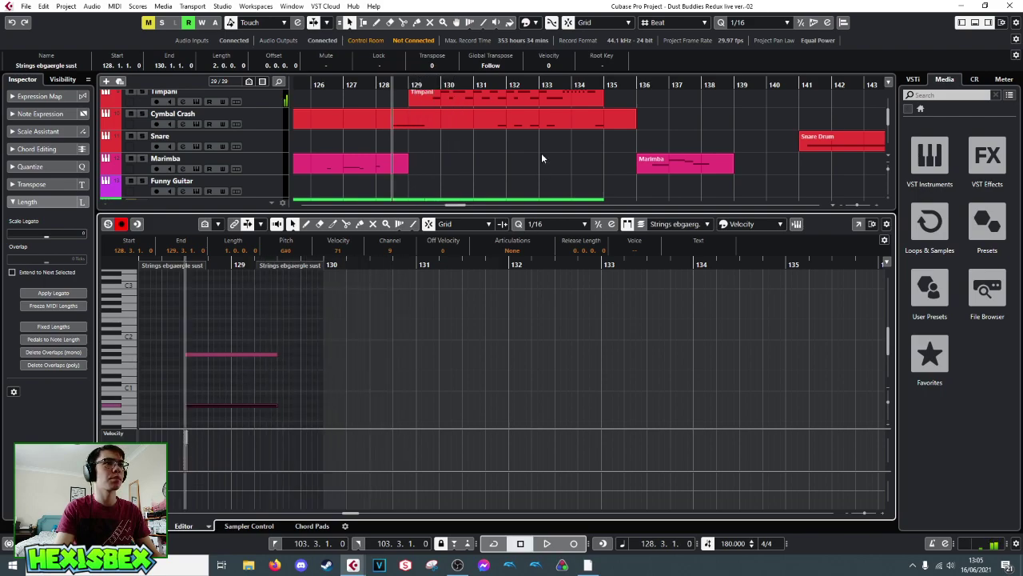
- Move the Cello Pizz, Bass and Bass Pizz tracks directly below the Cello track, above Strings ebgaergle stacc
scroll(542, 152, "down", 2)
scroll(540, 156, "down", 4)
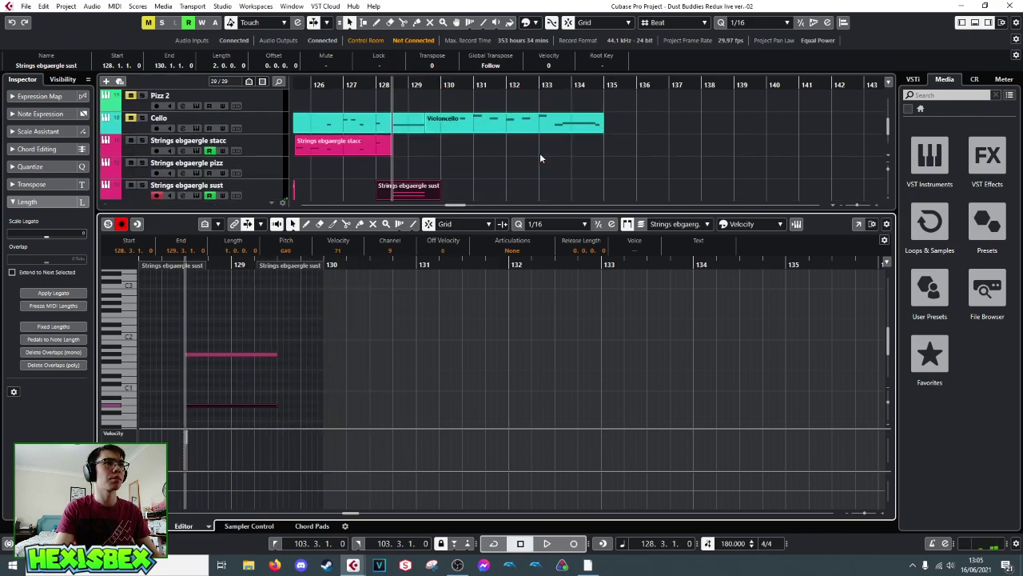
scroll(539, 157, "down", 2)
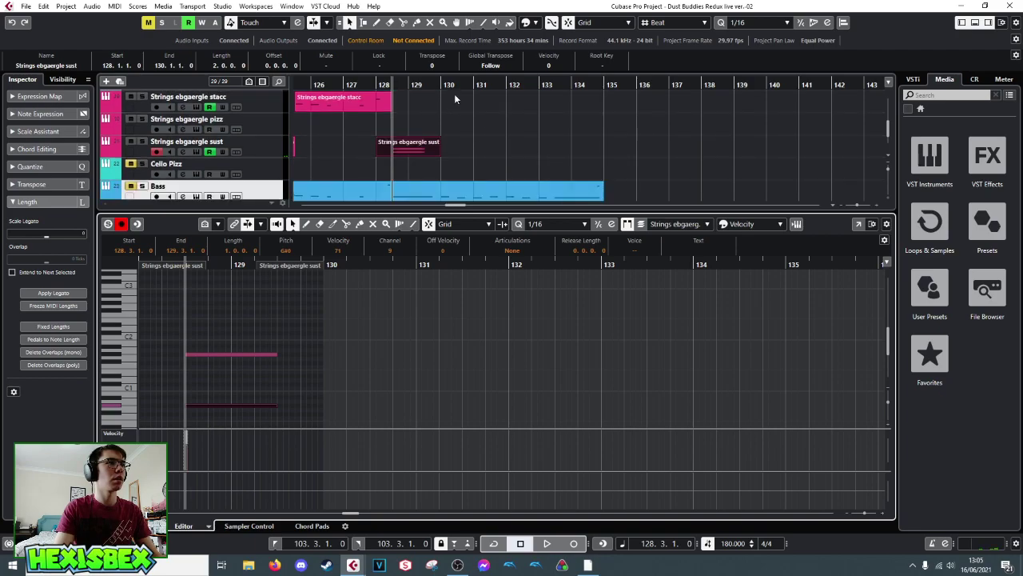
left_click_drag(452, 85, 450, 68)
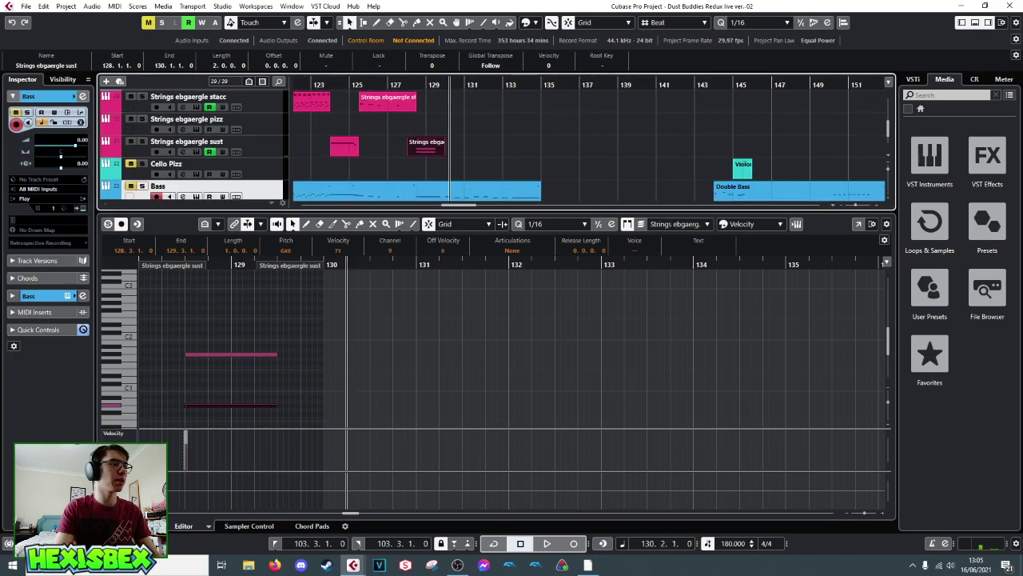
key("ctrl+e")
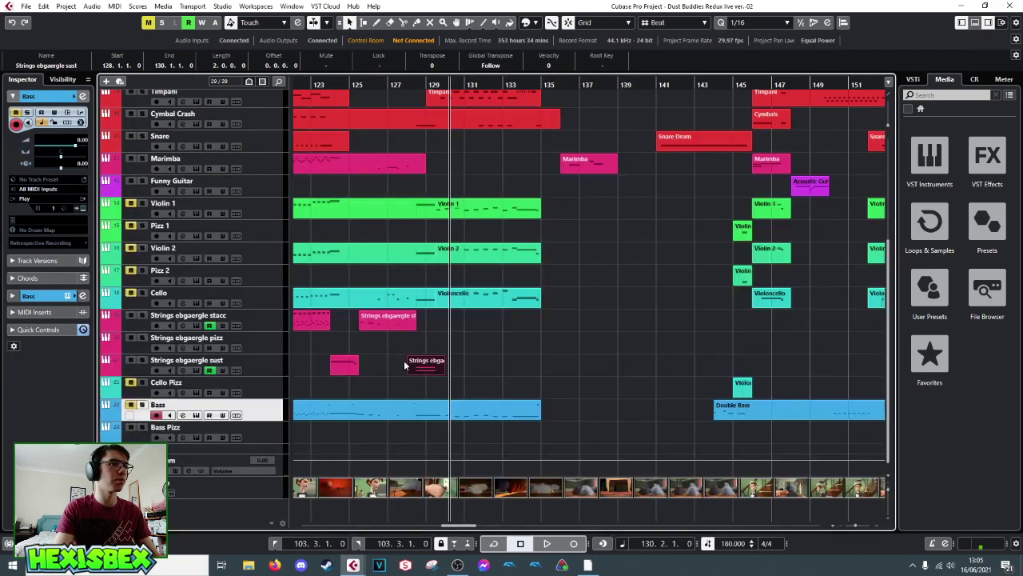
left_click(271, 431)
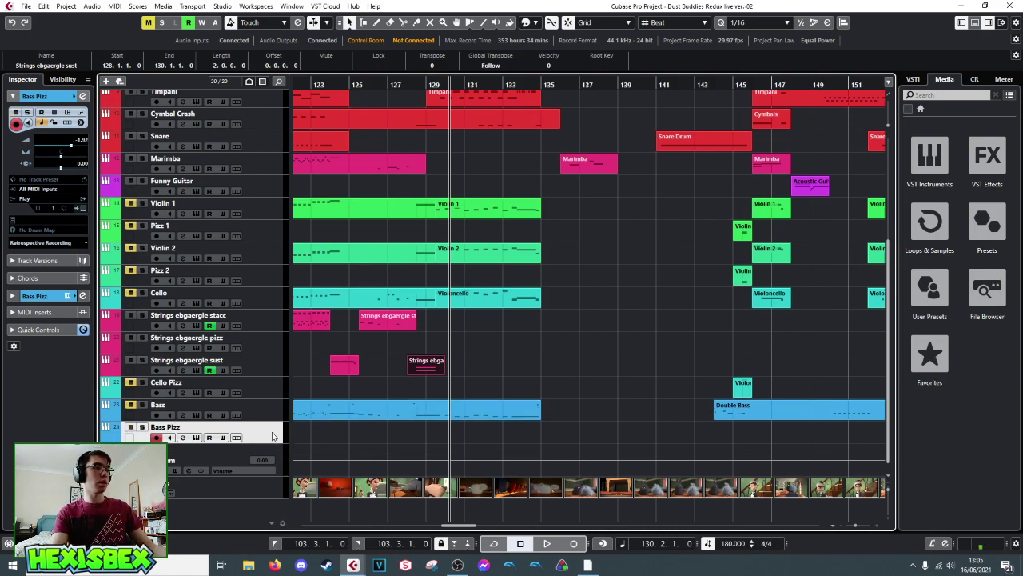
left_click(269, 390)
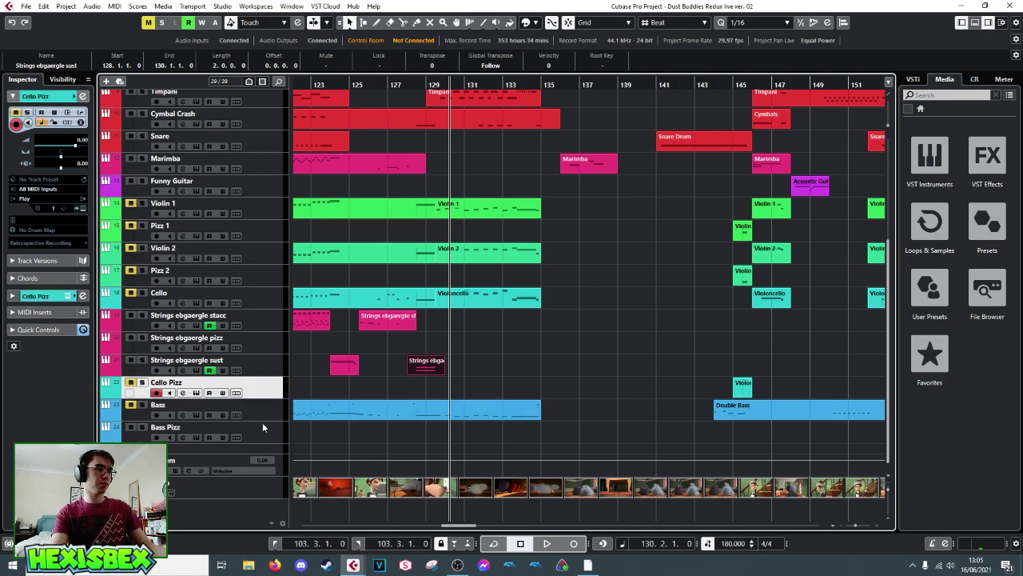
left_click(262, 412, "shift")
left_click(264, 436, "shift")
left_click_drag(272, 391, 272, 320)
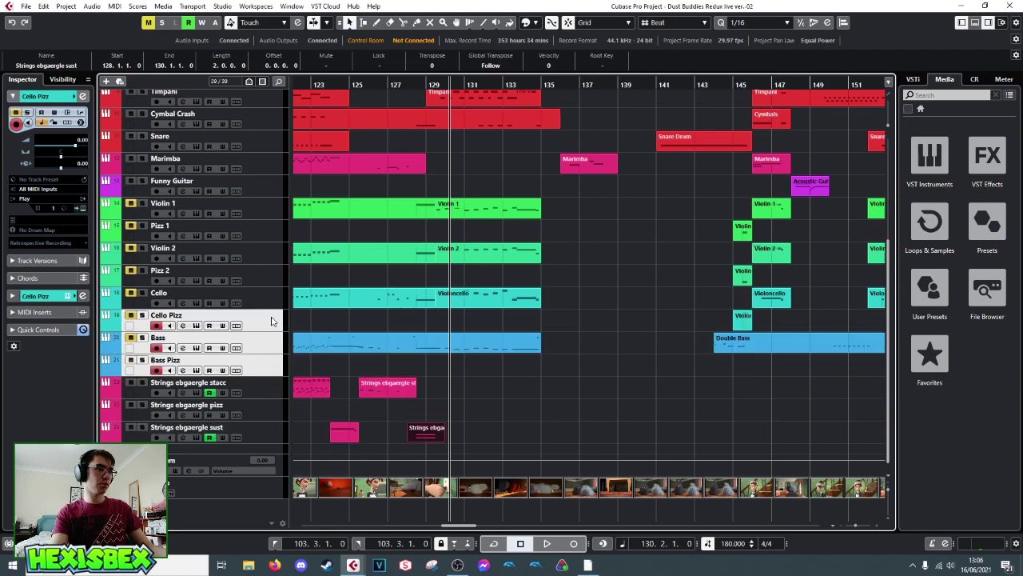
- Play the arrangement from 129.3.1.0 to about bar 134 with the Bass track selected
left_click(504, 384)
left_click(256, 346)
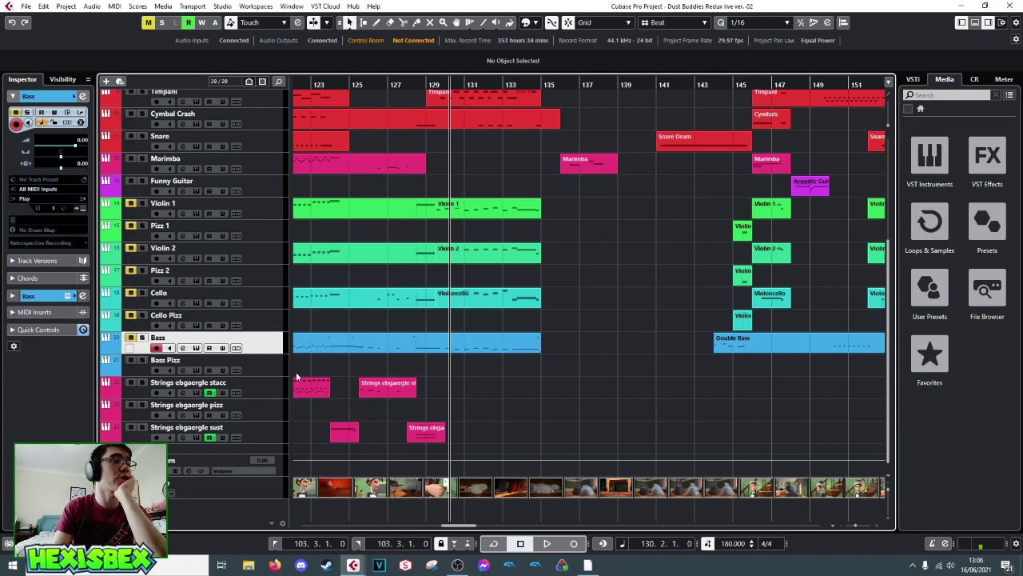
left_click(435, 84)
key("space")
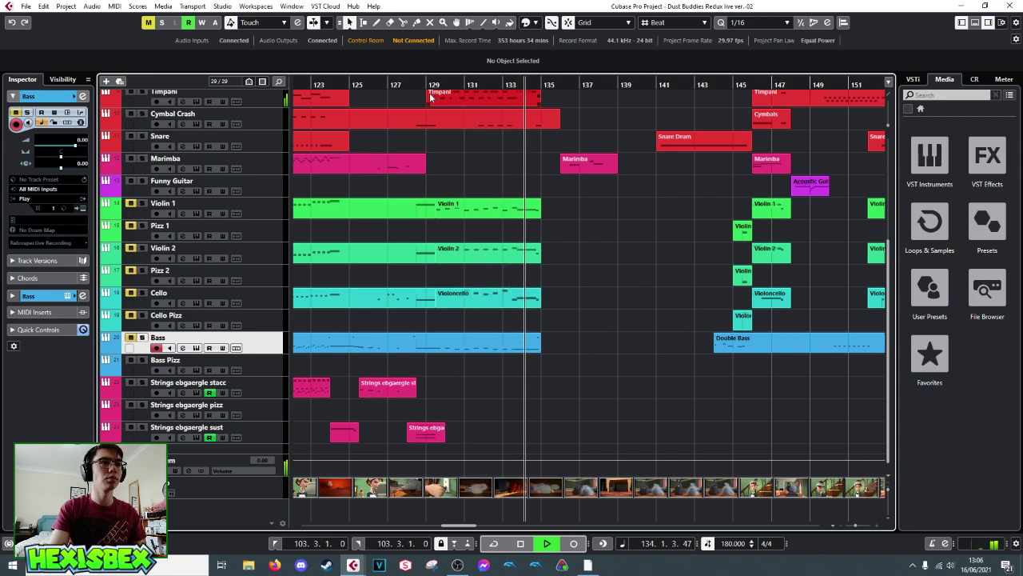
key("space")
- Split the Double Bass part at 128.1.1.0 and open it together with the Violin 1, Violin 2 and Violoncello parts starting at 129.3.1.0
left_click_drag(452, 179, 537, 373)
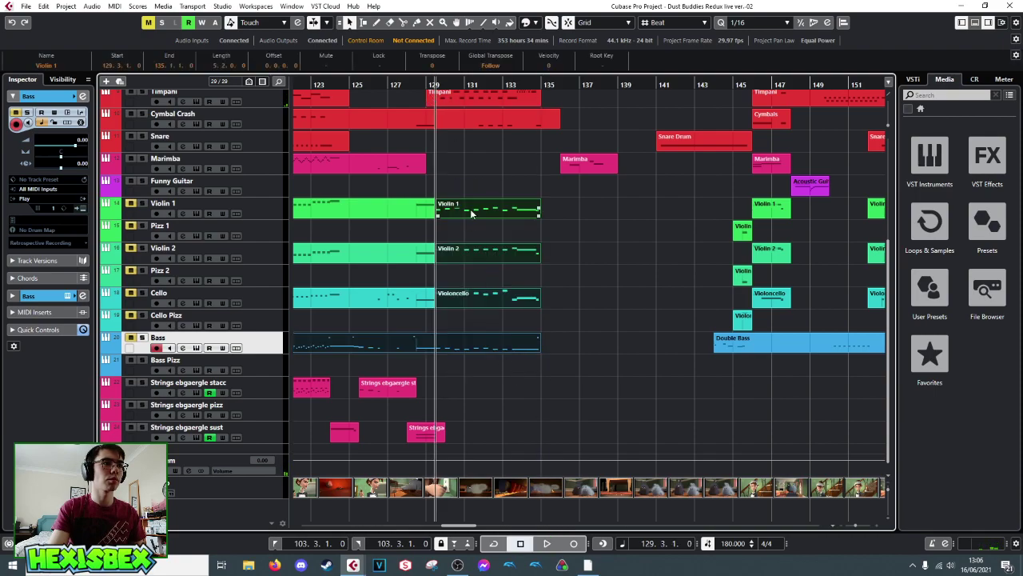
right_click(436, 335)
left_click(487, 336)
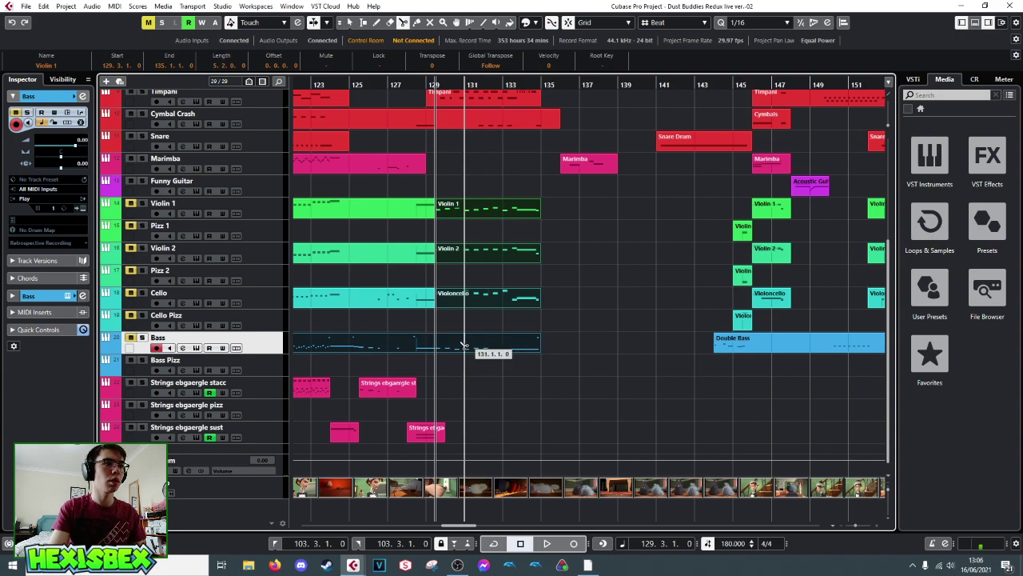
left_click(410, 353)
right_click(448, 350)
left_click(437, 350)
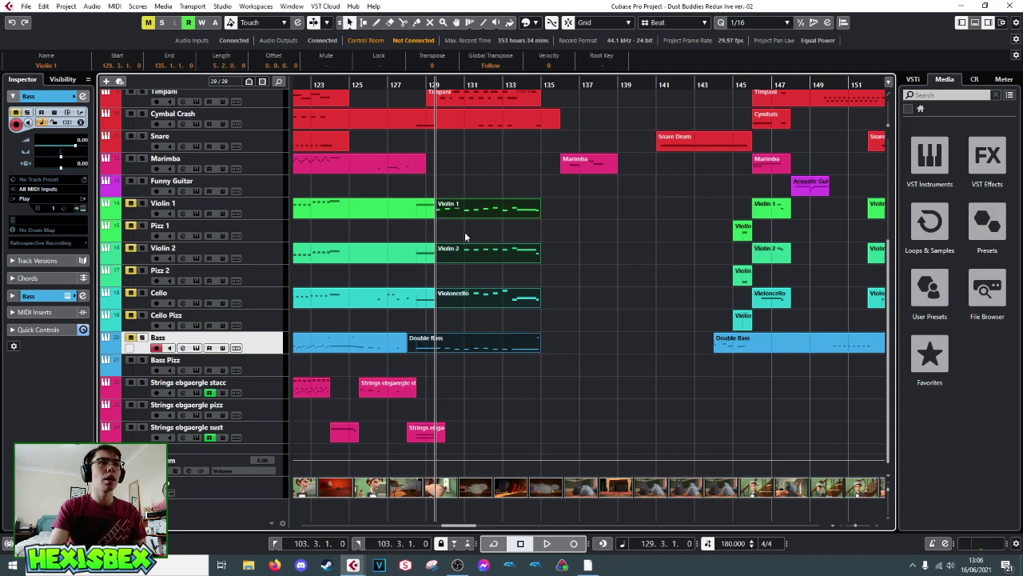
double_click(470, 211)
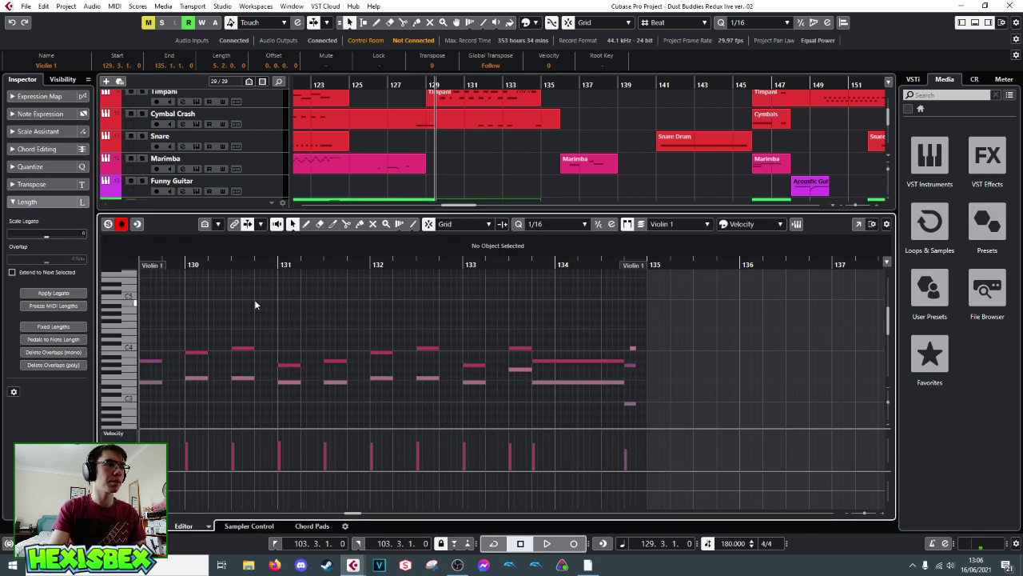
- Select and copy the short notes from 129.3.1.0 through bar 134 in the open string parts, leaving out the long sustained notes
left_click(325, 263)
key("g")
scroll(254, 291, "down", 3)
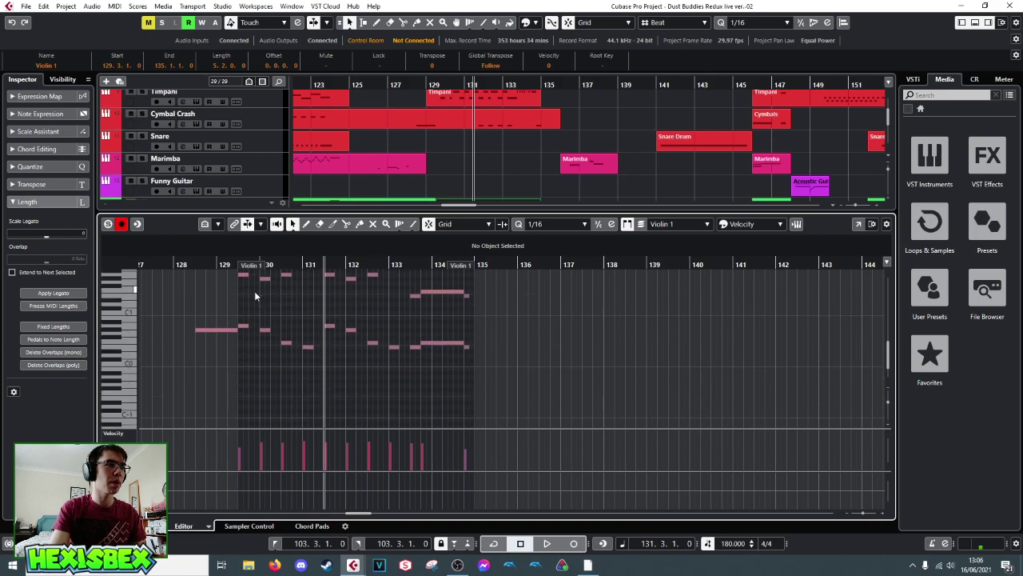
scroll(254, 291, "up", 2)
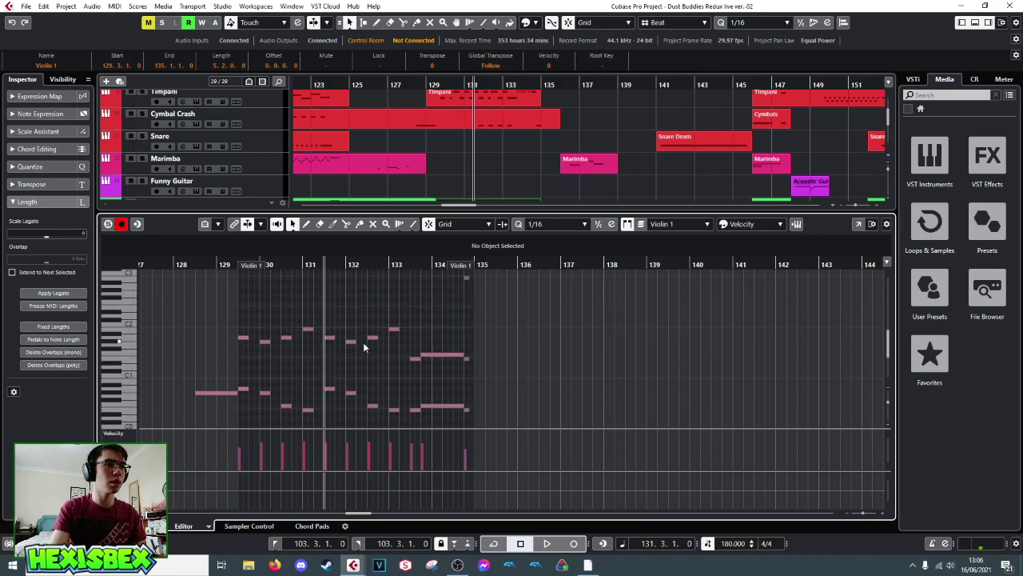
left_click_drag(415, 420, 419, 381)
scroll(317, 330, "up", 3)
scroll(428, 365, "down", 4)
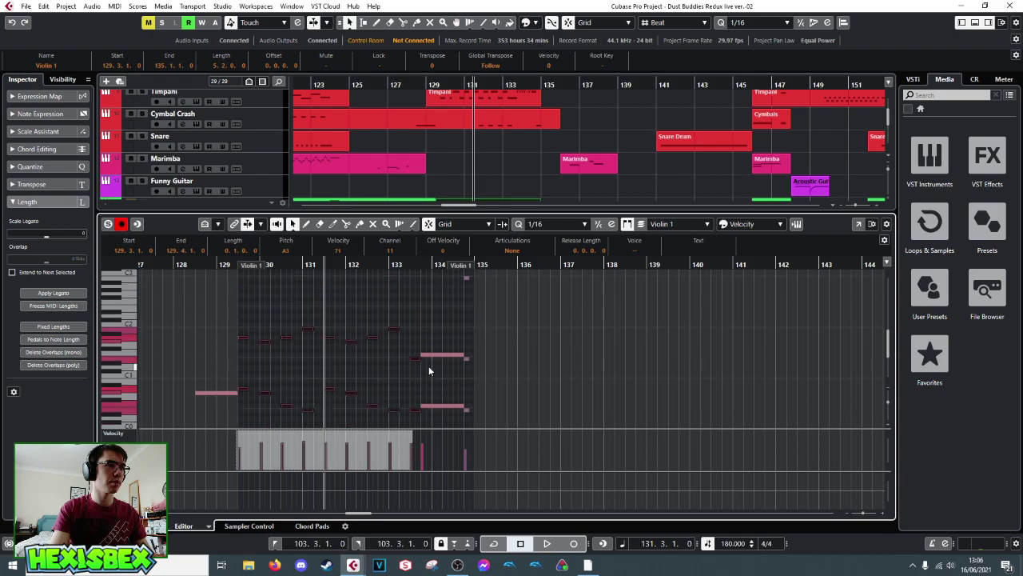
scroll(455, 382, "down", 1)
left_click_drag(470, 386, 467, 278)
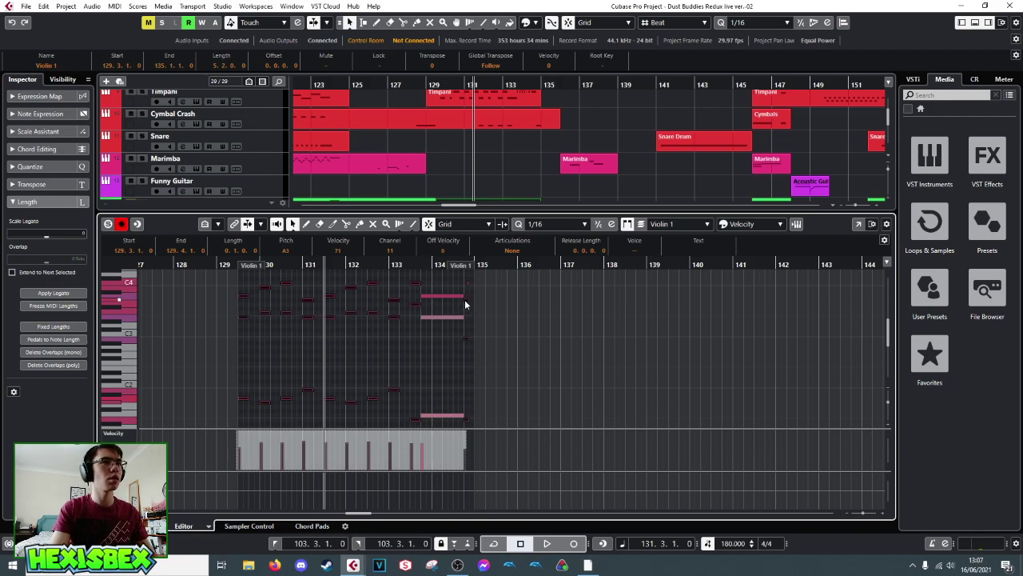
- Open the Double Bass part starting at 128.1.1.0 by itself and examine its short notes at the end of bar 134
scroll(515, 150, "down", 8)
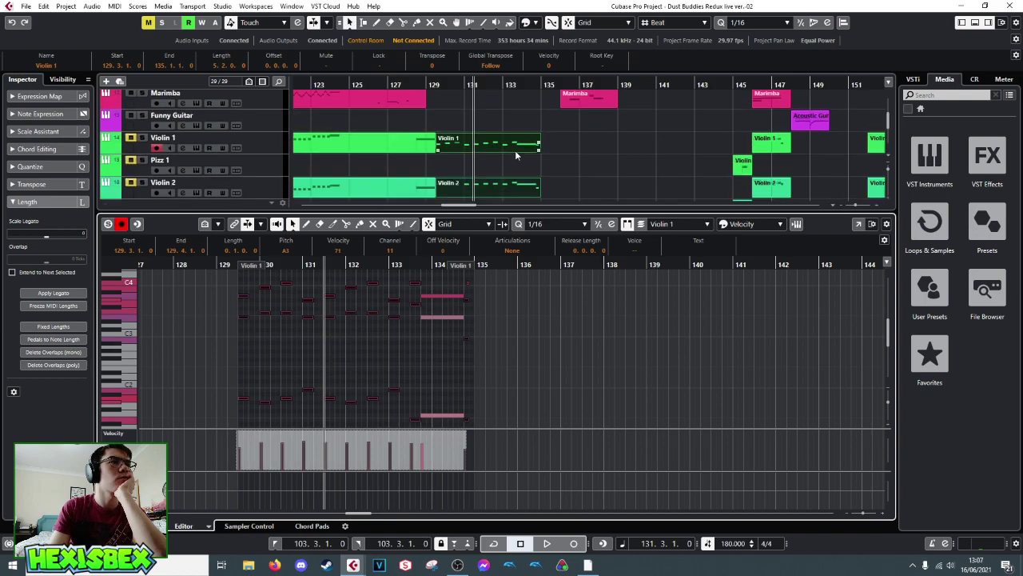
scroll(562, 171, "down", 1)
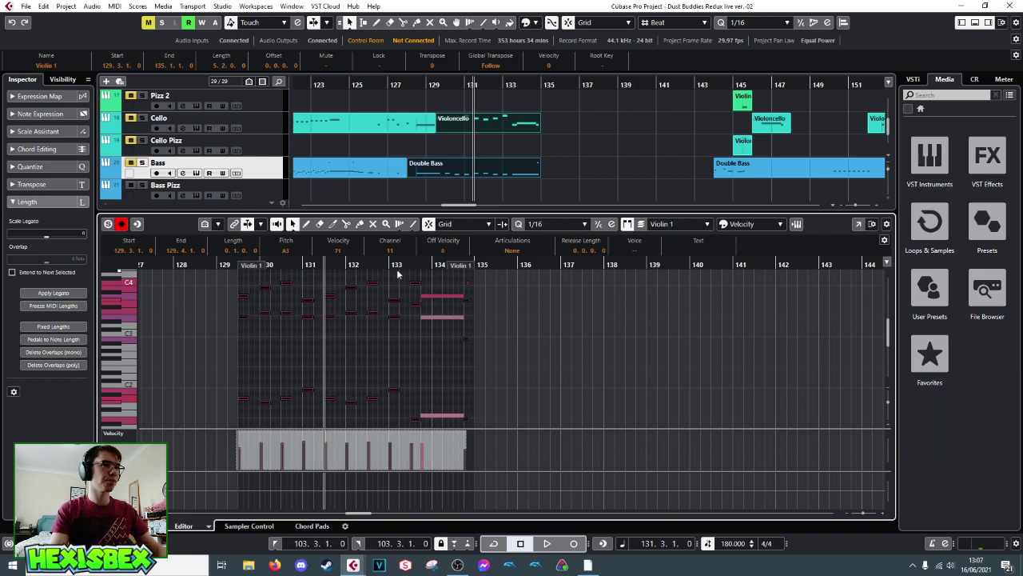
left_click(534, 169)
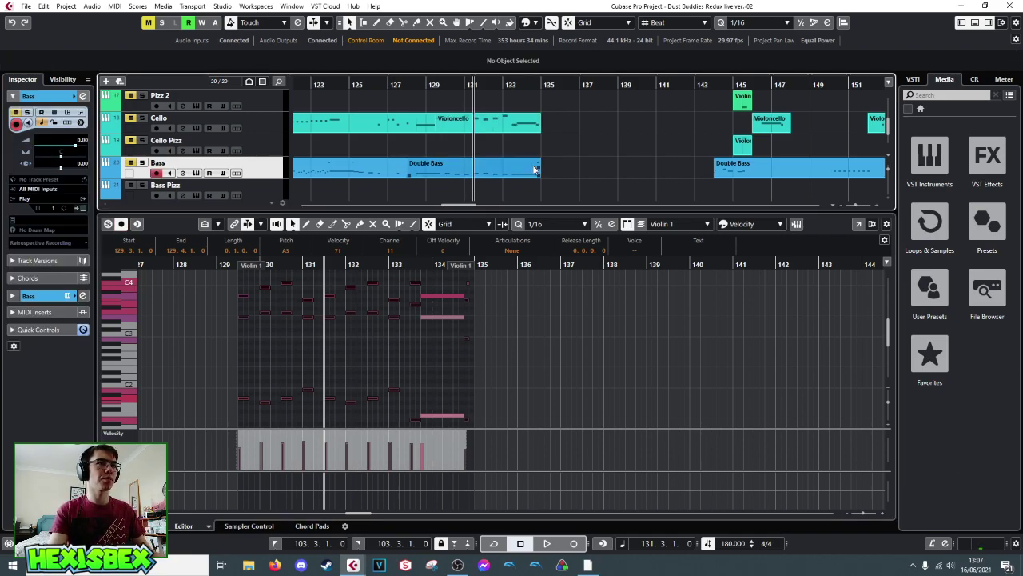
left_click(468, 353)
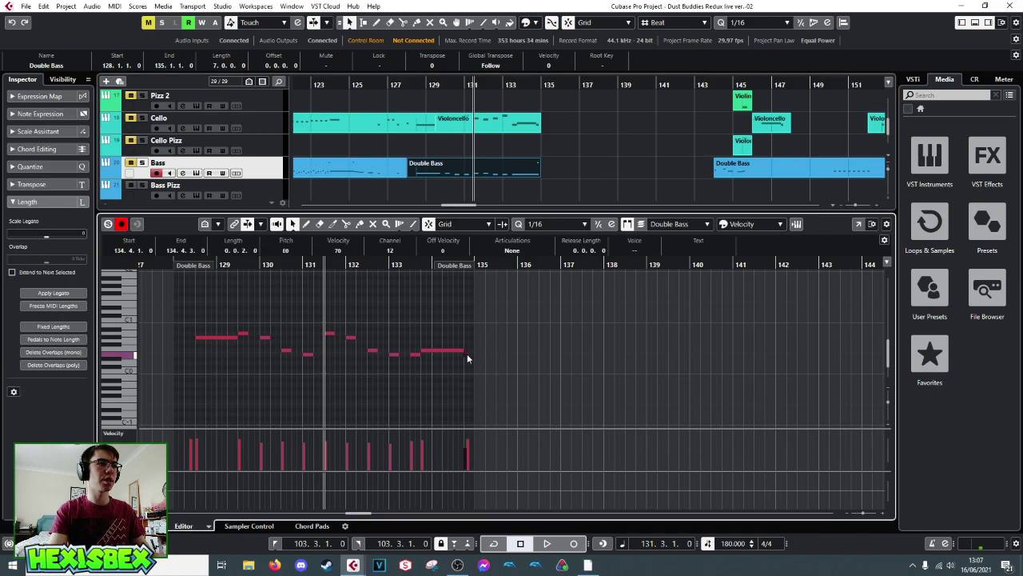
scroll(449, 312, "up", 5)
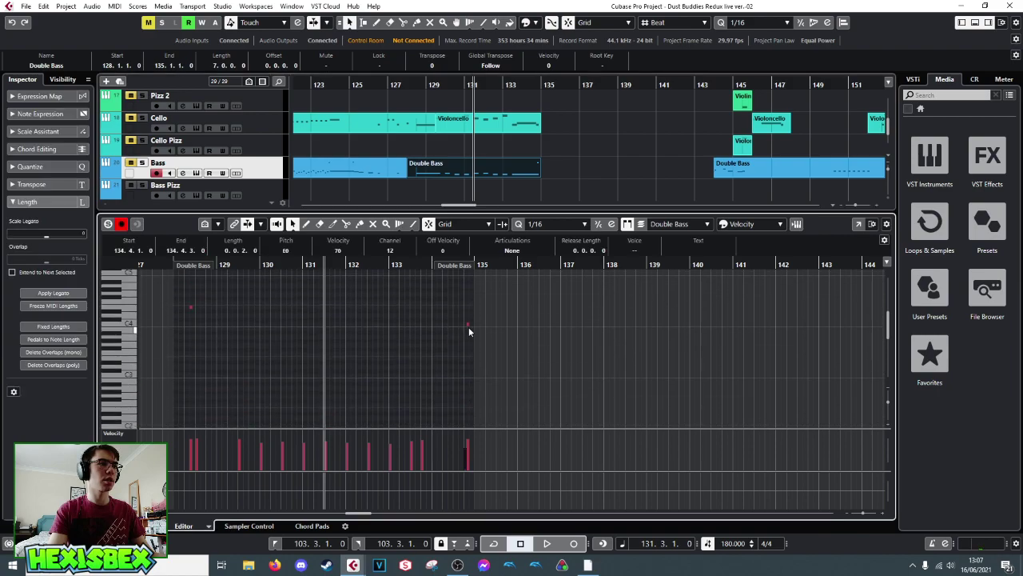
scroll(551, 134, "down", 2)
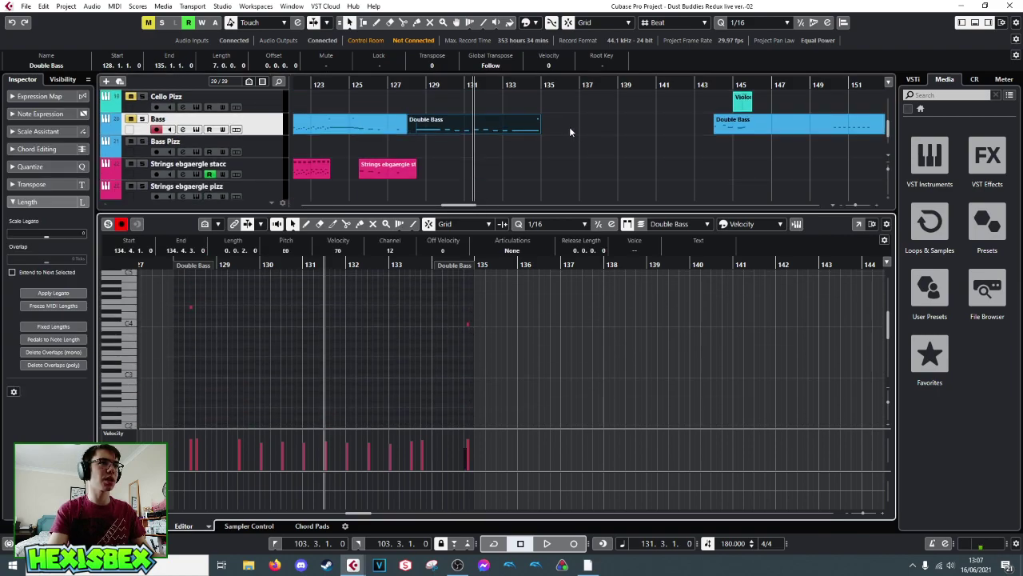
scroll(566, 135, "down", 1)
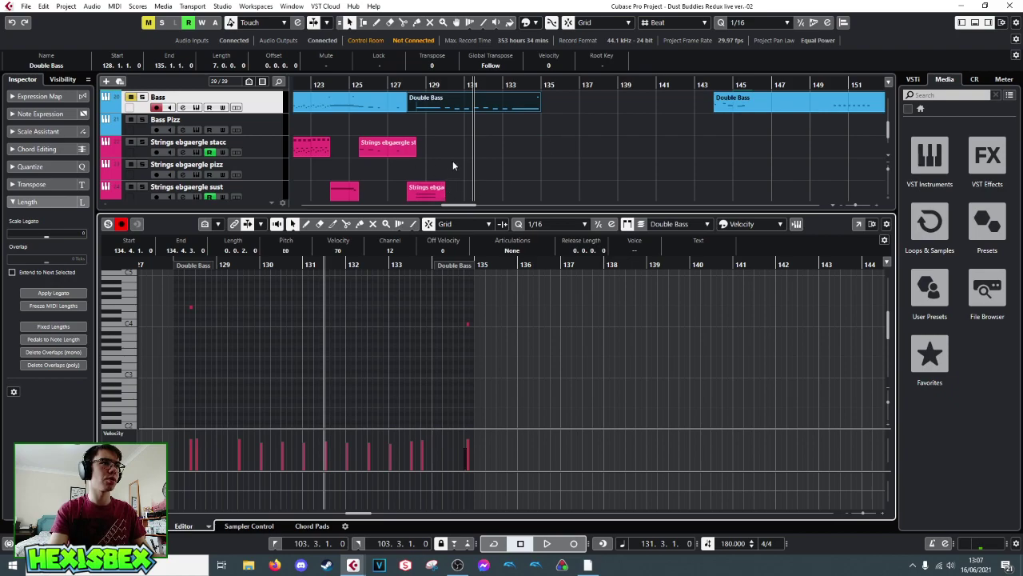
- Draw a new part on the Strings ebgaergle stacc track from 129.1.1.0 to 135.1.1.0 and open it for editing
left_click(440, 145)
key("8")
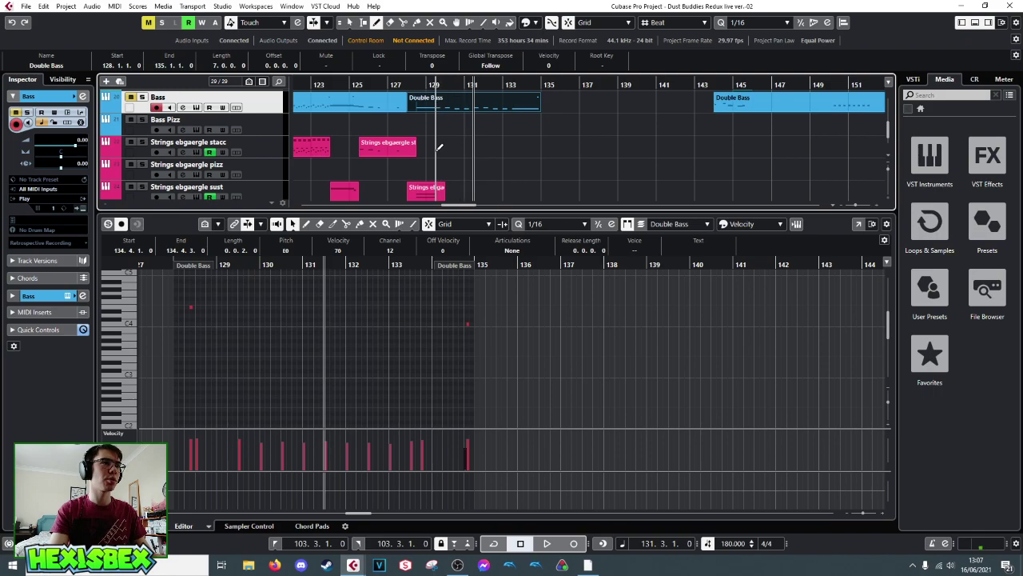
left_click_drag(440, 147, 544, 145)
right_click(472, 149)
left_click(473, 152)
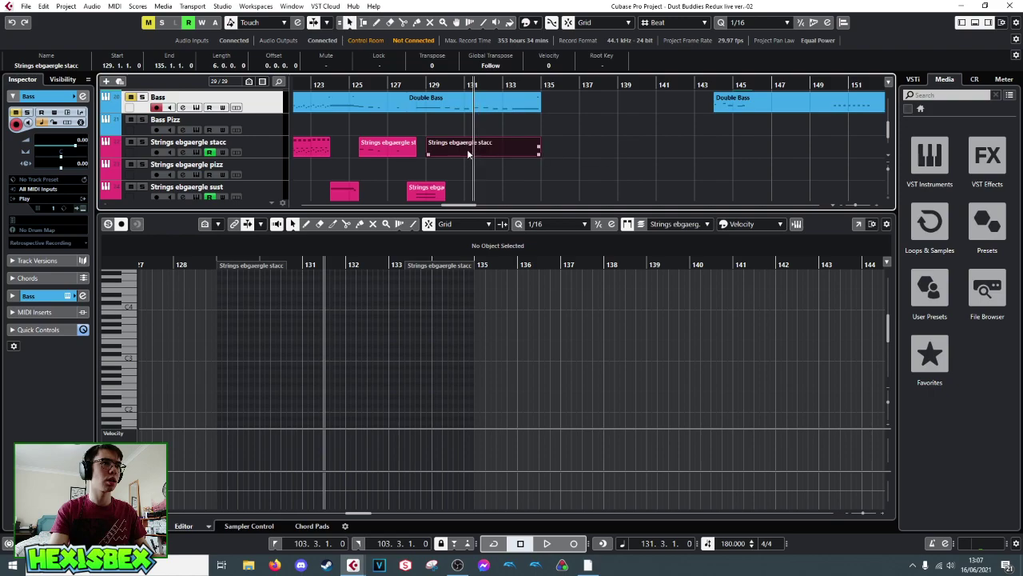
- Paste the copied short notes into the new Strings ebgaergle stacc part at 129.1.1.0 and delete the stray C4 note at 134.2.2.0
left_click(428, 149)
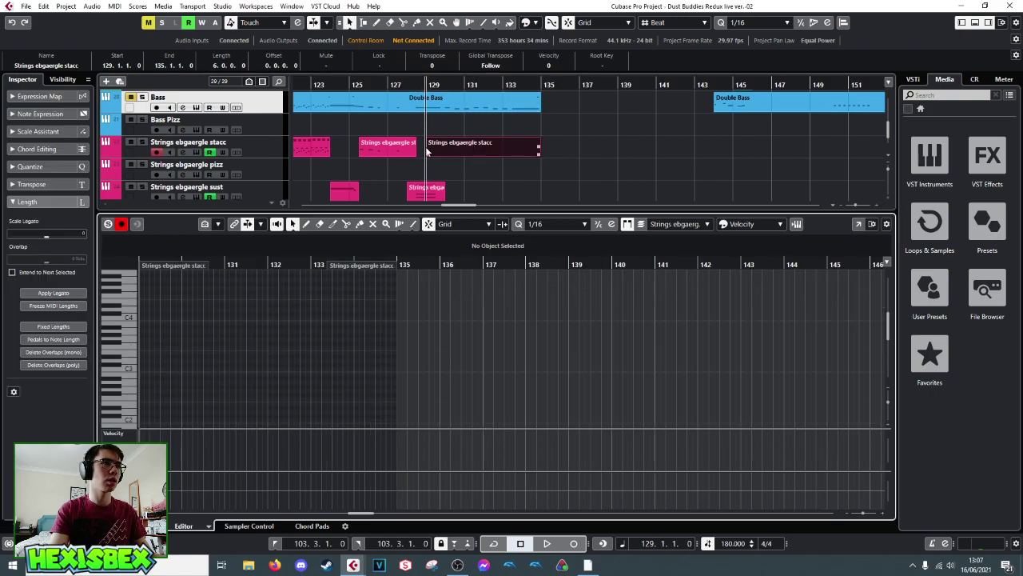
left_click_drag(233, 264, 259, 275)
left_click(326, 266)
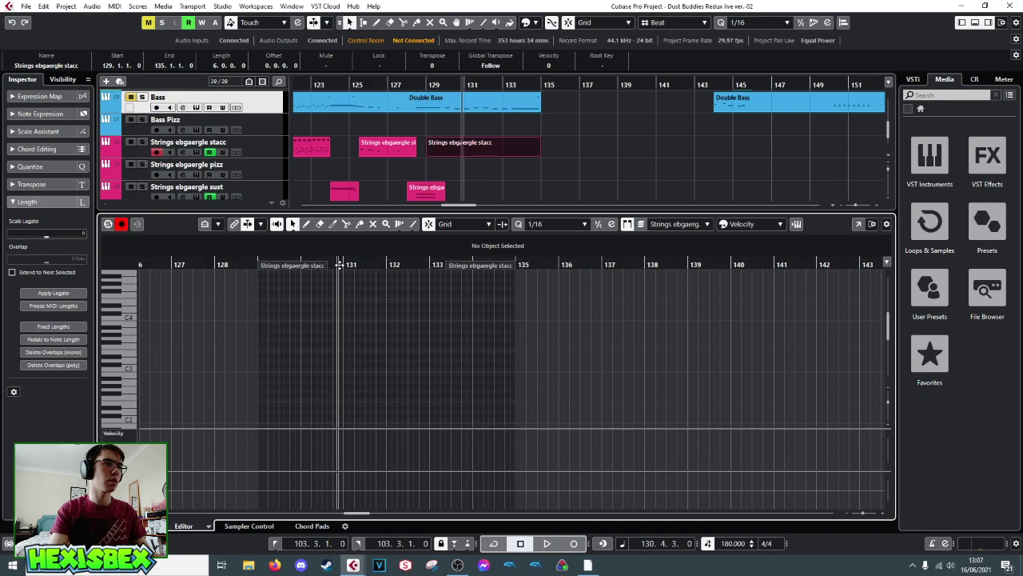
left_click_drag(251, 264, 257, 265)
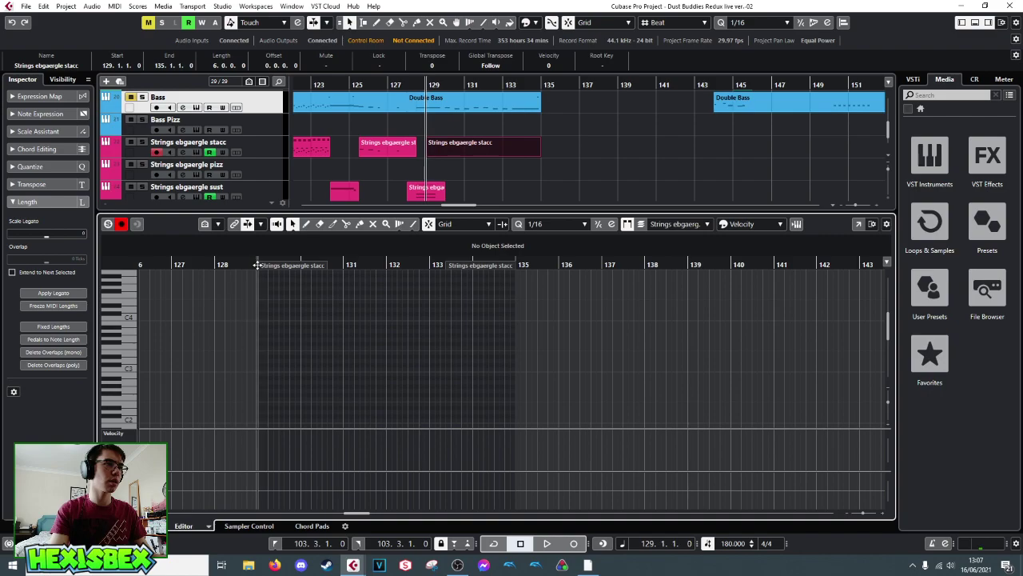
key("ctrl+v")
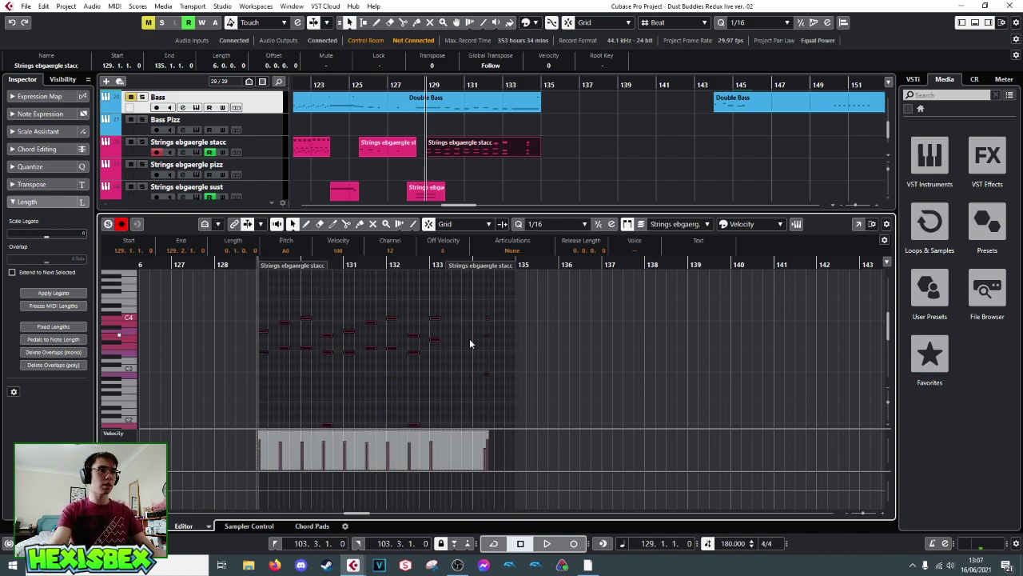
left_click(485, 318)
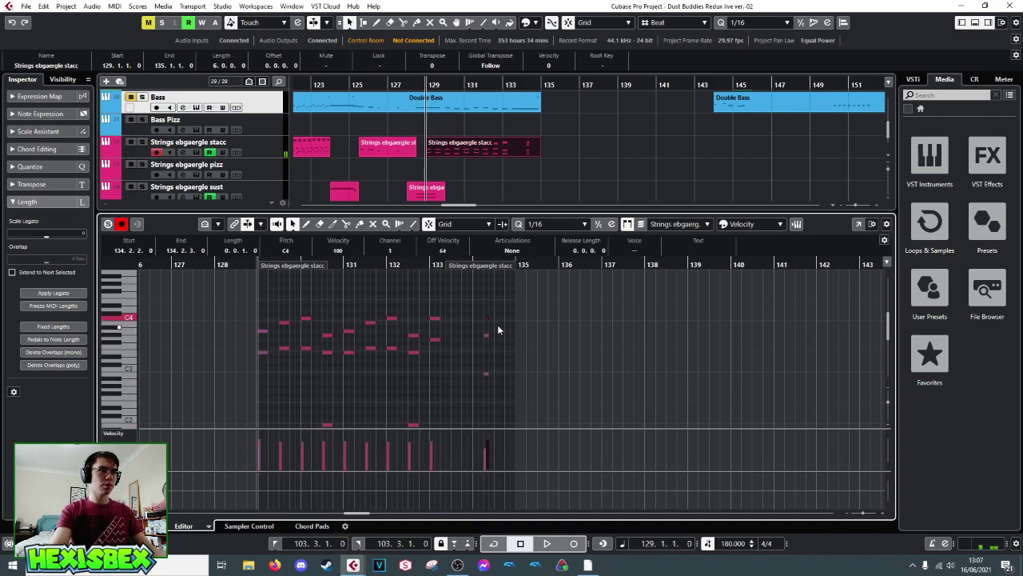
left_click(531, 381)
- Play the pasted staccato notes from 129.1.1.0 to about bar 131 and check both the low and high notes
scroll(490, 332, "down", 4)
scroll(491, 337, "down", 1)
key("space")
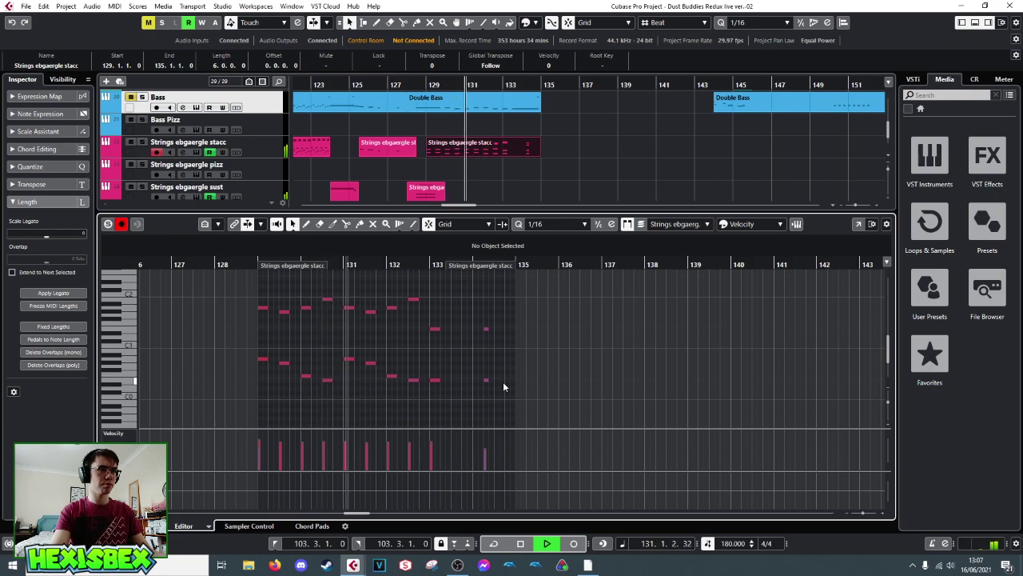
scroll(443, 346, "up", 4)
key("space")
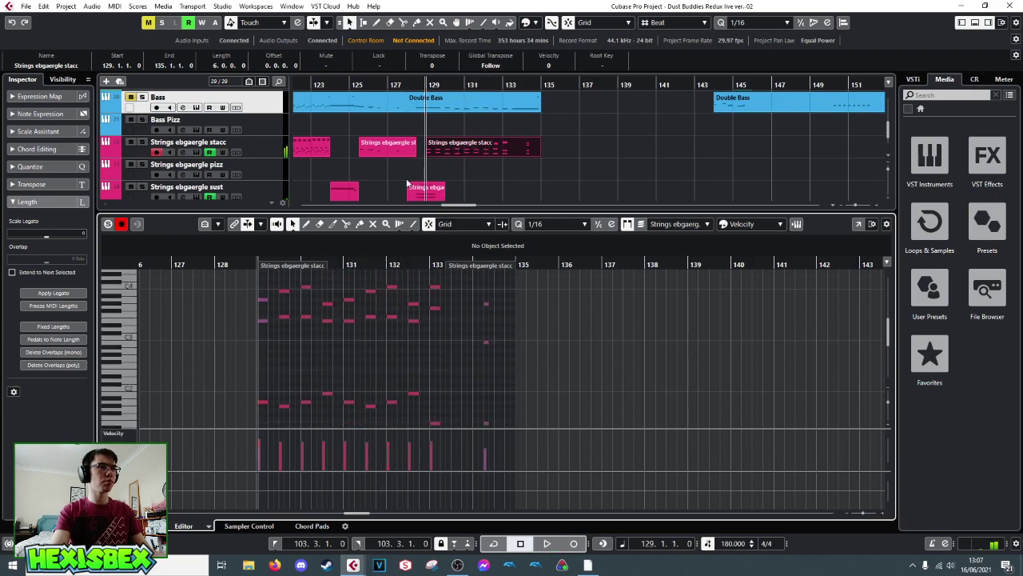
- Solo the Strings ebgaergle stacc track and play it from 129.1.1.0 to about bar 135
scroll(573, 149, "down", 4)
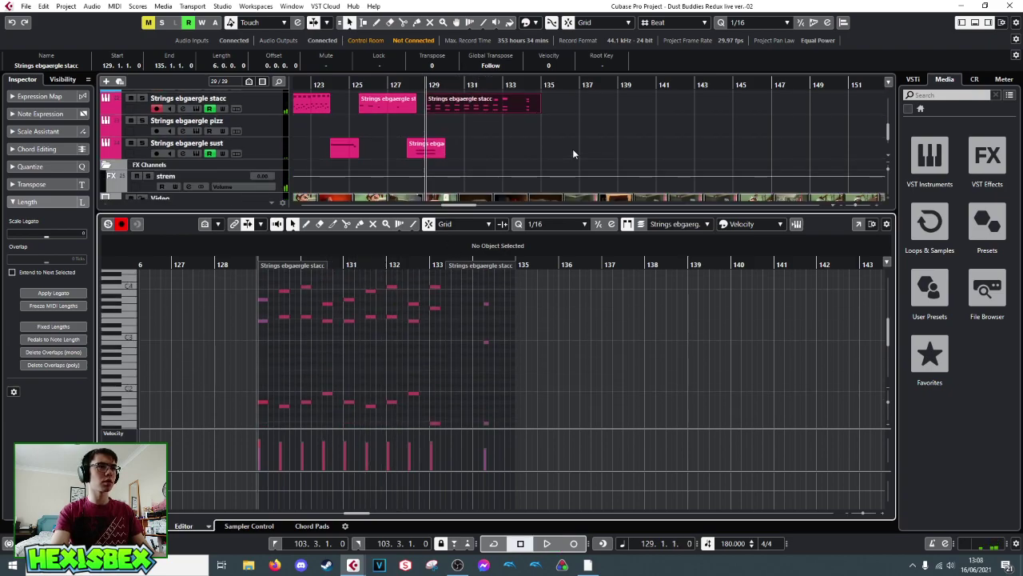
scroll(572, 149, "up", 2)
scroll(571, 147, "up", 5)
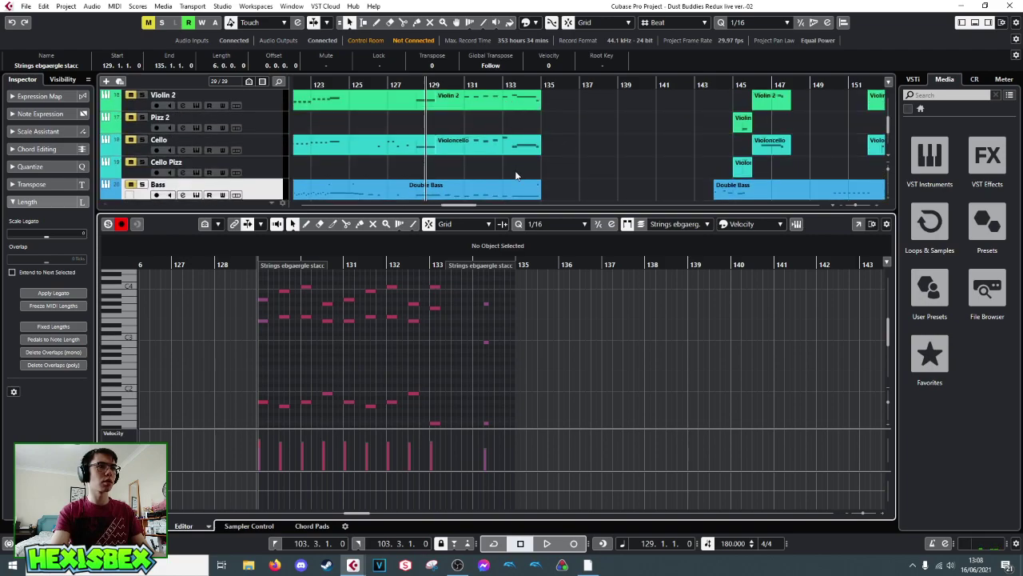
scroll(255, 141, "down", 4)
left_click(144, 142)
key("space")
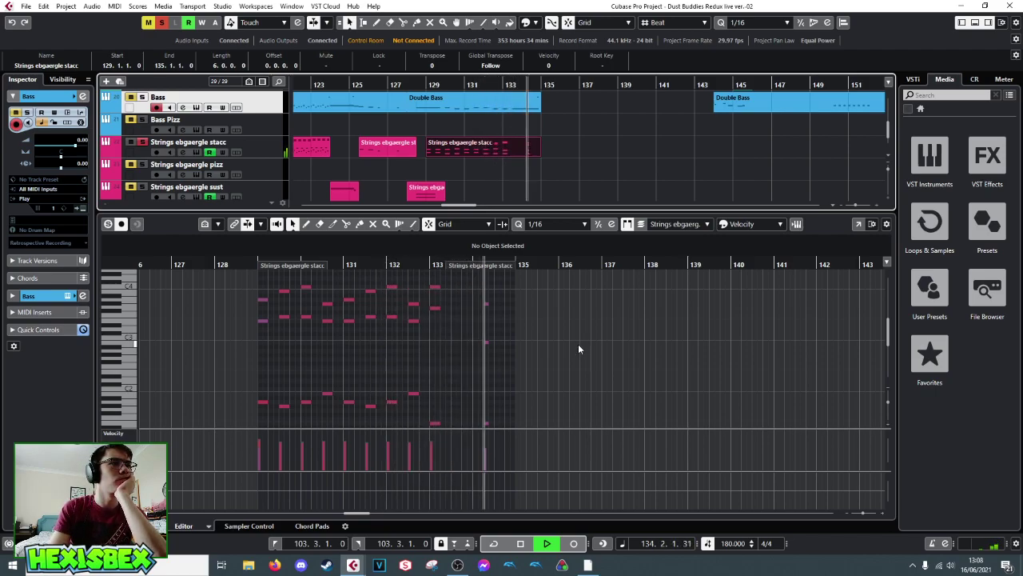
scroll(578, 348, "down", 3)
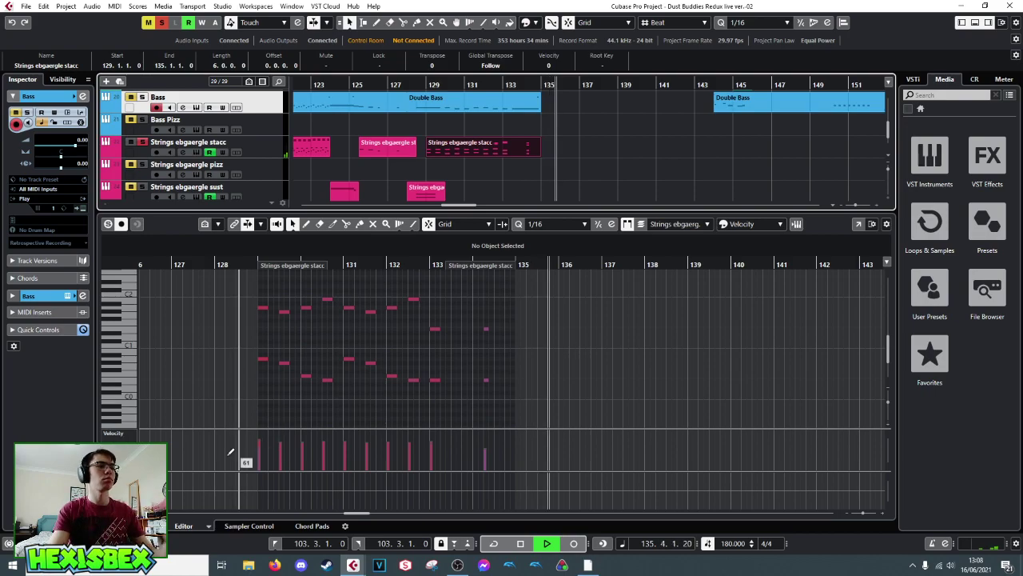
key("space")
- Open the Violin 1, Violin 2, Violoncello and Double Bass parts together, copy their long notes starting at 133.4.1.0, and close the editor
key("ctrl+alt+e")
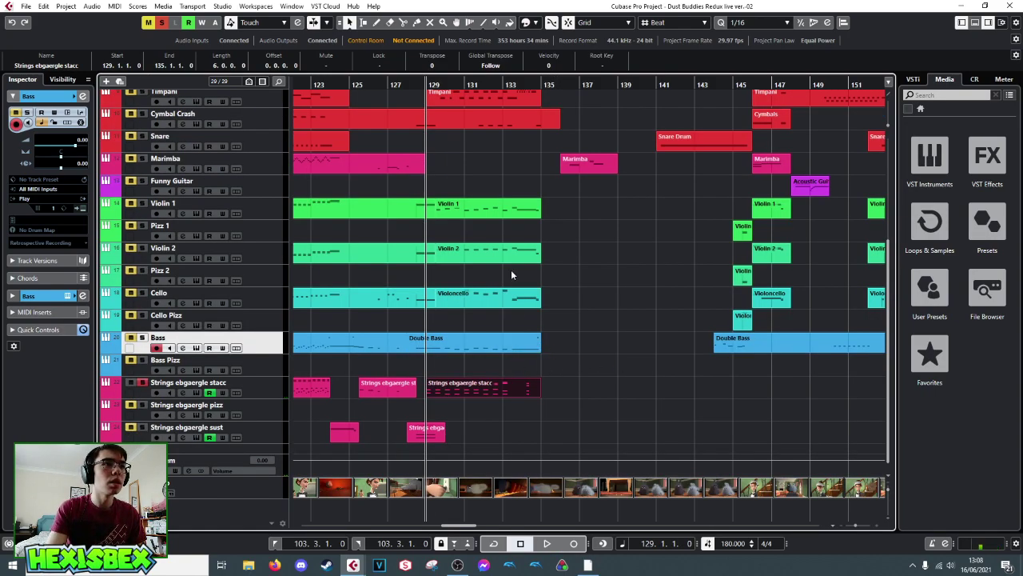
left_click_drag(516, 189, 549, 349)
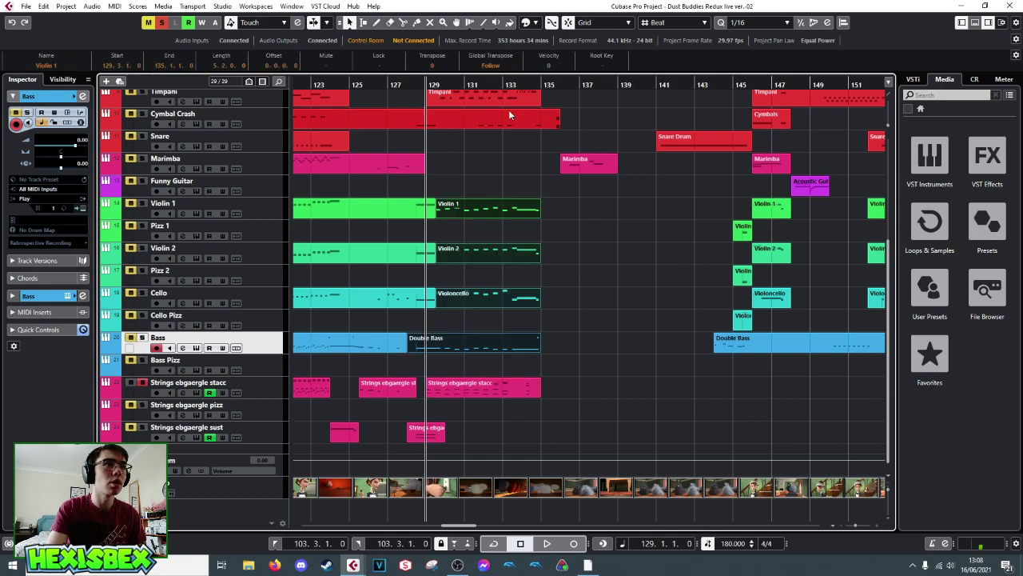
left_click(517, 84)
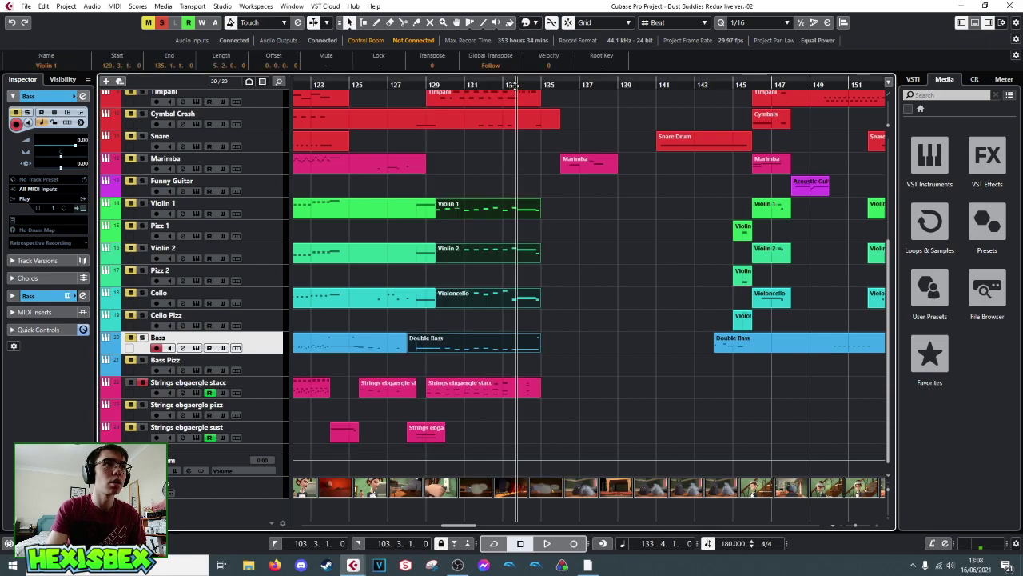
double_click(527, 211)
left_click_drag(335, 404, 353, 420)
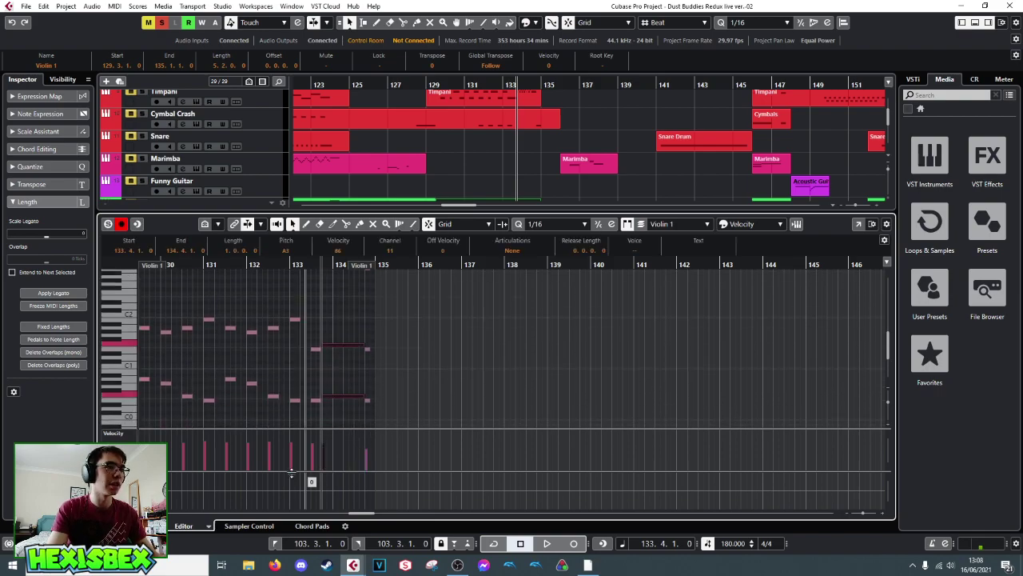
left_click(185, 523)
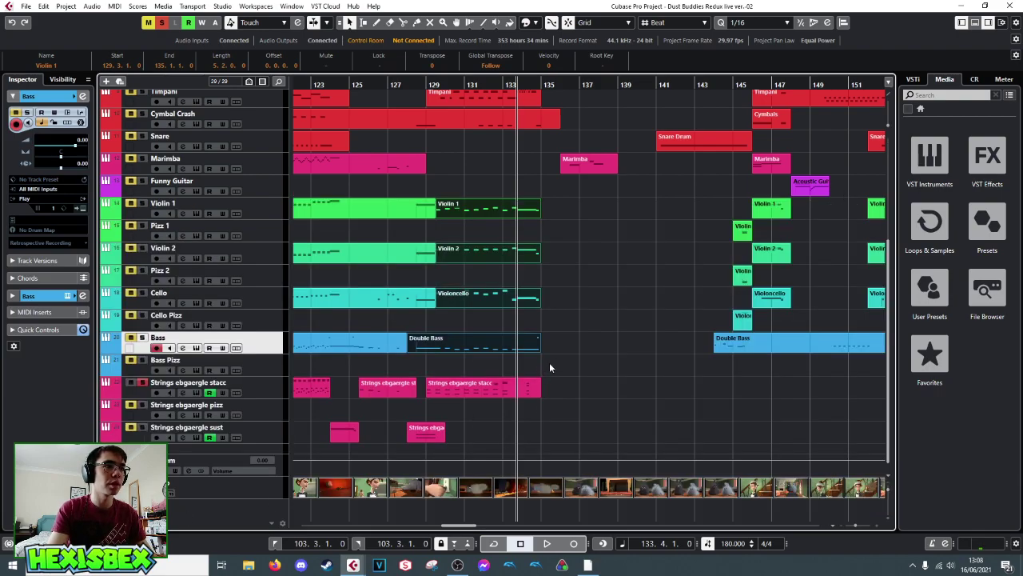
- Draw a new part on the Strings ebgaergle sust track from 133.1.1.0 to 135.1.1.0
left_click(506, 422)
right_click(513, 85)
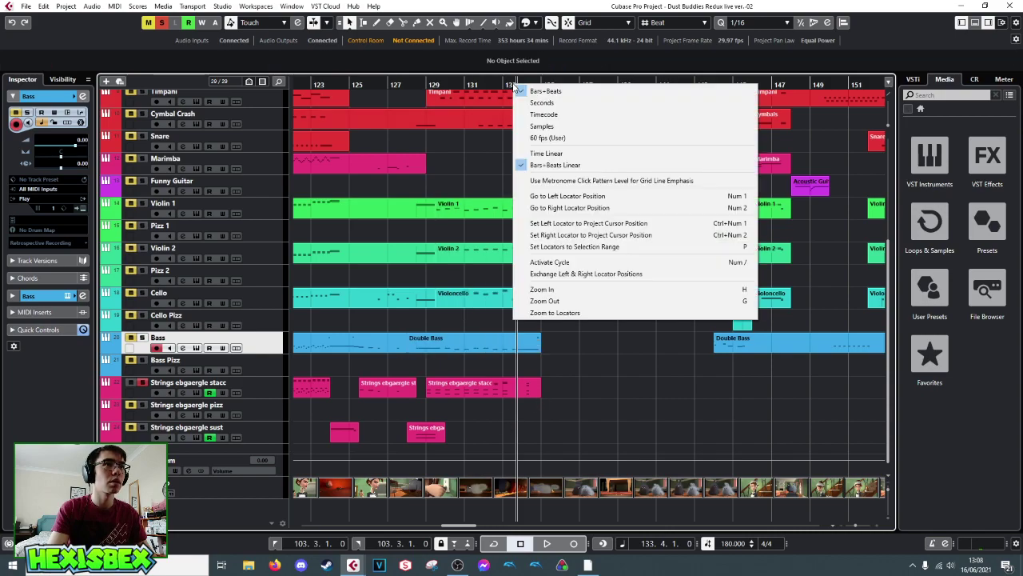
left_click(501, 436)
key("8")
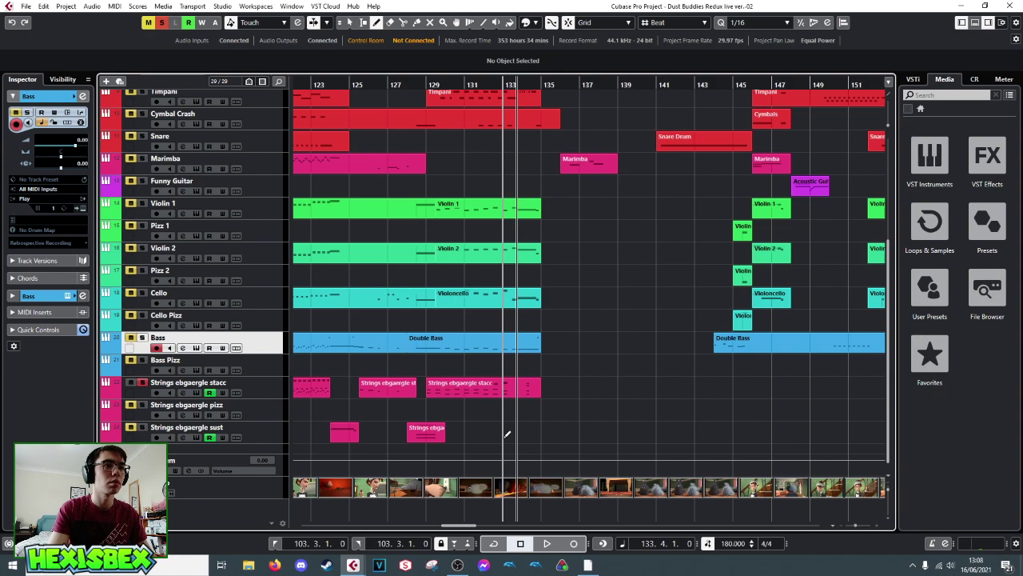
left_click_drag(506, 435, 548, 440)
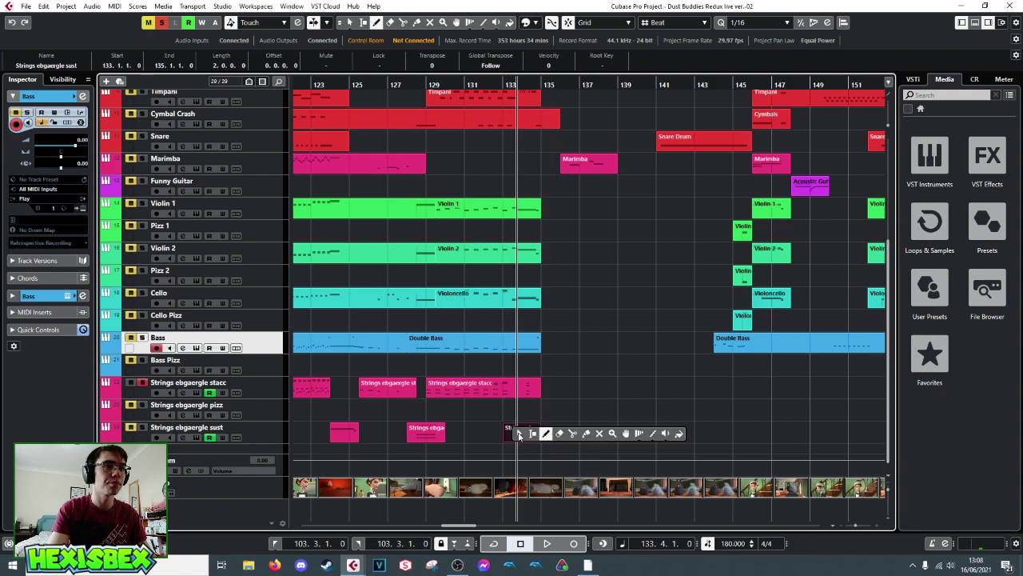
key("1")
- Paste the copied long notes at 133.4.1.0 into the new Strings ebgaergle sust part, play them and close the editor
left_click(519, 118)
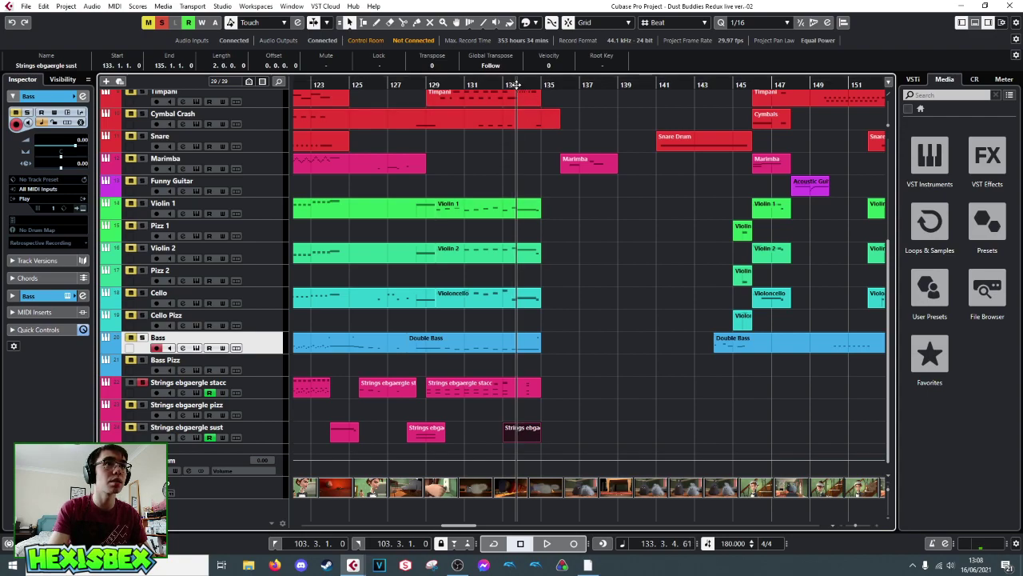
left_click_drag(516, 83, 519, 238)
left_click(520, 396)
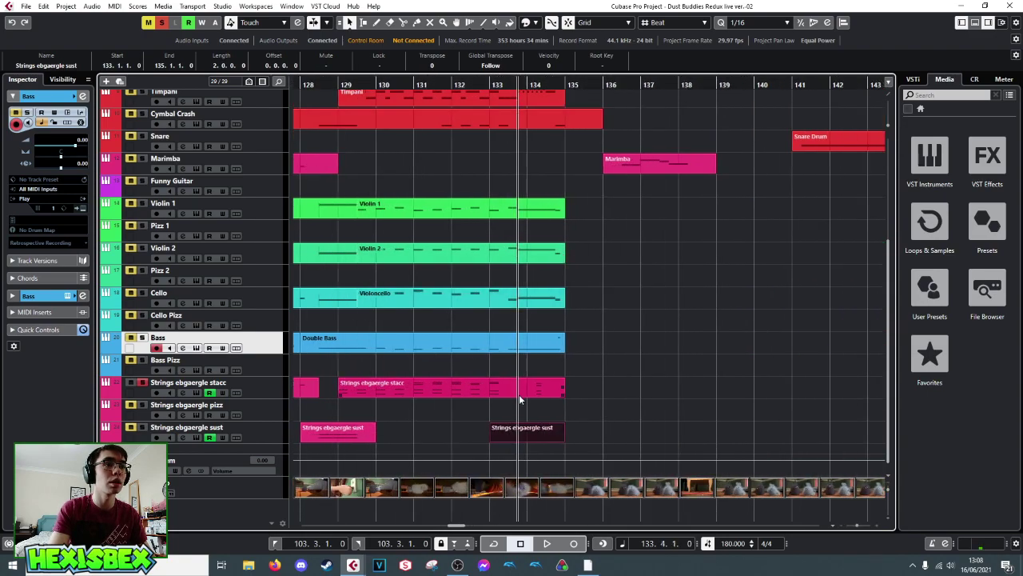
left_click(519, 367)
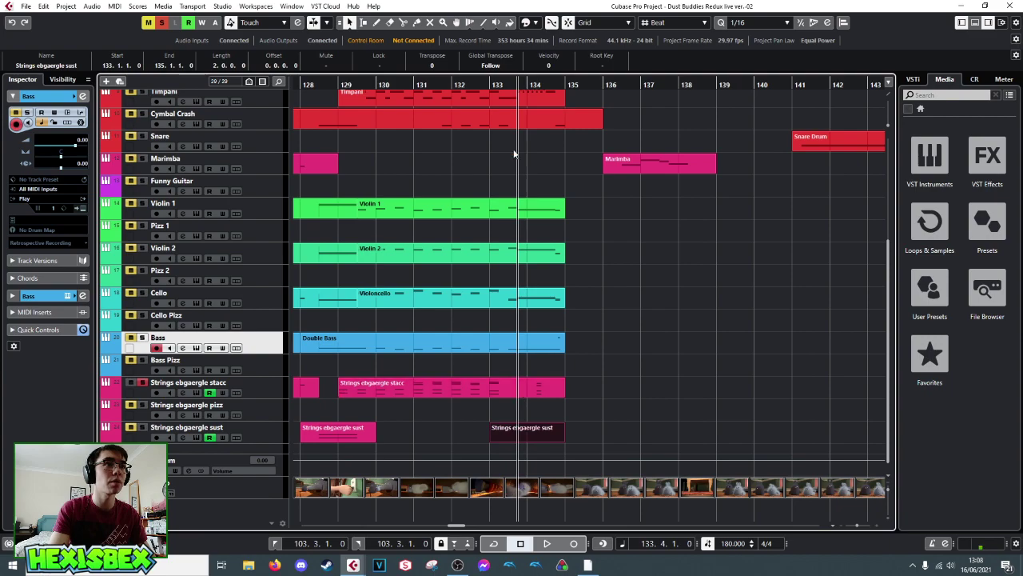
double_click(518, 434)
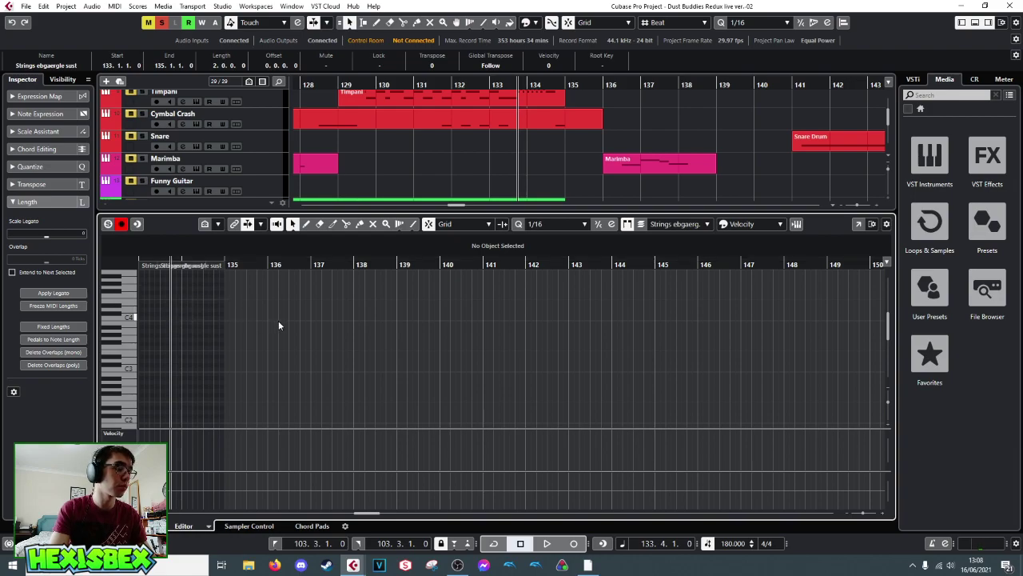
key("ctrl+a")
key("space")
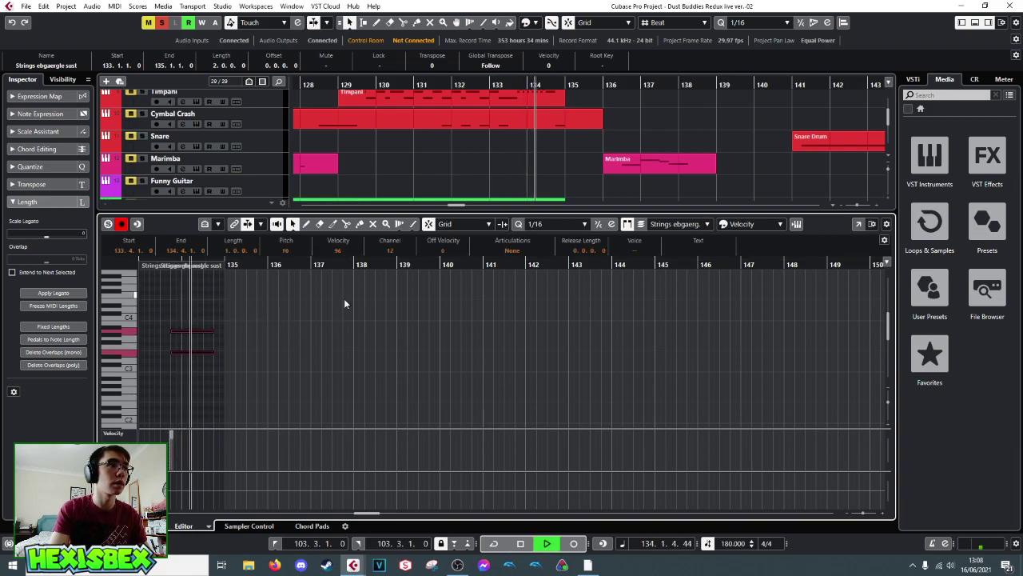
key("space")
key("ctrl+e")
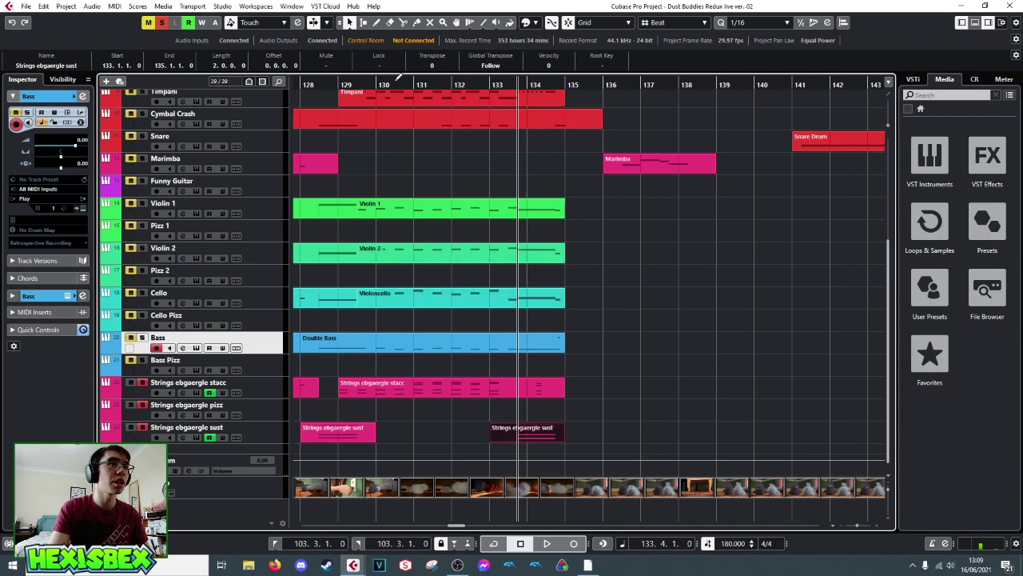
- Play the Strings ebgaergle stacc and sust tracks together from 128.1.1.0 to about bar 129
left_click_drag(318, 83, 305, 85)
key("space")
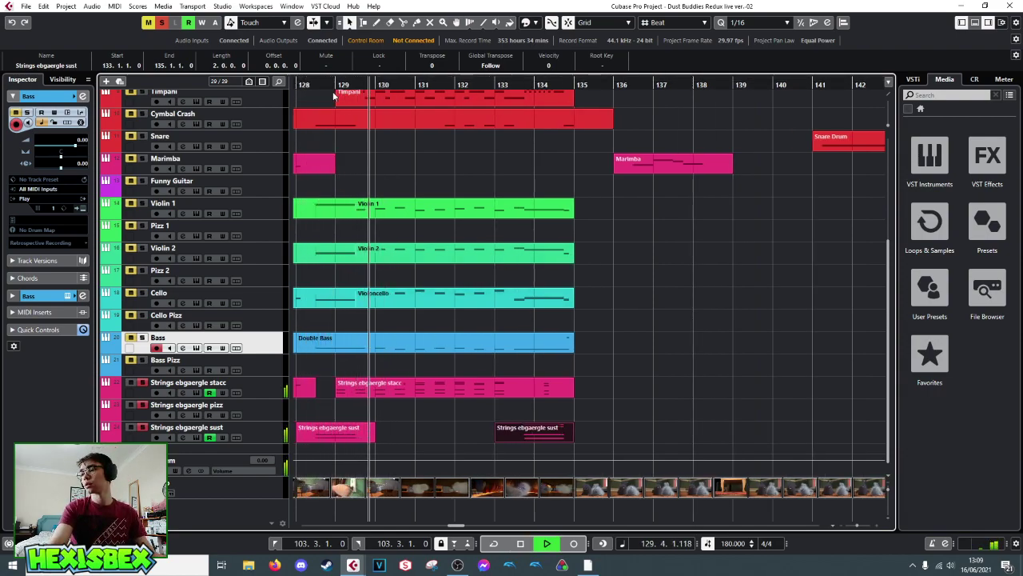
key("space")
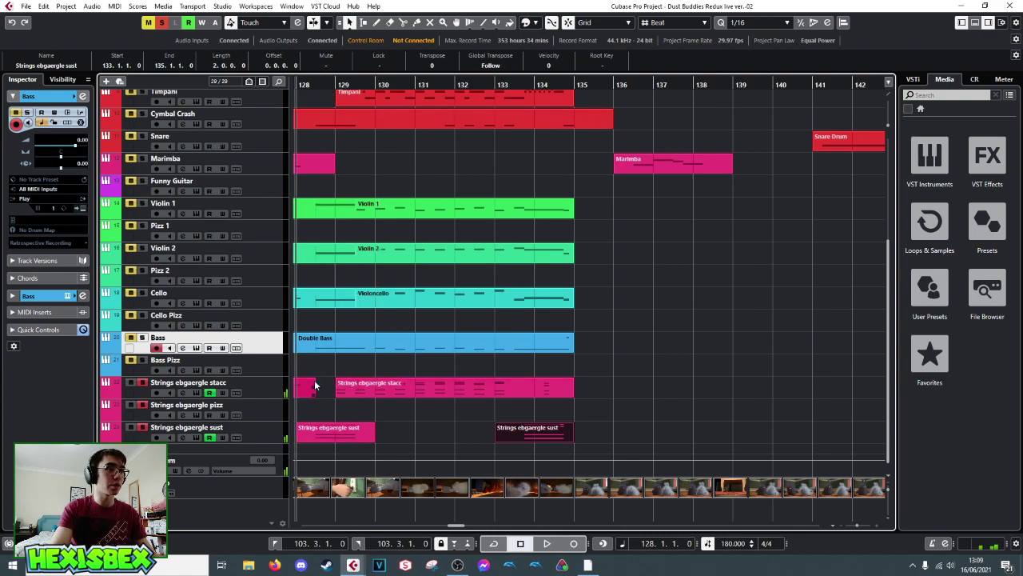
- Inspect the low and high notes of the Strings ebgaergle sust part at bar 128, close the editor and replay from 128.1.1.0
left_click(335, 433)
double_click(336, 432)
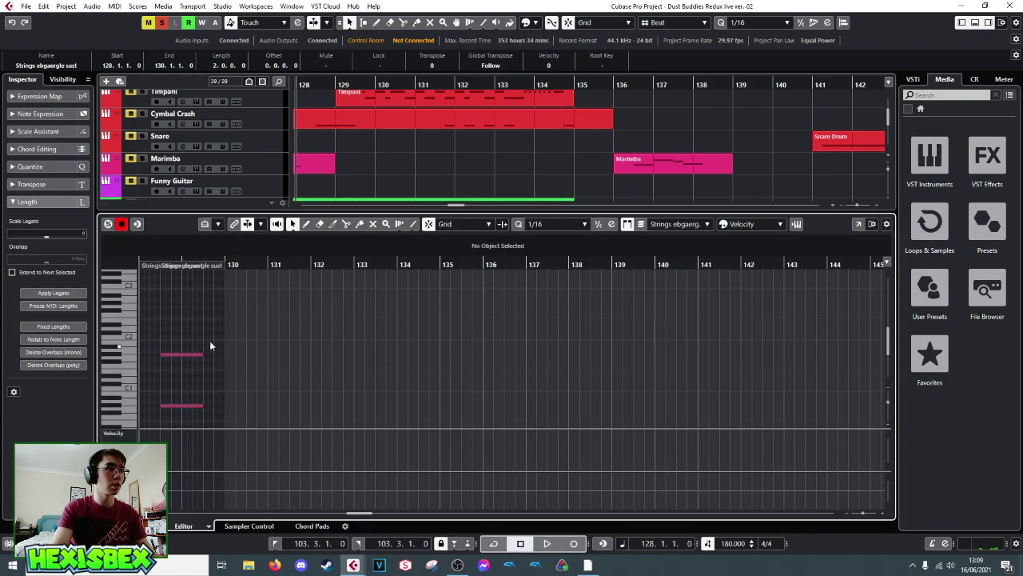
scroll(205, 334, "down", 3)
scroll(204, 336, "up", 5)
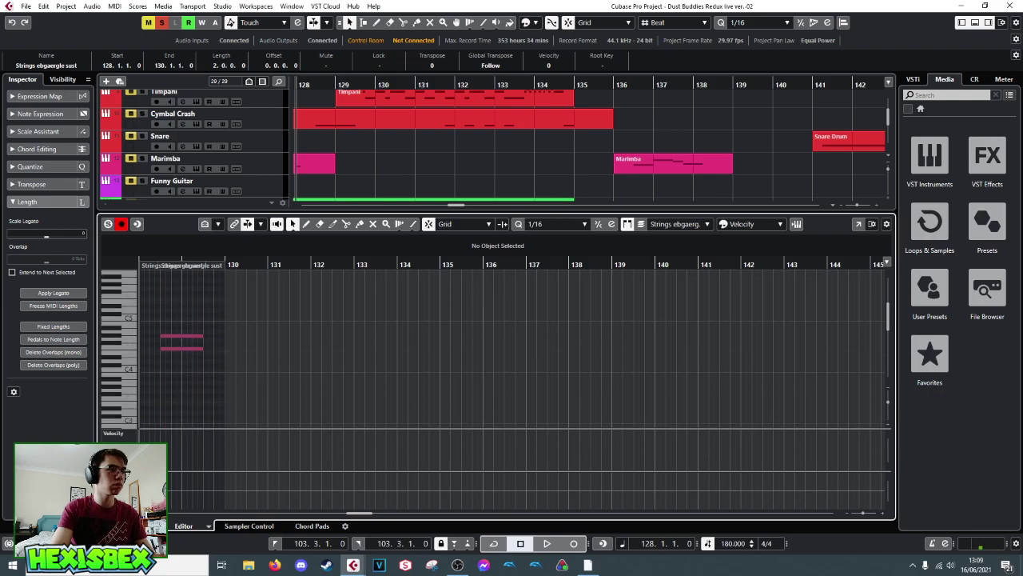
key("ctrl+alt+e")
left_click(208, 342)
left_click(253, 432)
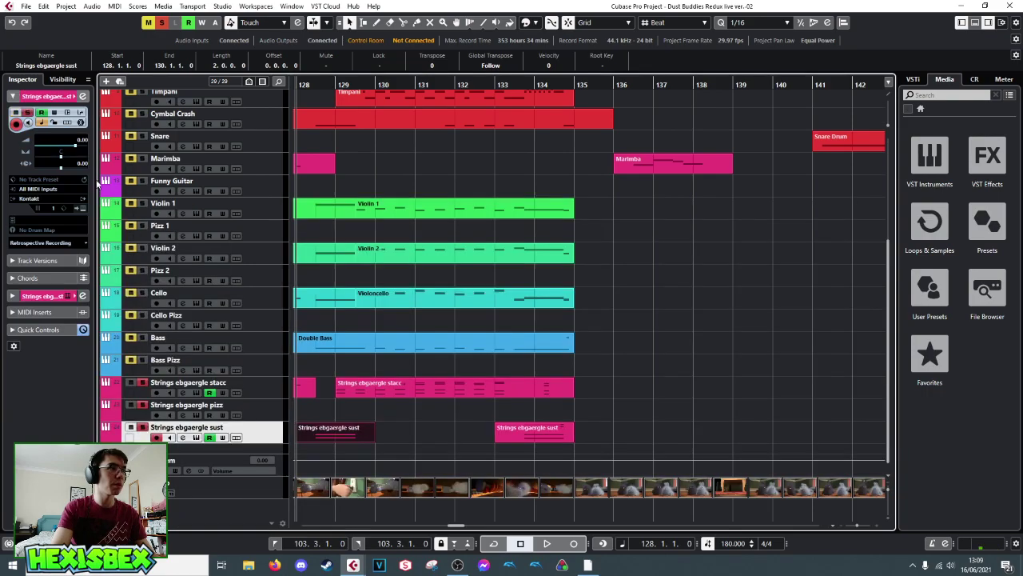
key("space")
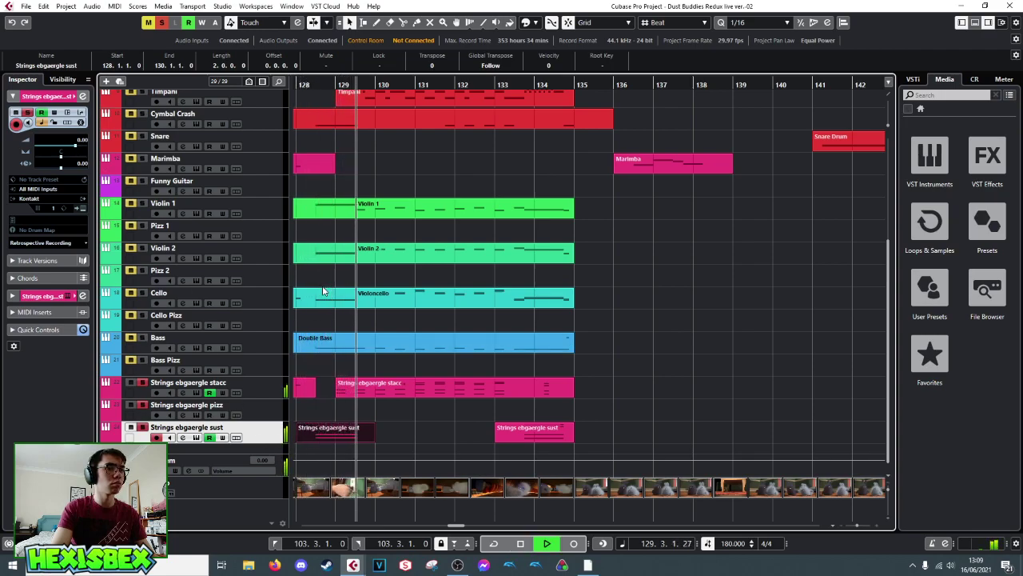
key("space")
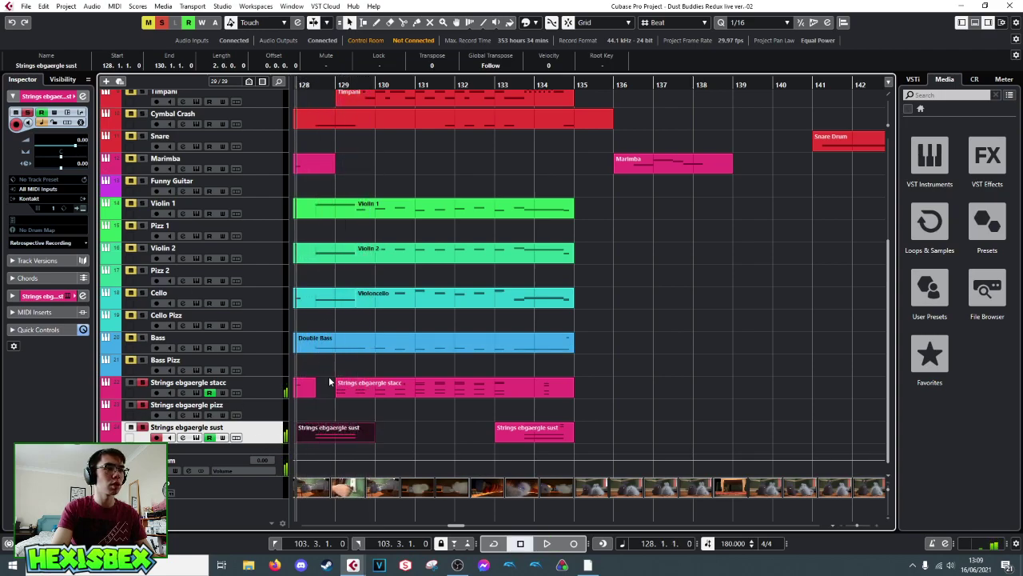
- Lower the velocity of the sust notes starting at 128.3.1.0 to about 54, checking by playback, and close the editor
double_click(316, 438)
left_click_drag(168, 315, 200, 414)
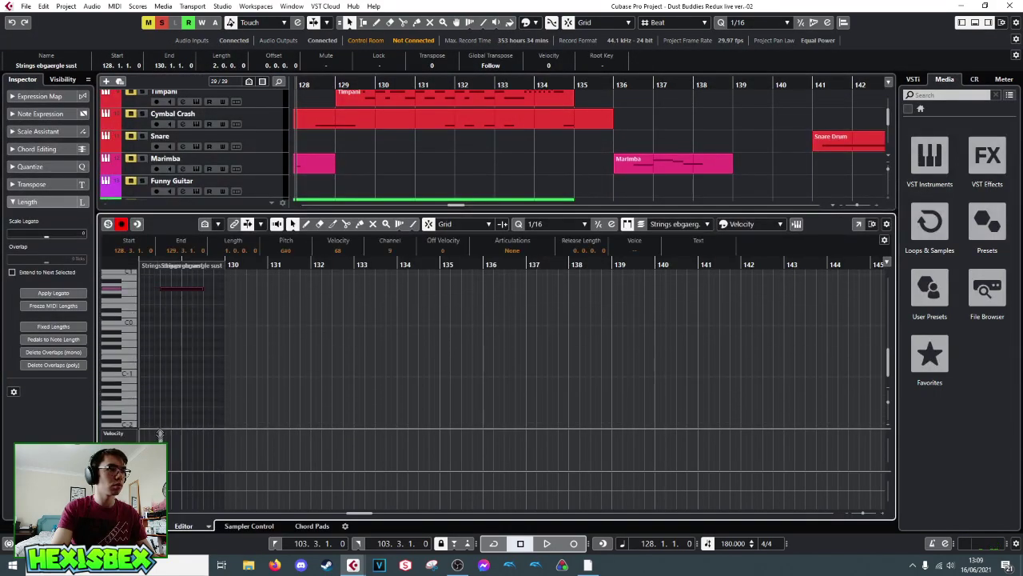
key("space")
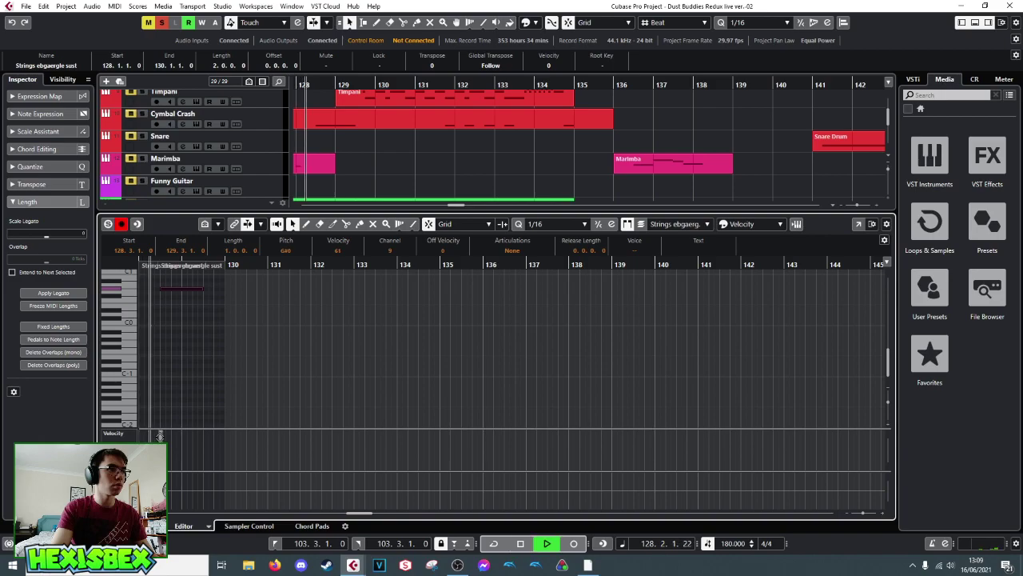
key("space")
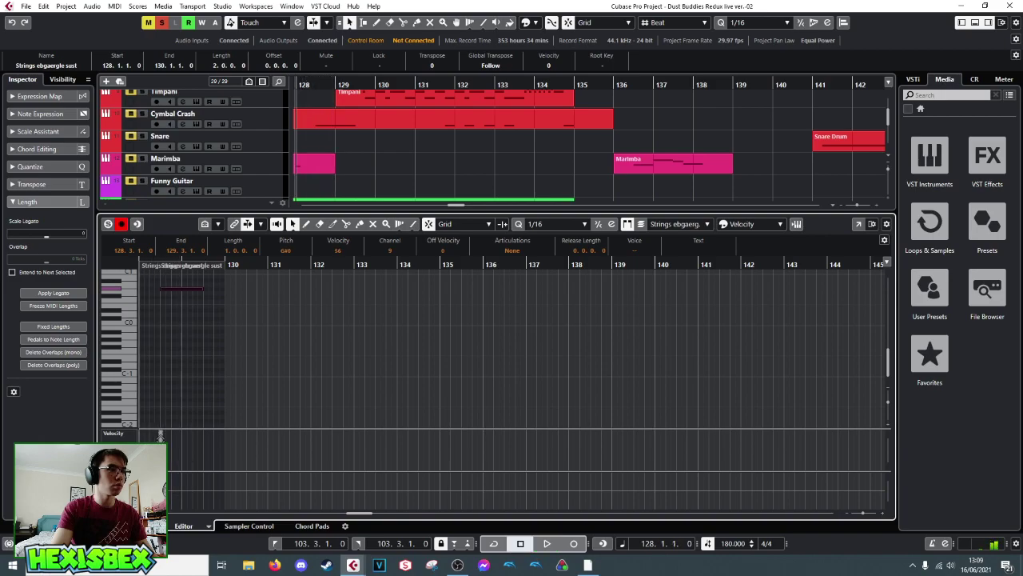
scroll(187, 369, "up", 3)
key("space")
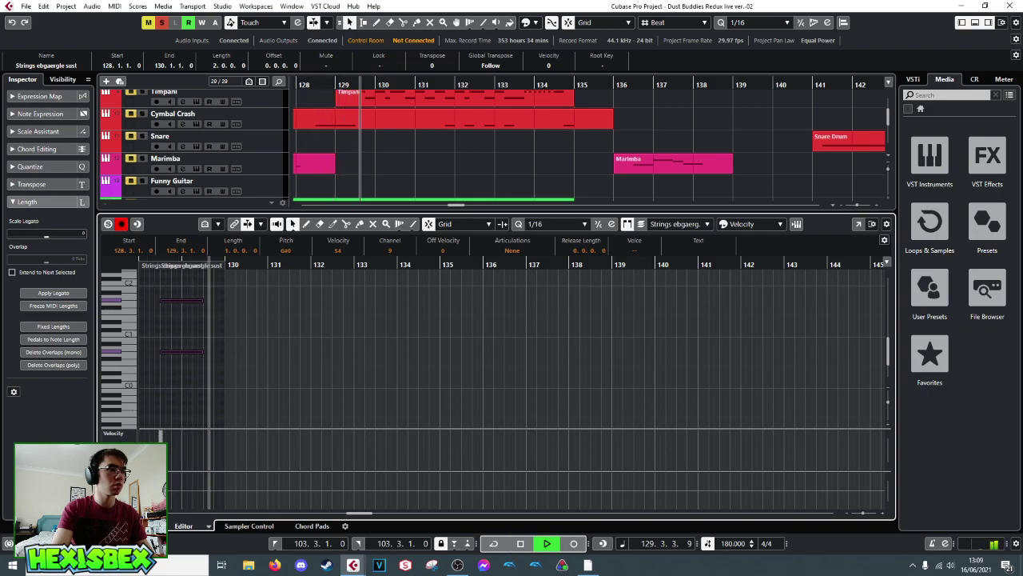
key("ctrl+e")
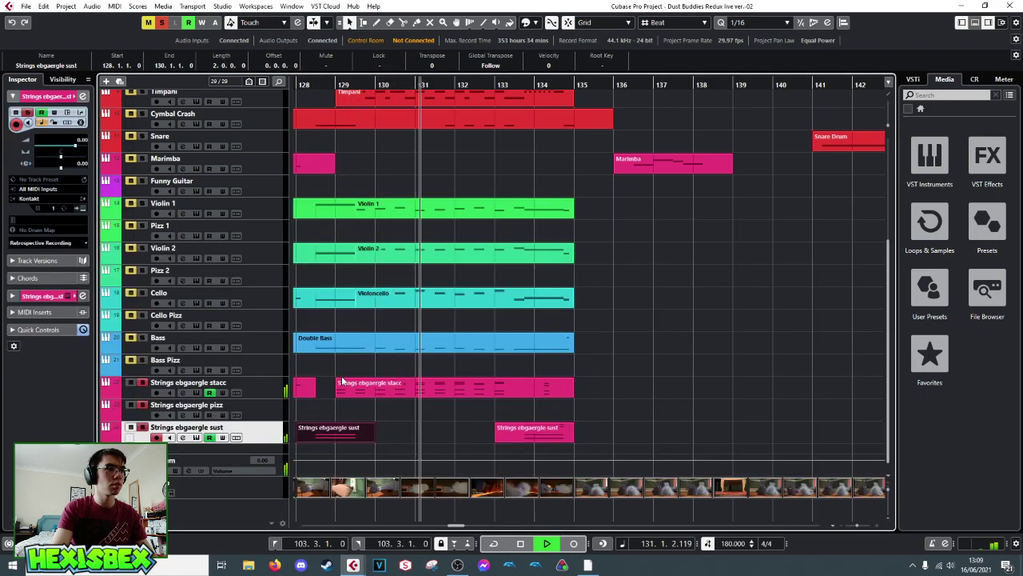
key("space")
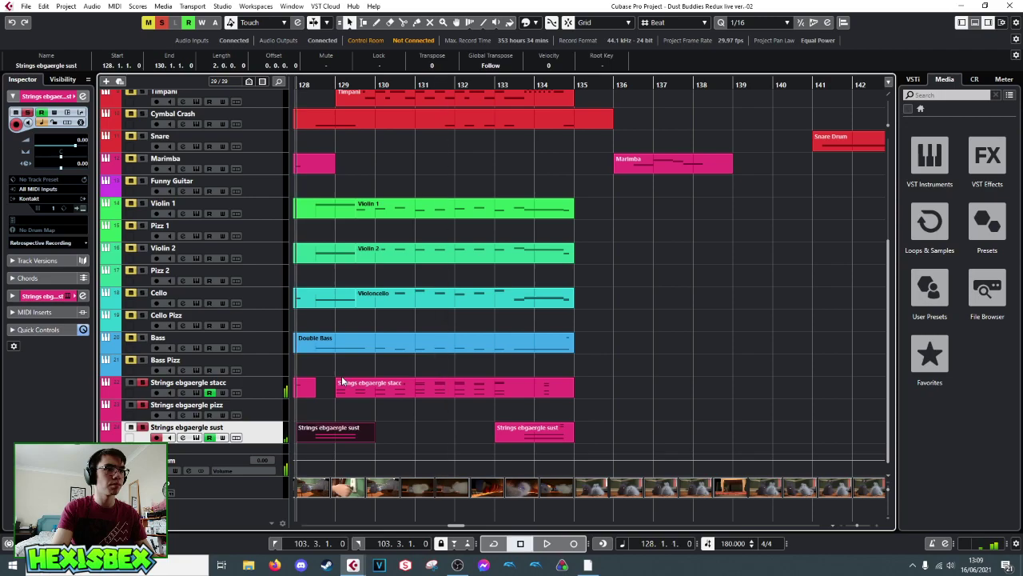
- Show the Strings ebgaergle sust volume automation, draw a dip to -9.30 from 128.3.1.0 to about 129.3, and play it
right_click(268, 436)
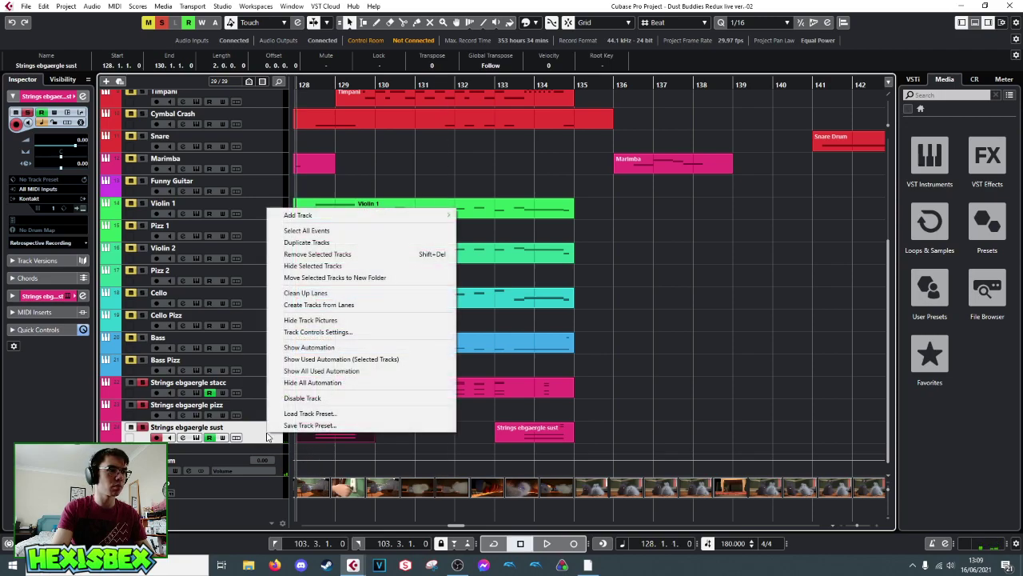
left_click(313, 347)
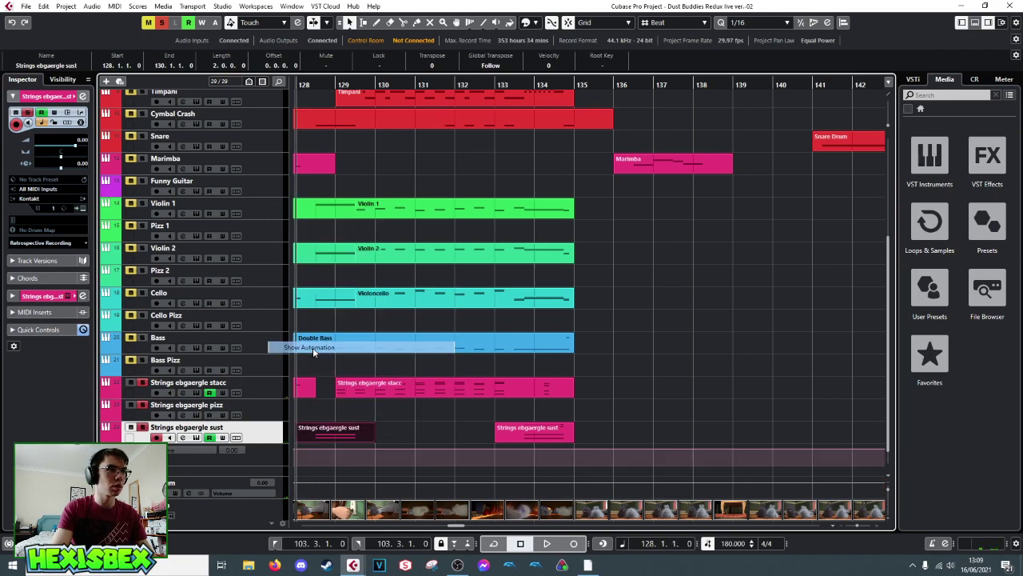
left_click(313, 448)
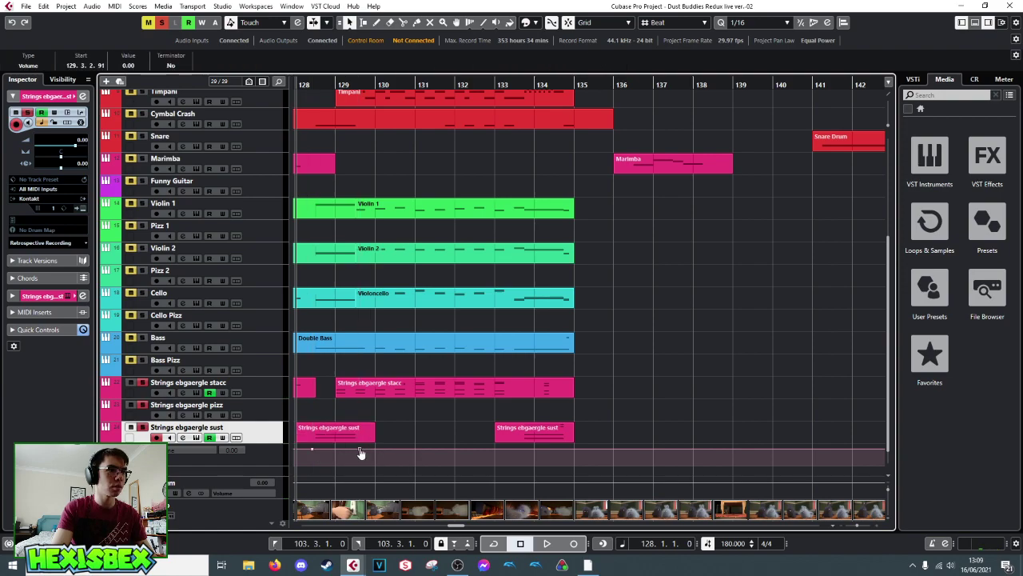
left_click_drag(359, 452, 317, 462)
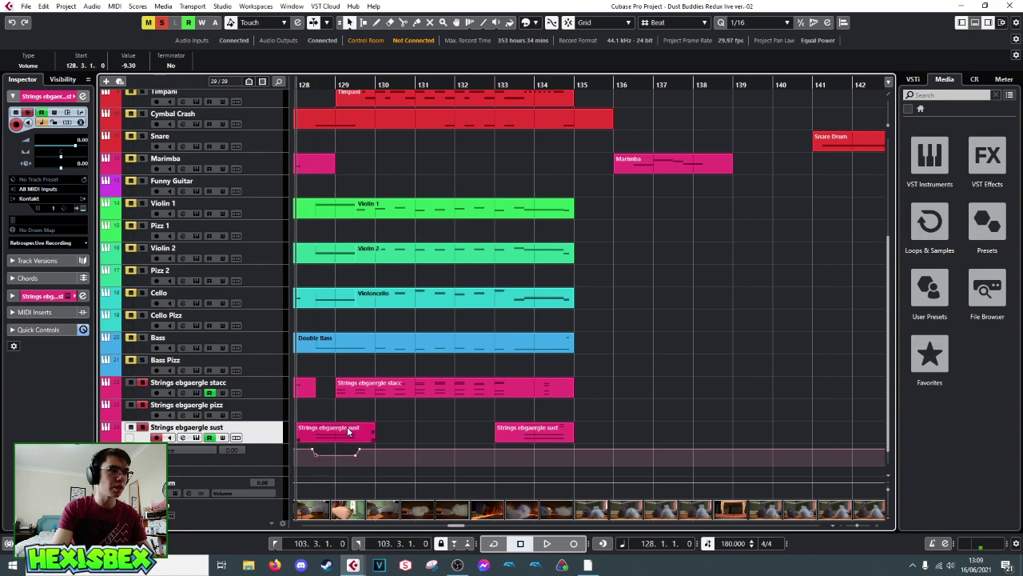
key("space")
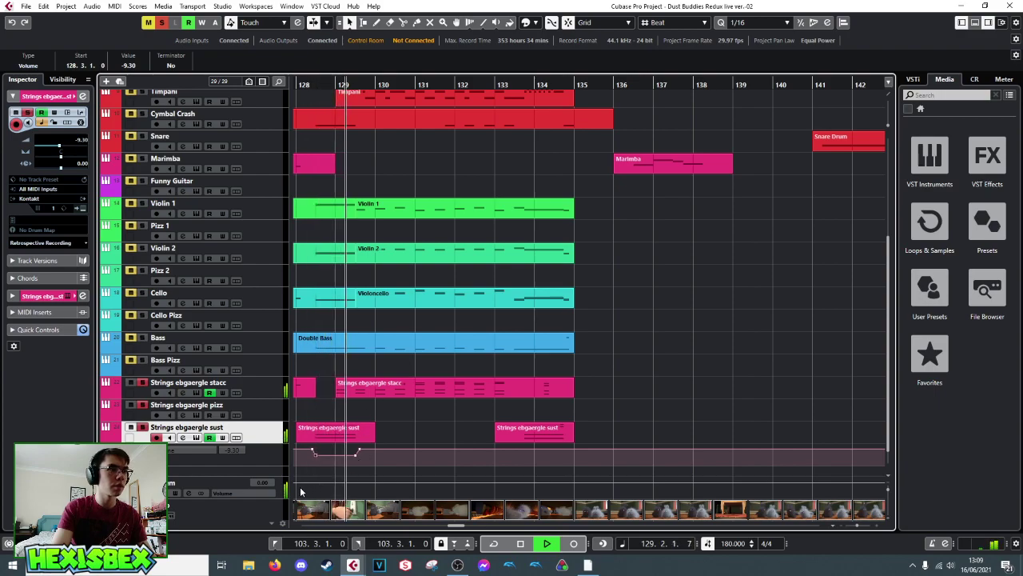
key("space")
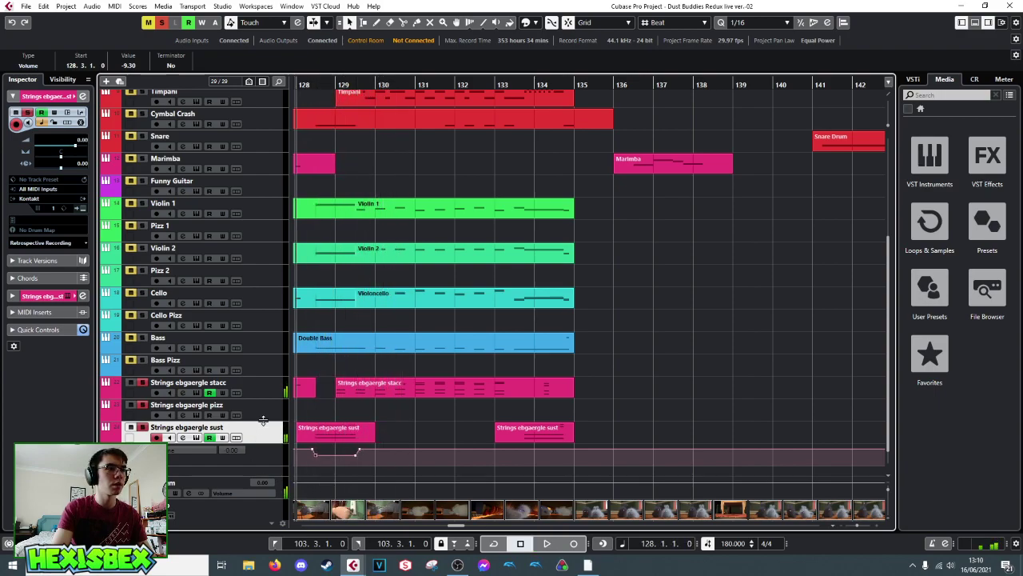
- Move the Strings ebgaergle stacc part that starts at 129.1.1.0 to 129.3.1.0
left_click_drag(349, 85, 371, 90)
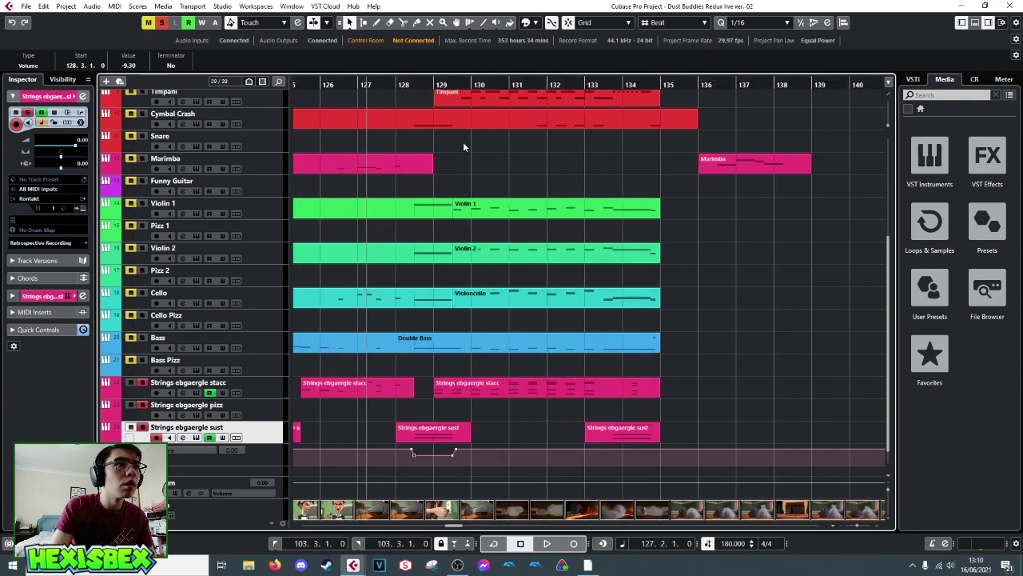
left_click(450, 84)
left_click_drag(475, 403, 493, 391)
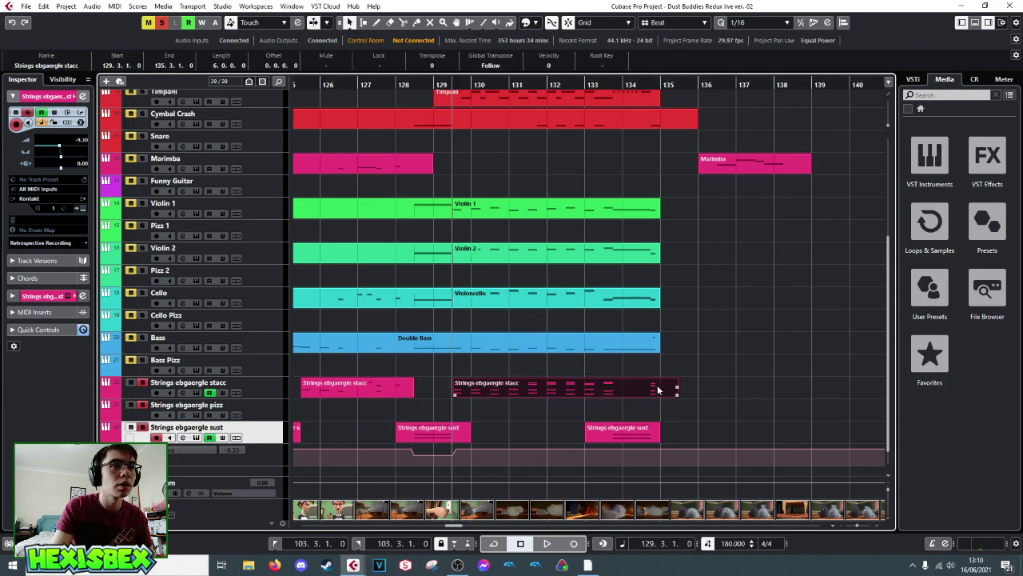
- Check the moved staccato part's last notes against 134.4.1.0 and play the strings from 126.1.1.0 to about bar 136
left_click(649, 85)
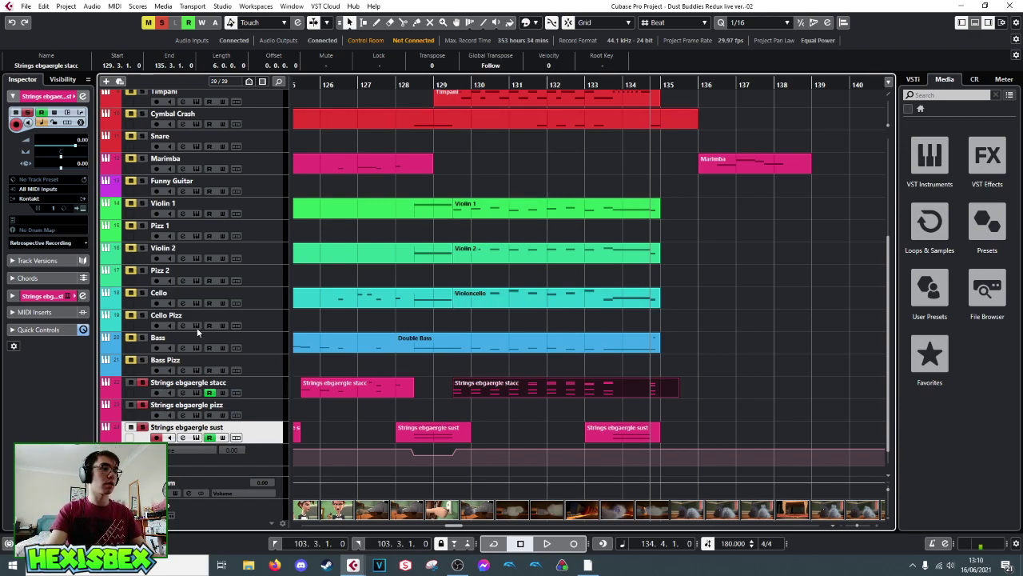
left_click(328, 85)
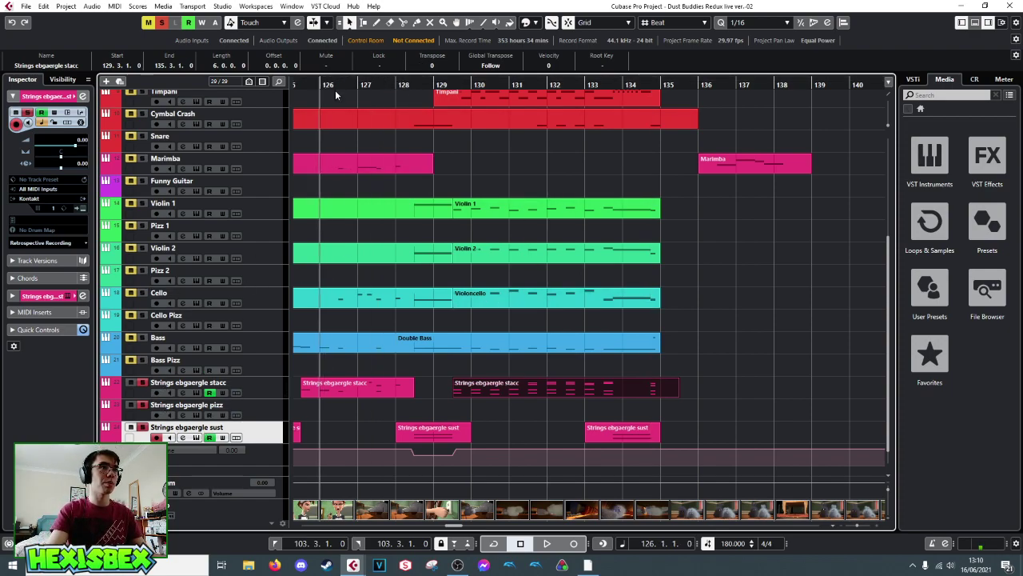
key("space")
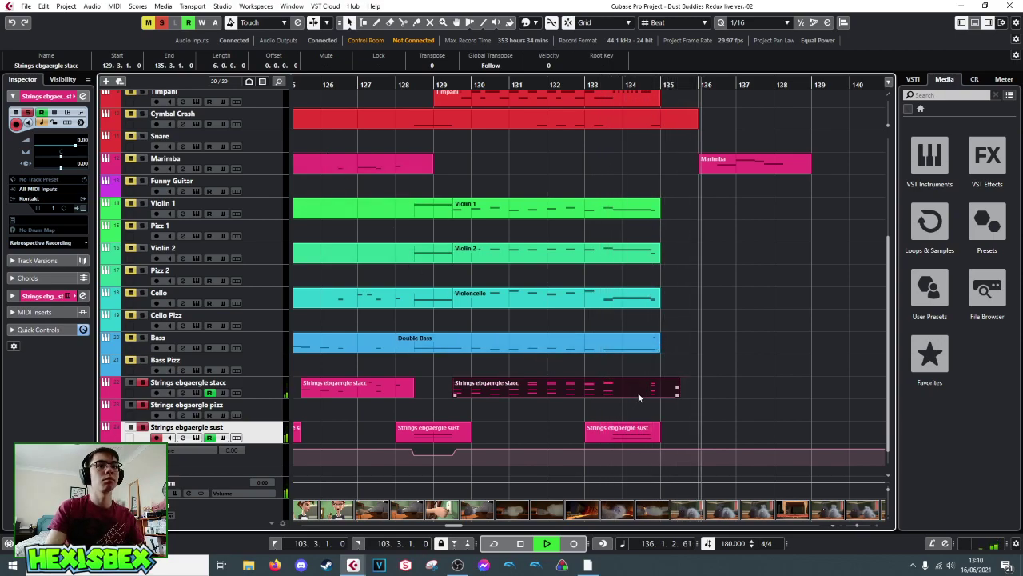
- Shorten the long sust notes starting at 133.4.1.0 to a length of 0.3.3.0, checking by playback from 131.2.1.0
double_click(652, 435)
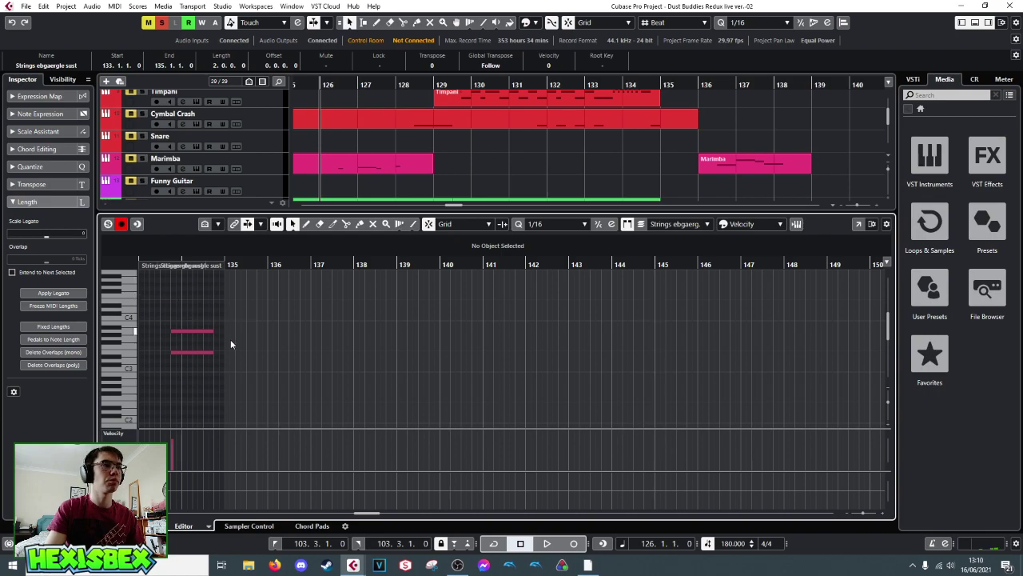
left_click_drag(204, 317, 208, 354)
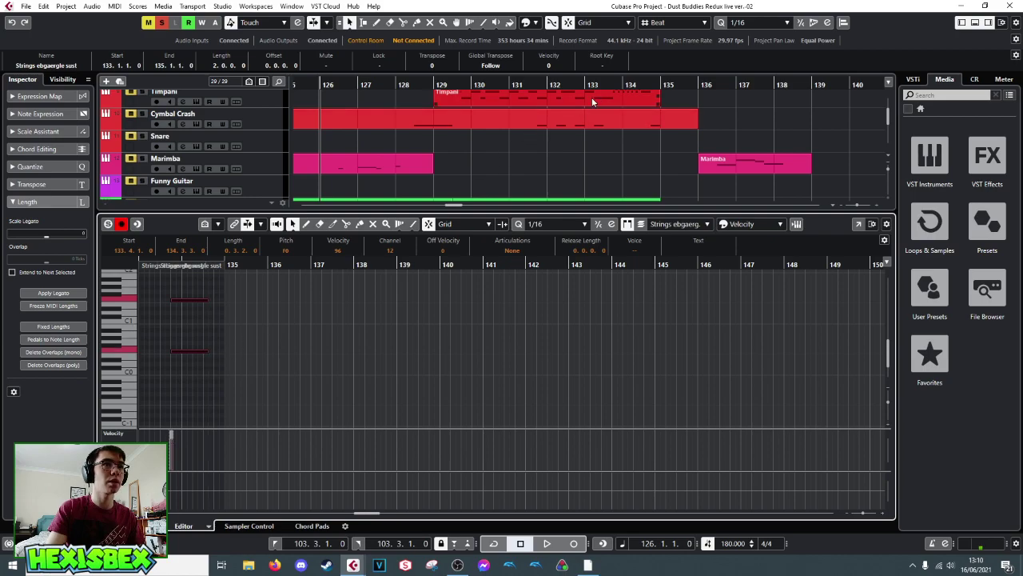
left_click(519, 83)
key("space")
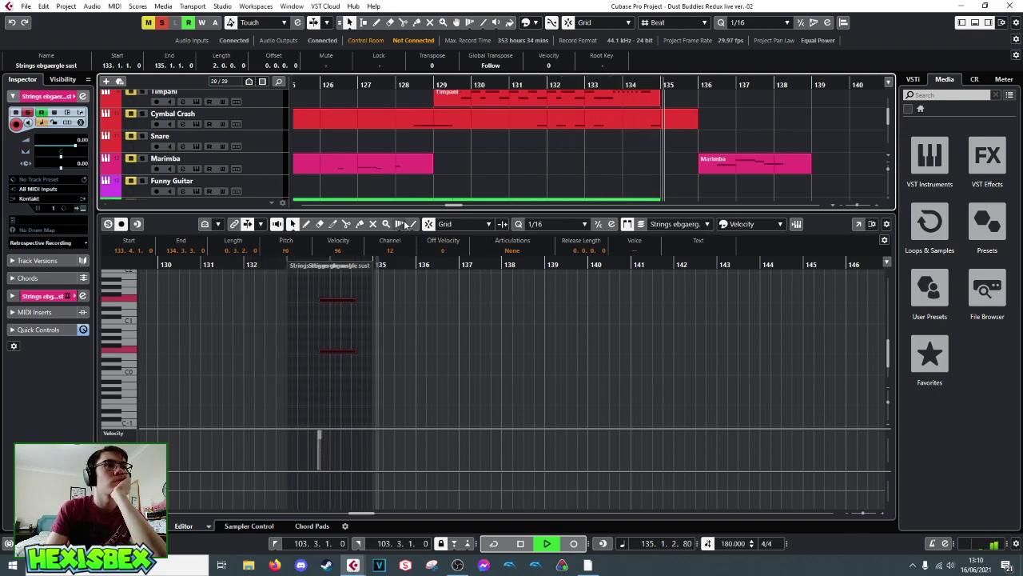
key("space")
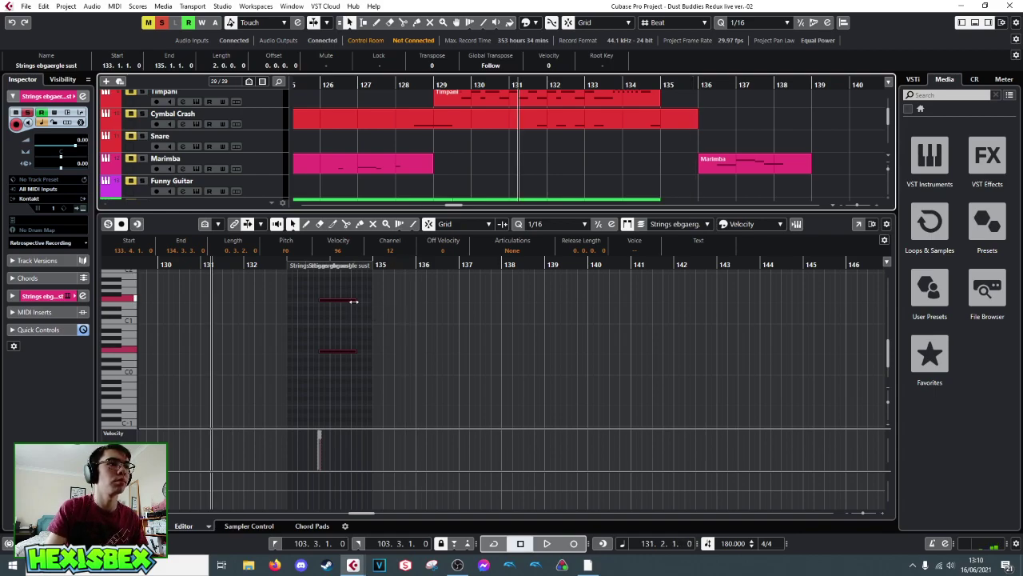
left_click_drag(354, 301, 357, 300)
key("space")
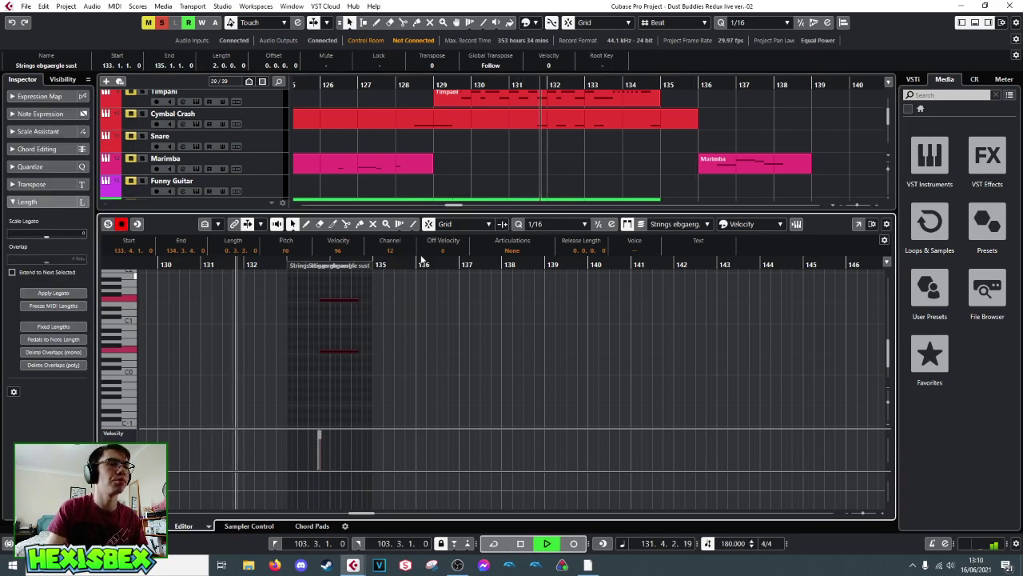
- Play the shortened sust notes from 133.3.4.0 to check their ending
left_click_drag(474, 264, 468, 274)
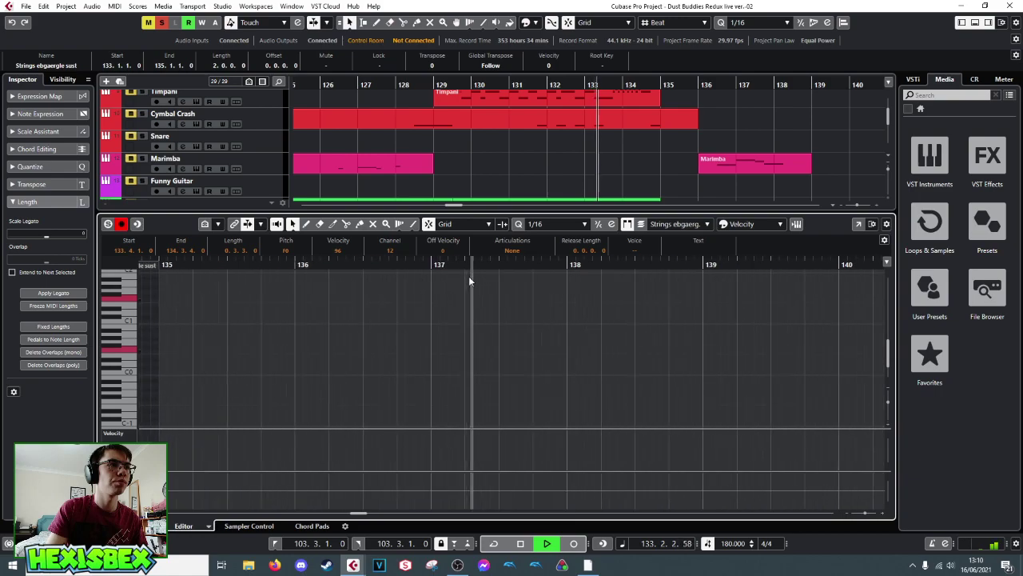
left_click_drag(320, 267, 188, 268)
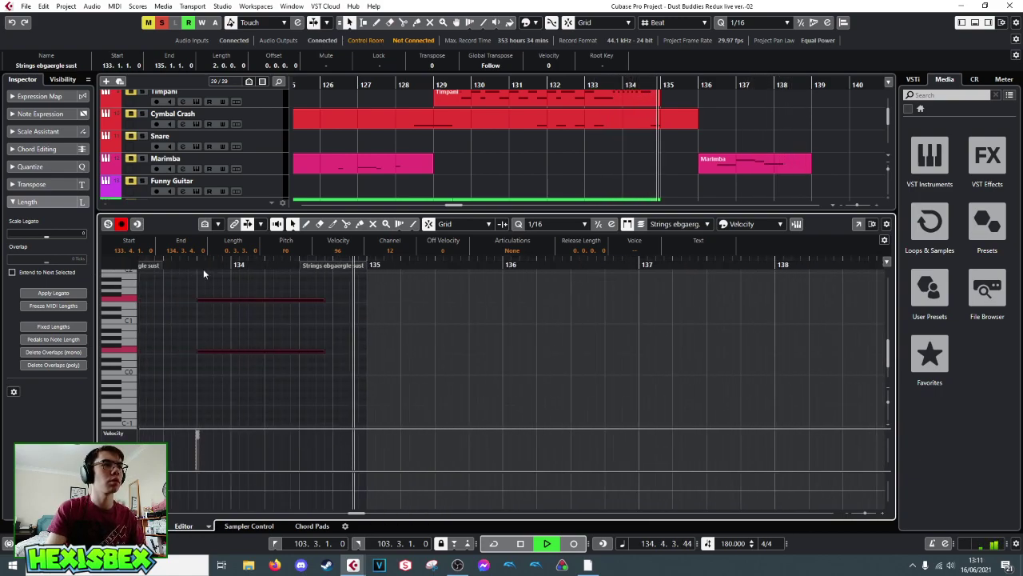
key("space")
- Open the Strings ebgaergle stacc part that starts at 129.3.1.0 and play its ending up to about bar 135
scroll(605, 179, "down", 5)
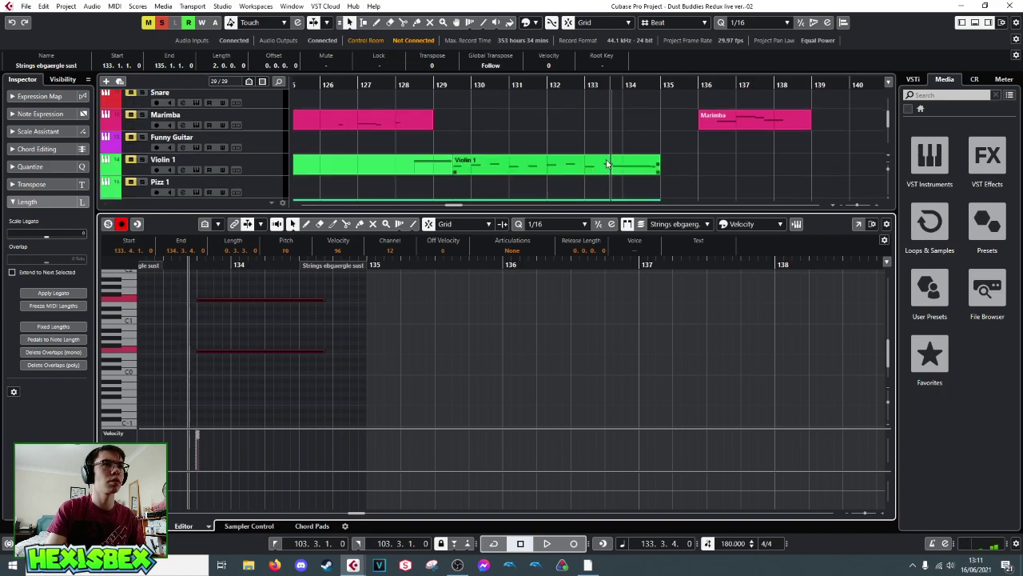
scroll(655, 160, "down", 4)
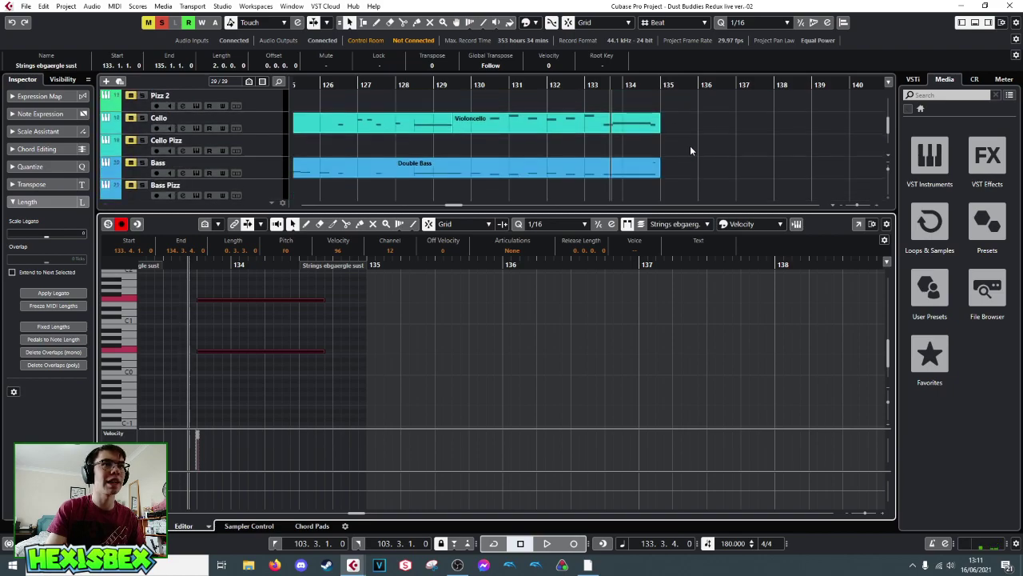
scroll(690, 148, "down", 3)
left_click(676, 150)
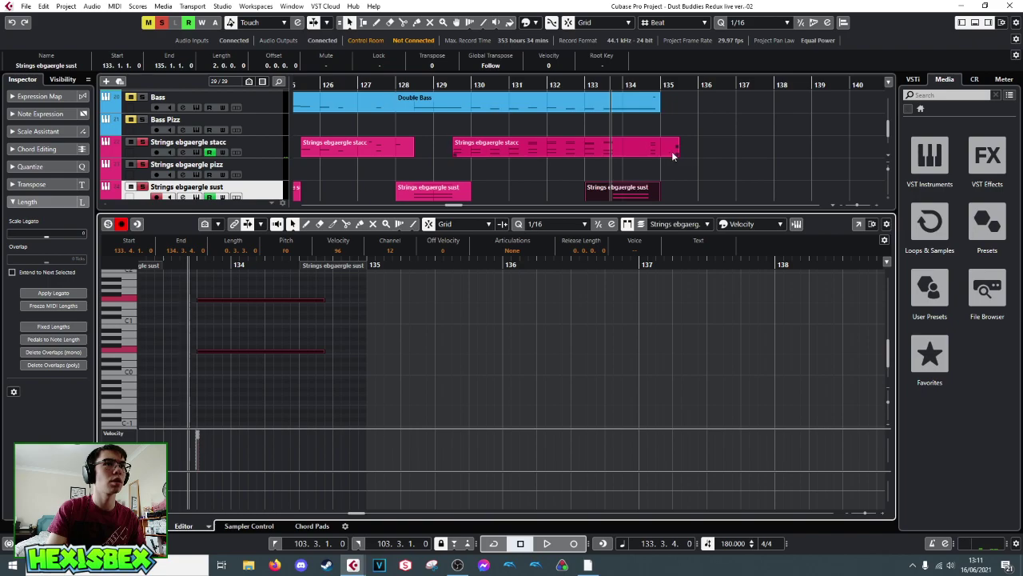
key("space")
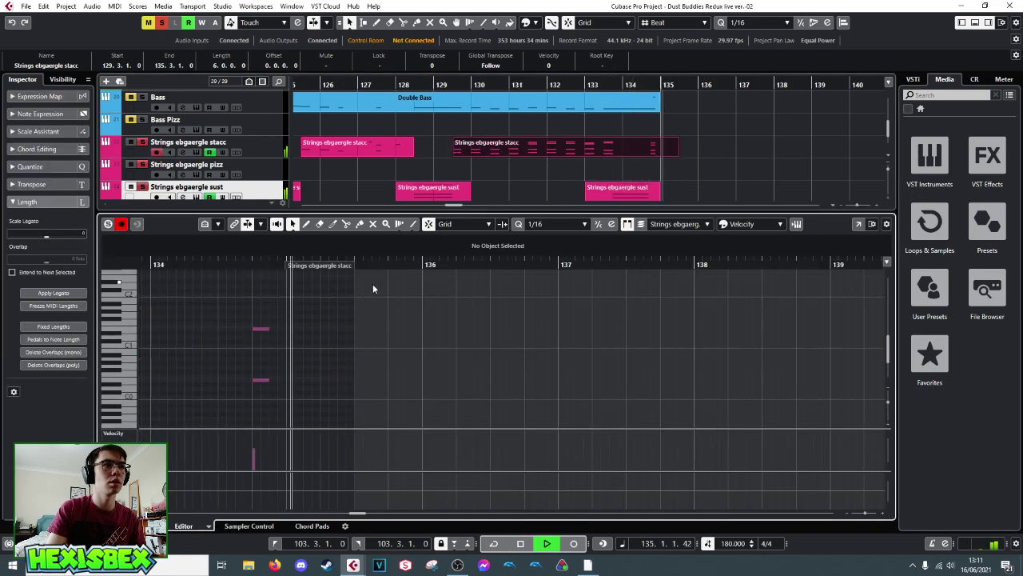
key("space")
key("space")
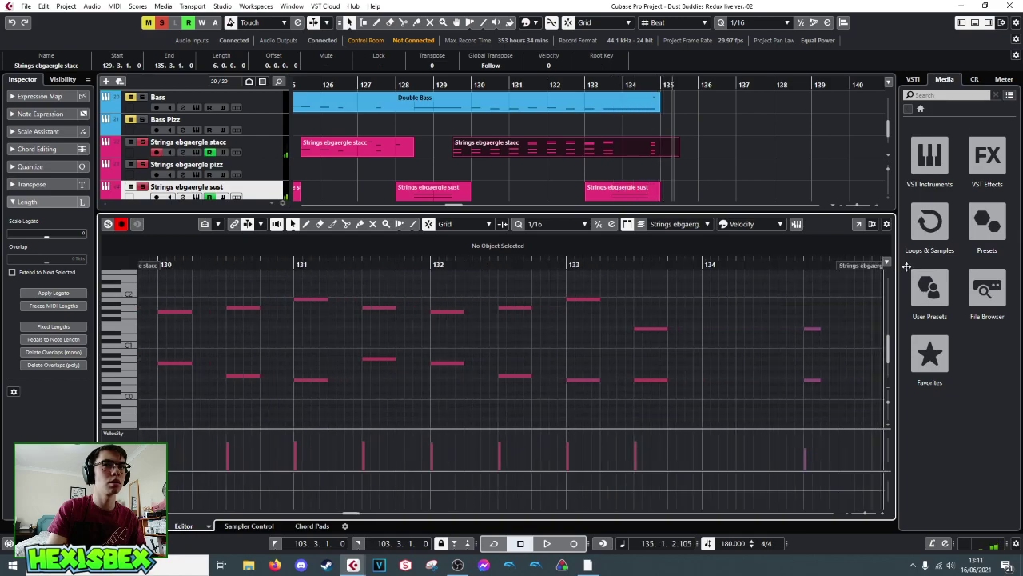
- Set the velocity of the last staccato notes at 134.4.1.0 to 101 and play them from 134.3.4.0
scroll(788, 288, "down", 2)
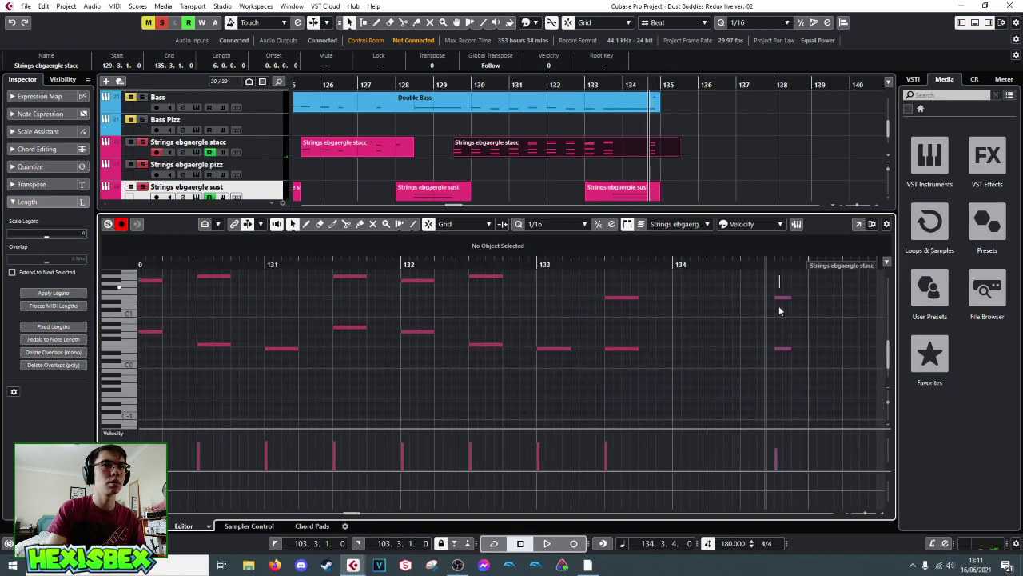
scroll(787, 435, "up", 2)
scroll(794, 366, "down", 4)
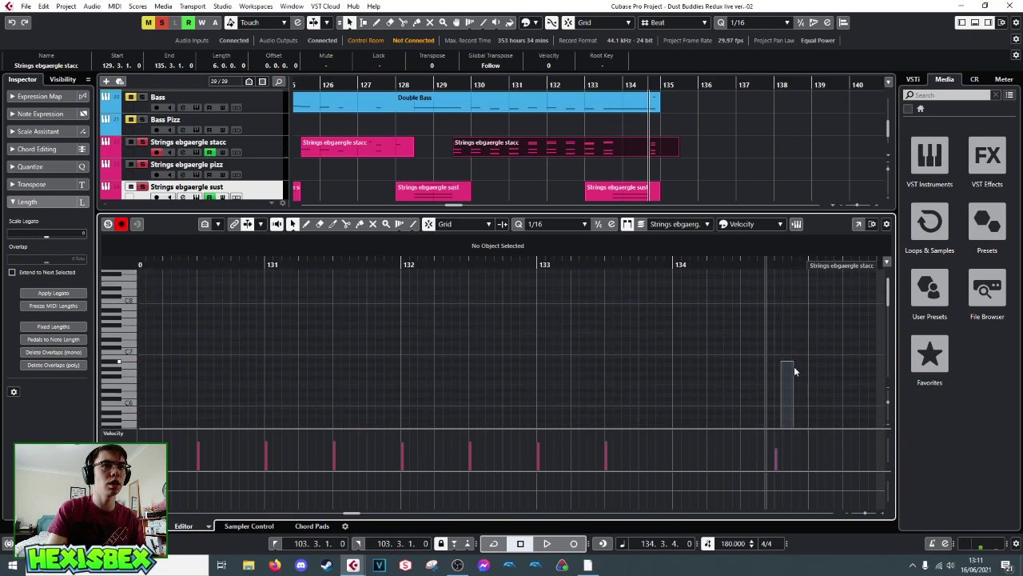
left_click(795, 436)
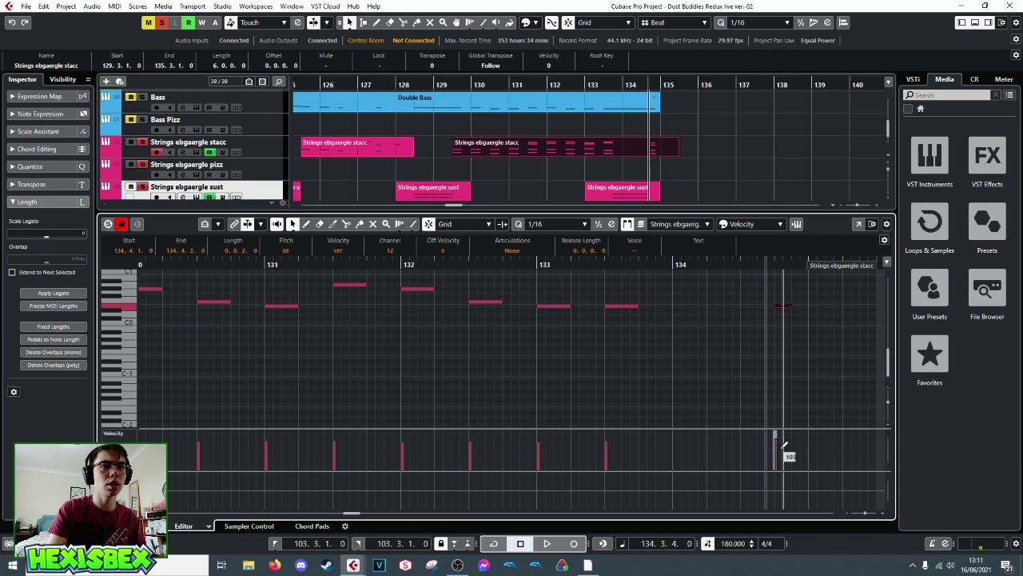
key("space")
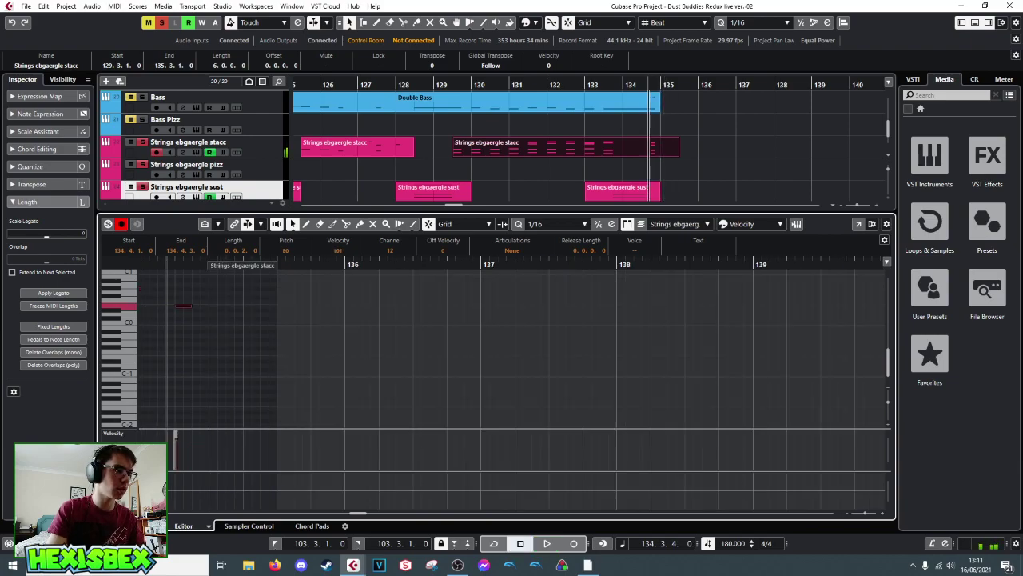
- Close the editor, unsolo the string tracks and play the full arrangement against the video from 116.1.1.0 to about bar 136
key("Return")
left_click(442, 124)
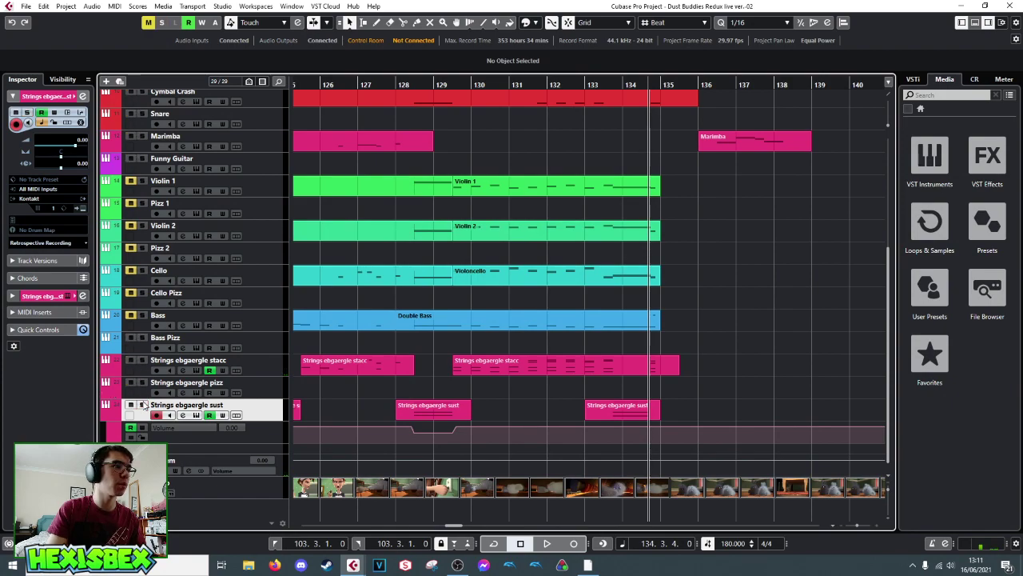
left_click_drag(424, 83, 283, 97)
key("space")
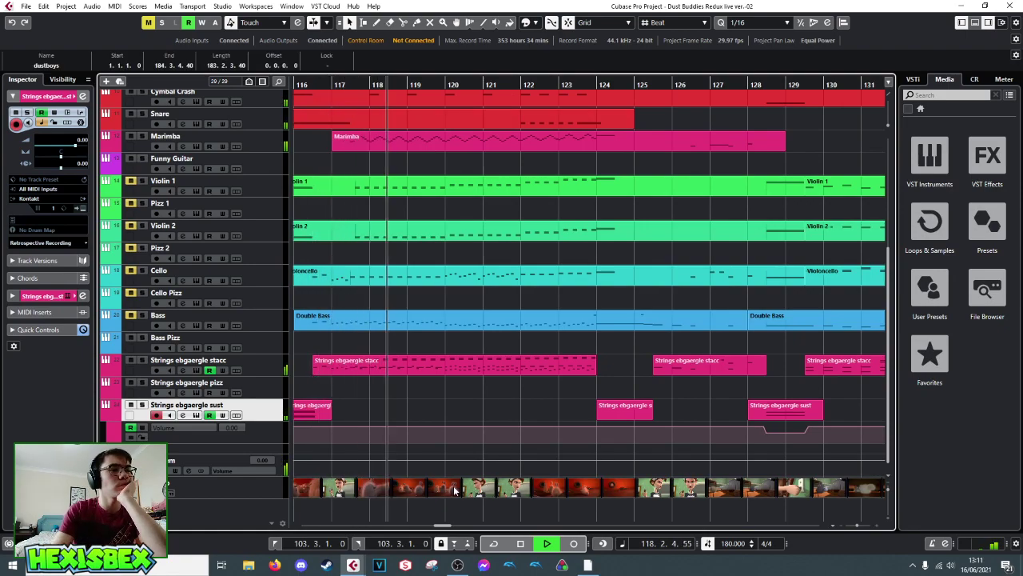
double_click(493, 494)
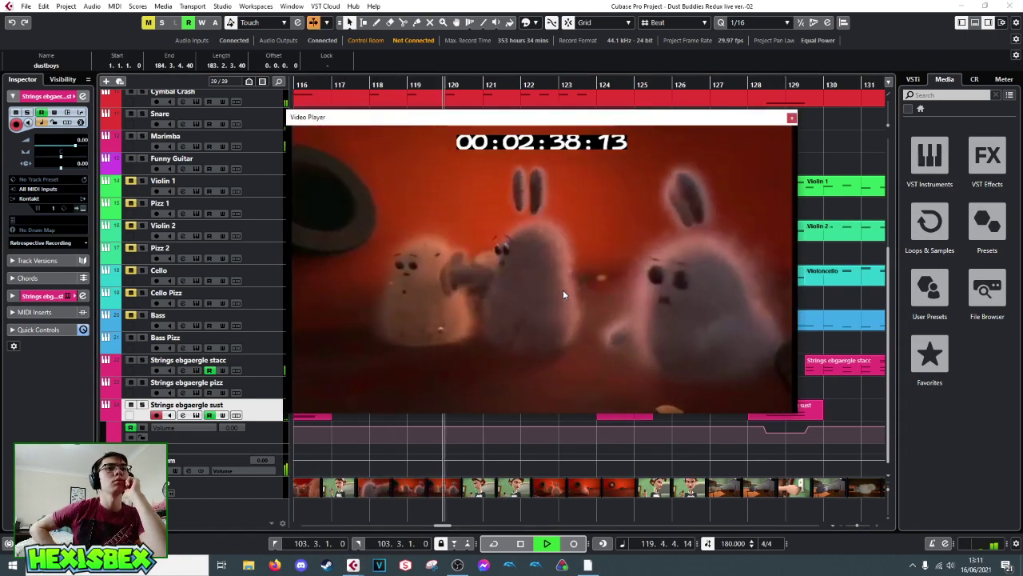
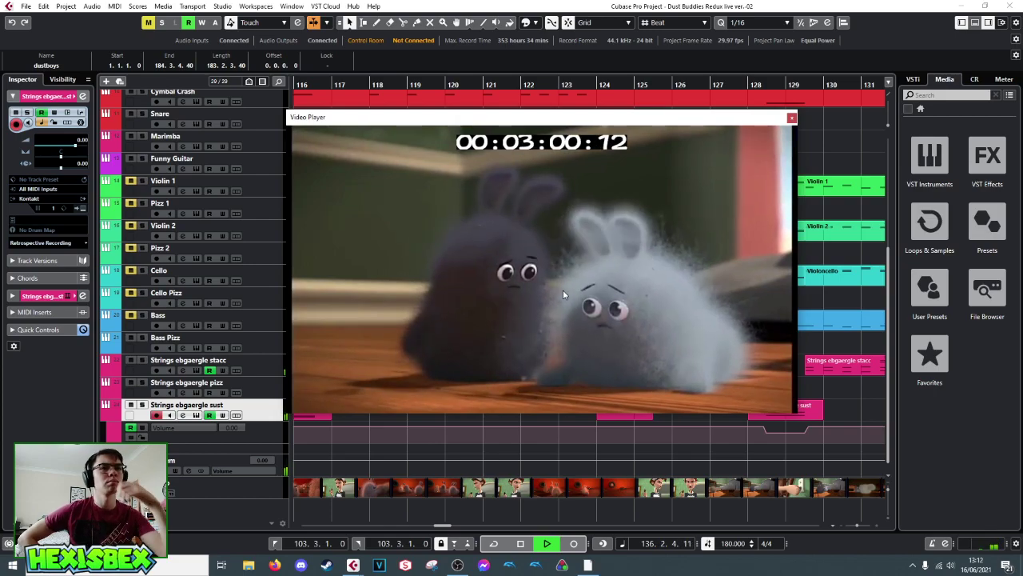
key("space")
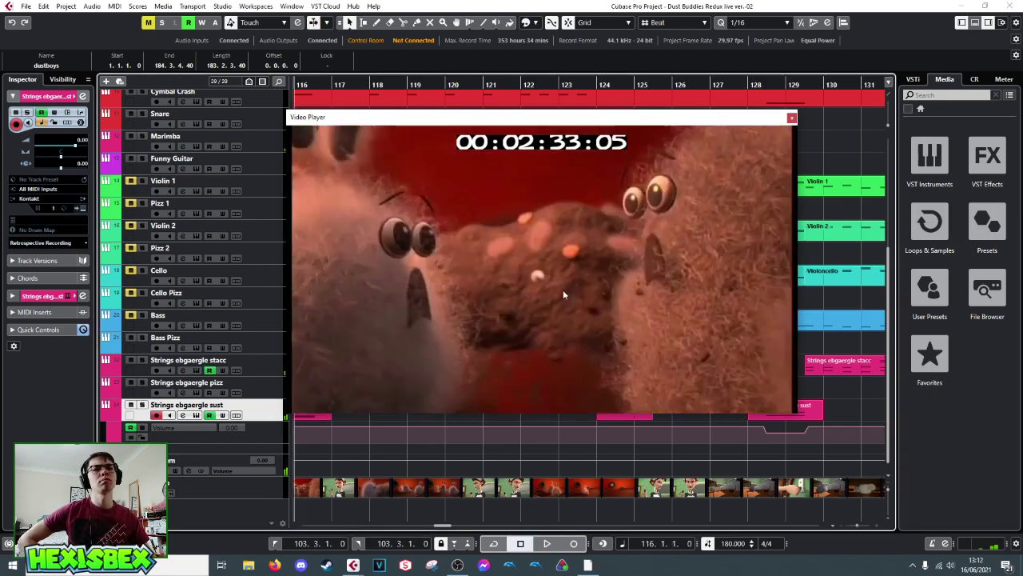
left_click(791, 119)
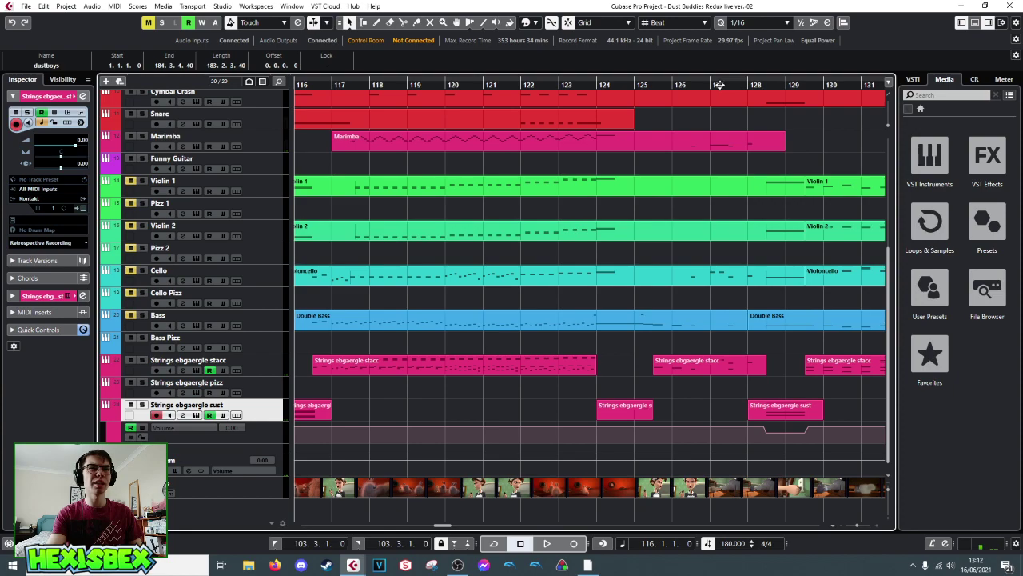
- Play the arrangement from about bar 125, then again from 129.3.1.0
left_click(662, 86)
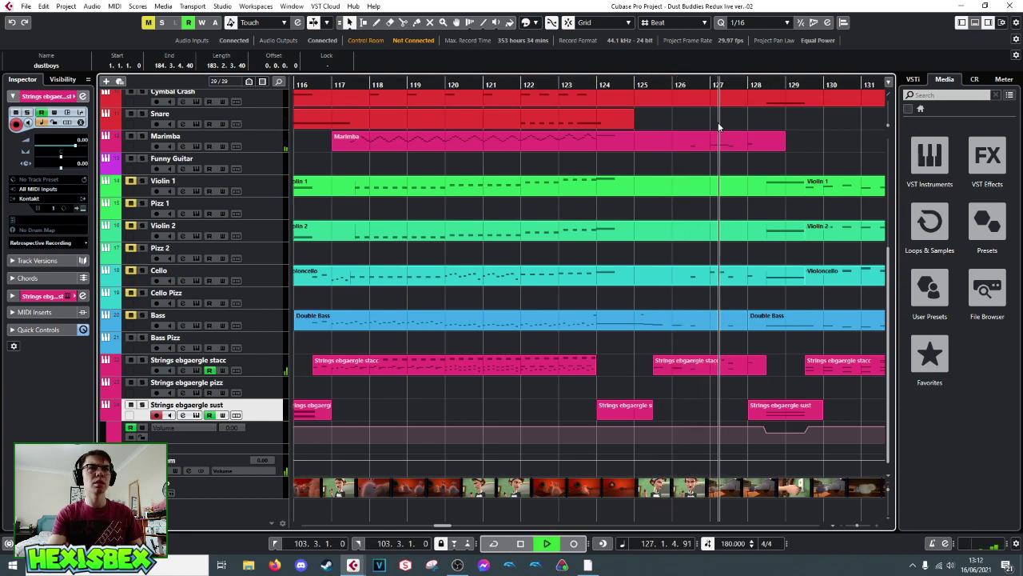
left_click(729, 141)
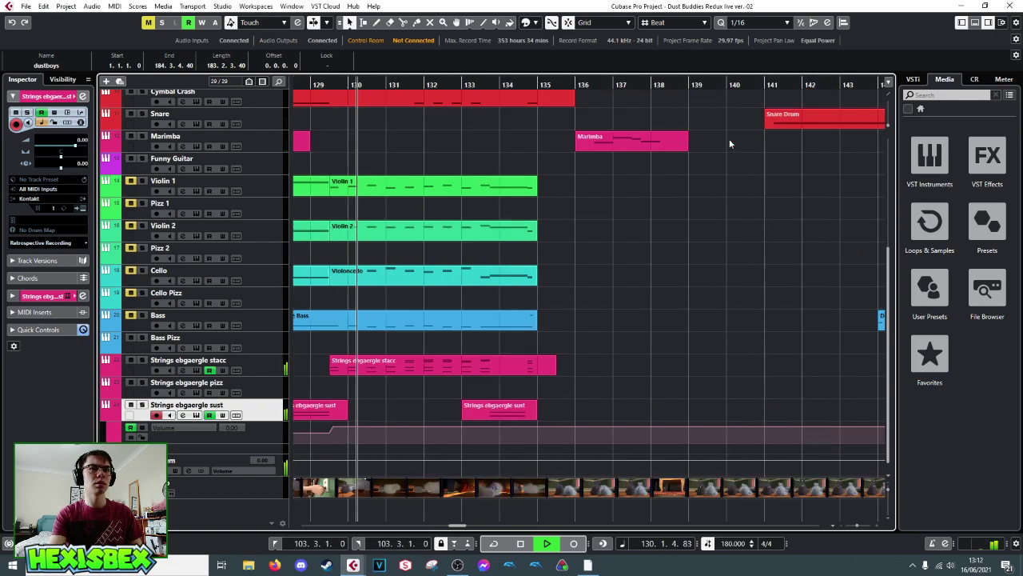
left_click(331, 85)
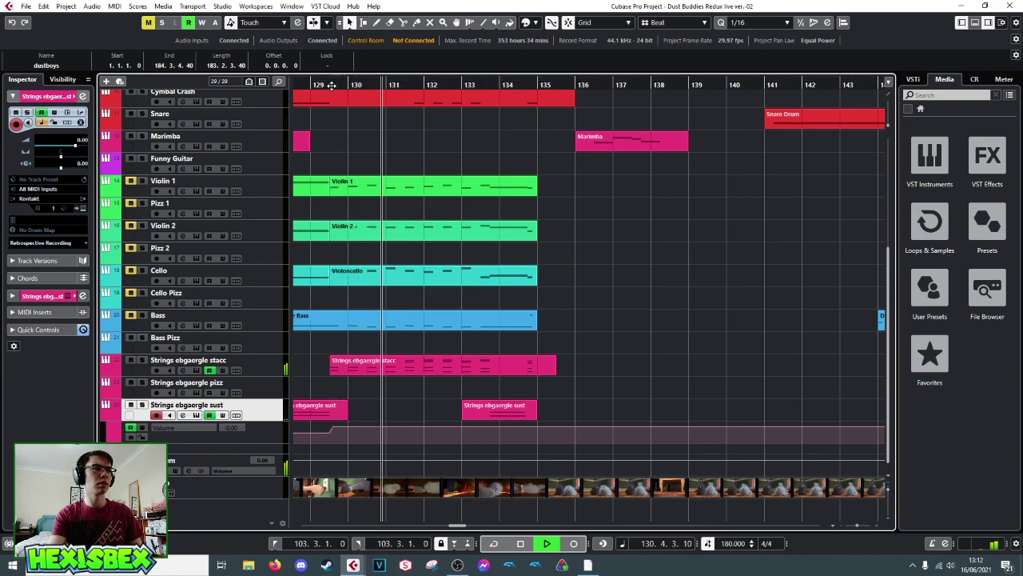
key("space")
scroll(389, 150, "up", 4)
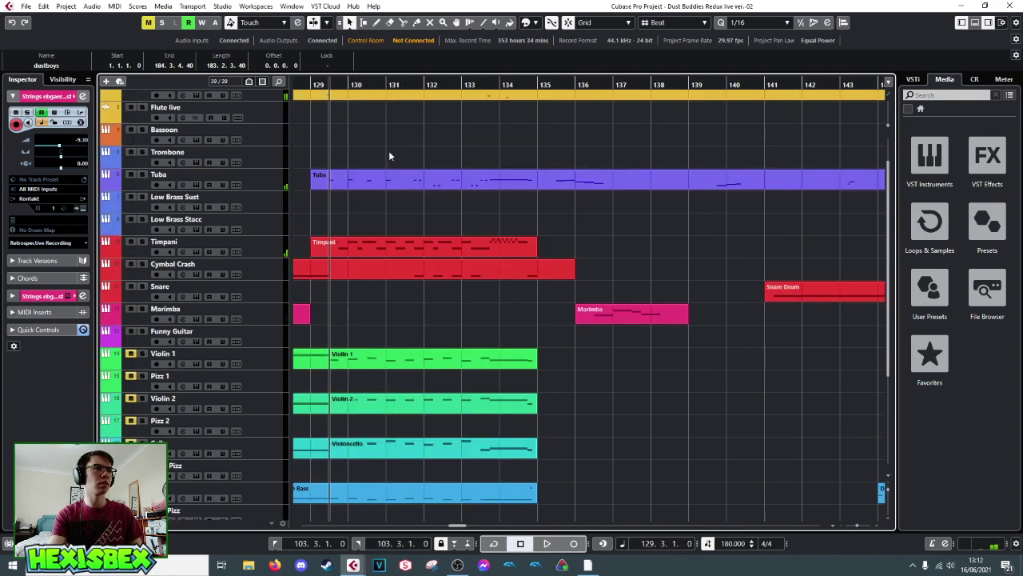
key("space")
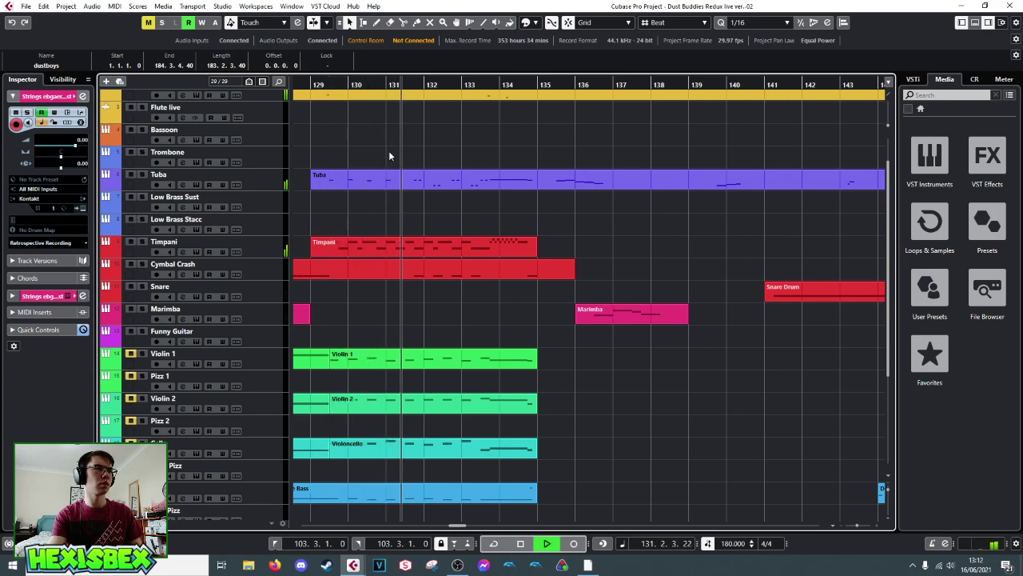
- Mute the Tuba track, open its part that starts at 129.1.1.0 and play the passage from 129.3.1.0
scroll(389, 150, "up", 2)
key("space")
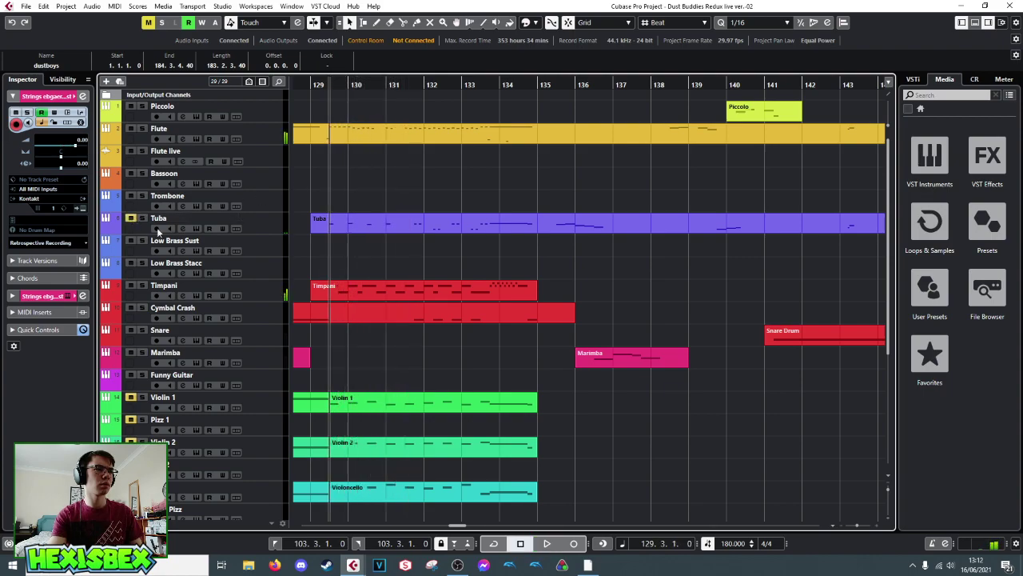
key("space")
left_click(322, 227)
double_click(328, 224)
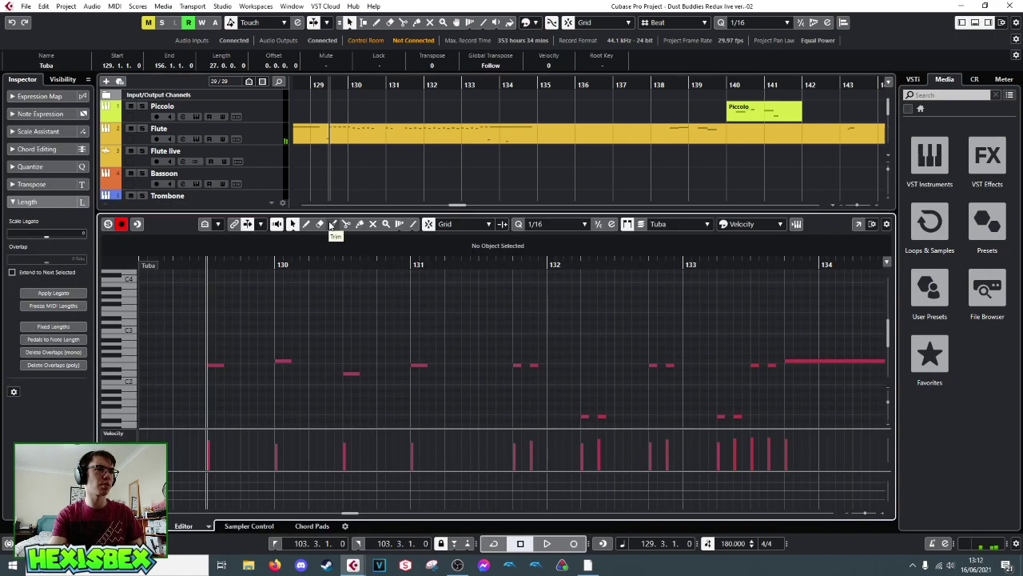
key("space")
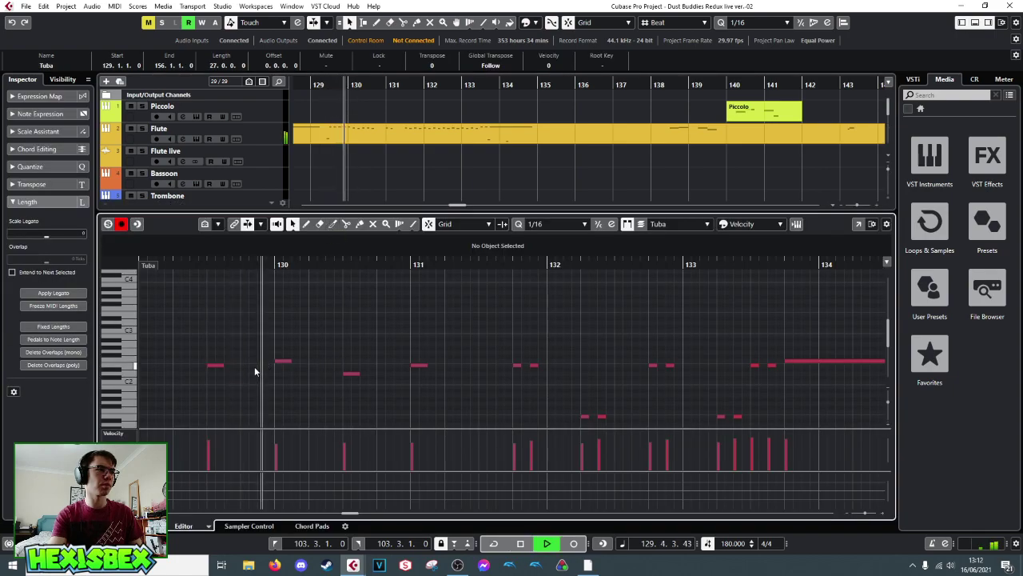
key("space")
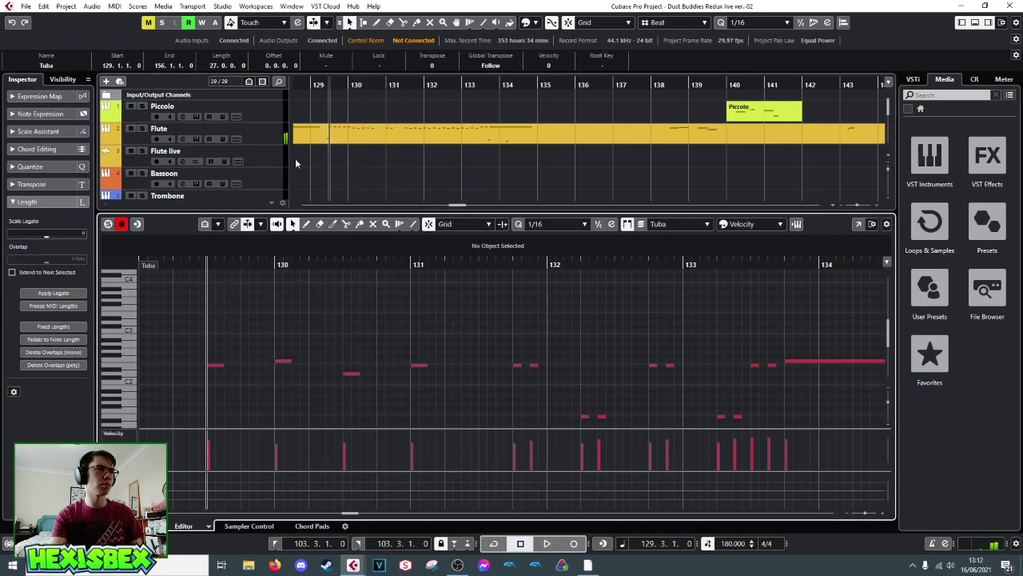
- Unmute the Tuba track and replay the passage twice from 129.3.1.0 to compare the sound
scroll(328, 158, "down", 3)
left_click(130, 154)
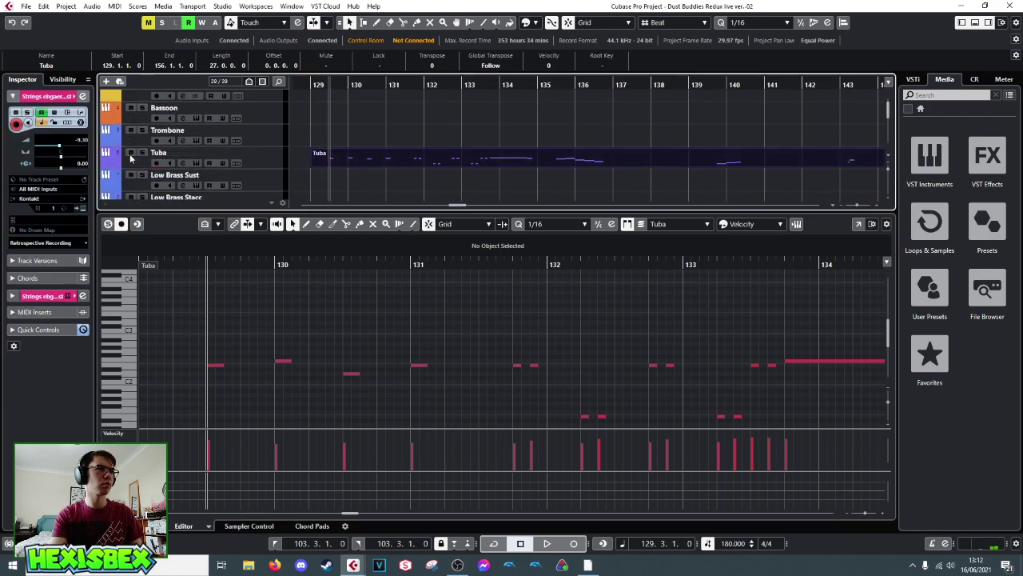
key("space")
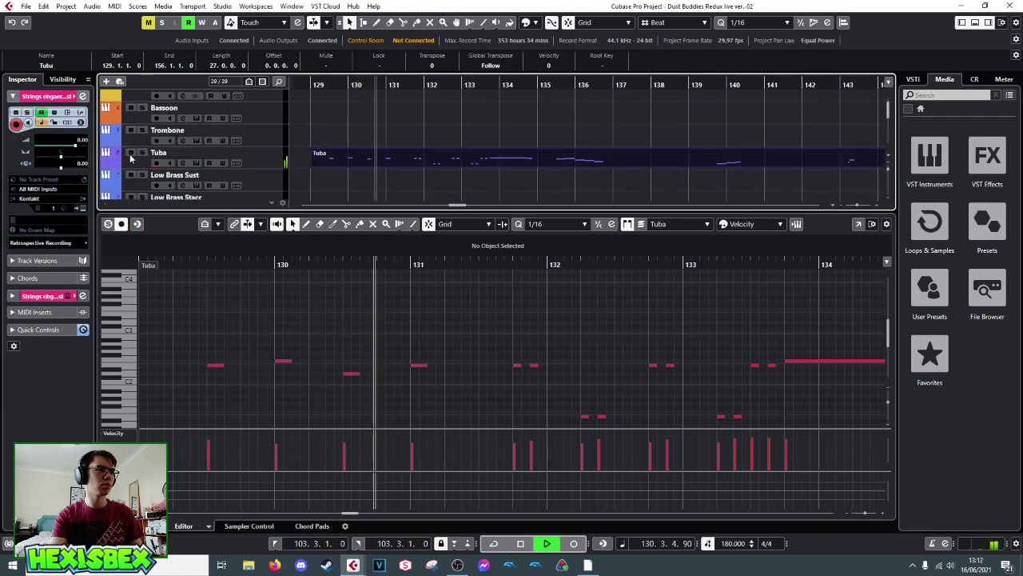
key("space")
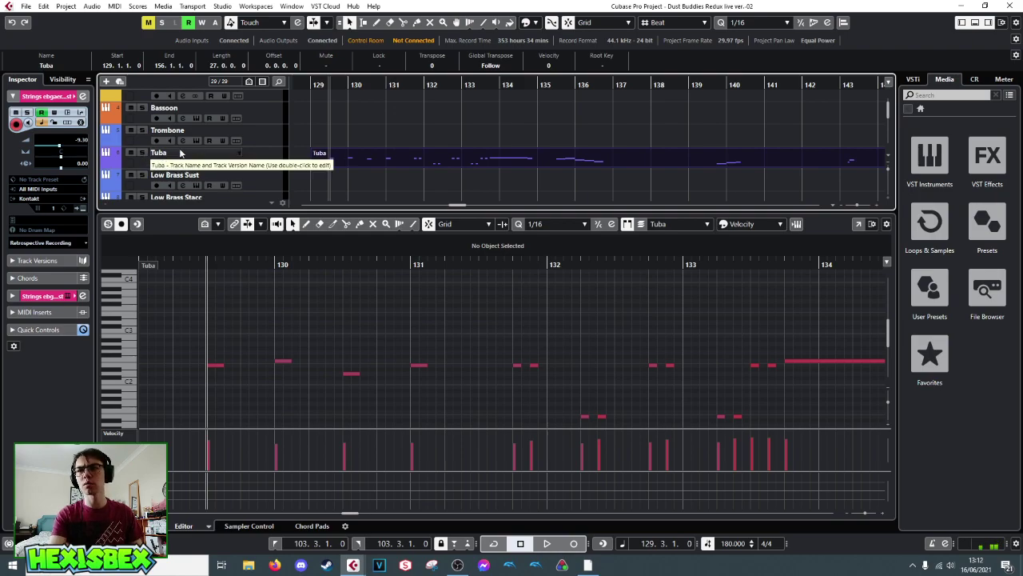
key("space")
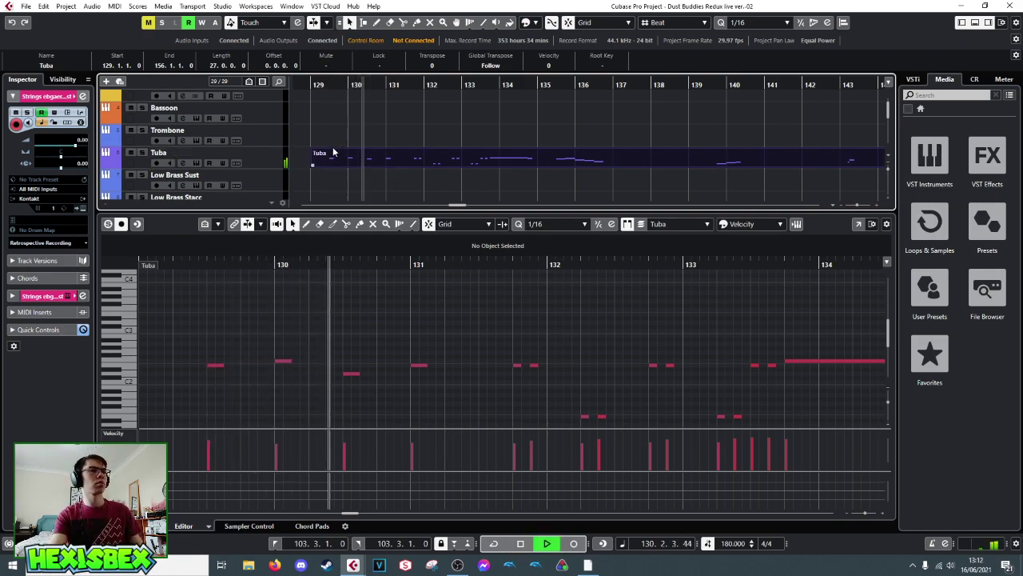
key("space")
- Play the passage from 129.3.1.0 to about bar 136 while reviewing the timpani, percussion and violin tracks
scroll(417, 126, "down", 6)
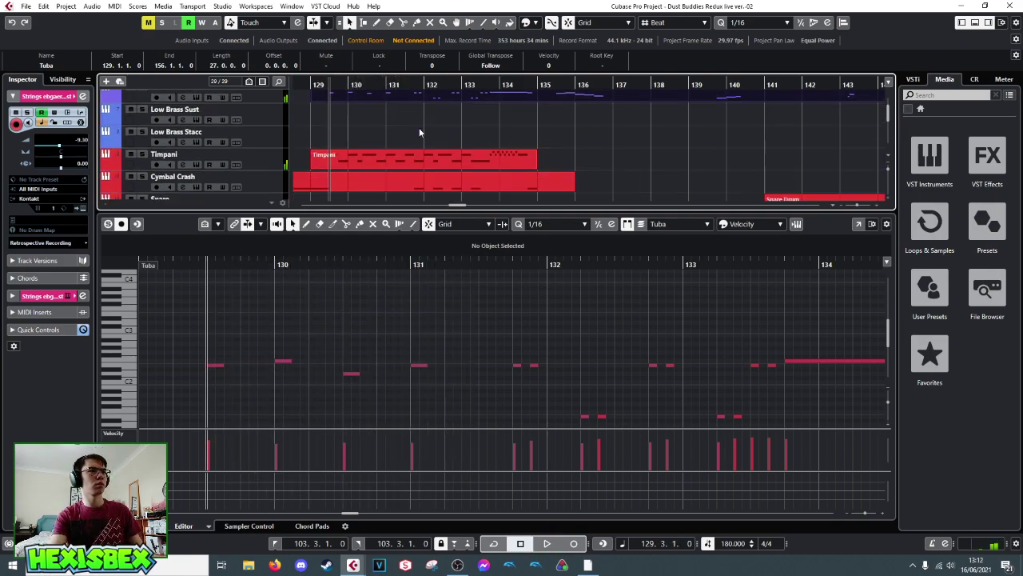
key("space")
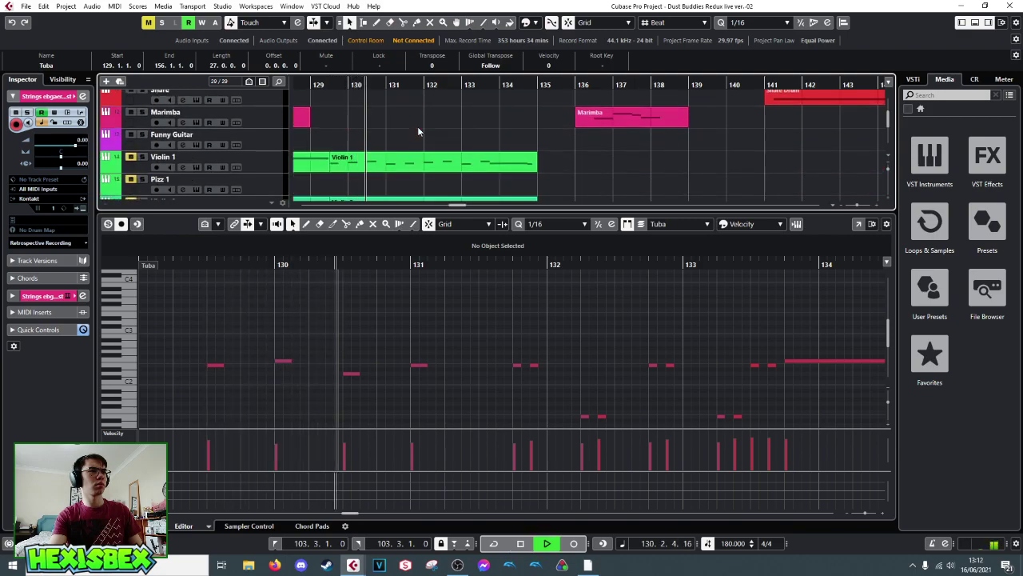
scroll(418, 126, "down", 2)
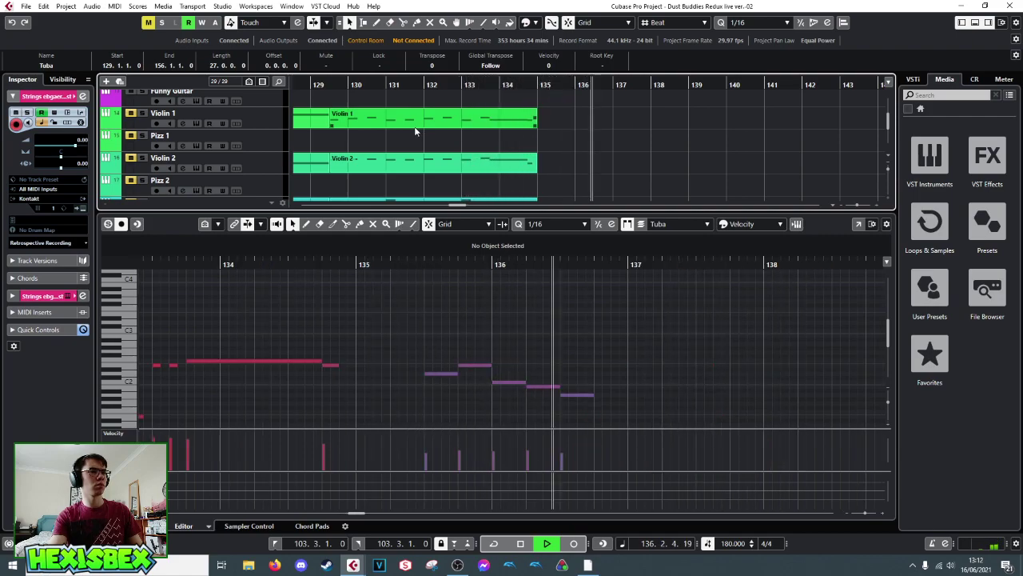
key("space")
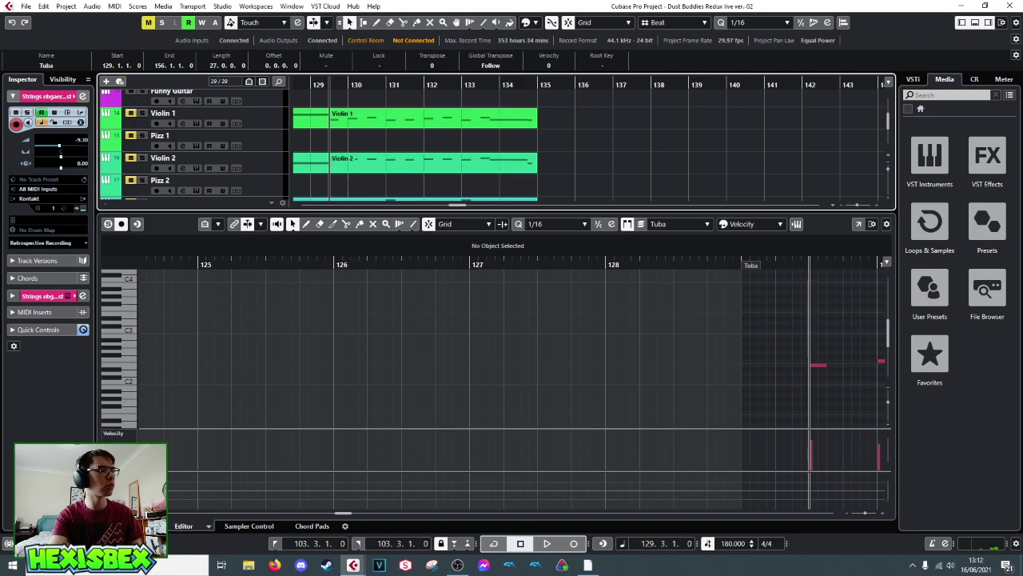
- Close the Tuba editor and set both locators to 129.3.1.0 in the project
key("ctrl+e")
left_click(318, 81)
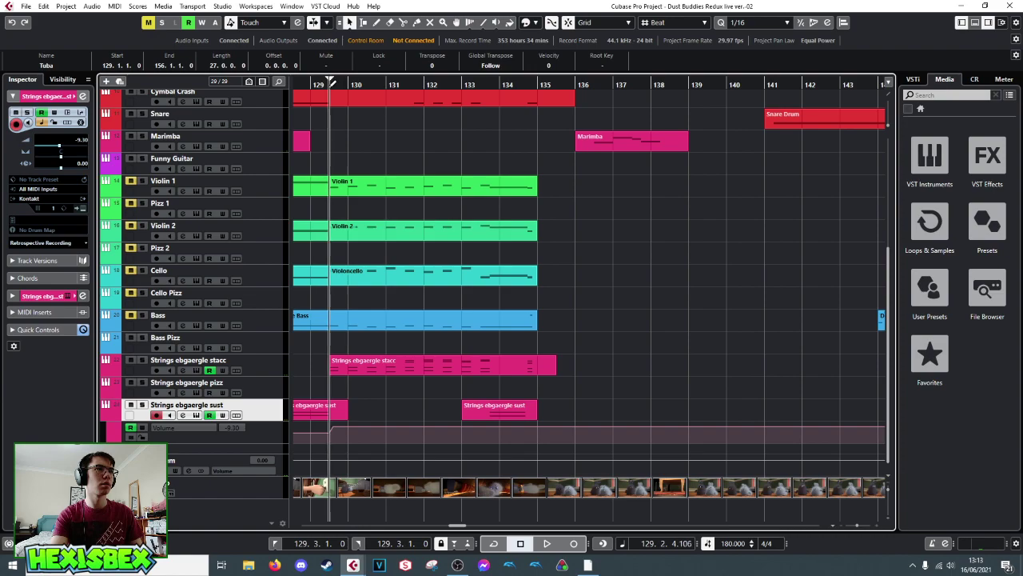
- Open the video player and play the passage from 126.3.1.0 against the picture
scroll(463, 107, "left", 3)
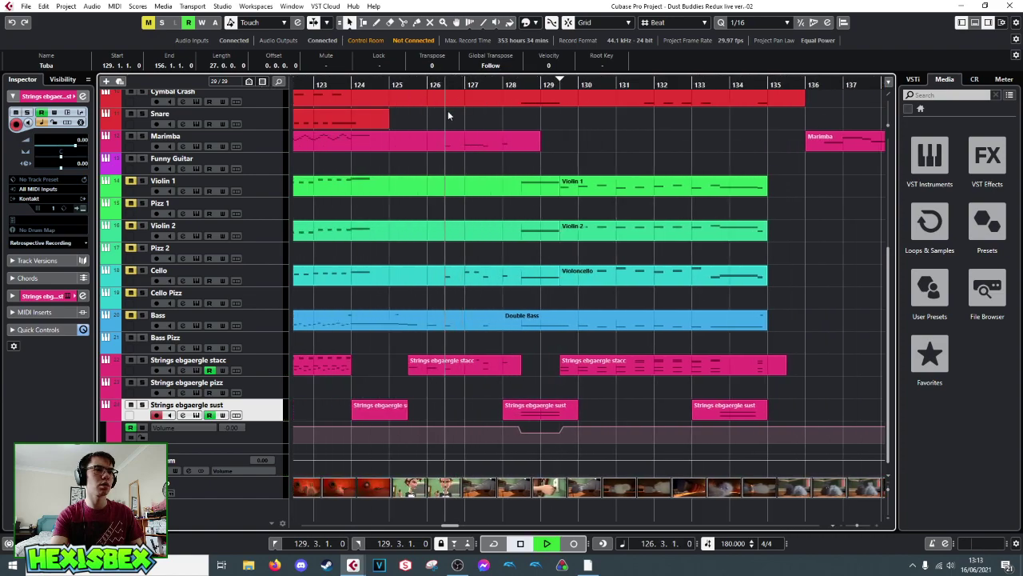
double_click(472, 490)
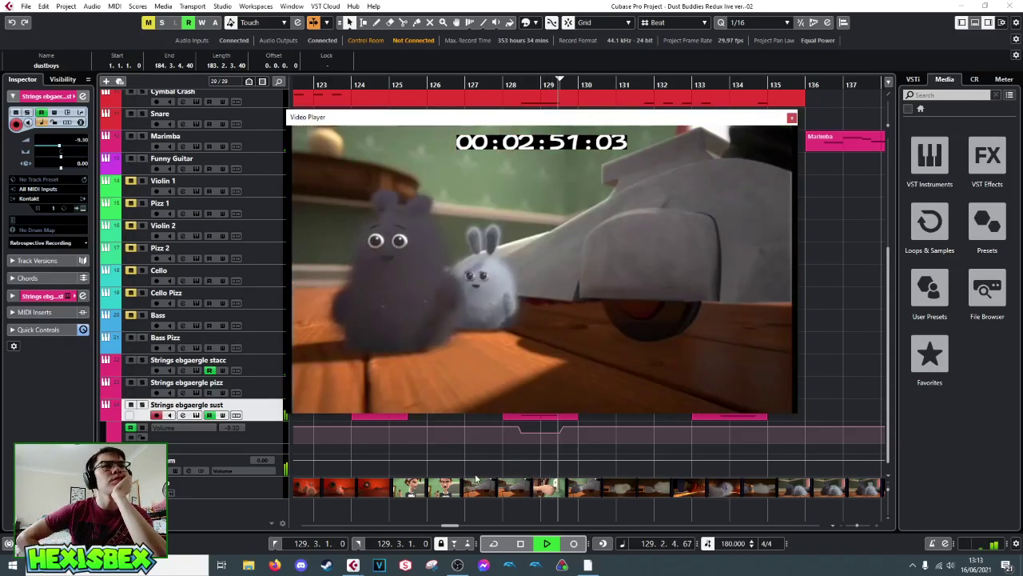
key("space")
key("space")
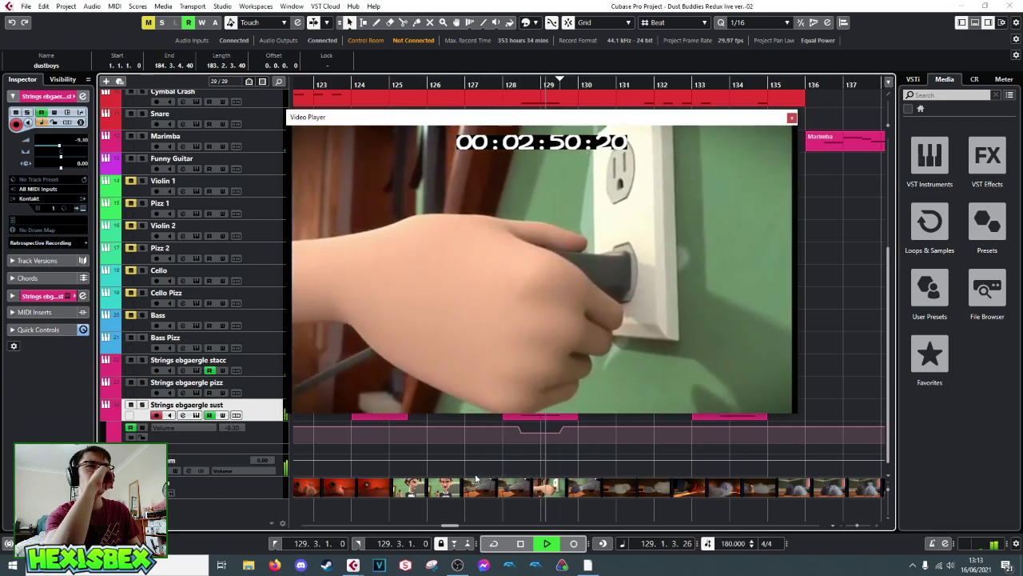
key("space")
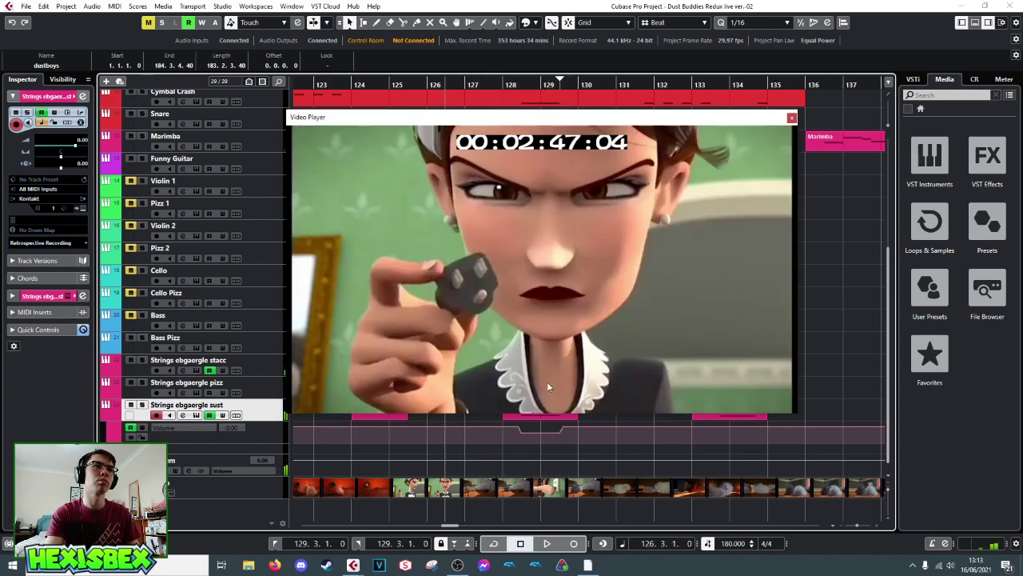
- Replay short stretches around bar 129 with the picture, set the cursor to 129.3.1.0 and close the video player
left_click(568, 83)
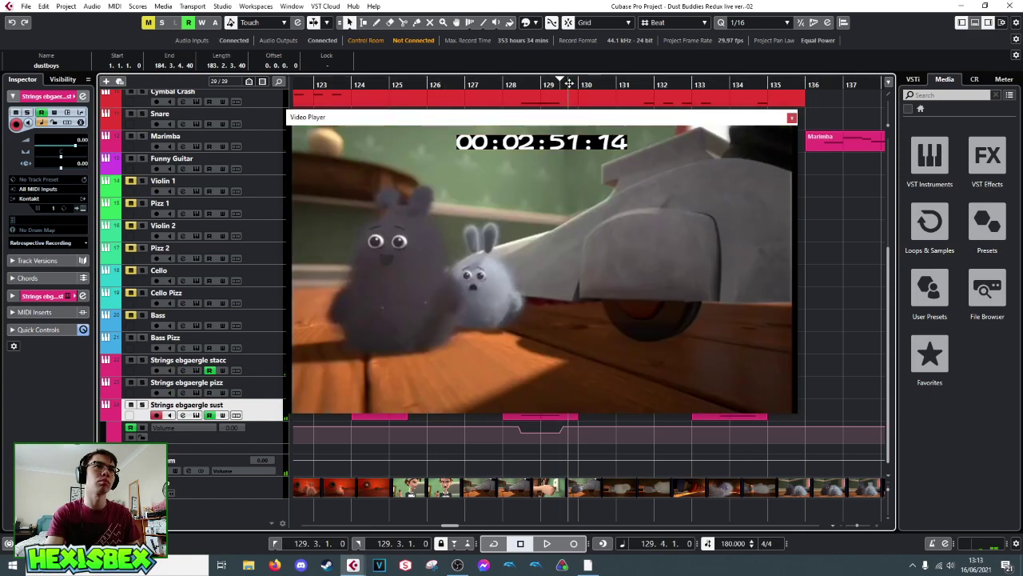
key("space")
left_click(548, 83)
left_click(540, 83)
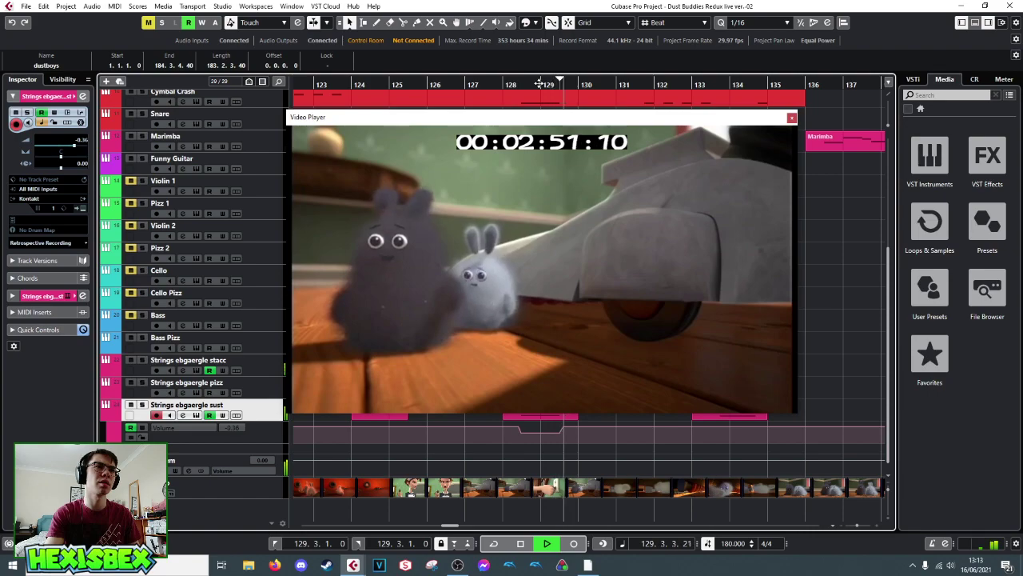
key("space")
key("space")
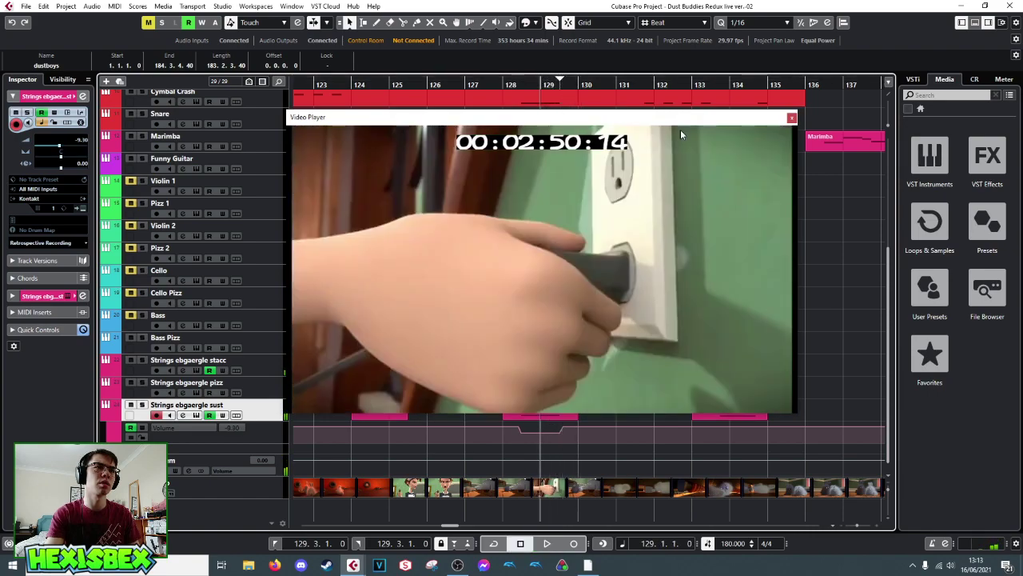
key("space")
key("space")
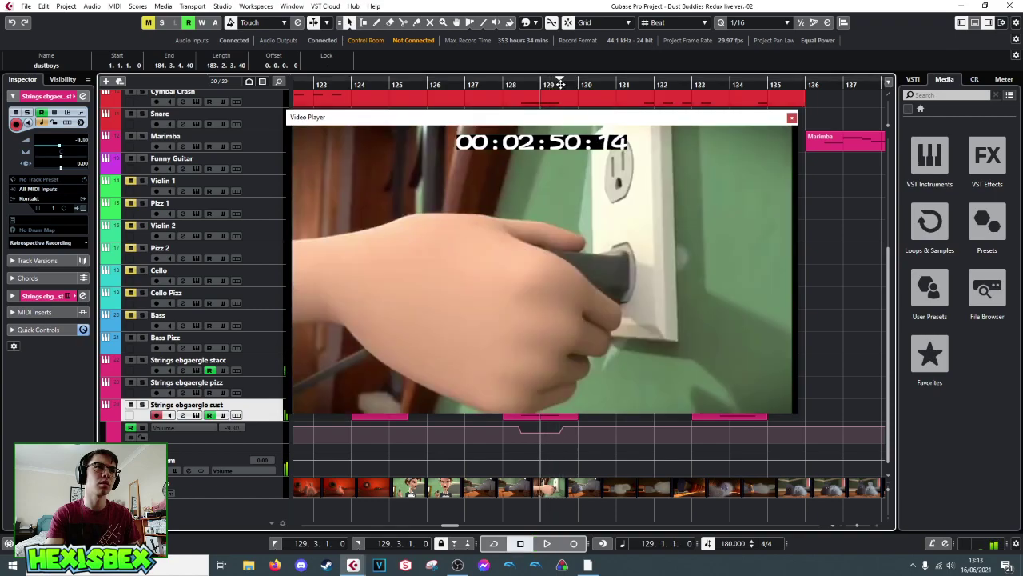
left_click(562, 84)
left_click(791, 118)
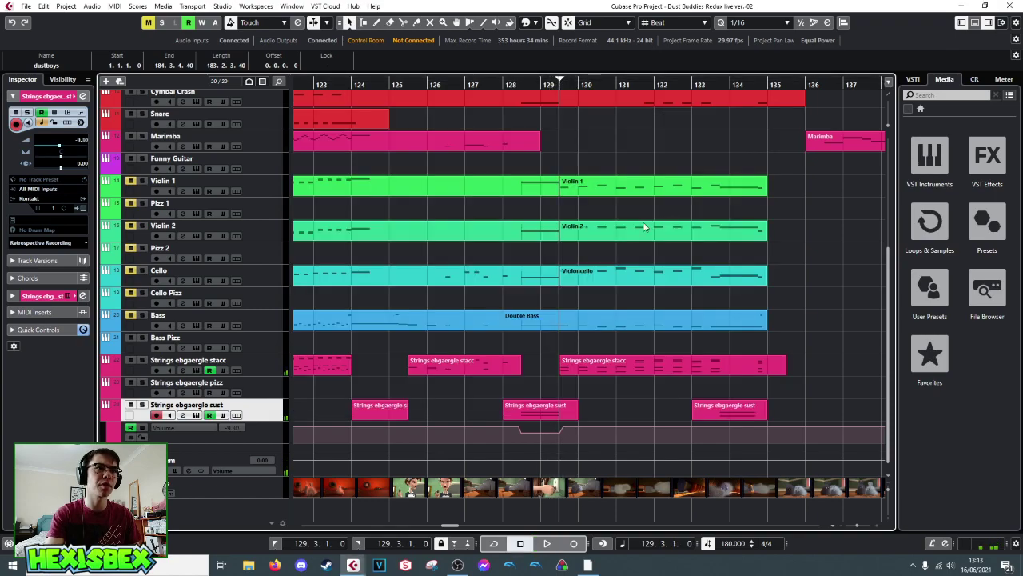
- Open the Strings ebgaergle stacc part that starts at 129.3.1.0 and examine its notes across all octaves
left_click(572, 370)
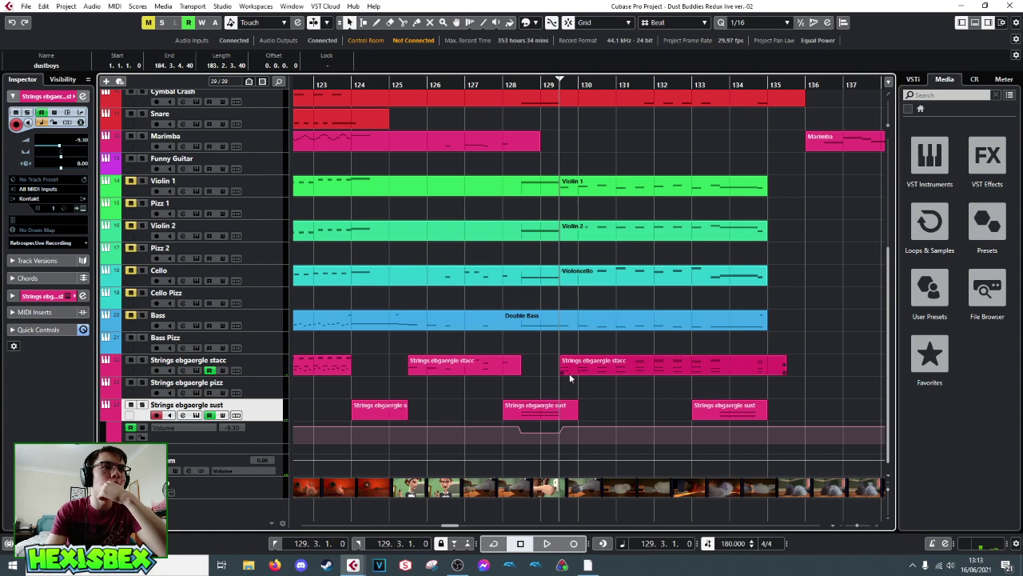
left_click(564, 388)
left_click(573, 361)
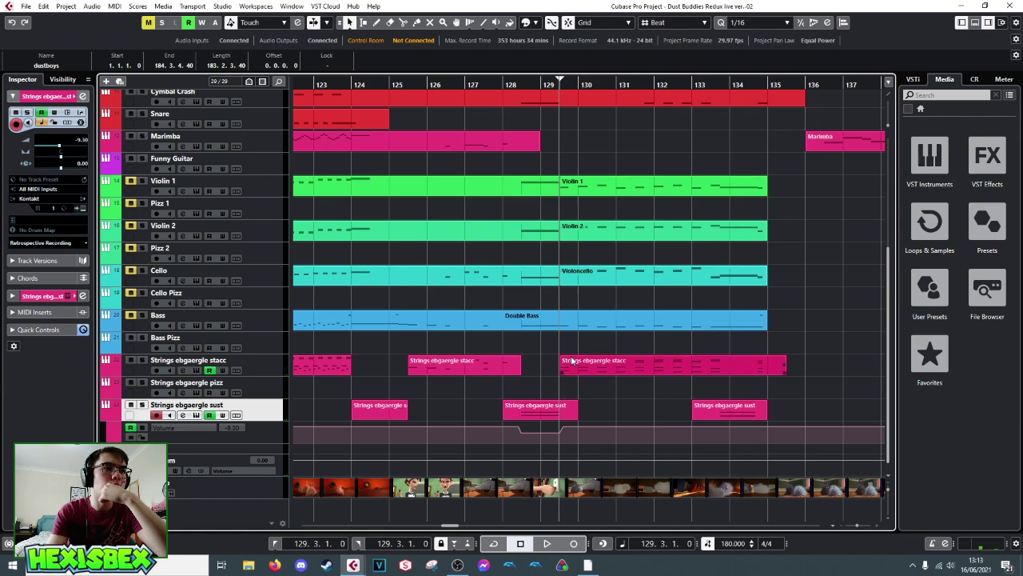
double_click(570, 366)
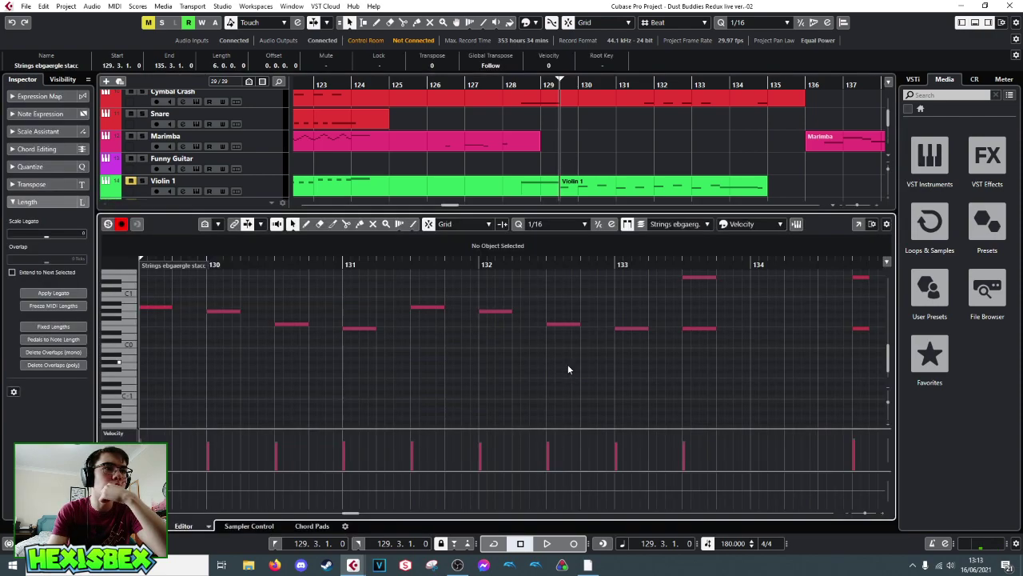
scroll(233, 316, "up", 3)
left_click_drag(278, 263, 278, 260)
scroll(246, 320, "up", 3)
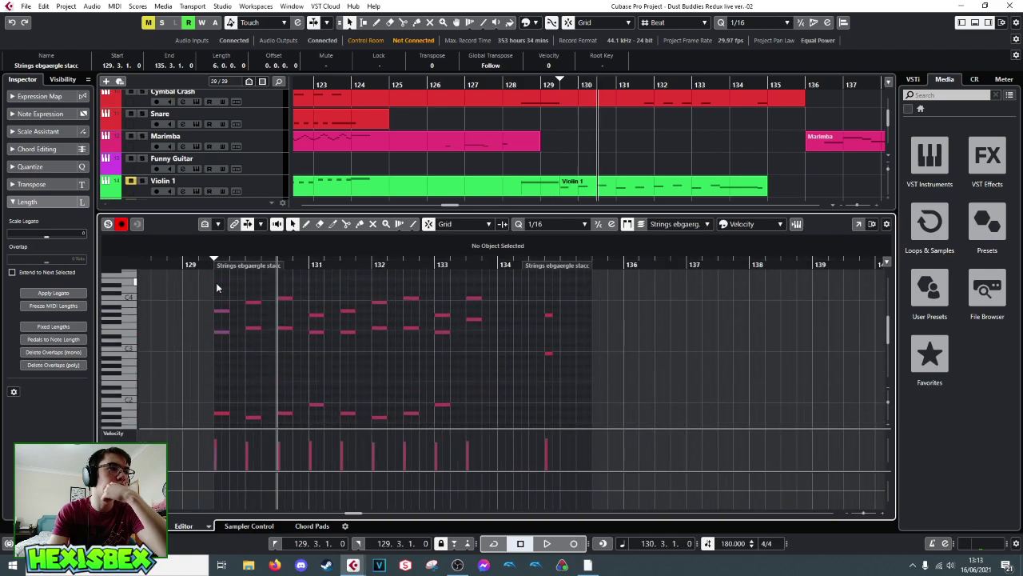
scroll(371, 171, "down", 7)
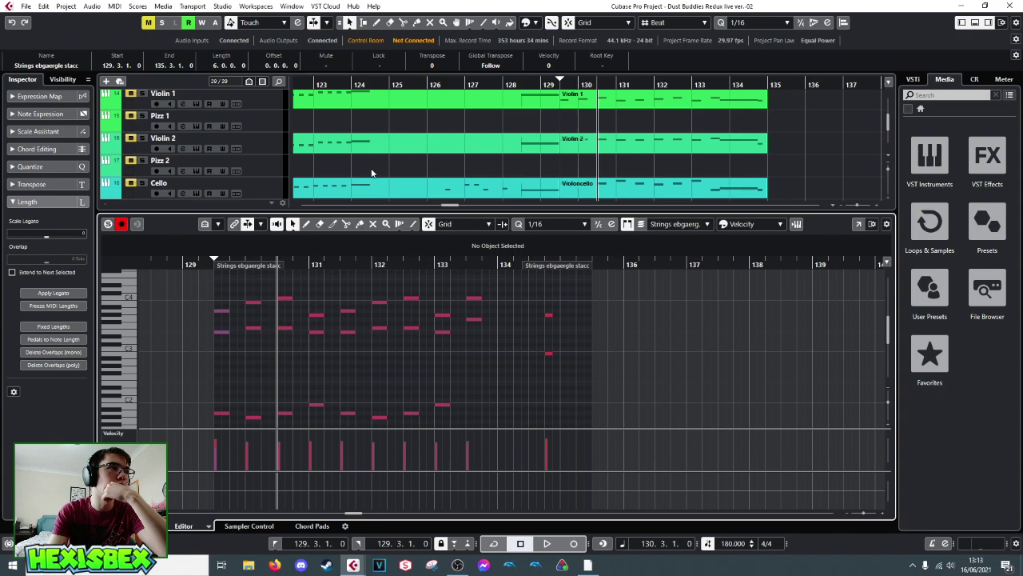
scroll(301, 165, "down", 3)
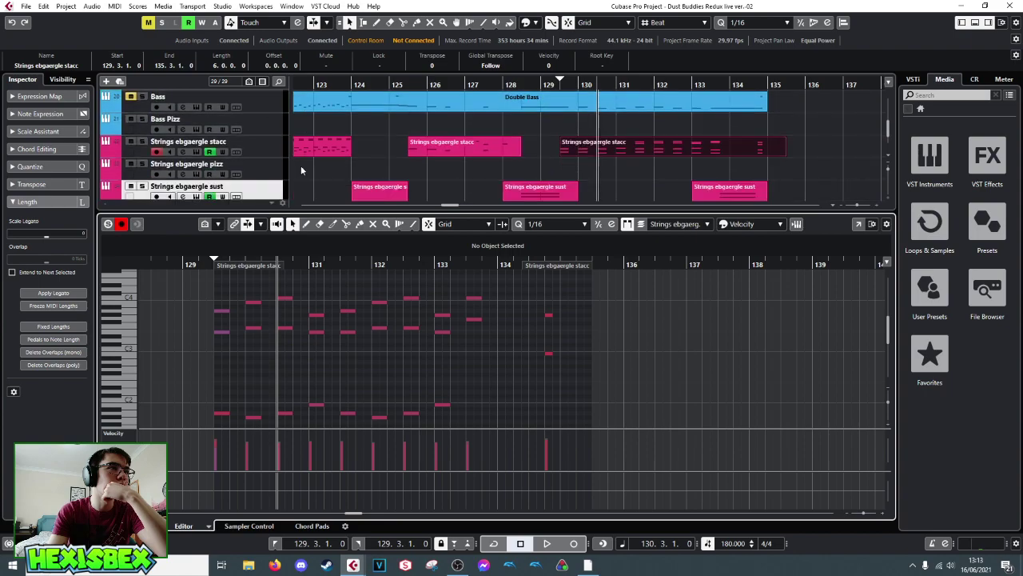
- Solo the Strings ebgaergle stacc track and play its part from 129.3.1.0
left_click(147, 147)
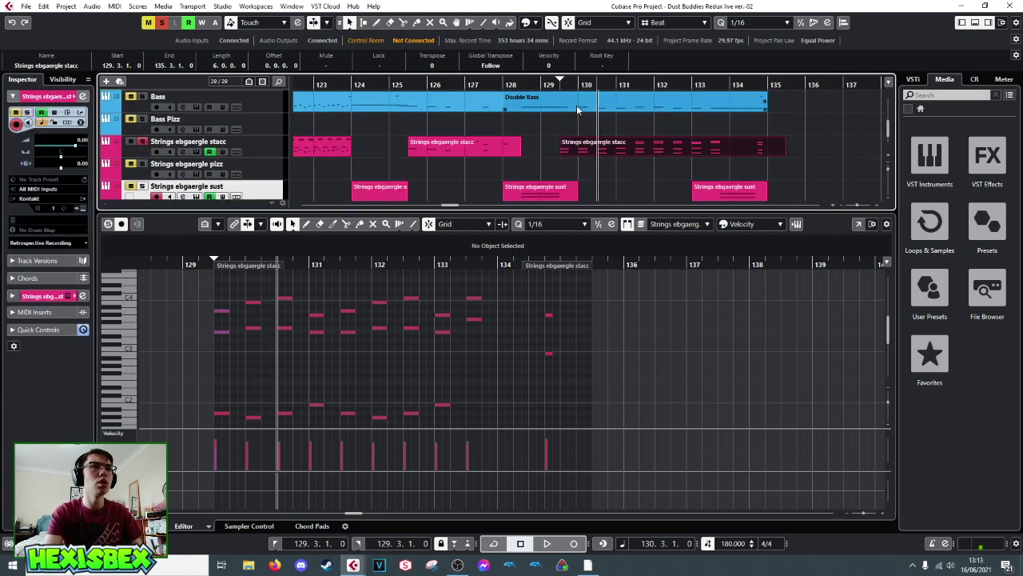
left_click(559, 85)
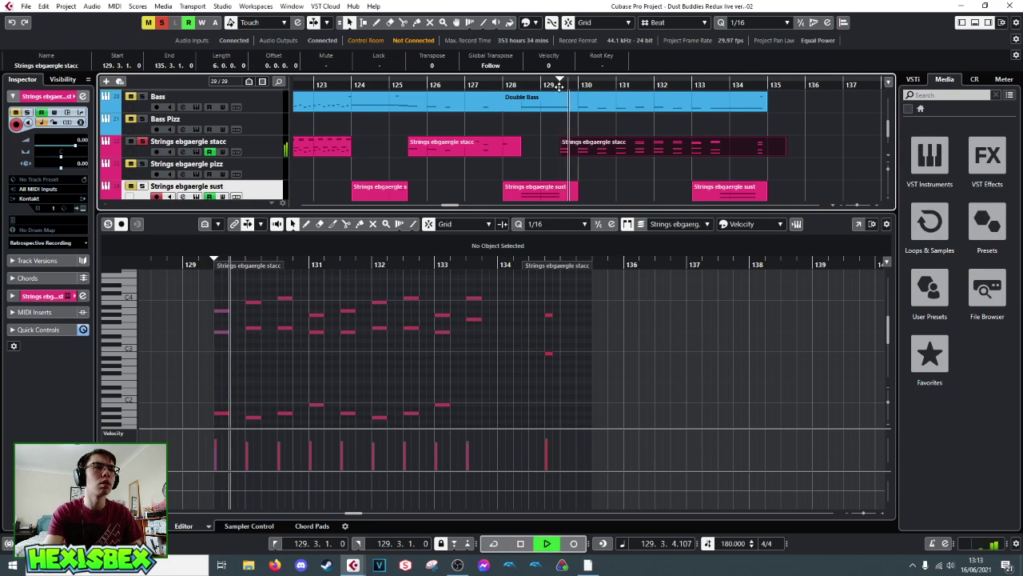
key("space")
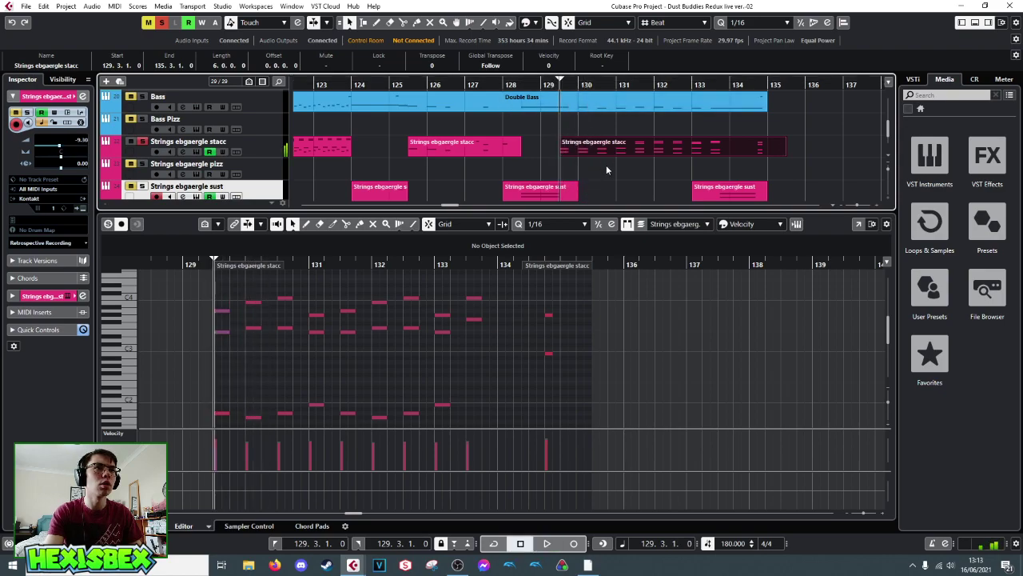
- Unsolo the Strings ebgaergle stacc track and replay the opening from 129.3.1.0 with the full arrangement
scroll(605, 162, "down", 3)
scroll(599, 158, "up", 6)
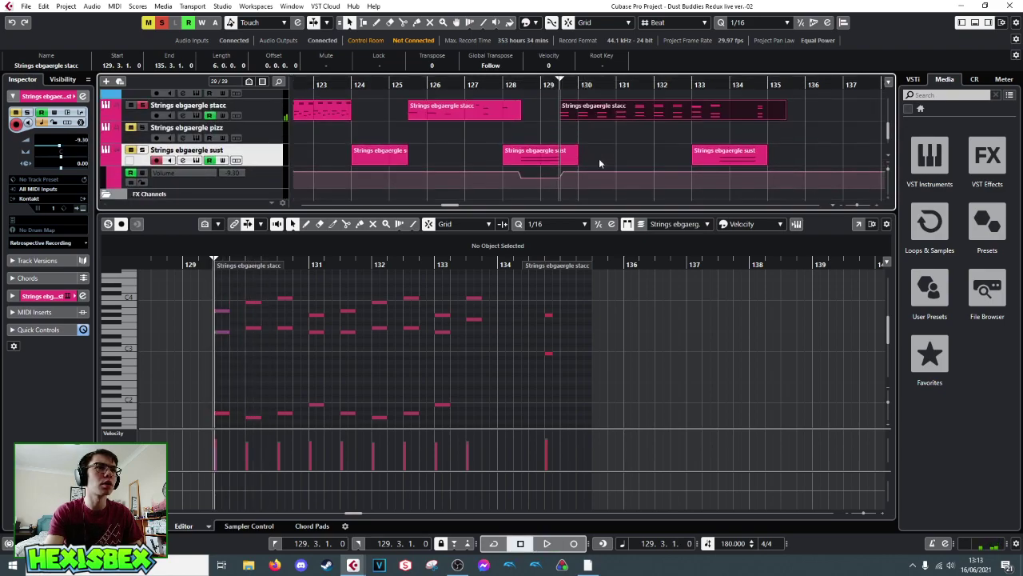
scroll(595, 163, "up", 5)
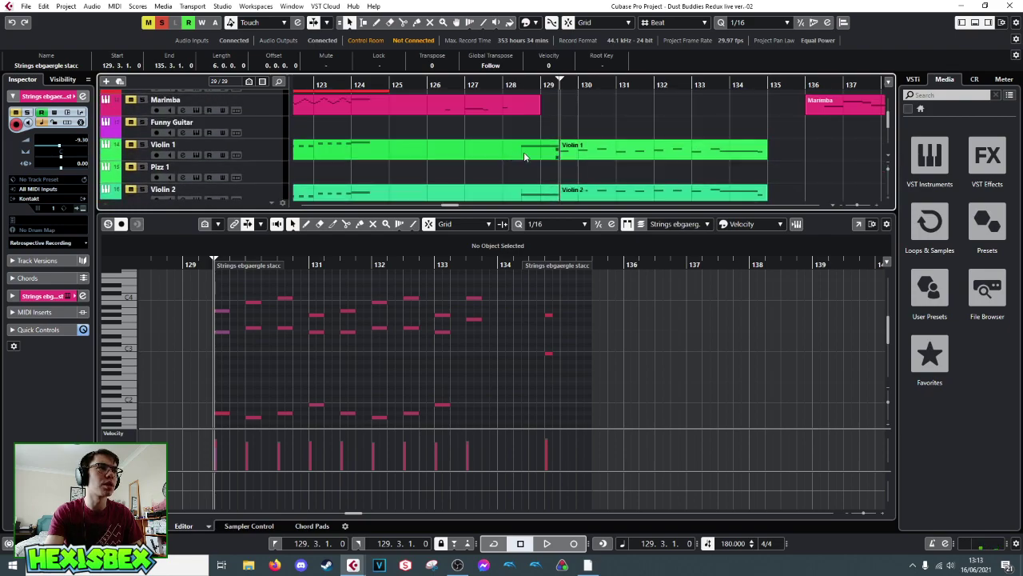
scroll(527, 157, "up", 4)
scroll(534, 155, "up", 1)
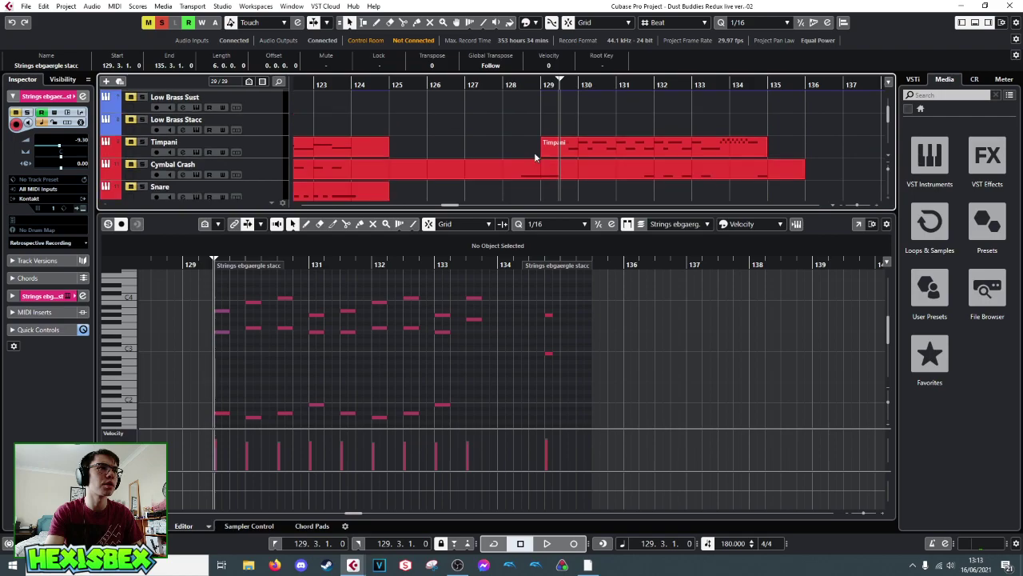
scroll(535, 154, "down", 10)
scroll(534, 150, "down", 1)
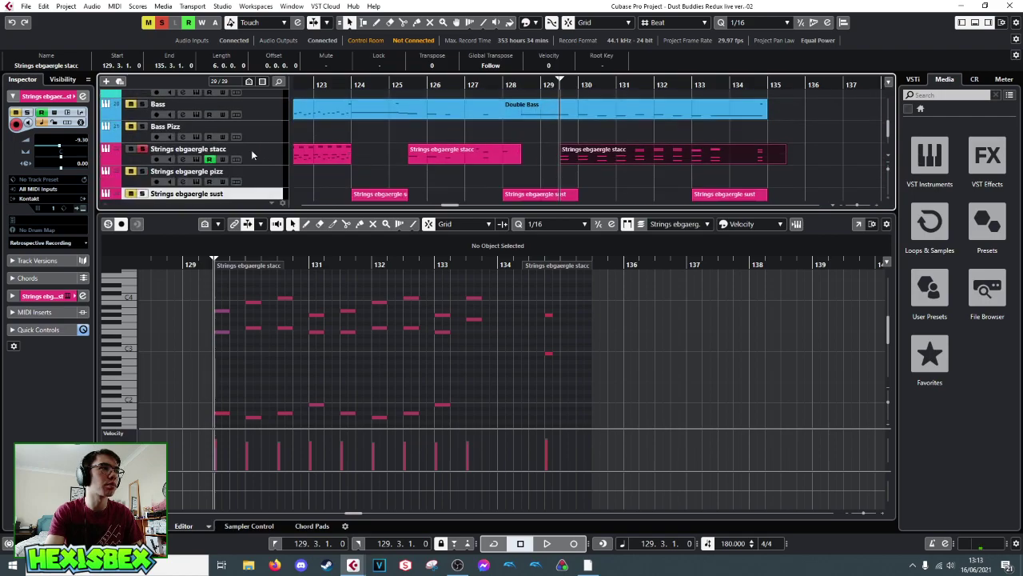
left_click(147, 154)
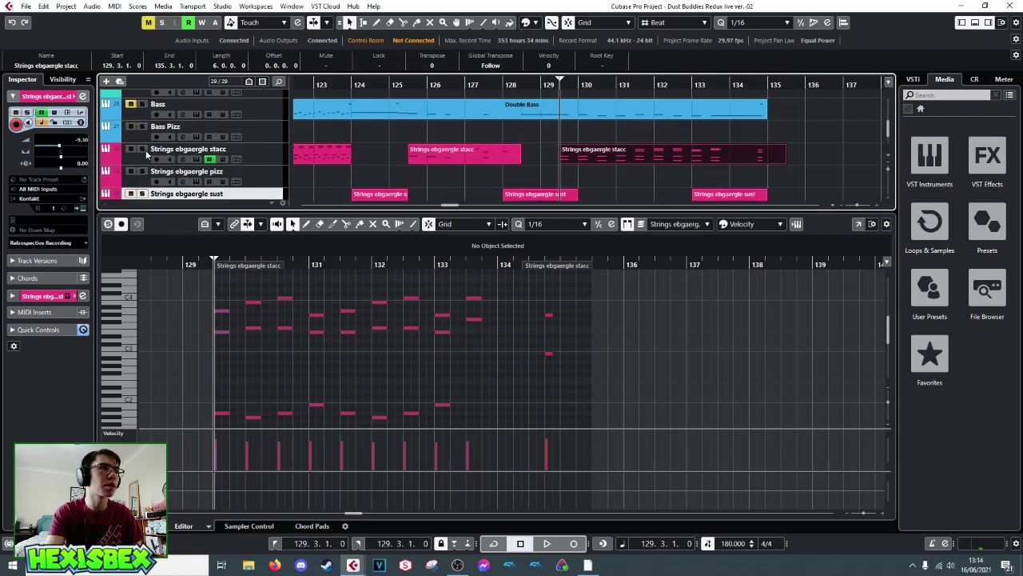
key("space")
key("space")
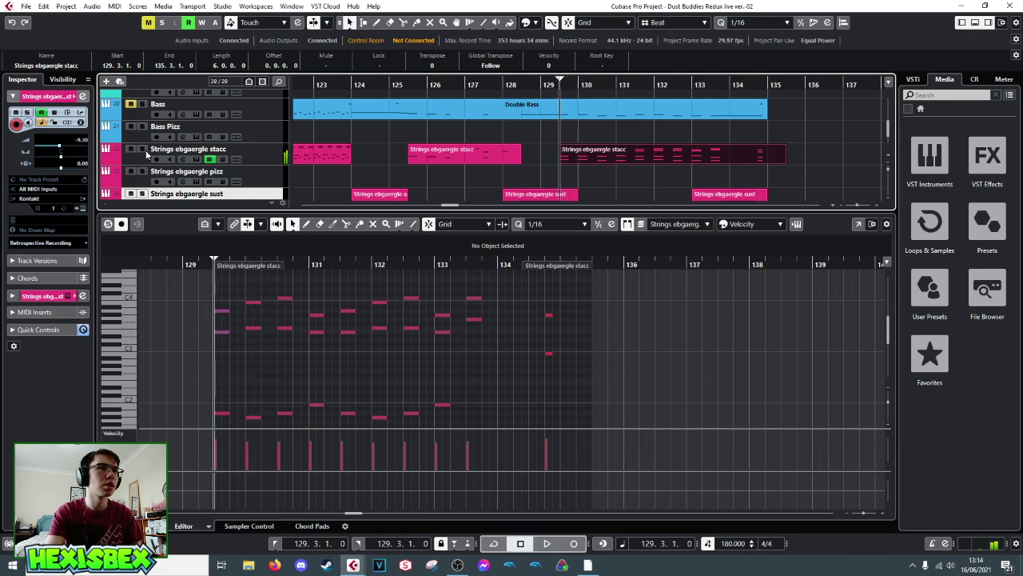
key("space")
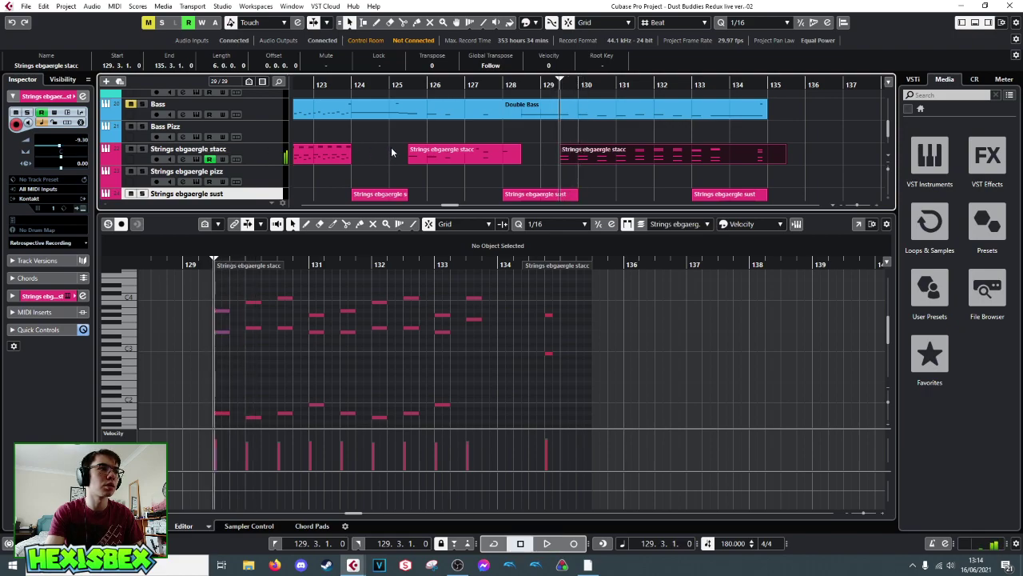
- Set the velocity of the two upper notes at 129.3.1.0 in the stacc part to 95 and play the passage
scroll(246, 296, "down", 2)
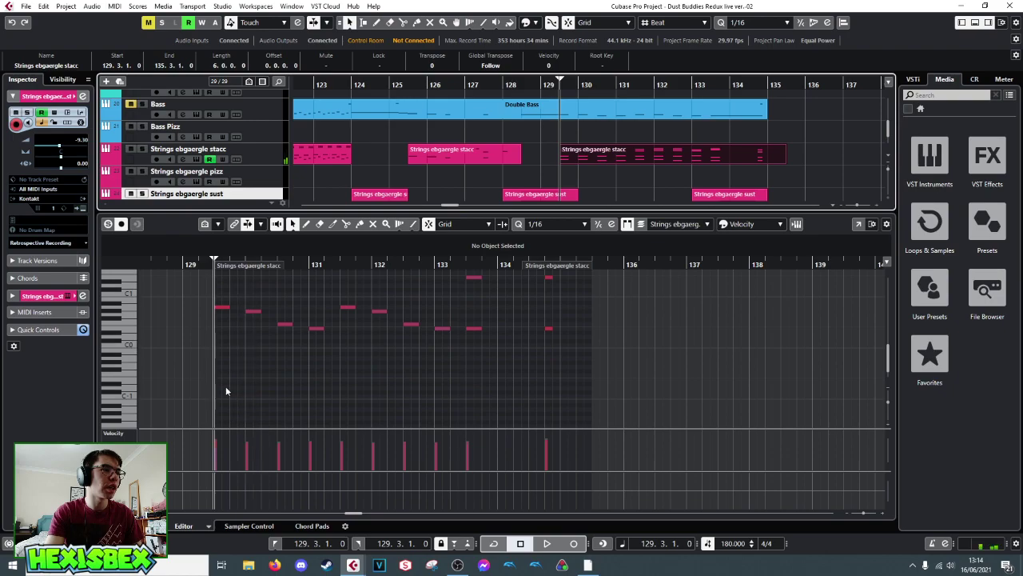
scroll(228, 383, "down", 3)
scroll(238, 366, "up", 3)
left_click(222, 331)
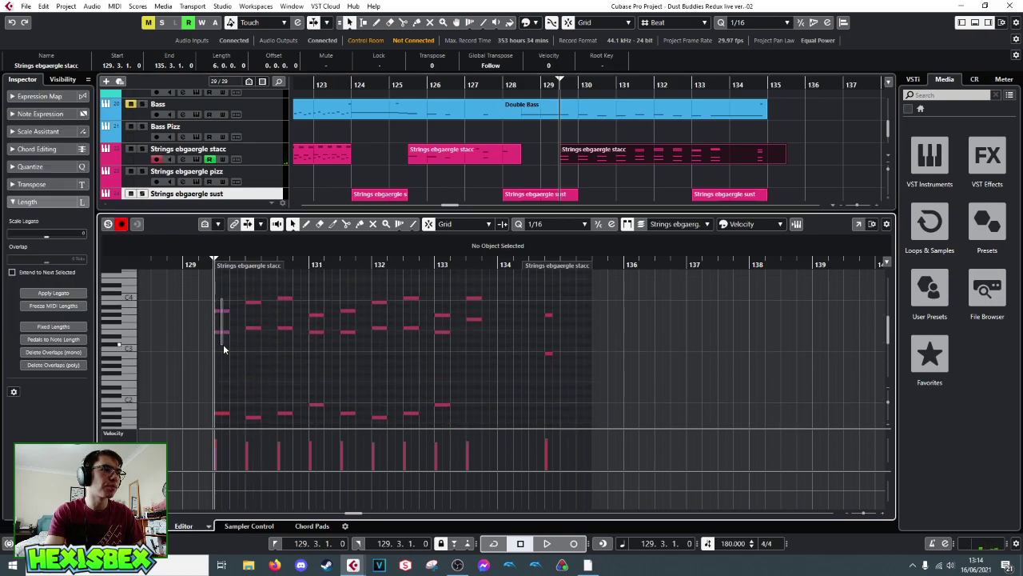
scroll(234, 404, "down", 3)
left_click_drag(222, 437, 226, 466)
key("space")
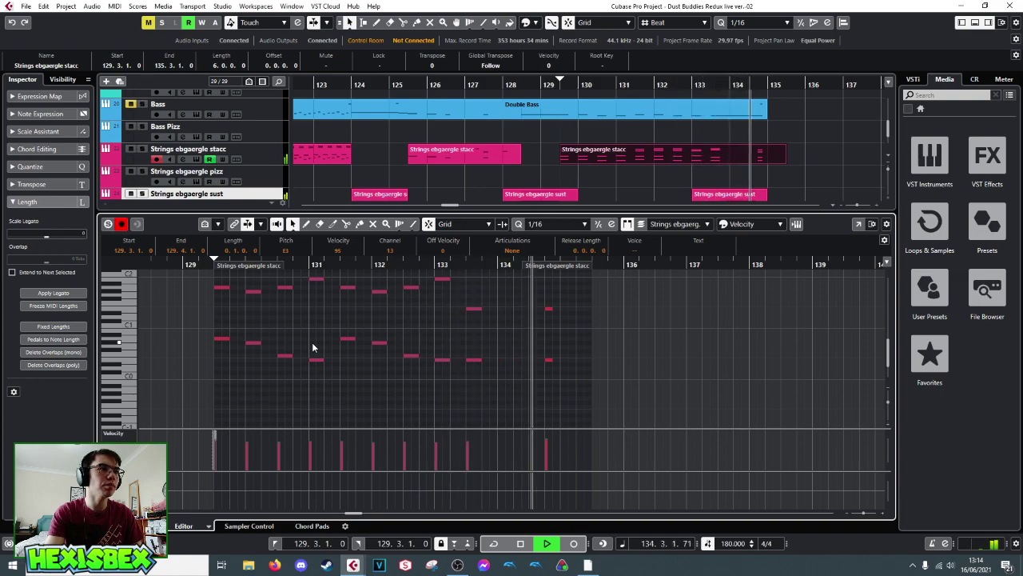
key("space")
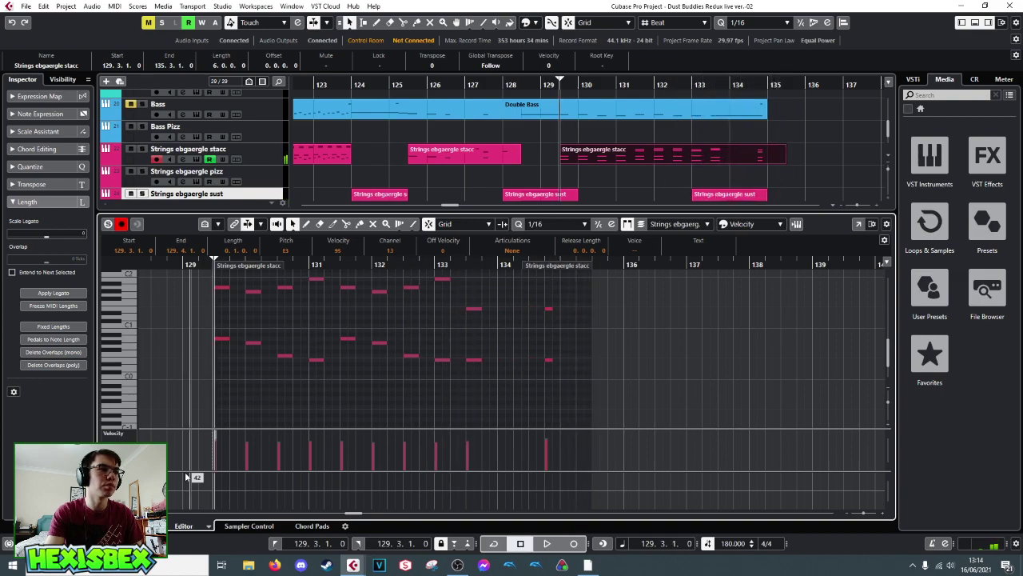
- Close the note editor and play the arrangement from 131.3.1.0
key("Return")
key("space")
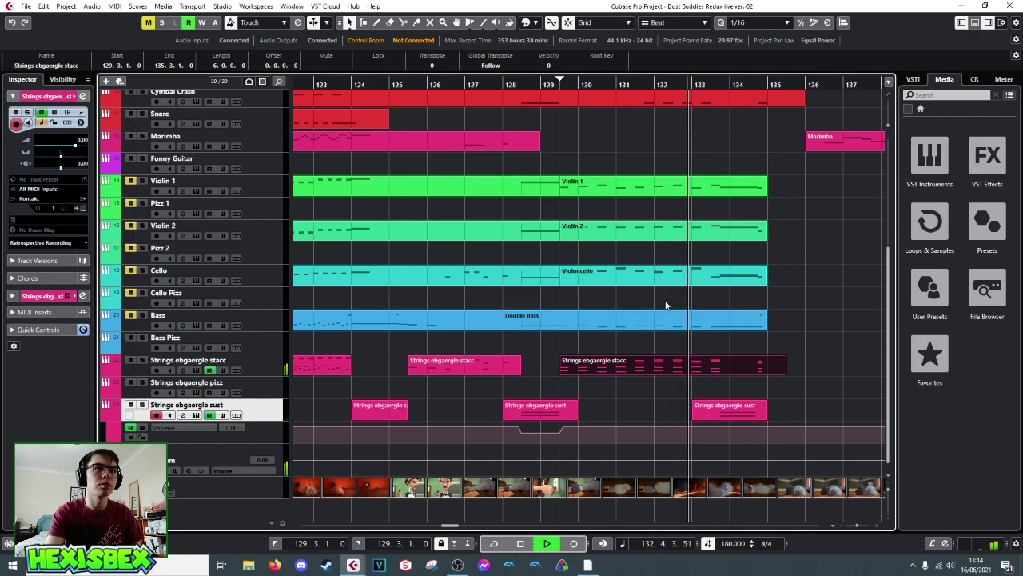
key("space")
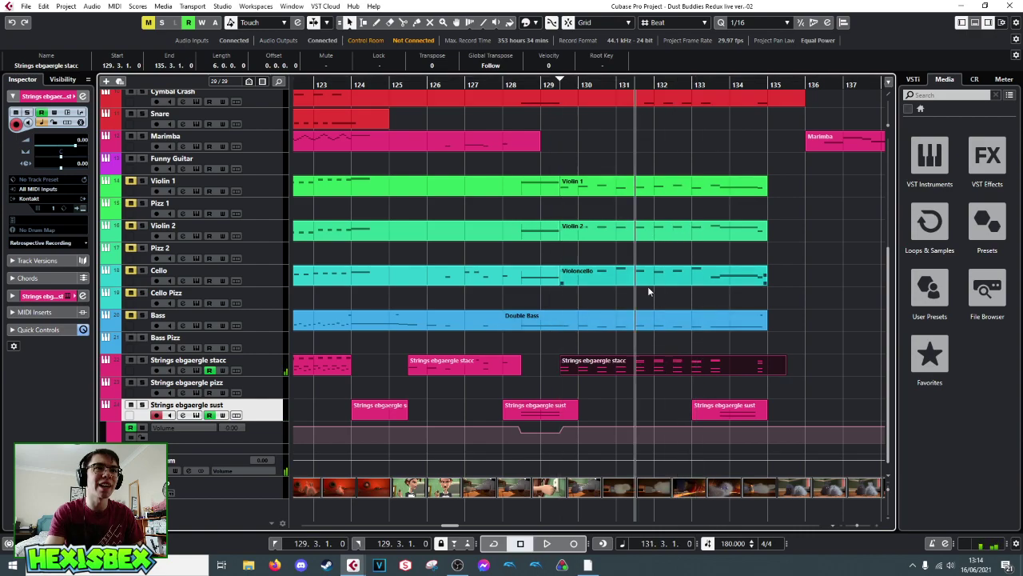
- Duplicate the low stacc notes from 131.3.1.0 through bar 133 and place the copies one beat after the originals, starting at 131.4.1.0
double_click(638, 364)
key("space")
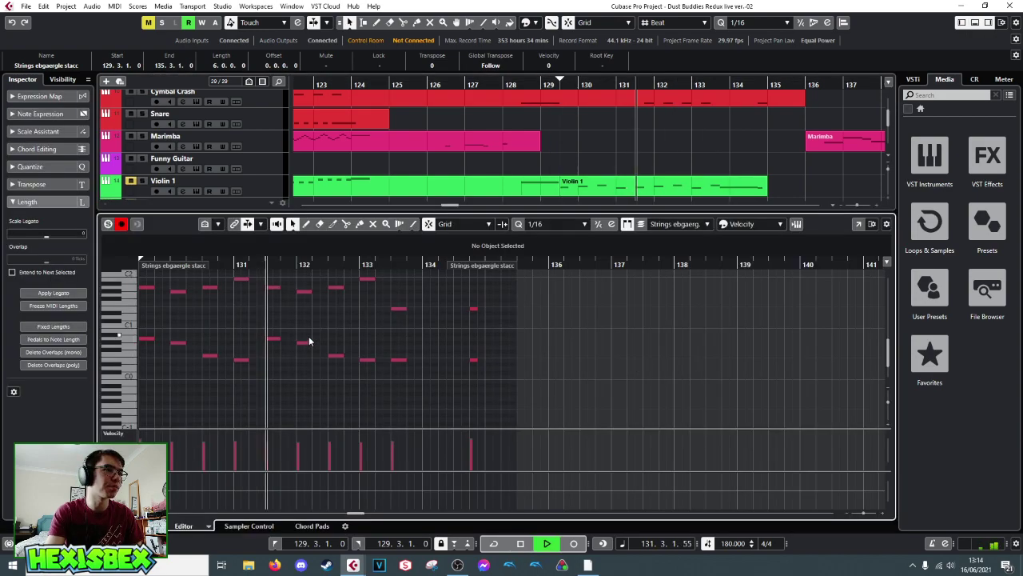
key("space")
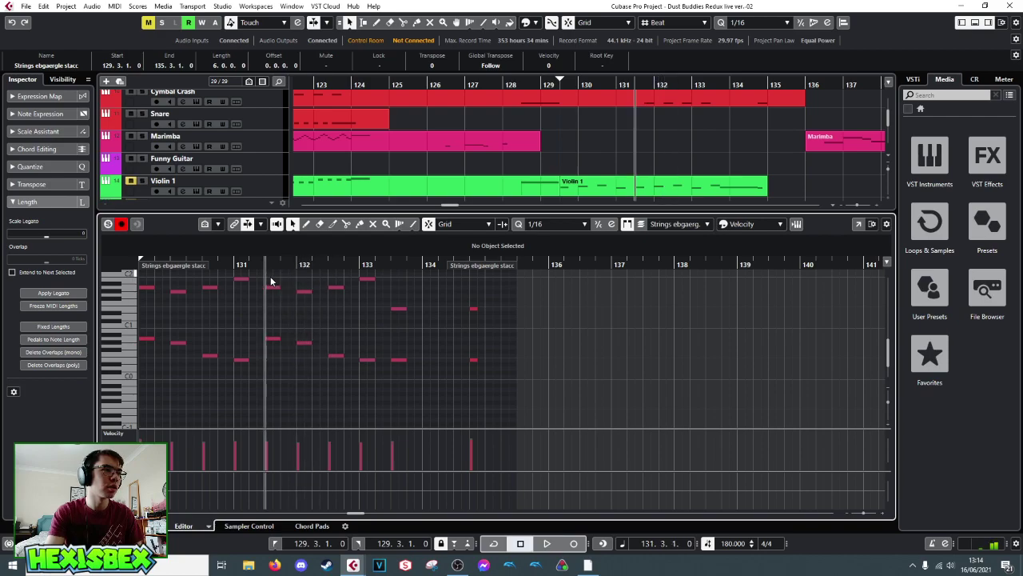
left_click_drag(271, 281, 404, 373)
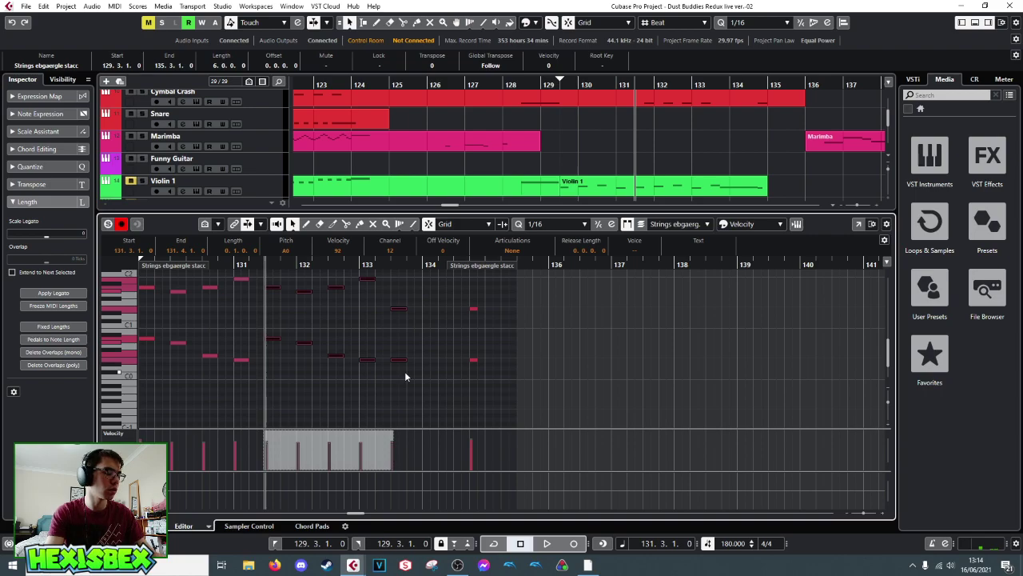
key("ctrl+d")
left_click_drag(410, 293, 285, 292)
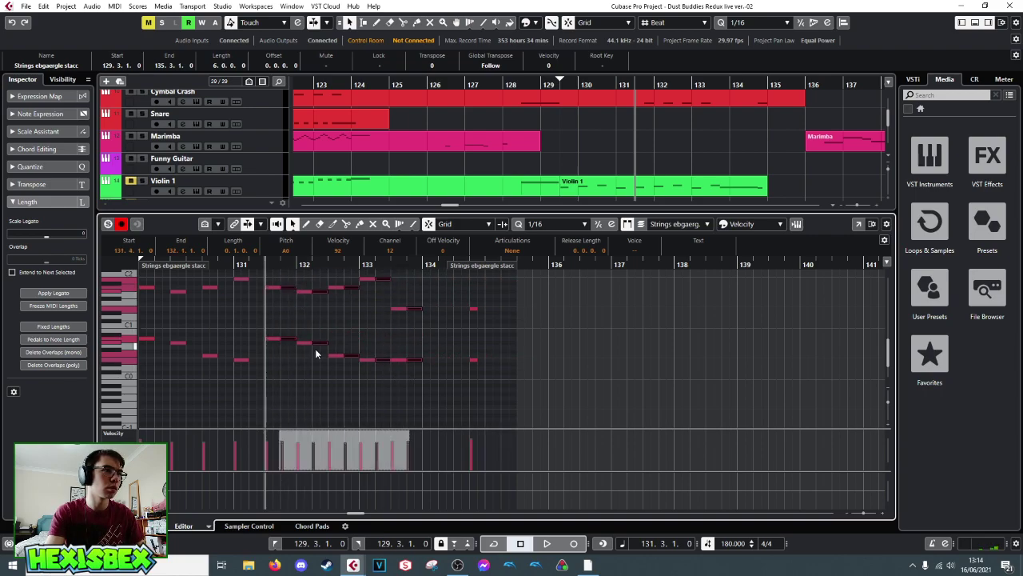
- Play the doubled low stacc notes from 131.3.1.0 with the arrangement, deselecting the copied notes between playbacks
key("space")
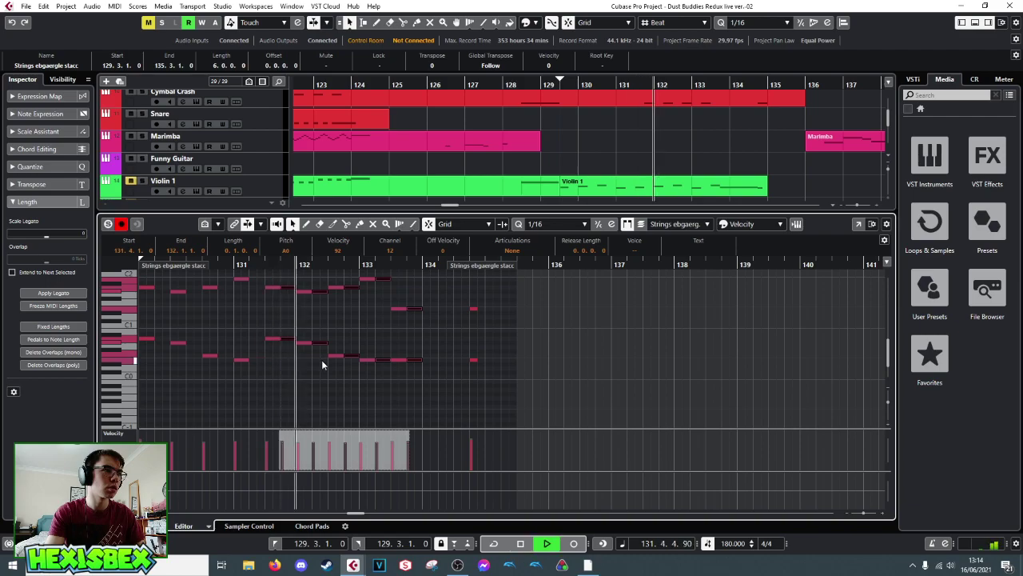
key("space")
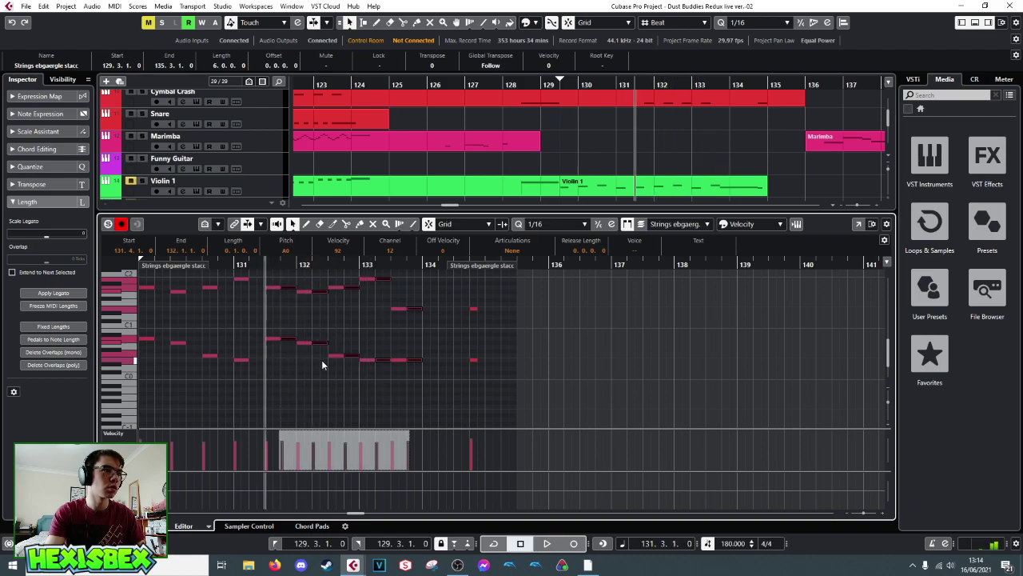
left_click(328, 376)
key("space")
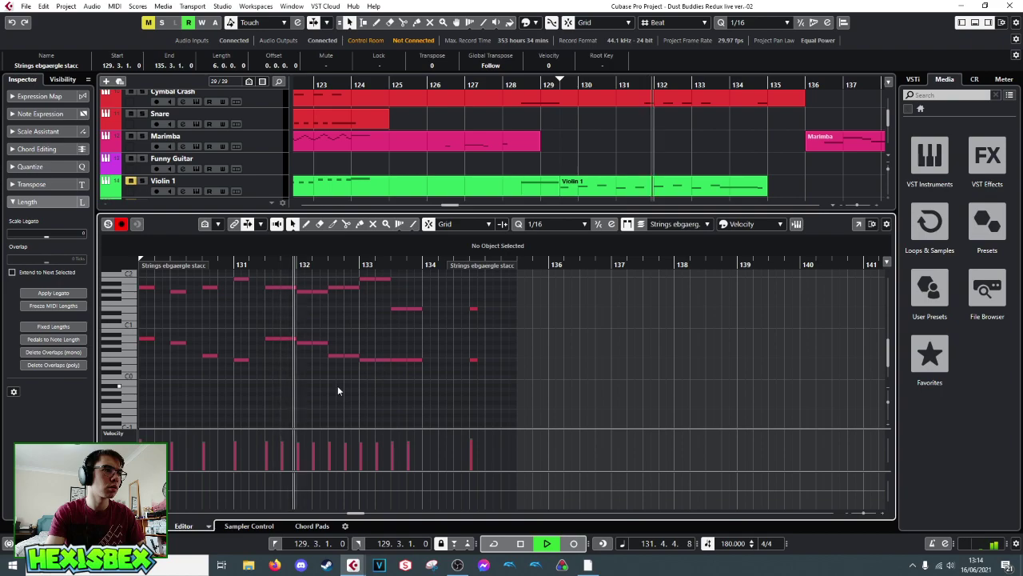
key("space")
- Solo the Strings ebgaergle stacc track and play its part from 131.3.1.0
scroll(618, 137, "down", 6)
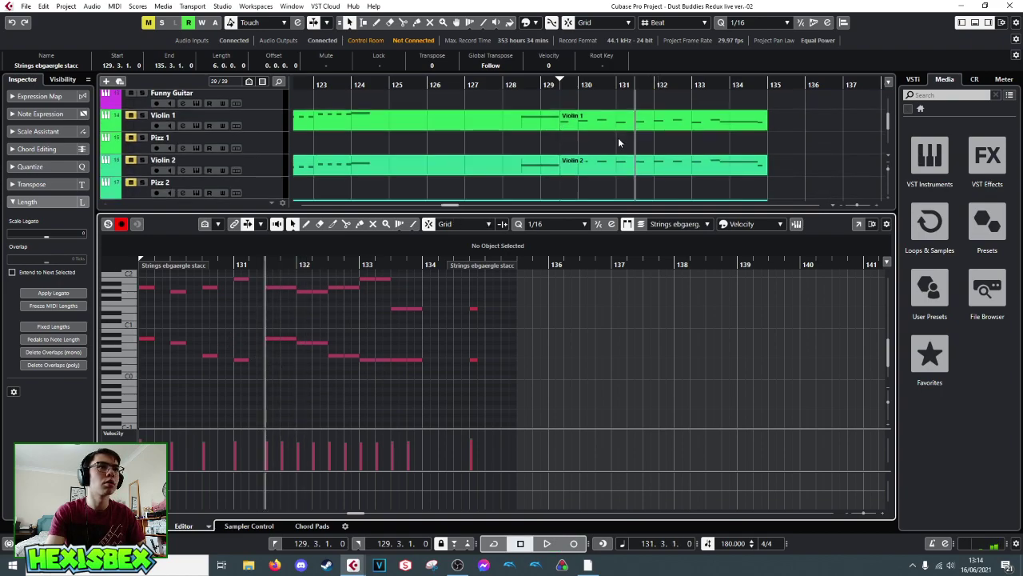
scroll(617, 142, "down", 4)
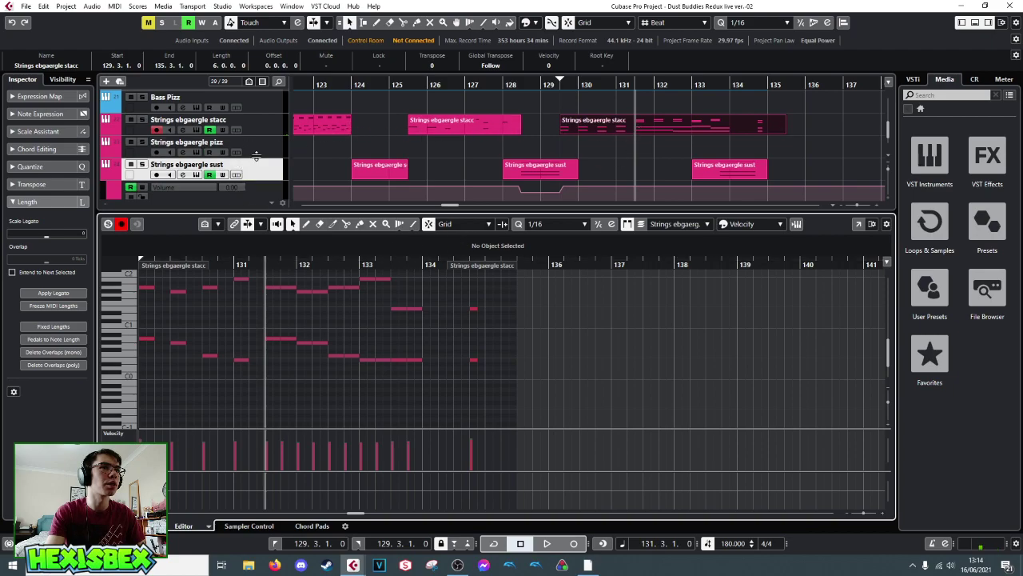
left_click(261, 131)
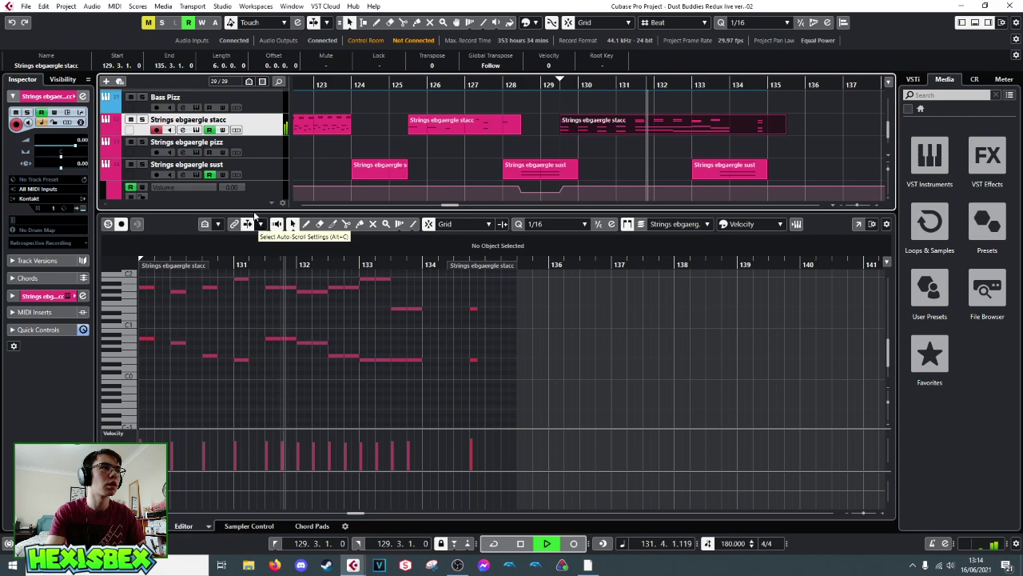
left_click(143, 119)
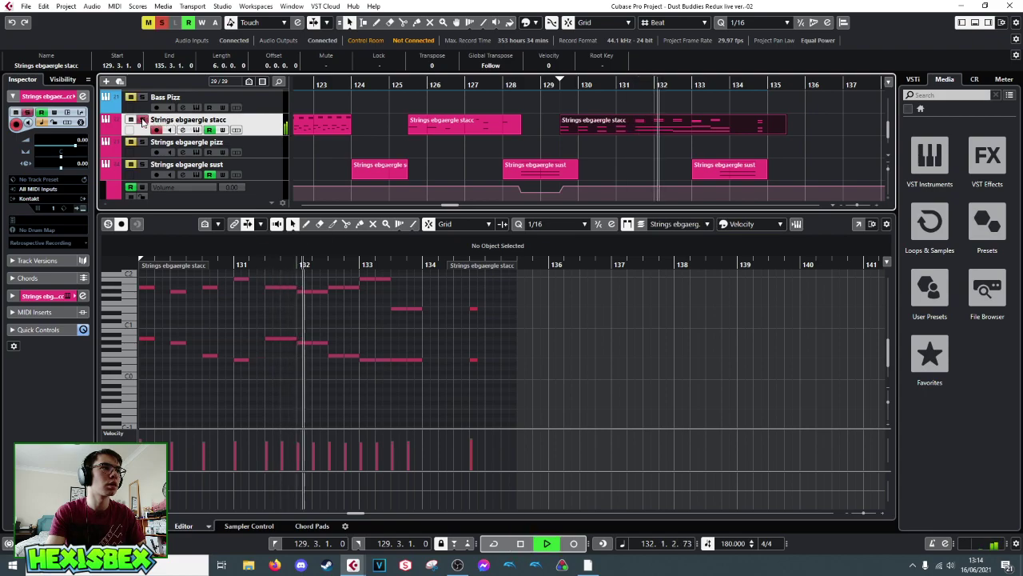
scroll(304, 316, "up", 4)
scroll(307, 319, "down", 2)
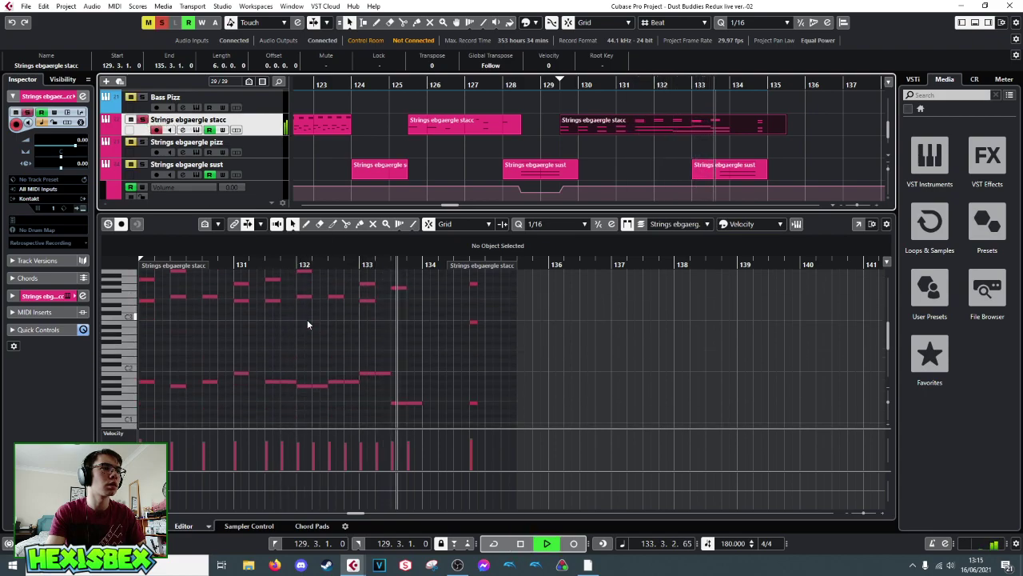
key("space")
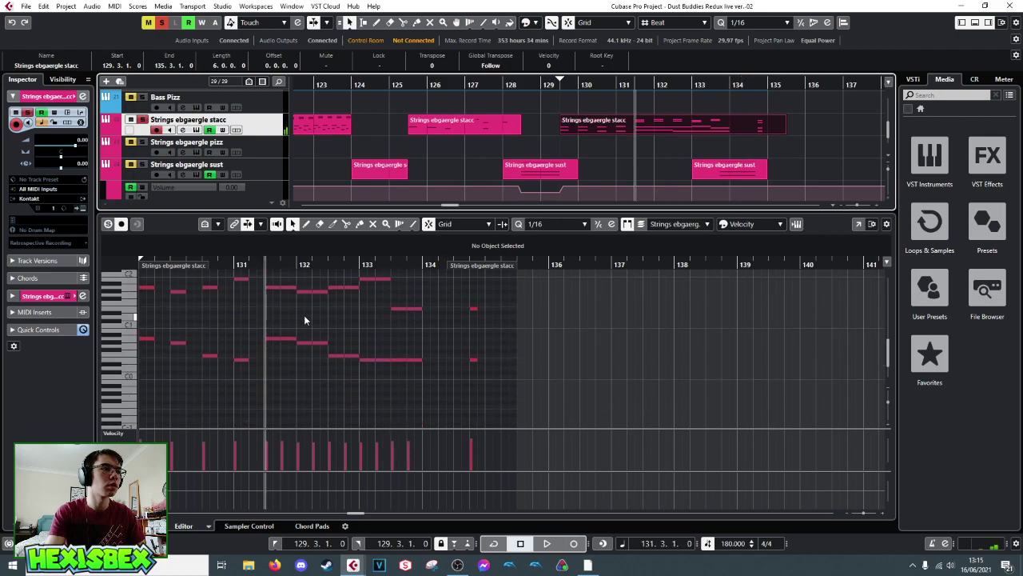
- Duplicate the upper stacc notes from 131.3.1.0 through bar 133
scroll(304, 310, "up", 2)
scroll(304, 314, "up", 4)
left_click_drag(271, 321, 410, 388)
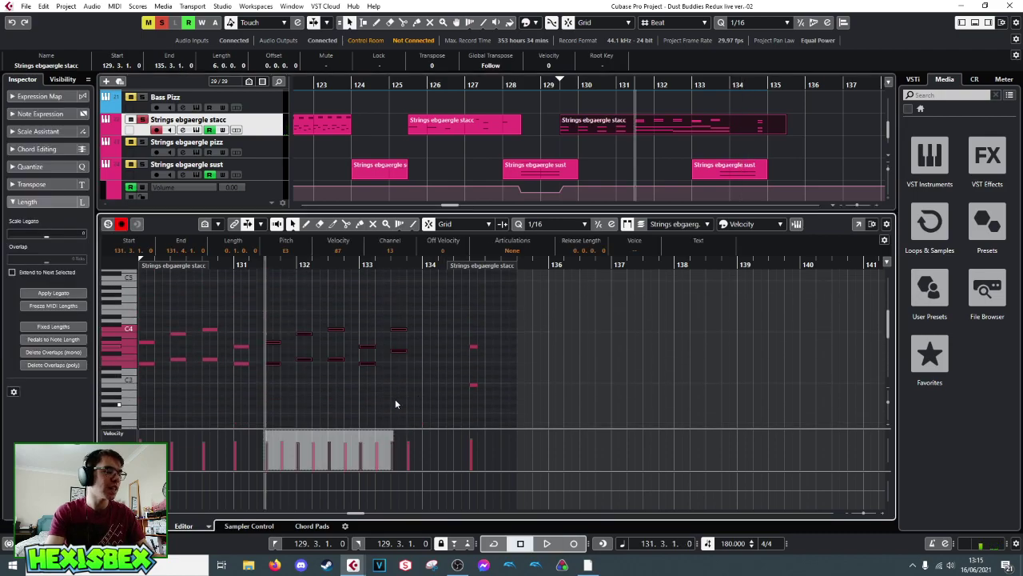
key("ctrl+d")
left_click_drag(413, 344, 595, 340)
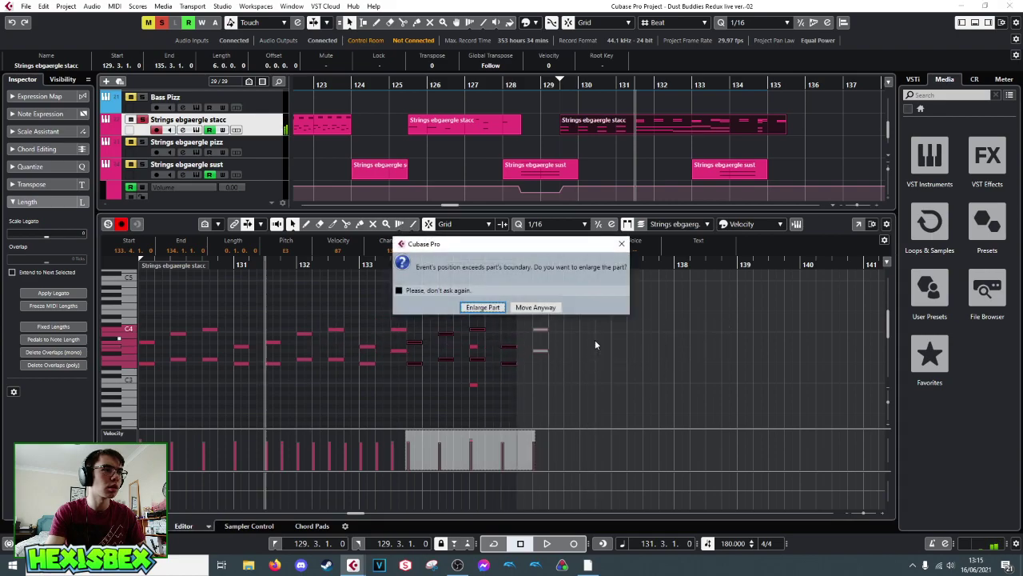
left_click(533, 307)
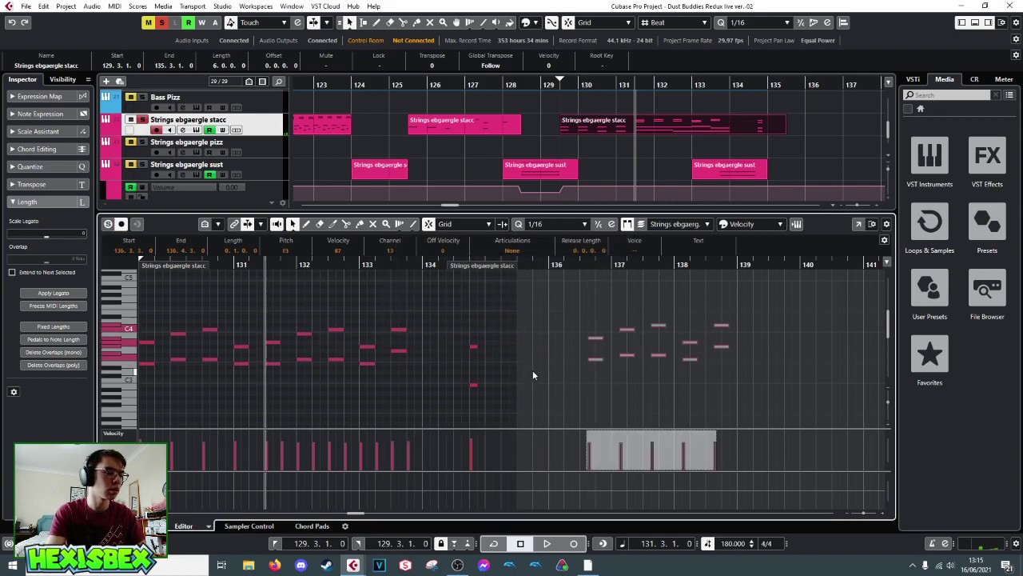
key("ctrl+z")
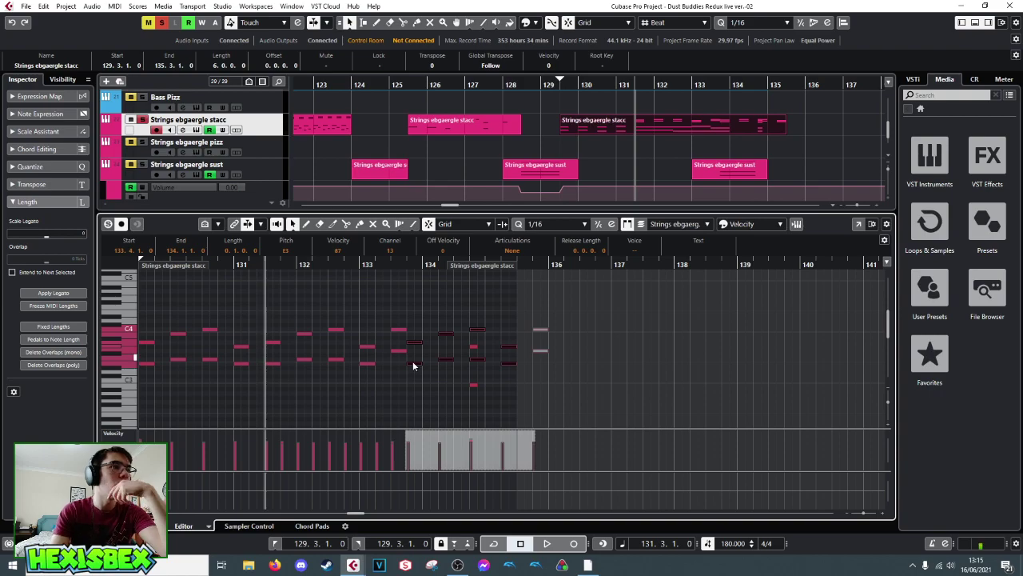
- Move the copied upper notes one beat after the originals, starting at 131.4.1.0, and play the soloed part
scroll(341, 323, "down", 2)
scroll(342, 323, "up", 1)
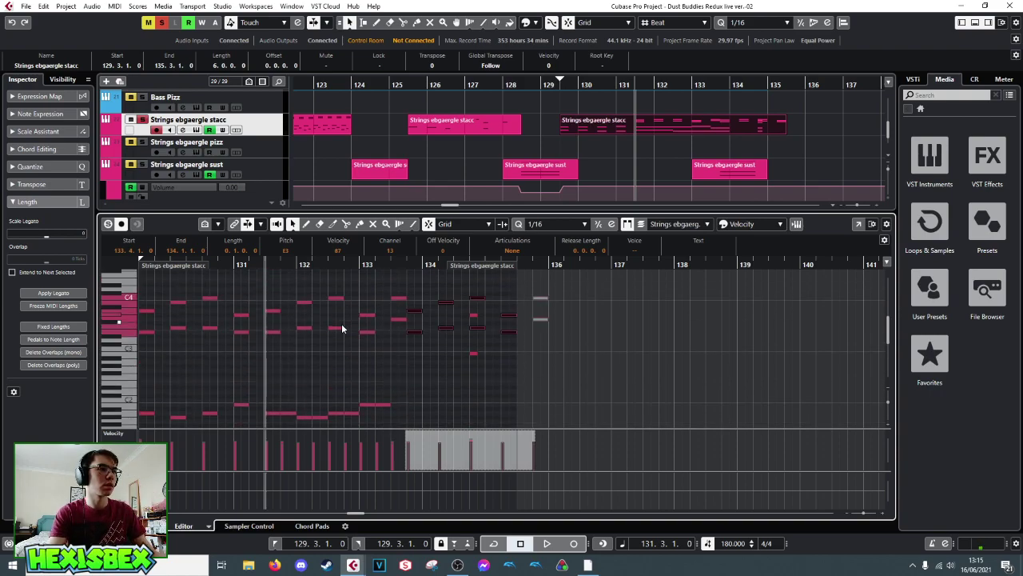
left_click_drag(411, 334, 288, 335)
key("space")
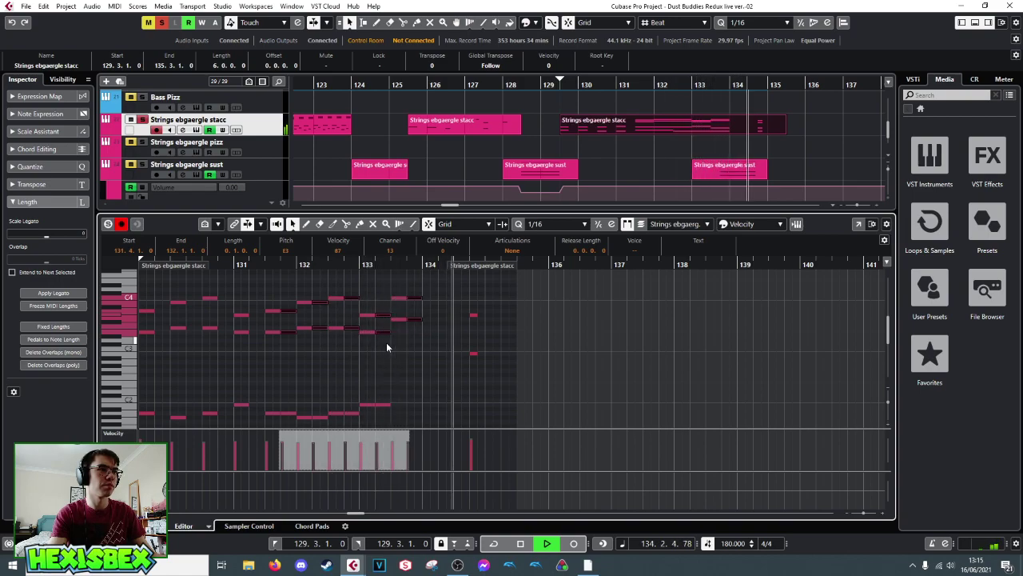
key("space")
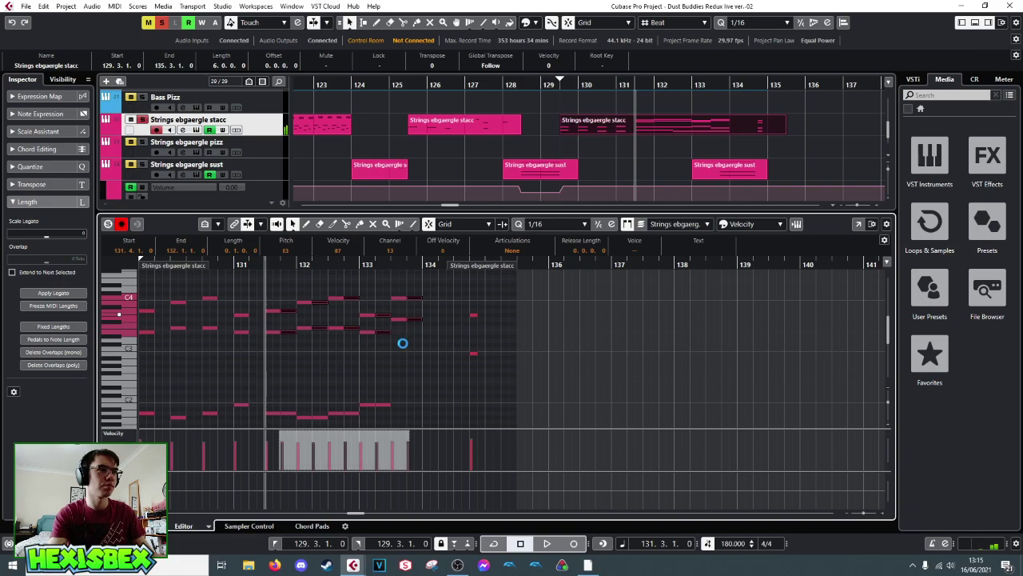
- Close the note editor and unsolo the Strings ebgaergle stacc track
key("ctrl+e")
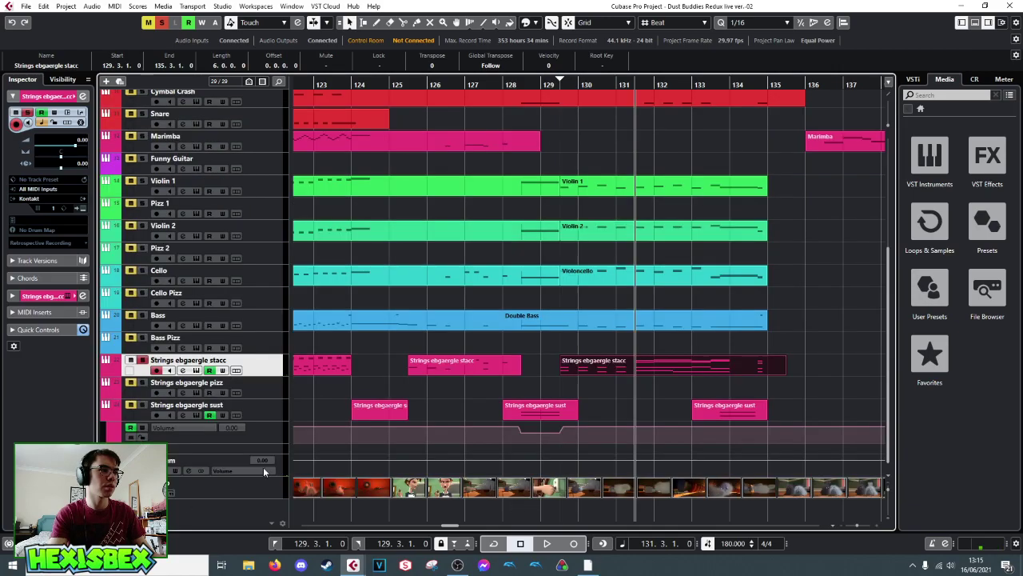
left_click(553, 86)
left_click(530, 86)
key("space")
key("space")
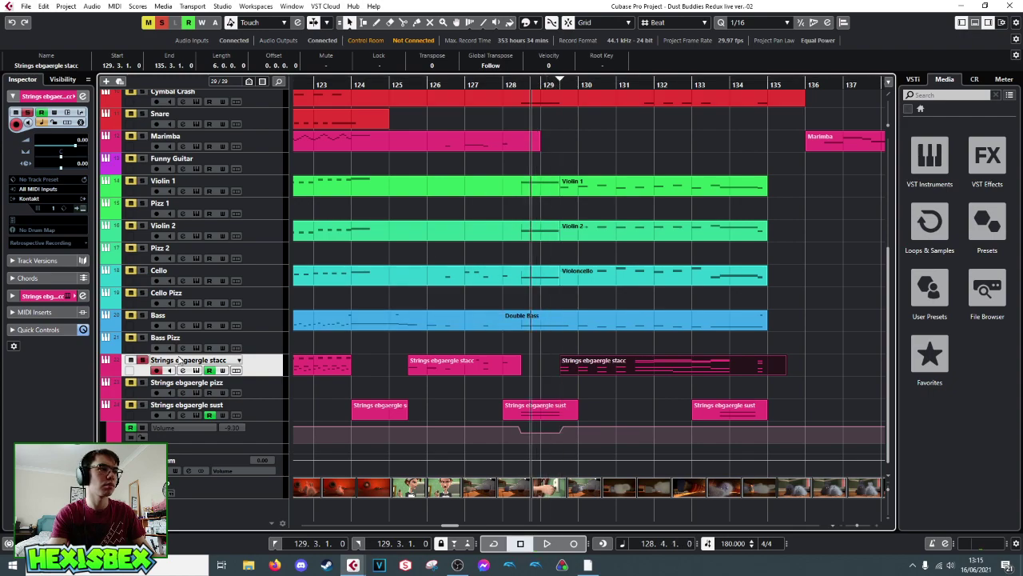
left_click(142, 360)
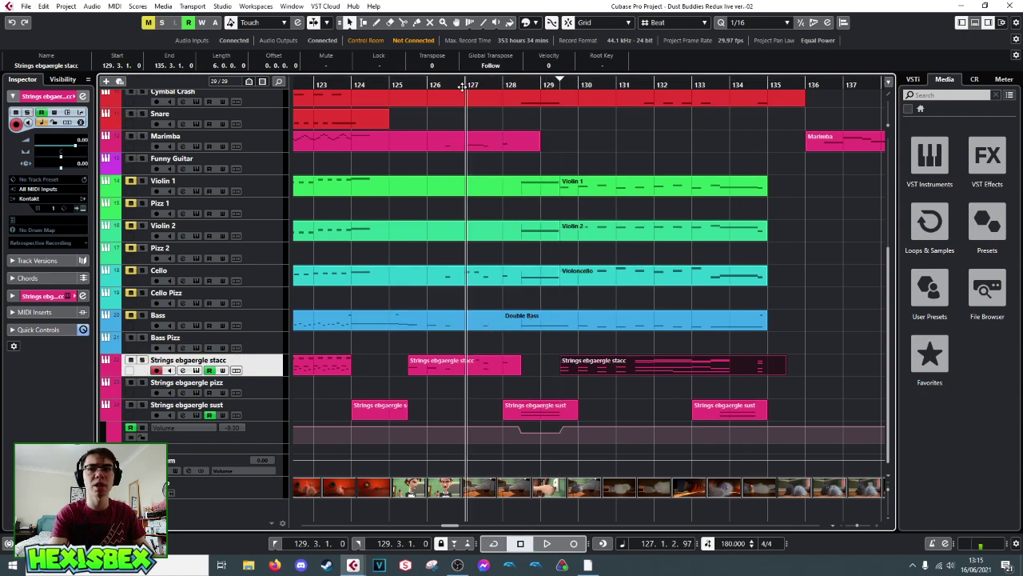
- Play the full arrangement twice from 126.2.1.0 to check the lead-in to the new stacc part
left_click(438, 80)
key("space")
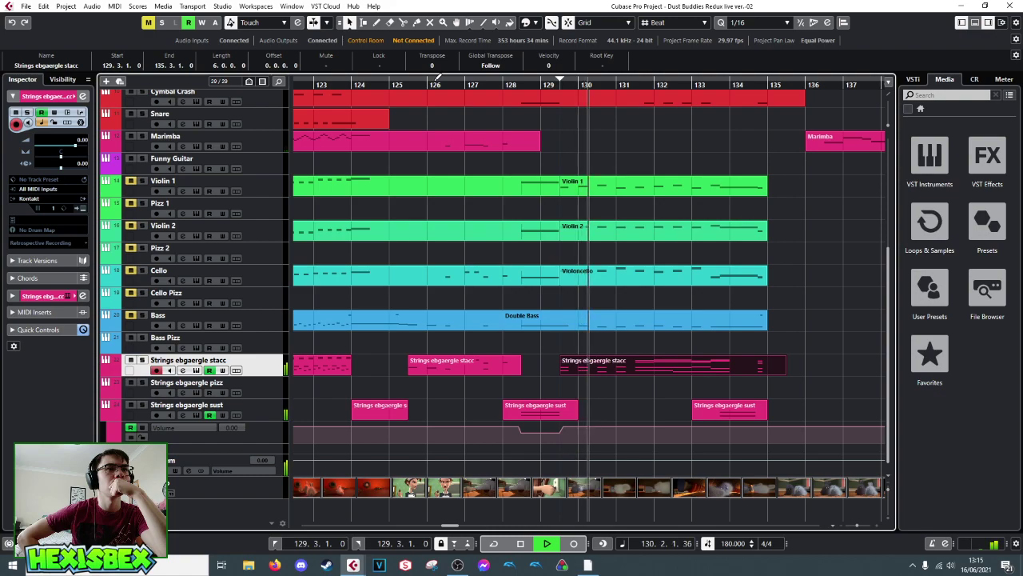
key("space")
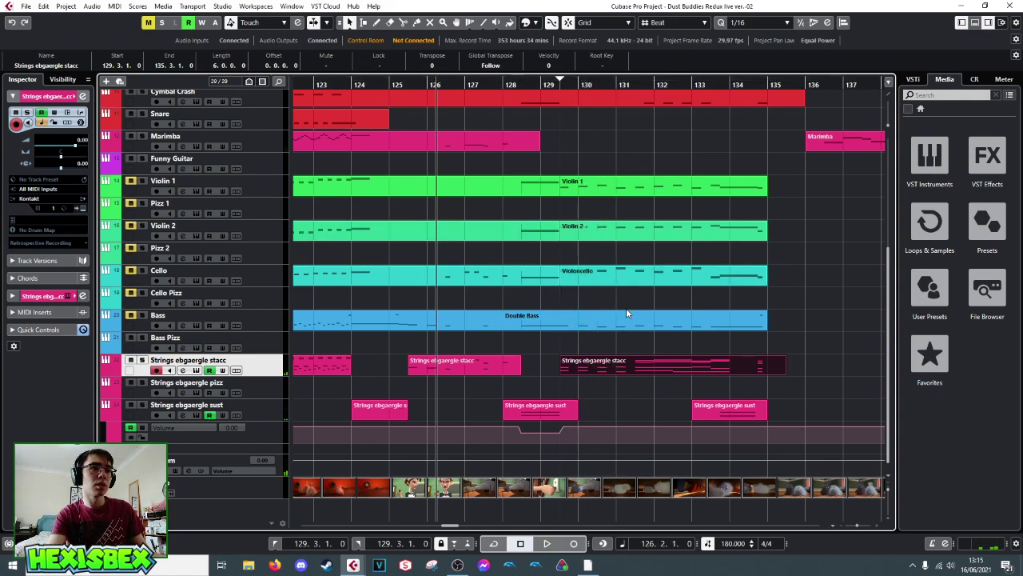
key("space")
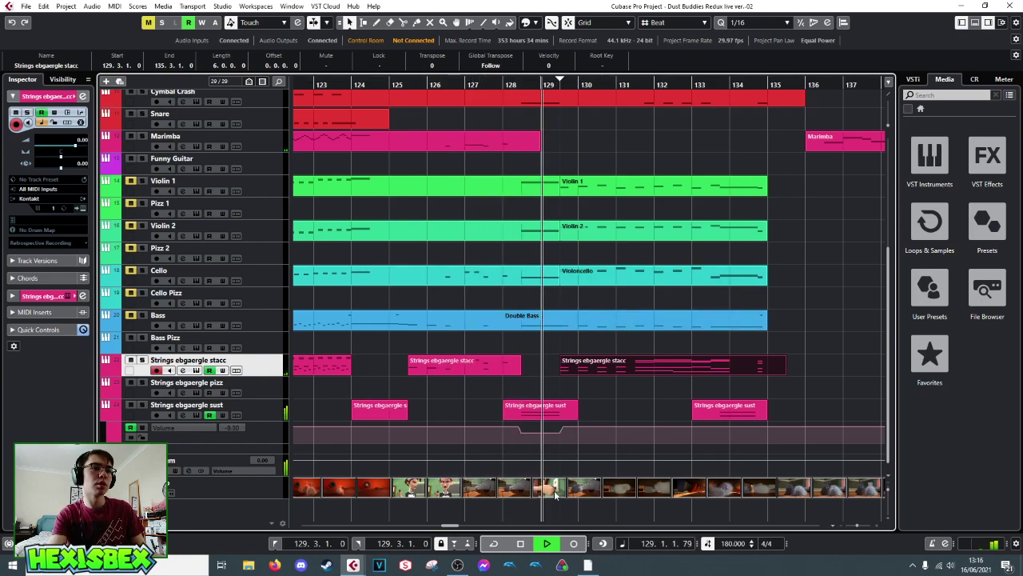
key("space")
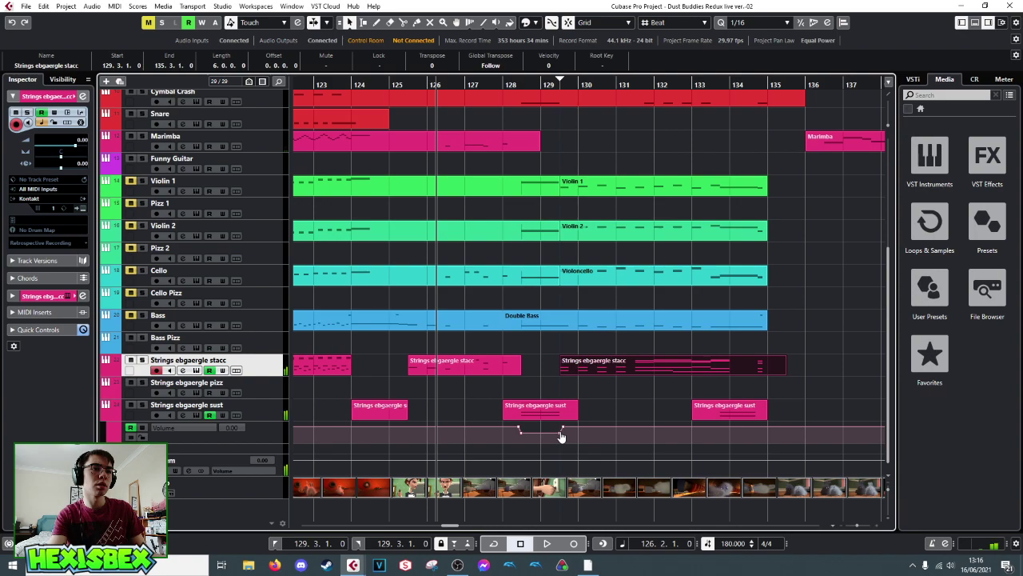
- Set the upper volume automation point of Strings ebgaergle sust at 129.3.1.0 to 2.55 and play from 129.1.1.0
left_click(562, 435)
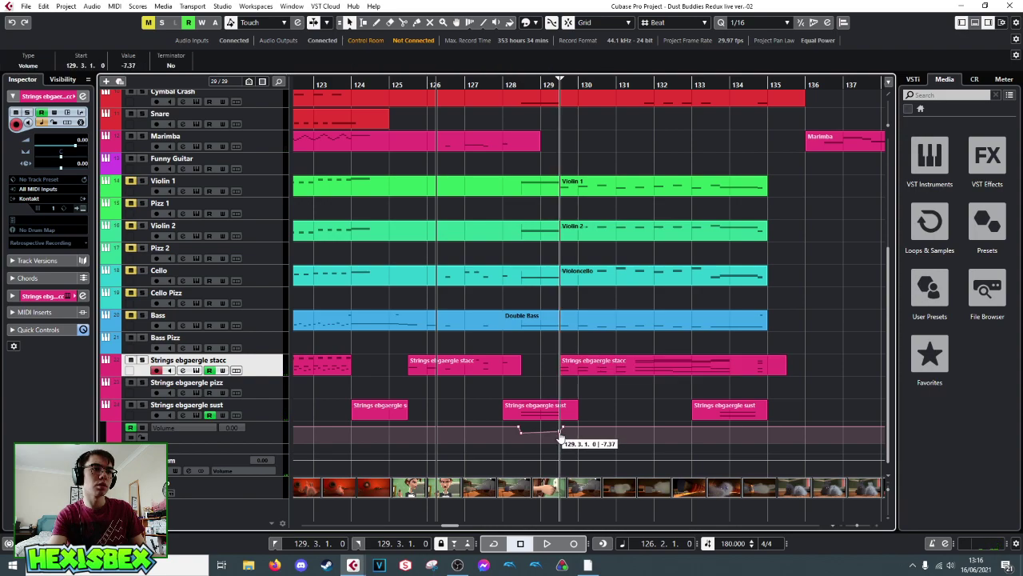
left_click_drag(558, 440, 559, 430)
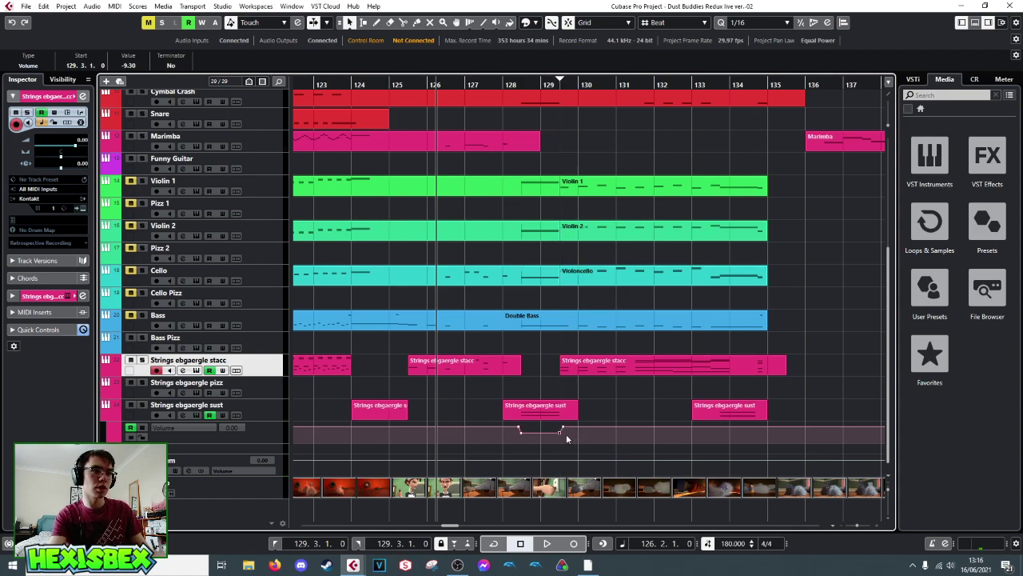
left_click_drag(542, 85, 541, 96)
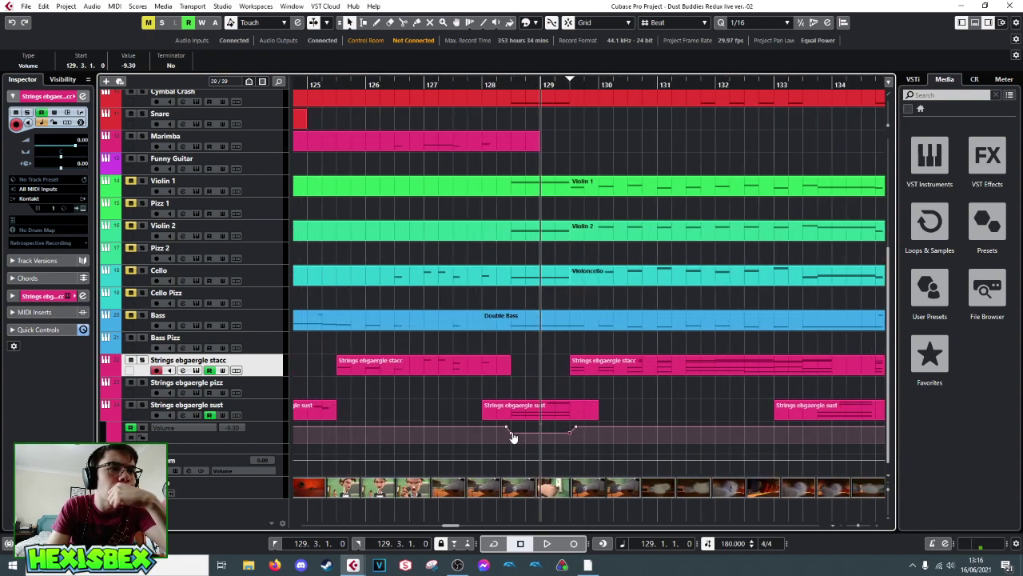
left_click(510, 437)
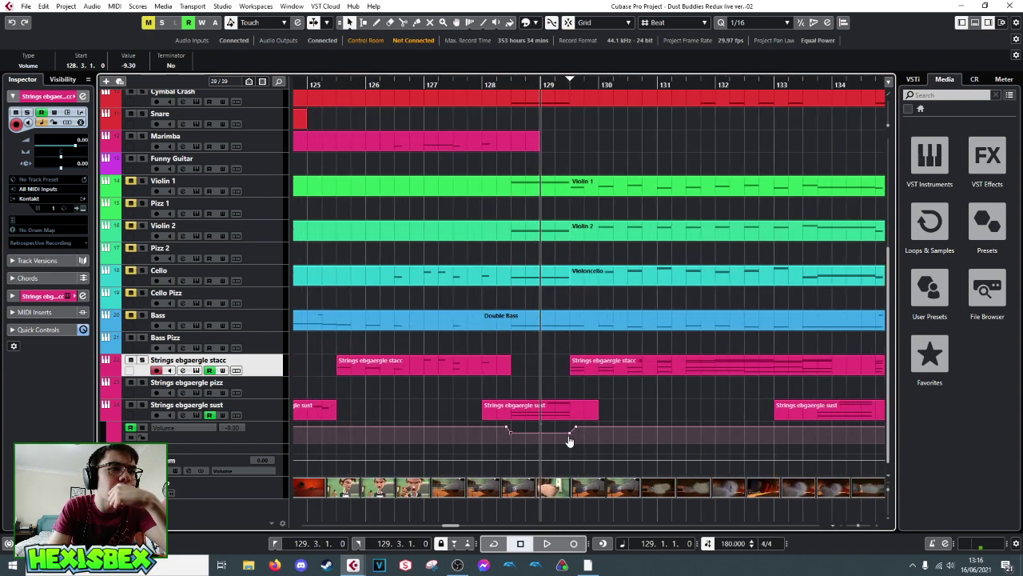
left_click(570, 440)
left_click_drag(570, 439, 572, 432)
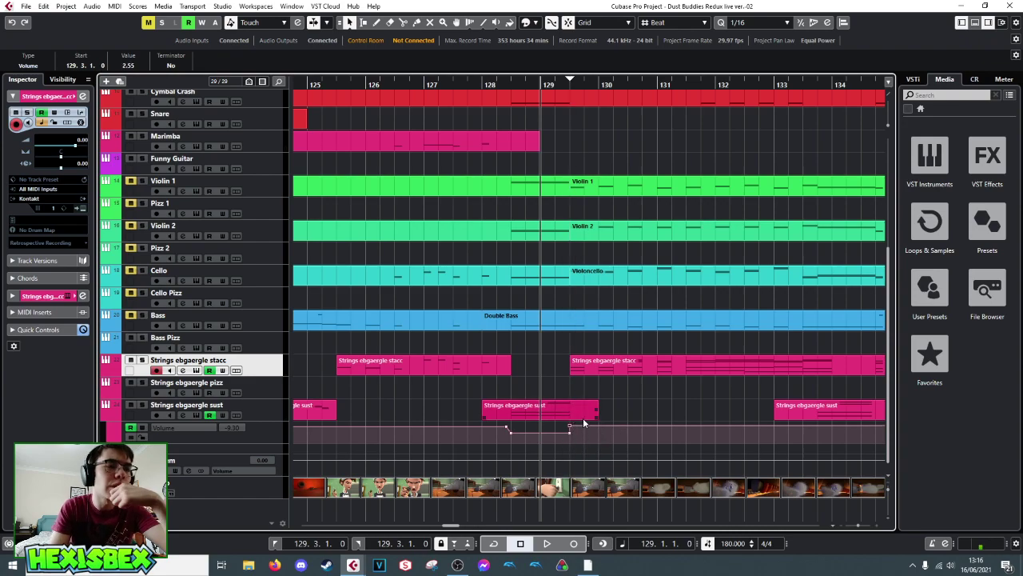
key("space")
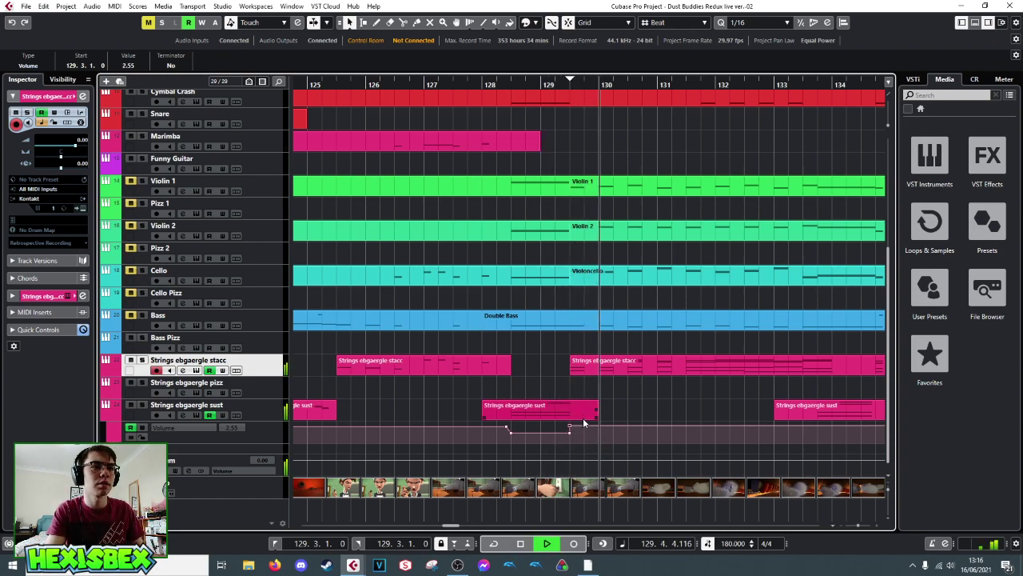
key("space")
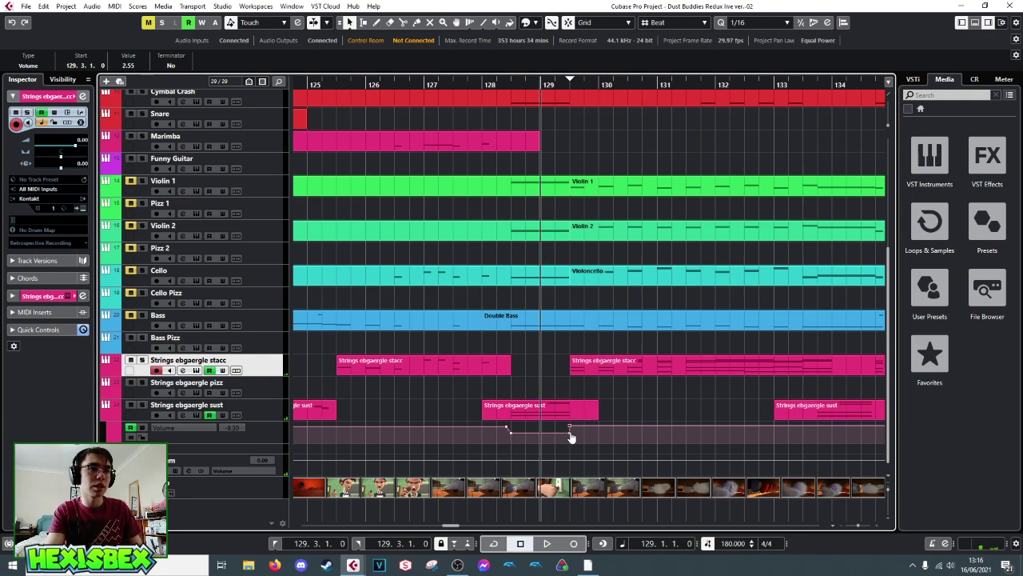
- Remove the low volume point at 129.3.1.0 to create a gradual rise from 128.3.1.0 on the sust track, and play it
left_click_drag(576, 438, 579, 440)
left_click(507, 84)
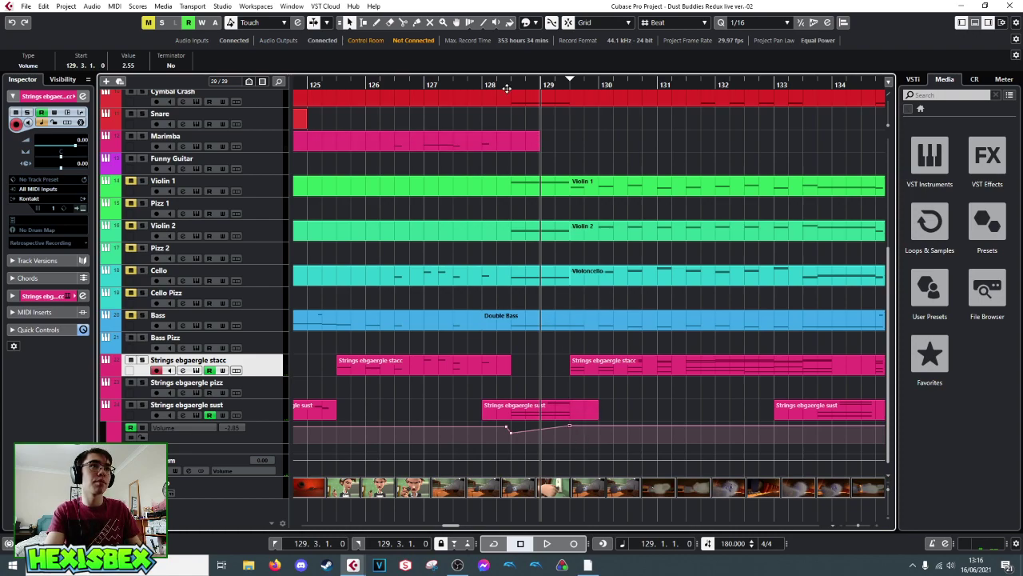
key("space")
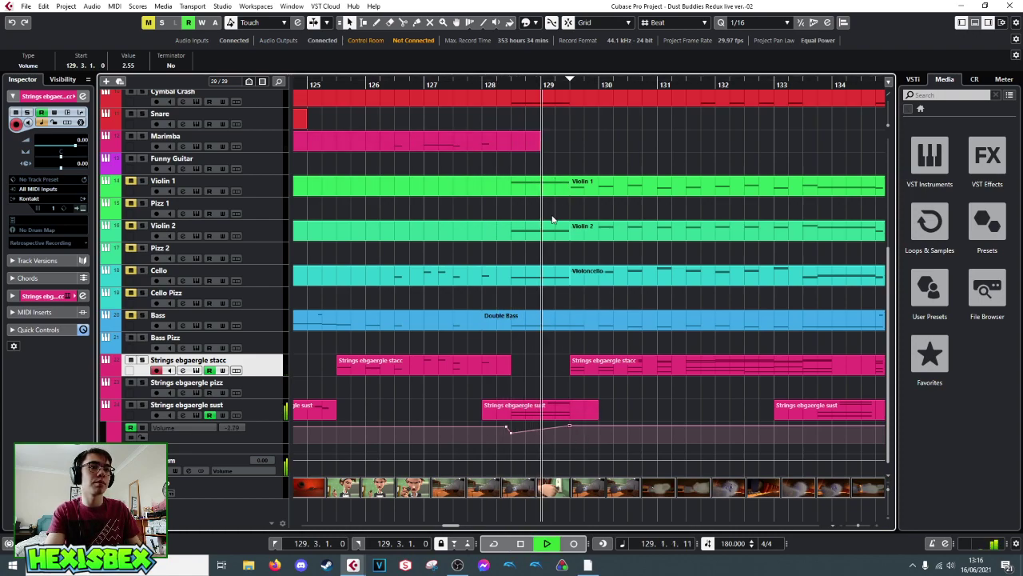
left_click(540, 428)
key("space")
- Set the sust track's volume automation point at 129.3.1.0 to -1.44 and play the arrangement through the passage
left_click_drag(569, 425, 572, 436)
key("space")
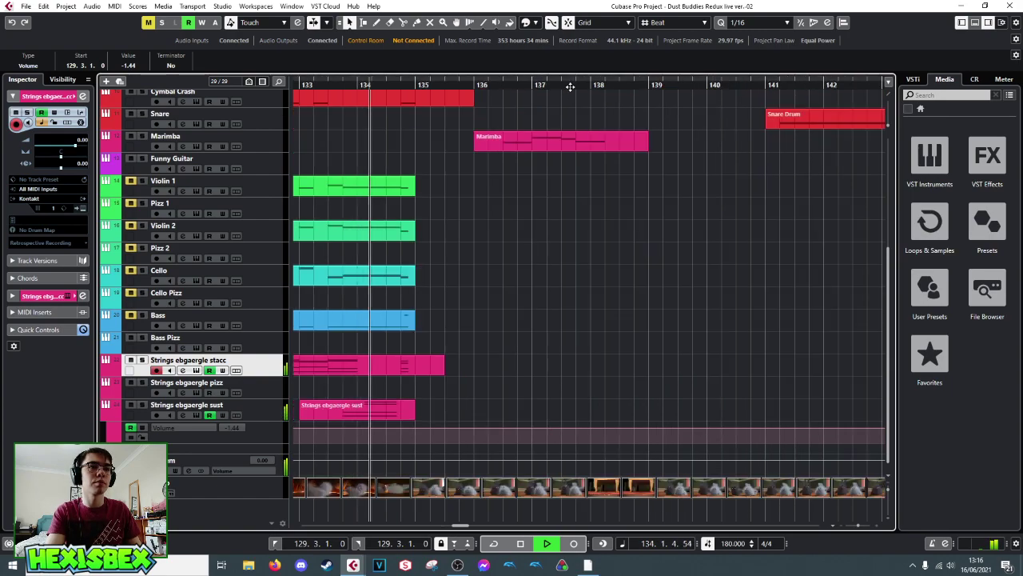
key("g")
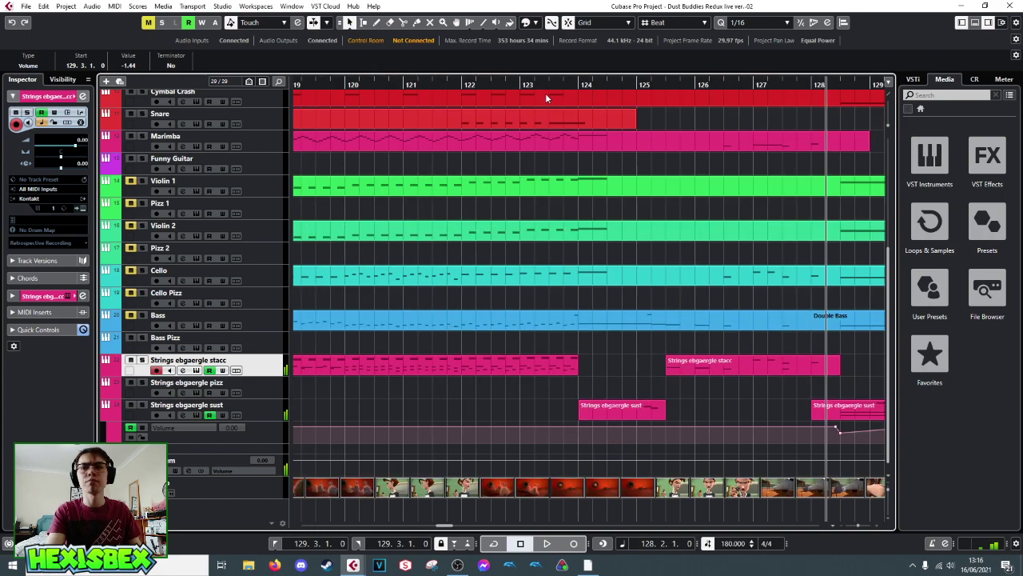
key("space")
key("g")
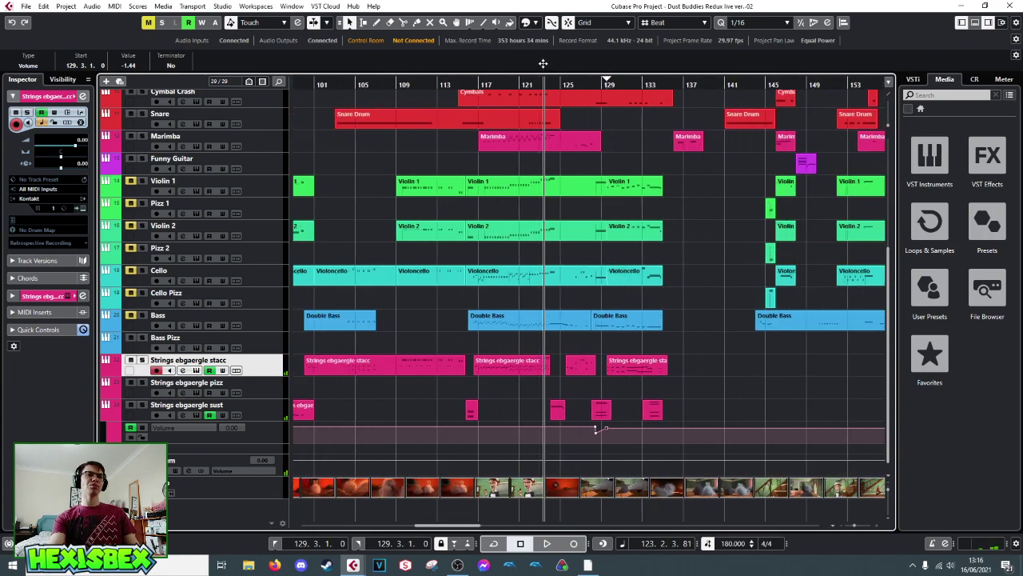
- Play the full arrangement from 123.3.1.0 into bar 130 to check the passage
scroll(617, 216, "up", 8)
scroll(614, 219, "down", 3)
key("space")
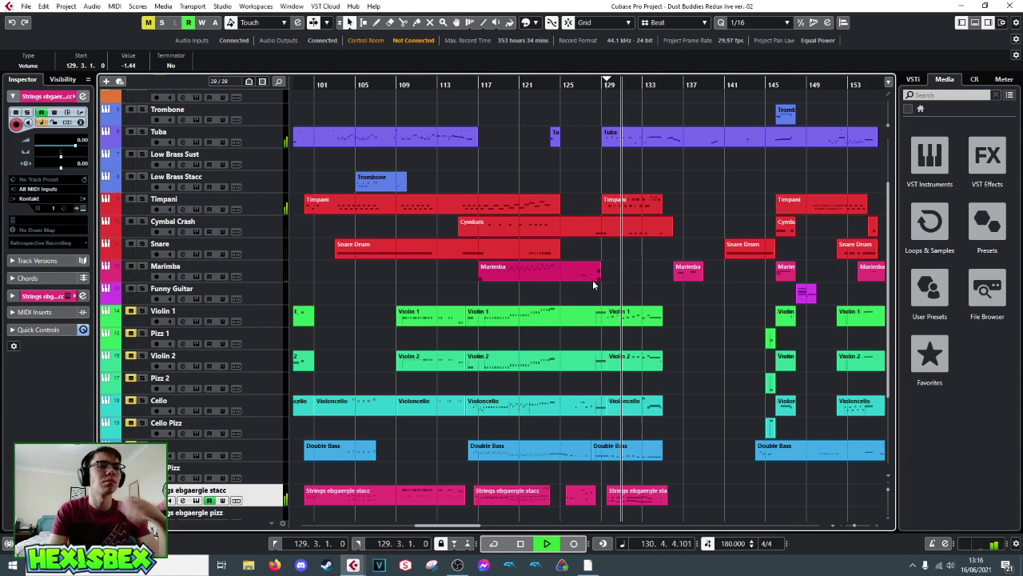
key("space")
- Lengthen the first chord's notes in the Strings ebgaergle stacc part at 129.3.1.0 to 0.1.2.0
left_click(608, 82)
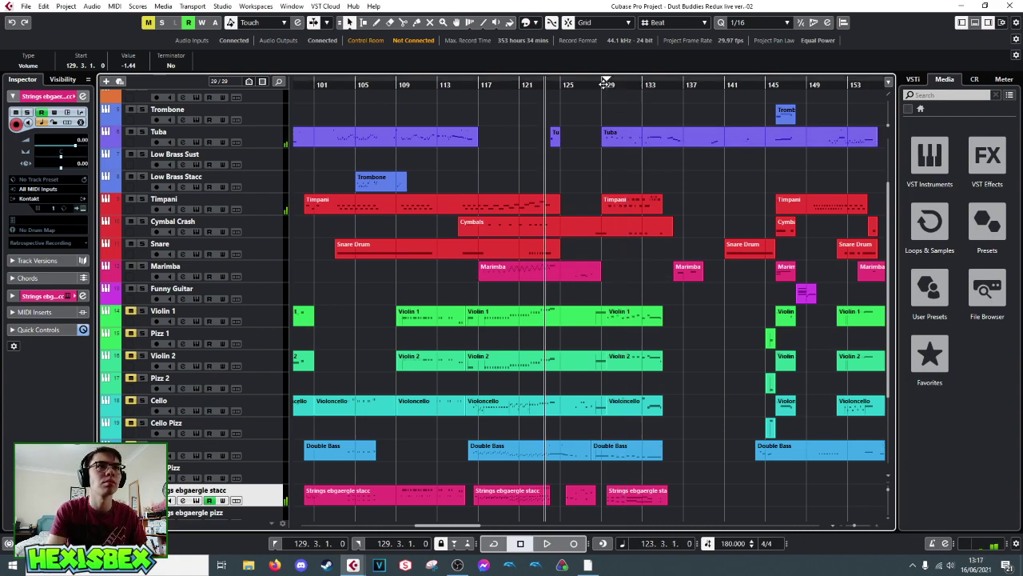
scroll(640, 142, "down", 3)
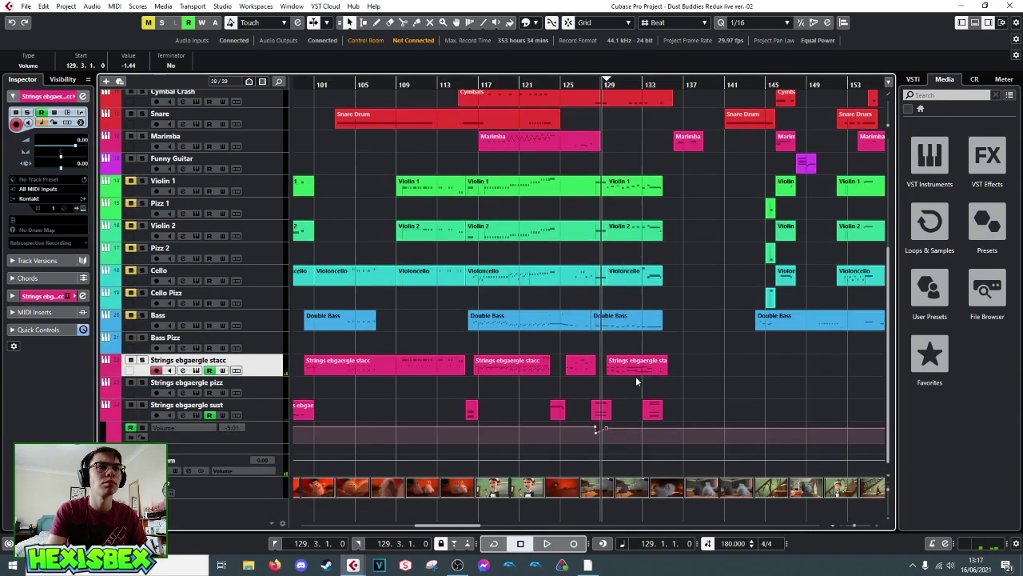
double_click(610, 370)
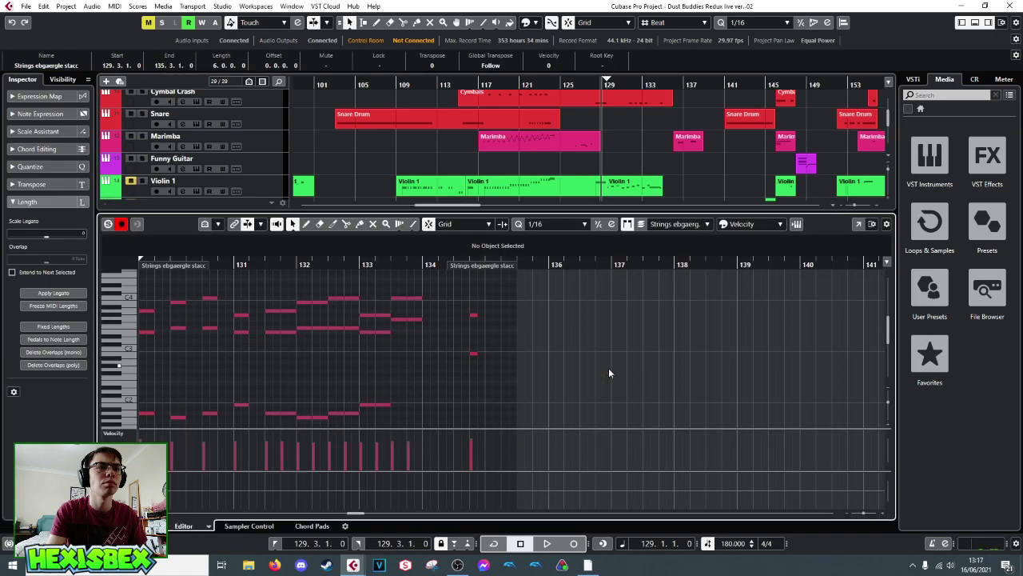
scroll(169, 358, "up", 3)
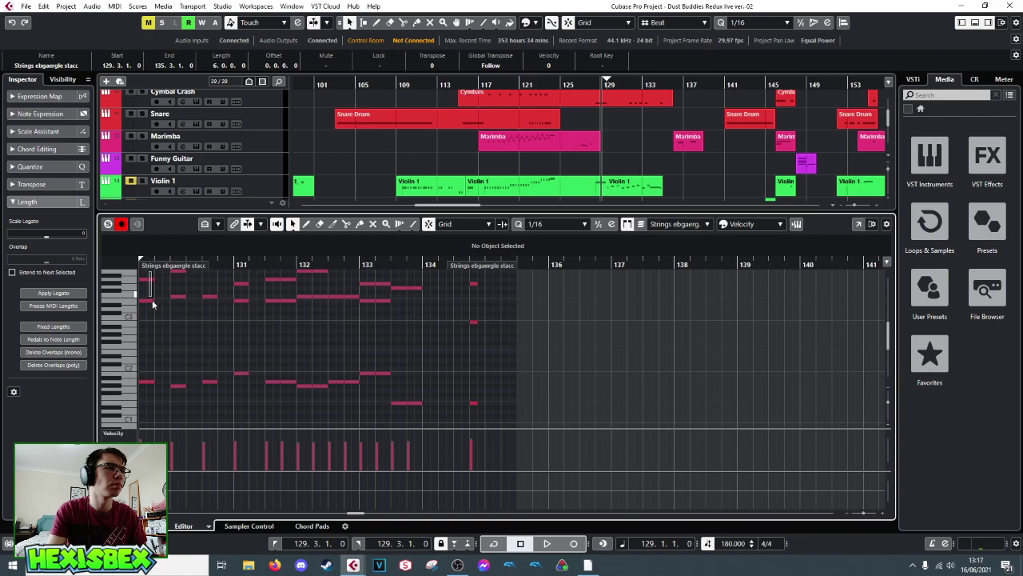
left_click_drag(157, 415, 161, 351)
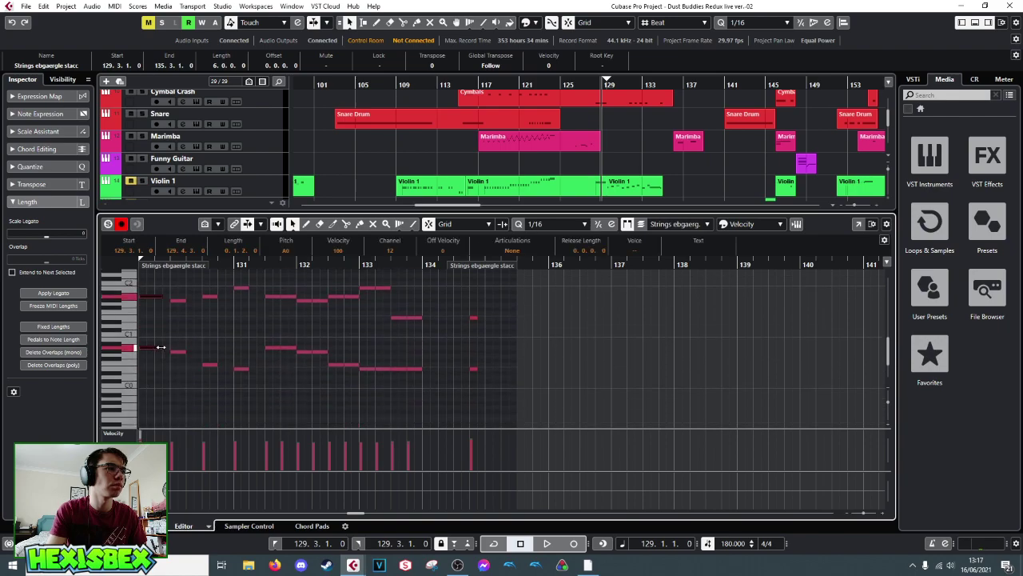
- Play the edited stacc part with the arrangement from 129.1.1.0, and close the note editor
key("space")
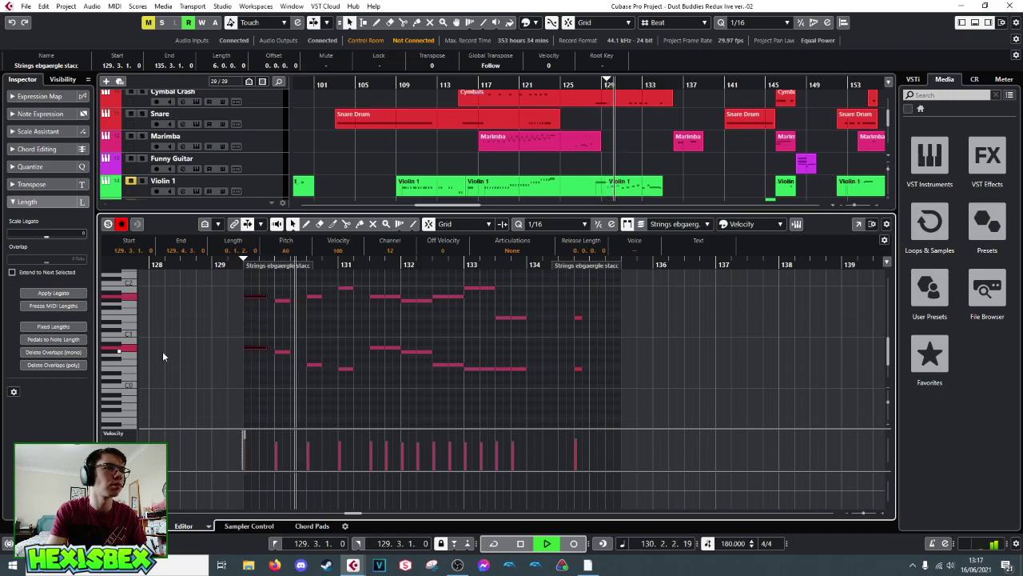
scroll(230, 336, "up", 3)
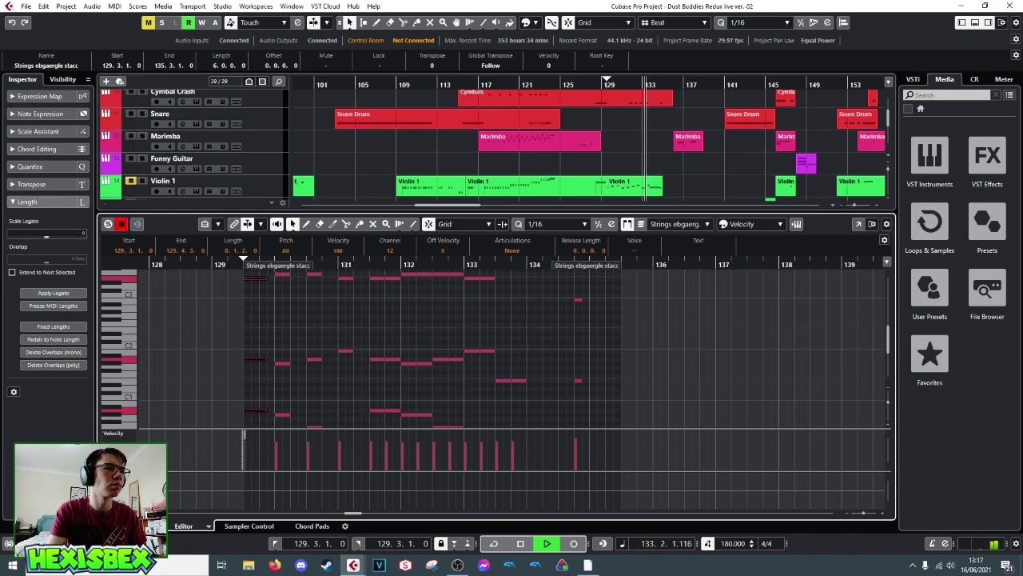
key("ctrl+e")
key("space")
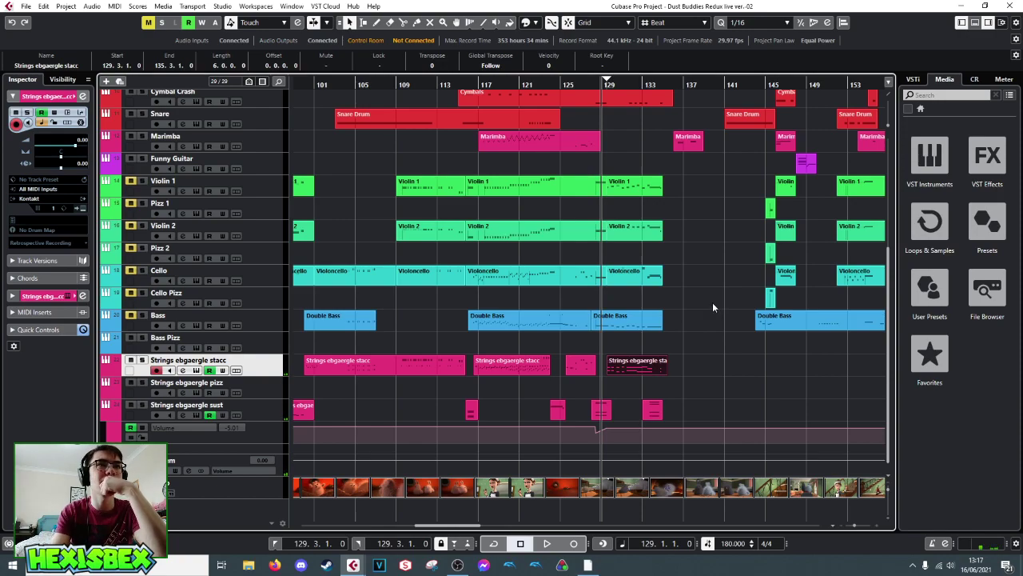
- Play the arrangement twice from 128.2.1.0 to check the transition into the stacc part
scroll(712, 302, "up", 3)
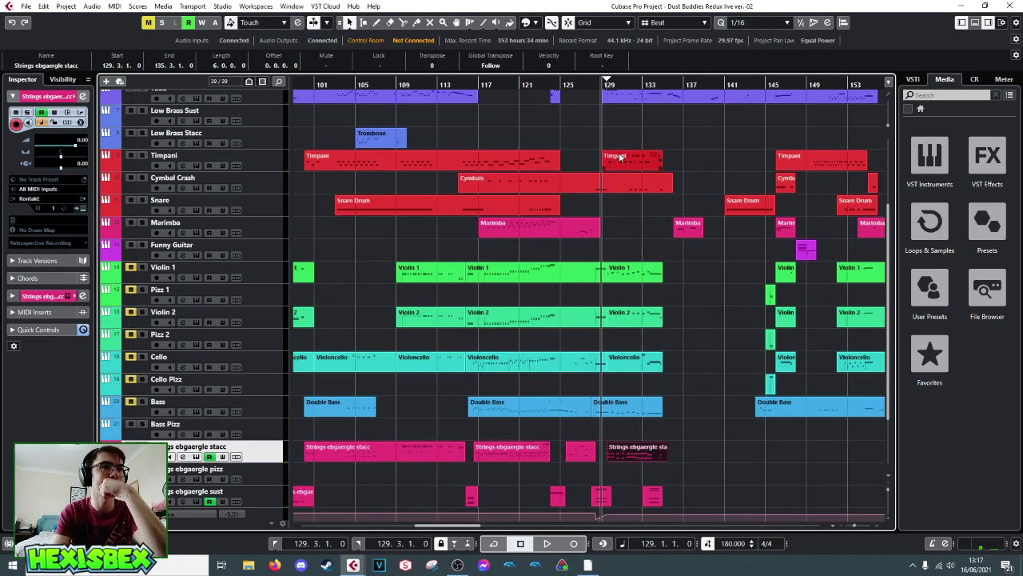
left_click(594, 83)
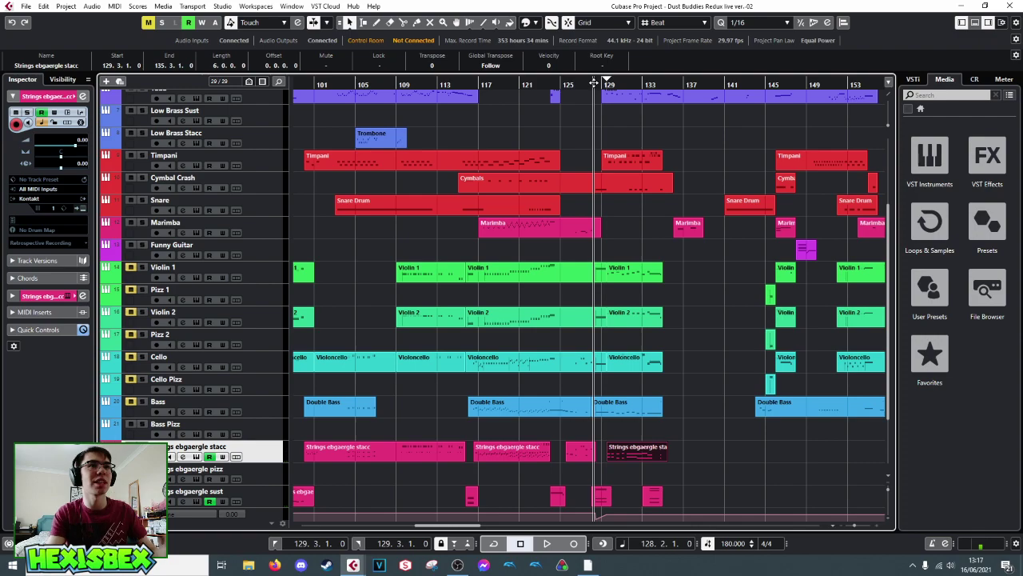
key("space")
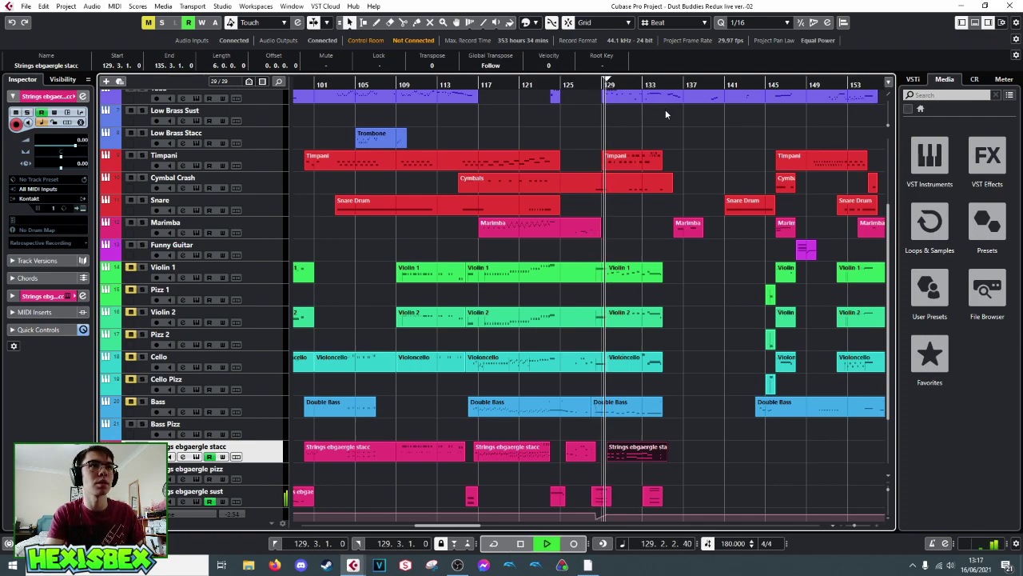
key("space")
scroll(670, 142, "up", 5)
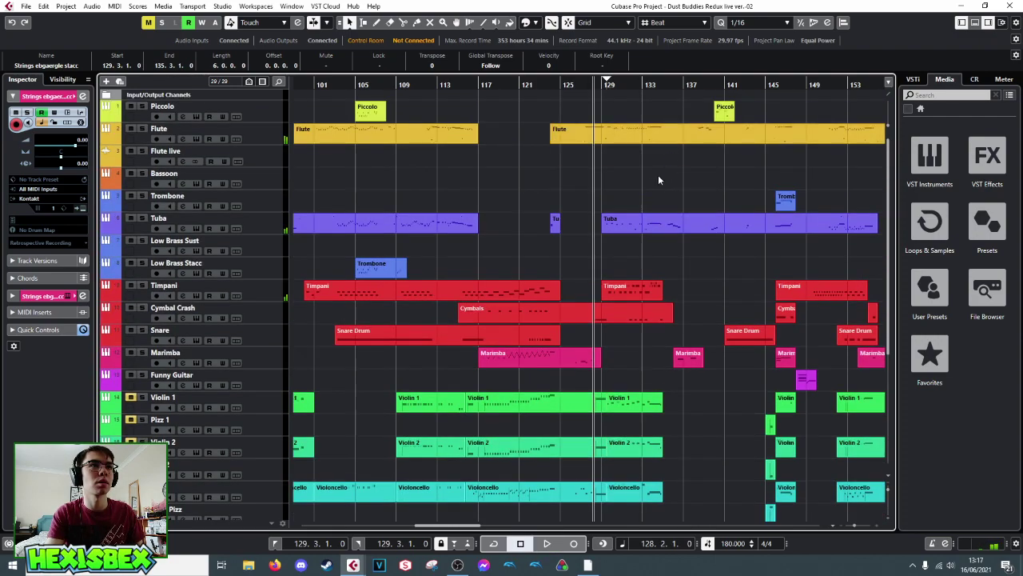
key("space")
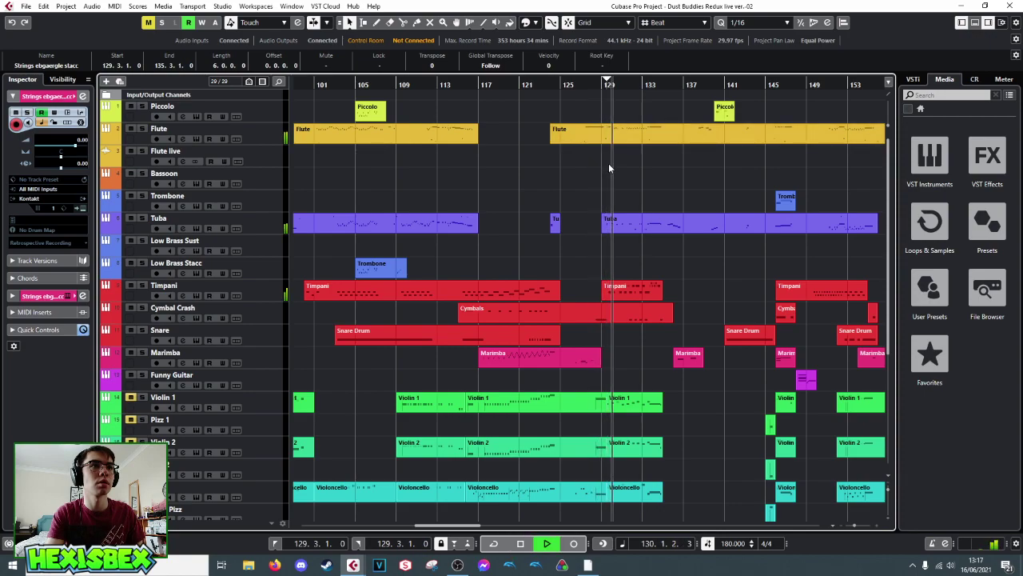
key("space")
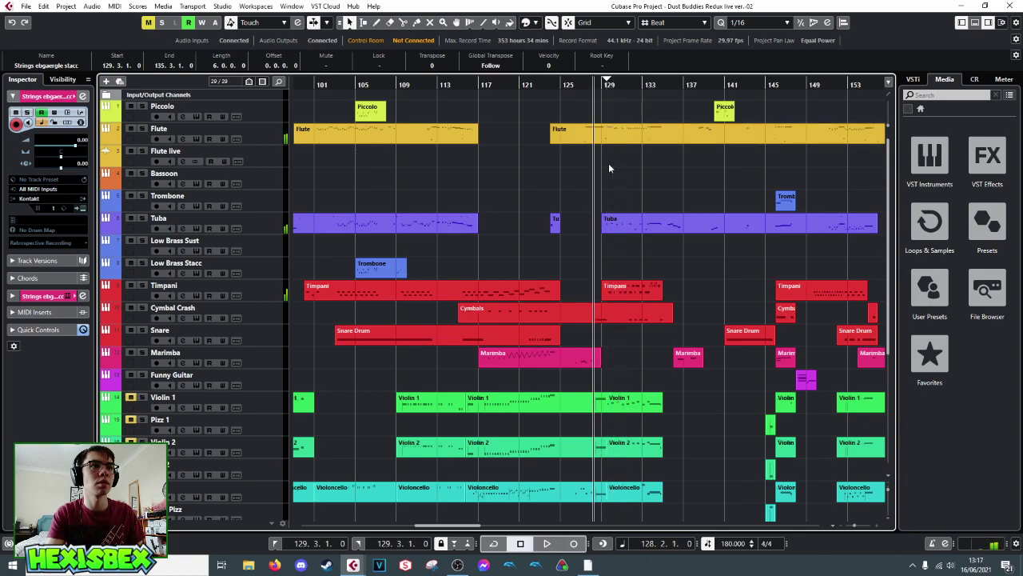
- Play the start of the Strings ebgaergle stacc part repeatedly from 129.3.1.0 to check its first notes
scroll(695, 196, "down", 5)
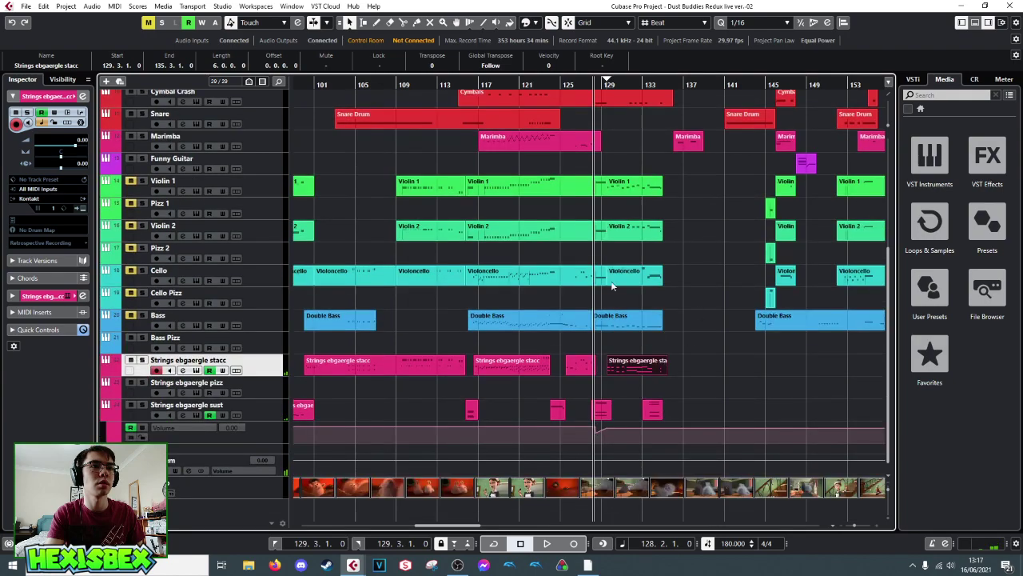
left_click(607, 83)
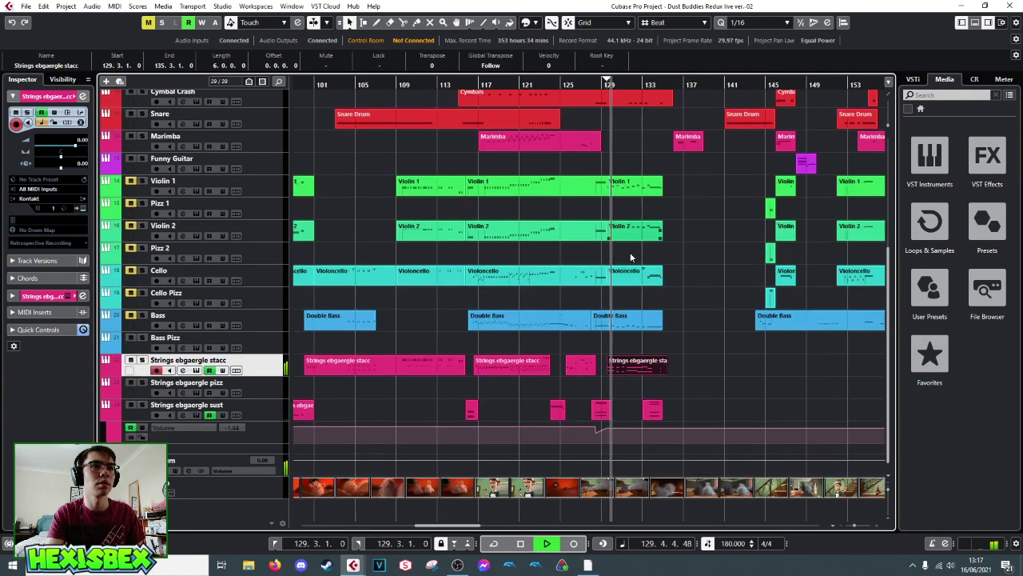
left_click(605, 83)
left_click(605, 81)
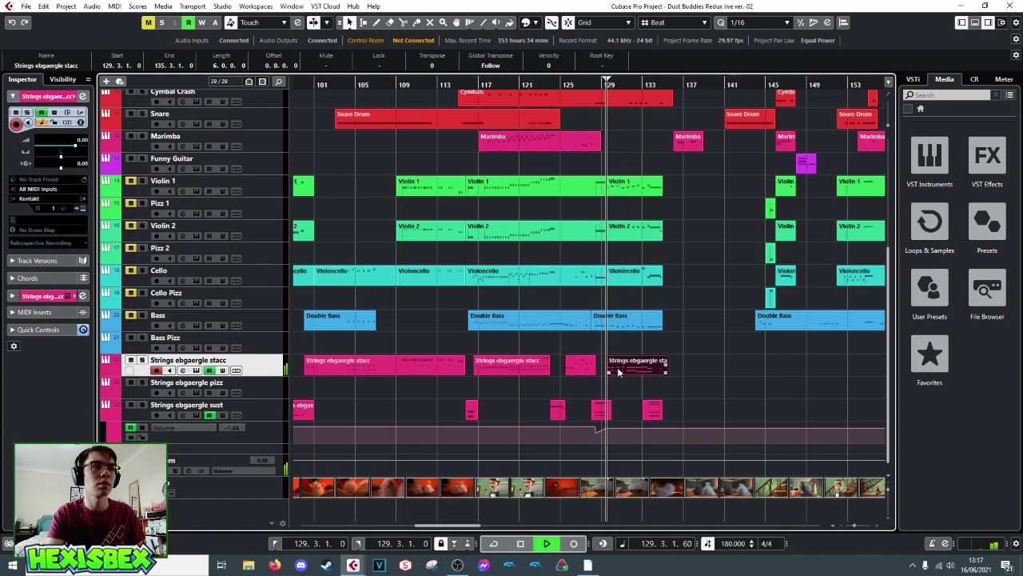
key("space")
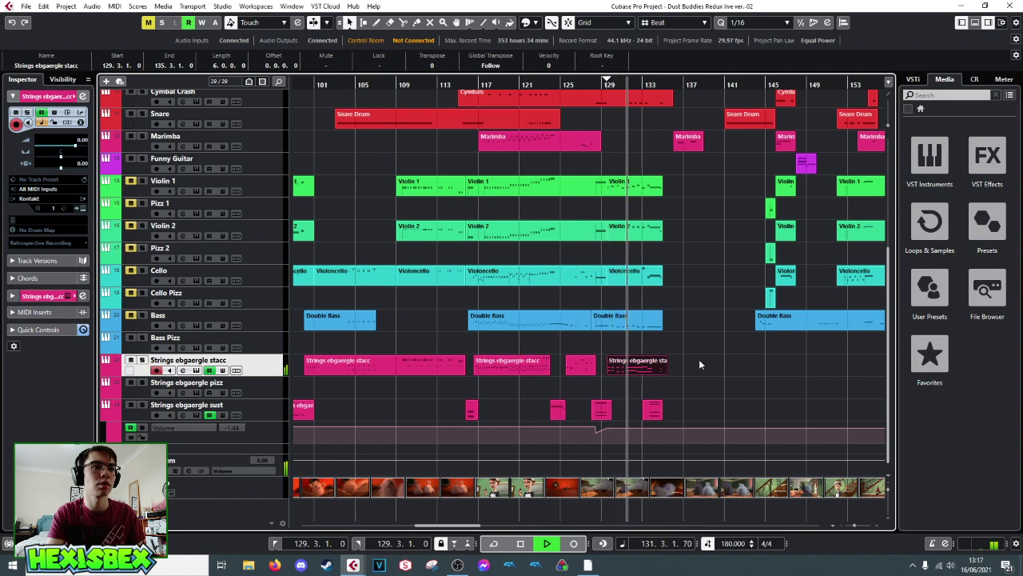
key("space")
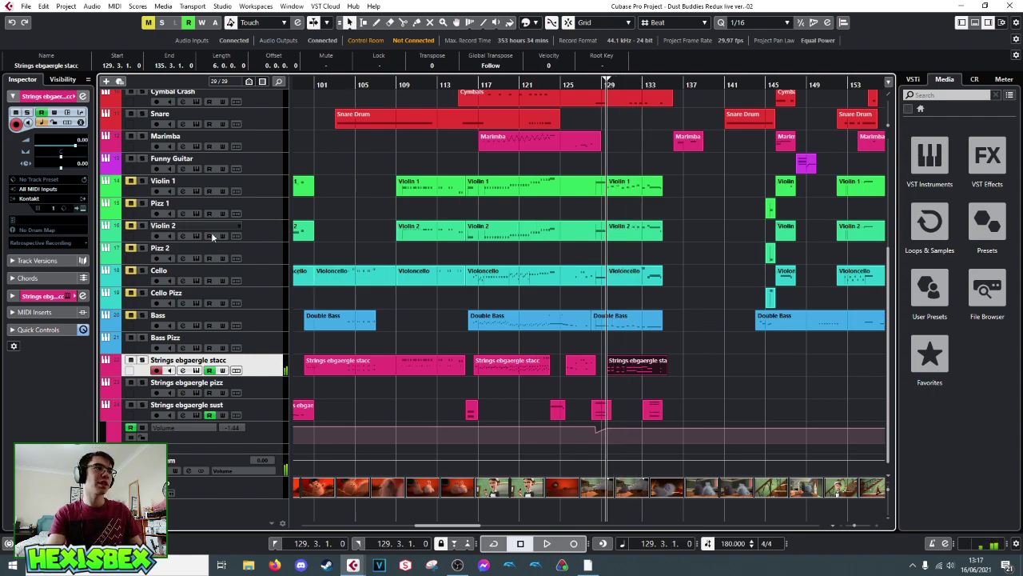
- Solo the Violin 1, Violin 2, Cello, Bass and Flute tracks and audition the passage around bars 127 to 135
left_click(143, 181)
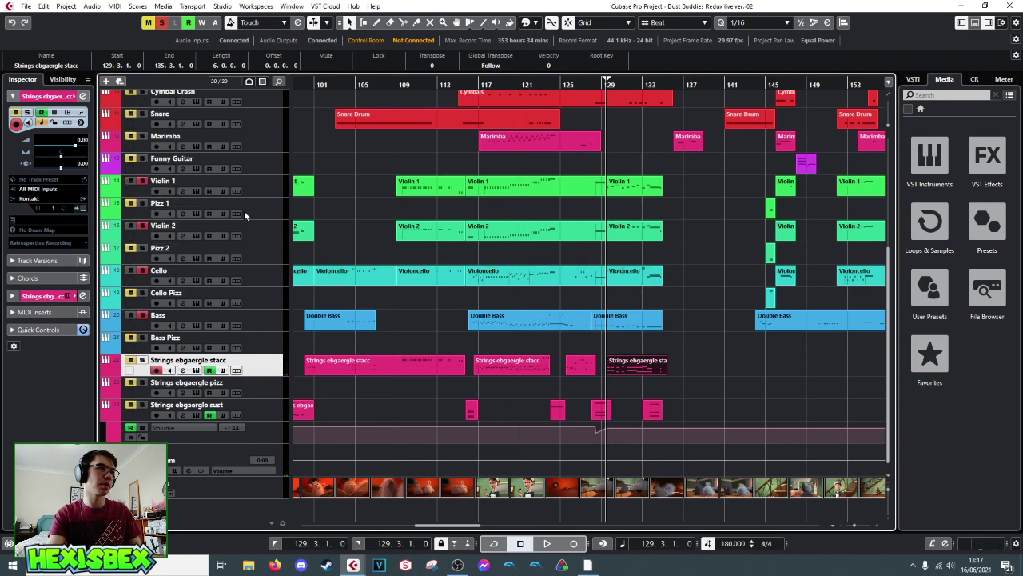
scroll(244, 214, "up", 5)
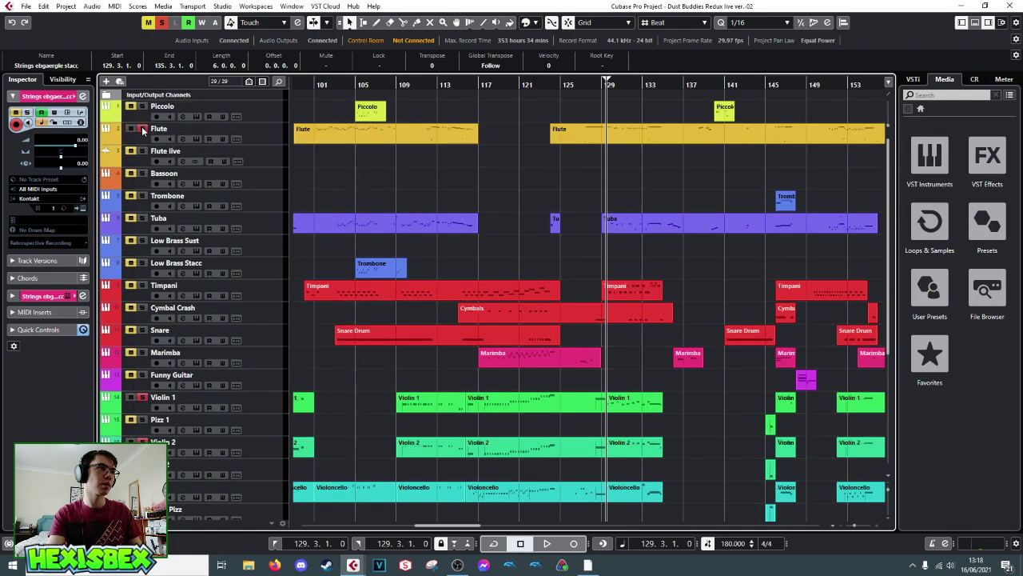
left_click(143, 130)
key("space")
key("space")
left_click(579, 86)
key("space")
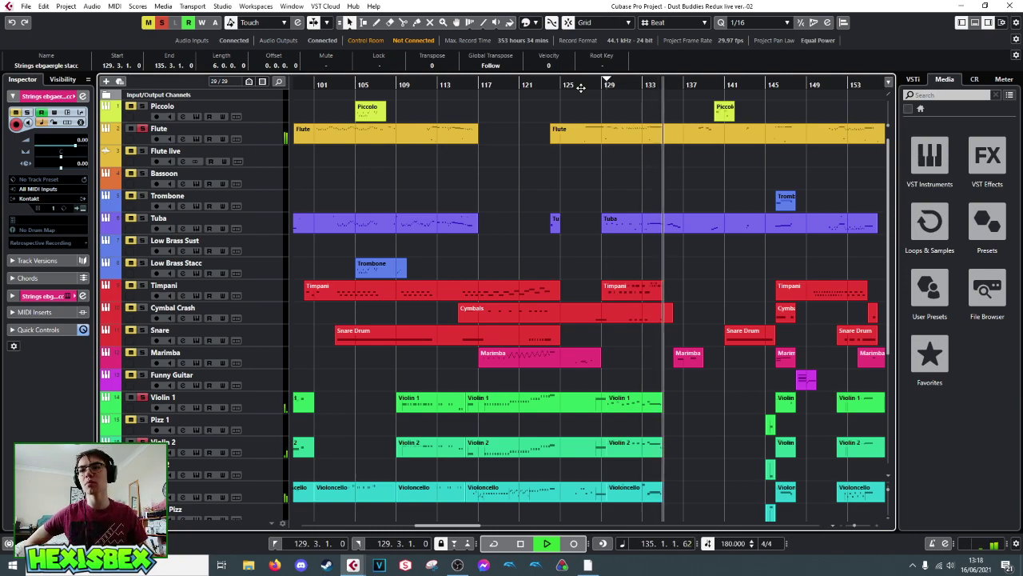
key("space")
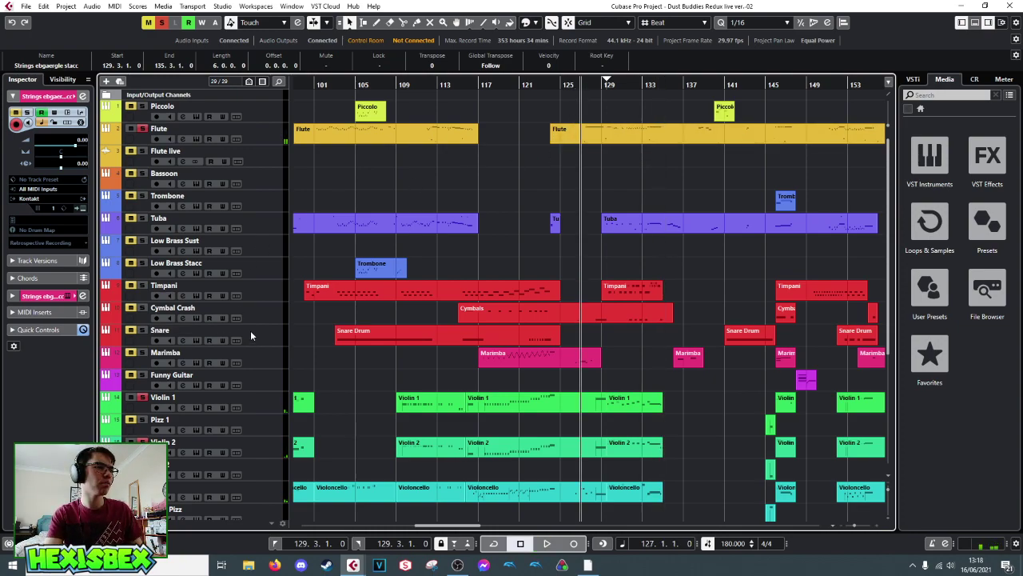
- Turn off solo on the Violin 1, Violin 2, Cello, Bass and Flute tracks
scroll(279, 313, "down", 4)
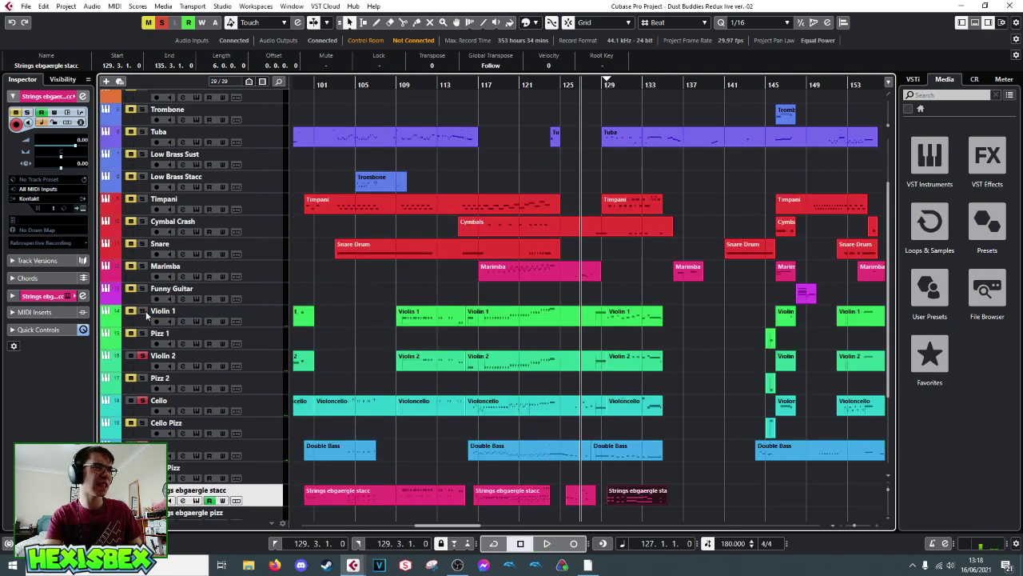
left_click(142, 408)
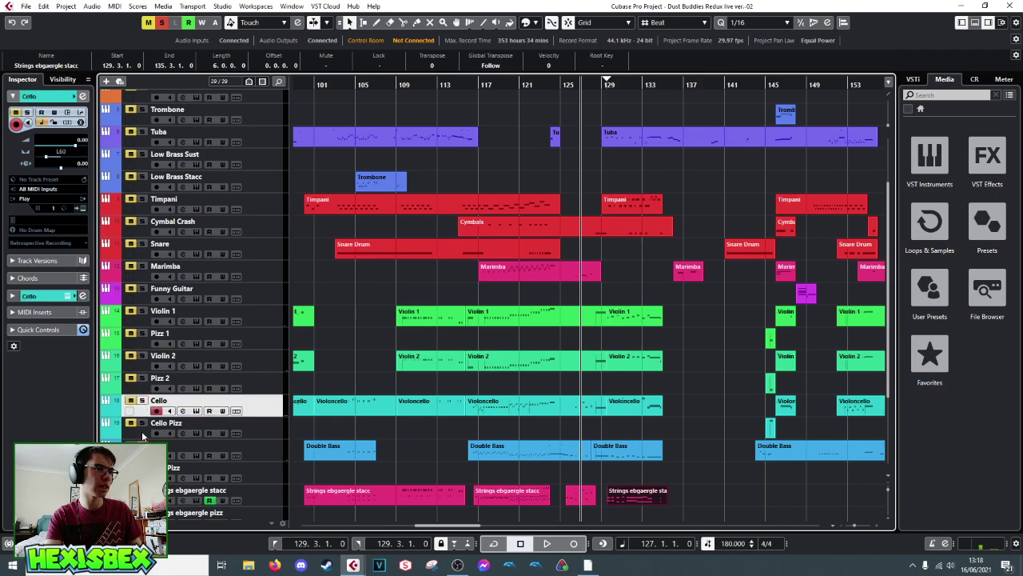
scroll(251, 326, "up", 4)
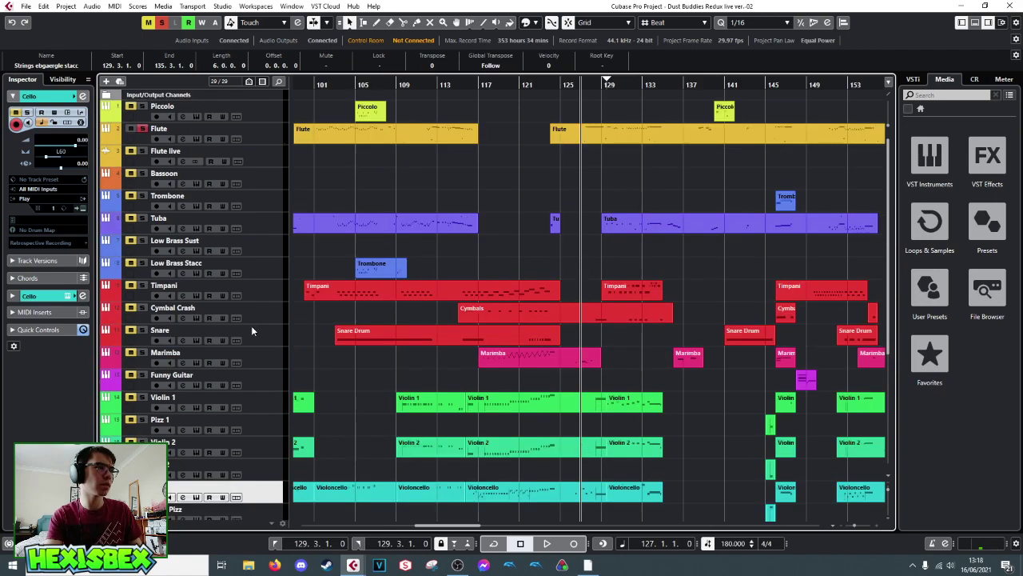
scroll(280, 297, "down", 5)
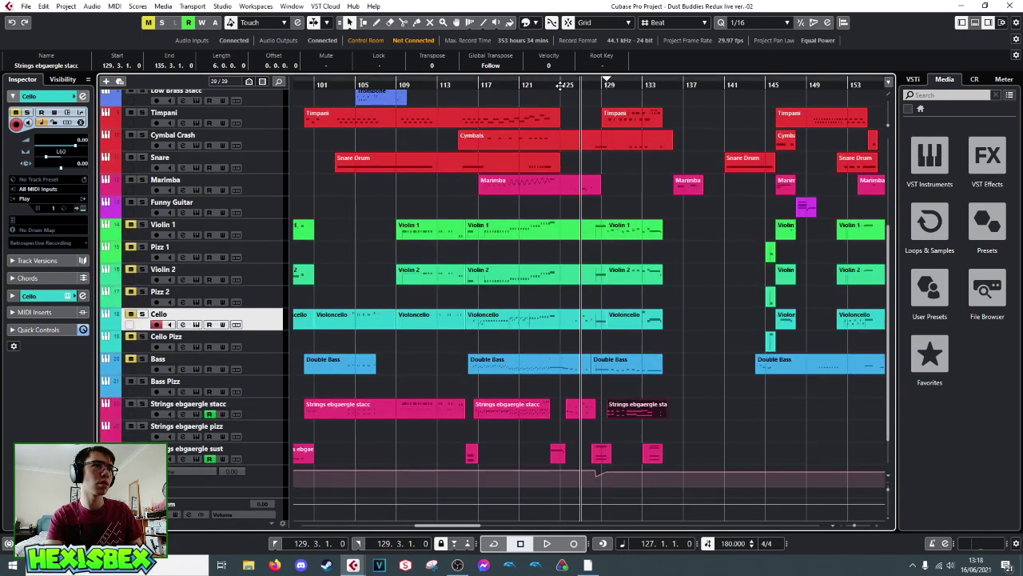
- Audition the full arrangement from bar 127, and again closely around the string entry at bar 129 beat 3
left_click(607, 83)
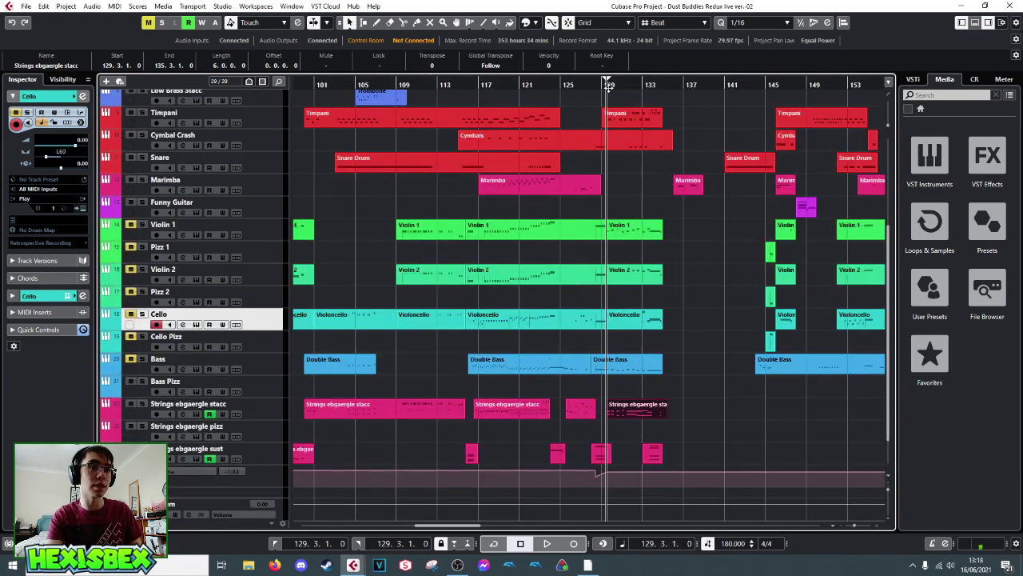
left_click(597, 85)
left_click(581, 84)
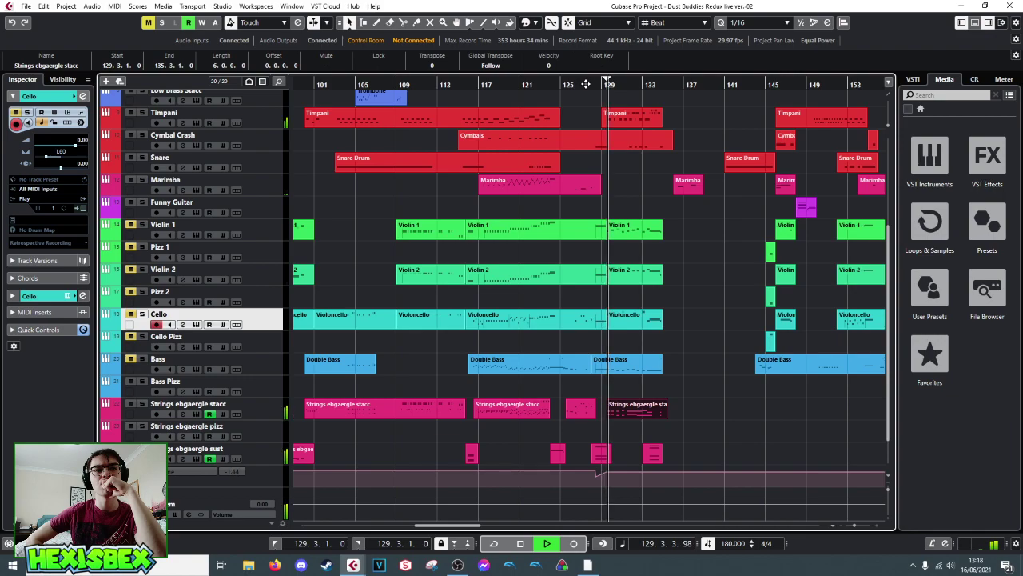
key("space")
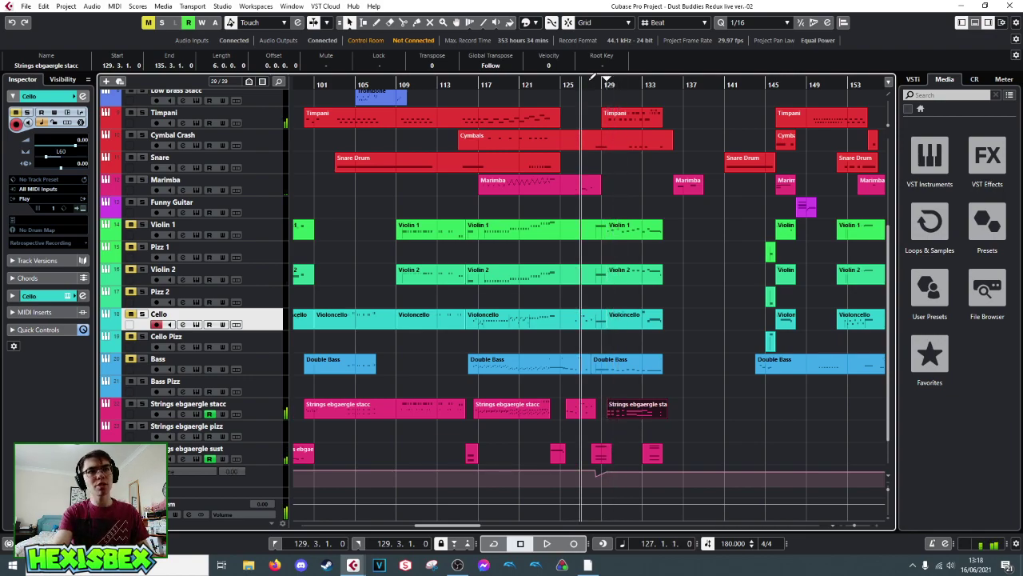
left_click(607, 82)
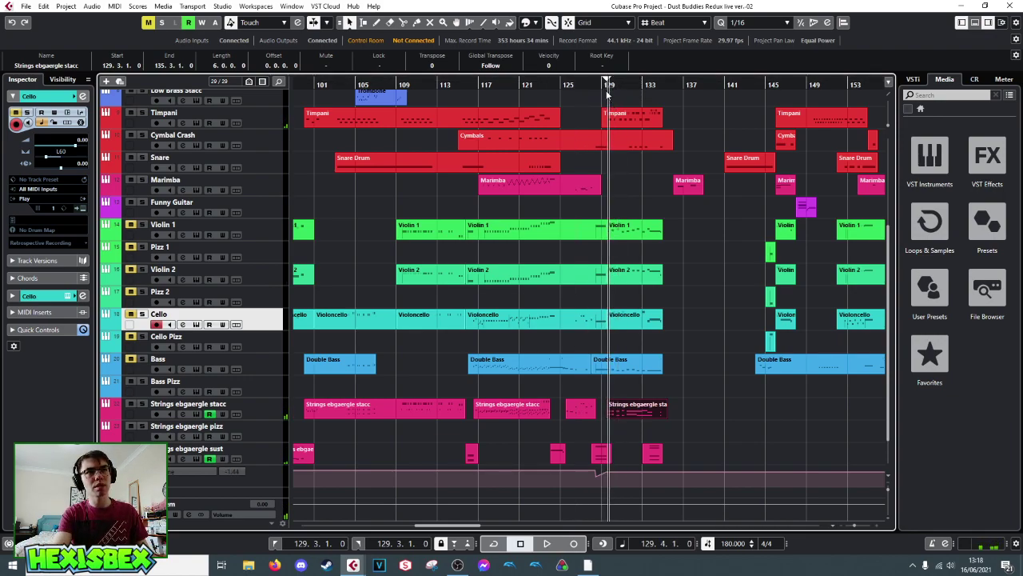
left_click_drag(605, 80, 598, 107)
key("space")
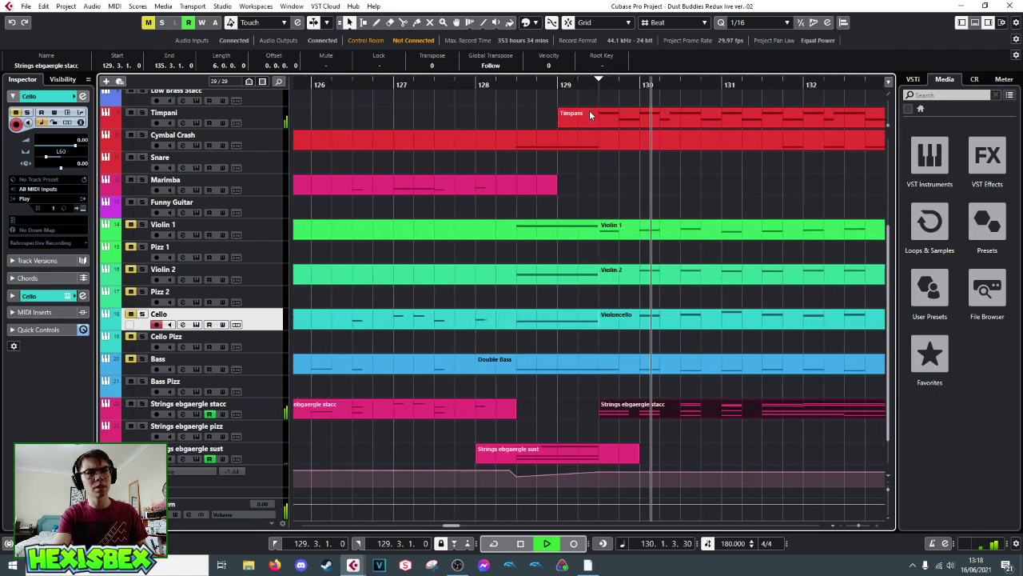
key("space")
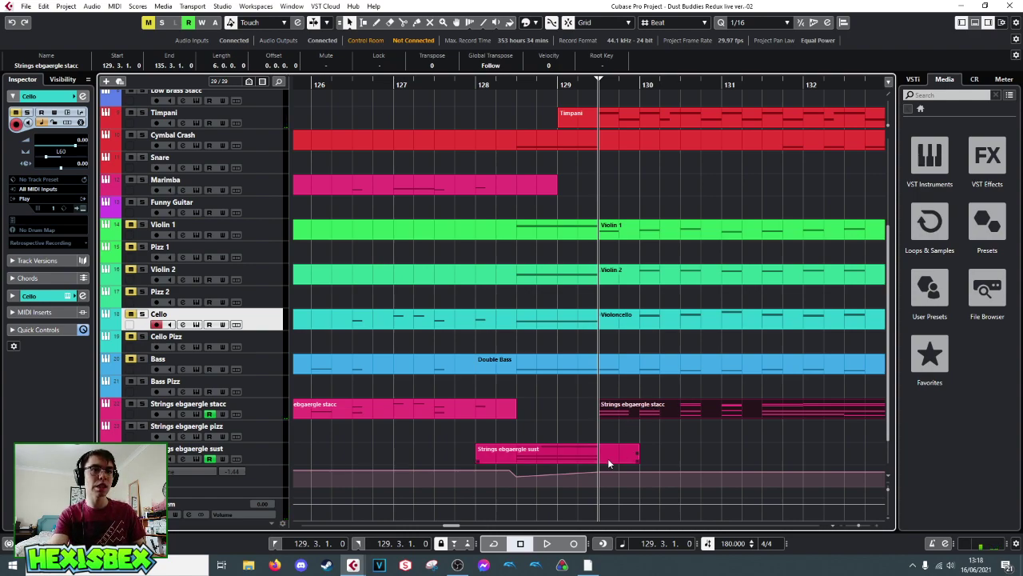
- Try copying the A0 and A1 notes at 129.3 from the Strings ebgaergle stacc part into the sust part
double_click(609, 413)
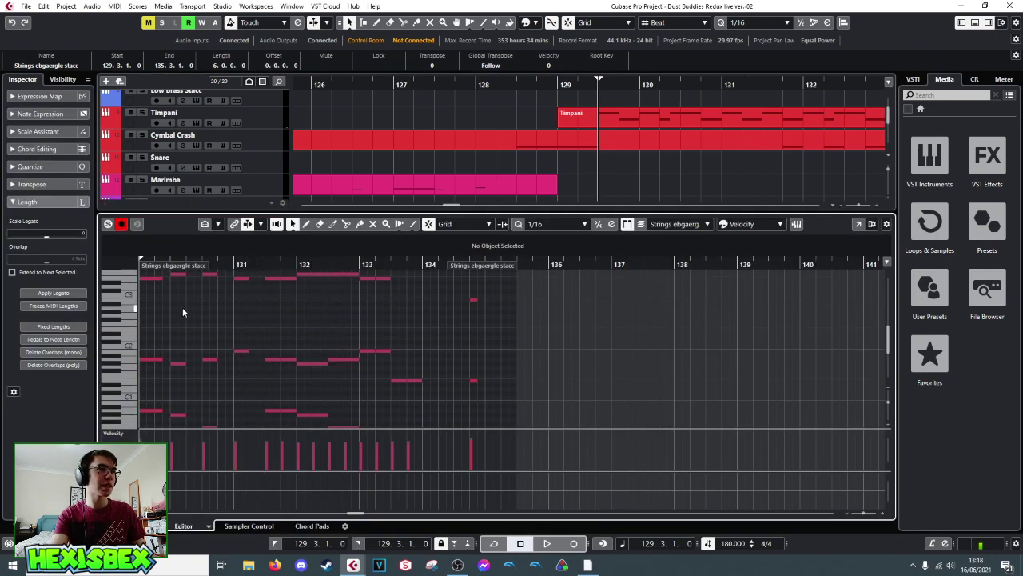
scroll(177, 307, "up", 2)
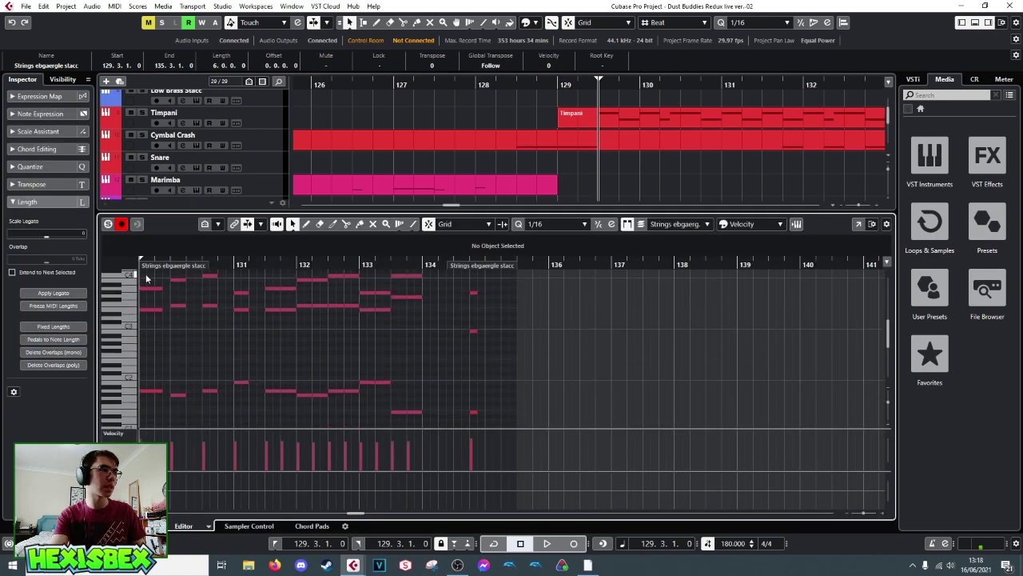
left_click_drag(158, 325, 158, 406)
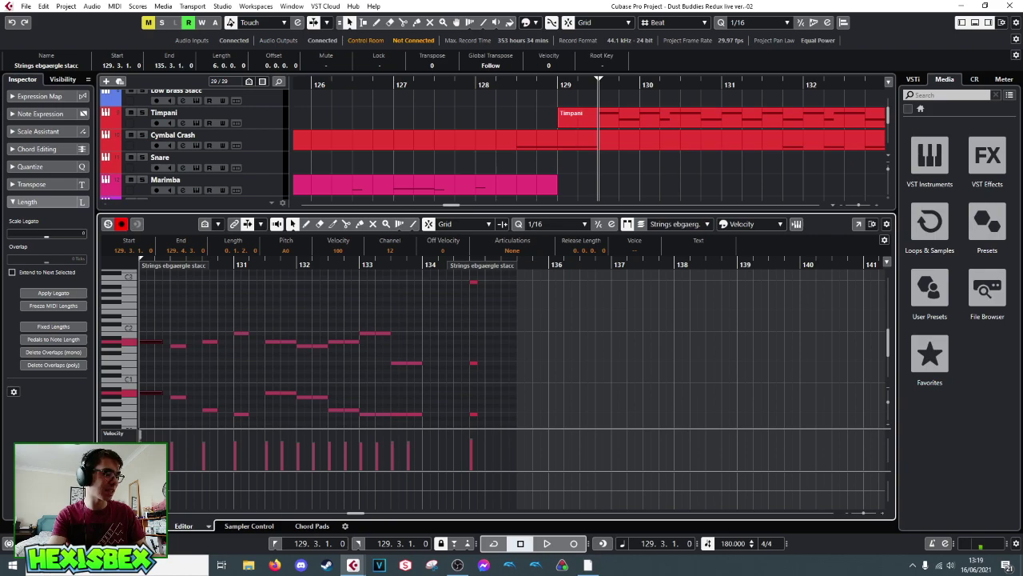
key("ctrl+alt+e")
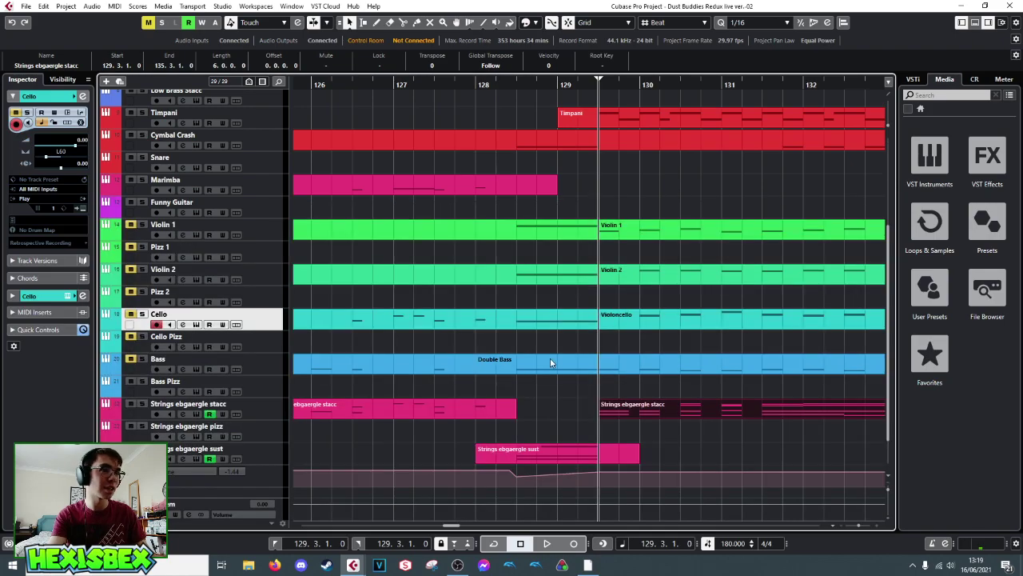
double_click(597, 453)
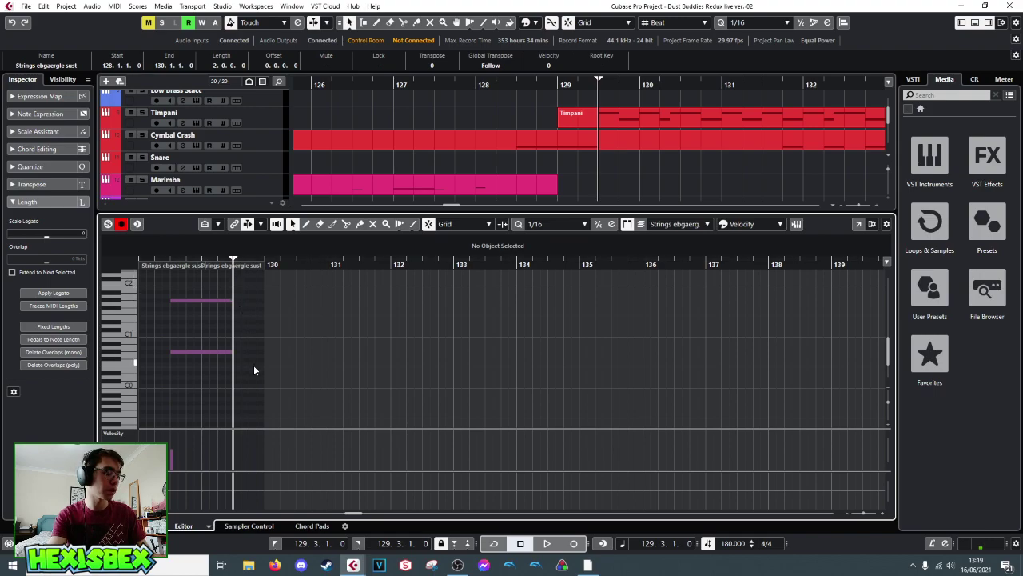
key("KP_Multiply")
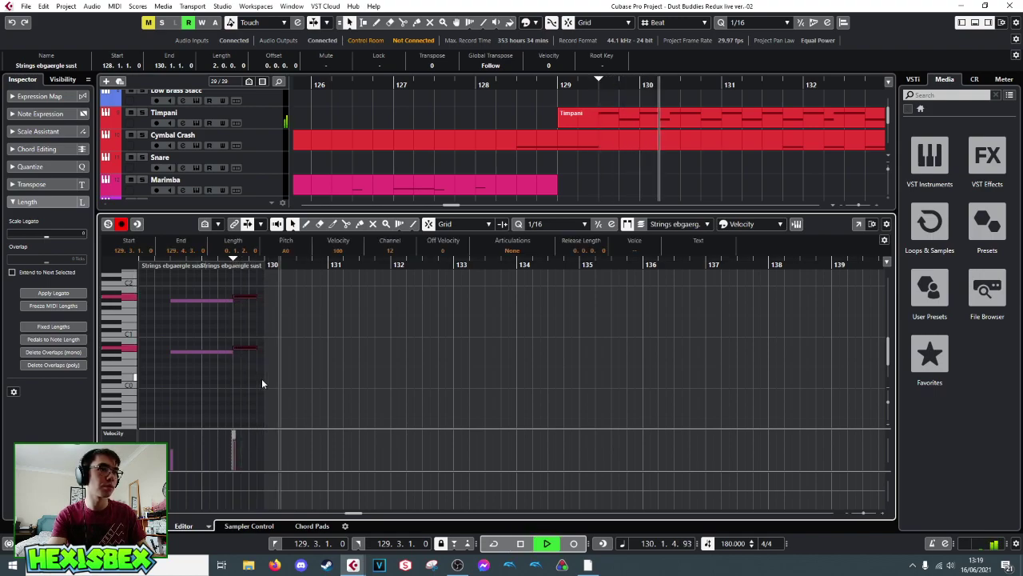
- Close the note editor and audition the sustained and staccato strings from bar 129
key("space")
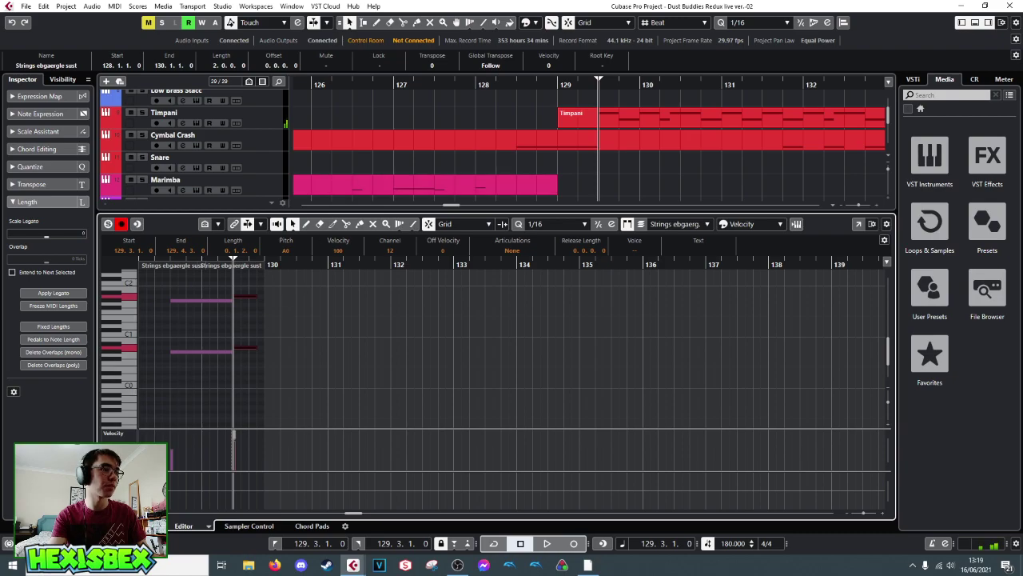
key("ctrl+e")
left_click(559, 78)
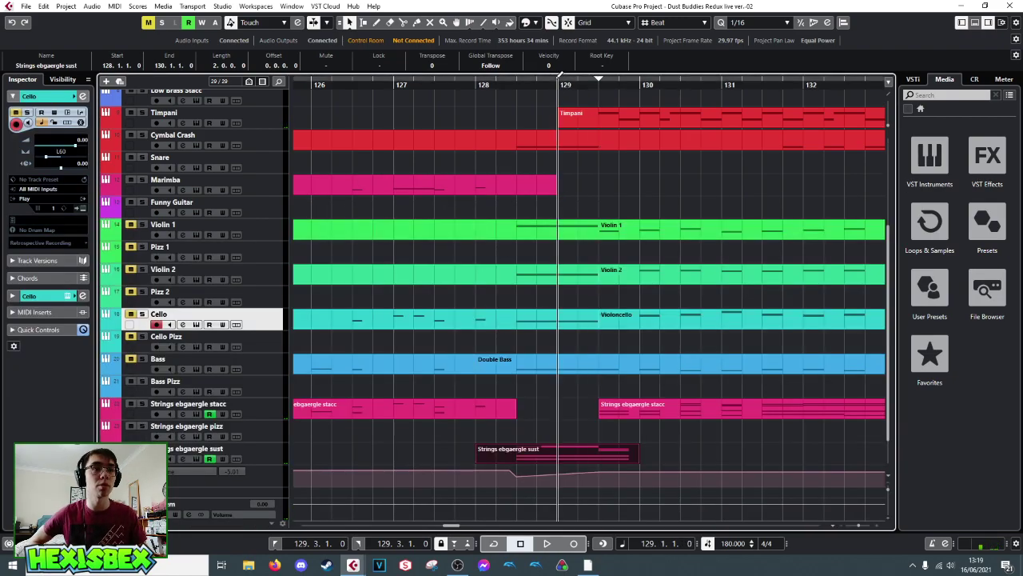
key("space")
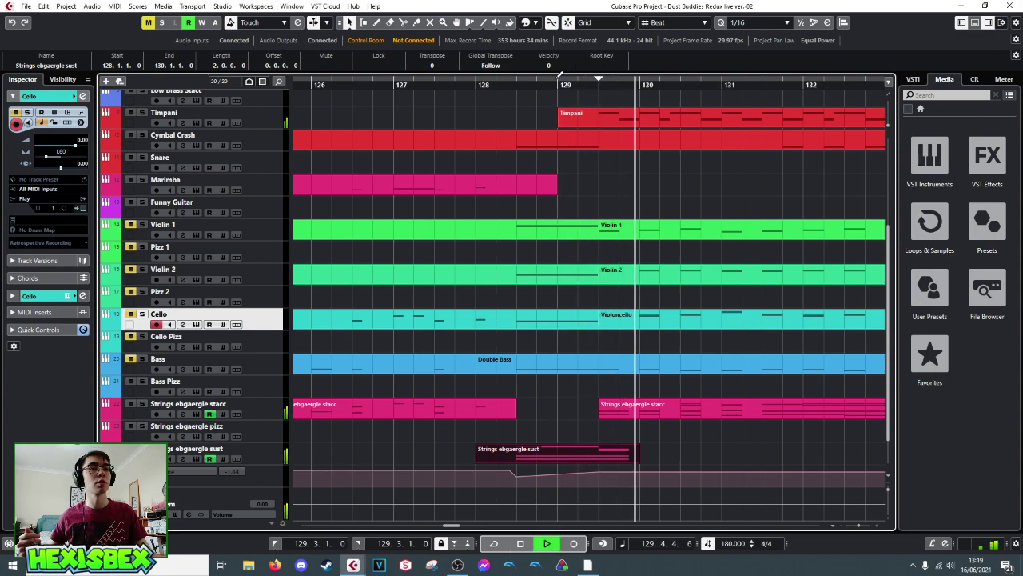
left_click(559, 79)
key("space")
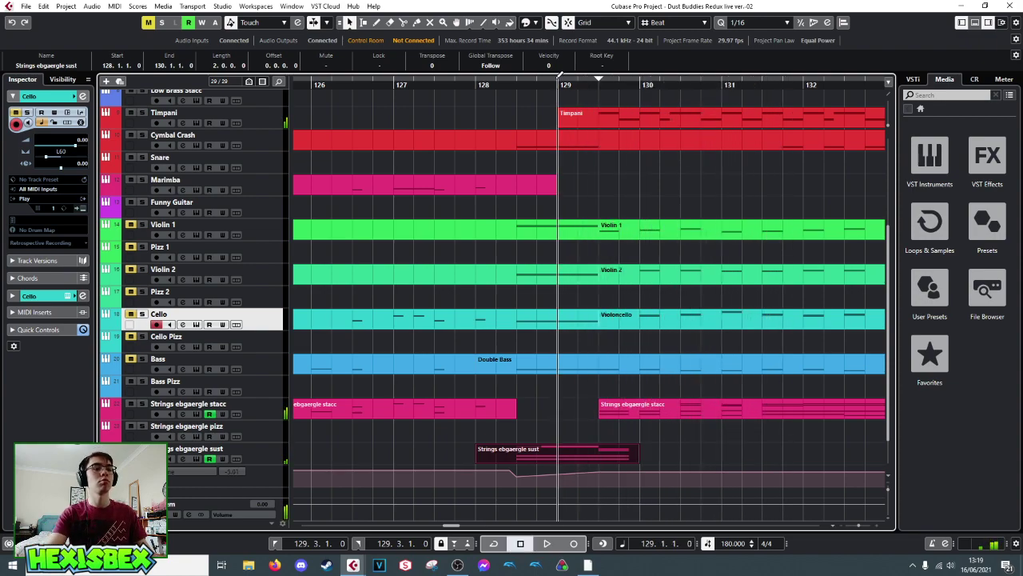
- Try shortening the pasted A0 and A1 notes in the sust part to 0.0.2.0, and audition from bar 129
double_click(599, 451)
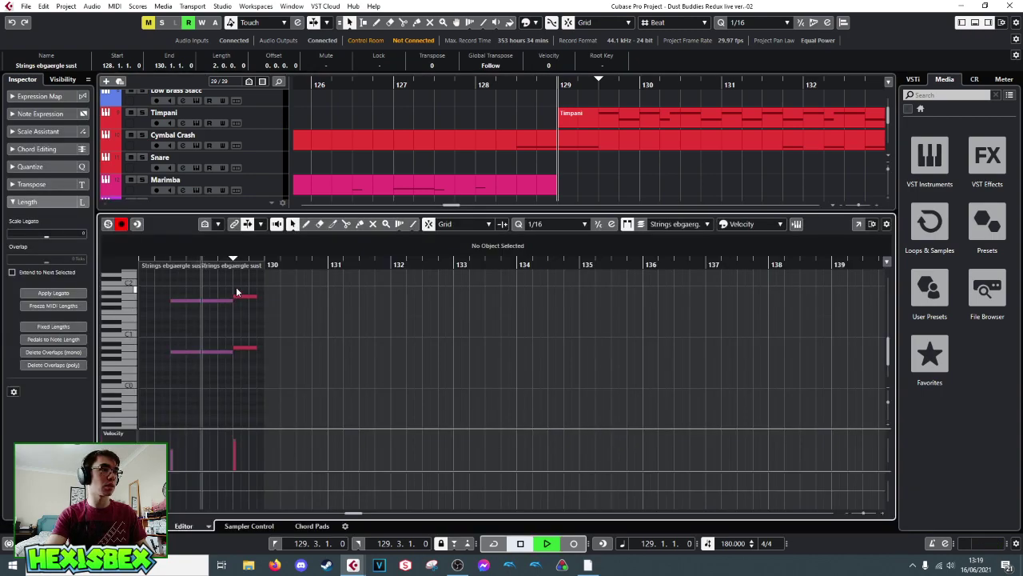
key("space")
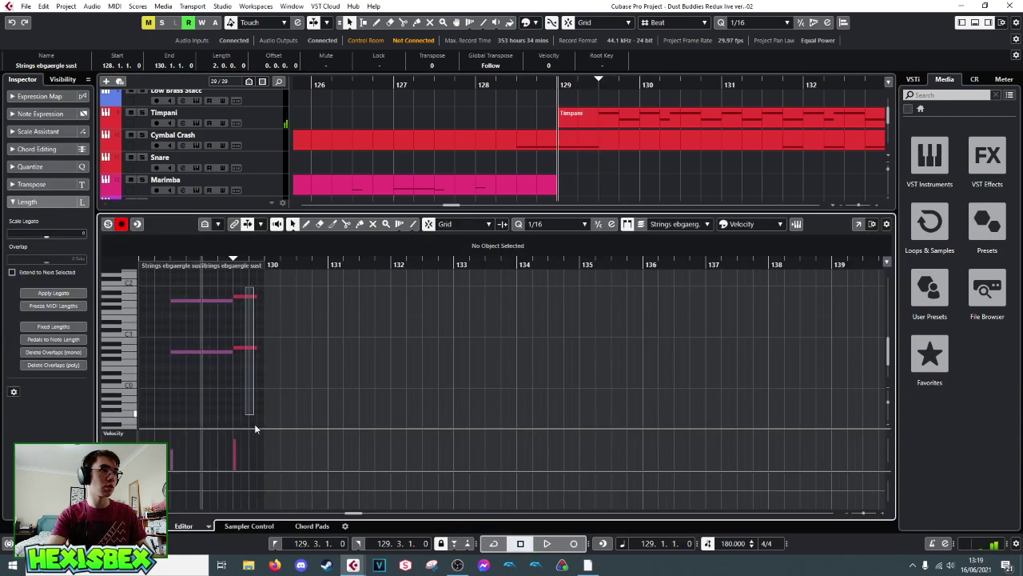
scroll(256, 432, "down", 1)
scroll(252, 368, "up", 10)
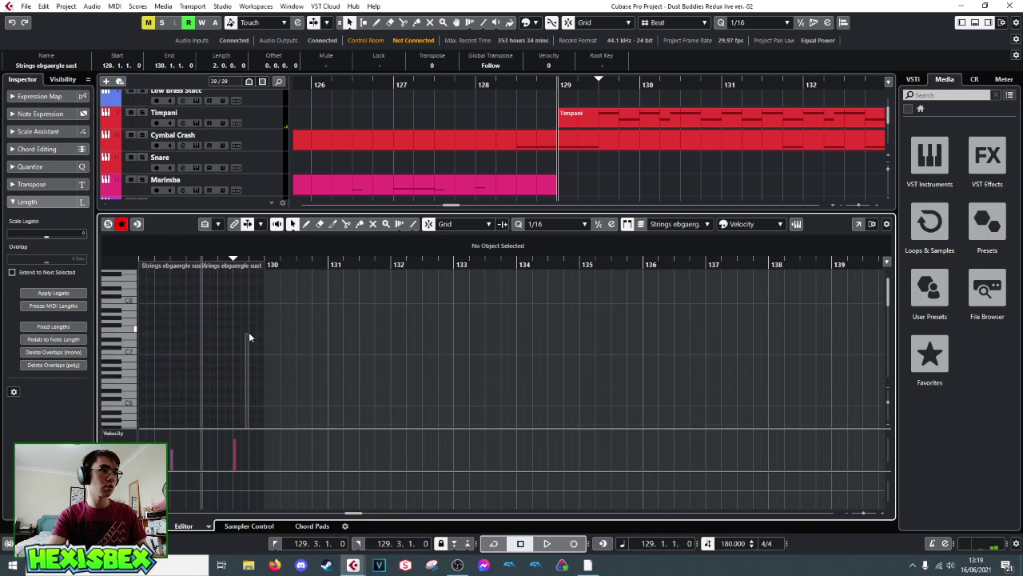
left_click_drag(230, 309, 248, 419)
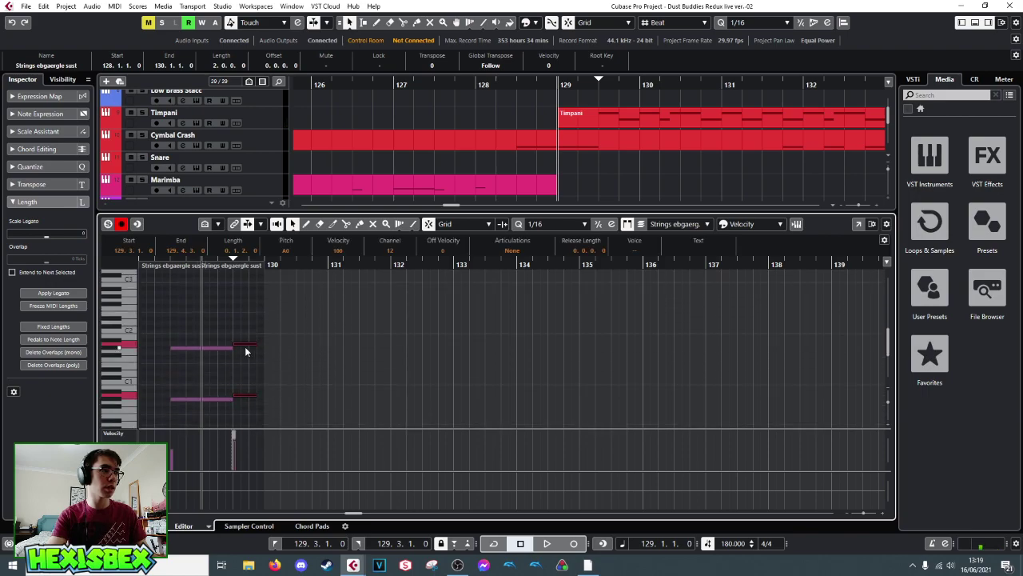
left_click_drag(253, 343, 240, 343)
key("space")
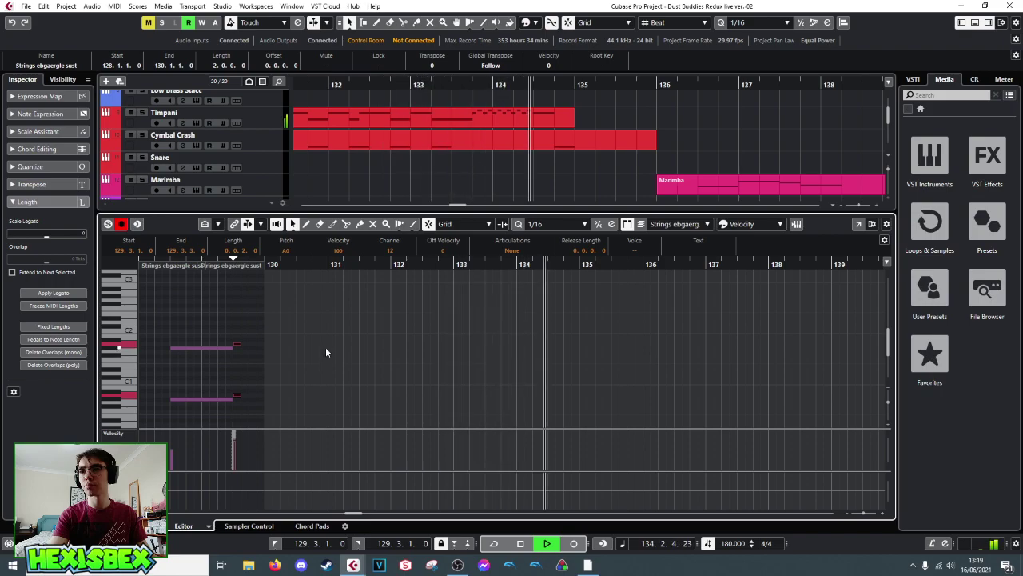
key("space")
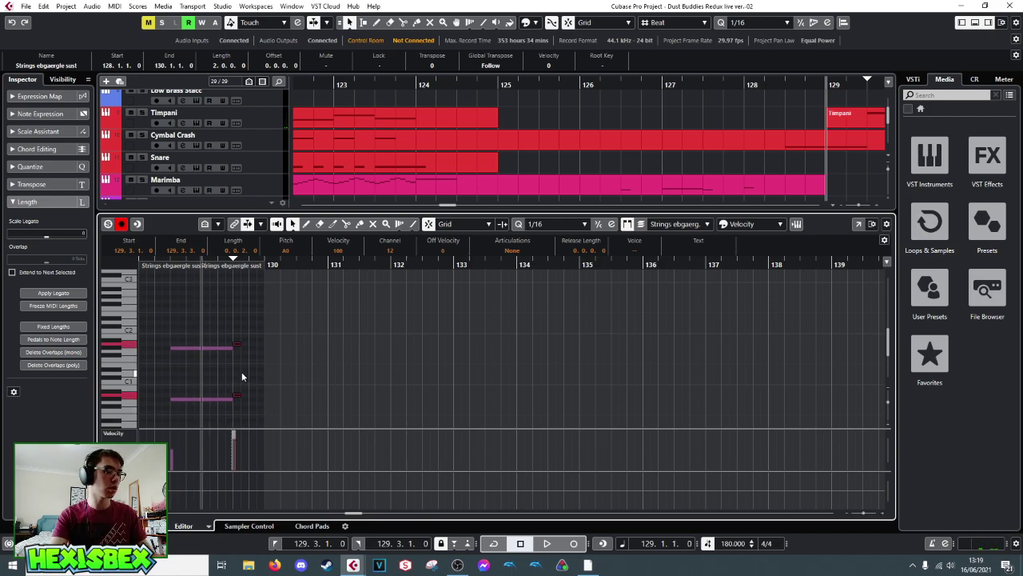
- Delete the two pasted notes at 129.3 from the Strings ebgaergle sust part and close the note editor
key("Delete")
scroll(240, 360, "down", 4)
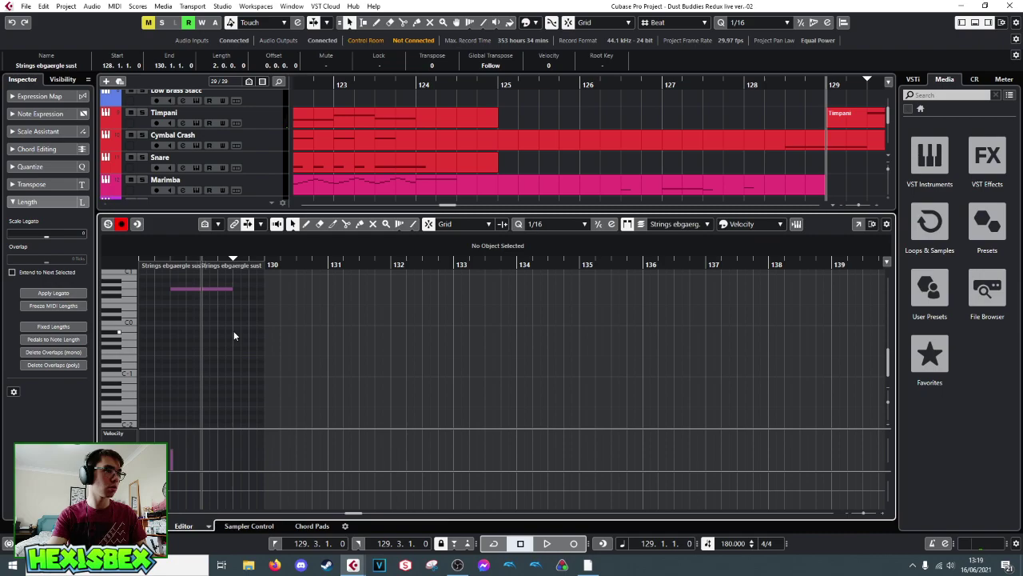
scroll(234, 332, "up", 8)
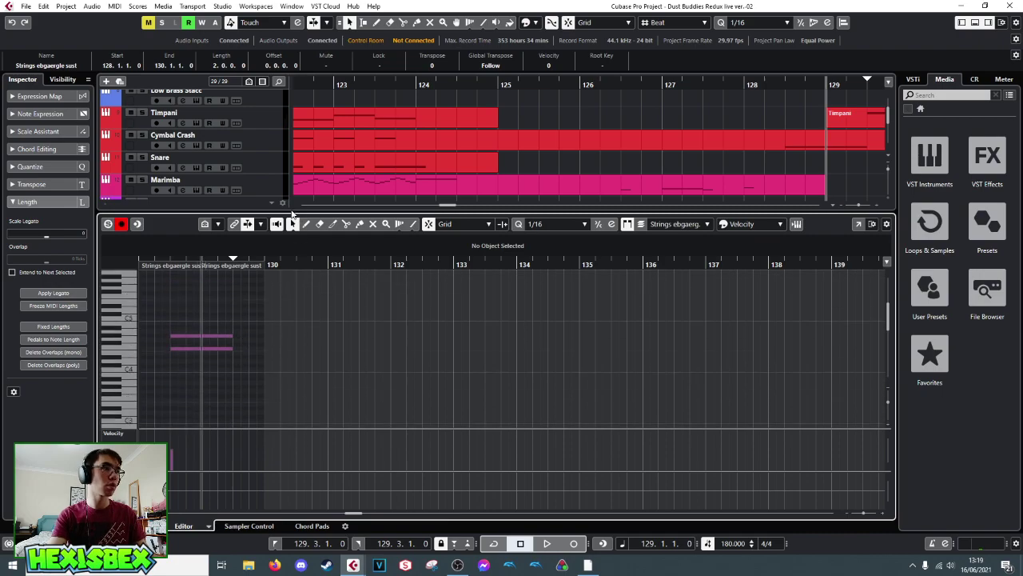
key("ctrl+e")
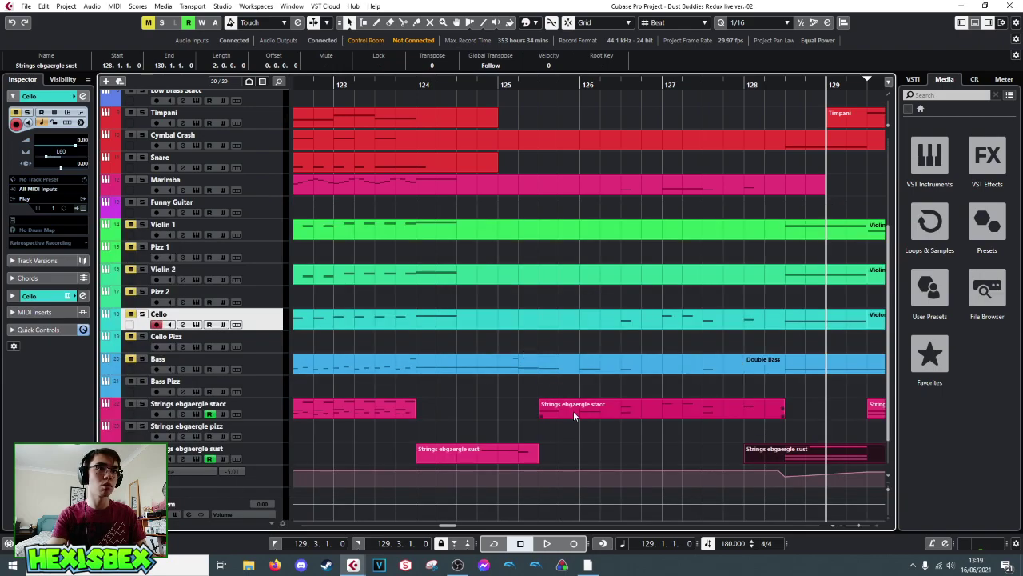
- Open the Strings ebgaergle stacc part at bar 125 and give the C1 note at 125.3 velocity 111 and length 0.1.2.0
left_click(554, 408)
double_click(549, 415)
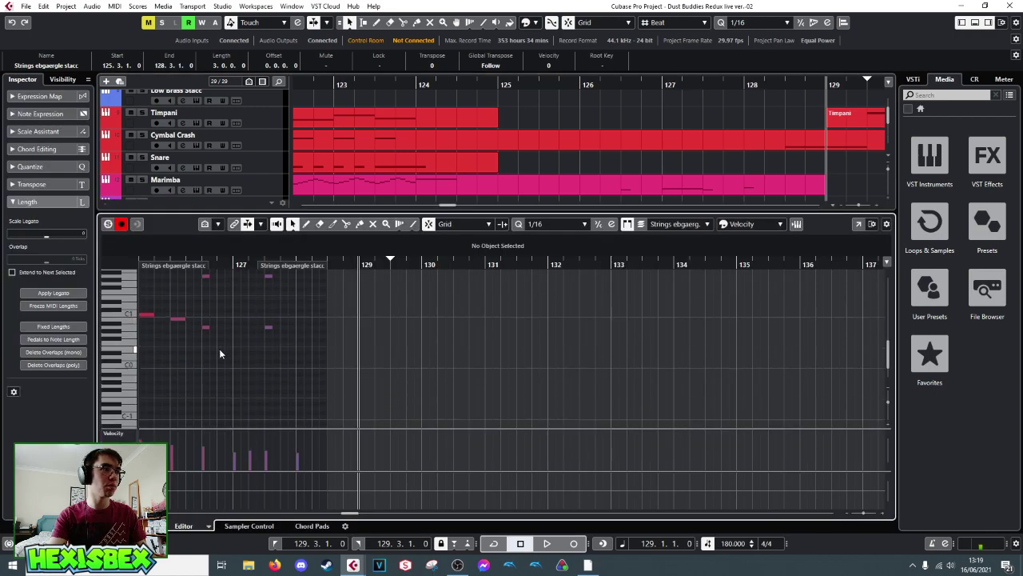
left_click(149, 305)
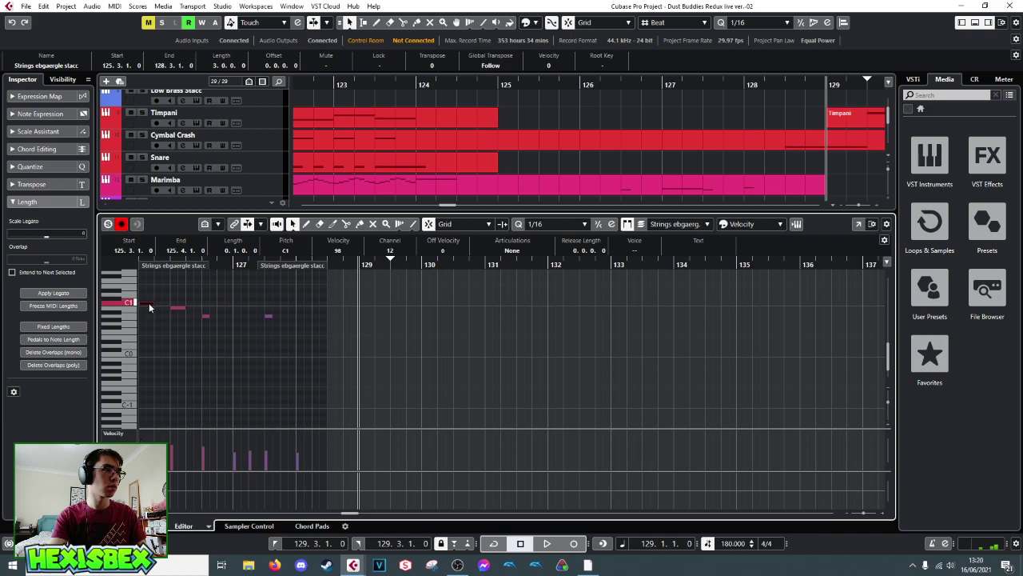
left_click(144, 434)
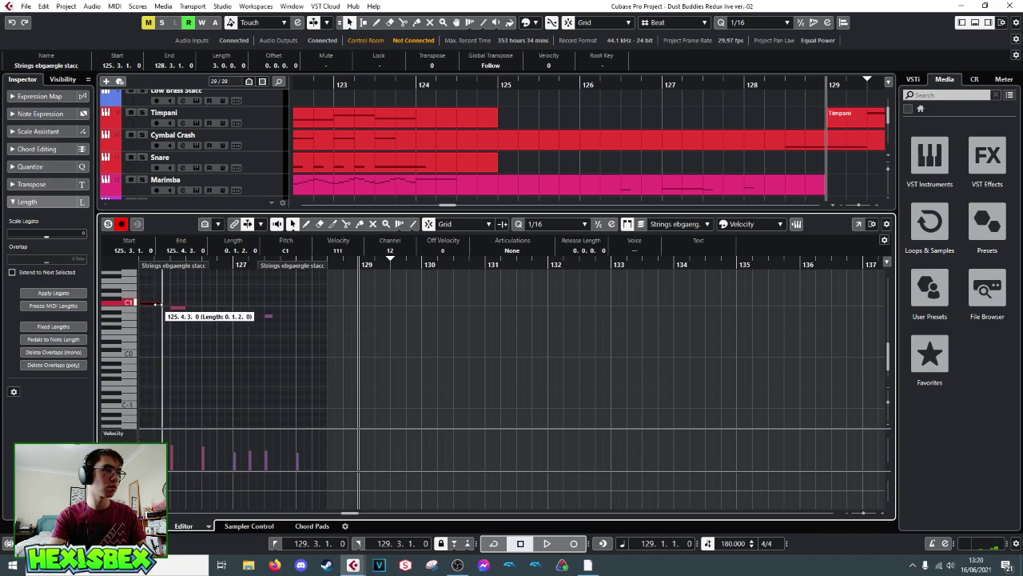
- Audition briefly from bar 129 and undo the last length change of the C1 note at 125.3
key("space")
key("space")
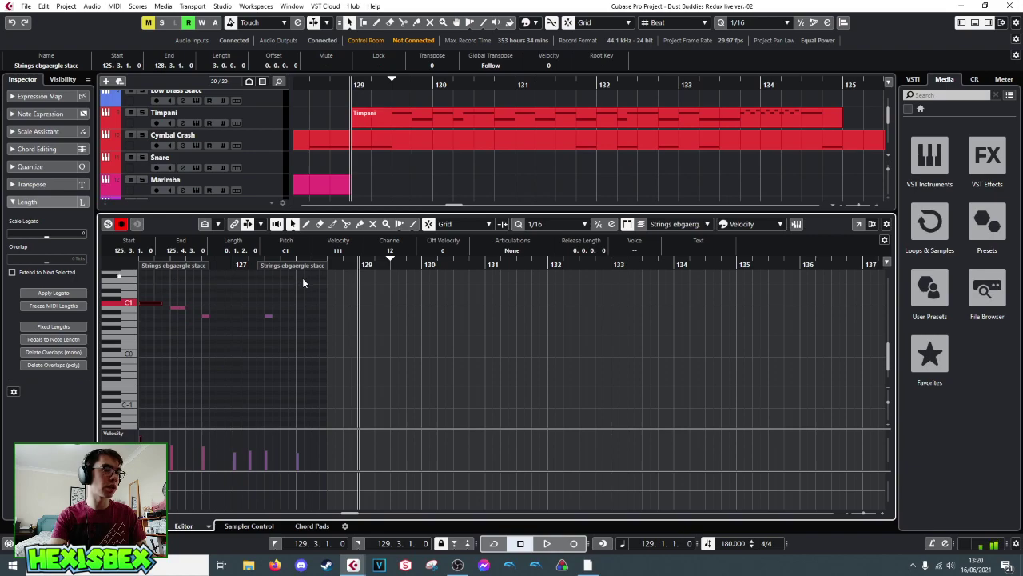
key("ctrl+shift+Left")
key("ctrl+shift+Left")
- Open the Strings ebgaergle stacc part starting at 129.3 and set its first A0 note to velocity 112
scroll(406, 156, "down", 6)
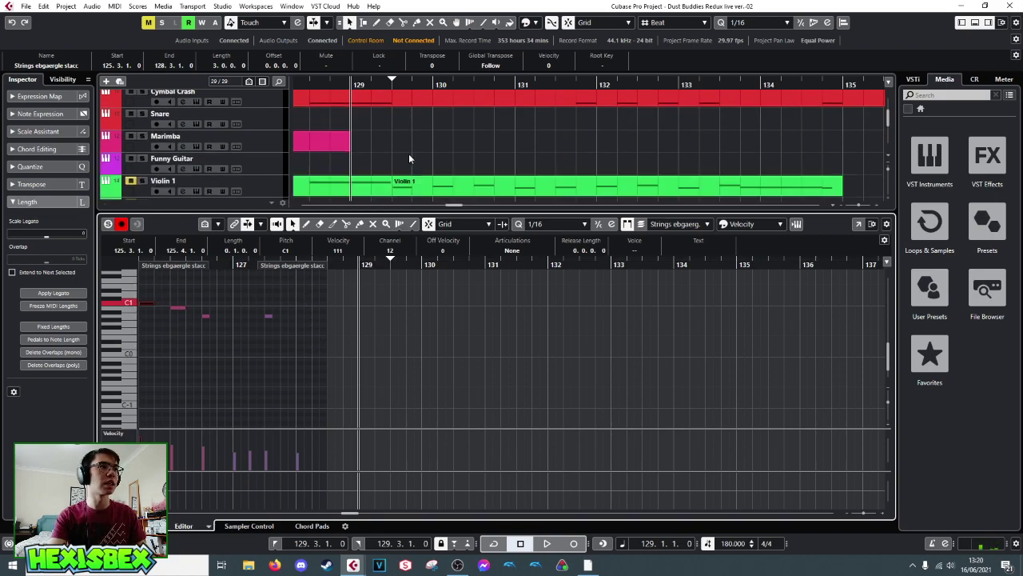
scroll(408, 155, "down", 3)
left_click(411, 168)
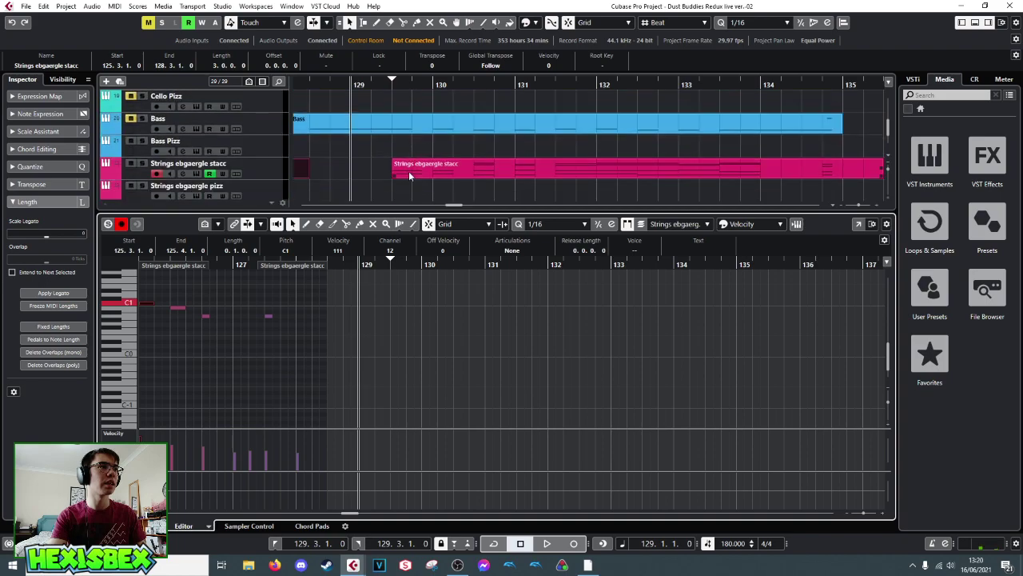
scroll(193, 308, "down", 3)
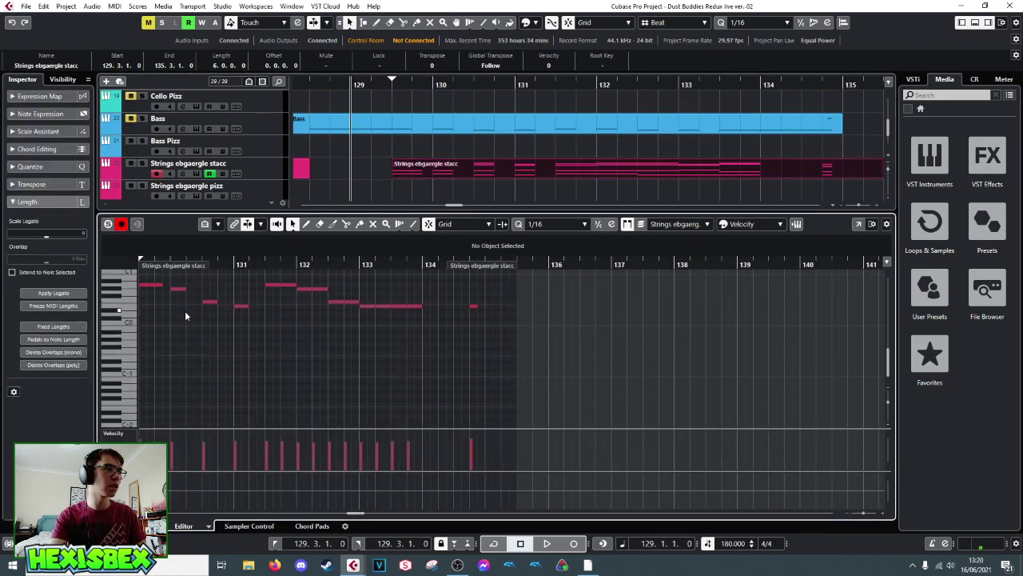
left_click(155, 318)
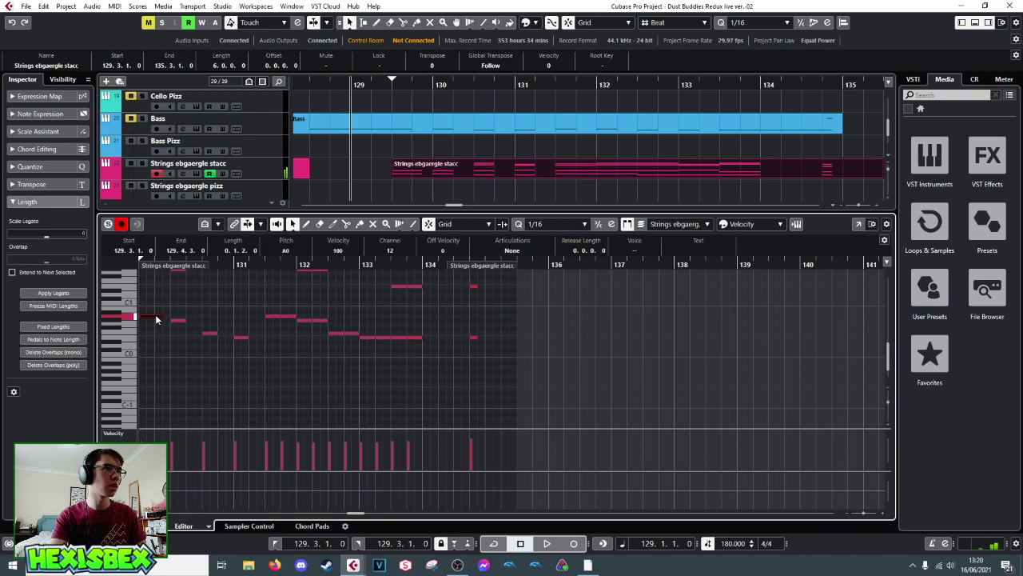
scroll(274, 314, "left", 3)
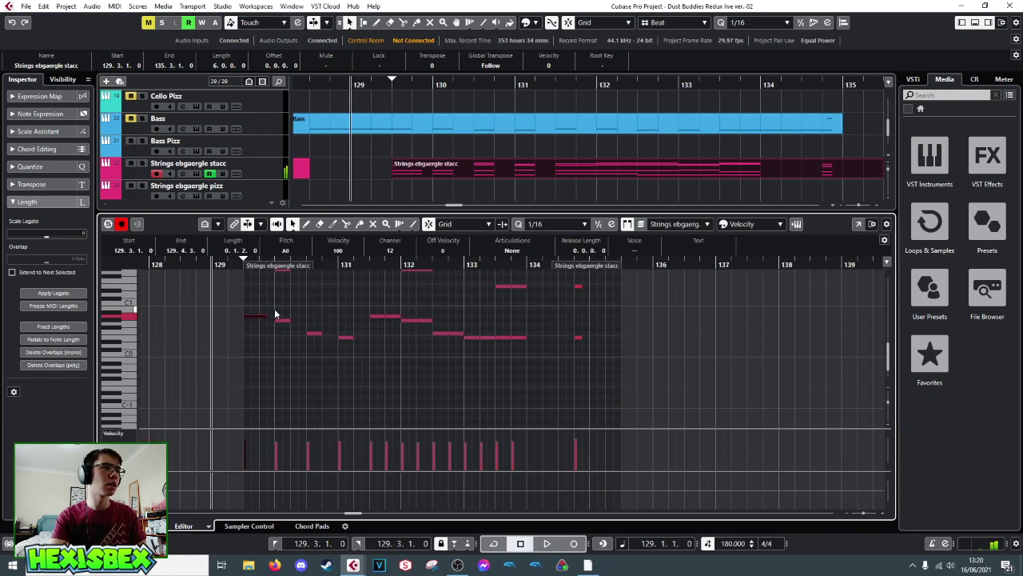
key("space")
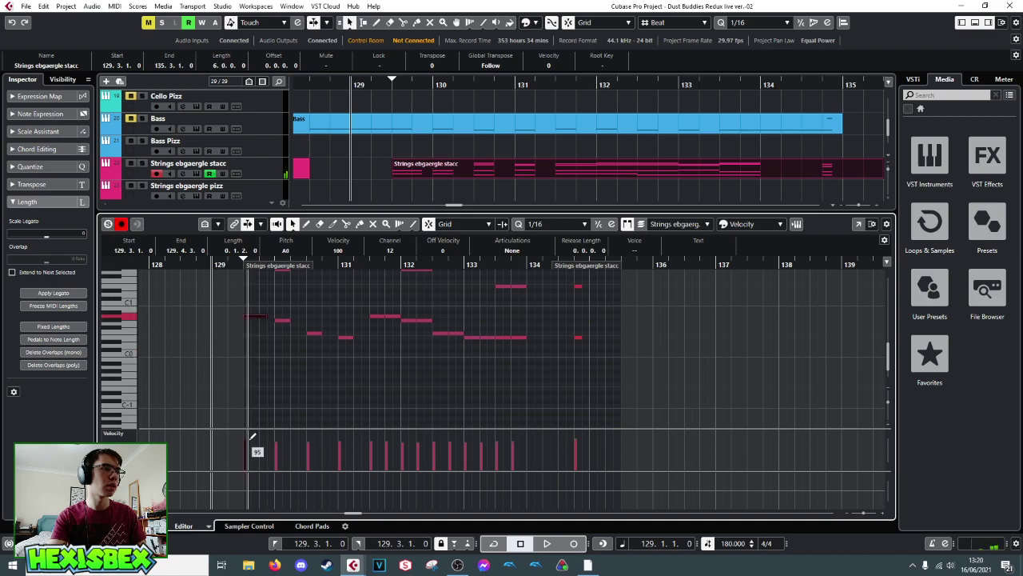
- Audition the staccato strings from bar 129 and set the A1 note at 129.3 to velocity 111
key("space")
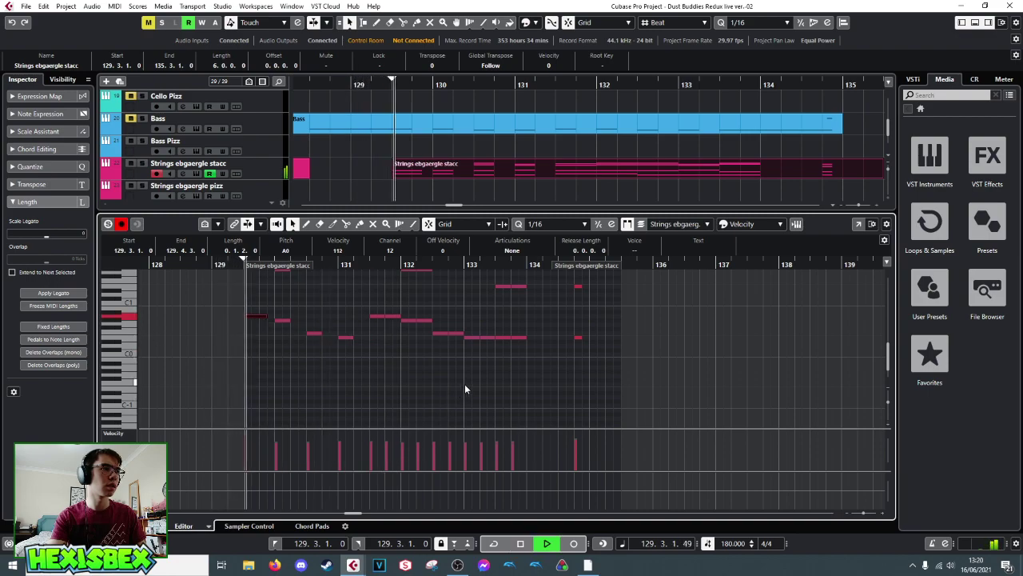
scroll(425, 372, "up", 5)
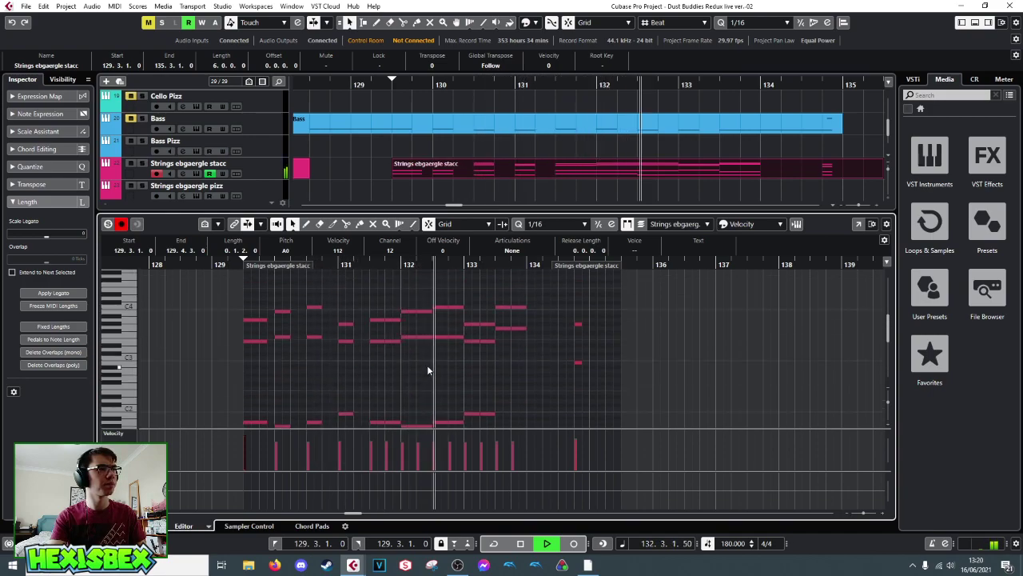
key("space")
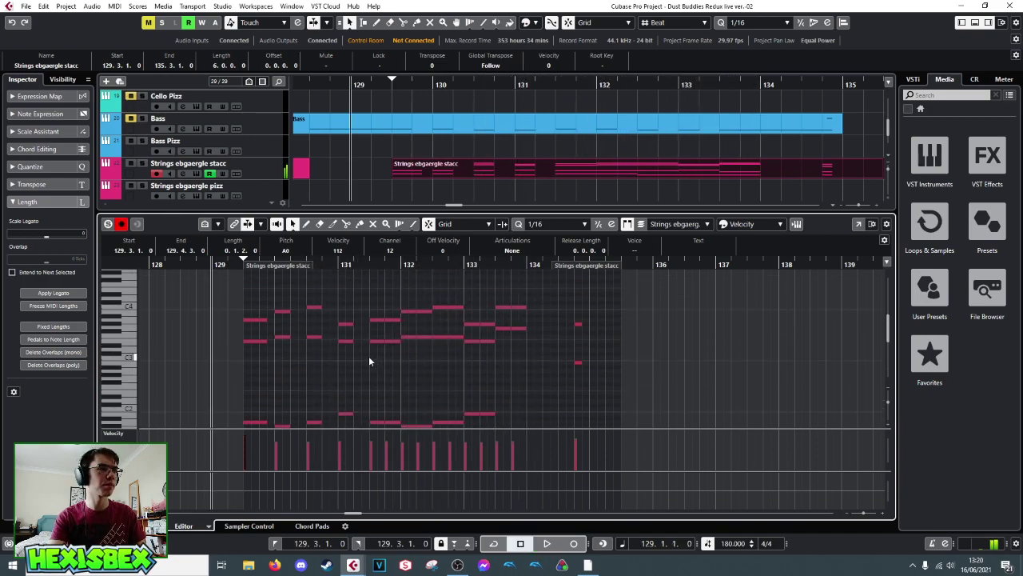
scroll(312, 351, "down", 2)
mouse_move(249, 434)
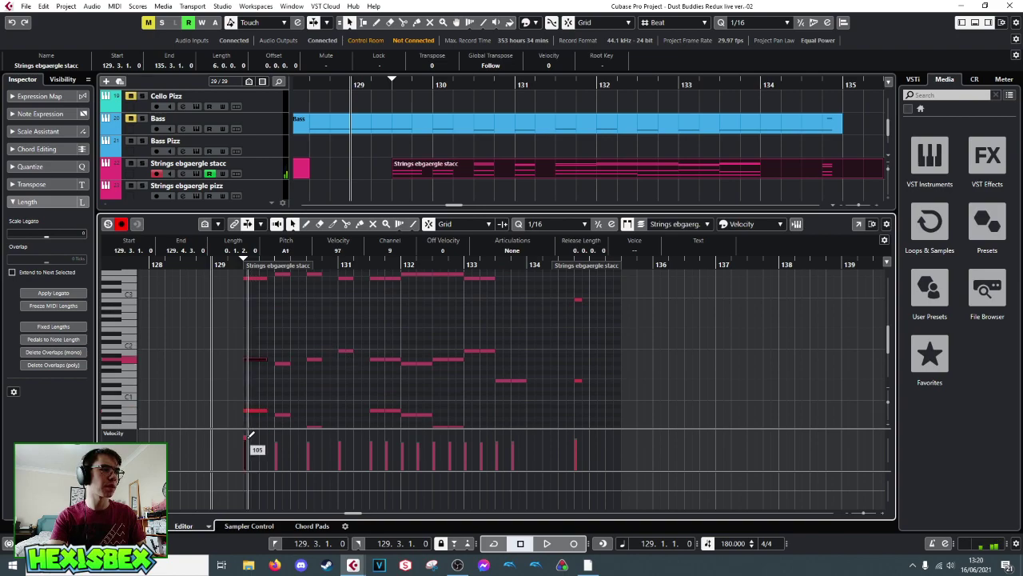
left_click_drag(249, 434, 249, 431)
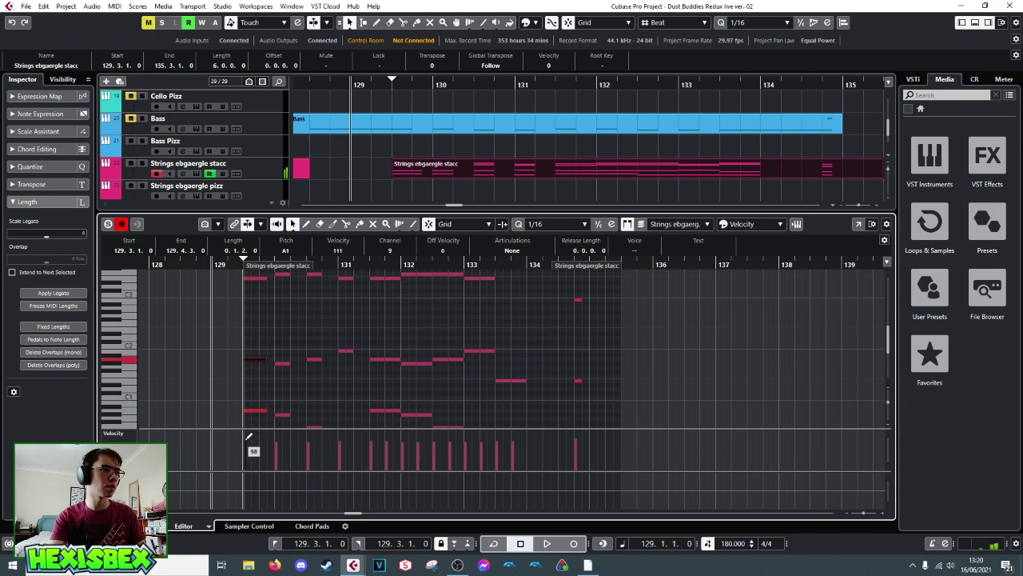
- Audition the section from bar 129 through bar 139 and close the note editor
key("space")
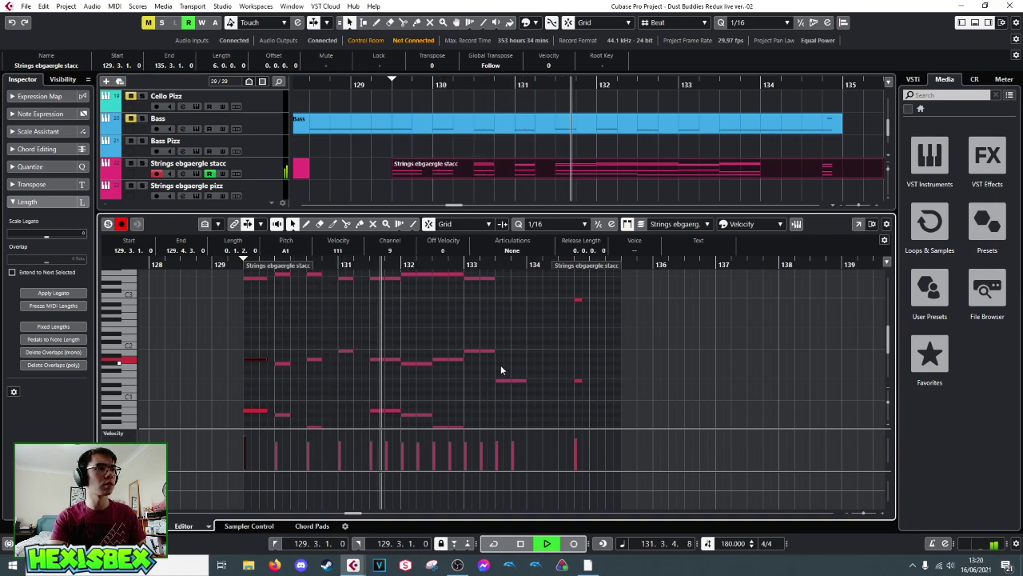
key("Return")
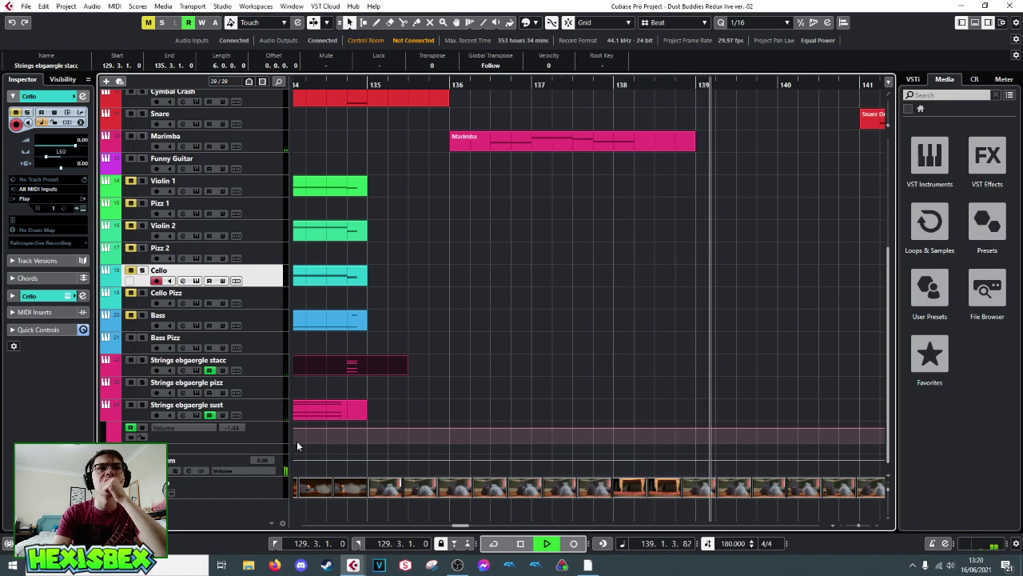
key("space")
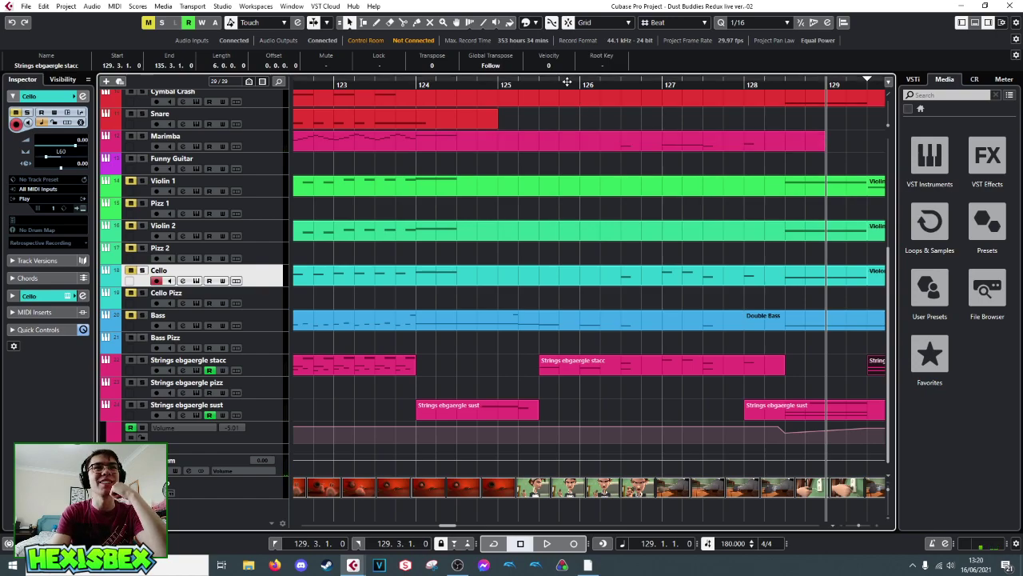
- Audition the full arrangement from bar 122 to check how the passage leads into the staccato strings
scroll(570, 85, "down", 5)
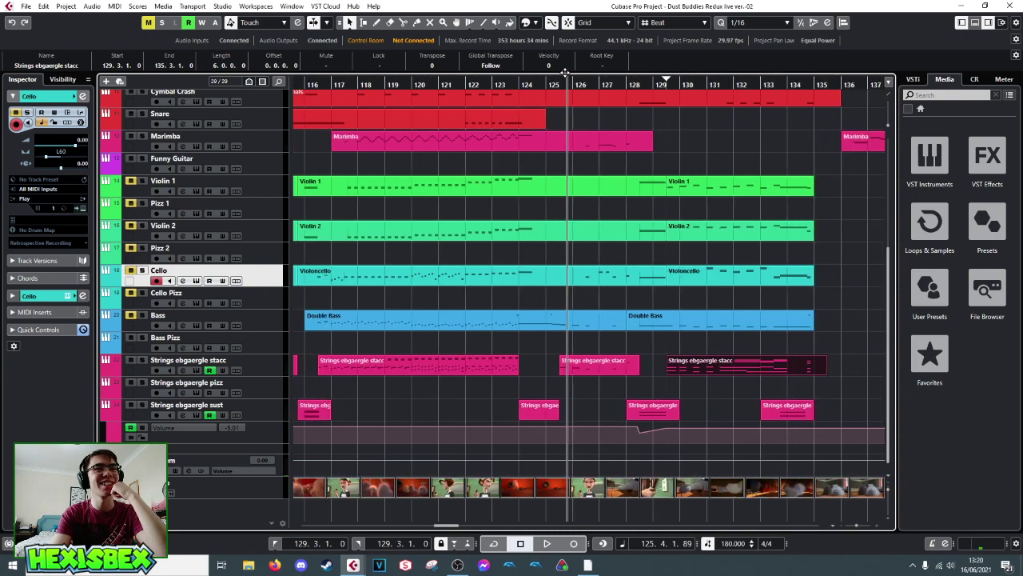
scroll(583, 157, "up", 2)
scroll(583, 164, "up", 2)
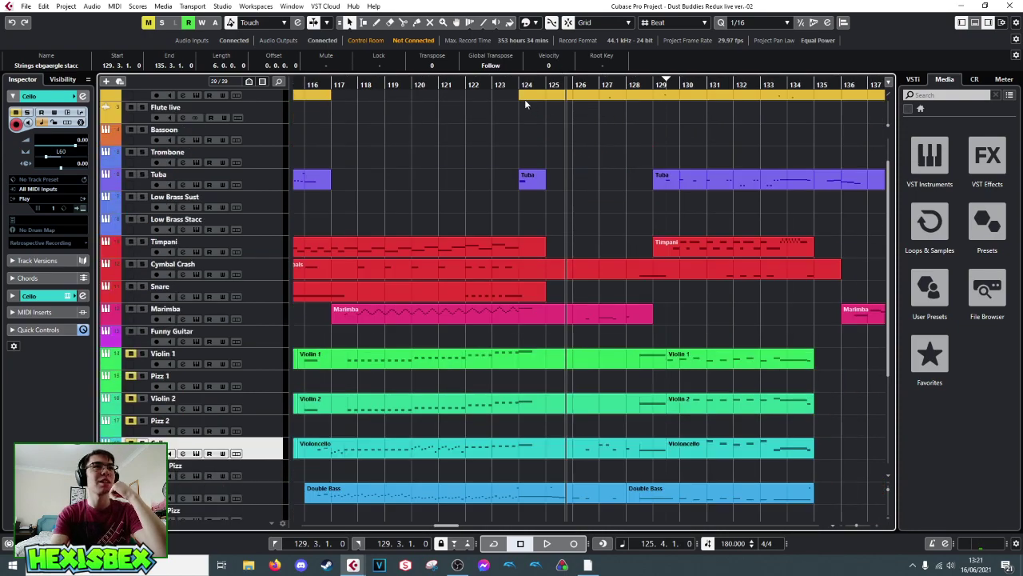
left_click(463, 83)
key("space")
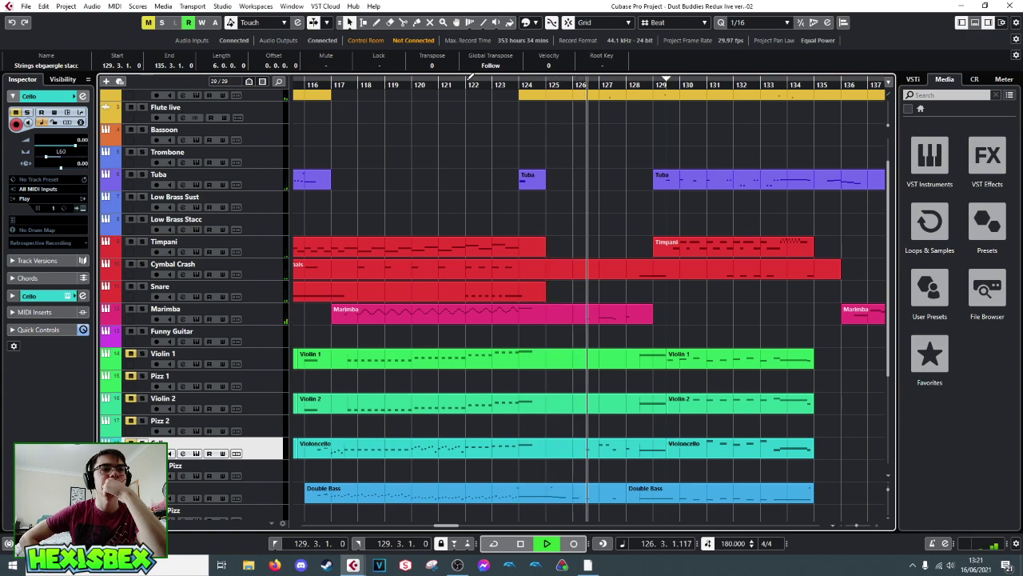
key("space")
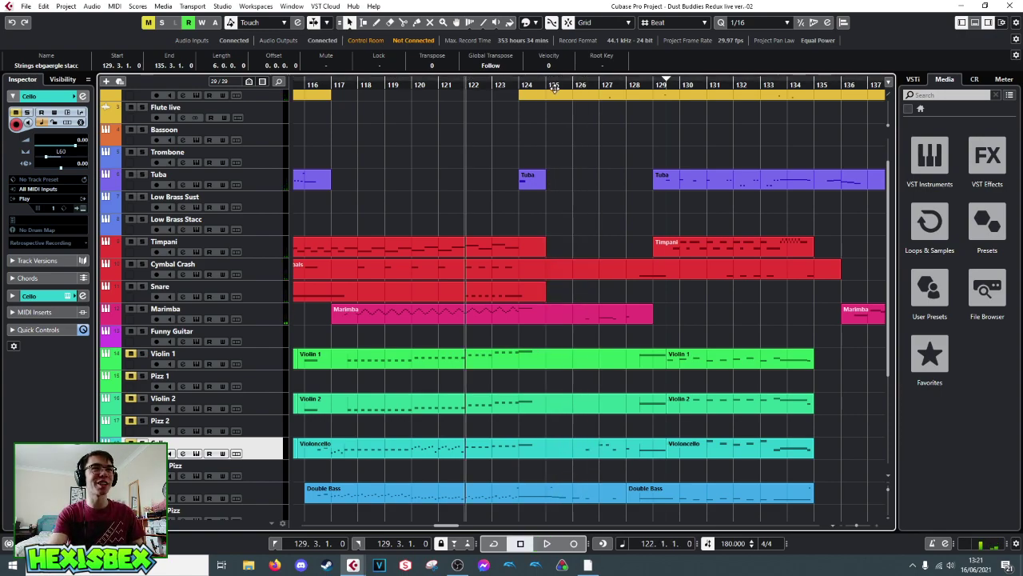
- Audition the change from sustained to staccato strings twice, starting at 124.2
left_click(524, 84)
key("space")
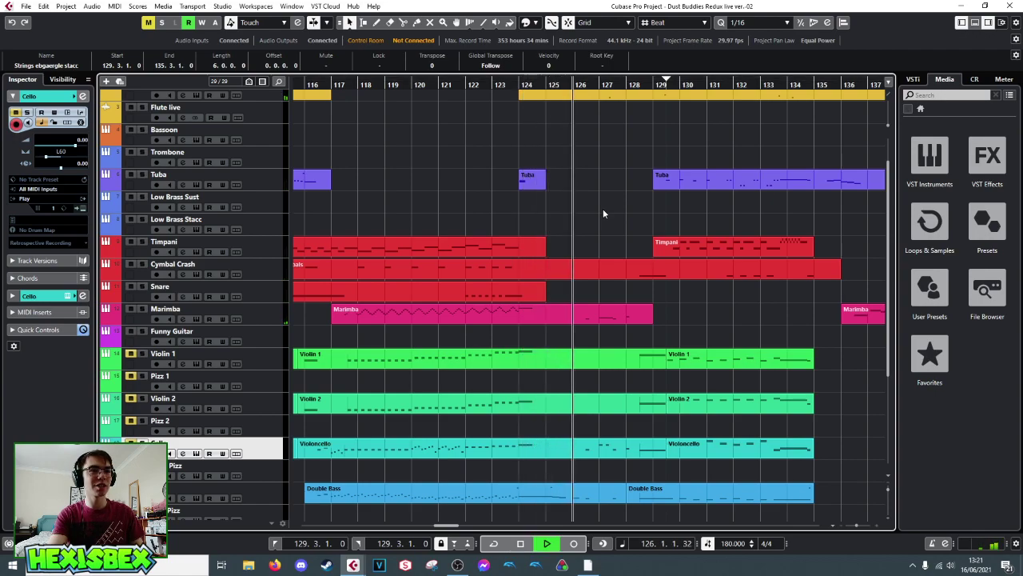
scroll(602, 209, "down", 4)
key("space")
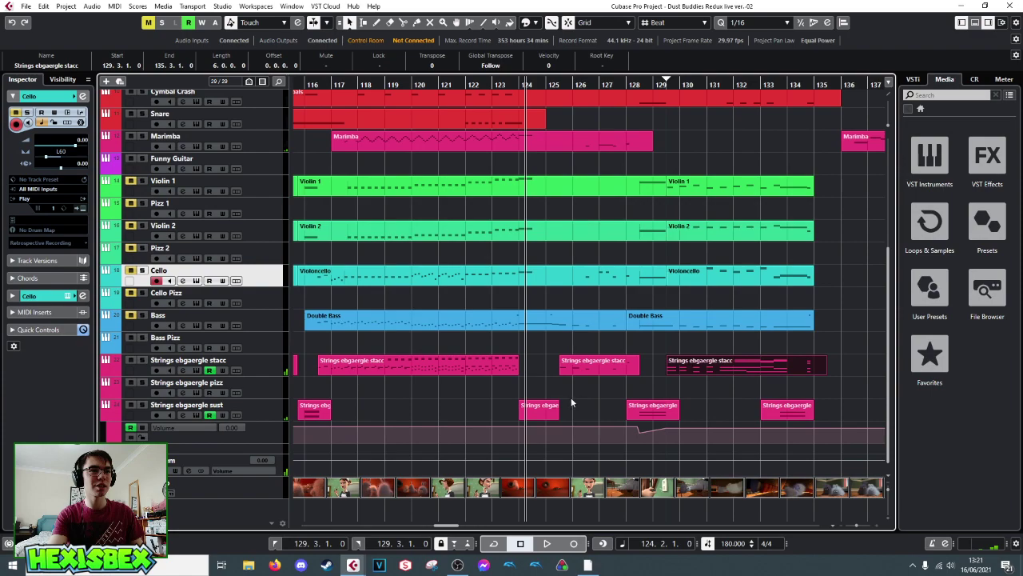
key("space")
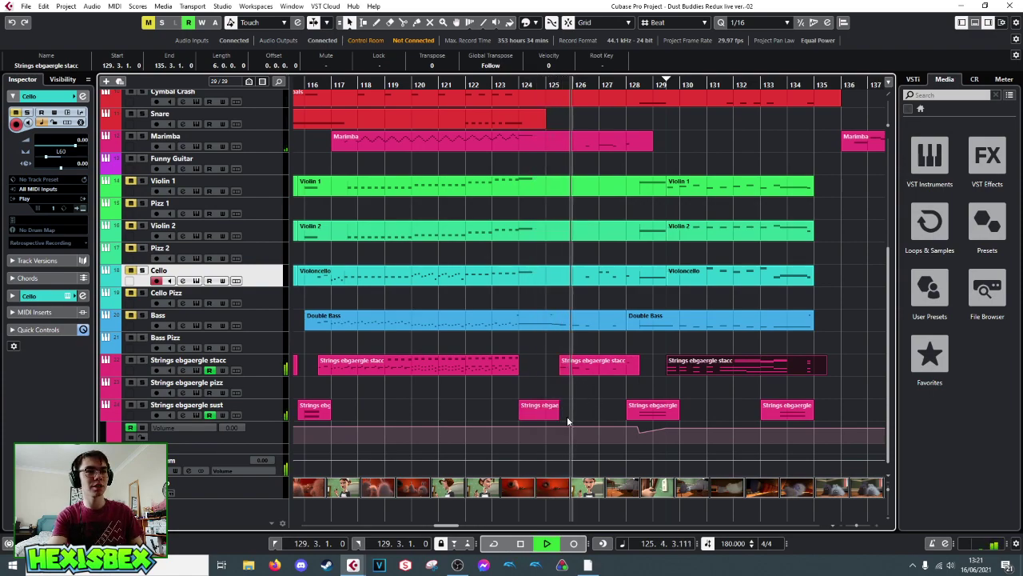
key("space")
- Open the Strings ebgaergle stacc part starting at 129.3 and select its first A3 and E3 notes
left_click(559, 416)
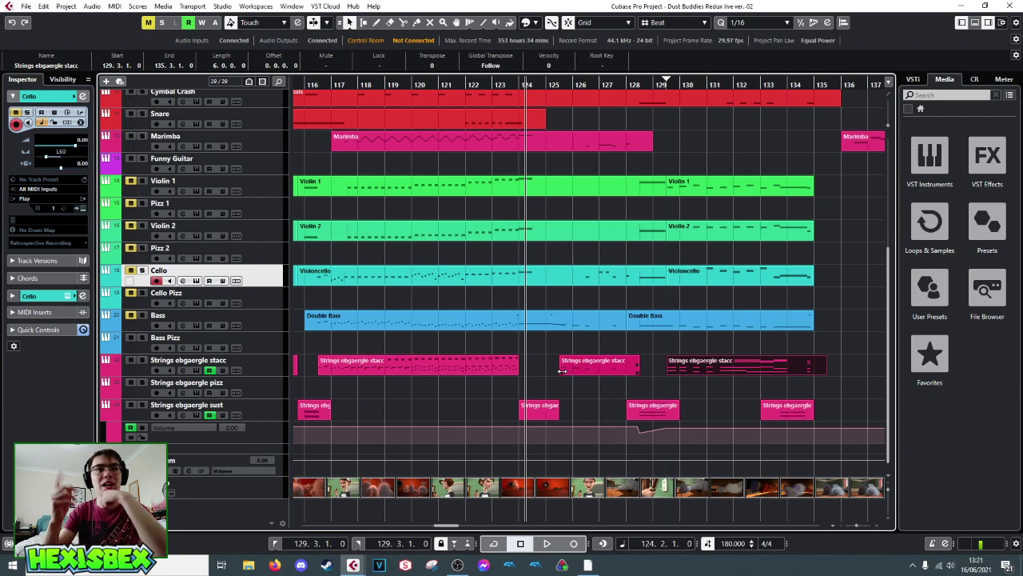
double_click(688, 368)
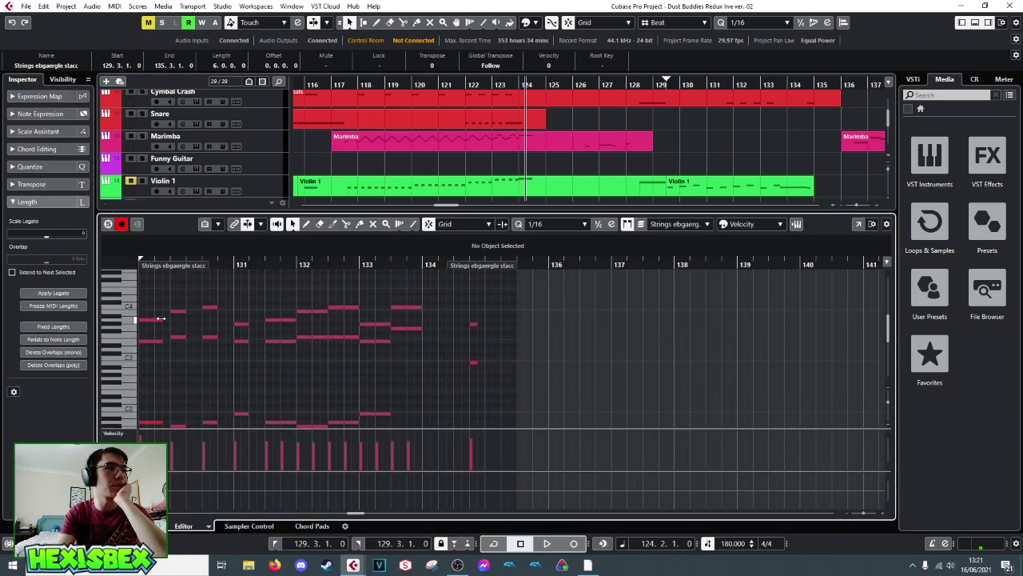
left_click_drag(156, 350, 157, 352)
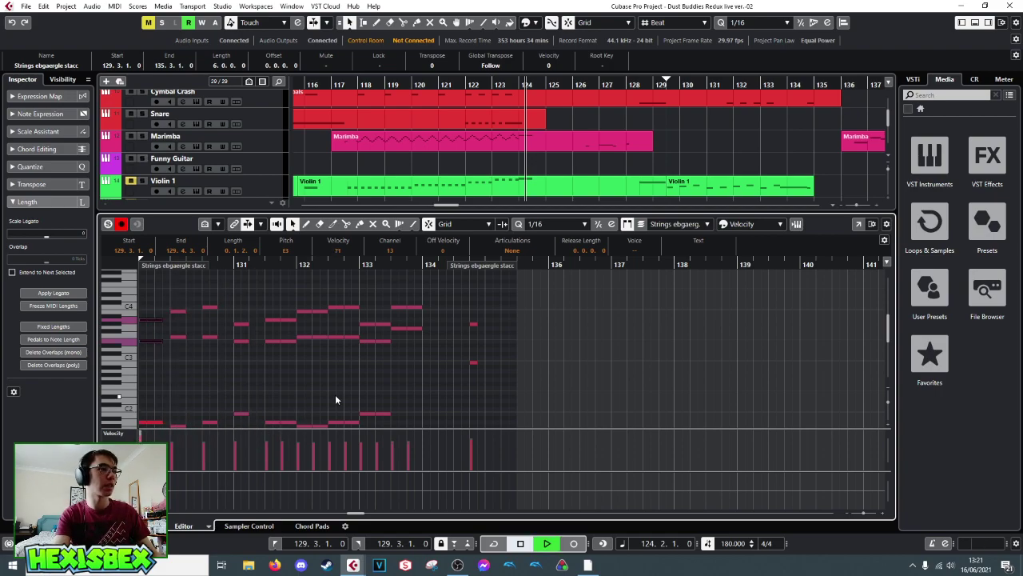
key("space")
- Audition the string transition repeatedly from around bar 124
scroll(509, 141, "down", 3)
scroll(509, 141, "down", 5)
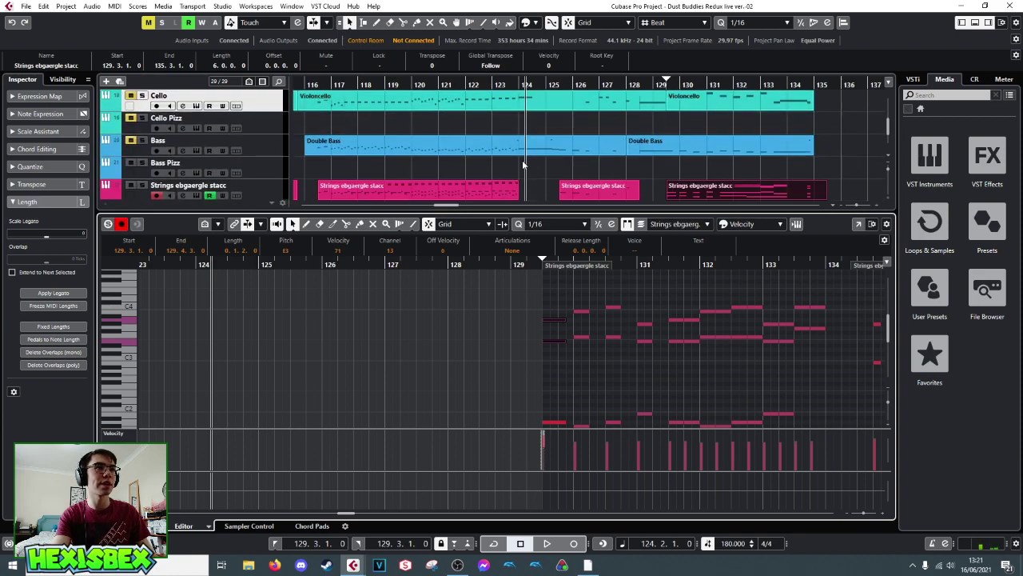
left_click(516, 85)
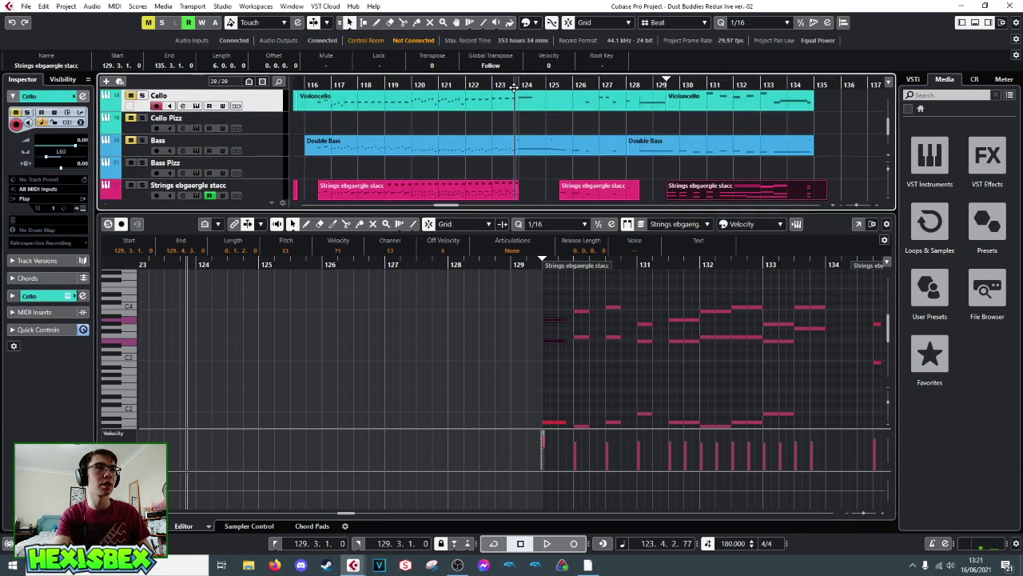
key("space")
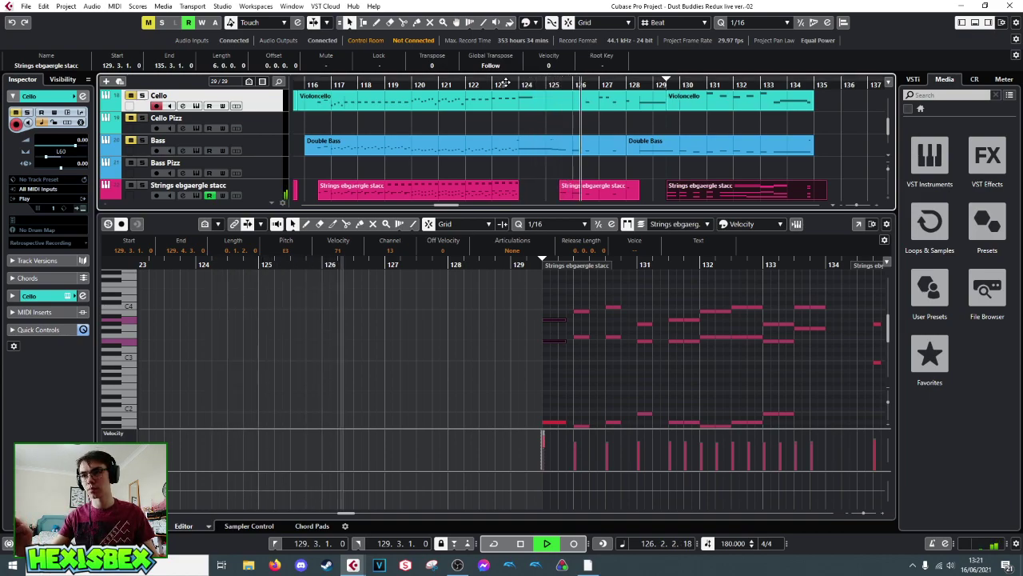
key("space")
key("space")
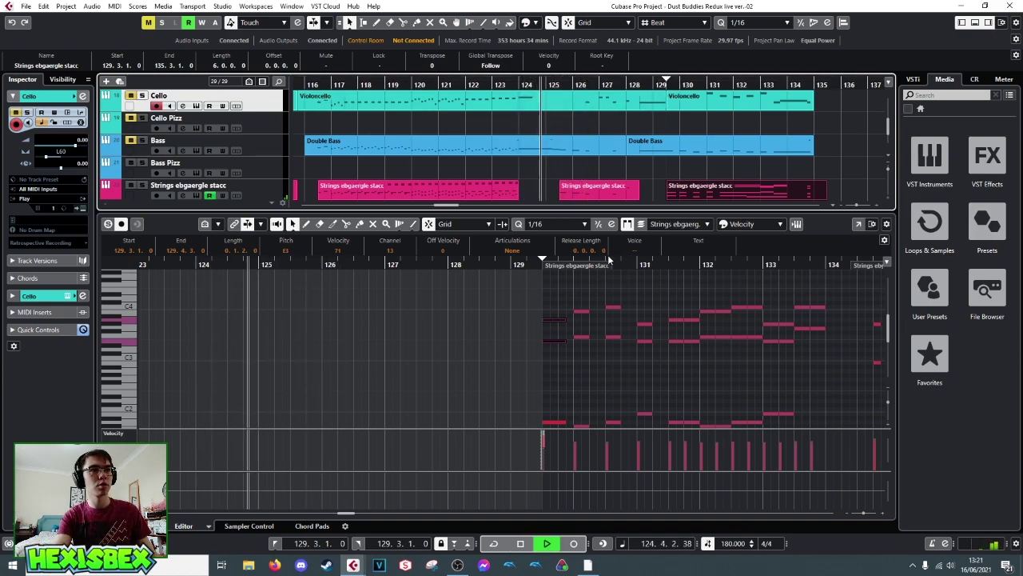
key("space")
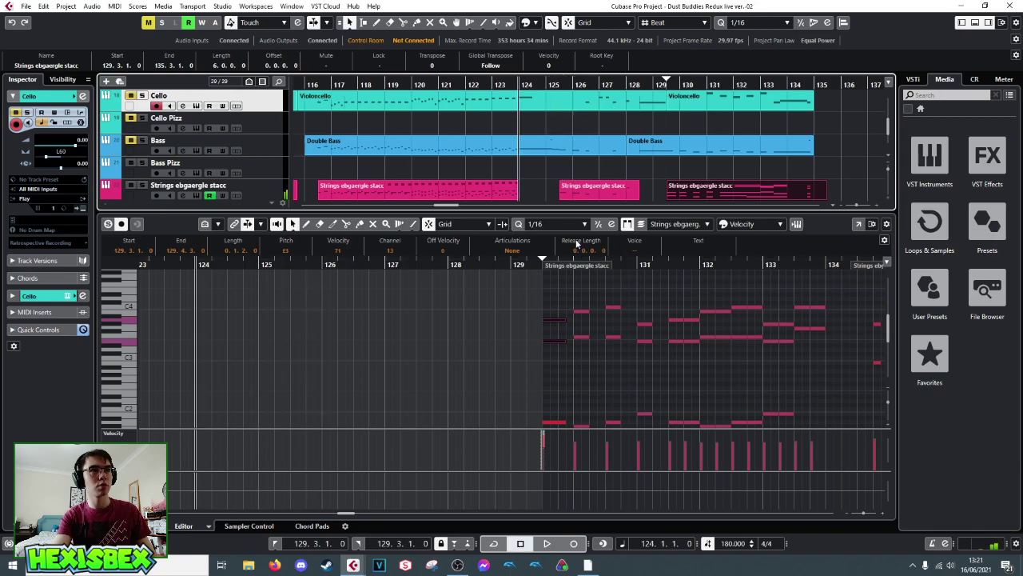
- Set the D1 note at 125.2 in the Strings ebgaergle sust part starting at bar 124 to length 0.0.3.0 and audition it
left_click(549, 144)
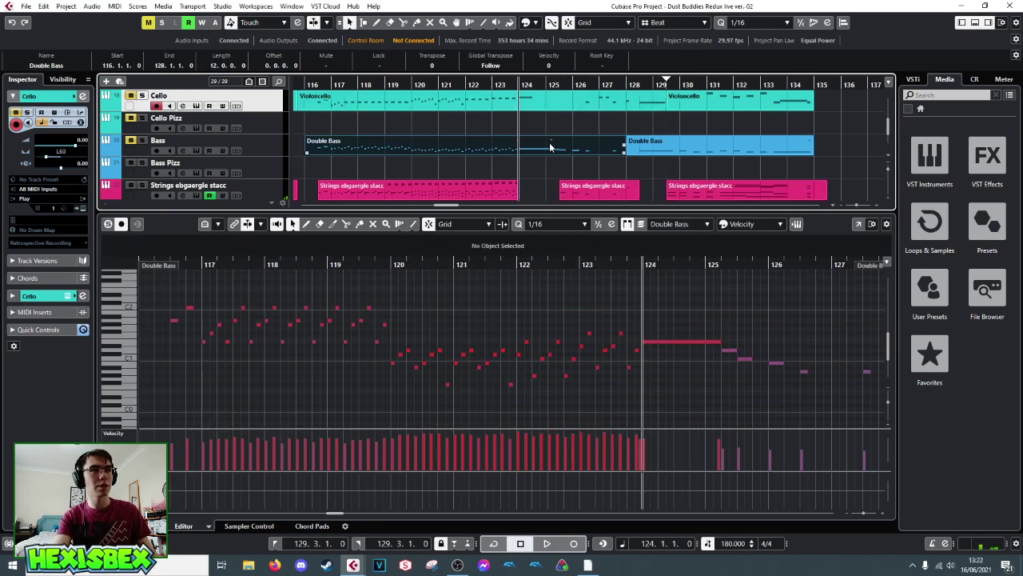
key("n")
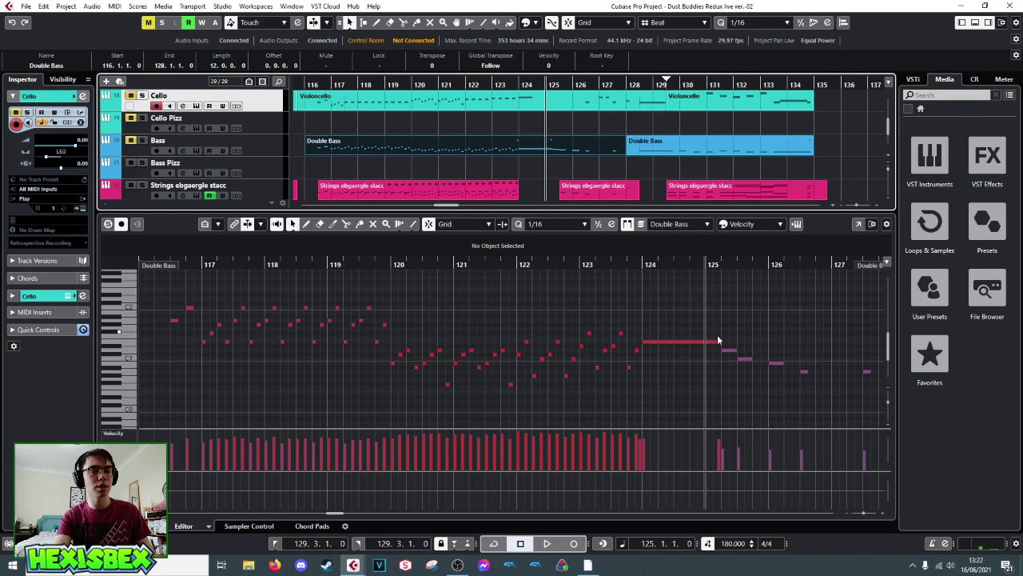
scroll(527, 169, "down", 3)
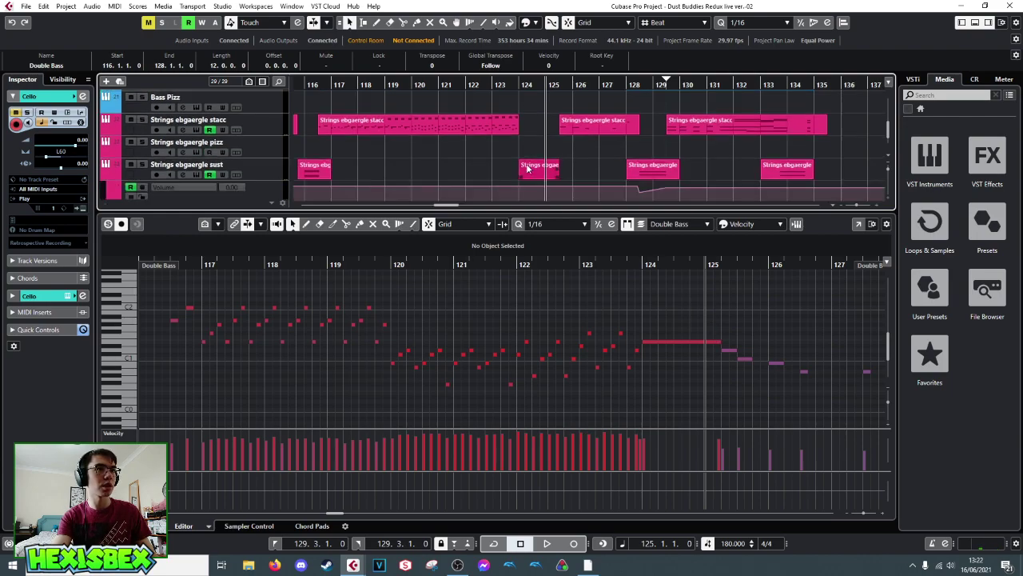
left_click(548, 176)
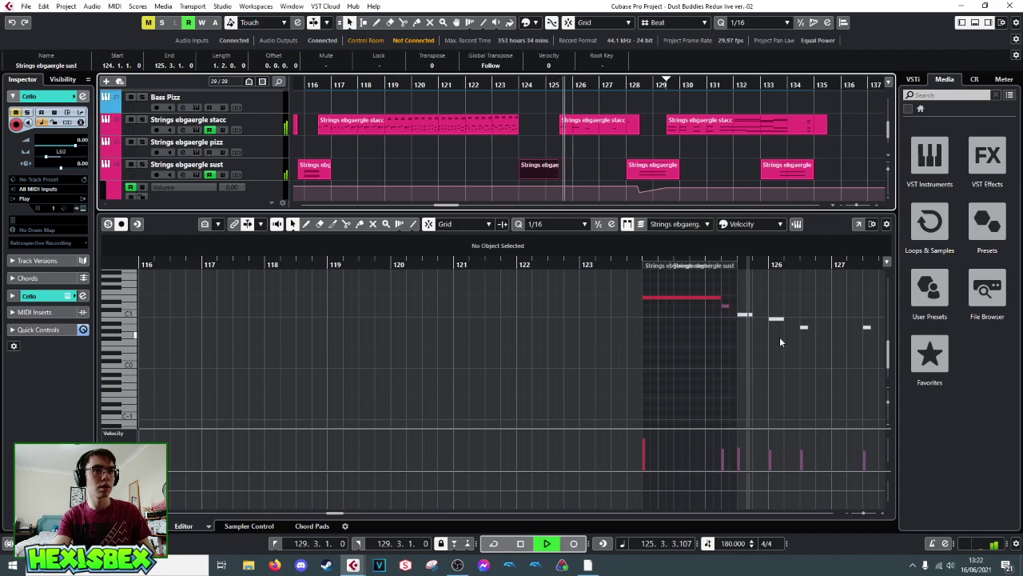
key("space")
left_click_drag(729, 306, 731, 305)
key("space")
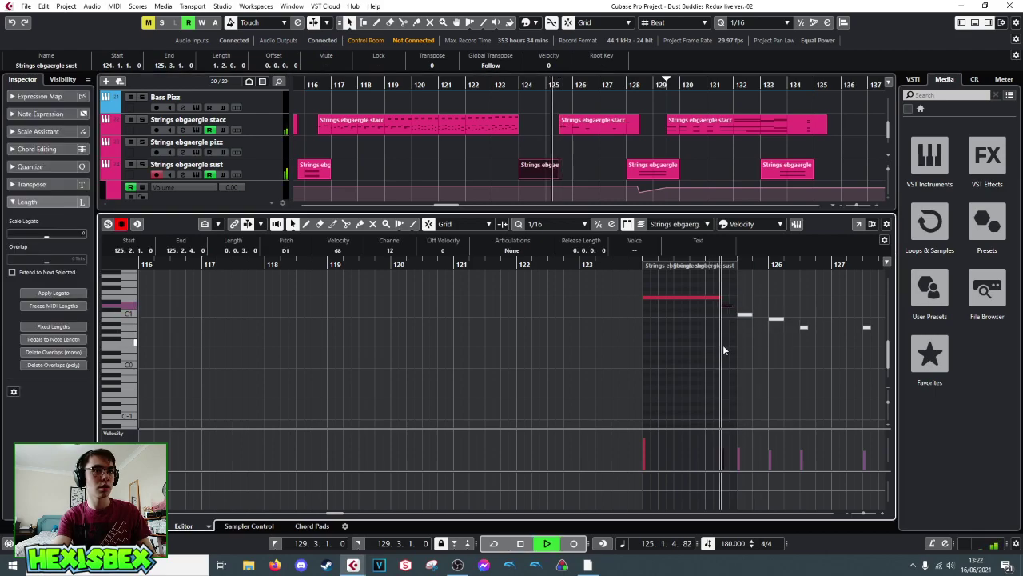
key("space")
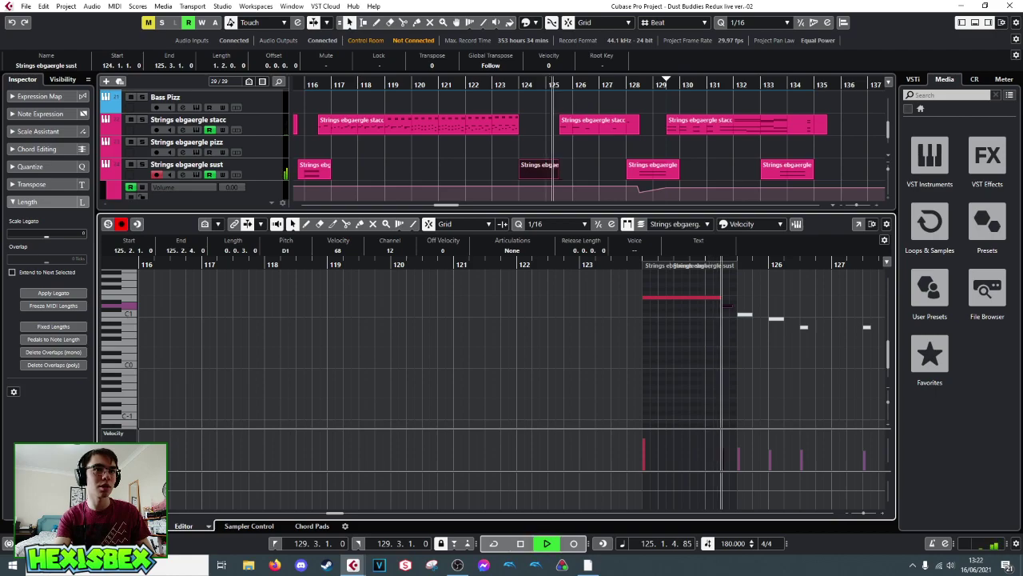
key("space")
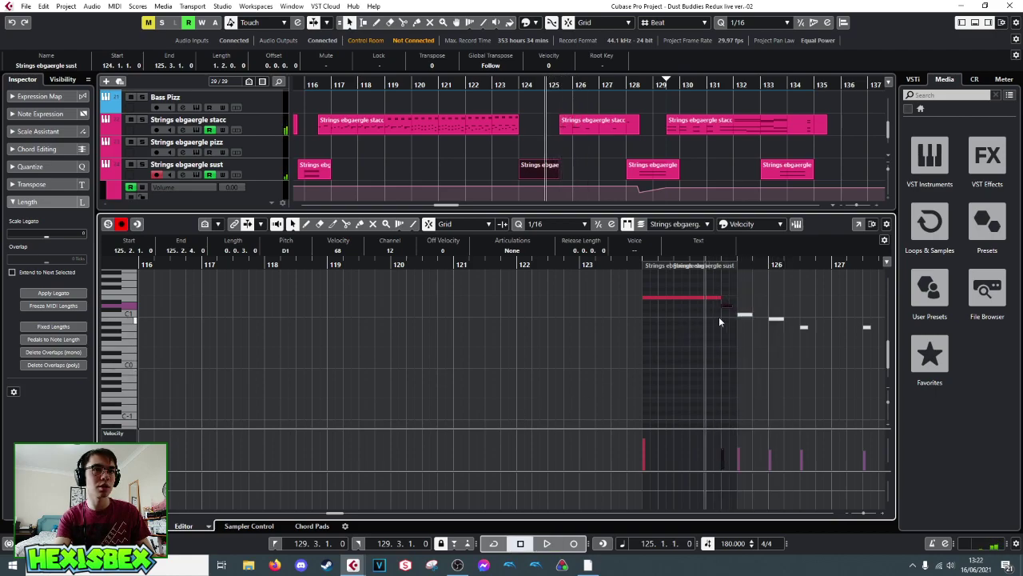
- Extend the sustained strings part to end at 125.4.1.0 and set its C1 note at 125.3 to velocity 47
scroll(604, 163, "down", 1)
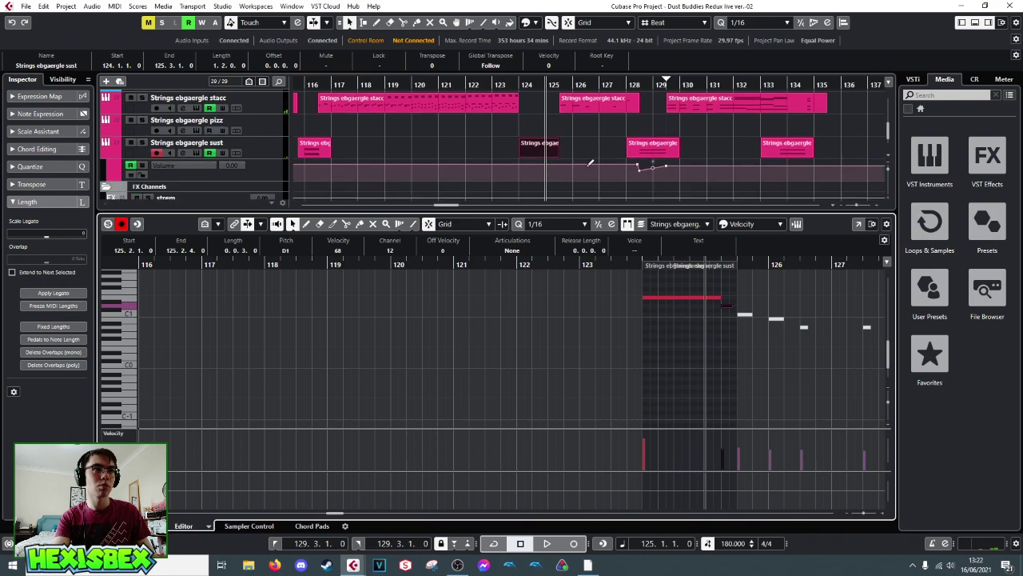
left_click_drag(554, 160, 564, 155)
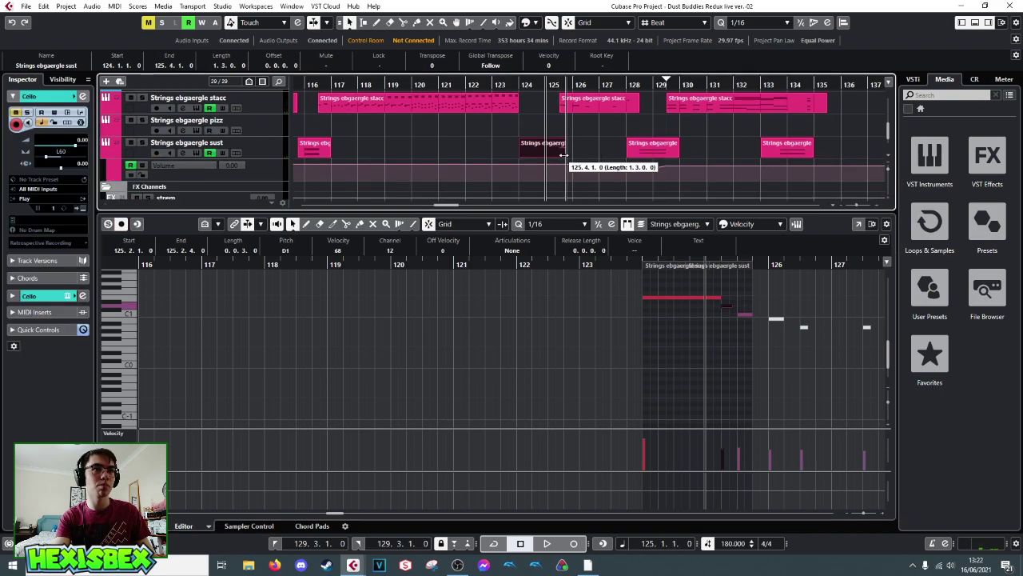
key("space")
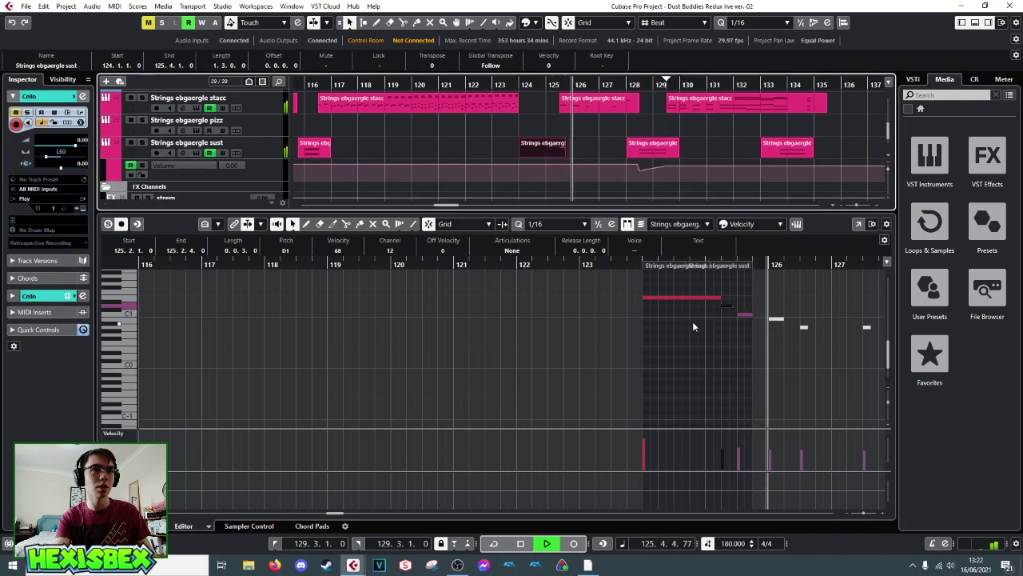
key("space")
left_click(745, 315)
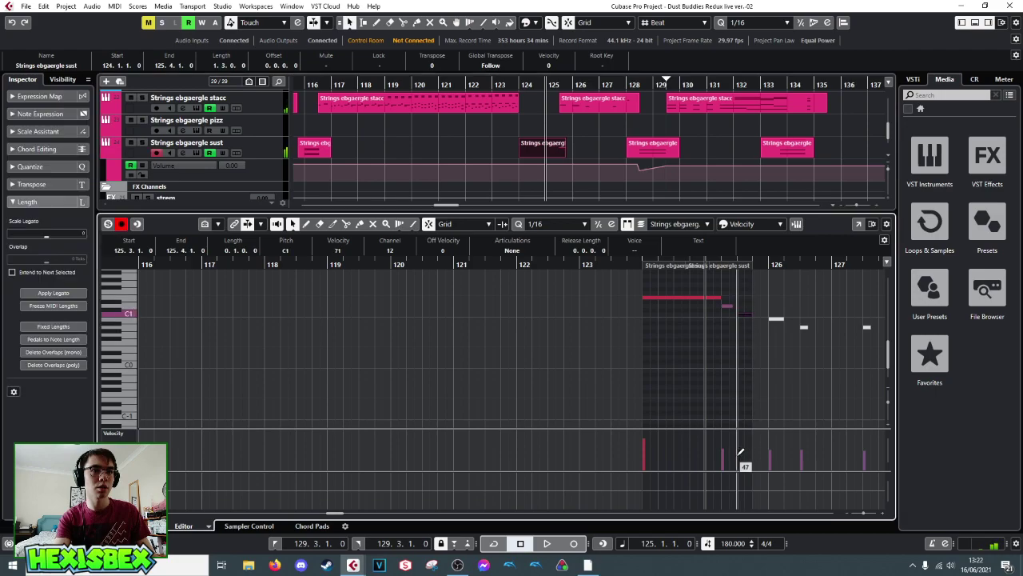
key("space")
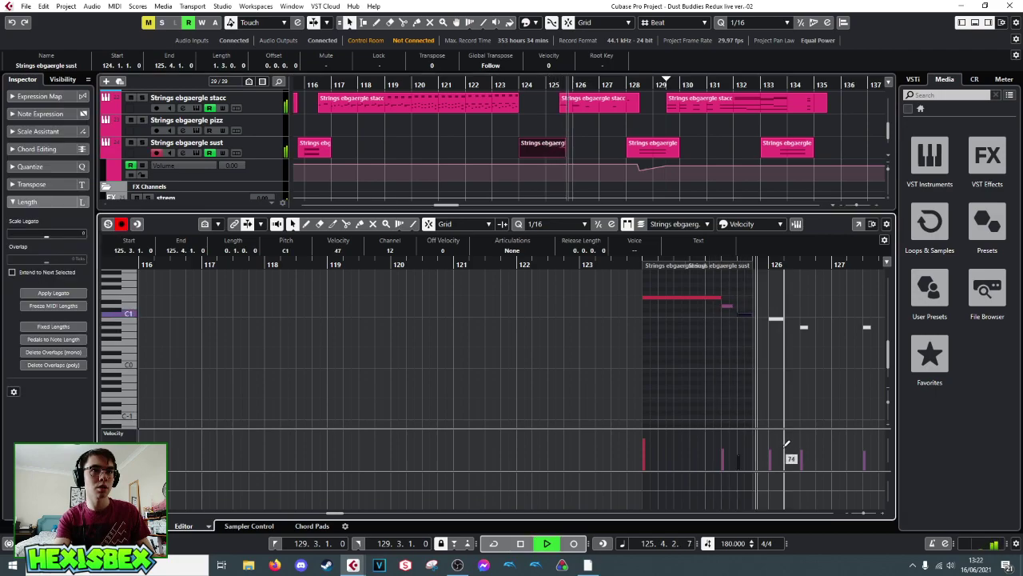
key("space")
- Shorten the sustained C1 note at 125.3 to length 0.0.2.0 and audition the change into the staccato strings
left_click_drag(760, 315, 742, 317)
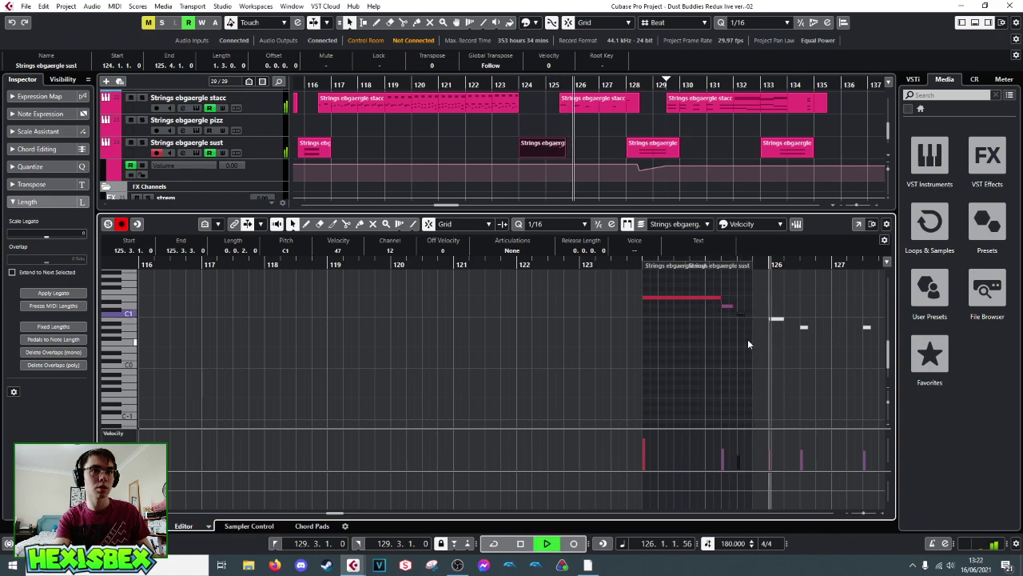
key("space")
key("space")
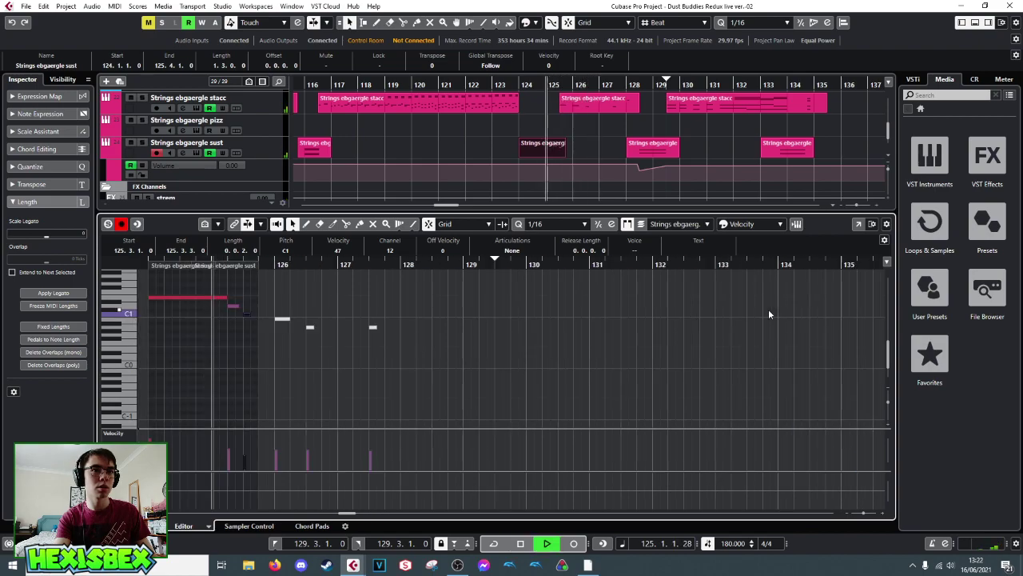
key("space")
- Try the sustained C1 note at length 0.0.3.0, audition it, and restore the length of 0.0.2.0
left_click_drag(249, 314, 252, 313)
key("space")
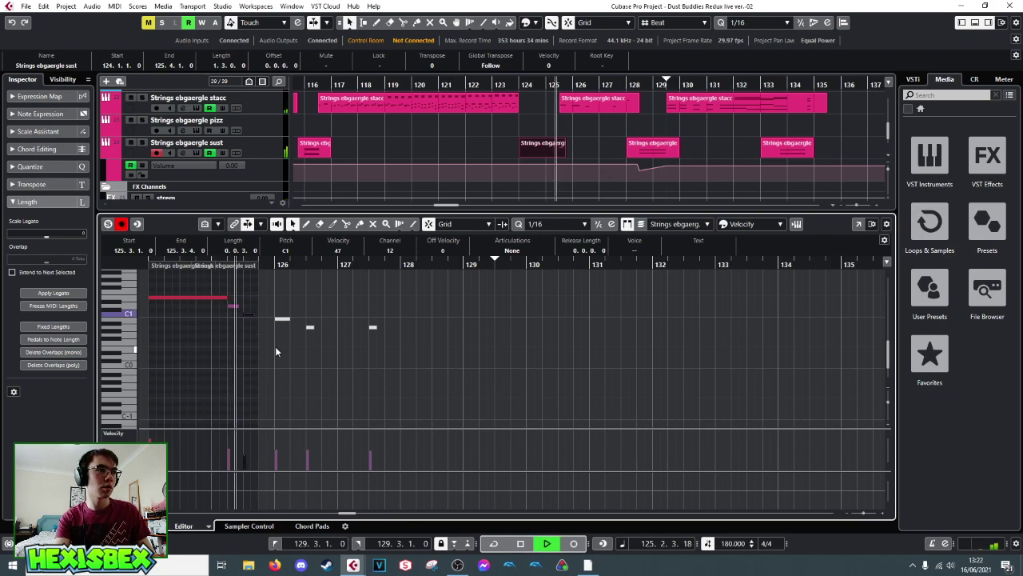
key("space")
left_click_drag(252, 315, 249, 315)
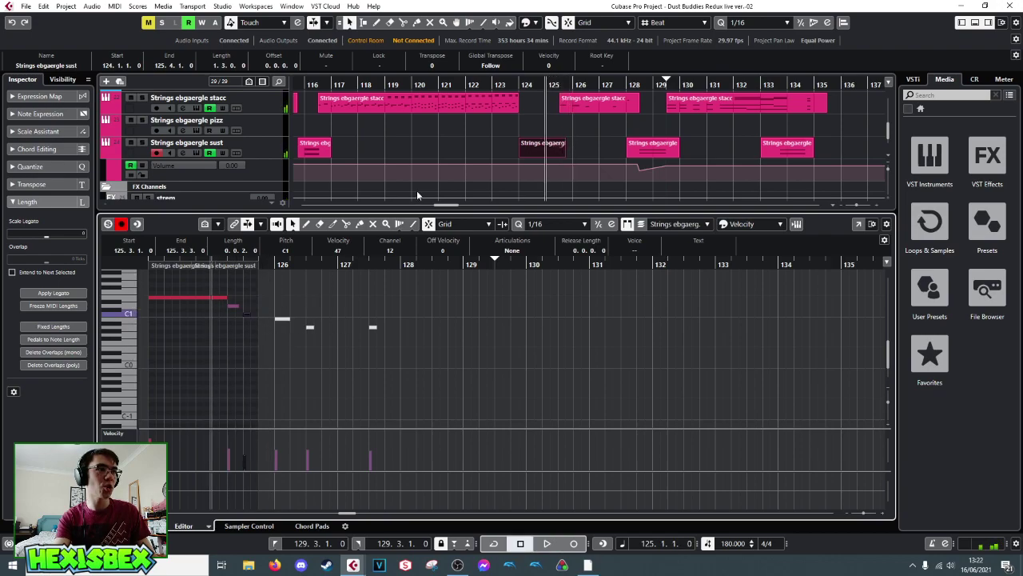
- Lower the first C1 note's velocity in the Strings ebgaergle stacc part at 125.3 and audition the full arrangement from 123.2
left_click(564, 111)
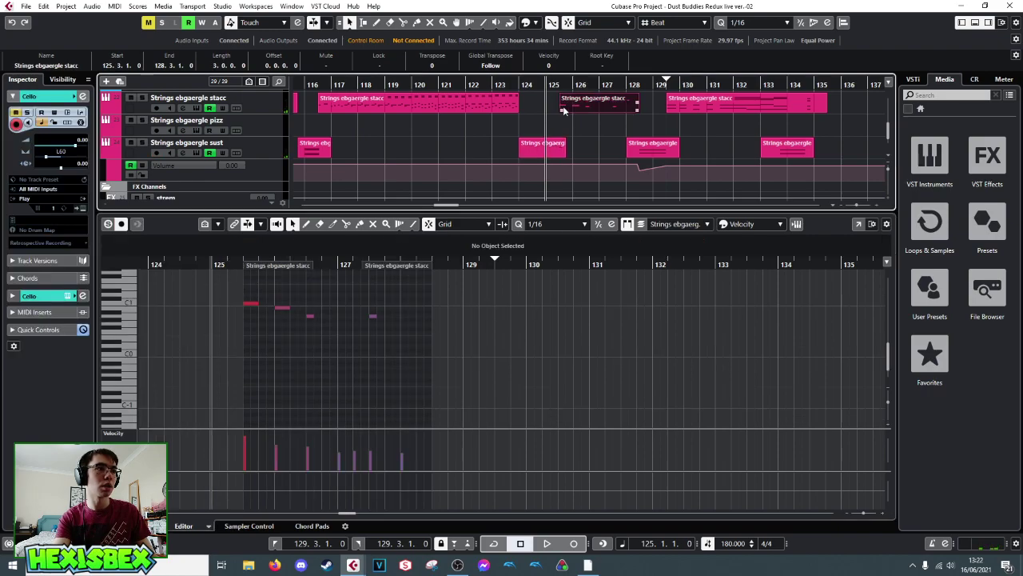
left_click(248, 440)
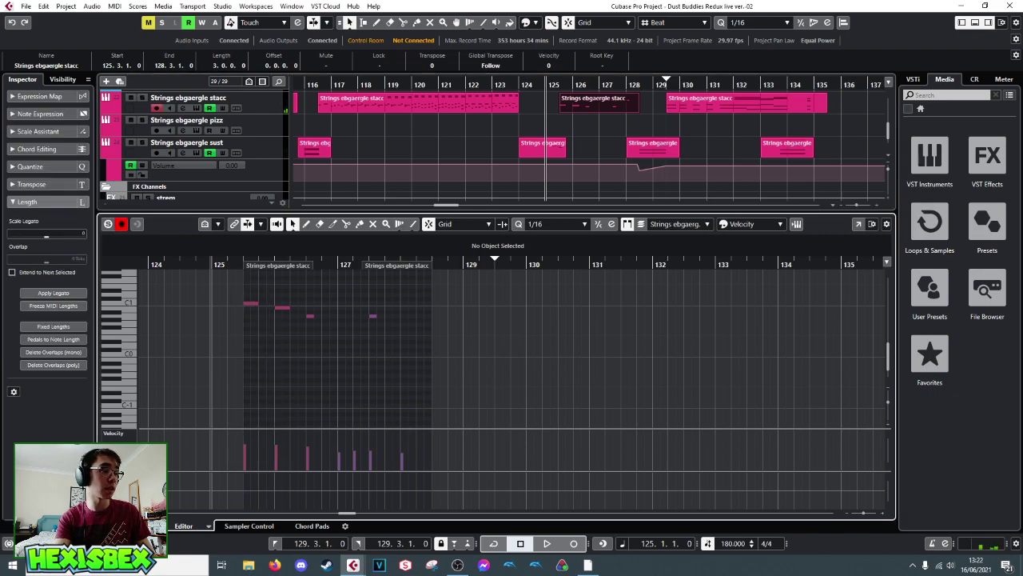
key("ctrl+e")
left_click(517, 84)
left_click(498, 84)
key("space")
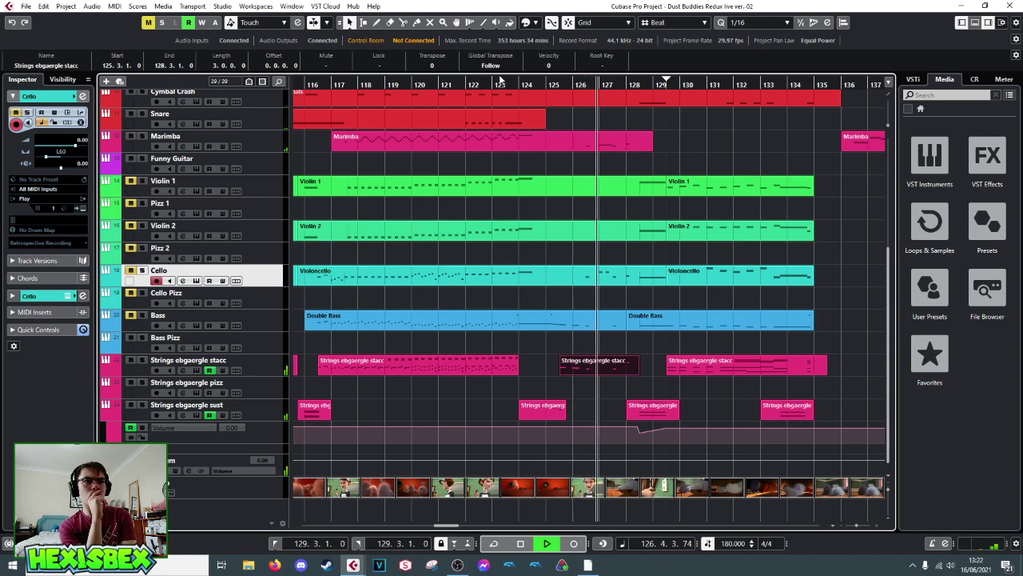
key("space")
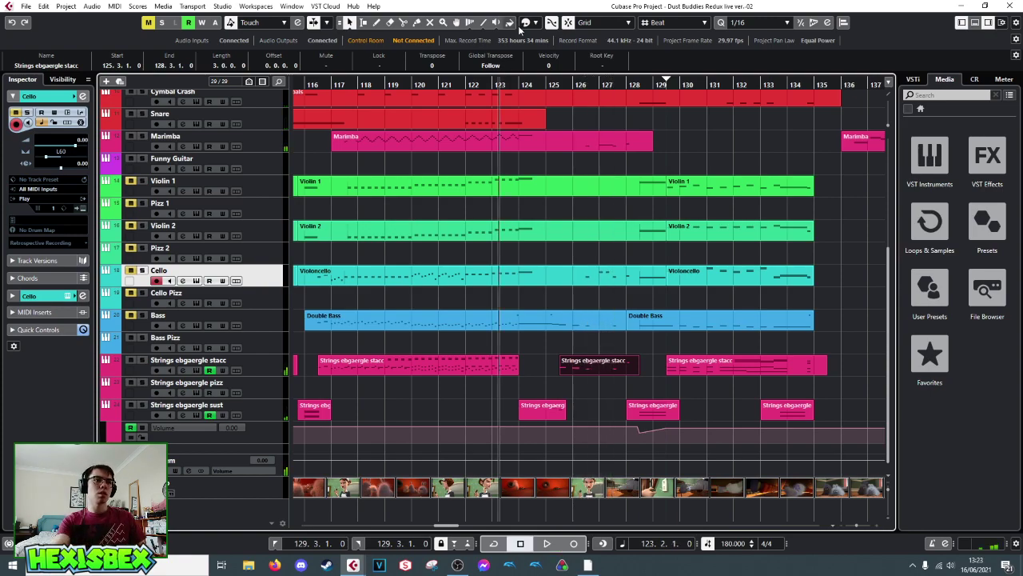
- Lengthen the staccato A0 notes at 126.3 and 127.3 to 0.1.0.0 and set the second one's velocity to 72
double_click(573, 366)
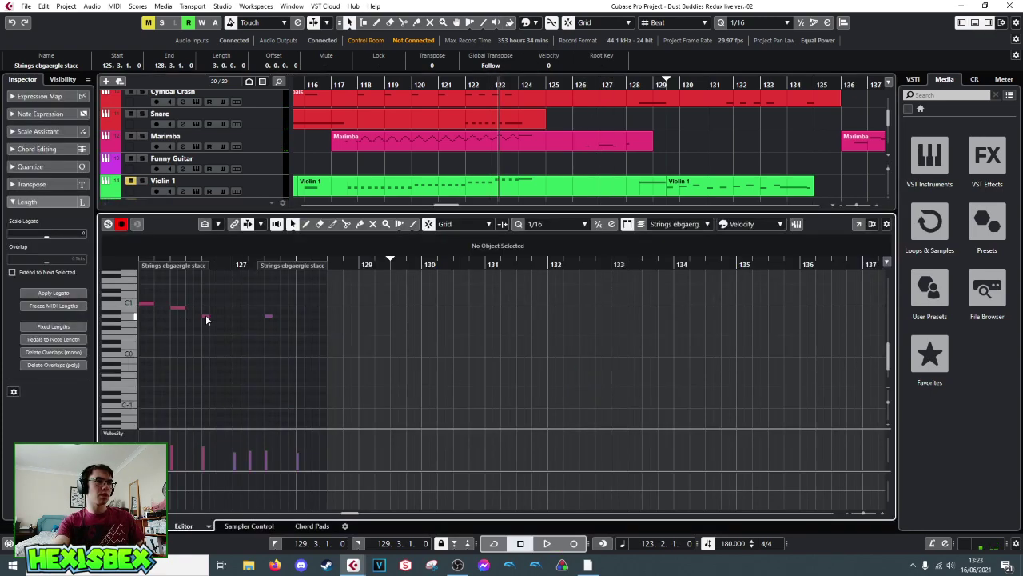
left_click_drag(207, 316, 210, 316)
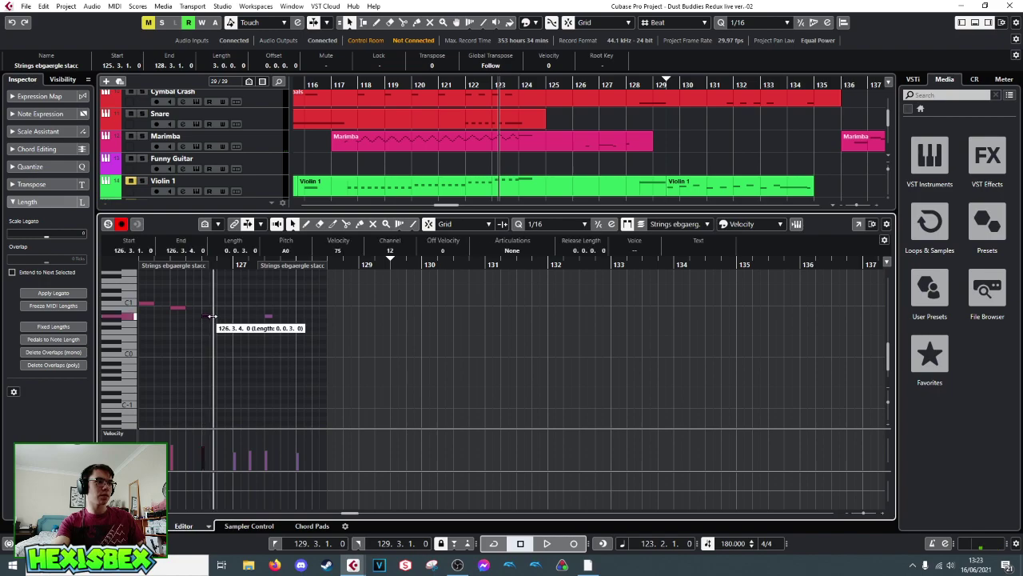
left_click(272, 317)
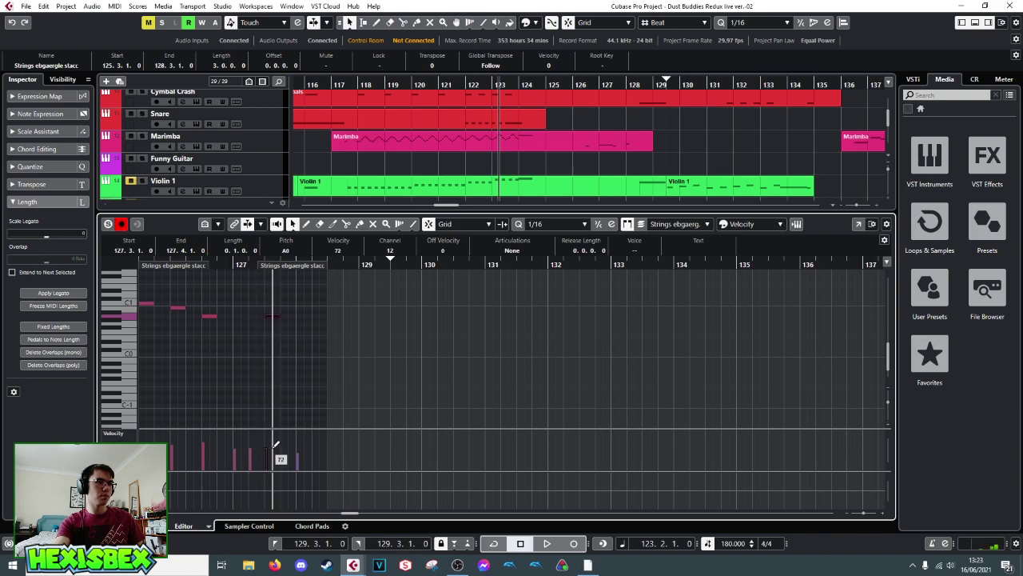
scroll(286, 354, "up", 3)
- Audition the full arrangement from 123.2 through bar 133 with the whole track list in view
key("space")
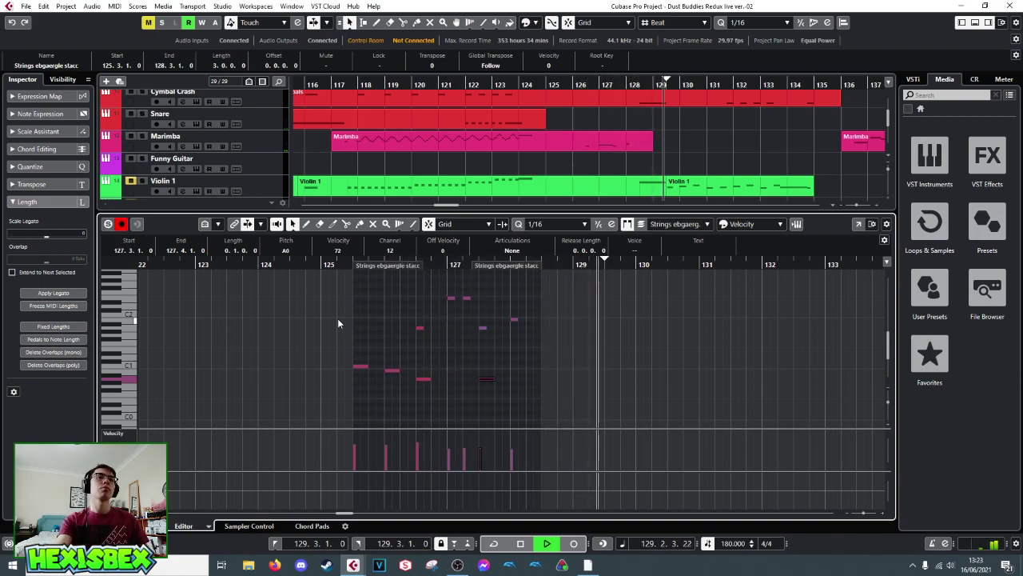
key("ctrl+e")
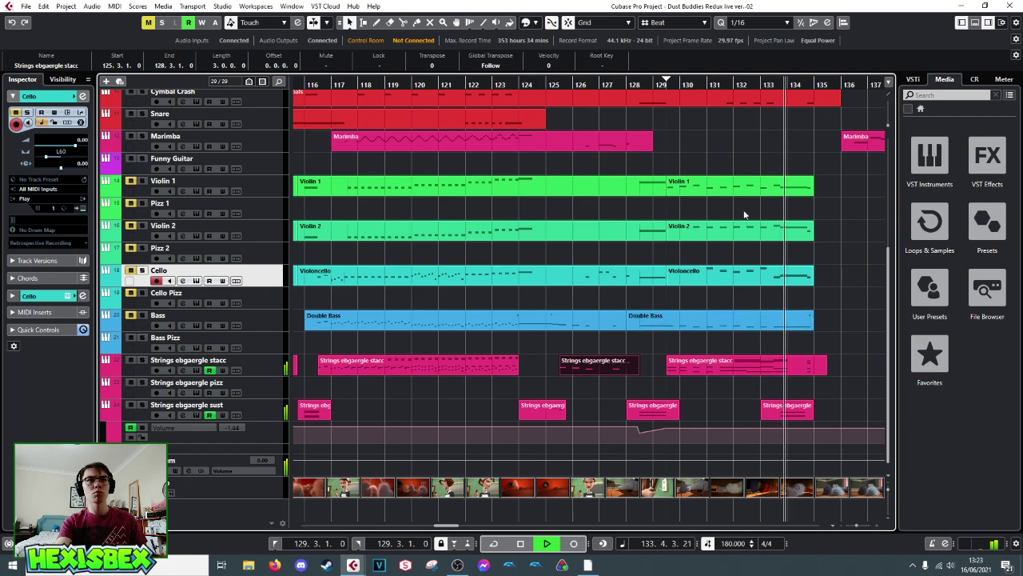
scroll(731, 170, "up", 6)
key("space")
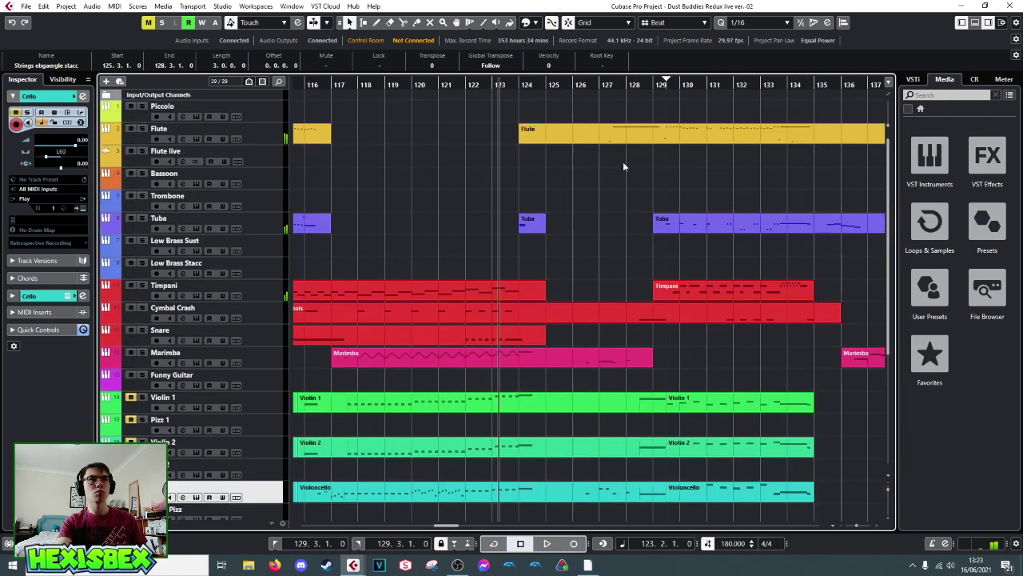
- Open the Flute part starting at bar 124 and audition its melody from 127.3
left_click(257, 130)
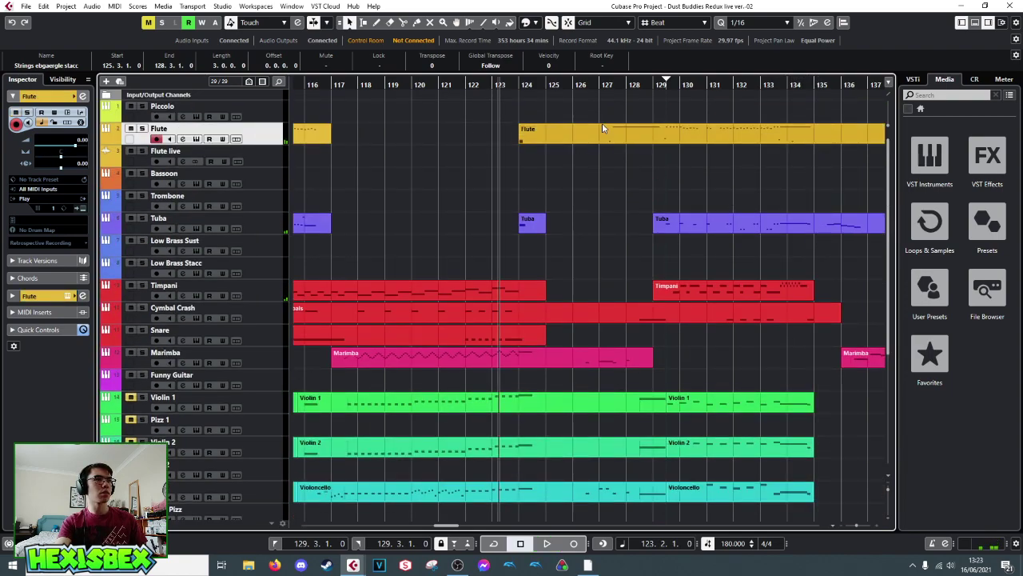
left_click(614, 85)
left_click(623, 138)
double_click(624, 139)
scroll(597, 347, "down", 5)
scroll(599, 347, "up", 12)
key("space")
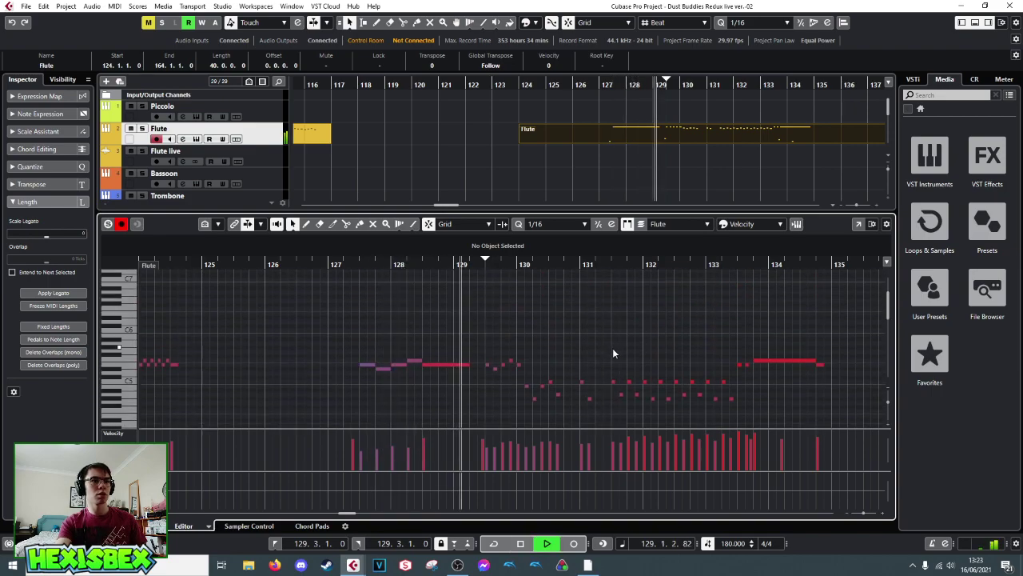
key("space")
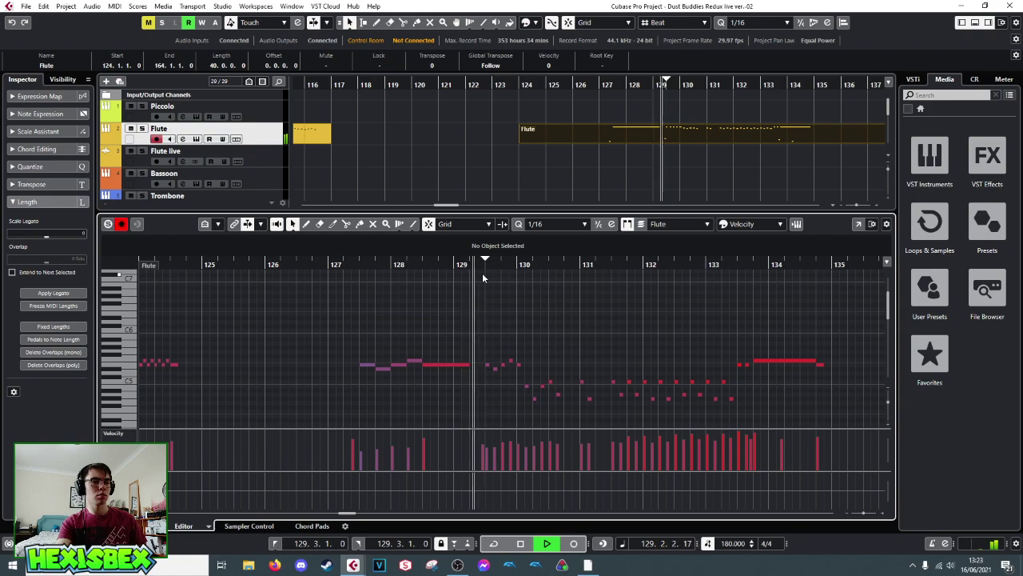
key("space")
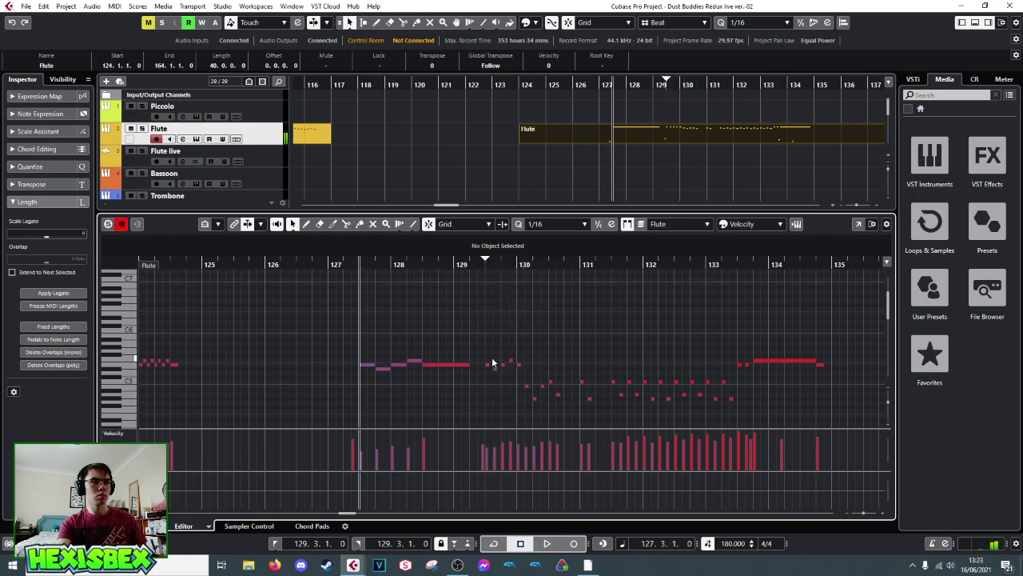
- Slightly lower the velocities of the short flute notes from 129.3 into bar 133 and audition the passage from 127.3
left_click_drag(507, 363, 733, 423)
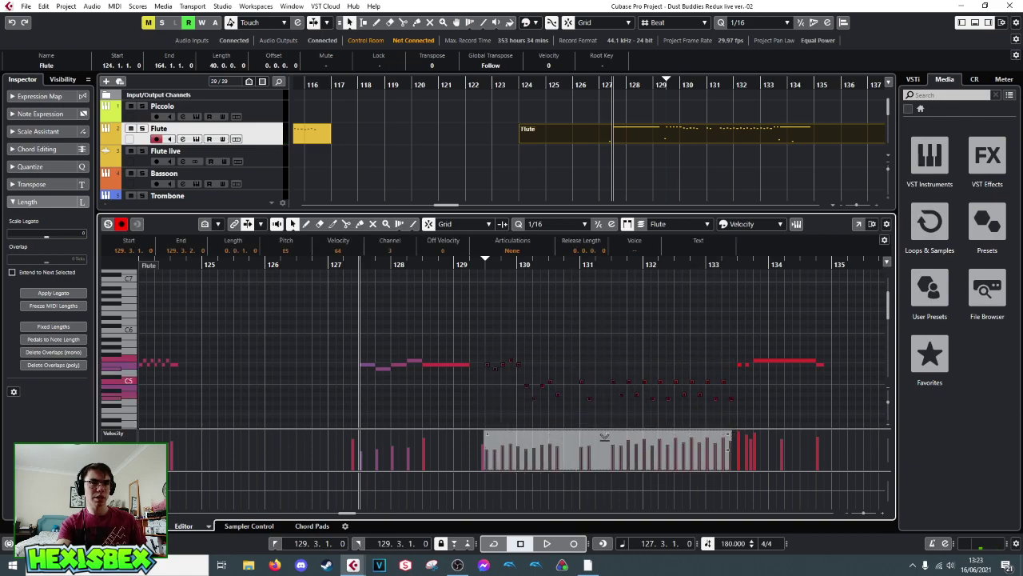
key("space")
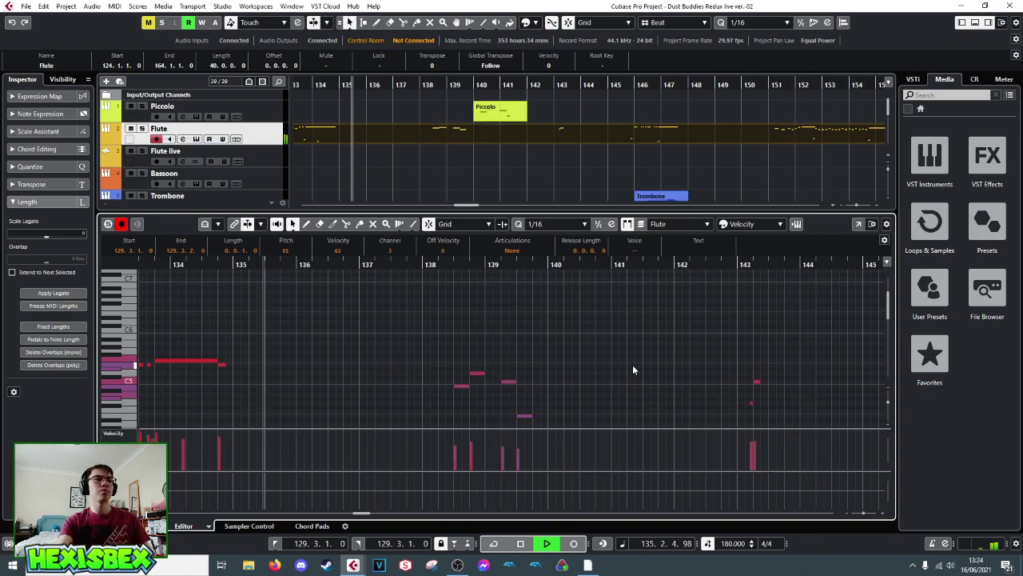
key("space")
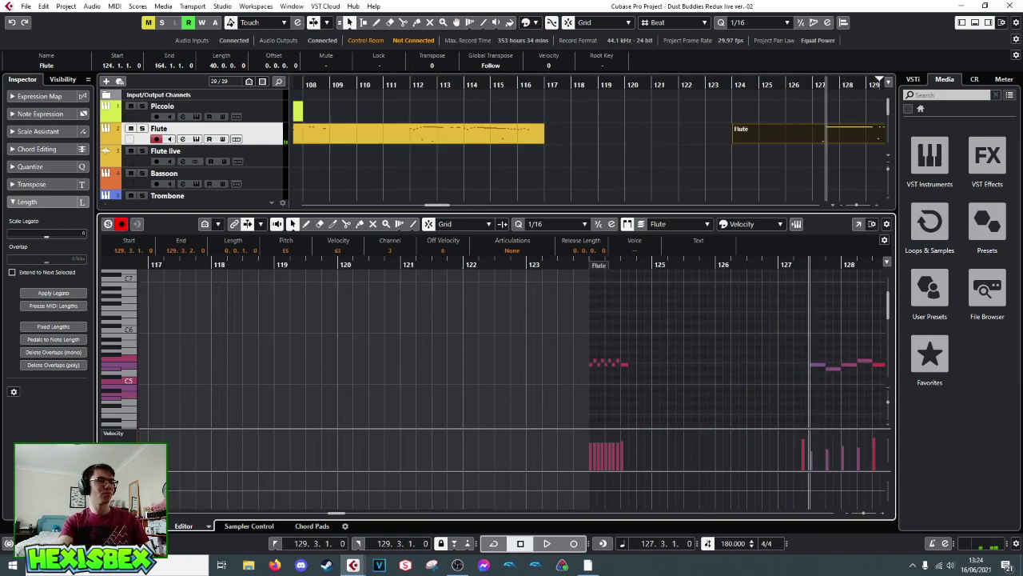
- Close the flute note editor and audition the full arrangement from bar 128
double_click(758, 137)
left_click_drag(750, 89, 562, 113)
key("space")
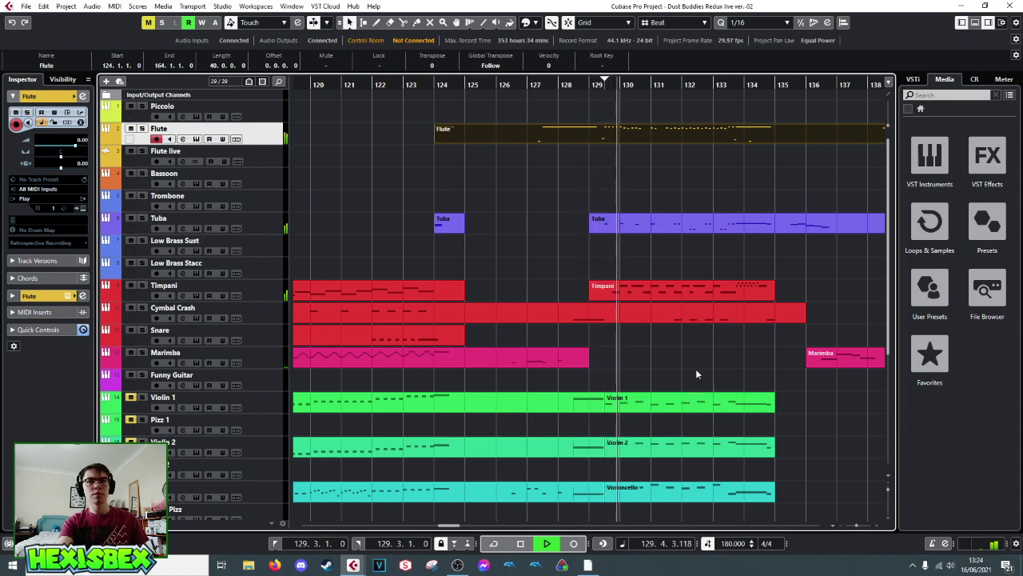
key("space")
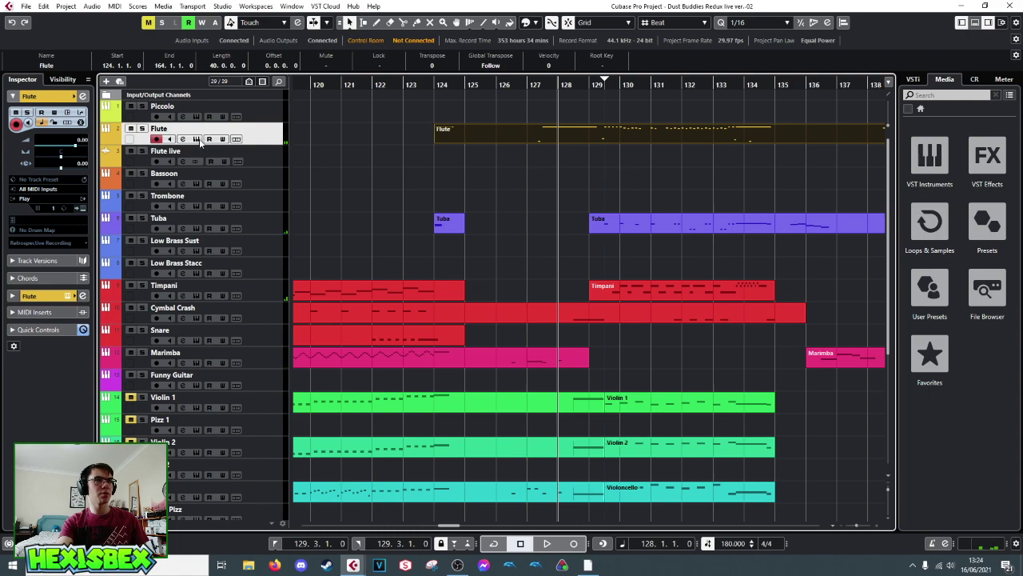
- Audition the arrangement from bar 128 into bar 133 while bringing the string tracks into view
scroll(69, 151, "down", 3)
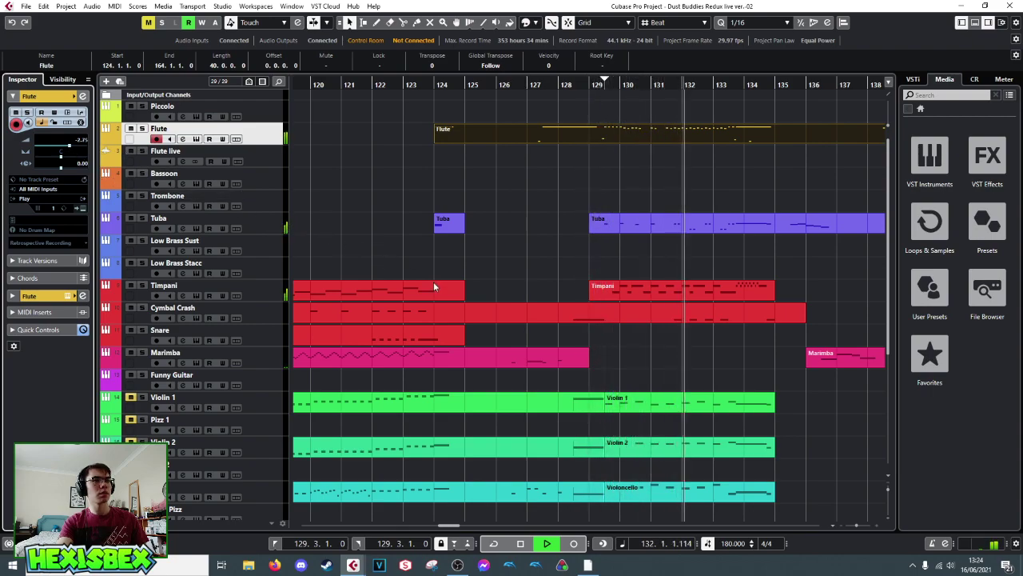
scroll(841, 266, "down", 3)
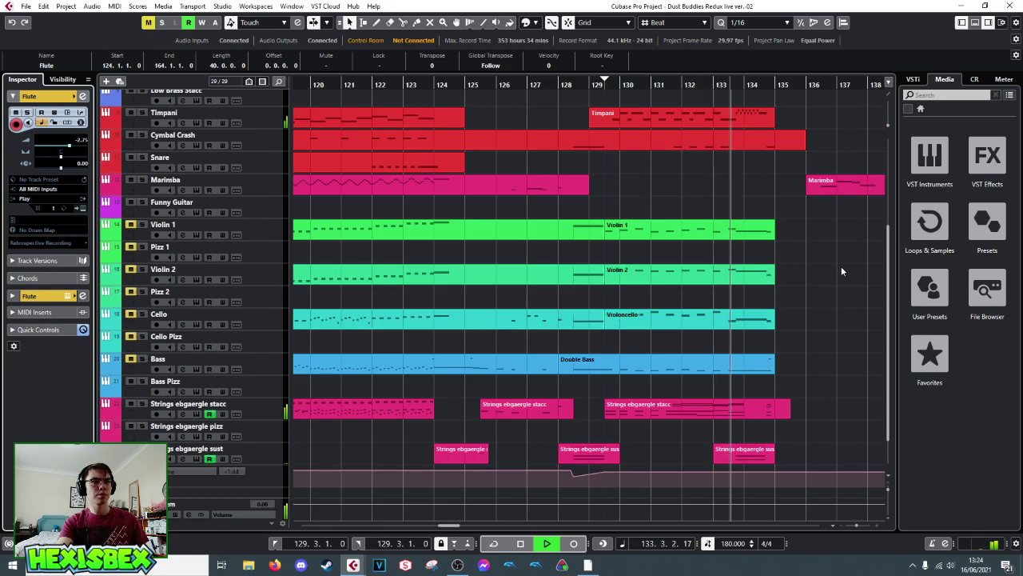
key("space")
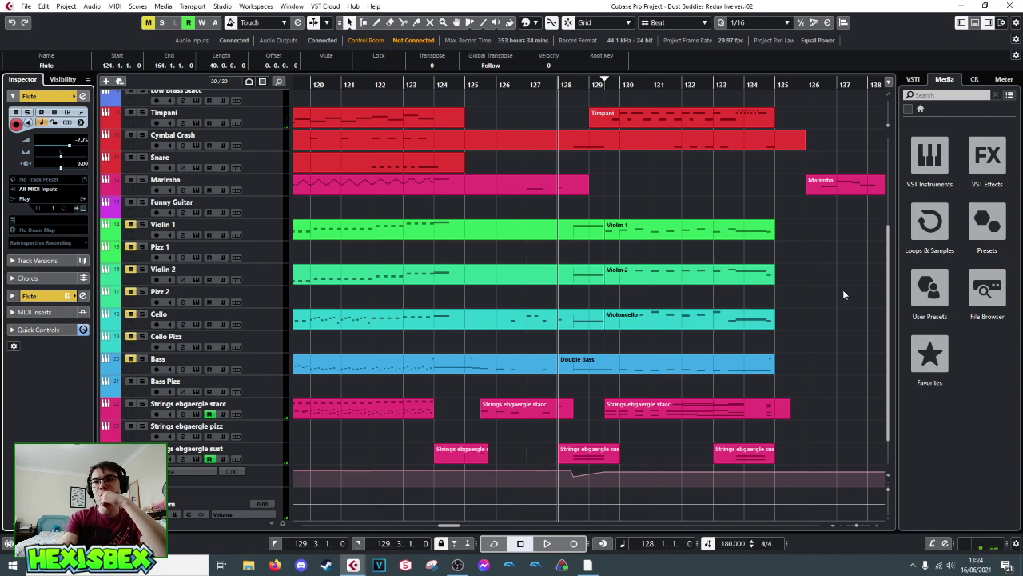
- Show the Flute track's volume automation and dip it from 0.00 at bar 127 to -8.31 at 127.3
scroll(719, 301, "up", 5)
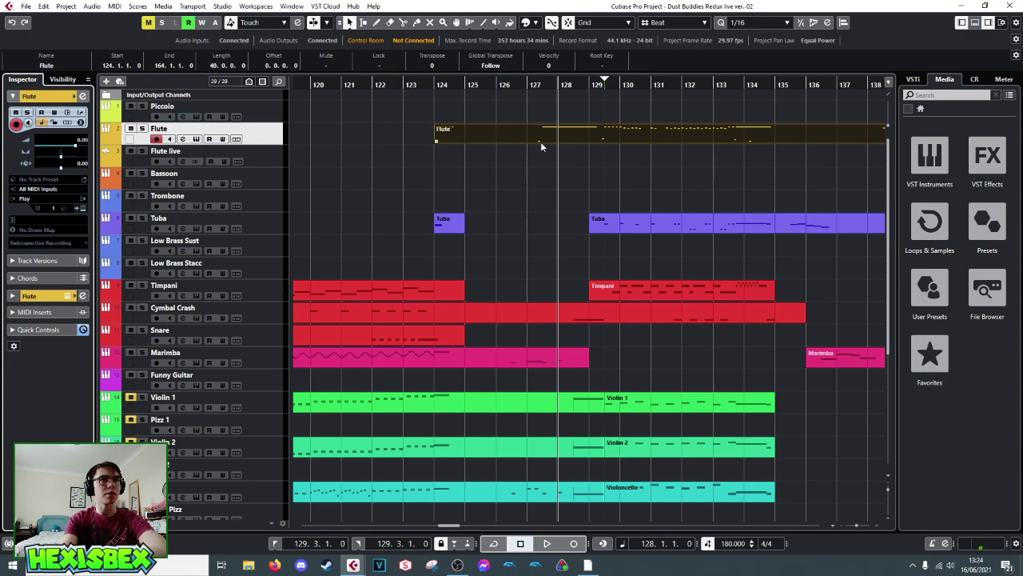
right_click(274, 133)
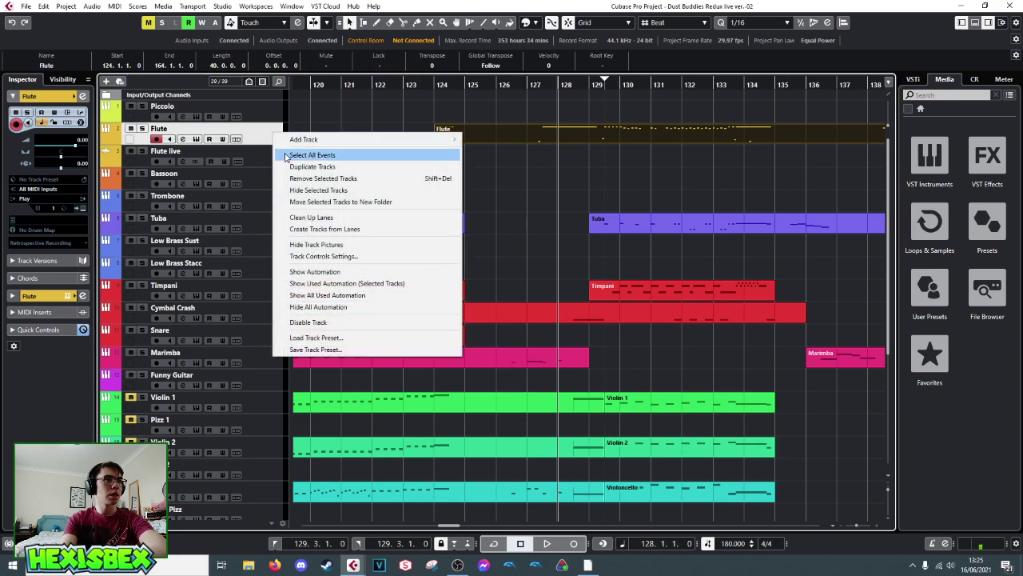
left_click(315, 271)
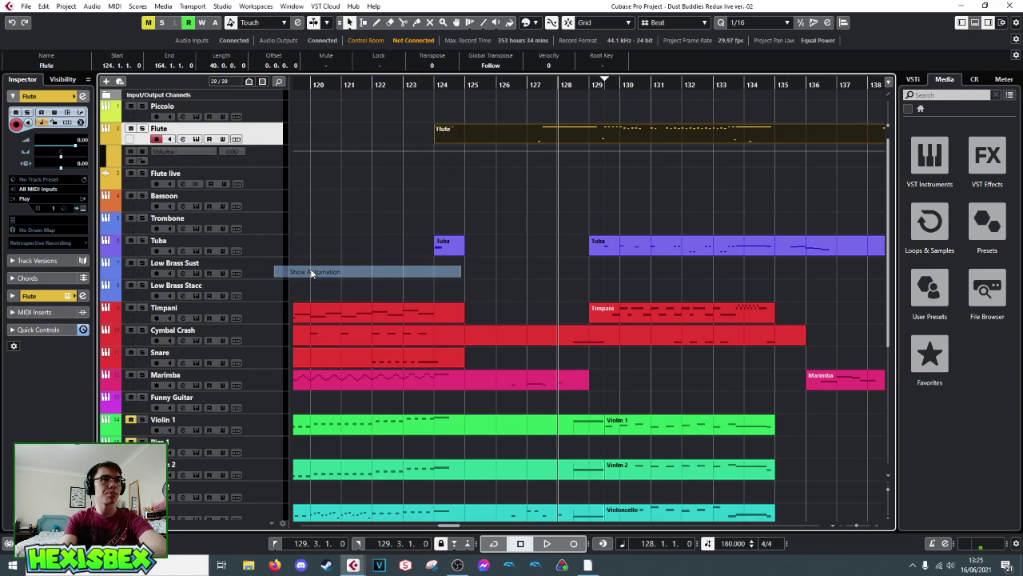
left_click(529, 150)
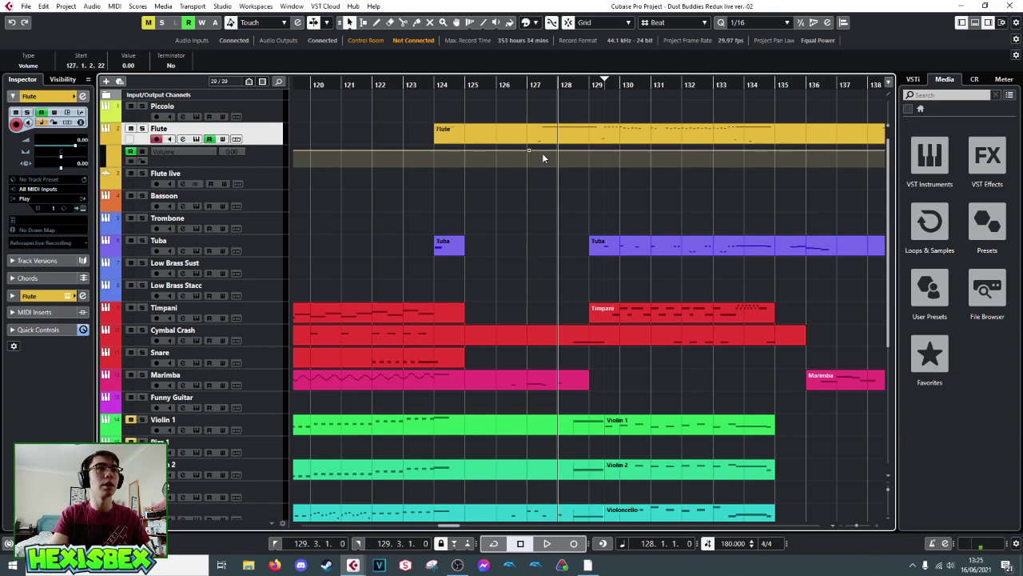
left_click(543, 149)
left_click_drag(540, 148, 542, 160)
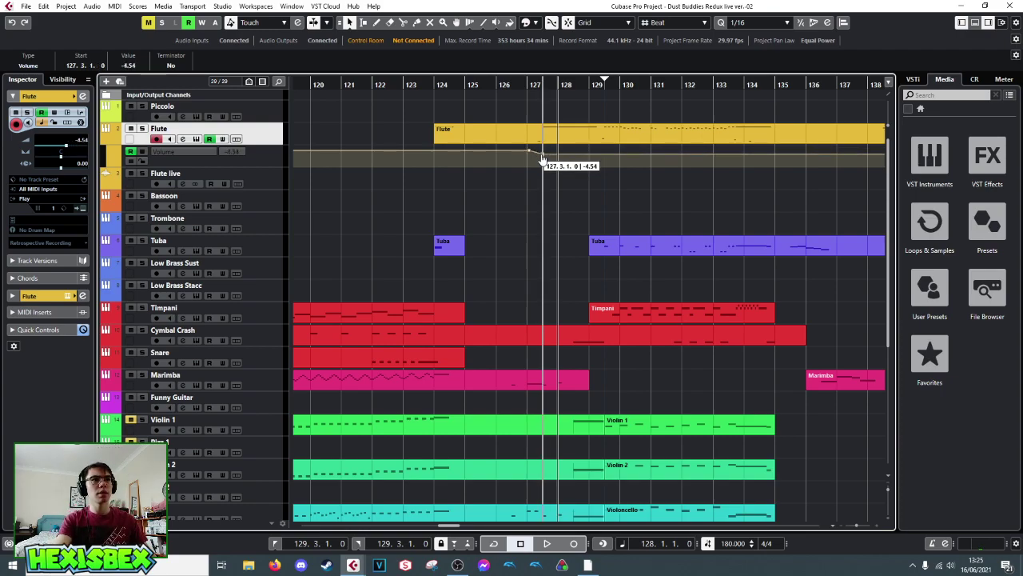
left_click_drag(541, 160, 542, 164)
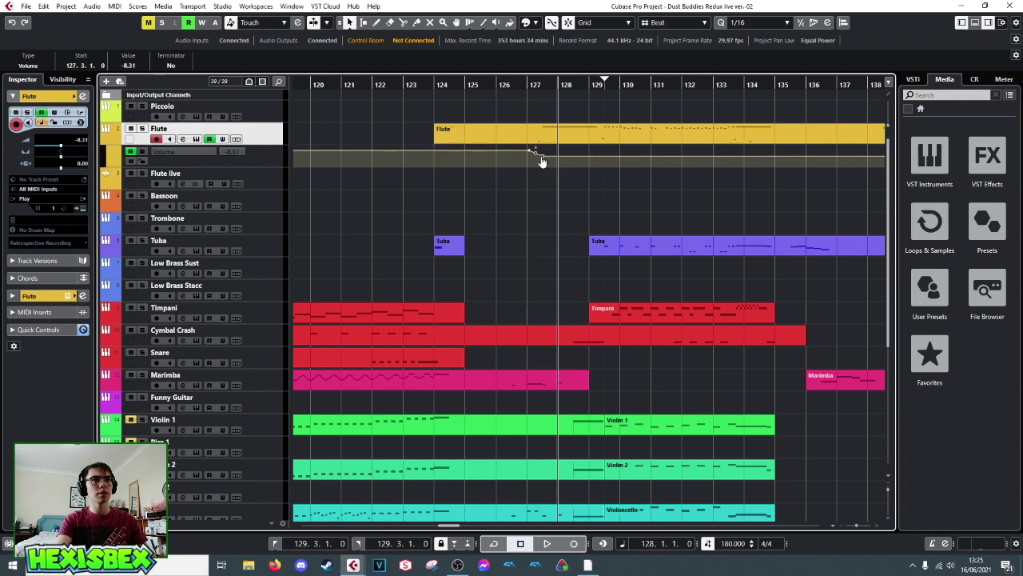
- During playback, add flute volume points at 129.2 on -8.31 and near 133.3 on -1.44 to form a gradual rise
key("space")
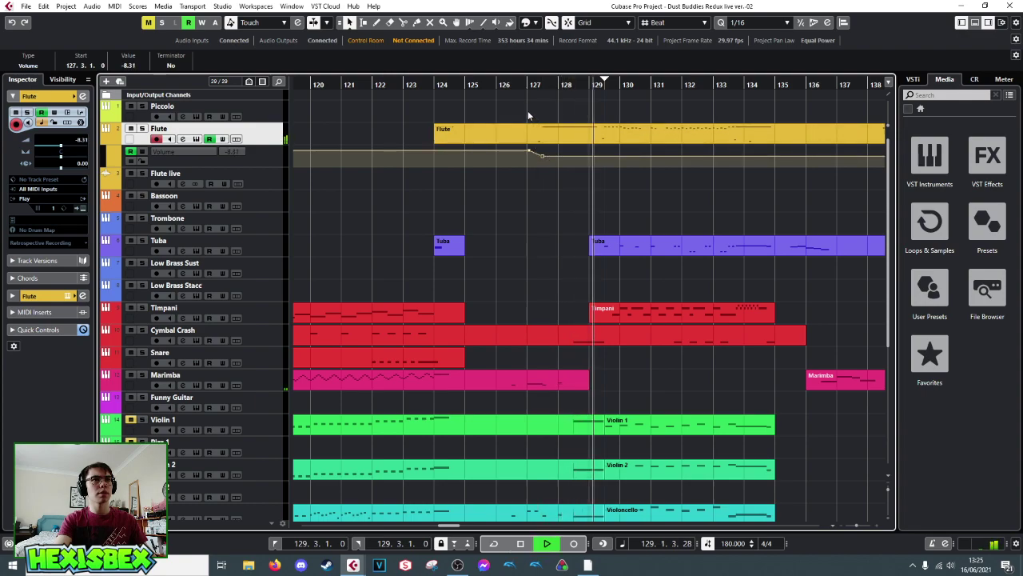
left_click(600, 155)
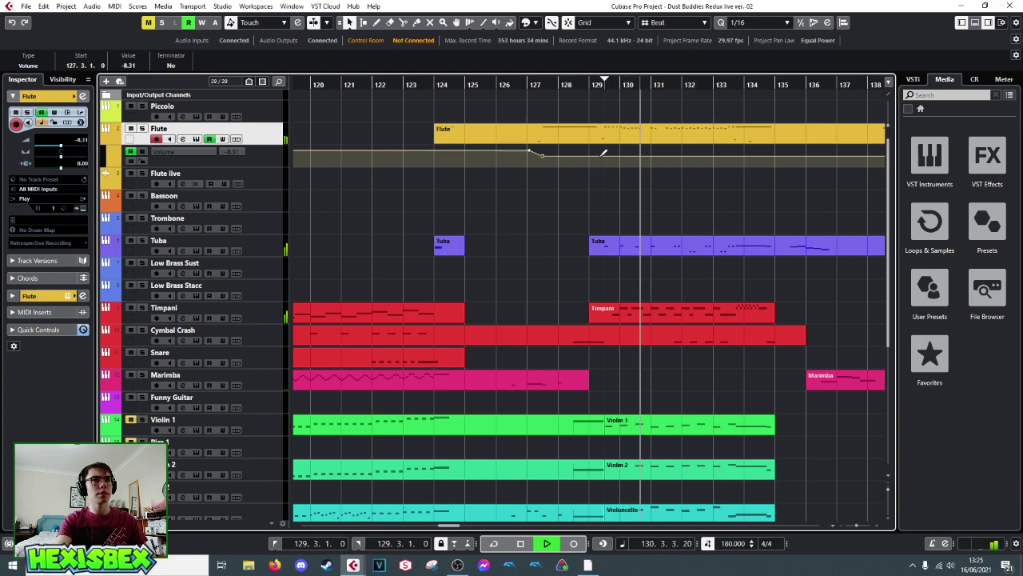
left_click(733, 156)
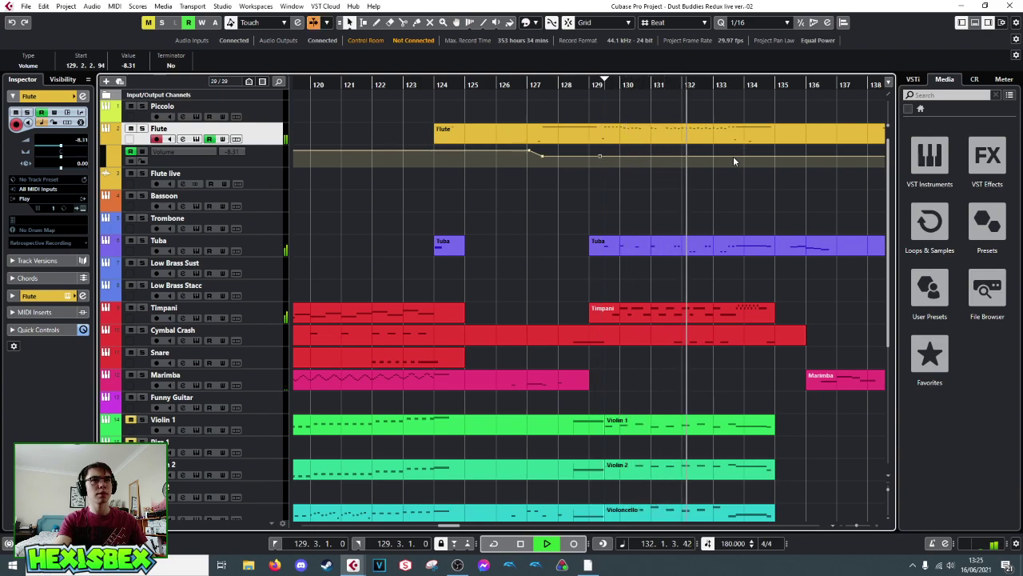
left_click_drag(735, 161, 736, 158)
key("space")
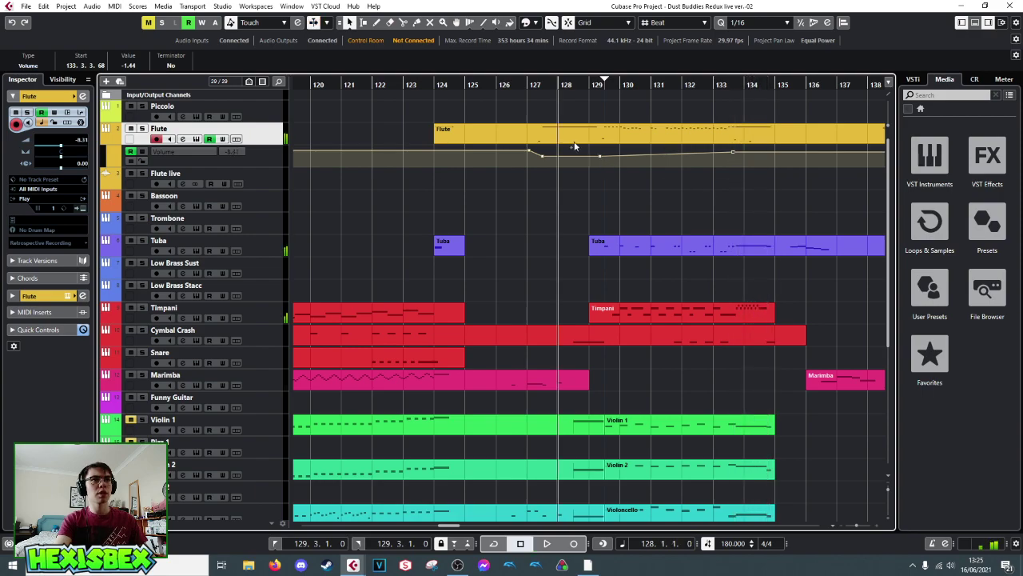
- Audition the flute's volume automation in the full arrangement from 126.2 to bar 135
left_click_drag(524, 88, 500, 88)
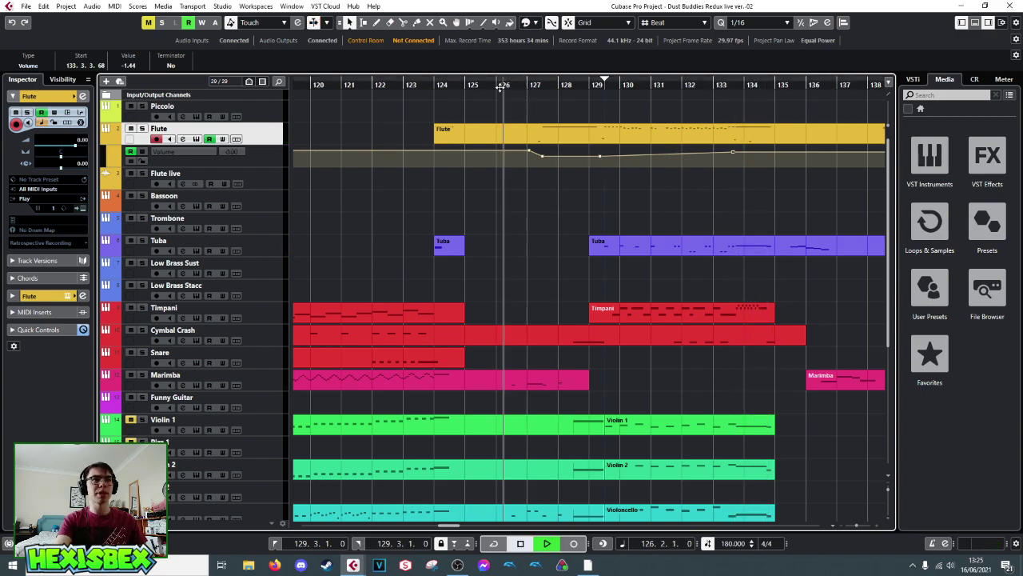
key("space")
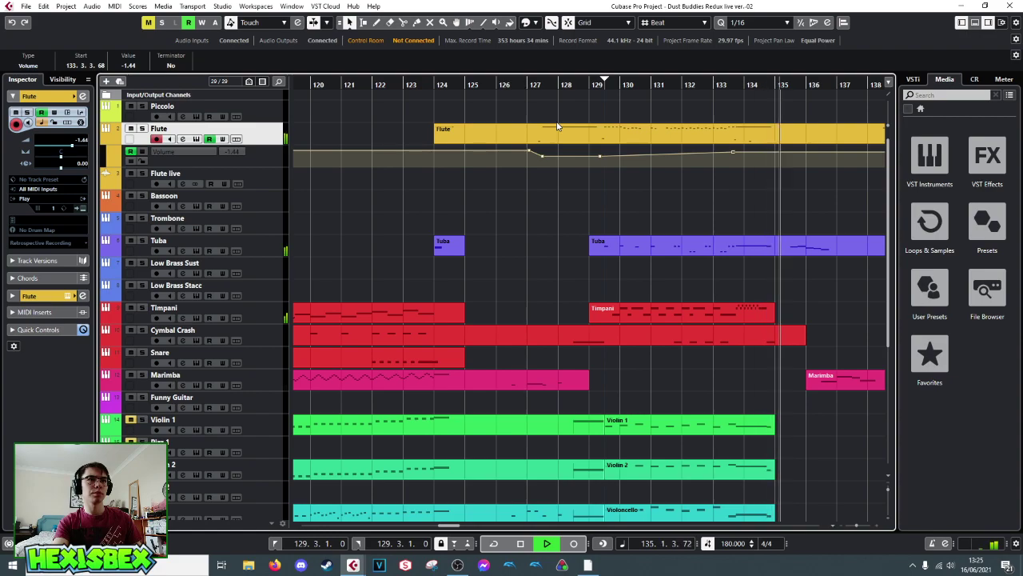
key("space")
scroll(408, 206, "down", 5)
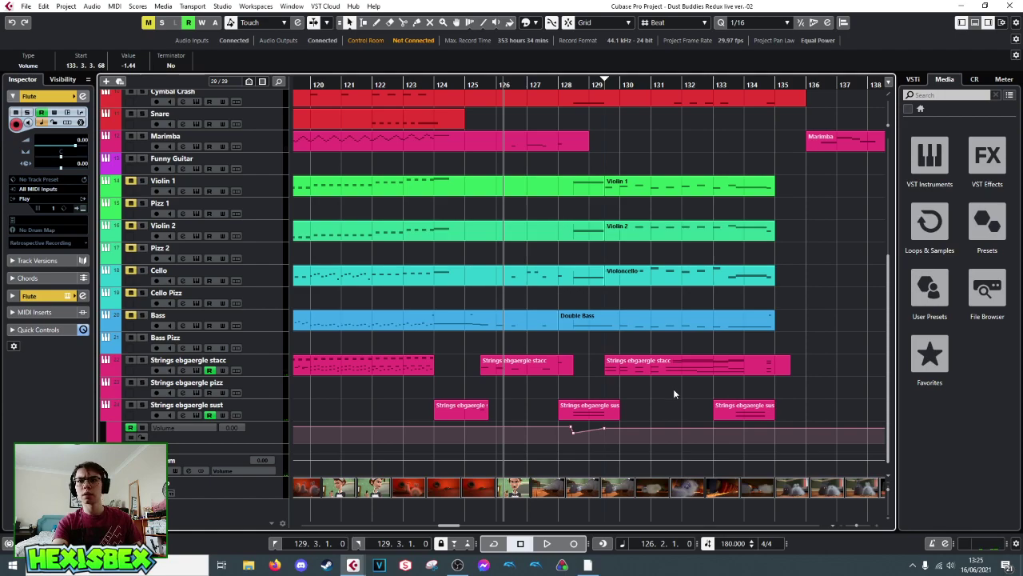
- Delete the flute volume point at 129.2 so the rise starts at 127.3
scroll(673, 316, "up", 5)
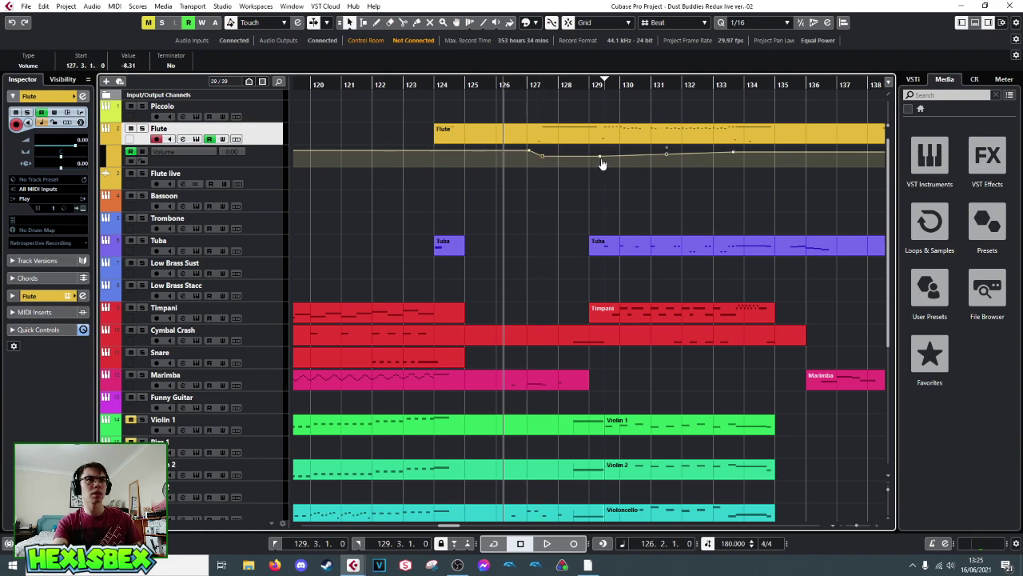
left_click(542, 155)
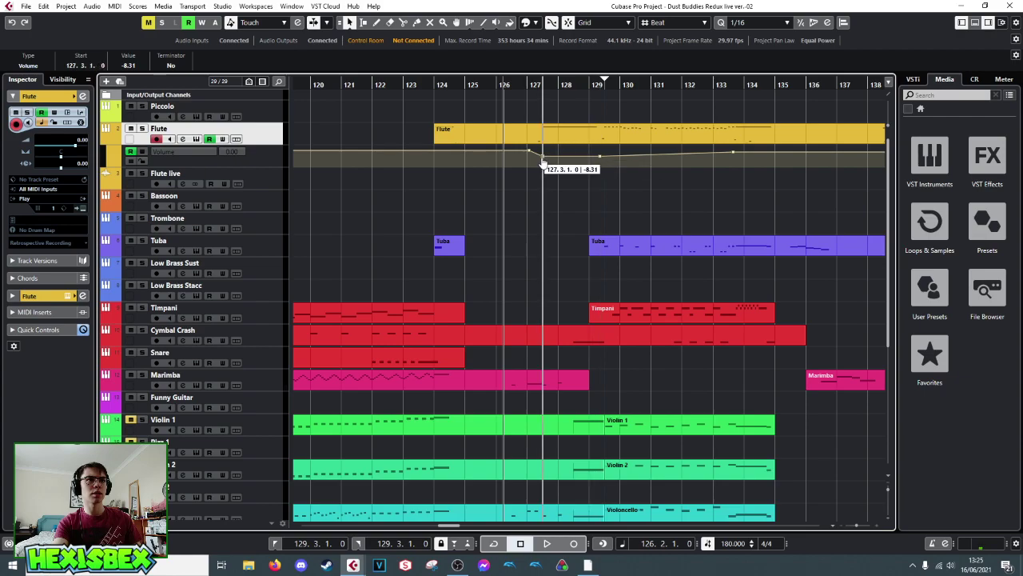
left_click(600, 156)
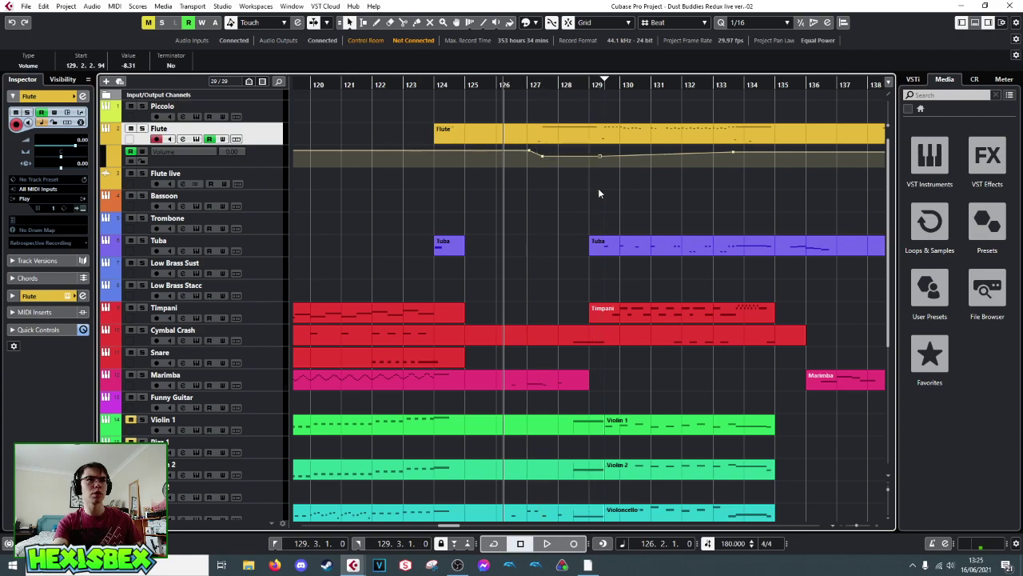
key("Delete")
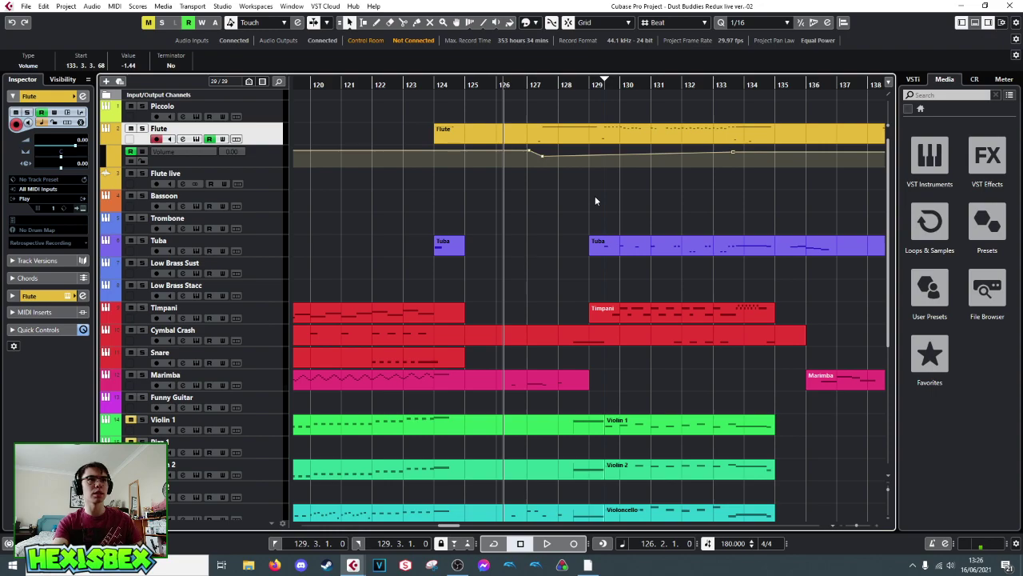
- Audition the longer flute volume rise from 126.2 into bar 133, keeping its automation points as they are
key("space")
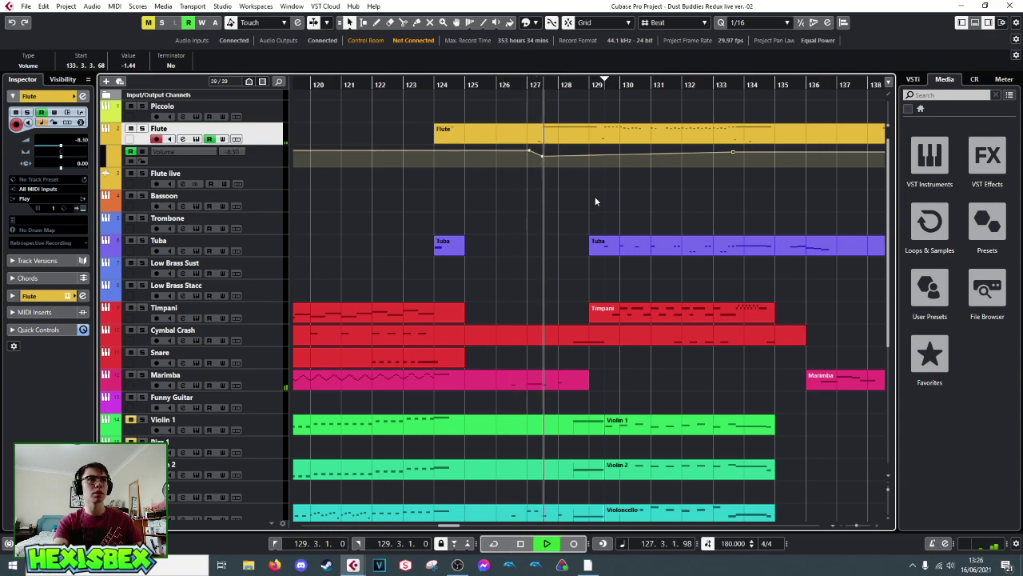
left_click(557, 156)
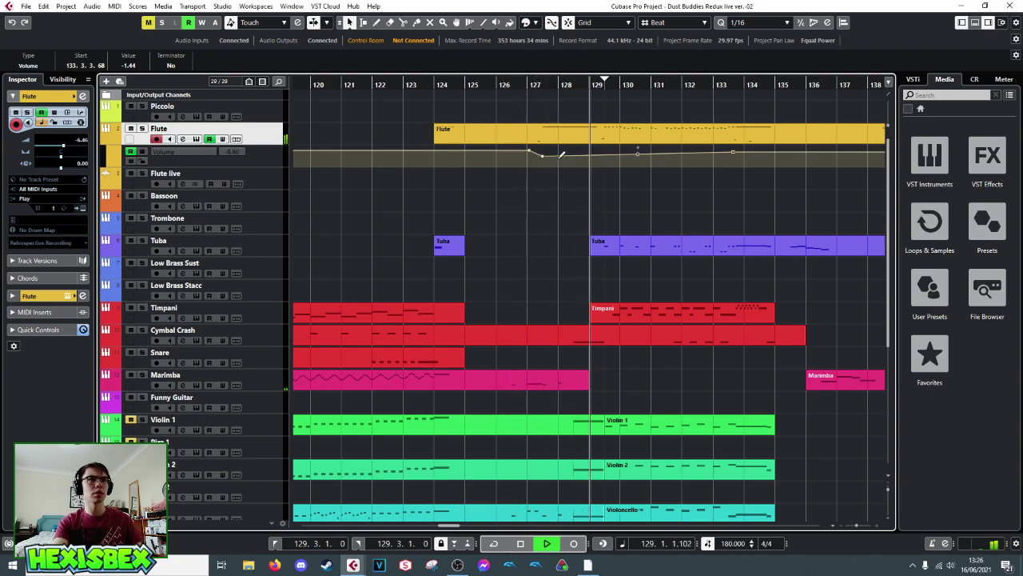
key("ctrl+z")
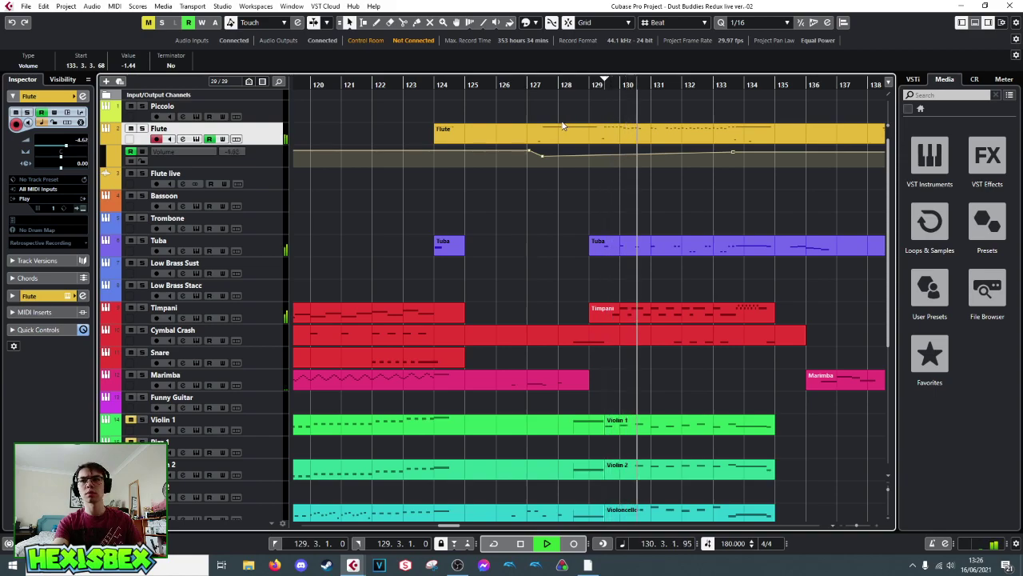
key("ctrl+shift+z")
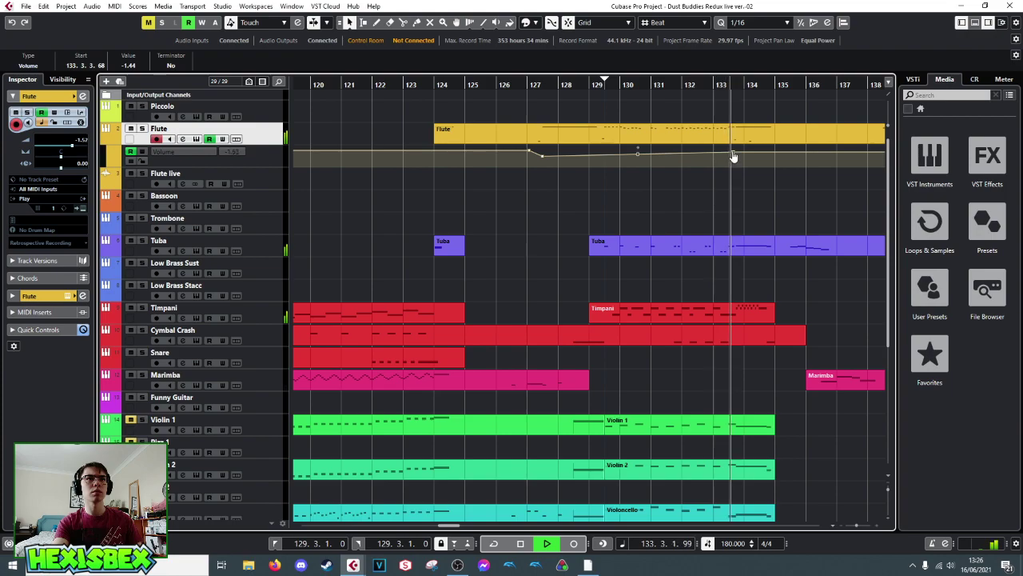
key("ctrl+z")
key("space")
- Set the flute volume points to -0.23 at 133.4 and -4.54 at 127.3, and audition from 126.2
left_click_drag(735, 157, 736, 154)
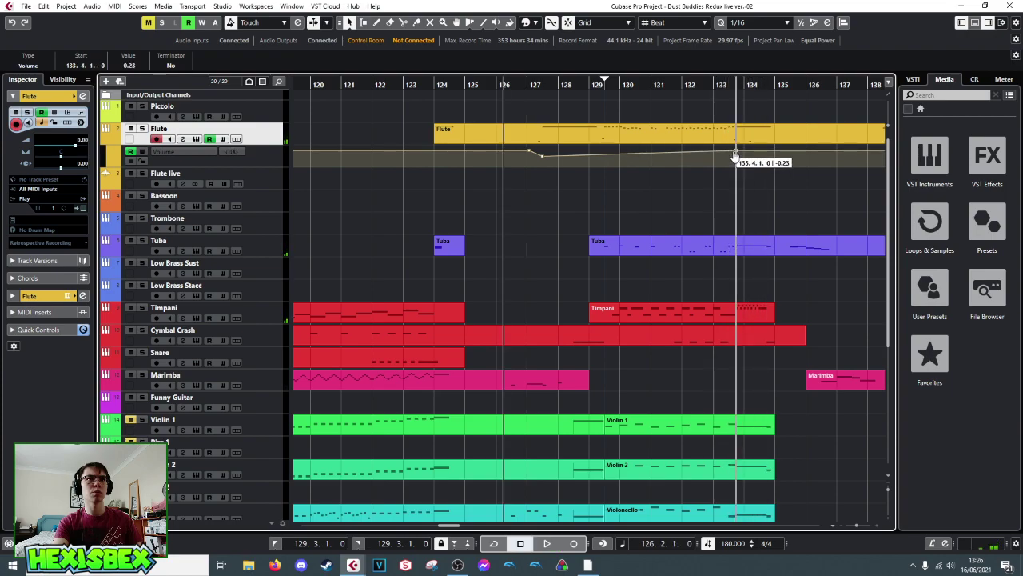
left_click(543, 160)
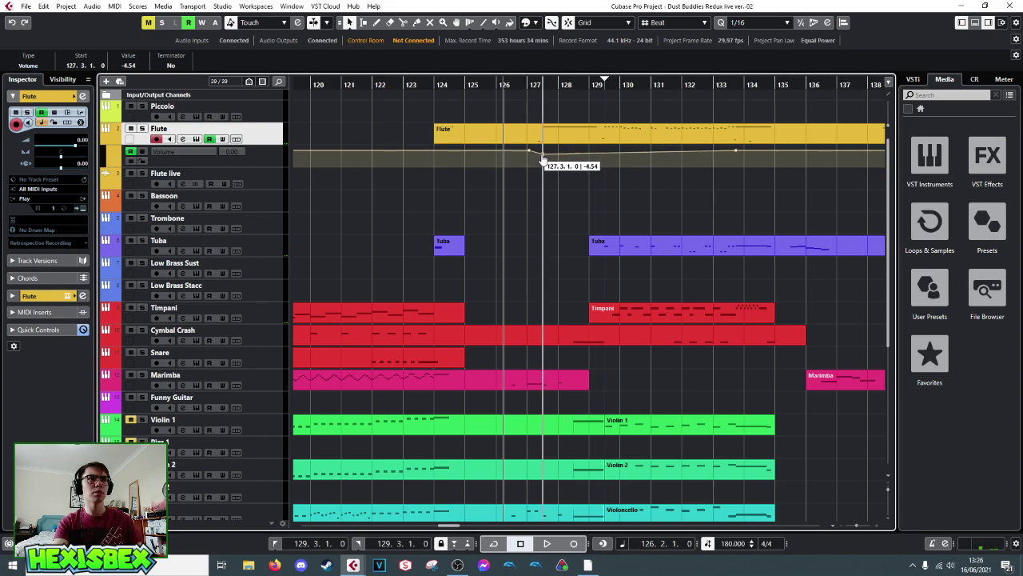
key("space")
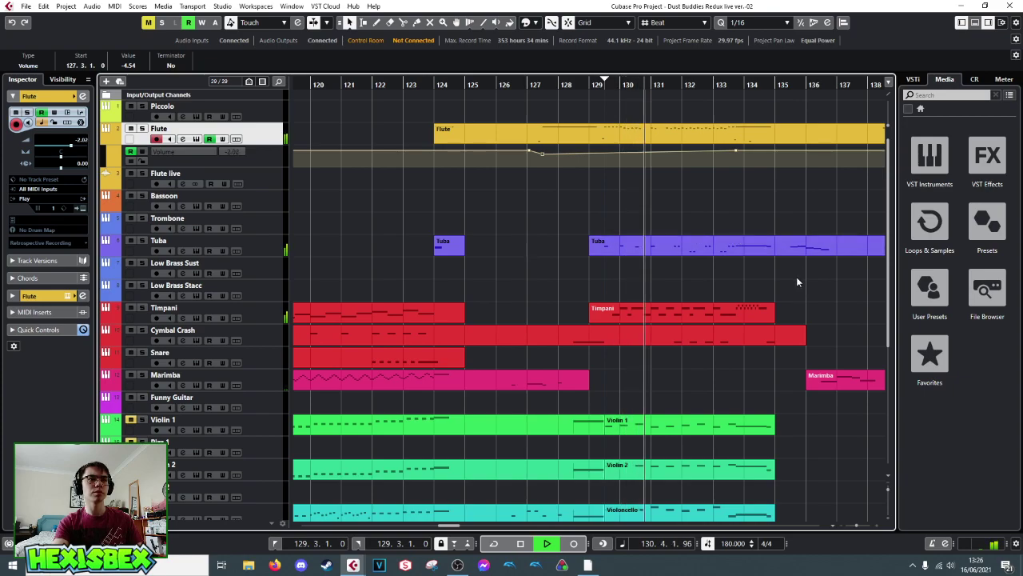
scroll(795, 277, "down", 4)
key("space")
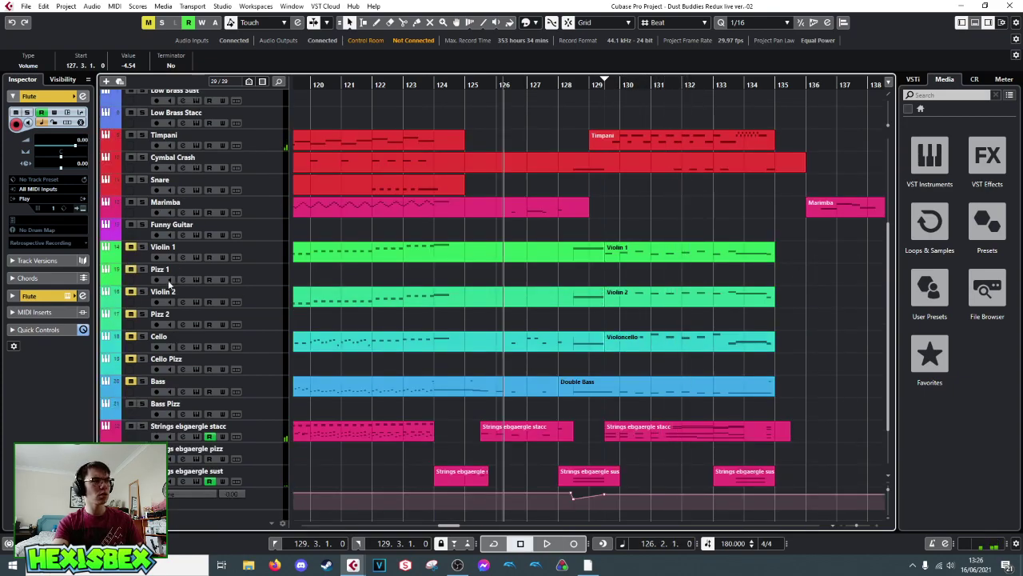
- Solo the Violin 1, Violin 2, Cello and Bass tracks, audition them from 126.2, and clear the solos
left_click(144, 250)
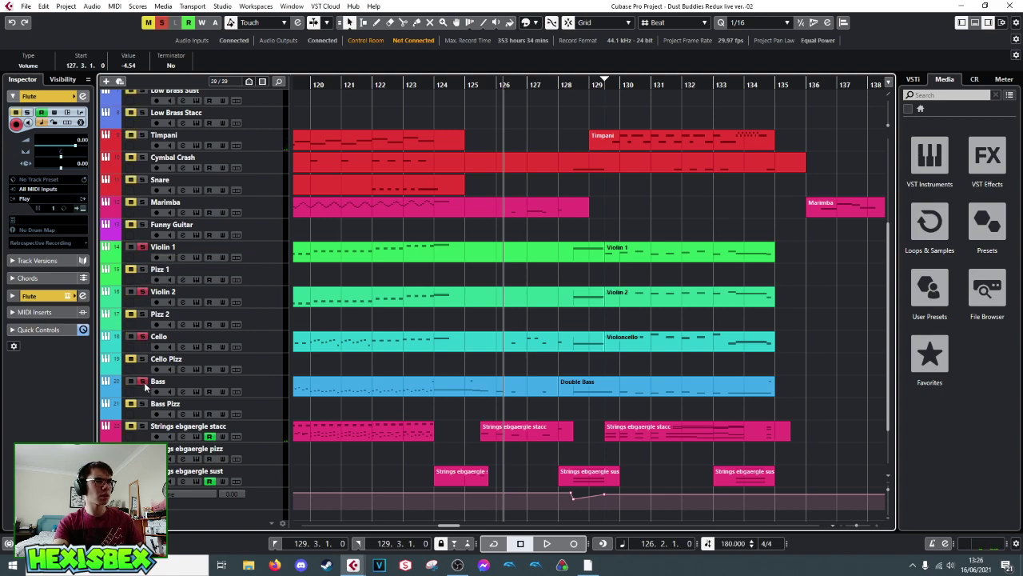
key("space")
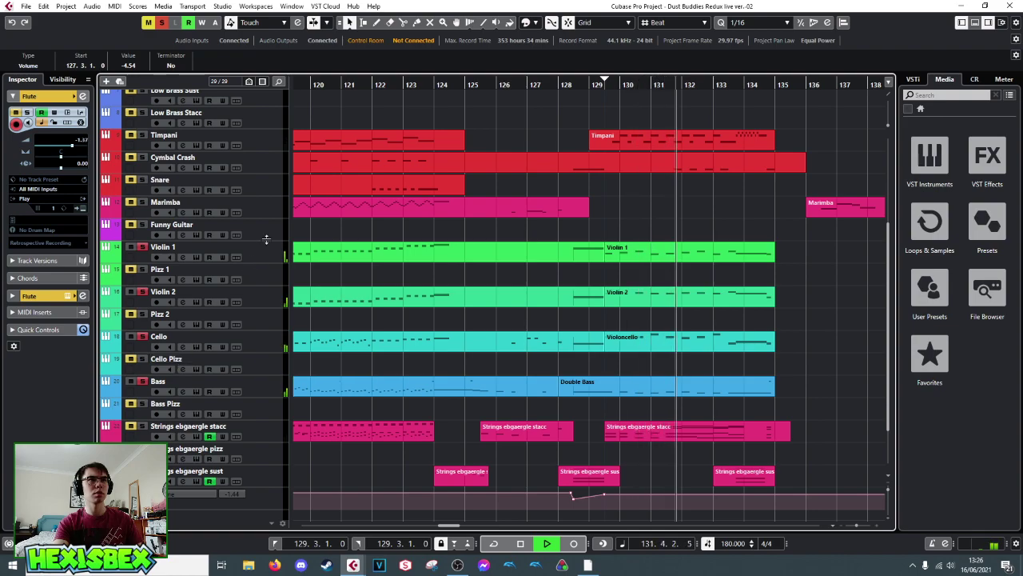
key("space")
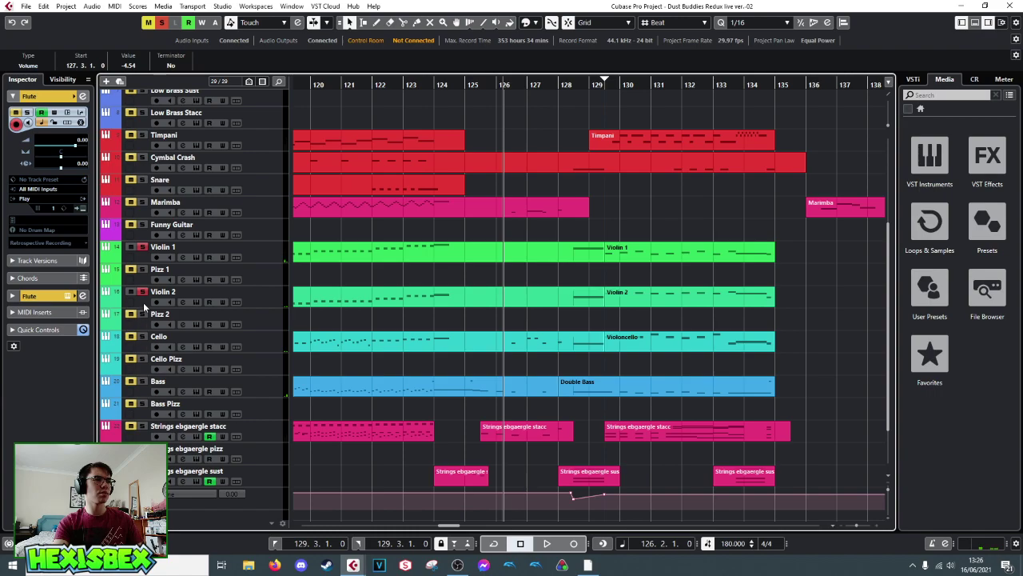
left_click(142, 247)
- Audition the full arrangement from bar 129 and open the Timpani part starting there for note editing
left_click(588, 83)
key("space")
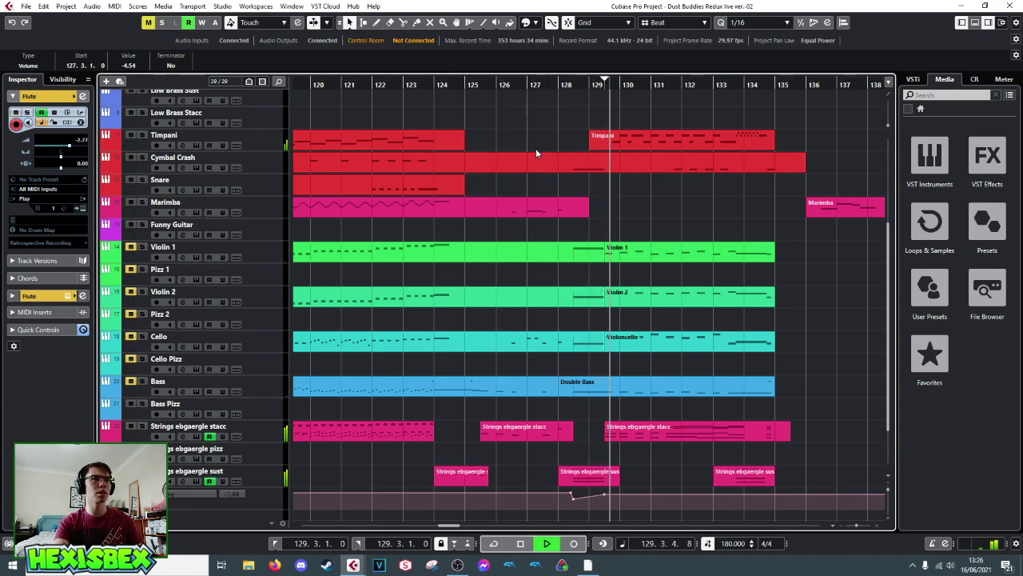
left_click(257, 142)
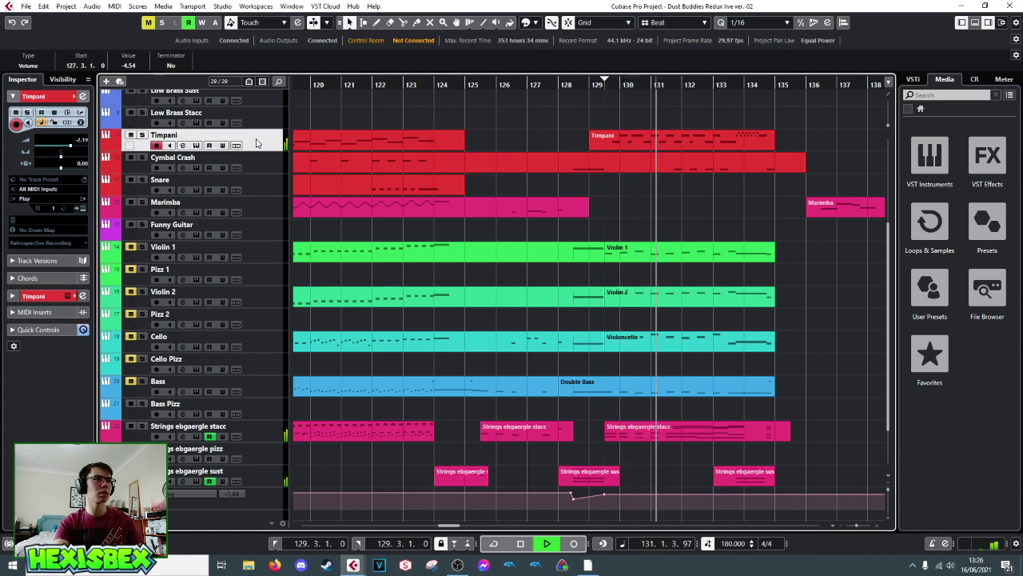
key("space")
double_click(613, 142)
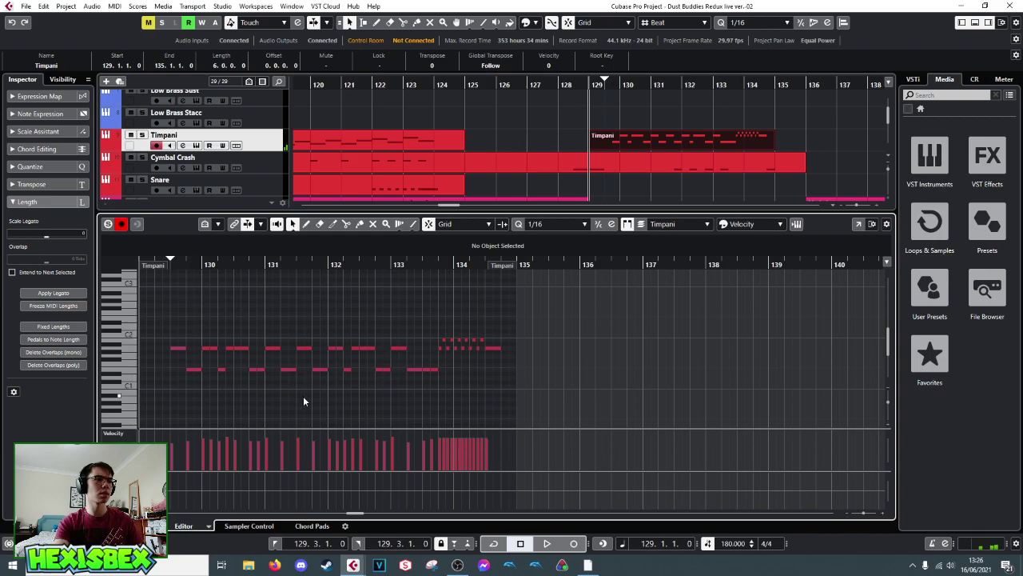
scroll(287, 307, "down", 3)
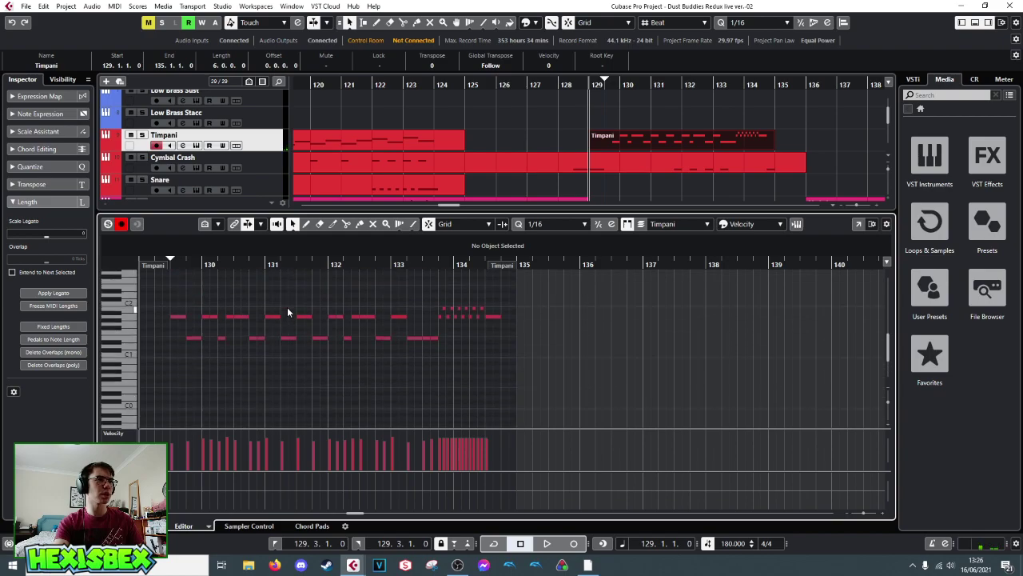
- Raise the velocity of the fast Timpani notes starting at 133.4 to 118 and start playback from bar 129
left_click_drag(253, 340, 435, 368)
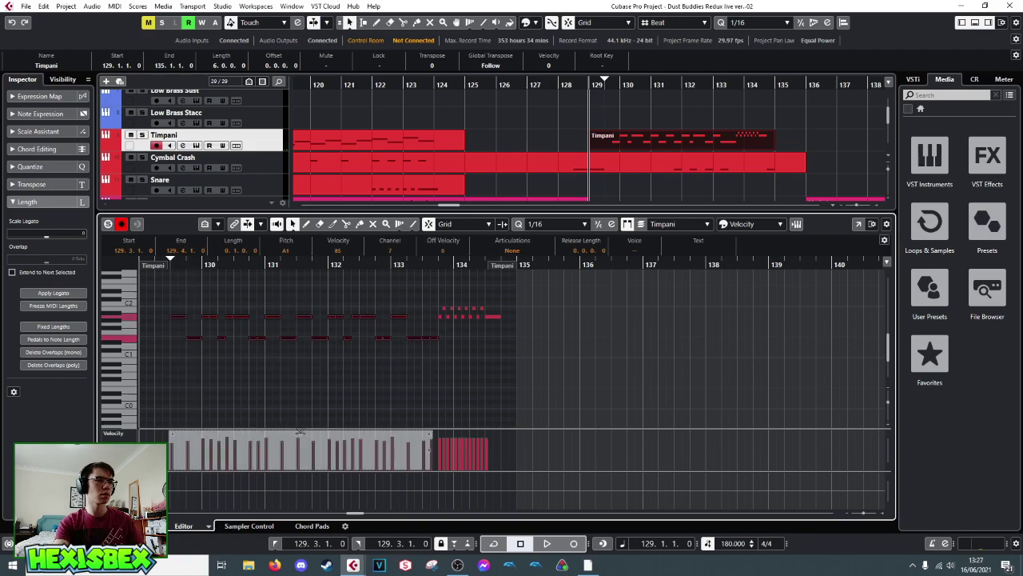
left_click_drag(439, 300, 491, 328)
left_click_drag(466, 437, 462, 433)
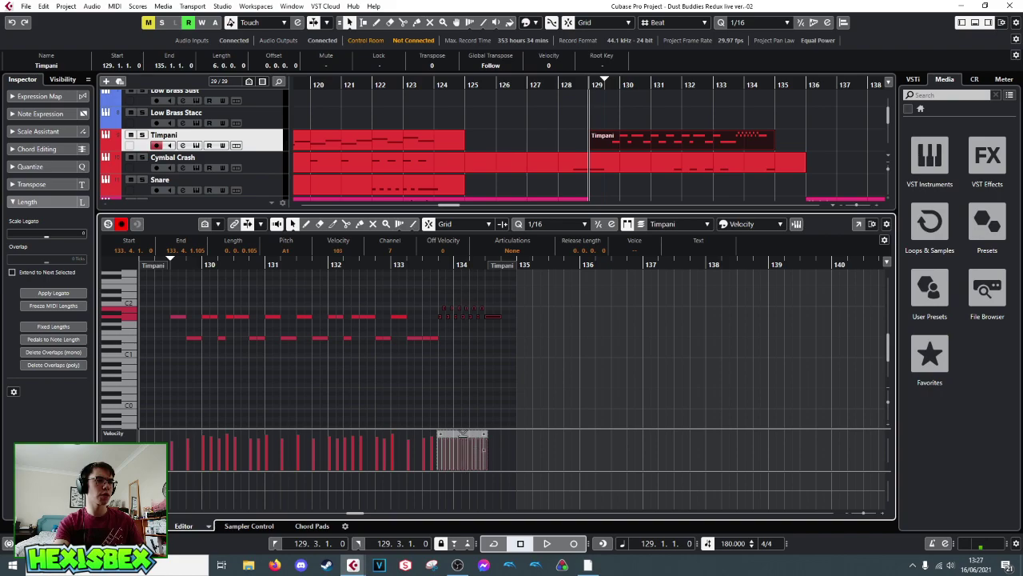
key("space")
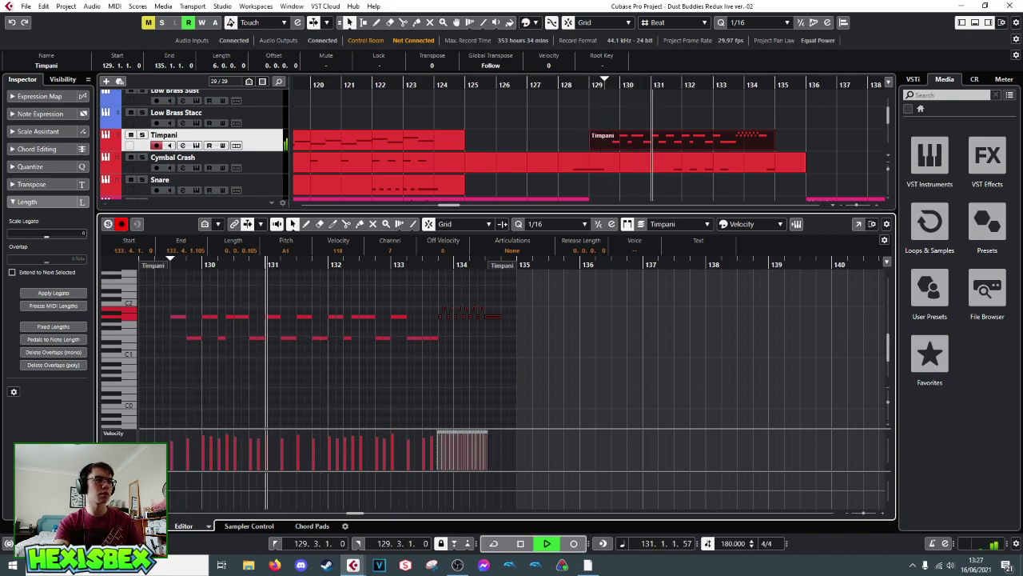
- Close the Timpani note editor and listen to the full arrangement through bar 134
key("ctrl+e")
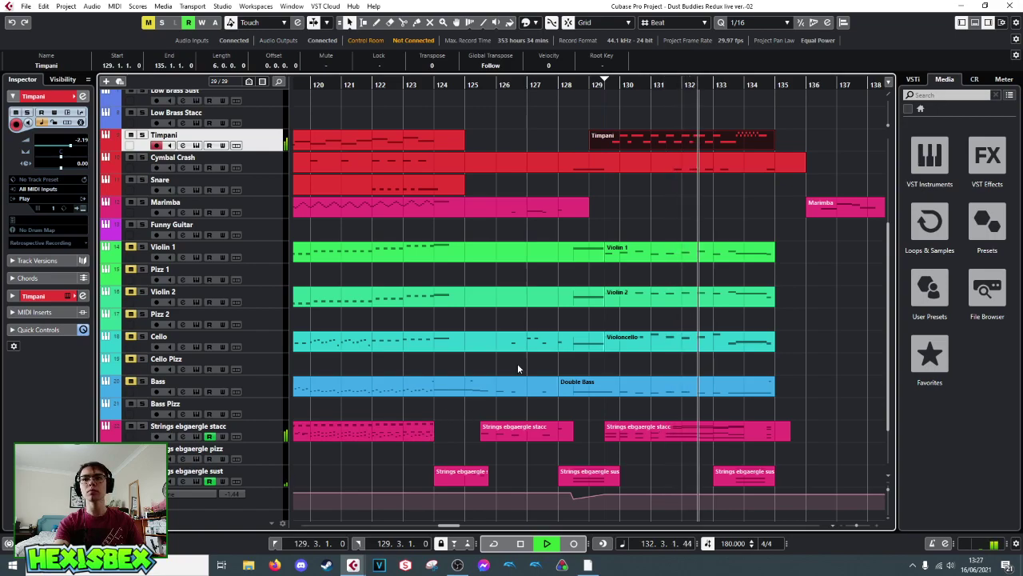
left_click(567, 352)
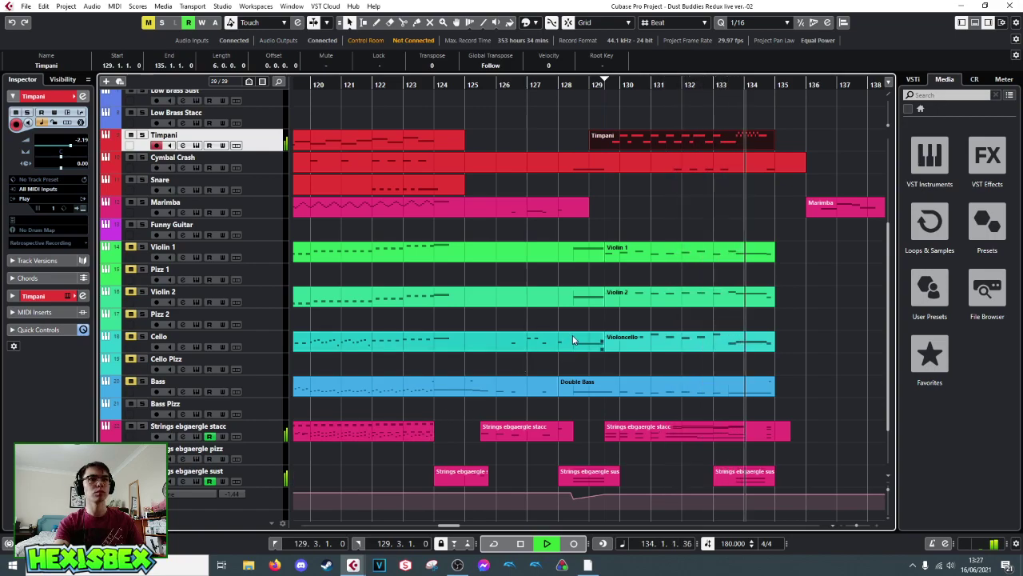
left_click(588, 190)
key("space")
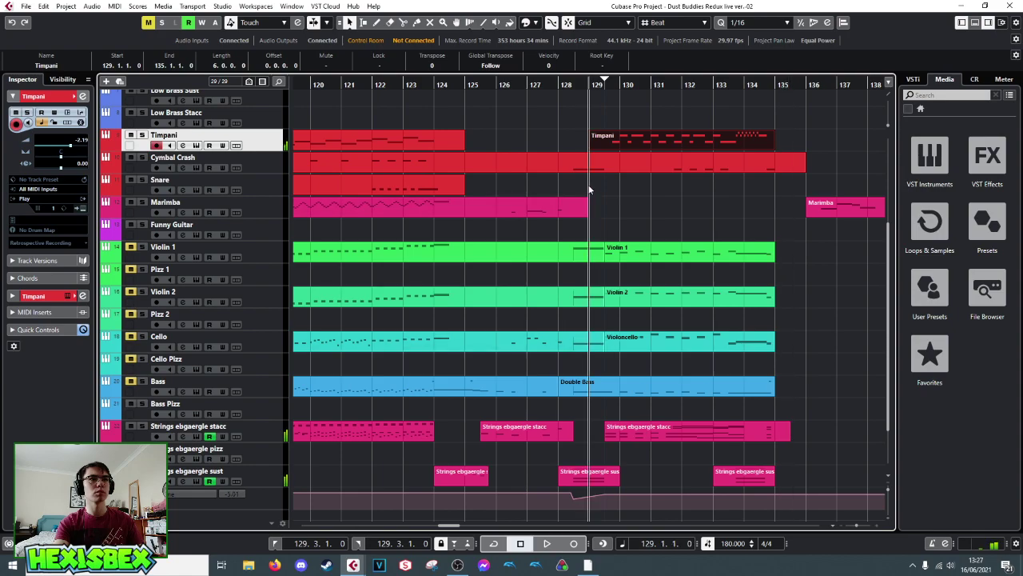
- Open the dustboys video, watch it with the music from bar 123, and close the video window
scroll(411, 399, "down", 3)
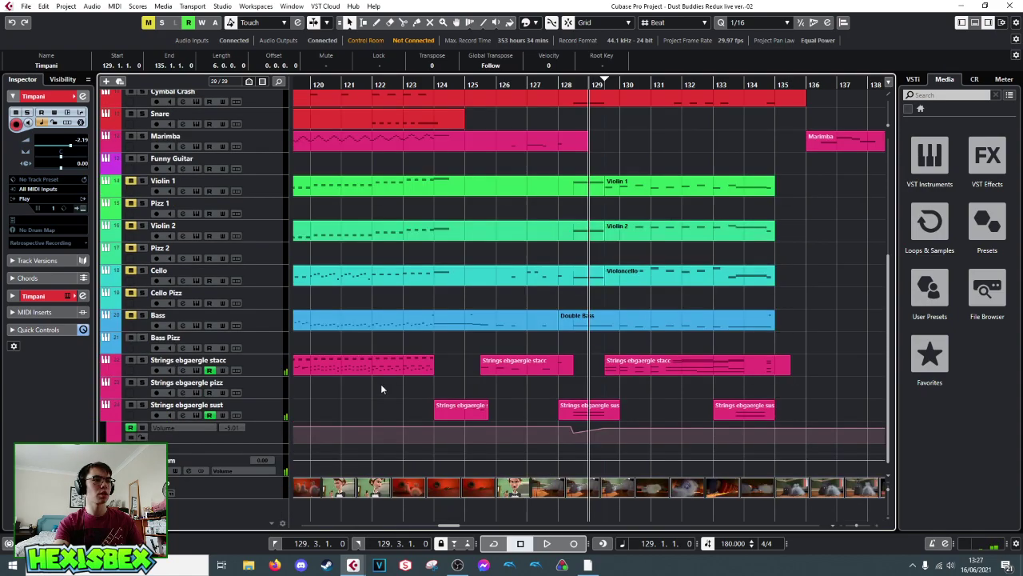
double_click(451, 488)
left_click(424, 84)
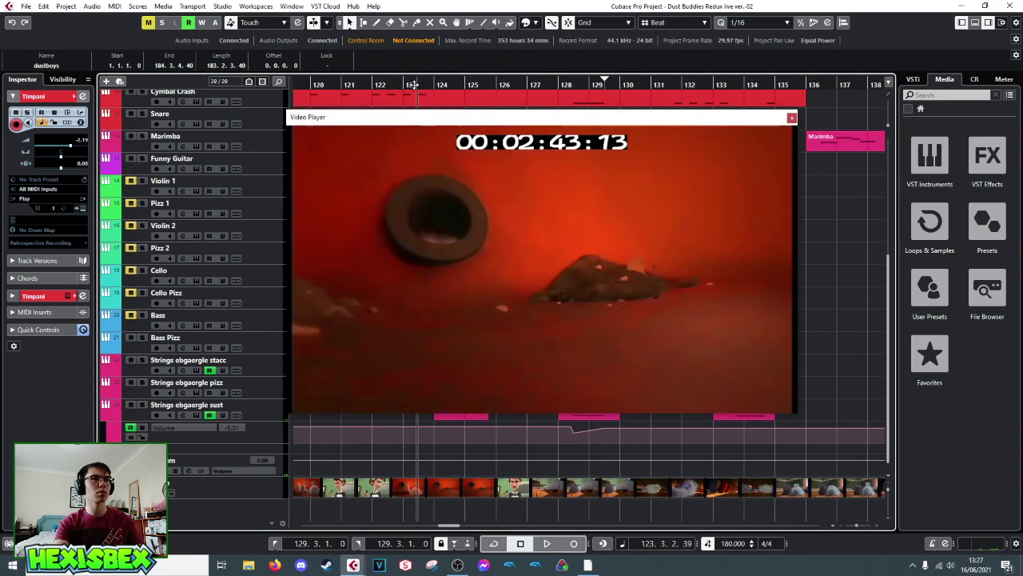
key("space")
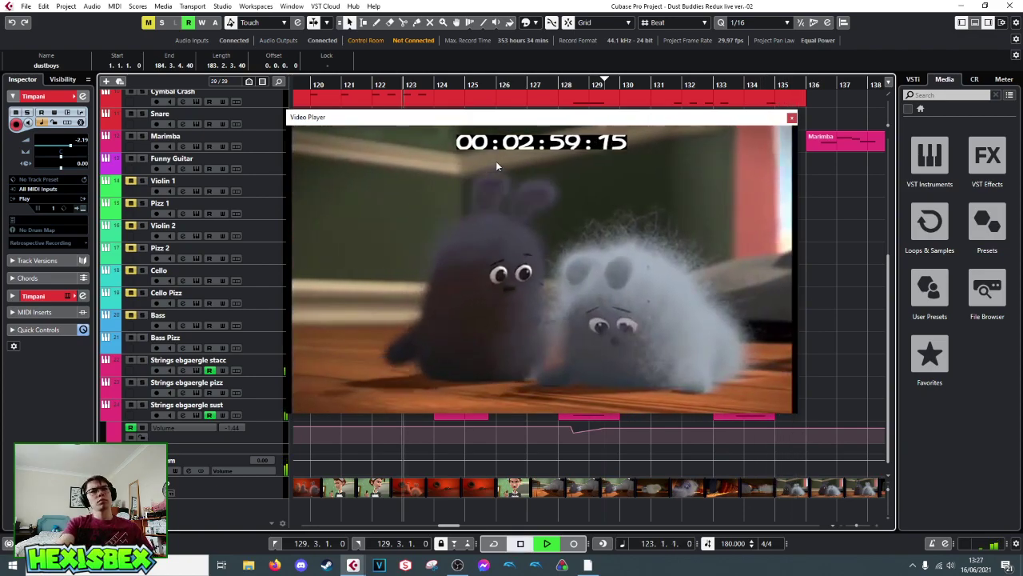
key("space")
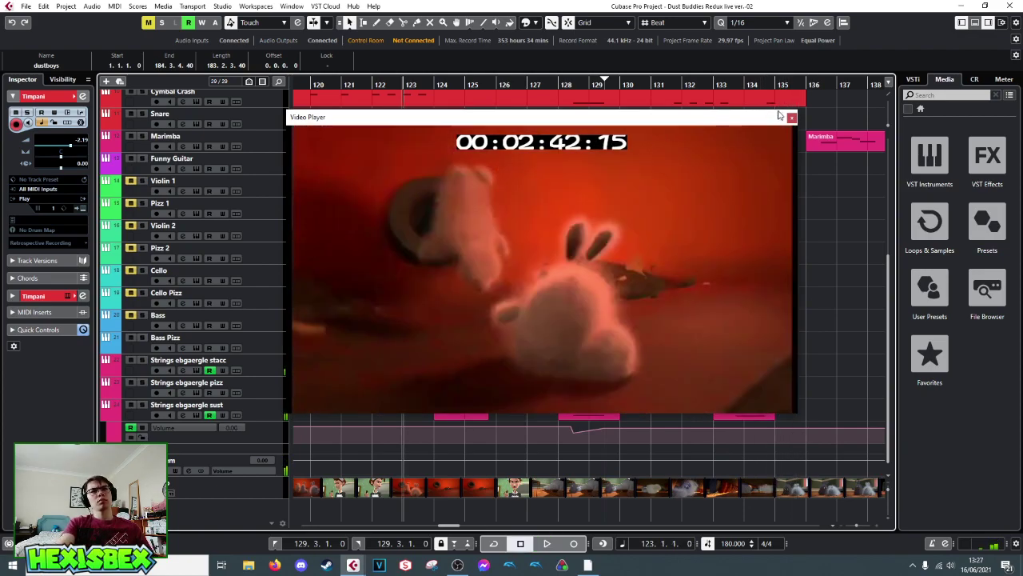
left_click(791, 119)
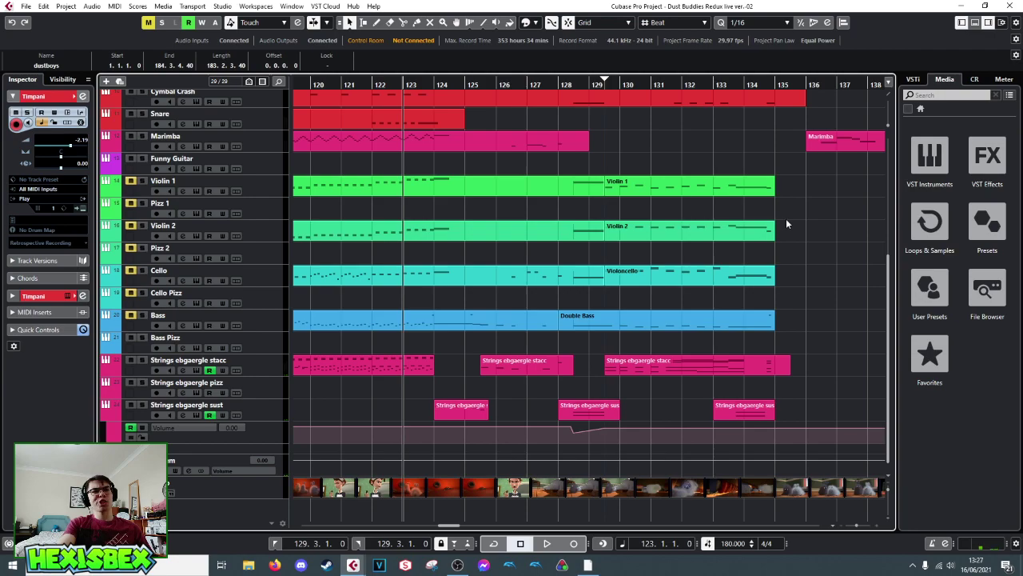
- Move the Strings ebgaergle stacc part at 129.3 onto the Strings ebgaergle sust track and audition it from 128.3
left_click(739, 368)
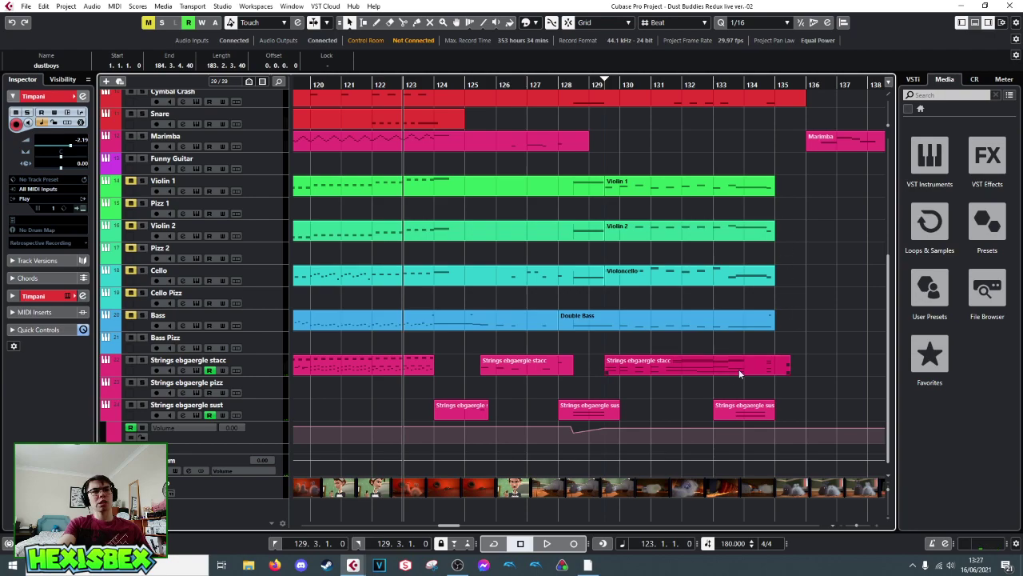
left_click(694, 365)
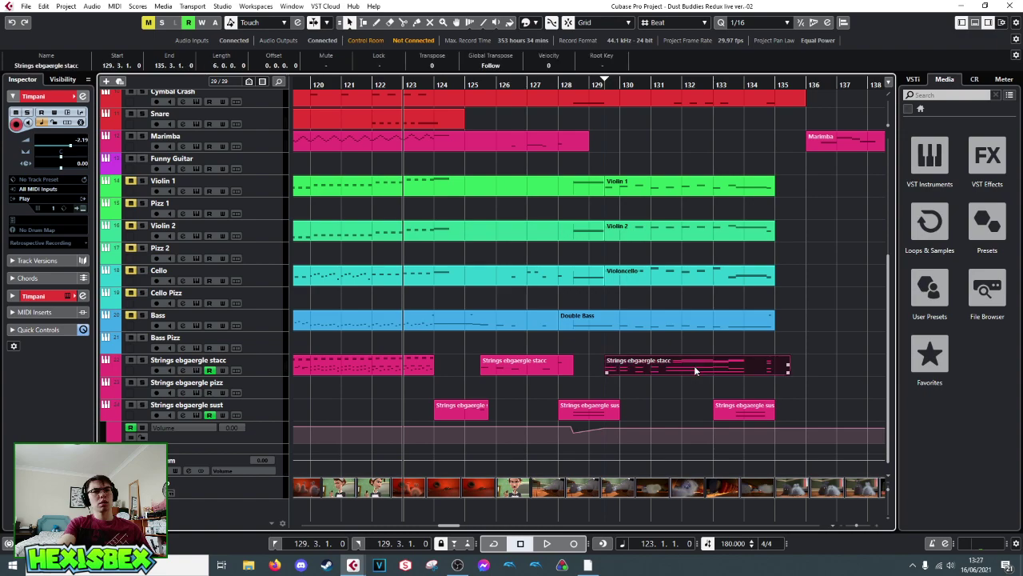
left_click_drag(694, 365, 694, 404)
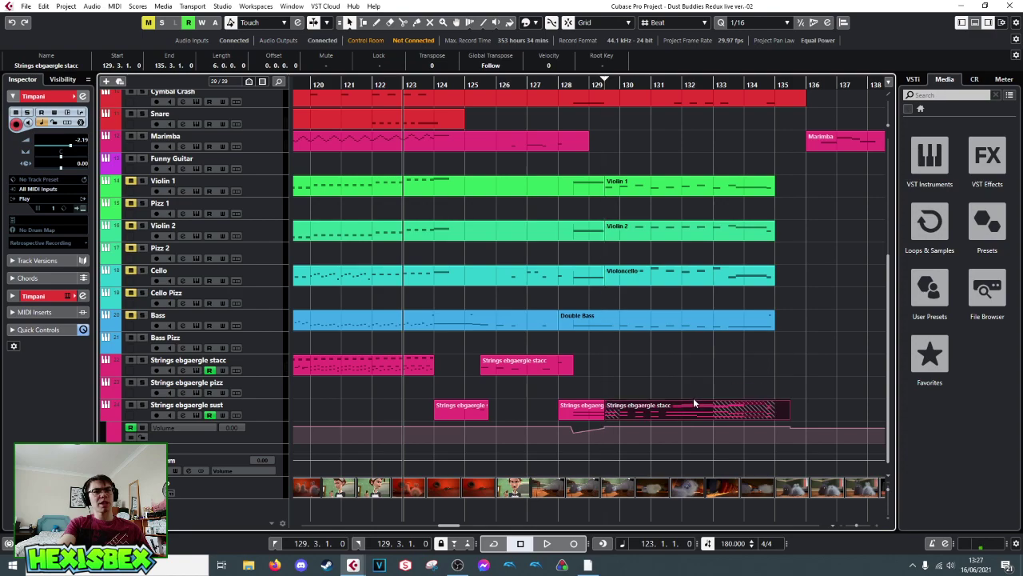
double_click(569, 86)
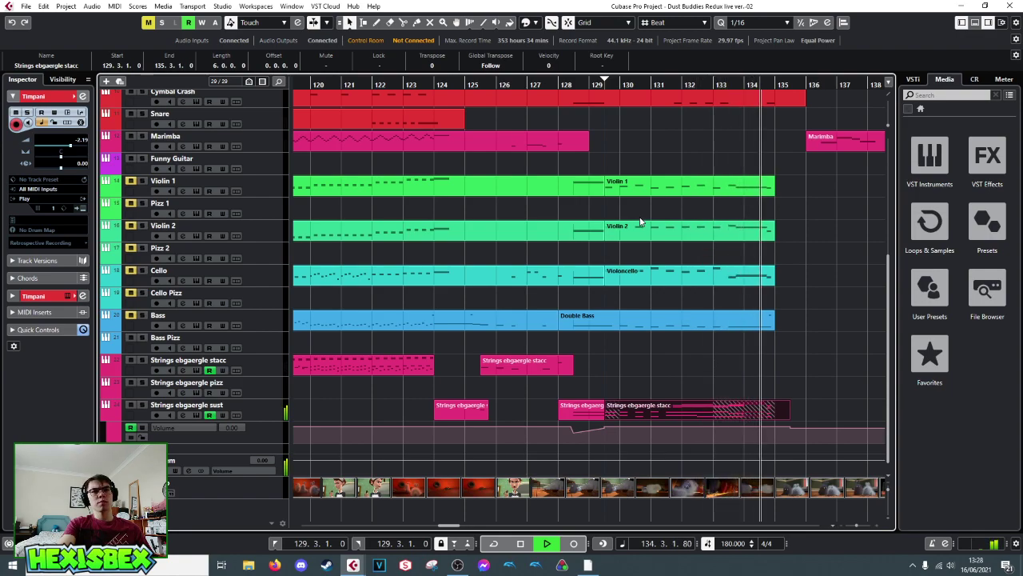
key("space")
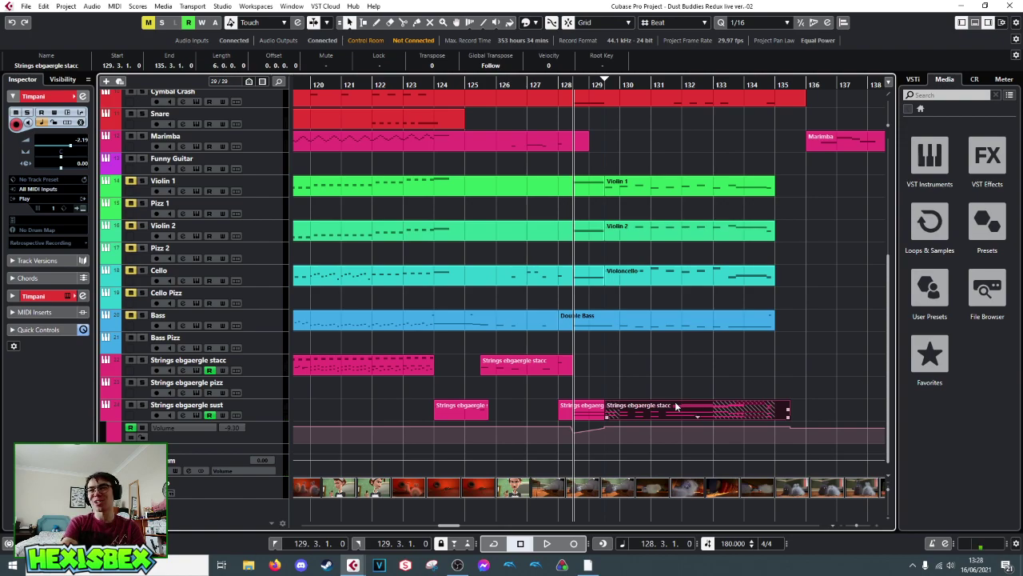
- Reopen the video and move back and forth beat by beat through bars 129 to 133, examining how the picture aligns with the beats
double_click(581, 490)
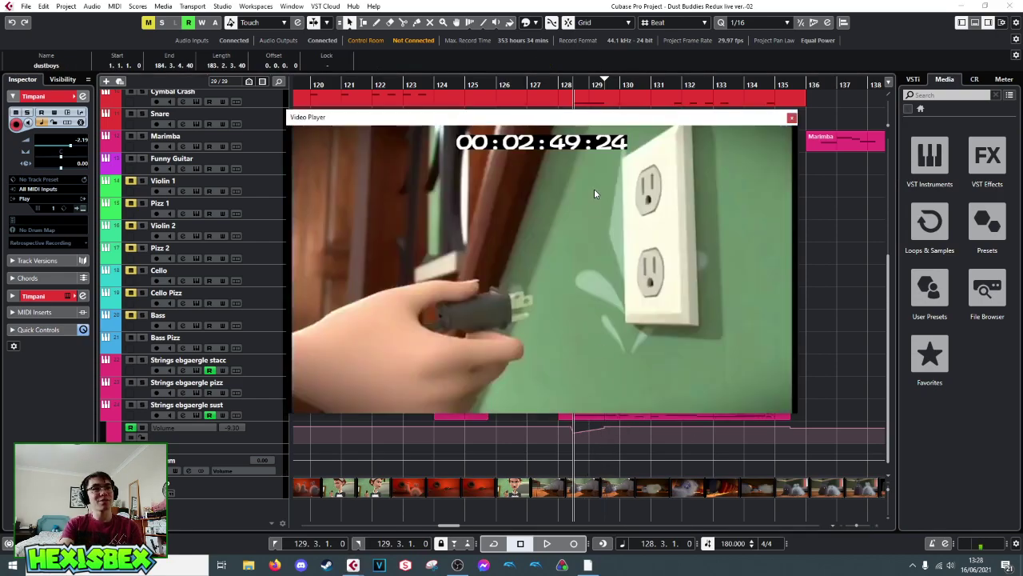
left_click(611, 83)
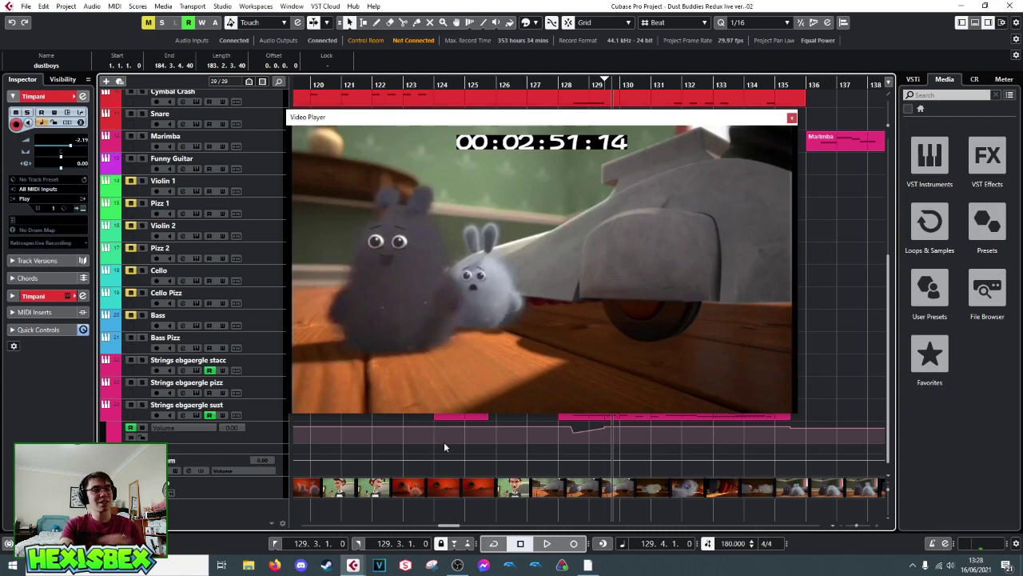
key("ctrl+Right")
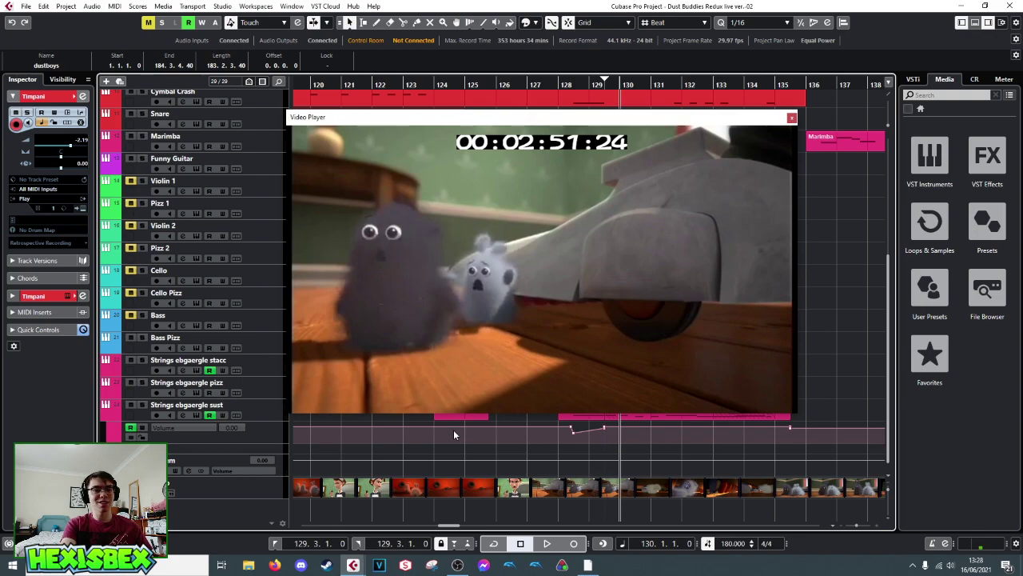
key("ctrl+Right")
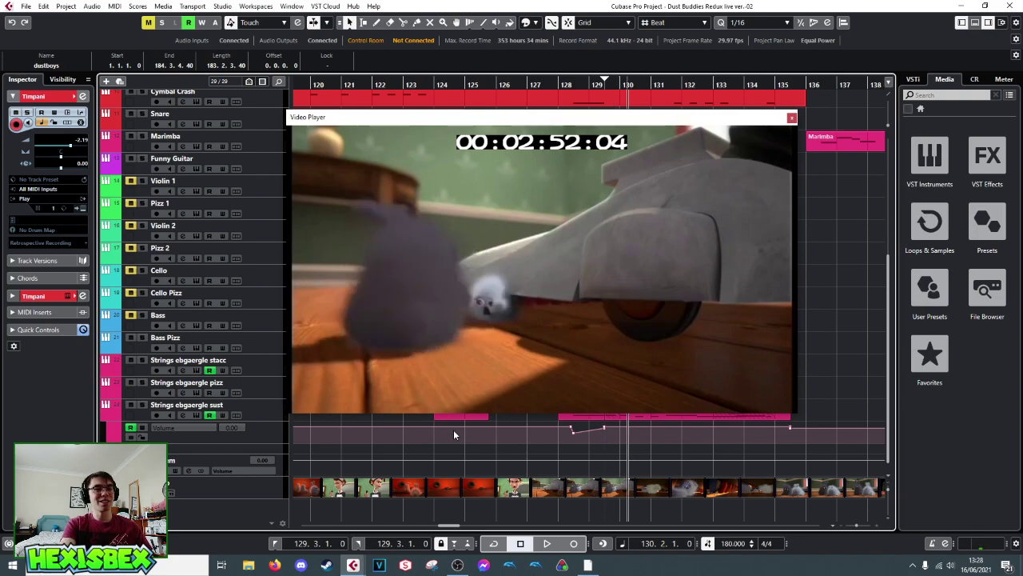
key("ctrl+Right")
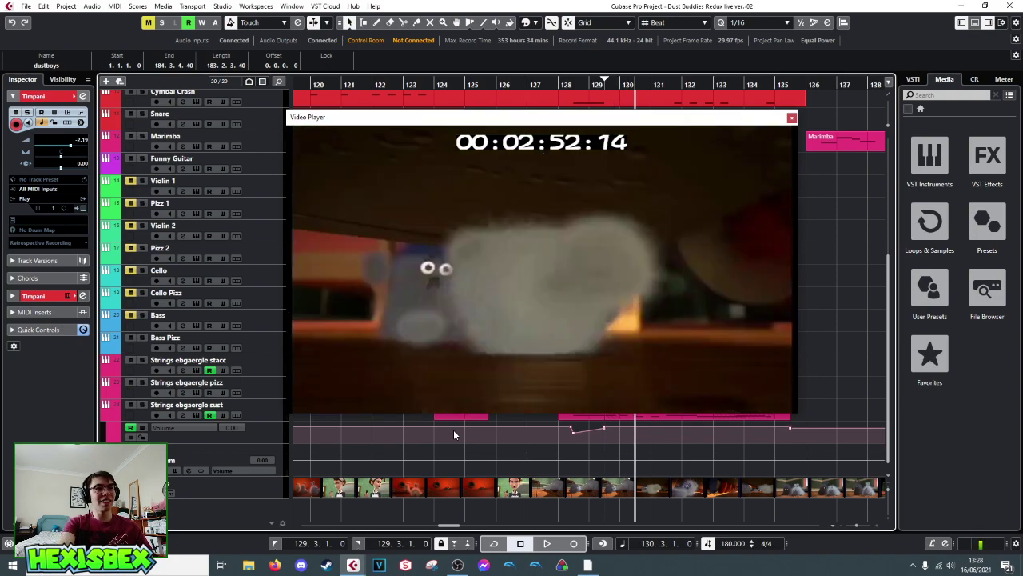
key("ctrl+Left")
key("ctrl+Left")
key("ctrl+Left")
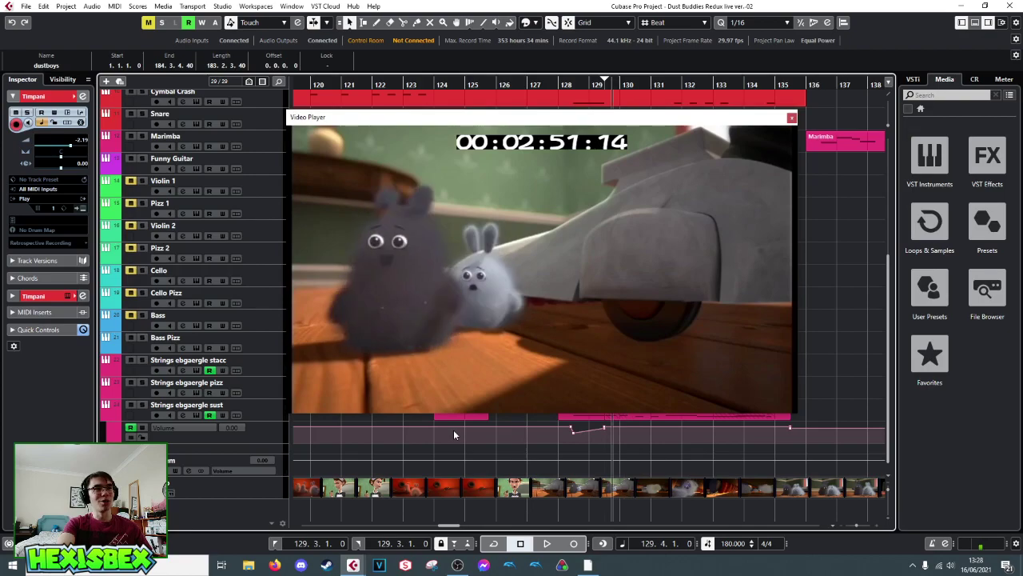
key("ctrl+Right")
key("ctrl+Left")
key("ctrl+Right")
key("ctrl+Left")
key("ctrl+Right")
key("ctrl+Right")
key("ctrl+Right")
key("ctrl+Right")
key("ctrl+Right")
key("ctrl+Left")
key("ctrl+Left")
key("ctrl+Right")
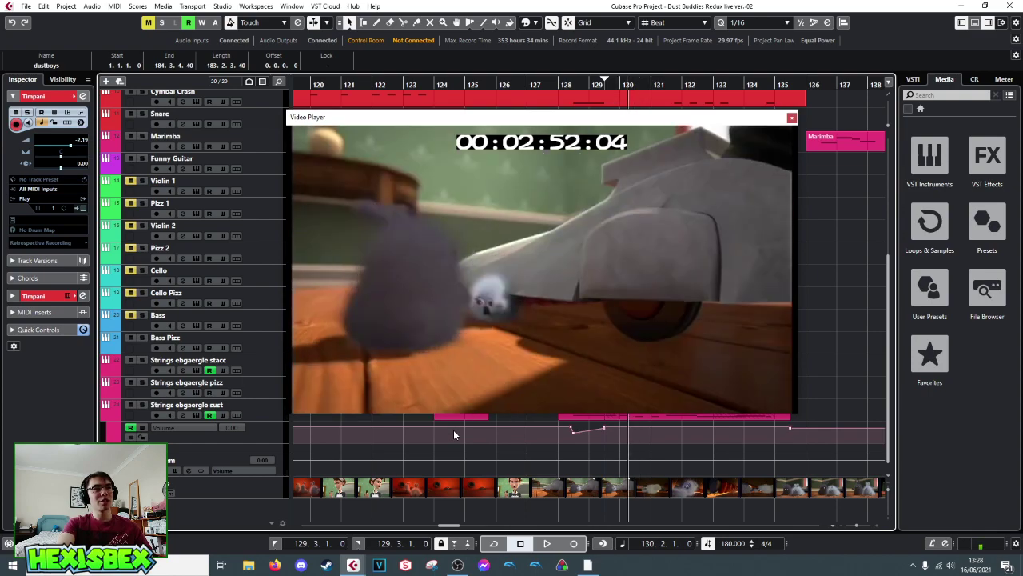
key("ctrl+Right")
key("ctrl+Right")
key("ctrl+Left")
key("ctrl+Right")
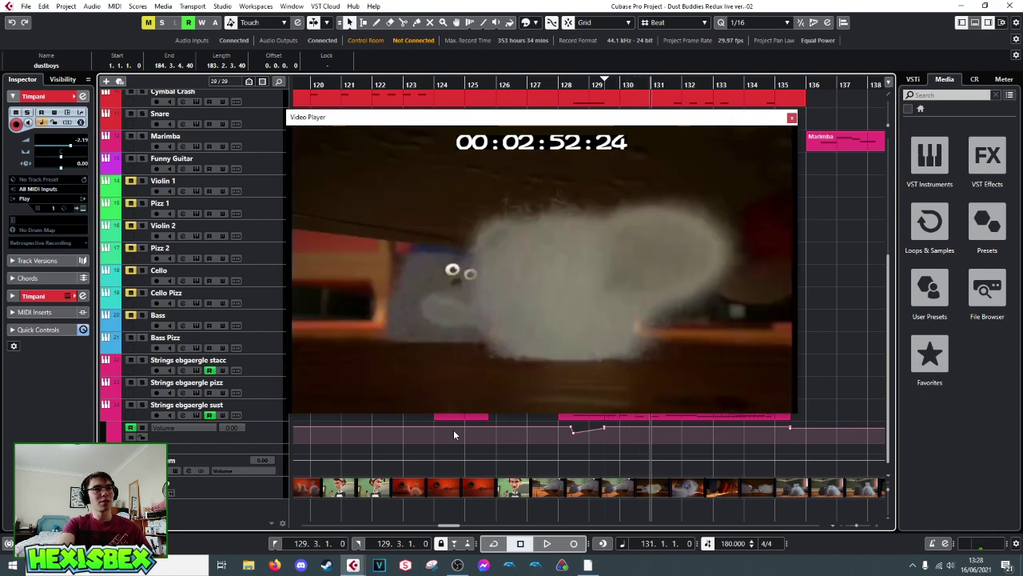
key("ctrl+Right")
key("ctrl+Right")
key("ctrl+Right")
key("ctrl+Right")
key("ctrl+Right")
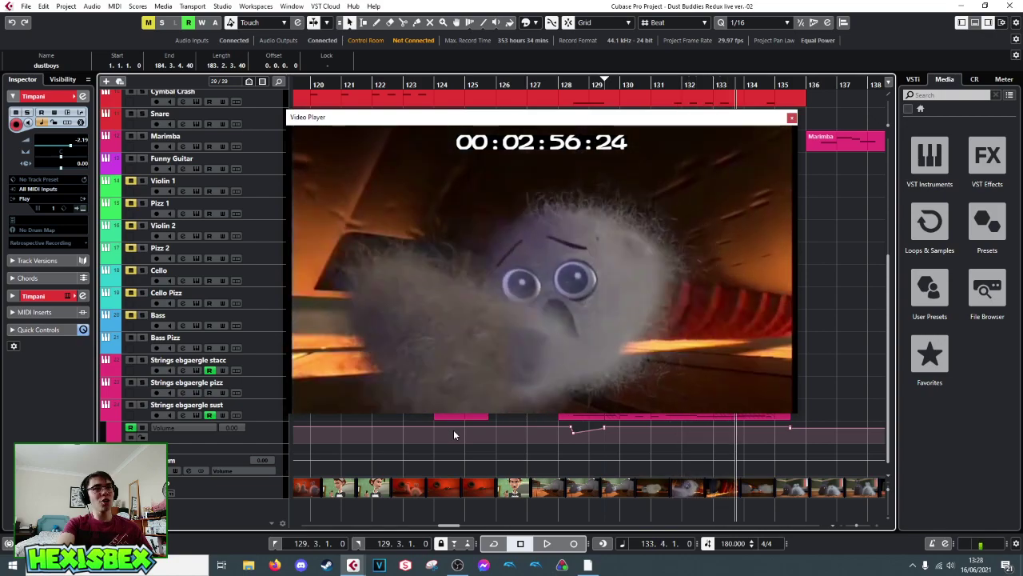
key("ctrl+Left")
key("ctrl+Left")
key("ctrl+Left")
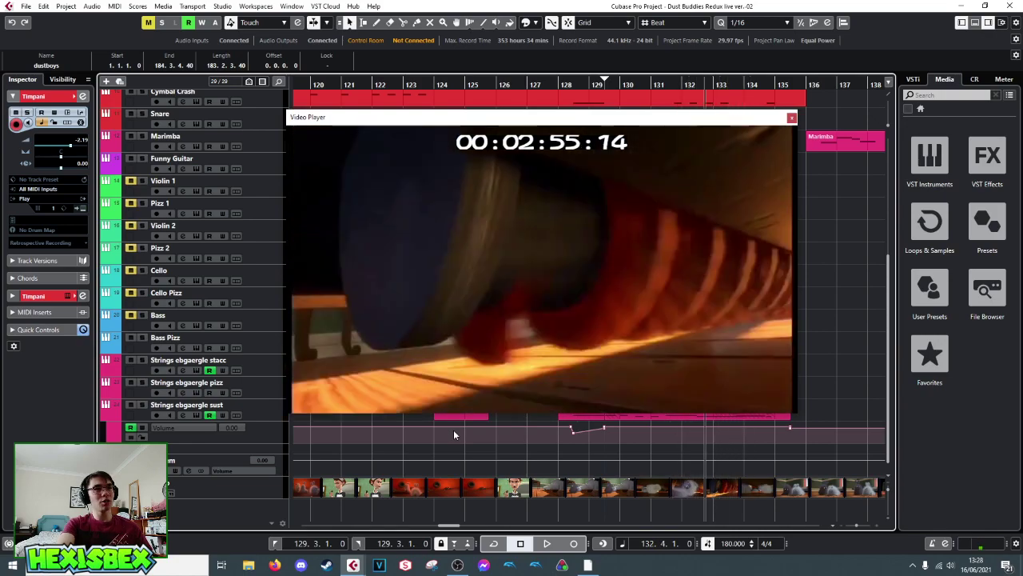
key("ctrl+Left")
key("ctrl+Left")
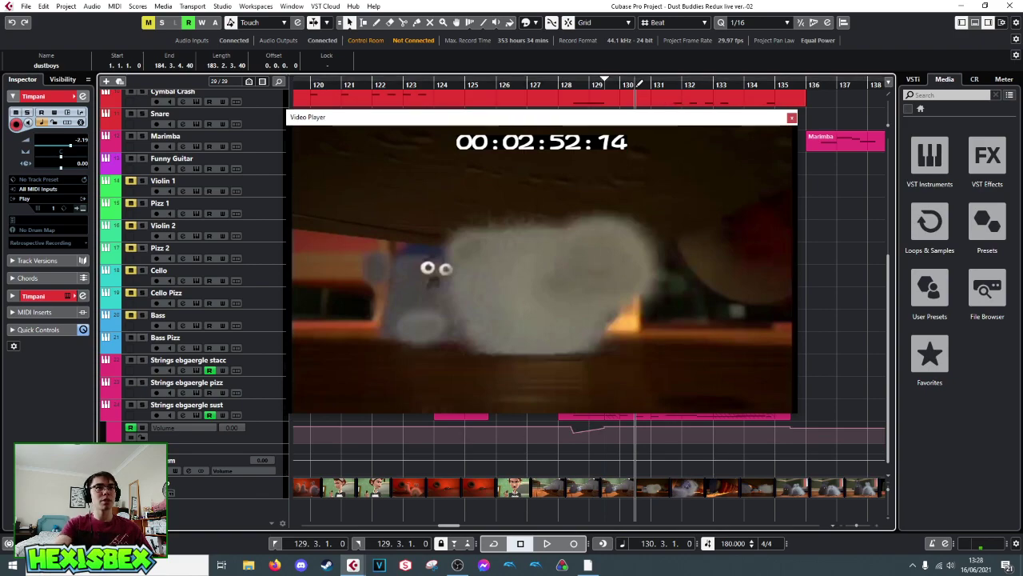
- Zoom in on the timeline around bar 130 and check the video's scene change there against the beats
left_click_drag(635, 85, 661, 79)
key("space")
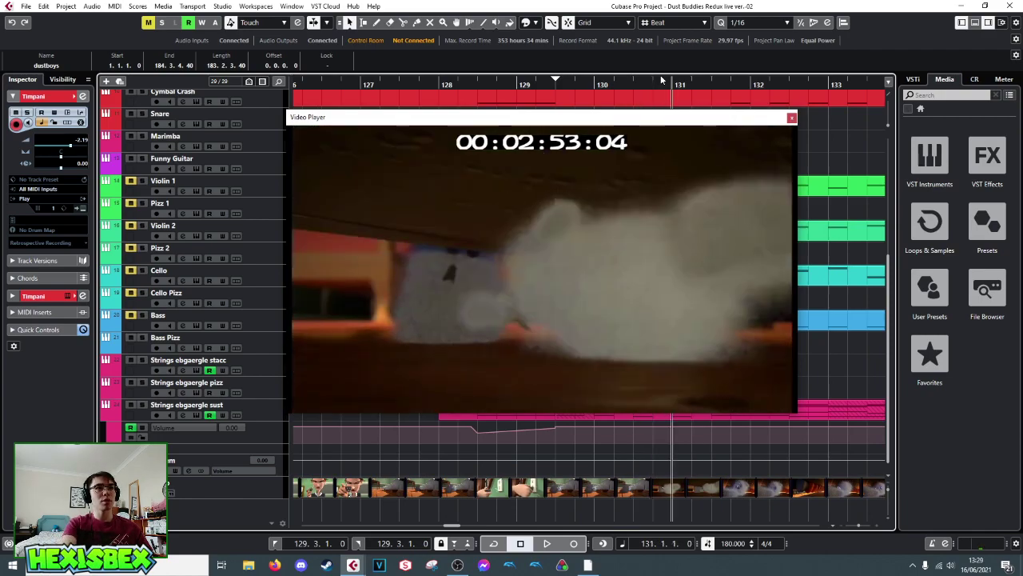
key("space")
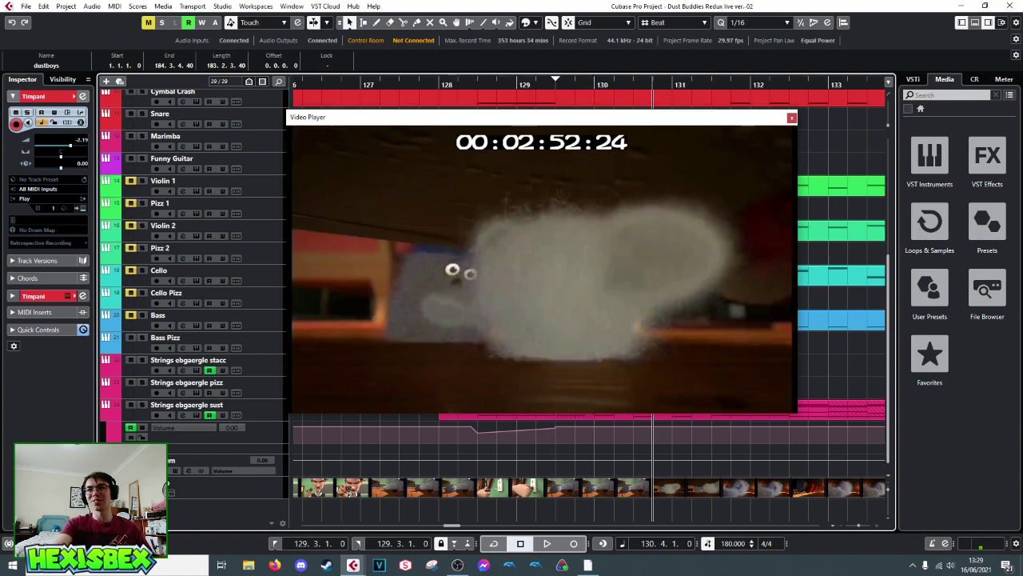
left_click(595, 84)
key("space")
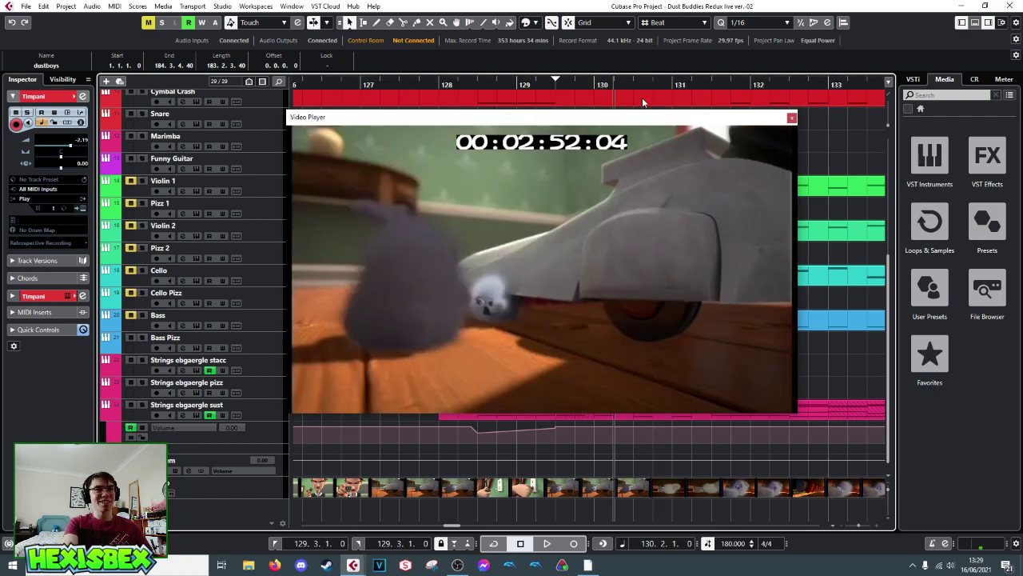
key("space")
- Compare the video picture beat by beat between bars 128 and 130, examining where the plug-in shot and scene cut fall
key("KP_Subtract")
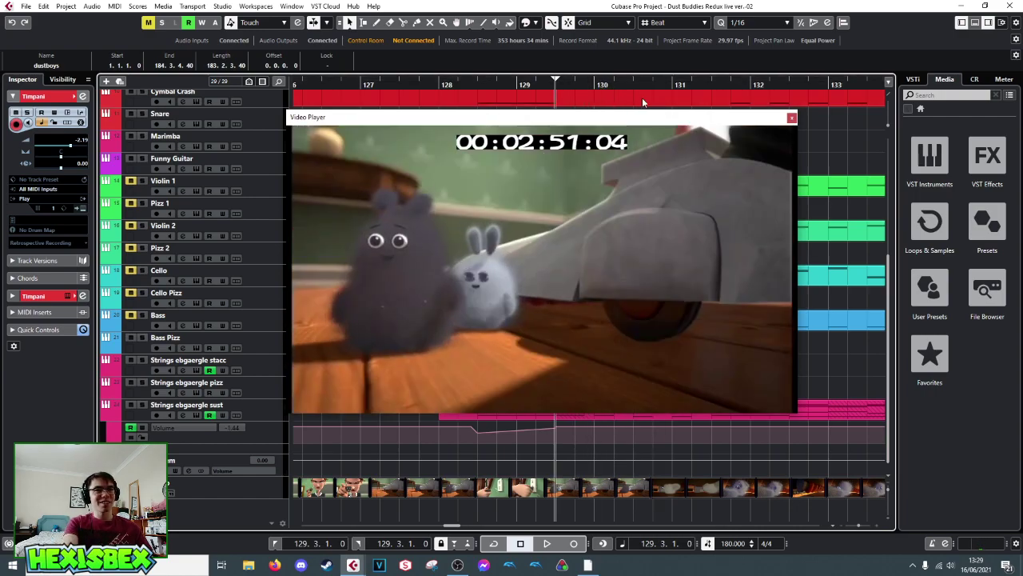
key("KP_Subtract")
key("KP_Add")
key("KP_Add")
key("KP_Subtract")
key("KP_Add")
key("KP_Subtract")
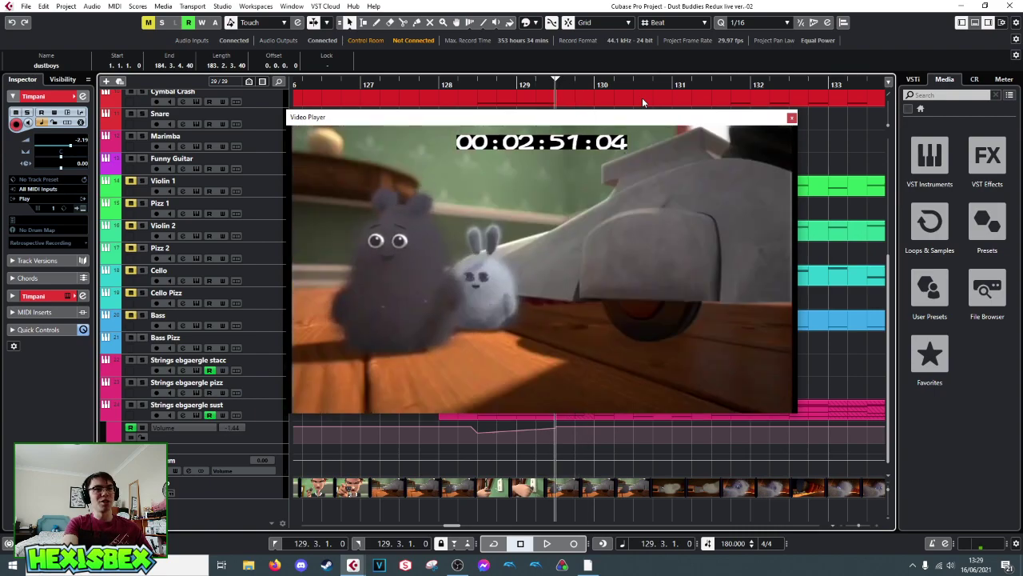
key("KP_Add")
key("KP_Add")
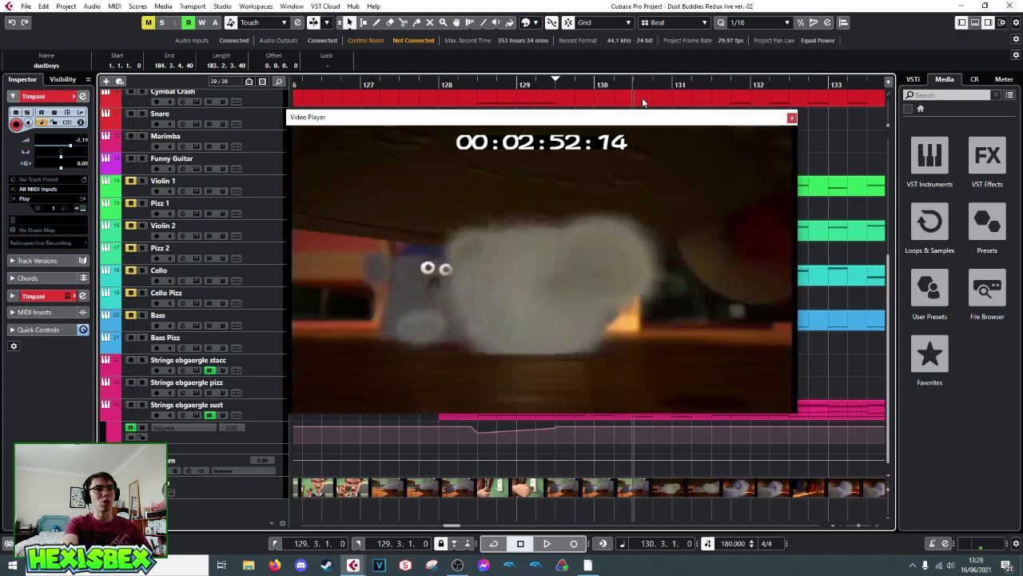
key("KP_Add")
key("KP_Subtract")
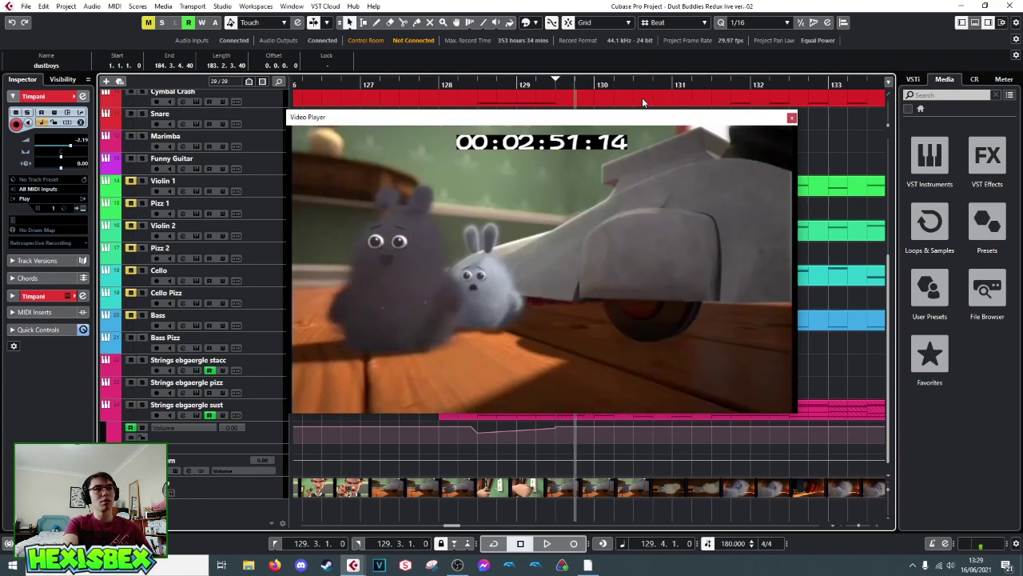
key("KP_Subtract")
key("KP_Subtract")
key("KP_Subtract")
key("KP_Add")
key("KP_Subtract")
key("KP_Add")
key("KP_Subtract")
key("KP_Add")
key("KP_Subtract")
key("KP_Add")
key("KP_Subtract")
key("KP_Add")
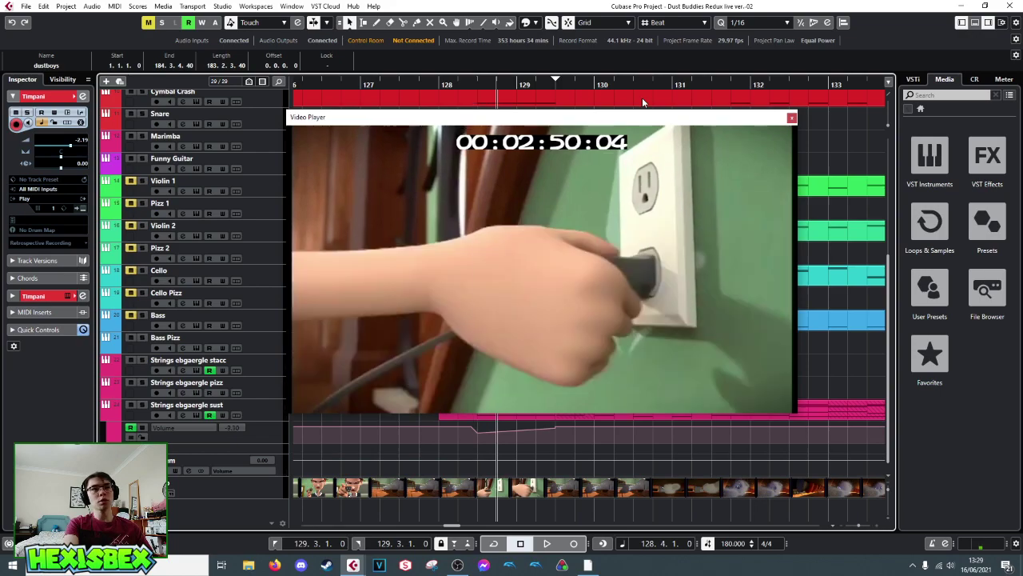
- Advance the video beat by beat from bar 128 to bar 142, examining how the picture fits the beats, and close the video
key("KP_Subtract")
key("KP_Add")
key("KP_Add")
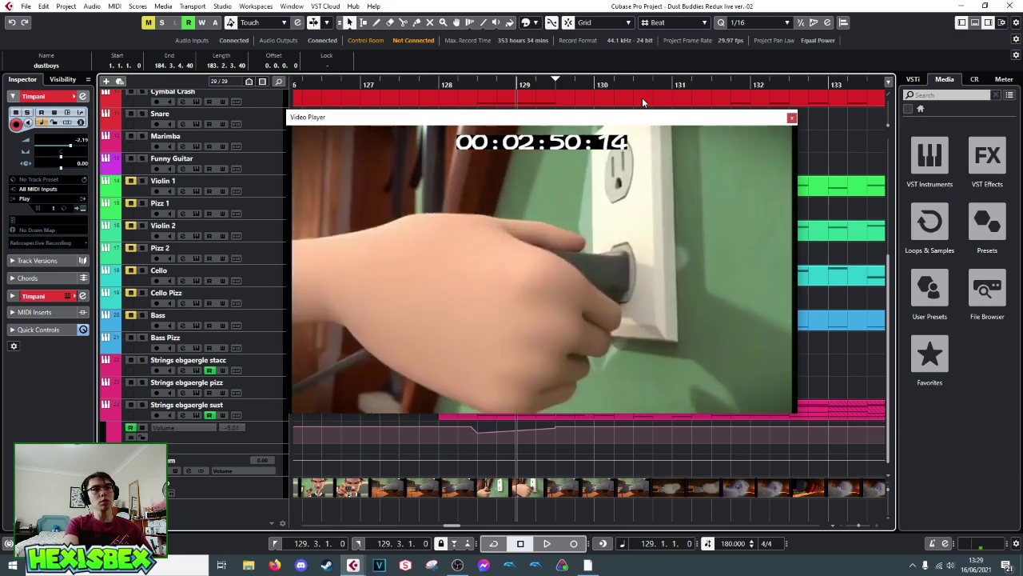
key("KP_Add")
key("KP_Add")
key("KP_Add")
key("KP_Add")
key("KP_Add")
key("KP_Add")
key("KP_Add")
key("KP_Add")
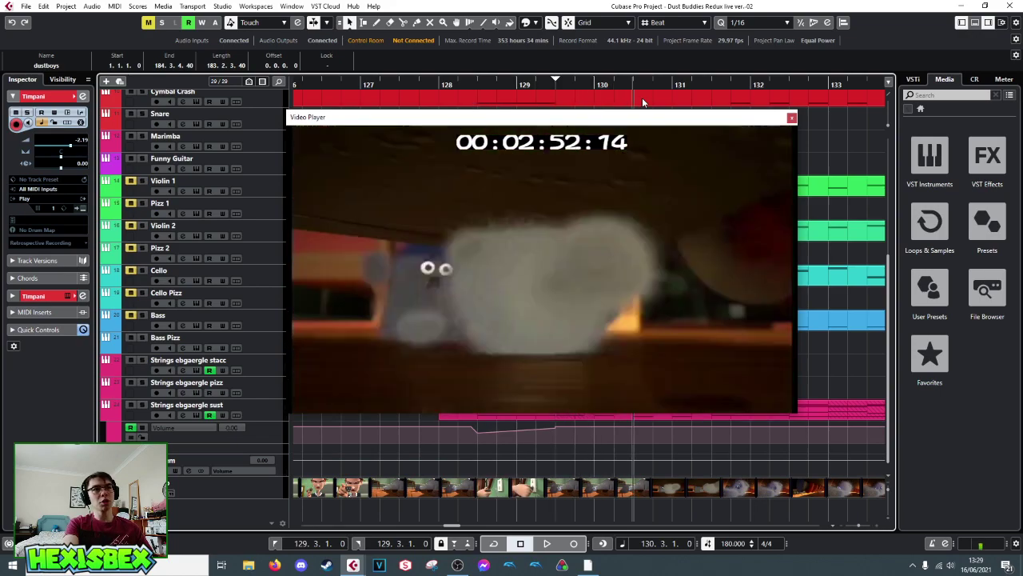
key("KP_Add")
key("KP_Add")
key("KP_Add")
key("KP_Add")
key("KP_Add")
key("KP_Add")
key("KP_Add")
key("KP_Add")
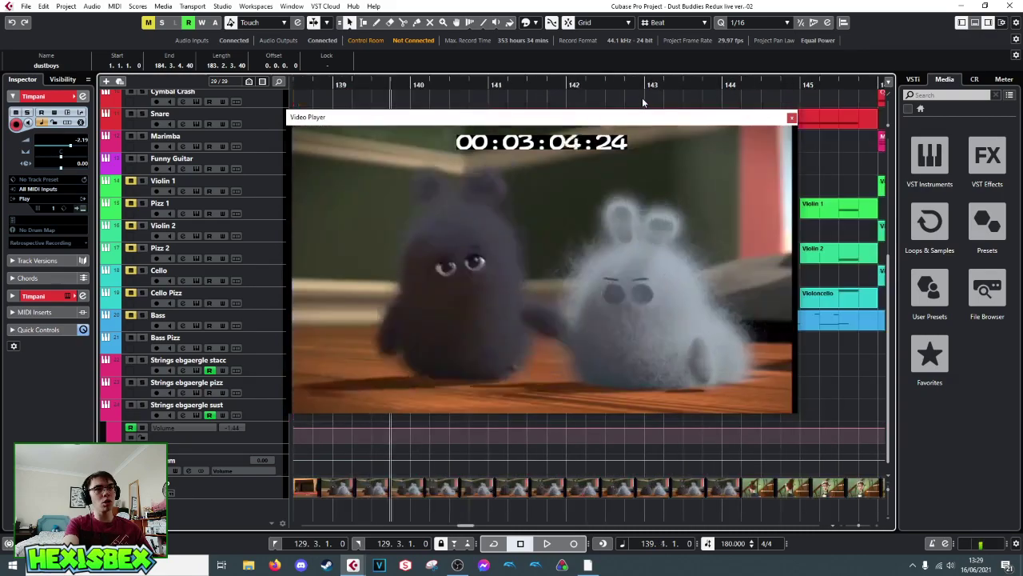
key("KP_Add")
key("KP_Add")
key("KP_Add")
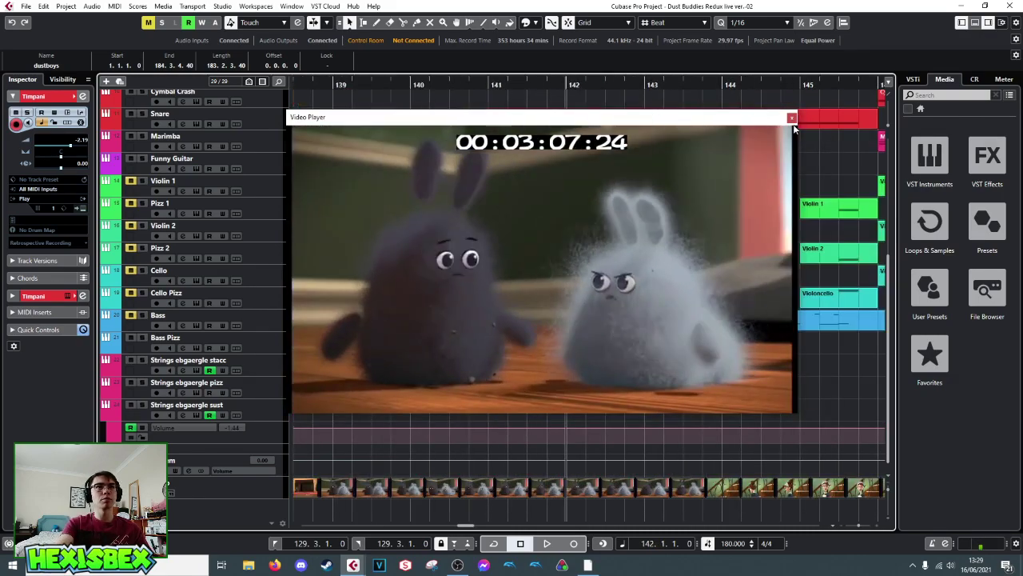
left_click(792, 118)
- Move the part at 129.3 back onto the Strings ebgaergle stacc track and audition it from 126.2
left_click_drag(507, 94, 352, 79)
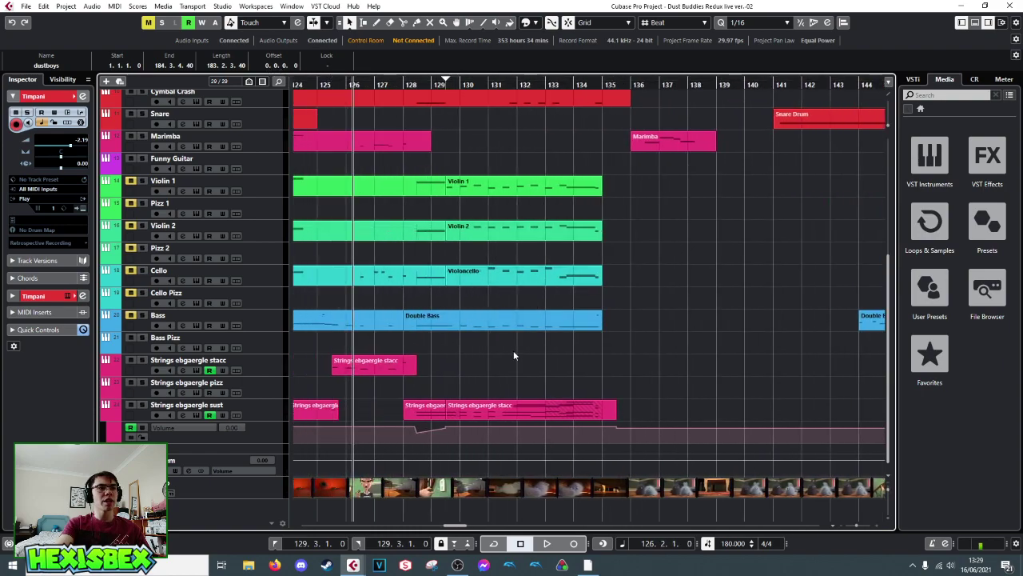
left_click_drag(503, 407, 501, 377)
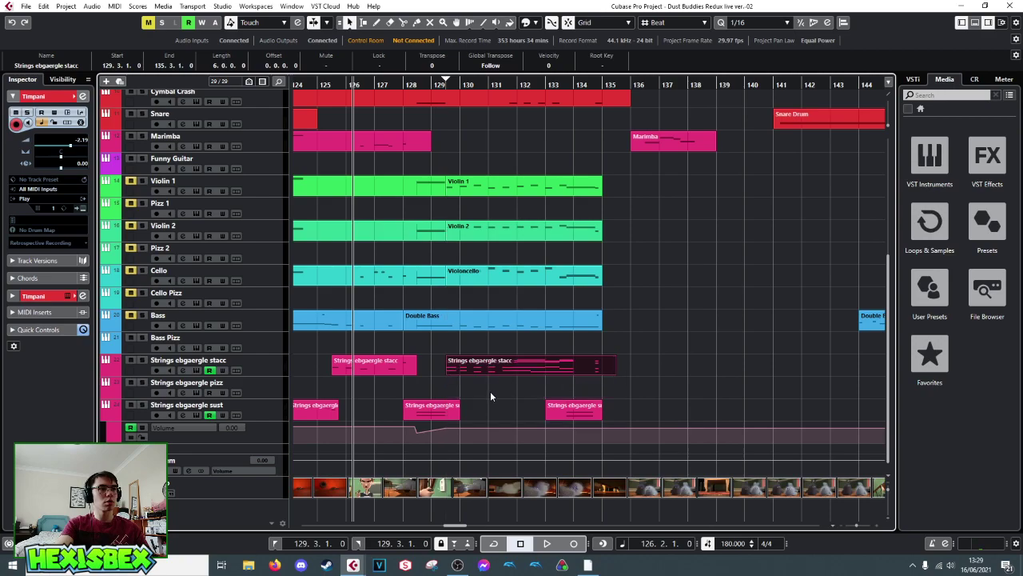
key("space")
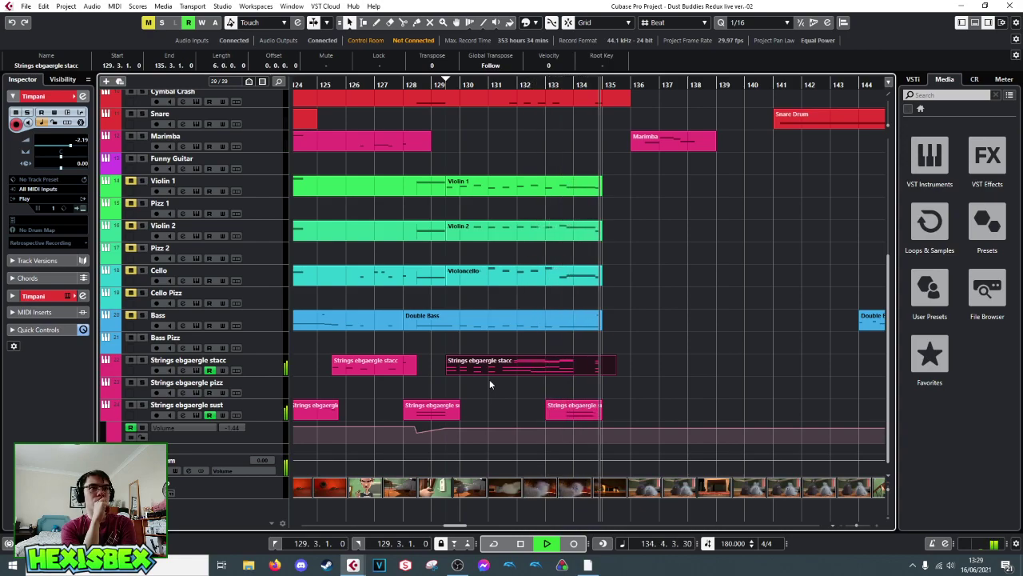
key("space")
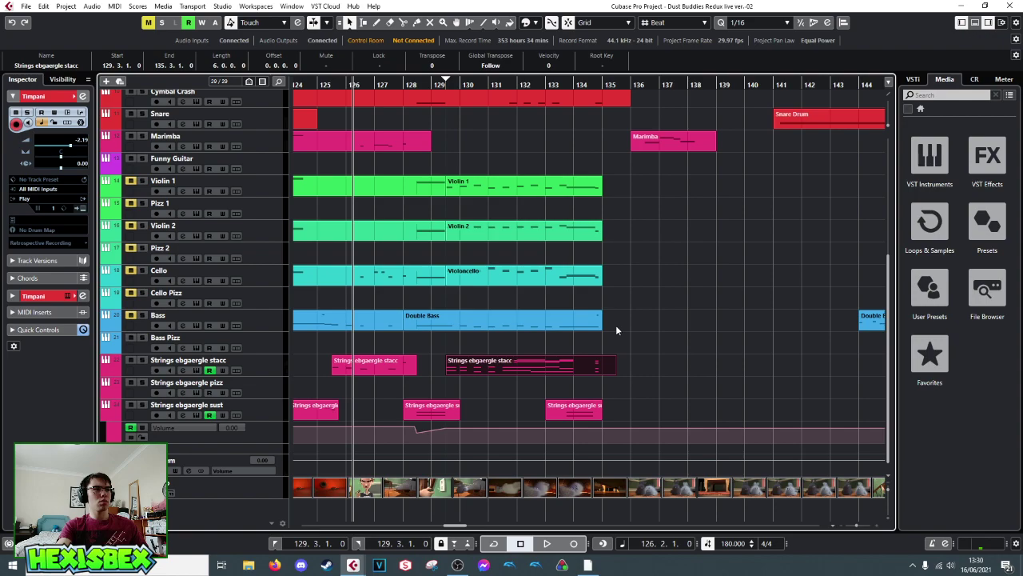
- Add one Kontakt instrument track below the Strings ebgaergle sust track
left_click(273, 369)
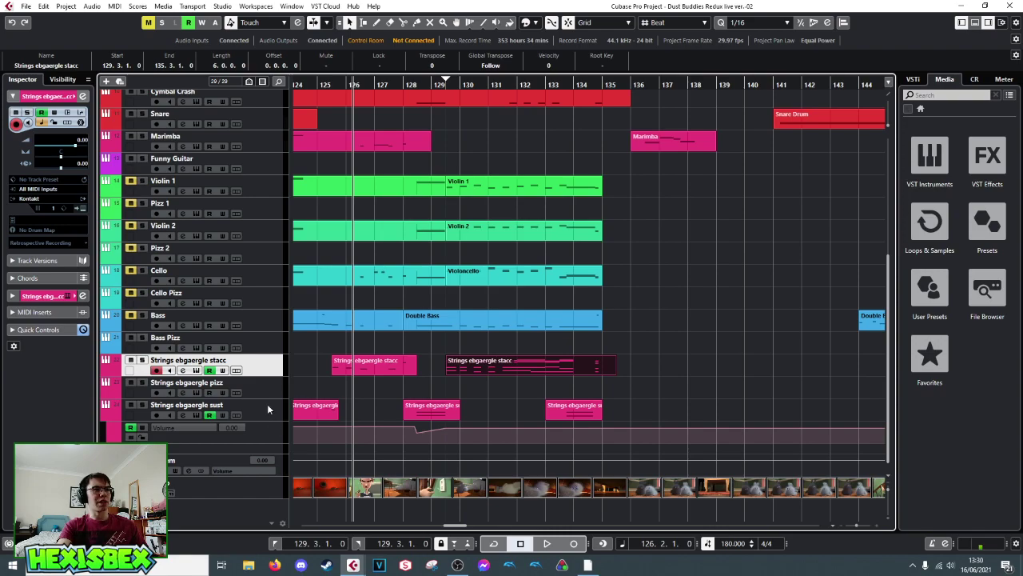
right_click(267, 404)
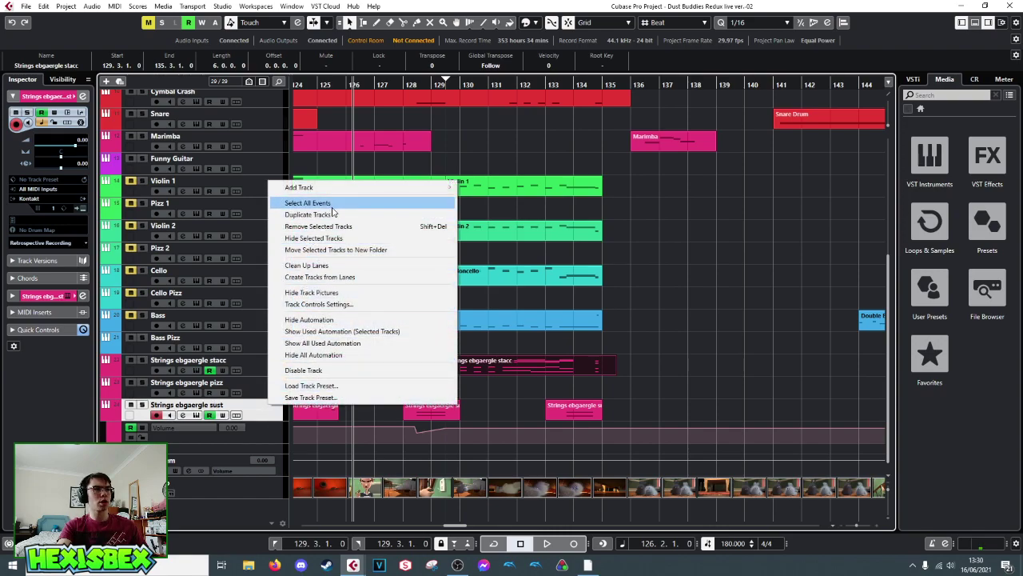
mouse_move(317, 192)
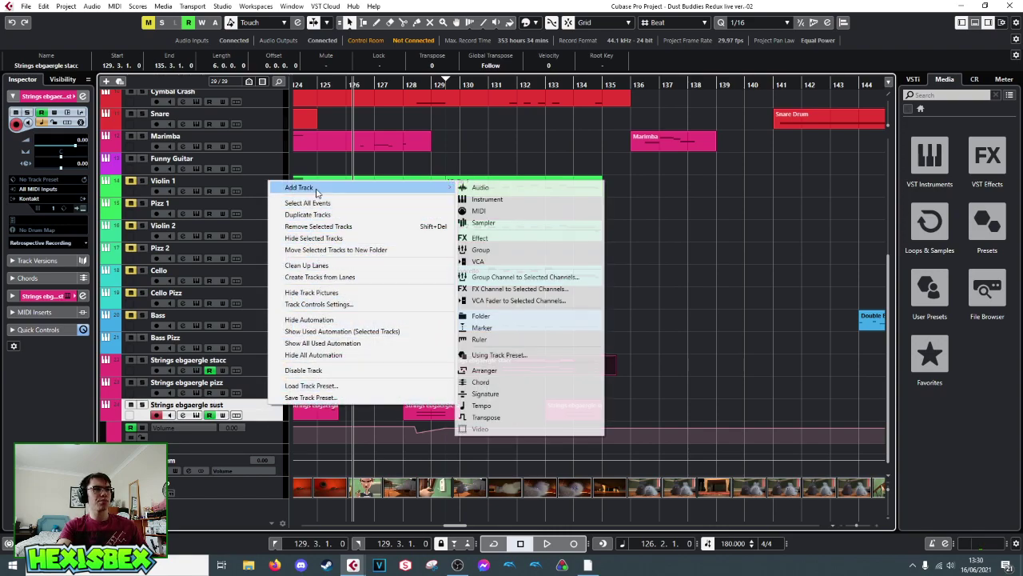
left_click(531, 196)
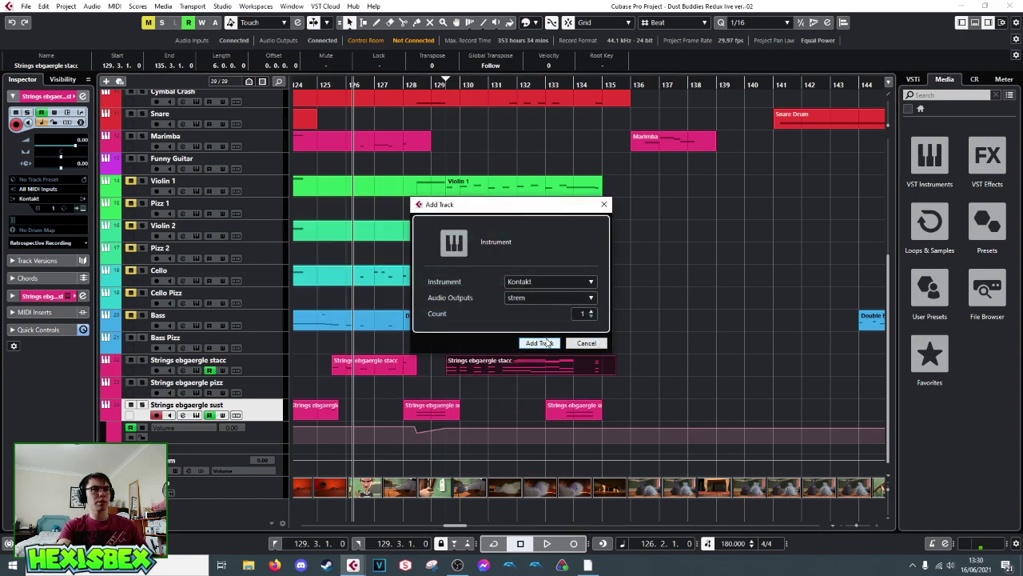
left_click(539, 342)
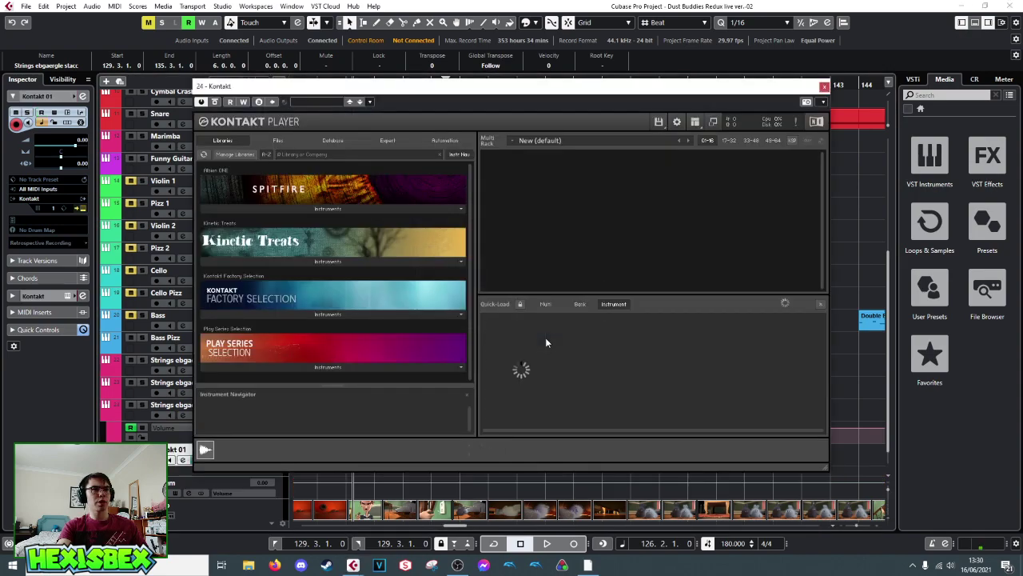
- Load Albion ONE's Strings.nki into the new Kontakt instance and select the Tremolo articulation
left_click(324, 208)
left_click(235, 259)
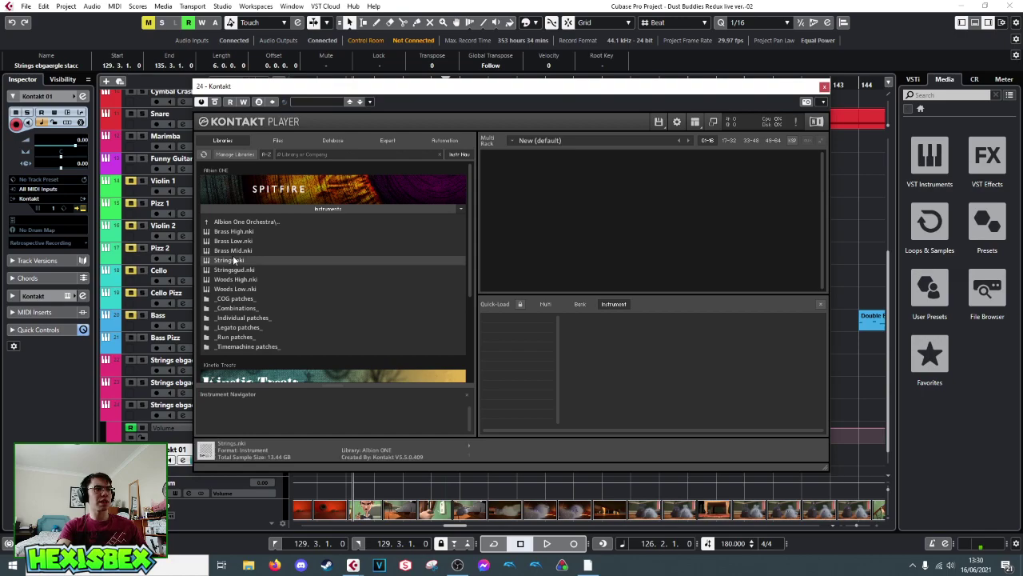
double_click(231, 260)
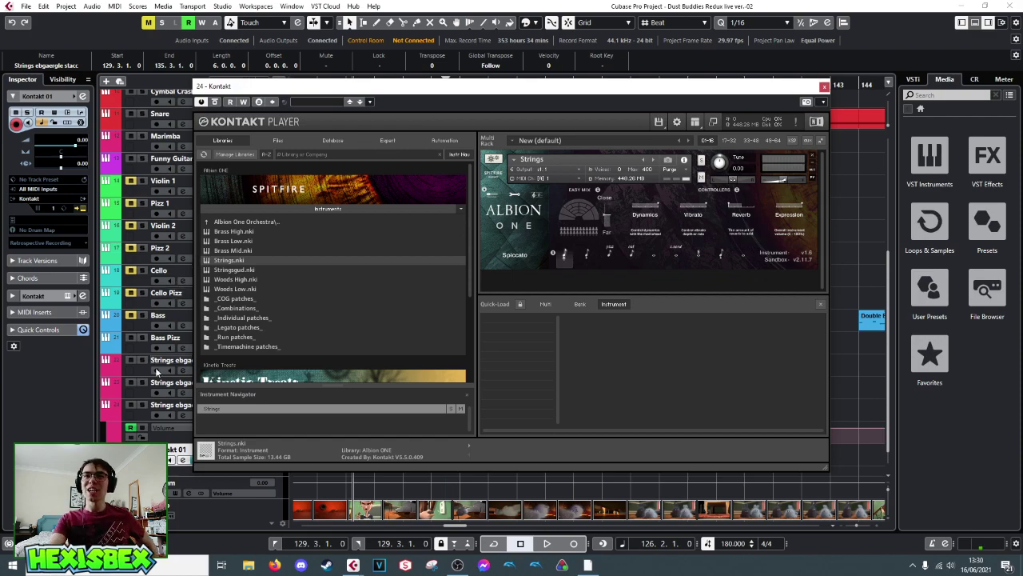
left_click(631, 254)
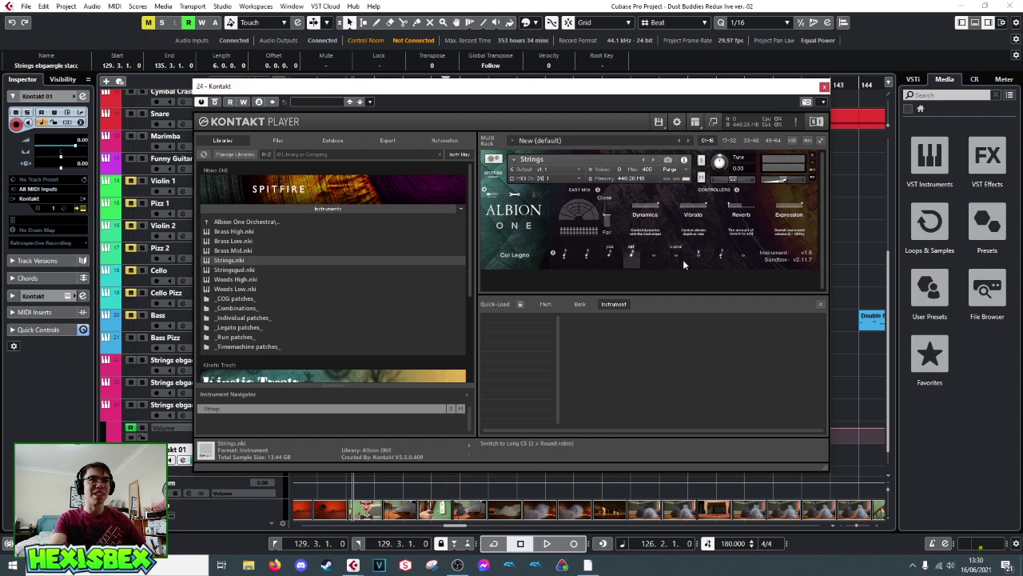
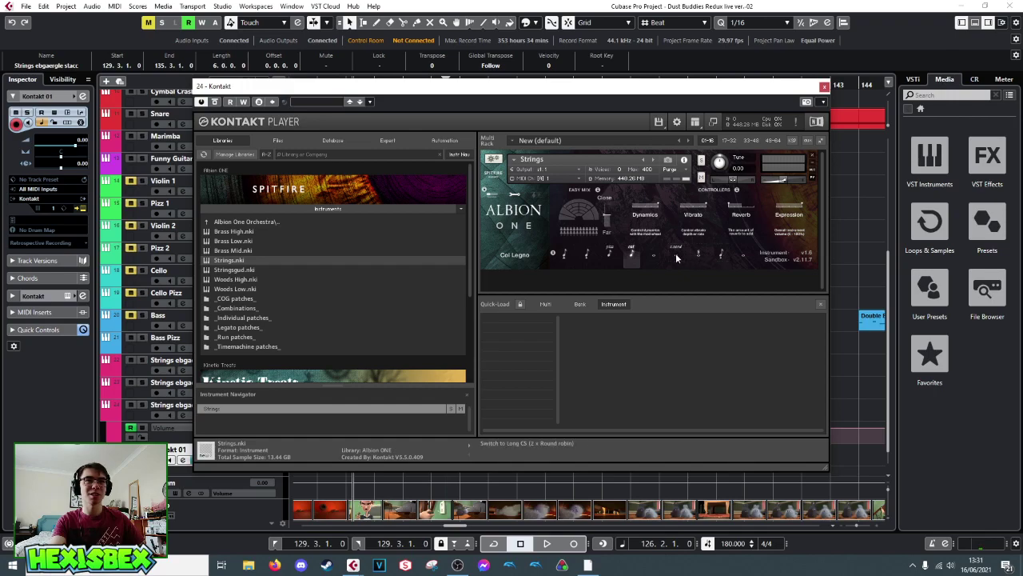
left_click(696, 253)
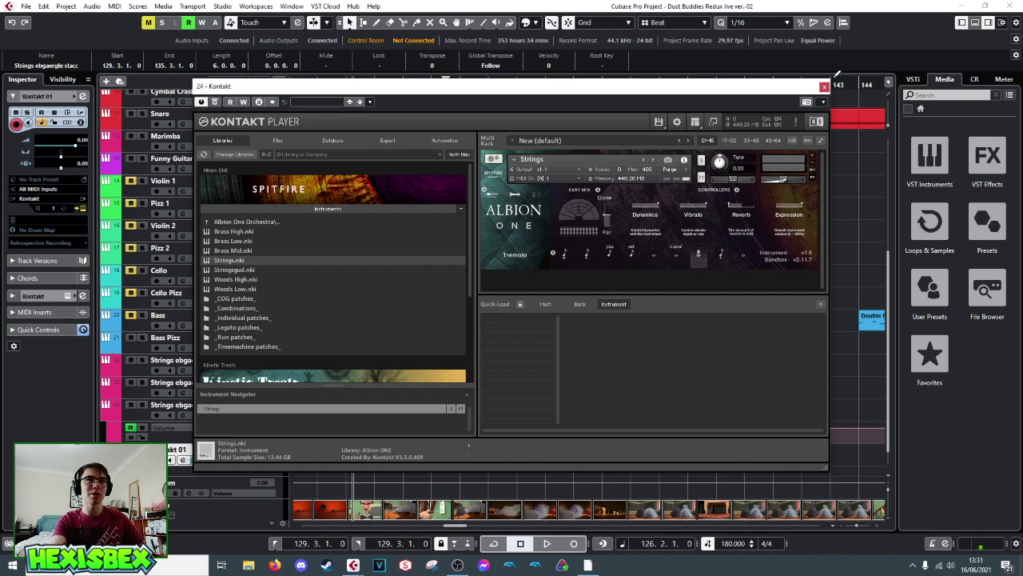
left_click(824, 87)
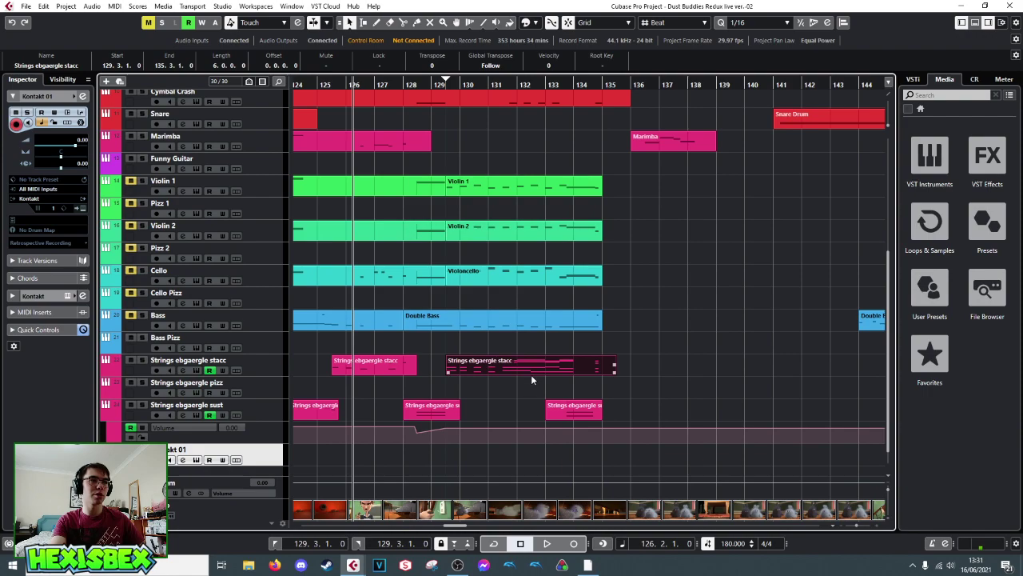
- Hide all automation lanes and place the playback position at bar 129
left_click_drag(261, 424, 263, 463)
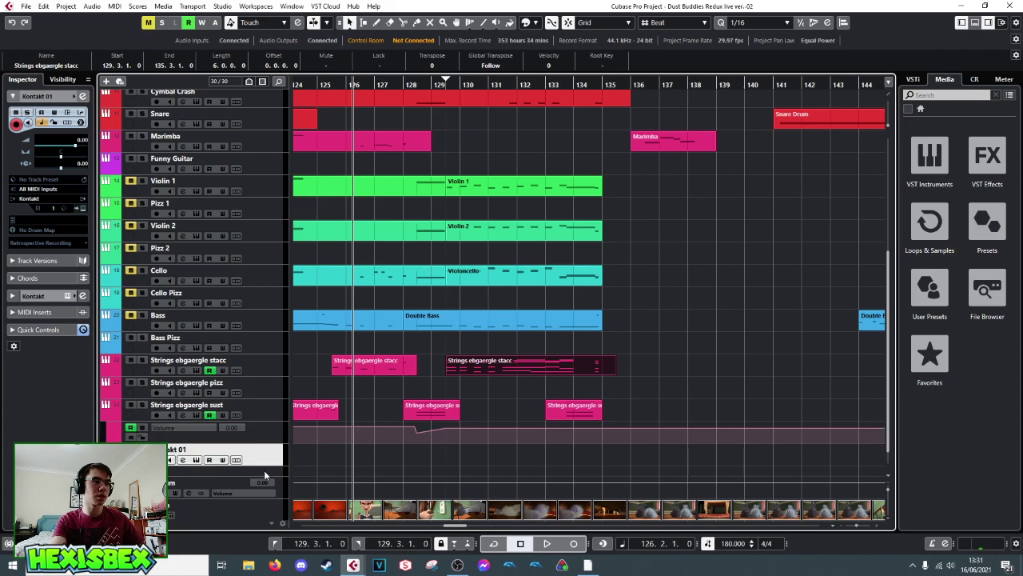
right_click(260, 410)
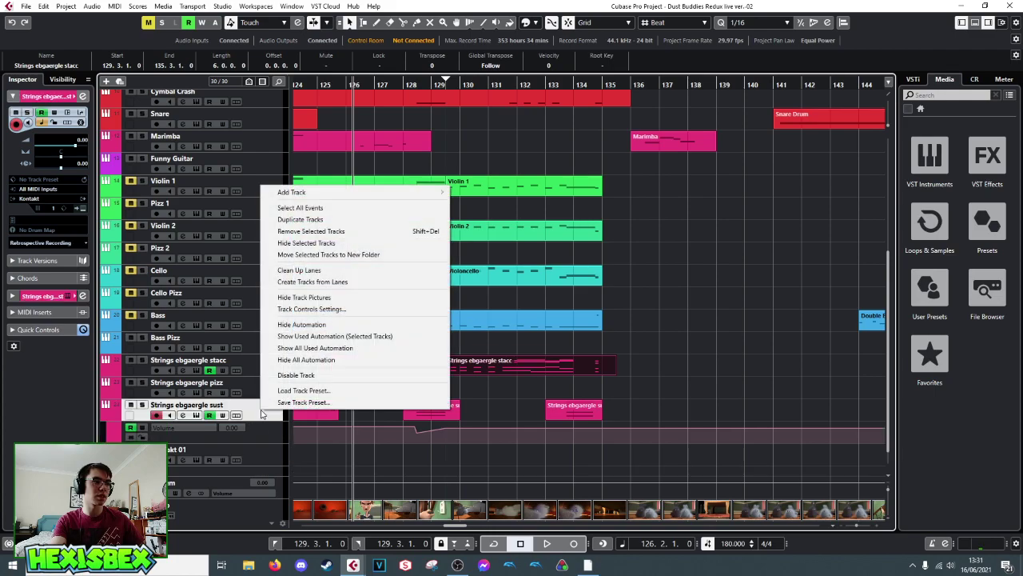
left_click(322, 360)
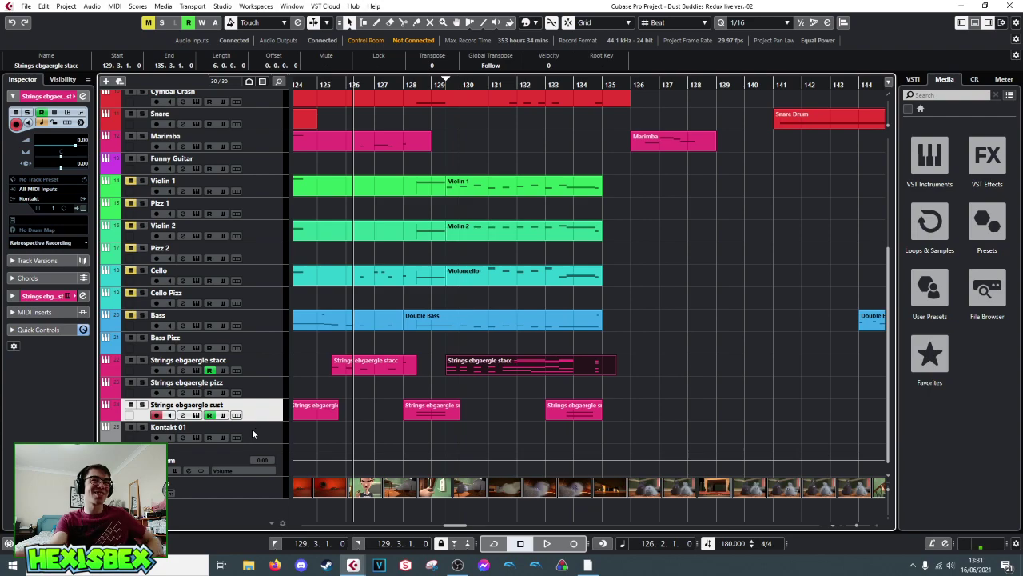
left_click(444, 82)
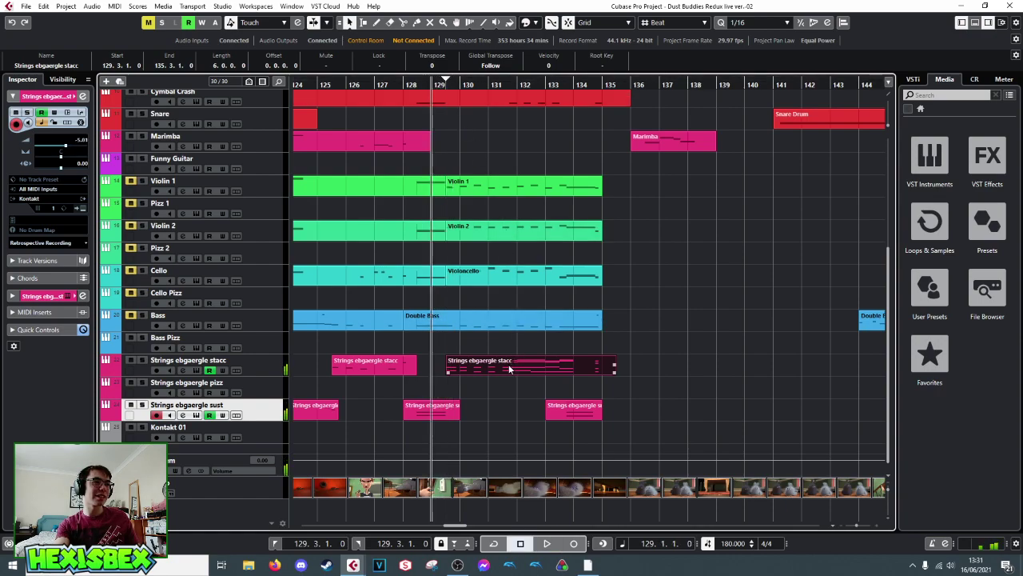
- Rename the Kontakt 01 track as "Strings ebgaergle bubba"
right_click(232, 429)
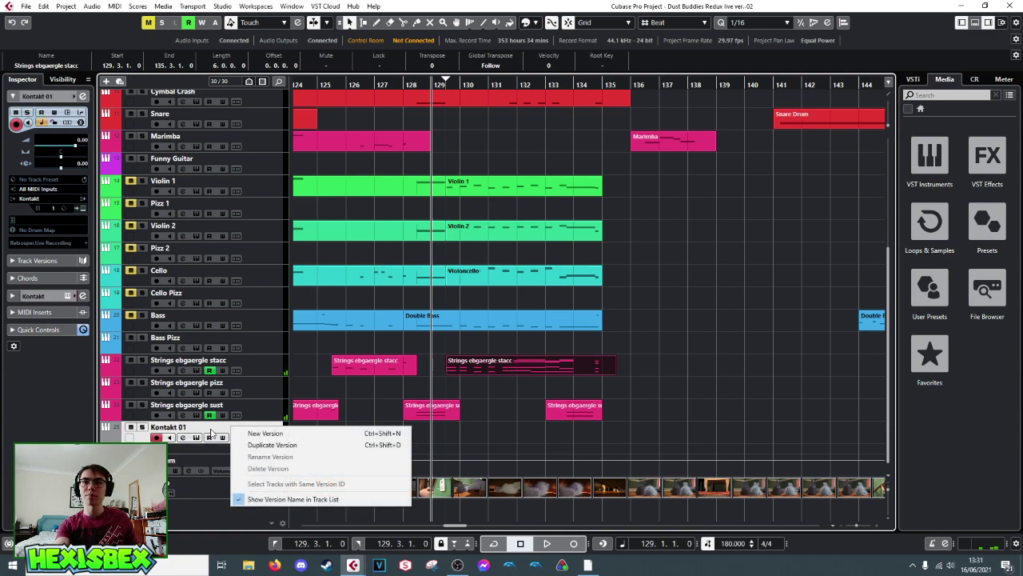
left_click(212, 432)
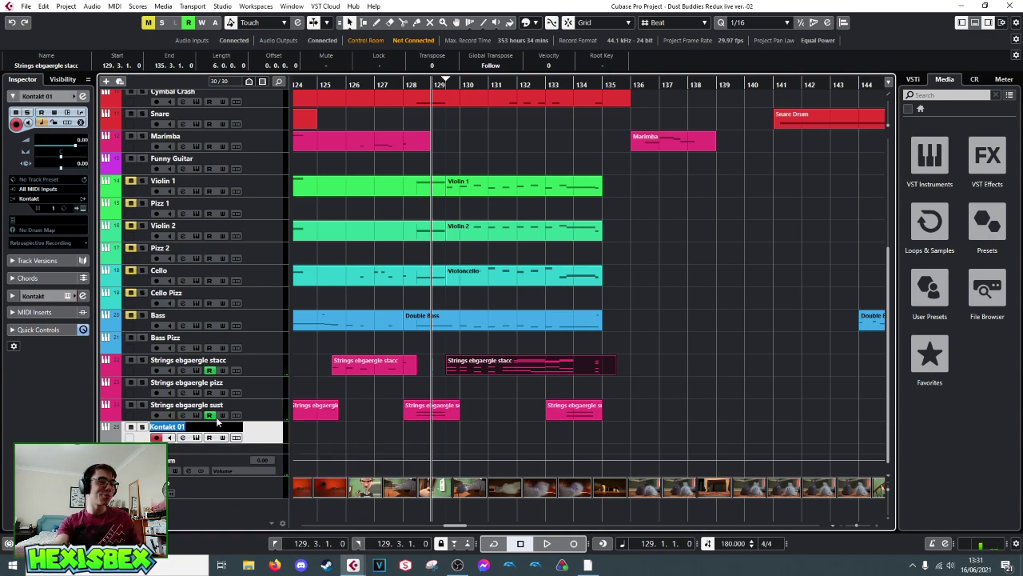
double_click(217, 426)
type("sTRI")
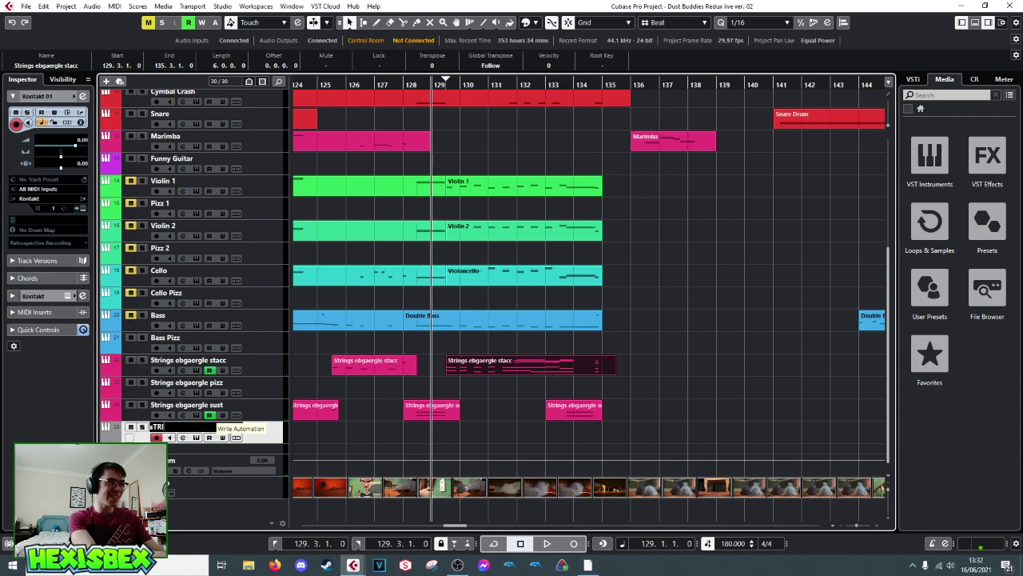
type("t")
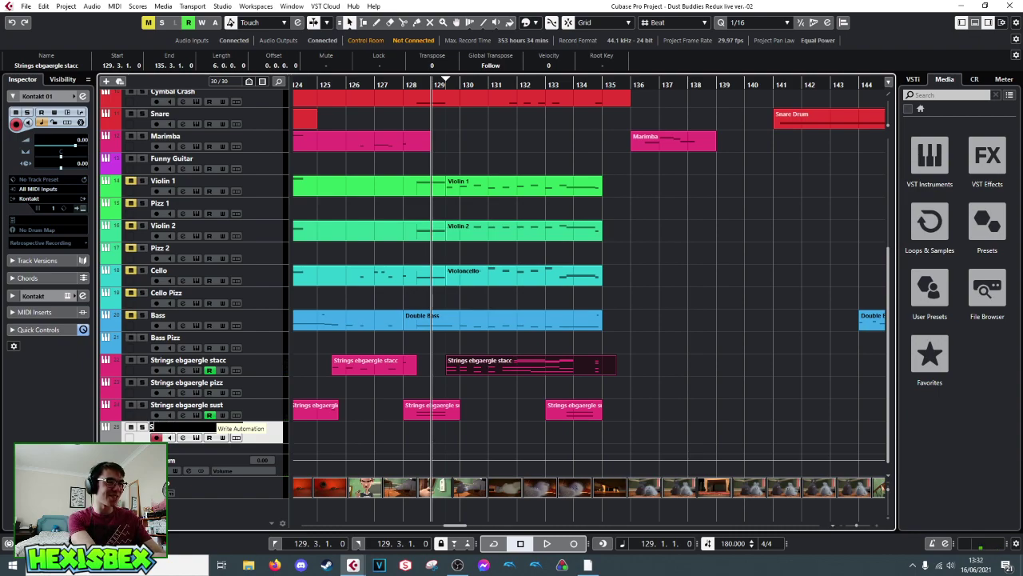
type("rings")
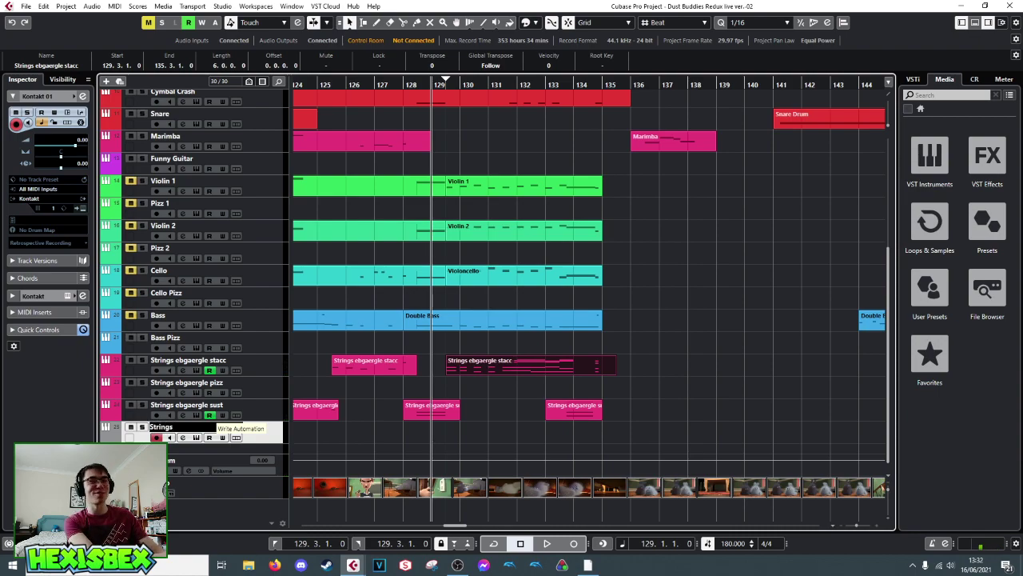
type(" eb")
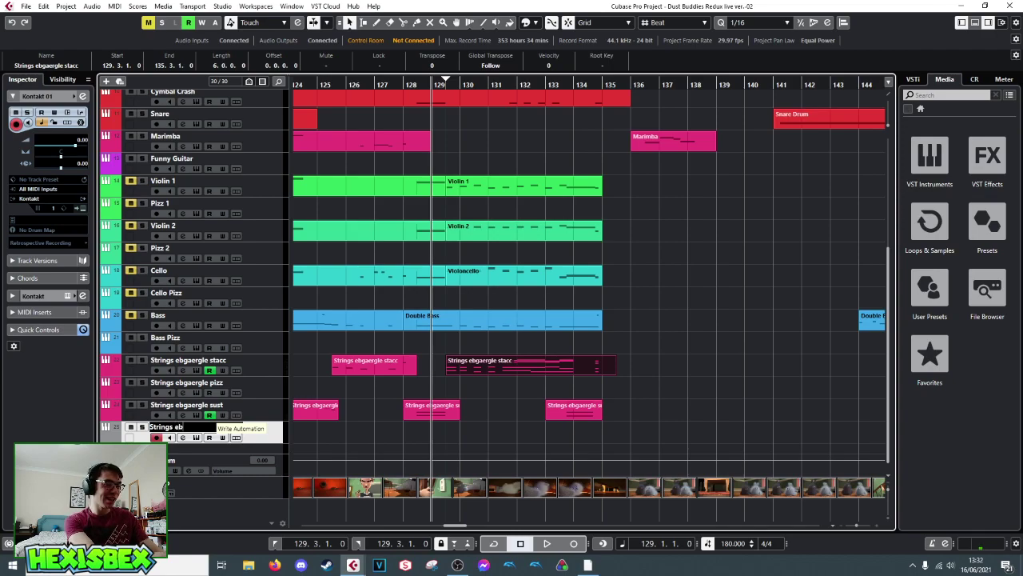
type("gaergle")
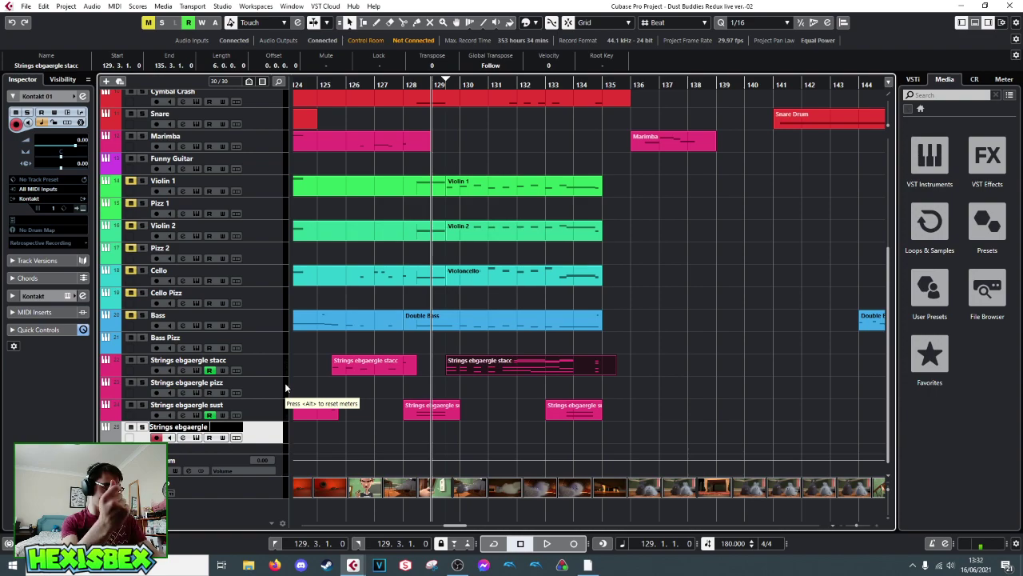
type("bubba")
key("Return")
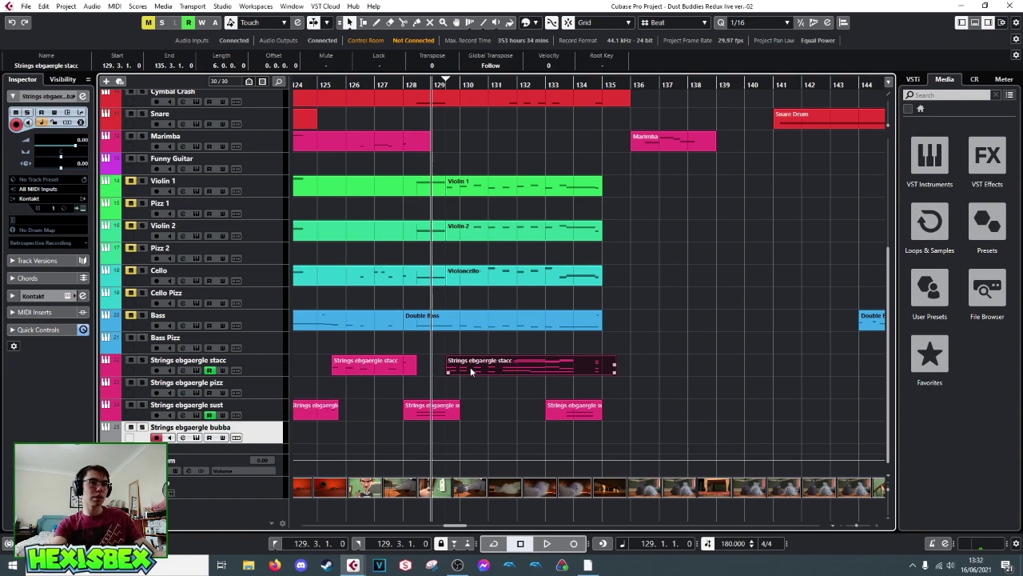
- Move the part at 129.3 onto the Strings ebgaergle bubba track and audition it from bar 129 with the Long CS articulation
left_click_drag(500, 368, 495, 438)
left_click(196, 438)
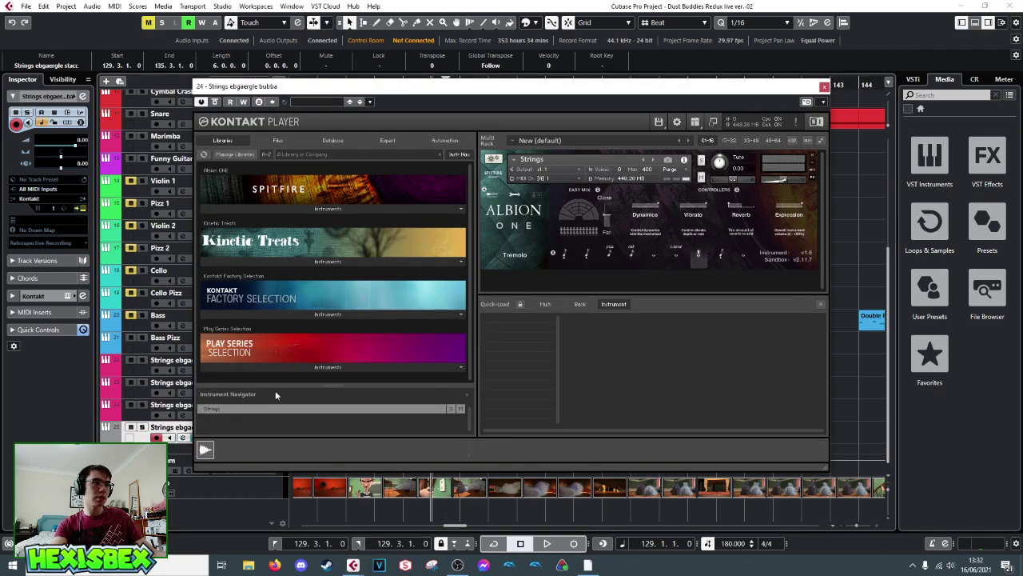
left_click(676, 256)
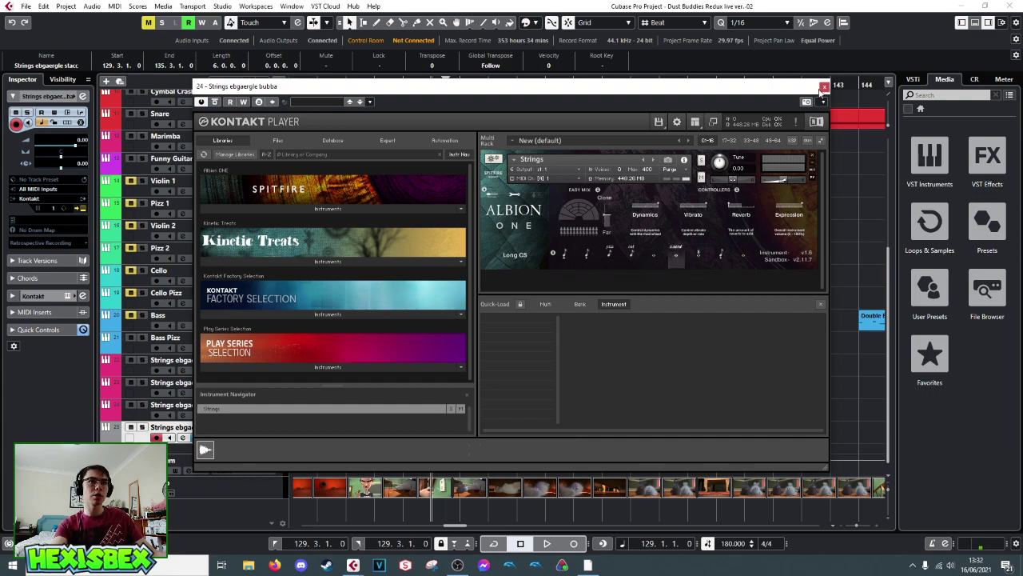
left_click(824, 86)
key("space")
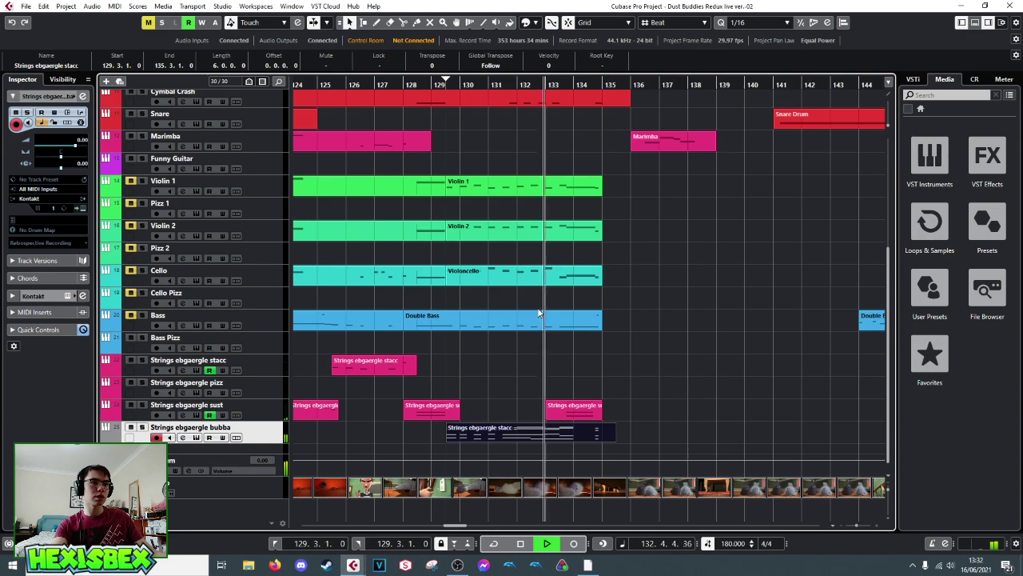
key("space")
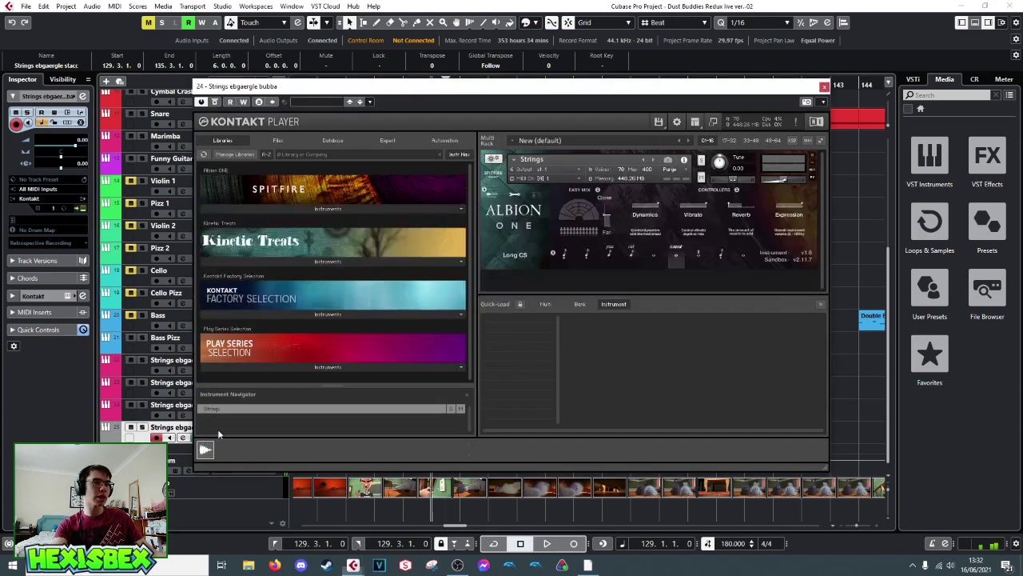
- Adjust the volume, Easy Mix and Vibrato of the Albion ONE Strings instrument and audition the passage from bar 129
left_click(183, 437)
left_click_drag(785, 182, 794, 178)
left_click_drag(613, 213, 612, 197)
left_click_drag(704, 203, 690, 212)
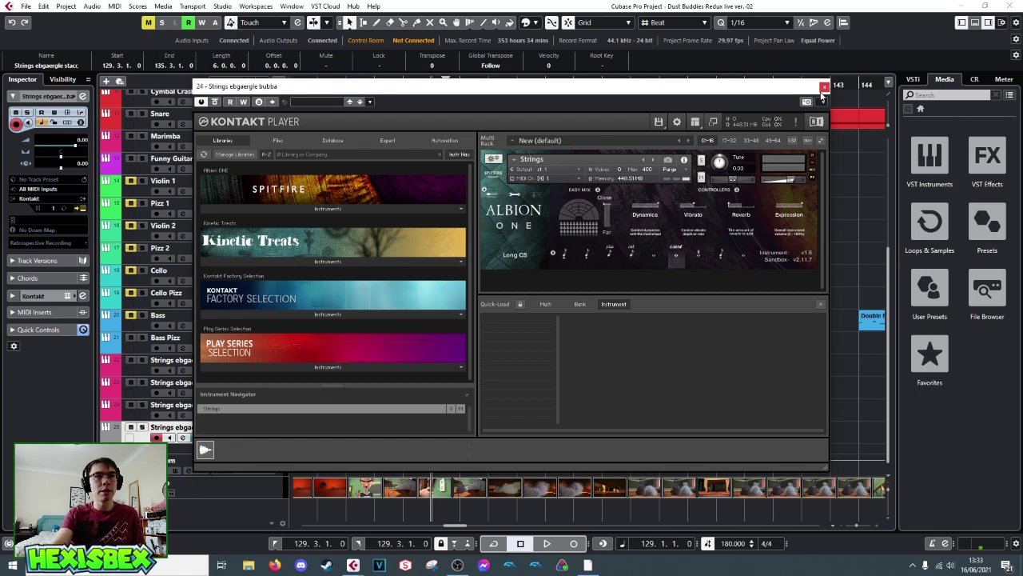
left_click(824, 87)
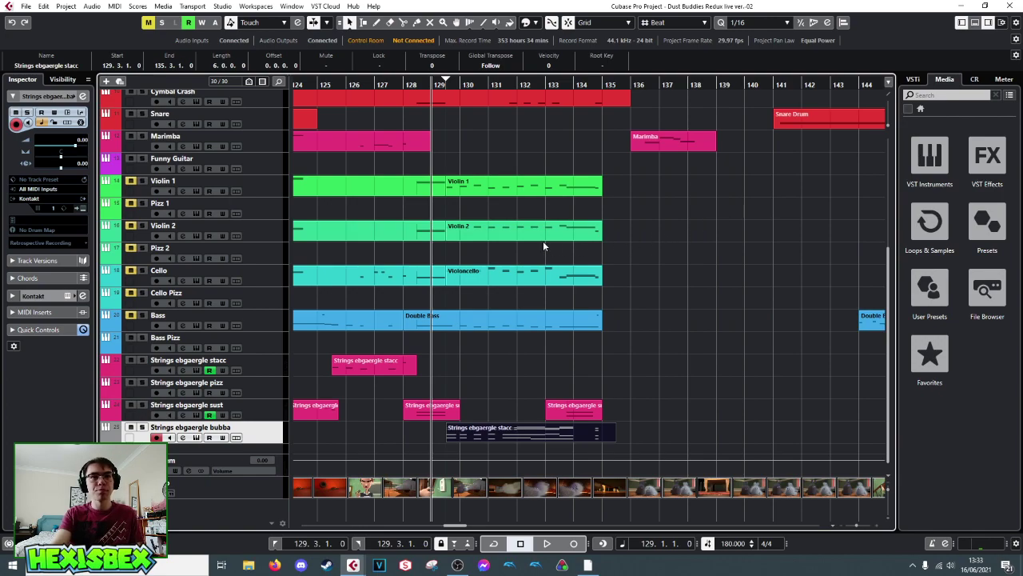
key("space")
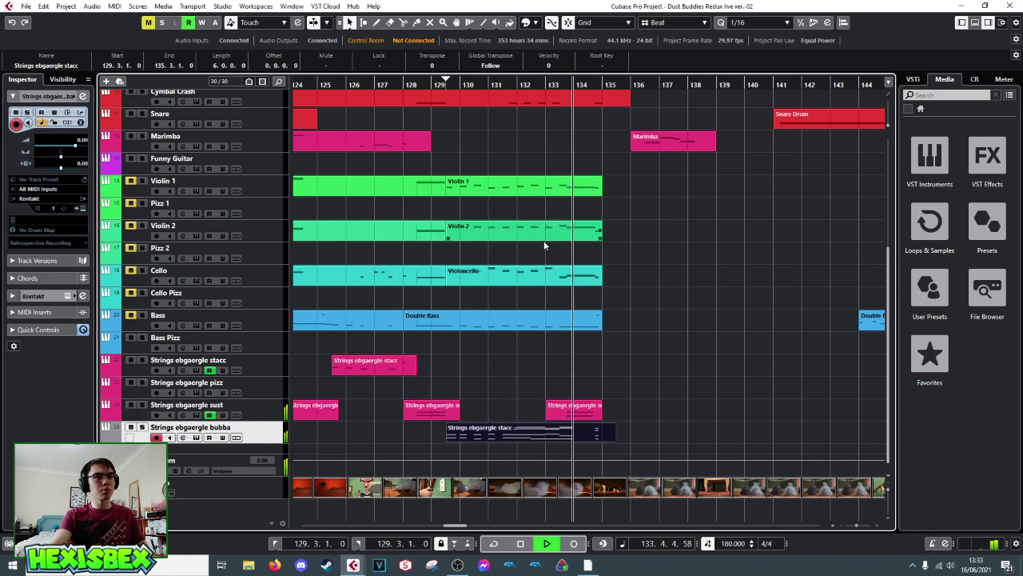
key("space")
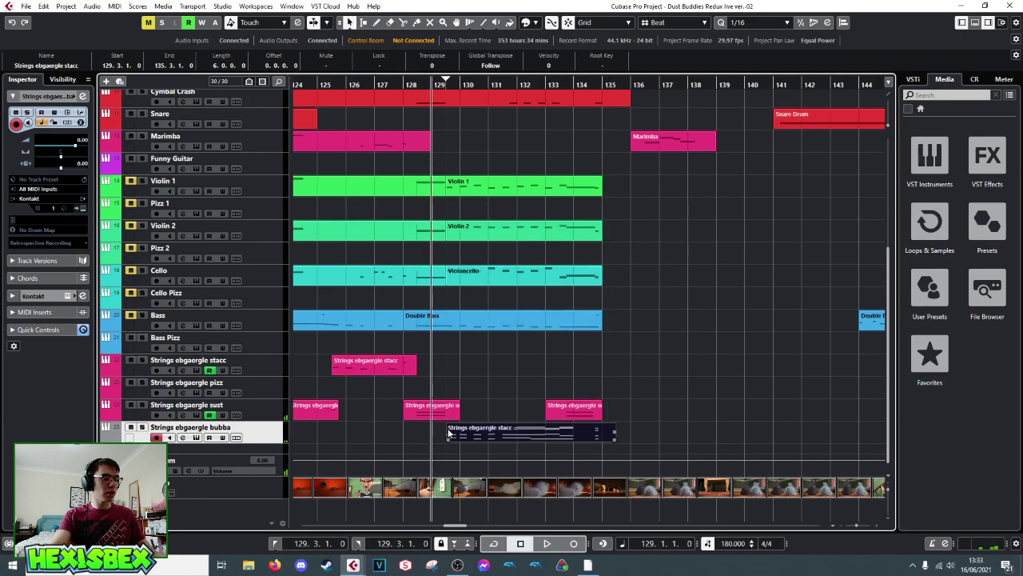
- Move the part at 129.3 from the Strings ebgaergle bubba track back to the Strings ebgaergle stacc track
left_click_drag(497, 430, 499, 366)
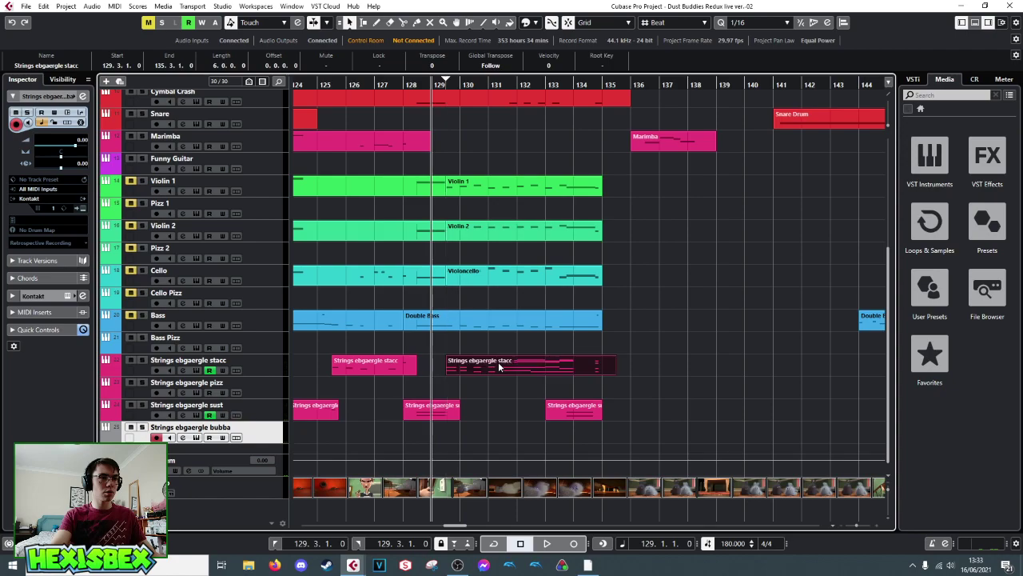
left_click(447, 350)
left_click(453, 362)
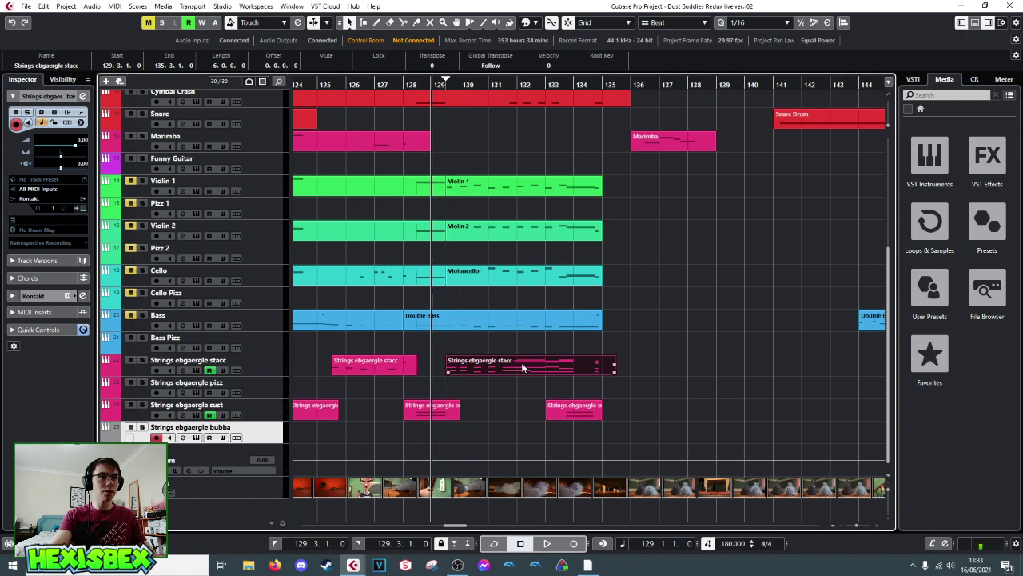
- Look over the arrangement up to about bar 177 and audition the music around bars 132 to 136
left_click_drag(654, 84, 539, 92)
scroll(558, 161, "up", 6)
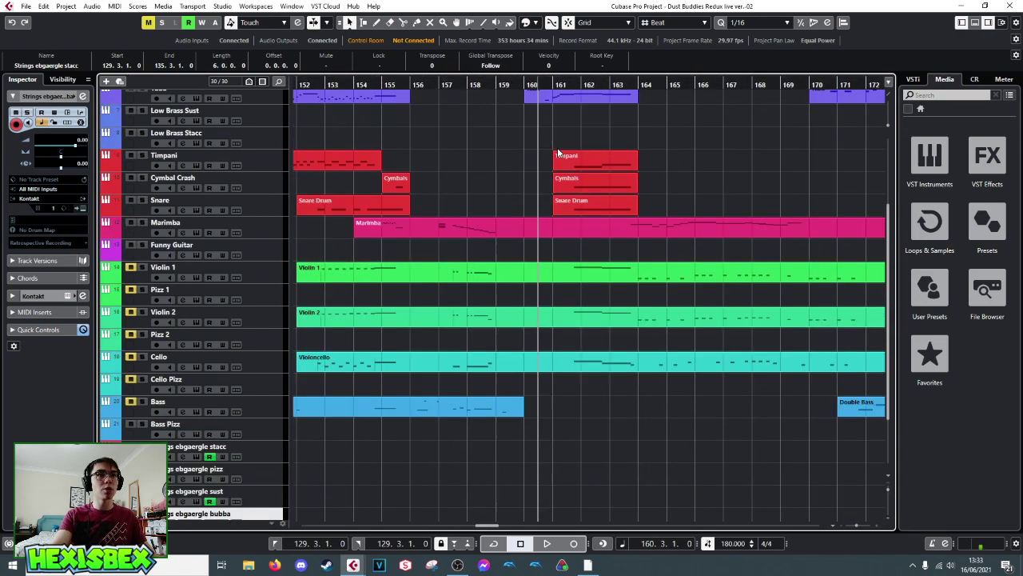
scroll(557, 159, "down", 3)
scroll(556, 159, "up", 3)
left_click_drag(598, 84, 595, 67)
scroll(564, 146, "down", 5)
scroll(569, 188, "up", 4)
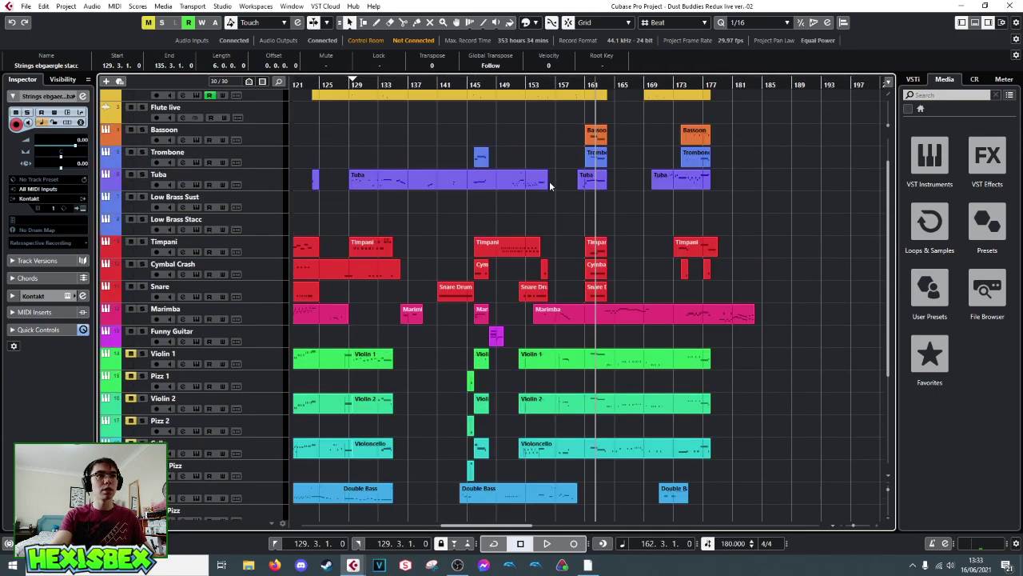
left_click_drag(511, 81, 401, 84)
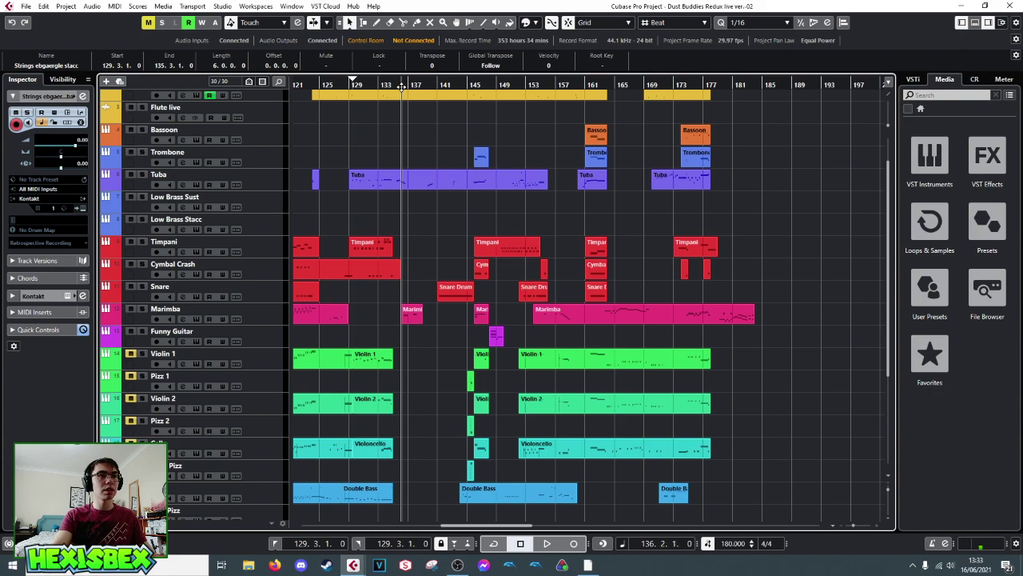
key("space")
key("space")
left_click(371, 85)
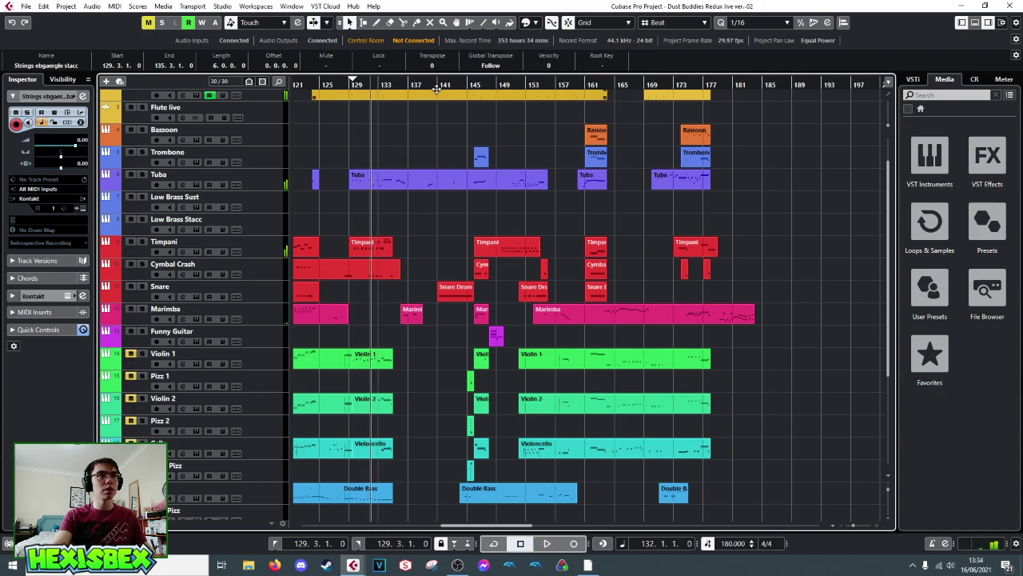
key("space")
left_click_drag(384, 84, 717, 82)
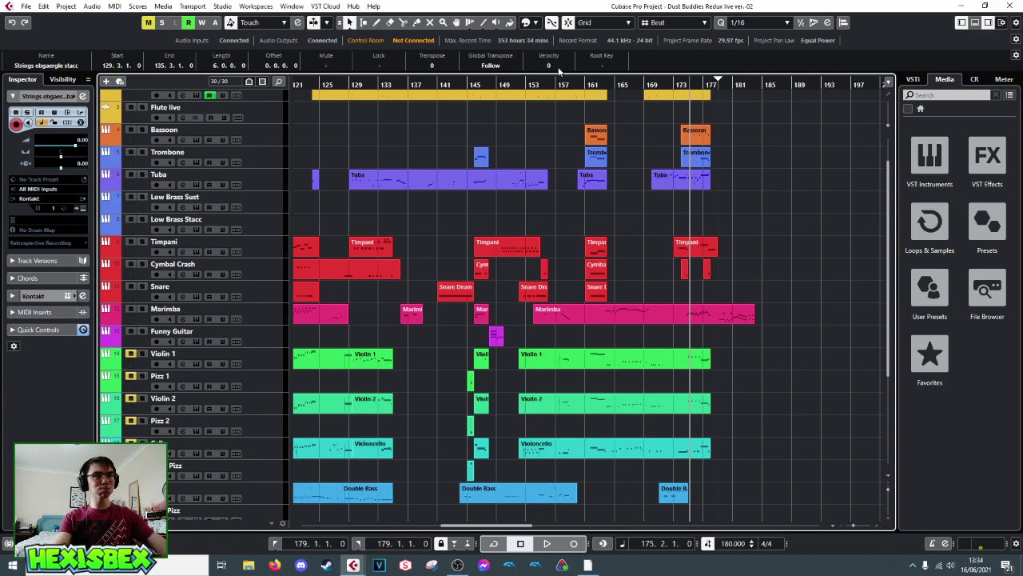
- Place the playback position at 129.3 and copy the Strings ebgaergle stacc part starting there onto the Strings ebgaergle bubba track
left_click(378, 86)
left_click_drag(378, 86, 532, 119)
scroll(374, 105, "down", 5)
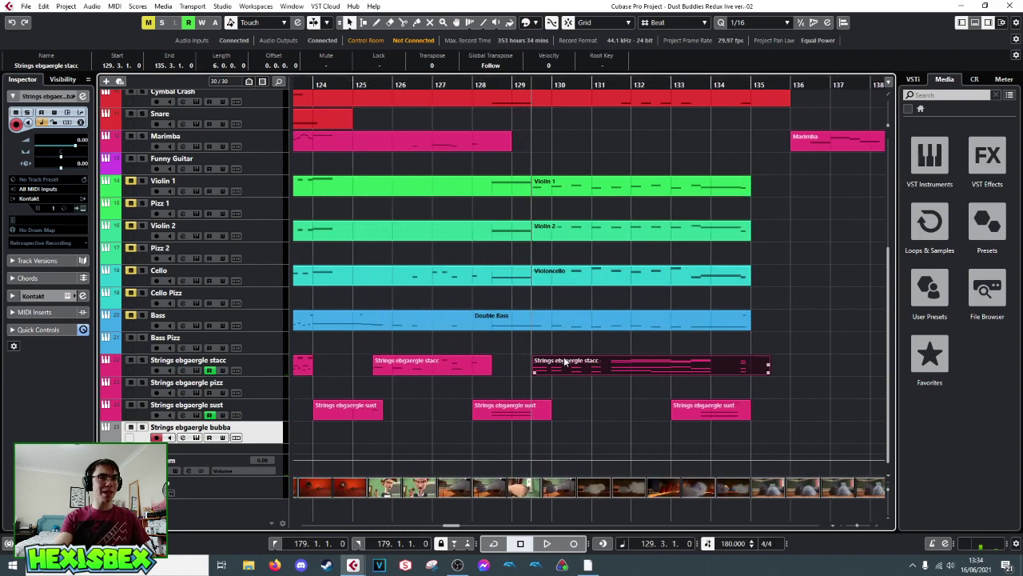
scroll(562, 367, "right", 3)
key("ctrl+d")
left_click_drag(670, 363, 431, 435)
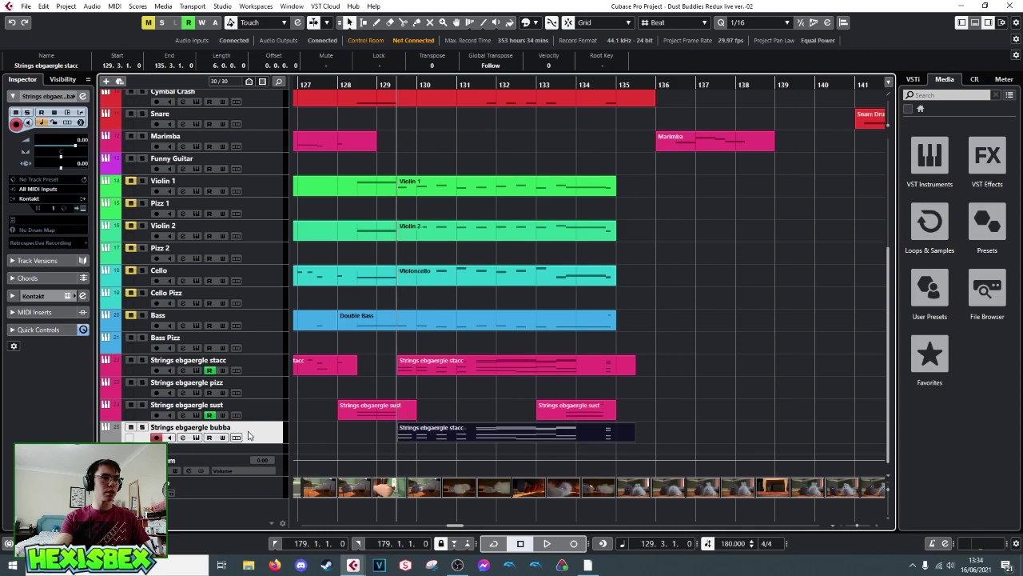
- Color the Strings ebgaergle bubba track the same pink as the other Strings ebgaergle tracks and deselect its part
left_click(74, 95)
left_click(204, 143)
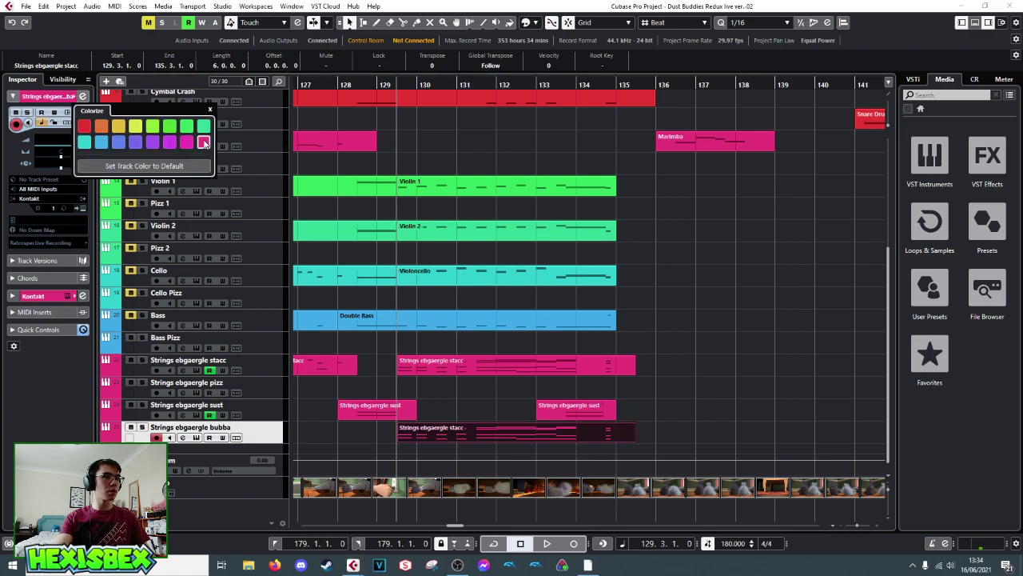
left_click(684, 344)
- Audition the passage from 129.3, first with the full mix and again with the four Strings ebgaergle tracks soloed
key("space")
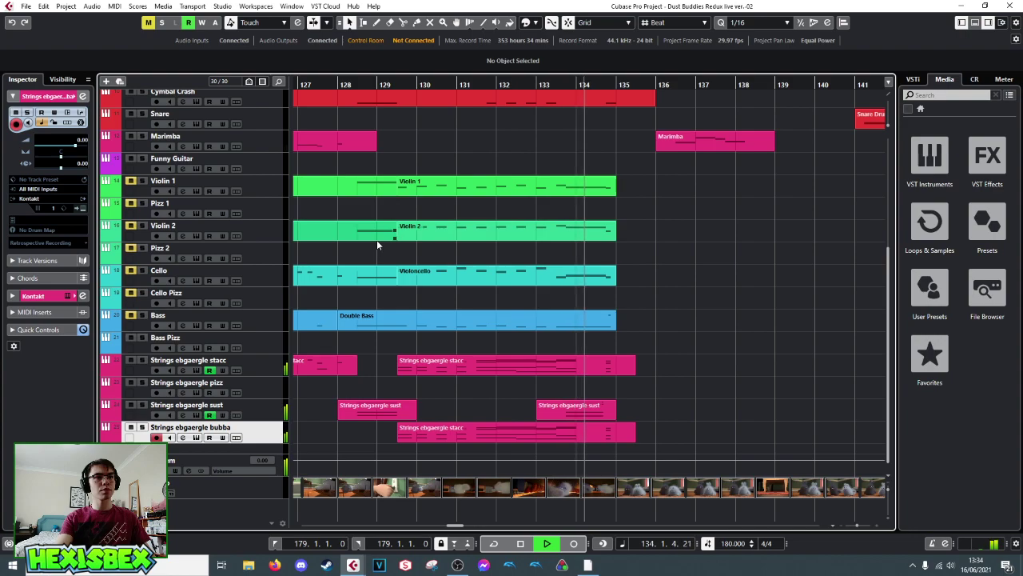
key("space")
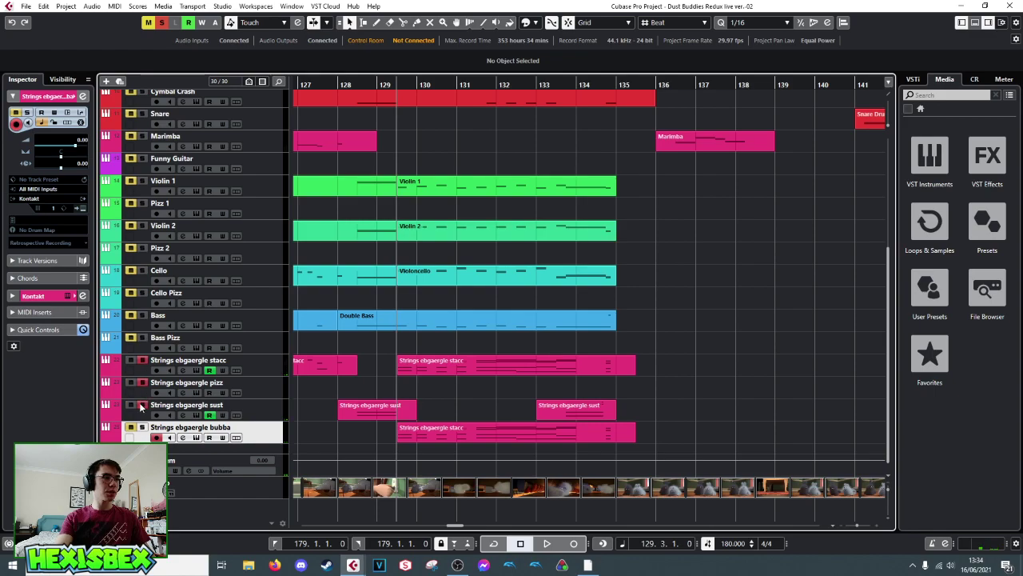
key("space")
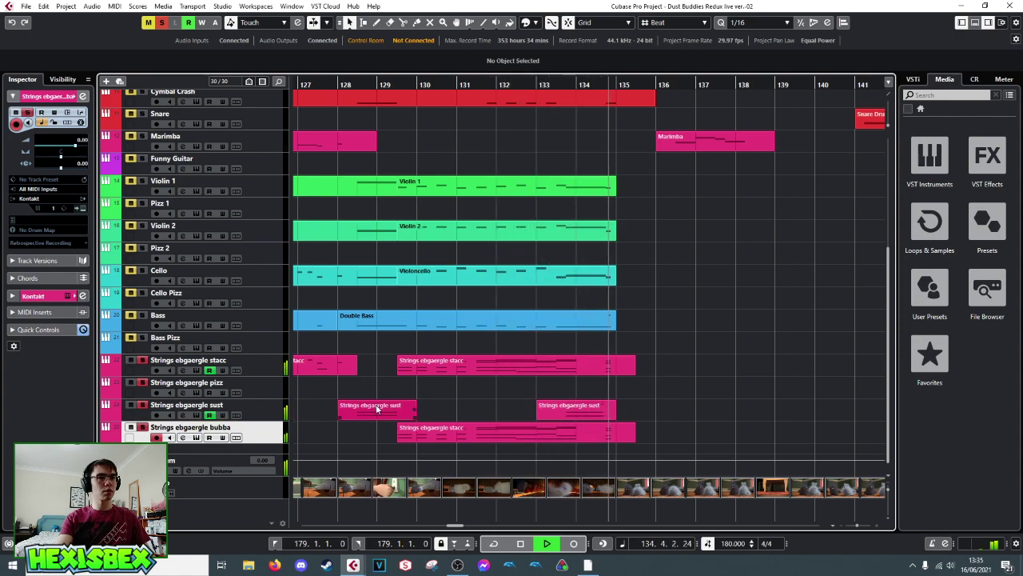
key("space")
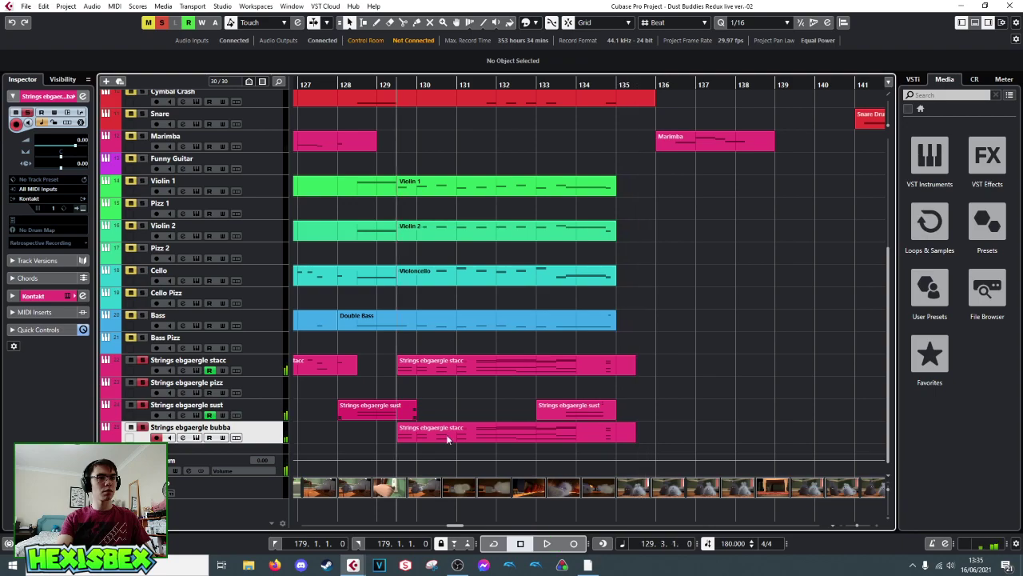
- Switch the Strings ebgaergle bubba track's Albion ONE articulation to Tremolo and audition it from 129.3
left_click(209, 437)
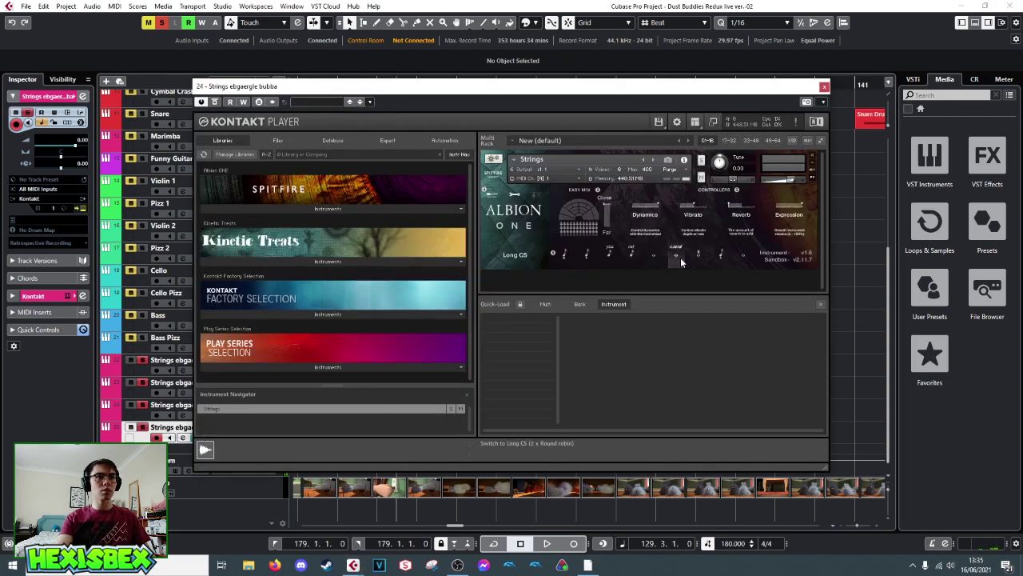
left_click(699, 255)
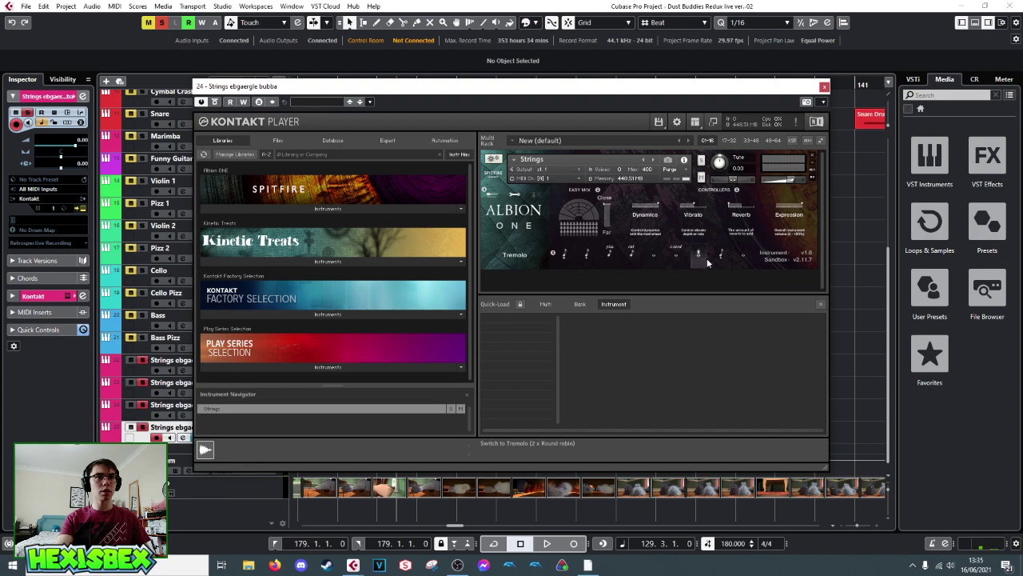
left_click(824, 102)
left_click(824, 86)
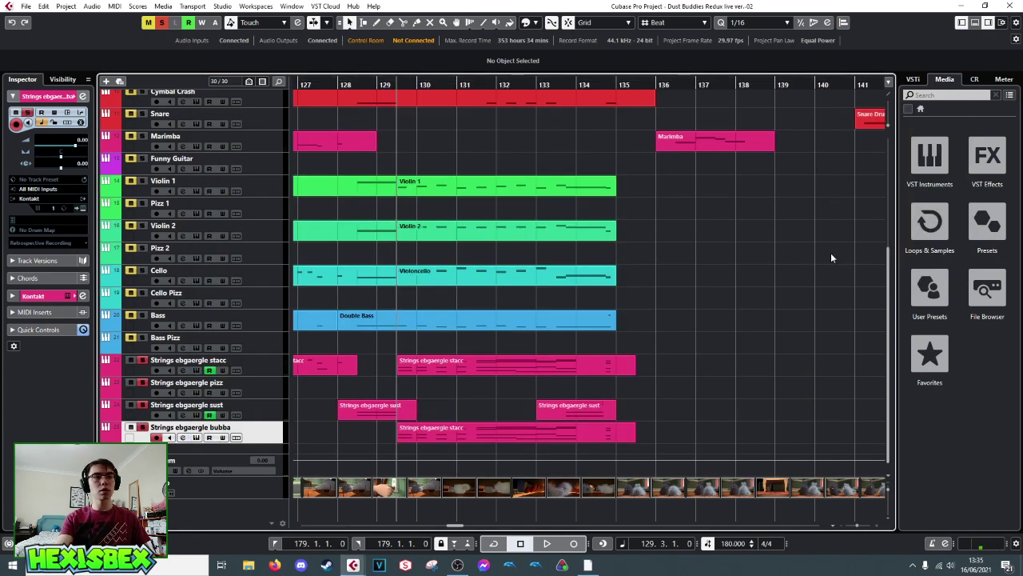
key("space")
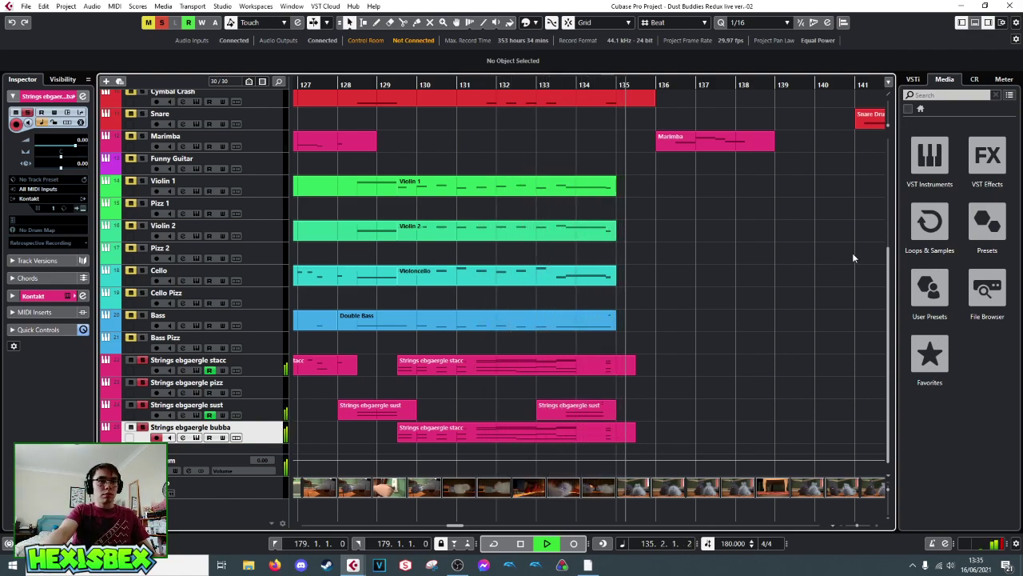
key("space")
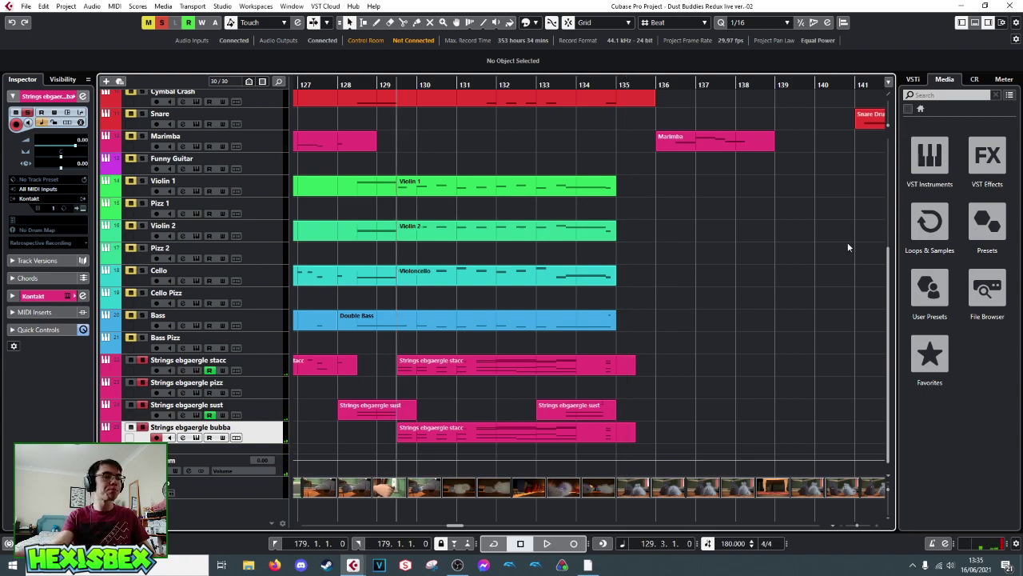
- Switch the Strings ebgaergle bubba track's Albion ONE articulation to Low 8ves Short and audition it from 129.3
left_click(209, 438)
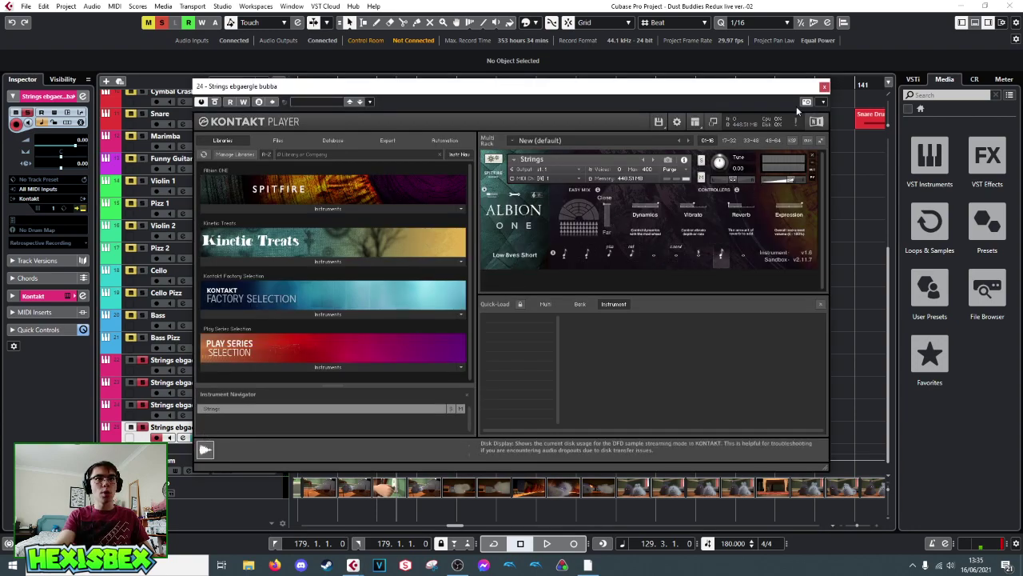
left_click(824, 86)
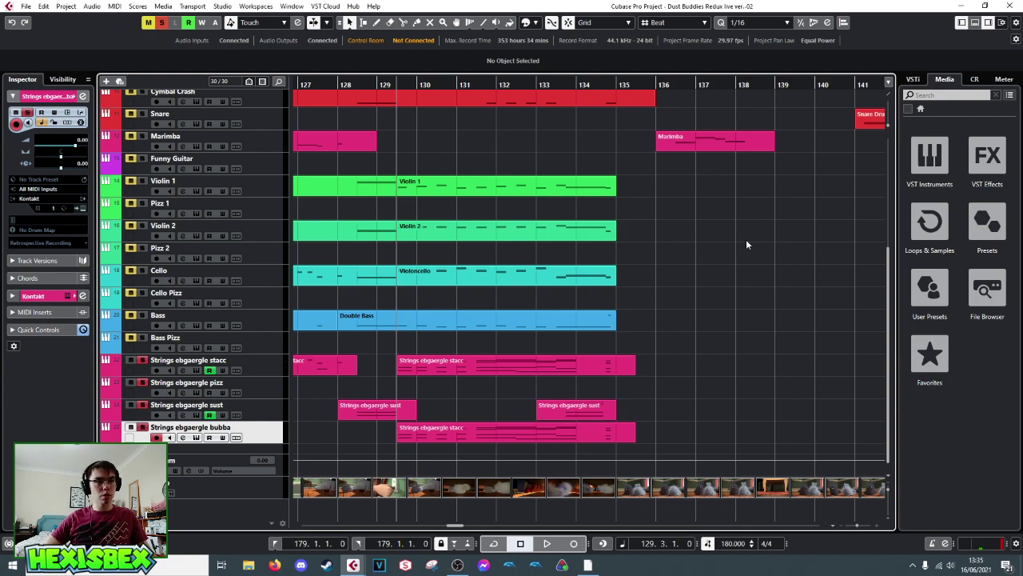
key("space")
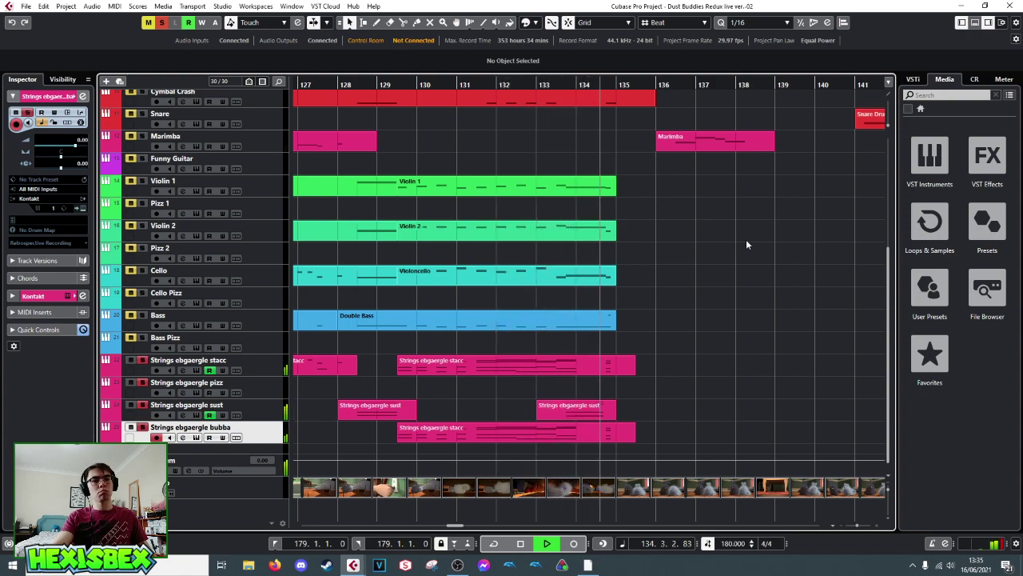
key("space")
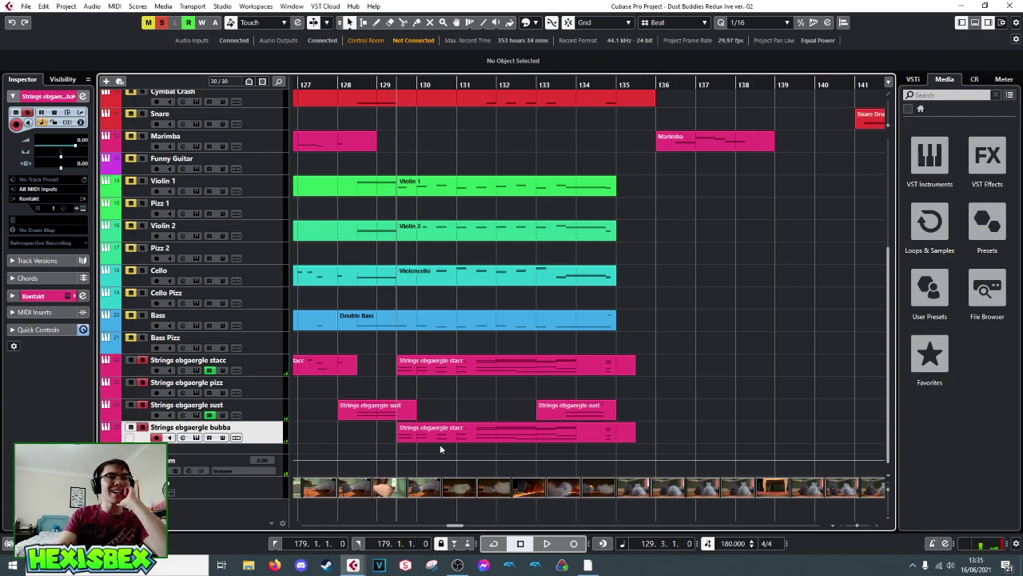
left_click(461, 439)
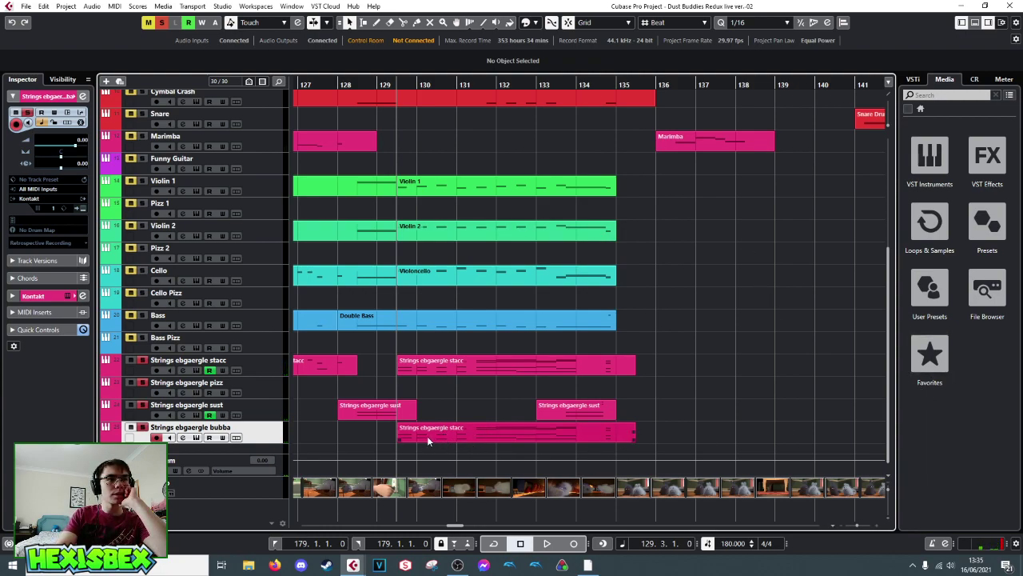
left_click(426, 393)
key("space")
key("space")
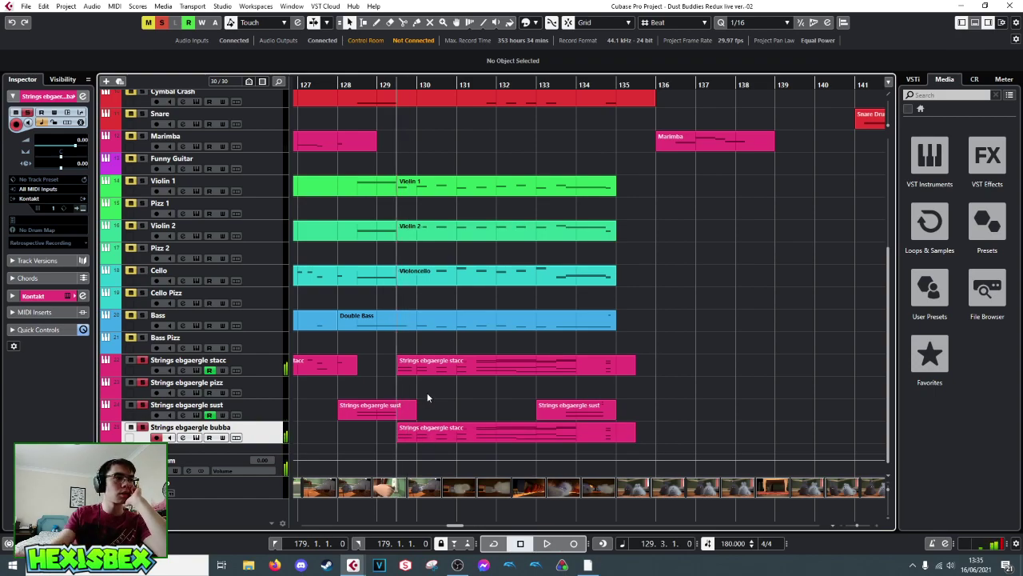
- Switch the Strings ebgaergle bubba track's articulation to Spiccato and audition it from 129.3, leaving only that track soloed
left_click(195, 438)
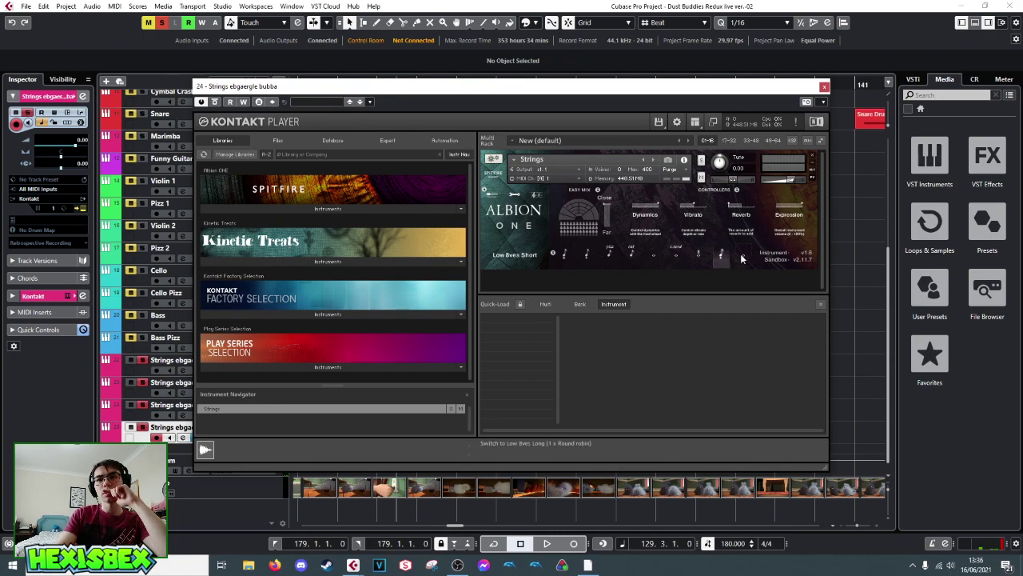
left_click(569, 256)
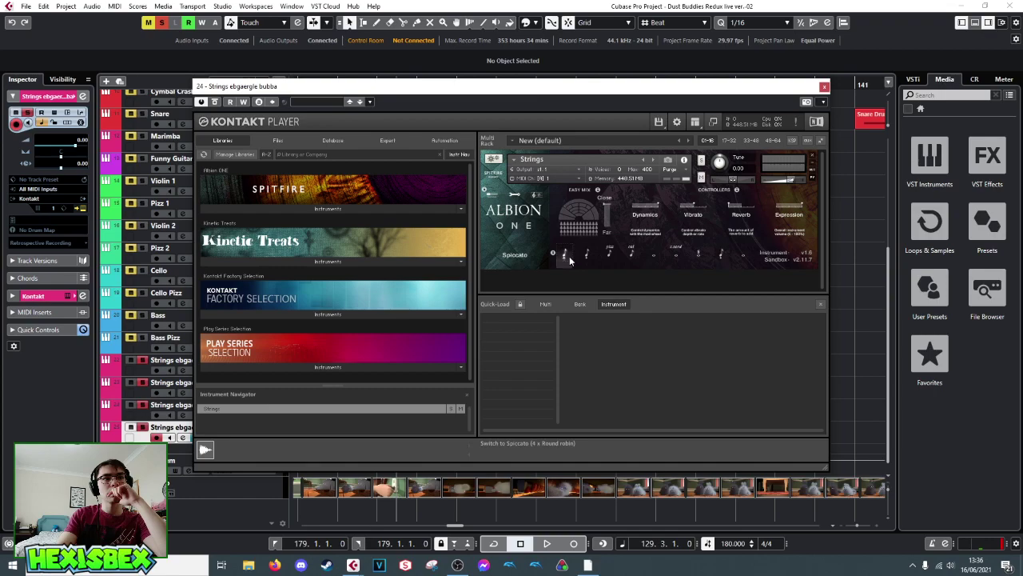
left_click(824, 85)
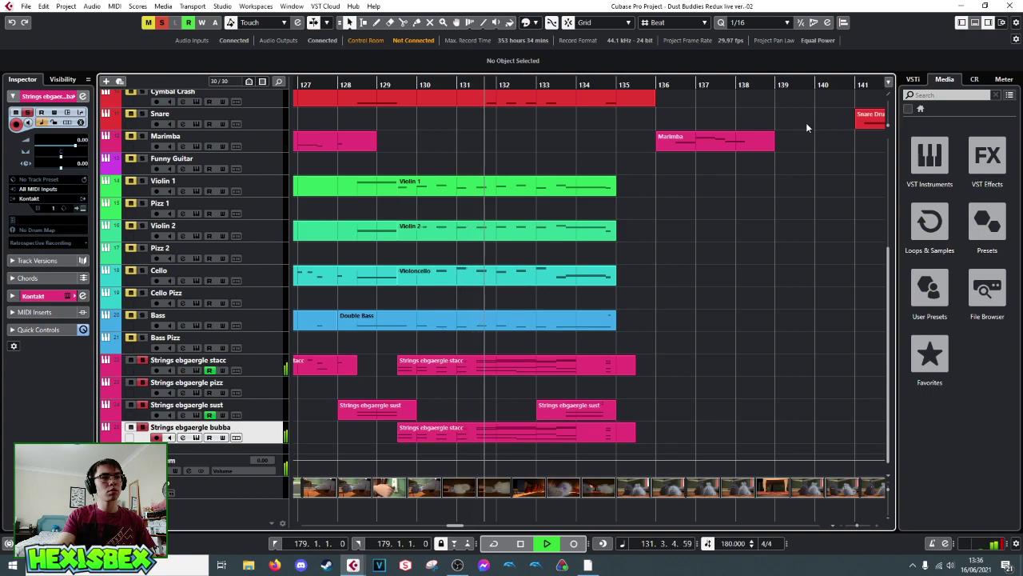
key("space")
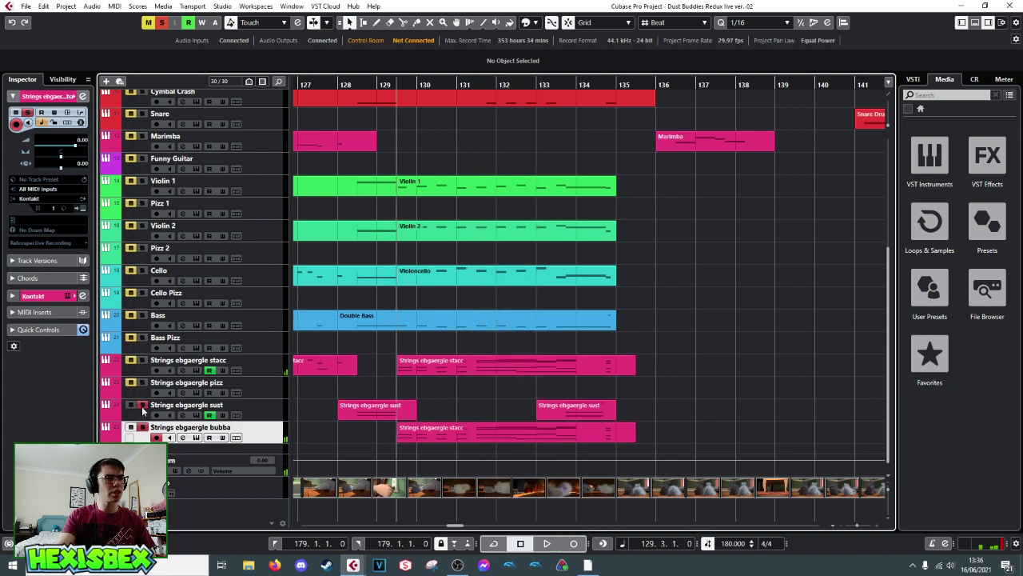
key("space")
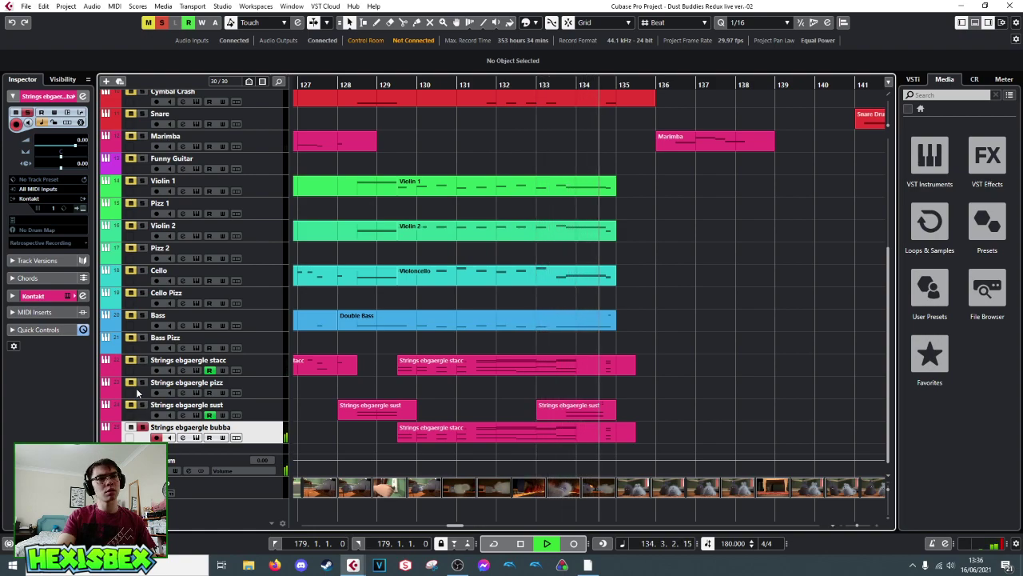
key("space")
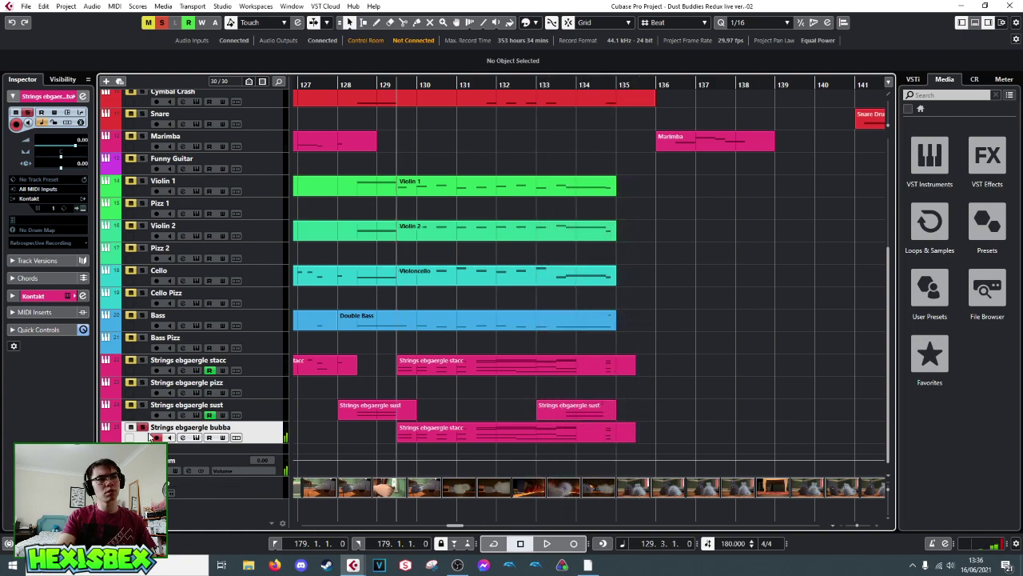
- Audition the passage from 129.3 while adding the Strings ebgaergle stacc and sust tracks to the bubba track's solo
key("space")
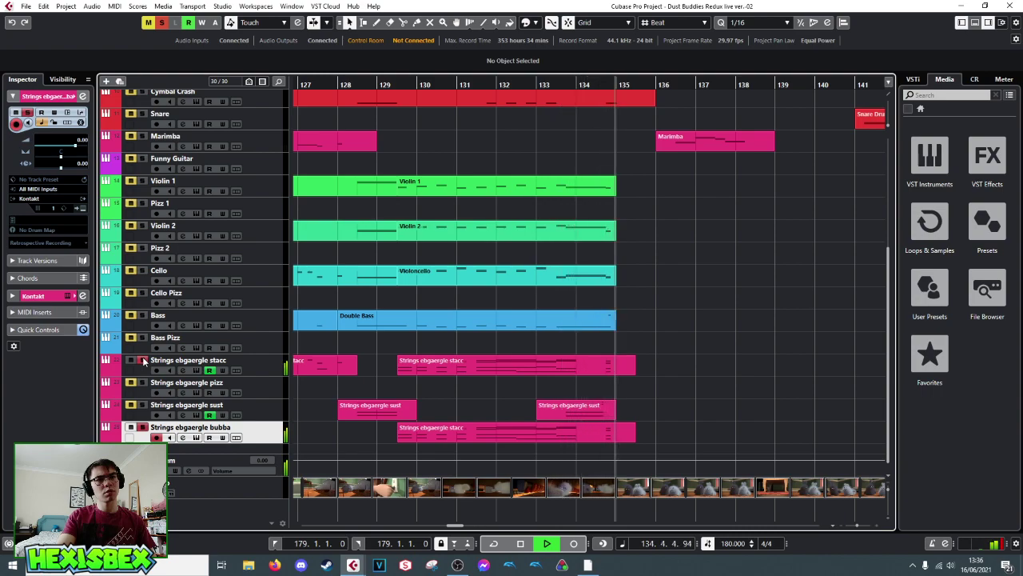
key("space")
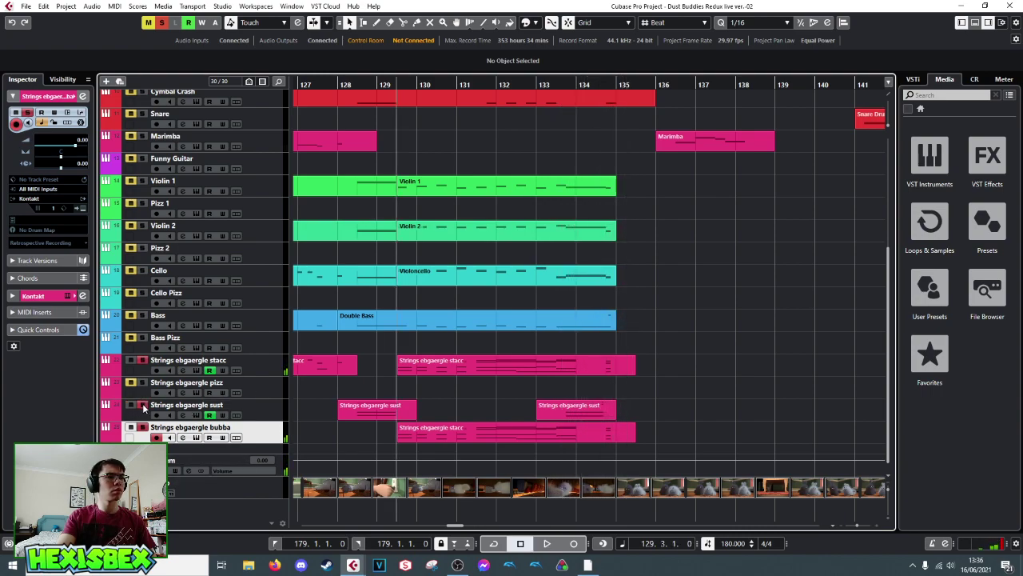
key("space")
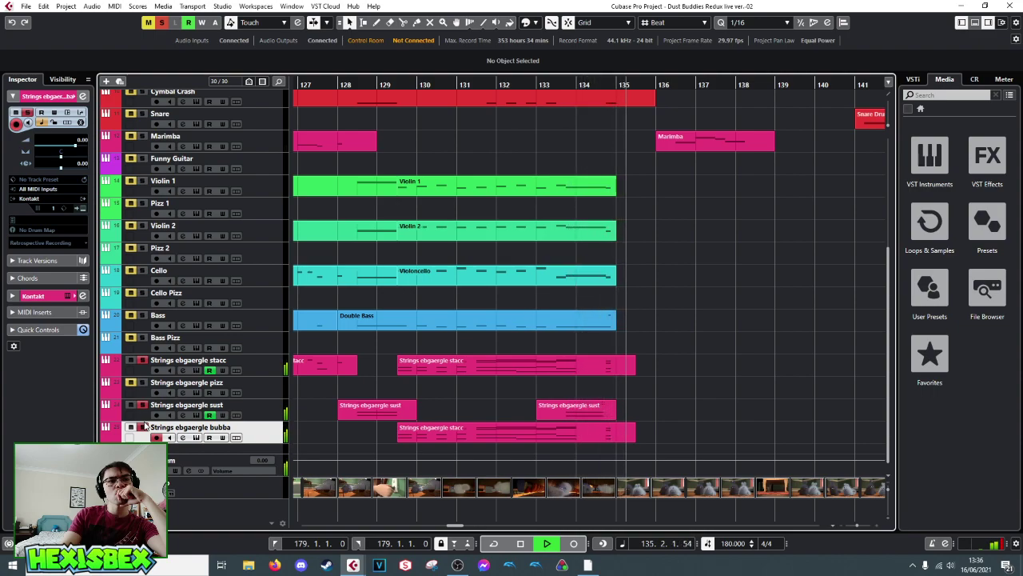
key("space")
- Audition the end of the soloed strings passage repeatedly from 133.4
left_click(564, 88)
key("space")
key("space")
key("space")
key("space")
- Open the notes of the Strings ebgaergle stacc part from 129.3 and audition its ending from 133.4 and 133.1
left_click(565, 367)
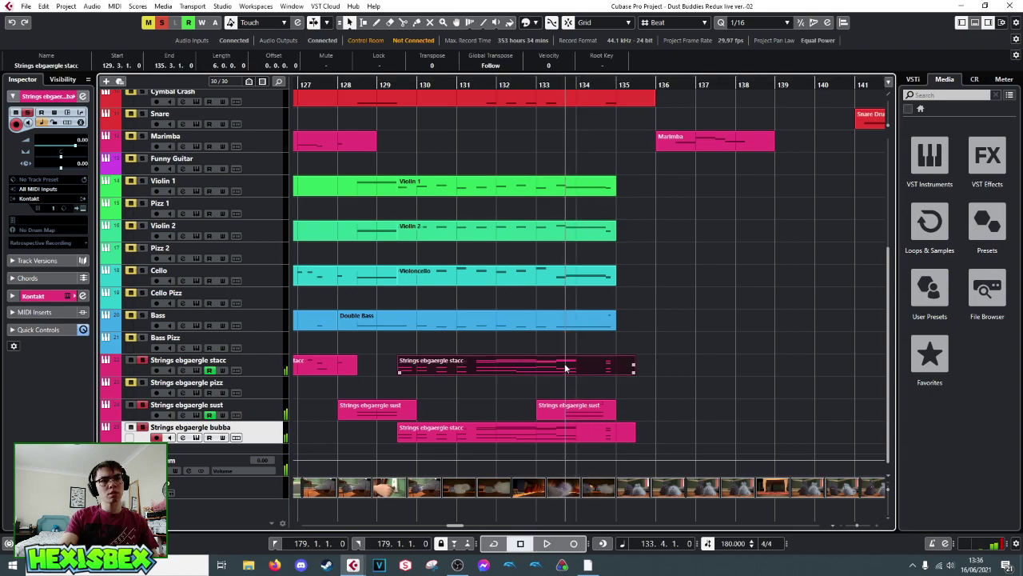
double_click(565, 368)
key("space")
key("space")
key("space")
key("space")
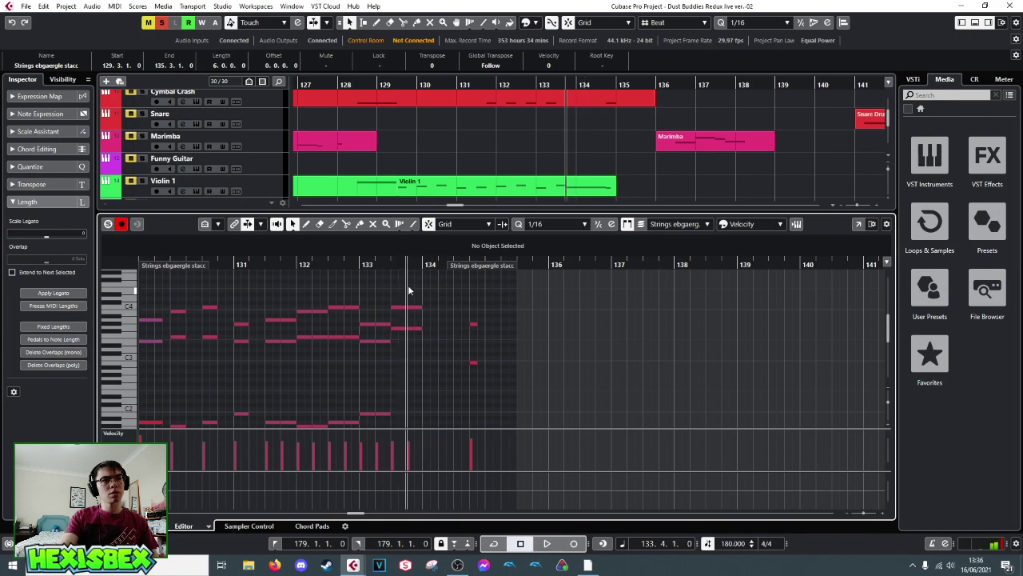
left_click(364, 264)
key("space")
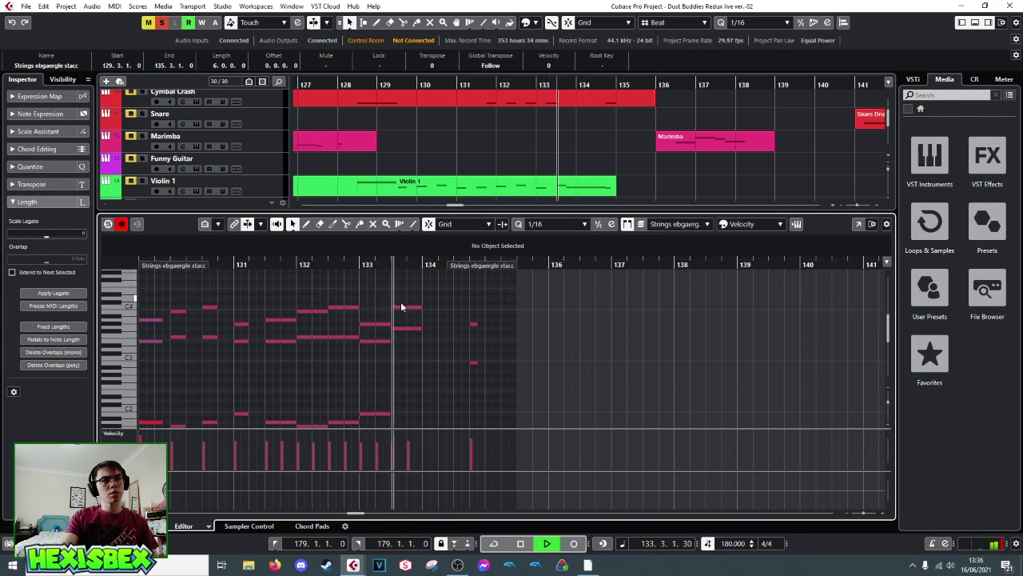
key("space")
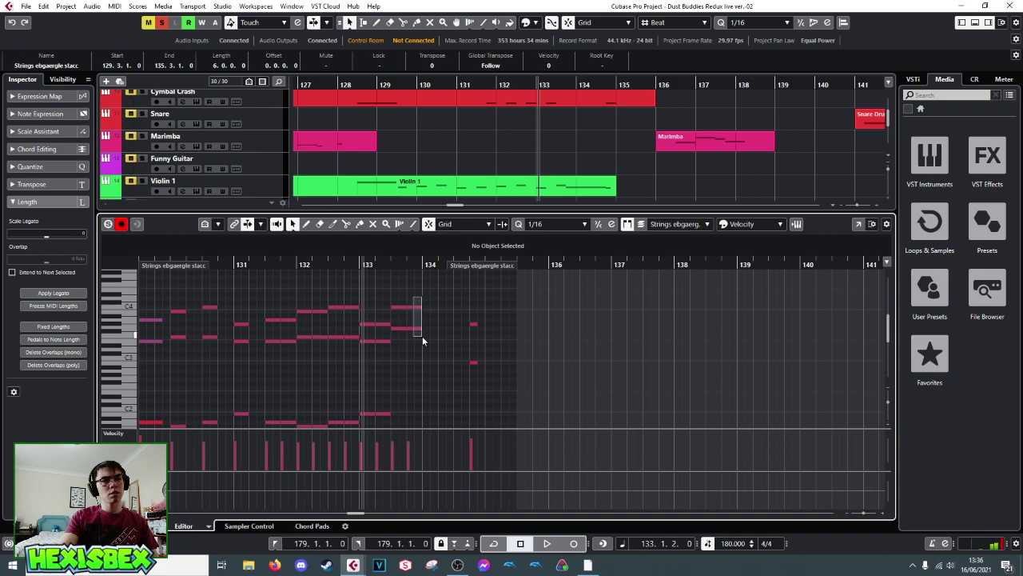
- Delete the repeated chord at 133.4 from the Strings ebgaergle stacc part, including its low notes, and close the note editor
left_click(474, 363)
scroll(446, 352, "up", 2)
left_click_drag(421, 351, 413, 355)
scroll(440, 361, "down", 3)
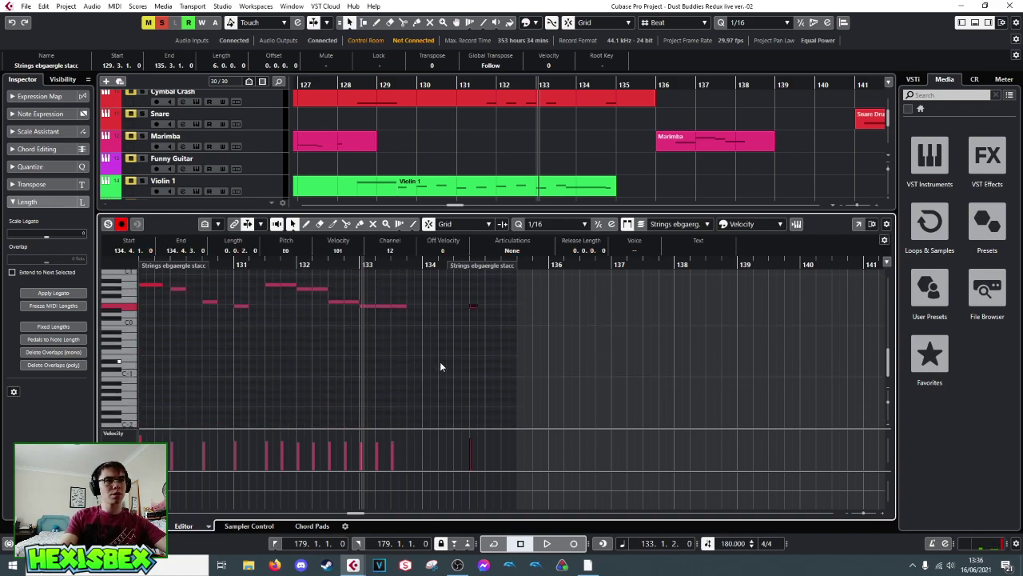
key("ctrl+e")
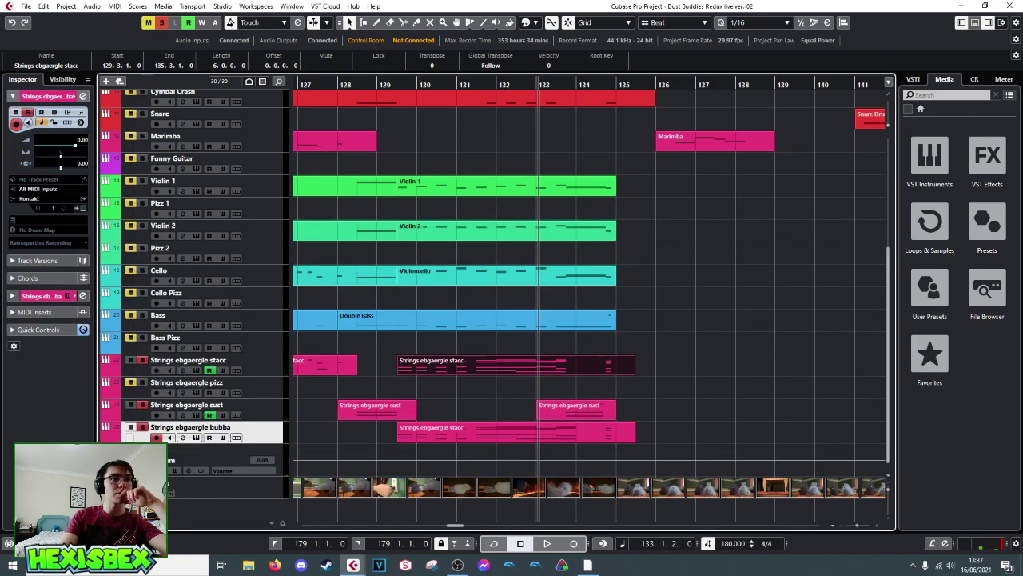
- Delete the same chord at 133.4 from the part on the Strings ebgaergle bubba track and audition the ending from 133.1
double_click(569, 435)
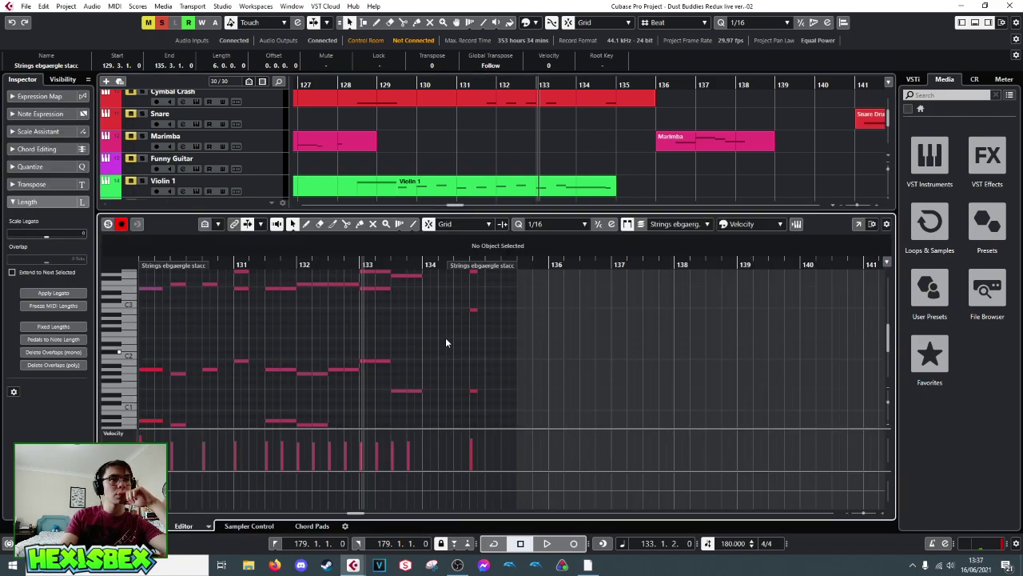
key("Right")
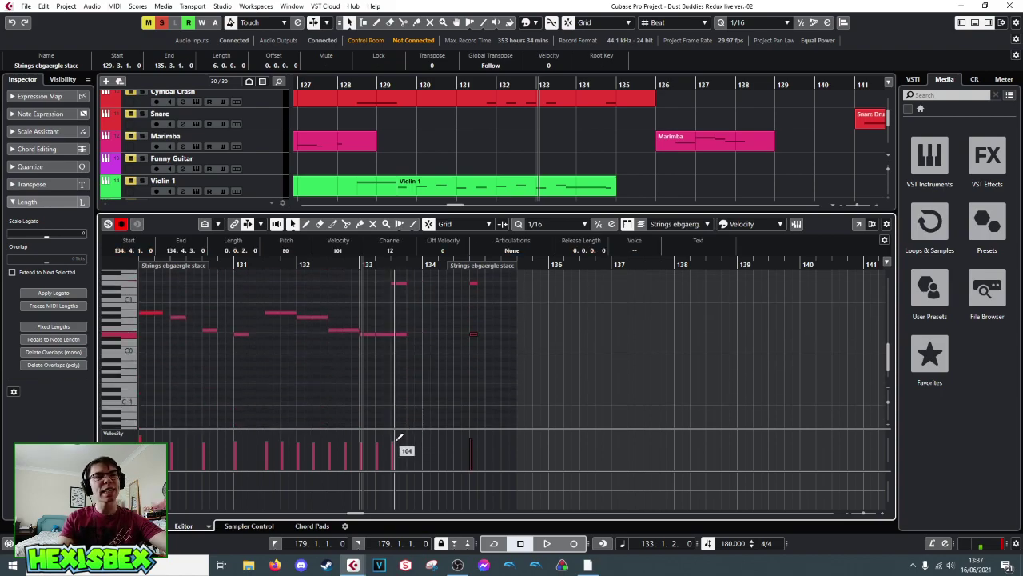
key("space")
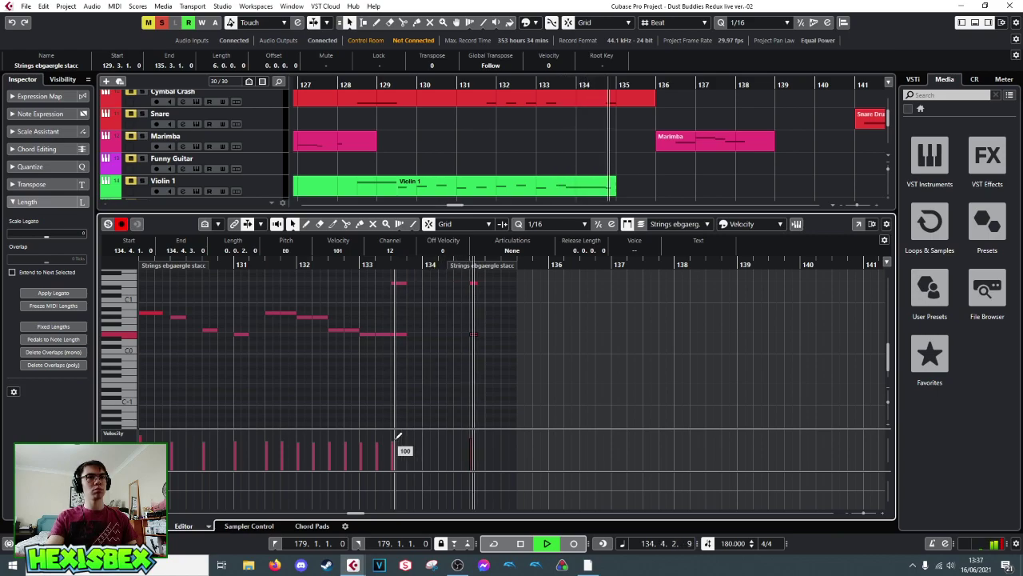
key("space")
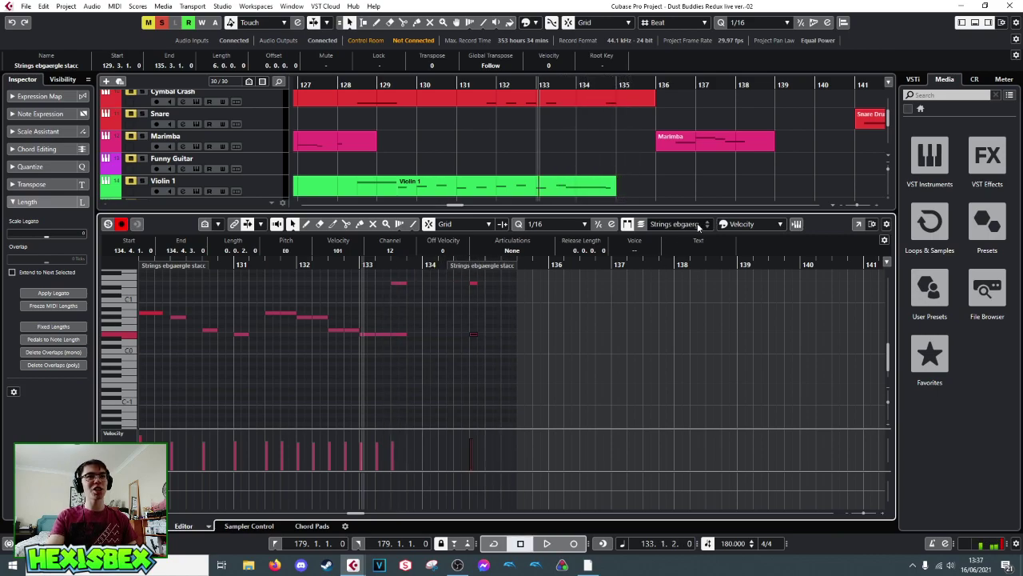
key("ctrl+e")
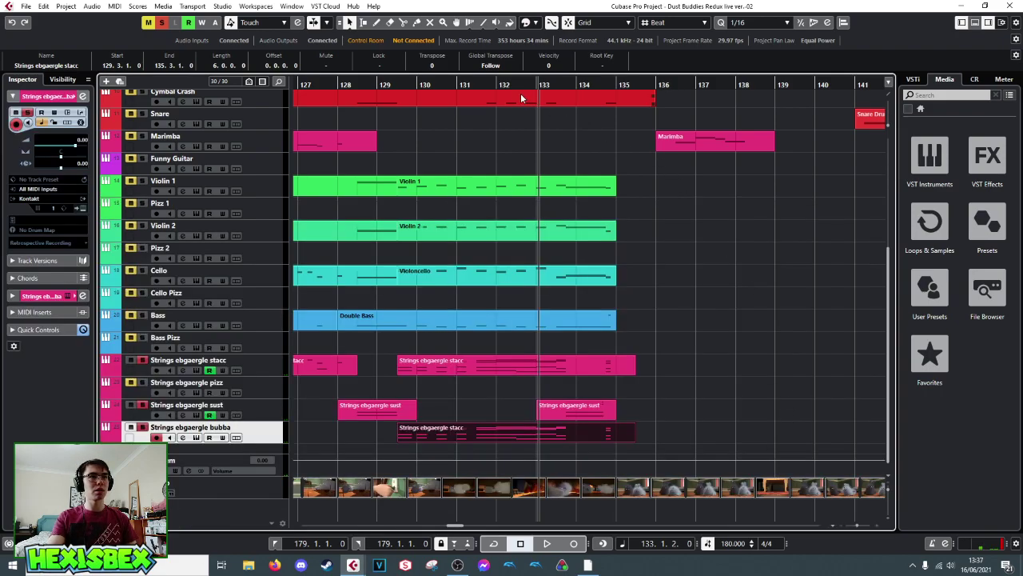
- Audition the passage from 130.1 with the strings tracks soloed and again with all solos cleared
left_click_drag(453, 85, 449, 105)
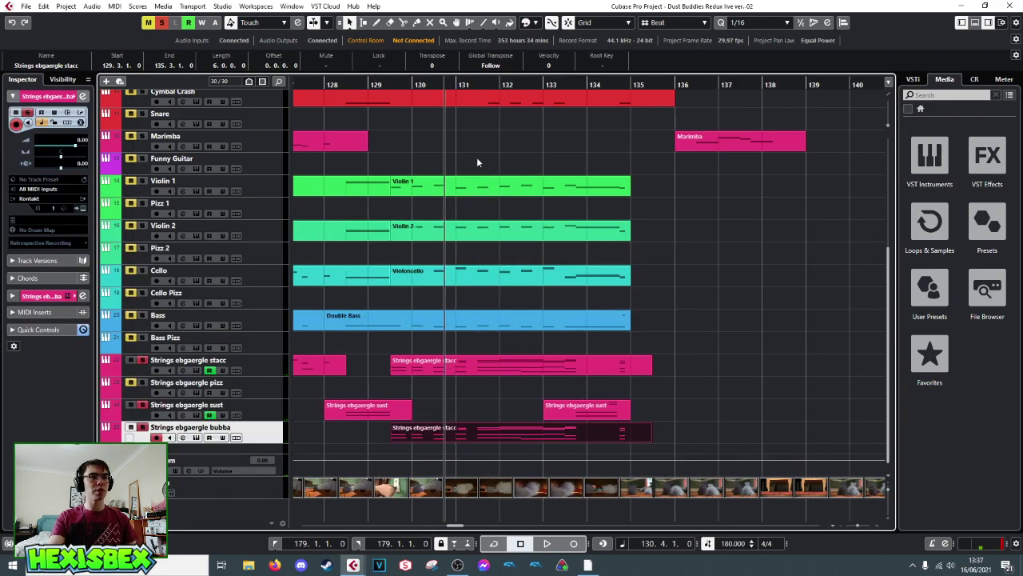
left_click(411, 84)
key("space")
key("space")
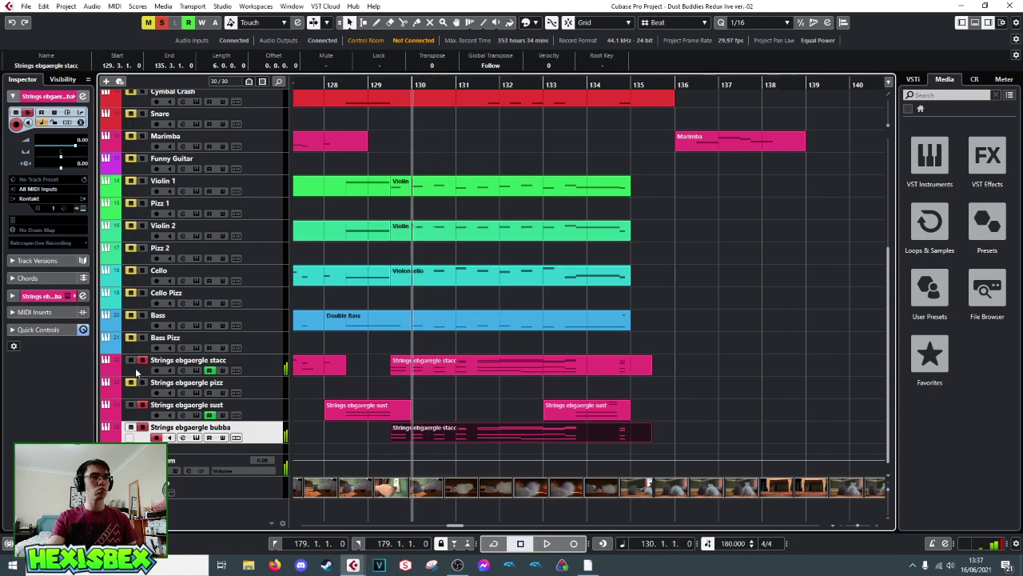
left_click(143, 428)
key("space")
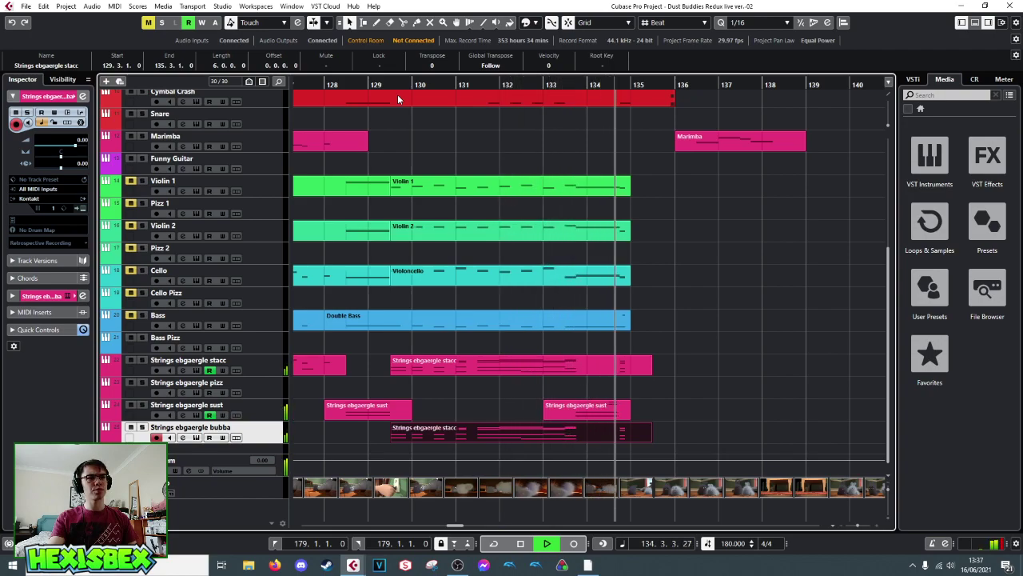
key("space")
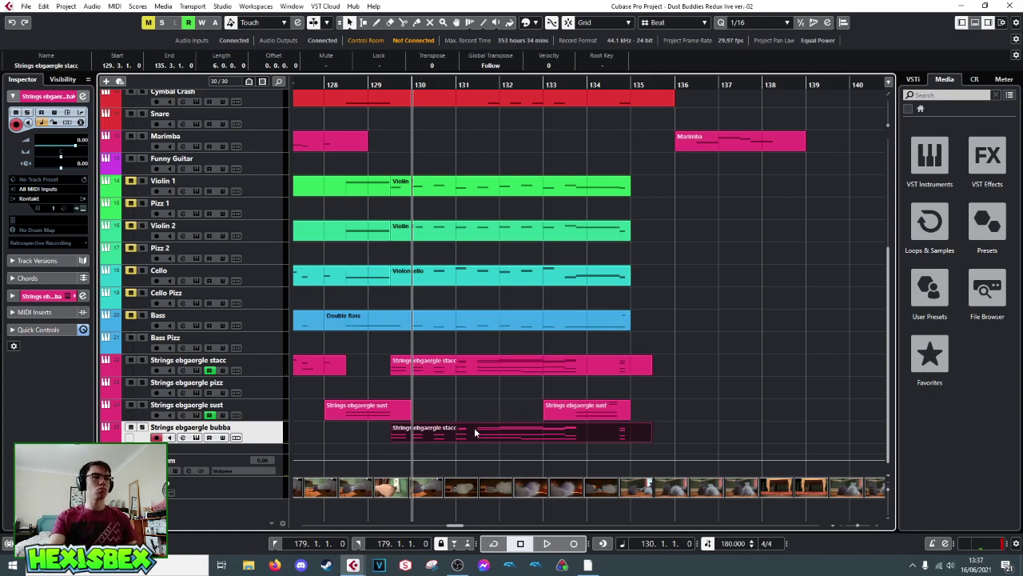
- Extend the start of the second Strings ebgaergle sust part back to 131.3, undoing the accidental move of the bubba track's part
left_click(545, 416)
left_click_drag(544, 417, 479, 417)
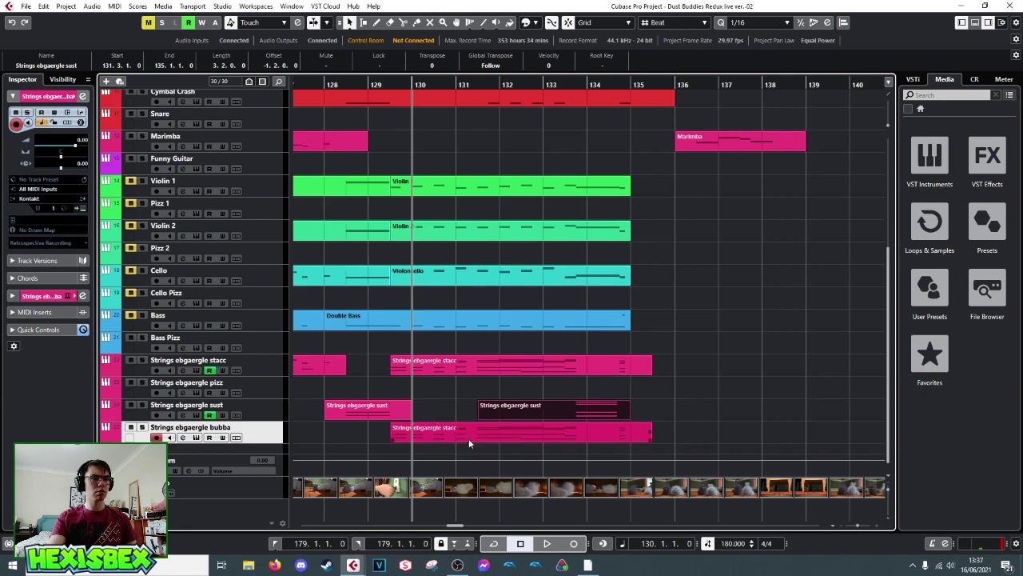
left_click_drag(394, 442, 404, 444)
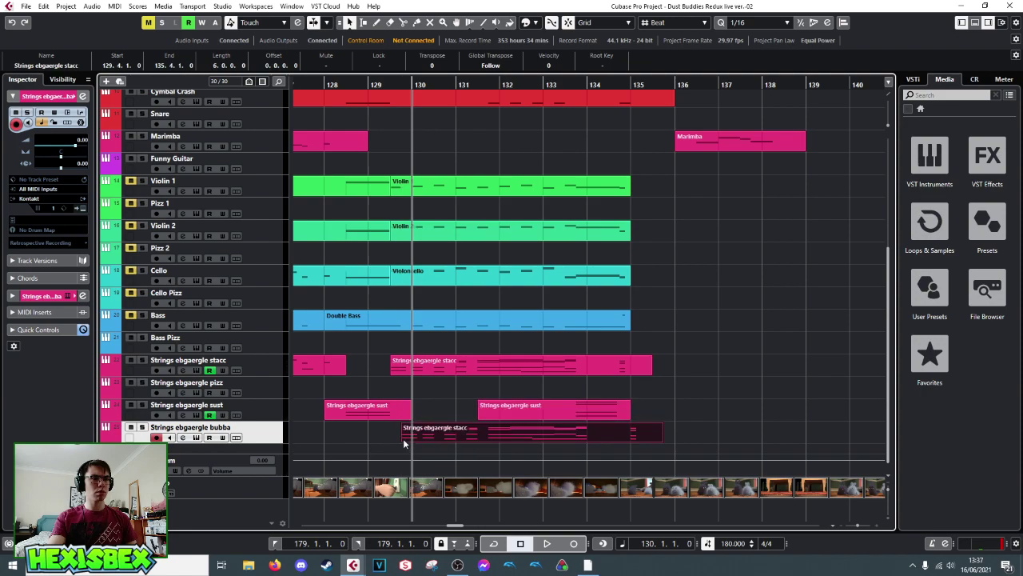
key("ctrl+z")
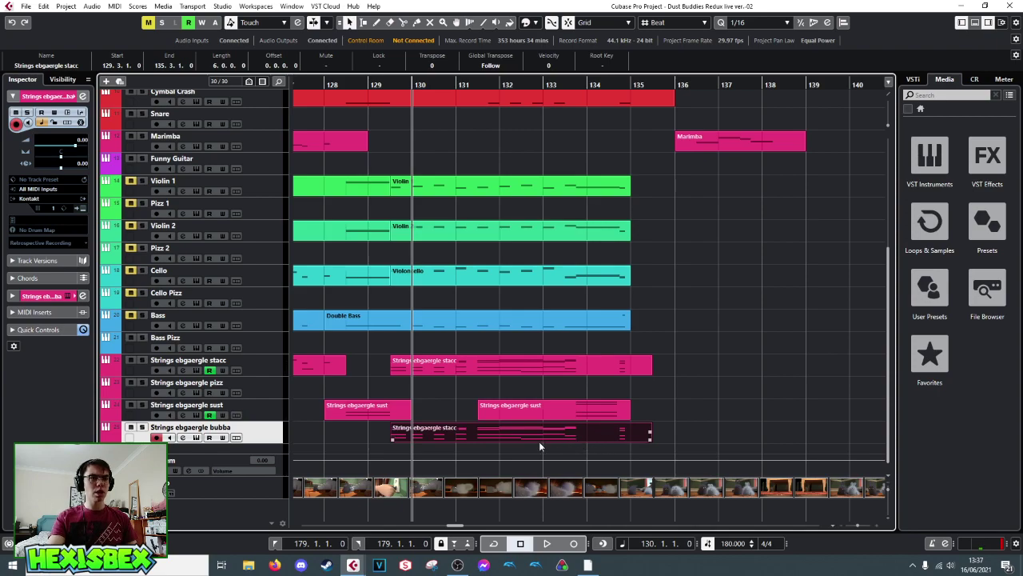
- Copy the low octave notes between 131.3 and 133.4 from the bubba track's part into the sust part at 131.3
double_click(485, 432)
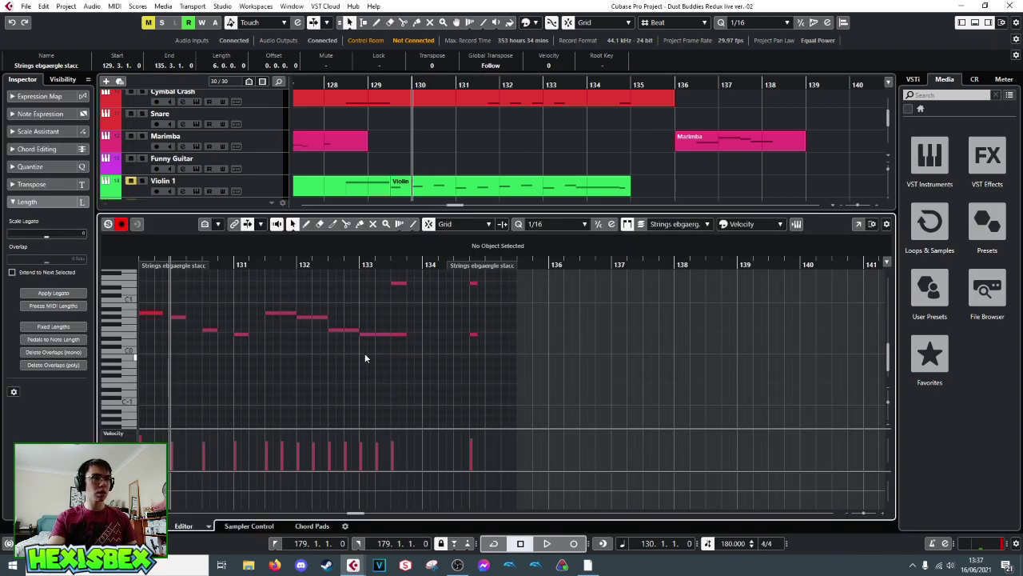
left_click_drag(289, 319, 291, 389)
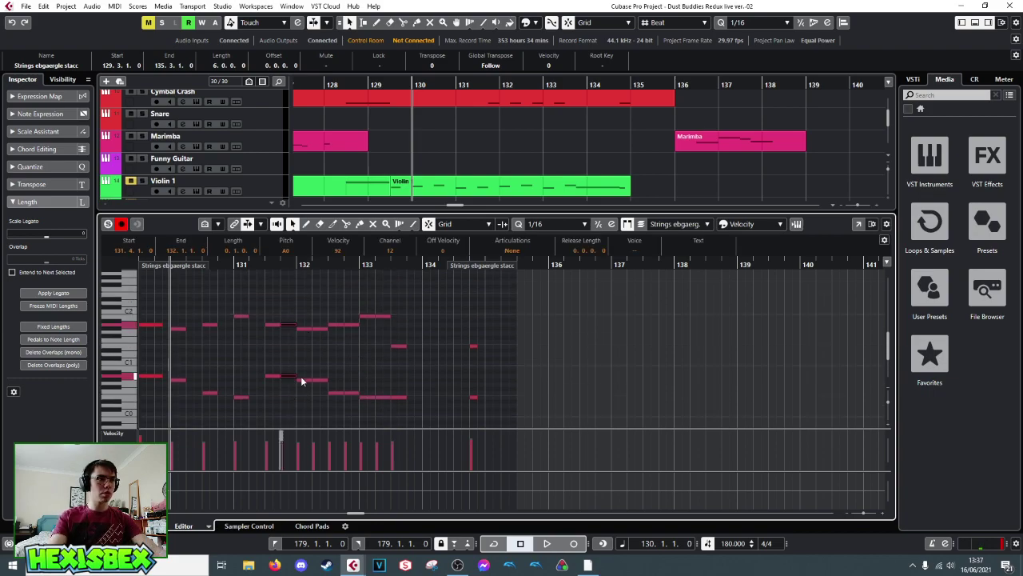
left_click_drag(269, 296, 415, 386)
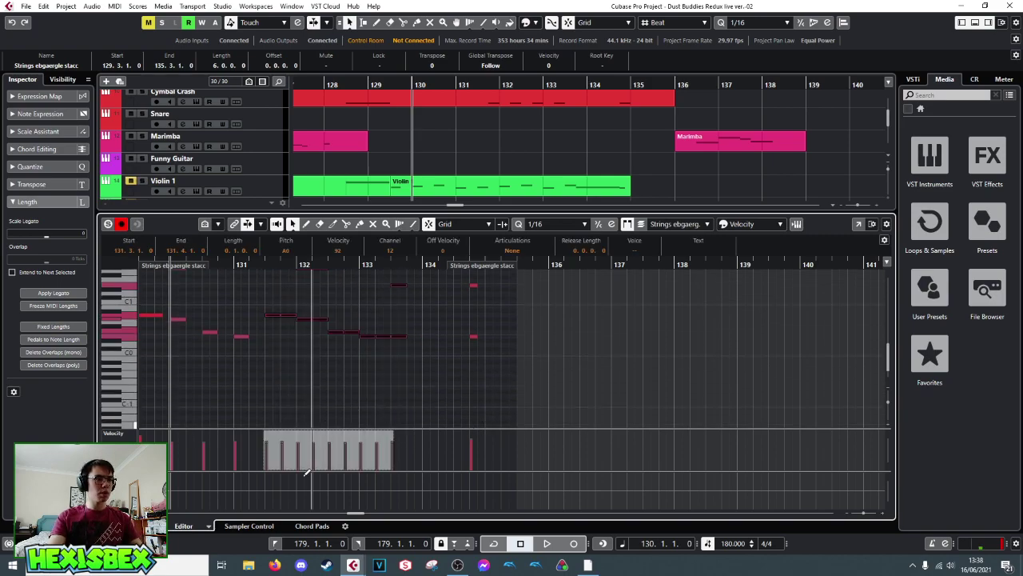
key("ctrl+e")
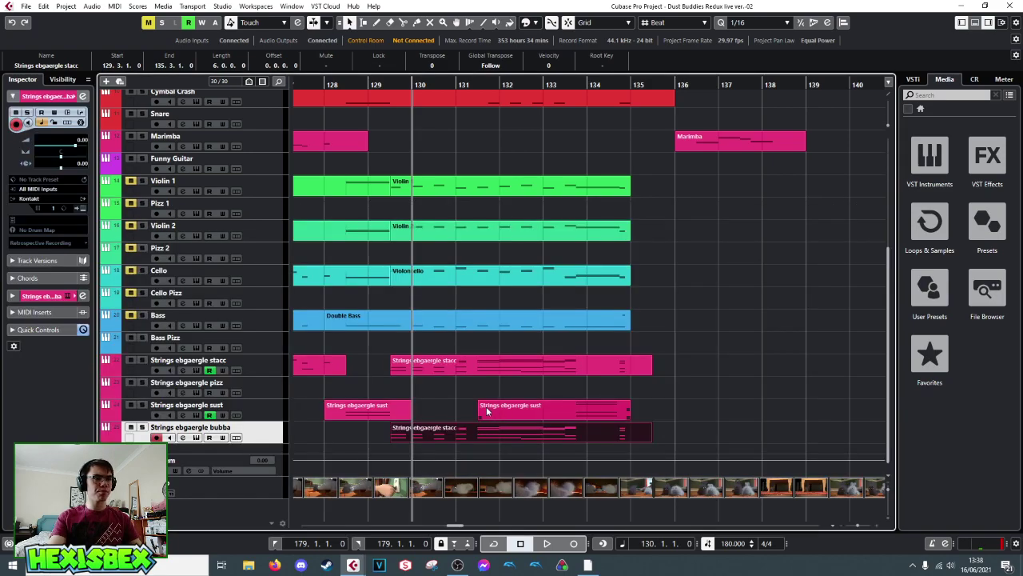
double_click(485, 409)
key("l")
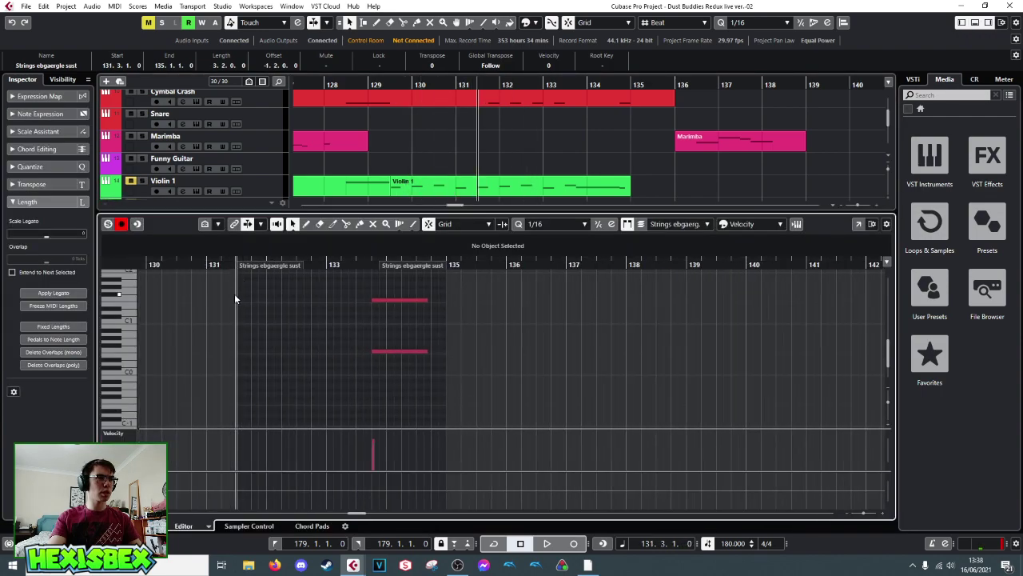
key("ctrl+v")
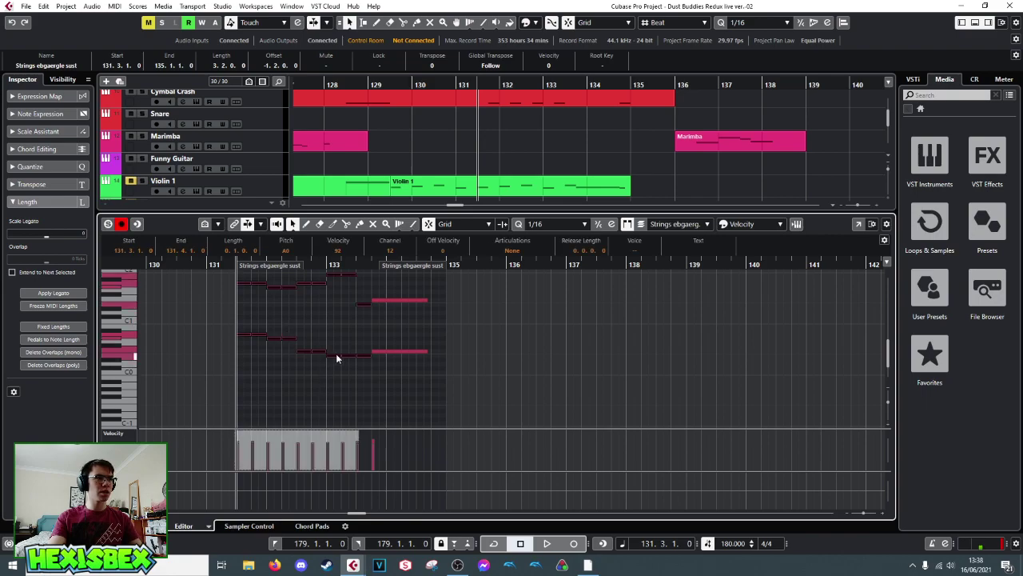
- Delete the pasted low notes at 131.4, 132.2, 132.4 and 133.2 in the sust part and audition it from 131.3
scroll(320, 356, "up", 2)
left_click(253, 308)
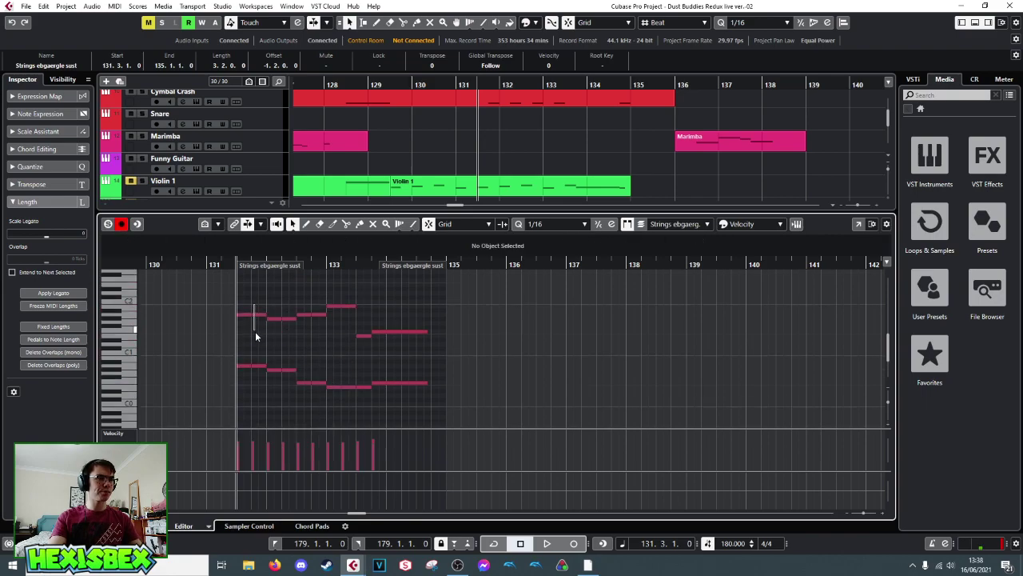
left_click_drag(259, 374, 321, 398)
key("Delete")
key("Delete")
key("Delete")
left_click(331, 386)
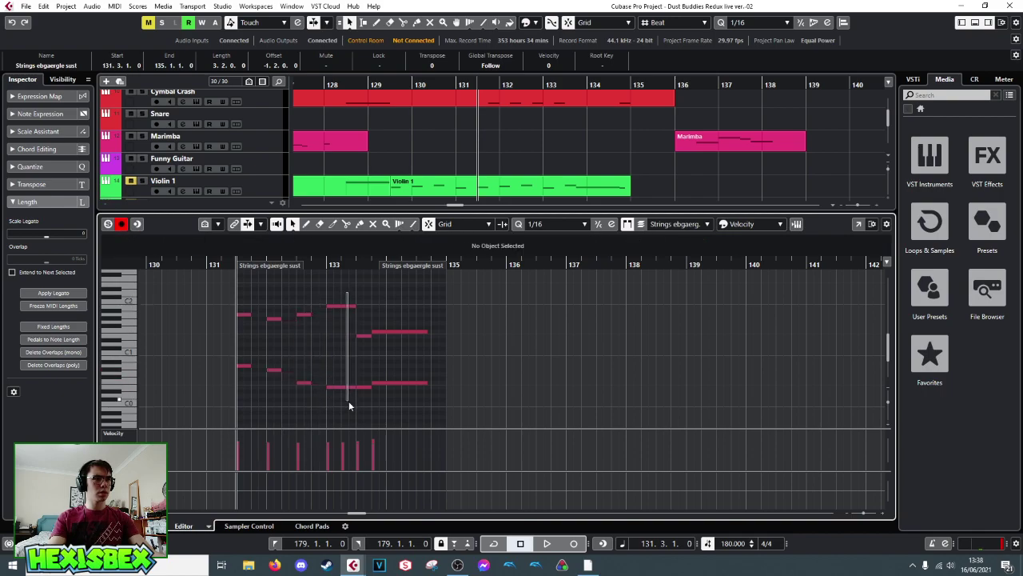
key("ctrl+z")
key("space")
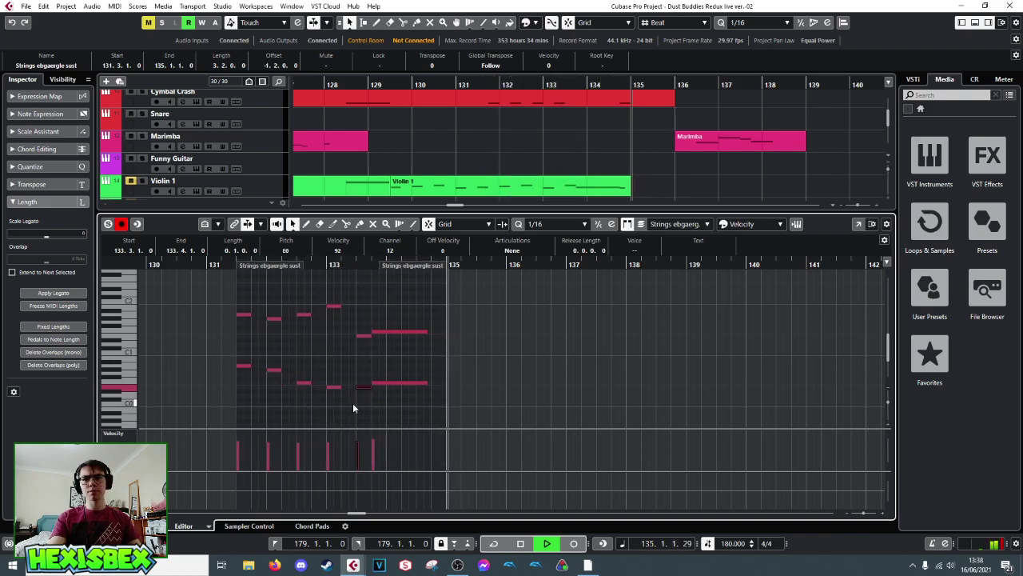
key("space")
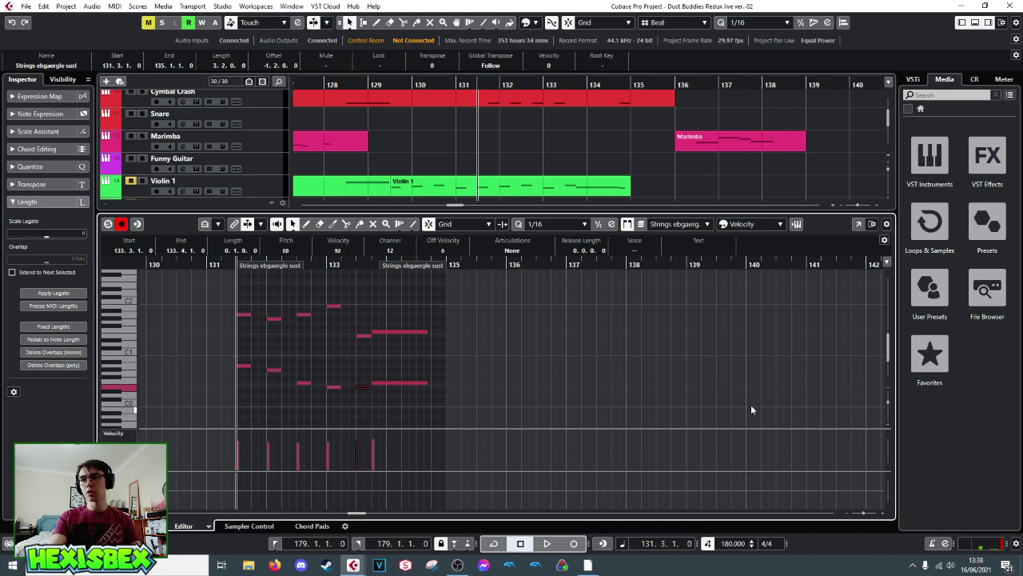
- Close the note editor and delete the part on the Strings ebgaergle bubba track
key("ctrl+e")
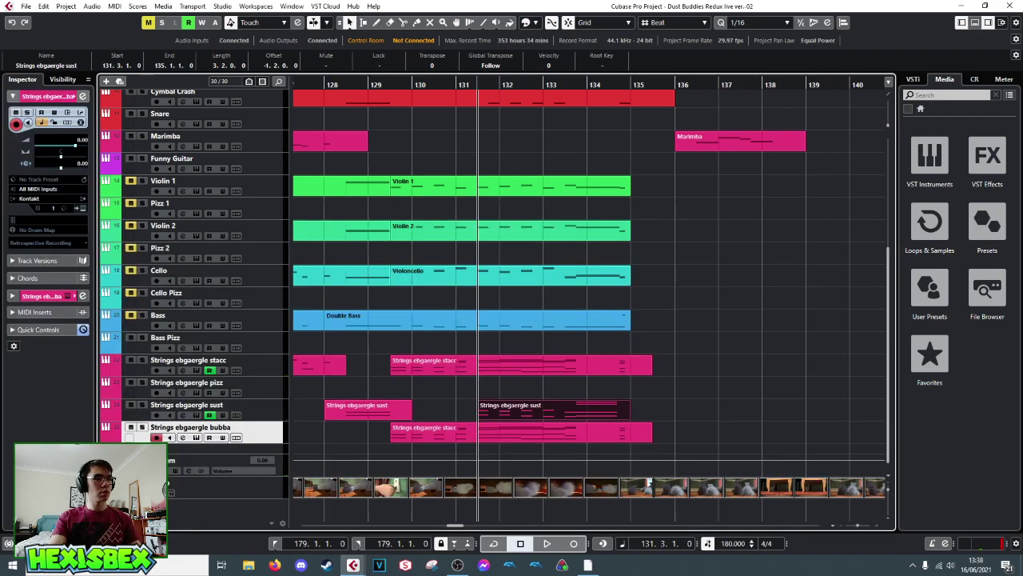
left_click(511, 438)
key("Delete")
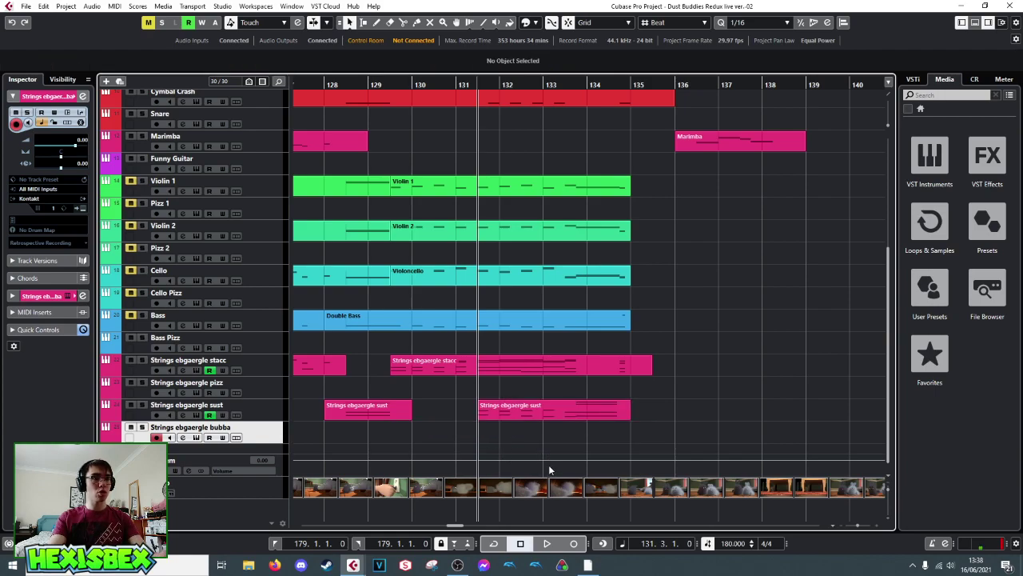
- Audition the revised strings arrangement with the full mix from 129.3
left_click(389, 84)
key("space")
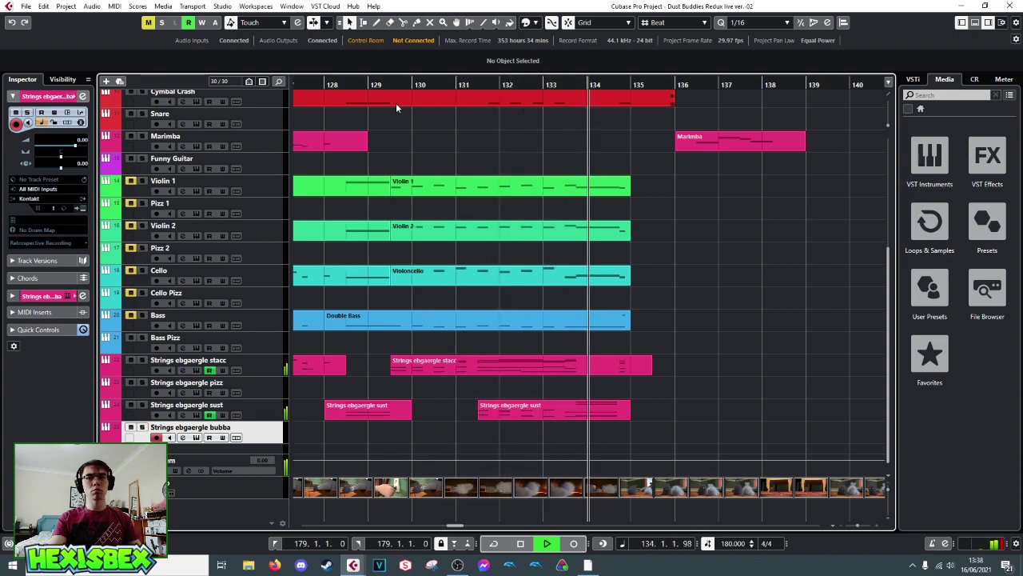
key("space")
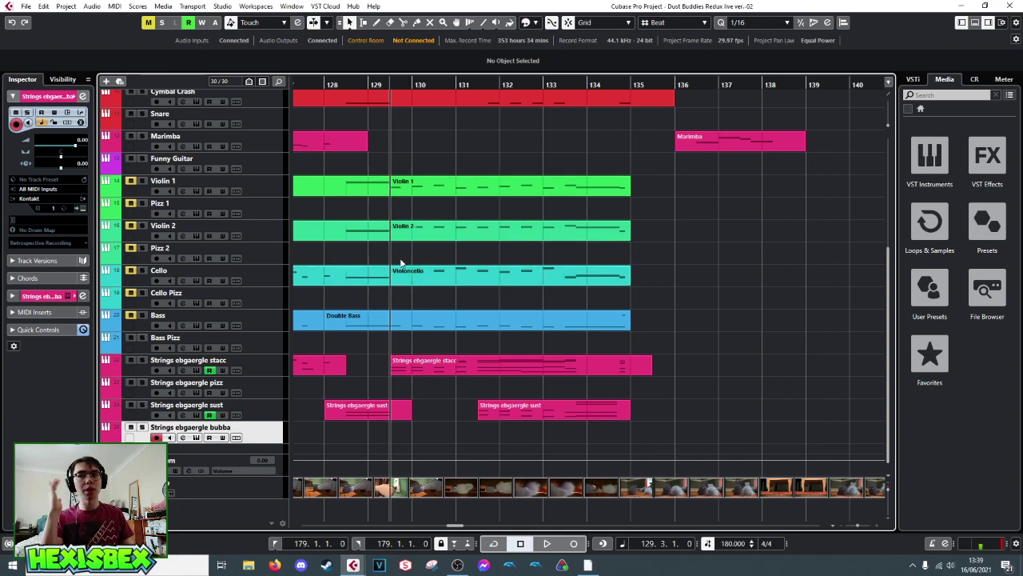
- Audition the revised strings arrangement with the full mix from bar 128
left_click(368, 84)
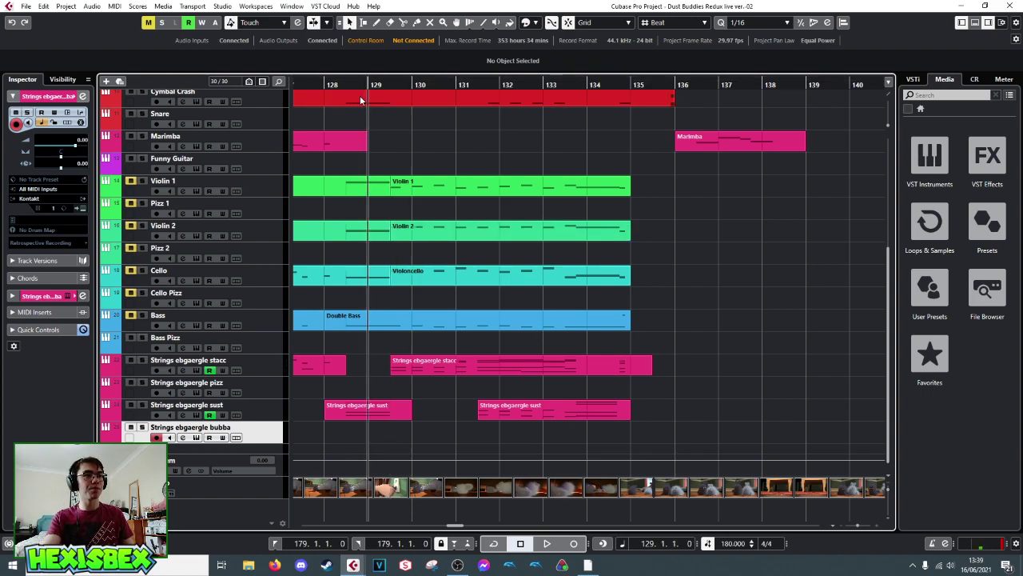
left_click_drag(328, 85, 326, 76)
key("space")
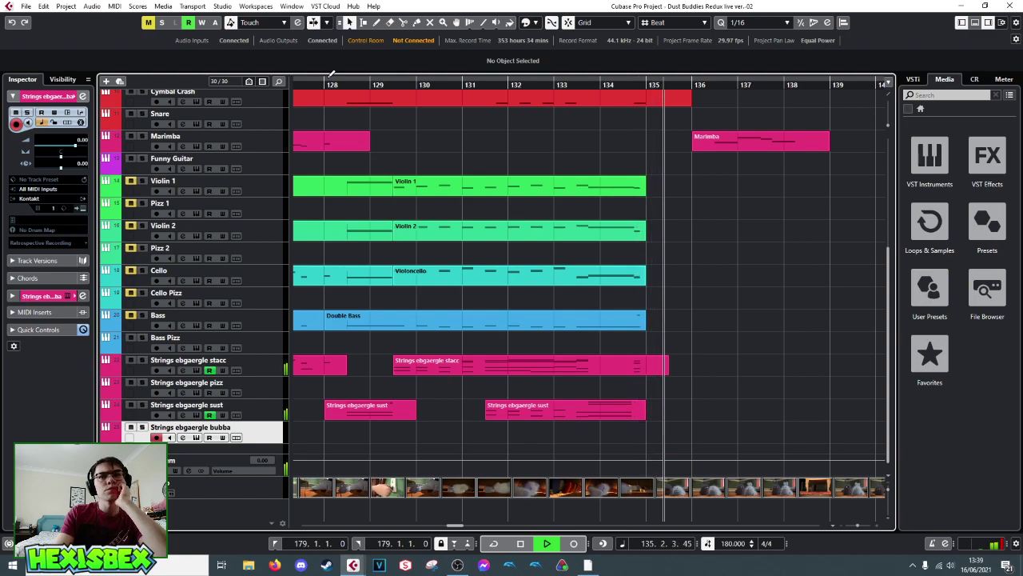
key("space")
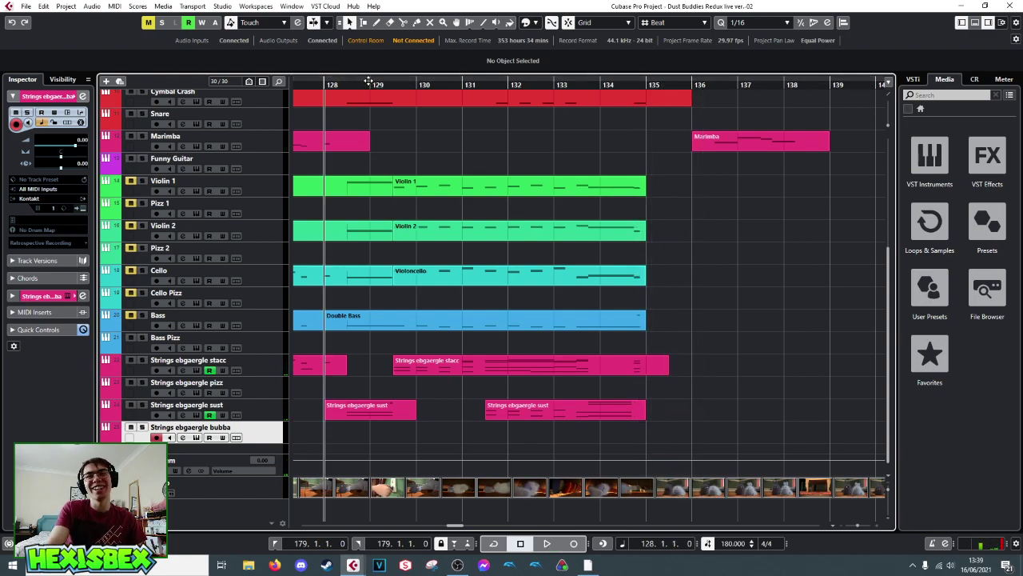
key("space")
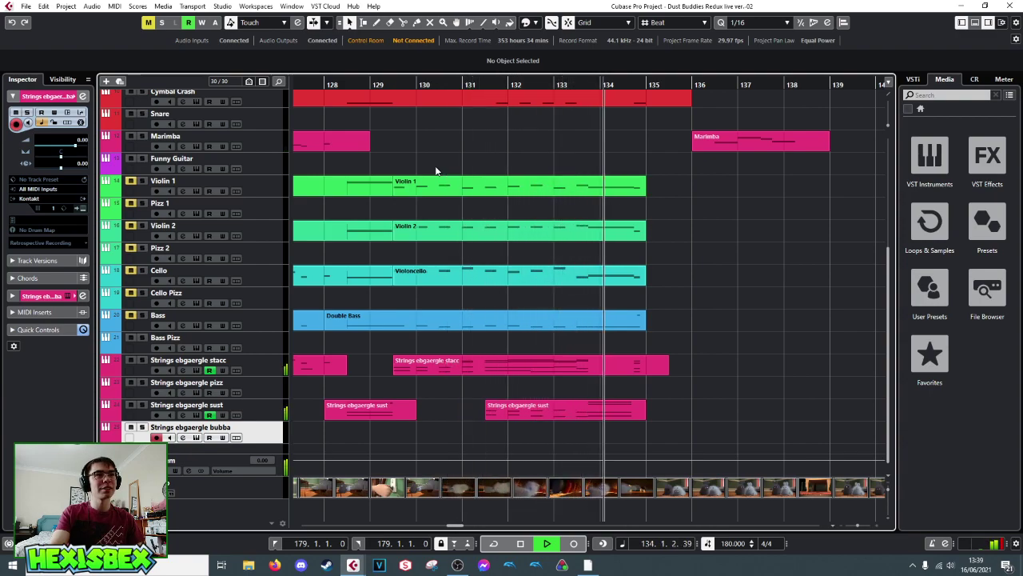
key("space")
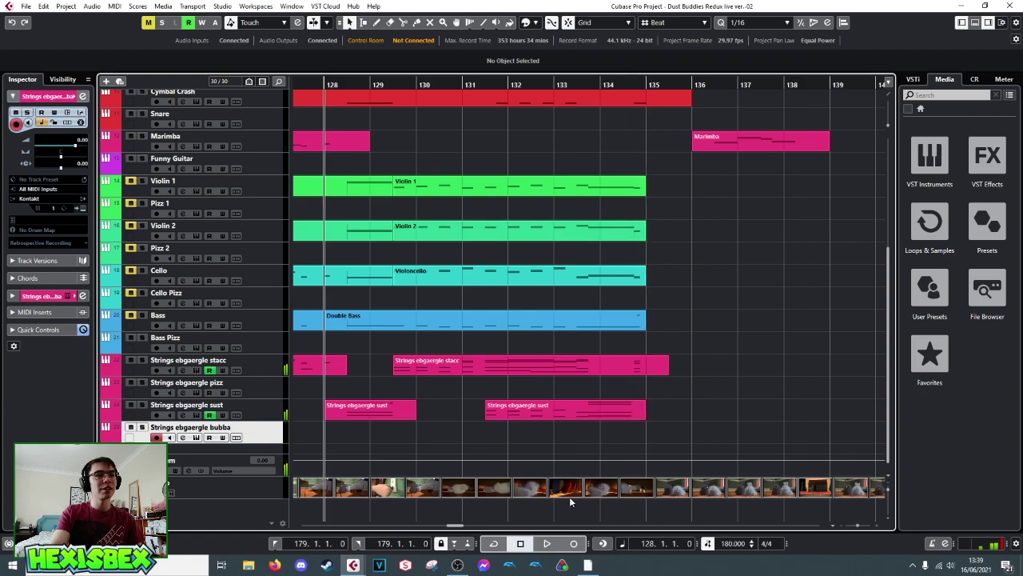
- Open the video player, play the passage from bar 128 against the picture and close the player
double_click(539, 493)
key("space")
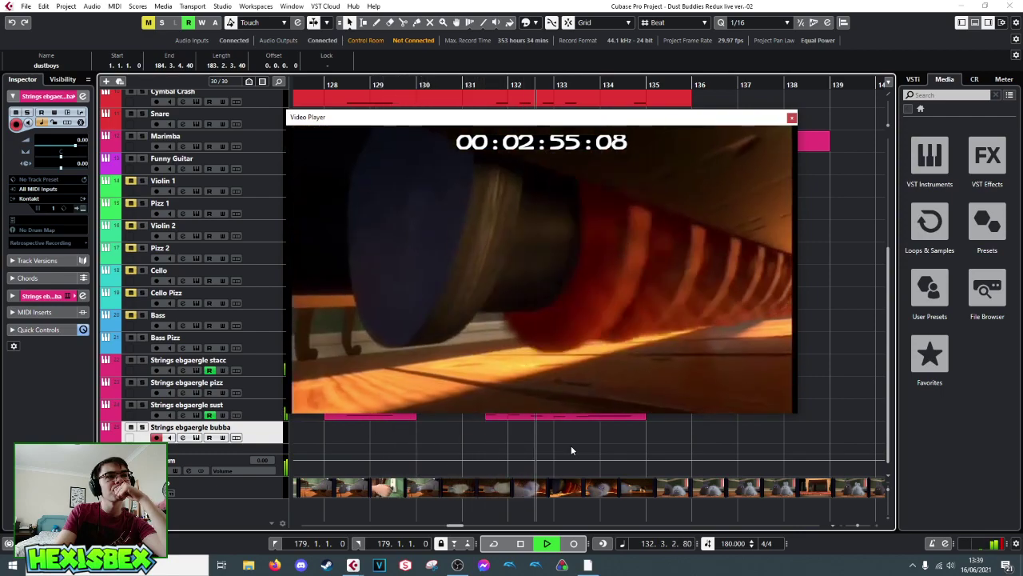
key("space")
left_click(792, 117)
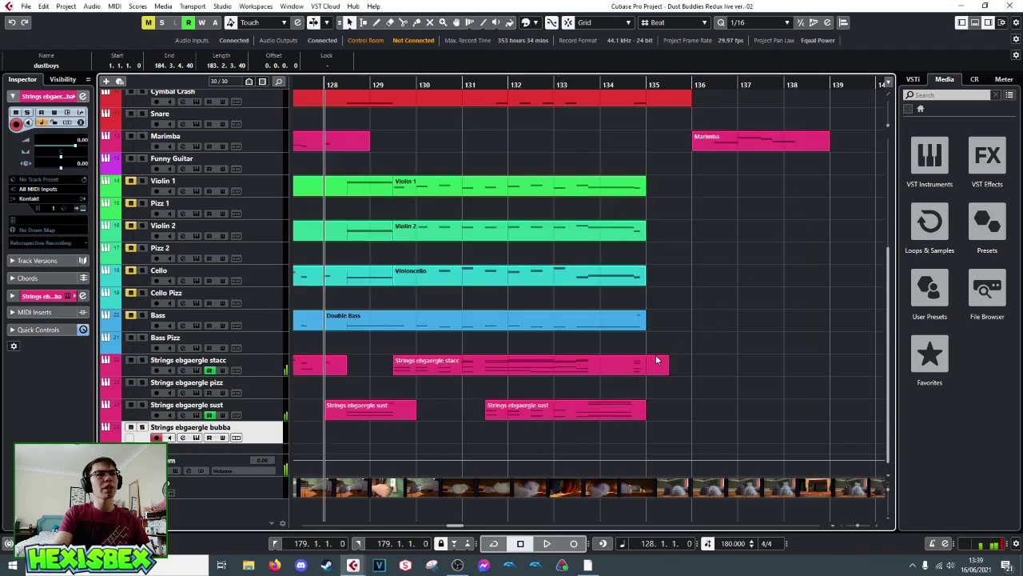
- Compare the notes of the Strings ebgaergle stacc part at 129.3 and the sust part at 131.3, auditioning the passage from bar 128
double_click(414, 366)
scroll(172, 302, "up", 4)
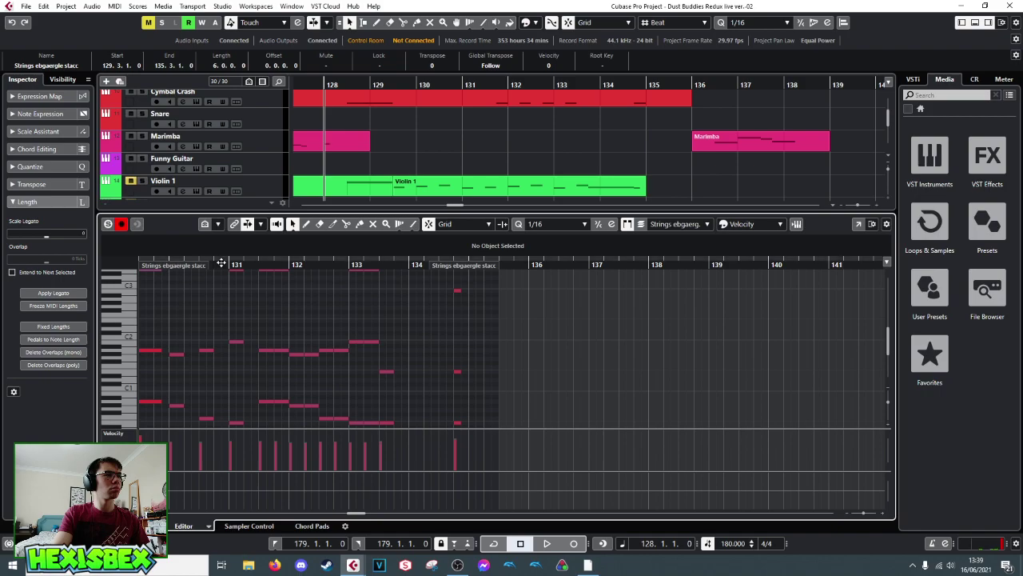
key("space")
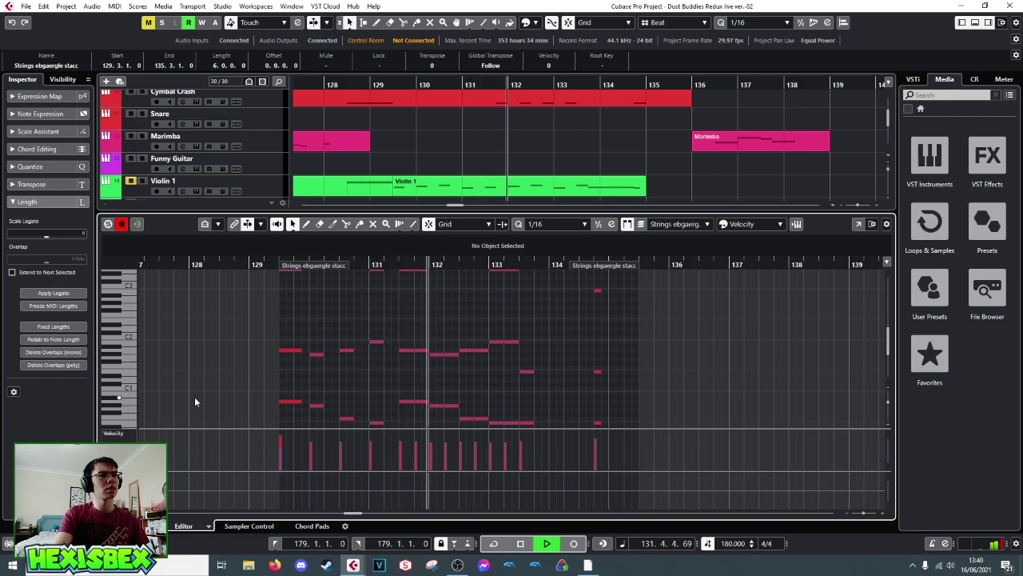
key("space")
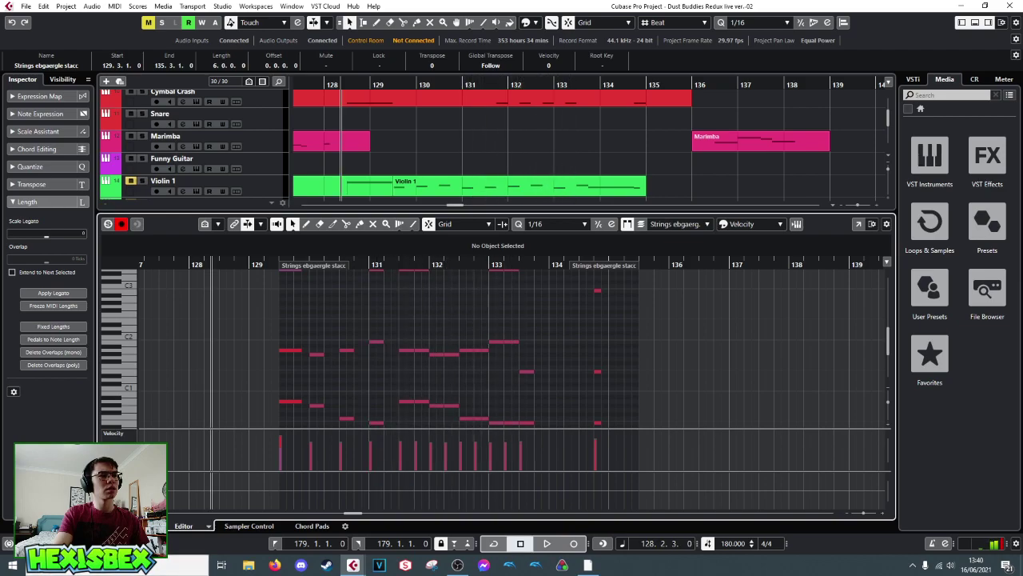
key("ctrl+e")
double_click(487, 412)
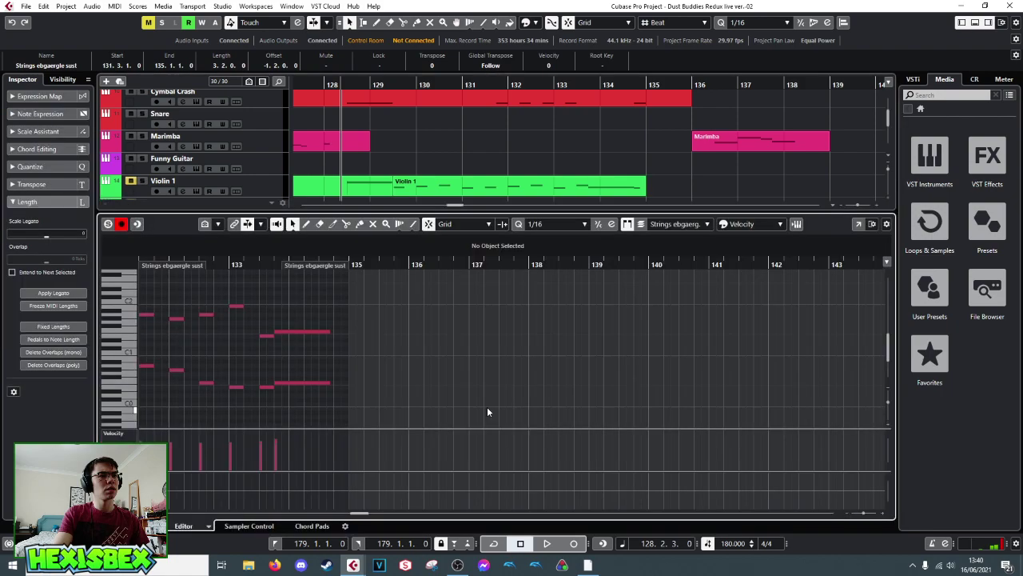
scroll(164, 323, "up", 4)
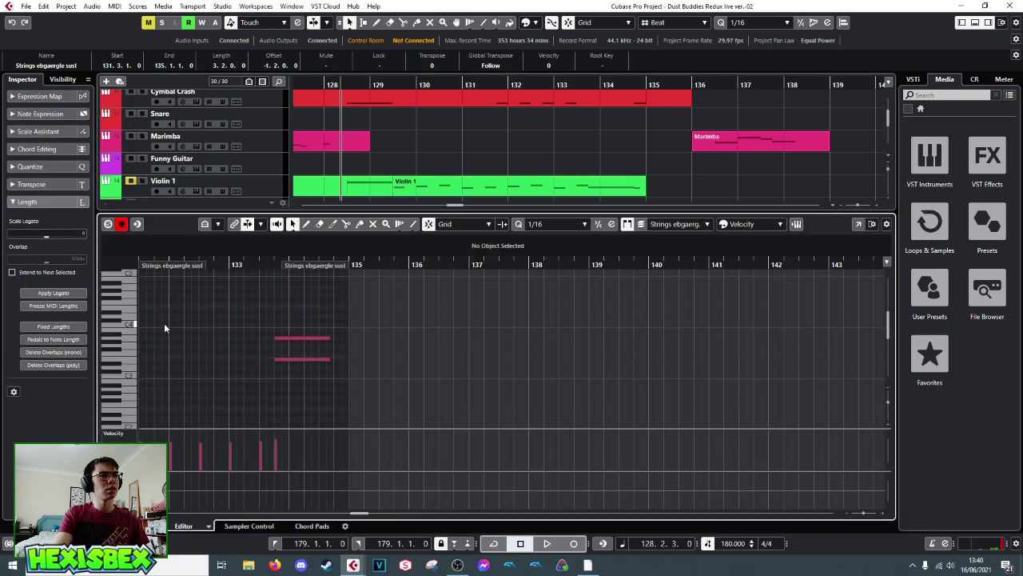
scroll(164, 323, "down", 2)
scroll(167, 323, "down", 2)
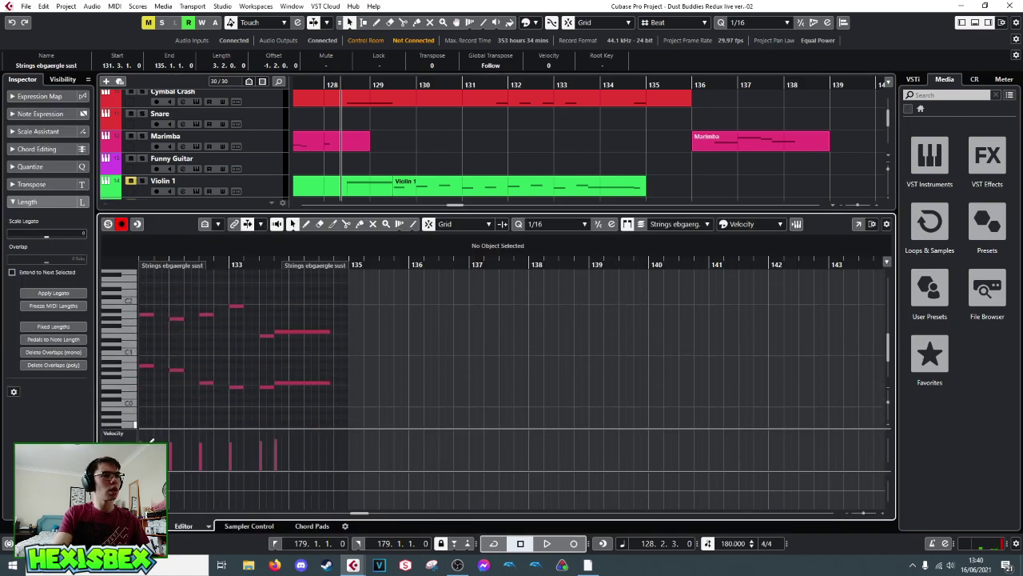
key("ctrl+e")
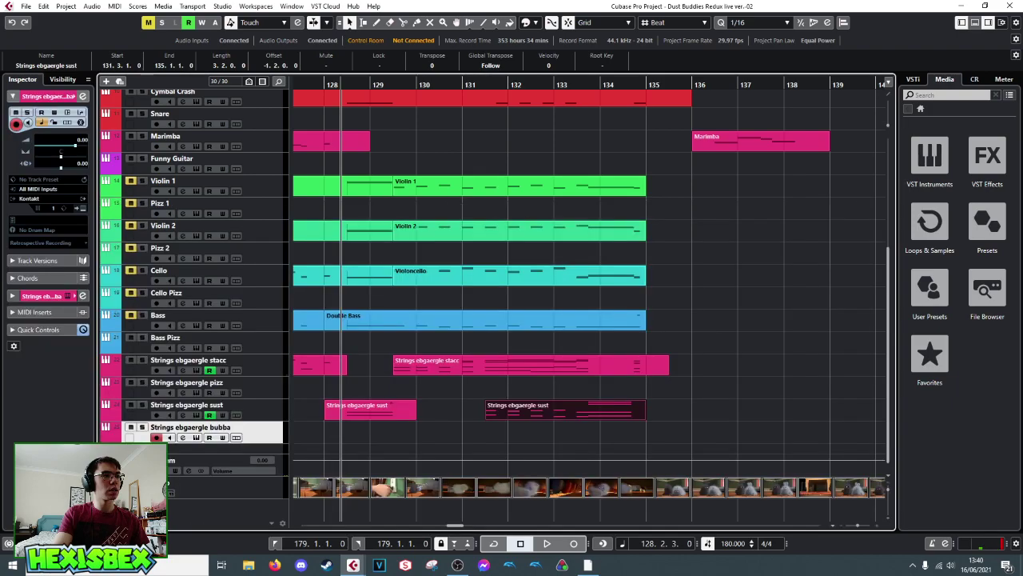
- Copy the upper notes between 131.3 and 133.4 from the Strings ebgaergle stacc part into the sust part at 131.3
double_click(485, 368)
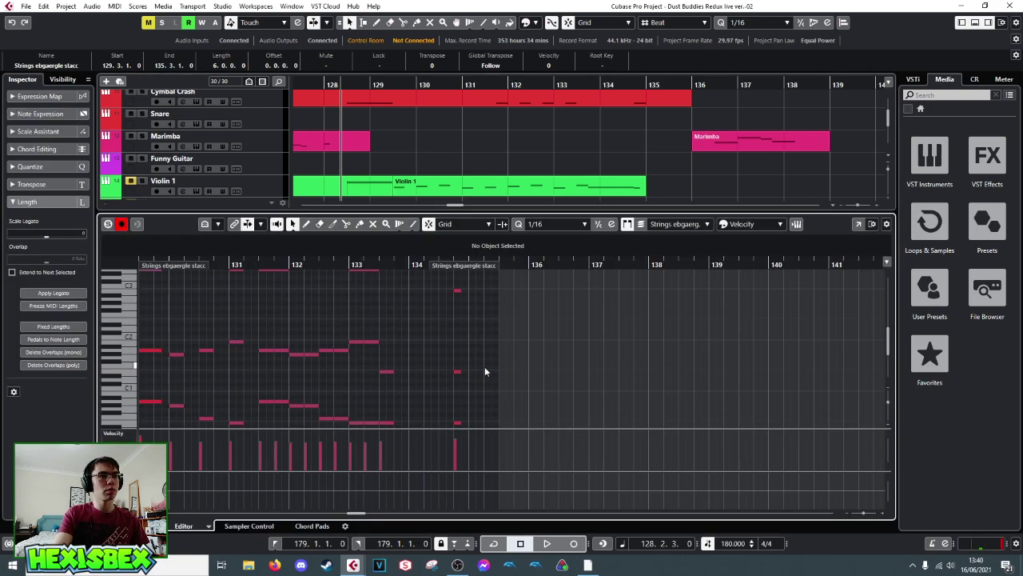
scroll(241, 339, "up", 2)
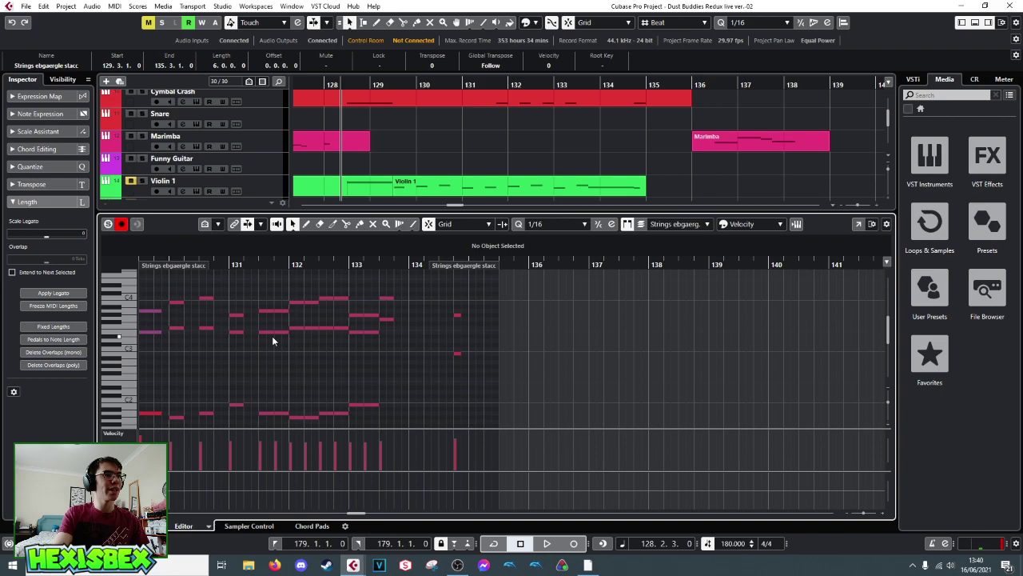
left_click_drag(262, 280, 404, 375)
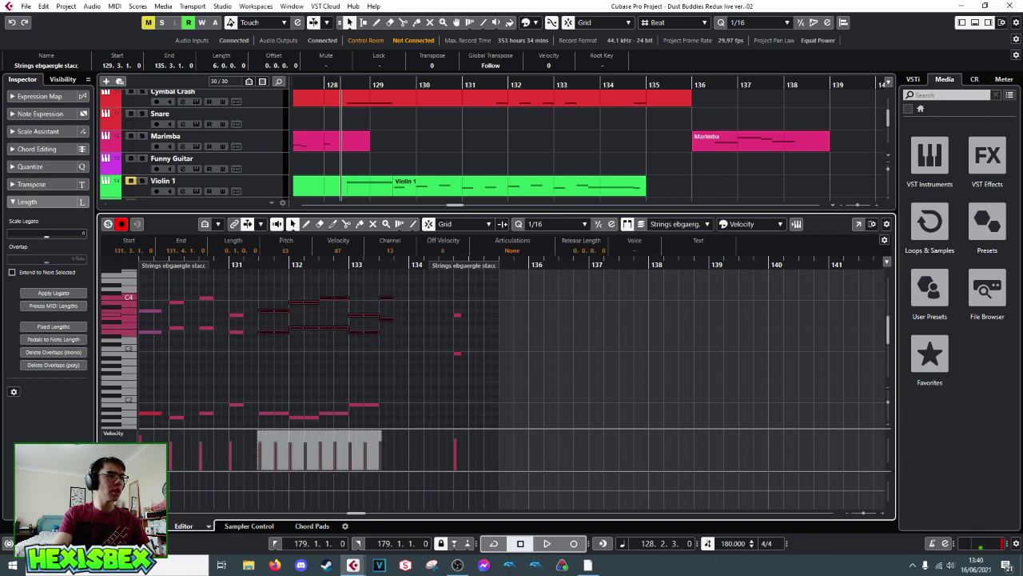
key("ctrl+alt+e")
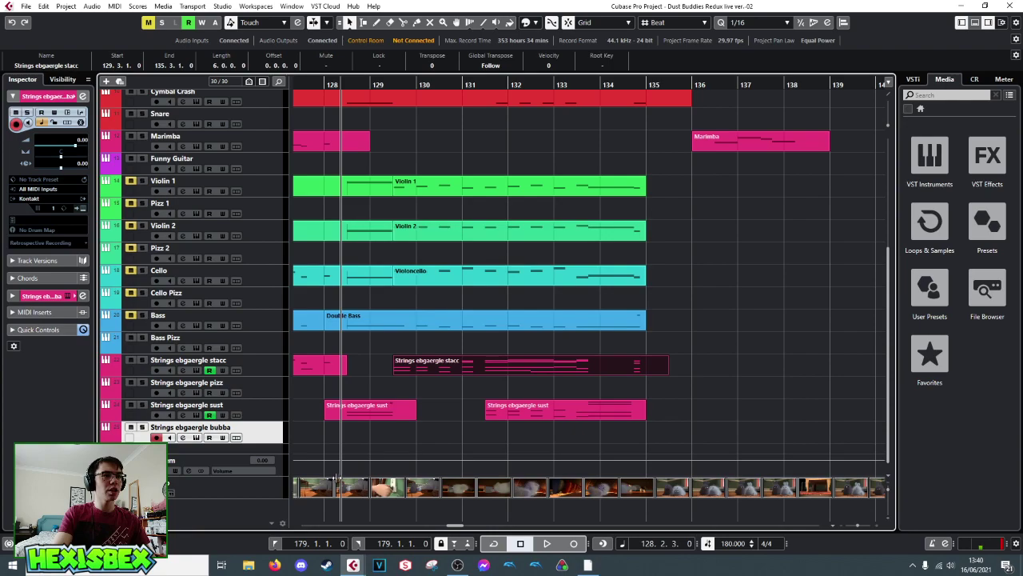
double_click(552, 411)
scroll(240, 328, "up", 5)
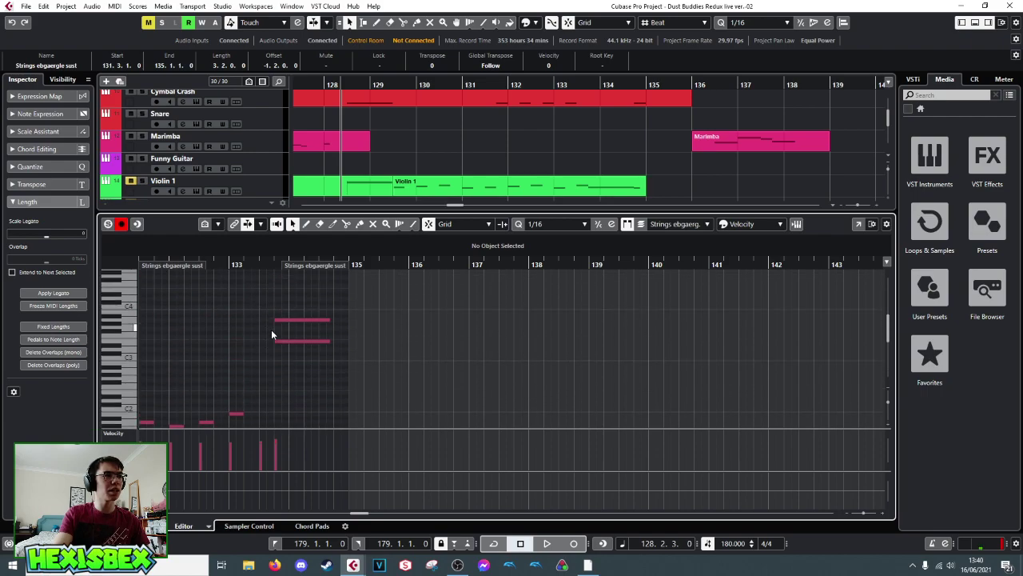
left_click_drag(239, 271, 193, 271)
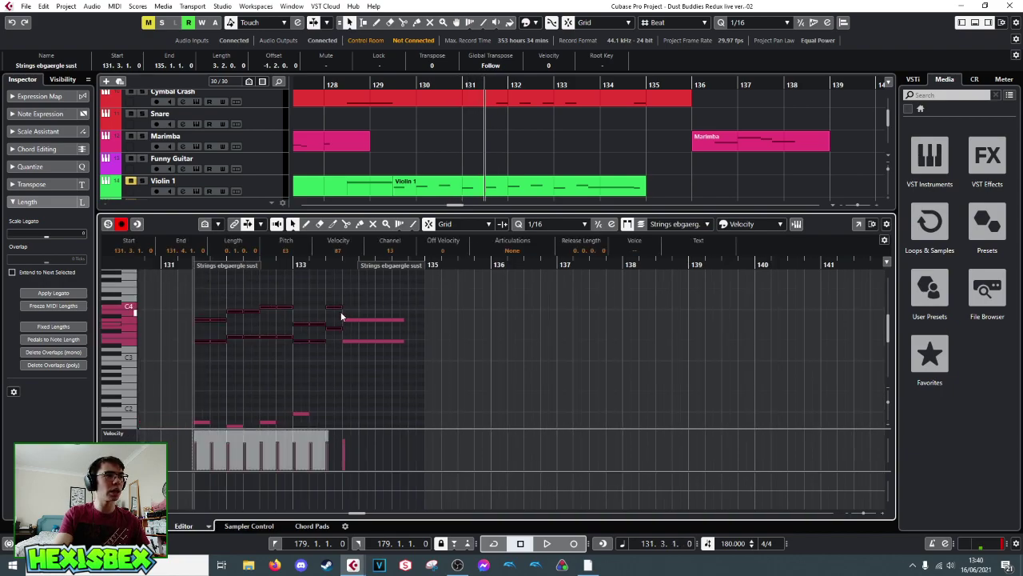
- Delete the pasted upper notes at 131.4, 132.2, 132.4 and 133.2 in the sust part, and audition it from 131.3
left_click(219, 340)
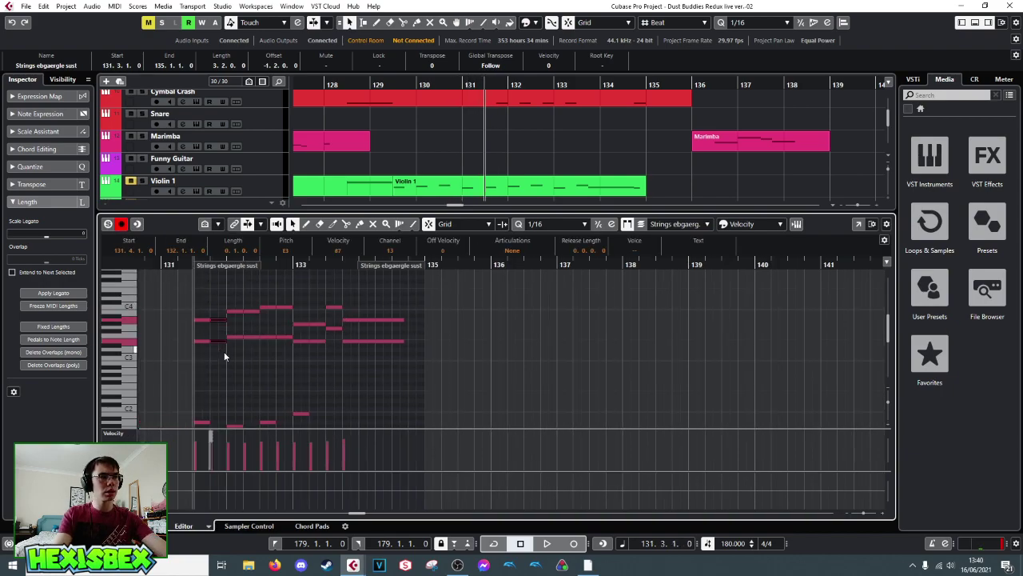
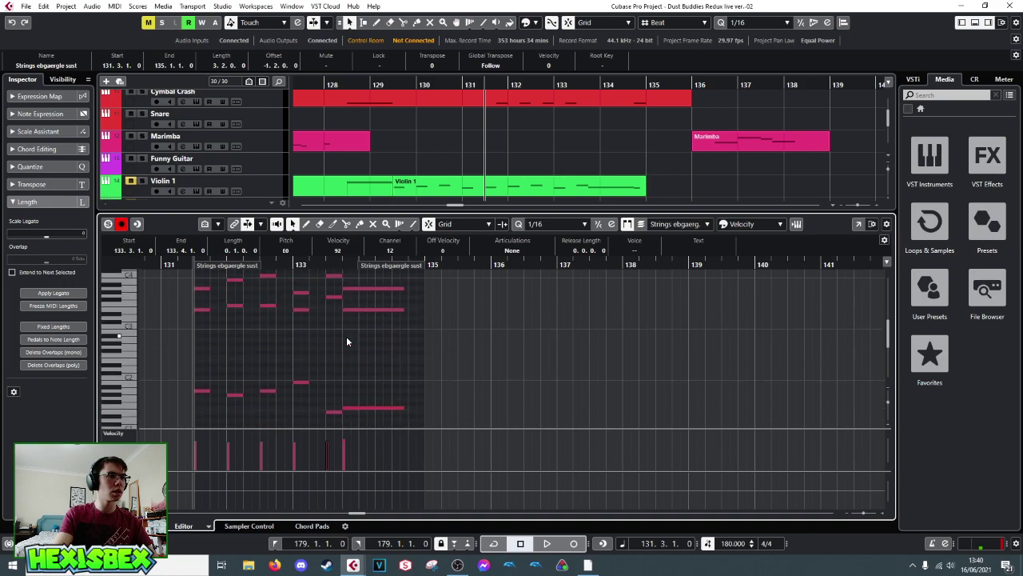
key("space")
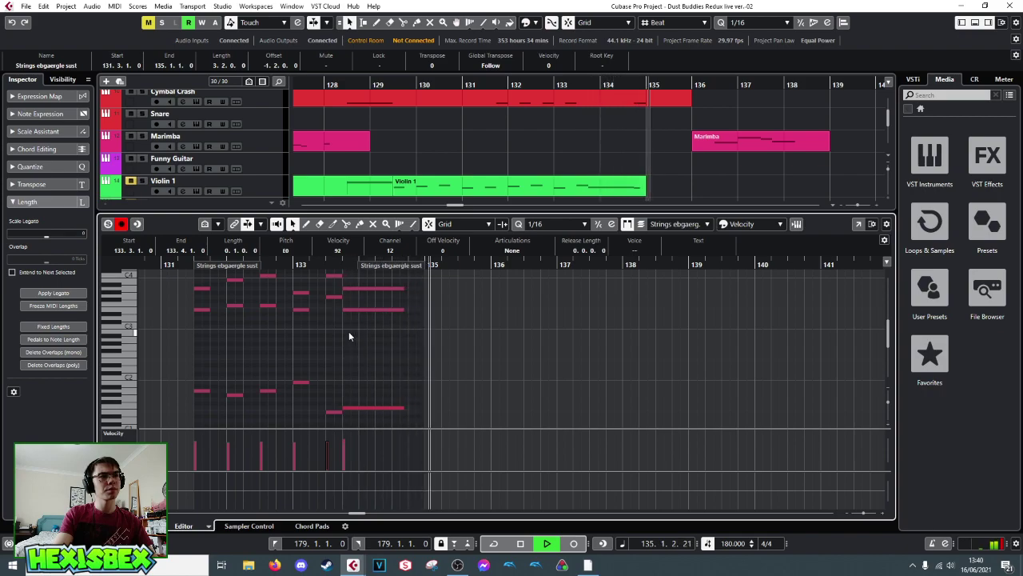
key("space")
key("ctrl+e")
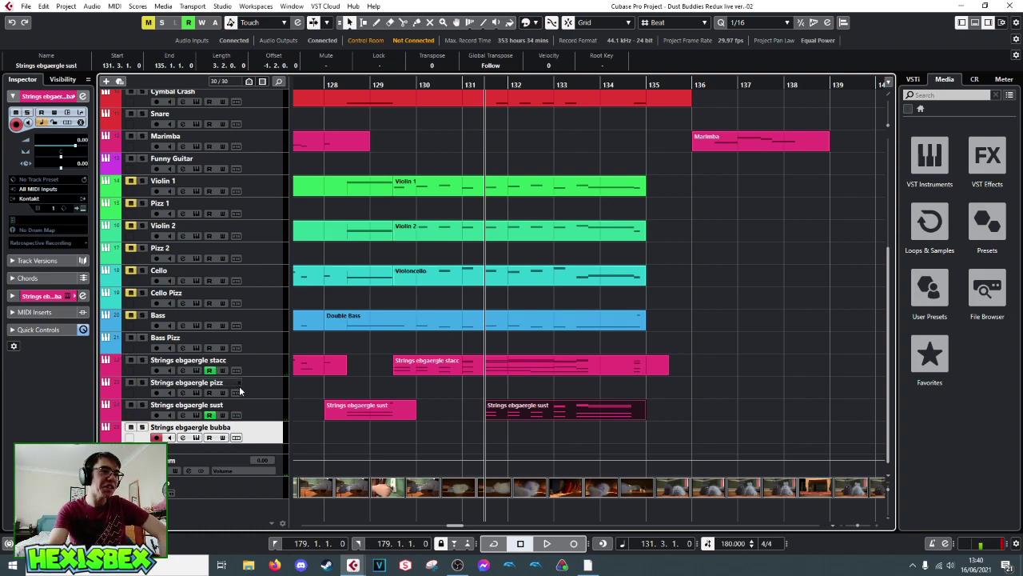
- Show the volume automation of the Strings ebgaergle sust track and place a point at 131.3 with a value of -1.44
left_click(259, 411)
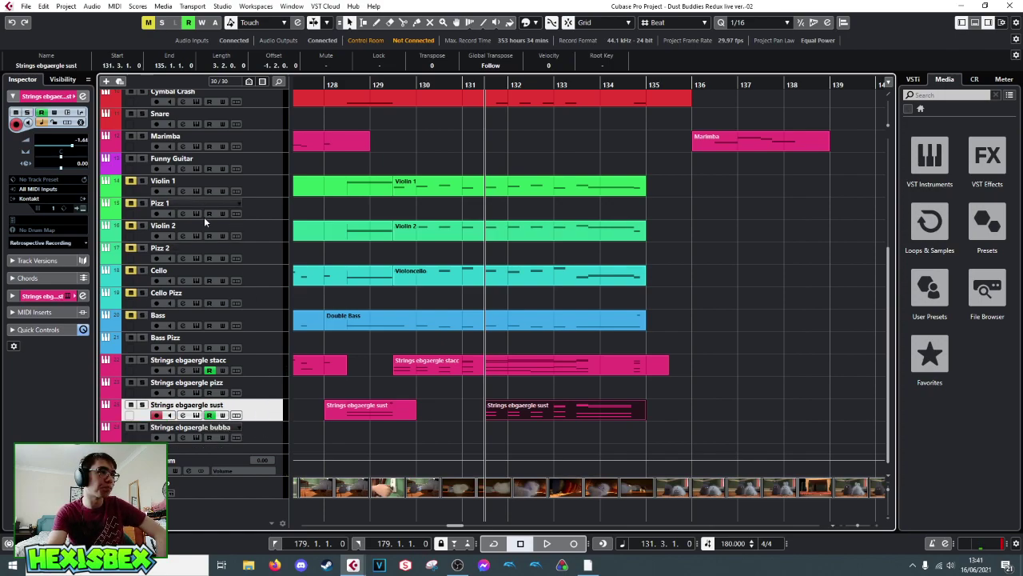
right_click(272, 410)
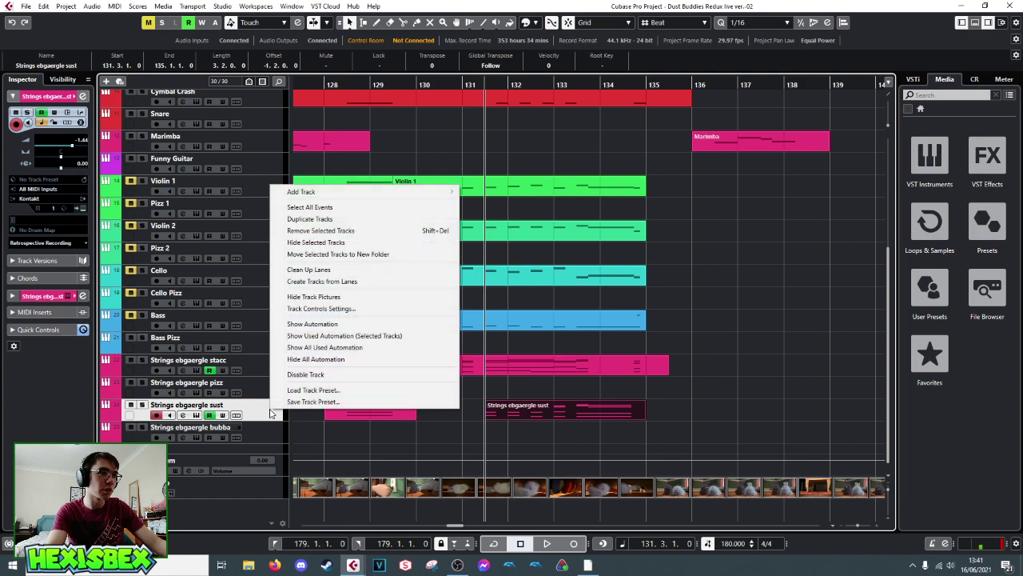
left_click(322, 324)
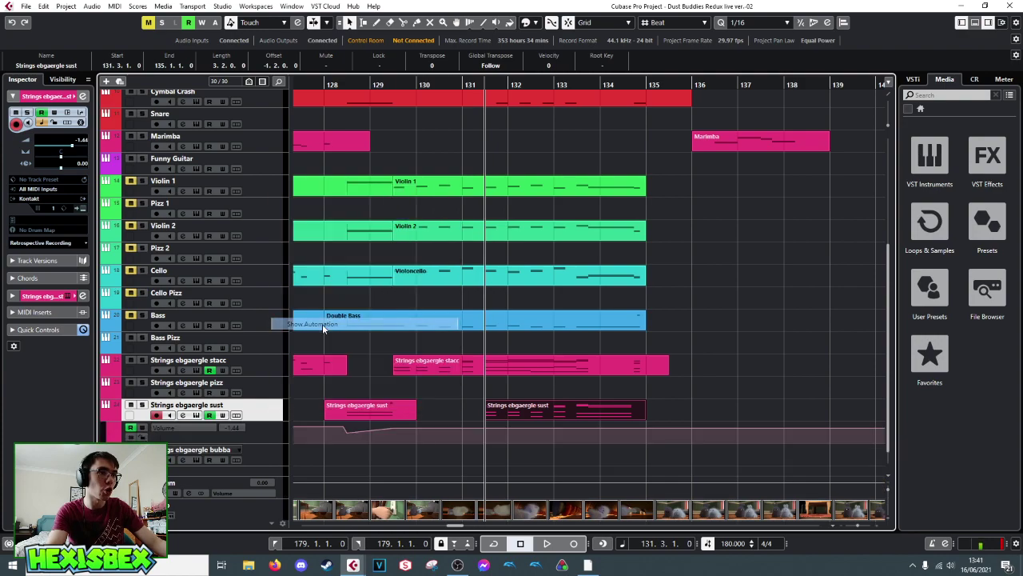
left_click(486, 435)
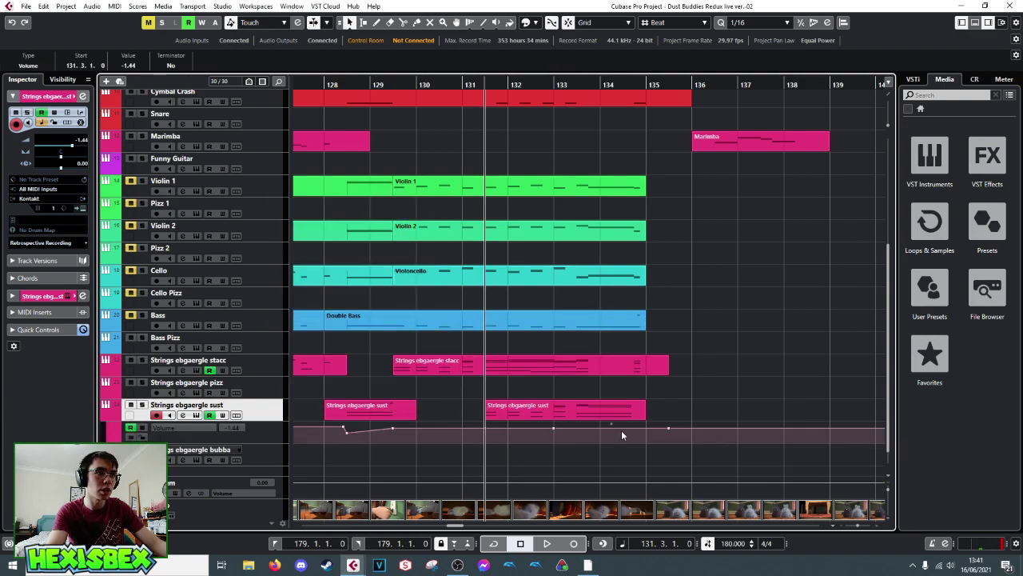
left_click(543, 420)
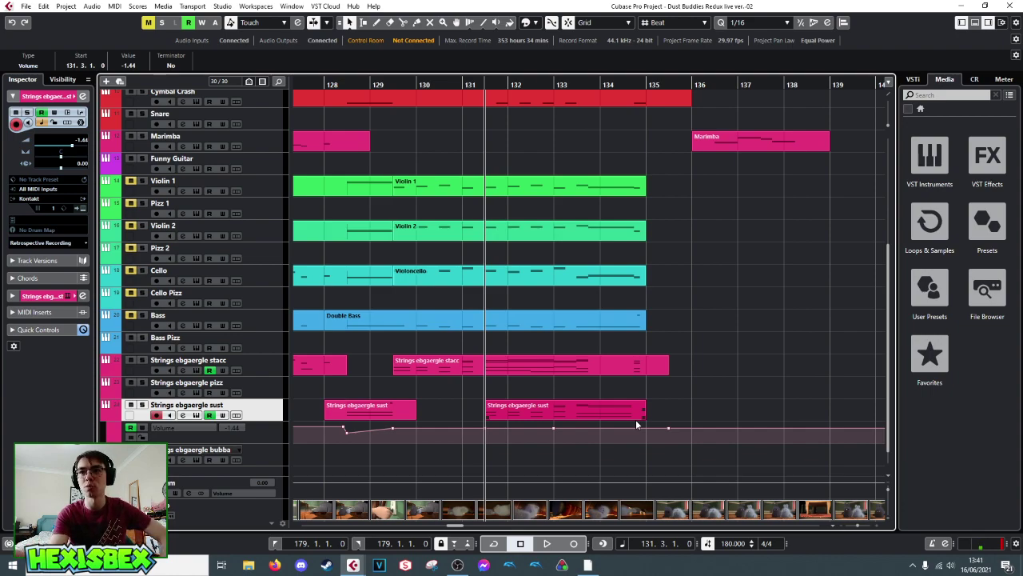
left_click(659, 411)
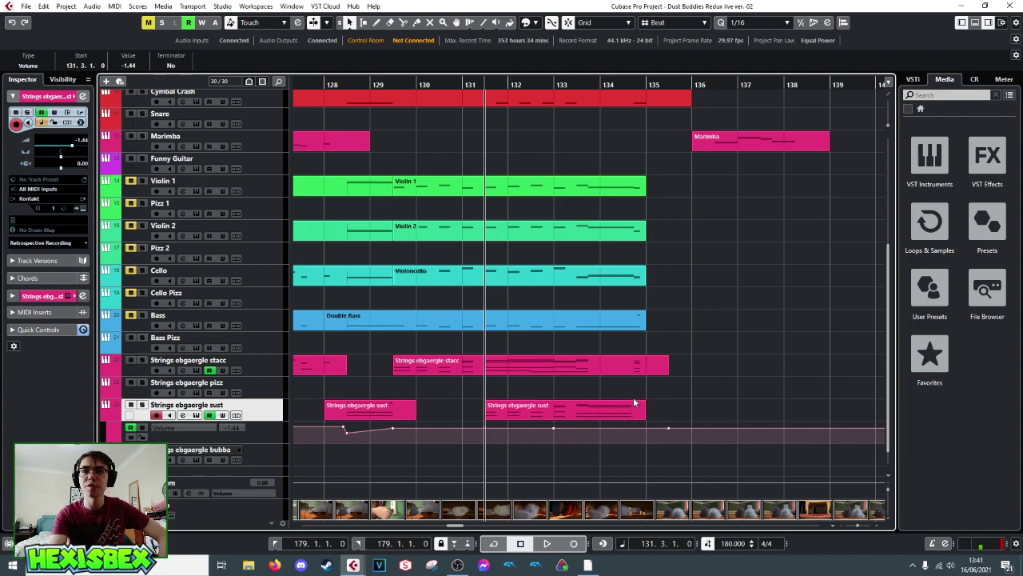
- Audition the arrangement from 131.3 to hear how the flute sits against the strings
scroll(832, 296, "up", 5)
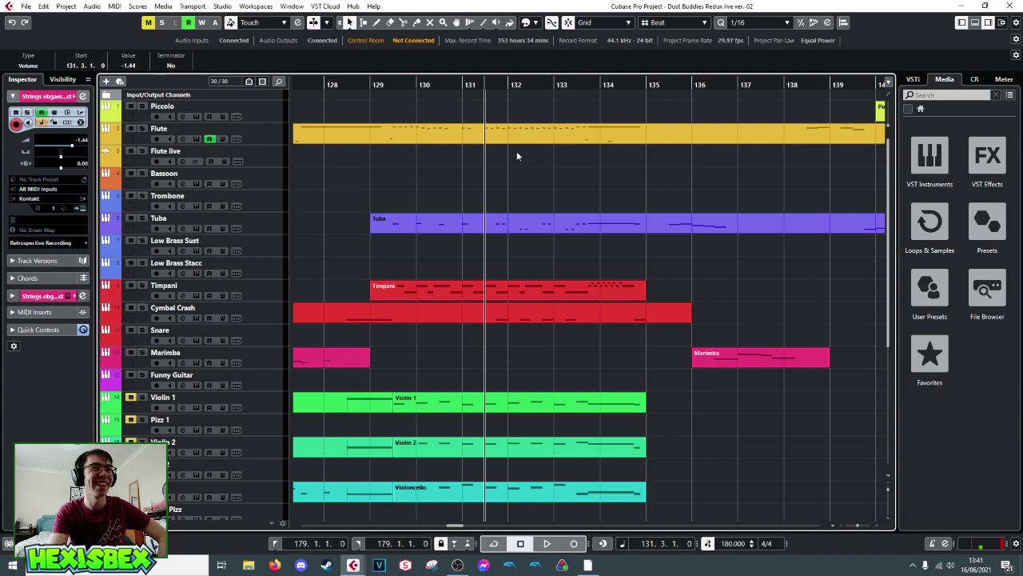
left_click(494, 143)
left_click(486, 120)
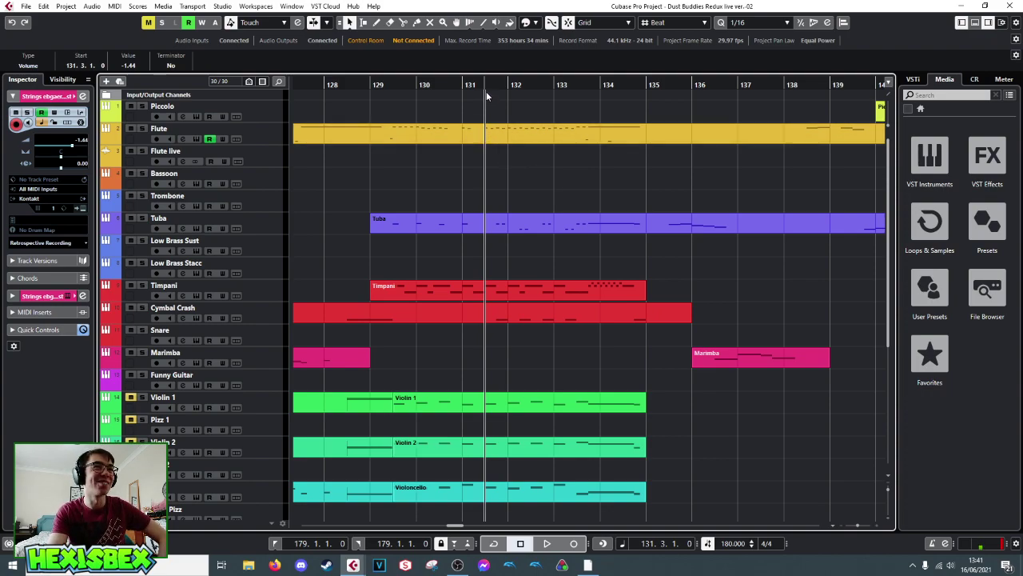
key("space")
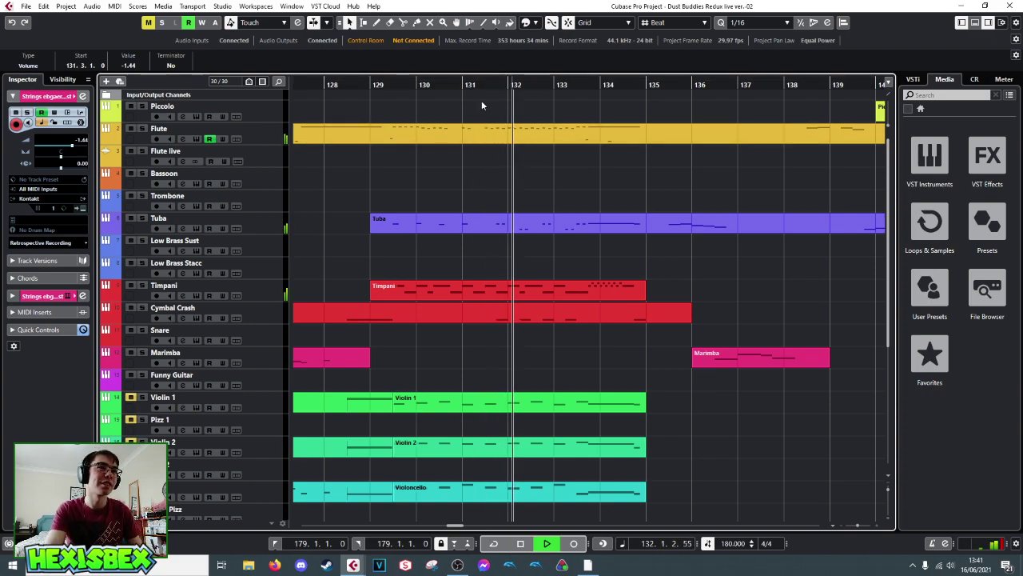
key("space")
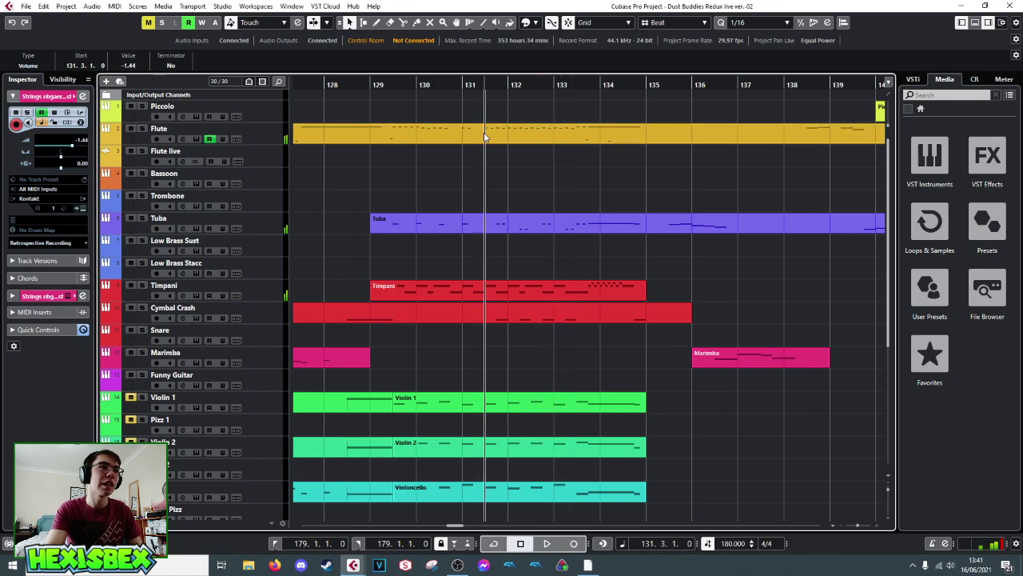
- Open the Flute part in the editor, solo the Flute track, and audition it from 131.3
double_click(484, 138)
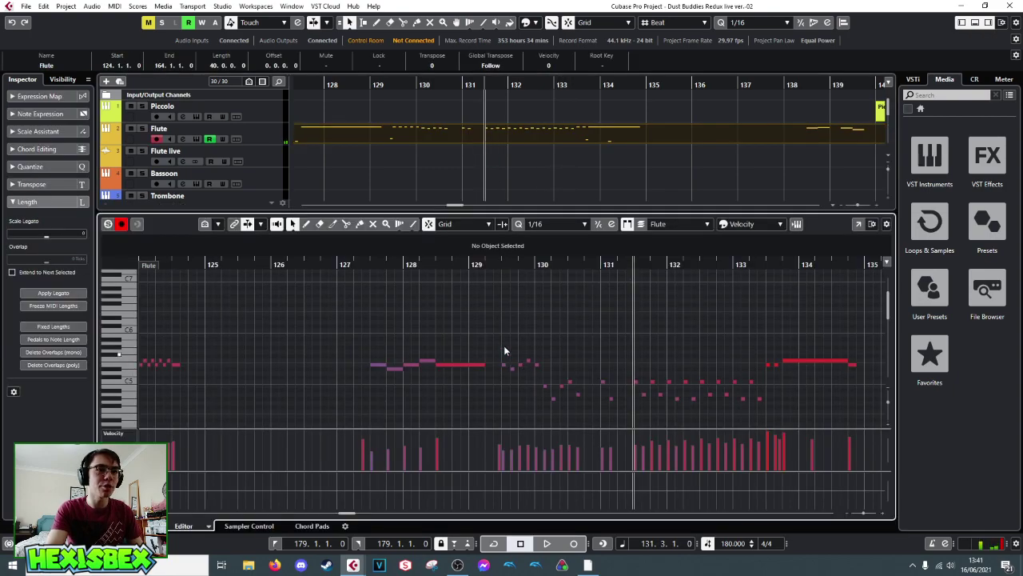
scroll(483, 315, "down", 3)
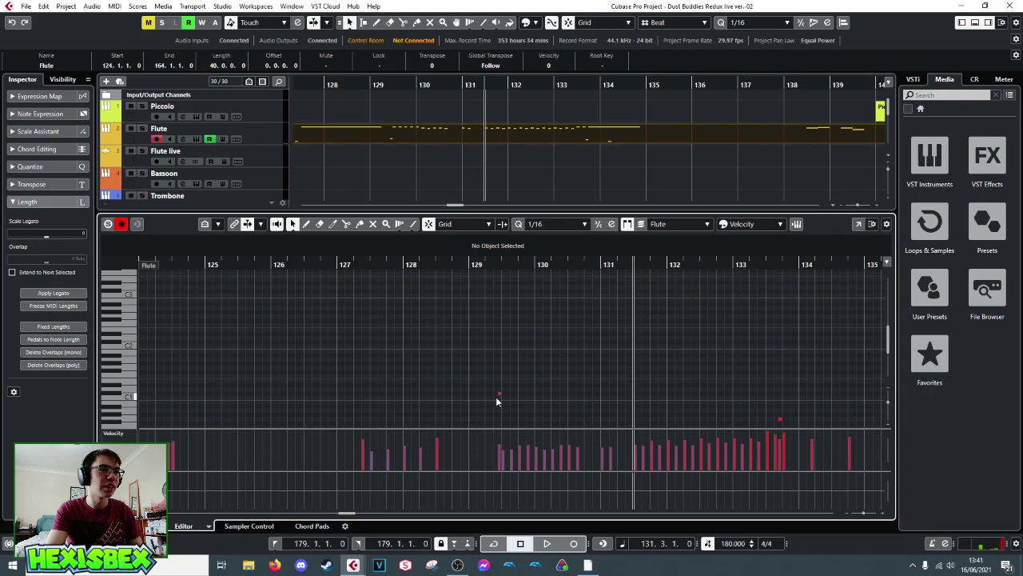
key("space")
key("space")
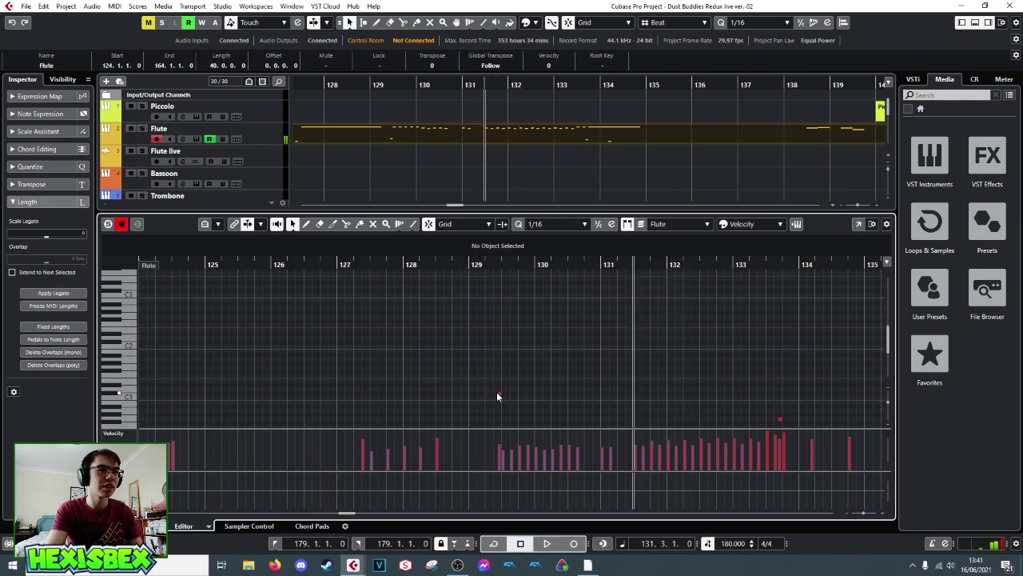
left_click(143, 129)
key("space")
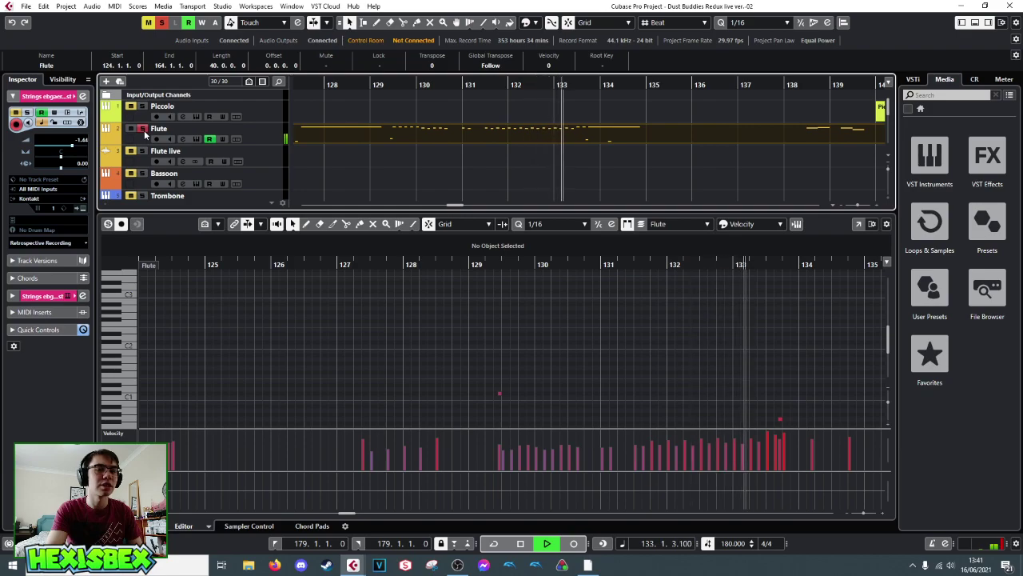
key("space")
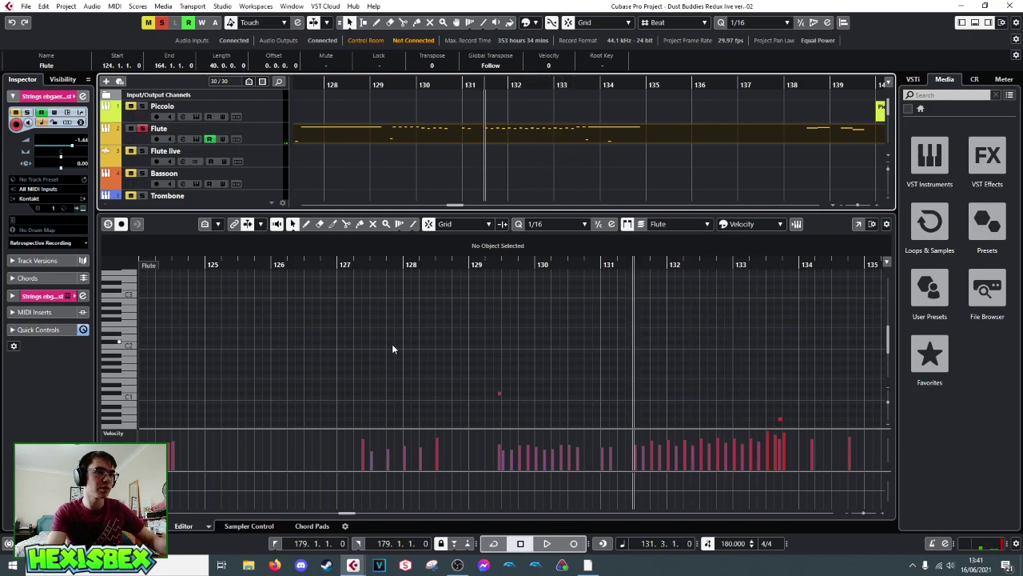
- Examine the Flute part's low keyswitch notes against its melody while auditioning the soloed track from 131.3
scroll(560, 347, "up", 8)
scroll(561, 342, "down", 3)
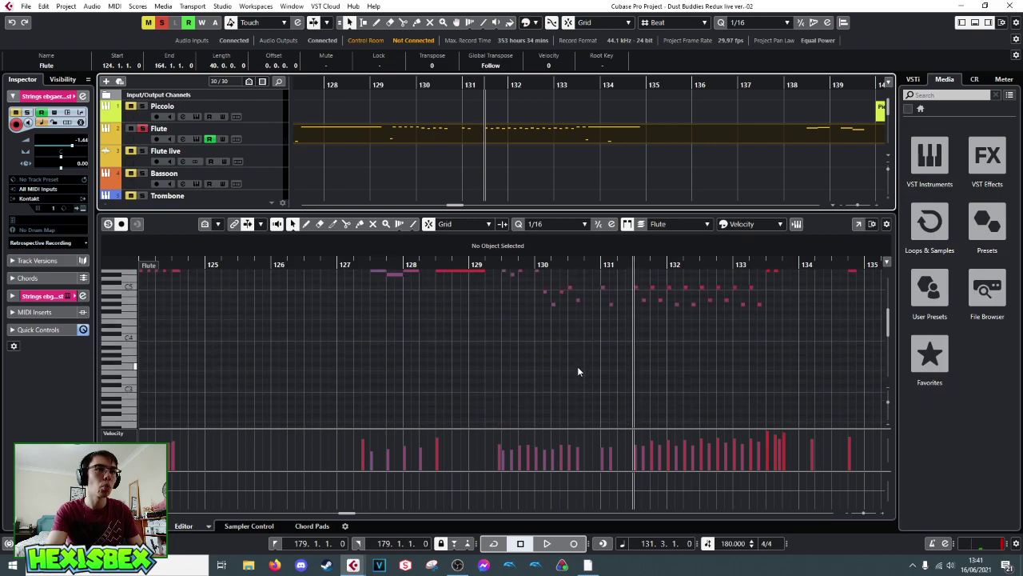
scroll(578, 370, "up", 5)
scroll(577, 372, "down", 15)
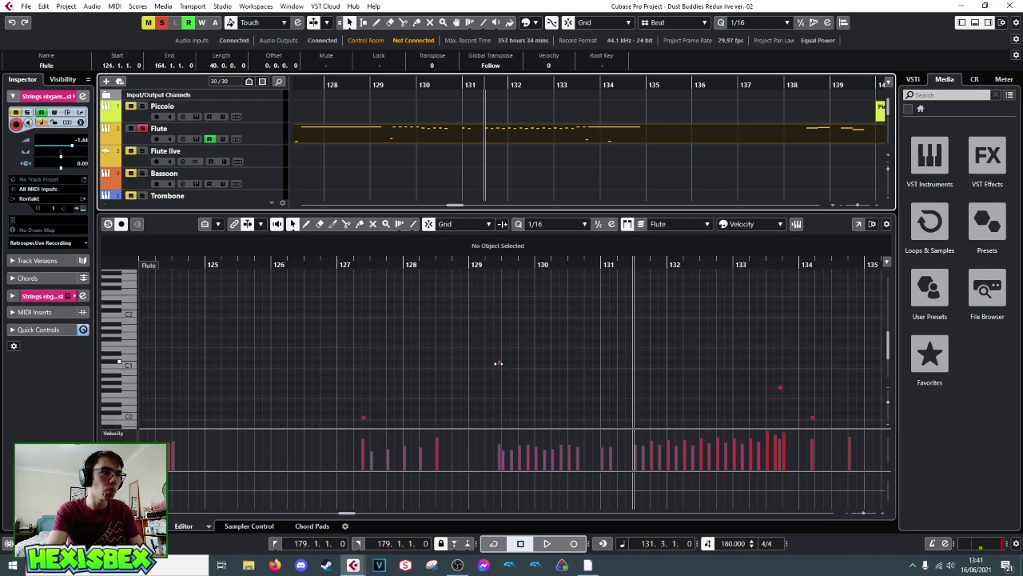
key("space")
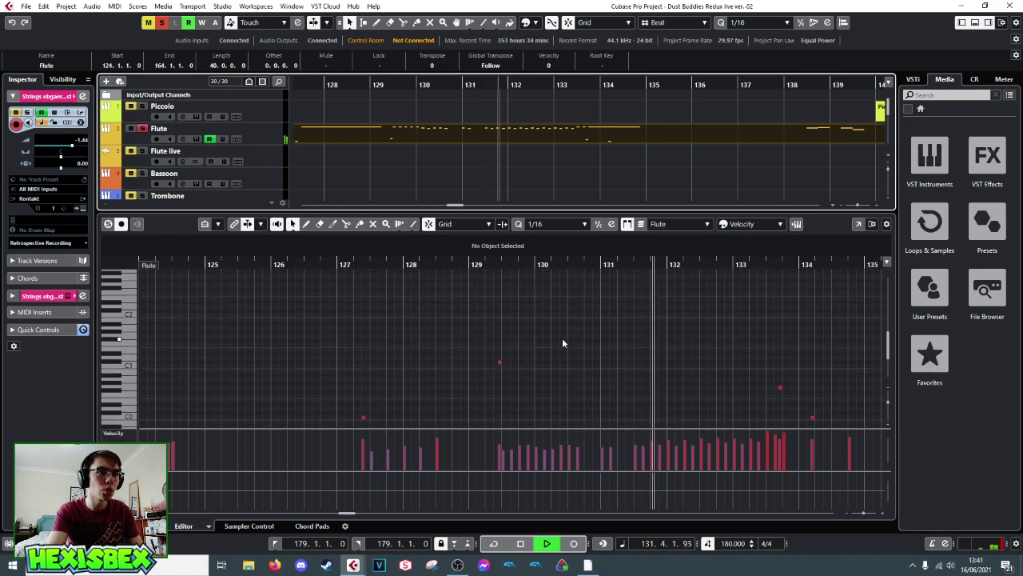
scroll(566, 342, "down", 3)
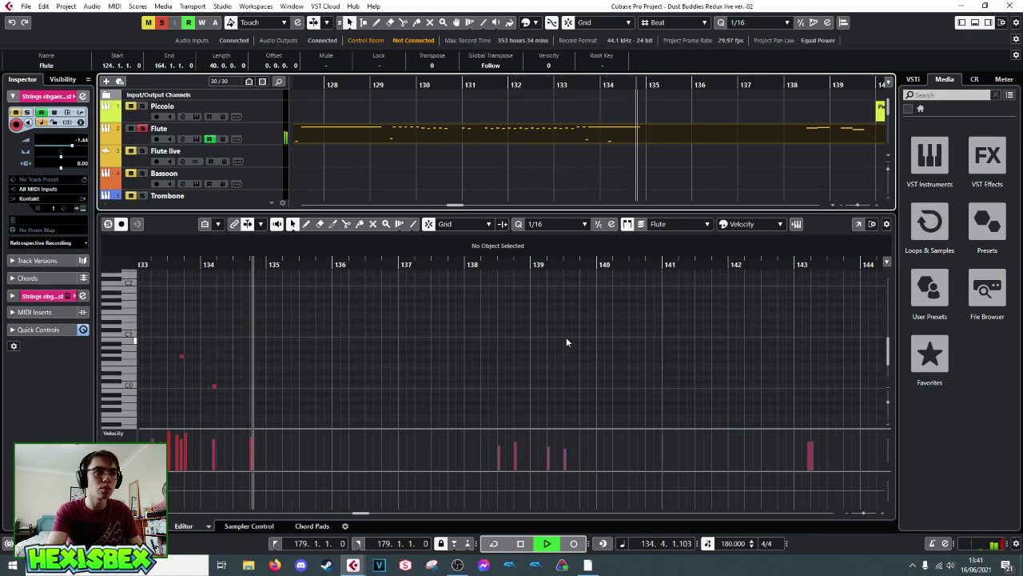
key("space")
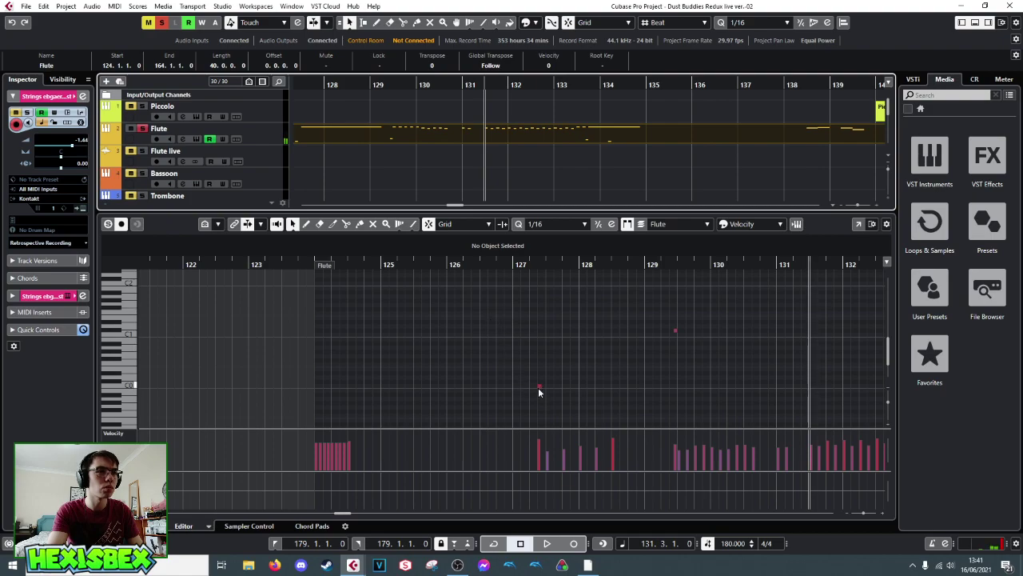
- Check the Flute instrument's articulation list and move the keyswitch note at 129.2.4 to C1
left_click(675, 330)
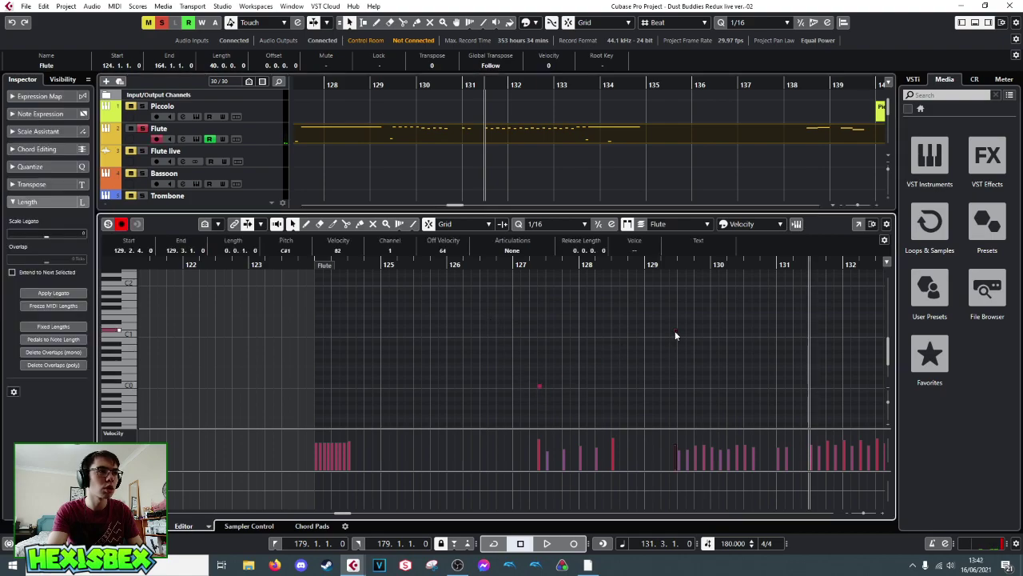
left_click(191, 134)
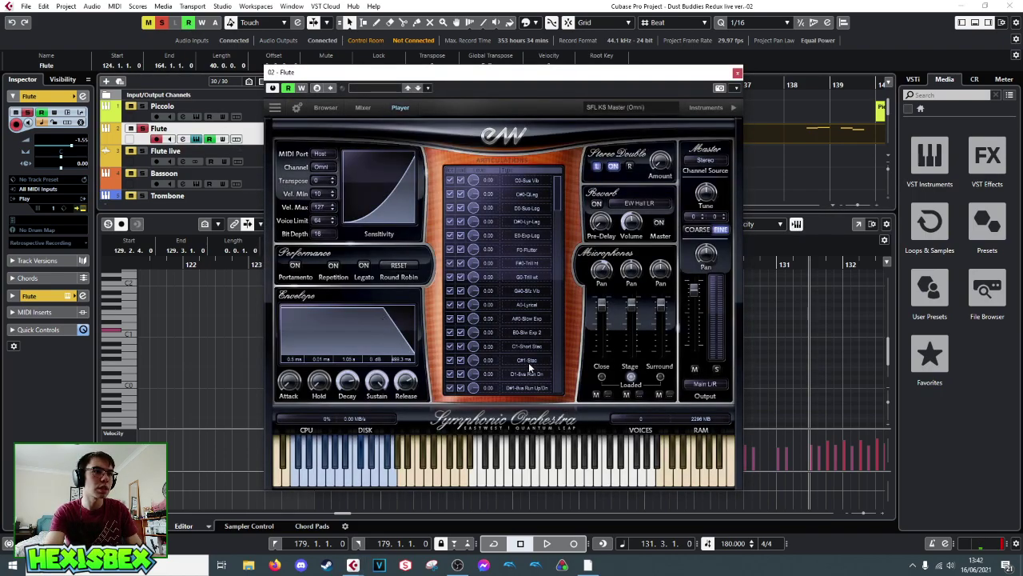
left_click(737, 73)
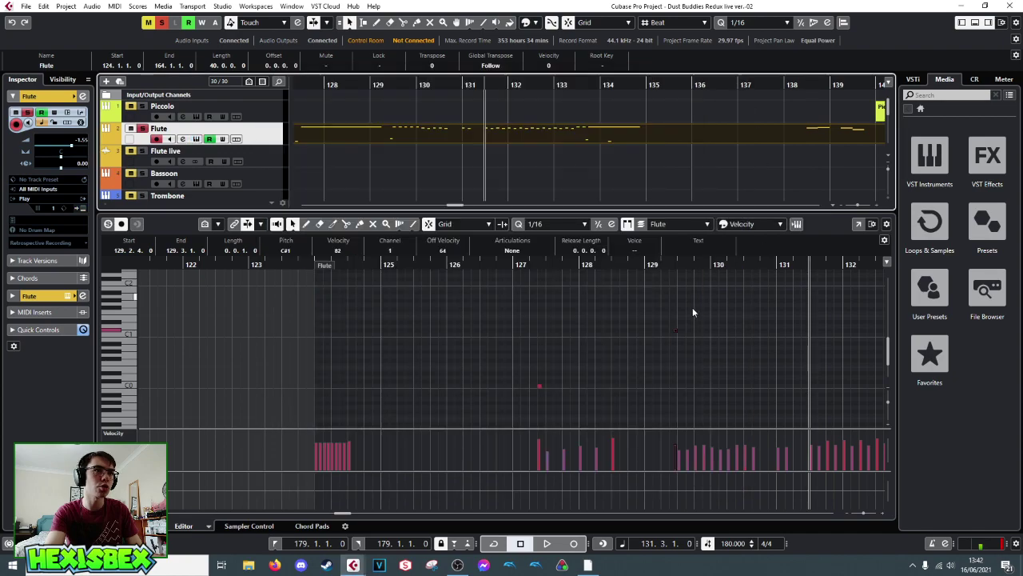
left_click(684, 330)
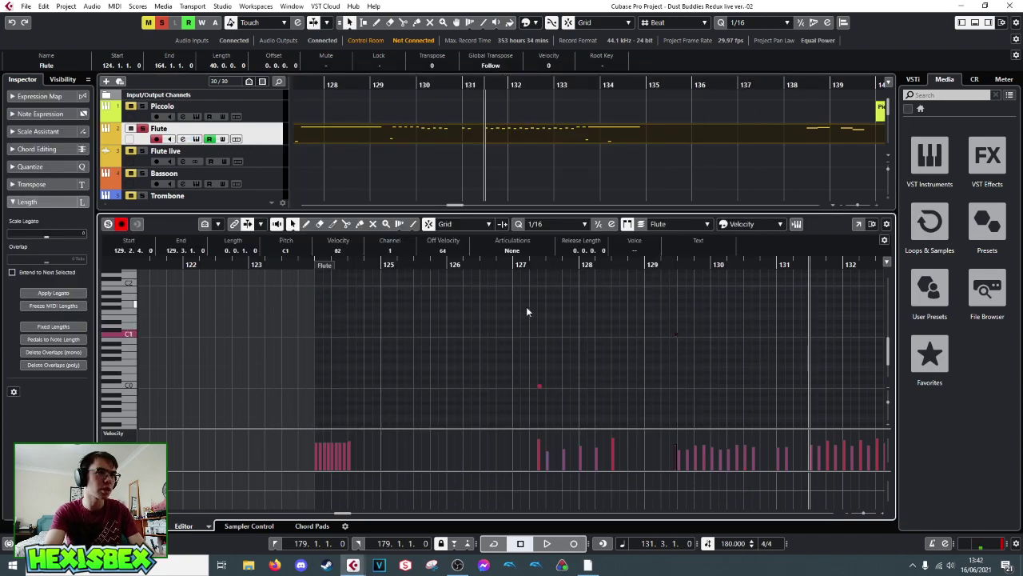
- Audition the soloed flute from 126.4, restore the keyswitch note at 129.2.4 to C#1, and close the editor
left_click(462, 85)
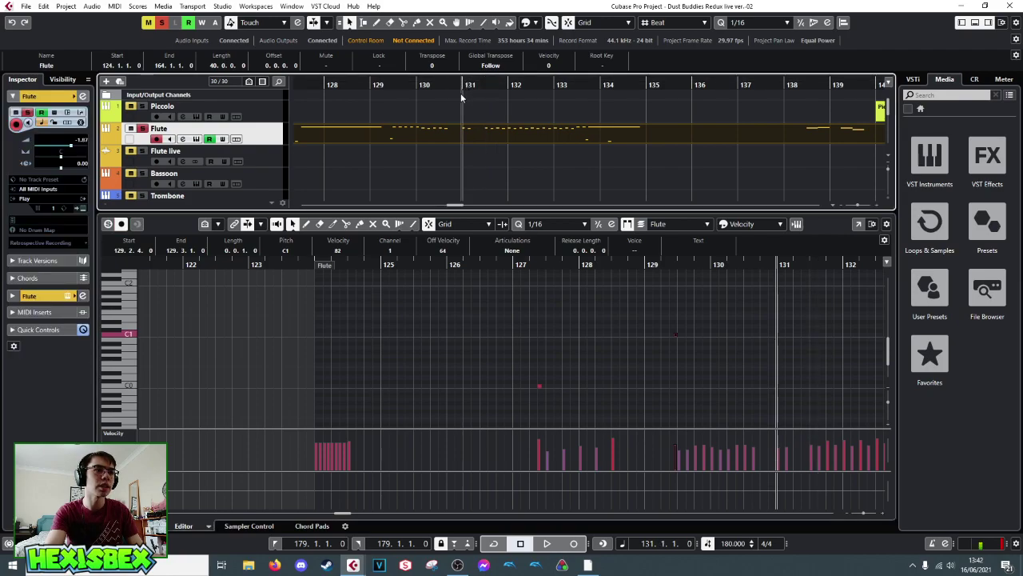
key("KP_Subtract")
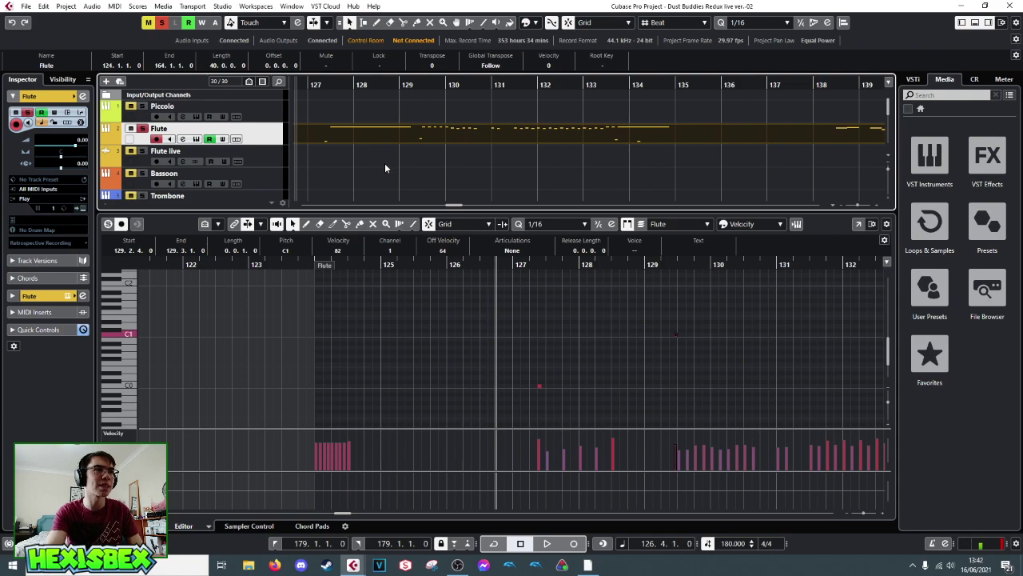
key("space")
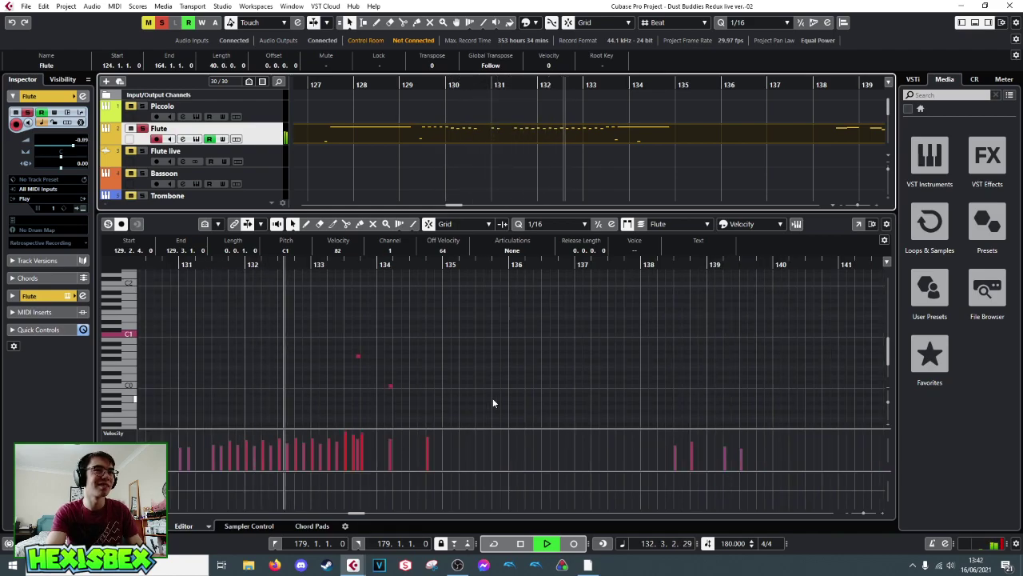
key("space")
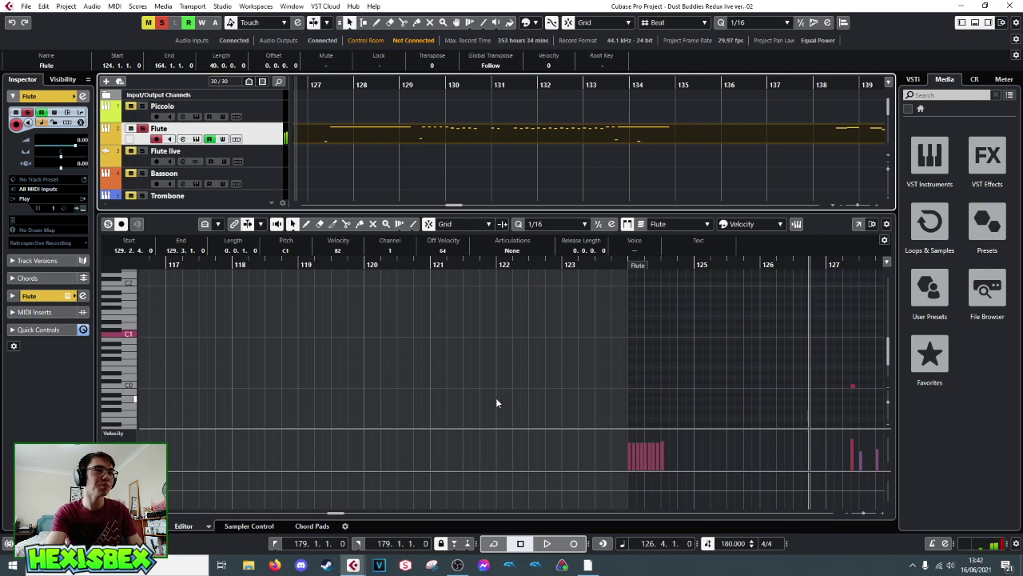
left_click_drag(734, 274, 335, 271)
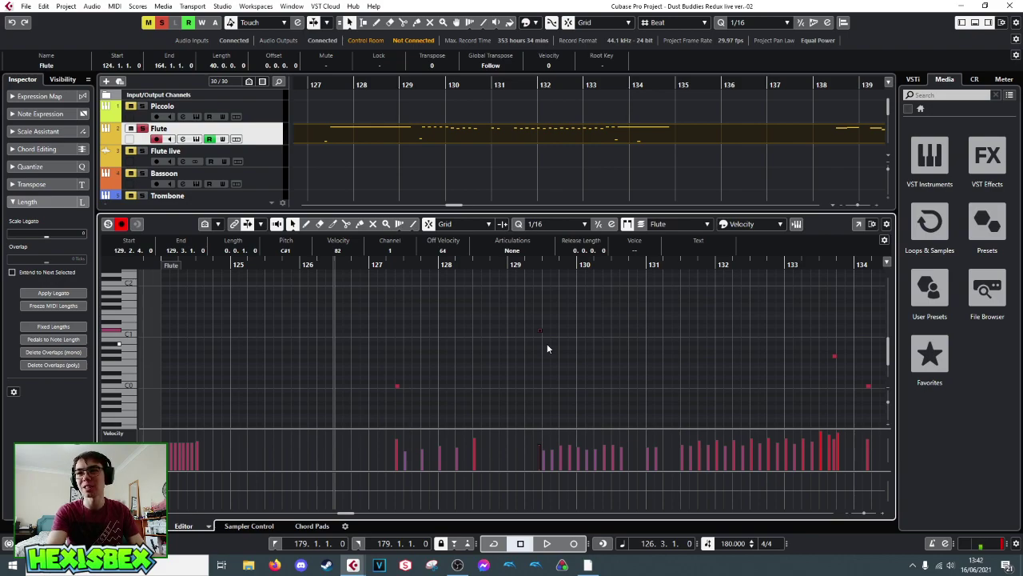
key("ctrl+e")
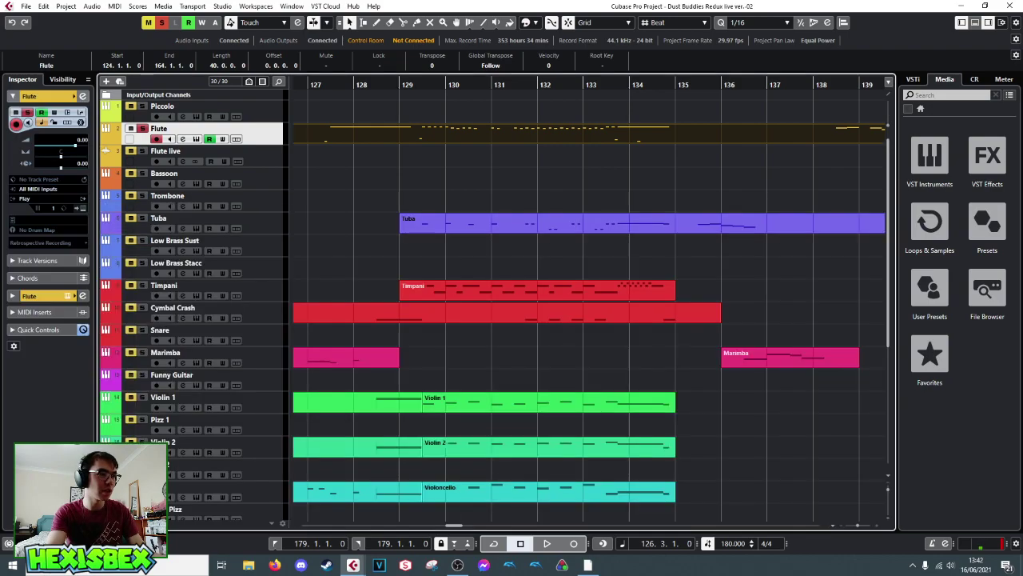
- Unsolo the Flute track and audition the full arrangement from bar 117 to about bar 135
left_click(81, 329)
left_click_drag(320, 83, 342, 83)
key("space")
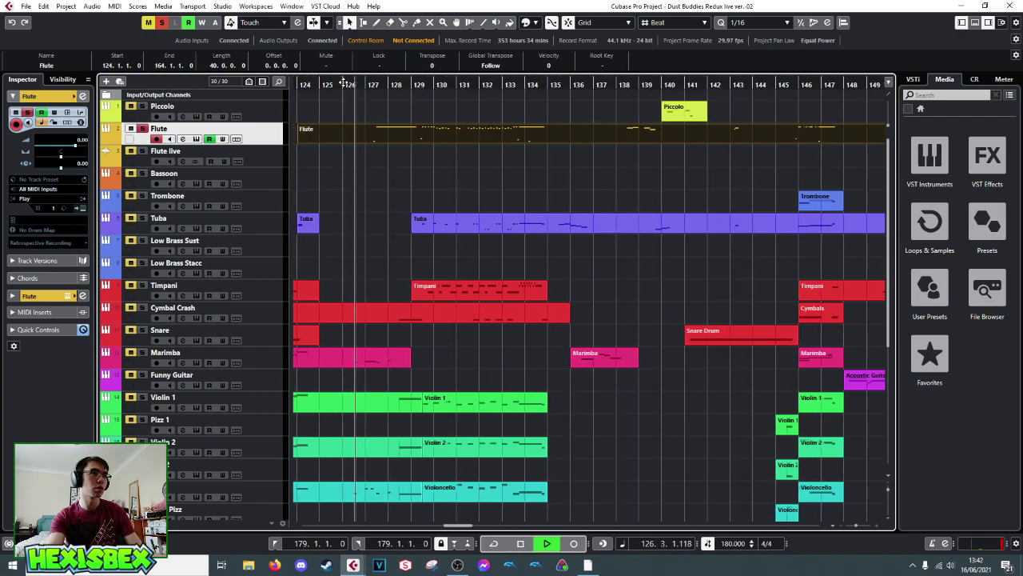
key("space")
left_click(318, 83)
left_click_drag(319, 83, 470, 108)
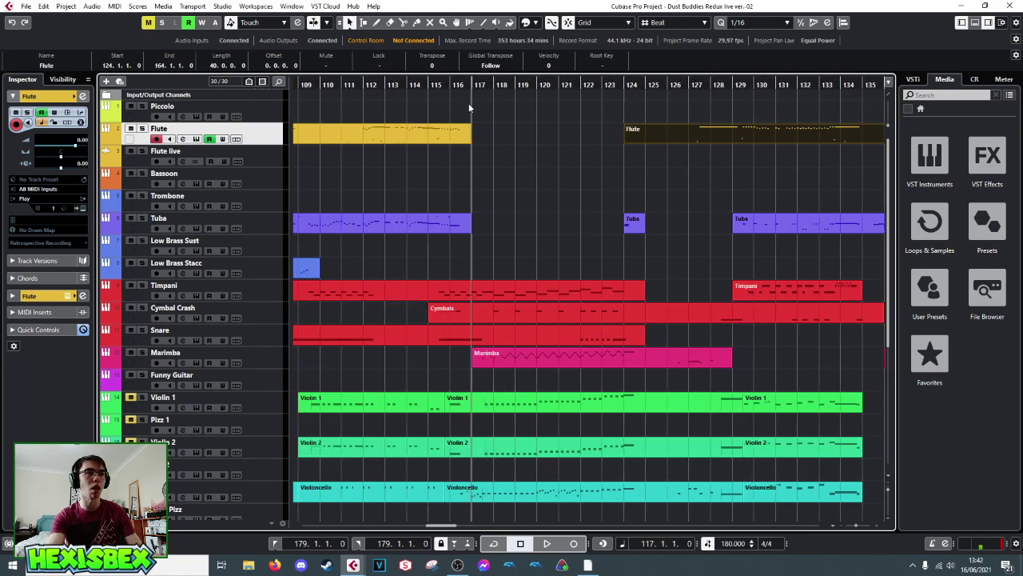
key("space")
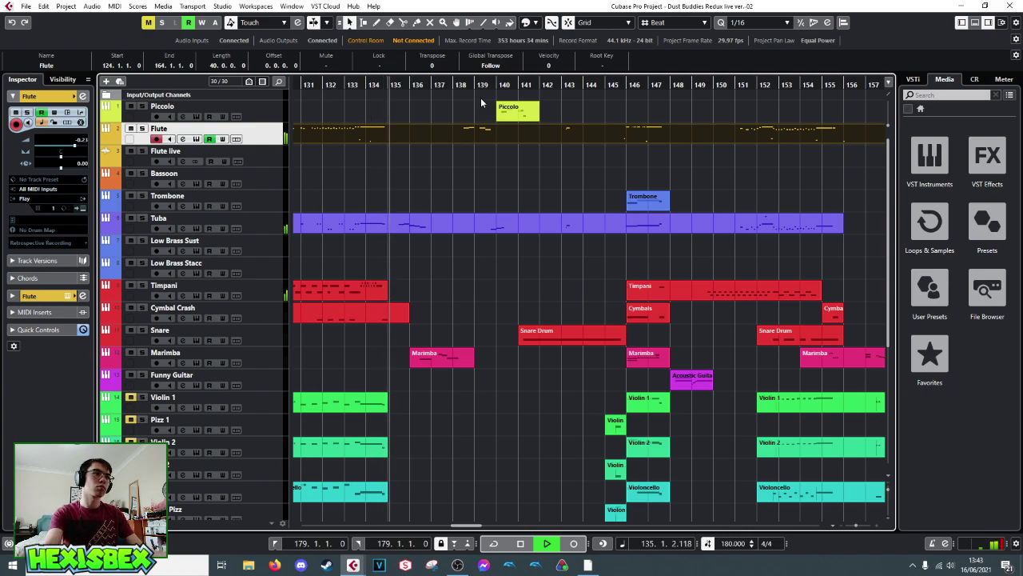
key("space")
- Replay the full arrangement briefly from around bar 131
left_click_drag(679, 87, 770, 118)
key("space")
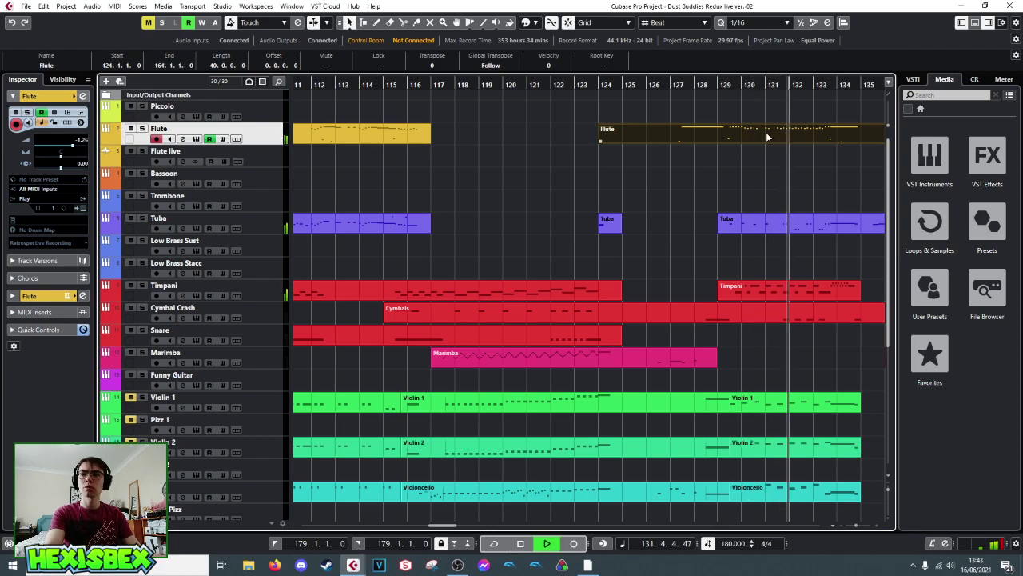
key("space")
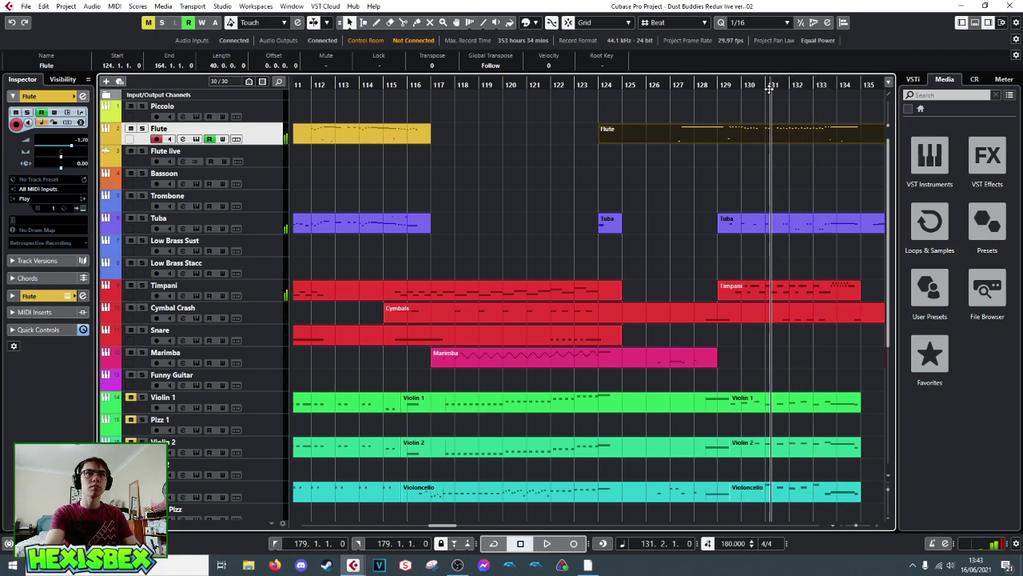
- Extend the start of the Strings ebgaergle sust part at 131.3 back to 130.1 and glue it to the preceding sust part
scroll(816, 269, "down", 5)
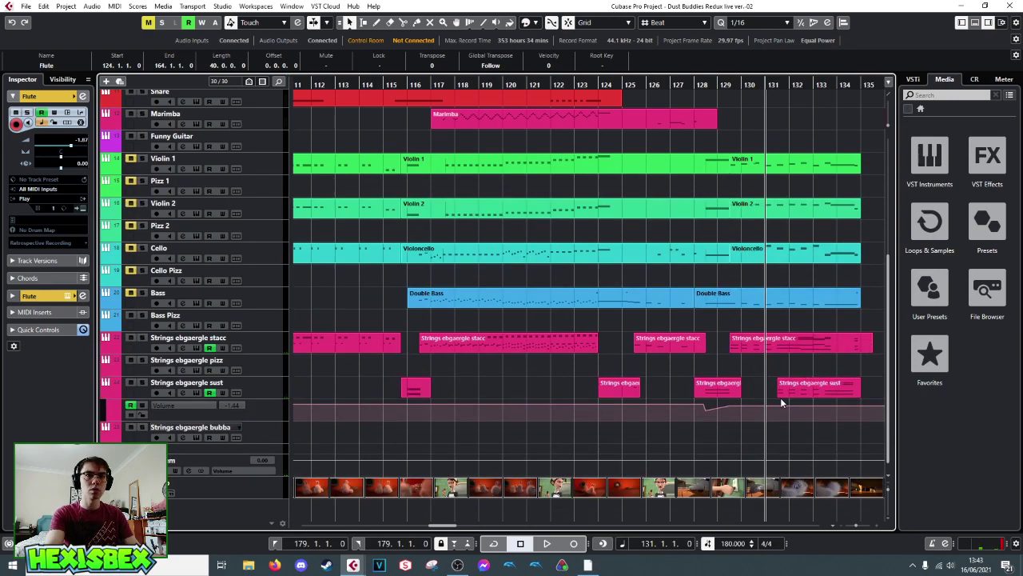
left_click_drag(779, 395, 743, 392)
right_click(744, 389)
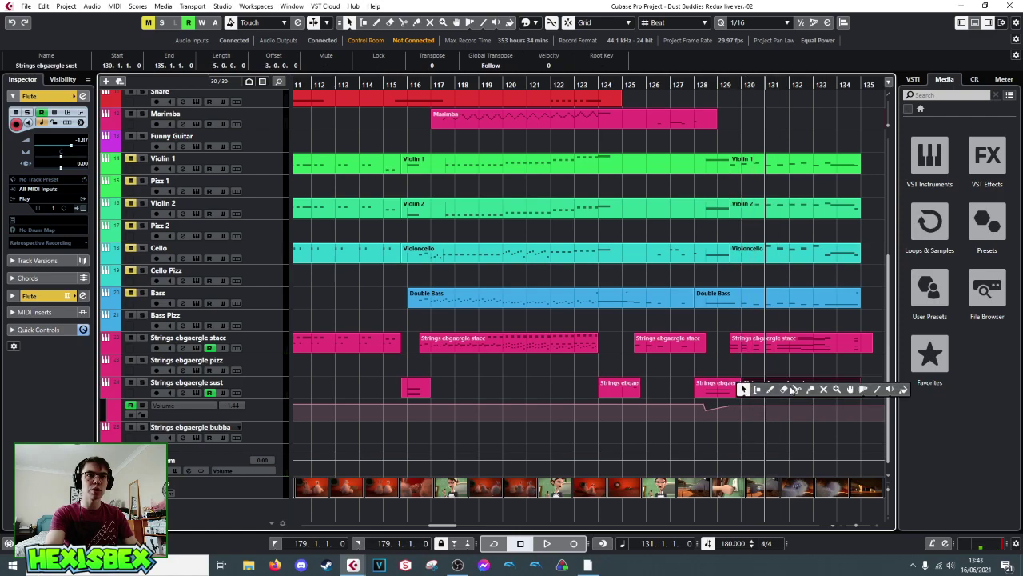
left_click(810, 390)
left_click(752, 388)
right_click(755, 381)
left_click(756, 382)
- Copy the notes between 129.3 and 131.2 from the last Strings ebgaergle stacc part and close the editor
double_click(735, 344)
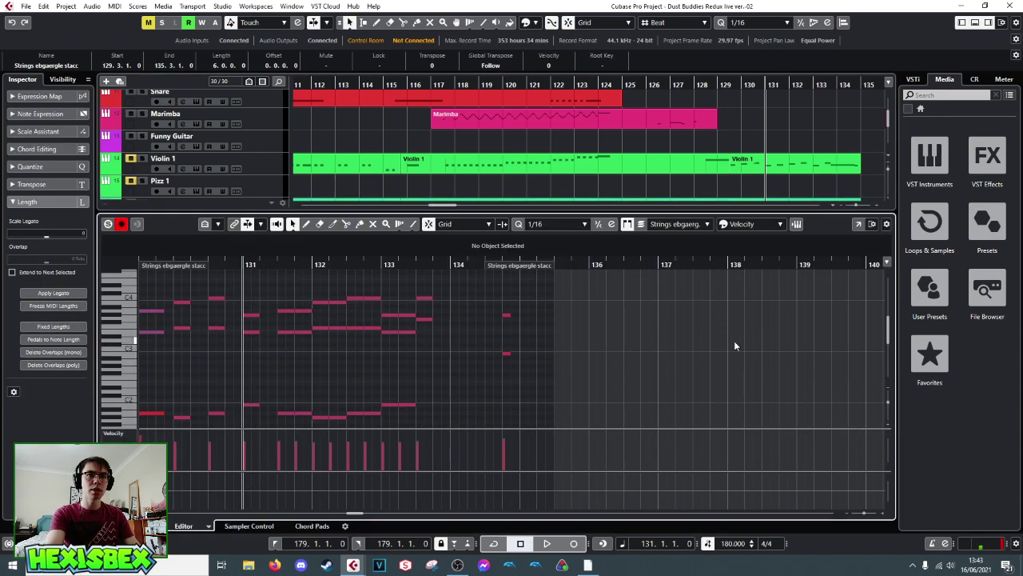
left_click_drag(251, 264, 193, 280)
scroll(194, 280, "down", 3)
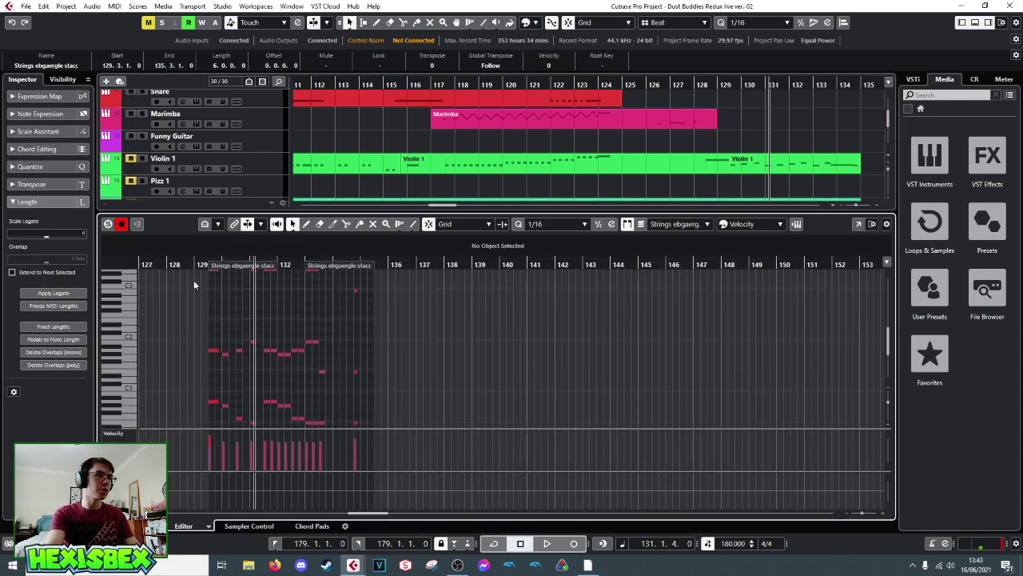
scroll(206, 301, "up", 3)
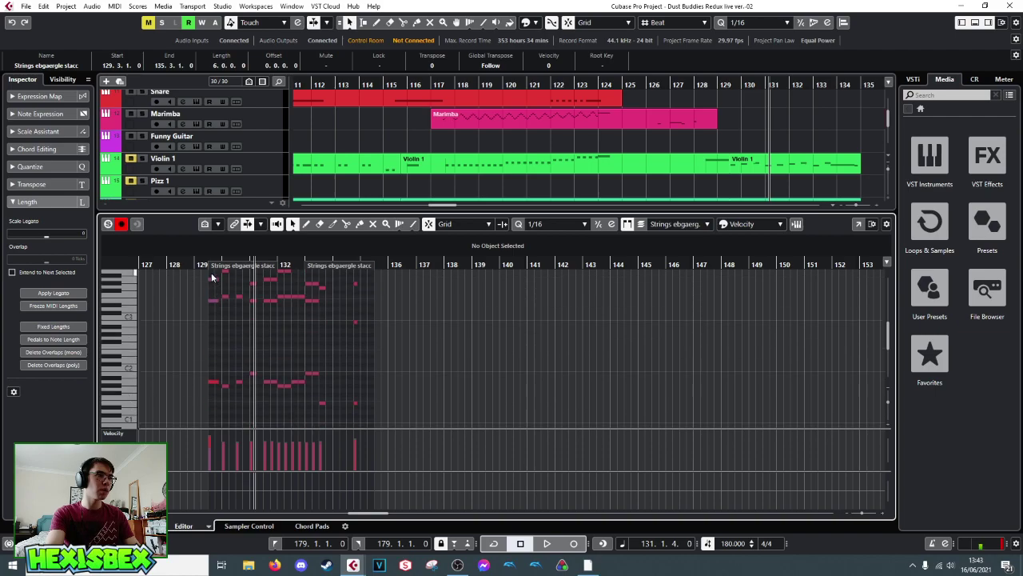
left_click_drag(210, 289, 261, 383)
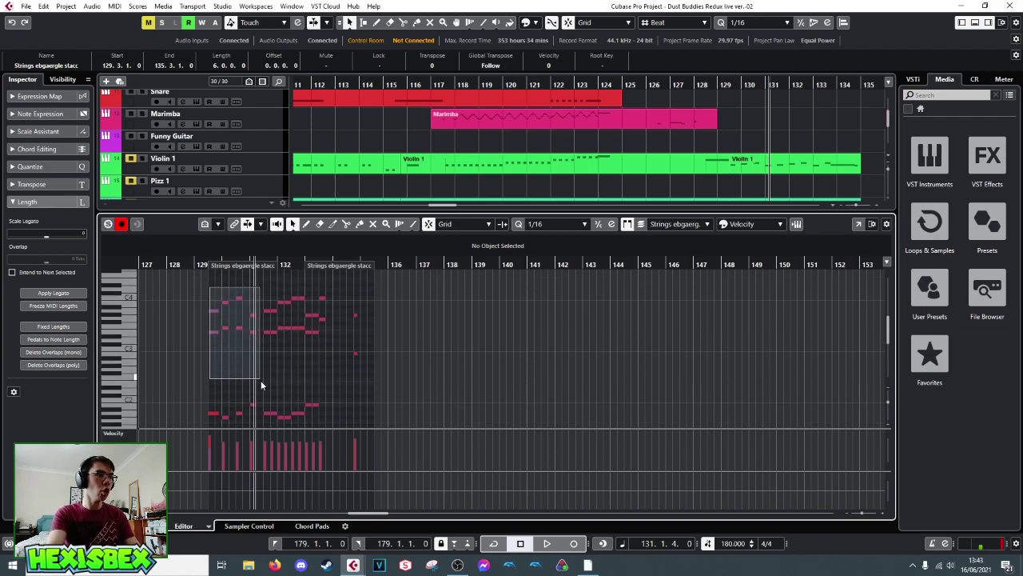
left_click_drag(257, 428, 261, 403)
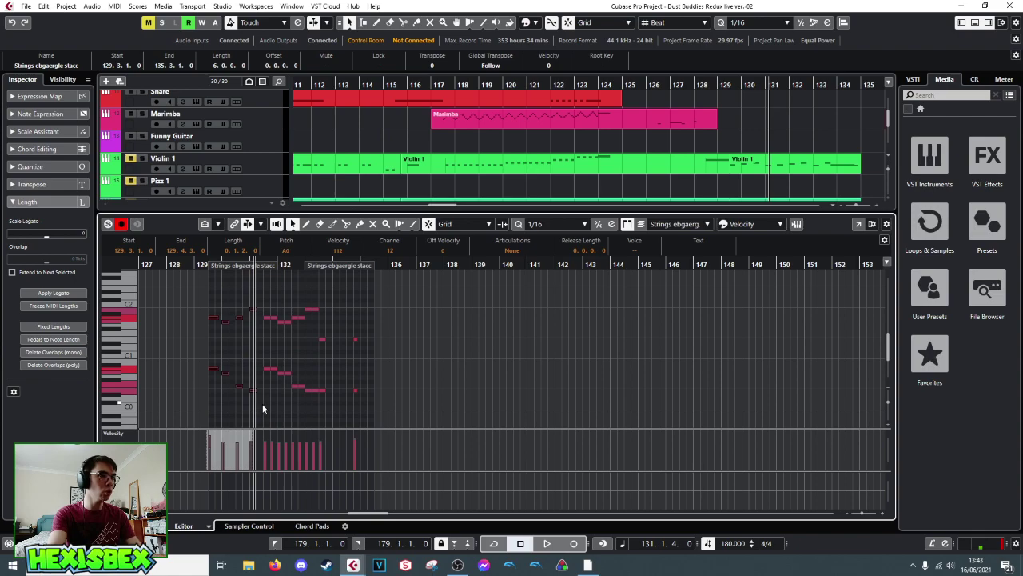
key("ctrl+e")
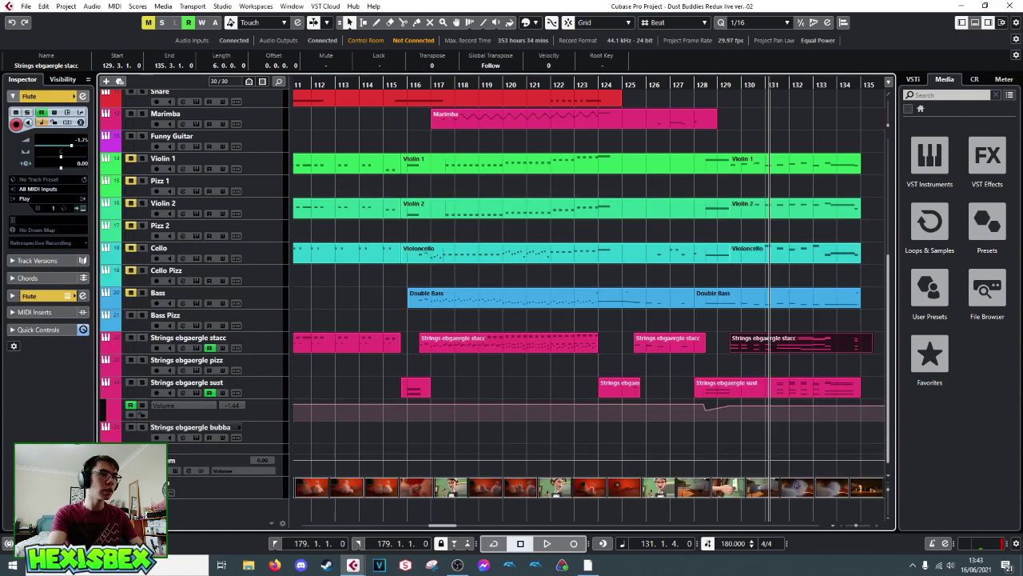
- Open the Strings ebgaergle sust part starting at bar 128 and paste the copied stacc notes at 129.3
left_click(730, 390)
key("ctrl+e")
left_click_drag(196, 266, 139, 285)
key("space")
key("space")
key("space")
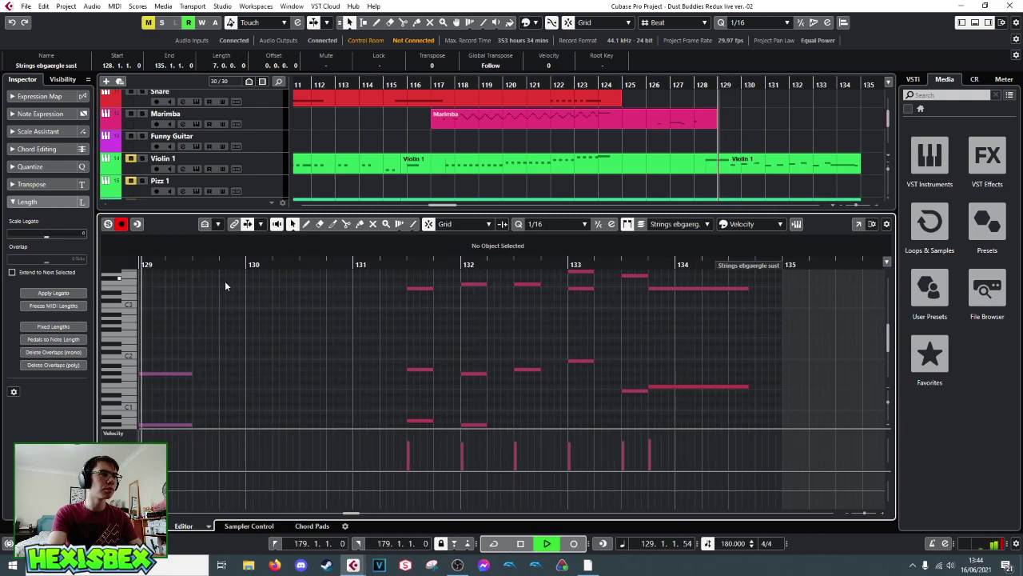
key("space")
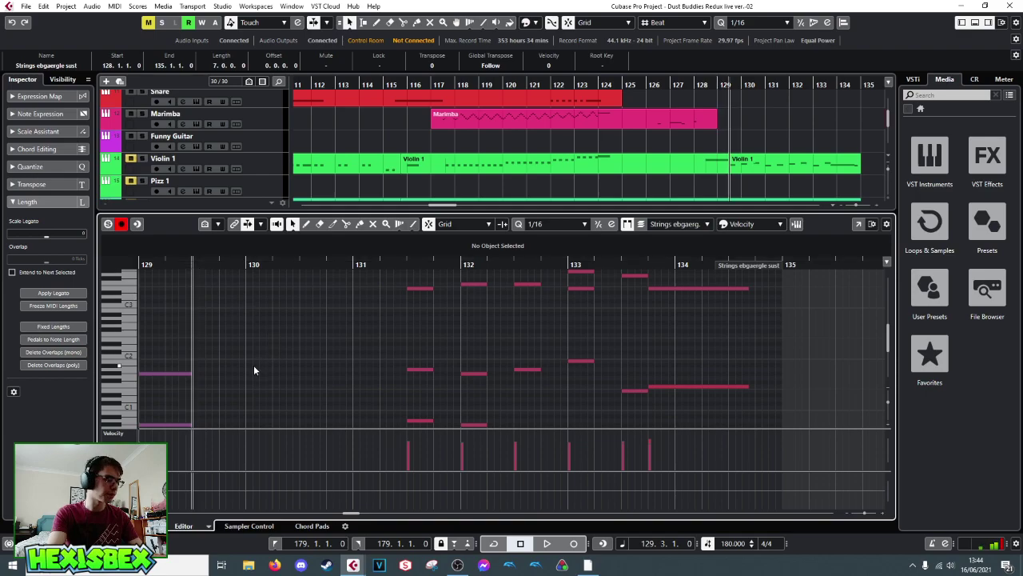
key("ctrl+v")
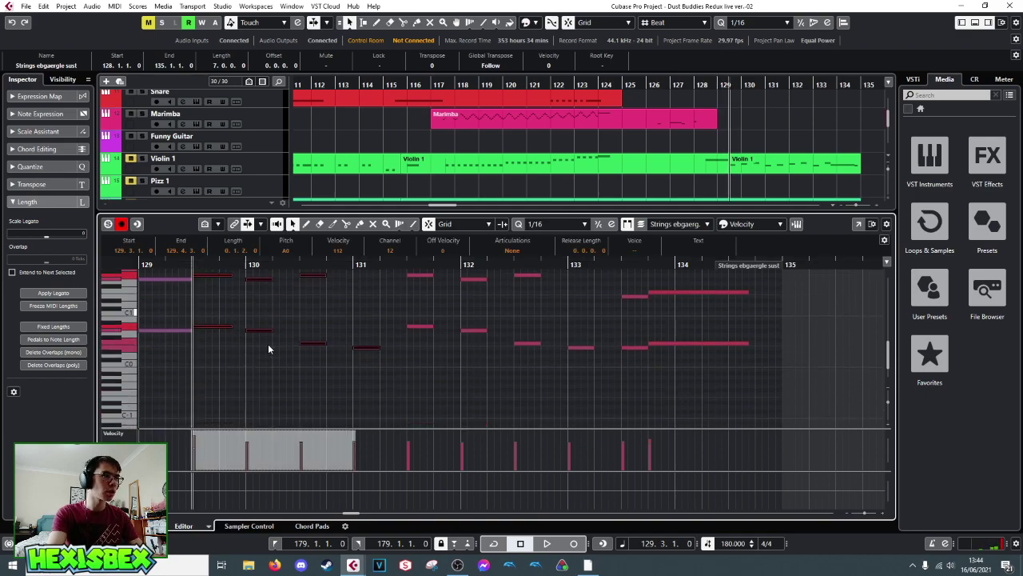
scroll(236, 328, "down", 1)
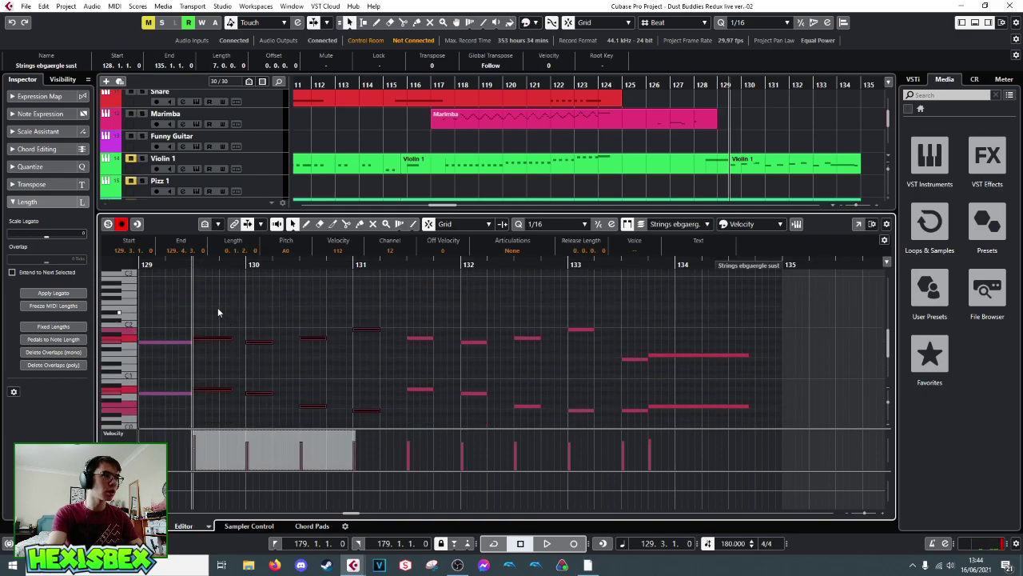
- Shorten the pasted chord at 129.3 in the sust part and close the editor
scroll(236, 388, "up", 3)
left_click_drag(208, 317, 232, 398)
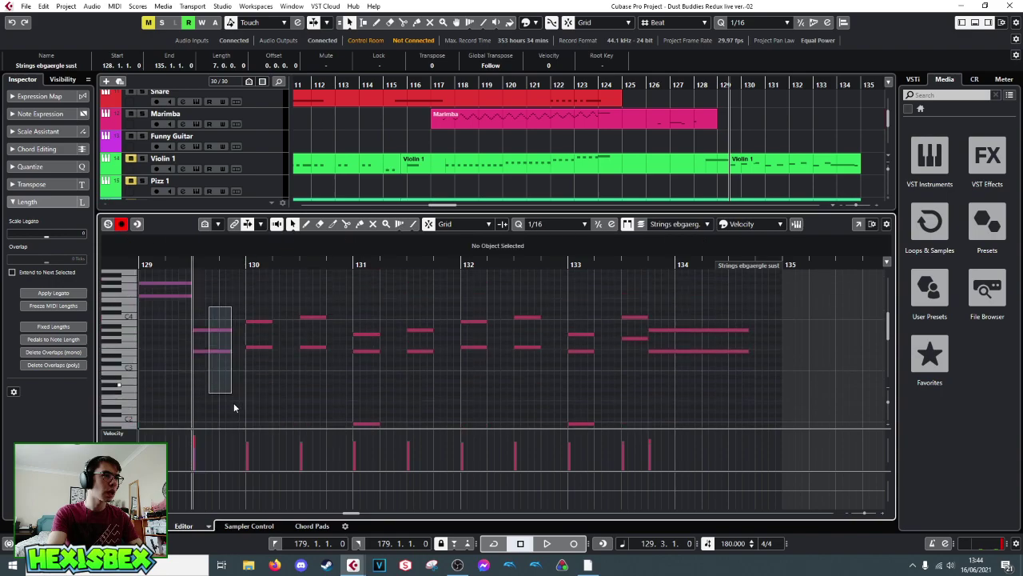
scroll(234, 399, "down", 6)
left_click_drag(228, 286, 218, 286)
key("ctrl+e")
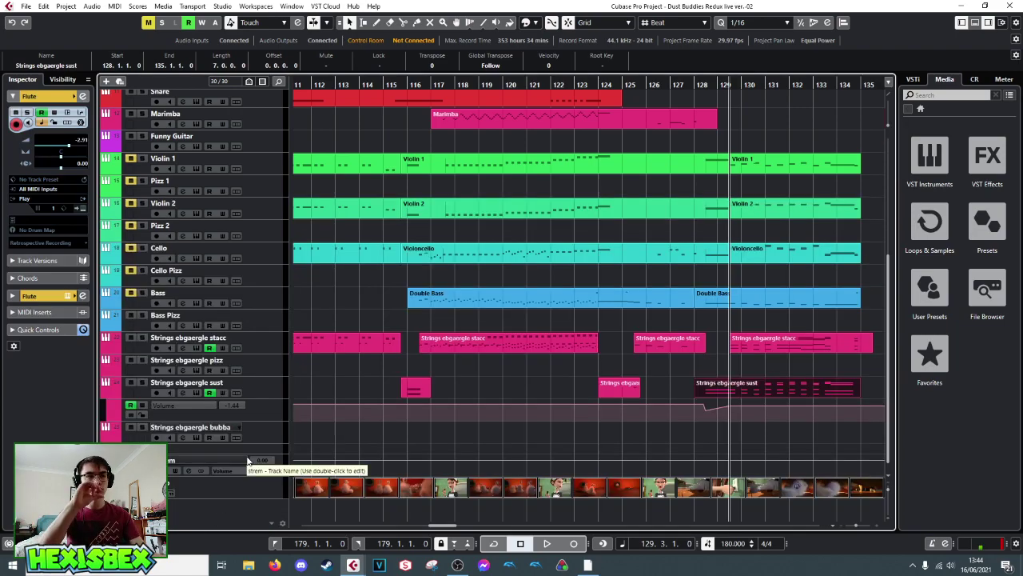
- Audition the full arrangement from bar 128 to about bar 135
left_click(695, 84)
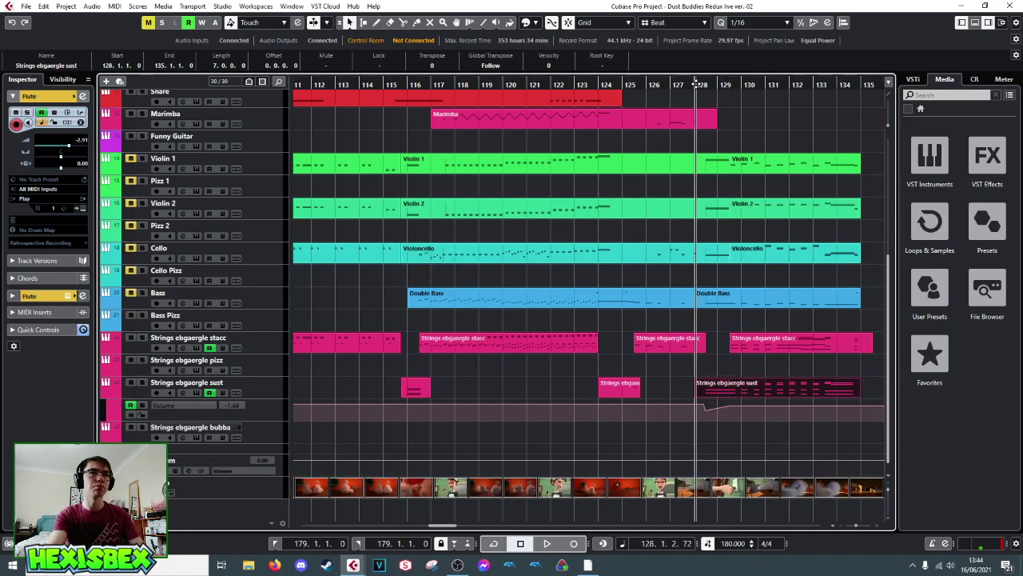
key("space")
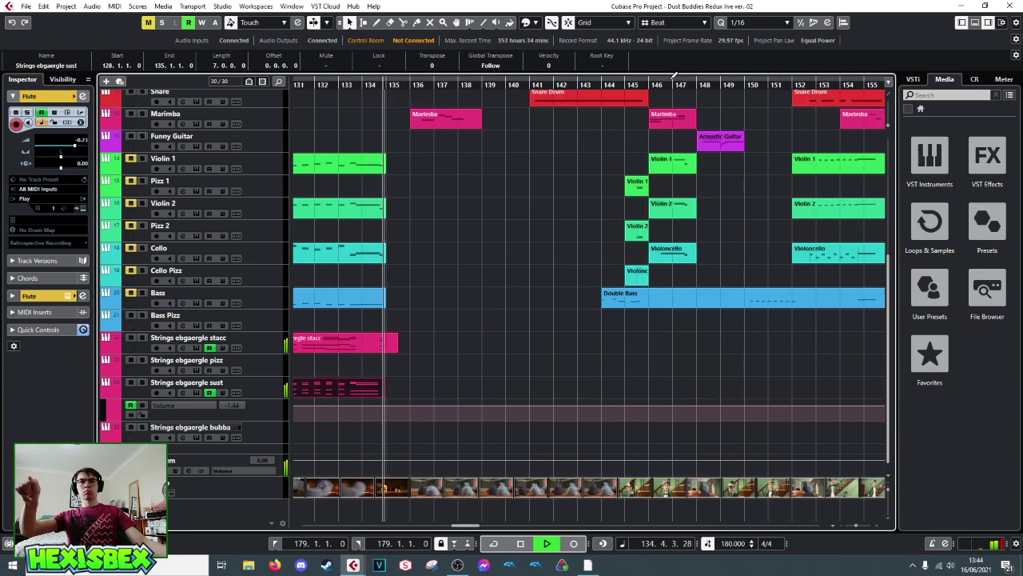
key("space")
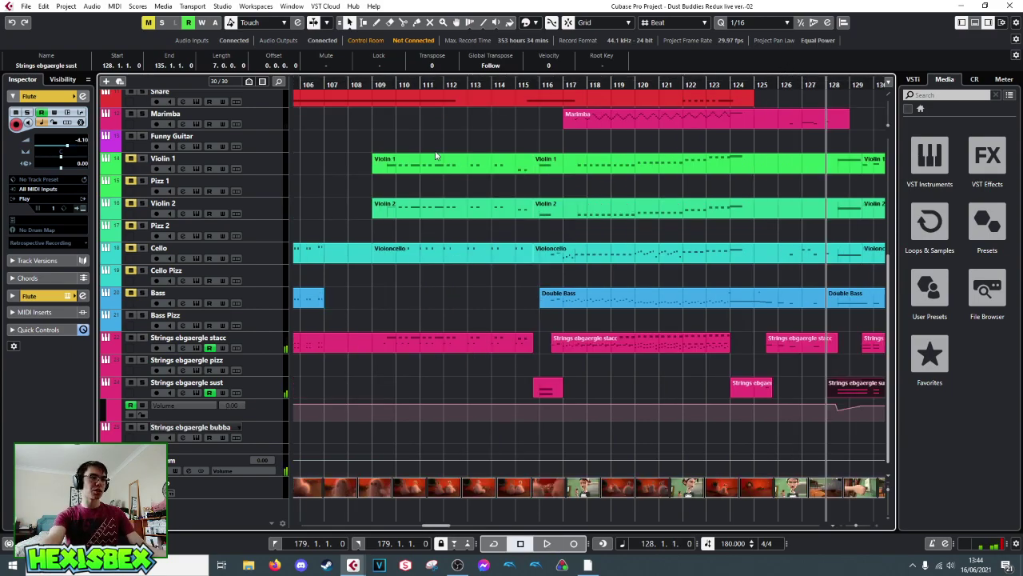
- Solo the Strings ebgaergle stacc and sust tracks and audition them together twice from bar 128
left_click(143, 382)
key("space")
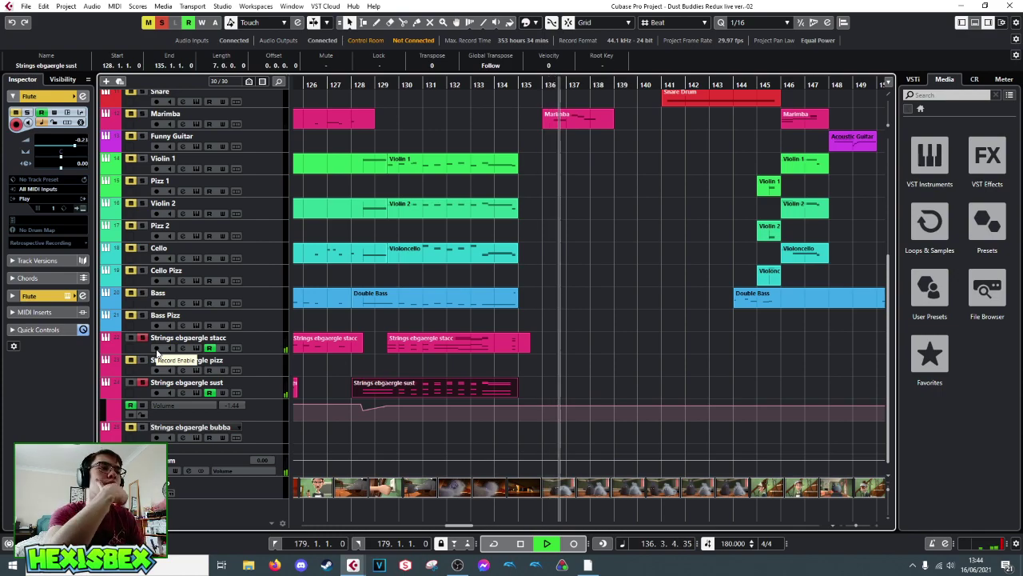
key("l")
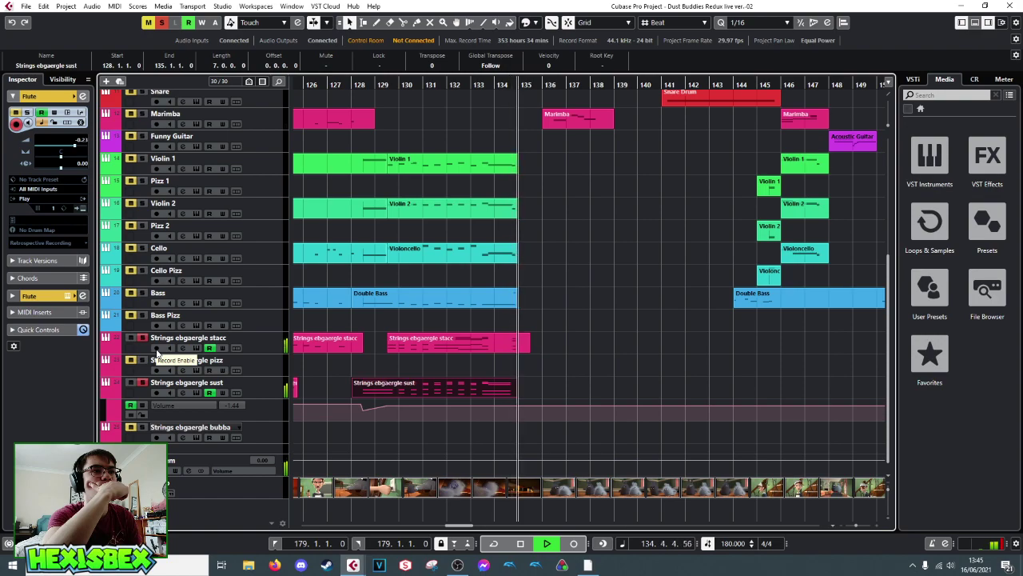
key("space")
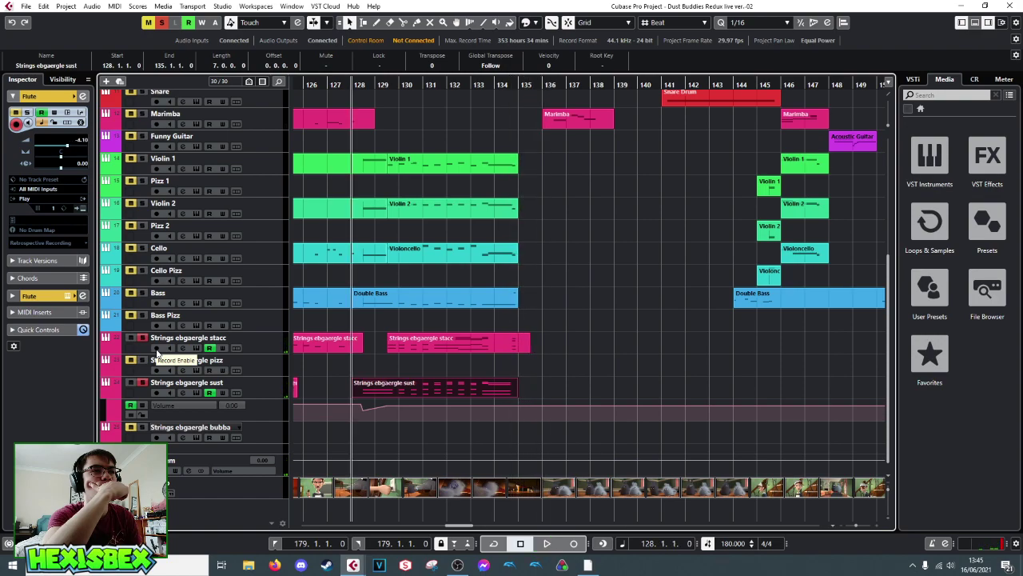
- Unsolo both strings tracks and audition the full arrangement from bar 125 and again from bar 130
left_click(256, 391)
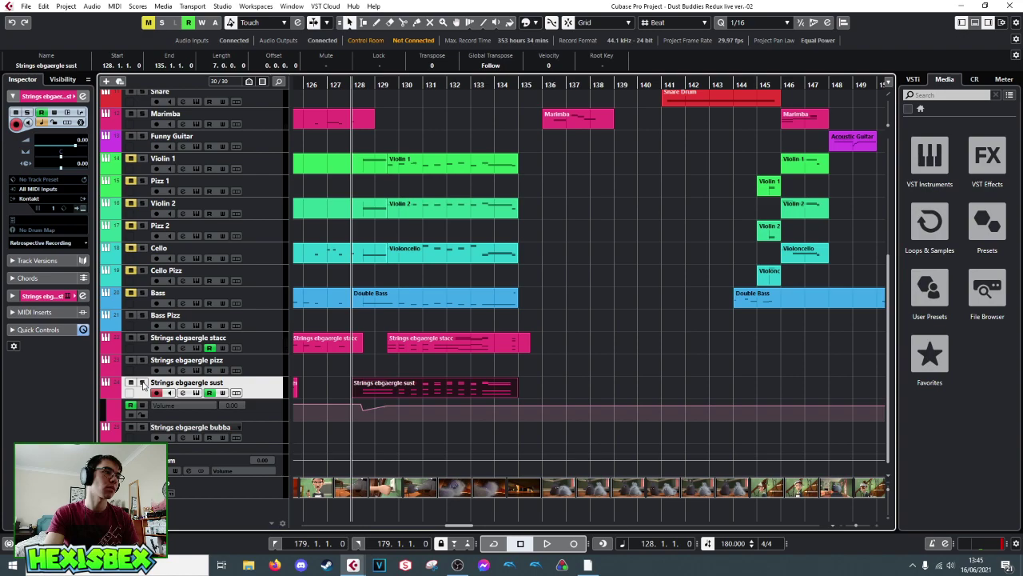
left_click(292, 86)
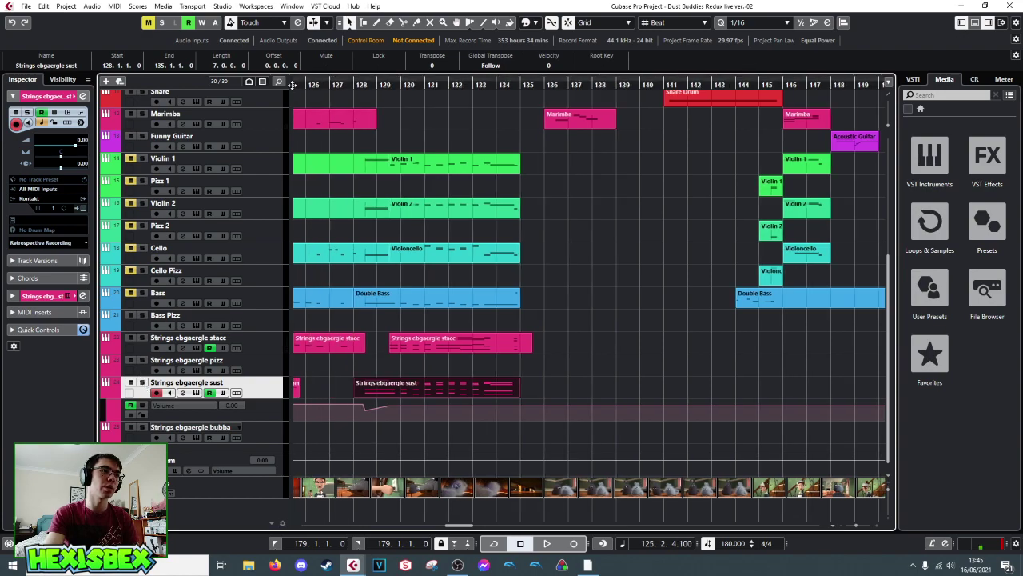
key("space")
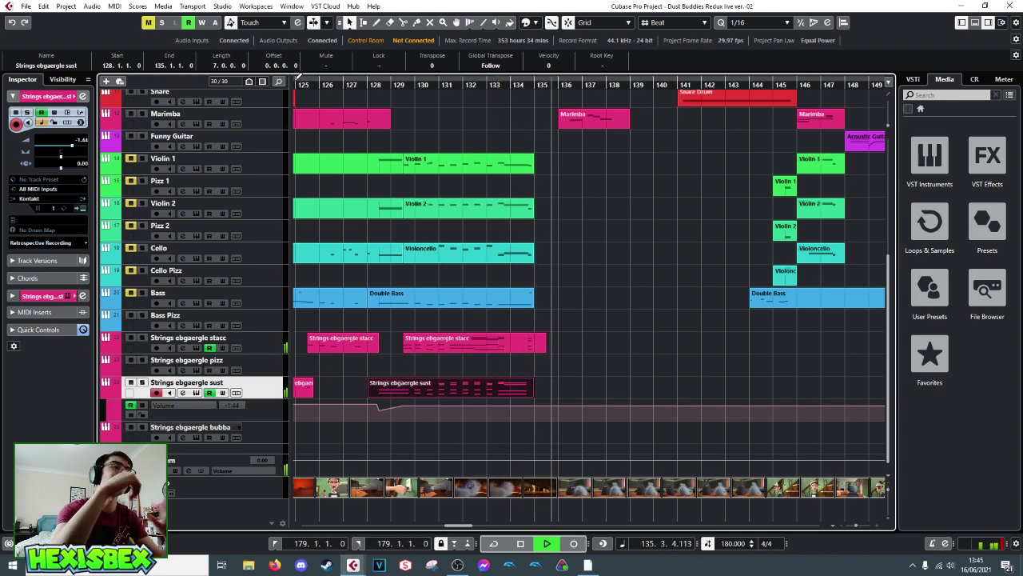
key("space")
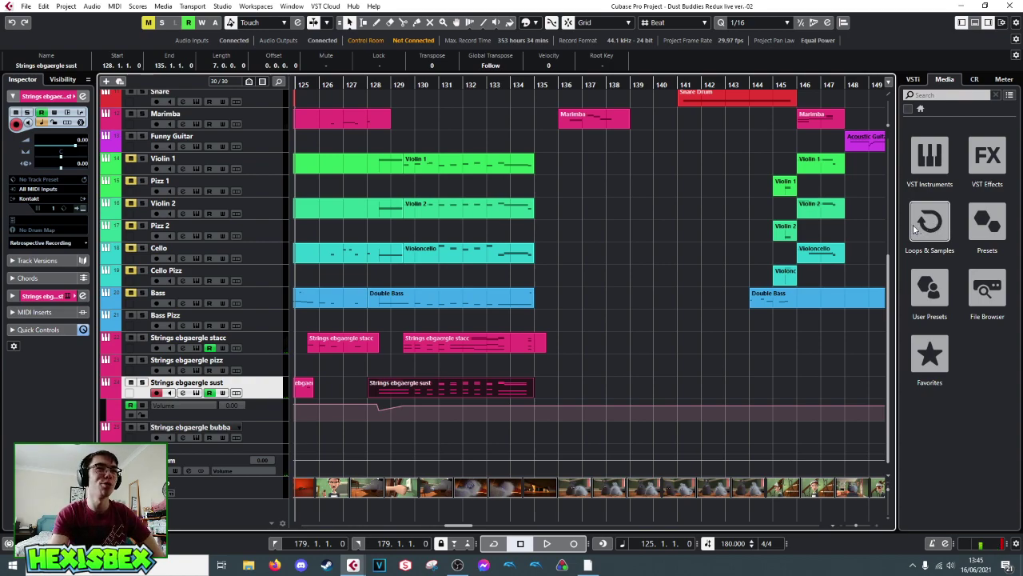
left_click(413, 87)
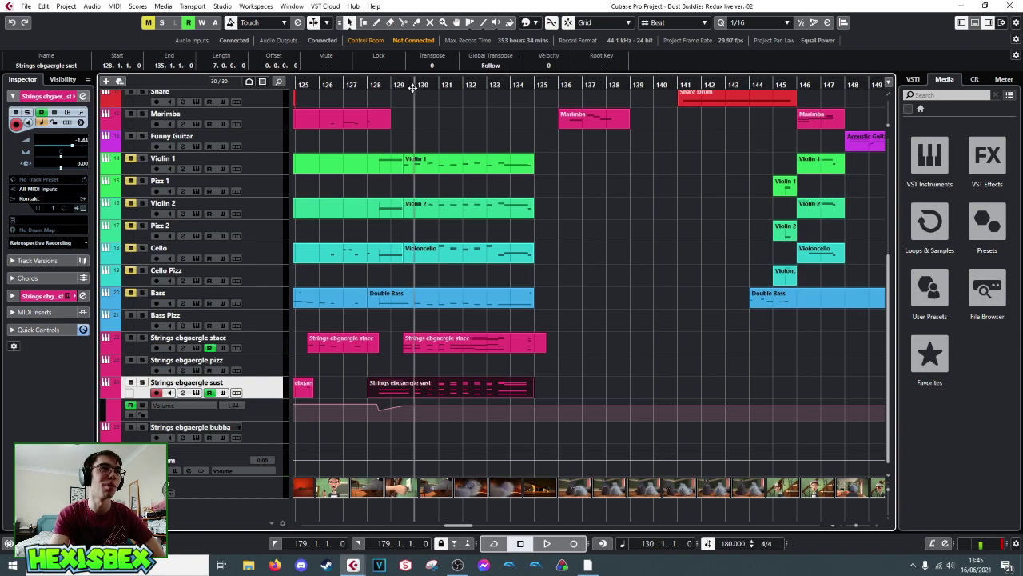
key("space")
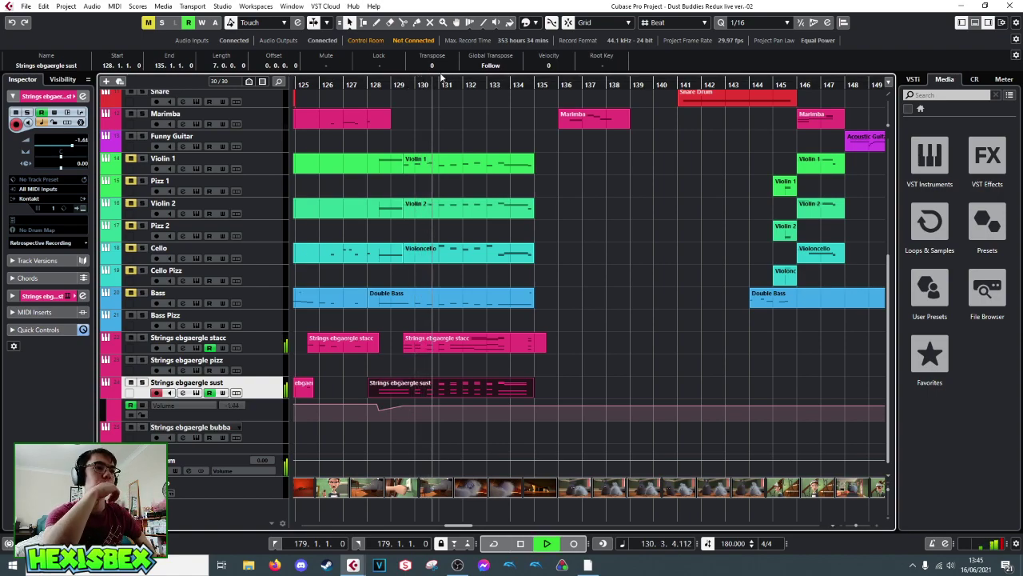
- Add a stereo audio track named boohoo below Strings ebgaergle bubba, with Input 1 (Mono) as audio input and strem as output
key("space")
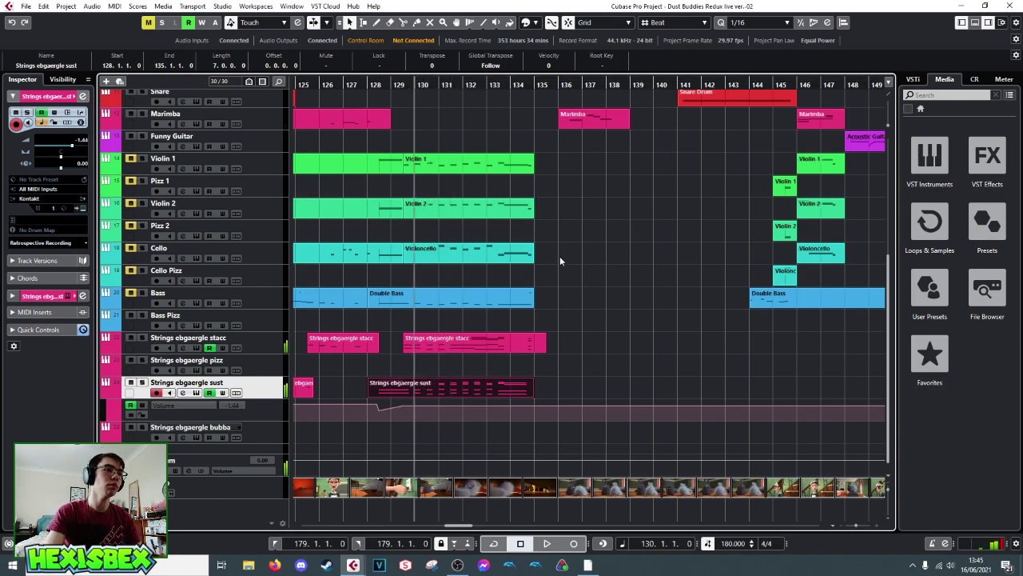
left_click(276, 447)
right_click(274, 430)
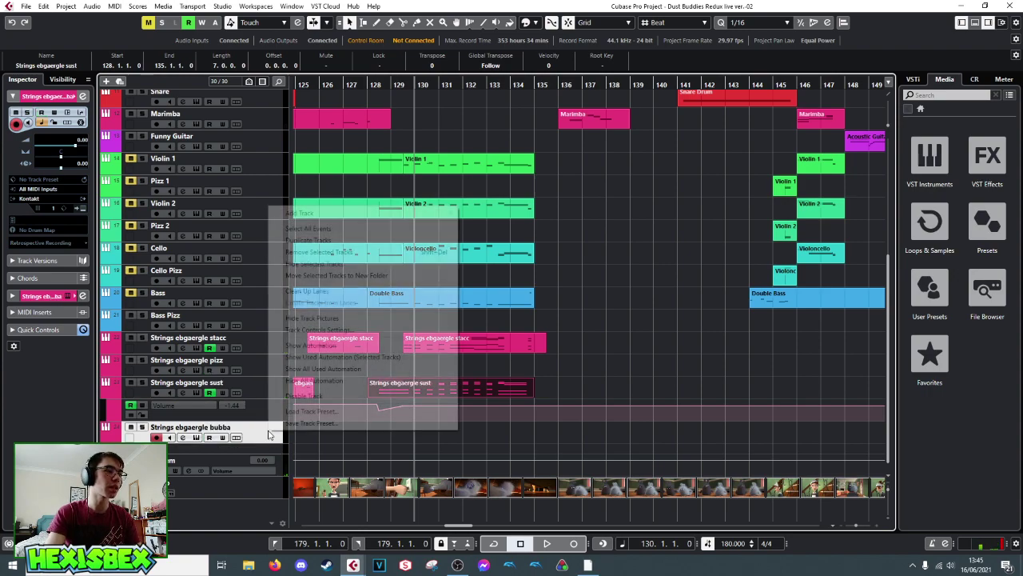
mouse_move(337, 216)
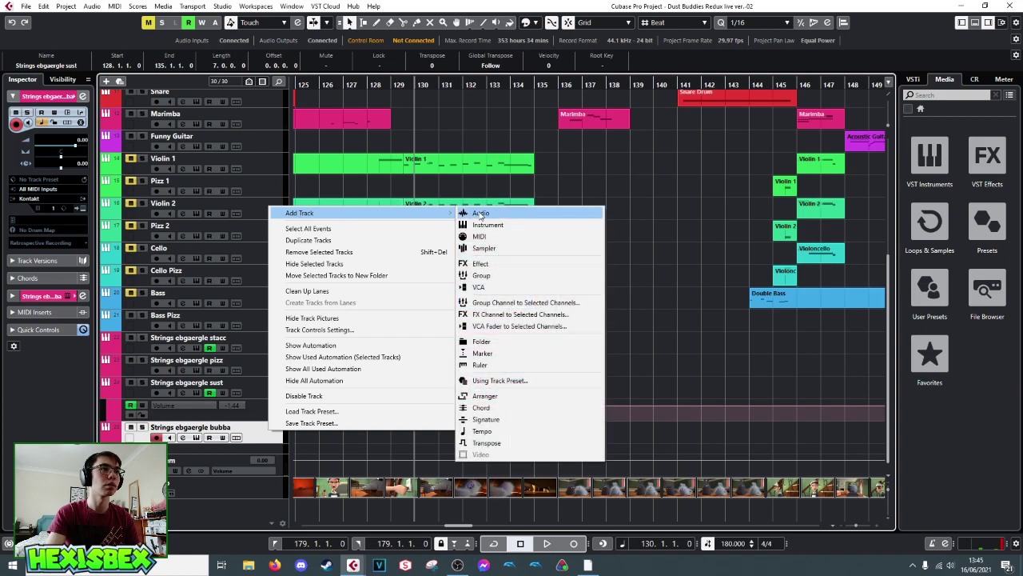
left_click(480, 217)
left_click(557, 282)
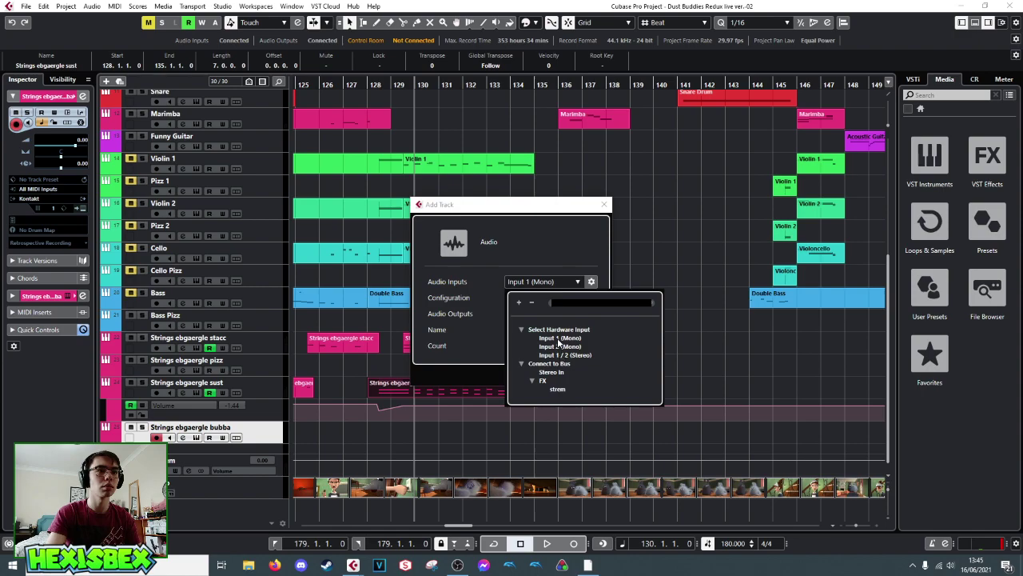
left_click(559, 339)
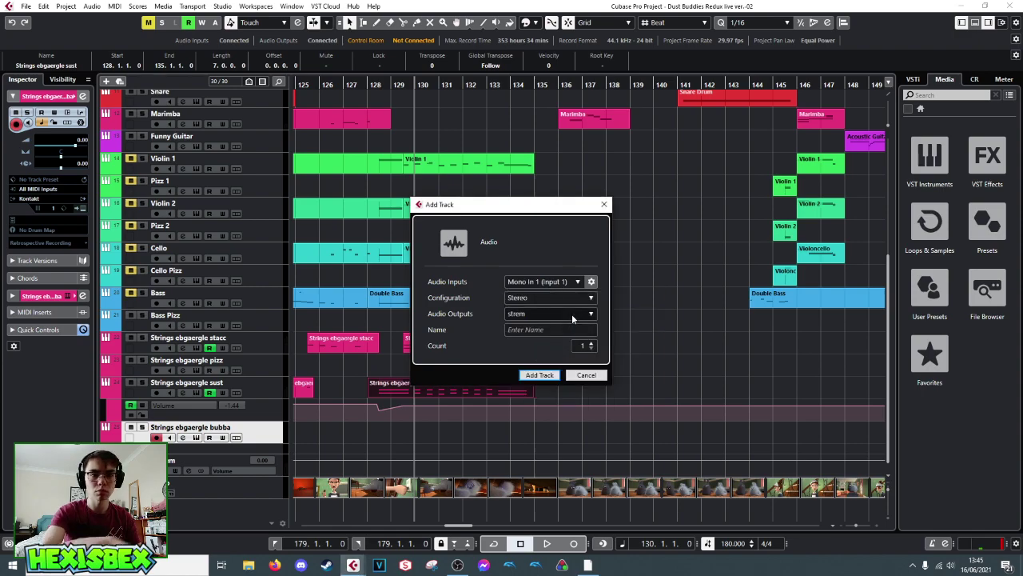
left_click(539, 299)
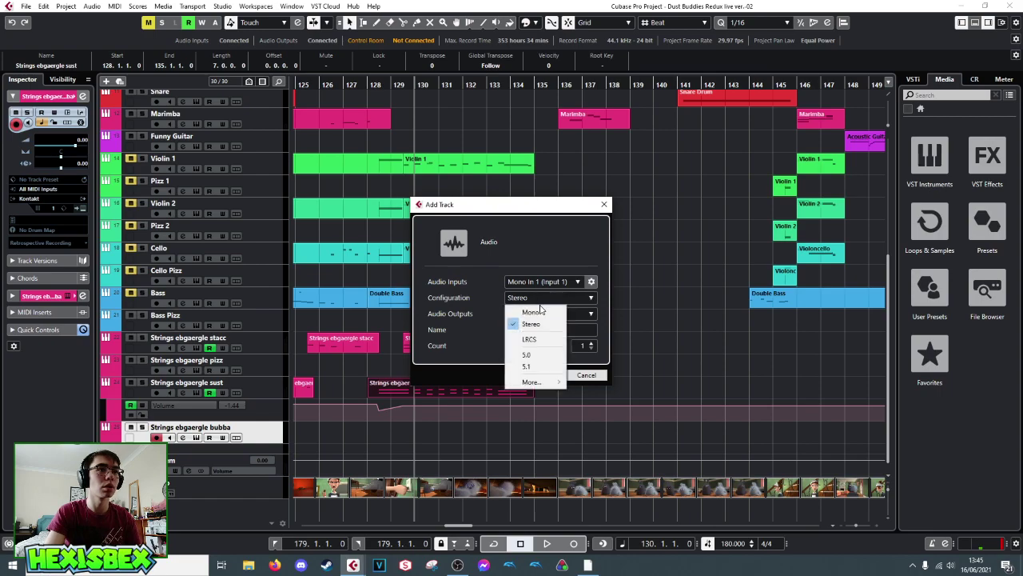
left_click(531, 324)
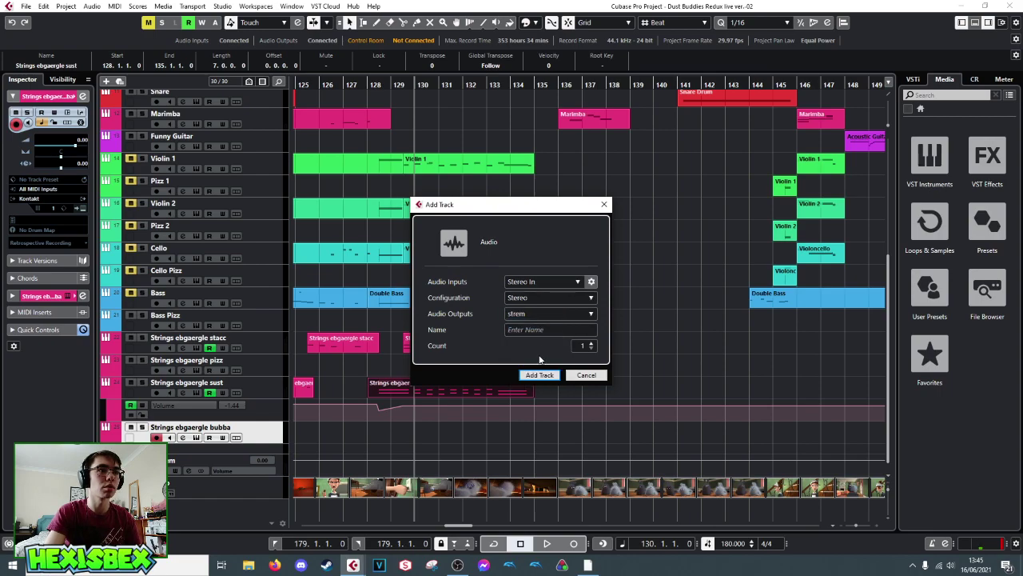
left_click(543, 283)
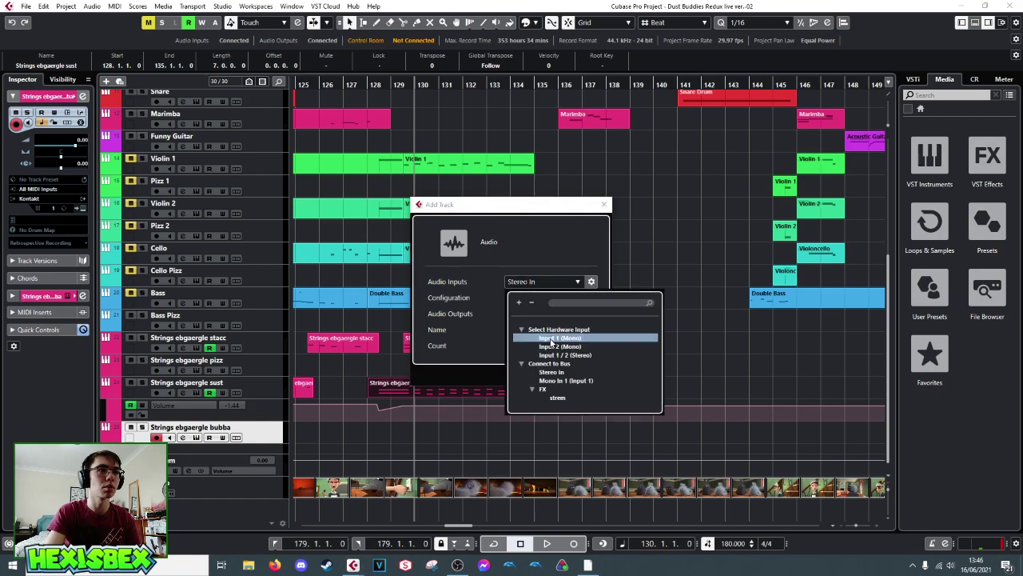
left_click(550, 338)
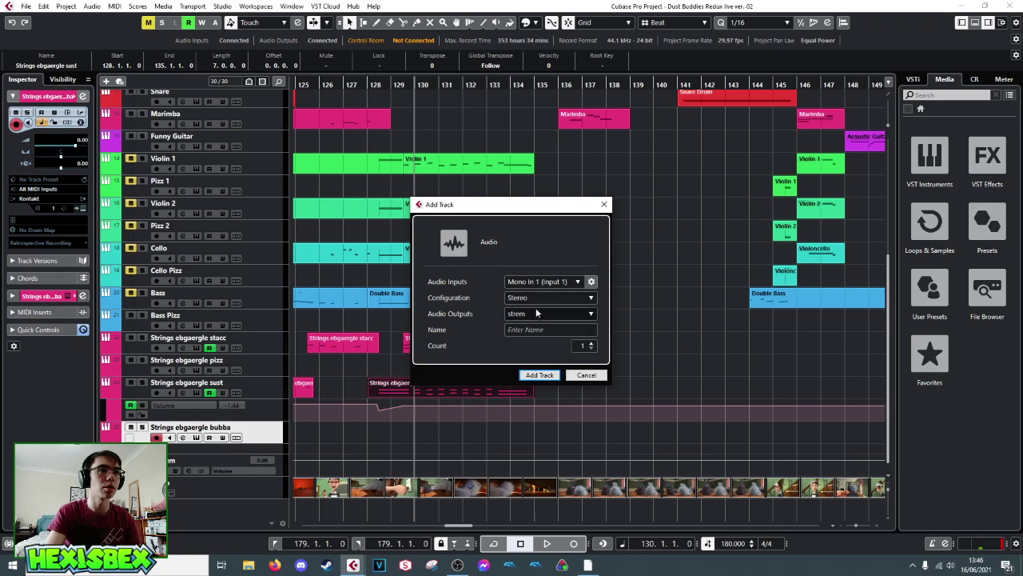
left_click(534, 329)
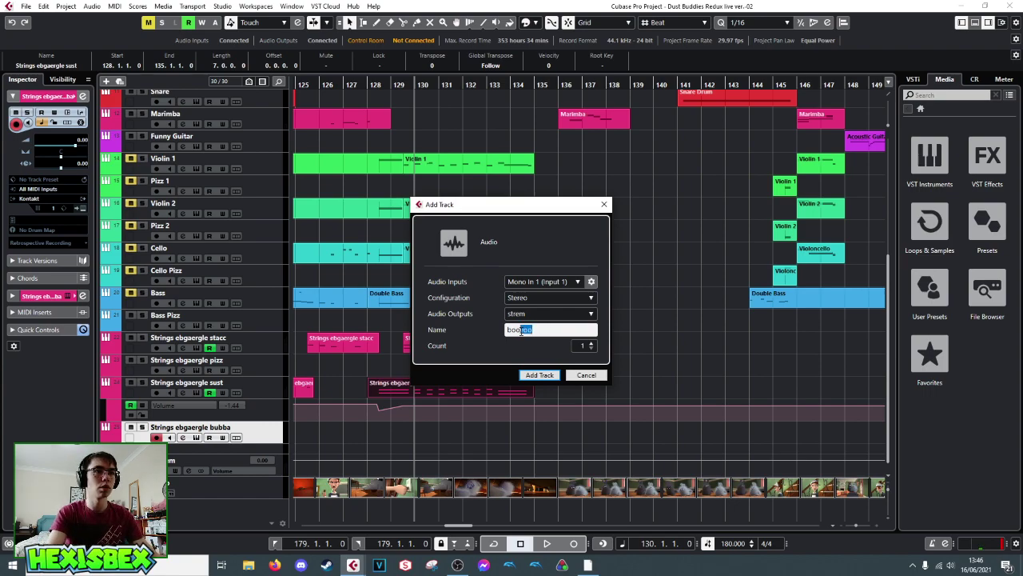
left_click(550, 377)
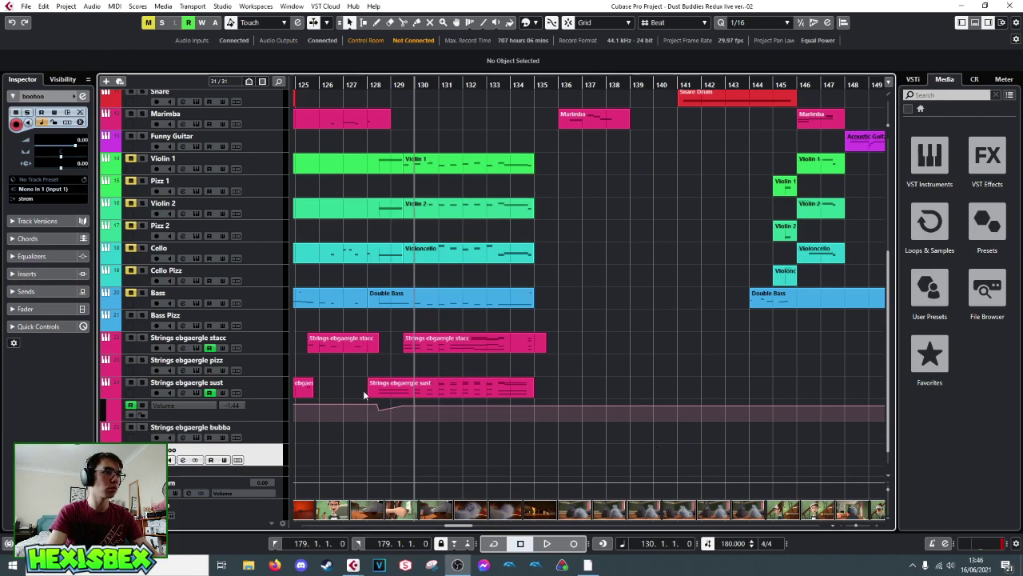
- Solo the boohoo track and record an audio take on it from bar 135 to about bar 140
left_click(537, 84)
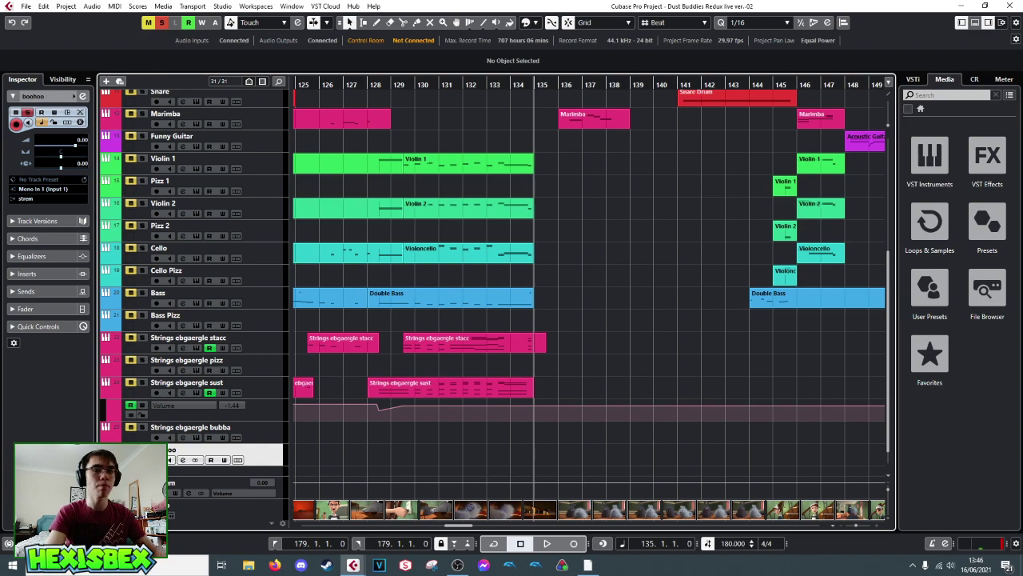
key("KP_Multiply")
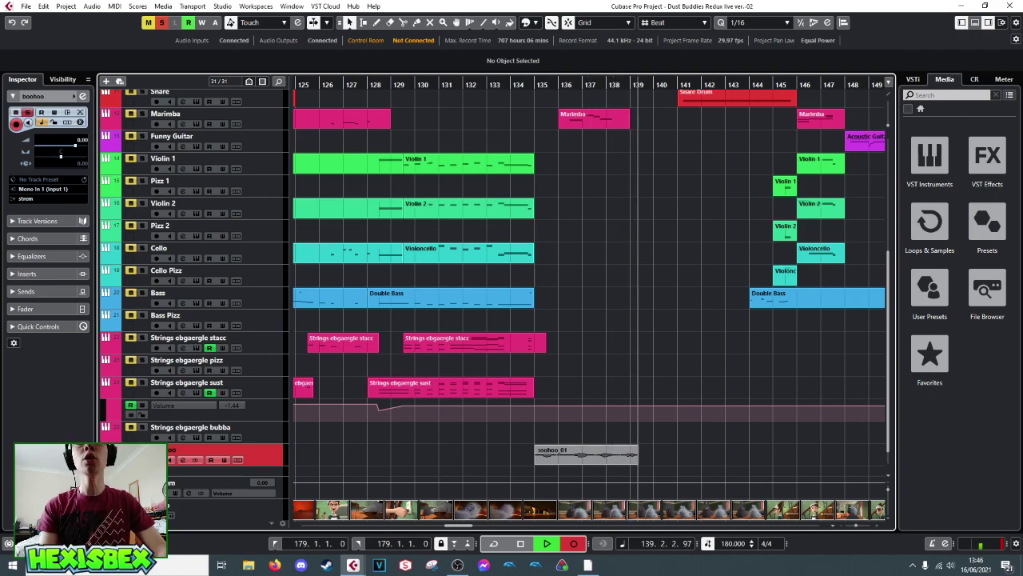
key("KP_Multiply")
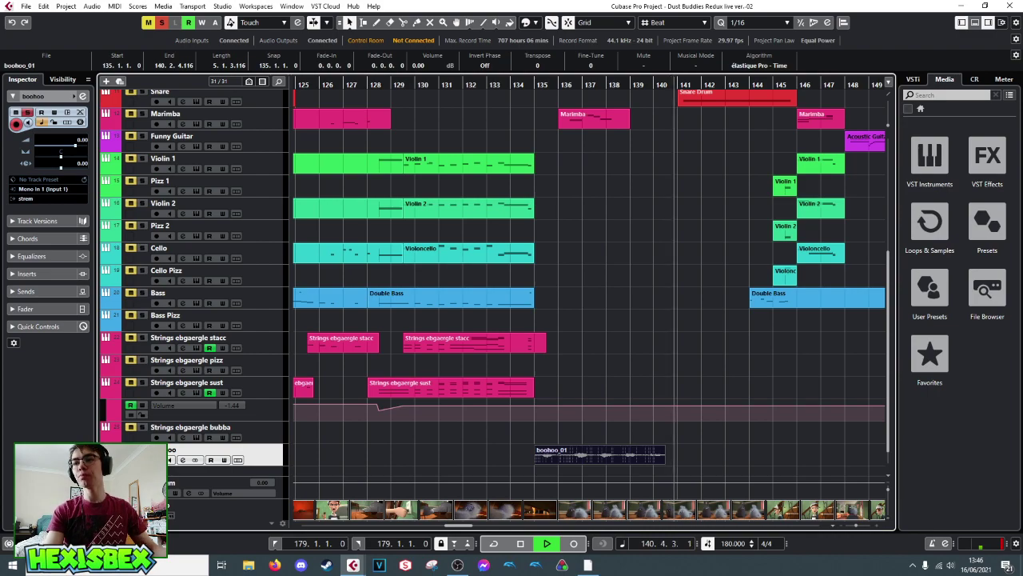
key("space")
- Play back the recorded boohoo take from bars 135 and 136 and examine its waveform for the individual sounds
key("space")
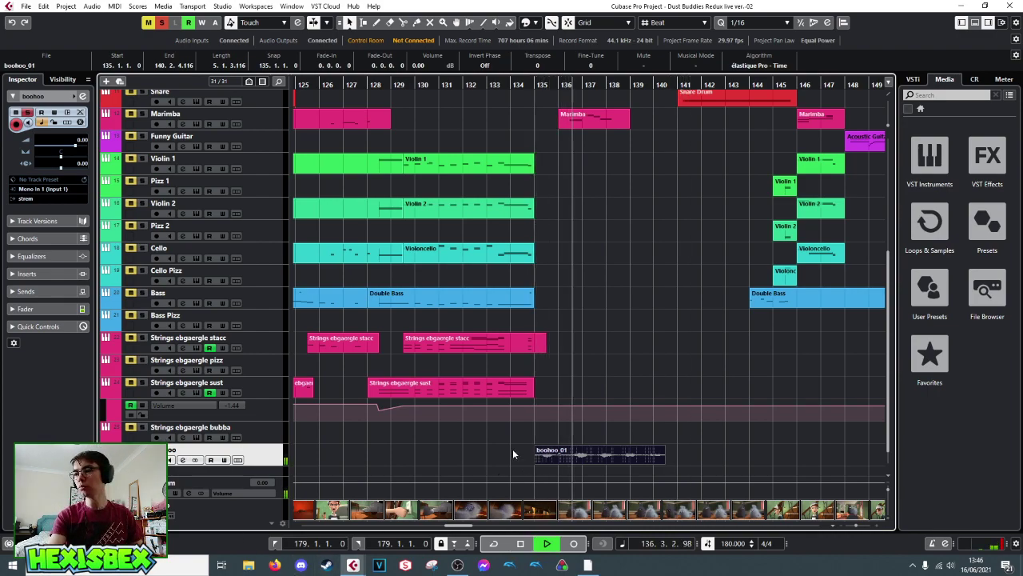
key("space")
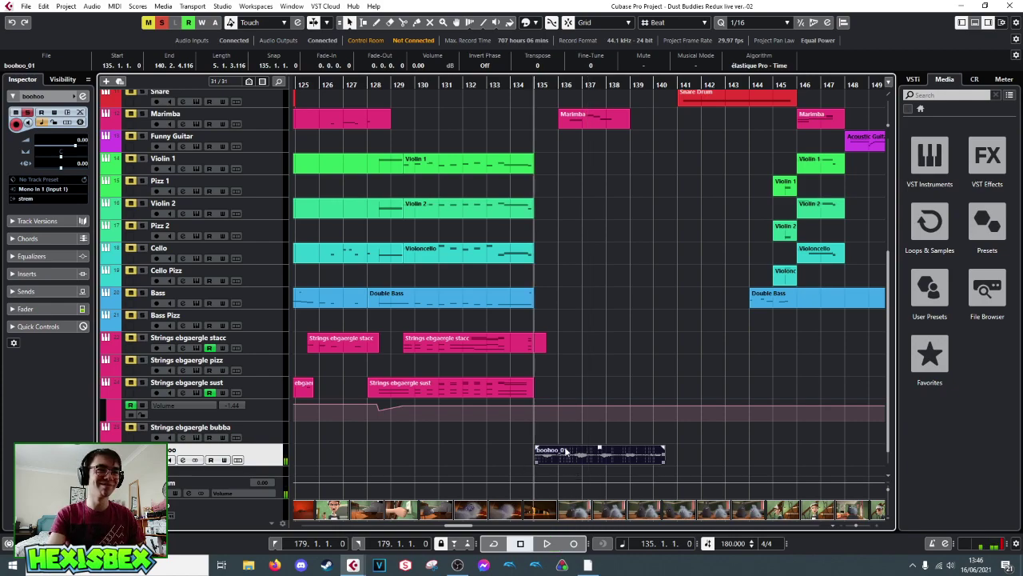
left_click(560, 80)
key("space")
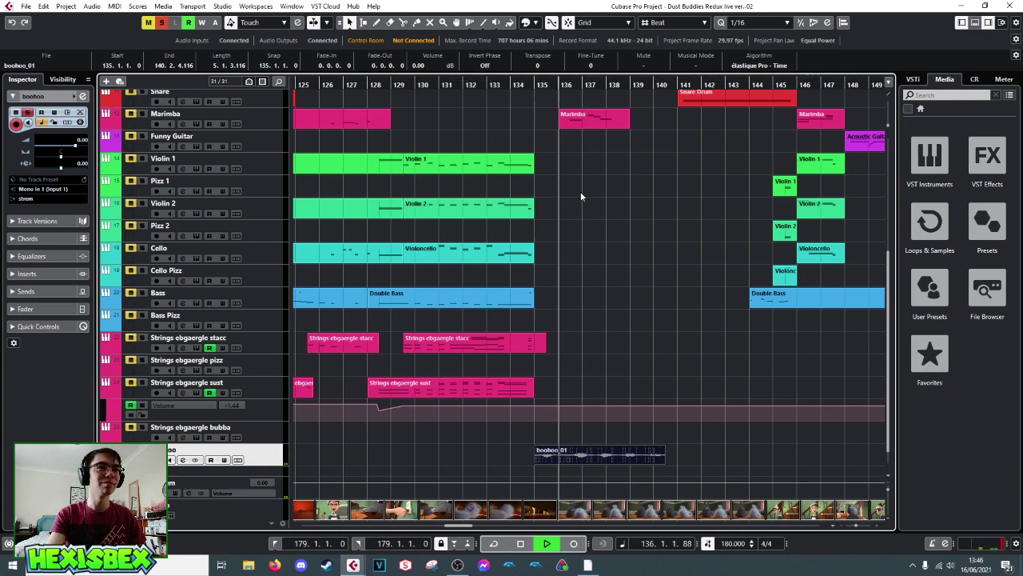
key("space")
left_click(576, 91)
scroll(575, 126, "up", 2)
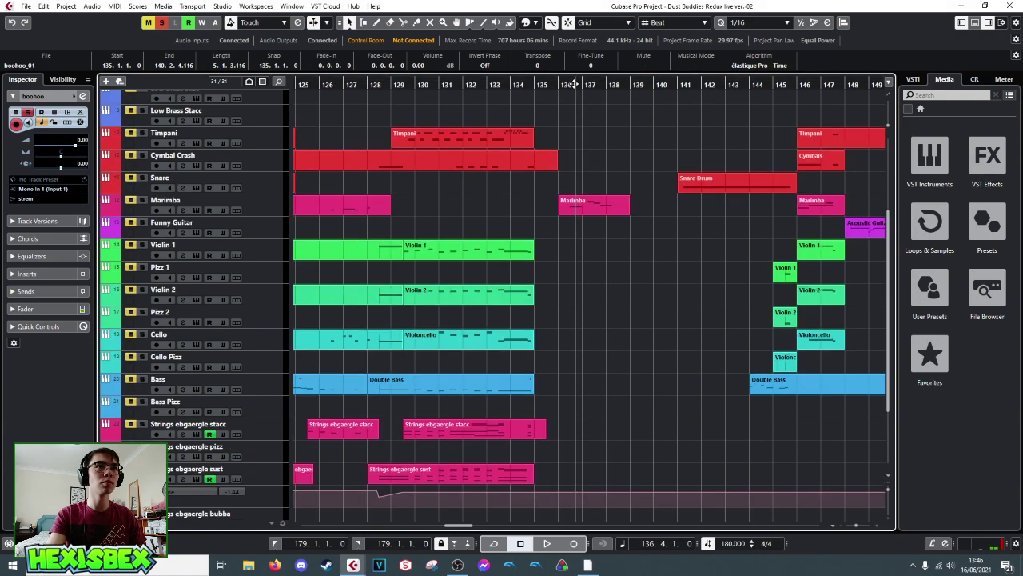
scroll(574, 91, "up", 3)
scroll(597, 184, "down", 3)
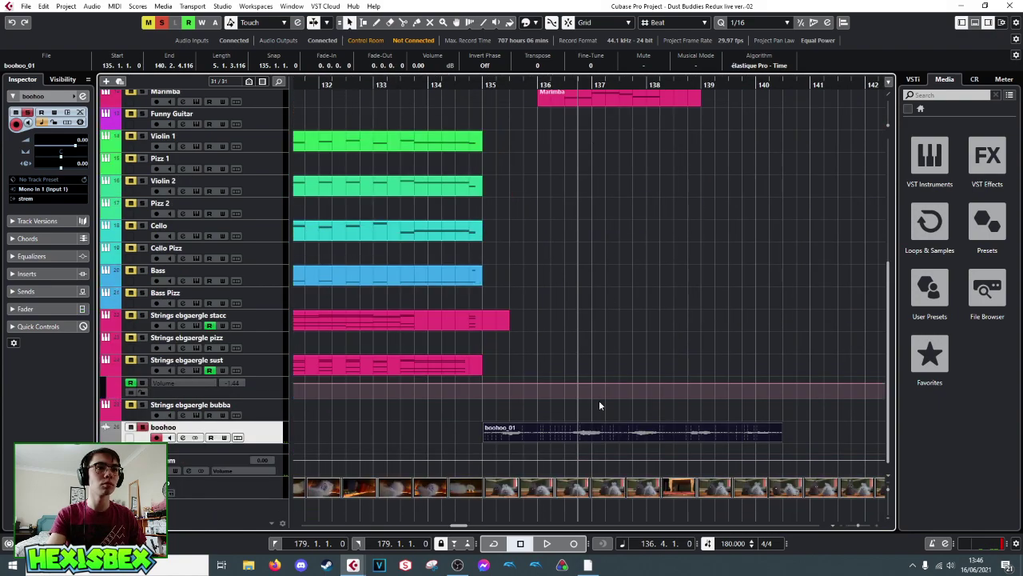
- Split the boohoo take at about beat 3 of bar 136 and delete the part before the cut
left_click(566, 84)
key("space")
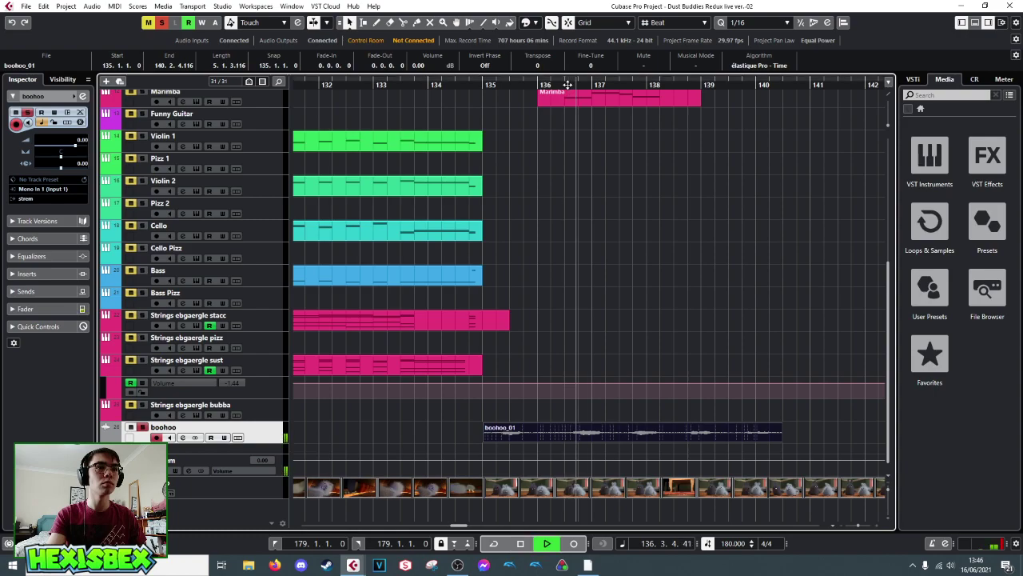
key("space")
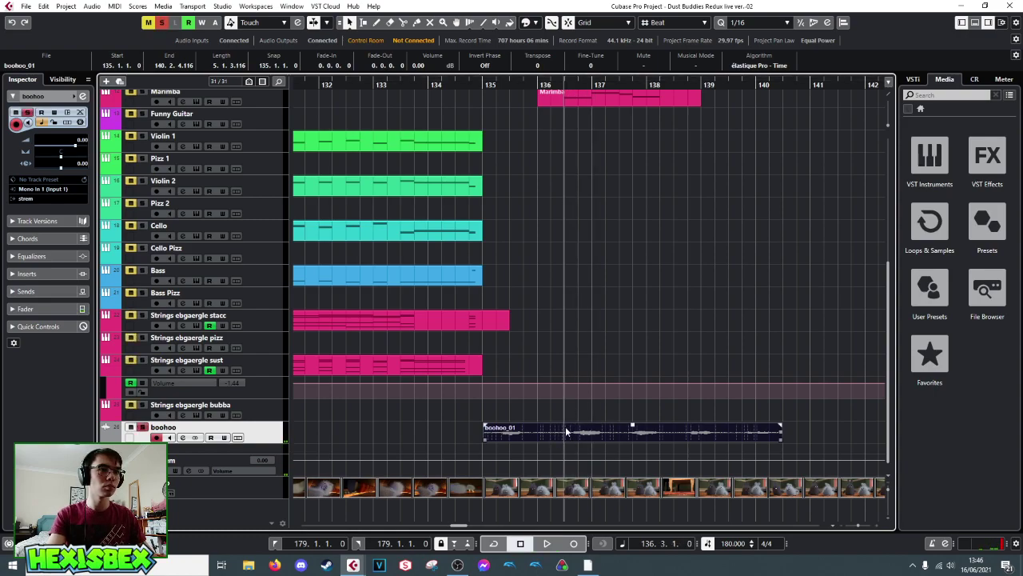
right_click(564, 429)
left_click(621, 430)
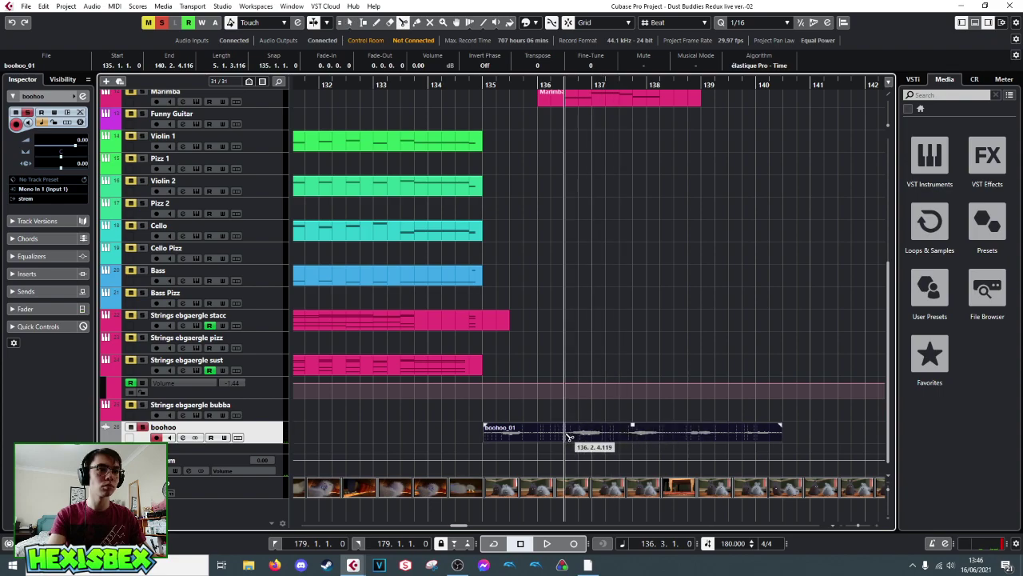
left_click(566, 433)
key("1")
left_click(544, 432)
key("Delete")
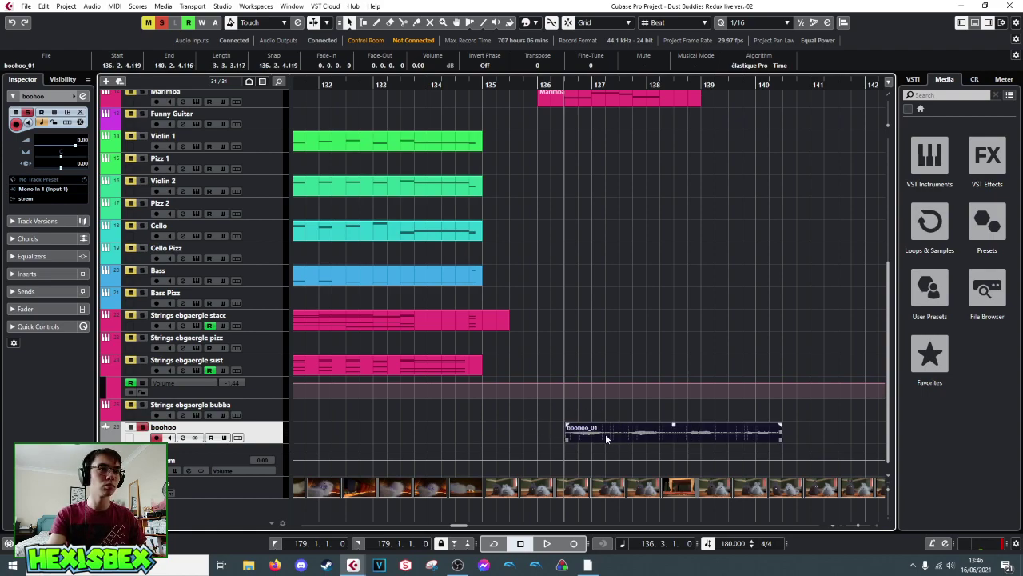
- Audition the boohoo take around bar 137 and split it at about beat 3 of that bar
left_click(601, 84)
key("space")
key("space")
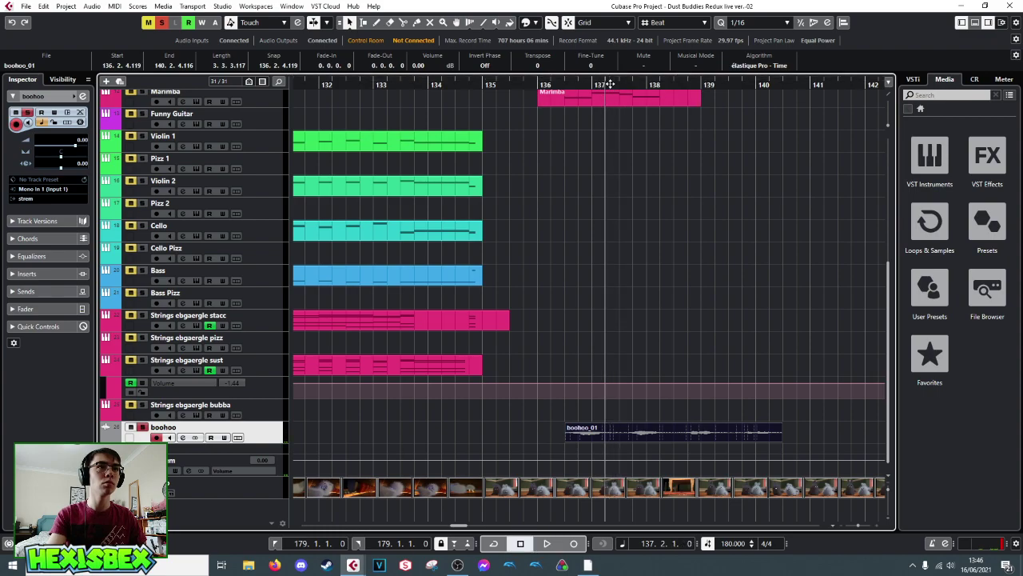
key("space")
left_click(618, 85)
key("space")
key("space")
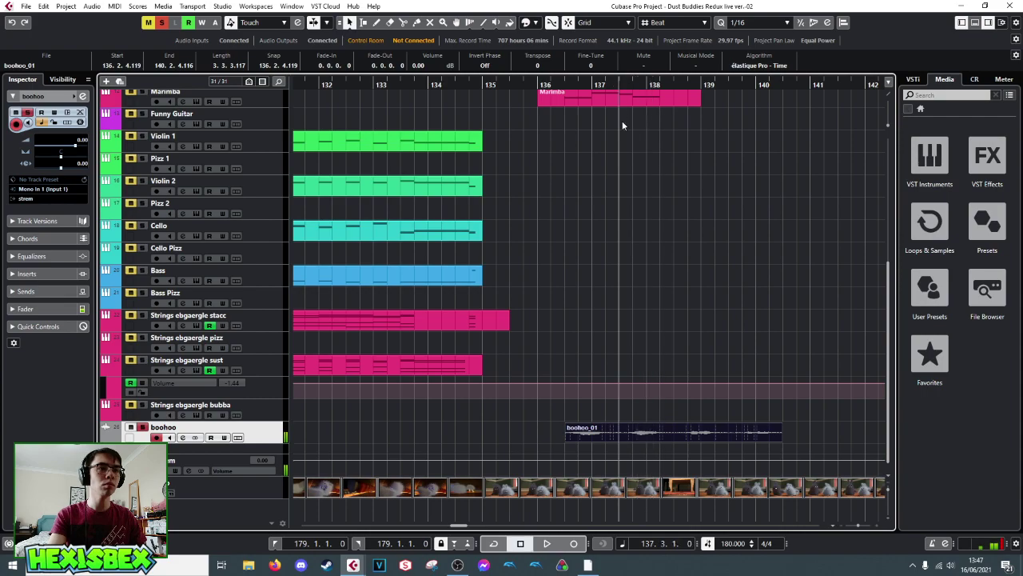
right_click(618, 430)
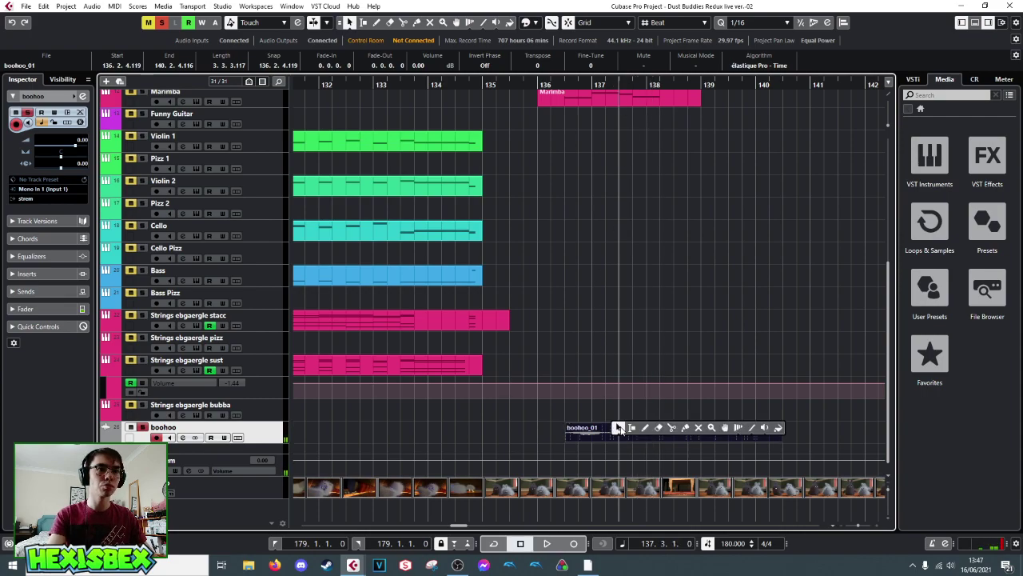
left_click(671, 427)
- Split the remaining boohoo audio at beat 3 of bar 138 while playing it back
key("space")
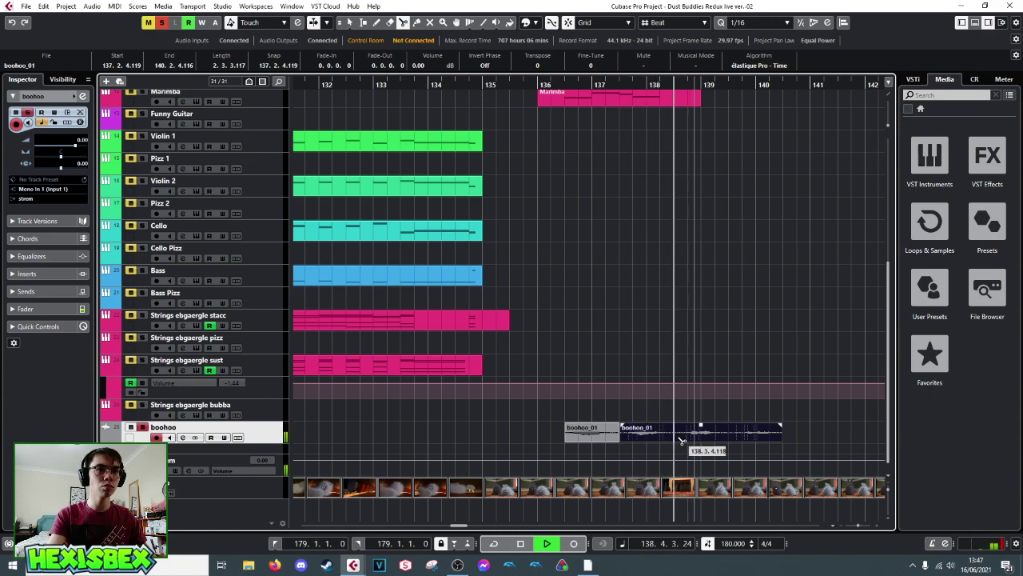
key("space")
left_click(684, 441)
- Split the last boohoo segment at about beat 4 of bar 139 and play through the cuts, returning to the selection tool
key("space")
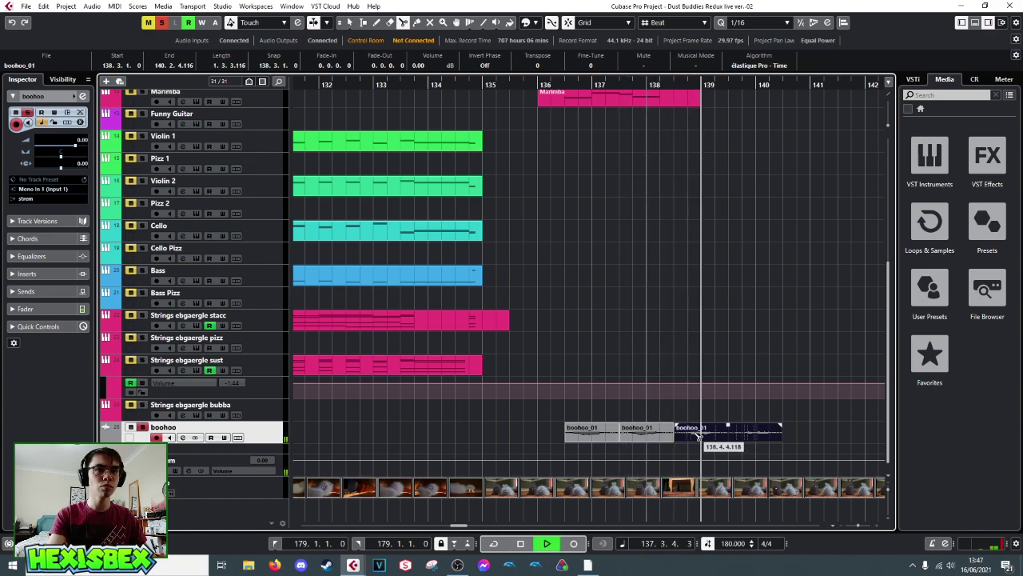
key("space")
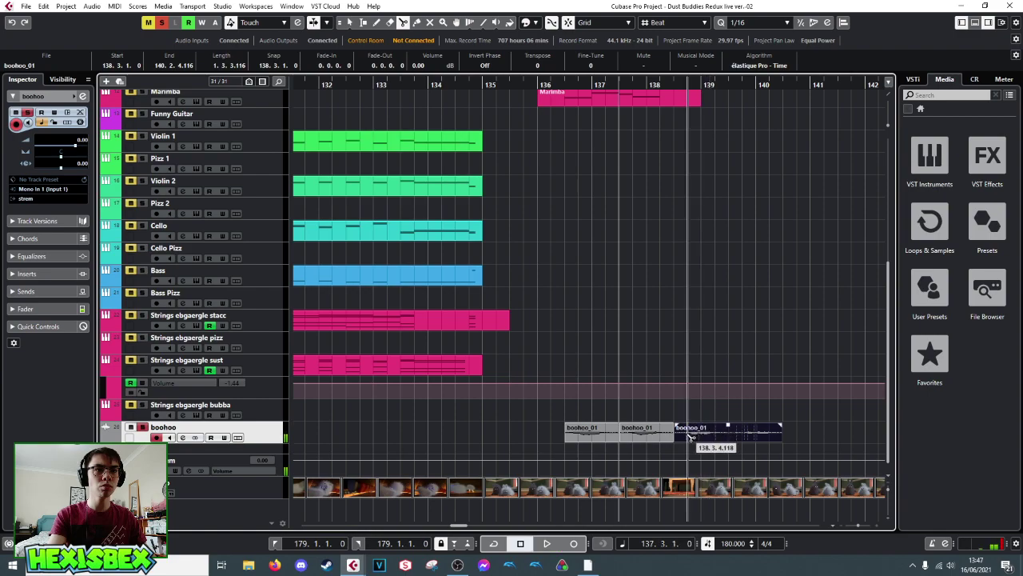
key("space")
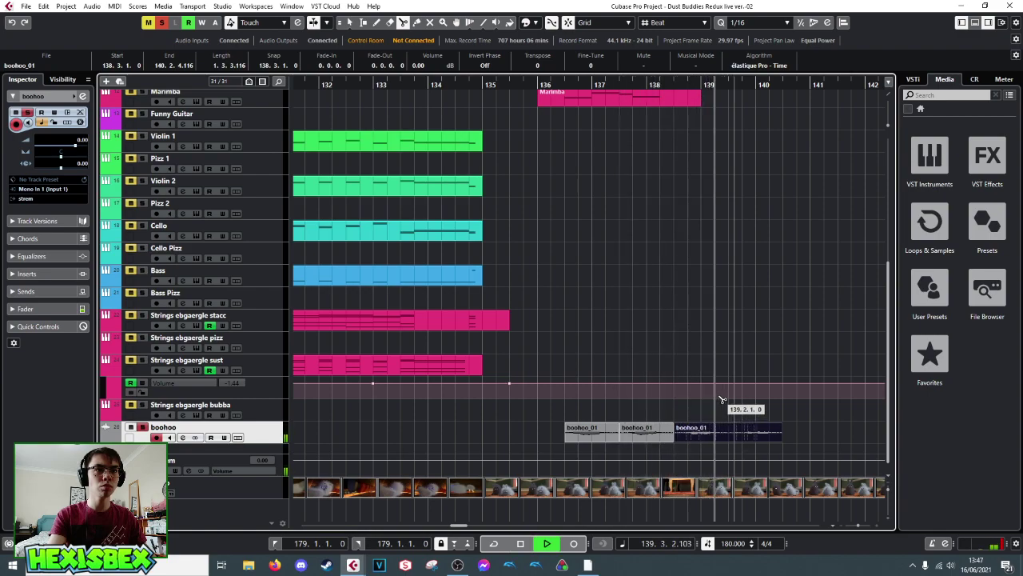
left_click(742, 435)
key("space")
key("space")
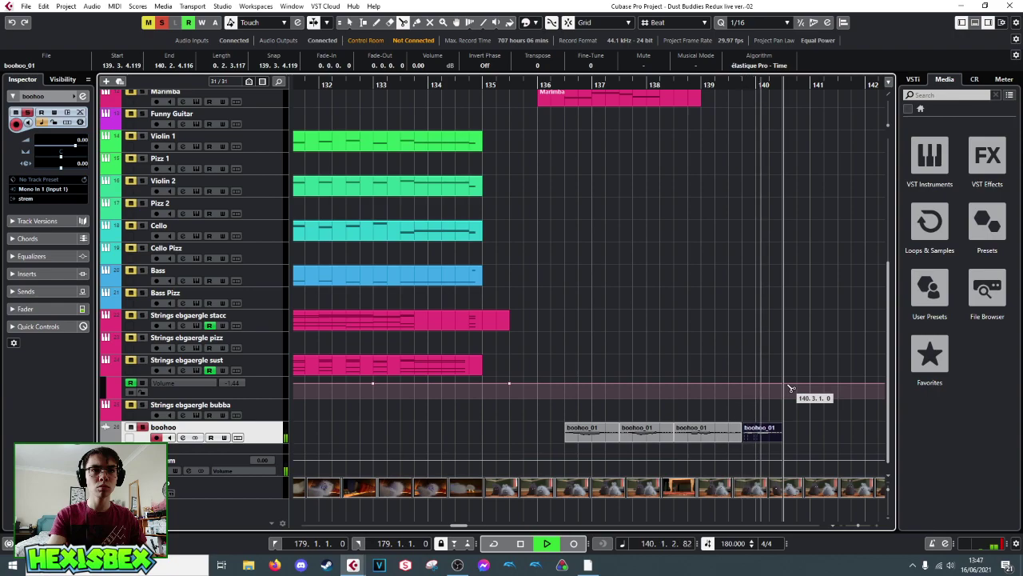
key("space")
key("1")
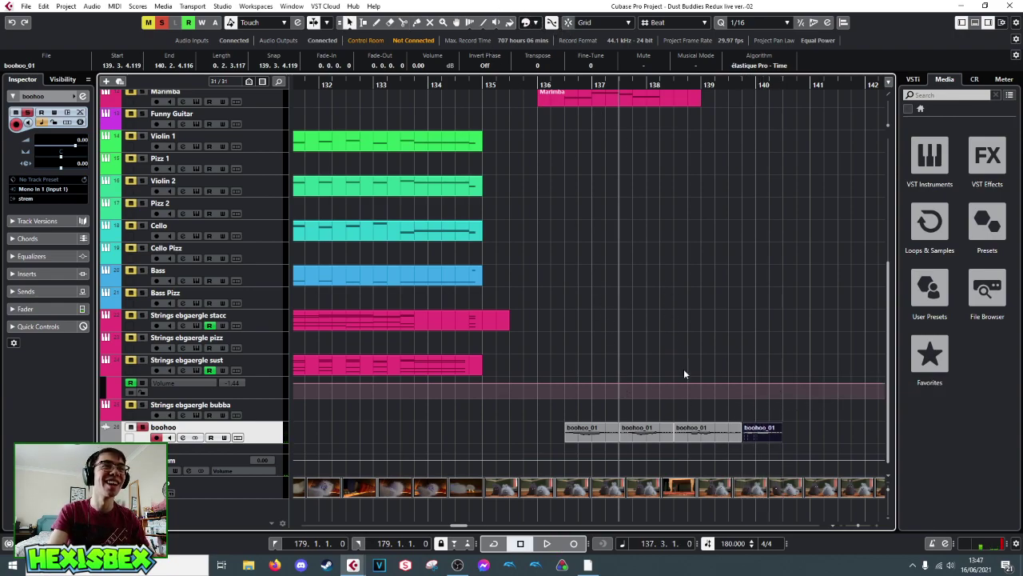
- Open the first boohoo segment, at bar 136, in the sample editor
scroll(586, 95, "up", 4)
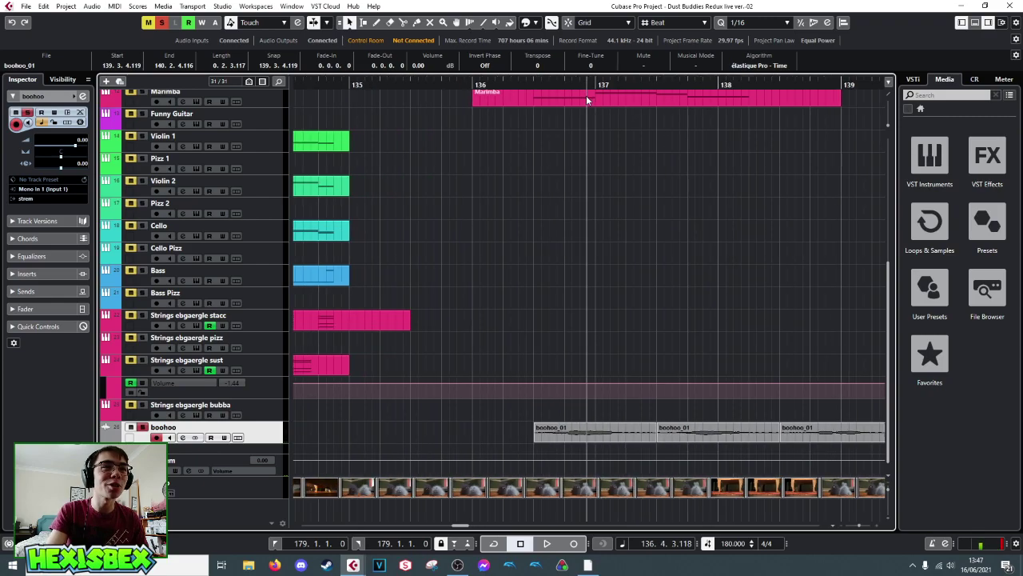
left_click(580, 435)
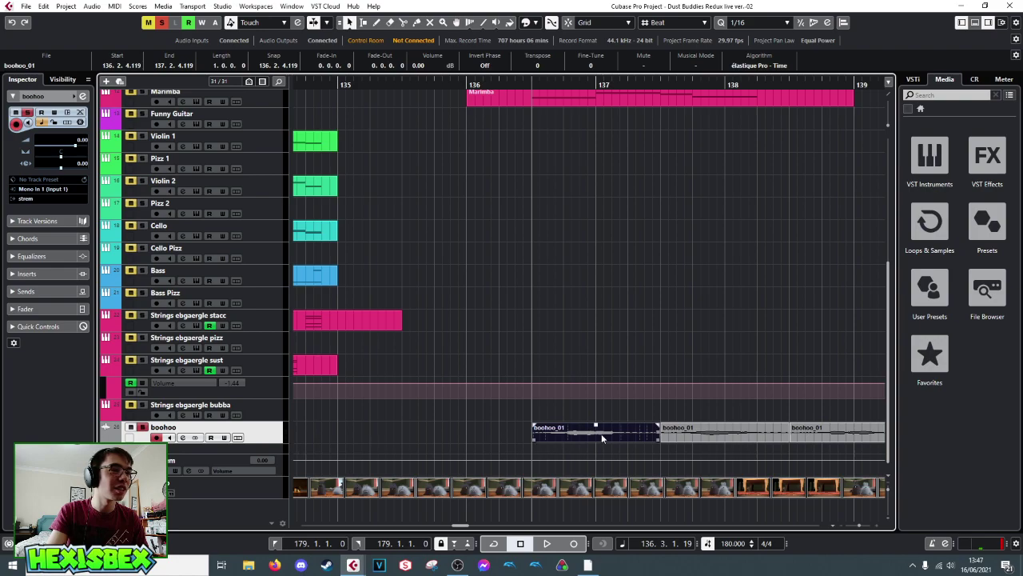
double_click(600, 433)
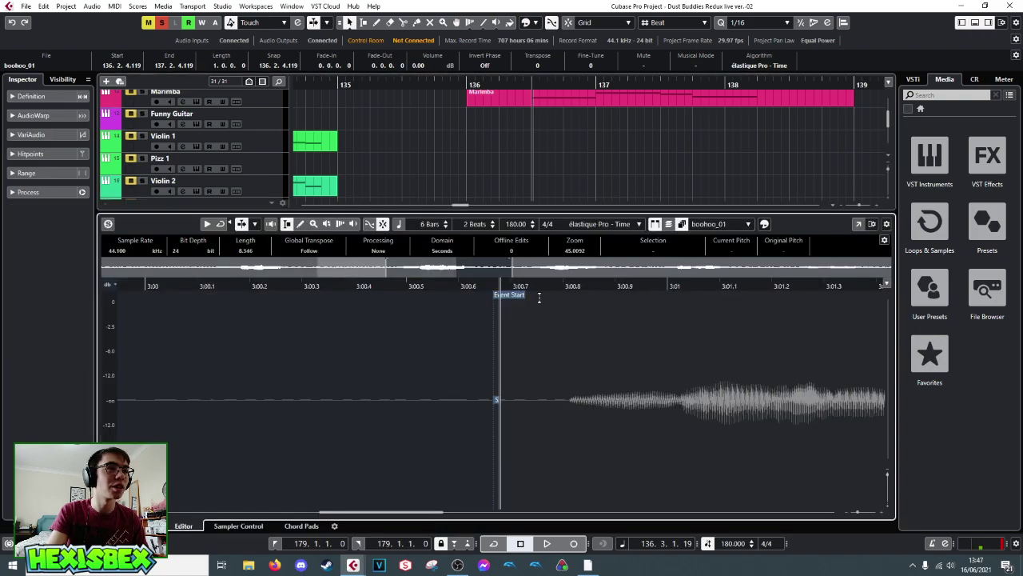
- Load the boohoo segment at bar 136 into the Sampler Control as a new sampler track
left_click(227, 526)
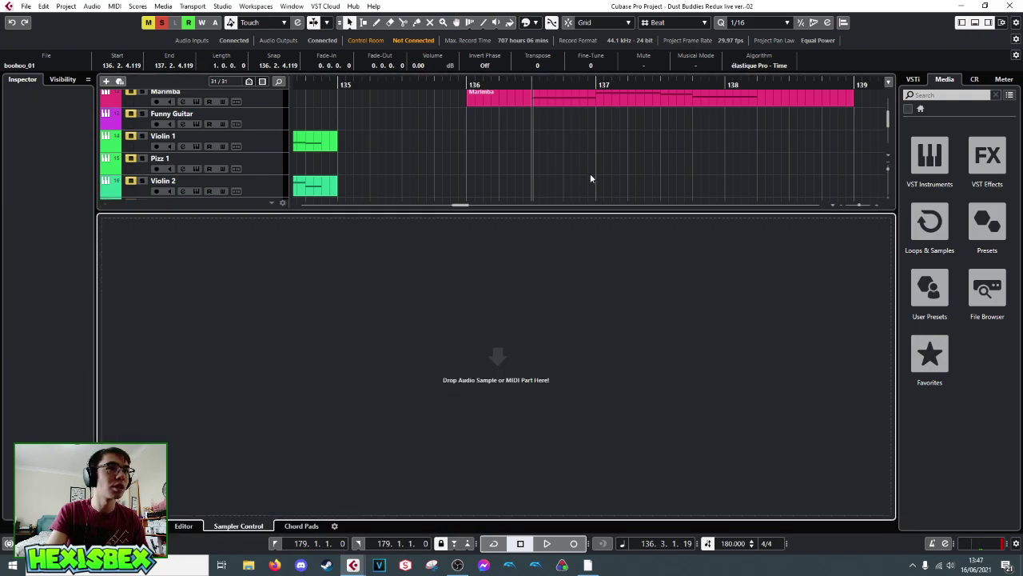
scroll(595, 159, "down", 5)
left_click(567, 206)
left_click_drag(566, 206, 623, 294)
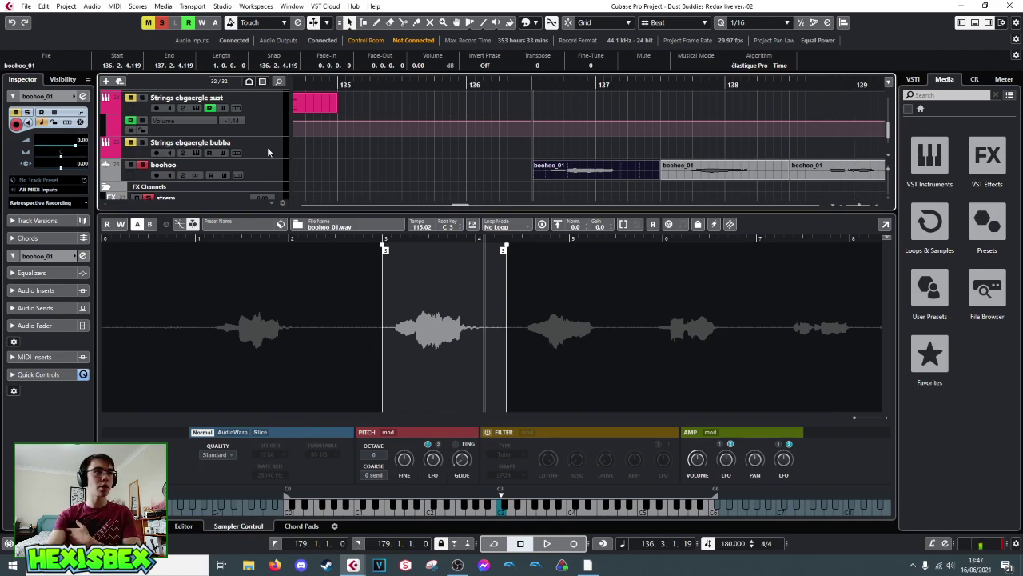
- Route the output of the boohoo_01 sampler track to the strem FX channel in the MixConsole, closing the mixer when done
left_click(264, 179)
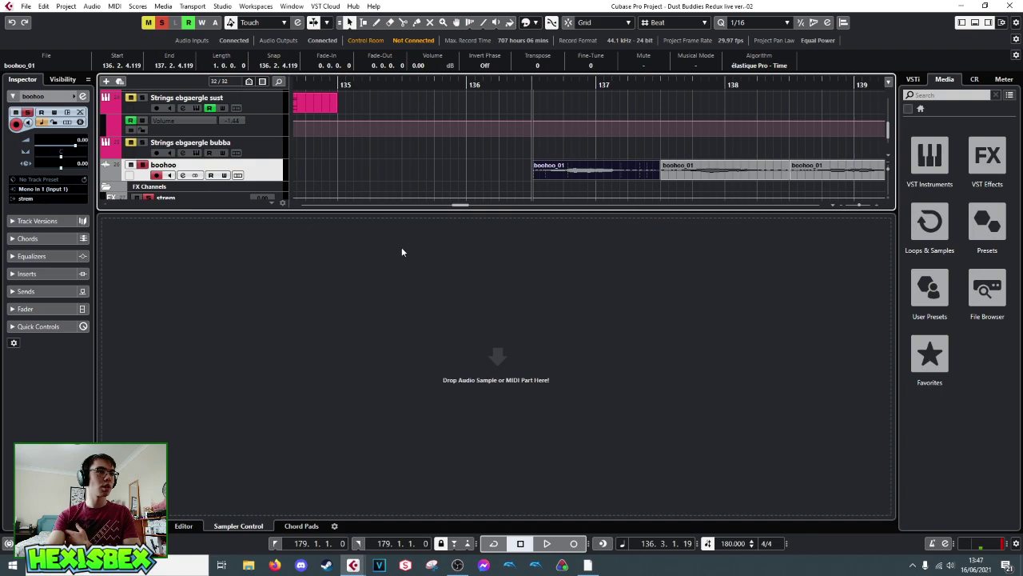
scroll(245, 144, "down", 3)
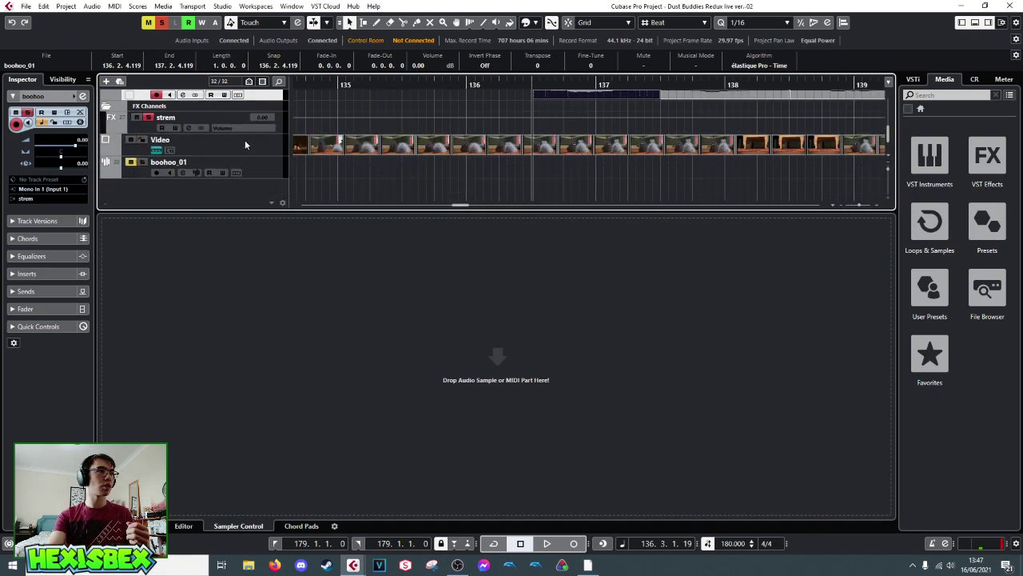
left_click(271, 165)
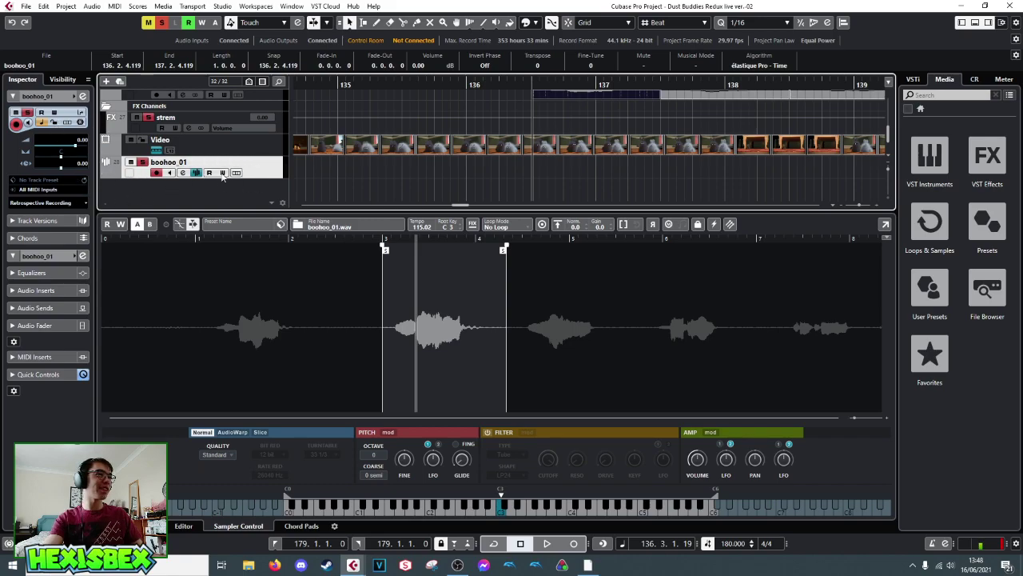
key("F3")
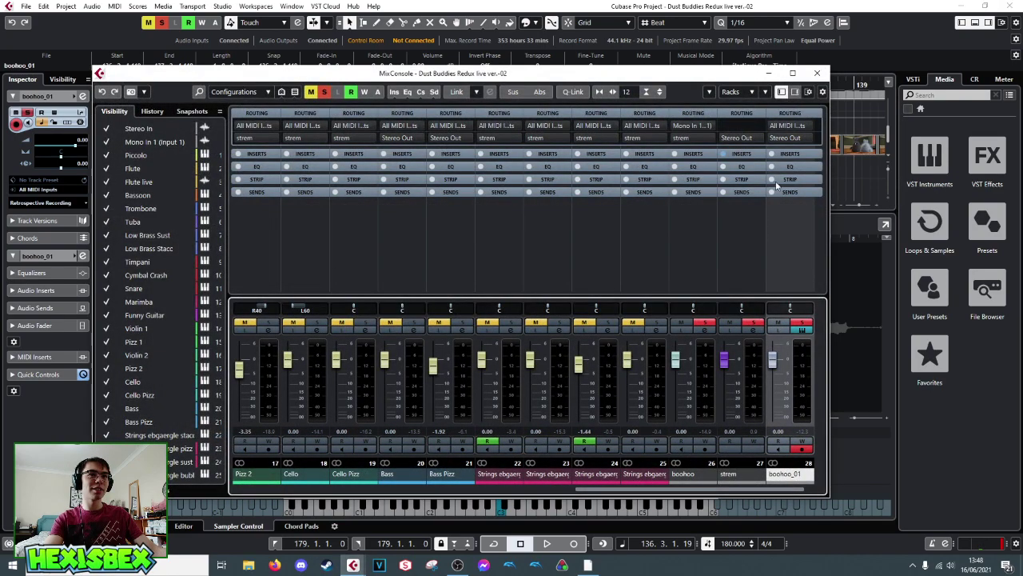
left_click(788, 138)
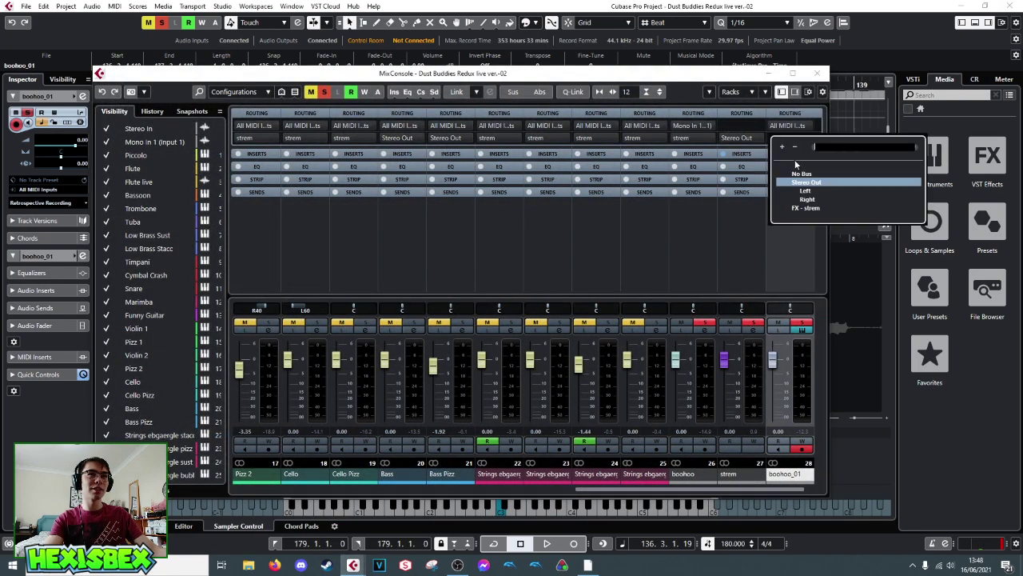
left_click(801, 207)
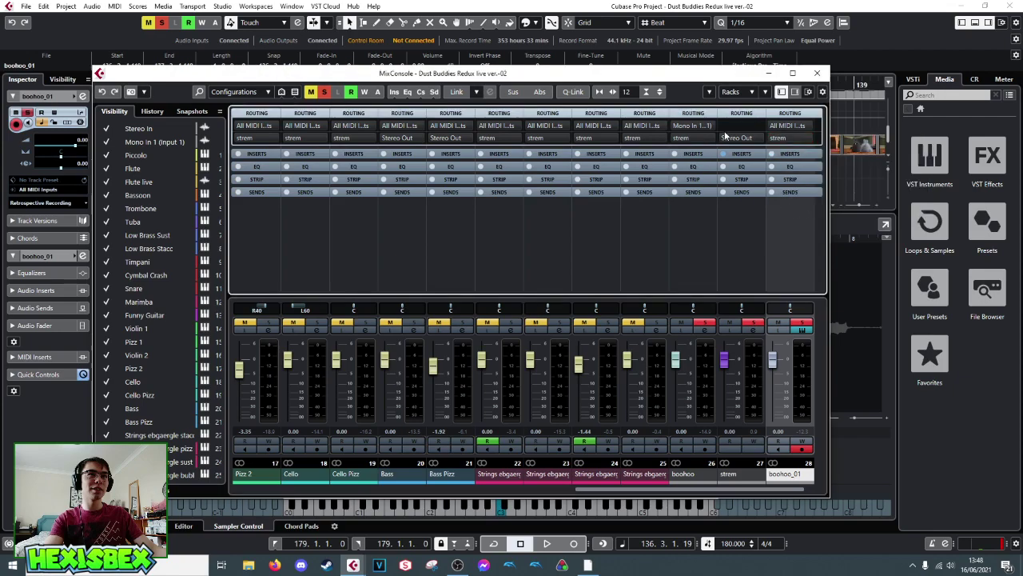
left_click(817, 73)
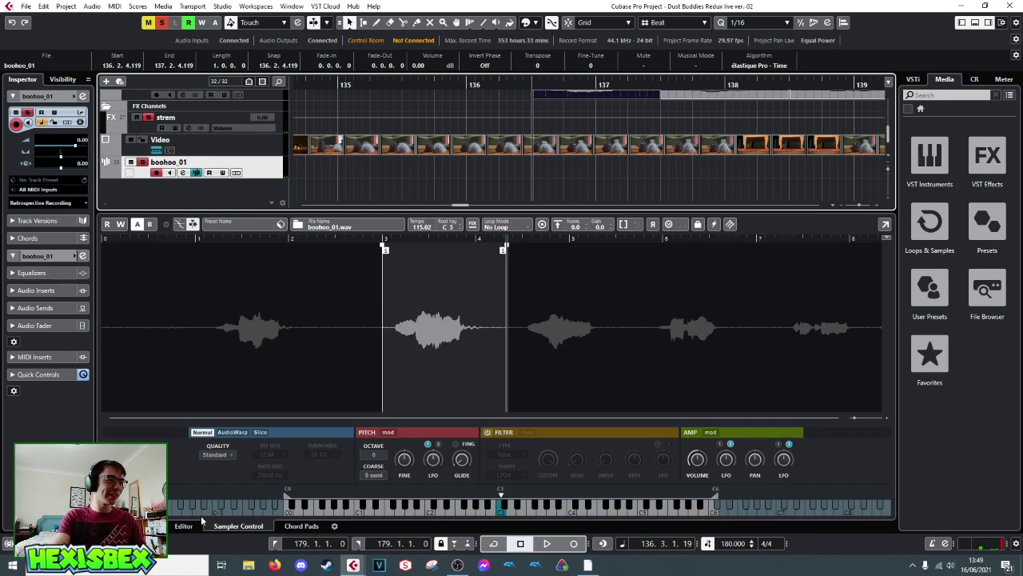
- Close the sampler view and move the first three boohoo segments to start around bars 130, 131 and 132
key("ctrl+alt+e")
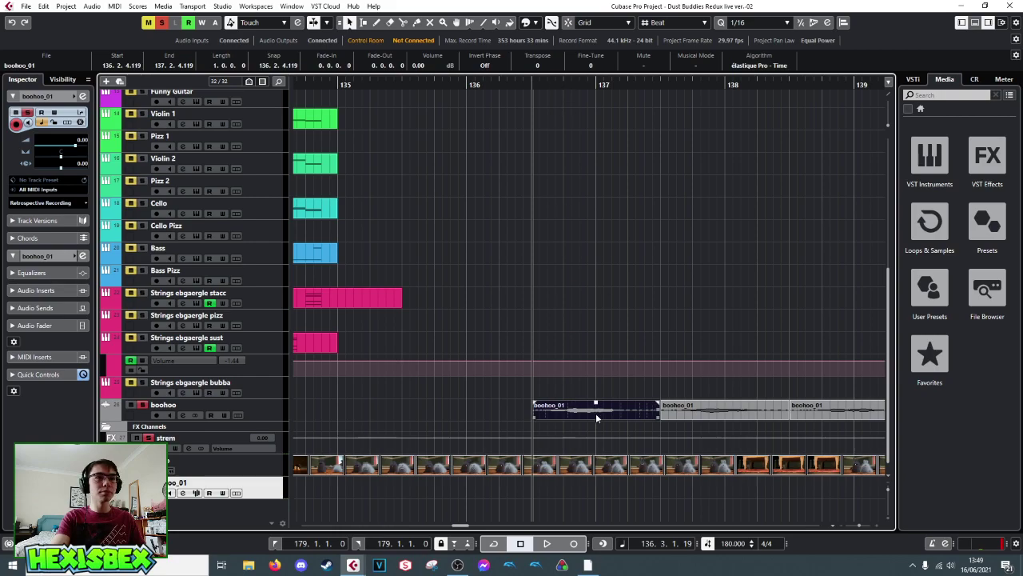
left_click_drag(512, 94, 797, 130)
left_click_drag(771, 420, 614, 415)
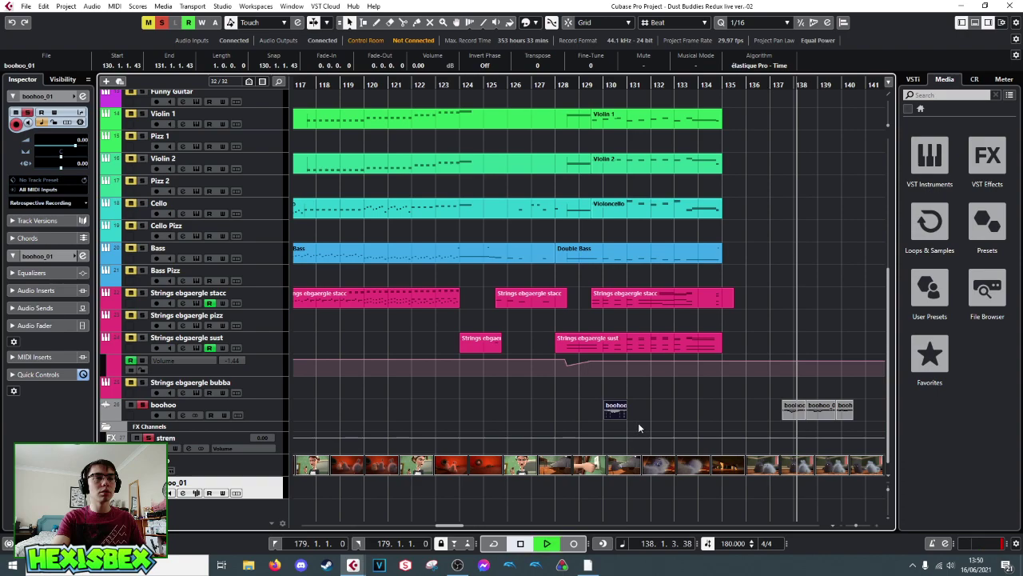
left_click_drag(792, 416, 637, 416)
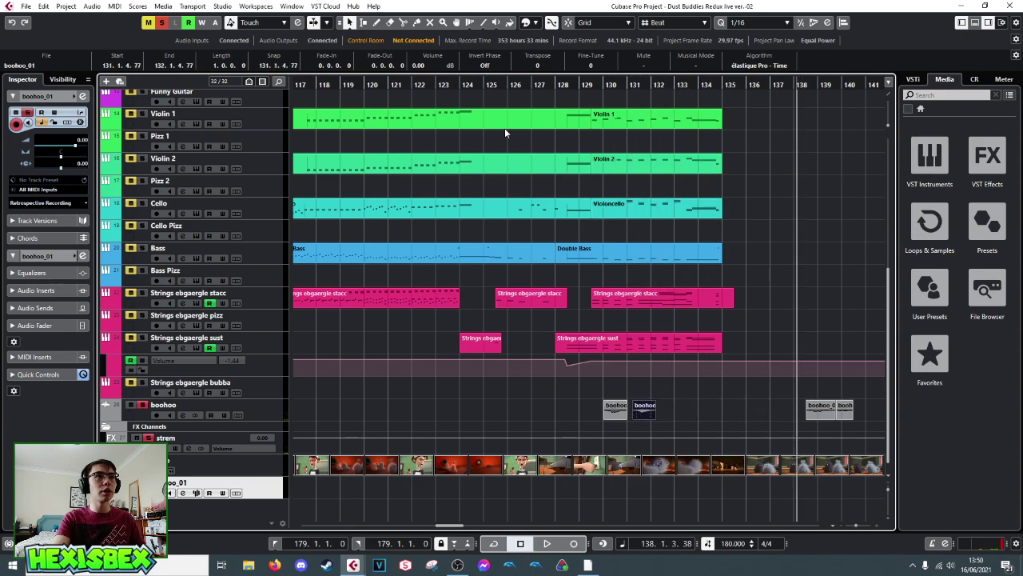
left_click(624, 418)
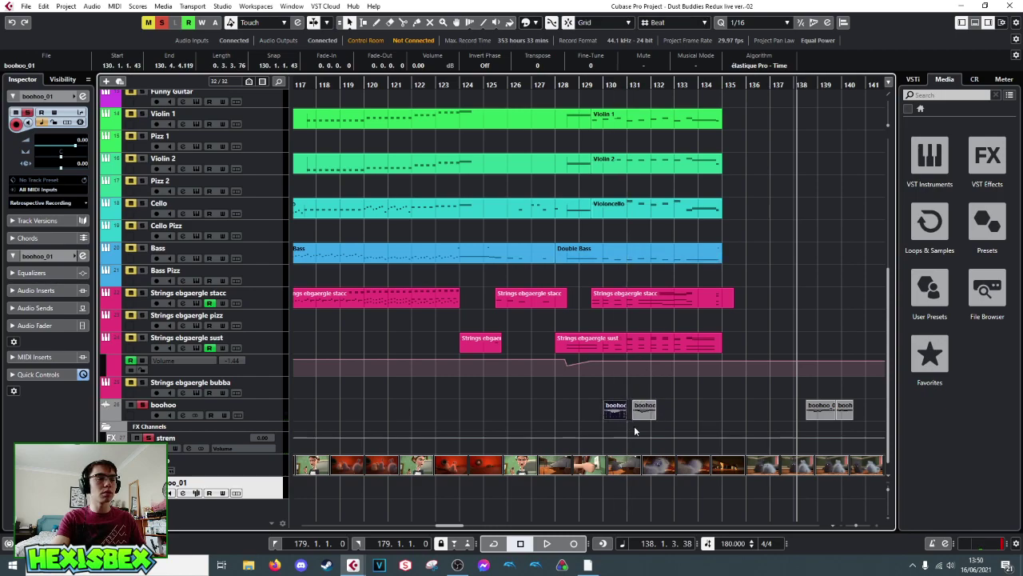
left_click_drag(642, 415, 637, 415)
left_click_drag(822, 415, 672, 416)
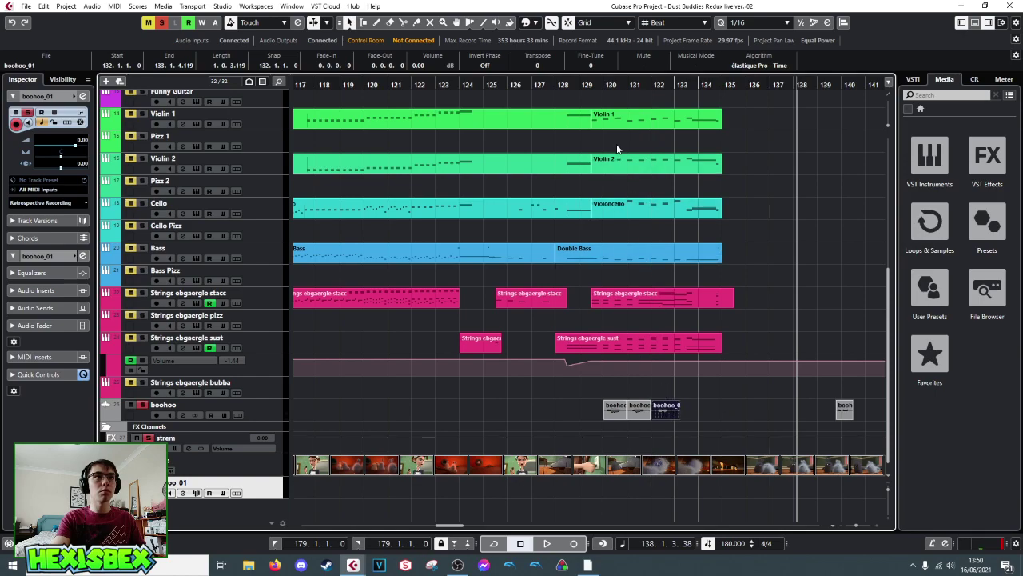
- Solo the Strings ebgaergle stacc track alongside boohoo and audition the moved segments from bar 129 beat 3
left_click(590, 85)
key("space")
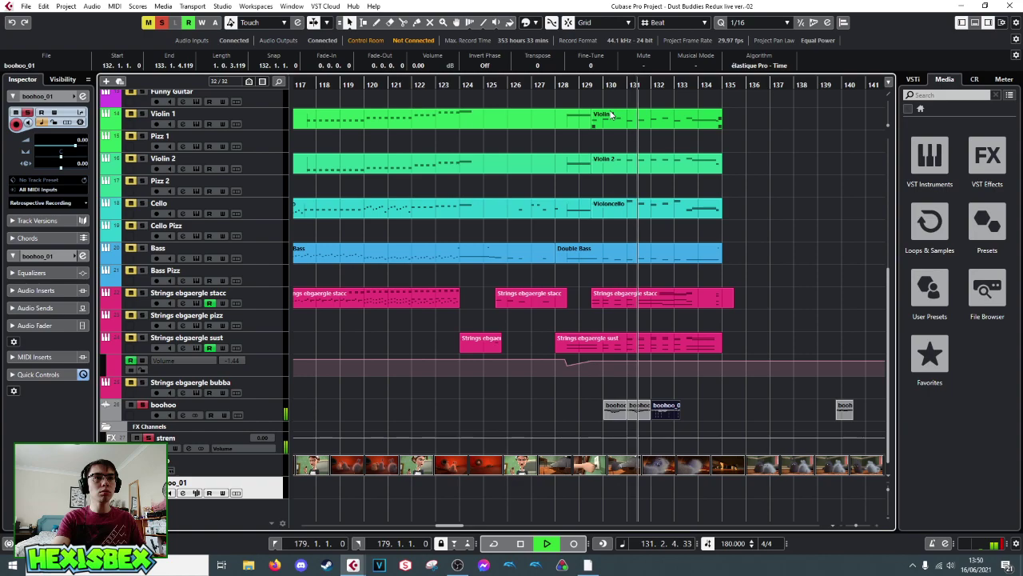
key("space")
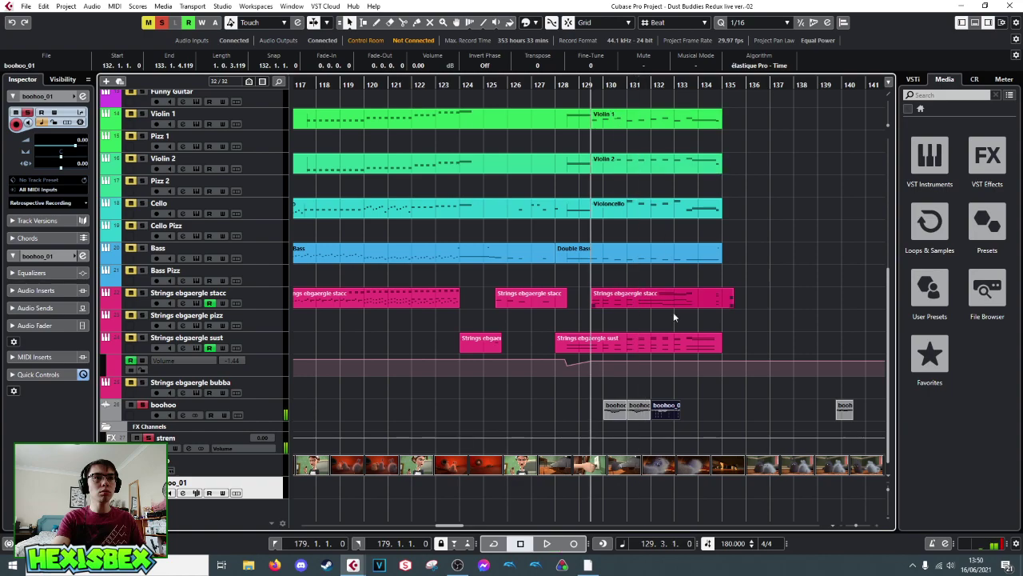
left_click(141, 293)
key("space")
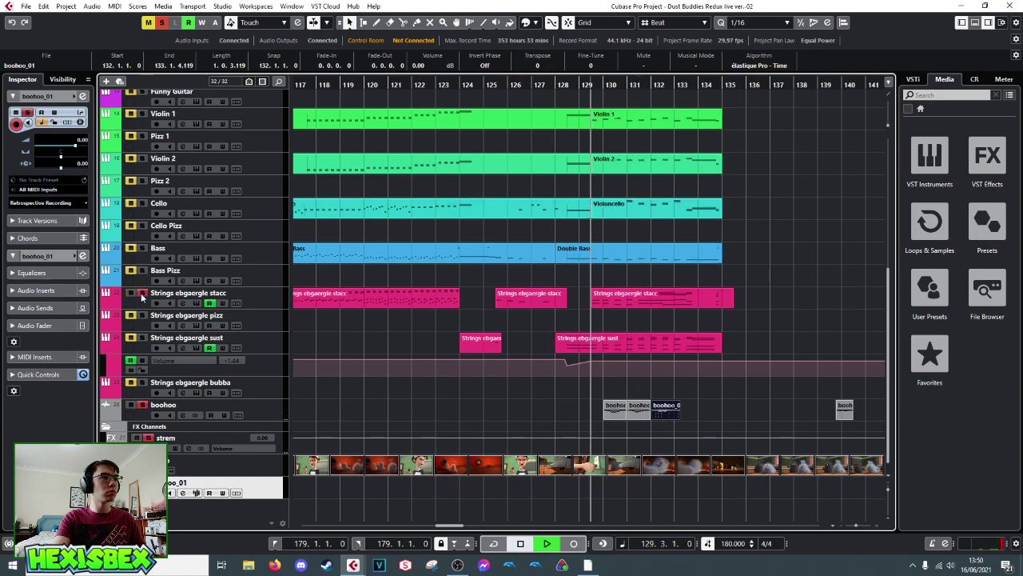
key("space")
- Move the first boohoo segment to bar 129 beat 3 and the last one to about bar 133 beat 4
left_click_drag(616, 411, 589, 428)
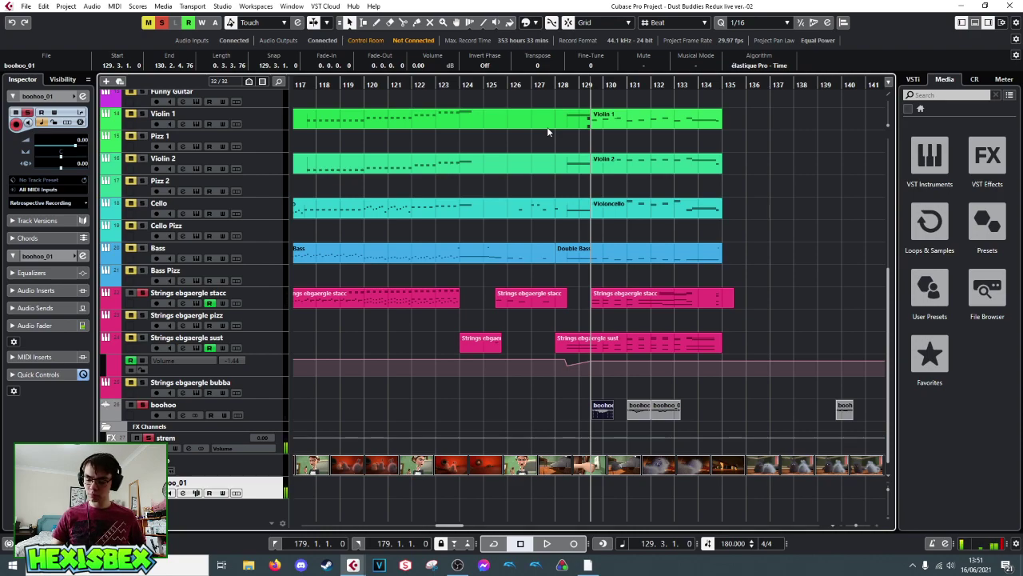
left_click(549, 131)
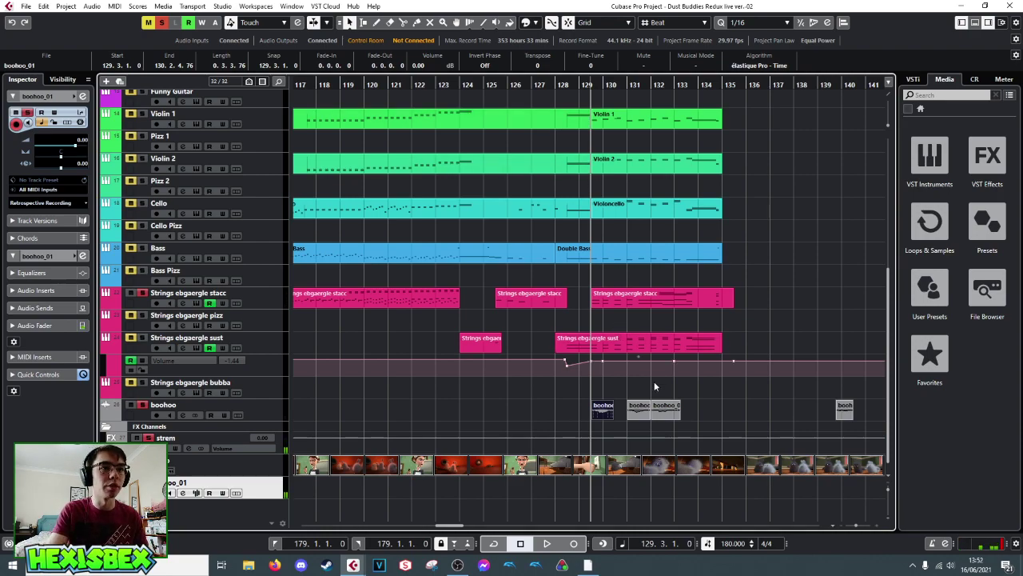
key("space")
key("space")
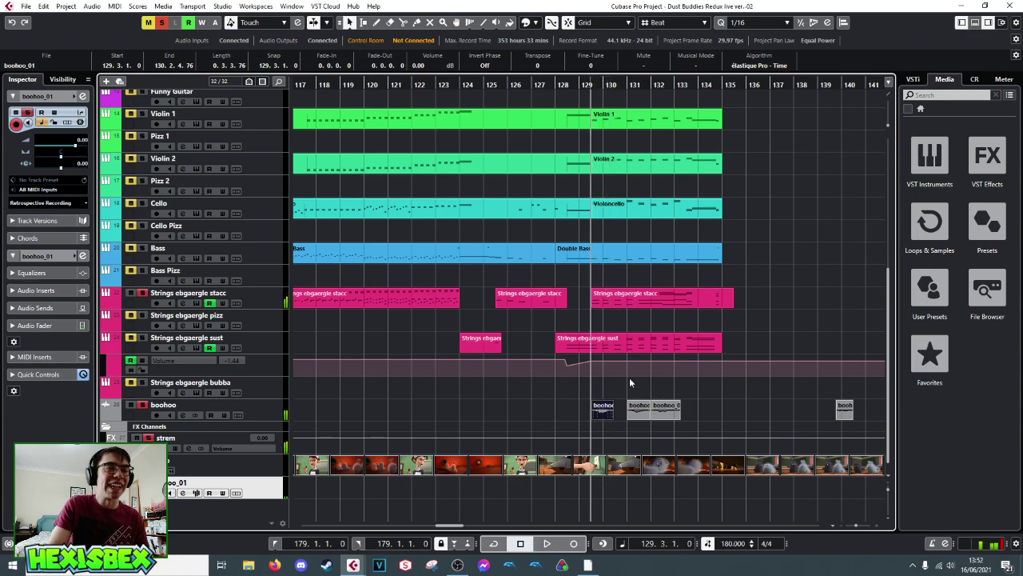
left_click_drag(842, 410, 700, 410)
- Shift the first boohoo segment earlier to start just before beat 2 of bar 129, and audition its timing
left_click_drag(581, 85, 873, 302)
left_click_drag(718, 411, 683, 415)
key("space")
key("space")
key("space")
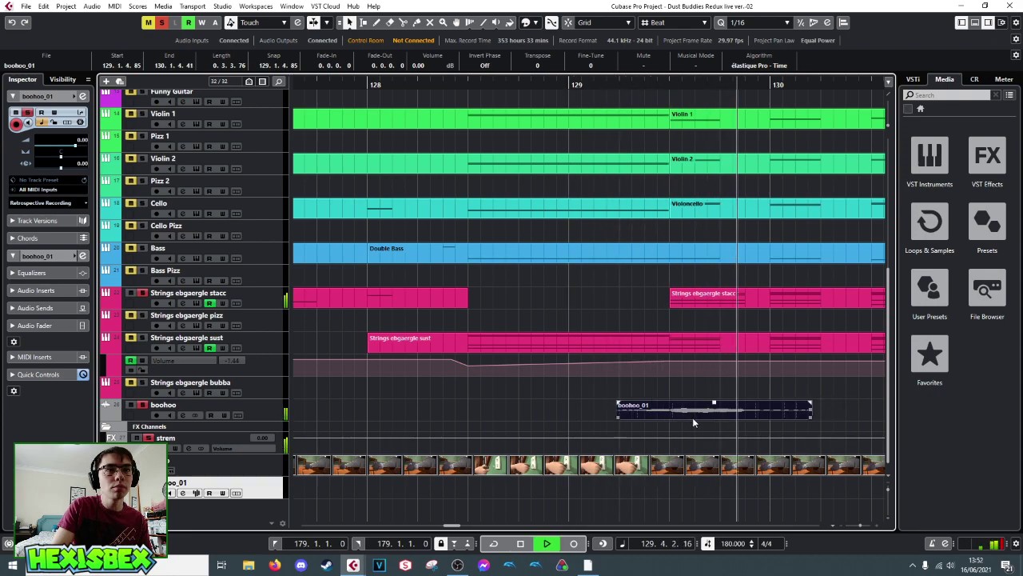
key("space")
- Trim the end of the first boohoo segment to about 129.4.4 and play it back
left_click(806, 432)
left_click_drag(811, 411, 762, 418)
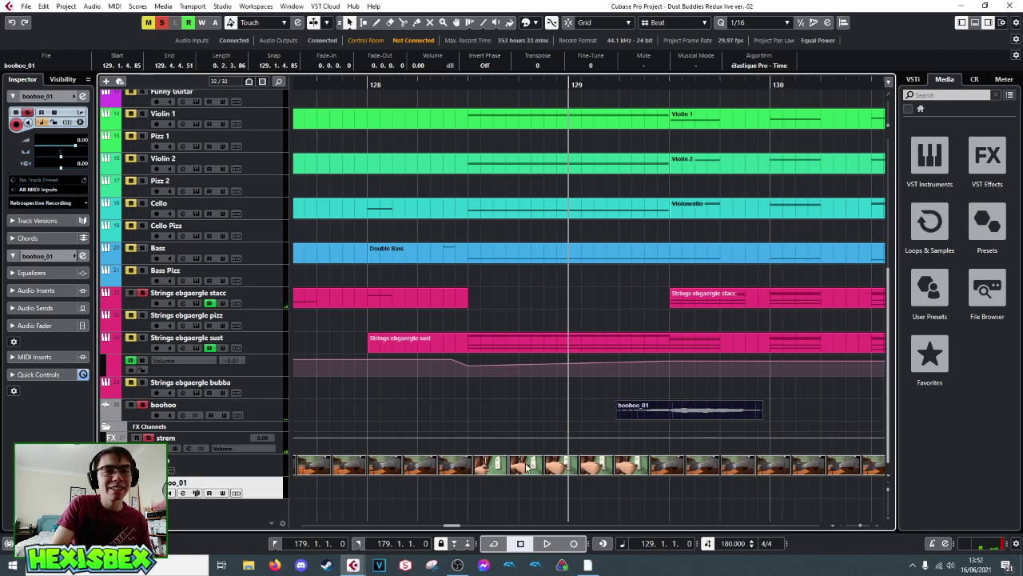
key("space")
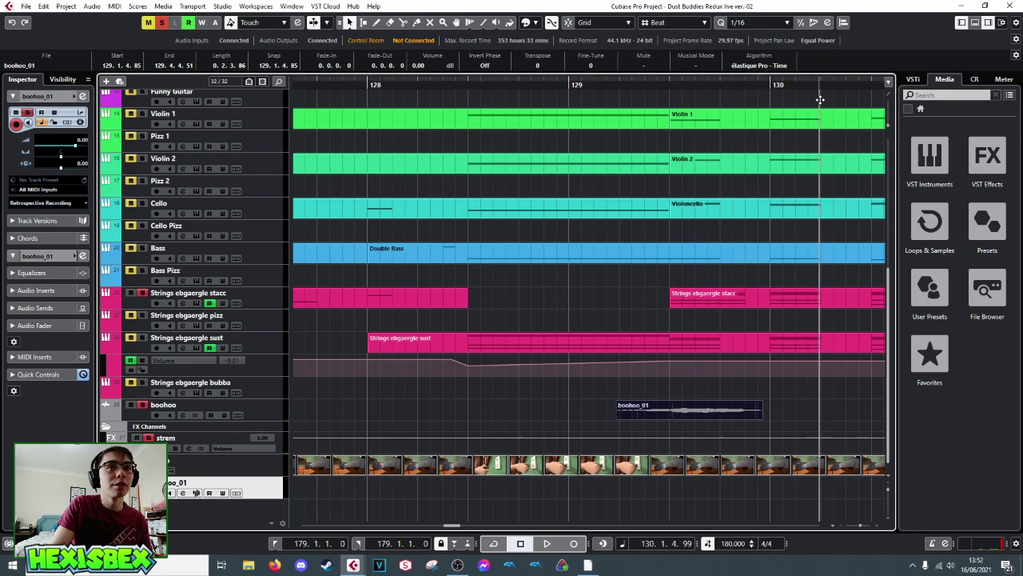
- Move the second boohoo segment to start just before bar 130 and audition it together with the first
scroll(832, 100, "up", 1)
scroll(845, 95, "down", 2)
scroll(845, 95, "down", 1)
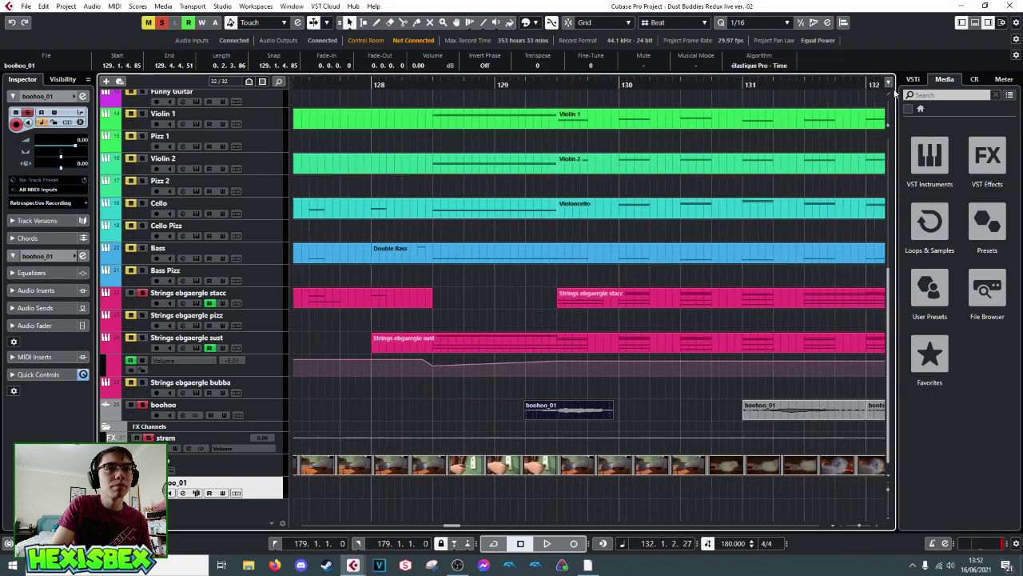
left_click_drag(697, 409, 526, 415)
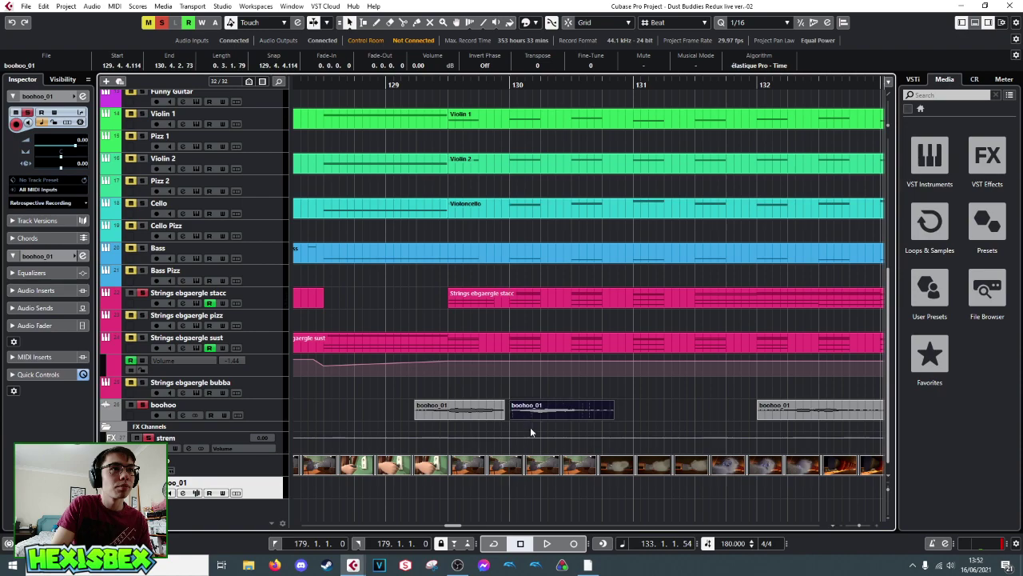
key("space")
key("space")
left_click_drag(446, 78, 326, 107)
key("space")
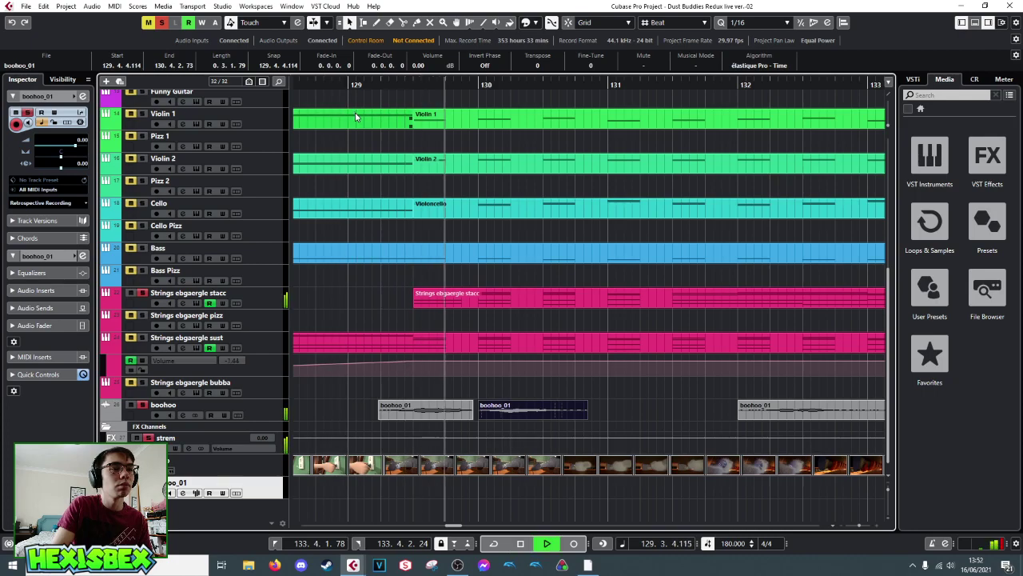
key("space")
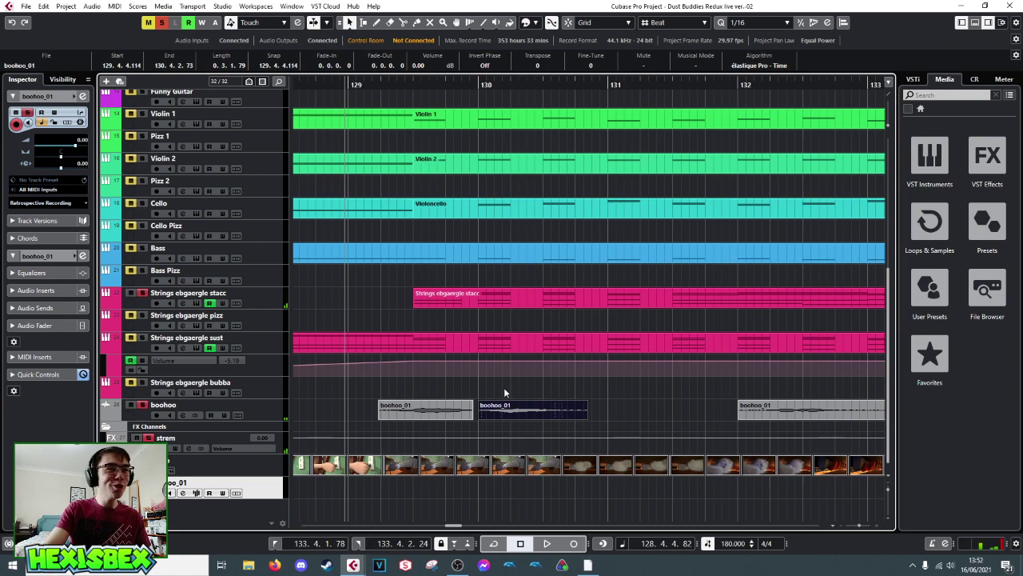
- Shorten the first boohoo segment slightly, shift the second to 129.4.3.77, and trim the second's end to about 130.2.4
mouse_move(472, 416)
left_mouse_down()
mouse_move(460, 416)
mouse_move(486, 416)
left_mouse_up()
left_click(490, 418)
key("space")
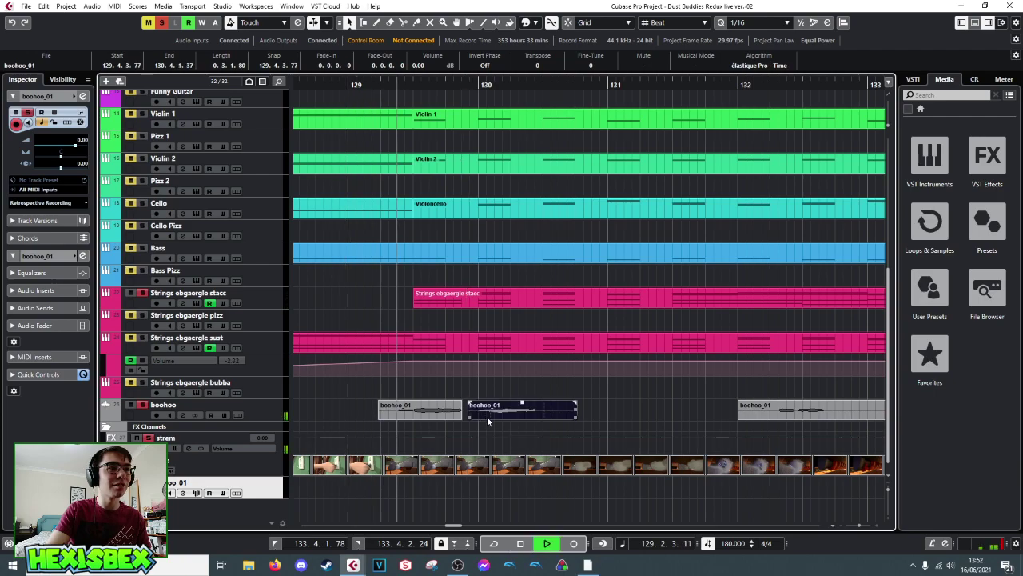
key("space")
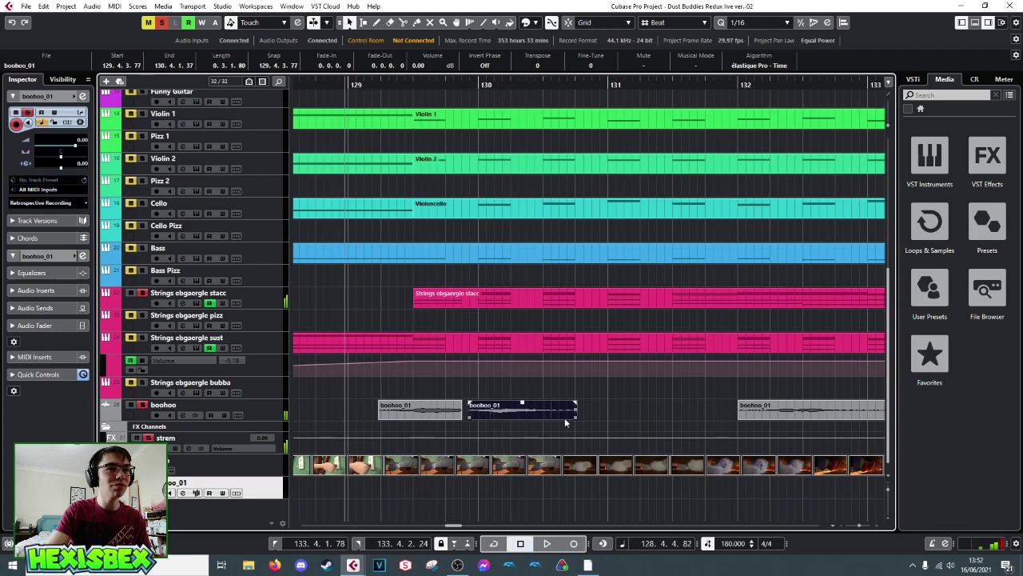
left_click_drag(575, 416, 536, 414)
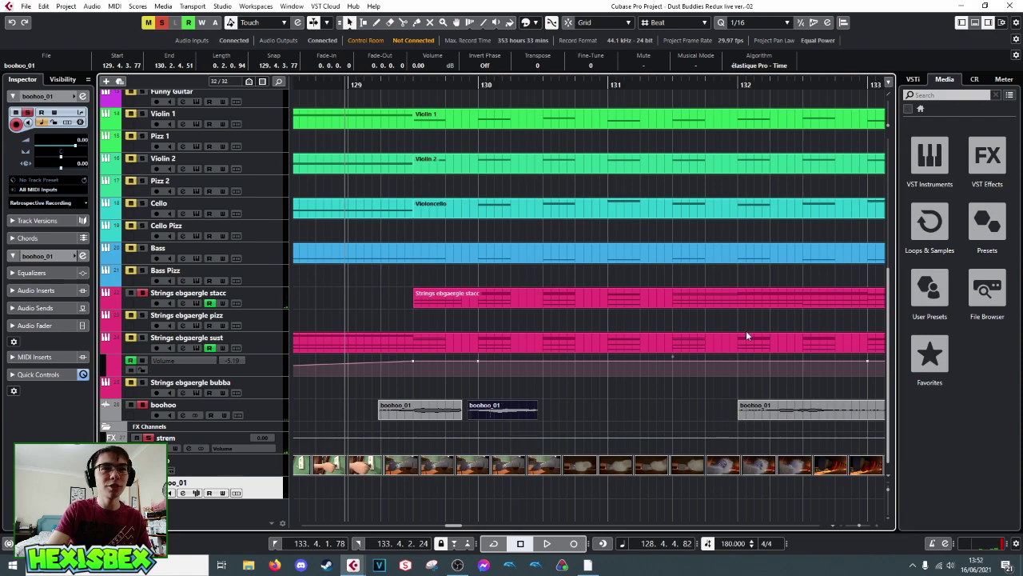
- Audition the third boohoo segment at bar 132 and move it to about 130.2.4, right after the second segment
left_click(737, 85)
key("space")
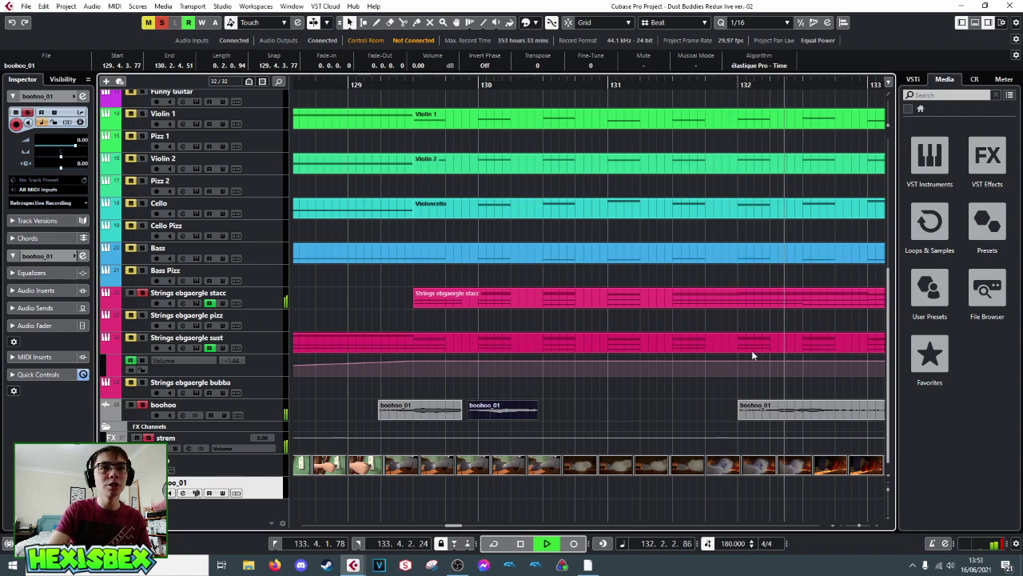
key("space")
left_click_drag(740, 414, 562, 419)
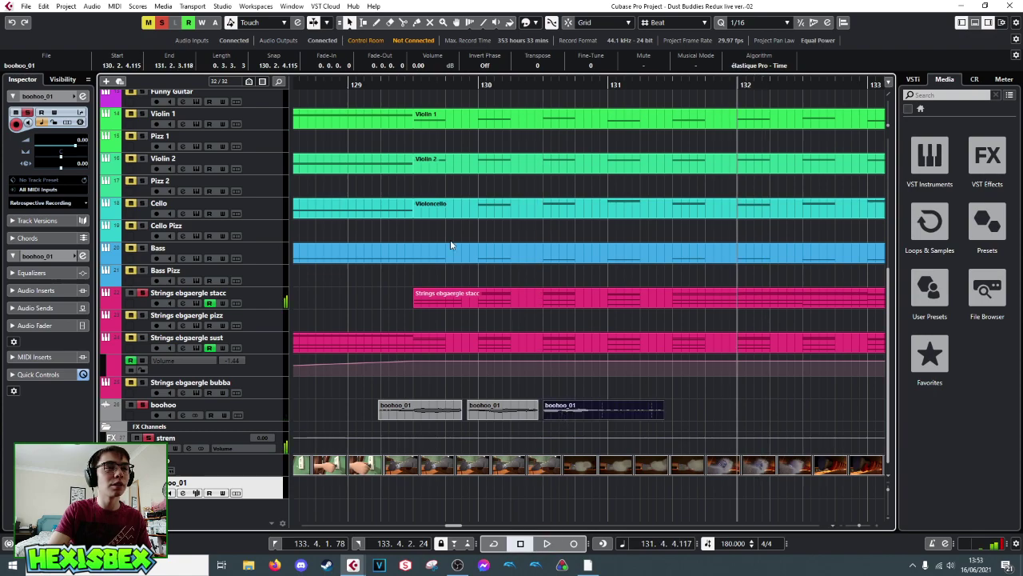
- Play the three boohoo segments from bar 129 and trim the end of the third to about 130.4.2
left_click(362, 85)
key("space")
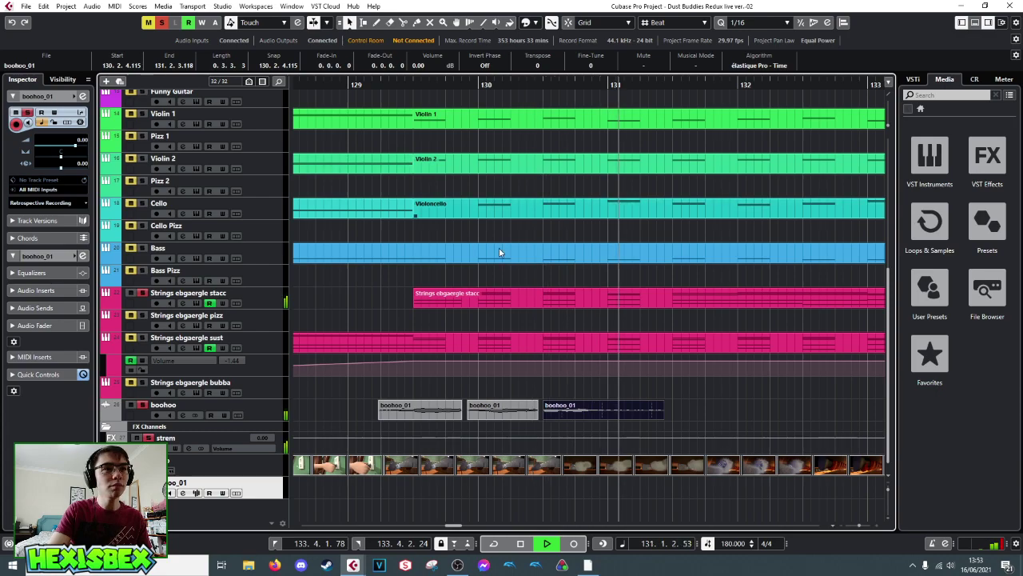
key("space")
left_click_drag(663, 420, 589, 419)
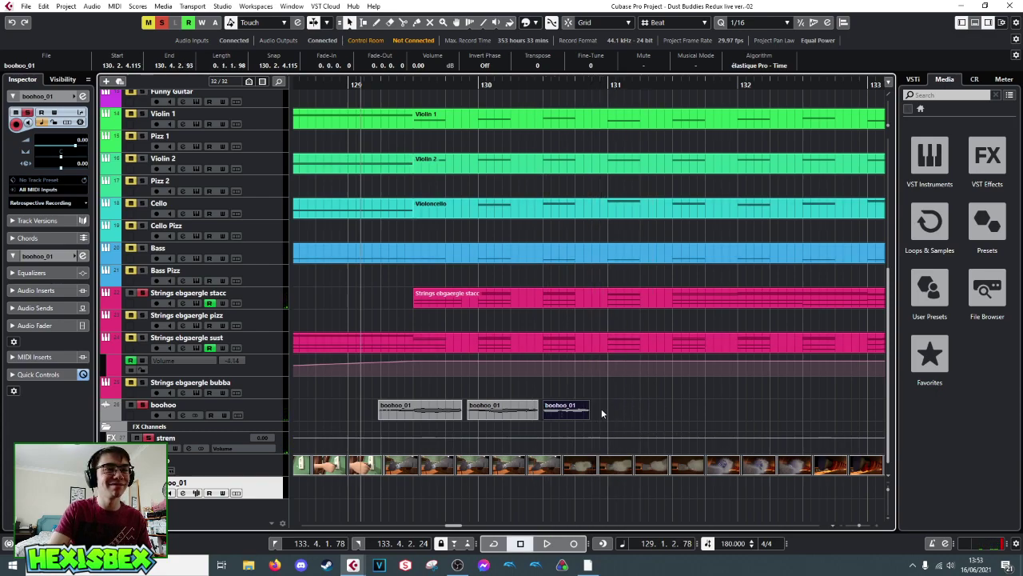
- Move the last boohoo segment to about 130.4.4, after the third segment, and play back the sequence
left_click_drag(450, 526, 456, 526)
left_click_drag(503, 412, 548, 408)
key("space")
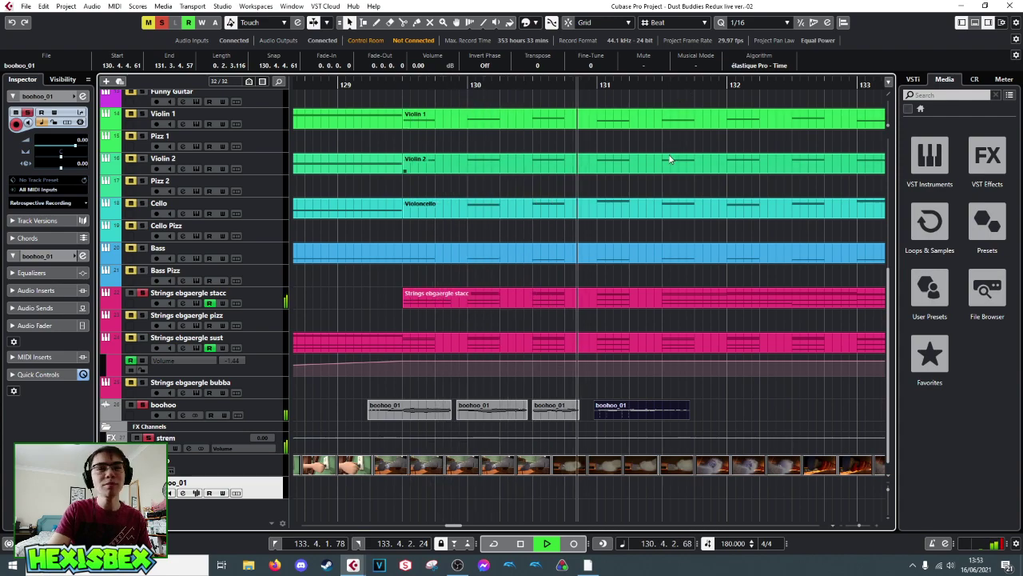
- Trim the end of the last boohoo segment to about 131.2.4 and play the sequence from bar 129
key("space")
mouse_move(687, 414)
left_click_drag(687, 414, 655, 422)
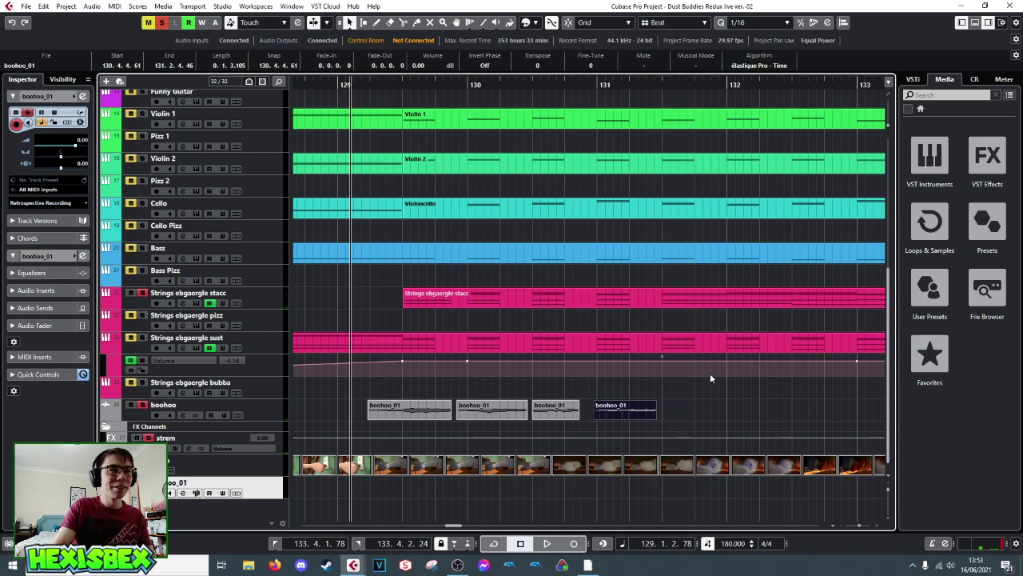
scroll(275, 436, "down", 1)
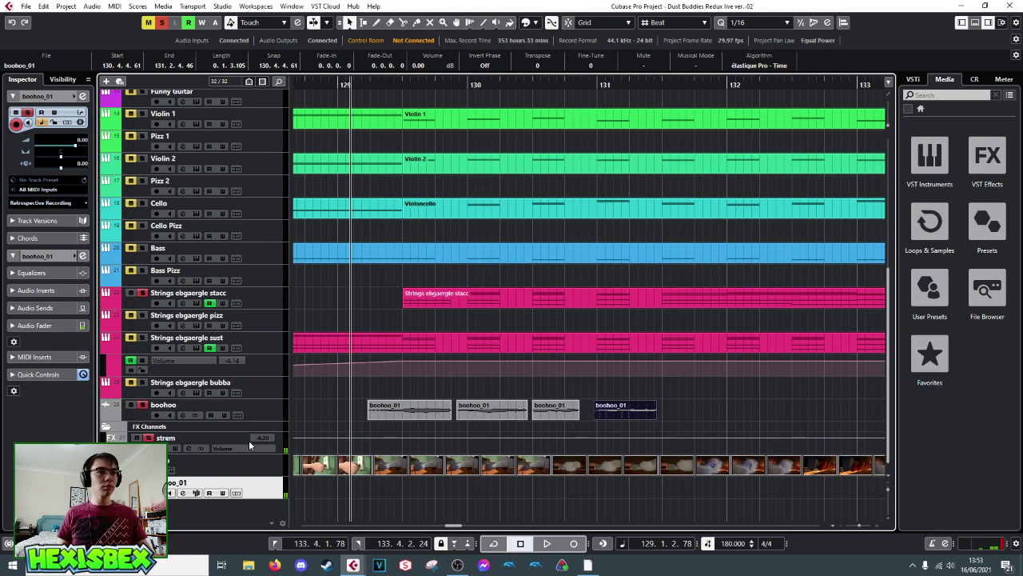
key("space")
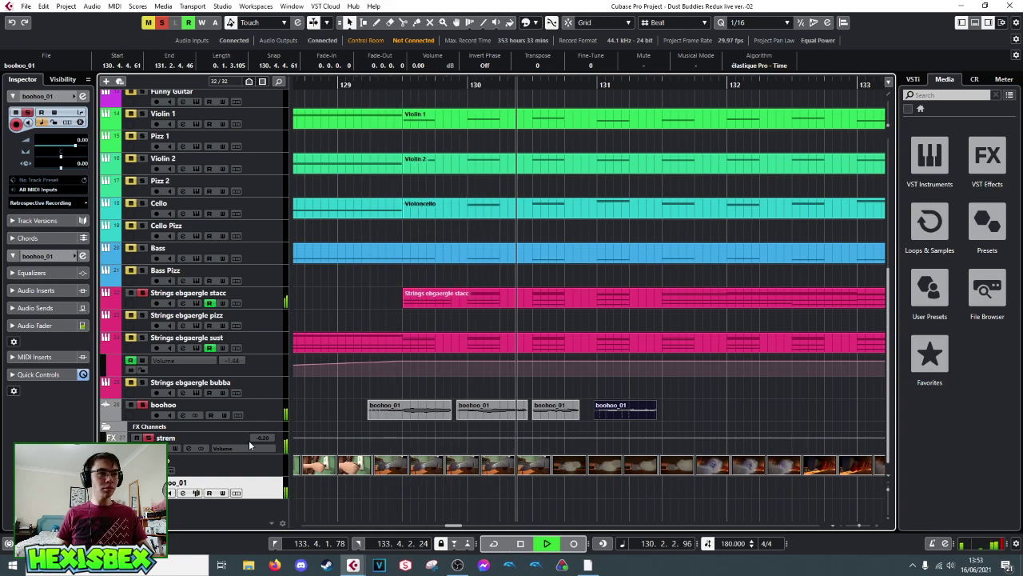
key("space")
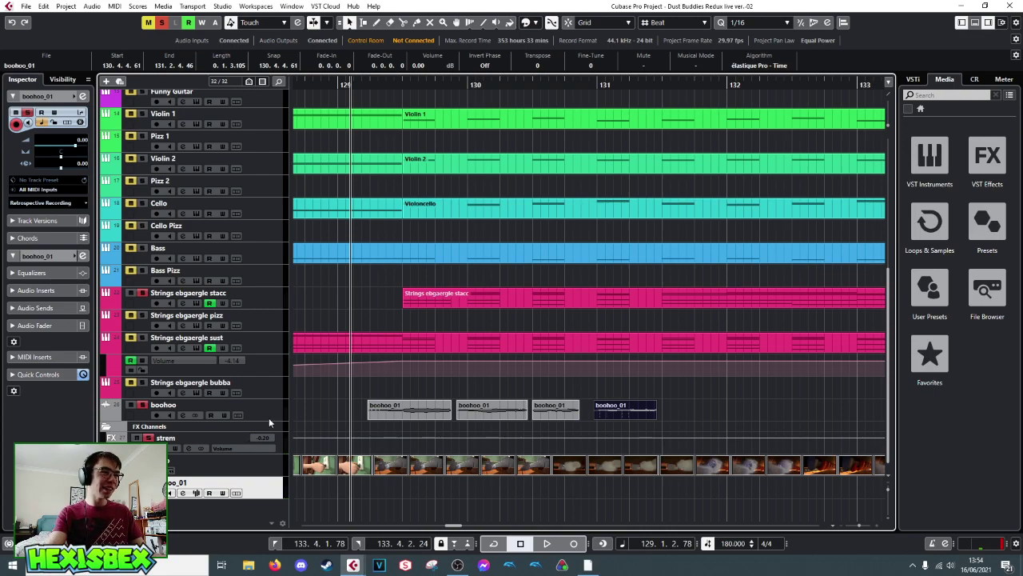
- Try Devastor2 as the first insert on the boohoo track, check its activation form, and close the plug-in window
left_click(268, 419)
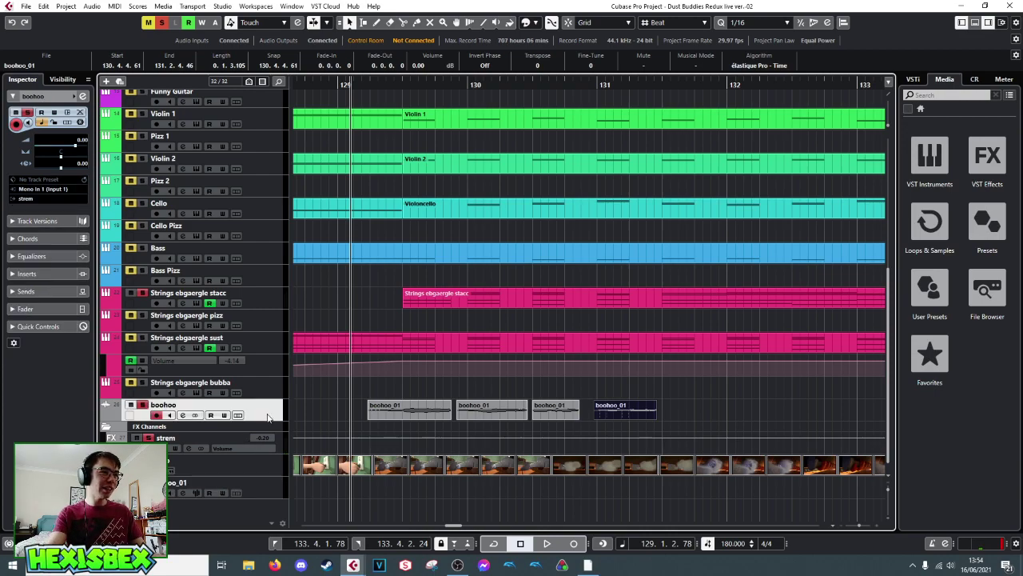
left_click(27, 273)
left_click(40, 190)
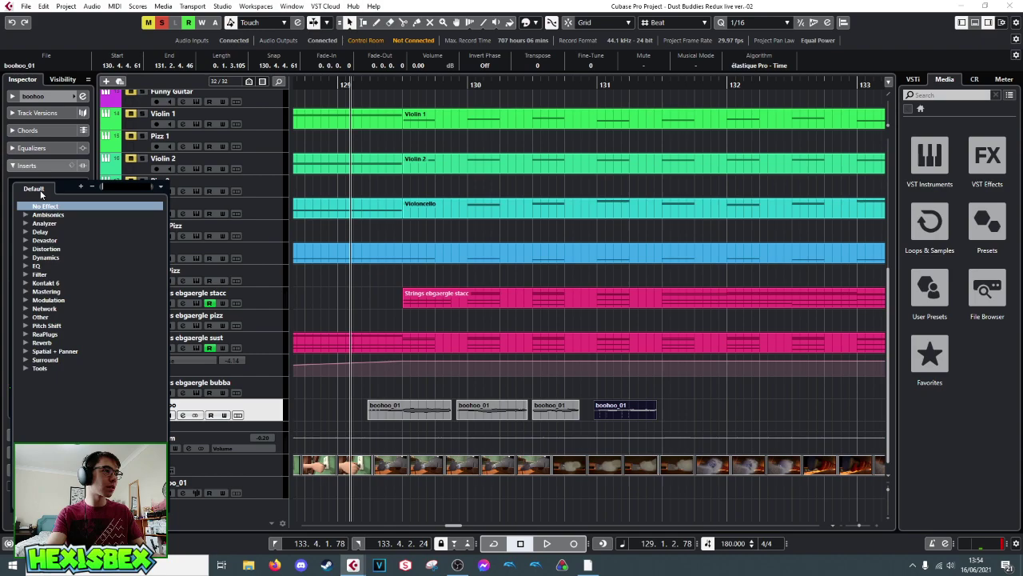
left_click(45, 241)
left_click(52, 249)
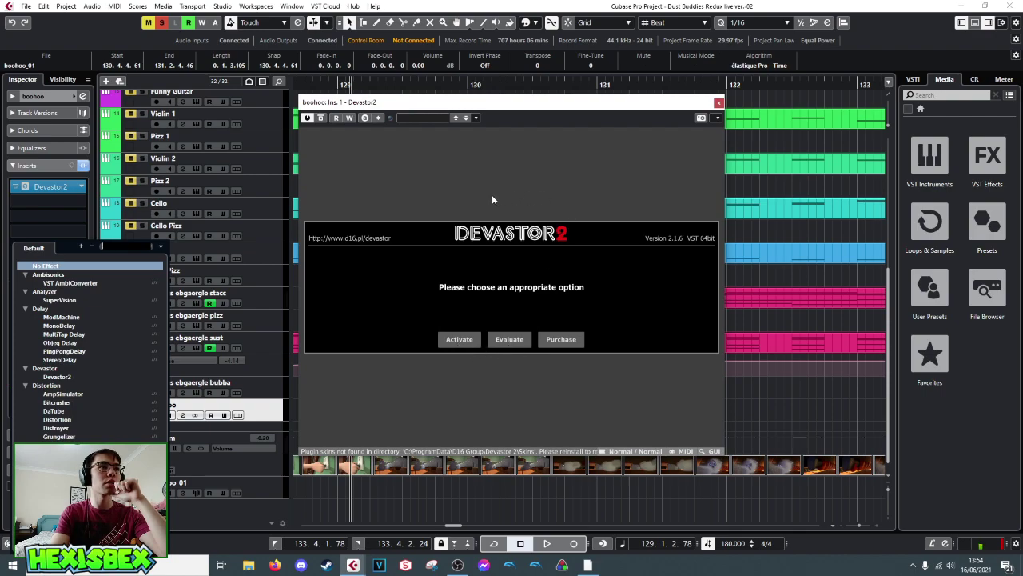
left_click(457, 340)
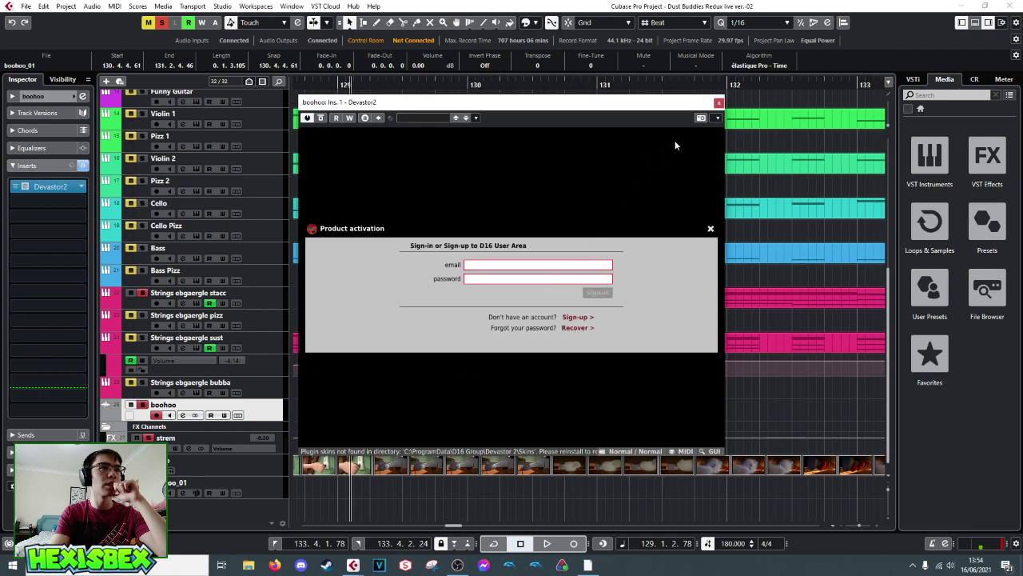
left_click(719, 102)
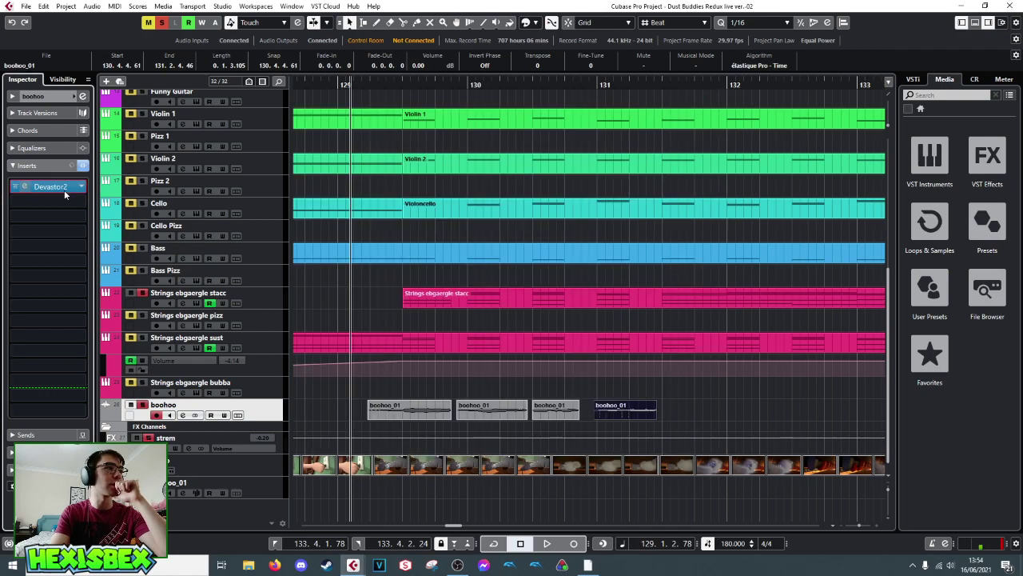
- Replace Devastor2 with Quadrafuzz v2, discarding the changes, load the Brutal Bass 1 preset, and audition the boohoo segments
left_click(64, 190)
left_click(80, 188)
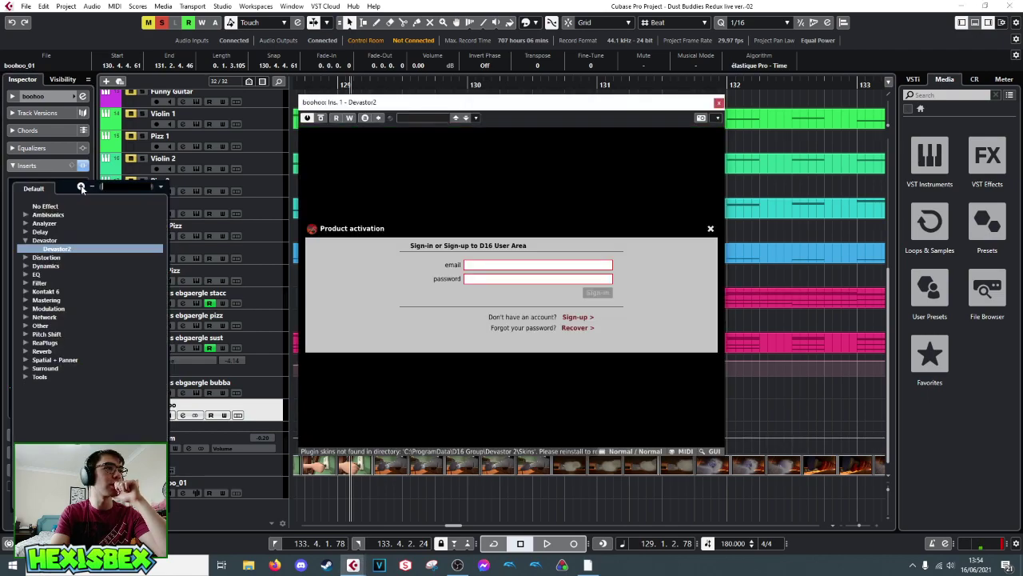
left_click(28, 258)
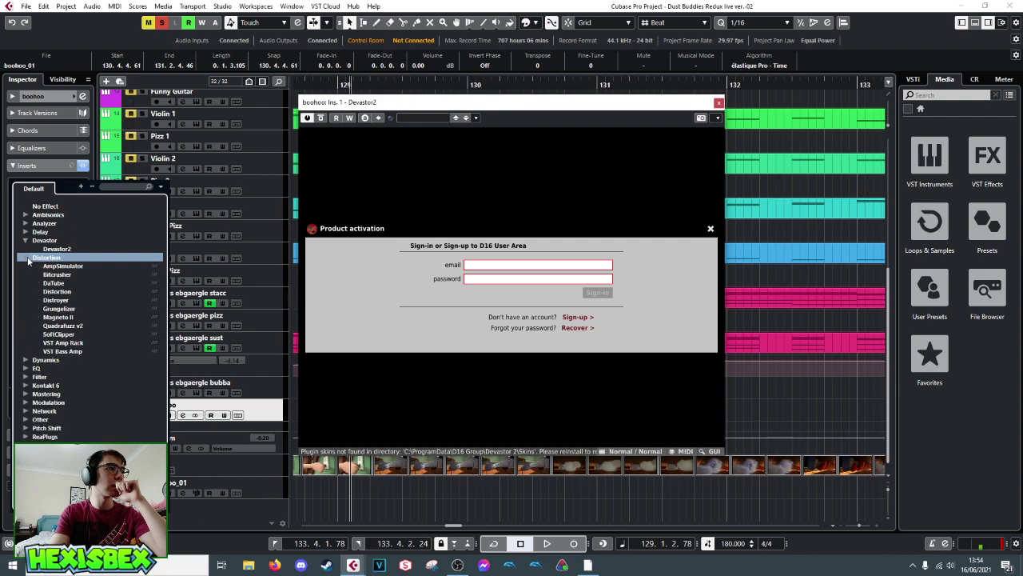
left_click(62, 325)
left_click(489, 307)
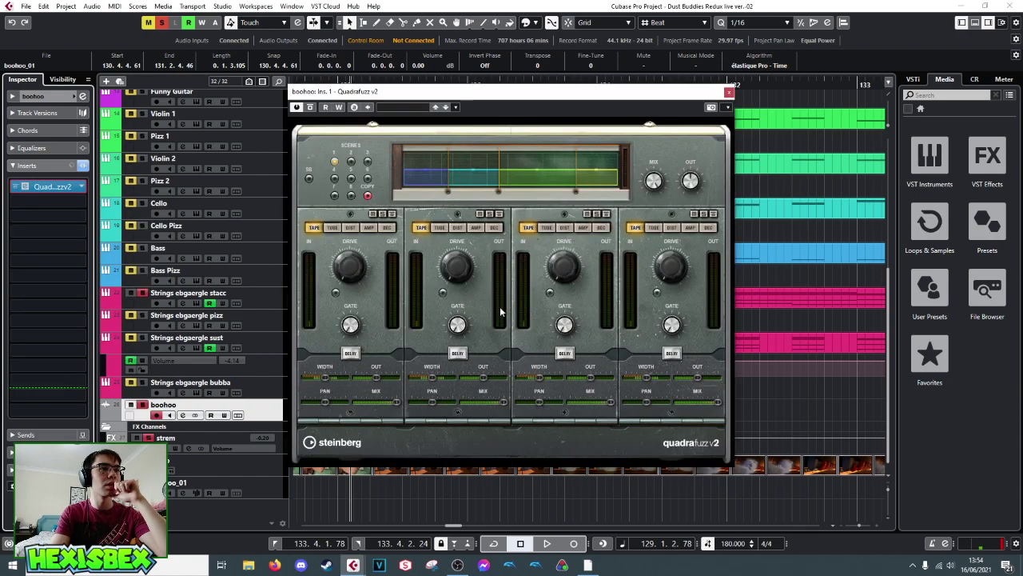
left_click(419, 108)
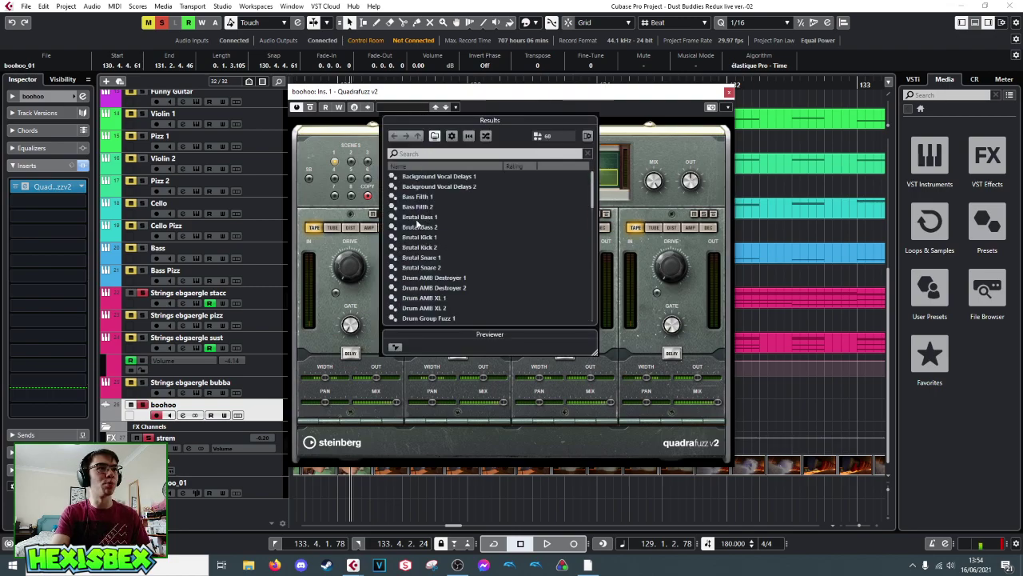
double_click(417, 219)
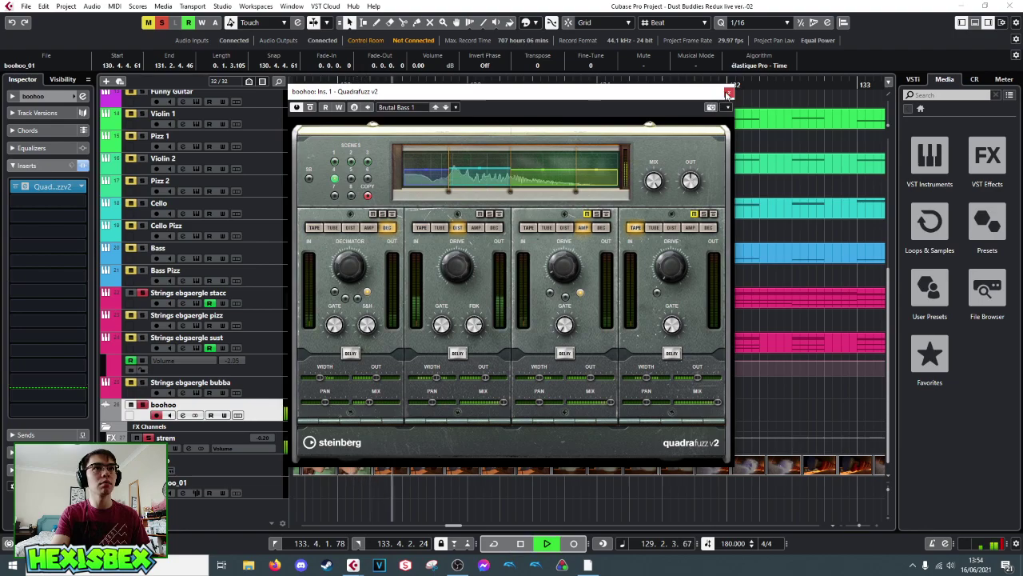
left_click(728, 93)
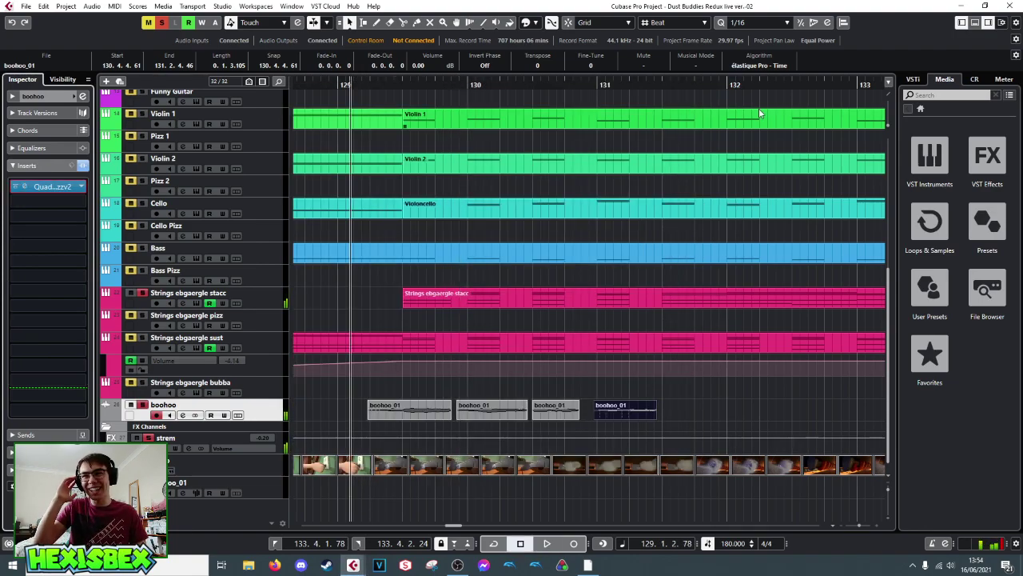
left_click(795, 161)
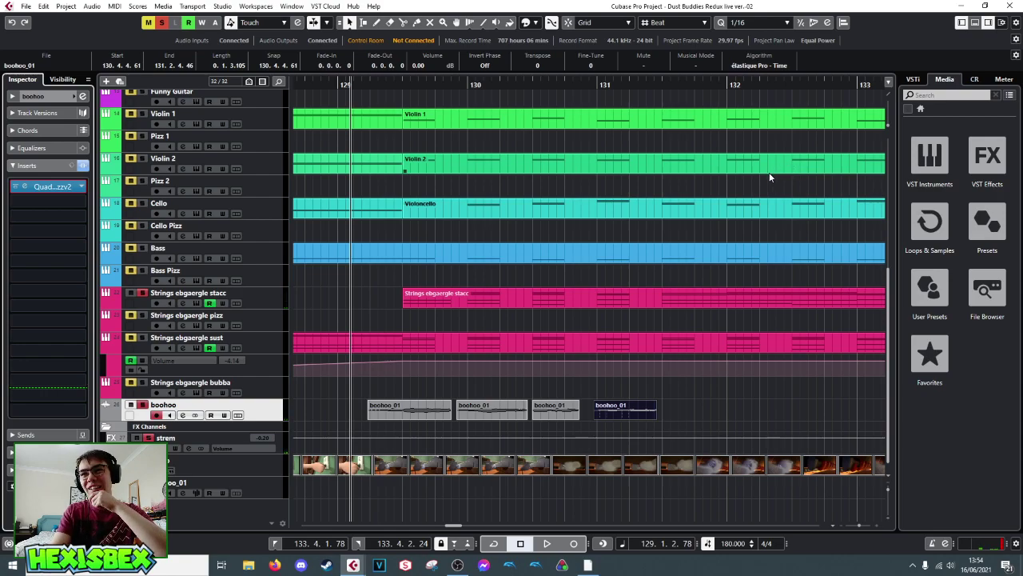
left_click(761, 200)
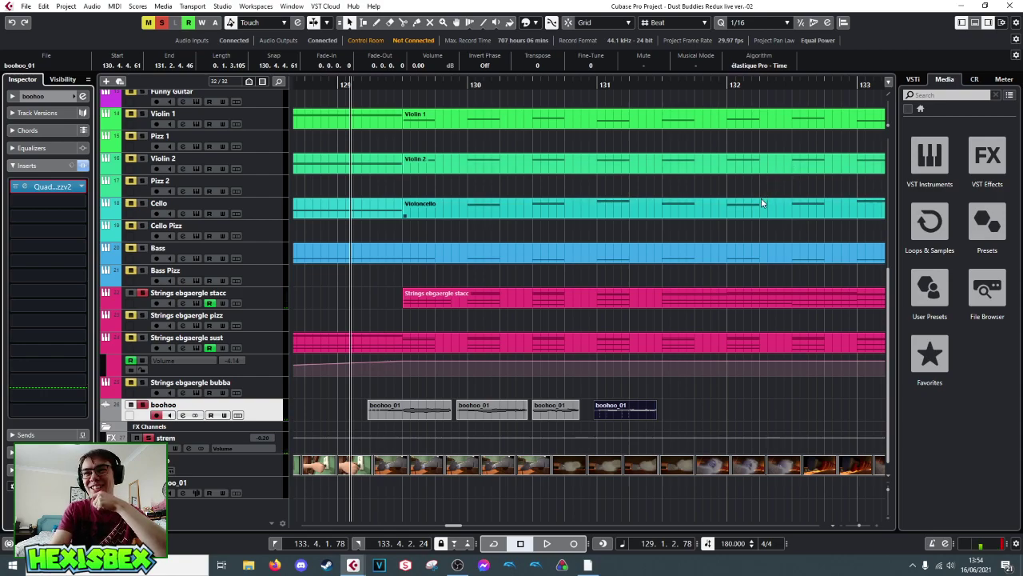
left_click(628, 296)
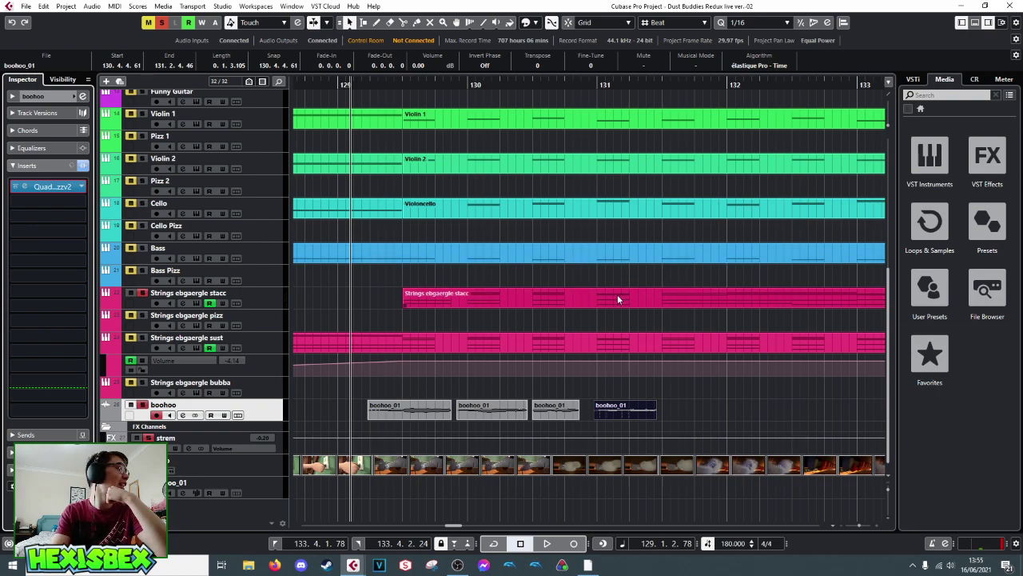
left_click(631, 330)
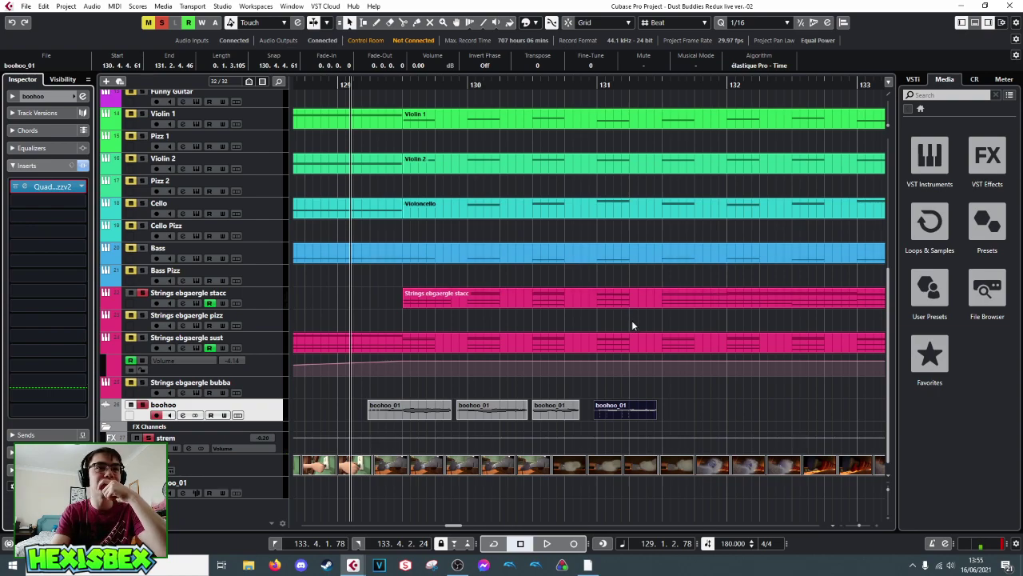
- Show the boohoo track's basic channel settings and play back the distorted segments from about bar 129
scroll(564, 88, "down", 2)
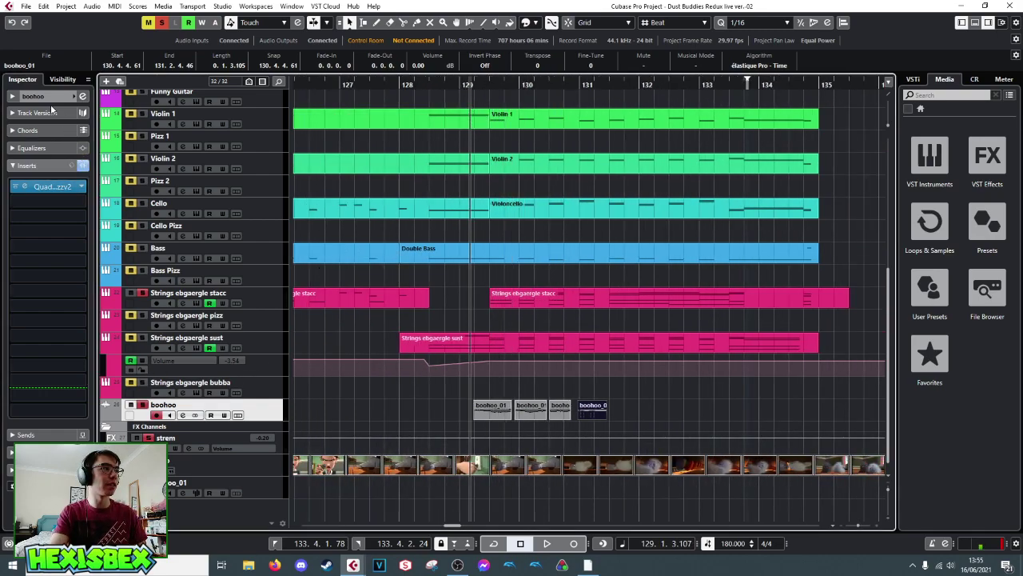
left_click(24, 97)
key("space")
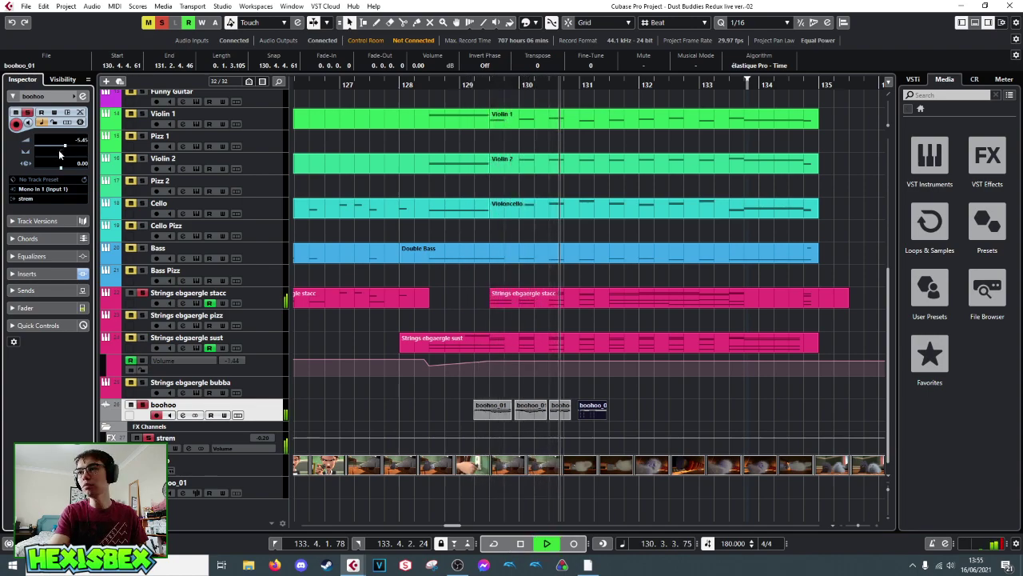
key("space")
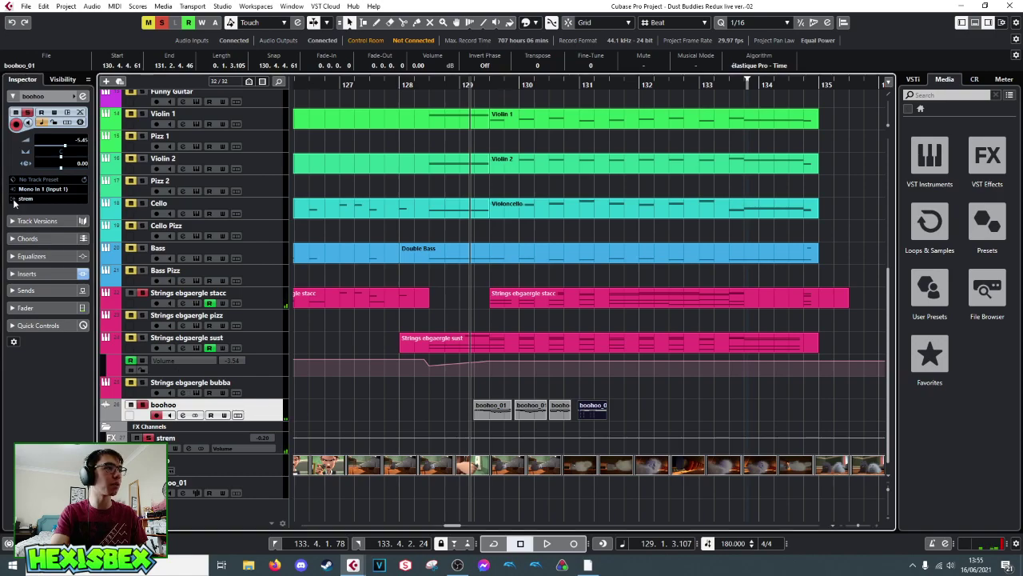
- Load the Fatty Snare 1 preset in the boohoo track's Quadrafuzz v2 and audition the segments with it
left_click(26, 273)
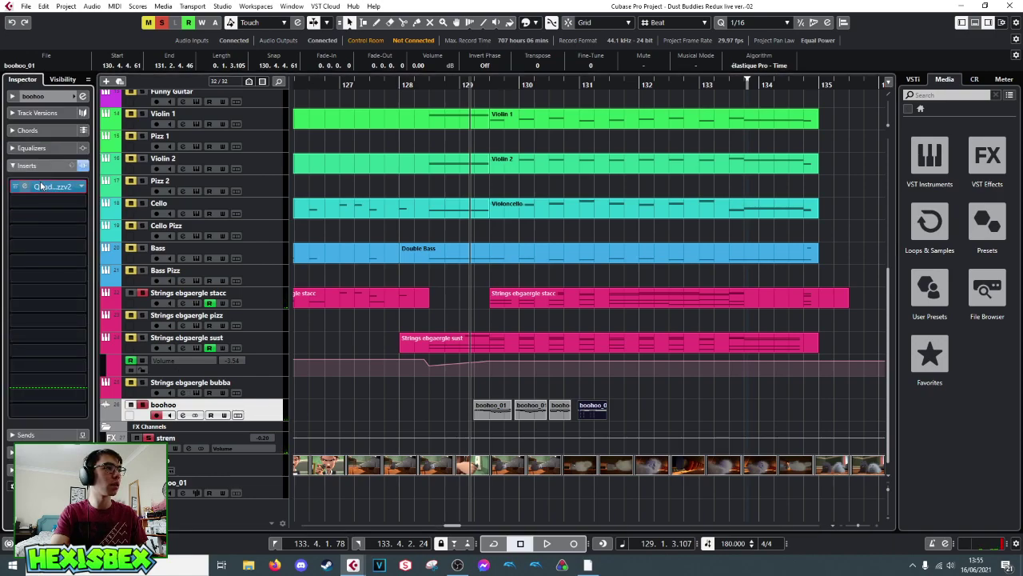
left_click(31, 186)
left_click(425, 106)
scroll(478, 240, "down", 15)
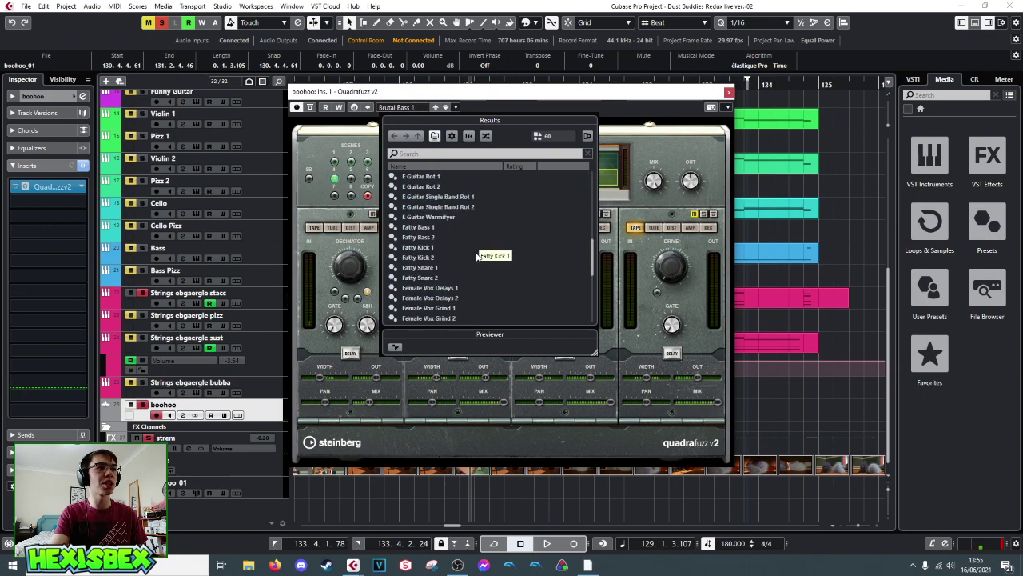
double_click(422, 268)
key("space")
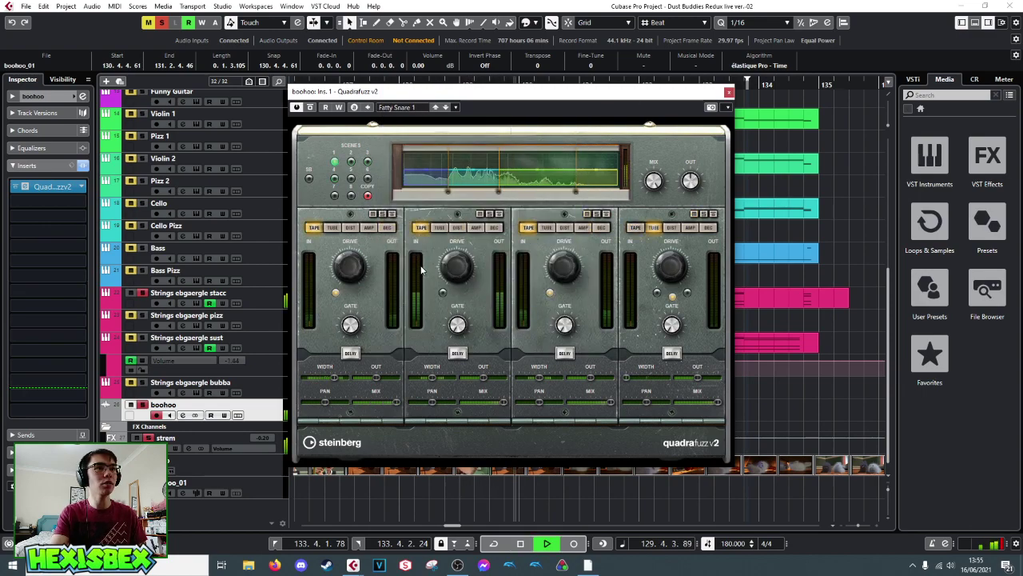
key("space")
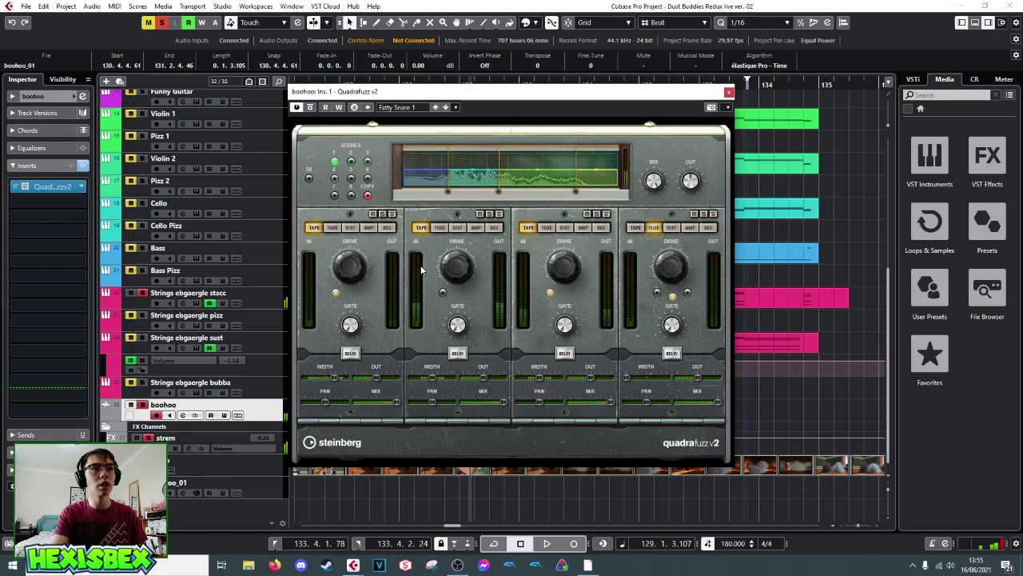
left_click(728, 93)
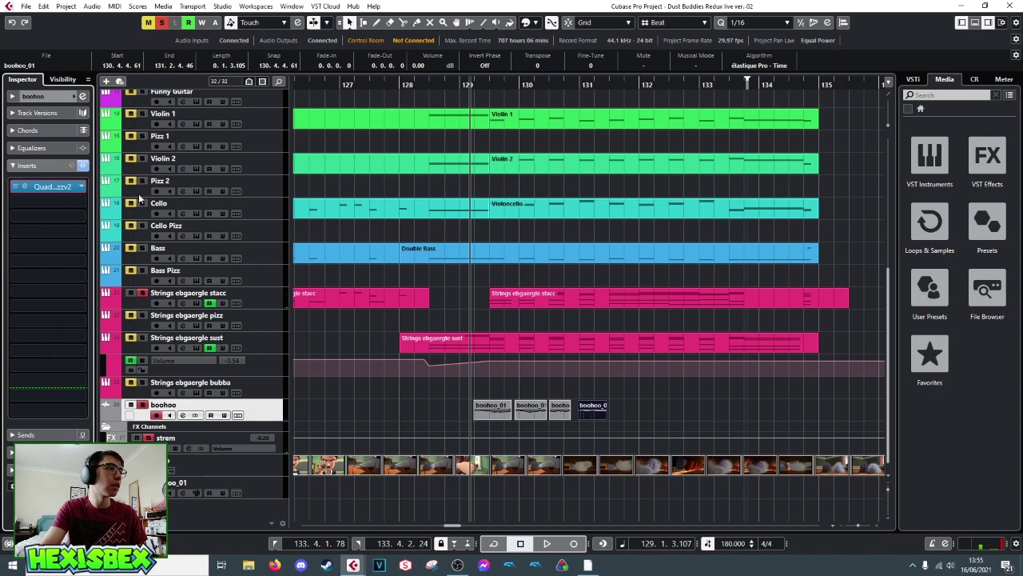
- Replace Quadrafuzz v2 on the boohoo track's first insert with the WahWah filter, discarding the Quadrafuzz changes
left_click(45, 186)
left_click(81, 187)
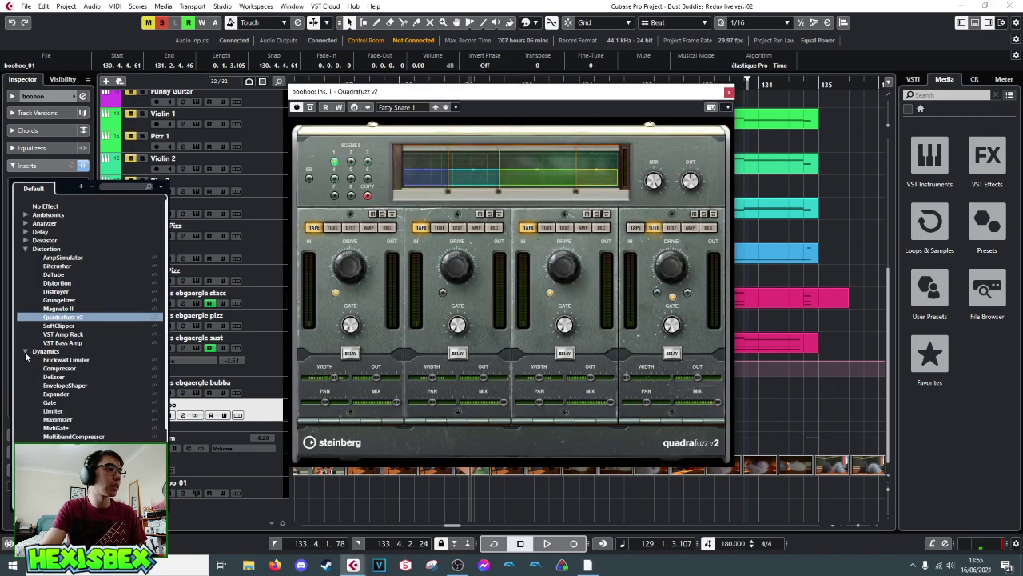
left_click(26, 250)
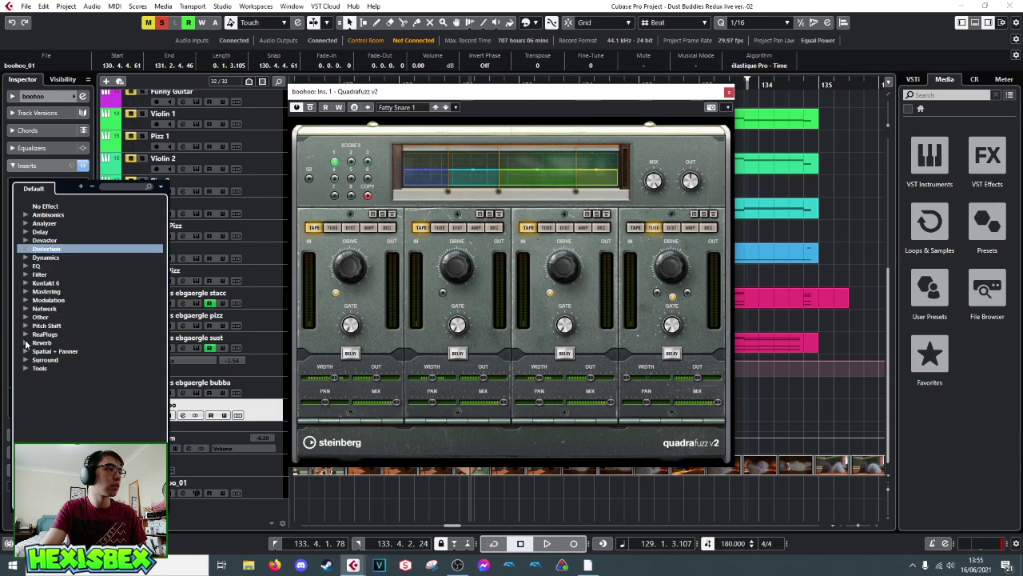
left_click(25, 275)
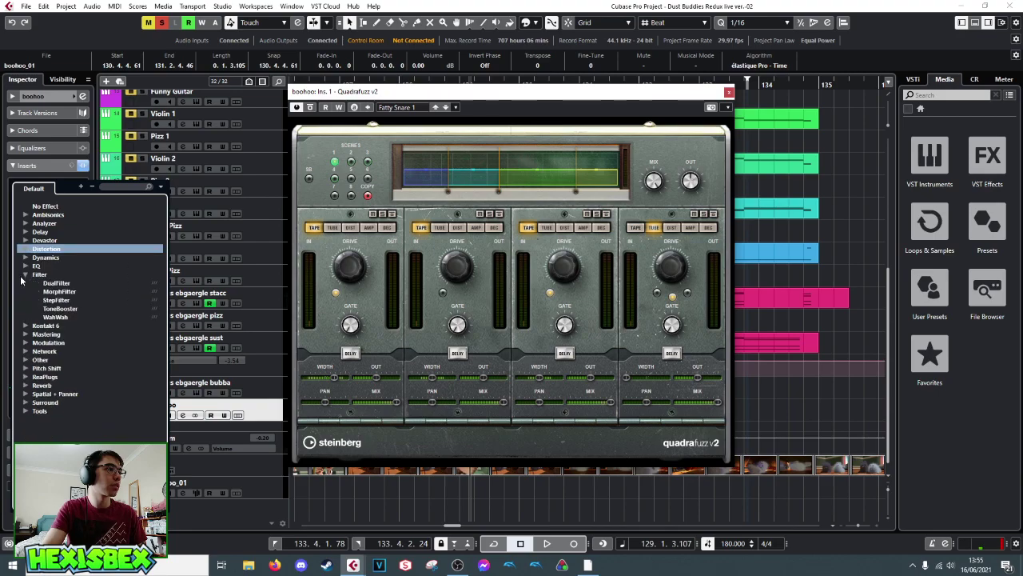
left_click(55, 317)
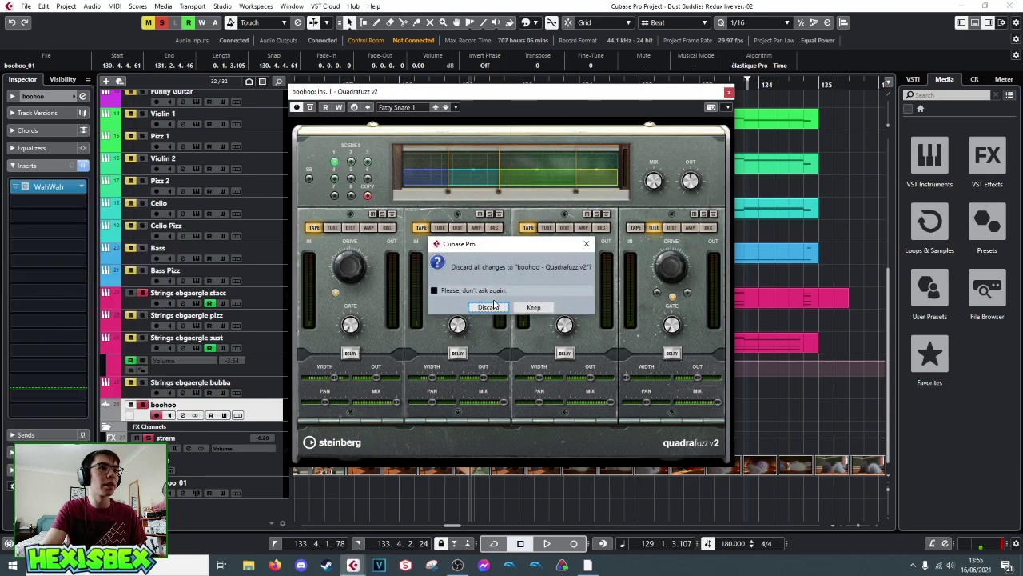
left_click(493, 308)
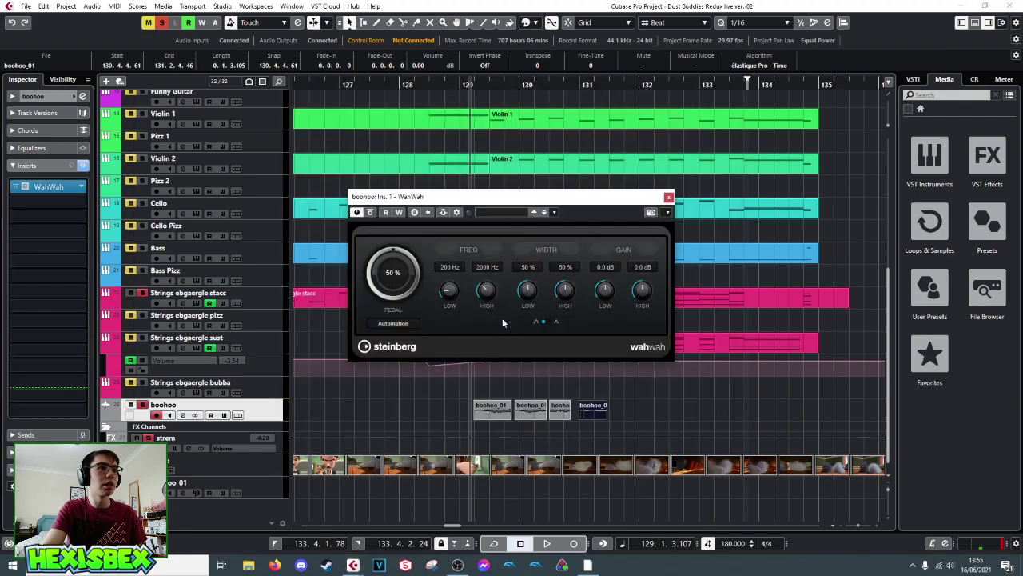
- Load the Jimmi's preset in WahWah and play back the boohoo segments with it
left_click(503, 212)
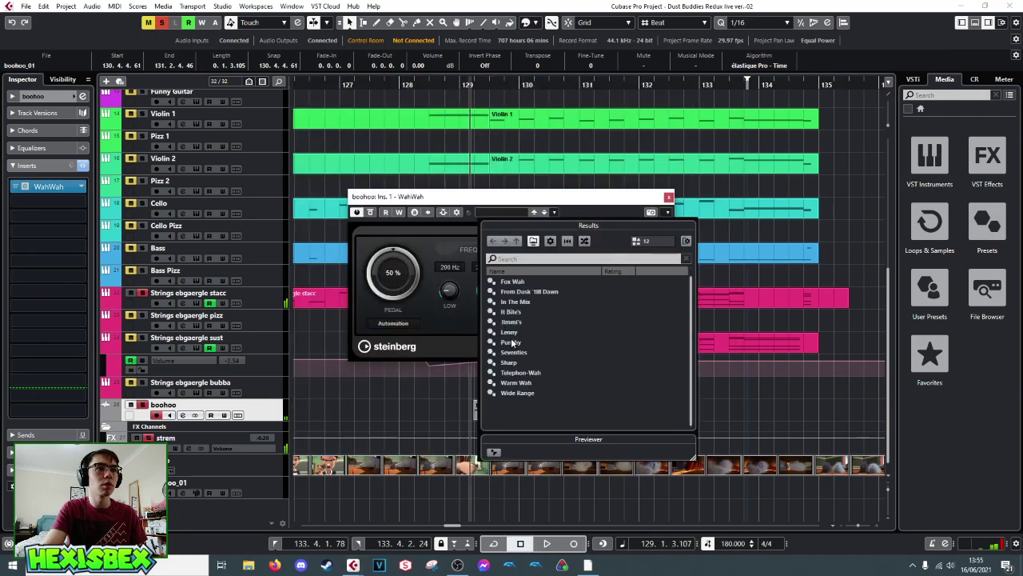
left_click(510, 323)
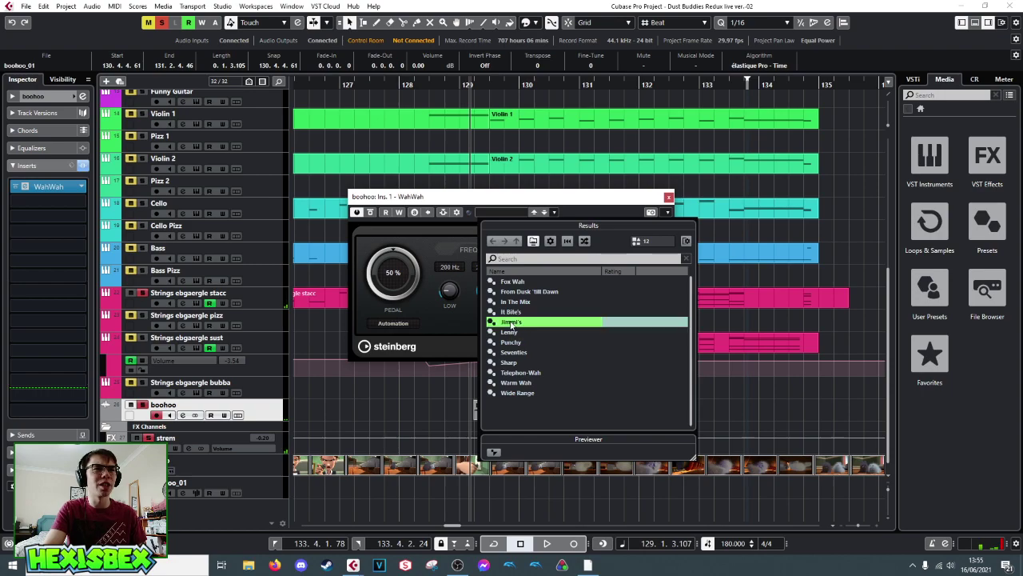
double_click(510, 323)
key("space")
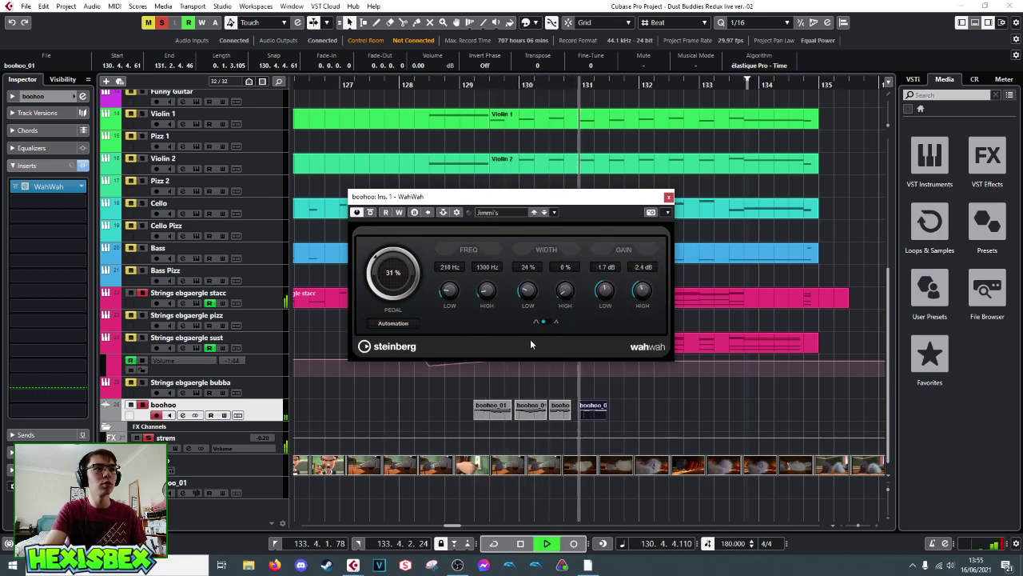
- Set WahWah's pedal to 74%, low gain to 6.4 dB, low width to 86% and high frequency to 3250 Hz while auditioning
key("space")
scroll(395, 266, "up", 2)
key("space")
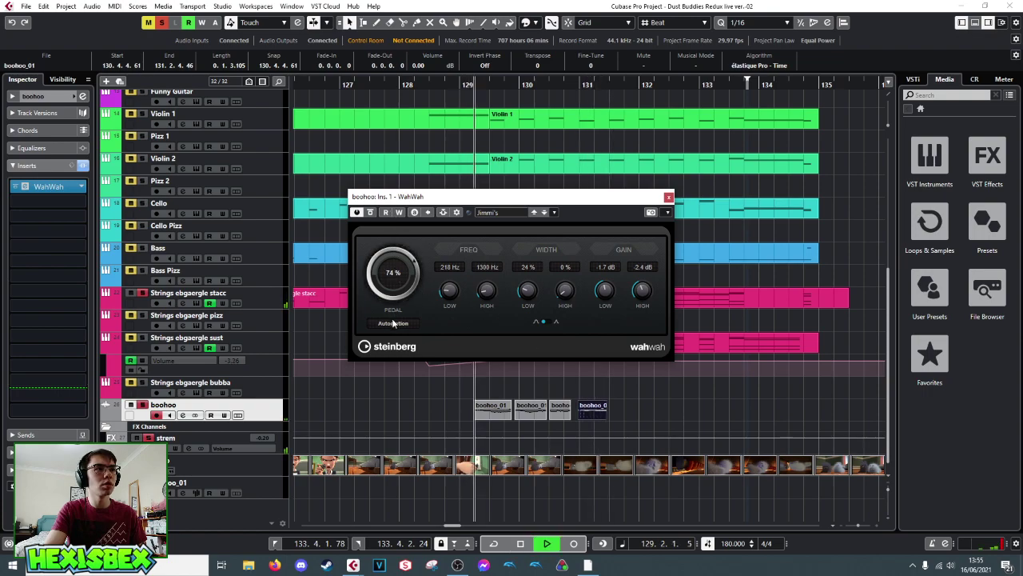
key("space")
left_click_drag(610, 296, 607, 267)
key("space")
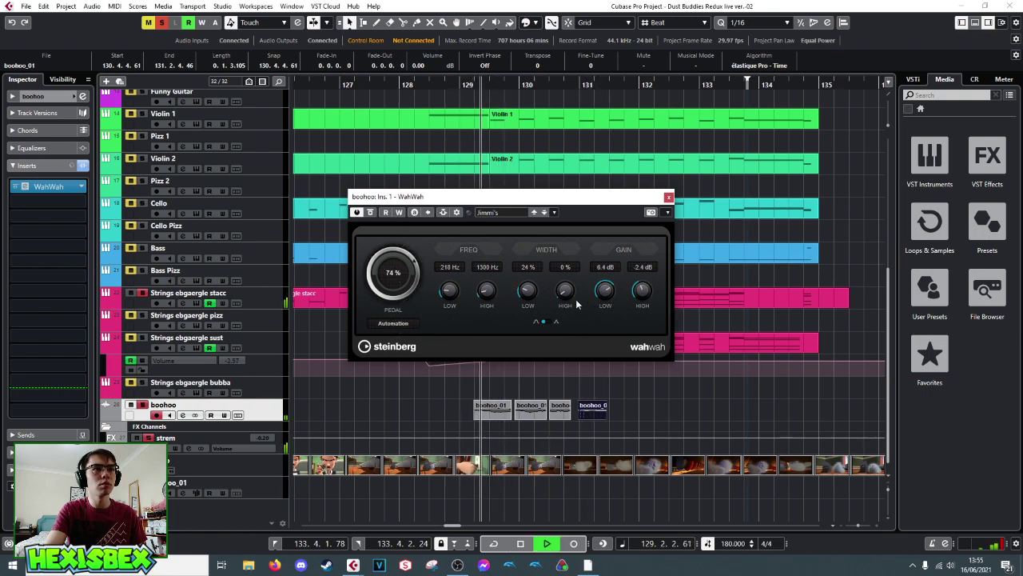
left_click_drag(527, 290, 530, 263)
left_click_drag(486, 290, 487, 268)
key("space")
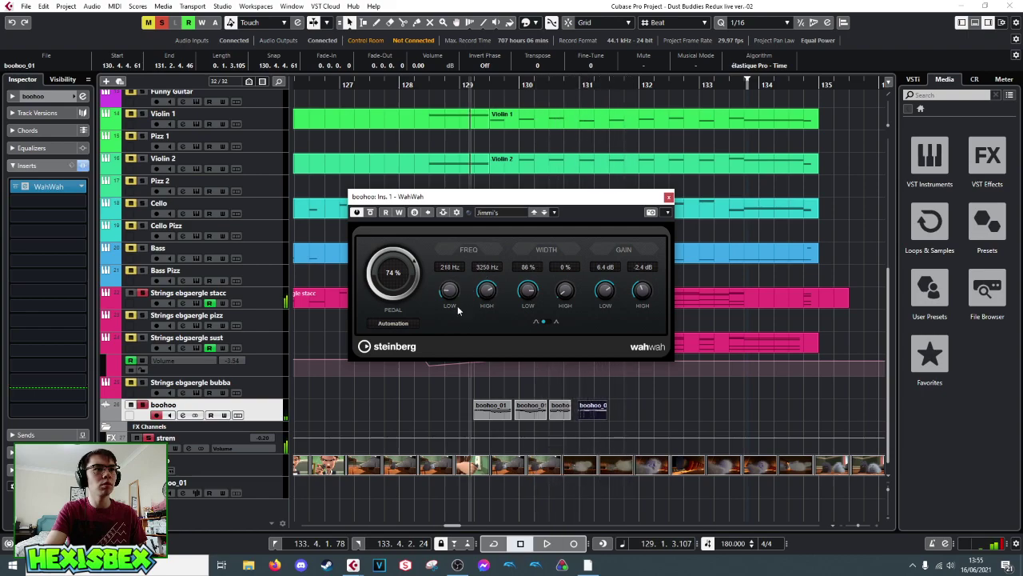
- Load the Warm Wah preset in WahWah and audition the boohoo segments with it
left_click(506, 212)
left_click(523, 384)
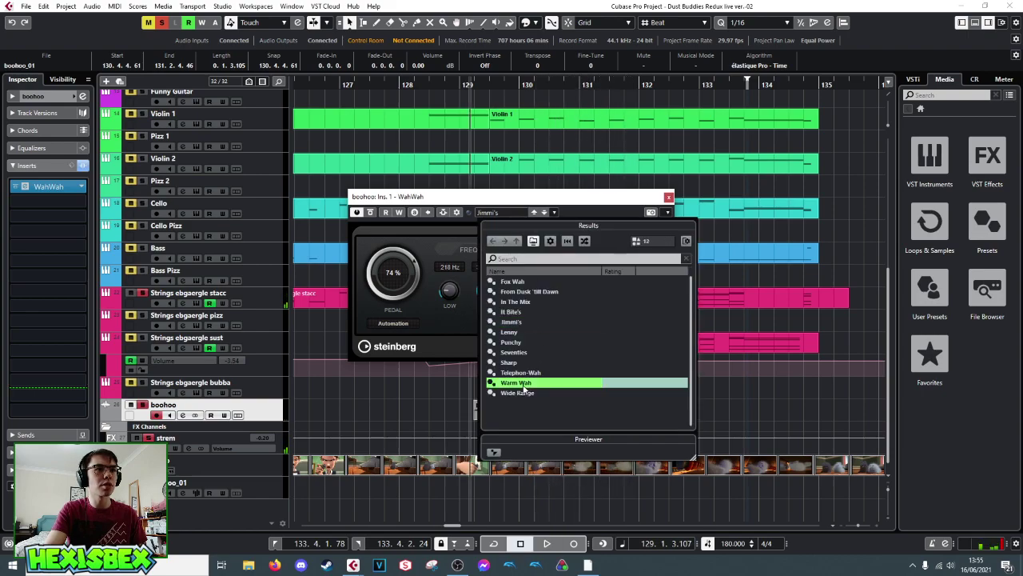
double_click(513, 383)
key("space")
key("space")
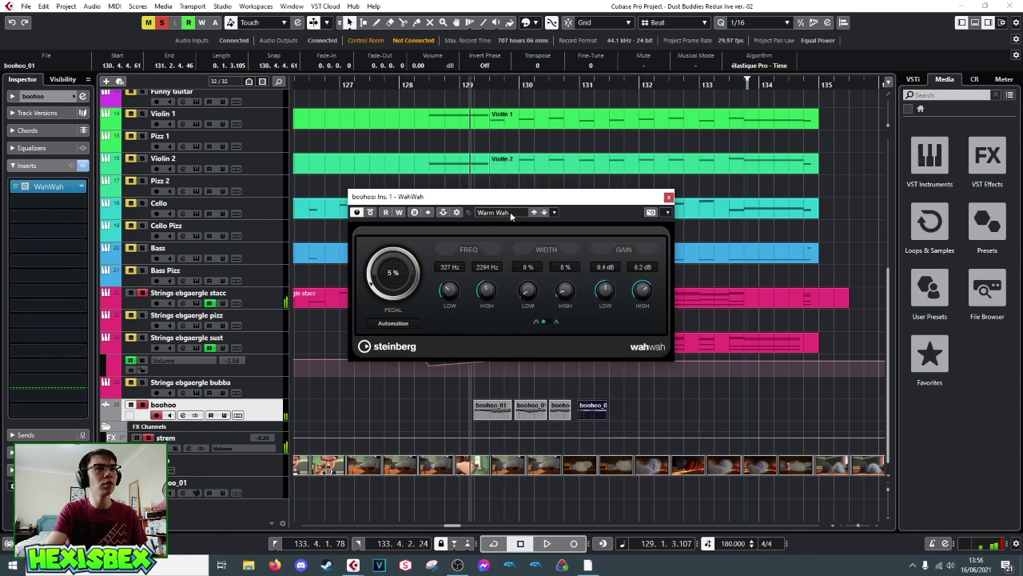
- Load the Fox Wah preset in WahWah and play back the boohoo segments with it
left_click(510, 211)
left_click(512, 281)
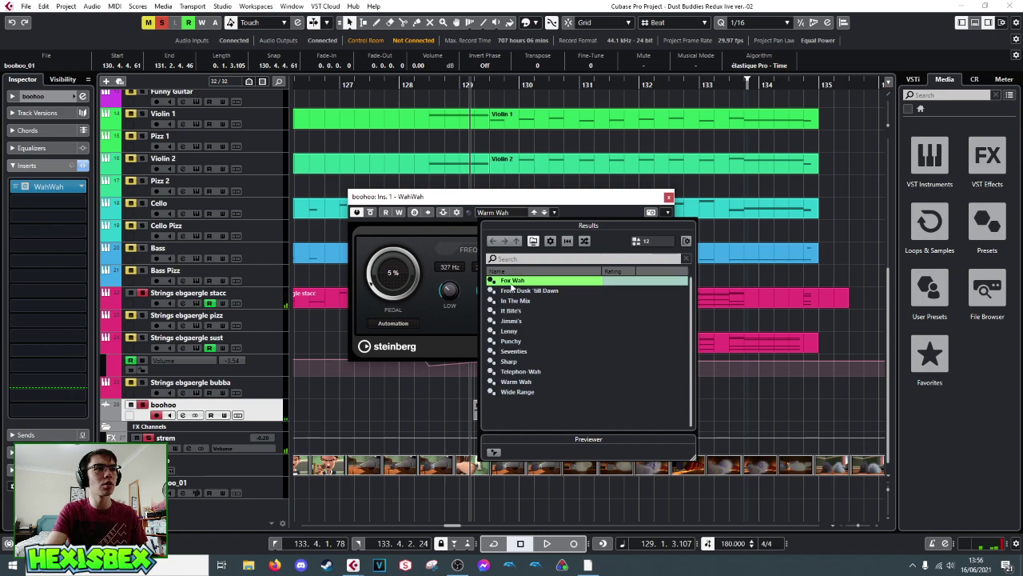
double_click(512, 281)
key("space")
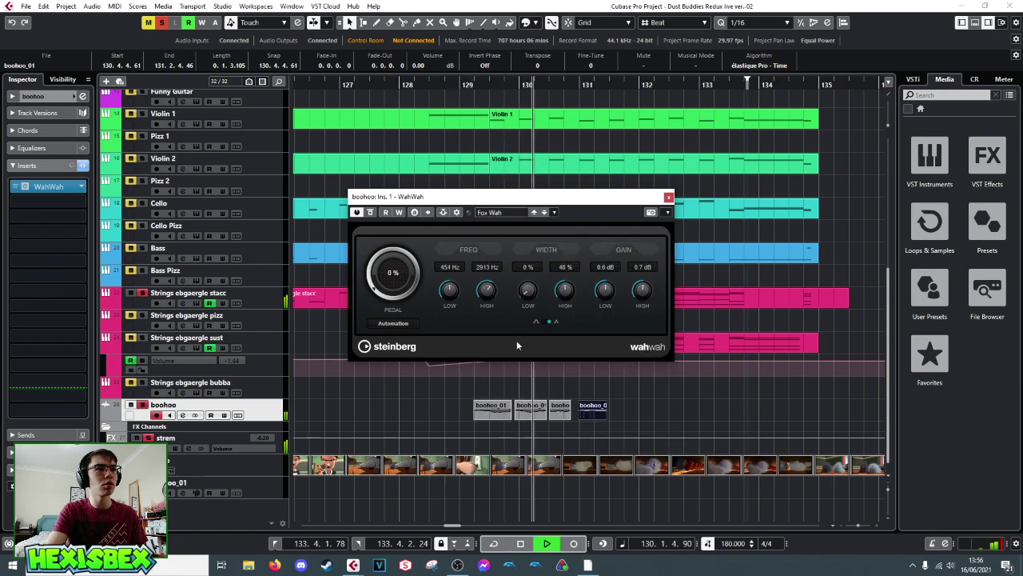
key("space")
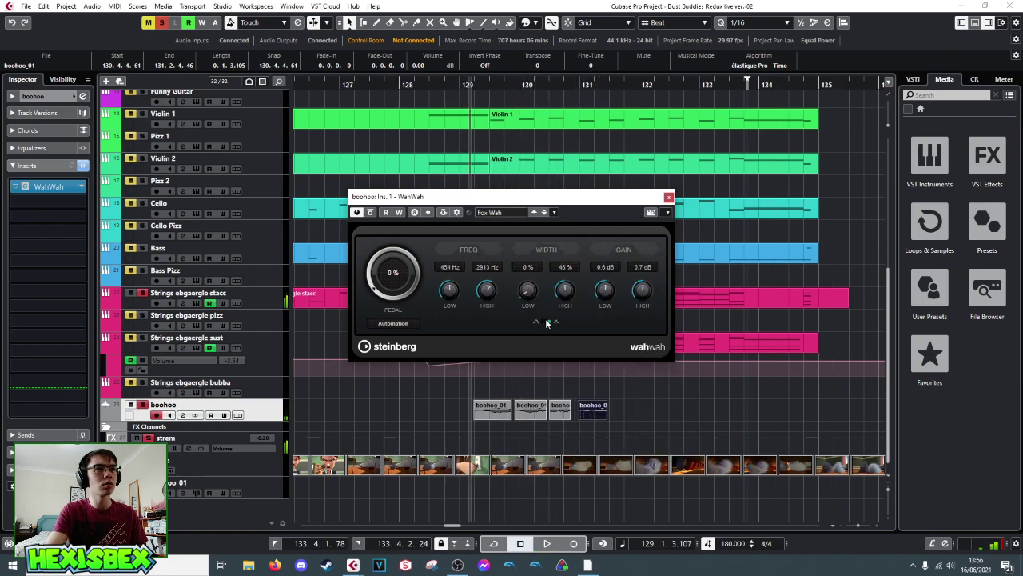
key("space")
key("space")
- Load the In The Mix preset in WahWah and play back the boohoo segments through bar 131
left_click(520, 214)
left_click(520, 302)
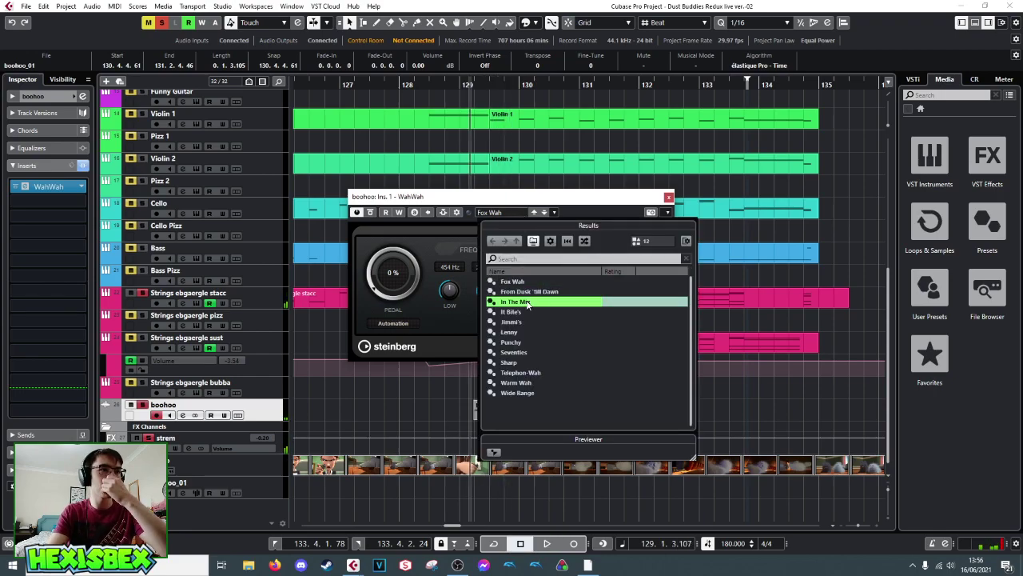
double_click(520, 303)
key("space")
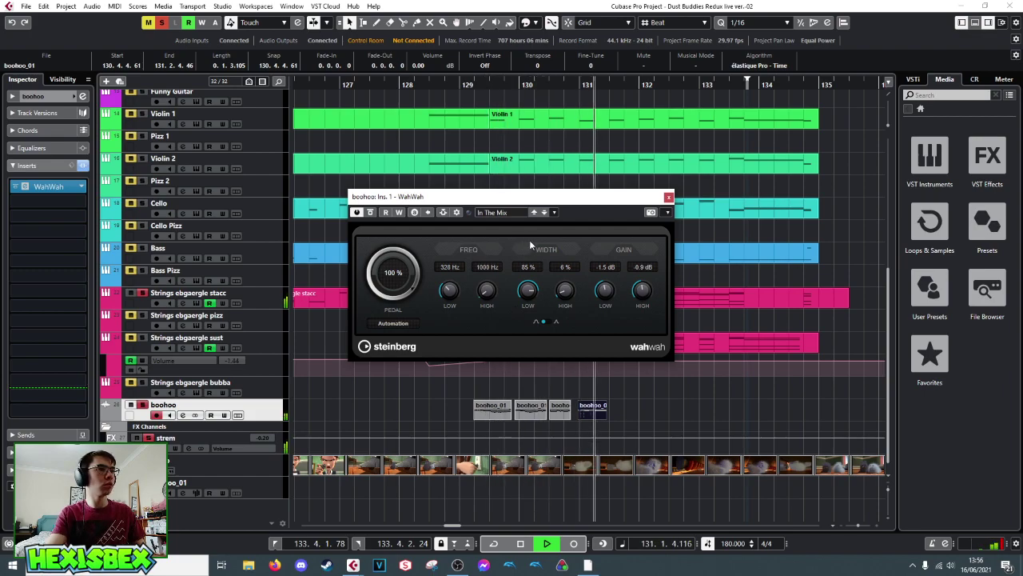
key("space")
- Load the Seventies preset in WahWah, set the pedal to 57% while auditioning, and close the plug-in window
left_click(515, 212)
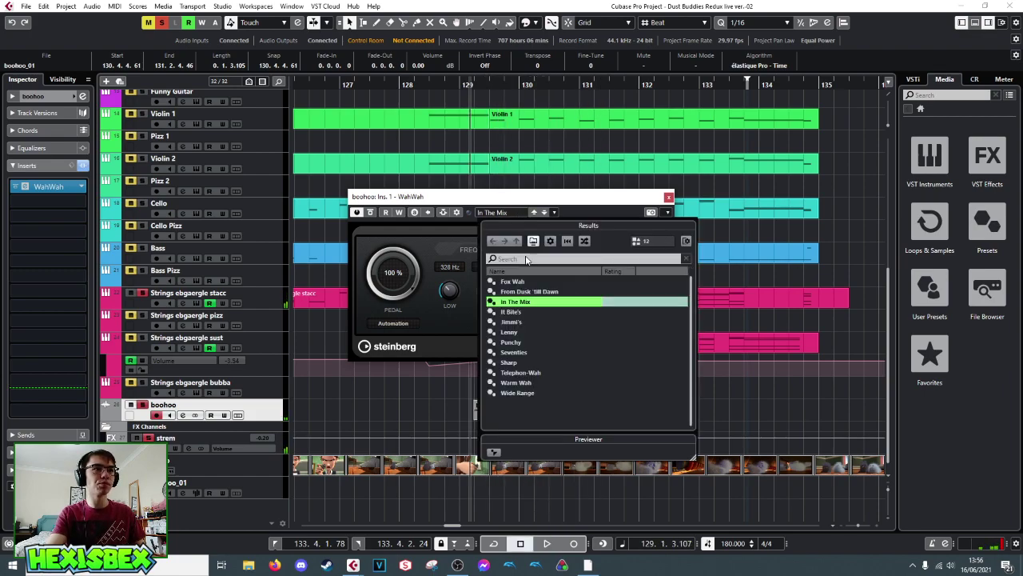
double_click(515, 351)
key("space")
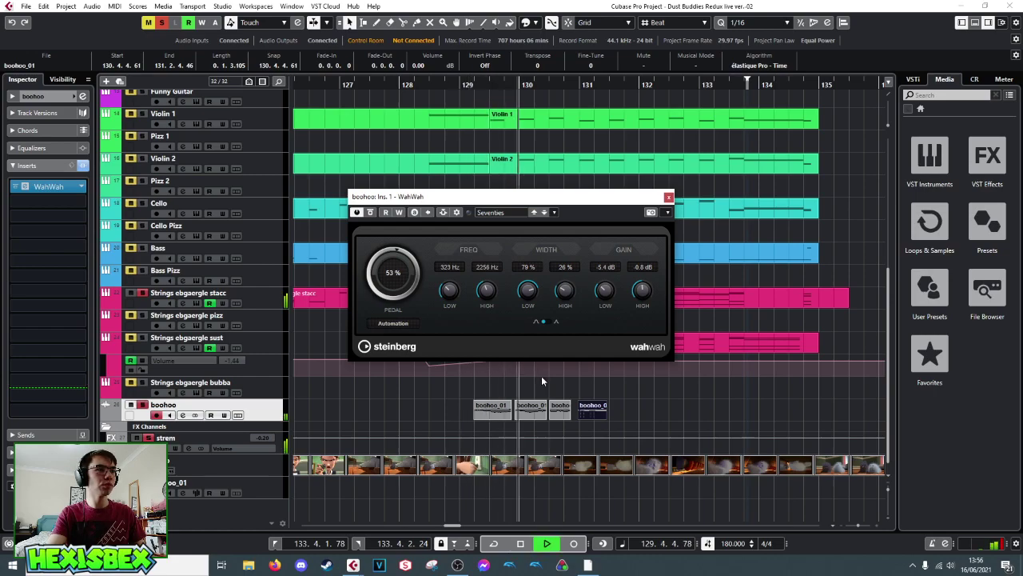
left_click_drag(401, 291, 401, 288)
key("space")
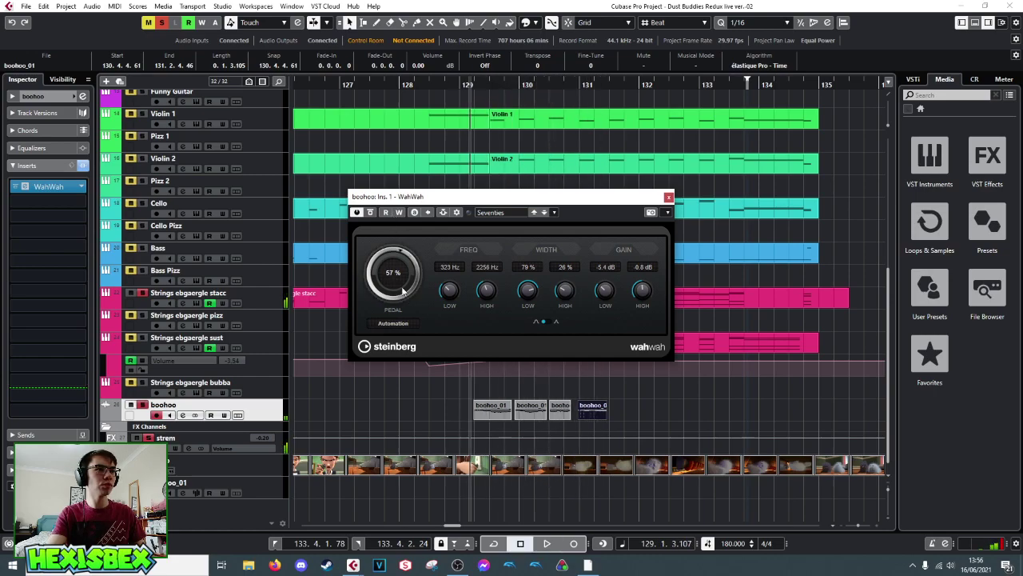
left_click(670, 197)
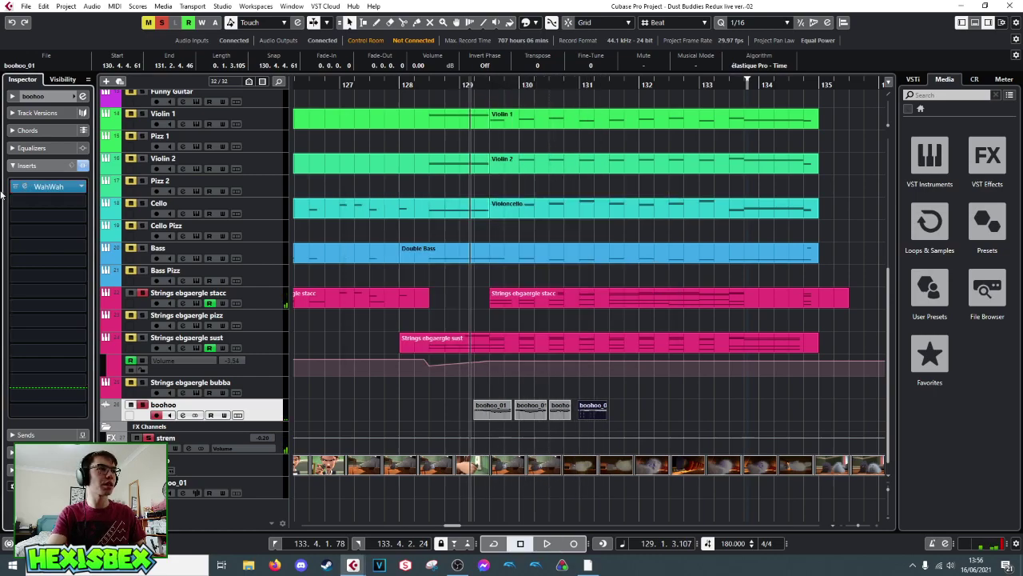
- Add the MorphFilter effect to the boohoo track's second insert slot
left_click(64, 189)
left_click(25, 299)
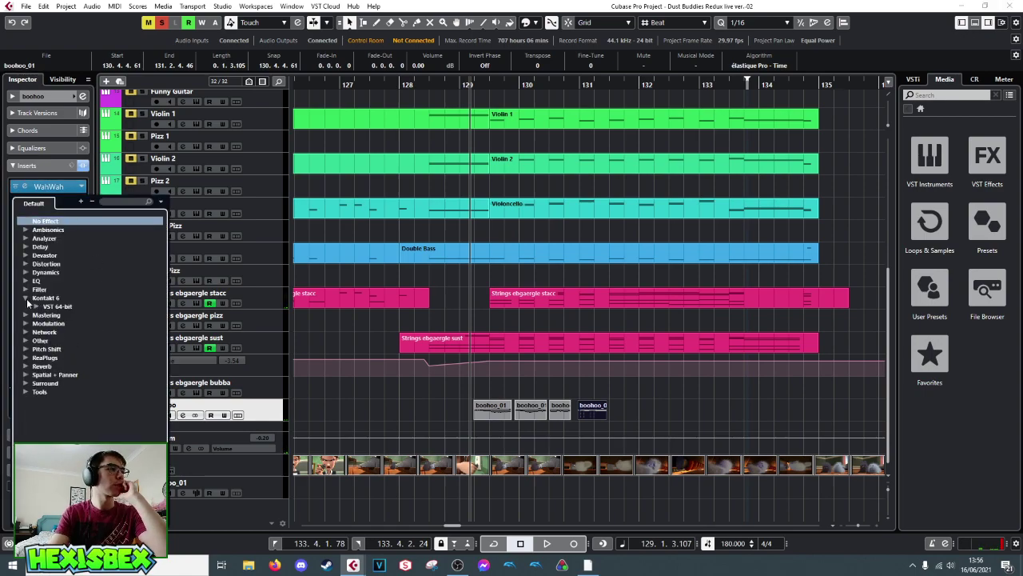
left_click(35, 307)
left_click(35, 307)
left_click(26, 299)
left_click(24, 290)
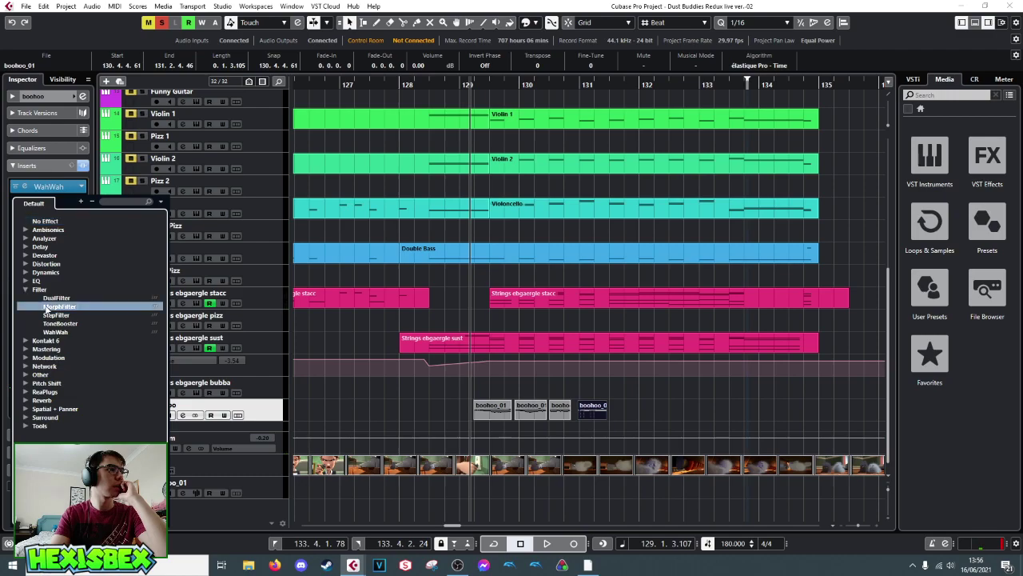
left_click(48, 306)
- Load the Juicy Sweeps LP12 HP12 preset in MorphFilter, set morph factor to 100% and frequency to 479 Hz during playback, and close it
left_click(493, 156)
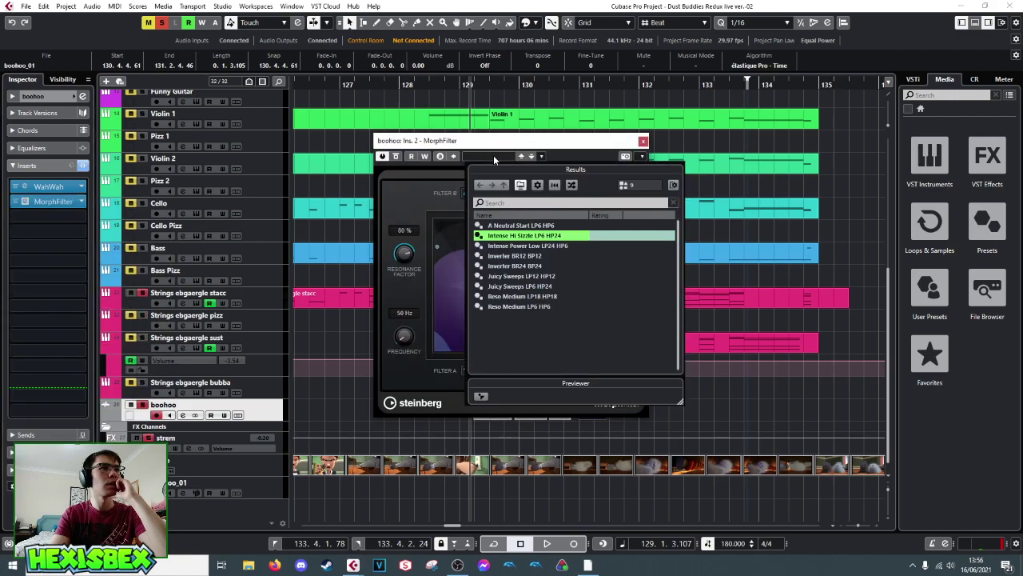
left_click(511, 276)
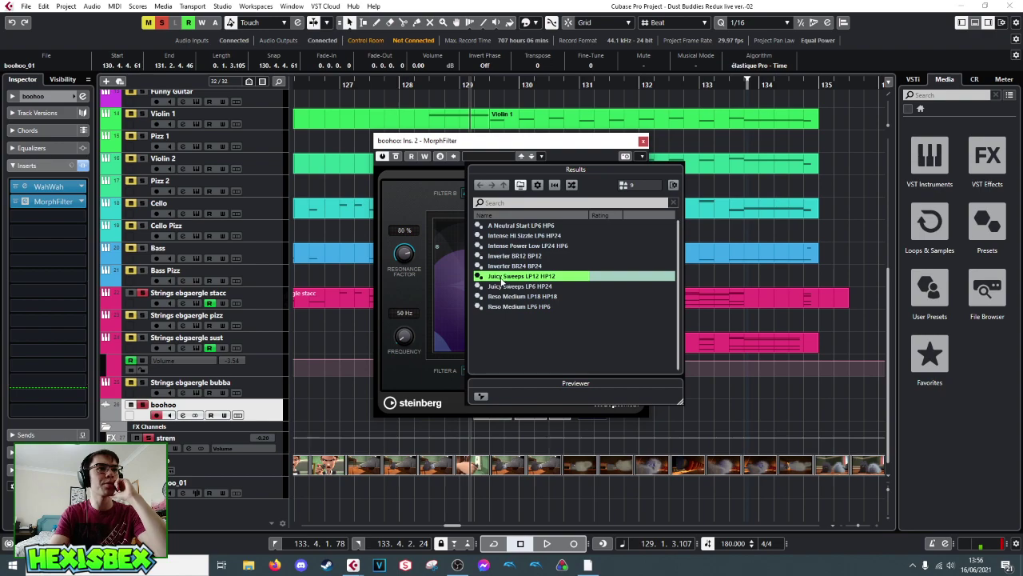
double_click(511, 276)
key("space")
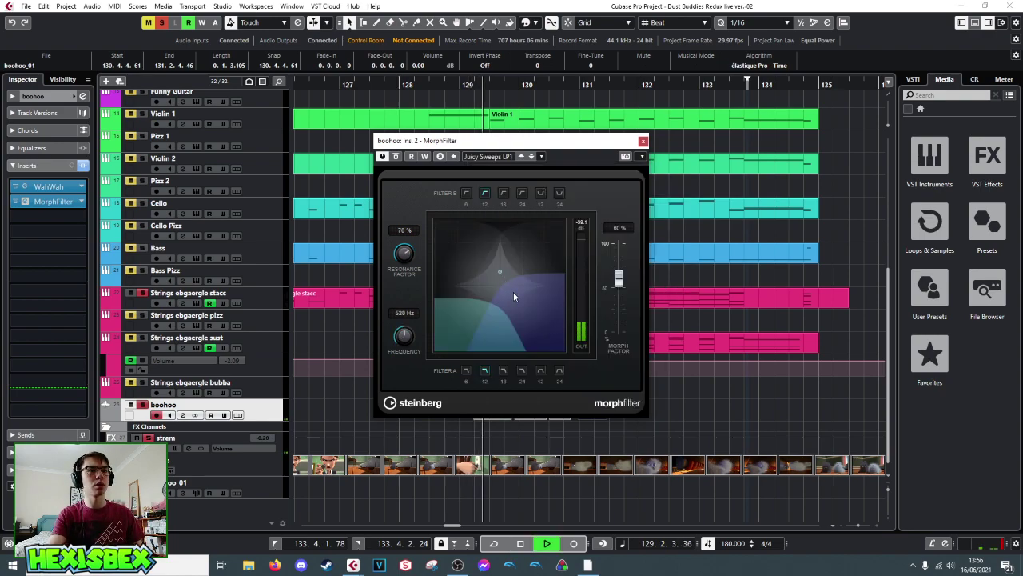
left_click_drag(522, 268, 497, 231)
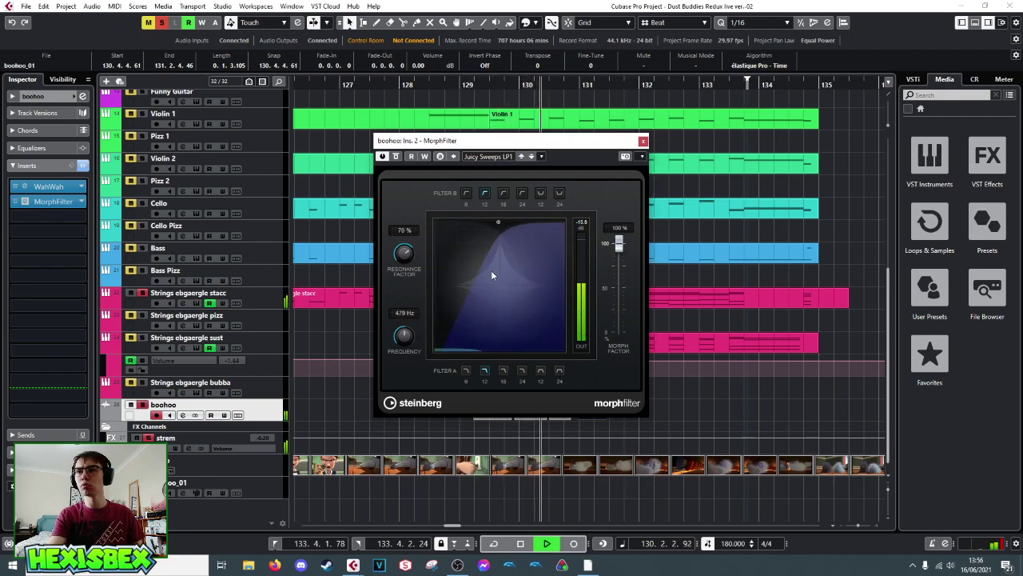
key("space")
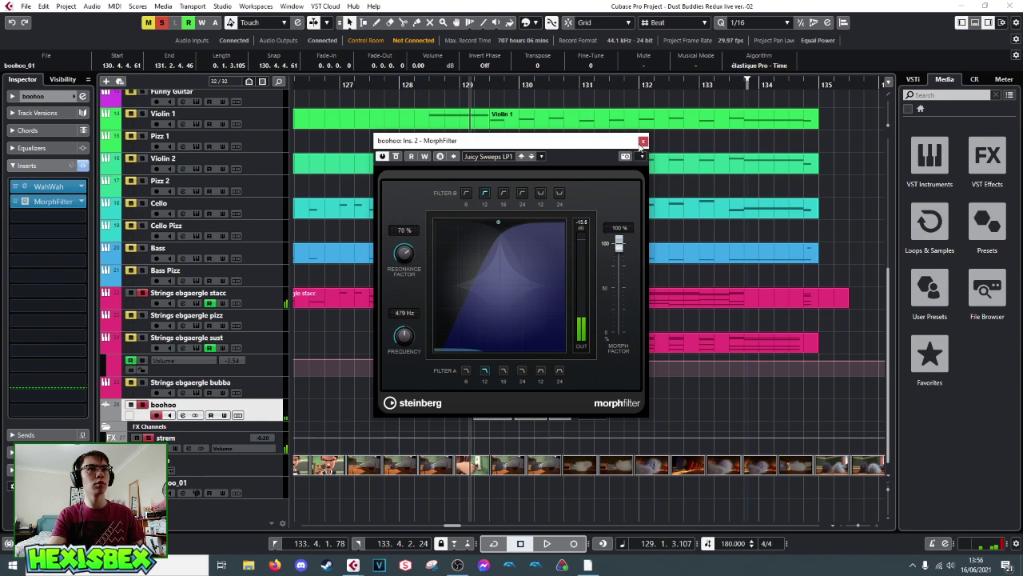
left_click(642, 141)
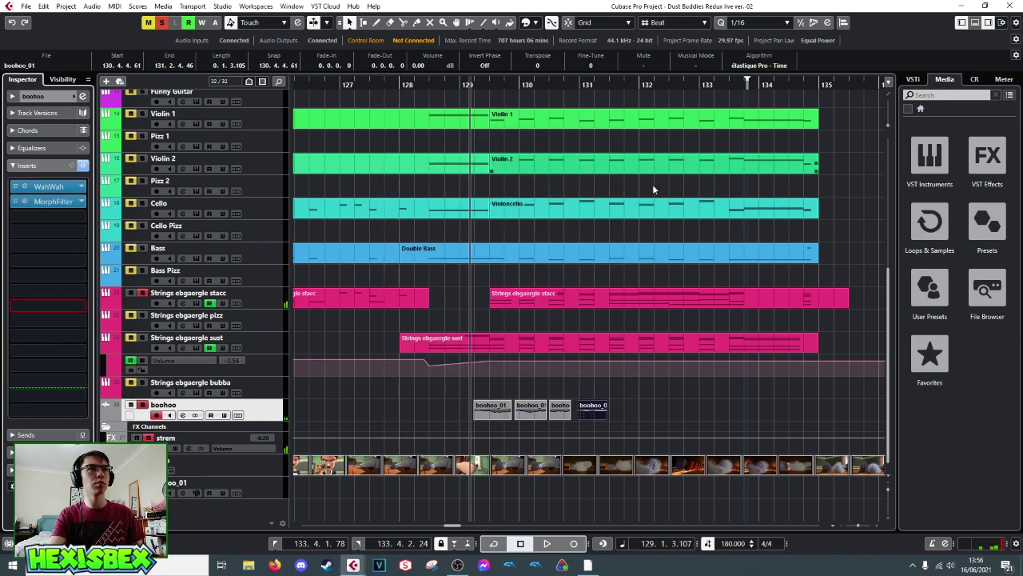
- Select the boohoo_01 instrument track and look through the score's tracks for a part it can play
left_click(245, 490)
scroll(453, 279, "up", 6)
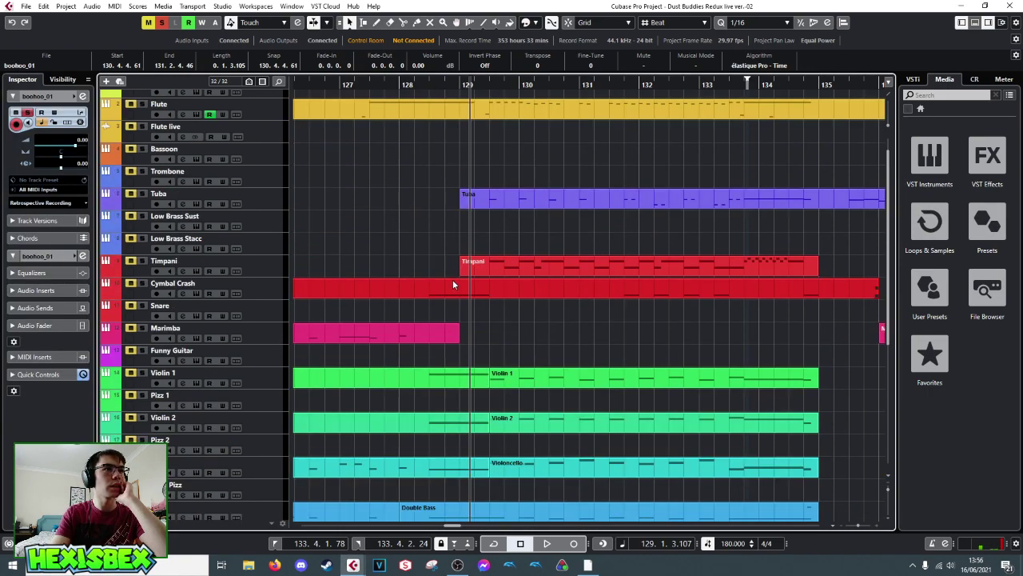
scroll(453, 279, "down", 6)
scroll(452, 279, "up", 4)
scroll(452, 283, "down", 4)
left_click(548, 302)
key("ctrl+d")
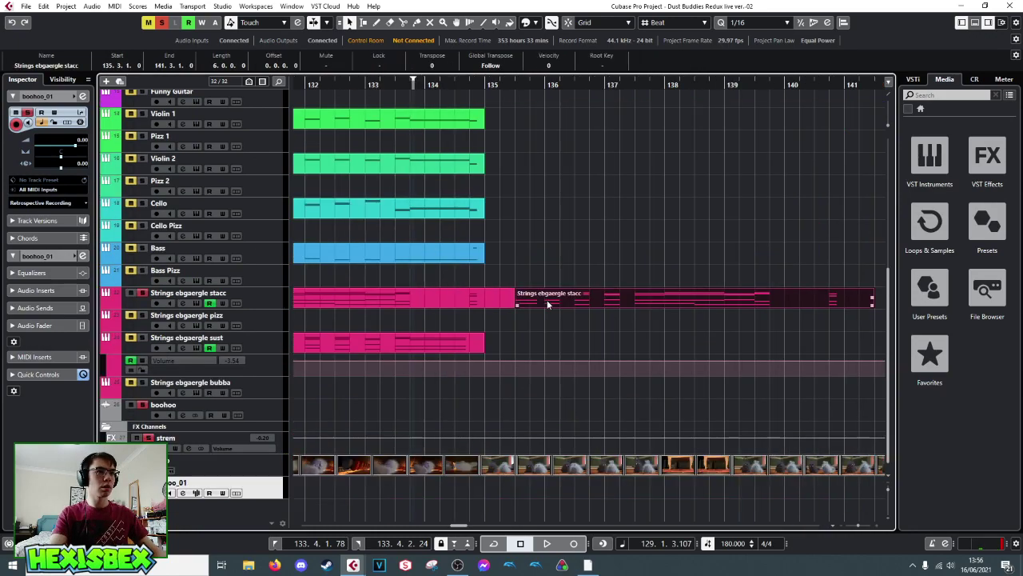
key("Delete")
- Copy the Strings ebgaergle stacc part onto the boohoo_01 track at 129.3.1 and play it back
left_click_drag(484, 462, 458, 493)
left_click(569, 22)
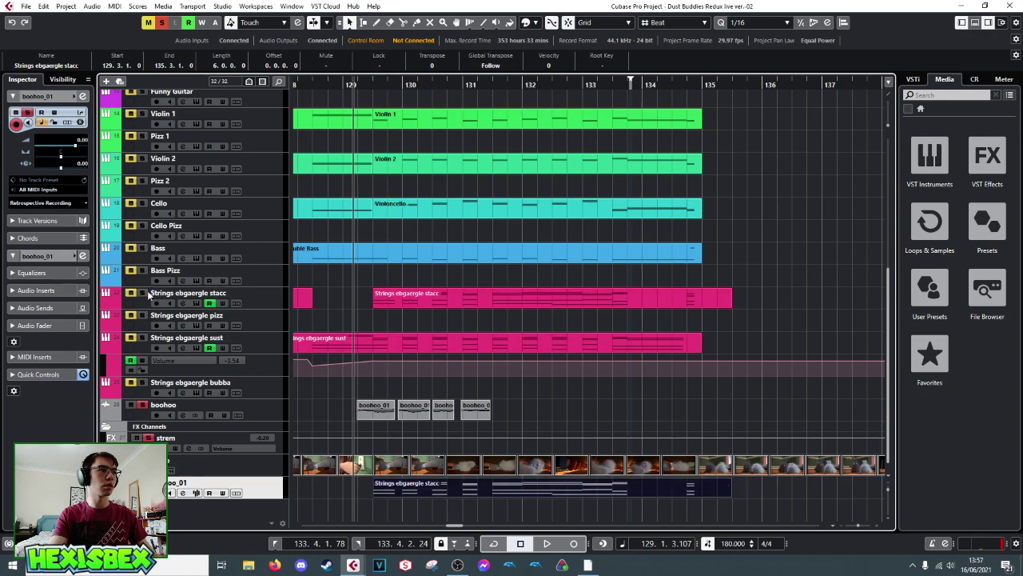
key("space")
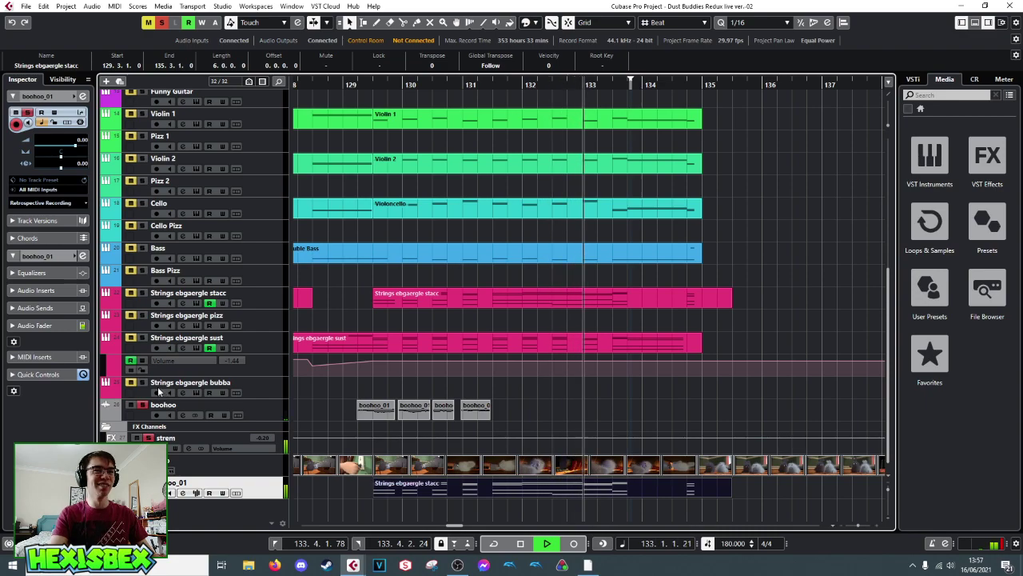
key("space")
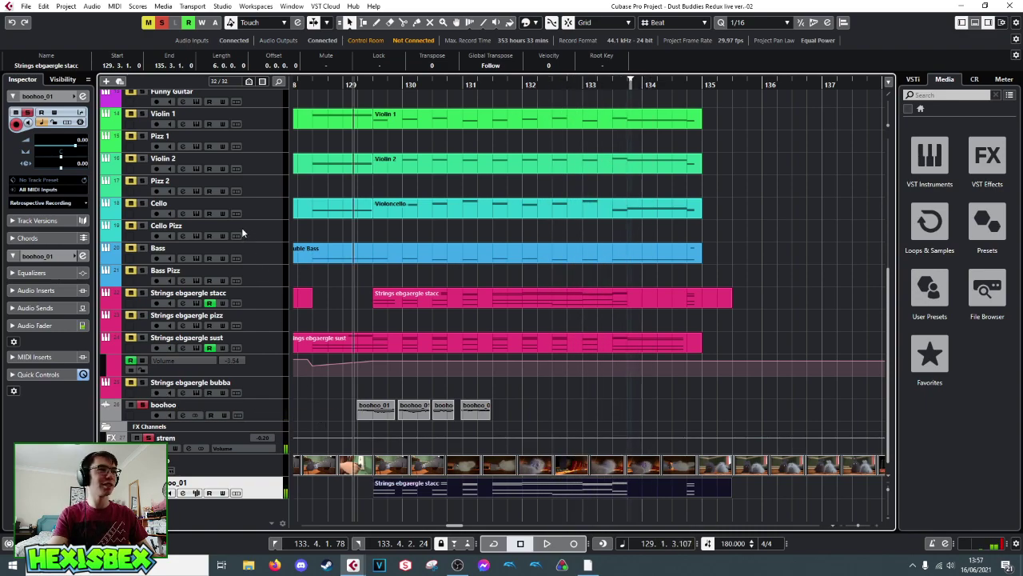
- Turn off solo on the boohoo track and play the passage from bar 129 with the other tracks
scroll(252, 219, "up", 6)
scroll(251, 219, "down", 6)
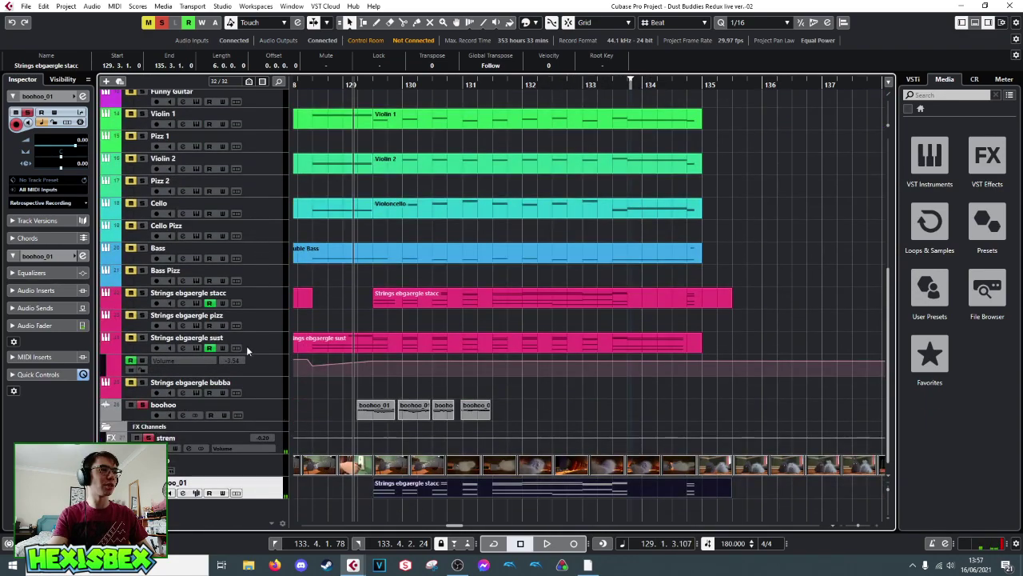
left_click(141, 407)
key("space")
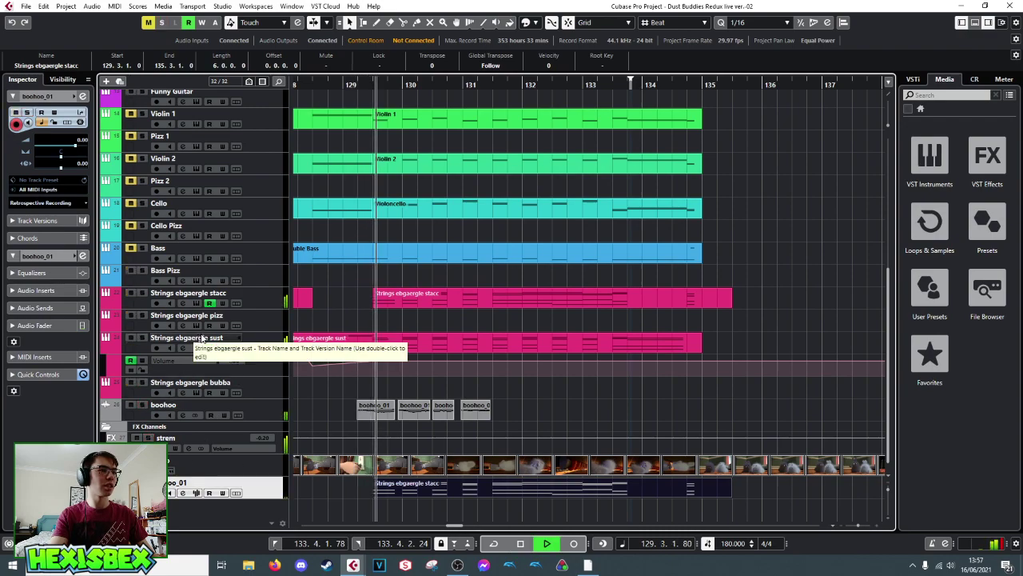
- Mute the Strings ebgaergle stacc and sust tracks and play back the boohoo_01 part from bar 129
key("space")
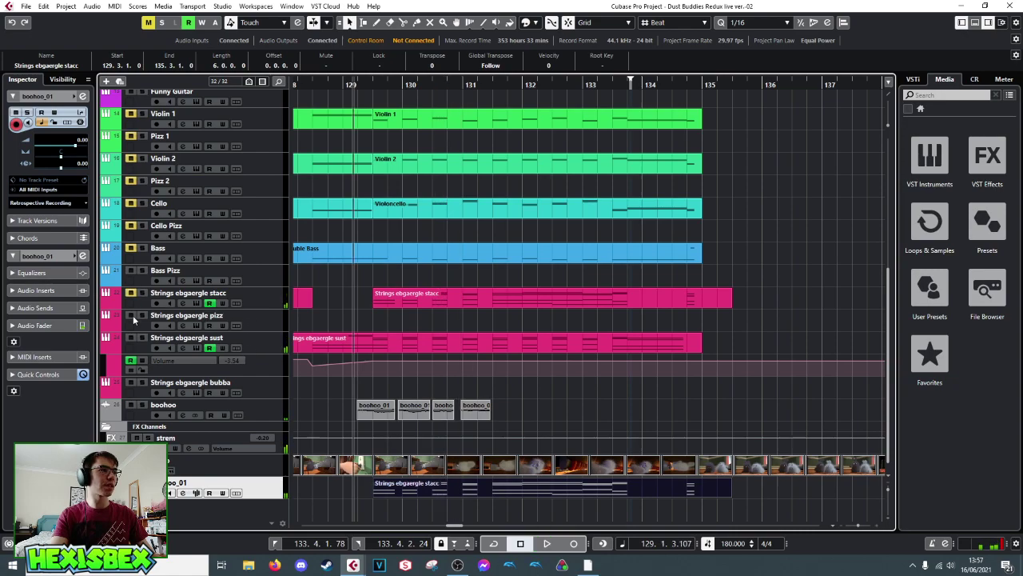
key("space")
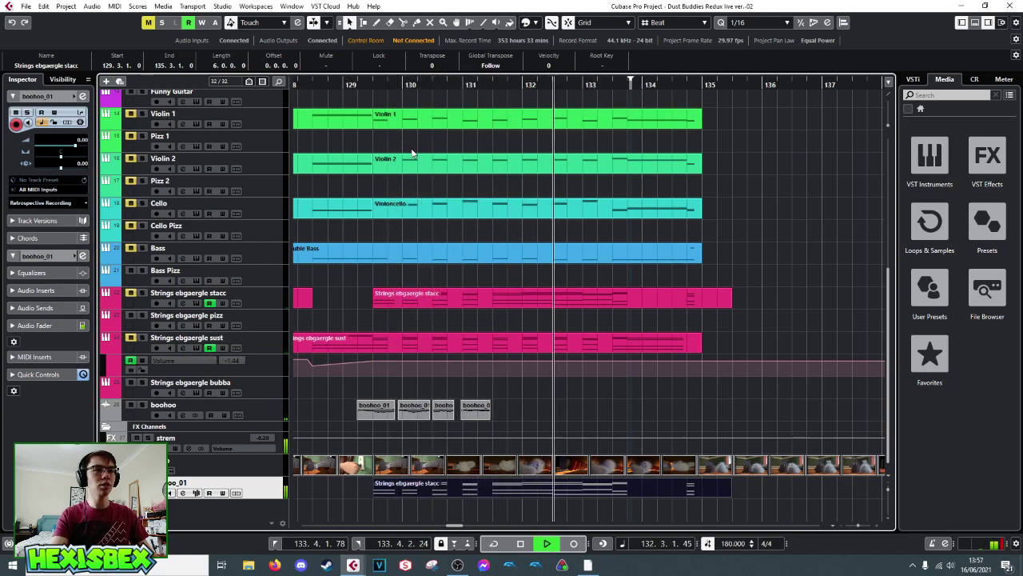
key("space")
- Try the copied boohoo_01 part one beat earlier at 129.2.1, play it back, and undo the move
left_click(550, 416)
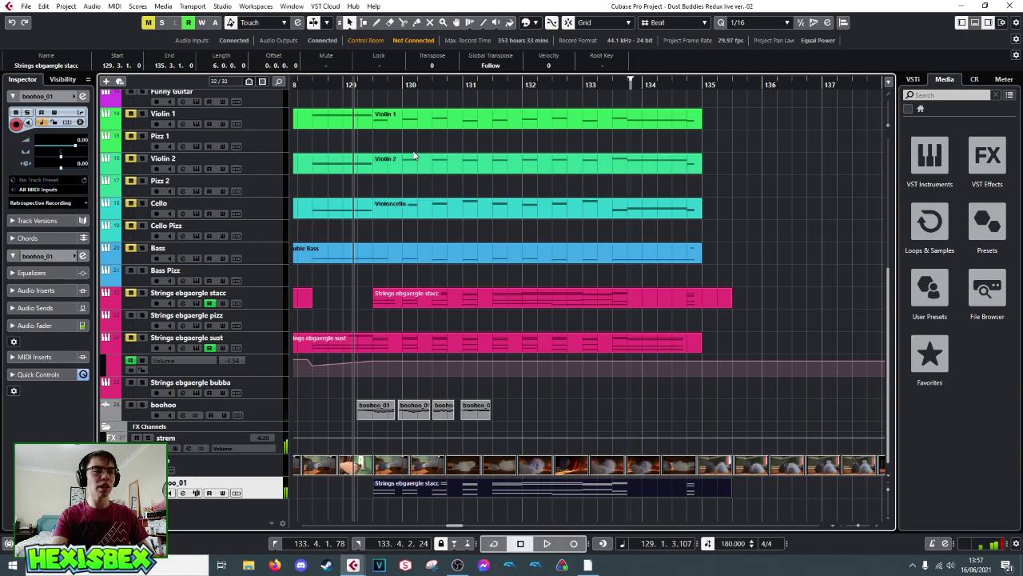
left_click_drag(528, 486, 523, 486)
key("space")
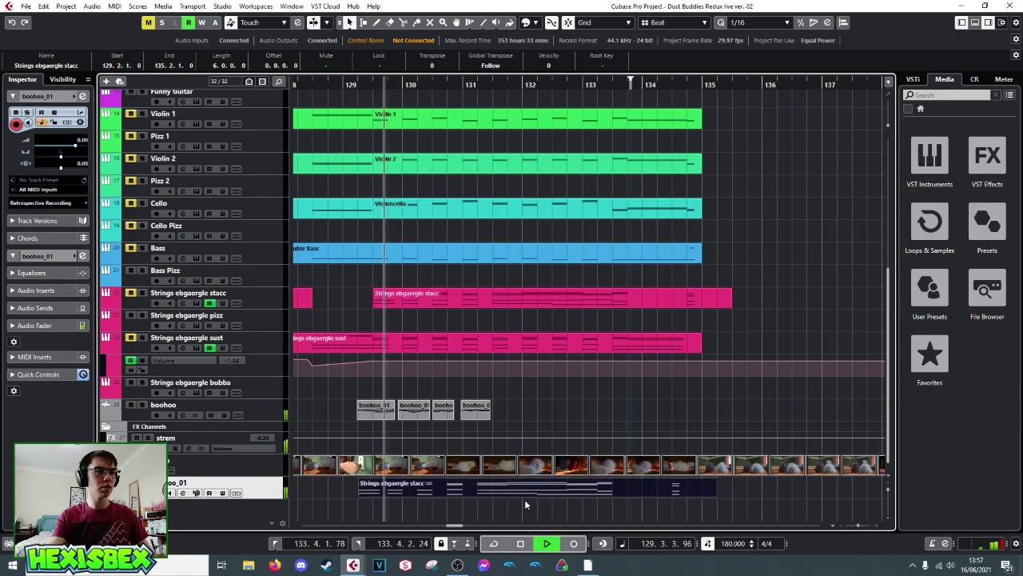
key("space")
key("ctrl+z")
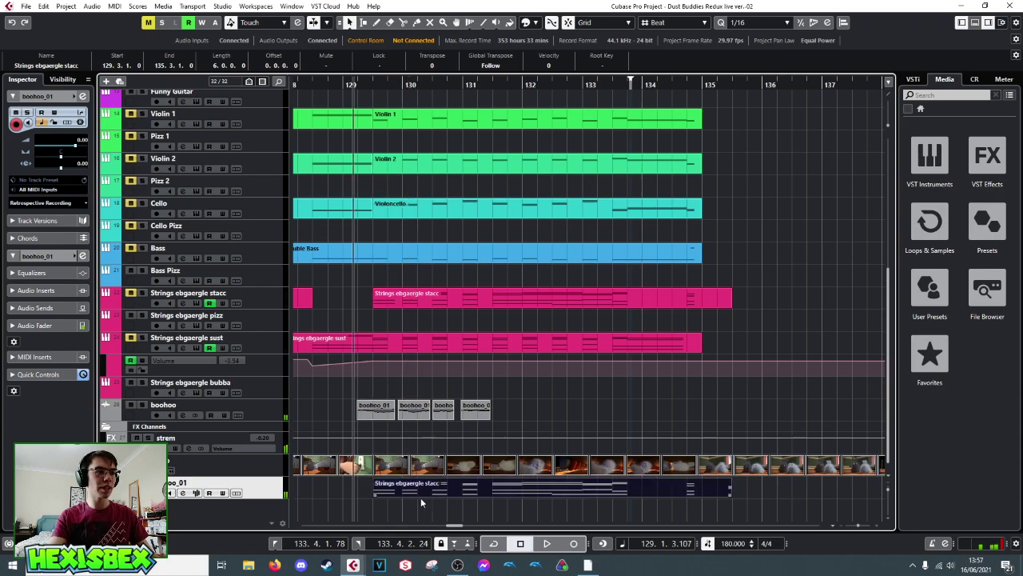
- Nudge the copied boohoo_01 part slightly earlier, to start at 129.2.3.54, and play it back
right_click(408, 493)
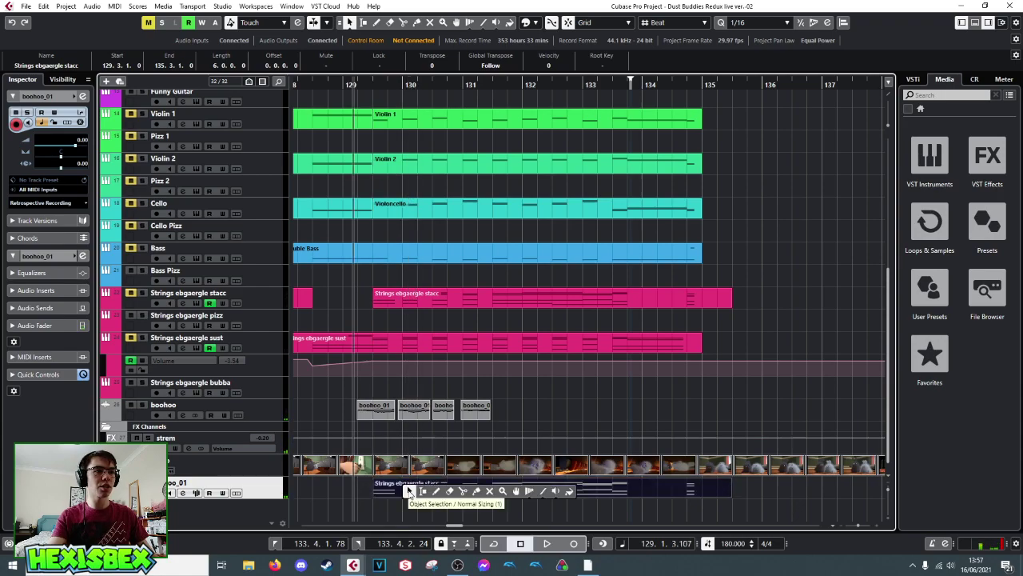
left_click(409, 492)
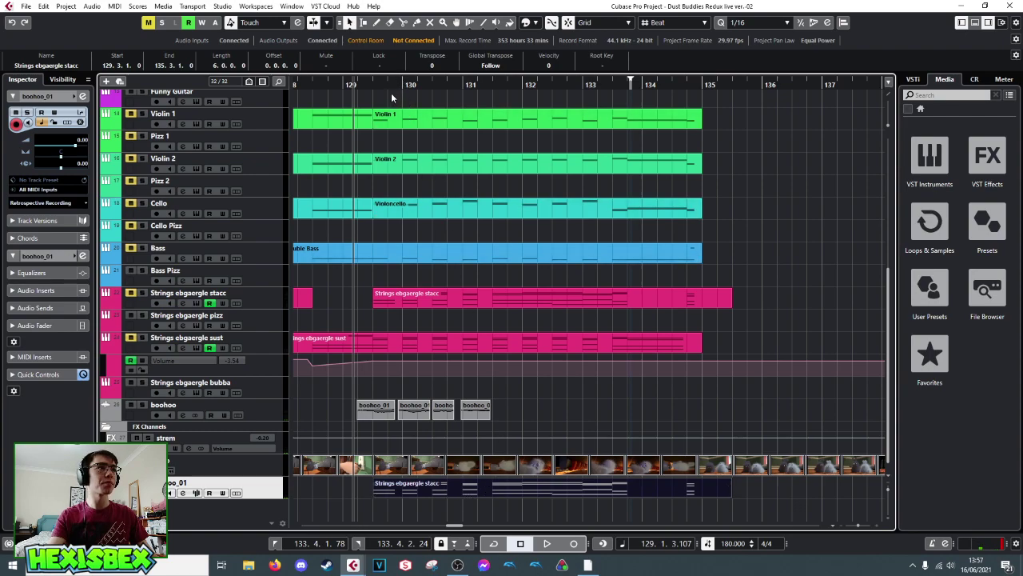
double_click(460, 494)
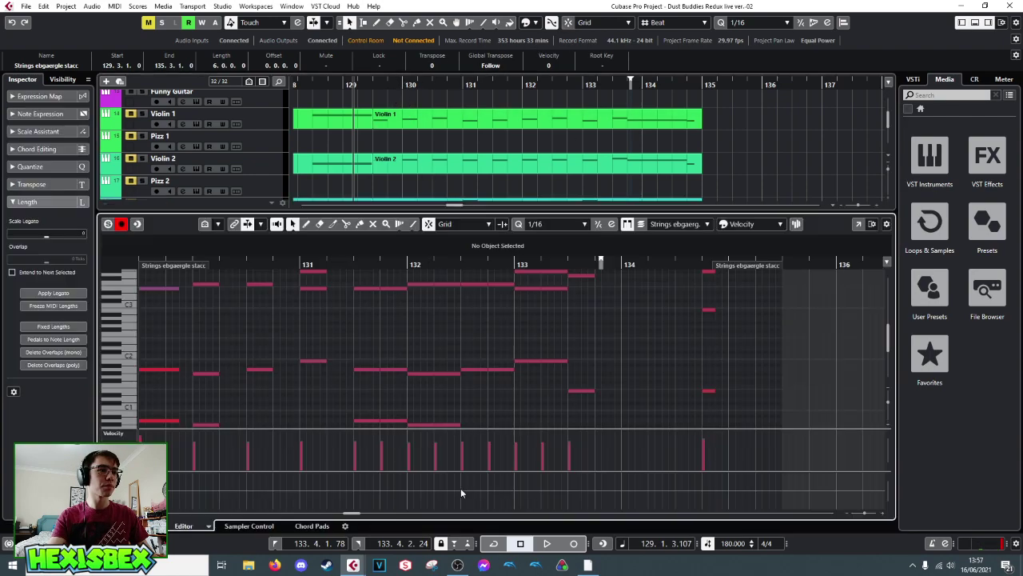
key("Return")
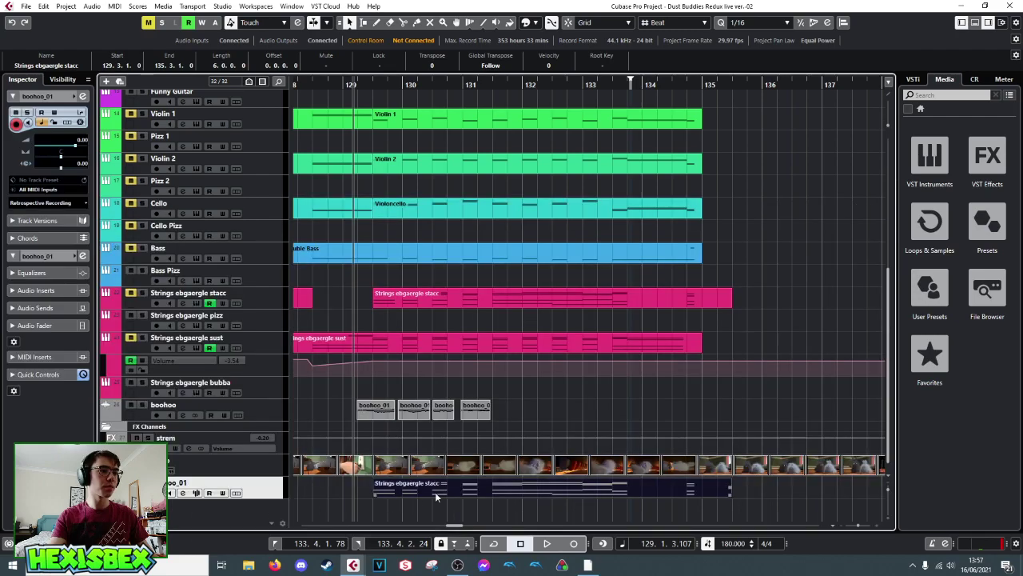
left_click_drag(444, 493, 439, 489)
key("space")
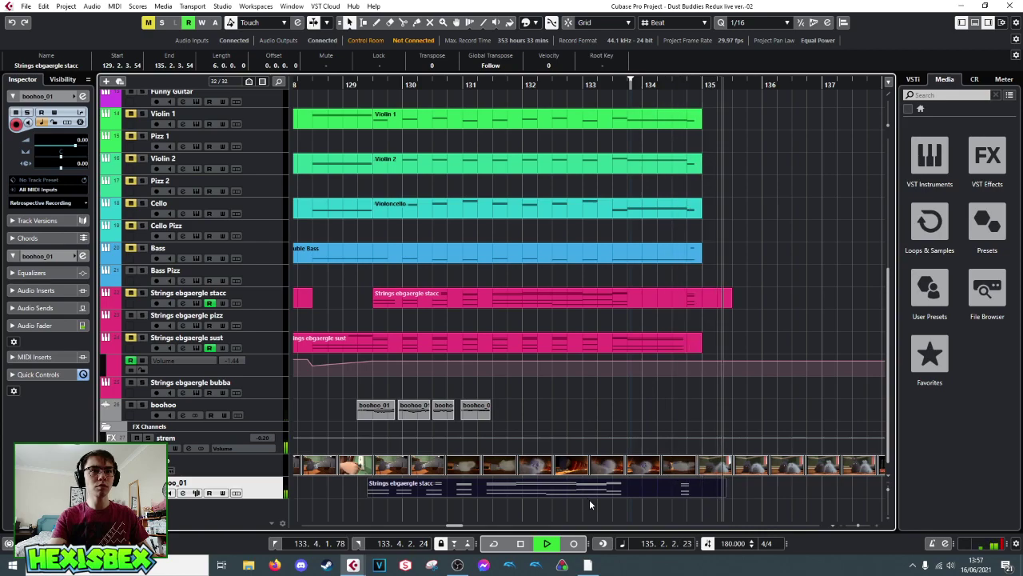
key("space")
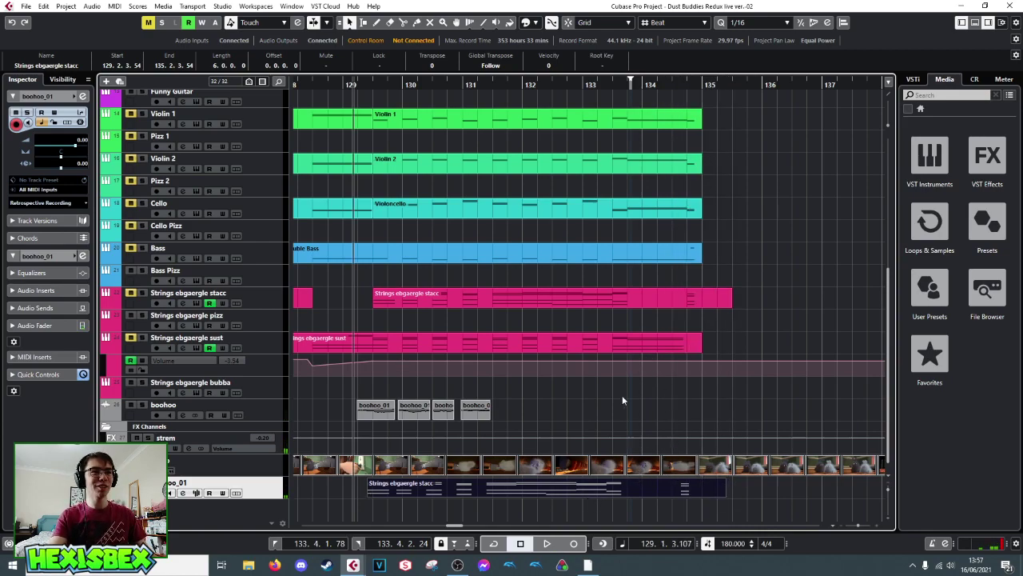
- Copy the long held notes at 133.4.1 from the Strings ebgaergle sust part
left_click(655, 351)
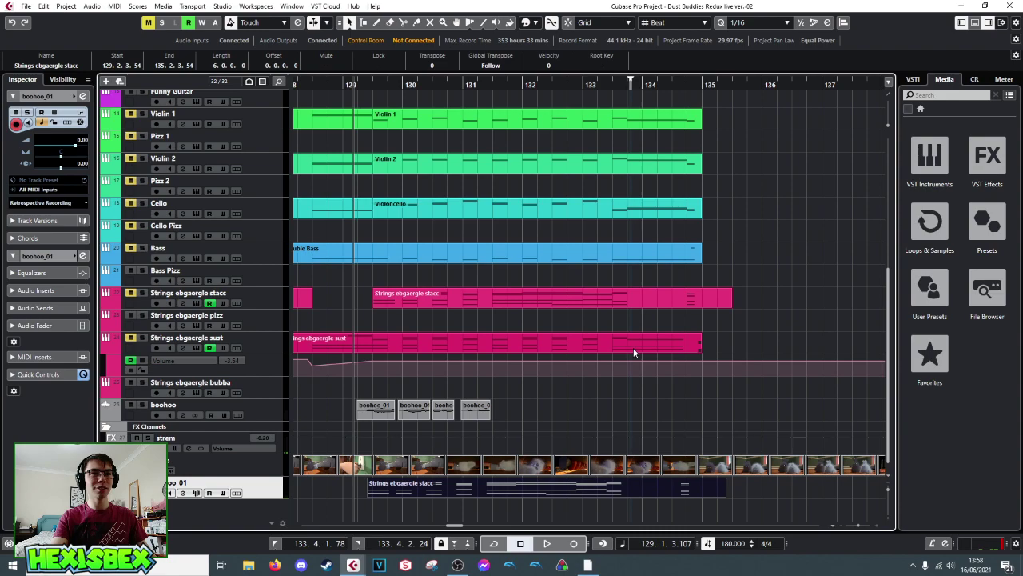
double_click(627, 350)
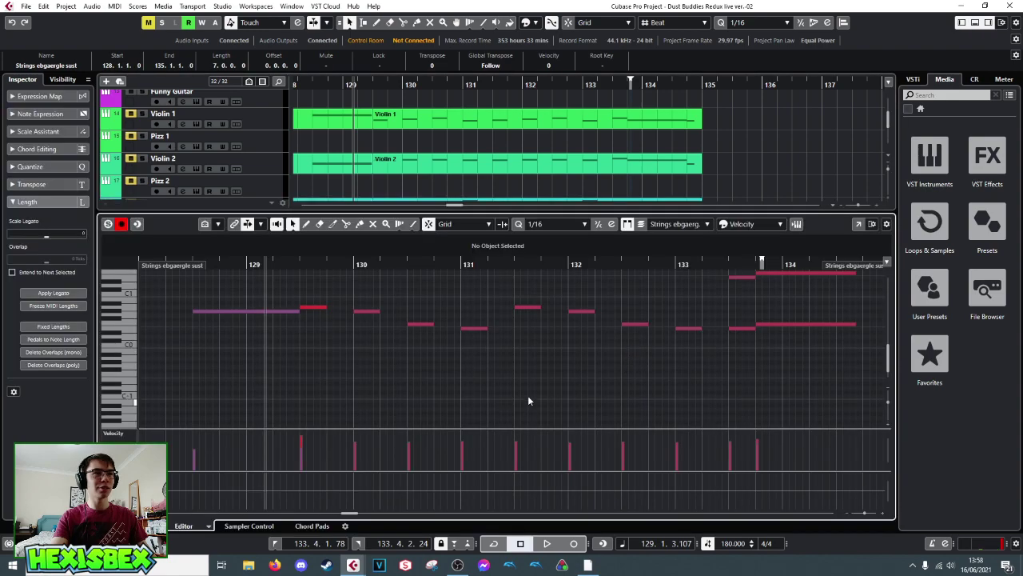
scroll(714, 372, "up", 10)
left_click_drag(788, 303, 808, 413)
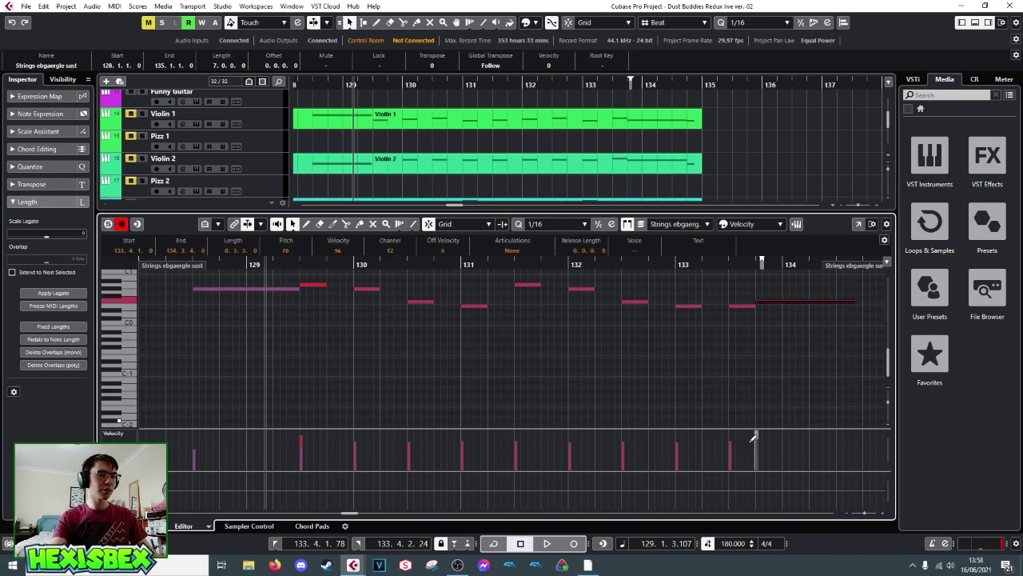
key("ctrl+e")
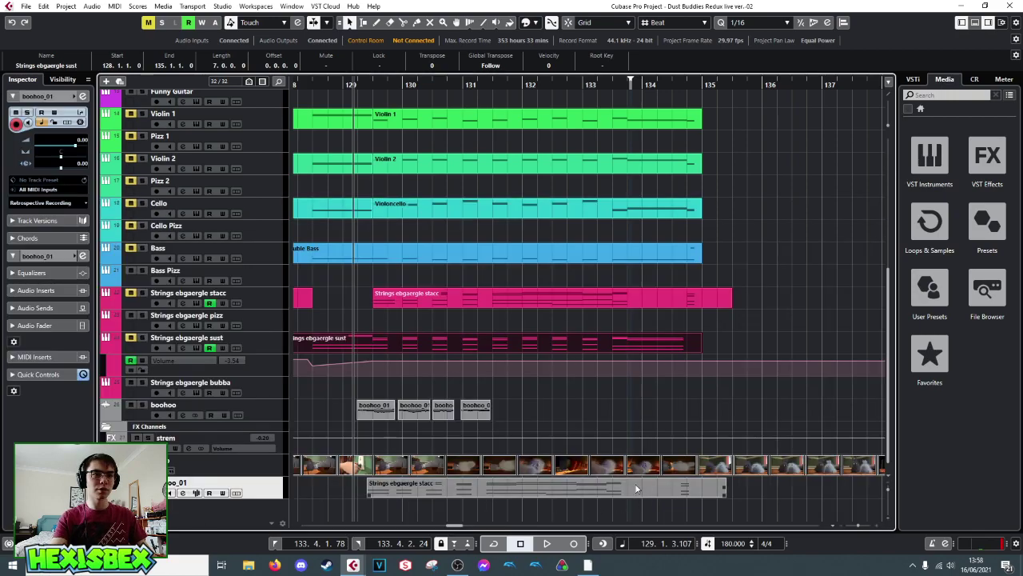
- Paste the copied held notes into the boohoo_01 part at 133.4.1 and play them back
double_click(622, 488)
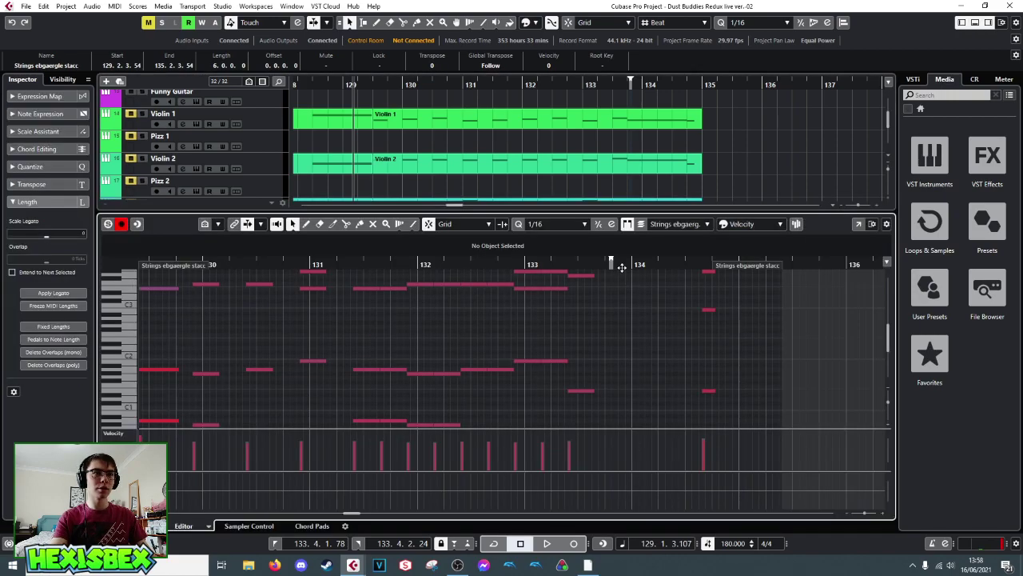
left_click(634, 264)
left_click(604, 264)
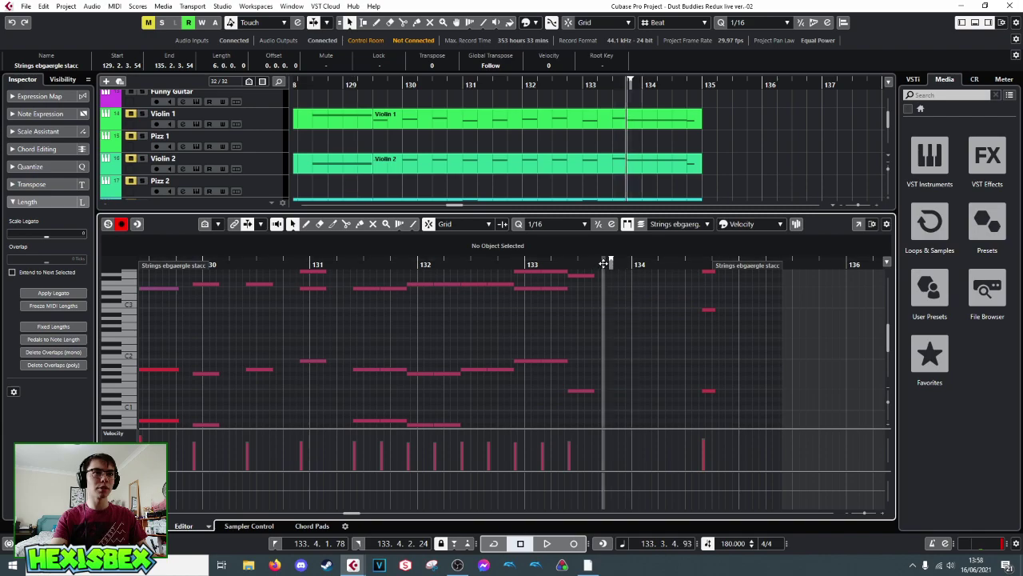
key("space")
key("space")
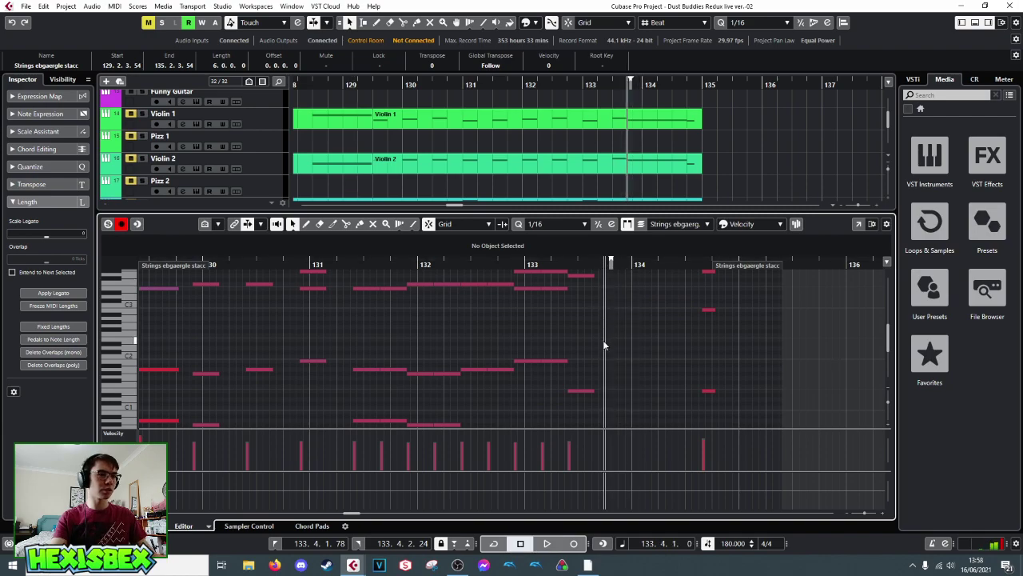
key("ctrl+v")
key("space")
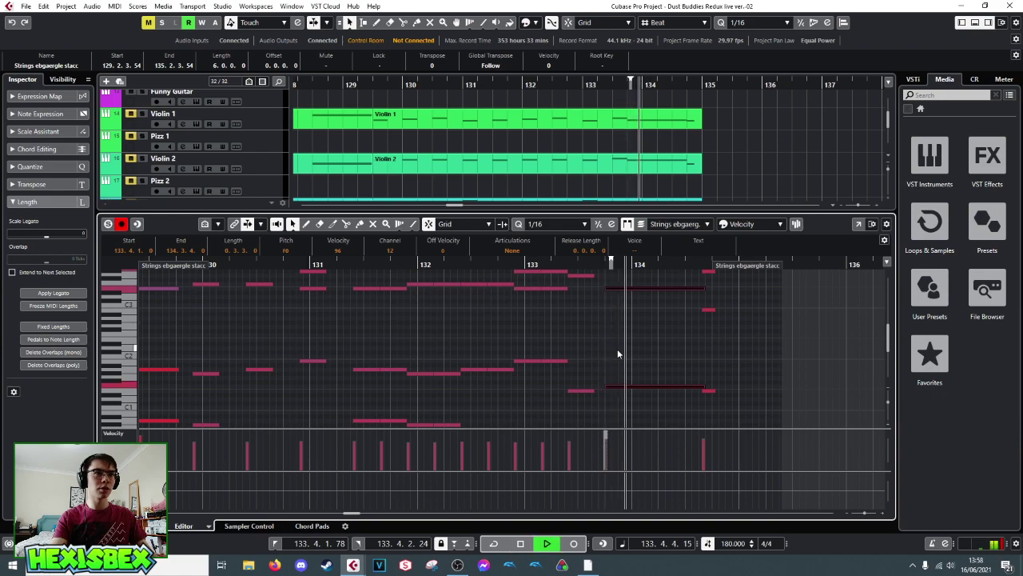
key("space")
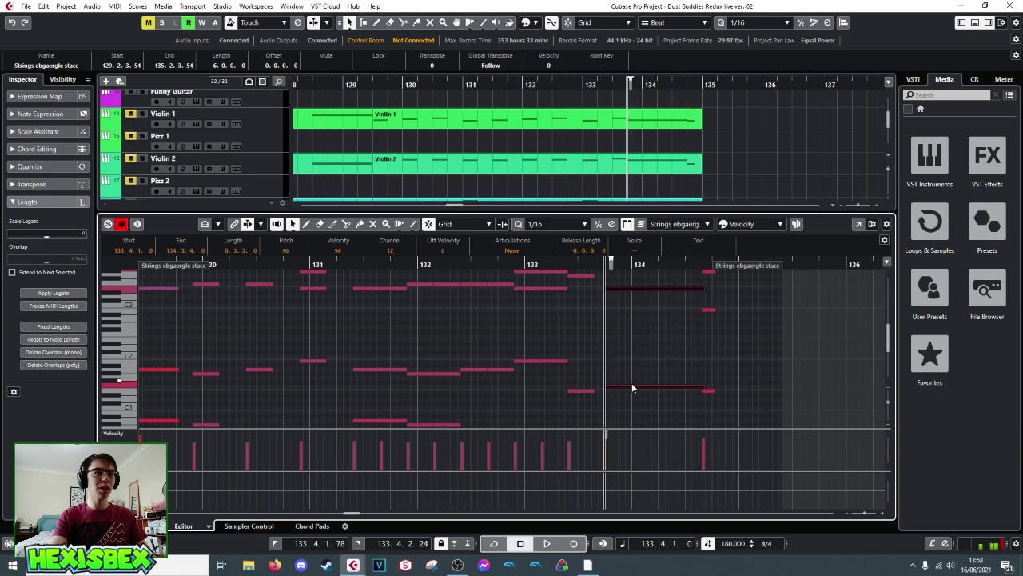
key("space")
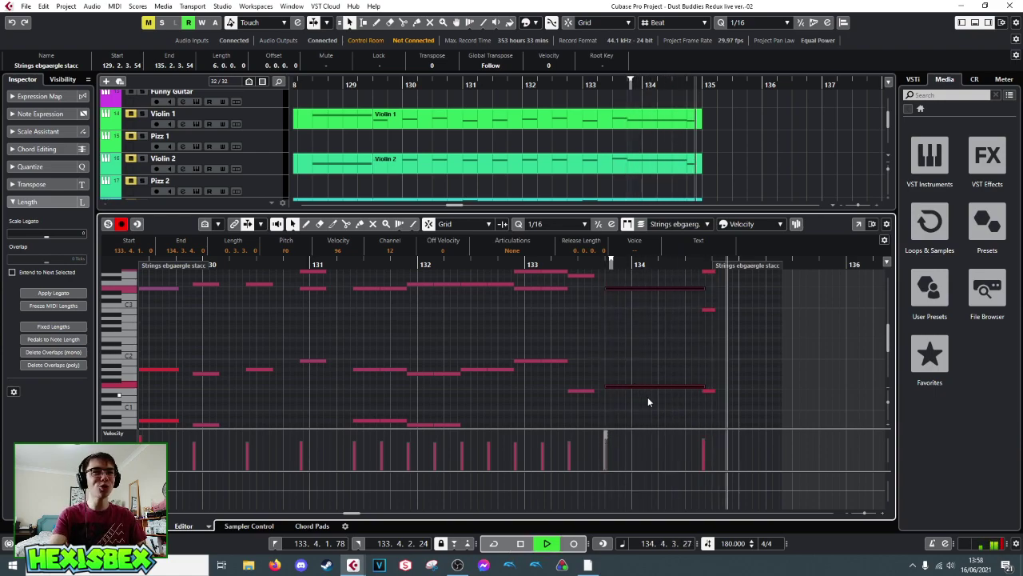
key("space")
left_click(616, 388)
key("ctrl+alt+e")
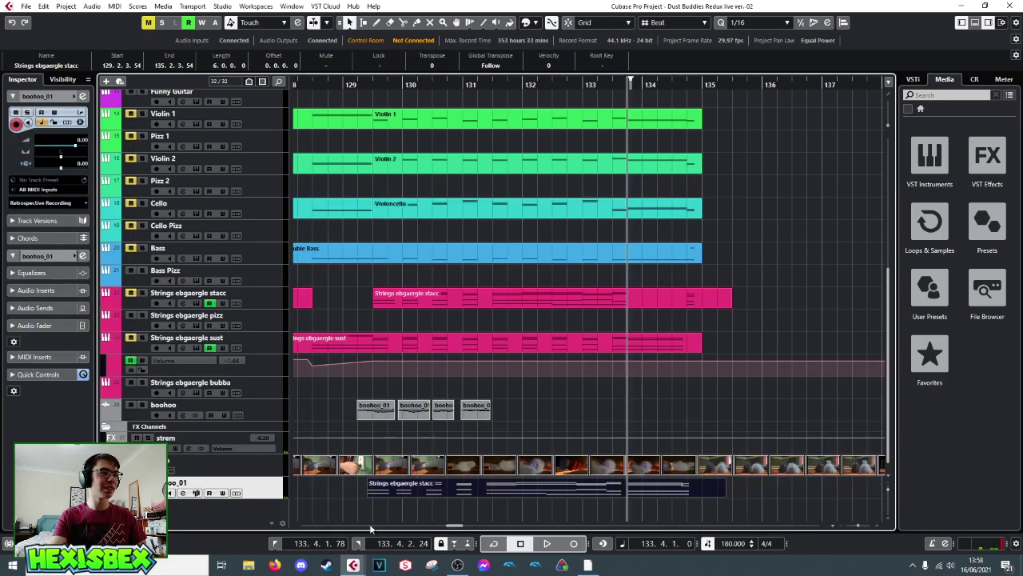
- Tighten the boohoo_01 sampler's start and end around the second vocal sound, from about 3.1 to 3.8 on the ruler
left_click(197, 494)
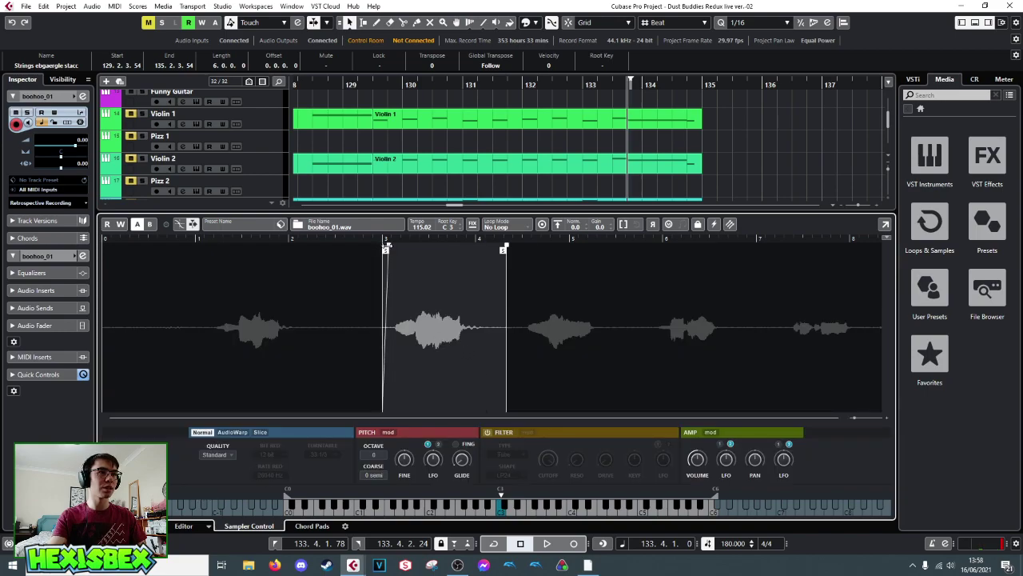
left_click_drag(383, 248, 397, 250)
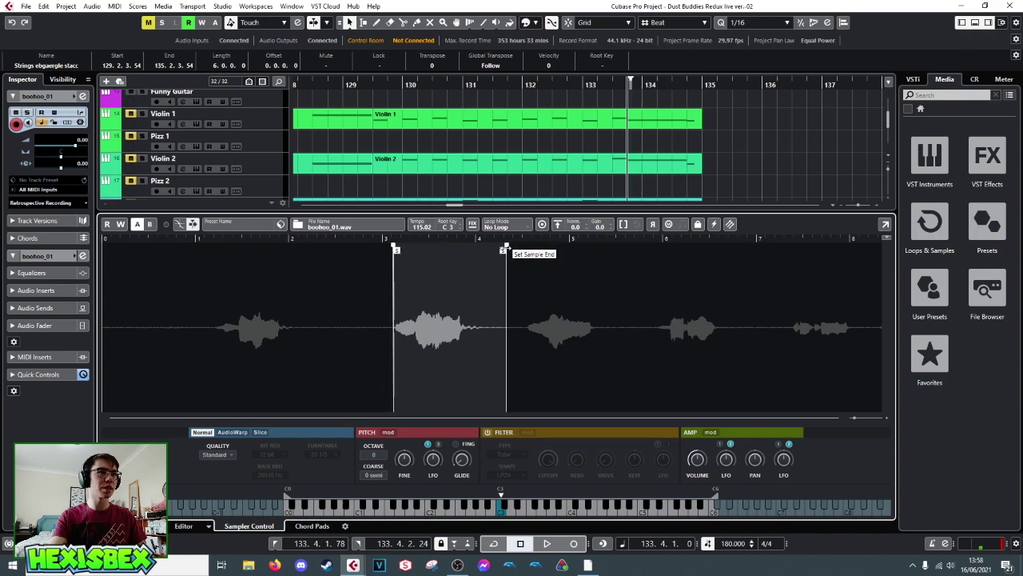
left_click_drag(505, 250, 461, 256)
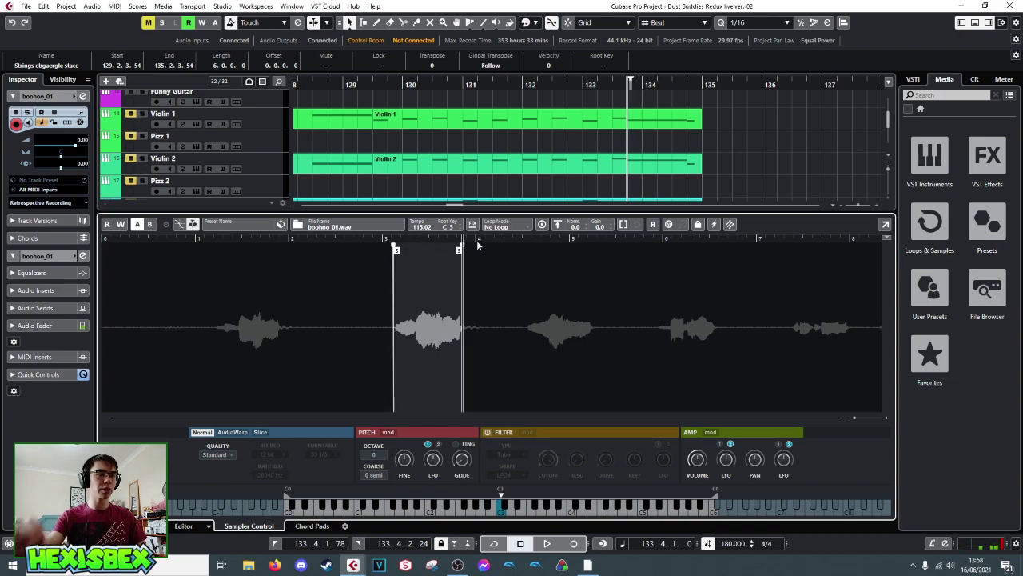
key("ctrl+alt+e")
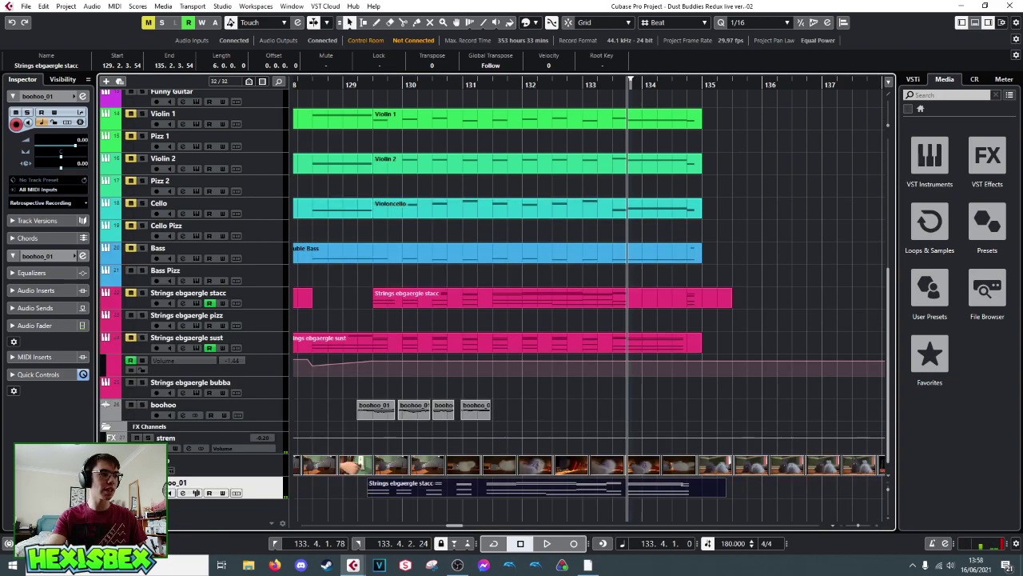
- Play back the boohoo_01 part from 133.4.1 and again from bar 129 to hear the trimmed sample
key("space")
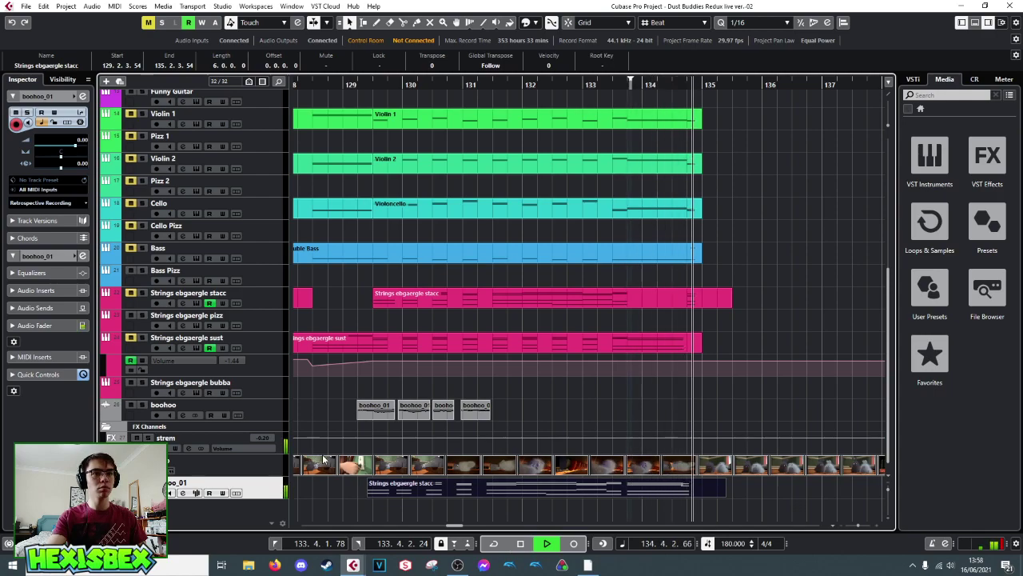
key("space")
left_click(350, 85)
key("space")
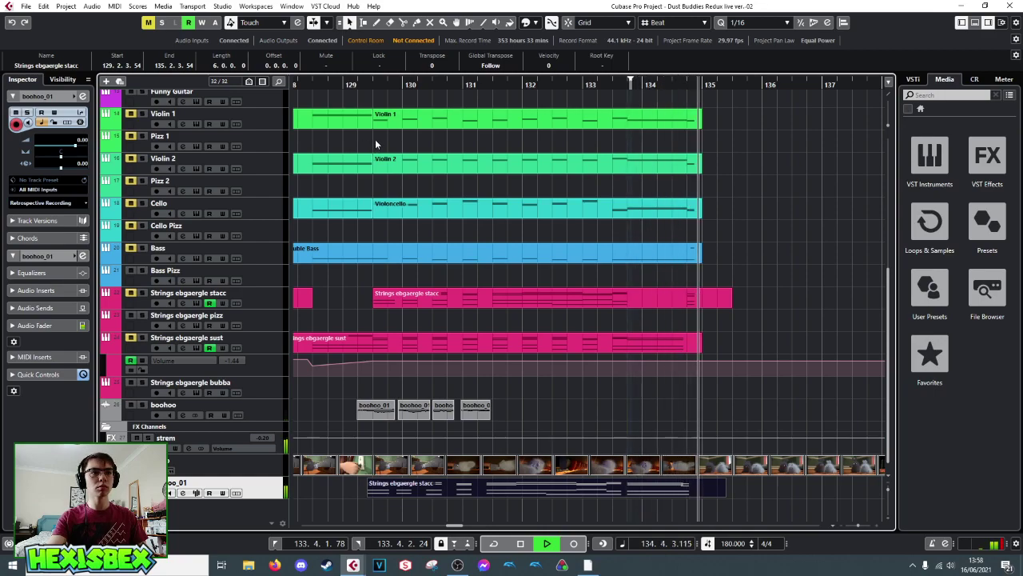
key("space")
- Record a short new vocal take on the boohoo track from 134.4.4.111
left_click(702, 84)
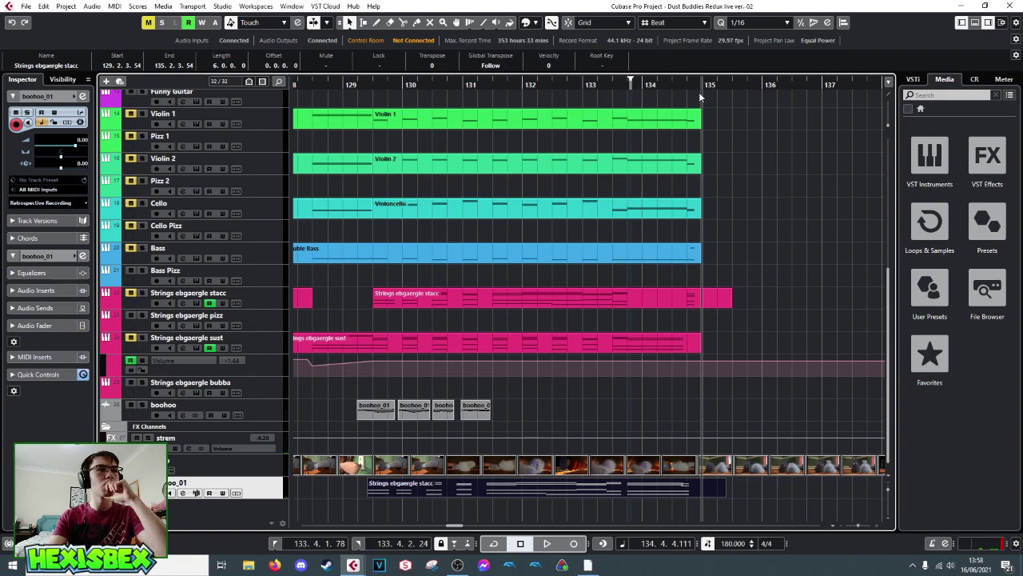
left_click(269, 418)
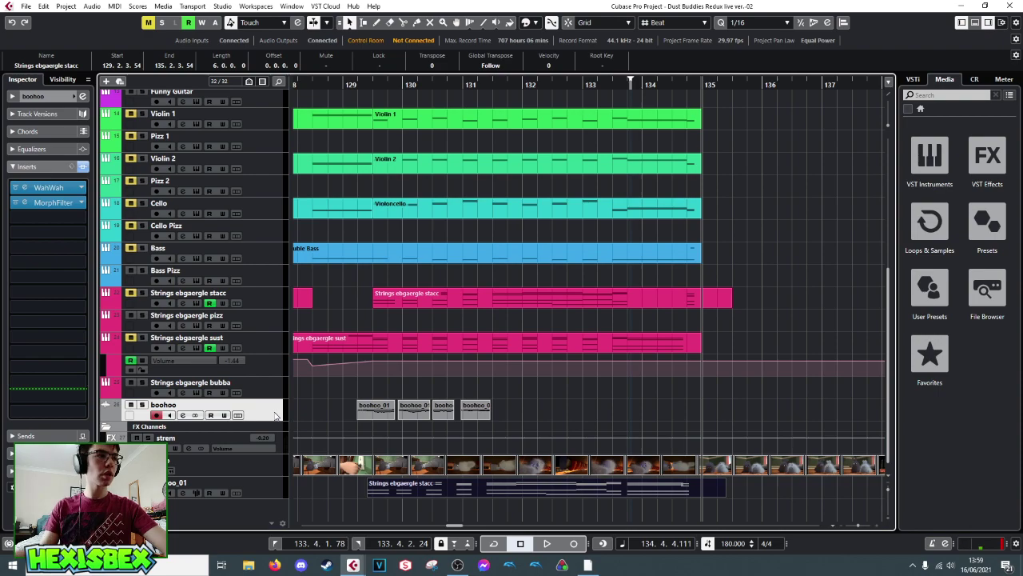
left_click(261, 321)
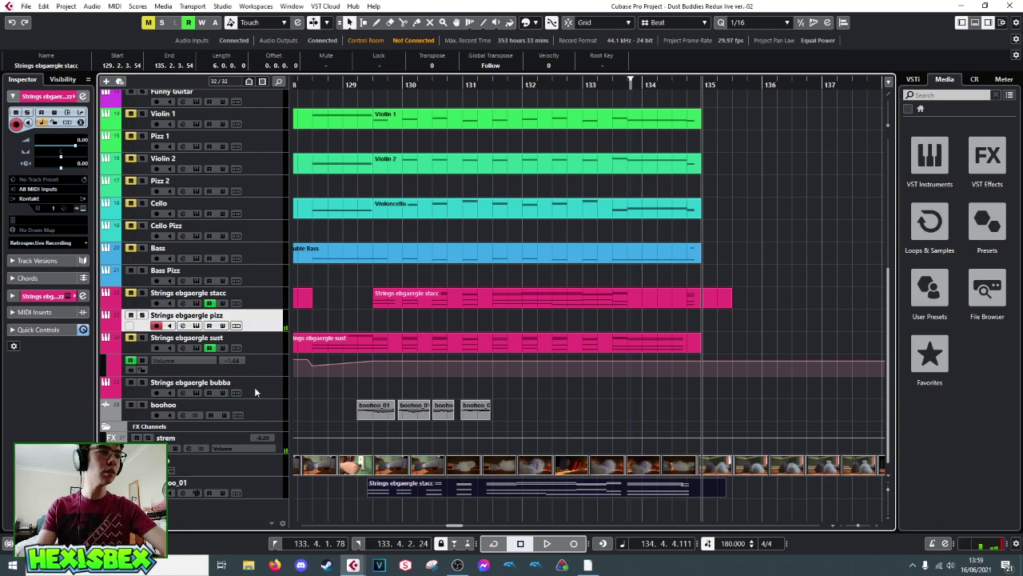
left_click(267, 412)
key("KP_Multiply")
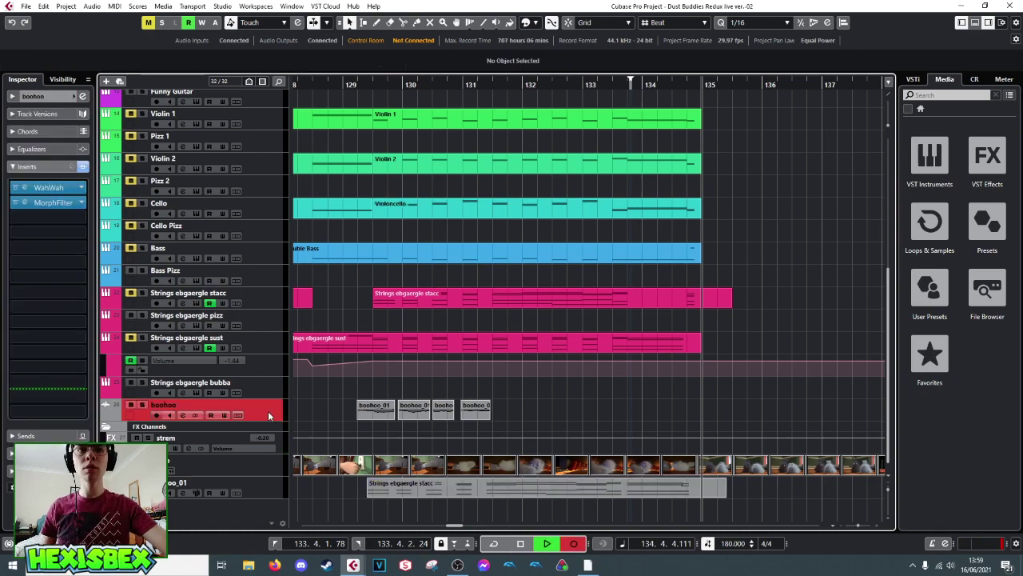
key("space")
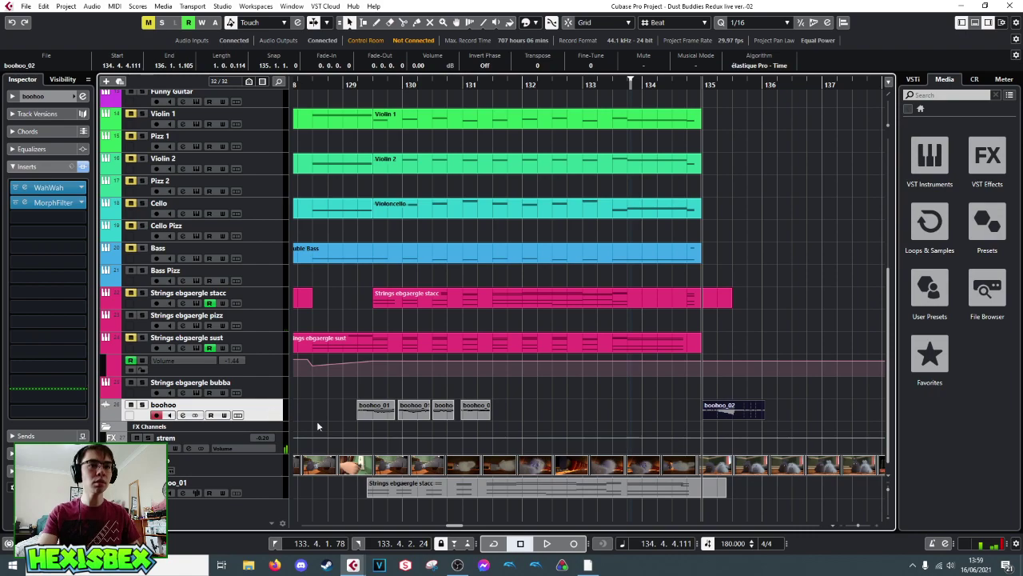
- Check where the new boohoo_02 take sounds in its waveform and move the clip earlier to 134.4.1.37
left_click(715, 85)
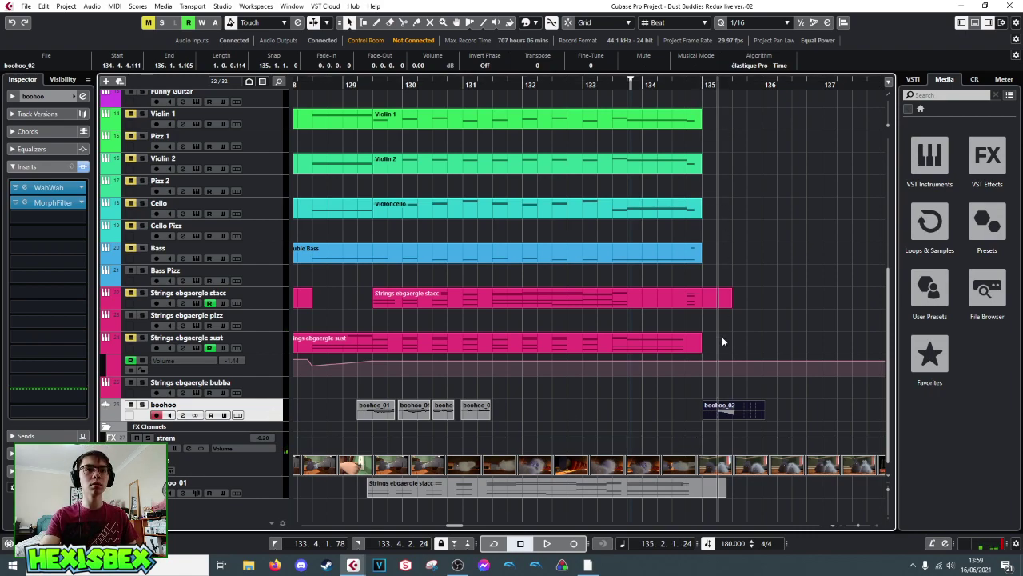
double_click(718, 409)
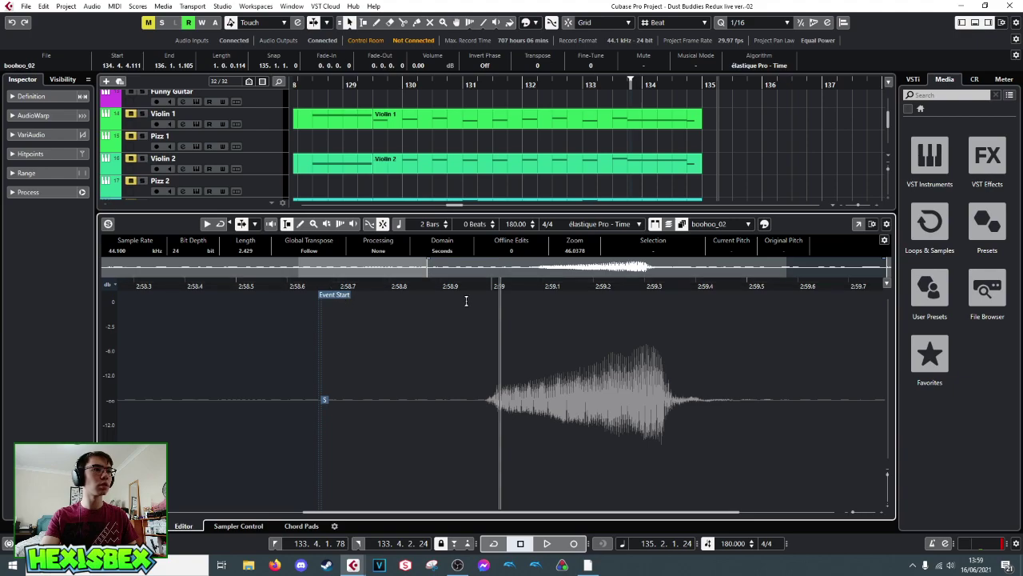
left_click(627, 285)
left_click(644, 286)
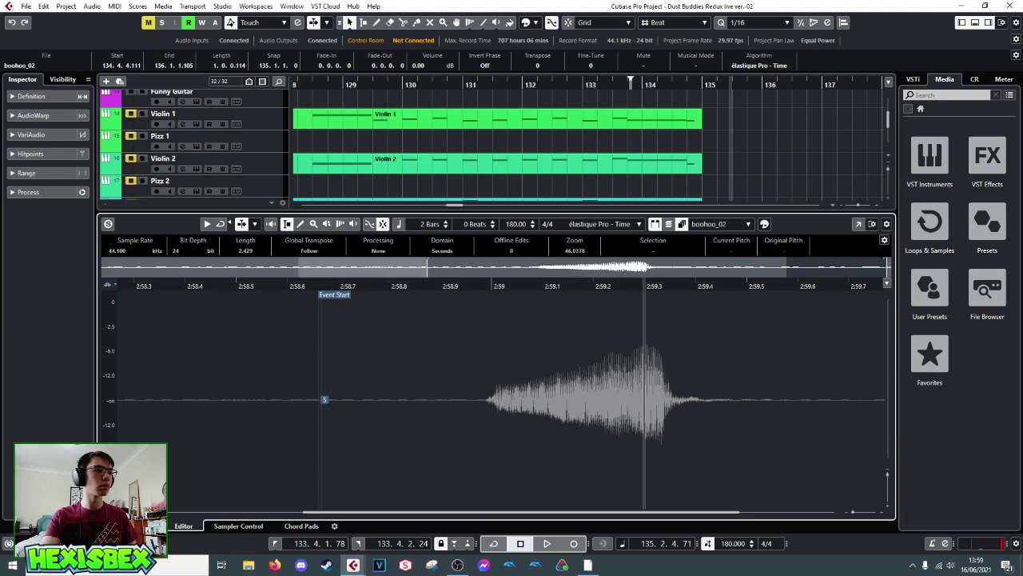
key("ctrl+e")
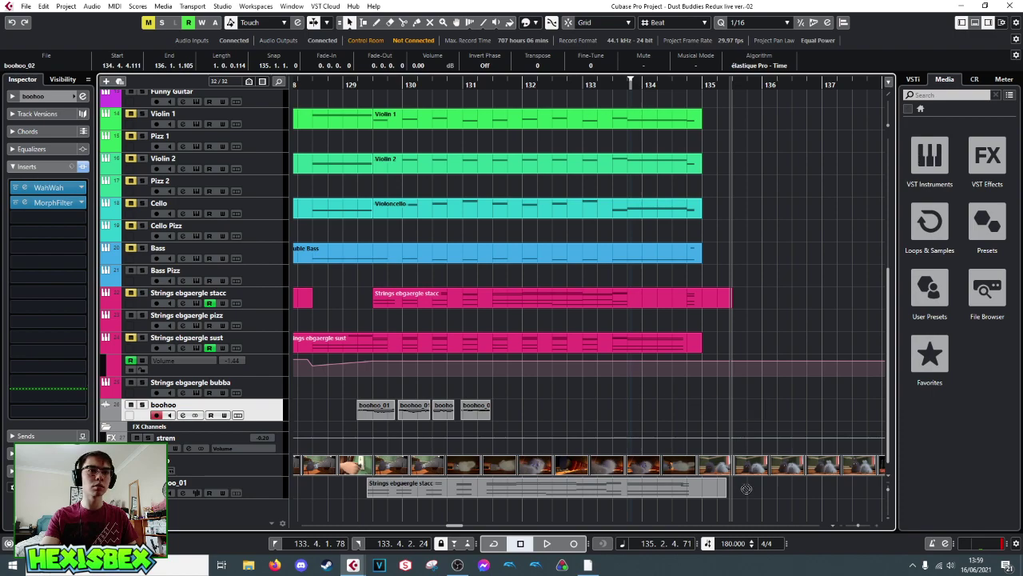
left_click_drag(738, 413, 725, 412)
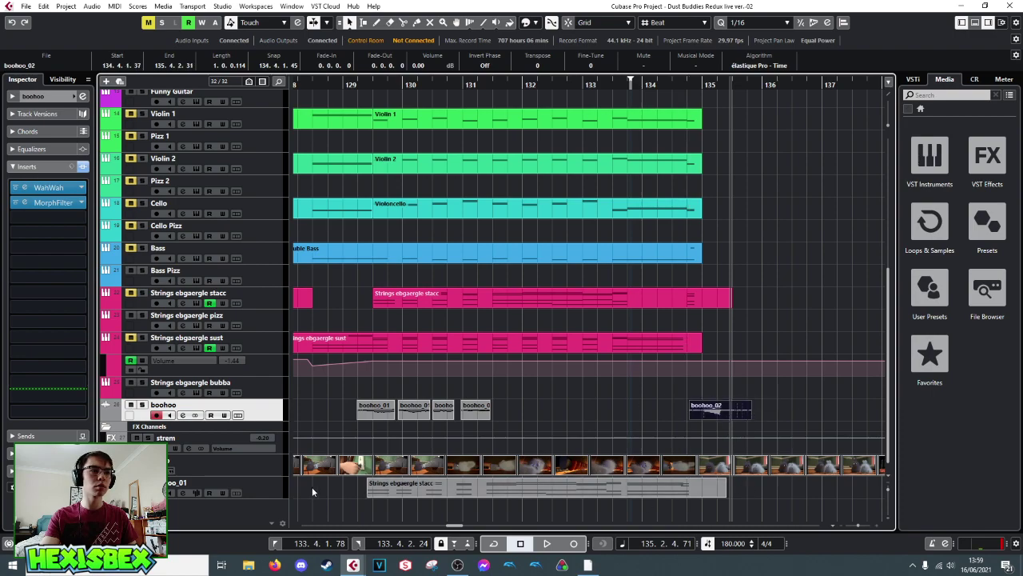
- Add a new sampler track named wah below the boohoo_01 sampler track
left_click(248, 489)
left_click(198, 493)
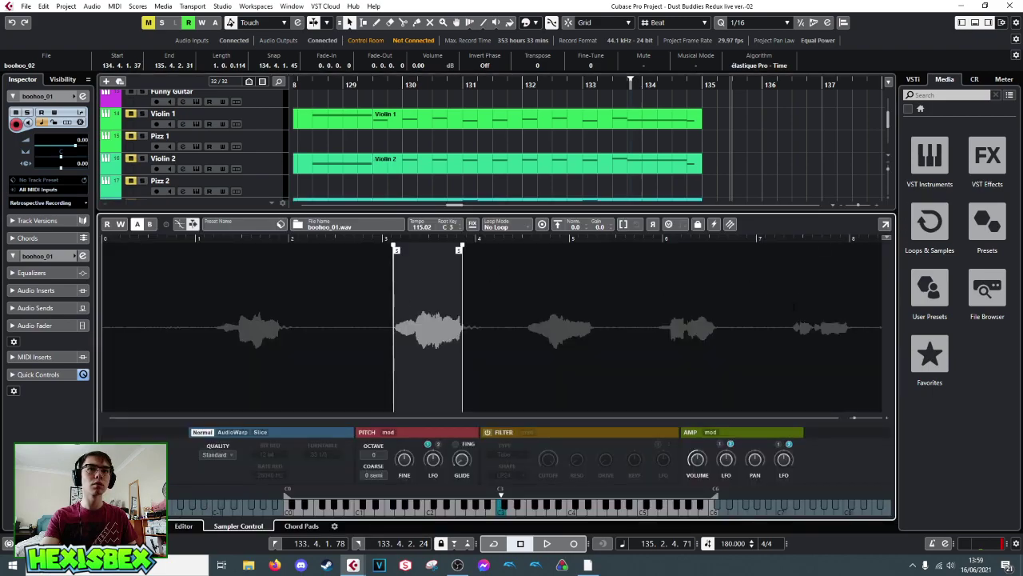
key("ctrl+alt+e")
right_click(241, 514)
left_click(306, 272)
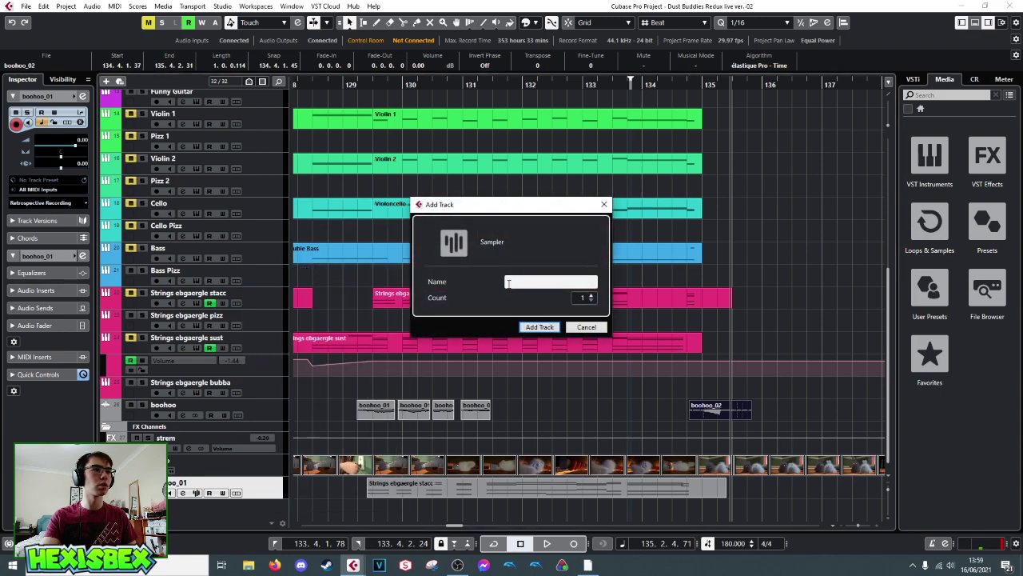
type("wah")
key("Return")
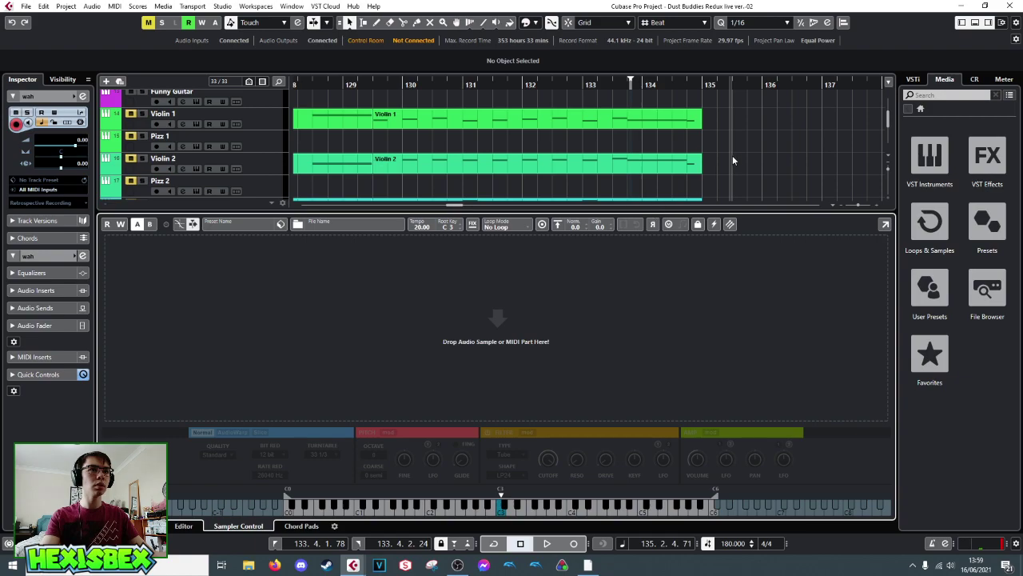
- Load the boohoo_02 clip into the wah sampler and trim its start and end around the vocal sound, about 1.3 to 1.7 on the ruler
scroll(758, 139, "down", 10)
left_click_drag(725, 131, 531, 332)
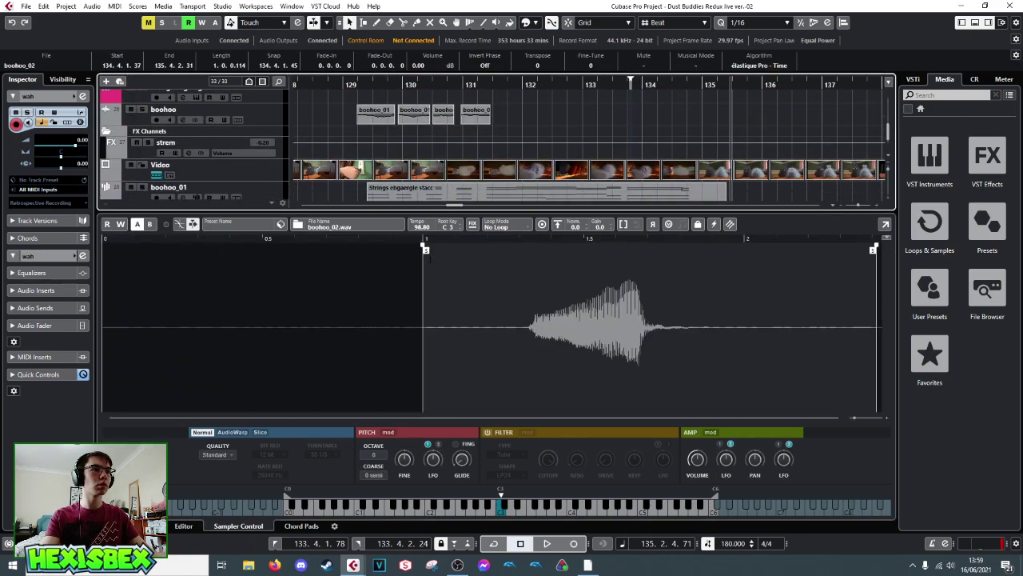
left_click_drag(426, 245, 527, 258)
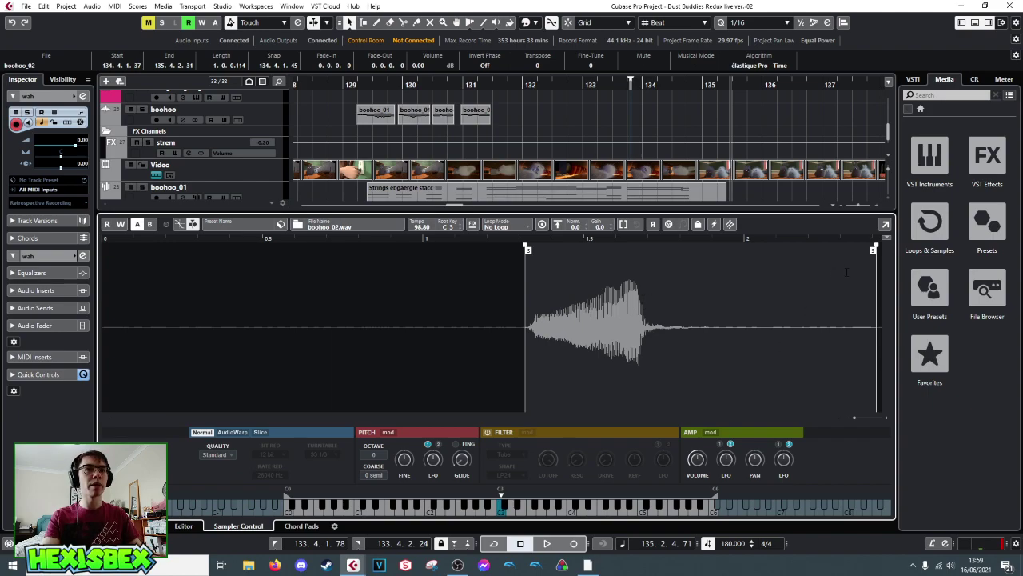
left_click_drag(873, 249, 646, 253)
key("space")
key("space")
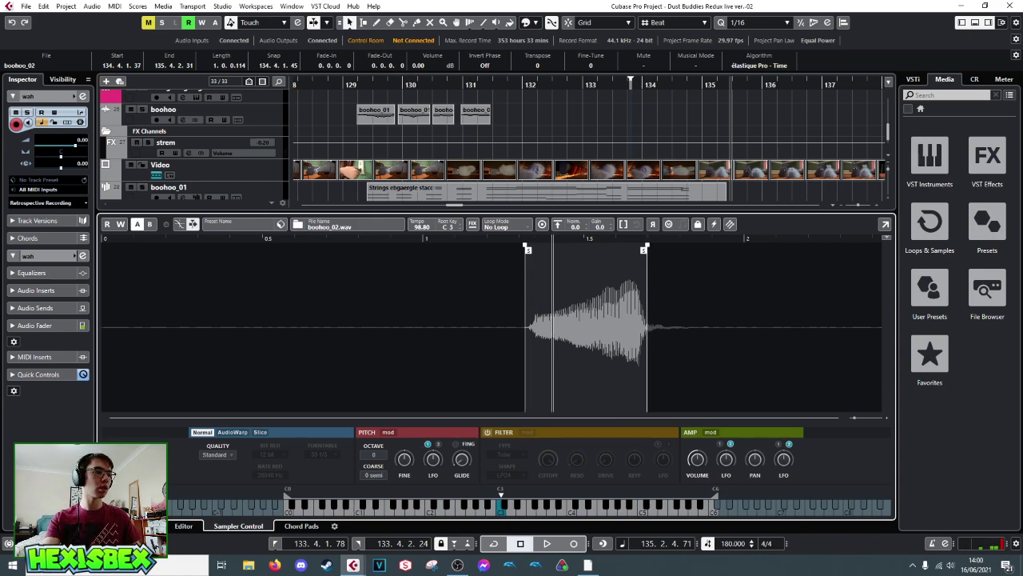
- Move the Strings ebgaergle stacc part from the boohoo_01 sampler track to the wah track, keeping its start time
key("ctrl+alt+e")
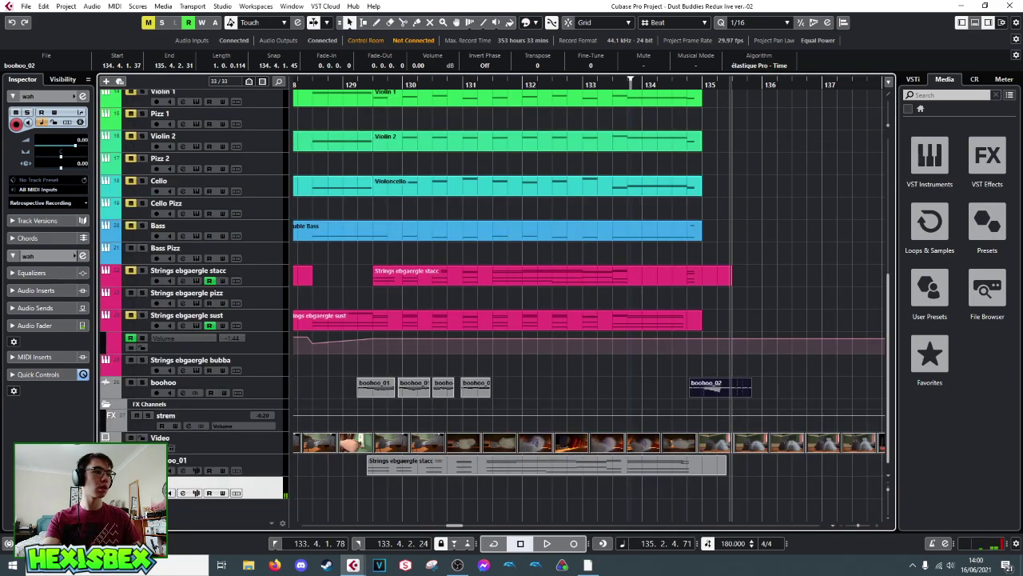
left_click(458, 468)
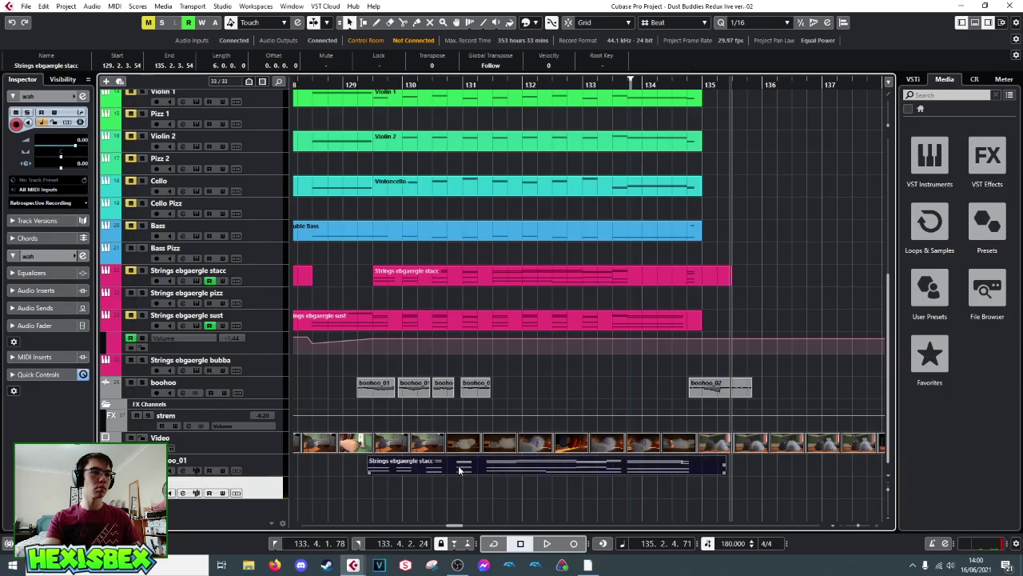
left_click_drag(460, 468, 461, 489)
- Play back the strings line on the wah sampler from 129.3.3.1
left_click(380, 83)
key("space")
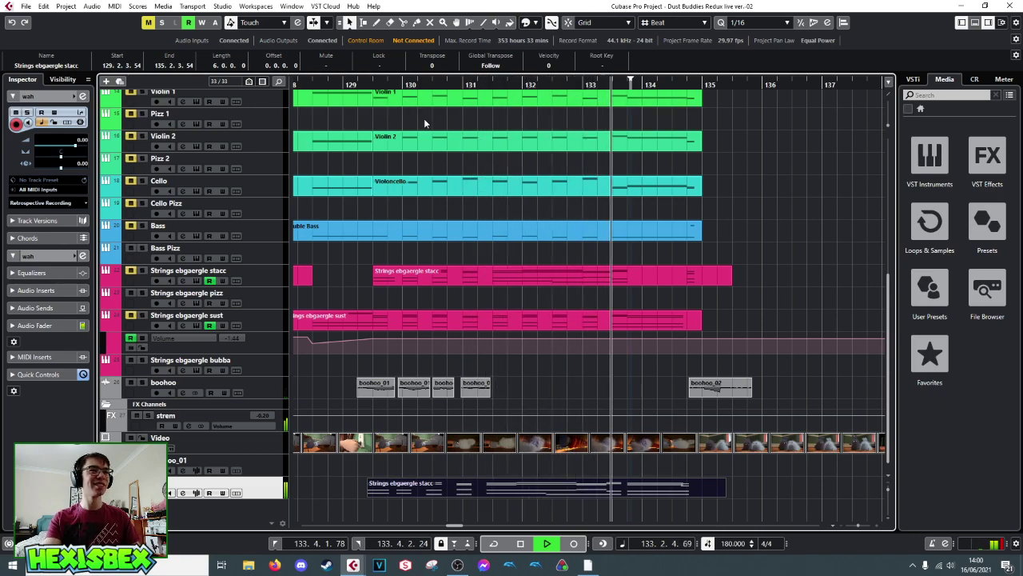
left_click(487, 141)
key("space")
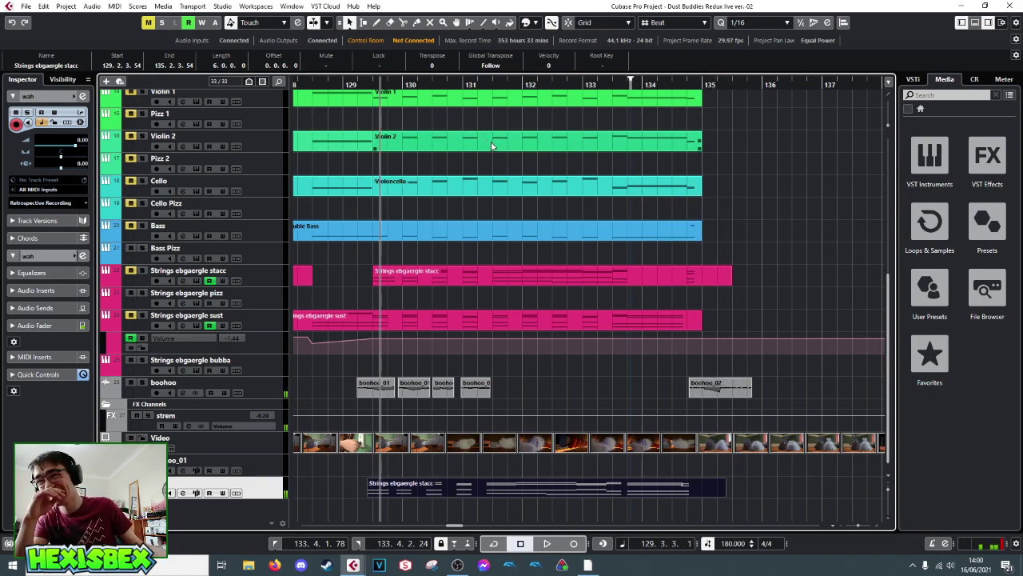
left_click(639, 248)
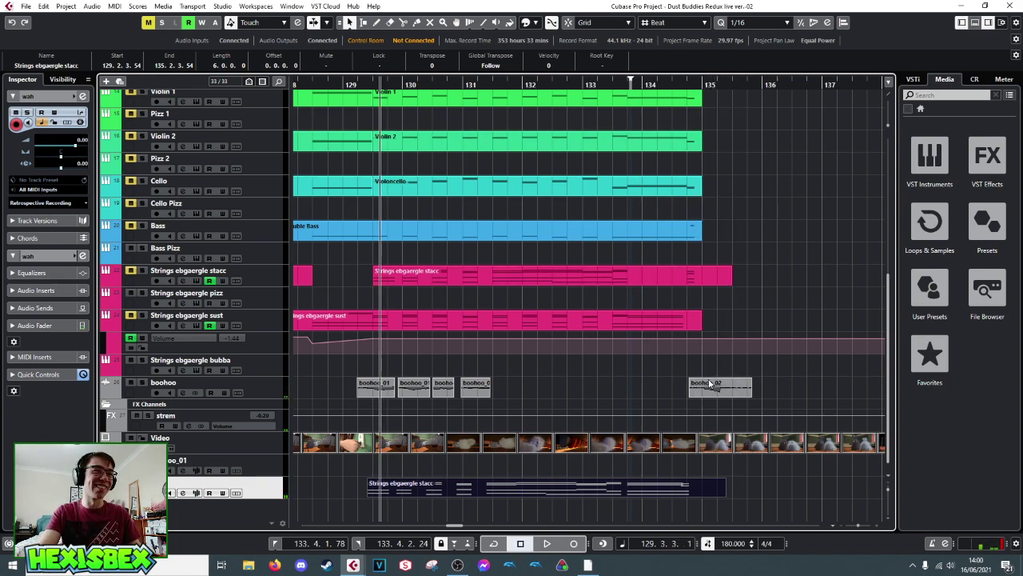
left_click(652, 313)
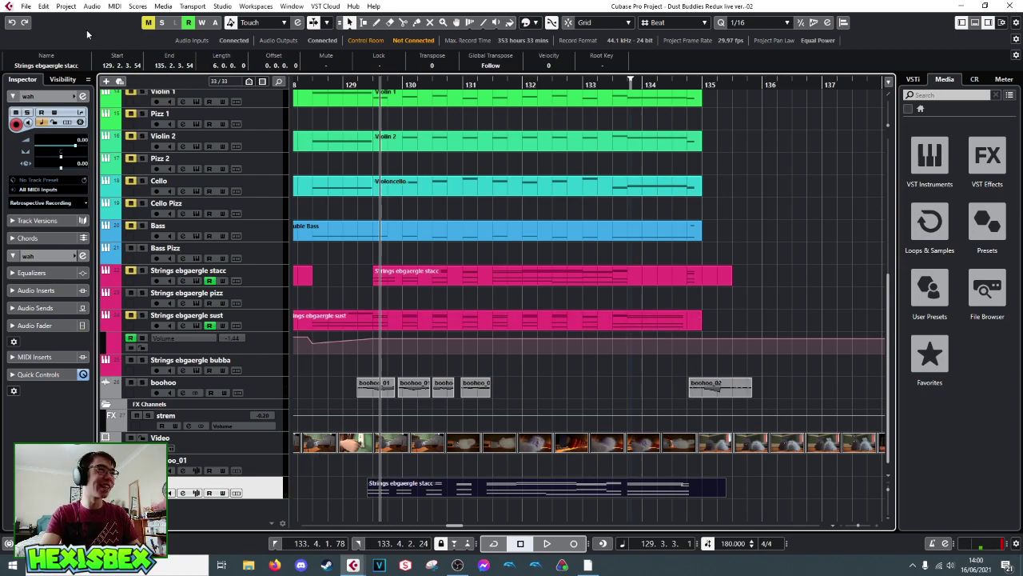
- Save the project under the new name Dust Buddies Redux wah
left_click(27, 7)
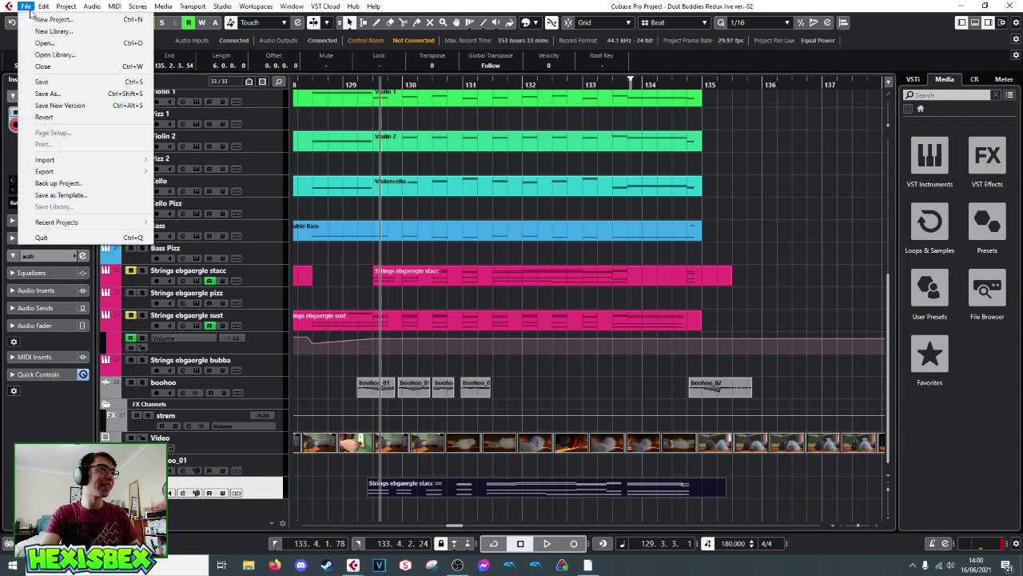
left_click(47, 94)
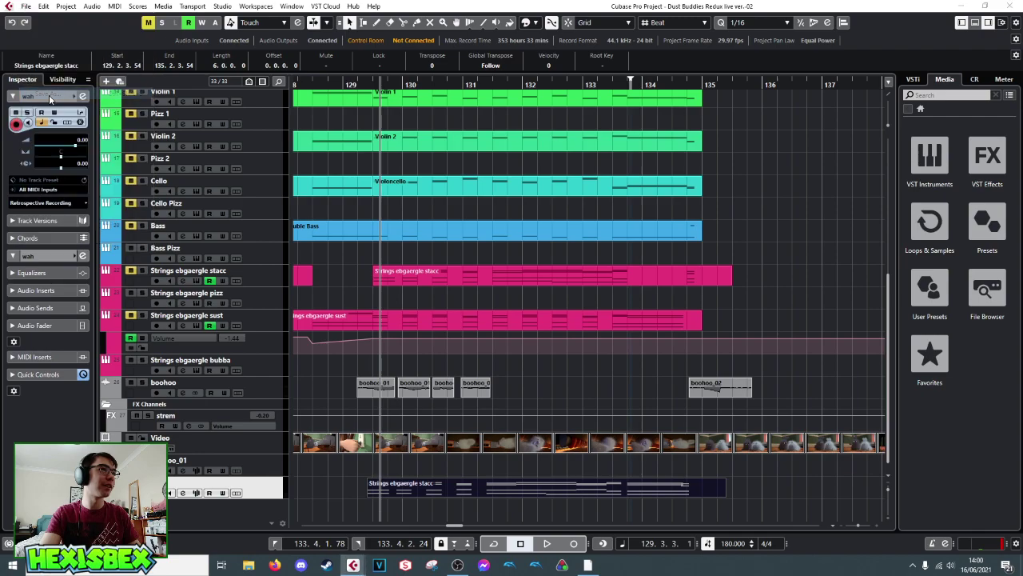
left_click(163, 232)
left_click_drag(163, 232, 130, 233)
type("v3")
key("Return")
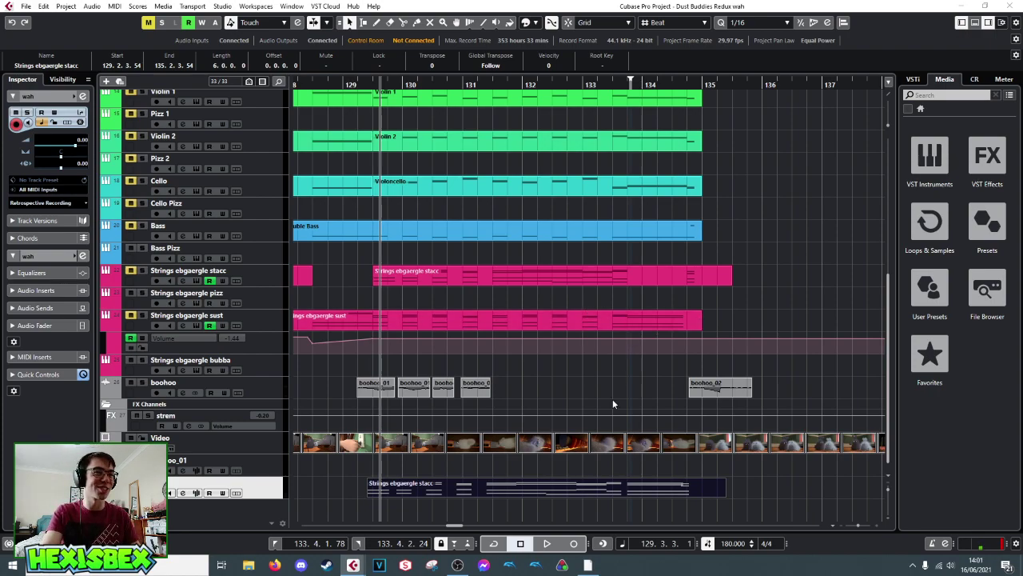
- Delete the boohoo_01 and wah sampler tracks together with their contents
left_click(251, 446)
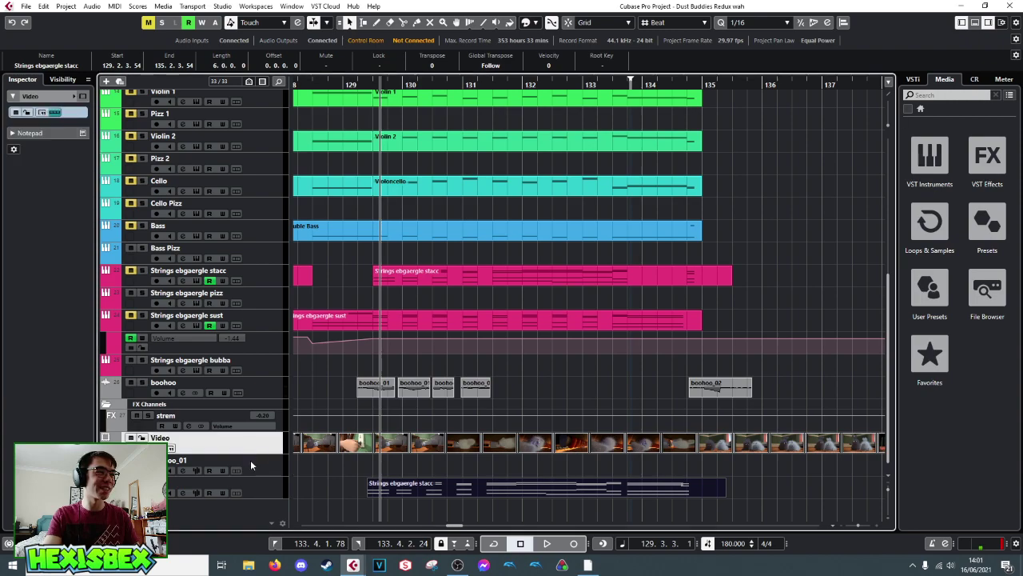
left_click(250, 462)
right_click(270, 468)
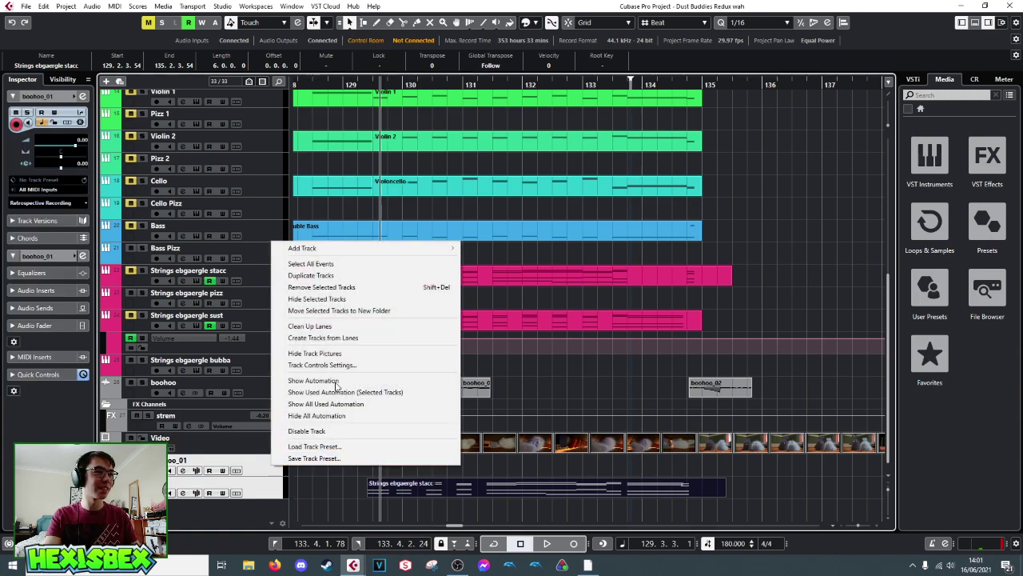
left_click(322, 287)
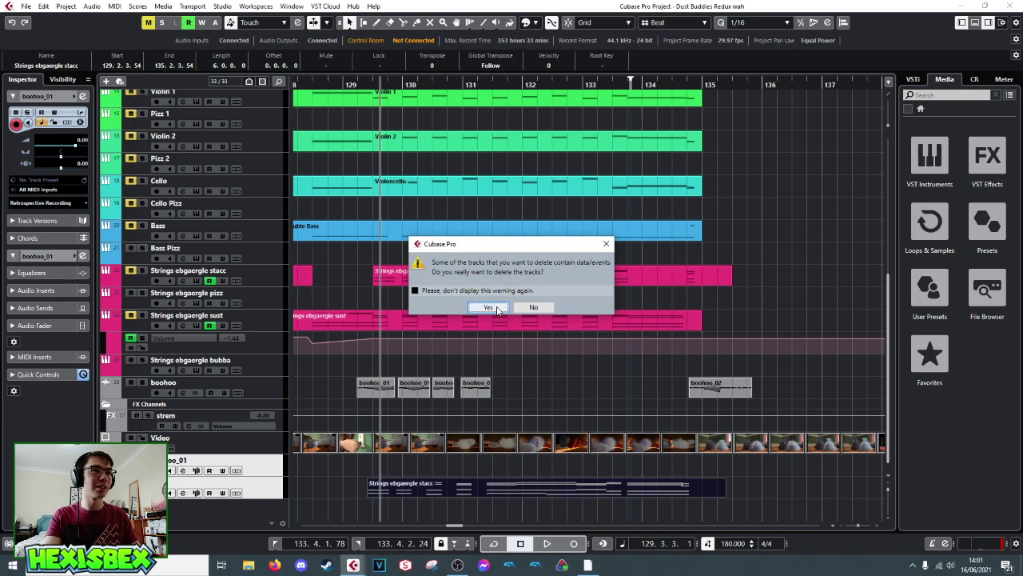
left_click(498, 310)
- Delete the boohoo audio track along with its recorded vocal clips
left_click(260, 432)
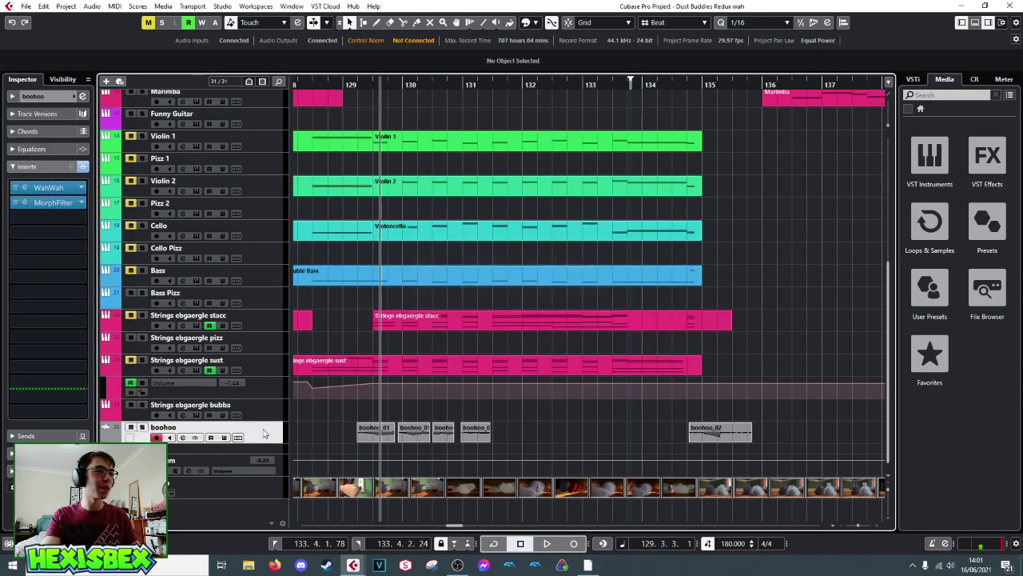
right_click(263, 434)
left_click(308, 215)
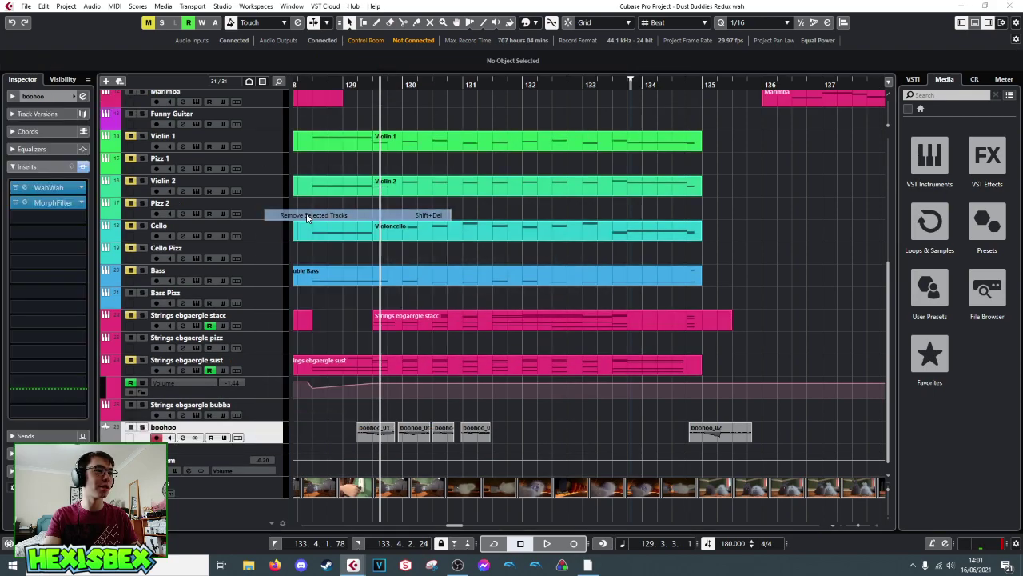
left_click(491, 308)
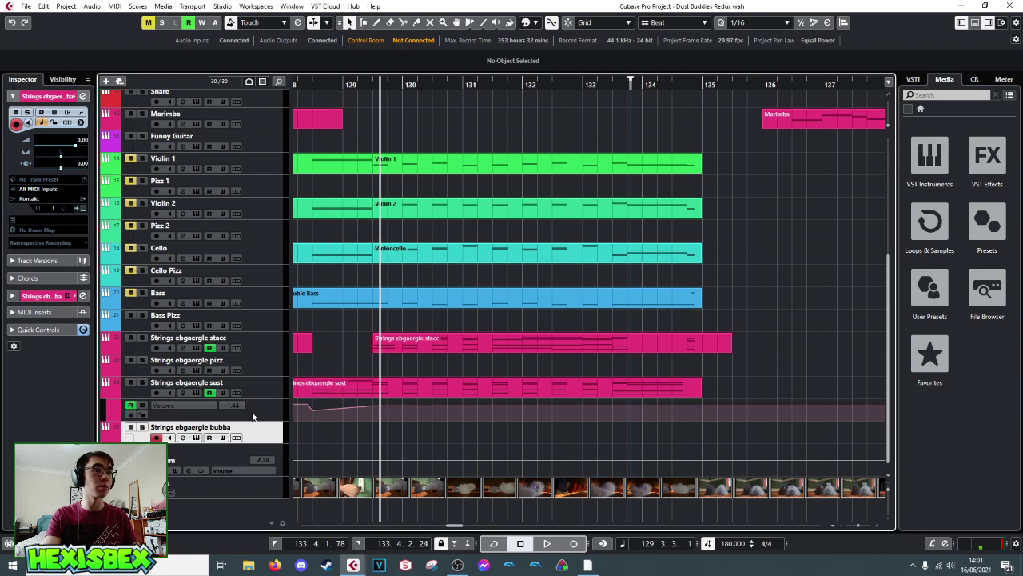
- Select the Strings ebgaergle sust track and save the project over the existing Dust Buddies Redux live ver.-02 file
left_click(270, 389)
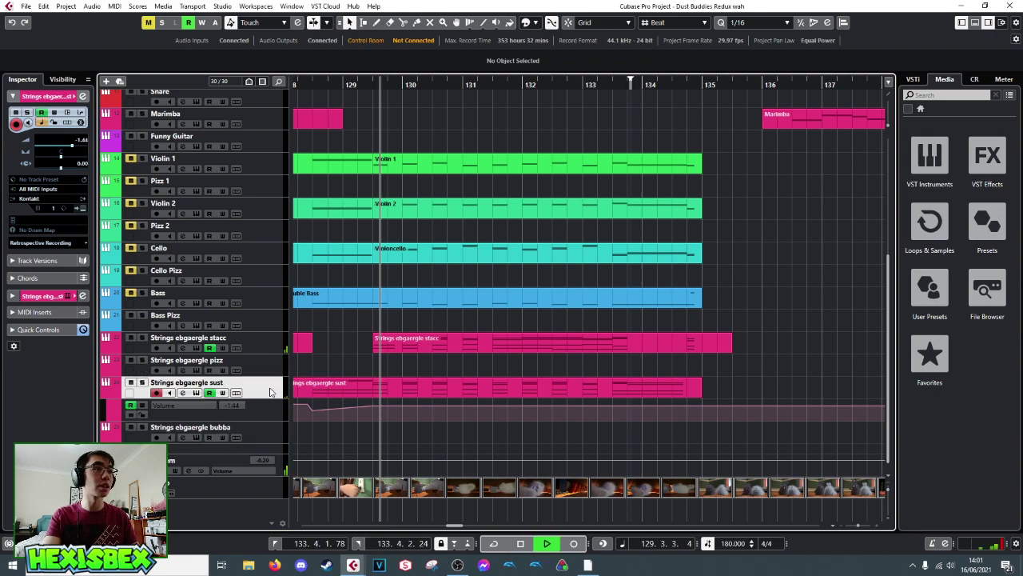
left_click(26, 5)
left_click(50, 94)
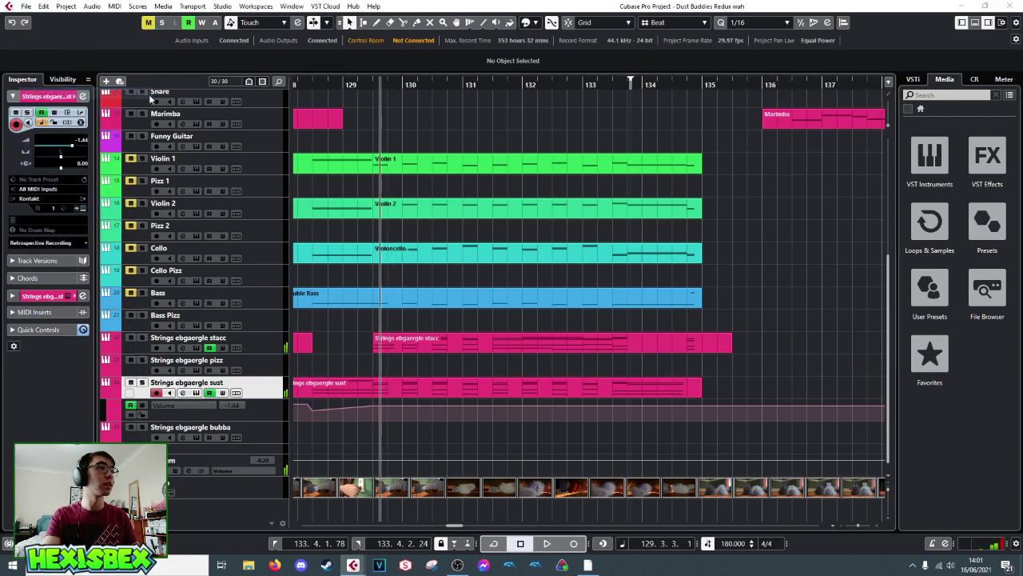
left_click(228, 145)
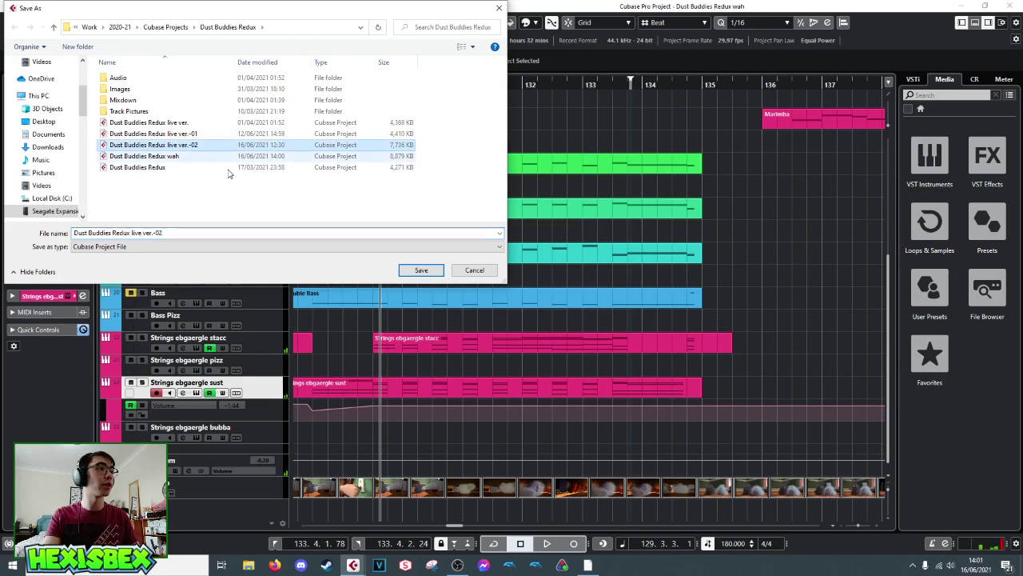
left_click(421, 269)
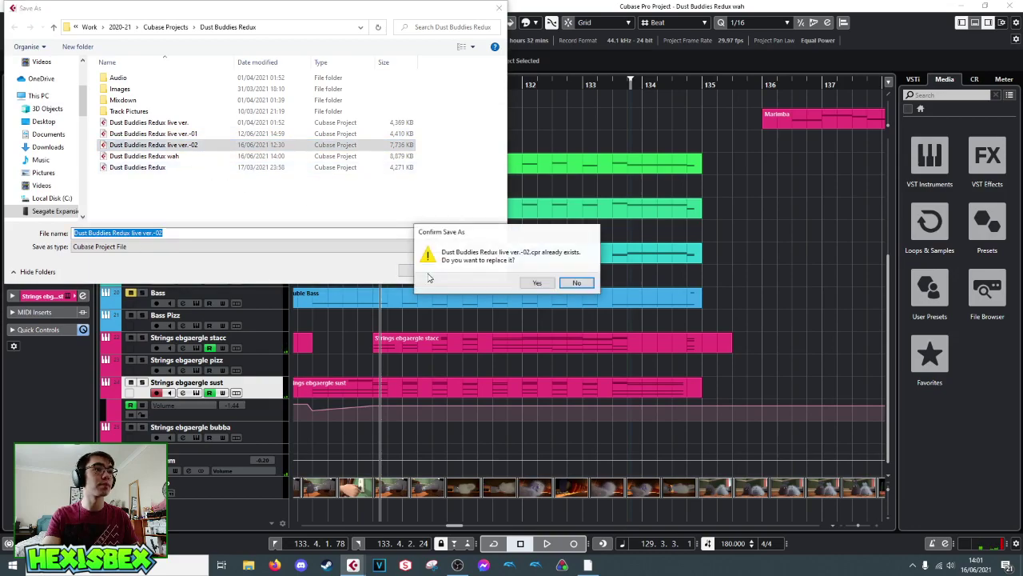
left_click(537, 283)
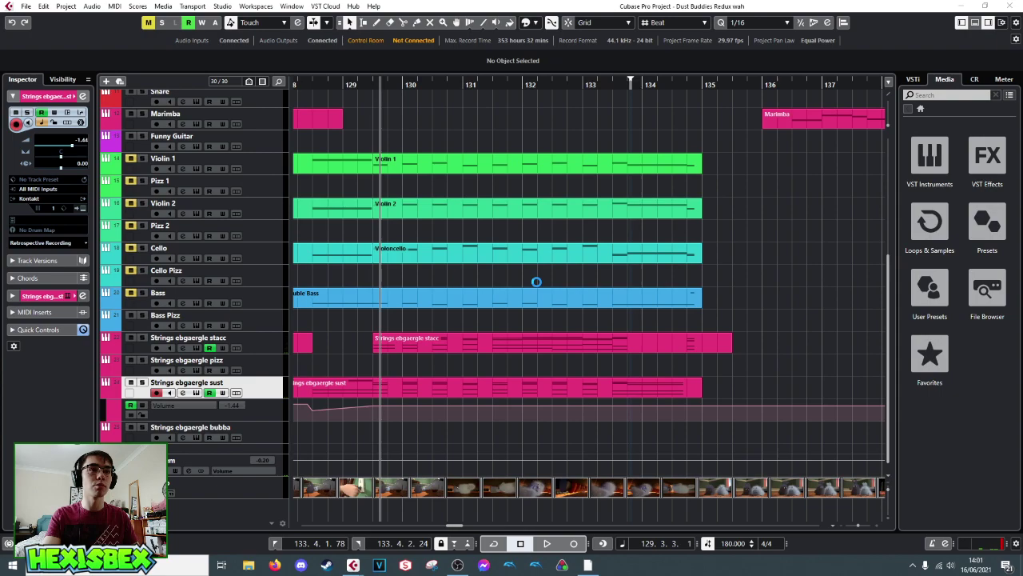
- Play back the strings passage from 129.2.4.88 and again from 133.3.4.105
left_click(372, 84)
key("space")
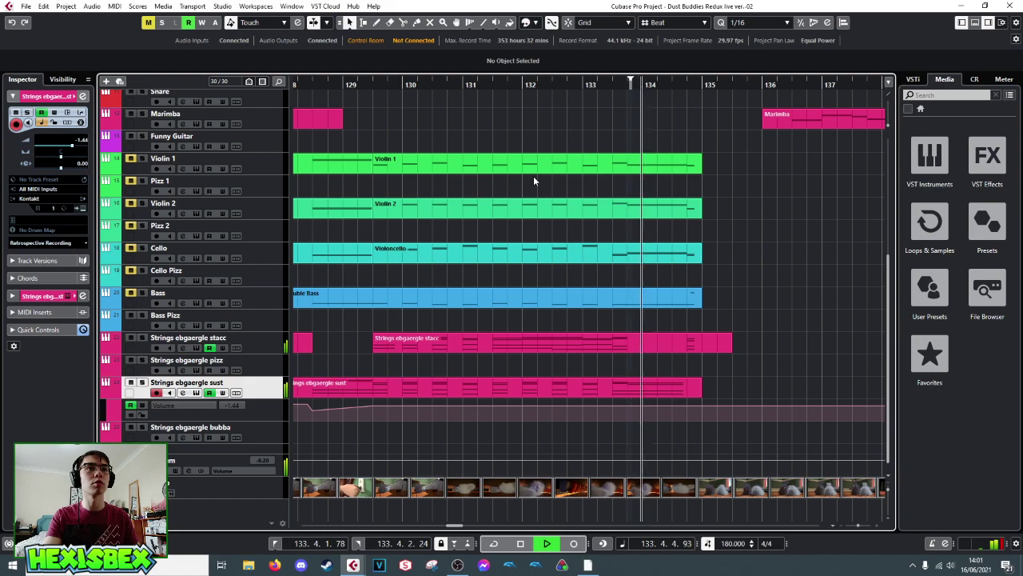
key("space")
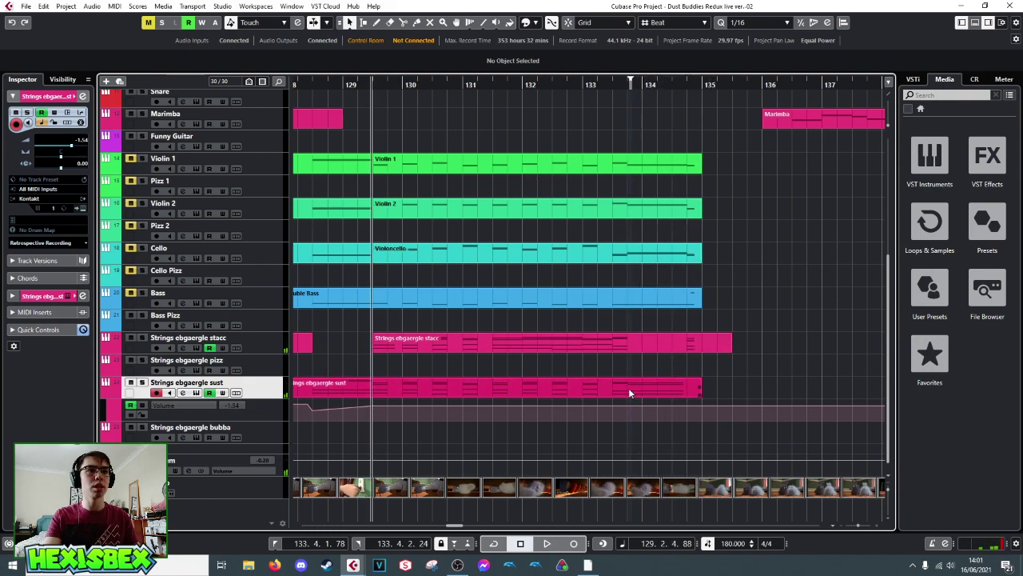
left_click(627, 84)
key("space")
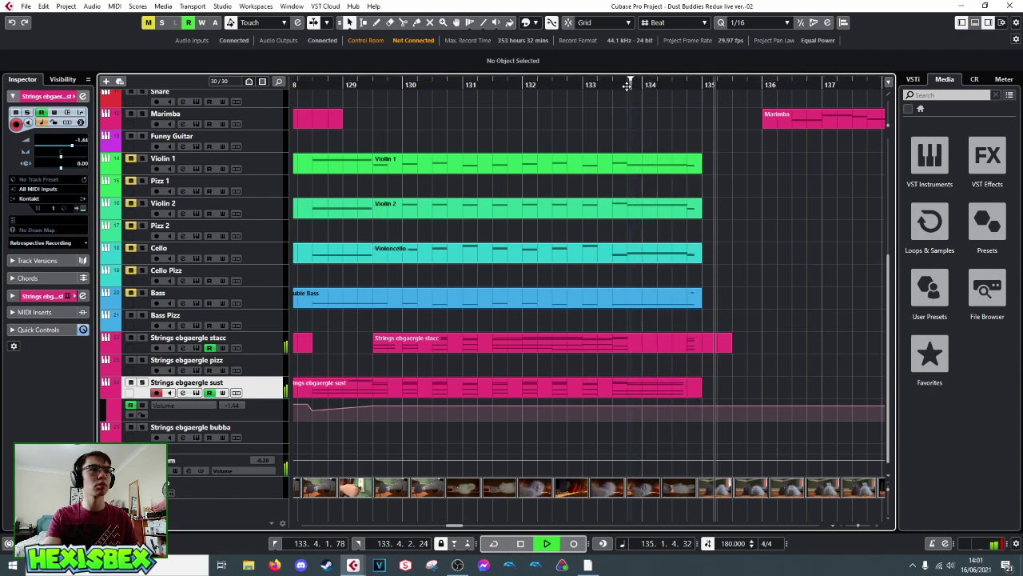
key("space")
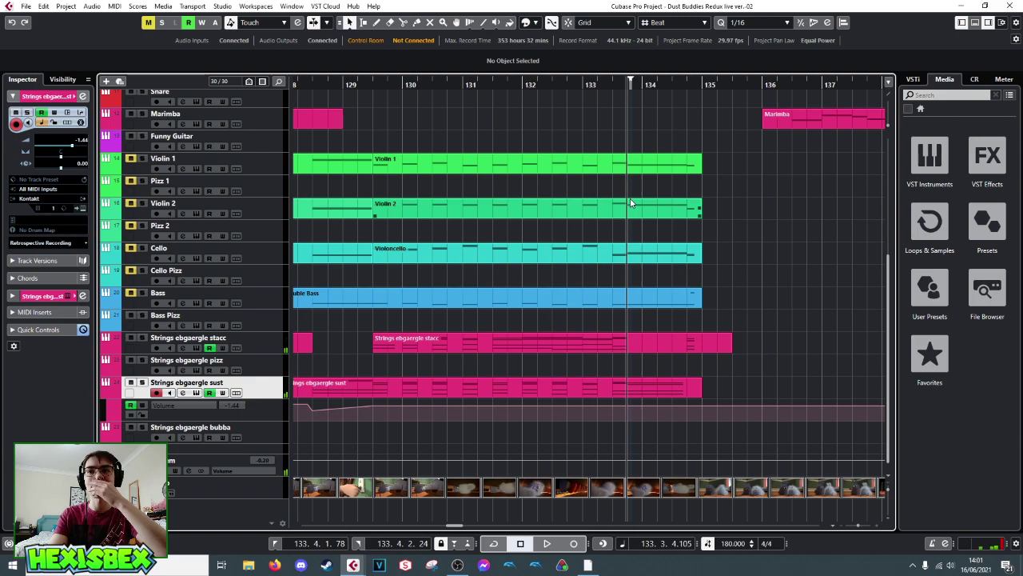
- Look over the arrangement after bar 135, play briefly from 140.3.3.82 and check the upper woodwind and brass tracks there
left_click(741, 85)
scroll(740, 86, "down", 3)
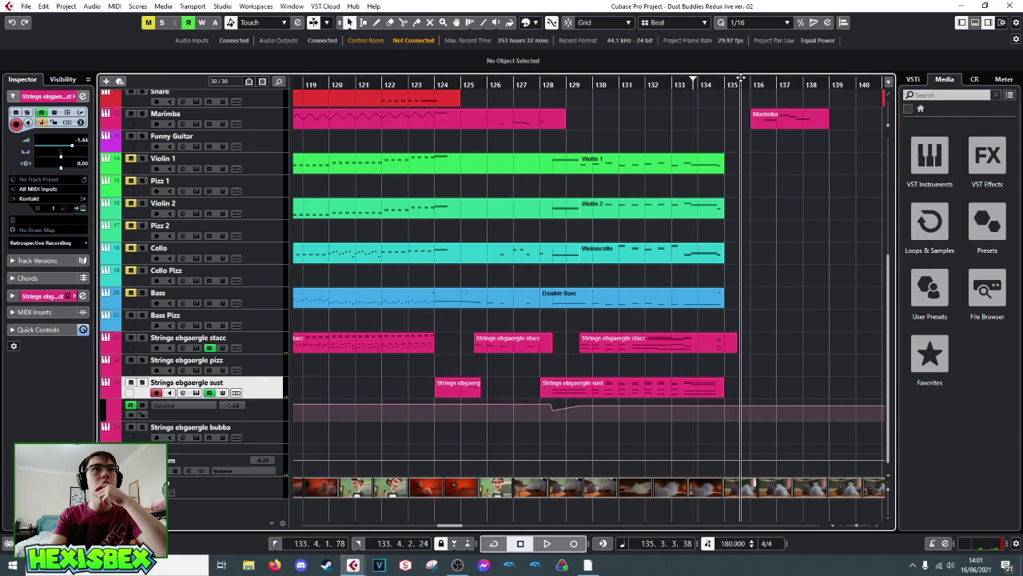
scroll(887, 83, "right", 4)
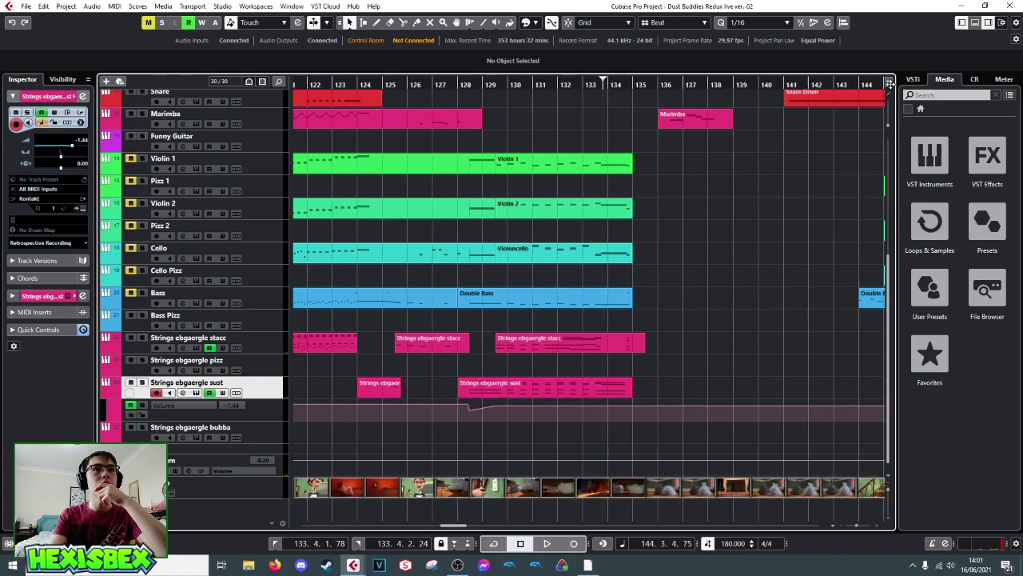
scroll(696, 114, "right", 3)
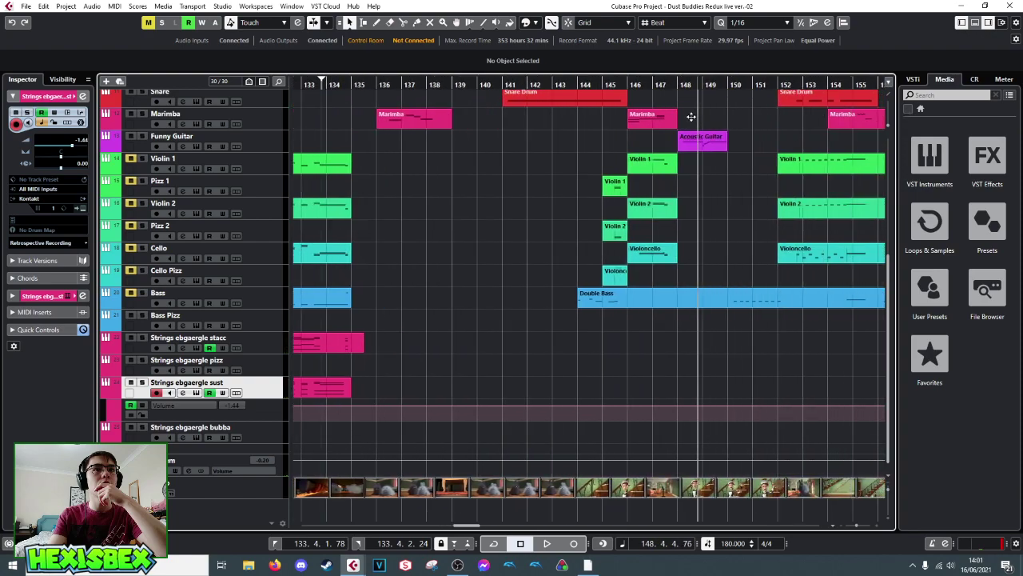
key("space")
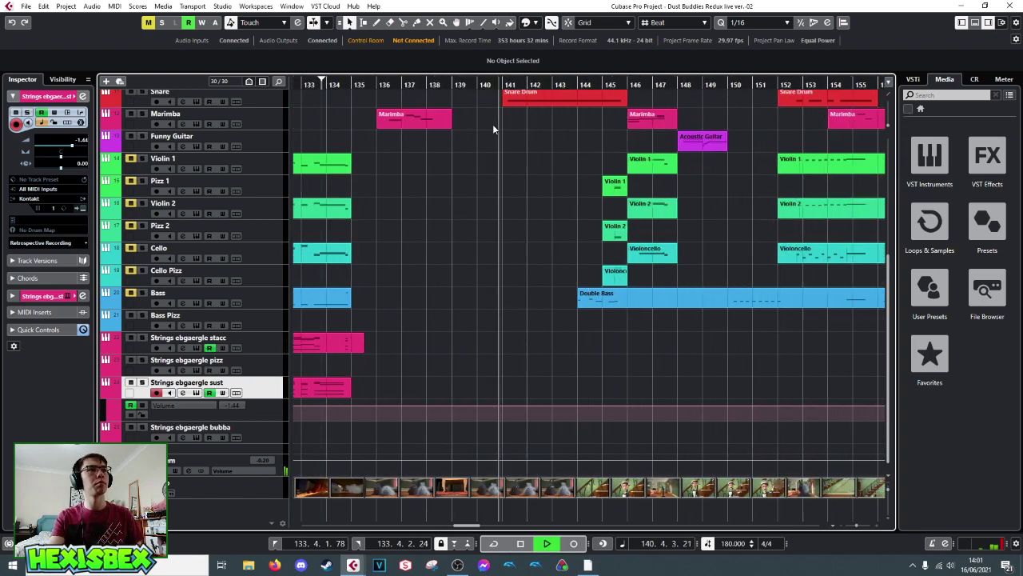
key("space")
scroll(501, 151, "up", 5)
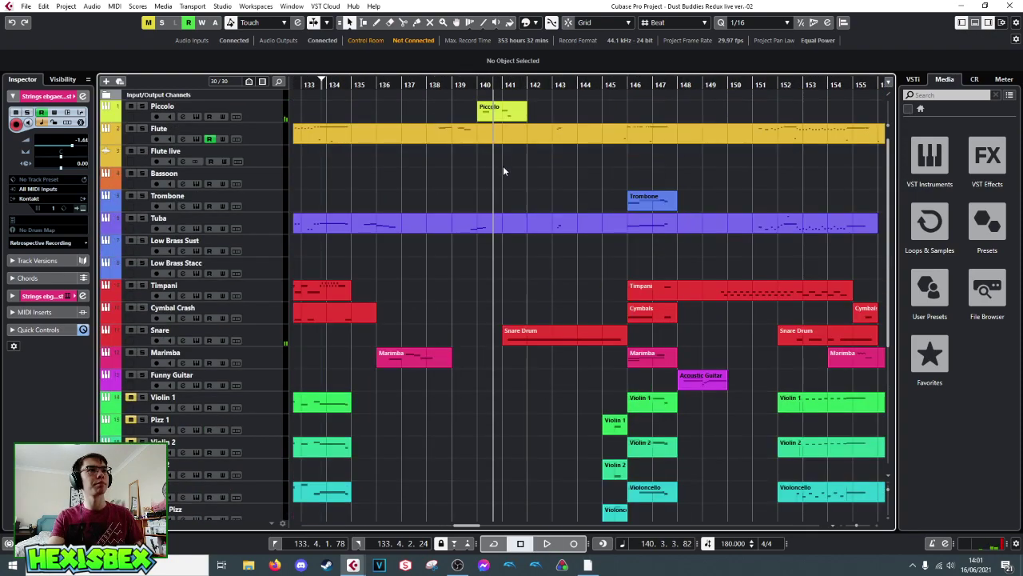
- Play the cue from 133.2.2.4 with the dustboys video open, past bar 143, and close the video
left_click_drag(415, 84, 309, 84)
key("space")
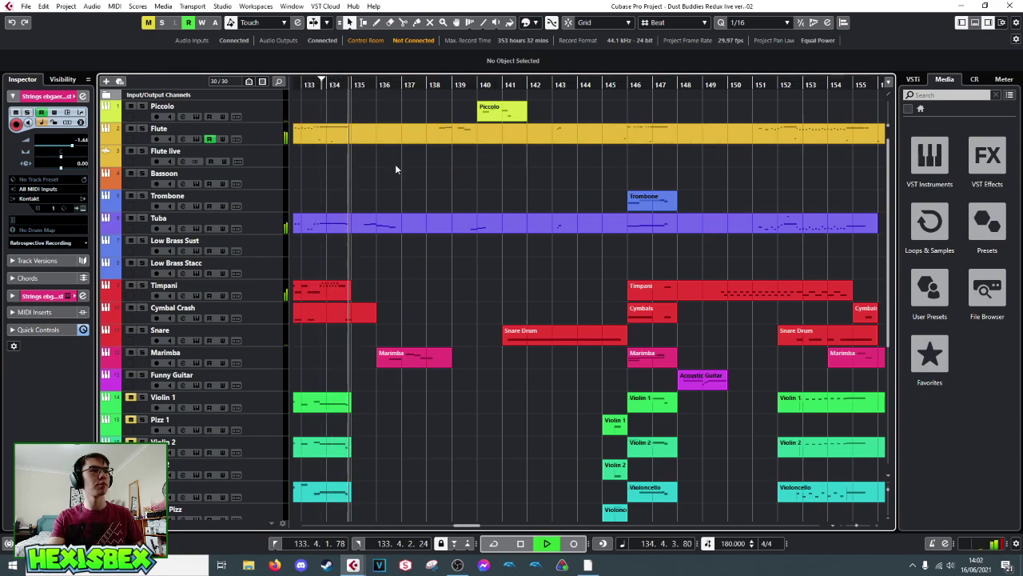
scroll(466, 431, "down", 5)
double_click(461, 490)
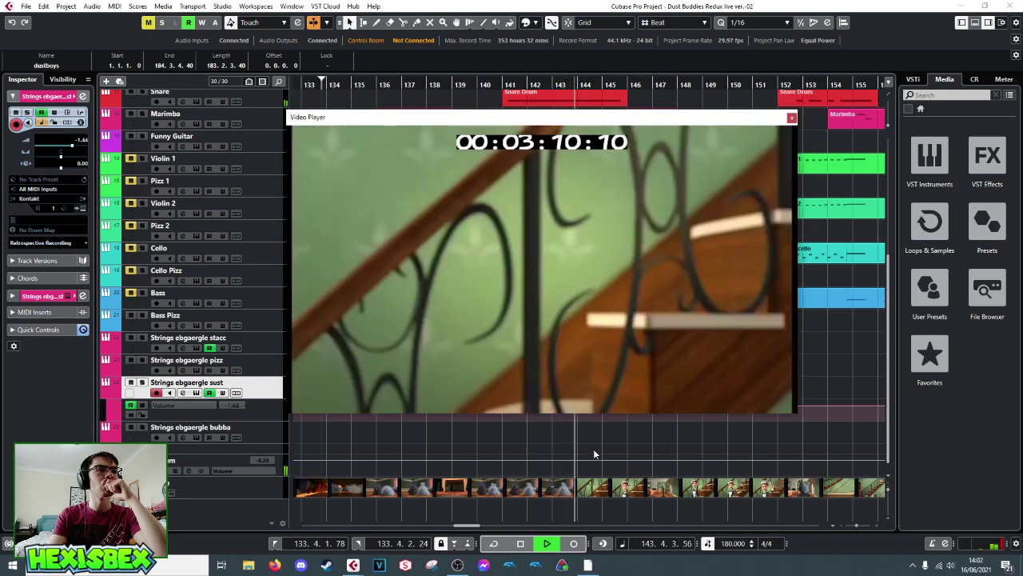
key("space")
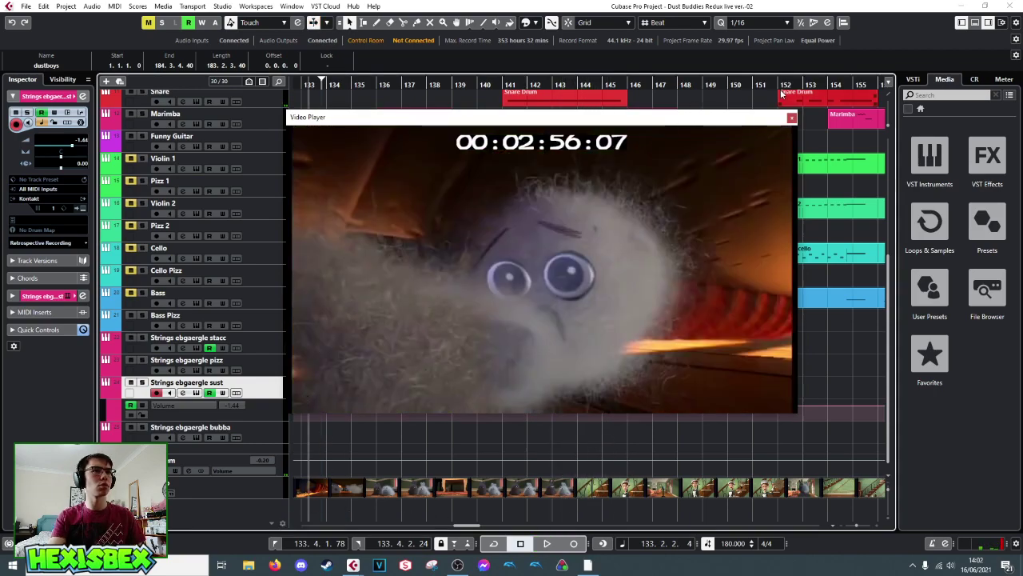
left_click(792, 118)
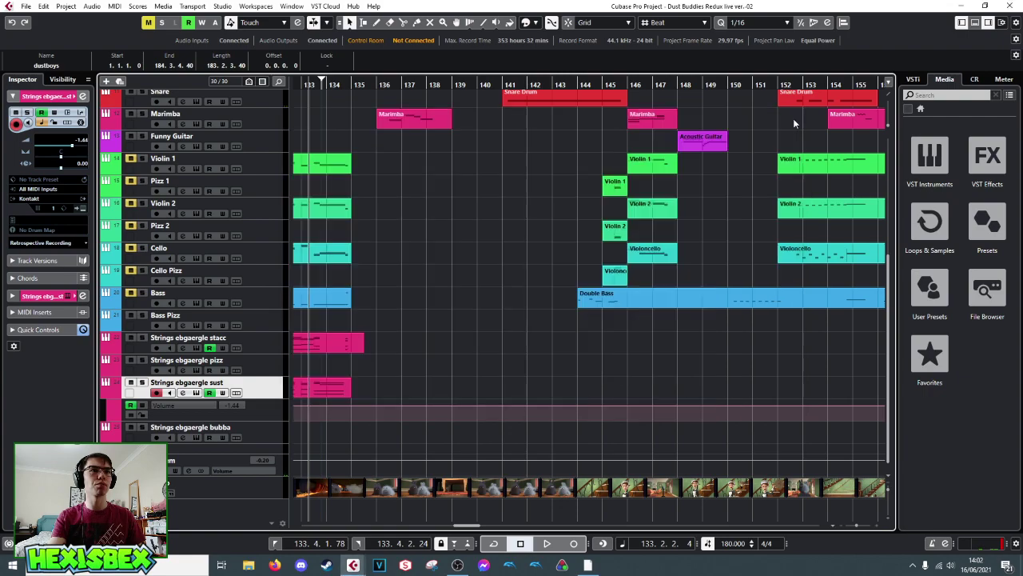
- Check the Pizz 1, Pizz 2 and Cello Pizz tracks and select their three clips at bar 145
left_click(613, 188)
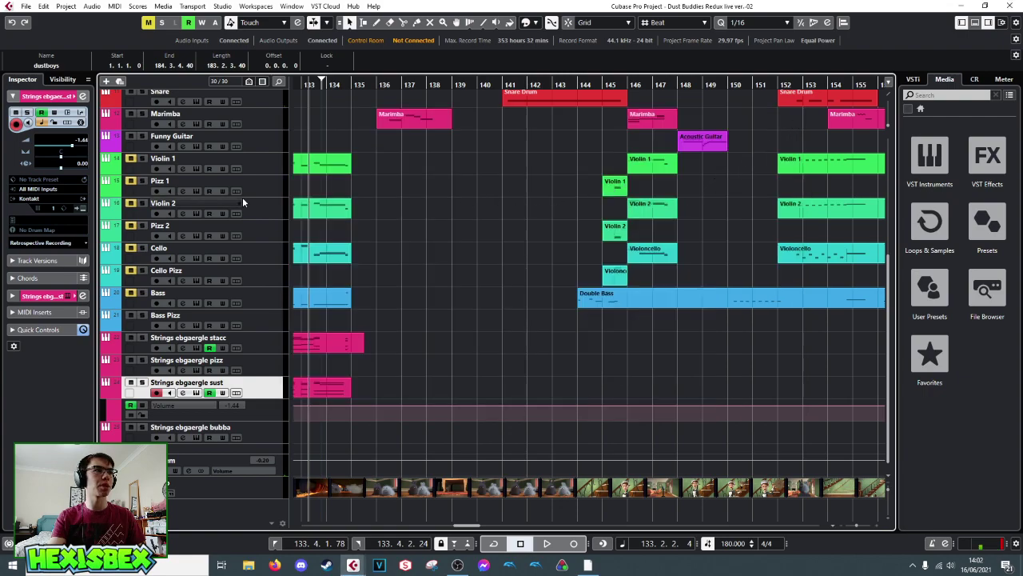
left_click(266, 189)
left_click(278, 235)
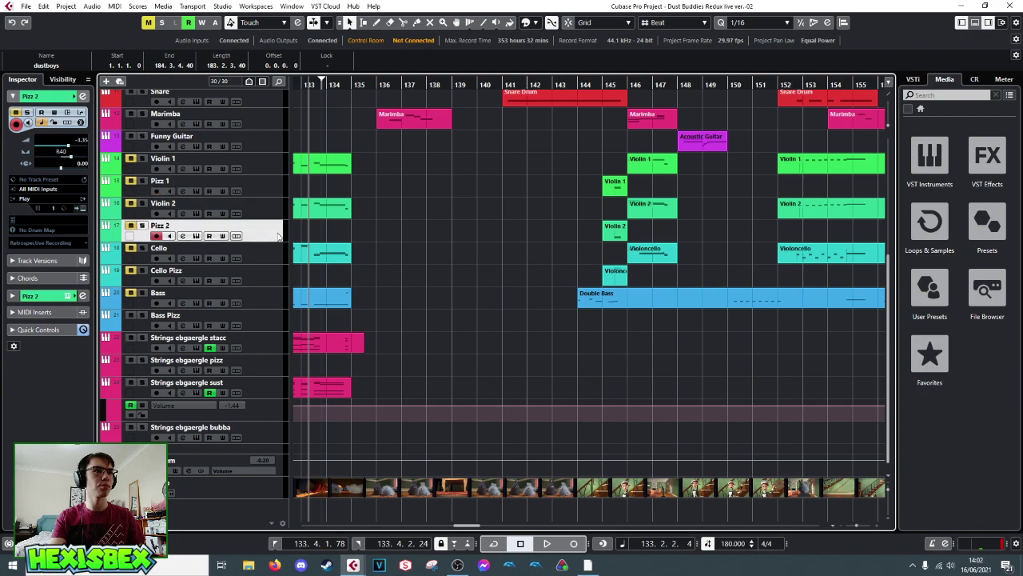
left_click(278, 281)
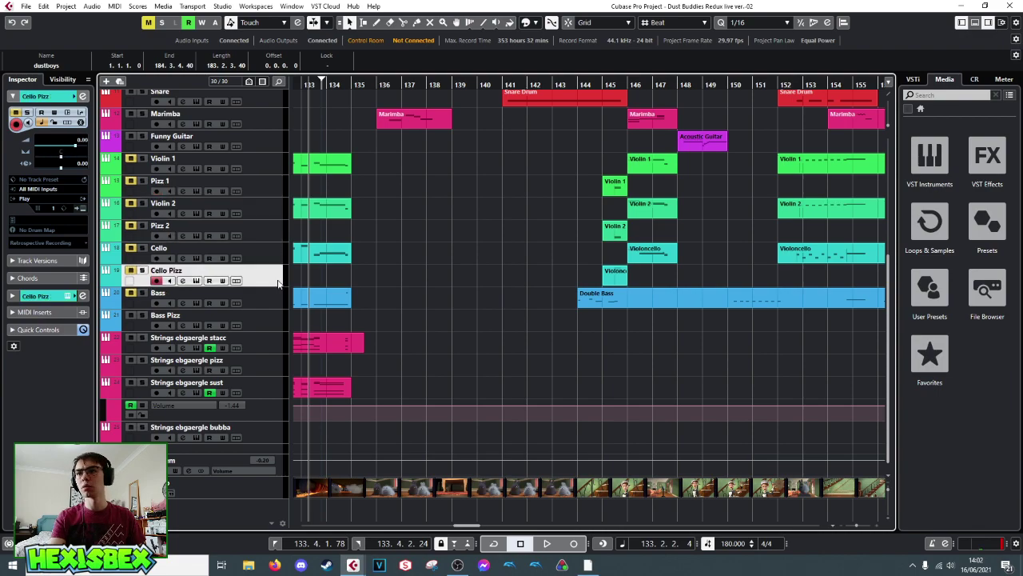
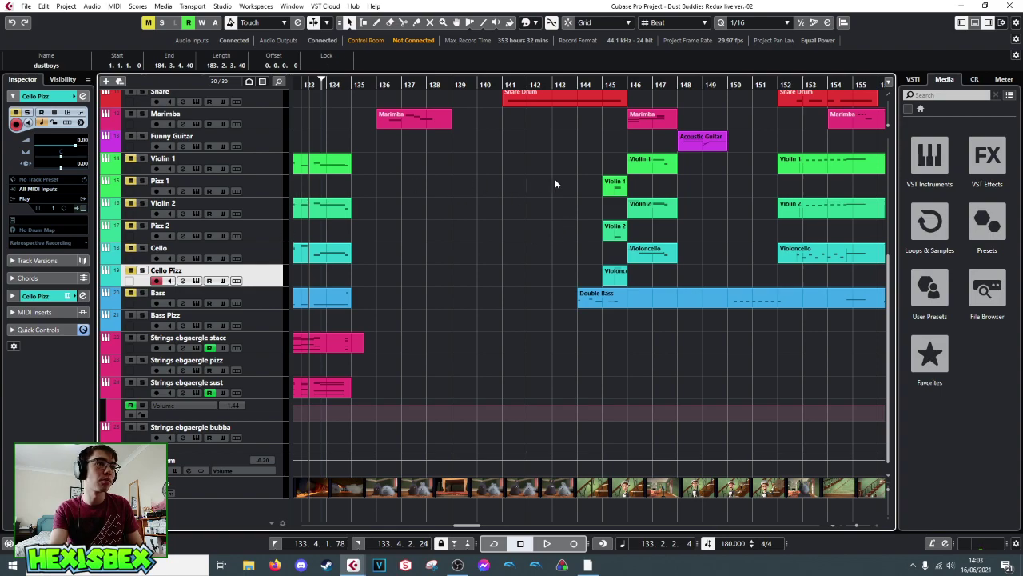
left_click_drag(597, 170, 629, 288)
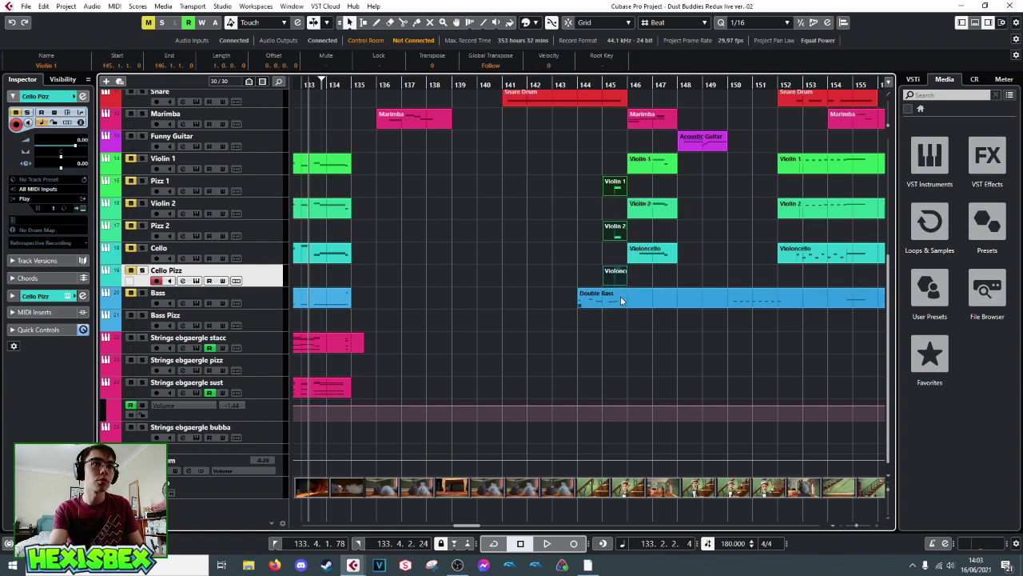
- Solo the Bass track and play its passage from 143.4.4.87
left_click(577, 83)
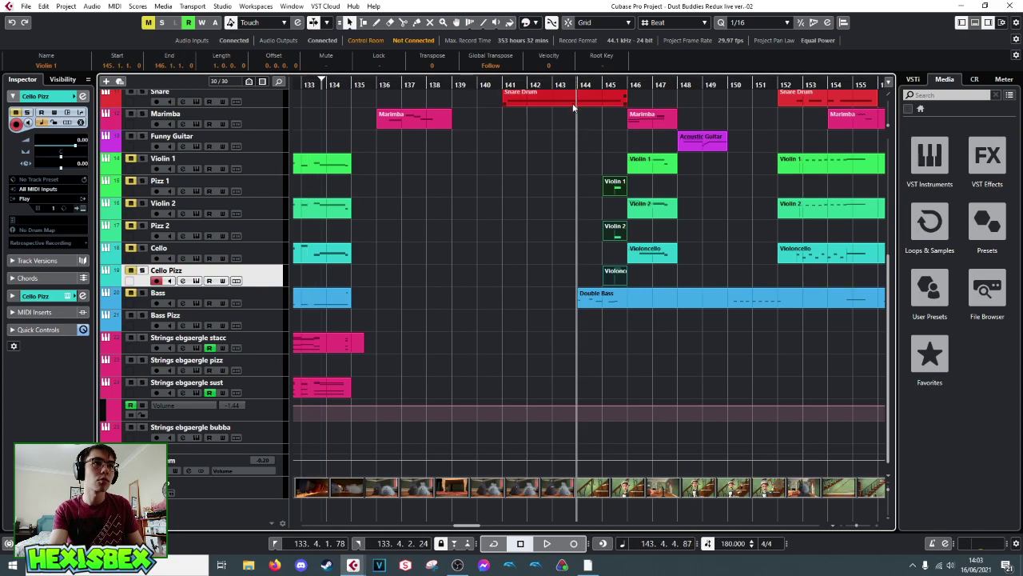
left_click(143, 293)
key("space")
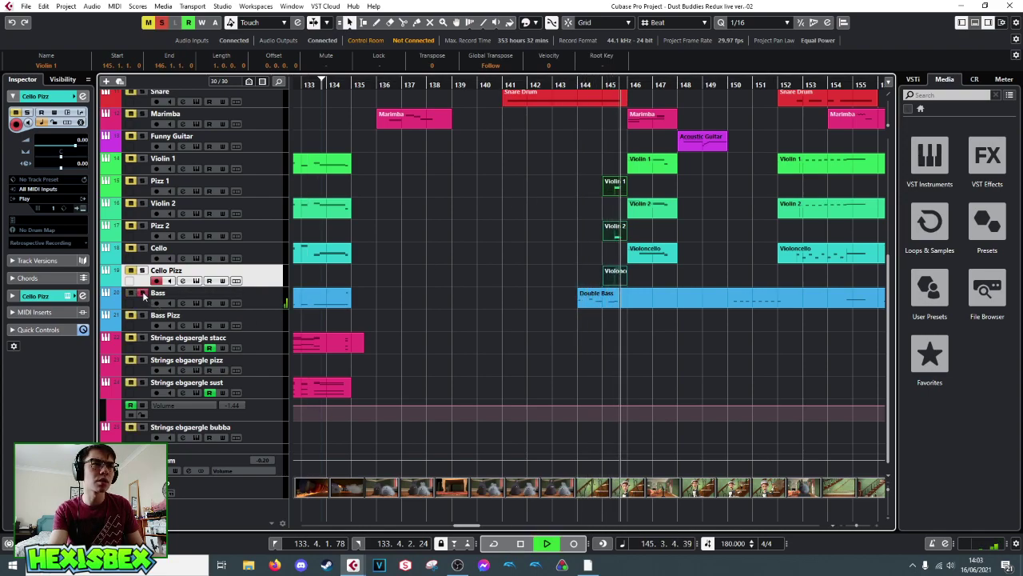
key("space")
- Turn off the Bass track's solo and play the full arrangement from 140.3.3.0
scroll(469, 270, "up", 5)
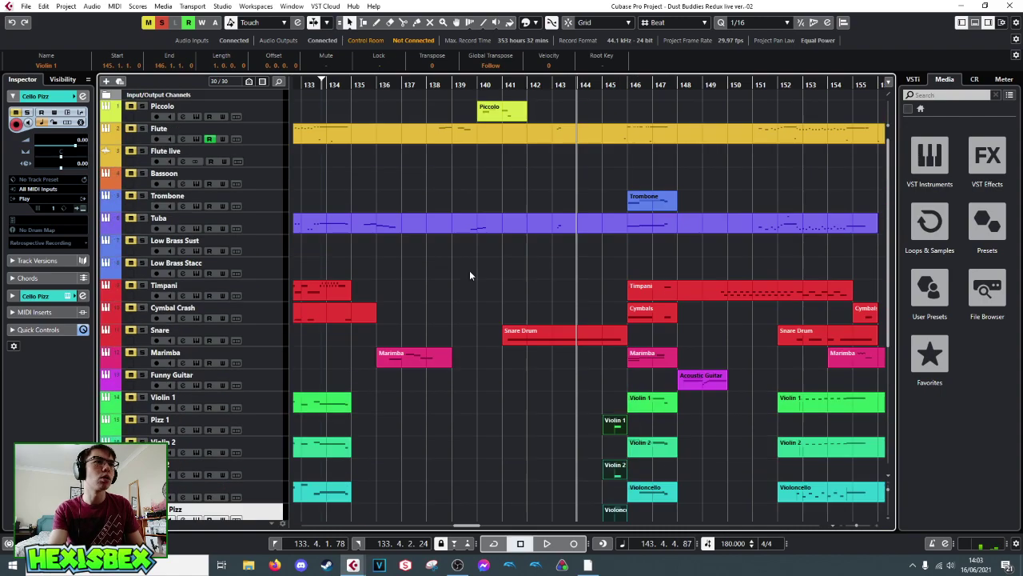
left_click(493, 84)
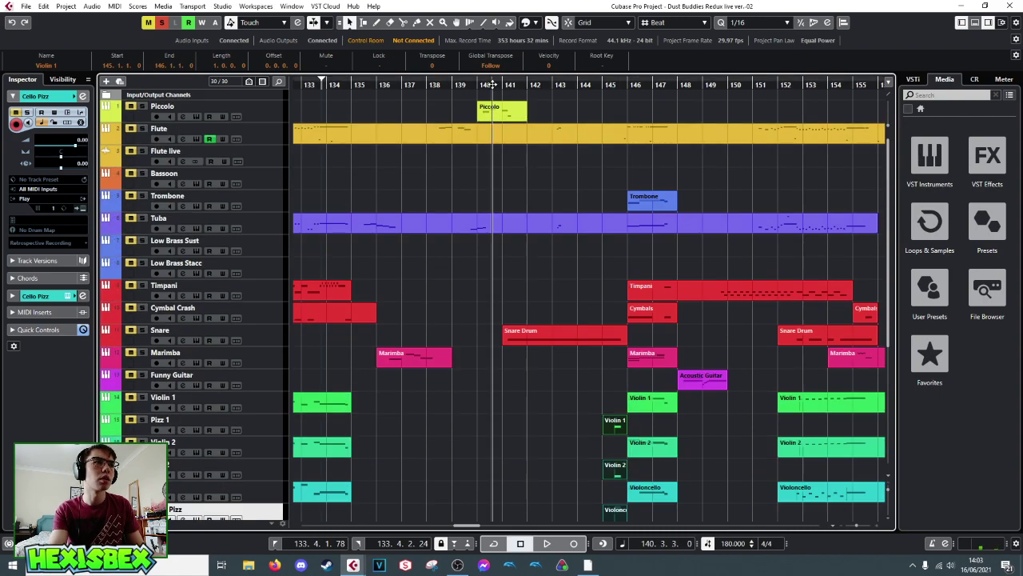
key("space")
key("space")
scroll(264, 419, "down", 5)
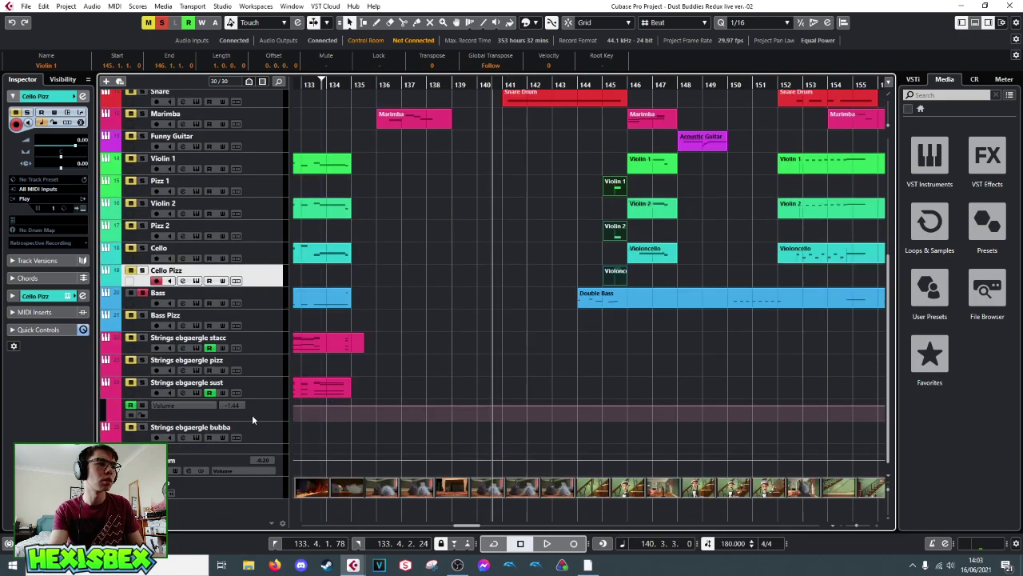
left_click(140, 293)
key("space")
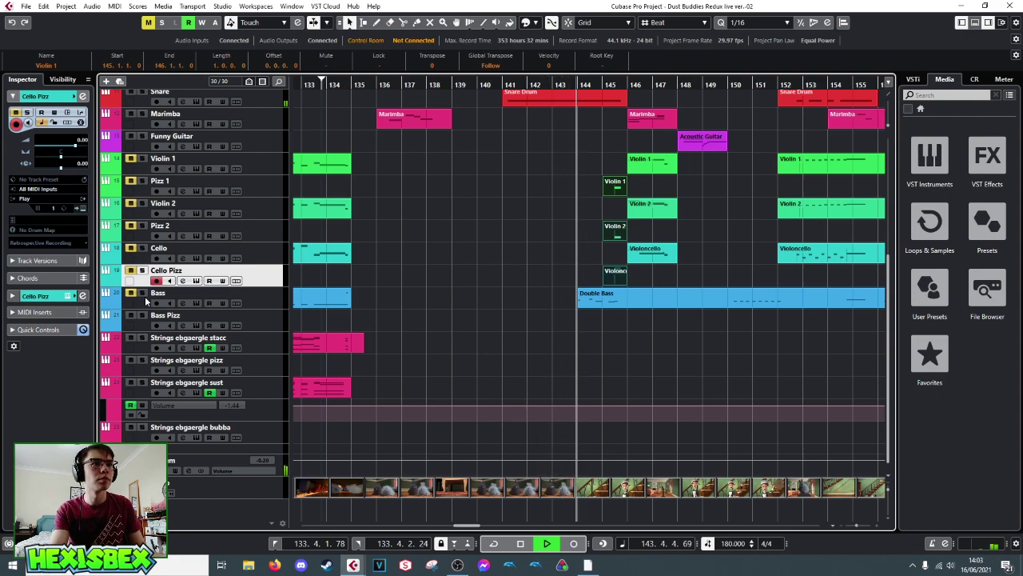
key("space")
- Split the long Double Bass clip on the Bass track at bar 146
left_click(583, 305)
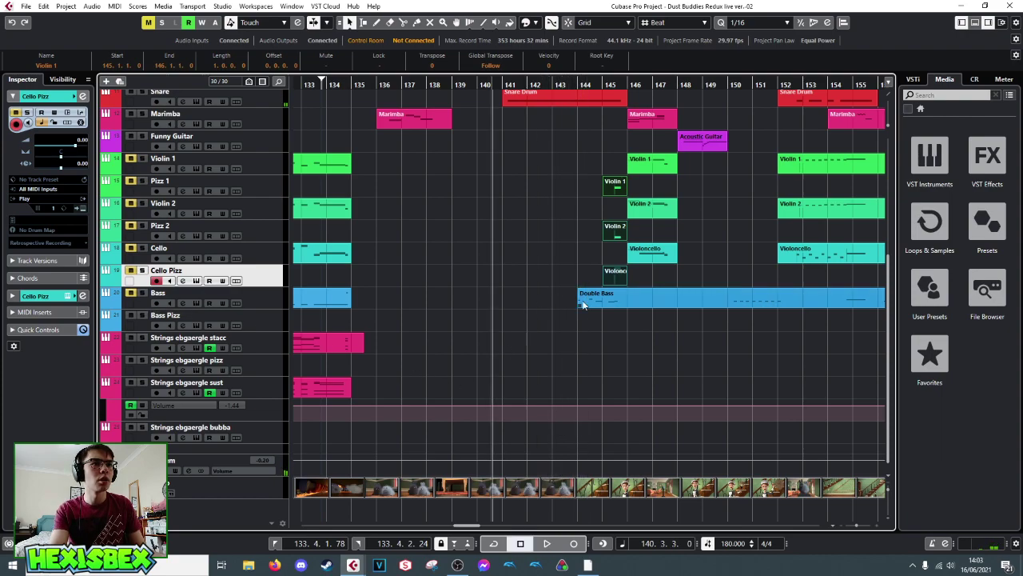
left_click(627, 82)
right_click(628, 307)
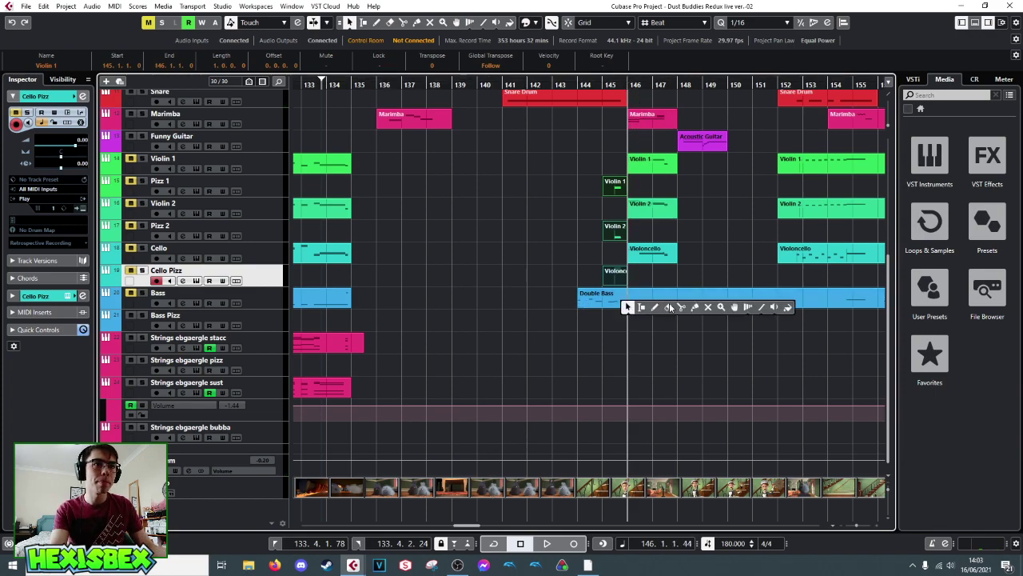
left_click(681, 307)
left_click(628, 304)
key("1")
left_click(584, 174)
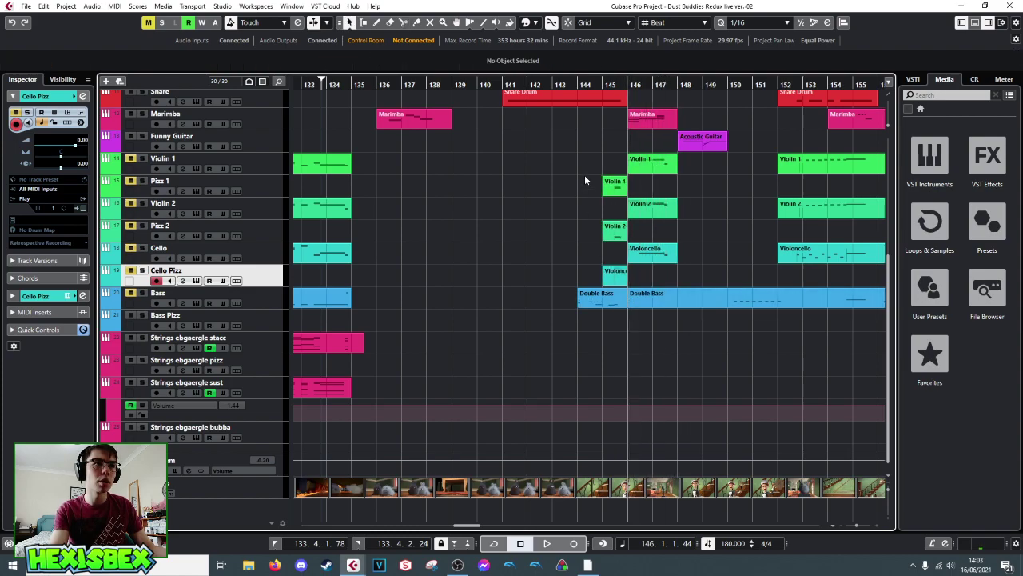
- Open the Pizz 1, Pizz 2 and Cello Pizz clips at bar 145 together and copy their notes
left_click_drag(595, 170, 625, 284)
double_click(617, 190)
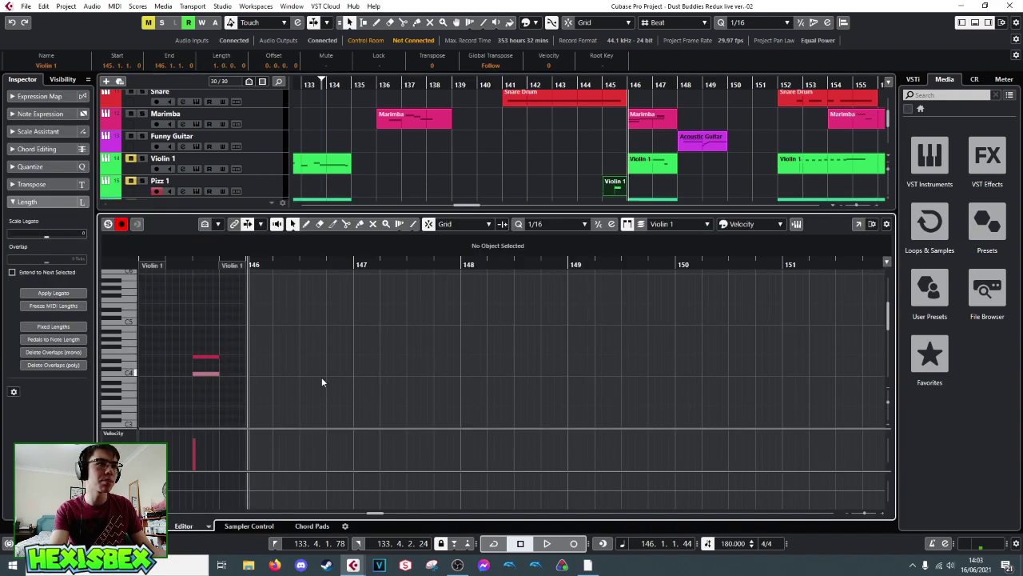
left_click_drag(182, 329, 219, 399)
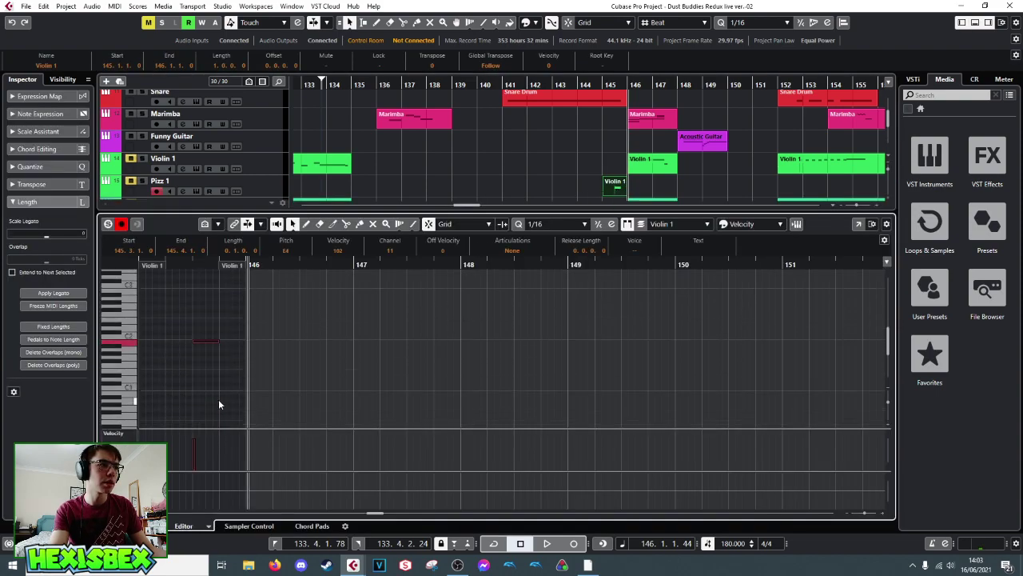
key("ctrl+e")
left_click(166, 270)
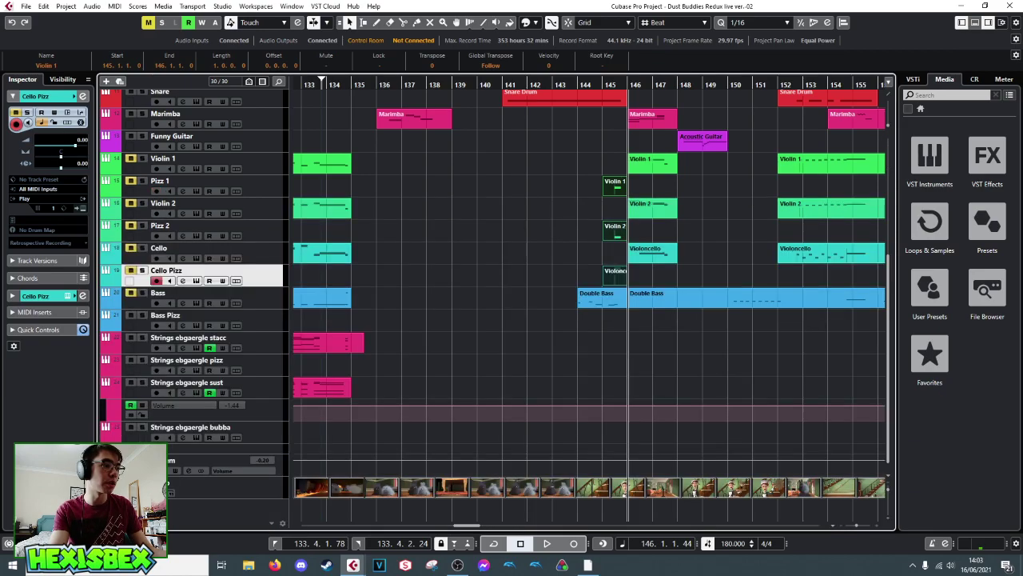
- Draw a one-bar clip at bar 145 on Strings ebgaergle pizz and place the copied pizzicato notes at 145.3.1.0
right_click(604, 359)
left_click(631, 361)
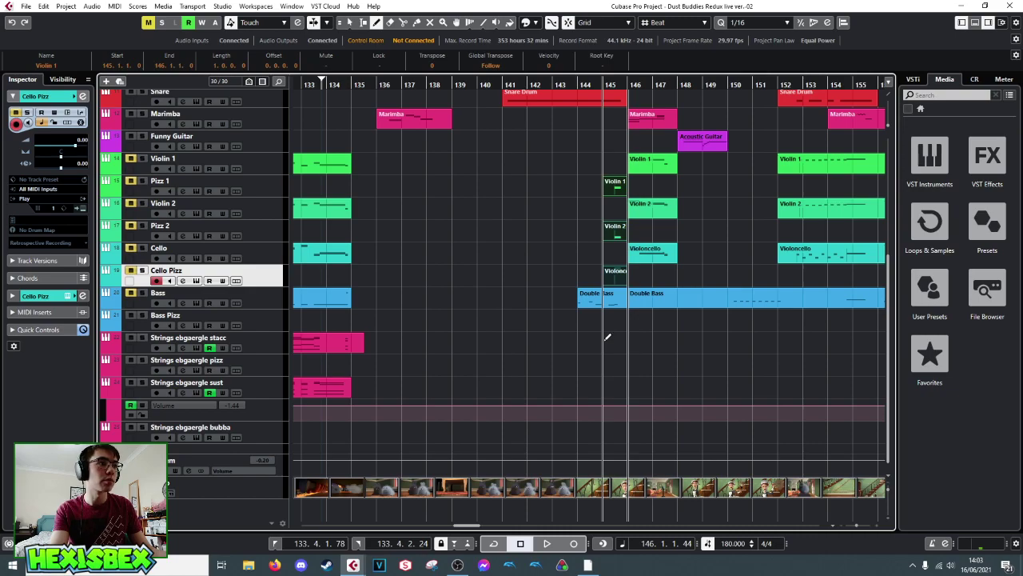
mouse_move(602, 359)
left_mouse_down()
mouse_move(631, 361)
mouse_move(606, 373)
left_mouse_up()
double_click(612, 365)
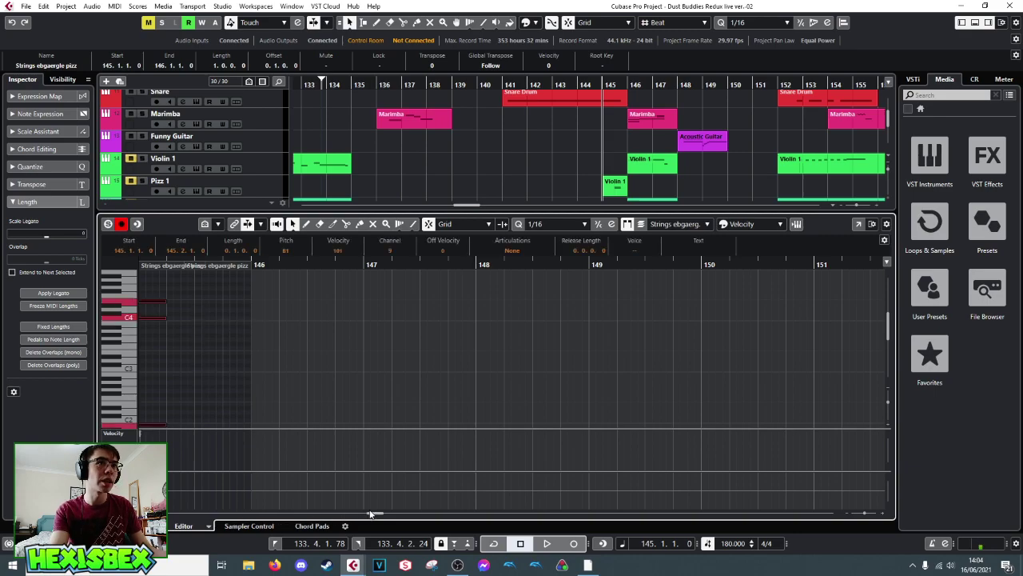
left_click(614, 84)
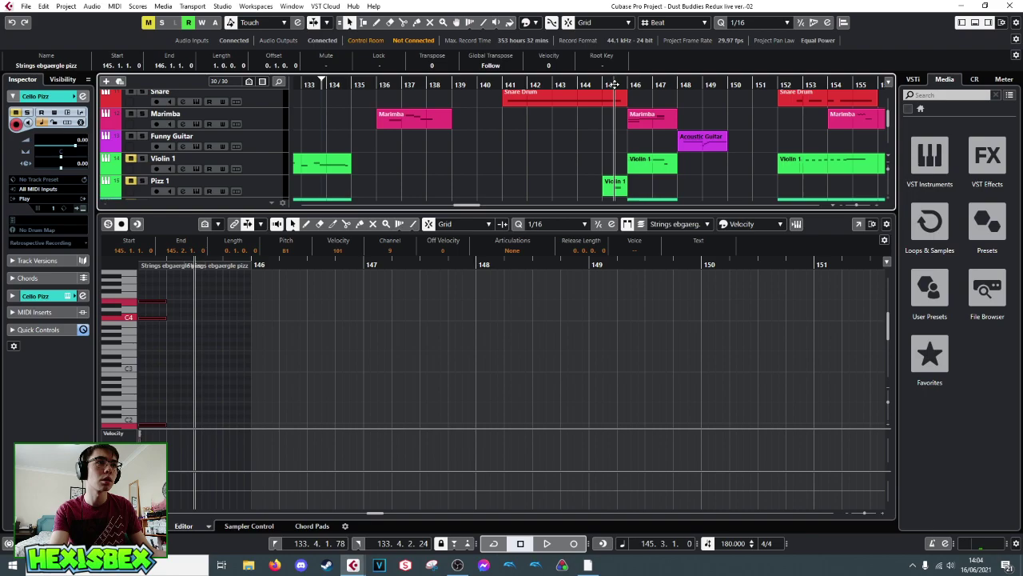
mouse_move(159, 288)
left_mouse_down()
mouse_move(177, 383)
mouse_move(210, 384)
mouse_move(222, 354)
mouse_move(209, 361)
left_mouse_up()
scroll(182, 396, "down", 3)
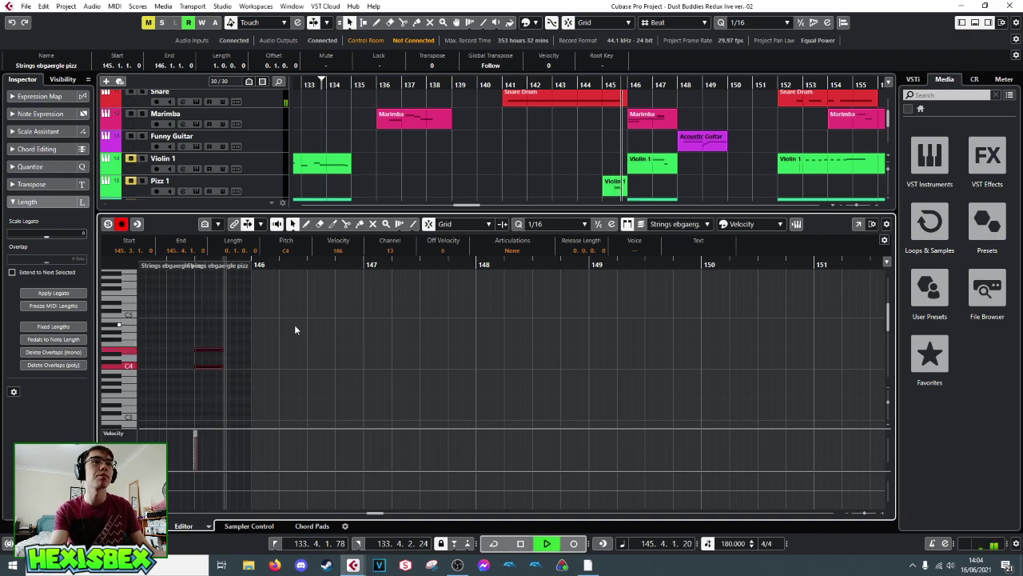
key("ctrl+e")
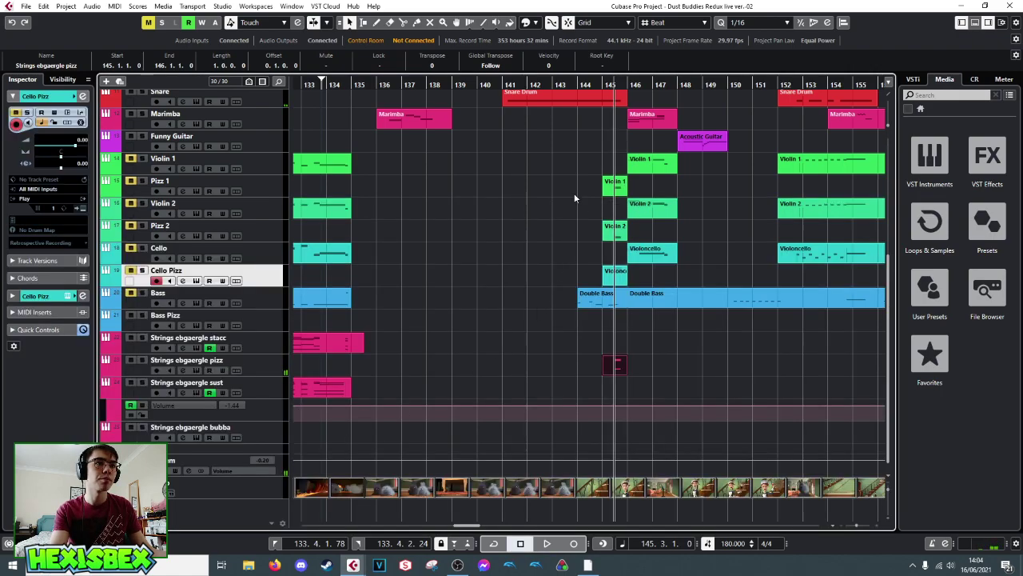
- Play the passage with the new ensemble pizzicato clip from 143.4.1.0
left_click(574, 202)
key("space")
key("space")
- Try the Double Bass clip of bars 144–145 on the Bass Pizz track and play it from 143.4.1.0
left_click(596, 304)
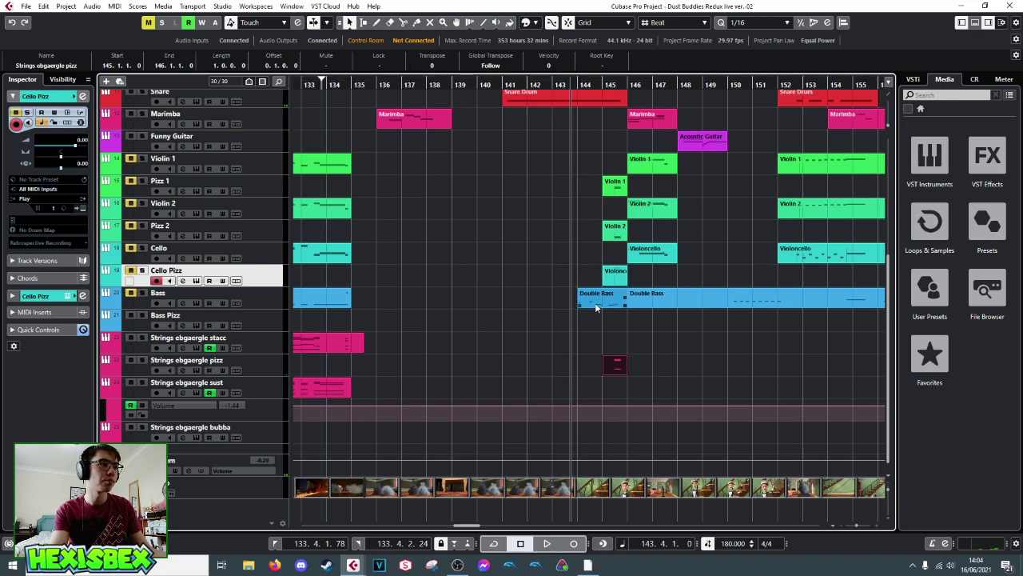
left_click_drag(595, 308, 595, 327)
key("space")
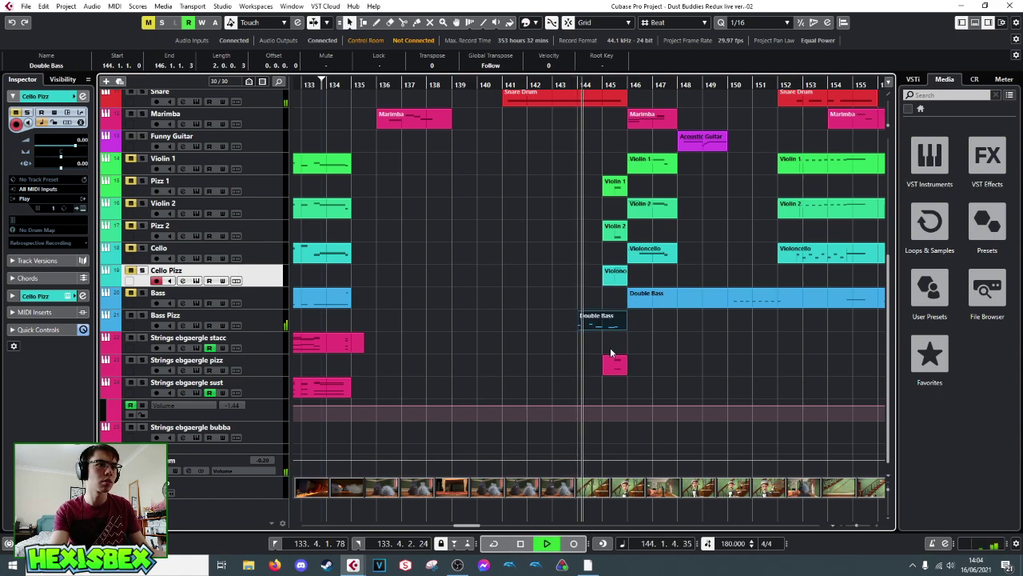
key("space")
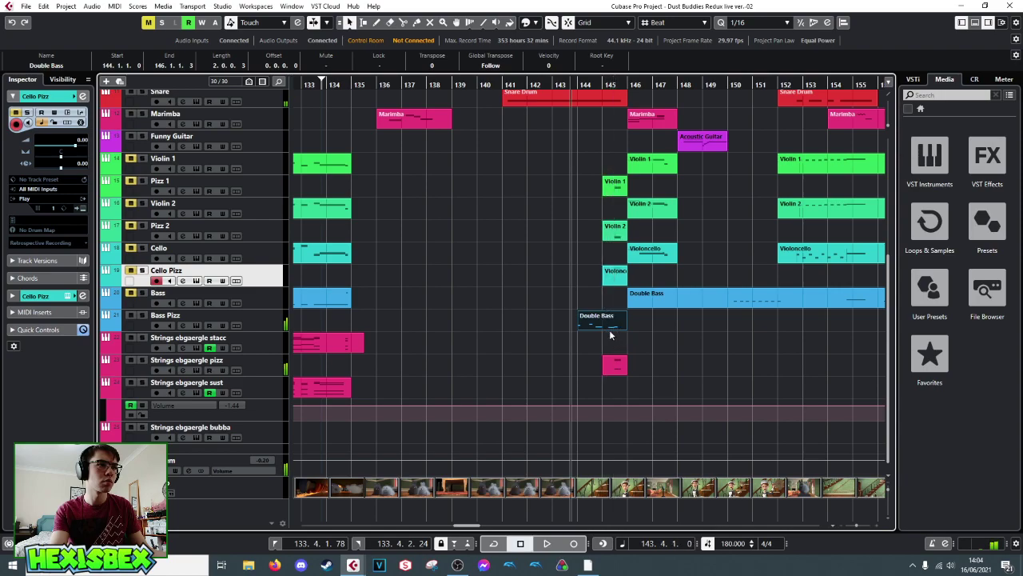
- Move the two-bar Double Bass clip to the Strings ebgaergle stacc track and audition it from 143.4.1.0
left_click_drag(605, 325, 606, 345)
key("space")
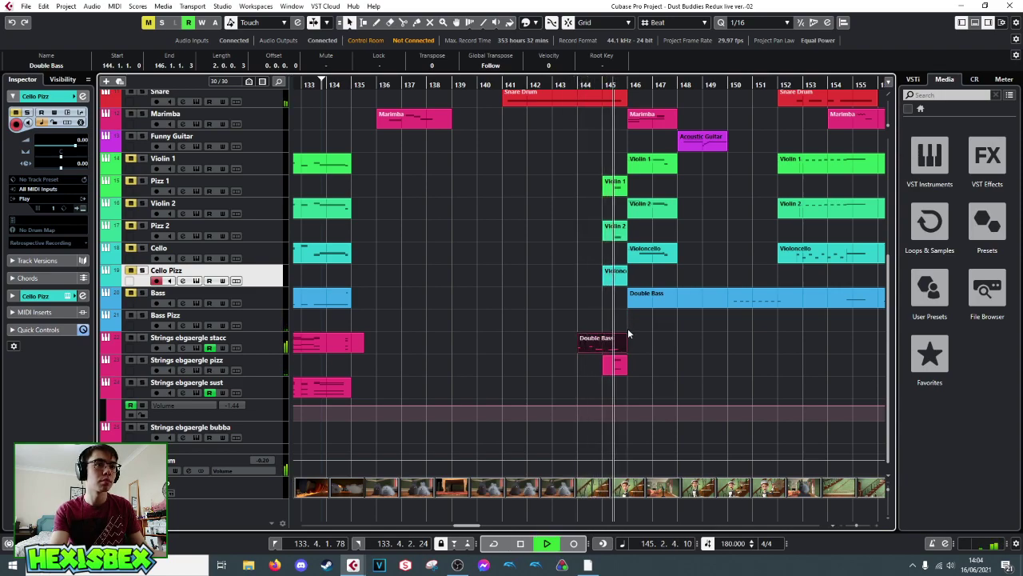
key("space")
- Inspect the notes in the moved Double Bass clip and check which patch the Bass track's instrument uses
left_click(591, 345)
double_click(591, 345)
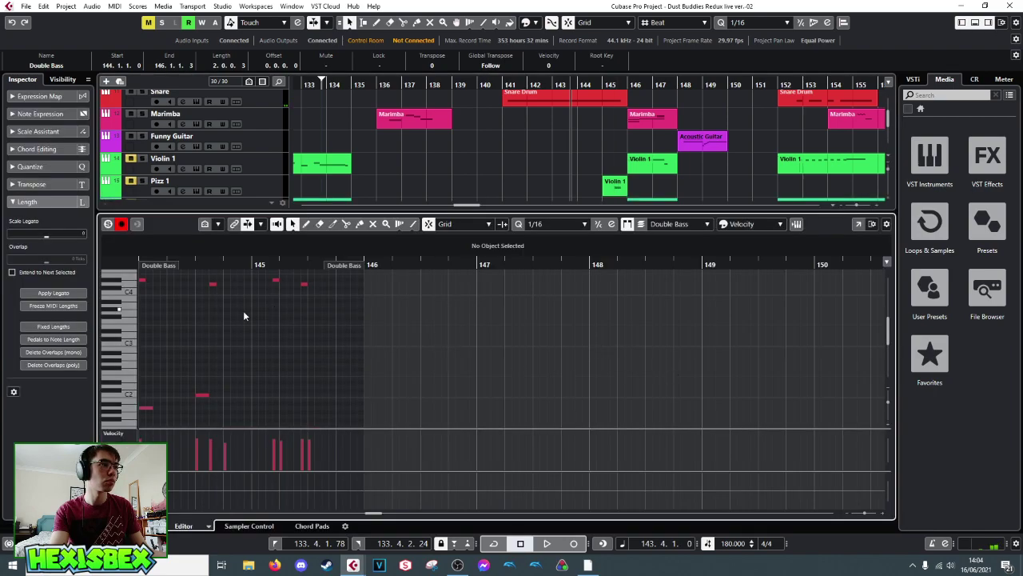
scroll(243, 311, "up", 1)
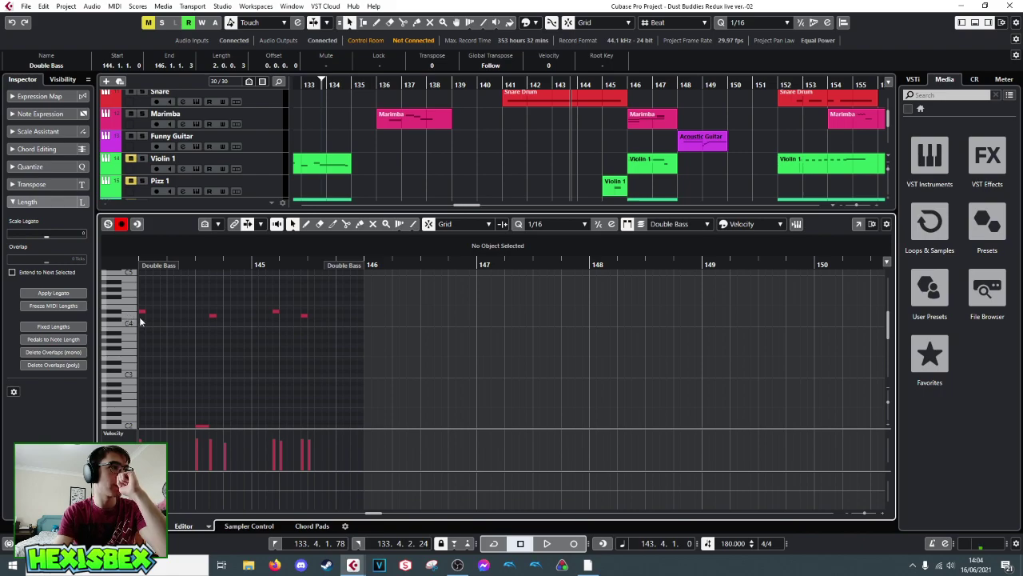
key("ctrl+alt+e")
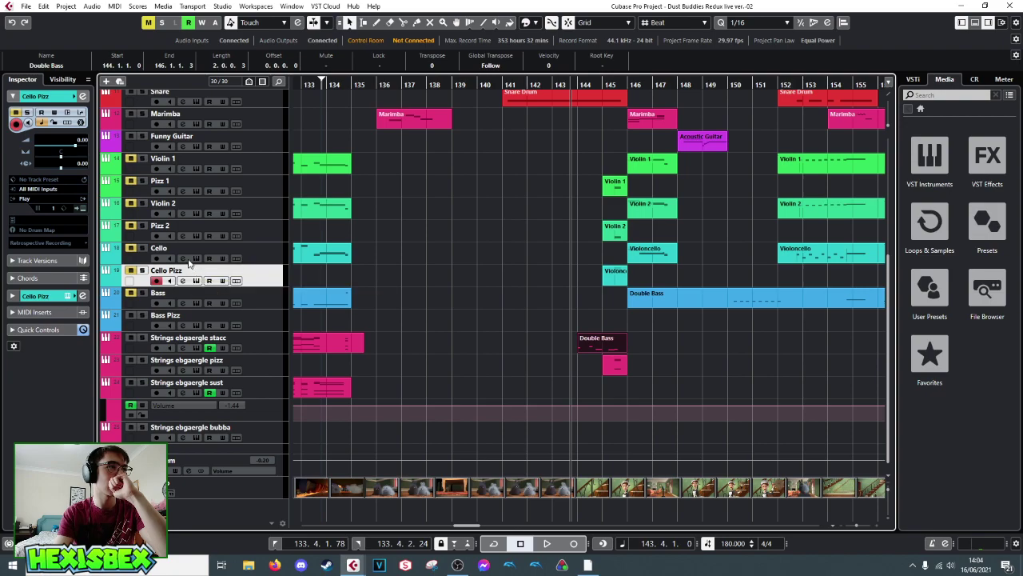
left_click(195, 303)
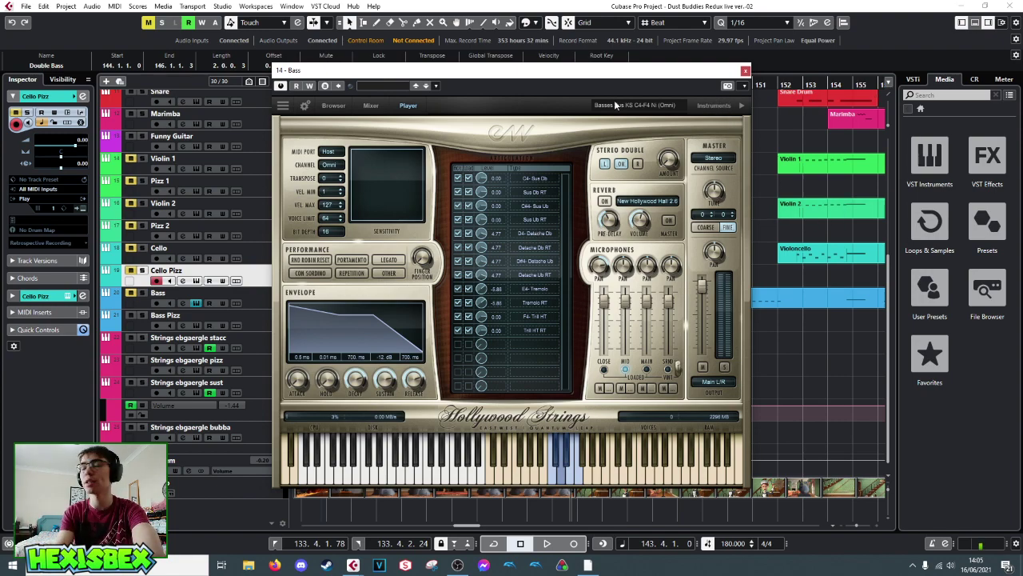
left_click(745, 72)
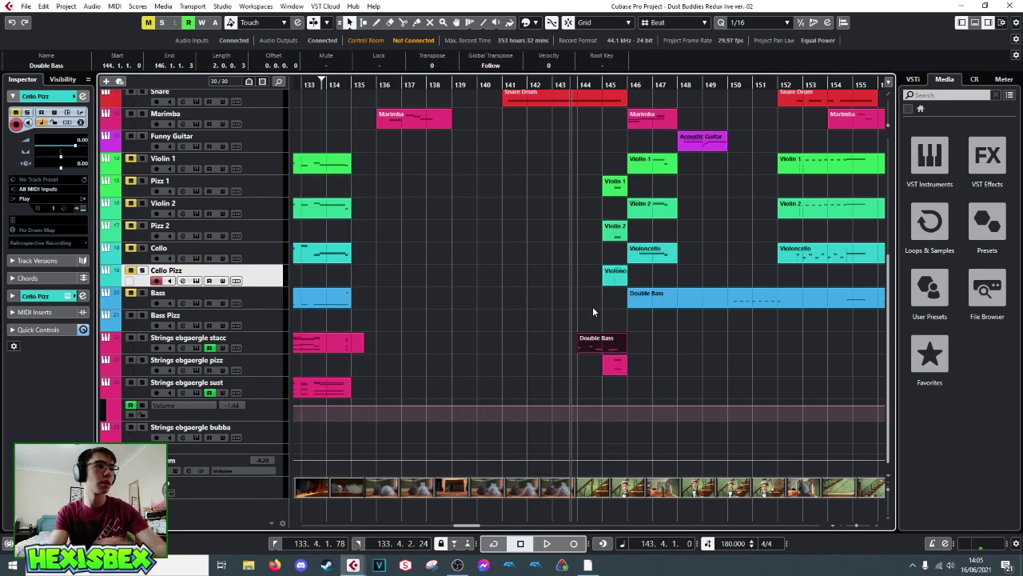
- Delete the upper notes around D#4 from the Double Bass clip on the Strings ebgaergle stacc track and audition the remaining line
key("space")
key("space")
left_click(589, 348)
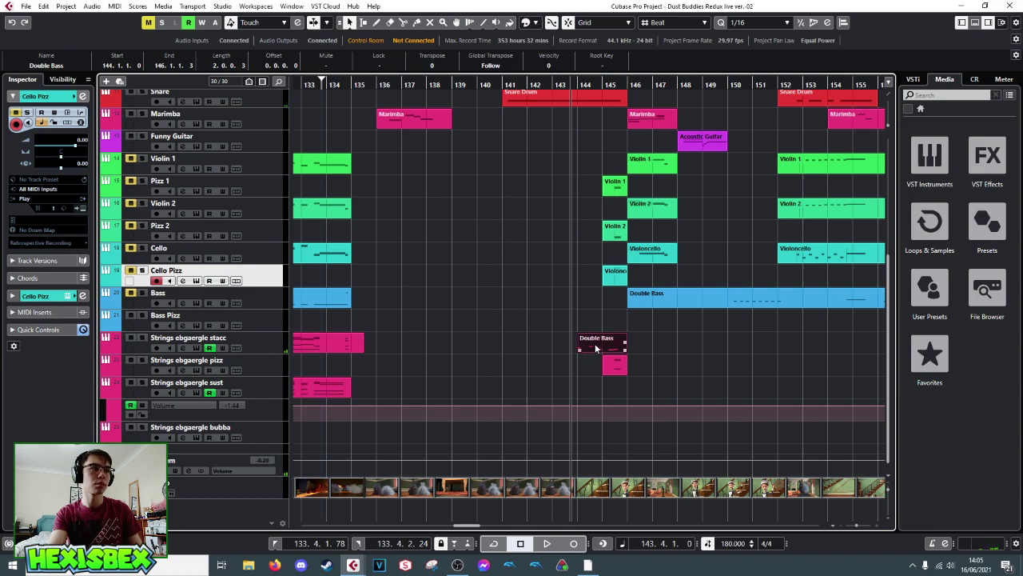
double_click(593, 349)
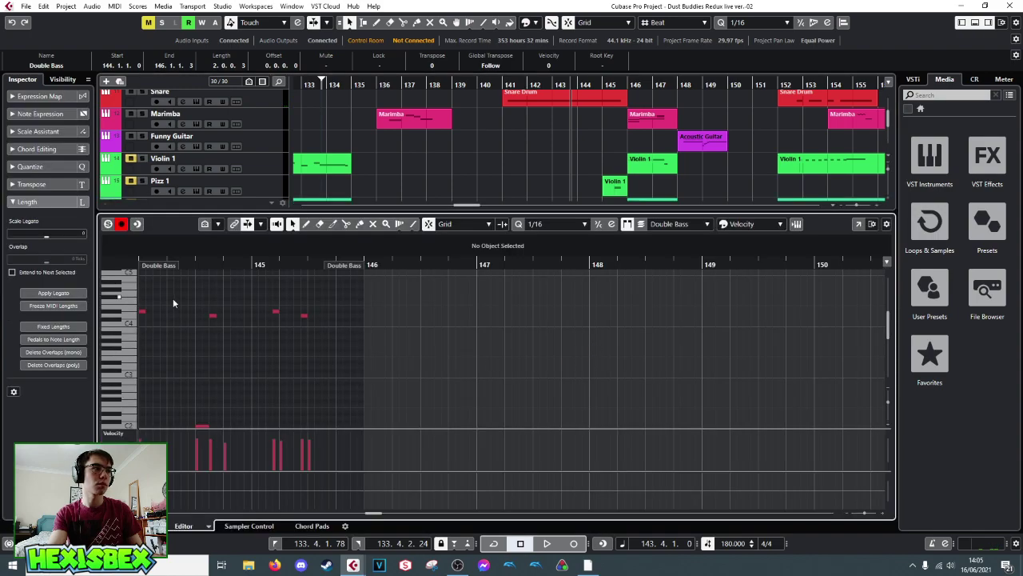
left_click_drag(143, 307, 311, 330)
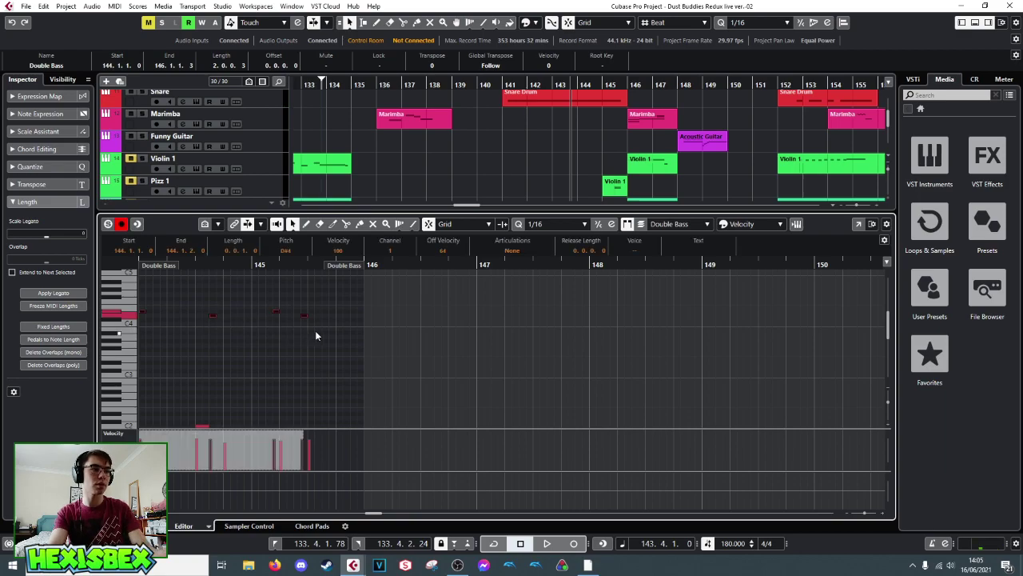
key("Delete")
key("space")
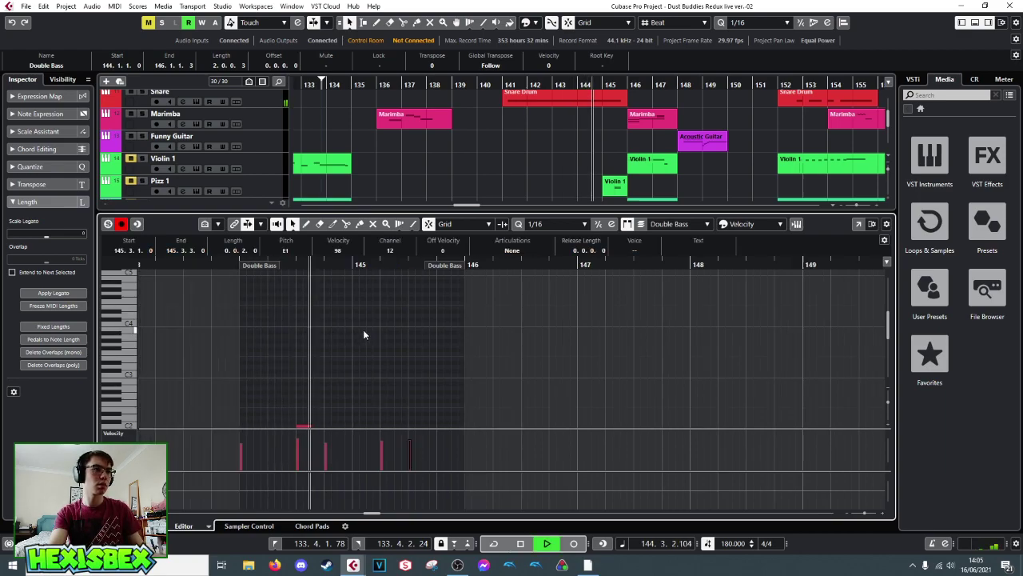
key("space")
scroll(336, 339, "down", 3)
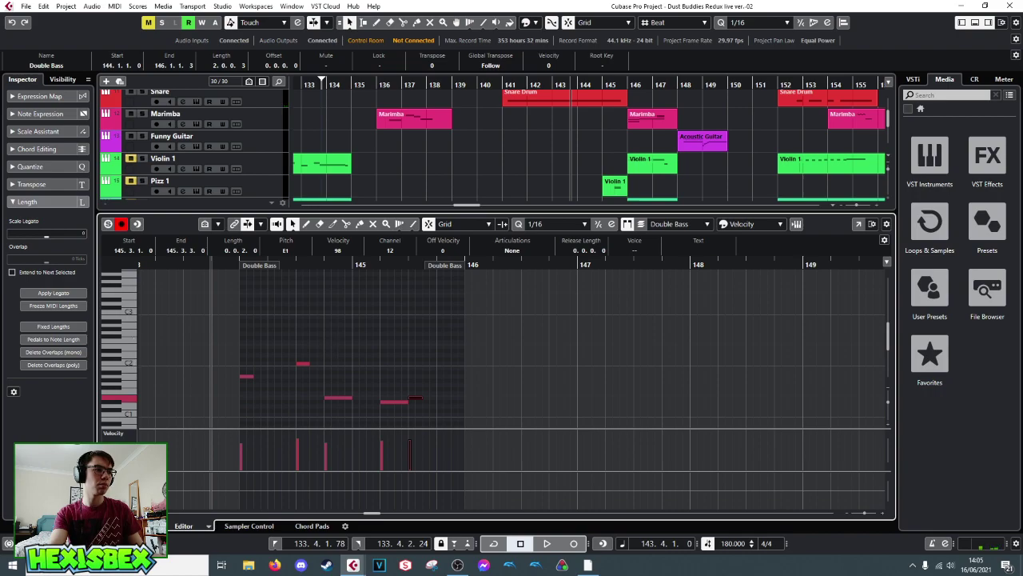
key("ctrl+e")
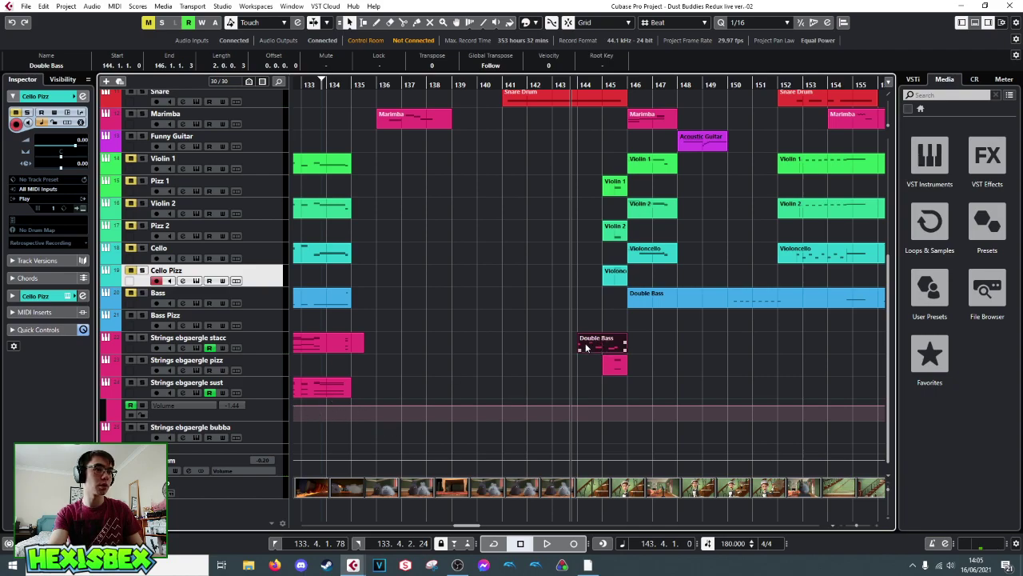
- Move the Double Bass clip of bars 144–145 to the Strings ebgaergle bubba track, audition it from 143.4.1.0 and check its notes
left_click_drag(590, 344, 586, 435)
key("space")
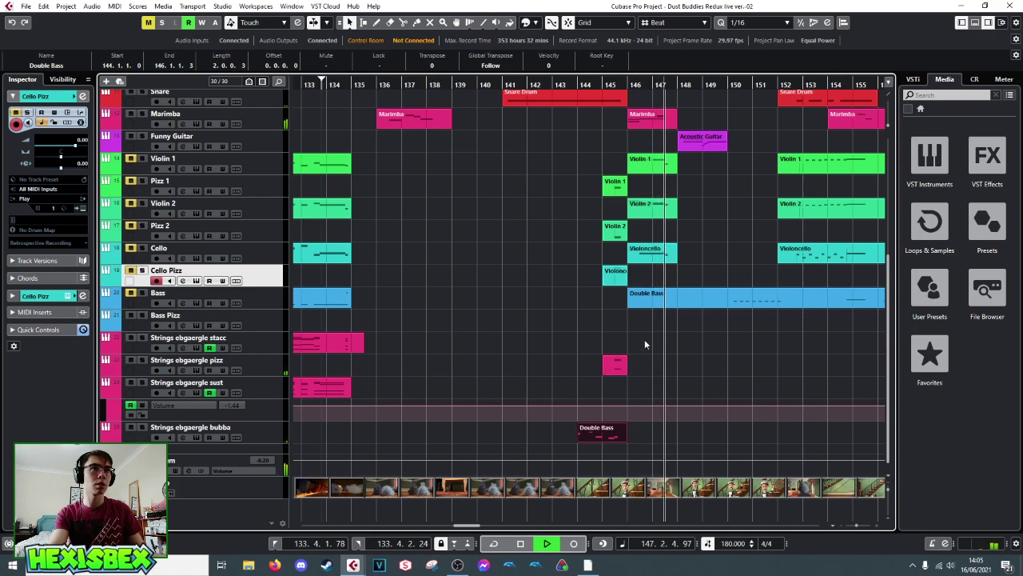
key("space")
key("space")
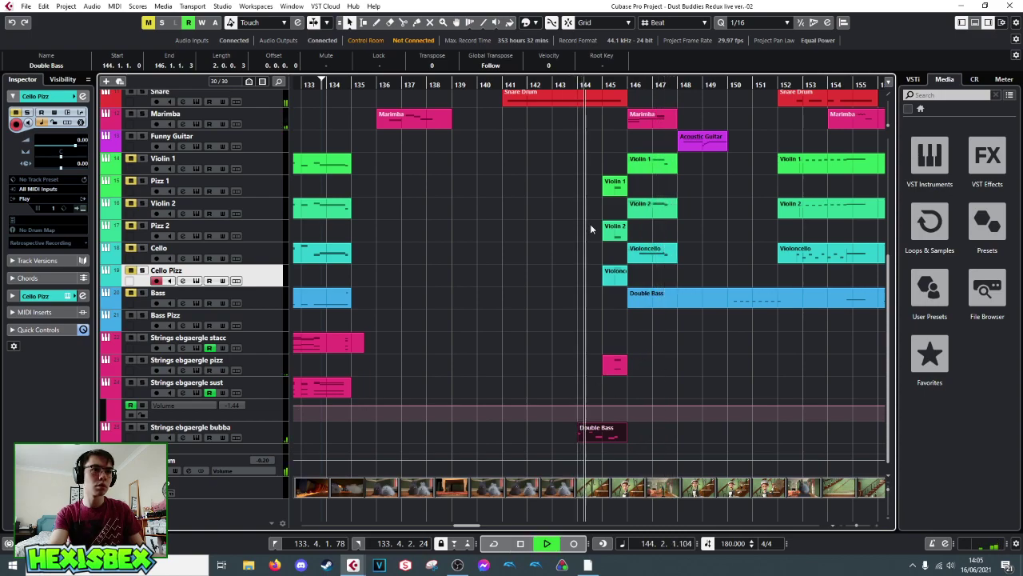
key("space")
double_click(596, 432)
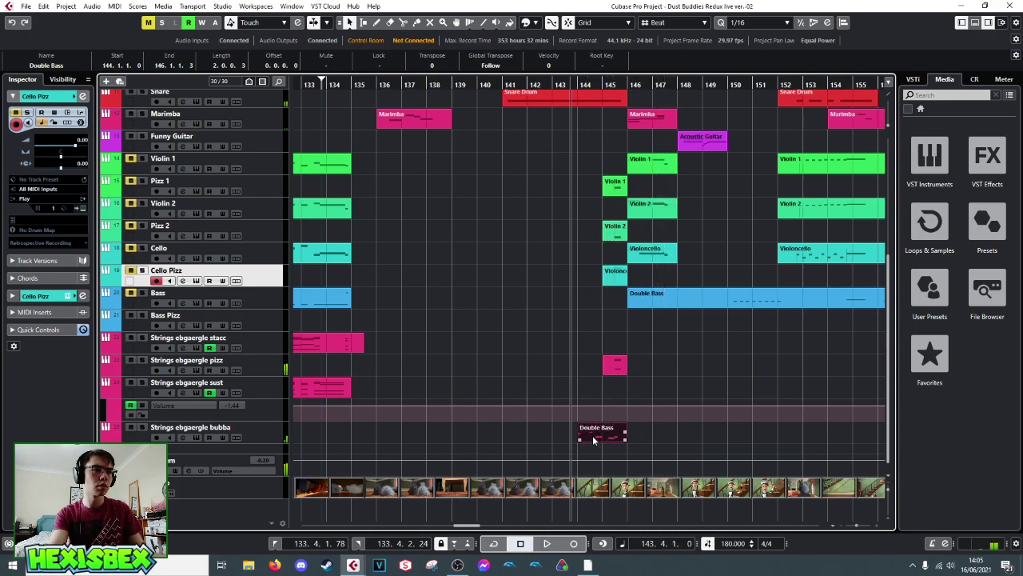
scroll(143, 342, "down", 3)
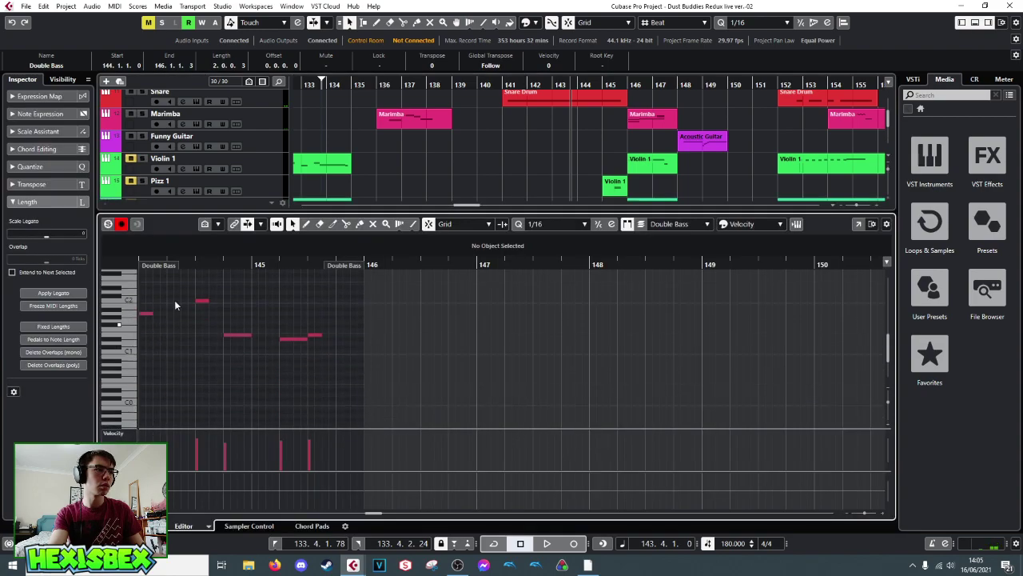
key("ctrl+e")
- Raise the volume of the Strings patch in the bubba track's Kontakt instrument and audition the passage
left_click(206, 433)
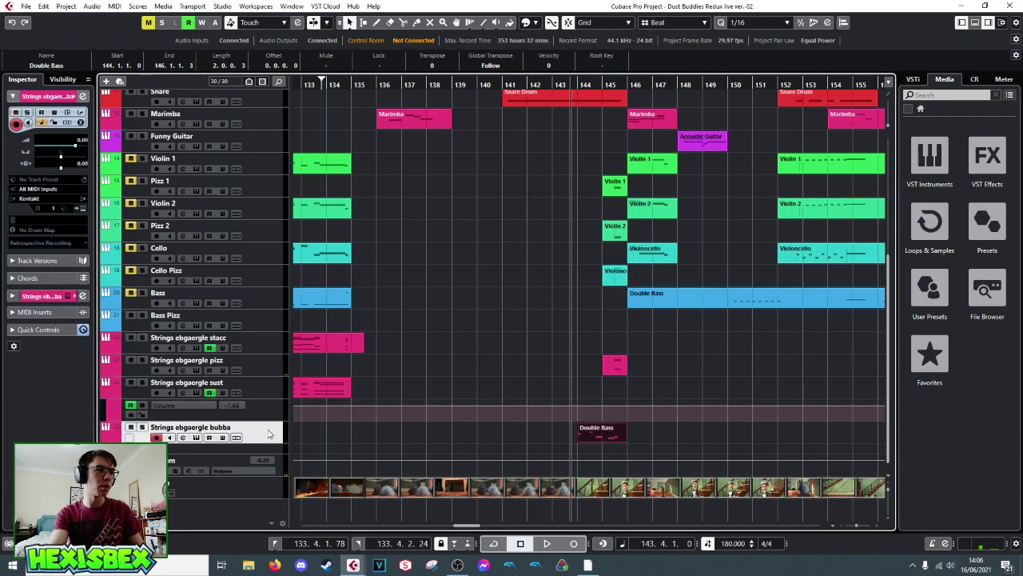
left_click(196, 437)
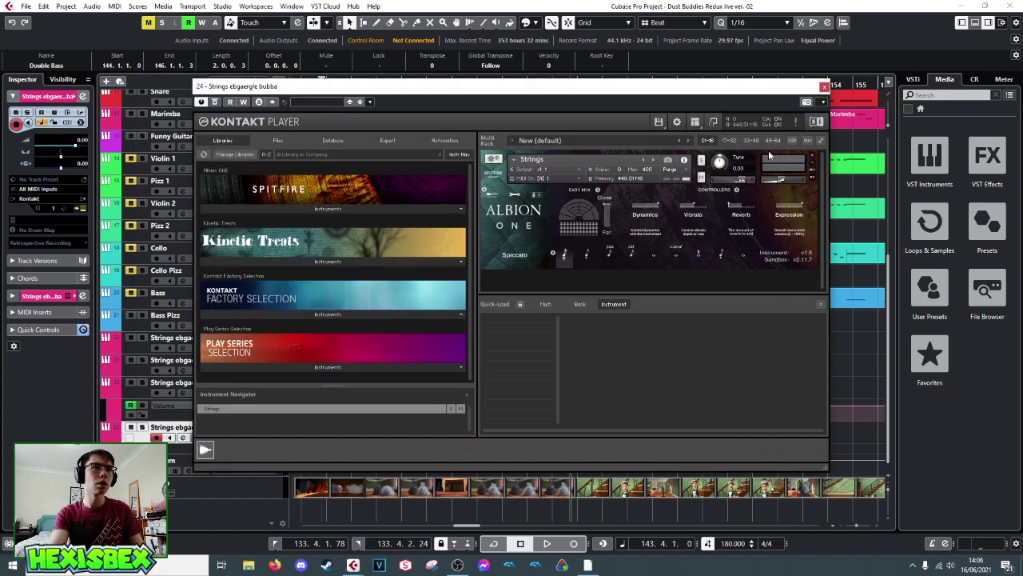
left_click_drag(783, 183, 792, 183)
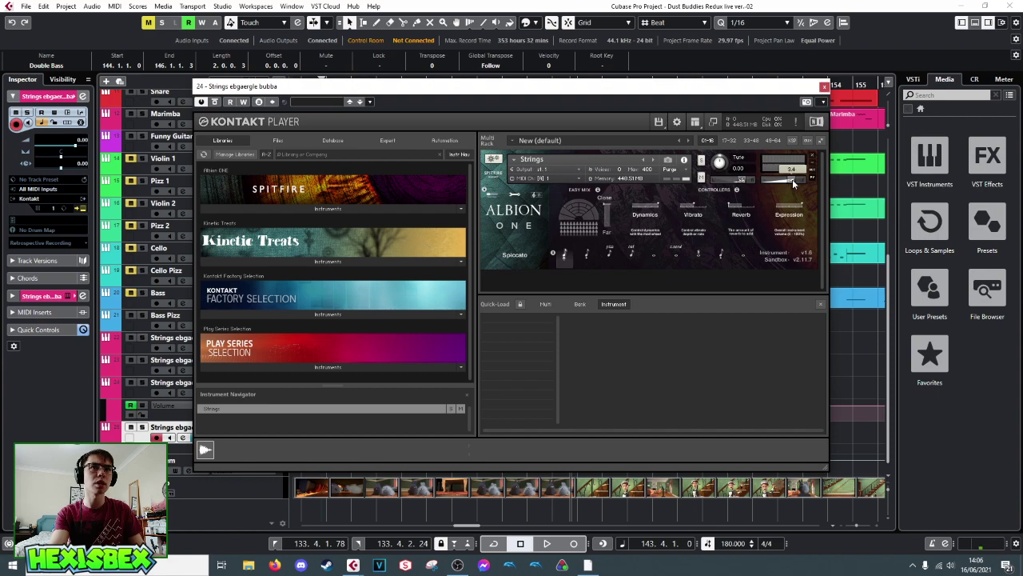
left_click_drag(793, 182, 790, 183)
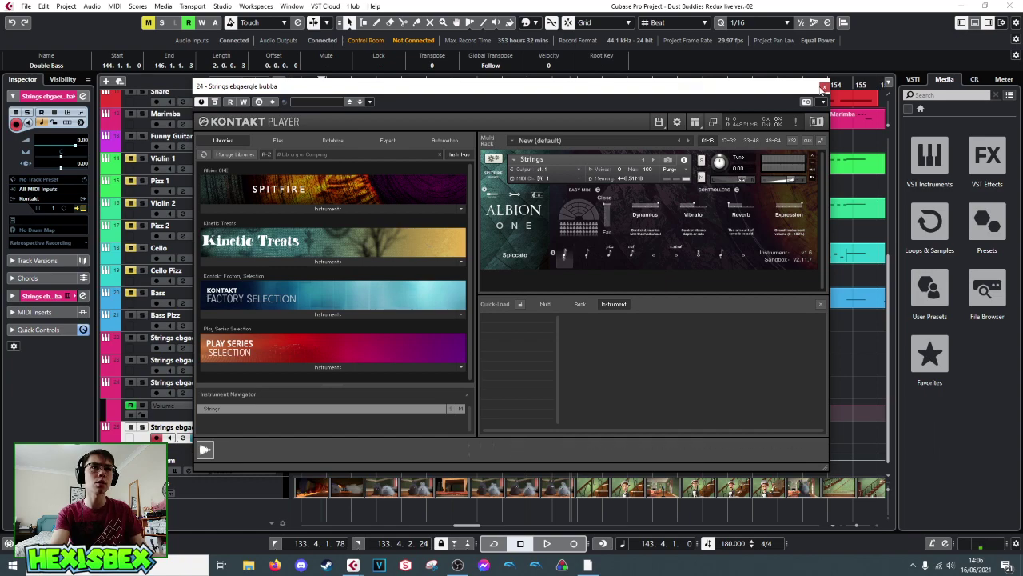
left_click(824, 86)
key("space")
key("space")
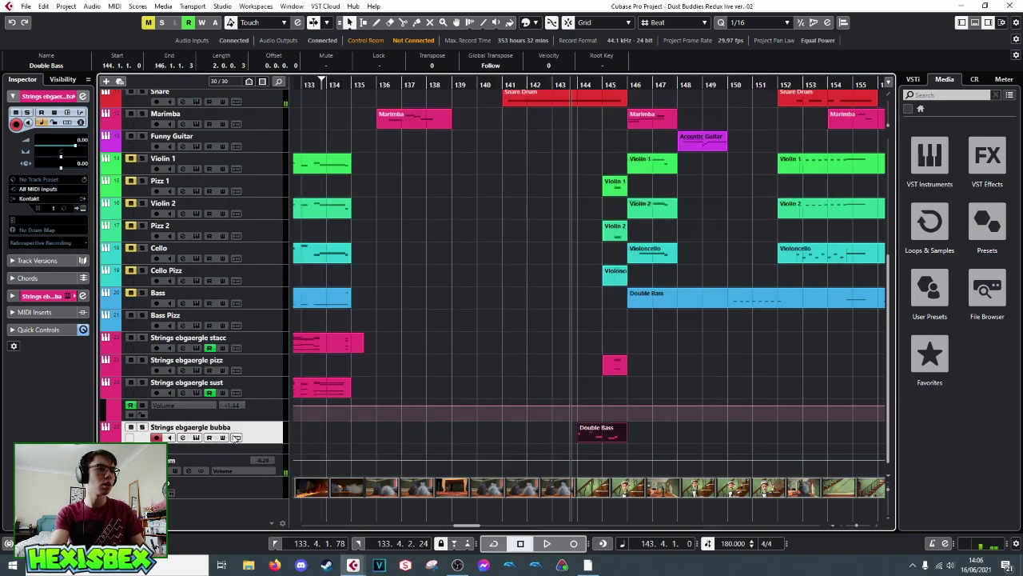
left_click(198, 437)
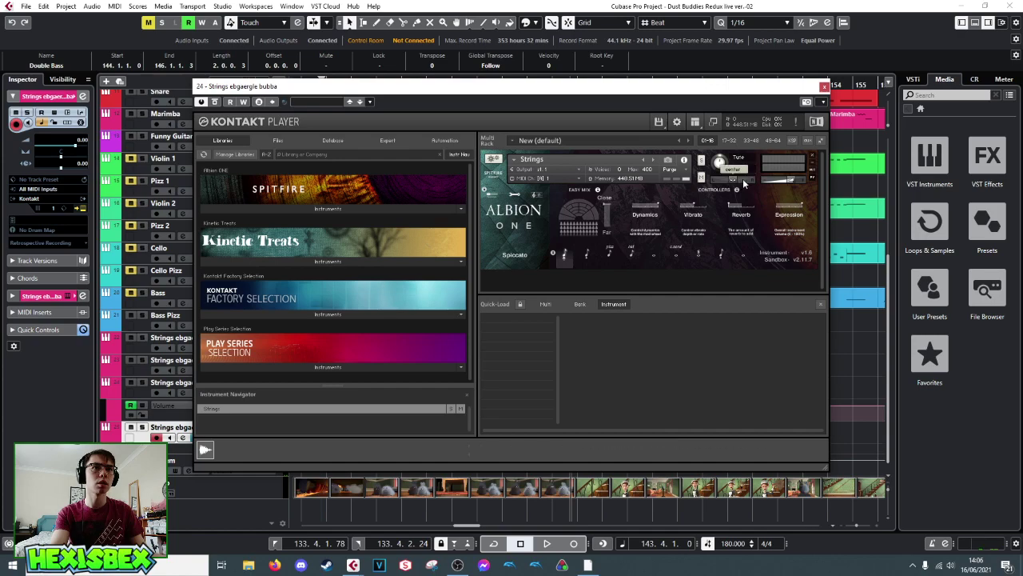
key("space")
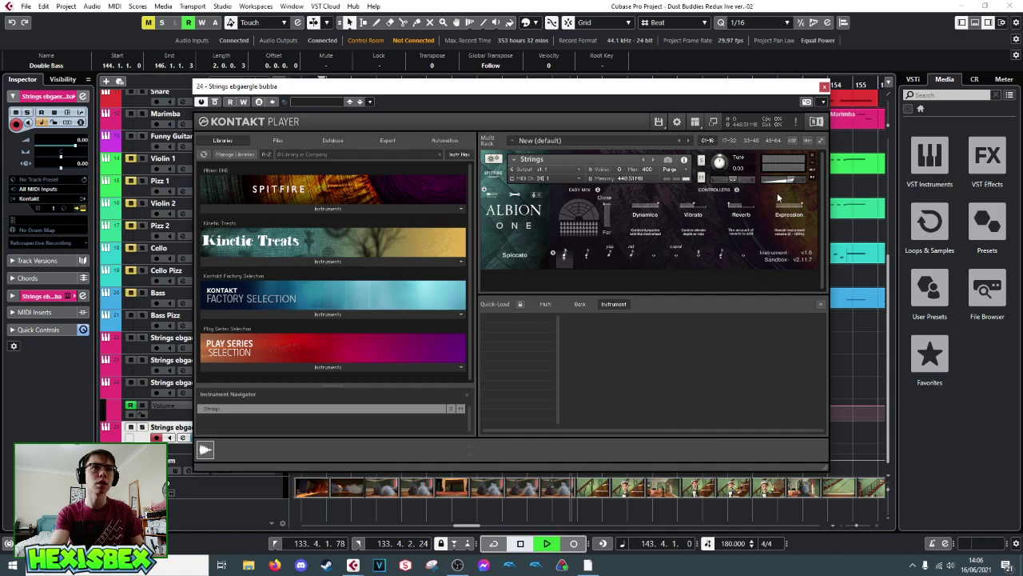
key("space")
- Stop the Kontakt Strings patch from accepting standard controllers for volume and pan in its instrument options
left_click(512, 163)
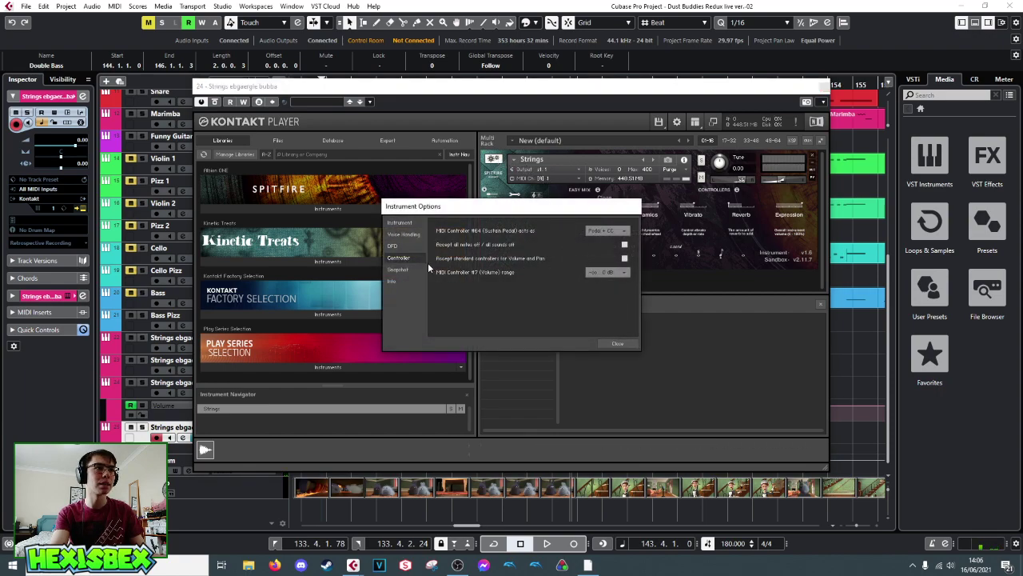
left_click(624, 258)
left_click(405, 235)
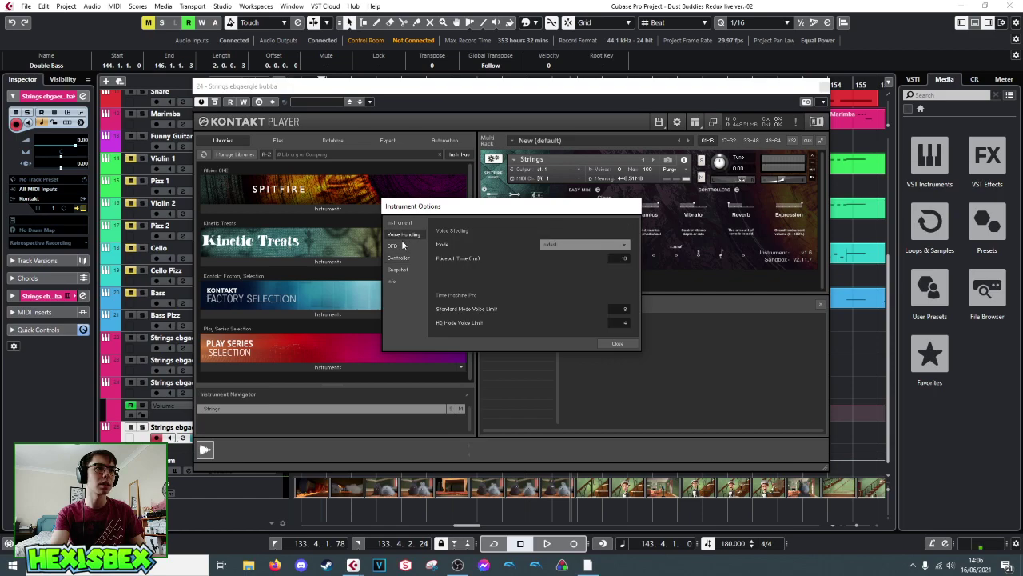
left_click(392, 245)
left_click(398, 257)
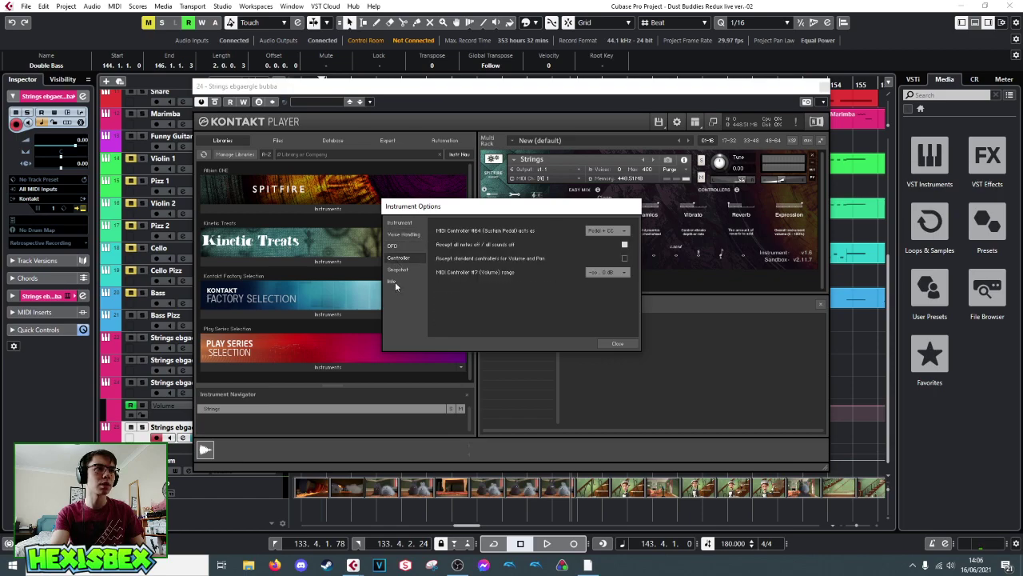
left_click(392, 282)
left_click(609, 343)
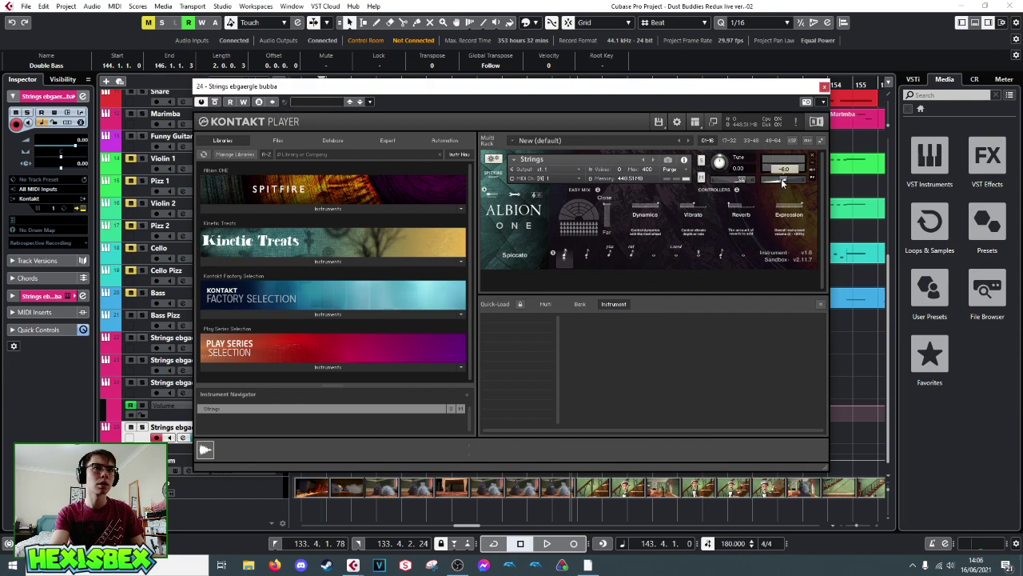
- Raise the Strings patch volume again in Kontakt and play the passage from 143.4.1.0 to check the level
scroll(791, 183, "up", 2)
left_click_drag(793, 183, 792, 183)
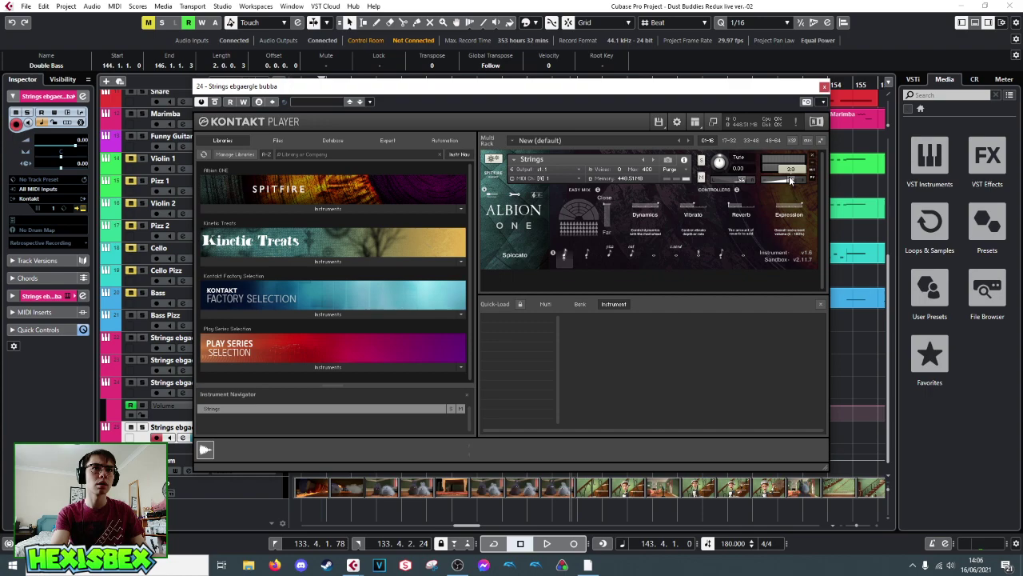
key("space")
key("space")
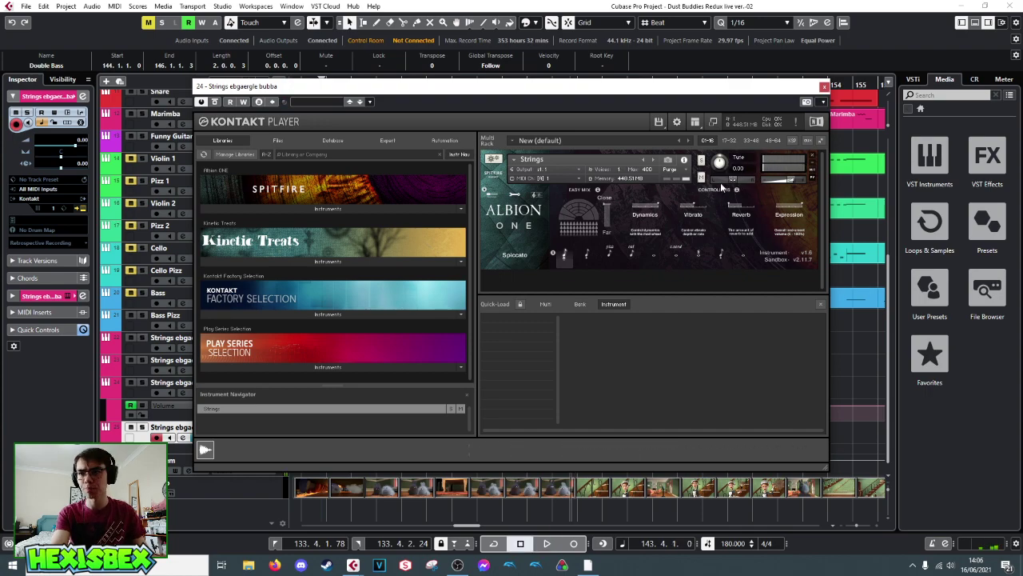
left_click(741, 372)
key("space")
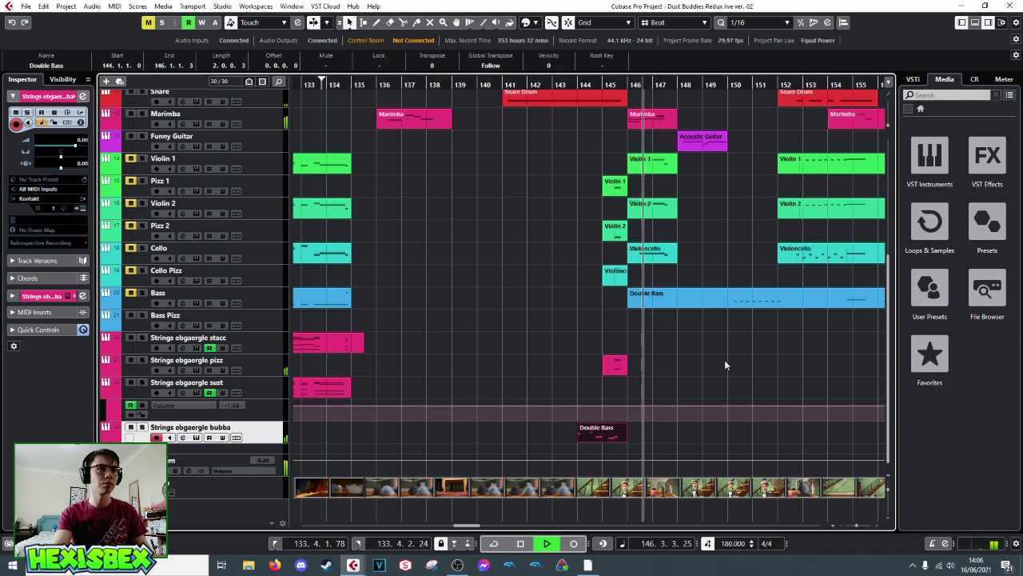
key("space")
- Look over the string clips of bars 146–147 and play the arrangement from bar 148
scroll(759, 390, "up", 3)
scroll(759, 391, "up", 2)
scroll(758, 392, "down", 5)
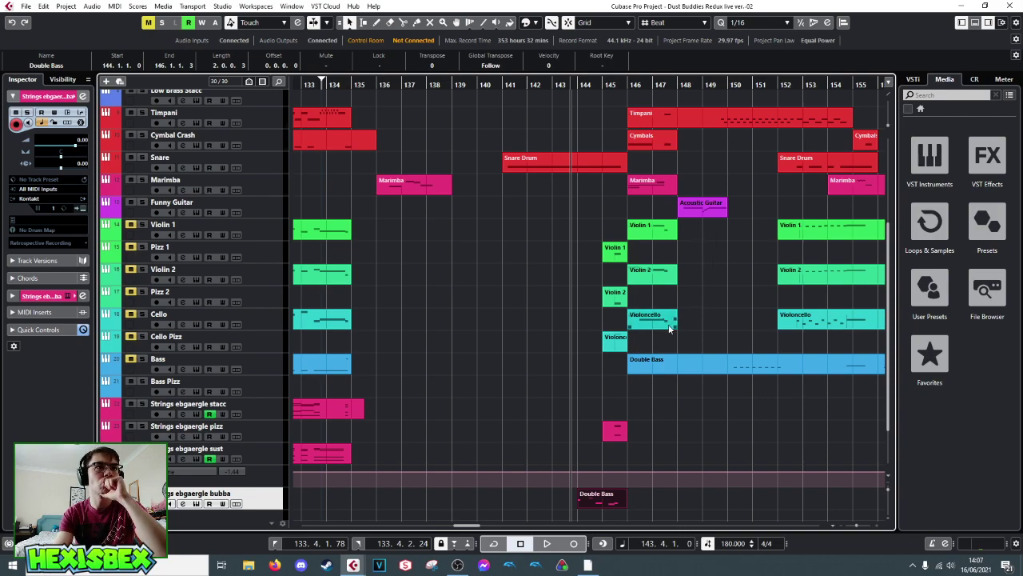
left_click_drag(640, 213, 654, 240)
left_click(679, 89)
key("space")
key("space")
key("space")
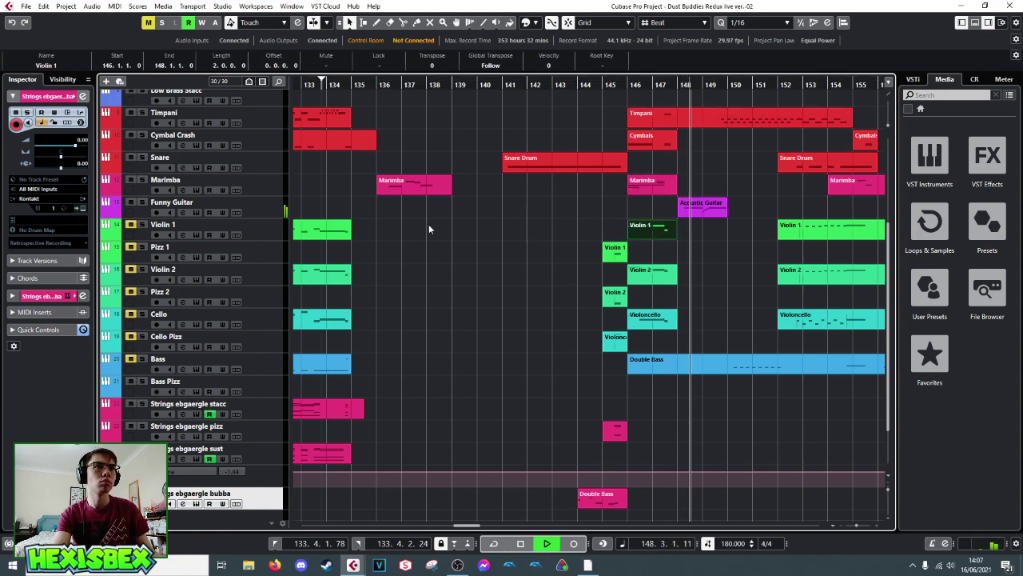
key("space")
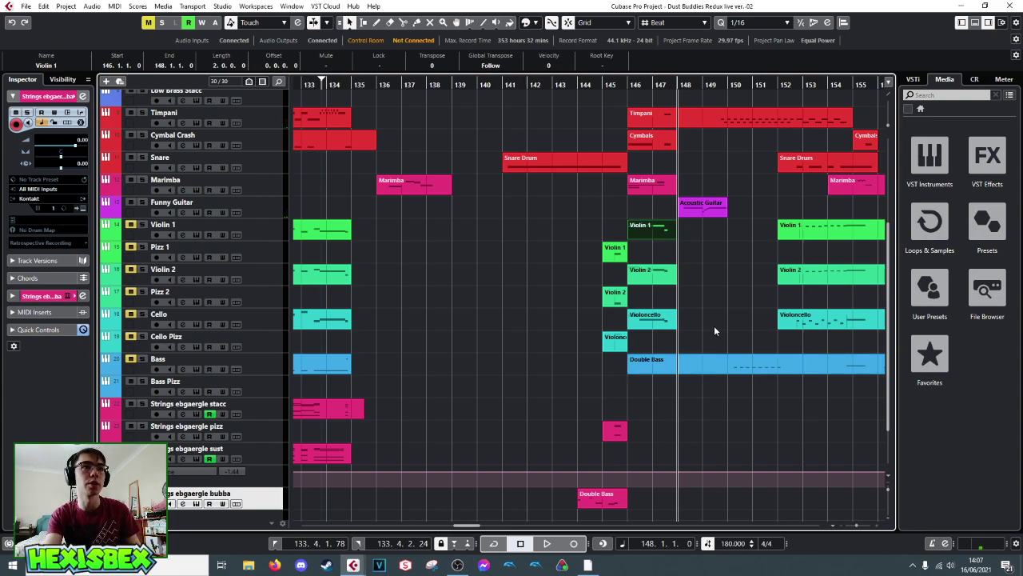
- Check which articulations are available in the Funny Guitar track's Gypsy instrument
left_click(248, 212)
left_click(196, 212)
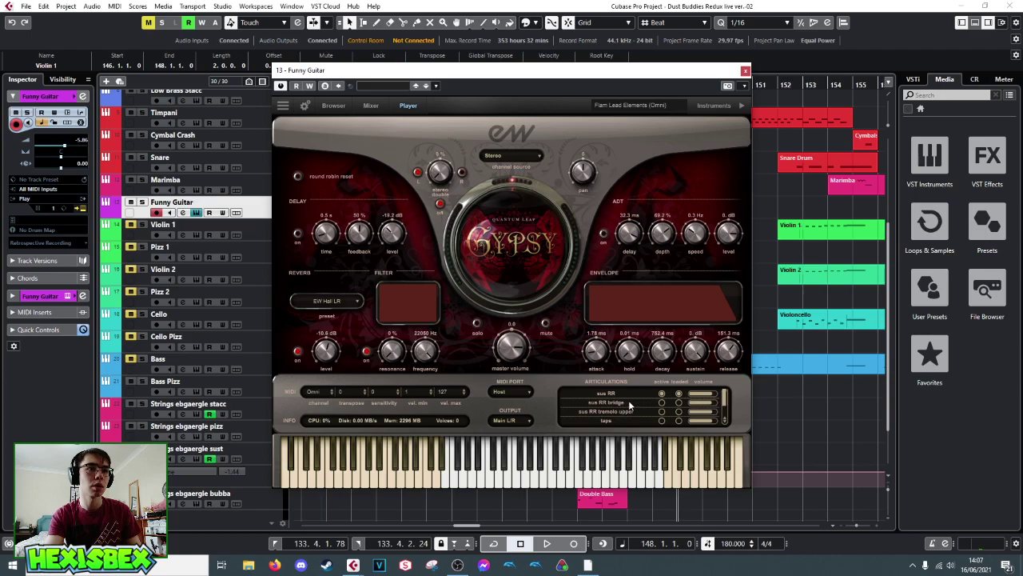
scroll(725, 406, "down", 1)
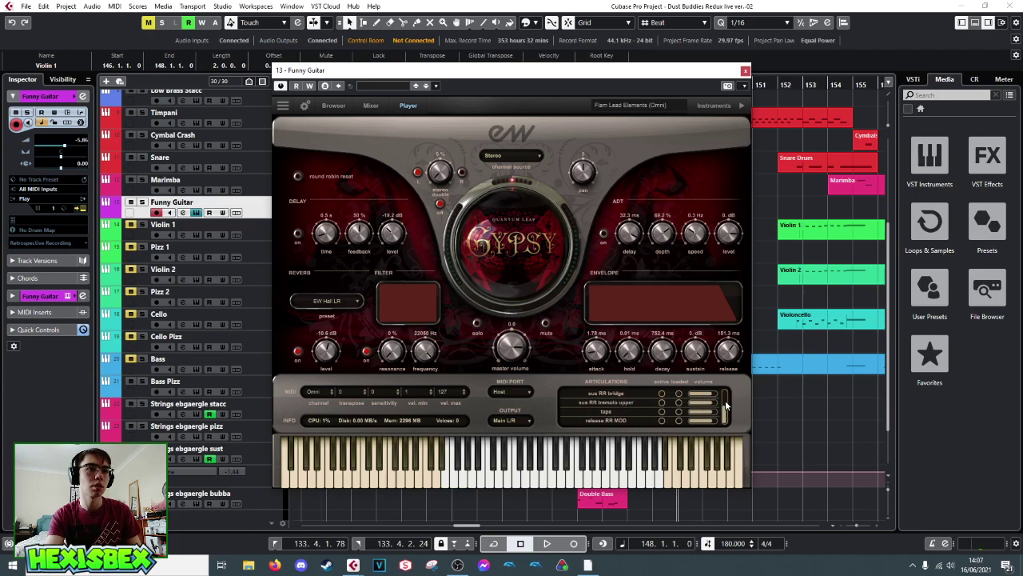
scroll(727, 407, "up", 1)
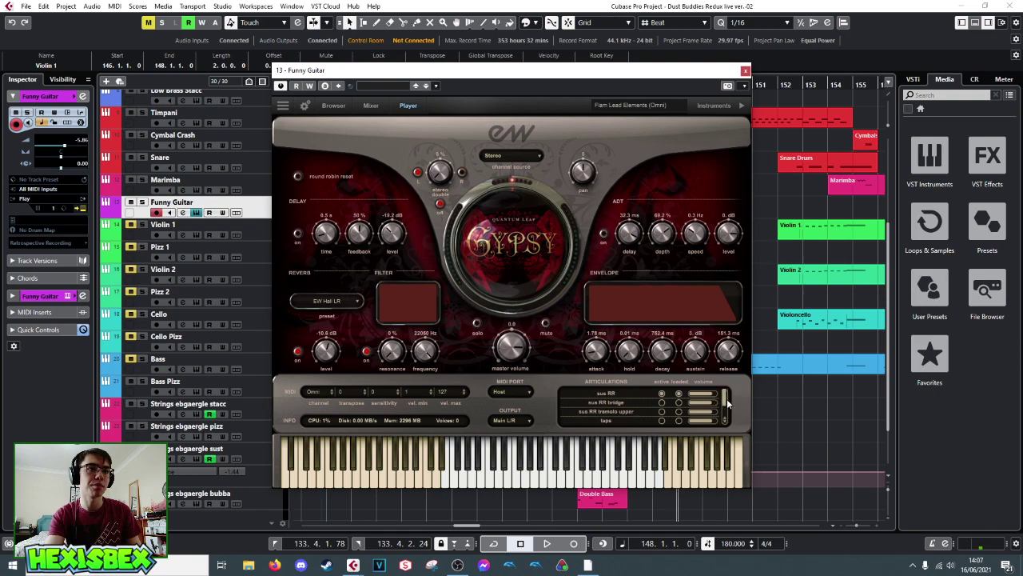
left_click(744, 70)
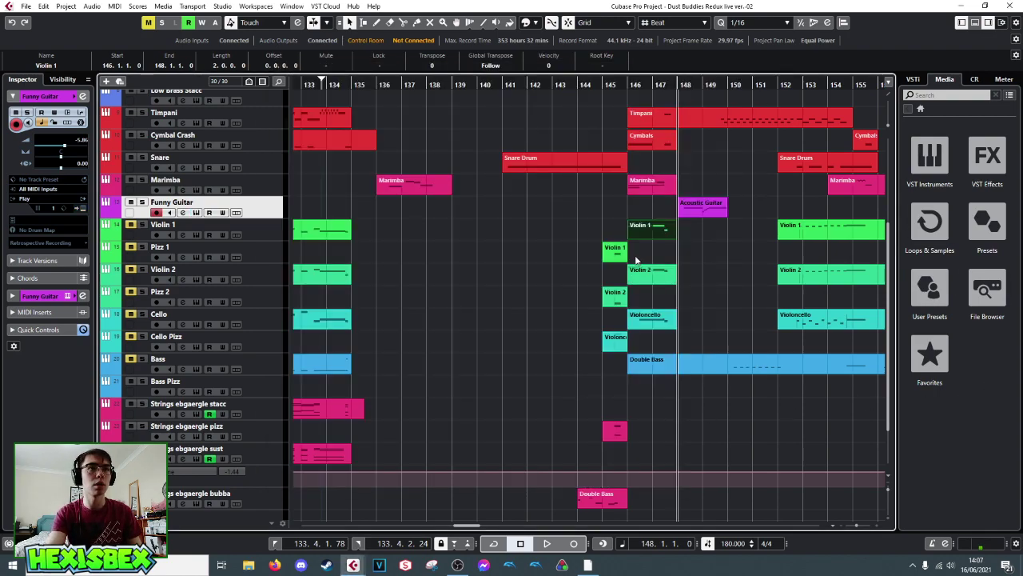
- Play the score against the video from bar 148, close the video and place the playhead at bar 145
scroll(692, 435, "down", 3)
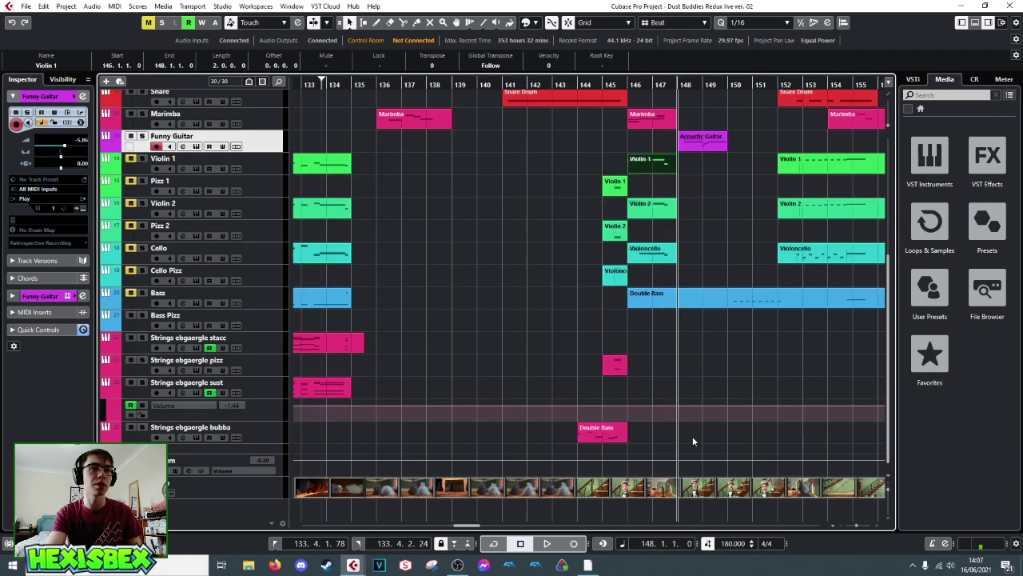
key("F8")
key("space")
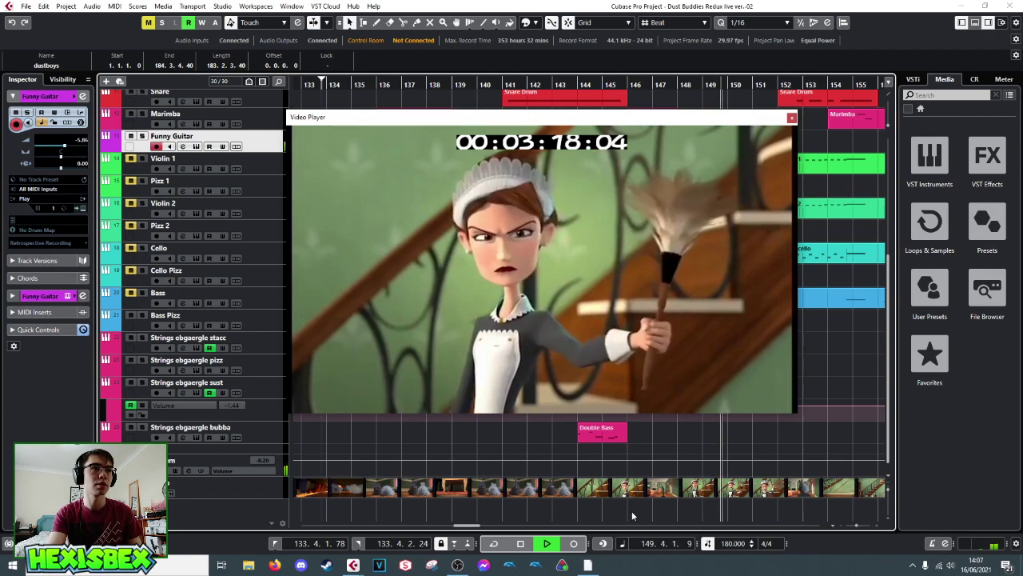
key("space")
left_click(792, 118)
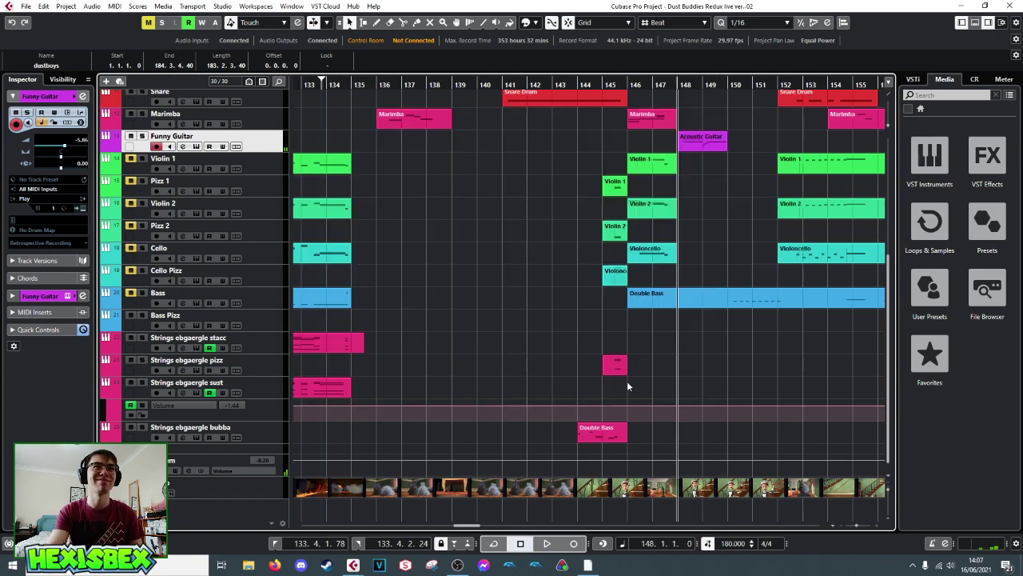
left_click(602, 80)
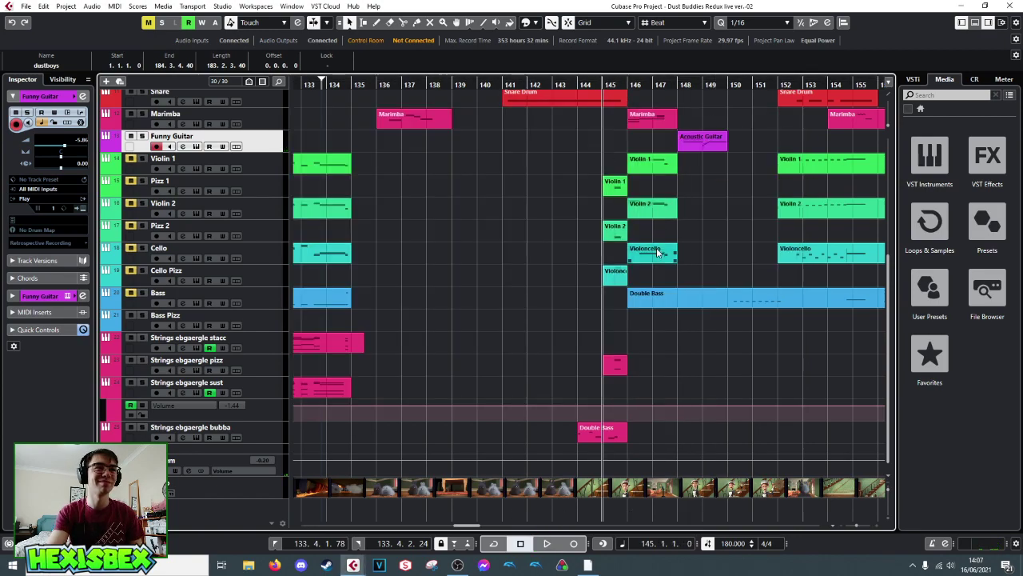
- Play the arrangement from 143.3.1.0 and look over the notes in the Violin 1 clip of bars 146–147
left_click(564, 83)
key("space")
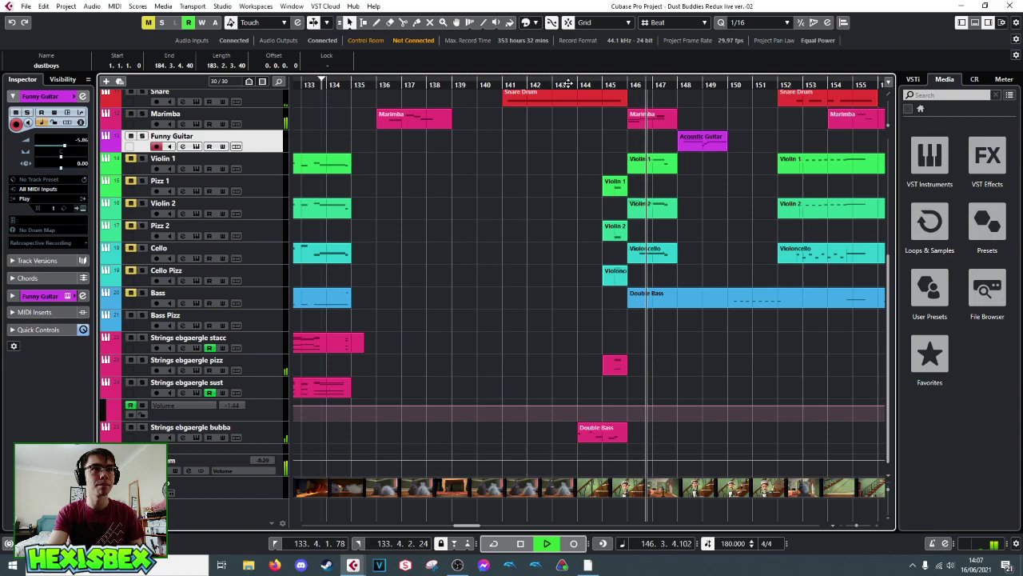
key("space")
double_click(635, 160)
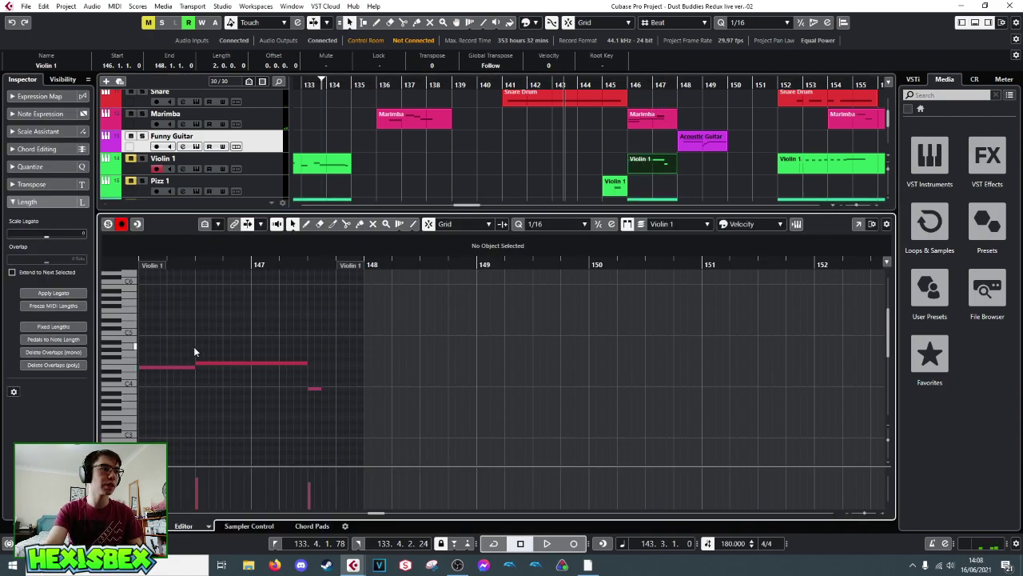
scroll(205, 331, "down", 6)
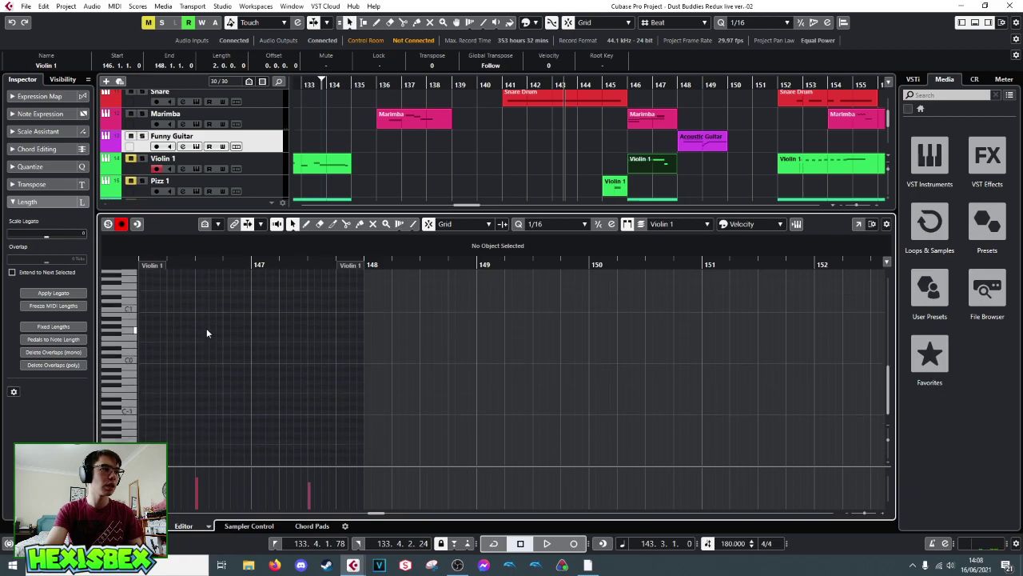
key("ctrl+e")
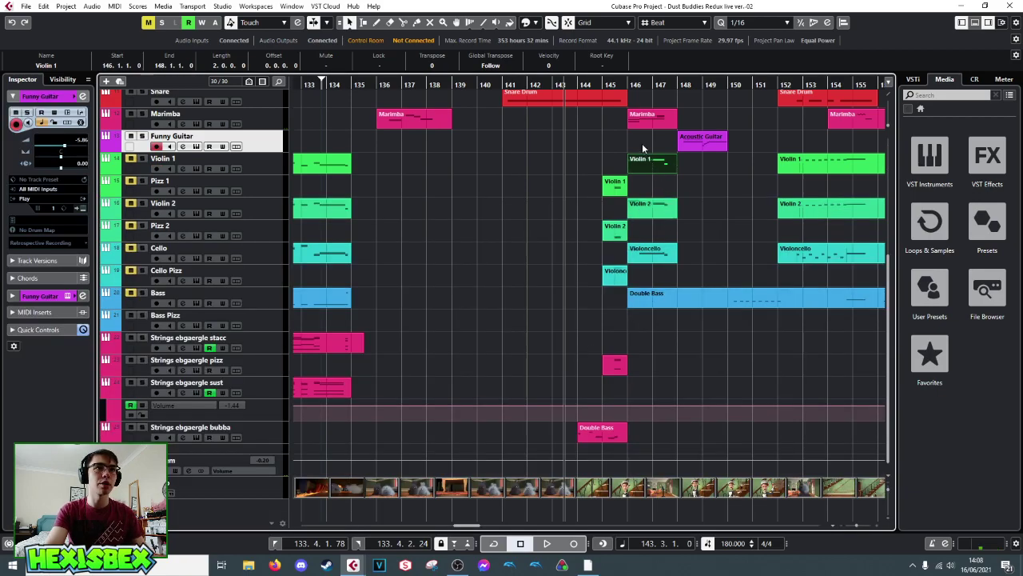
- Copy the sustained notes, without the final short ones, from the Violin 1, Violin 2 and Cello clips of bars 146–147
left_click_drag(635, 147, 657, 267)
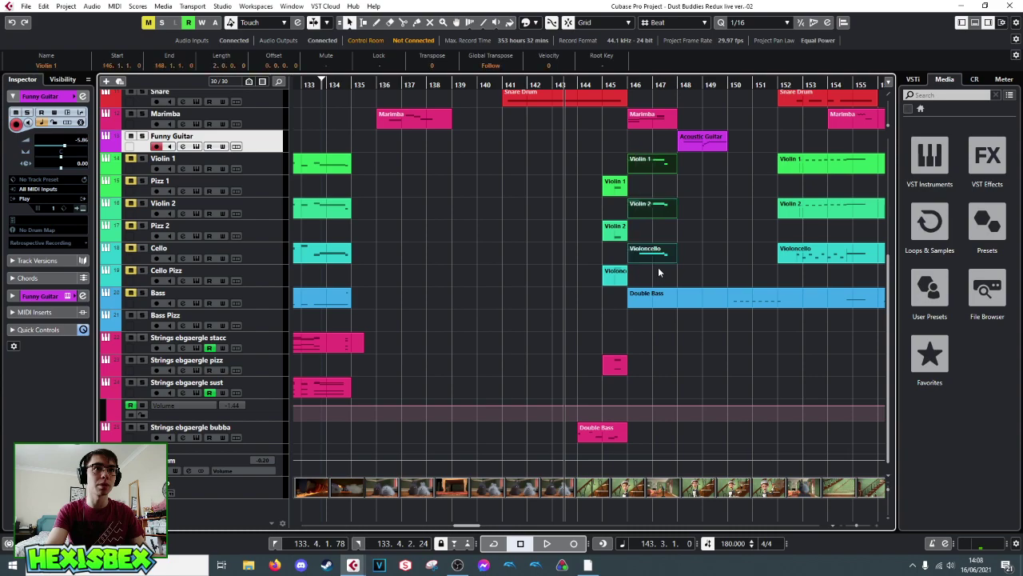
double_click(656, 170)
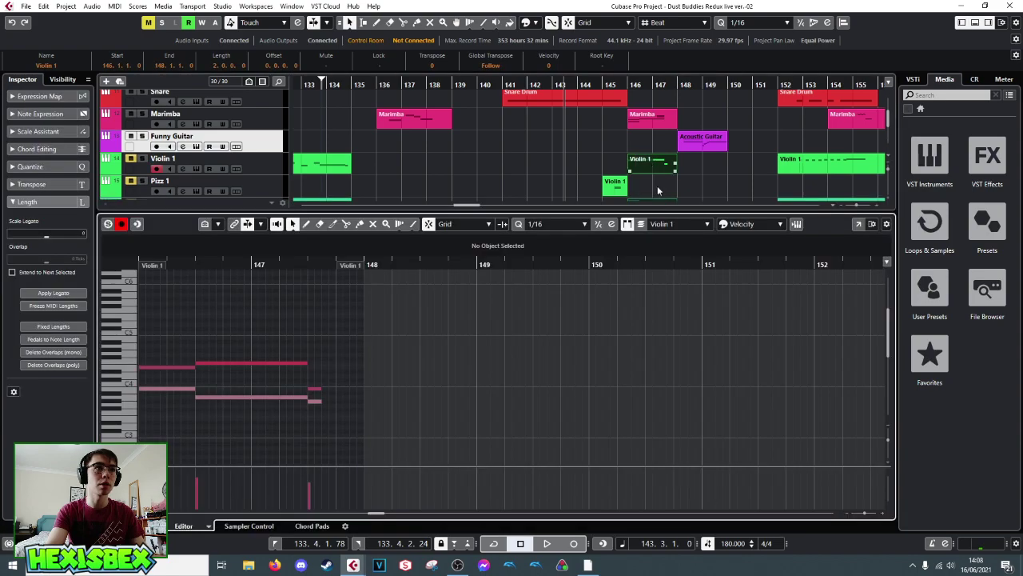
left_click(169, 366)
scroll(240, 447, "down", 5)
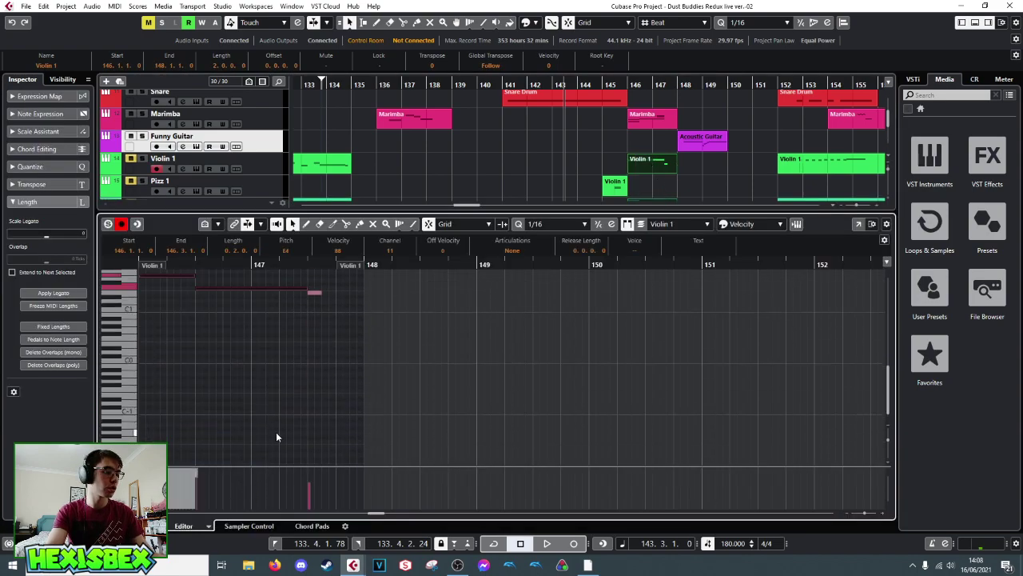
key("Return")
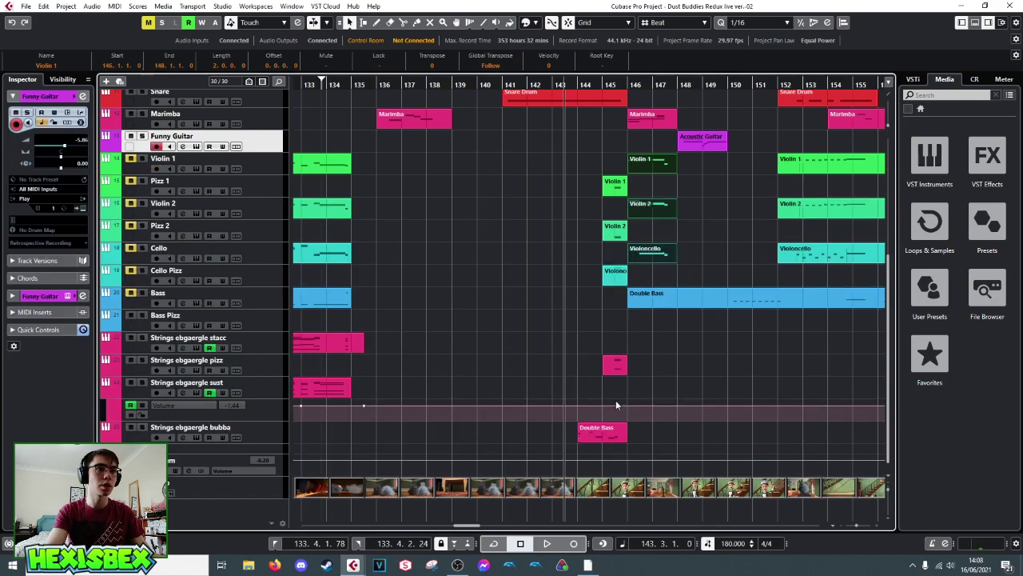
- Draw an empty two-bar clip on the Strings ebgaergle sust track from bar 146 to bar 148
right_click(627, 389)
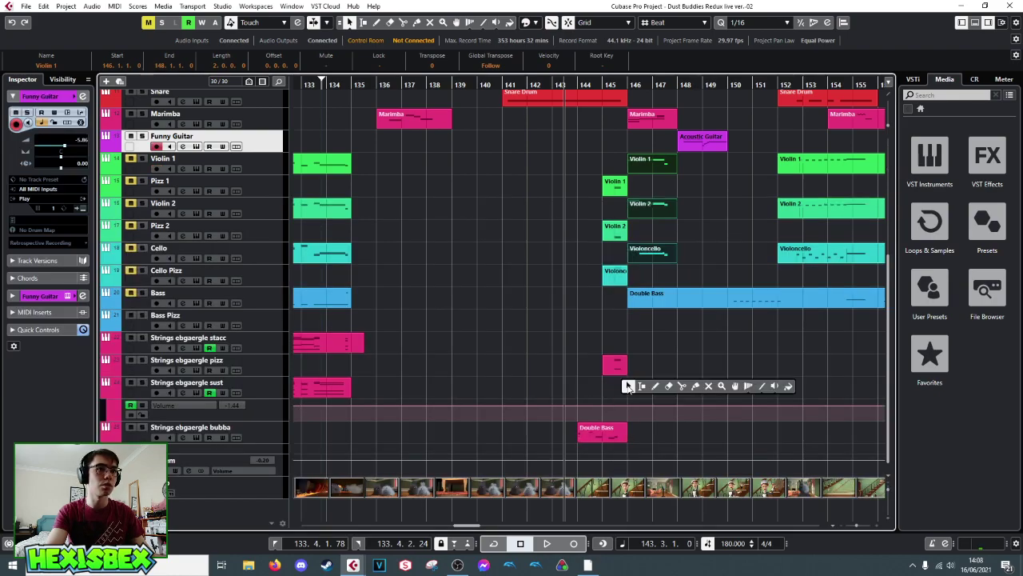
left_click(638, 389)
left_click_drag(635, 390, 680, 390)
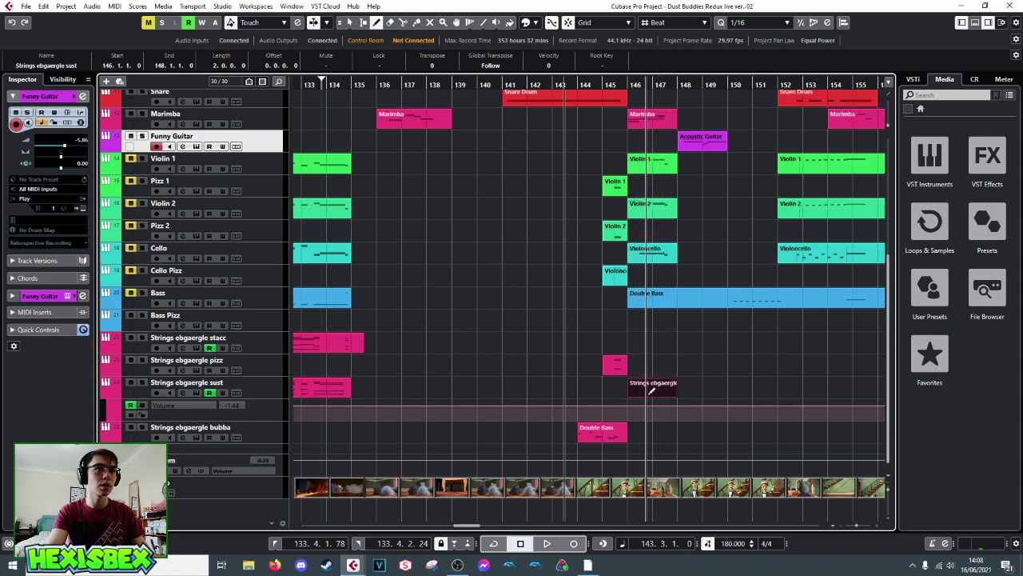
key("1")
- Paste the copied sustained notes into the new Strings ebgaergle sust clip at bar 146 and briefly audition them
double_click(629, 389)
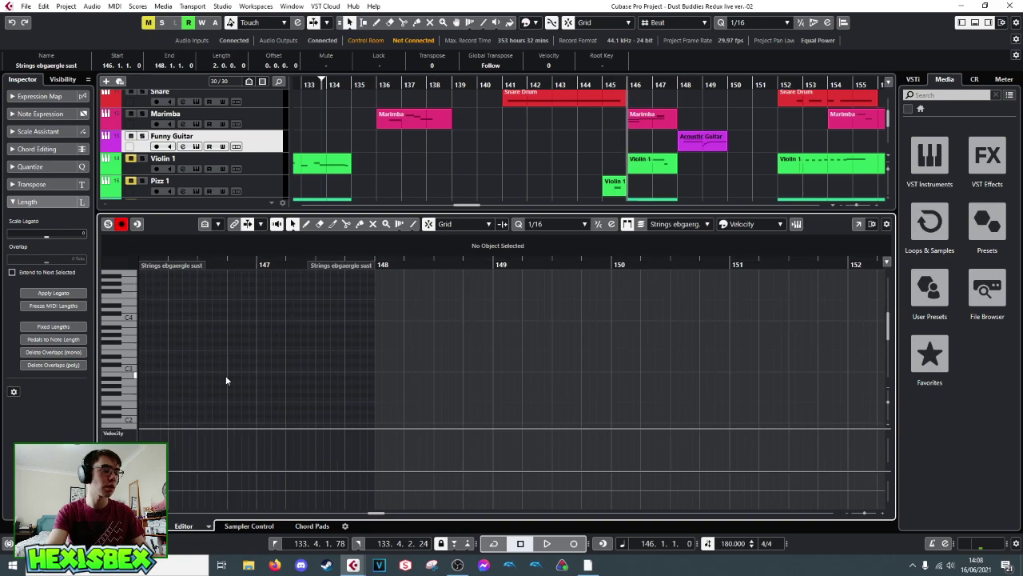
key("ctrl+v")
key("space")
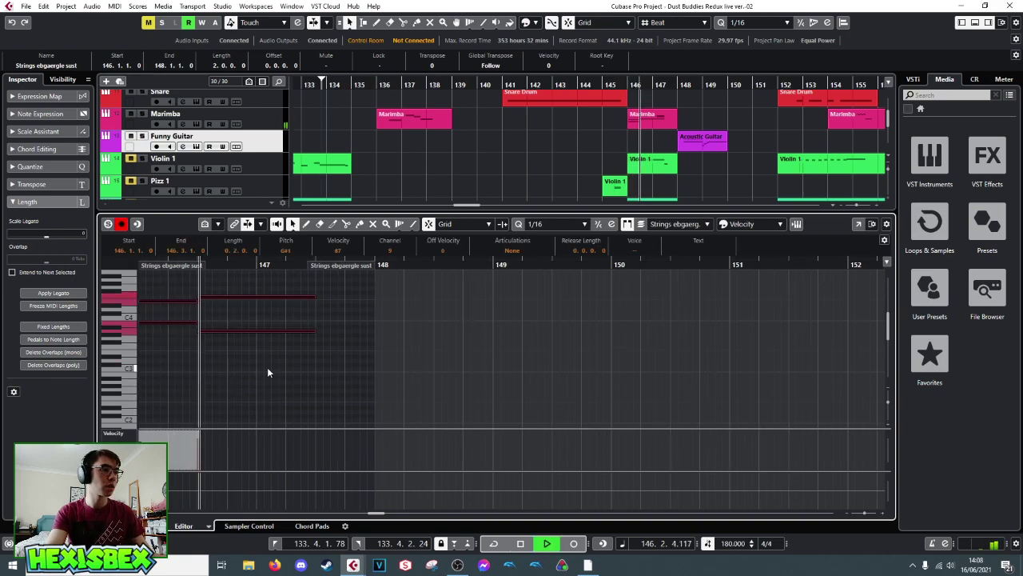
key("space")
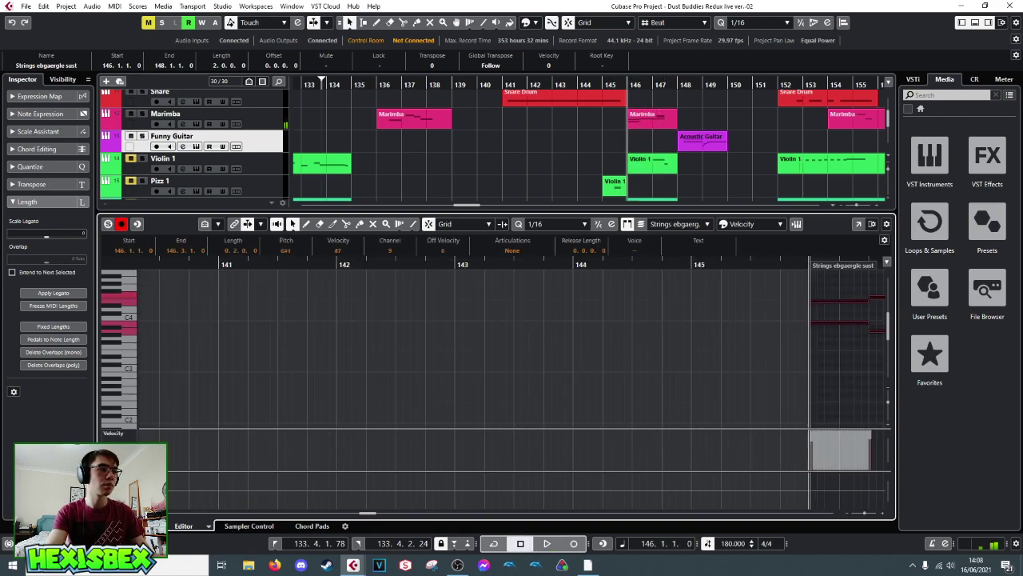
key("ctrl+e")
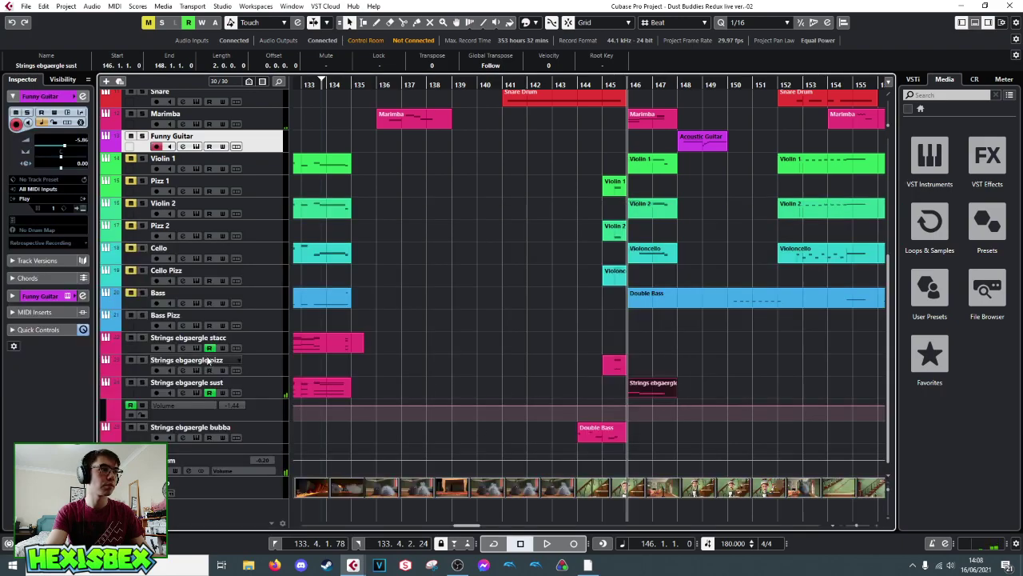
- Play the arrangement from bar 146 twice to hear the sustained ensemble strings in context
key("space")
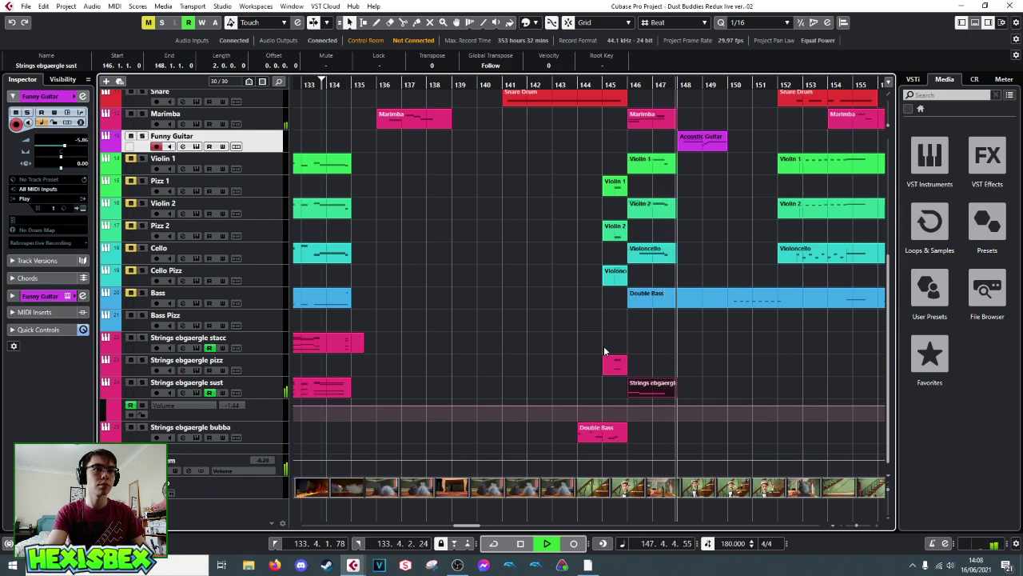
key("space")
left_click(637, 390)
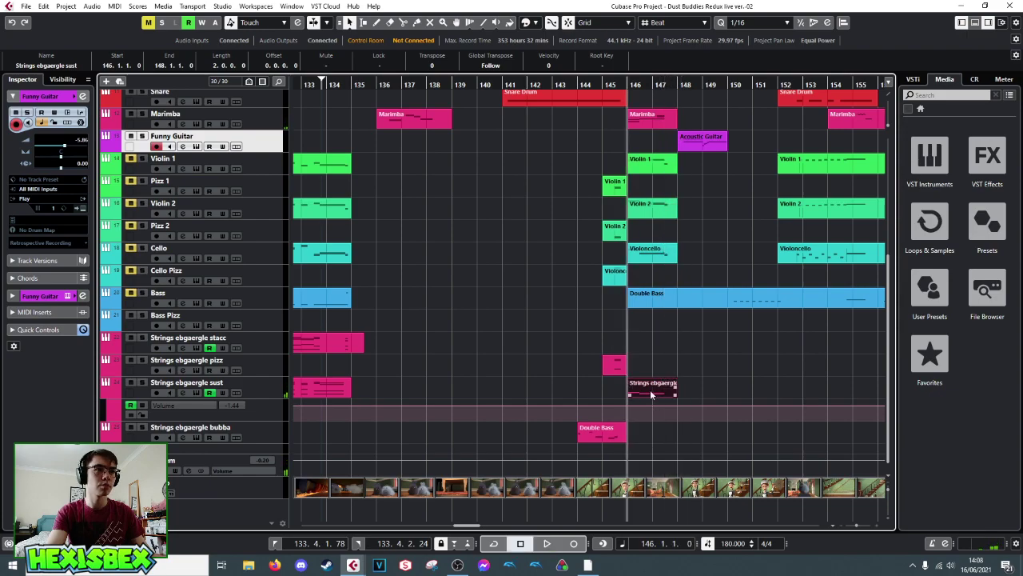
key("space")
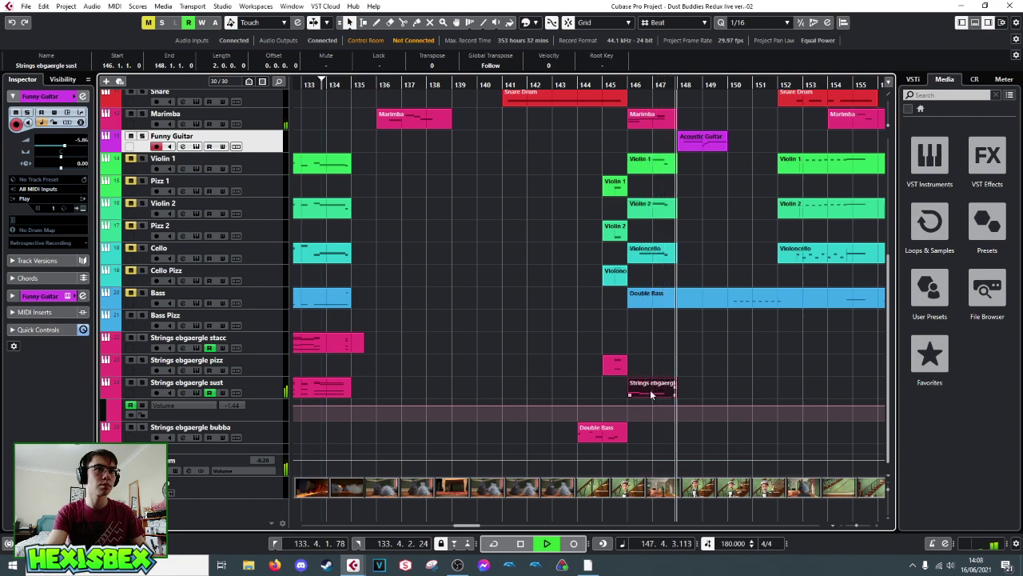
key("space")
- Solo the Violin 1, Violin 2 and Cello tracks from bar 146, then unsolo them to compare with the ensemble strings
left_click(142, 159)
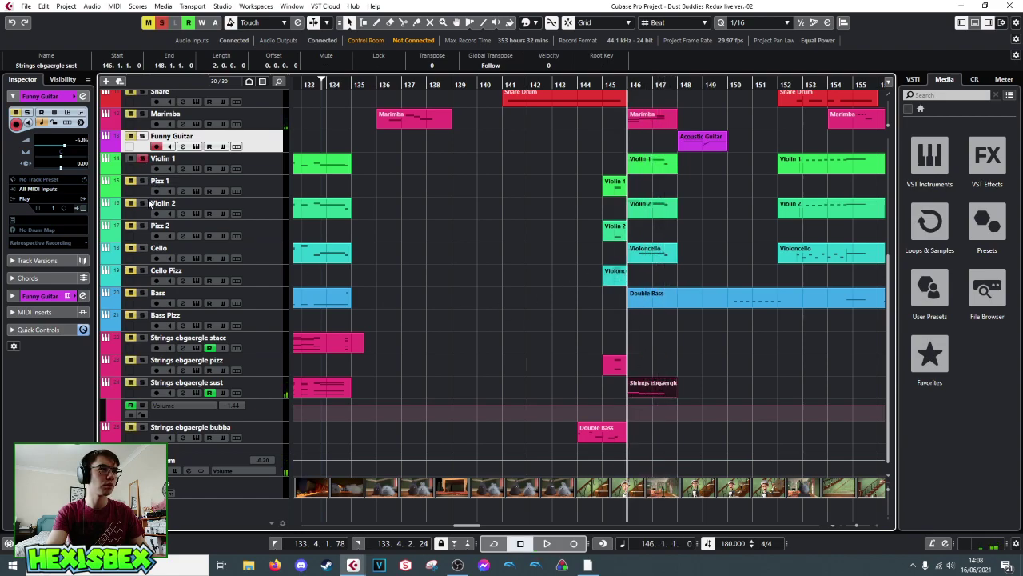
key("space")
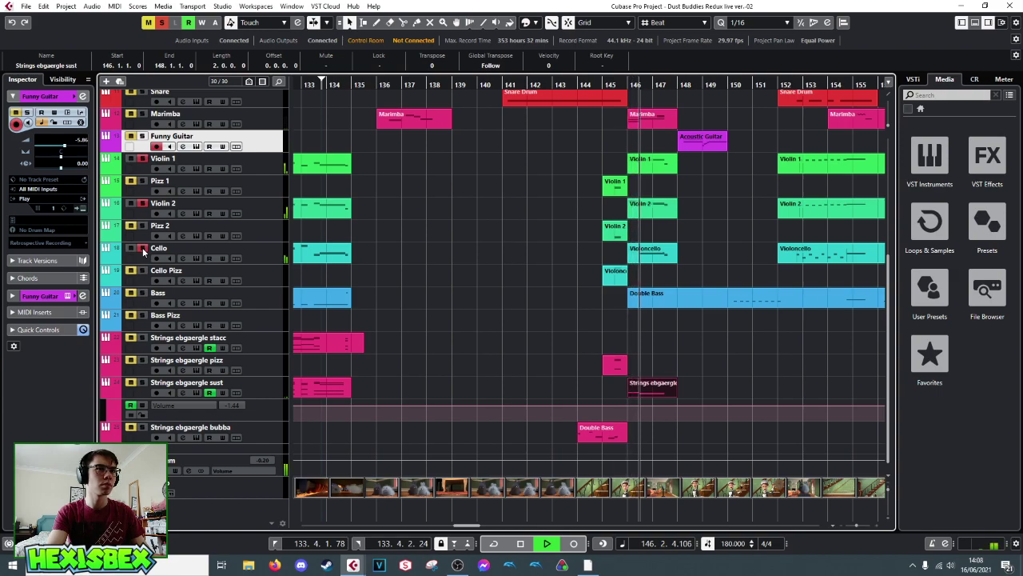
key("space")
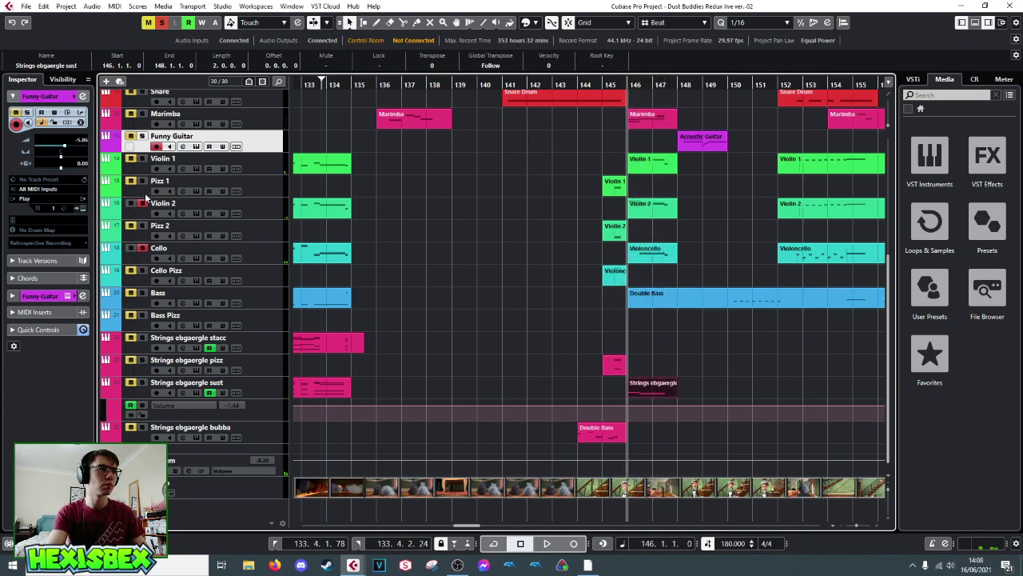
left_click(142, 247)
key("space")
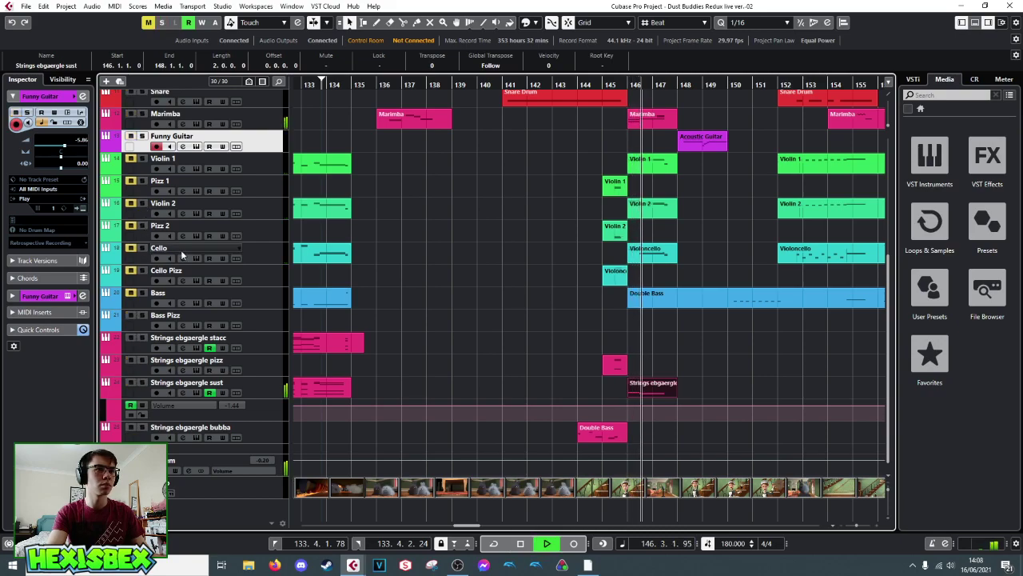
key("space")
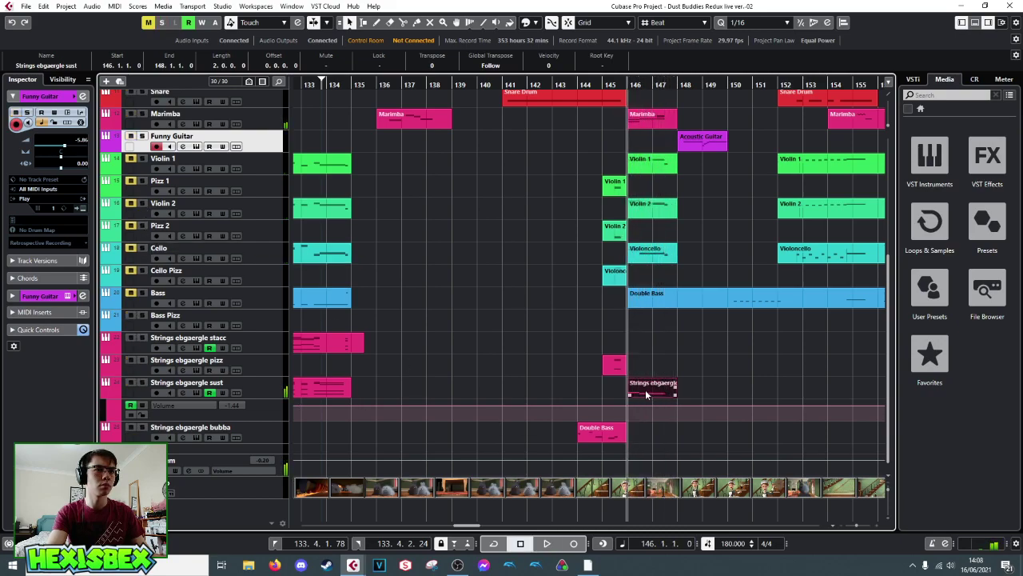
- Check the Albion One controllers of the Strings ebgaergle sust instrument in Kontakt's simplified view and close it
left_click(220, 399)
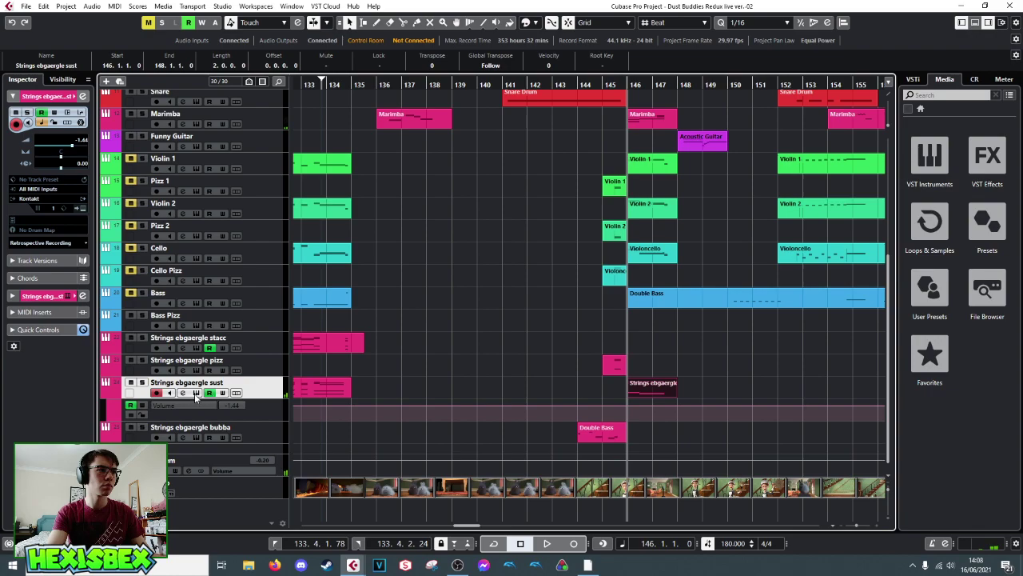
left_click(196, 392)
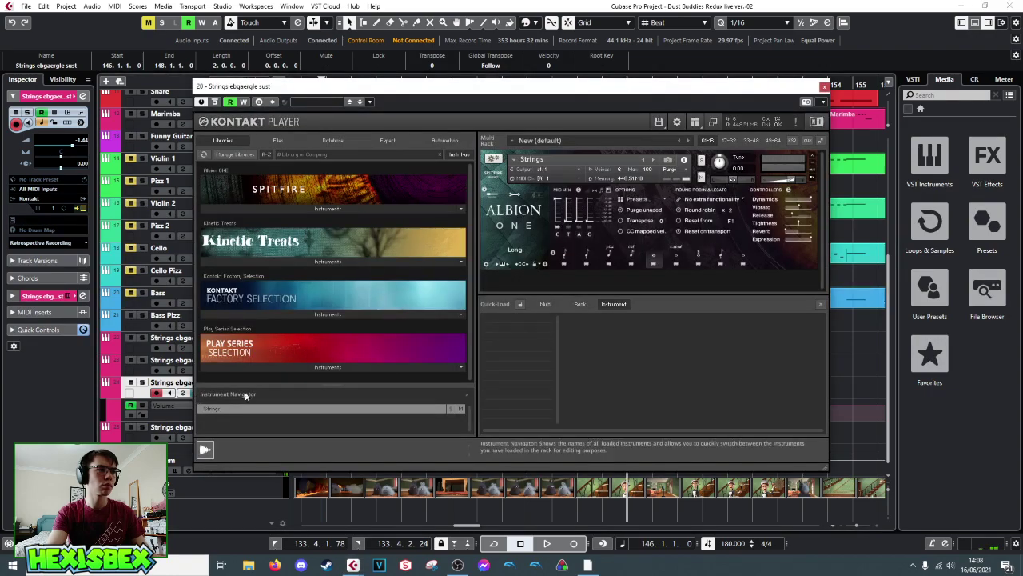
left_click(494, 196)
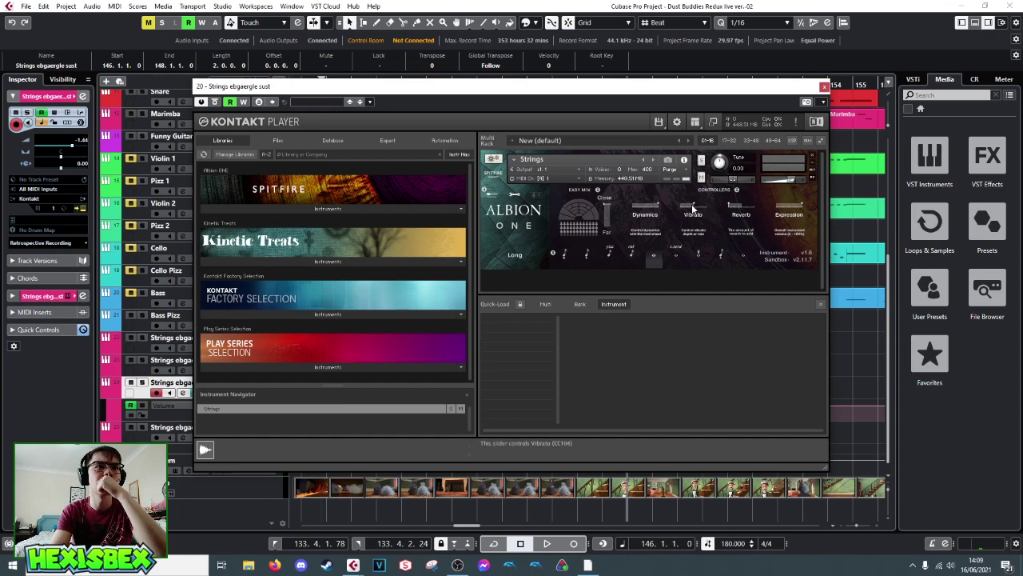
left_click(825, 86)
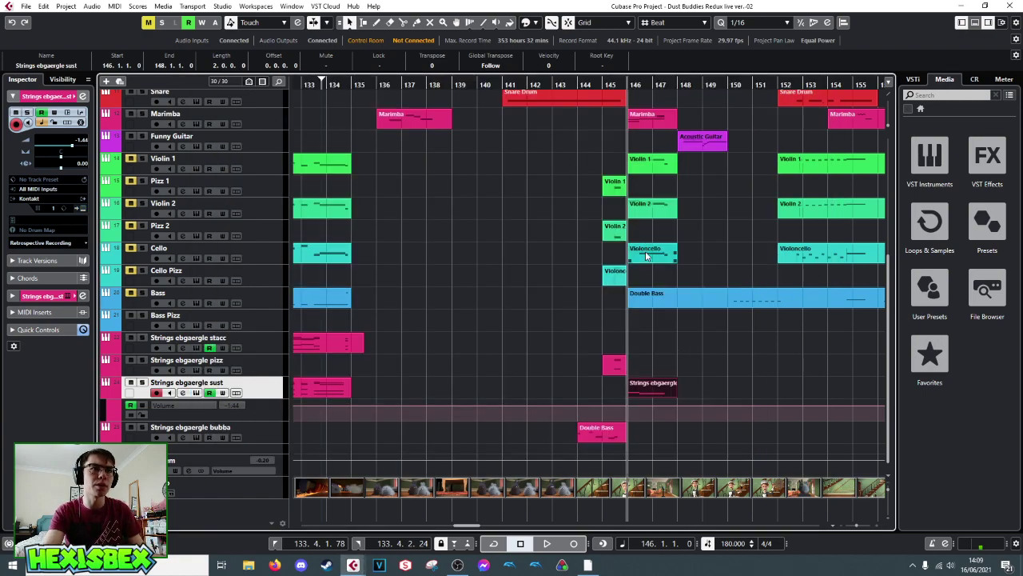
- Copy the final short notes at 147.3.1.0 from the Violin 1, Violin 2 and Cello clips
double_click(662, 163)
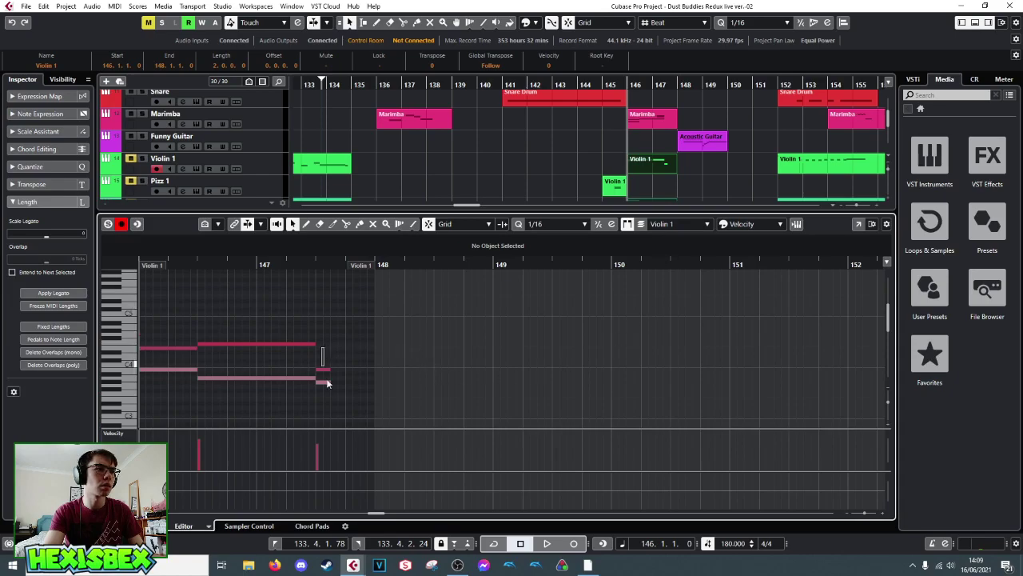
left_click_drag(326, 382, 334, 409)
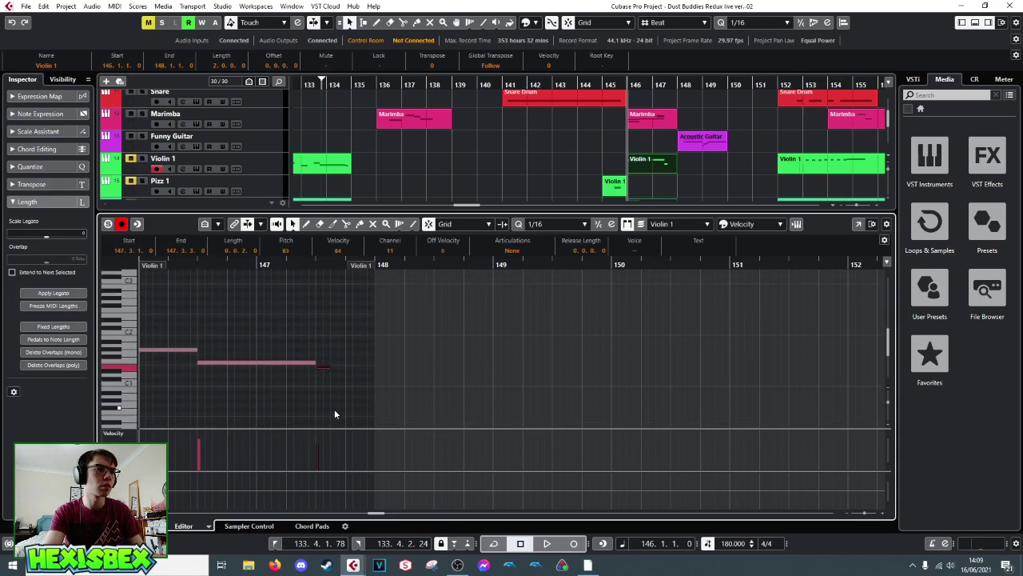
key("ctrl+e")
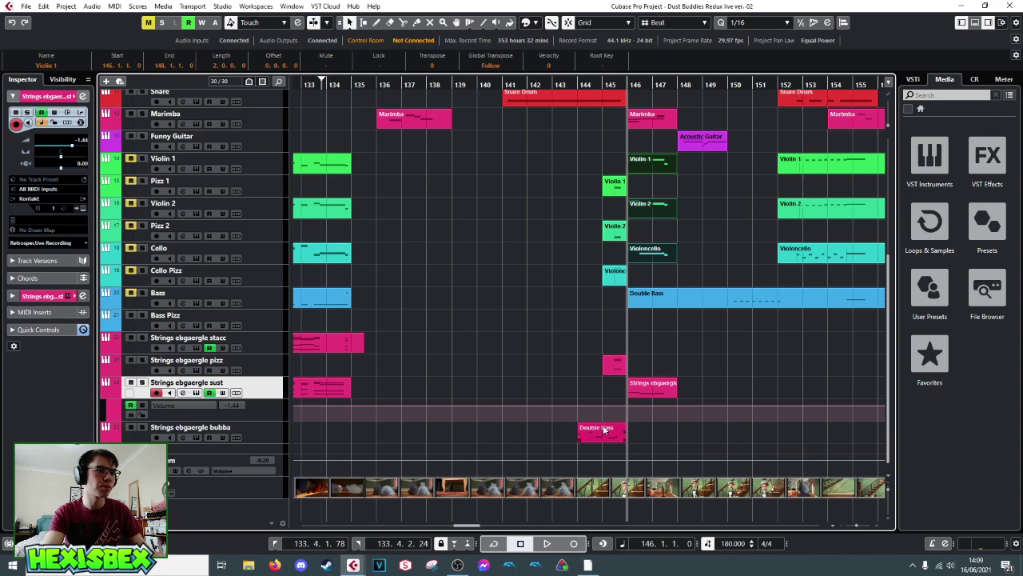
- Draw an empty one-bar clip on the Strings ebgaergle stacc track from bar 147 to bar 148
left_click(657, 343)
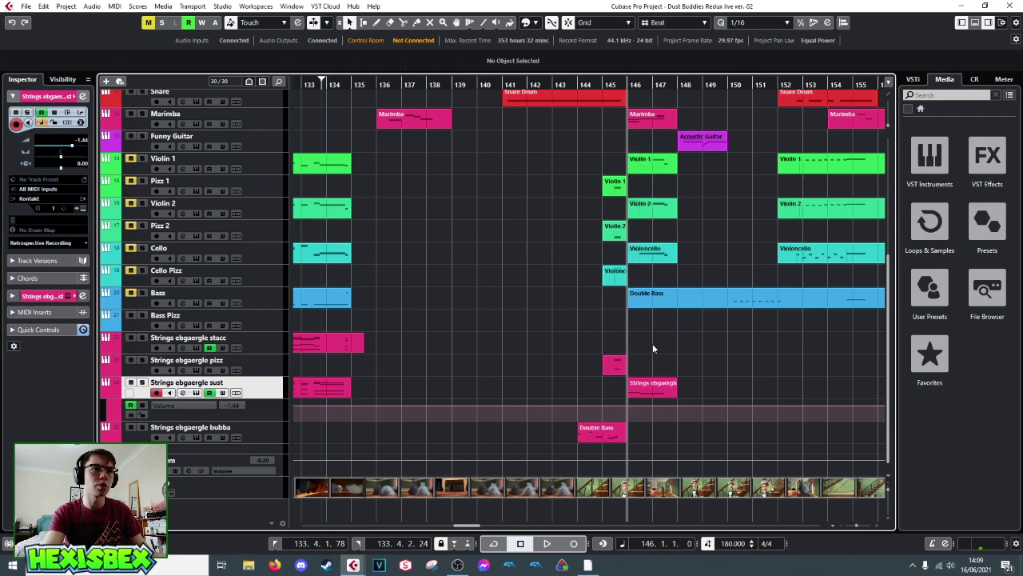
right_click(653, 343)
left_click(680, 345)
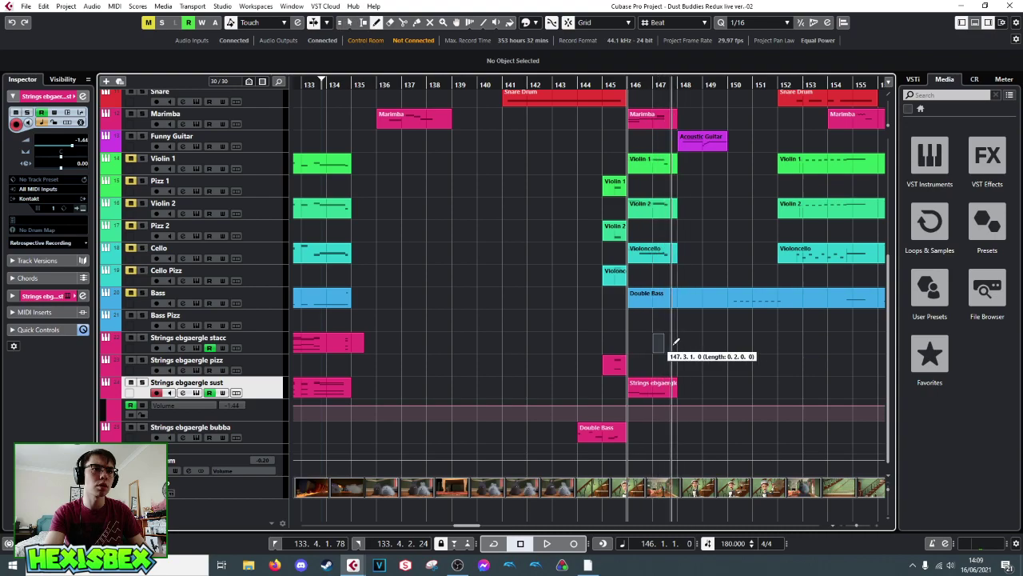
left_click(677, 346)
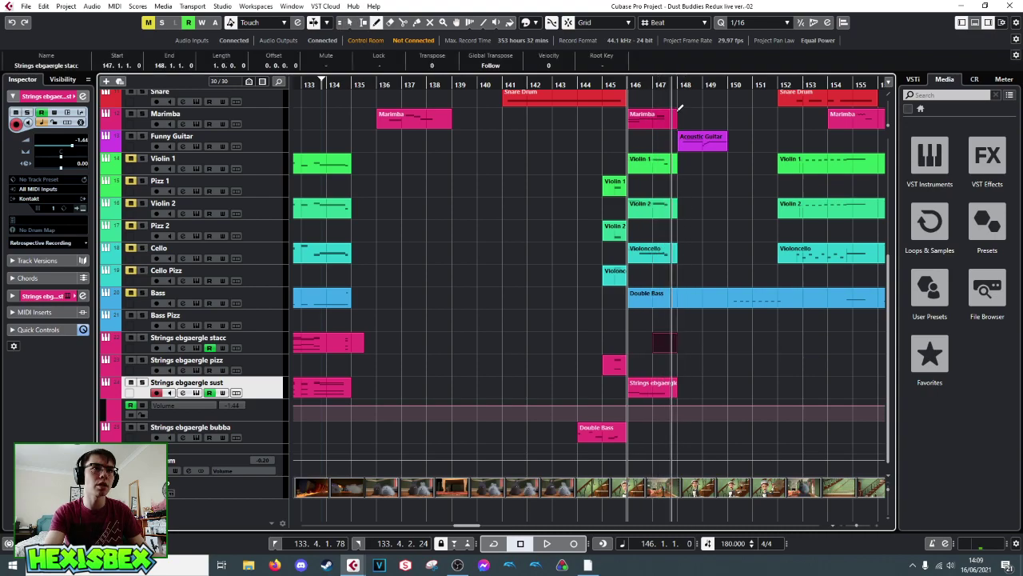
key("1")
- Paste the copied short notes at 147.3.1.0 into the new Strings ebgaergle stacc clip and play them back
left_click(660, 85)
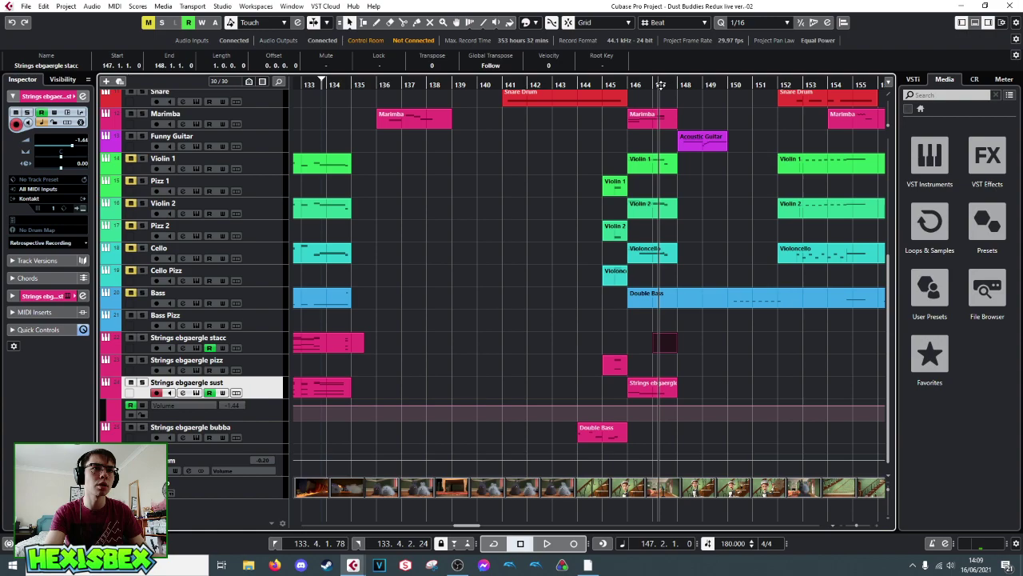
left_click(666, 85)
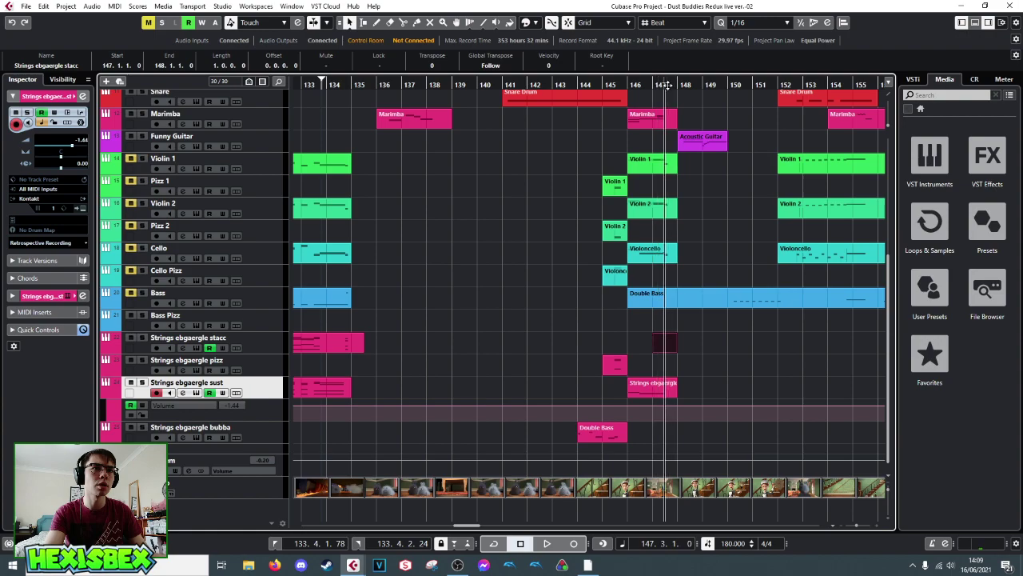
double_click(665, 346)
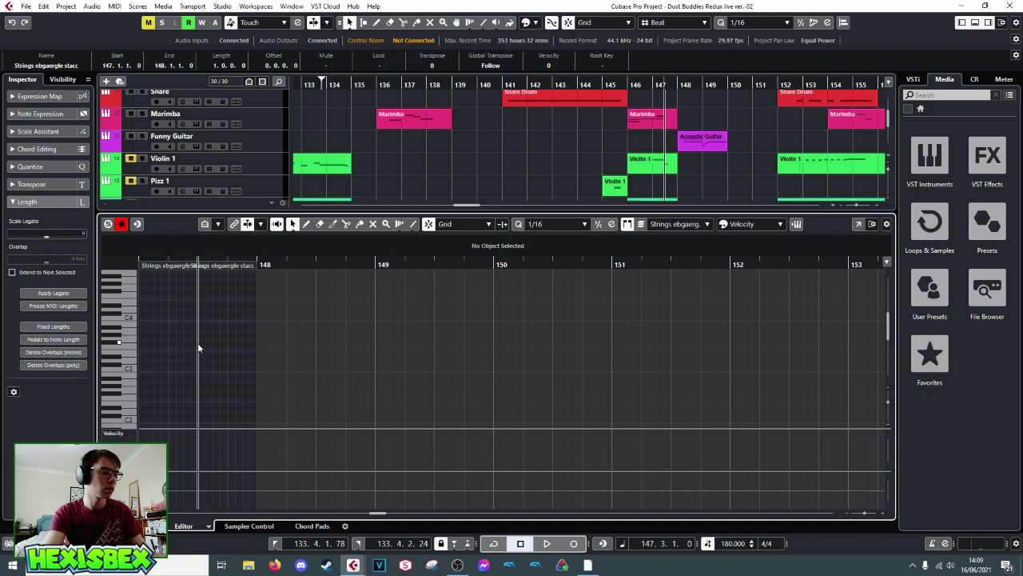
key("ctrl+a")
key("space")
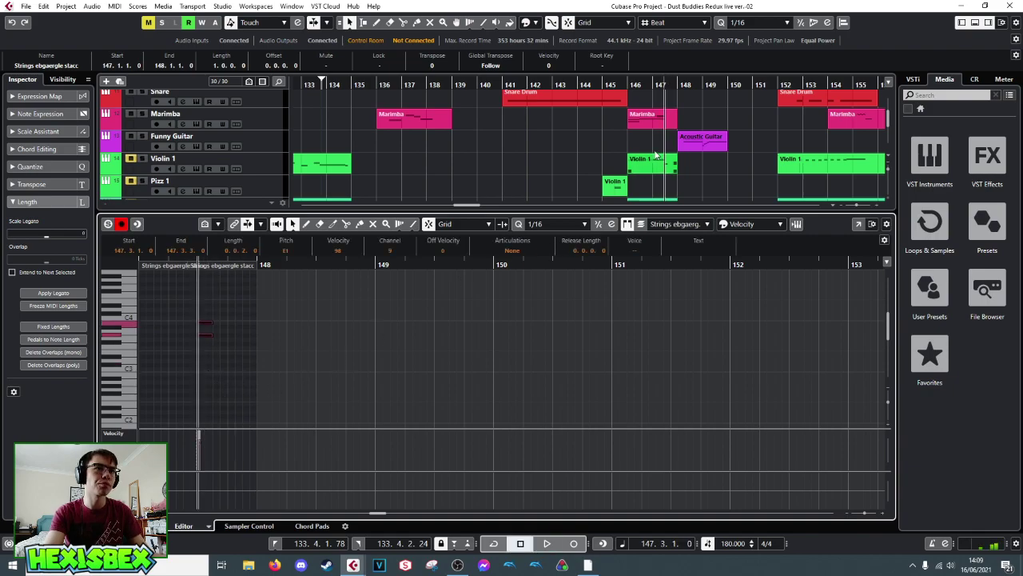
key("ctrl+e")
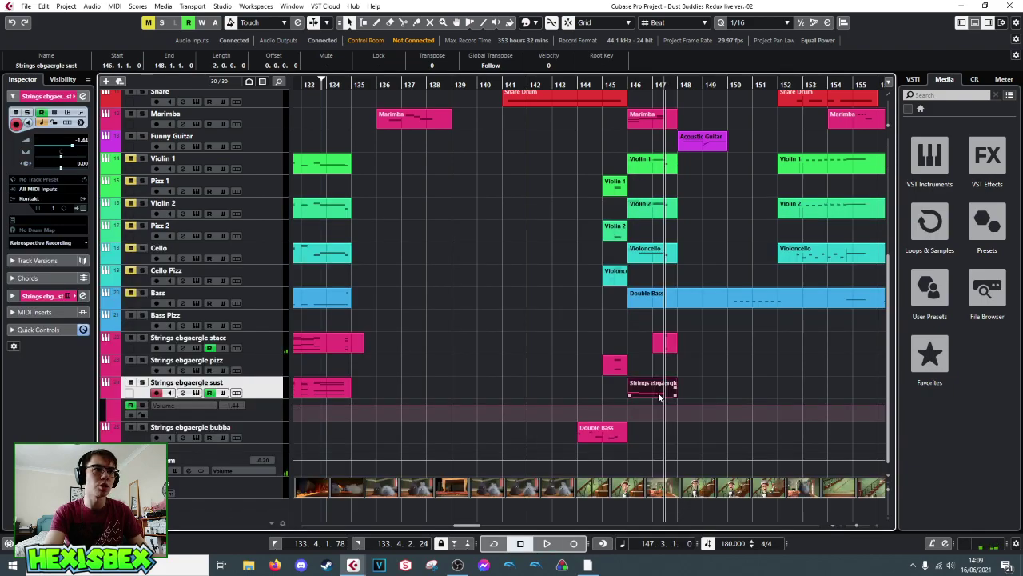
- Shorten the long F1 note in the Strings ebgaergle sust clip to end at 147.2.3.0, and play from bar 146
double_click(640, 389)
scroll(312, 416, "down", 3)
left_click_drag(315, 382, 298, 382)
left_click_drag(160, 264, 146, 239)
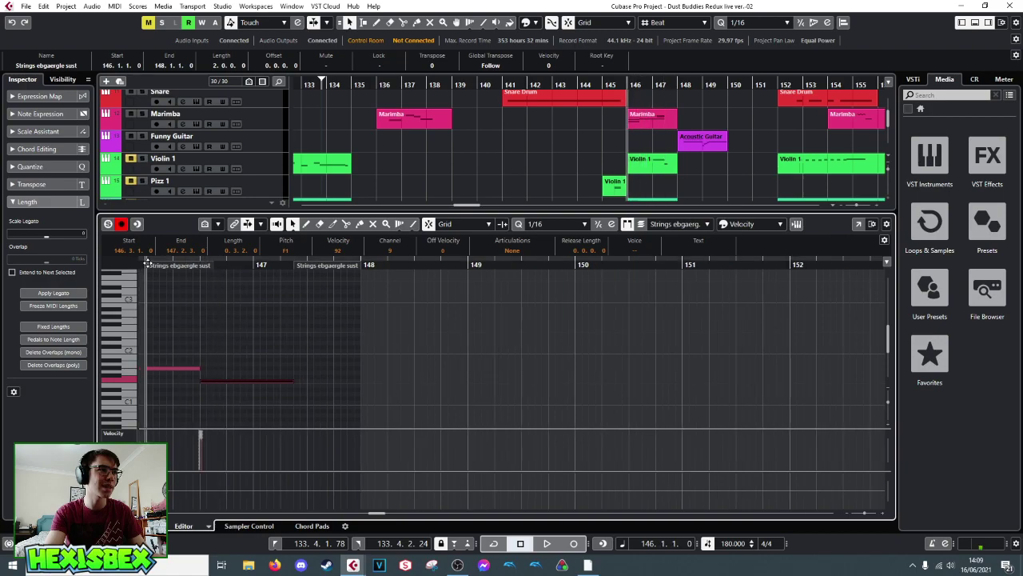
key("space")
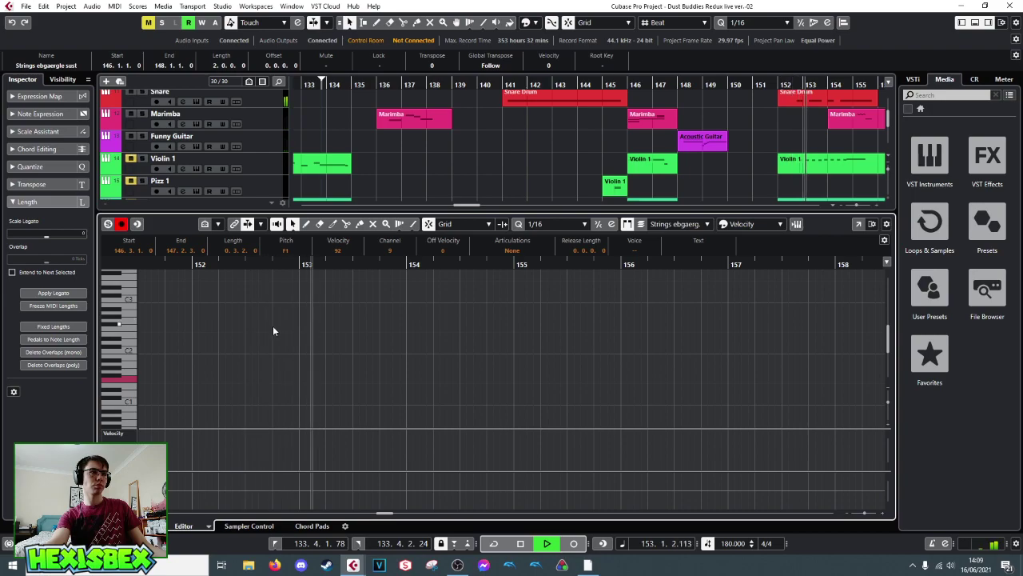
key("space")
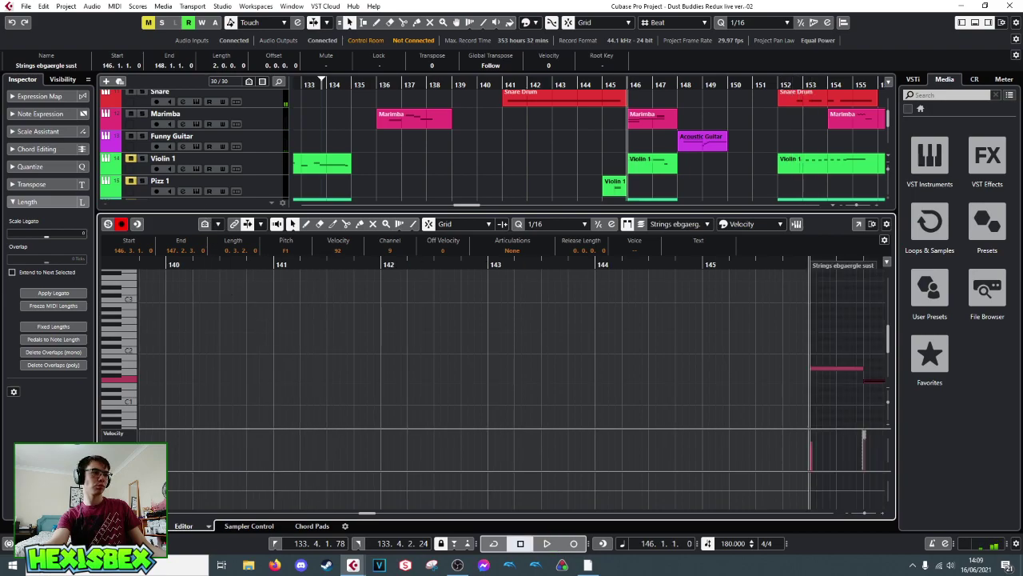
- Play the arrangement from bar 143 past bar 150 to hear the ensemble strings in context
key("ctrl+e")
left_click_drag(598, 84, 584, 84)
key("g")
scroll(563, 238, "up", 5)
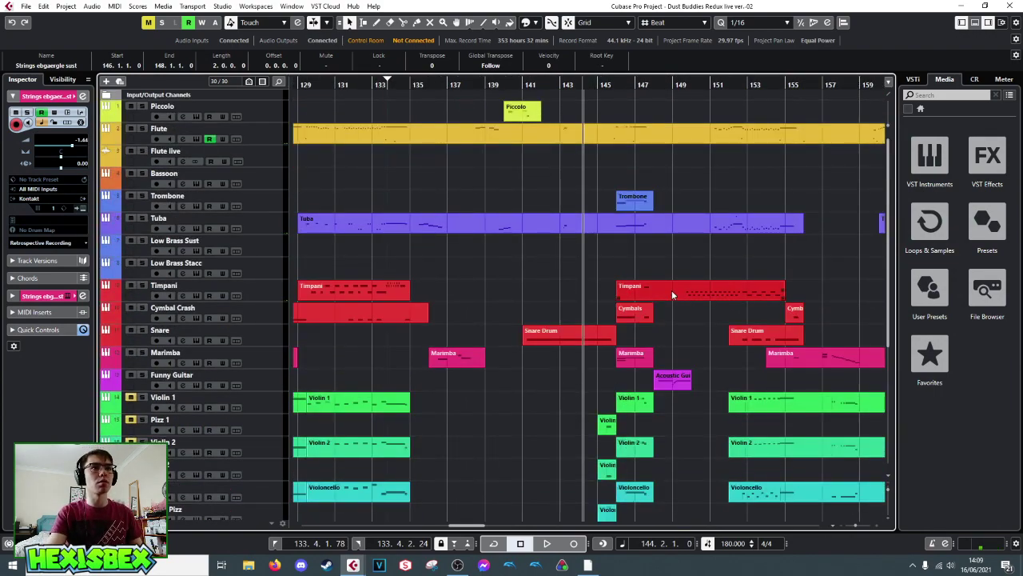
left_click(561, 84)
key("space")
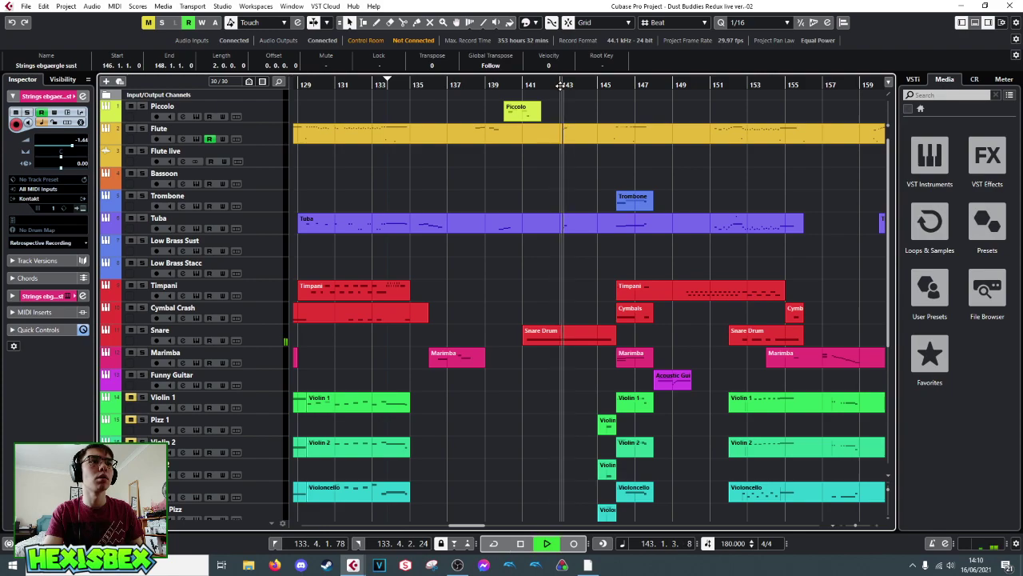
scroll(571, 286, "down", 5)
scroll(570, 286, "up", 4)
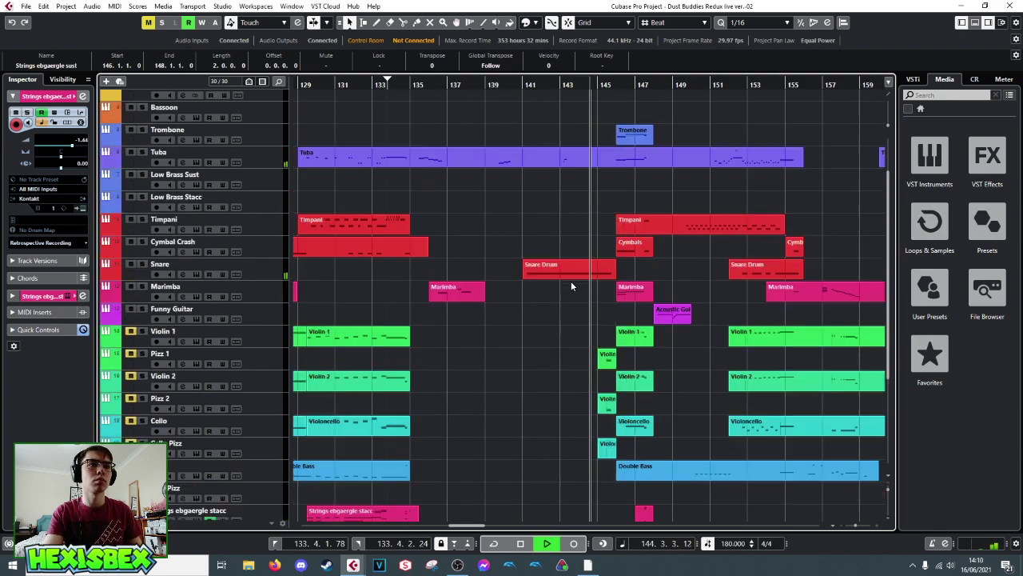
scroll(571, 286, "down", 2)
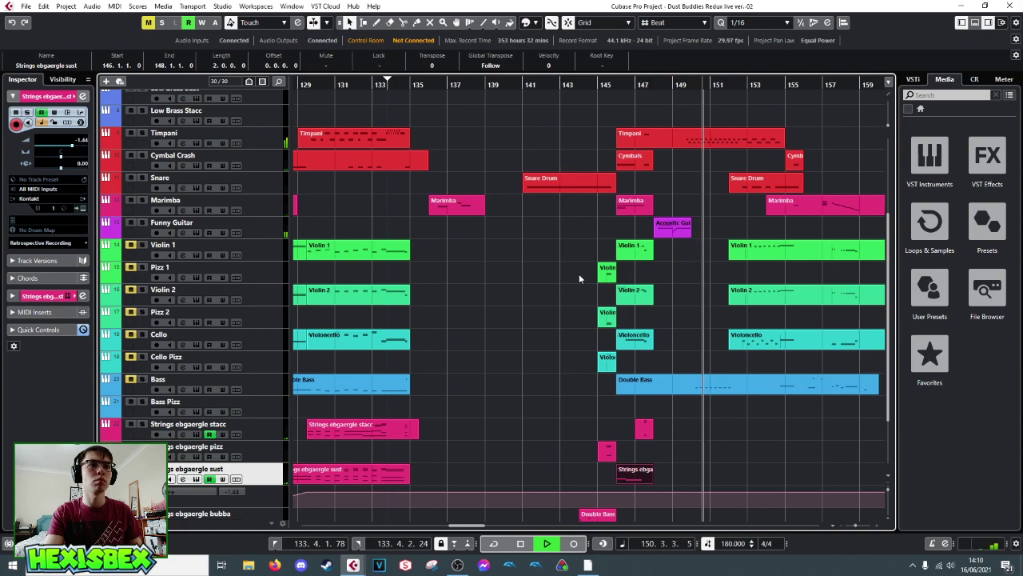
key("space")
left_click(696, 390)
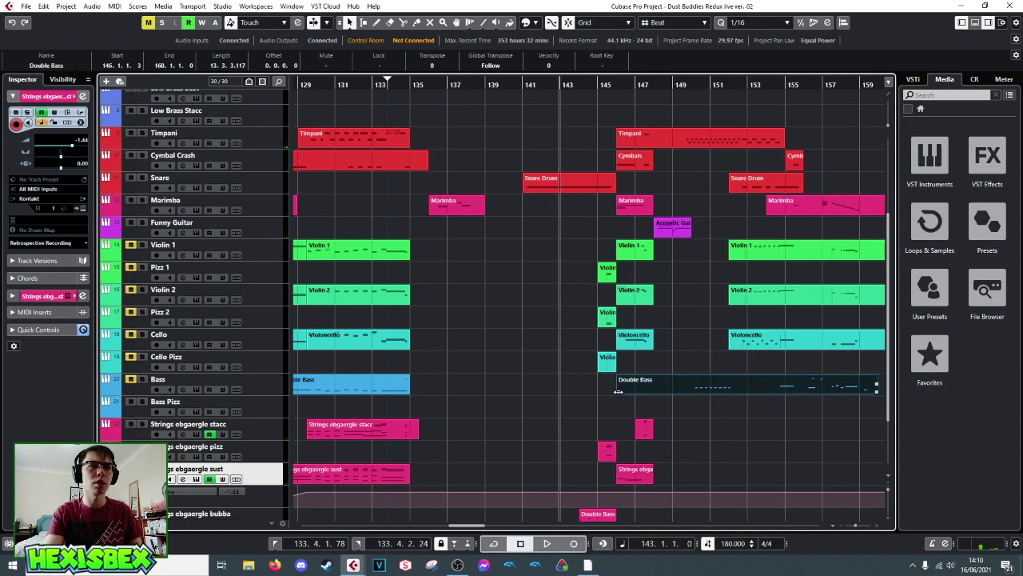
right_click(693, 391)
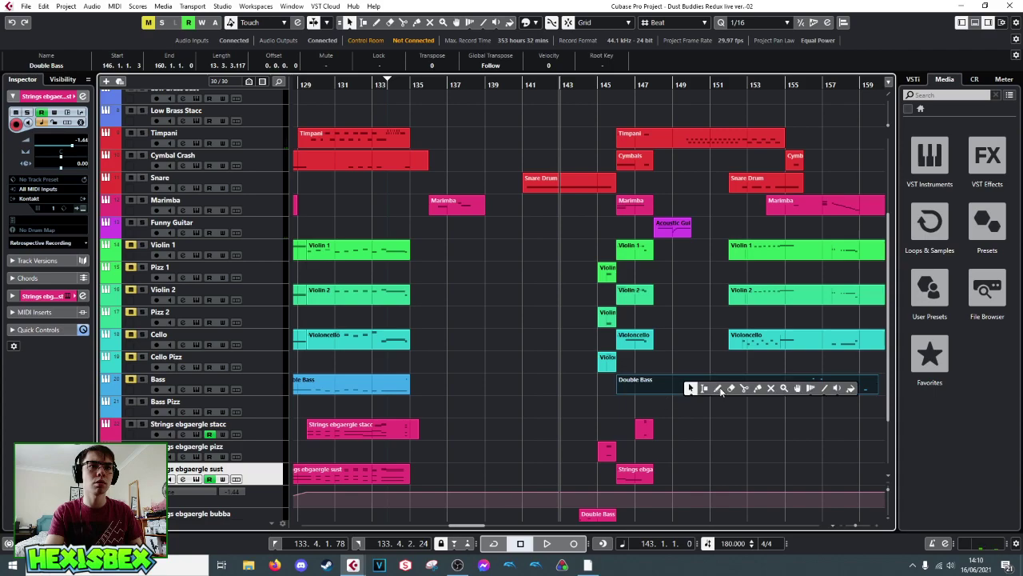
left_click(721, 390)
left_click(679, 386)
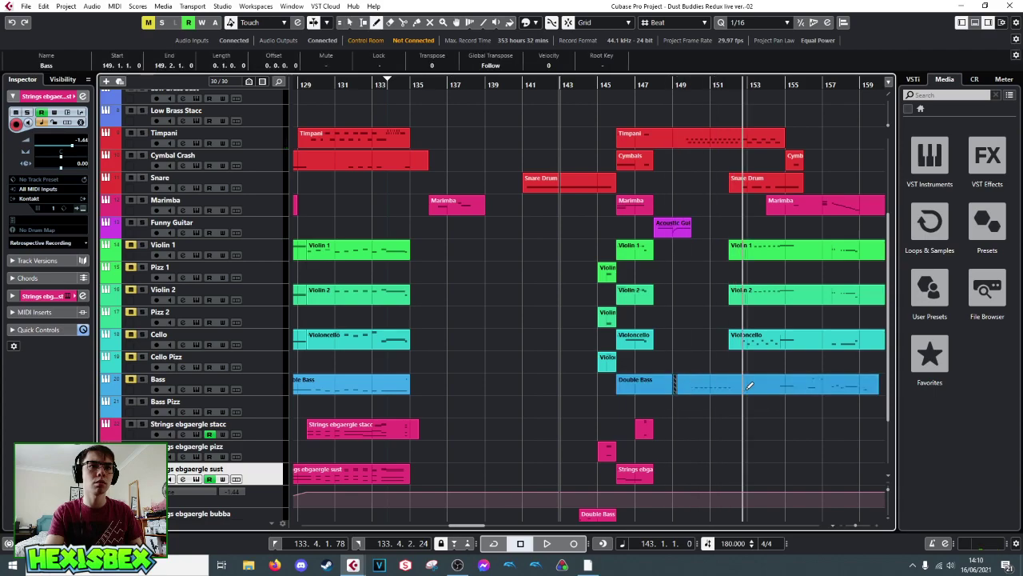
right_click(692, 390)
key("ctrl+z")
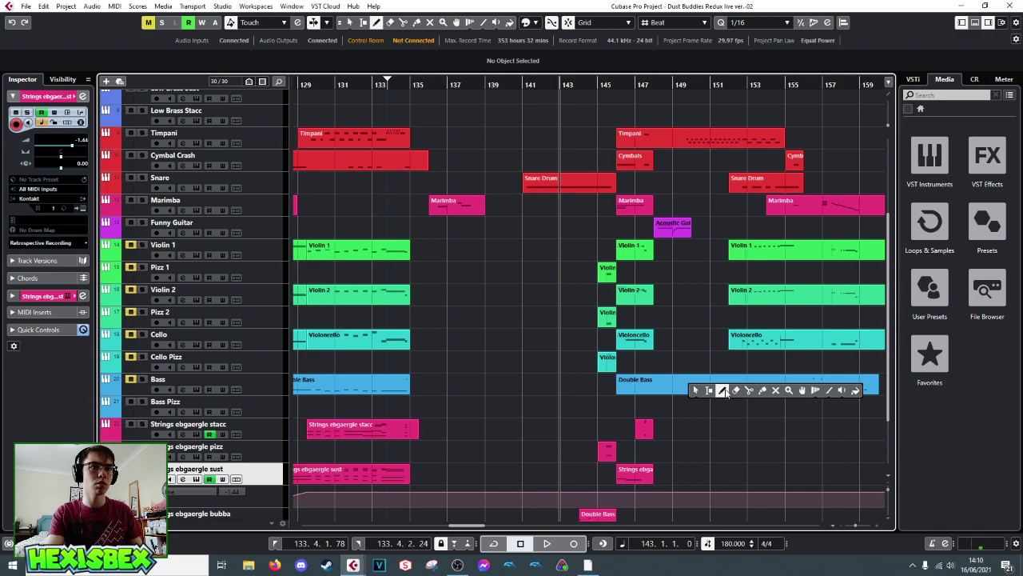
- Split the Double Bass clip at bars 149 and 153 and move the middle section onto the Strings ebgaergle stacc track
left_click(749, 390)
left_click(674, 386)
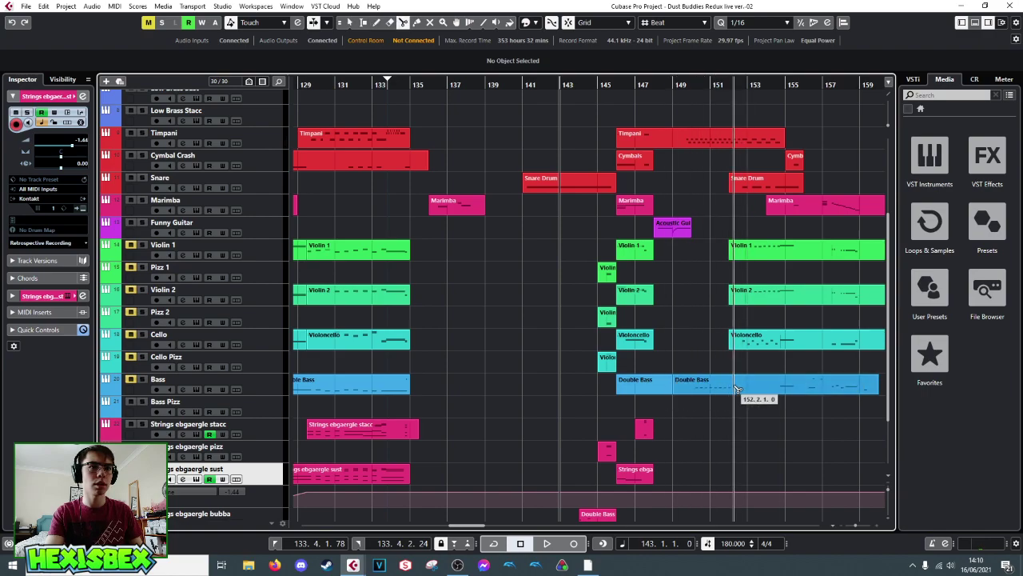
left_click(747, 388)
key("1")
left_click(722, 392)
left_click_drag(722, 392, 724, 468)
left_click_drag(722, 444, 722, 436)
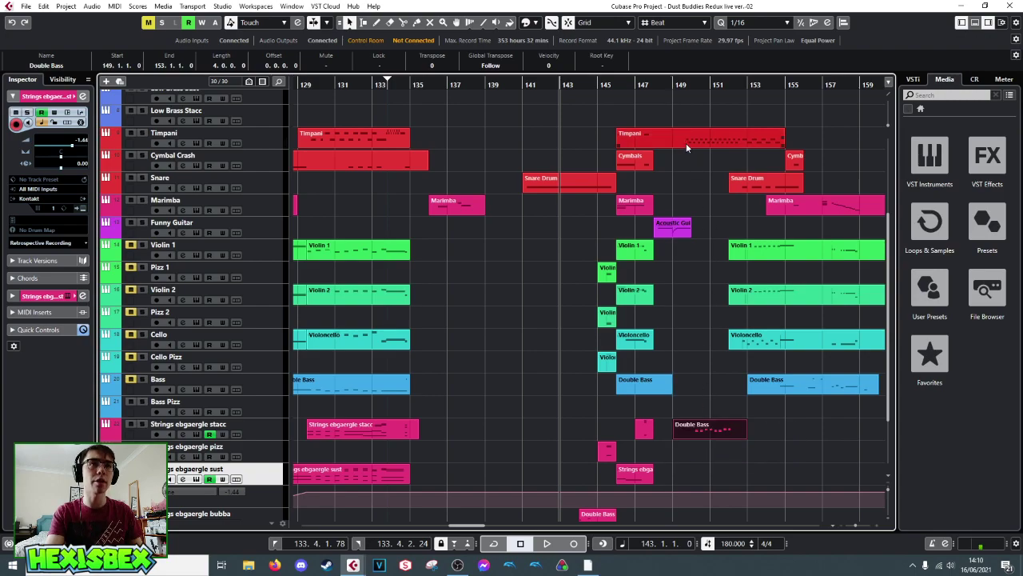
- Play the score from 148.2.1.0 to hear the moved Double Bass section on the stacc track
left_click(660, 85)
key("space")
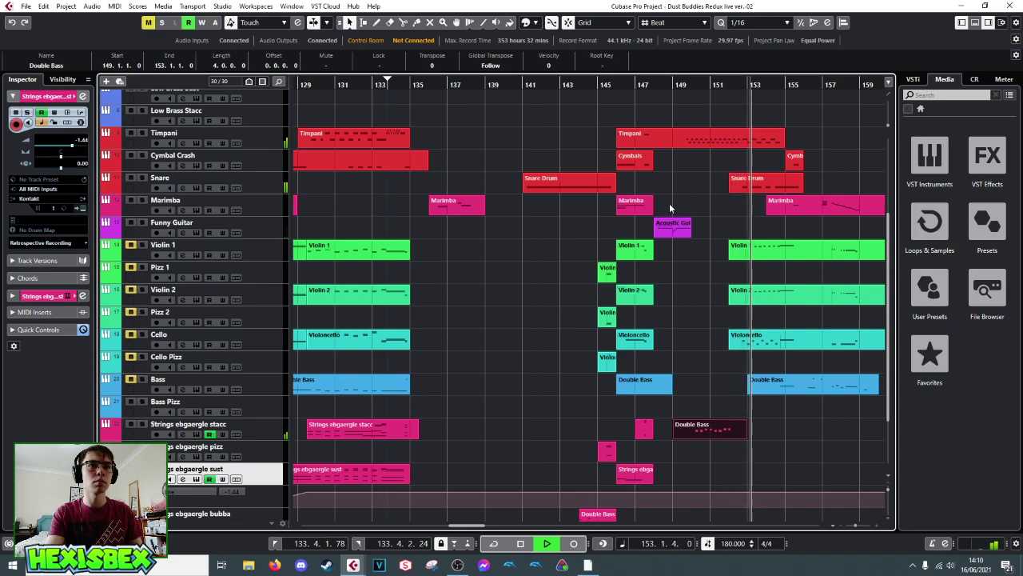
key("space")
- Copy two adjacent E1 notes in the moved Double Bass clip to 152.2.1.0 and listen to the extended pattern
double_click(732, 429)
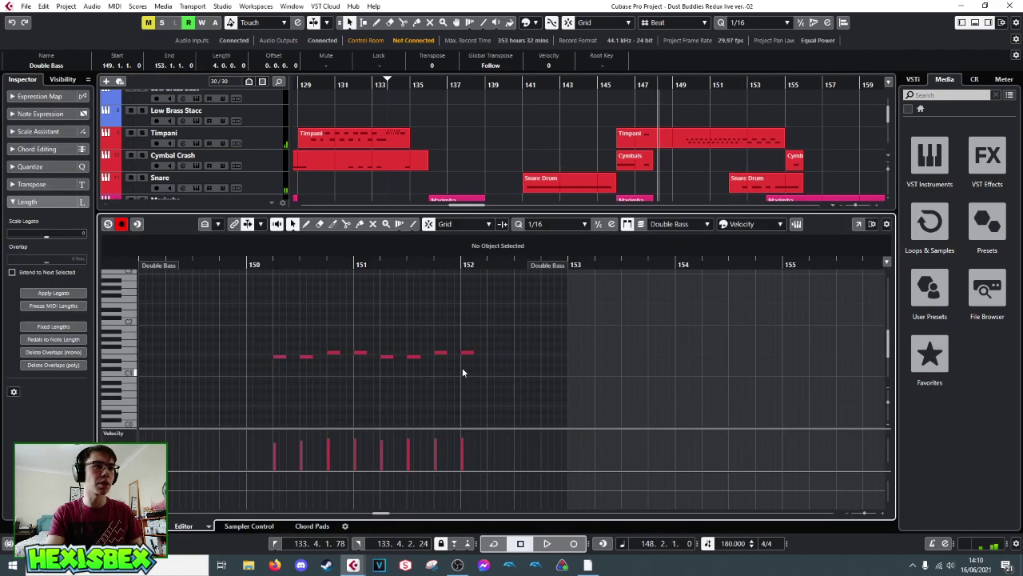
left_click_drag(411, 369, 500, 361)
key("space")
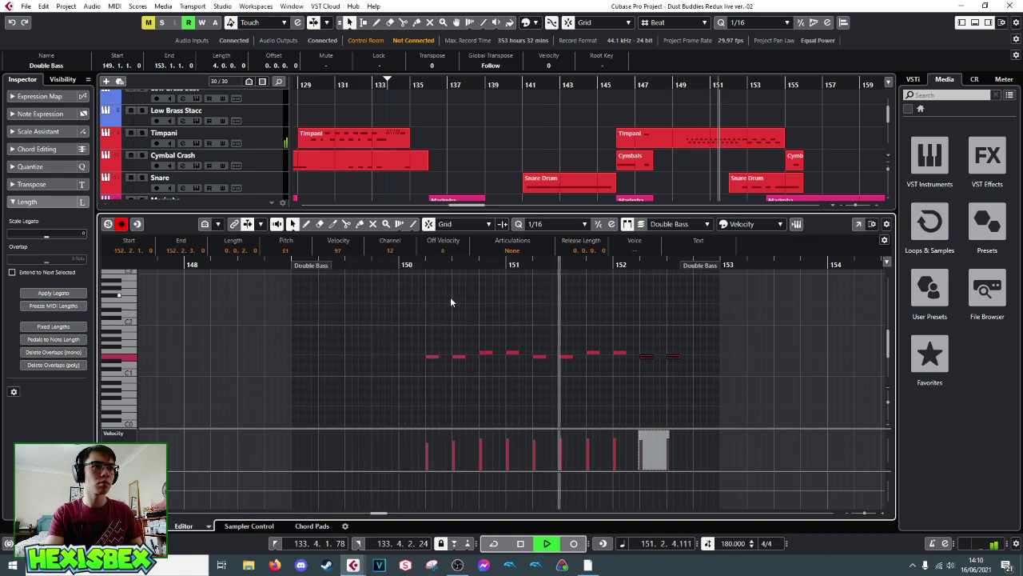
key("space")
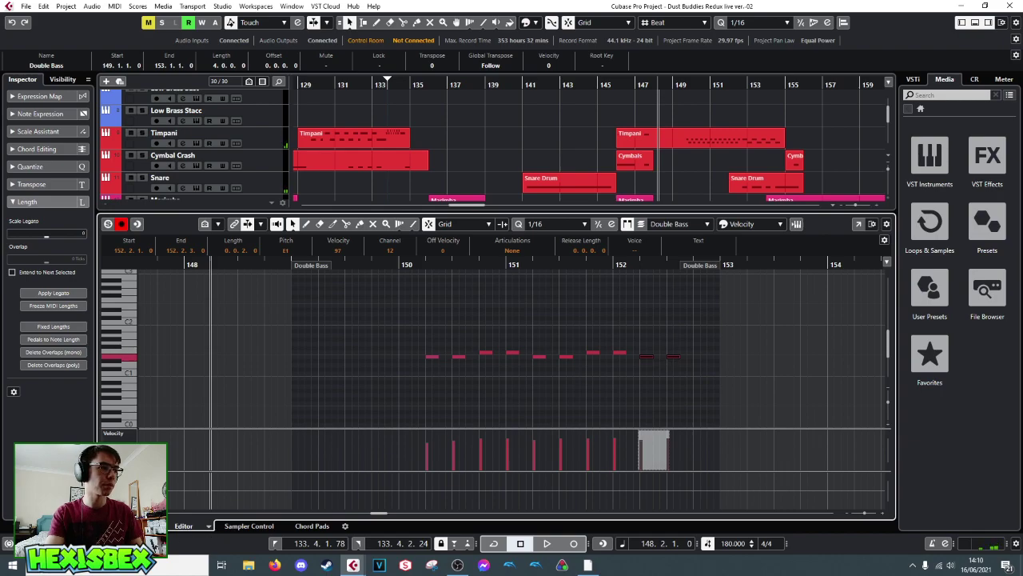
key("ctrl+e")
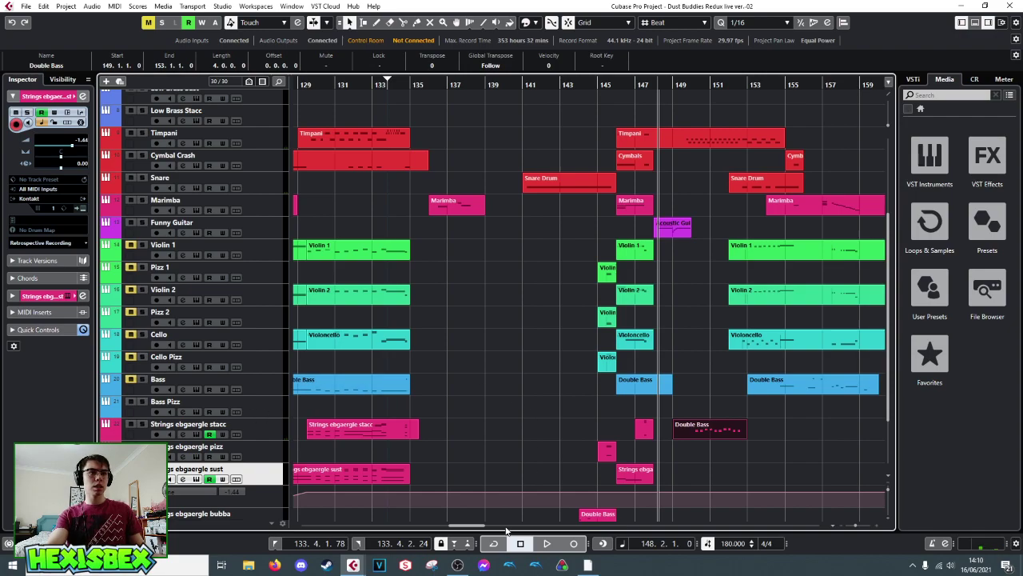
- Play the arrangement from 143.3.1.0 to about bar 153 to check the string parts together
scroll(521, 435, "down", 3)
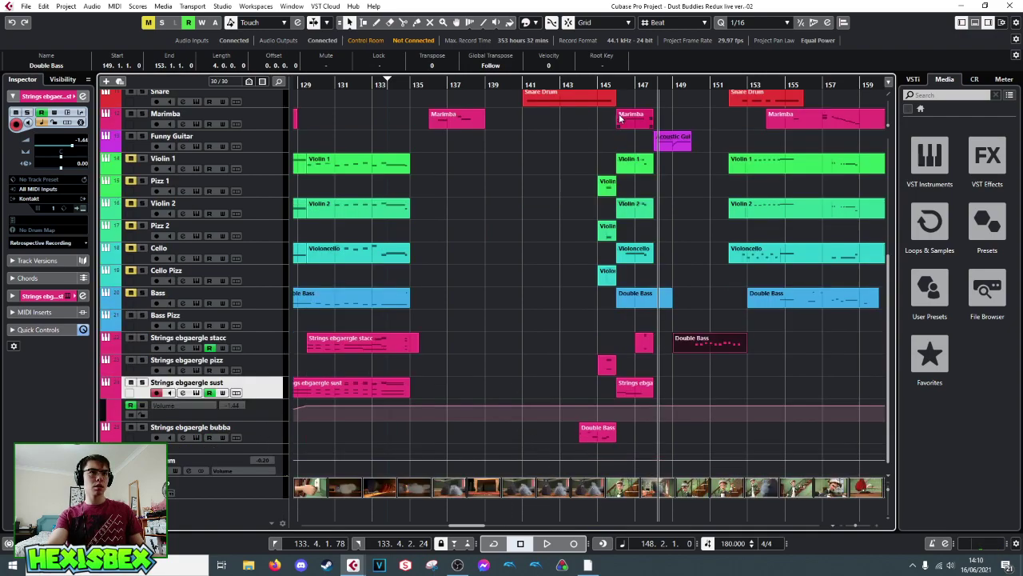
left_click_drag(608, 82, 569, 87)
key("space")
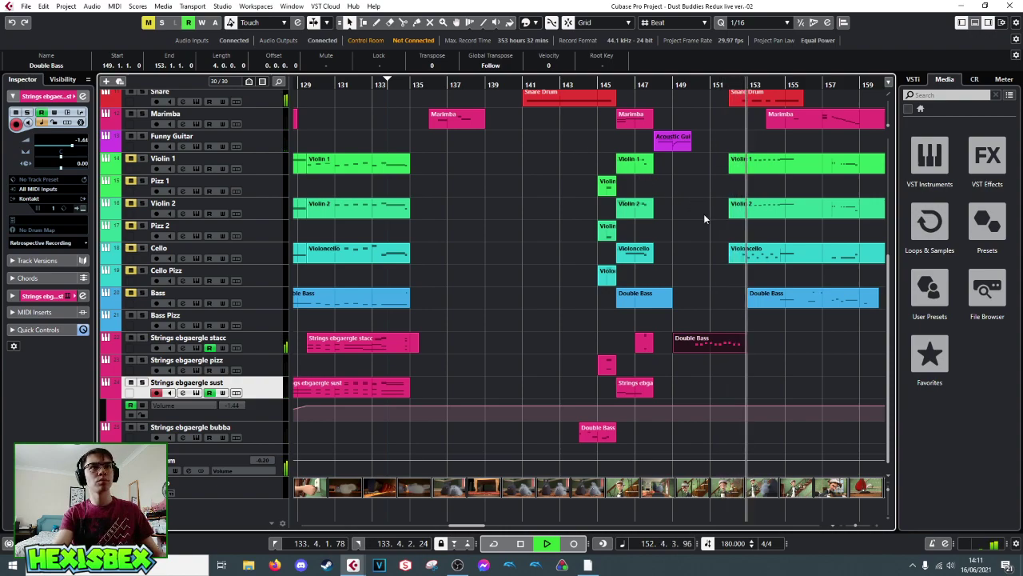
key("space")
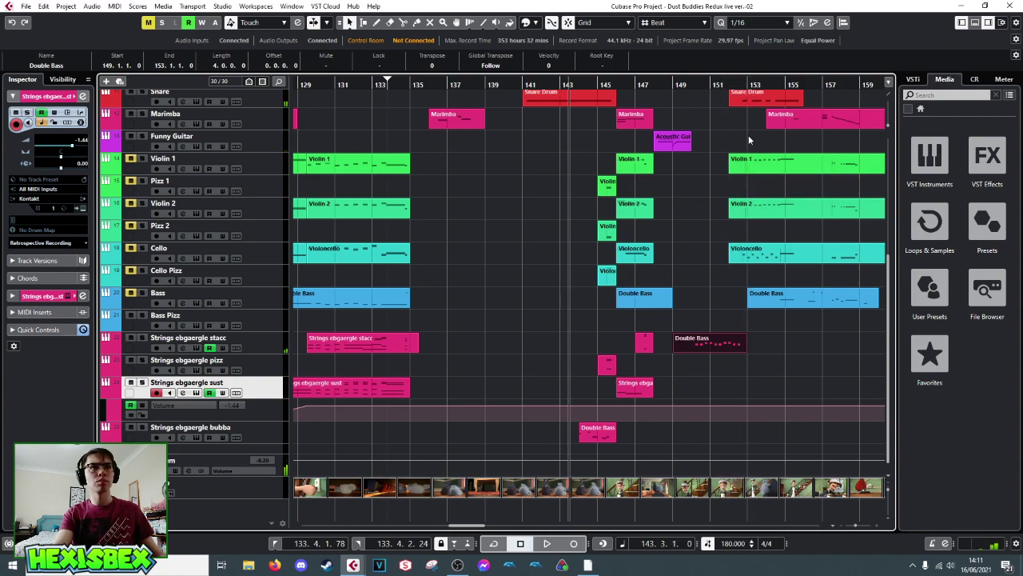
left_click_drag(748, 142, 767, 183)
left_click_drag(782, 258, 780, 262)
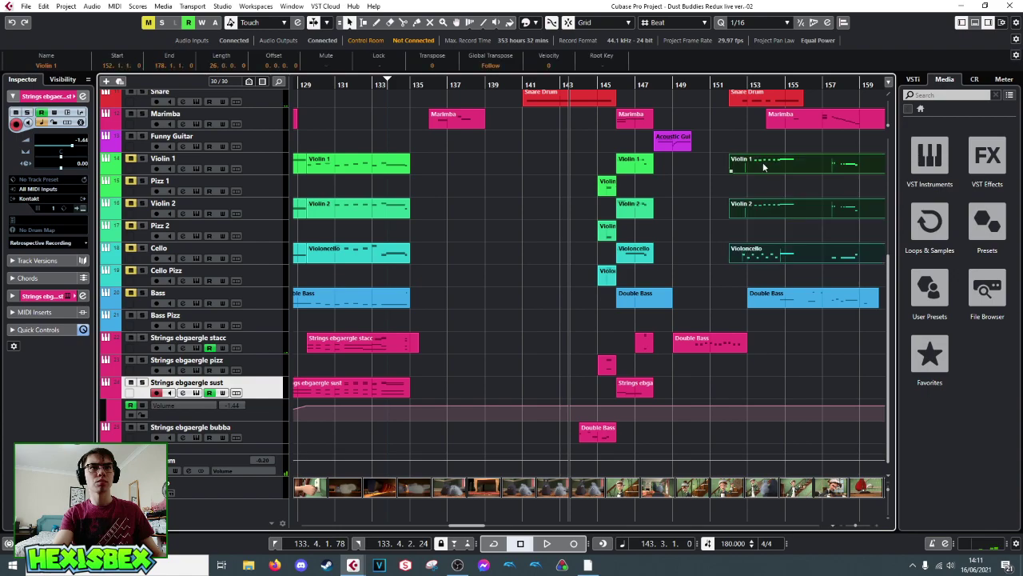
left_click_drag(736, 139, 533, 227)
left_click(444, 144)
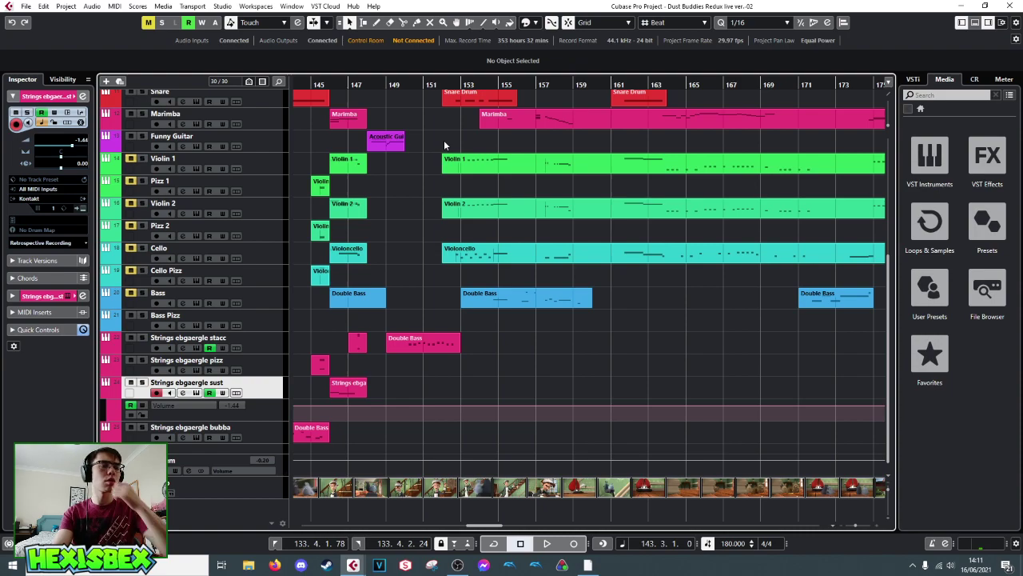
- Solo the Violin 1 track and play it from 157.3.1.0
left_click(545, 84)
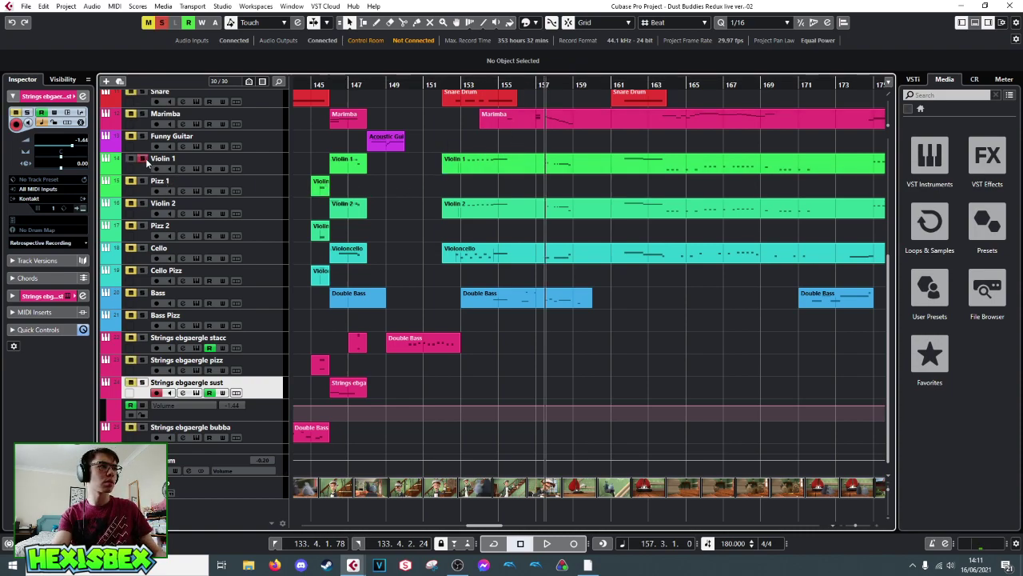
key("space")
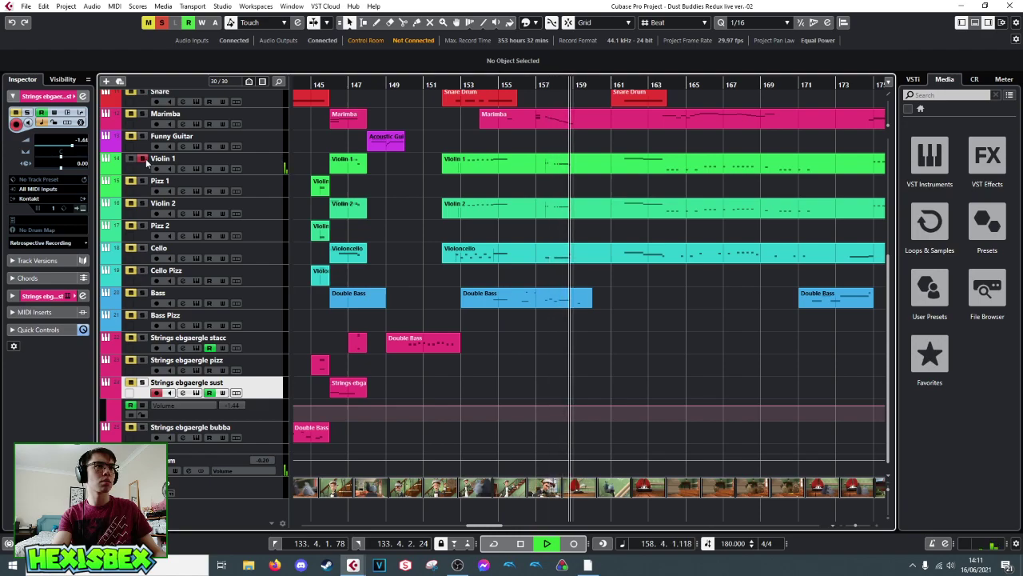
key("space")
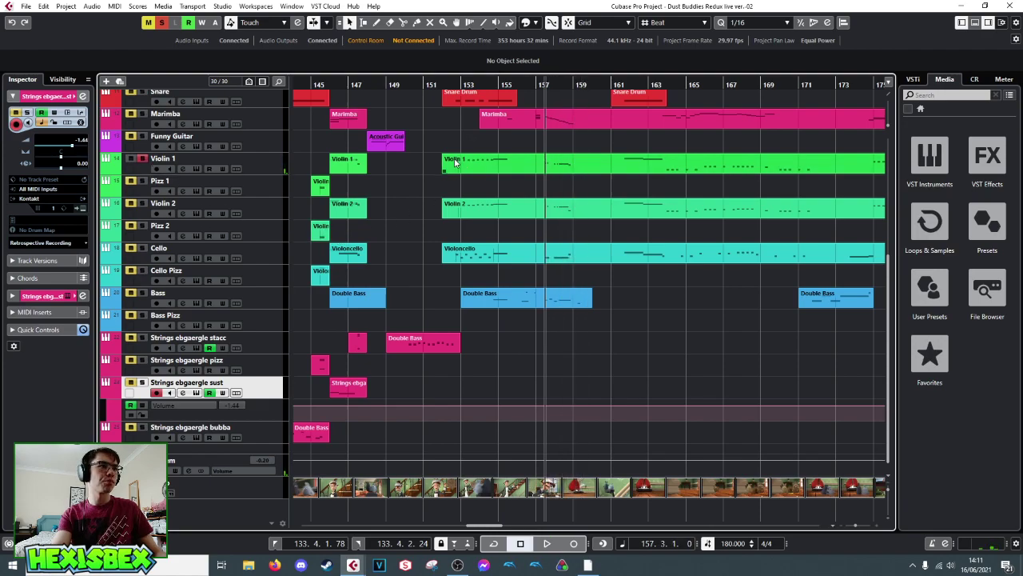
- Split the long Violin 1, Violin 2 and Cello clips at bar 159
left_click(574, 84)
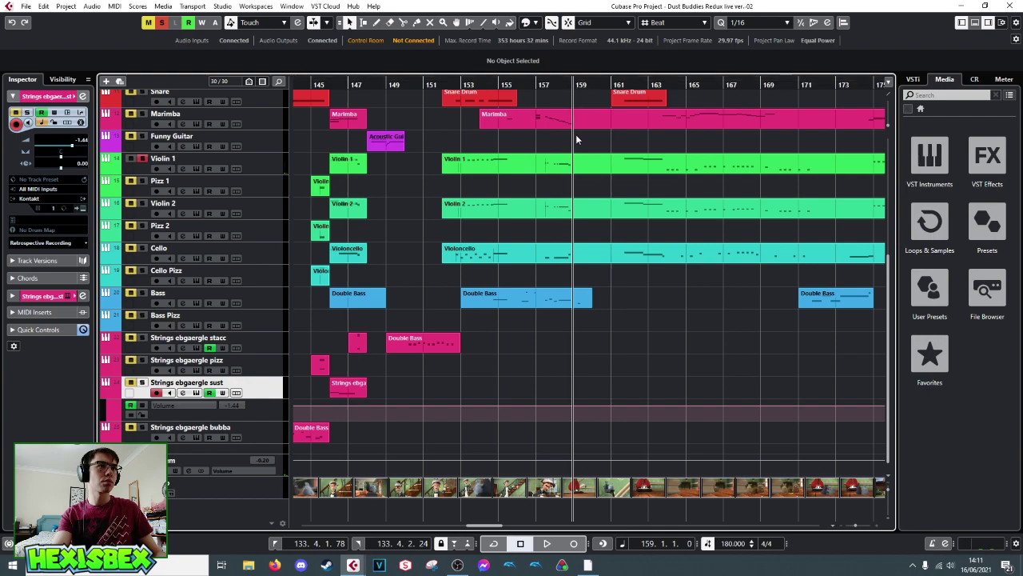
right_click(573, 163)
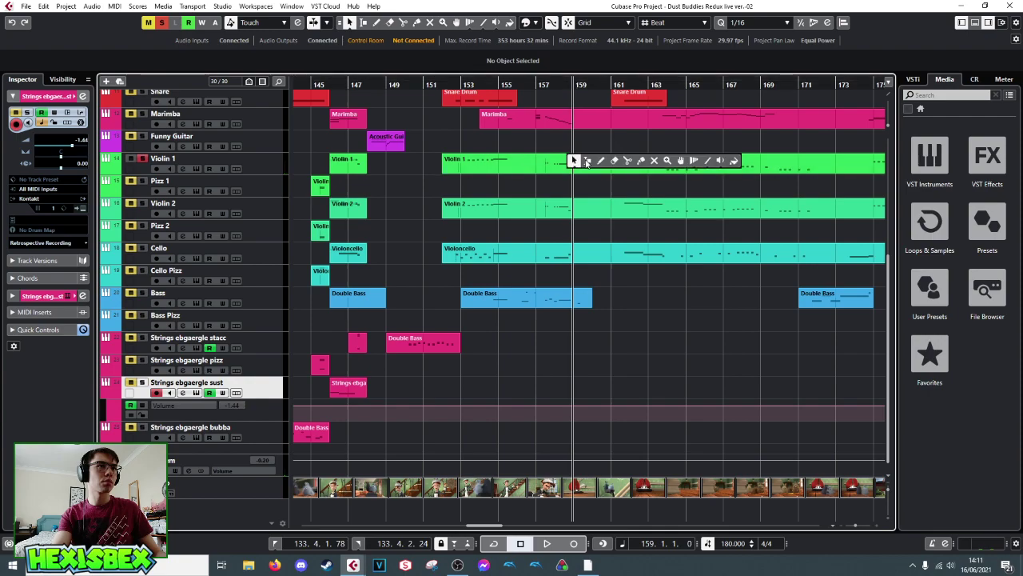
left_click(627, 162)
left_click(576, 165)
left_click(579, 207)
left_click(577, 253)
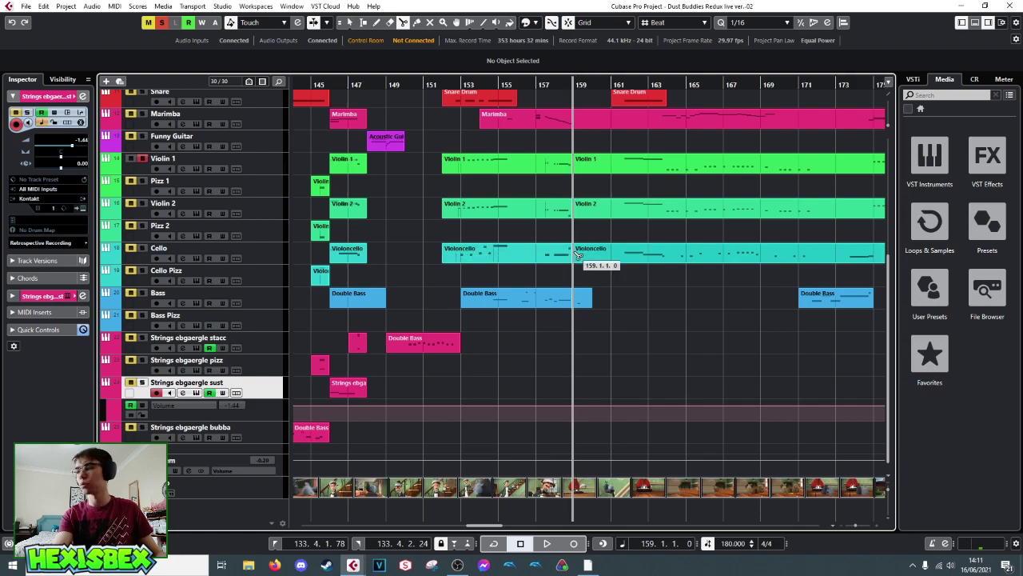
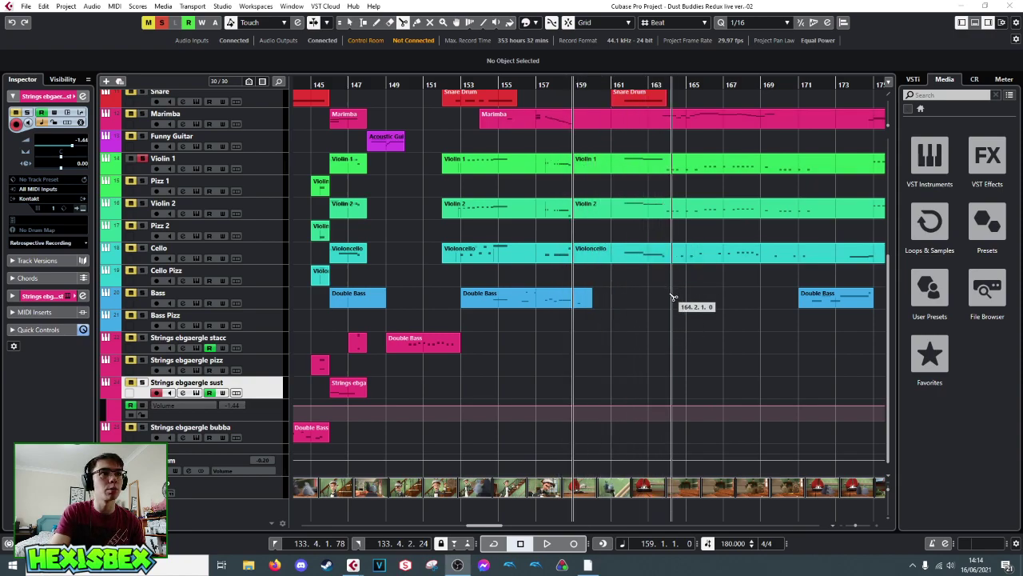
- Turn off the Violin 1 solo and play the lead-in to the bar 152 string entry, restarting from 148.4.1.0
key("1")
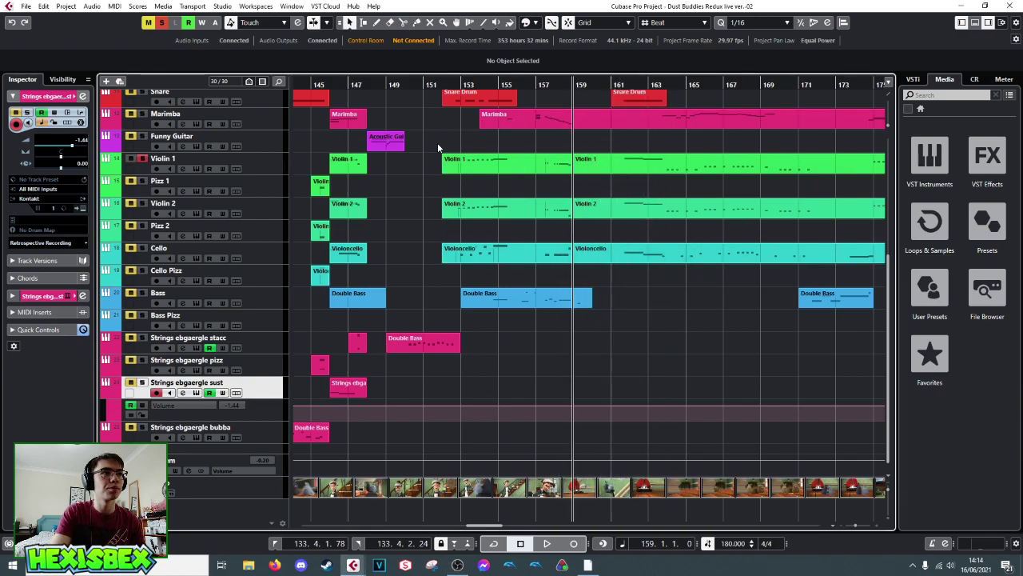
left_click(429, 83)
key("space")
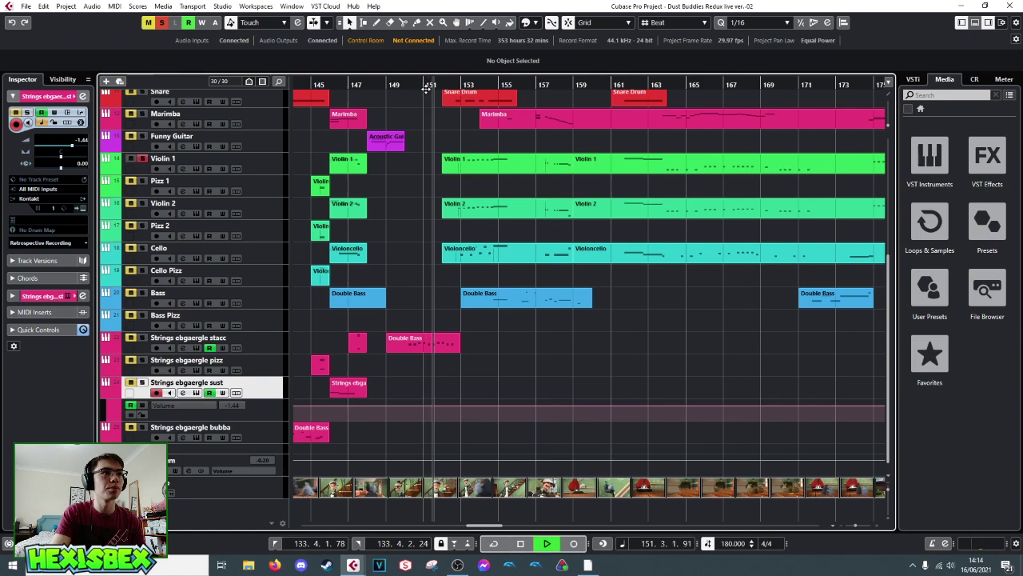
key("space")
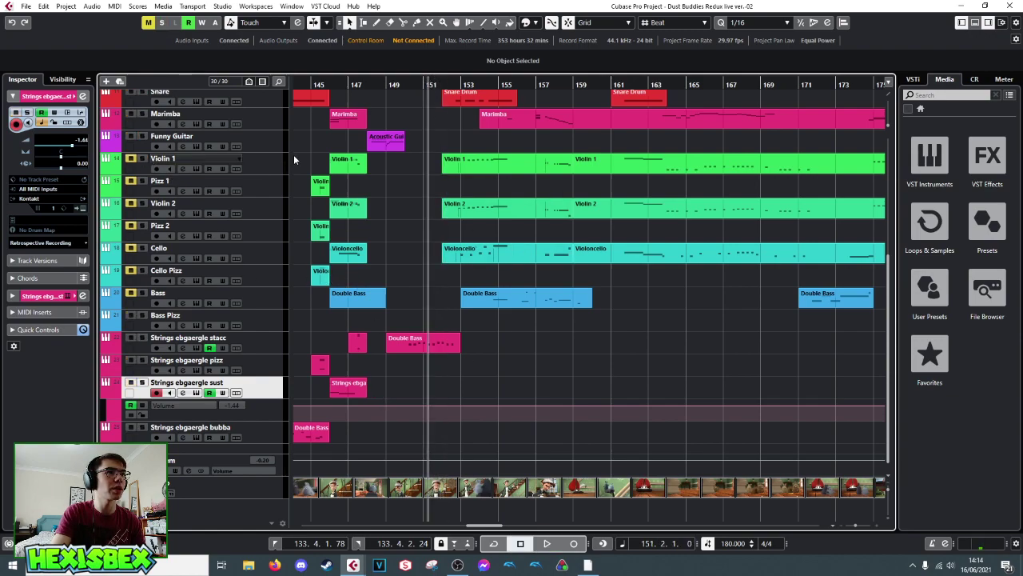
left_click(432, 83)
key("space")
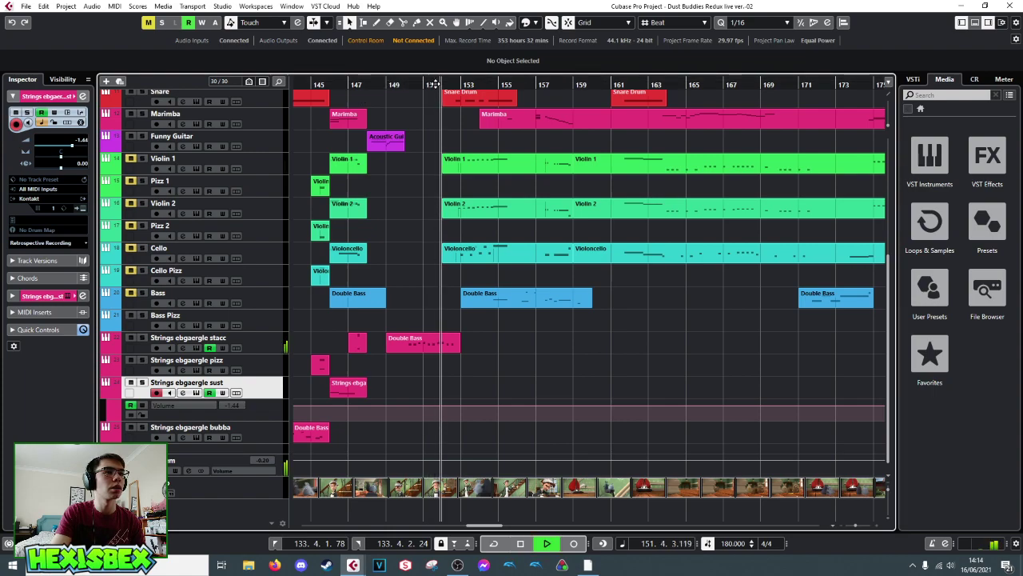
key("space")
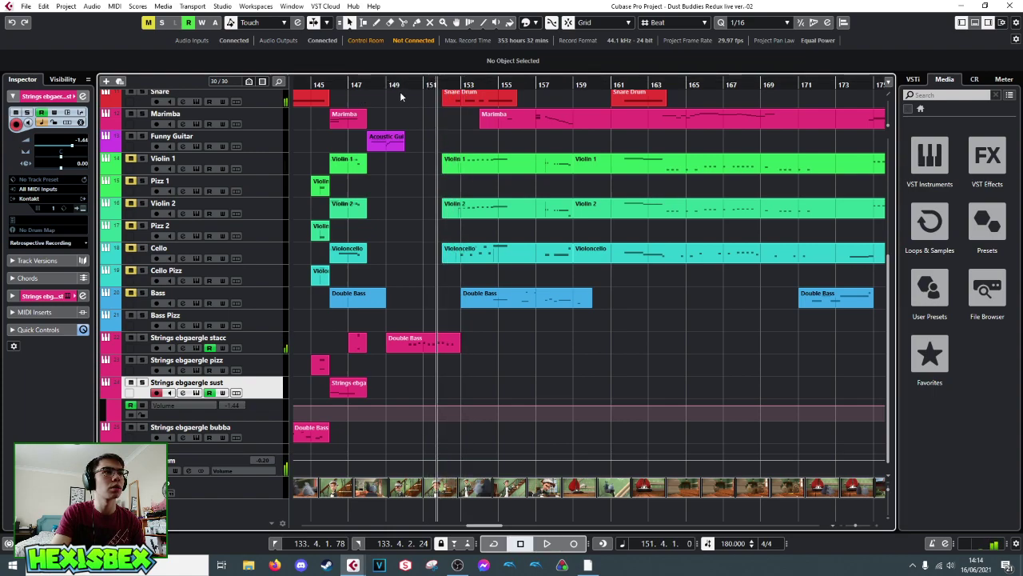
left_click(376, 83)
key("space")
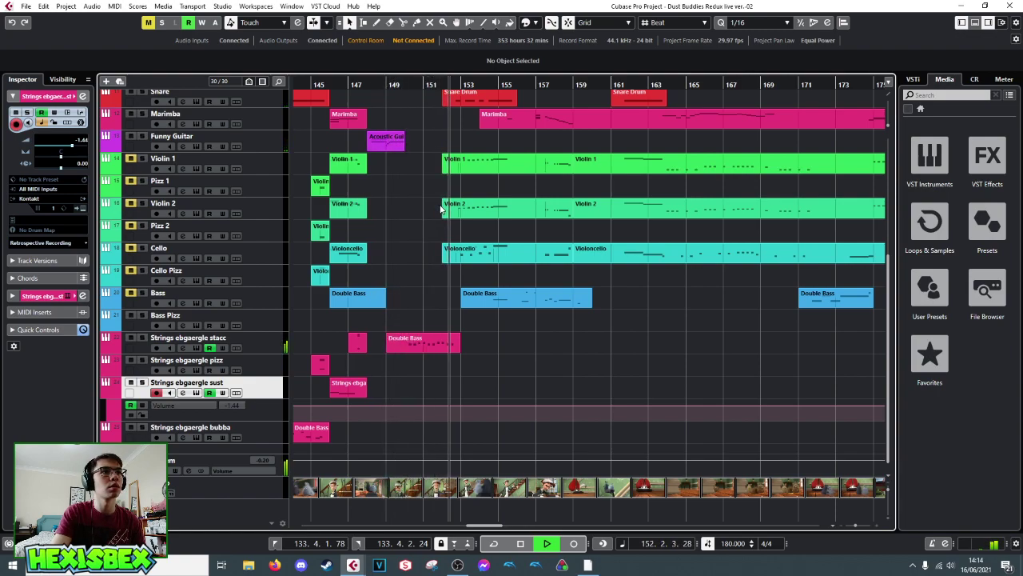
key("space")
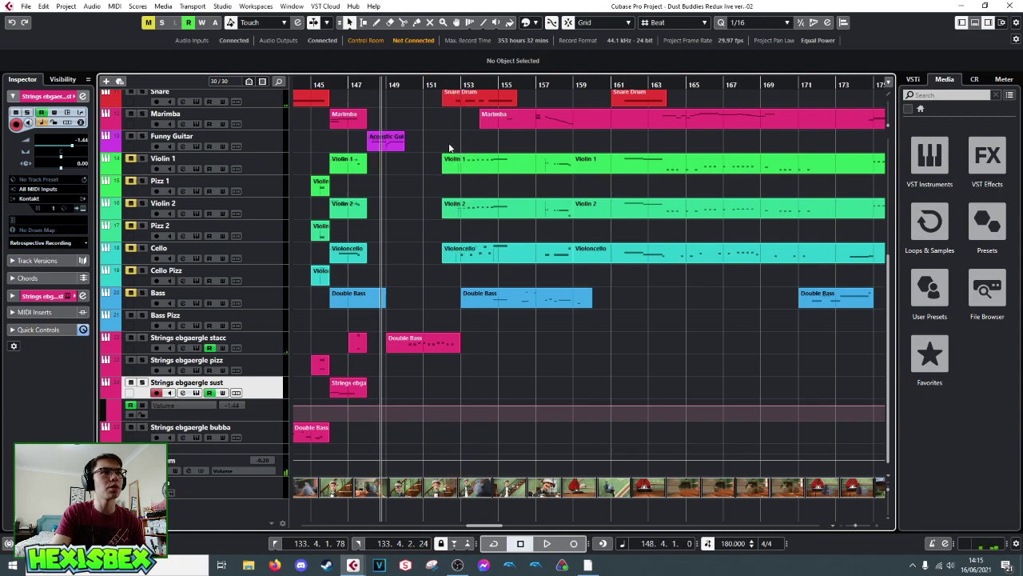
- Open the Violin 1, Violin 2 and Cello clips spanning bars 152 to 159 together for note editing and select their short notes before bar 155
left_click_drag(449, 147, 538, 266)
double_click(495, 167)
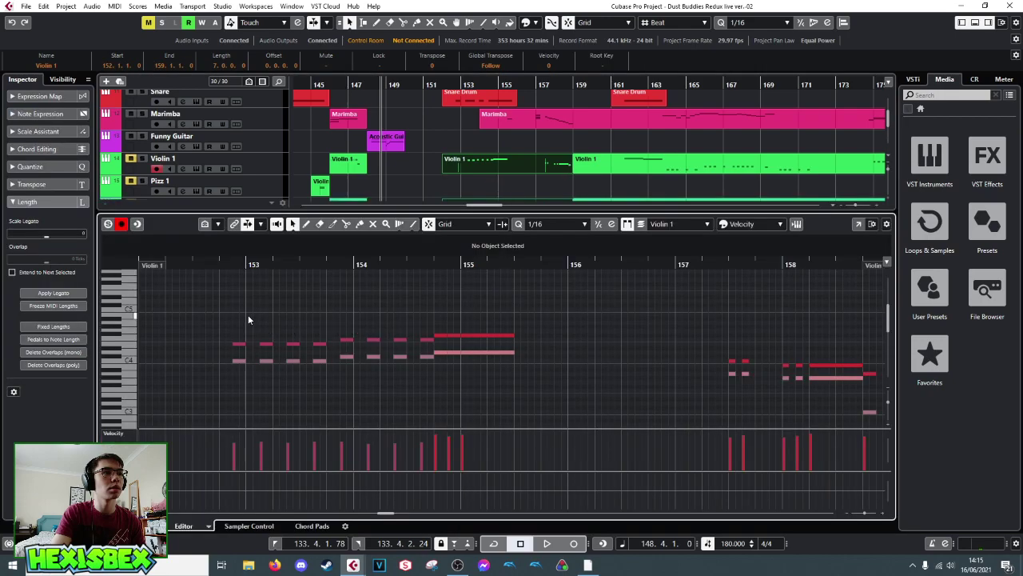
left_click_drag(235, 314, 454, 398)
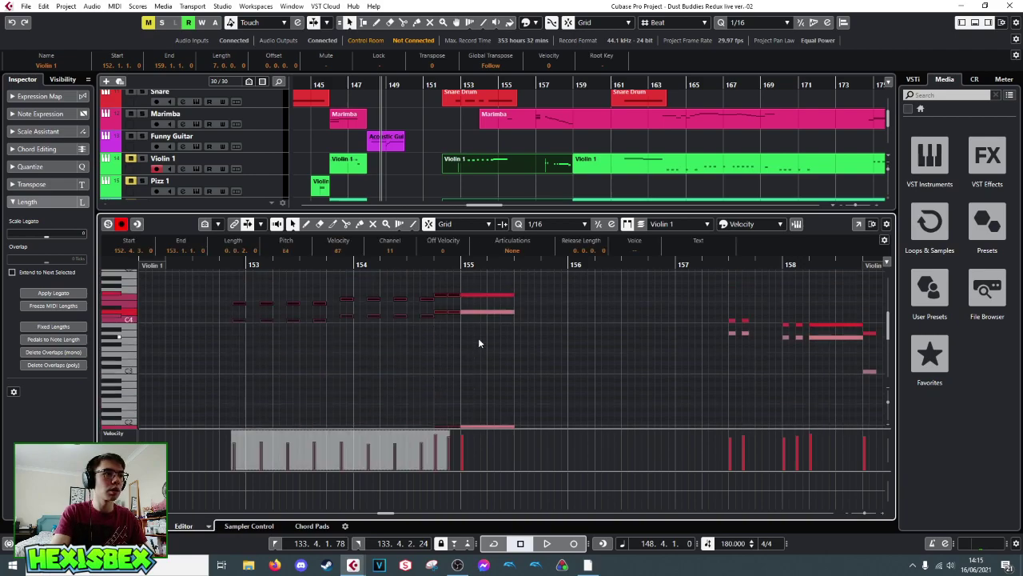
scroll(447, 349, "down", 2)
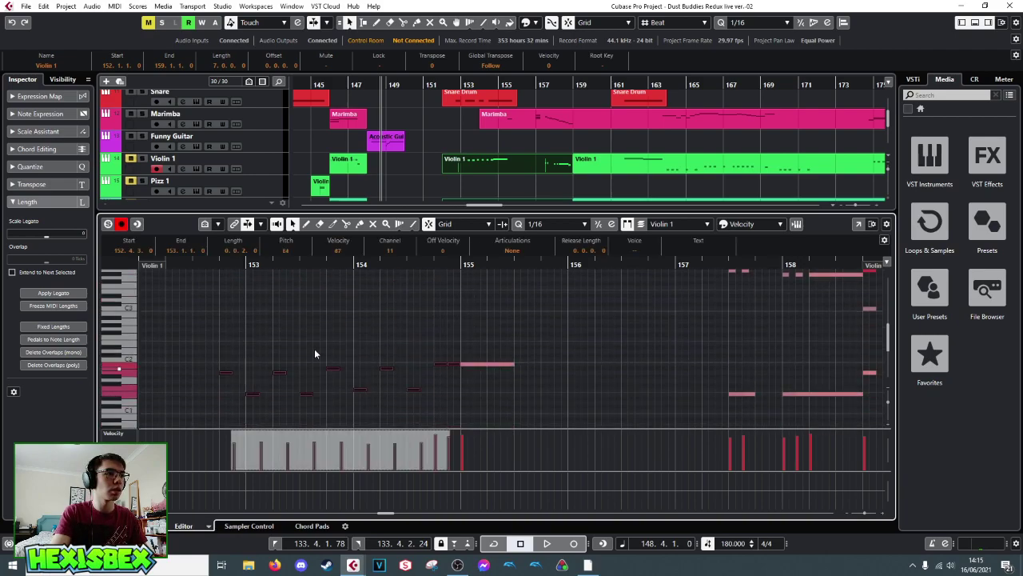
scroll(358, 316, "up", 2)
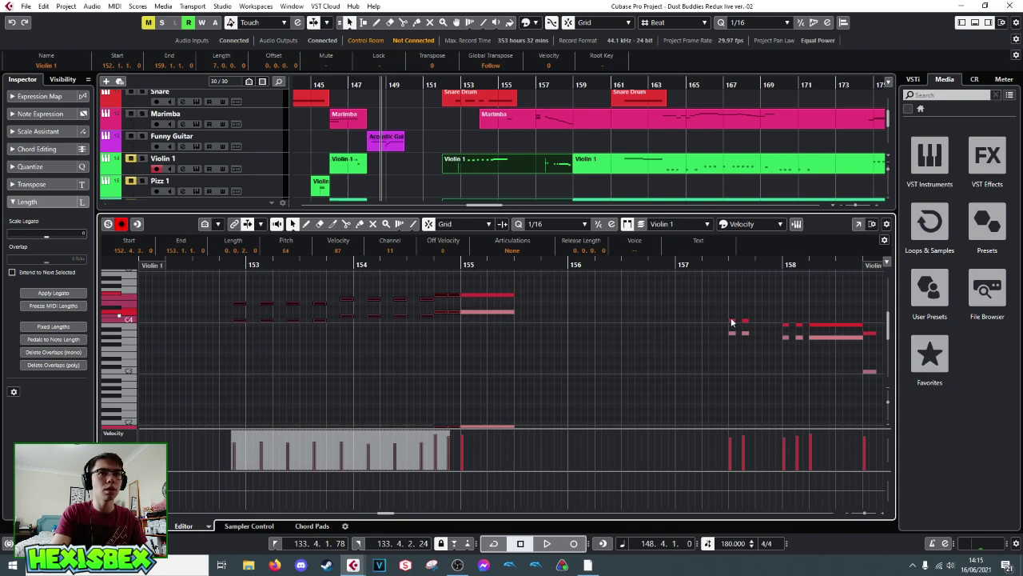
- Add the short notes in bars 157 and 158 to the selection, set the cursor to 152.4.1.0 and close the note editor
left_click_drag(720, 305, 799, 369)
scroll(799, 387, "up", 4)
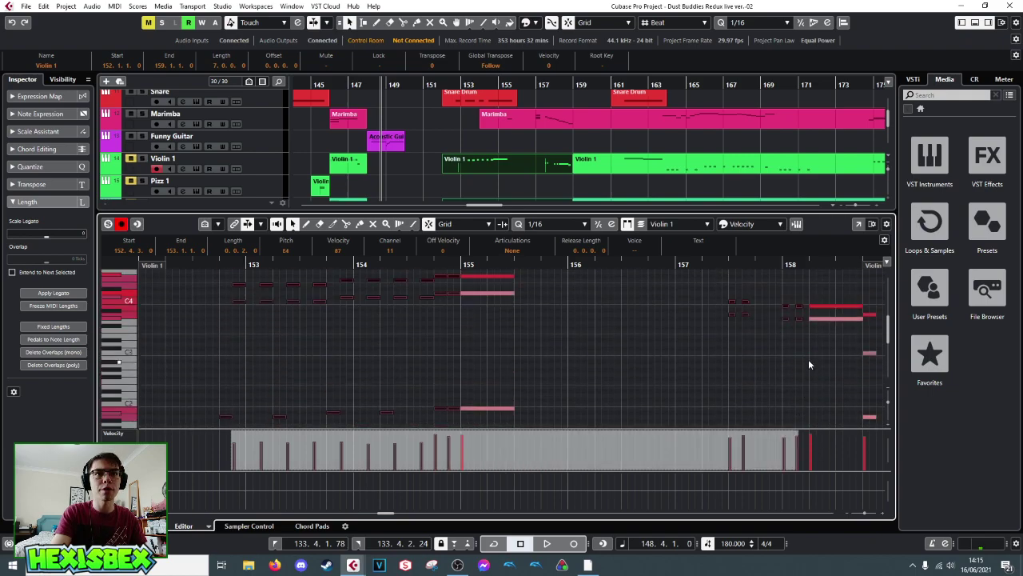
scroll(875, 343, "down", 3)
scroll(840, 403, "right", 1)
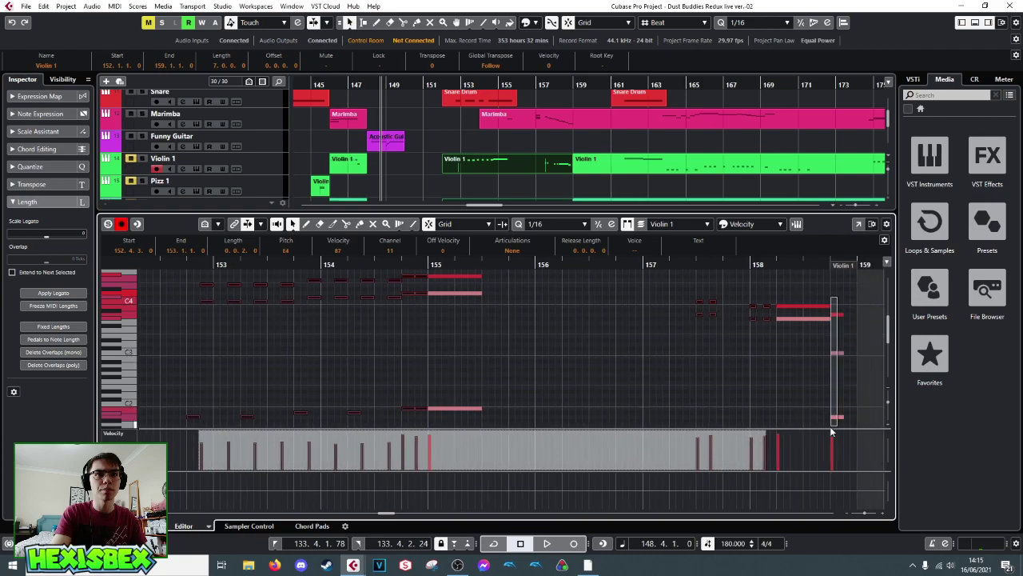
scroll(835, 340, "up", 2)
scroll(835, 341, "down", 2)
scroll(835, 341, "up", 2)
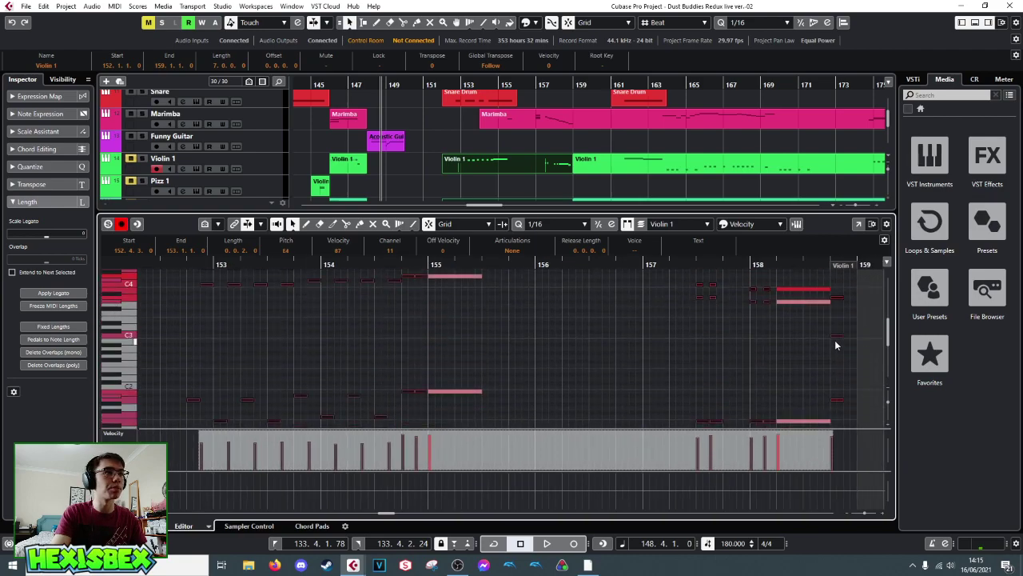
scroll(201, 319, "up", 4)
left_click(186, 264)
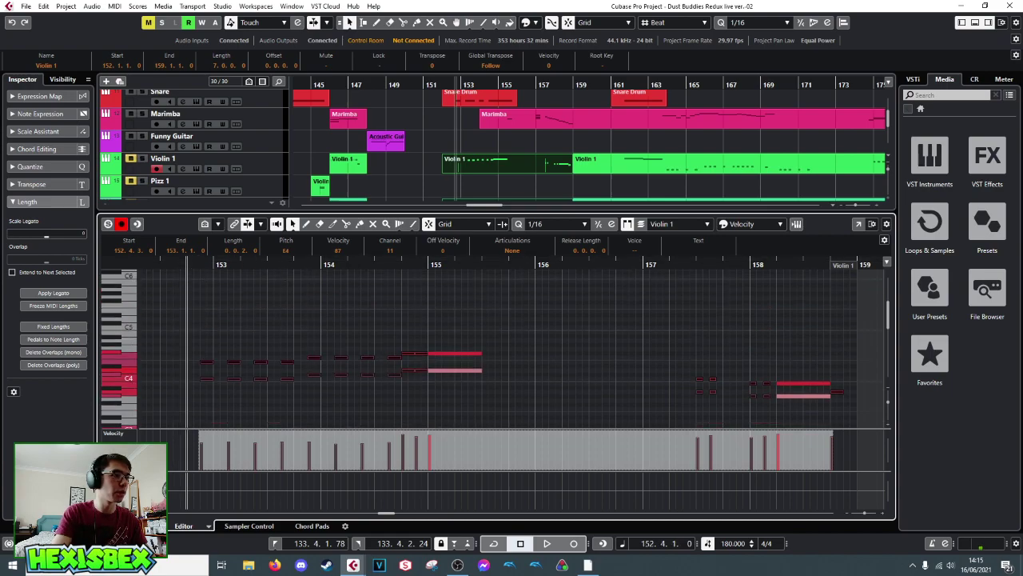
key("ctrl+alt+e")
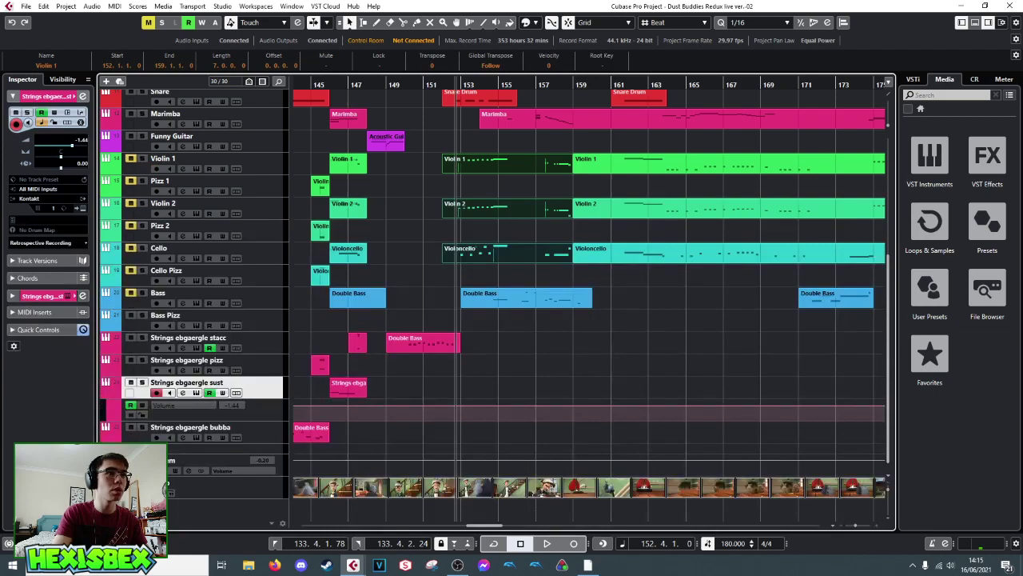
- Activate the Draw tool over the Strings ebgaergle tracks to start a new part
right_click(443, 375)
left_click(474, 375)
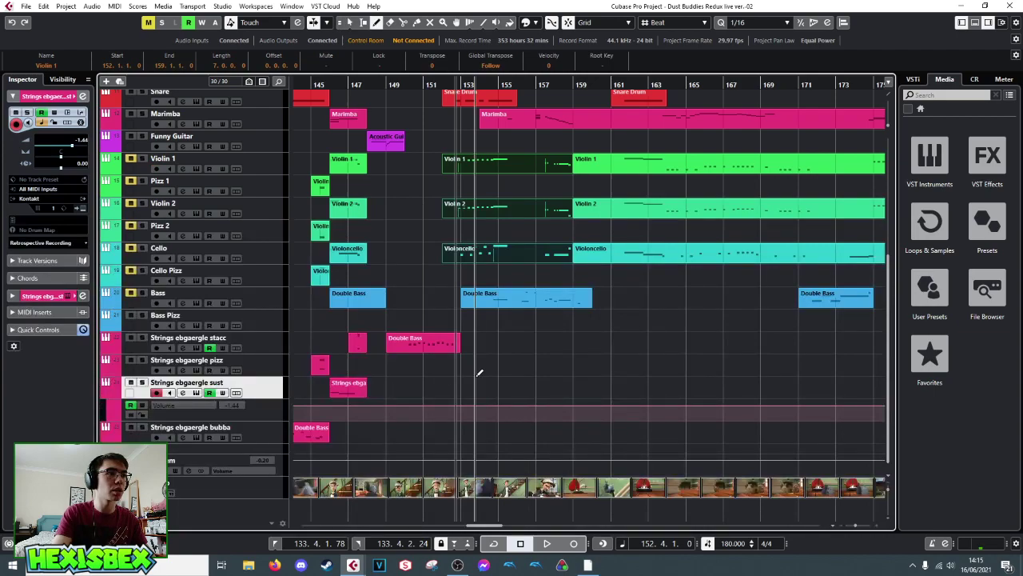
- Extend the Double Bass part on the Strings ebgaergle stacc track to bar 159 and audition the passage from 152.4.1
right_click(451, 341)
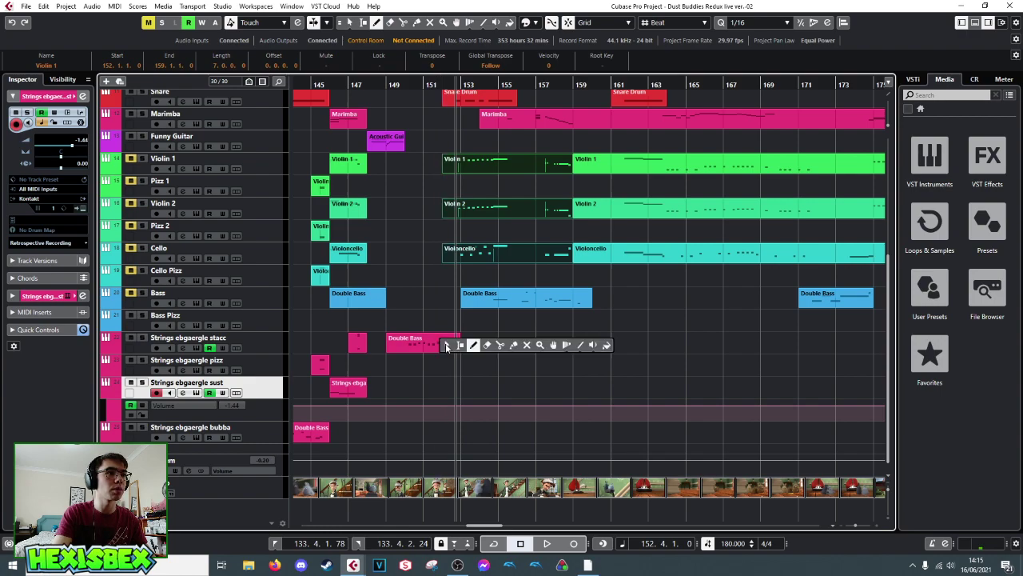
left_click(451, 343)
left_click_drag(461, 349, 572, 354)
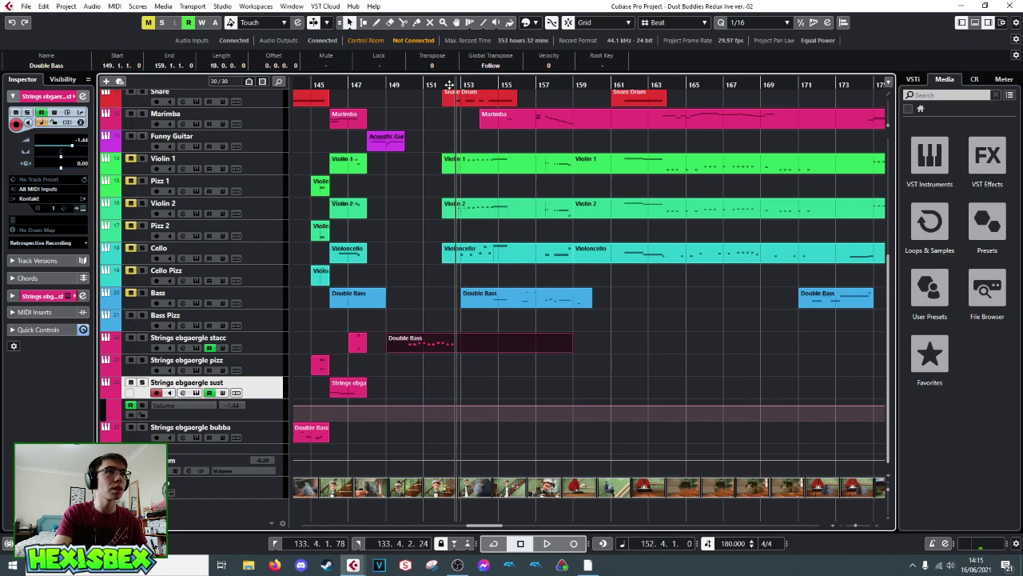
key("space")
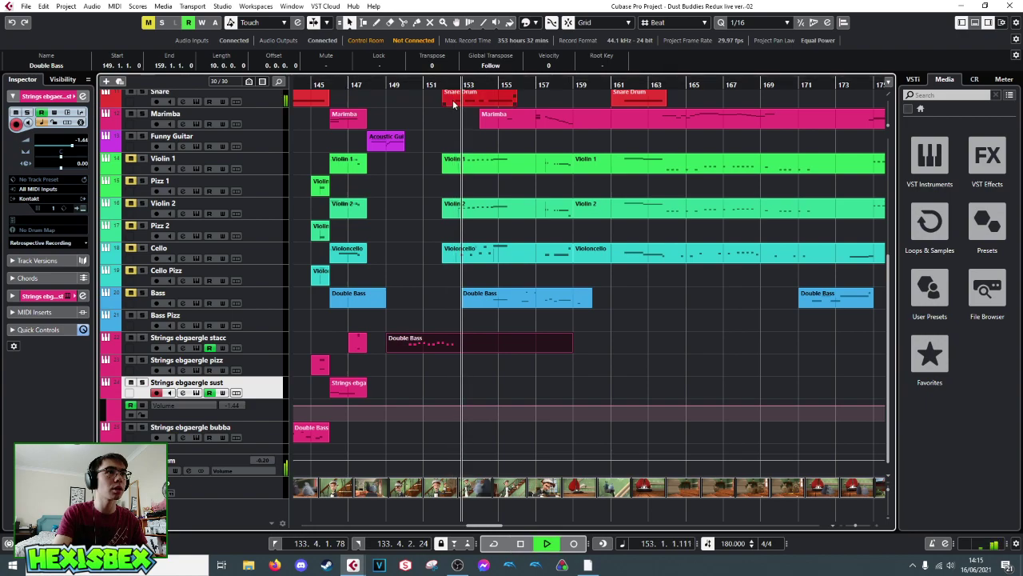
key("space")
left_click(456, 158)
left_click(458, 134)
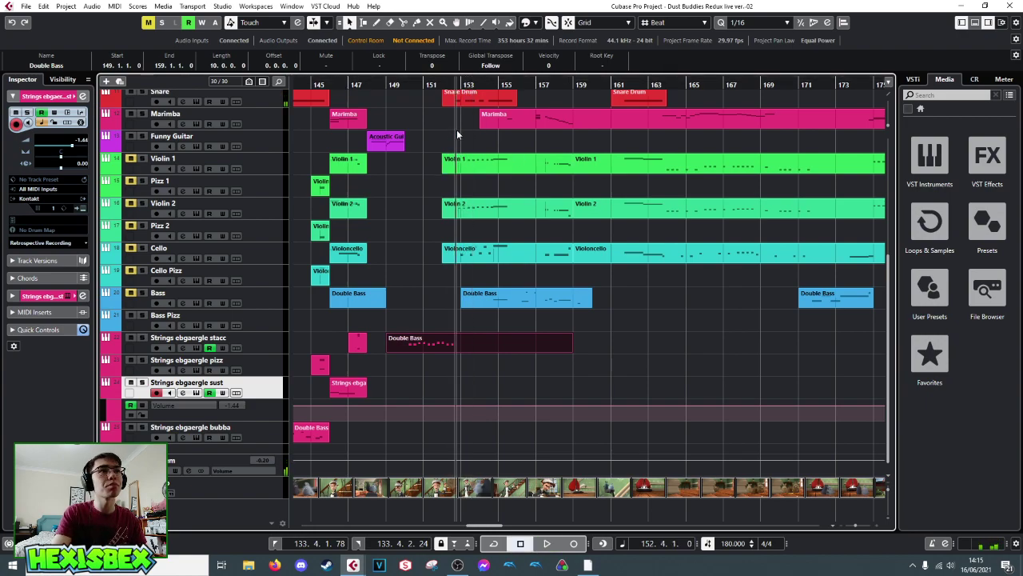
- Paste the copied string notes into the extended stacc part at 152.4.1 and play back the result
double_click(456, 345)
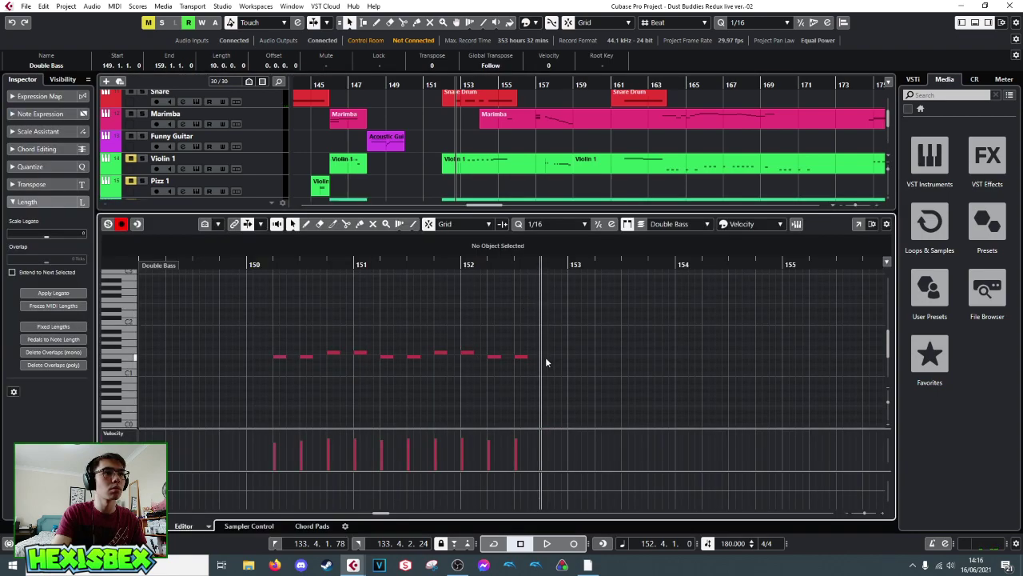
key("ctrl+v")
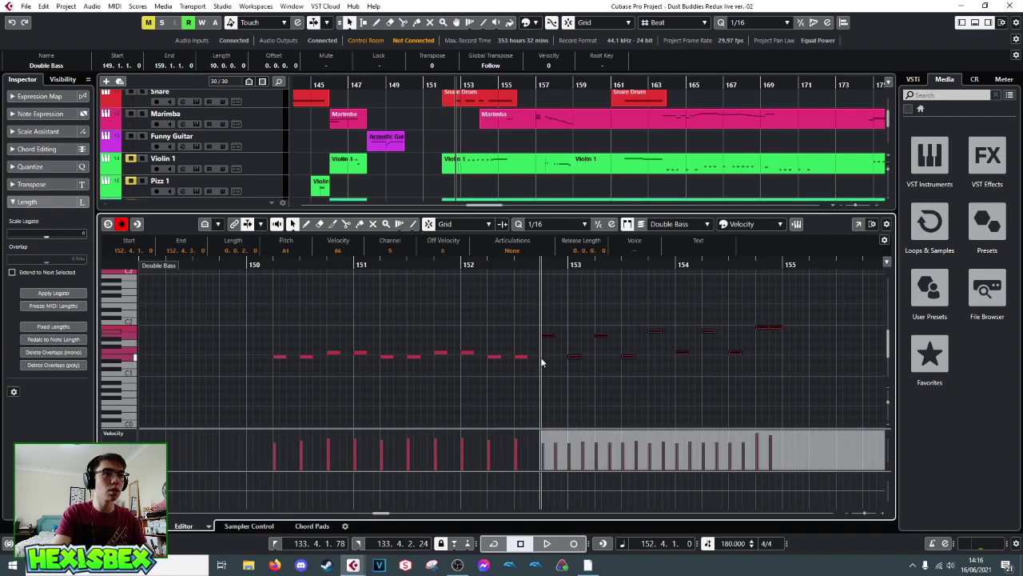
key("space")
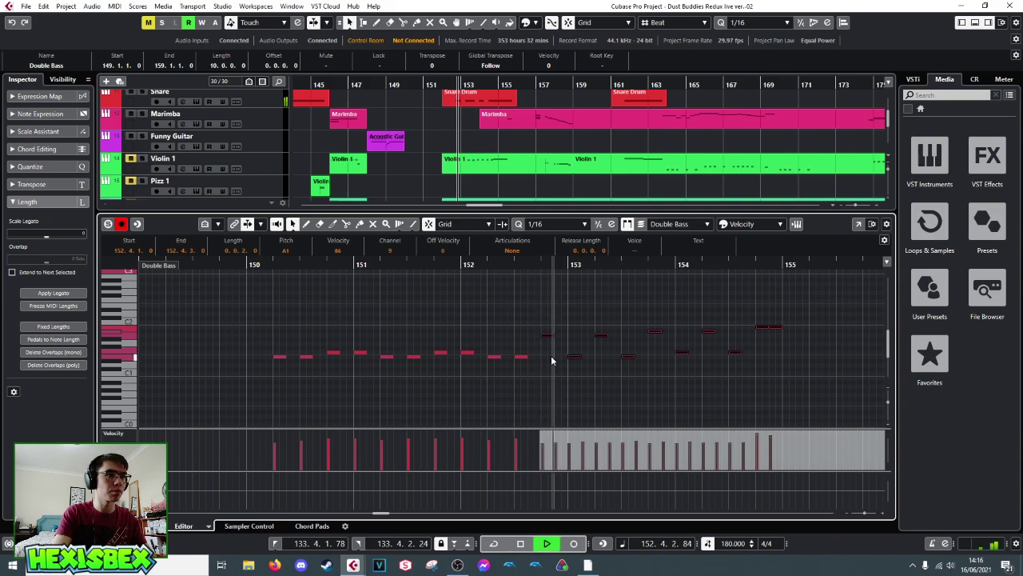
key("ctrl+e")
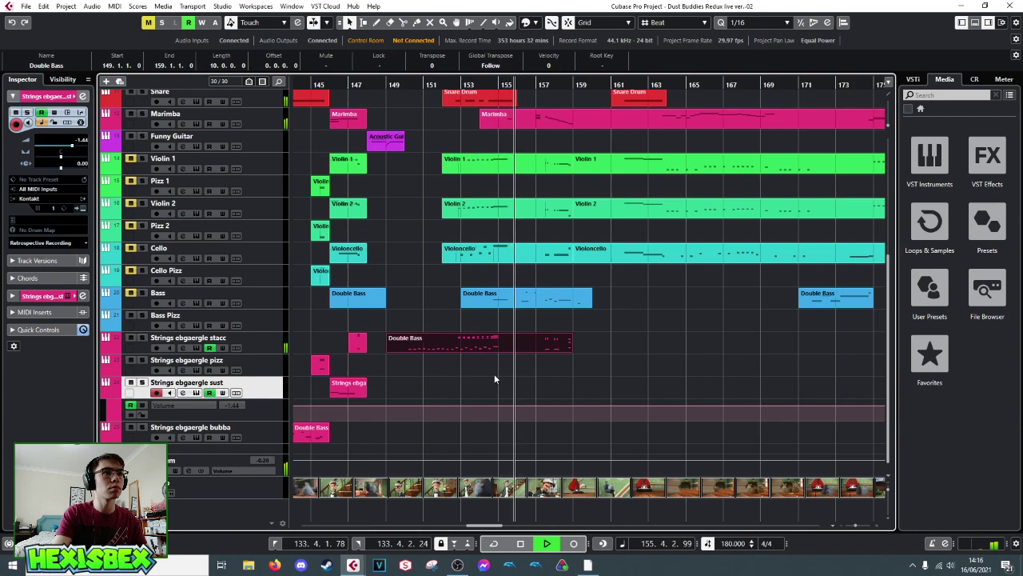
key("space")
left_click(507, 297)
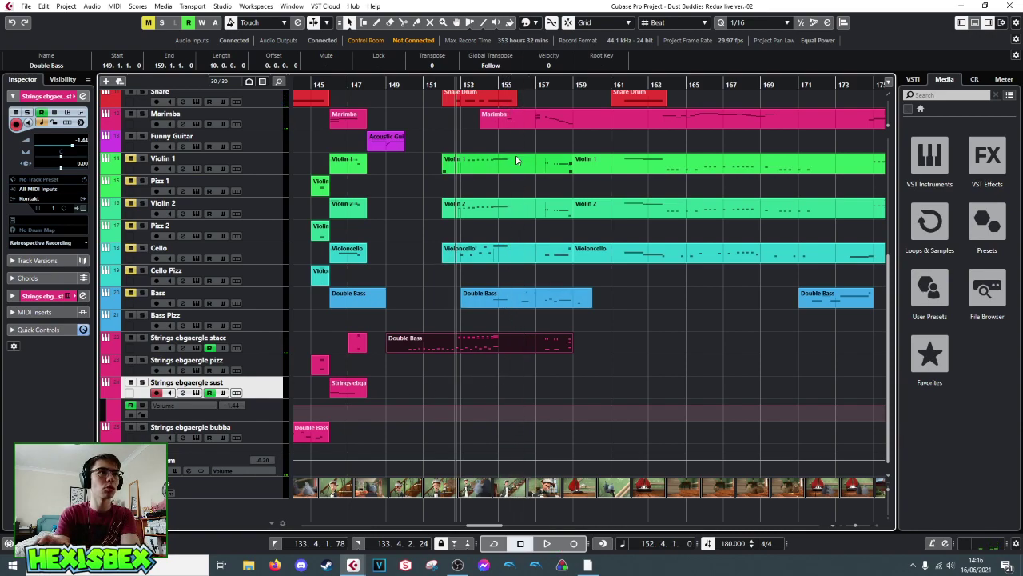
- Audition the new staccato passage against the arrangement, playing from 154.3.1 and again from 152.3.1
left_click(487, 84)
left_click(504, 166)
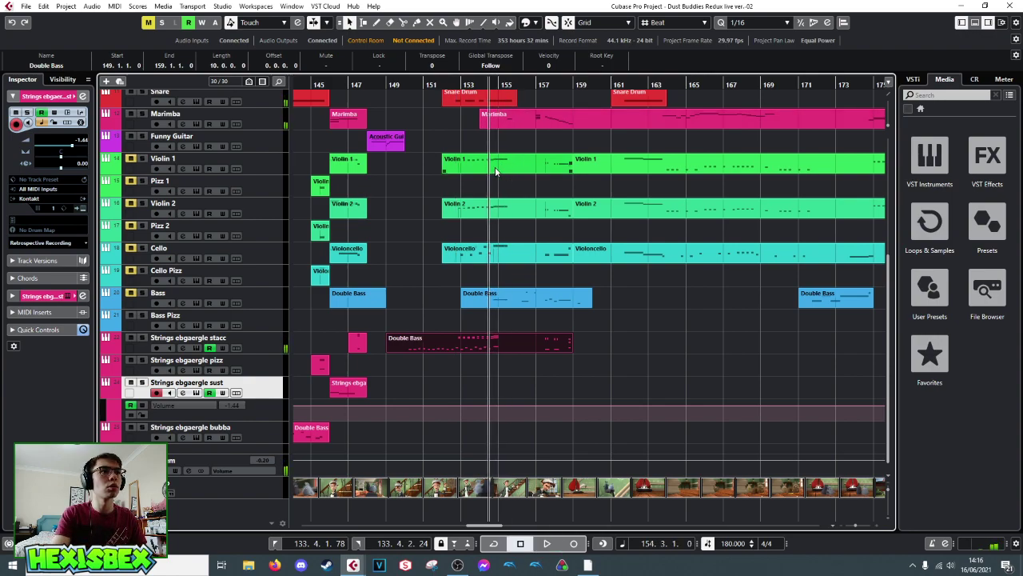
left_click(496, 170)
left_click_drag(496, 84, 461, 103)
key("space")
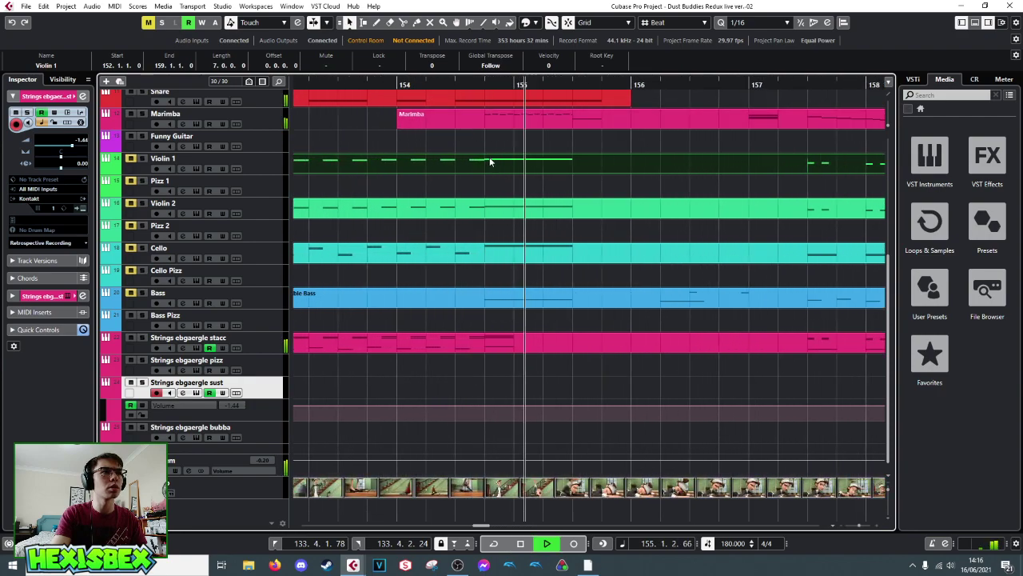
key("space")
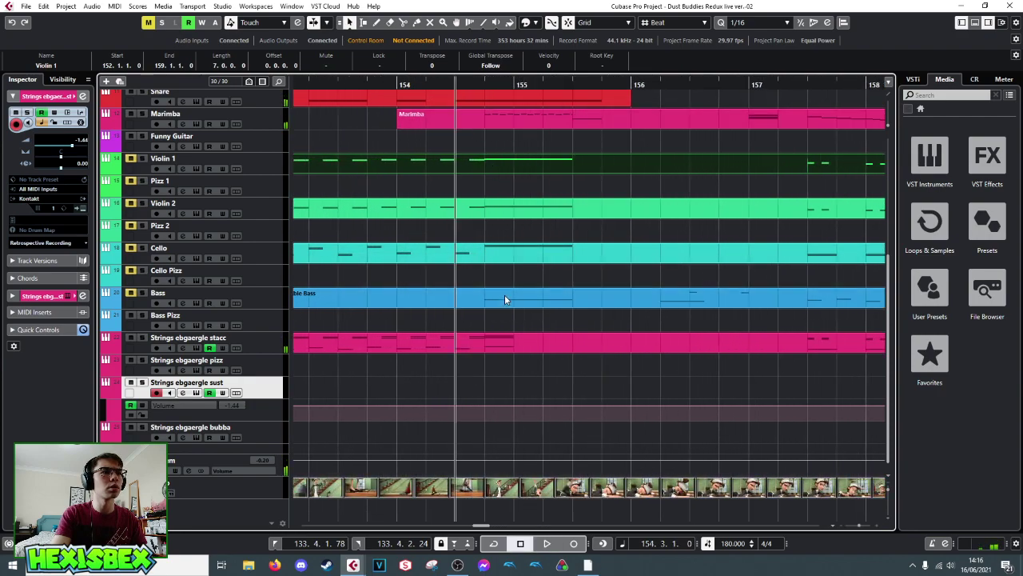
key("space")
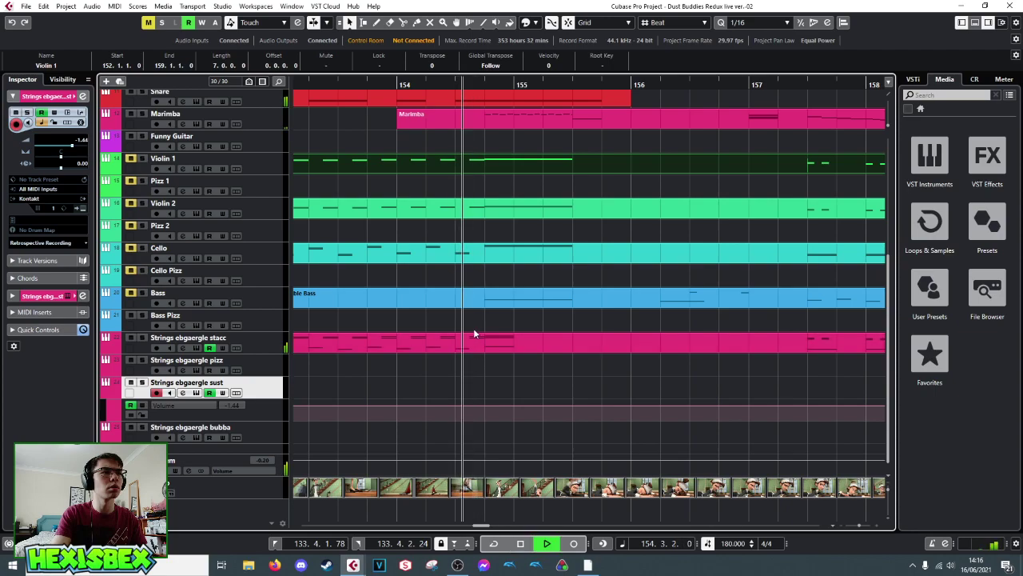
key("space")
left_click(439, 98)
left_click(436, 154)
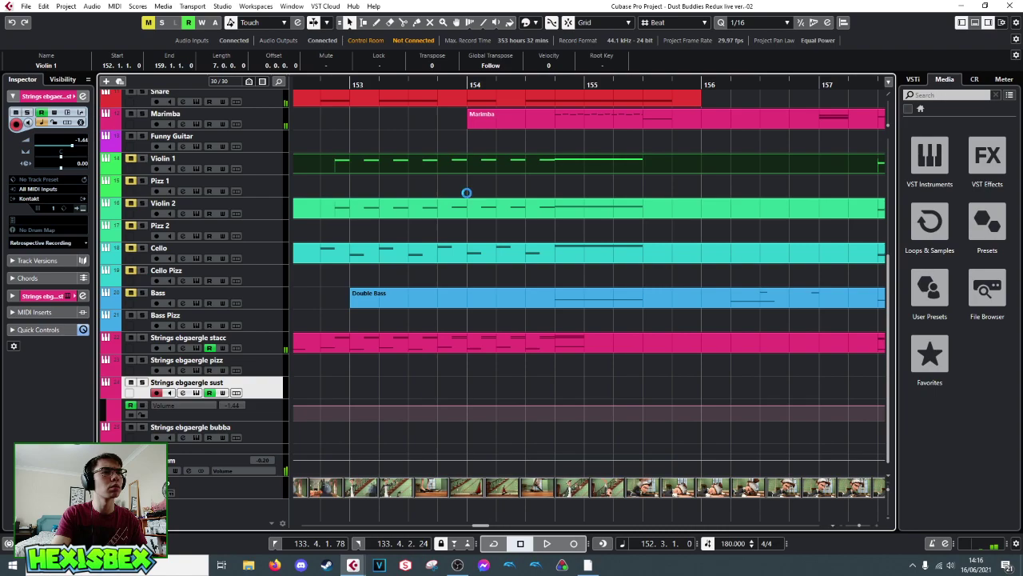
key("space")
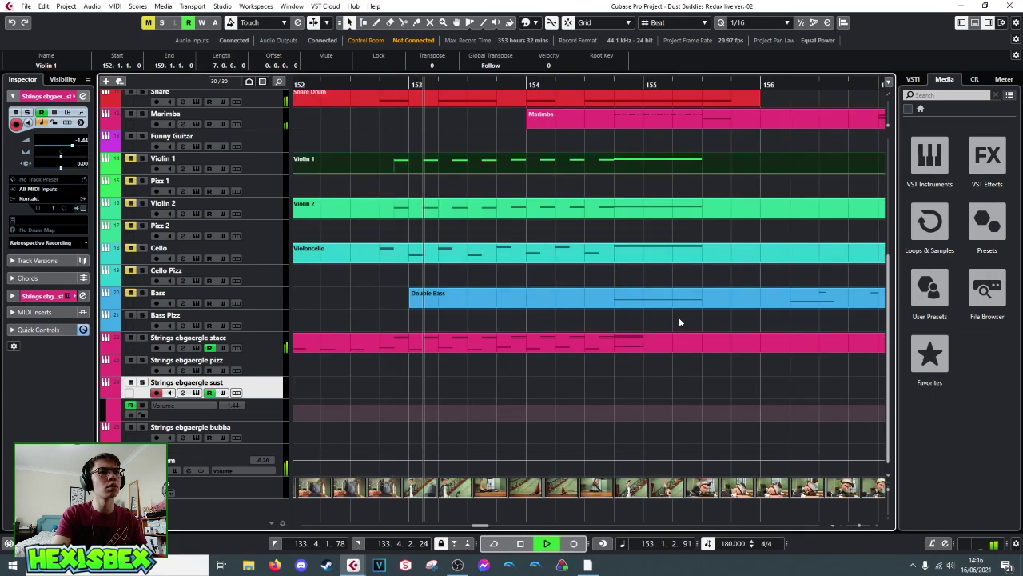
key("space")
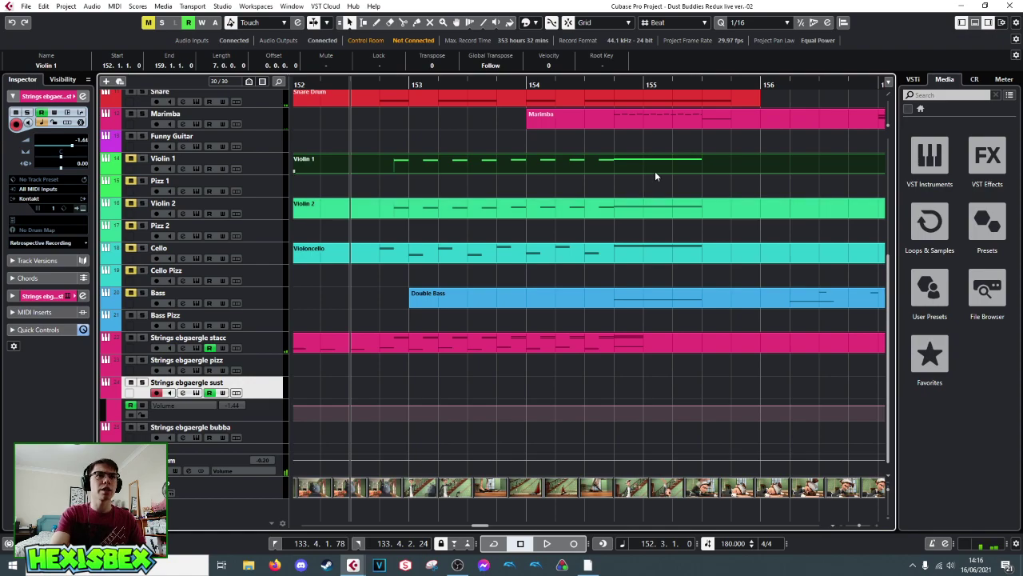
- Open the Violin 1, Violin 2, Violoncello and Double Bass parts together and copy the long held notes around bar 155
left_click_drag(651, 142, 704, 297)
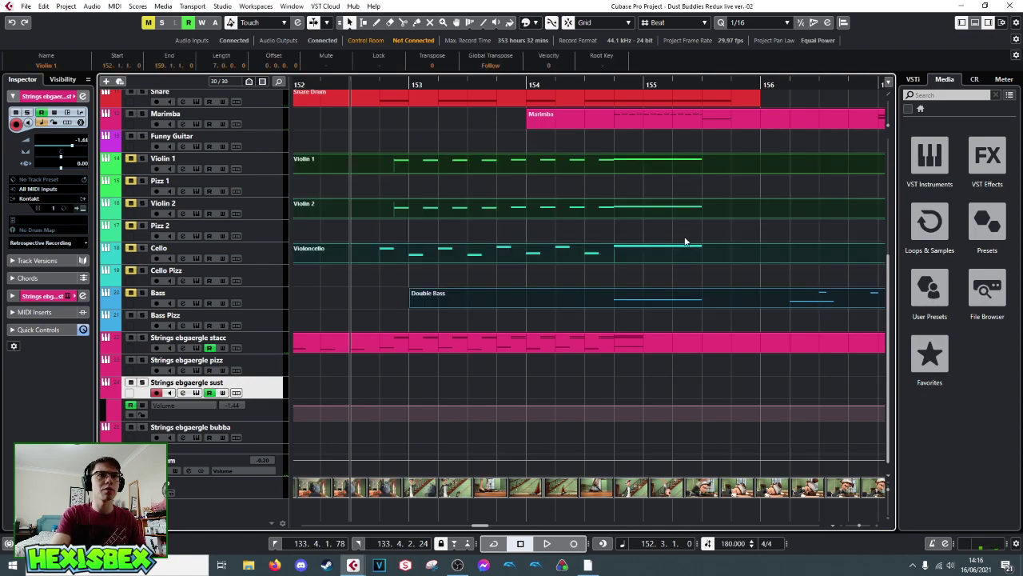
double_click(674, 170)
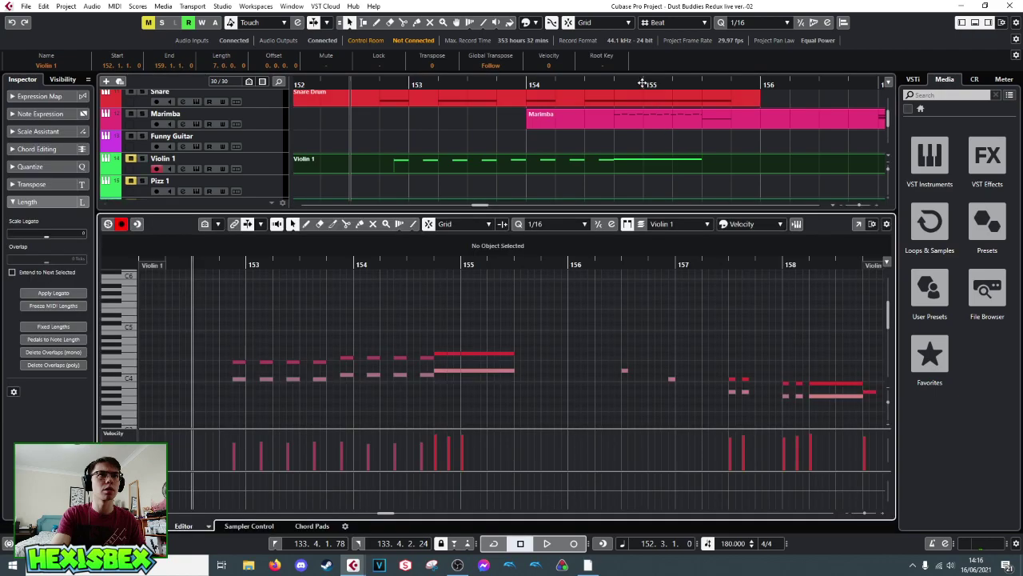
left_click(649, 184)
left_click_drag(487, 295, 496, 388)
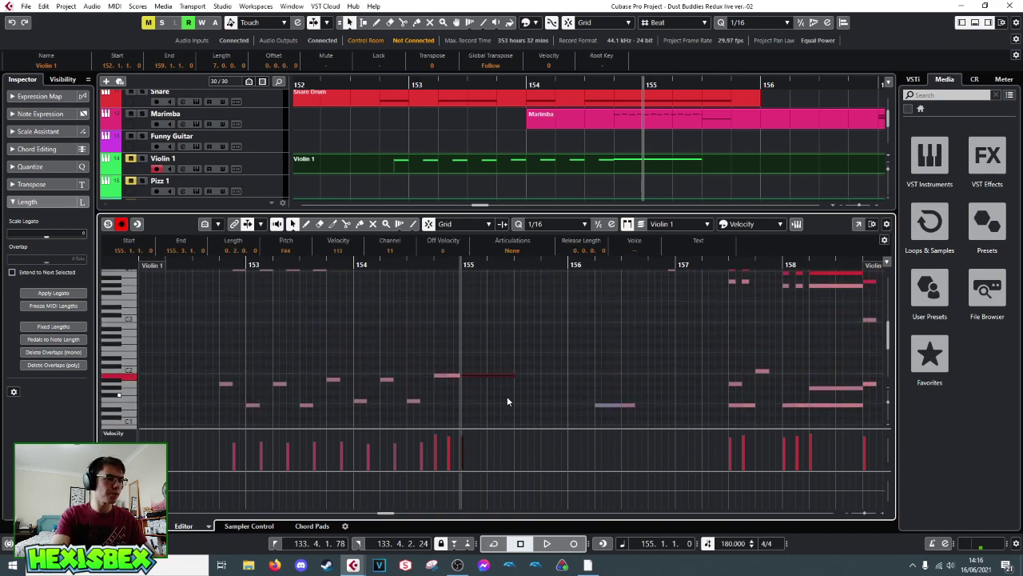
scroll(511, 400, "up", 4)
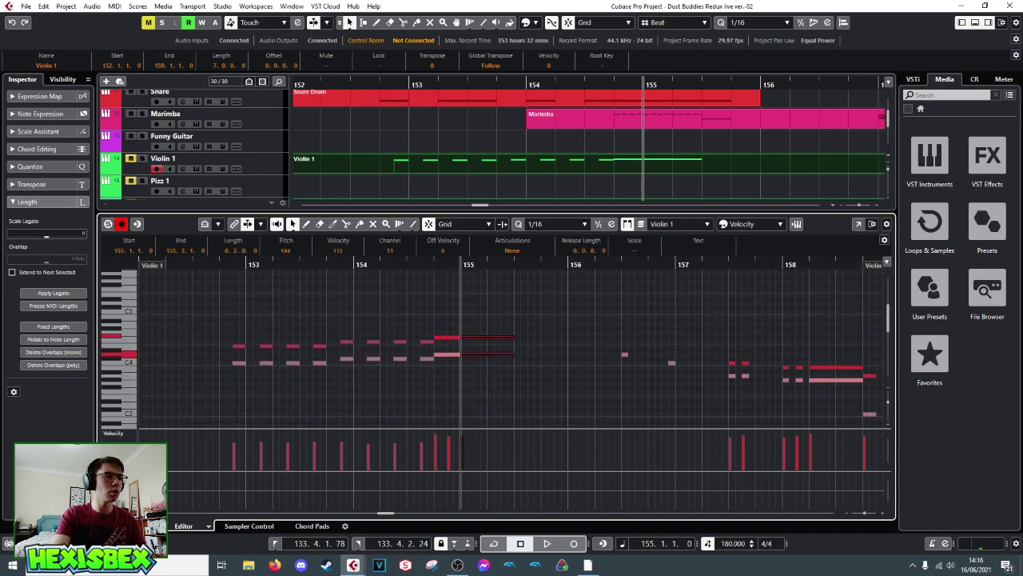
key("Return")
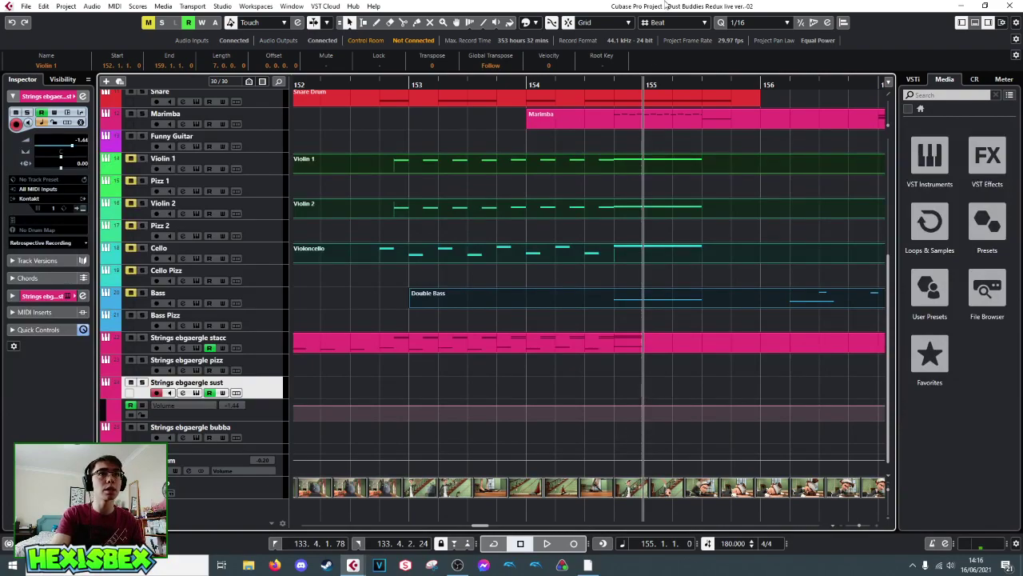
- Draw an empty MIDI part on the Strings ebgaergle sust track from bar 154 to bar 156
right_click(639, 375)
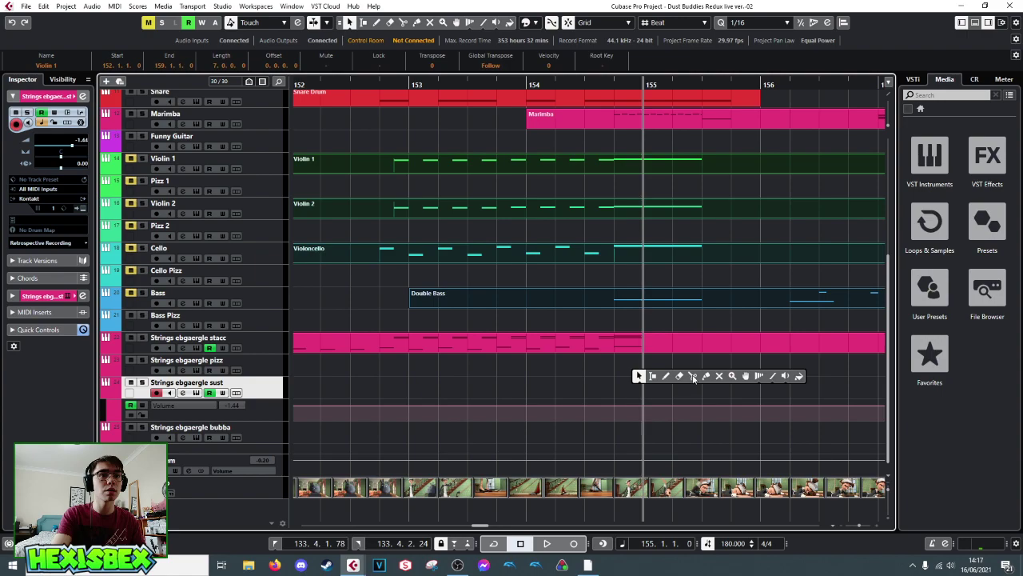
left_click(665, 377)
left_click_drag(543, 391, 759, 392)
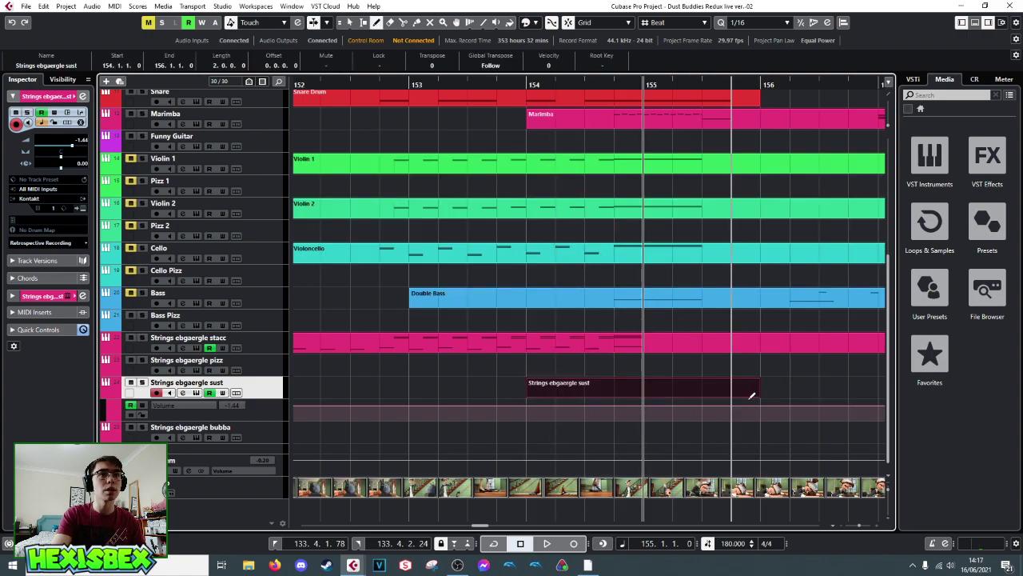
right_click(652, 390)
left_click(646, 393)
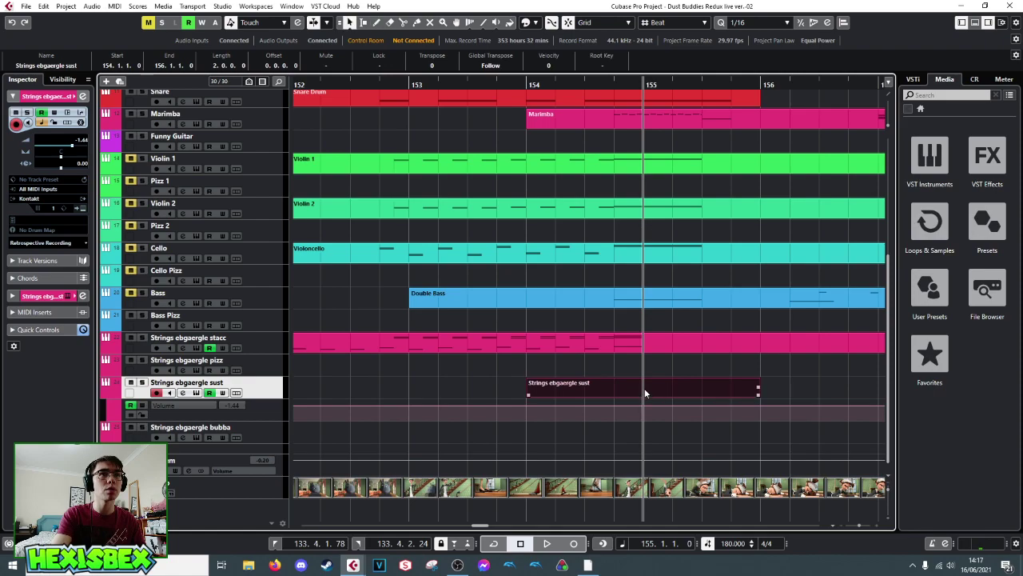
- Paste the copied held notes into the new sust part at 155.1.1 and play them back
double_click(646, 392)
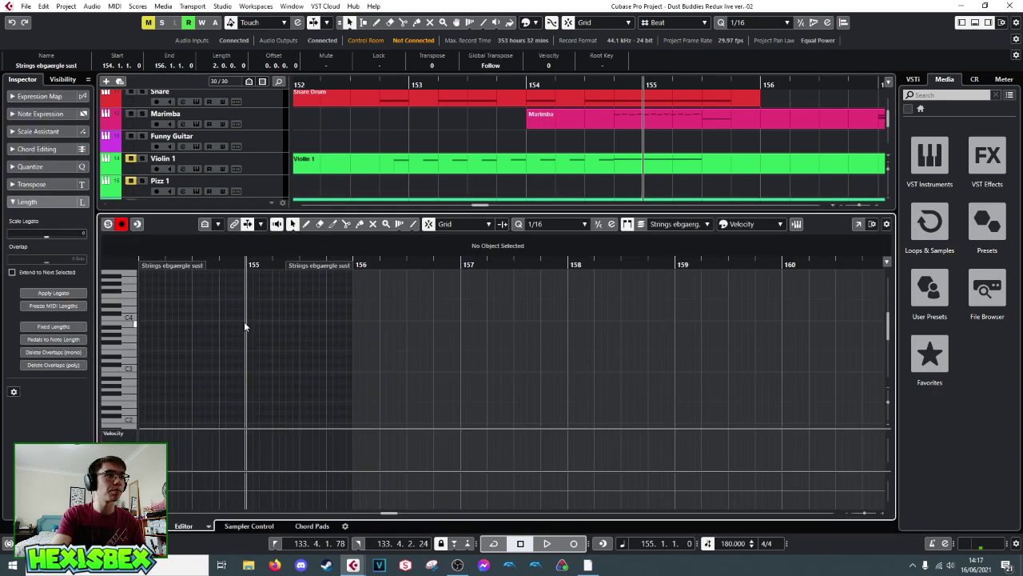
key("ctrl+v")
key("space")
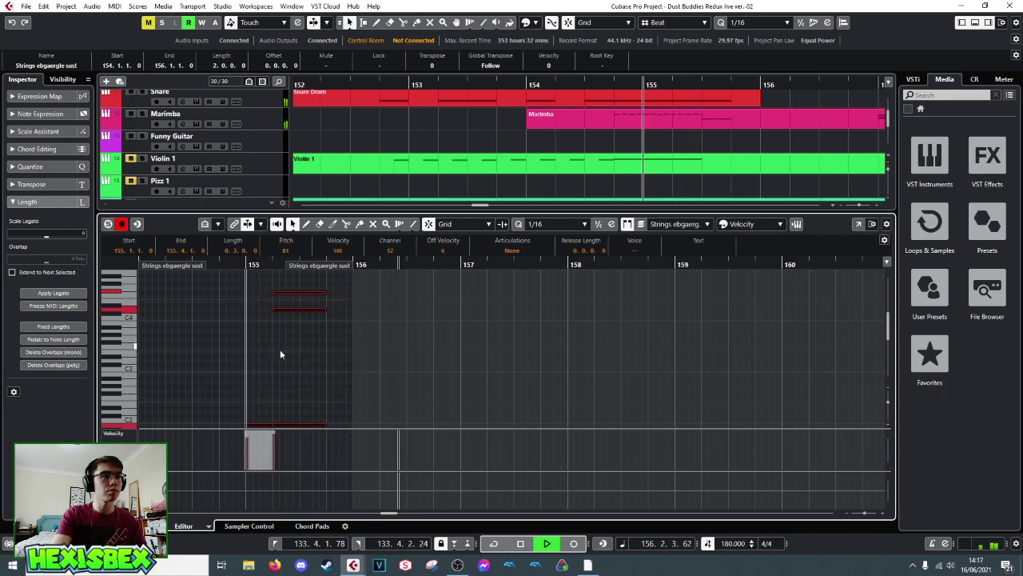
key("space")
- Delete the longer low note starting at 155.1.1 in the sust part and audition the remaining notes
scroll(312, 328, "down", 5)
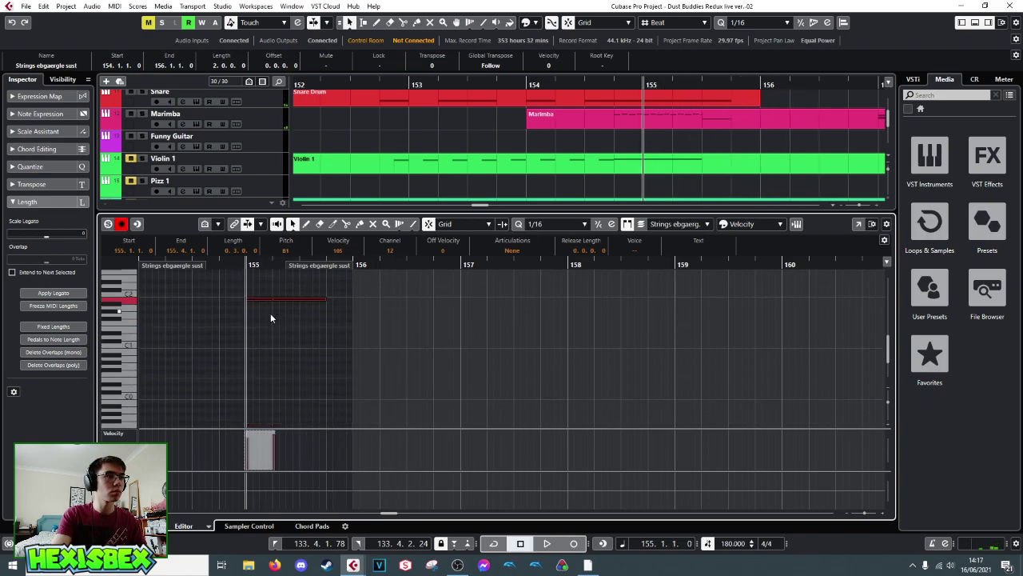
left_click(256, 300)
key("Right")
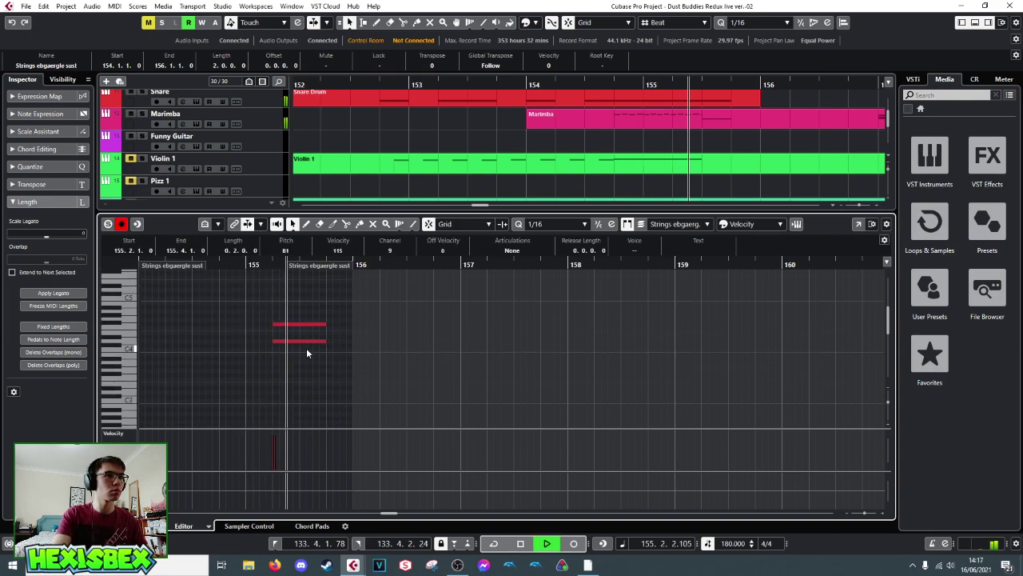
key("space")
- Shorten the remaining sust notes to end at 155.3.3, audition them and close the note editor
left_click_drag(318, 326, 324, 439)
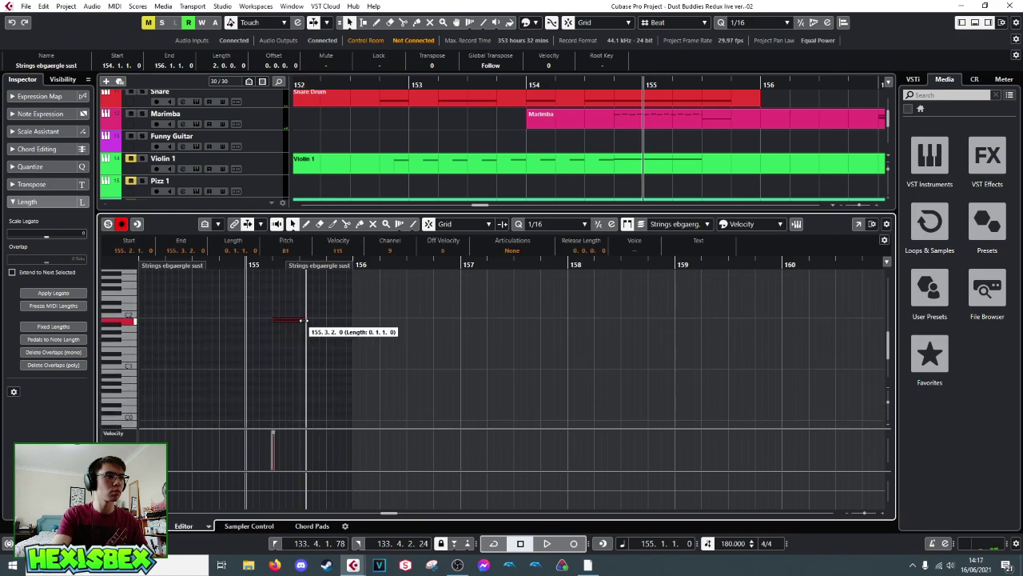
key("space")
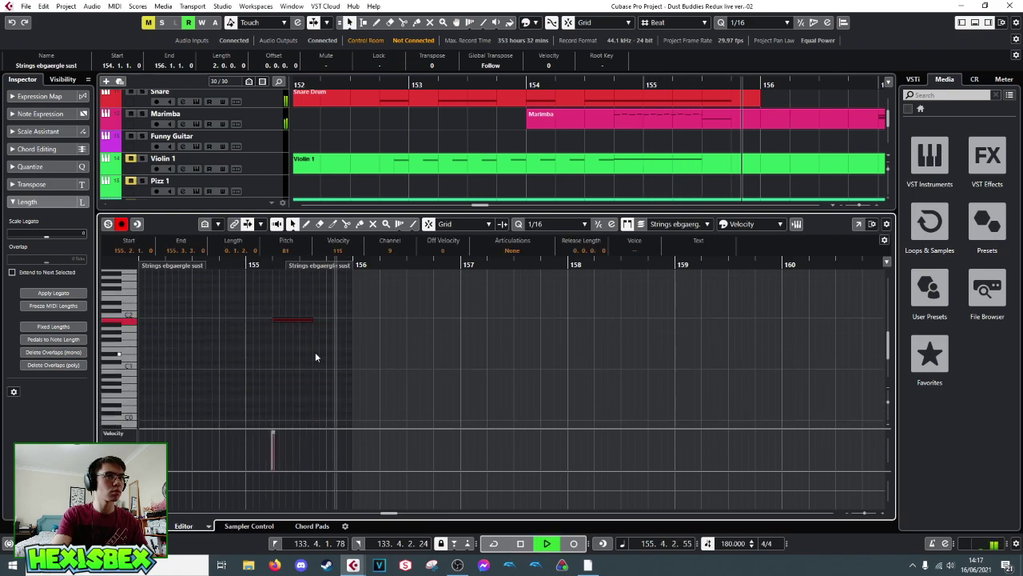
key("space")
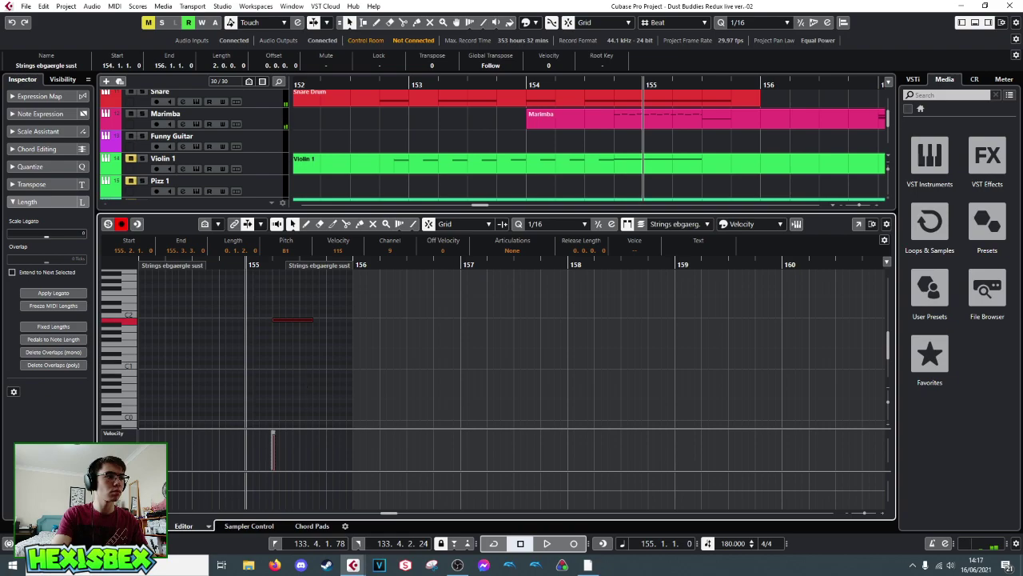
key("Return")
- Show the video player and play the cue from about bar 149 to check the strings against the picture
left_click_drag(646, 84, 387, 95)
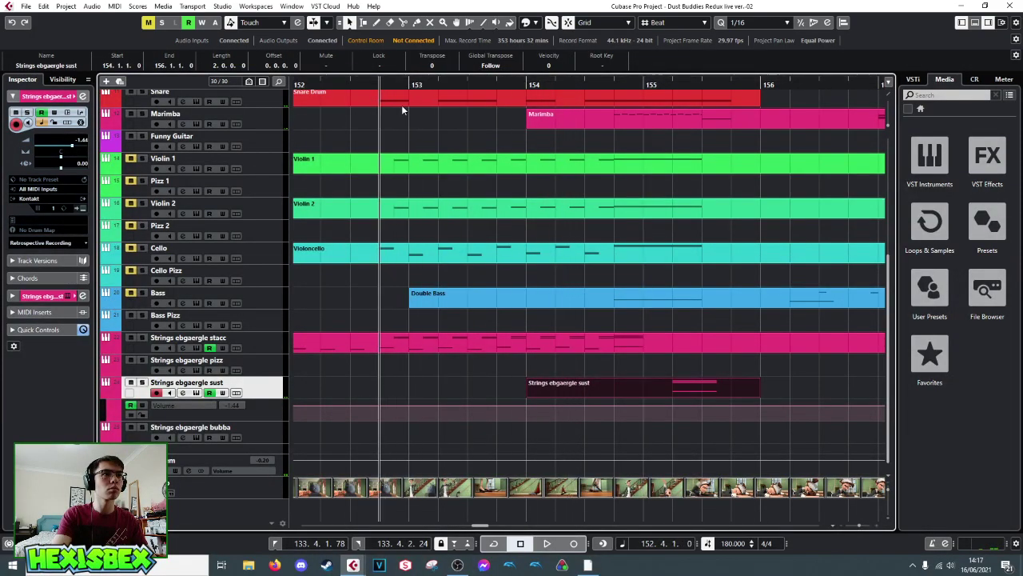
left_click(404, 486)
key("F8")
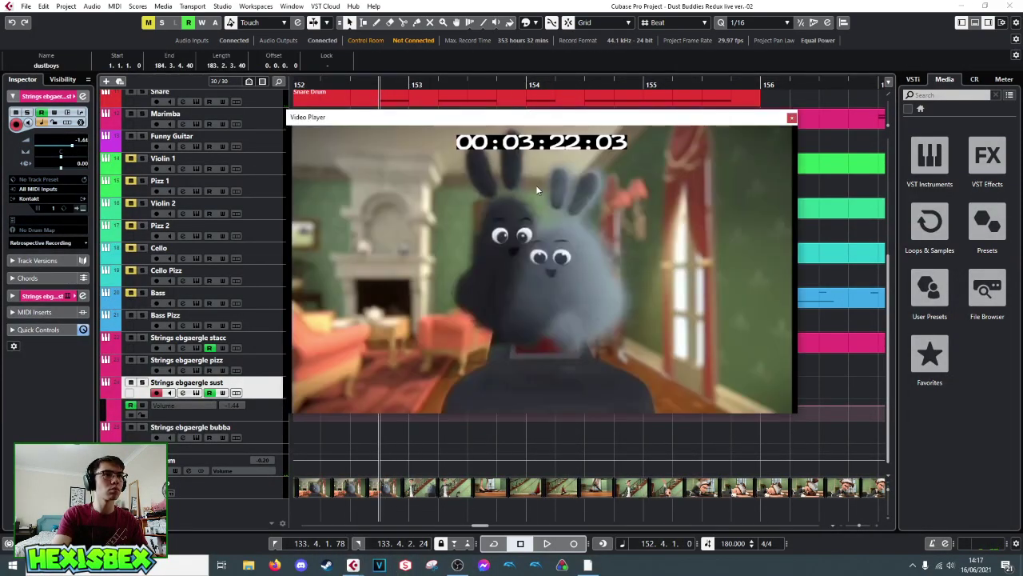
key("KP_Subtract")
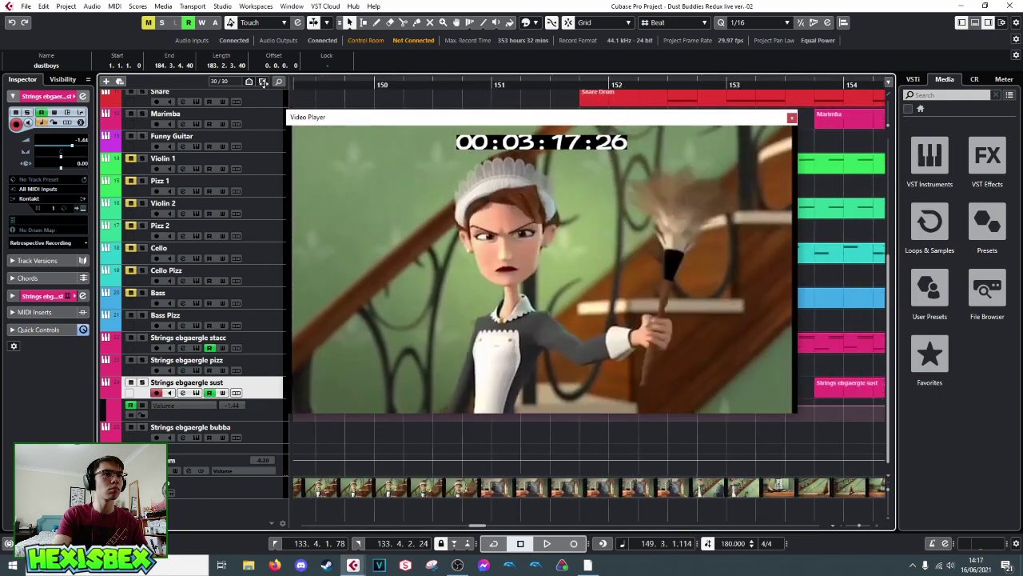
key("space")
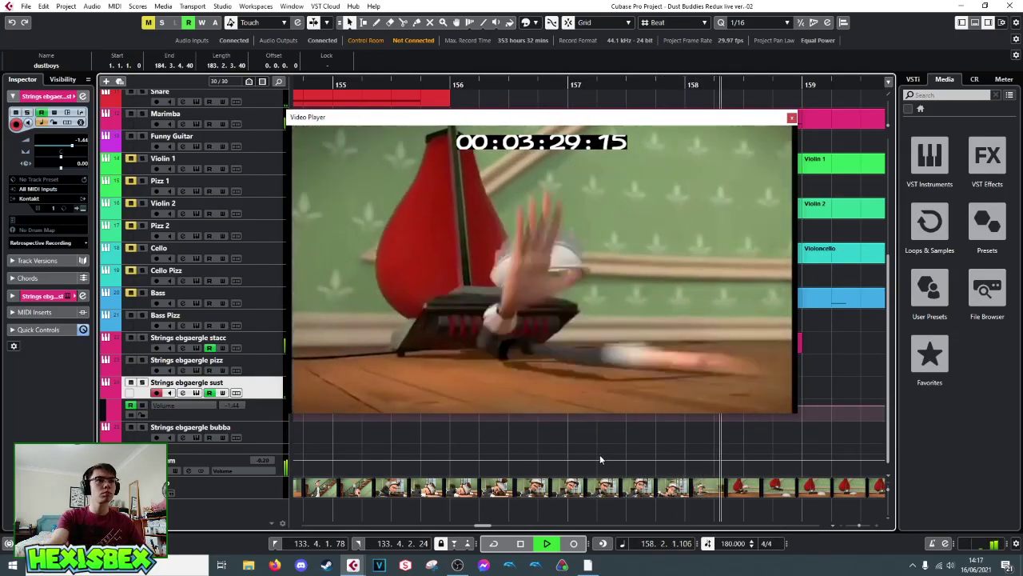
- Close the video player and audition the cue from about bar 132
key("space")
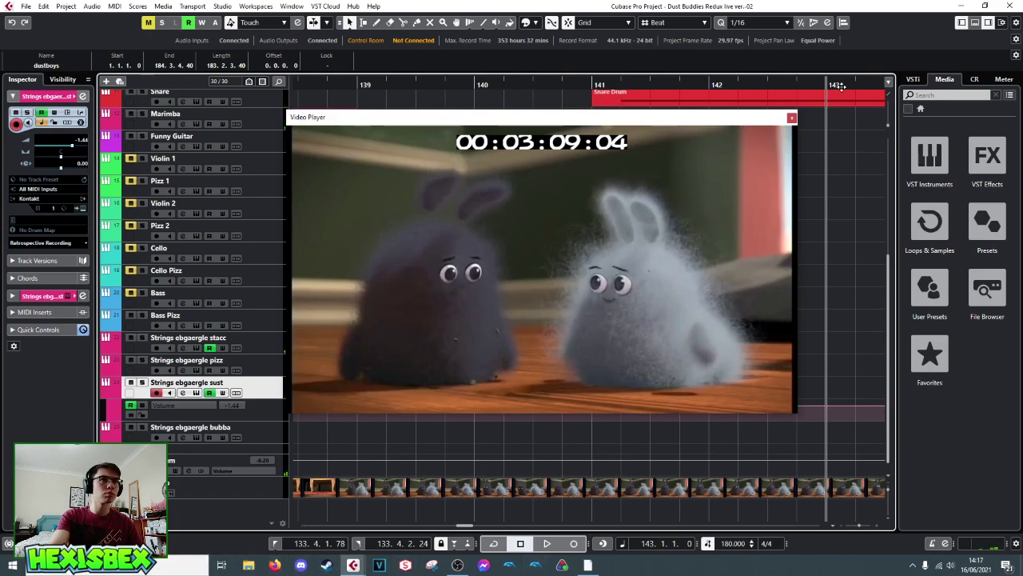
left_click(792, 118)
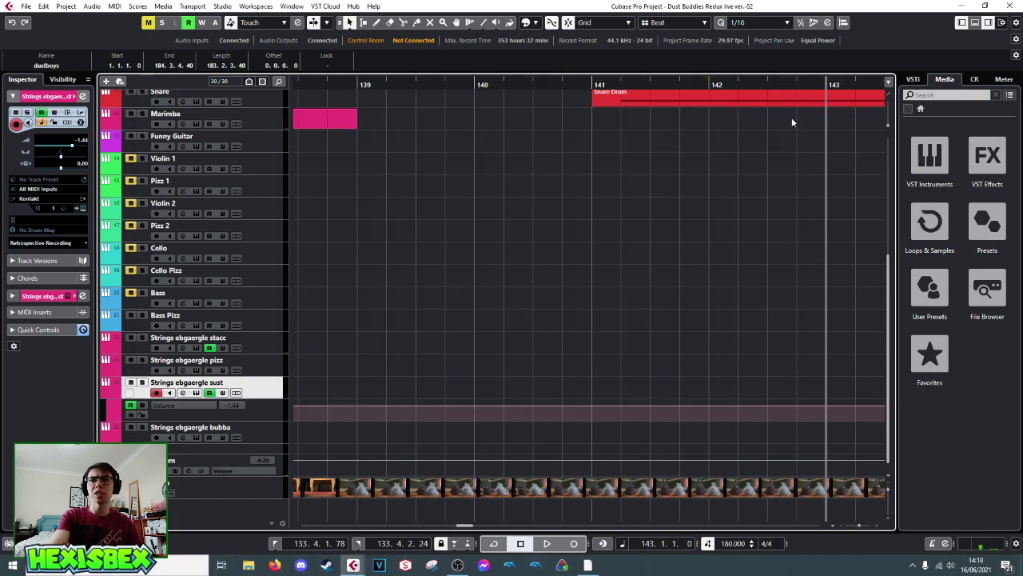
left_click_drag(651, 86, 650, 67)
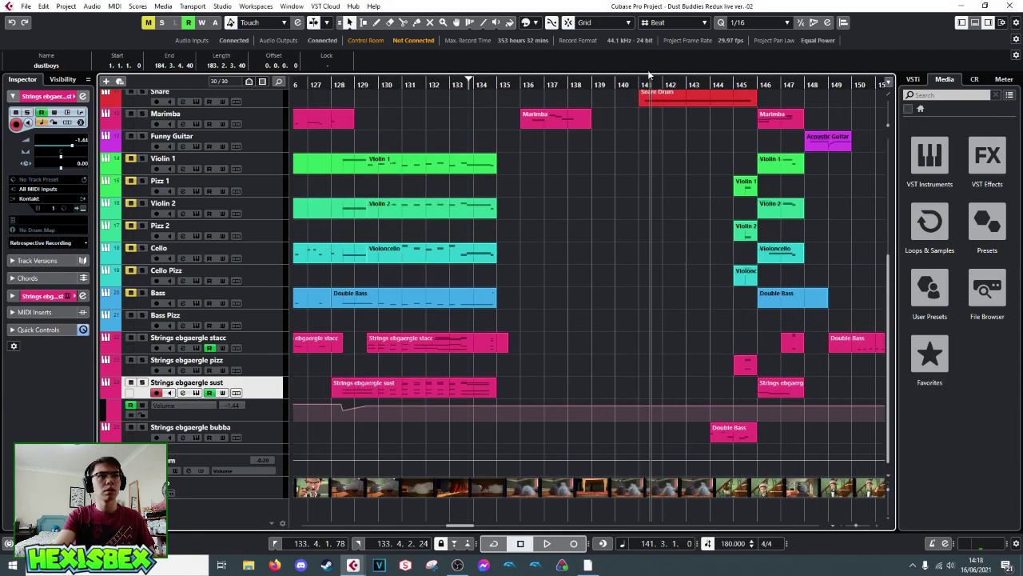
left_click(453, 84)
key("space")
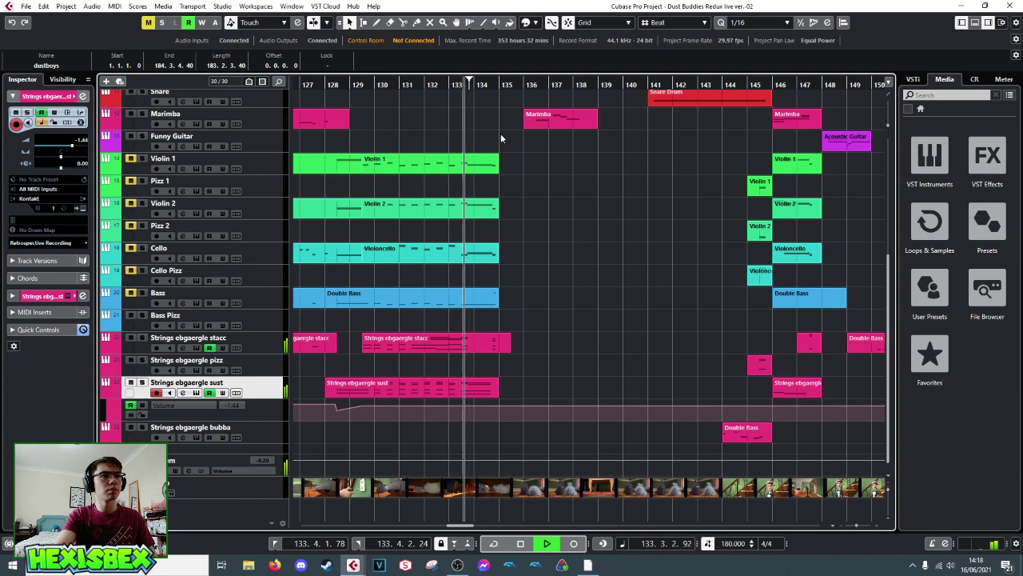
key("space")
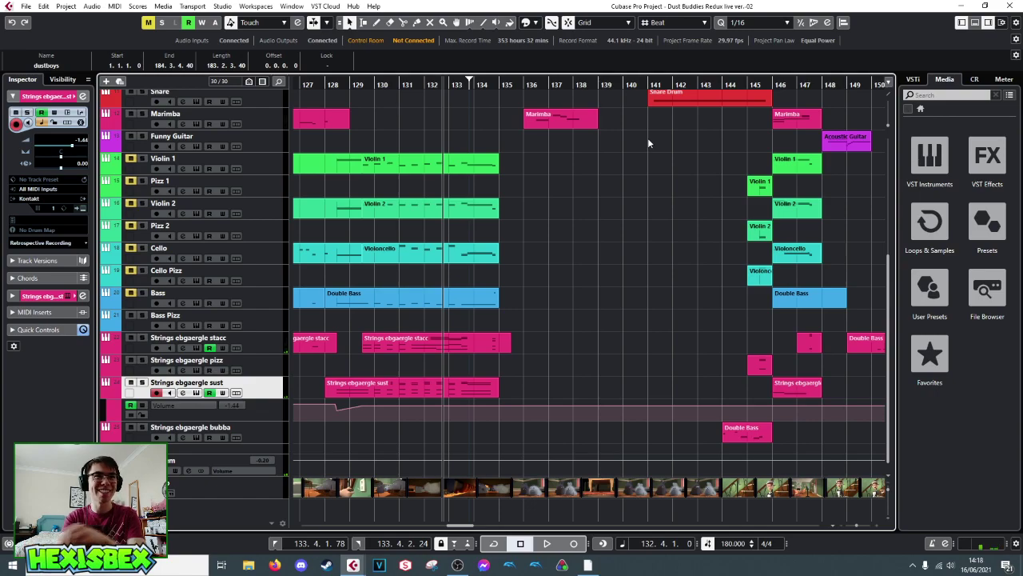
- Play the cue from about bar 141 and again from about bar 148 through bar 155 to check the arrangement
left_click_drag(653, 83, 640, 84)
scroll(698, 203, "up", 5)
scroll(697, 203, "down", 2)
key("space")
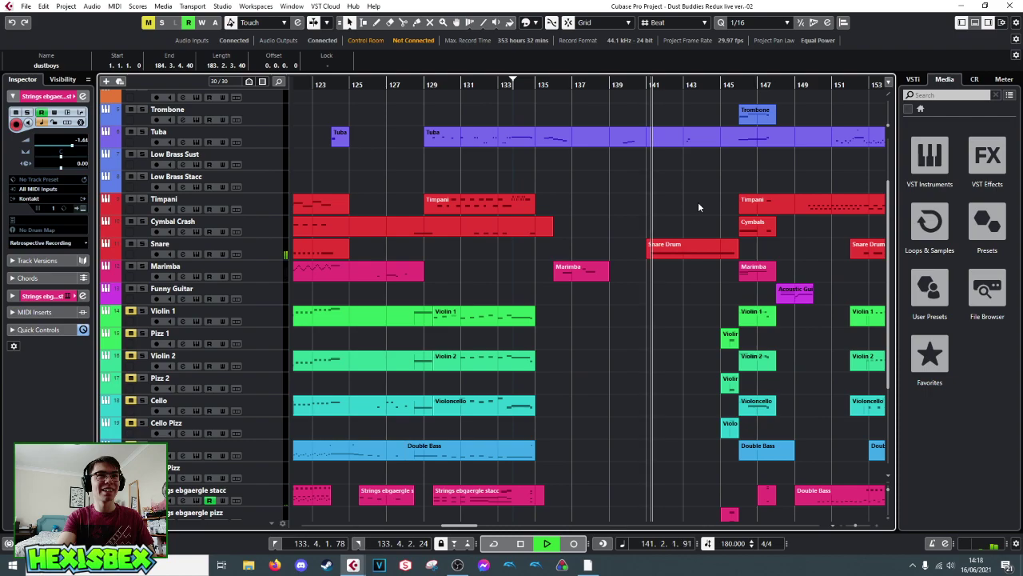
left_click(774, 84)
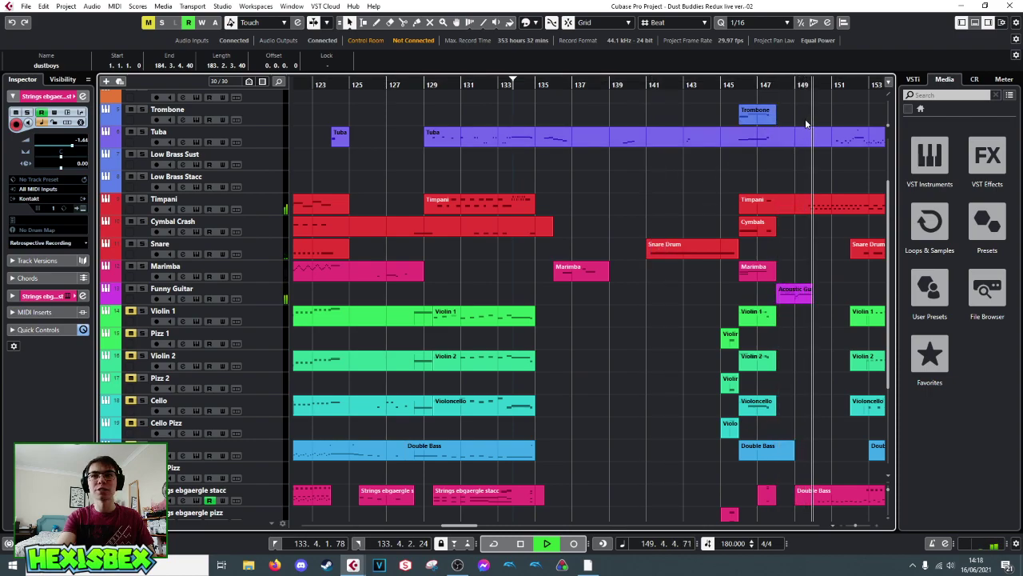
scroll(810, 176, "right", 10)
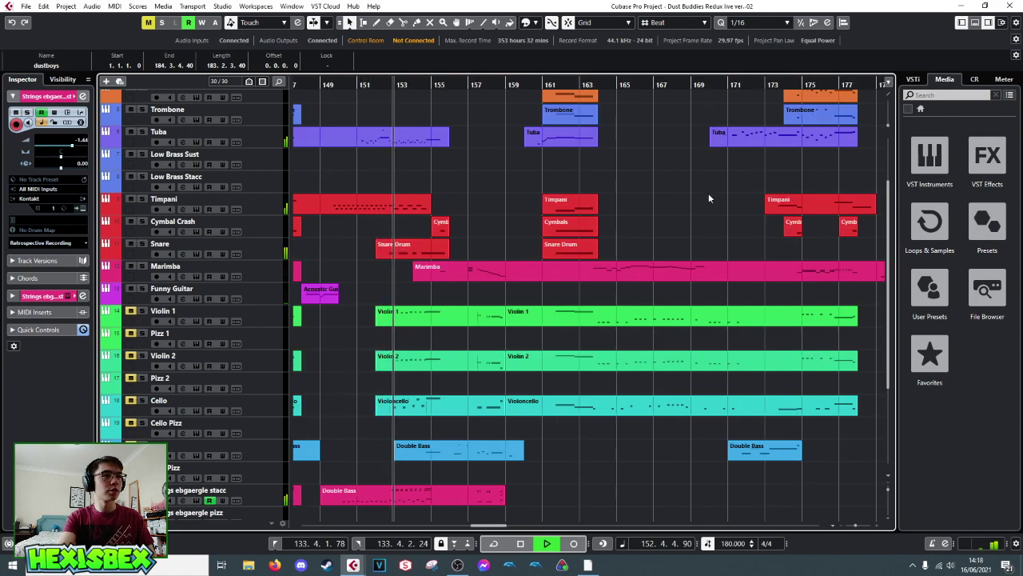
scroll(392, 269, "down", 3)
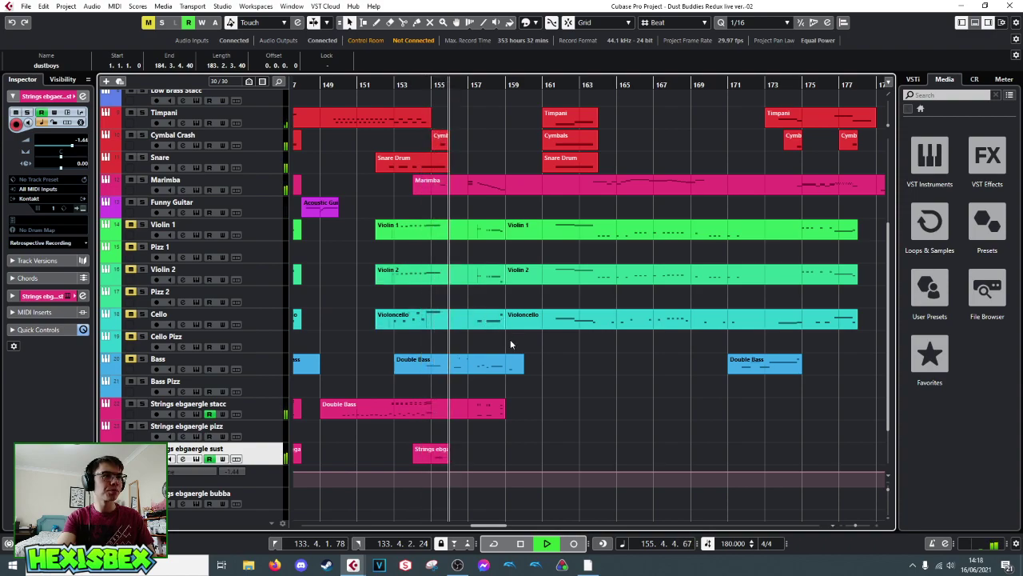
key("space")
- Audition the staccato strings and marimba from 157.2.1
left_click(460, 177)
left_click(462, 364)
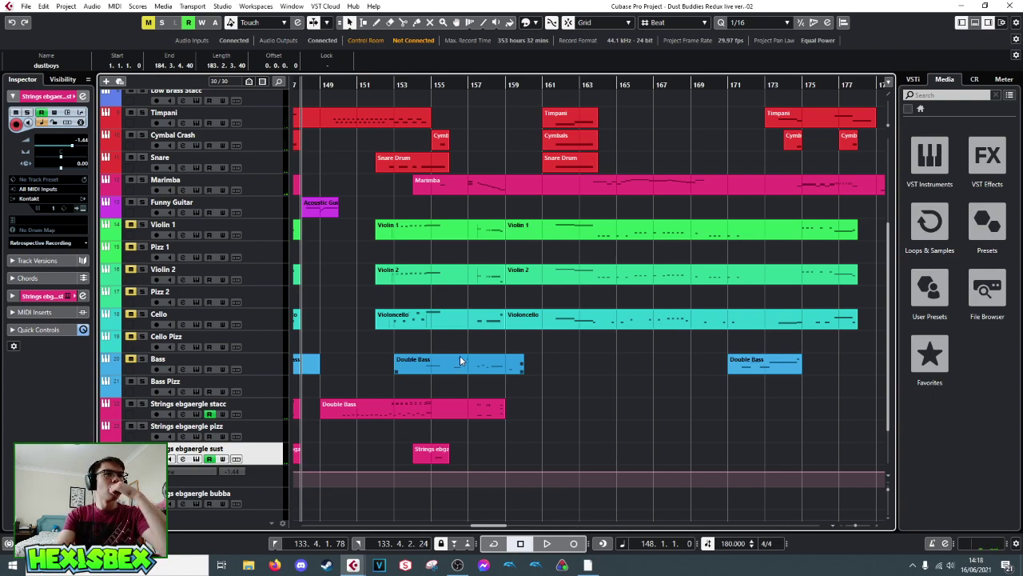
left_click(471, 85)
key("space")
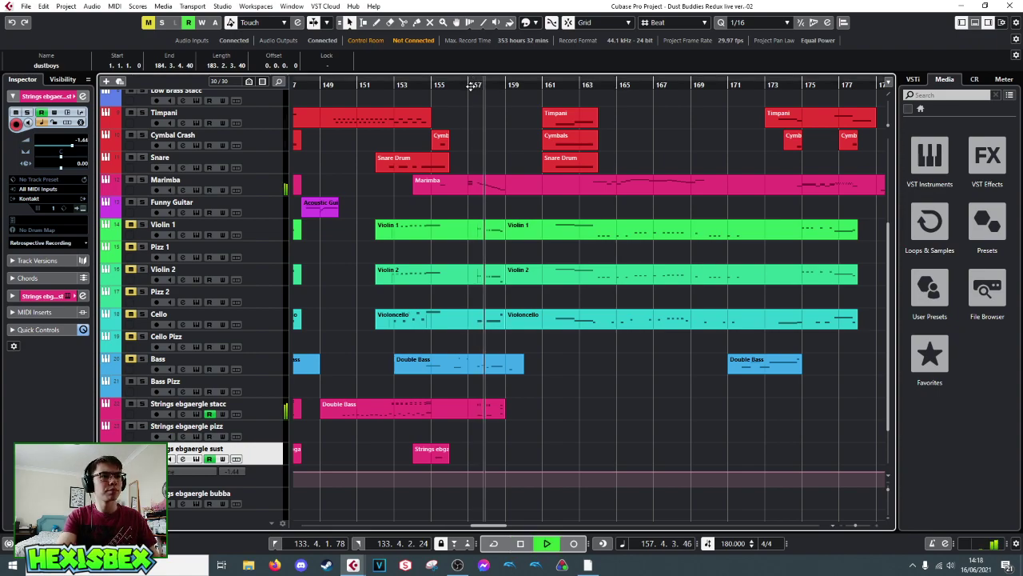
key("space")
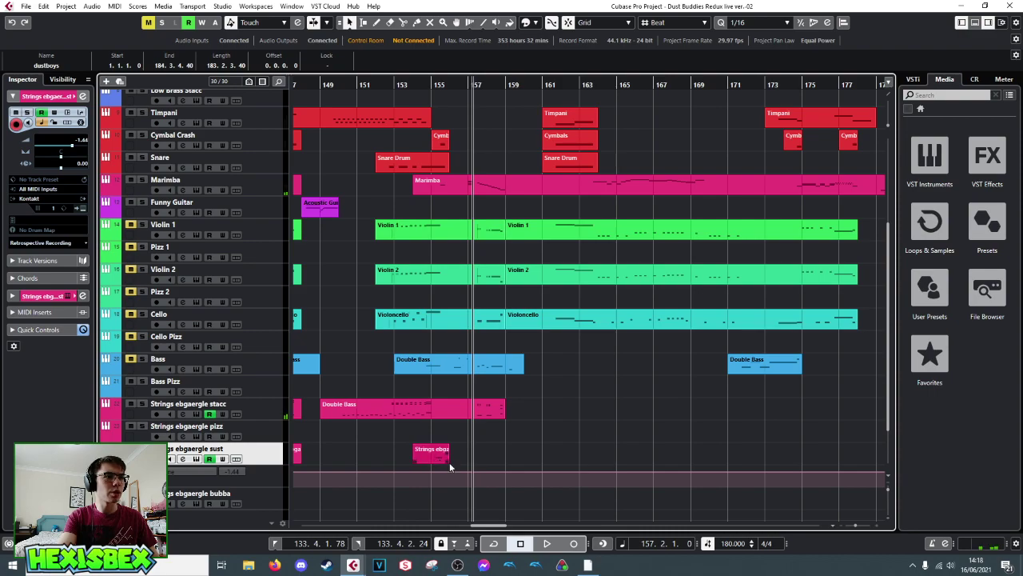
- Extend the sust part to end at bar 161 and open the violin, cello and bass parts for bars 152–159 in the note editor
left_click_drag(446, 461, 539, 474)
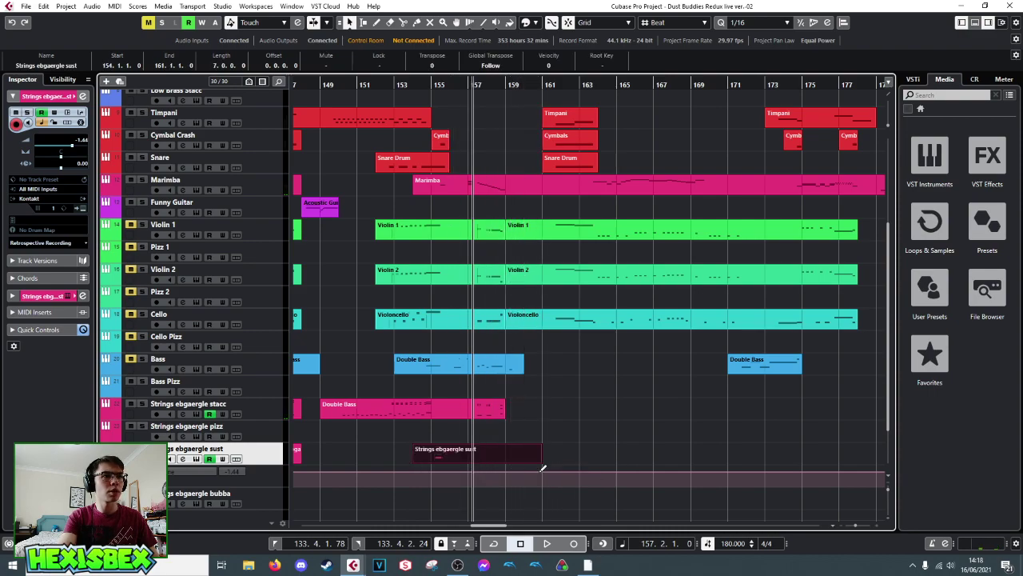
left_click_drag(426, 213, 500, 381)
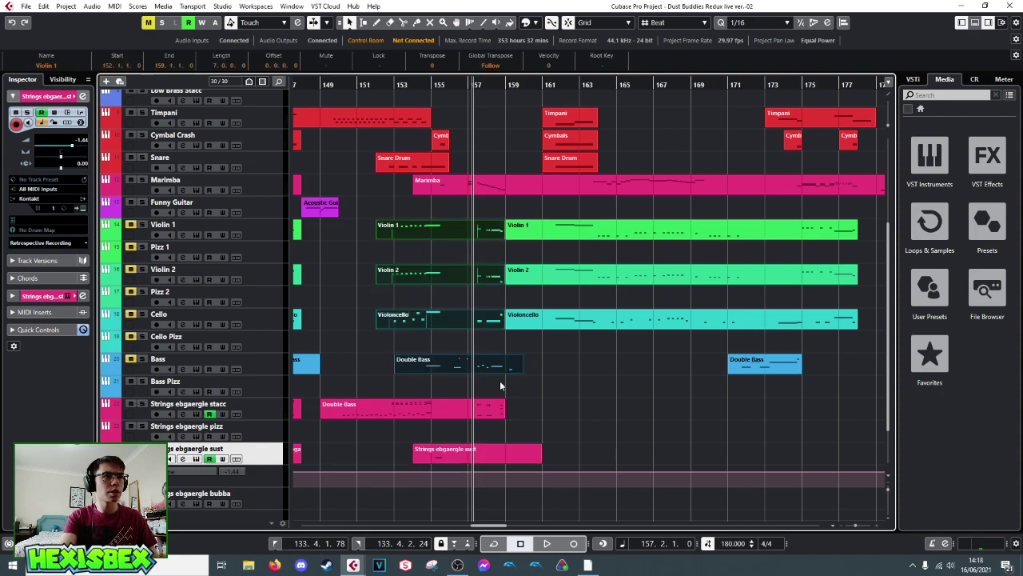
double_click(443, 225)
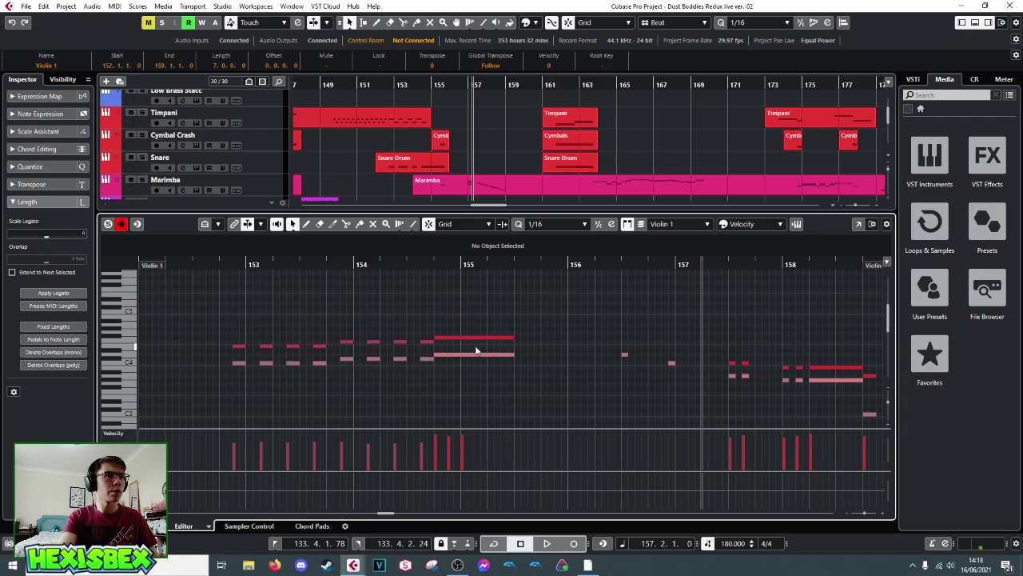
scroll(485, 320, "down", 5)
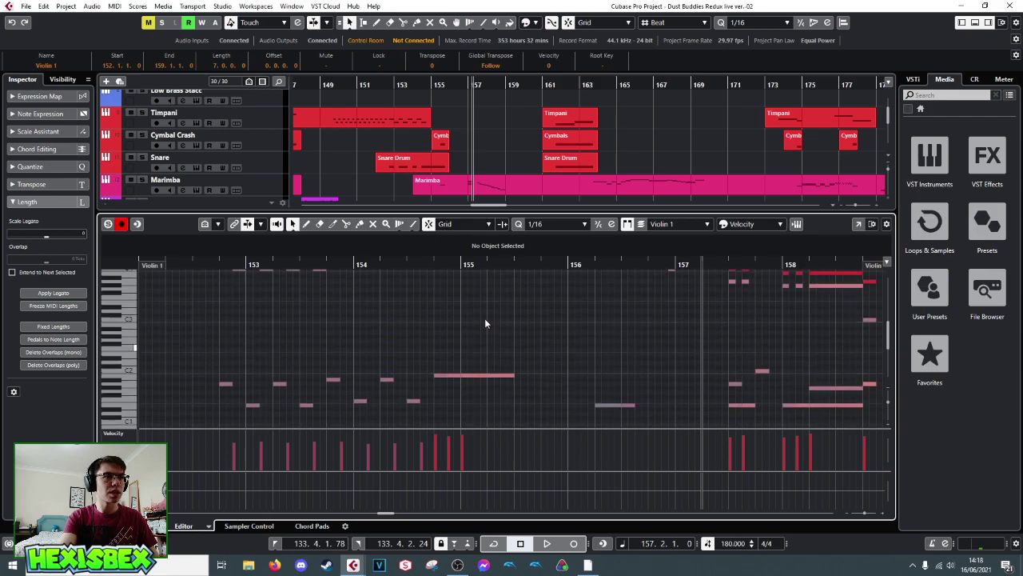
- Play the passage from 154.2.4 through bar 156 to compare it with the opened string notes
left_click(461, 266)
key("space")
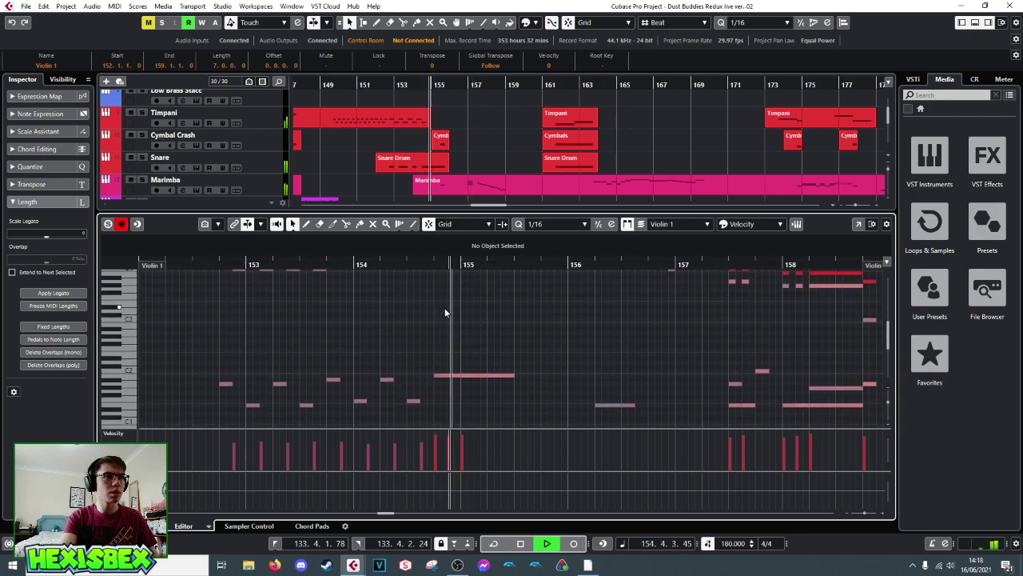
key("space")
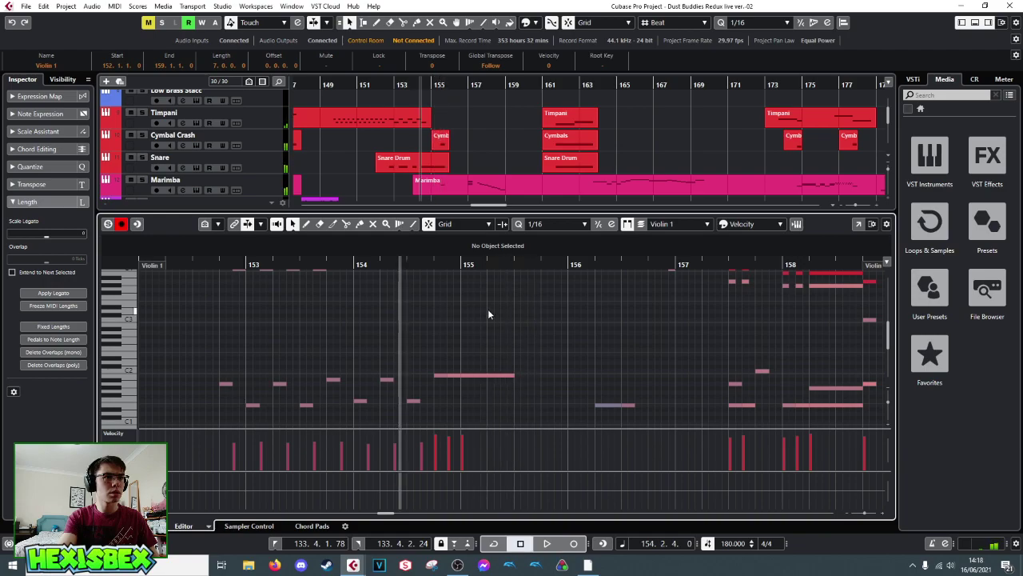
key("space")
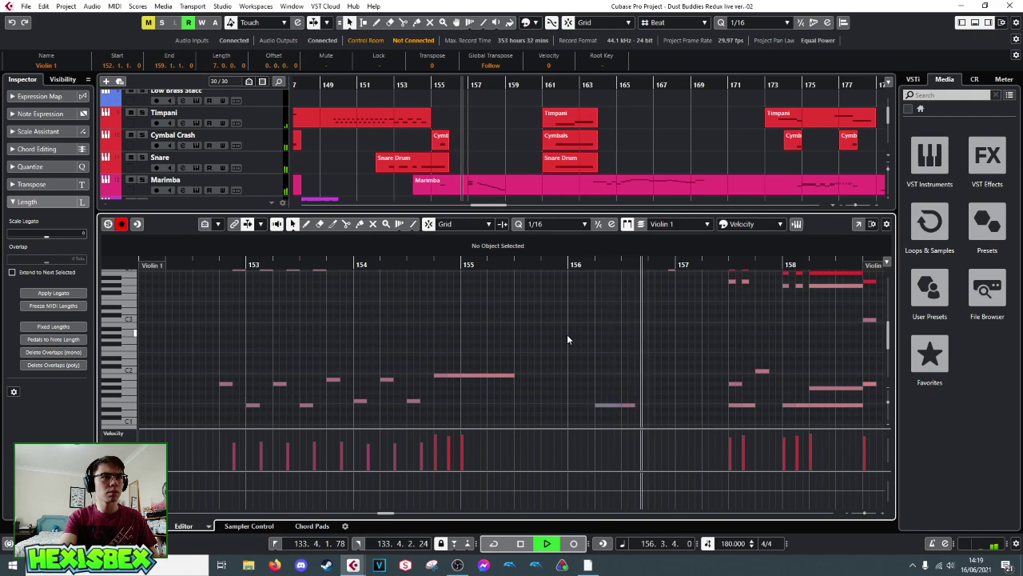
key("space")
- Show only the cello part of bars 152–159 in the note editor and solo the Violin 1, Violin 2 and Cello tracks
scroll(477, 155, "down", 3)
scroll(478, 155, "down", 2)
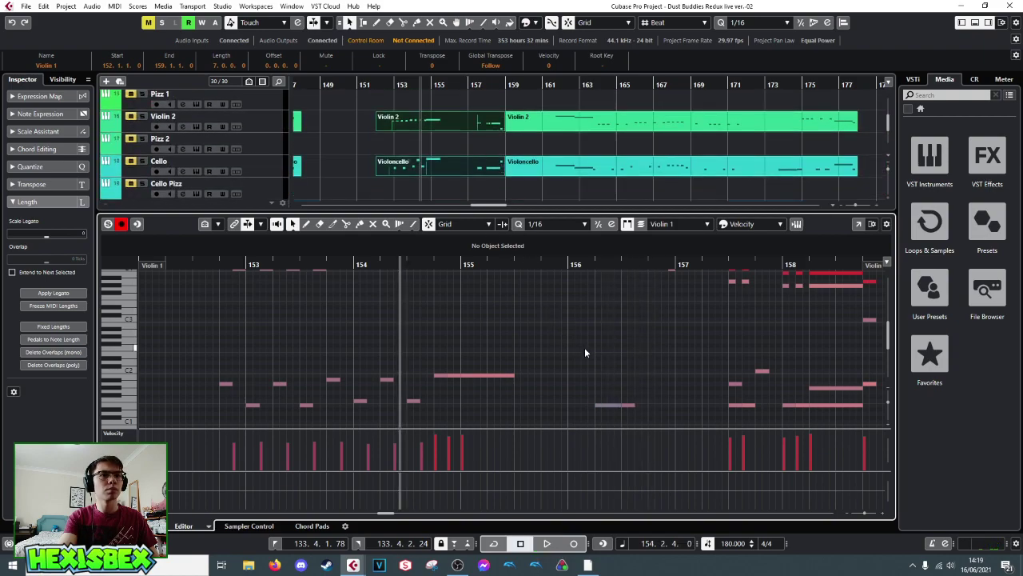
left_click(482, 171)
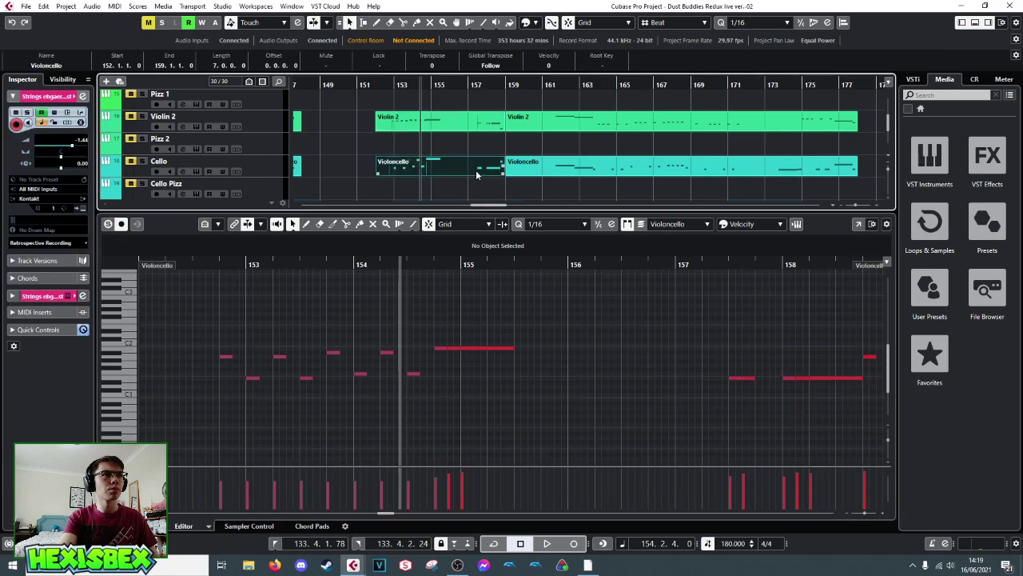
left_click(474, 87)
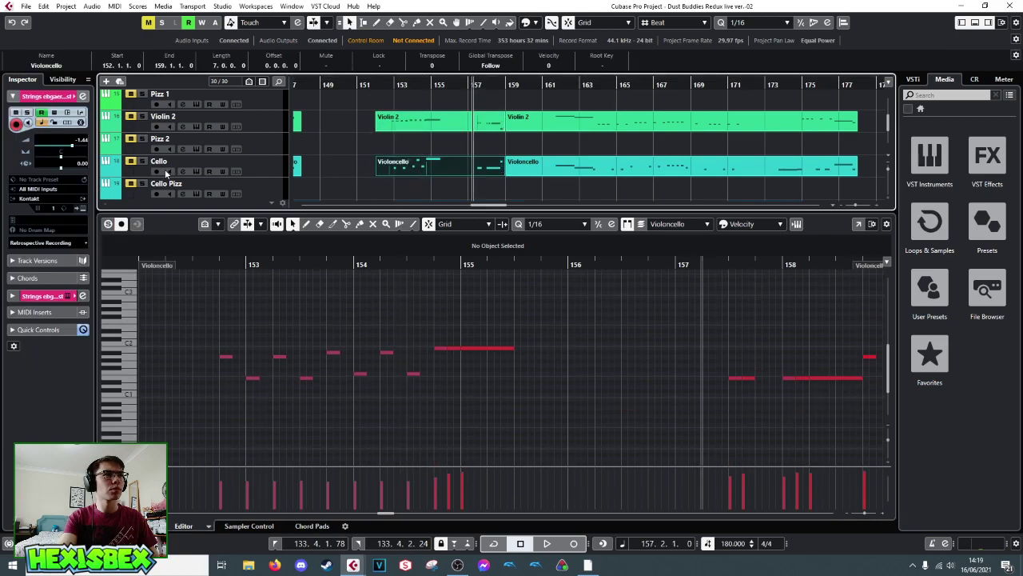
scroll(156, 133, "up", 1)
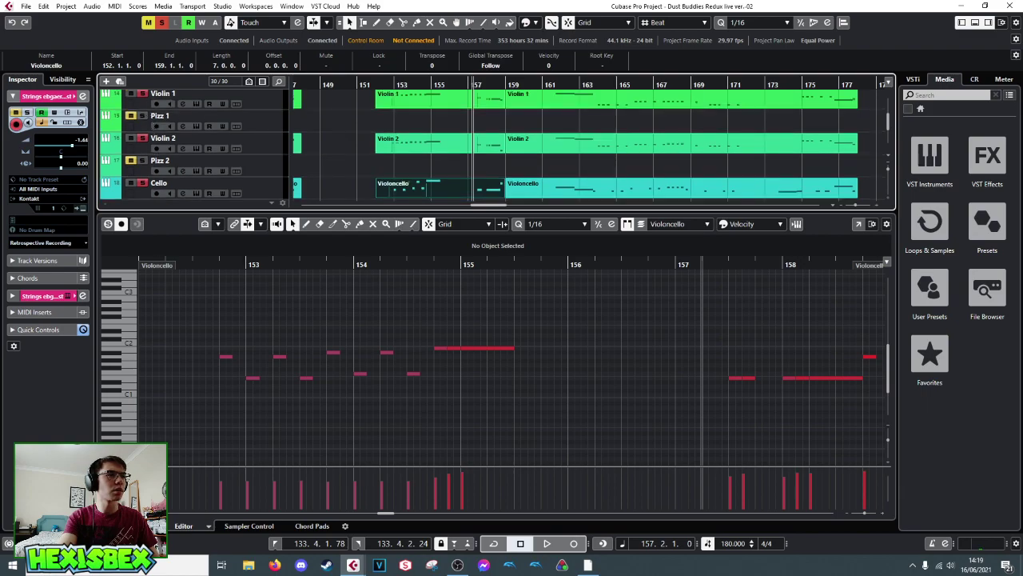
- Close the note editor and play the soloed violins and cello from 157.2.1 and again from about bar 153
key("ctrl+e")
key("space")
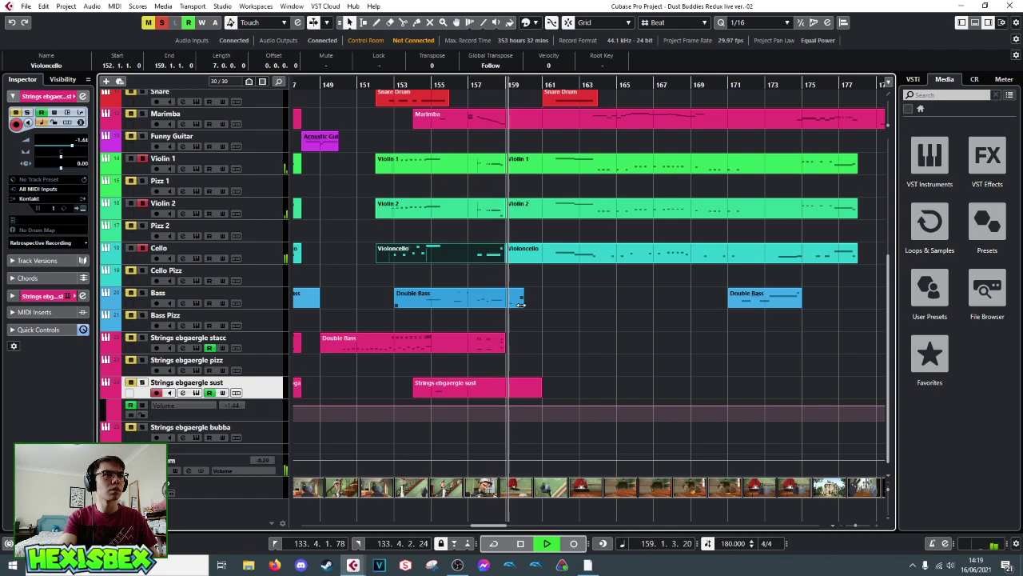
key("space")
left_click_drag(470, 88, 408, 88)
key("space")
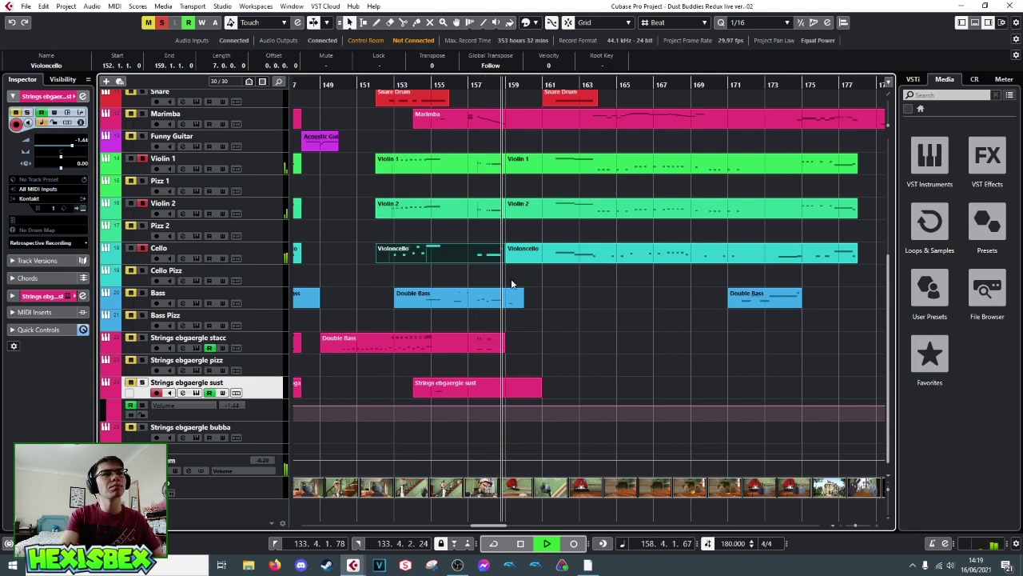
key("space")
left_click(475, 88)
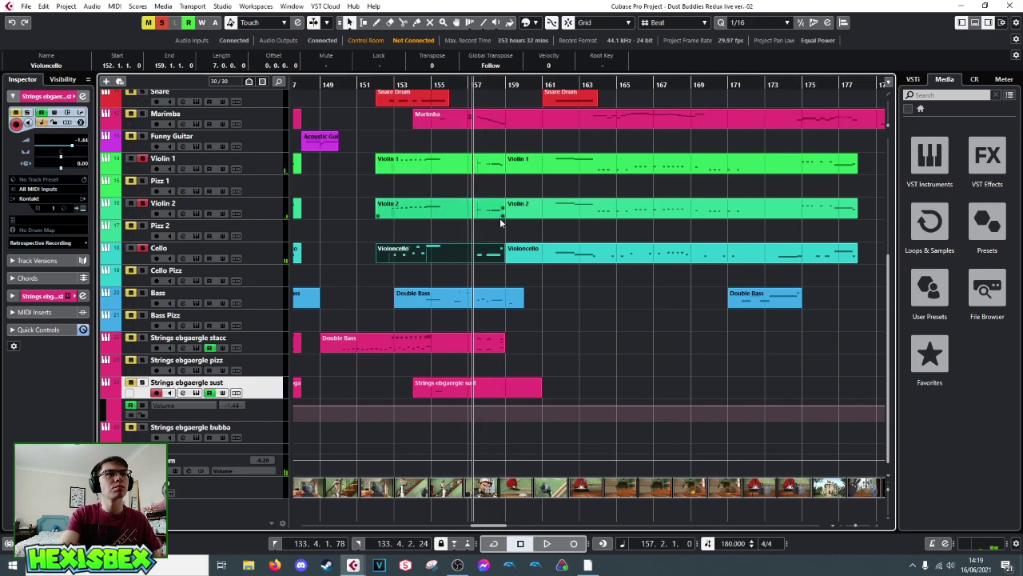
- Examine the cello notes of bars 157 and 158 in the note editor and in the enlarged arrangement
double_click(479, 261)
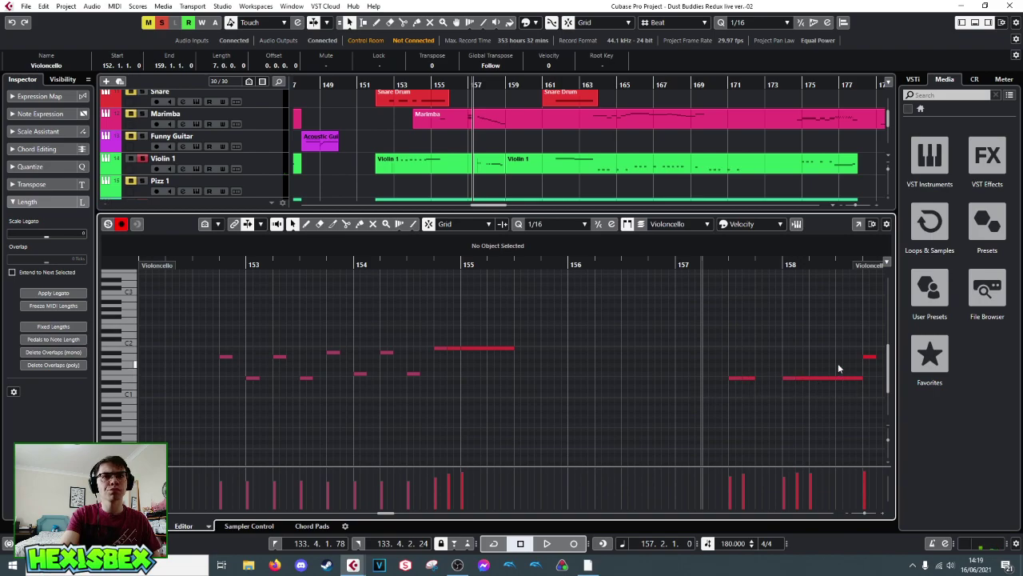
key("ctrl+e")
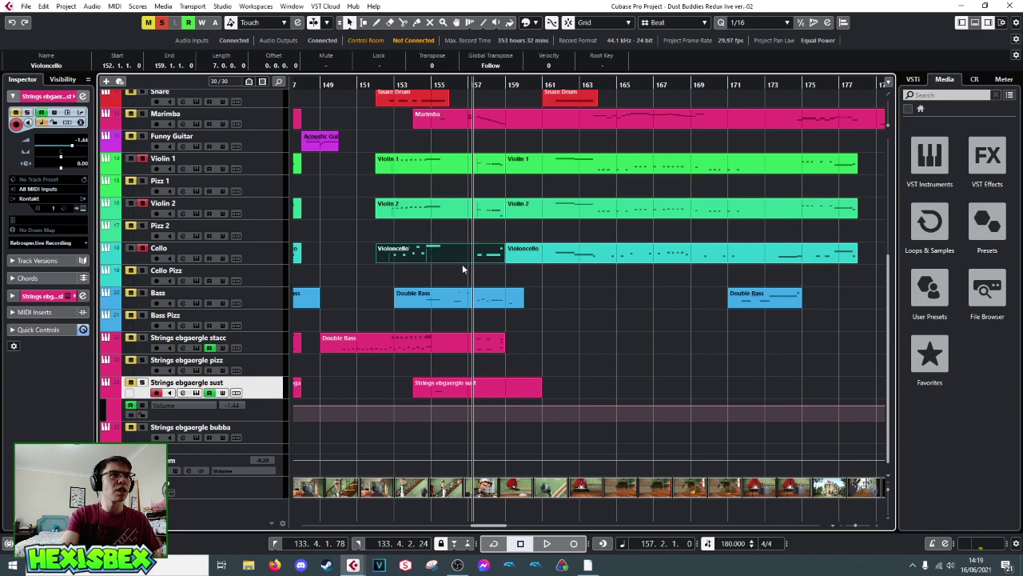
left_click_drag(496, 84, 414, 127)
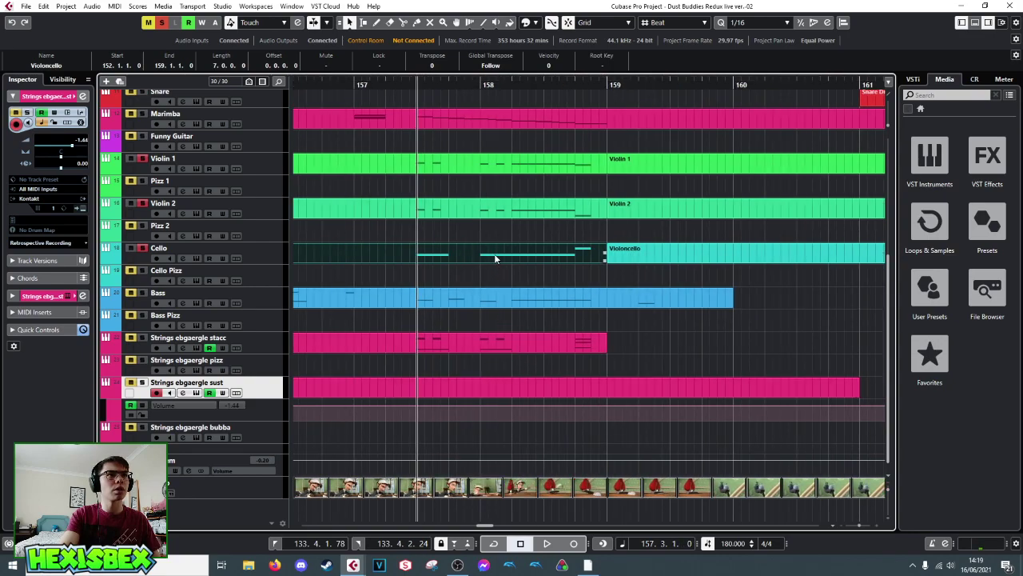
scroll(496, 257, "up", 2)
scroll(555, 324, "down", 2)
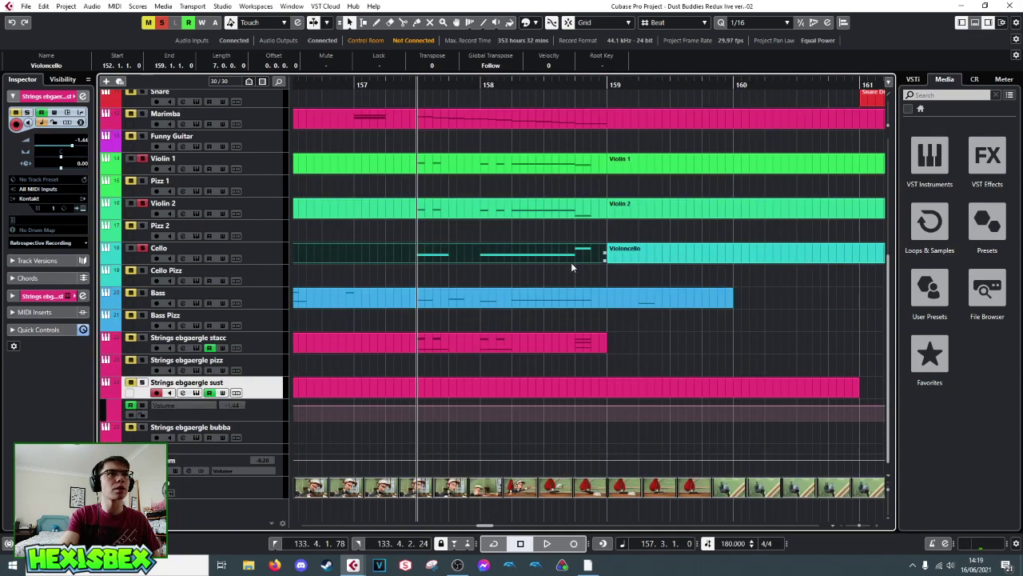
- Open the Violin 1, Violin 2, Cello and Bass parts for bars 152–159 together in the note editor
left_click_drag(466, 140, 598, 310)
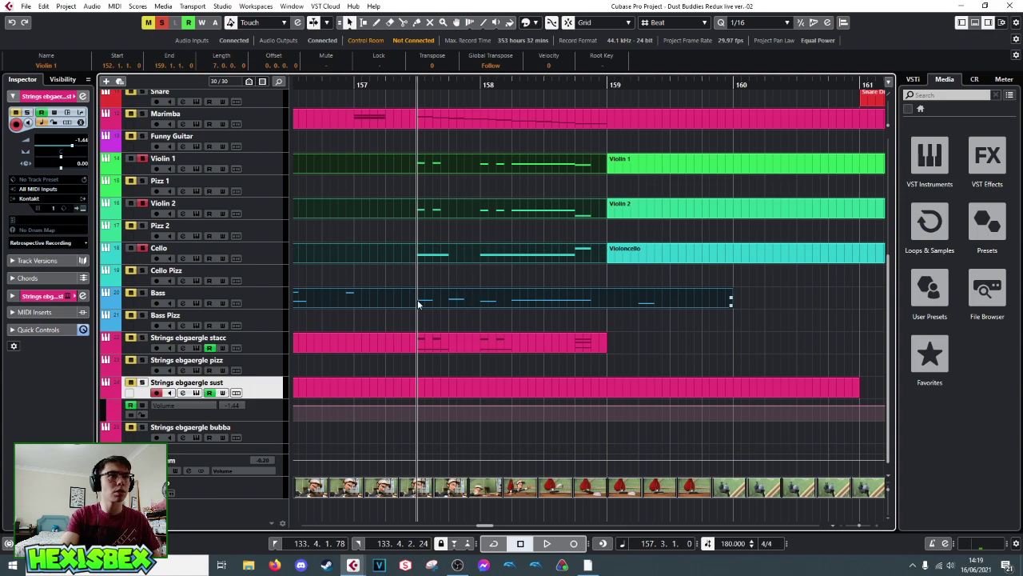
key("Return")
scroll(604, 348, "up", 3)
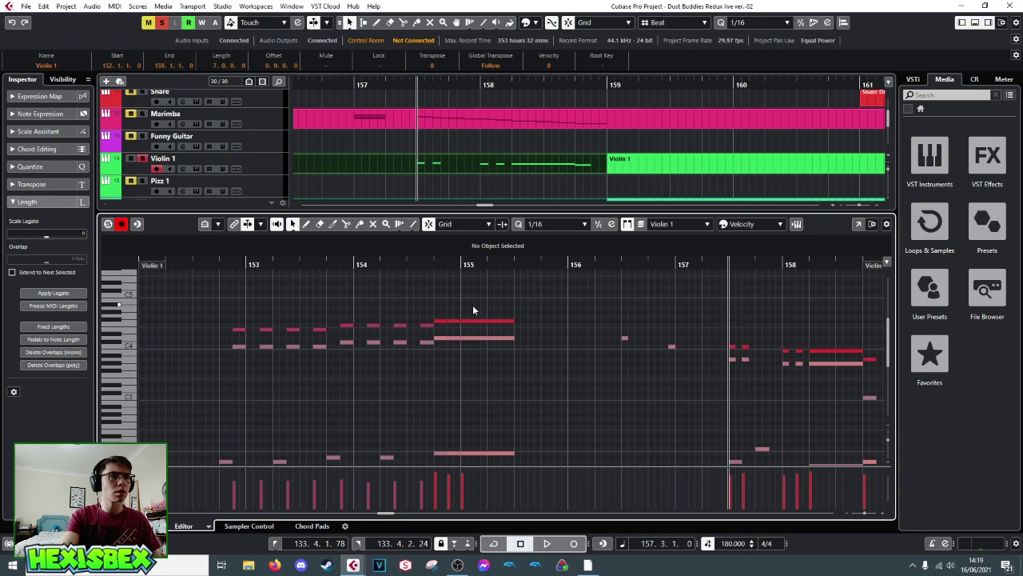
- Copy the held string notes starting at 155.1.1, the bass notes of bar 156 and the long notes of bar 158, with the cursor at 155.1.1
left_click_drag(473, 309, 524, 404)
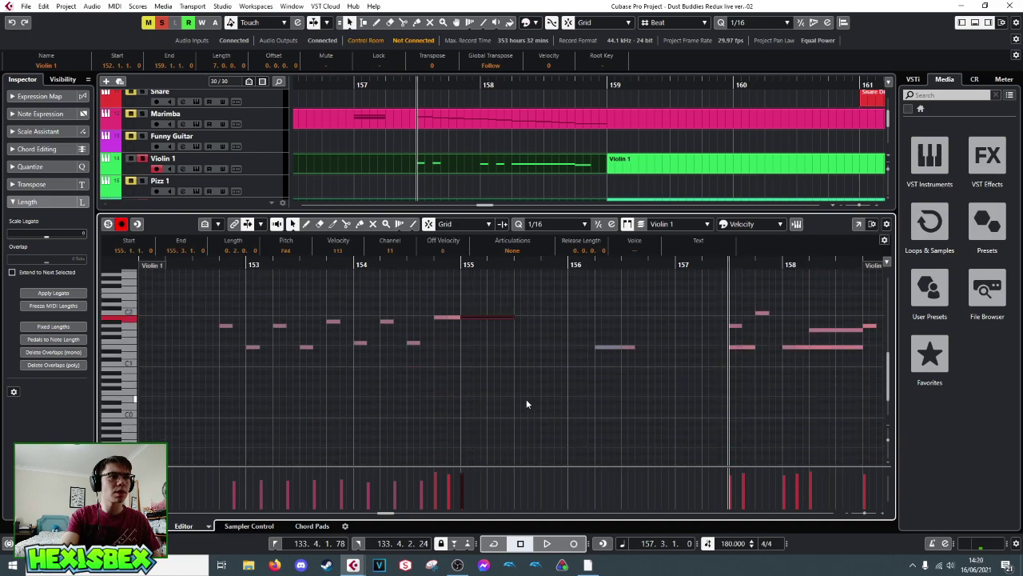
scroll(623, 363, "up", 5)
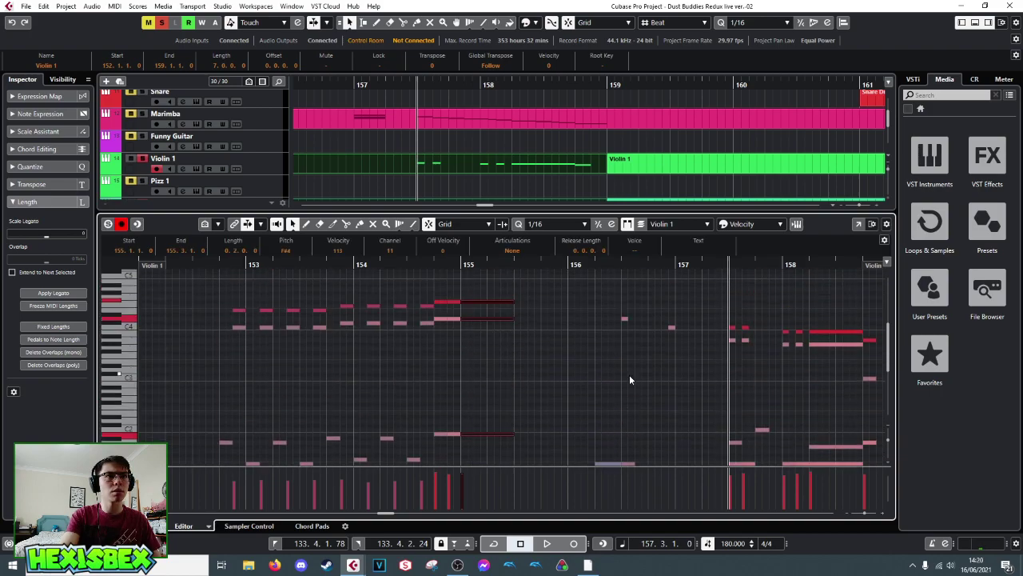
double_click(385, 269)
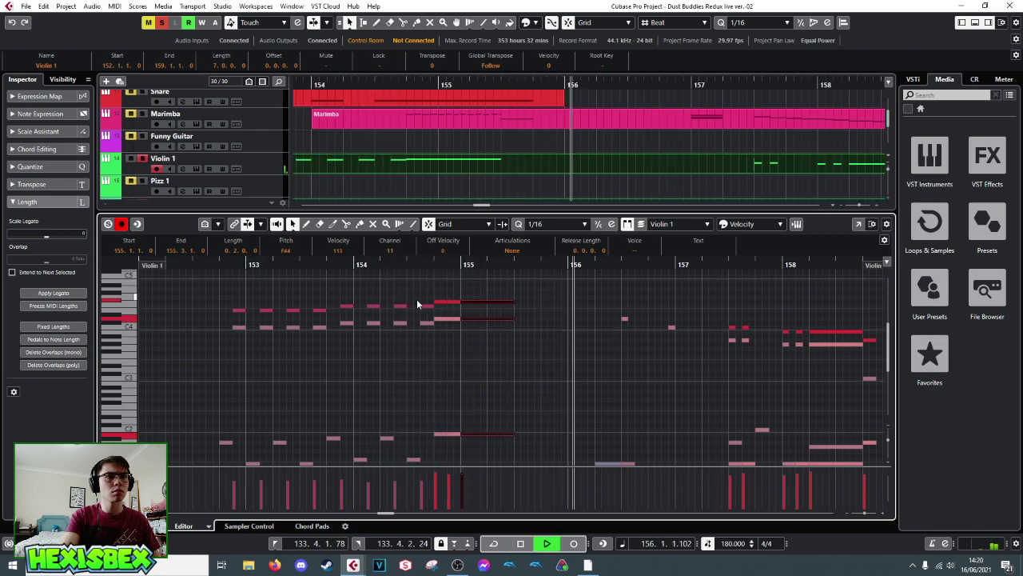
key("space")
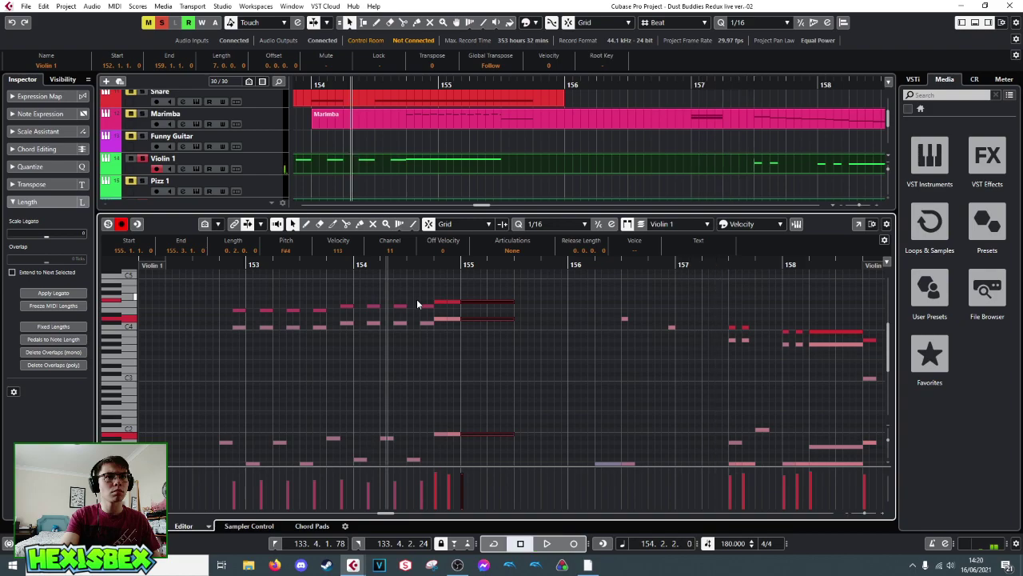
scroll(561, 329, "down", 3)
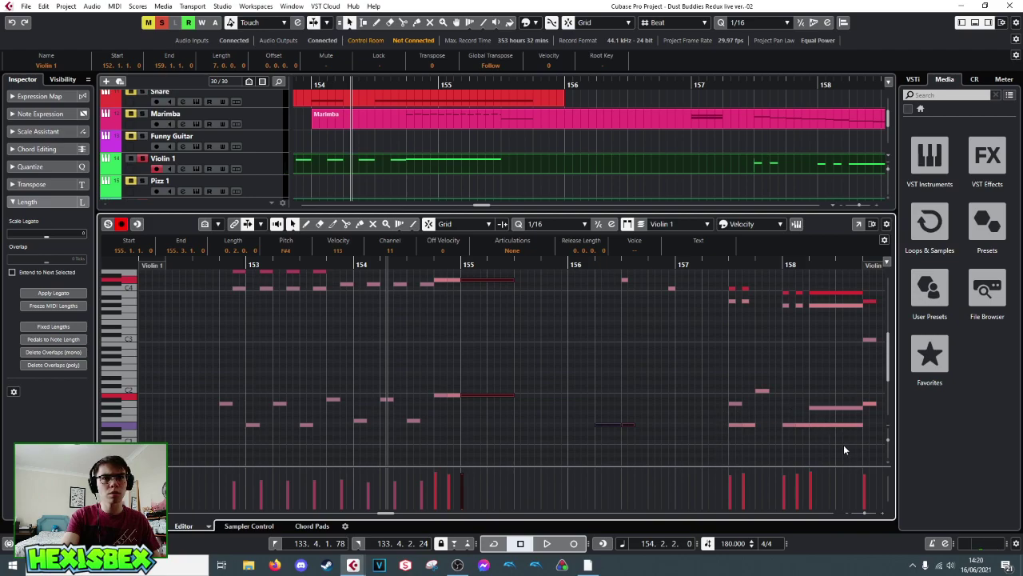
scroll(830, 354, "up", 3)
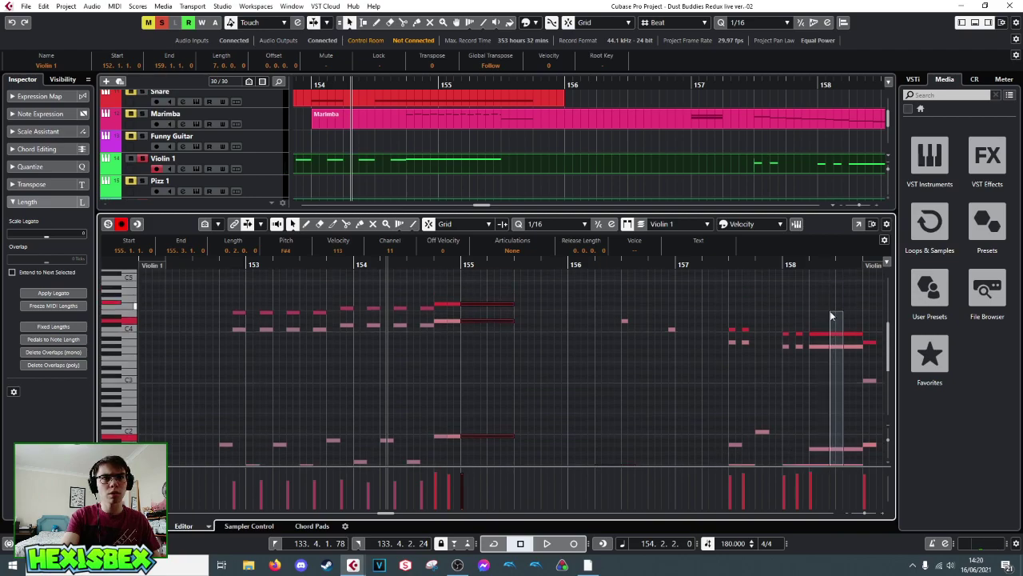
left_click_drag(832, 315, 833, 320)
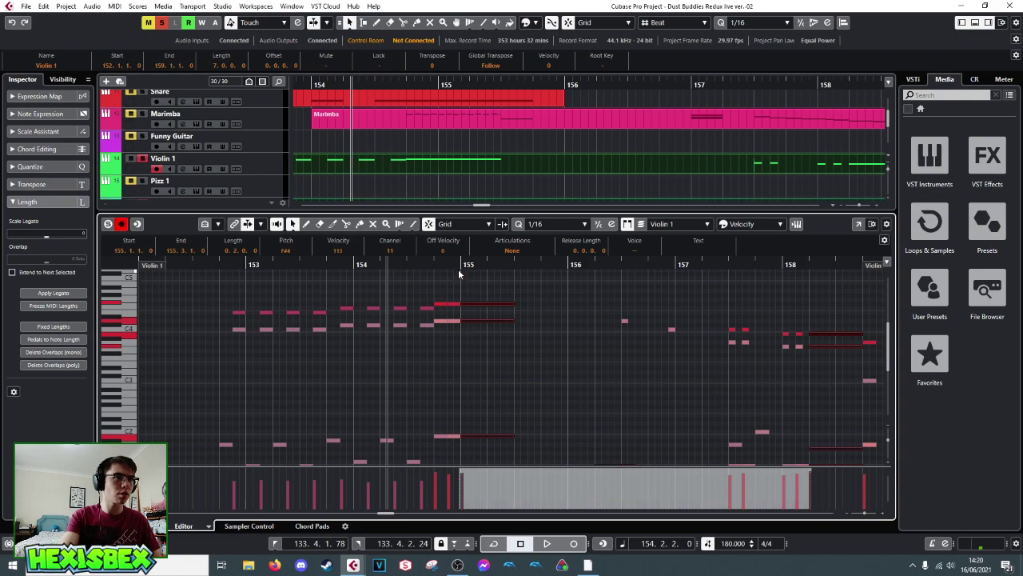
scroll(495, 329, "down", 9)
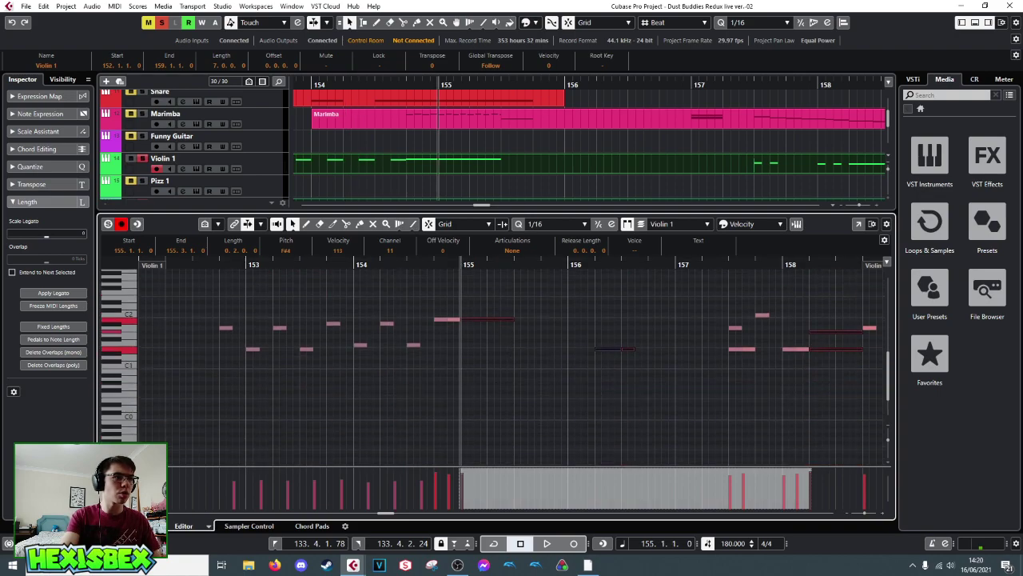
key("ctrl+e")
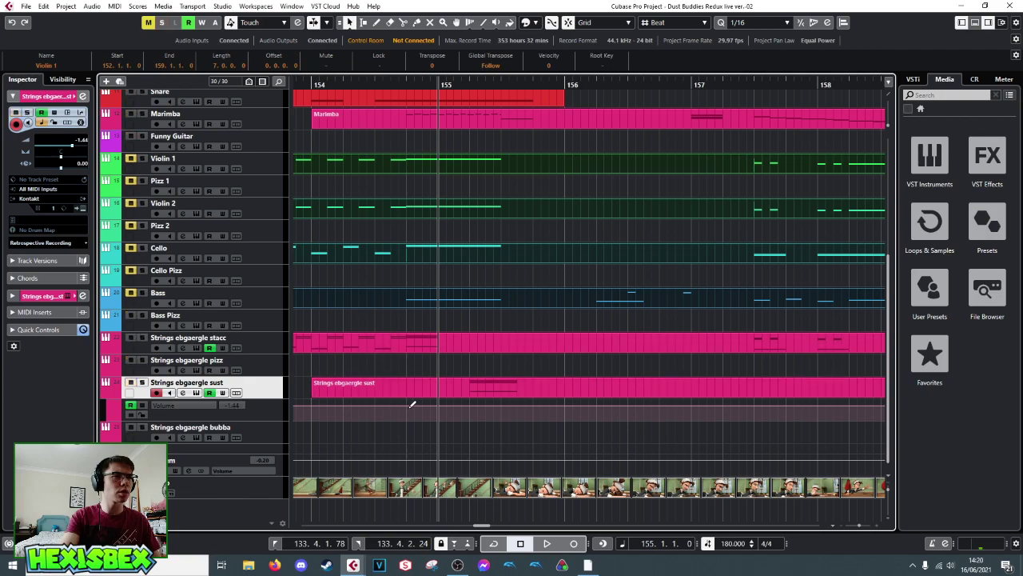
- Replace the old notes in bar 155 of the Strings ebgaergle sust part by pasting the copied notes at 155.1.1
double_click(437, 387)
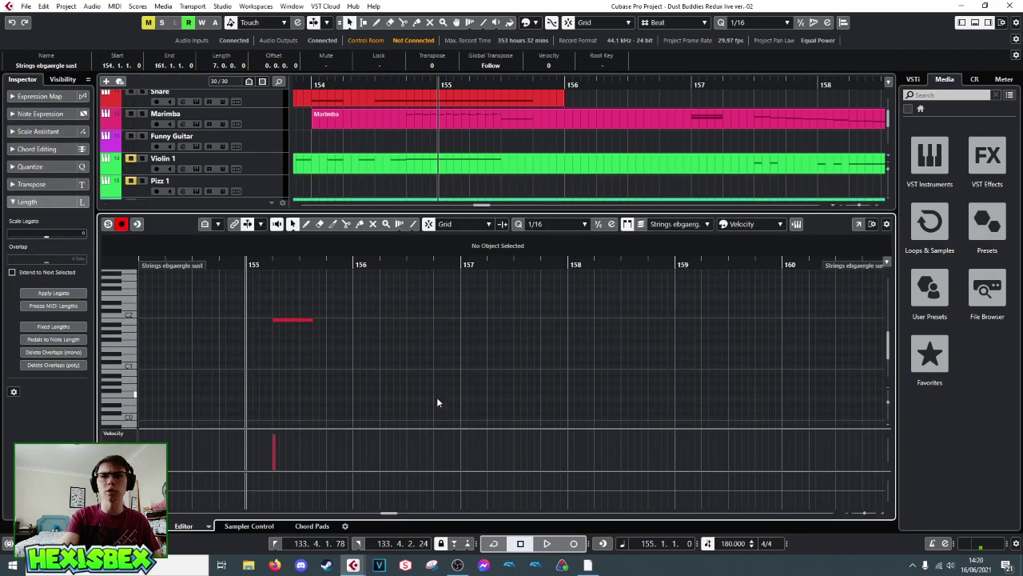
scroll(292, 359, "up", 8)
left_click_drag(292, 391, 330, 424)
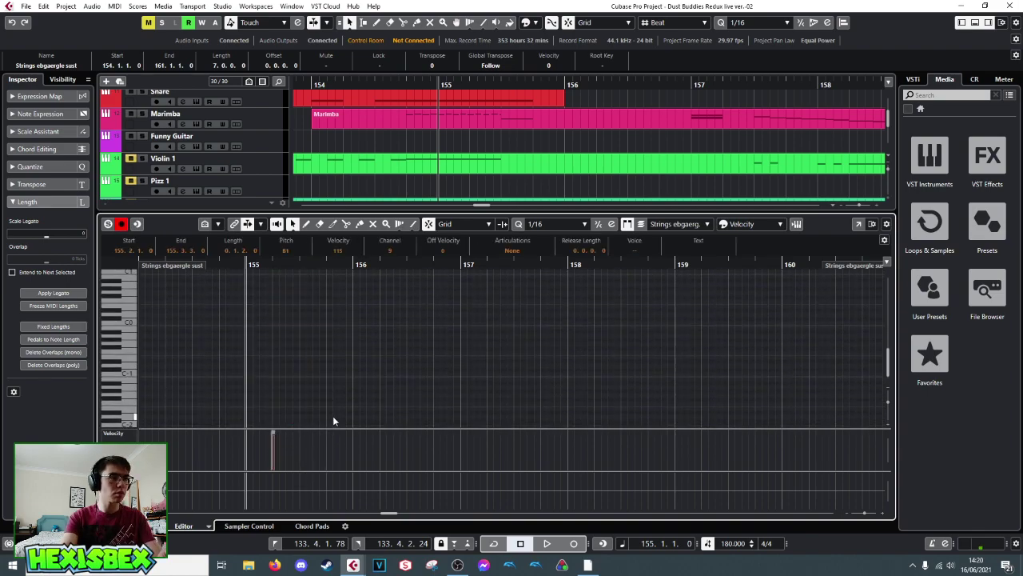
key("Delete")
scroll(322, 367, "up", 5)
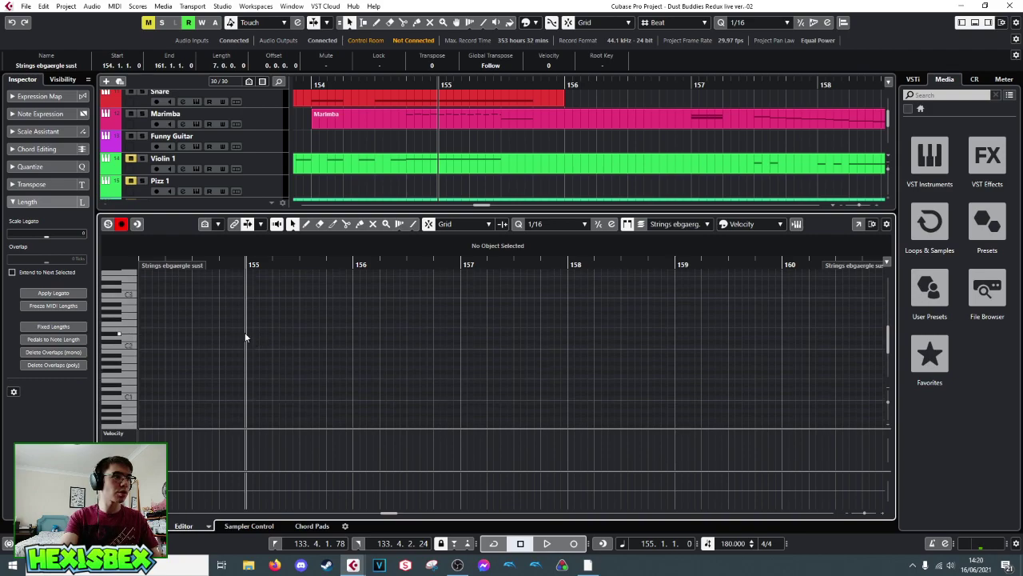
key("ctrl+z")
key("space")
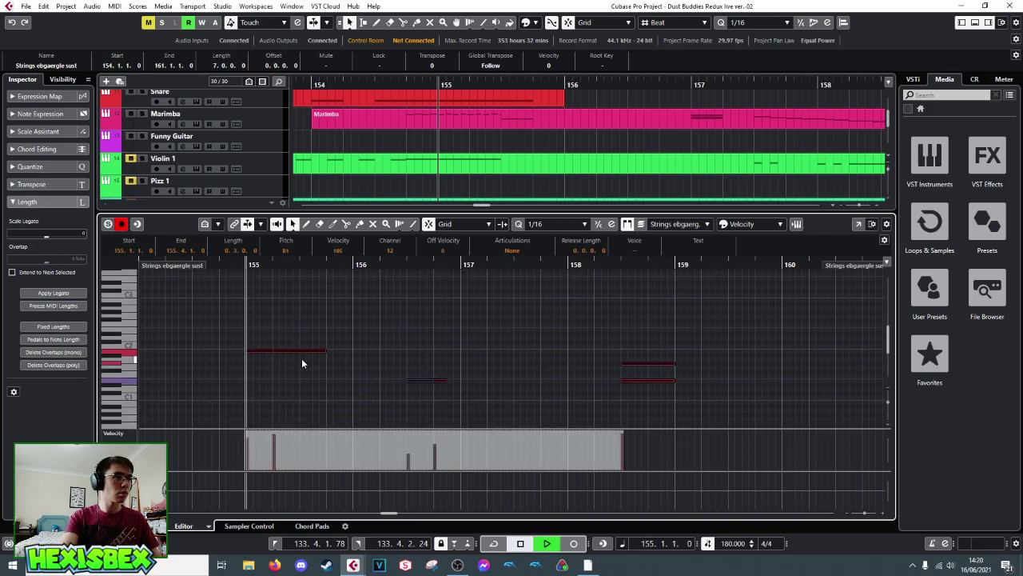
key("space")
- Shorten the pasted bar 155 notes to end at 155.3.1 and play the result past bar 158
left_click_drag(309, 324, 327, 408)
left_click_drag(328, 264, 300, 339)
key("space")
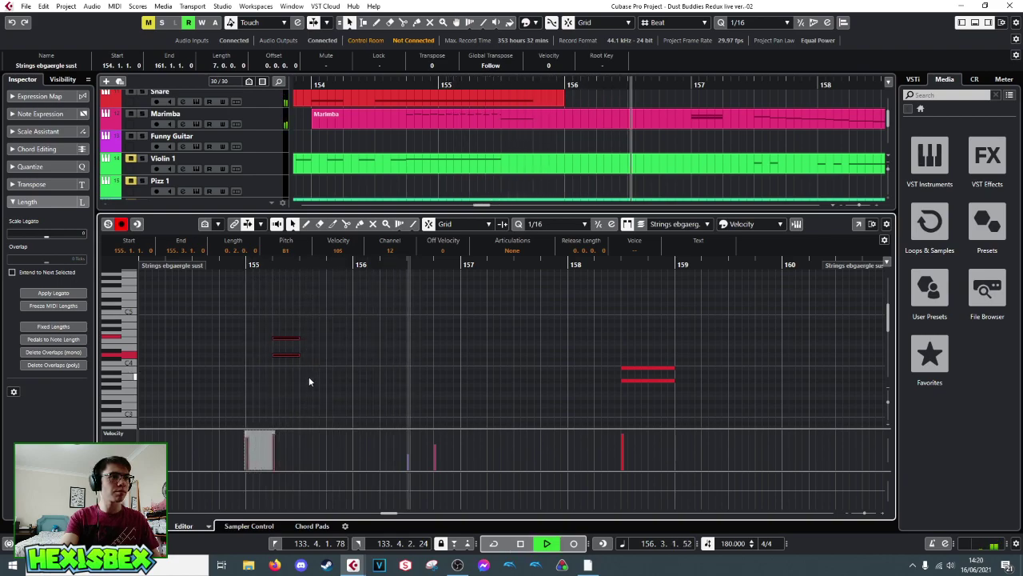
scroll(393, 358, "down", 6)
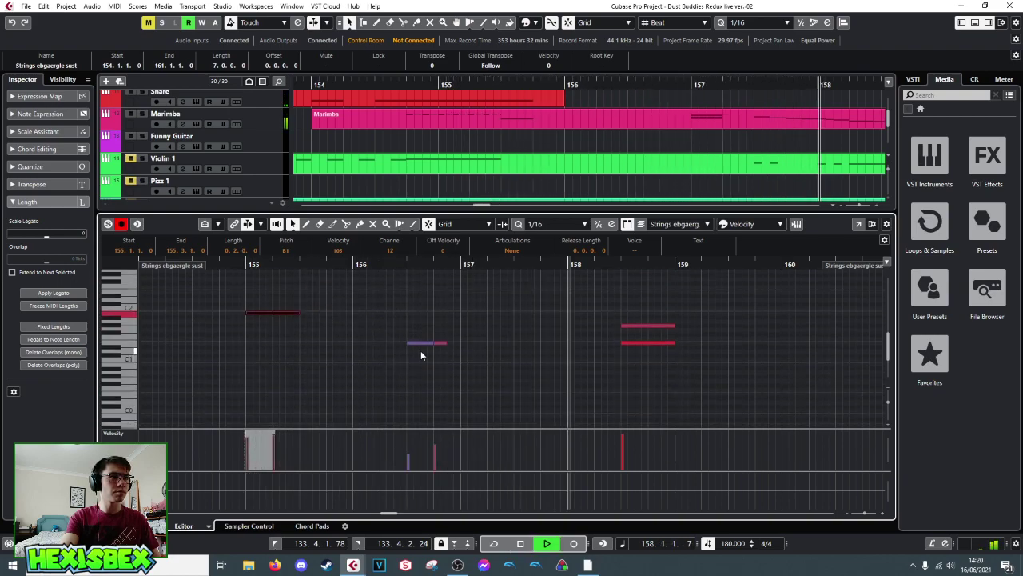
key("space")
- Lower the velocity of the second low note in bar 156 and play the passage again
left_click_drag(435, 445, 437, 449)
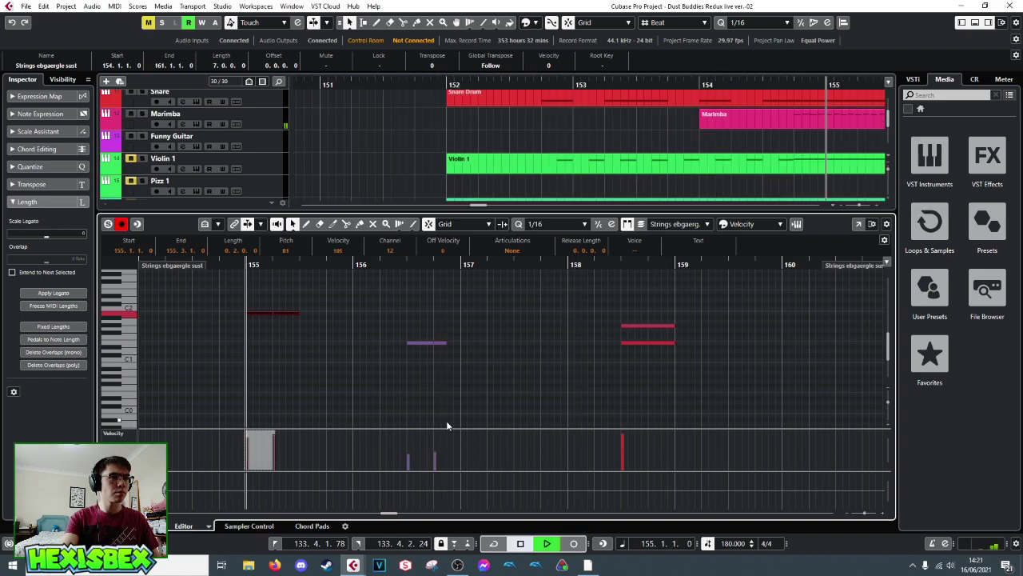
key("space")
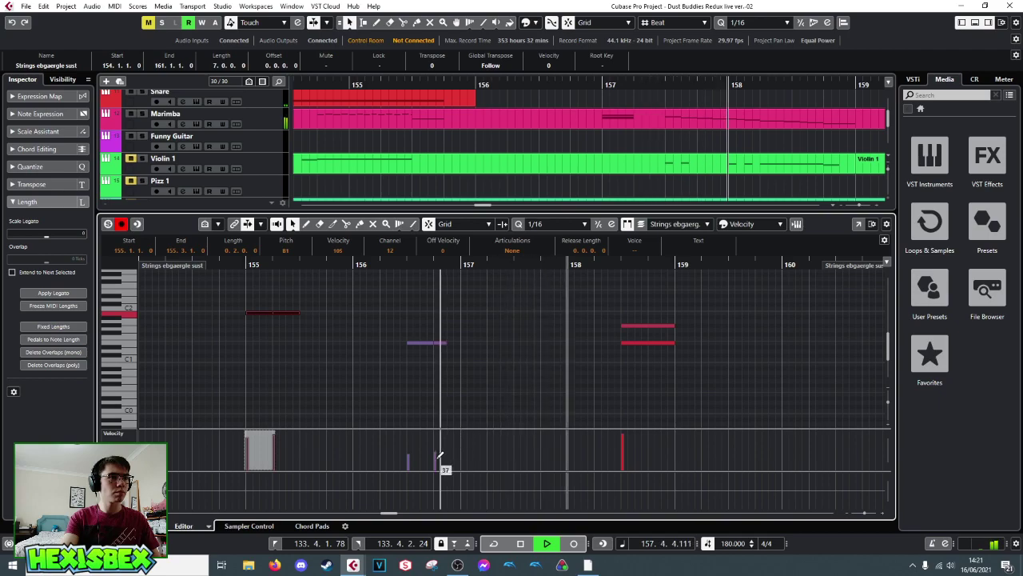
key("space")
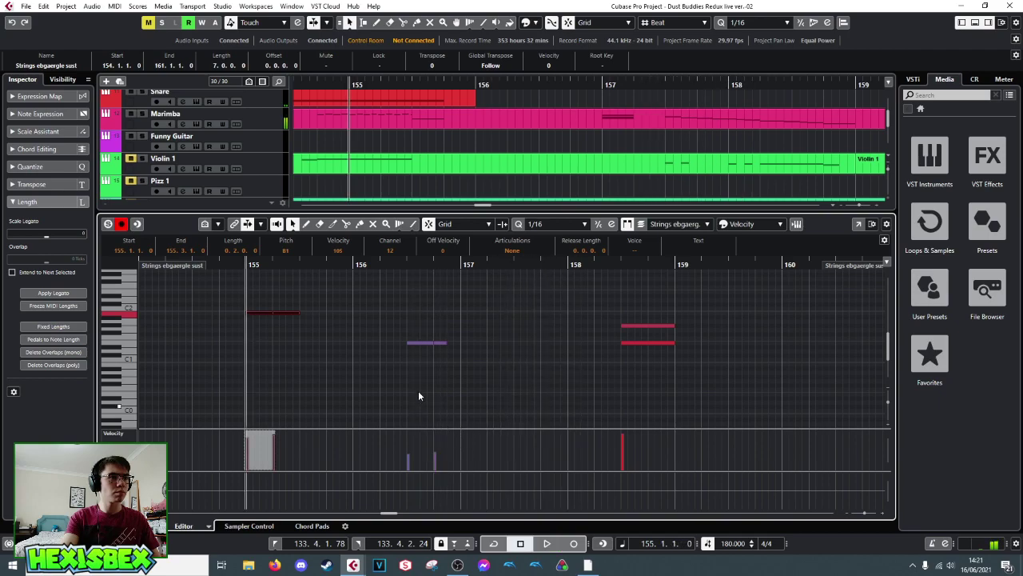
- Try removing the two low notes of bar 156 from the sustained strings part and play from 155.1.1
left_click(414, 342)
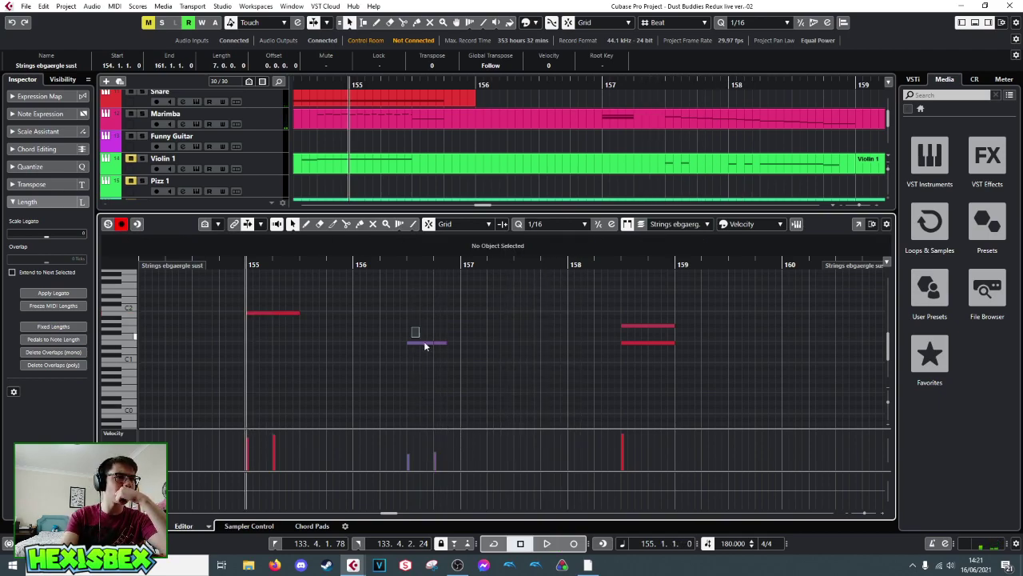
key("Delete")
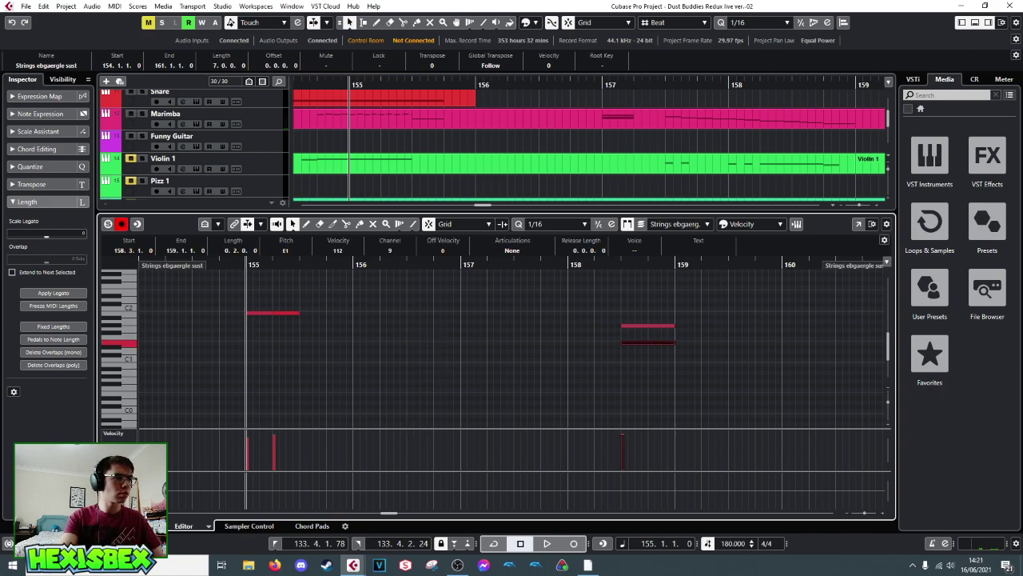
key("Return")
key("space")
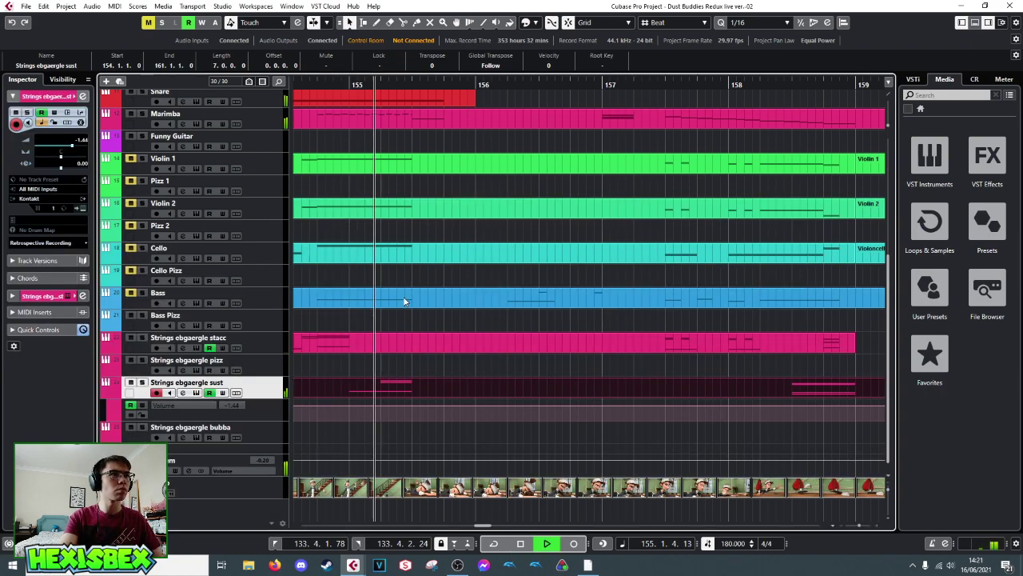
key("space")
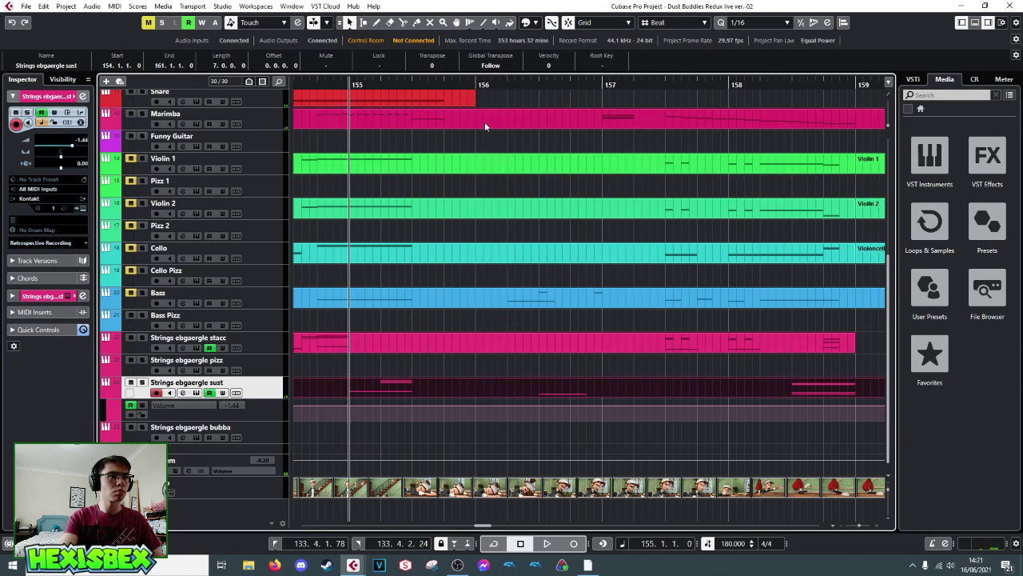
- Cut the two low notes of bar 156 from the Strings ebgaergle sust part and close the note editor
double_click(538, 386)
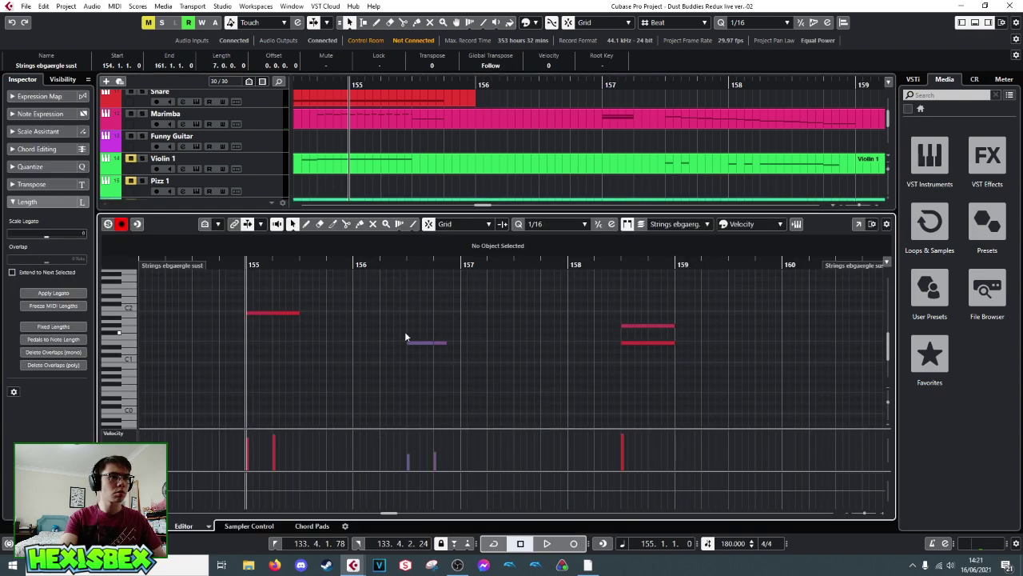
left_click_drag(439, 366, 441, 369)
key("Escape")
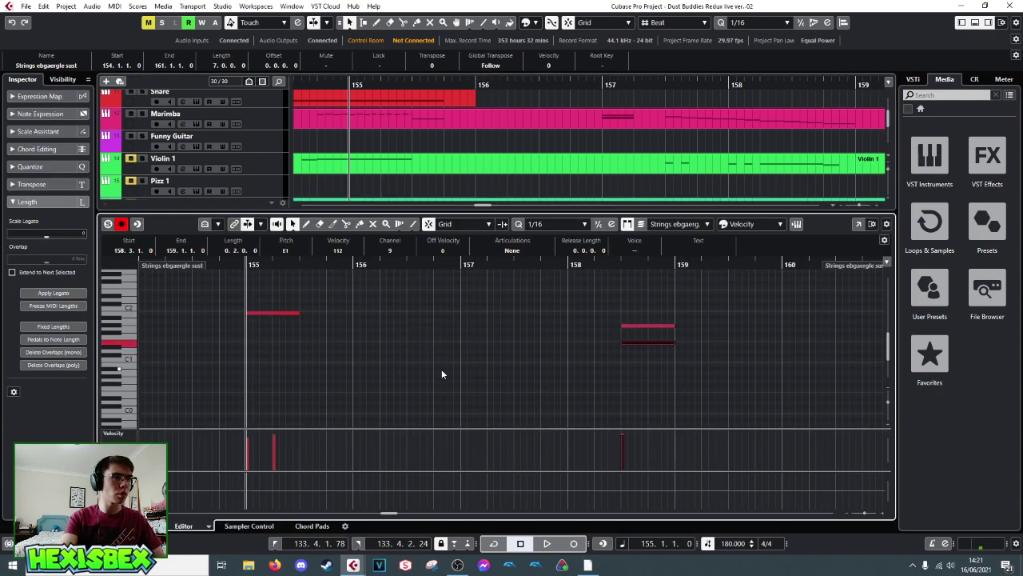
key("Return")
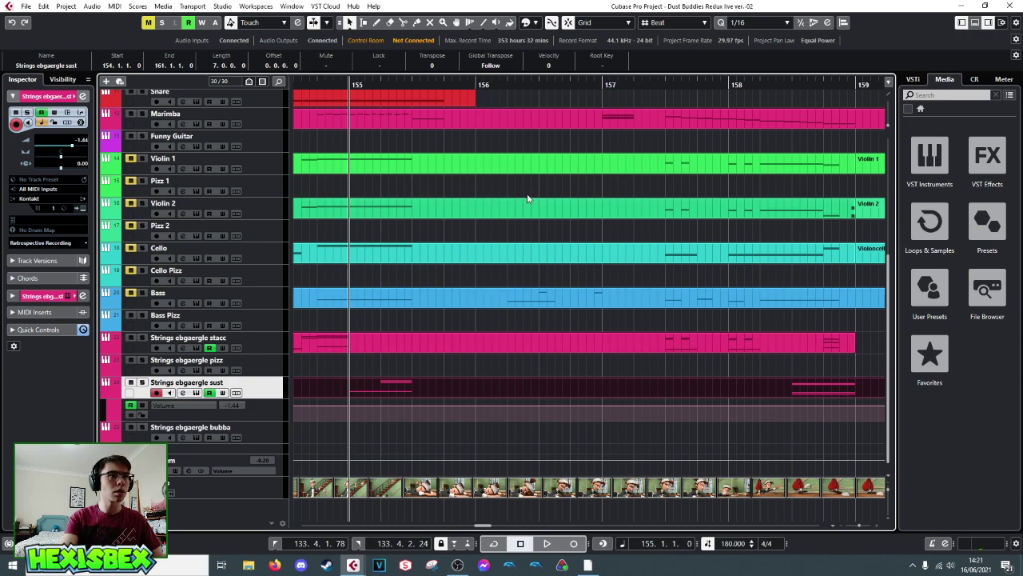
- Paste the cut notes into the Strings ebgaergle stacc part at 156.3.1 and play from there
left_click(536, 85)
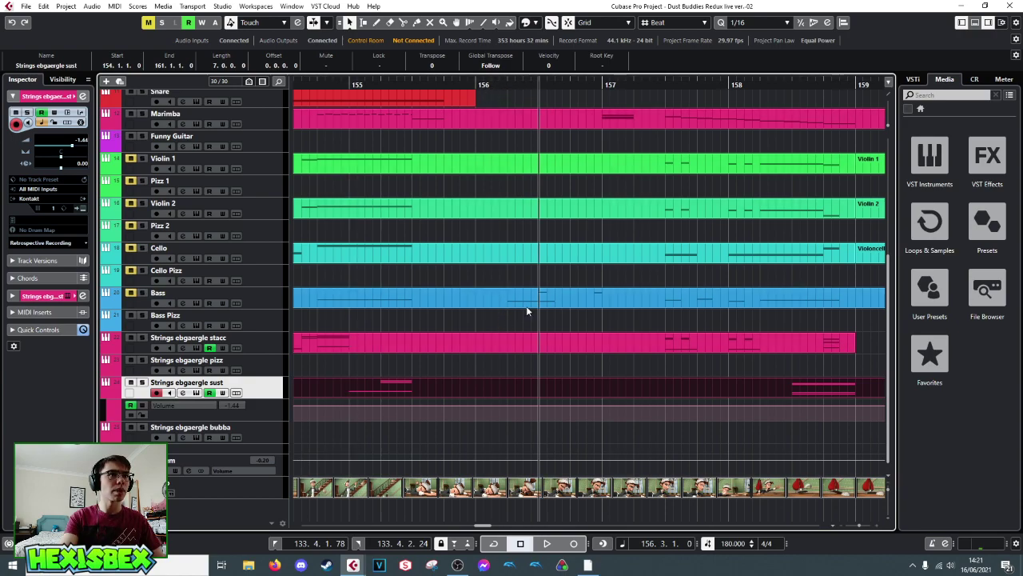
left_click(538, 346)
key("Return")
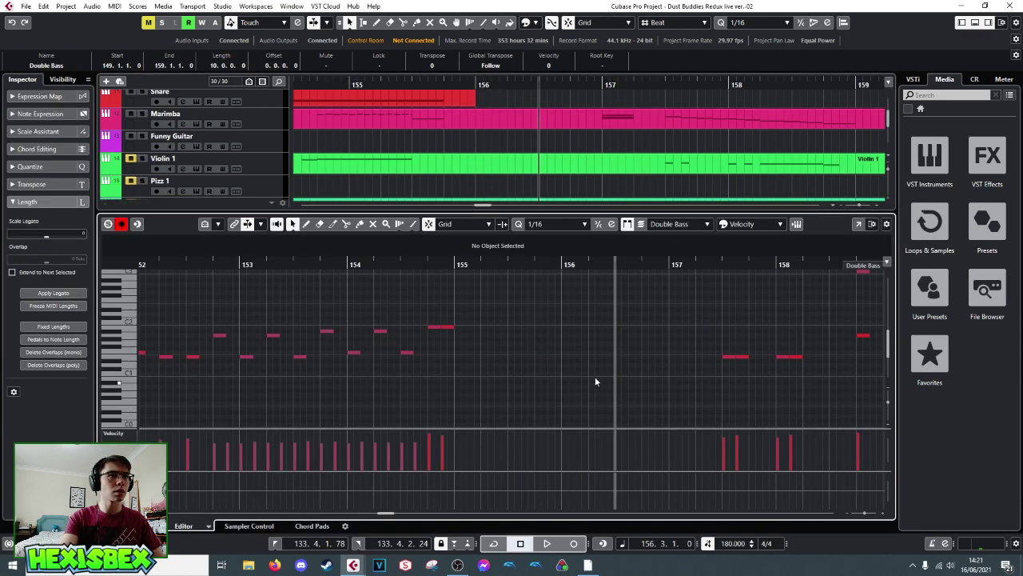
key("ctrl+v")
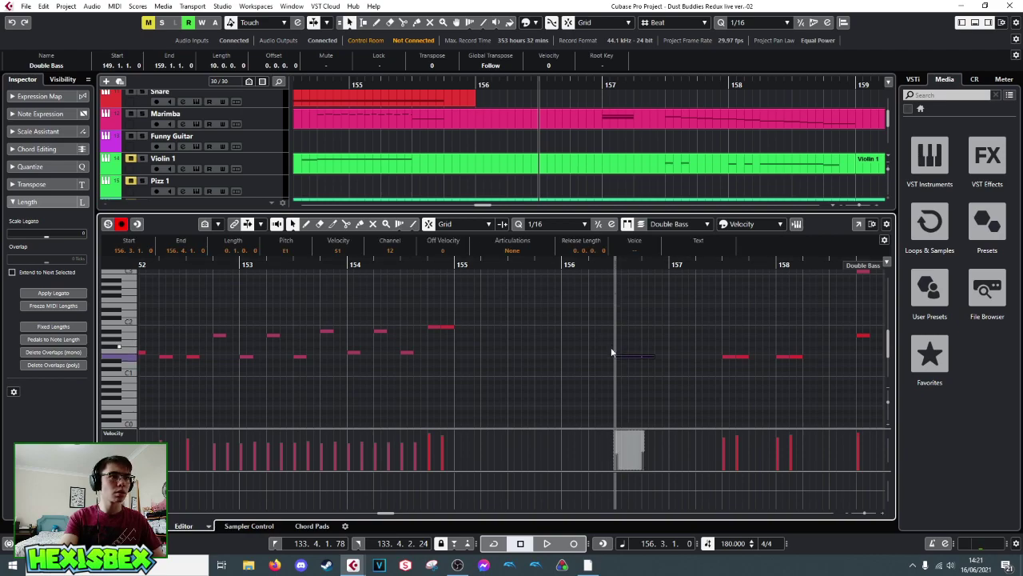
key("space")
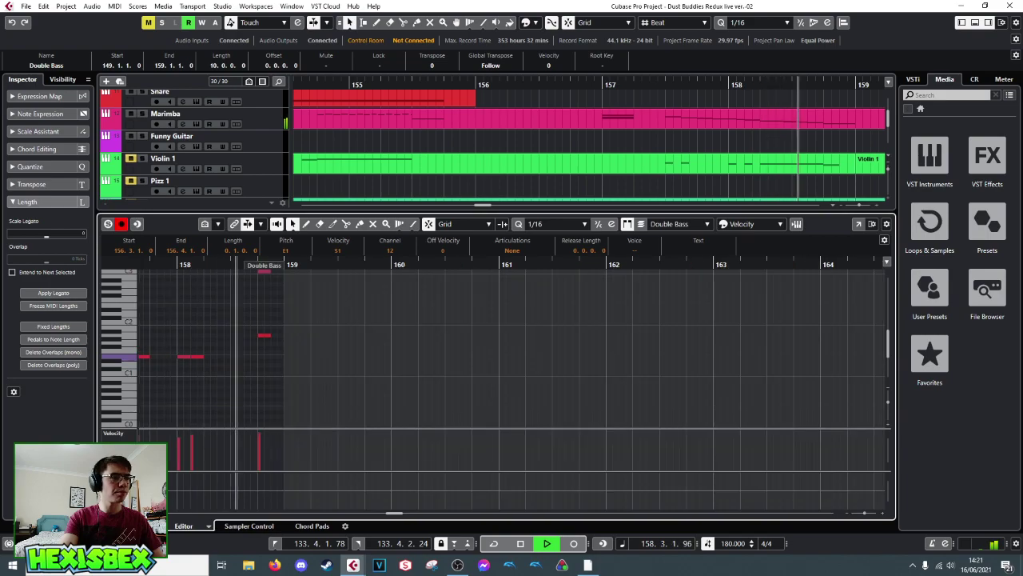
key("Return")
key("space")
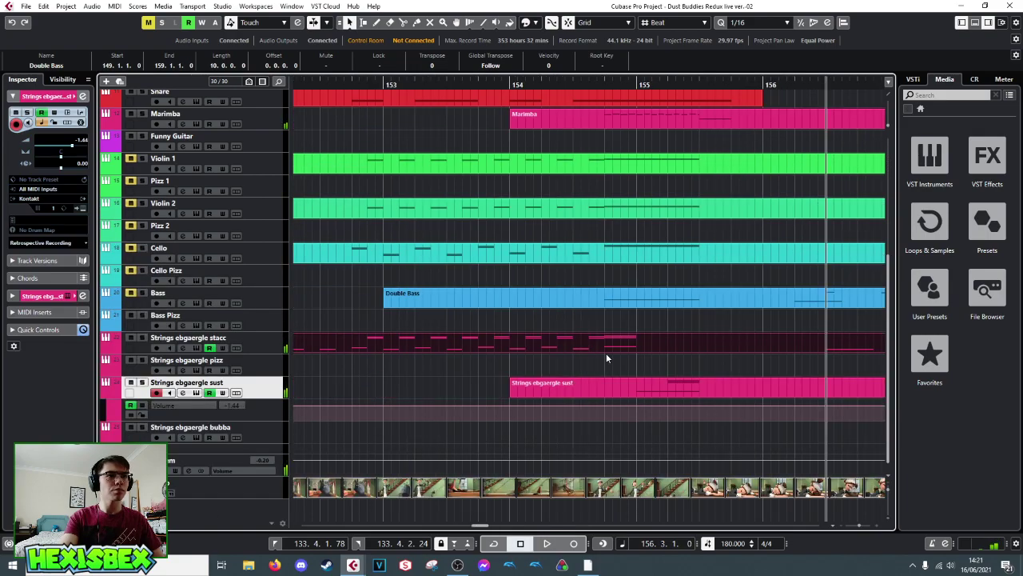
- Play the arrangement from 156.3.1, from 154.2.1 and from 155.1.1 to check the staccato and sustained strings together
key("space")
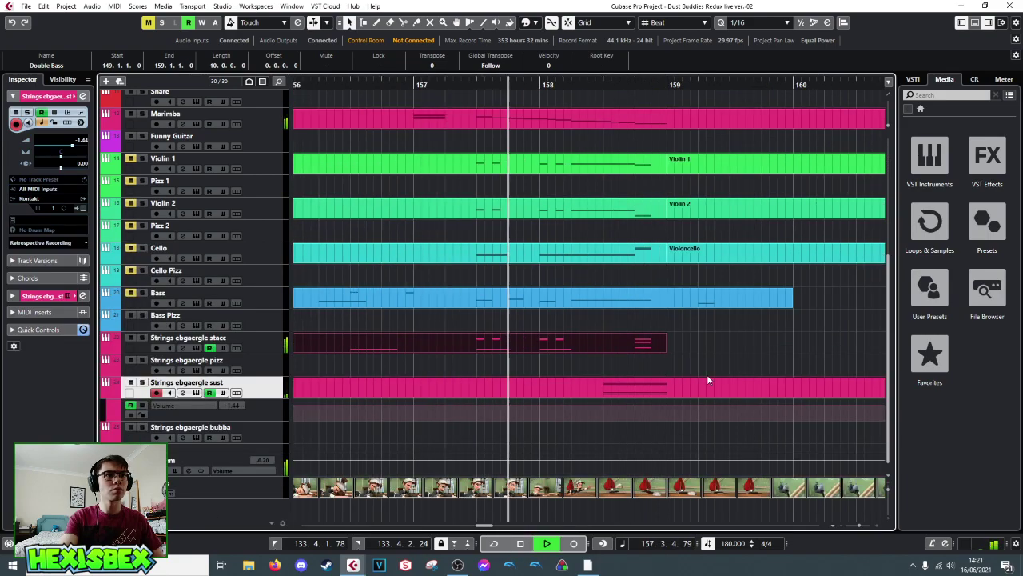
key("space")
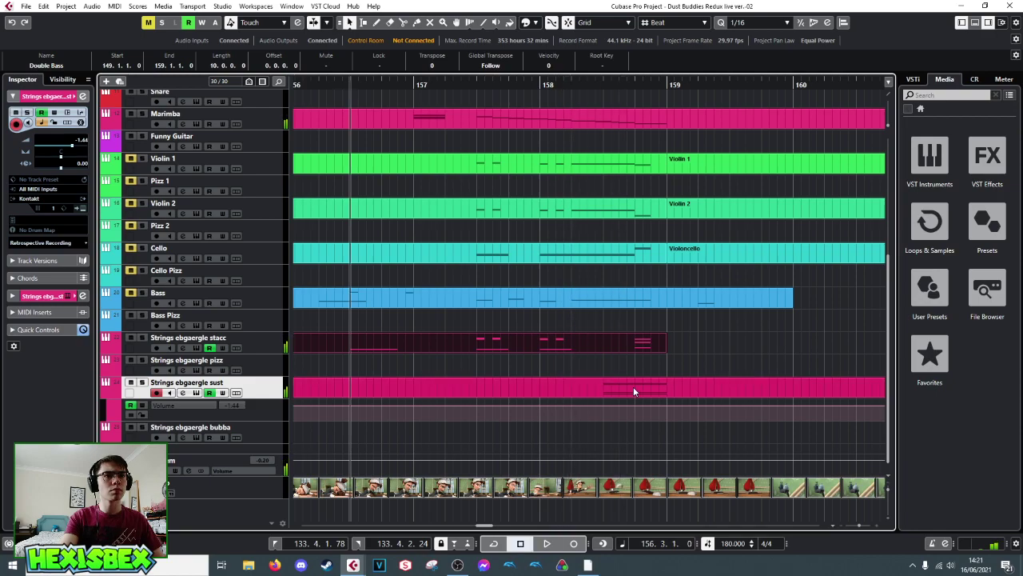
left_click(622, 389)
left_click(364, 88)
key("space")
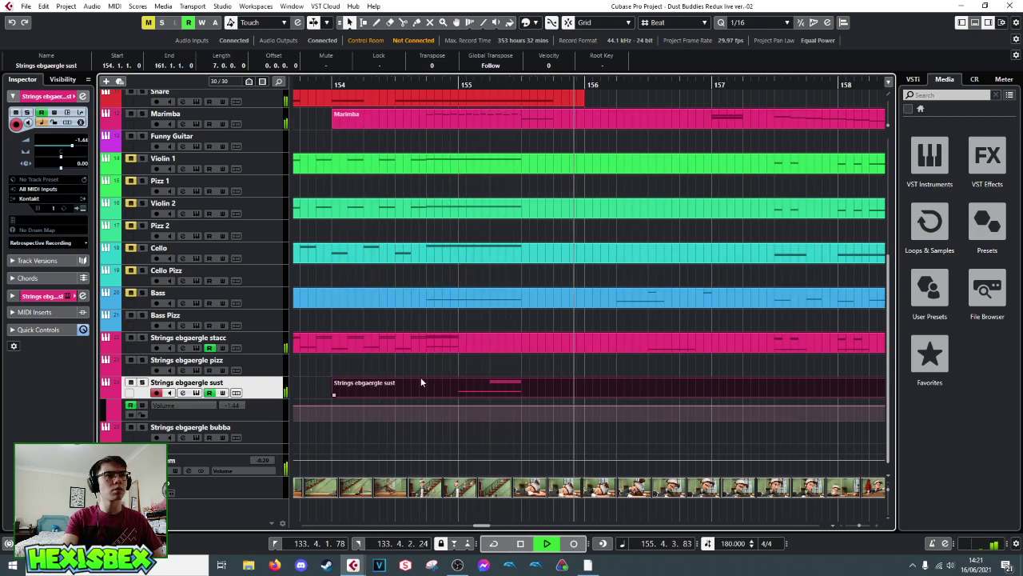
key("space")
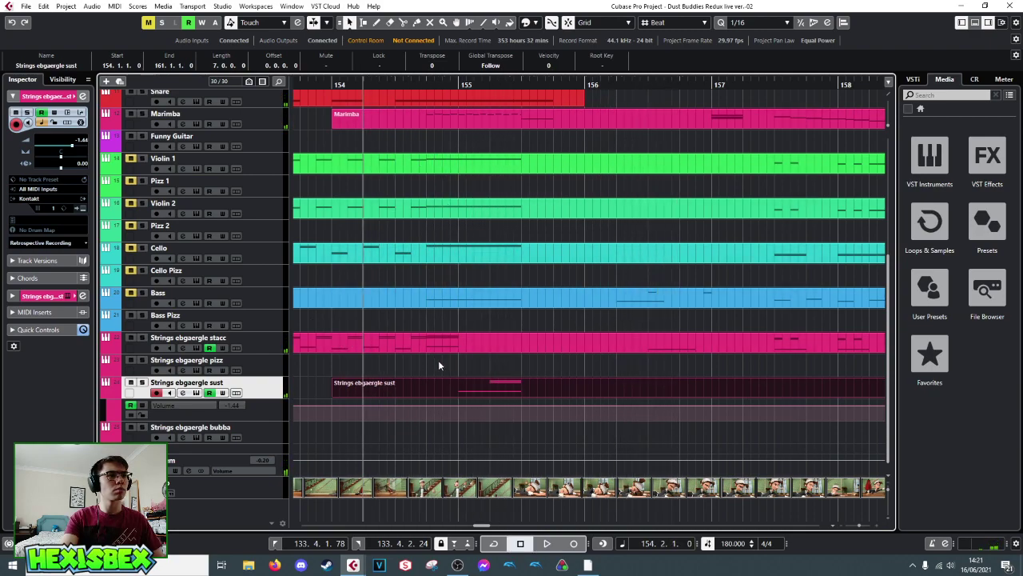
left_click(457, 84)
key("space")
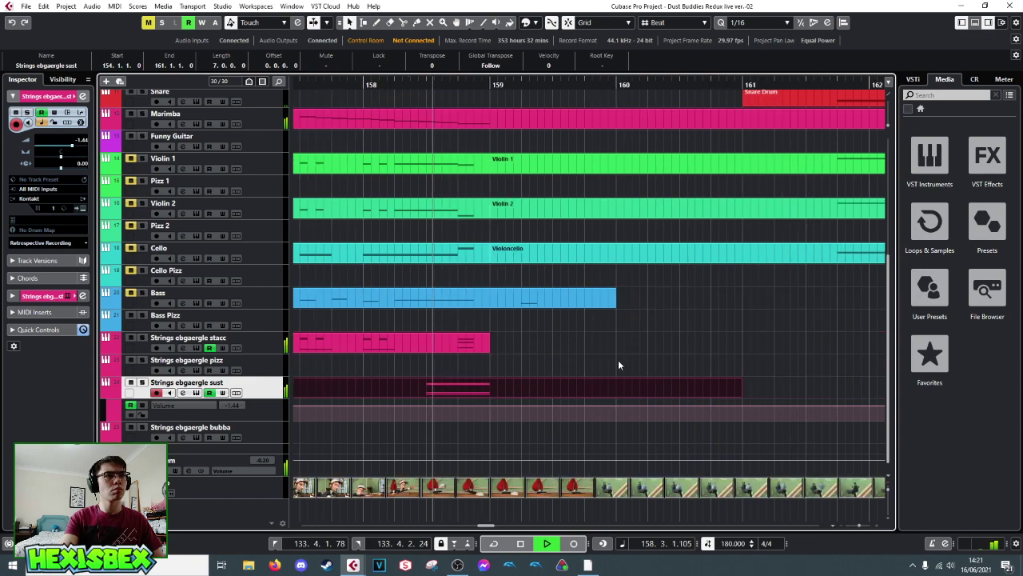
- Split the Strings ebgaergle sust part at 158.1.1 and move the second section one beat earlier to 157.4.1
key("space")
key("space")
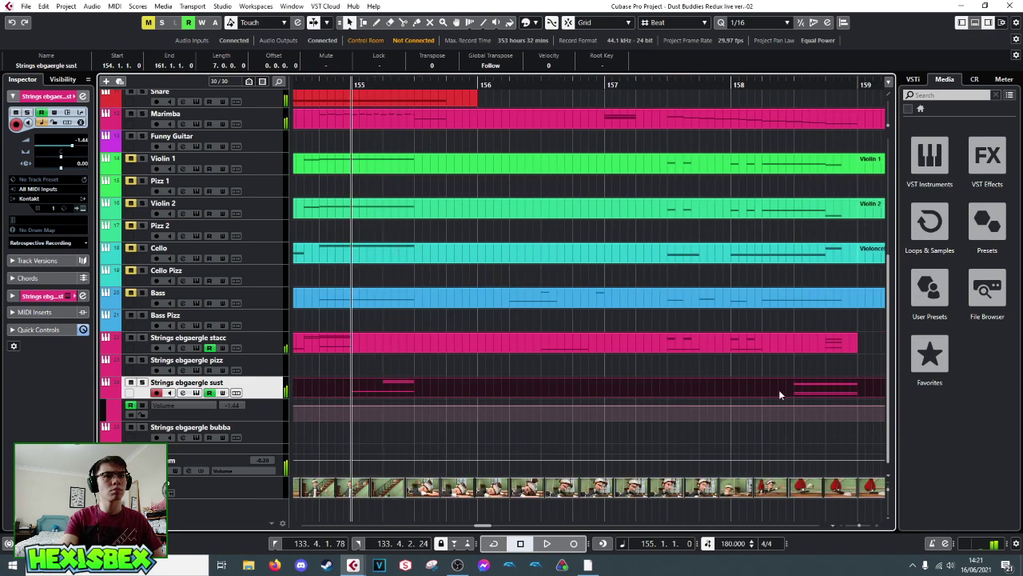
right_click(729, 390)
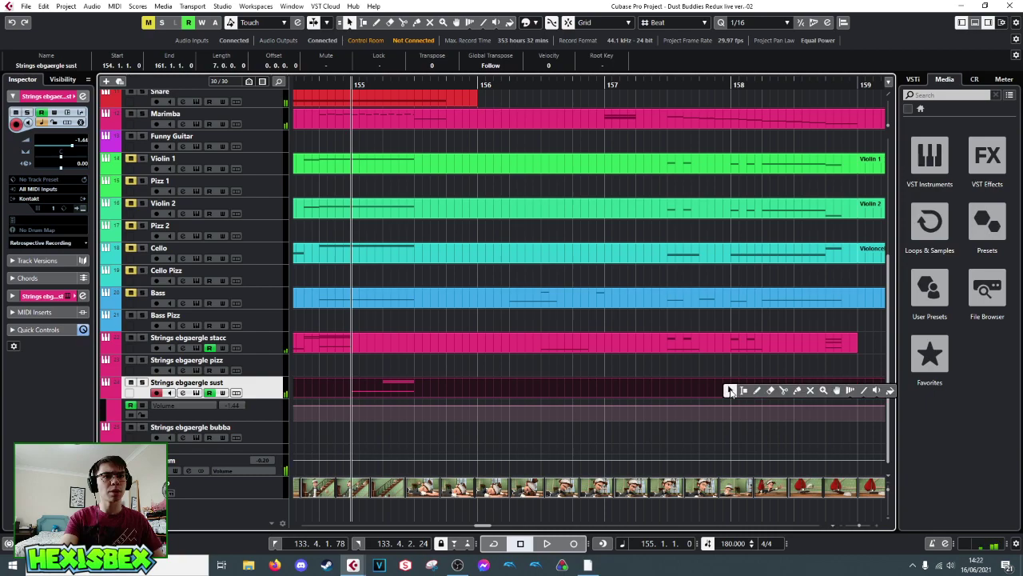
left_click(786, 393)
left_click(735, 393)
right_click(702, 392)
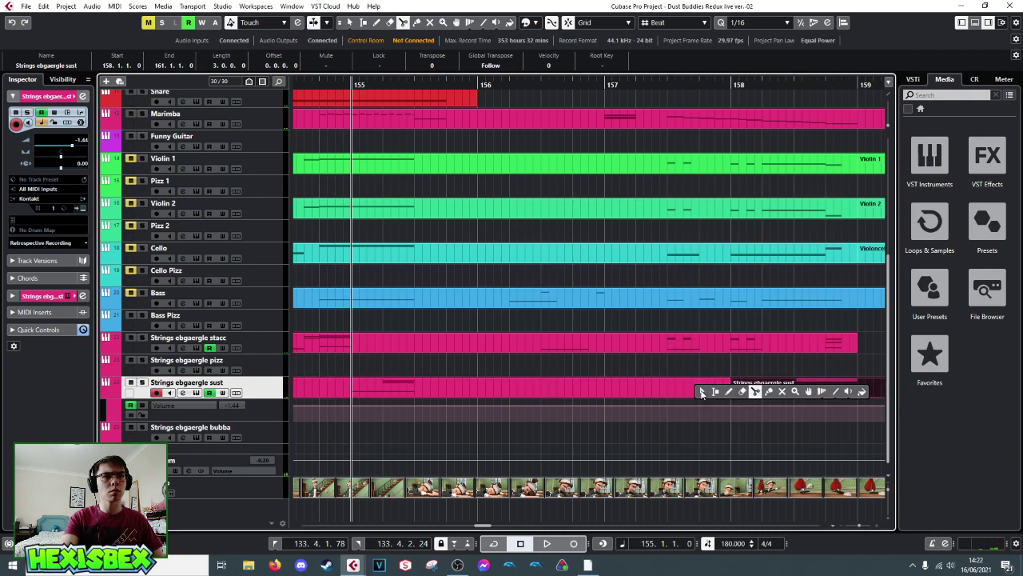
left_click(755, 391)
right_click(722, 386)
left_click(727, 391)
left_click_drag(763, 386, 741, 391)
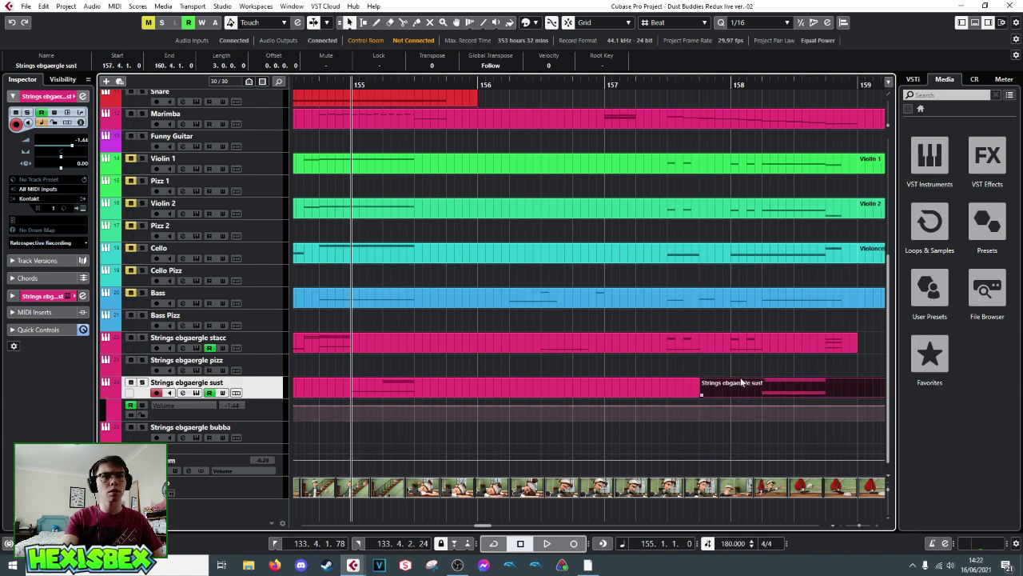
- Glue the two sections of the Strings ebgaergle sust part back into a single part
right_click(734, 394)
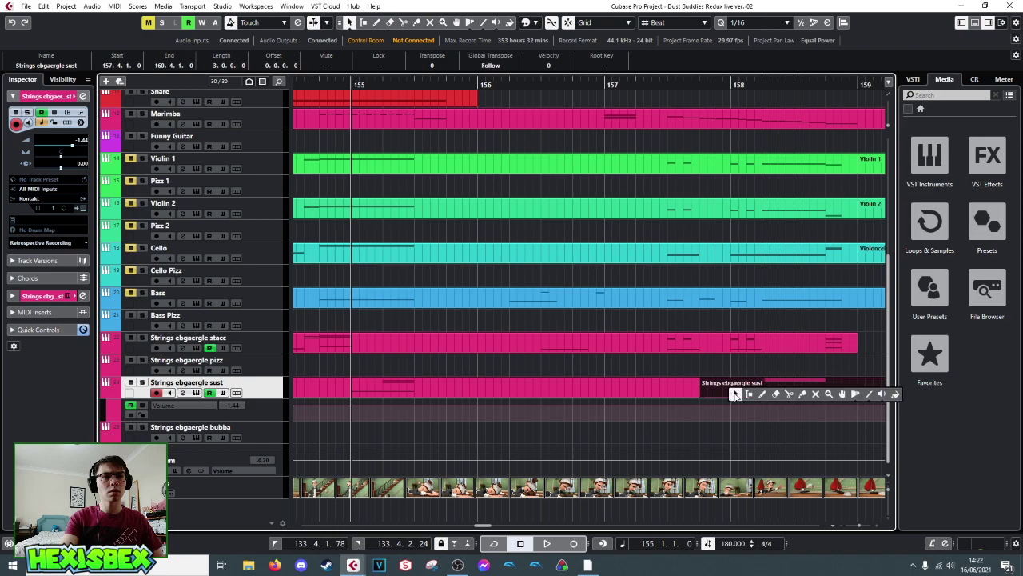
left_click(777, 395)
right_click(797, 396)
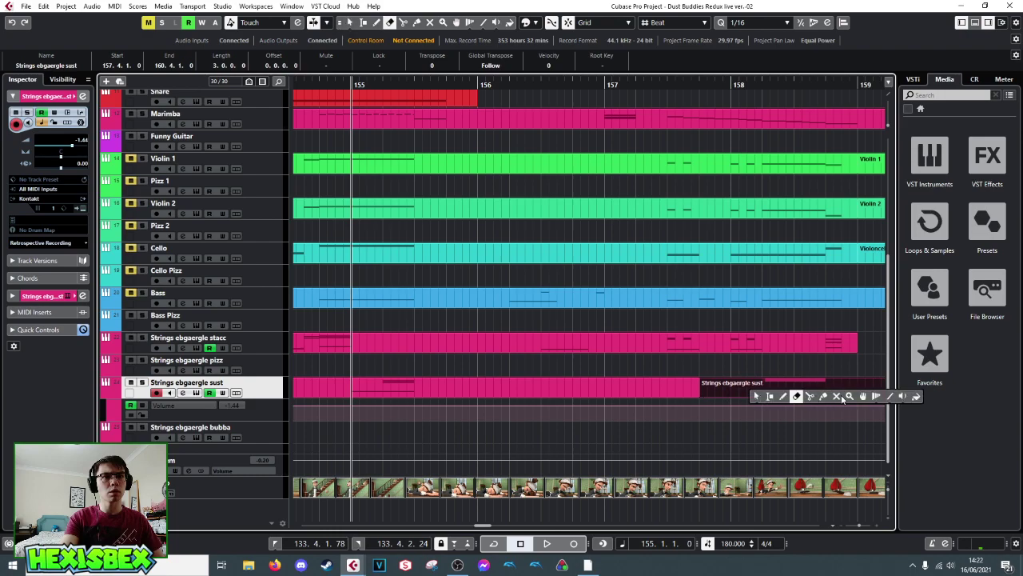
left_click(824, 397)
left_click(702, 385)
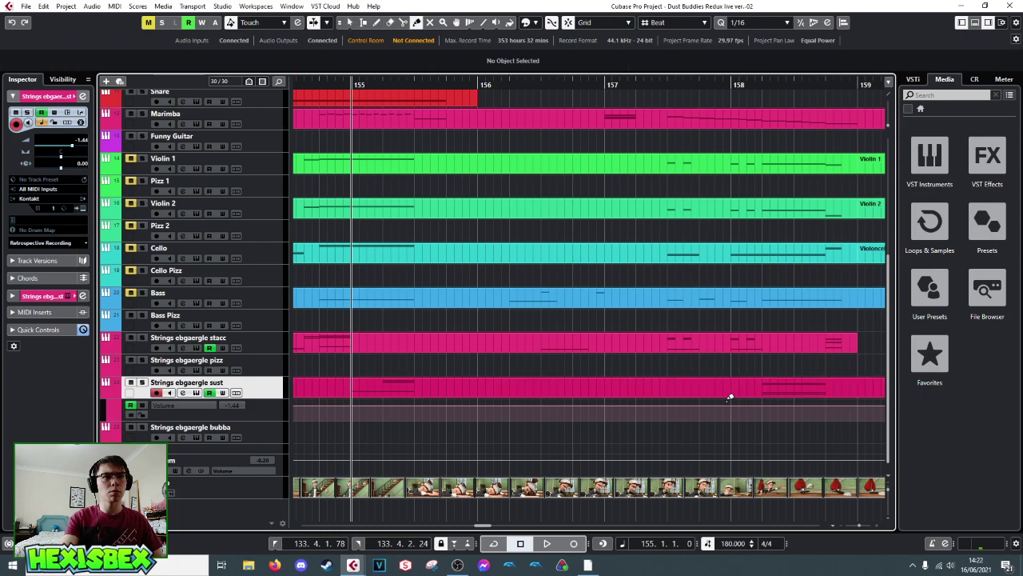
right_click(767, 143)
left_click(729, 143)
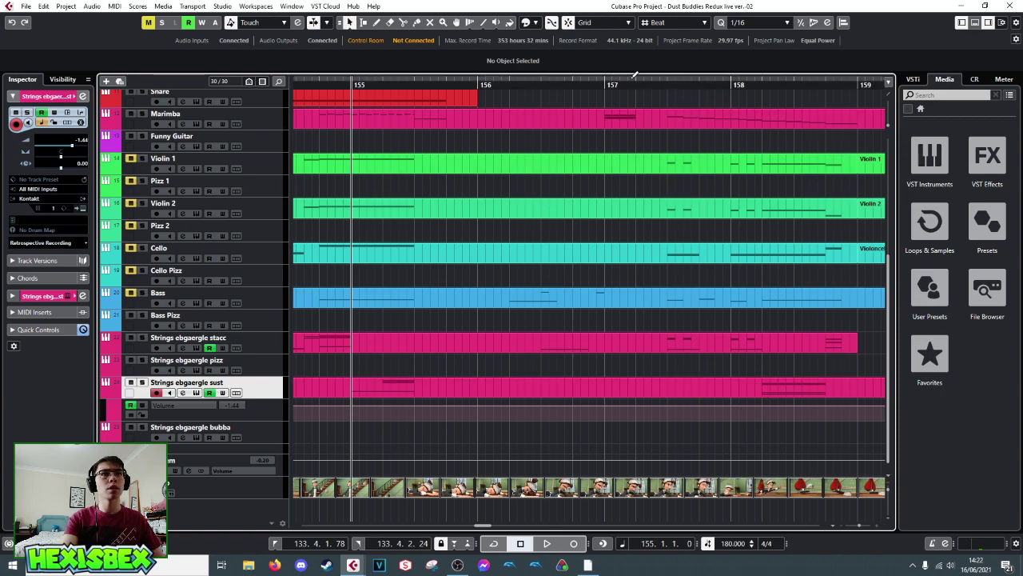
- Play the arrangement from just before bar 157 to check the timing of the moved sustained chord
left_click_drag(606, 80, 634, 83)
left_click(597, 82)
key("space")
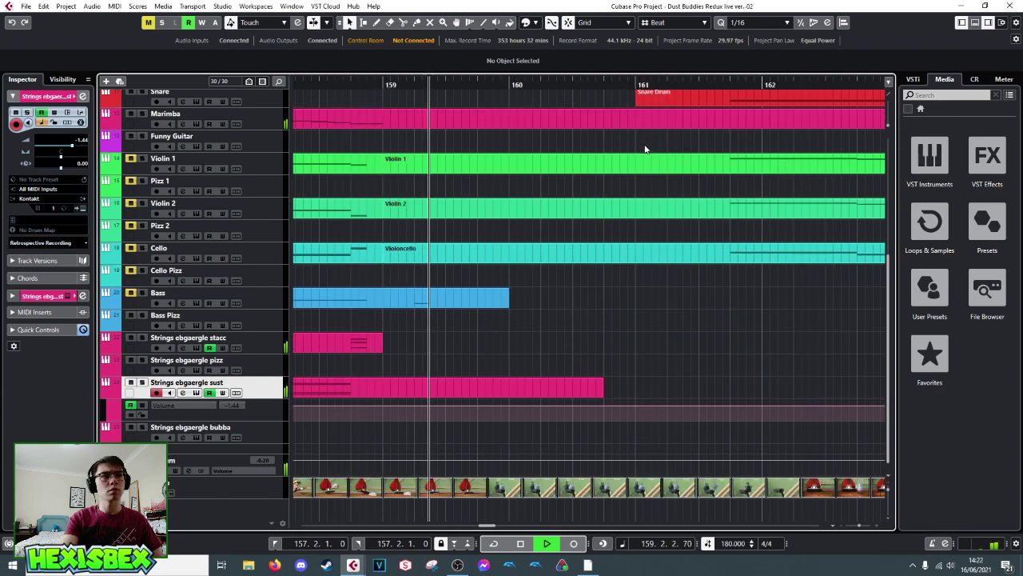
key("space")
key("space")
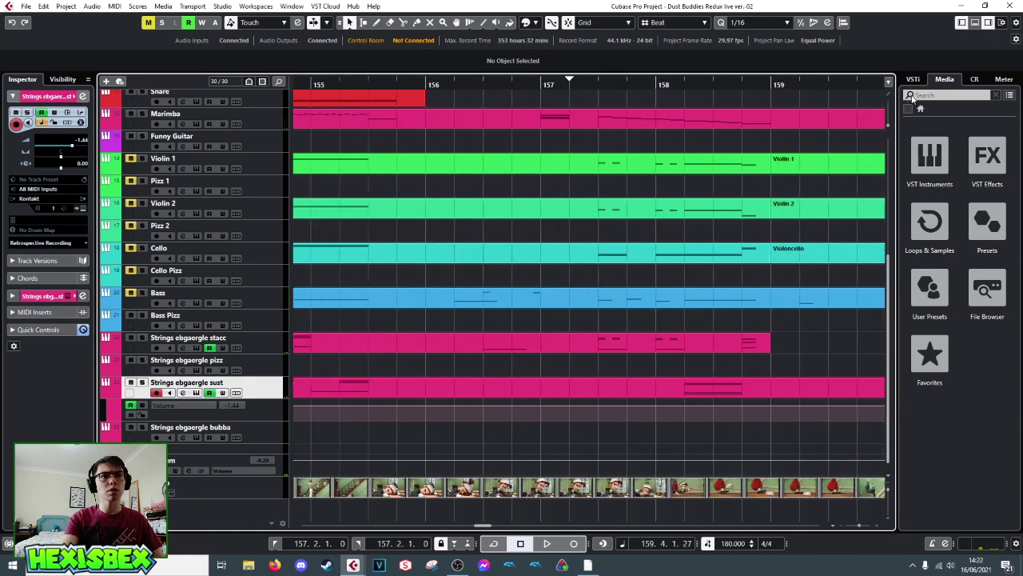
- Open the Strings ebgaergle sust part's notes, shorten the bar 158 chord to 0.1.2.0 and play from 158.1.1
left_click(498, 84)
double_click(562, 387)
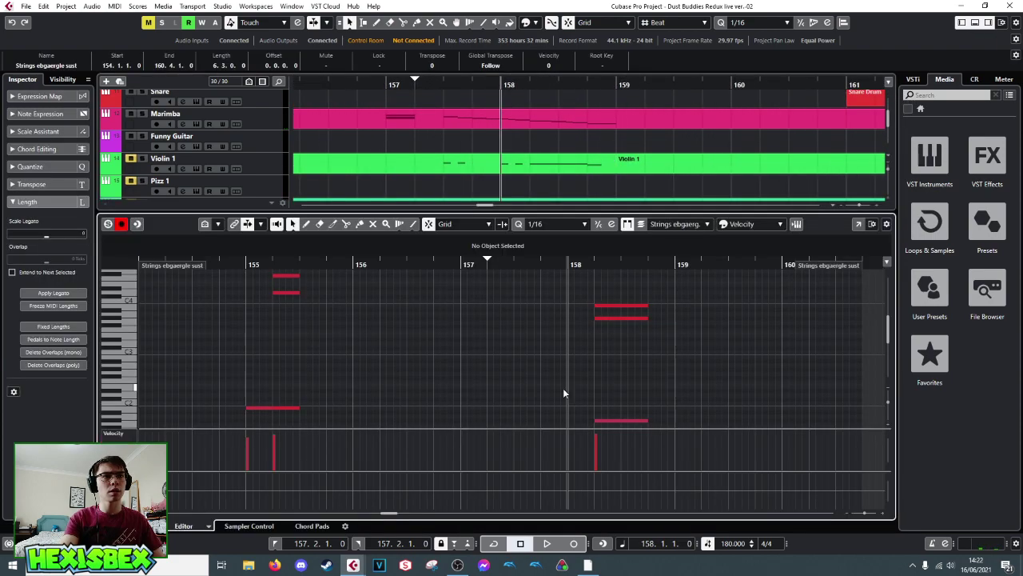
key("space")
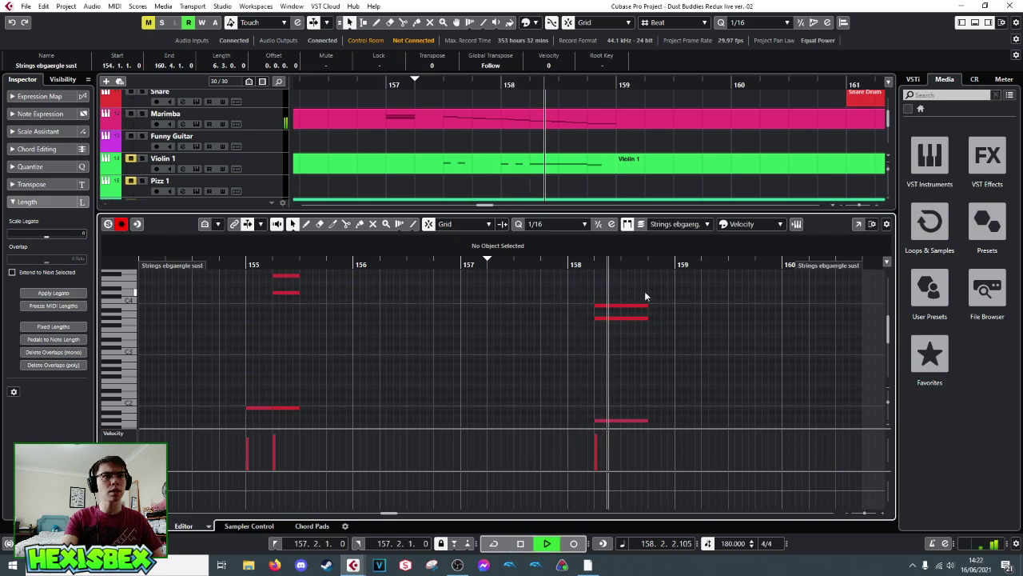
key("space")
left_click_drag(590, 295, 632, 380)
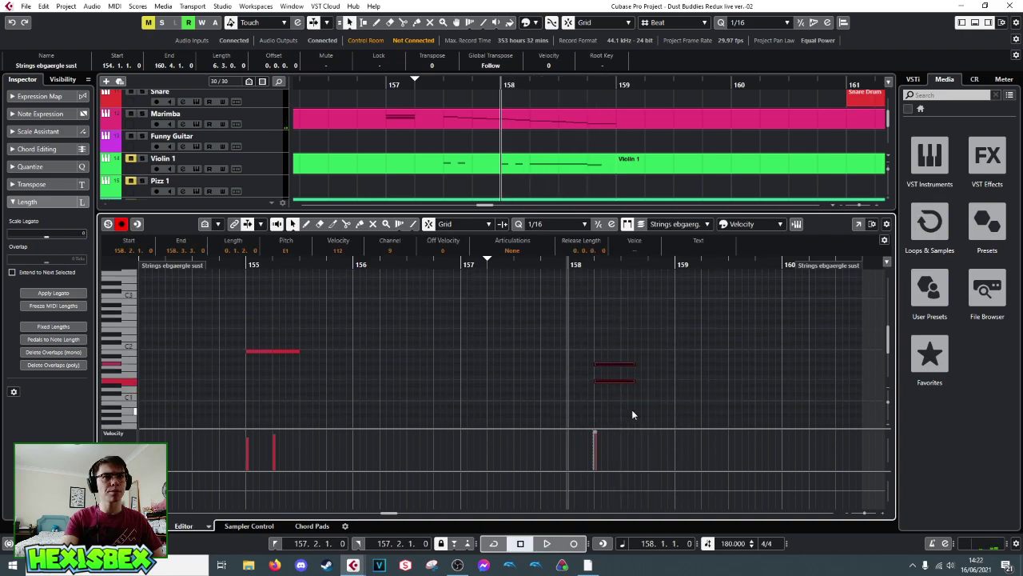
key("space")
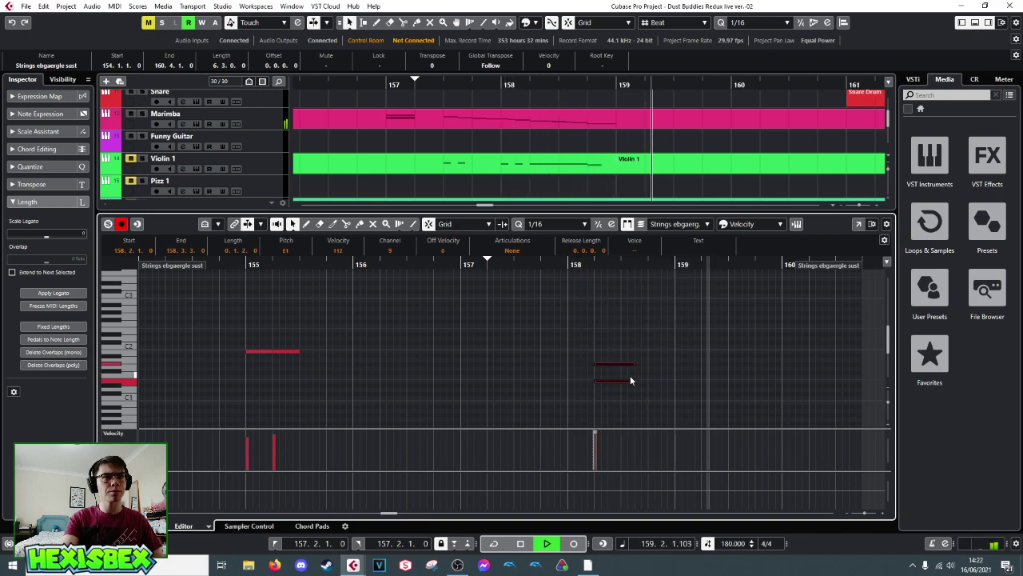
key("space")
- Lengthen the bar 158 chord to 0.1.3.0, play from 158.1.1 and close the note editor for another listen
left_click_drag(632, 364, 640, 364)
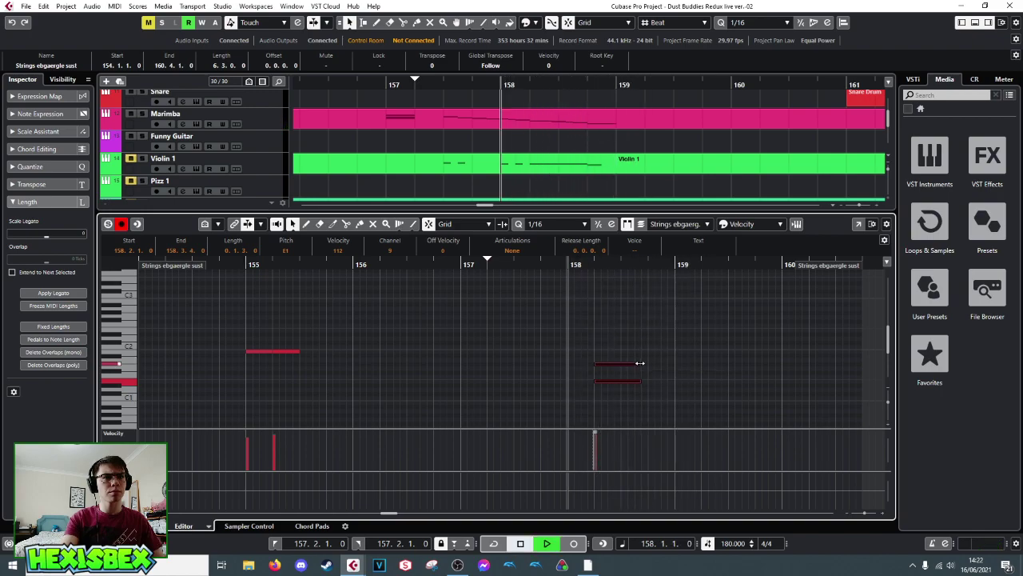
key("space")
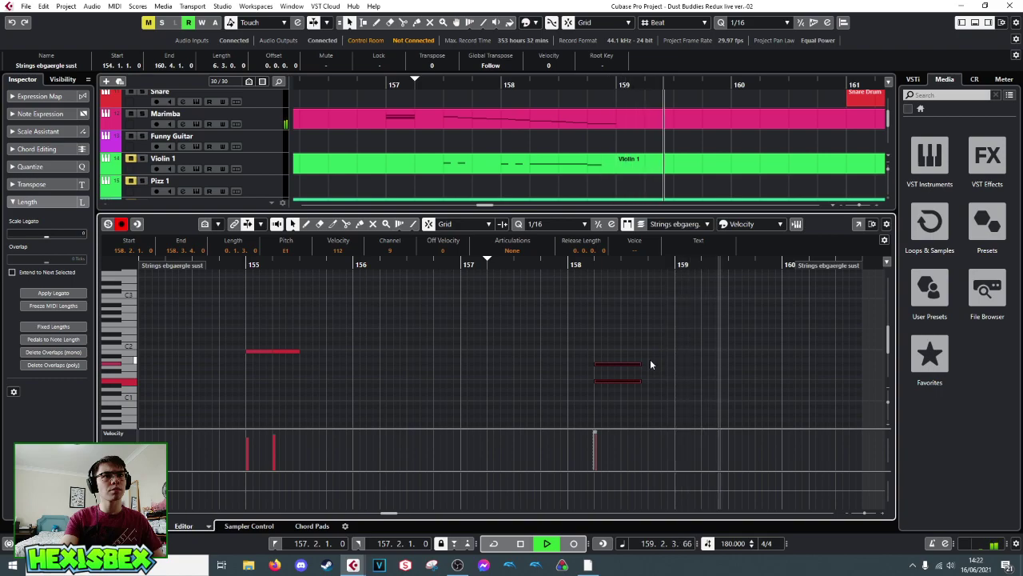
key("space")
scroll(430, 423, "left", 3)
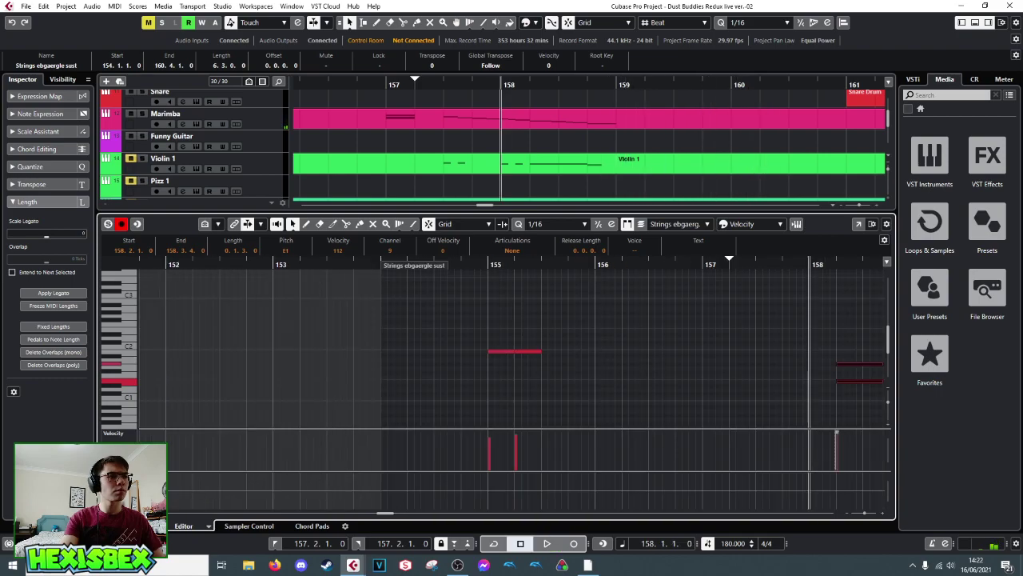
key("ctrl+e")
key("space")
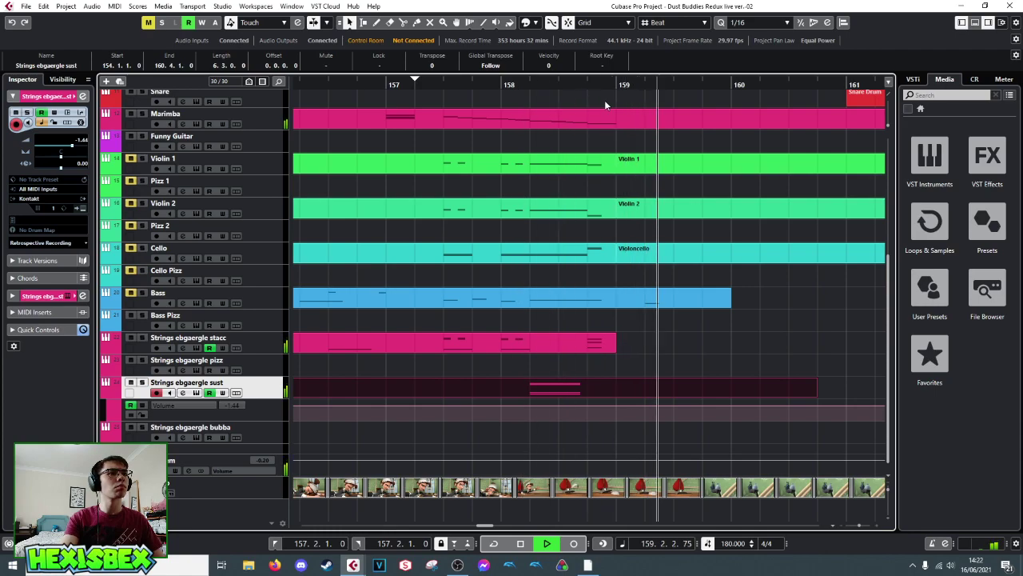
key("space")
scroll(634, 158, "up", 3)
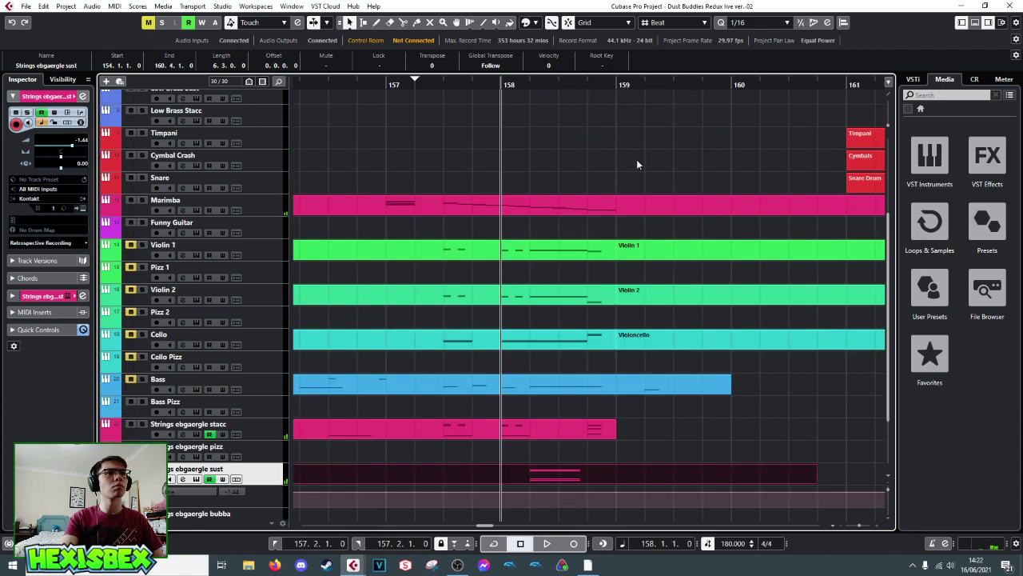
scroll(637, 159, "down", 3)
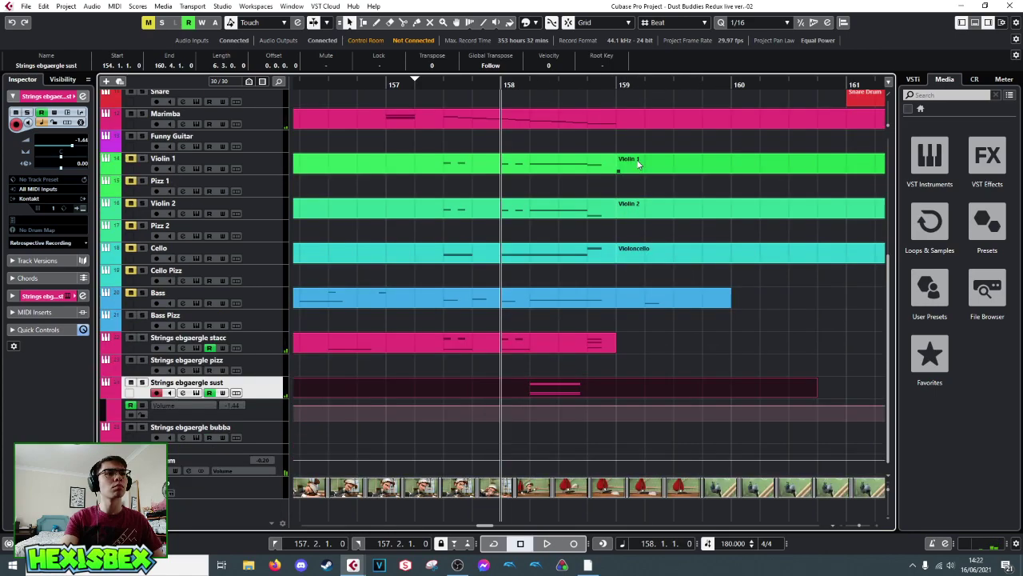
- Extend the Strings ebgaergle stacc part to 159.3.1 and copy the A0 note at 159.2.1 from the Bass part
left_click(648, 306)
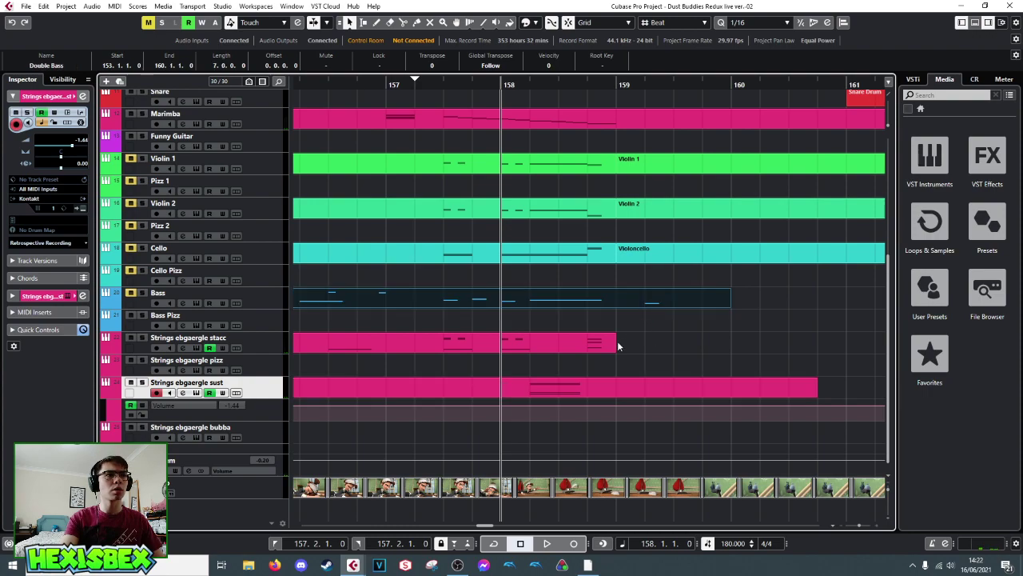
left_click_drag(618, 345, 668, 344)
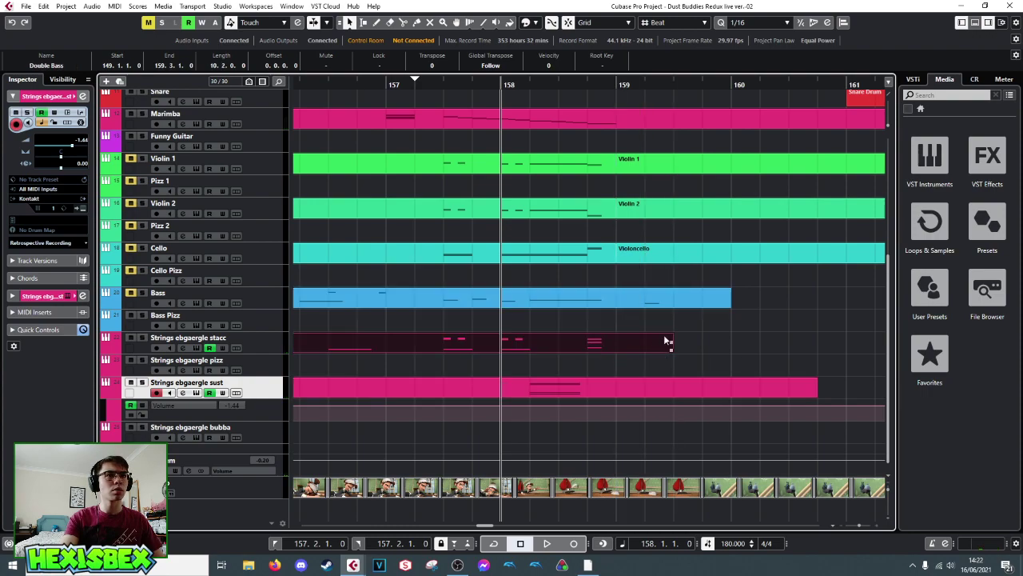
double_click(648, 300)
scroll(692, 330, "down", 5)
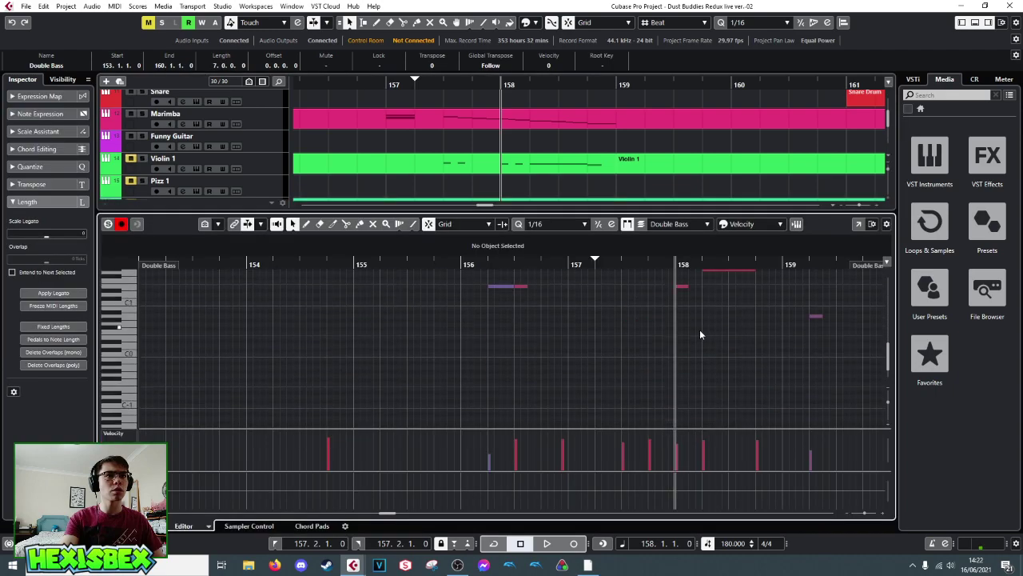
key("space")
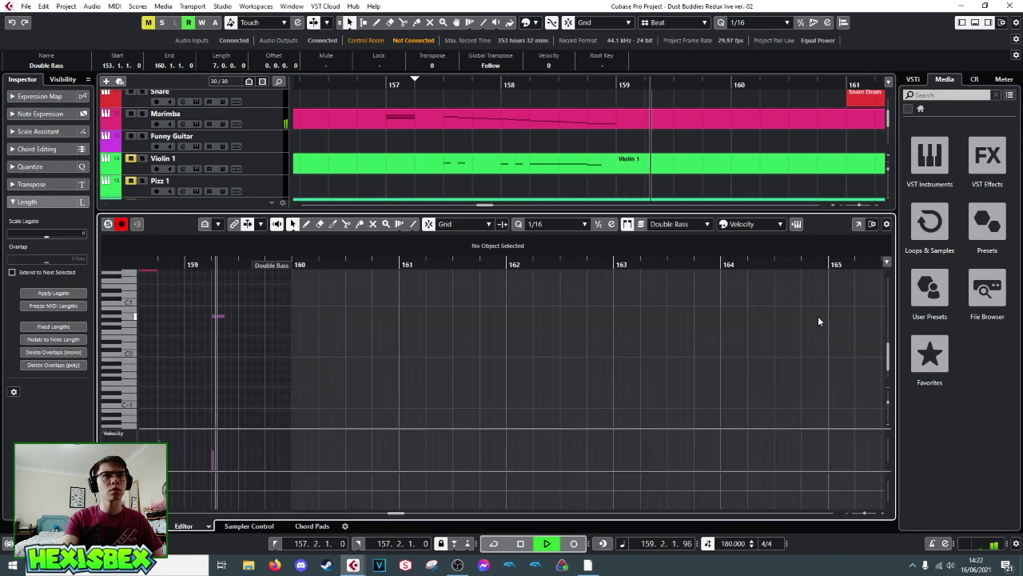
key("space")
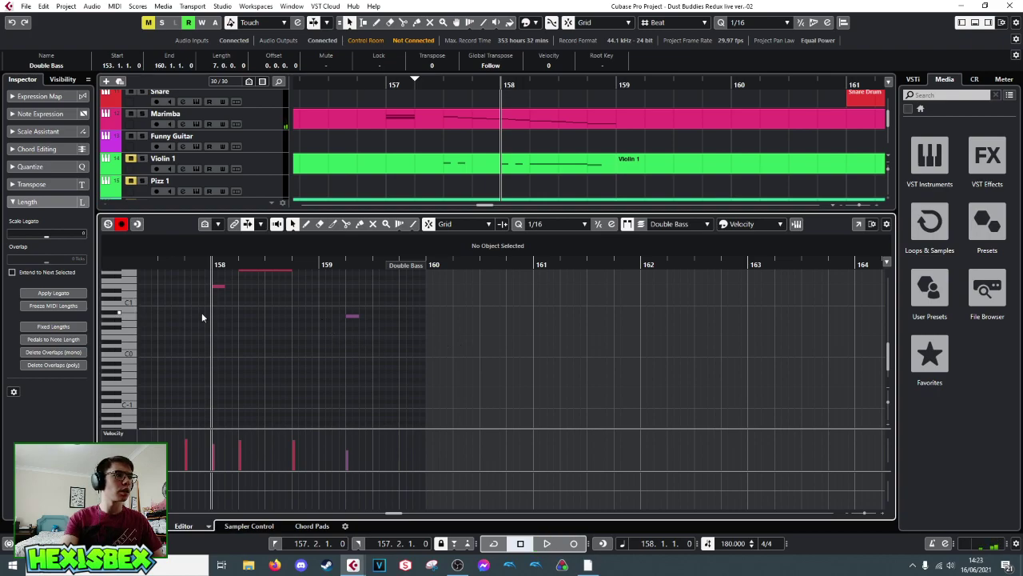
left_click(349, 317)
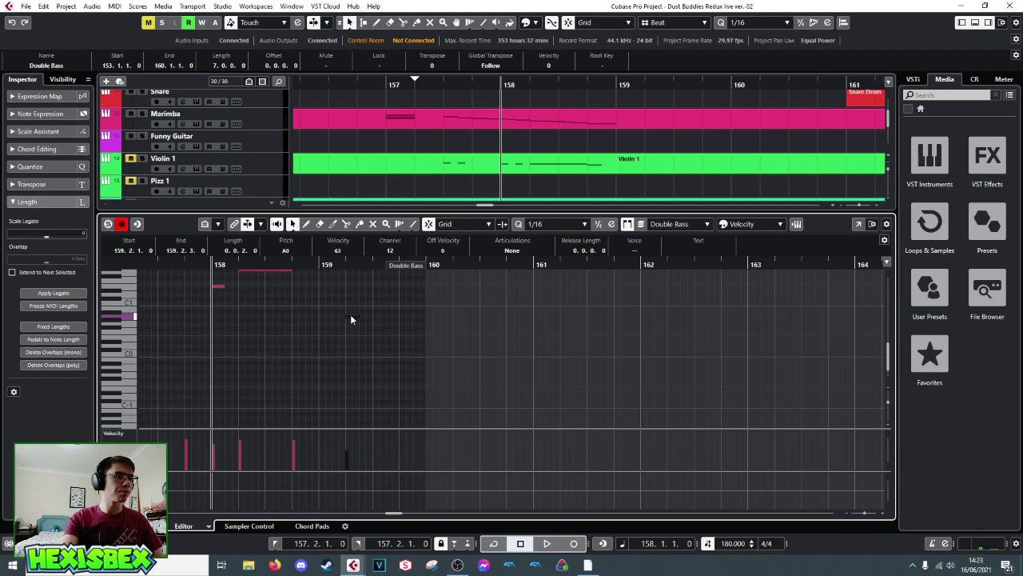
key("ctrl+e")
- Paste the copied bass note into the Strings ebgaergle stacc part at 159.2.1 and close the note editor
left_click(649, 345)
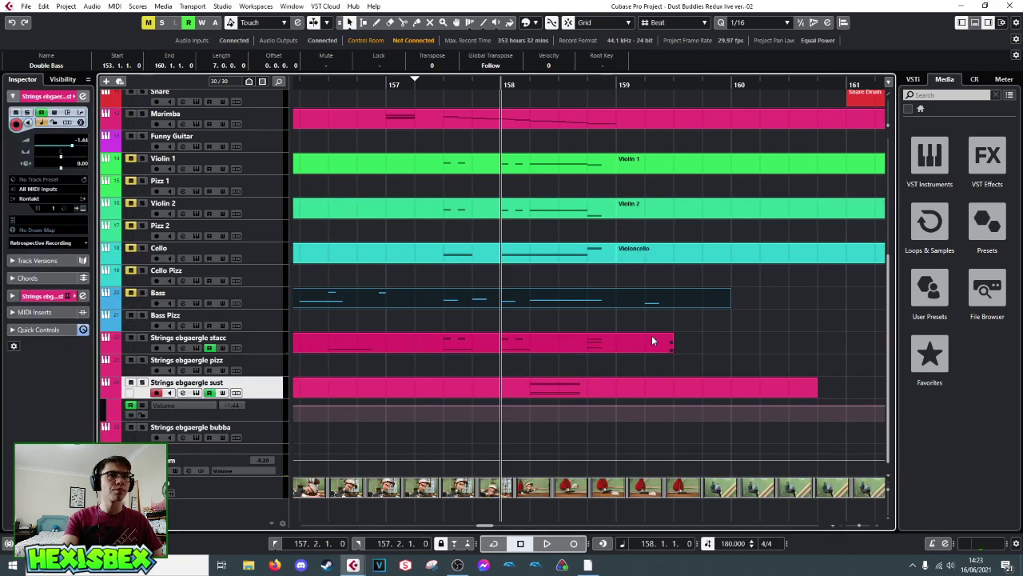
key("ctrl+e")
left_click(825, 266)
key("space")
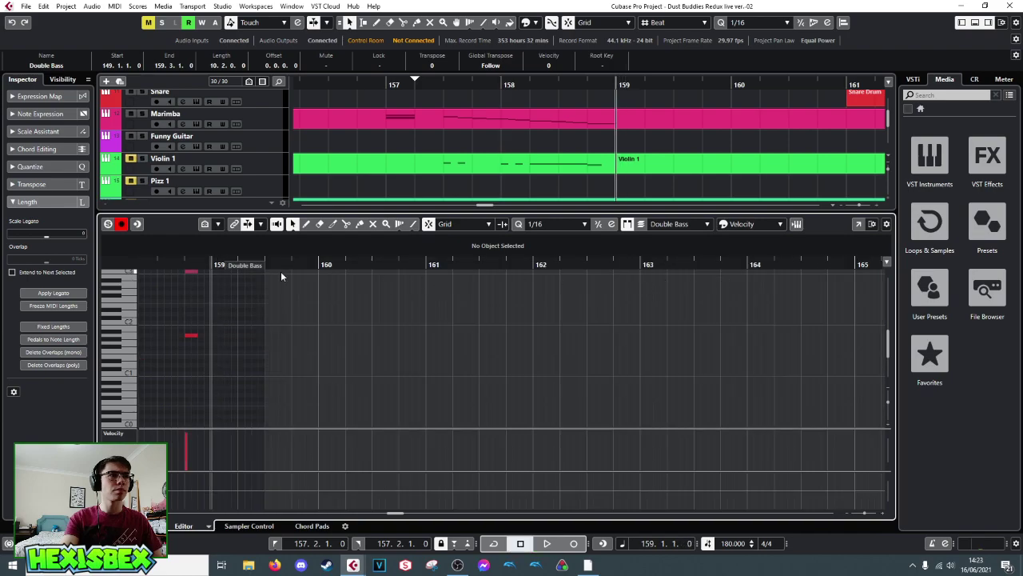
key("space")
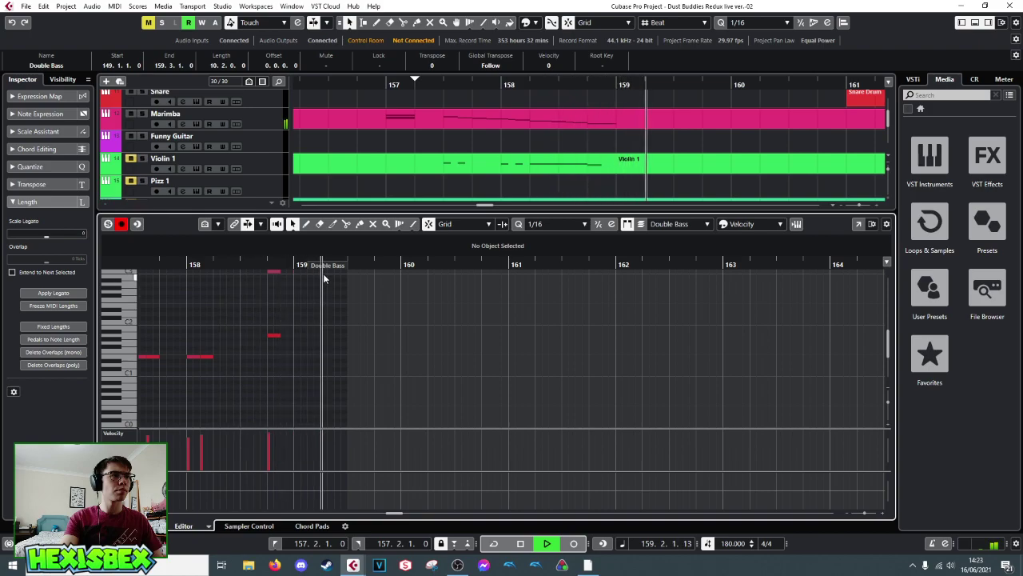
key("space")
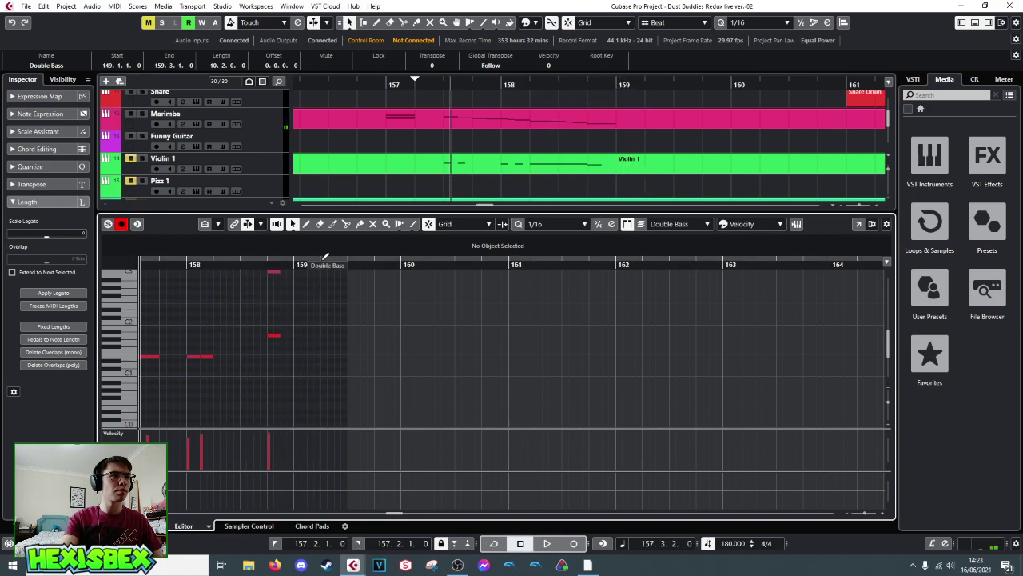
left_click_drag(353, 265, 319, 274)
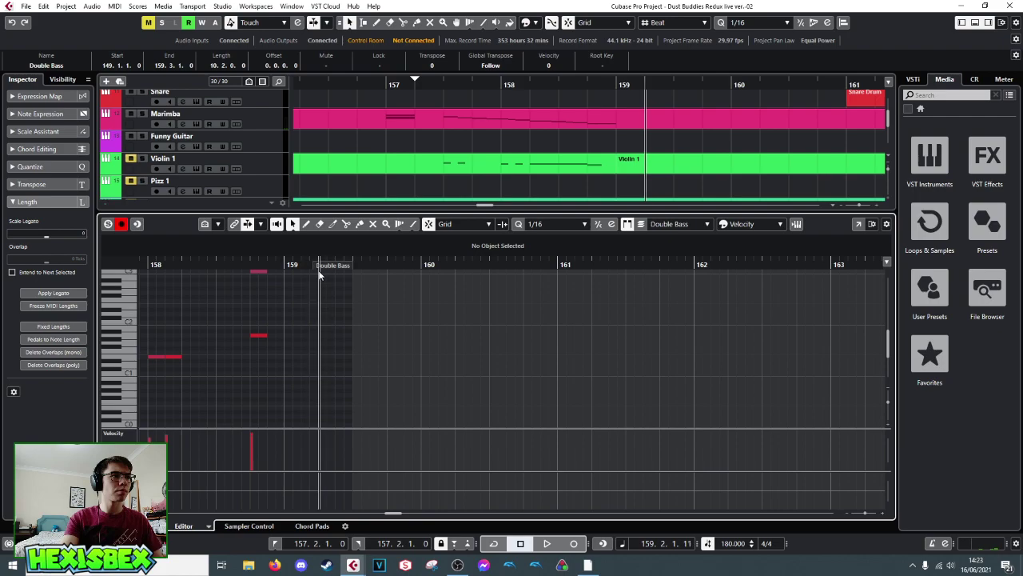
key("space")
key("space")
key("ctrl+alt+e")
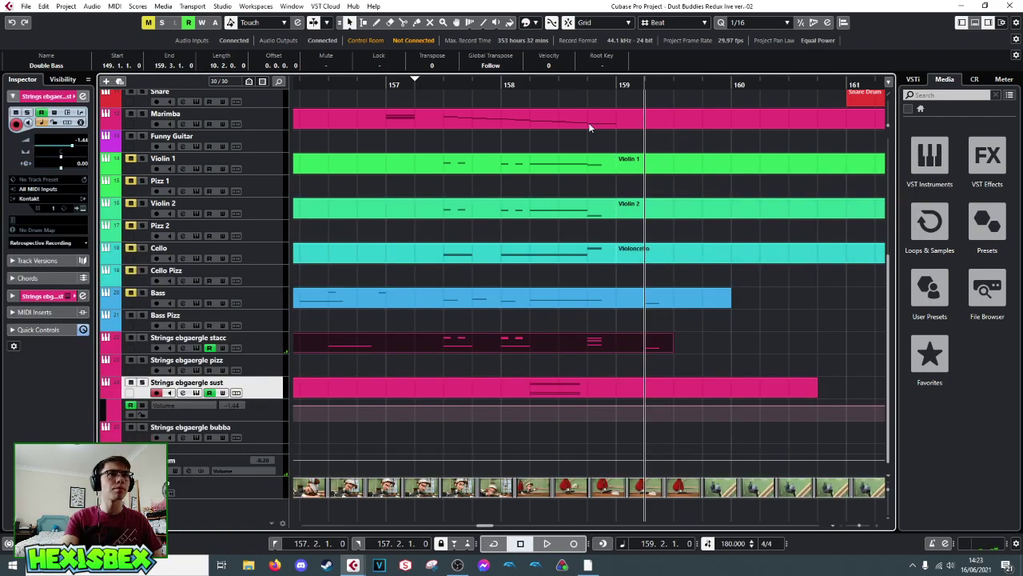
- Play the arrangement from 159.2.1 and again from 155.1.1 to review the string ensemble with the full orchestra
key("space")
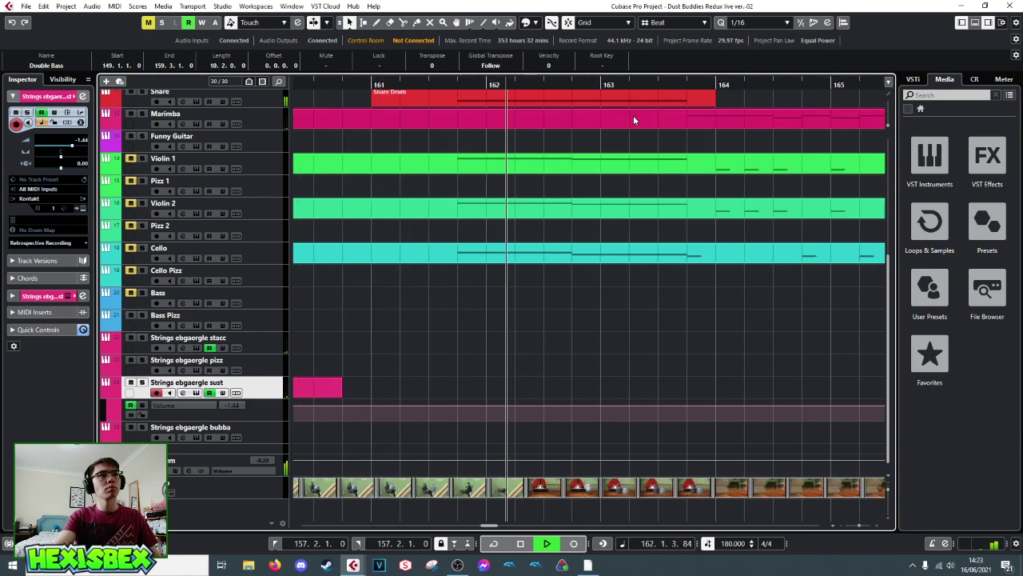
key("g")
key("space")
key("g")
key("g")
scroll(797, 285, "up", 5)
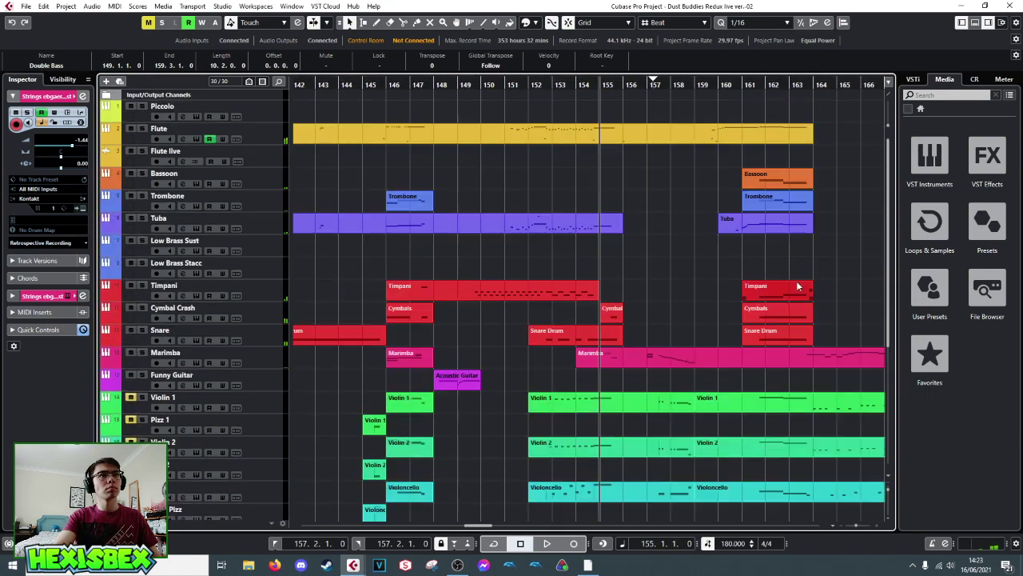
key("space")
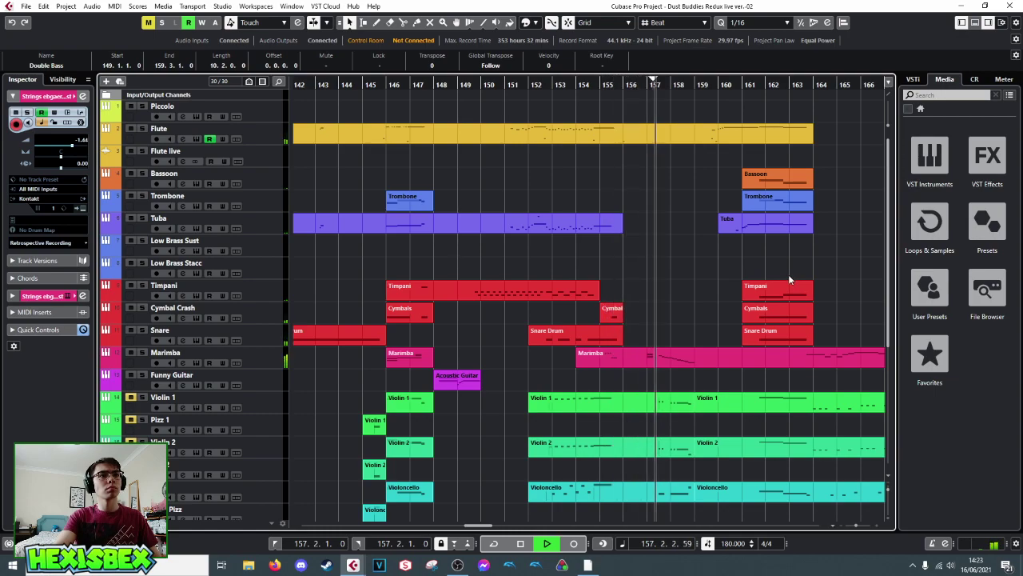
- Set the velocity of the Marimba chord at 157.1.1 to 79, play from there and close the note editor
left_click(649, 359)
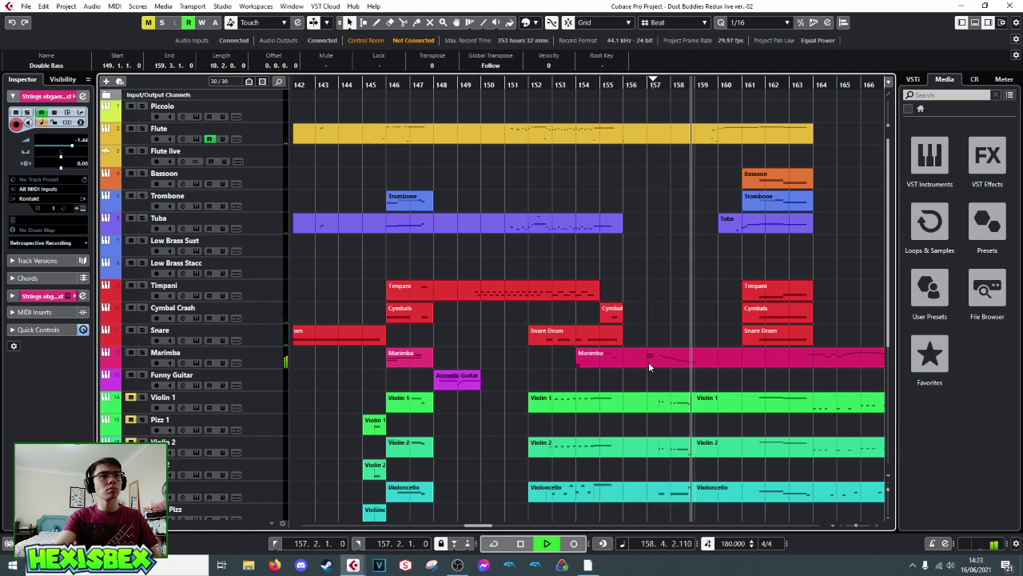
key("space")
double_click(647, 360)
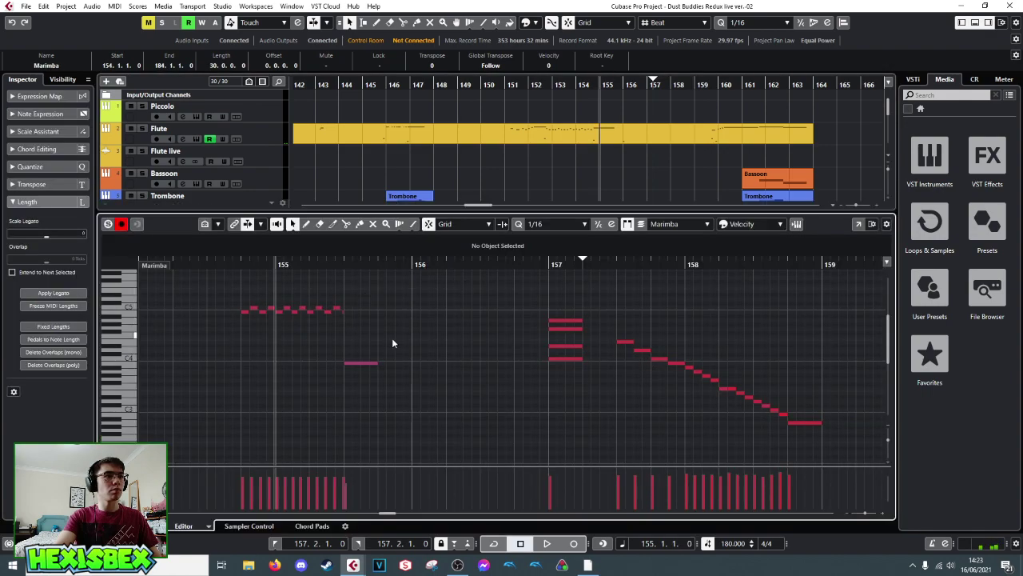
key("l")
scroll(561, 356, "down", 3)
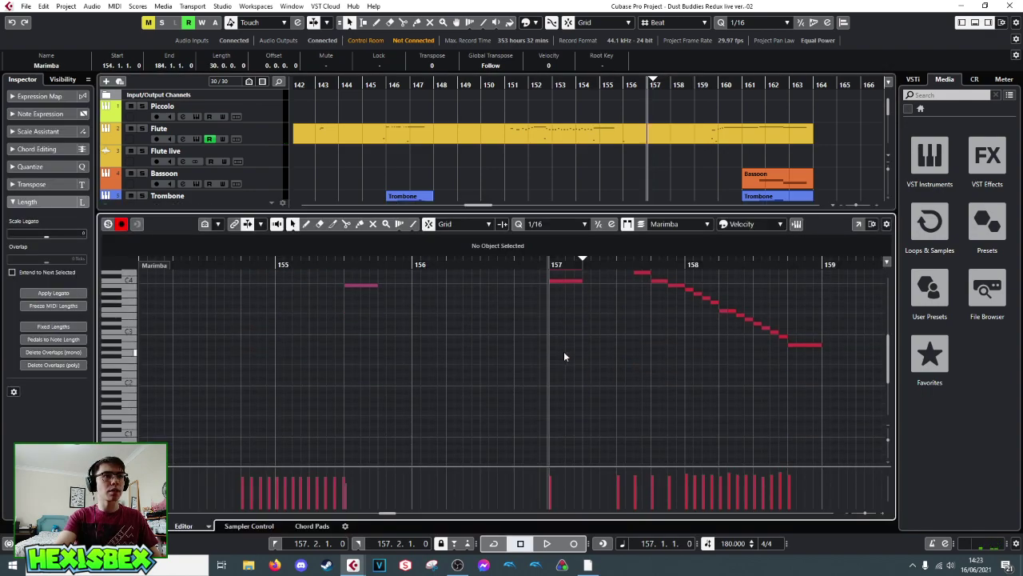
scroll(563, 356, "up", 2)
left_click_drag(550, 288, 550, 286)
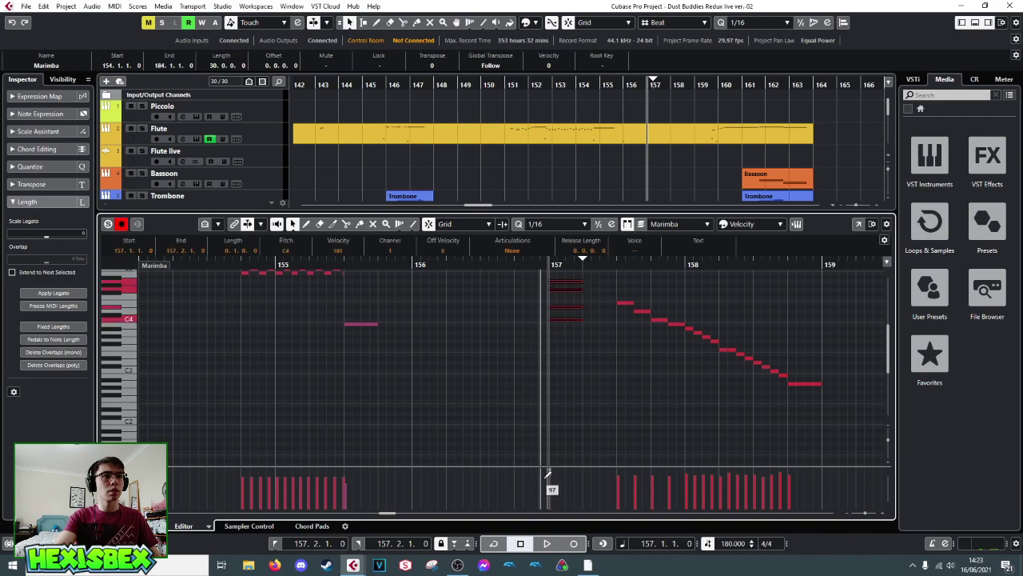
left_click_drag(550, 479, 550, 482)
key("space")
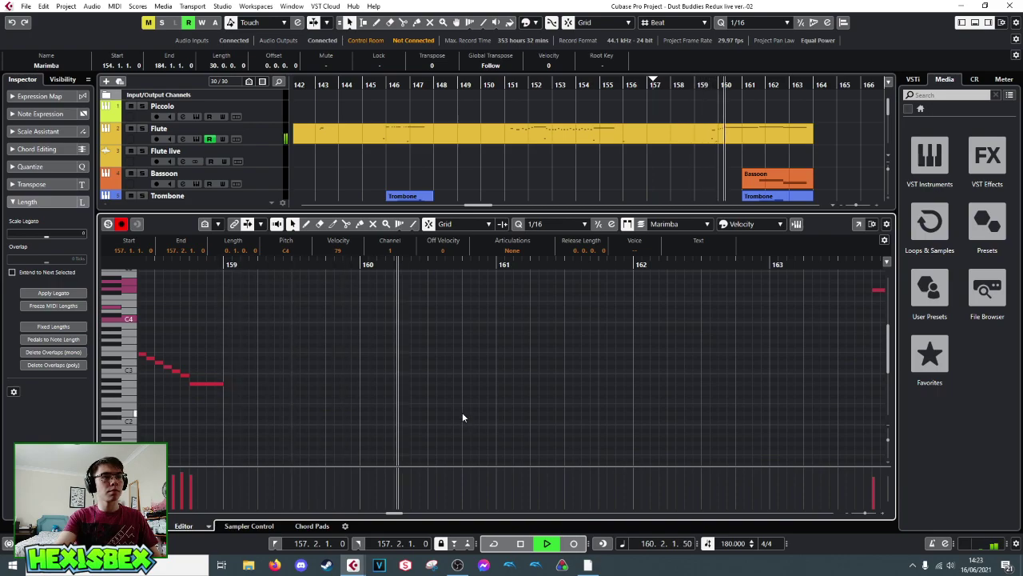
key("Return")
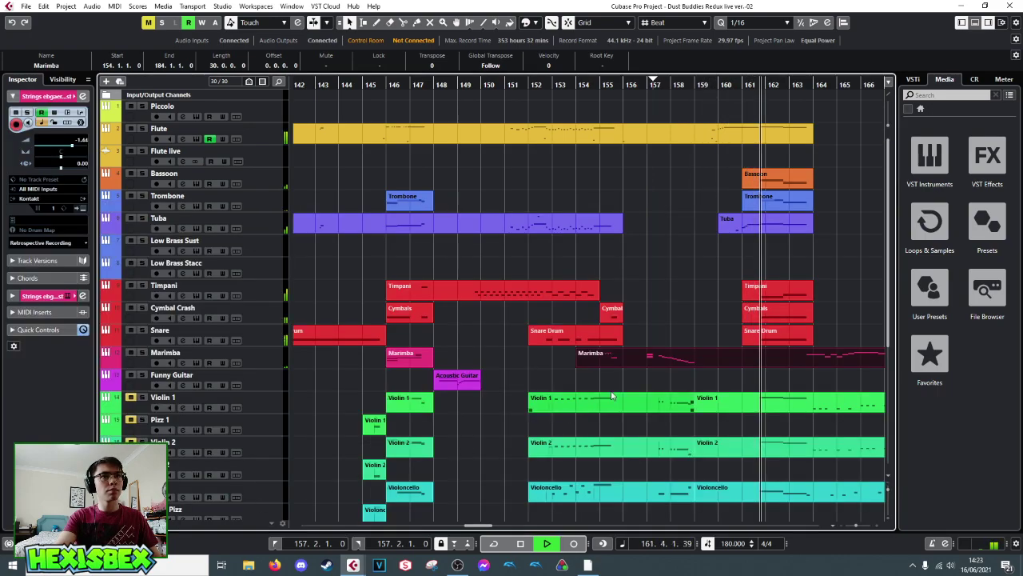
key("space")
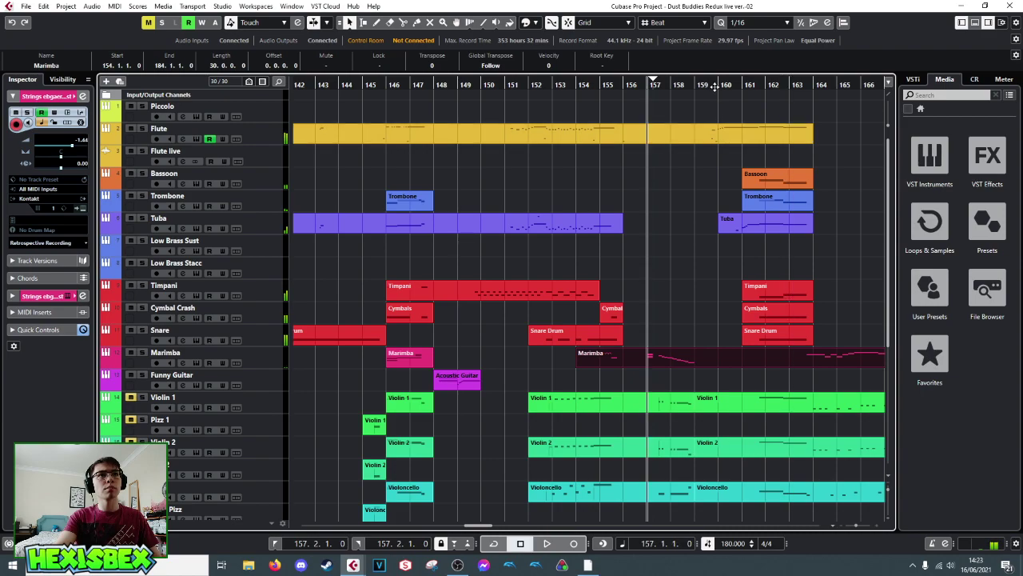
- Open the Flute part, play its phrase from 159.4.1 and close the note editor
left_click(717, 132)
key("space")
scroll(558, 335, "up", 5)
key("space")
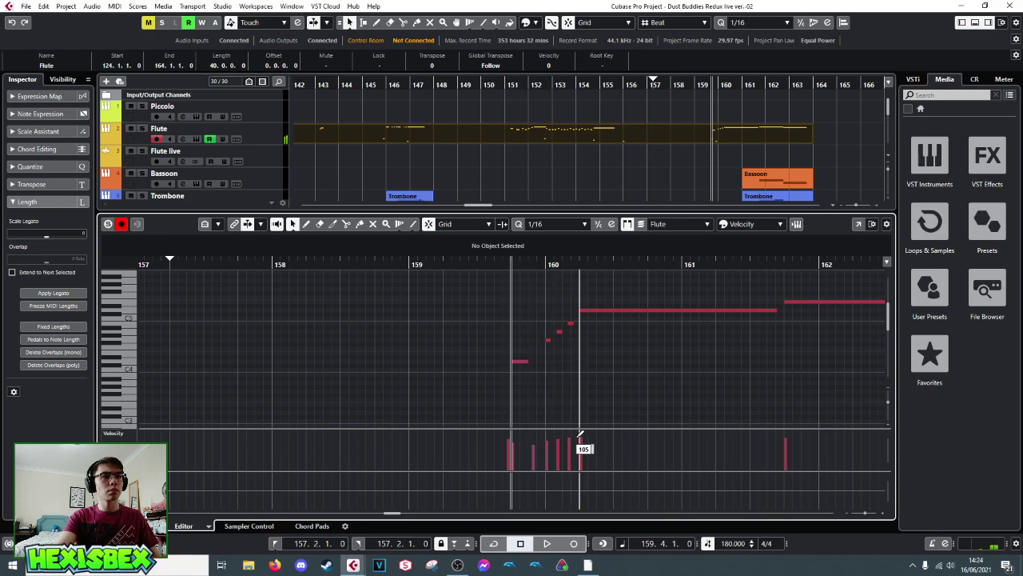
key("space")
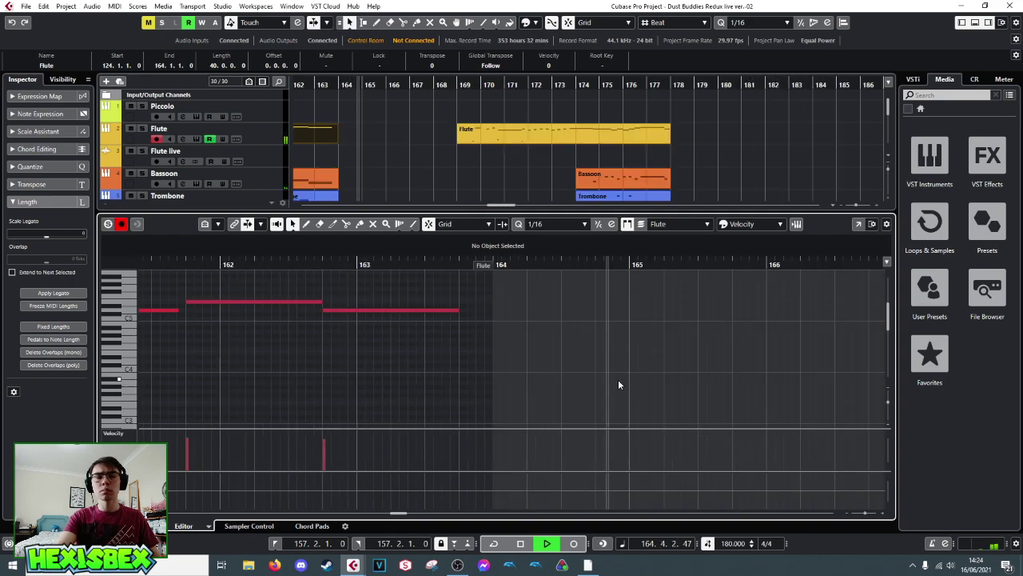
key("space")
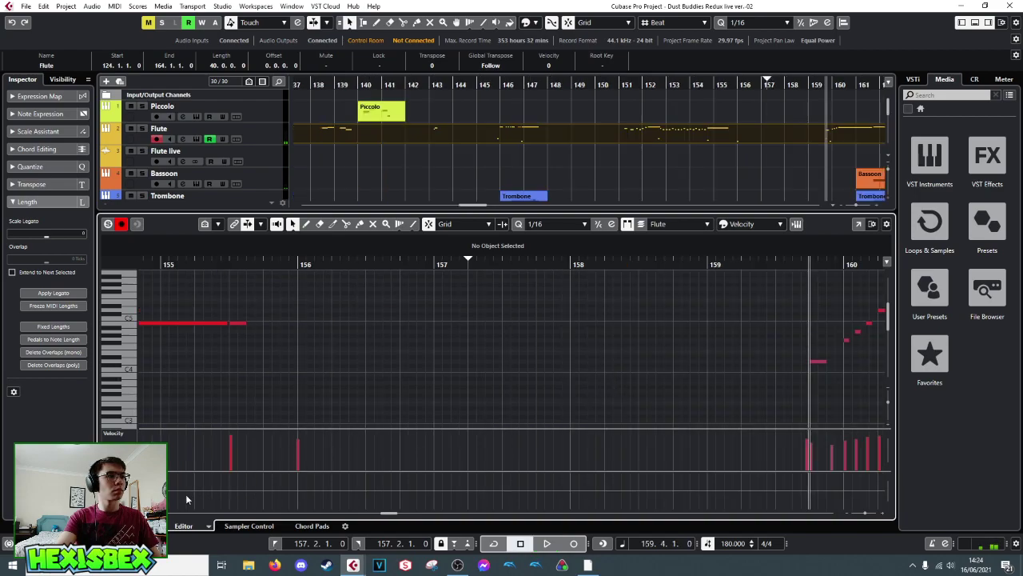
key("ctrl+alt+e")
- Play the arrangement from 159.4.1 to review the string tracks after bar 160
scroll(720, 319, "down", 5)
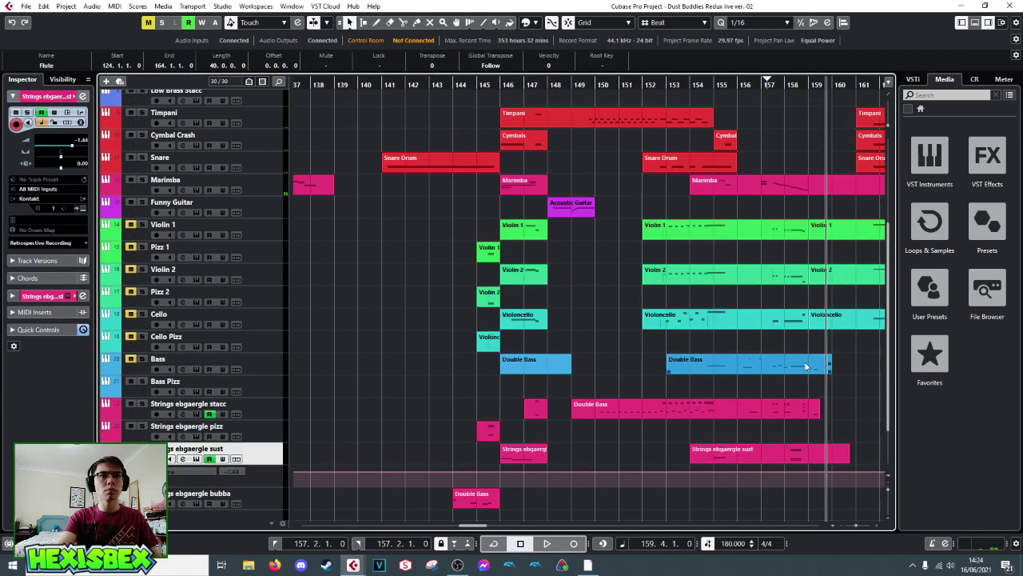
left_click_drag(860, 356, 427, 378)
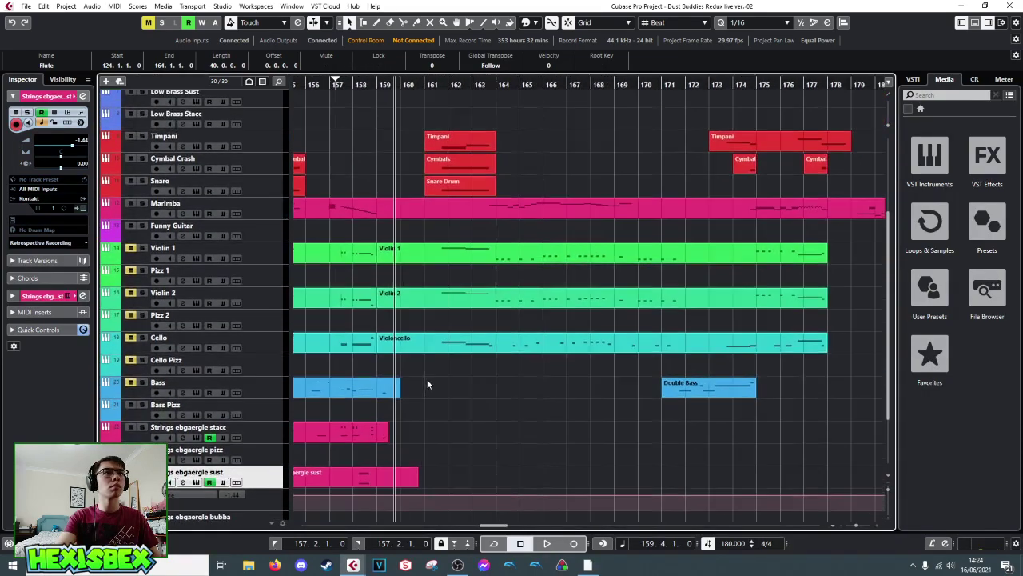
key("space")
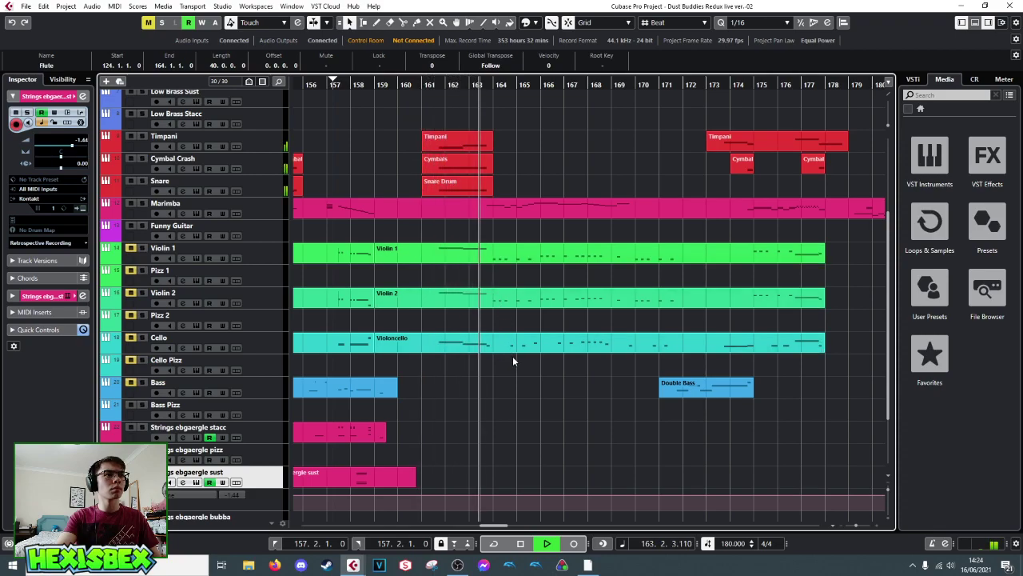
key("space")
- Open the Violin 1, Violin 2 and Violoncello parts starting at bar 159 together in the note editor
left_click(468, 350)
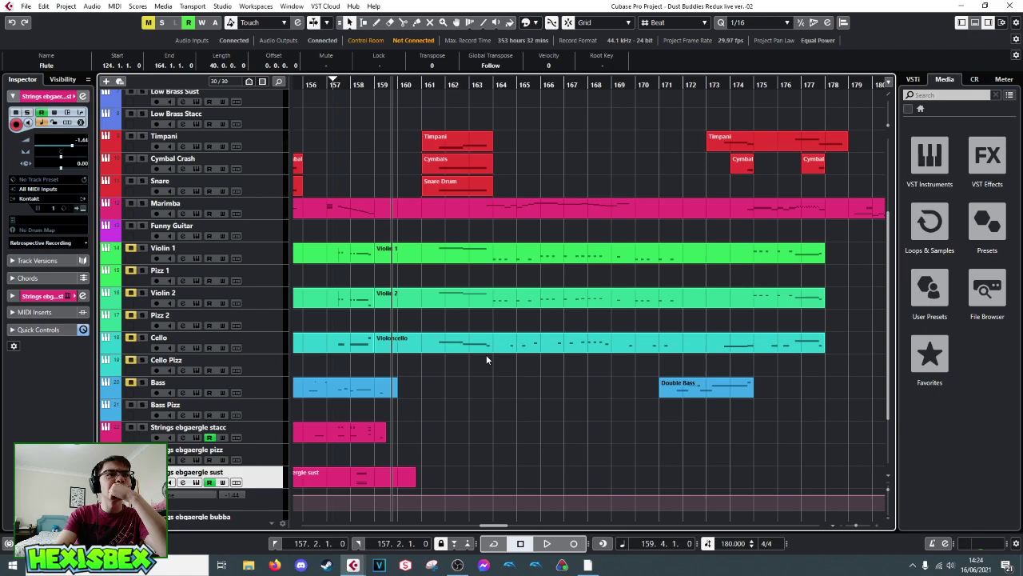
left_click_drag(486, 354, 779, 265)
double_click(549, 257)
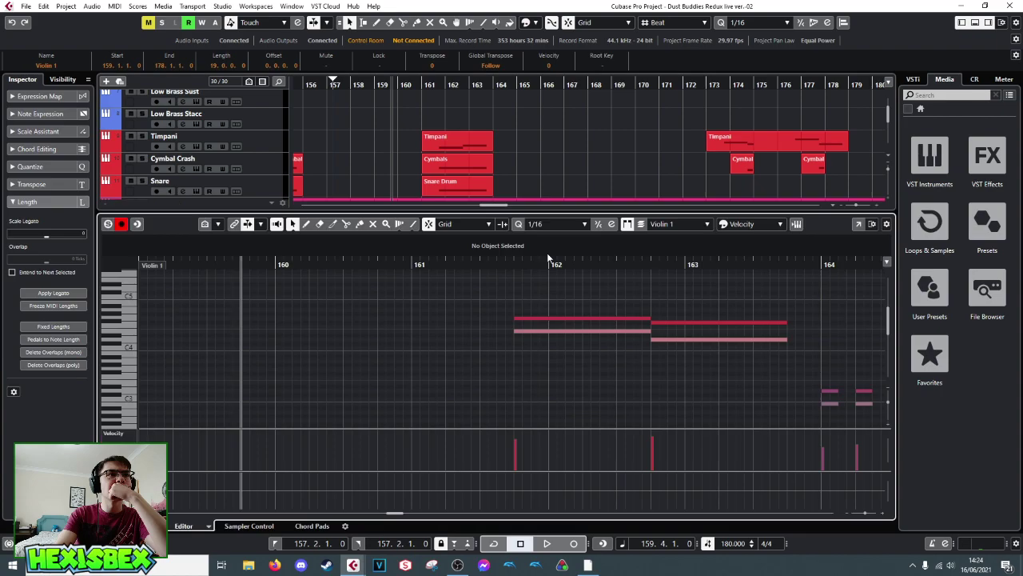
scroll(628, 277, "down", 6, "ctrl")
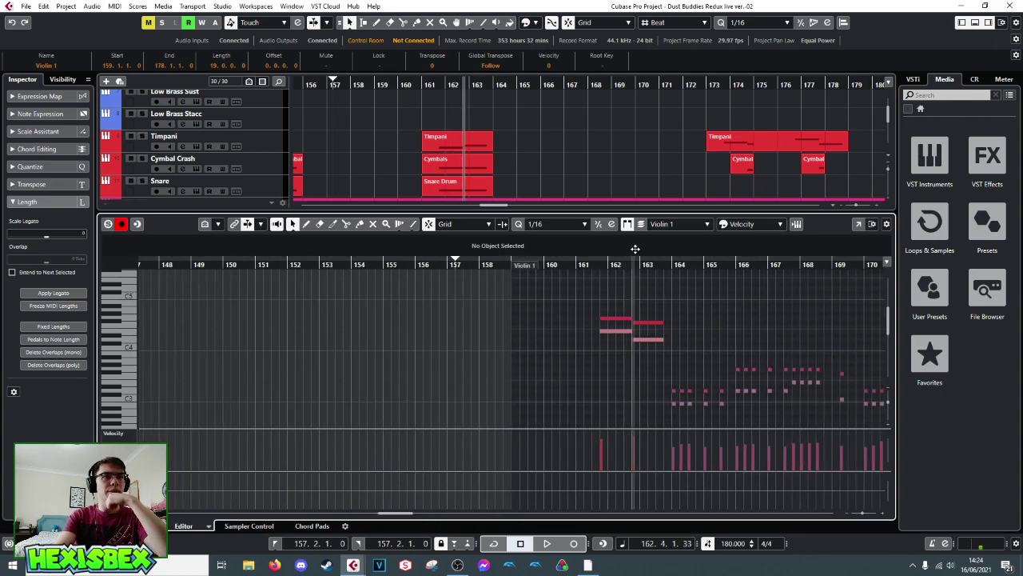
scroll(879, 278, "right", 10)
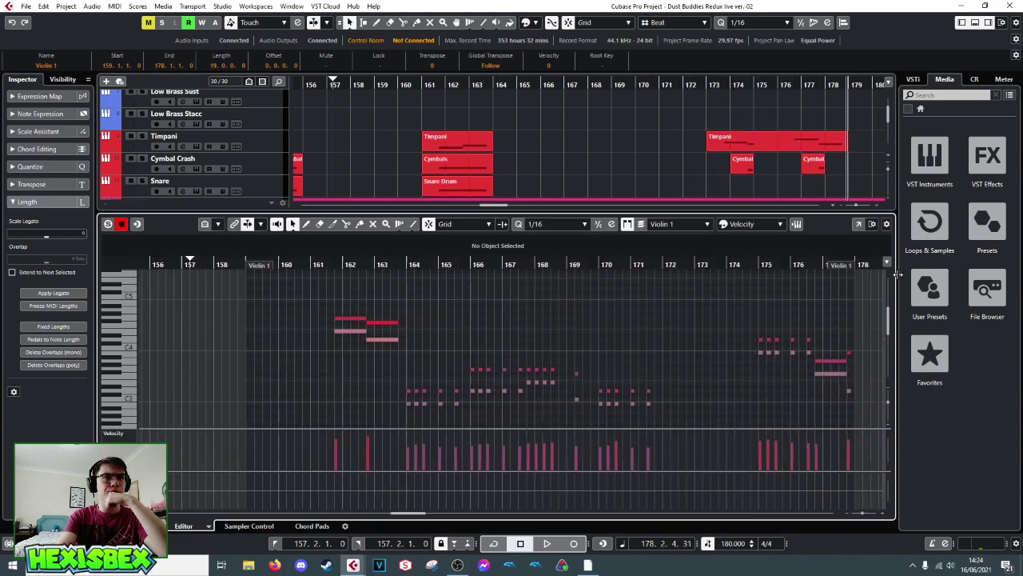
left_click(796, 273)
scroll(308, 326, "down", 4)
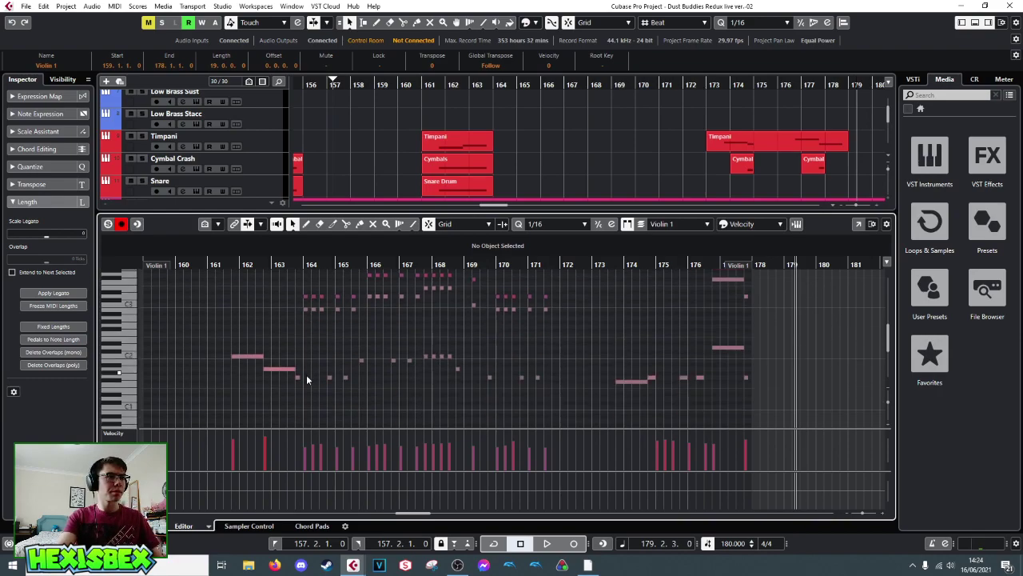
- Select the short staccato notes of all three string parts from 163.4.1 through bar 171
left_click(298, 378)
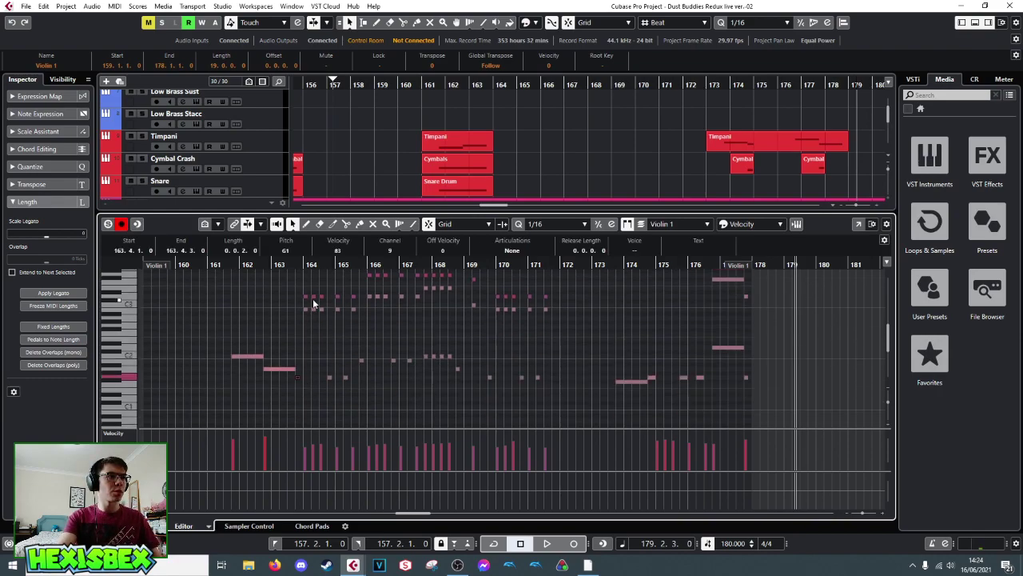
scroll(328, 319, "up", 3)
left_click_drag(305, 331, 559, 377)
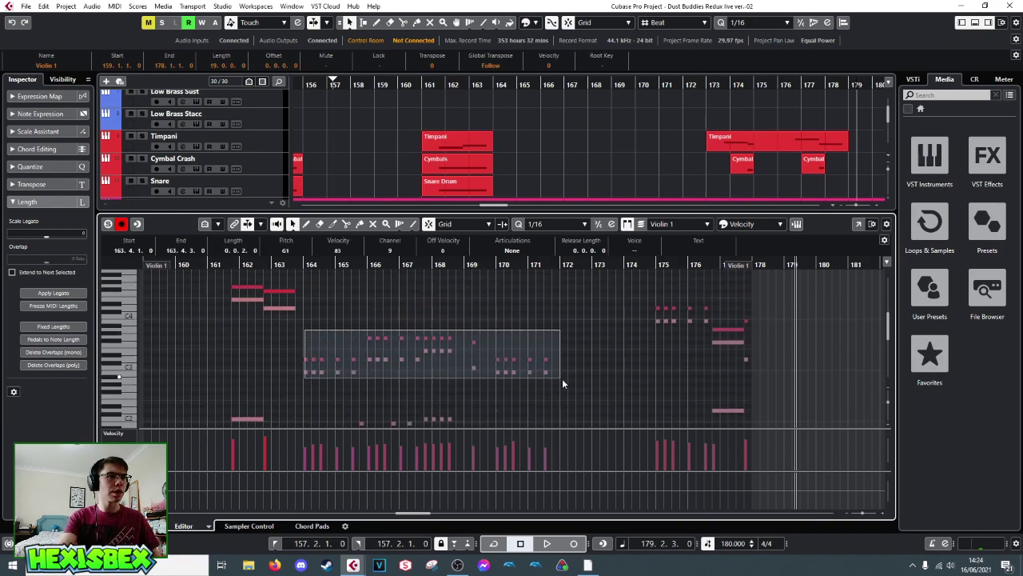
scroll(472, 352, "down", 3)
left_click_drag(319, 353, 548, 400)
scroll(639, 385, "up", 2)
scroll(667, 379, "up", 1)
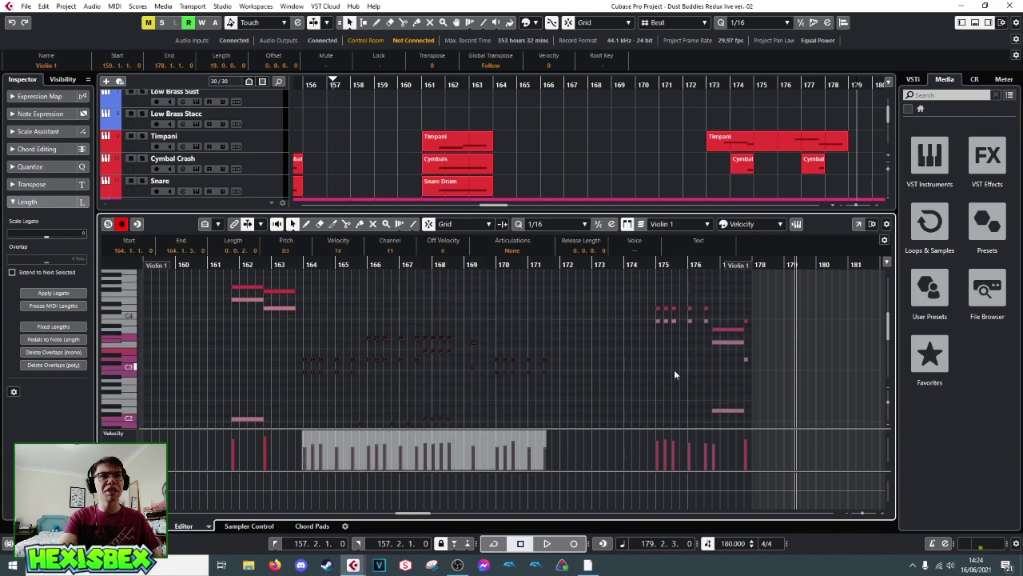
- Add the short notes of bars 174–177 to the selection, copy all selected notes and close the note editor
left_click_drag(699, 327, 748, 360)
scroll(742, 358, "down", 3)
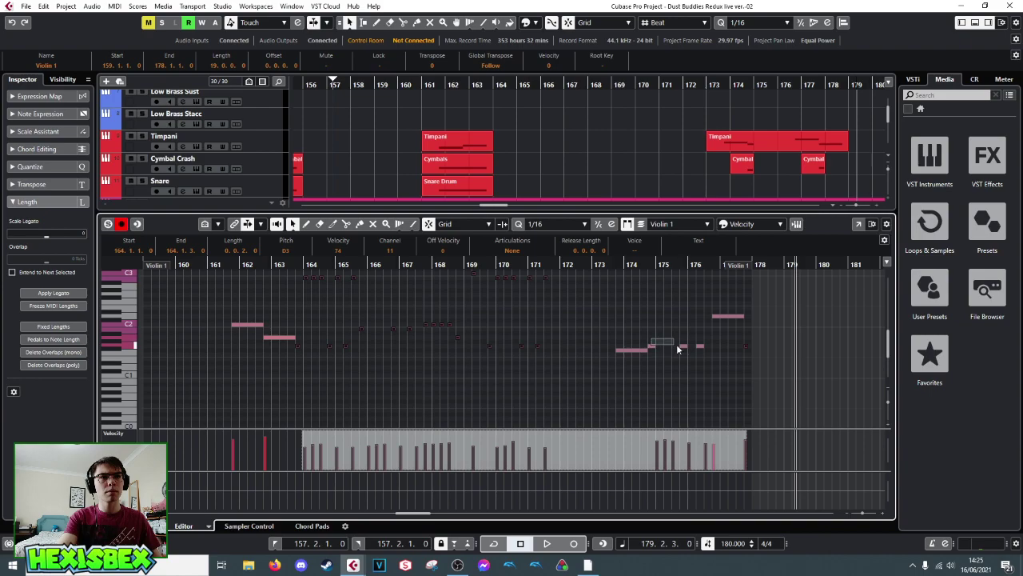
left_click_drag(702, 353, 702, 352)
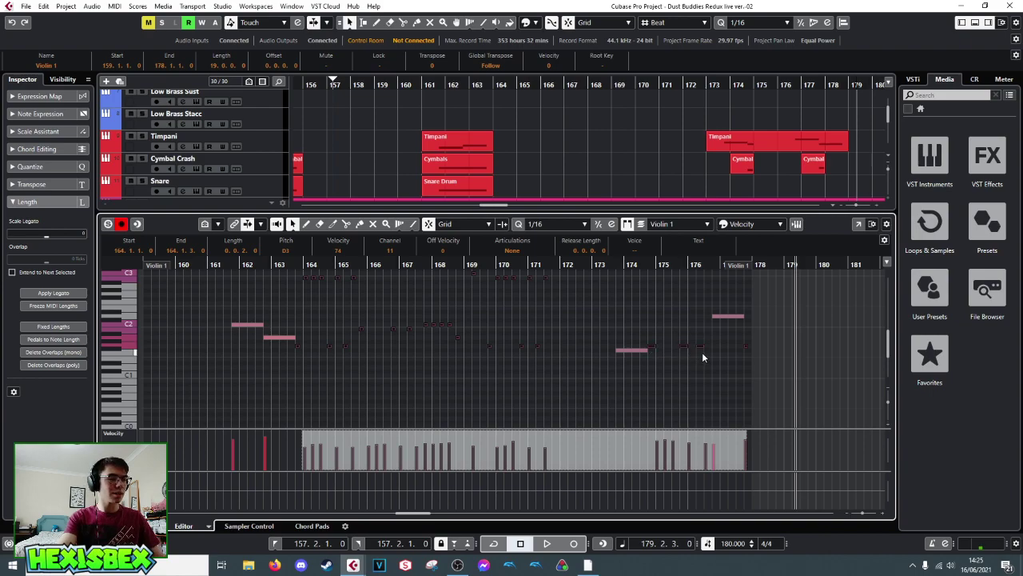
scroll(688, 345, "up", 3)
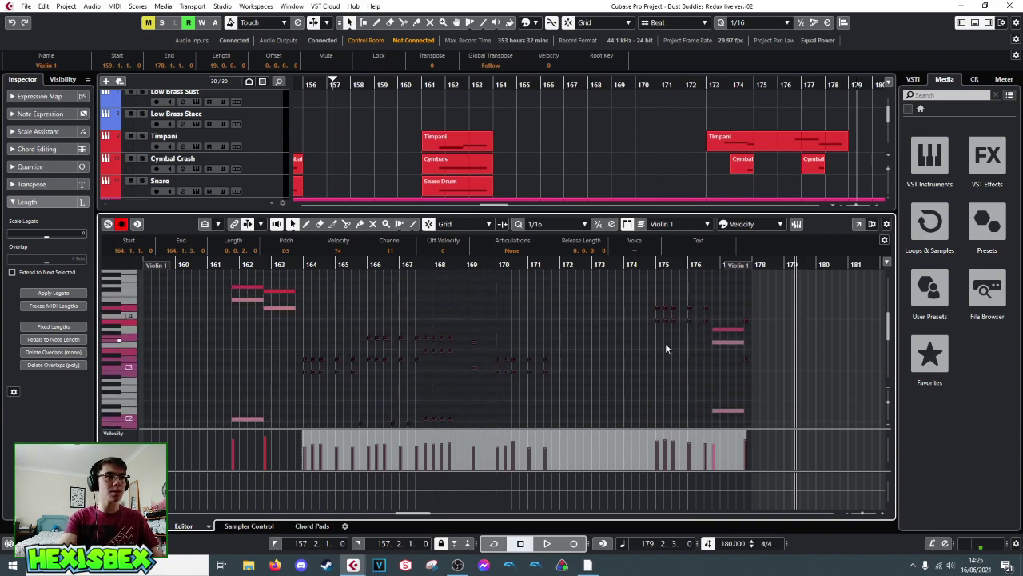
scroll(610, 337, "down", 2)
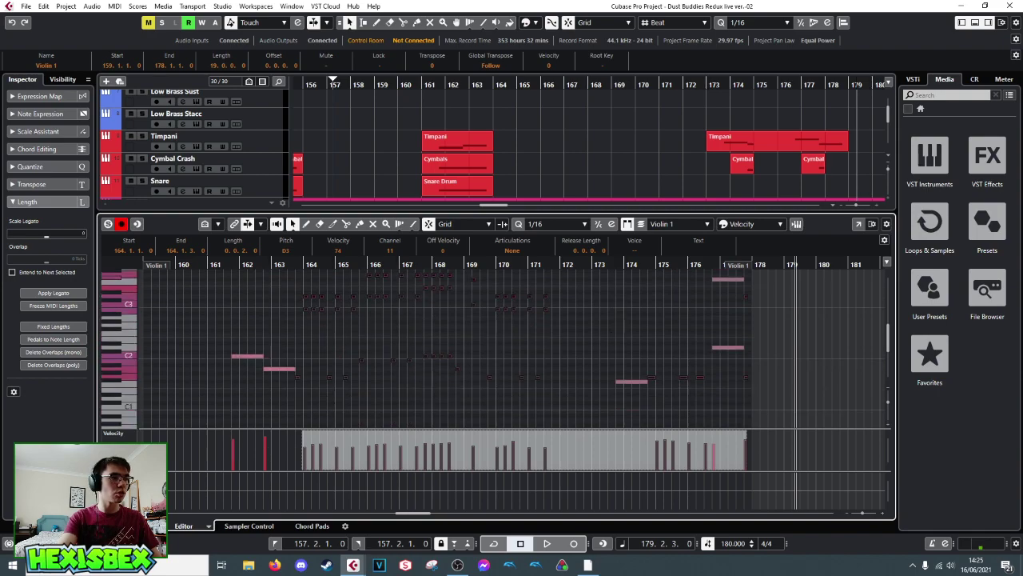
key("ctrl+e")
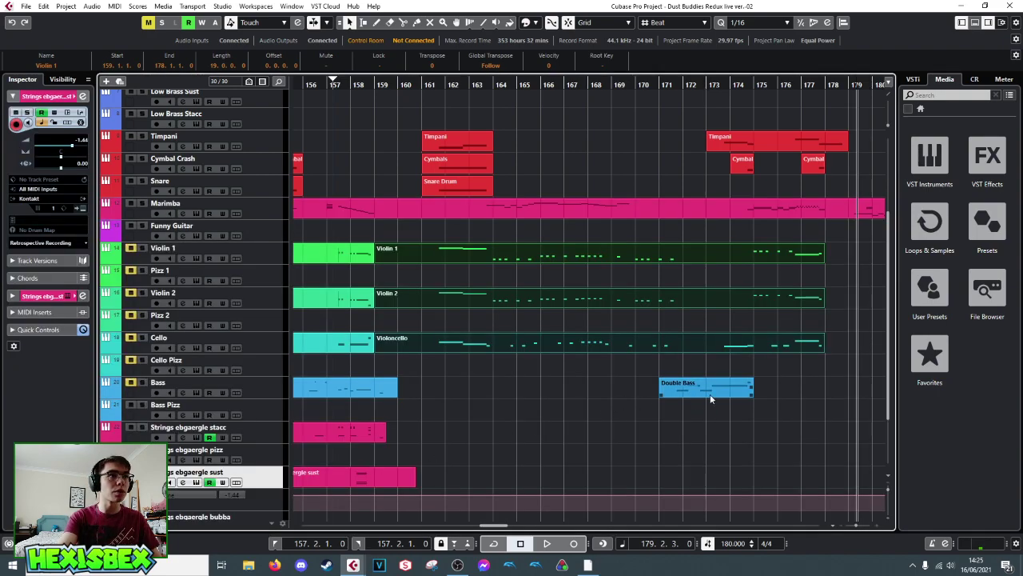
- Resize the existing Strings ebgaergle sust and stacc parts so both end at 160.1.1
scroll(710, 394, "down", 3)
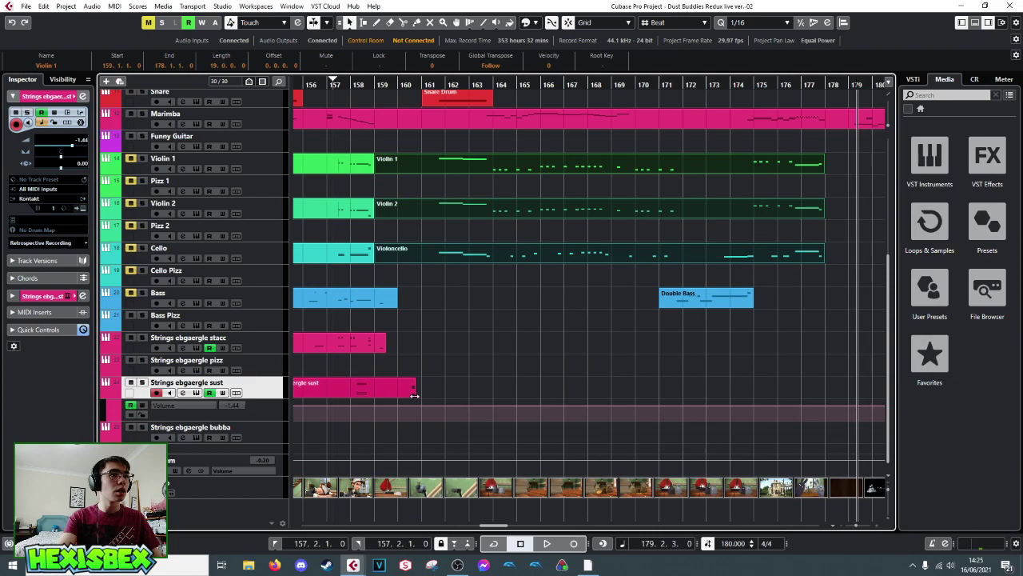
mouse_move(414, 393)
left_mouse_down()
mouse_move(373, 396)
mouse_move(398, 396)
left_mouse_up()
left_click_drag(384, 349, 398, 348)
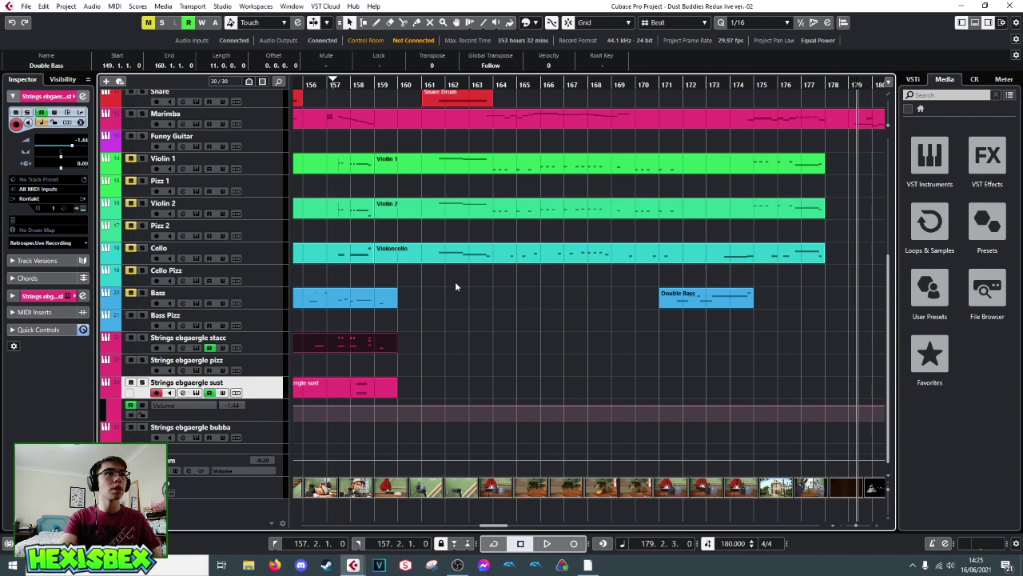
- Draw empty parts from 160.1.1 to 178.1.1 on the Strings ebgaergle stacc and sust tracks
right_click(427, 354)
left_click(458, 355)
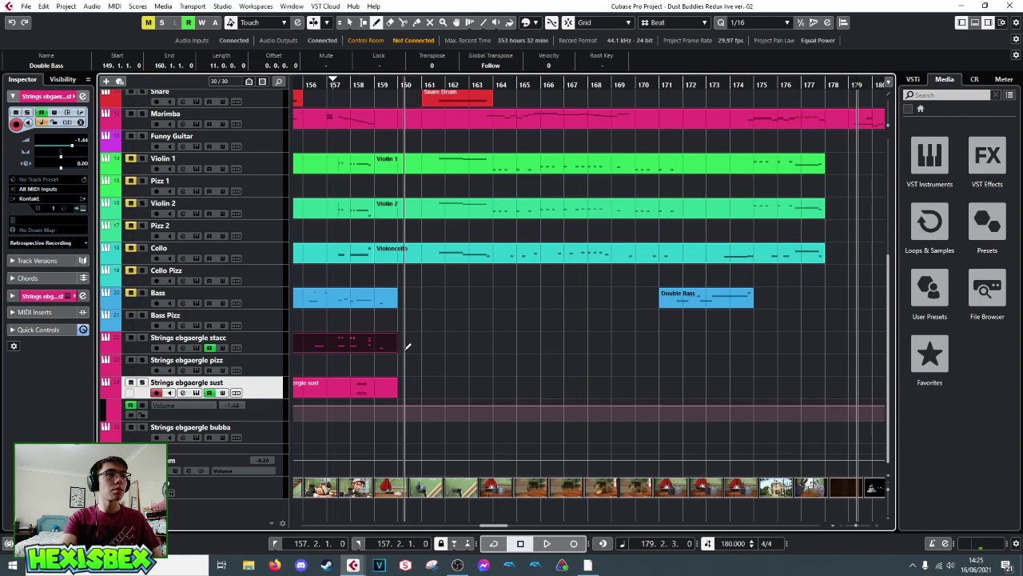
left_click_drag(402, 347, 828, 345)
left_click_drag(405, 387, 827, 382)
right_click(605, 311)
left_click(605, 313)
- Paste the copied staccato notes at 163.4.1 into the new Strings ebgaergle stacc part
left_click(506, 162)
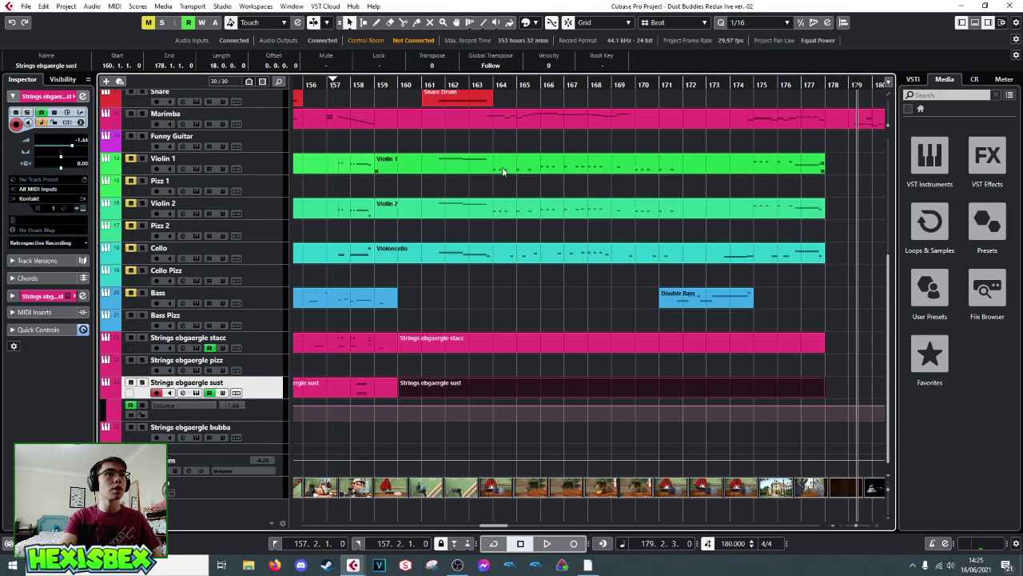
left_click(487, 85)
double_click(488, 348)
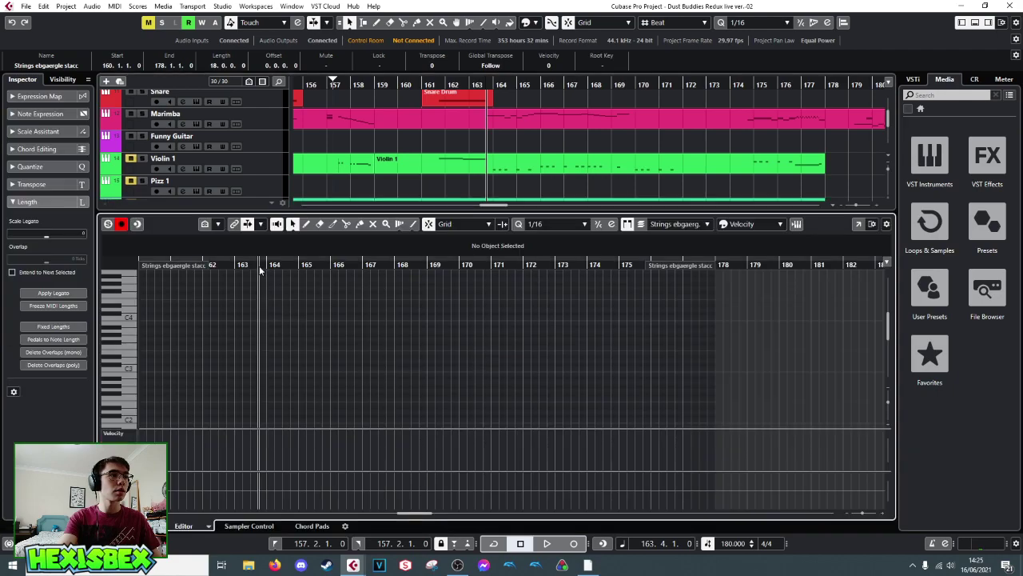
key("ctrl+a")
- Play the pasted staccato notes from 163.4.1, close the note editor and move the playback position to 162.1.1
key("space")
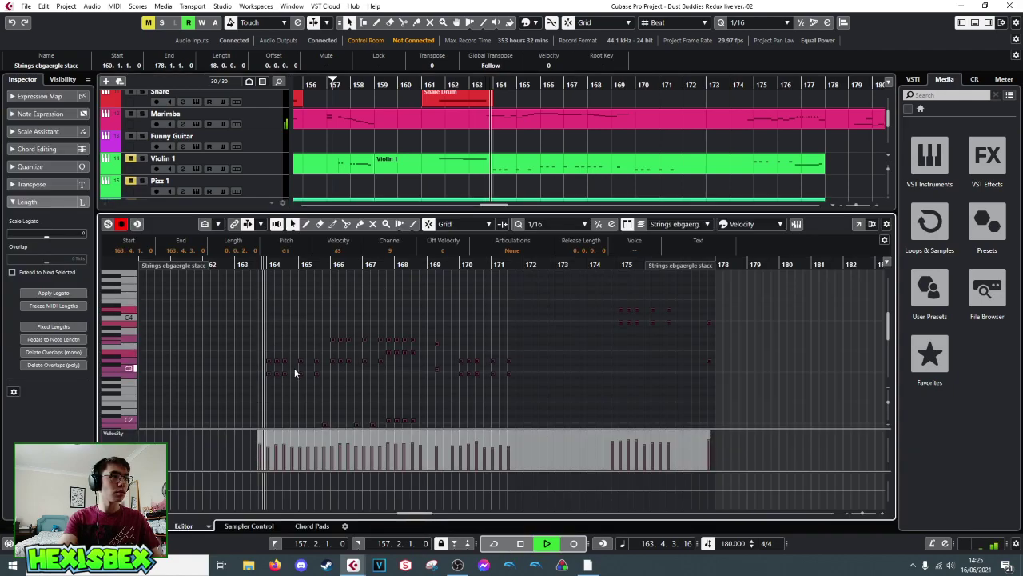
key("Return")
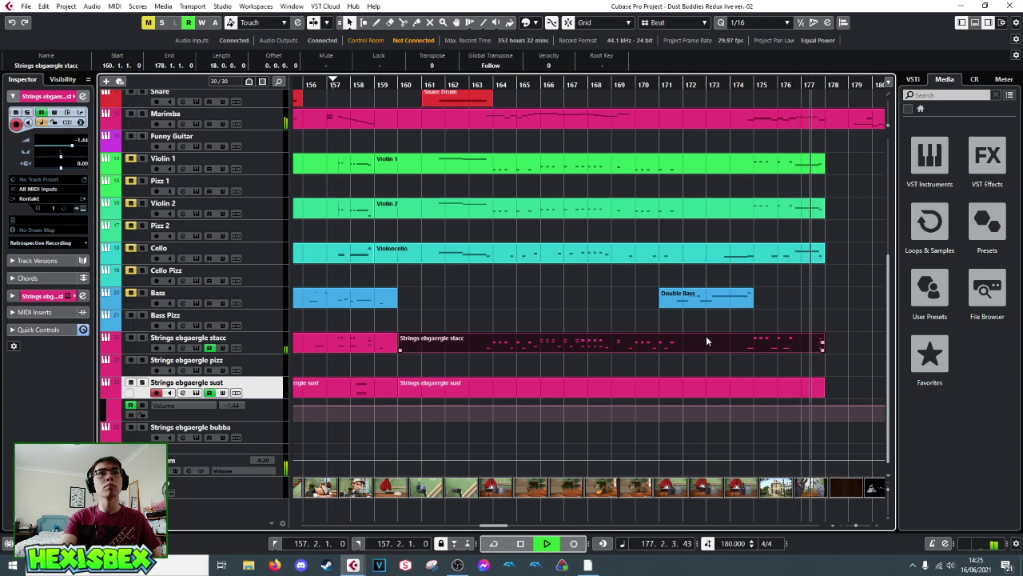
key("space")
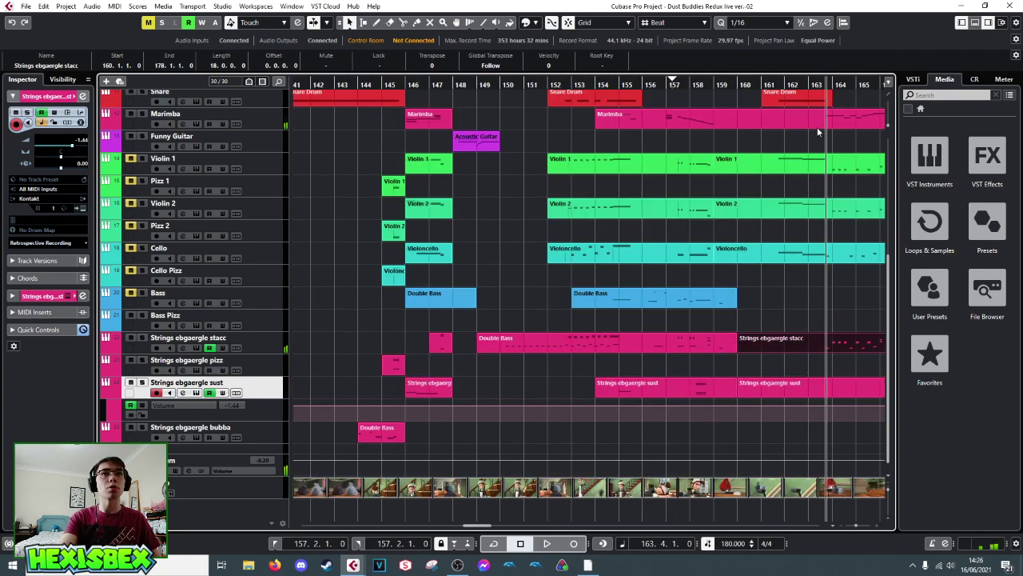
left_click_drag(829, 89, 463, 89)
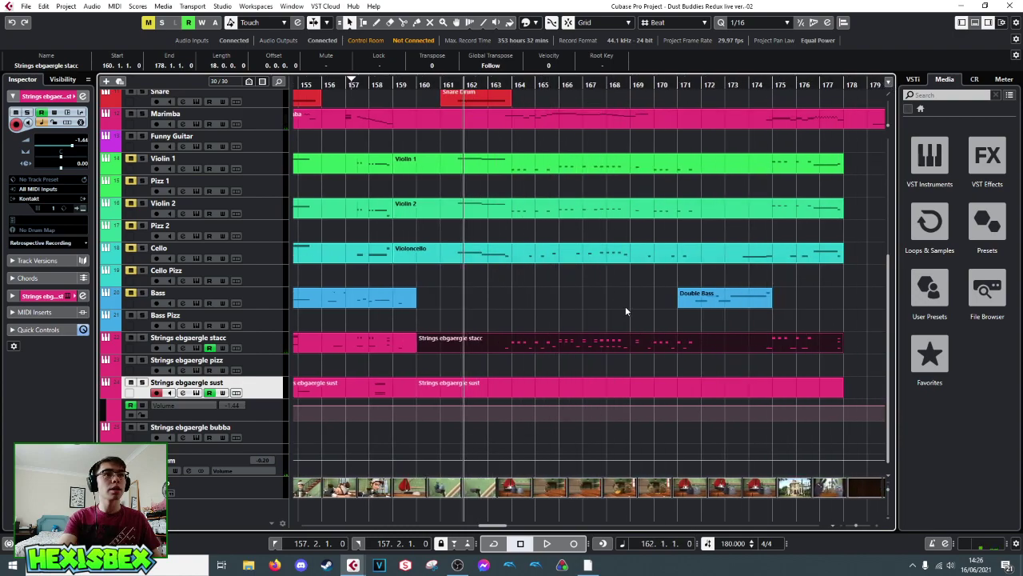
left_click_drag(447, 146, 836, 267)
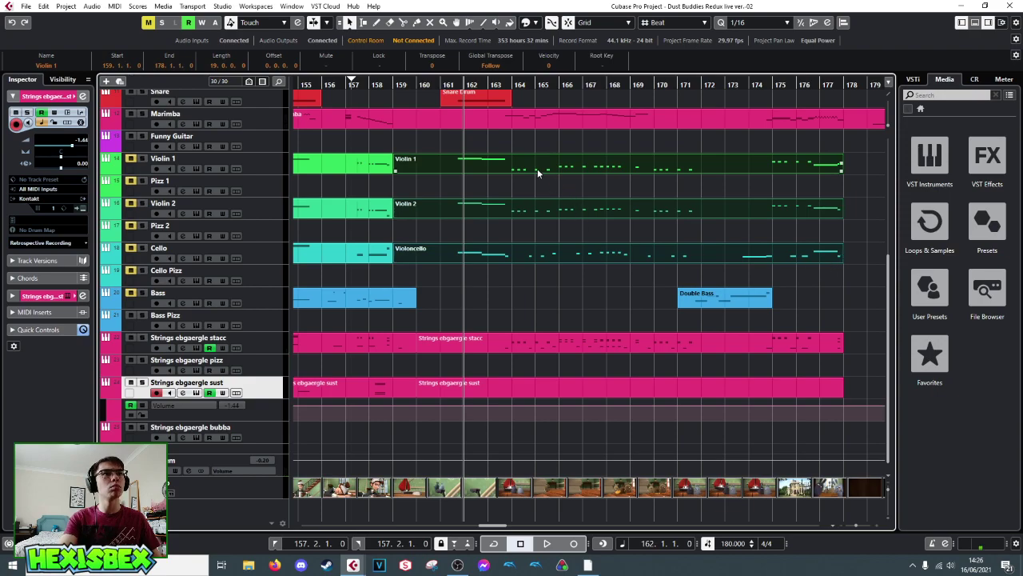
left_click(695, 304, "shift")
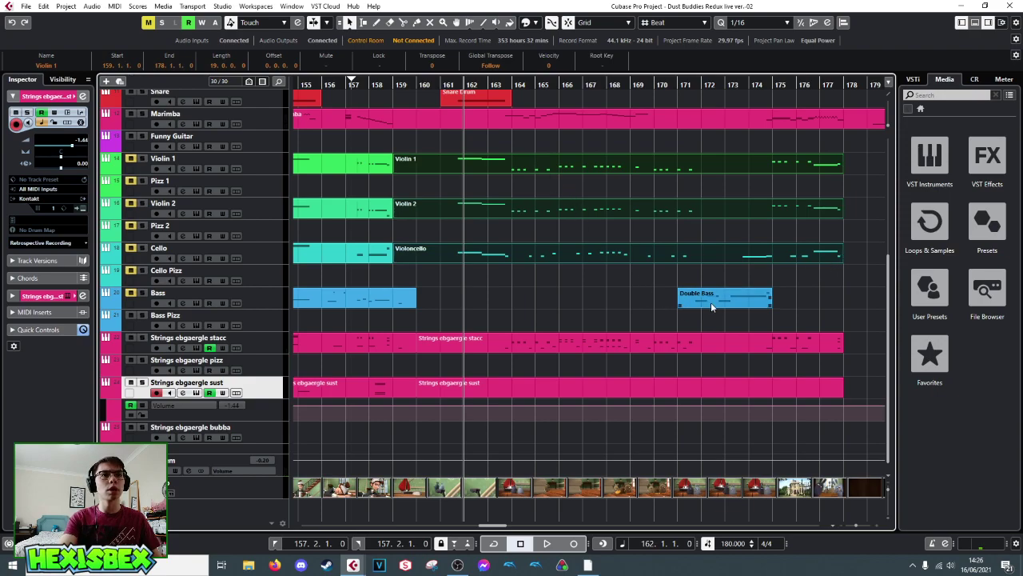
left_click(711, 302, "shift")
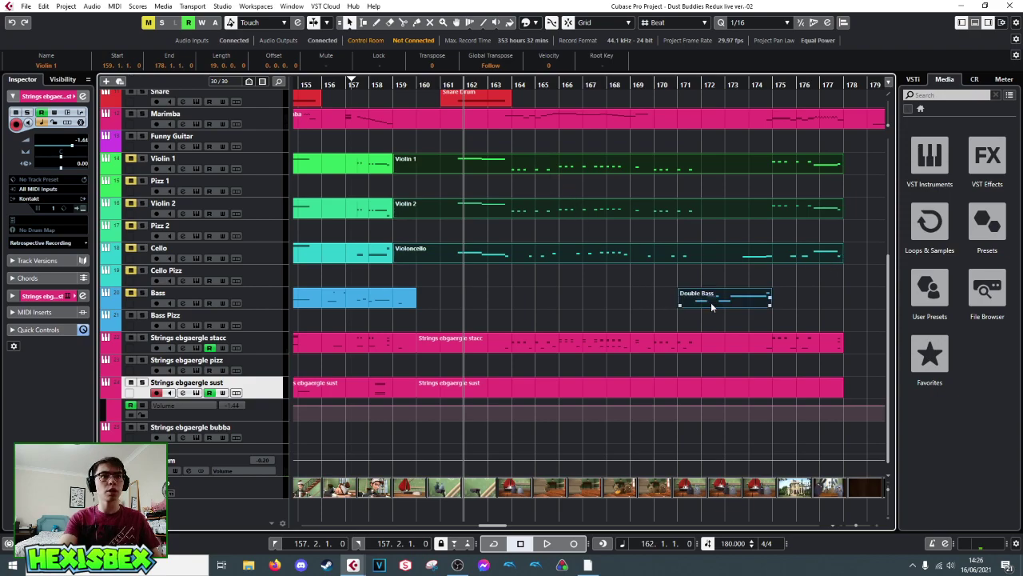
double_click(497, 169)
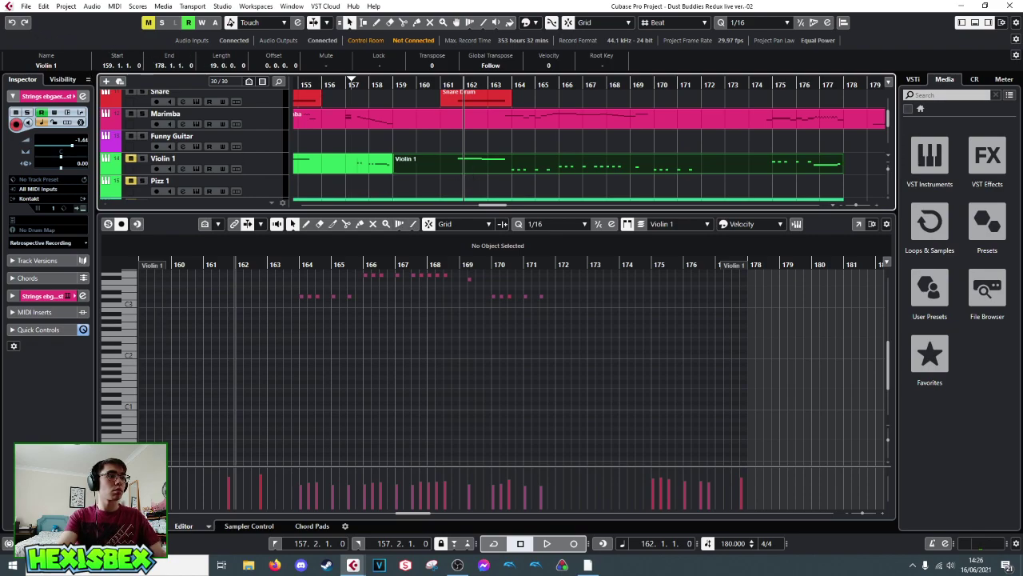
key("ctrl+e")
key("space")
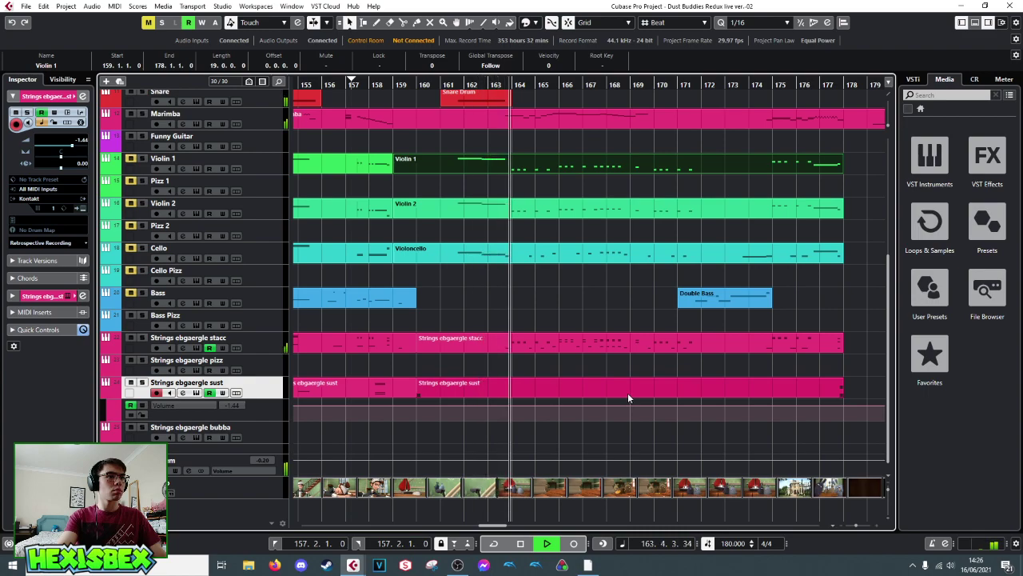
key("space")
- Open the Violin 1, Violin 2, Violoncello and Double Bass parts from bar 159 onward together and copy all their long sustained notes
left_click_drag(449, 145, 815, 312)
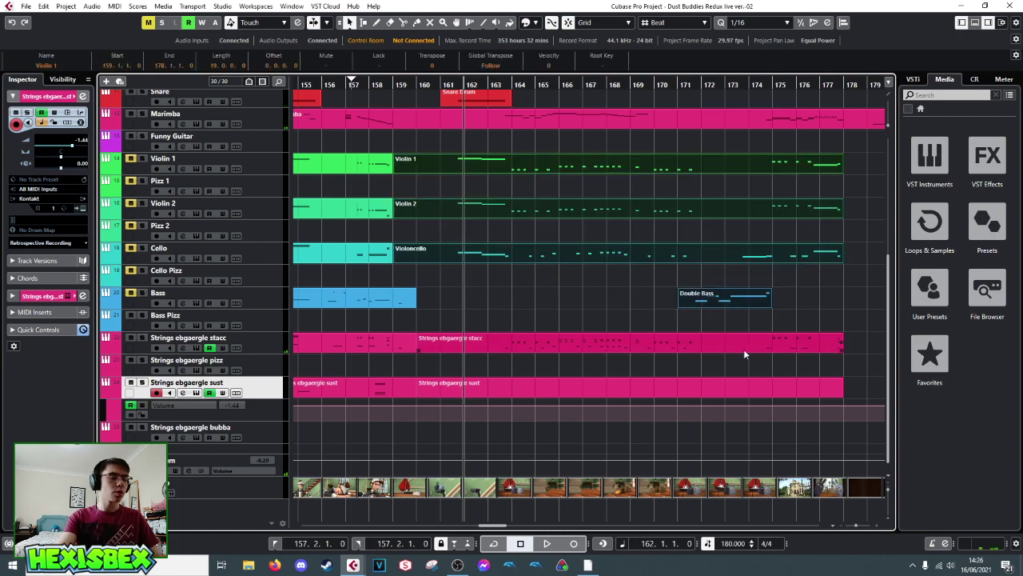
double_click(462, 166)
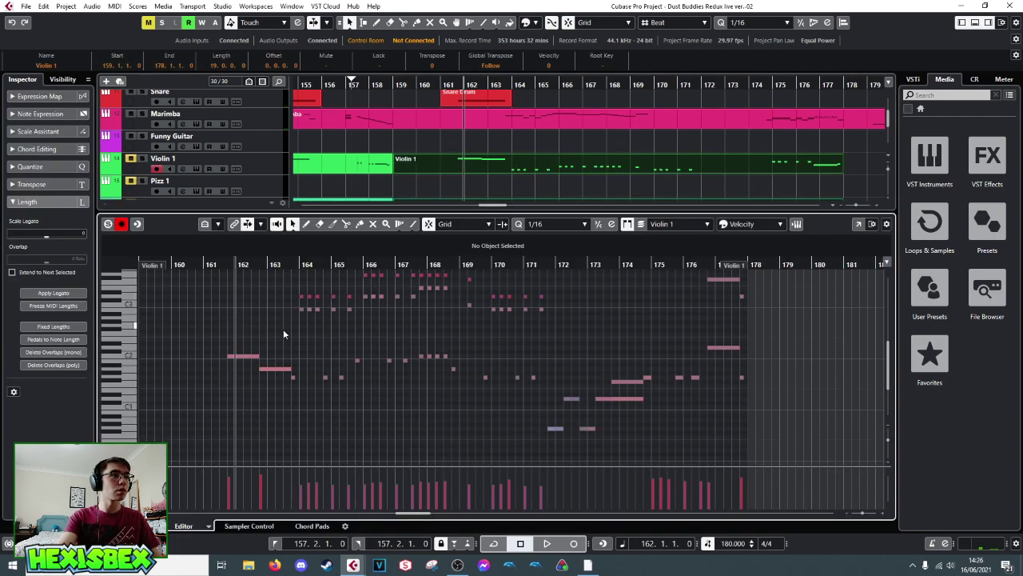
scroll(283, 327, "up", 3)
left_click_drag(238, 285, 285, 458)
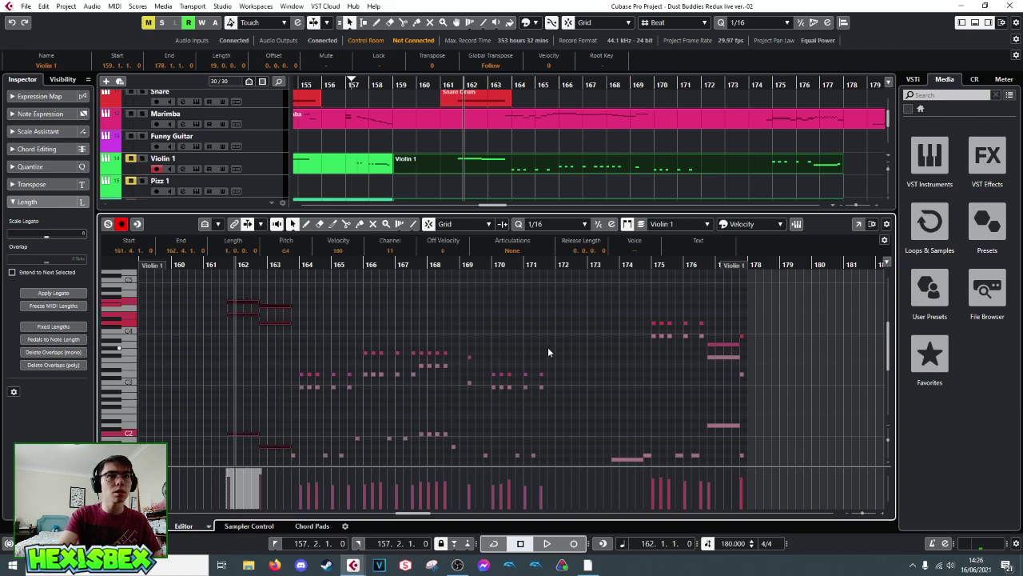
scroll(574, 349, "down", 2)
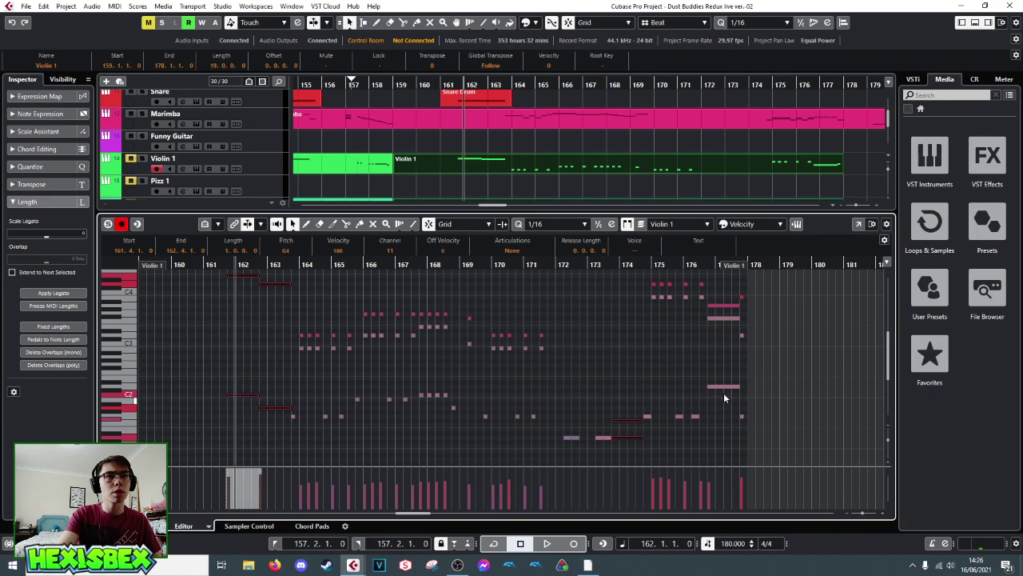
left_click_drag(726, 307, 726, 306)
scroll(591, 354, "up", 1)
scroll(592, 355, "down", 3)
scroll(592, 350, "up", 2)
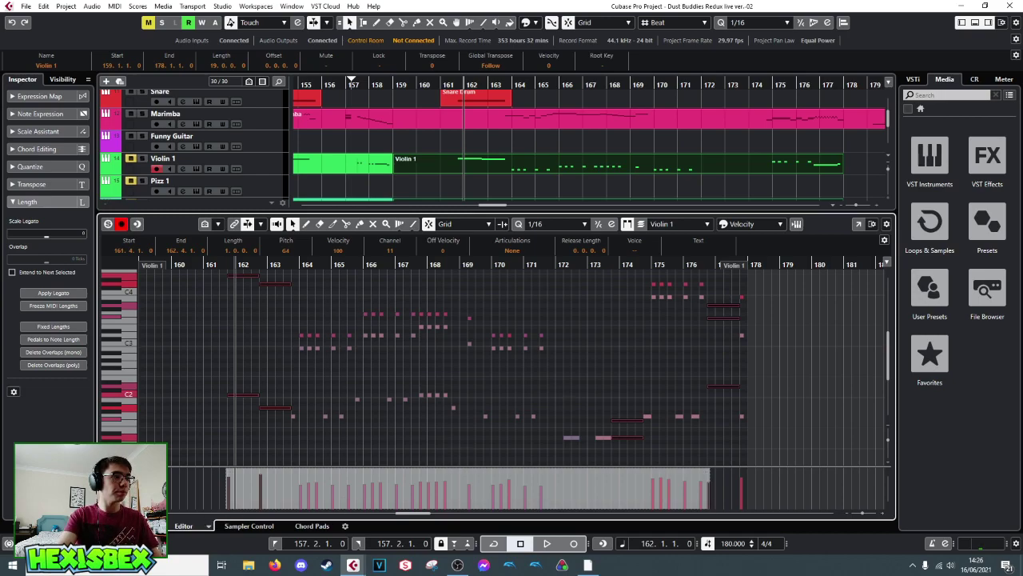
key("ctrl+e")
- Paste the copied sustained notes at 161.4.1 into the empty Strings ebgaergle sust part and play them back
left_click(563, 397)
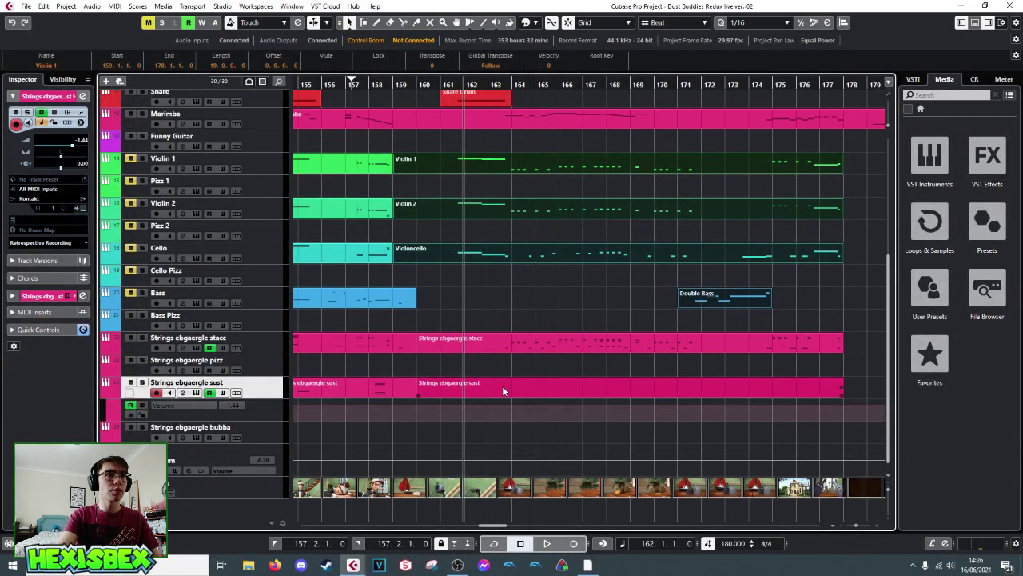
left_click(458, 392)
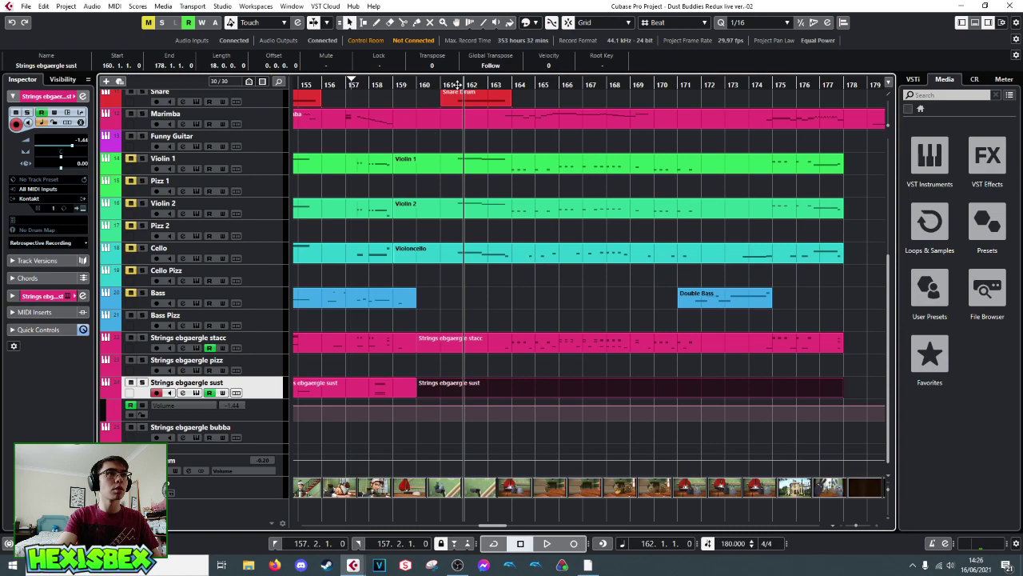
key("g")
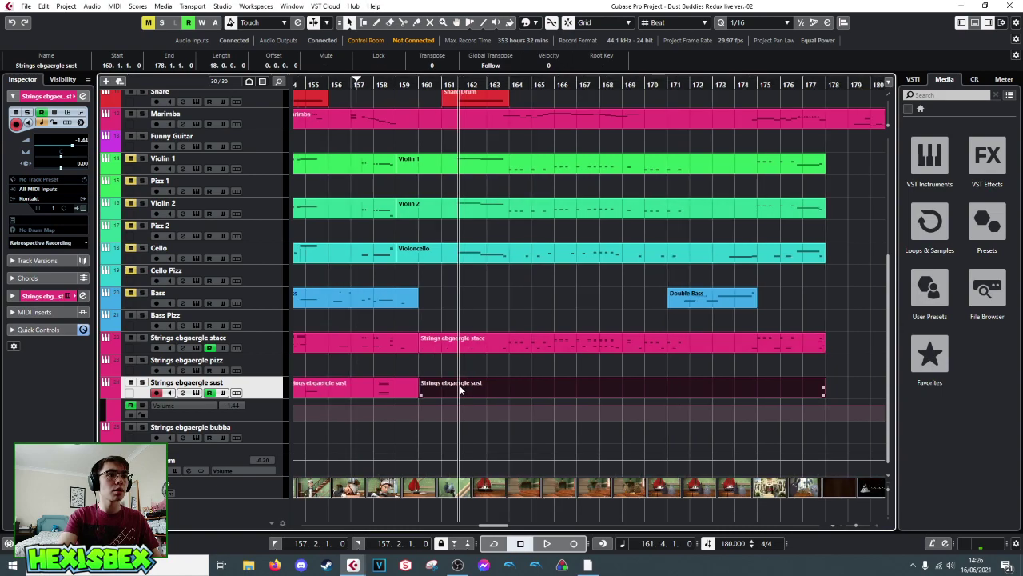
key("ctrl+e")
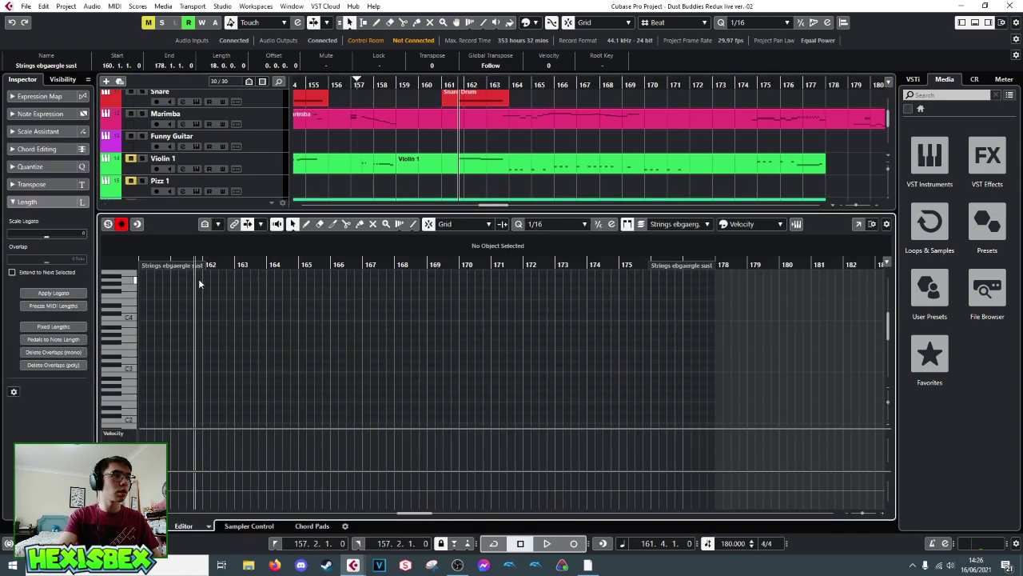
key("ctrl+a")
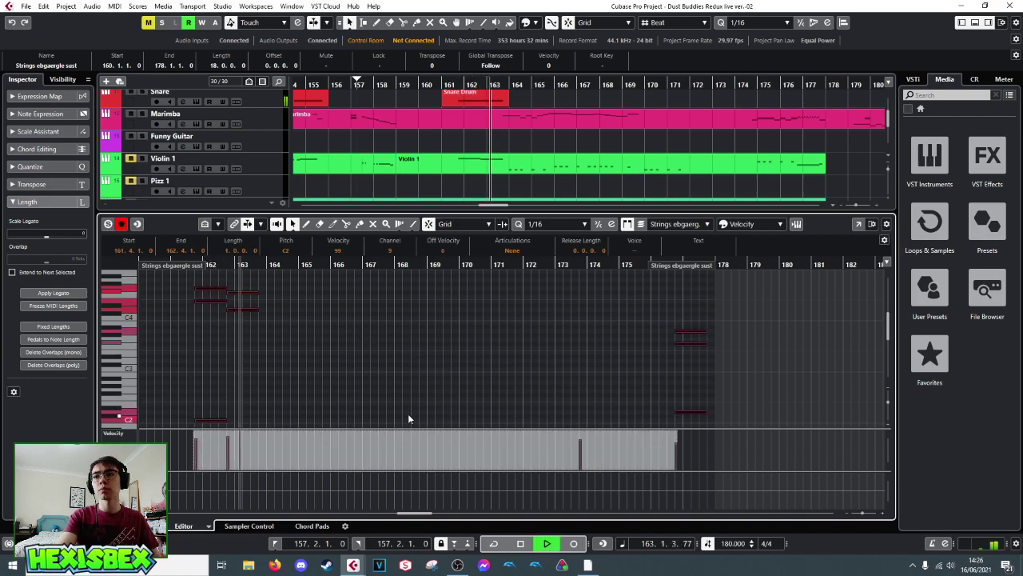
key("space")
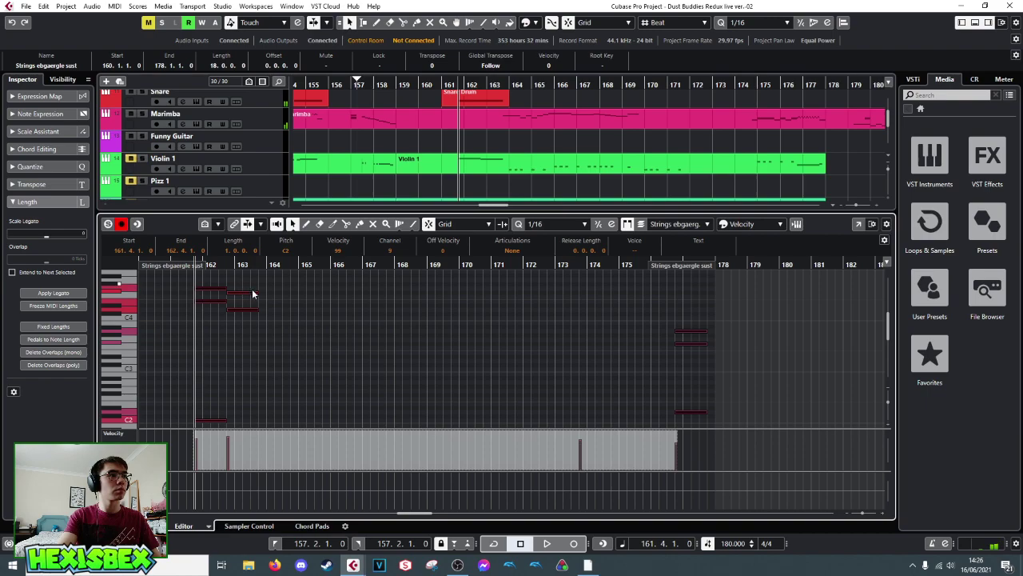
- Try shortening the two upper notes at 162.4.1 to 0.3.0.0, play the result and restore their length to 1.0.0.0
left_click_drag(237, 284, 250, 310)
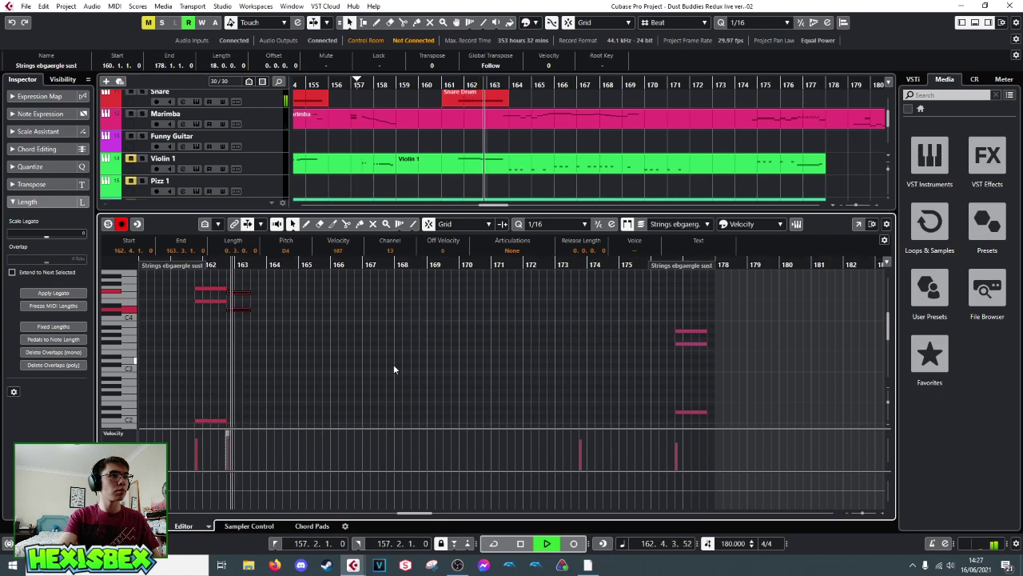
key("space")
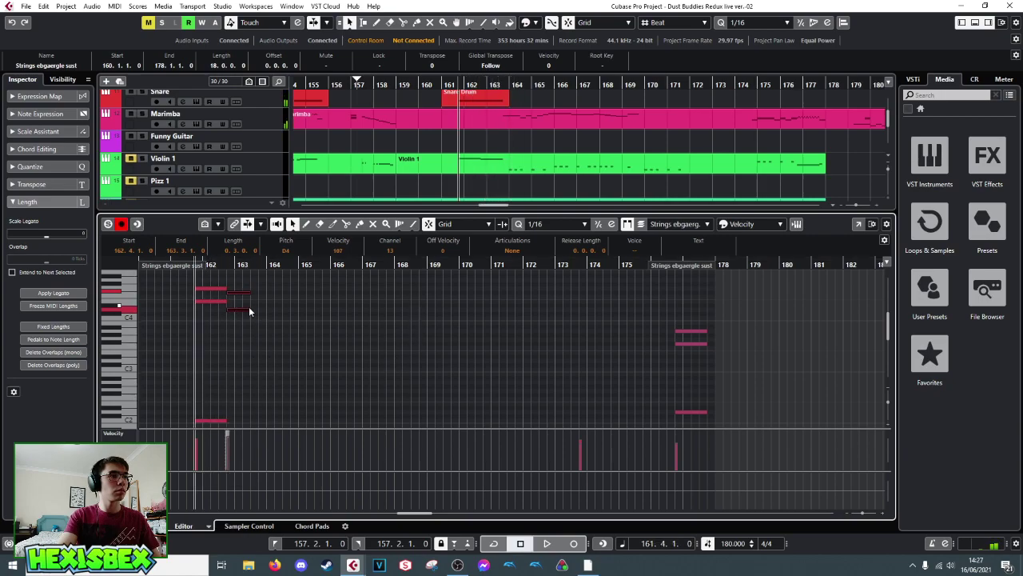
left_click_drag(250, 309, 257, 307)
- Play the sustained strings passage from 161.4.1 and close the note editor
key("space")
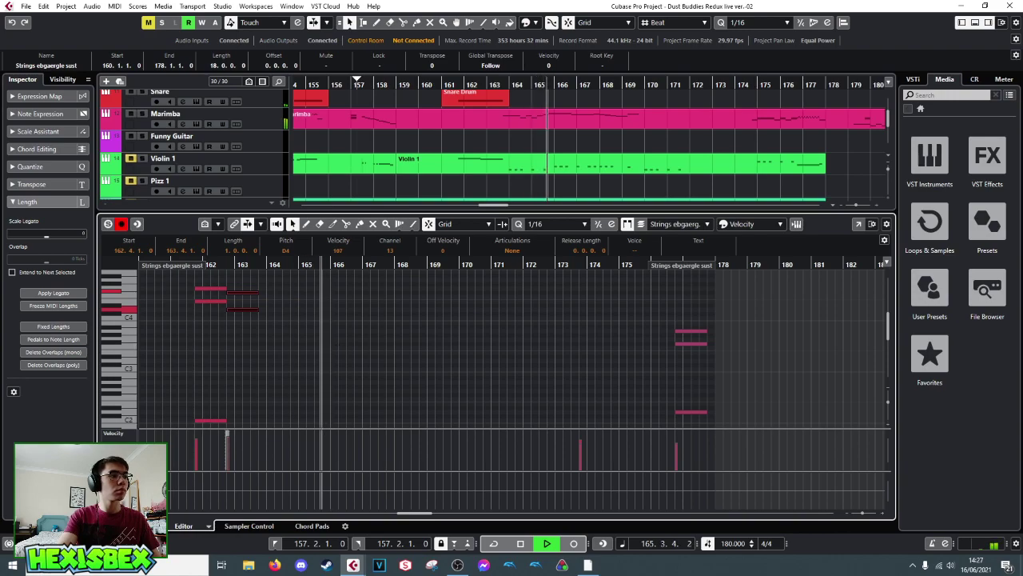
left_click(192, 525)
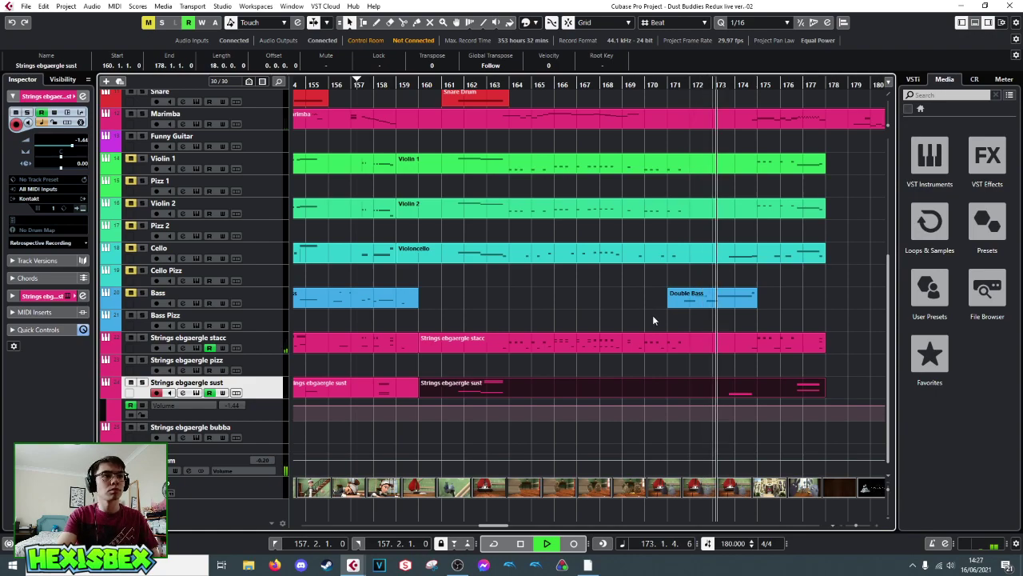
key("space")
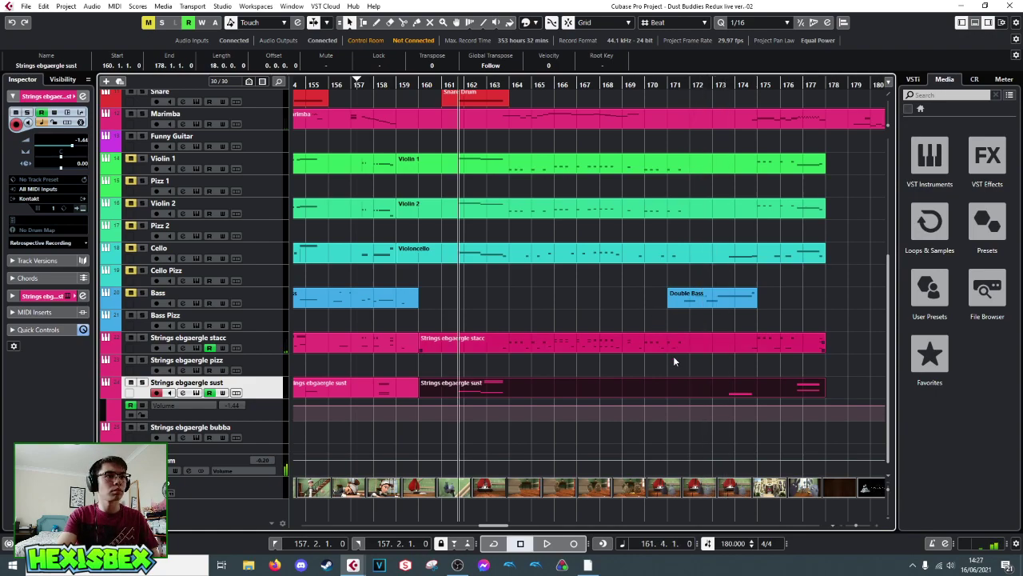
- Copy the short notes from 171.4.1 onward and the final short note of the Double Bass part, leaving out its long note
left_click(686, 296)
double_click(698, 297)
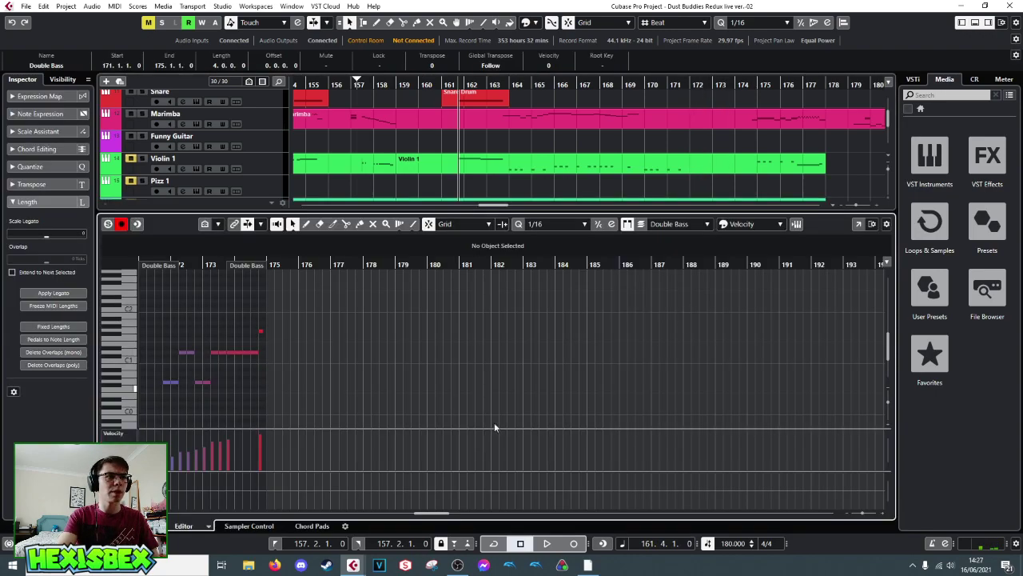
key("space")
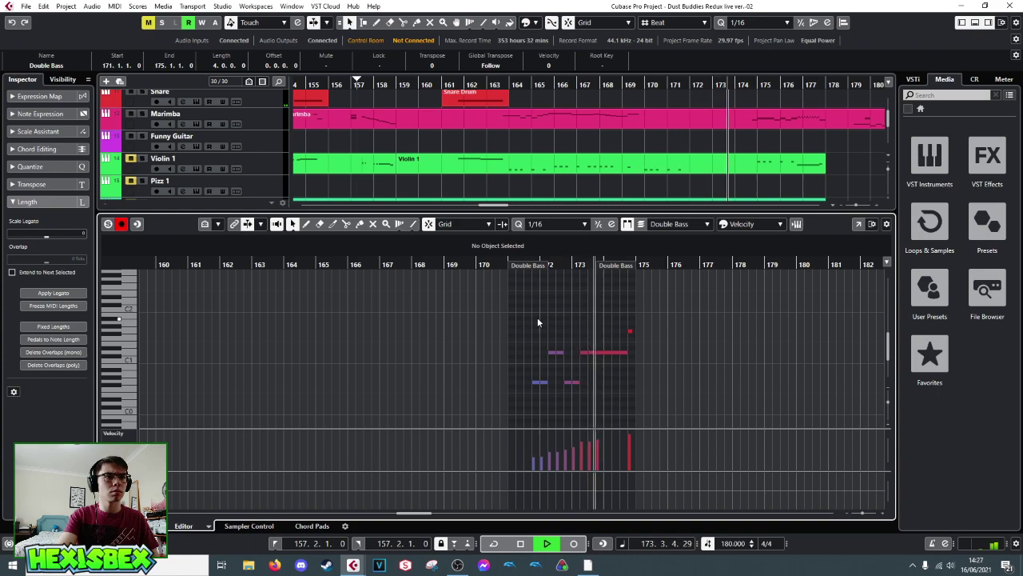
key("space")
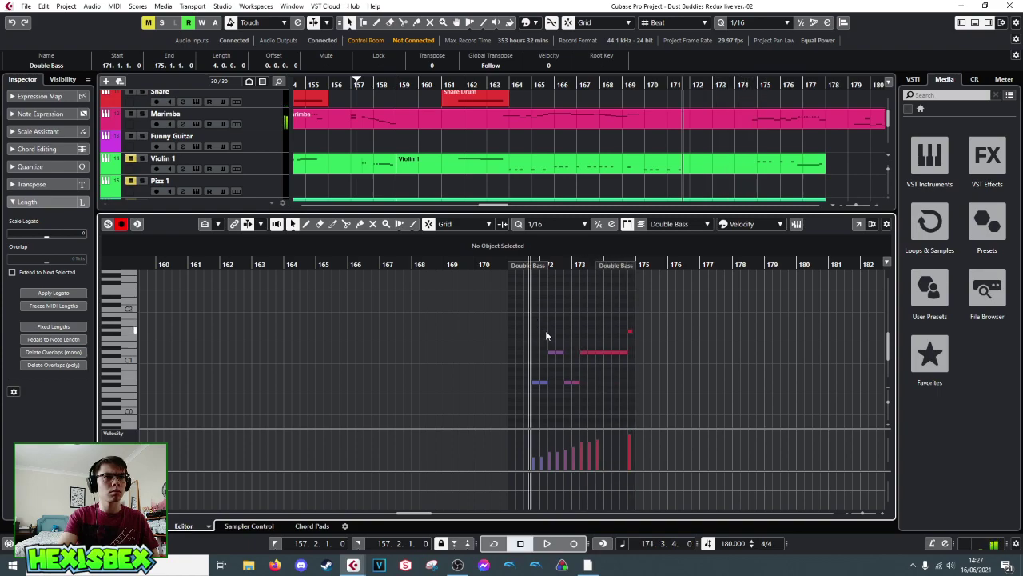
left_click_drag(530, 311, 594, 411)
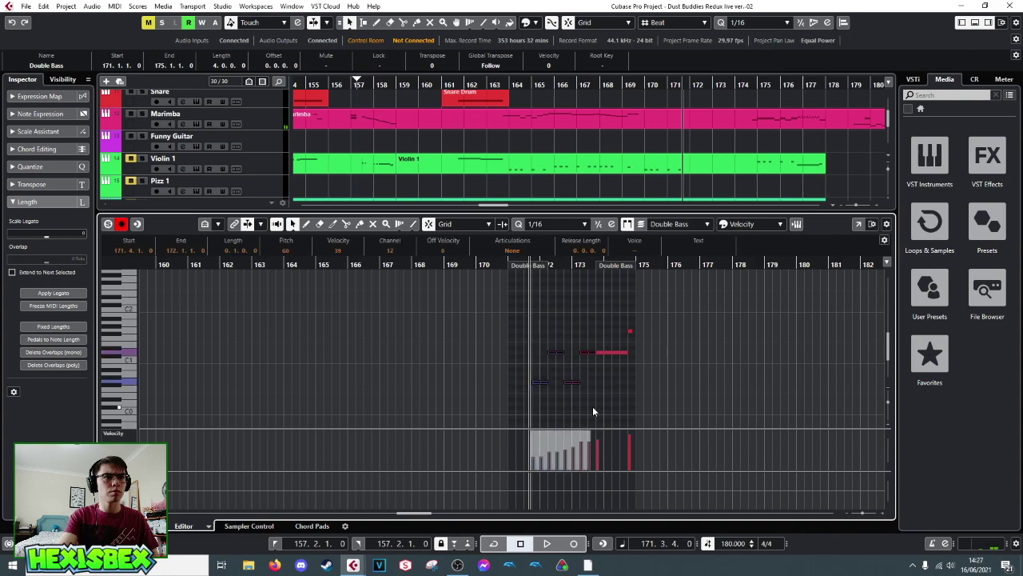
left_click(630, 330)
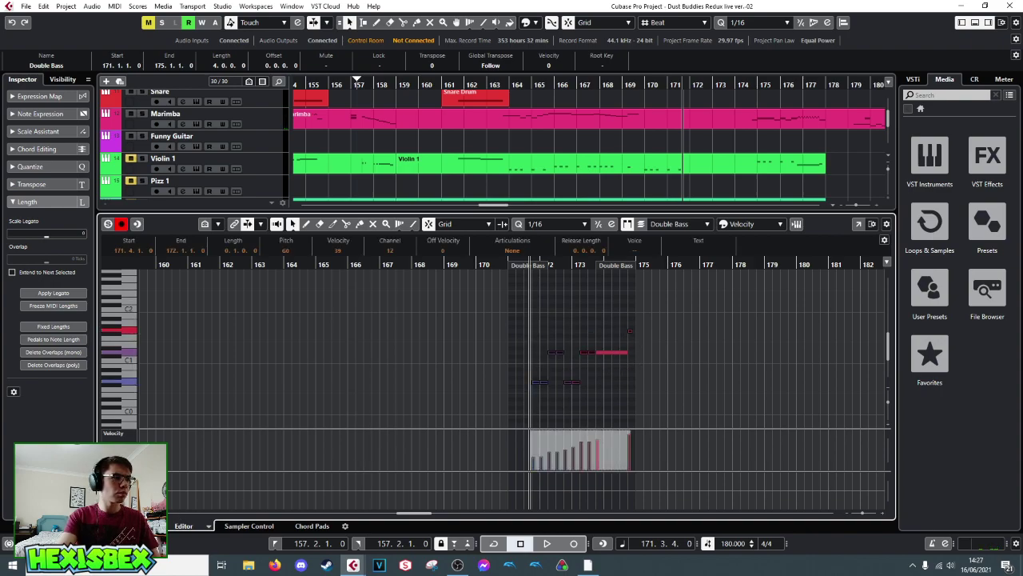
key("ctrl+e")
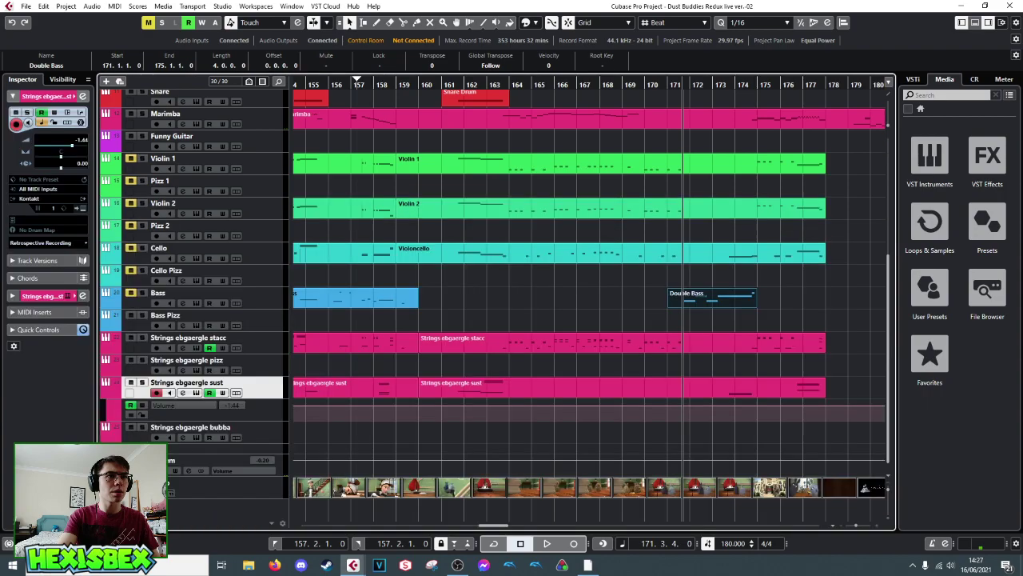
- Paste the copied bass notes at 171.4.1 into the Strings ebgaergle stacc part and play them back
left_click(684, 83)
left_click(685, 387)
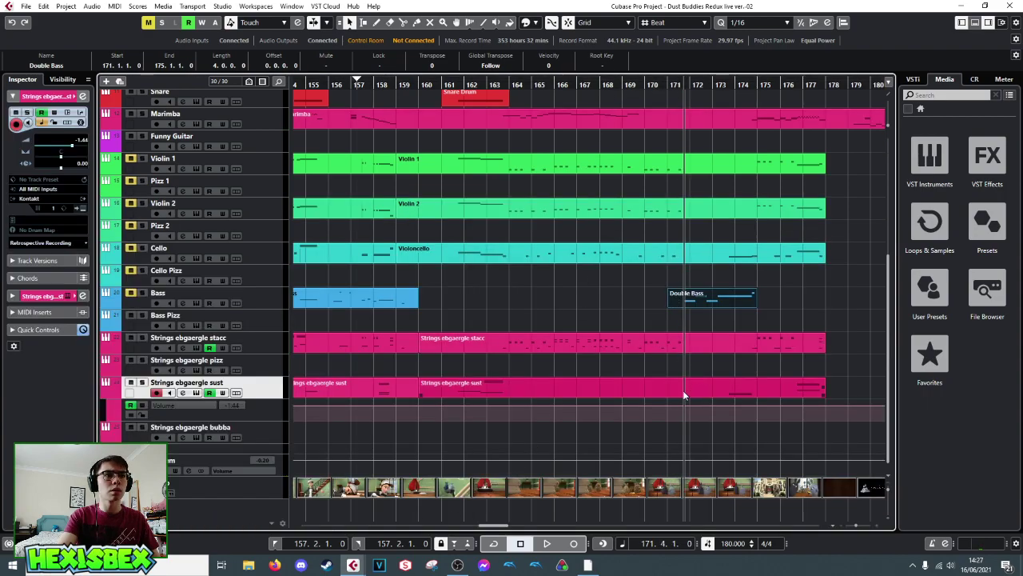
left_click(684, 344)
double_click(684, 342)
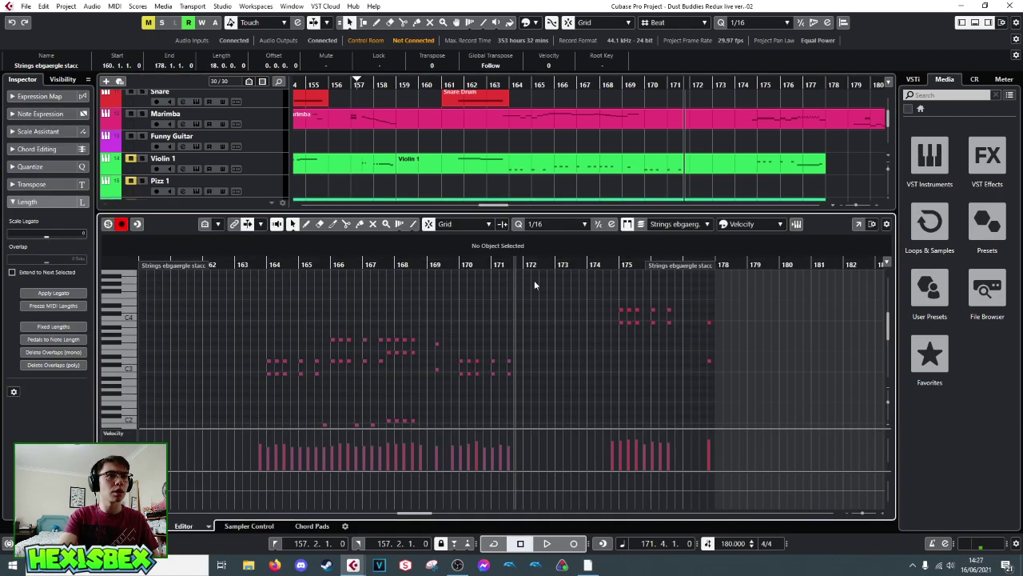
left_click(630, 365)
scroll(562, 350, "down", 3)
scroll(562, 350, "down", 2)
key("space")
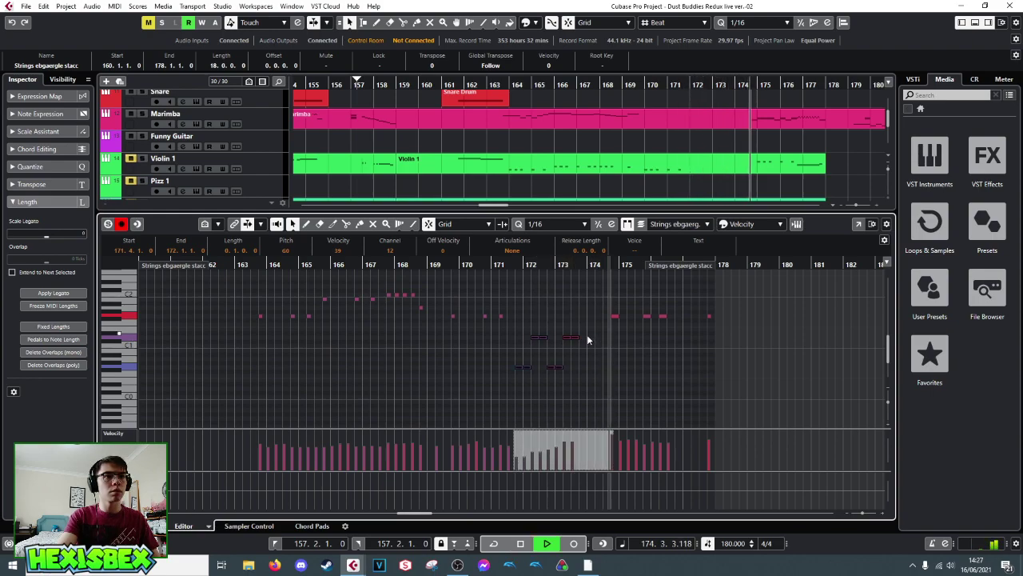
key("space")
key("ctrl+e")
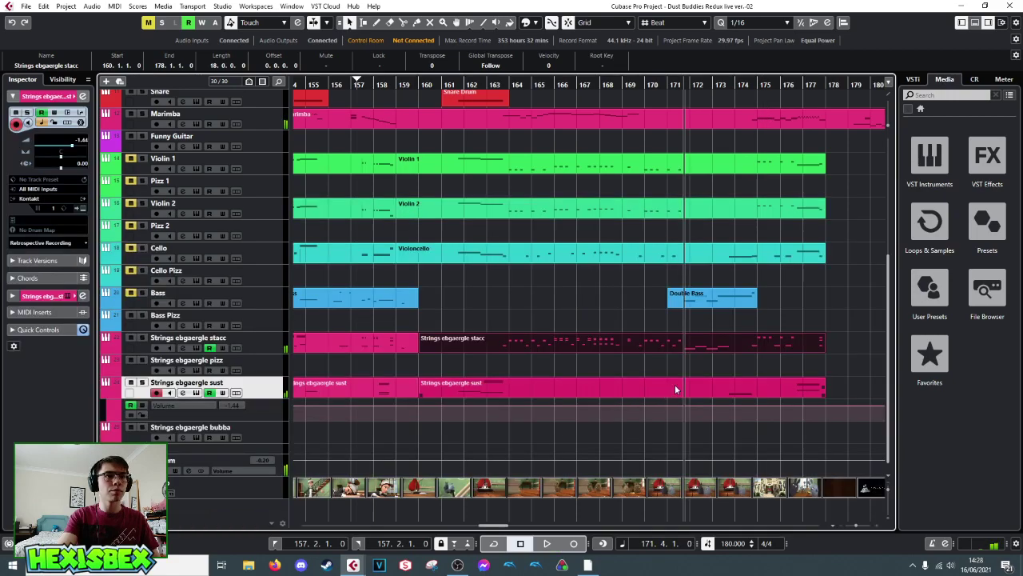
- Copy the long D1 note at 173.4.1 from the Double Bass part and place the playback cursor at 173.4.1
double_click(697, 298)
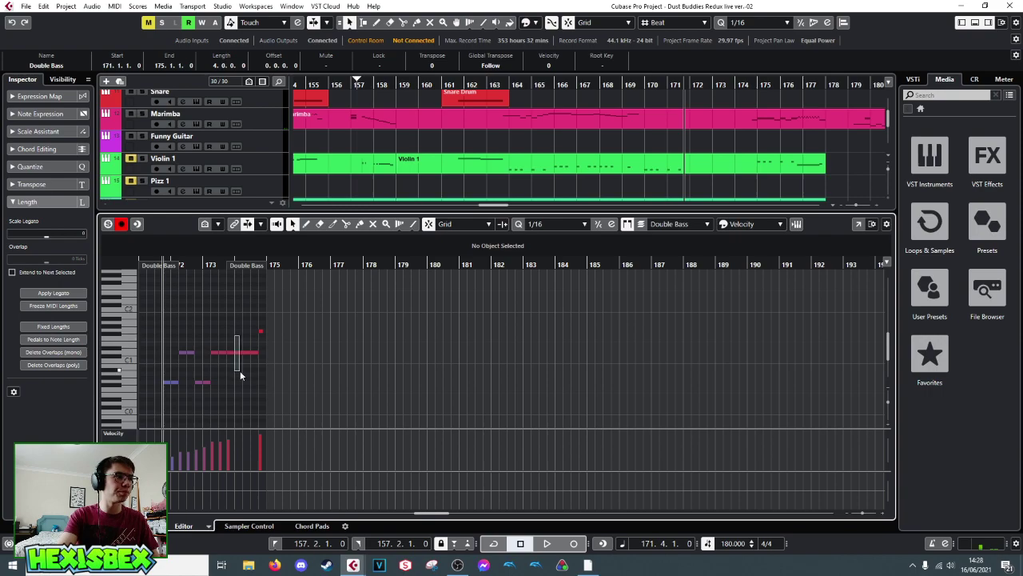
left_click(236, 352)
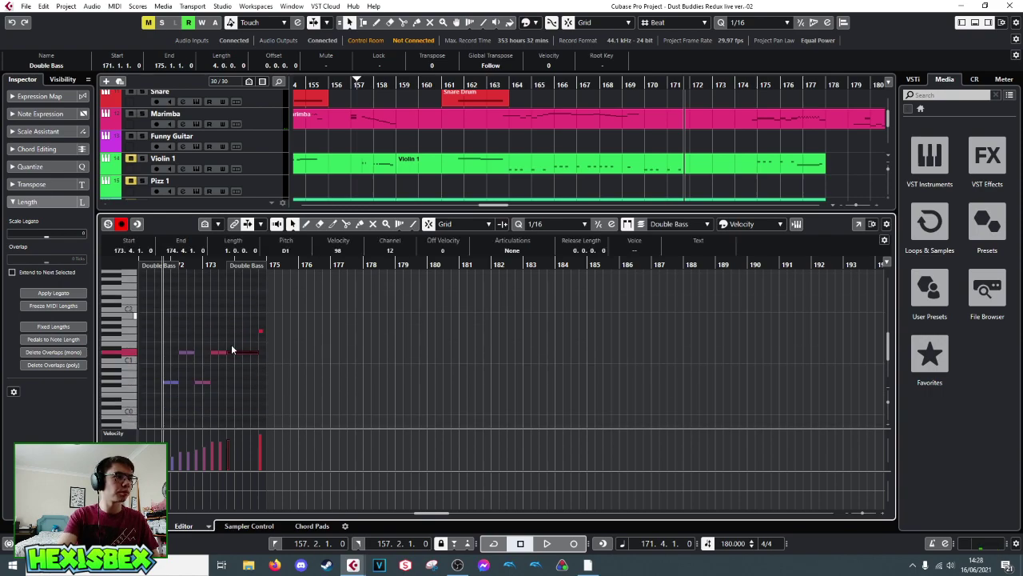
left_click(226, 264)
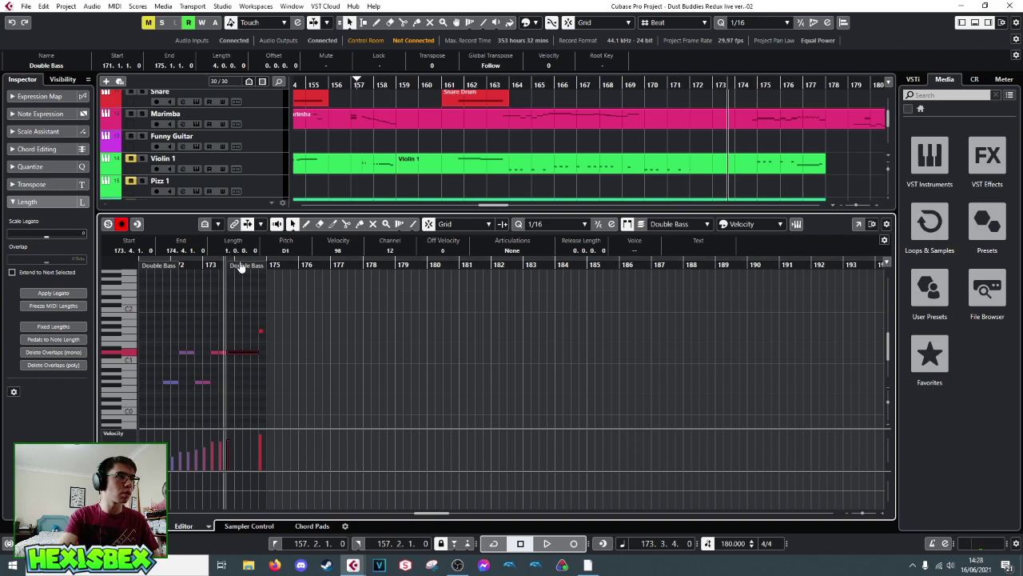
left_click_drag(271, 262, 223, 275)
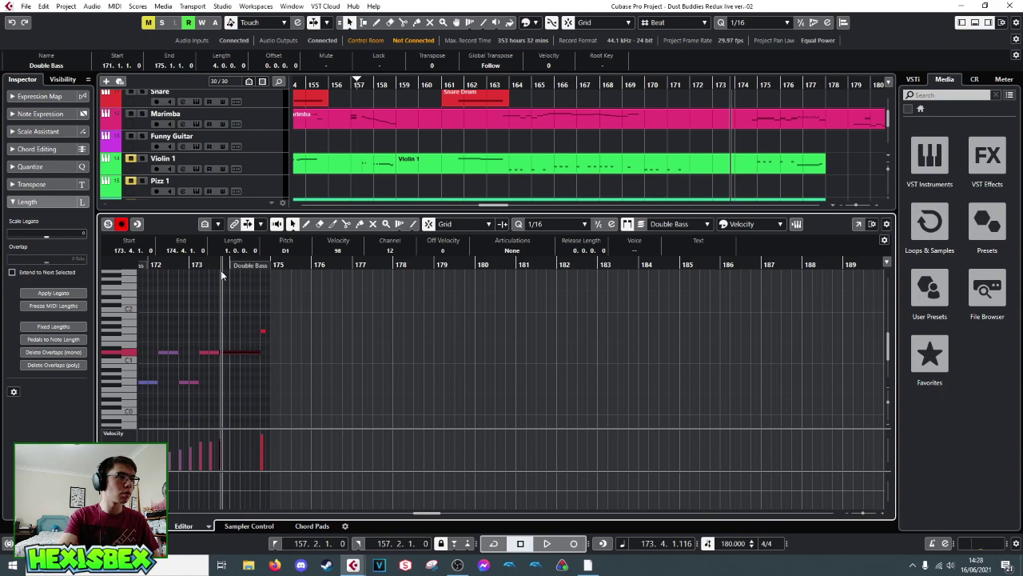
left_click(220, 264)
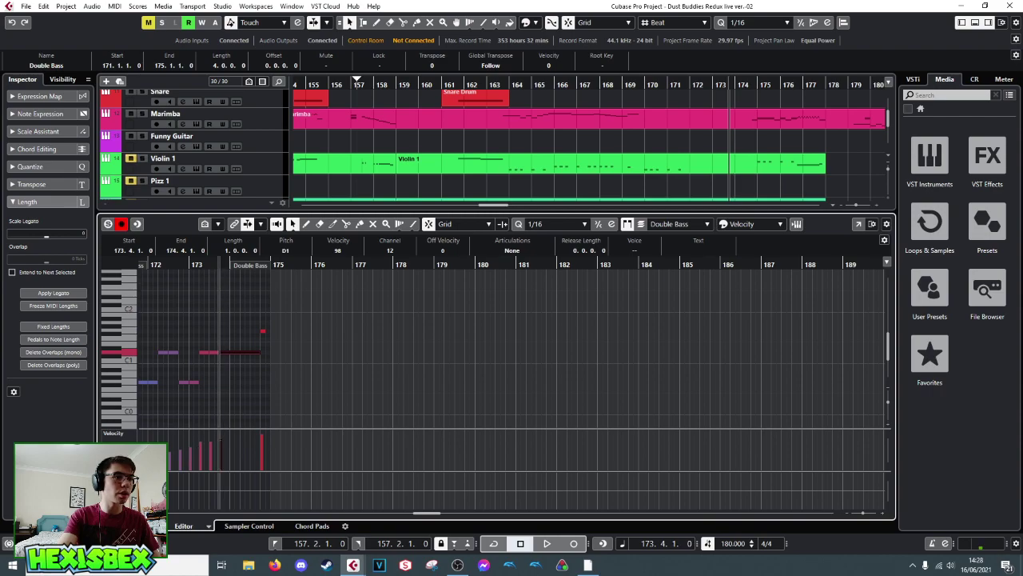
key("ctrl+alt+e")
- Paste the copied bass note at 173.4.1 into the Strings ebgaergle sust part and close the note editor
left_click(736, 394)
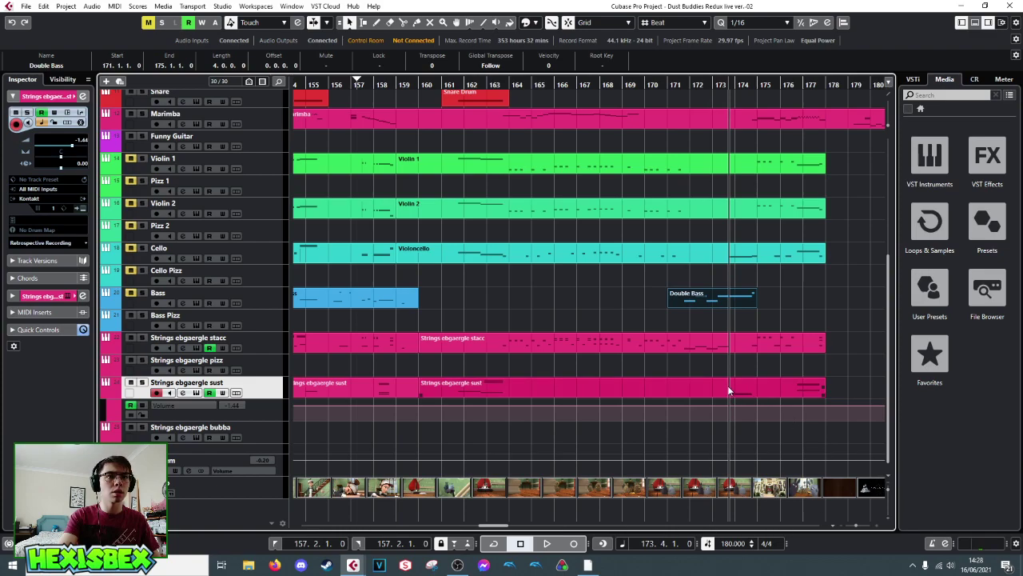
left_click(728, 391)
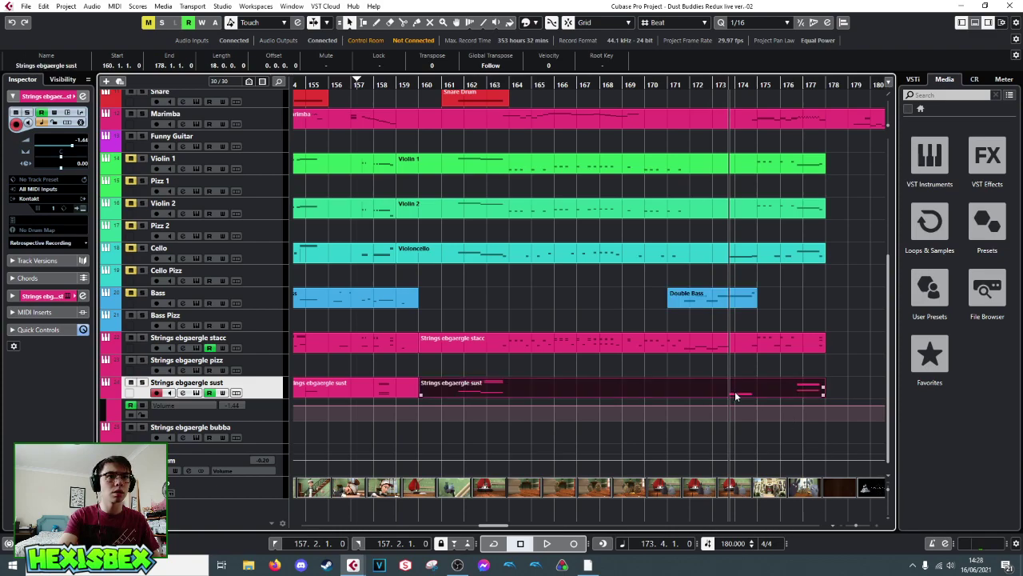
key("ctrl+alt+e")
scroll(512, 344, "up", 2)
scroll(616, 336, "down", 3)
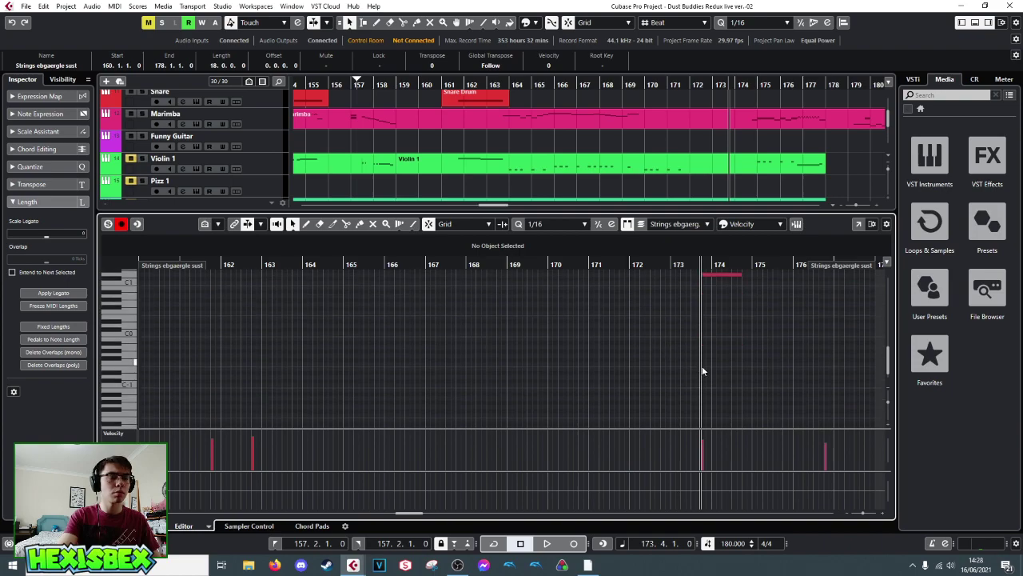
scroll(715, 368, "up", 3)
scroll(729, 364, "up", 6)
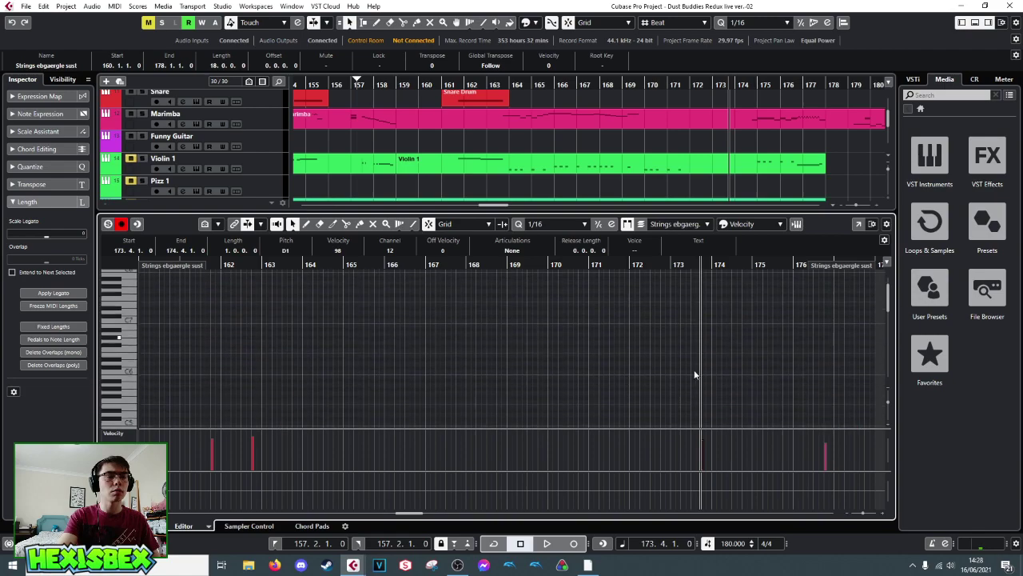
scroll(695, 374, "down", 4)
key("ctrl+alt+e")
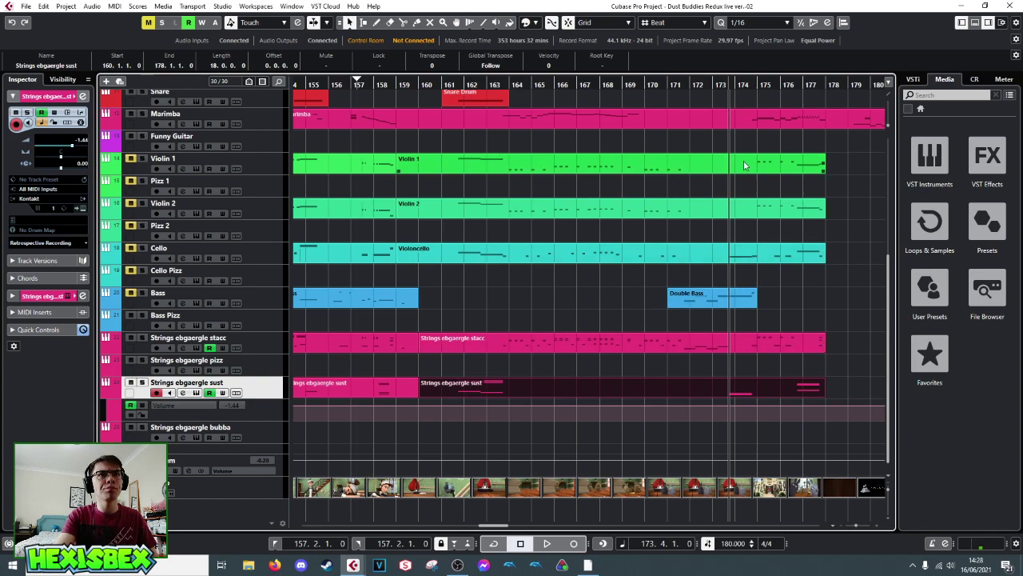
- Inspect the final short Double Bass note at 174.4.1 in the note editor and close it
left_click_drag(729, 84, 733, 107)
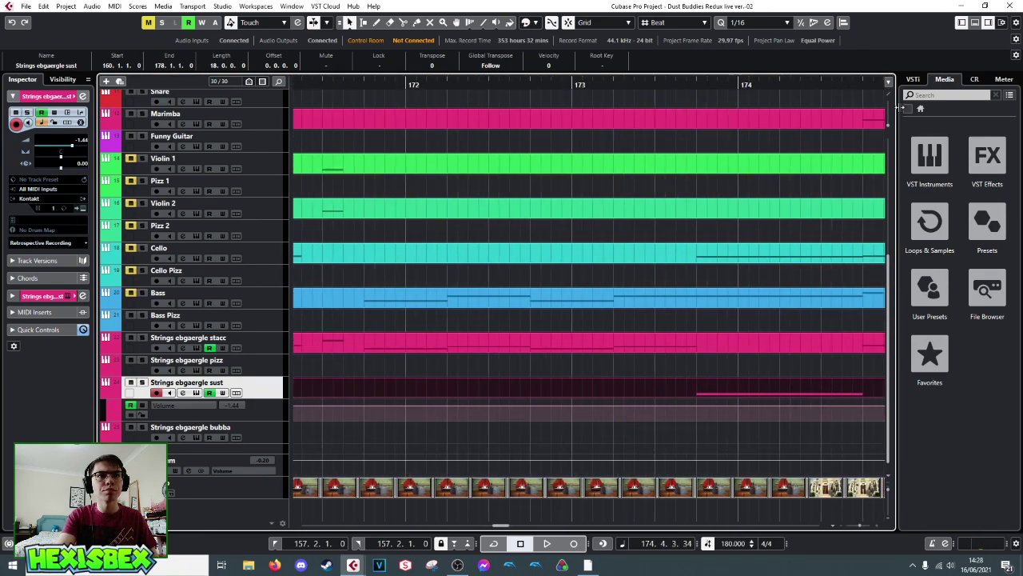
left_click_drag(843, 109, 755, 128)
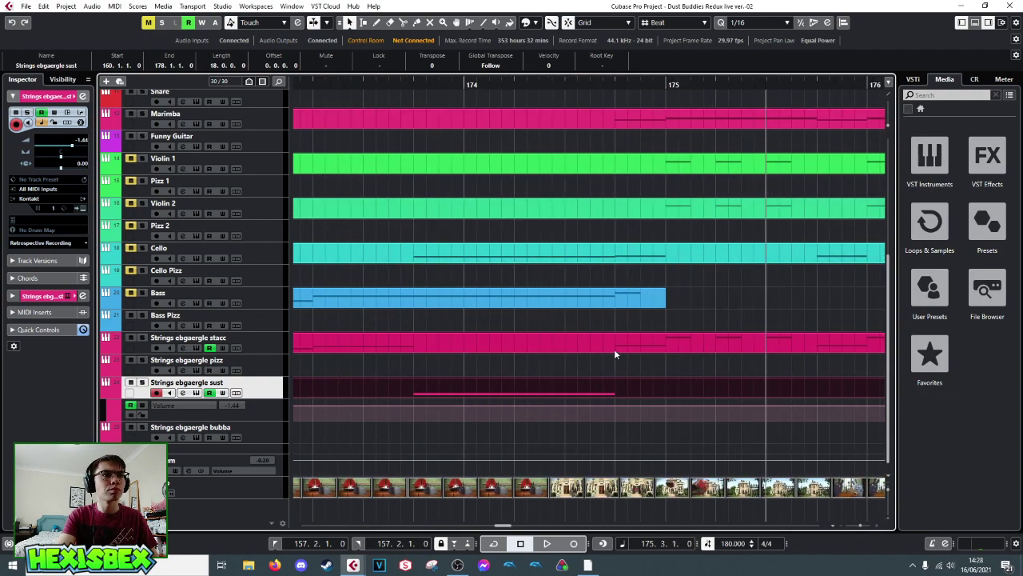
left_click(615, 300)
double_click(615, 301)
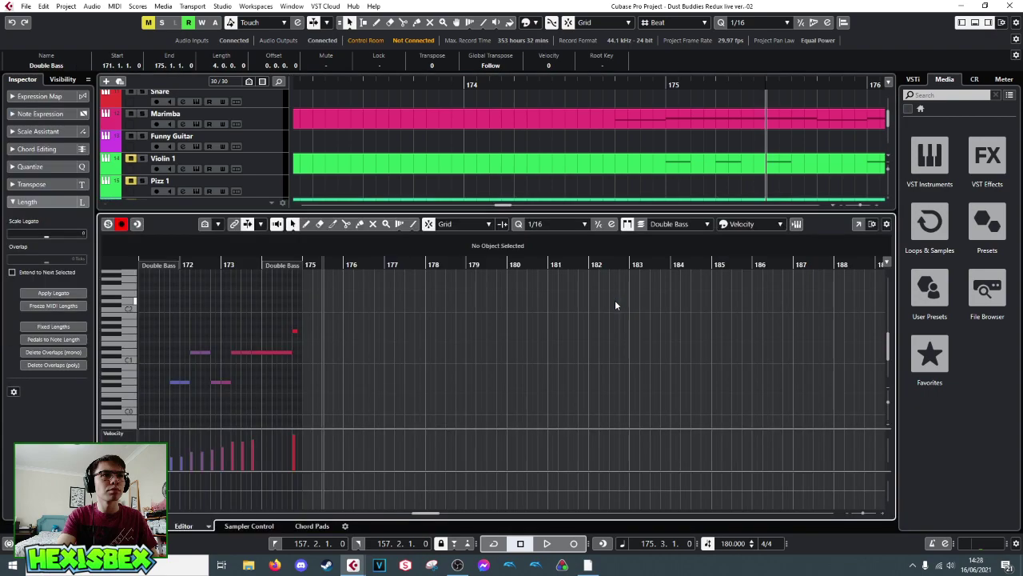
left_click(293, 330)
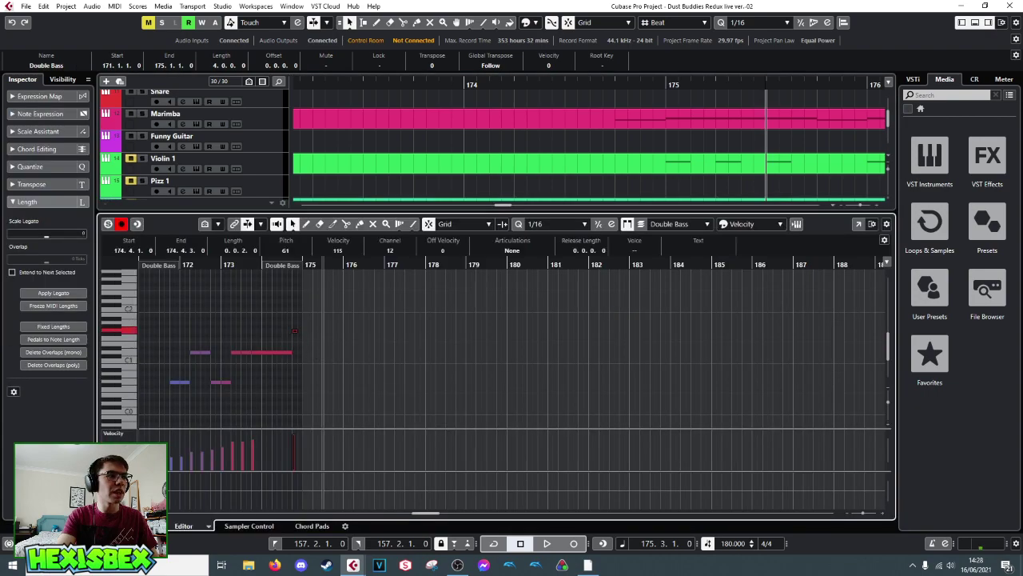
key("ctrl+e")
- Play the bass line of the Strings ebgaergle stacc part from 171.3.2 and select its low note at 174.4.1
double_click(616, 346)
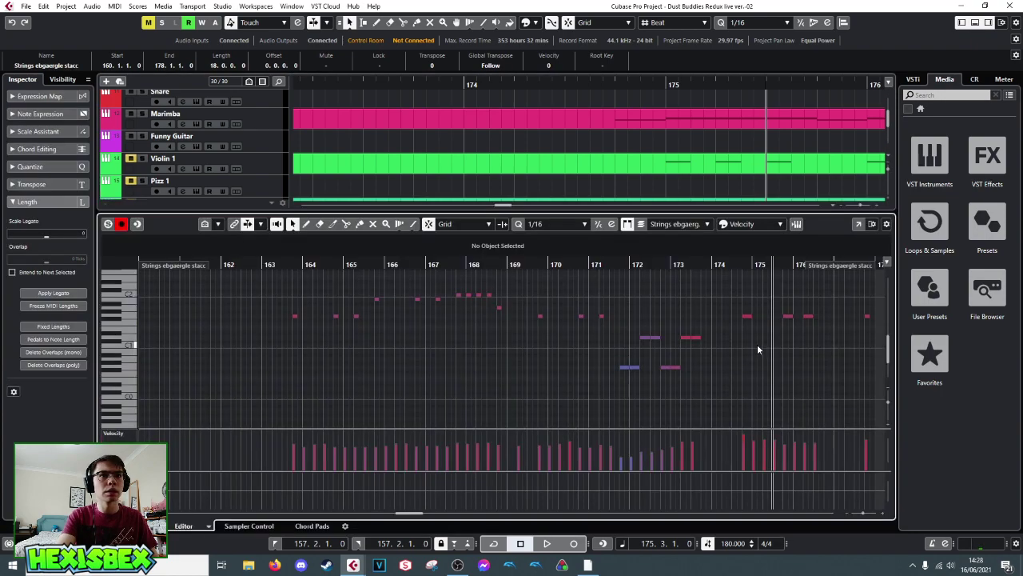
scroll(762, 352, "down", 3)
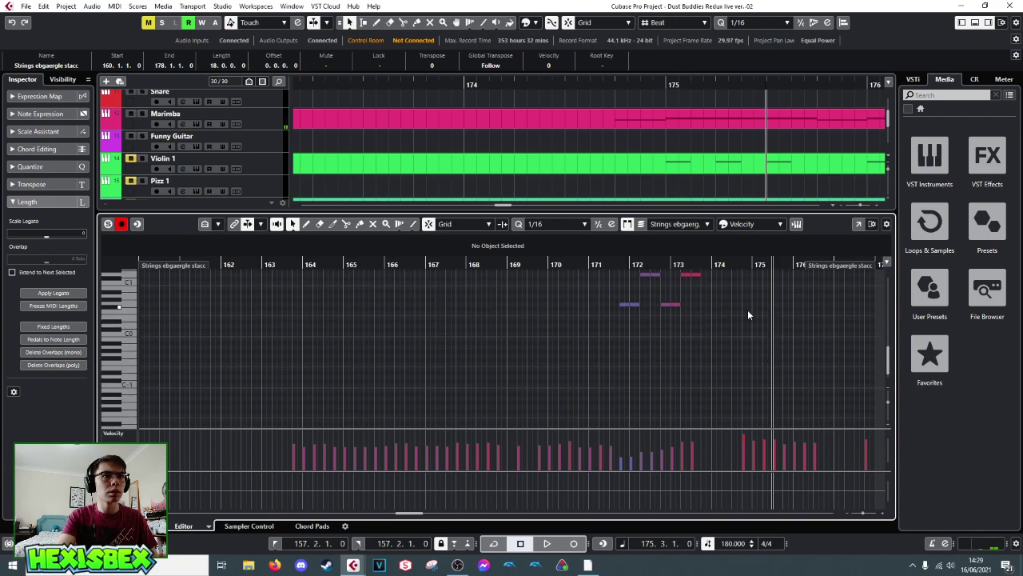
left_click_drag(695, 266, 612, 268)
key("space")
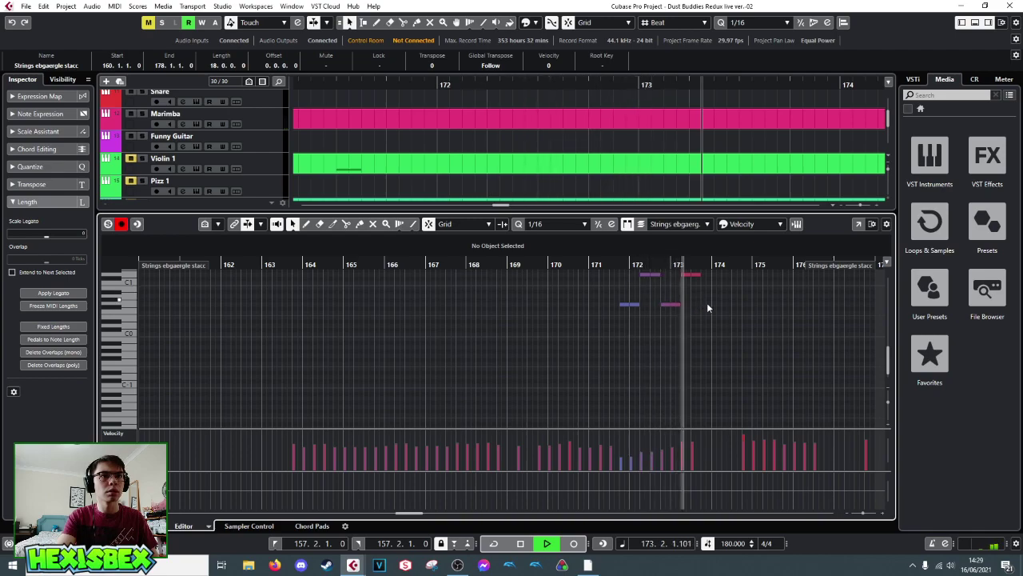
scroll(709, 301, "up", 4)
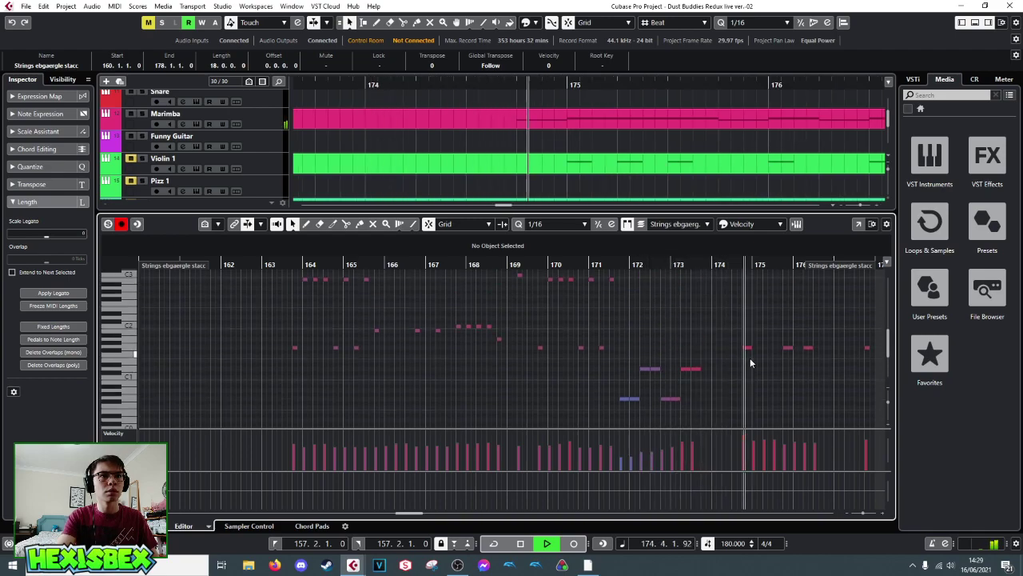
key("space")
left_click(746, 347)
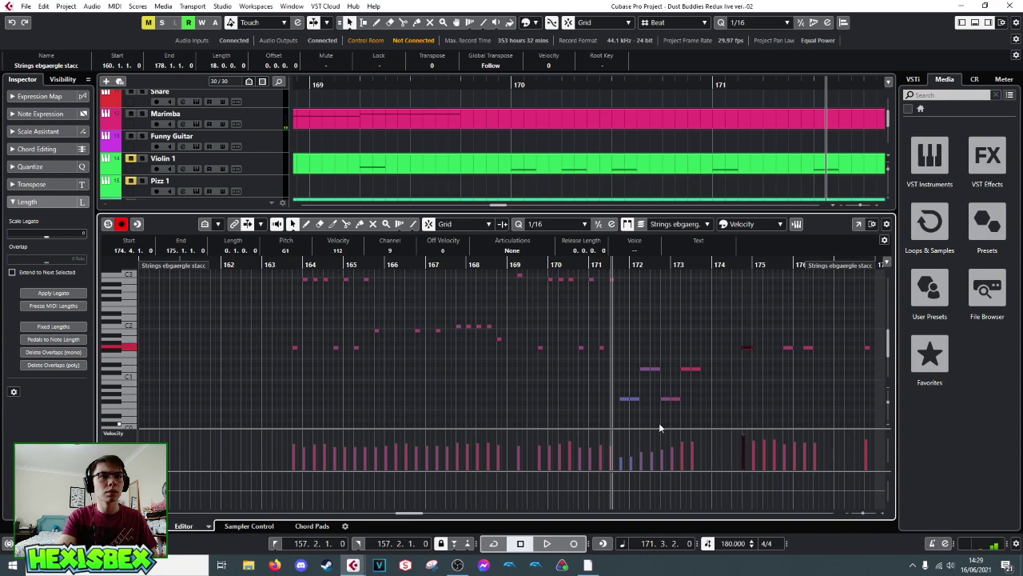
- Raise the velocities of the low stacc notes from 171.4.1 in a gradual rise to about 102 and play the passage to its end
key("space")
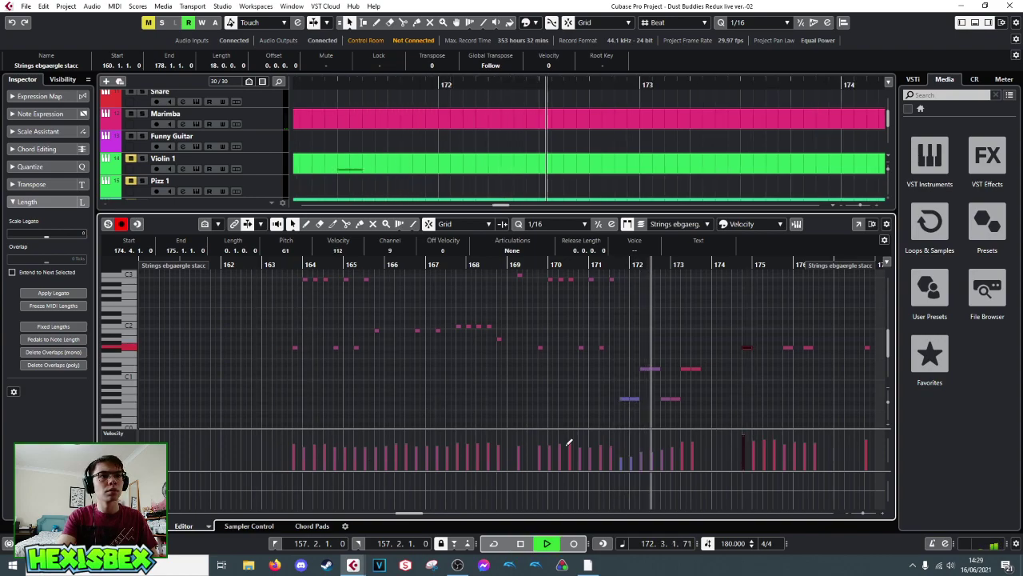
key("space")
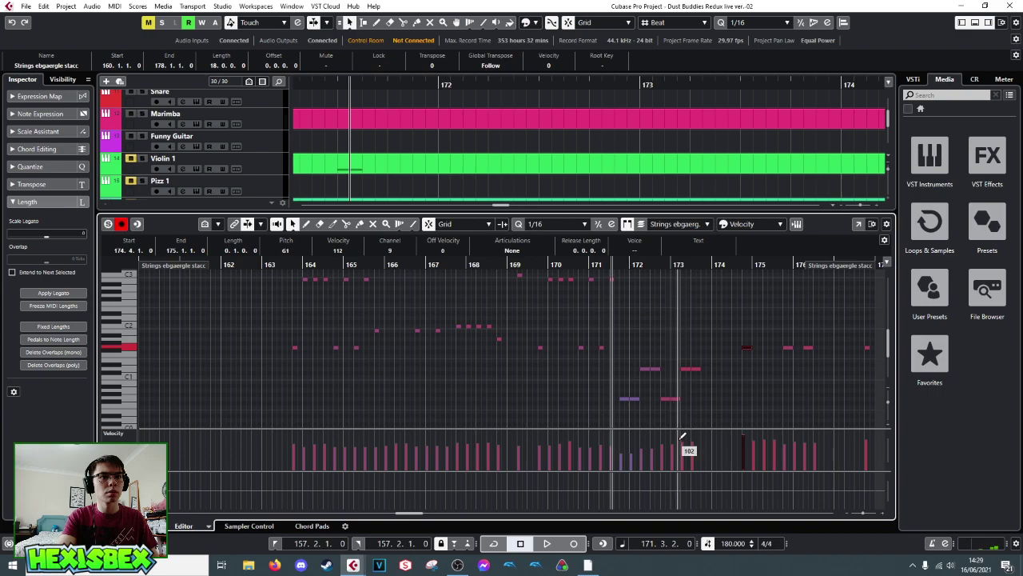
key("space")
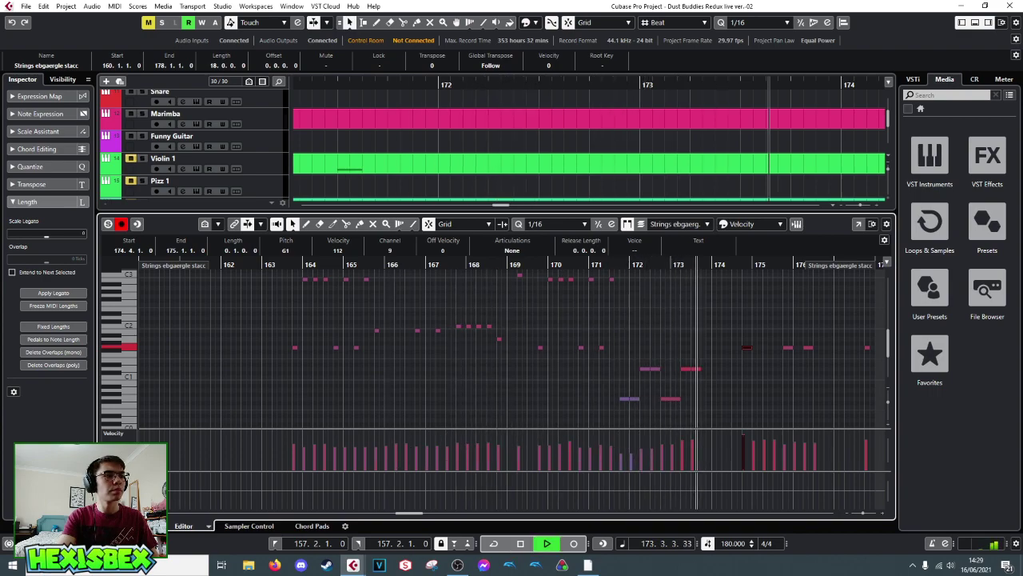
key("ctrl+e")
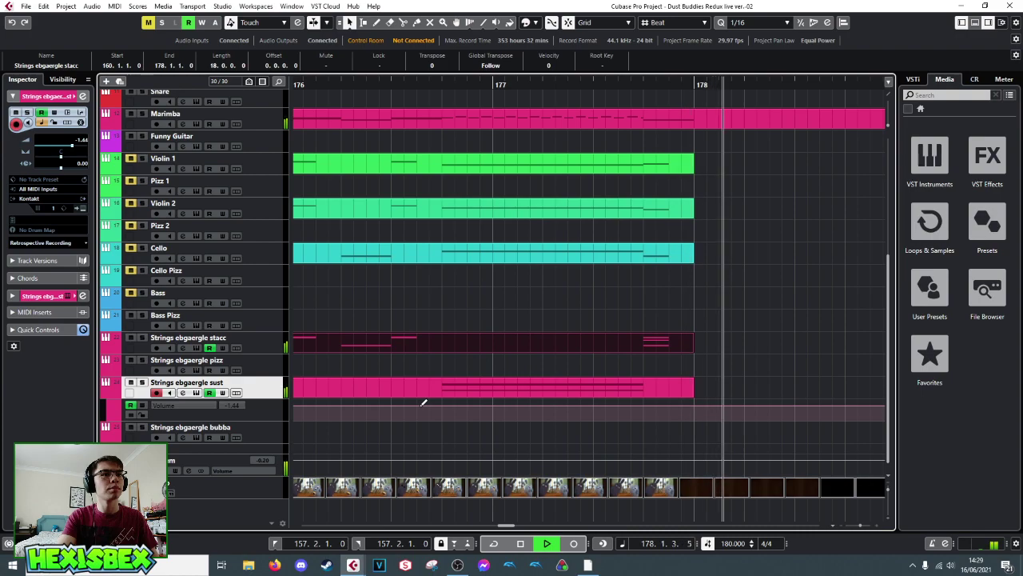
key("space")
- Solo the Tuba track and play it from 169.4.1
left_click_drag(445, 84, 443, 59)
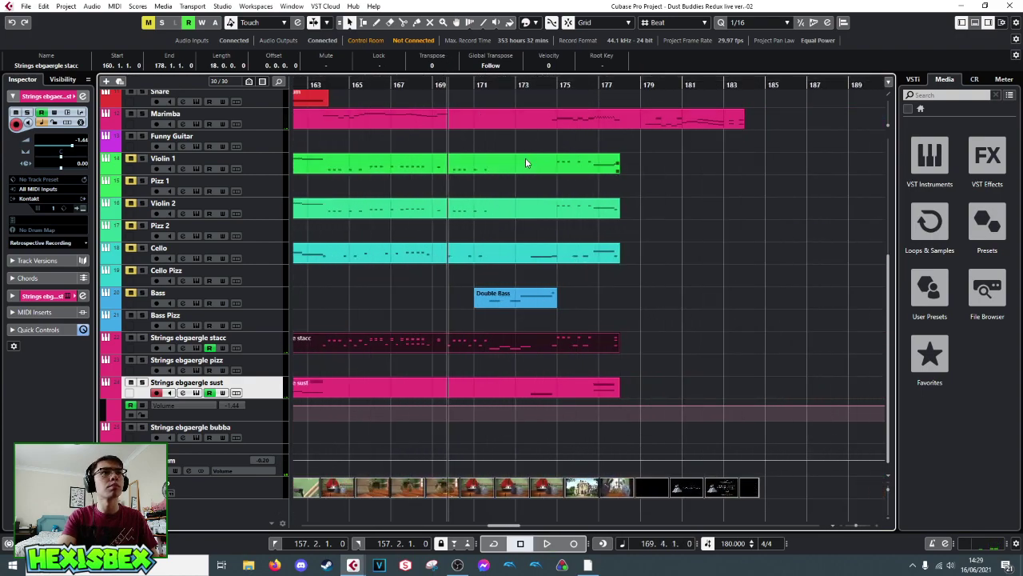
scroll(543, 191, "up", 5)
key("space")
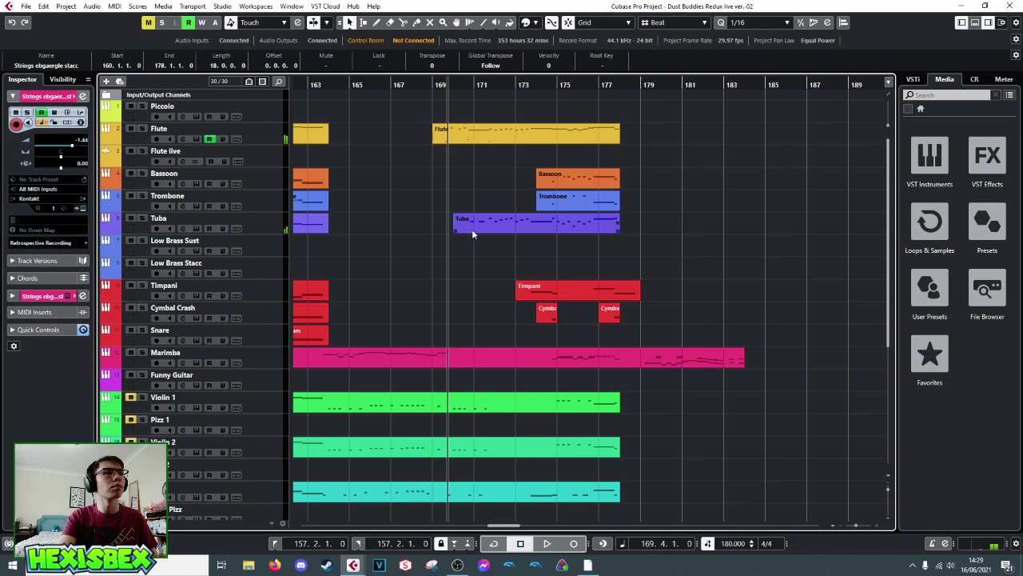
key("space")
left_click(261, 222)
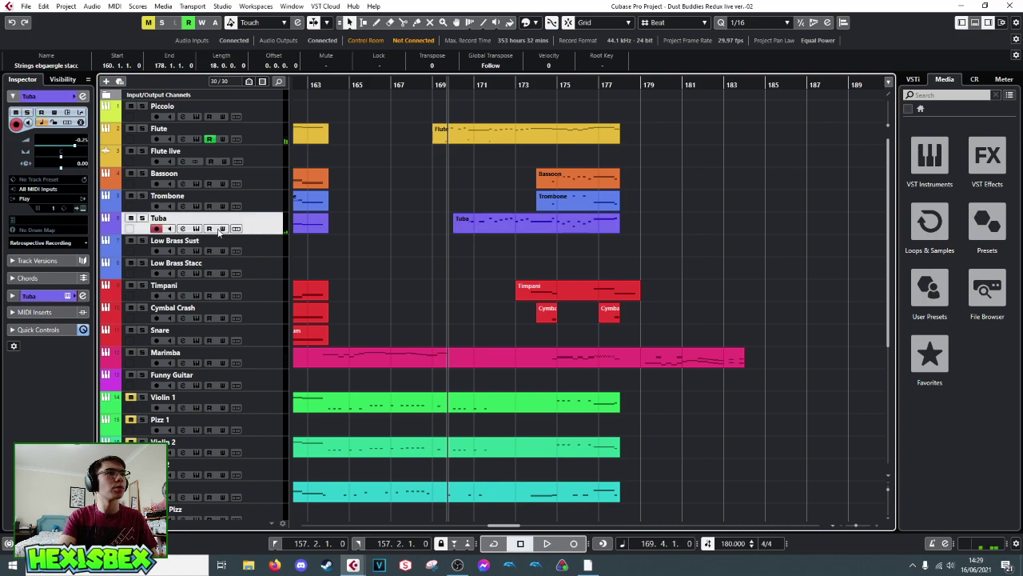
left_click(144, 217)
key("space")
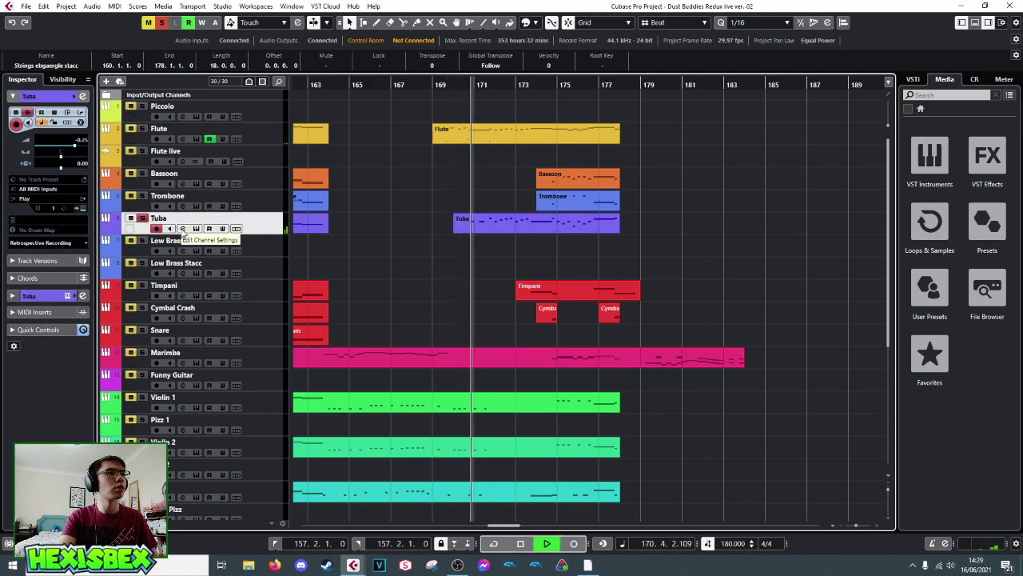
key("space")
- Examine the notes of the Tuba part starting at 170.1.1 and the keyswitch articulations in its Hollywood Brass instrument
left_click(473, 223)
double_click(473, 223)
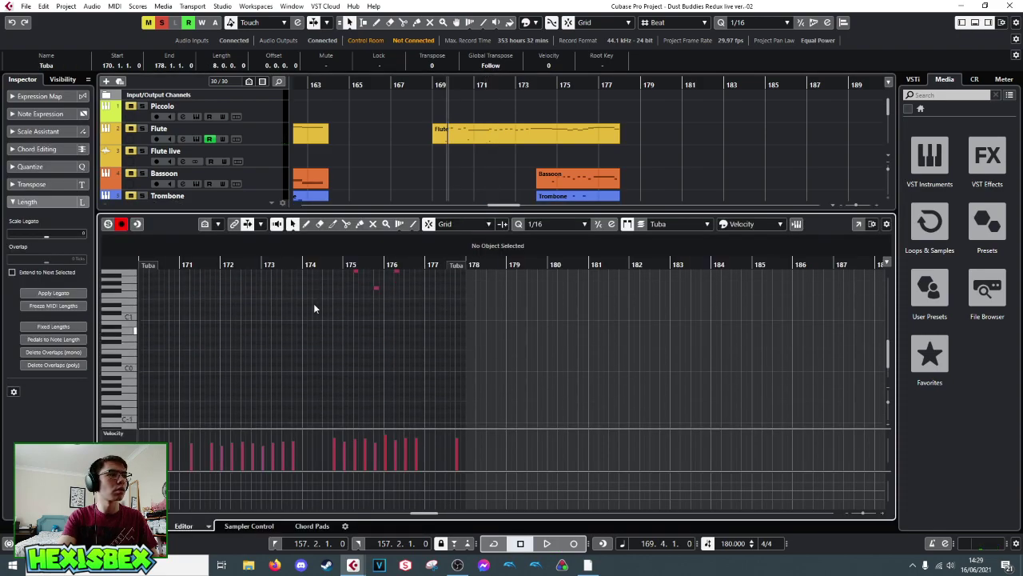
scroll(297, 320, "up", 2)
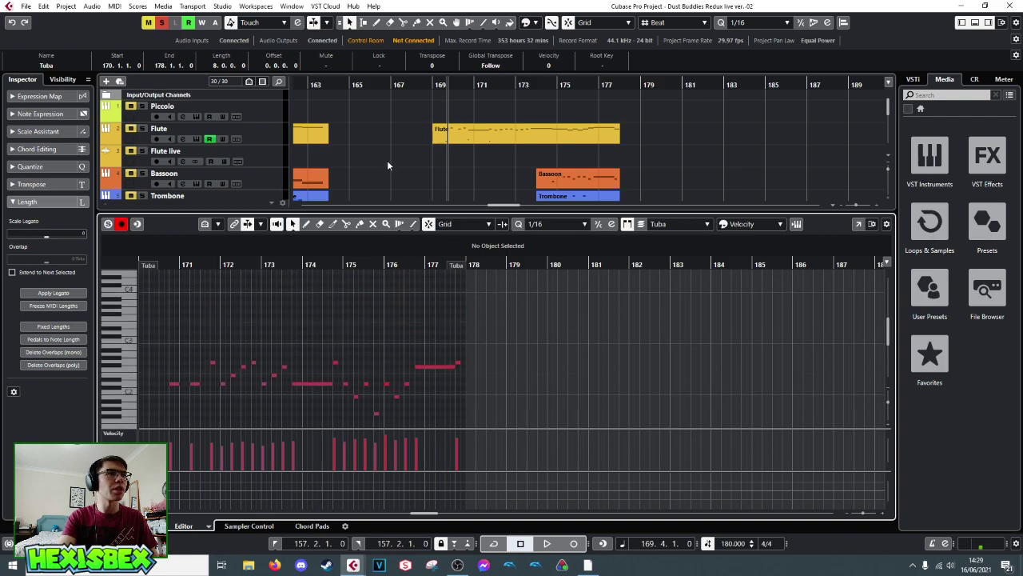
scroll(389, 160, "down", 3)
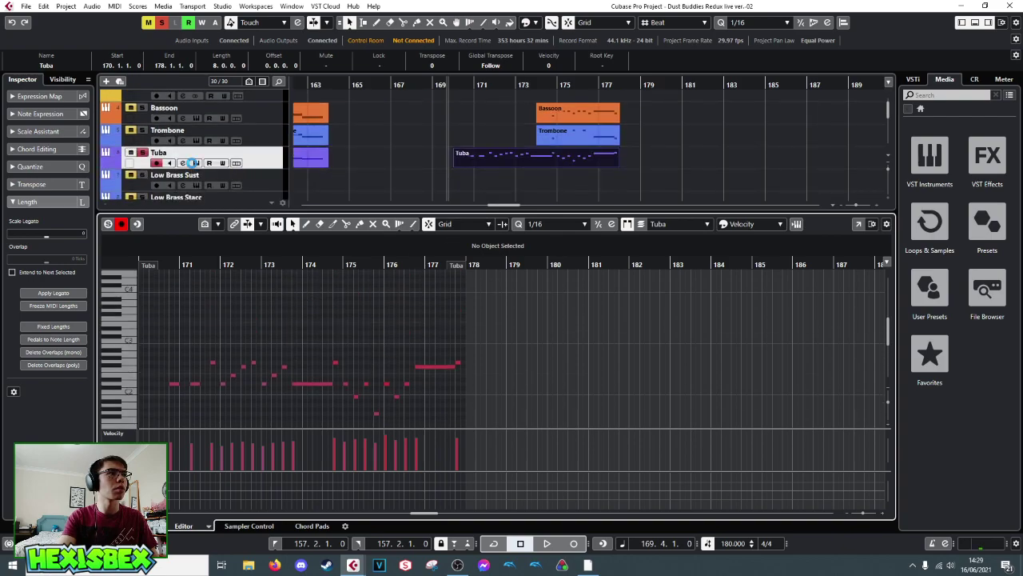
left_click(195, 163)
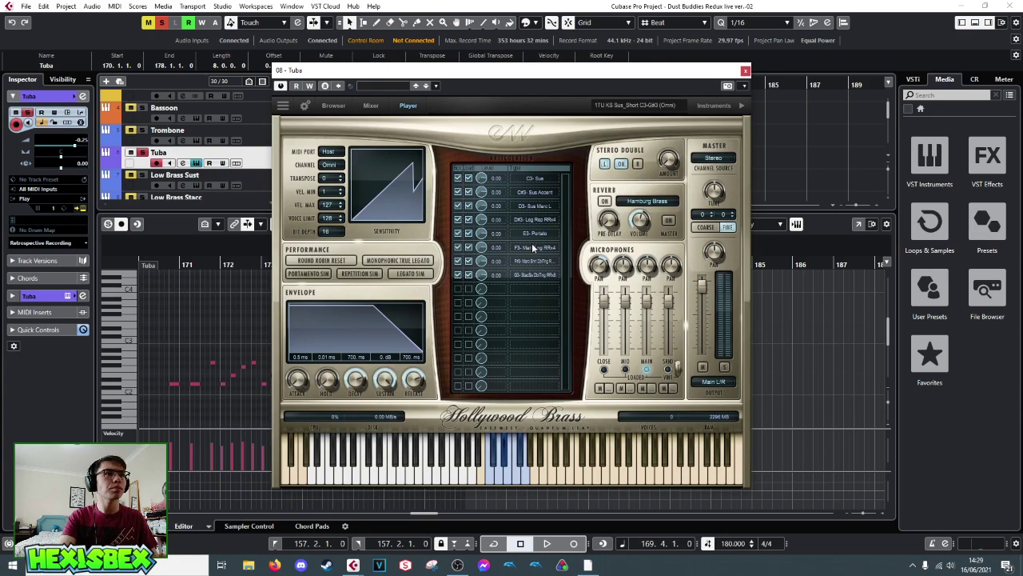
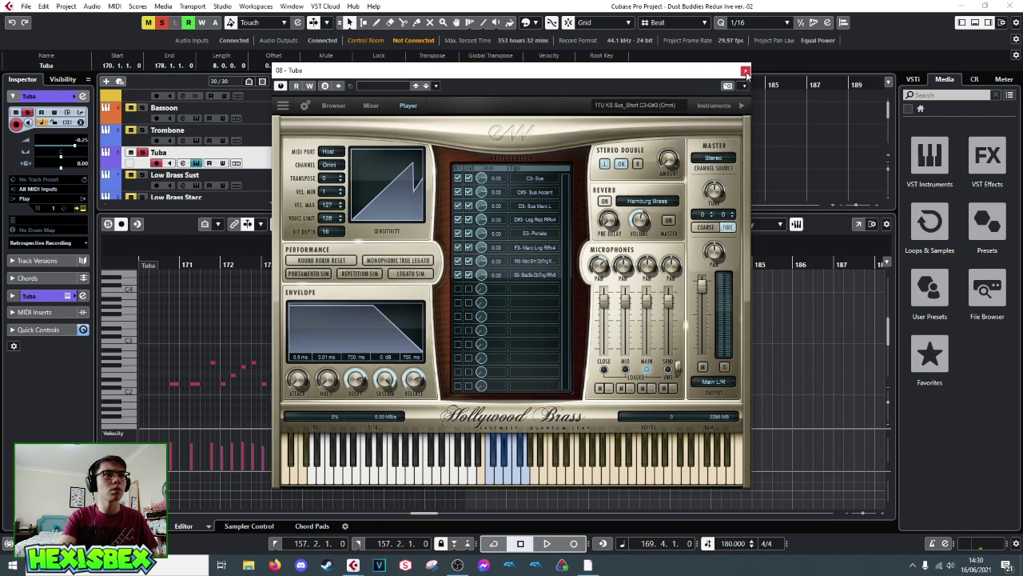
left_click(745, 71)
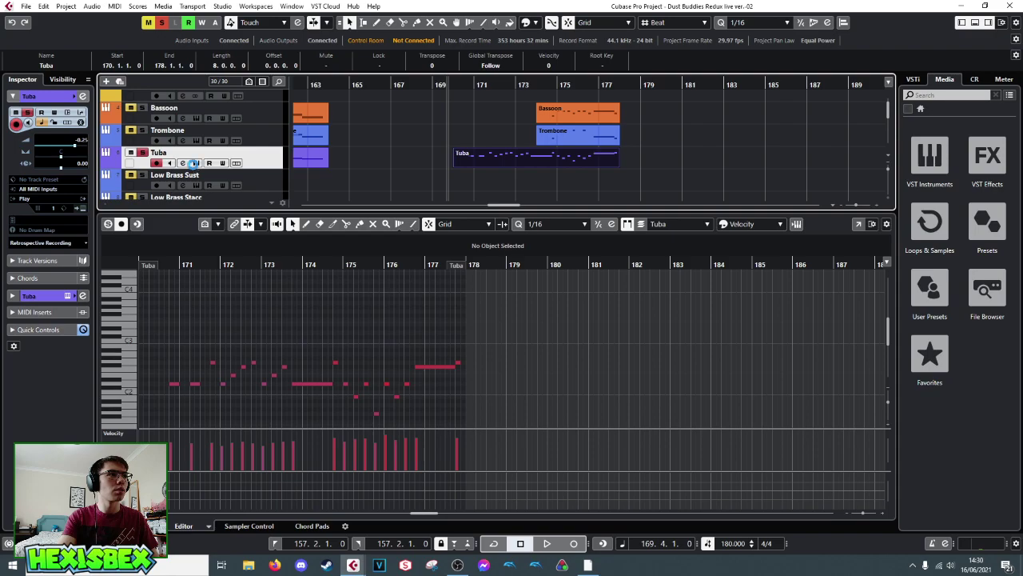
left_click(194, 162)
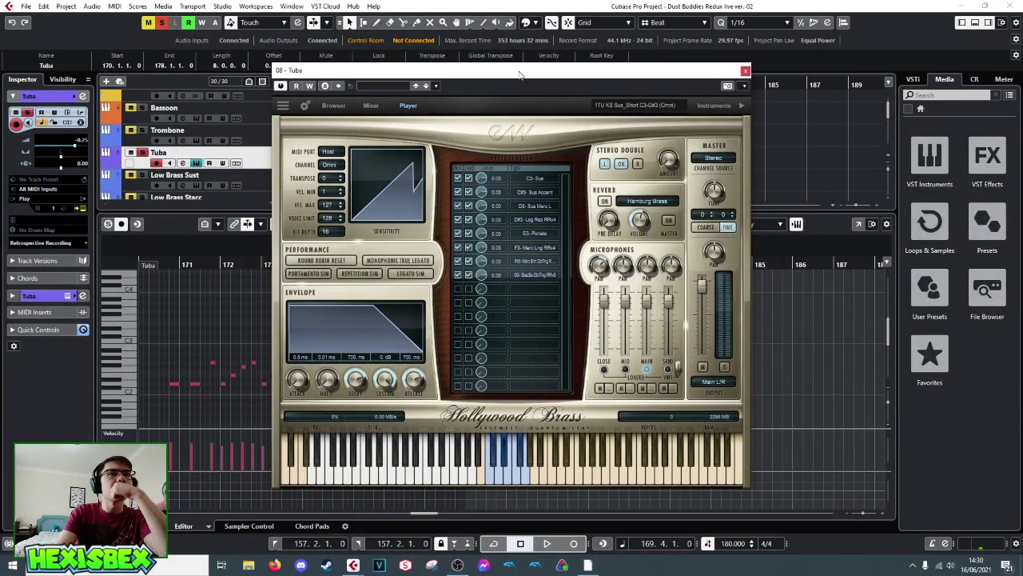
left_click(745, 71)
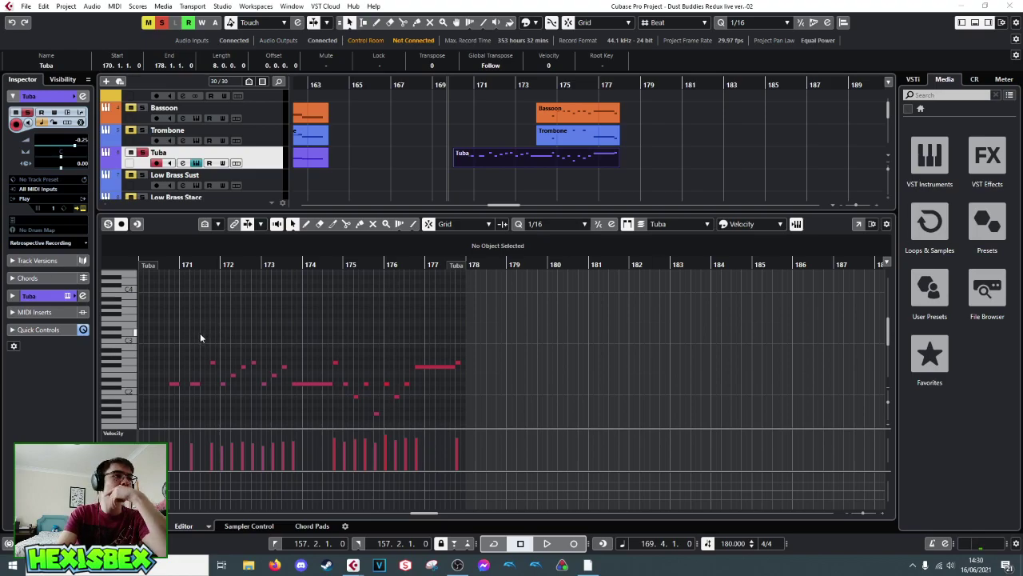
- Add a G3 keyswitch note at 170.3.3 and raise the velocities of the Tuba notes between bars 171 and 174
left_click(165, 311)
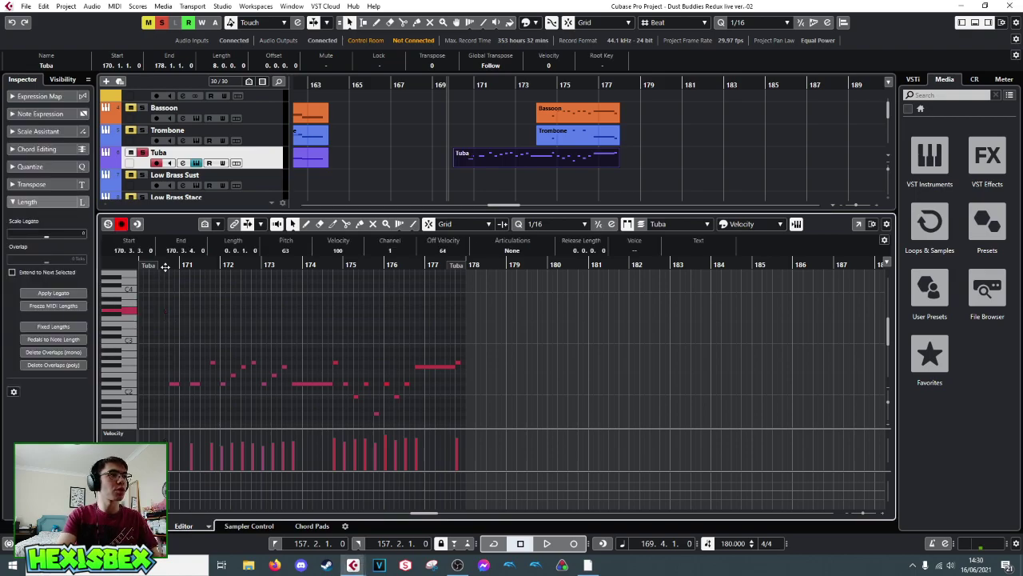
key("space")
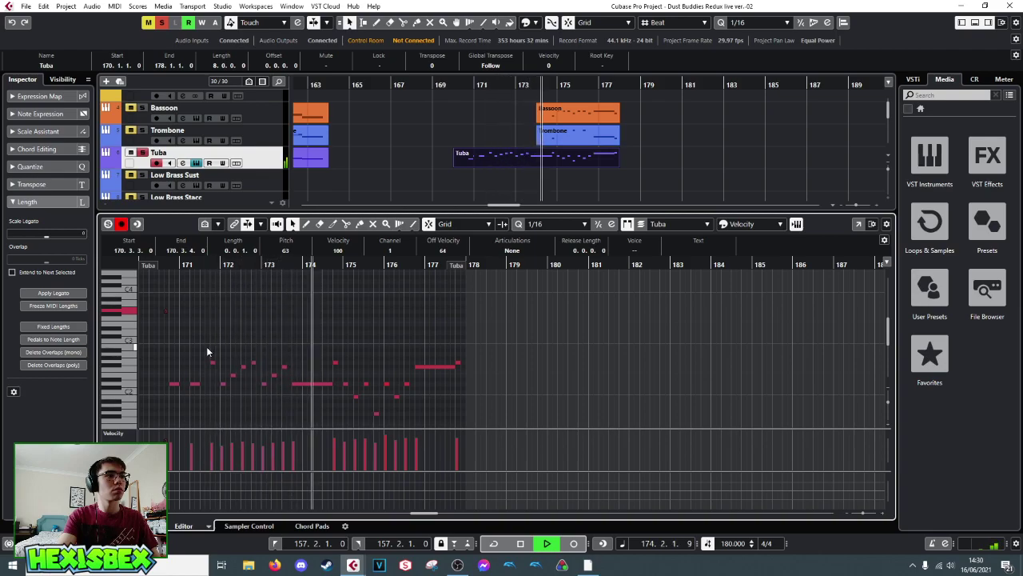
key("space")
left_click_drag(214, 434, 260, 433)
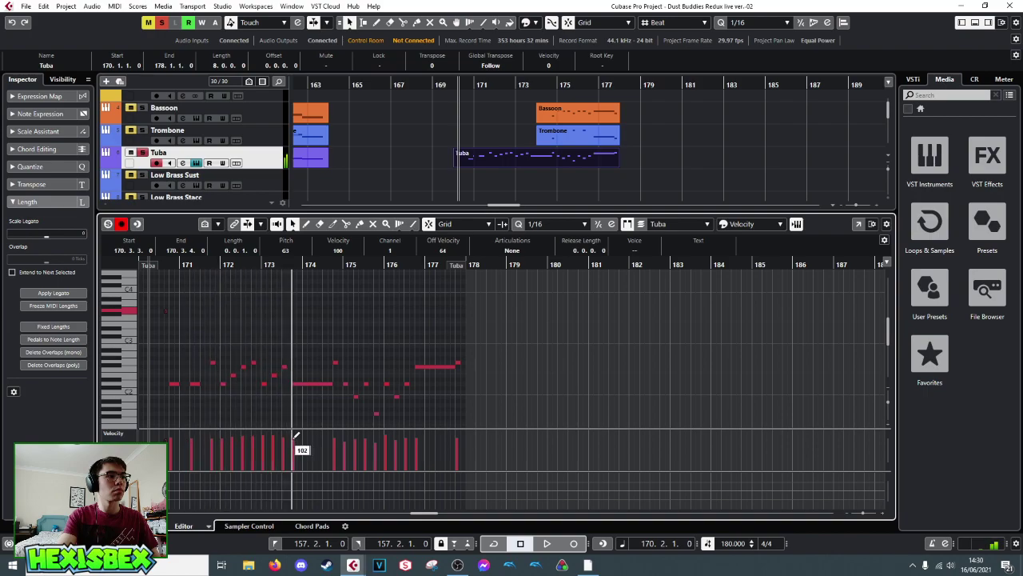
- Place a C3 keyswitch note at 173.3.3 ahead of the long Tuba note and play the part from 170.2.1
left_click(278, 343)
left_click(277, 340)
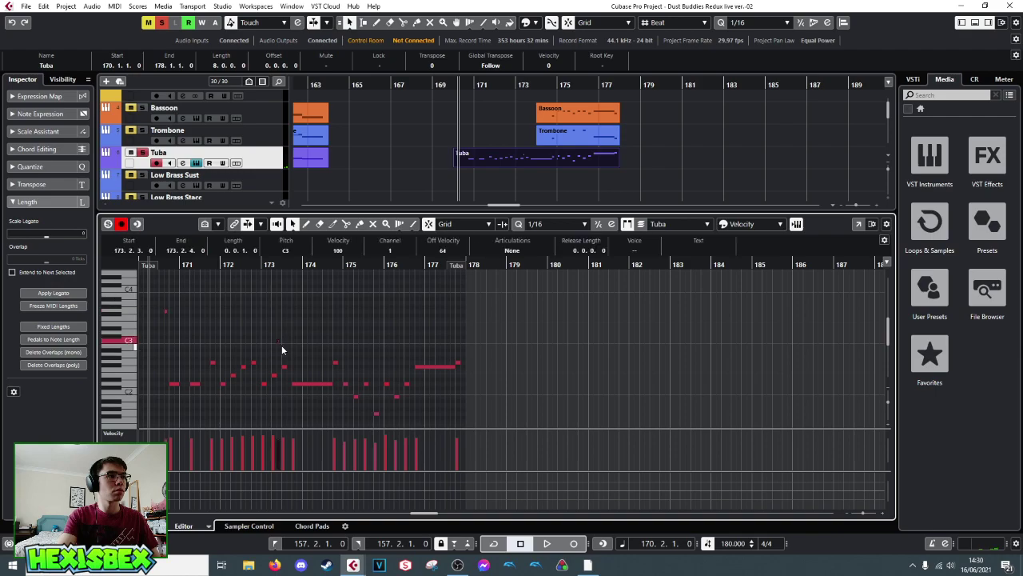
left_click_drag(278, 342, 290, 343)
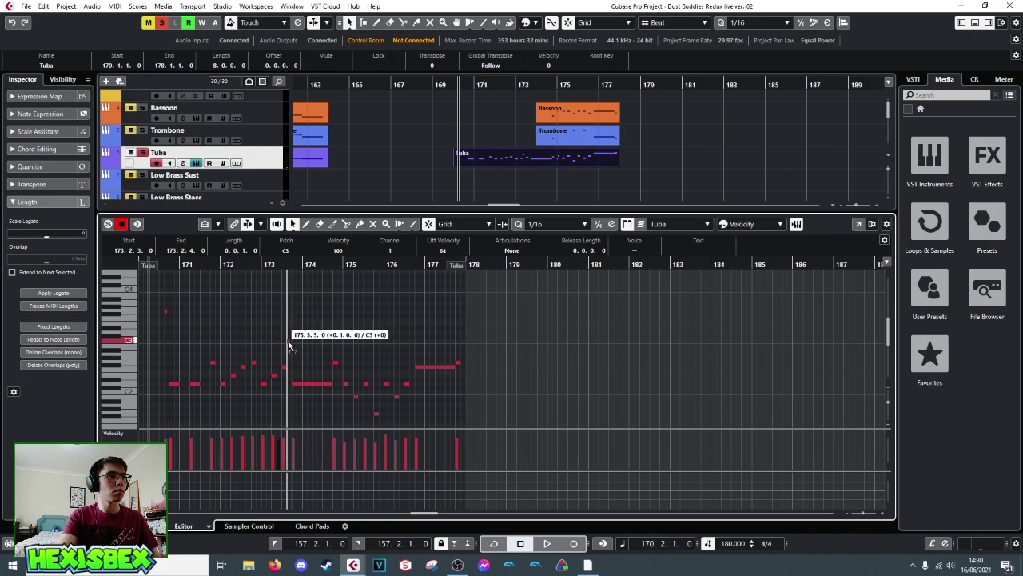
key("space")
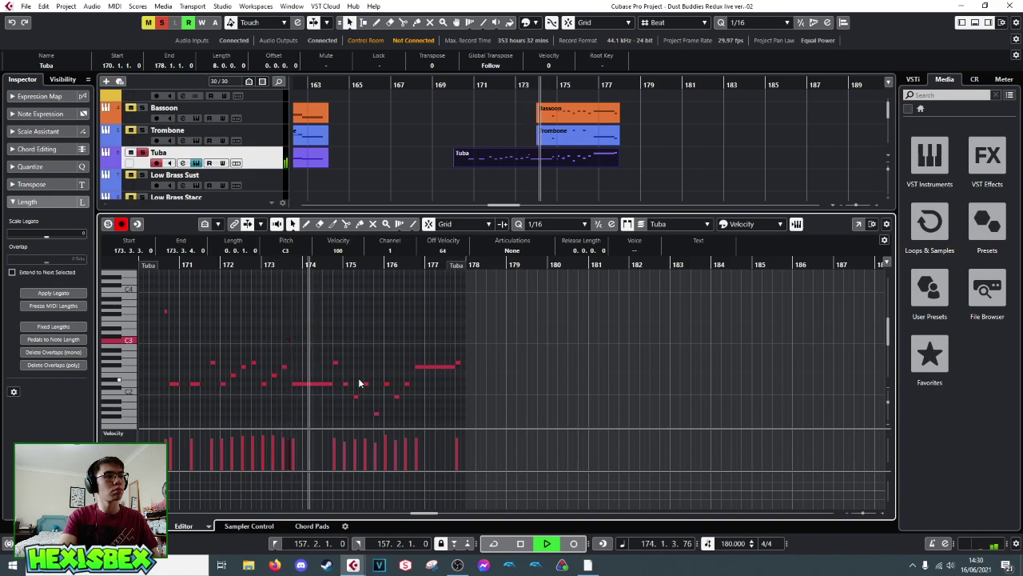
key("space")
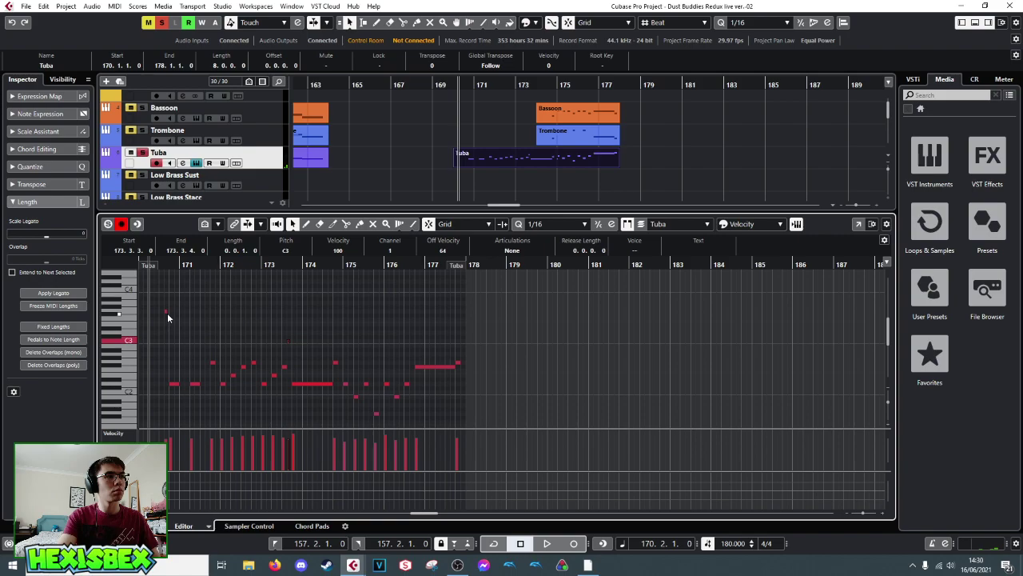
key("space")
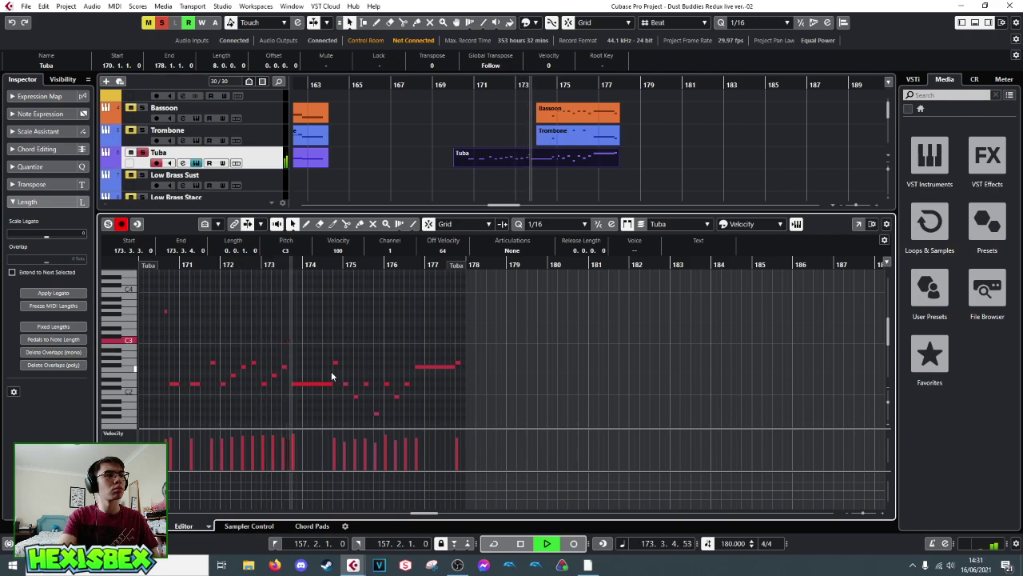
key("space")
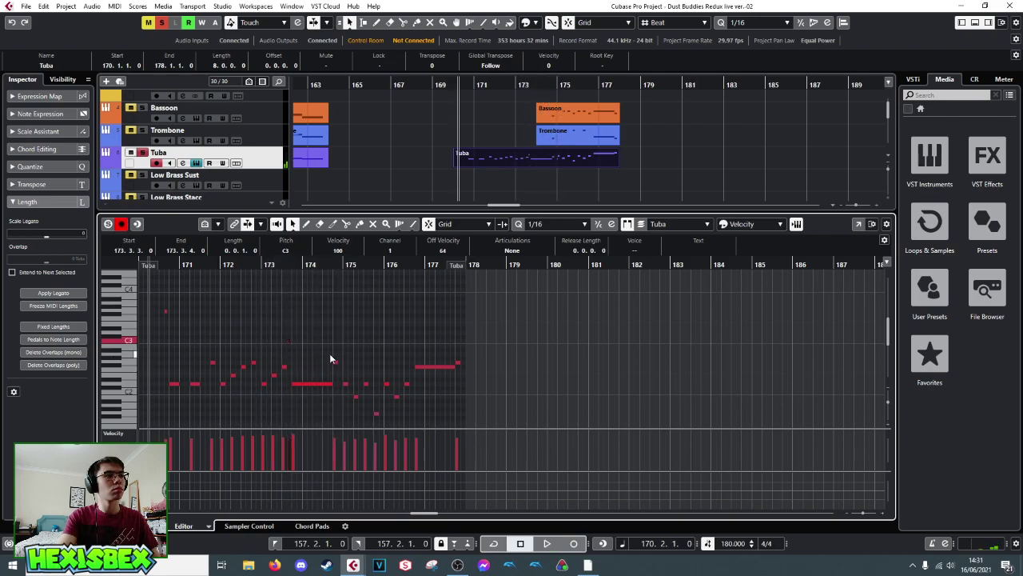
- Add an F#3 keyswitch note at 174.3.4 and play the Tuba part through to its end
left_click(330, 314)
key("space")
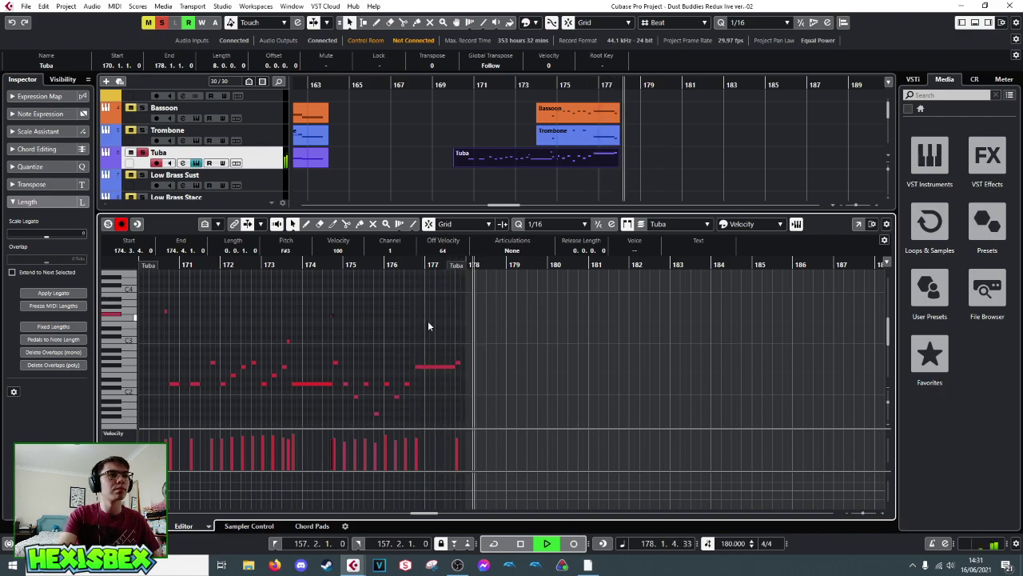
key("space")
- Add a C3 keyswitch note at 176.3.4 before the final long Tuba note and play up to it
left_click(414, 341)
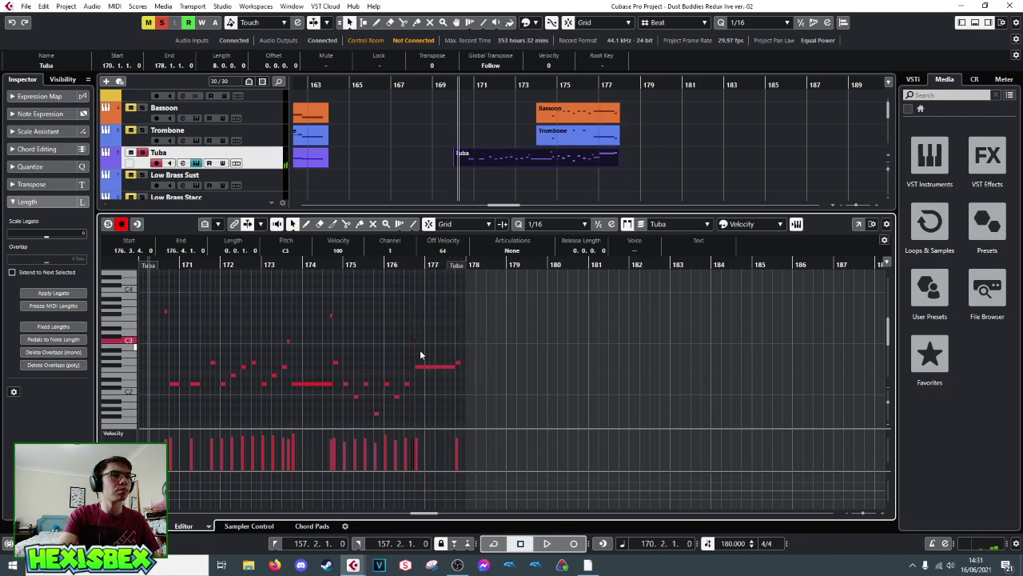
key("space")
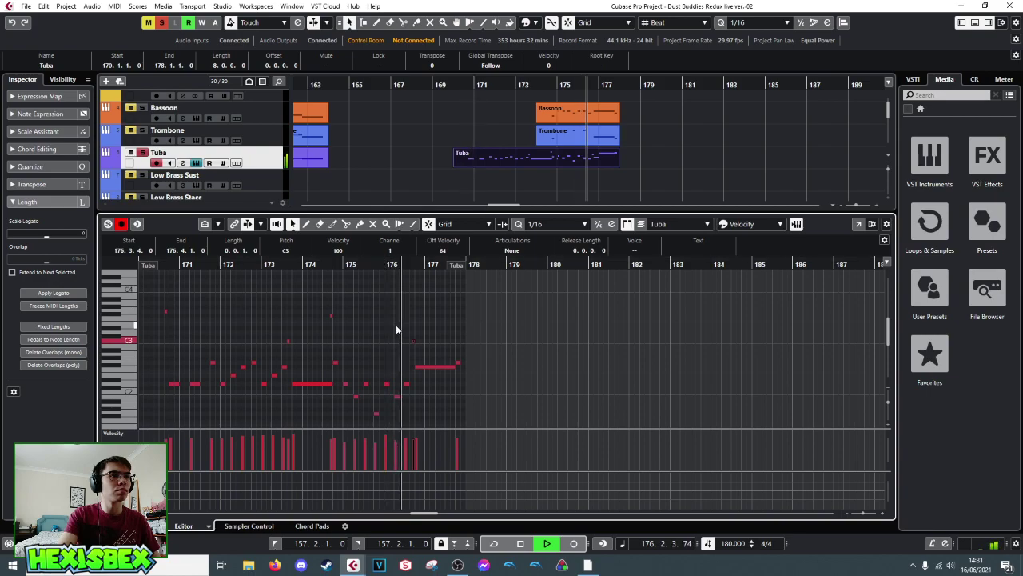
key("space")
- Set the velocity of the long note at 176.4.1 to 123 and lower it an octave to F#1, auditioning each change
left_click(434, 368)
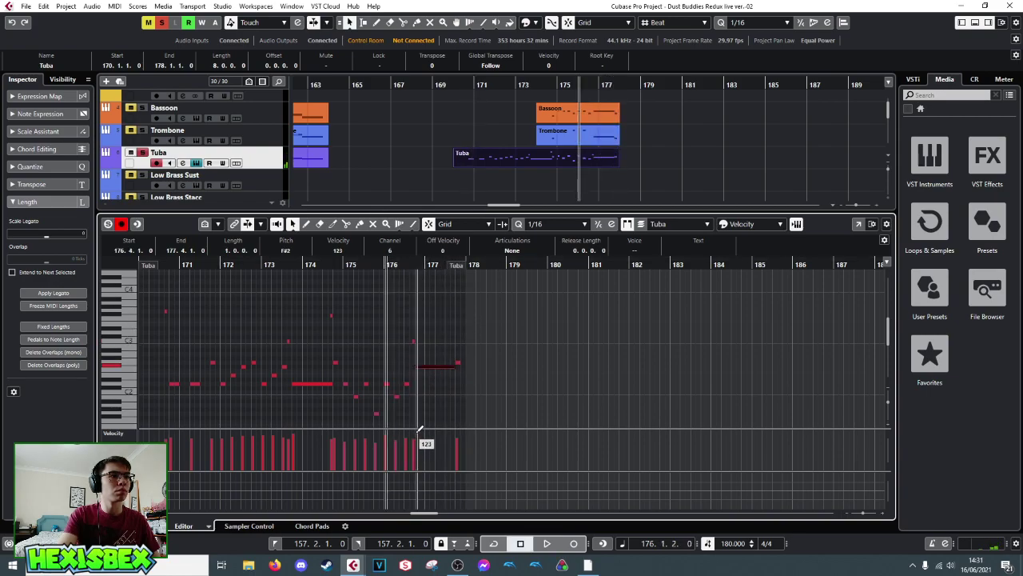
key("space")
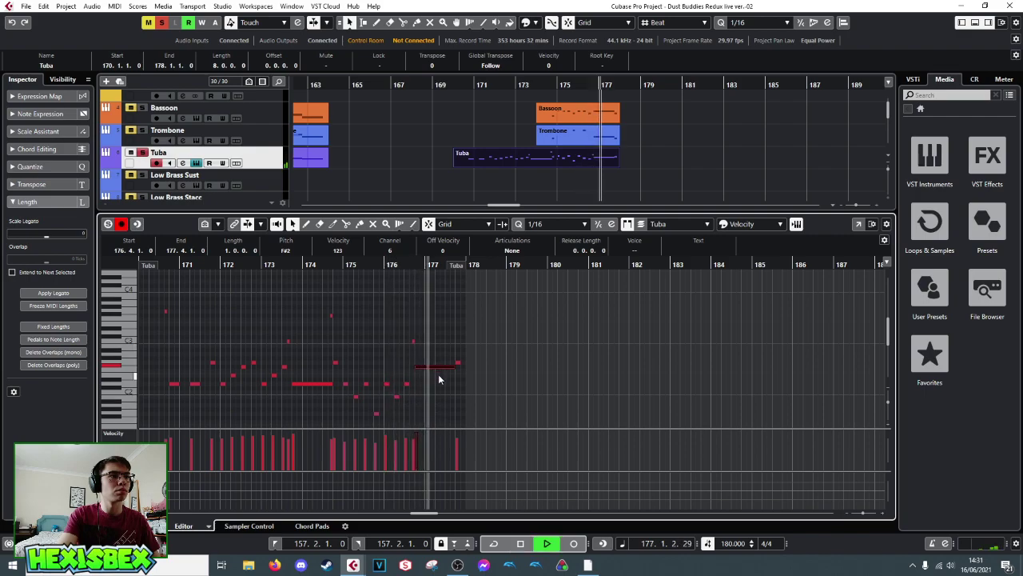
key("space")
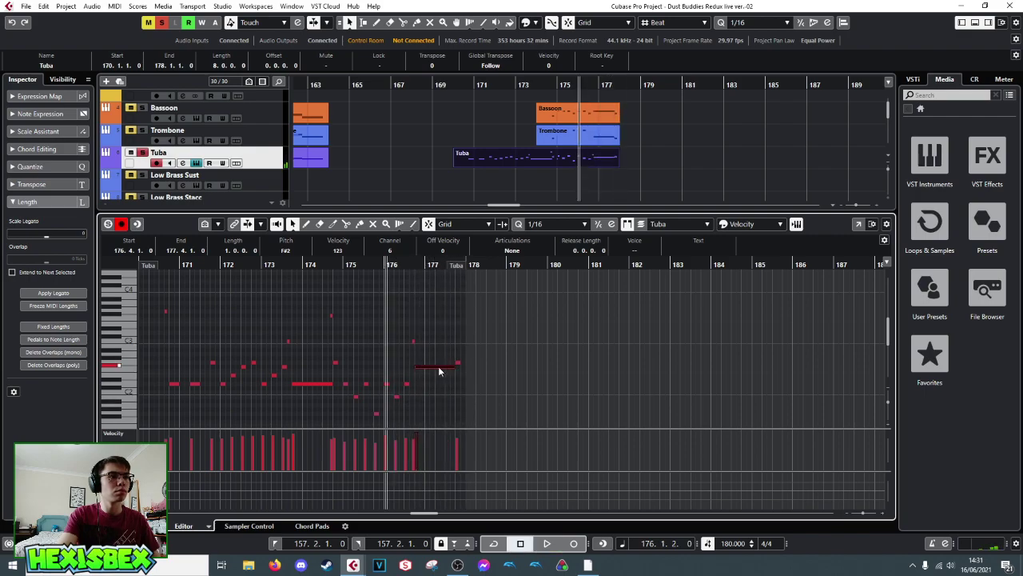
key("shift+Down")
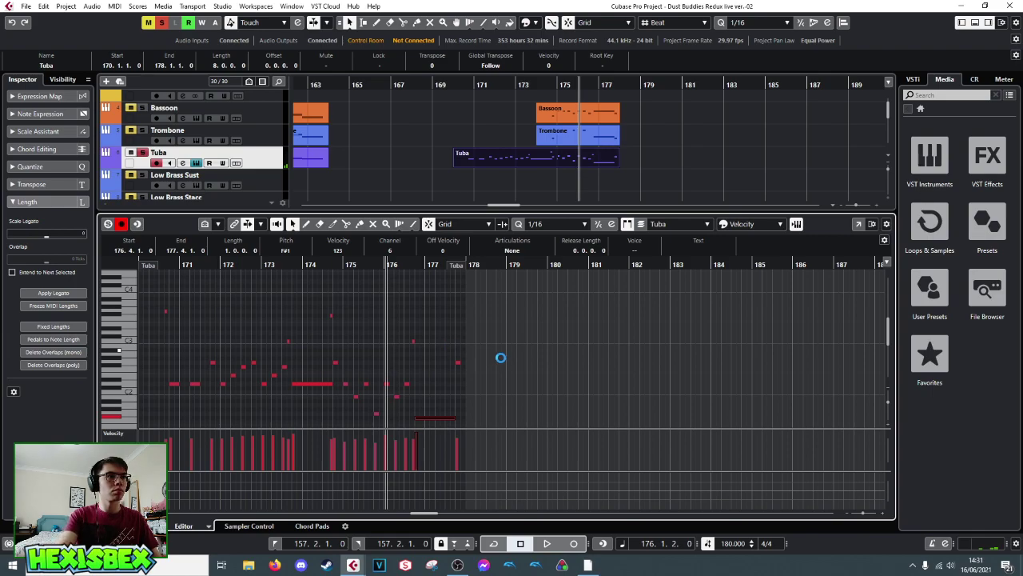
key("space")
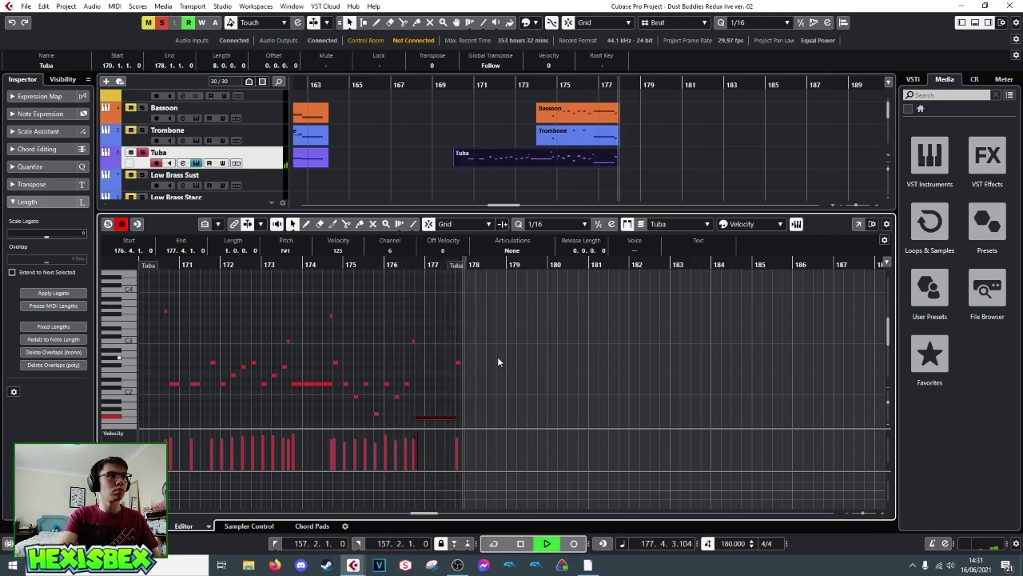
key("space")
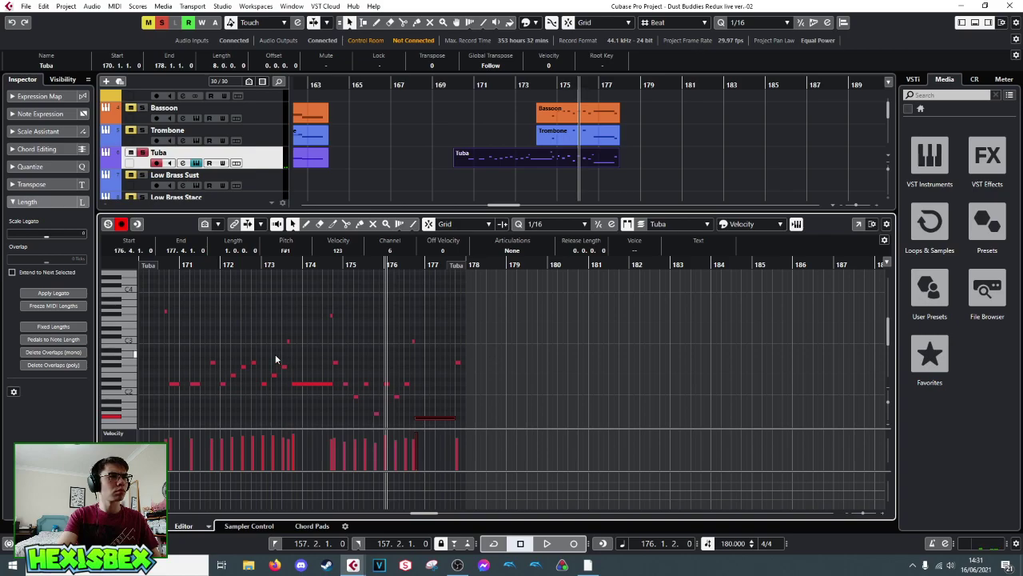
- Set the keyswitch note at 176.3.4 to F3 after auditioning F#3, and play the ending
scroll(359, 342, "down", 3)
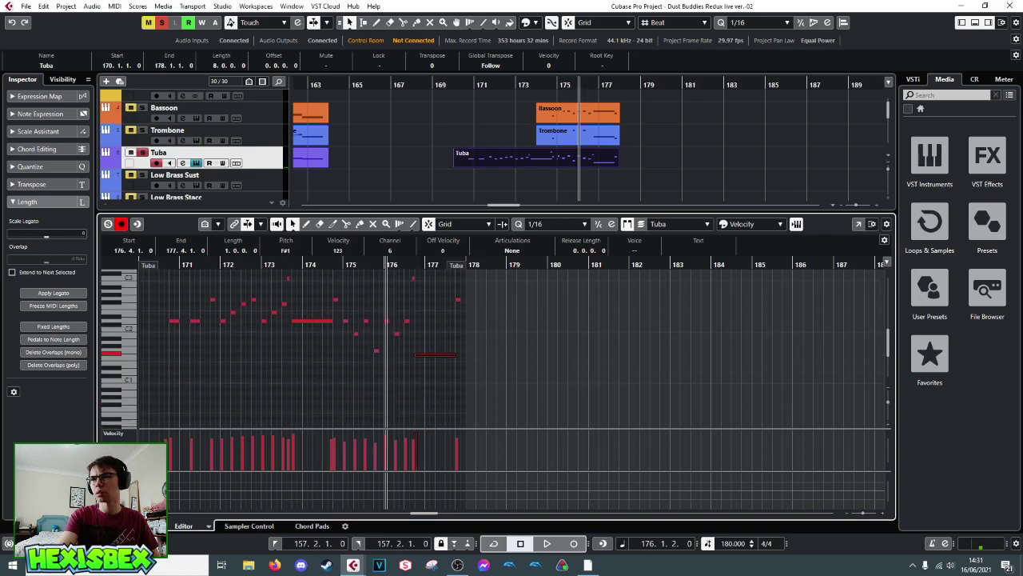
scroll(452, 307, "up", 5)
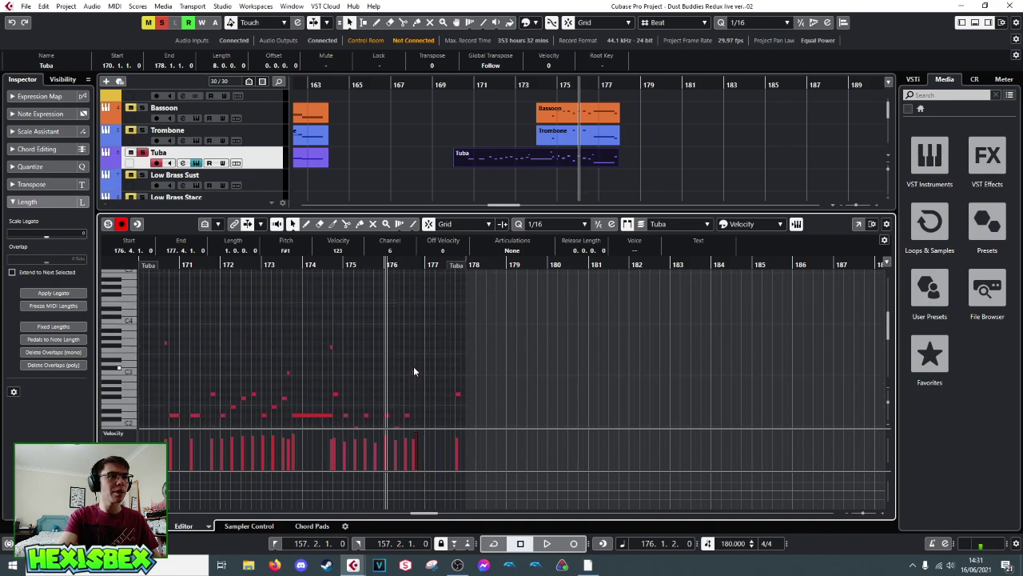
left_click(414, 370)
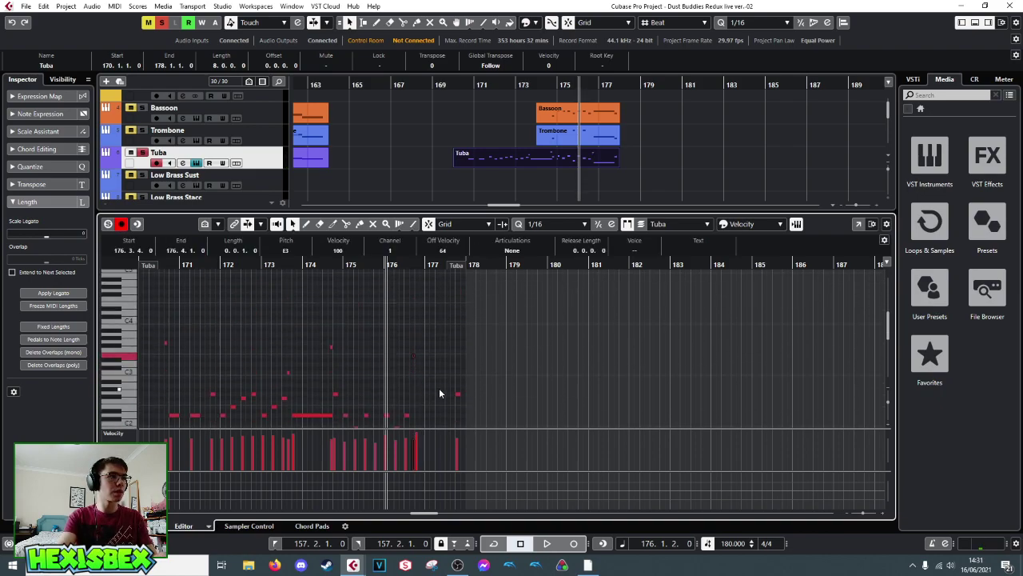
key("Up")
key("space")
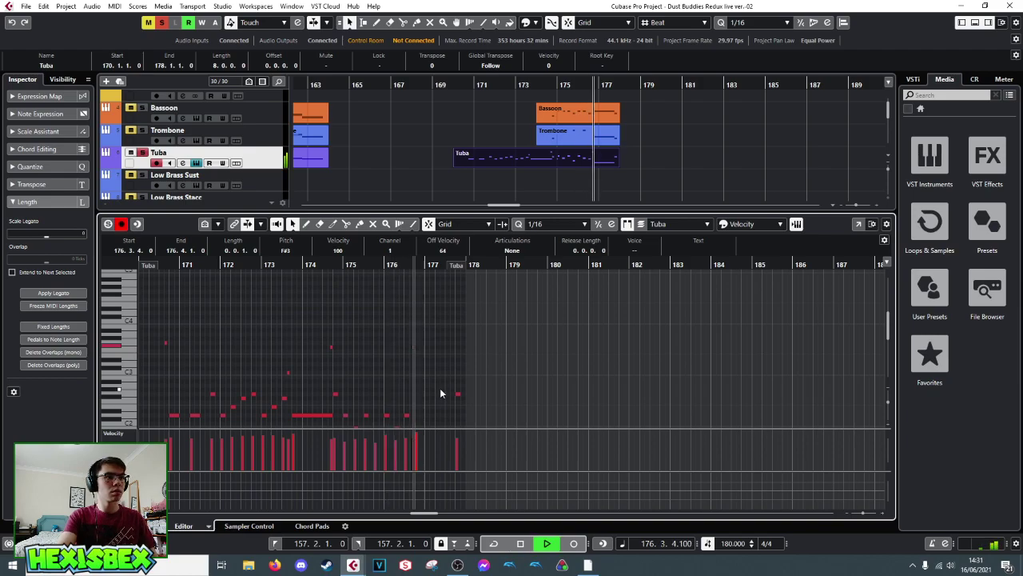
key("space")
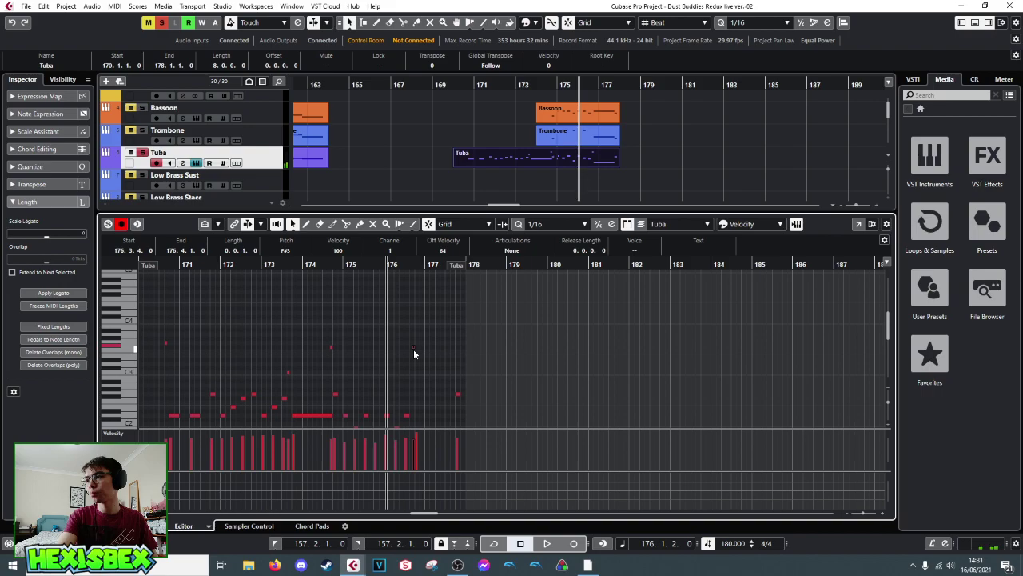
left_click(413, 351)
left_click(413, 347)
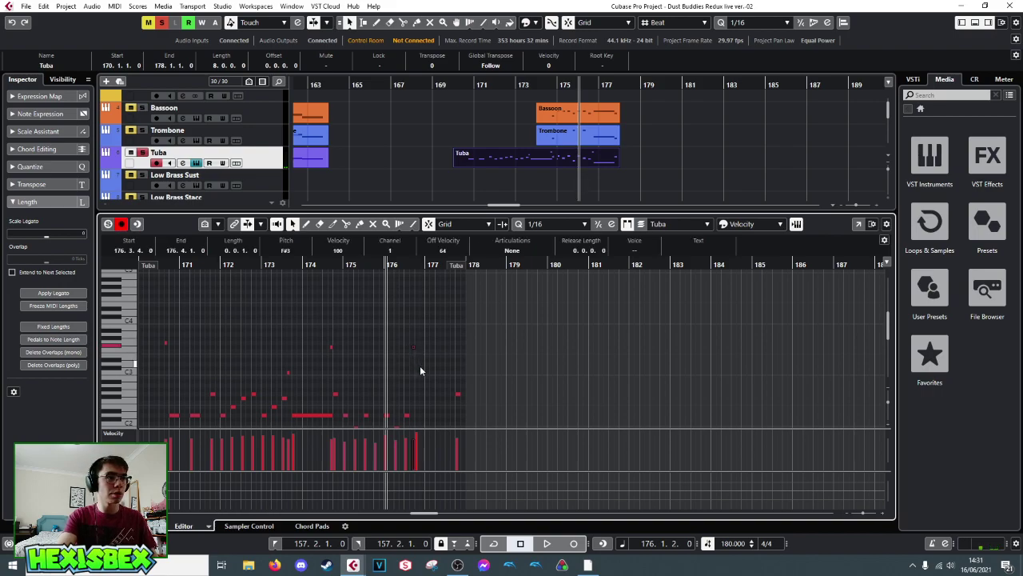
key("space")
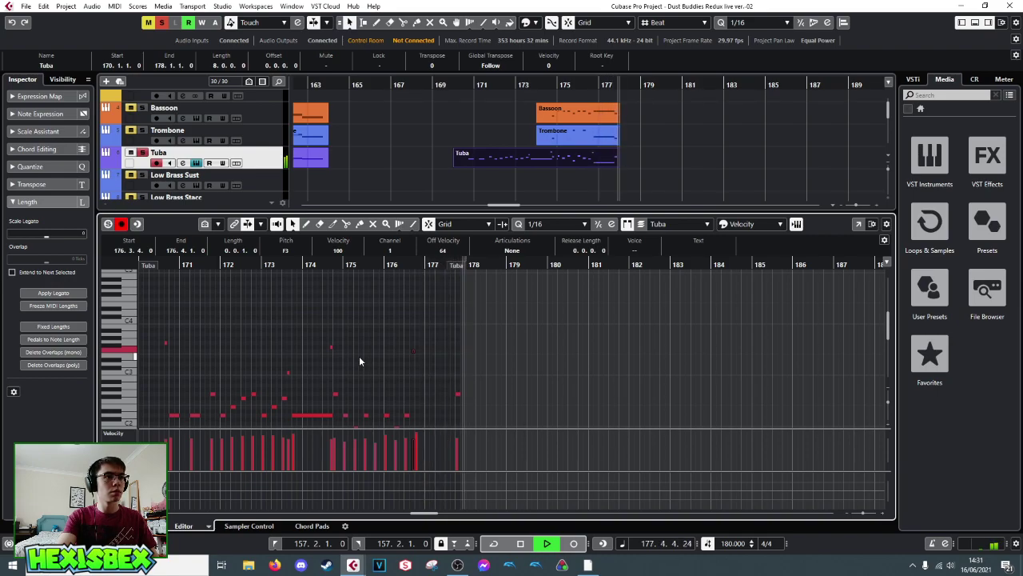
key("space")
- Add a G3 keyswitch note at 177.3.3 ahead of the last short Tuba note and play the part from several points
scroll(454, 362, "down", 4)
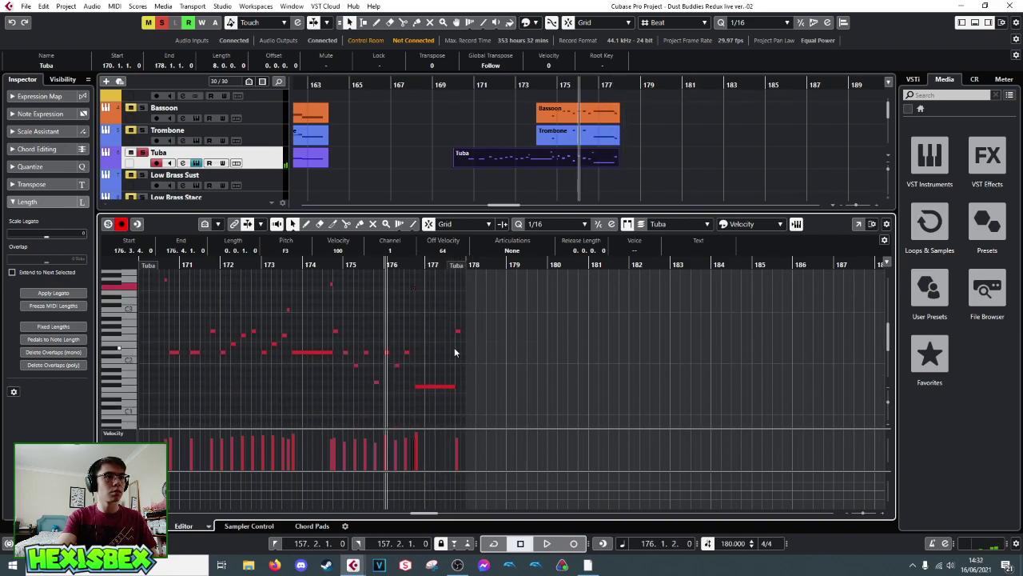
scroll(455, 351, "up", 2)
left_click(458, 365)
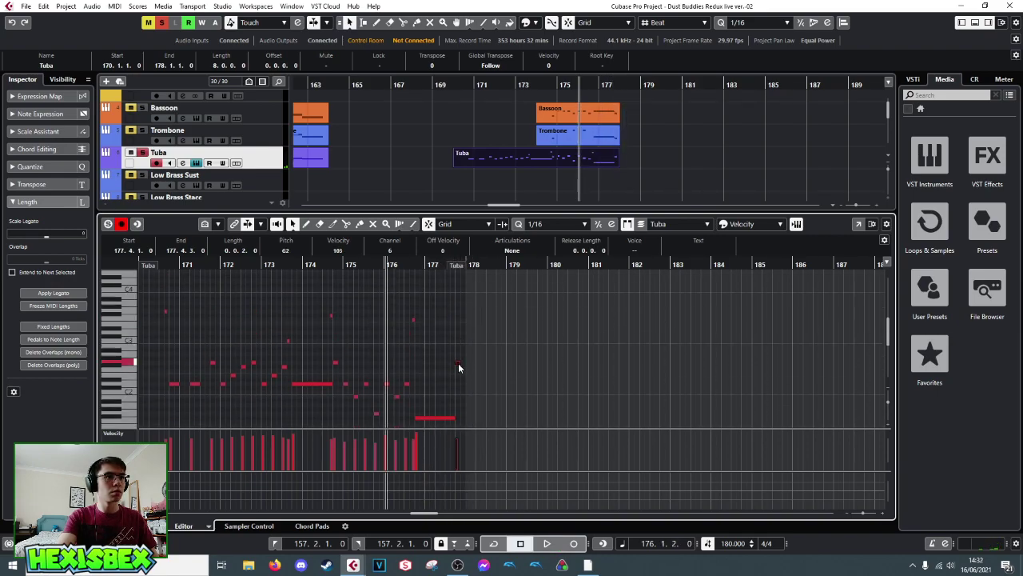
left_click(450, 311)
key("space")
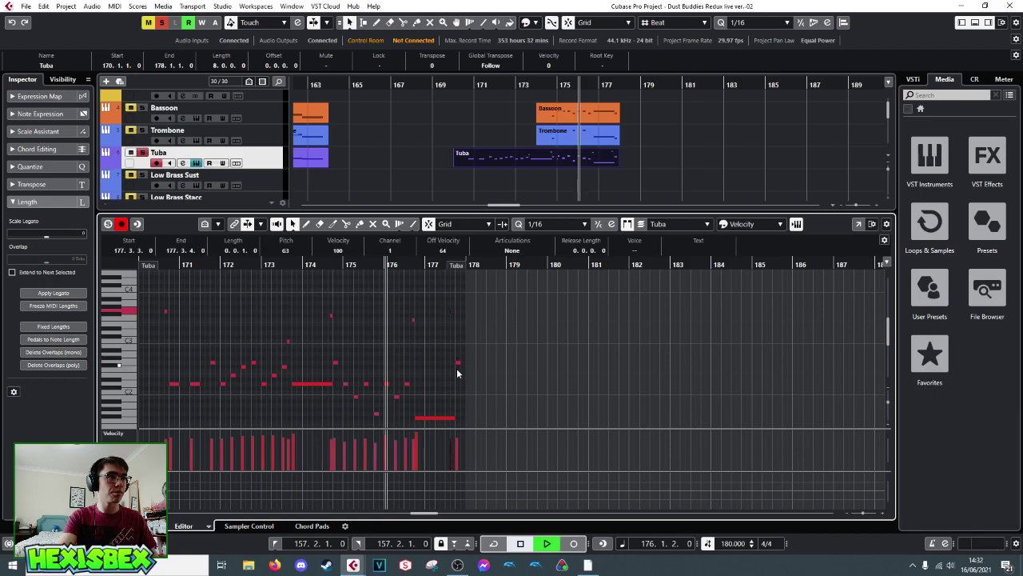
left_click(312, 265)
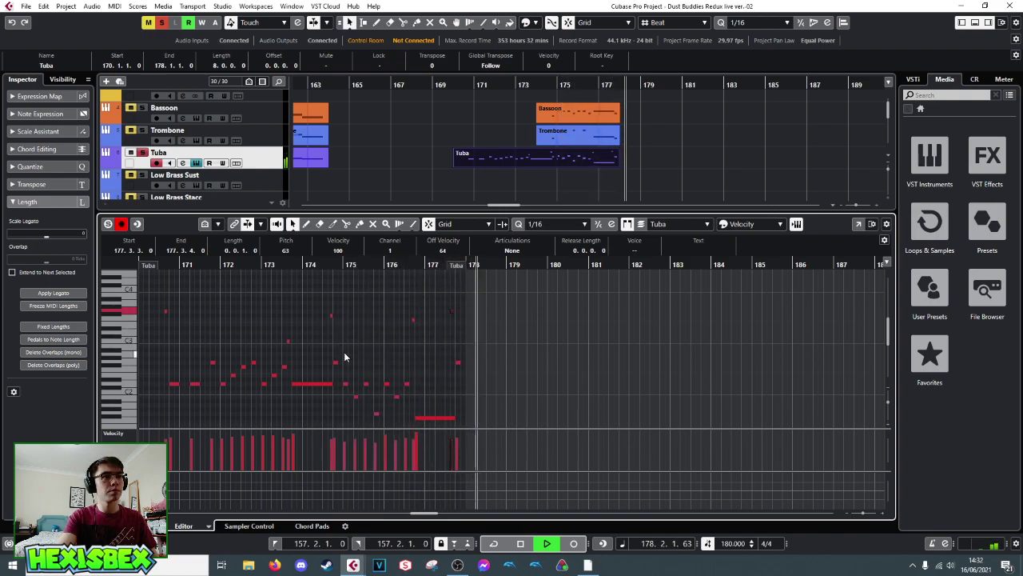
key("space")
double_click(168, 265)
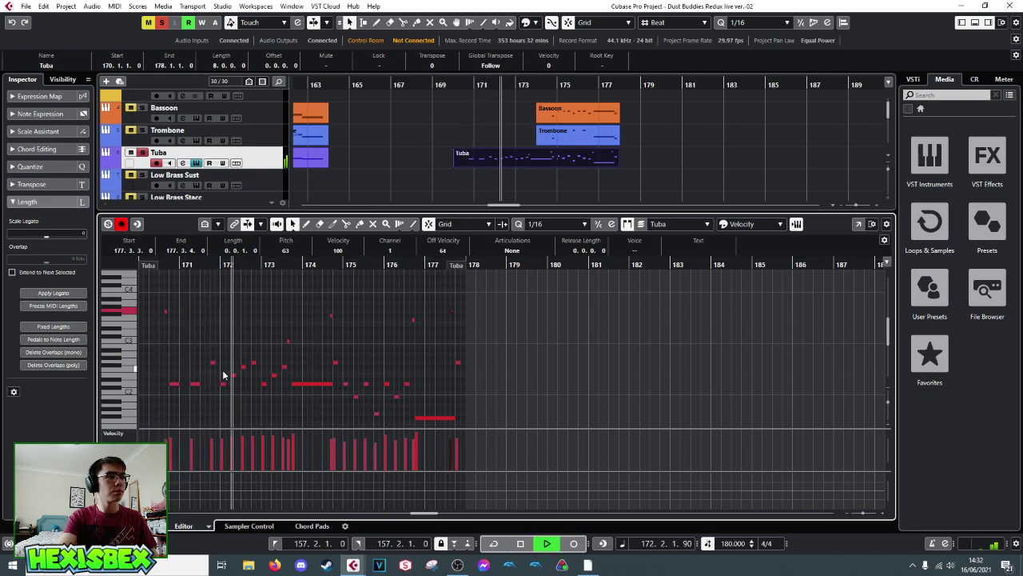
key("space")
- Raise the keyswitch note at 173.3.3 to F3 and close the Tuba part's editor after playing it through
left_click(286, 342)
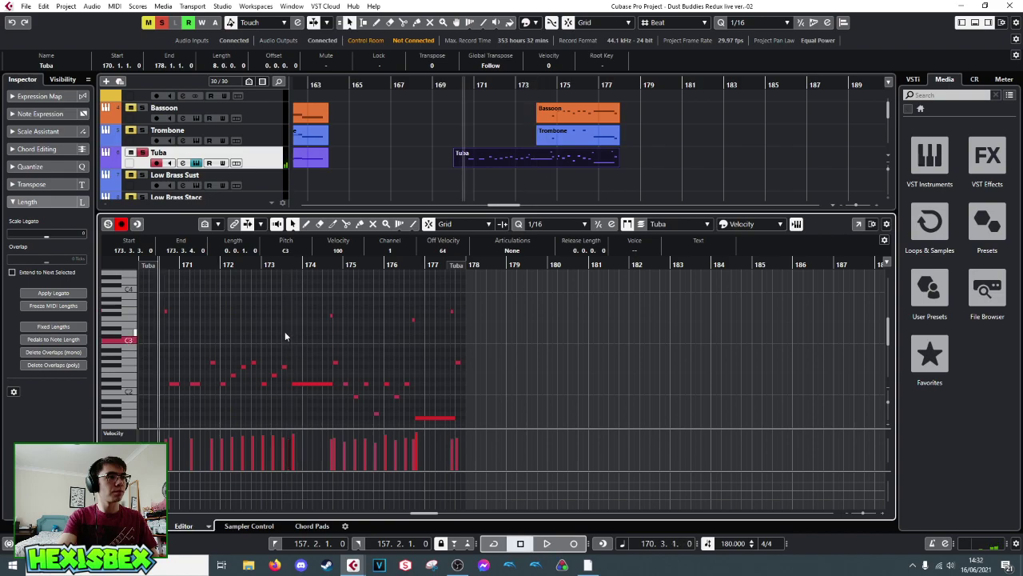
key("Up")
key("Up")
key("Up")
key("Up")
key("Up")
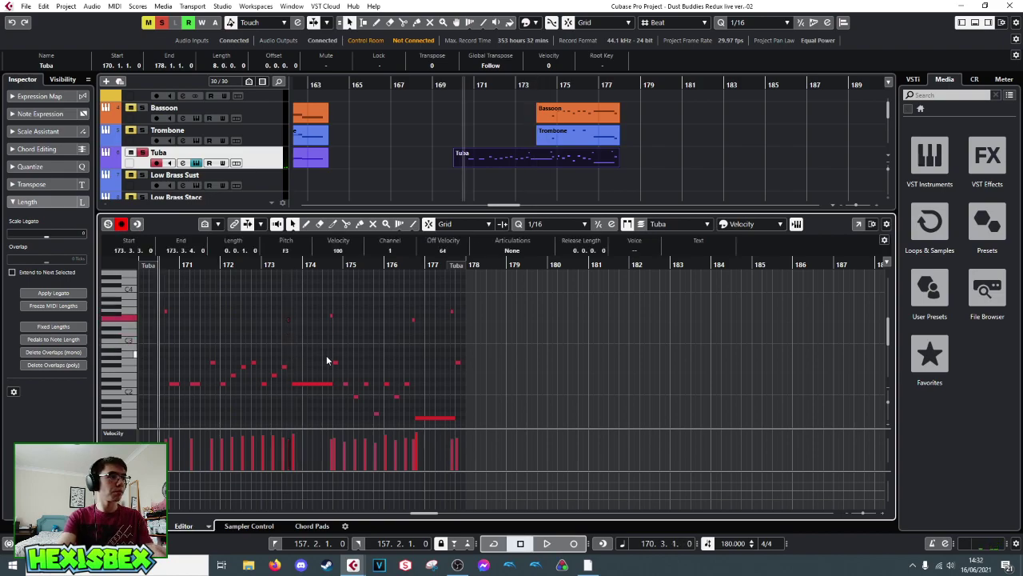
key("space")
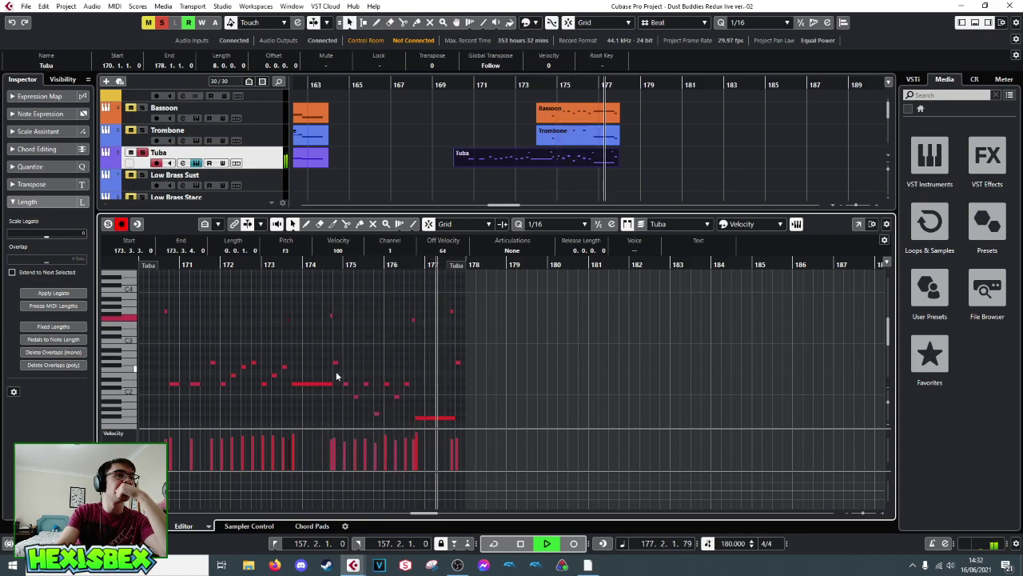
key("ctrl+e")
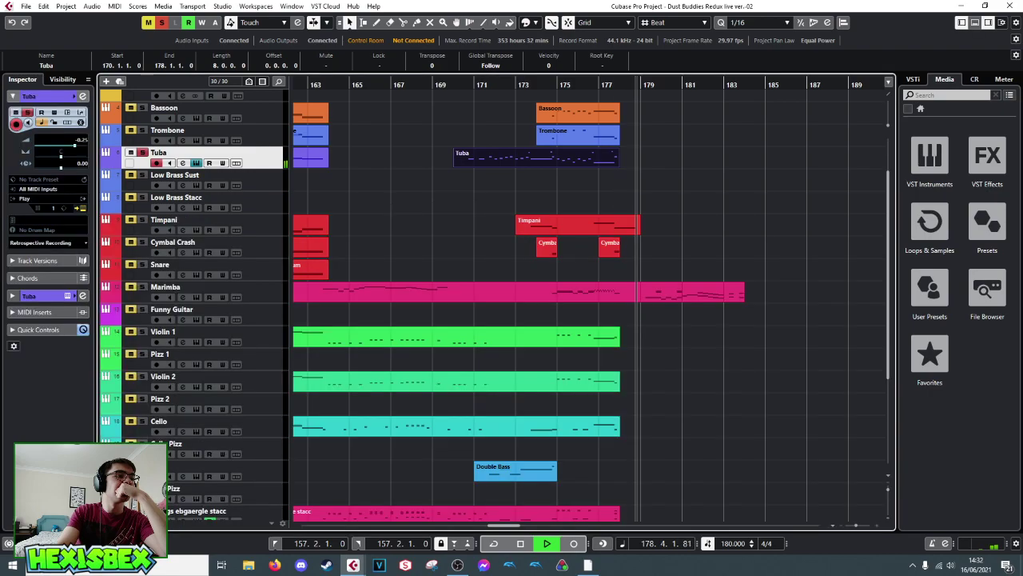
key("space")
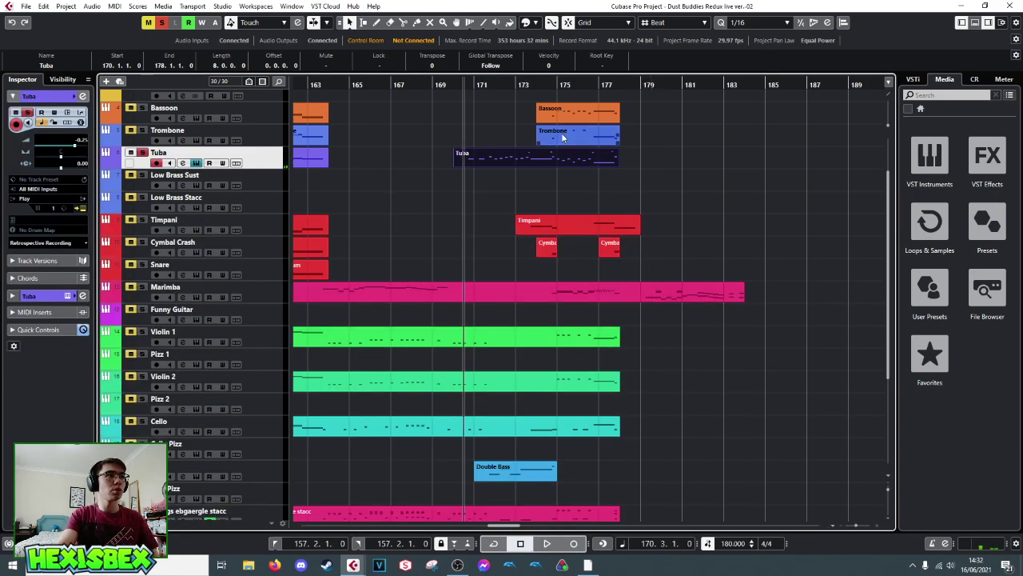
- Solo the Bassoon track instead of the Tuba and play its part from bar 78
scroll(647, 171, "up", 3)
left_click_drag(491, 527, 392, 532)
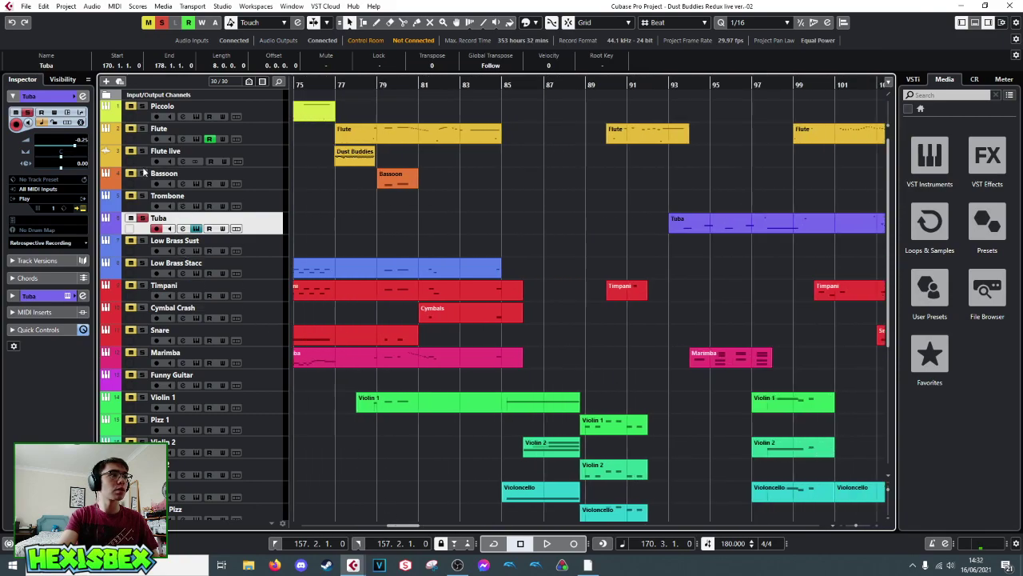
key("Home")
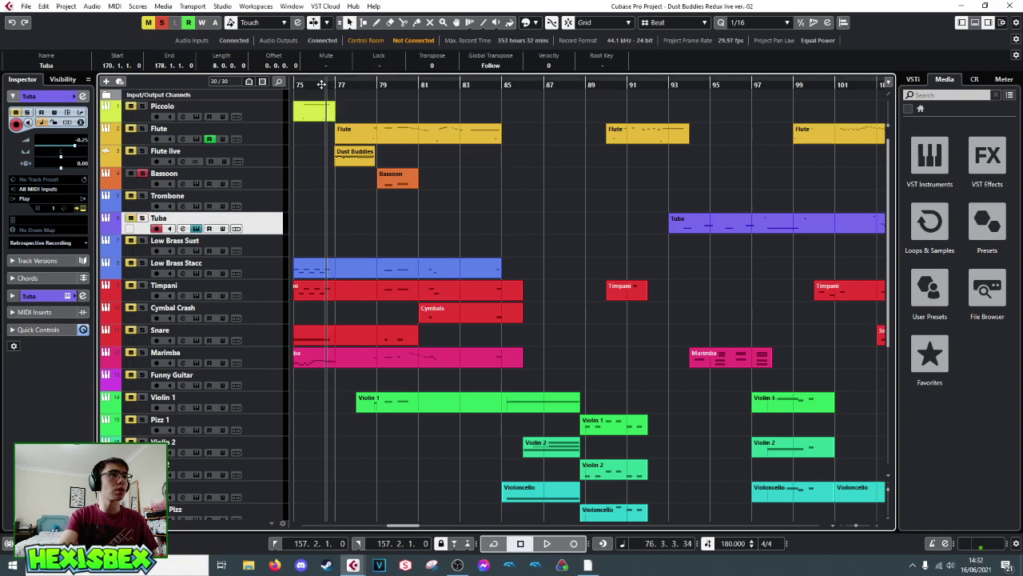
key("shift+KP_Add")
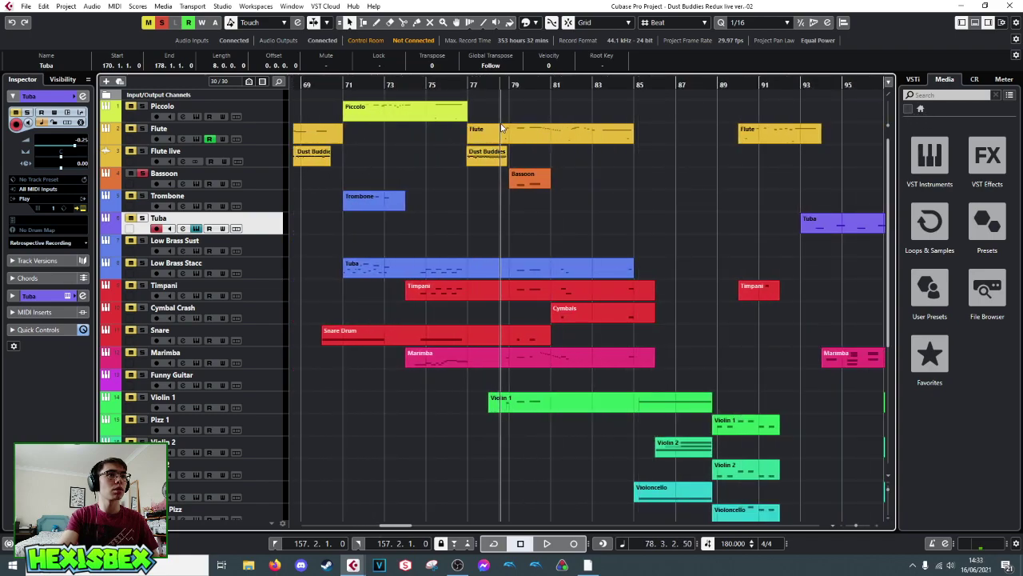
key("space")
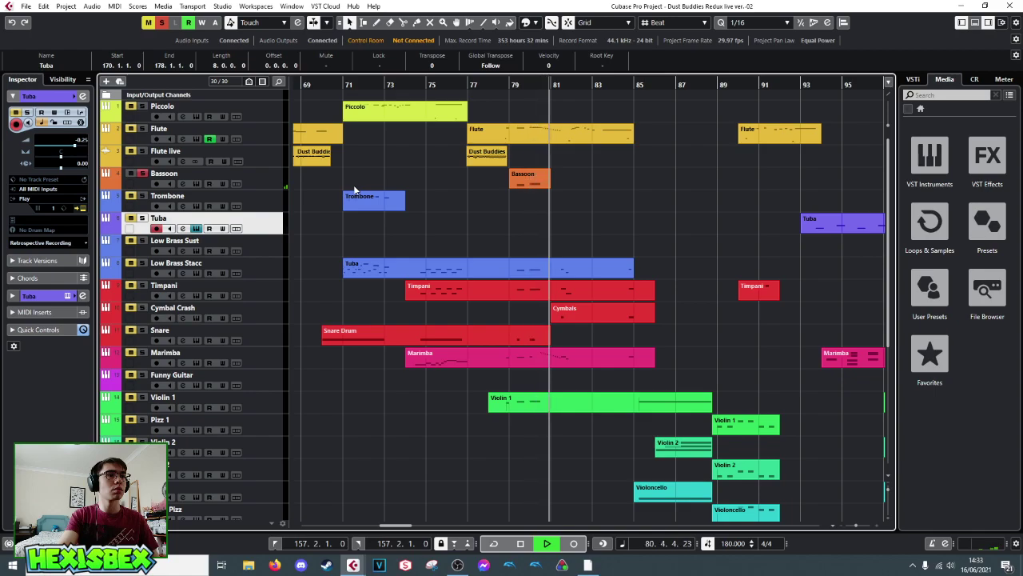
scroll(898, 85, "right", 10)
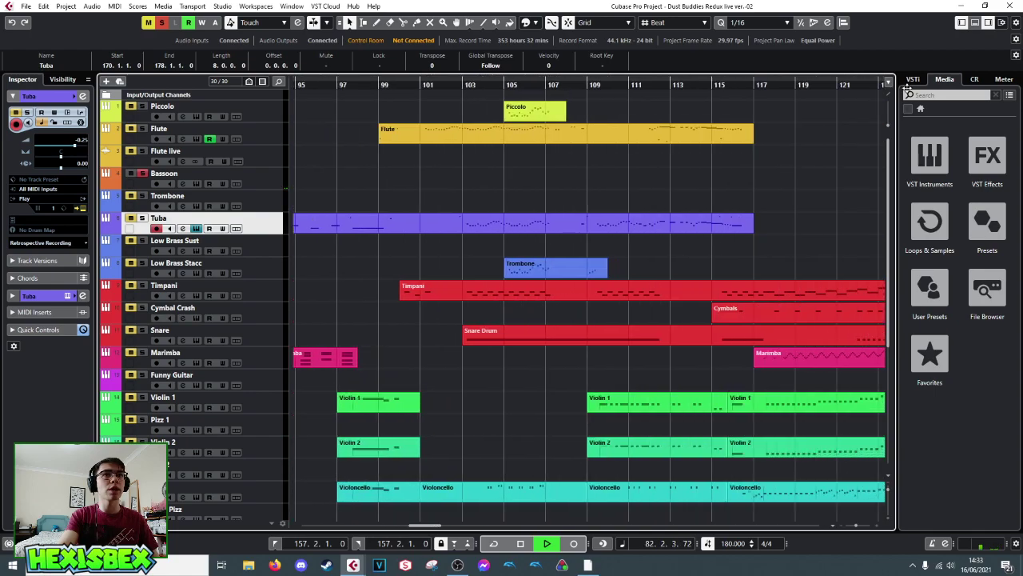
scroll(898, 86, "right", 8)
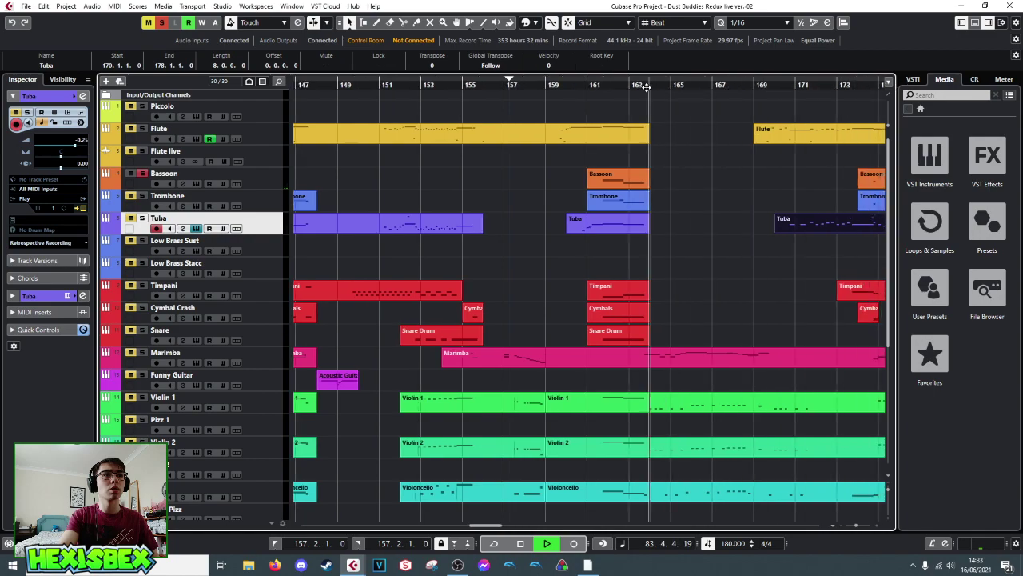
- Play the soloed Bassoon parts around bars 160 and 175
key("space")
left_click(582, 88)
key("space")
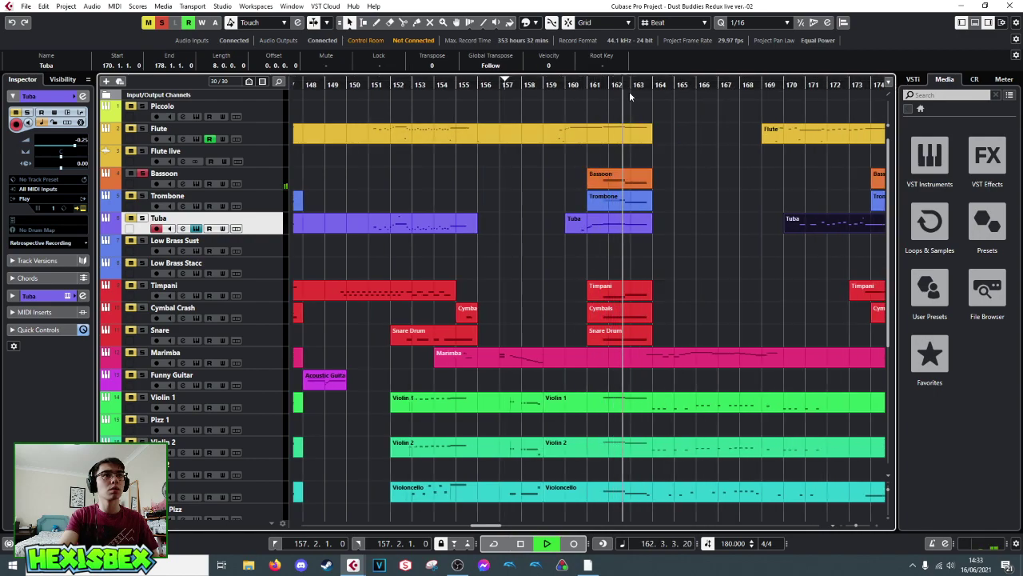
key("space")
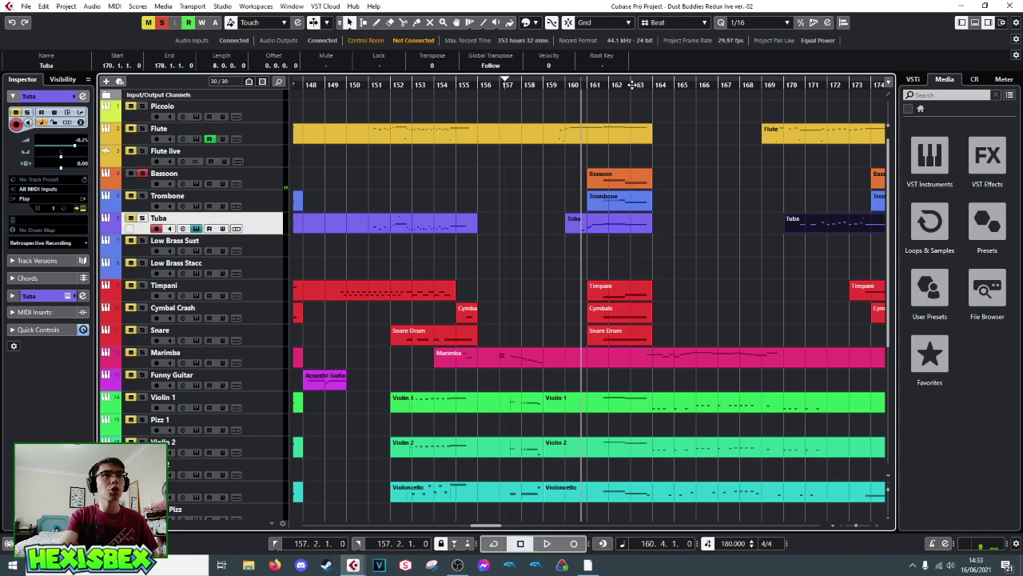
key("g")
left_click(728, 84)
left_click(749, 86)
key("space")
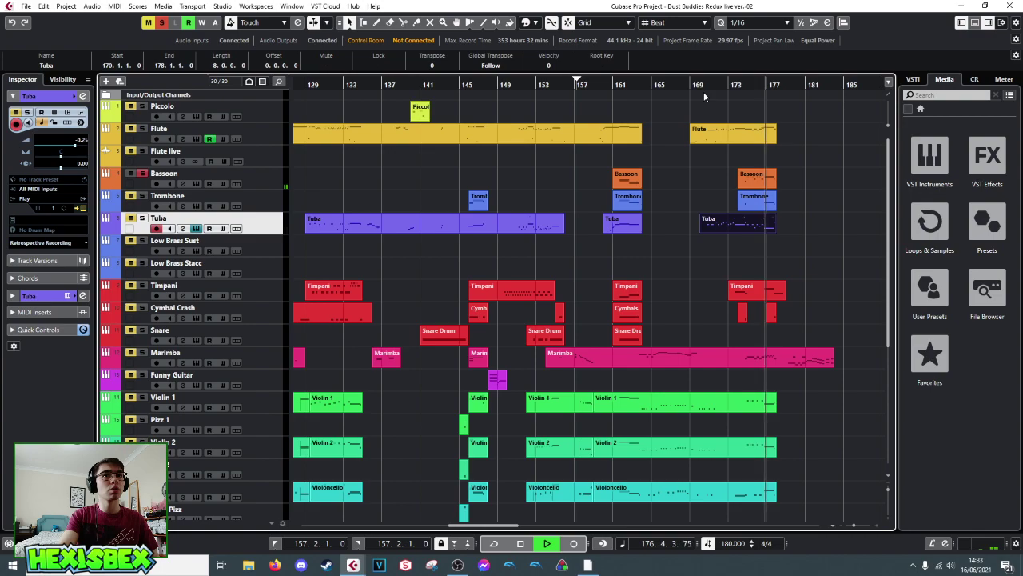
key("space")
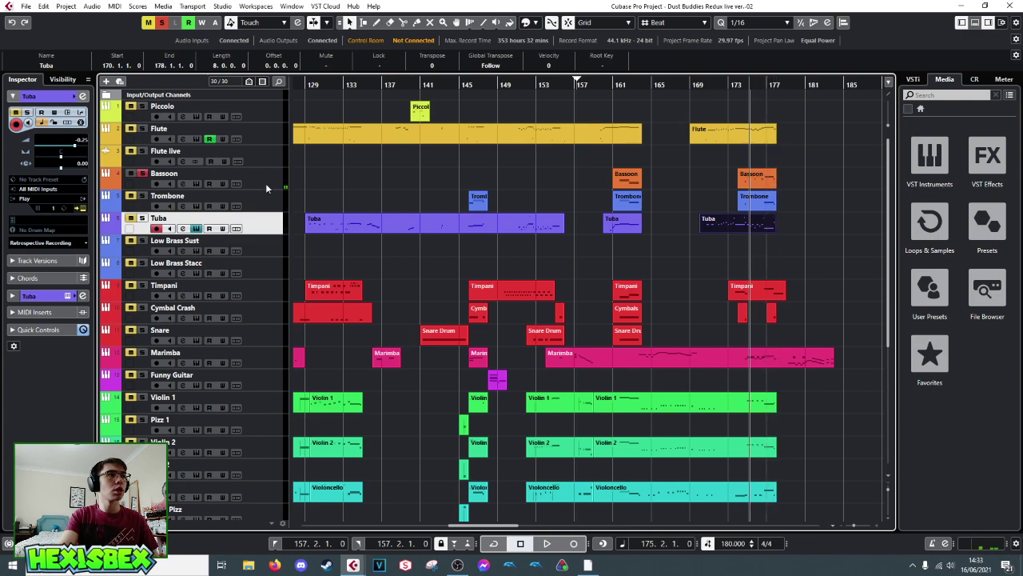
- Remove the Bassoon track together with its events
key("Home")
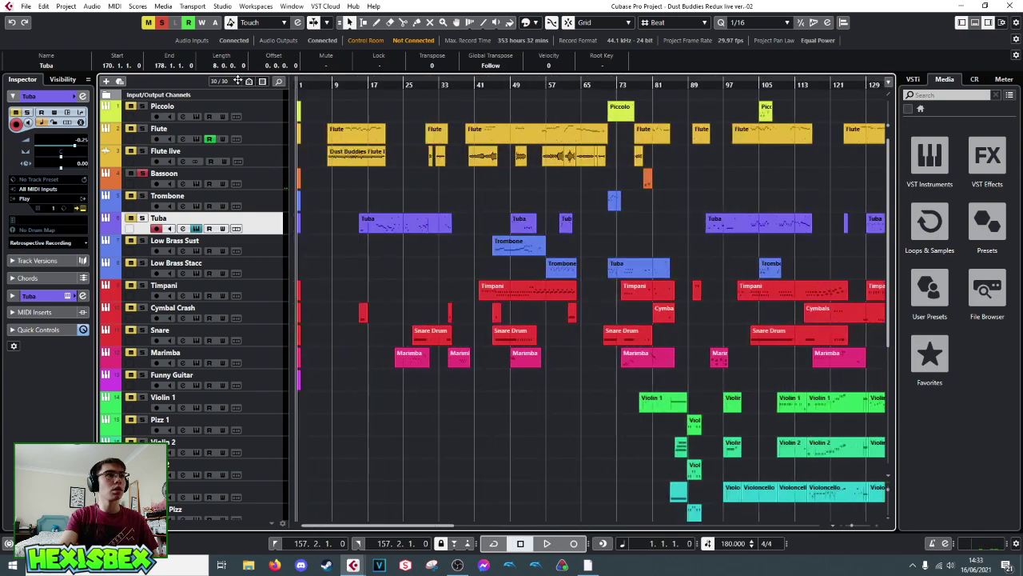
right_click(264, 184)
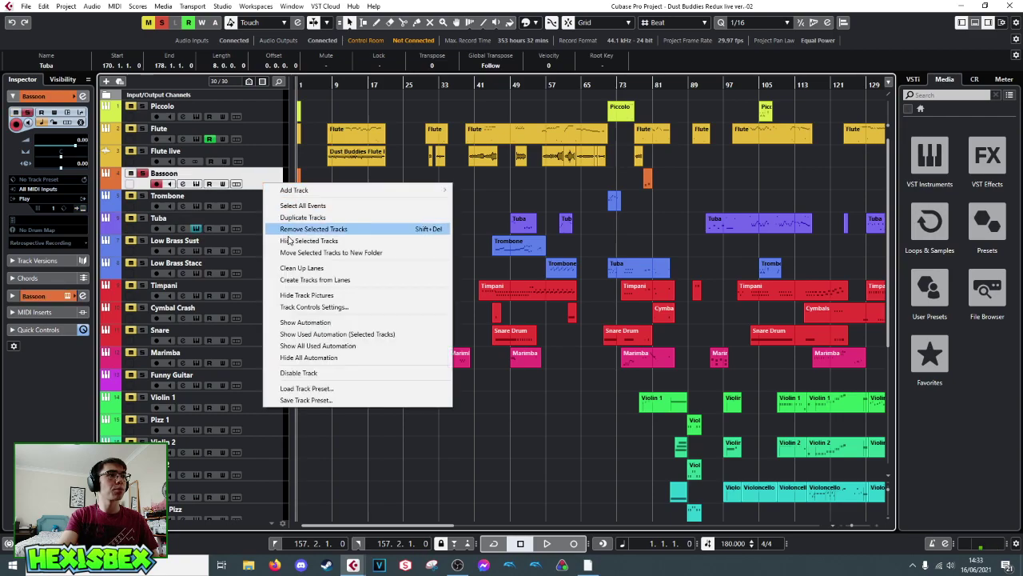
left_click(321, 230)
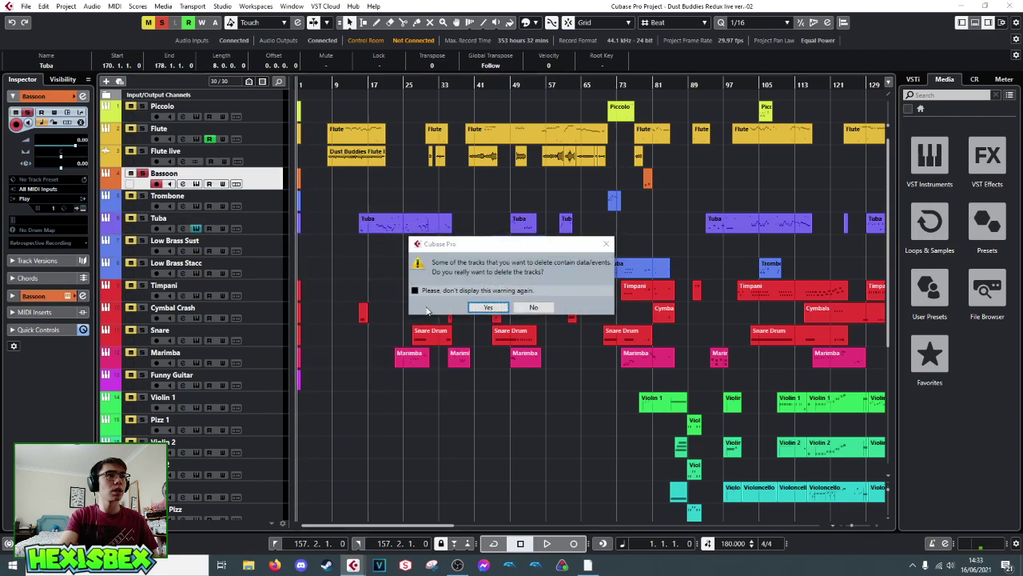
left_click(487, 308)
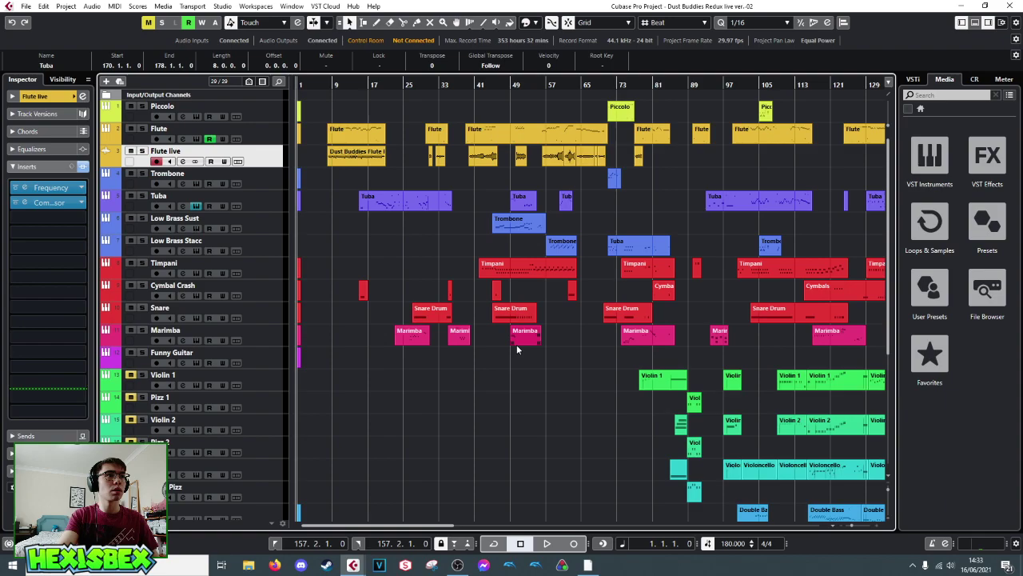
- Play the arrangement without soloed tracks from around bar 71, where the first Low Brass Stacc Tuba part begins
left_click_drag(742, 84, 462, 126)
left_click_drag(399, 112, 365, 94)
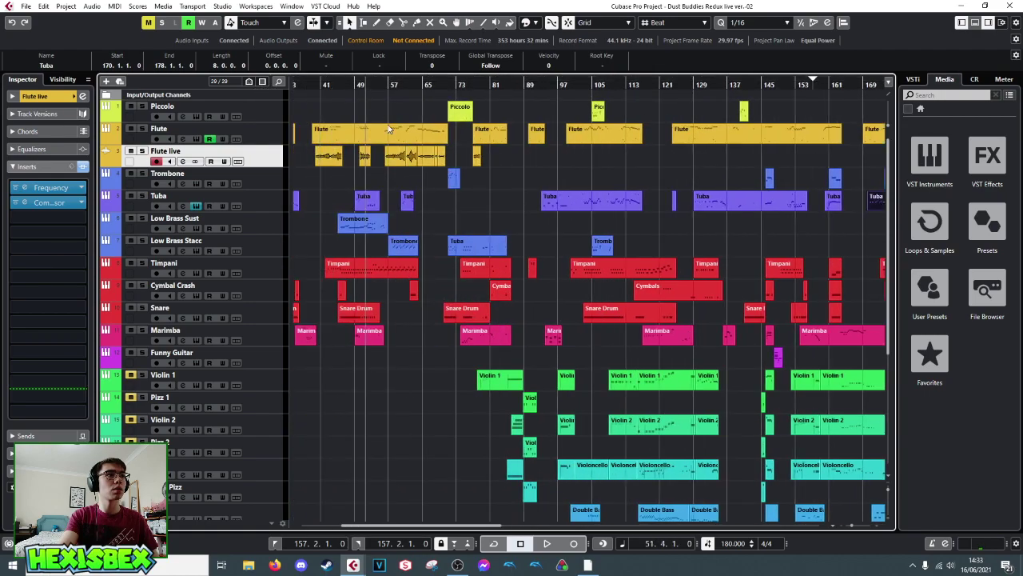
left_click(449, 85)
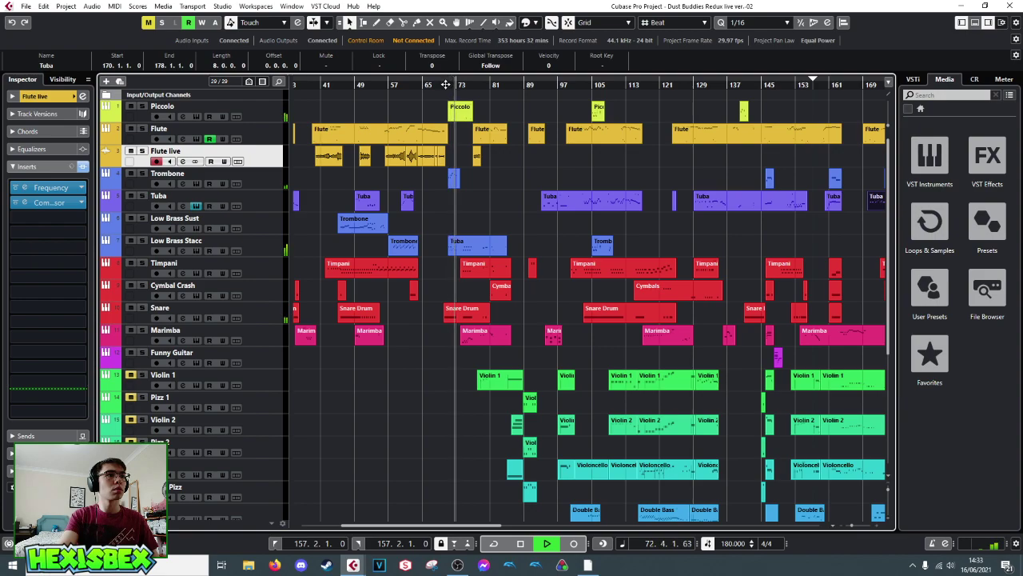
key("space")
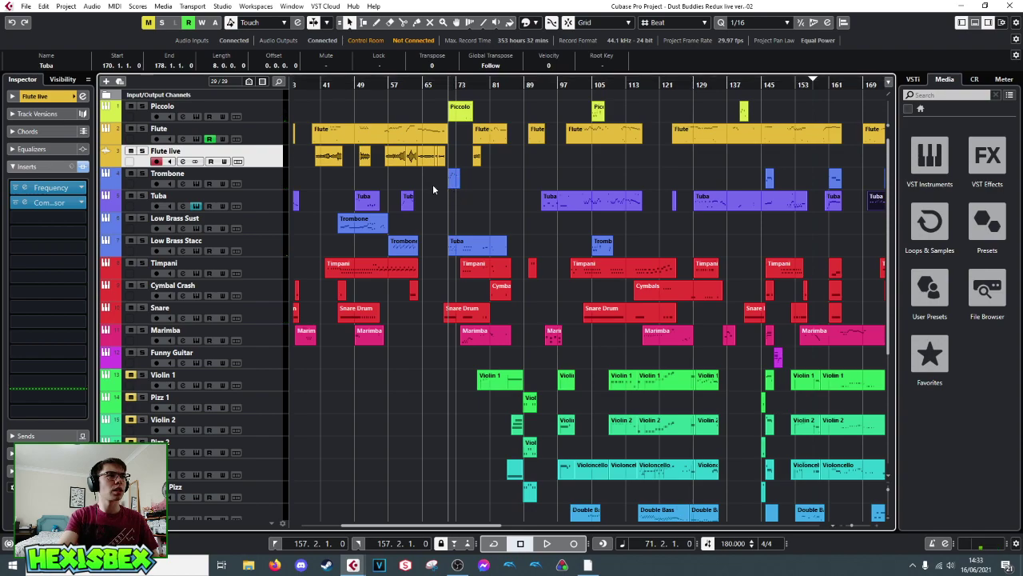
- Solo the Trombone track and play its part at bar 71
left_click(263, 181)
key("space")
key("space")
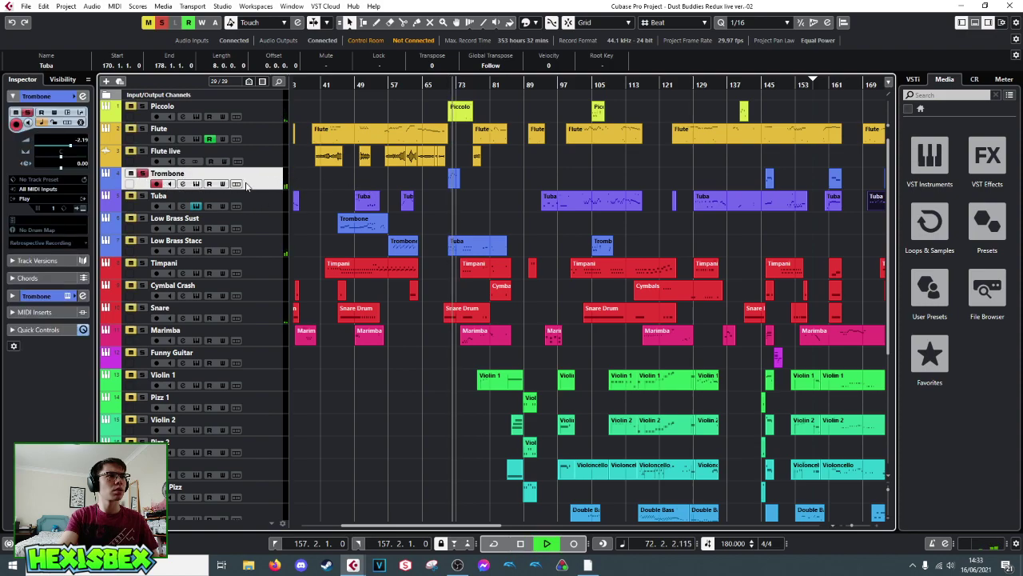
key("space")
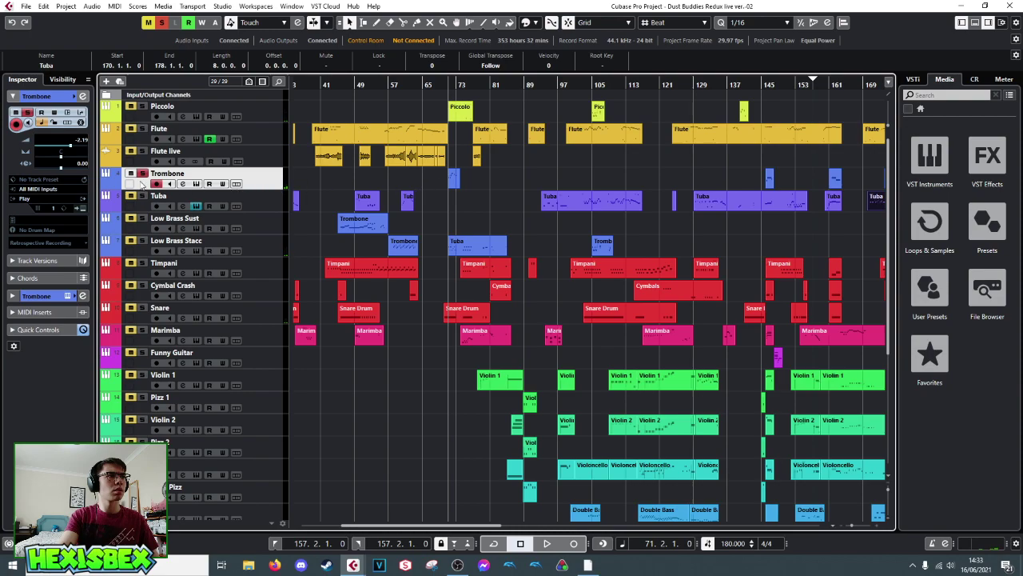
- Move the Trombone parts at bars 146, 161 and 174 to the Low Brass Sust track
key("Home")
left_click_drag(300, 84, 801, 98)
left_click_drag(900, 106, 436, 116)
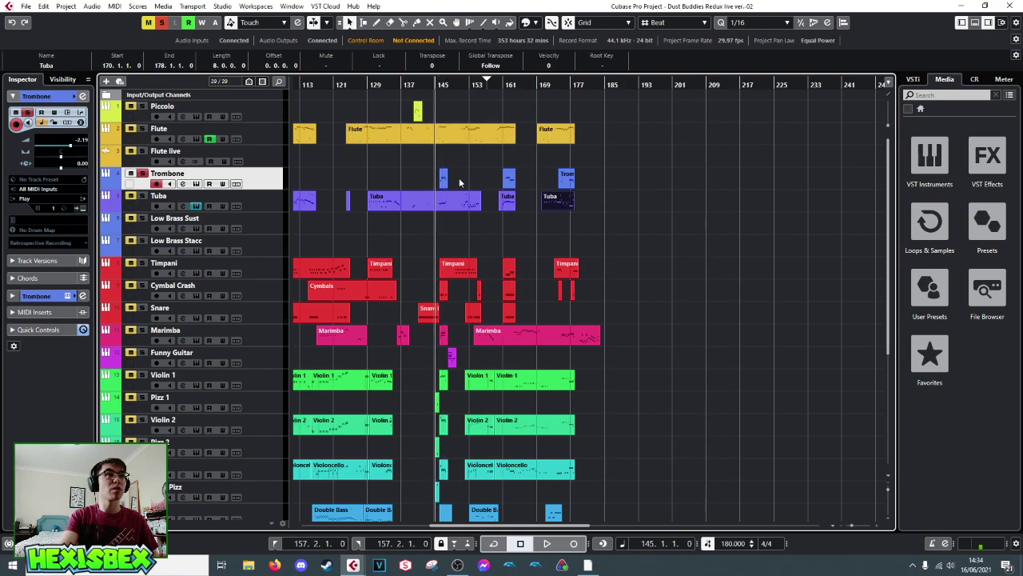
left_click_drag(428, 165, 567, 219)
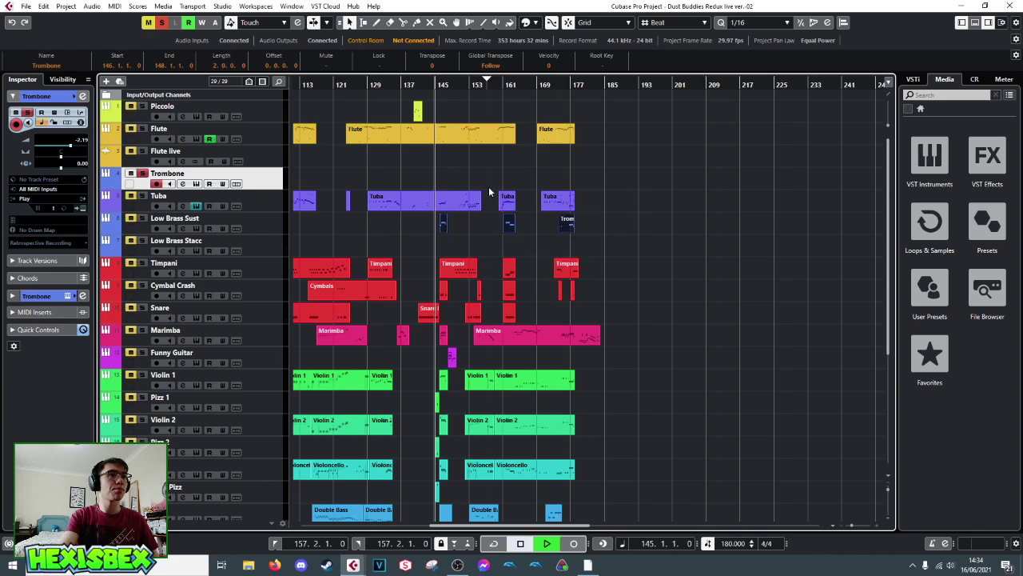
- Solo the Low Brass Sust track too and play the moved part from bar 145
key("space")
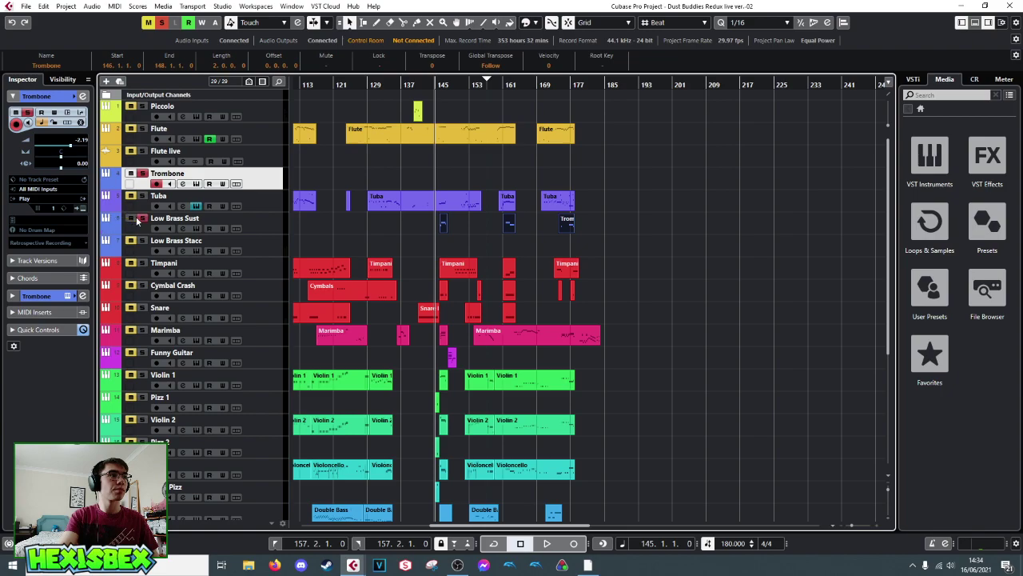
left_click(432, 126)
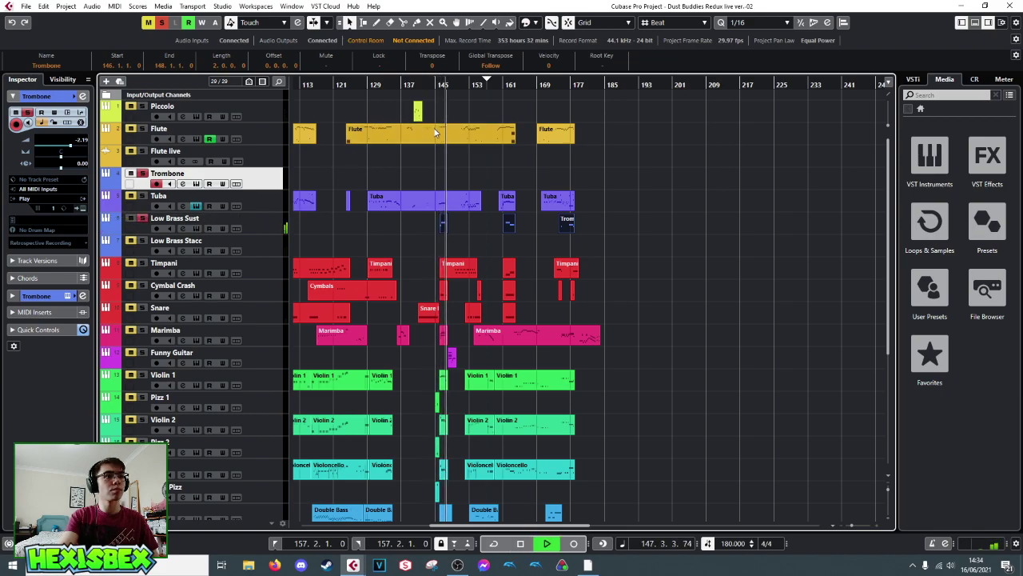
left_click(453, 96)
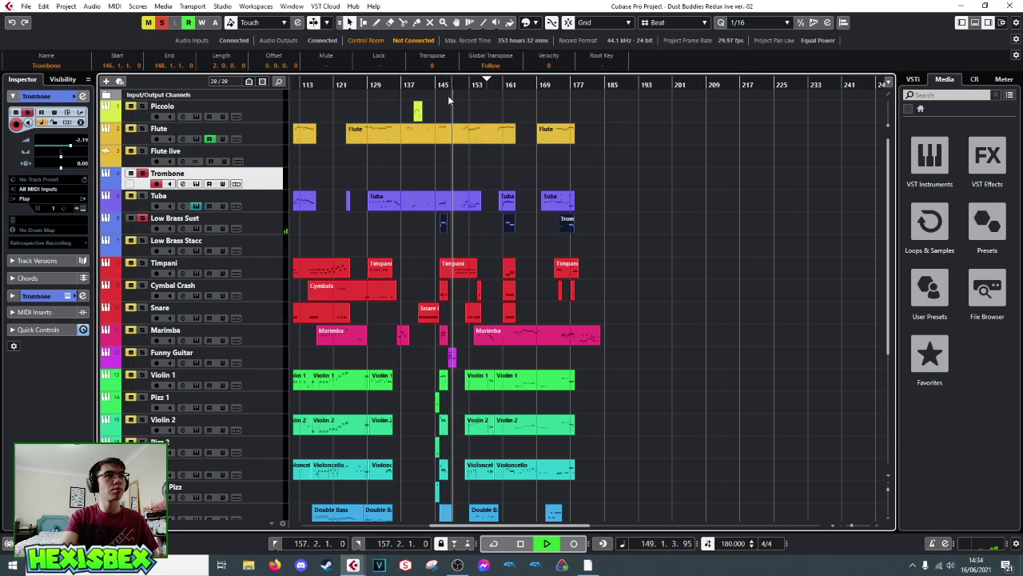
key("space")
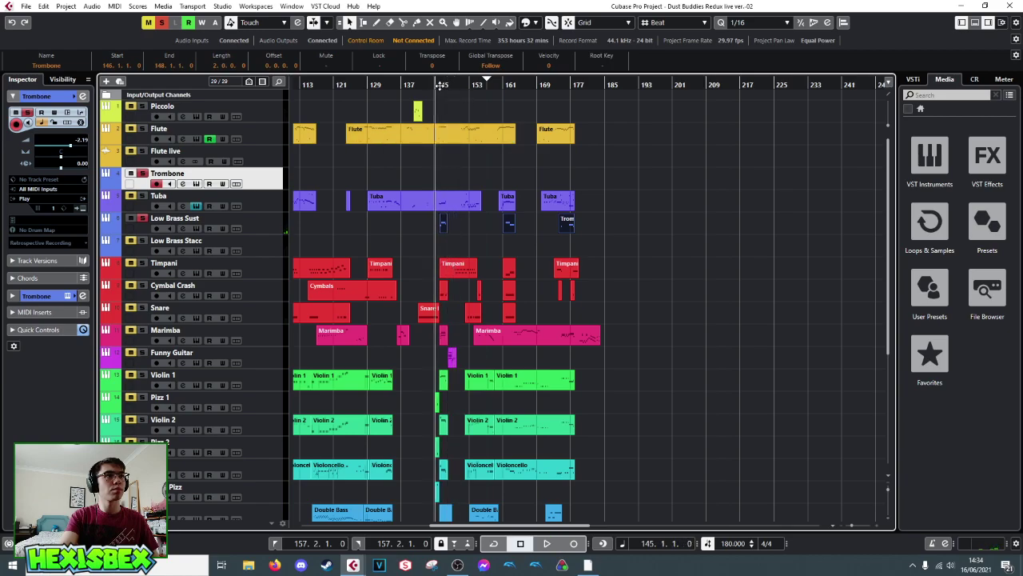
- Unsolo the Trombone and Low Brass Sust tracks and play the arrangement from about bar 128
left_click(142, 173)
left_click(143, 218)
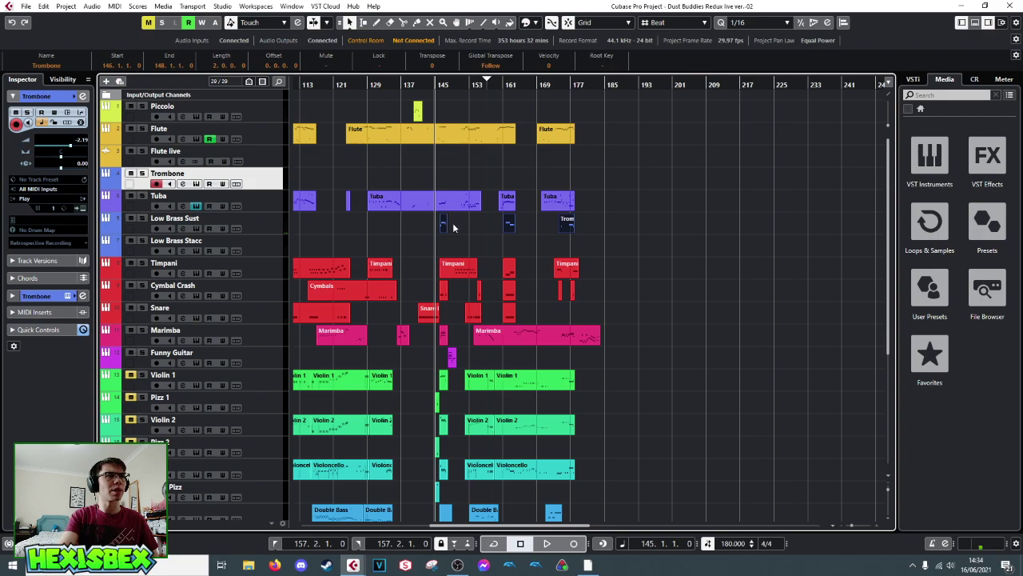
left_click_drag(430, 86, 363, 88)
key("space")
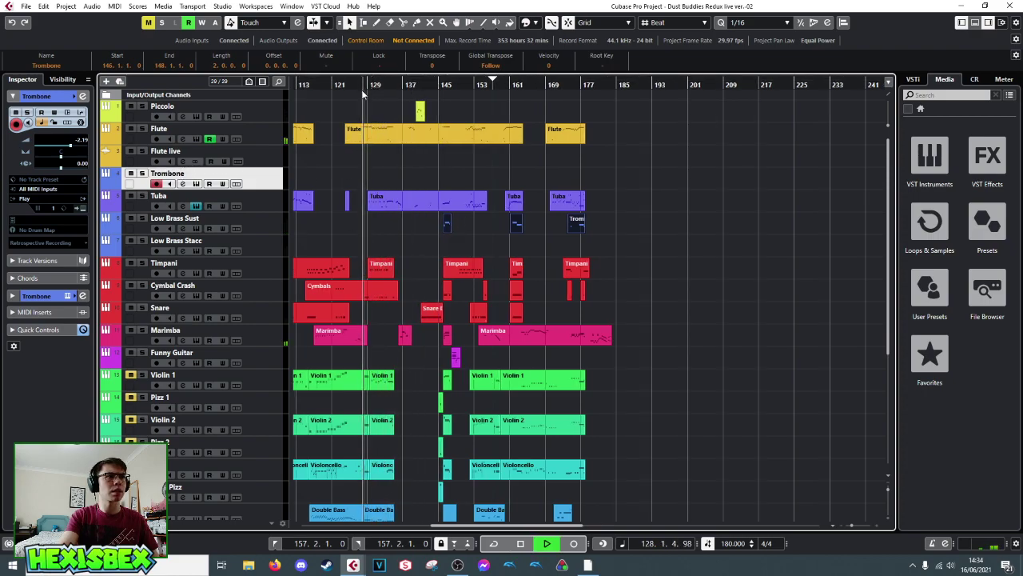
- Play the passage around bars 144 to 148 repeatedly to hear the Low Brass Sust part in context
left_click(434, 85)
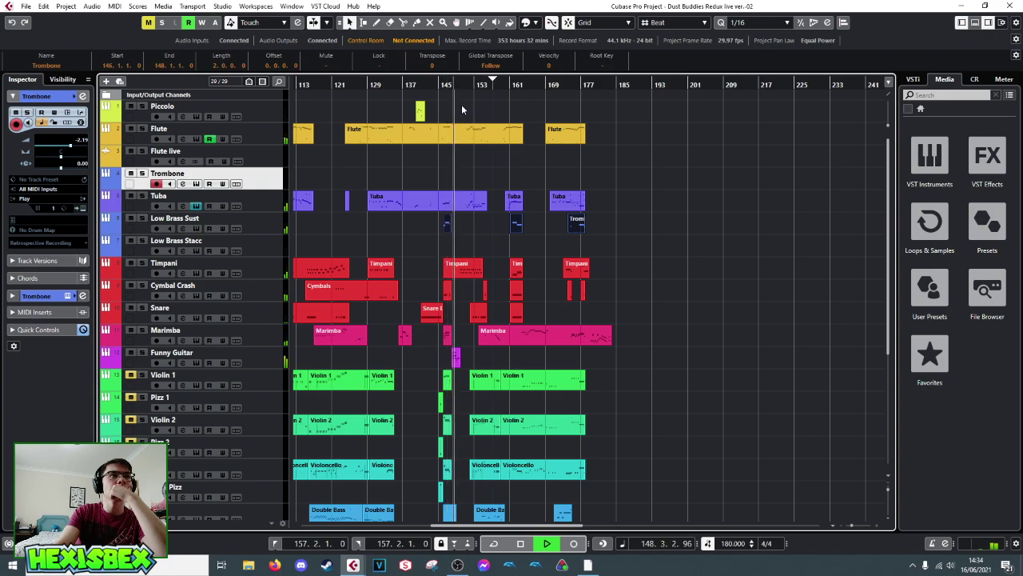
left_click(432, 86)
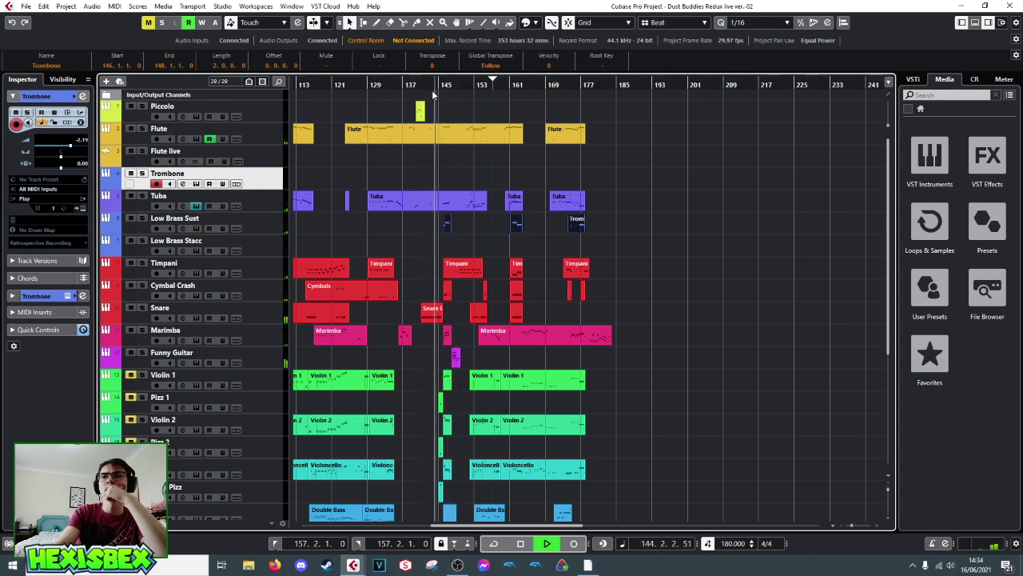
left_click(449, 128)
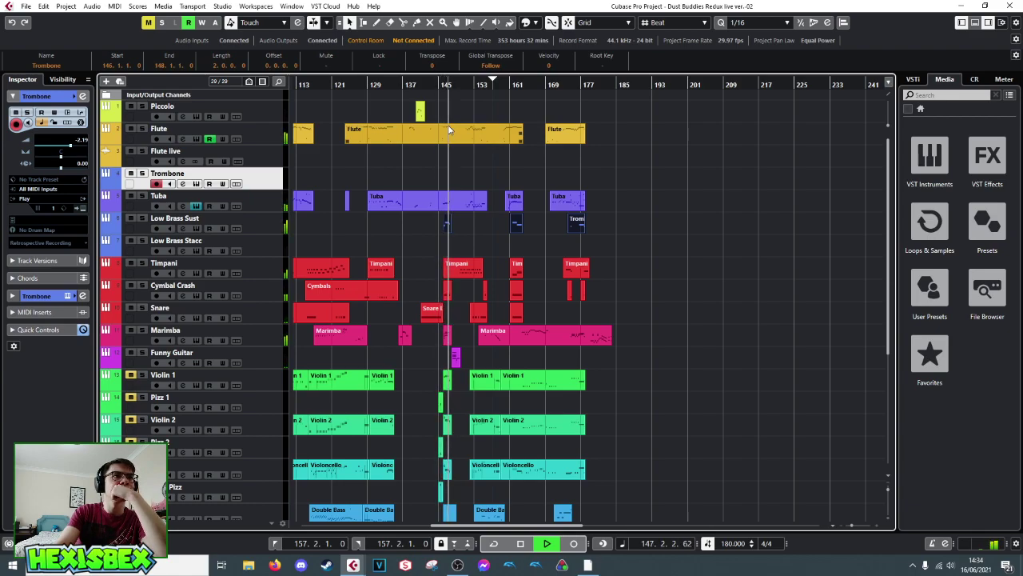
left_click(451, 101)
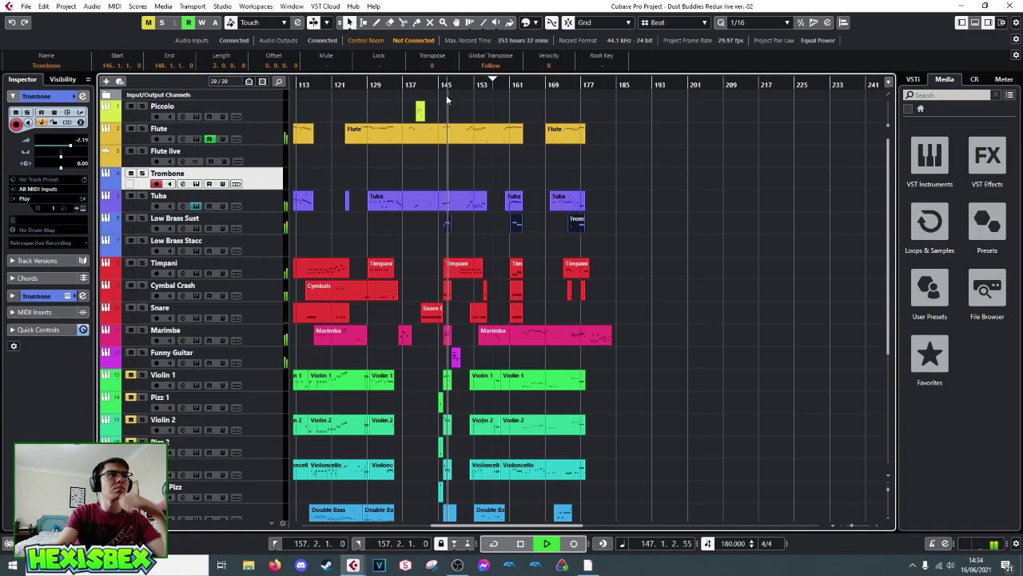
key("space")
- Play bars 146 to 147 in close view and open the Low Brass Sust part at bar 146 for editing
left_click_drag(447, 86, 446, 119)
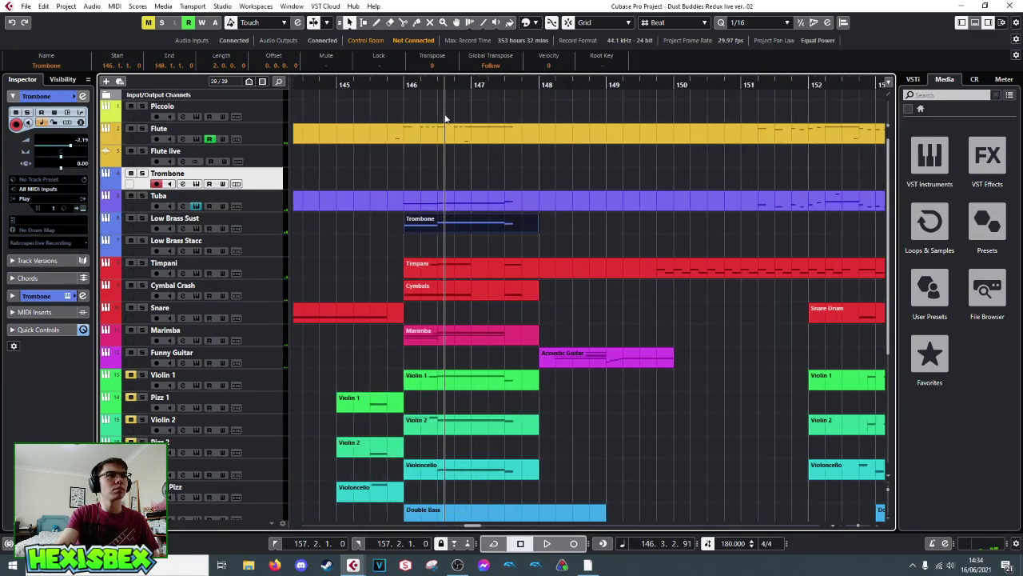
key("space")
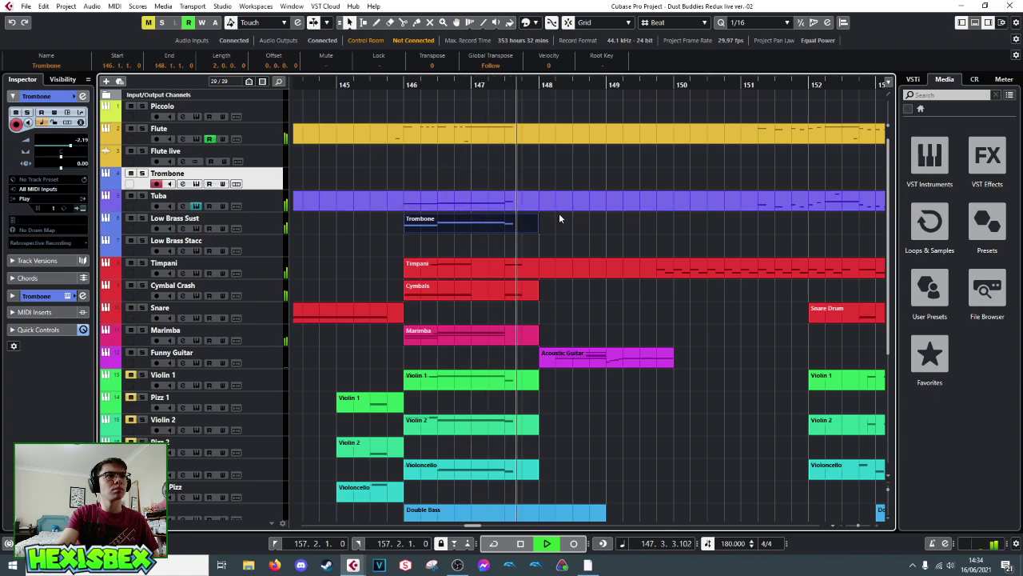
left_click(519, 227)
key("space")
double_click(505, 227)
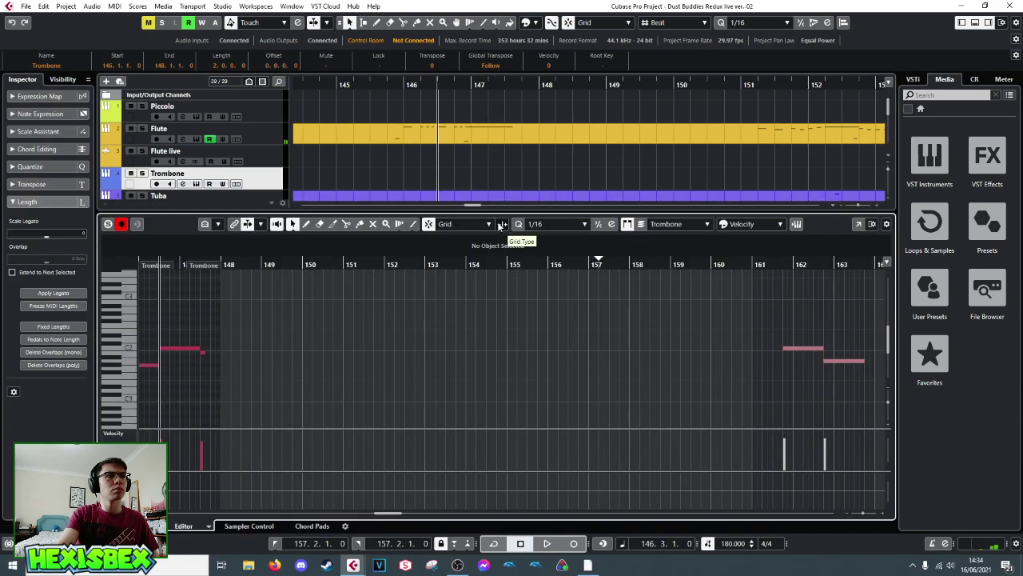
- Split the Low Brass Sust part at 147.3 and move its last section to the Low Brass Stacc track
key("ctrl+e")
right_click(527, 232)
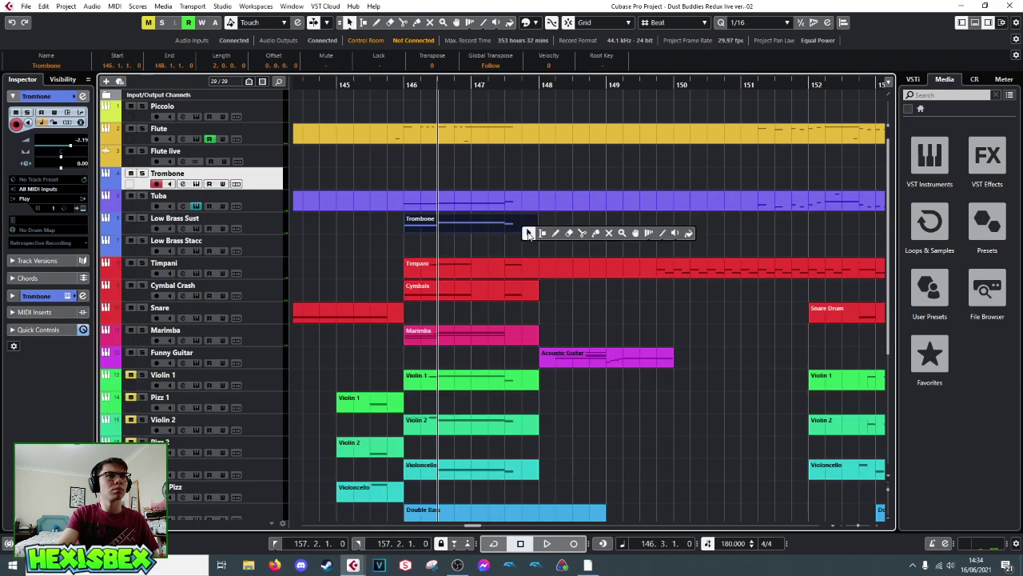
left_click(582, 232)
left_click(505, 224)
right_click(528, 231)
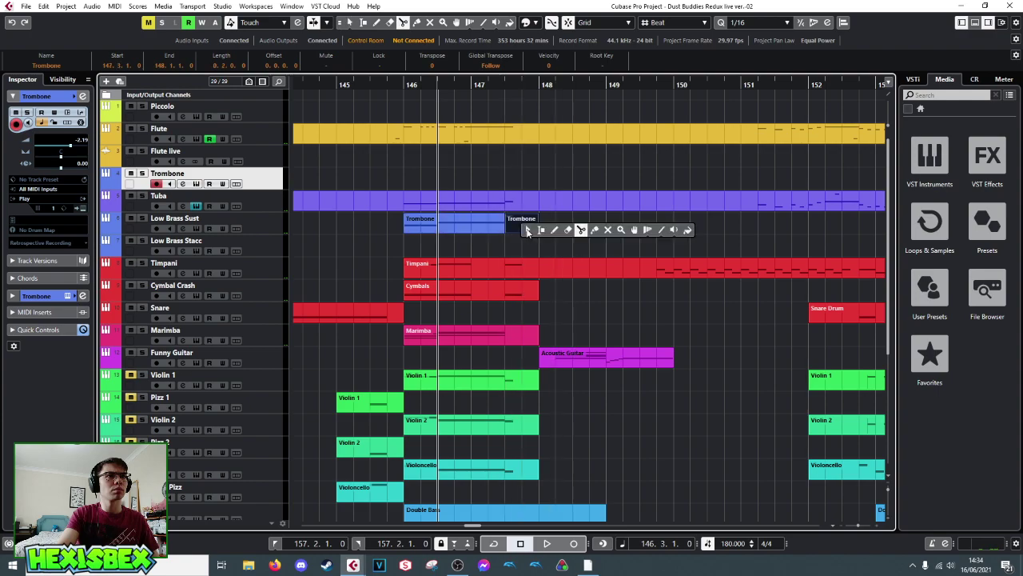
left_click(528, 231)
left_click_drag(524, 231, 520, 243)
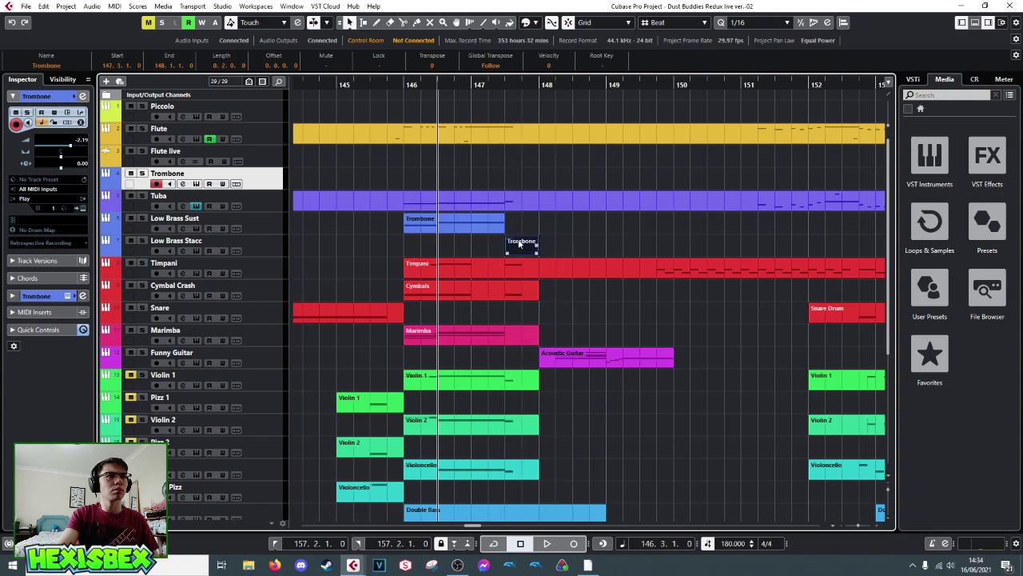
- Play the split passage from 146.3 in context, and play it with the Low Brass Stacc track soloed
left_click(569, 238)
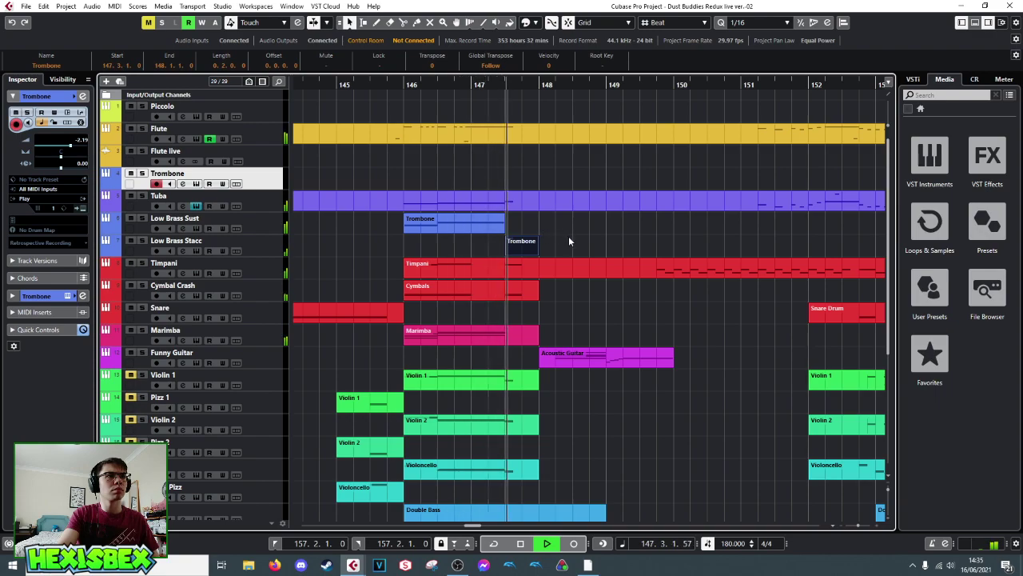
key("space")
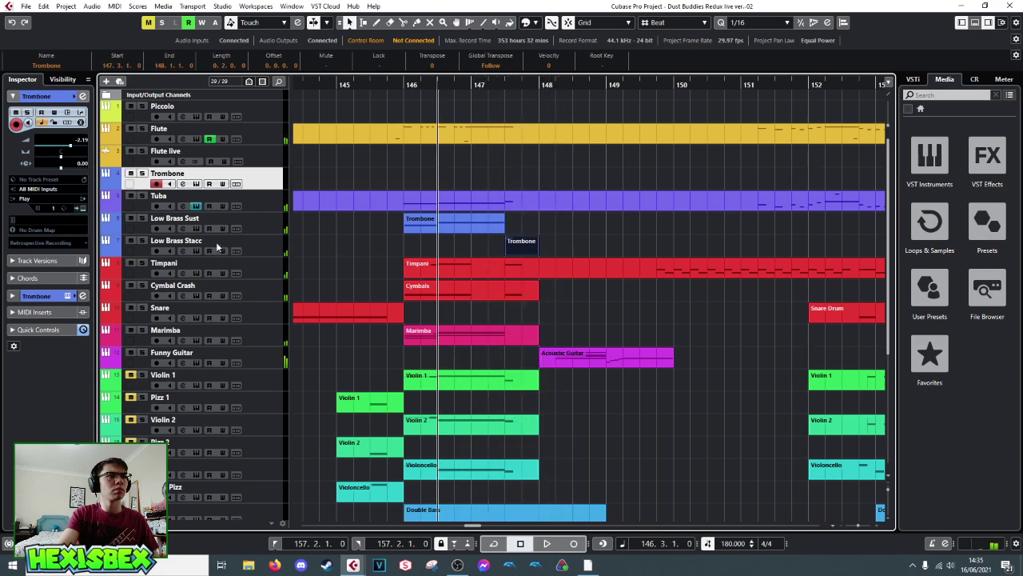
left_click(143, 240)
key("space")
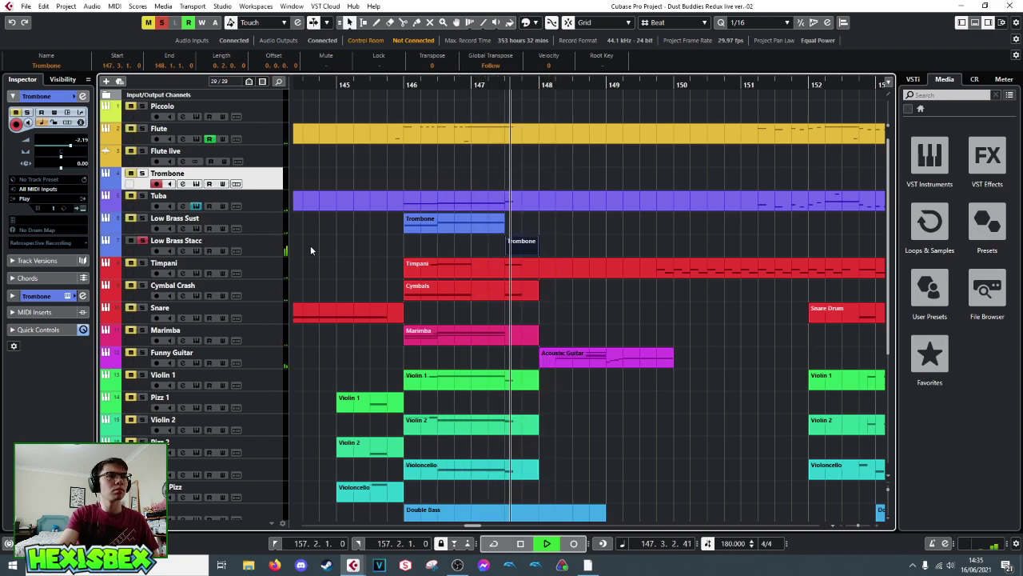
key("space")
- Inspect the Low Brass Stacc track's Kontakt instrument, close it and replay the soloed part
left_click(260, 248)
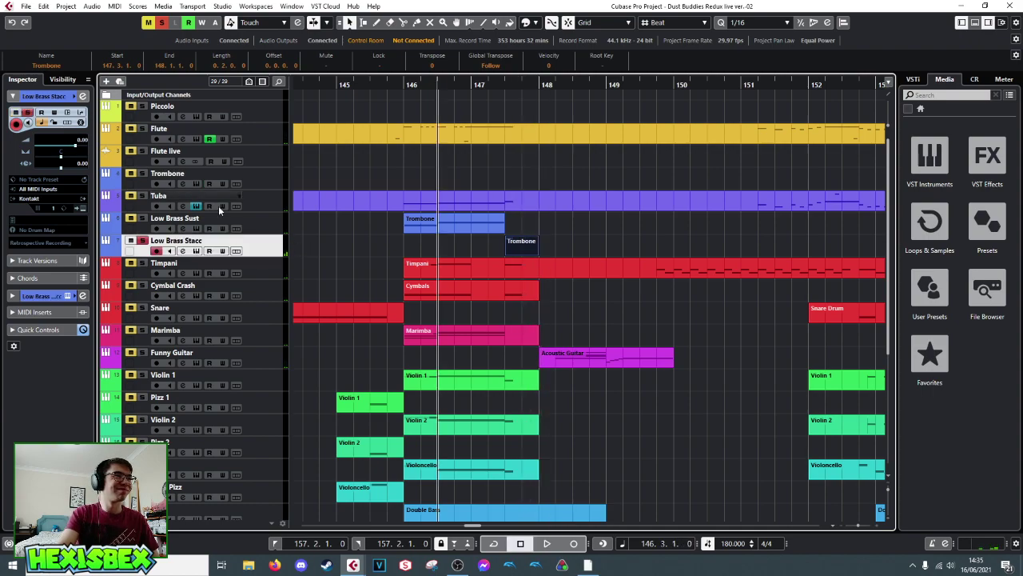
left_click(209, 251)
mouse_move(796, 186)
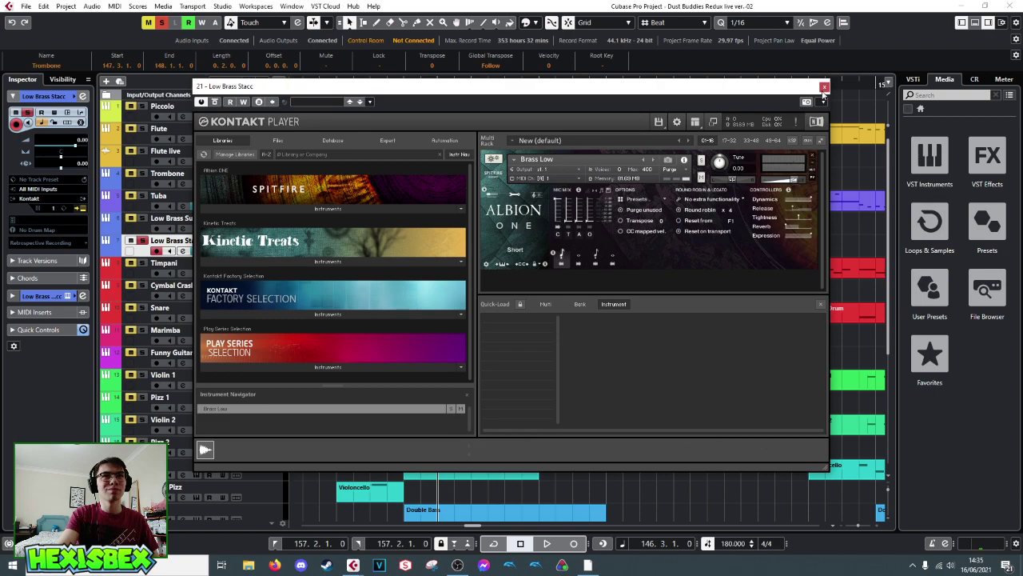
left_click(825, 86)
key("space")
key("space")
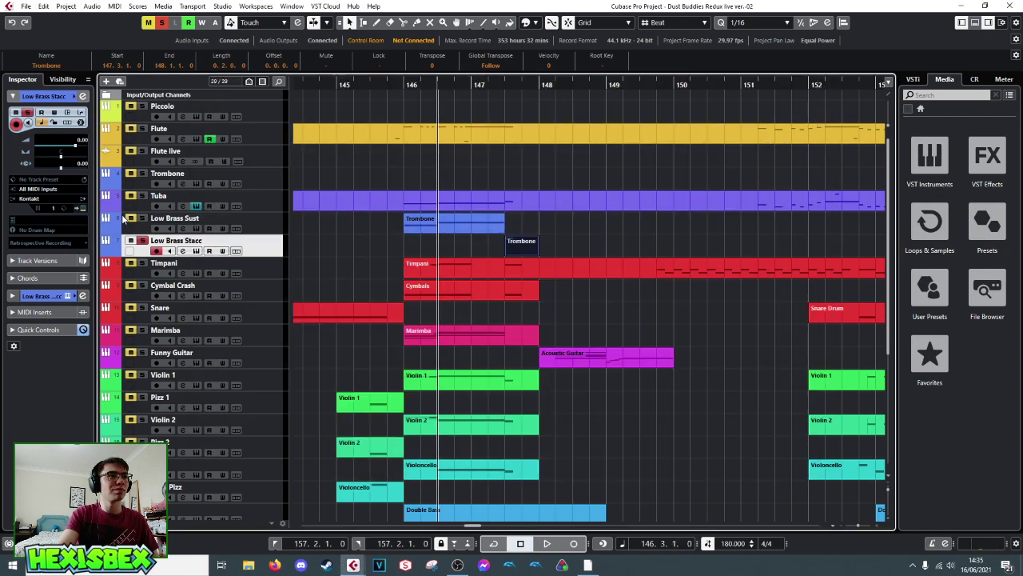
- Solo the Low Brass Sust track as well and play both brass parts together from bar 145
left_click(142, 217)
key("space")
left_click(392, 84)
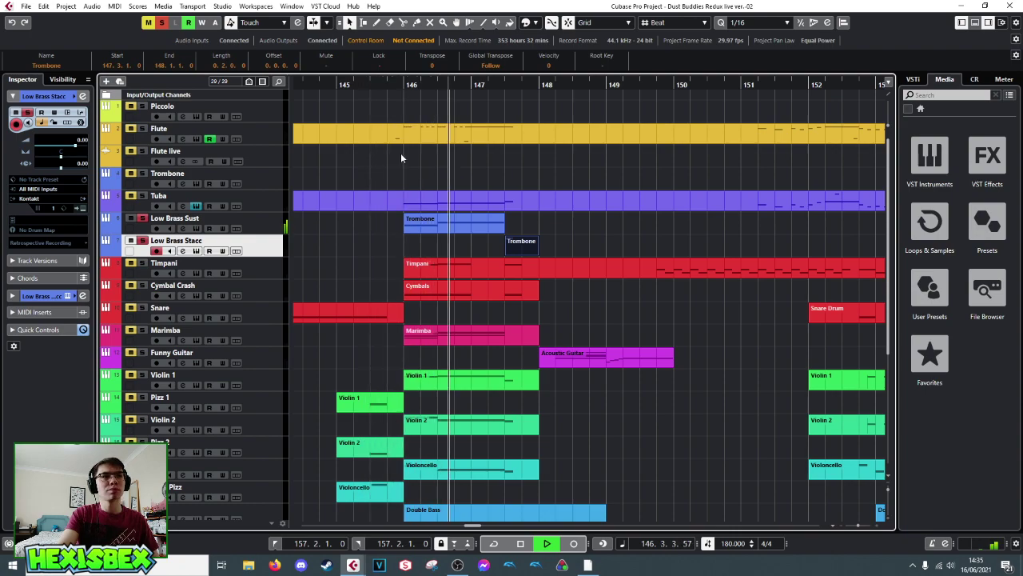
key("space")
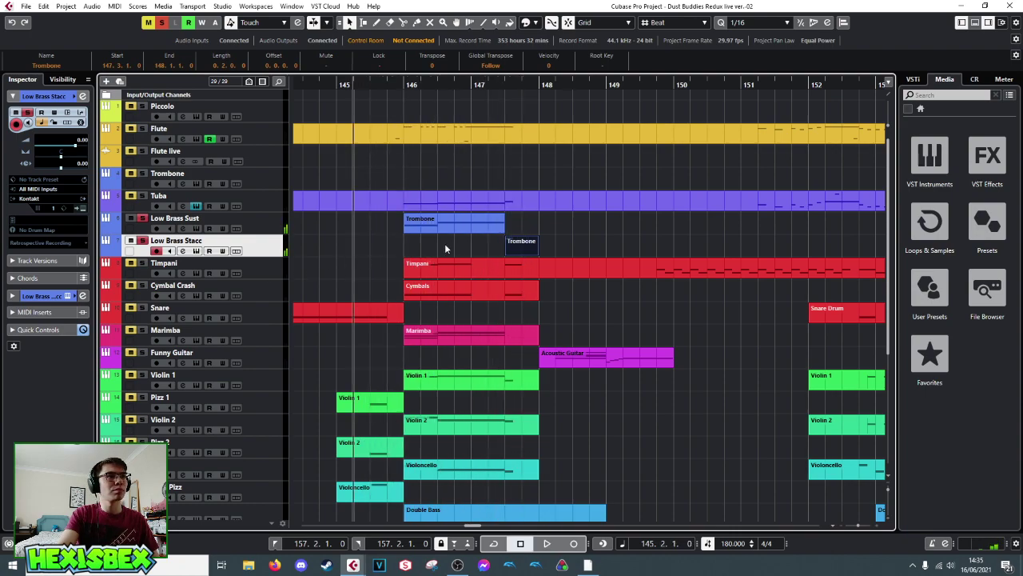
- Shorten the C2 note in the bar 146 Low Brass Sust part to end at 147.2.1 and listen to the result
double_click(489, 224)
left_click_drag(199, 350, 194, 350)
key("space")
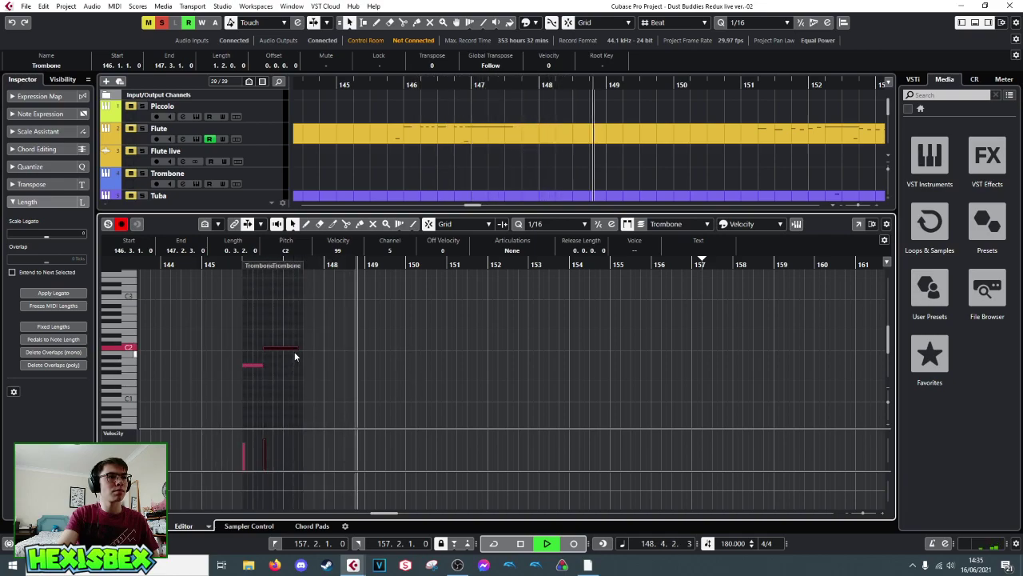
left_click_drag(296, 349, 290, 349)
key("space")
key("space")
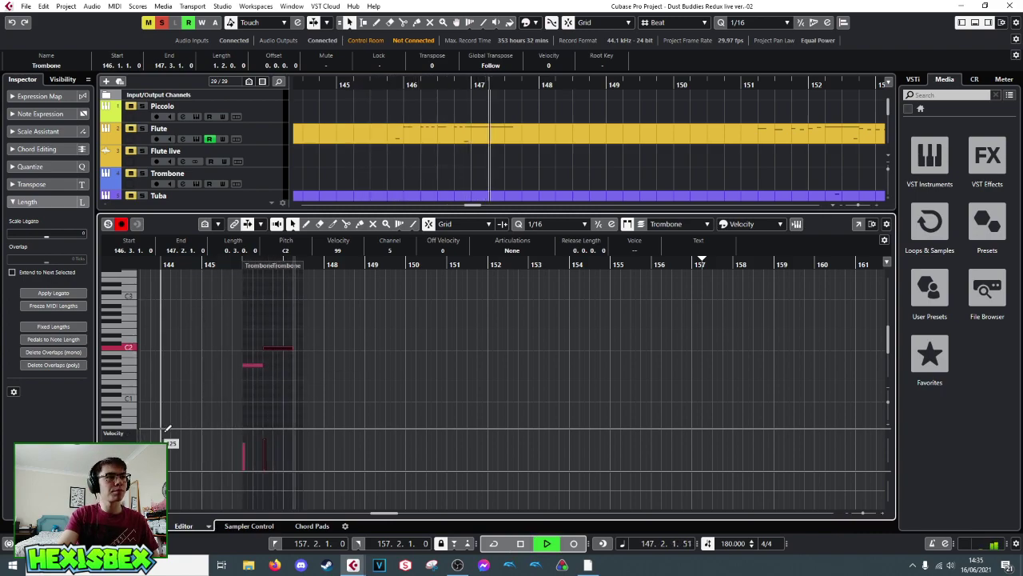
key("ctrl+e")
key("space")
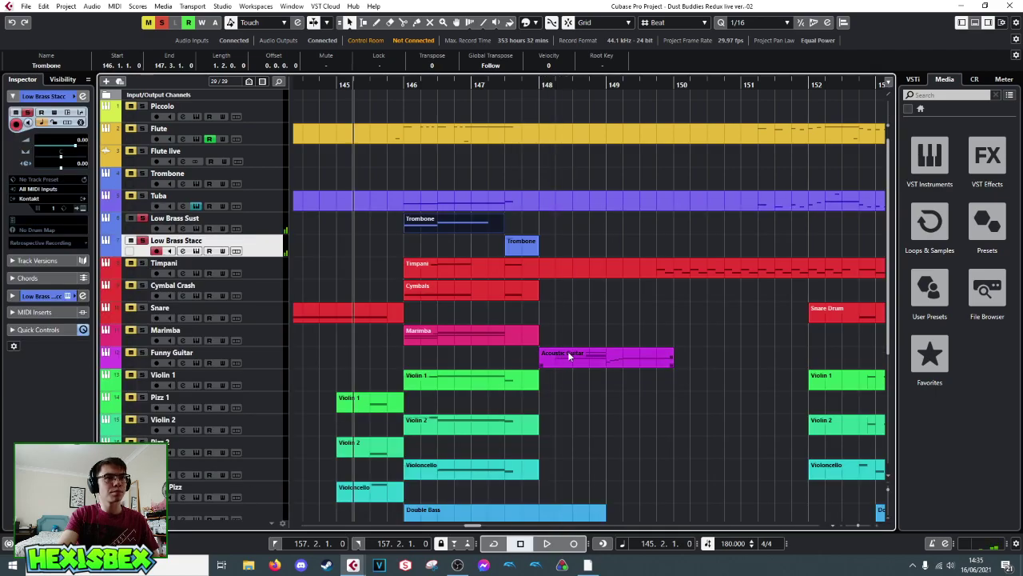
- Unsolo the brass tracks, play bars 161 to 163 and move that passage's Trombone part to the Low Brass Sust track
key("KP_Add")
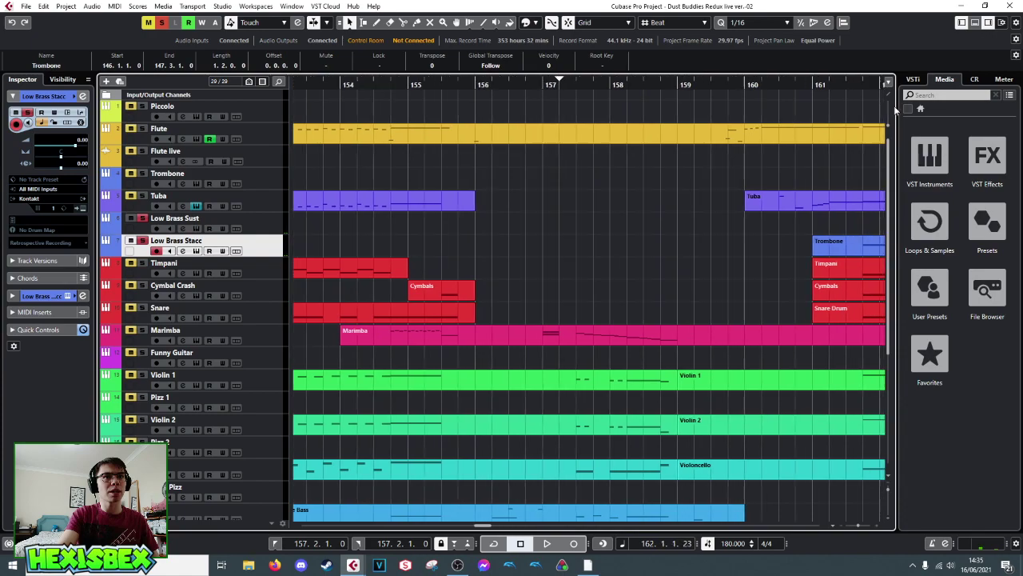
key("space")
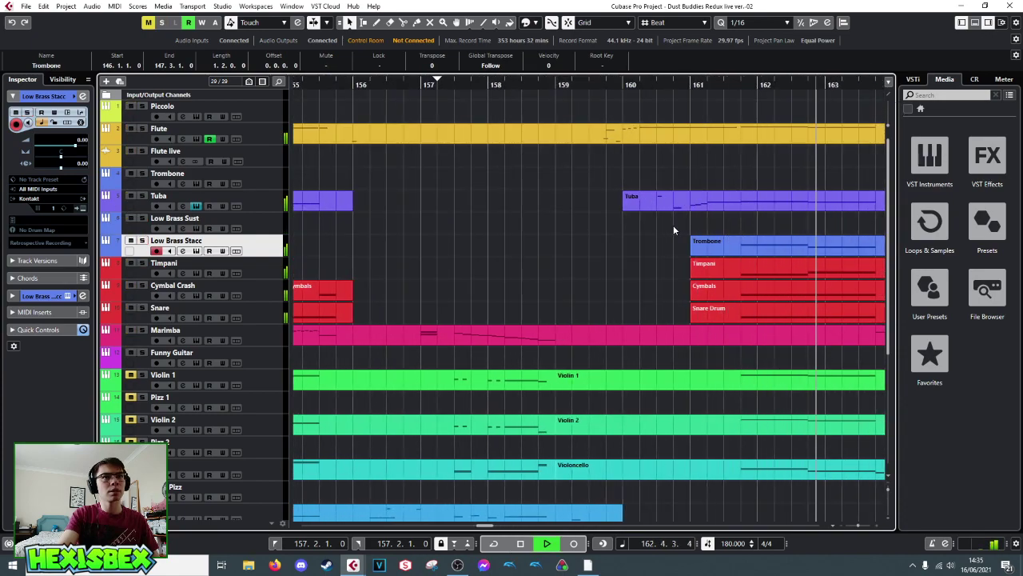
key("space")
key("space")
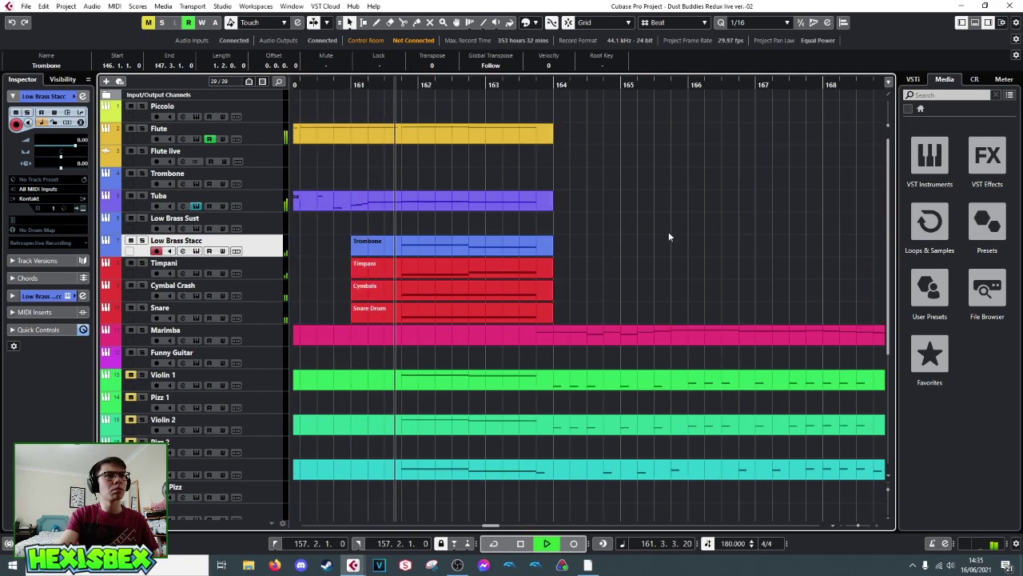
key("space")
left_click_drag(454, 251, 458, 239)
key("space")
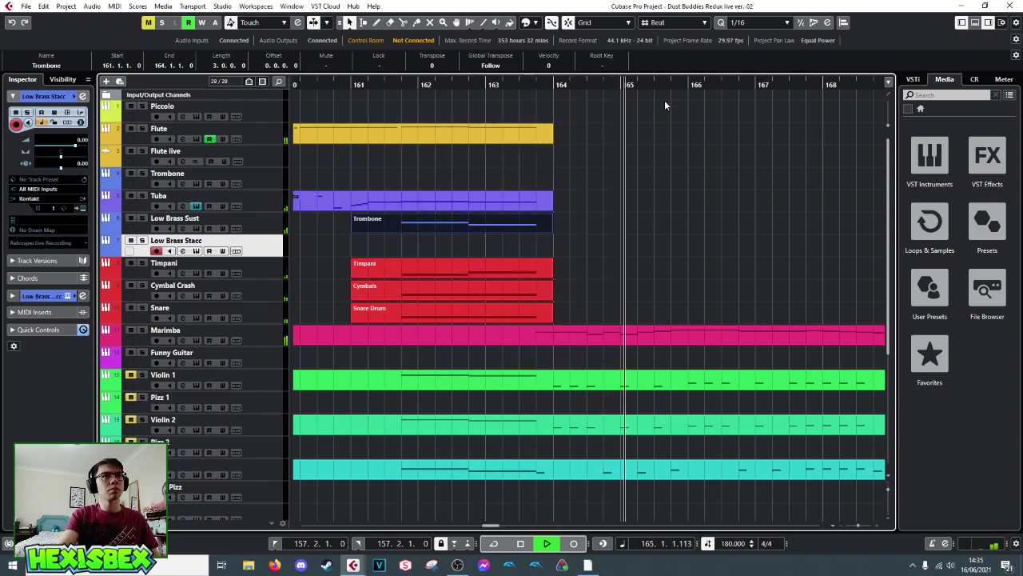
- Listen through to about bar 178 and set the playback position to 176.4.1
key("g")
key("g")
key("g")
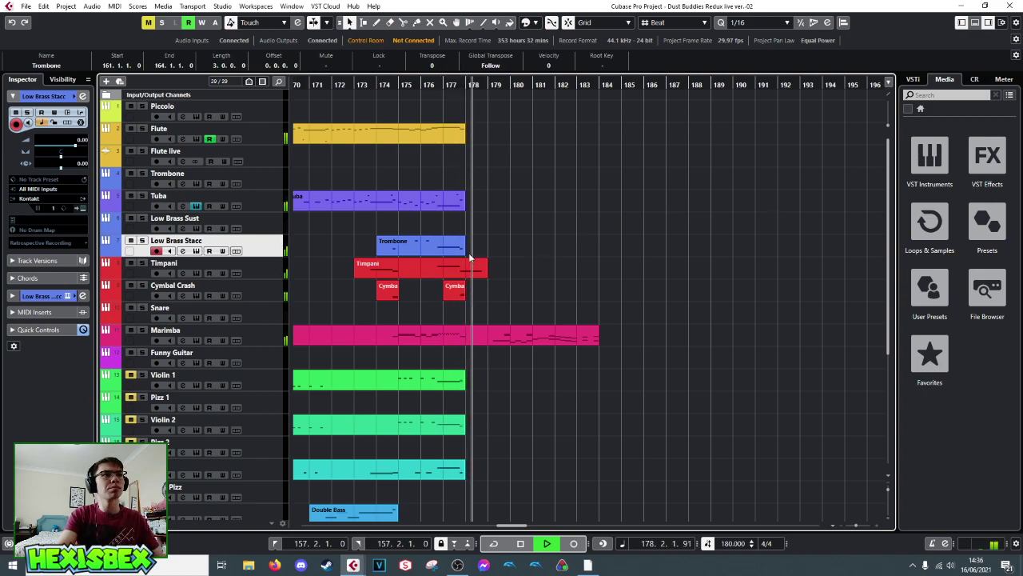
key("space")
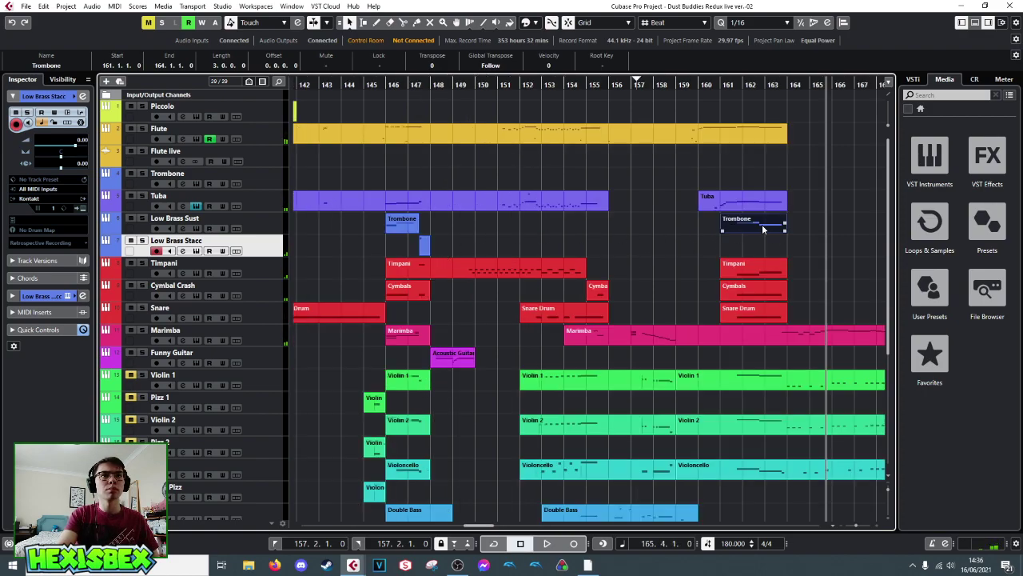
left_click(732, 84)
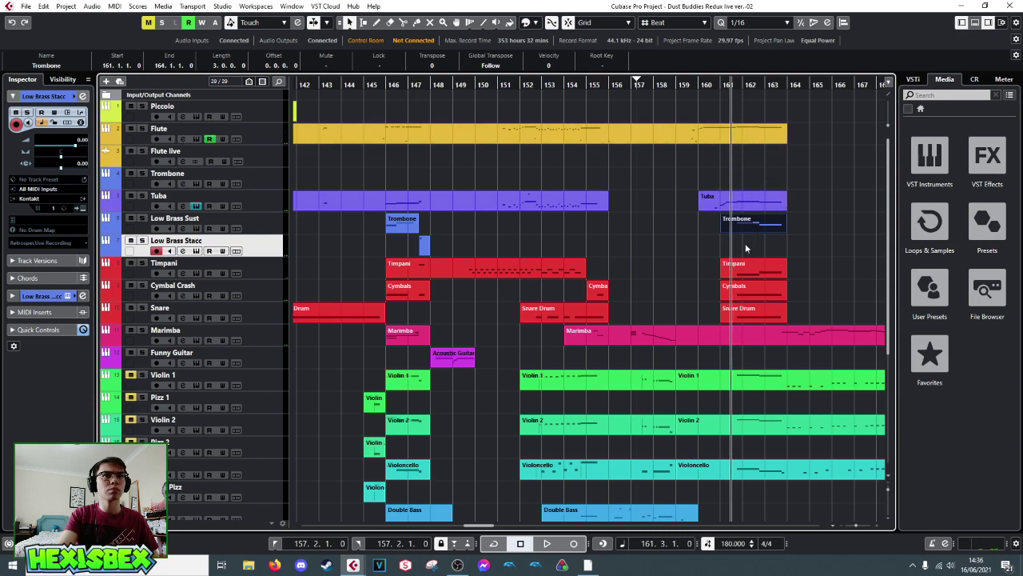
left_click_drag(742, 95, 640, 211)
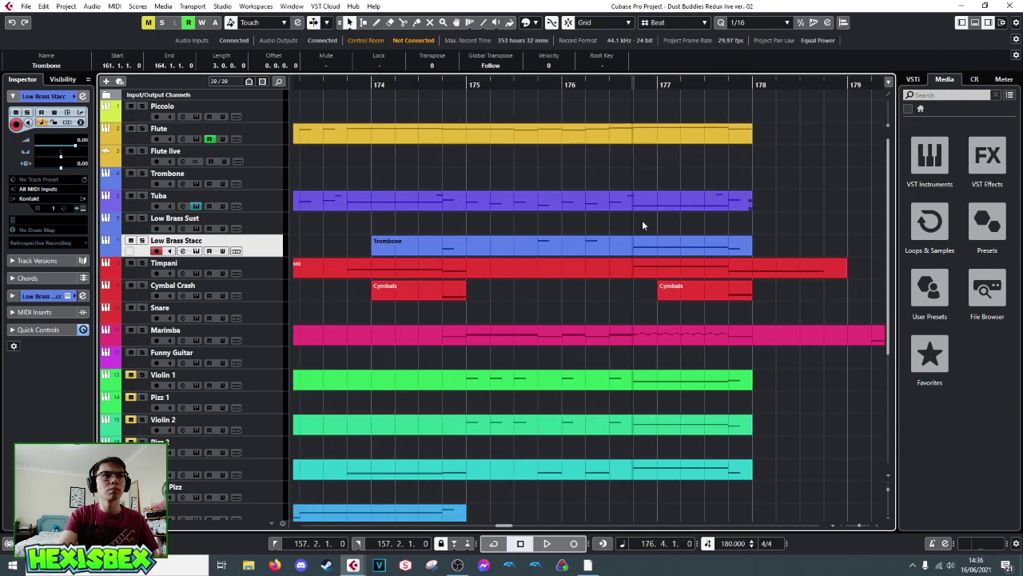
right_click(662, 240)
left_click(693, 242)
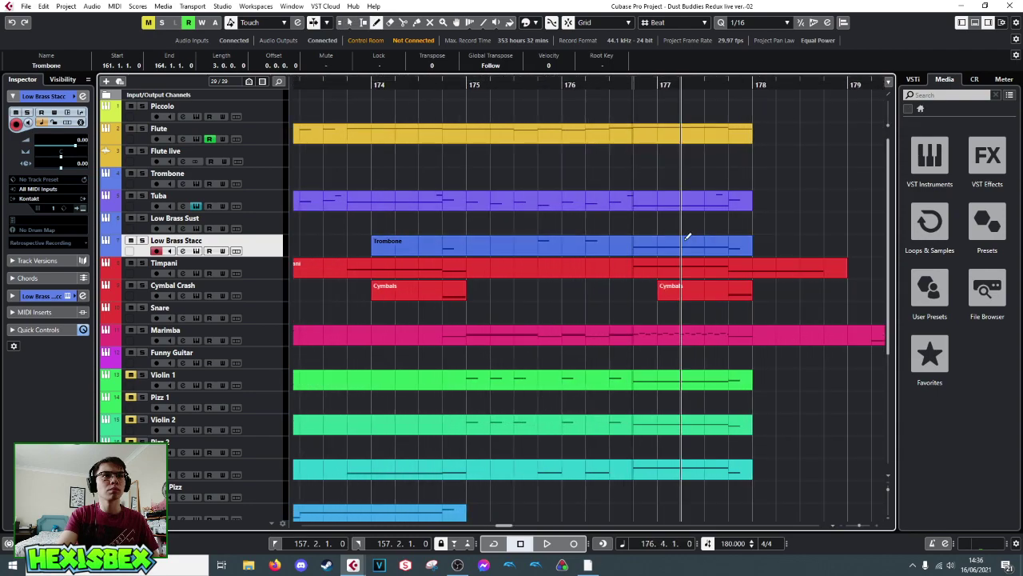
left_click(639, 243)
key("Delete")
- Split the last Low Brass Stacc part at 176.4 and 177.4 and move the middle section to Low Brass Sust
right_click(667, 249)
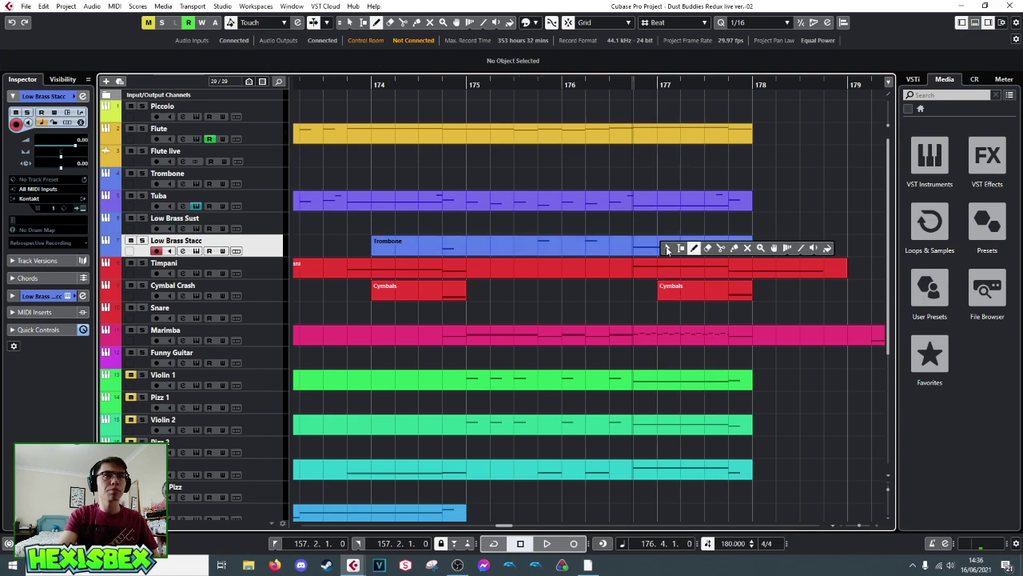
left_click(721, 248)
left_click(636, 248)
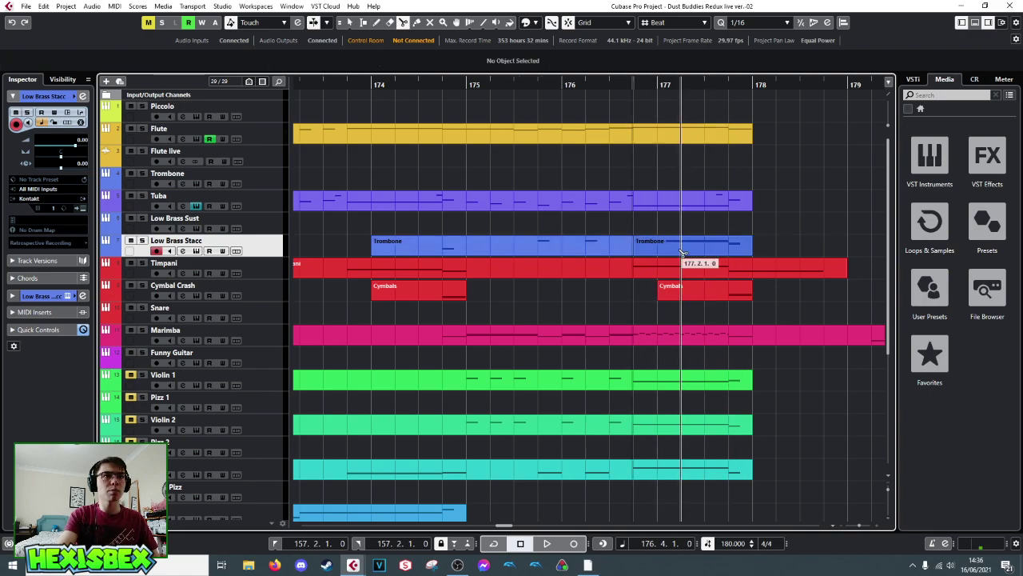
left_click(729, 253)
right_click(724, 249)
left_click(701, 247)
left_click_drag(701, 247, 697, 215)
- Play the reassigned brass from 176.4 and the cue's ending from about bar 178
key("space")
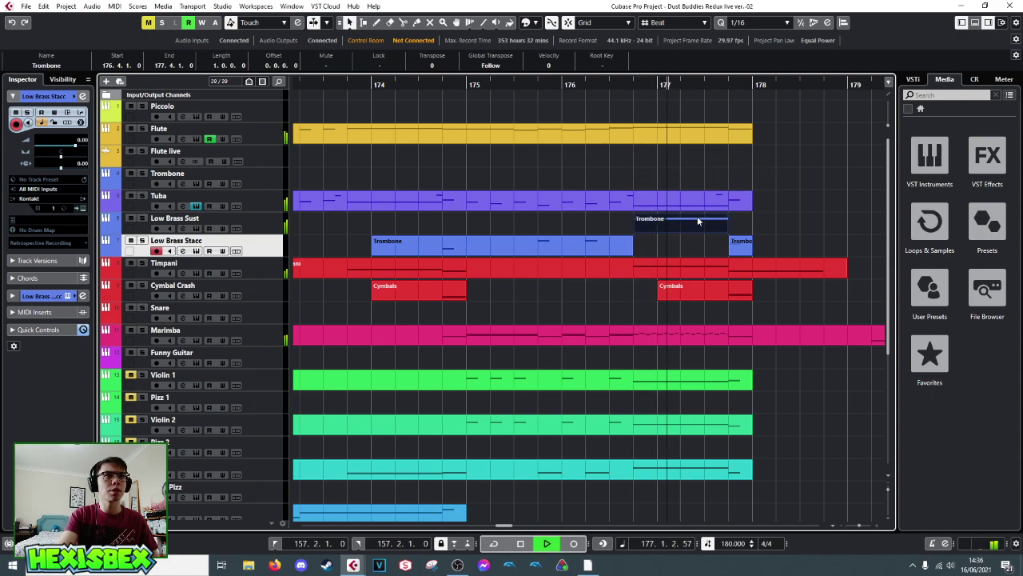
key("space")
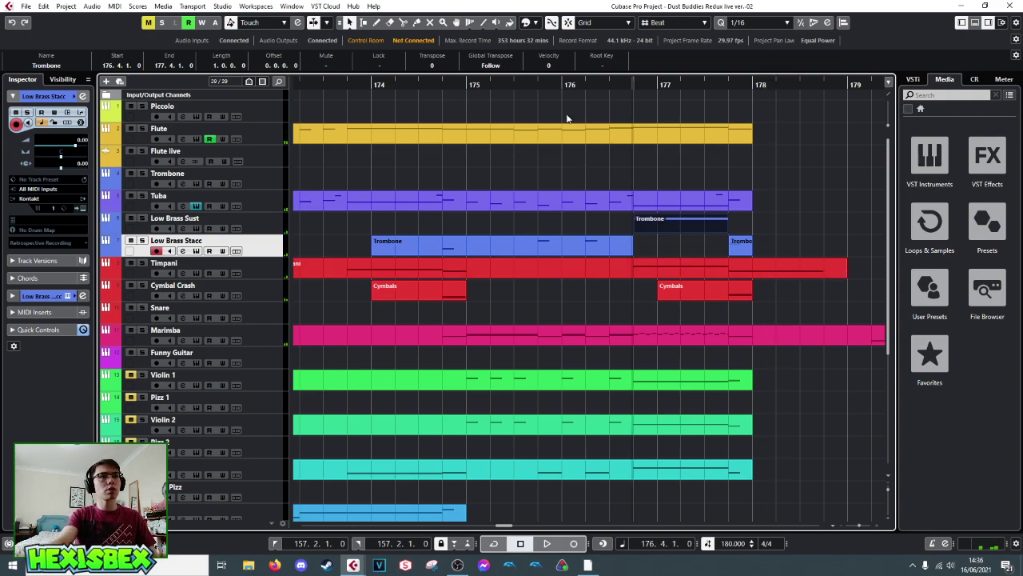
left_click_drag(559, 84, 629, 94)
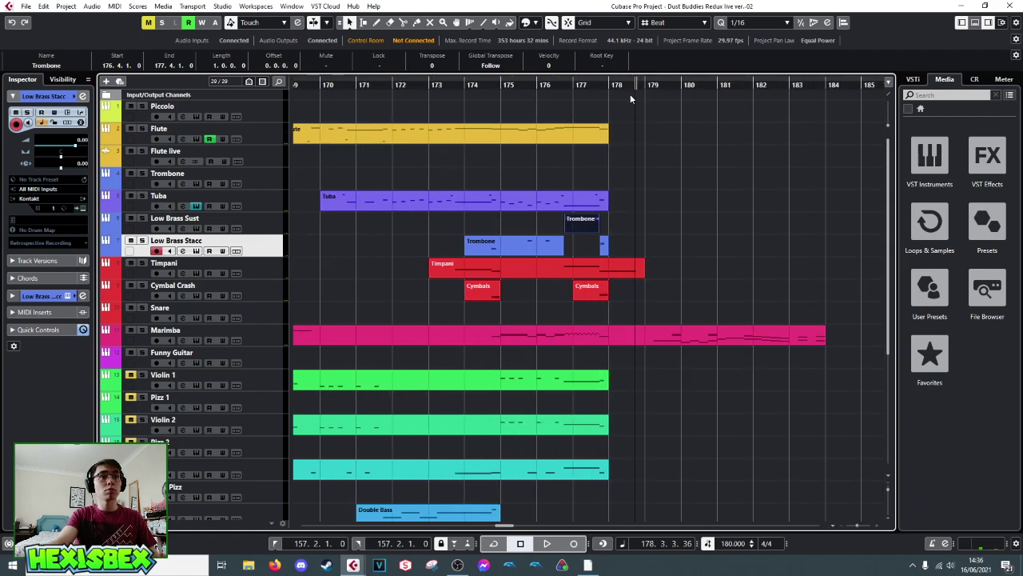
key("space")
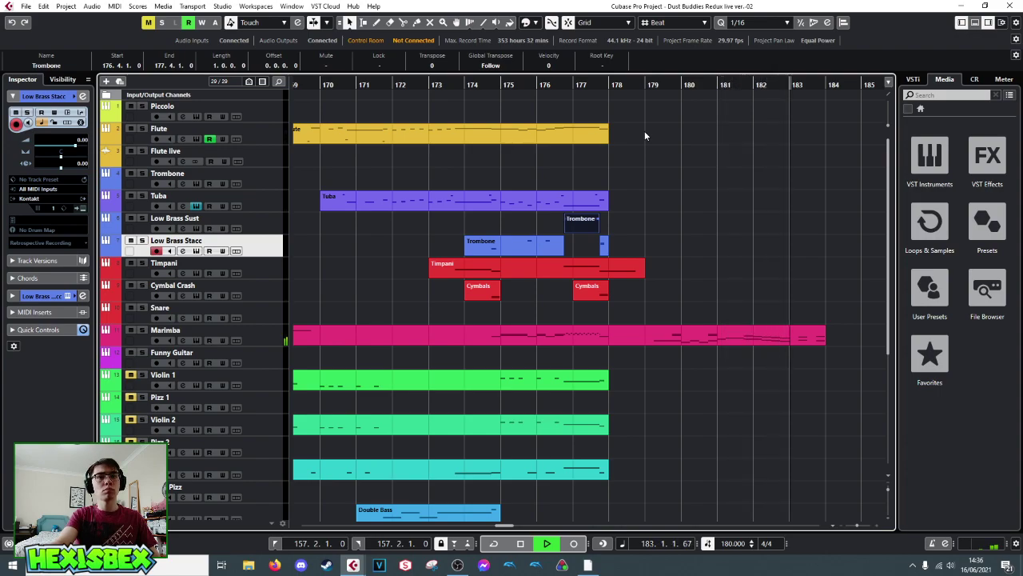
key("space")
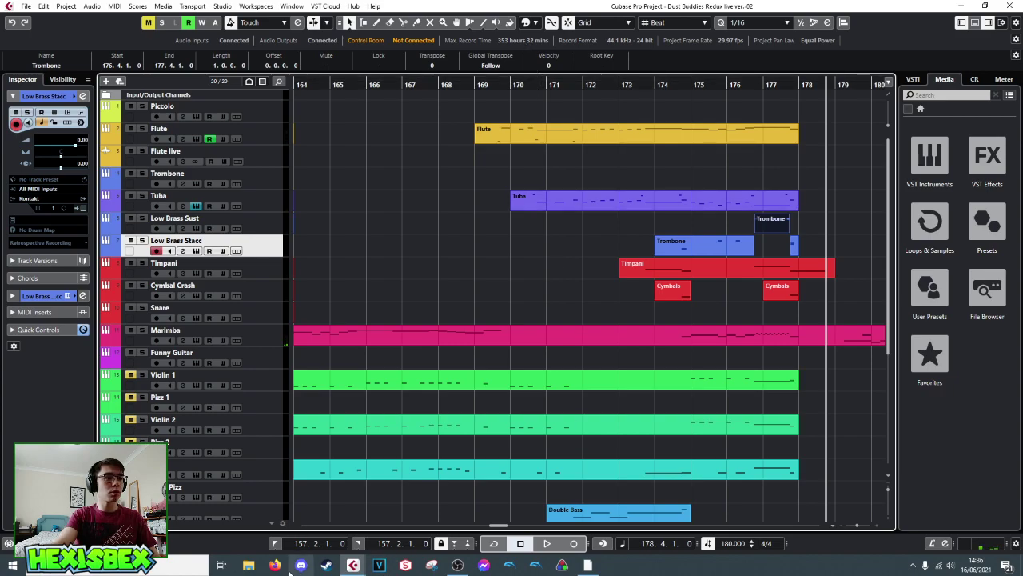
- Return the playback position to the start of the project and look through the track list down to the string tracks
left_click_drag(315, 528, 290, 525)
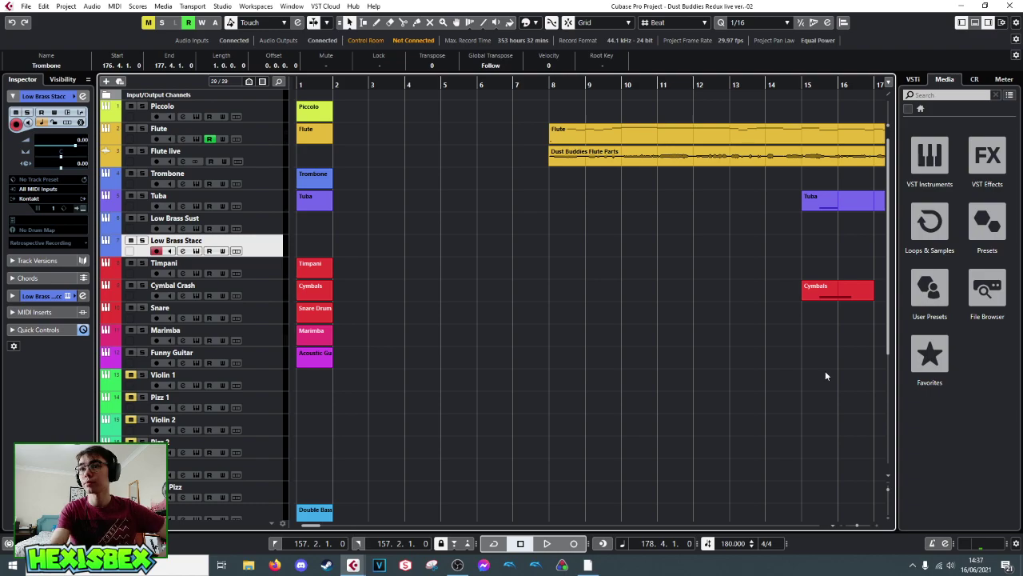
left_click(296, 84)
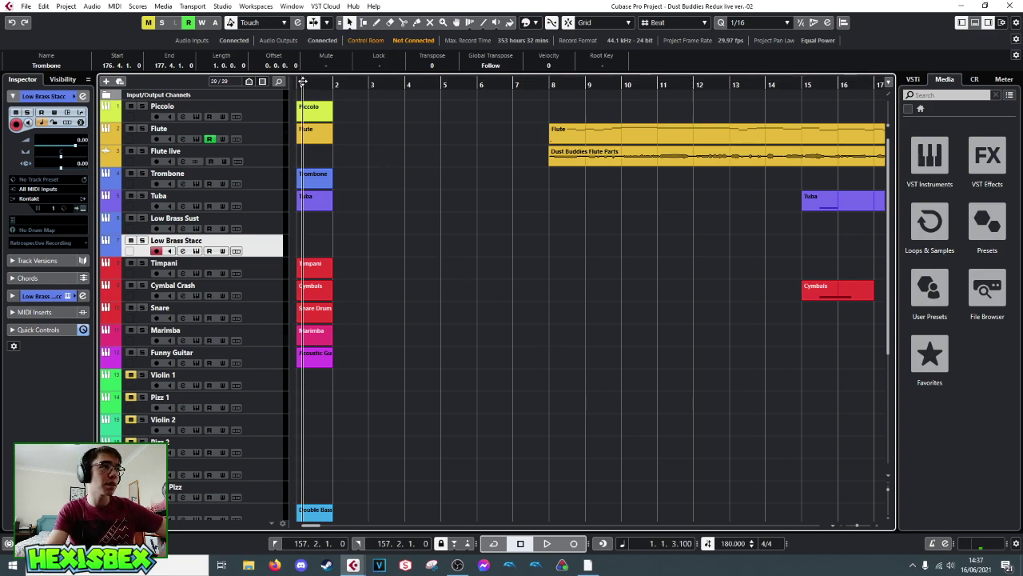
scroll(258, 391, "down", 5)
scroll(259, 406, "up", 5)
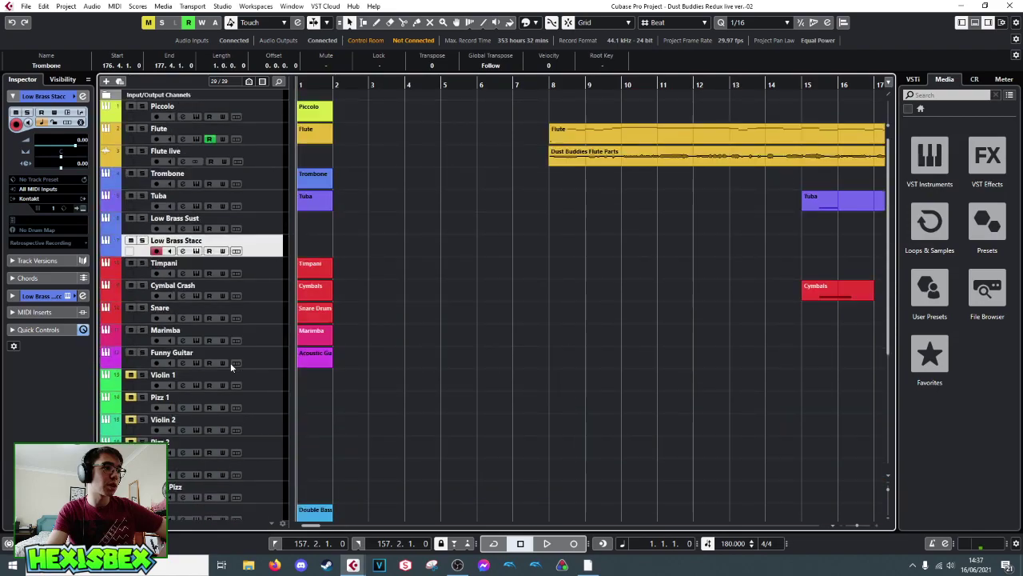
scroll(248, 371, "down", 4)
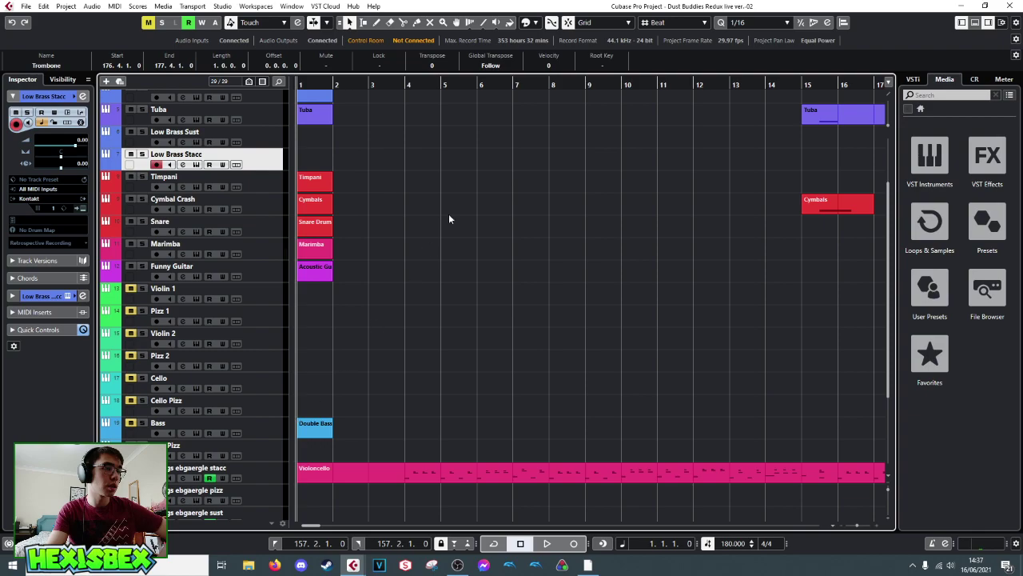
scroll(267, 448, "down", 3)
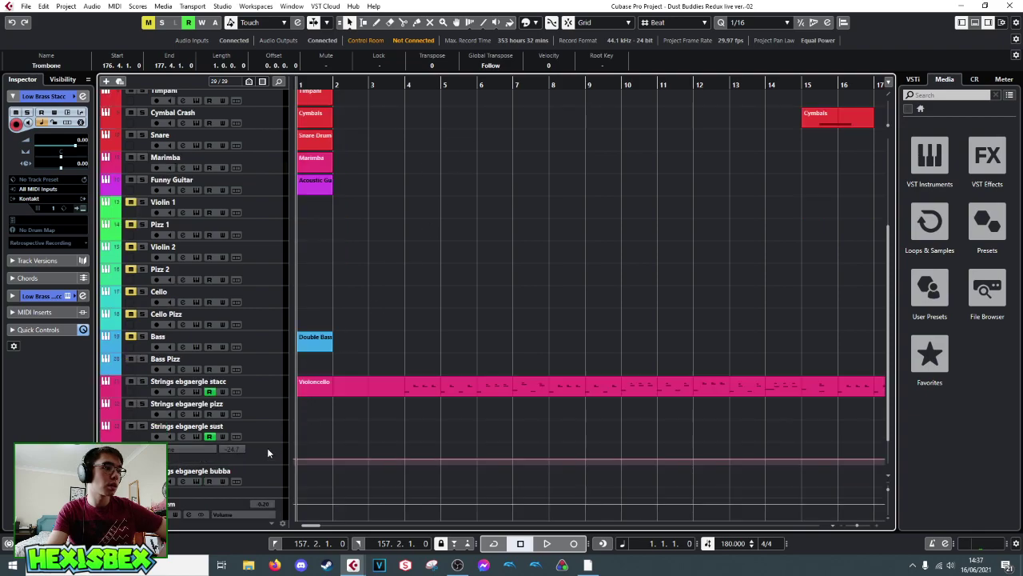
- Open the video player from the dustboys clip, enlarge it and place it over the arrangement
scroll(243, 407, "up", 6)
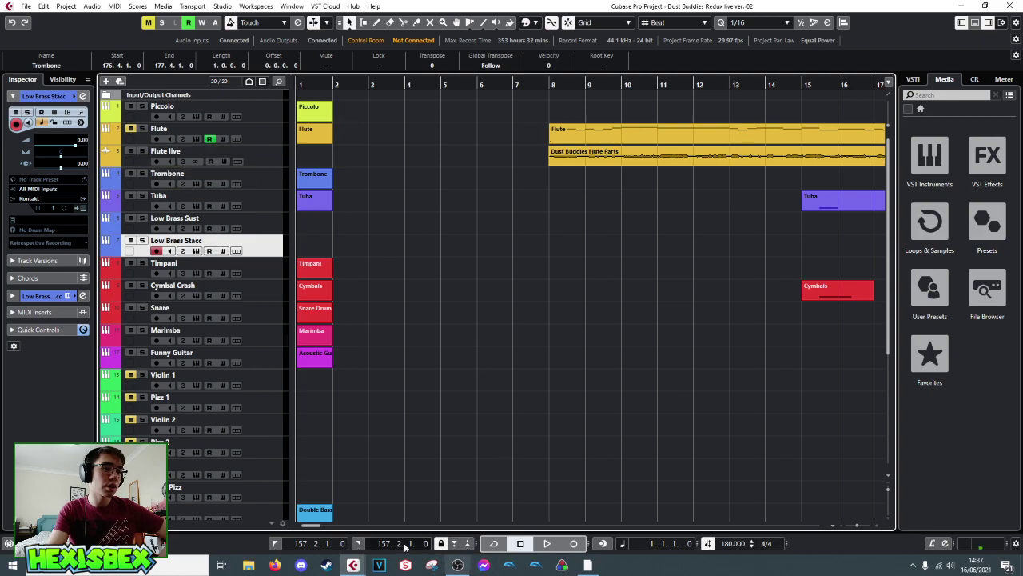
scroll(502, 395, "down", 5)
double_click(337, 487)
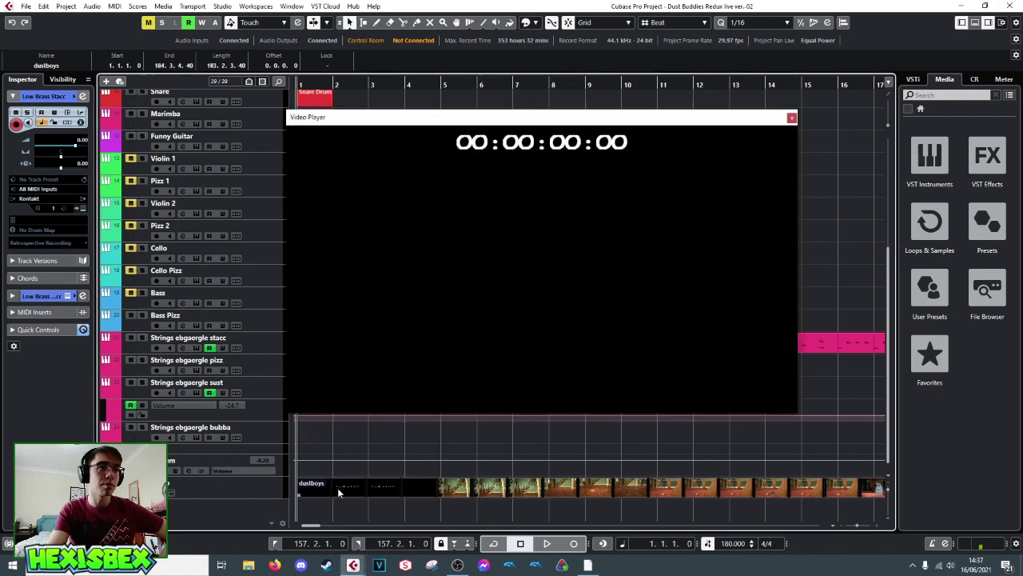
left_click_drag(532, 120, 536, 83)
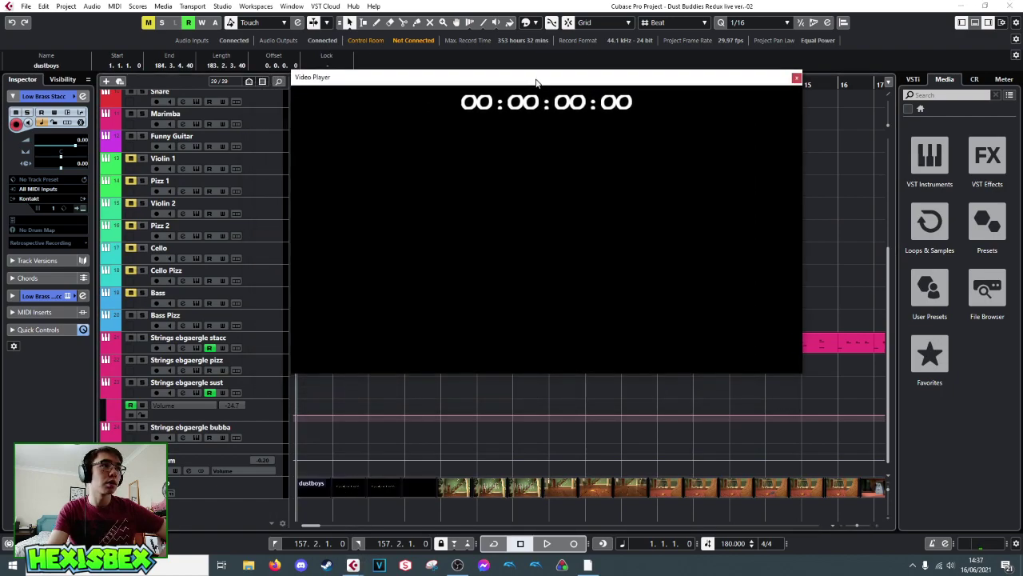
left_click_drag(803, 374, 1012, 491)
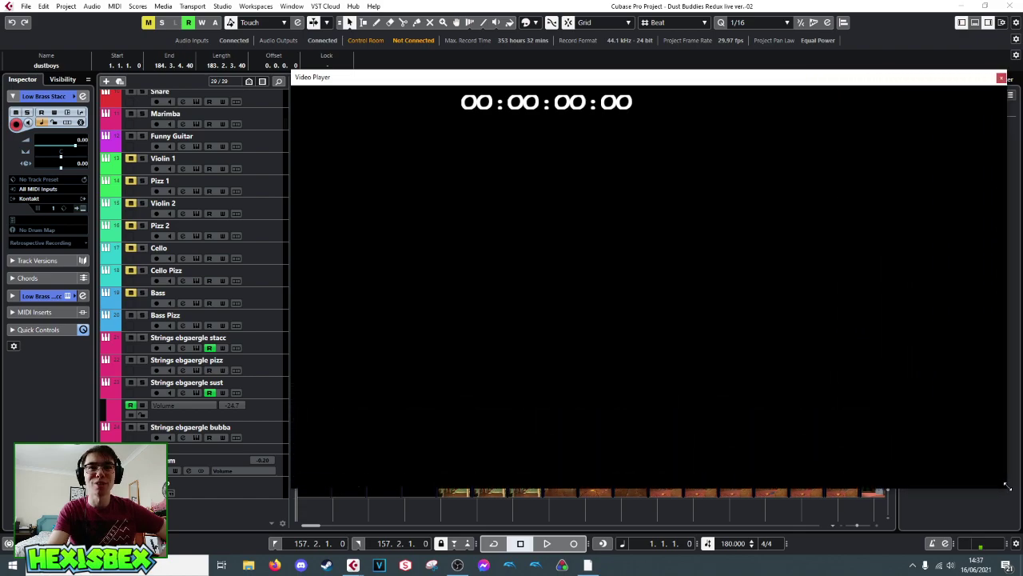
left_click_drag(618, 81, 538, 57)
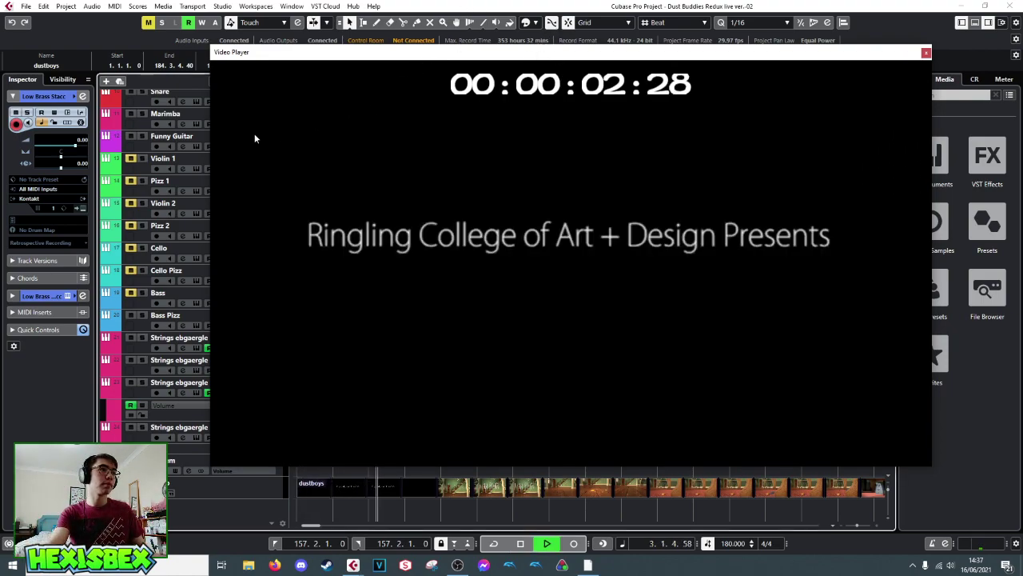
- Play the whole cue against the picture from the project start, return to the start and close the video player
scroll(182, 184, "up", 3)
scroll(181, 184, "up", 3)
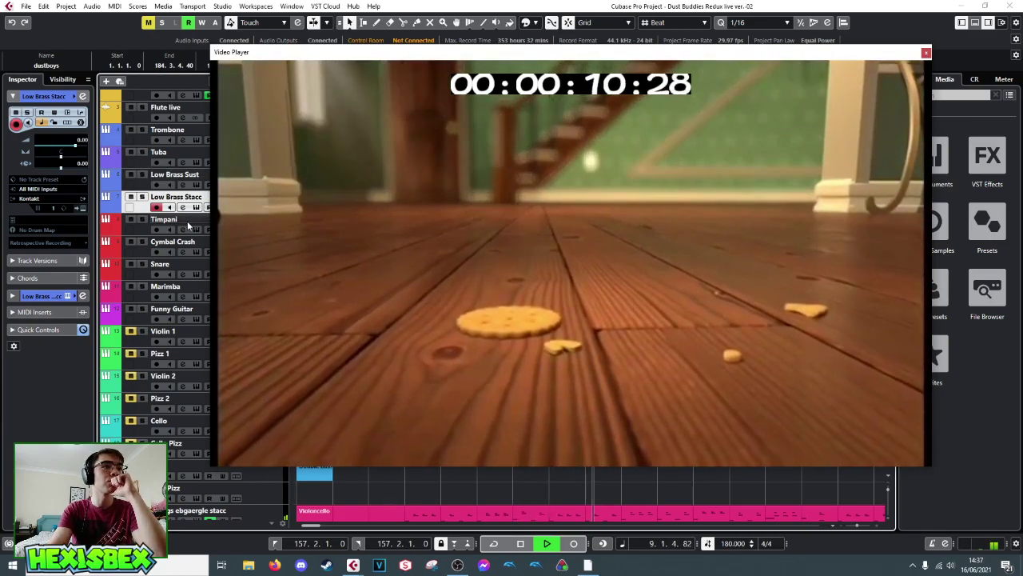
scroll(159, 175, "up", 2)
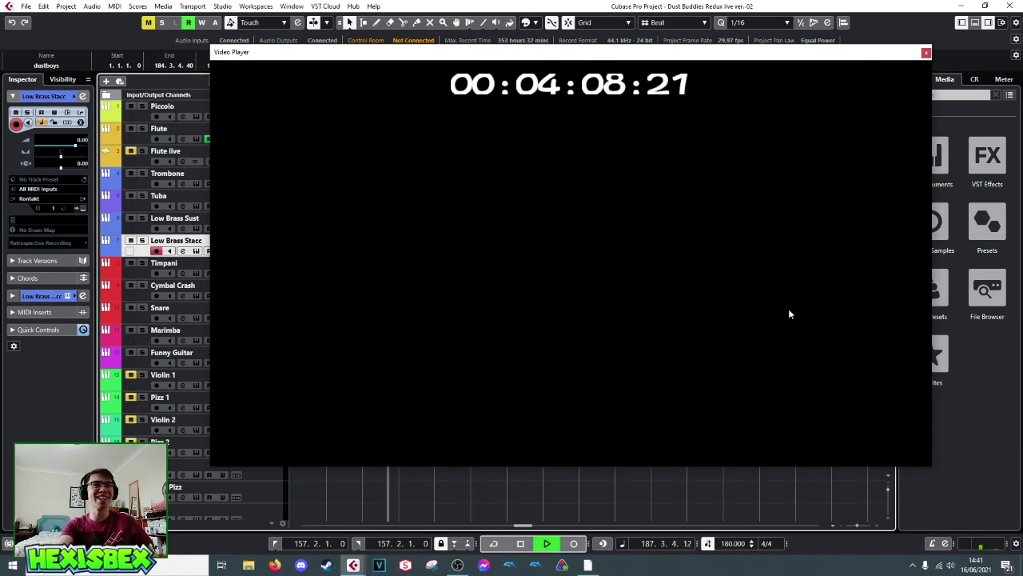
key("space")
key("Home")
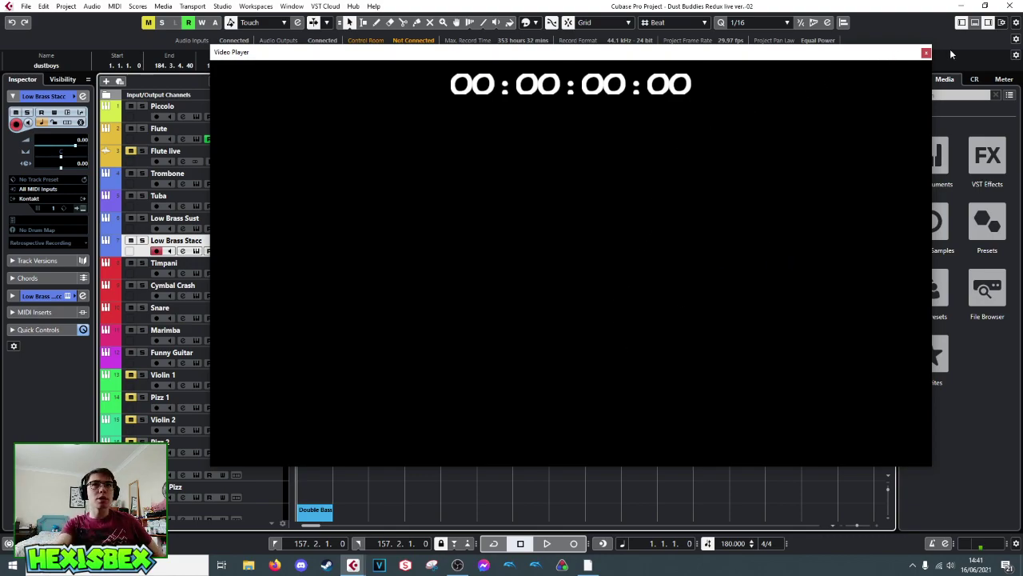
left_click(926, 53)
- Play a short spot of the arrangement from 23.3.1
left_click_drag(589, 106, 427, 113)
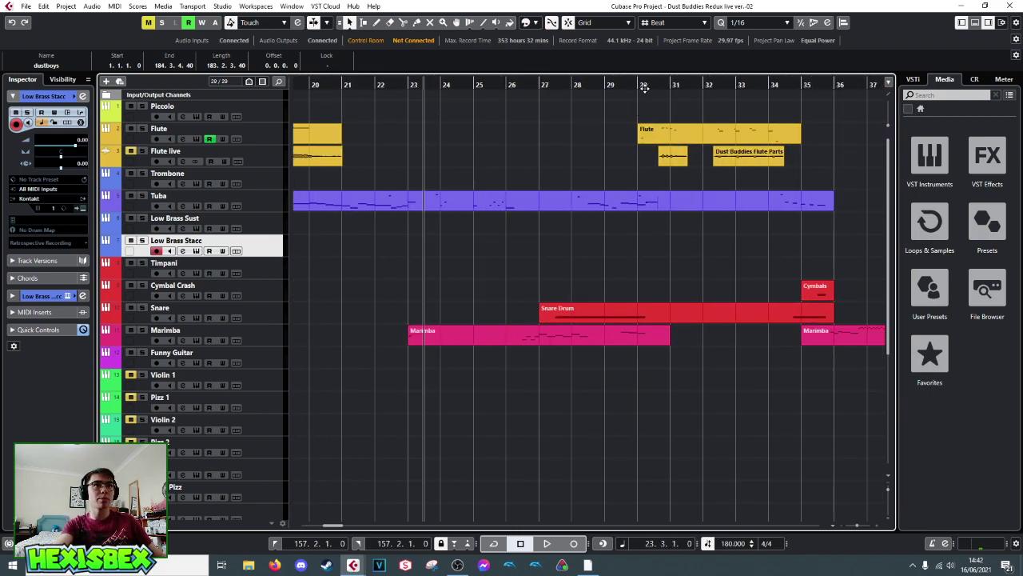
key("space")
key("space")
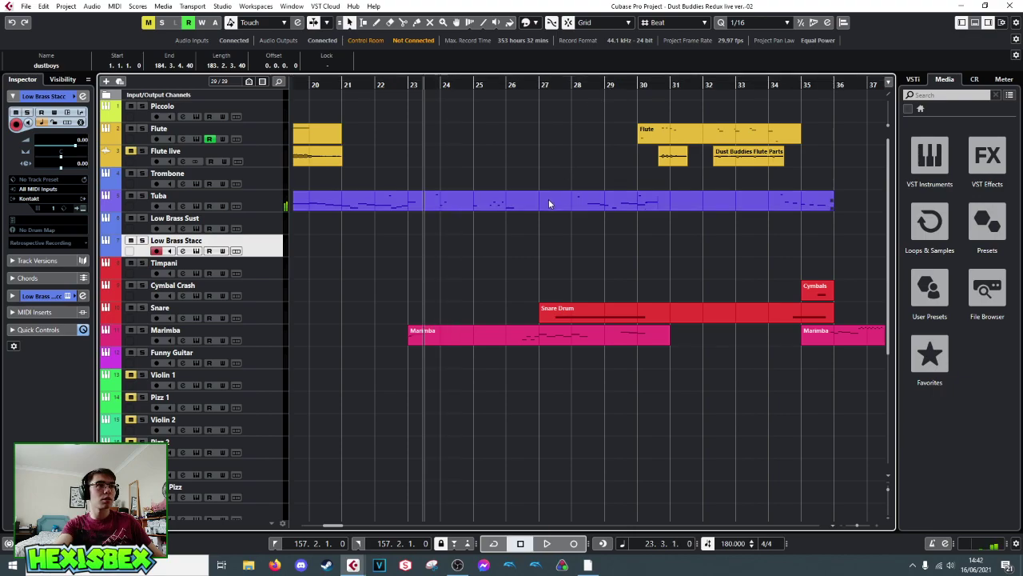
- Play the marimba and sustained strings passage beginning in bar 35
left_click_drag(719, 84, 643, 116)
scroll(681, 179, "down", 5)
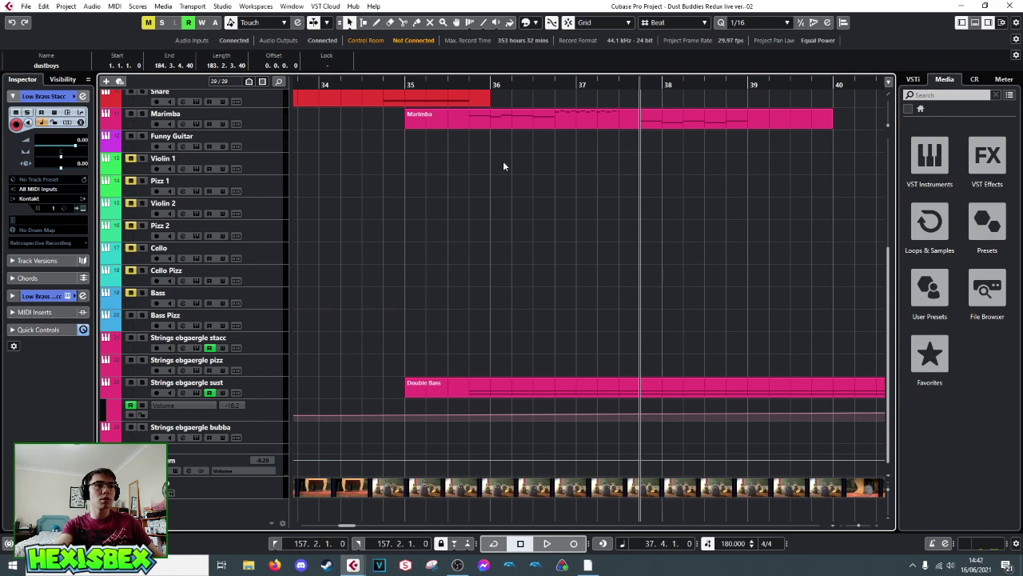
left_click(456, 84)
key("space")
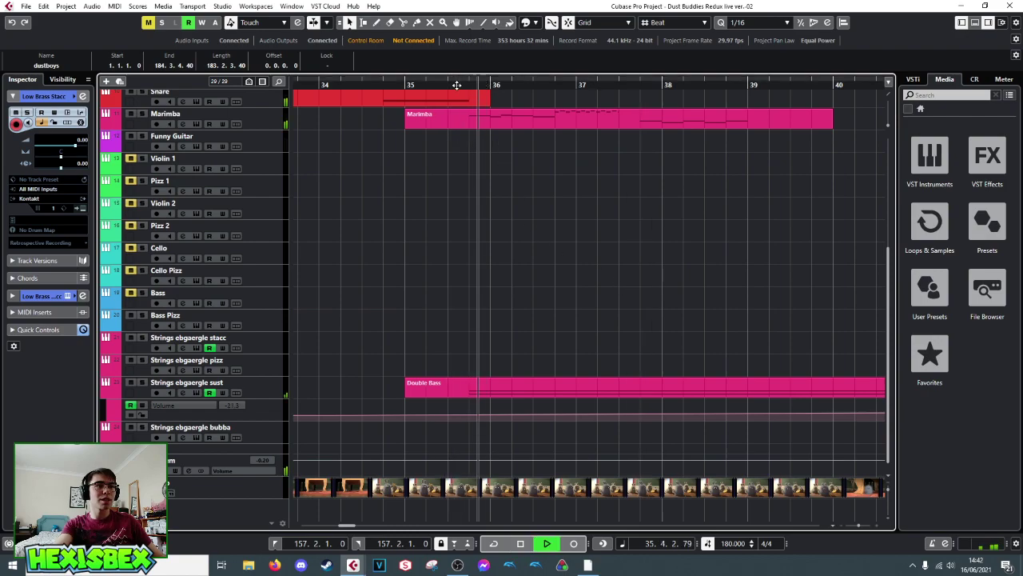
key("space")
- Set the playback position to 42.4.1 and save the project
scroll(802, 88, "right", 5)
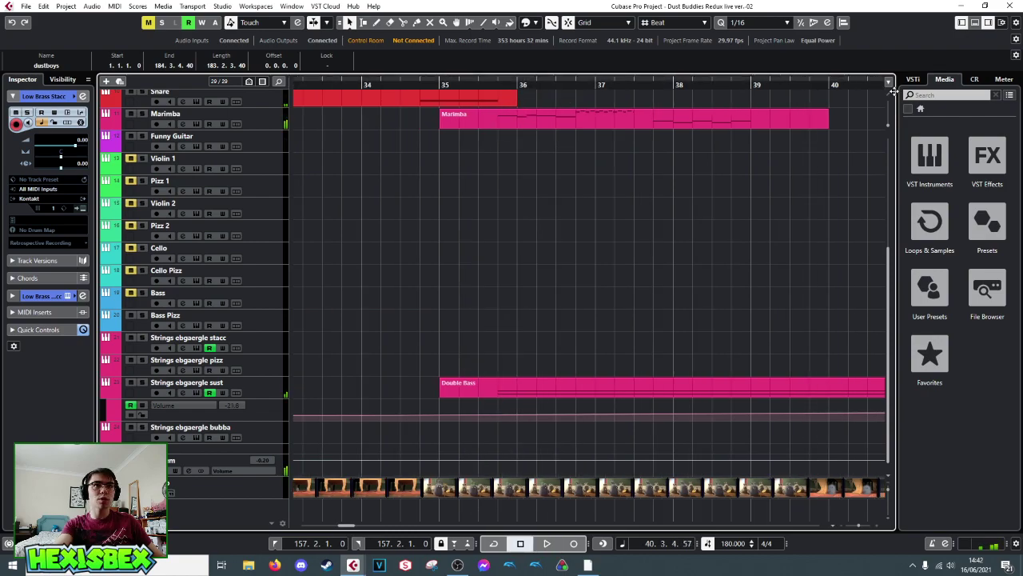
scroll(759, 90, "right", 3)
left_click(662, 95)
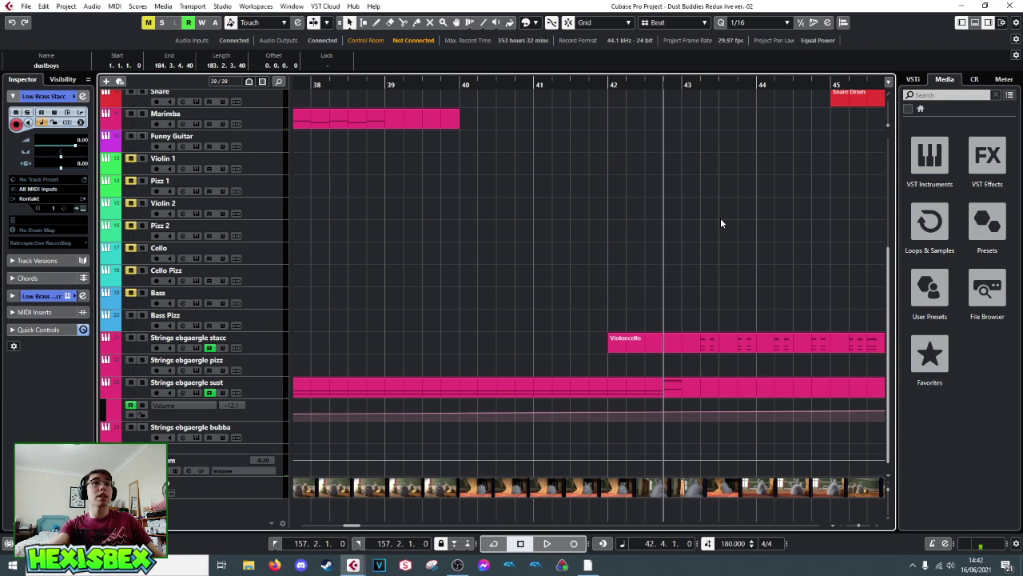
left_click(29, 6)
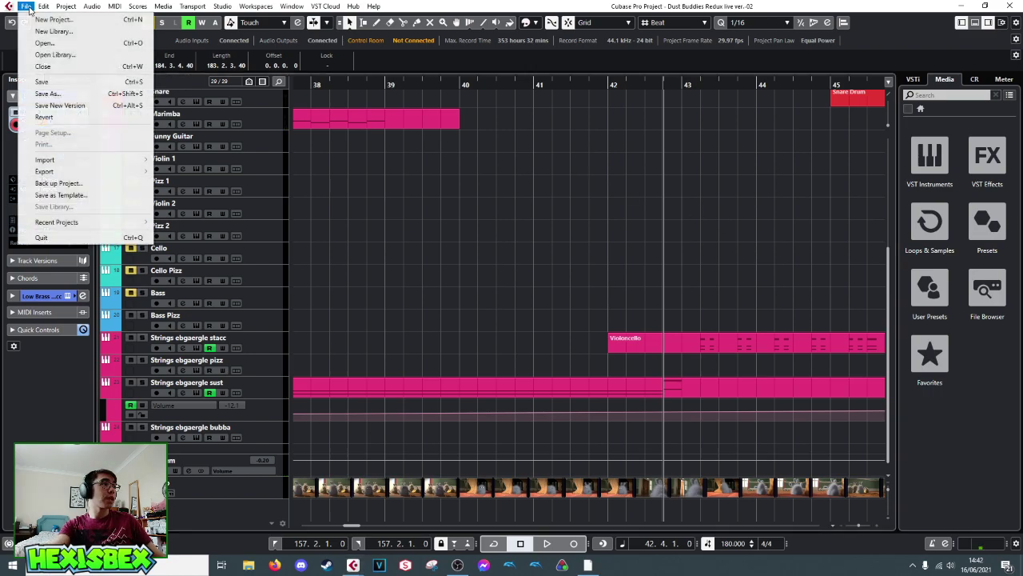
left_click(40, 78)
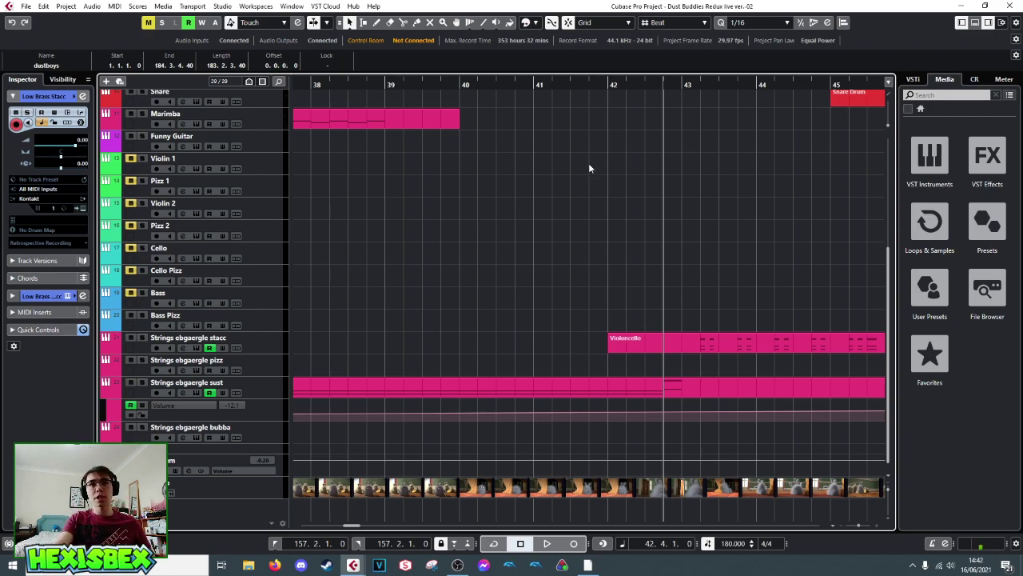
- Play the cue's ending from 179.1.1 to just past bar 184
left_click_drag(684, 89, 436, 114)
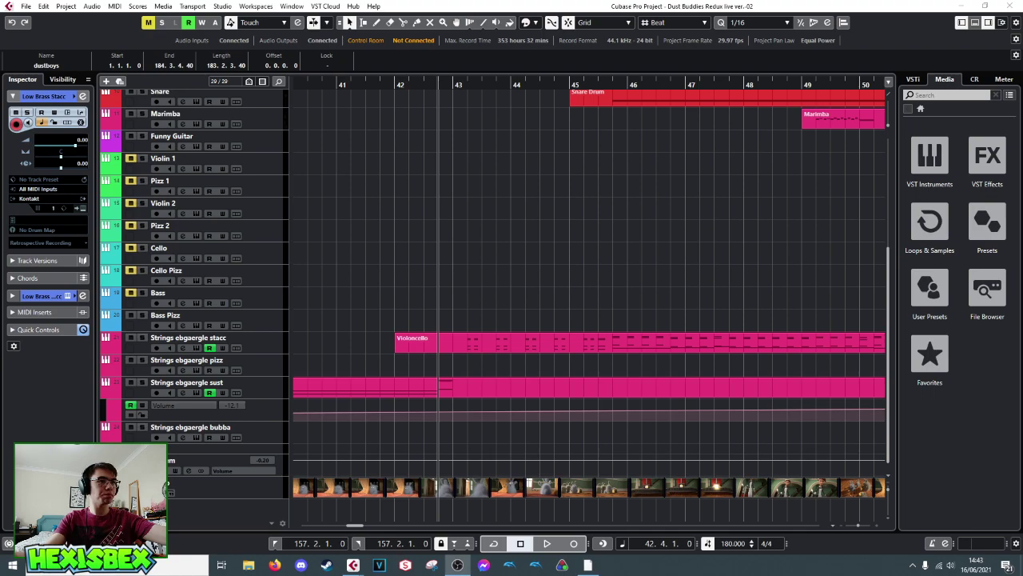
left_click_drag(848, 84, 543, 93)
left_click_drag(311, 91, 505, 114)
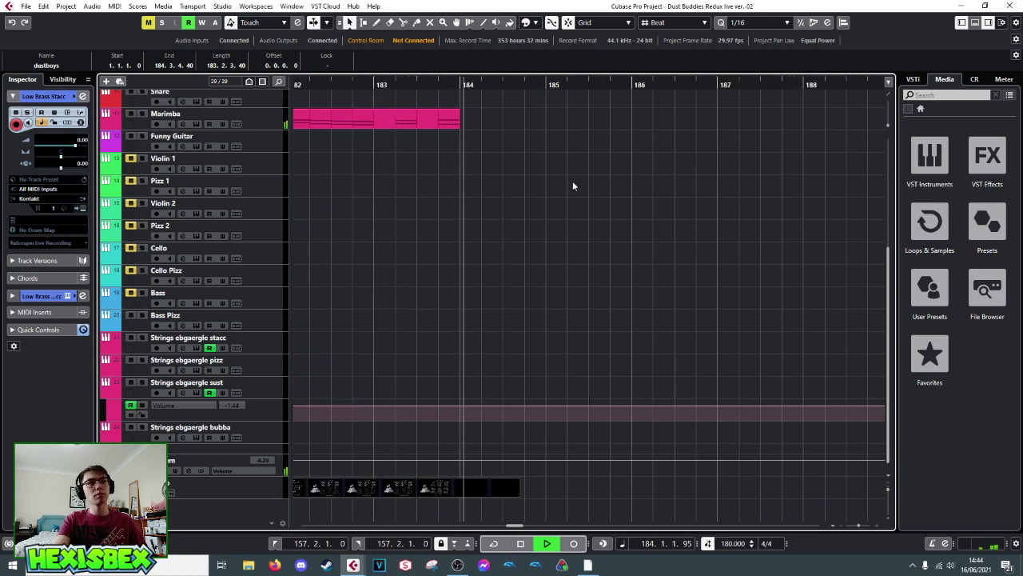
key("space")
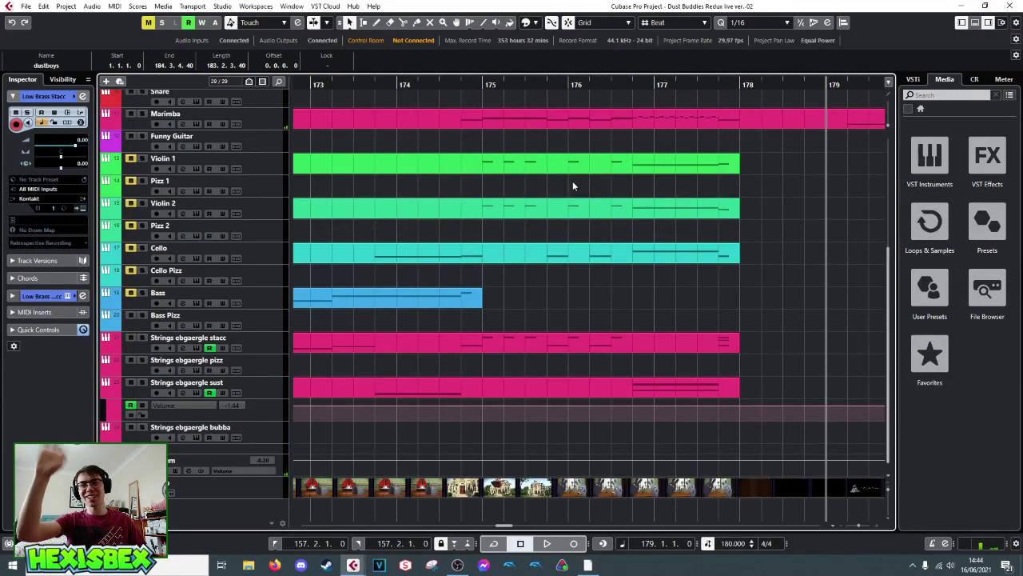